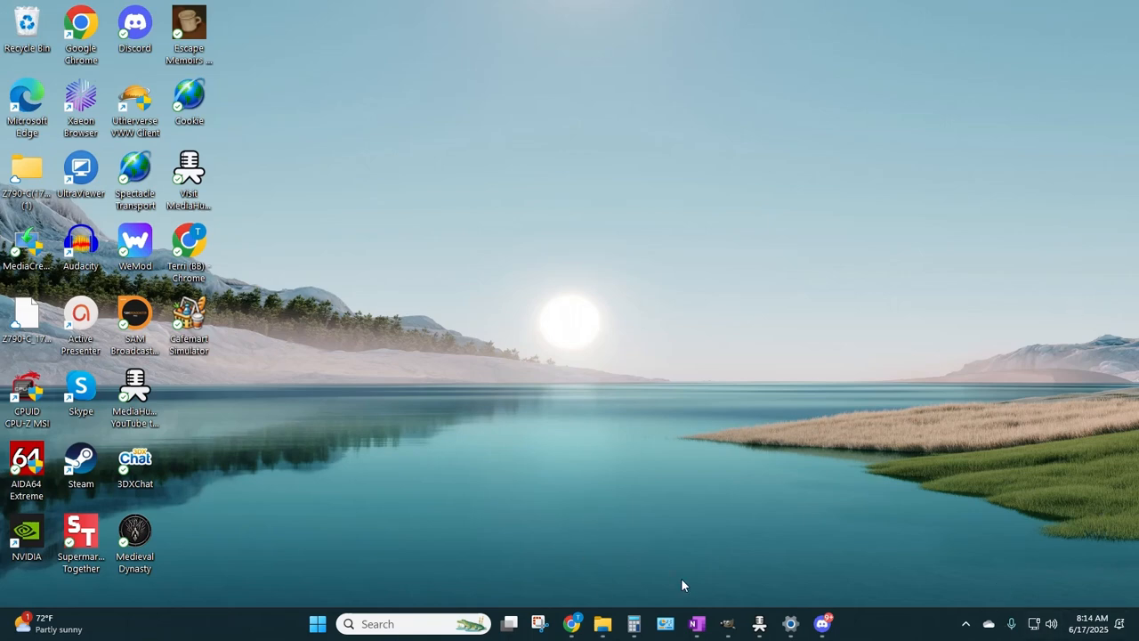
- Switch to GIMP, check which version is installed in its About information, and close it
{"action": "left_click", "coordinate": [730, 629]}
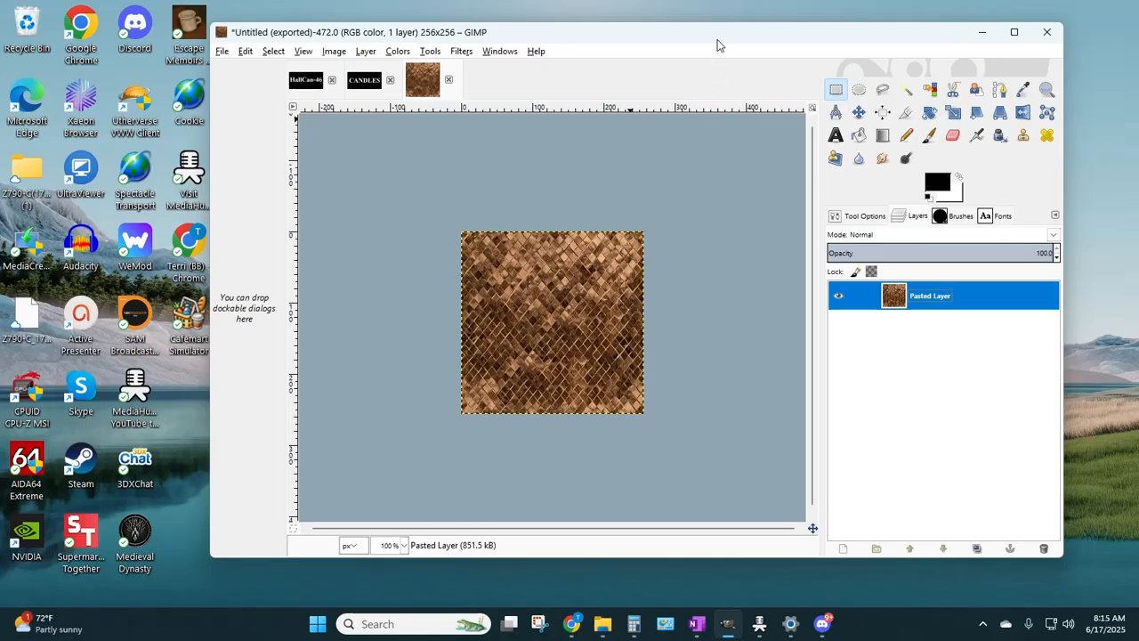
{"action": "left_click_drag", "start_coordinate": [718, 34], "coordinate": [626, 52]}
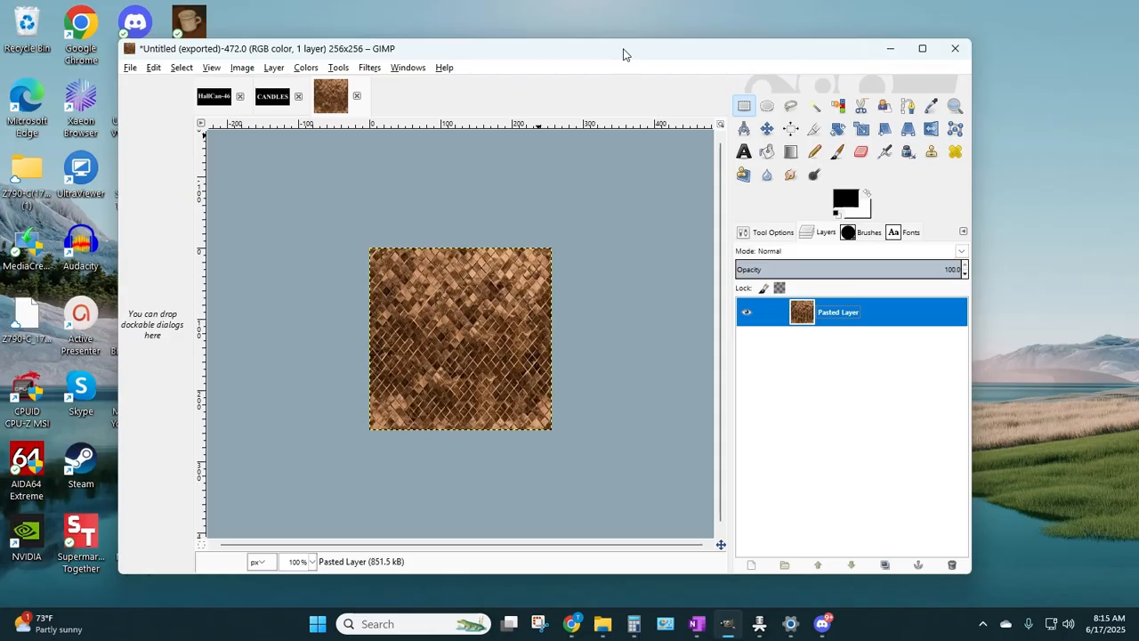
{"action": "left_click", "coordinate": [444, 70]}
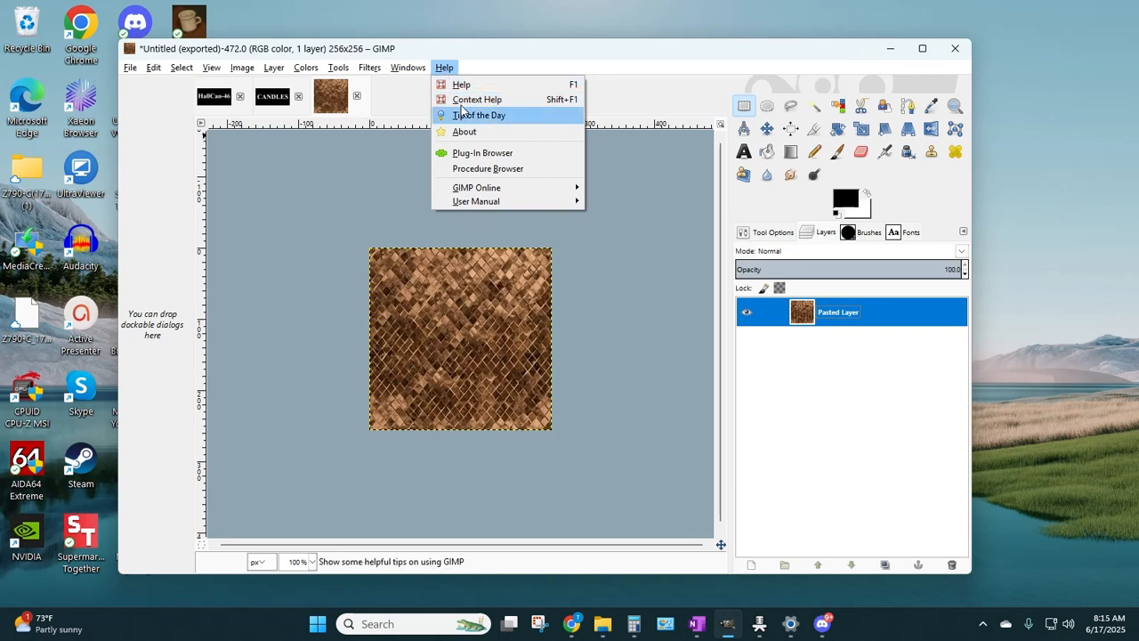
{"action": "mouse_move", "coordinate": [481, 192]}
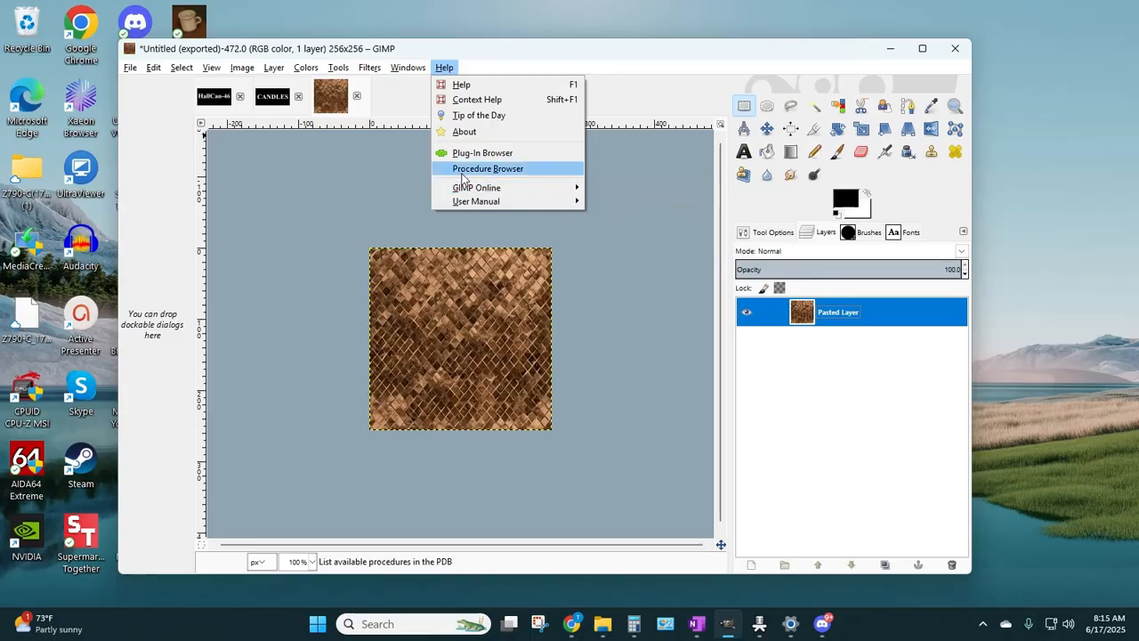
{"action": "left_click", "coordinate": [464, 130]}
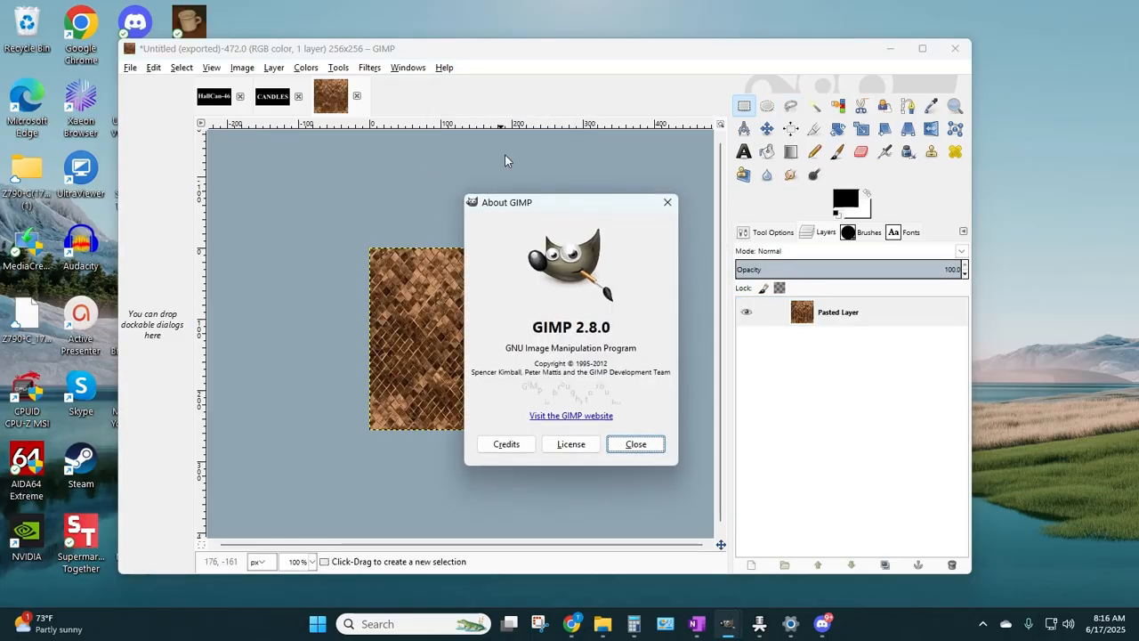
{"action": "left_click_drag", "start_coordinate": [552, 201], "coordinate": [540, 134]}
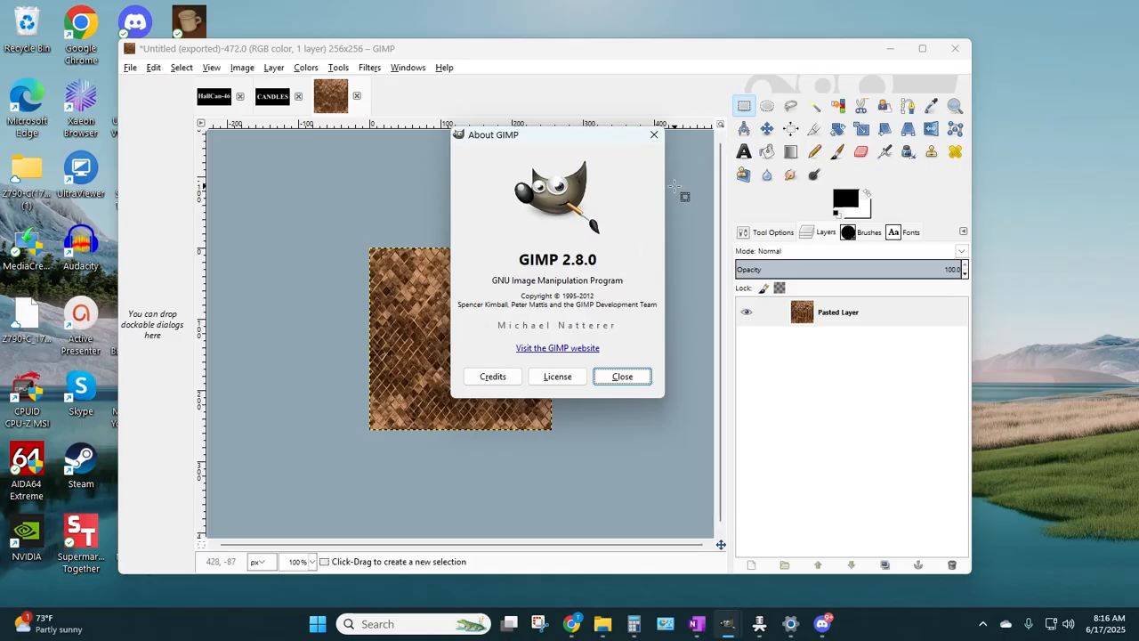
{"action": "left_click", "coordinate": [654, 135]}
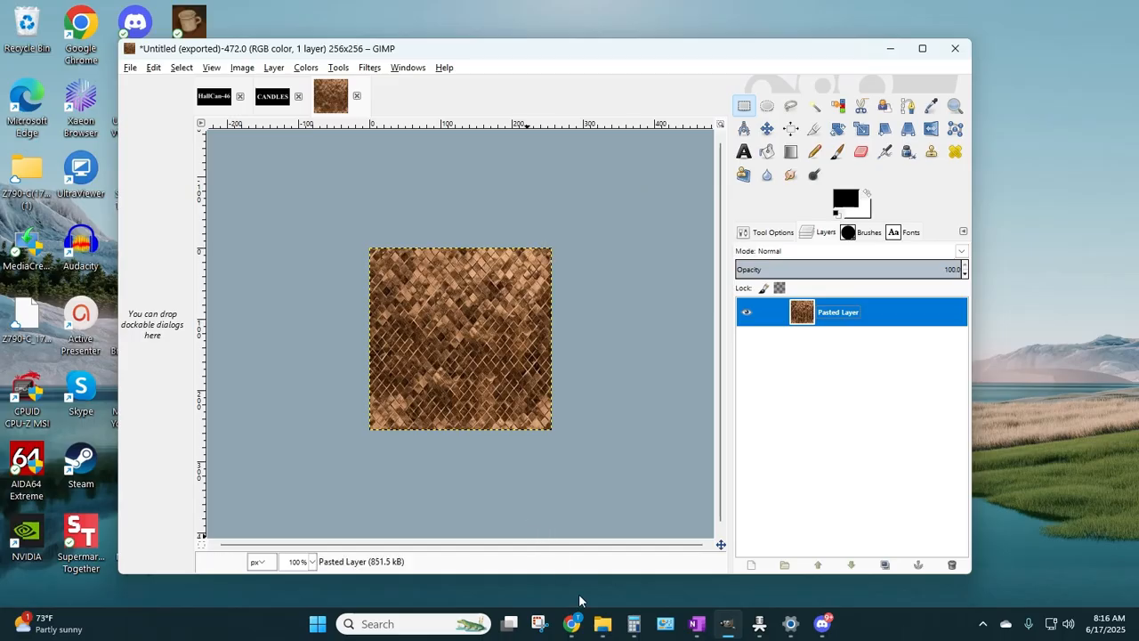
- Switch to Chrome and open the Clothing section of the Utherverse site
{"action": "left_click", "coordinate": [567, 626]}
{"action": "left_click", "coordinate": [536, 18]}
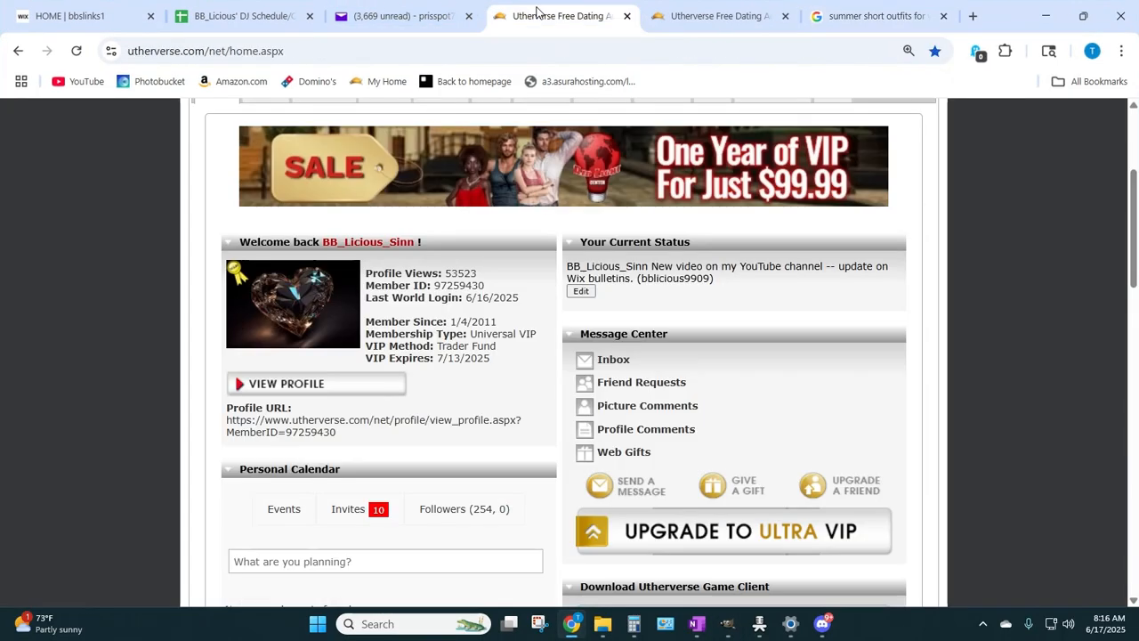
{"action": "scroll", "coordinate": [435, 331], "scroll_direction": "down", "scroll_amount": 1}
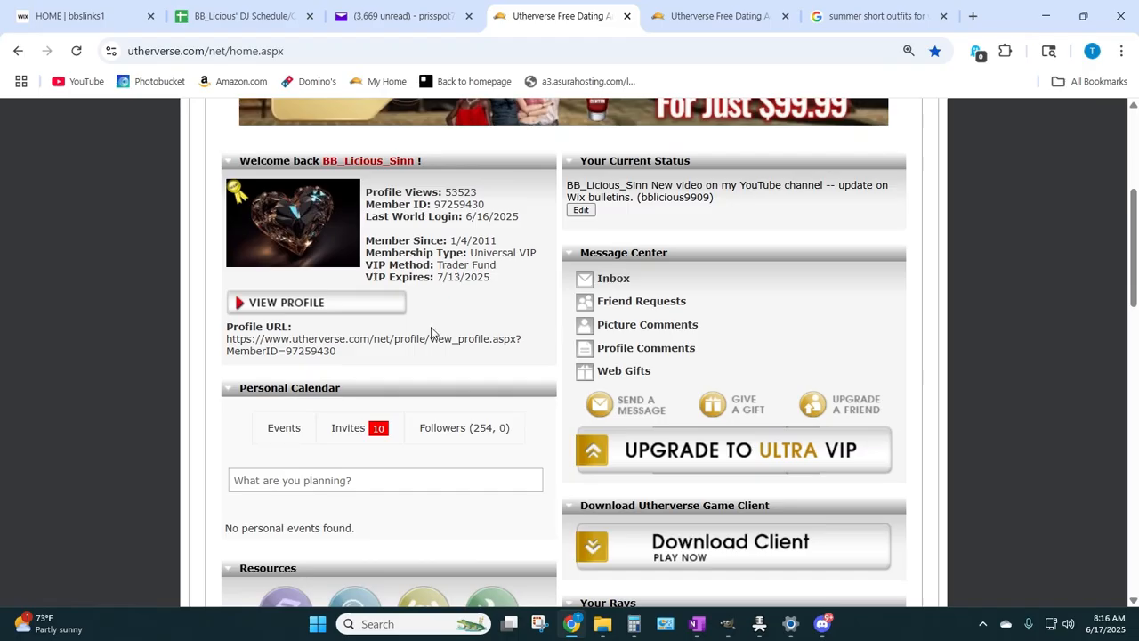
{"action": "scroll", "coordinate": [429, 332], "scroll_direction": "up", "scroll_amount": 2}
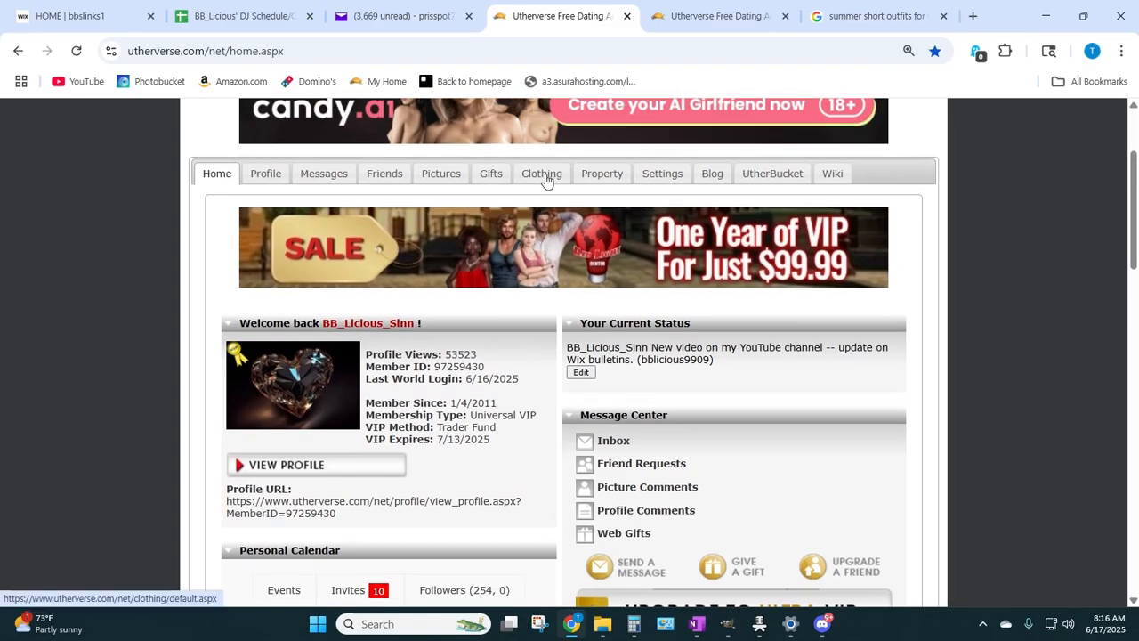
{"action": "left_click", "coordinate": [542, 174]}
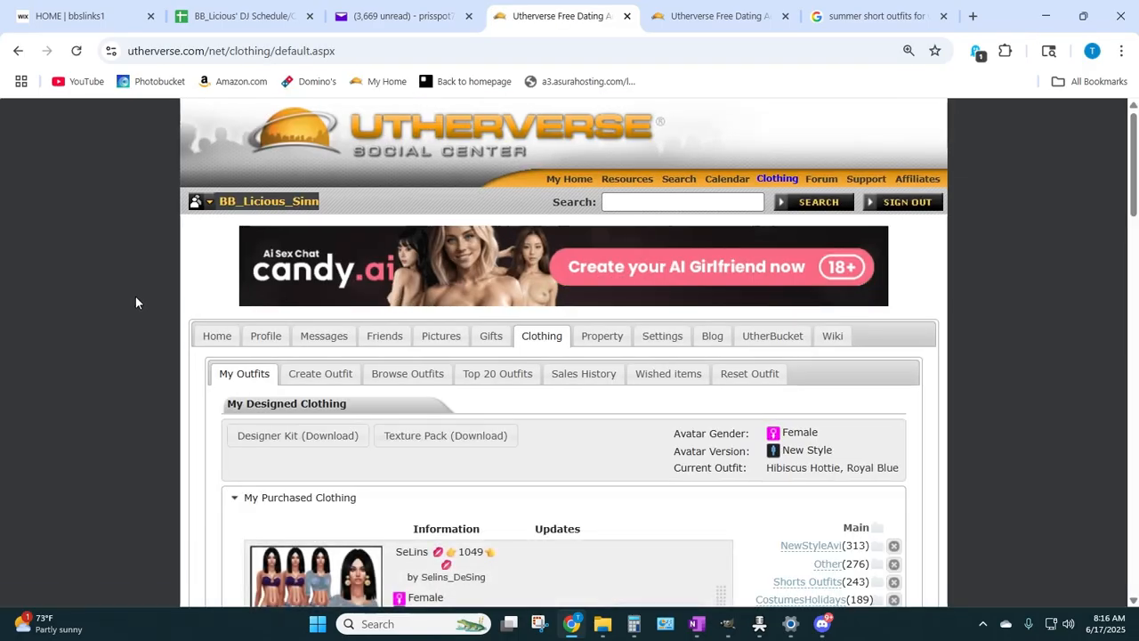
- Go back to the Utherverse Home page and reopen the Clothing section at the designed clothing downloads
{"action": "scroll", "coordinate": [135, 303], "scroll_direction": "down", "scroll_amount": 2}
{"action": "scroll", "coordinate": [159, 278], "scroll_direction": "up", "scroll_amount": 2}
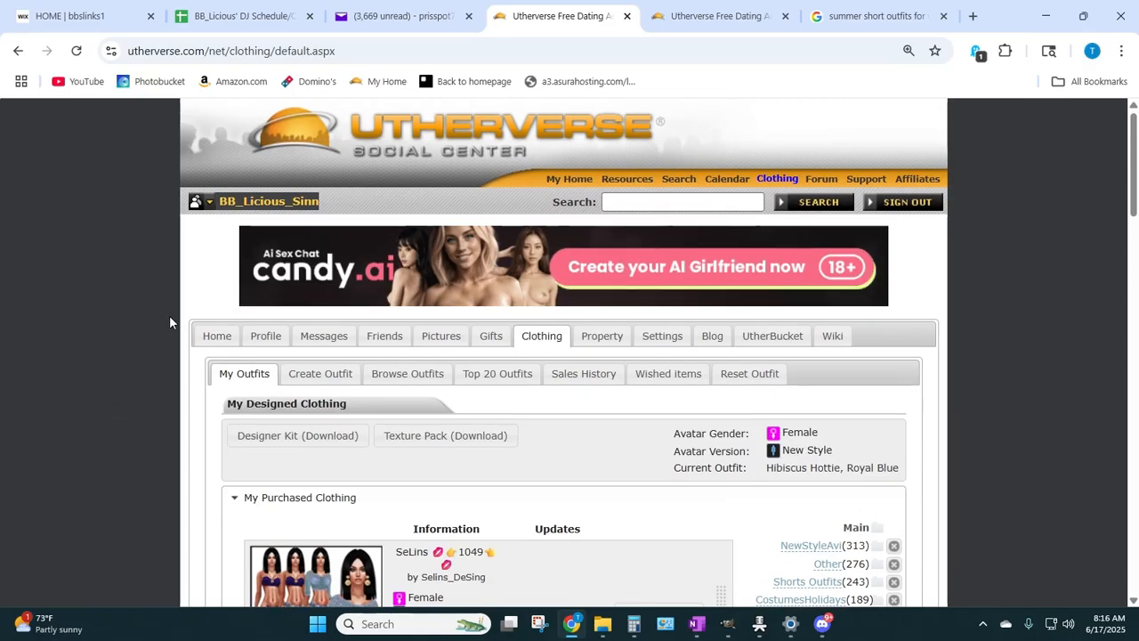
{"action": "left_click", "coordinate": [213, 336]}
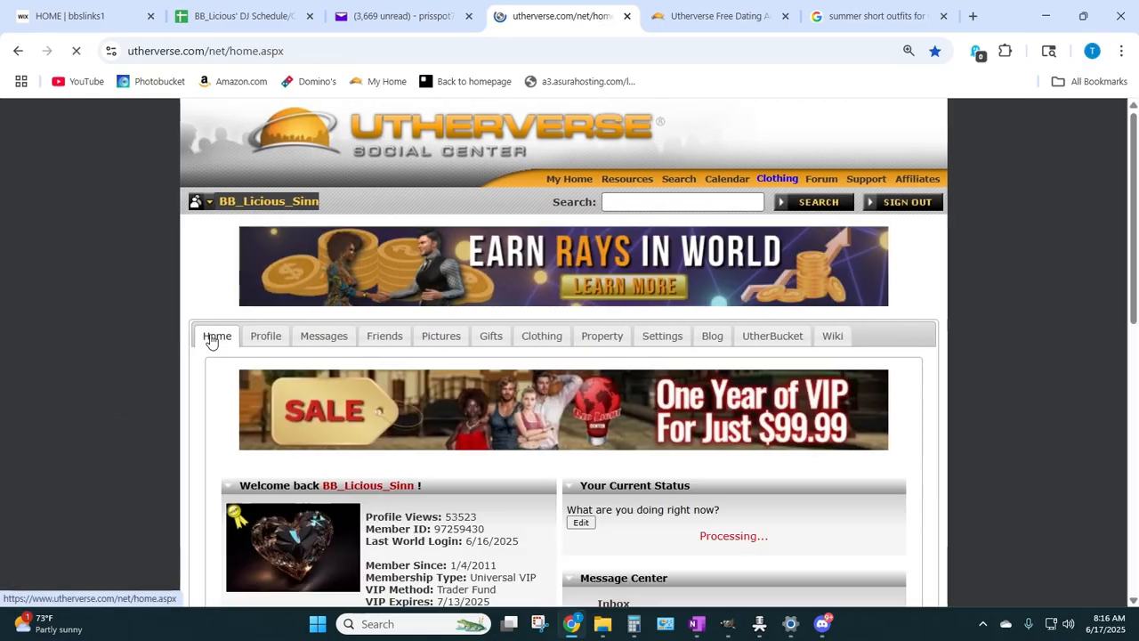
{"action": "left_click", "coordinate": [531, 343]}
{"action": "scroll", "coordinate": [445, 361], "scroll_direction": "down", "scroll_amount": 1}
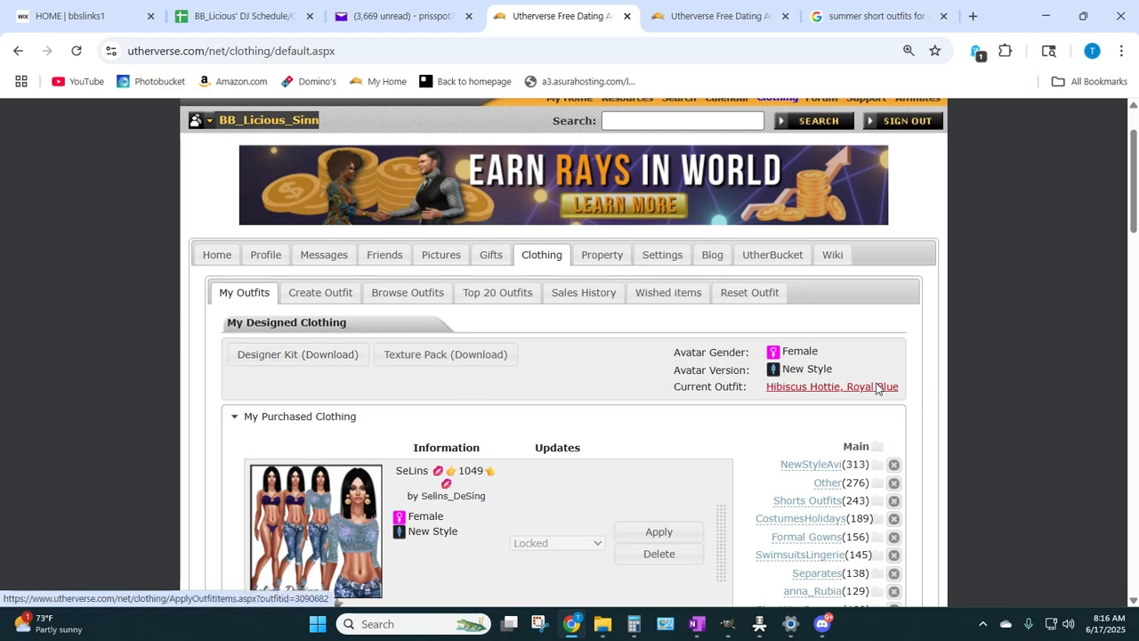
- Switch to File Explorer and open the DesignerKit1 folder on the Seagate Backup Plus Drive (E:)
{"action": "left_click", "coordinate": [603, 623]}
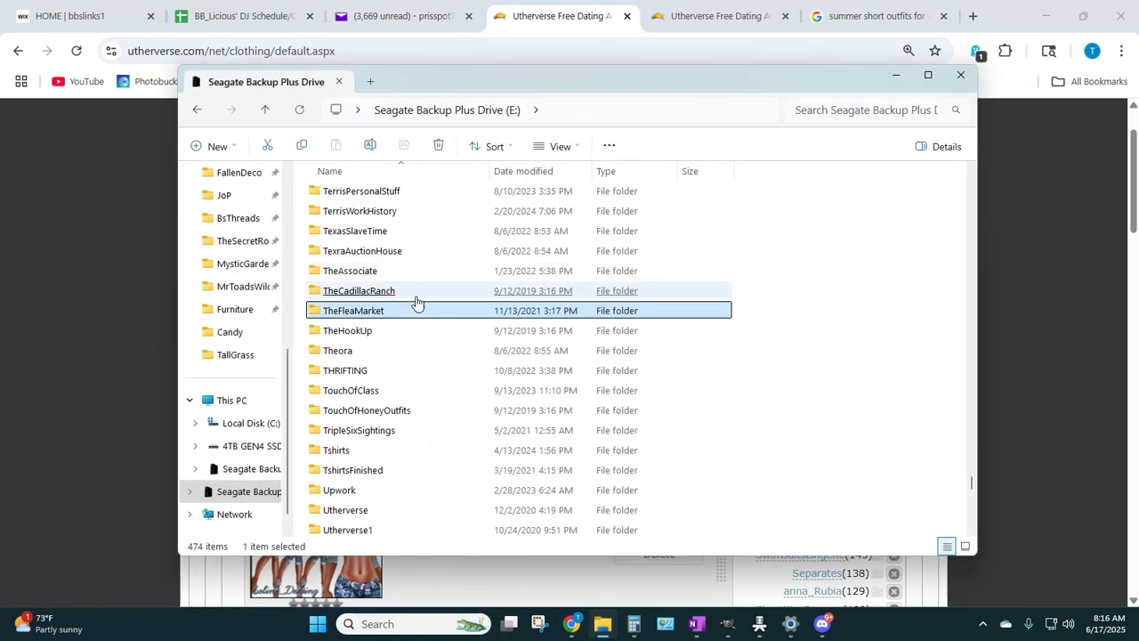
{"action": "scroll", "coordinate": [456, 311], "scroll_direction": "up", "scroll_amount": 3}
{"action": "scroll", "coordinate": [456, 311], "scroll_direction": "up", "scroll_amount": 5}
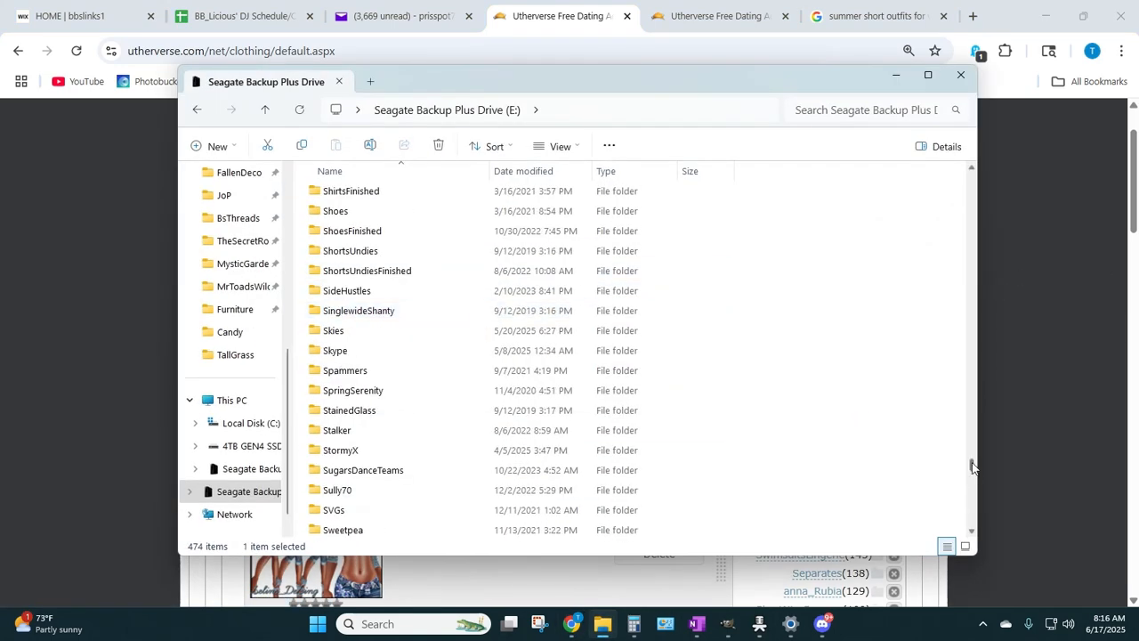
{"action": "left_click_drag", "start_coordinate": [972, 465], "coordinate": [971, 361]}
{"action": "scroll", "coordinate": [895, 285], "scroll_direction": "up", "scroll_amount": 15}
{"action": "scroll", "coordinate": [894, 315], "scroll_direction": "down", "scroll_amount": 10}
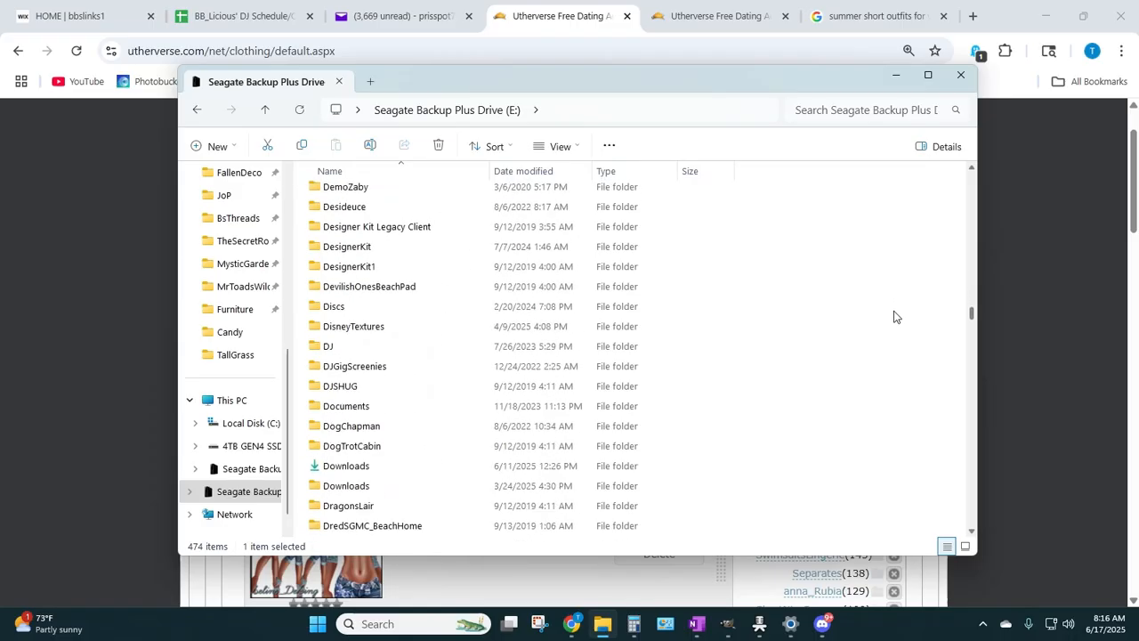
{"action": "scroll", "coordinate": [894, 318], "scroll_direction": "up", "scroll_amount": 1}
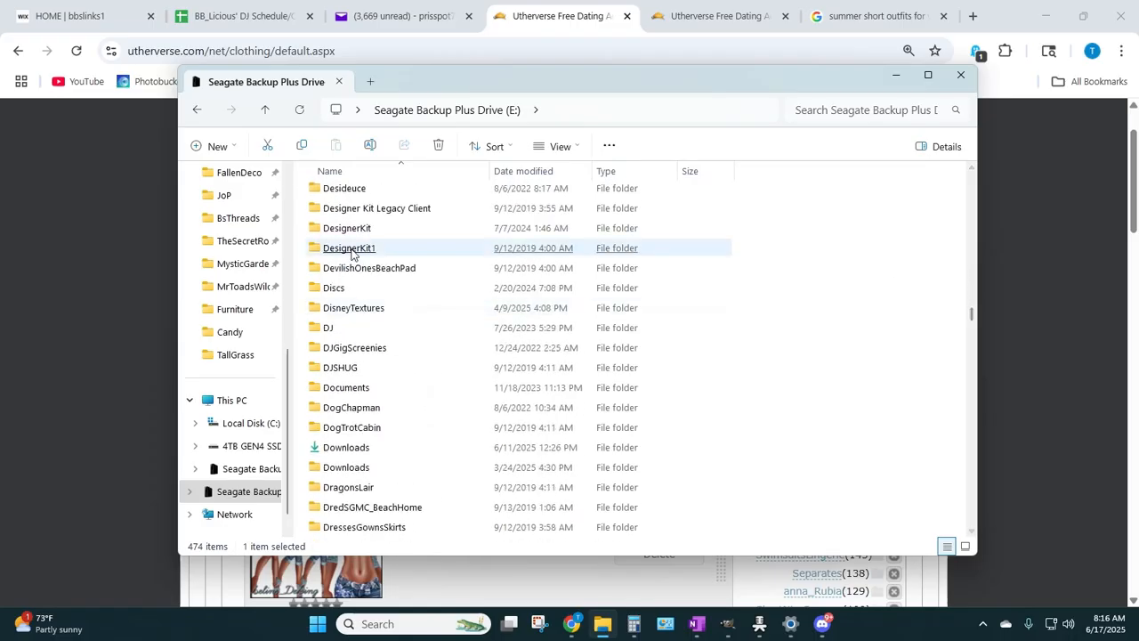
{"action": "double_click", "coordinate": [347, 251]}
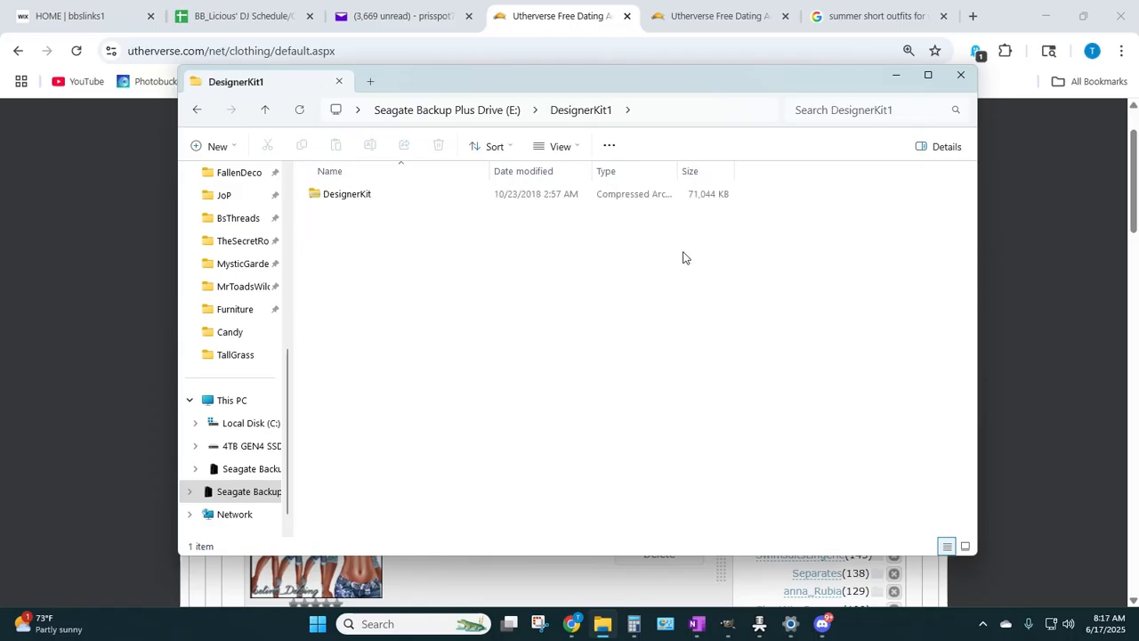
- Open the UV Maps folder inside the DesignerKit archive's Designer Kit Legacy Client folder and maximize the window
{"action": "double_click", "coordinate": [326, 204]}
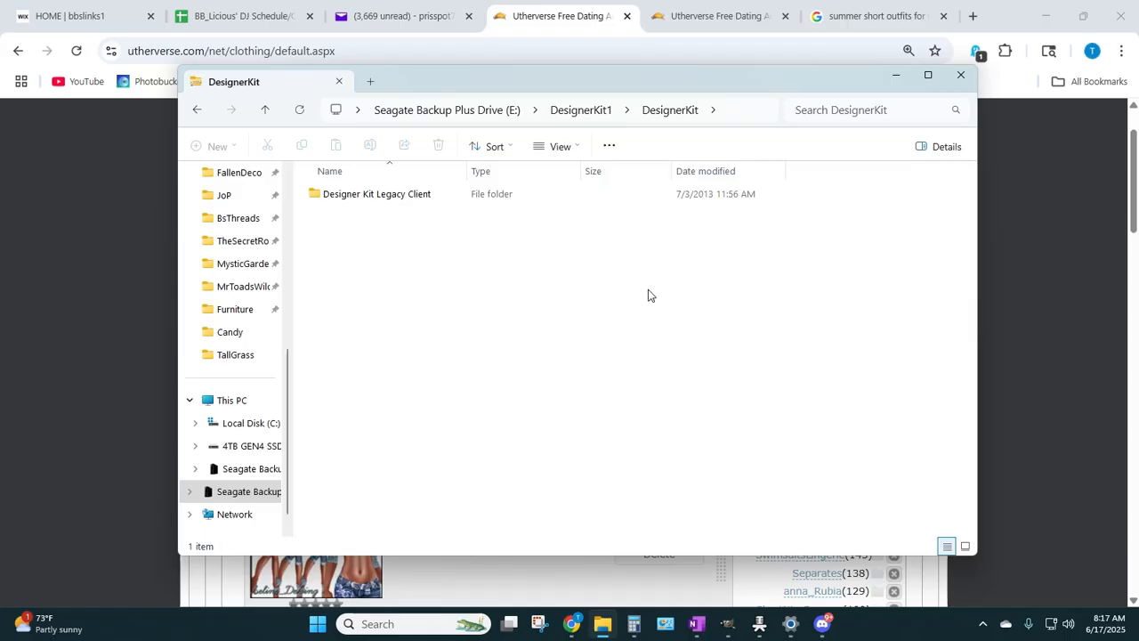
{"action": "double_click", "coordinate": [356, 198]}
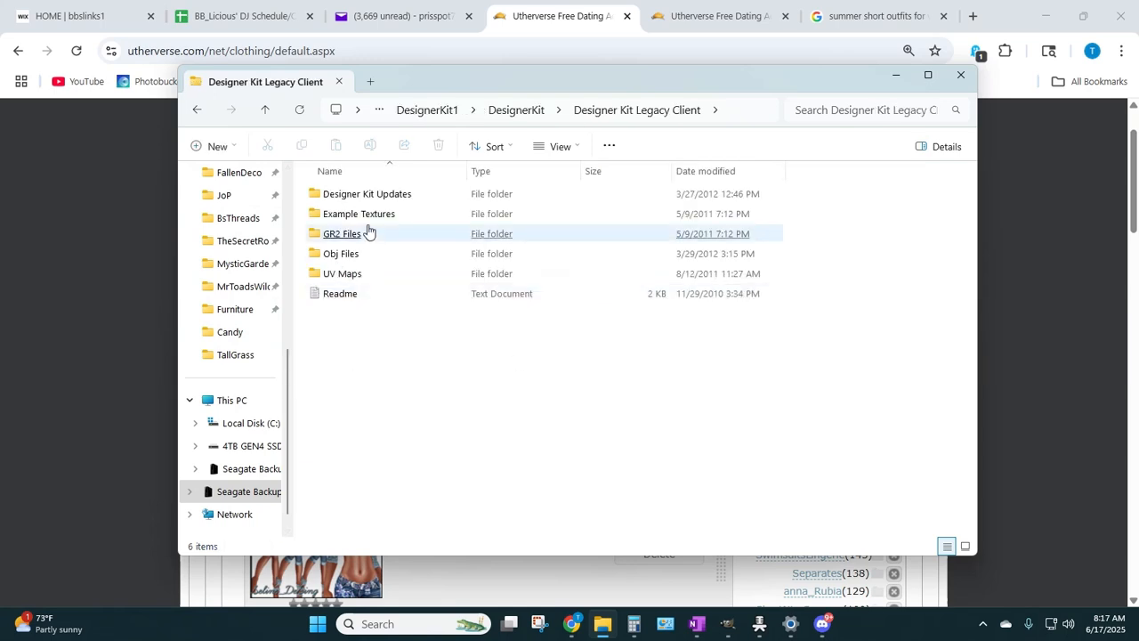
{"action": "left_click", "coordinate": [338, 282]}
{"action": "double_click", "coordinate": [337, 282]}
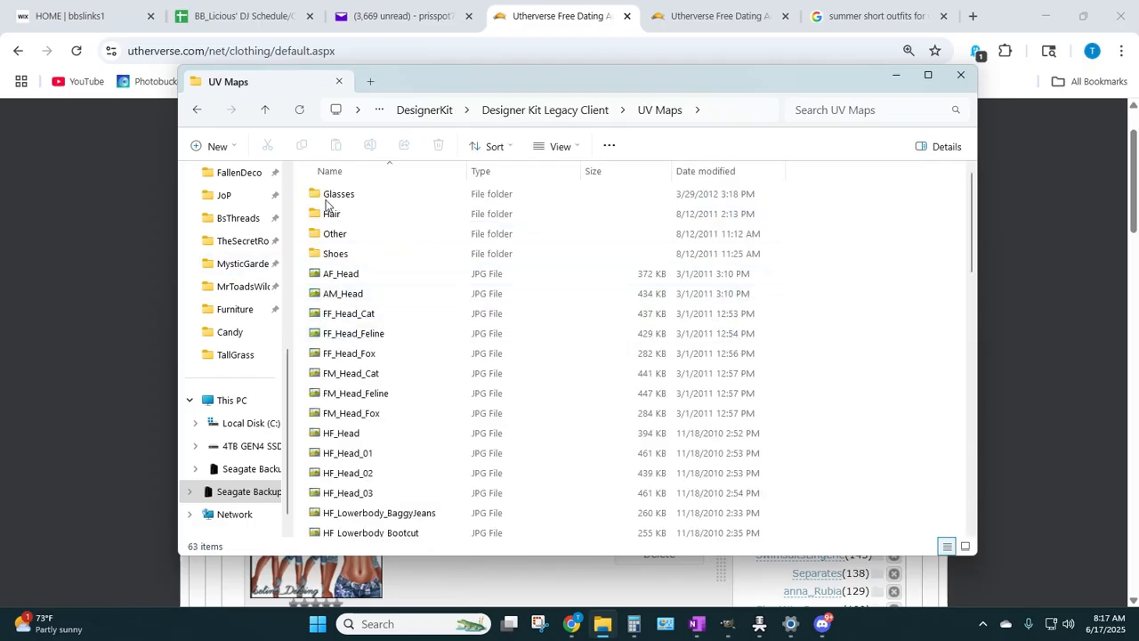
{"action": "left_click", "coordinate": [928, 75]}
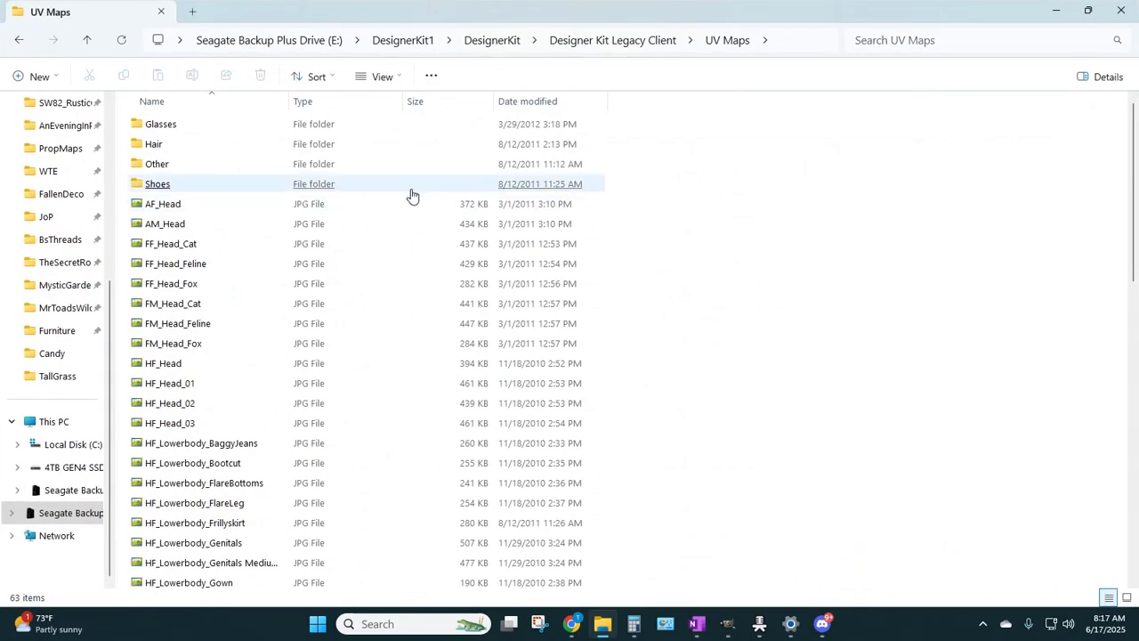
- Open the Glasses folder and display its files as extra large icons
{"action": "double_click", "coordinate": [182, 133]}
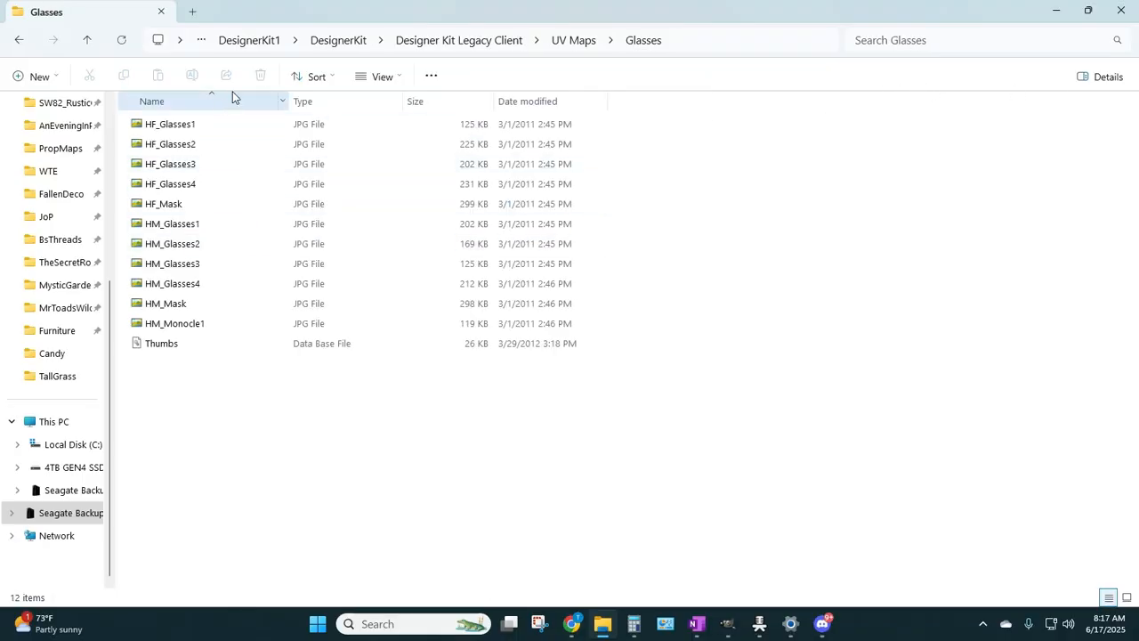
{"action": "left_click", "coordinate": [387, 82]}
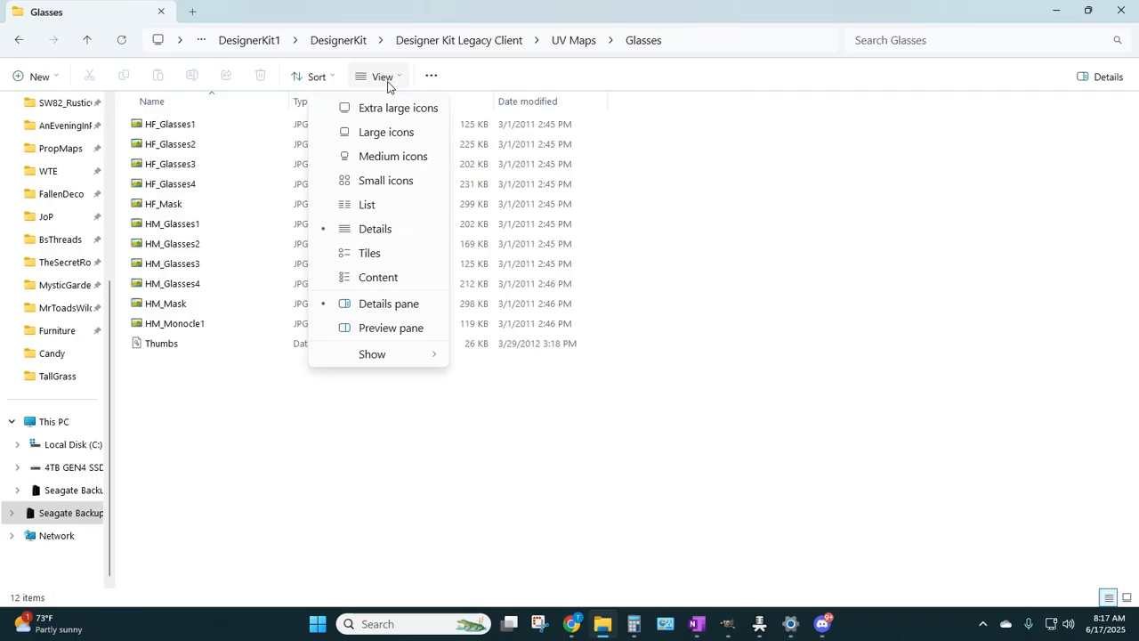
{"action": "left_click", "coordinate": [375, 133]}
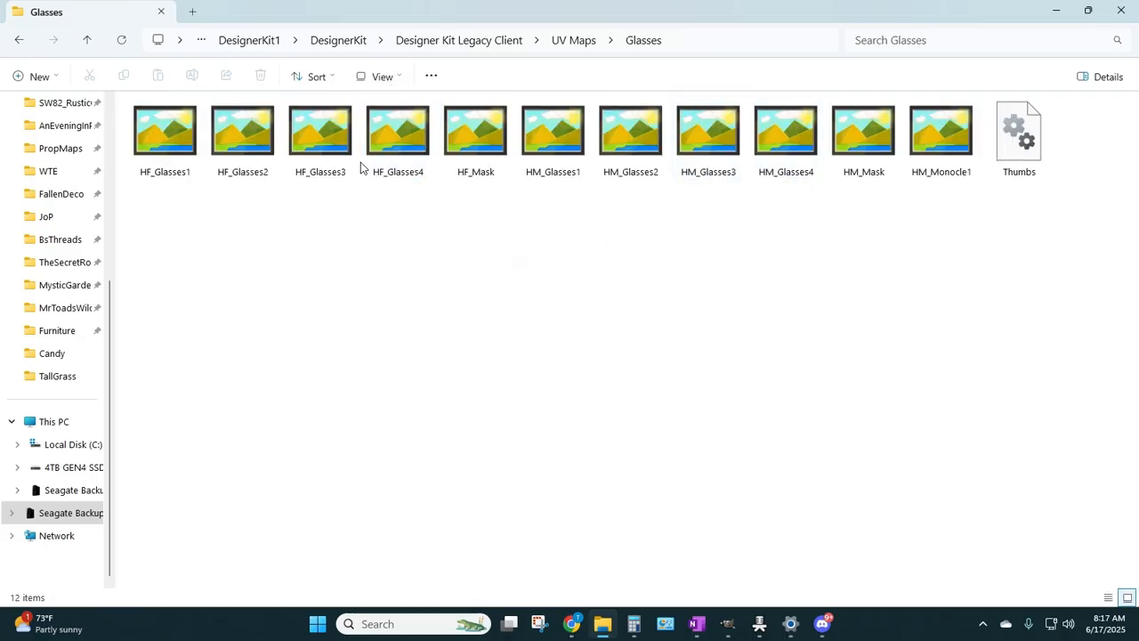
{"action": "left_click", "coordinate": [383, 79]}
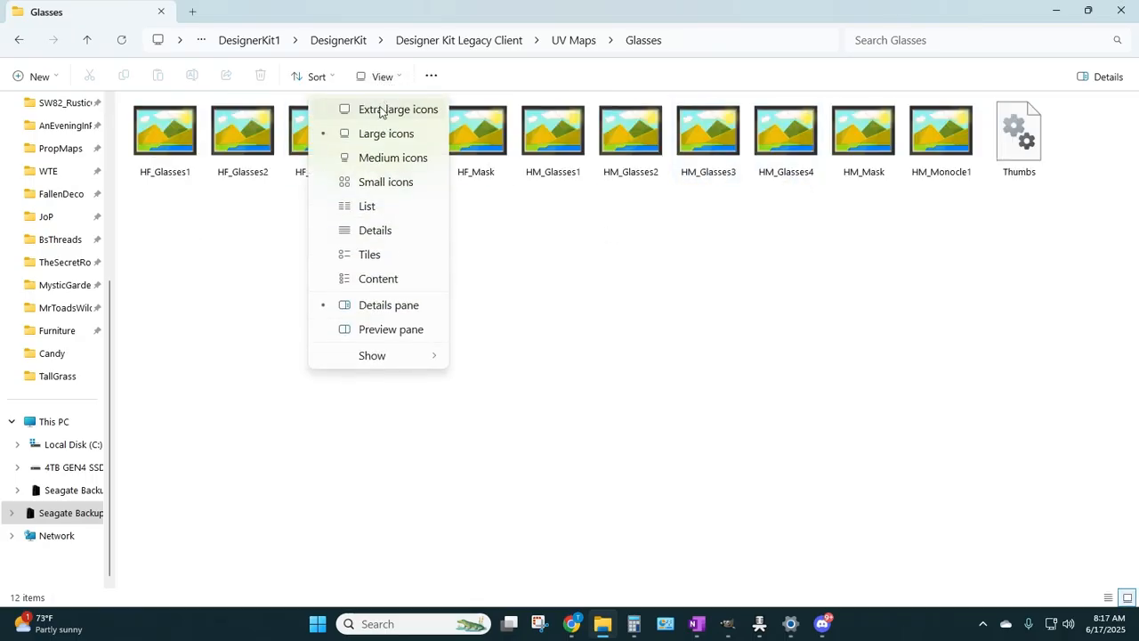
{"action": "left_click", "coordinate": [381, 109]}
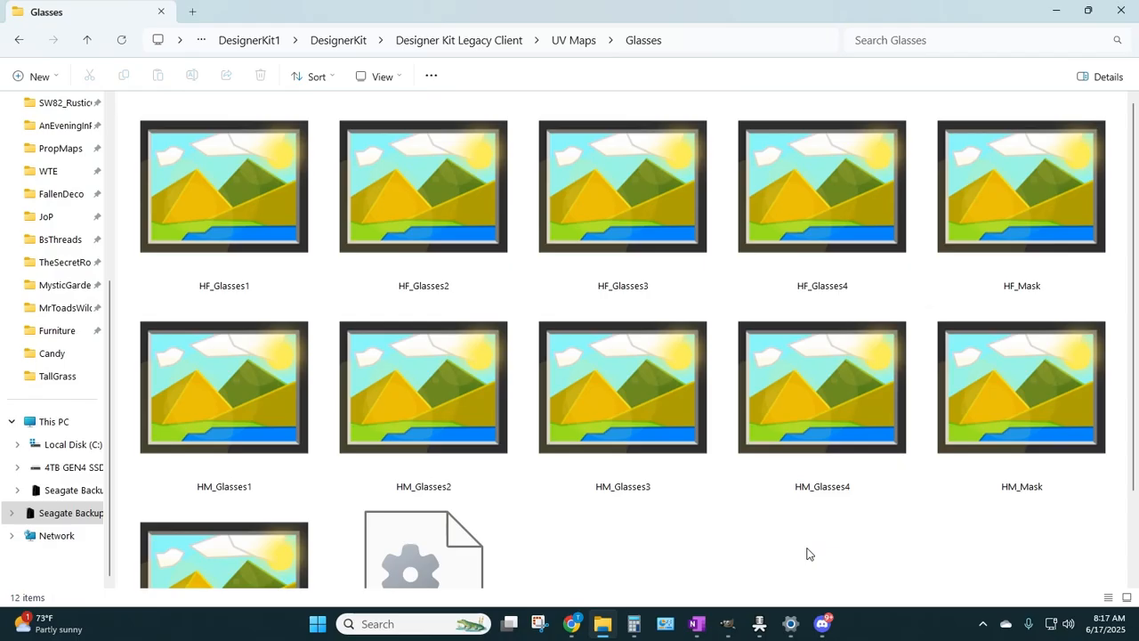
- View the HF_Glasses1 UV map in the photo viewer and close it
{"action": "left_click", "coordinate": [233, 258]}
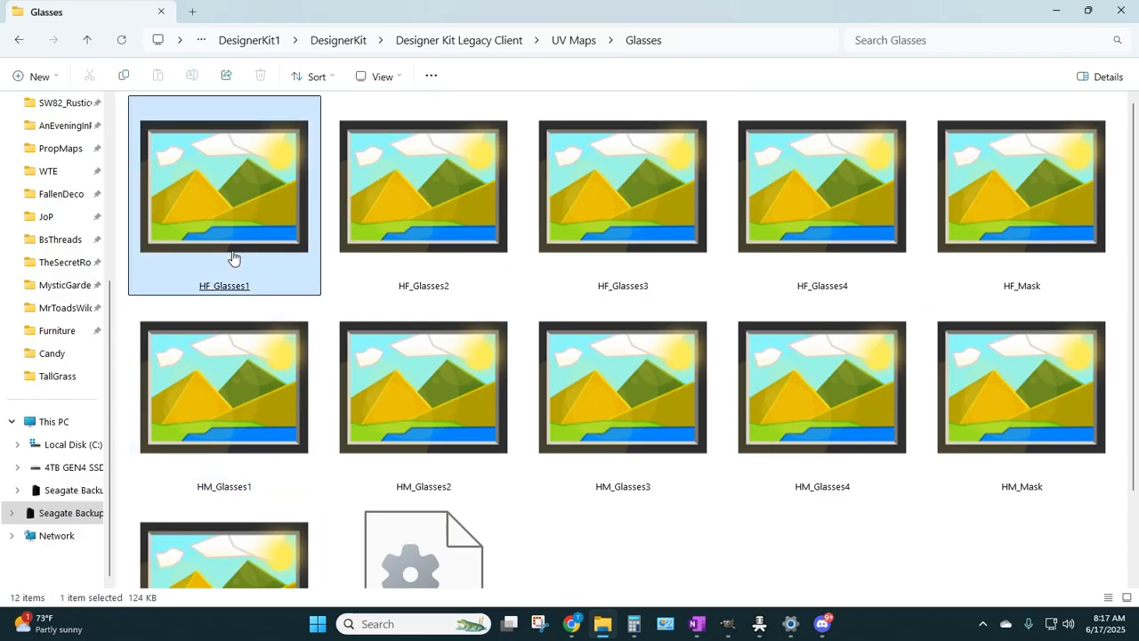
{"action": "double_click", "coordinate": [233, 257]}
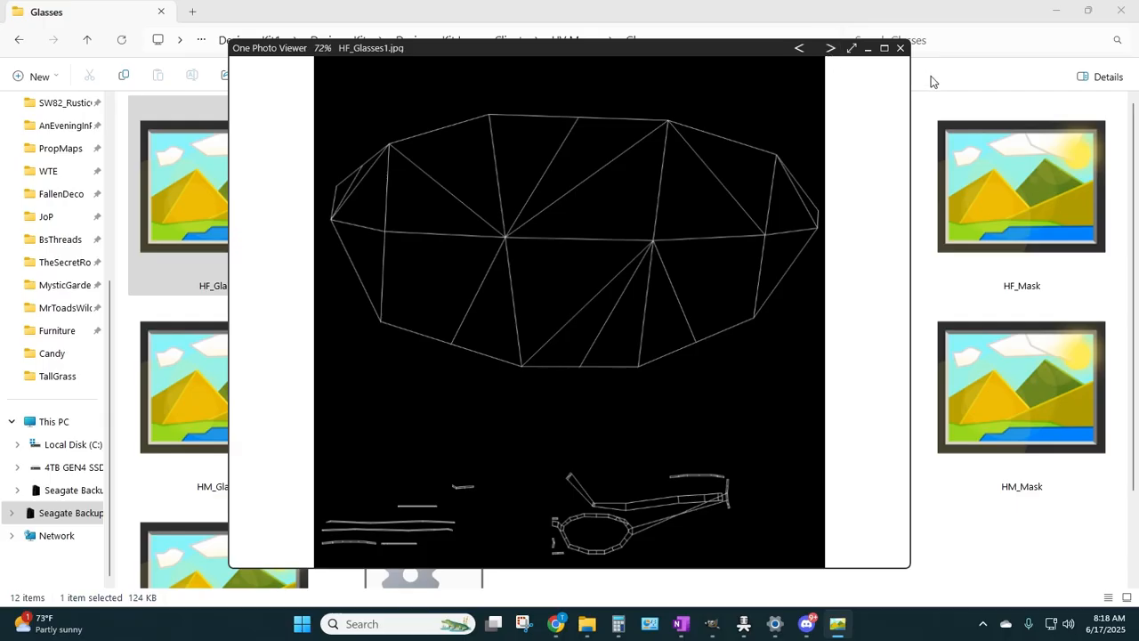
{"action": "left_click", "coordinate": [901, 48]}
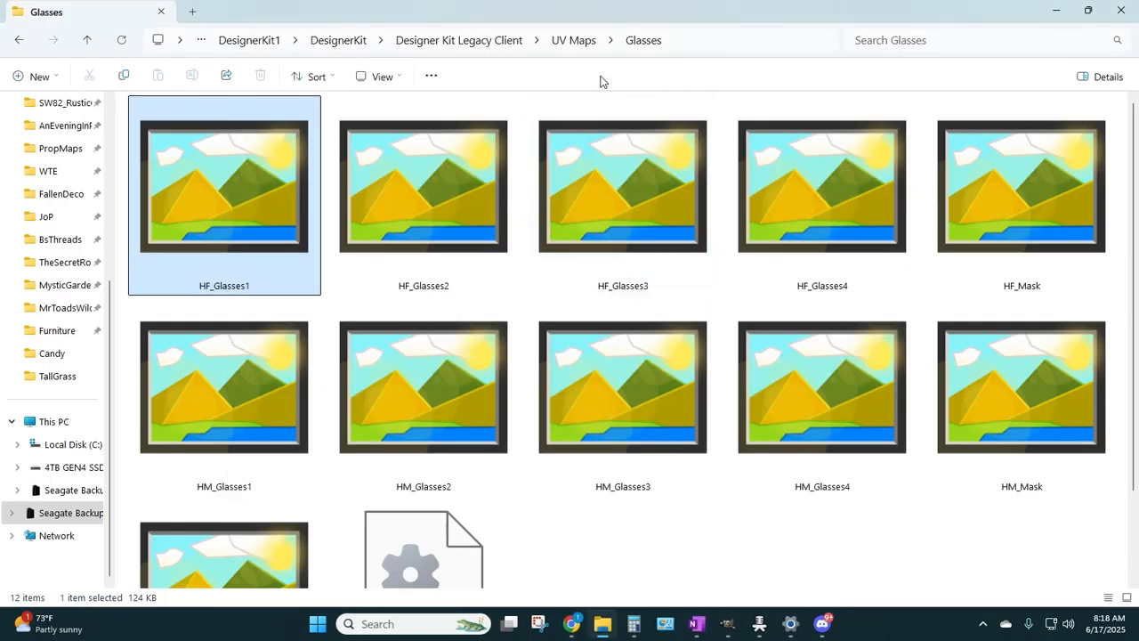
- Return to UV Maps, open the Hair folder, and view the HF_Hair_Bob_Tied map before closing the viewer
{"action": "left_click", "coordinate": [570, 41]}
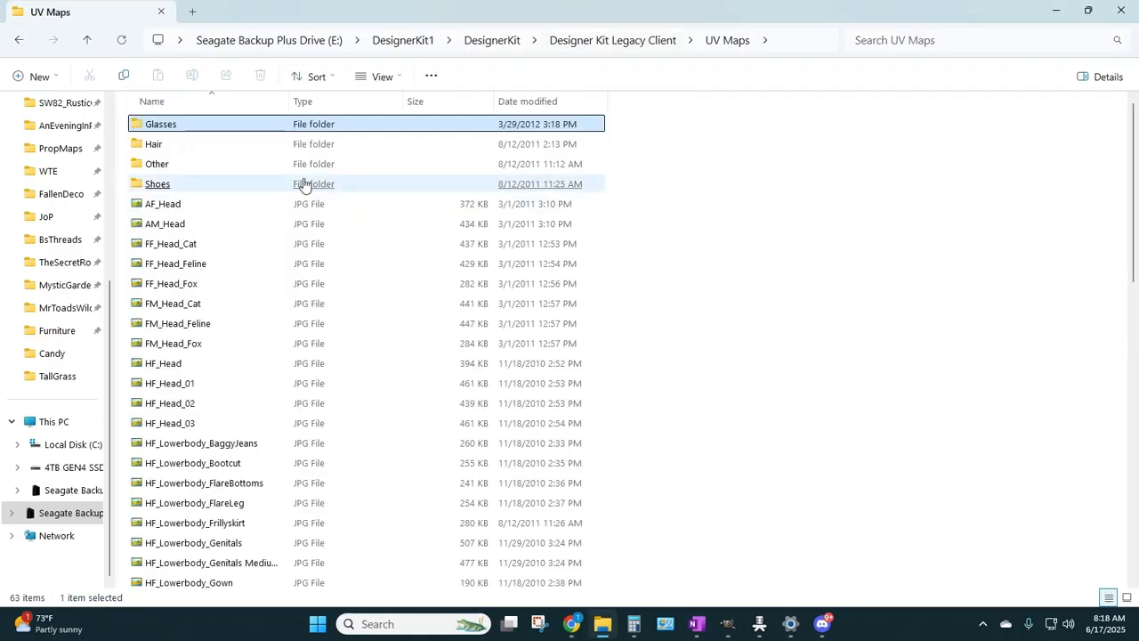
{"action": "left_click", "coordinate": [155, 143]}
{"action": "double_click", "coordinate": [155, 144]}
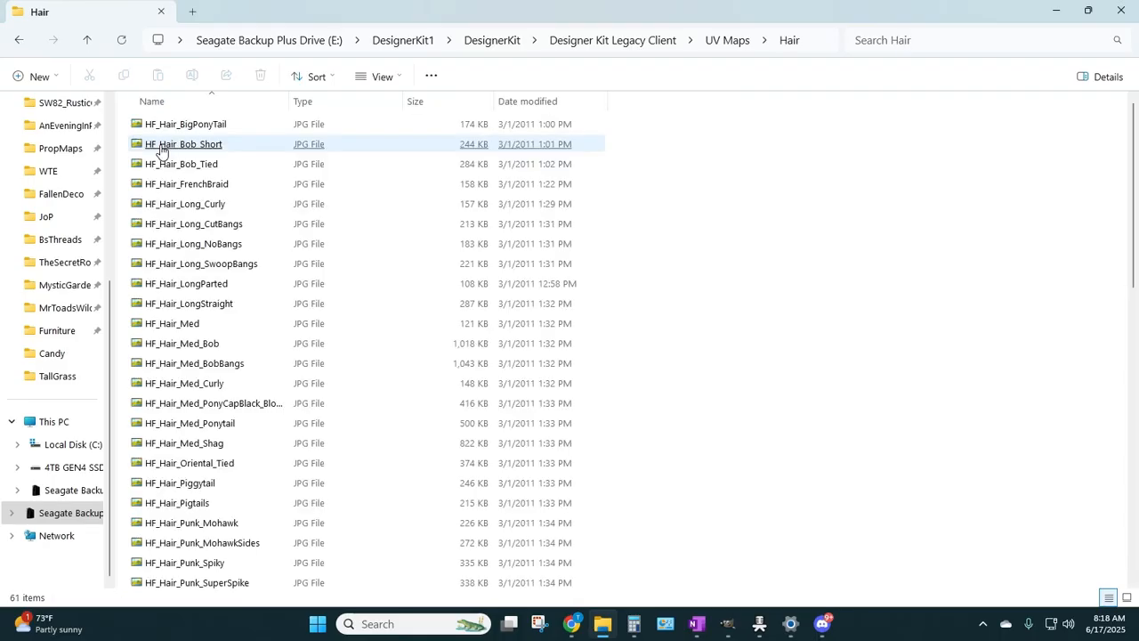
{"action": "left_click", "coordinate": [158, 147]}
{"action": "left_click", "coordinate": [185, 163]}
{"action": "double_click", "coordinate": [555, 169]}
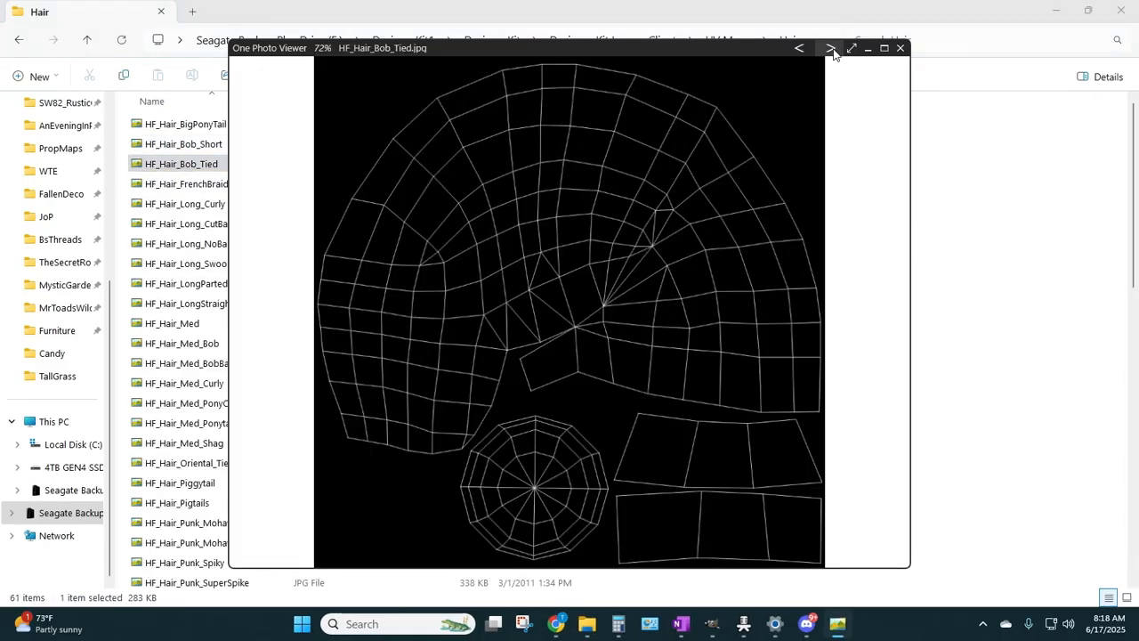
{"action": "left_click", "coordinate": [901, 49]}
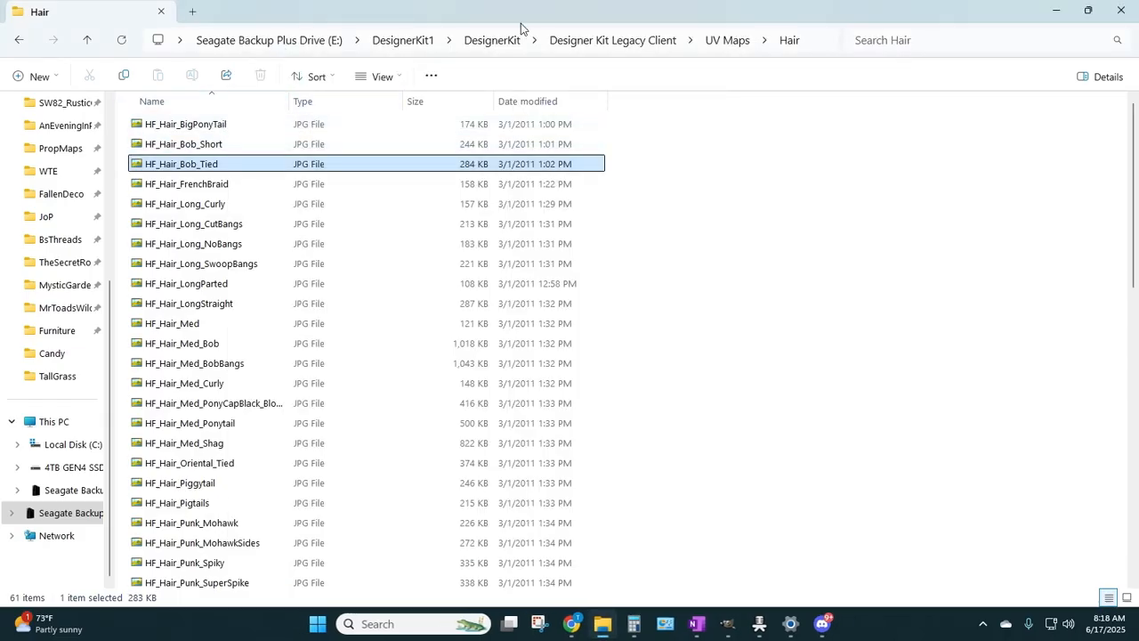
- Display the Hair folder's files as extra large icons
{"action": "left_click", "coordinate": [399, 77]}
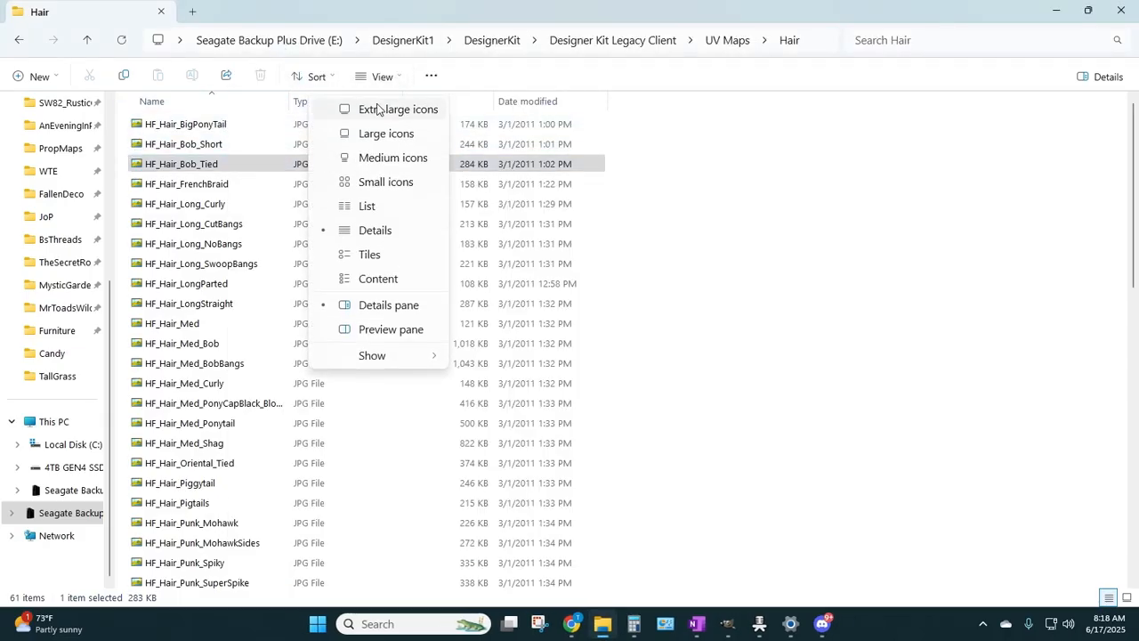
{"action": "left_click", "coordinate": [376, 107]}
{"action": "left_click", "coordinate": [376, 107]}
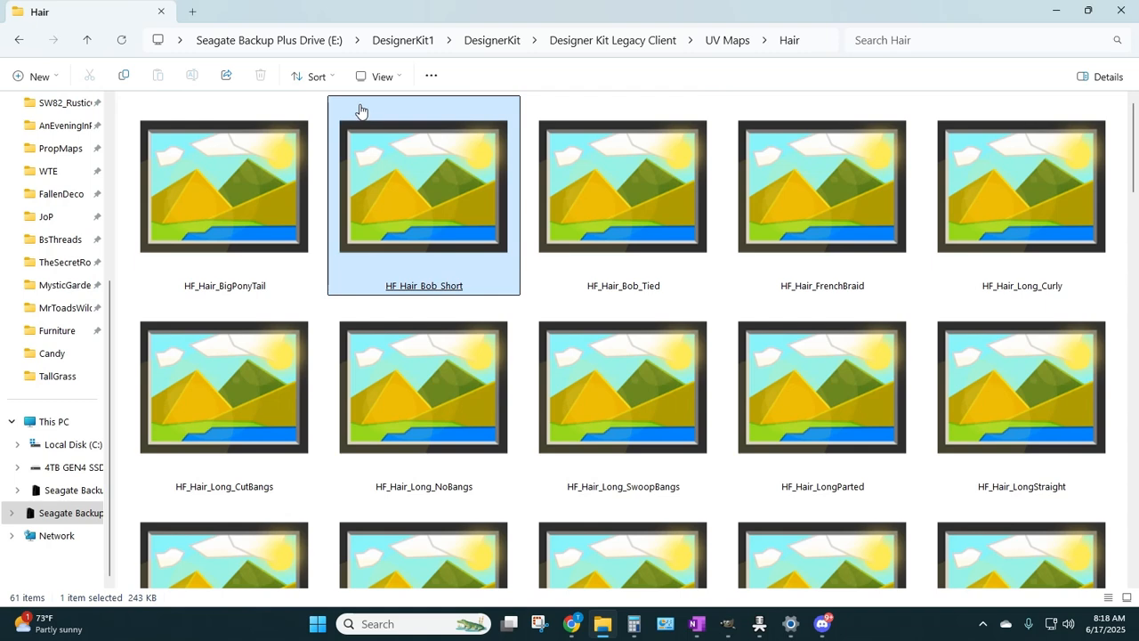
- Return to UV Maps, open the Other folder and select its Thumbs file
{"action": "left_click", "coordinate": [727, 43]}
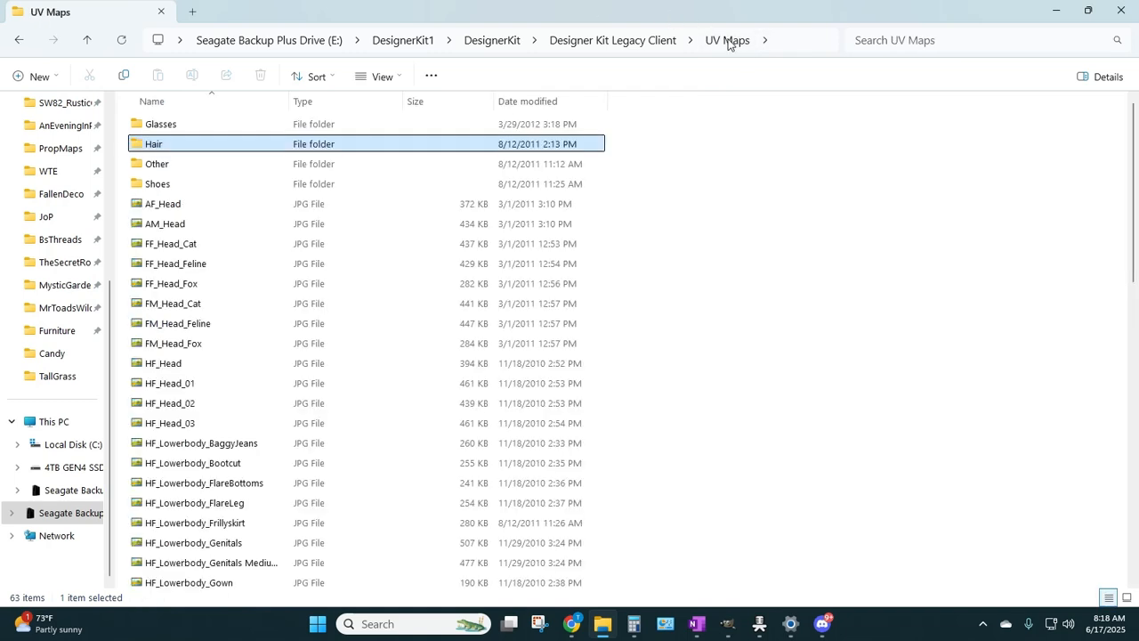
{"action": "double_click", "coordinate": [206, 167]}
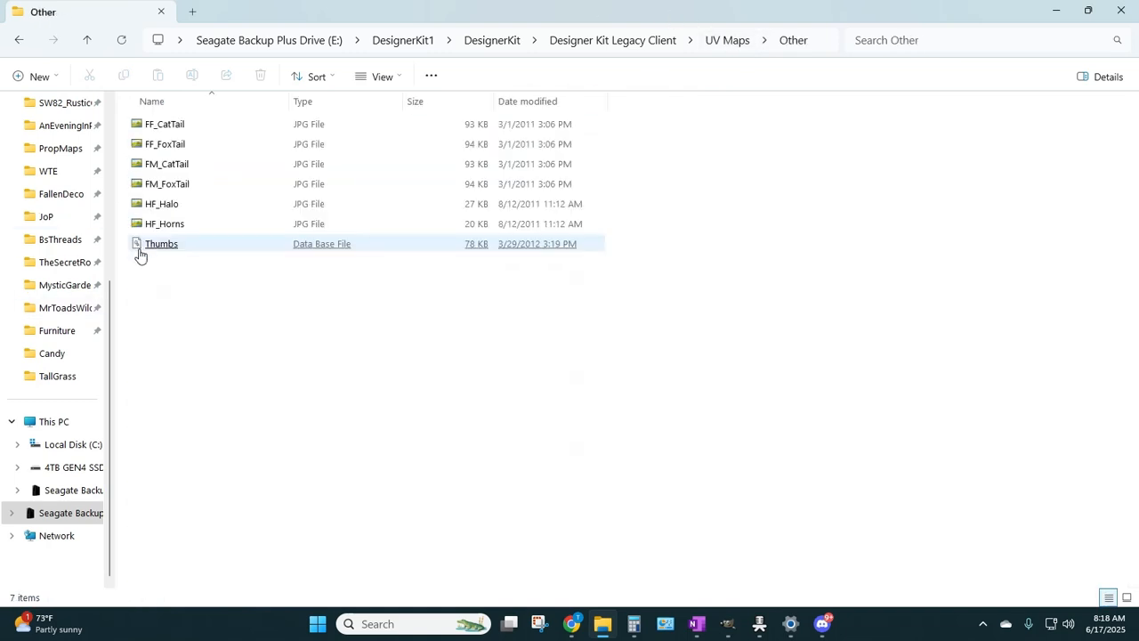
{"action": "left_click", "coordinate": [142, 248]}
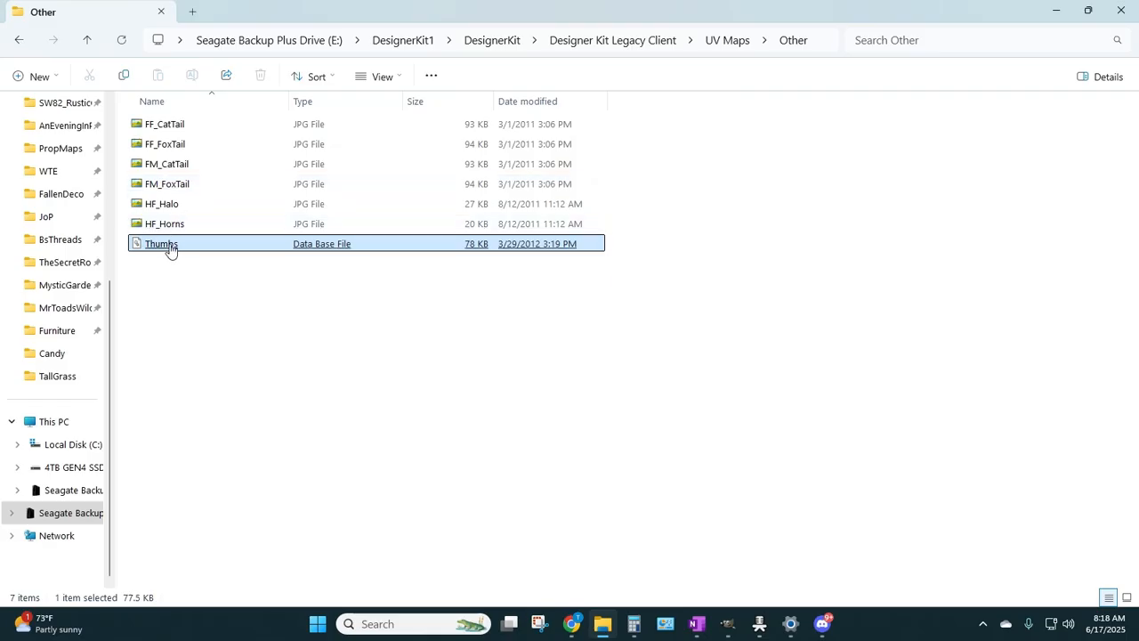
- Return to UV Maps, open the Shoes folder and look through its HF and HM shoe maps
{"action": "left_click", "coordinate": [718, 41]}
{"action": "double_click", "coordinate": [183, 187]}
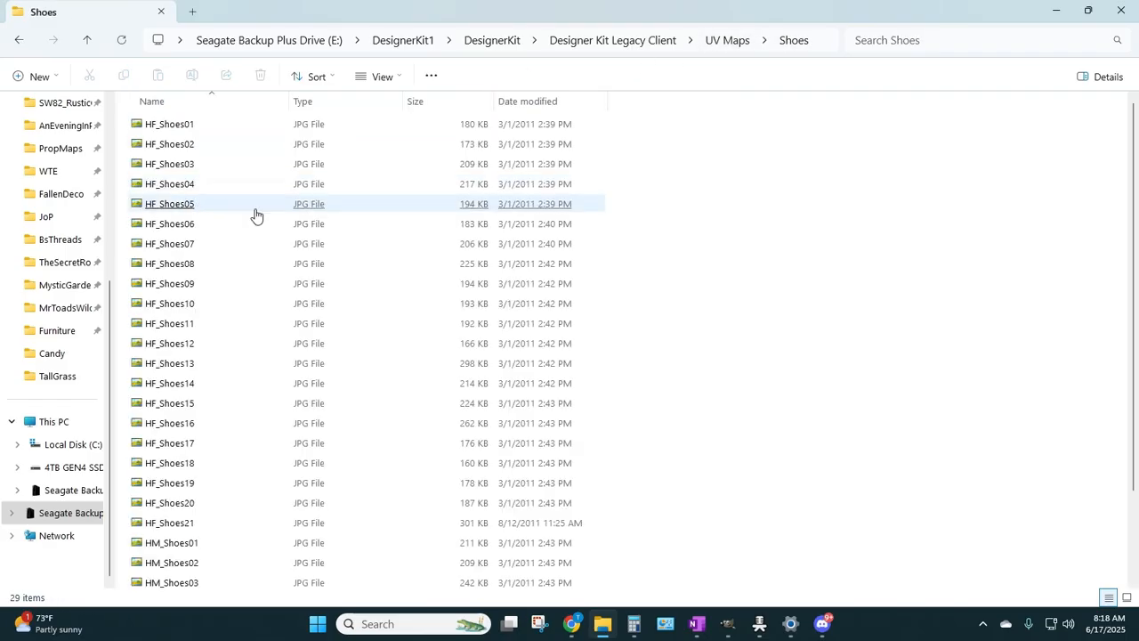
{"action": "scroll", "coordinate": [237, 374], "scroll_direction": "down", "scroll_amount": 2}
{"action": "left_click", "coordinate": [237, 364]}
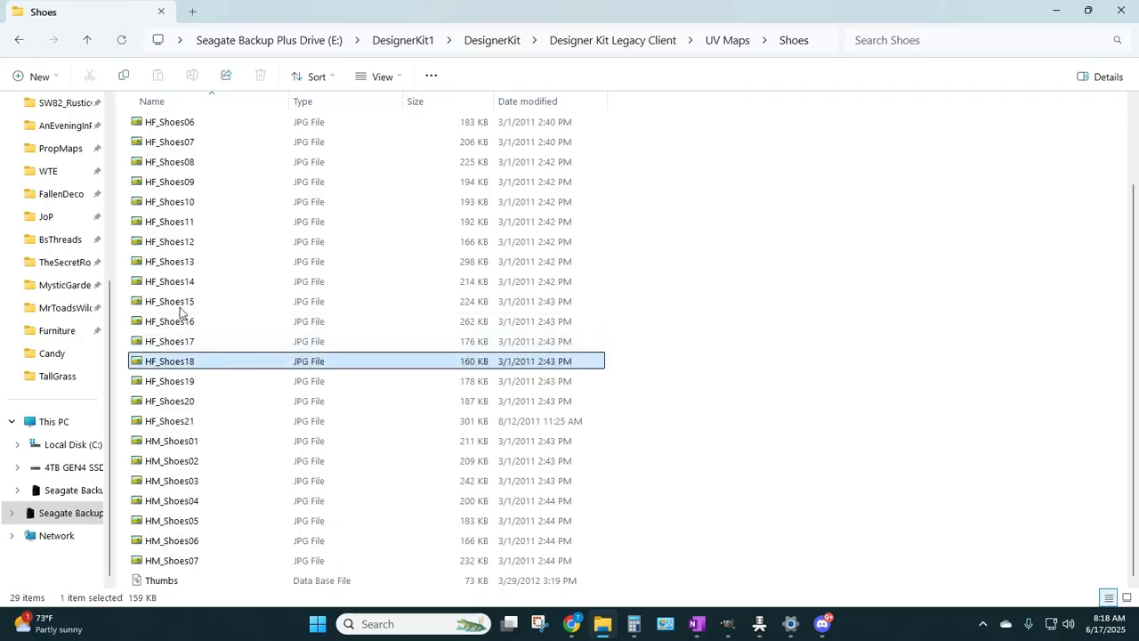
{"action": "left_click", "coordinate": [154, 312]}
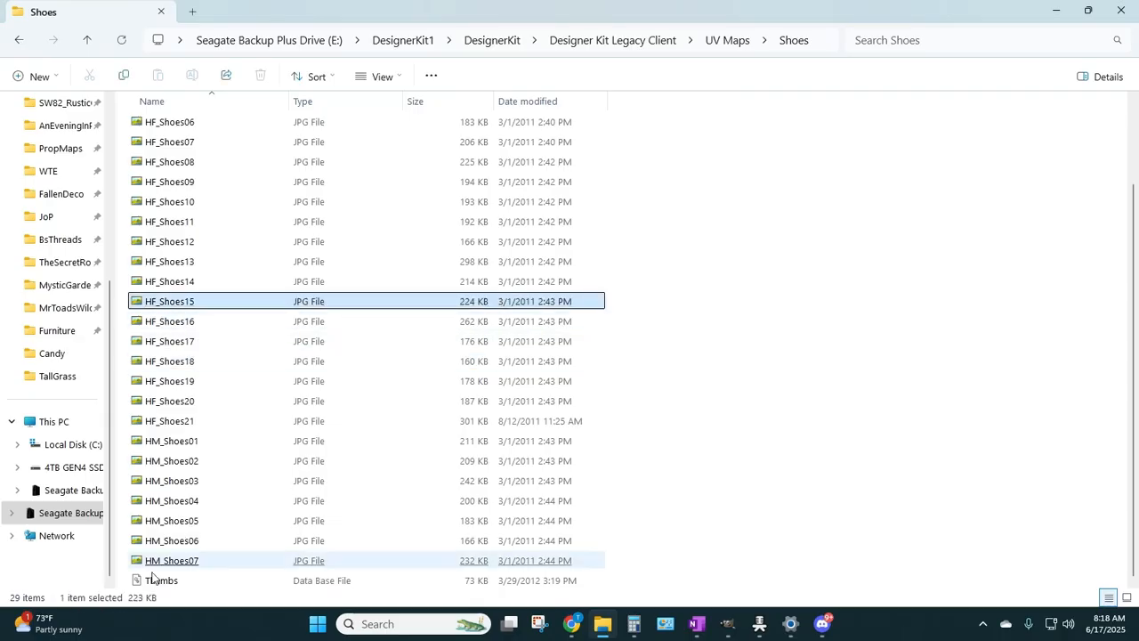
{"action": "left_click", "coordinate": [143, 525]}
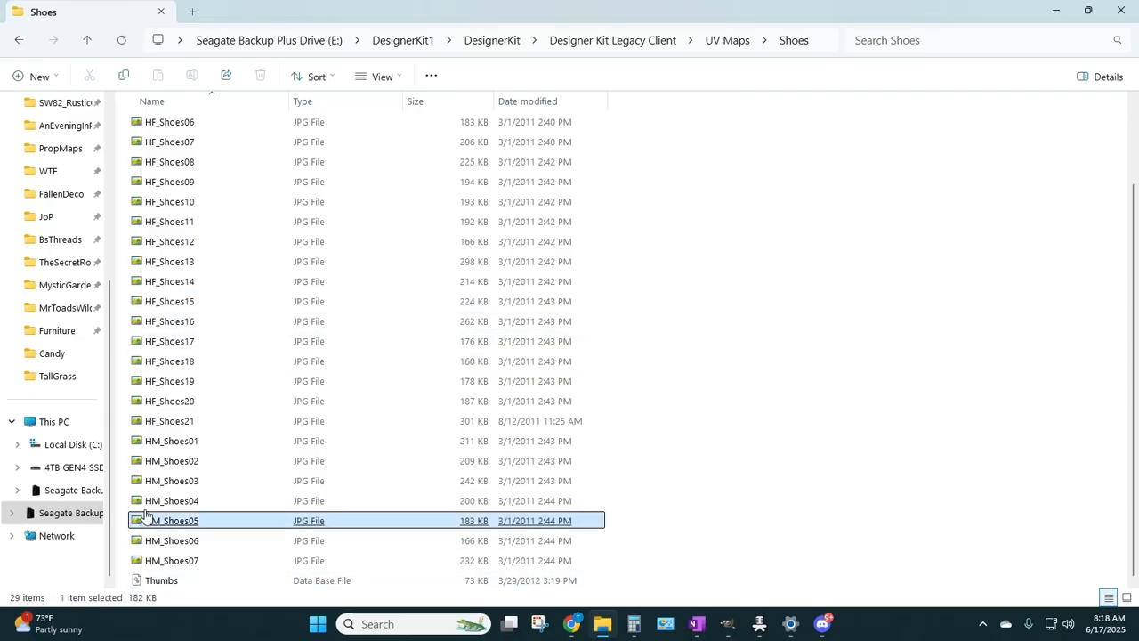
{"action": "left_click", "coordinate": [793, 338]}
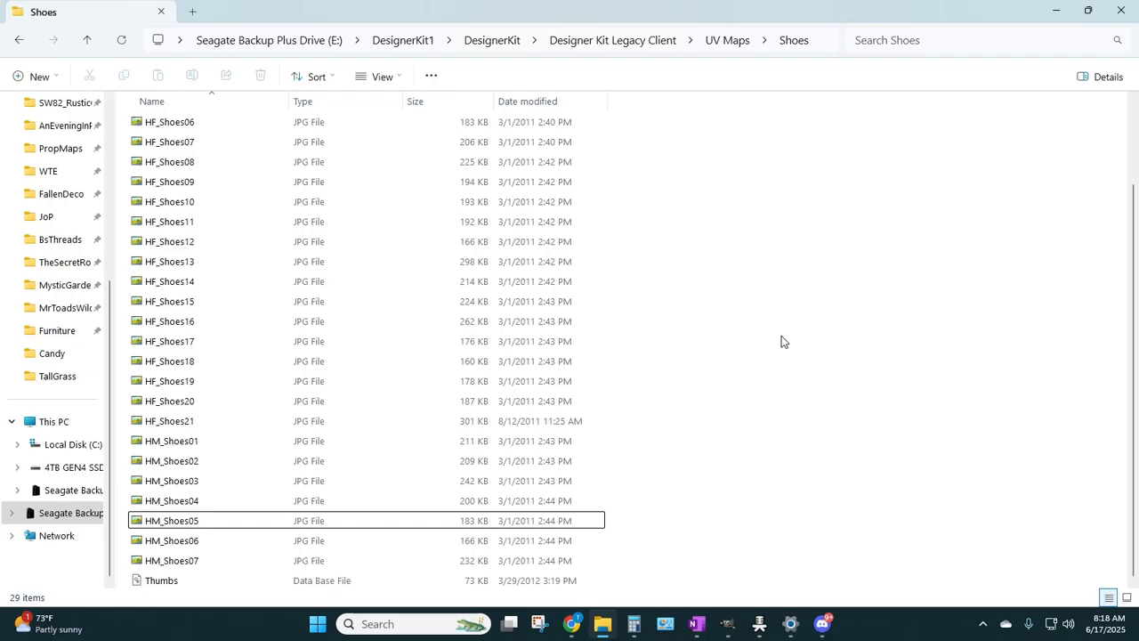
- Return to the UV Maps folder and look over its list of head, lower body and upper body maps
{"action": "left_click", "coordinate": [728, 40]}
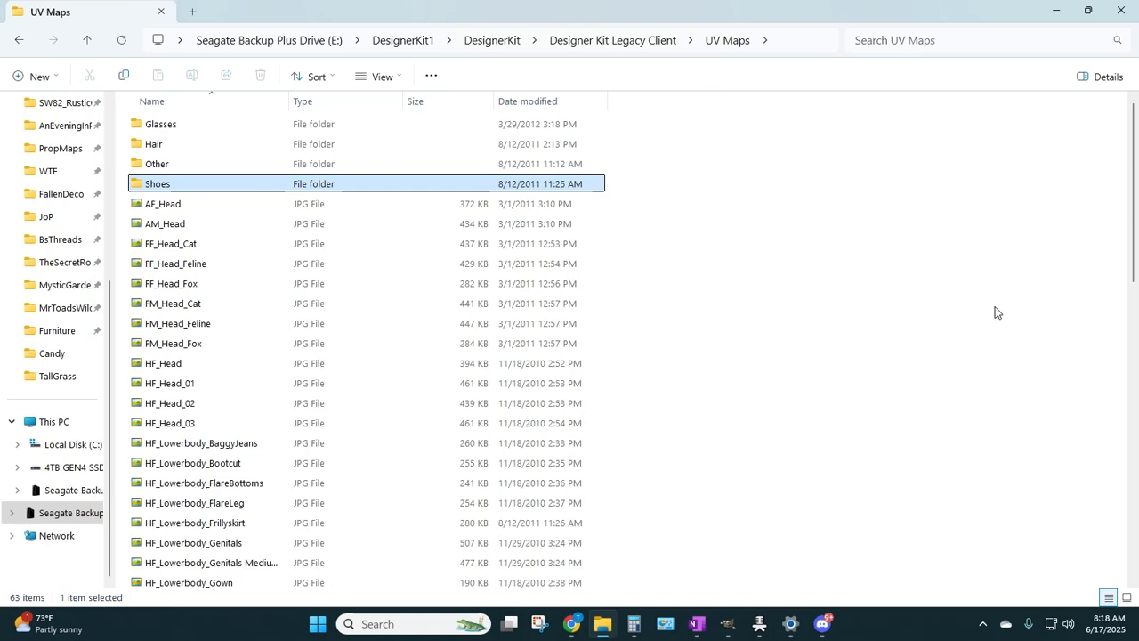
{"action": "scroll", "coordinate": [994, 313], "scroll_direction": "down", "scroll_amount": 13}
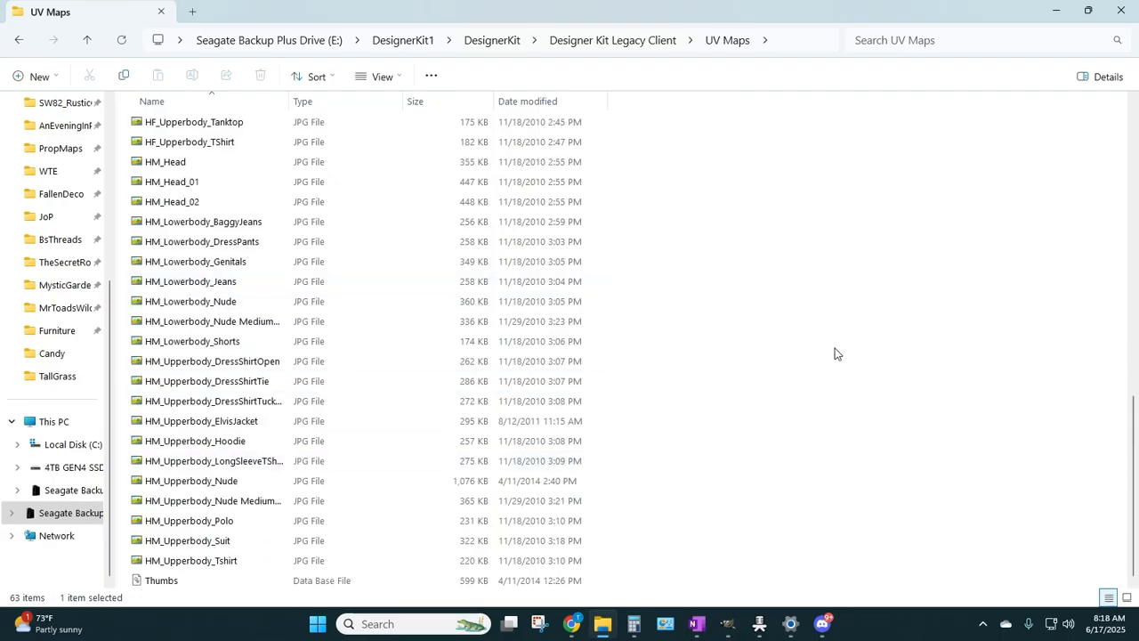
{"action": "scroll", "coordinate": [834, 351], "scroll_direction": "up", "scroll_amount": 6}
{"action": "scroll", "coordinate": [805, 356], "scroll_direction": "up", "scroll_amount": 5}
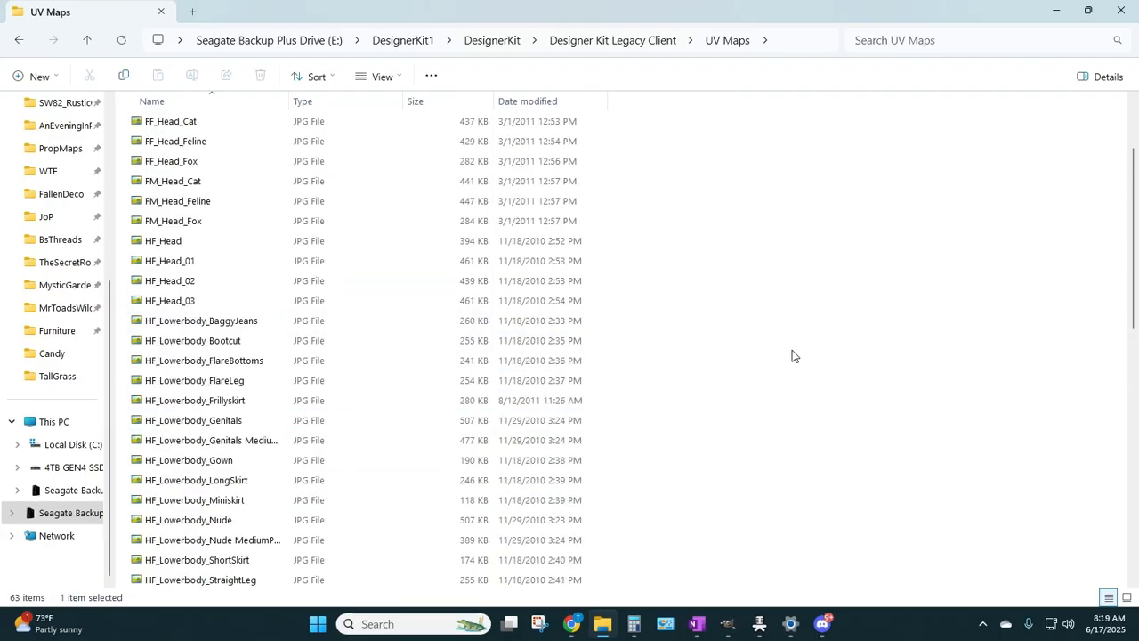
{"action": "scroll", "coordinate": [792, 356], "scroll_direction": "down", "scroll_amount": 3}
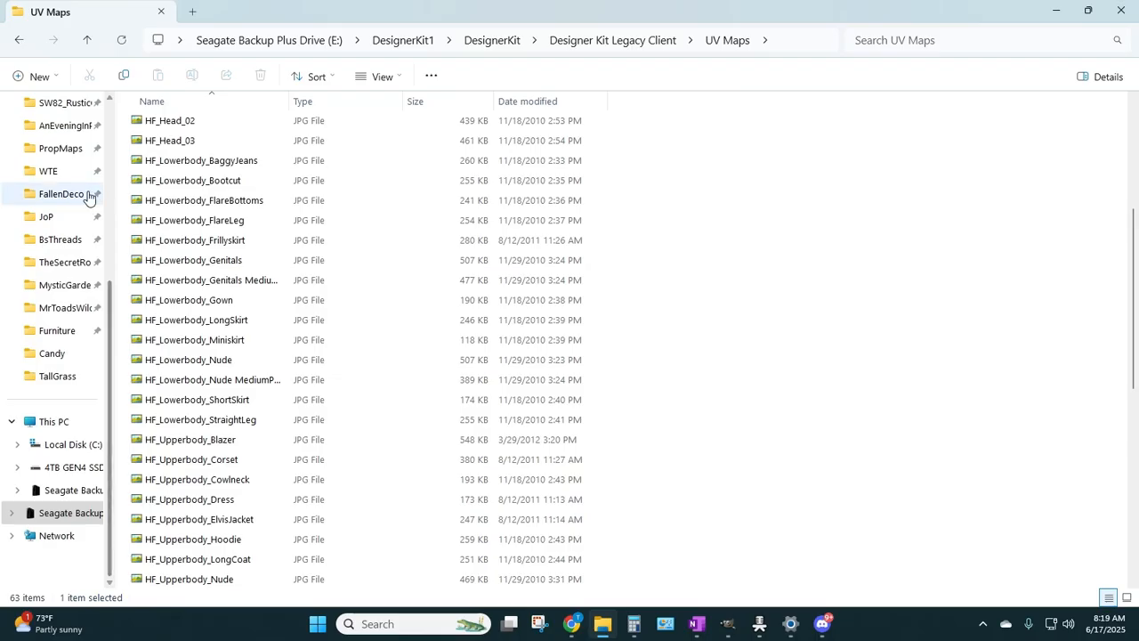
- Highlight the HF_Lowerbody trouser maps one by one: BaggyJeans, Bootcut, FlareBottoms and FlareLeg
{"action": "left_click", "coordinate": [173, 167]}
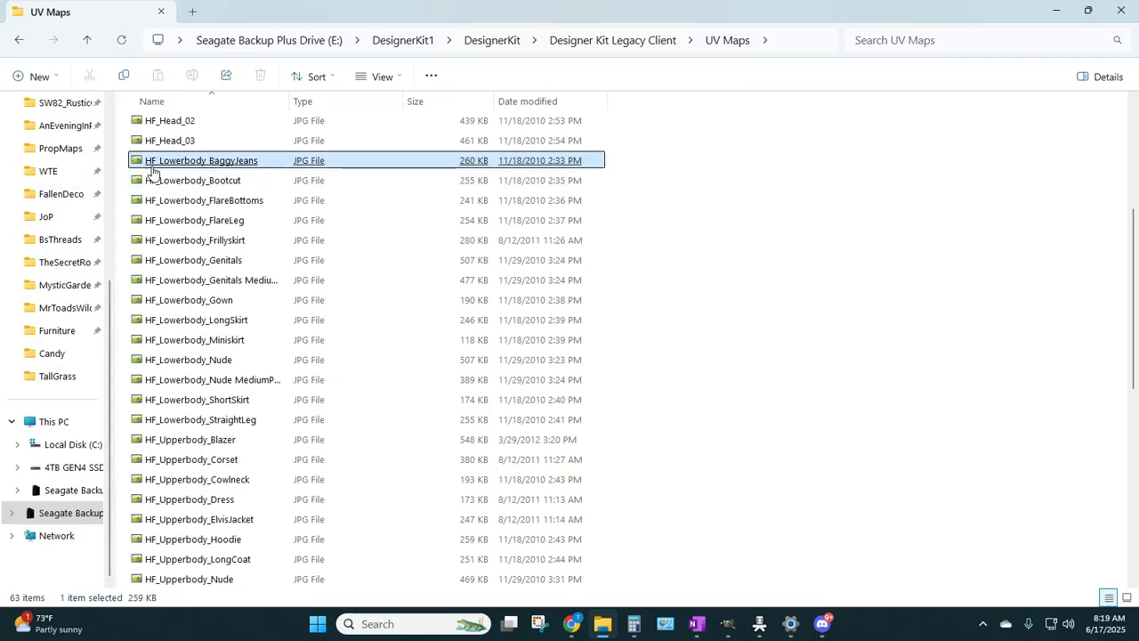
{"action": "left_click", "coordinate": [245, 185]}
{"action": "left_click", "coordinate": [248, 204]}
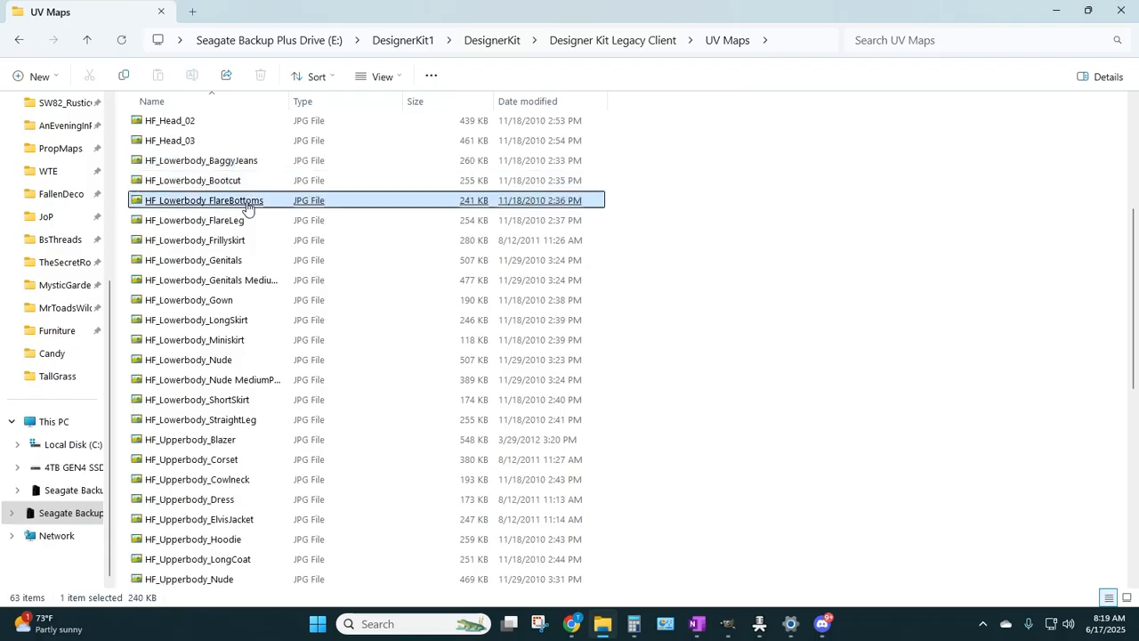
{"action": "left_click", "coordinate": [247, 228]}
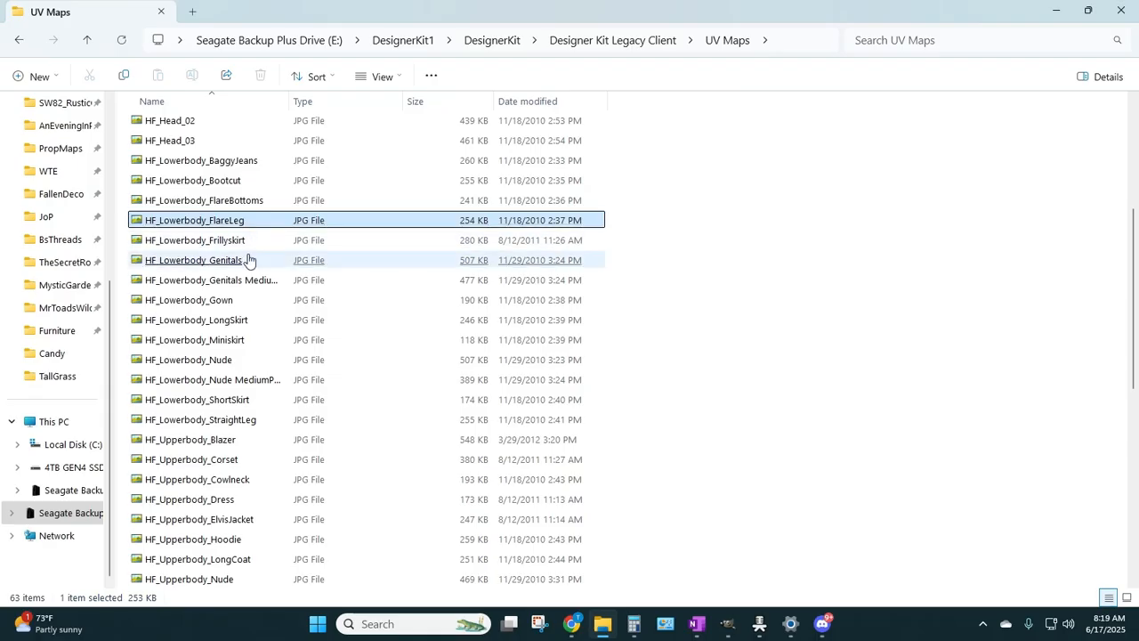
- Highlight the HF_Lowerbody_Genitals map, view its MediumPoly version in the photo viewer and close the viewer
{"action": "left_click", "coordinate": [248, 260]}
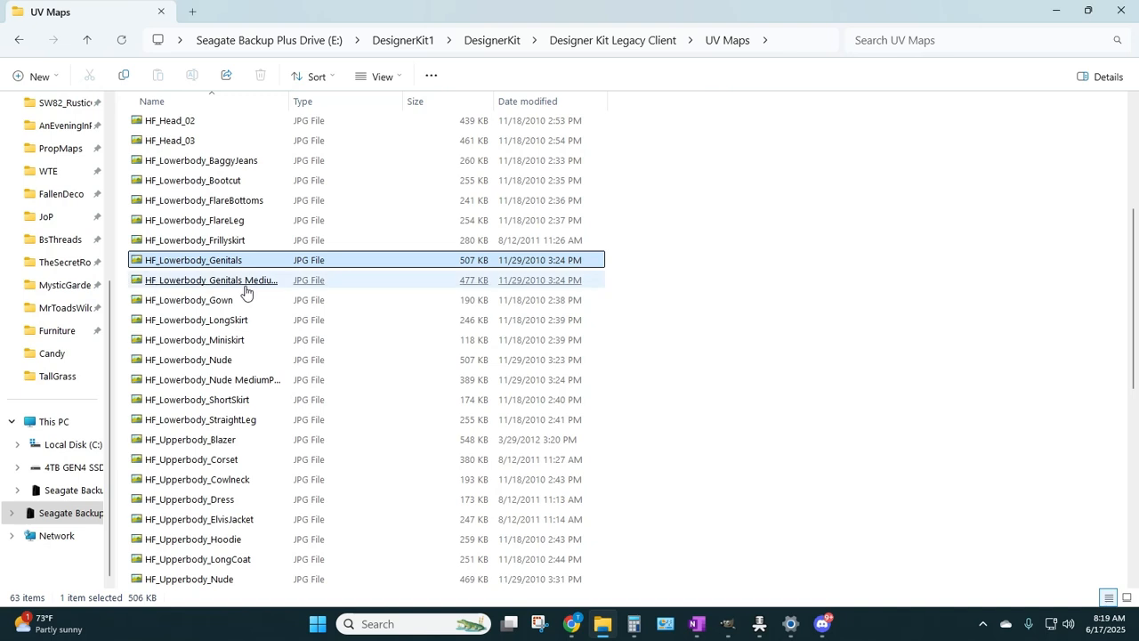
{"action": "left_click", "coordinate": [245, 287]}
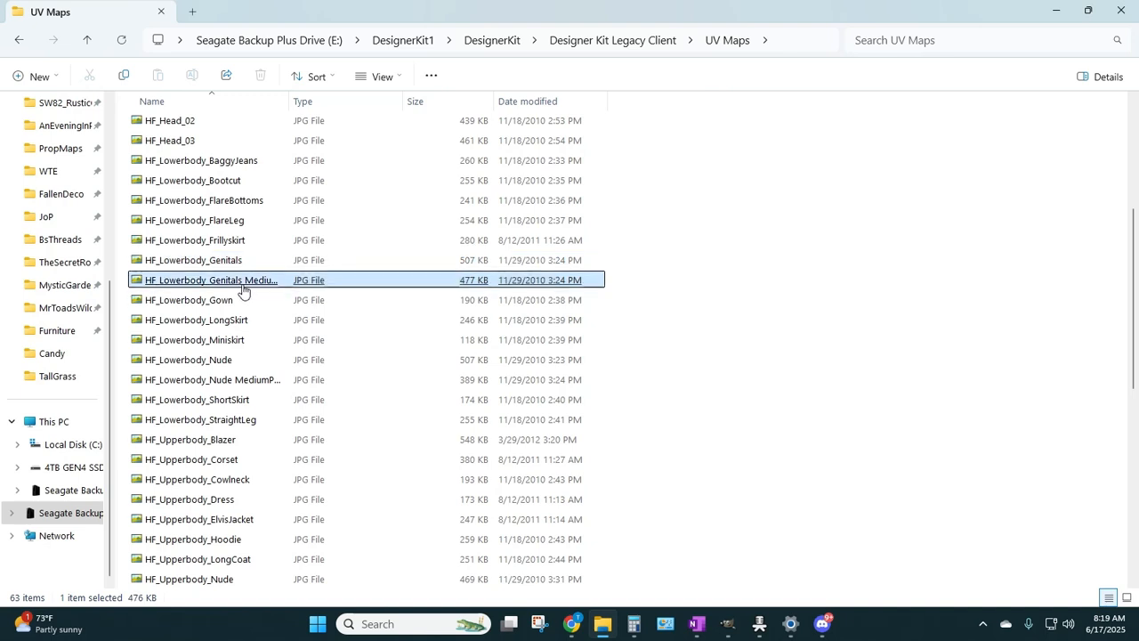
{"action": "double_click", "coordinate": [227, 283]}
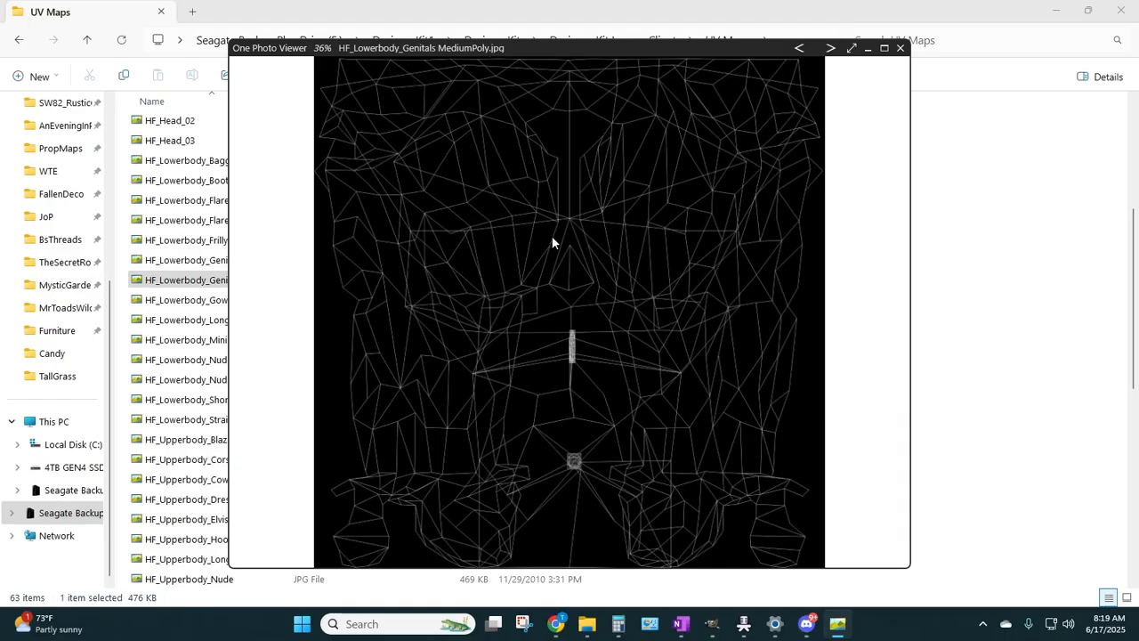
{"action": "left_click", "coordinate": [901, 47]}
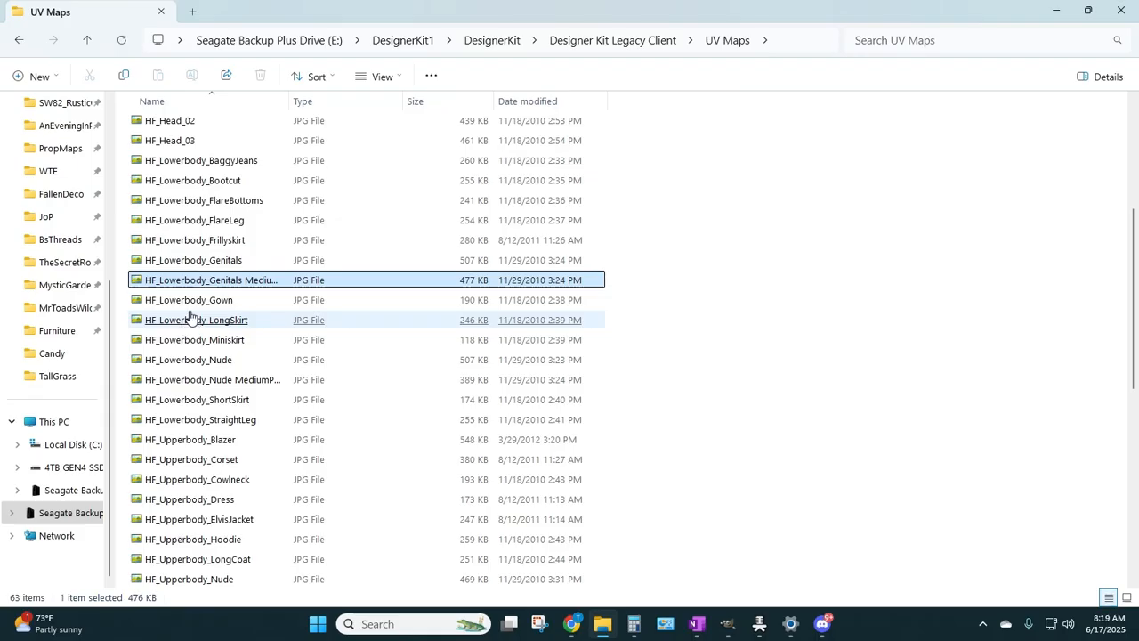
- Highlight the HF_Lowerbody maps Miniskirt, LongSkirt, Nude, Nude MediumPoly and StraightLeg in turn
{"action": "left_click", "coordinate": [185, 339]}
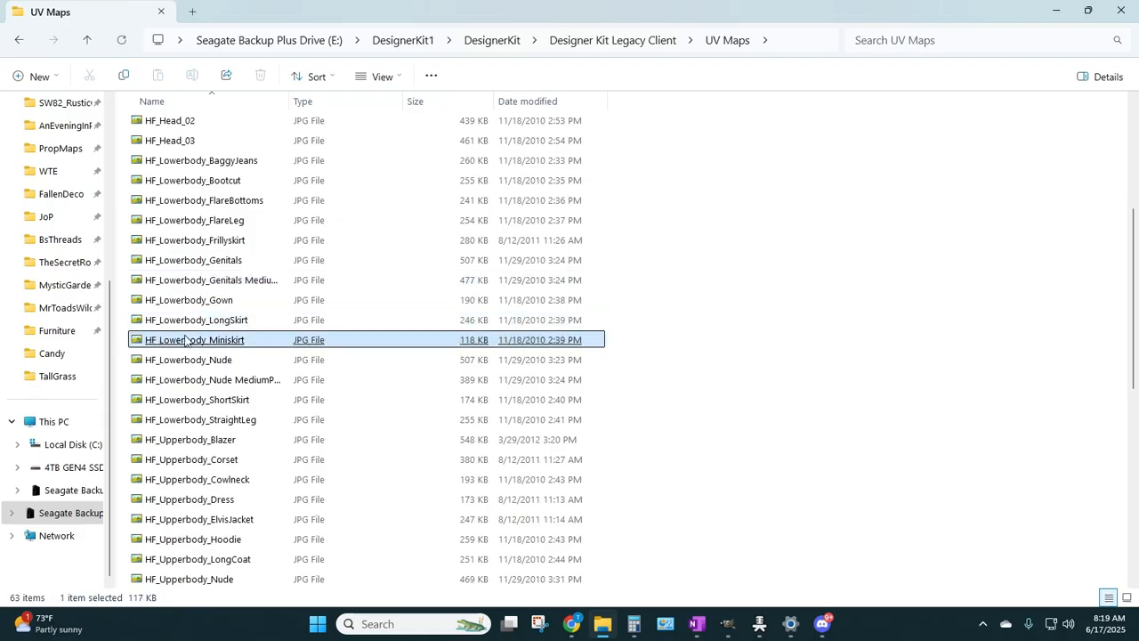
{"action": "left_click", "coordinate": [257, 322]}
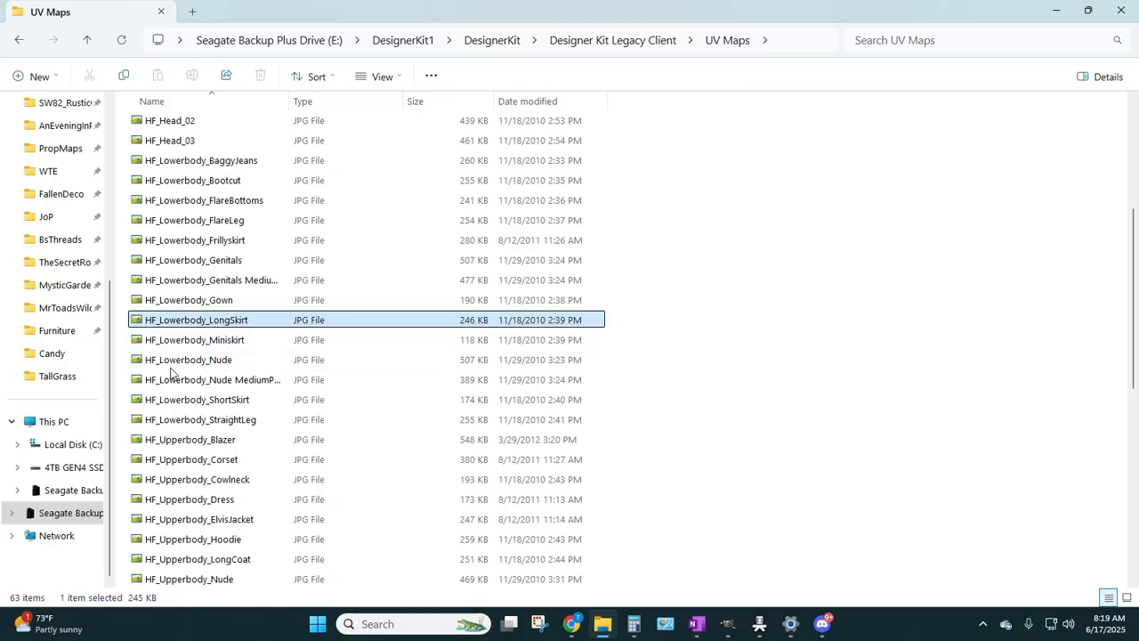
{"action": "left_click", "coordinate": [220, 365]}
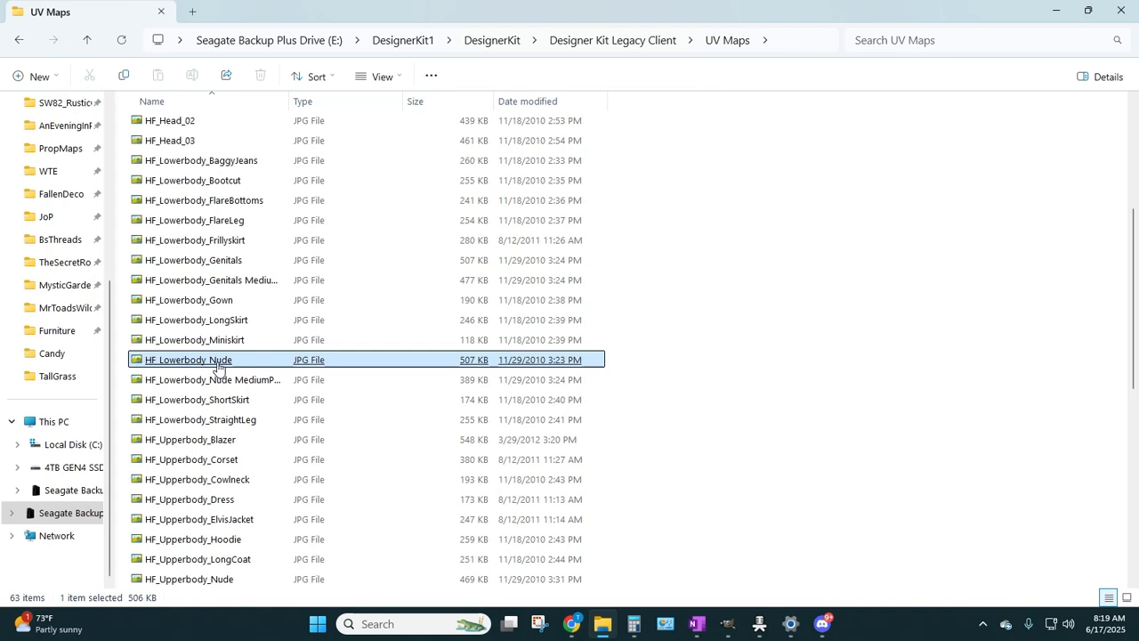
{"action": "left_click", "coordinate": [220, 386]}
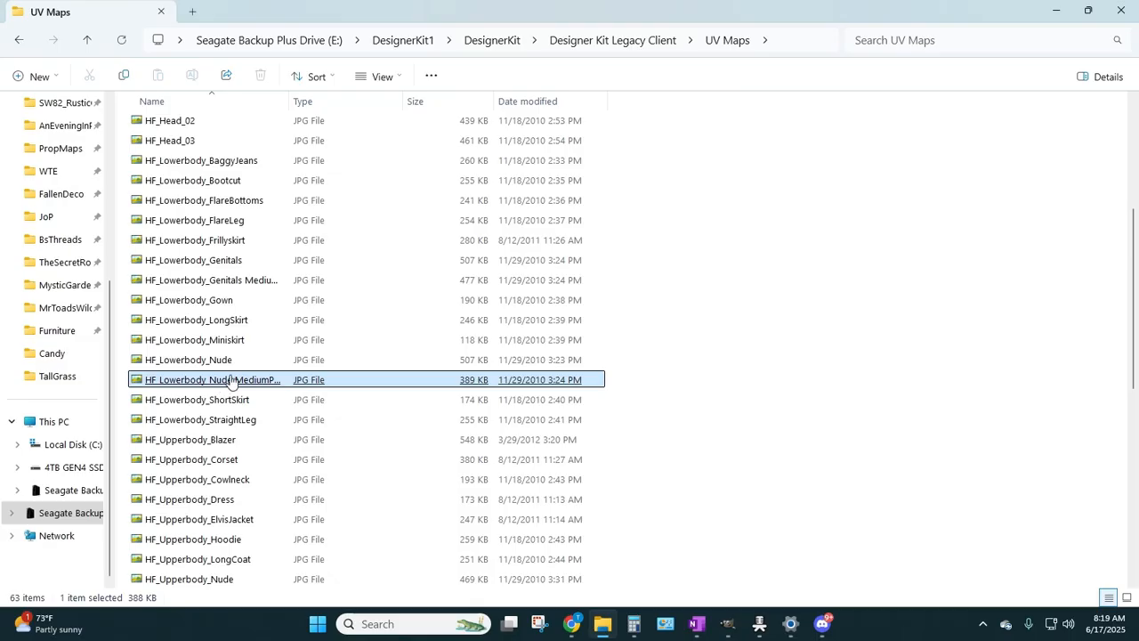
{"action": "left_click", "coordinate": [250, 425]}
- Point out where the lower body maps give way to the upper body ones by highlighting HF_Upperbody_Blazer and HF_Lowerbody_StraightLeg alternately
{"action": "left_click", "coordinate": [249, 443]}
{"action": "scroll", "coordinate": [902, 331], "scroll_direction": "down", "scroll_amount": 6}
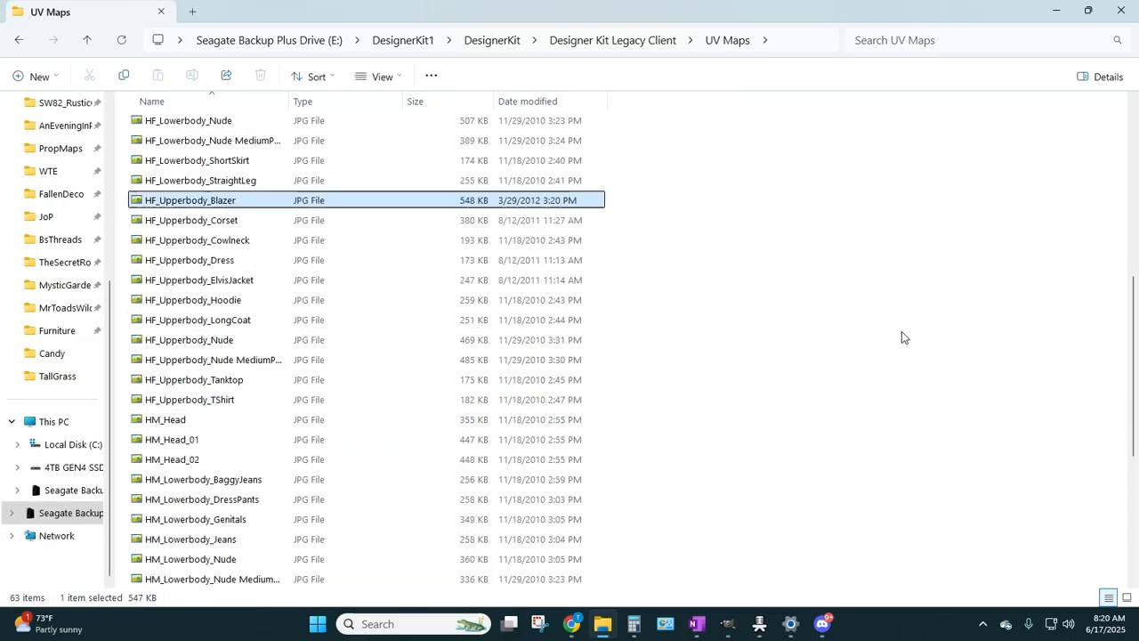
{"action": "scroll", "coordinate": [896, 334], "scroll_direction": "up", "scroll_amount": 1}
{"action": "scroll", "coordinate": [890, 334], "scroll_direction": "up", "scroll_amount": 1}
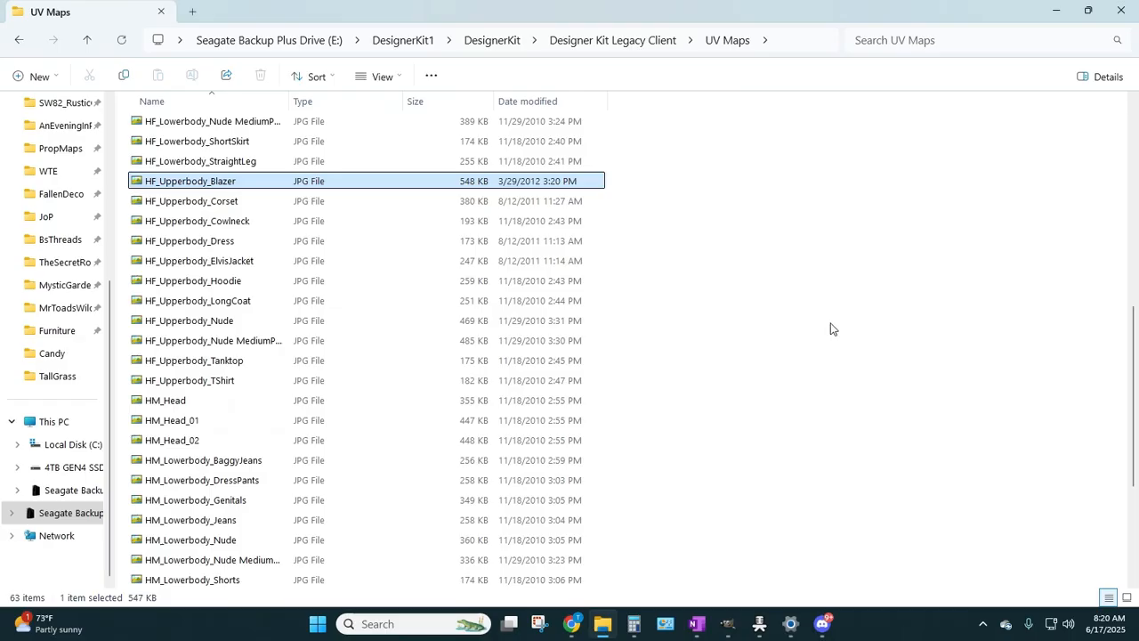
{"action": "left_click", "coordinate": [252, 170]}
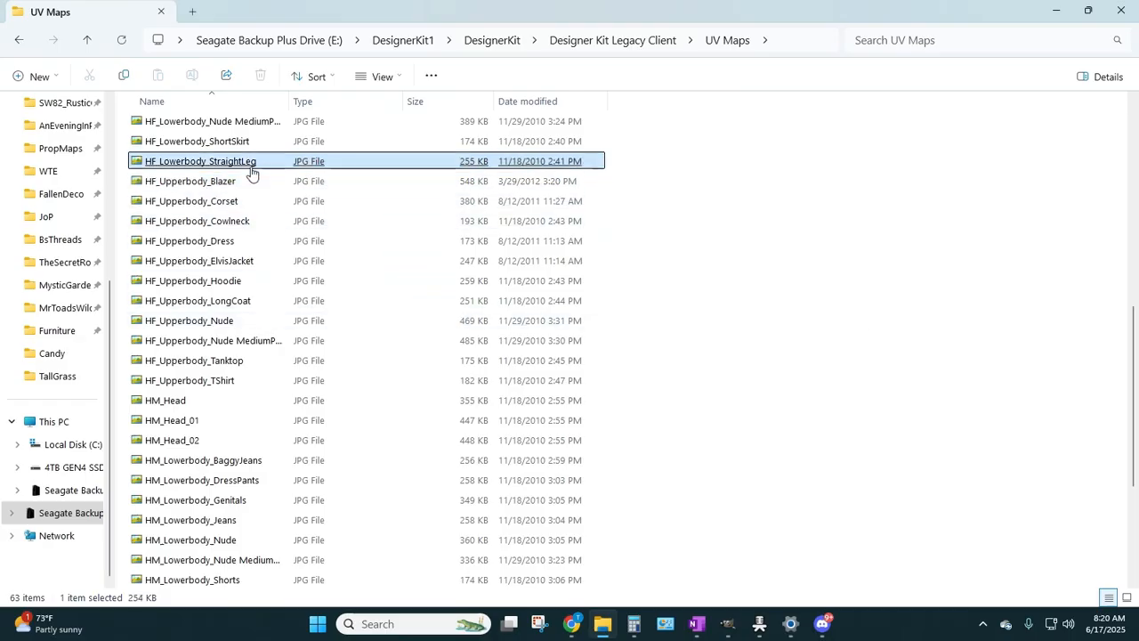
{"action": "left_click", "coordinate": [248, 177]}
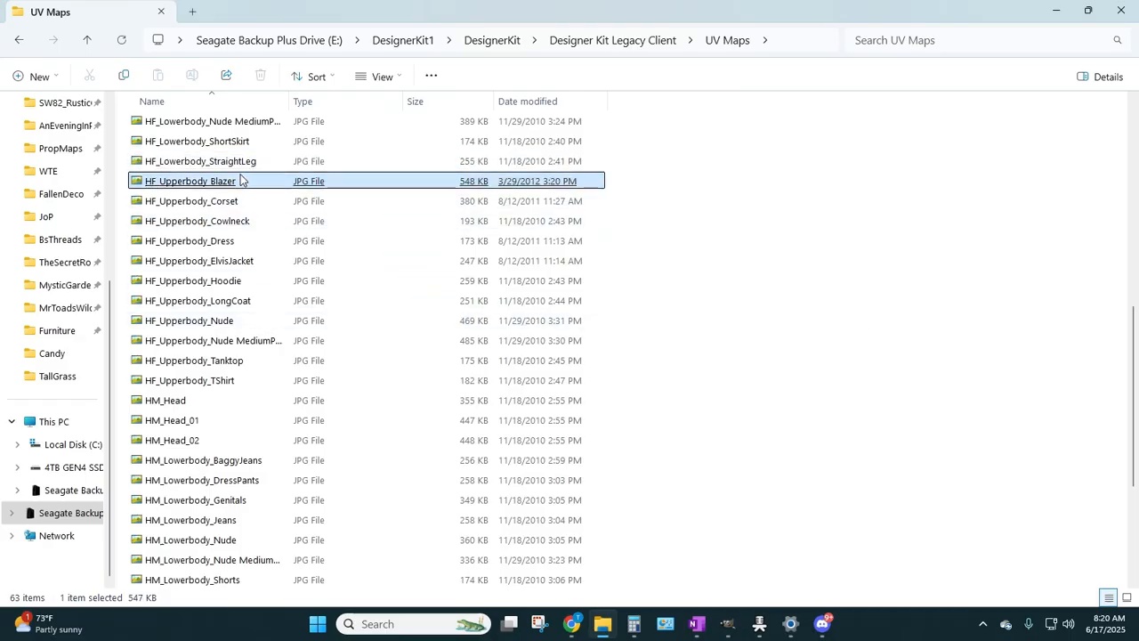
{"action": "left_click", "coordinate": [242, 168]}
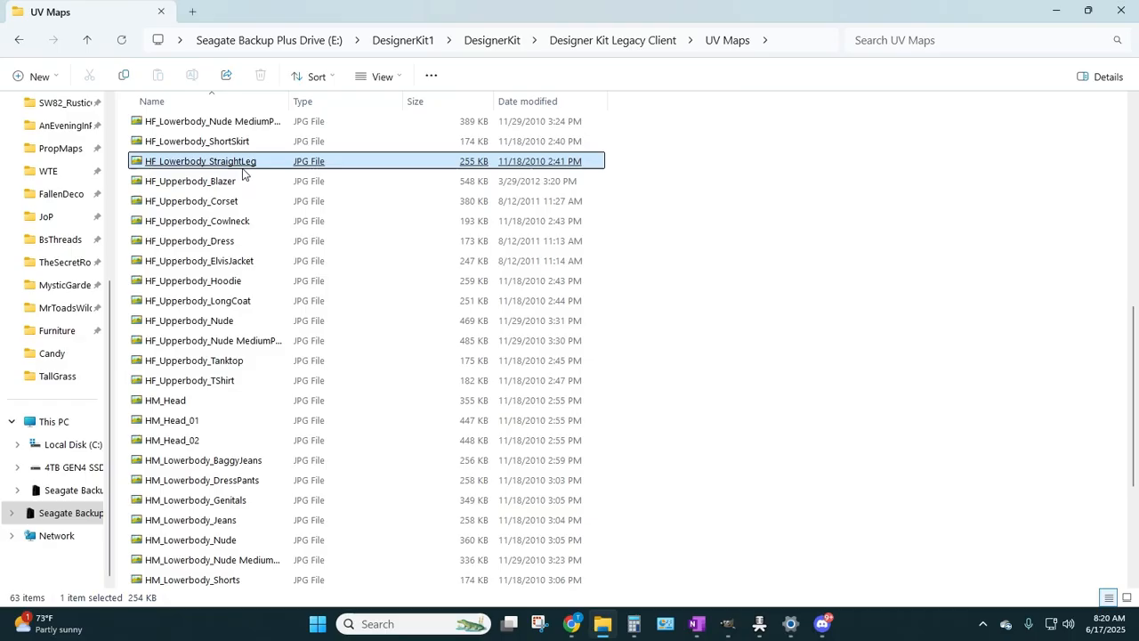
- Highlight the HF_Upperbody maps Blazer, Cowlneck, ElvisJacket, Hoodie, LongCoat and Nude in turn
{"action": "left_click", "coordinate": [185, 185]}
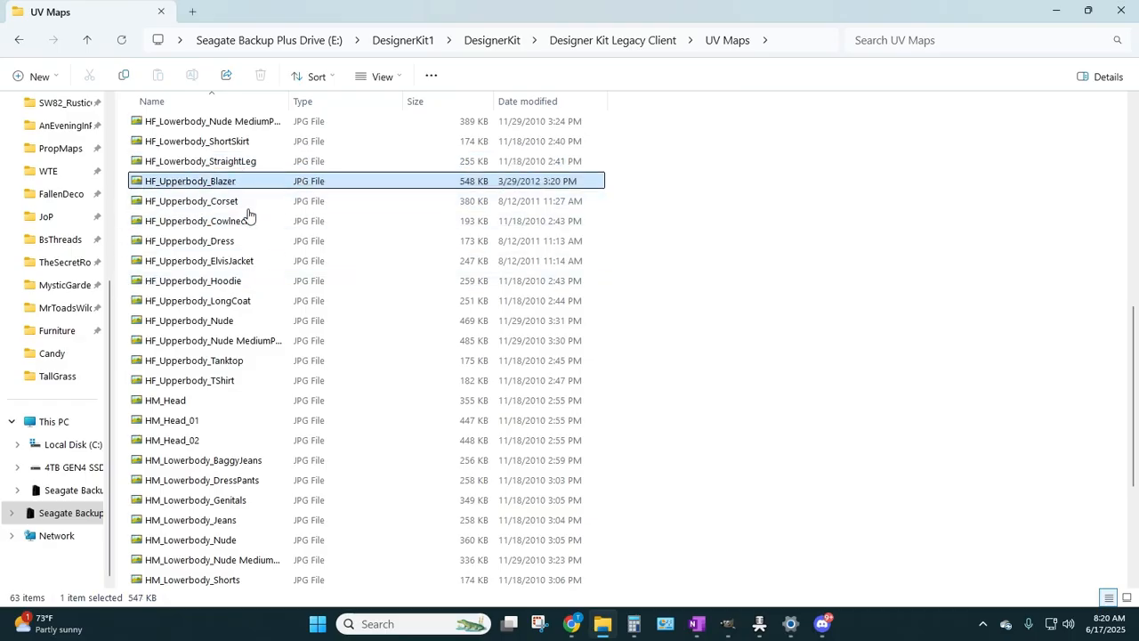
{"action": "left_click", "coordinate": [252, 228]}
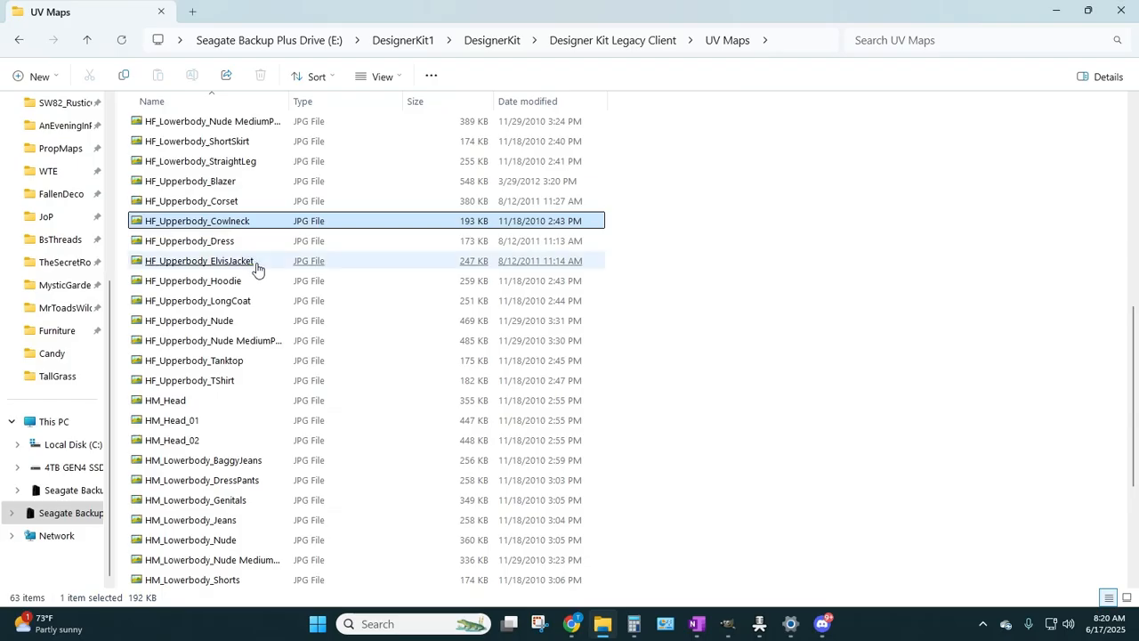
{"action": "left_click", "coordinate": [257, 267]}
{"action": "left_click", "coordinate": [254, 283]}
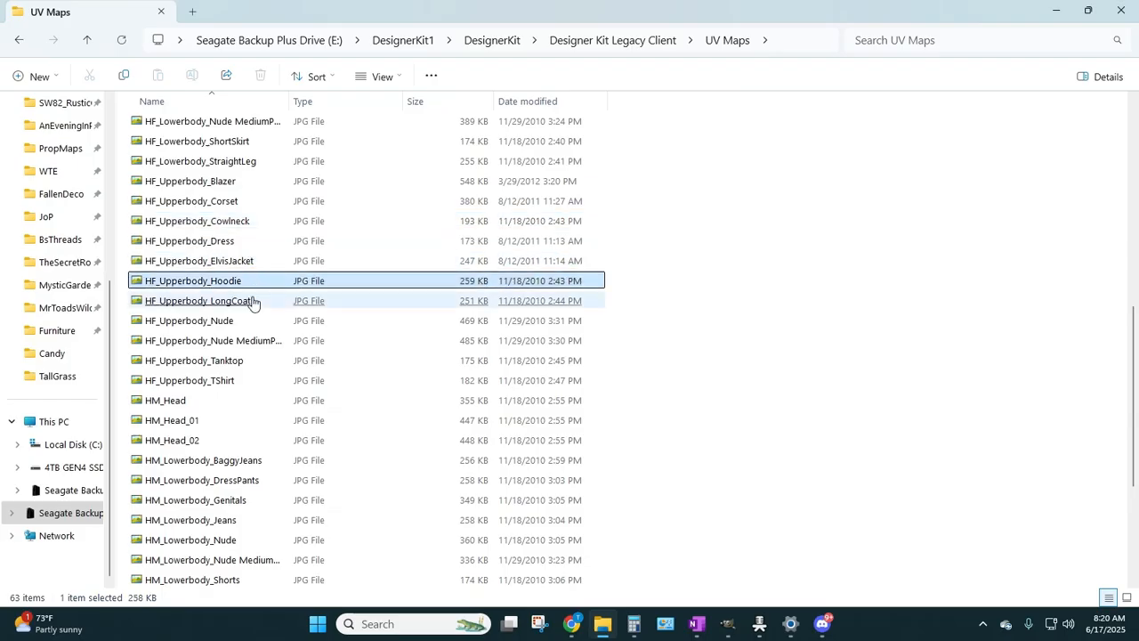
{"action": "left_click", "coordinate": [245, 307]}
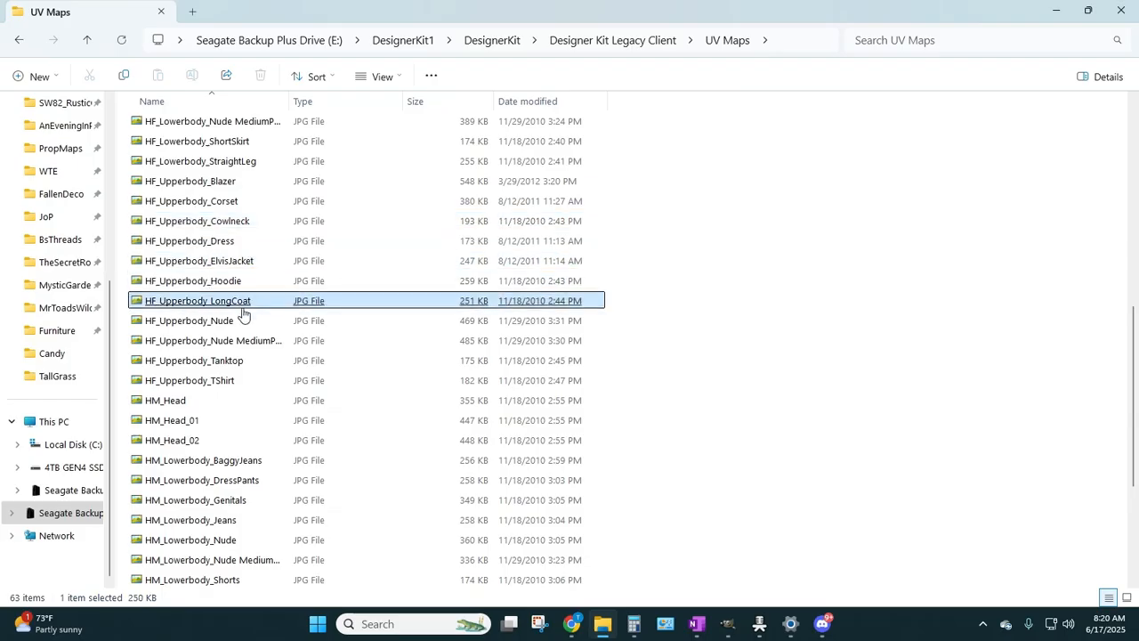
{"action": "left_click", "coordinate": [248, 322]}
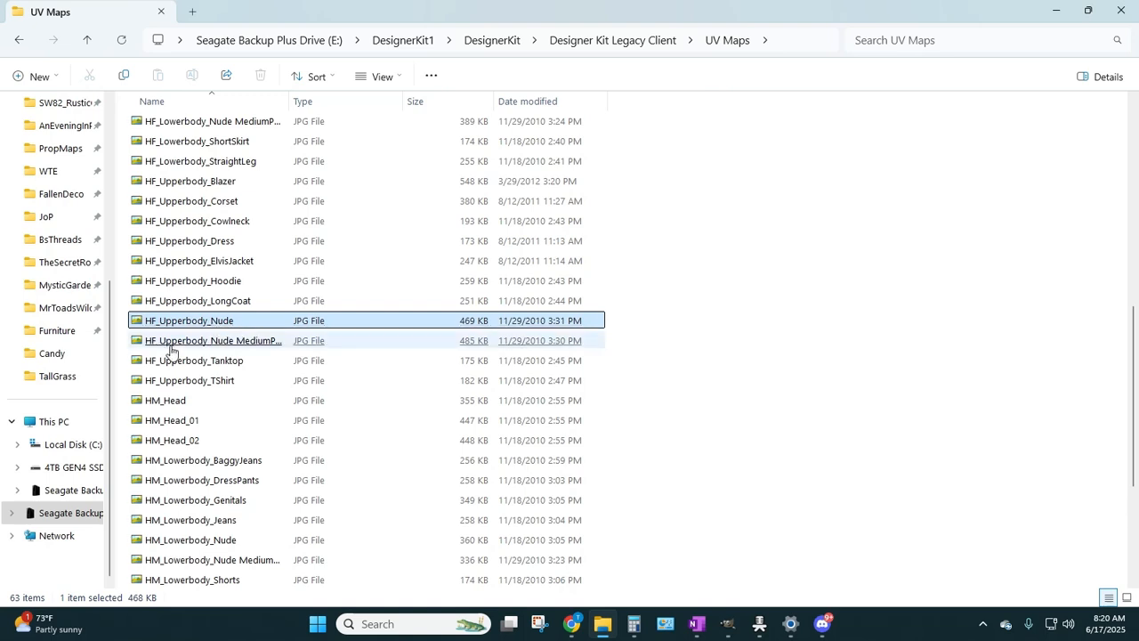
- Highlight HF_Upperbody_Nude MediumPoly, widen the Name column to fit the full file names, and highlight HF_Upperbody_TShirt
{"action": "left_click", "coordinate": [270, 346]}
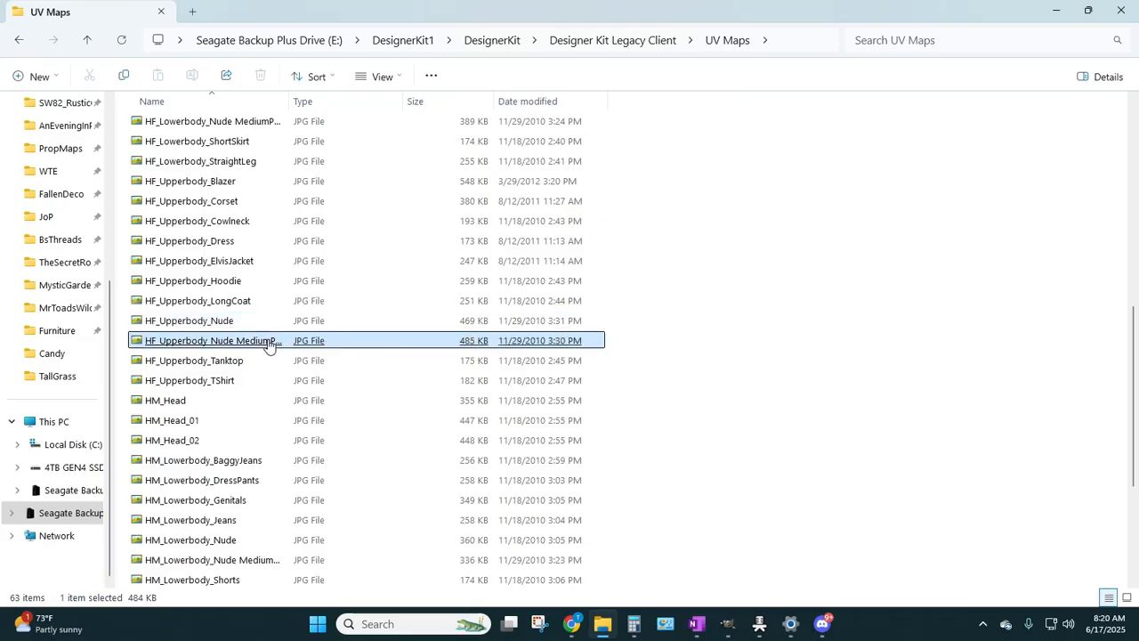
{"action": "left_click_drag", "start_coordinate": [289, 97], "coordinate": [407, 107]}
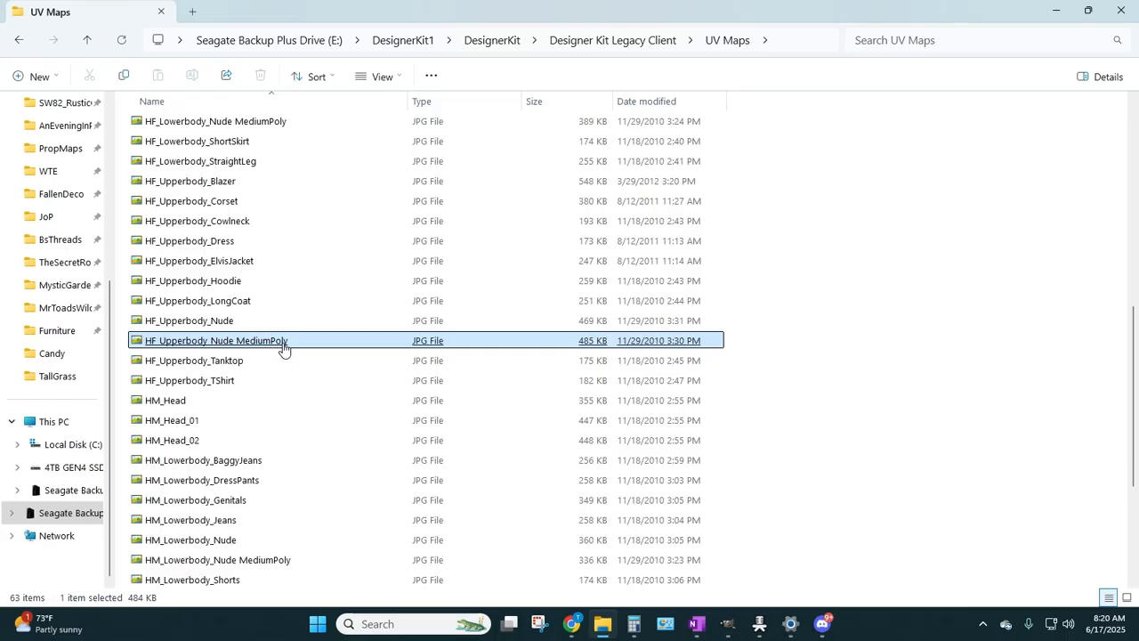
{"action": "left_click", "coordinate": [242, 382]}
{"action": "scroll", "coordinate": [792, 325], "scroll_direction": "down", "scroll_amount": 4}
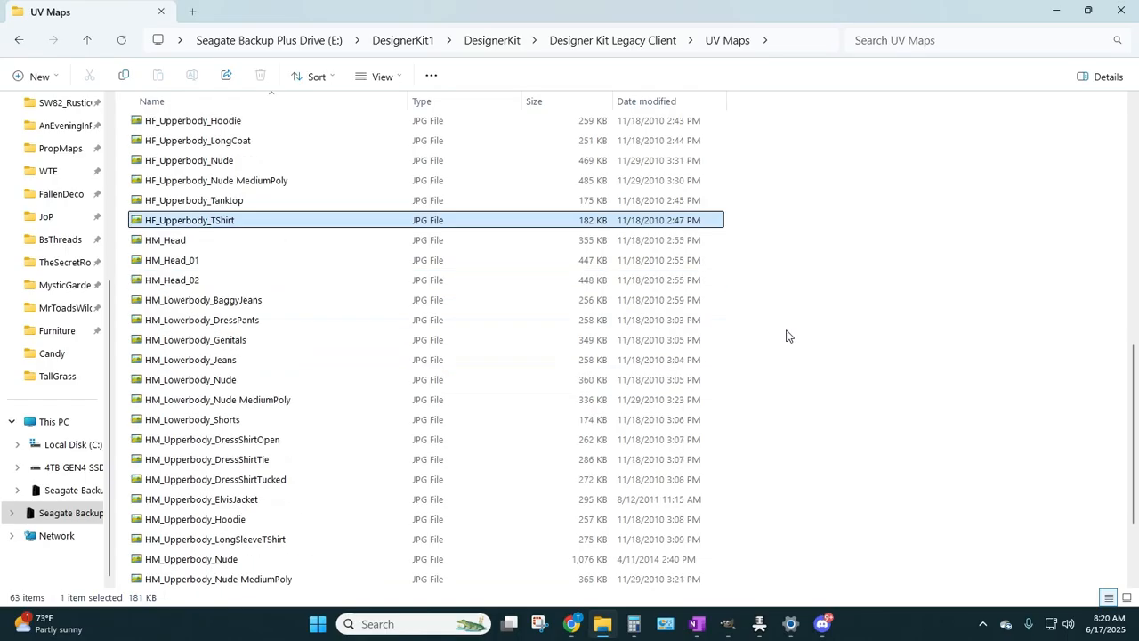
- Highlight HM_Head and the HM_Lowerbody maps Genitals, Jeans, Nude and Nude MediumPoly in turn
{"action": "left_click", "coordinate": [211, 189]}
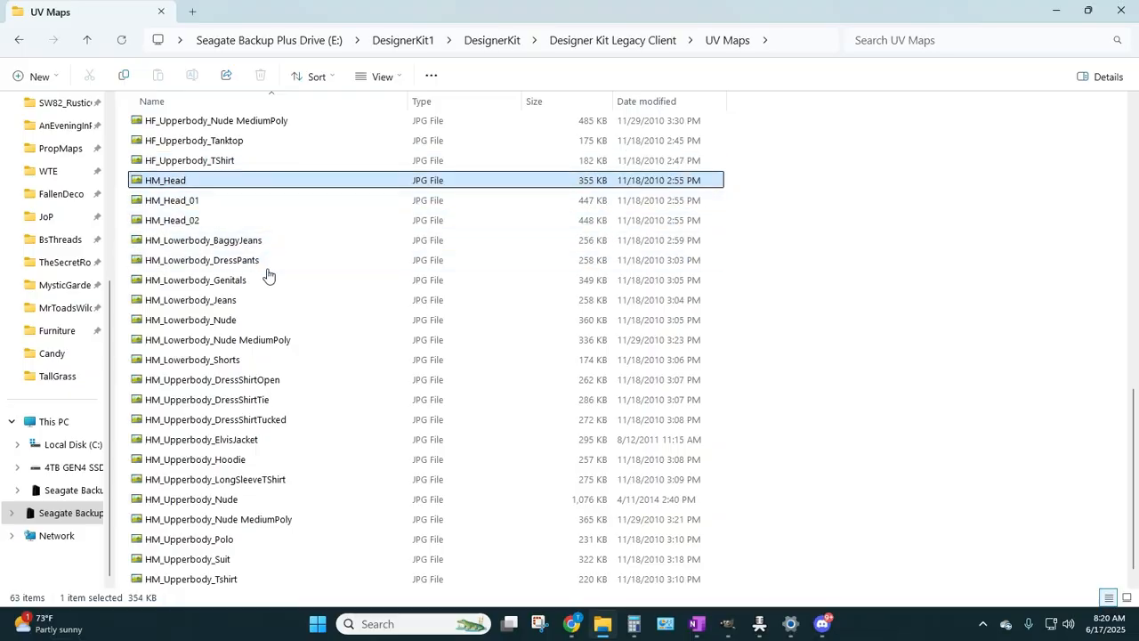
{"action": "left_click", "coordinate": [247, 289]}
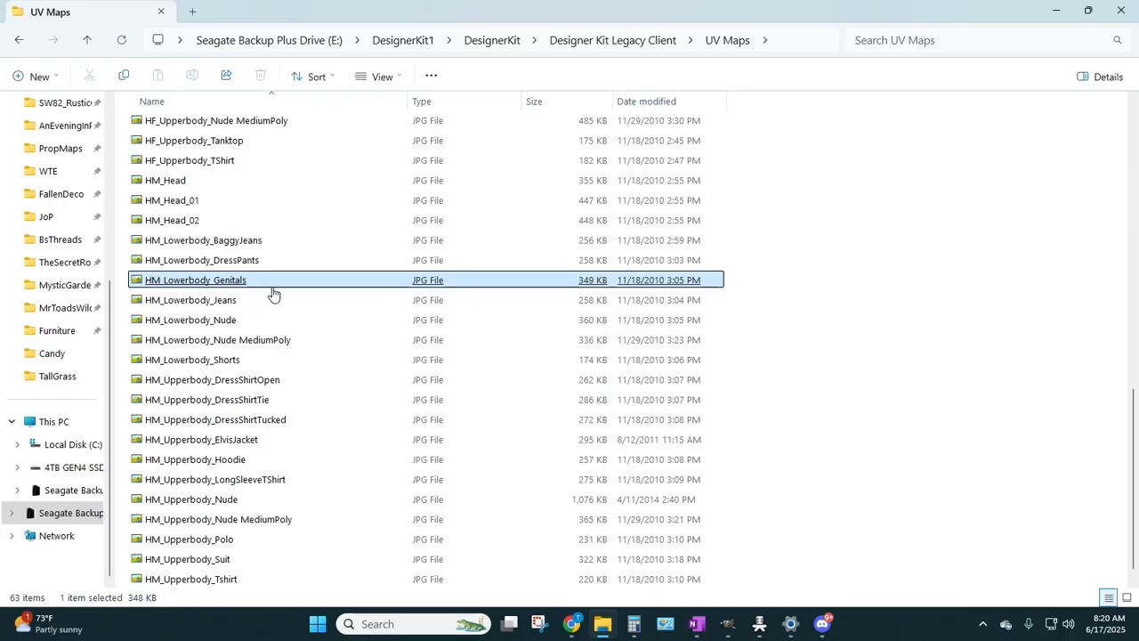
{"action": "scroll", "coordinate": [307, 294], "scroll_direction": "down", "scroll_amount": 1}
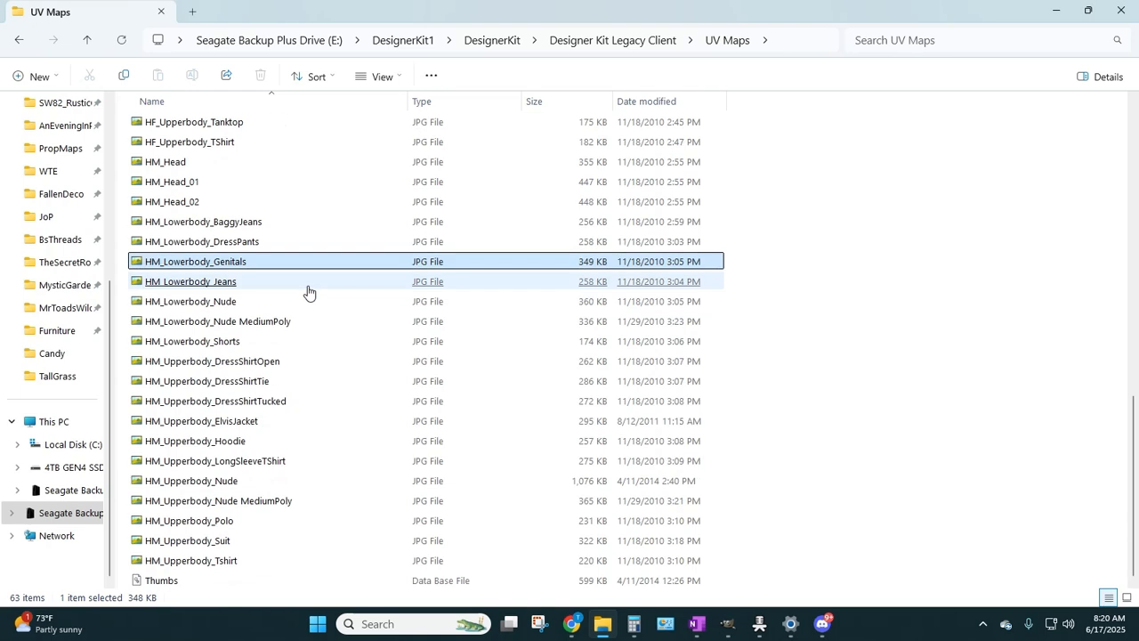
{"action": "left_click", "coordinate": [260, 285]}
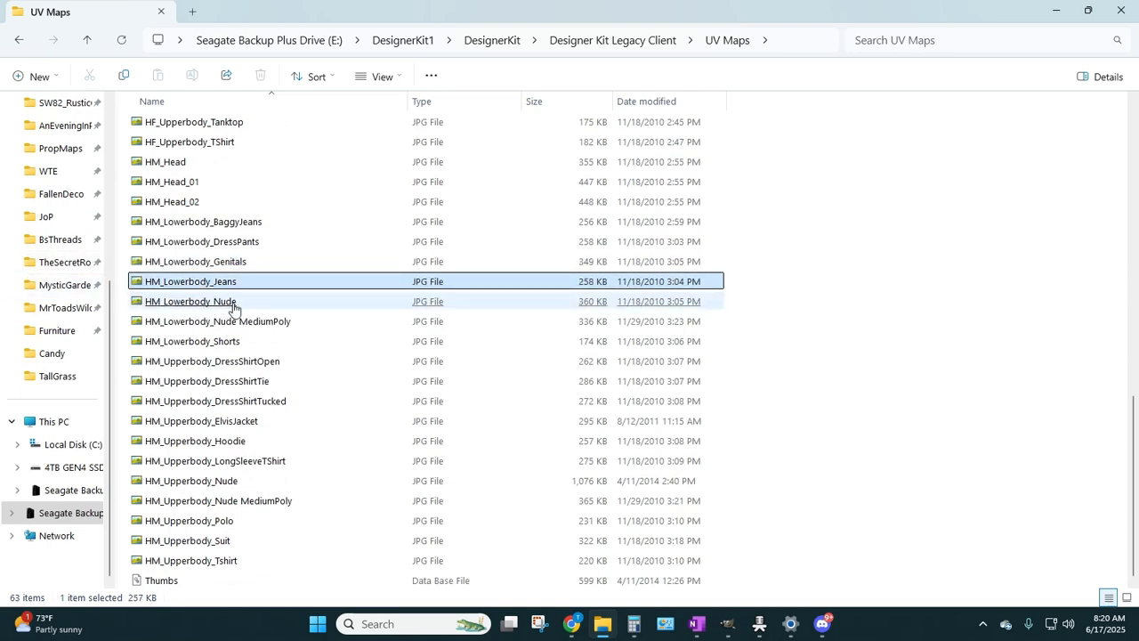
{"action": "left_click", "coordinate": [229, 307]}
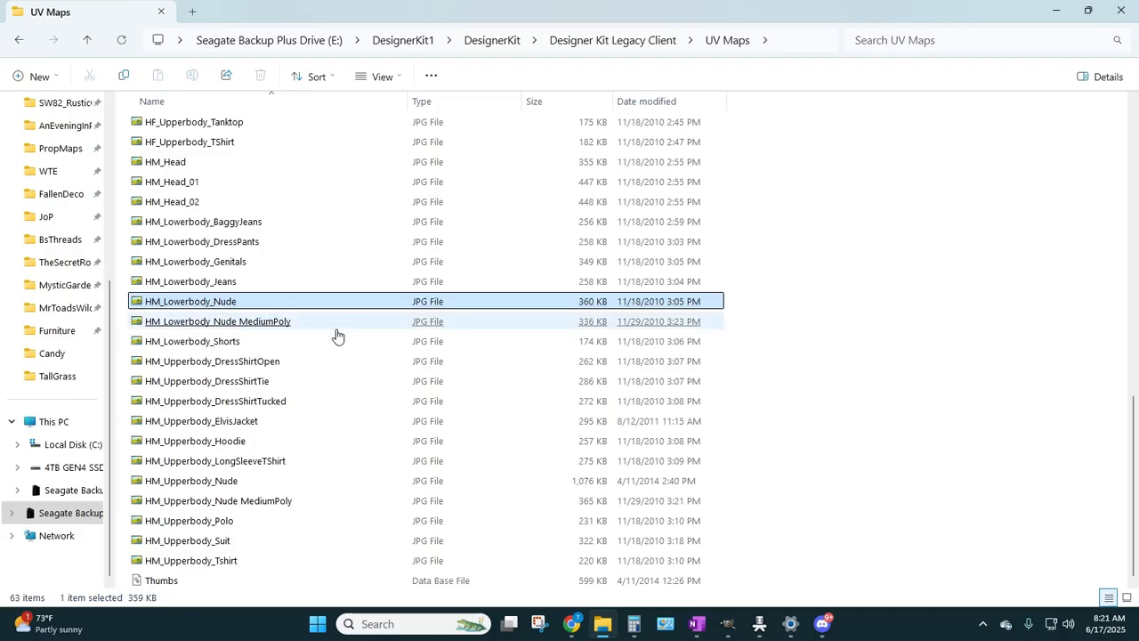
{"action": "left_click", "coordinate": [279, 331]}
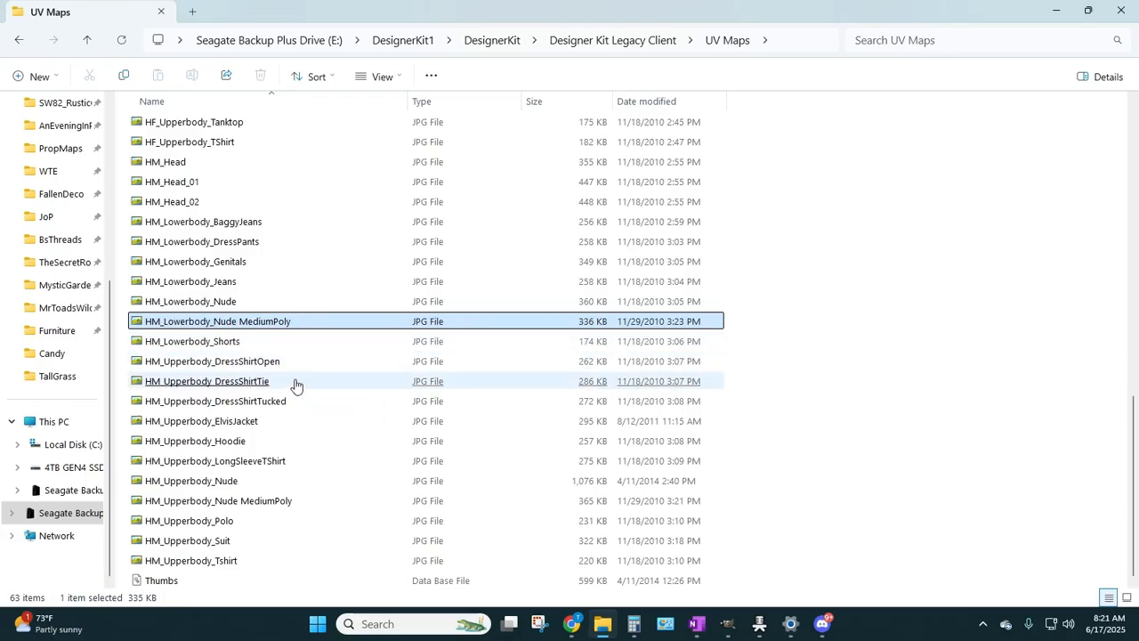
- Highlight the HM_Upperbody maps LongSleeveTShirt and Nude MediumPoly, and clear the selection
{"action": "left_click", "coordinate": [267, 461]}
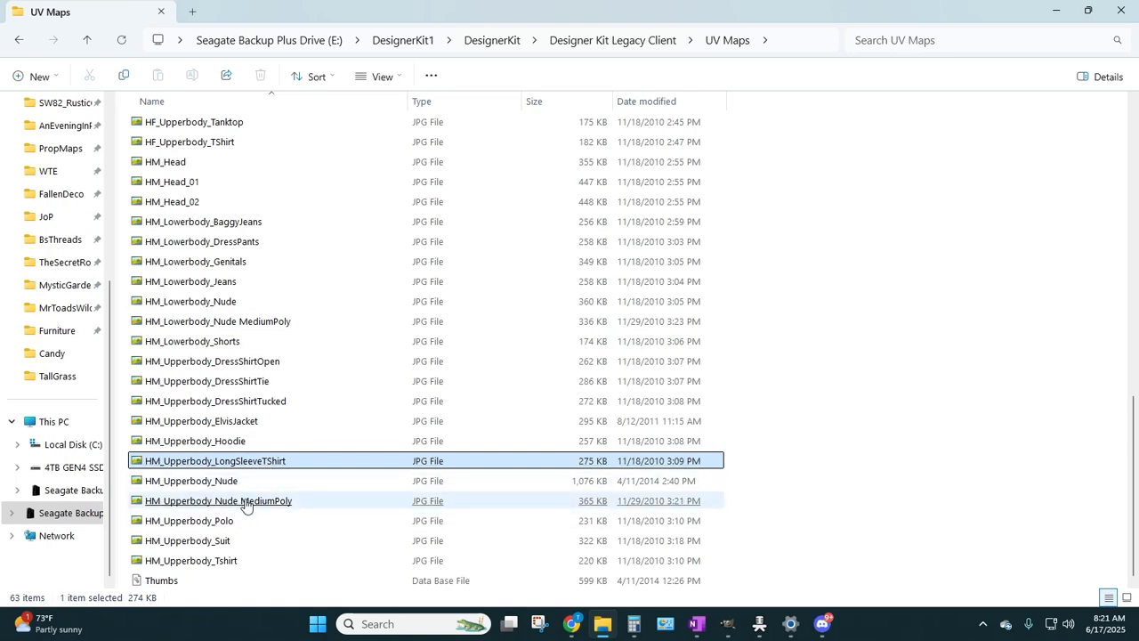
{"action": "left_click", "coordinate": [263, 504]}
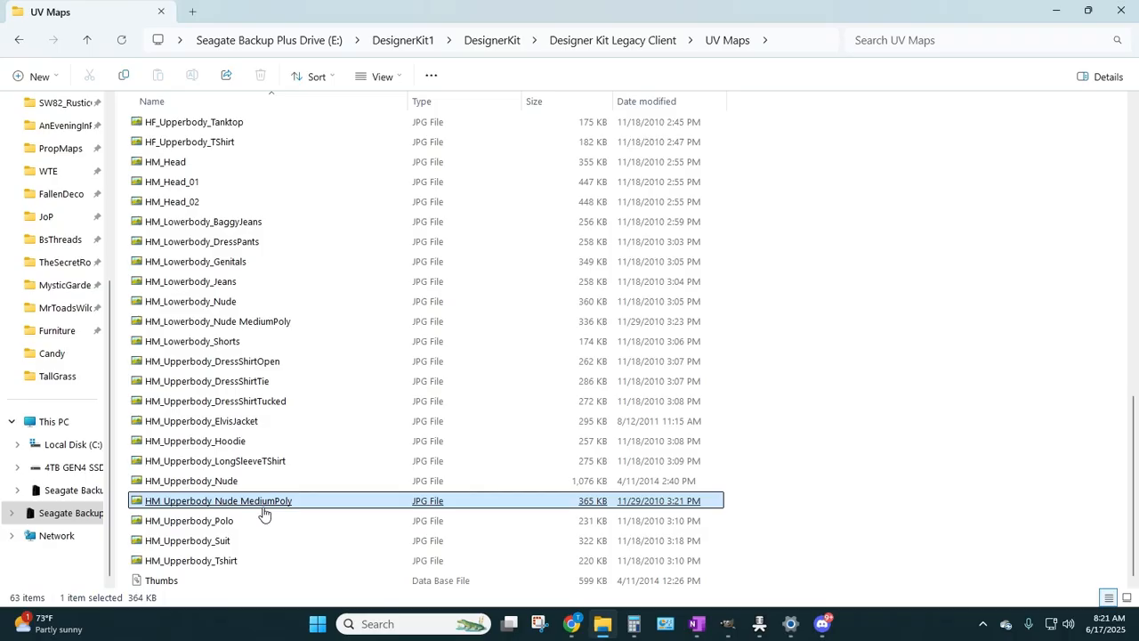
{"action": "left_click", "coordinate": [938, 340]}
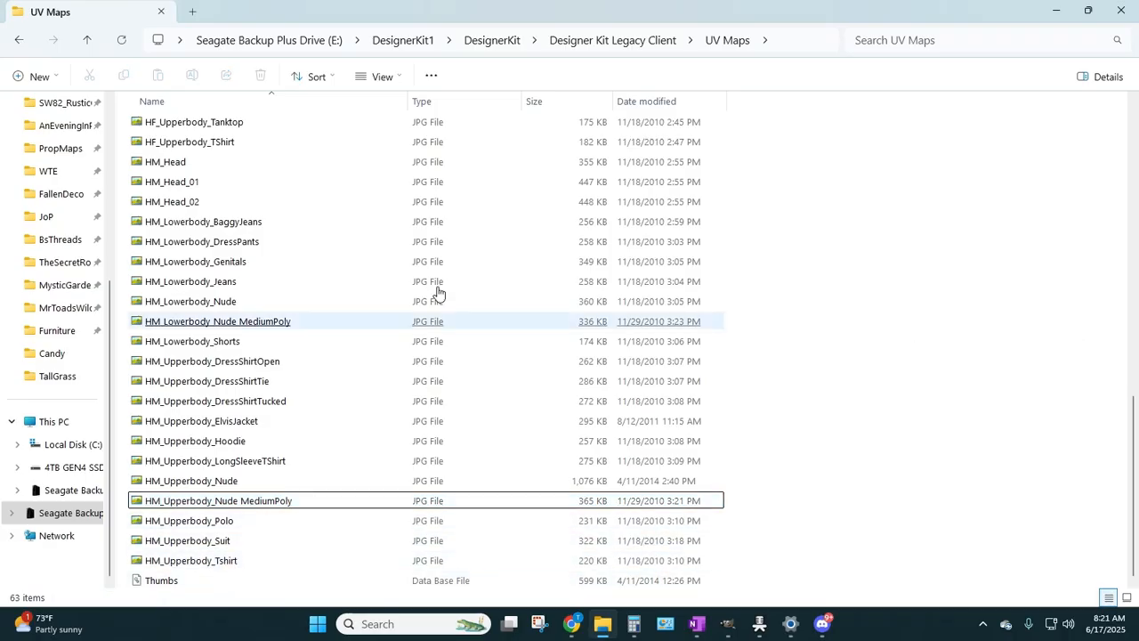
- Return to the root of the Seagate Backup Plus Drive (E:) and highlight the Designer Kit Legacy Client folder
{"action": "left_click", "coordinate": [395, 43]}
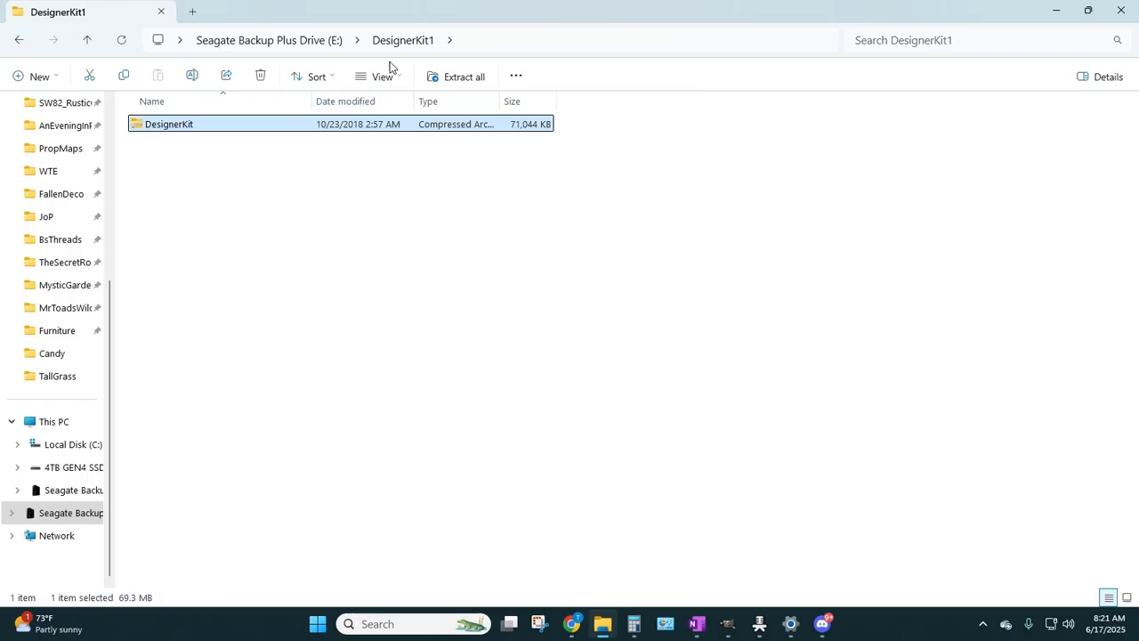
{"action": "left_click", "coordinate": [275, 42]}
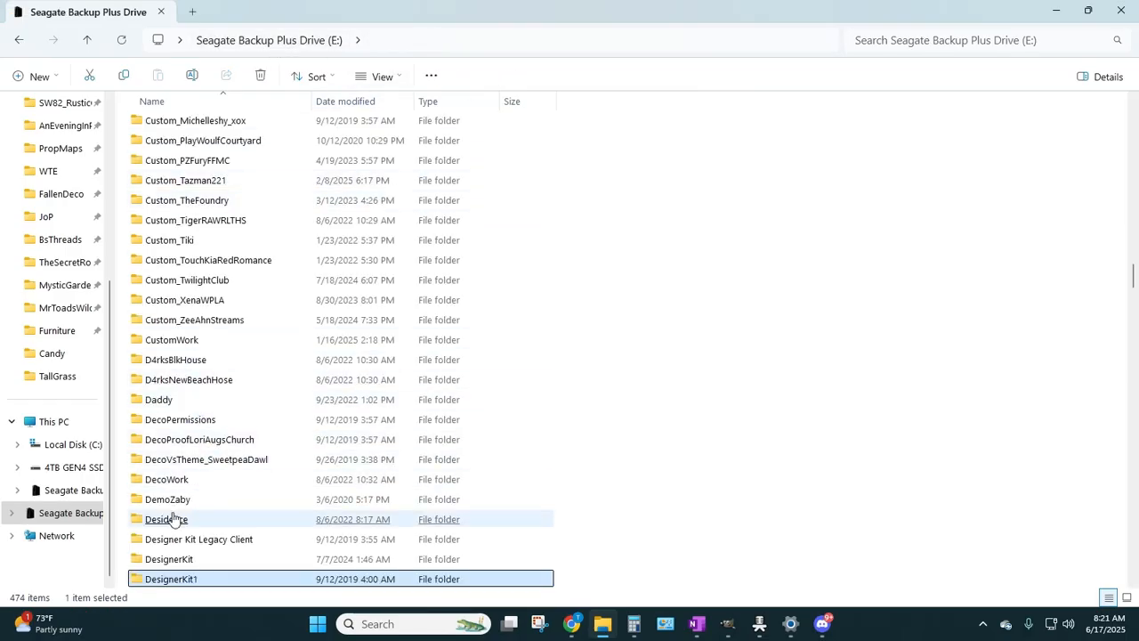
{"action": "left_click", "coordinate": [162, 540]}
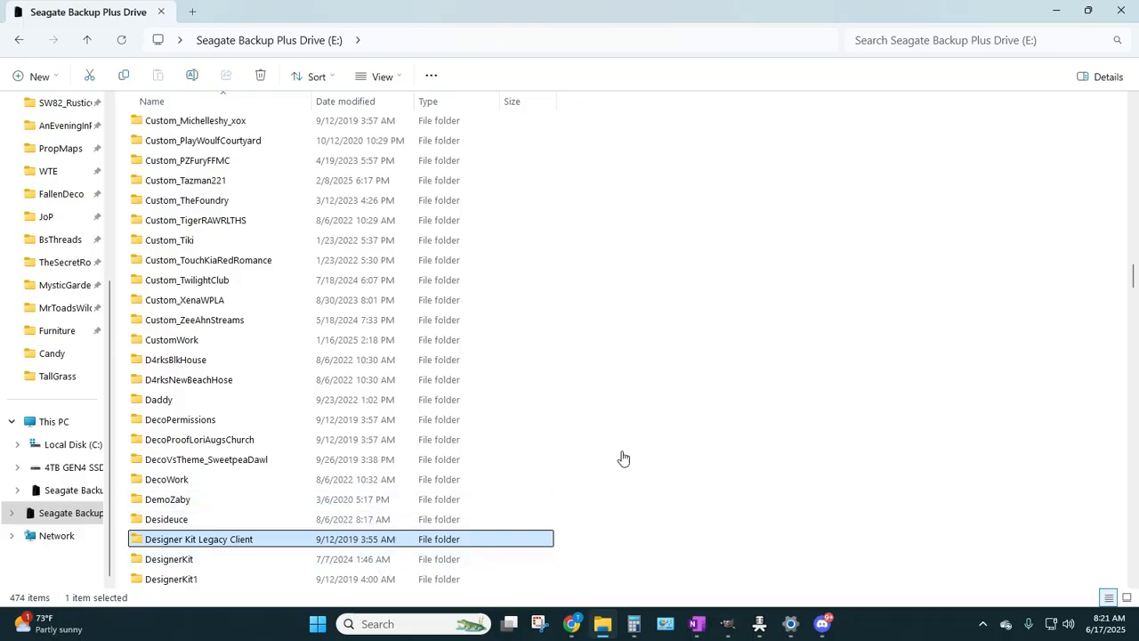
- Restore the file window to its smaller size and view the UV Maps folder inside Designer Kit Legacy Client
{"action": "left_click", "coordinate": [1088, 9]}
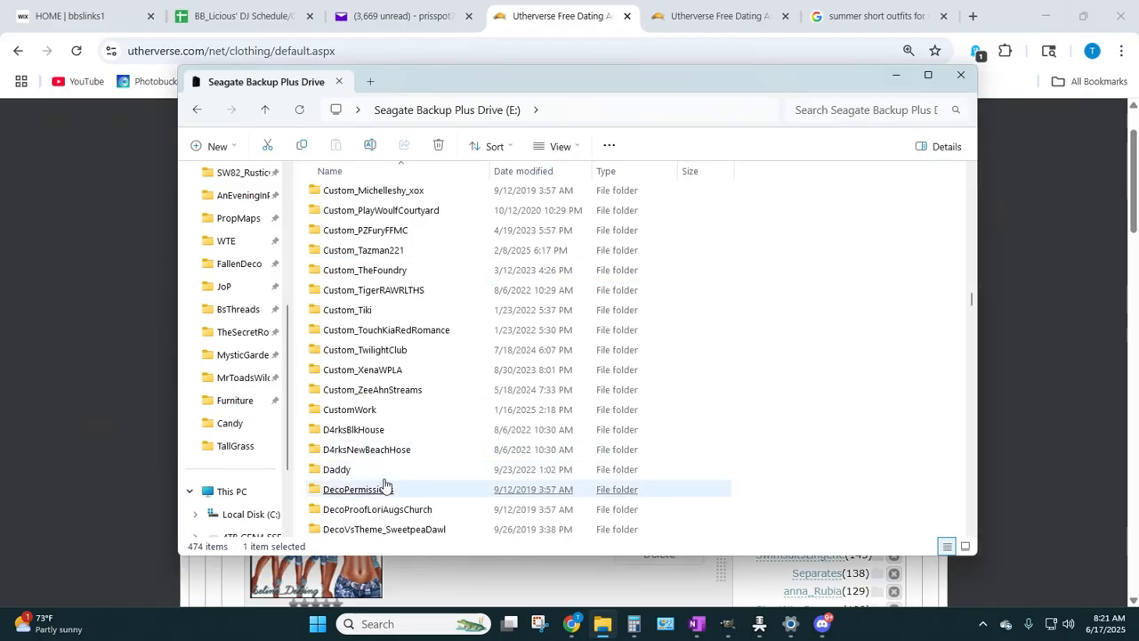
{"action": "scroll", "coordinate": [426, 474], "scroll_direction": "down", "scroll_amount": 4}
{"action": "left_click", "coordinate": [422, 469]}
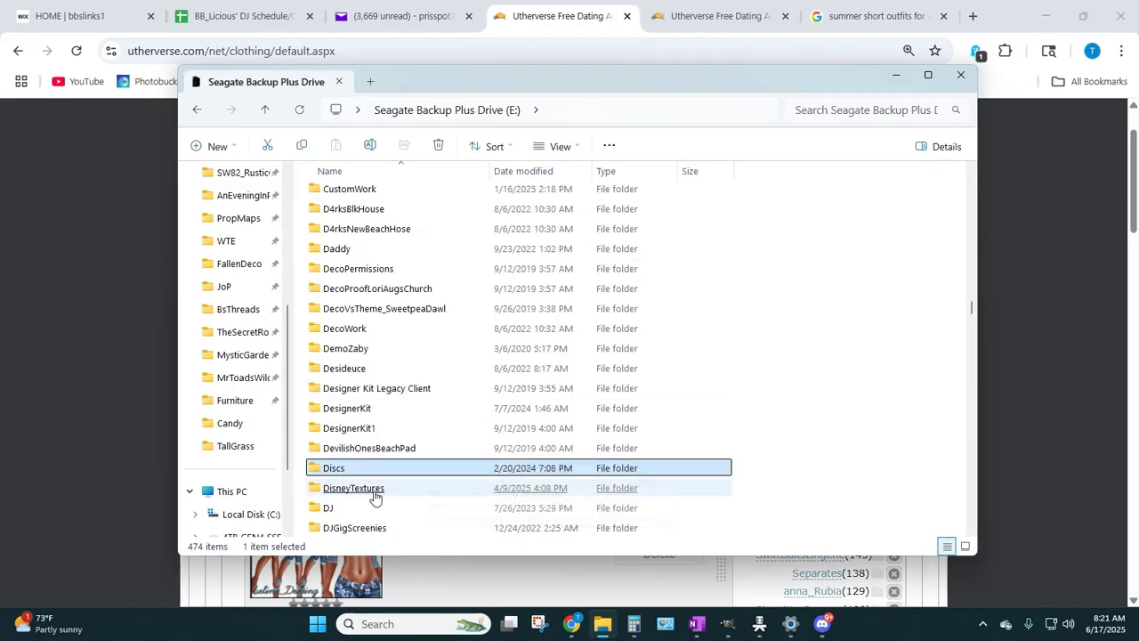
{"action": "double_click", "coordinate": [376, 388]}
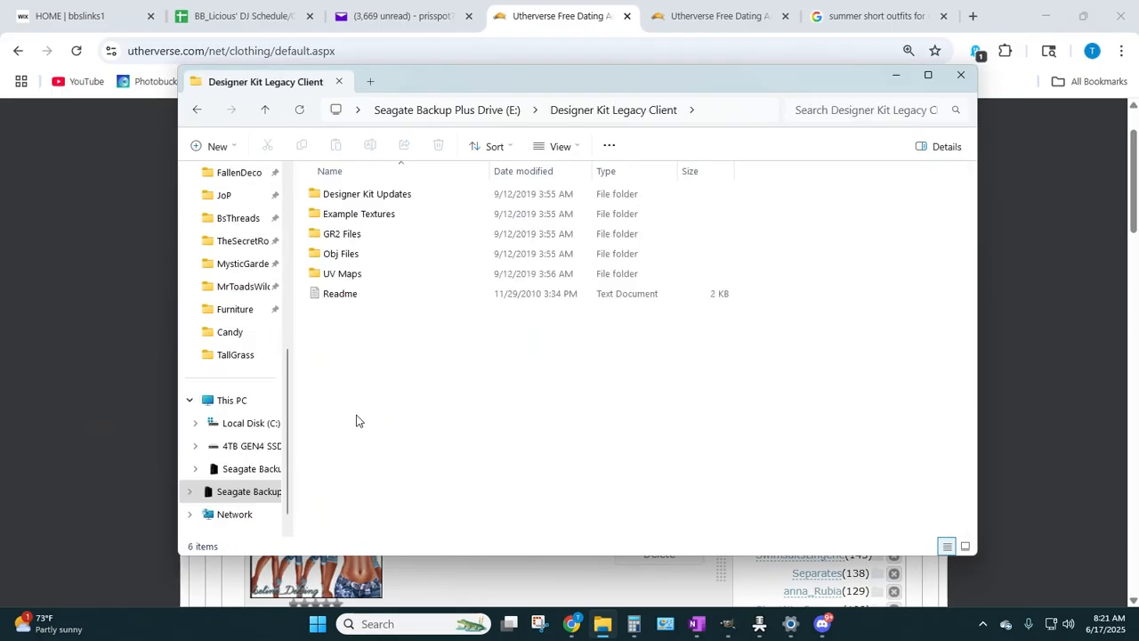
{"action": "double_click", "coordinate": [336, 278]}
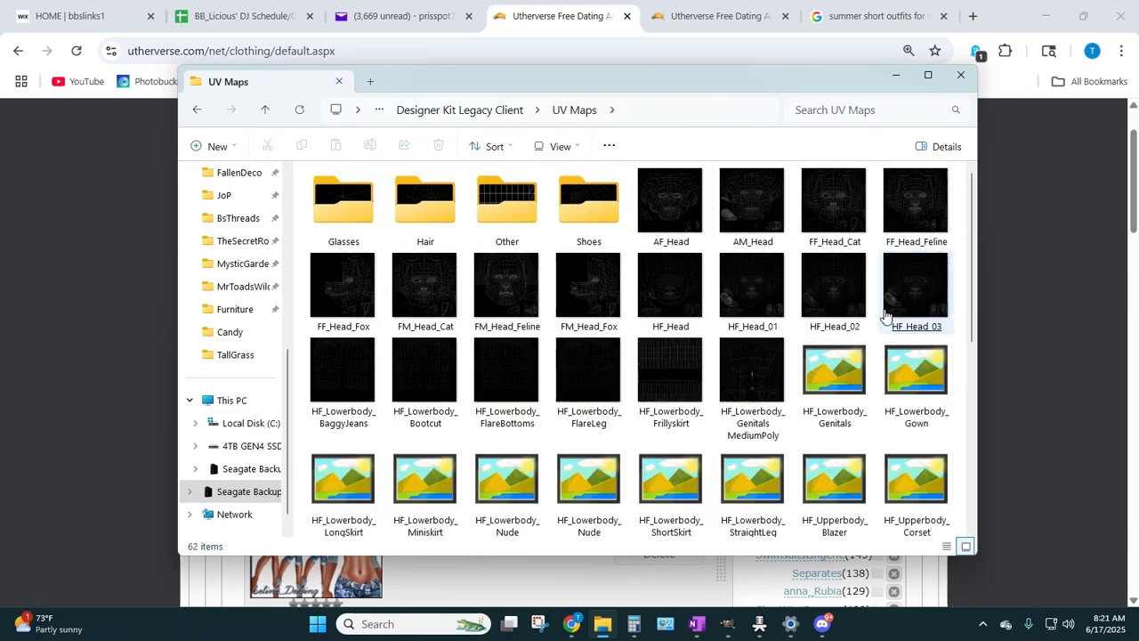
{"action": "left_click_drag", "start_coordinate": [972, 196], "coordinate": [946, 134]}
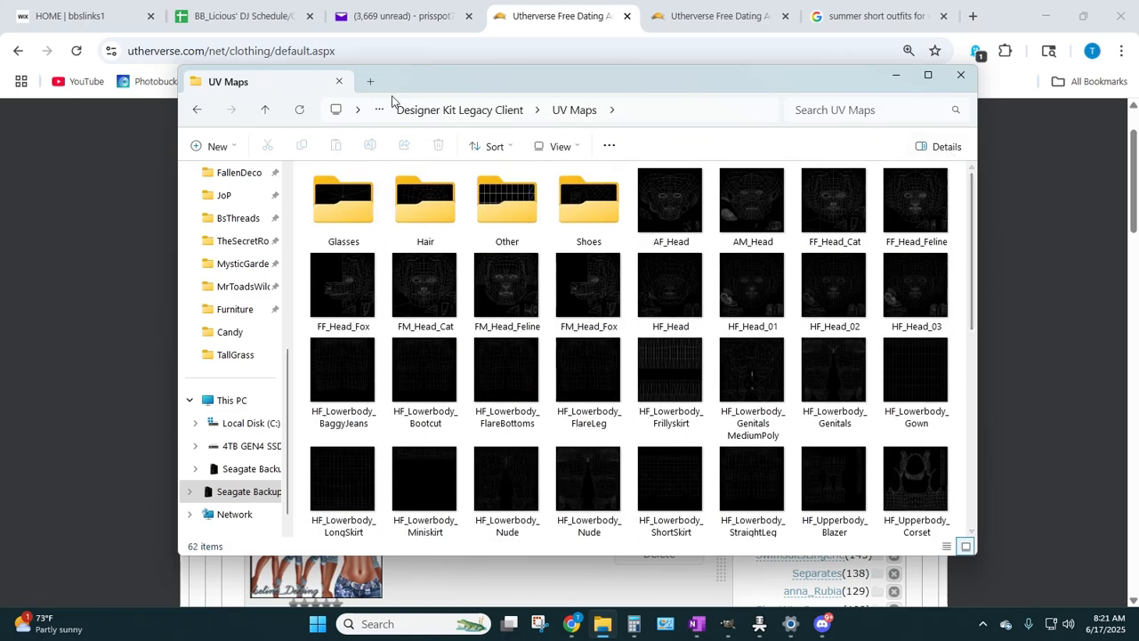
- Go back to the drive's root folder, open the DesignerKit folder and look through its template files
{"action": "left_click", "coordinate": [419, 111]}
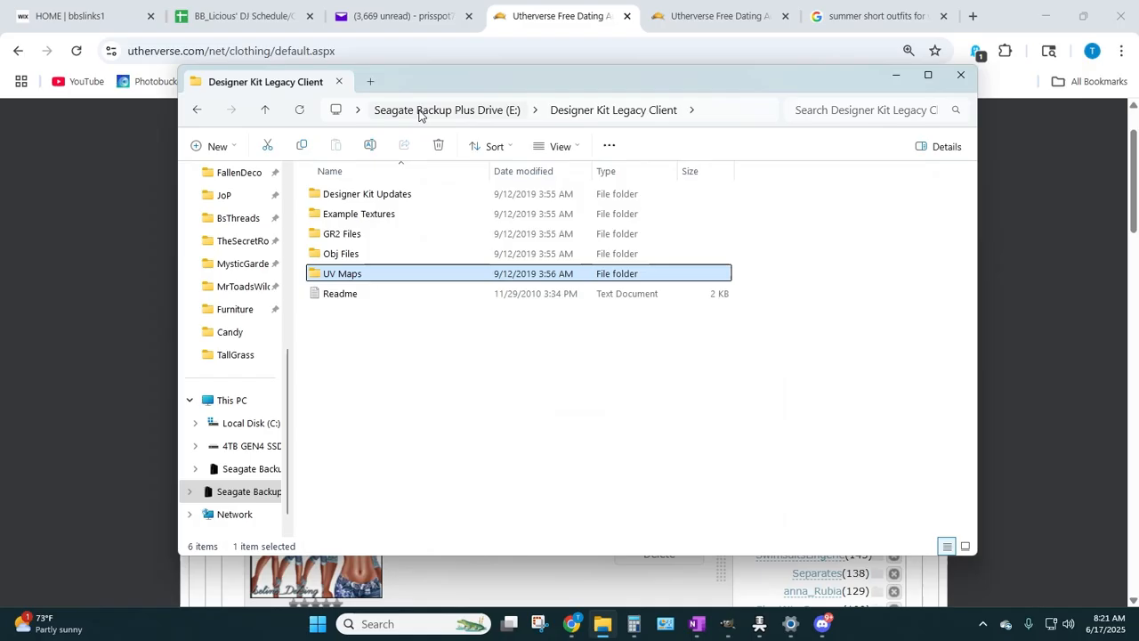
{"action": "left_click", "coordinate": [405, 112]}
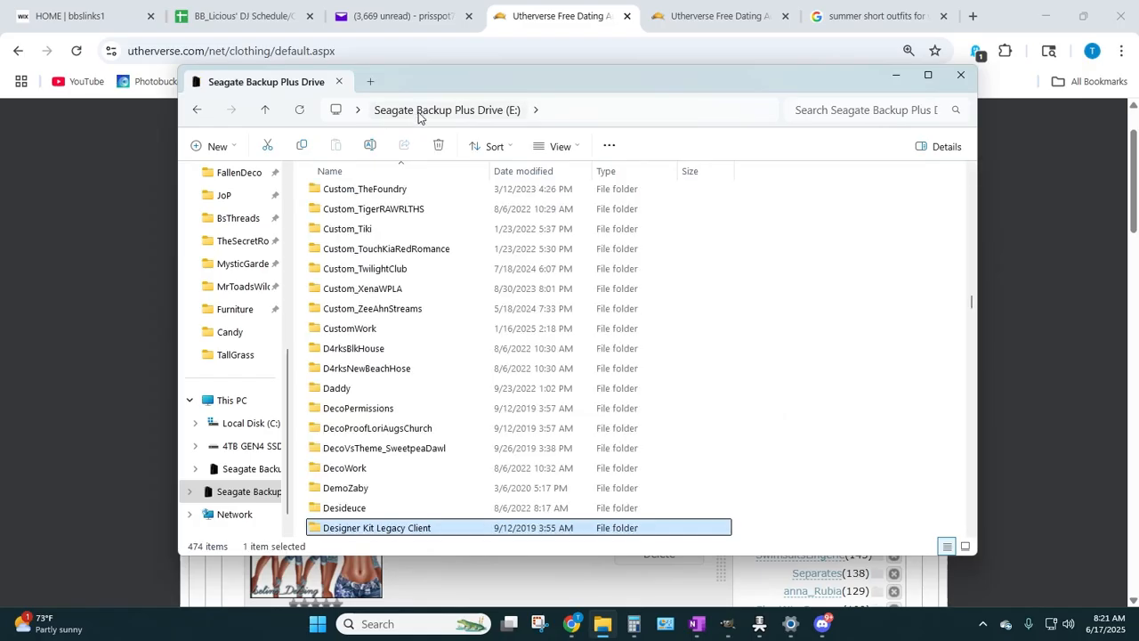
{"action": "scroll", "coordinate": [409, 433], "scroll_direction": "down", "scroll_amount": 3}
{"action": "left_click", "coordinate": [409, 431]}
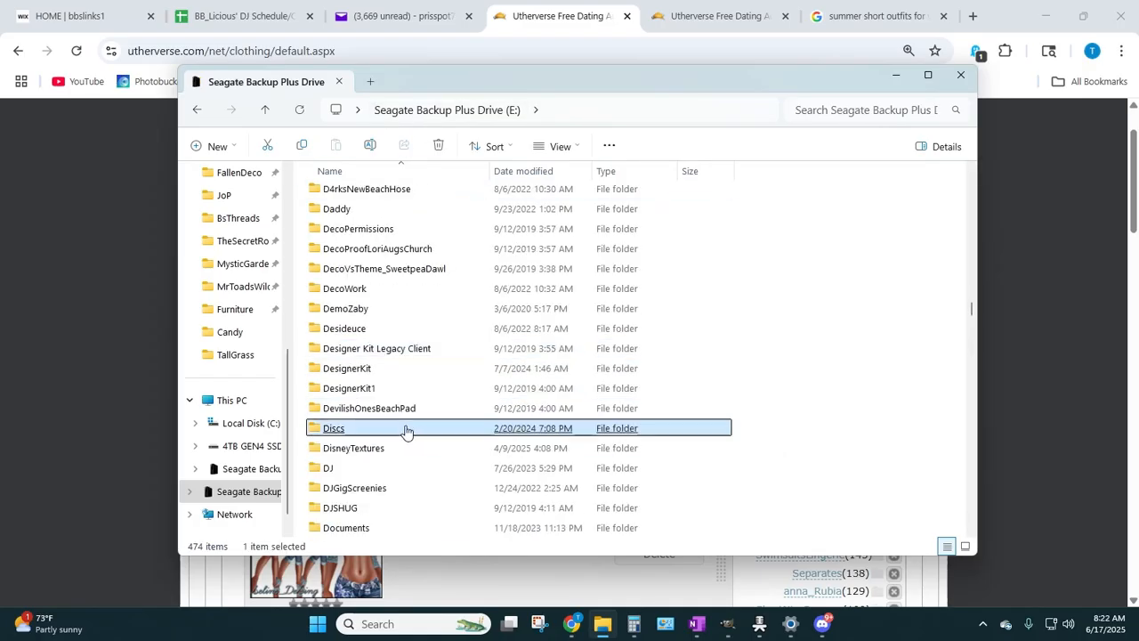
{"action": "double_click", "coordinate": [348, 372]}
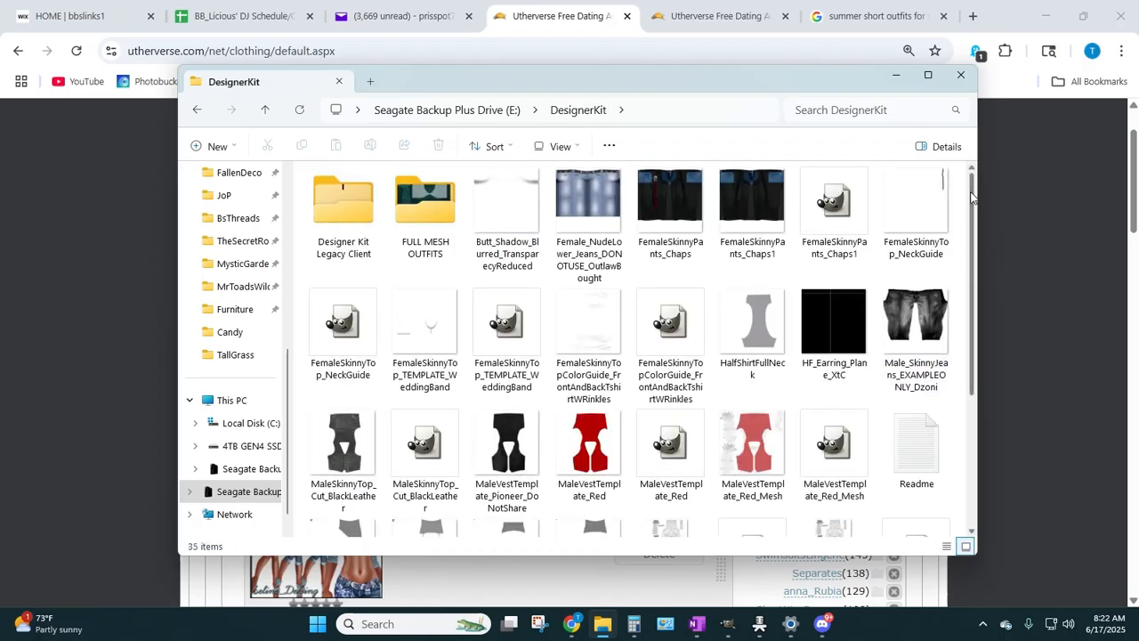
{"action": "left_click_drag", "start_coordinate": [968, 196], "coordinate": [1000, 323]}
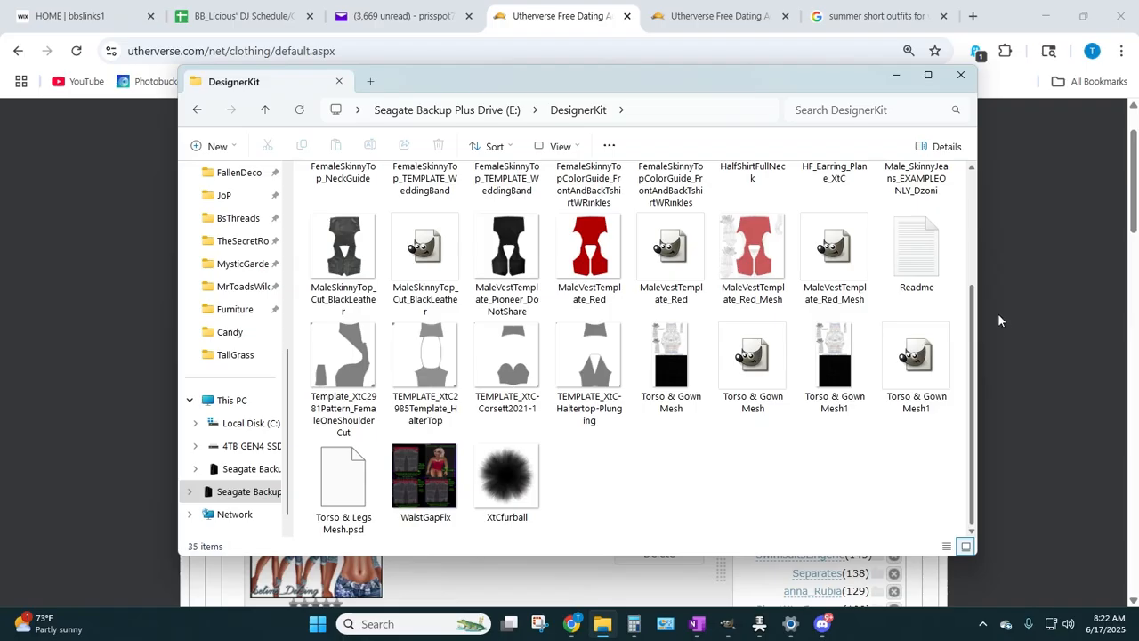
{"action": "left_click_drag", "start_coordinate": [998, 321], "coordinate": [988, 191]}
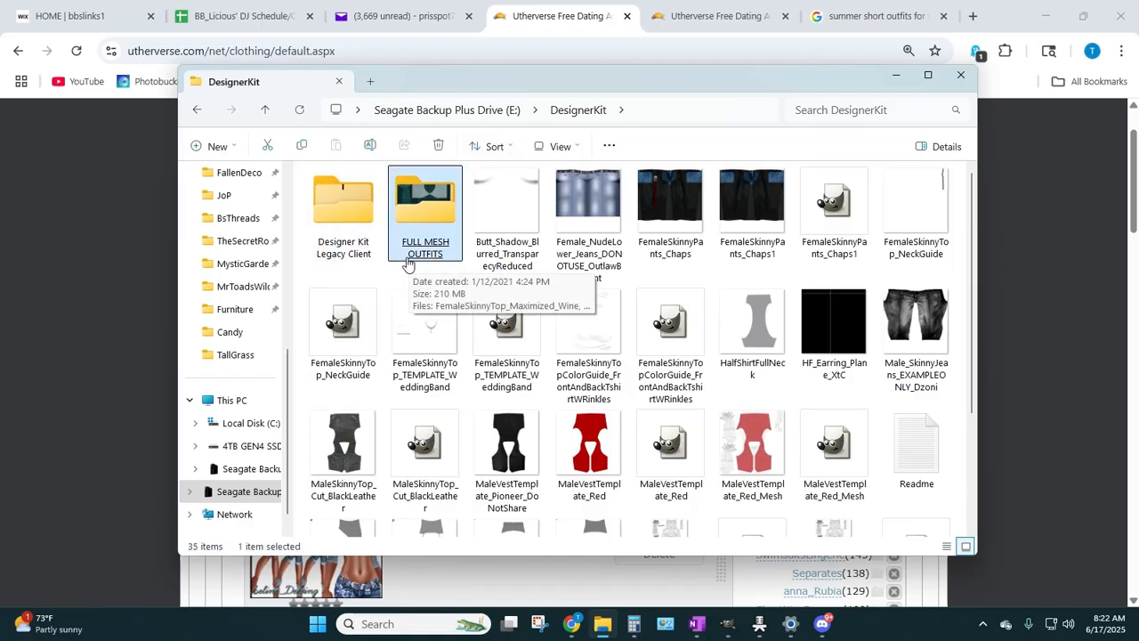
- View the Designer Kit Legacy Client subfolder's contents and return to the DesignerKit folder
{"action": "left_click", "coordinate": [341, 256]}
{"action": "double_click", "coordinate": [341, 256]}
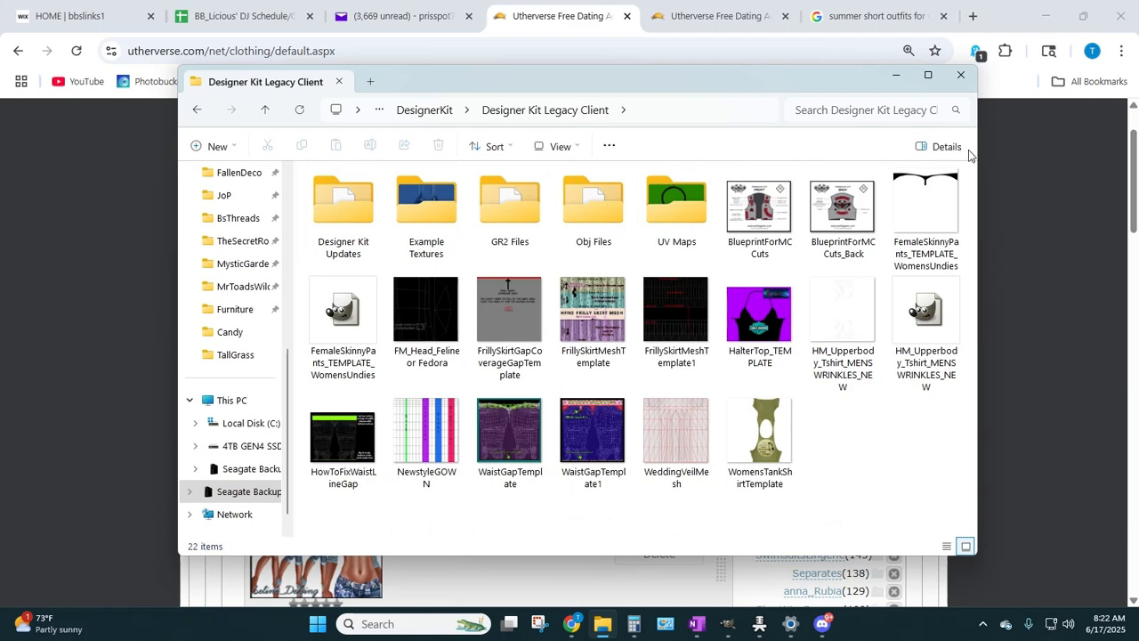
{"action": "left_click", "coordinate": [409, 109]}
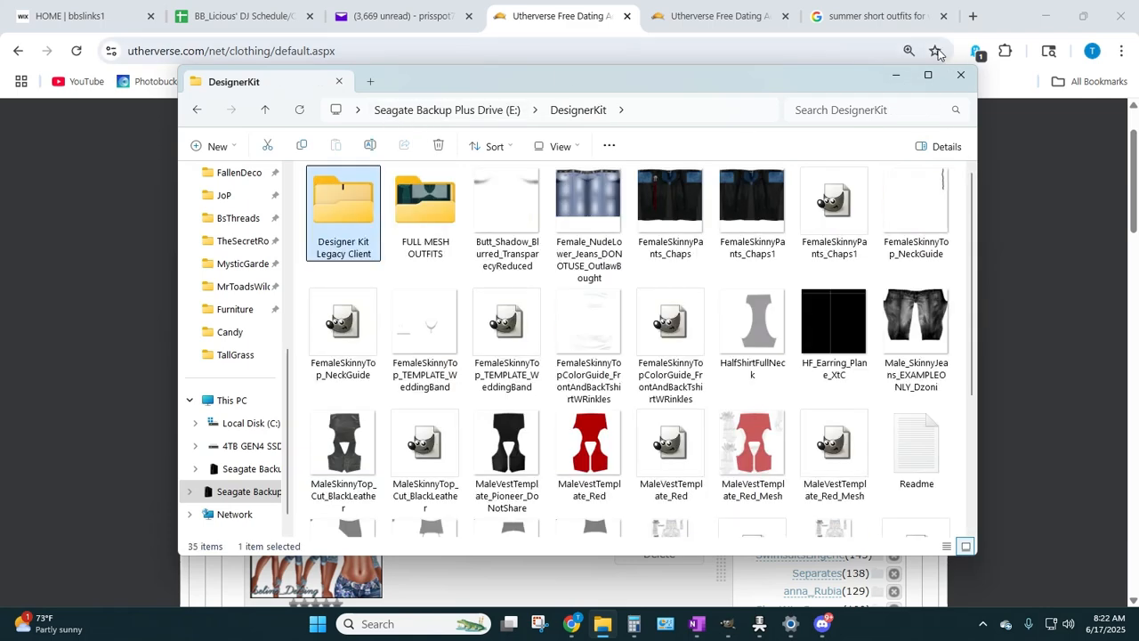
- Switch to the browser, open the Forum link from the Utherverse clothing page in a new tab and browse the forum boards
{"action": "left_click", "coordinate": [939, 55]}
{"action": "scroll", "coordinate": [682, 221], "scroll_direction": "up", "scroll_amount": 1}
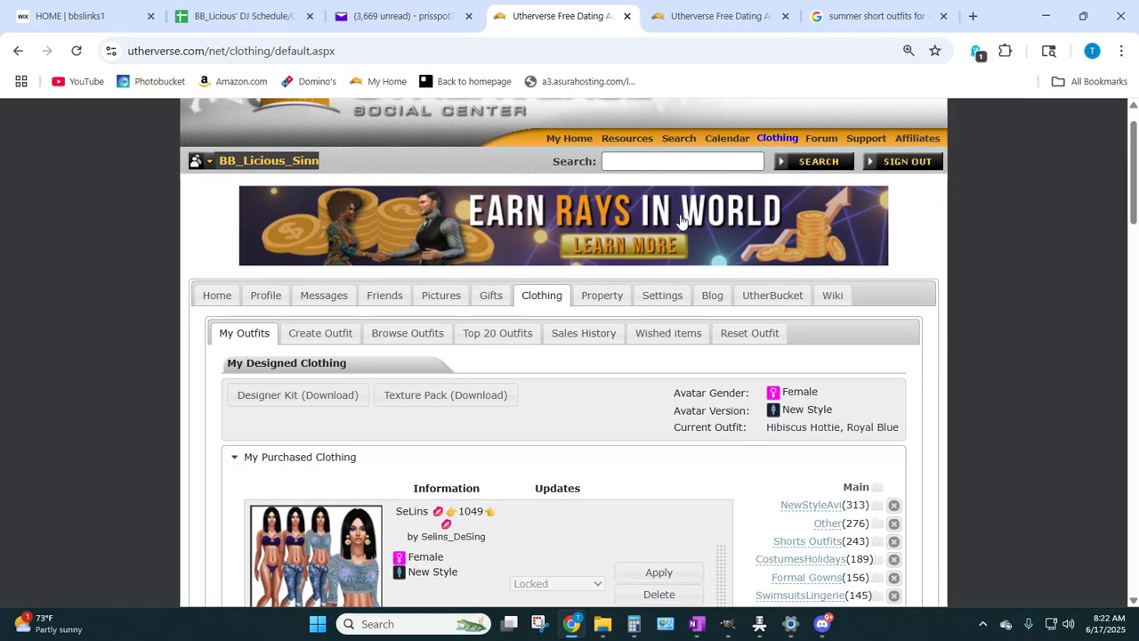
{"action": "scroll", "coordinate": [682, 221], "scroll_direction": "up", "scroll_amount": 1}
{"action": "right_click", "coordinate": [818, 179]}
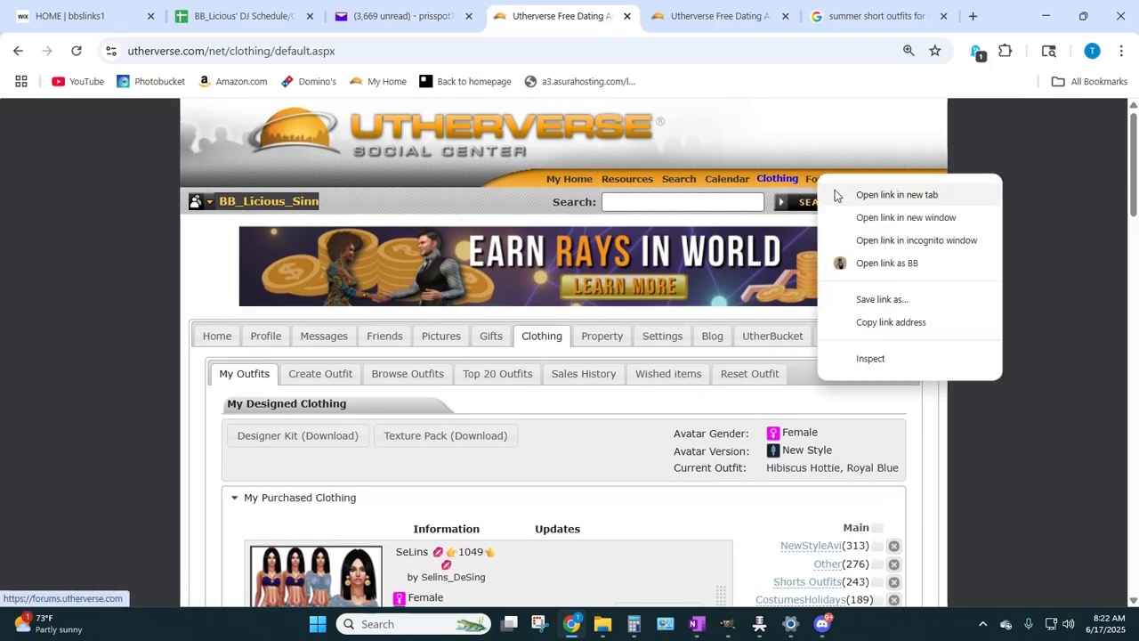
{"action": "left_click", "coordinate": [897, 195]}
{"action": "left_click", "coordinate": [590, 16]}
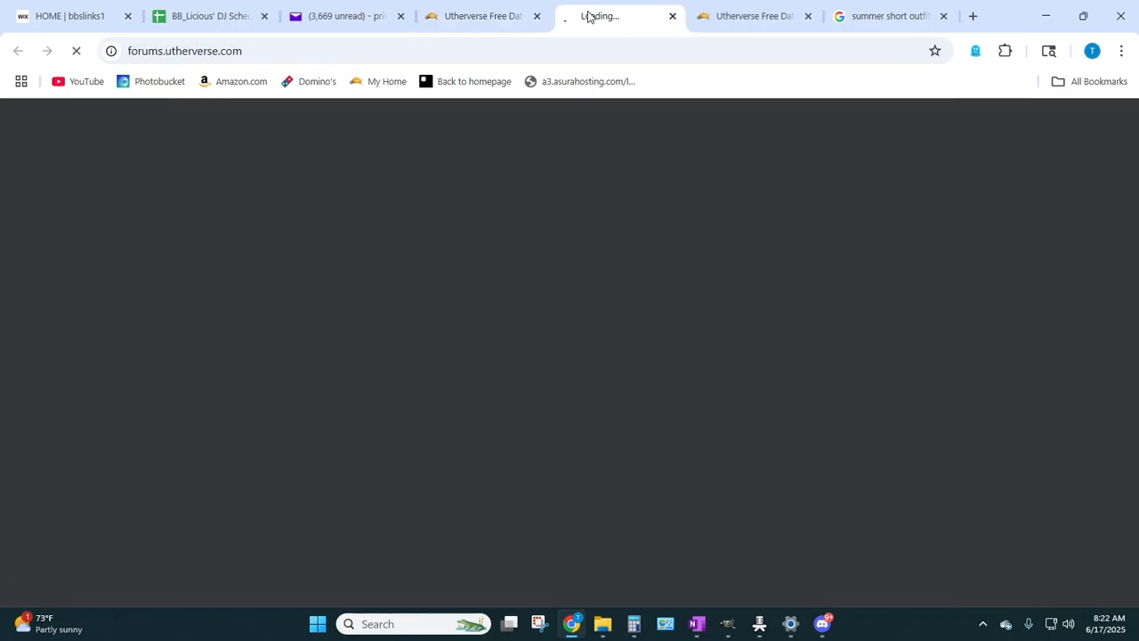
{"action": "scroll", "coordinate": [498, 427], "scroll_direction": "down", "scroll_amount": 5}
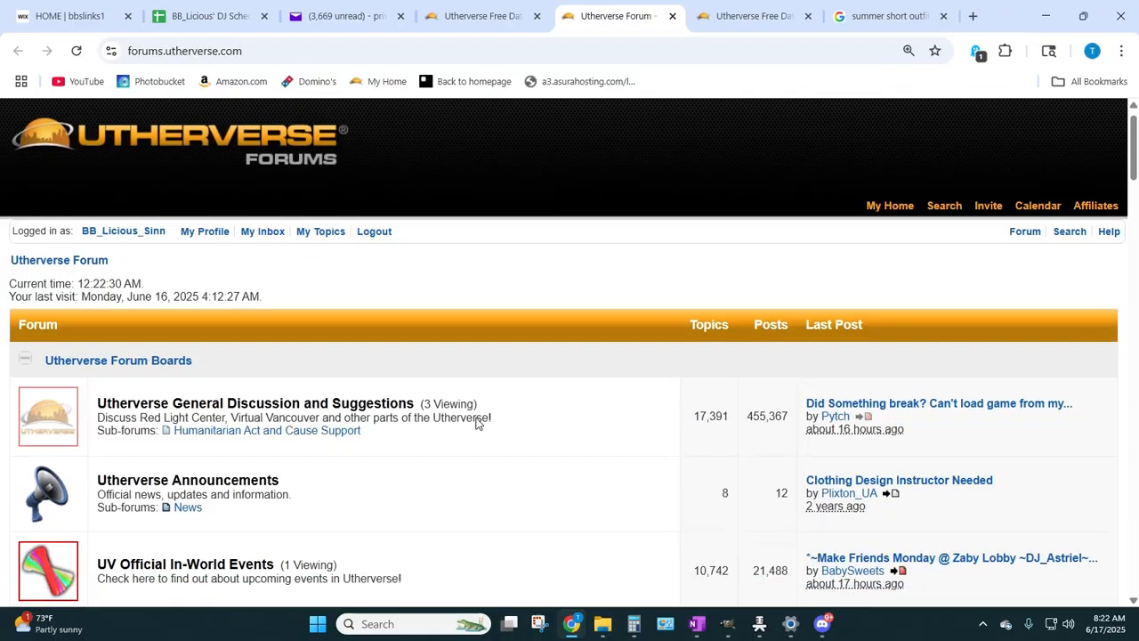
{"action": "scroll", "coordinate": [471, 421], "scroll_direction": "up", "scroll_amount": 6}
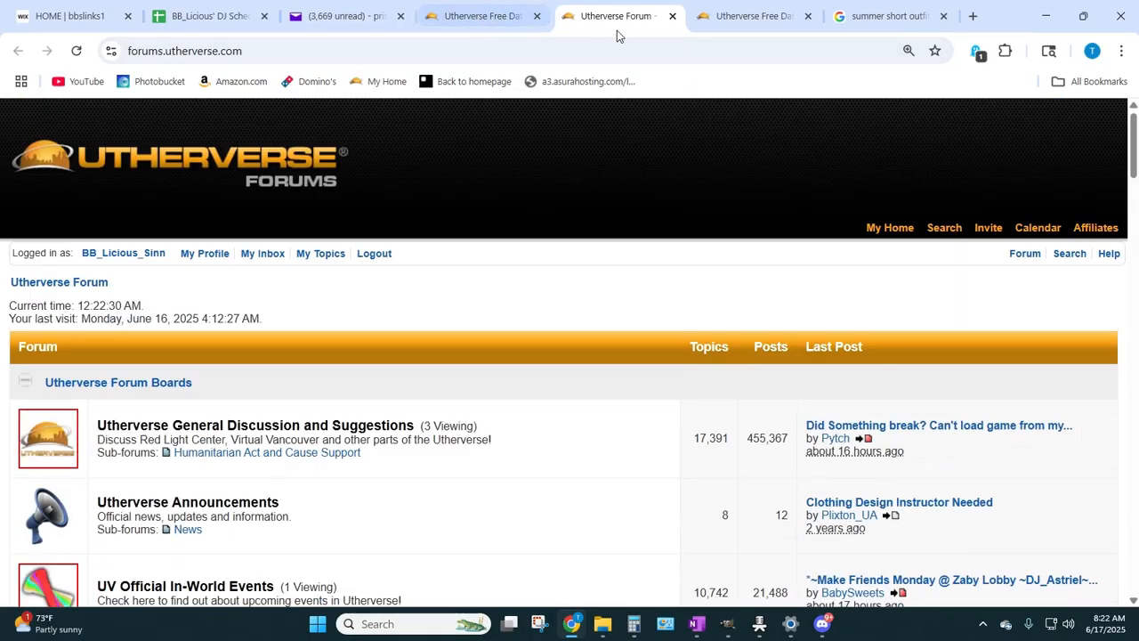
- Return to the clothing page and open the Forum link again in another new tab, bringing that tab to the front
{"action": "left_click", "coordinate": [489, 16]}
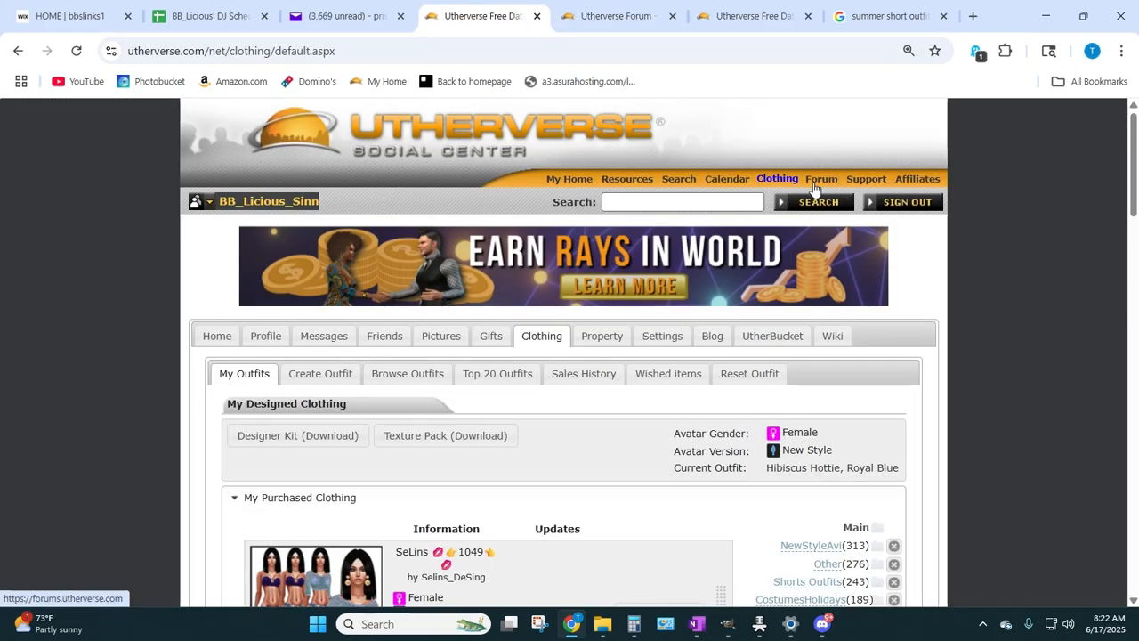
{"action": "right_click", "coordinate": [814, 182]}
{"action": "left_click", "coordinate": [851, 210]}
{"action": "left_click", "coordinate": [634, 19]}
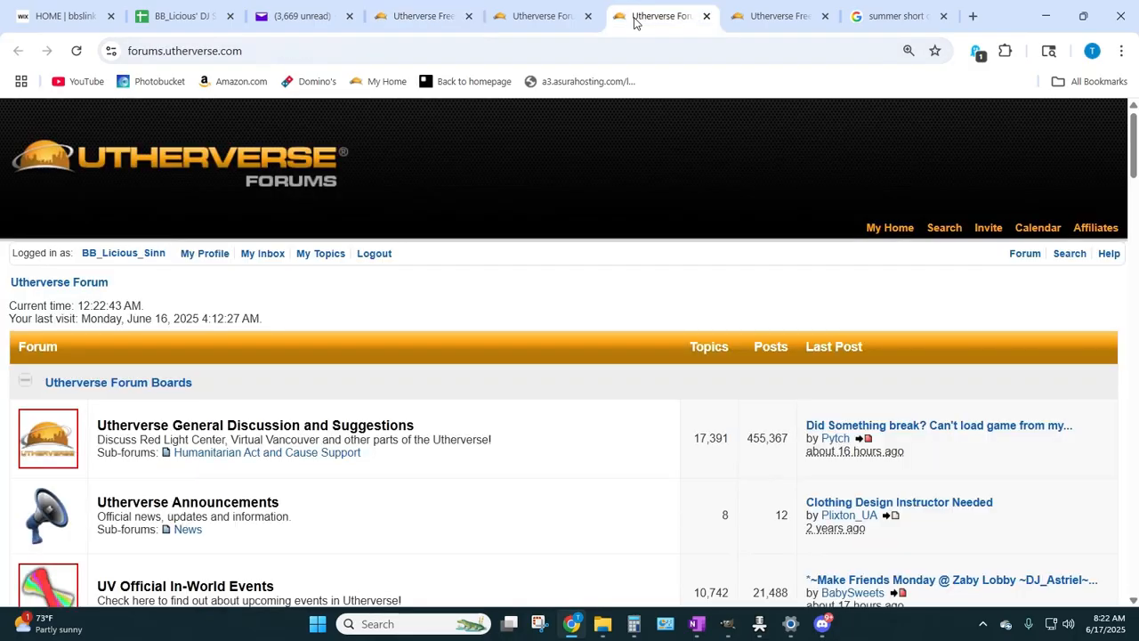
- Open the "Textures: Clothing, Tattoos, etc." forum board and look through its announcements and topics
{"action": "scroll", "coordinate": [628, 177], "scroll_direction": "down", "scroll_amount": 8}
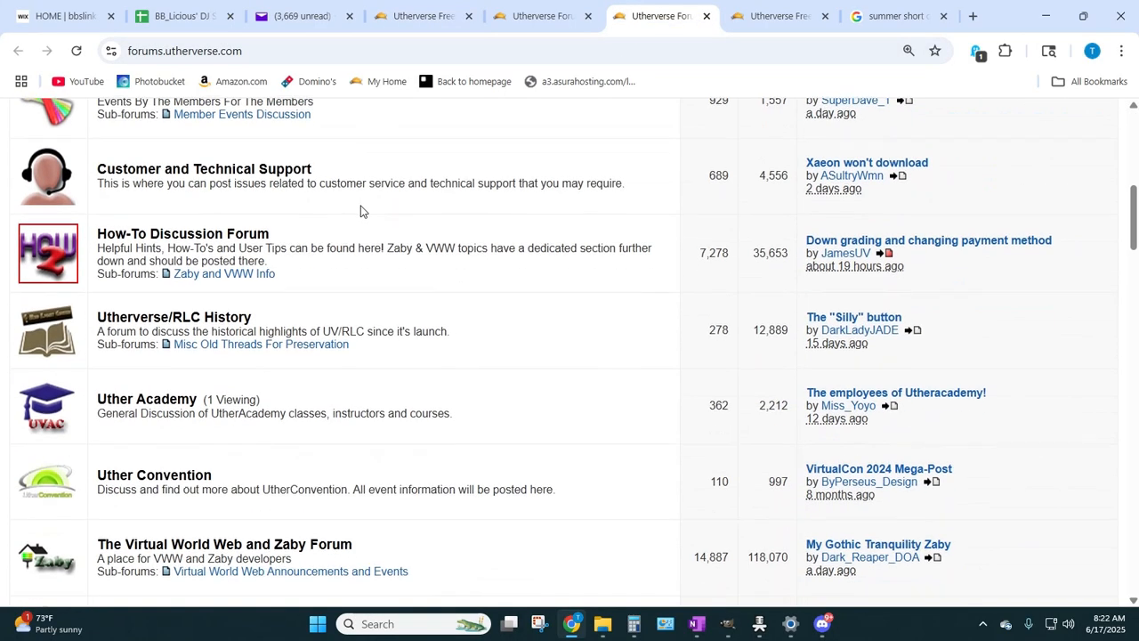
{"action": "scroll", "coordinate": [361, 211], "scroll_direction": "down", "scroll_amount": 1}
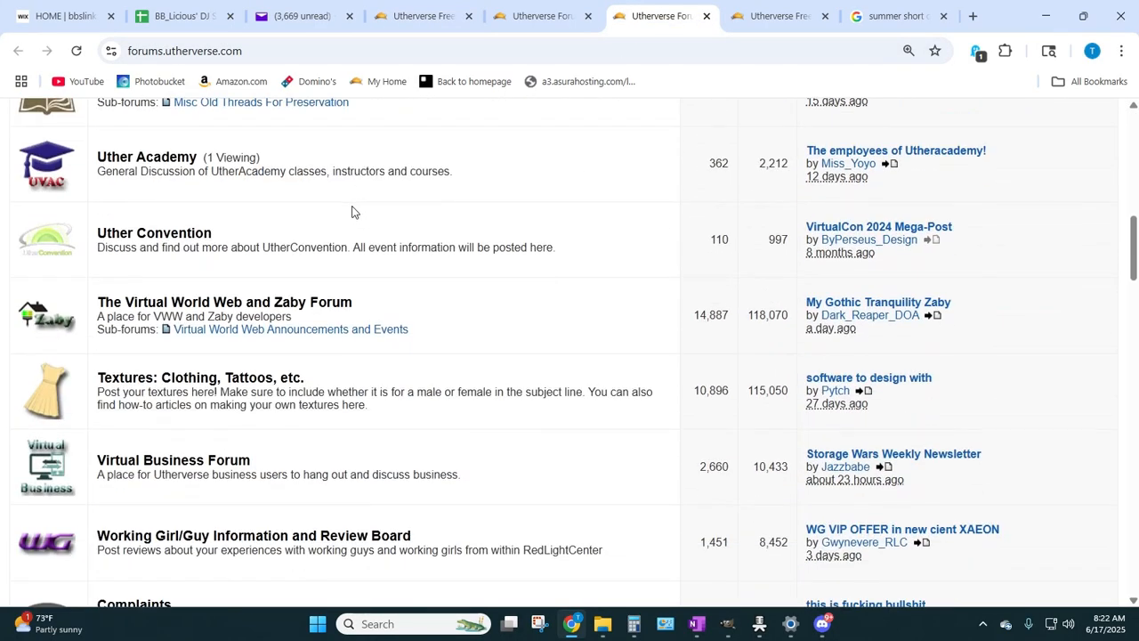
{"action": "scroll", "coordinate": [352, 211], "scroll_direction": "down", "scroll_amount": 1}
{"action": "left_click", "coordinate": [236, 302]}
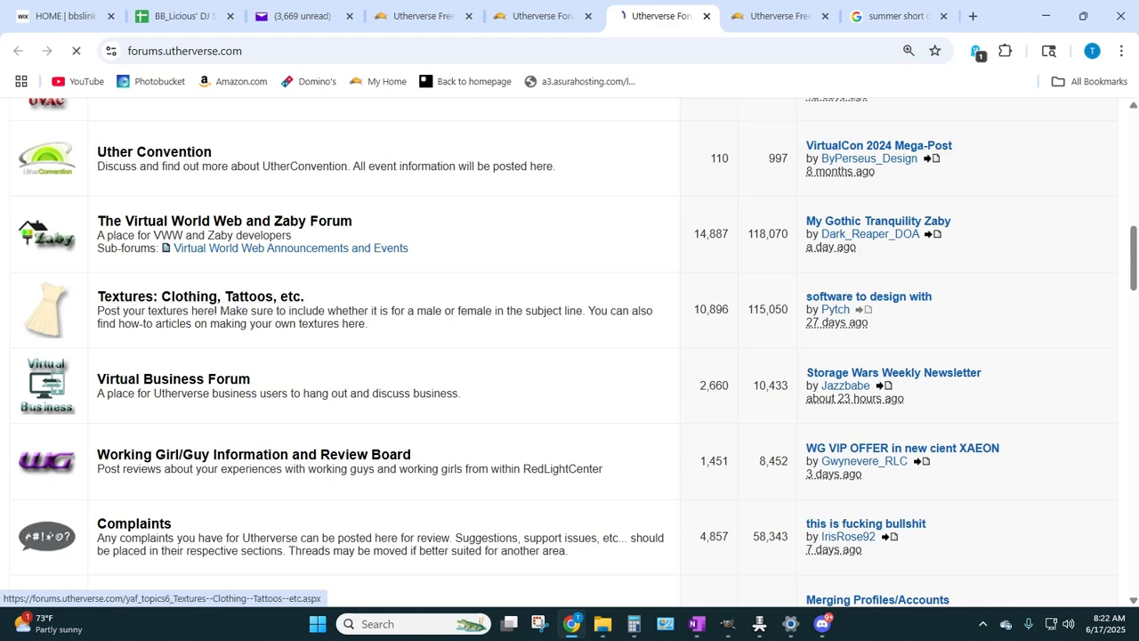
{"action": "scroll", "coordinate": [605, 442], "scroll_direction": "down", "scroll_amount": 3}
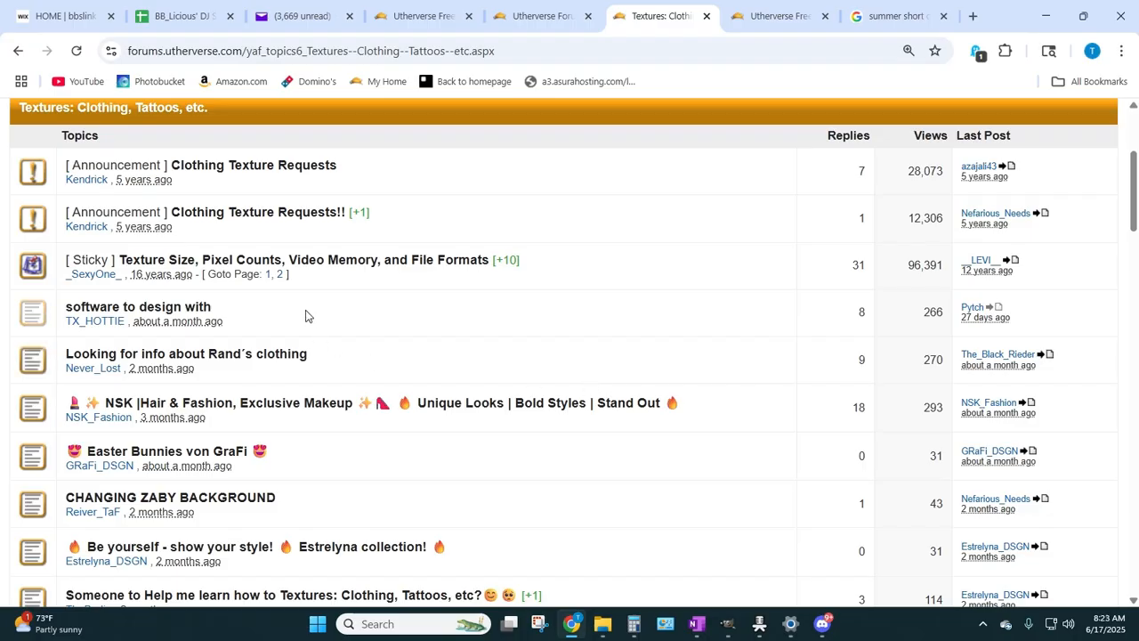
{"action": "scroll", "coordinate": [300, 315], "scroll_direction": "down", "scroll_amount": 3}
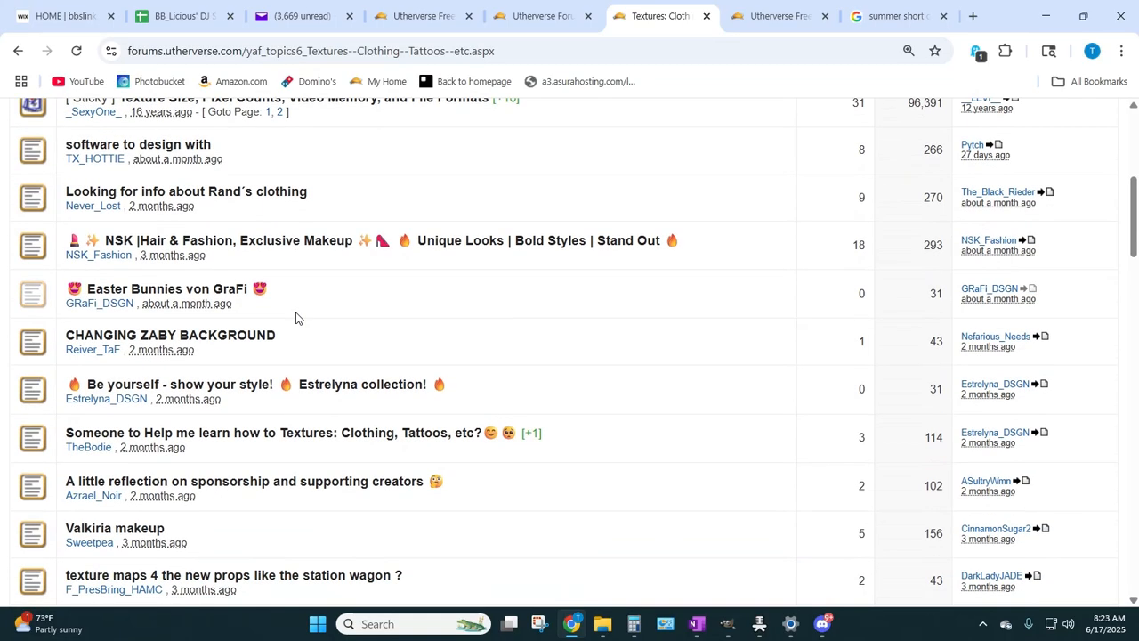
{"action": "scroll", "coordinate": [300, 318], "scroll_direction": "up", "scroll_amount": 2}
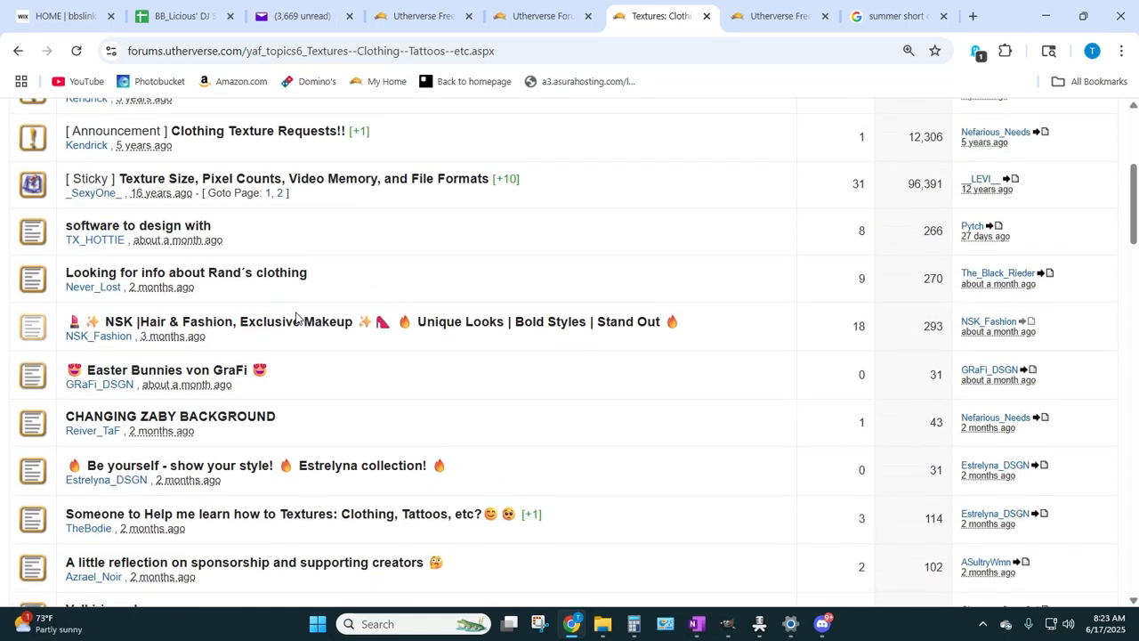
{"action": "scroll", "coordinate": [297, 318], "scroll_direction": "up", "scroll_amount": 4}
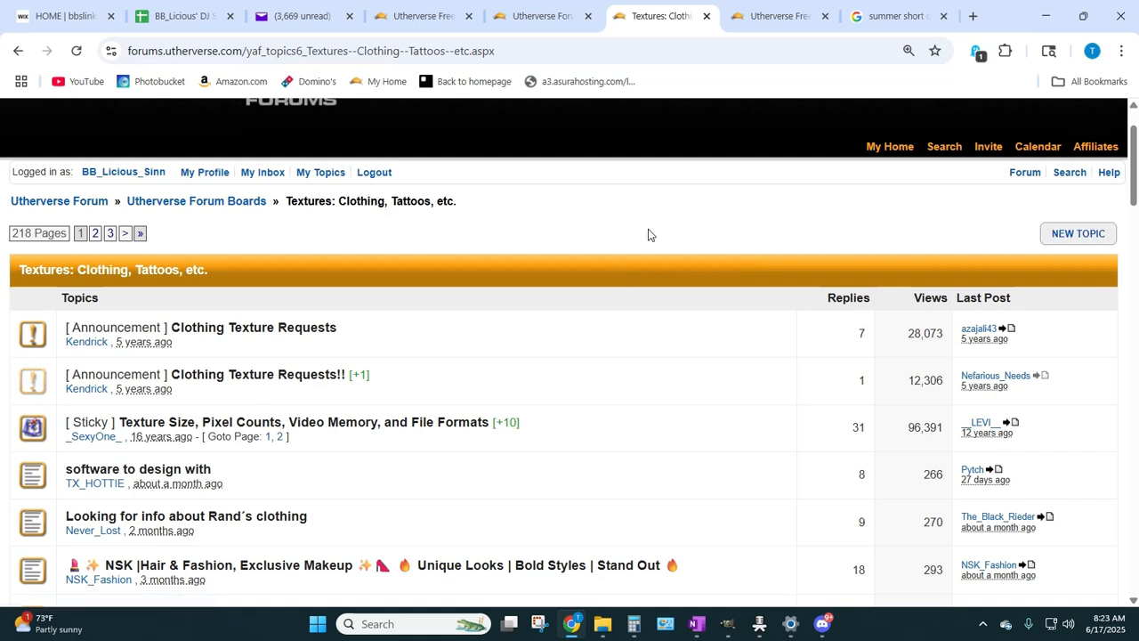
- Search all forums for posts by a specific member, entering that member's name as the poster
{"action": "left_click", "coordinate": [1072, 174]}
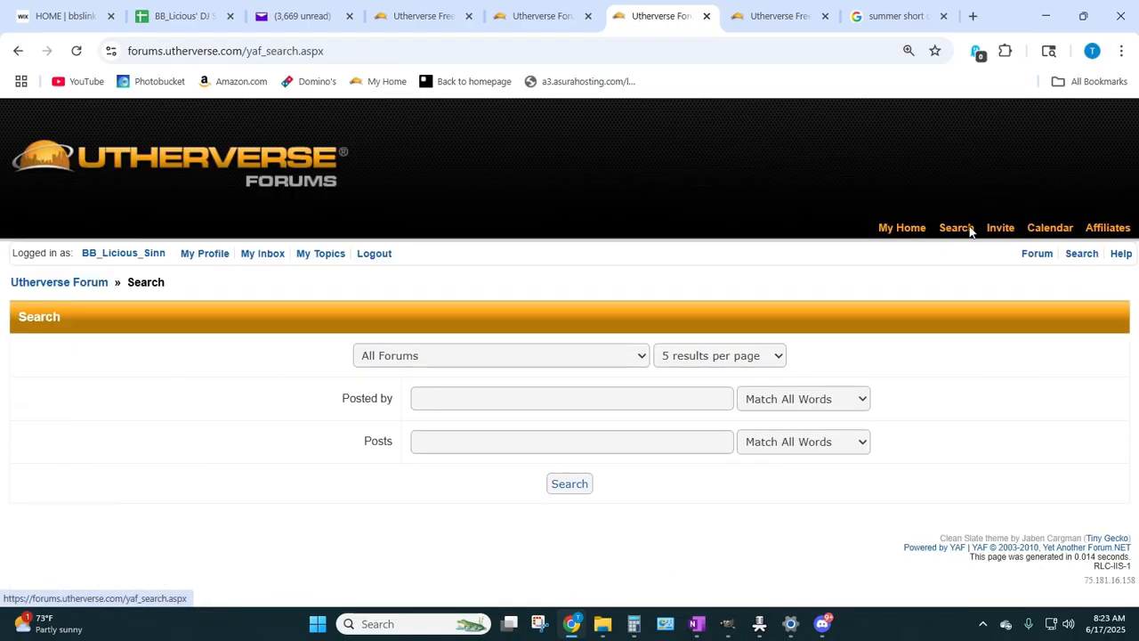
{"action": "left_click", "coordinate": [442, 401]}
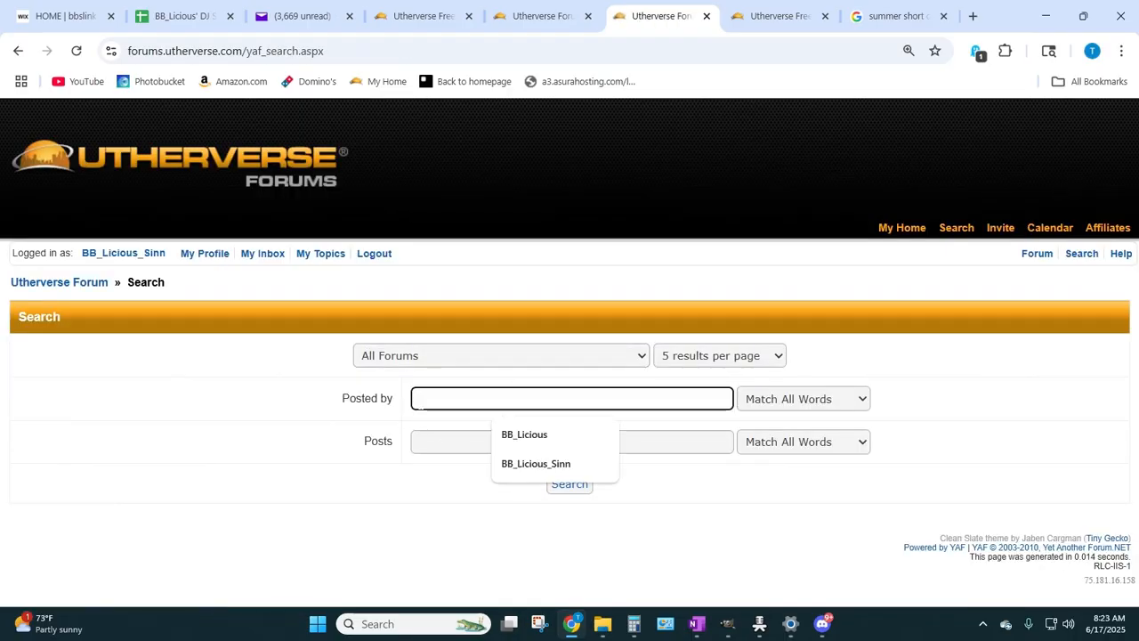
{"action": "type", "text": "Dusty"}
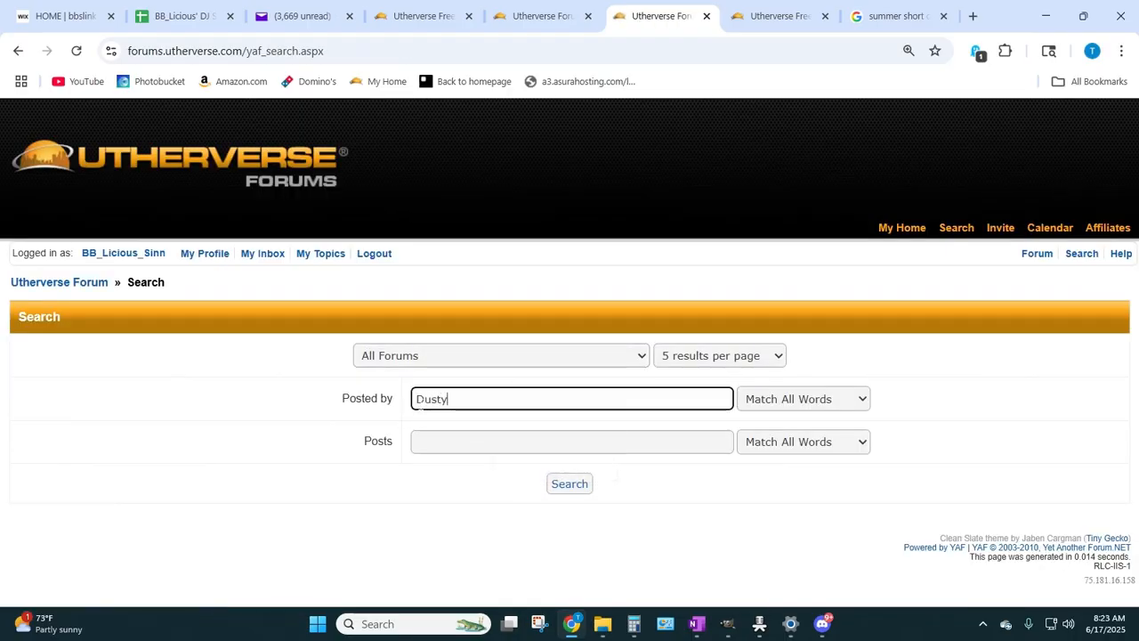
{"action": "left_click", "coordinate": [567, 485]}
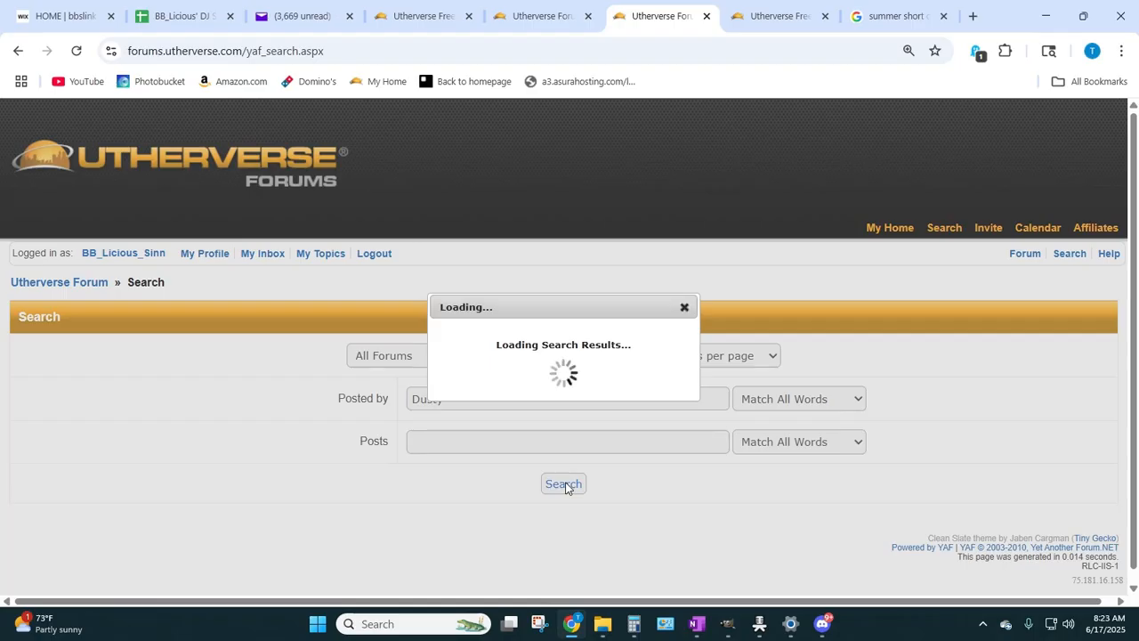
- Look through the first page of search results for the member's posts and continue on results page 2
{"action": "scroll", "coordinate": [514, 463], "scroll_direction": "down", "scroll_amount": 5}
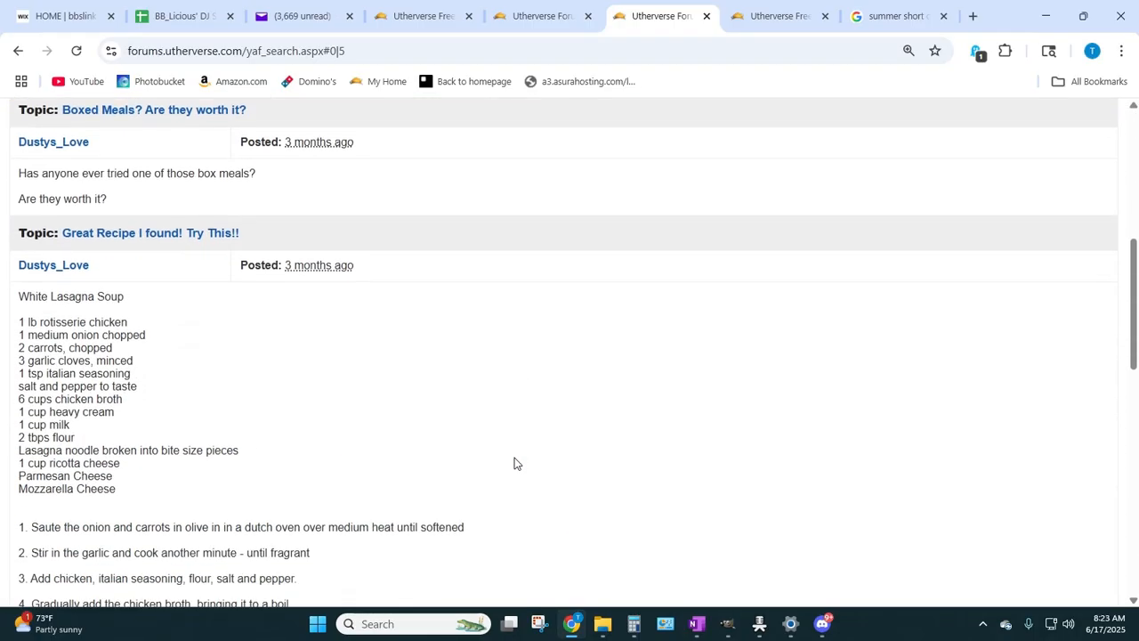
{"action": "scroll", "coordinate": [514, 464], "scroll_direction": "down", "scroll_amount": 7}
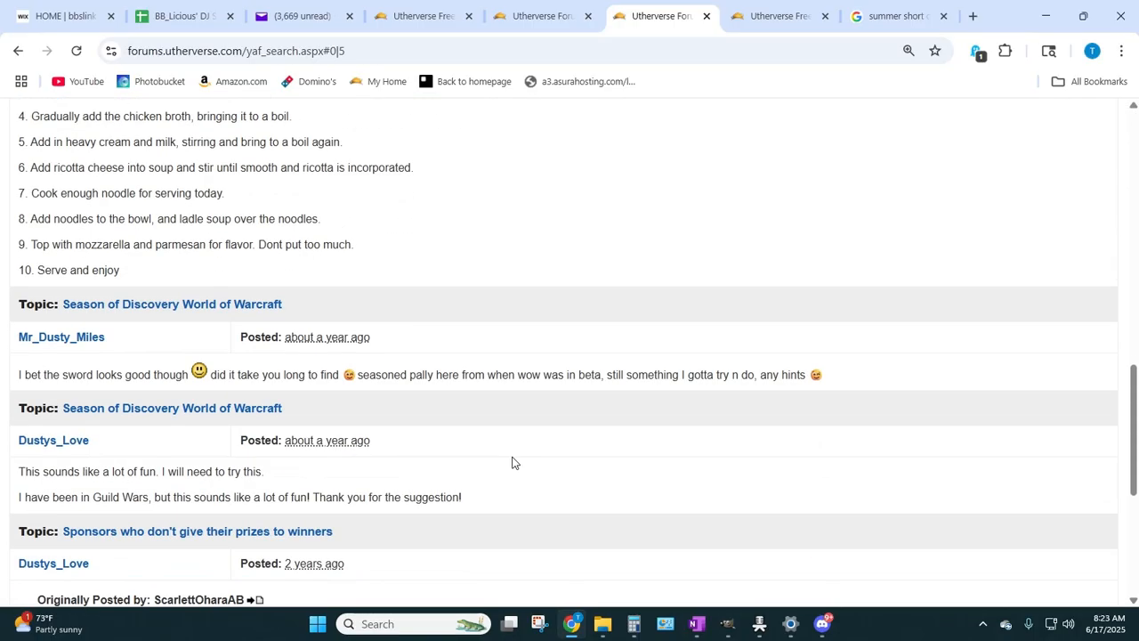
{"action": "scroll", "coordinate": [512, 462], "scroll_direction": "down", "scroll_amount": 3}
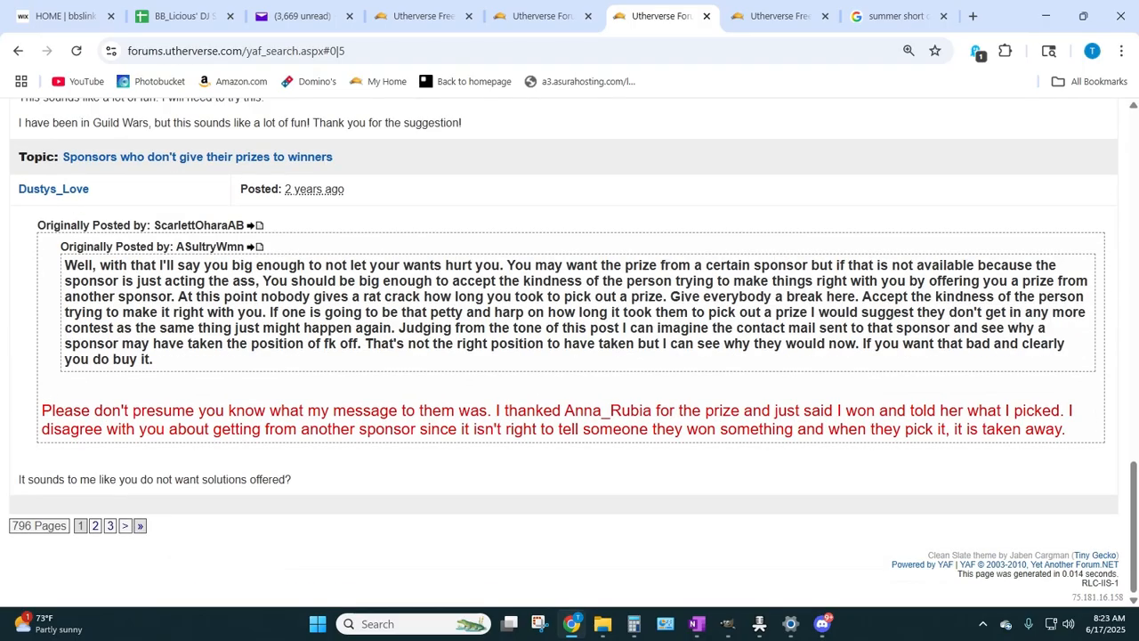
{"action": "left_click", "coordinate": [95, 527]}
{"action": "scroll", "coordinate": [398, 474], "scroll_direction": "up", "scroll_amount": 3}
{"action": "scroll", "coordinate": [398, 475], "scroll_direction": "up", "scroll_amount": 10}
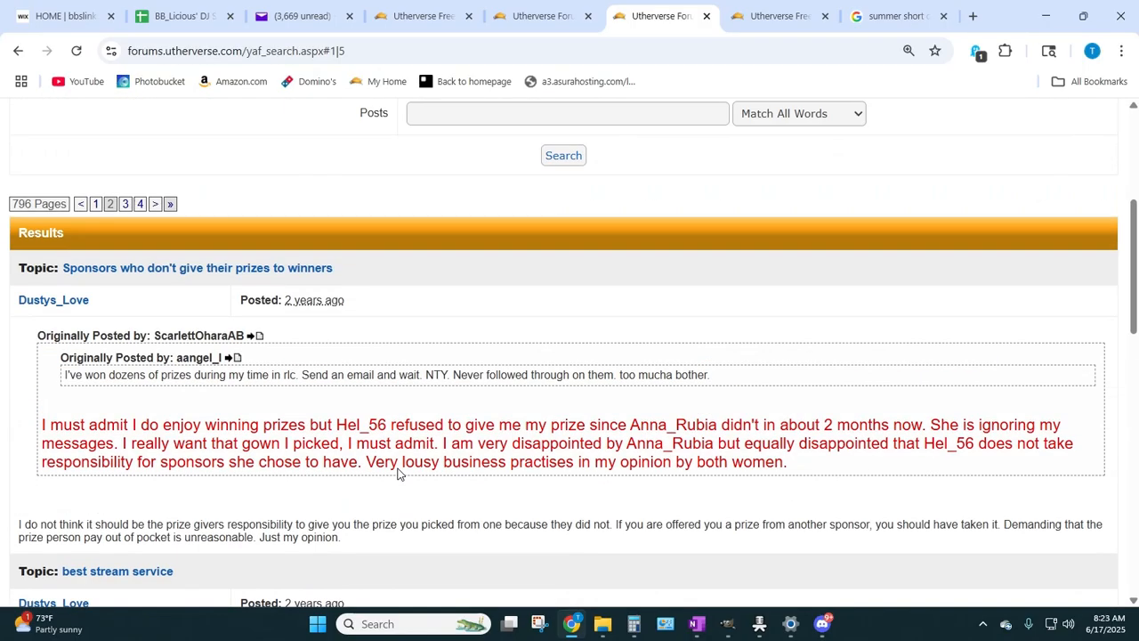
{"action": "scroll", "coordinate": [398, 474], "scroll_direction": "down", "scroll_amount": 2}
{"action": "scroll", "coordinate": [397, 475], "scroll_direction": "down", "scroll_amount": 5}
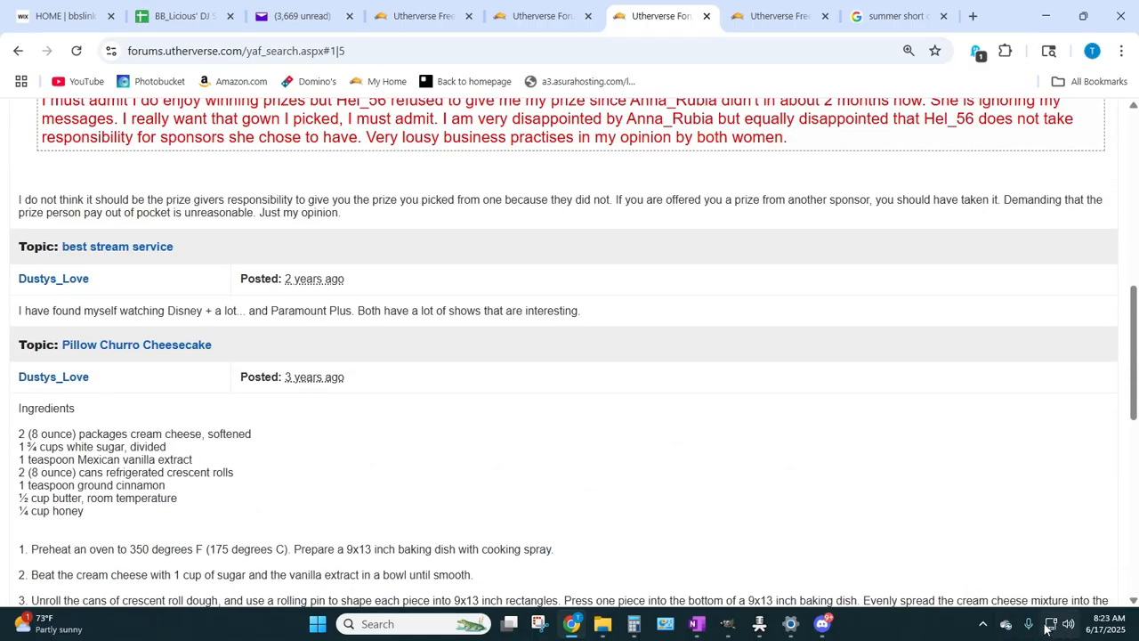
{"action": "left_click", "coordinate": [980, 625]}
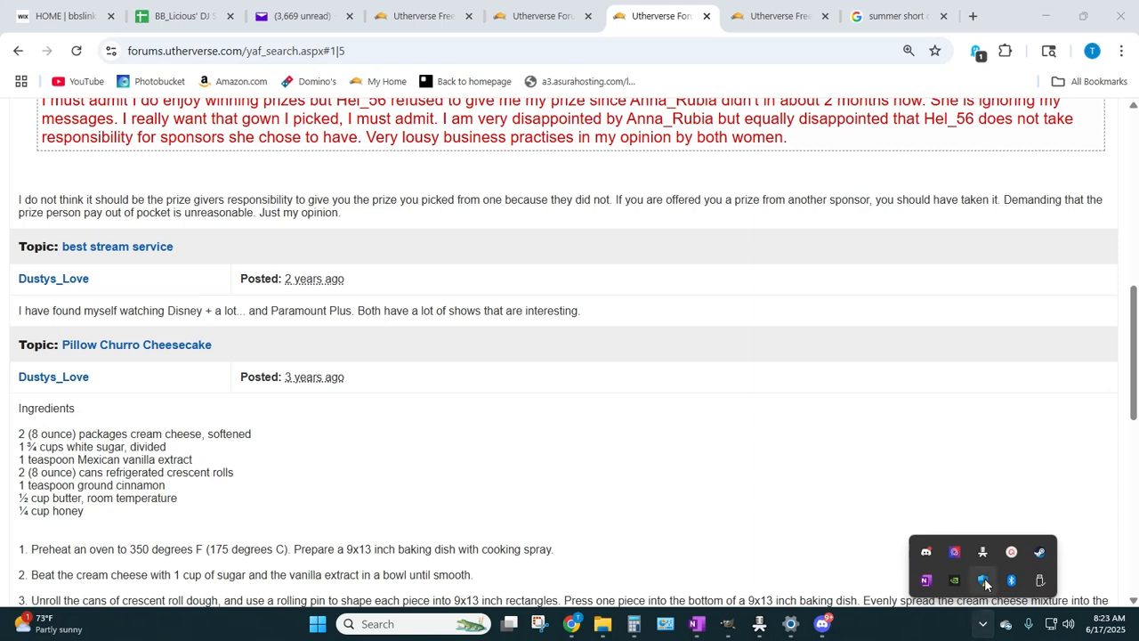
{"action": "left_click", "coordinate": [1011, 552]}
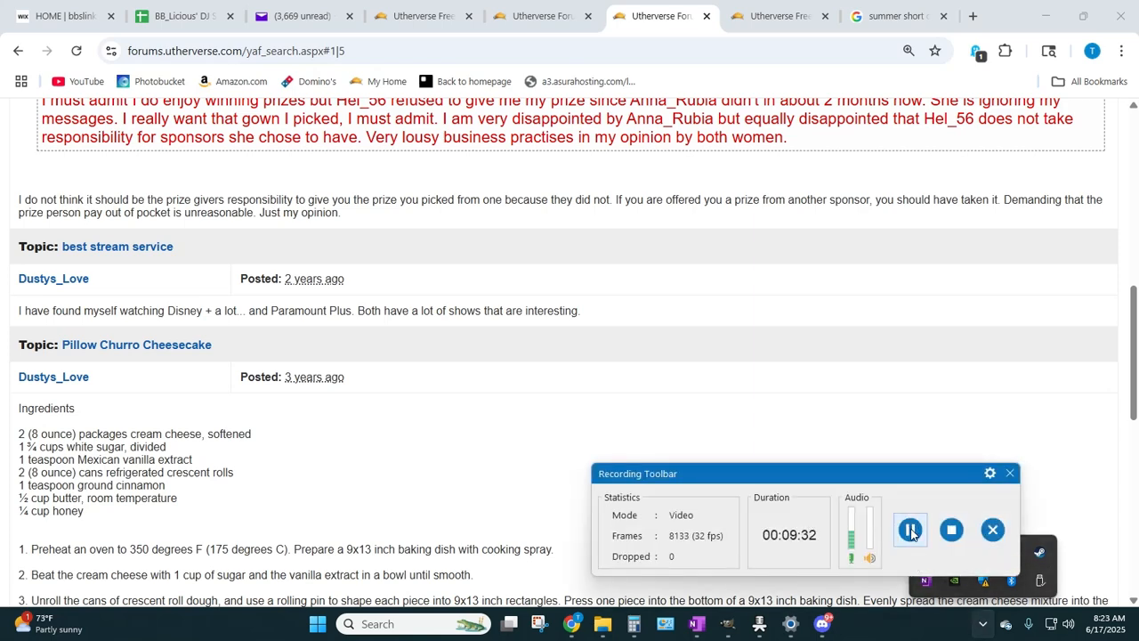
{"action": "left_click", "coordinate": [910, 531]}
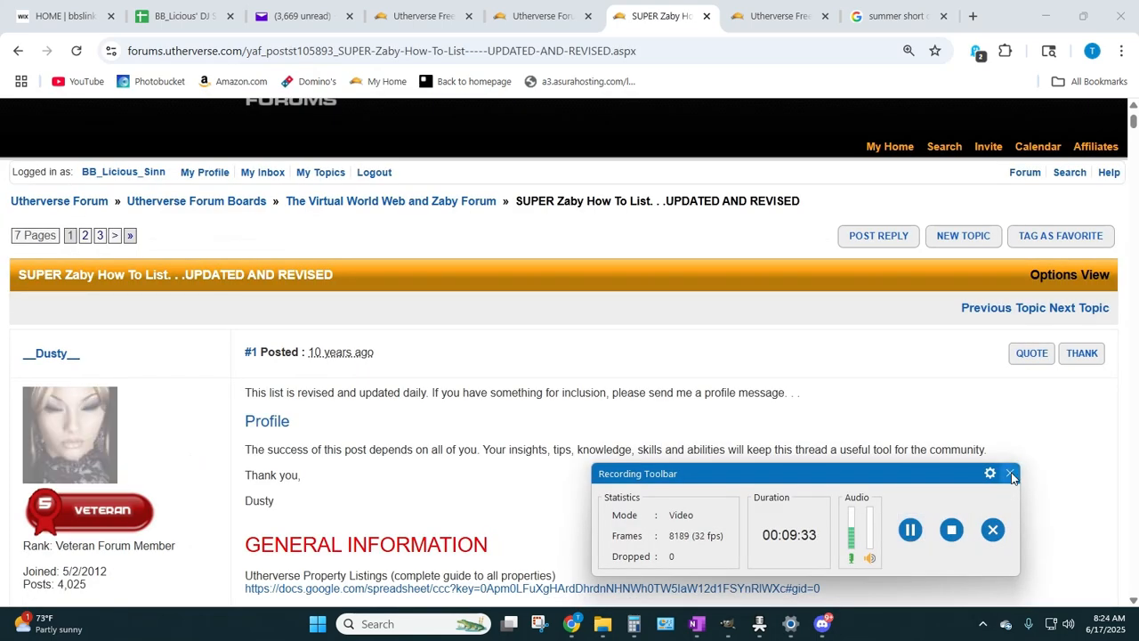
{"action": "left_click", "coordinate": [1010, 475]}
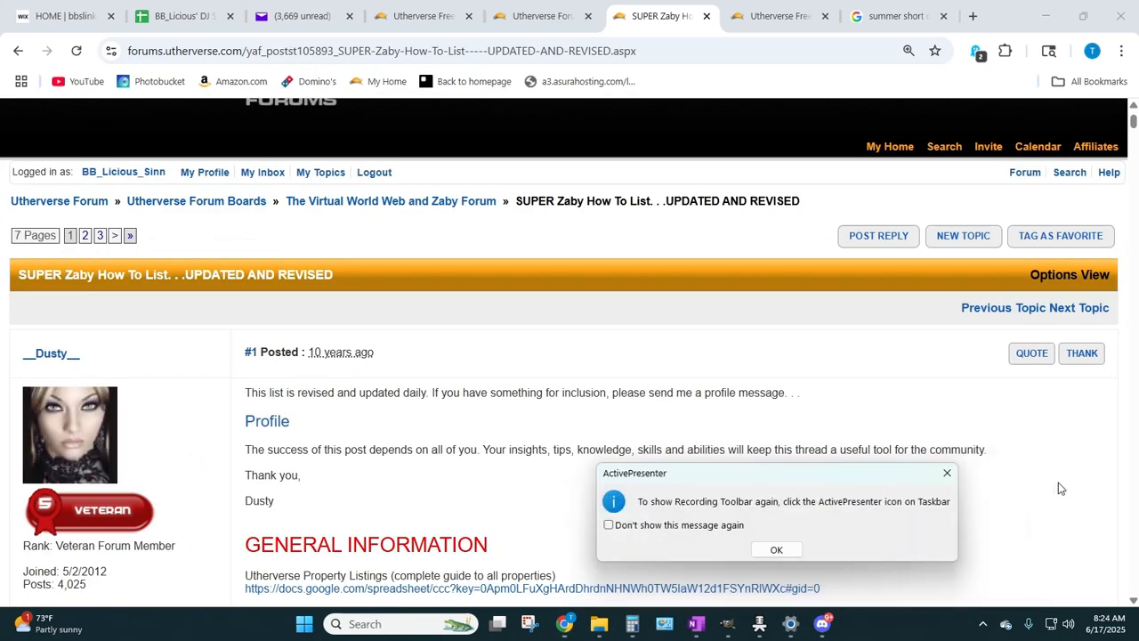
{"action": "left_click", "coordinate": [778, 549]}
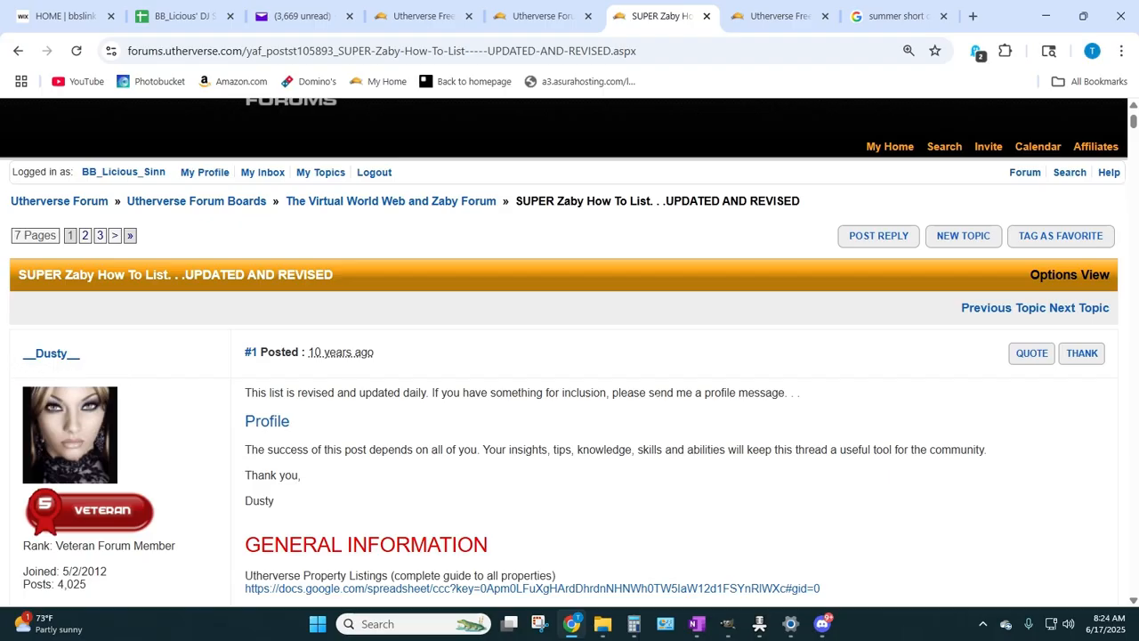
- Bookmark the "SUPER Zaby How To List. . .UPDATED AND REVISED" thread in the Tools bookmarks folder
{"action": "left_click", "coordinate": [935, 51]}
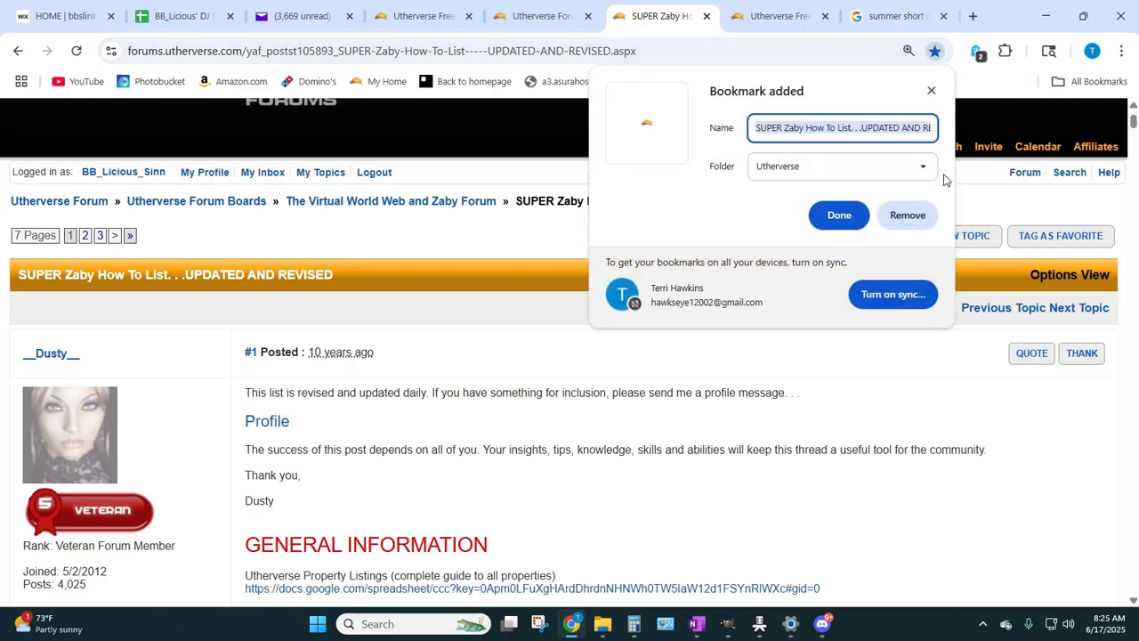
{"action": "left_click", "coordinate": [926, 169]}
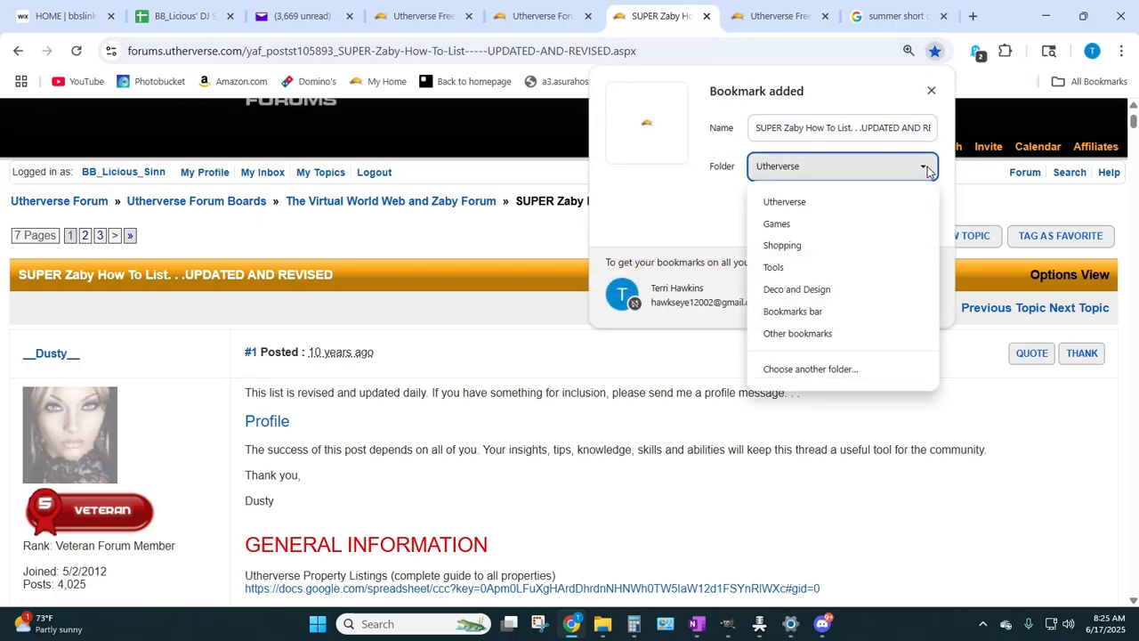
{"action": "left_click", "coordinate": [774, 269]}
{"action": "left_click", "coordinate": [837, 214]}
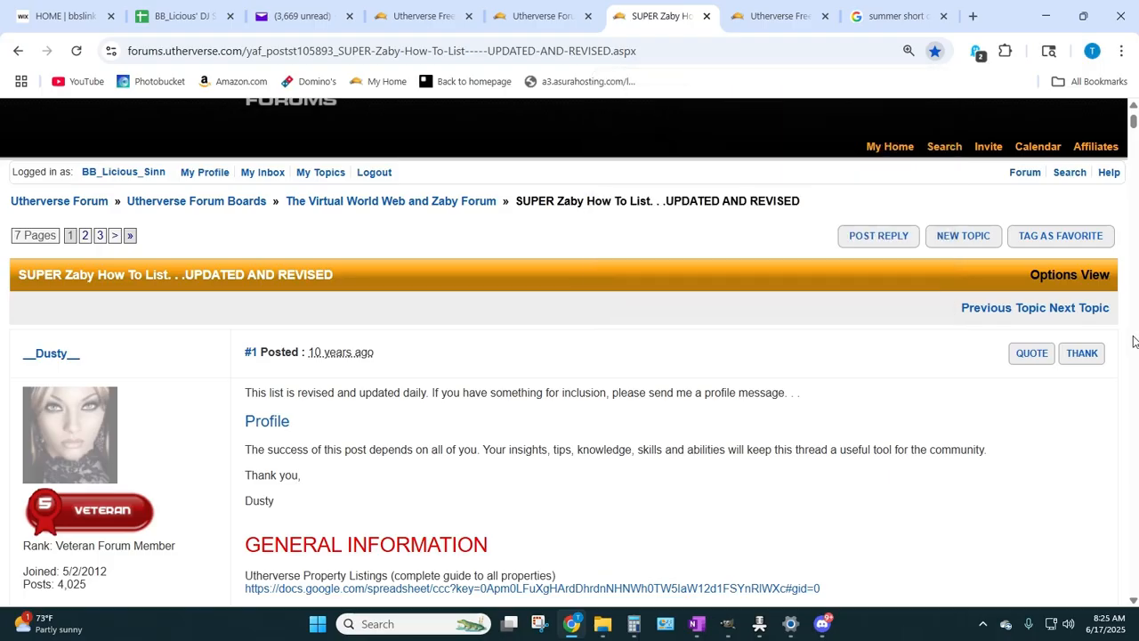
- Examine the thread's resource links from General Information through Props, Maps and Textures to the Clothing Design and Tutorials section
{"action": "scroll", "coordinate": [602, 359], "scroll_direction": "down", "scroll_amount": 5}
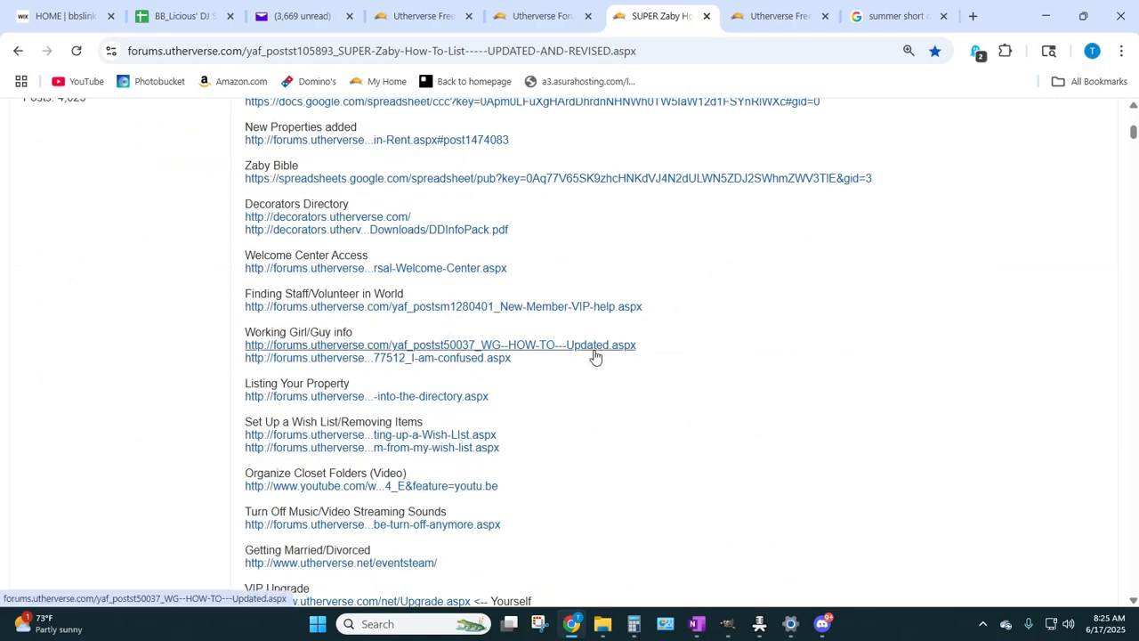
{"action": "scroll", "coordinate": [772, 349], "scroll_direction": "up", "scroll_amount": 2}
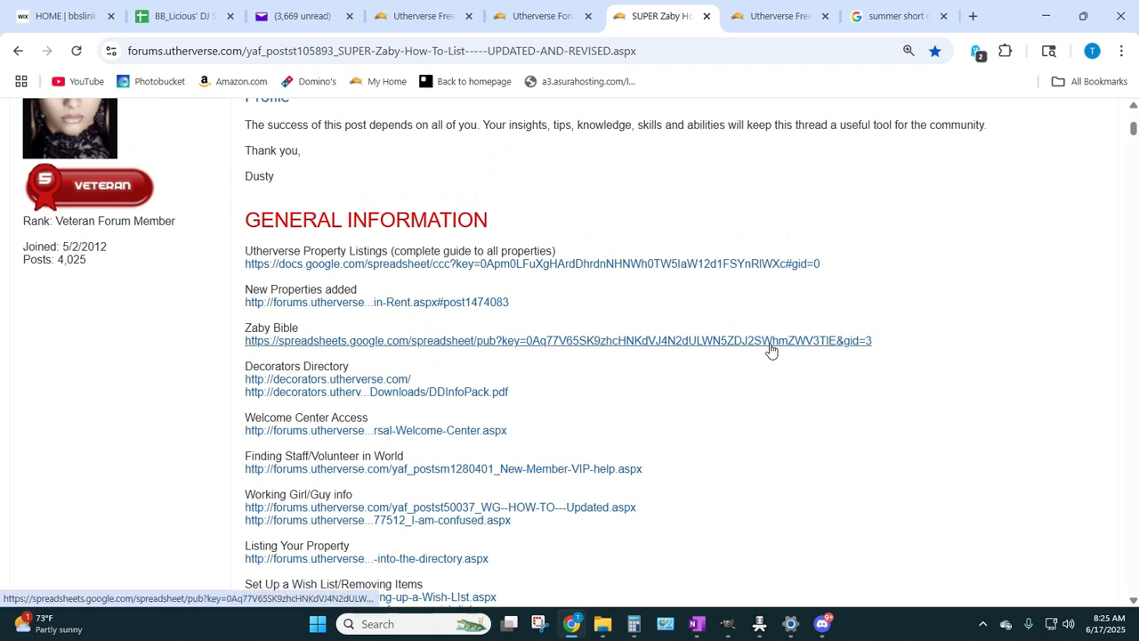
{"action": "scroll", "coordinate": [772, 350], "scroll_direction": "up", "scroll_amount": 1}
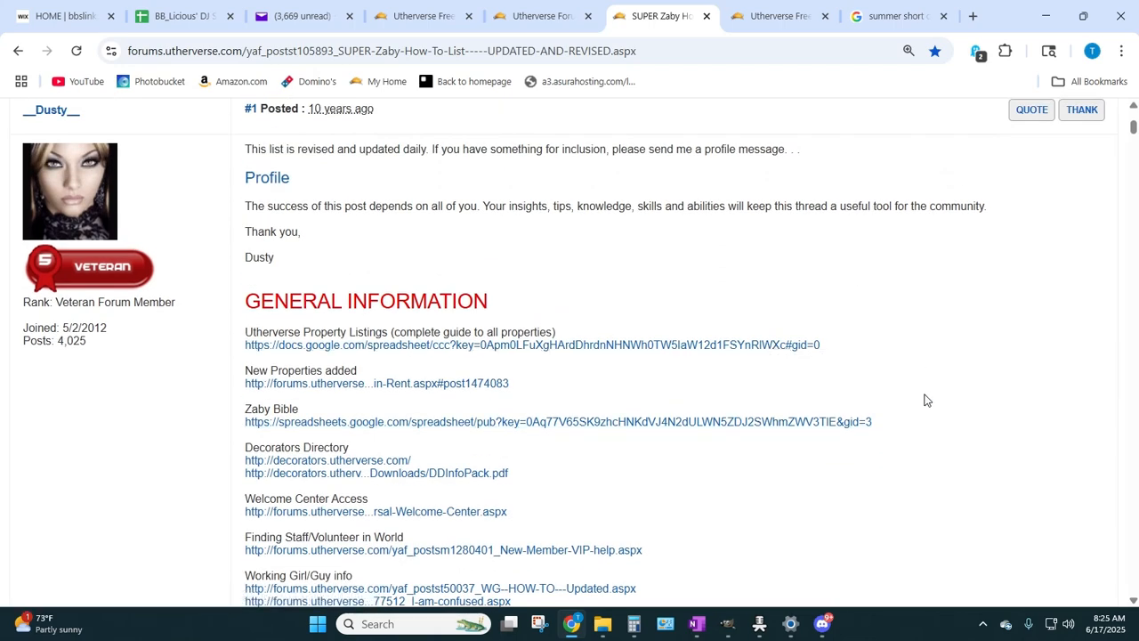
{"action": "scroll", "coordinate": [890, 419], "scroll_direction": "down", "scroll_amount": 3}
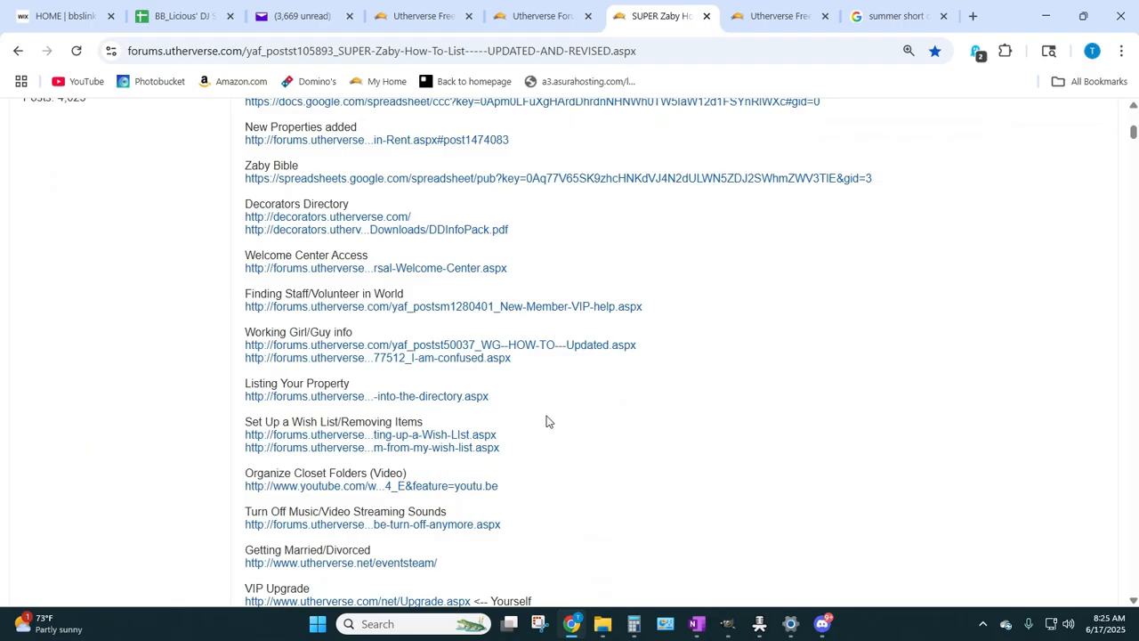
{"action": "scroll", "coordinate": [834, 389], "scroll_direction": "down", "scroll_amount": 7}
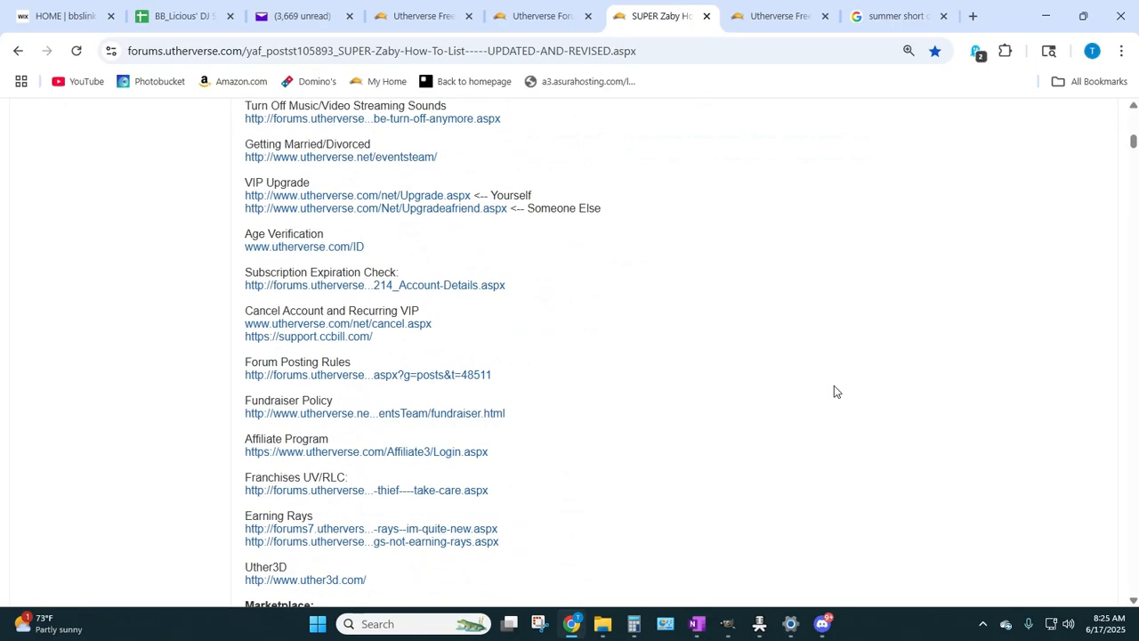
{"action": "scroll", "coordinate": [834, 391], "scroll_direction": "down", "scroll_amount": 2}
{"action": "scroll", "coordinate": [834, 391], "scroll_direction": "down", "scroll_amount": 6}
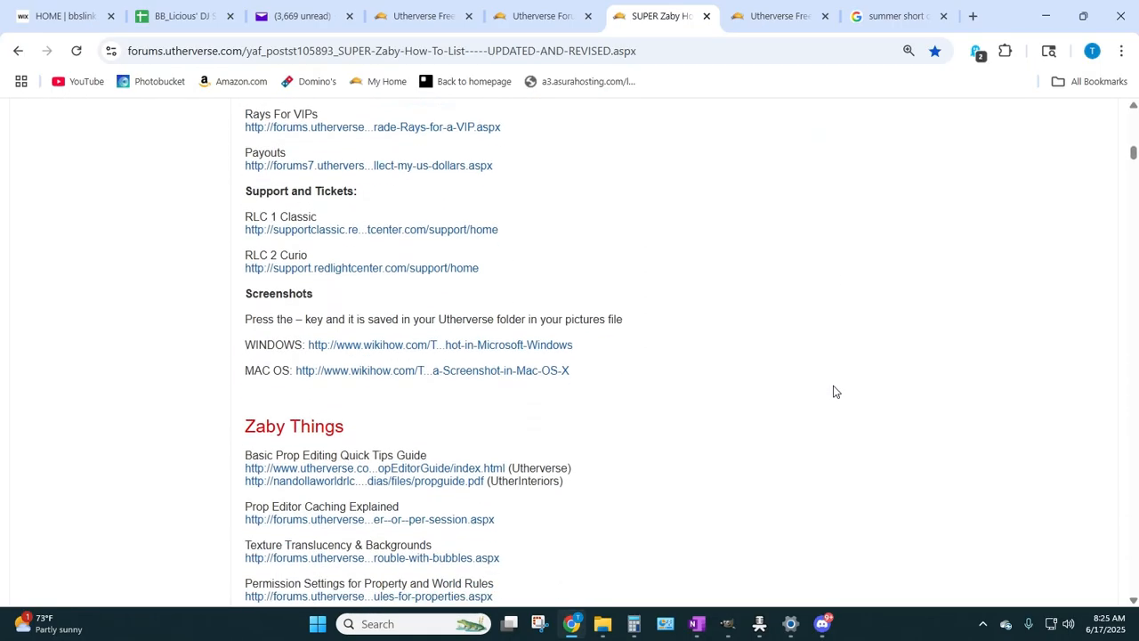
{"action": "scroll", "coordinate": [831, 392], "scroll_direction": "down", "scroll_amount": 3}
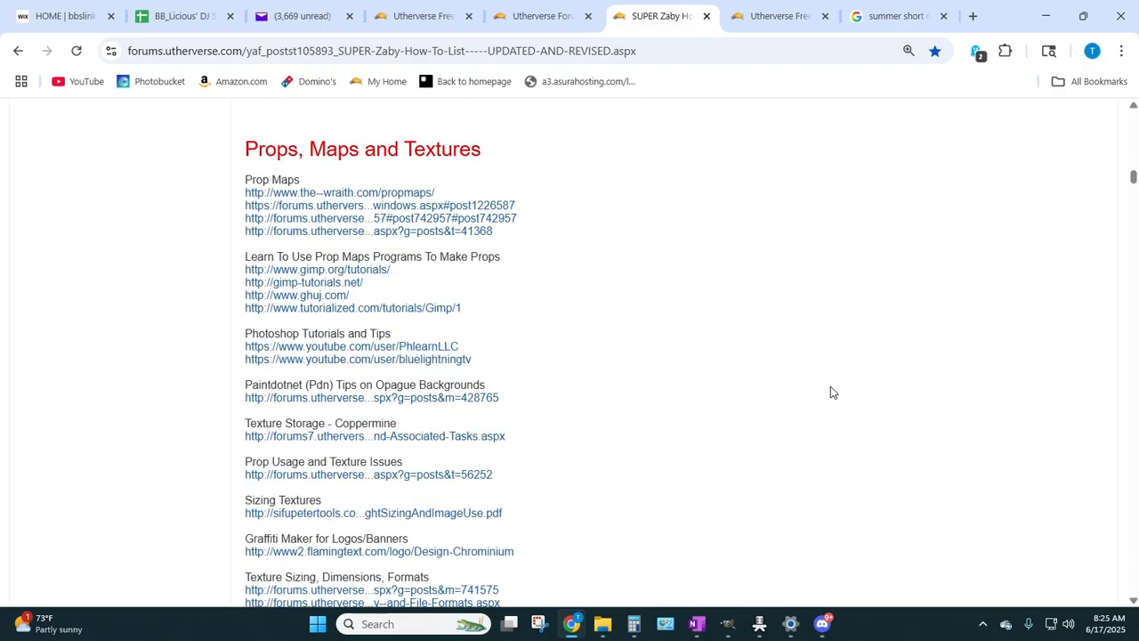
{"action": "scroll", "coordinate": [828, 392], "scroll_direction": "down", "scroll_amount": 3}
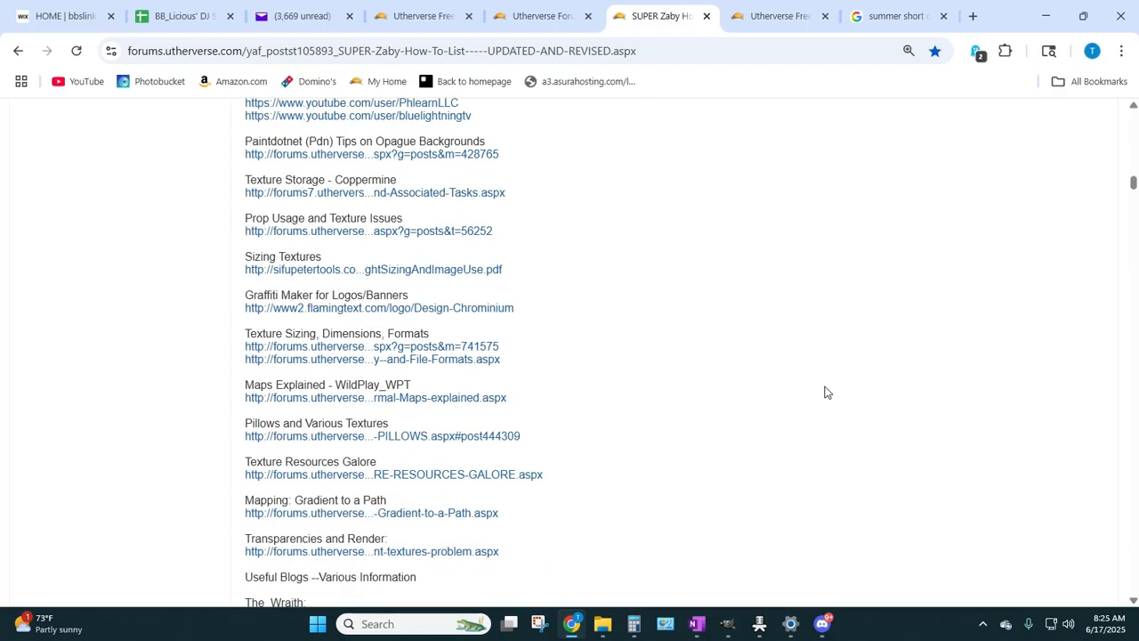
{"action": "scroll", "coordinate": [825, 392], "scroll_direction": "down", "scroll_amount": 8}
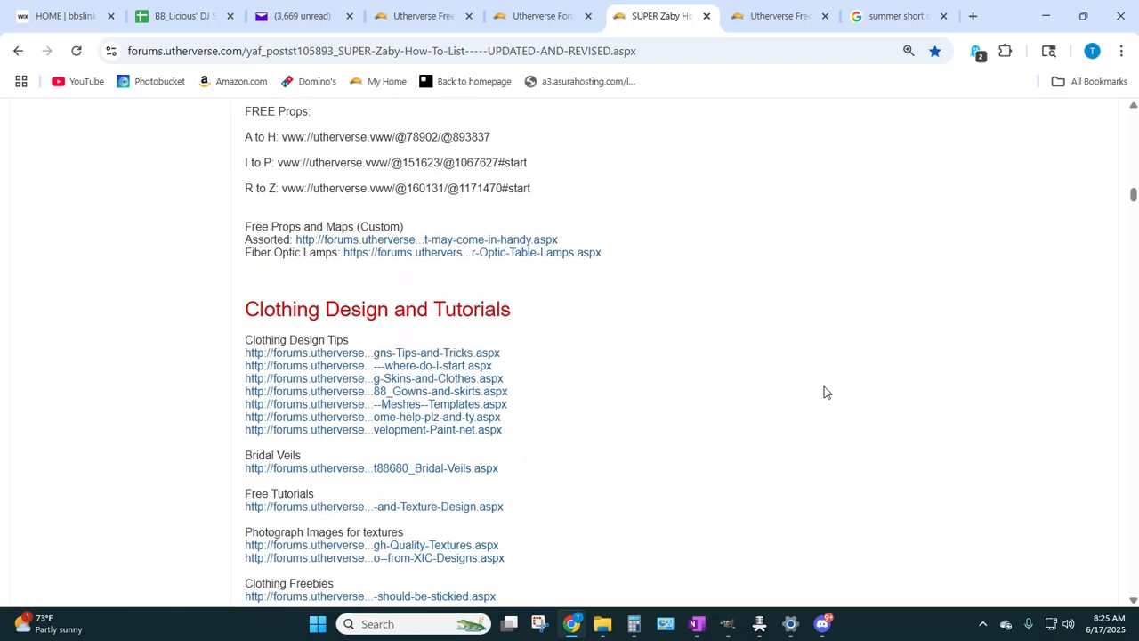
{"action": "scroll", "coordinate": [825, 392], "scroll_direction": "down", "scroll_amount": 1}
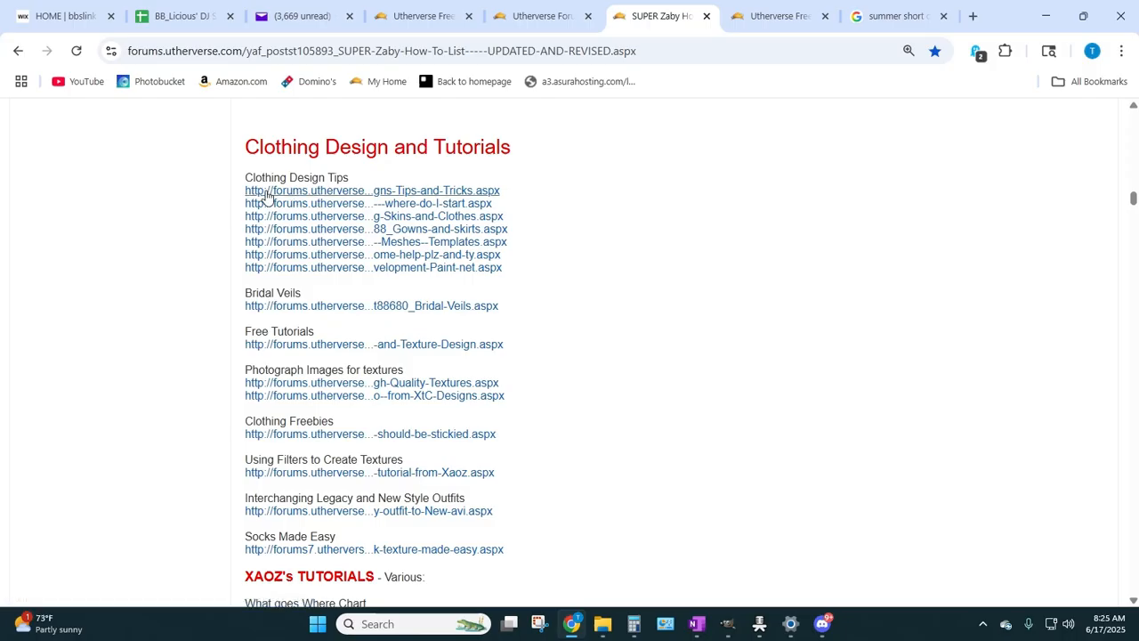
- Open the Tips-and-Tricks link under Clothing Design Tips in a new tab and bring that tab to the front
{"action": "right_click", "coordinate": [336, 191]}
{"action": "left_click", "coordinate": [381, 211]}
{"action": "key", "text": "ctrl+Tab"}
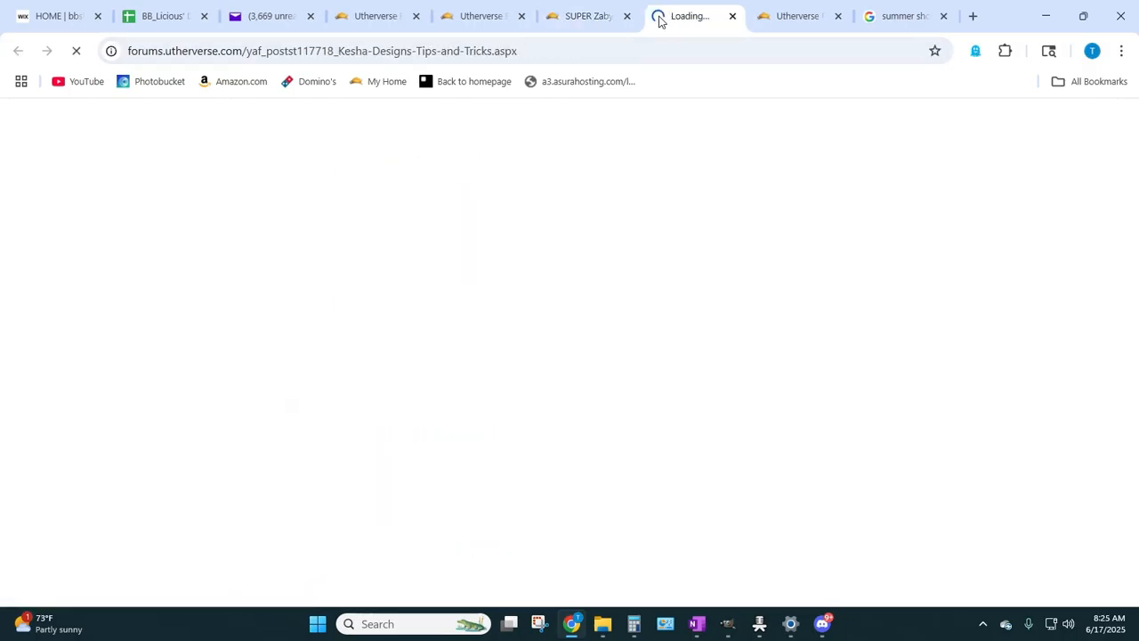
- Close the Kesha Designs Tips and Tricks thread and examine the how-to list's Clothing Design and XAOZ's Tutorials links through Lighting
{"action": "scroll", "coordinate": [542, 311], "scroll_direction": "down", "scroll_amount": 3}
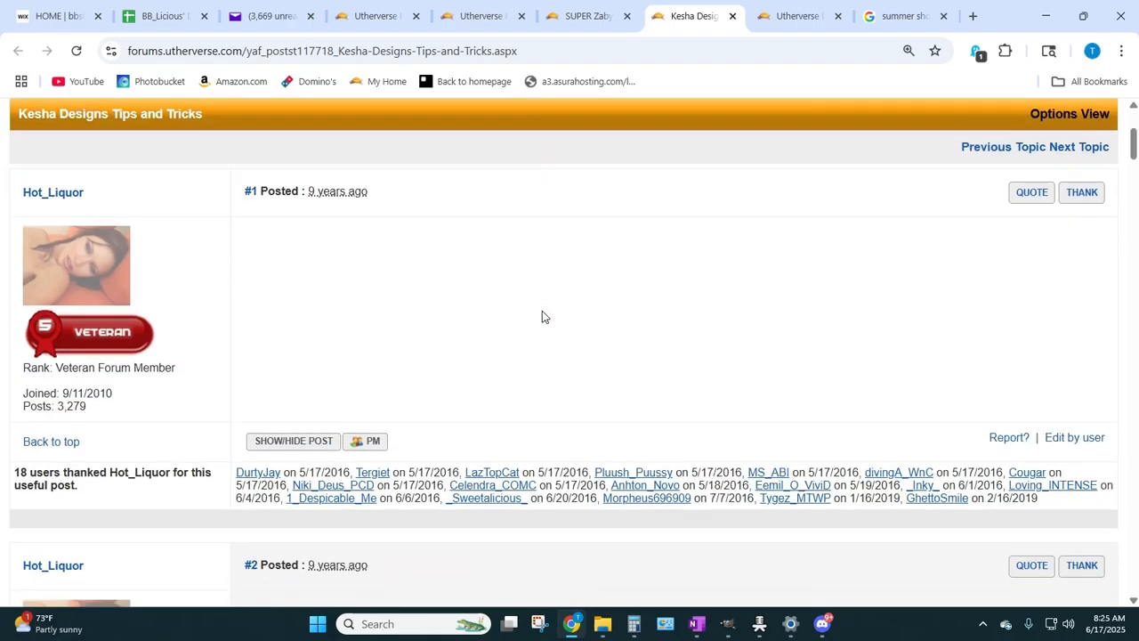
{"action": "left_click", "coordinate": [732, 16]}
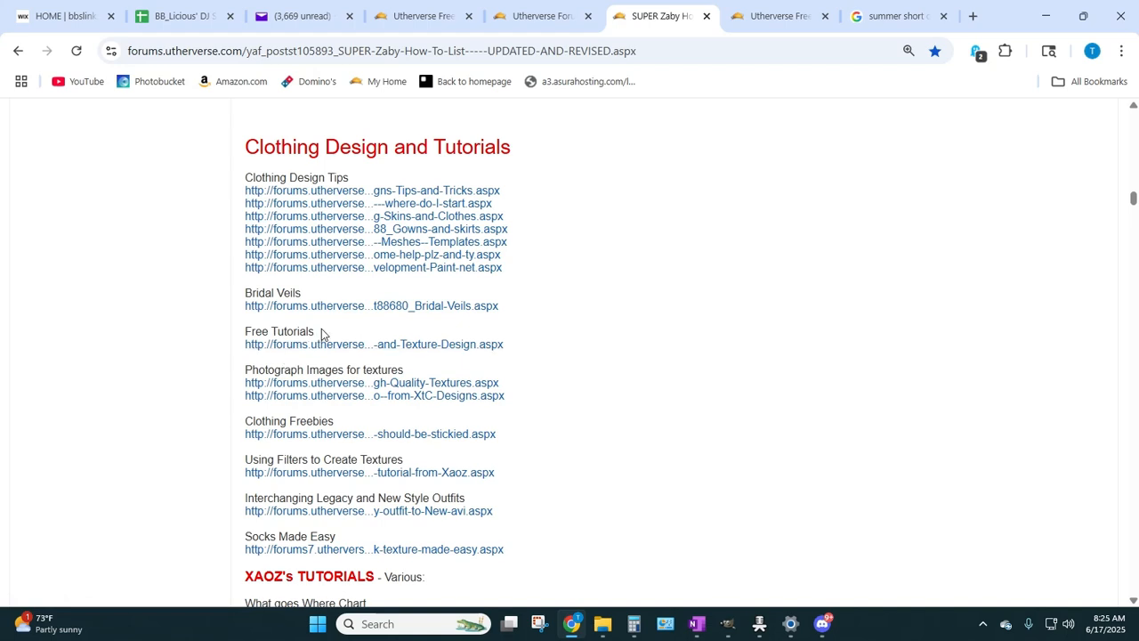
{"action": "scroll", "coordinate": [321, 333], "scroll_direction": "down", "scroll_amount": 1}
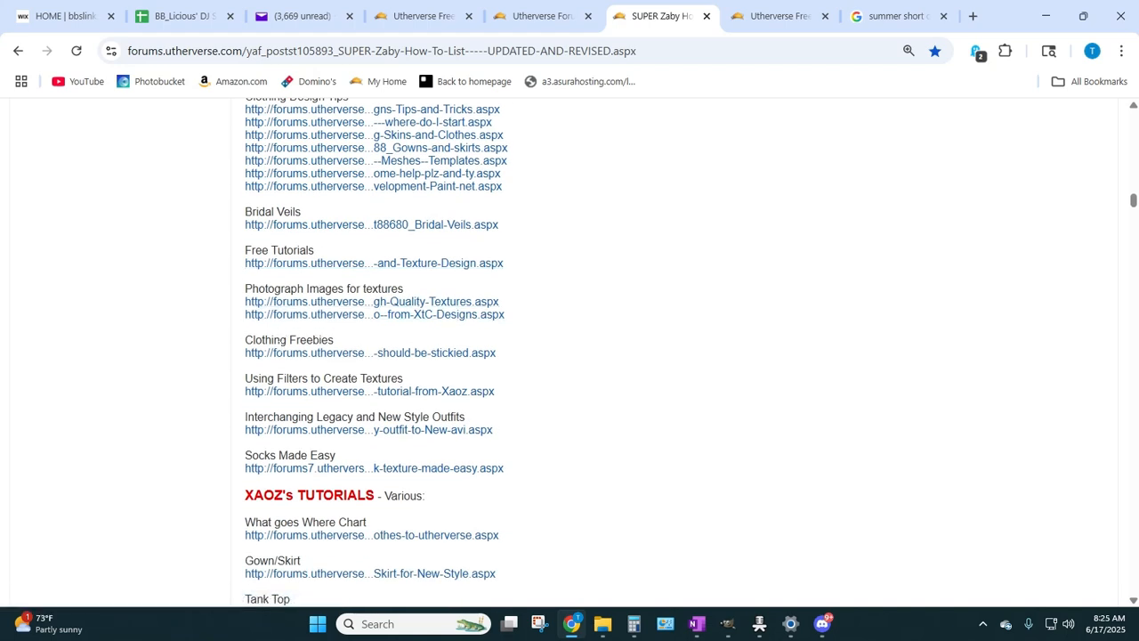
{"action": "scroll", "coordinate": [496, 373], "scroll_direction": "down", "scroll_amount": 2}
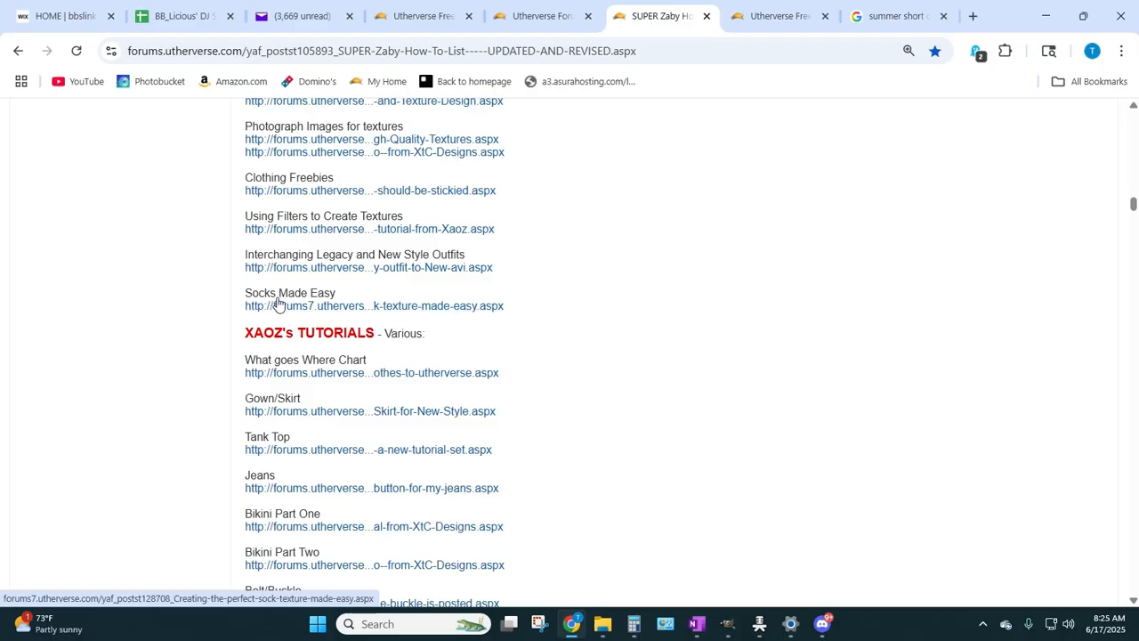
{"action": "scroll", "coordinate": [282, 303], "scroll_direction": "down", "scroll_amount": 1}
{"action": "scroll", "coordinate": [501, 313], "scroll_direction": "down", "scroll_amount": 1}
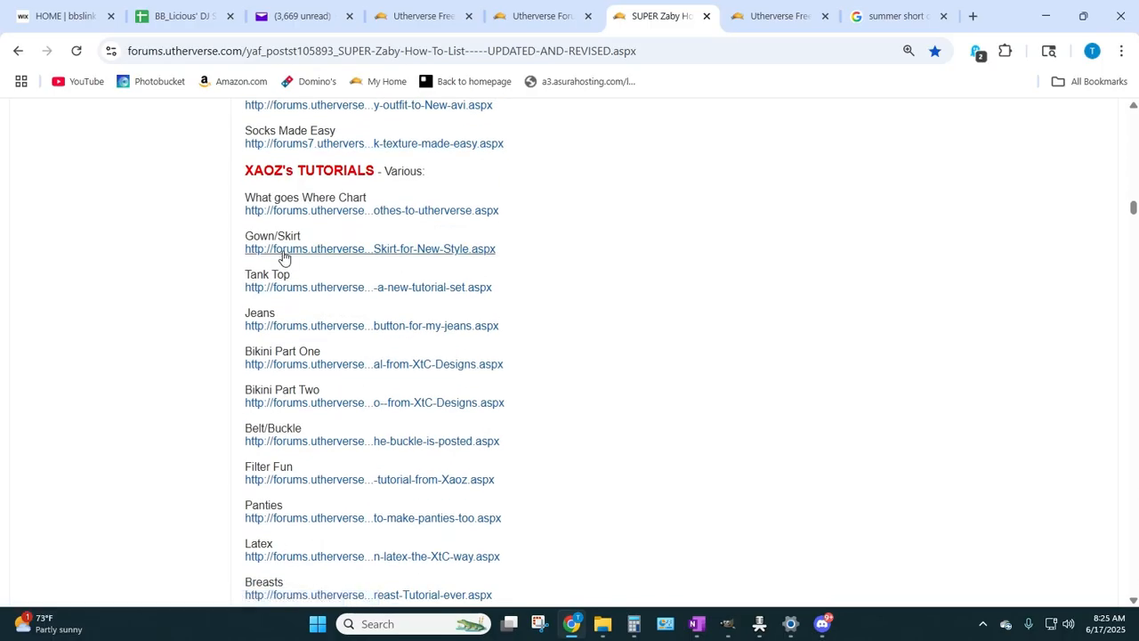
{"action": "scroll", "coordinate": [519, 358], "scroll_direction": "down", "scroll_amount": 3}
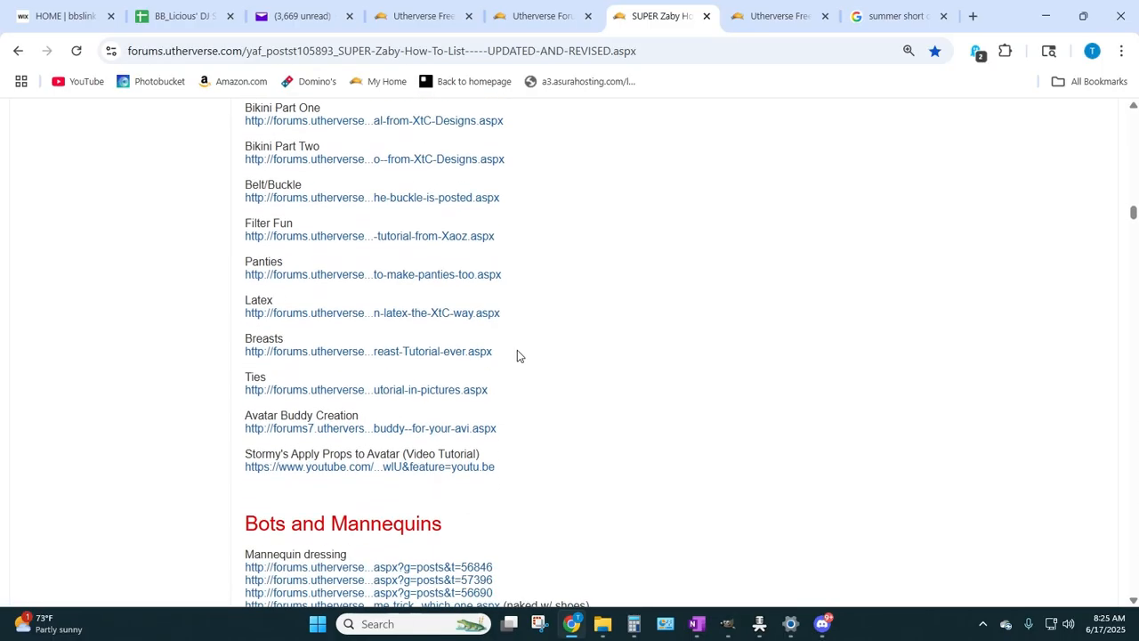
{"action": "scroll", "coordinate": [758, 338], "scroll_direction": "down", "scroll_amount": 4}
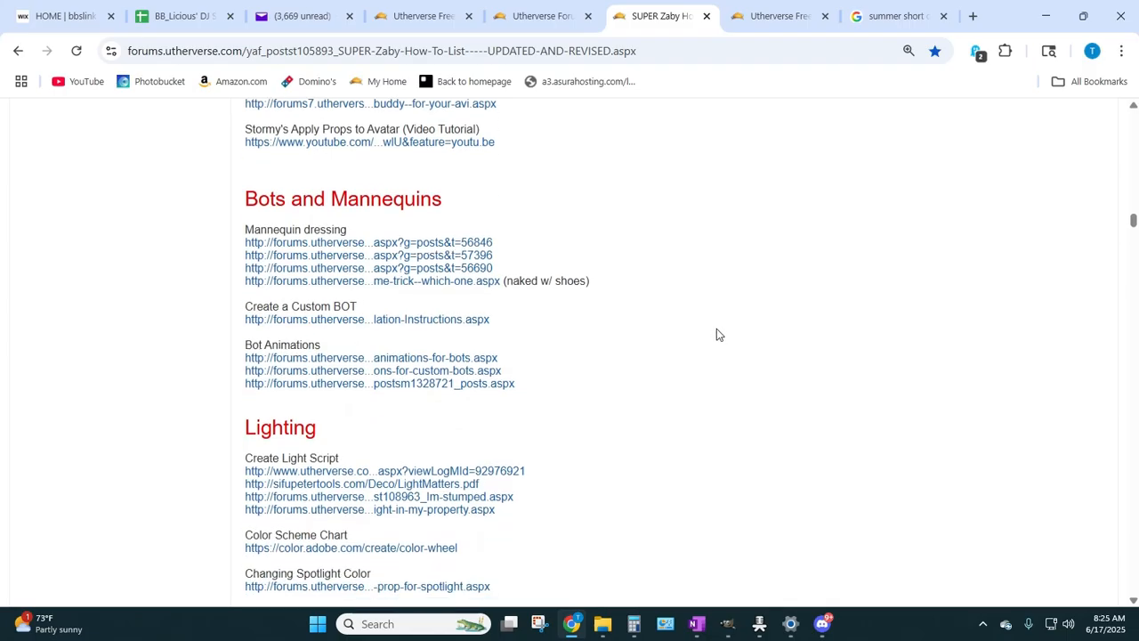
{"action": "scroll", "coordinate": [707, 326], "scroll_direction": "up", "scroll_amount": 9}
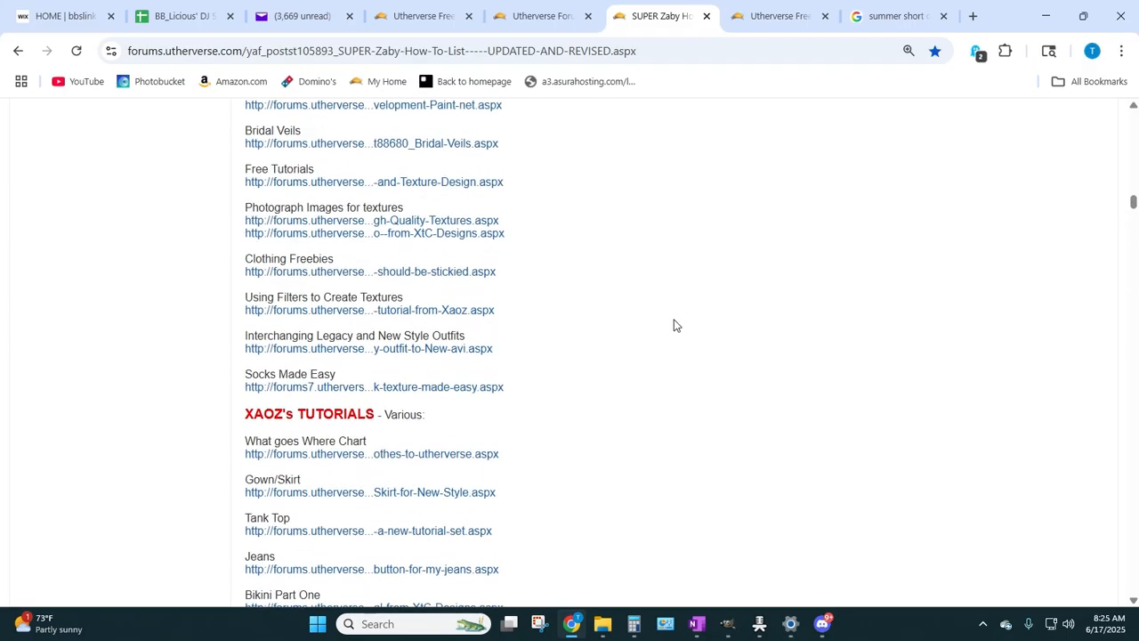
- Close the how-to list and forum home tabs, then show the GIMP window and return to the Utherverse clothing page in the browser
{"action": "left_click", "coordinate": [707, 16]}
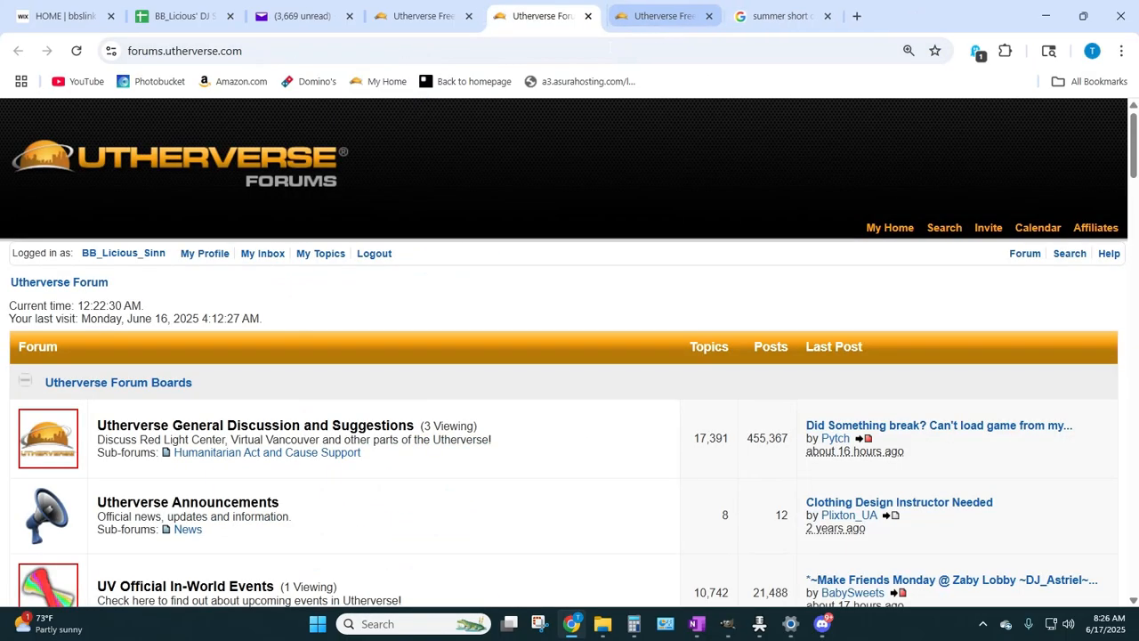
{"action": "left_click", "coordinate": [587, 17]}
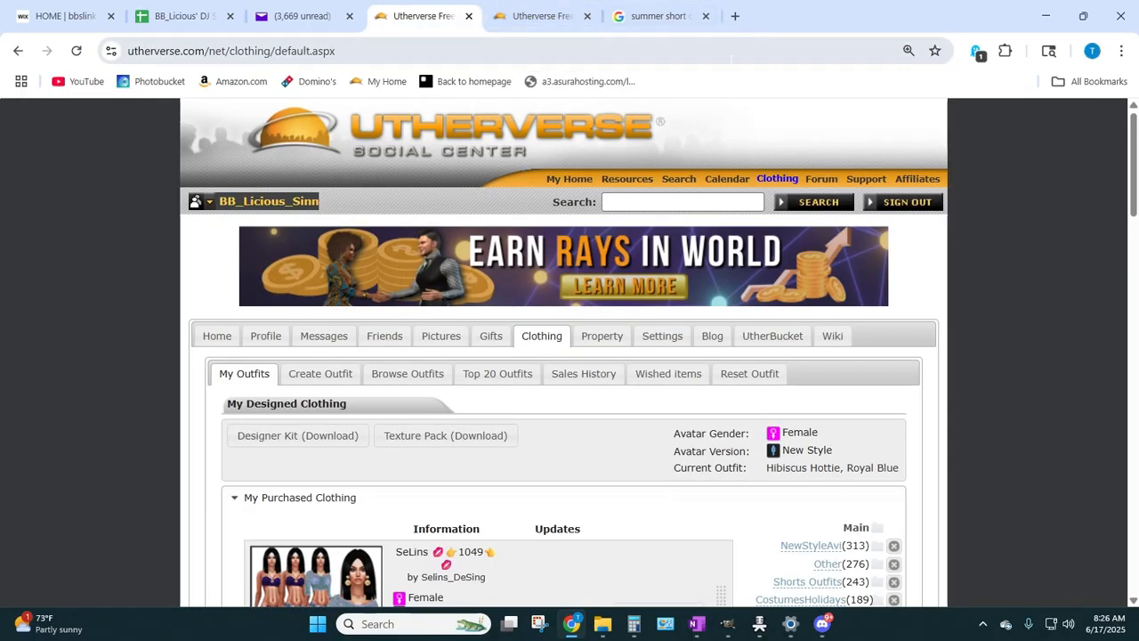
{"action": "left_click", "coordinate": [727, 623]}
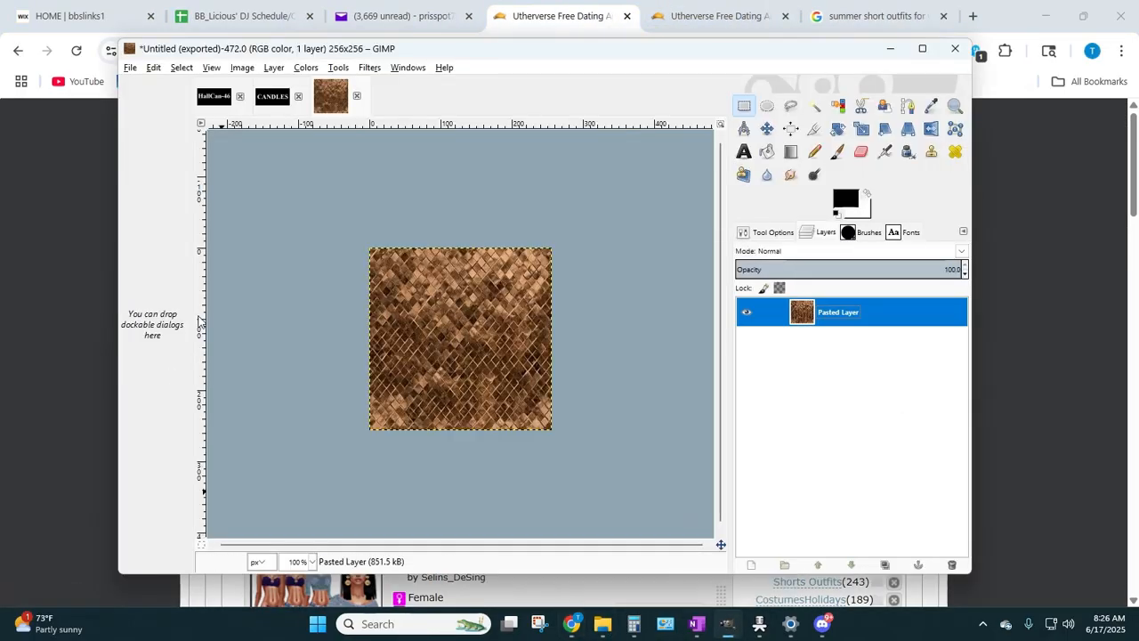
{"action": "left_click", "coordinate": [17, 231]}
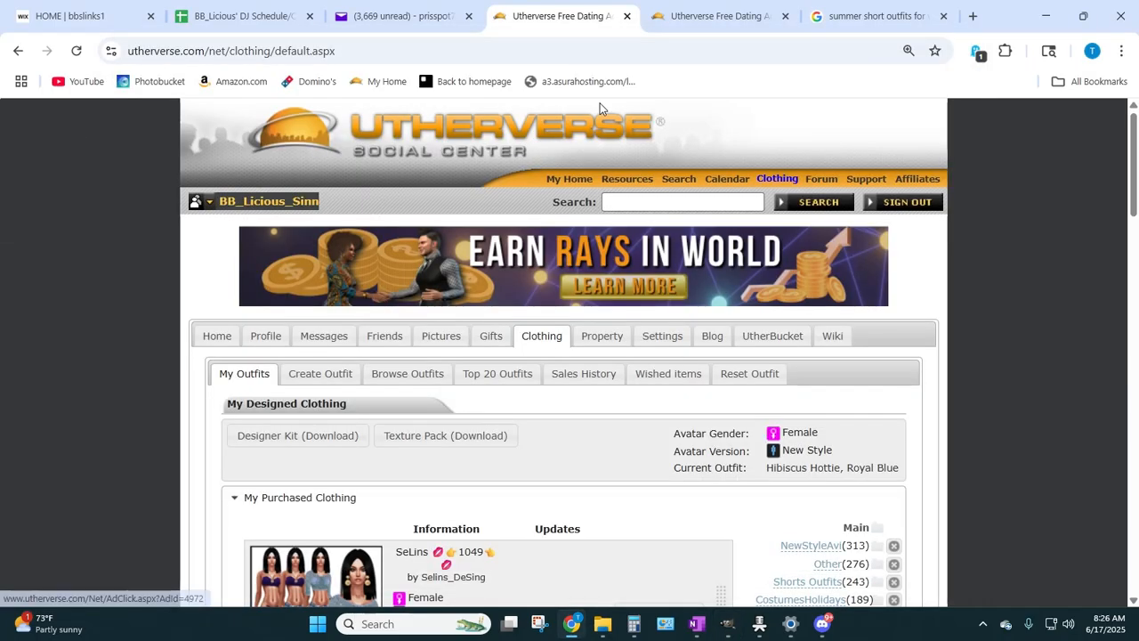
- From the summer shorts image search, view the Southern Hospitality "Casual Shorts and Top" article's outfit photo and close the article
{"action": "left_click", "coordinate": [846, 18]}
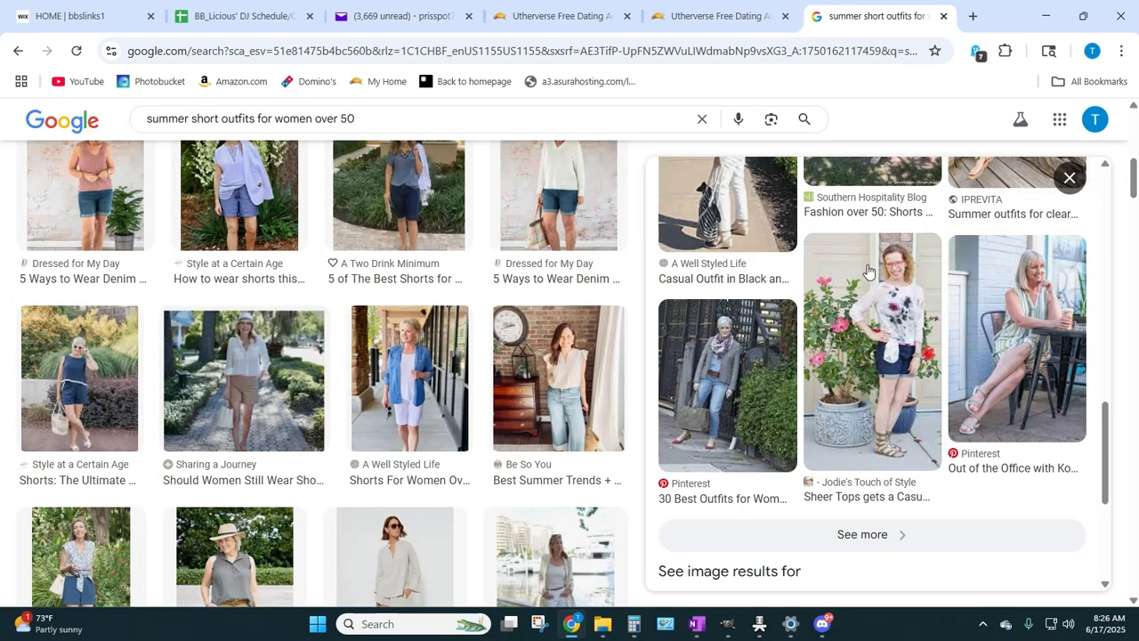
{"action": "scroll", "coordinate": [707, 339], "scroll_direction": "up", "scroll_amount": 5}
{"action": "scroll", "coordinate": [708, 339], "scroll_direction": "up", "scroll_amount": 5}
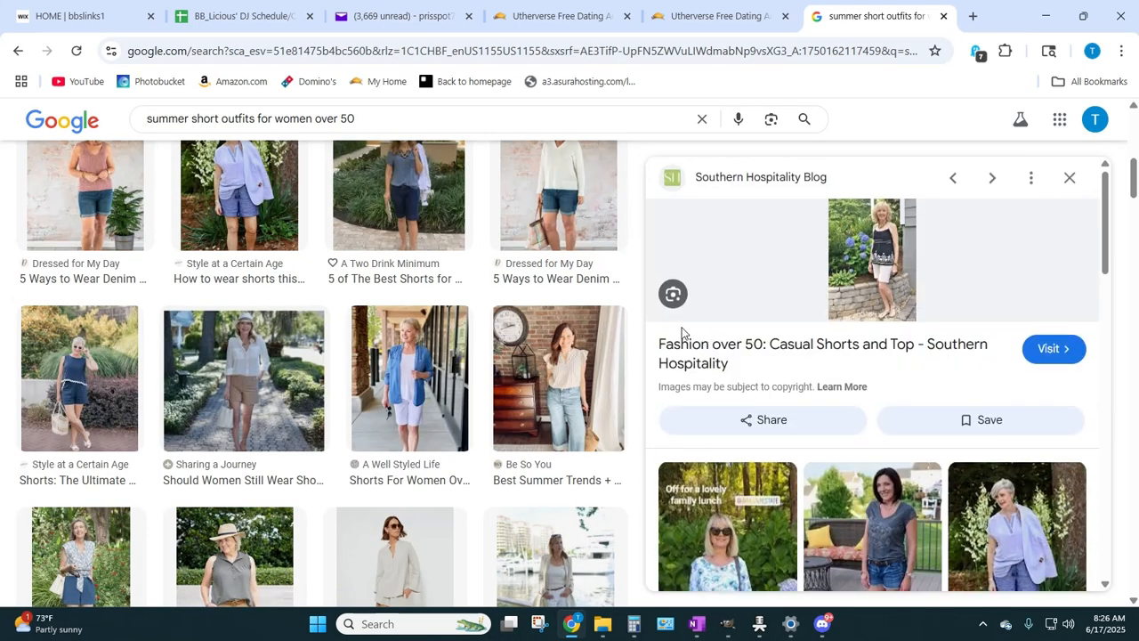
{"action": "left_click", "coordinate": [1054, 350]}
{"action": "scroll", "coordinate": [679, 350], "scroll_direction": "down", "scroll_amount": 5}
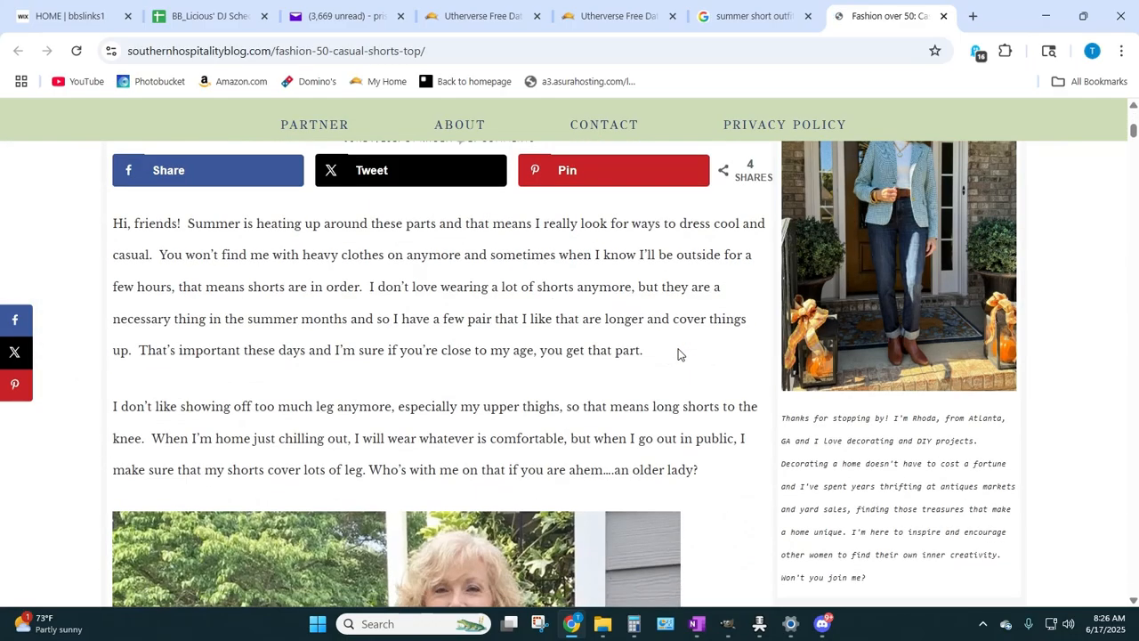
{"action": "scroll", "coordinate": [680, 355], "scroll_direction": "down", "scroll_amount": 6}
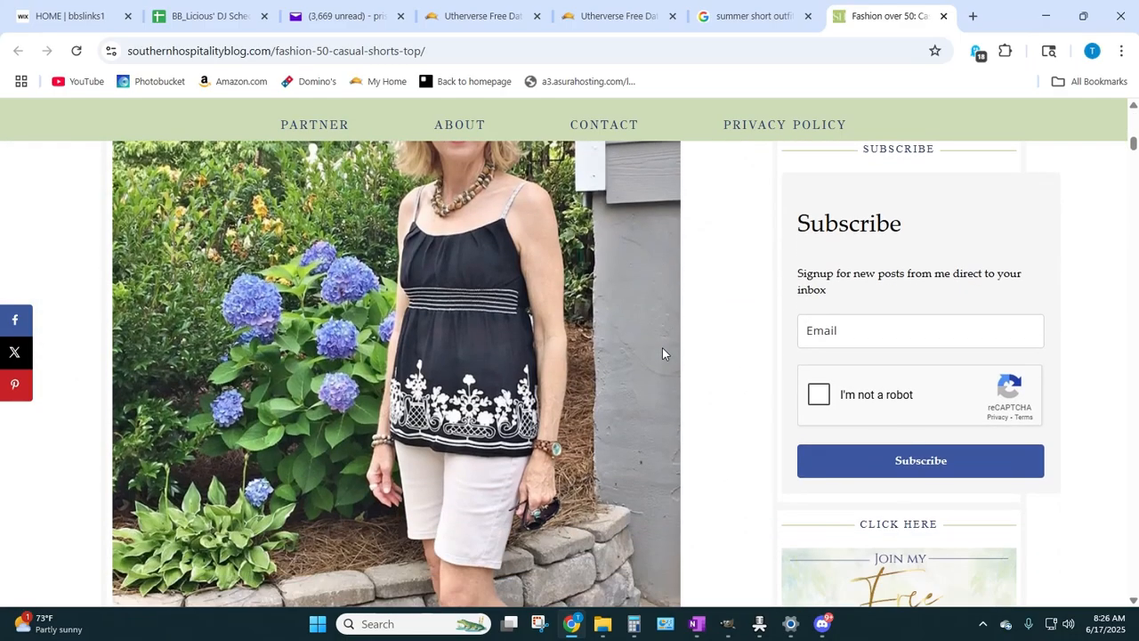
{"action": "scroll", "coordinate": [664, 350], "scroll_direction": "up", "scroll_amount": 5}
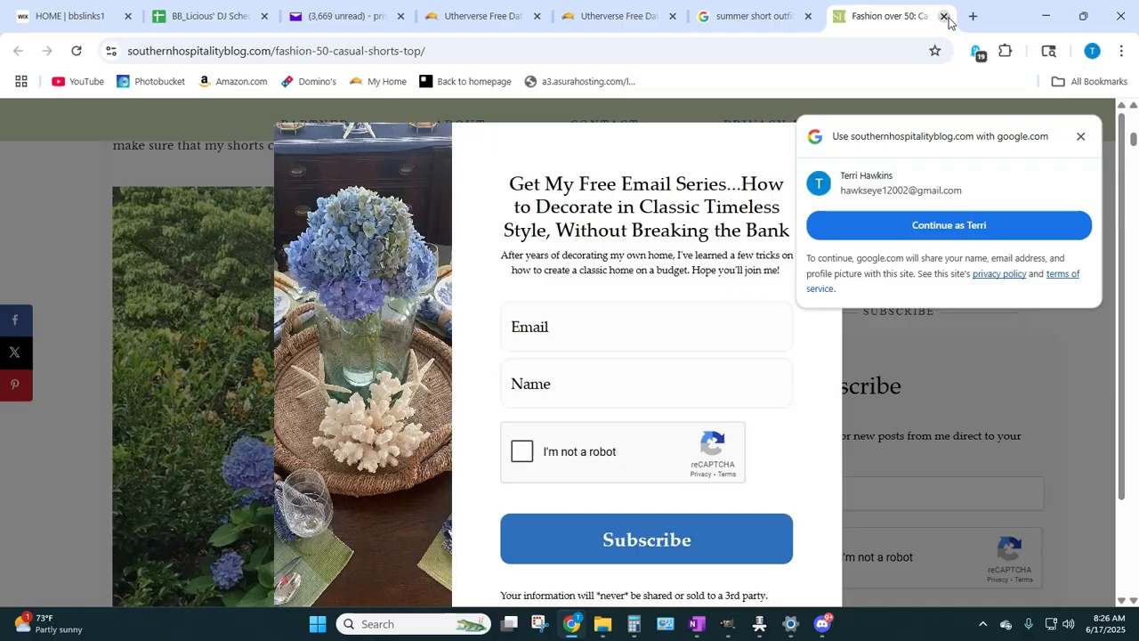
{"action": "left_click", "coordinate": [943, 16]}
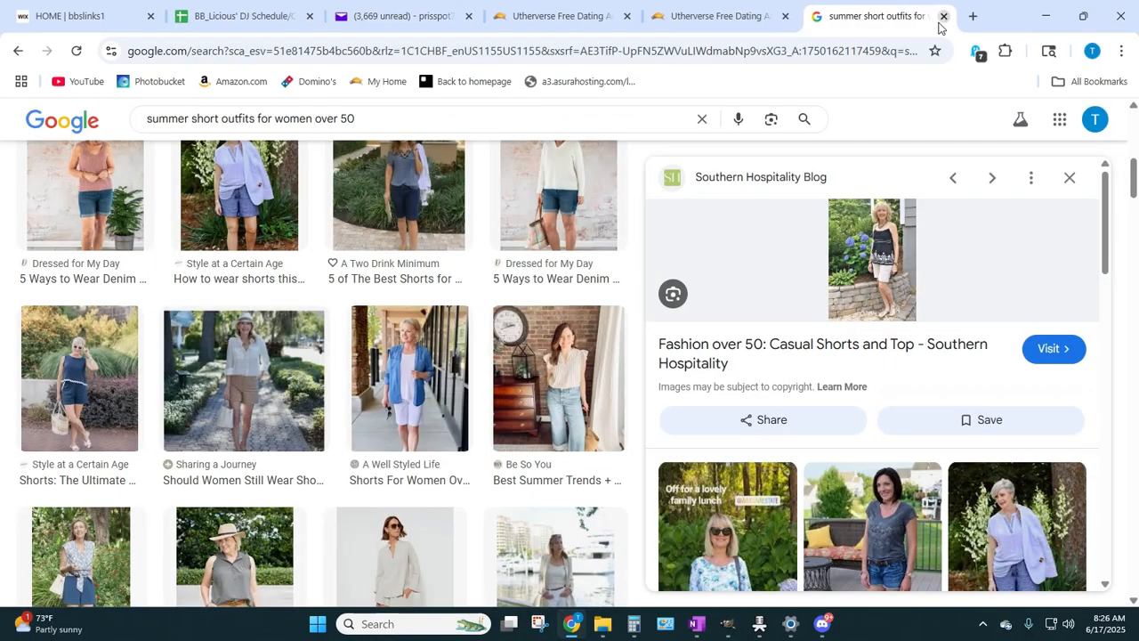
- Close the Southern Hospitality image preview and browse the image results for outfit inspiration
{"action": "left_click", "coordinate": [1071, 180]}
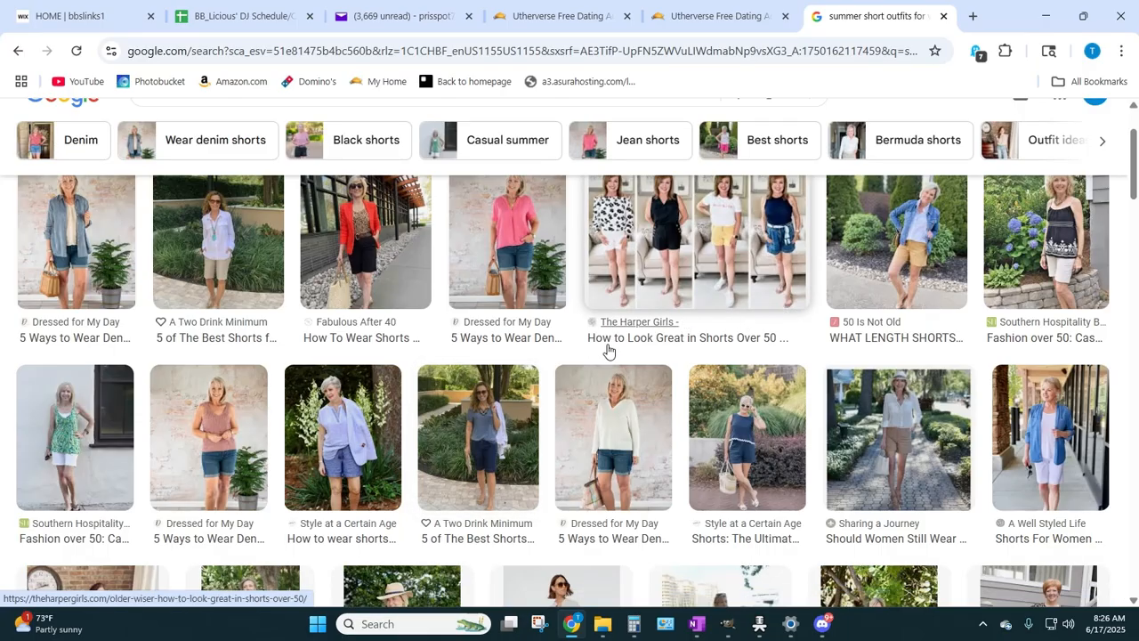
{"action": "scroll", "coordinate": [596, 346], "scroll_direction": "down", "scroll_amount": 1}
{"action": "scroll", "coordinate": [597, 346], "scroll_direction": "down", "scroll_amount": 3}
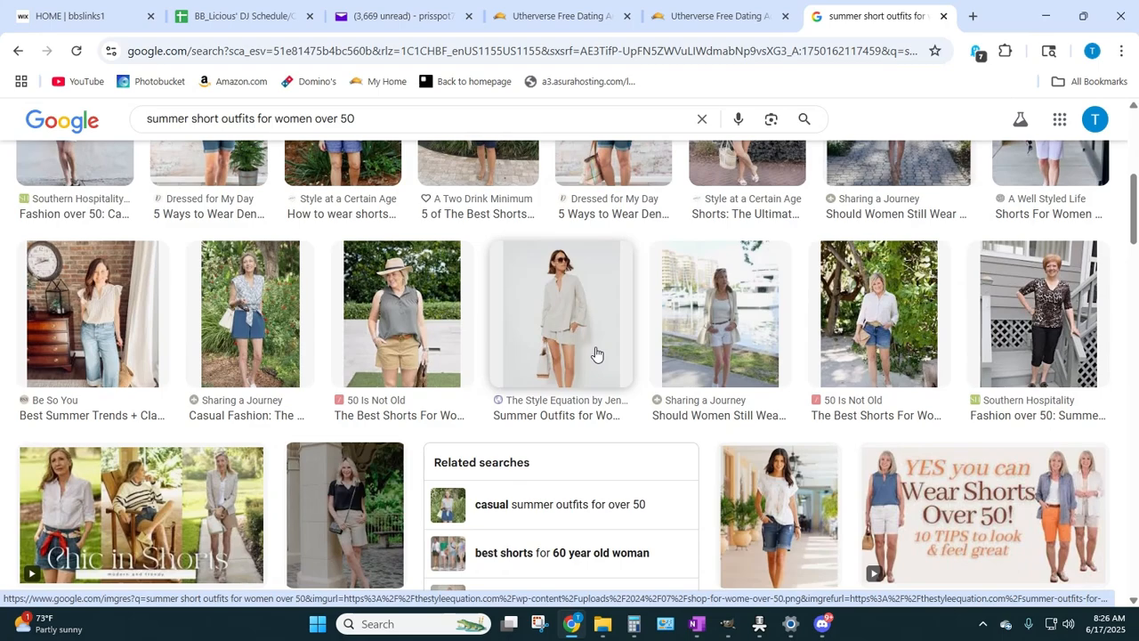
{"action": "scroll", "coordinate": [594, 355], "scroll_direction": "down", "scroll_amount": 2}
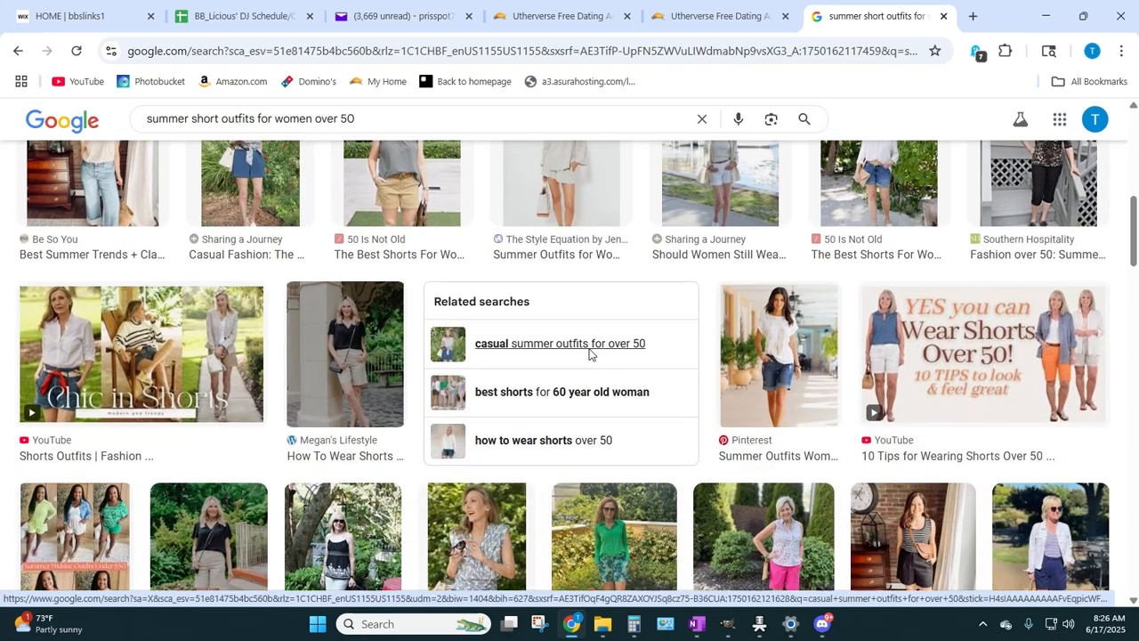
{"action": "scroll", "coordinate": [592, 354], "scroll_direction": "up", "scroll_amount": 5}
- Visit The Harper Girls' "How to Look Great in Shorts Over 50" article, dismiss the sign-up pop-up, view its four-outfit photo and close the article
{"action": "left_click", "coordinate": [780, 356]}
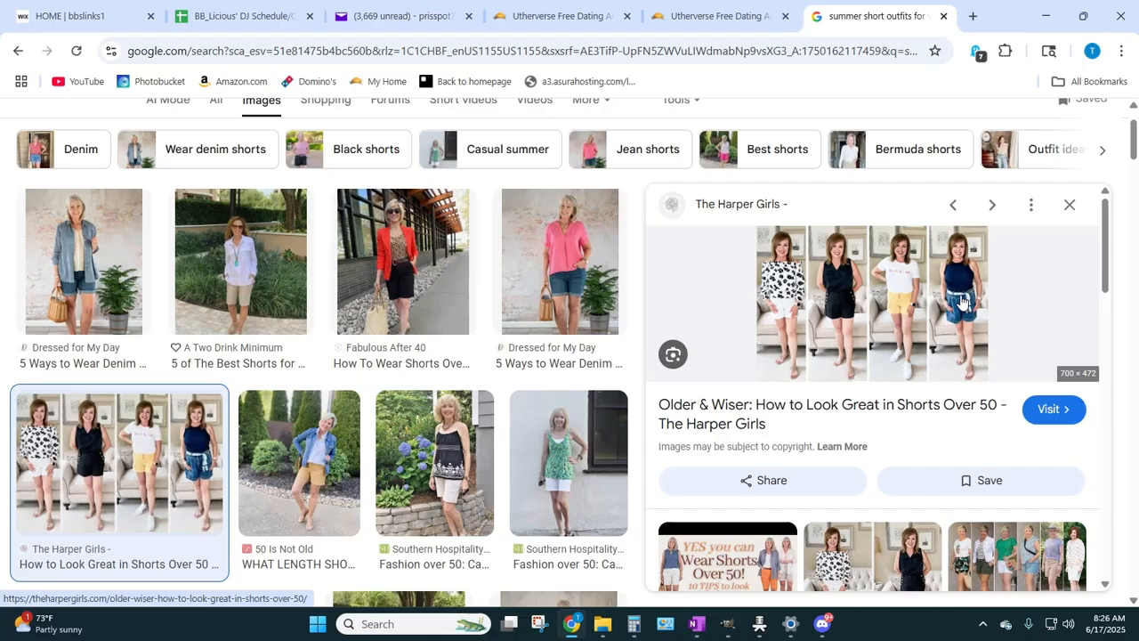
{"action": "left_click", "coordinate": [1030, 423]}
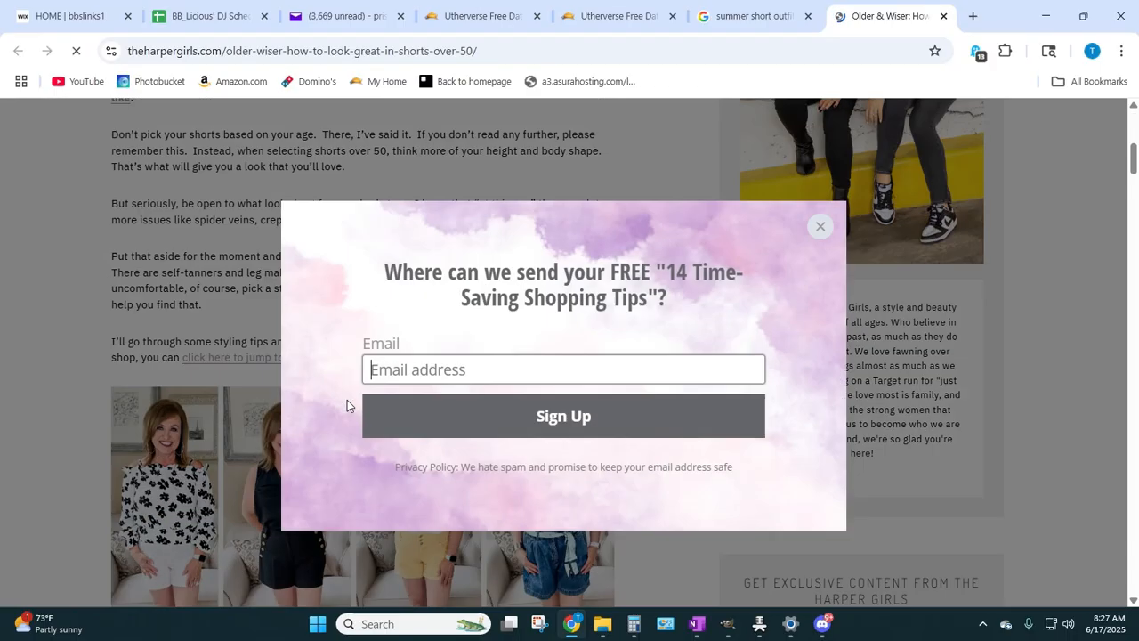
{"action": "left_click", "coordinate": [821, 216]}
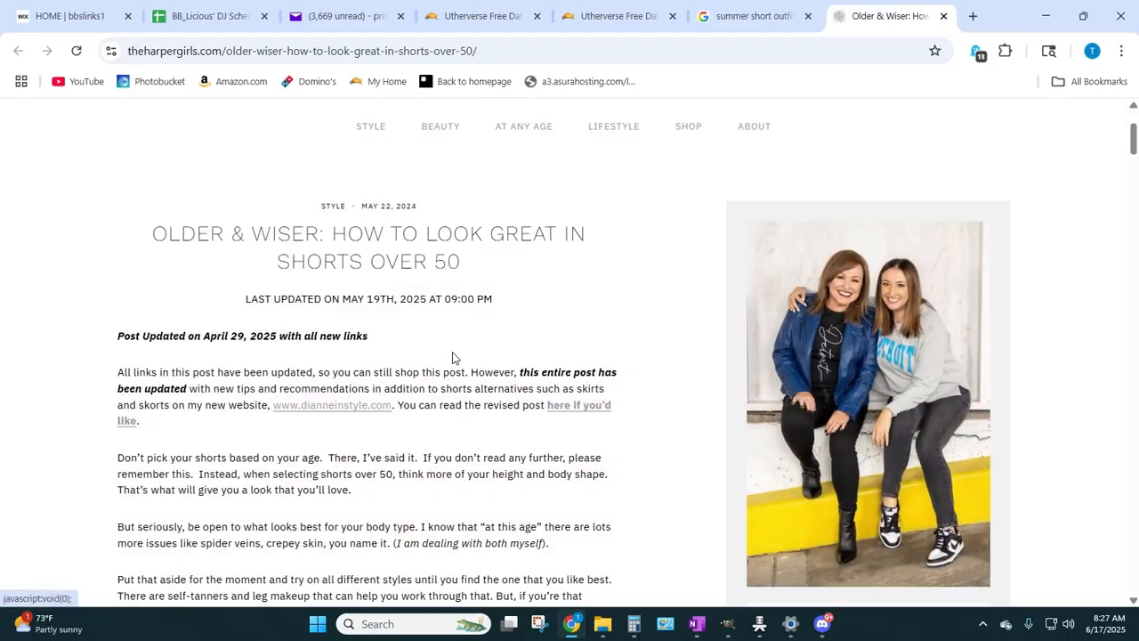
{"action": "scroll", "coordinate": [452, 356], "scroll_direction": "down", "scroll_amount": 5}
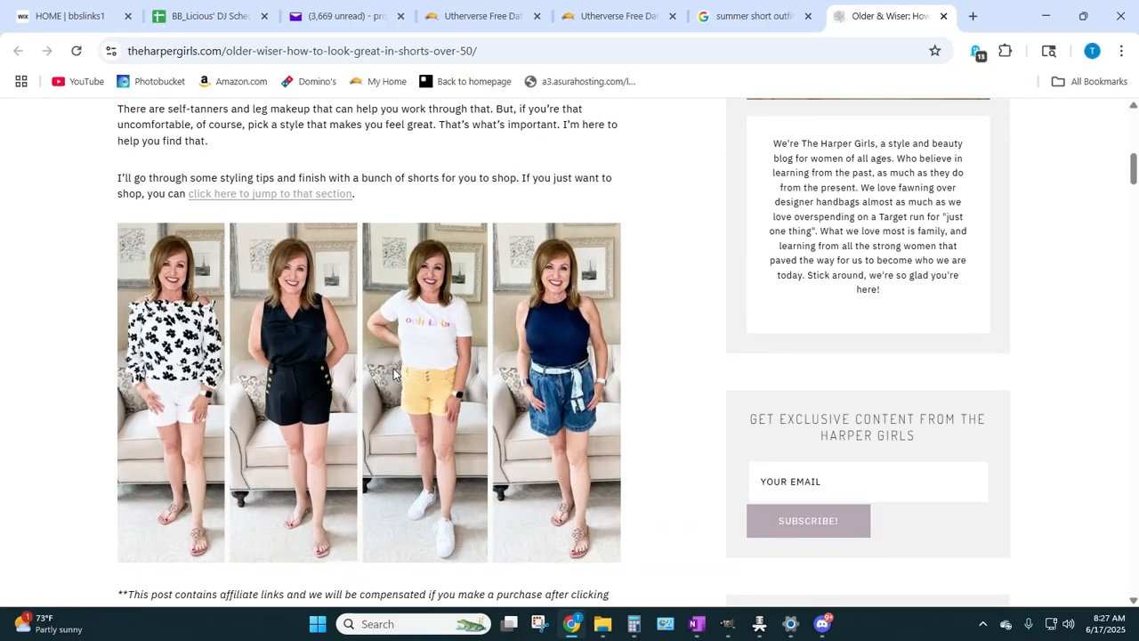
{"action": "scroll", "coordinate": [674, 341], "scroll_direction": "down", "scroll_amount": 1}
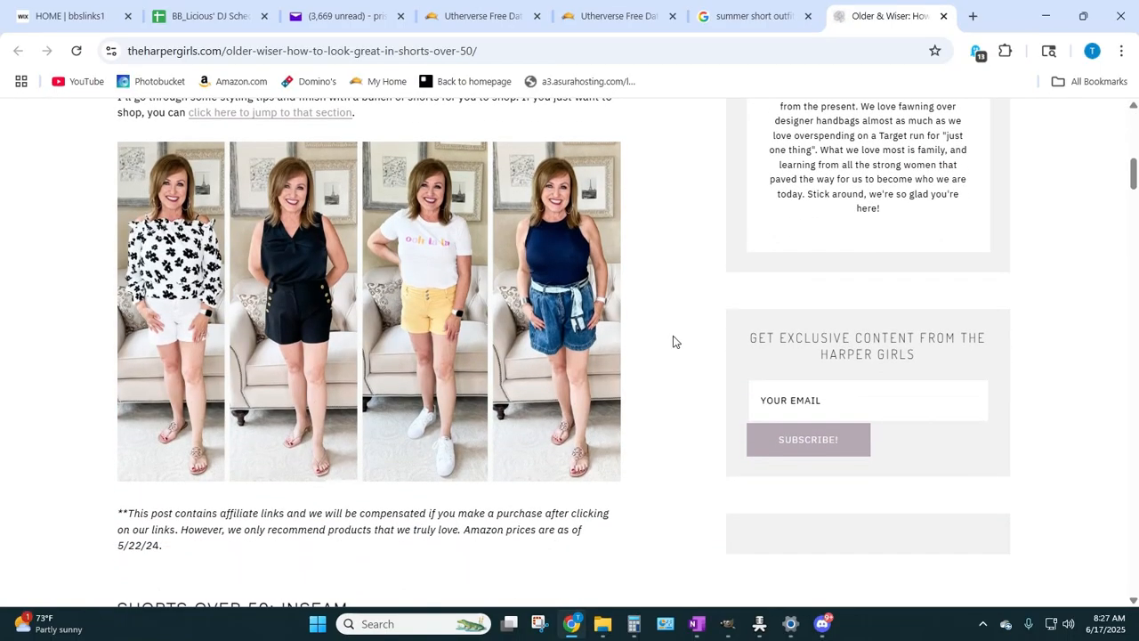
{"action": "left_click", "coordinate": [943, 16]}
- Examine more outfit photos further down the "summer short outfits for women over 50" image results for clothing design ideas
{"action": "scroll", "coordinate": [329, 341], "scroll_direction": "down", "scroll_amount": 6}
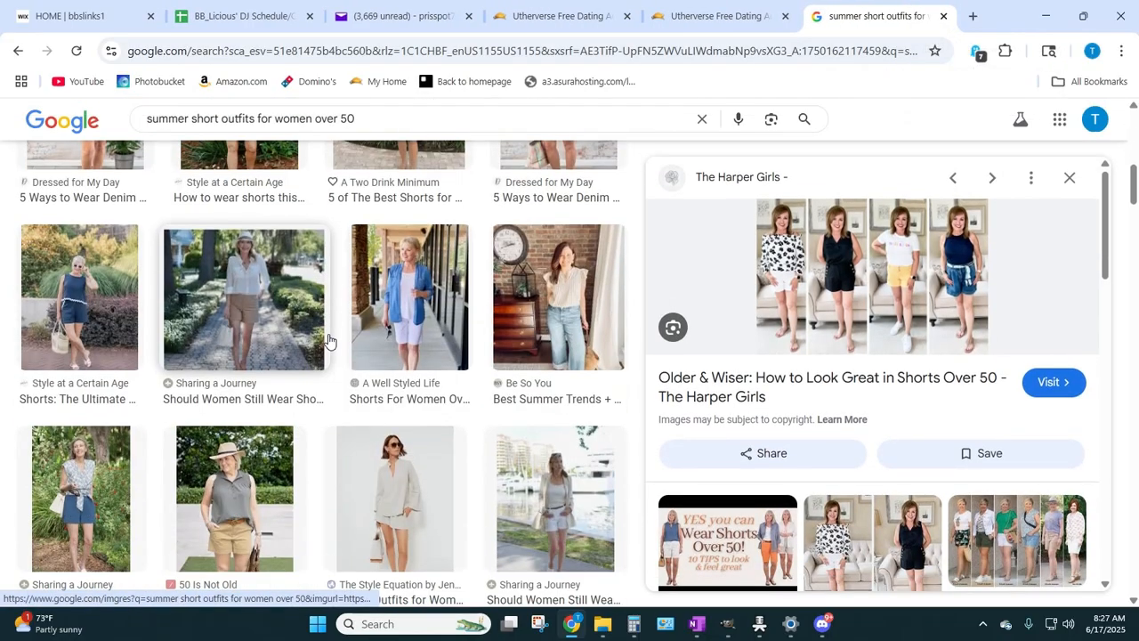
{"action": "scroll", "coordinate": [328, 341], "scroll_direction": "down", "scroll_amount": 3}
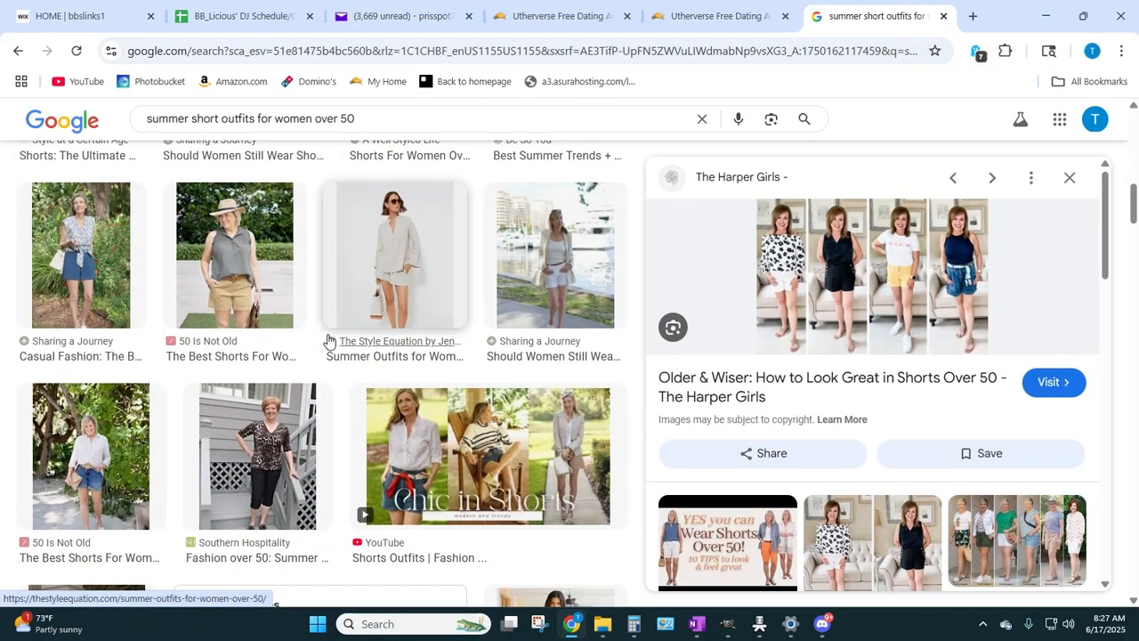
{"action": "scroll", "coordinate": [329, 340], "scroll_direction": "down", "scroll_amount": 2}
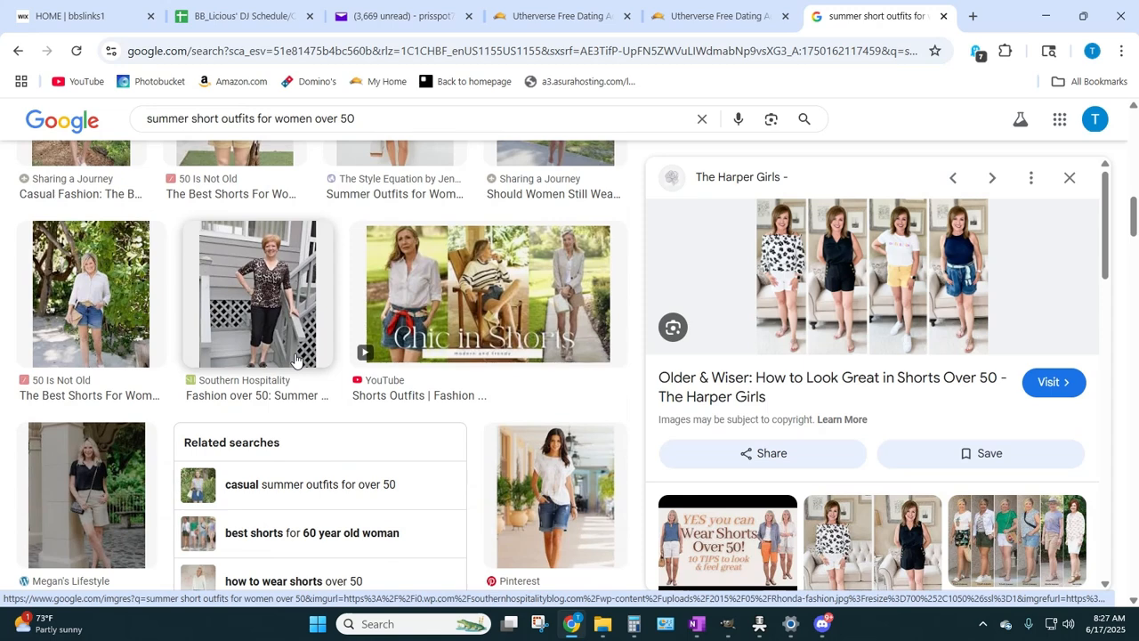
{"action": "scroll", "coordinate": [297, 360], "scroll_direction": "down", "scroll_amount": 1}
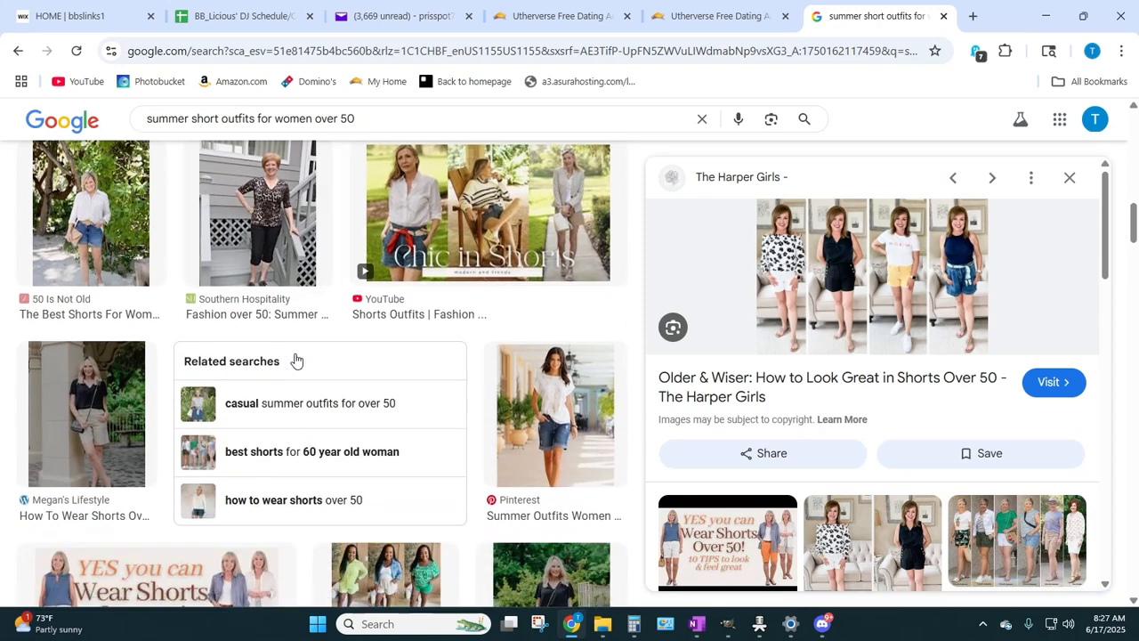
{"action": "scroll", "coordinate": [297, 359], "scroll_direction": "down", "scroll_amount": 1}
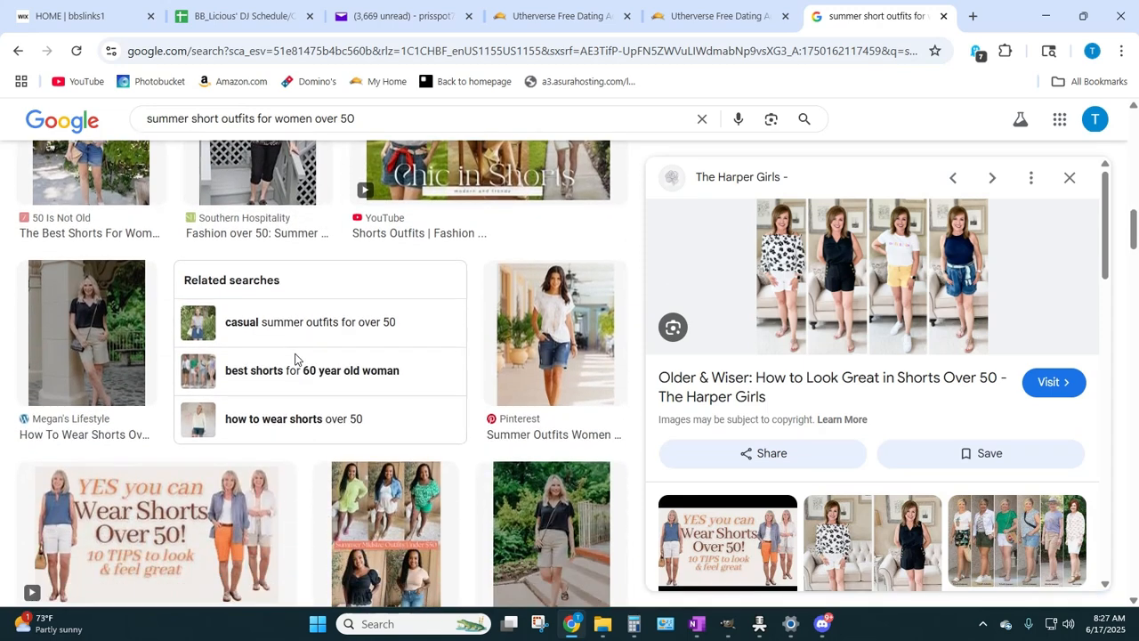
{"action": "scroll", "coordinate": [296, 360], "scroll_direction": "up", "scroll_amount": 2}
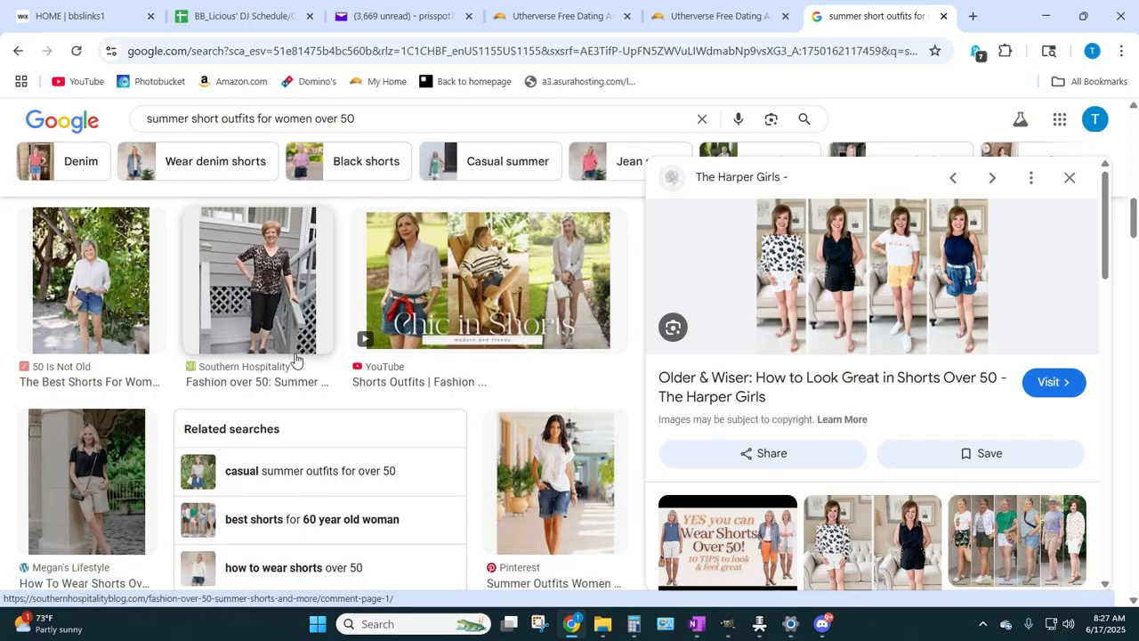
{"action": "scroll", "coordinate": [297, 360], "scroll_direction": "down", "scroll_amount": 4}
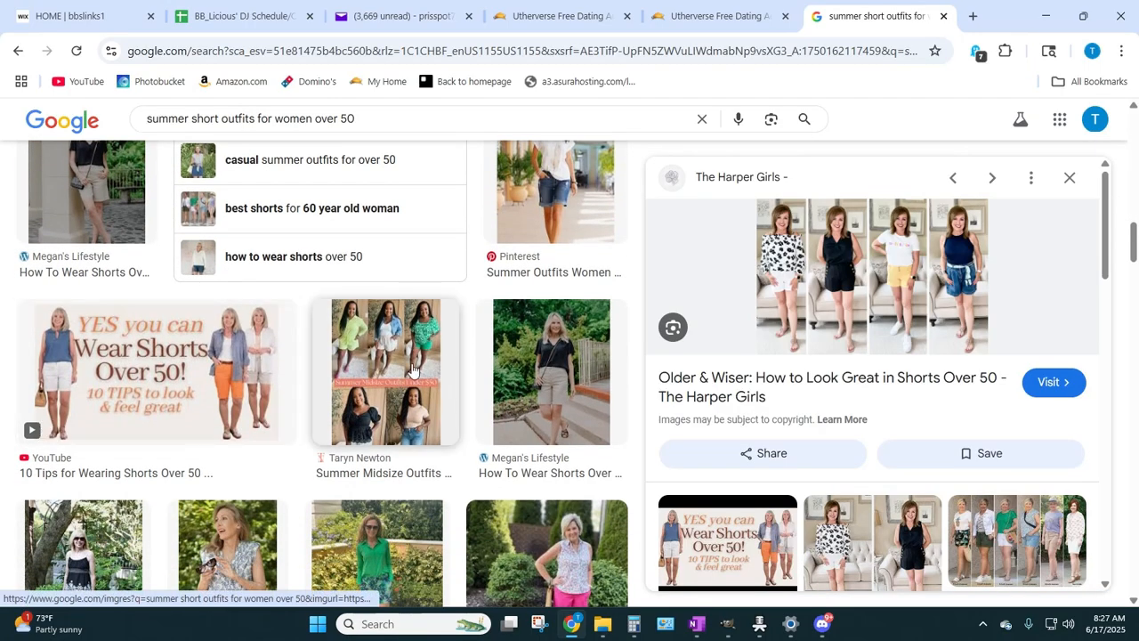
{"action": "scroll", "coordinate": [412, 369], "scroll_direction": "down", "scroll_amount": 1}
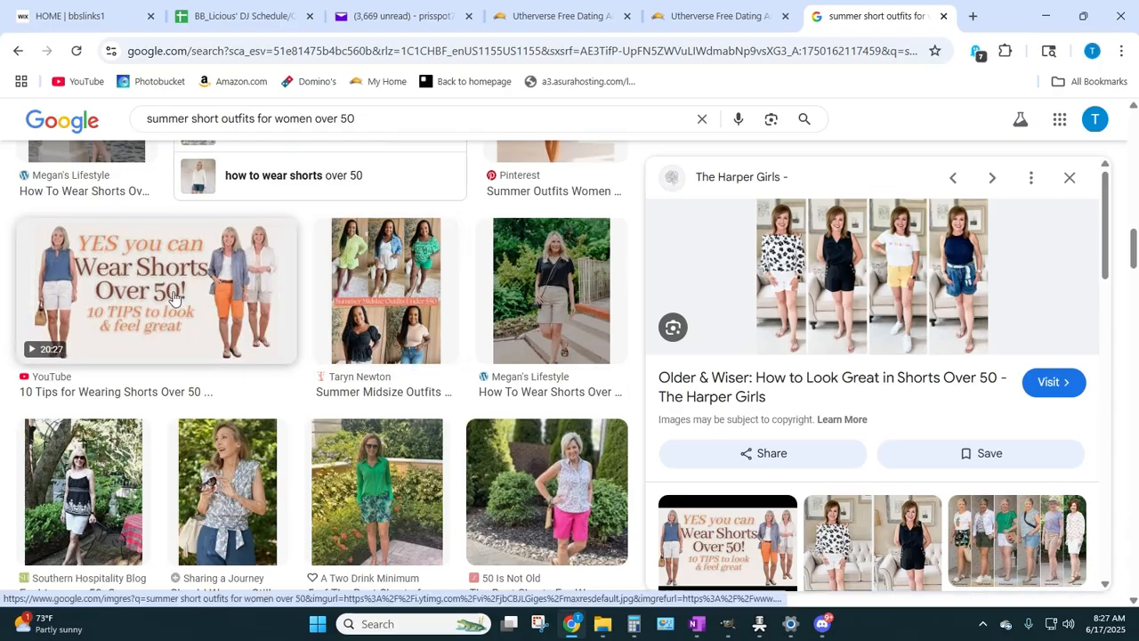
{"action": "scroll", "coordinate": [236, 304], "scroll_direction": "down", "scroll_amount": 3}
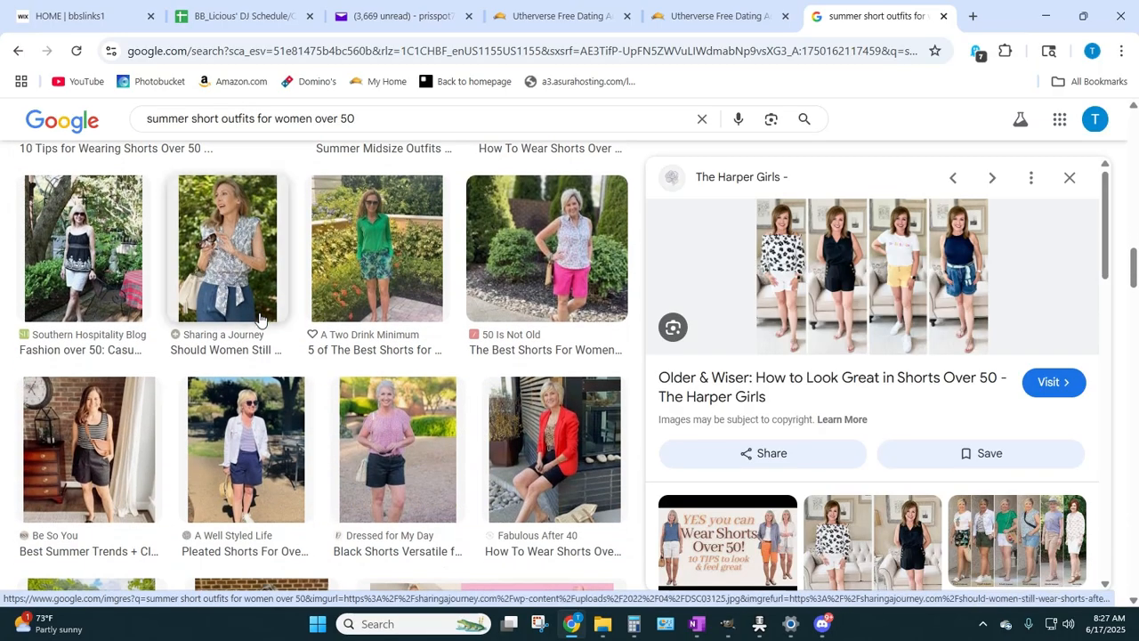
- Find the navy sleeveless top and striped shorts outfit in the image results and open its Pinterest page, "How To Confidently Wear Shorts Over 40, 50"
{"action": "scroll", "coordinate": [259, 318], "scroll_direction": "down", "scroll_amount": 3}
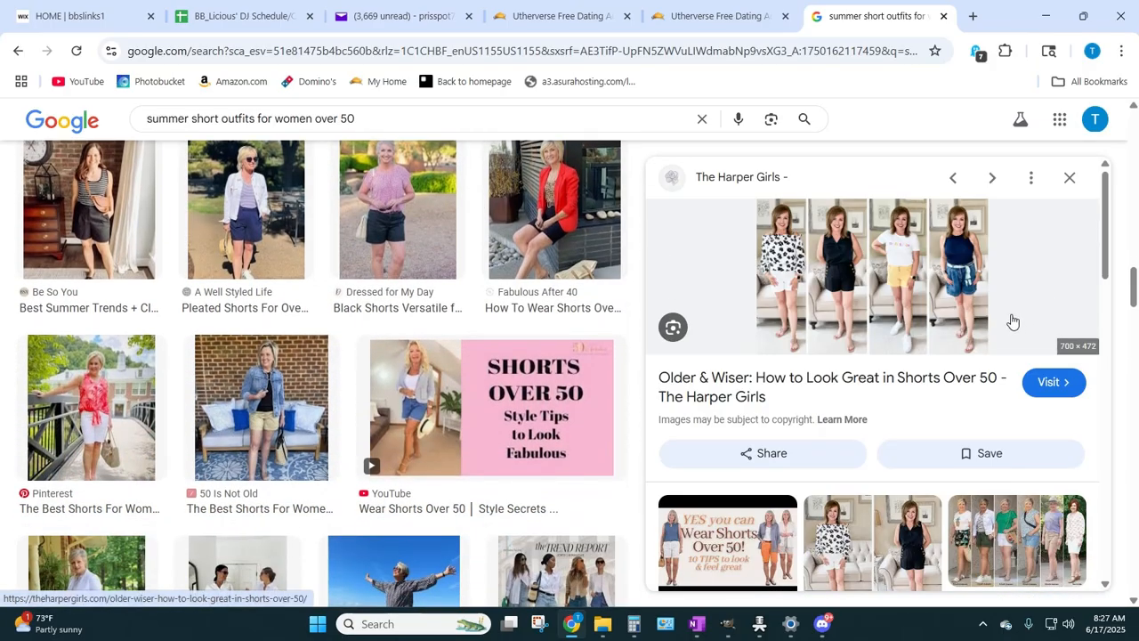
{"action": "scroll", "coordinate": [1012, 321], "scroll_direction": "down", "scroll_amount": 3}
{"action": "scroll", "coordinate": [363, 351], "scroll_direction": "down", "scroll_amount": 4}
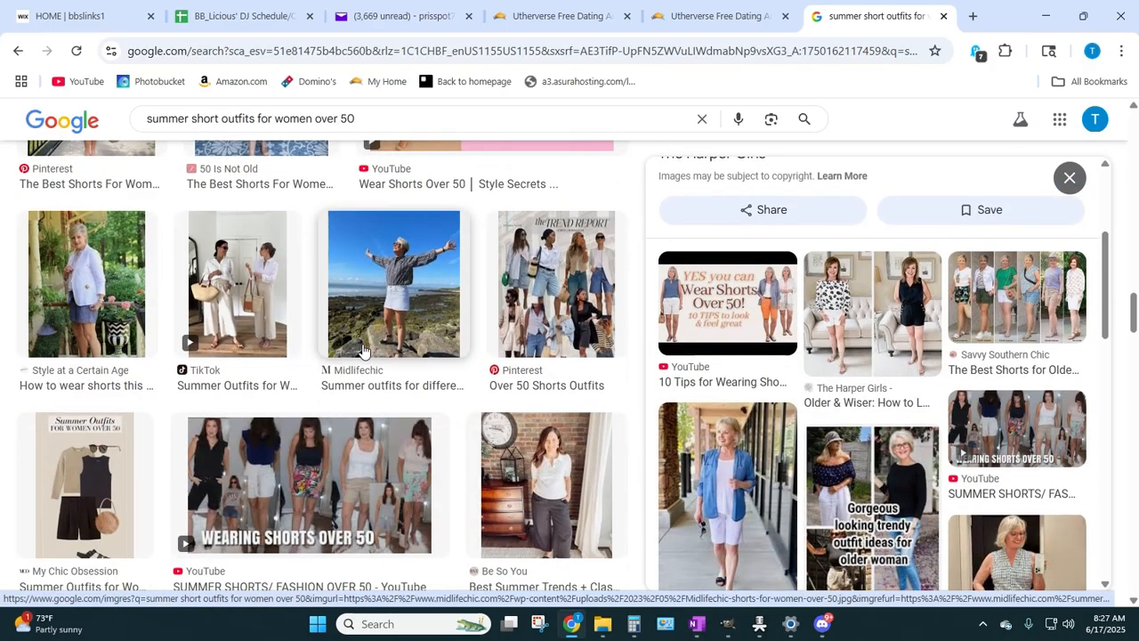
{"action": "scroll", "coordinate": [363, 351], "scroll_direction": "down", "scroll_amount": 3}
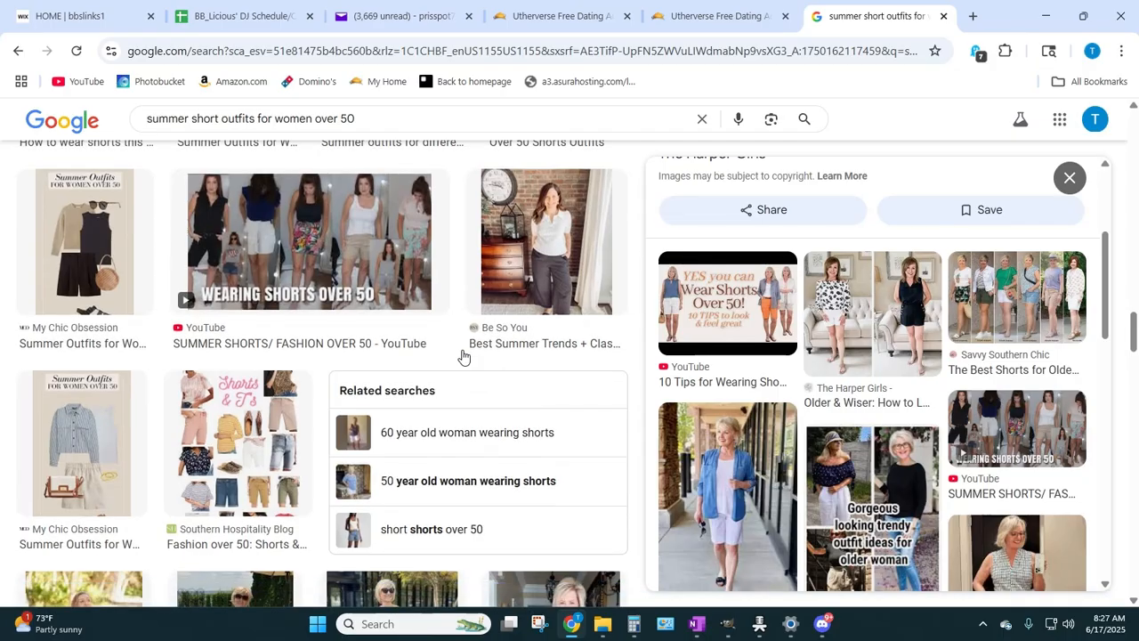
{"action": "scroll", "coordinate": [463, 356], "scroll_direction": "down", "scroll_amount": 3}
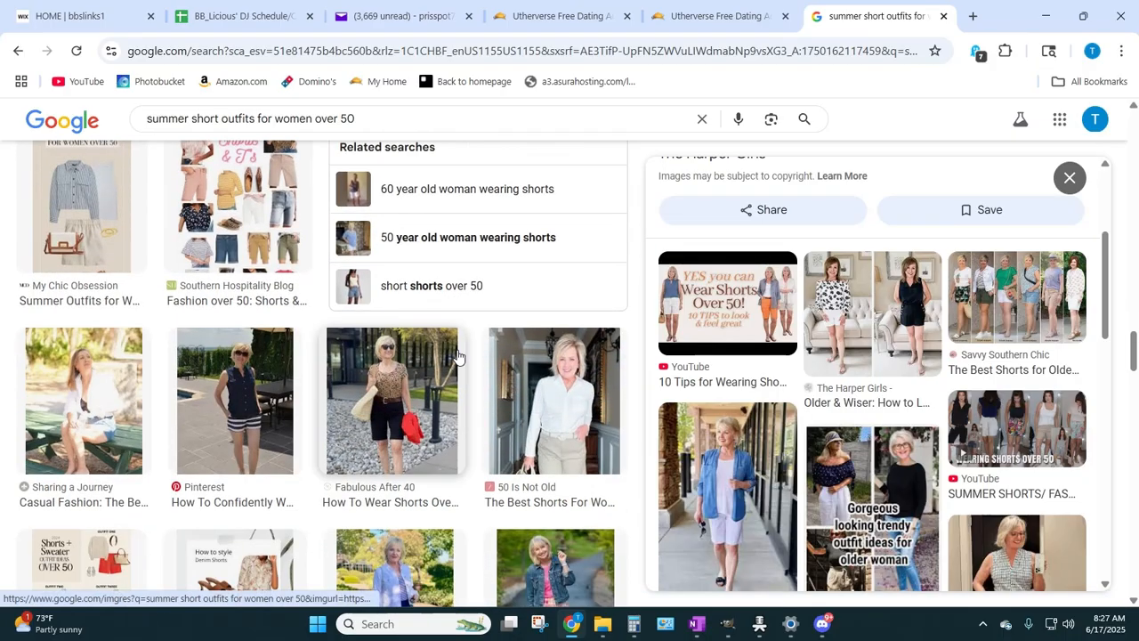
{"action": "scroll", "coordinate": [454, 356], "scroll_direction": "down", "scroll_amount": 1}
{"action": "left_click", "coordinate": [236, 321]}
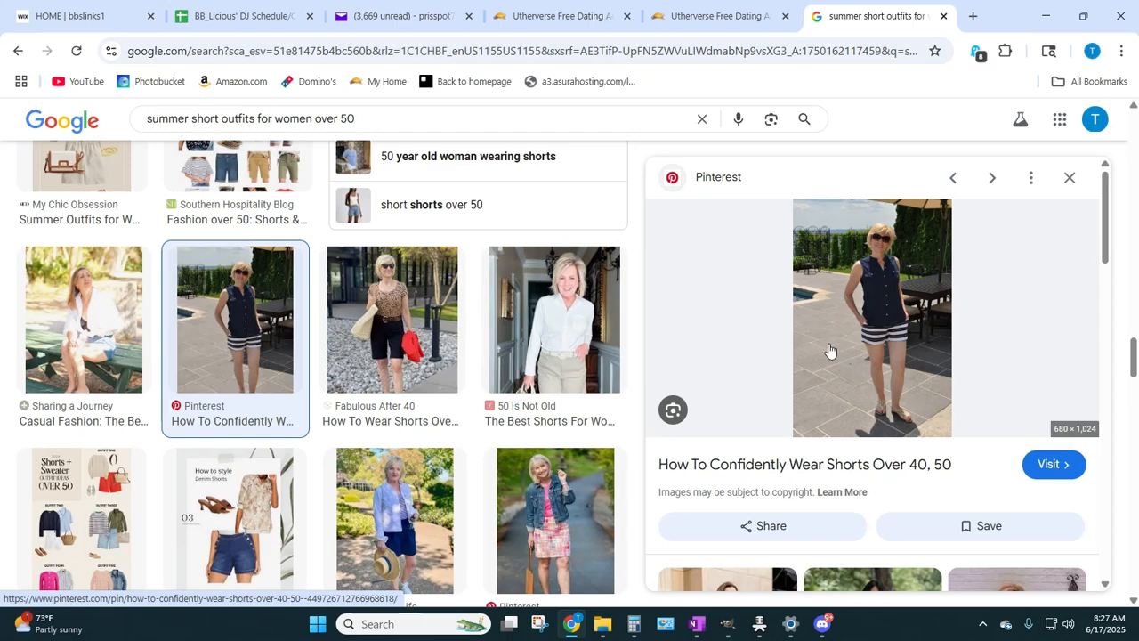
{"action": "right_click", "coordinate": [859, 312]}
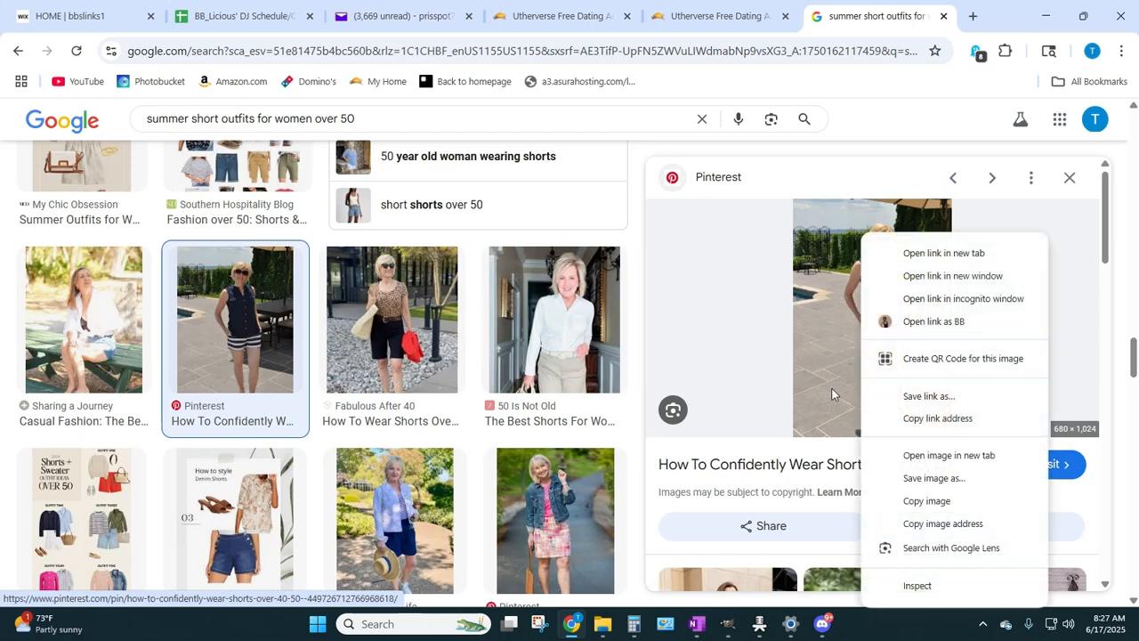
{"action": "left_click", "coordinate": [751, 410]}
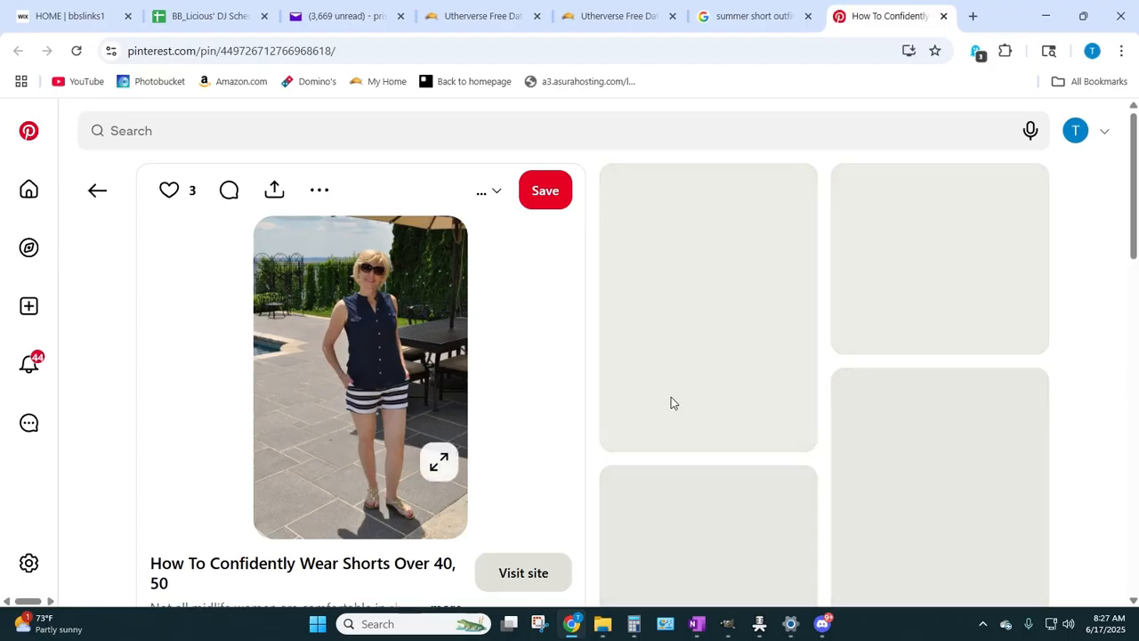
- Copy the navy top and striped shorts photo from the Pinterest pin
{"action": "right_click", "coordinate": [388, 314]}
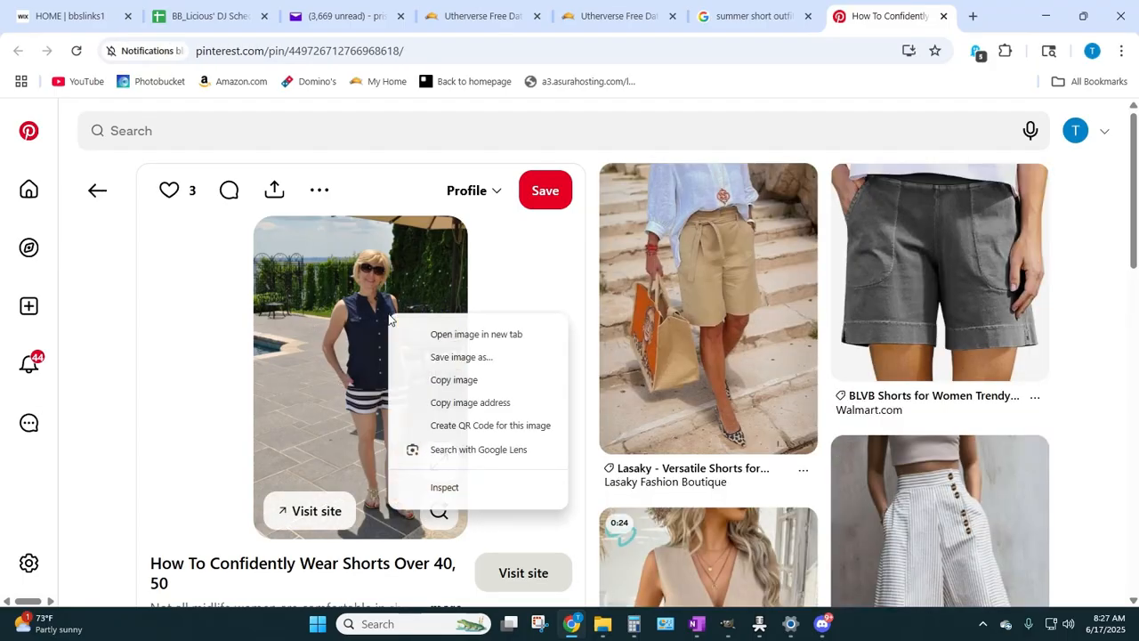
{"action": "left_click", "coordinate": [450, 389]}
{"action": "right_click", "coordinate": [372, 340]}
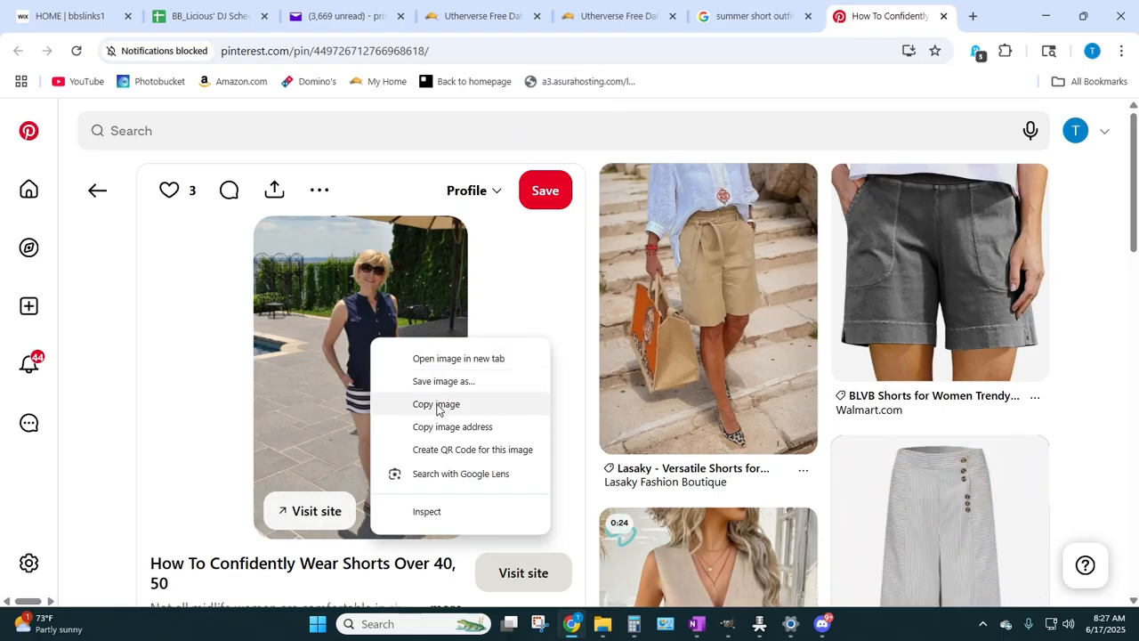
{"action": "left_click", "coordinate": [437, 406]}
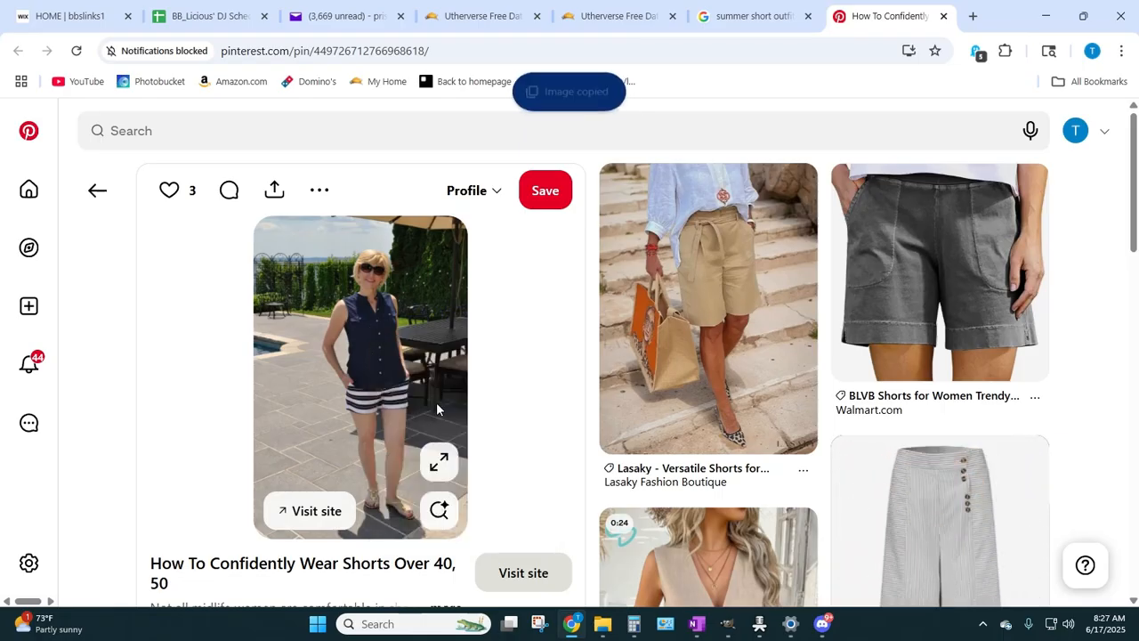
- Switch to GIMP, paste the copied outfit photo as a new image, maximize the window and set the zoom to 100%
{"action": "left_click", "coordinate": [723, 629]}
{"action": "left_click", "coordinate": [154, 68]}
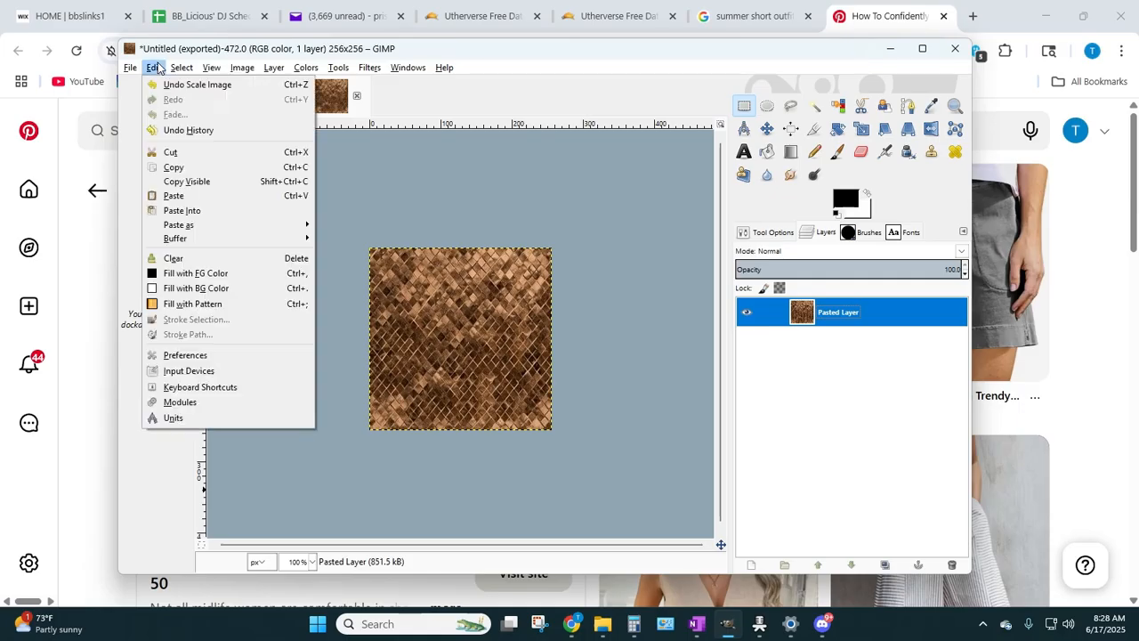
{"action": "mouse_move", "coordinate": [208, 224]}
{"action": "left_click", "coordinate": [351, 224]}
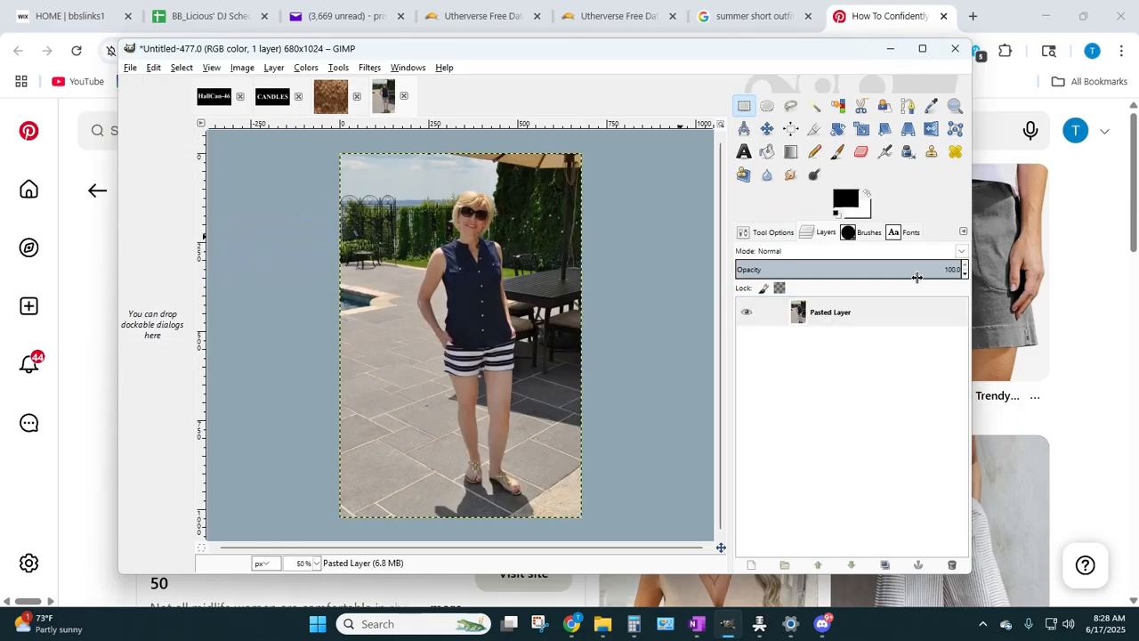
{"action": "left_click", "coordinate": [922, 48]}
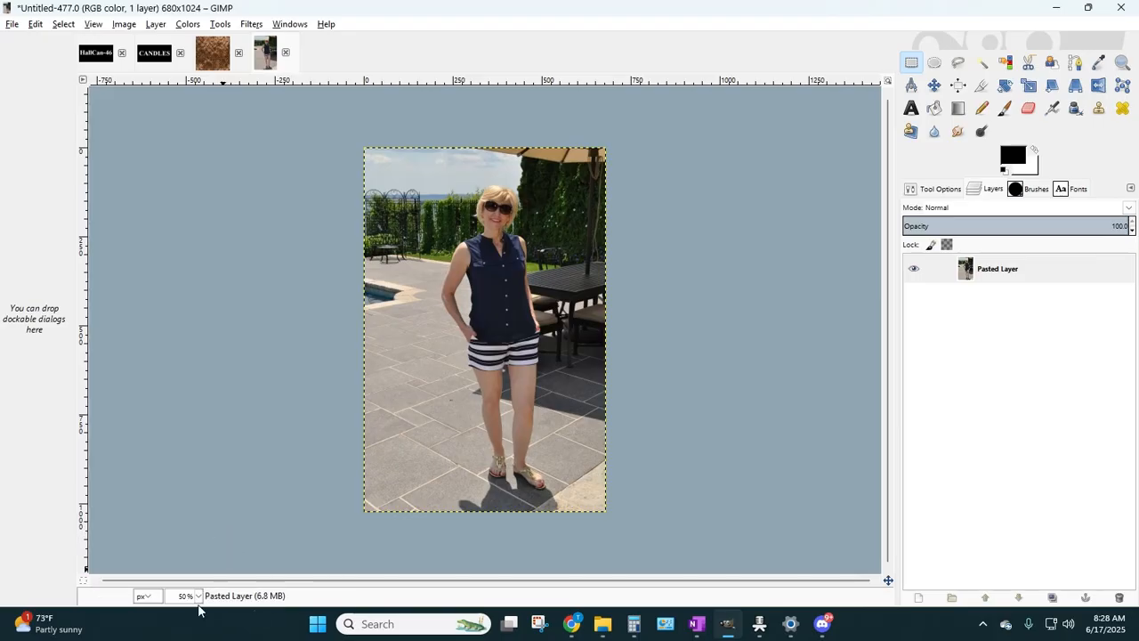
{"action": "left_click", "coordinate": [199, 595]}
{"action": "left_click", "coordinate": [188, 530]}
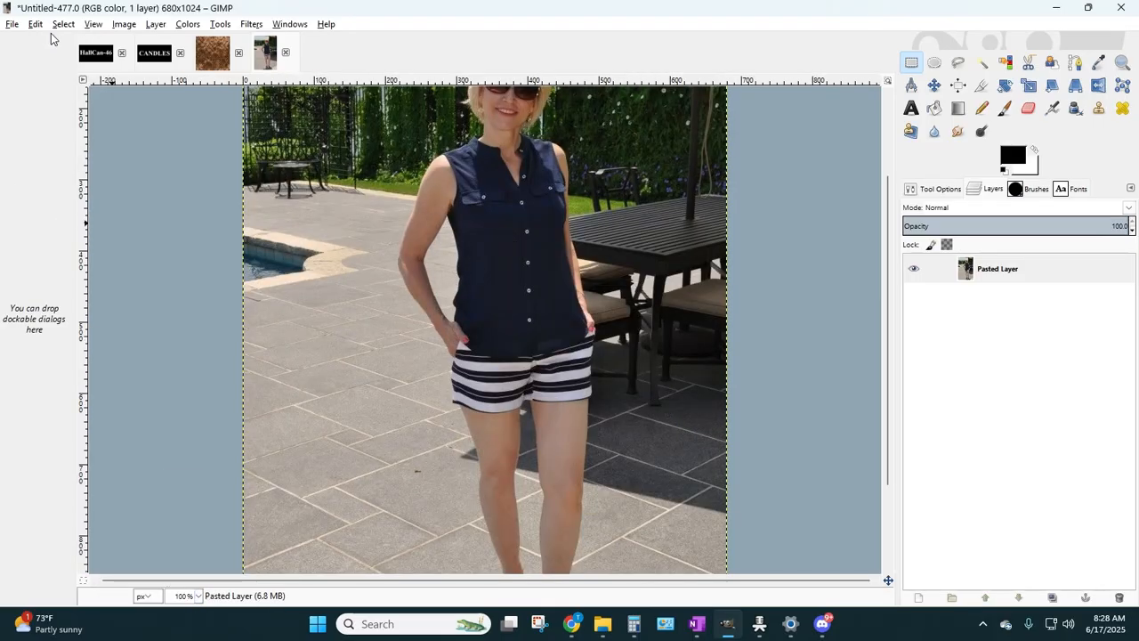
- Start exporting the outfit image and choose the OutfitIdeas folder at the drive's root as the destination
{"action": "left_click", "coordinate": [11, 24]}
{"action": "left_click", "coordinate": [41, 216]}
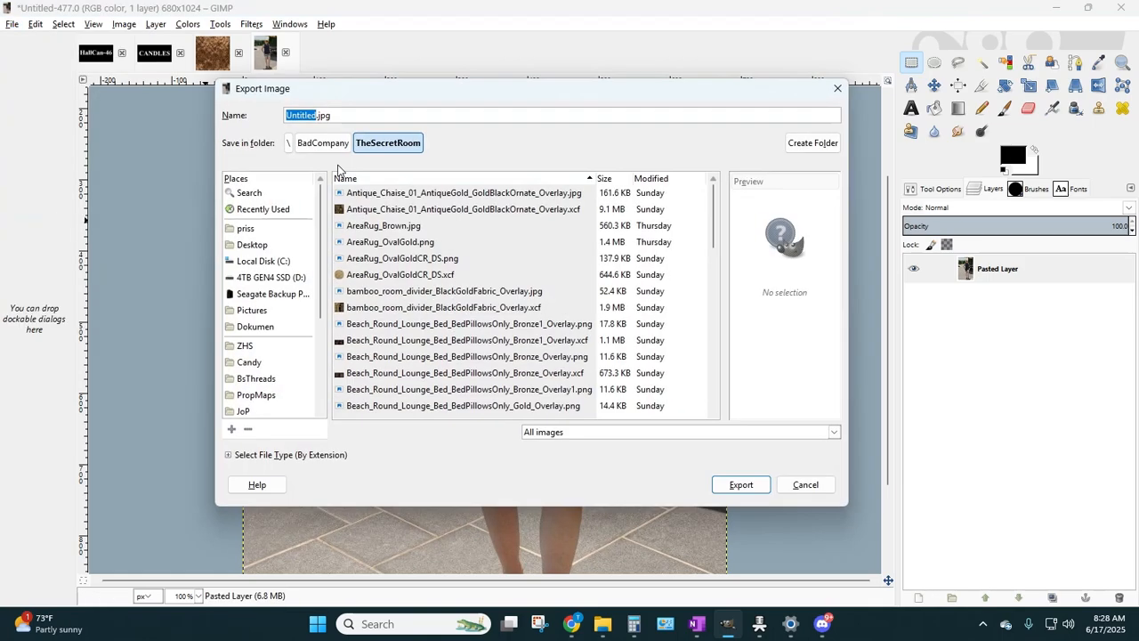
{"action": "scroll", "coordinate": [279, 333], "scroll_direction": "down", "scroll_amount": 3}
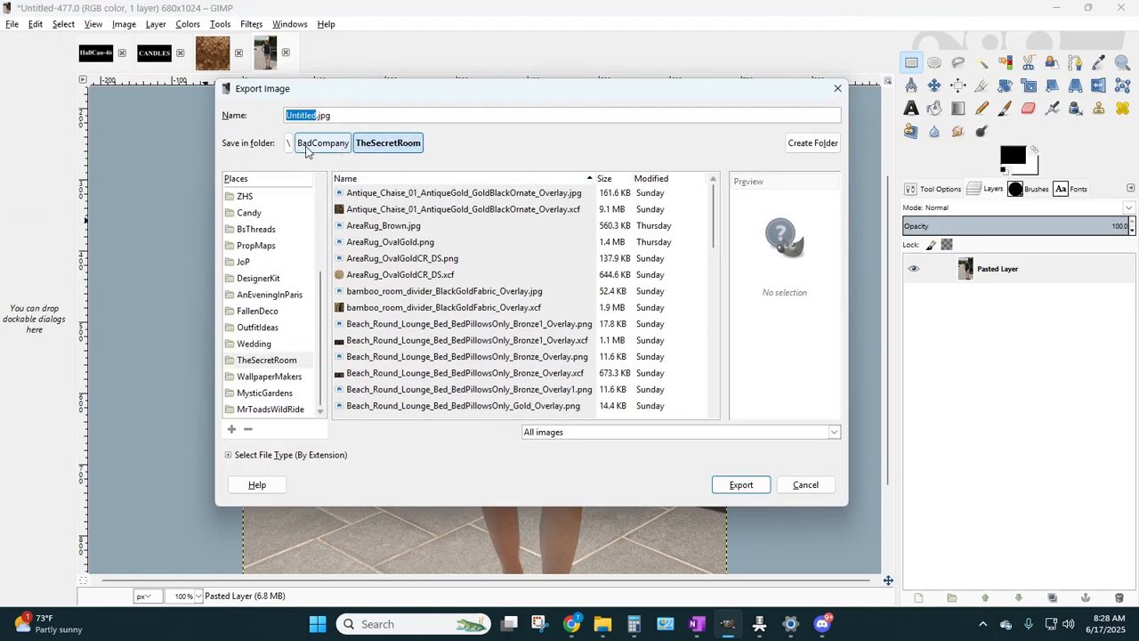
{"action": "scroll", "coordinate": [277, 290], "scroll_direction": "up", "scroll_amount": 4}
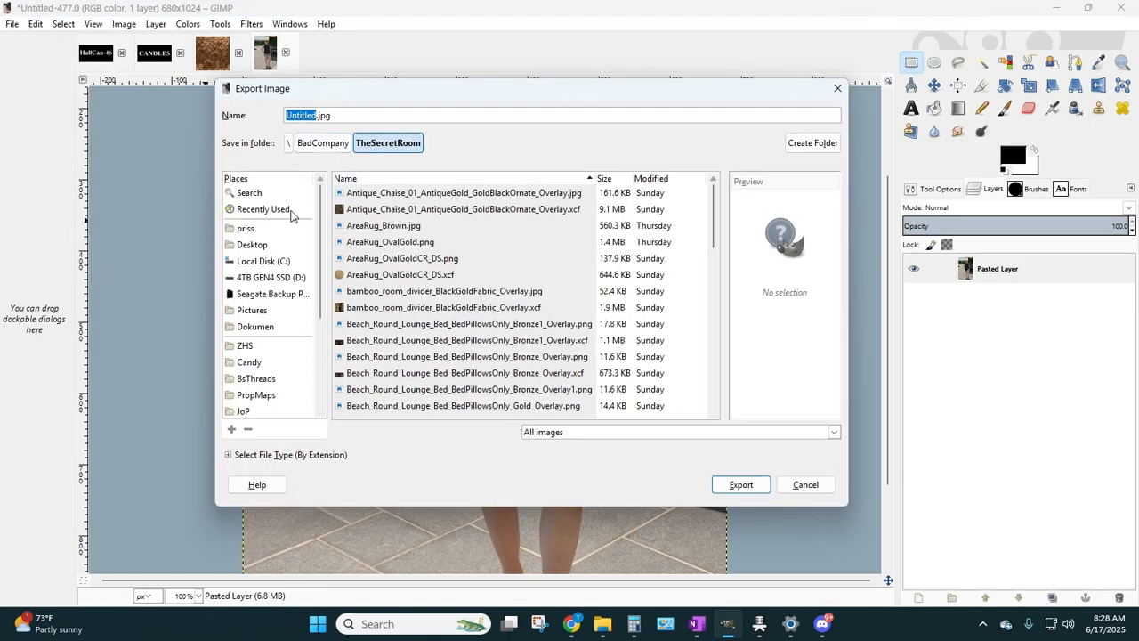
{"action": "left_click", "coordinate": [288, 143]}
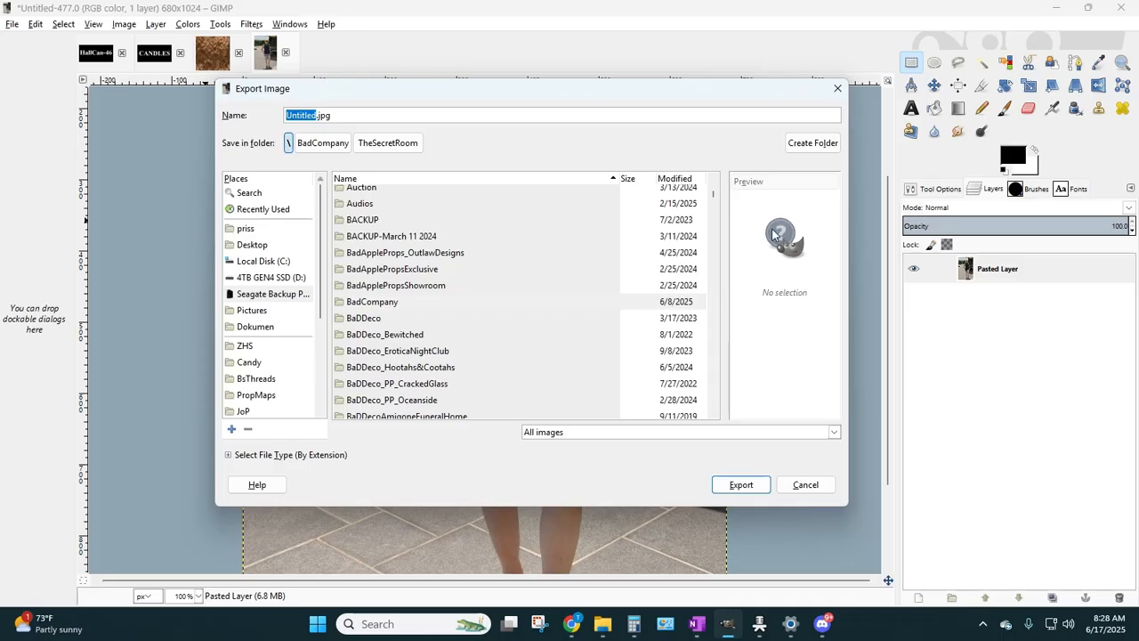
{"action": "left_click_drag", "start_coordinate": [713, 200], "coordinate": [706, 341]}
{"action": "scroll", "coordinate": [523, 370], "scroll_direction": "down", "scroll_amount": 2}
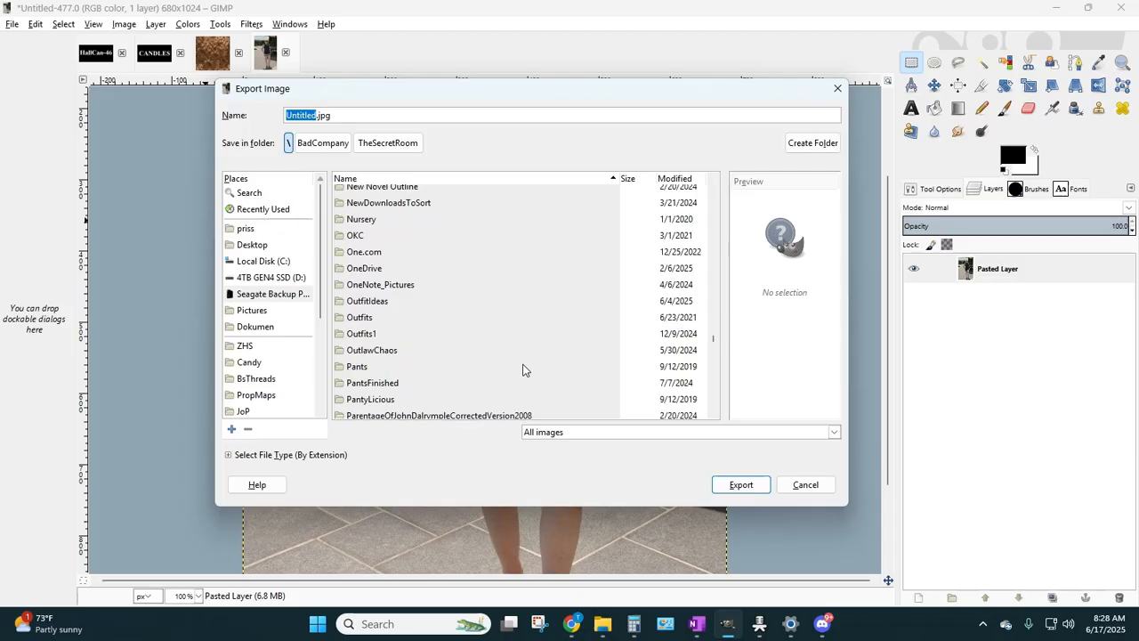
{"action": "left_click", "coordinate": [369, 302]}
{"action": "double_click", "coordinate": [369, 303]}
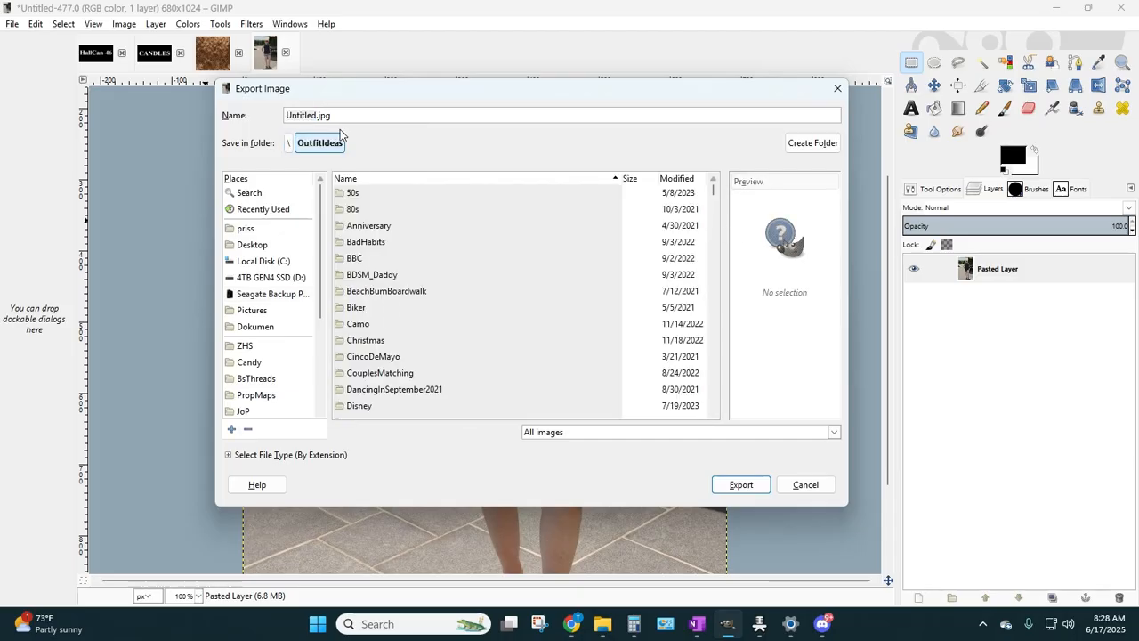
- Export the image as Summer_NavyBlueShortsOutfit_Female.jpg with JPEG quality 90, and close the outfit image without saving it
{"action": "scroll", "coordinate": [403, 329], "scroll_direction": "down", "scroll_amount": 10}
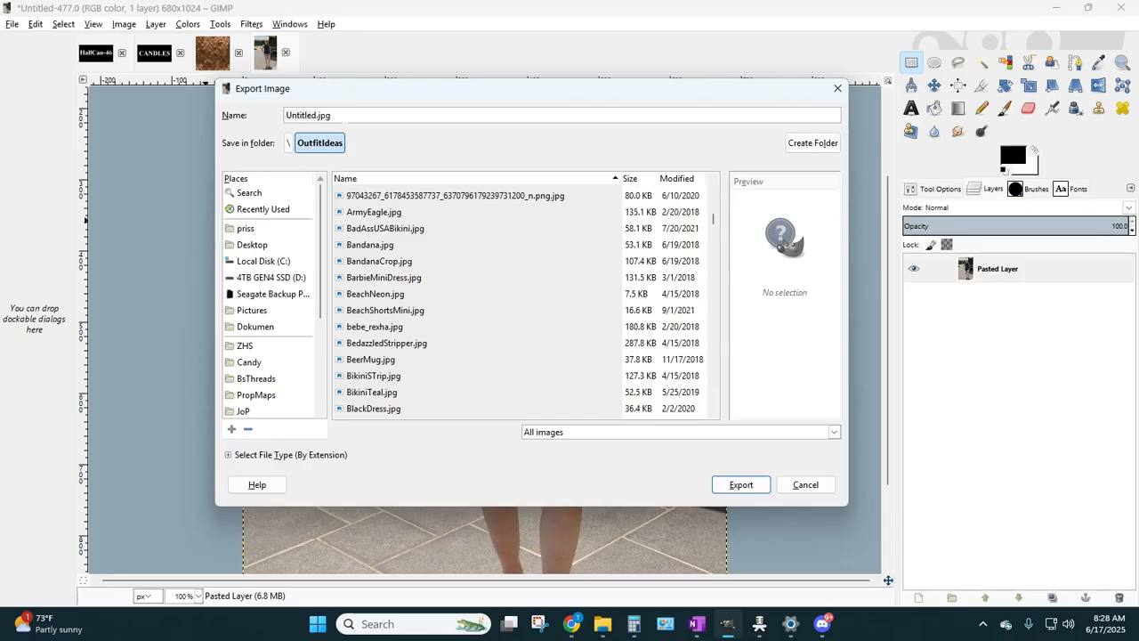
{"action": "left_click_drag", "start_coordinate": [346, 115], "coordinate": [224, 110]}
{"action": "type", "text": "Summer_NavyBlueShortsOutfit_Fem"}
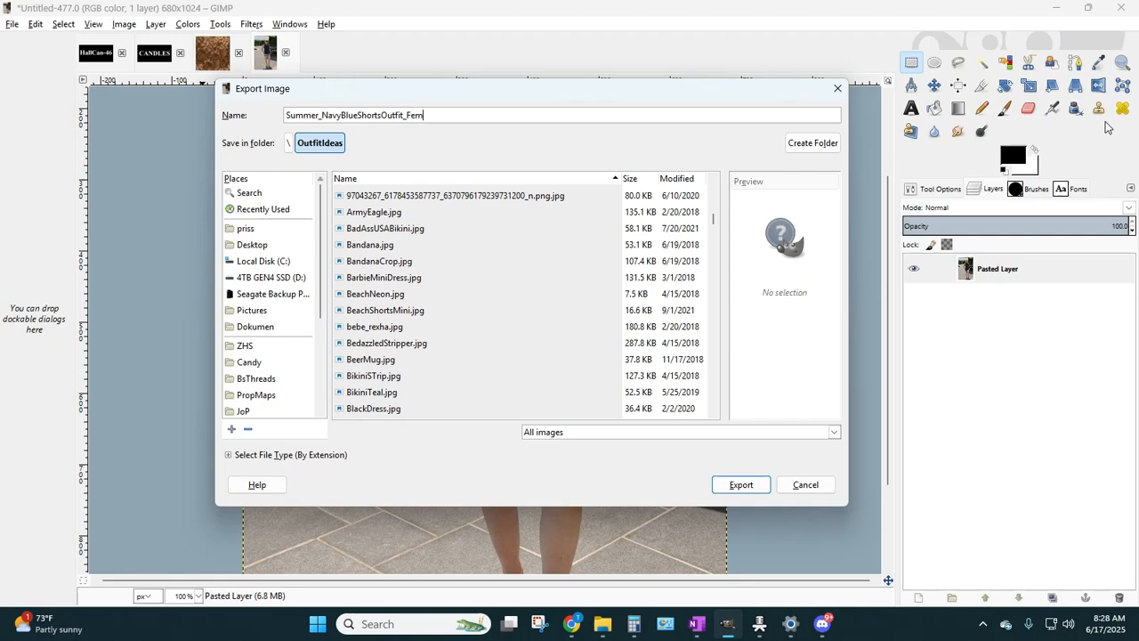
{"action": "type", "text": "jpg"}
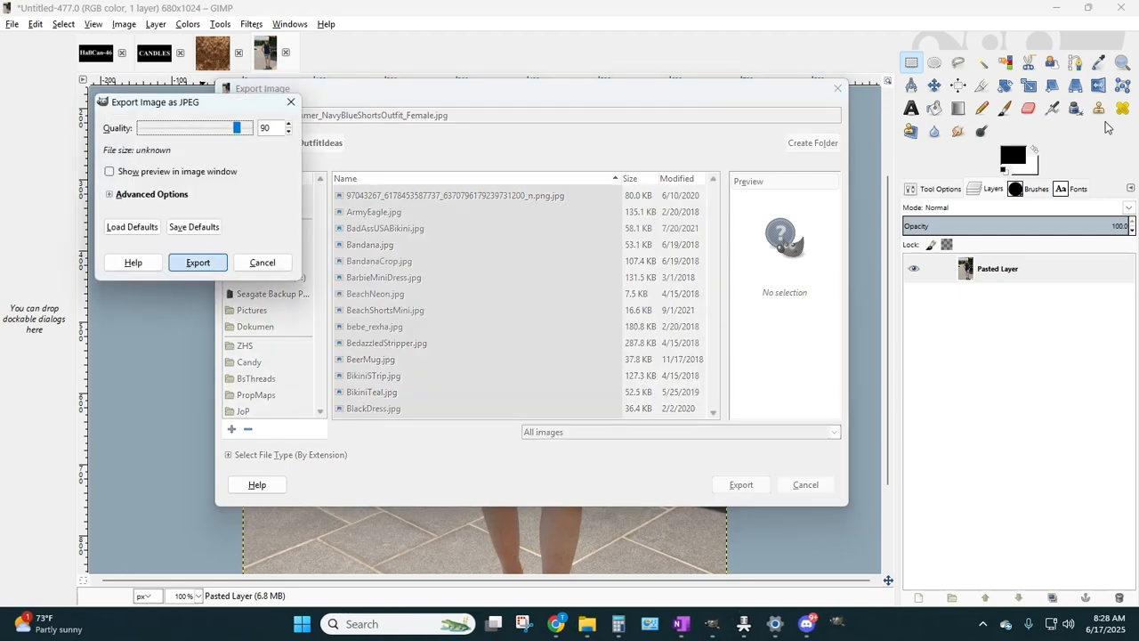
{"action": "key", "text": "Return"}
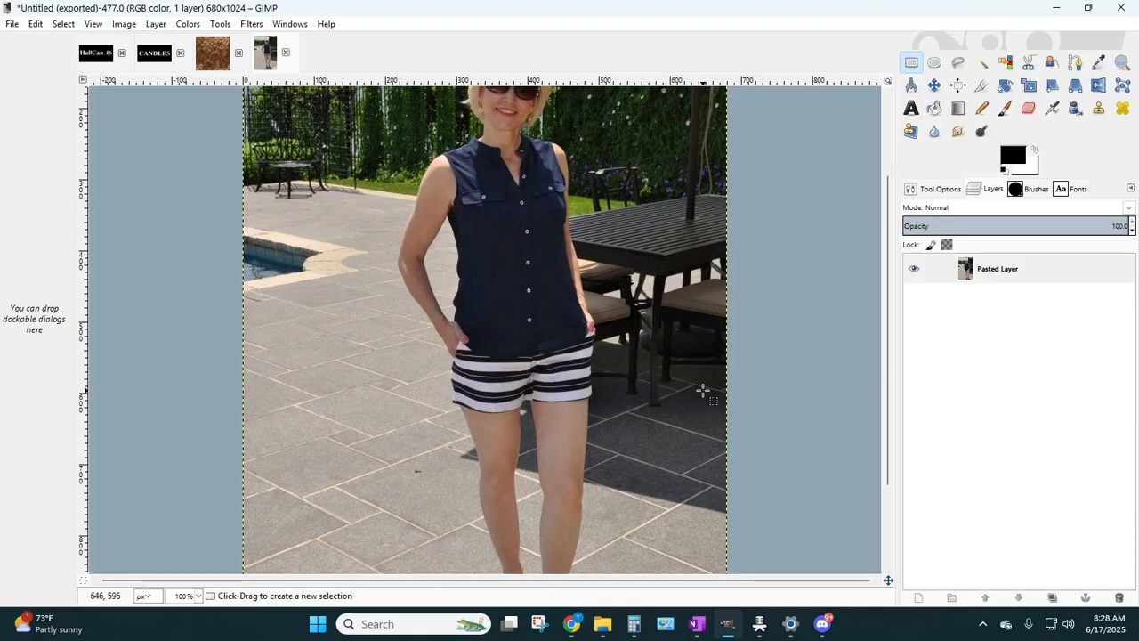
{"action": "left_click", "coordinate": [286, 52]}
{"action": "left_click", "coordinate": [577, 378]}
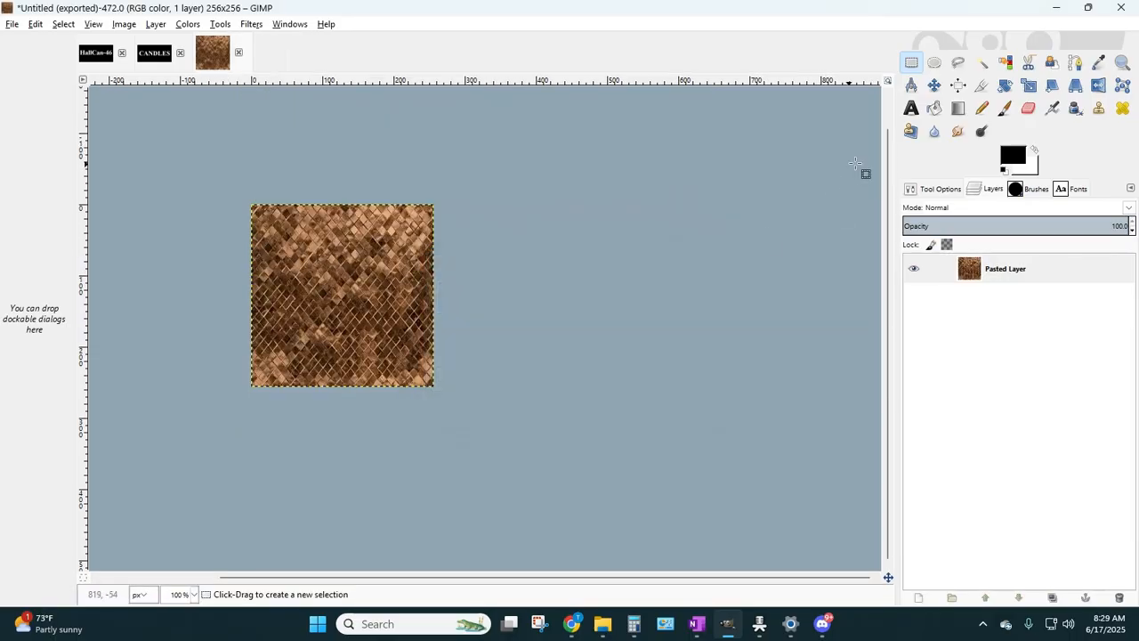
- Start opening an image file and browse from the drive's root into the Designer Kit Legacy Client folder
{"action": "left_click", "coordinate": [13, 25]}
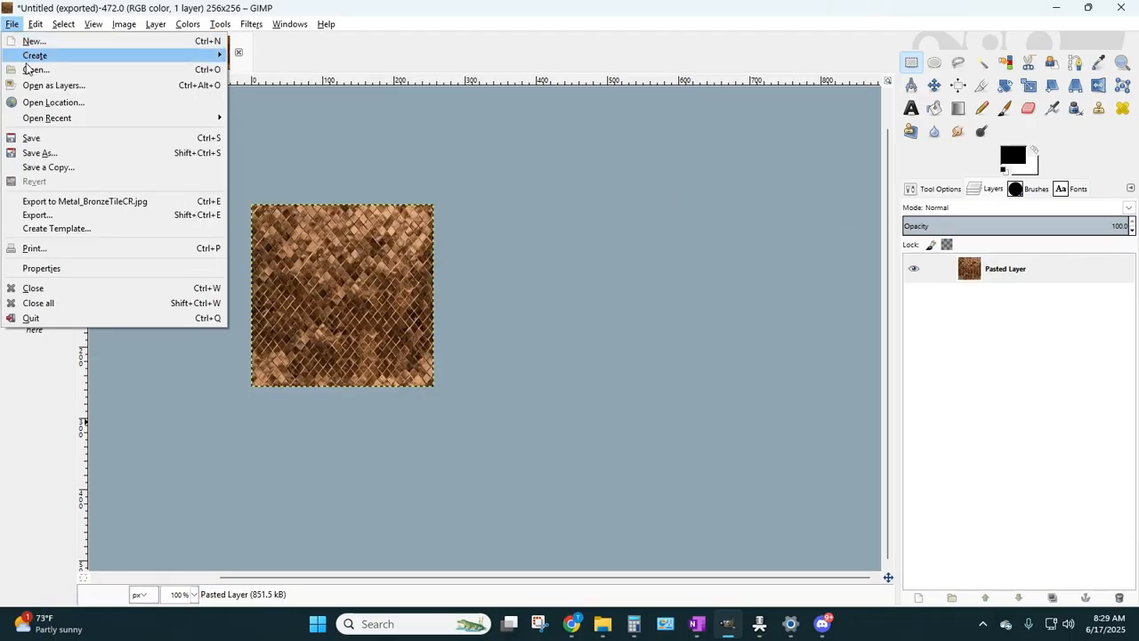
{"action": "left_click", "coordinate": [461, 27]}
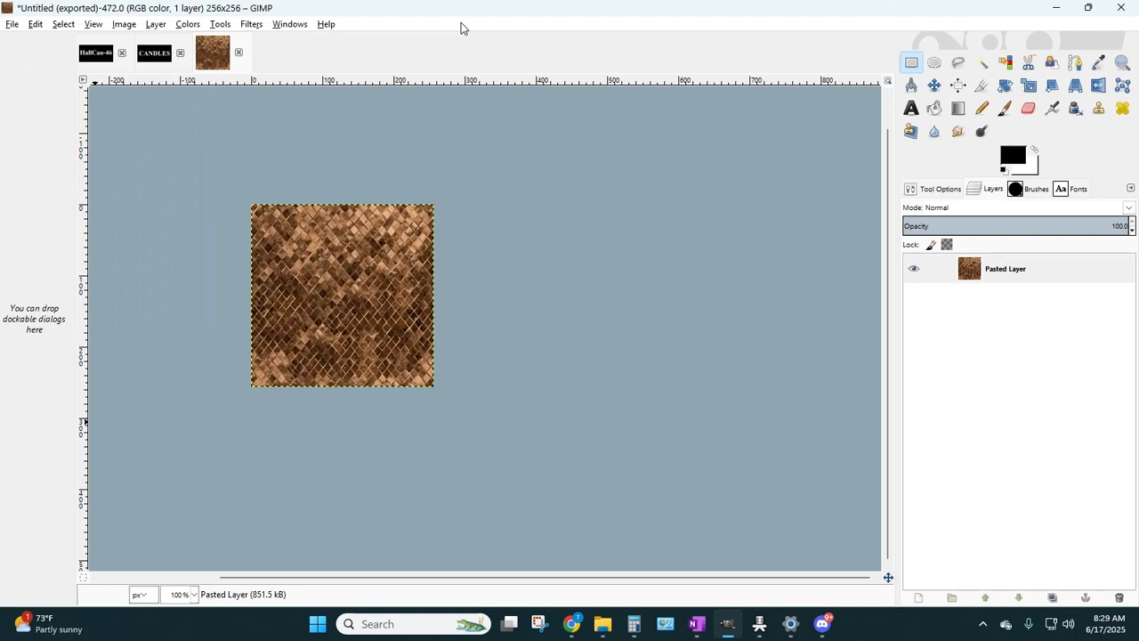
{"action": "left_click", "coordinate": [16, 27]}
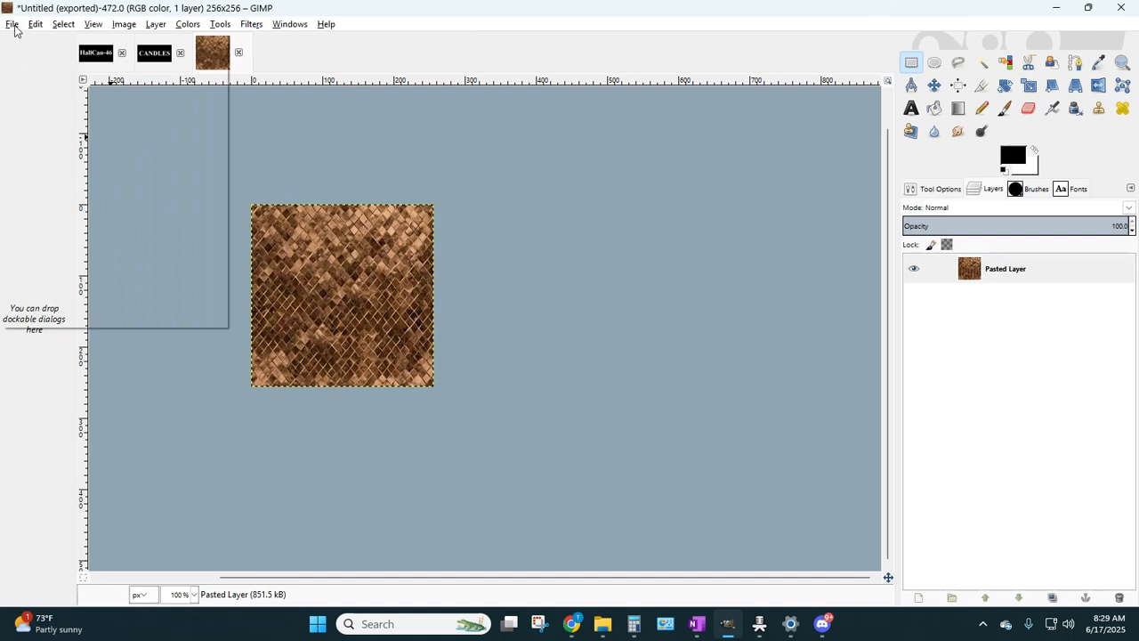
{"action": "left_click", "coordinate": [34, 69]}
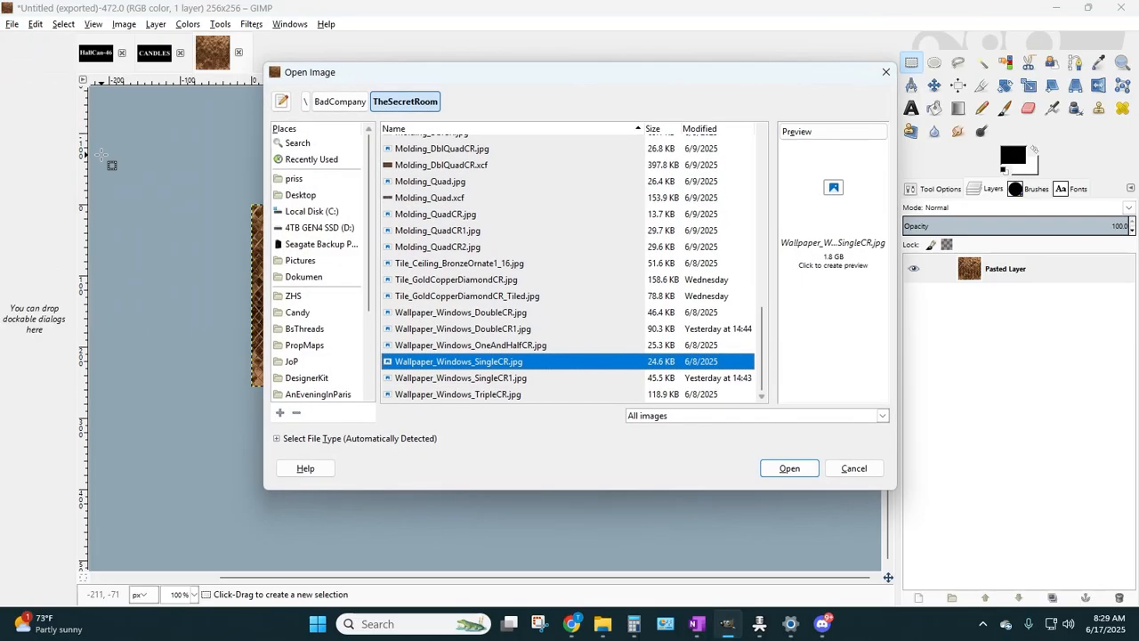
{"action": "left_click", "coordinate": [305, 102]}
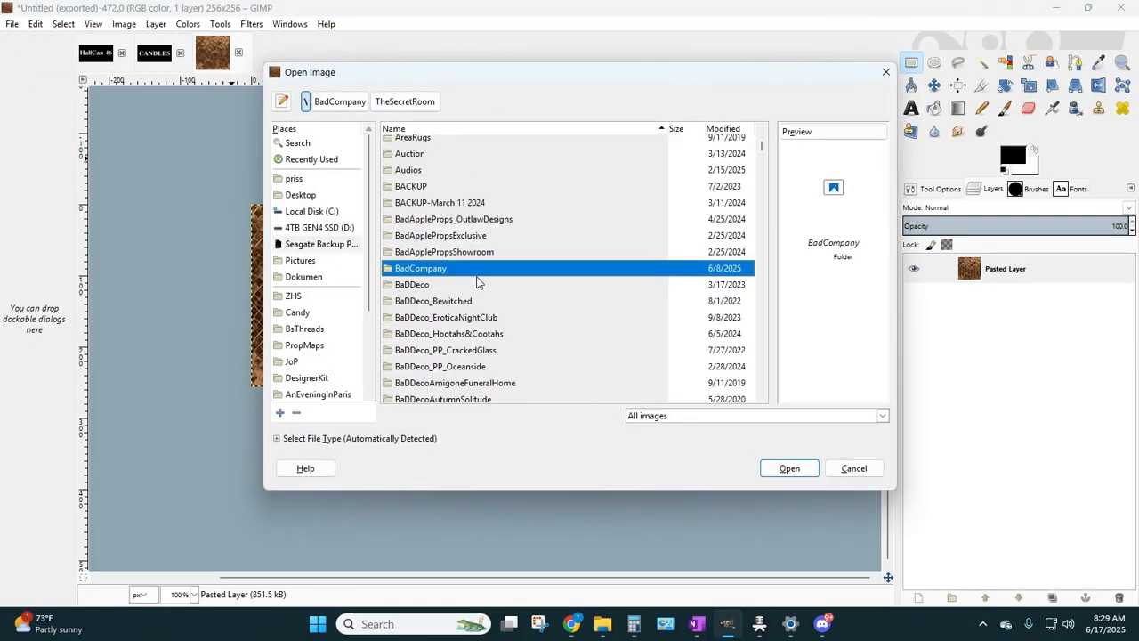
{"action": "scroll", "coordinate": [485, 274], "scroll_direction": "down", "scroll_amount": 3}
{"action": "scroll", "coordinate": [485, 278], "scroll_direction": "down", "scroll_amount": 10}
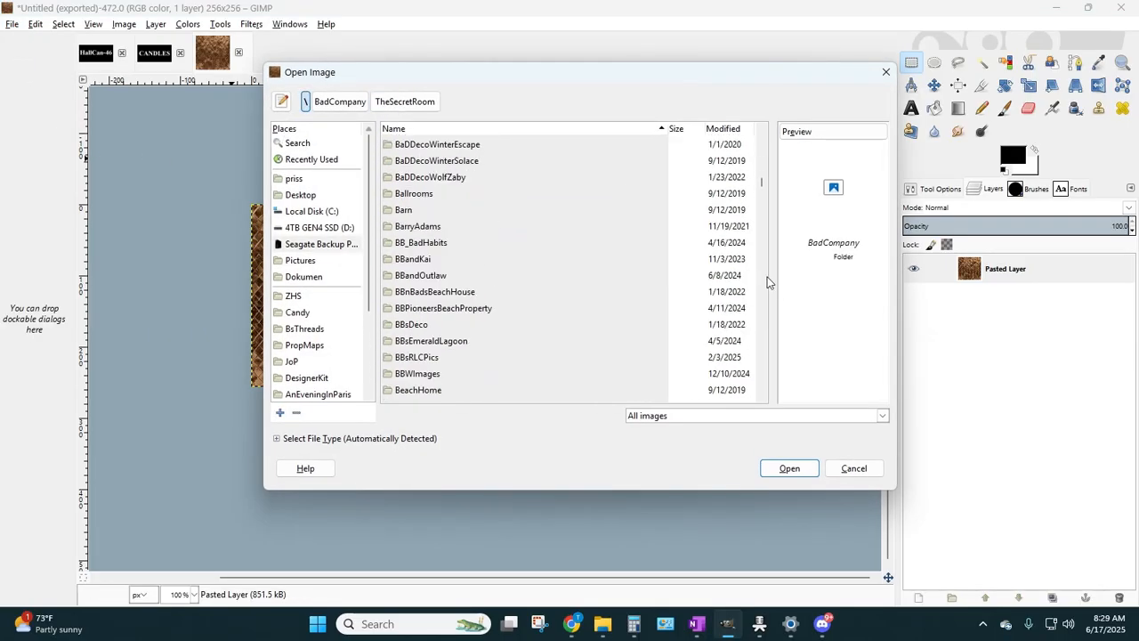
{"action": "left_click_drag", "start_coordinate": [761, 186], "coordinate": [760, 234]}
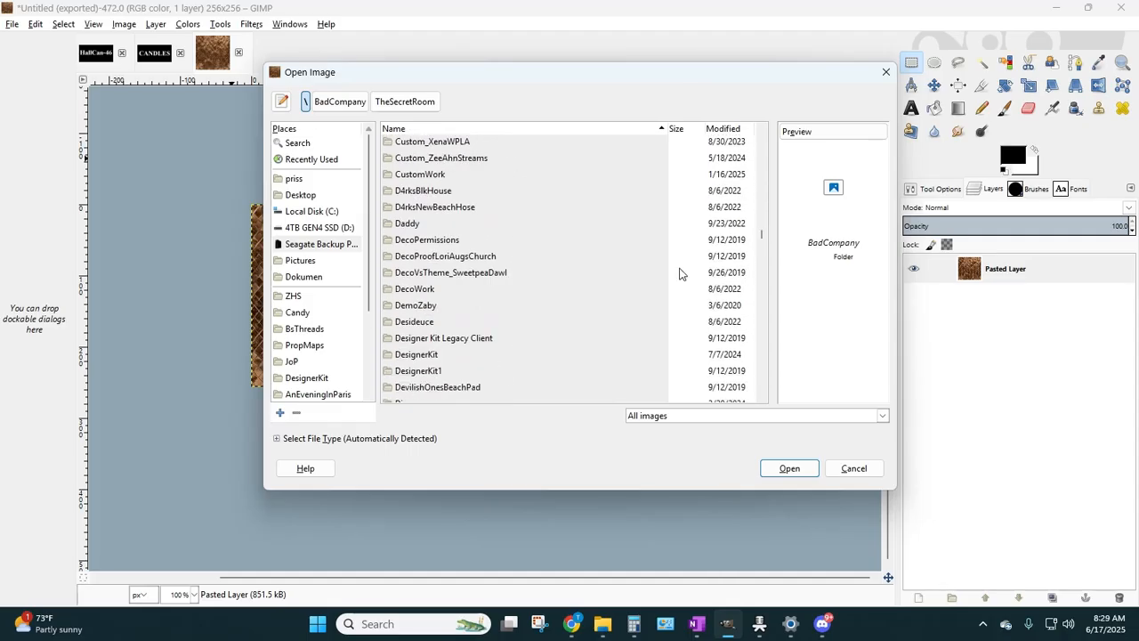
{"action": "scroll", "coordinate": [621, 299], "scroll_direction": "down", "scroll_amount": 2}
{"action": "left_click", "coordinate": [433, 265]}
{"action": "double_click", "coordinate": [433, 265]}
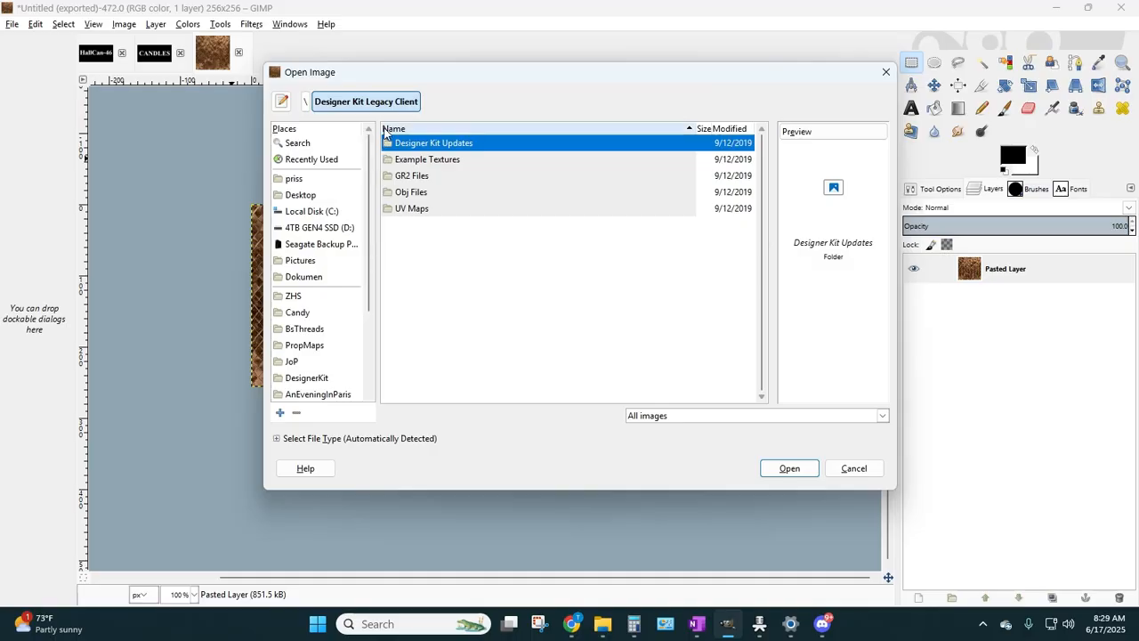
- Open HF_Upperbody_Nude.jpg from the UV Maps folder of the Designer Kit Legacy Client
{"action": "double_click", "coordinate": [397, 212]}
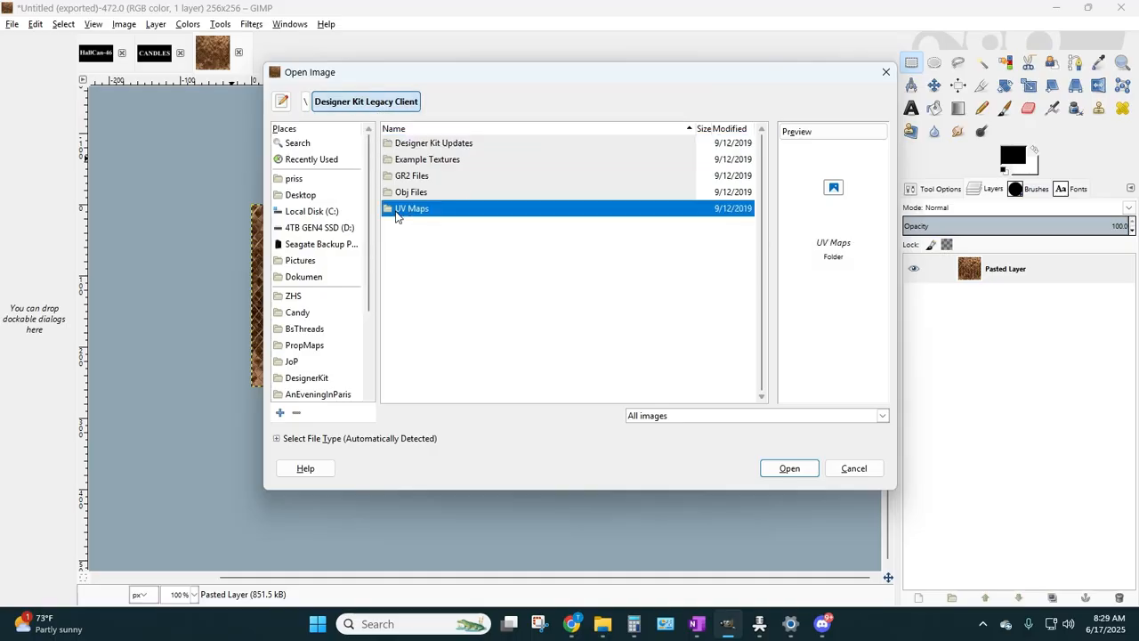
{"action": "scroll", "coordinate": [503, 289], "scroll_direction": "down", "scroll_amount": 5}
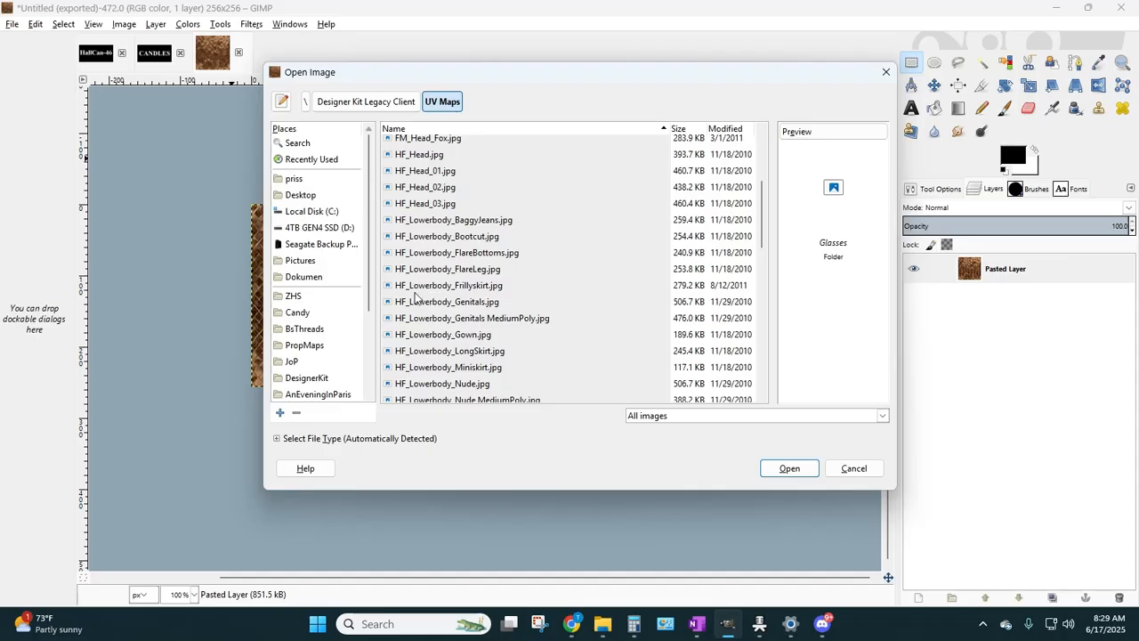
{"action": "scroll", "coordinate": [414, 296], "scroll_direction": "down", "scroll_amount": 6}
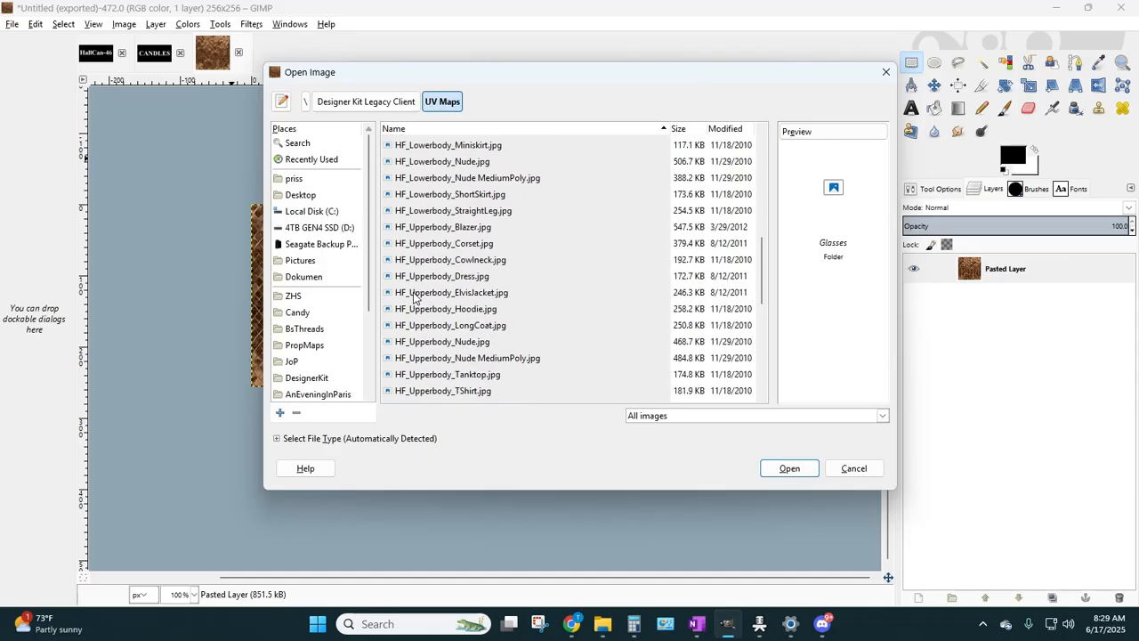
{"action": "scroll", "coordinate": [410, 300], "scroll_direction": "down", "scroll_amount": 2}
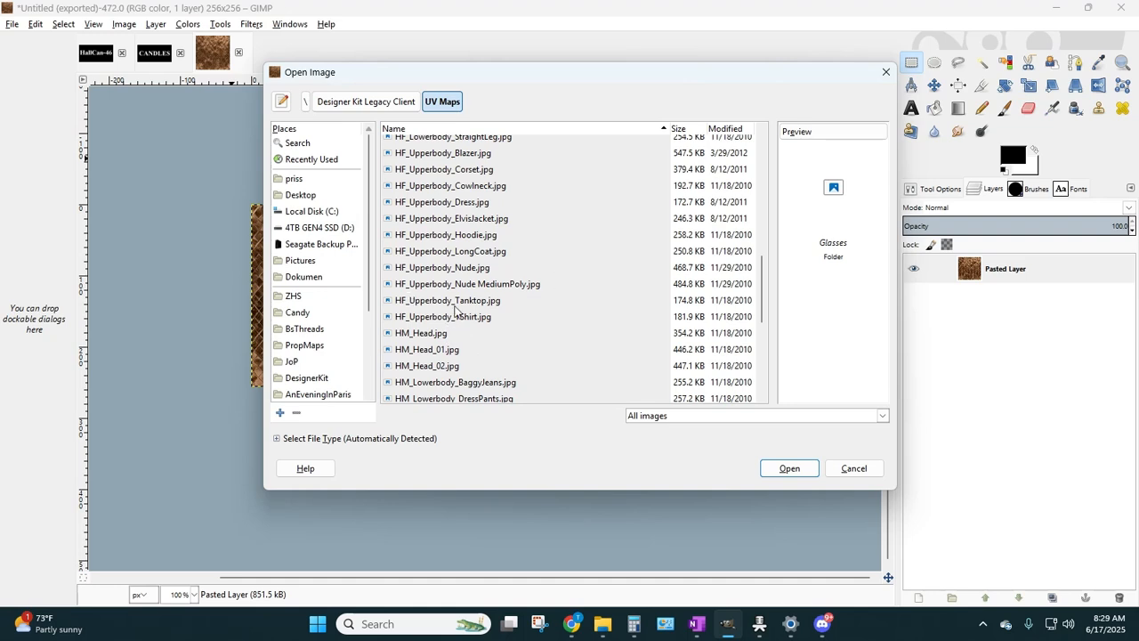
{"action": "scroll", "coordinate": [456, 310], "scroll_direction": "up", "scroll_amount": 1}
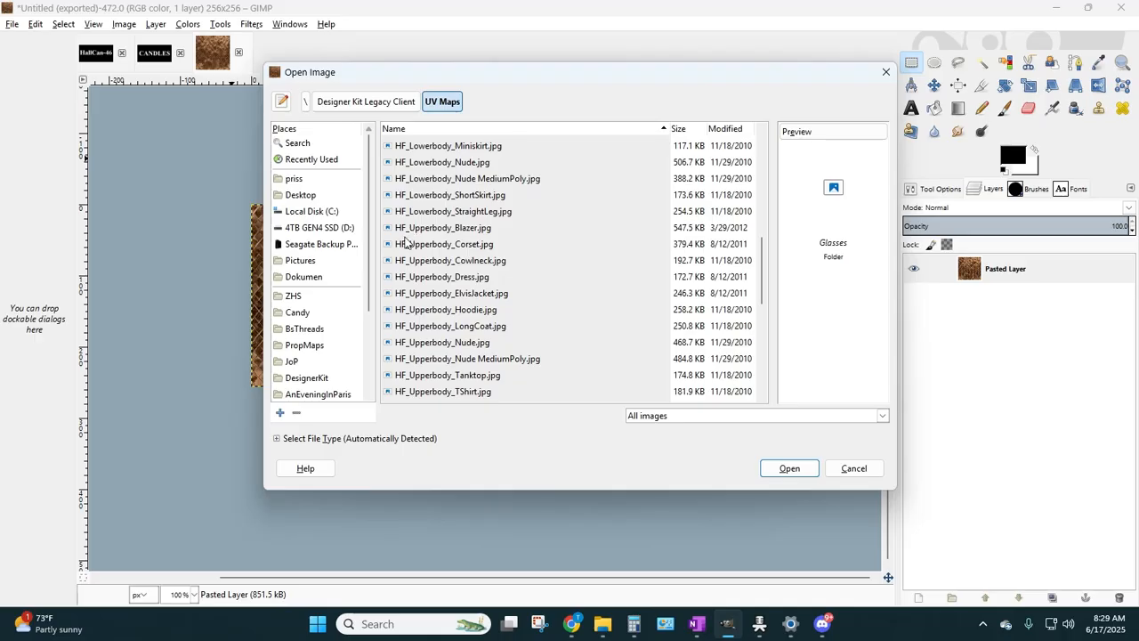
{"action": "scroll", "coordinate": [407, 242], "scroll_direction": "down", "scroll_amount": 2}
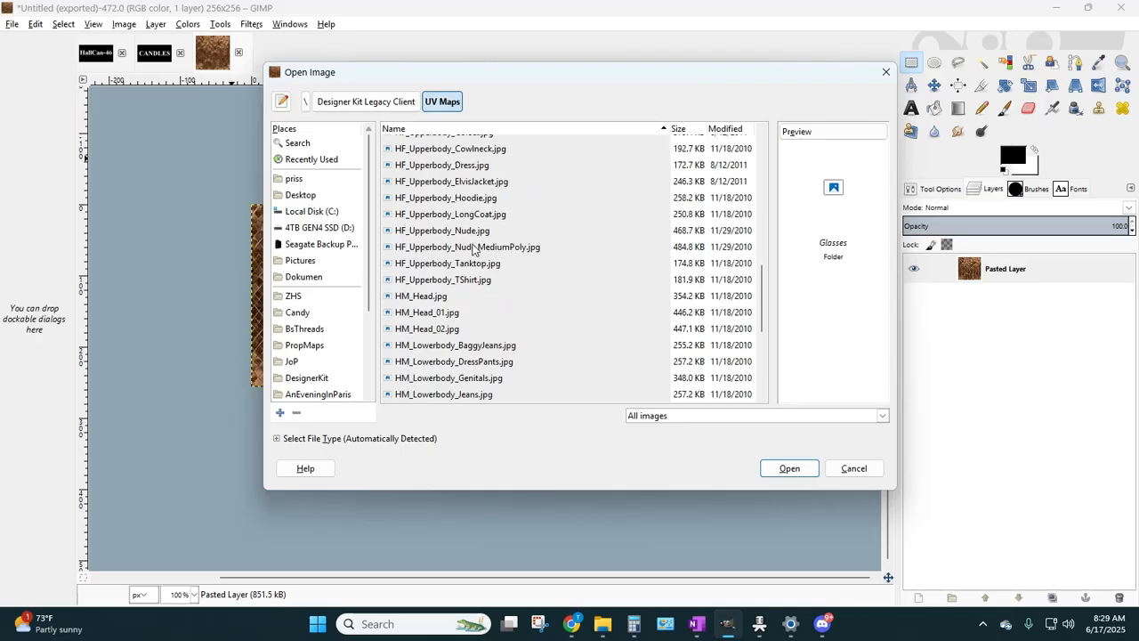
{"action": "scroll", "coordinate": [467, 247], "scroll_direction": "up", "scroll_amount": 3}
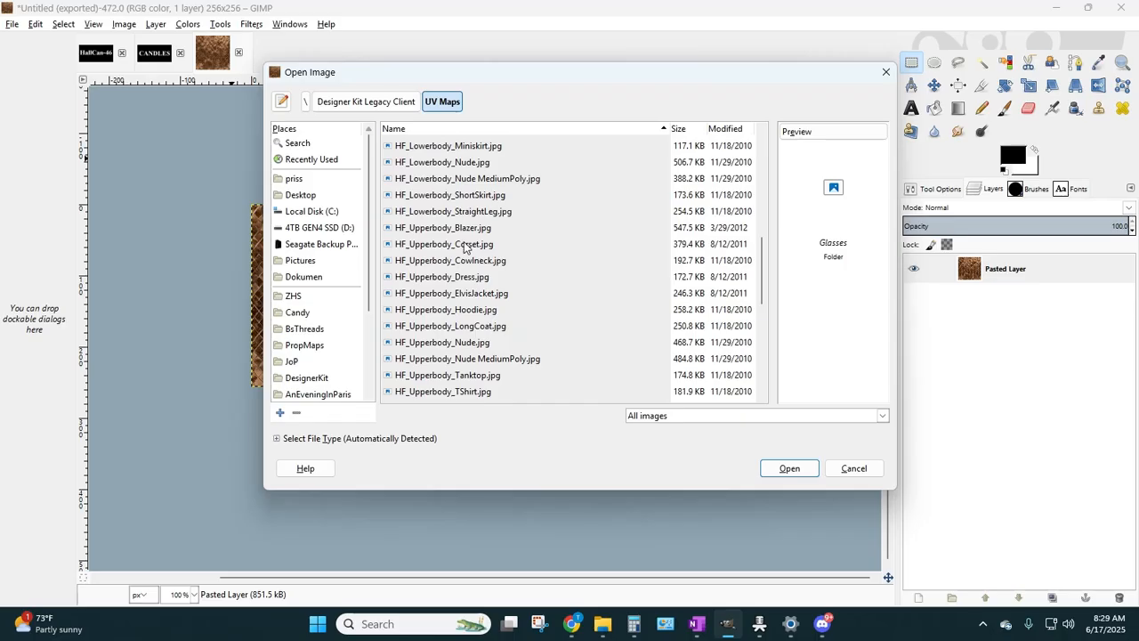
{"action": "scroll", "coordinate": [465, 247], "scroll_direction": "down", "scroll_amount": 1}
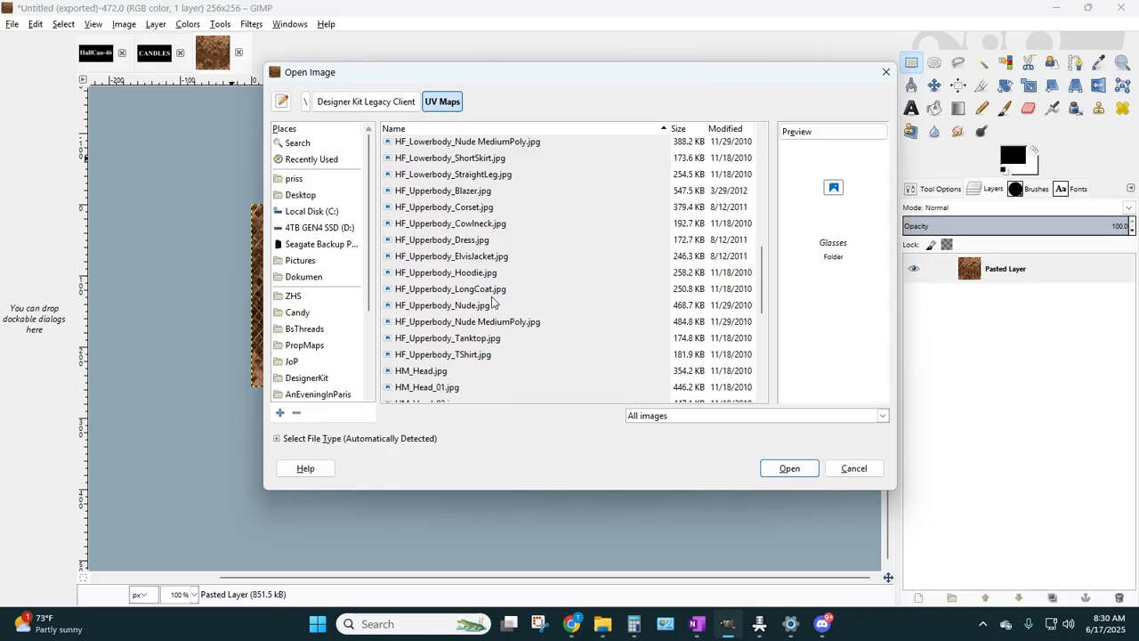
{"action": "left_click", "coordinate": [441, 308]}
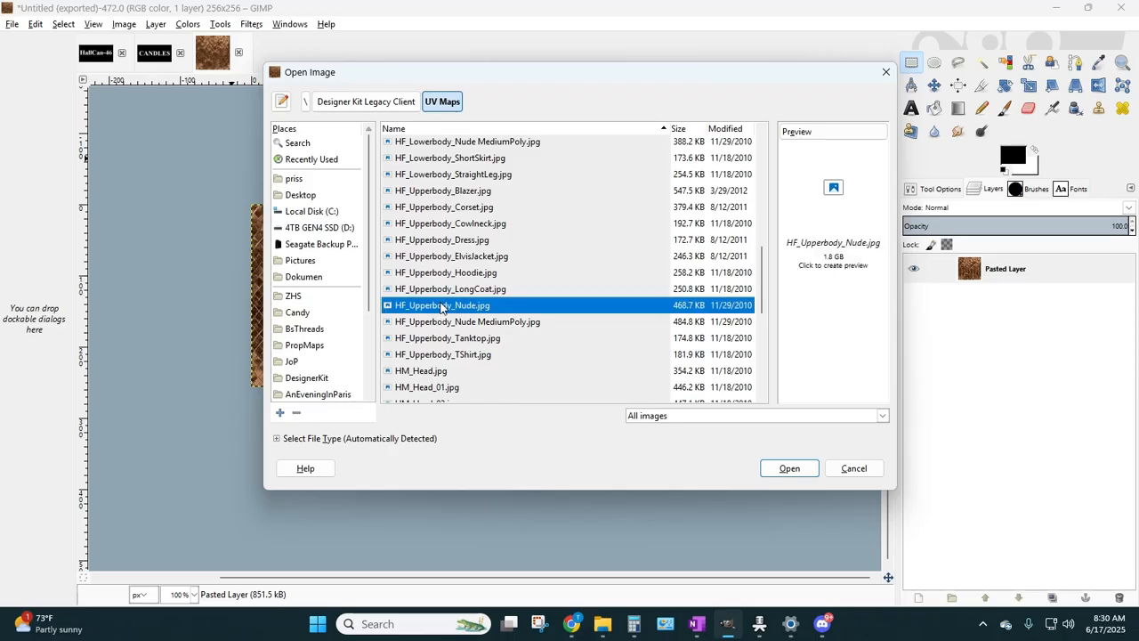
{"action": "double_click", "coordinate": [440, 307]}
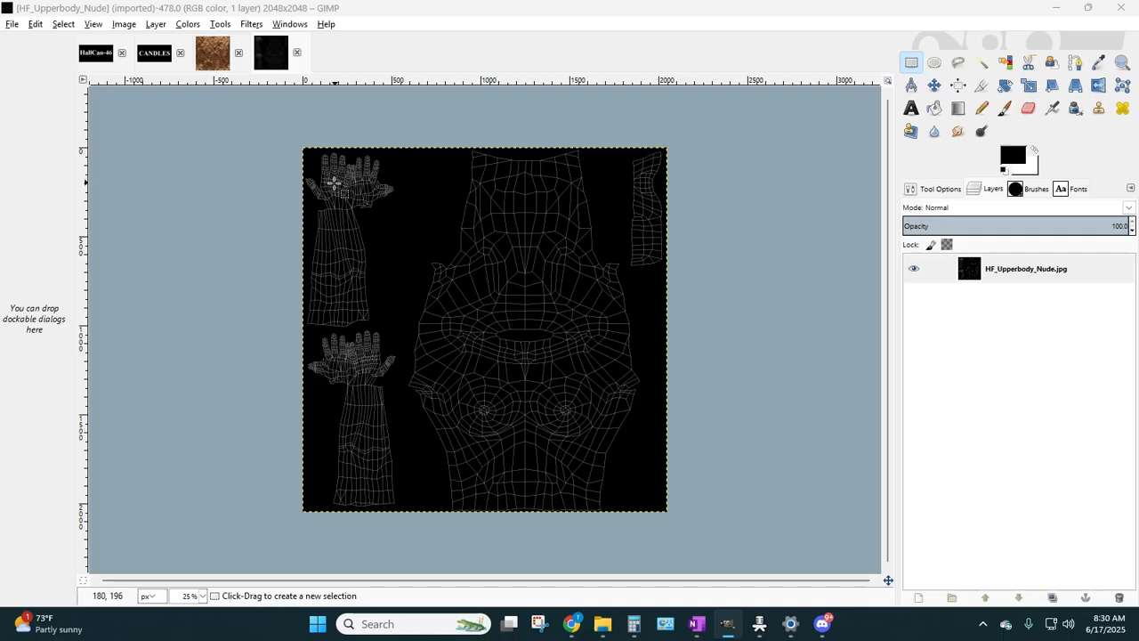
- Open a second copy of HF_Upperbody_Nude.jpg and compare it with the first copy
{"action": "left_click", "coordinate": [13, 24]}
{"action": "left_click", "coordinate": [35, 68]}
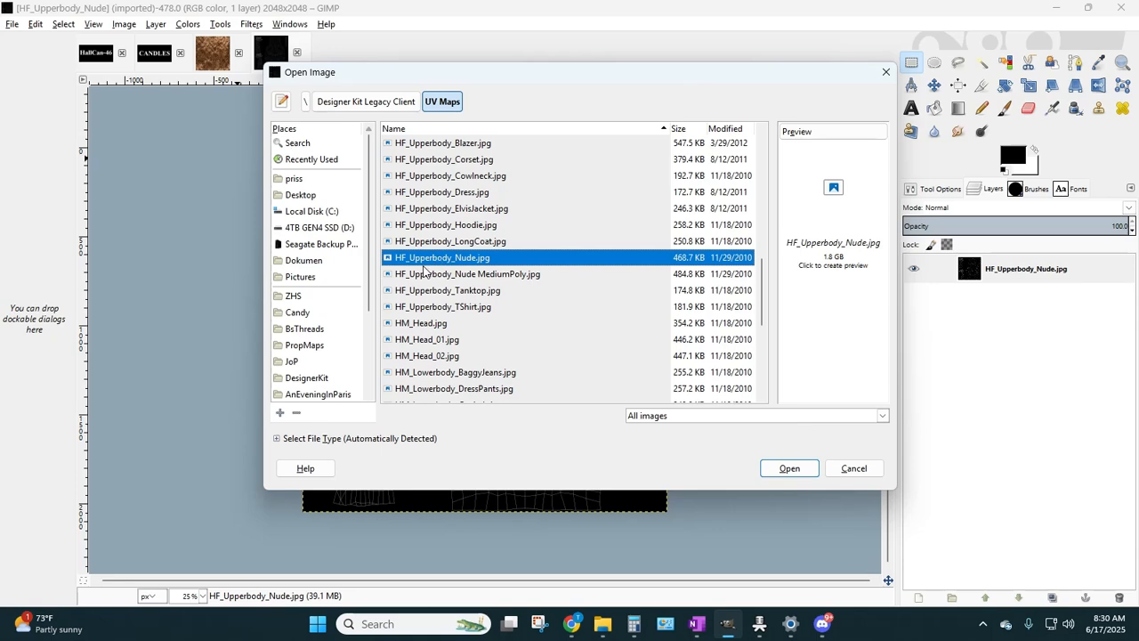
{"action": "left_click", "coordinate": [790, 468]}
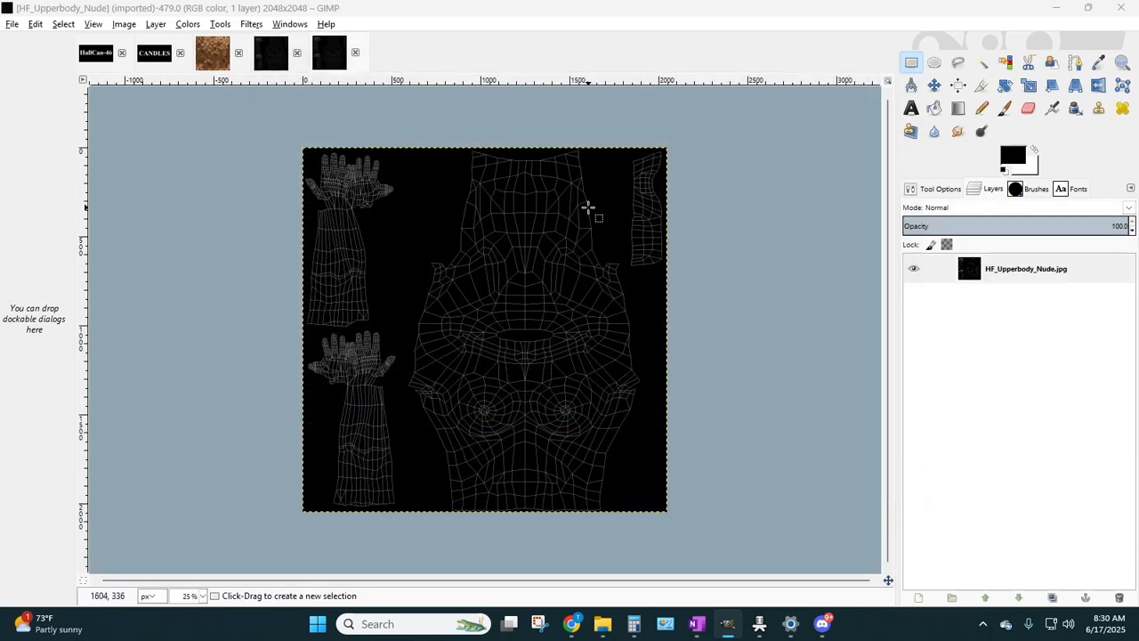
{"action": "left_click", "coordinate": [269, 55]}
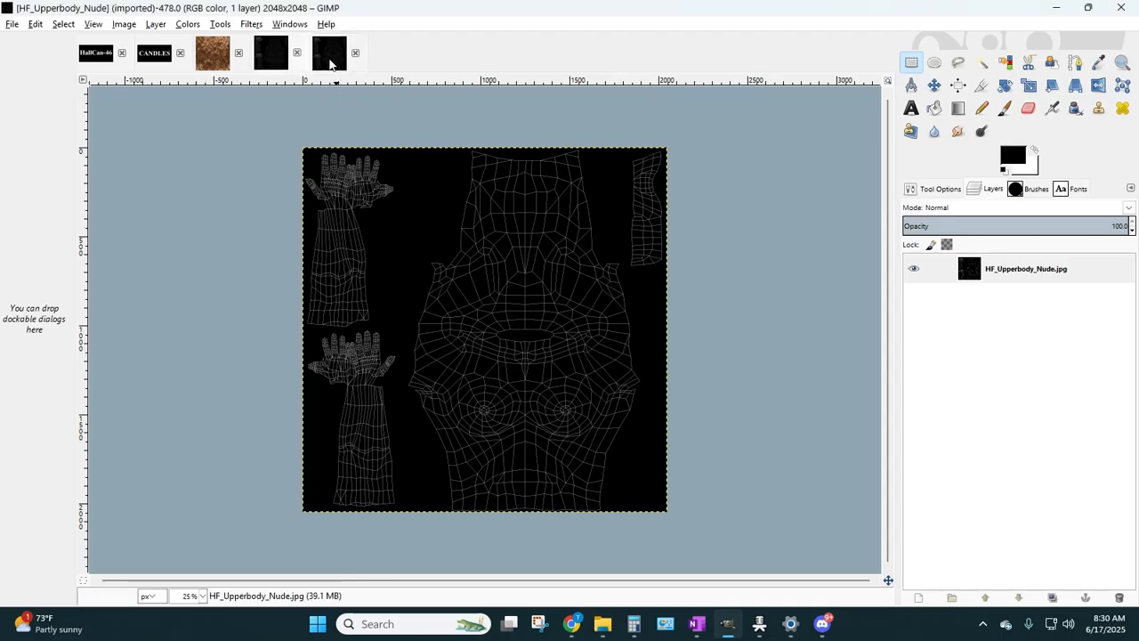
{"action": "left_click", "coordinate": [332, 60]}
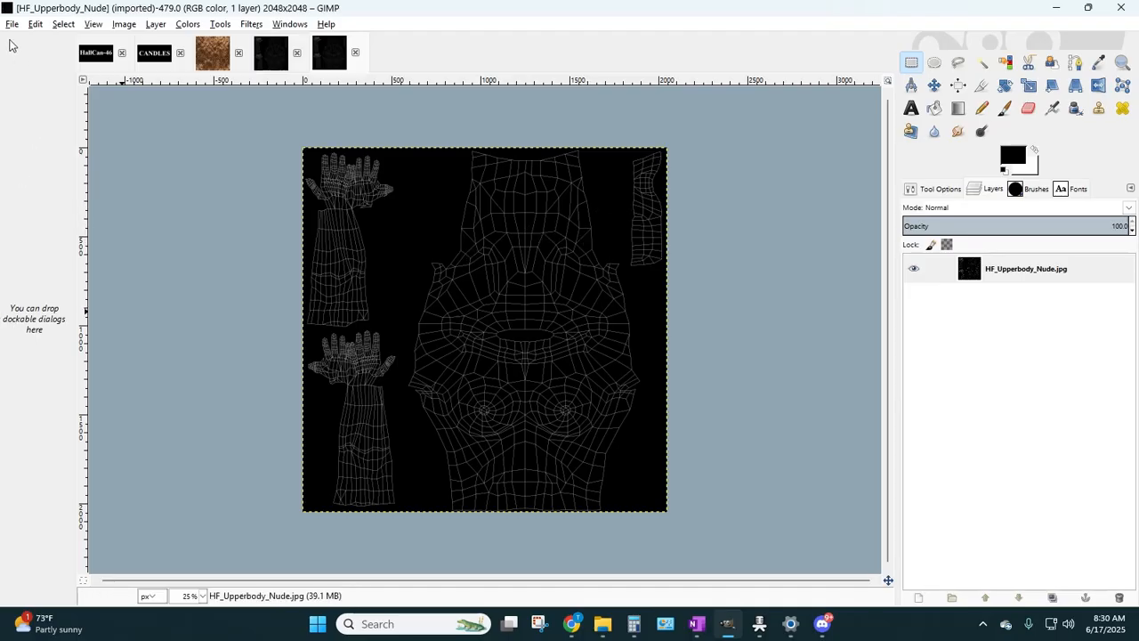
- Open the female lower body UV map HF_Lowerbody_Nude.jpg from the UV Maps folder
{"action": "left_click", "coordinate": [12, 24]}
{"action": "left_click", "coordinate": [26, 71]}
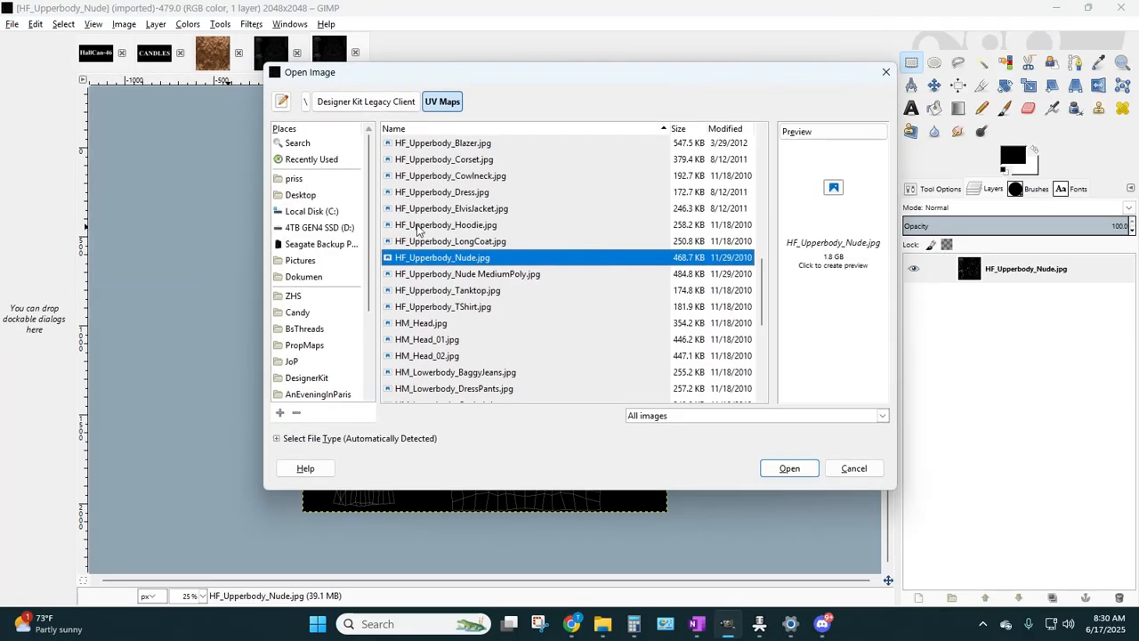
{"action": "scroll", "coordinate": [498, 276], "scroll_direction": "down", "scroll_amount": 1}
{"action": "scroll", "coordinate": [497, 274], "scroll_direction": "up", "scroll_amount": 5}
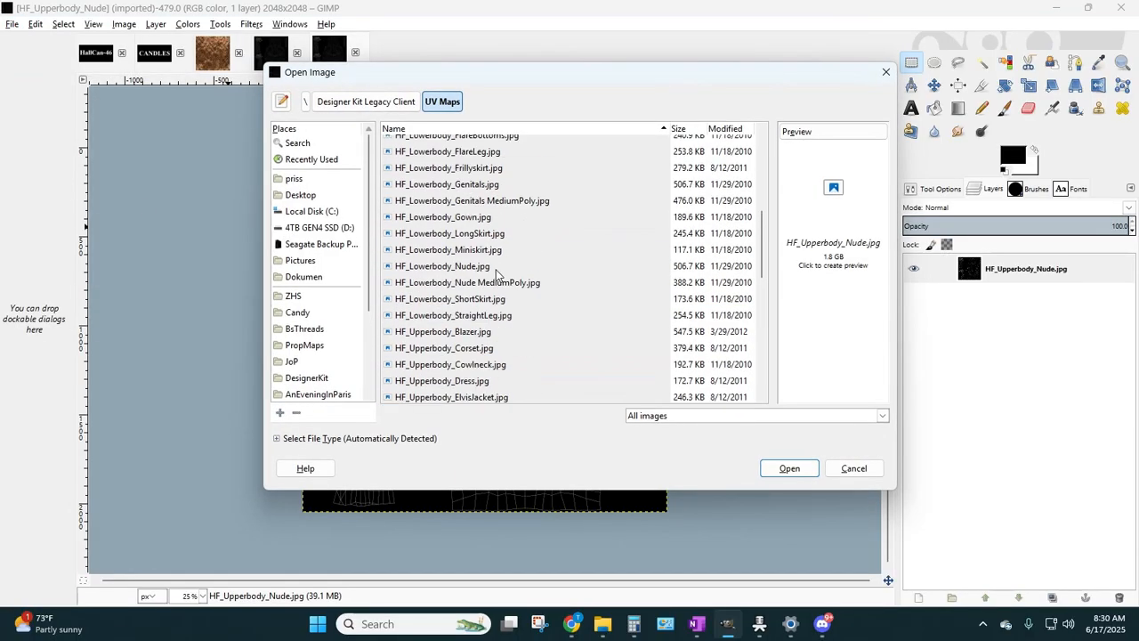
{"action": "scroll", "coordinate": [497, 274], "scroll_direction": "up", "scroll_amount": 1}
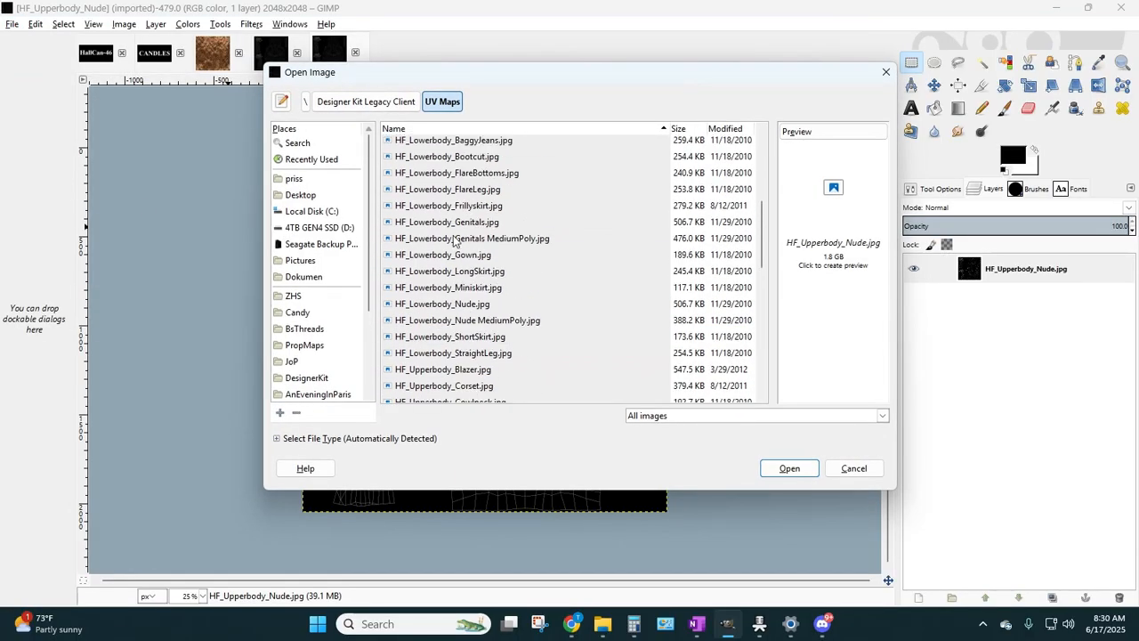
{"action": "double_click", "coordinate": [453, 303]}
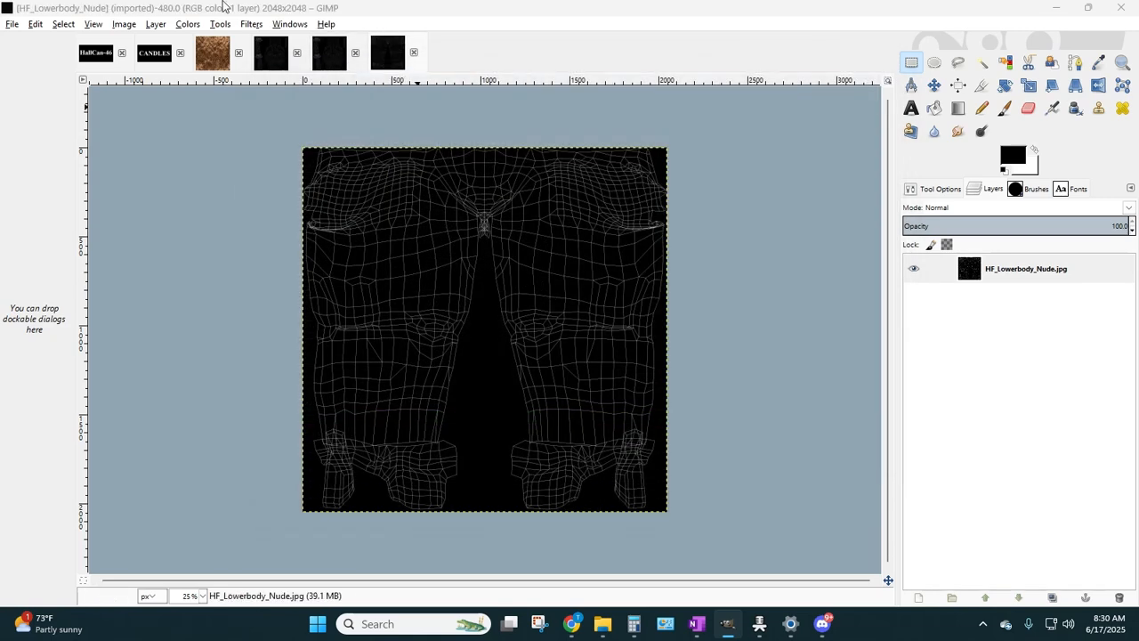
- Open a second copy of HF_Lowerbody_Nude.jpg
{"action": "left_click", "coordinate": [9, 24]}
{"action": "left_click", "coordinate": [27, 68]}
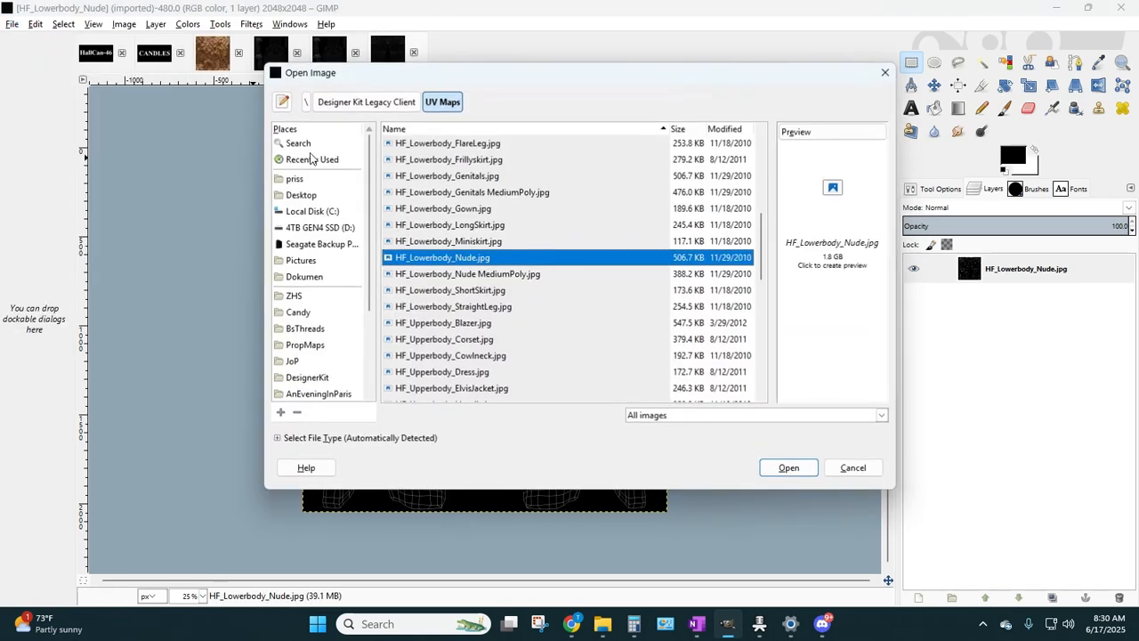
{"action": "double_click", "coordinate": [450, 258]}
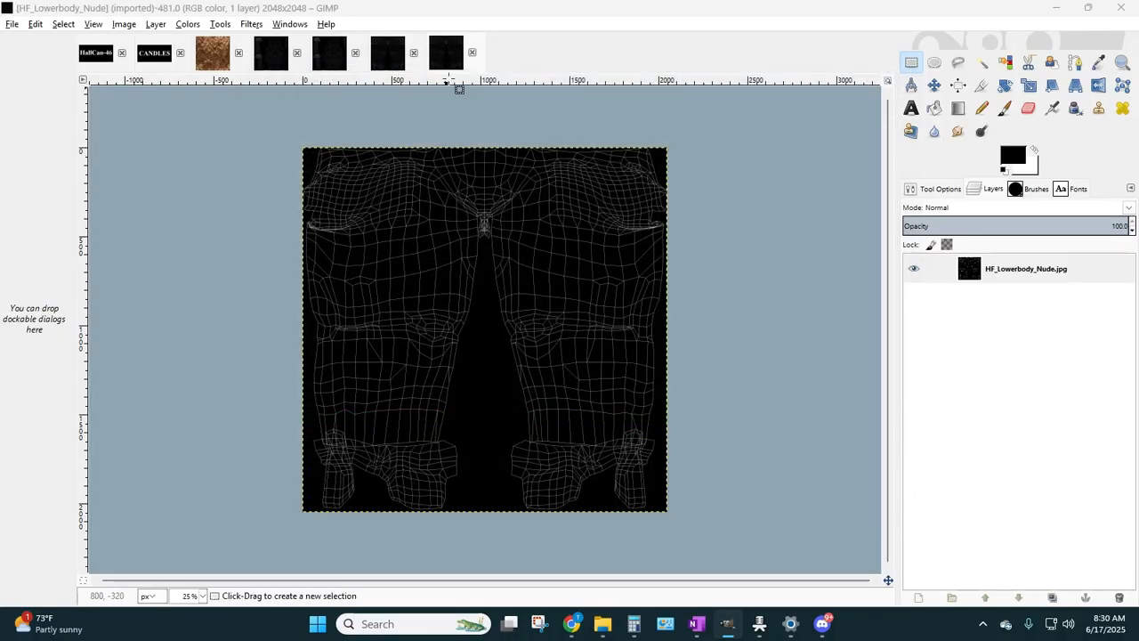
- Close both lower body and both upper body UV map images
{"action": "left_click", "coordinate": [472, 53]}
{"action": "left_click", "coordinate": [414, 52]}
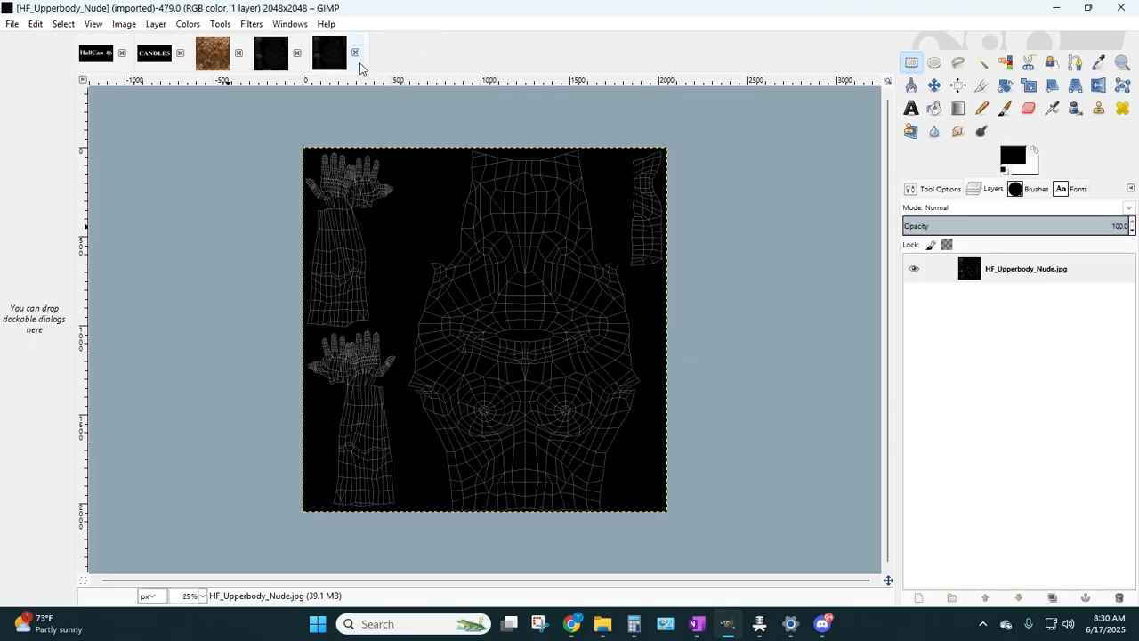
{"action": "left_click", "coordinate": [355, 53]}
{"action": "left_click", "coordinate": [297, 52]}
- Start opening another image and browse from the UV Maps folder back to the drive's root, into the DesignerKit folder
{"action": "left_click", "coordinate": [12, 24]}
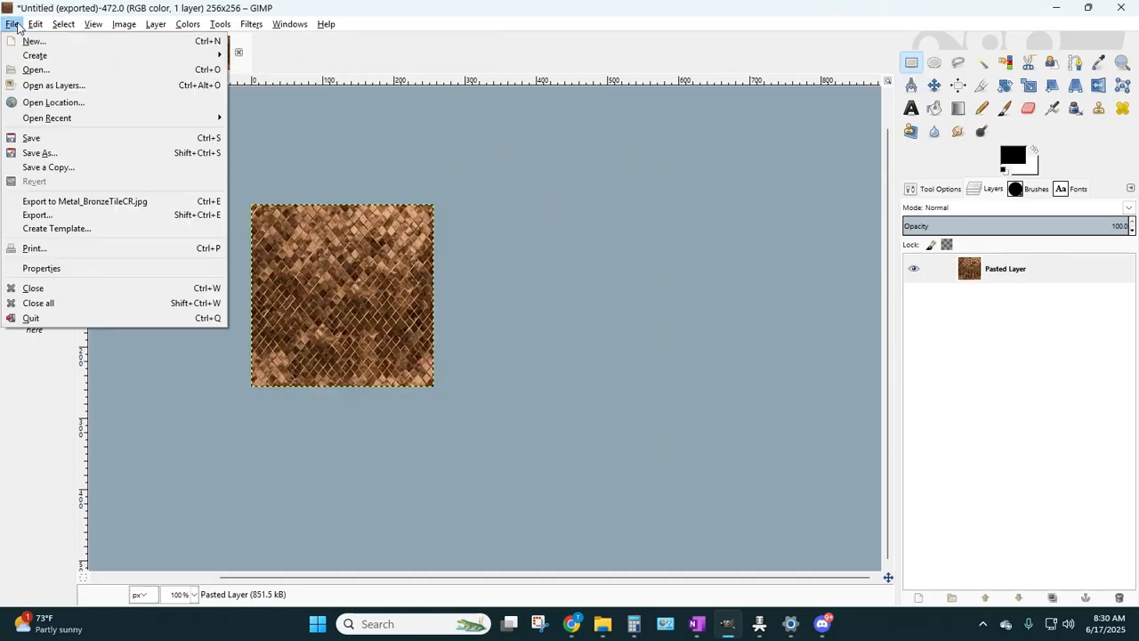
{"action": "left_click", "coordinate": [31, 69]}
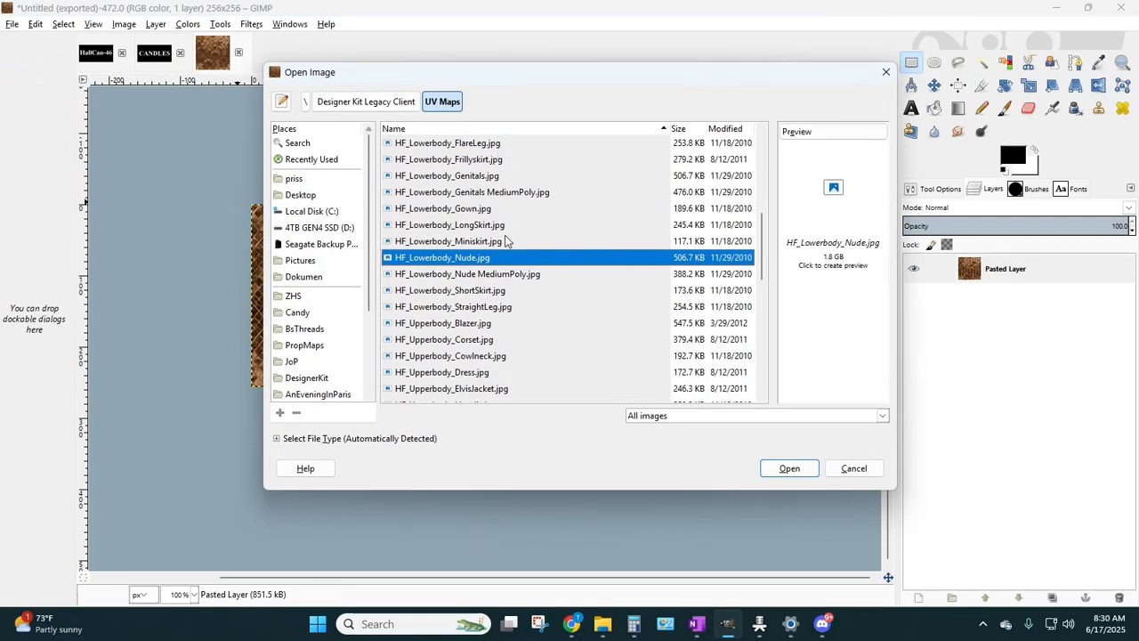
{"action": "scroll", "coordinate": [501, 236], "scroll_direction": "up", "scroll_amount": 10}
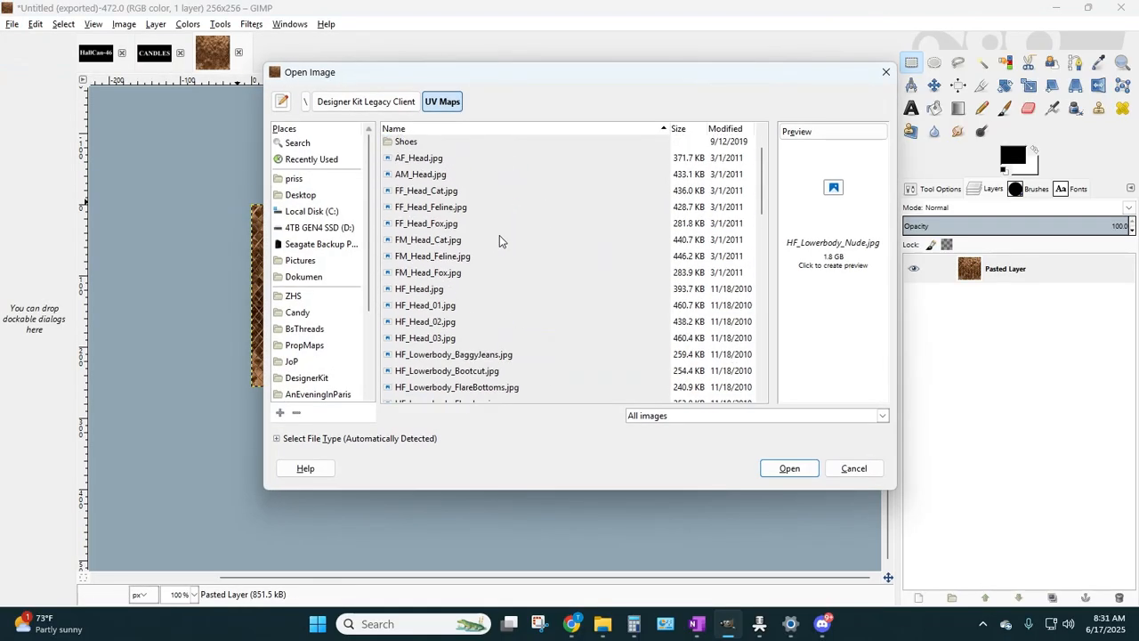
{"action": "left_click", "coordinate": [396, 103]}
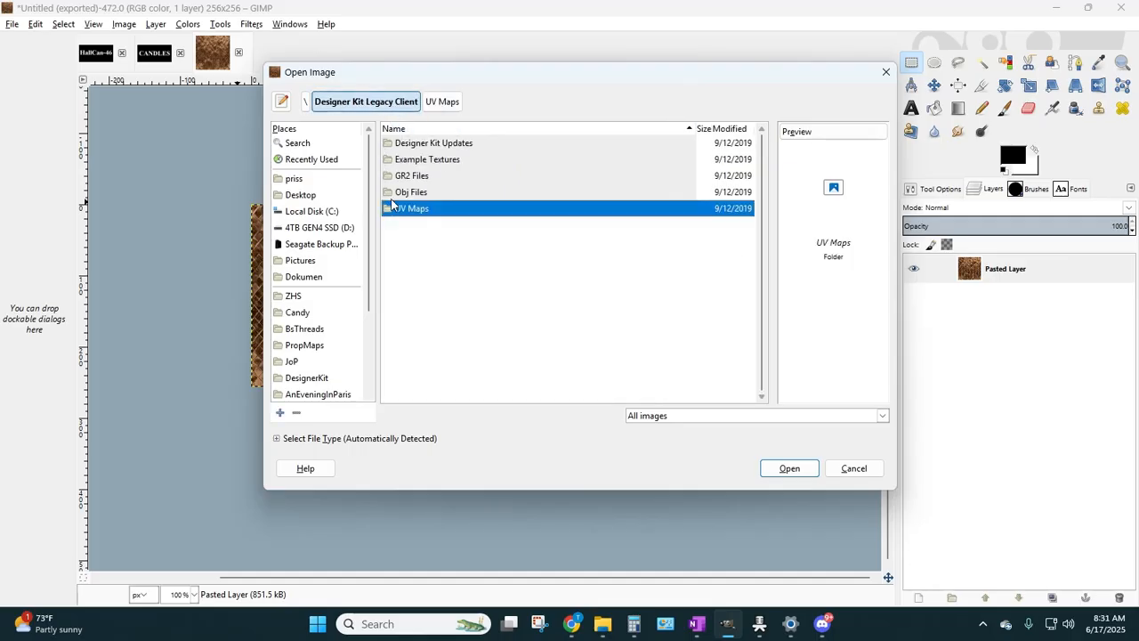
{"action": "left_click", "coordinate": [302, 100]}
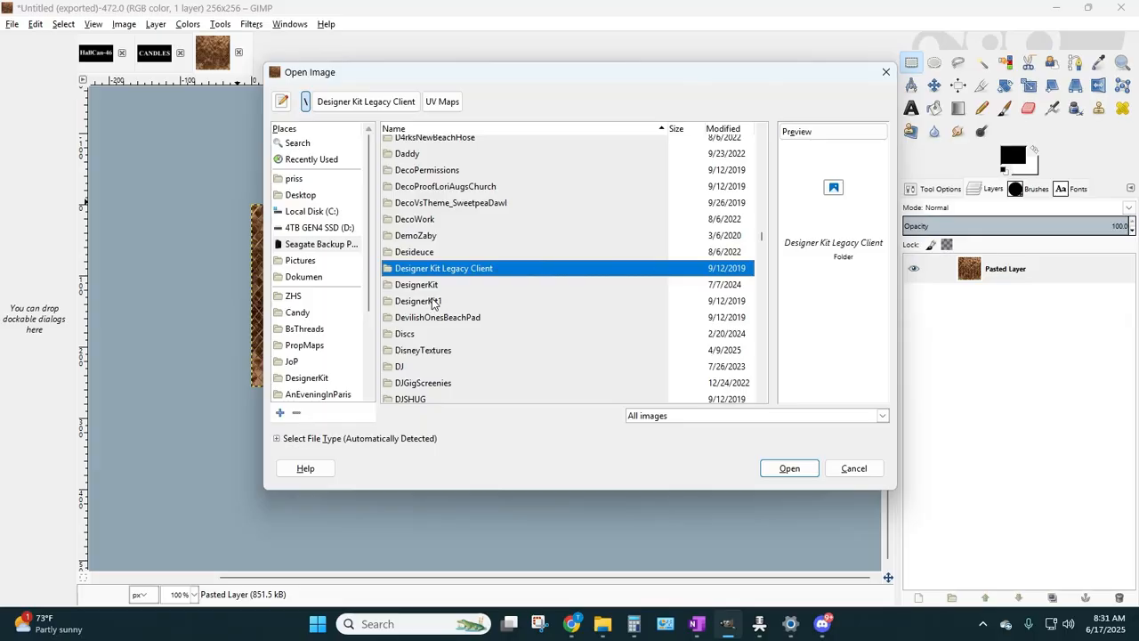
{"action": "double_click", "coordinate": [418, 285]}
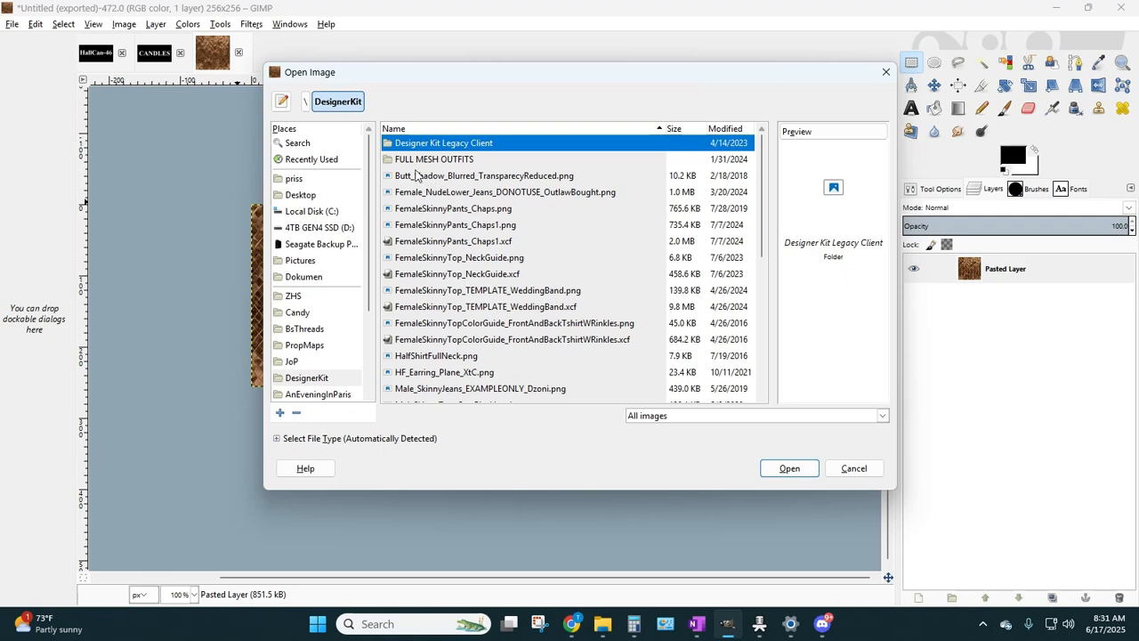
- Look over the DesignerKit files, and go into the UV Maps folder inside its Designer Kit Legacy Client folder
{"action": "scroll", "coordinate": [415, 172], "scroll_direction": "down", "scroll_amount": 5}
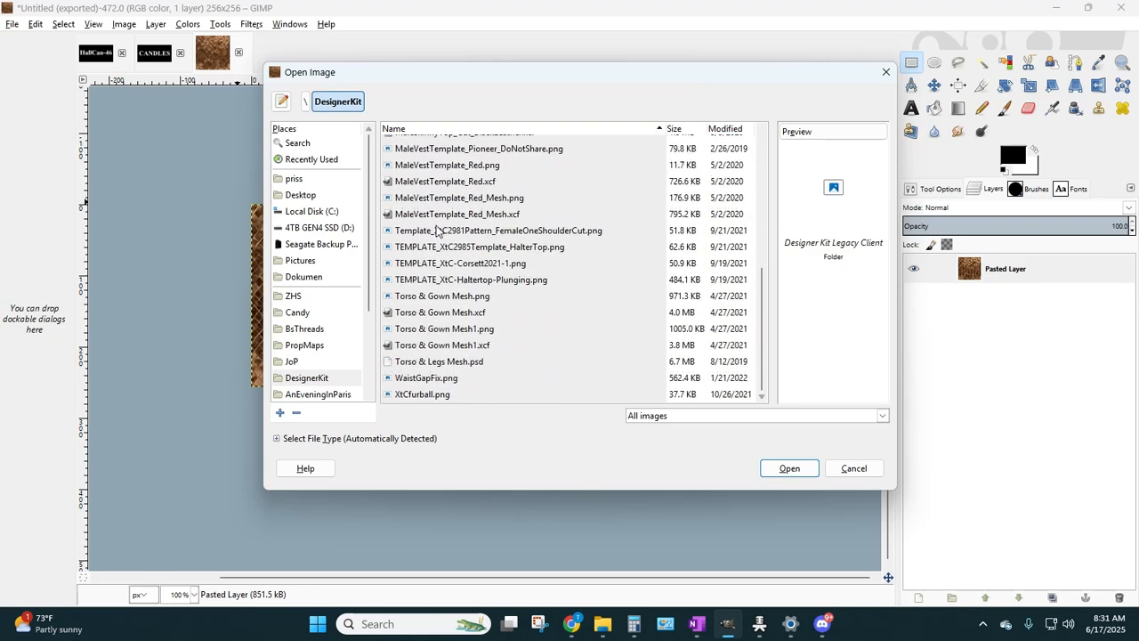
{"action": "scroll", "coordinate": [434, 230], "scroll_direction": "up", "scroll_amount": 5}
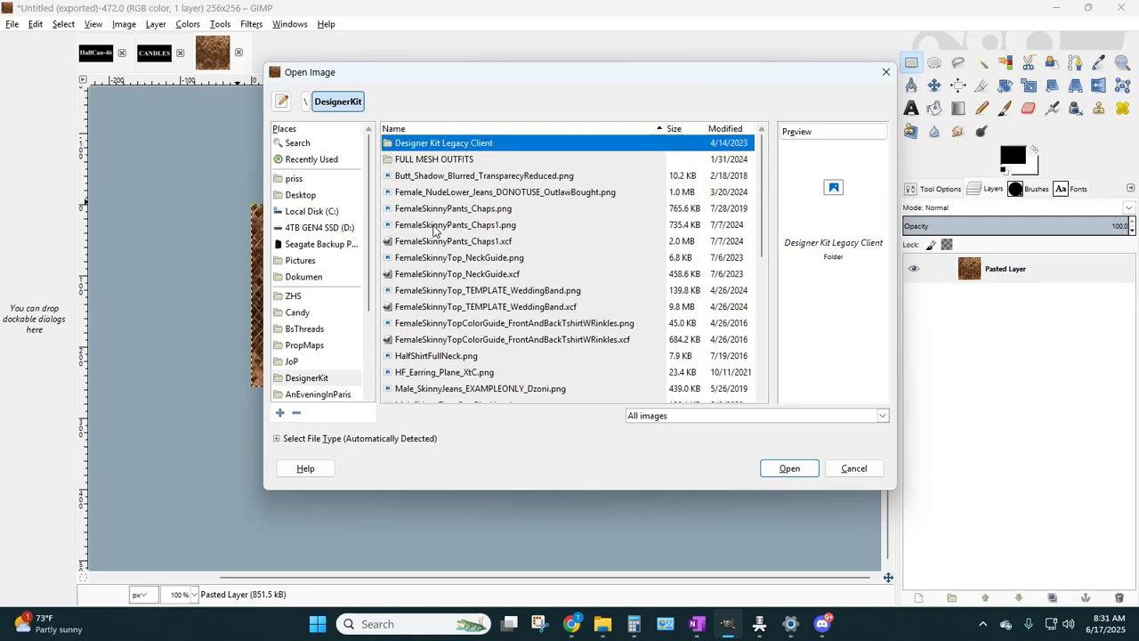
{"action": "double_click", "coordinate": [403, 145]}
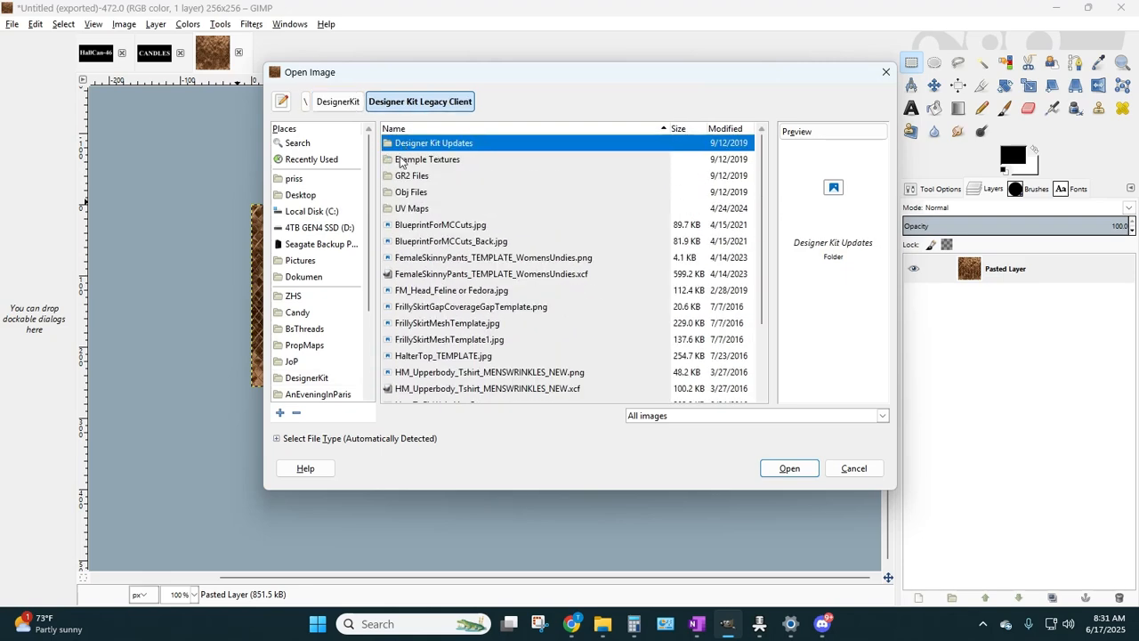
{"action": "double_click", "coordinate": [411, 212]}
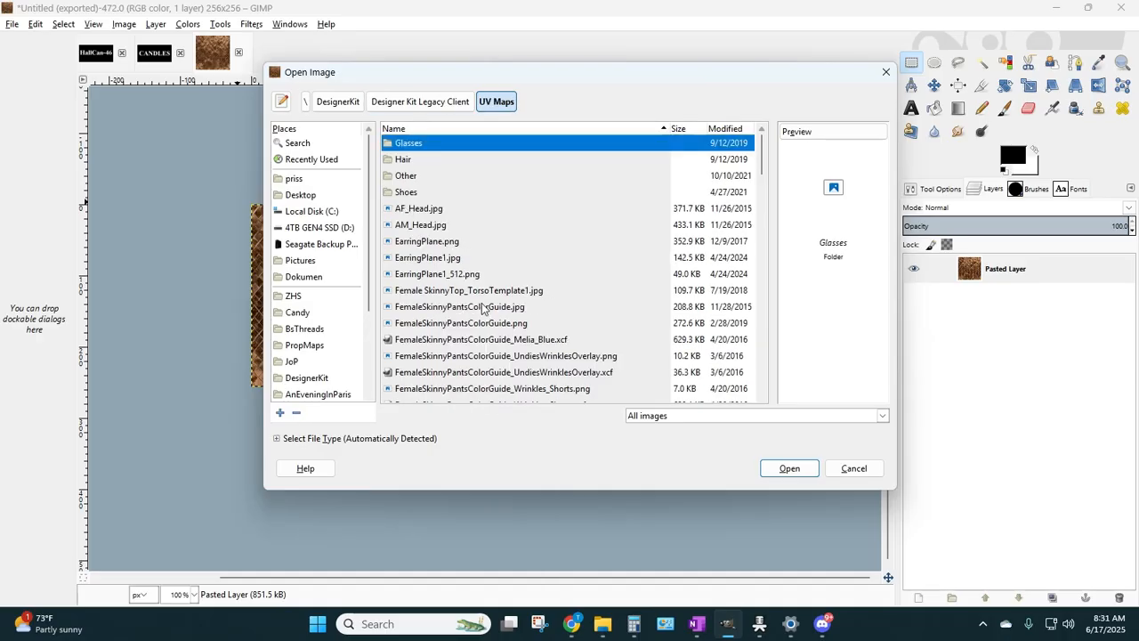
- Look through the UV Maps folder for the skinny clothing color guides and open FemaleSkinnyTopColorGuide.png
{"action": "scroll", "coordinate": [481, 308], "scroll_direction": "down", "scroll_amount": 3}
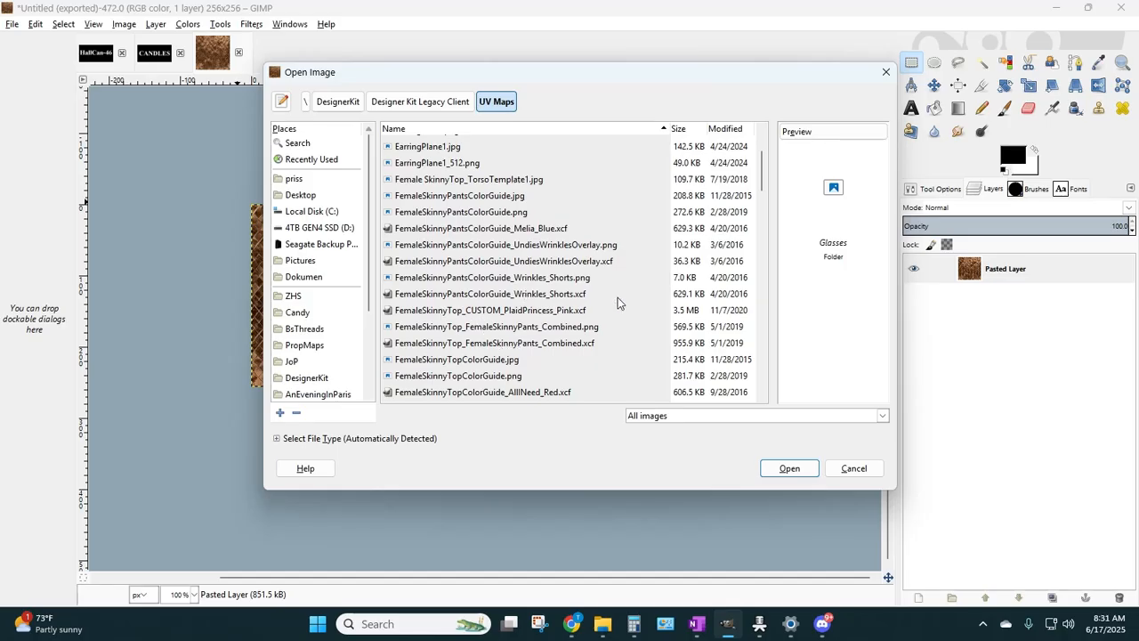
{"action": "scroll", "coordinate": [492, 280], "scroll_direction": "down", "scroll_amount": 3}
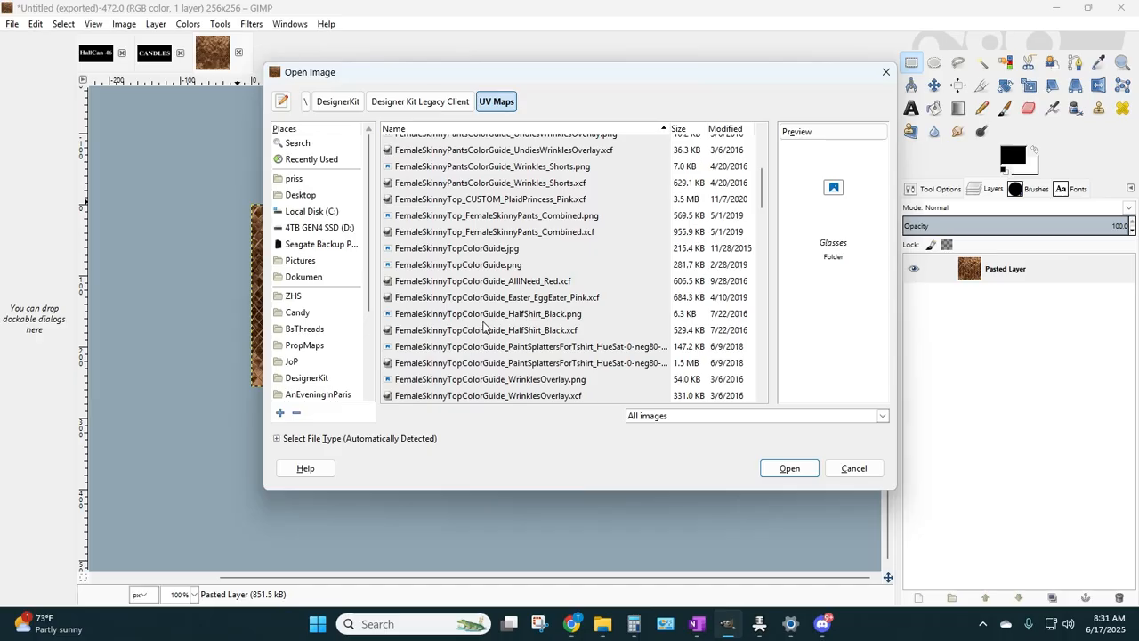
{"action": "scroll", "coordinate": [482, 327], "scroll_direction": "down", "scroll_amount": 2}
{"action": "scroll", "coordinate": [479, 321], "scroll_direction": "up", "scroll_amount": 10}
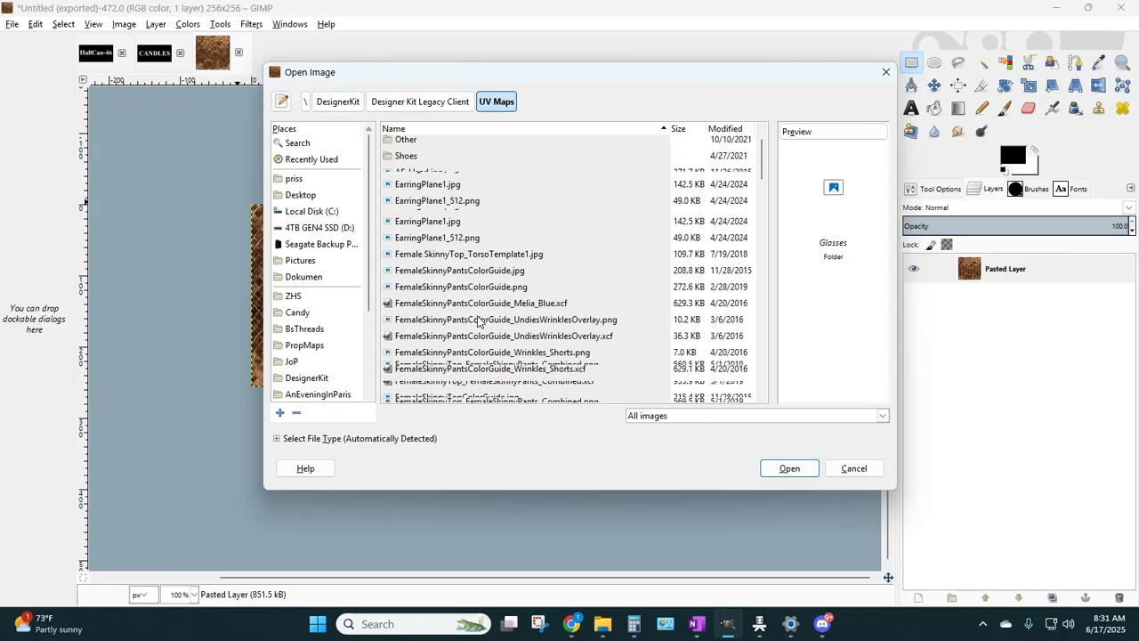
{"action": "scroll", "coordinate": [478, 321], "scroll_direction": "down", "scroll_amount": 2}
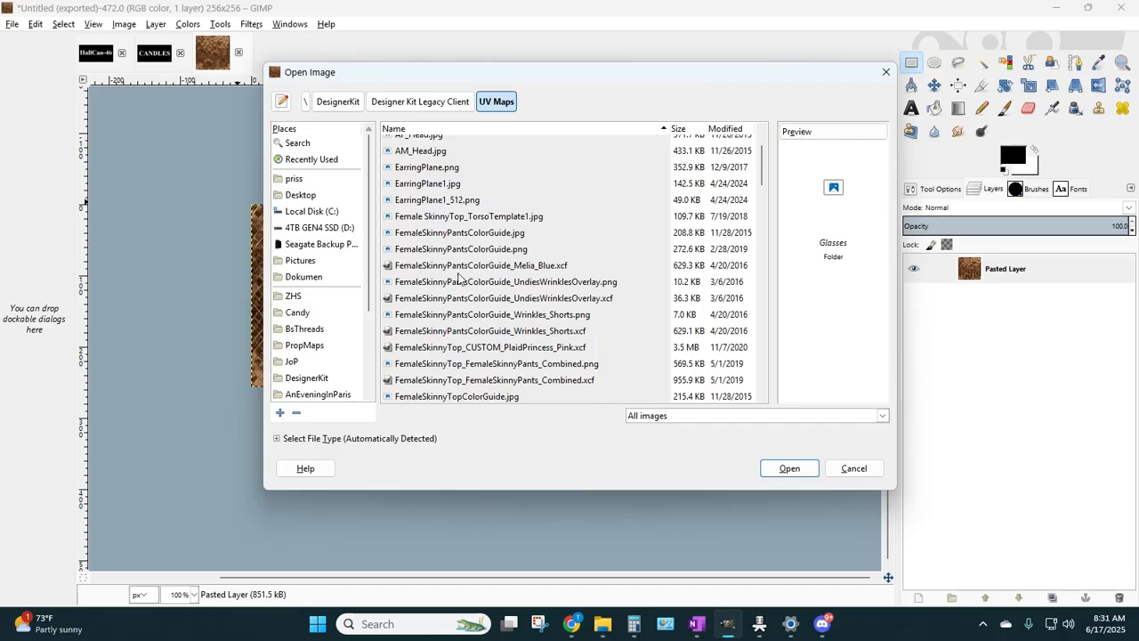
{"action": "scroll", "coordinate": [430, 338], "scroll_direction": "down", "scroll_amount": 3}
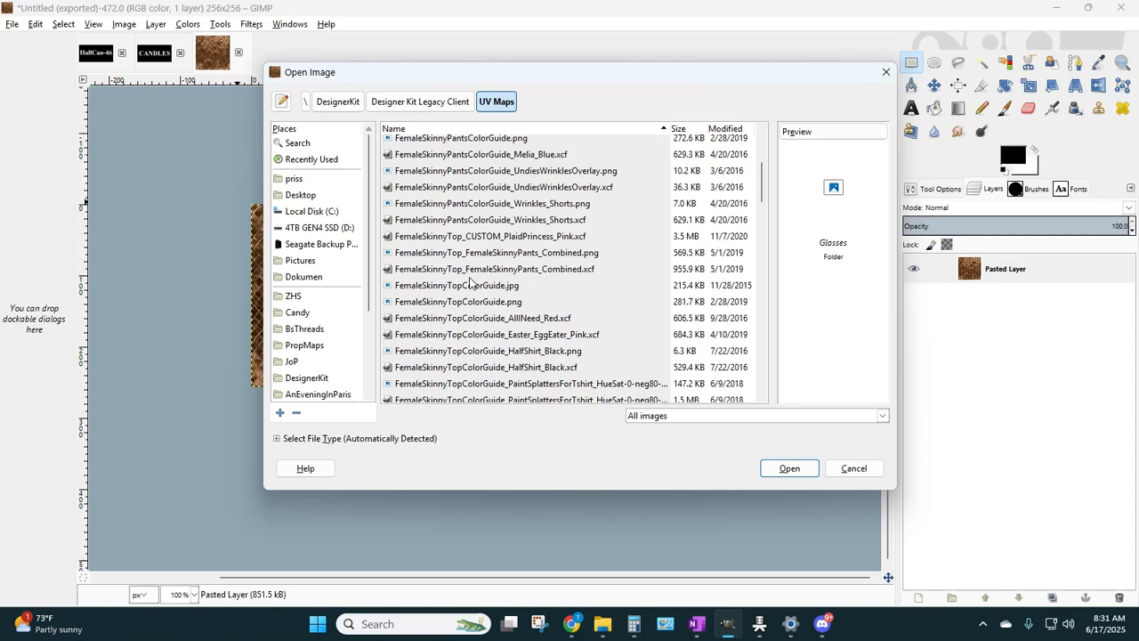
{"action": "double_click", "coordinate": [457, 302]}
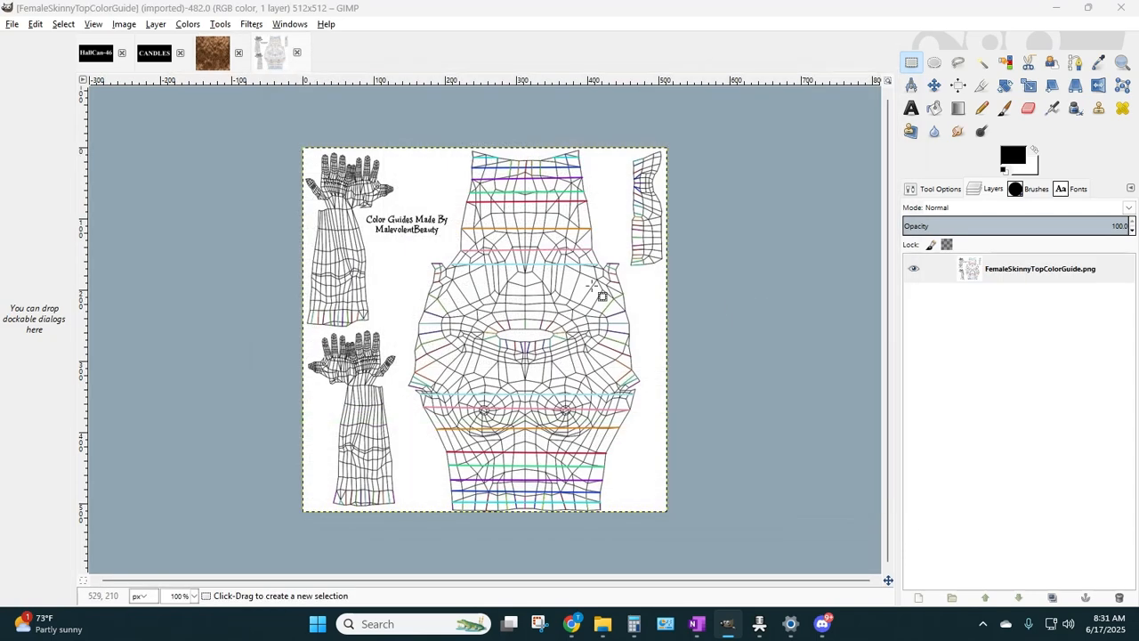
- Open a second copy of FemaleSkinnyTopColorGuide.png
{"action": "left_click", "coordinate": [13, 24]}
{"action": "left_click", "coordinate": [36, 66]}
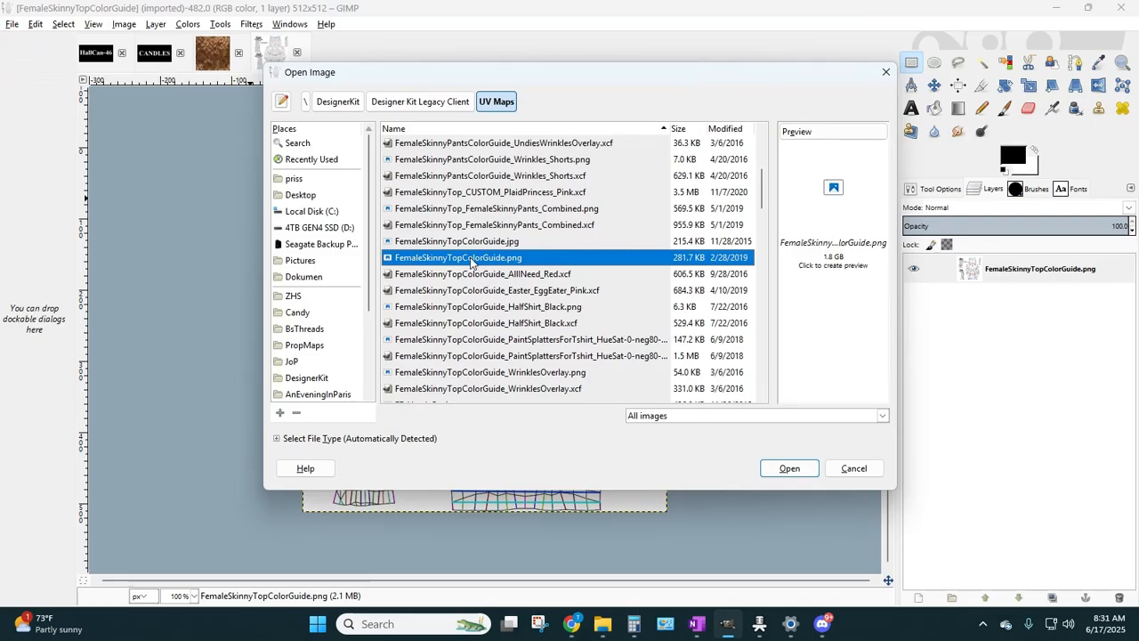
{"action": "double_click", "coordinate": [470, 259]}
- Open FemaleSkinnyPantsColorGuide.png from the same UV Maps folder
{"action": "left_click", "coordinate": [13, 24]}
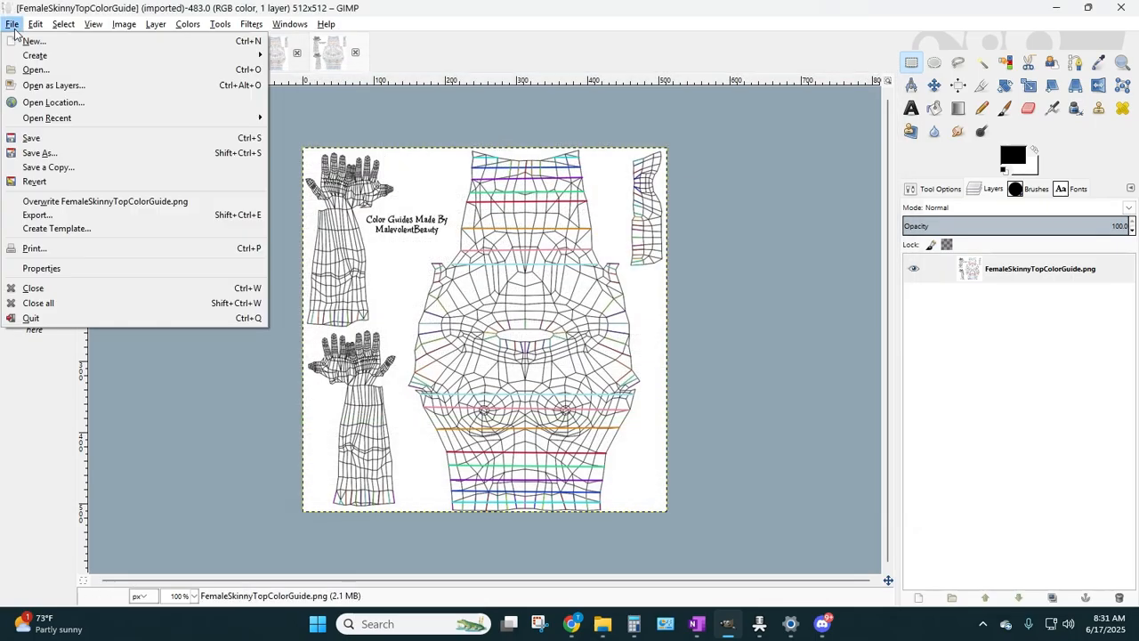
{"action": "left_click", "coordinate": [36, 69]}
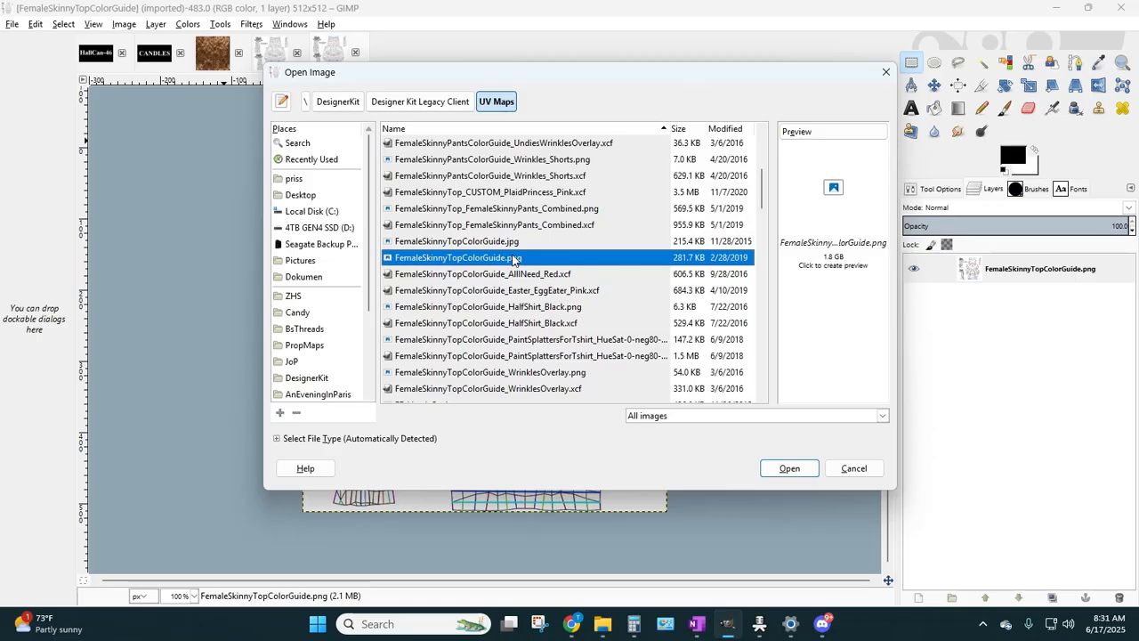
{"action": "scroll", "coordinate": [500, 248], "scroll_direction": "down", "scroll_amount": 4}
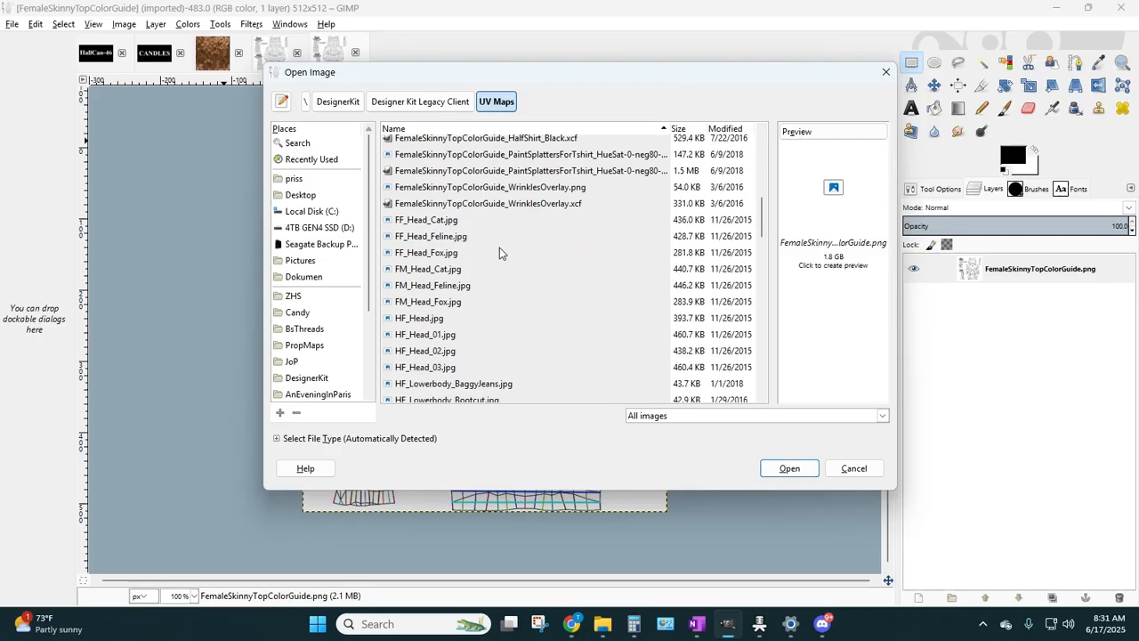
{"action": "scroll", "coordinate": [499, 247], "scroll_direction": "up", "scroll_amount": 6}
{"action": "scroll", "coordinate": [496, 249], "scroll_direction": "up", "scroll_amount": 1}
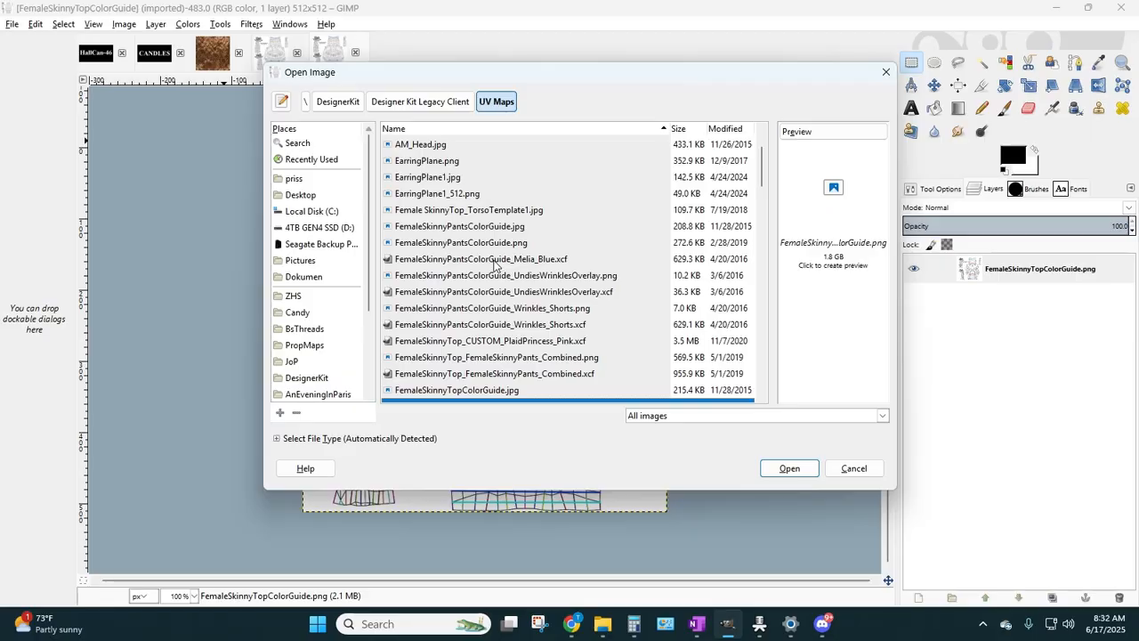
{"action": "left_click", "coordinate": [466, 244]}
{"action": "double_click", "coordinate": [467, 244]}
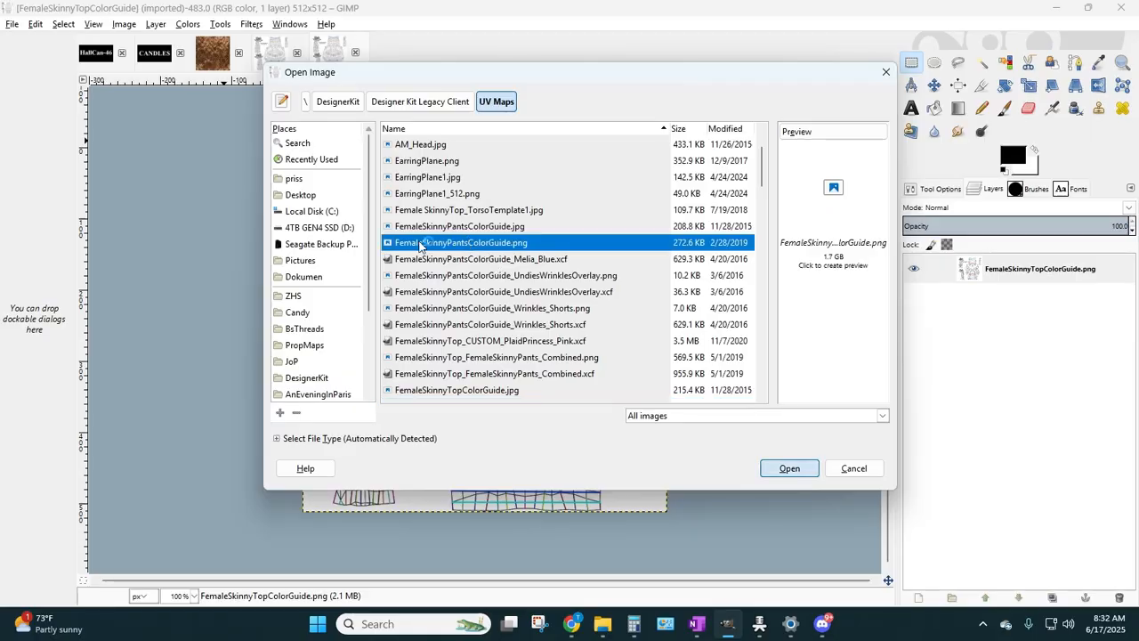
- Open a second copy of FemaleSkinnyPantsColorGuide.png
{"action": "left_click", "coordinate": [12, 24]}
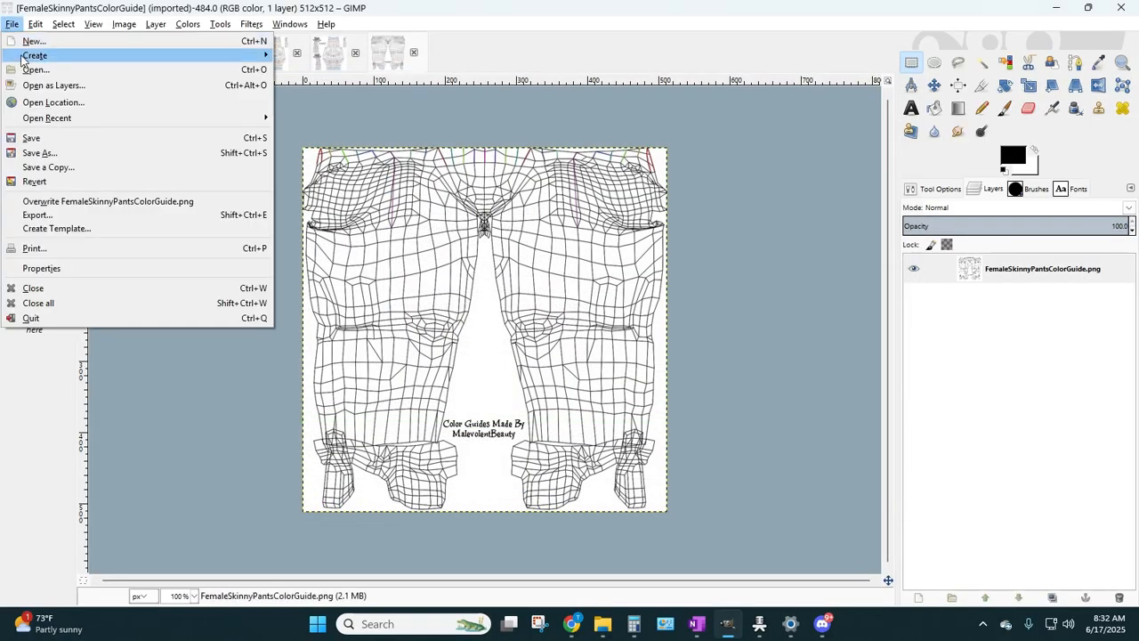
{"action": "left_click", "coordinate": [35, 80]}
{"action": "double_click", "coordinate": [472, 258]}
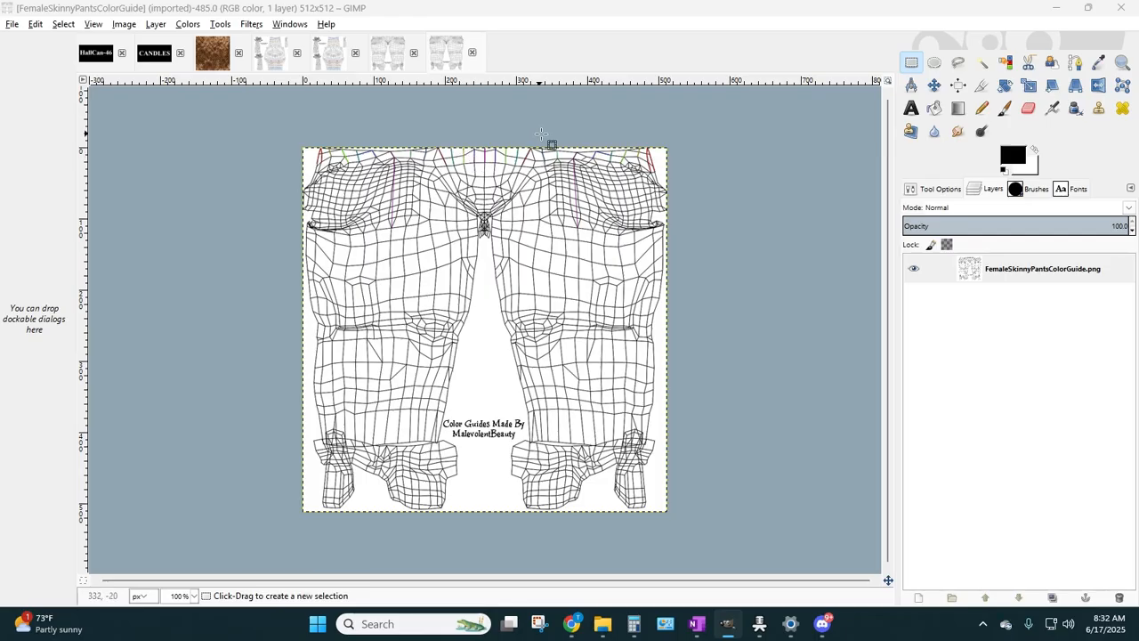
- Switch to the first copy of the skinny top color guide and examine its colored seam lines from neck to waist at 200% zoom
{"action": "left_click", "coordinate": [276, 55]}
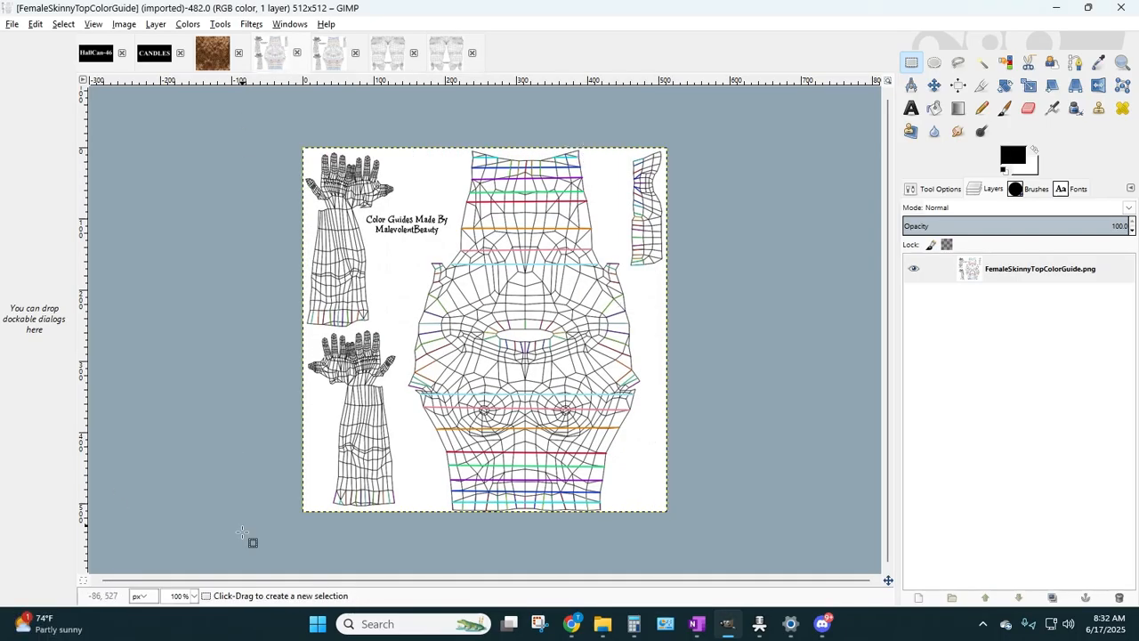
{"action": "left_click", "coordinate": [193, 596]}
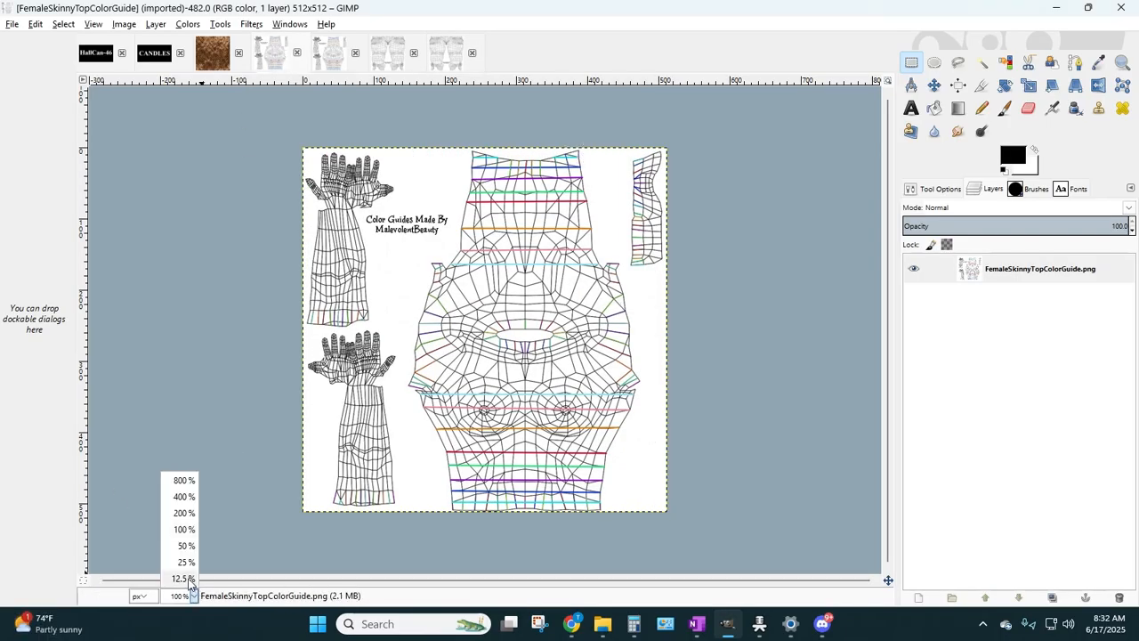
{"action": "left_click", "coordinate": [178, 531]}
{"action": "left_click", "coordinate": [194, 594]}
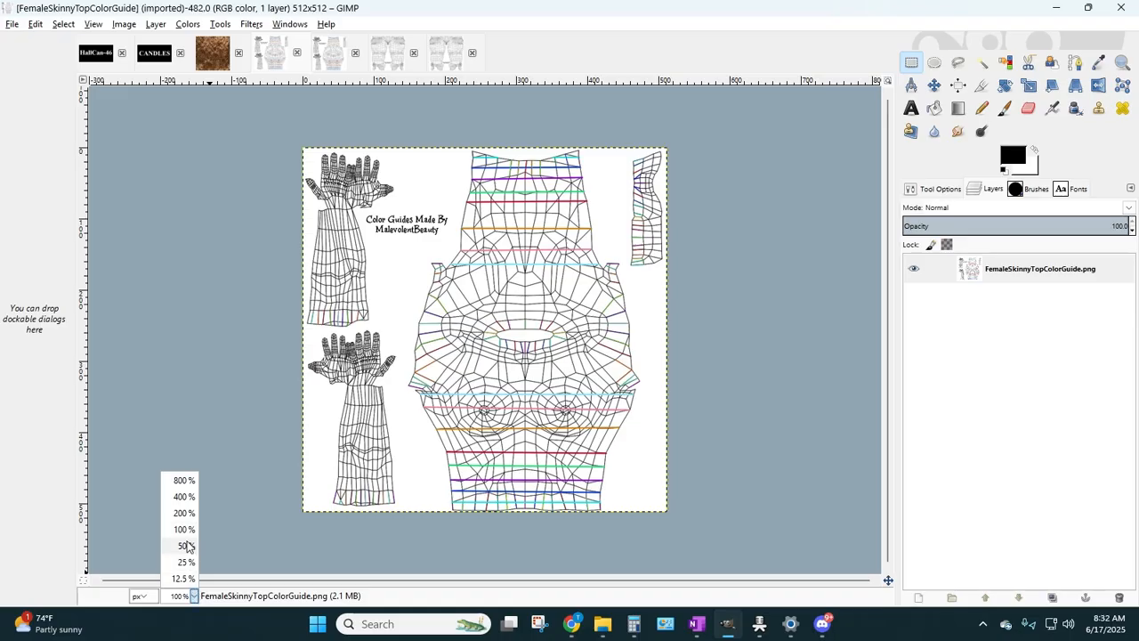
{"action": "left_click", "coordinate": [184, 513]}
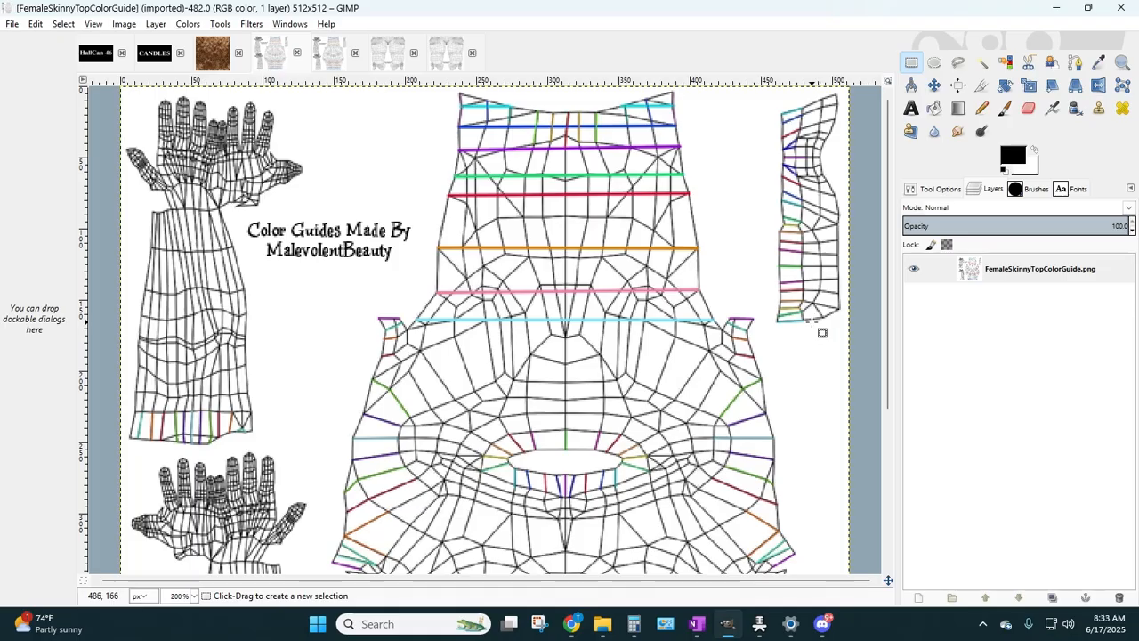
{"action": "scroll", "coordinate": [771, 341], "scroll_direction": "down", "scroll_amount": 2}
{"action": "scroll", "coordinate": [771, 341], "scroll_direction": "down", "scroll_amount": 2}
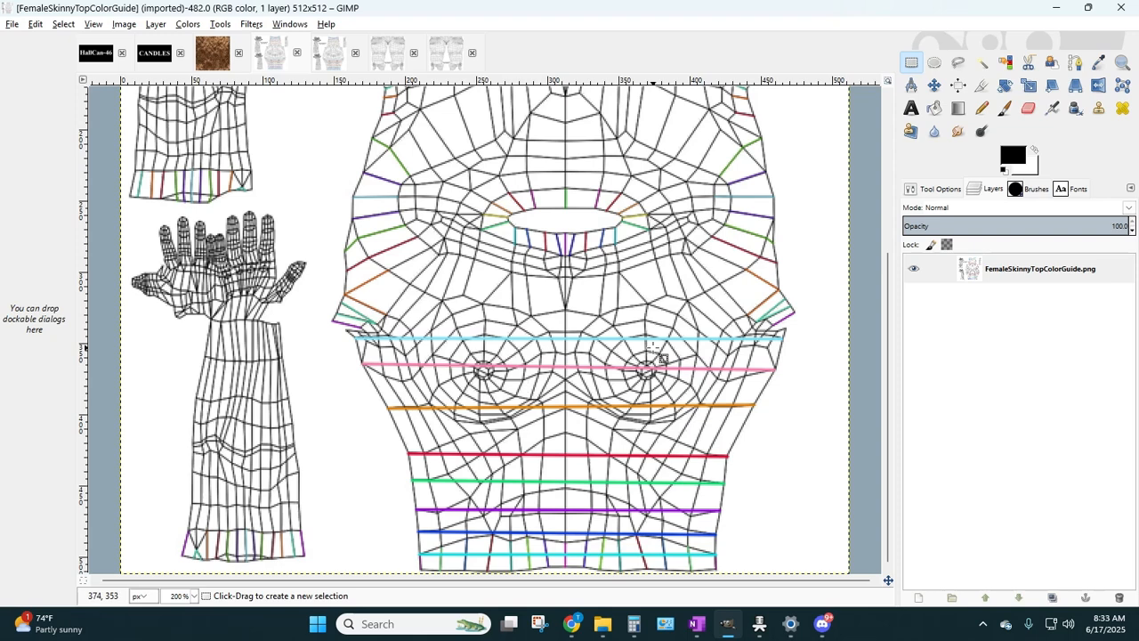
{"action": "scroll", "coordinate": [661, 356], "scroll_direction": "up", "scroll_amount": 5}
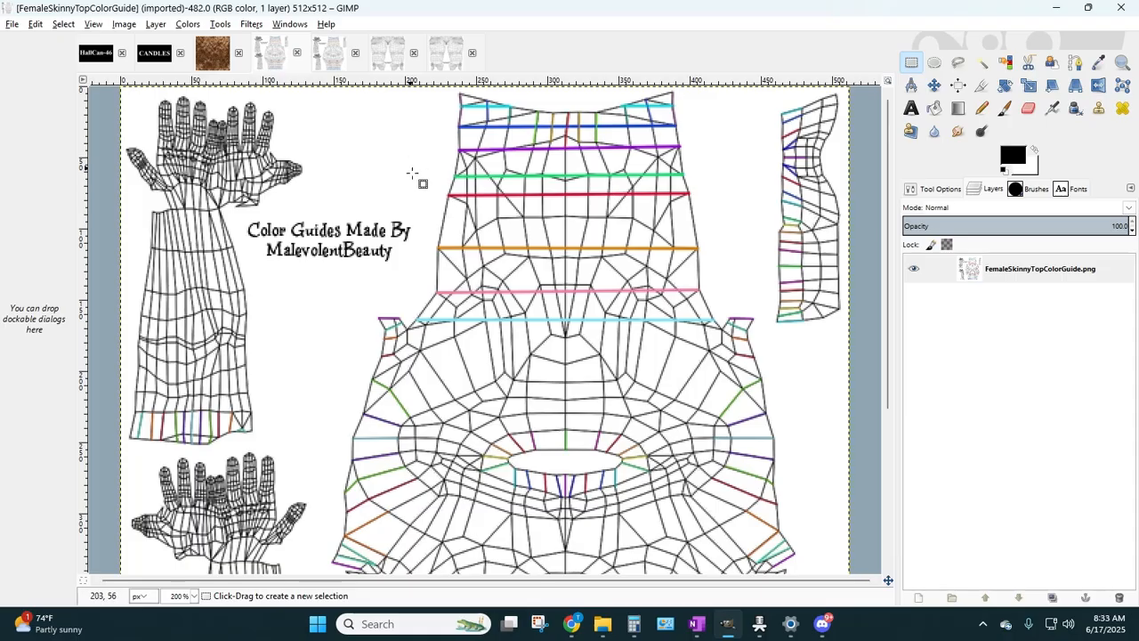
{"action": "scroll", "coordinate": [413, 174], "scroll_direction": "down", "scroll_amount": 5}
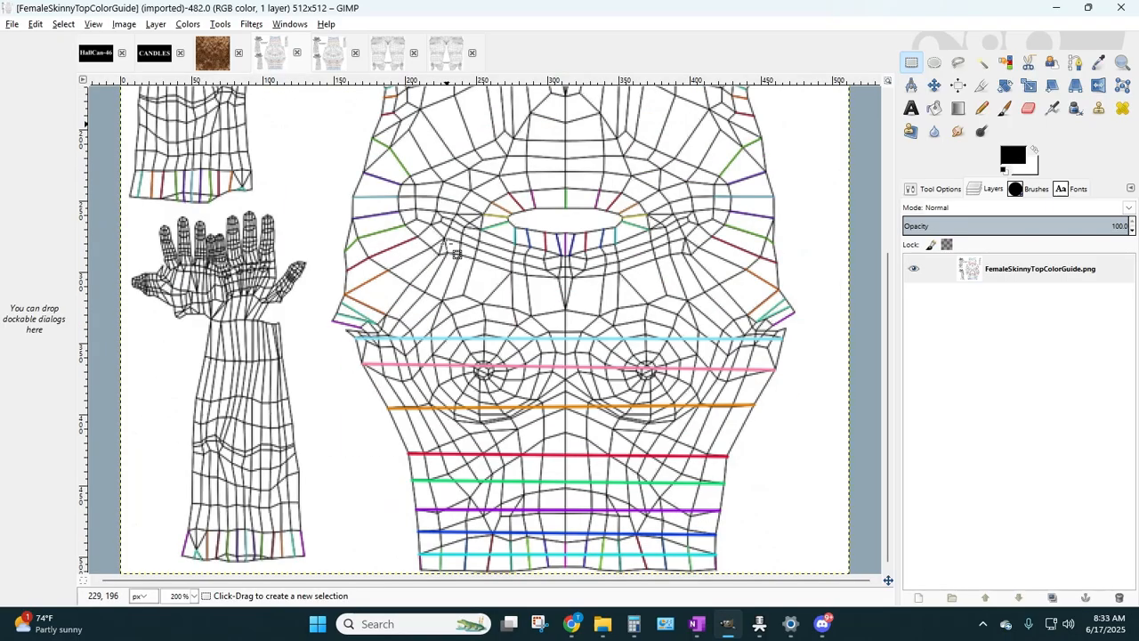
- View the whole skinny top color guide at 100%, and enlarge it again to 200% to look at its lower torso
{"action": "left_click", "coordinate": [194, 602]}
{"action": "left_click", "coordinate": [188, 538]}
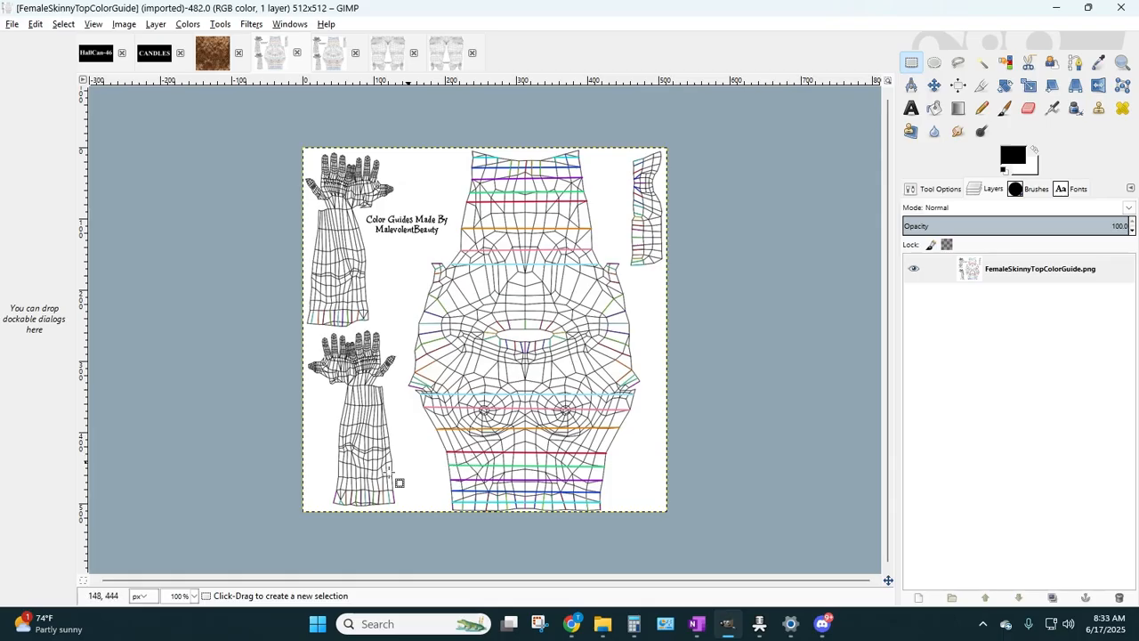
{"action": "left_click", "coordinate": [194, 595]}
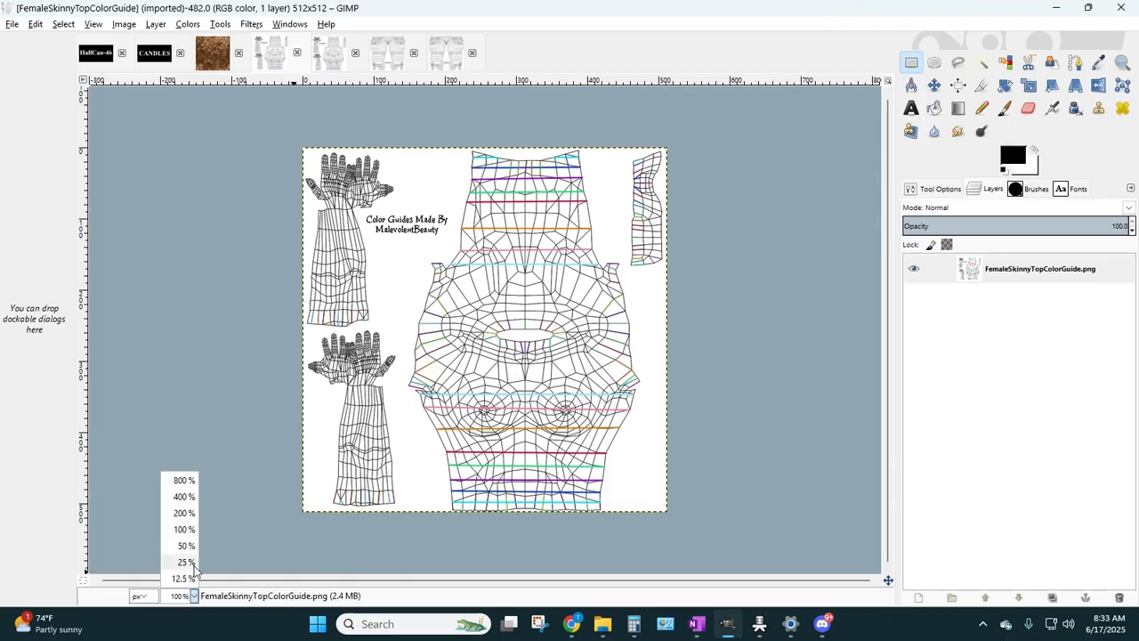
{"action": "left_click", "coordinate": [184, 513]}
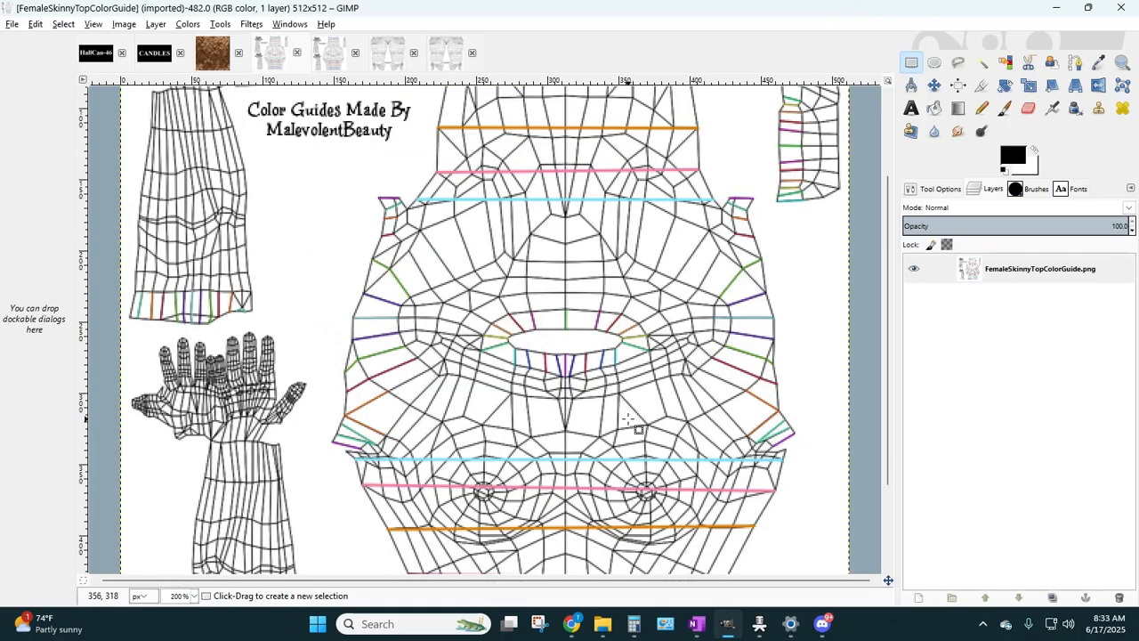
{"action": "scroll", "coordinate": [628, 418], "scroll_direction": "down", "scroll_amount": 3}
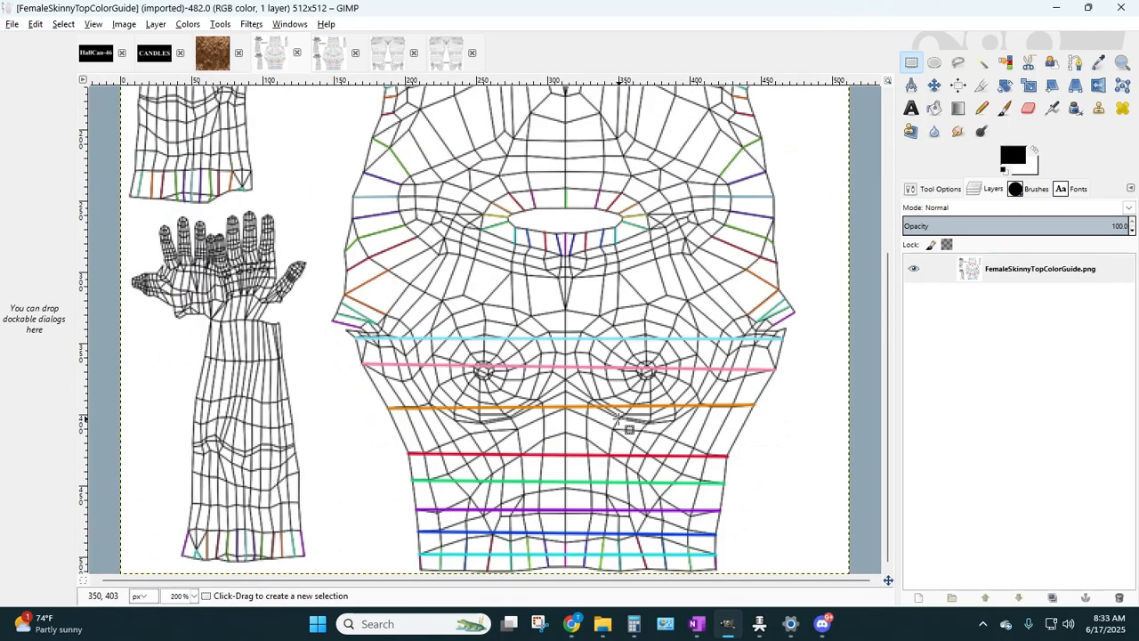
- Add a new 512 × 512 px transparent layer above FemaleSkinnyTopColorGuide.png
{"action": "left_click", "coordinate": [985, 278]}
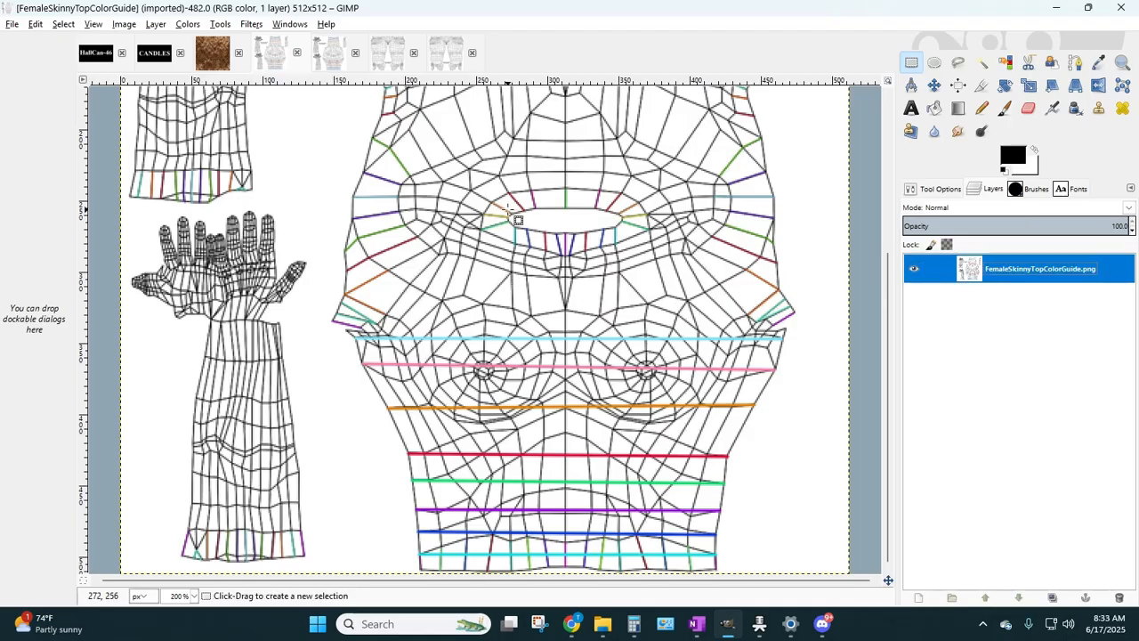
{"action": "left_click", "coordinate": [153, 26]}
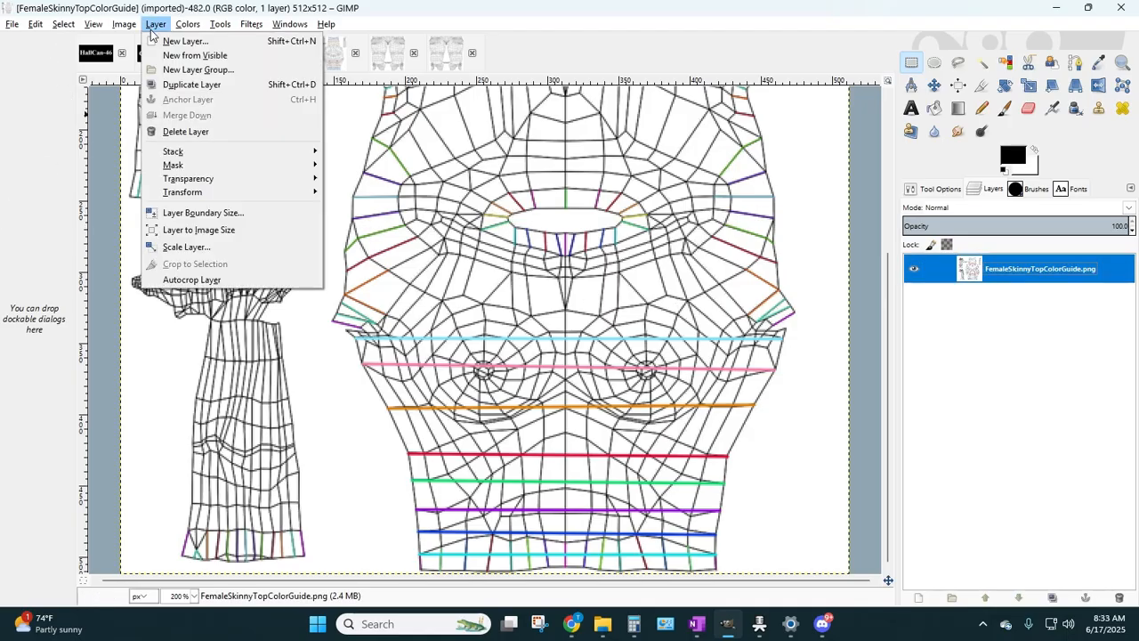
{"action": "left_click", "coordinate": [184, 40]}
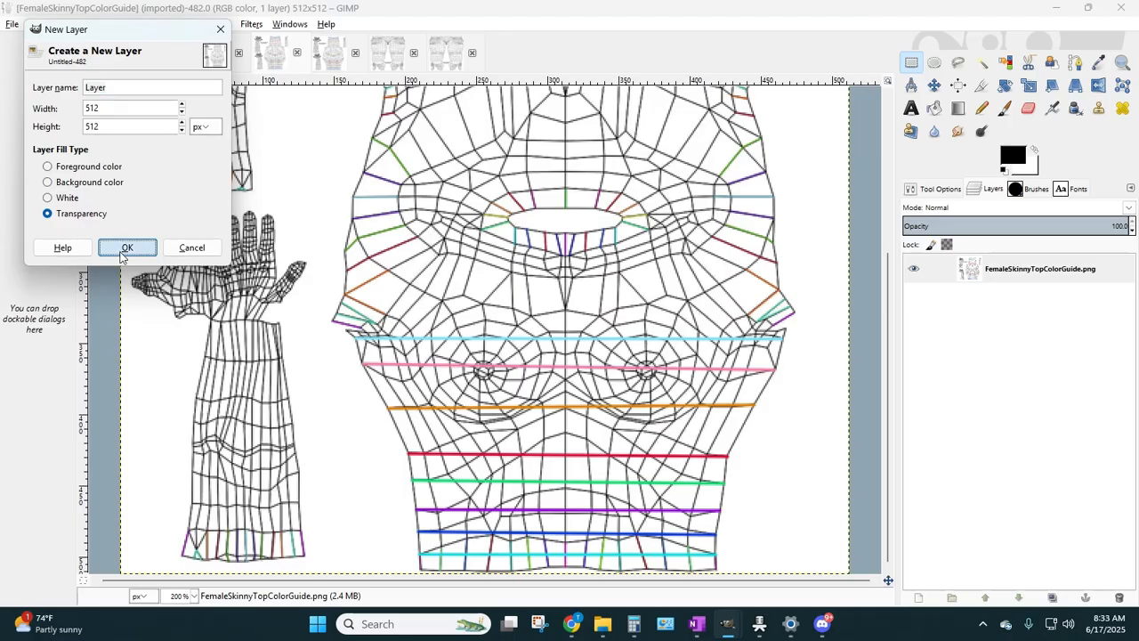
{"action": "left_click", "coordinate": [127, 248]}
- Set the foreground color to teal, 55c6b7
{"action": "left_click", "coordinate": [1007, 161]}
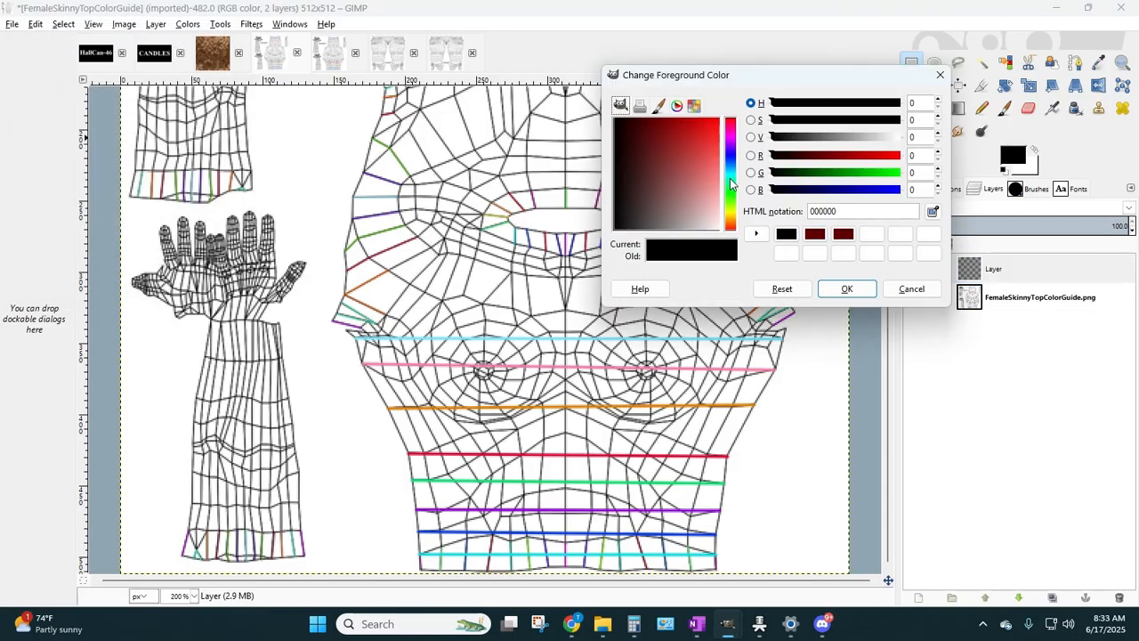
{"action": "left_click", "coordinate": [730, 182]}
{"action": "left_click", "coordinate": [696, 171]}
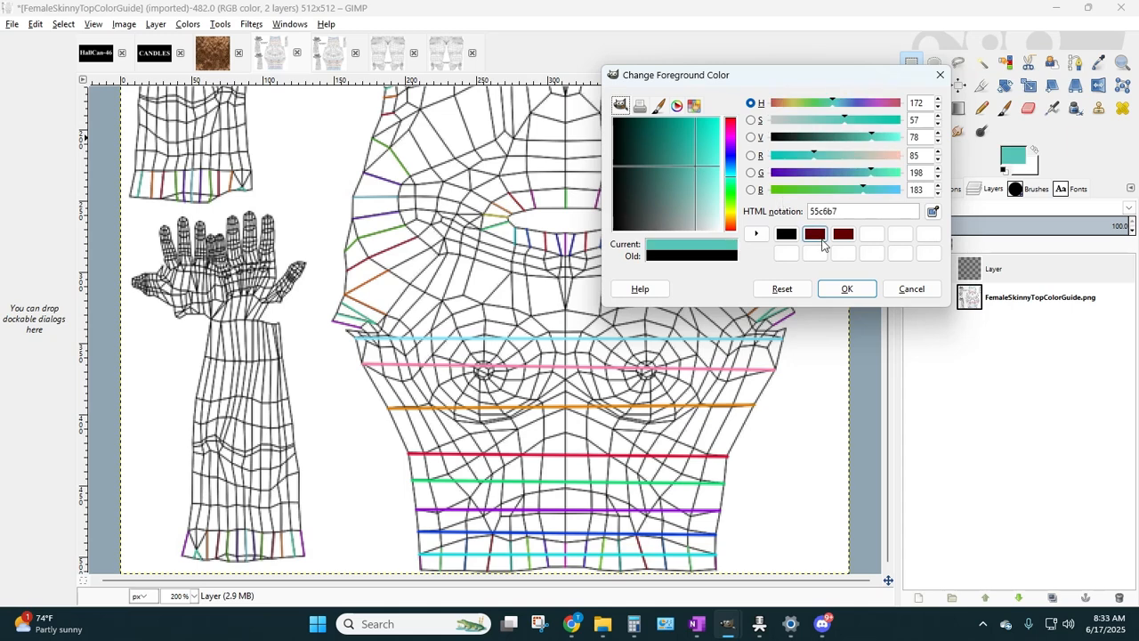
{"action": "left_click", "coordinate": [846, 289]}
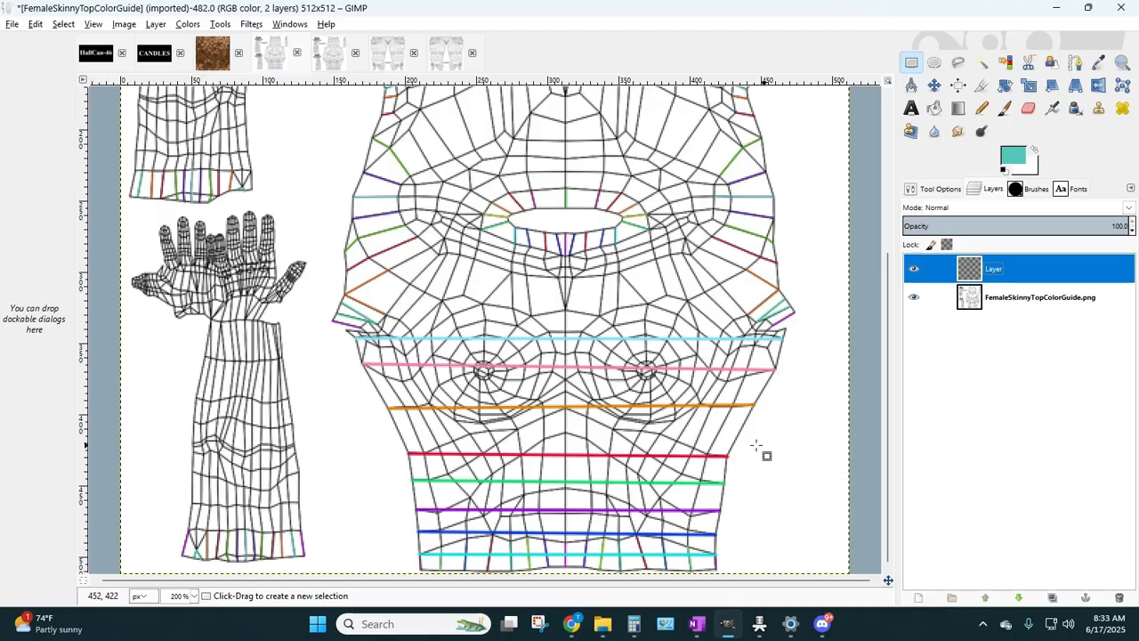
- Draw a rectangular selection across the full torso width, from just above the upper pink line down to the lower green line
{"action": "scroll", "coordinate": [681, 428], "scroll_direction": "up", "scroll_amount": 5}
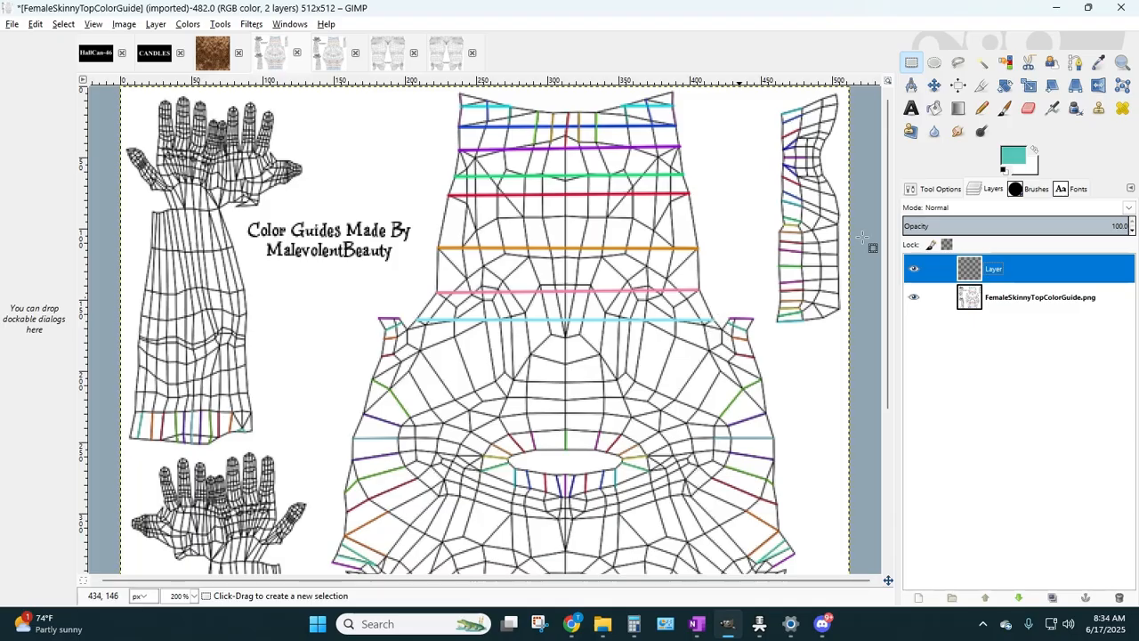
{"action": "left_click", "coordinate": [911, 63]}
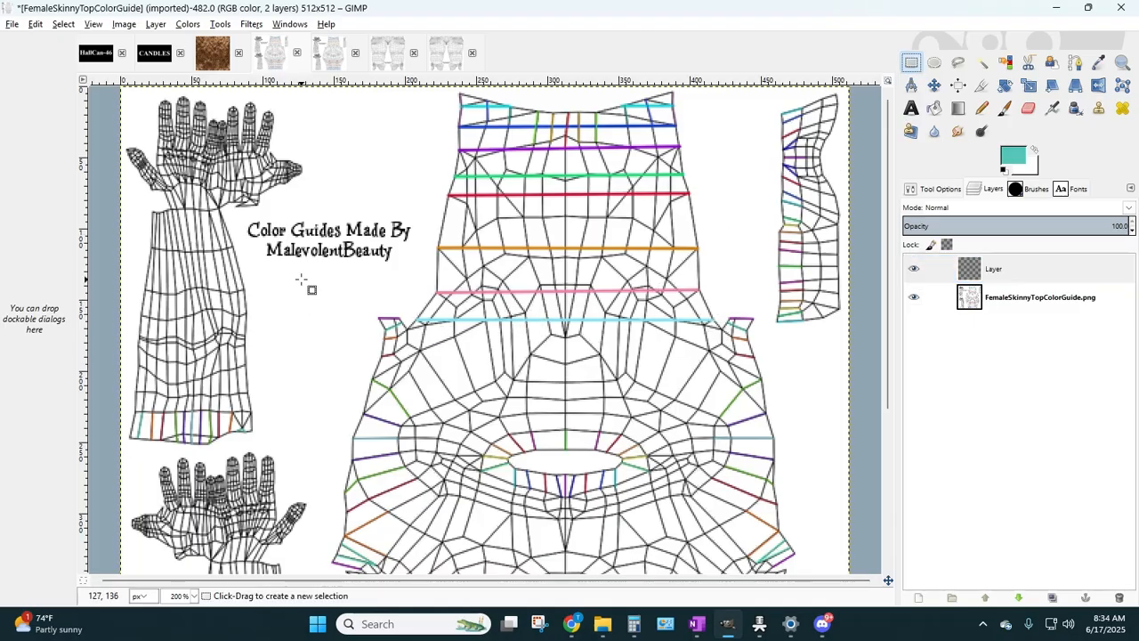
{"action": "left_click_drag", "start_coordinate": [299, 286], "coordinate": [813, 500]}
{"action": "scroll", "coordinate": [781, 437], "scroll_direction": "down", "scroll_amount": 5}
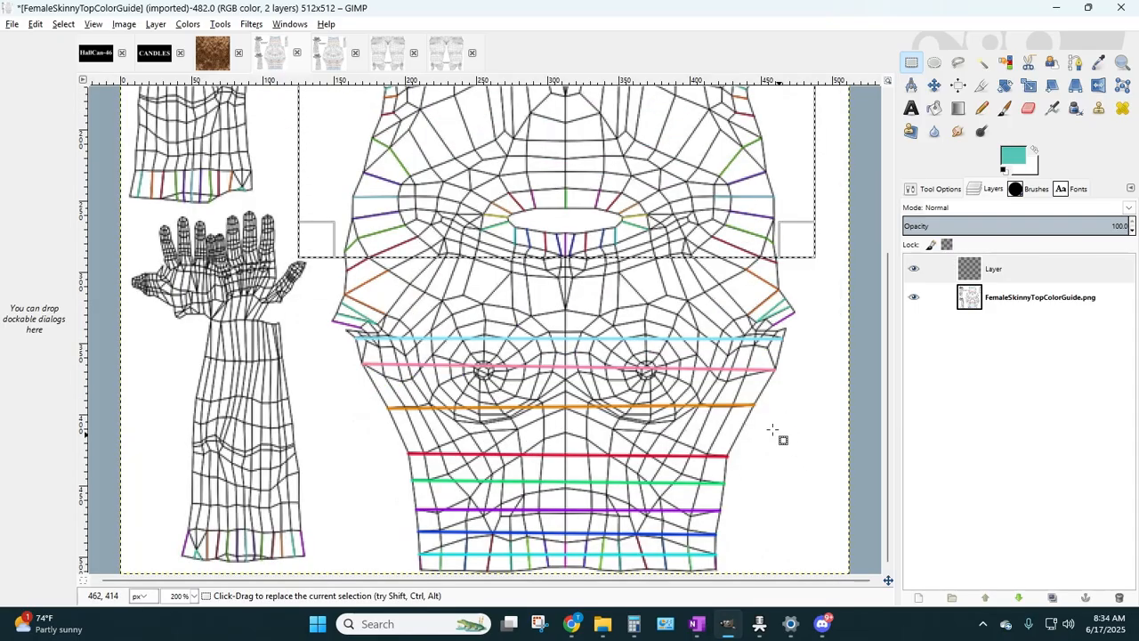
{"action": "left_click_drag", "start_coordinate": [554, 253], "coordinate": [559, 478]}
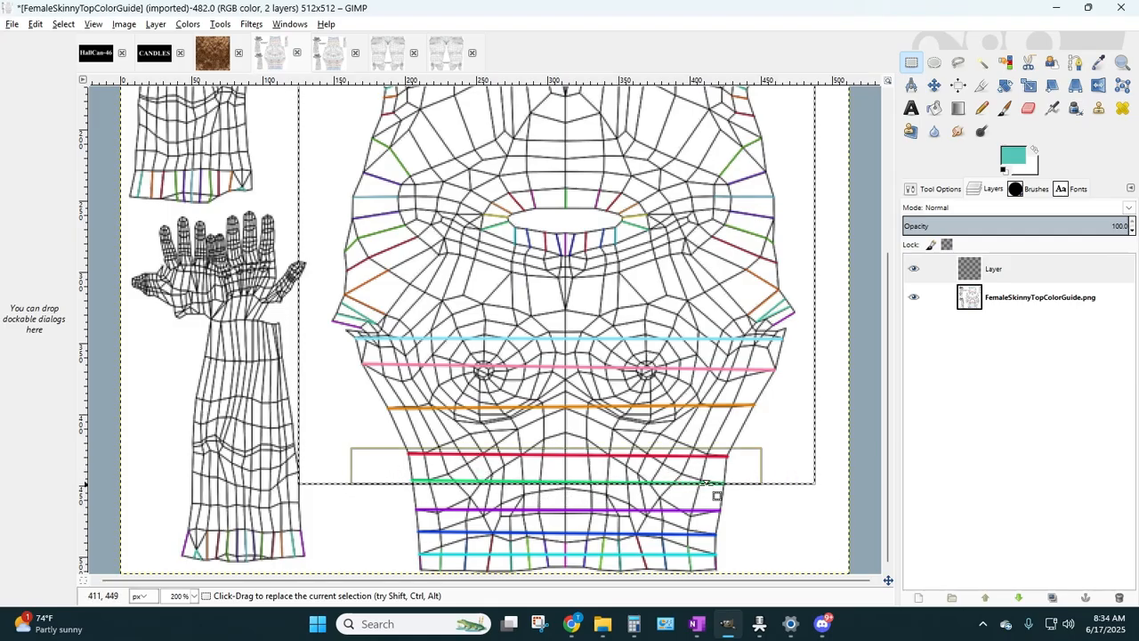
- Examine the selection's bottom edge along the lower green line at 400%, and return to the 200% view
{"action": "left_click", "coordinate": [194, 596]}
{"action": "left_click", "coordinate": [182, 479]}
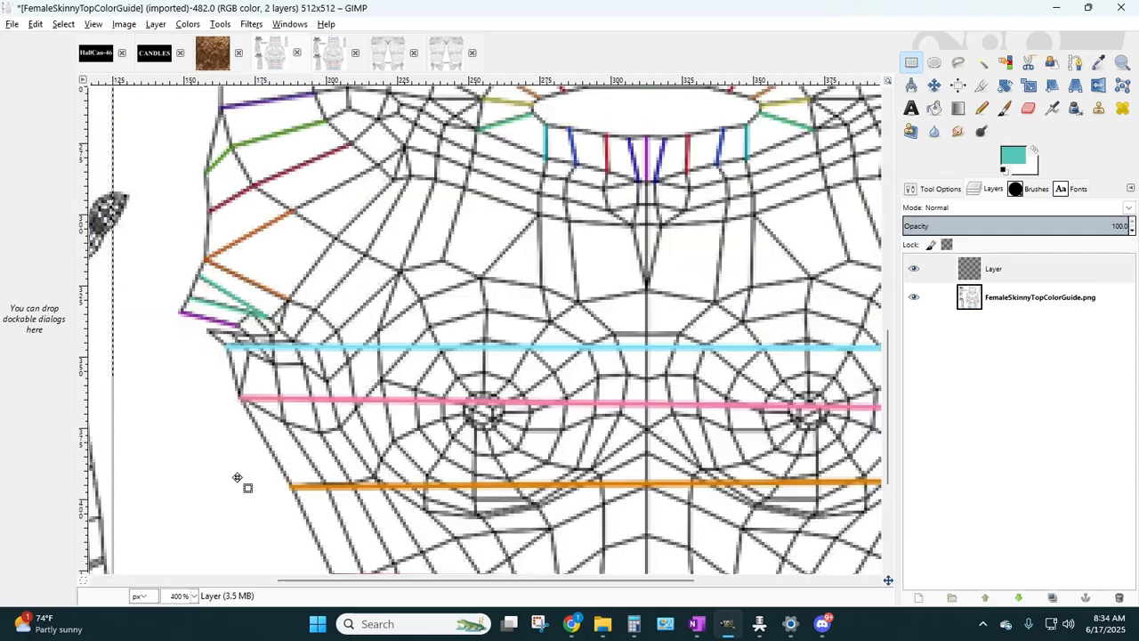
{"action": "scroll", "coordinate": [237, 478], "scroll_direction": "down", "scroll_amount": 5}
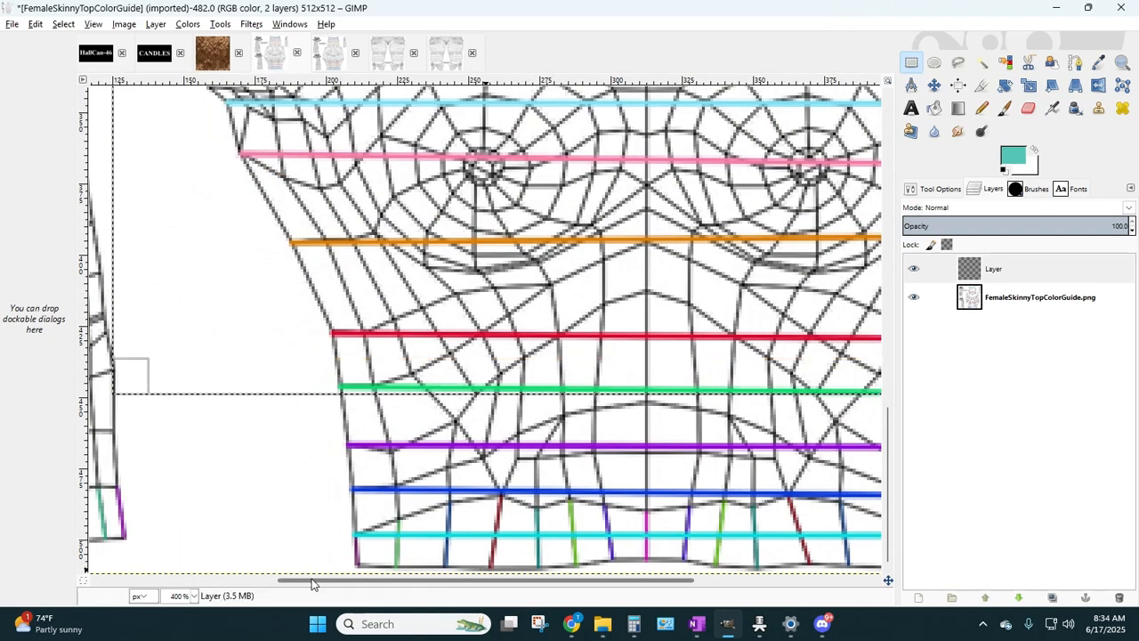
{"action": "left_click_drag", "start_coordinate": [312, 583], "coordinate": [402, 581]}
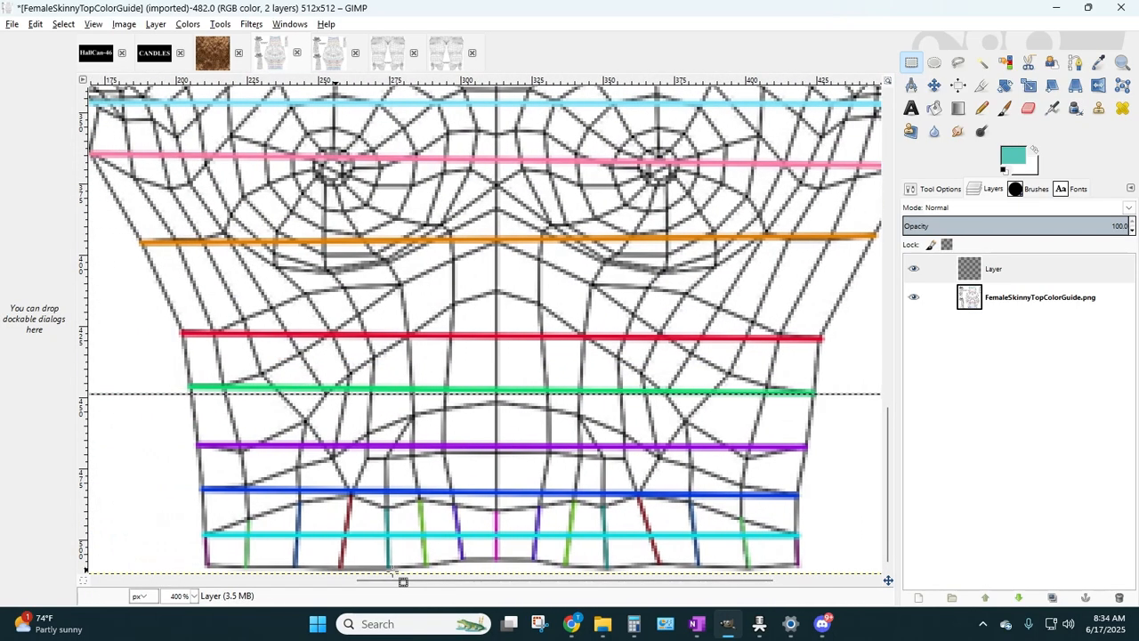
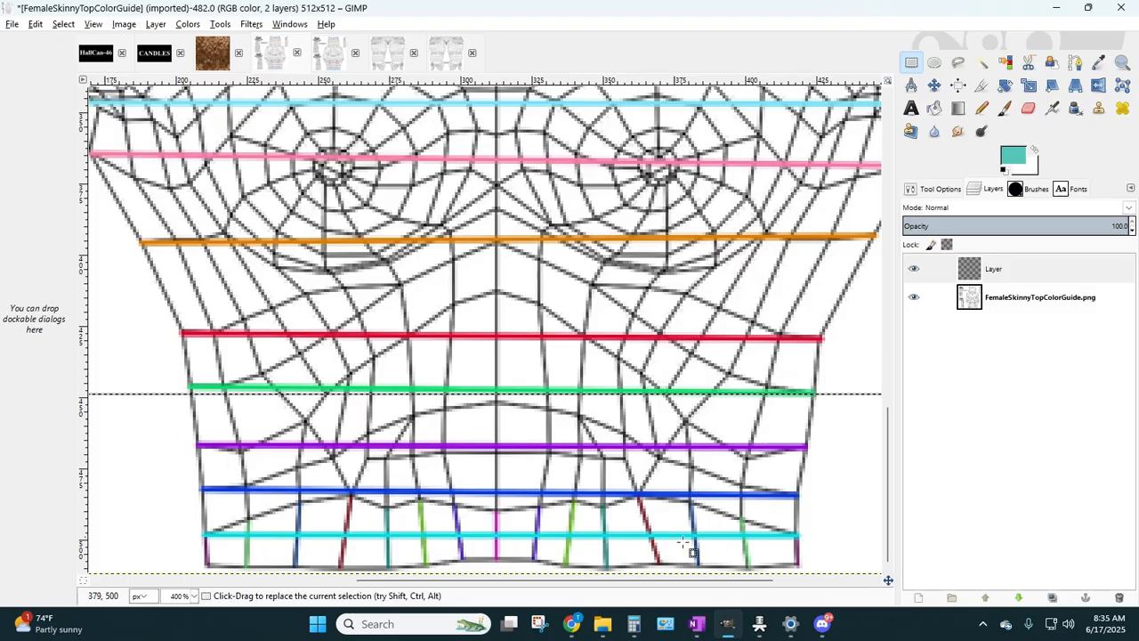
{"action": "left_click", "coordinate": [193, 596]}
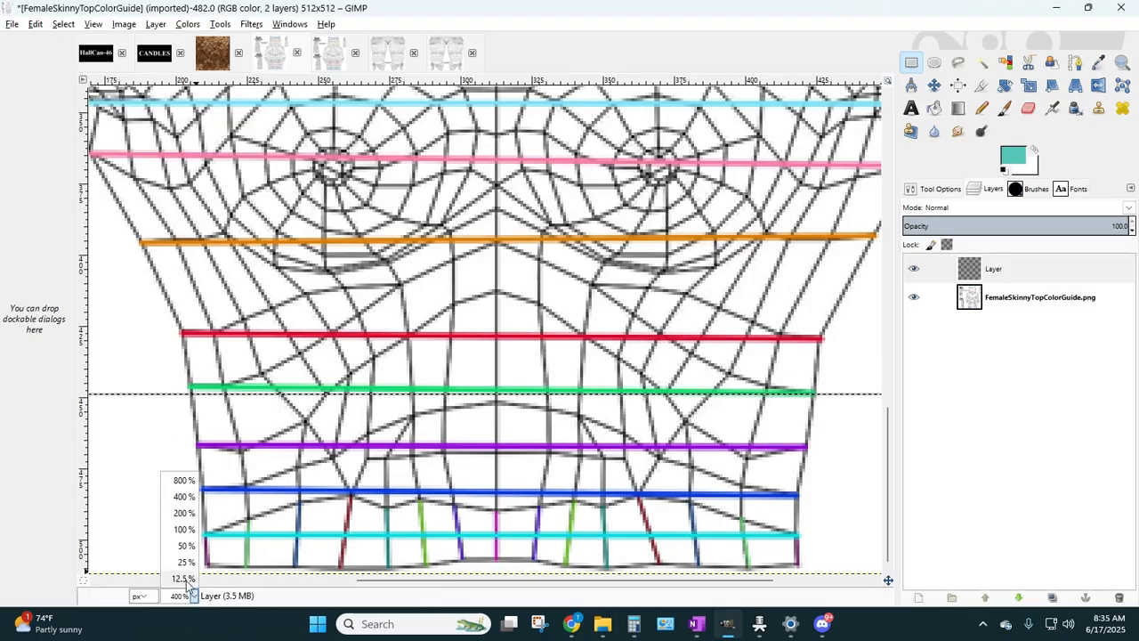
{"action": "left_click", "coordinate": [183, 513]}
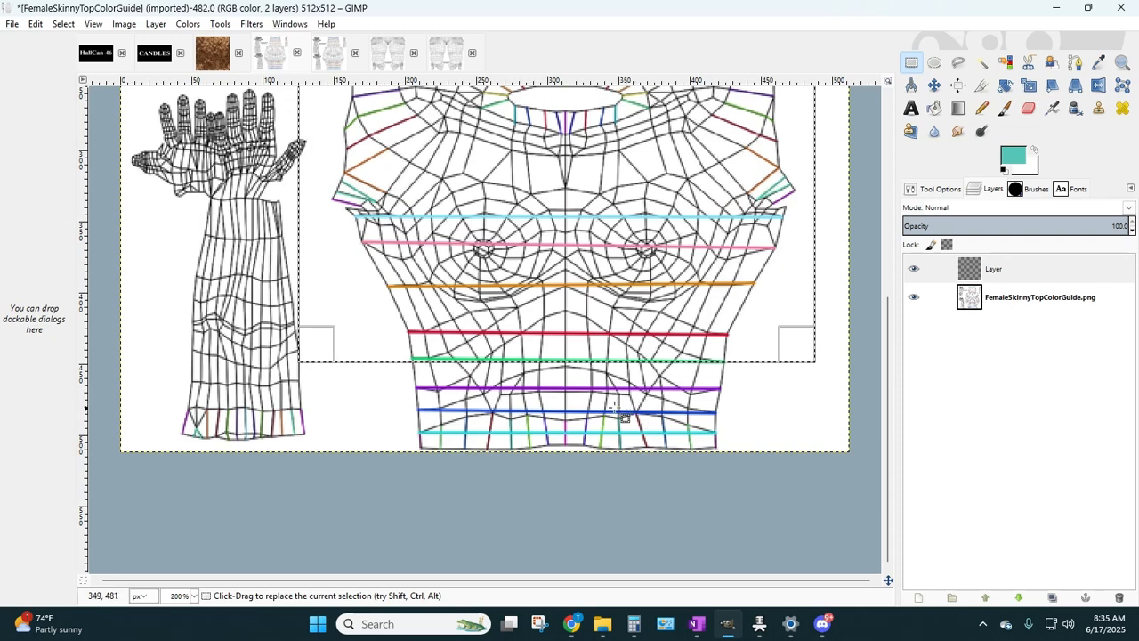
{"action": "scroll", "coordinate": [623, 416], "scroll_direction": "up", "scroll_amount": 5}
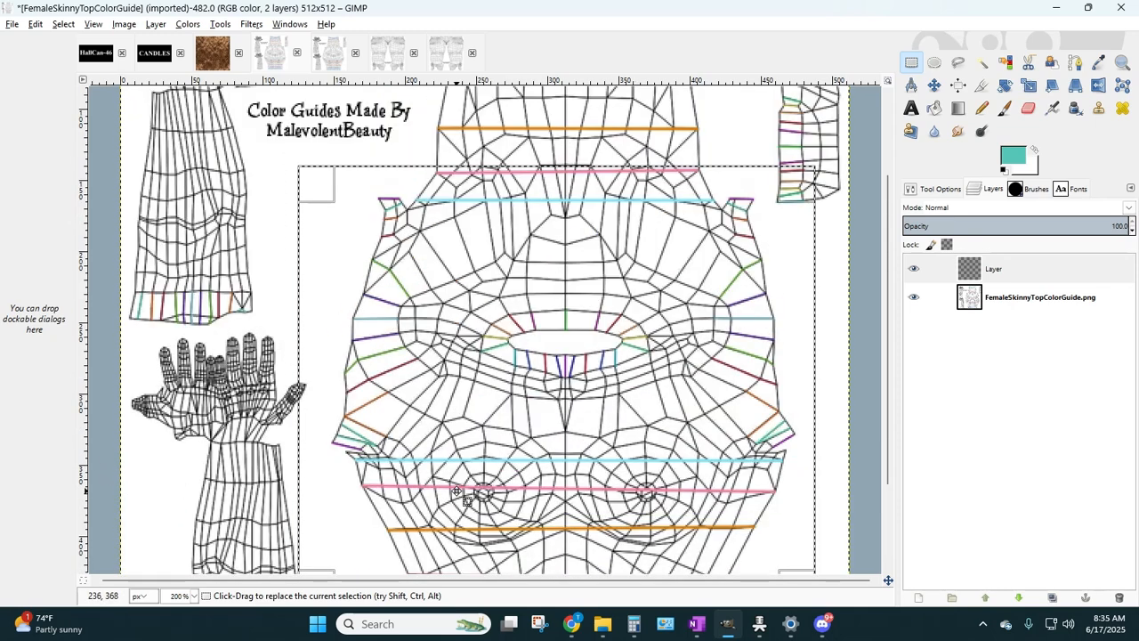
{"action": "scroll", "coordinate": [485, 447], "scroll_direction": "down", "scroll_amount": 3}
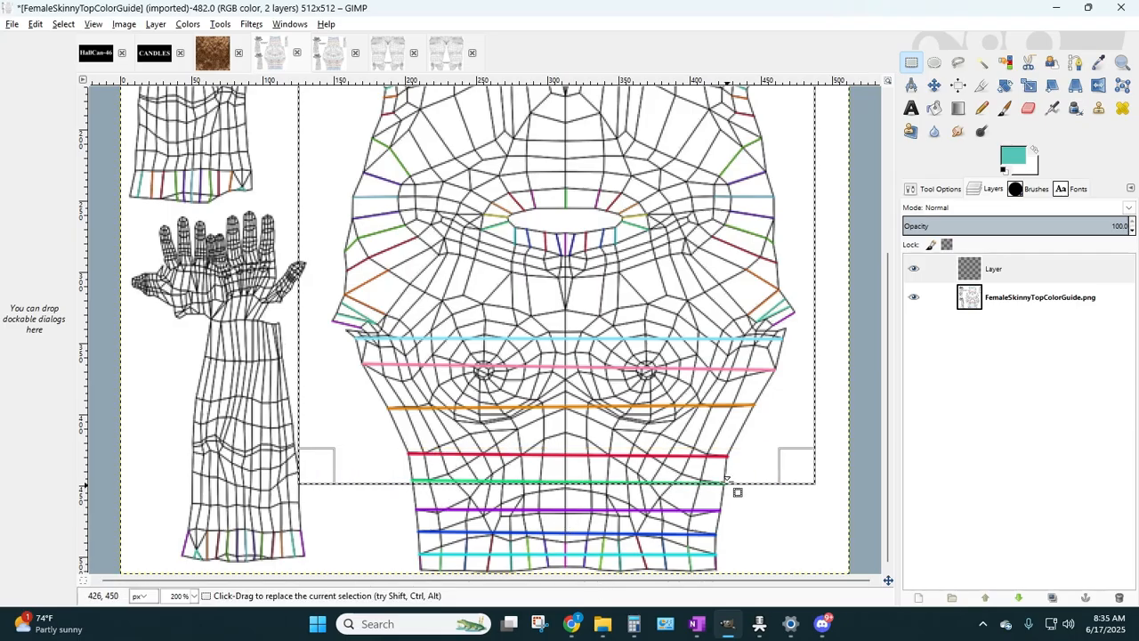
- Extend the selection's top edge up to the torso's upper green line, and check both ends at 400%
{"action": "scroll", "coordinate": [745, 394], "scroll_direction": "up", "scroll_amount": 6}
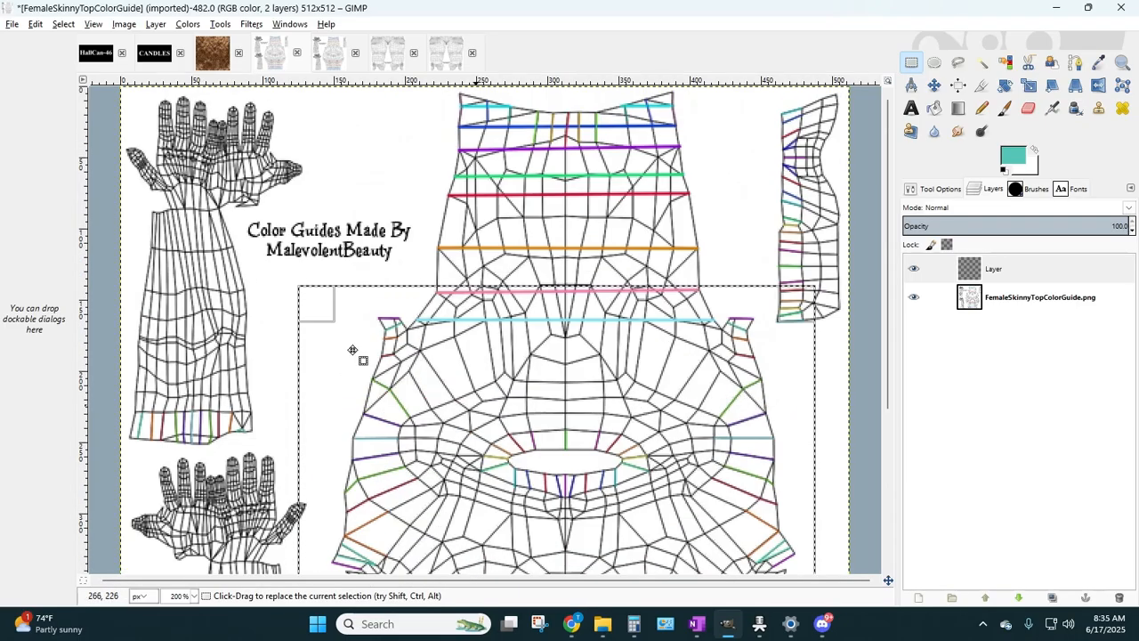
{"action": "left_click_drag", "start_coordinate": [550, 302], "coordinate": [511, 195]}
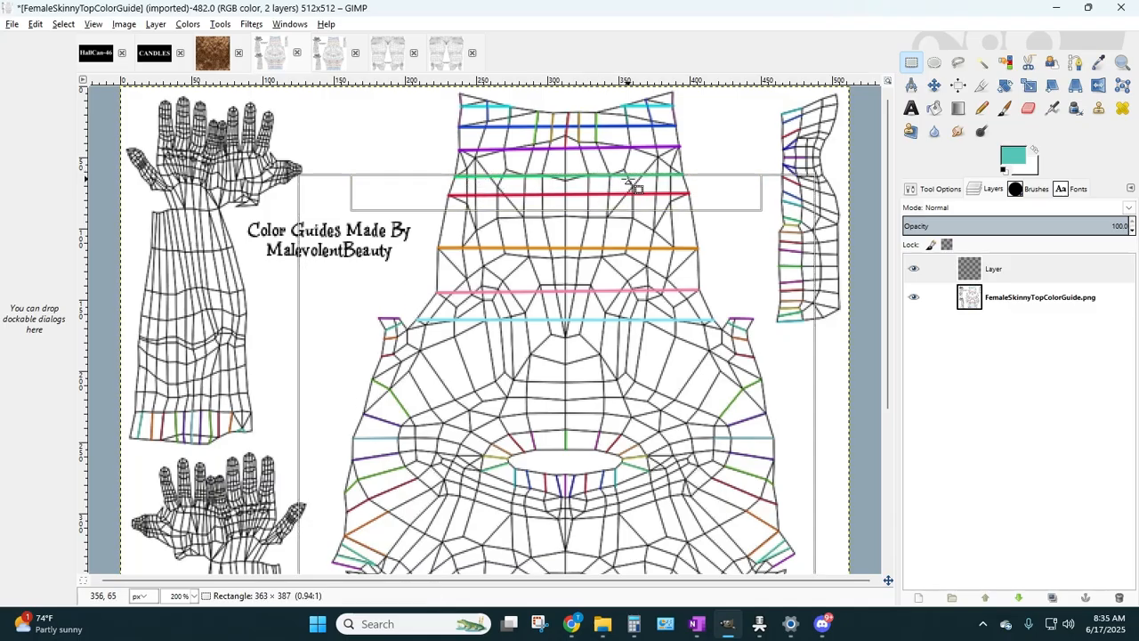
{"action": "left_click", "coordinate": [193, 595]}
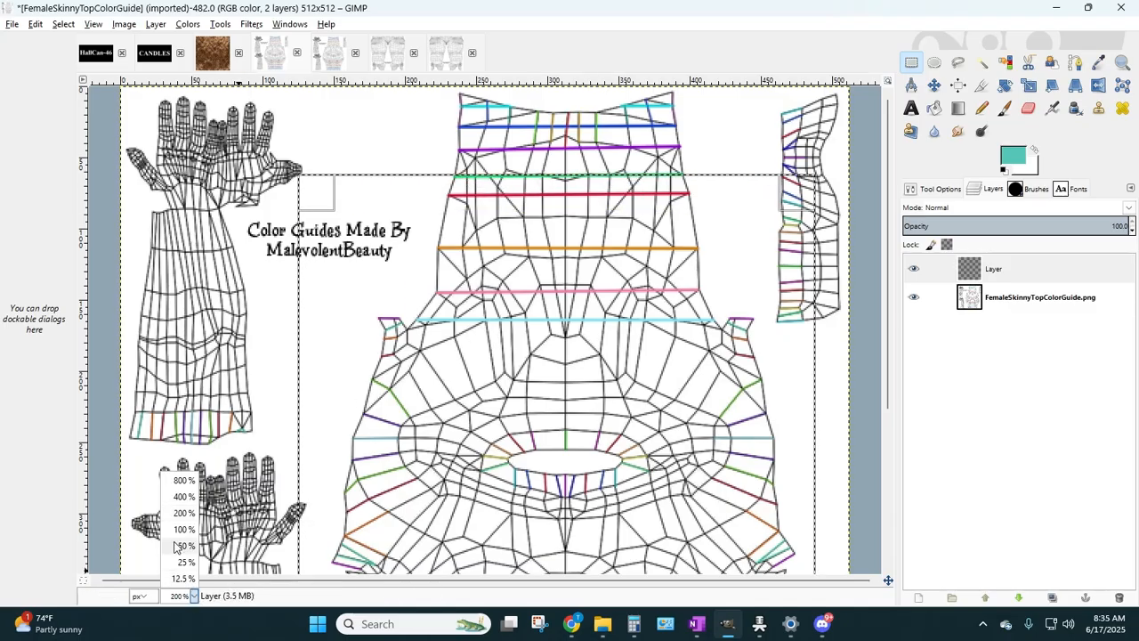
{"action": "left_click", "coordinate": [183, 497]}
{"action": "scroll", "coordinate": [591, 302], "scroll_direction": "up", "scroll_amount": 3}
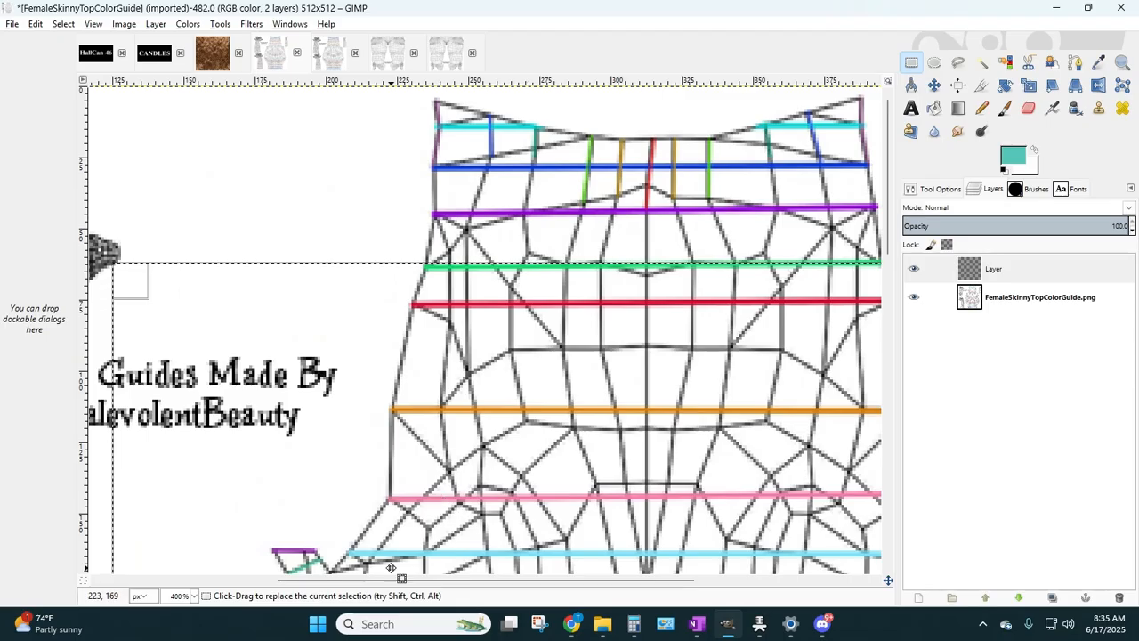
{"action": "left_click_drag", "start_coordinate": [382, 584], "coordinate": [494, 584]}
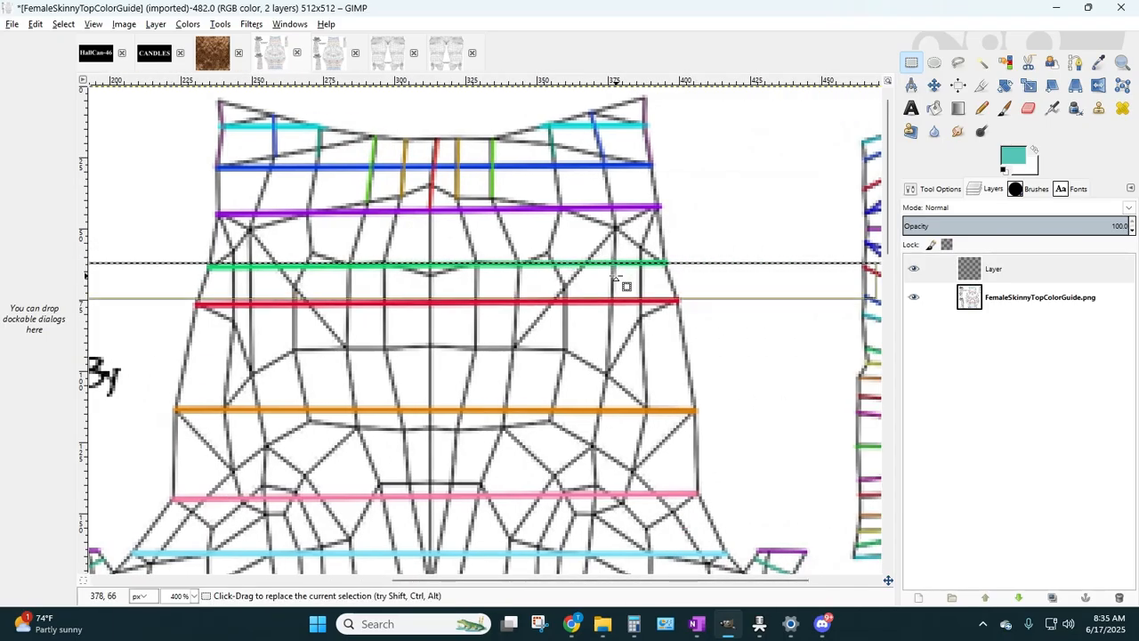
{"action": "left_click_drag", "start_coordinate": [616, 276], "coordinate": [616, 277]}
{"action": "scroll", "coordinate": [623, 374], "scroll_direction": "down", "scroll_amount": 15}
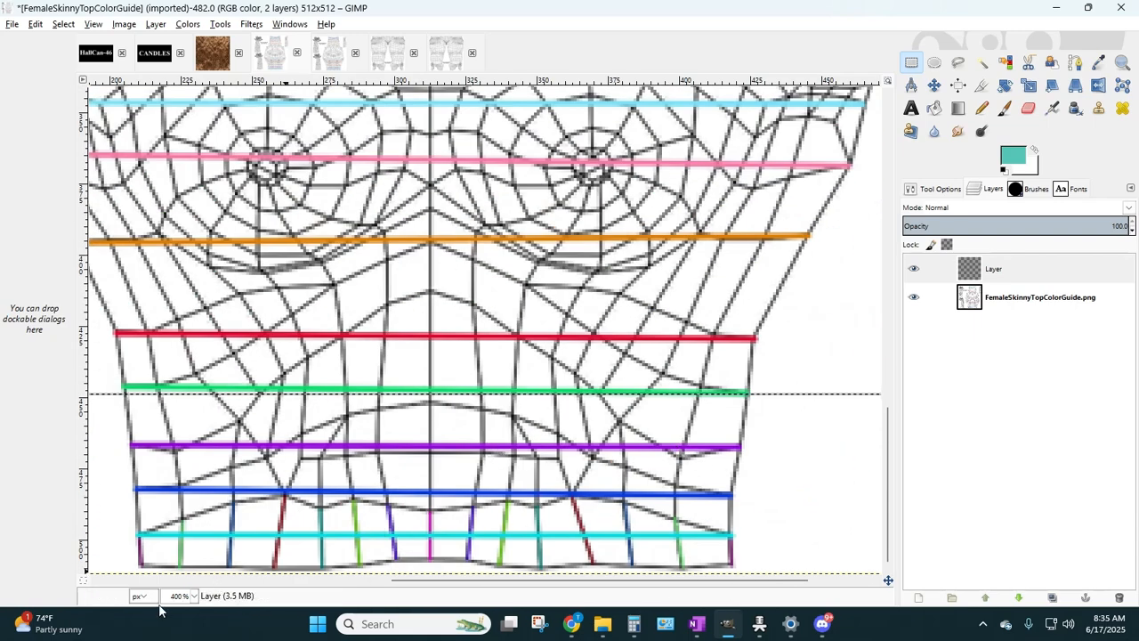
- At 200%, move the selection's left edge slightly inward, so that it clears the hand and arm pieces
{"action": "left_click", "coordinate": [194, 595]}
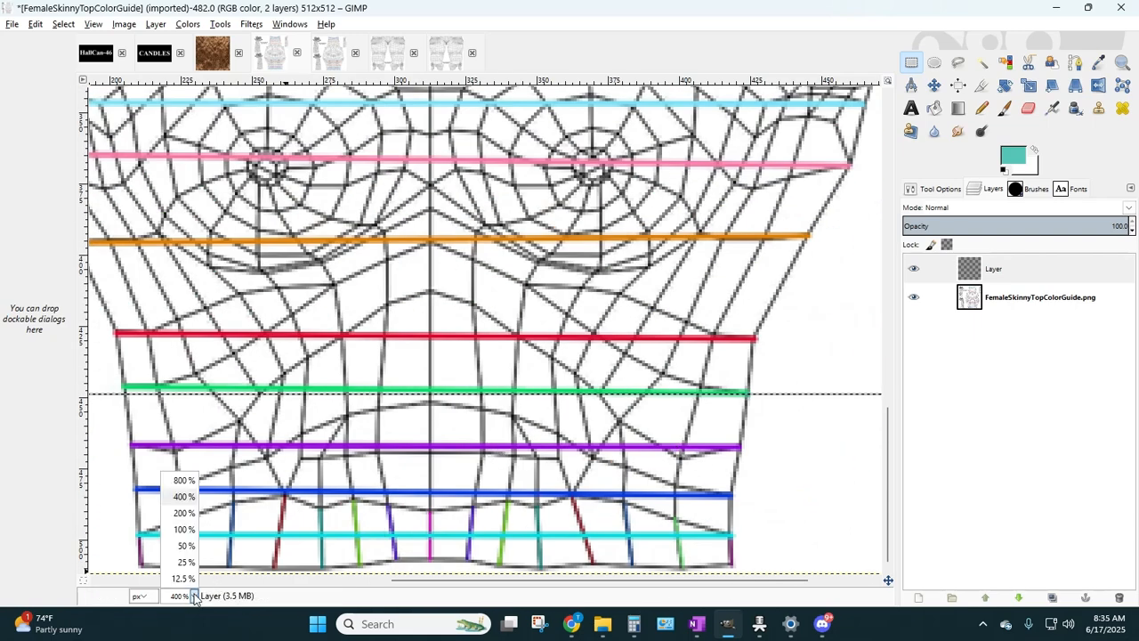
{"action": "left_click", "coordinate": [184, 512]}
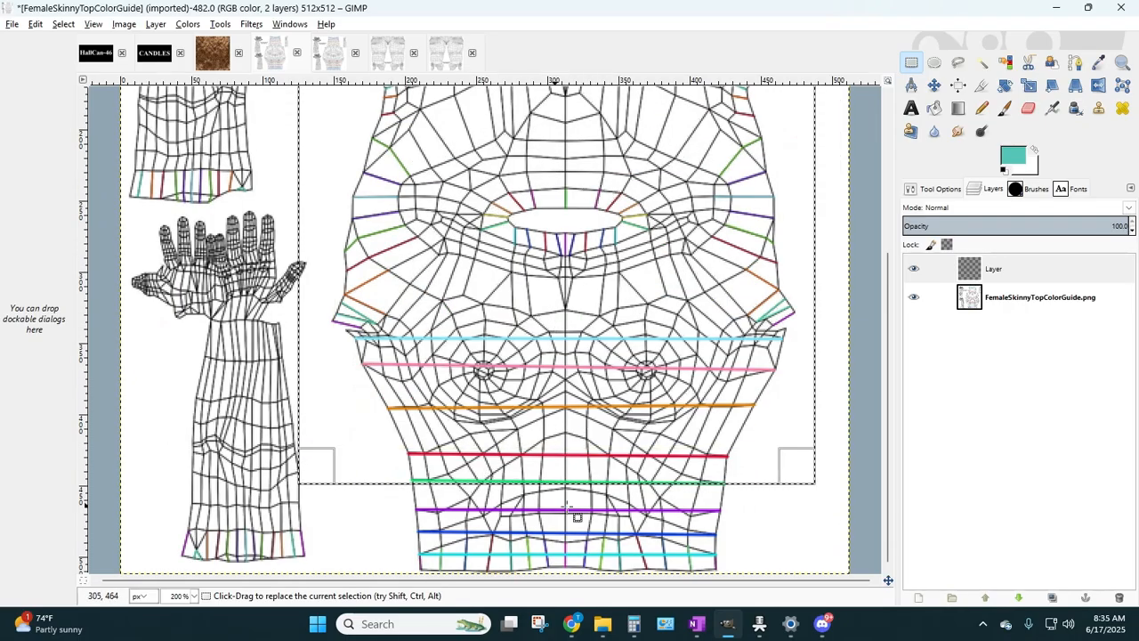
{"action": "scroll", "coordinate": [601, 495], "scroll_direction": "up", "scroll_amount": 5}
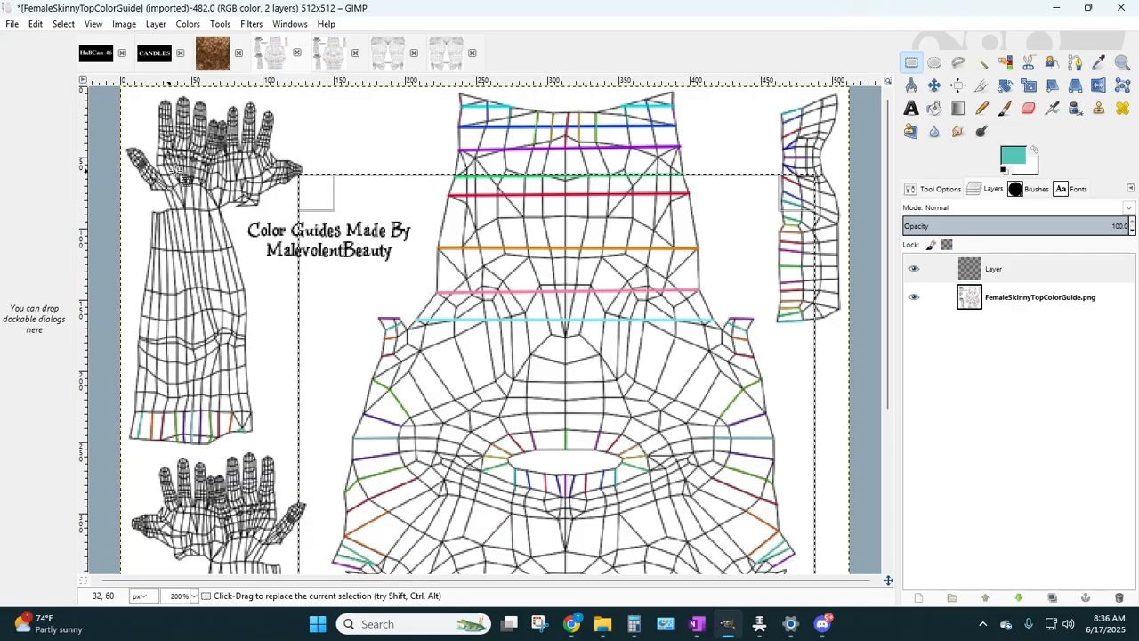
{"action": "scroll", "coordinate": [451, 324], "scroll_direction": "down", "scroll_amount": 5}
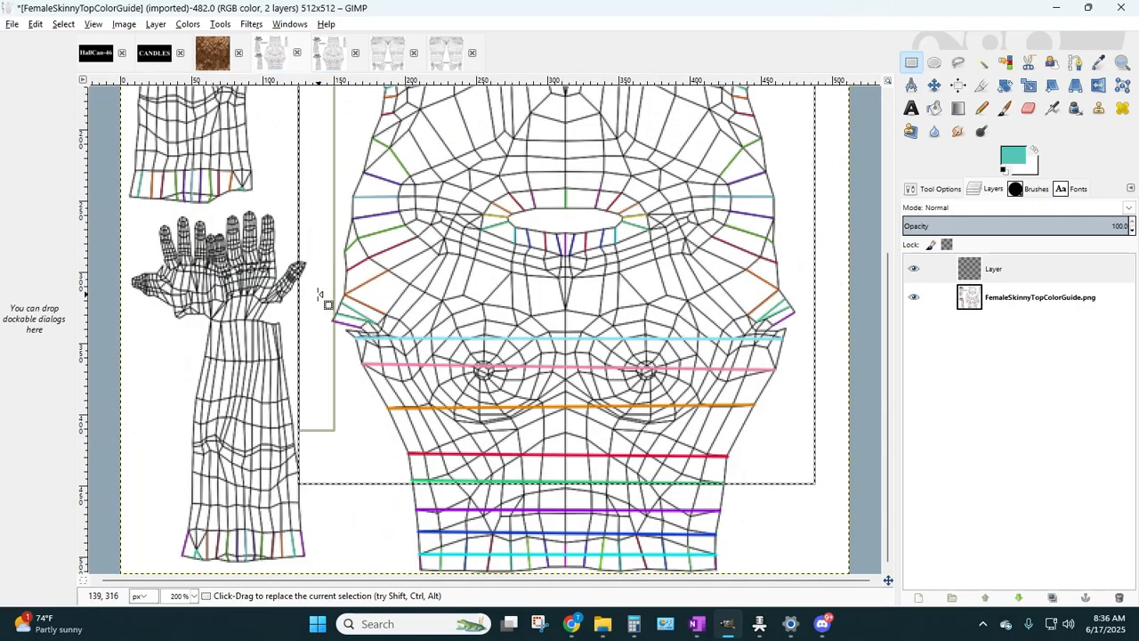
{"action": "left_click_drag", "start_coordinate": [324, 233], "coordinate": [338, 228]}
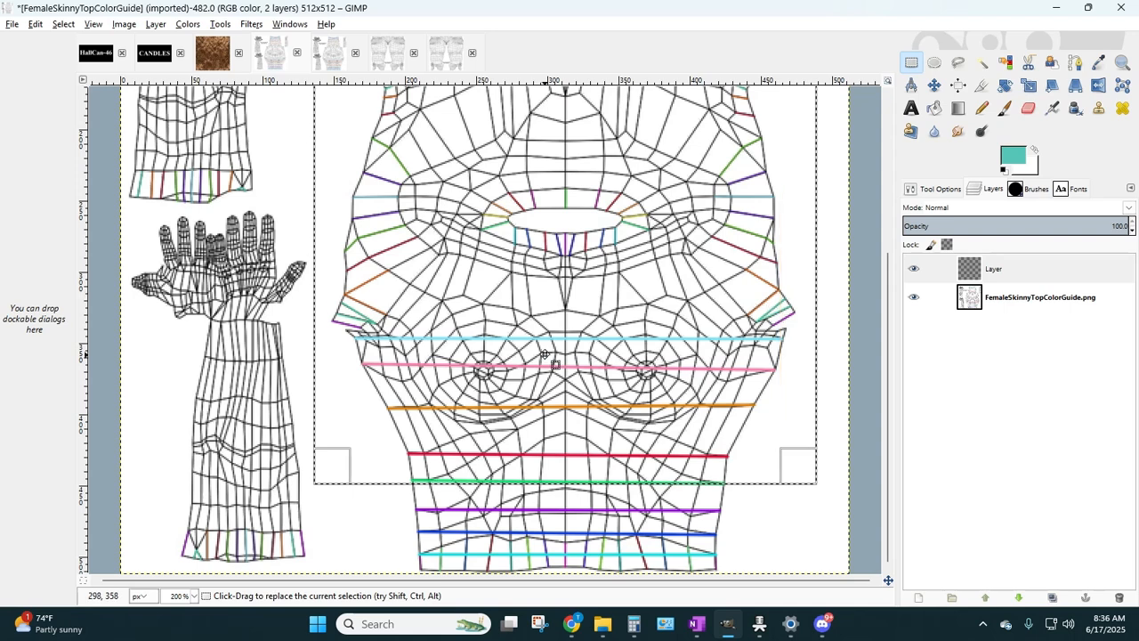
{"action": "scroll", "coordinate": [611, 392], "scroll_direction": "up", "scroll_amount": 5}
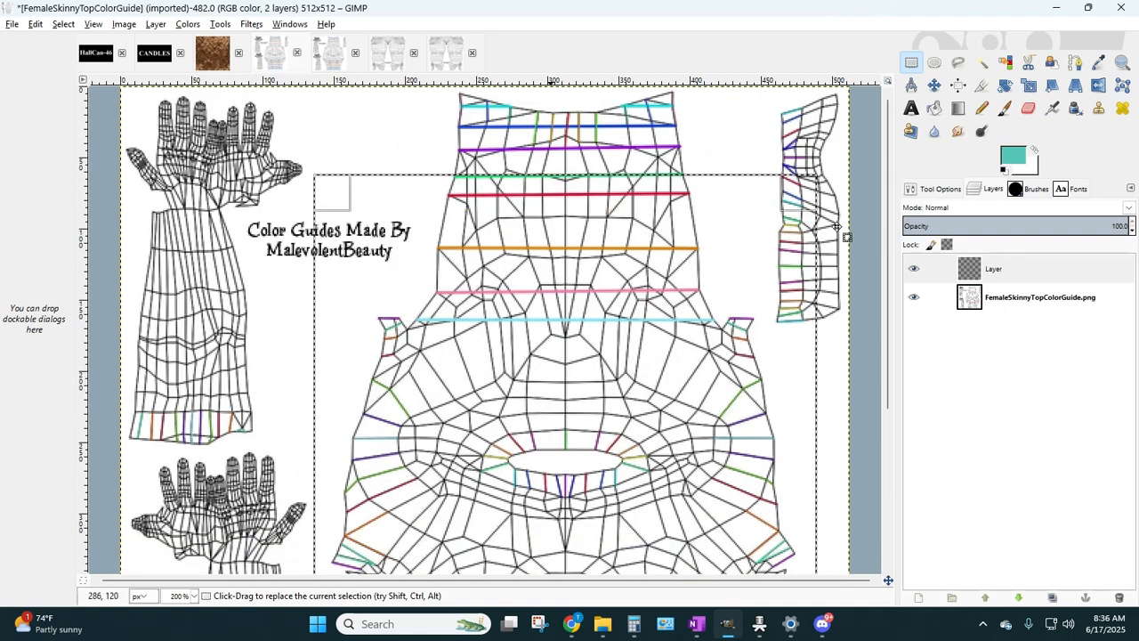
- Fill the rectangular selection on the new transparent layer with the teal foreground color and clear the selection
{"action": "left_click", "coordinate": [988, 269]}
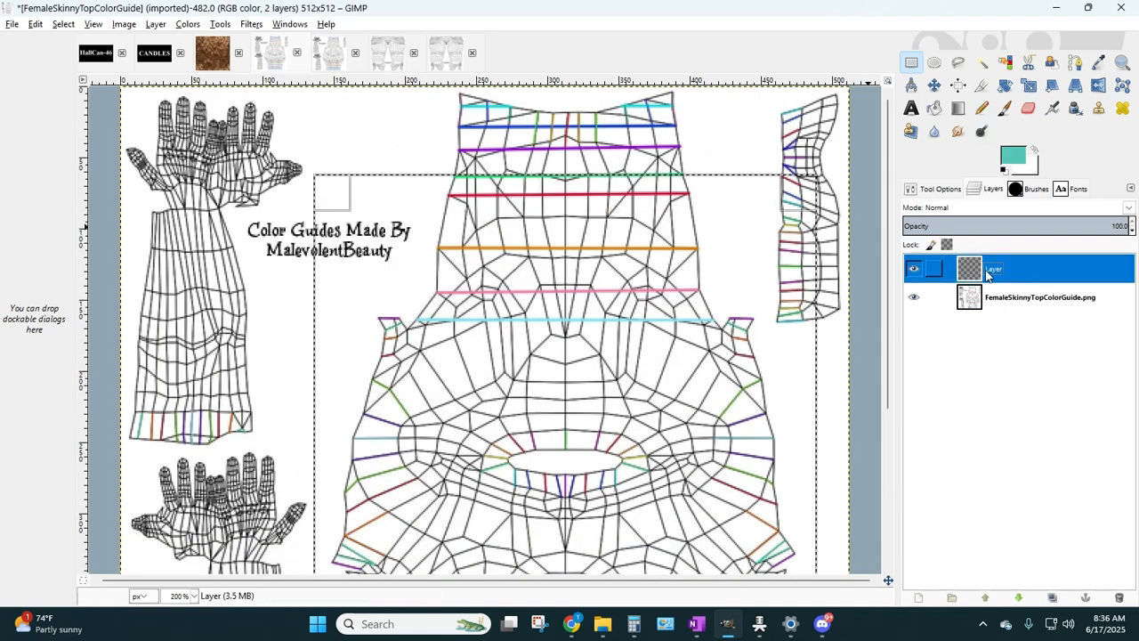
{"action": "left_click", "coordinate": [934, 107]}
{"action": "left_click", "coordinate": [623, 407]}
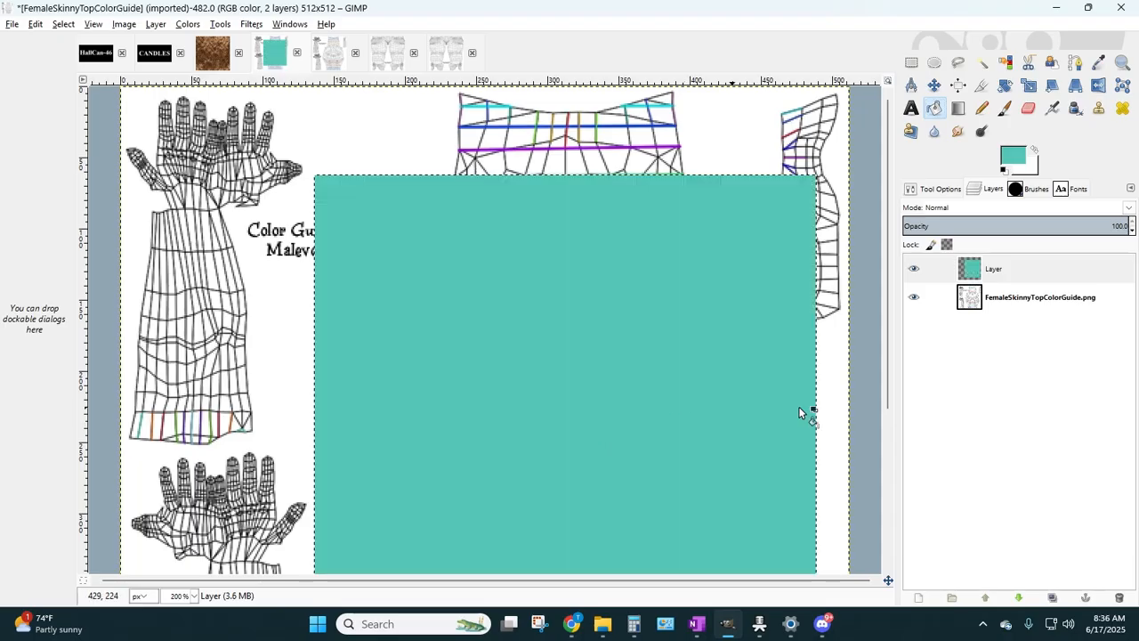
{"action": "left_click", "coordinate": [912, 61]}
{"action": "left_click", "coordinate": [739, 158]}
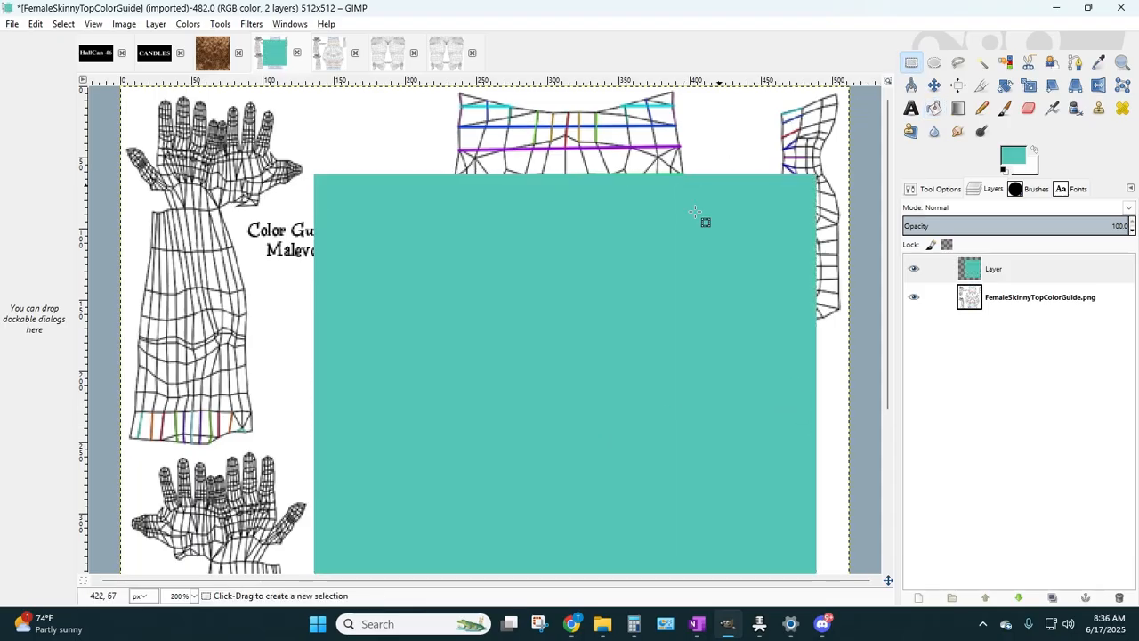
{"action": "scroll", "coordinate": [801, 373], "scroll_direction": "down", "scroll_amount": 5}
{"action": "scroll", "coordinate": [726, 381], "scroll_direction": "up", "scroll_amount": 5}
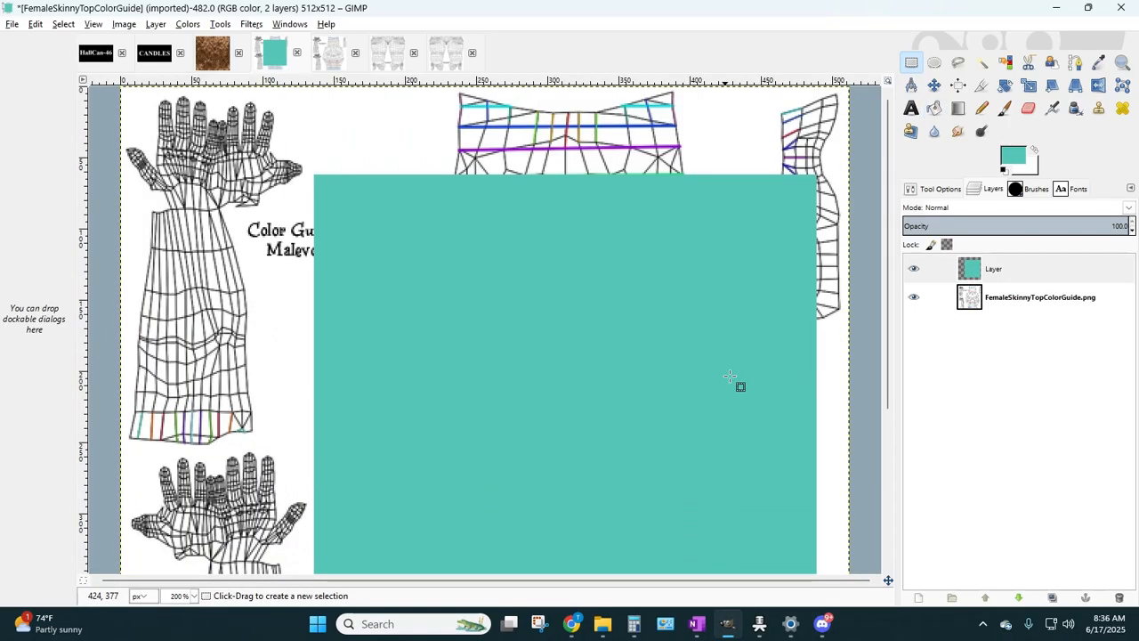
- Duplicate the teal layer, hide the original, and make the copy the active layer
{"action": "right_click", "coordinate": [995, 276]}
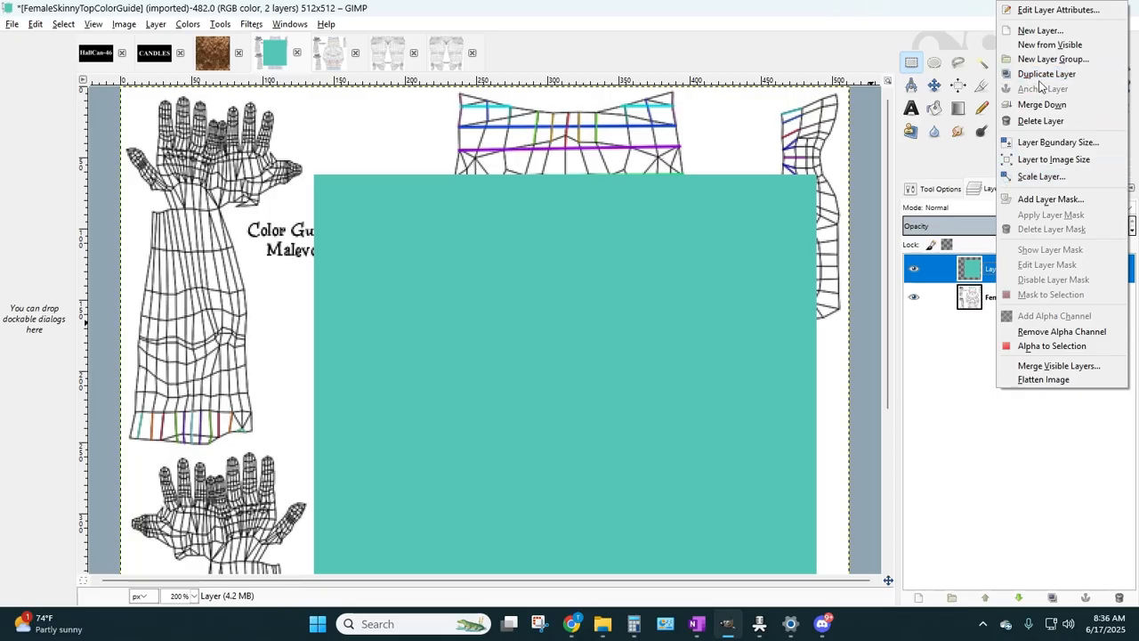
{"action": "left_click", "coordinate": [1045, 74]}
{"action": "left_click", "coordinate": [993, 285]}
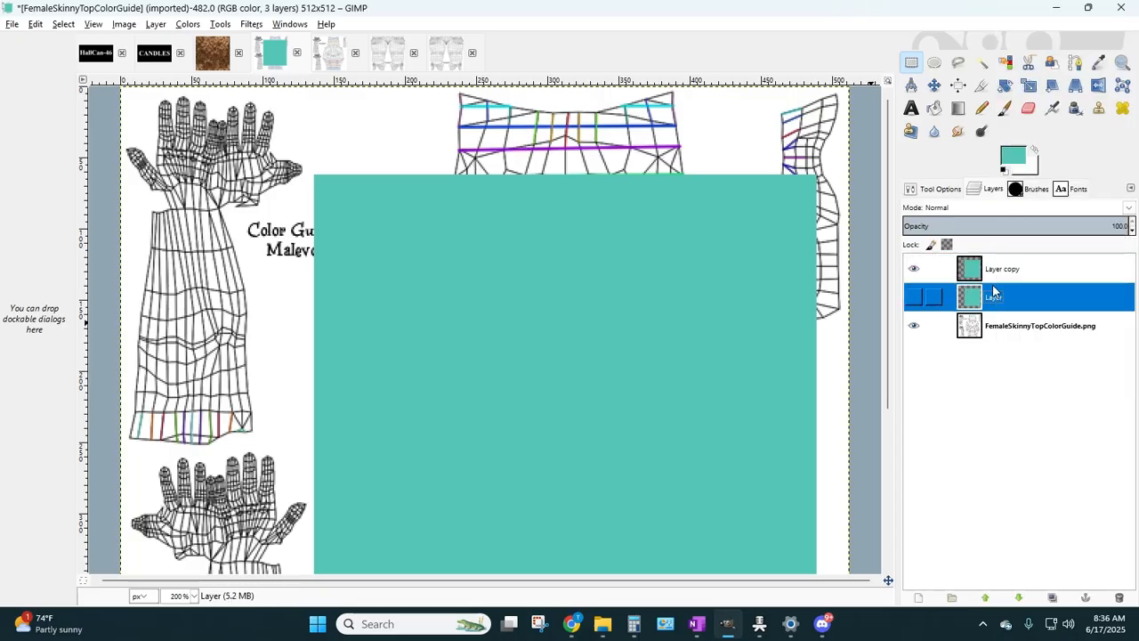
{"action": "left_click", "coordinate": [986, 271]}
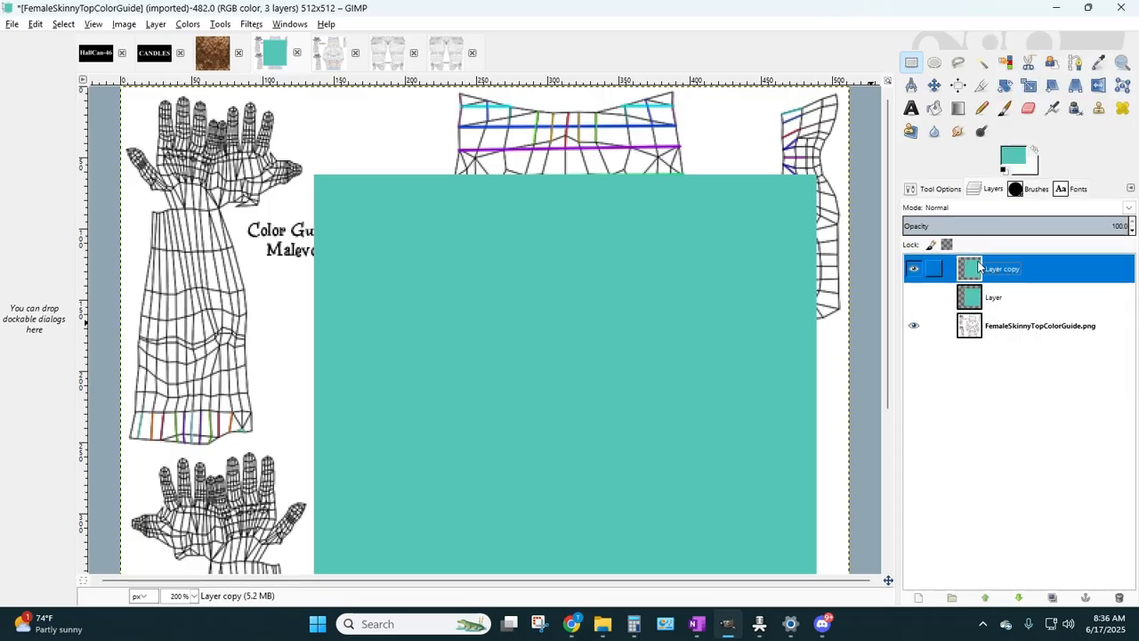
- Lower the opacity of Layer copy to 50 so the guide shows through
{"action": "left_click", "coordinate": [1133, 232]}
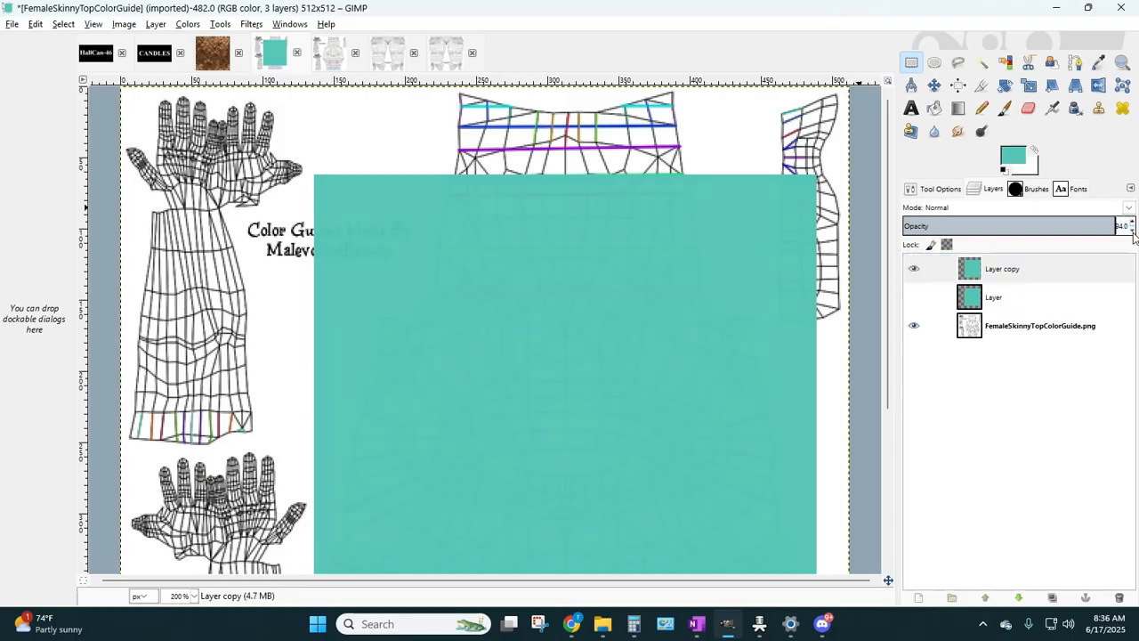
{"action": "left_click_drag", "start_coordinate": [1132, 232], "coordinate": [1132, 233]}
{"action": "scroll", "coordinate": [682, 267], "scroll_direction": "down", "scroll_amount": 5}
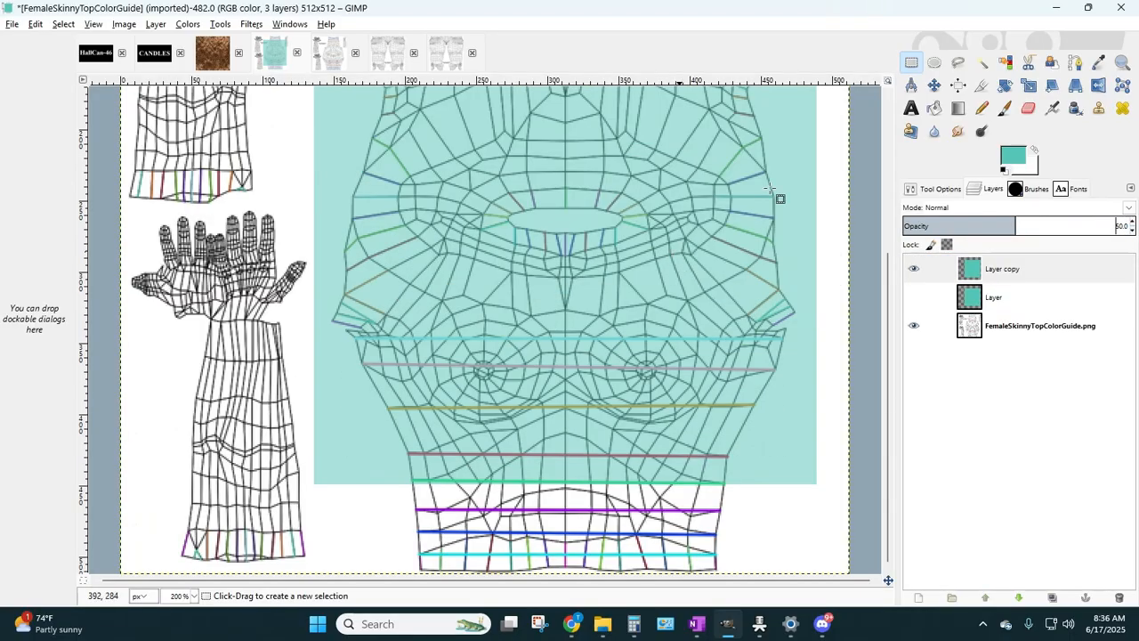
- Cut an oval neckline centered on the torso, from just above the neck opening to just below the light blue chest line, and deselect
{"action": "left_click", "coordinate": [934, 63]}
{"action": "left_click_drag", "start_coordinate": [490, 189], "coordinate": [645, 354]}
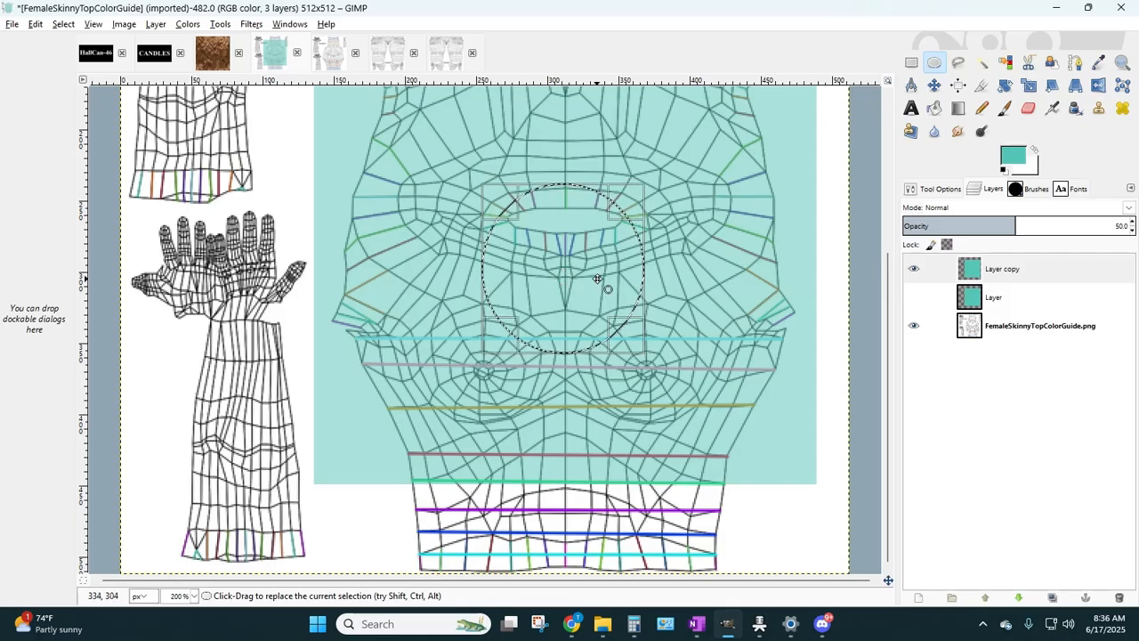
{"action": "left_click_drag", "start_coordinate": [630, 285], "coordinate": [654, 285]}
{"action": "left_click_drag", "start_coordinate": [568, 272], "coordinate": [559, 269]}
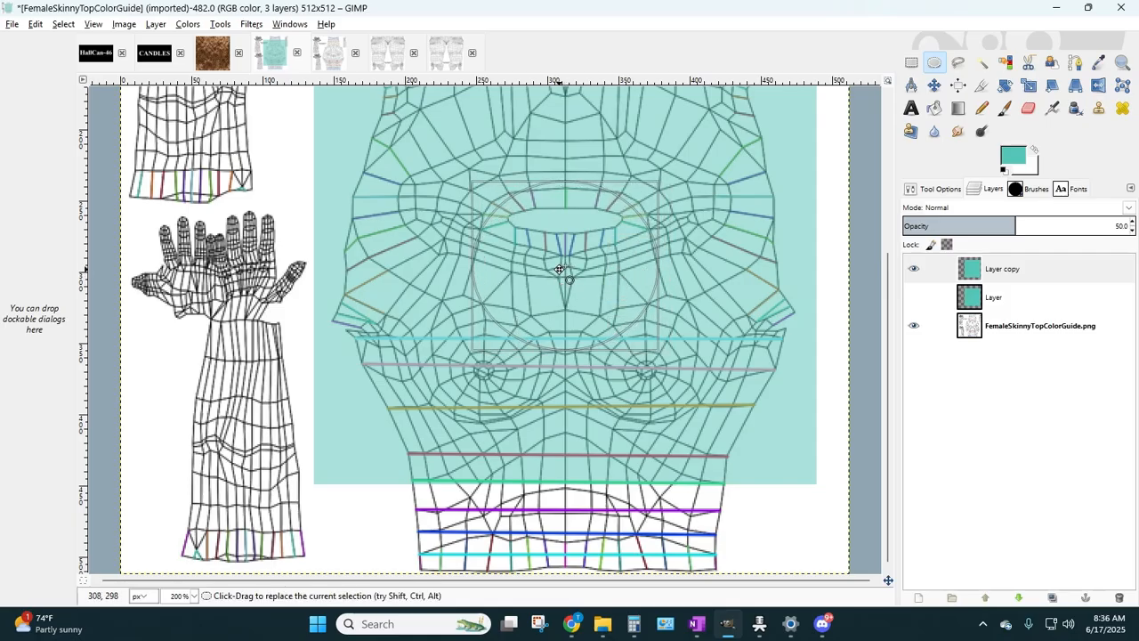
{"action": "key", "text": "Return"}
{"action": "key", "text": "Delete"}
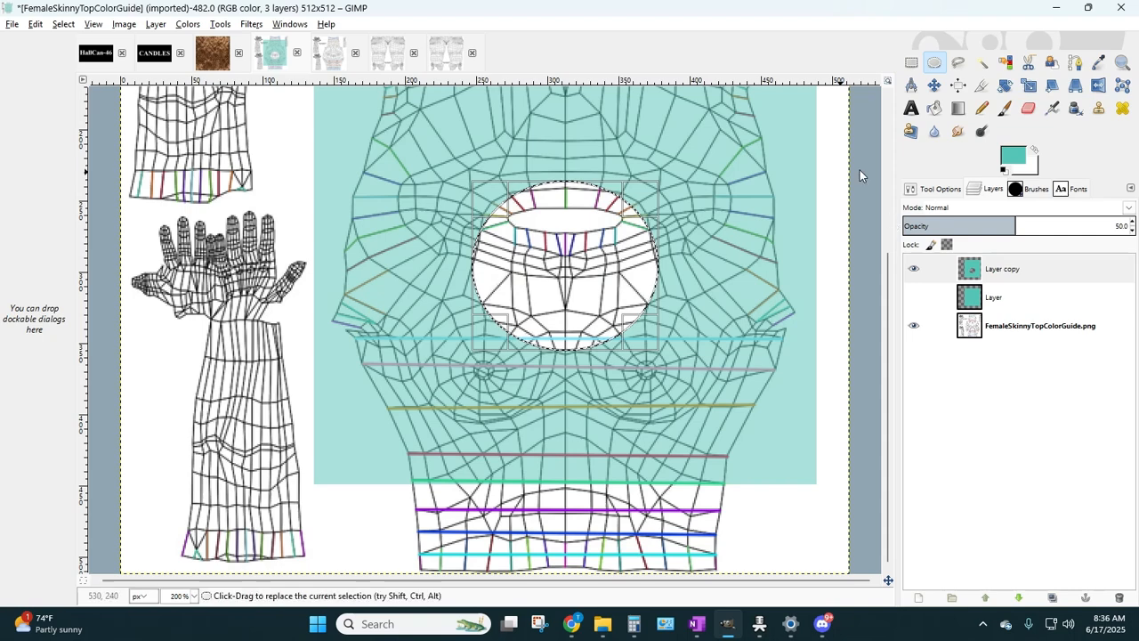
{"action": "key", "text": "ctrl+shift+a"}
- Restore the opacity of Layer copy to 100 and hide the FemaleSkinnyTopColorGuide.png layer
{"action": "left_click", "coordinate": [1133, 222]}
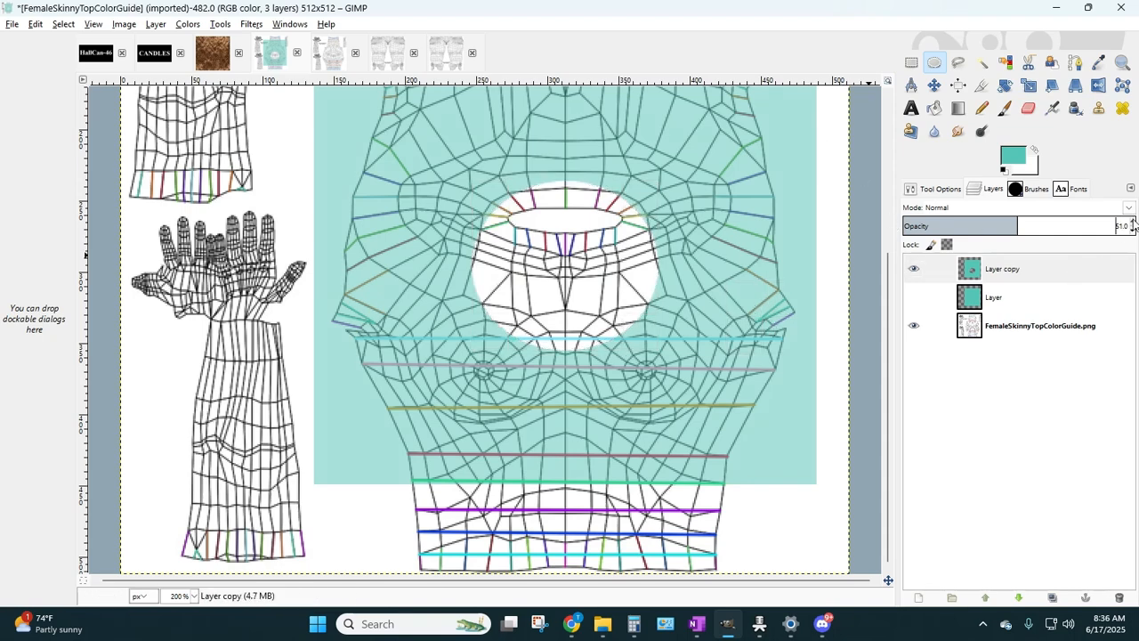
{"action": "left_click_drag", "start_coordinate": [1133, 224], "coordinate": [1133, 225]}
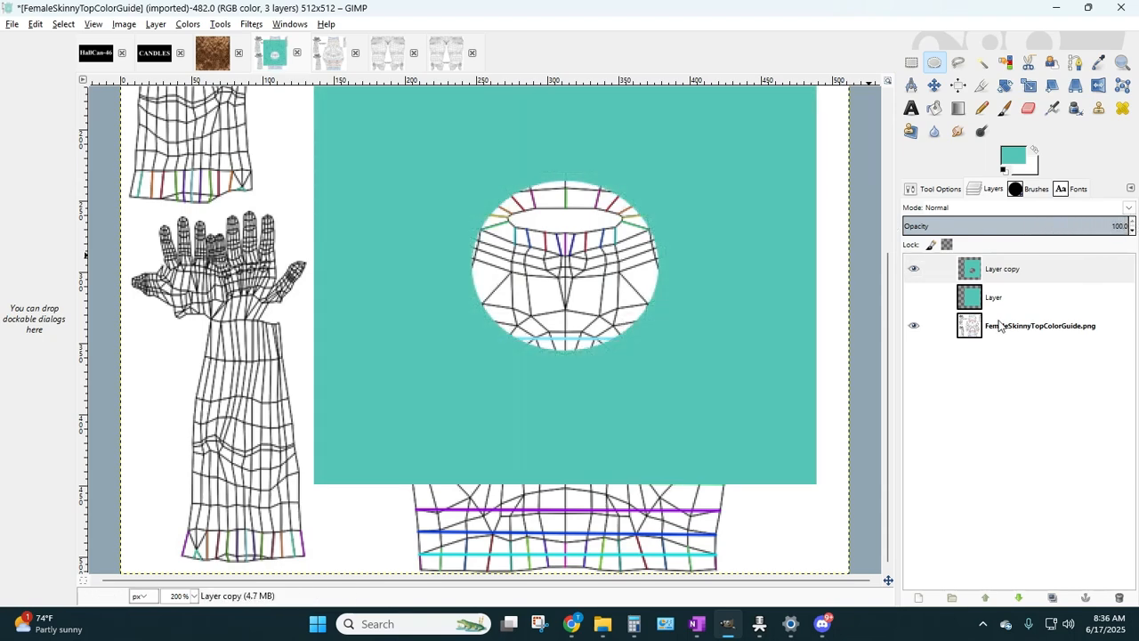
{"action": "left_click", "coordinate": [913, 326]}
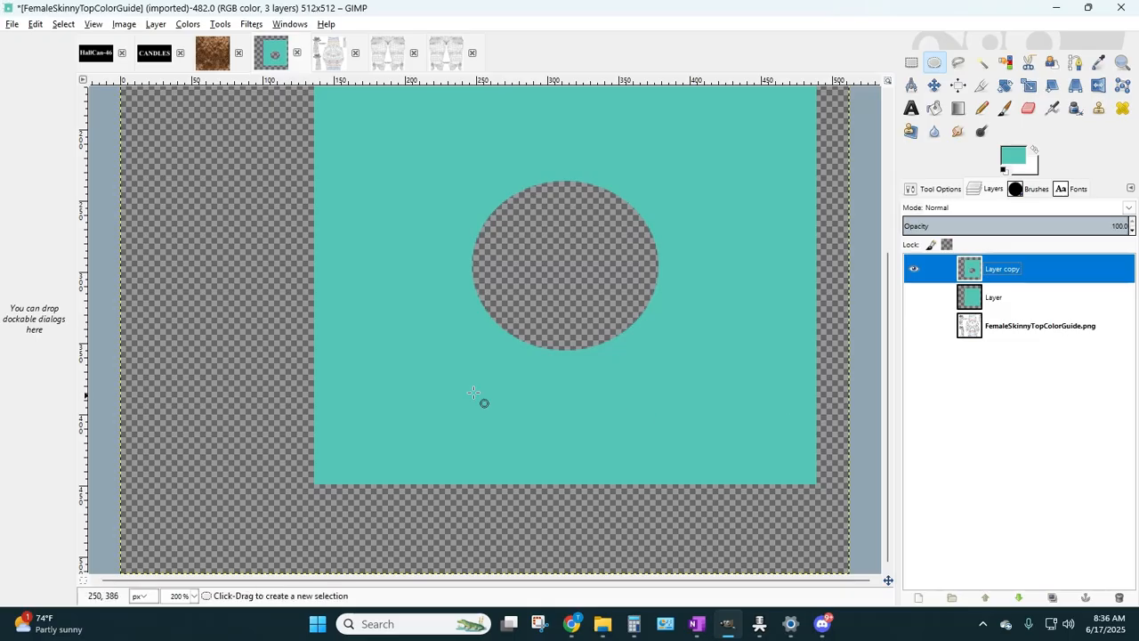
- Show the FemaleSkinnyTopColorGuide.png layer and hide Layer copy
{"action": "scroll", "coordinate": [527, 353], "scroll_direction": "up", "scroll_amount": 3}
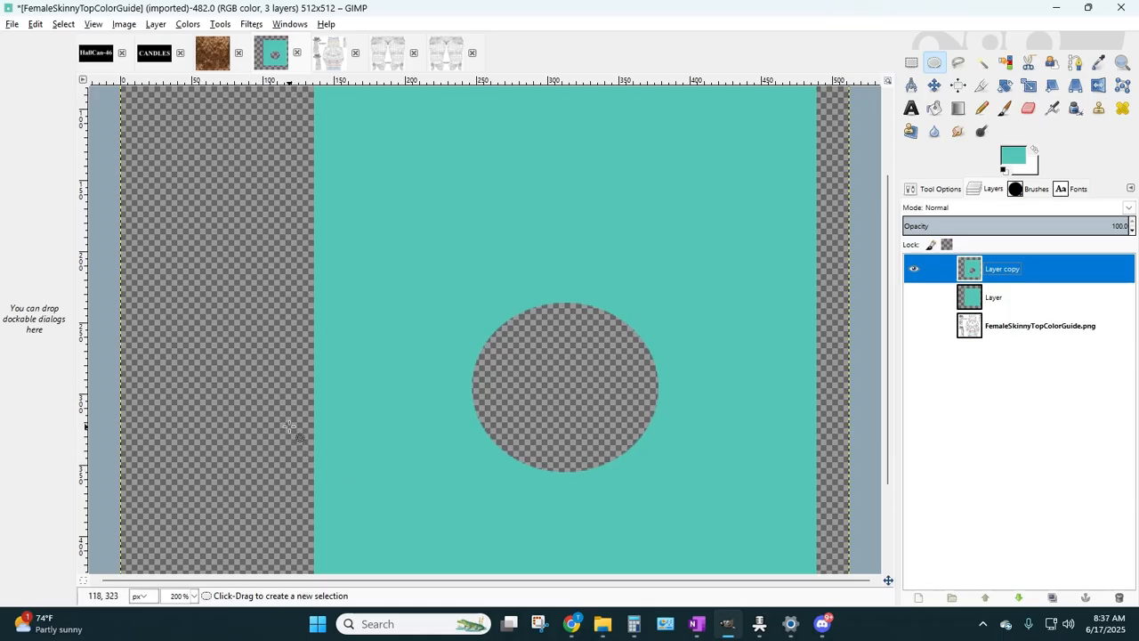
{"action": "left_click", "coordinate": [914, 326]}
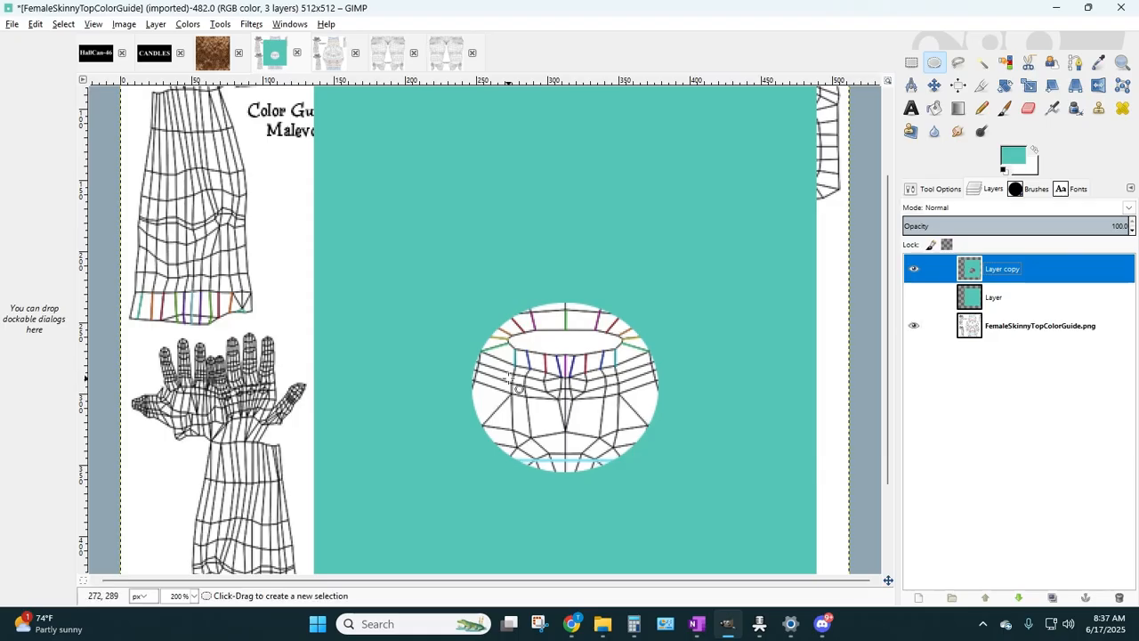
{"action": "left_click", "coordinate": [914, 269]}
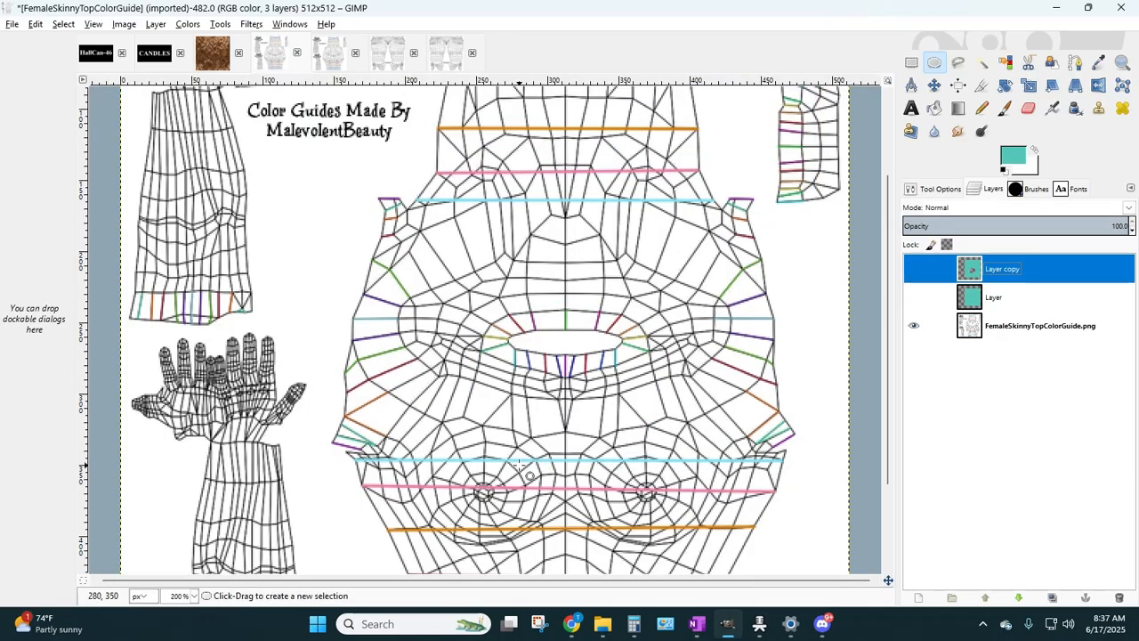
- Examine the colored matching lines on the guide's torso, side and sleeve pieces, at up to 400% zoom
{"action": "scroll", "coordinate": [374, 419], "scroll_direction": "down", "scroll_amount": 3}
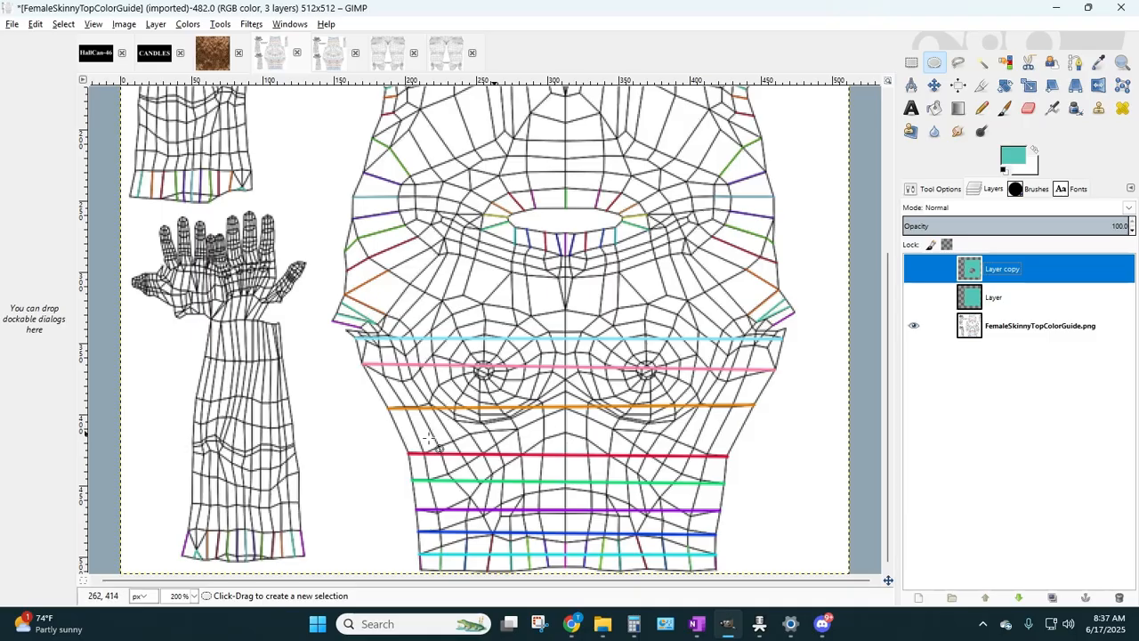
{"action": "scroll", "coordinate": [540, 525], "scroll_direction": "up", "scroll_amount": 6}
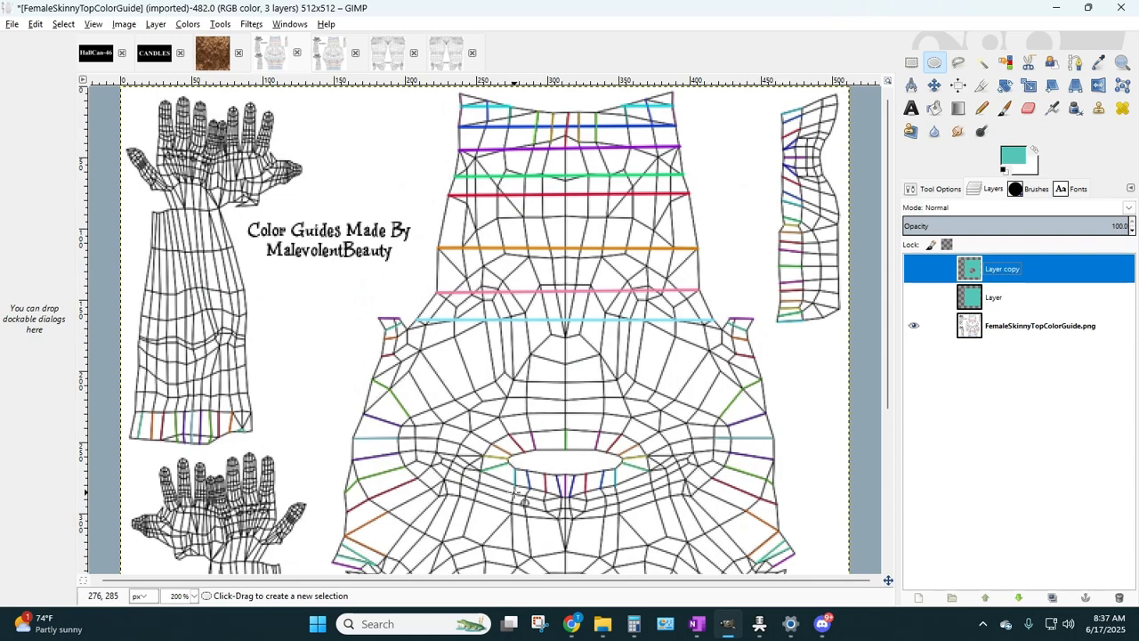
{"action": "scroll", "coordinate": [486, 484], "scroll_direction": "down", "scroll_amount": 6}
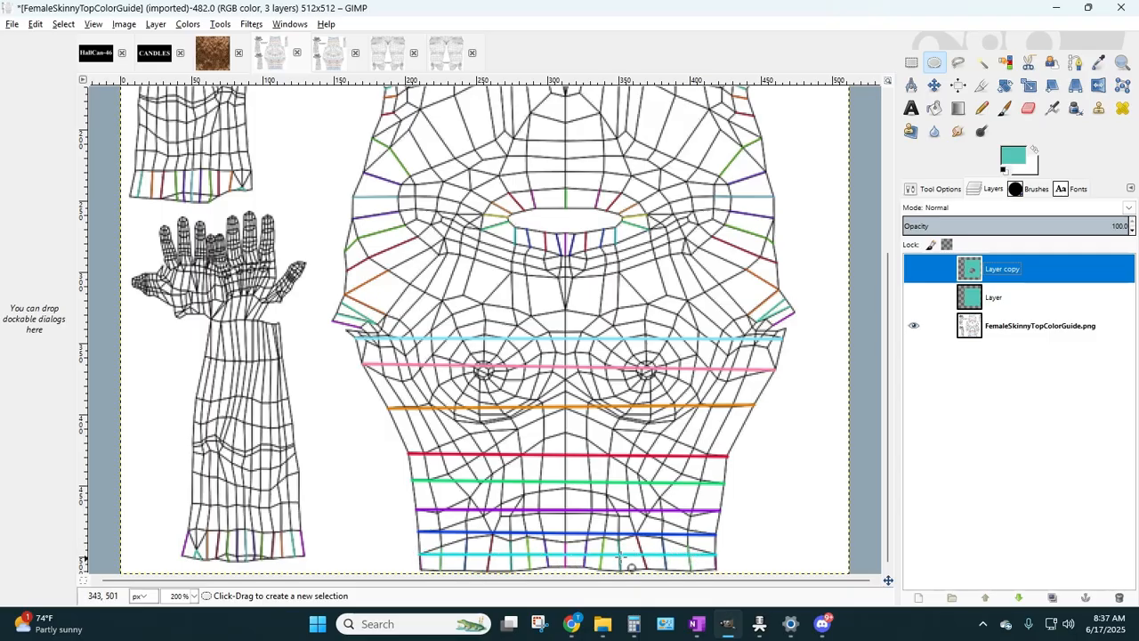
{"action": "scroll", "coordinate": [418, 525], "scroll_direction": "up", "scroll_amount": 5}
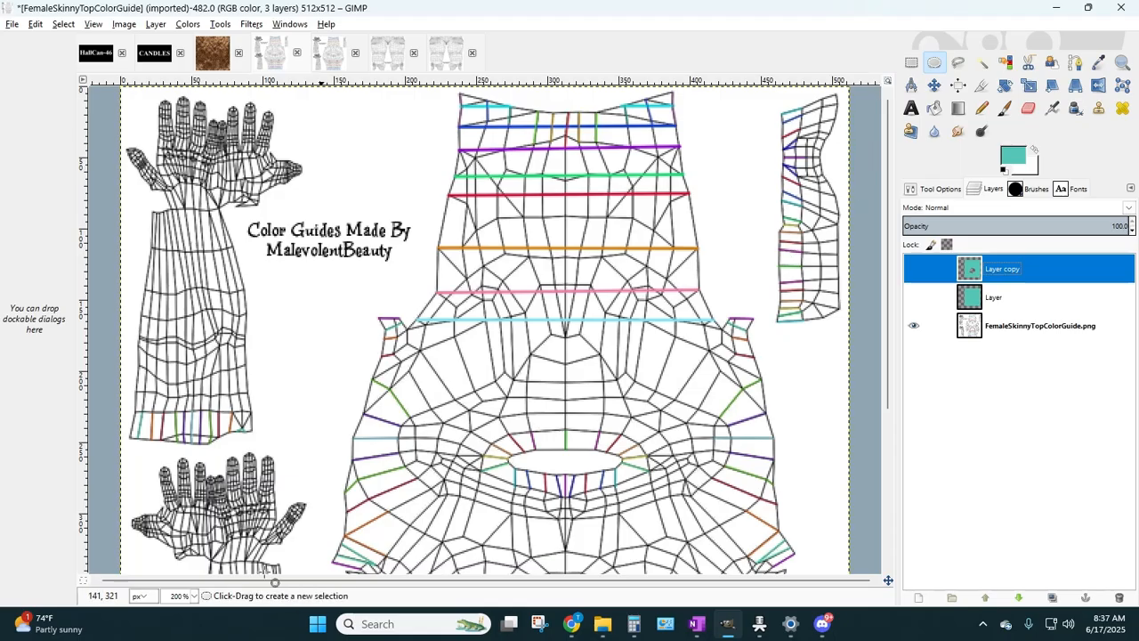
{"action": "left_click", "coordinate": [194, 596]}
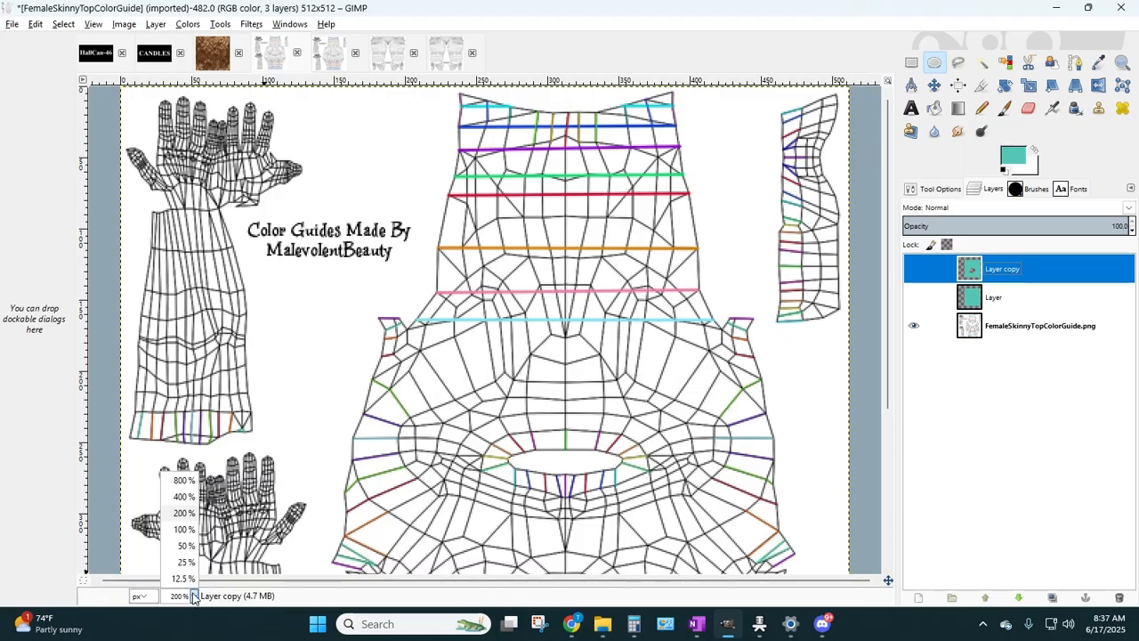
{"action": "left_click", "coordinate": [185, 497]}
{"action": "left_click_drag", "start_coordinate": [598, 576], "coordinate": [774, 579]}
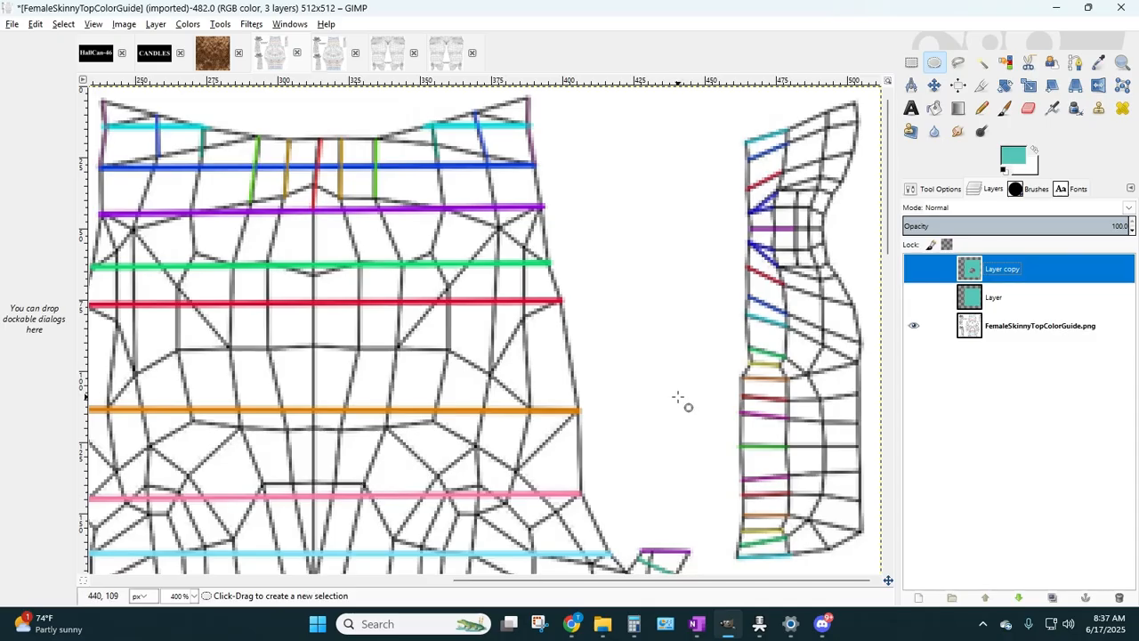
{"action": "scroll", "coordinate": [504, 427], "scroll_direction": "down", "scroll_amount": 5}
{"action": "left_click_drag", "start_coordinate": [454, 583], "coordinate": [102, 585]}
{"action": "scroll", "coordinate": [218, 383], "scroll_direction": "up", "scroll_amount": 8}
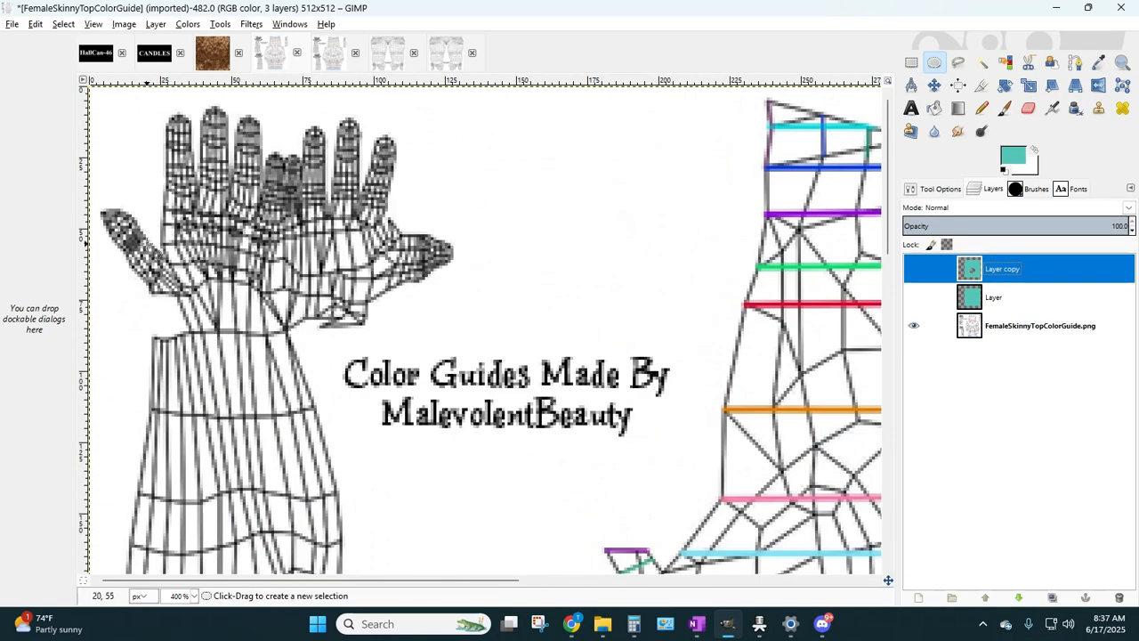
{"action": "scroll", "coordinate": [158, 252], "scroll_direction": "down", "scroll_amount": 3}
{"action": "scroll", "coordinate": [169, 222], "scroll_direction": "up", "scroll_amount": 3}
{"action": "scroll", "coordinate": [365, 224], "scroll_direction": "down", "scroll_amount": 5}
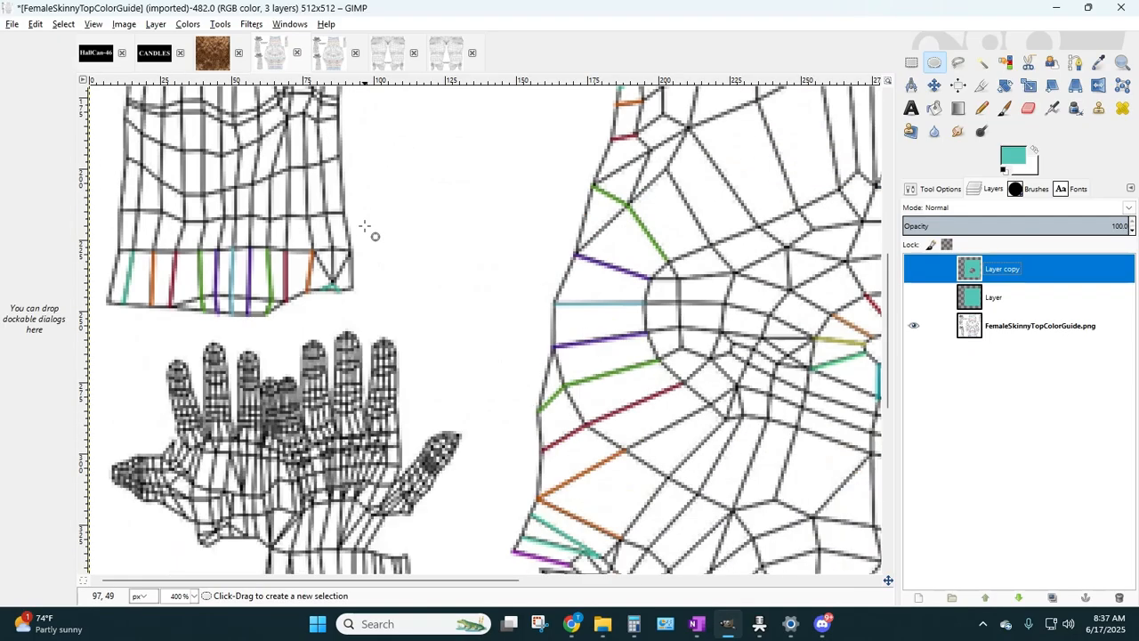
{"action": "scroll", "coordinate": [352, 218], "scroll_direction": "down", "scroll_amount": 3}
{"action": "scroll", "coordinate": [320, 218], "scroll_direction": "up", "scroll_amount": 3}
{"action": "scroll", "coordinate": [307, 218], "scroll_direction": "down", "scroll_amount": 3}
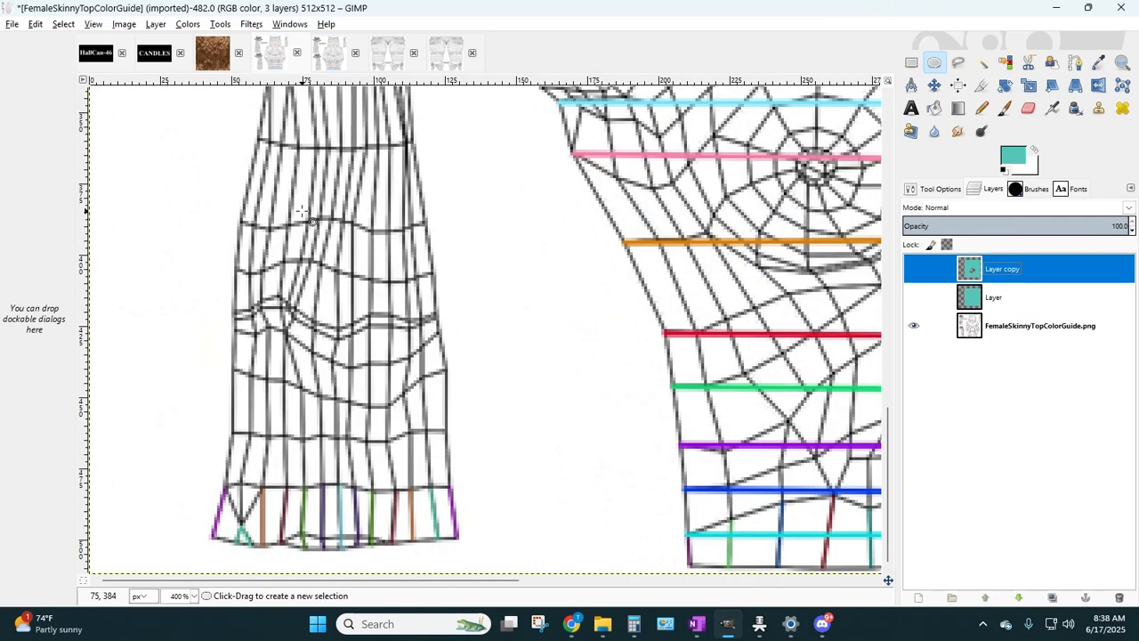
{"action": "left_click", "coordinate": [185, 596]}
{"action": "left_click", "coordinate": [184, 530]}
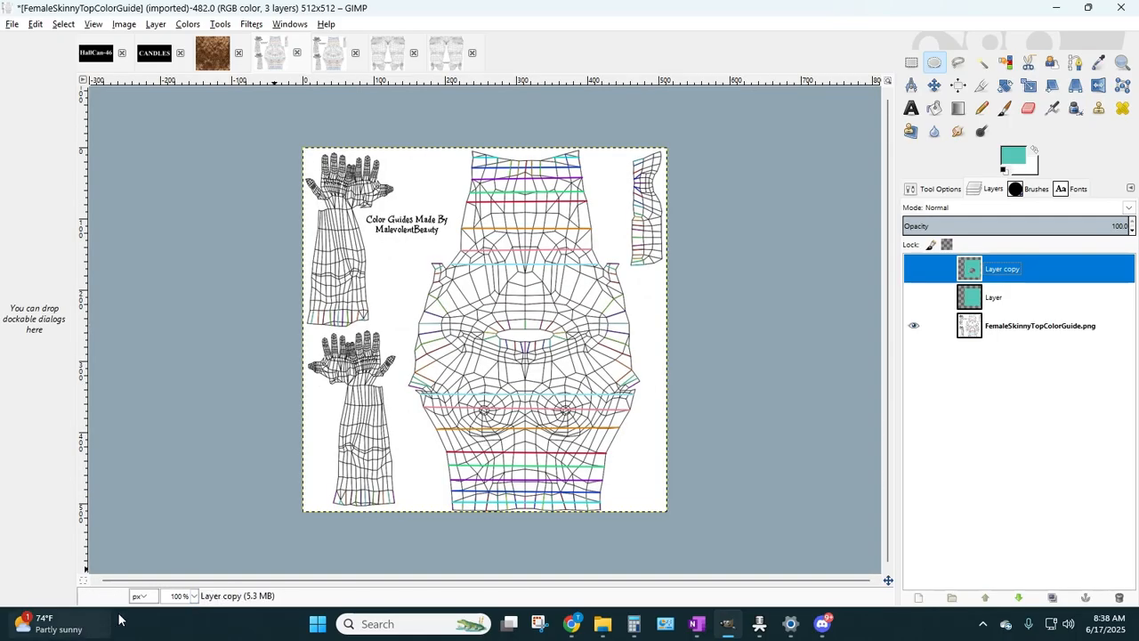
{"action": "left_click", "coordinate": [195, 596]}
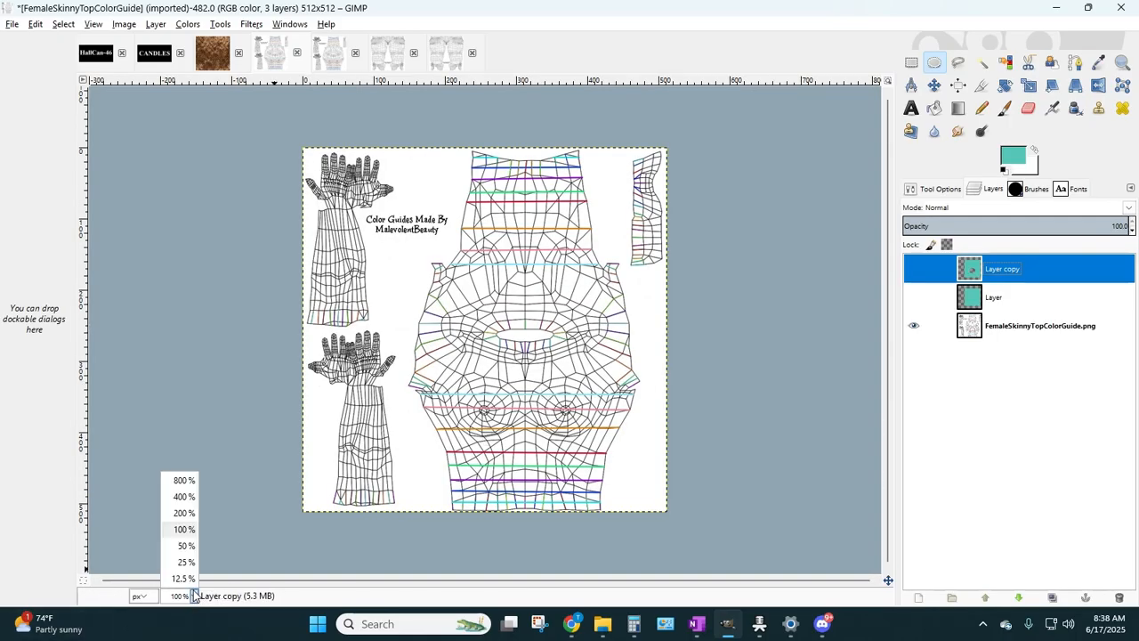
{"action": "left_click", "coordinate": [184, 514]}
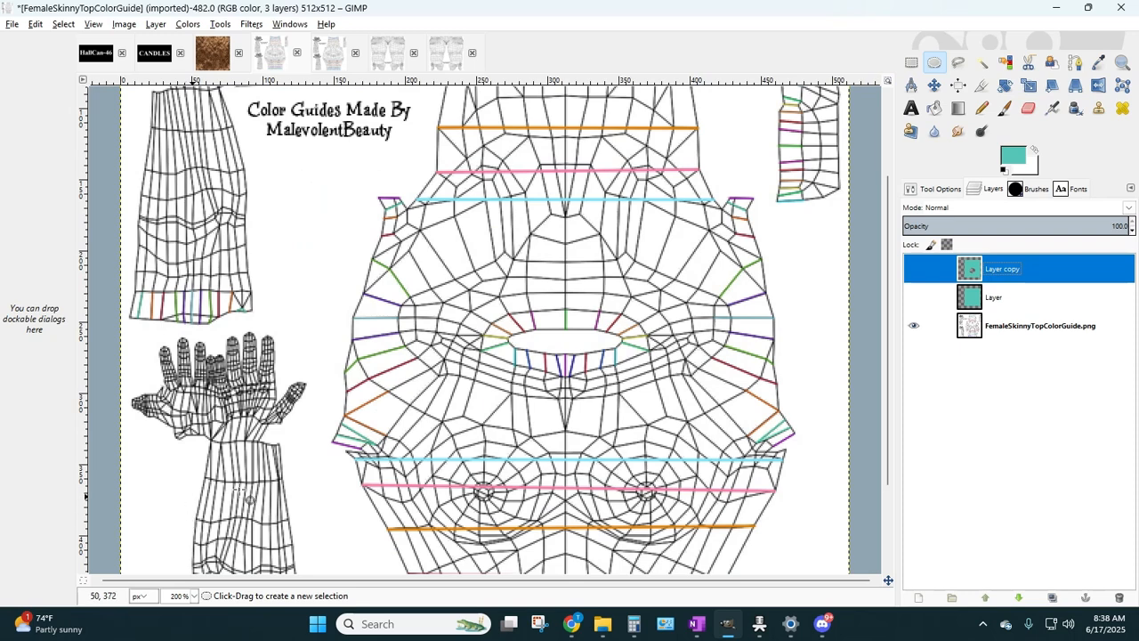
- Delete Layer copy and the original teal layer, keeping only the FemaleSkinnyTopColorGuide.png layer
{"action": "right_click", "coordinate": [990, 269]}
{"action": "left_click", "coordinate": [1053, 121]}
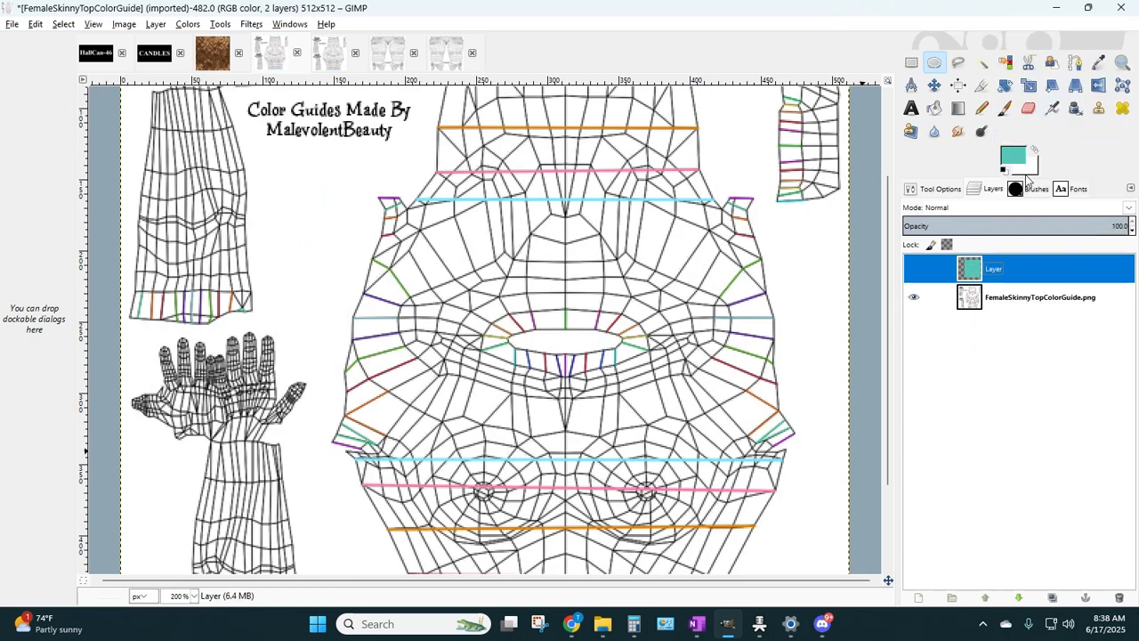
{"action": "right_click", "coordinate": [988, 269]}
{"action": "left_click", "coordinate": [1026, 125]}
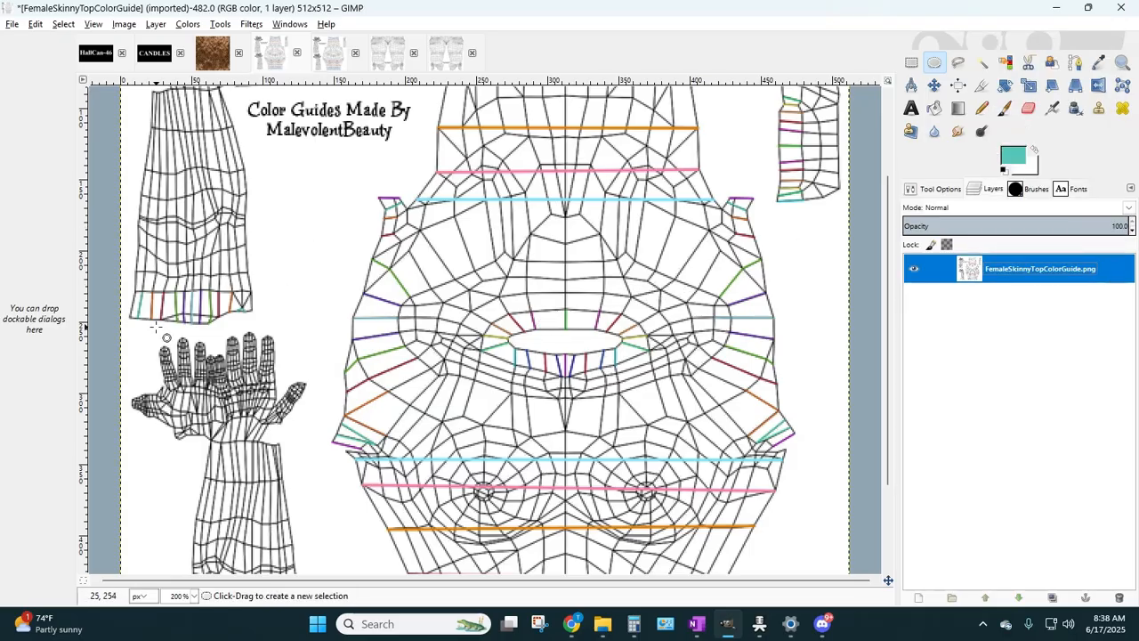
{"action": "left_click", "coordinate": [271, 56]}
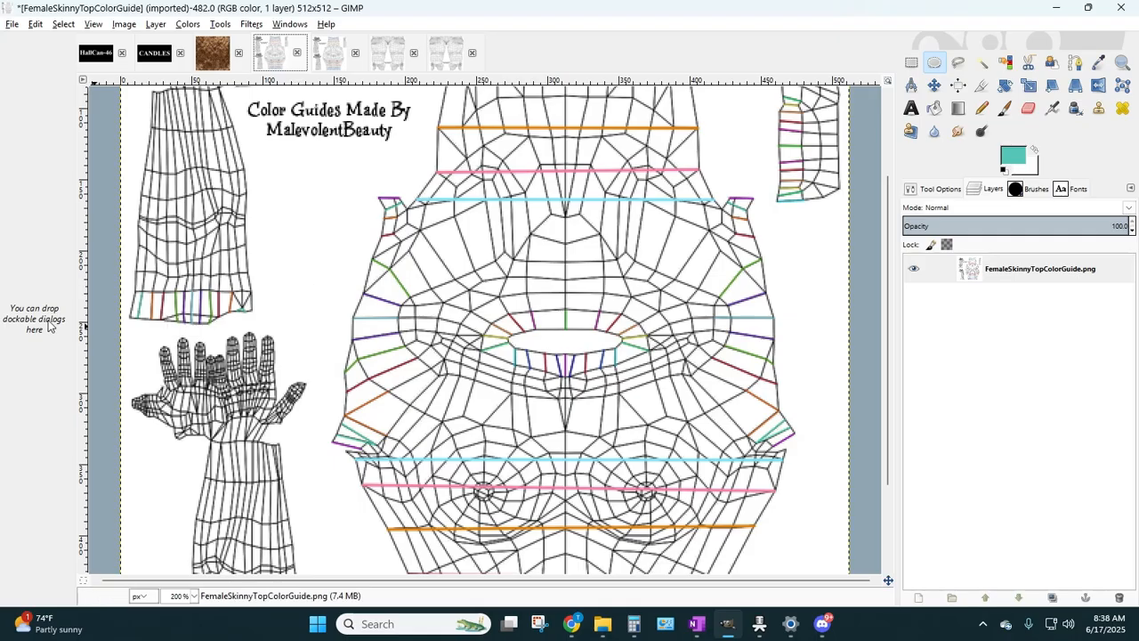
{"action": "scroll", "coordinate": [420, 288], "scroll_direction": "down", "scroll_amount": 3}
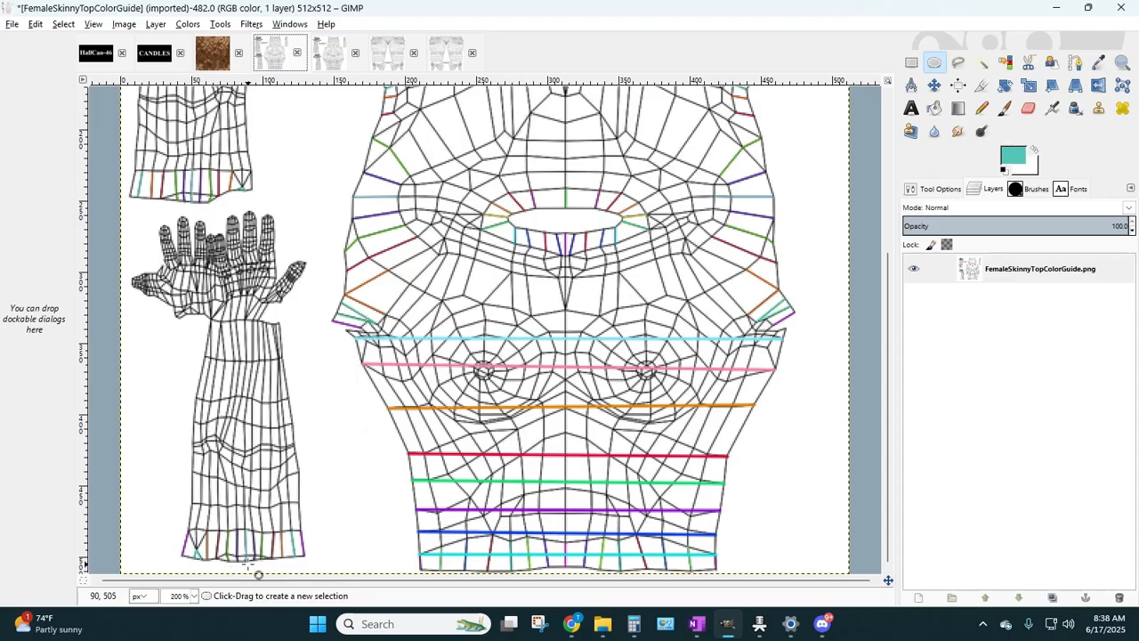
{"action": "left_click", "coordinate": [193, 595]}
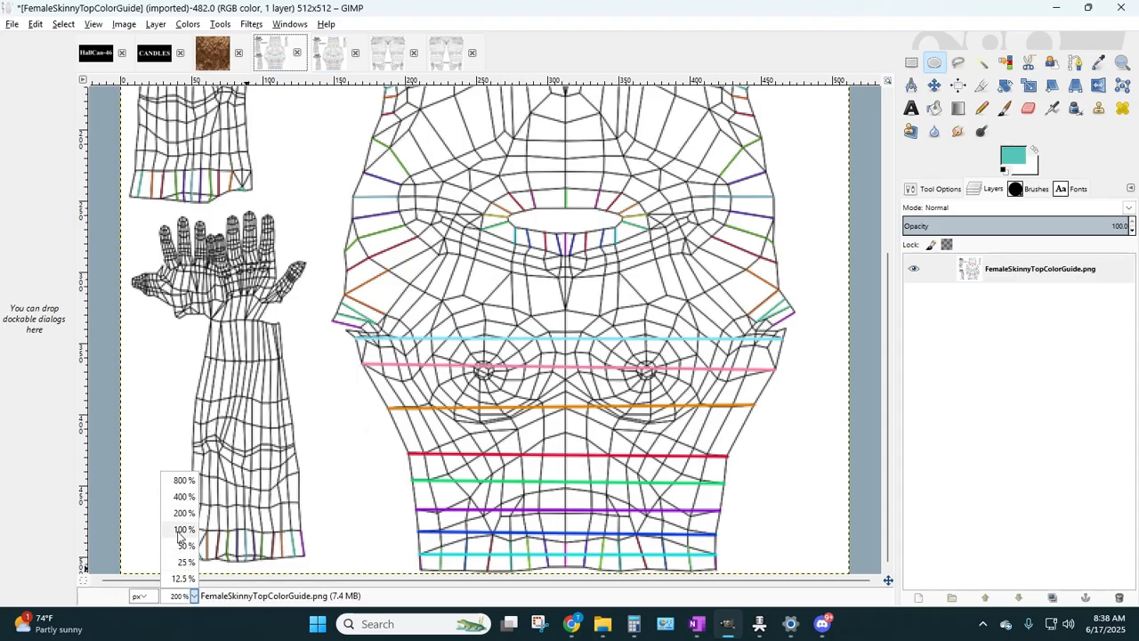
{"action": "left_click", "coordinate": [178, 537]}
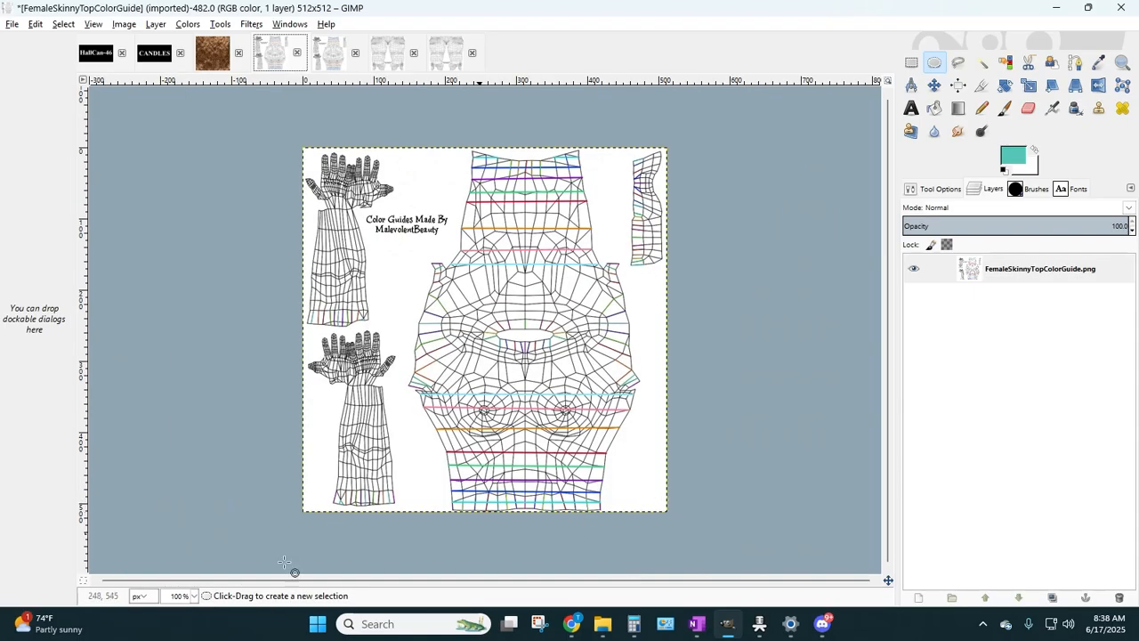
{"action": "left_click", "coordinate": [193, 595]}
{"action": "left_click", "coordinate": [174, 515]}
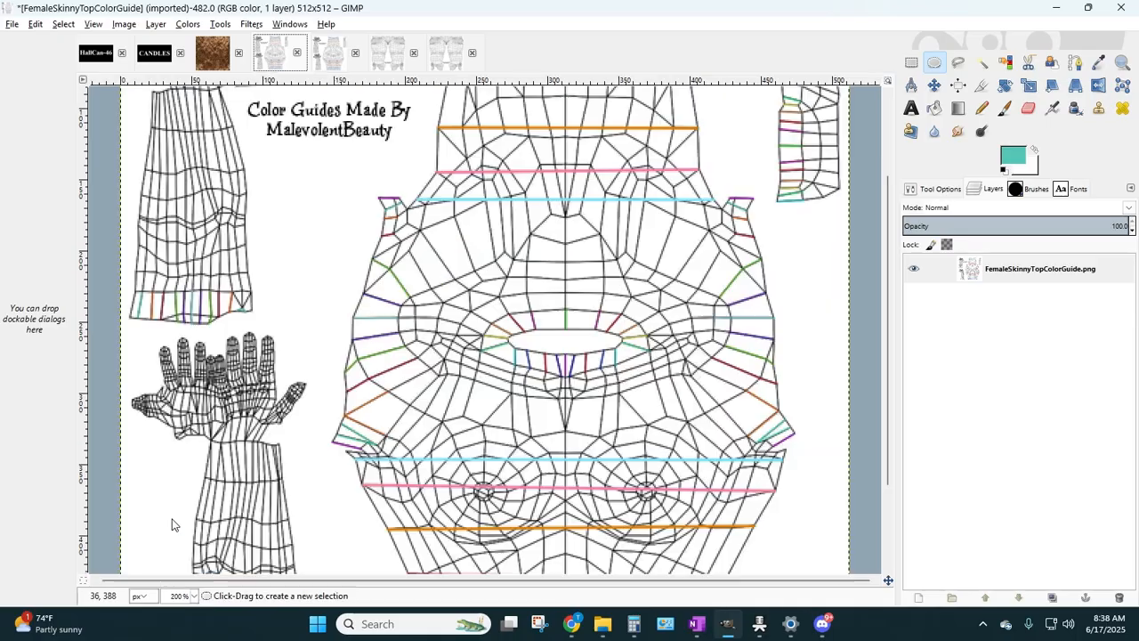
{"action": "scroll", "coordinate": [236, 485], "scroll_direction": "down", "scroll_amount": 3}
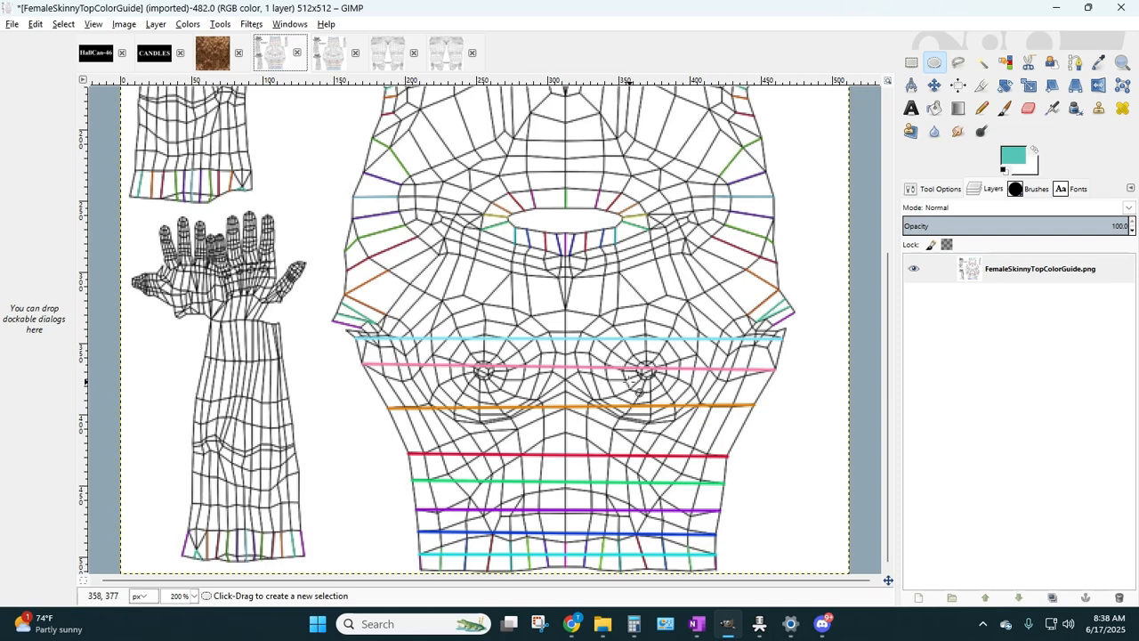
- Switch to File Explorer and open the Tshirts folder on the Seagate Backup Plus Drive (E:)
{"action": "left_click", "coordinate": [605, 623]}
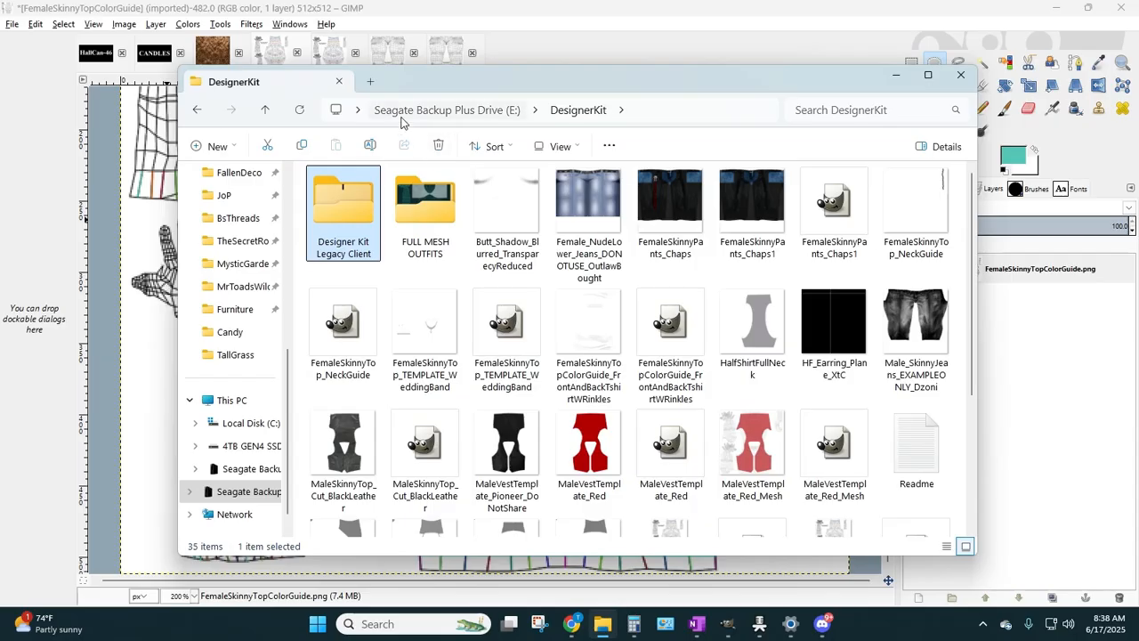
{"action": "left_click", "coordinate": [418, 110]}
{"action": "scroll", "coordinate": [534, 356], "scroll_direction": "down", "scroll_amount": 15}
{"action": "scroll", "coordinate": [565, 377], "scroll_direction": "down", "scroll_amount": 20}
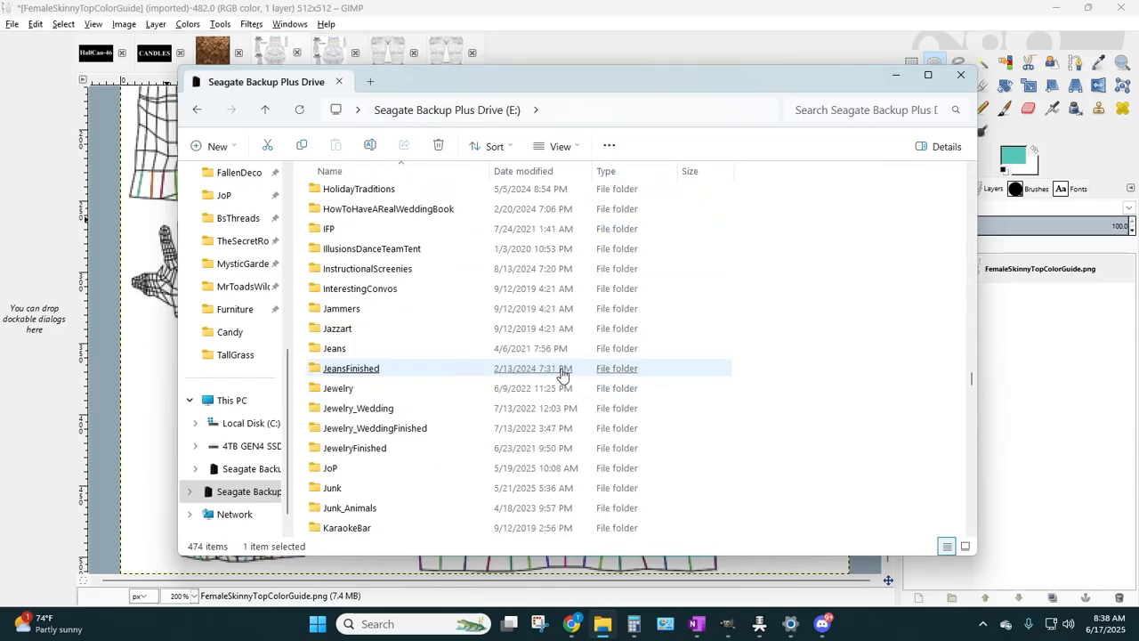
{"action": "scroll", "coordinate": [561, 374], "scroll_direction": "down", "scroll_amount": 20}
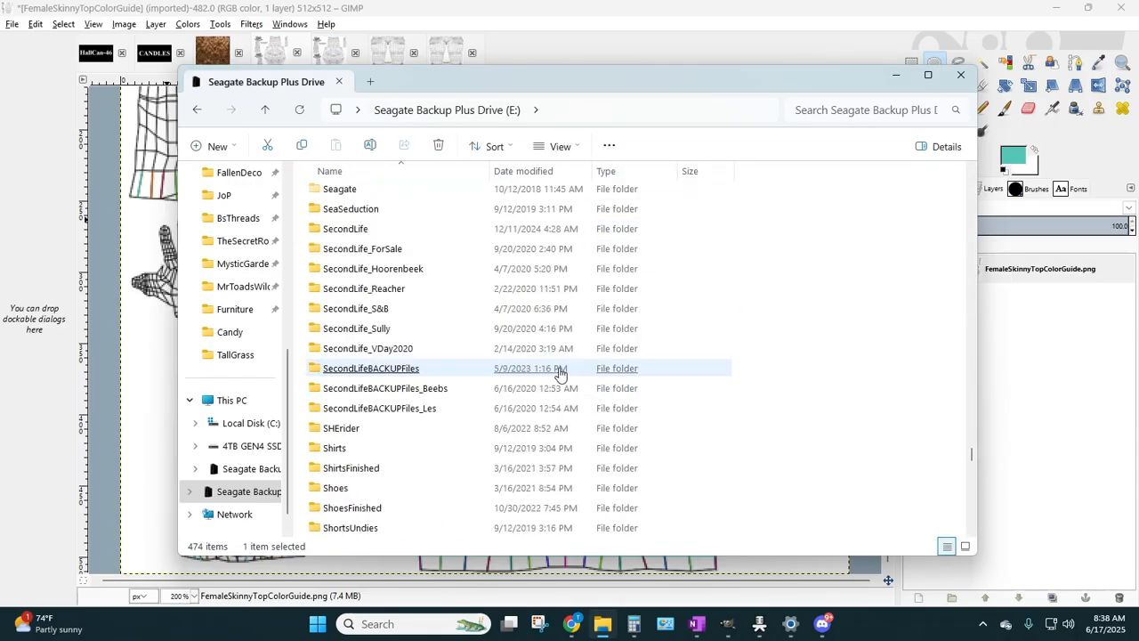
{"action": "scroll", "coordinate": [560, 374], "scroll_direction": "down", "scroll_amount": 3}
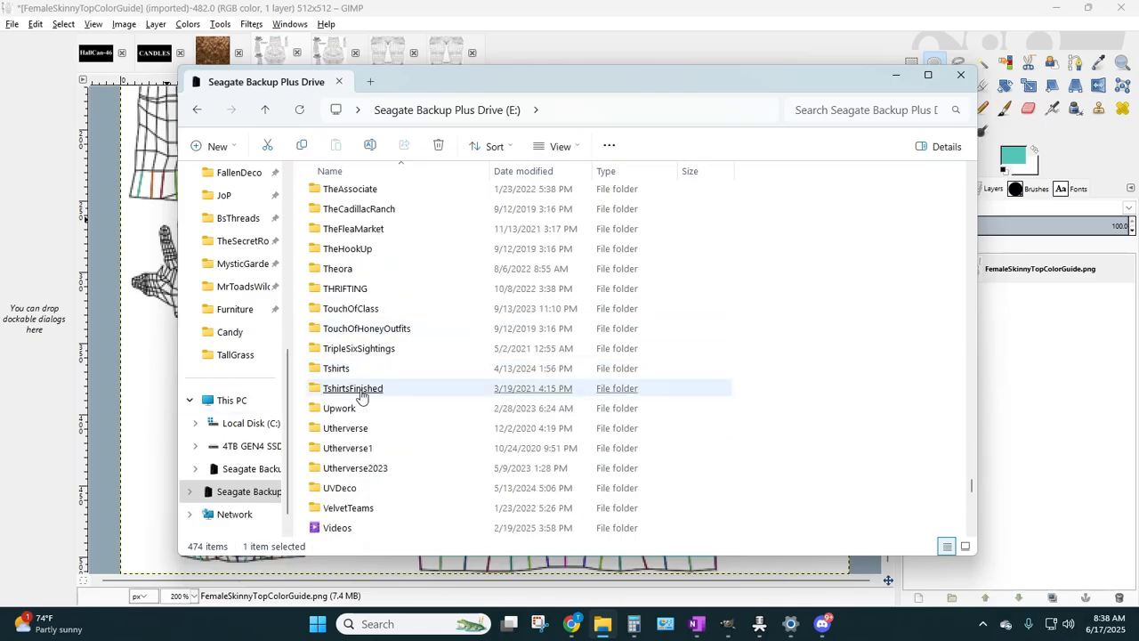
{"action": "double_click", "coordinate": [331, 370]}
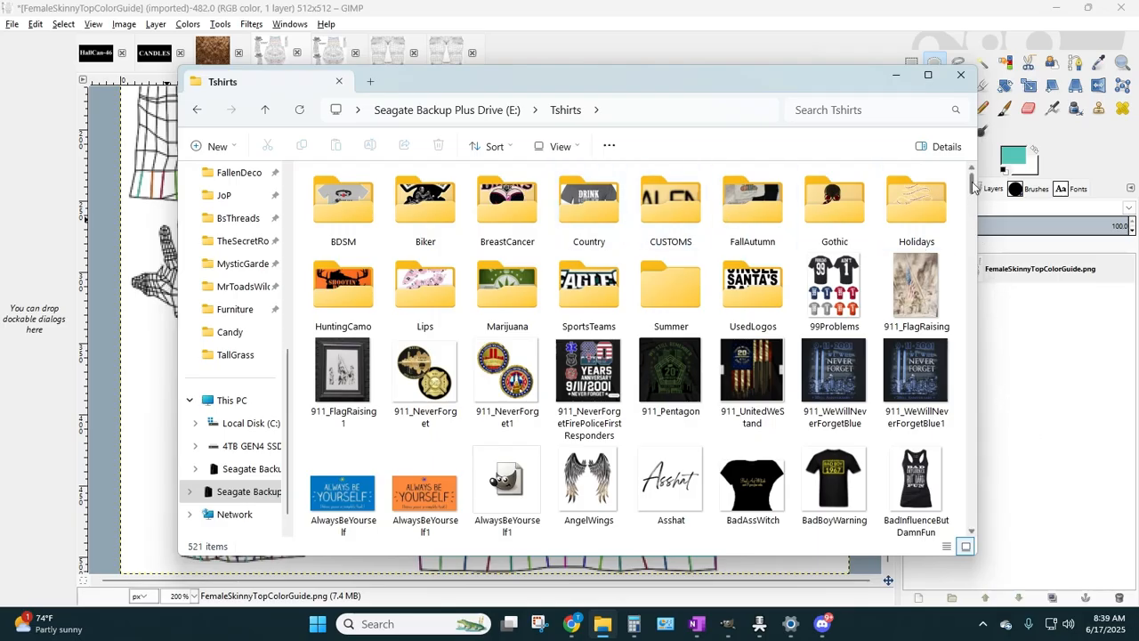
- Browse the Tshirts folder for the Fruit_Watermelon image and open it in the photo viewer
{"action": "left_click_drag", "start_coordinate": [976, 186], "coordinate": [977, 221]}
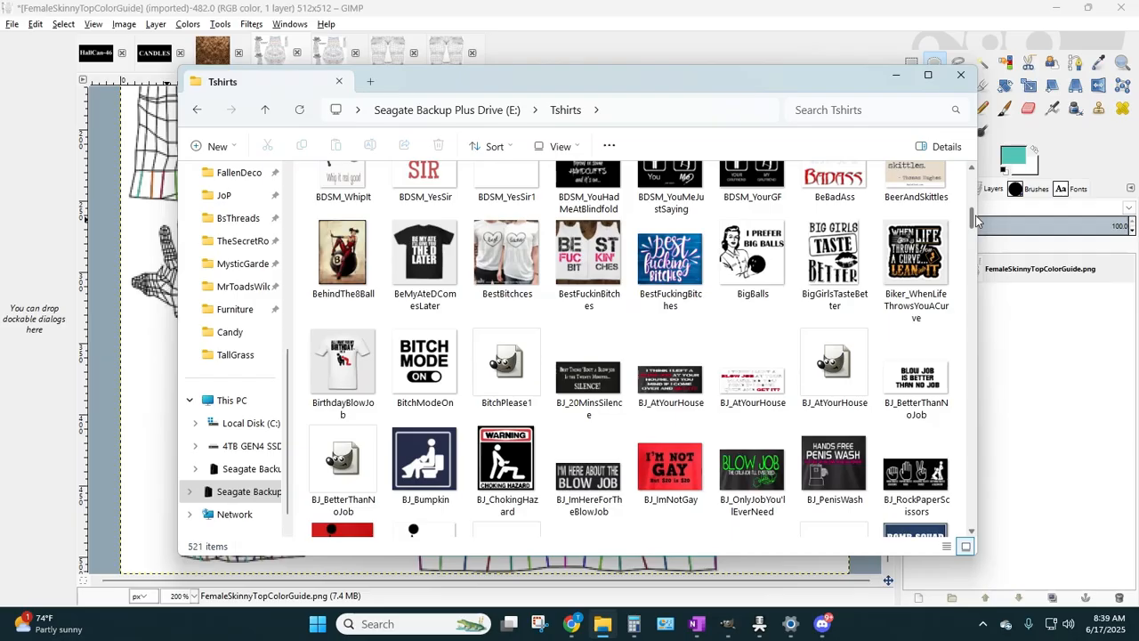
{"action": "left_click_drag", "start_coordinate": [976, 215], "coordinate": [973, 291]}
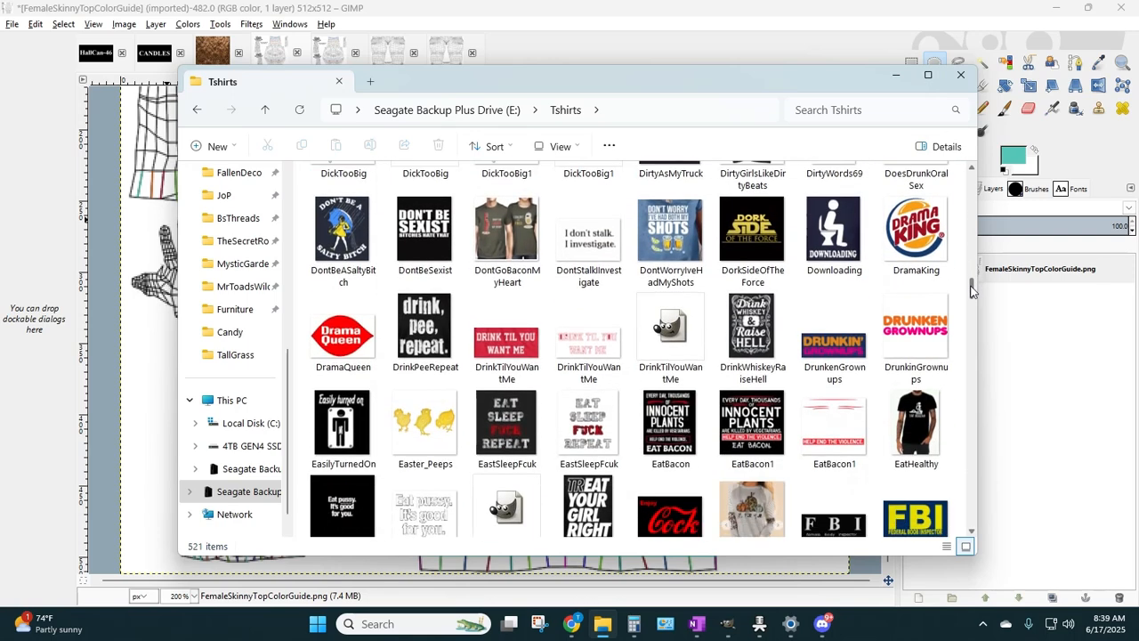
{"action": "left_click_drag", "start_coordinate": [973, 291], "coordinate": [967, 317]}
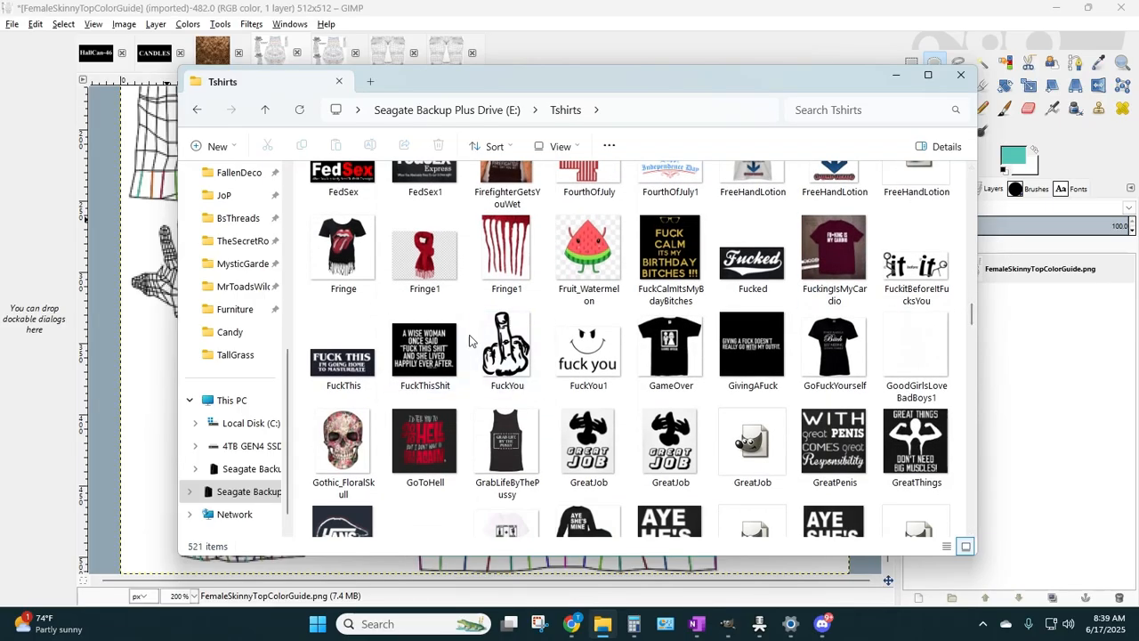
{"action": "left_click", "coordinate": [569, 272]}
{"action": "double_click", "coordinate": [569, 271]}
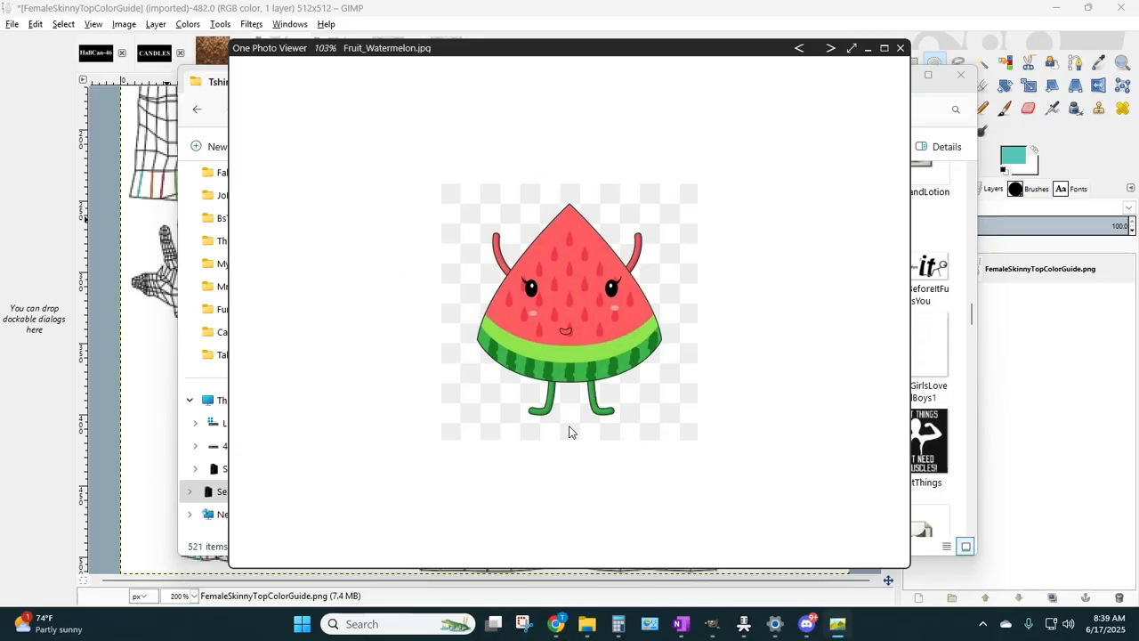
- Copy the Fruit_Watermelon.jpg image to the clipboard and switch back to GIMP
{"action": "right_click", "coordinate": [592, 321]}
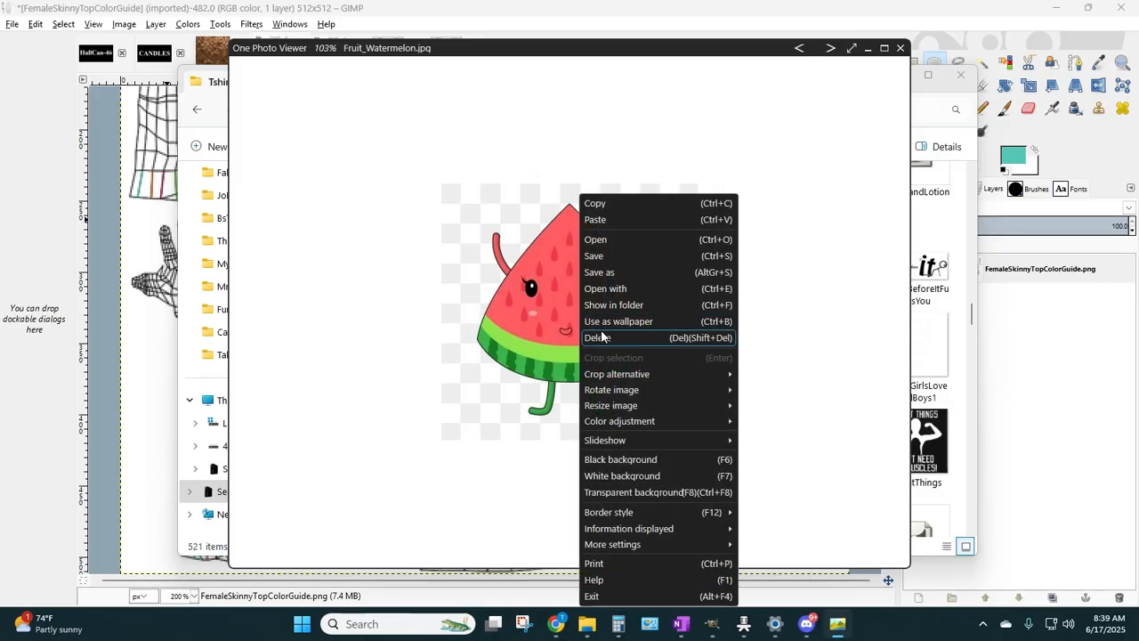
{"action": "left_click", "coordinate": [593, 205]}
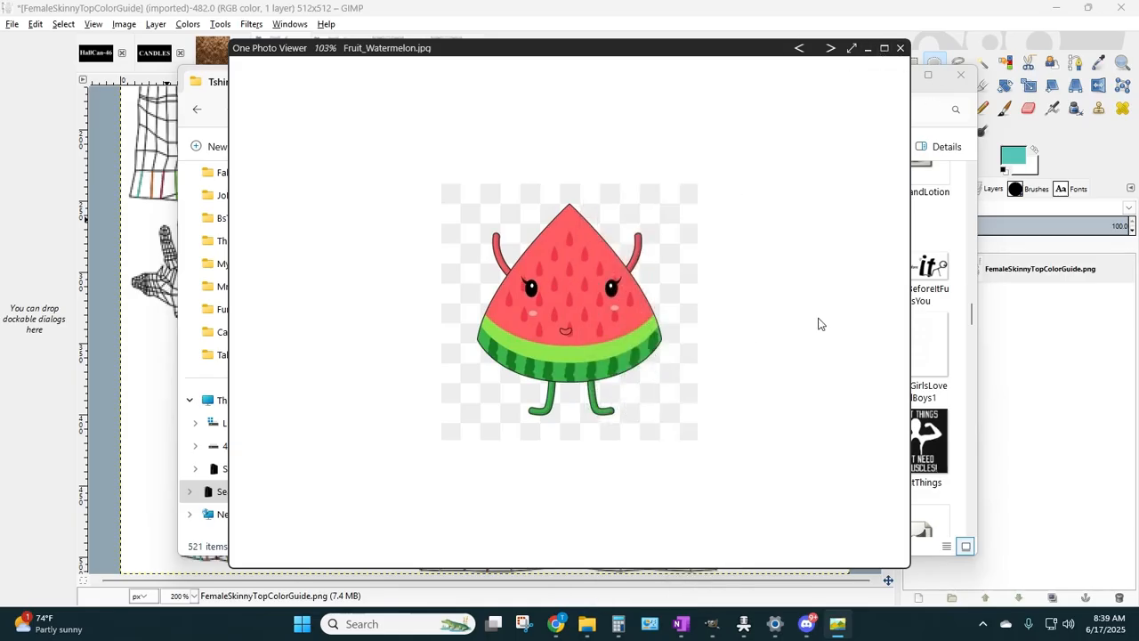
{"action": "left_click", "coordinate": [713, 626]}
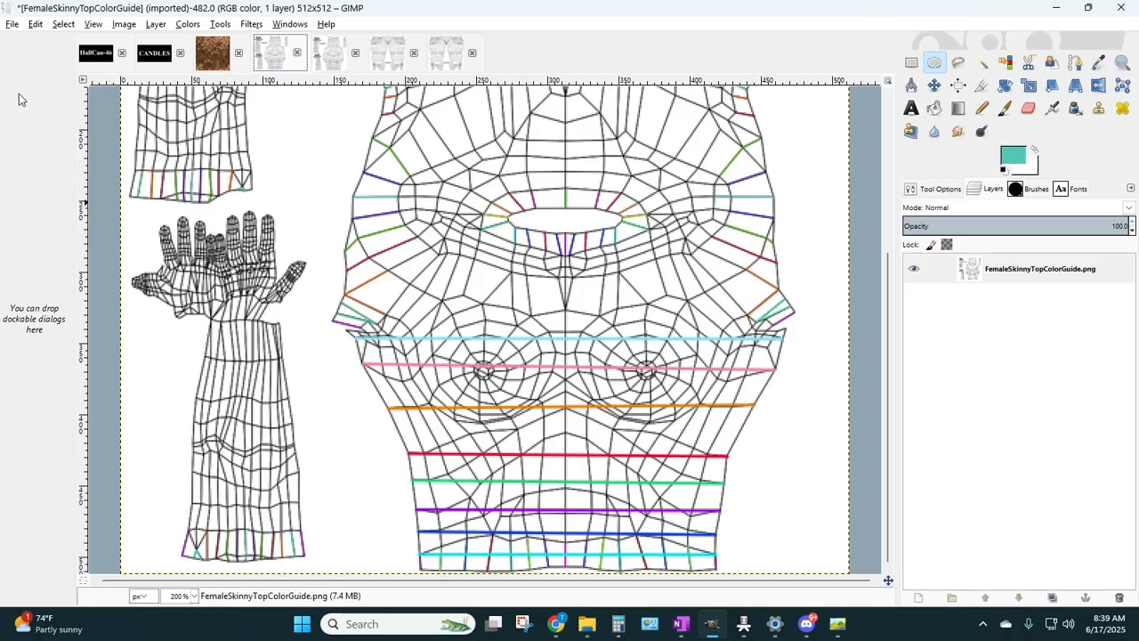
- Paste the copied watermelon graphic as a new image and view it at 200%
{"action": "left_click", "coordinate": [35, 24]}
{"action": "mouse_move", "coordinate": [62, 182]}
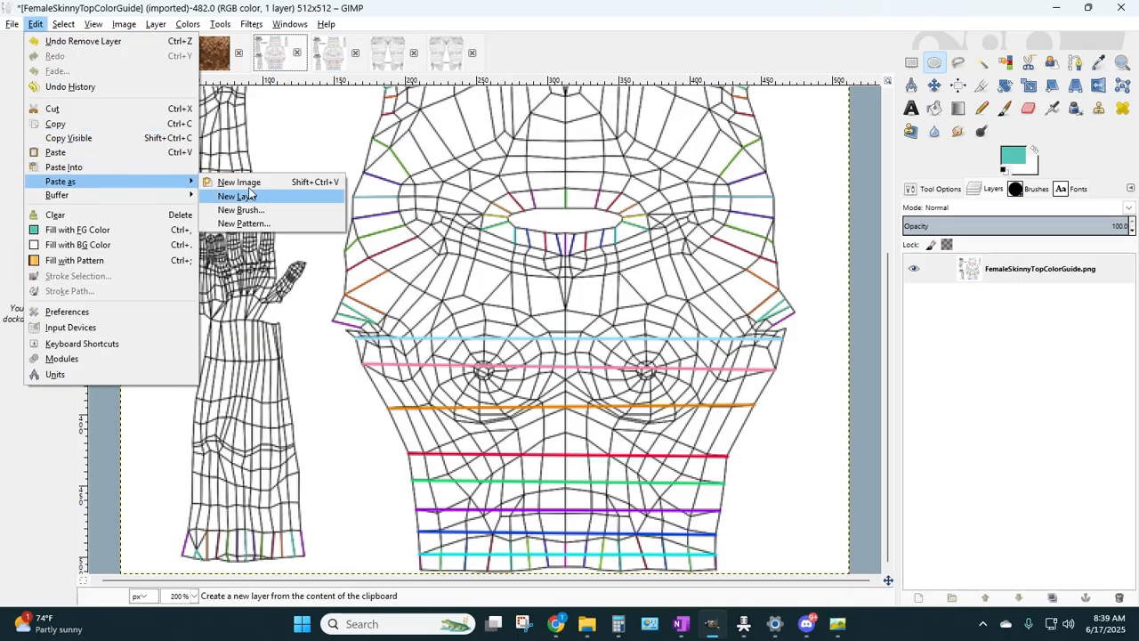
{"action": "left_click", "coordinate": [233, 183]}
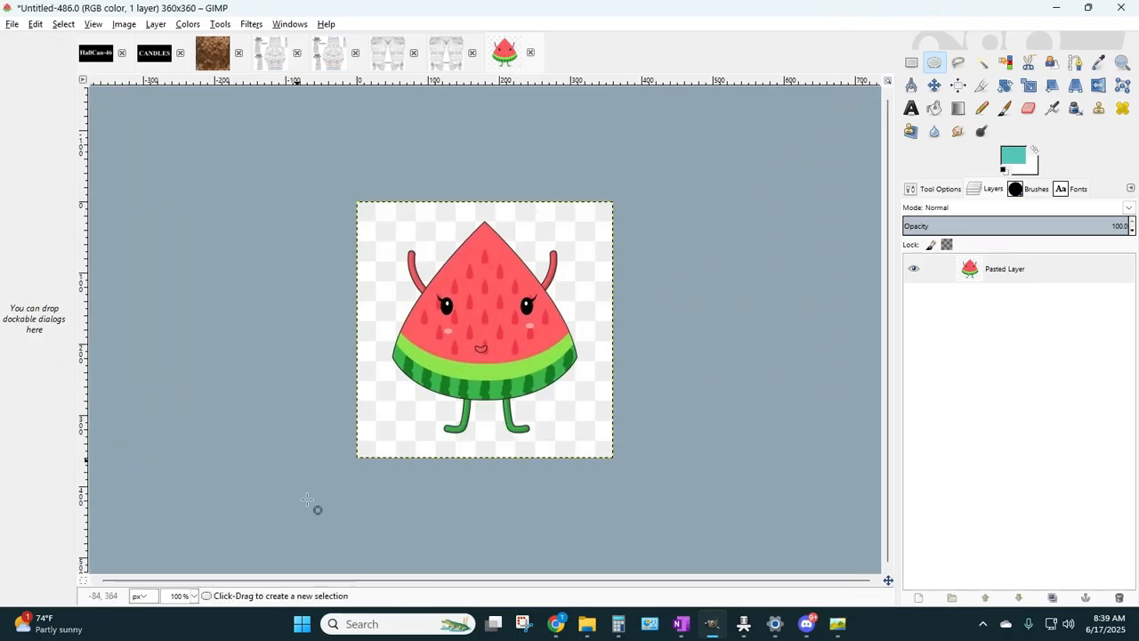
{"action": "left_click", "coordinate": [194, 597]}
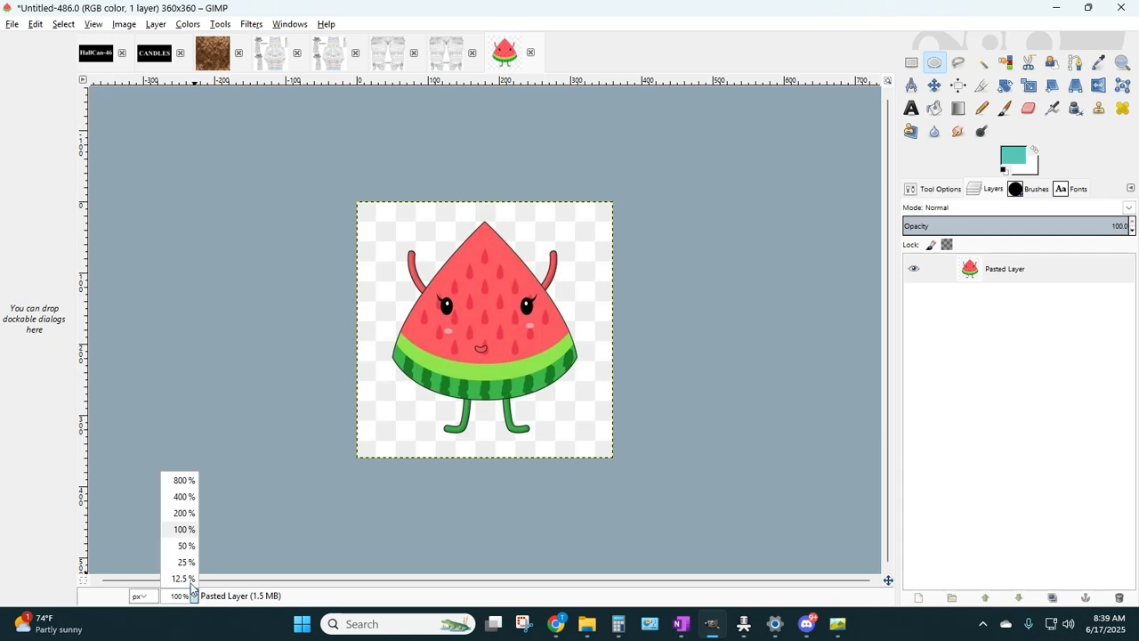
{"action": "left_click", "coordinate": [183, 511]}
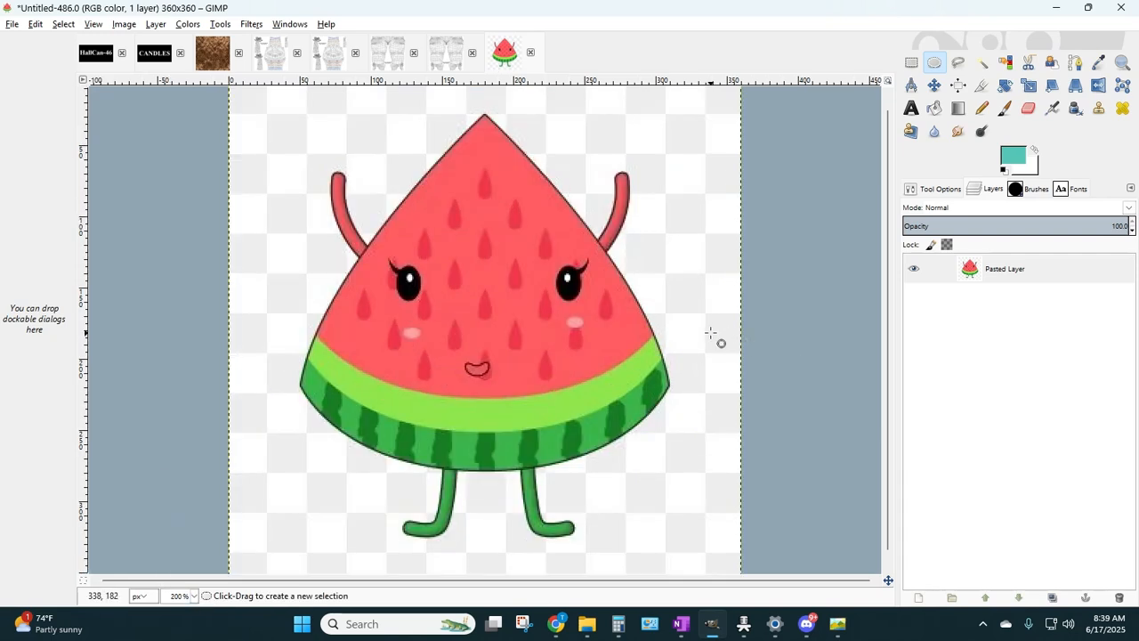
{"action": "scroll", "coordinate": [792, 267], "scroll_direction": "up", "scroll_amount": 1}
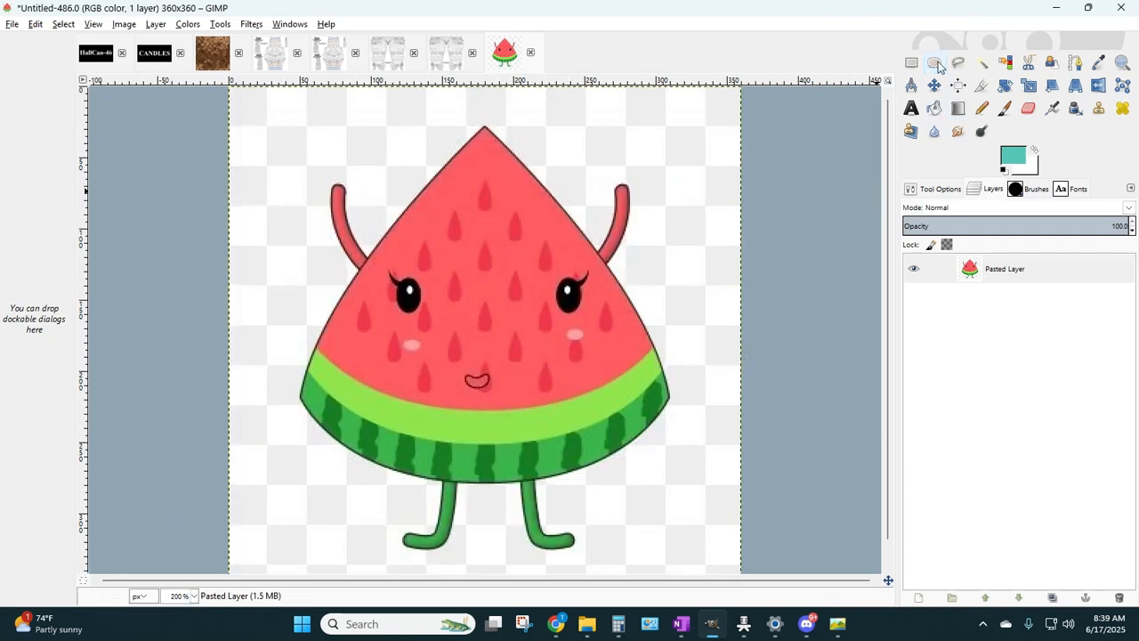
- Fuzzy-select the fake checkerboard background around the watermelon, delete it to transparency and clear the selection
{"action": "left_click", "coordinate": [984, 64]}
{"action": "left_click_drag", "start_coordinate": [676, 290], "coordinate": [677, 342]}
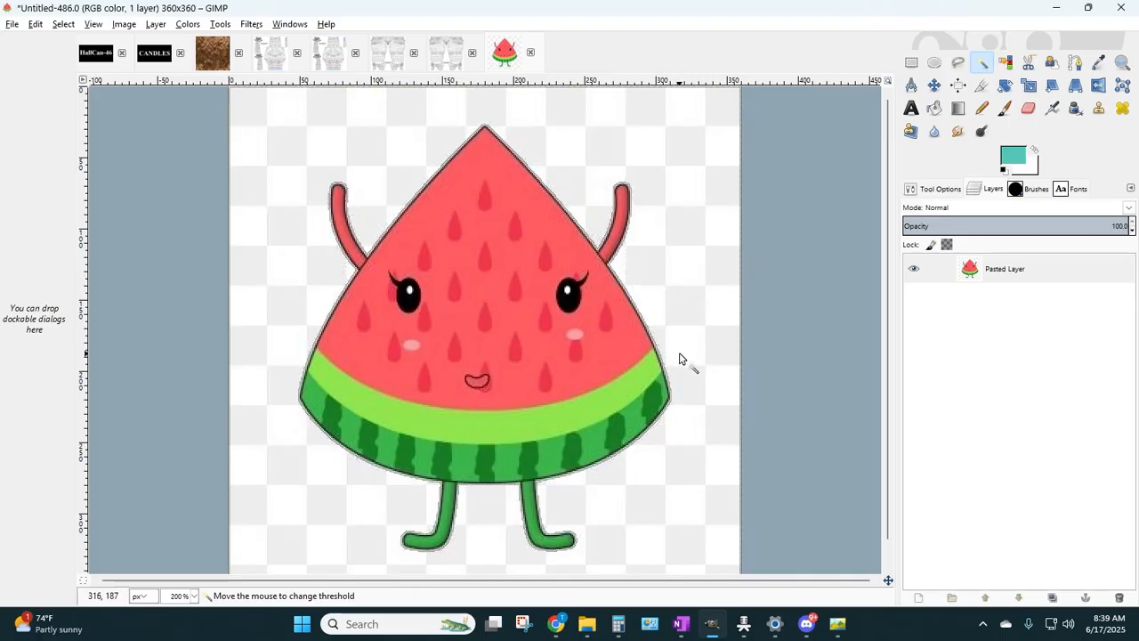
{"action": "left_click_drag", "start_coordinate": [679, 359], "coordinate": [715, 318]}
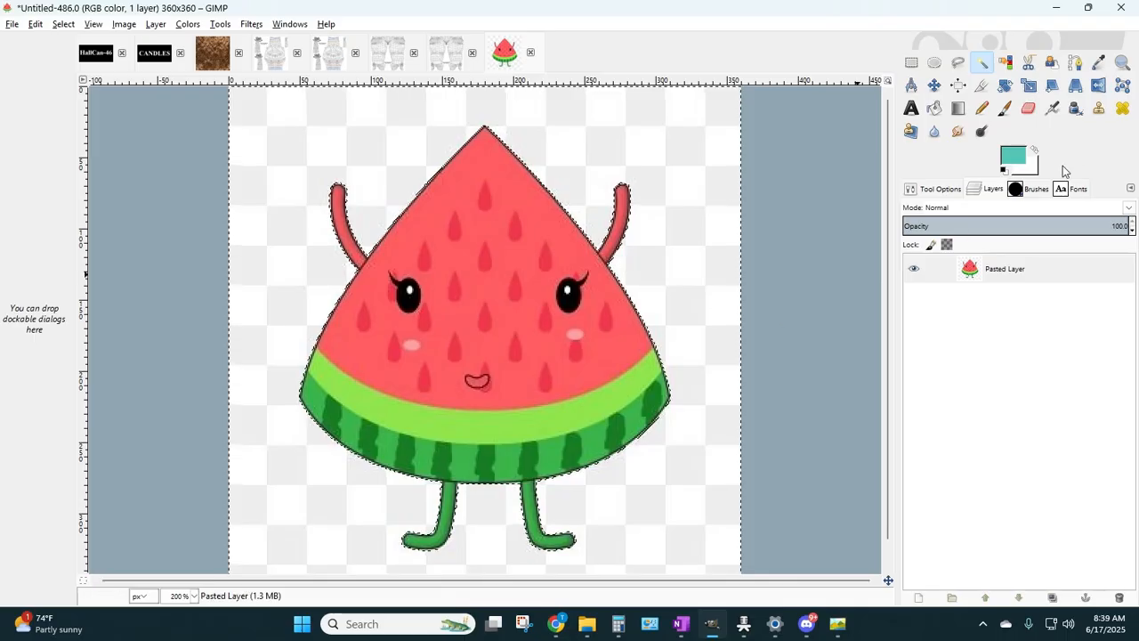
{"action": "key", "text": "Delete"}
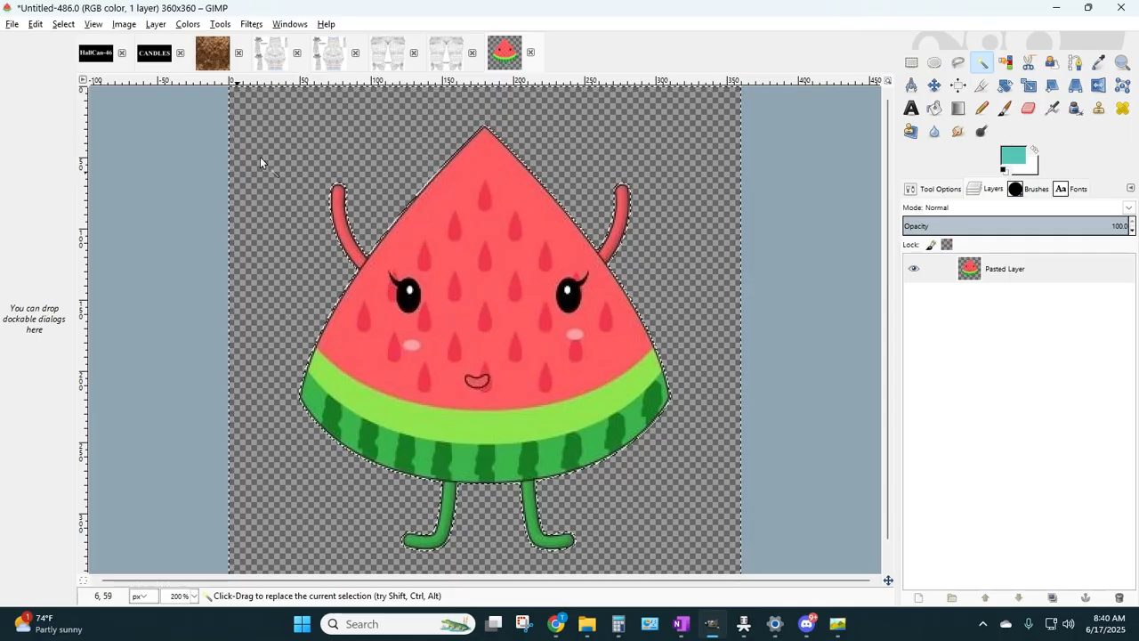
{"action": "key", "text": "ctrl+shift+a"}
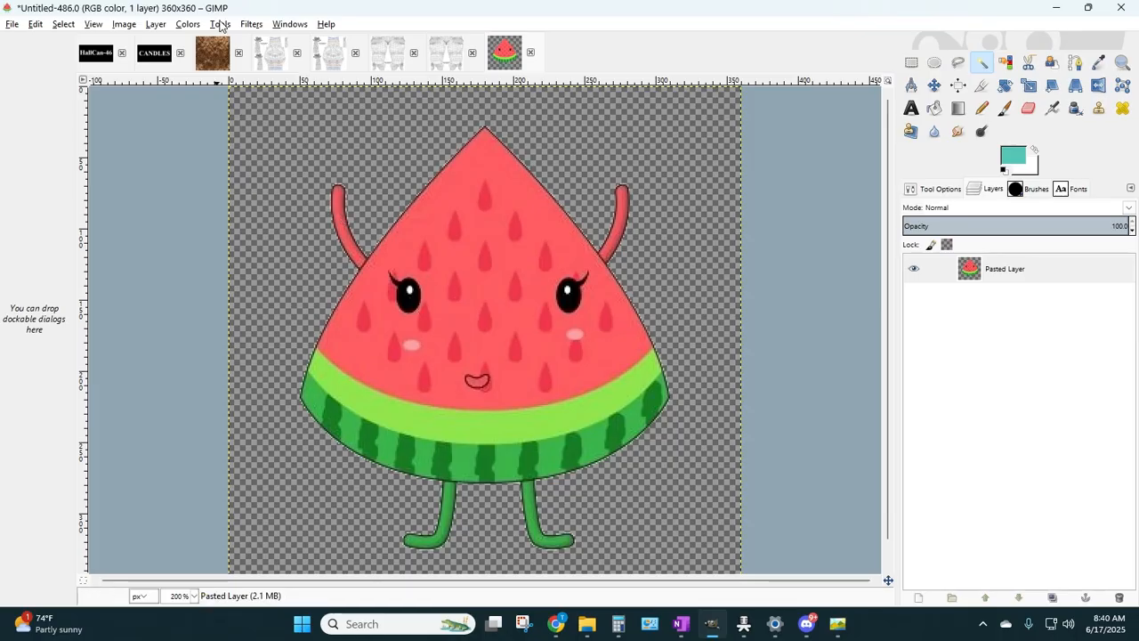
{"action": "left_click", "coordinate": [156, 24]}
{"action": "left_click", "coordinate": [166, 42]}
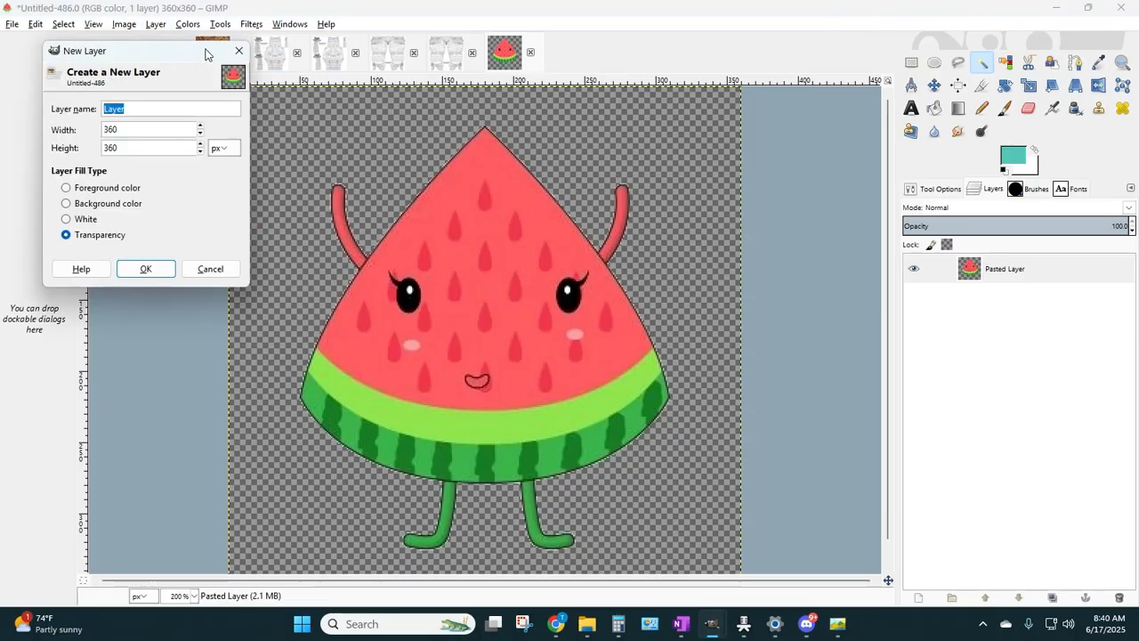
{"action": "left_click", "coordinate": [237, 50]}
- Add a new 360 × 360 px transparent layer to the watermelon image
{"action": "left_click", "coordinate": [156, 24]}
{"action": "left_click", "coordinate": [166, 42]}
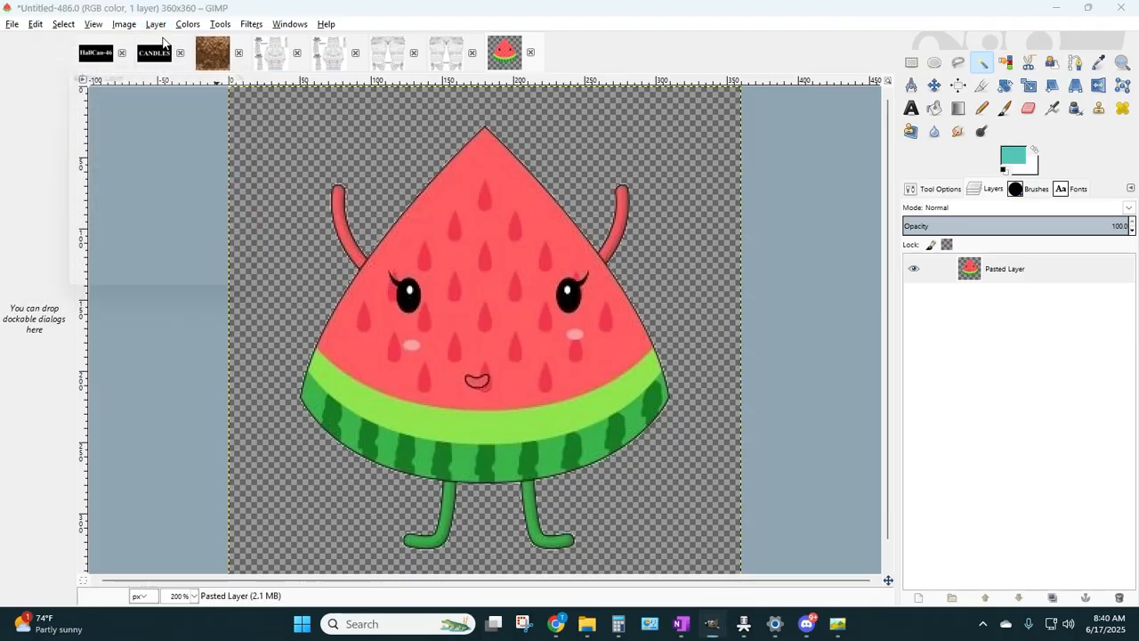
{"action": "left_click", "coordinate": [163, 286]}
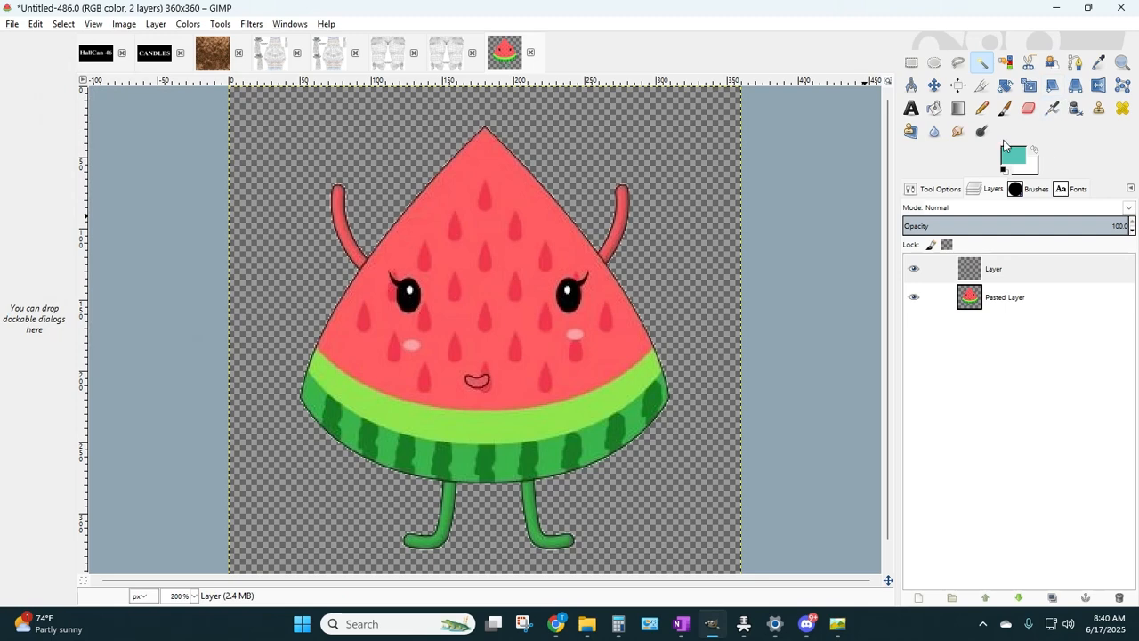
- Set the foreground color to black (000000)
{"action": "left_click", "coordinate": [1009, 161]}
{"action": "left_click_drag", "start_coordinate": [666, 158], "coordinate": [717, 228]}
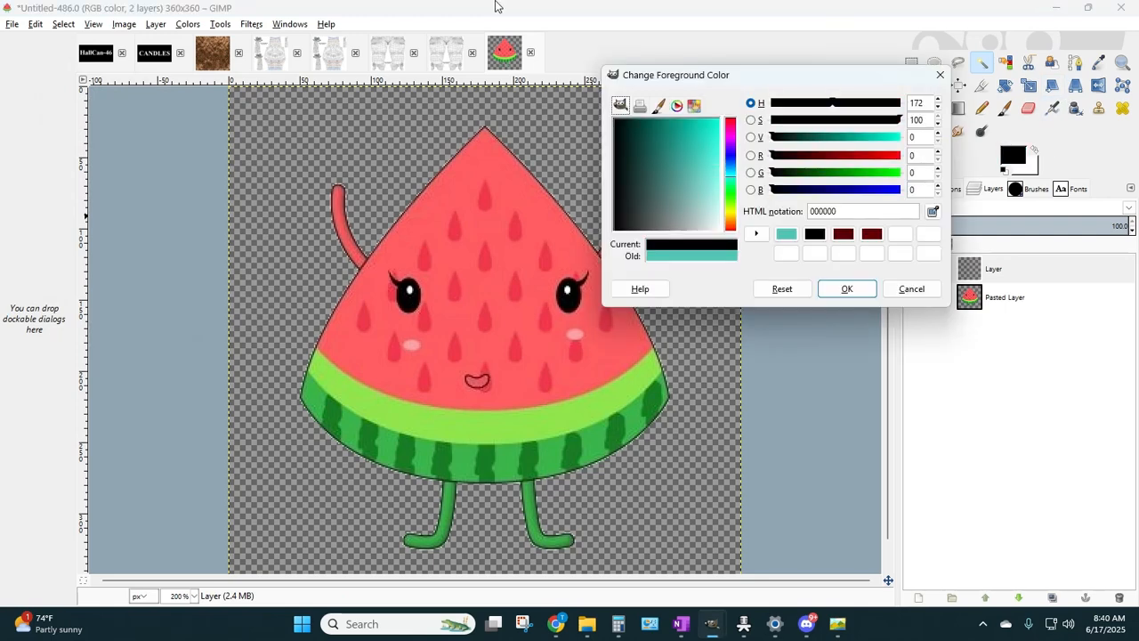
{"action": "left_click", "coordinate": [815, 233]}
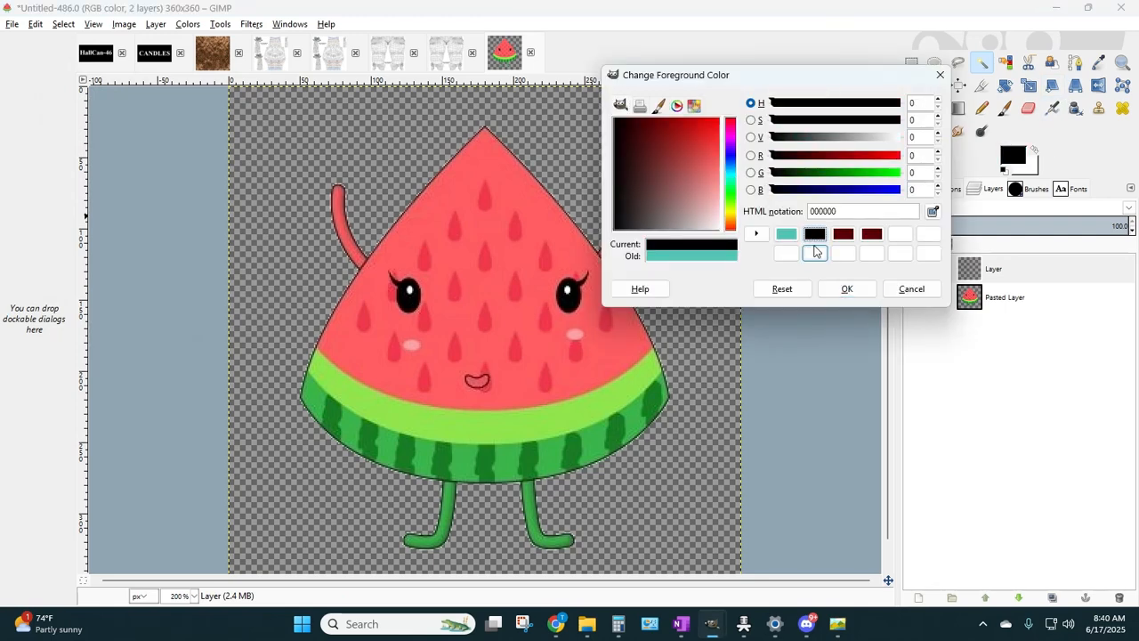
{"action": "left_click", "coordinate": [846, 288]}
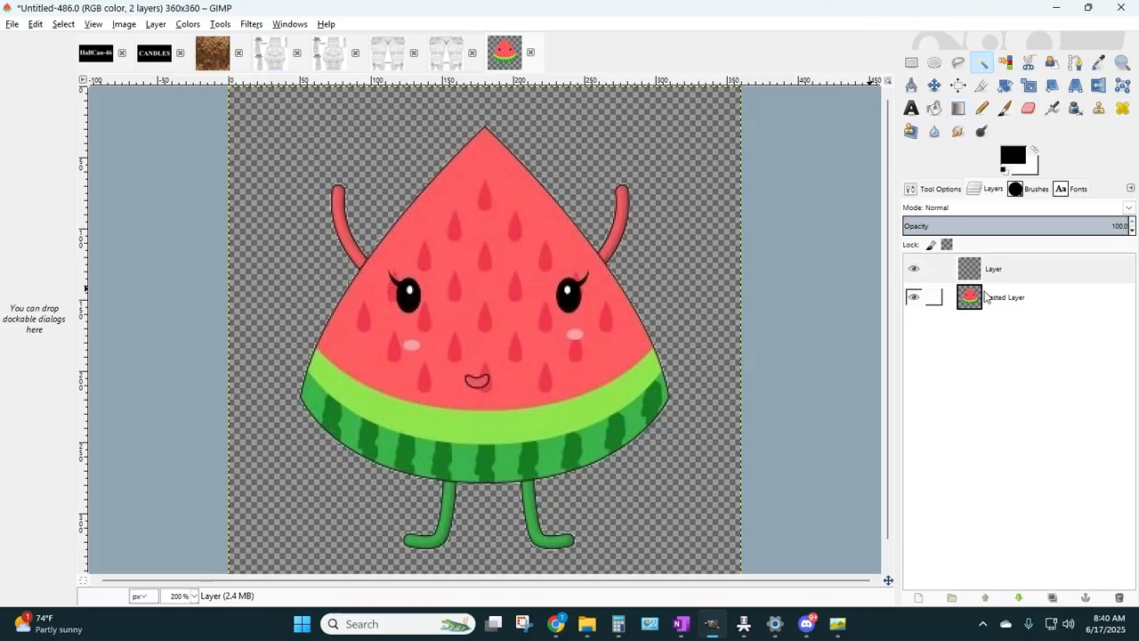
- Bucket-fill the new layer with black and move it below Pasted Layer as a backdrop
{"action": "left_click", "coordinate": [989, 278]}
{"action": "left_click", "coordinate": [939, 115]}
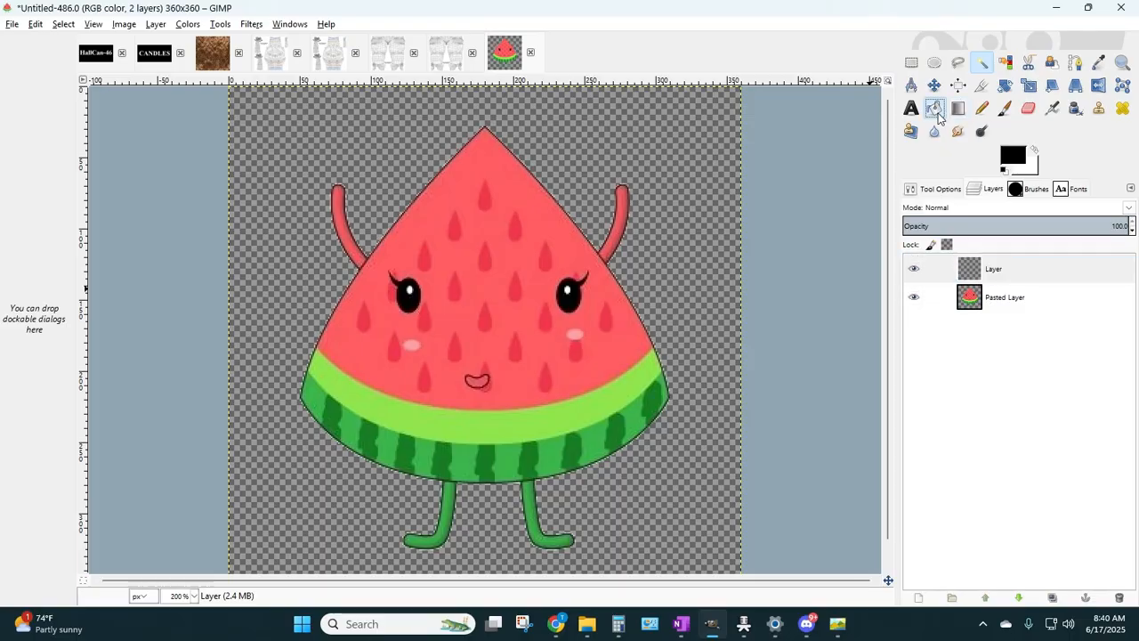
{"action": "left_click", "coordinate": [668, 211]}
{"action": "left_click_drag", "start_coordinate": [1023, 282], "coordinate": [1024, 311]}
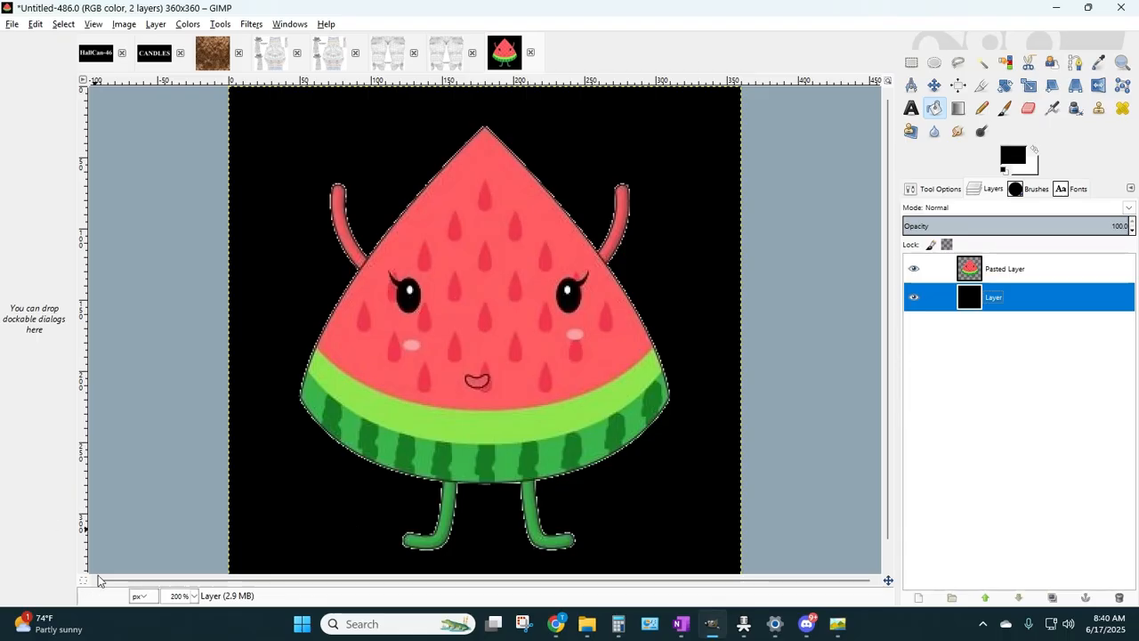
- Zoom to 400% on the watermelon's legs, make Pasted Layer active and choose the 2. Hardness 100 brush for the Eraser
{"action": "left_click", "coordinate": [196, 596]}
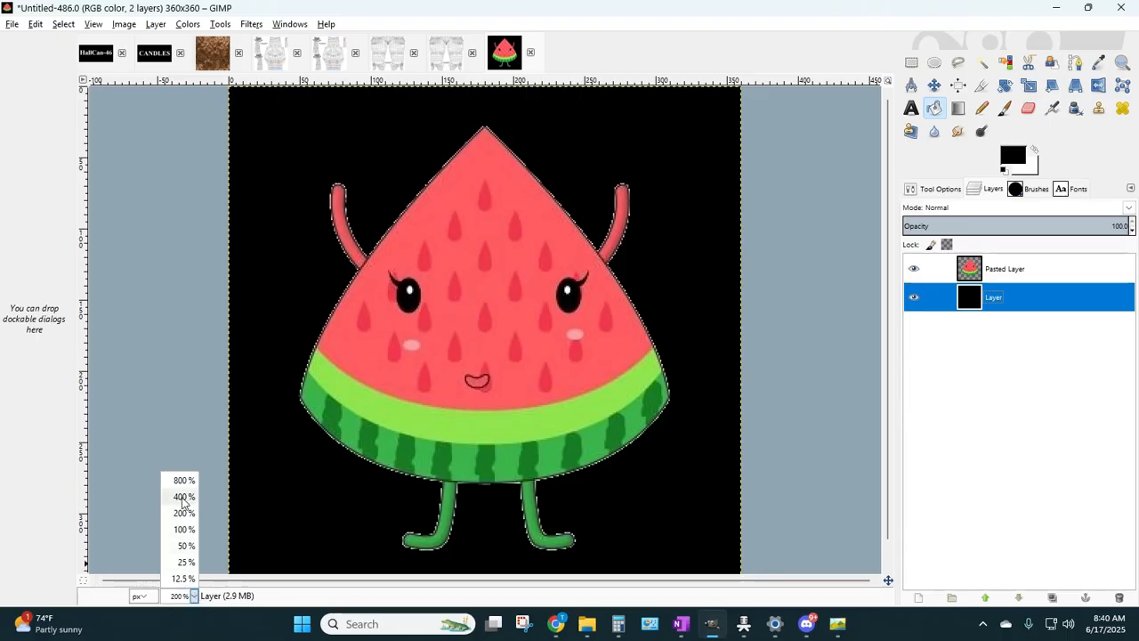
{"action": "left_click", "coordinate": [183, 496]}
{"action": "scroll", "coordinate": [554, 310], "scroll_direction": "down", "scroll_amount": 5}
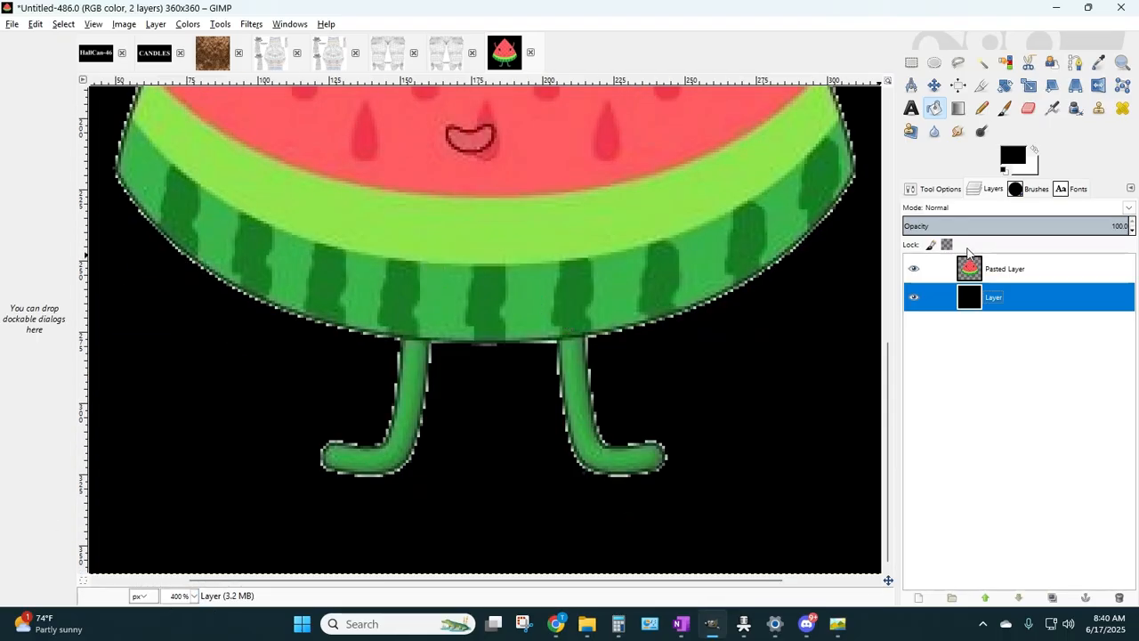
{"action": "left_click", "coordinate": [1004, 269]}
{"action": "left_click", "coordinate": [1027, 110]}
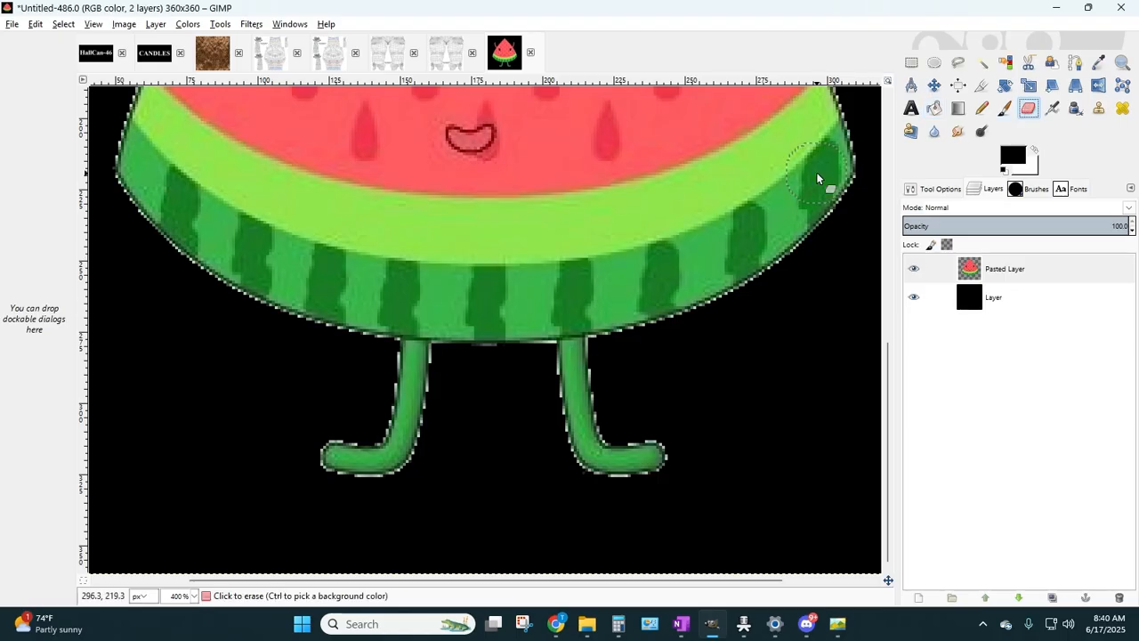
{"action": "left_click", "coordinate": [937, 190]}
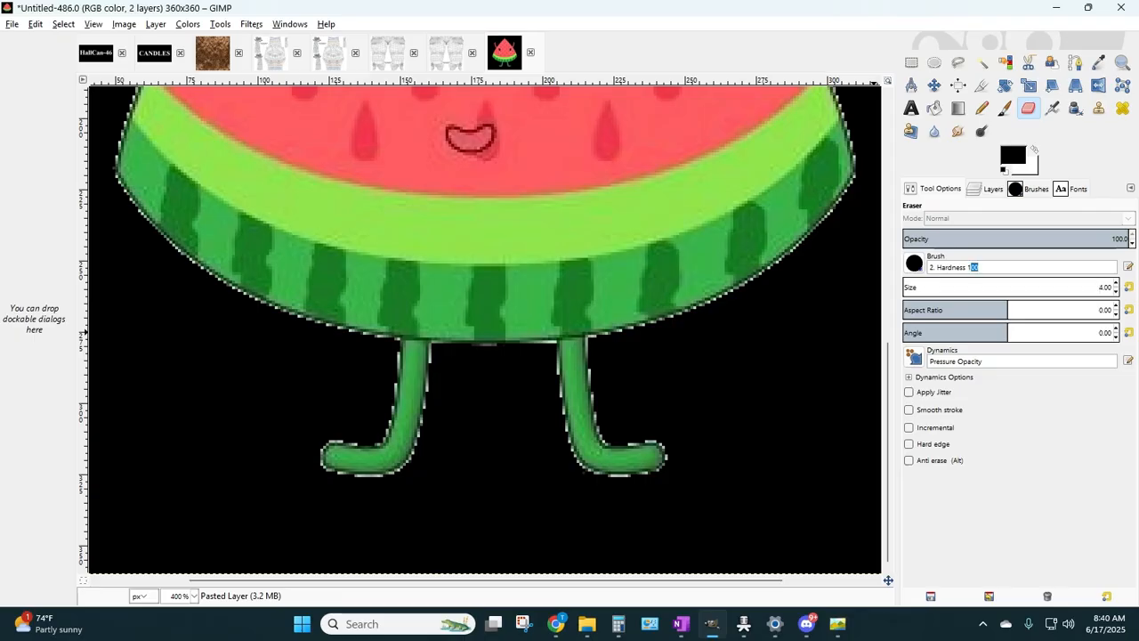
{"action": "type", "text": "2"}
- Free-select the white fringe along the rind's lower-right curve from the right leg to the corner, delete it and deselect
{"action": "left_click", "coordinate": [958, 66]}
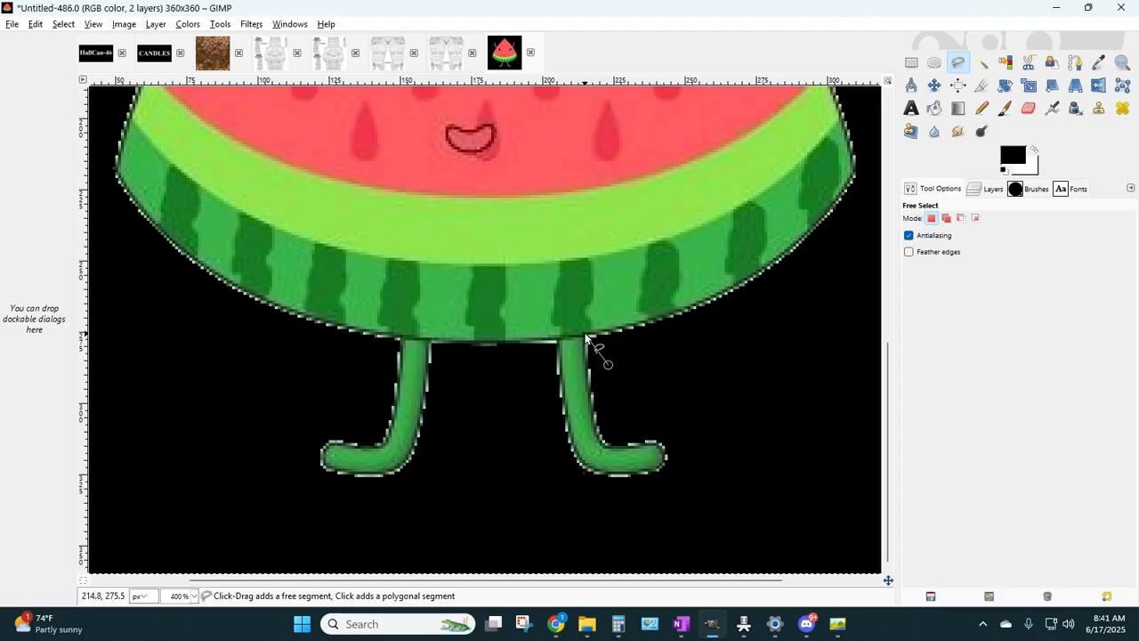
{"action": "left_click", "coordinate": [586, 335]}
{"action": "left_click", "coordinate": [643, 325]}
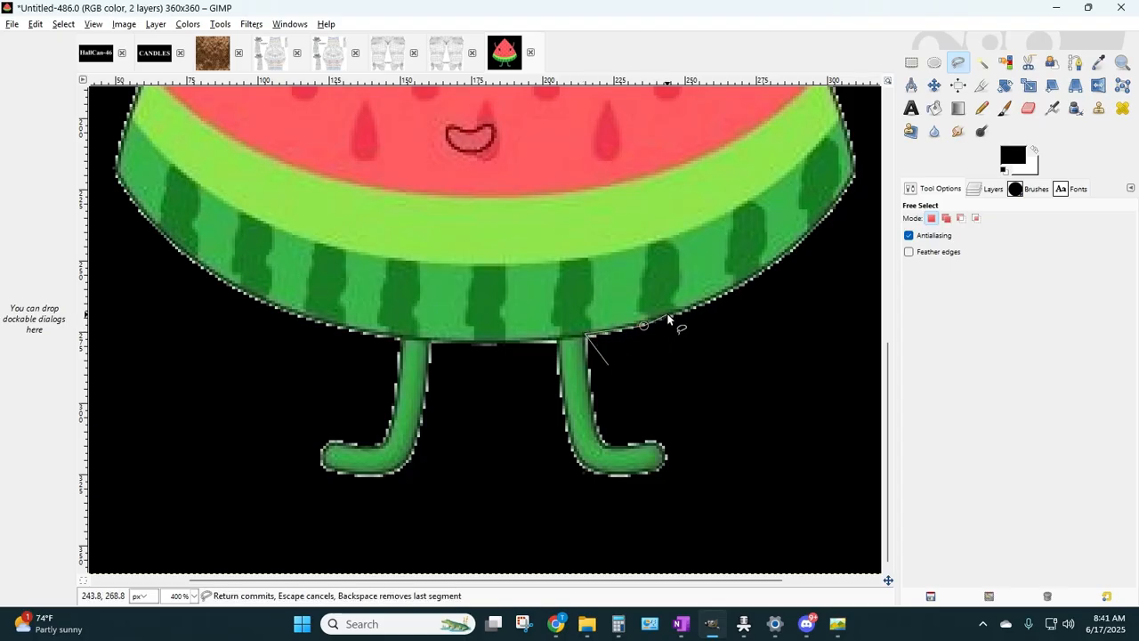
{"action": "left_click", "coordinate": [686, 310]}
{"action": "left_click", "coordinate": [721, 295]}
{"action": "left_click", "coordinate": [757, 277]}
{"action": "left_click", "coordinate": [790, 252]}
{"action": "left_click", "coordinate": [819, 225]}
{"action": "left_click", "coordinate": [841, 199]}
{"action": "left_click", "coordinate": [868, 155]}
{"action": "left_click", "coordinate": [841, 325]}
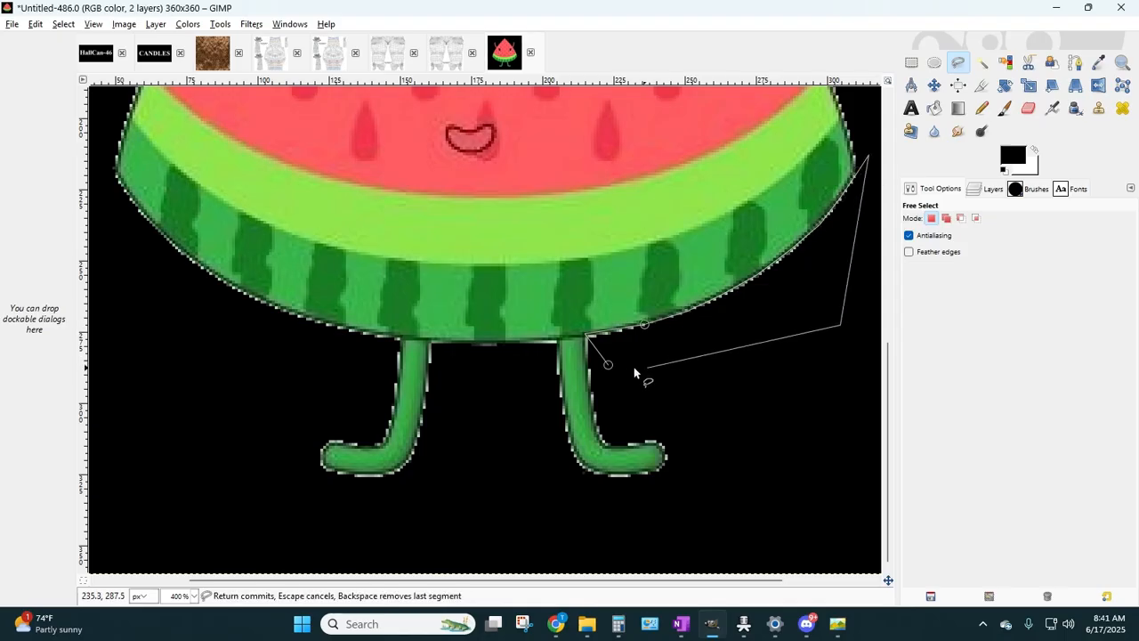
{"action": "double_click", "coordinate": [610, 365]}
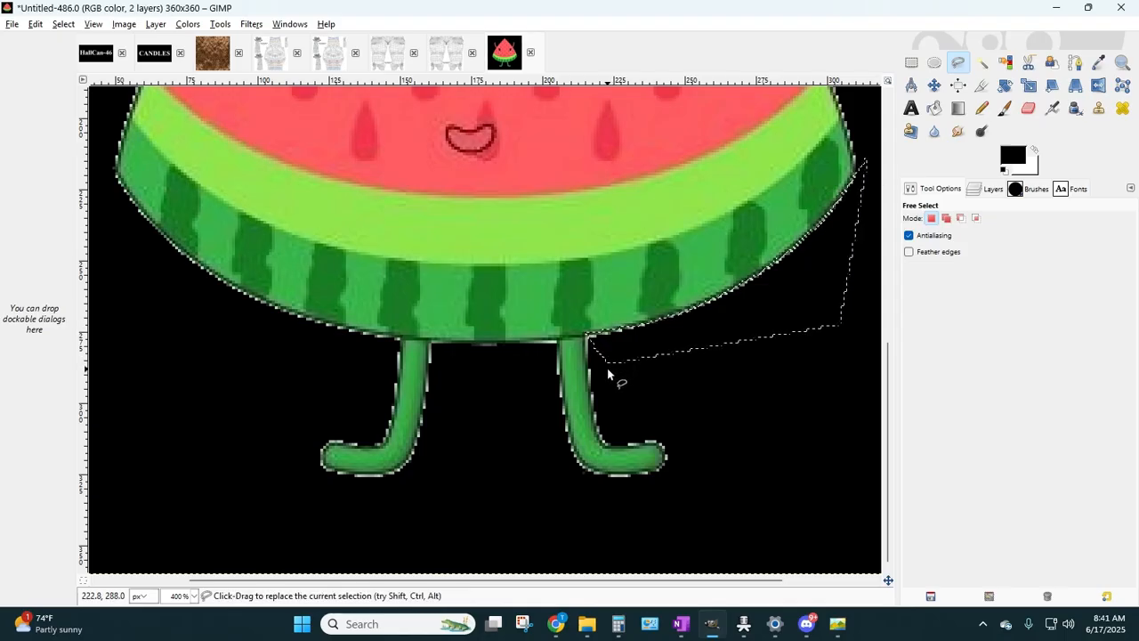
{"action": "left_click", "coordinate": [57, 25]}
{"action": "left_click", "coordinate": [73, 58]}
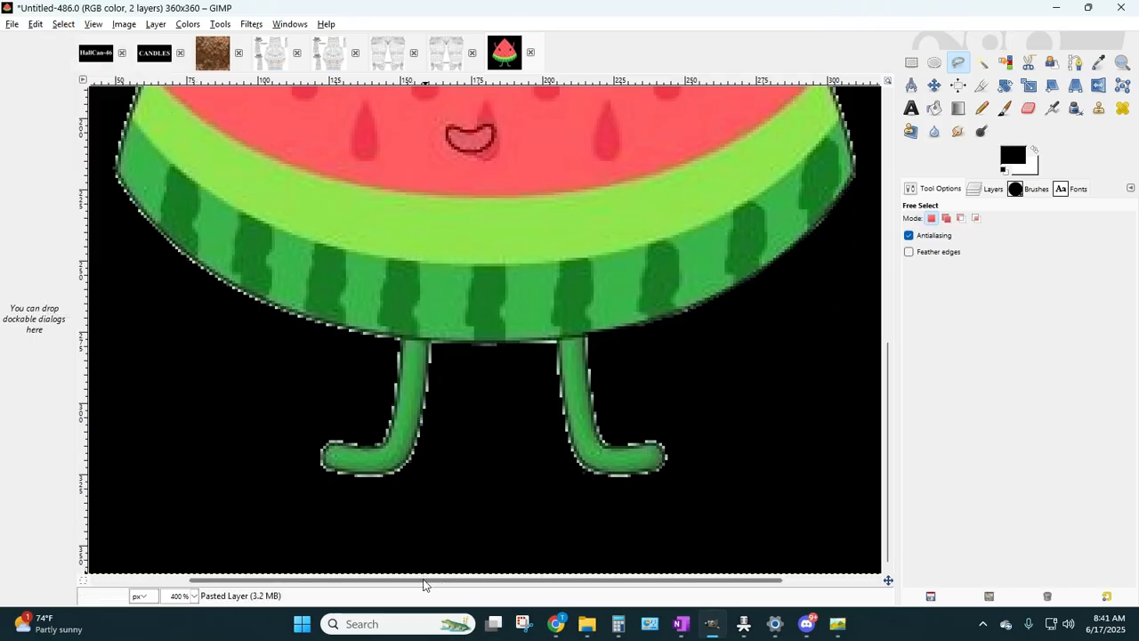
- Free-select the white fringe up the watermelon's right side from the rind corner to the arm, delete it and deselect
{"action": "left_click_drag", "start_coordinate": [425, 583], "coordinate": [514, 583]}
{"action": "scroll", "coordinate": [730, 424], "scroll_direction": "up", "scroll_amount": 5}
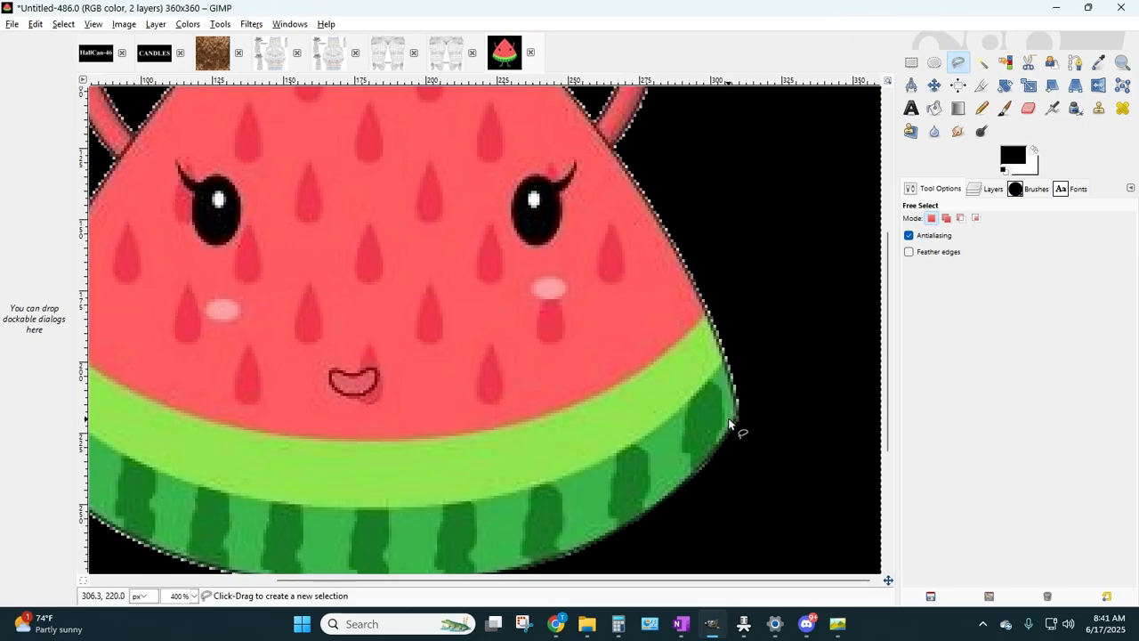
{"action": "left_click", "coordinate": [752, 449]}
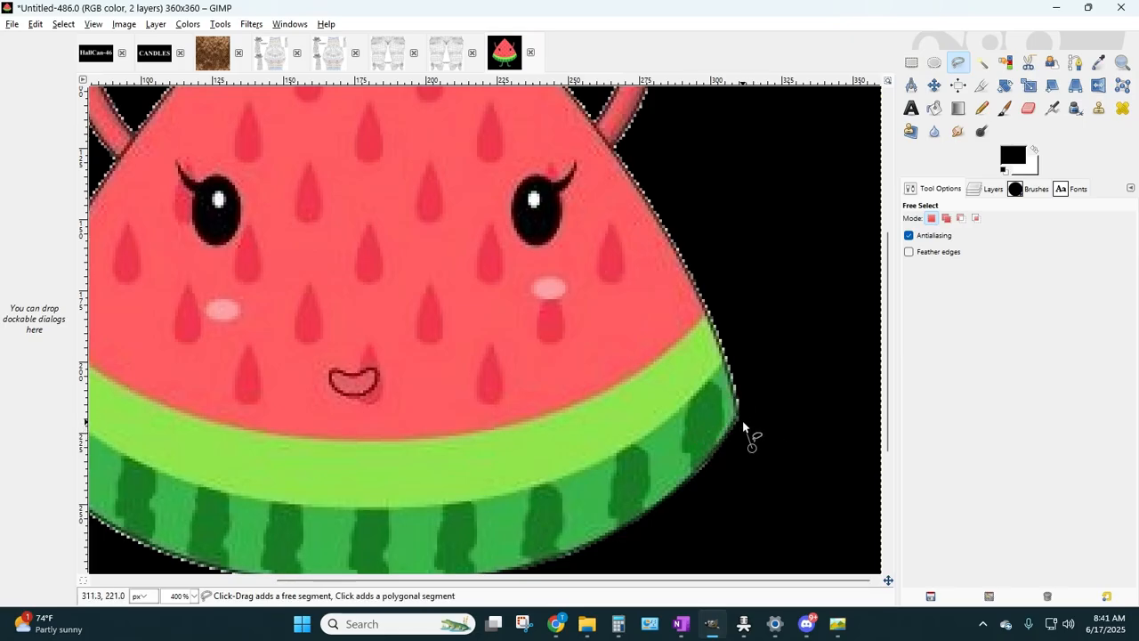
{"action": "left_click", "coordinate": [739, 414]}
{"action": "left_click", "coordinate": [734, 385]}
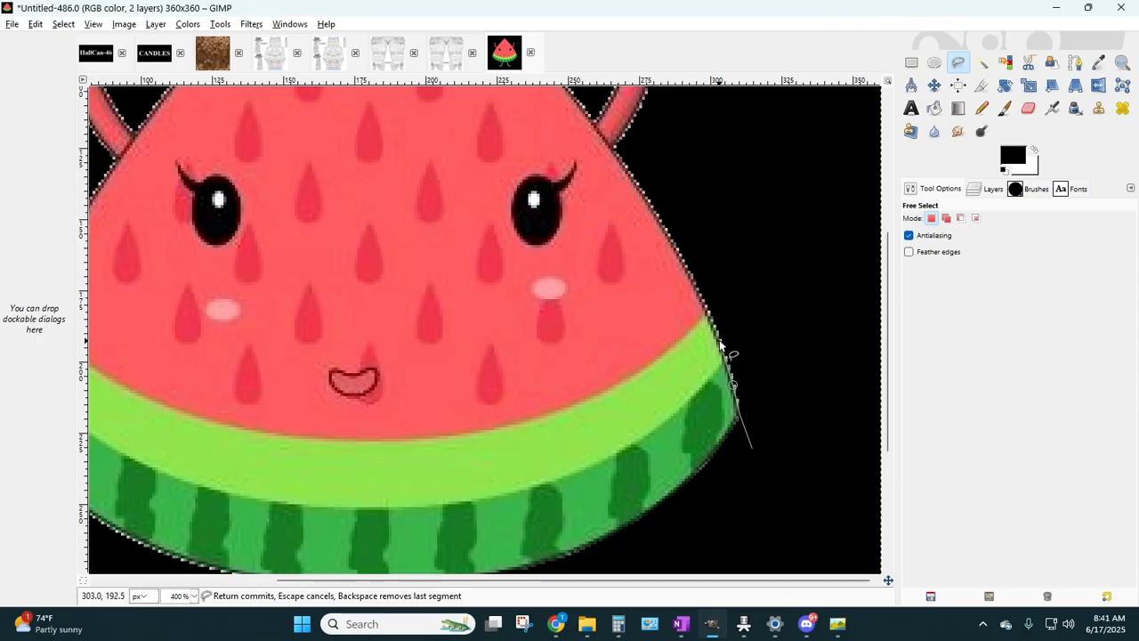
{"action": "left_click", "coordinate": [714, 334]}
{"action": "left_click", "coordinate": [701, 297]}
{"action": "left_click", "coordinate": [678, 250]}
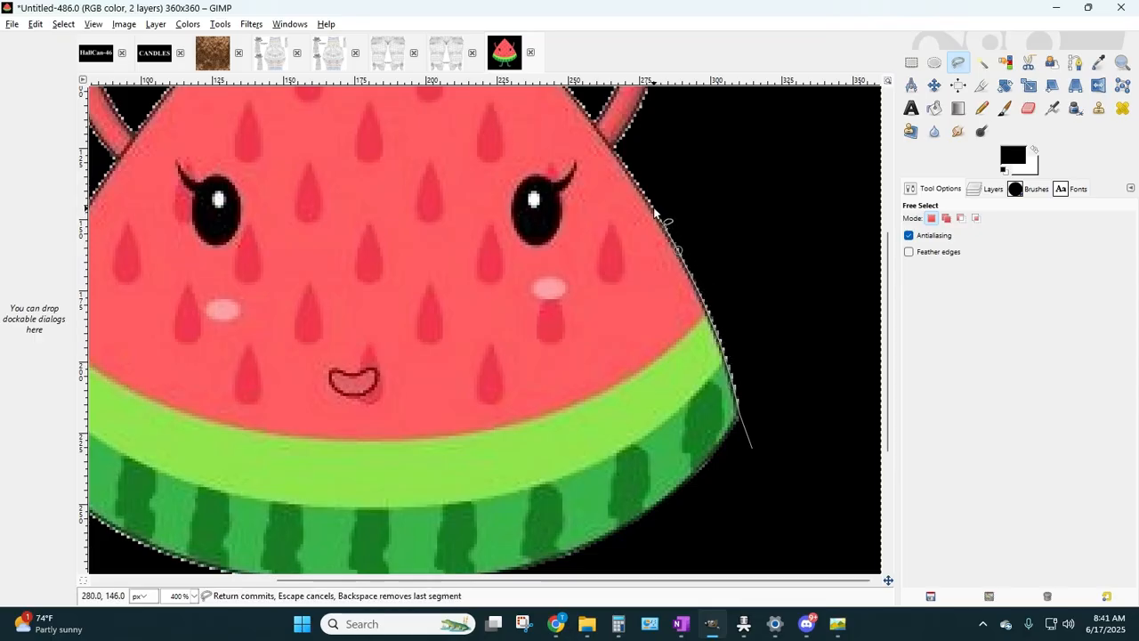
{"action": "left_click", "coordinate": [653, 206]}
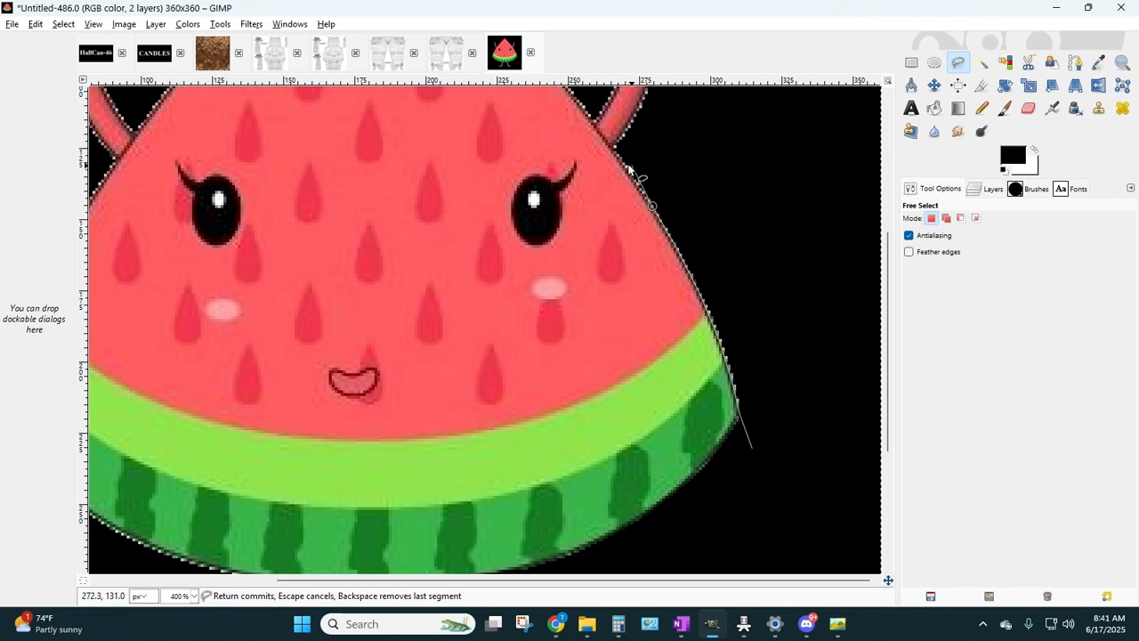
{"action": "left_click", "coordinate": [619, 157]}
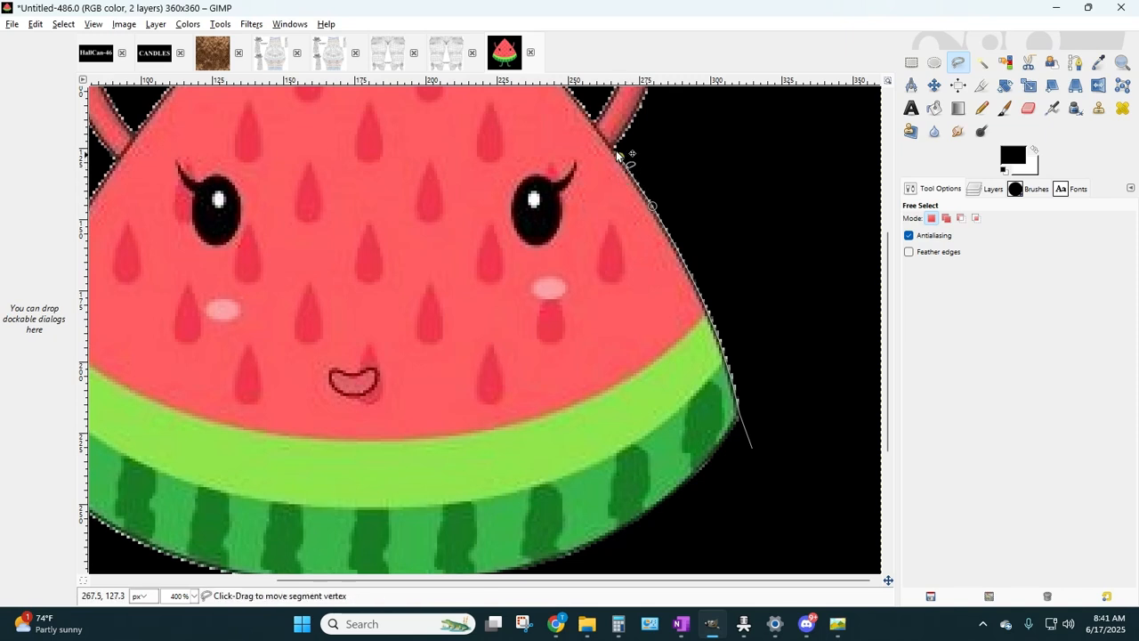
{"action": "left_click", "coordinate": [644, 94]}
{"action": "left_click", "coordinate": [801, 295]}
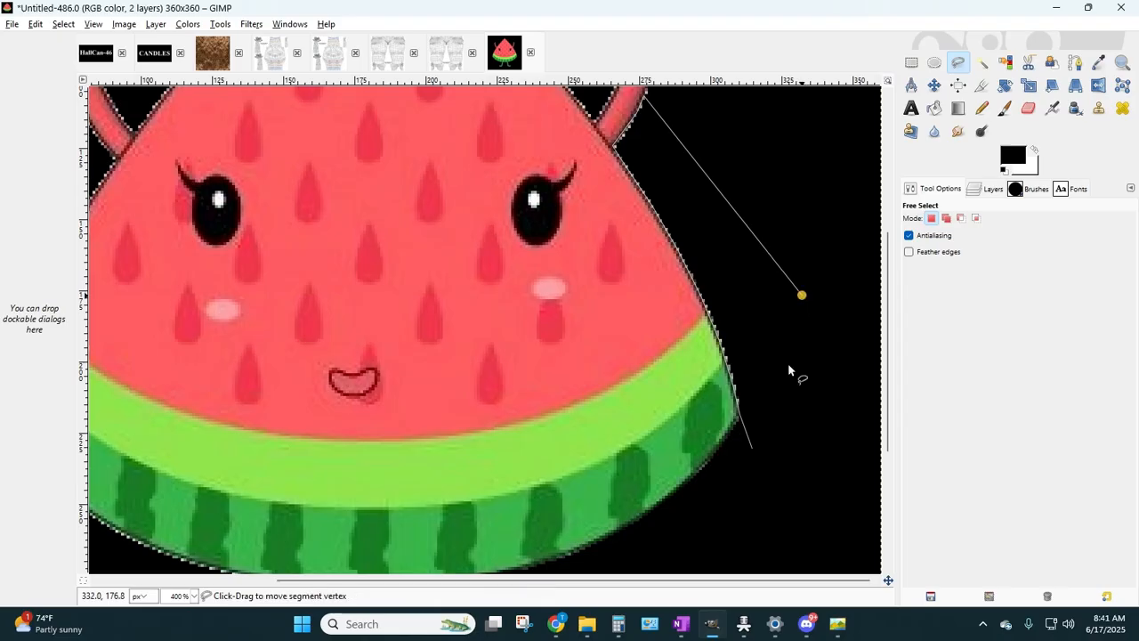
{"action": "double_click", "coordinate": [753, 449]}
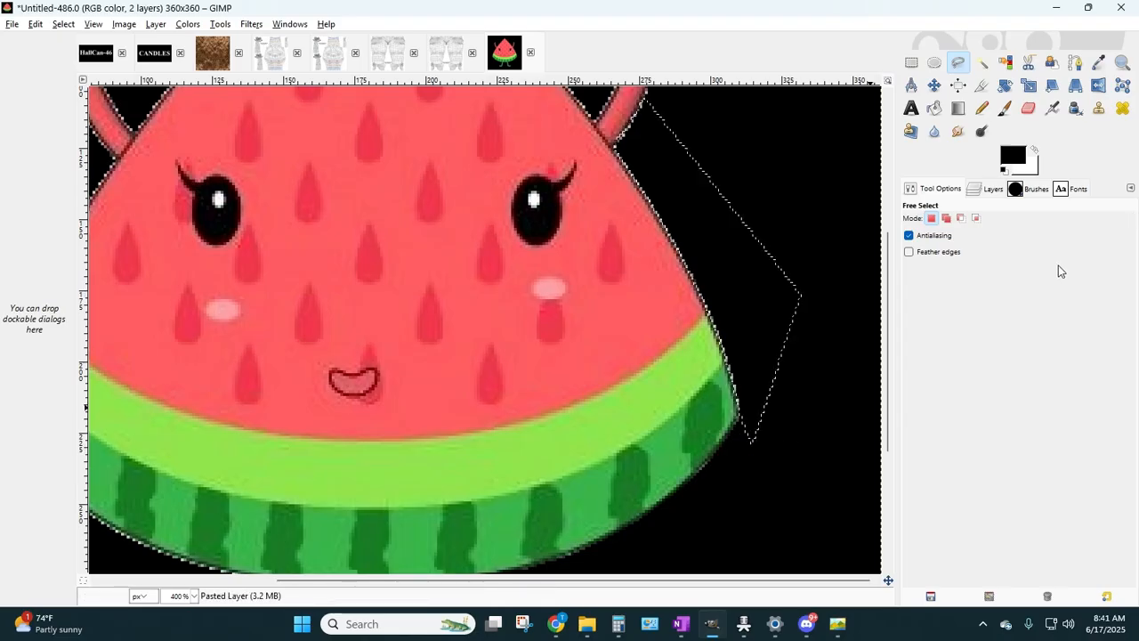
{"action": "left_click", "coordinate": [63, 25]}
{"action": "left_click", "coordinate": [77, 58]}
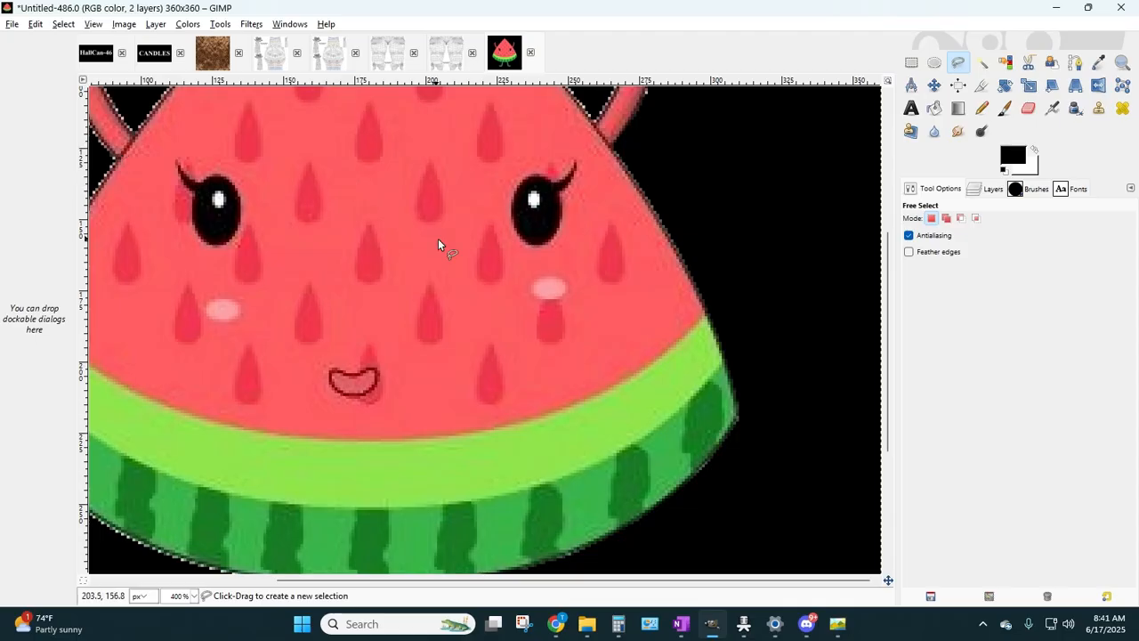
- Free-select the white fringe along the outer edge of the watermelon's raised right arm
{"action": "scroll", "coordinate": [438, 240], "scroll_direction": "up", "scroll_amount": 5}
{"action": "left_click", "coordinate": [636, 380]}
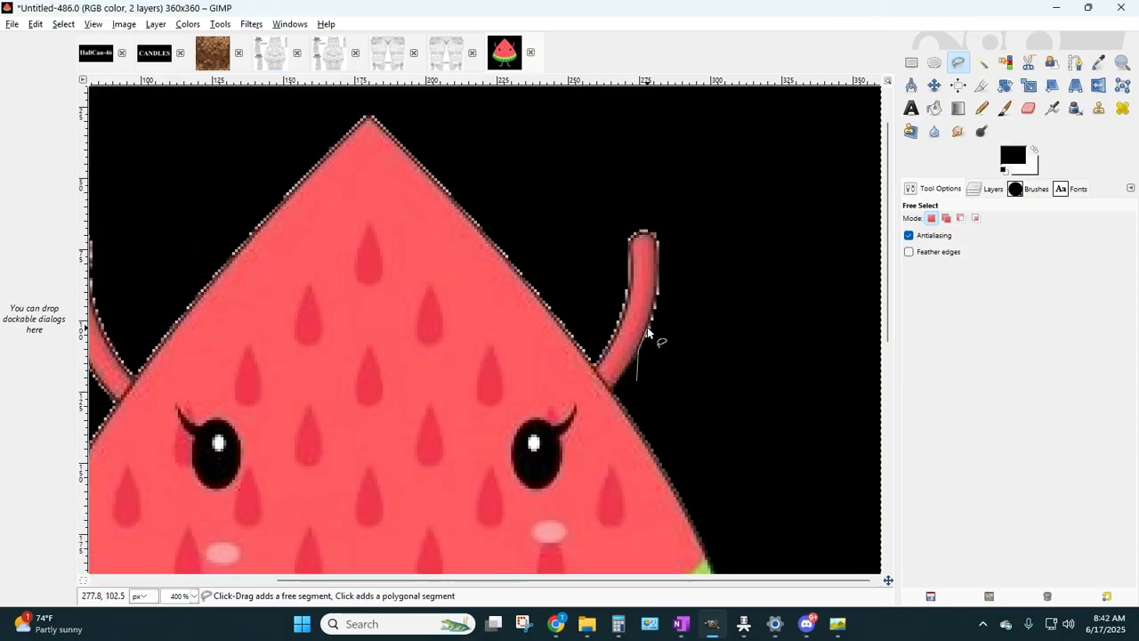
{"action": "left_click", "coordinate": [647, 329]}
{"action": "left_click", "coordinate": [653, 304]}
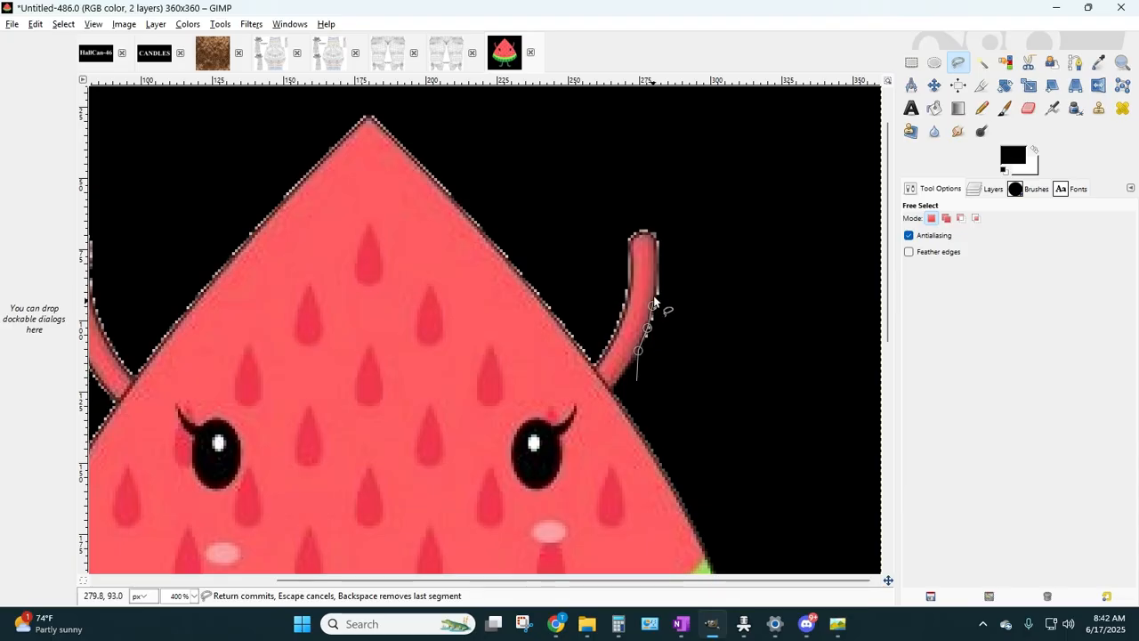
{"action": "left_click", "coordinate": [657, 287]}
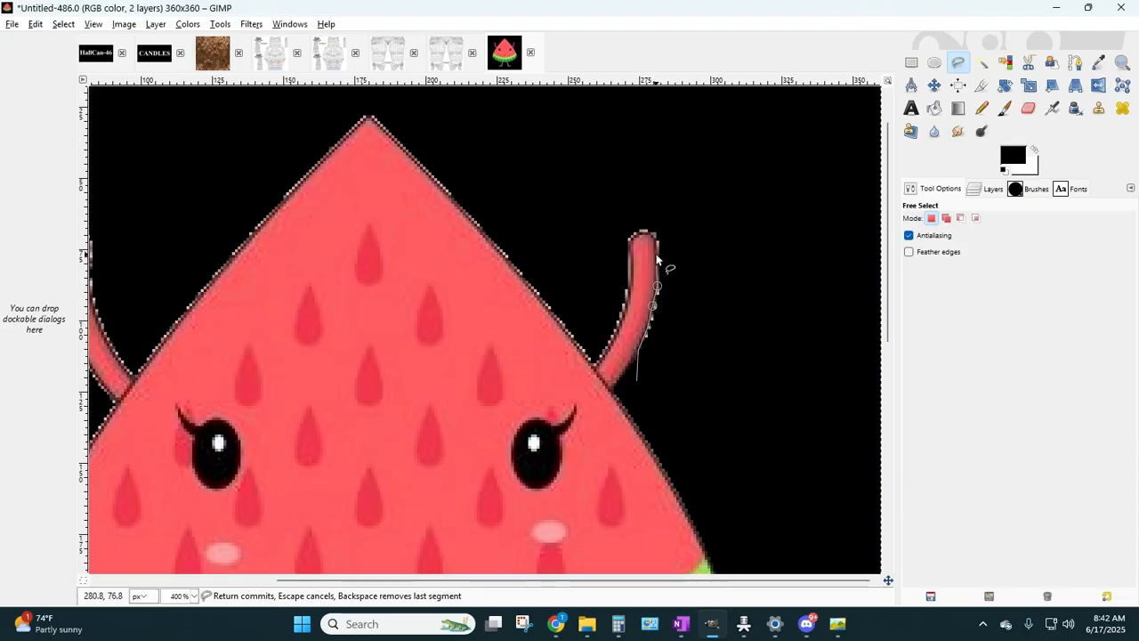
{"action": "left_click", "coordinate": [655, 240]}
{"action": "left_click", "coordinate": [682, 232]}
{"action": "left_click", "coordinate": [698, 362]}
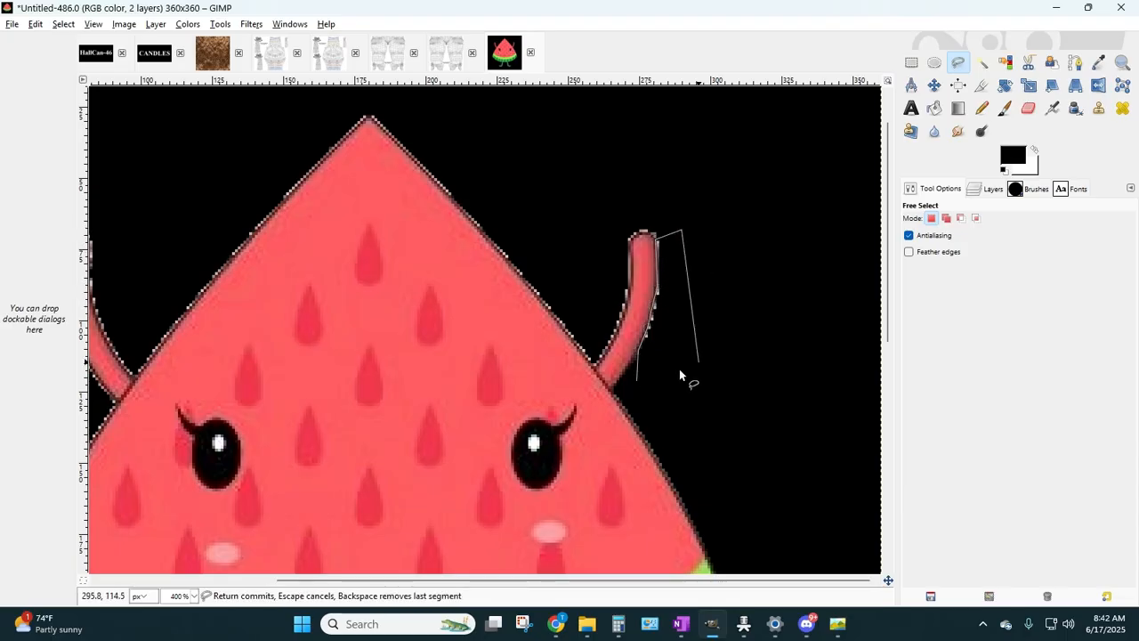
{"action": "left_click", "coordinate": [639, 380]}
{"action": "left_click", "coordinate": [638, 383]}
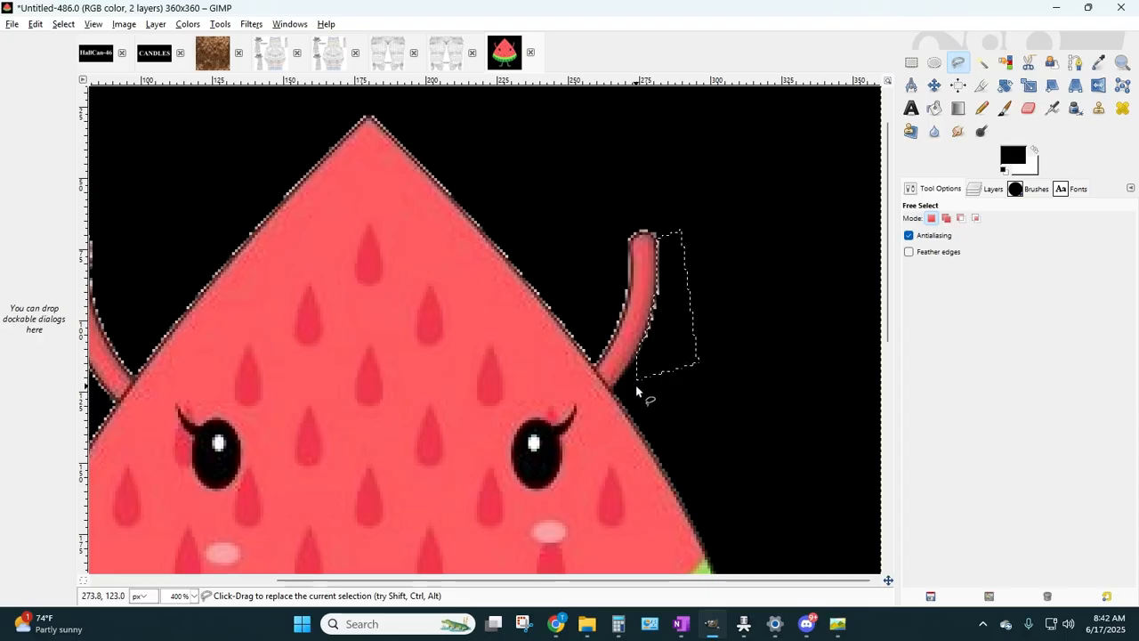
- Deselect everything and erase the light fringe along the inner edge of the watermelon's right arm
{"action": "left_click", "coordinate": [63, 24]}
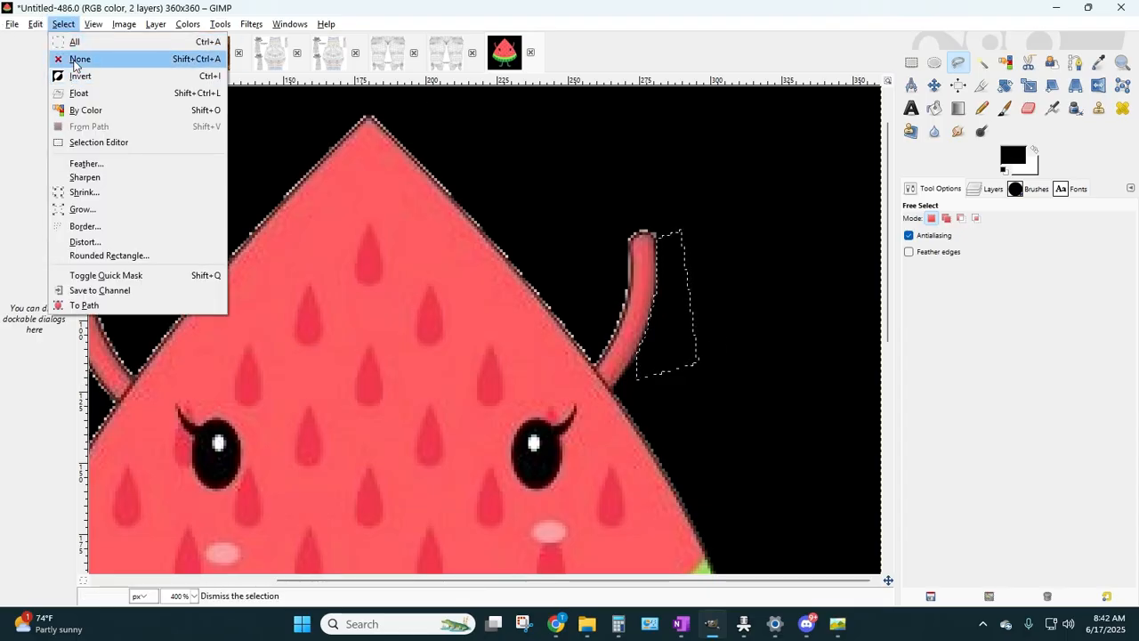
{"action": "left_click", "coordinate": [76, 59]}
{"action": "key", "text": "shift+e"}
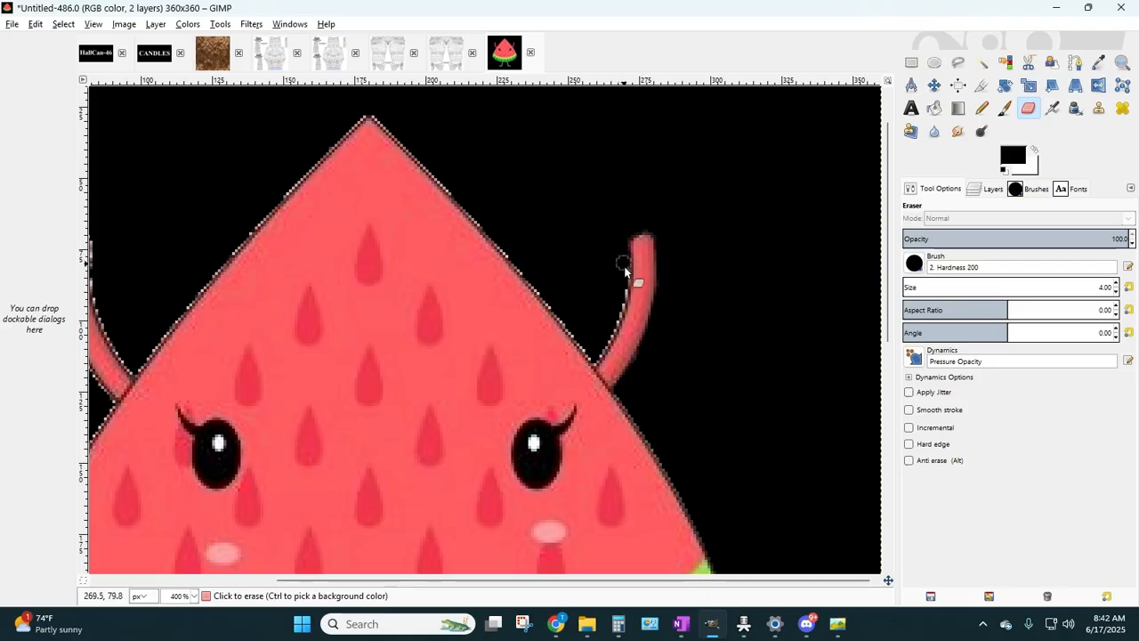
{"action": "left_click_drag", "start_coordinate": [616, 305], "coordinate": [599, 353]}
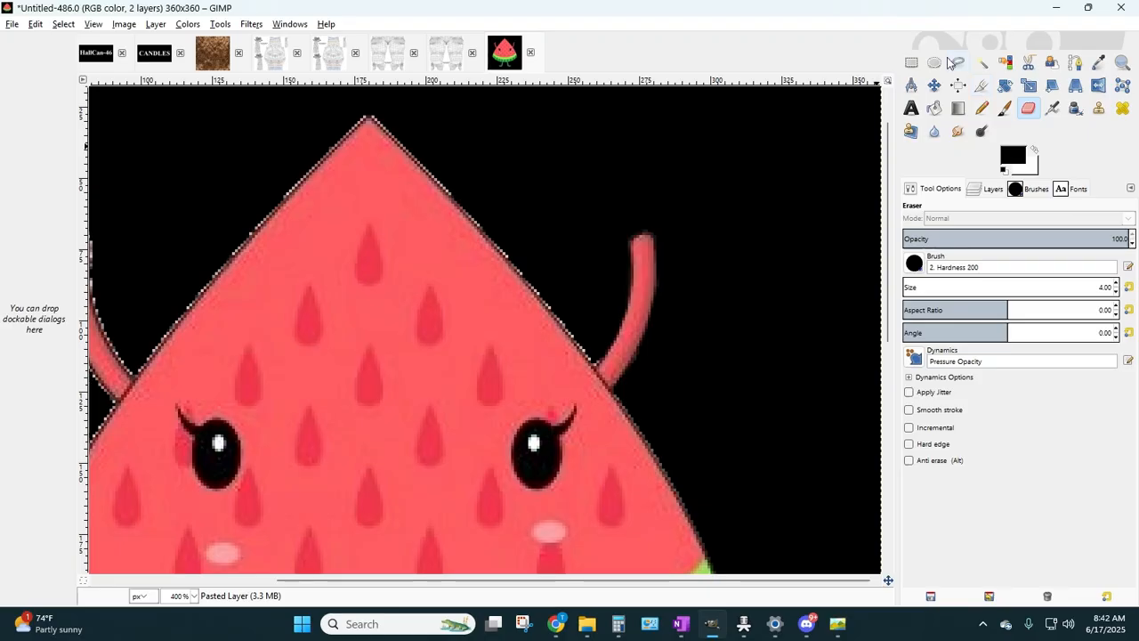
- Lasso the fringe along the watermelon's upper right edge from the right arm to the tip, delete the selected pixels, and deselect
{"action": "left_click", "coordinate": [957, 62]}
{"action": "left_click", "coordinate": [610, 317]}
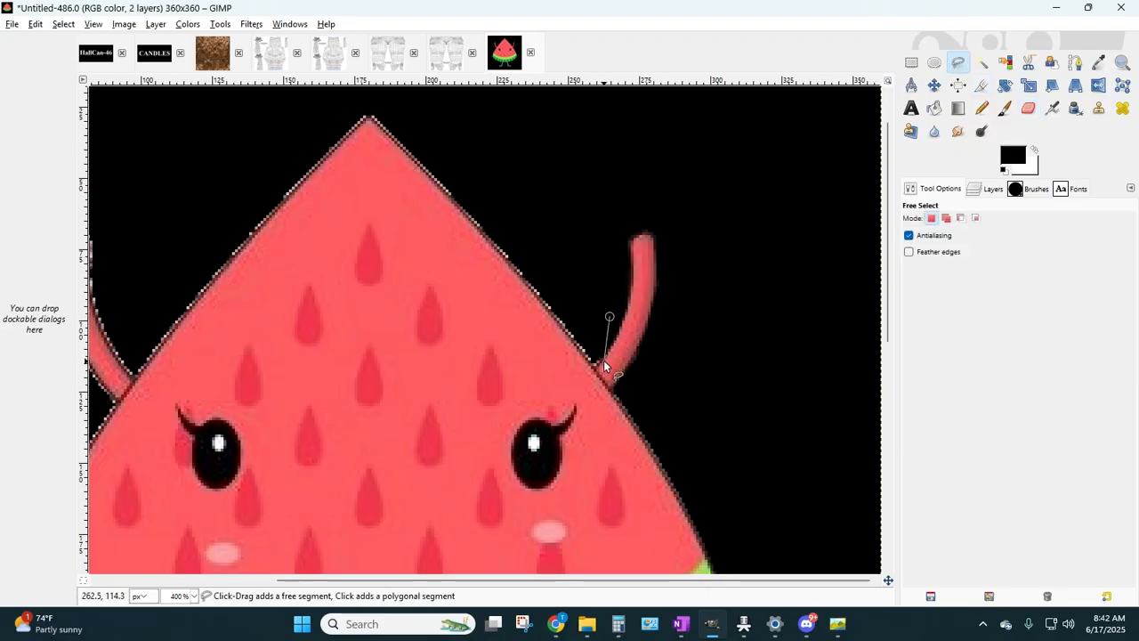
{"action": "left_click", "coordinate": [601, 362]}
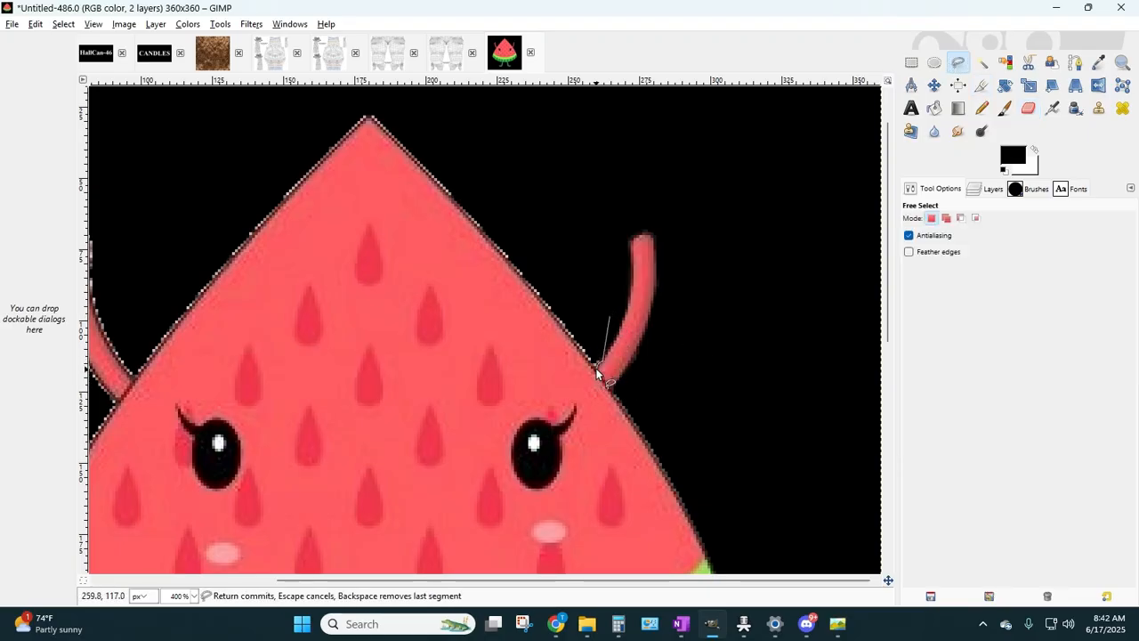
{"action": "left_click", "coordinate": [583, 344]}
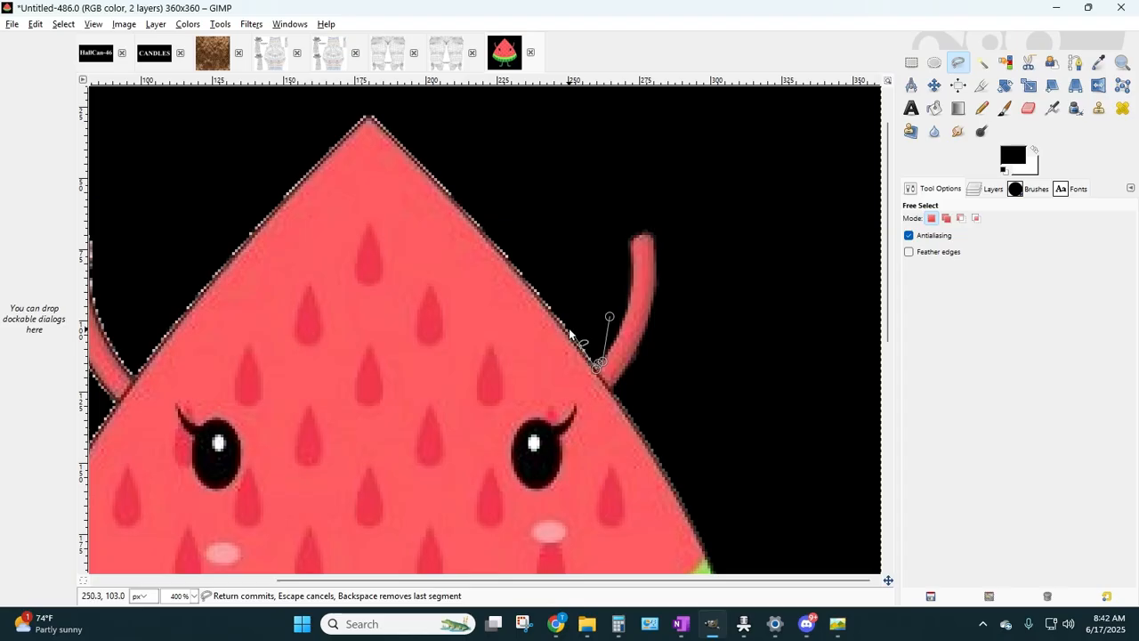
{"action": "left_click", "coordinate": [560, 321]}
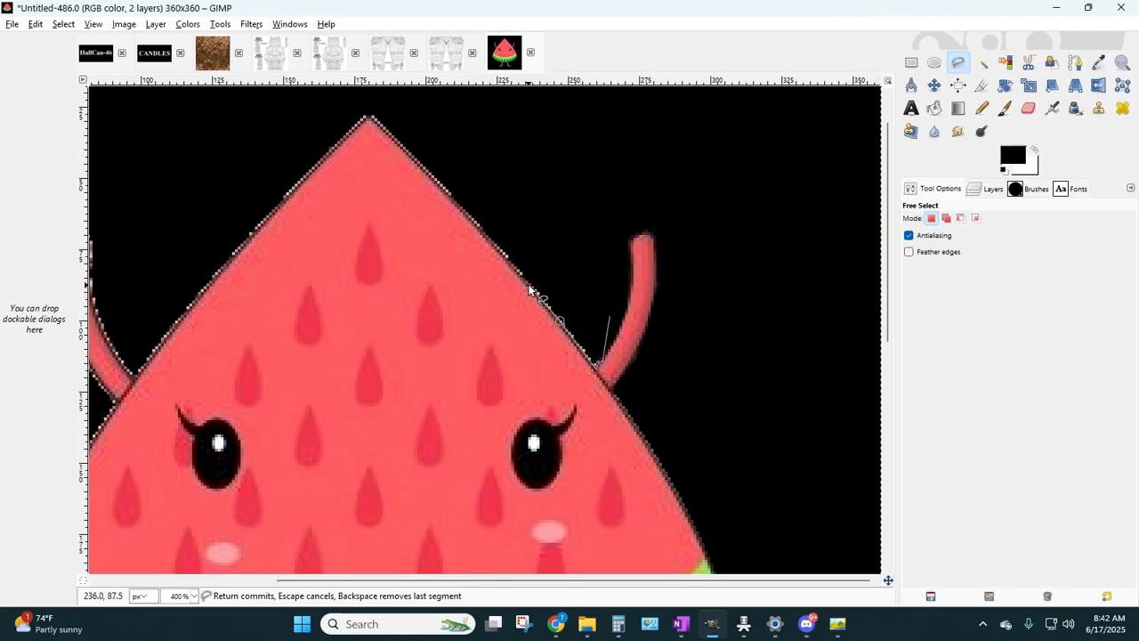
{"action": "left_click", "coordinate": [530, 285]}
{"action": "left_click", "coordinate": [494, 244]}
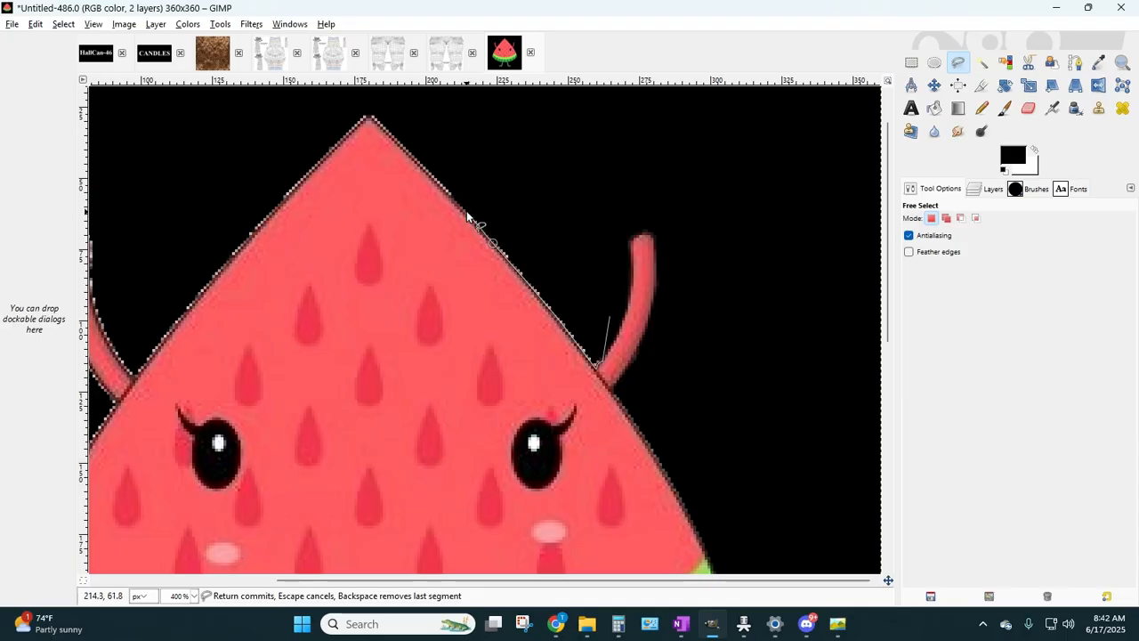
{"action": "left_click", "coordinate": [464, 212]}
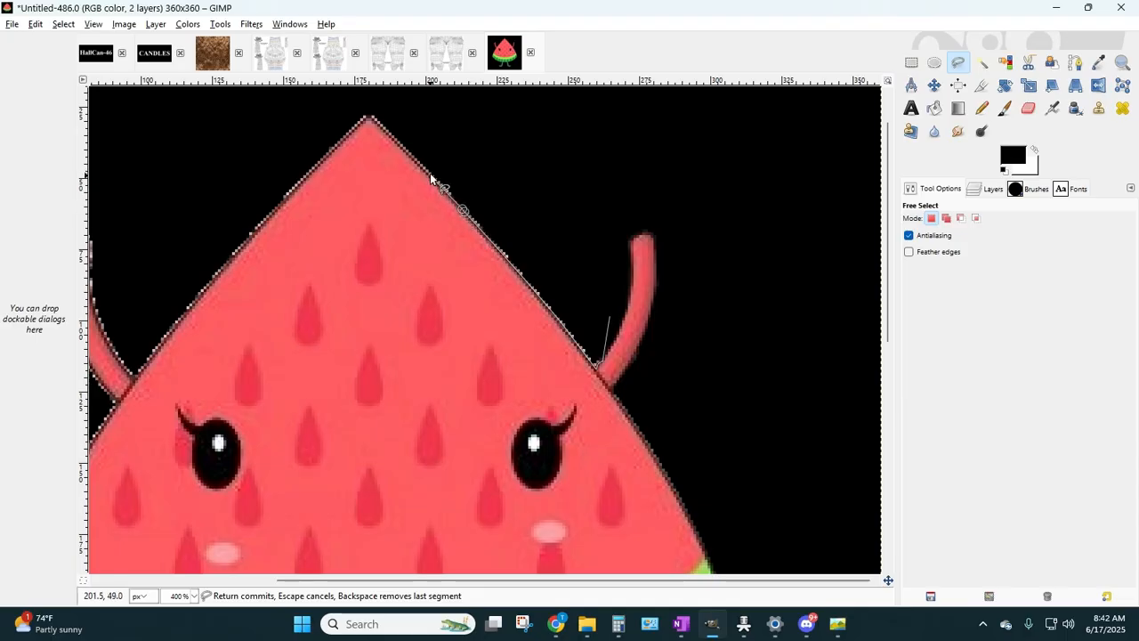
{"action": "left_click", "coordinate": [431, 176]}
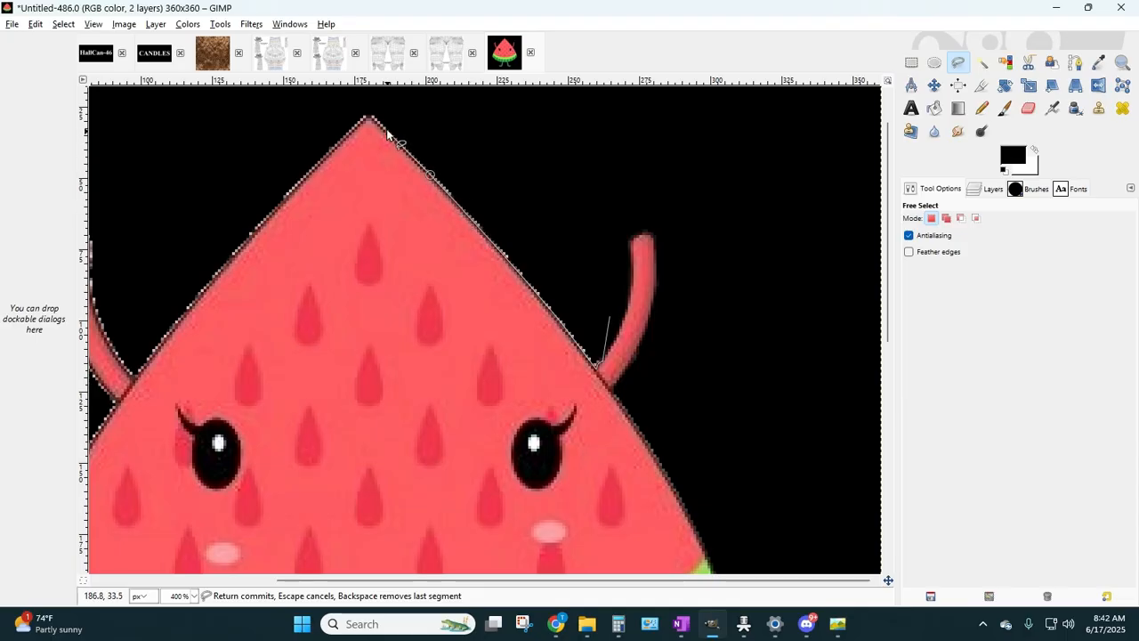
{"action": "left_click", "coordinate": [361, 106]}
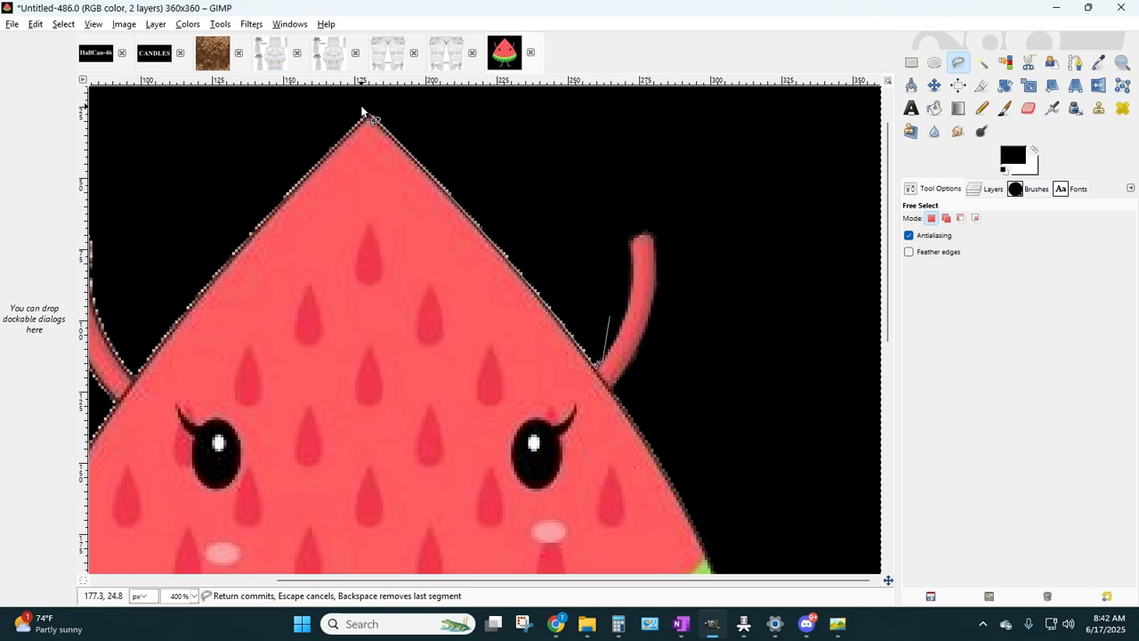
{"action": "left_click", "coordinate": [441, 102]}
{"action": "left_click", "coordinate": [531, 158]}
{"action": "double_click", "coordinate": [608, 314]}
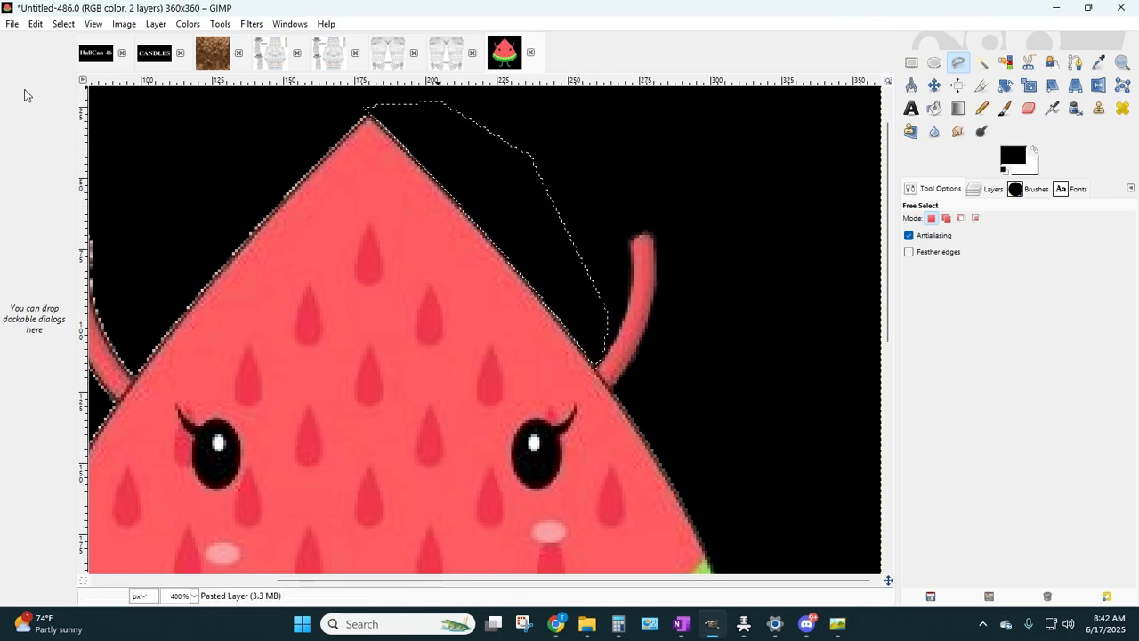
{"action": "left_click", "coordinate": [55, 25]}
{"action": "left_click", "coordinate": [80, 59]}
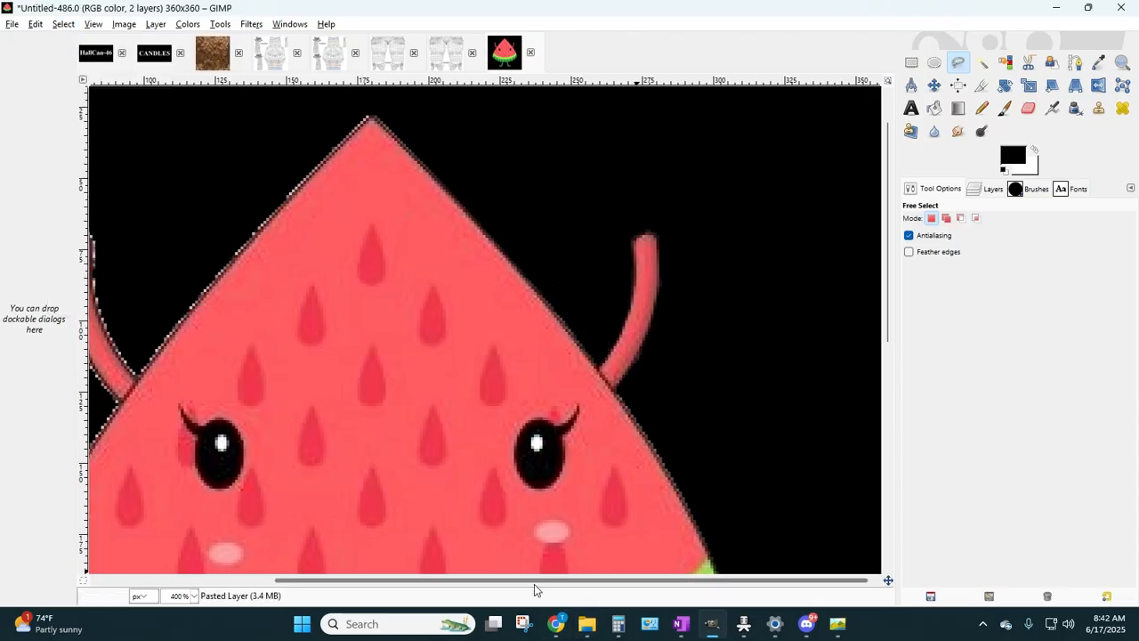
- Lasso the fringe along the upper left edge from the tip down to the left arm, delete the selected pixels, and deselect
{"action": "left_click_drag", "start_coordinate": [534, 582], "coordinate": [426, 532]}
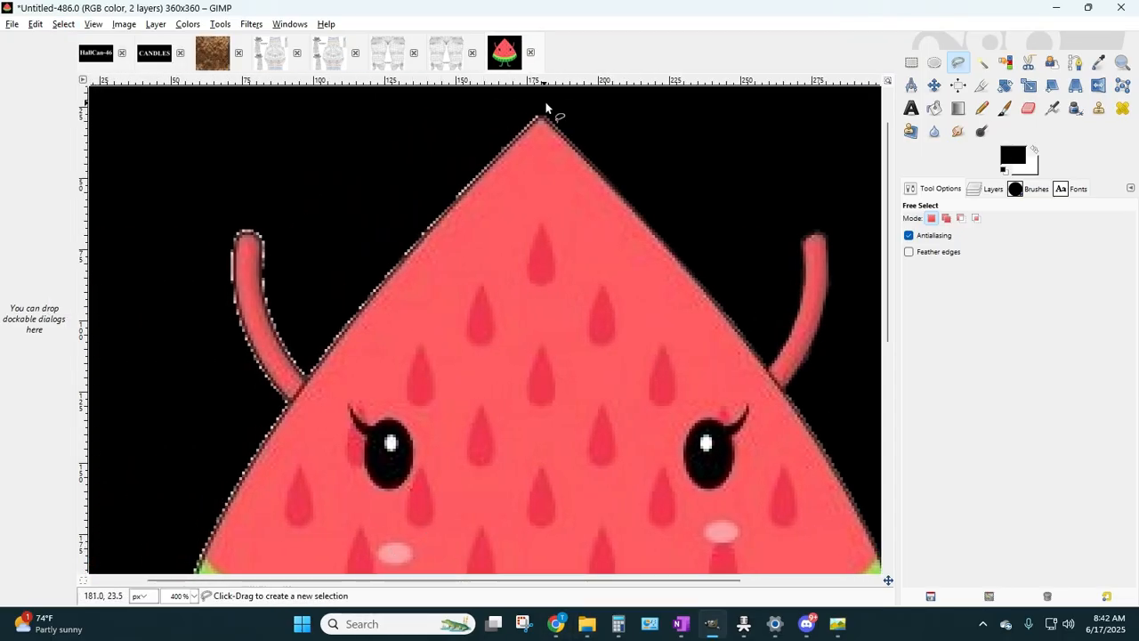
{"action": "left_click", "coordinate": [194, 596]}
{"action": "left_click", "coordinate": [183, 481]}
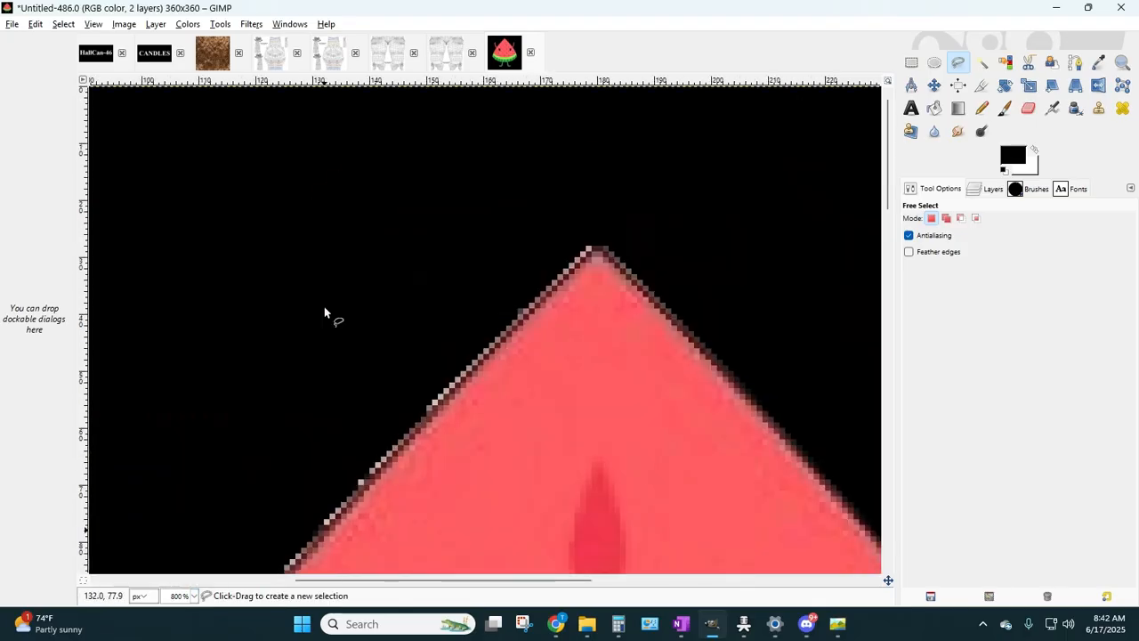
{"action": "left_click", "coordinate": [407, 188]}
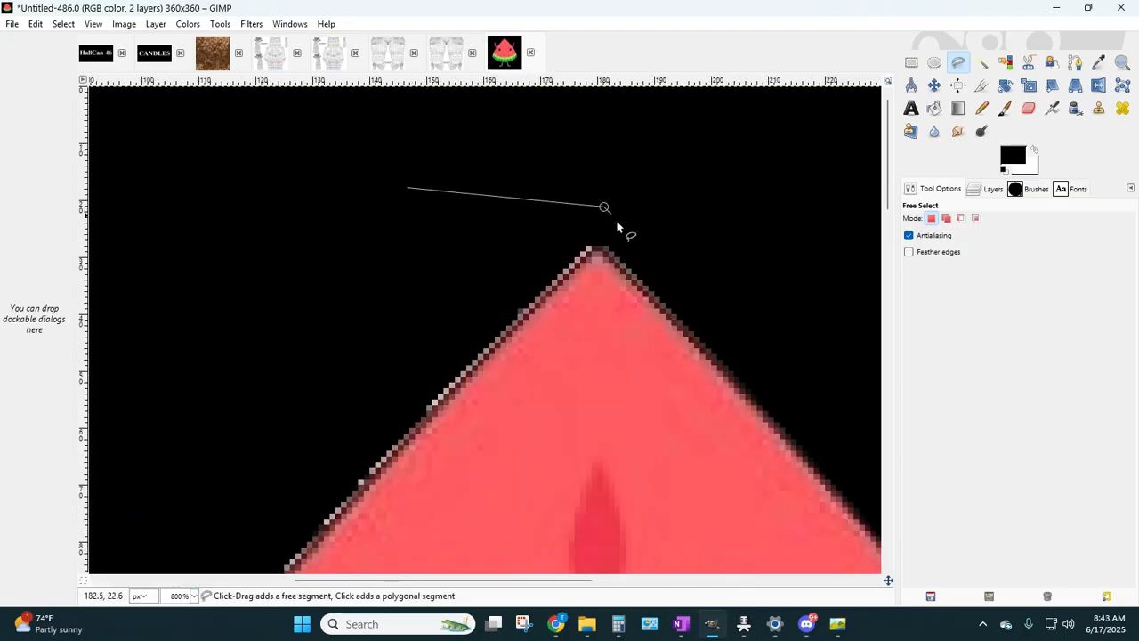
{"action": "left_click", "coordinate": [603, 231]}
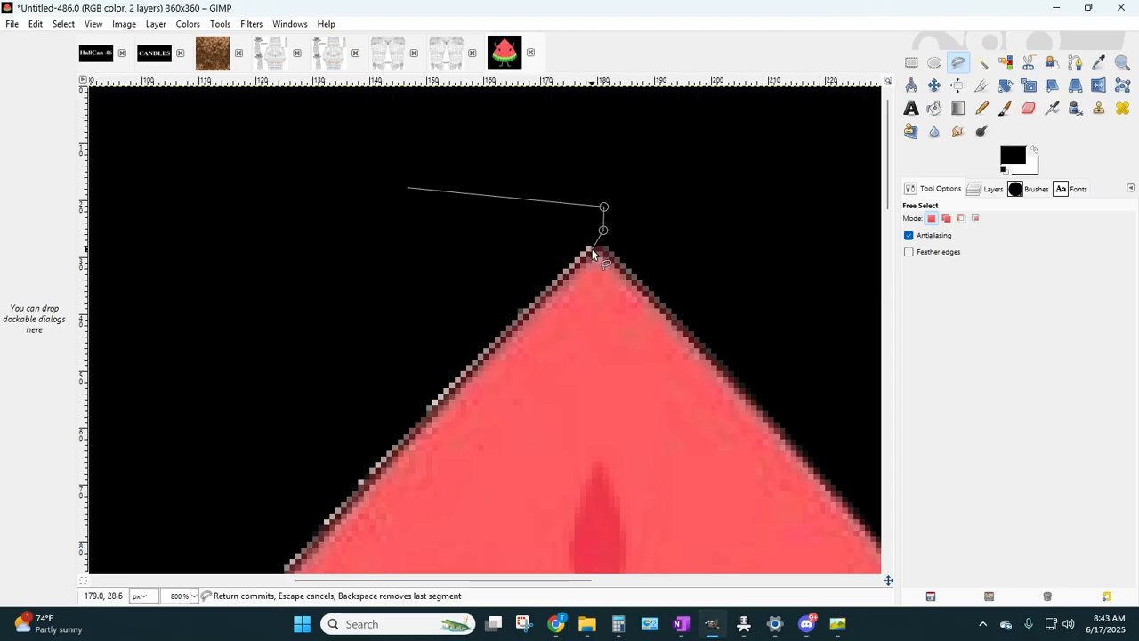
{"action": "left_click", "coordinate": [520, 319]}
{"action": "left_click", "coordinate": [337, 516]}
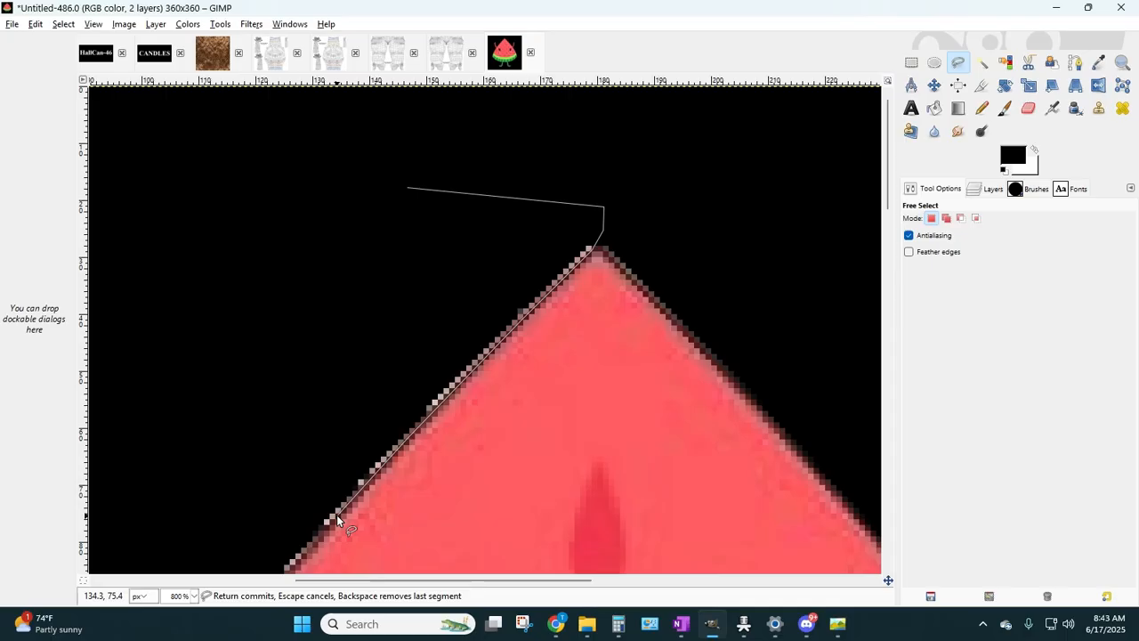
{"action": "left_click", "coordinate": [195, 595]}
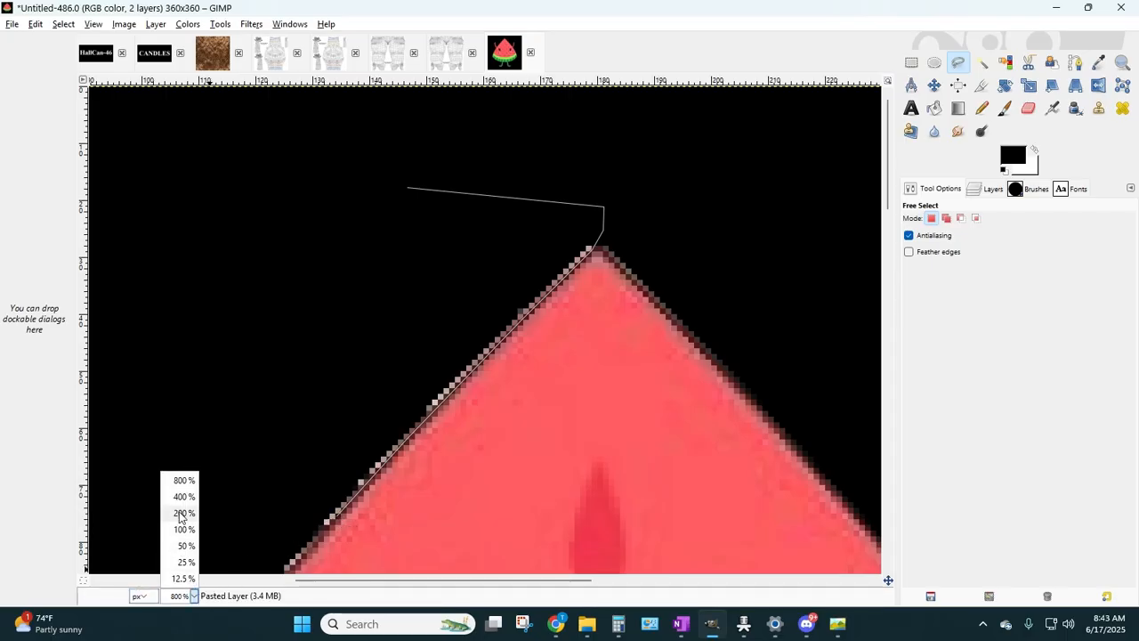
{"action": "left_click", "coordinate": [177, 503]}
{"action": "scroll", "coordinate": [347, 411], "scroll_direction": "down", "scroll_amount": 3}
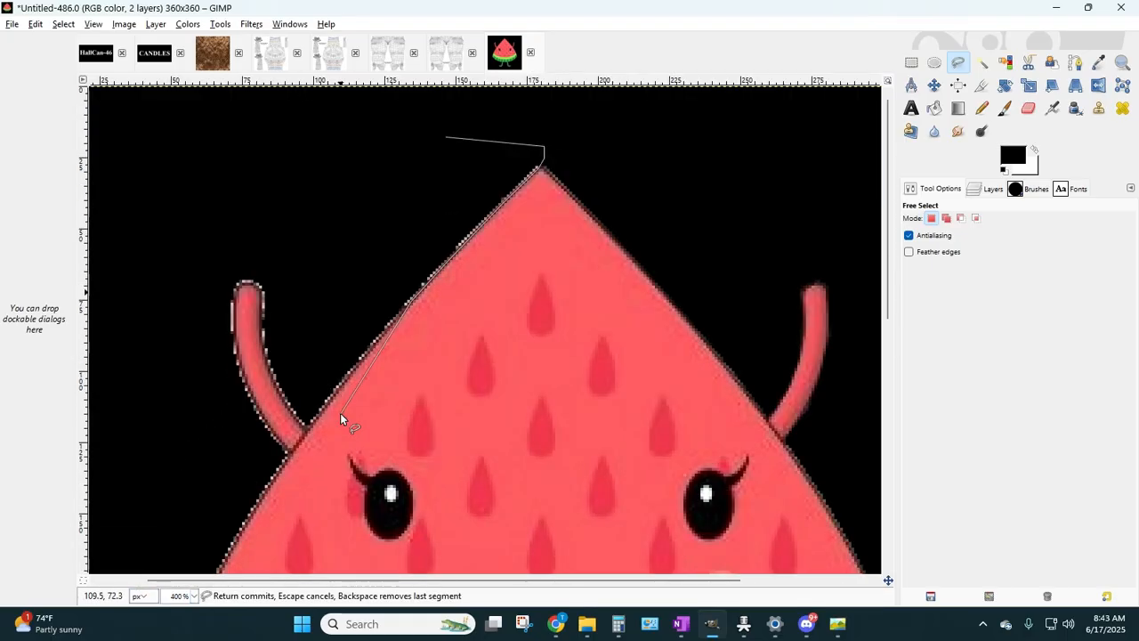
{"action": "left_click", "coordinate": [385, 328]}
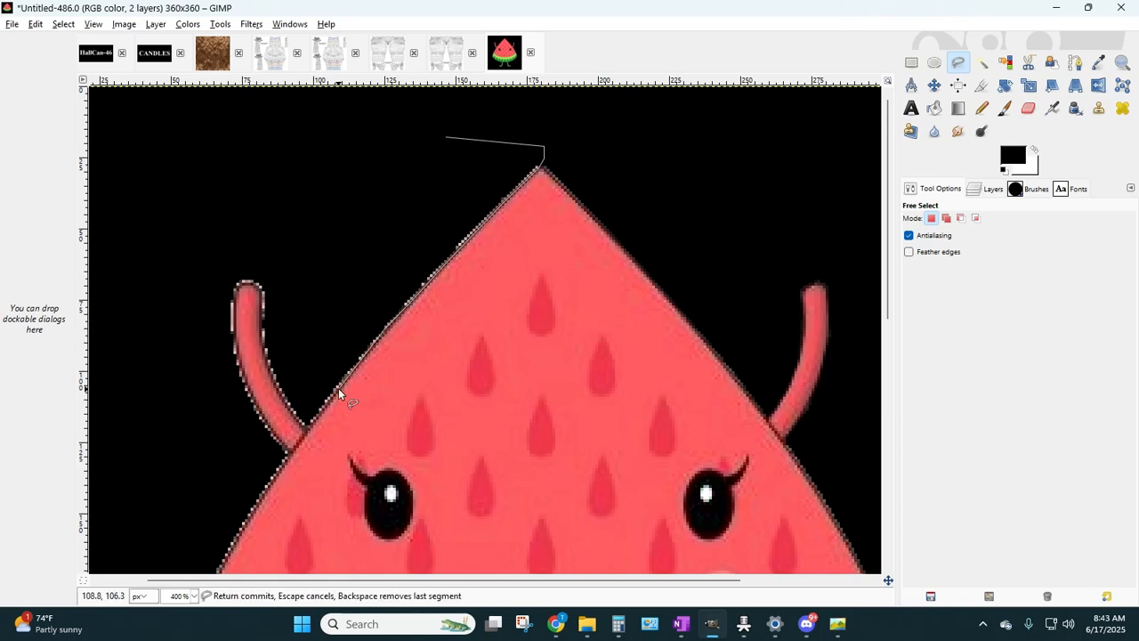
{"action": "left_click", "coordinate": [308, 428]}
{"action": "left_click", "coordinate": [334, 305]}
{"action": "left_click", "coordinate": [445, 137]}
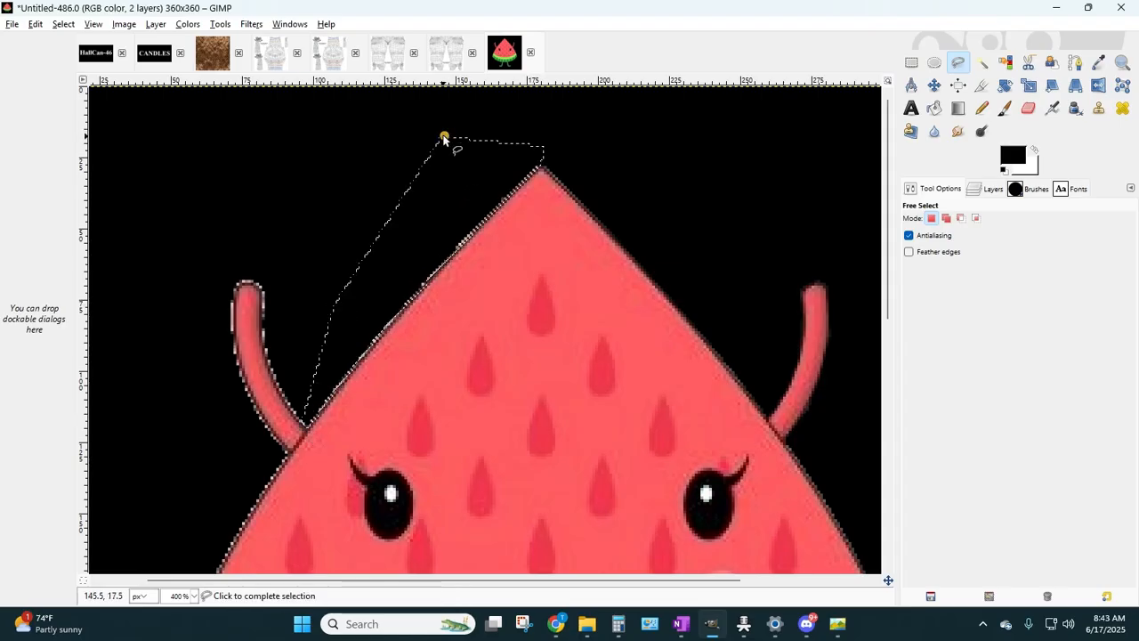
{"action": "key", "text": "Return"}
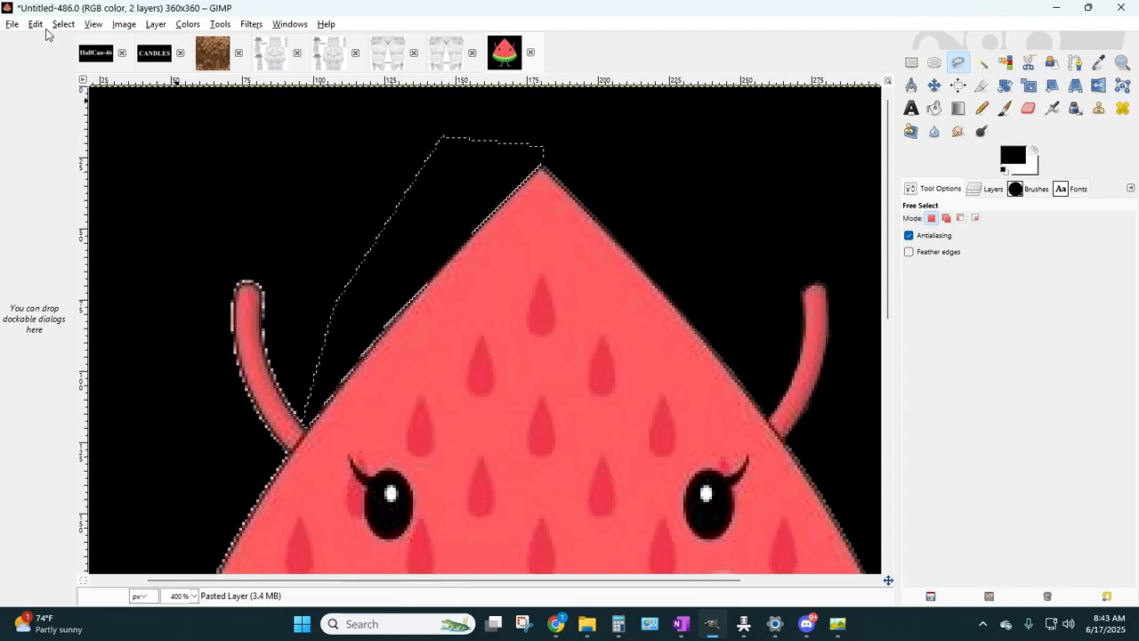
{"action": "left_click", "coordinate": [62, 24]}
{"action": "left_click", "coordinate": [80, 59]}
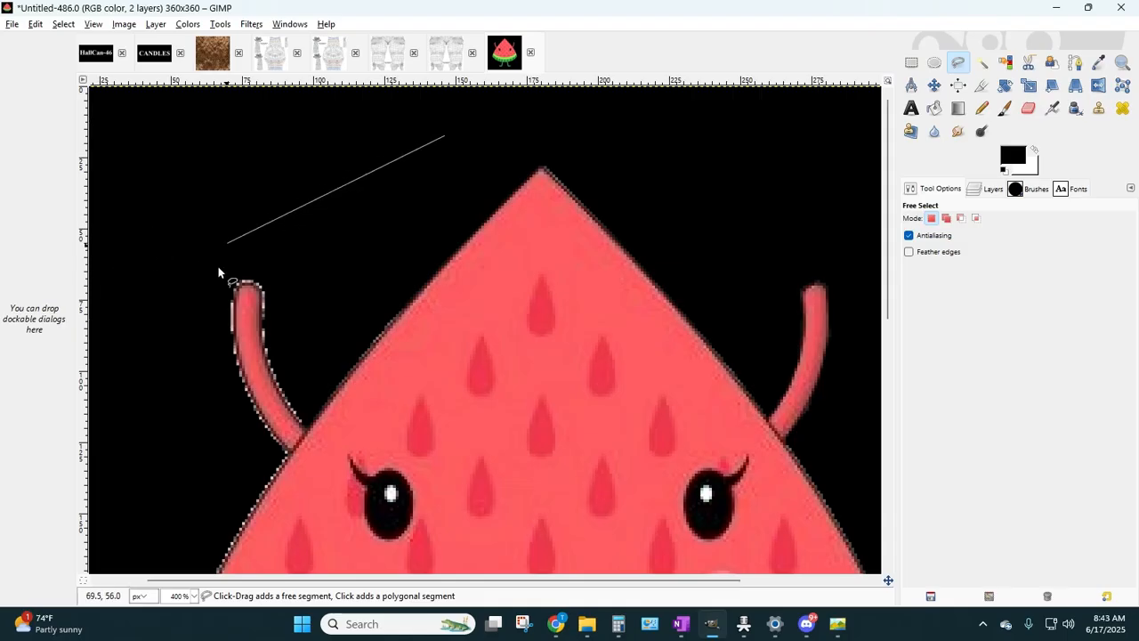
{"action": "left_click", "coordinate": [63, 24]}
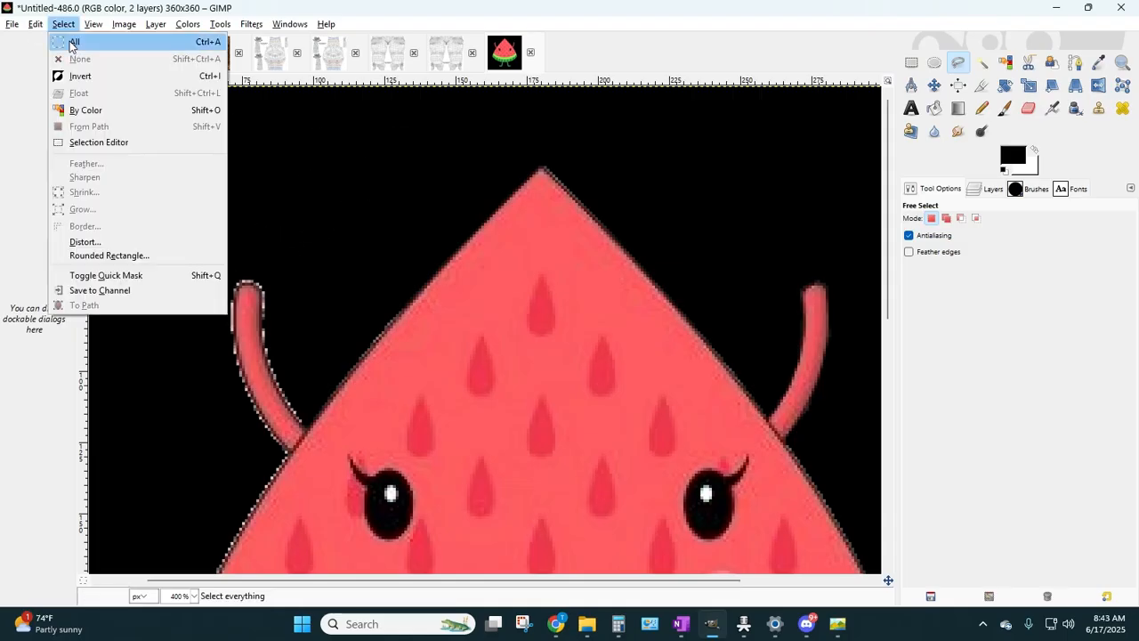
{"action": "left_click", "coordinate": [310, 400]}
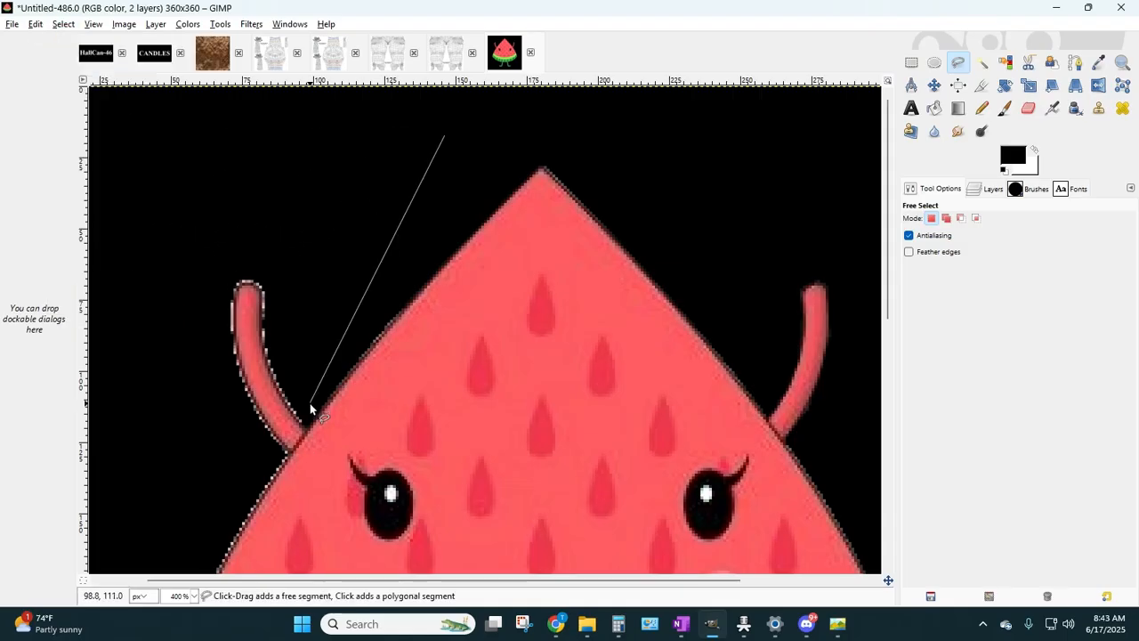
{"action": "left_click", "coordinate": [298, 375]}
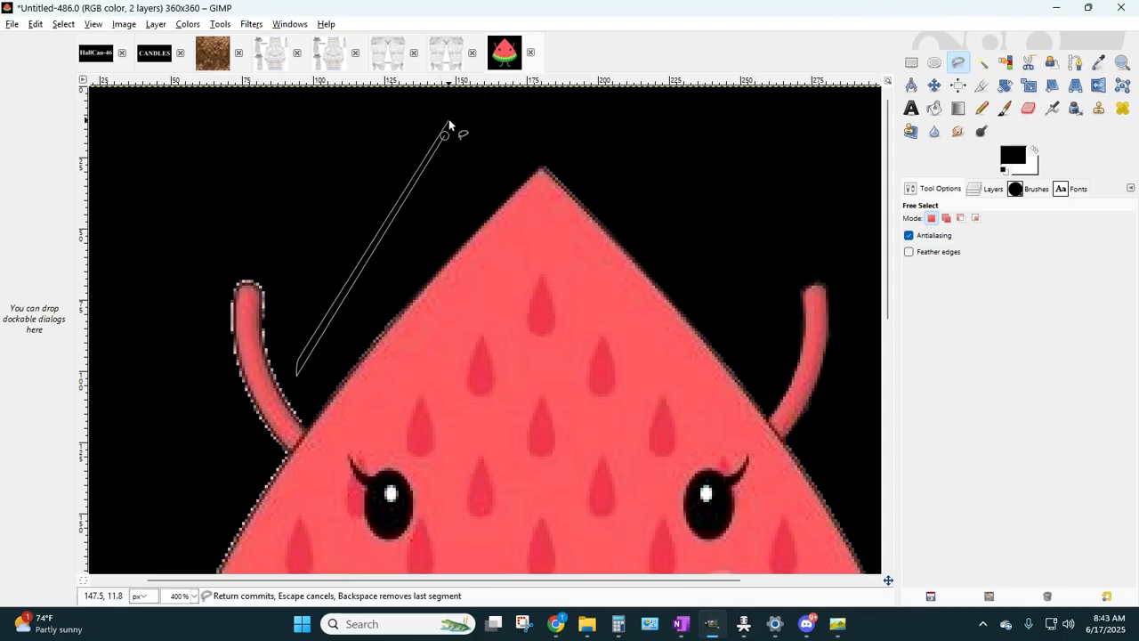
{"action": "left_click", "coordinate": [395, 121]}
{"action": "left_click", "coordinate": [444, 136]}
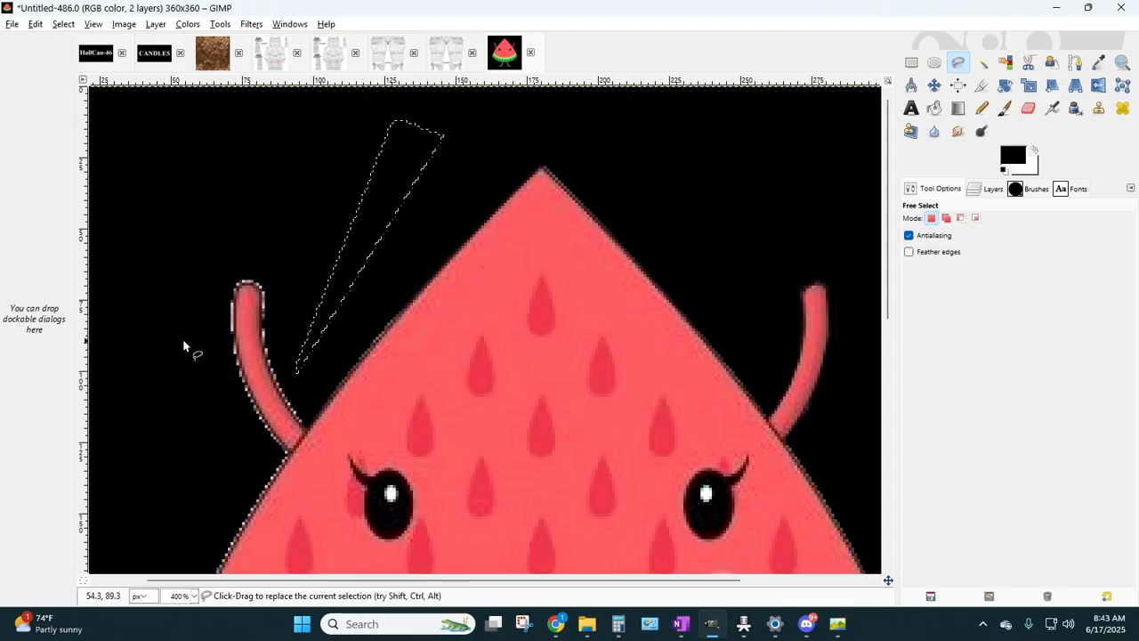
{"action": "left_click", "coordinate": [71, 25]}
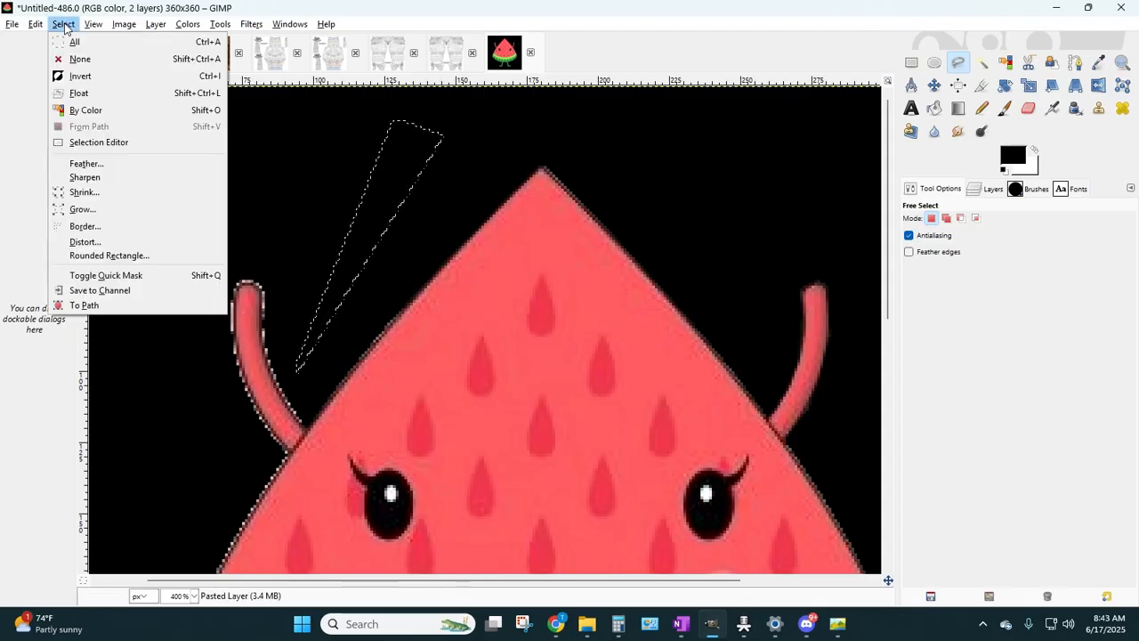
{"action": "left_click", "coordinate": [71, 56]}
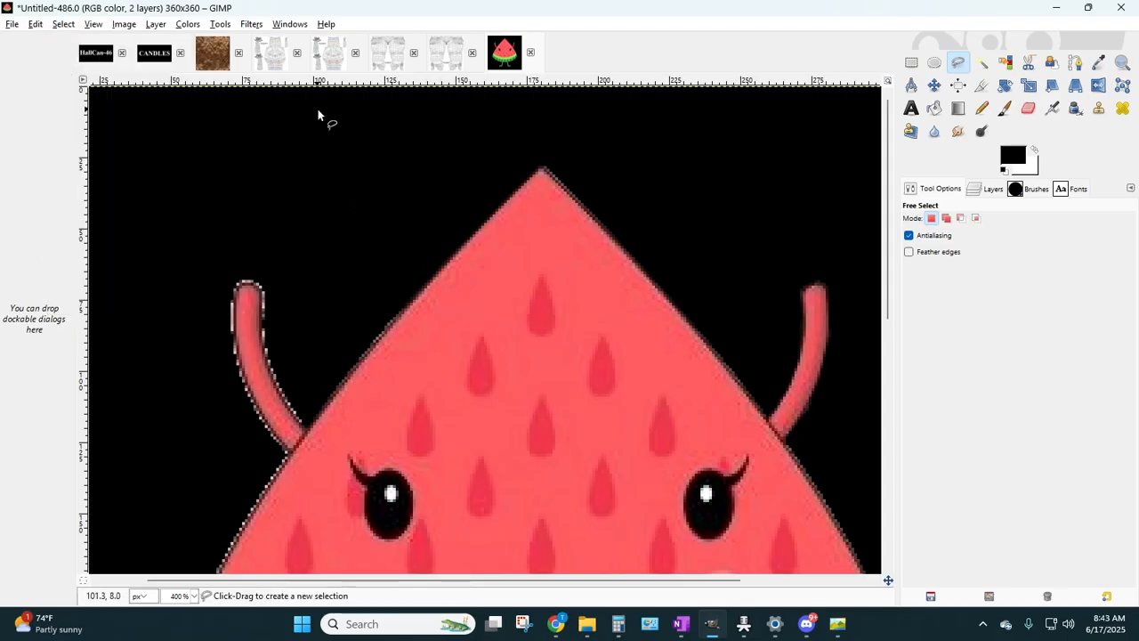
- Lasso the fringe along the inner edge of the left arm, delete the selected pixels, and deselect
{"action": "left_click", "coordinate": [329, 376]}
{"action": "left_click", "coordinate": [304, 428]}
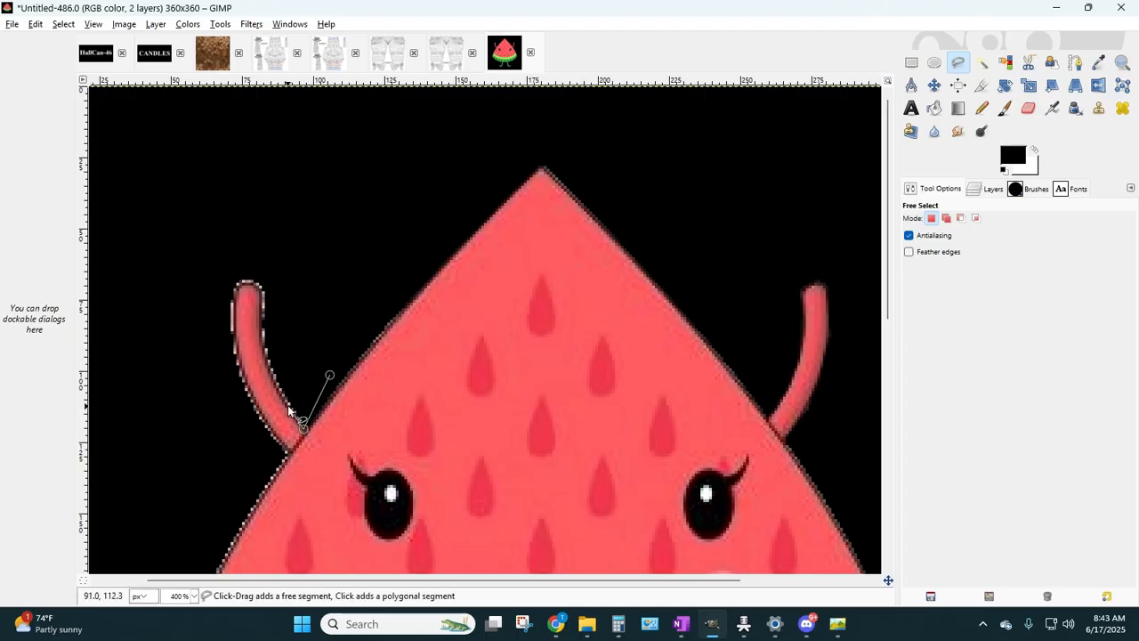
{"action": "left_click", "coordinate": [289, 407]}
{"action": "left_click", "coordinate": [271, 373]}
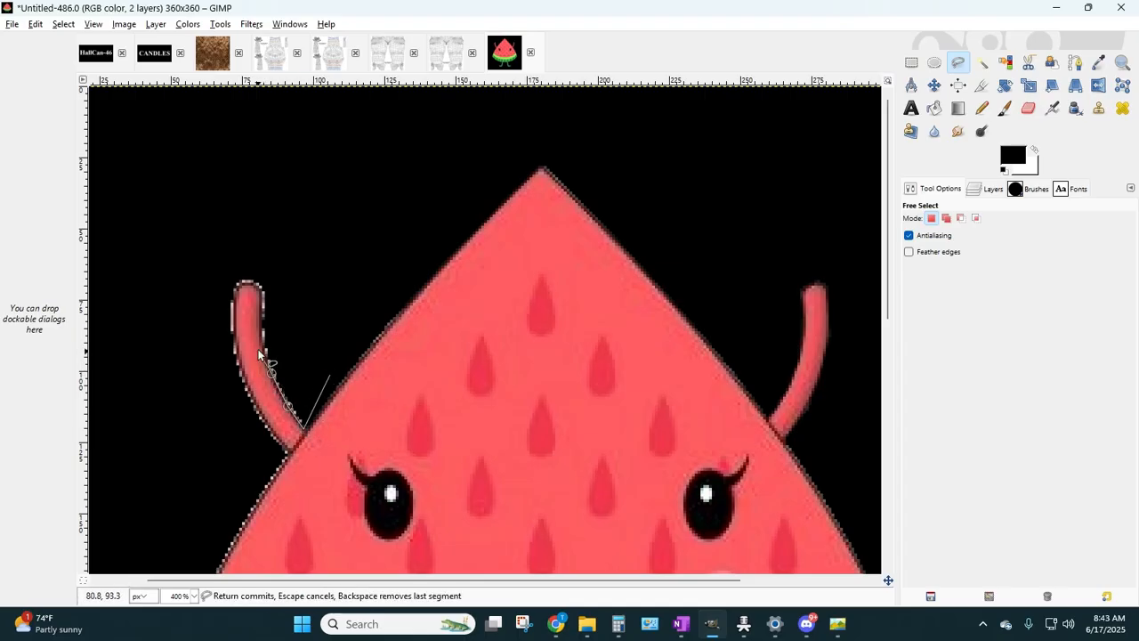
{"action": "left_click", "coordinate": [261, 344]}
{"action": "left_click", "coordinate": [260, 319]}
{"action": "left_click", "coordinate": [261, 259]}
{"action": "left_click", "coordinate": [311, 282]}
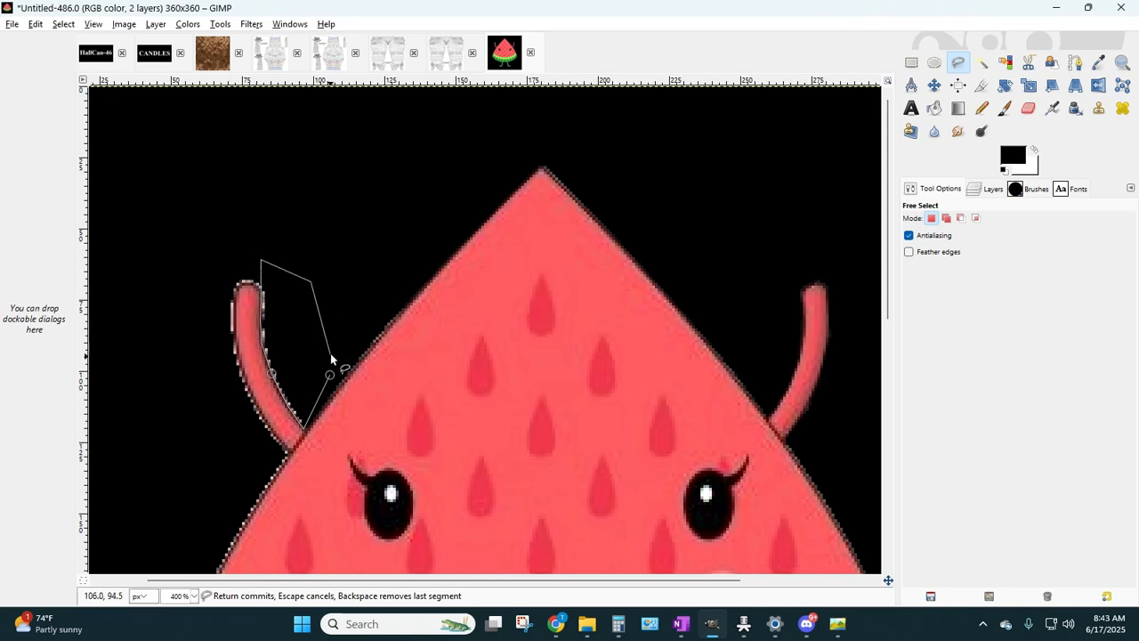
{"action": "left_click", "coordinate": [327, 375]}
{"action": "left_click", "coordinate": [311, 367]}
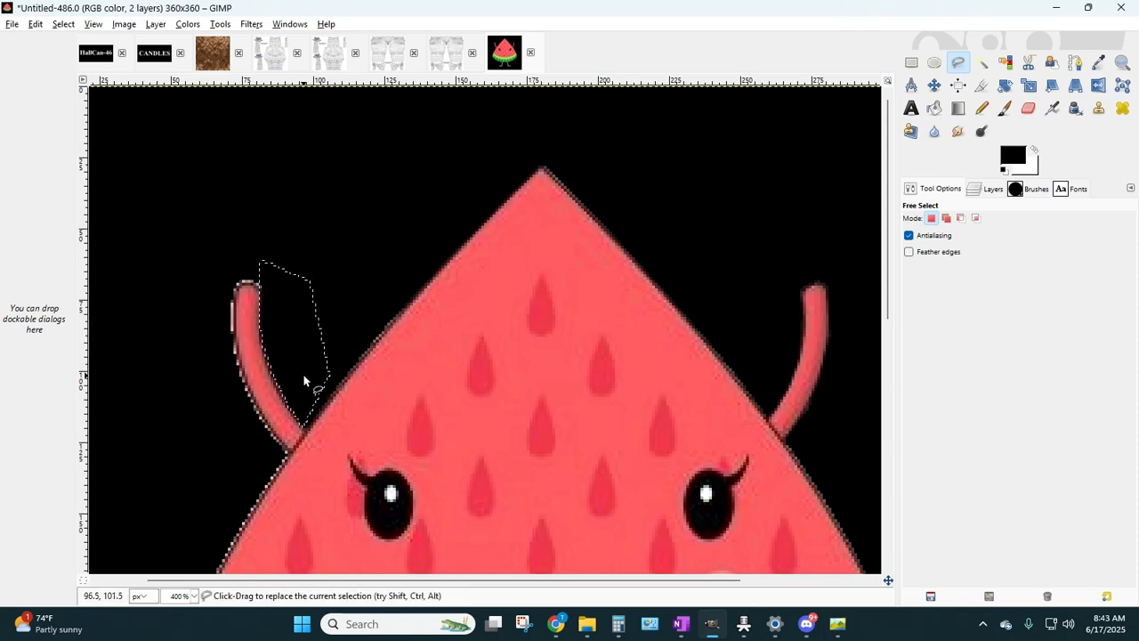
{"action": "left_click", "coordinate": [63, 24]}
{"action": "left_click", "coordinate": [34, 56]}
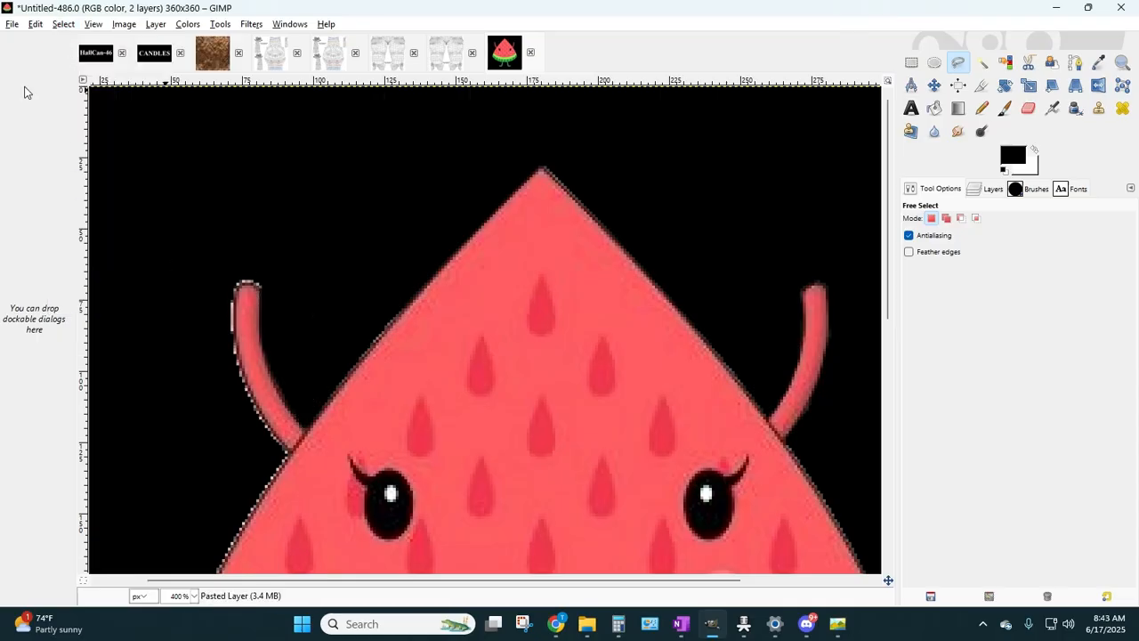
- Lasso the fringe along the watermelon's left edge from the left arm down to the rind corner, delete the selected pixels, and deselect
{"action": "scroll", "coordinate": [185, 352], "scroll_direction": "down", "scroll_amount": 5}
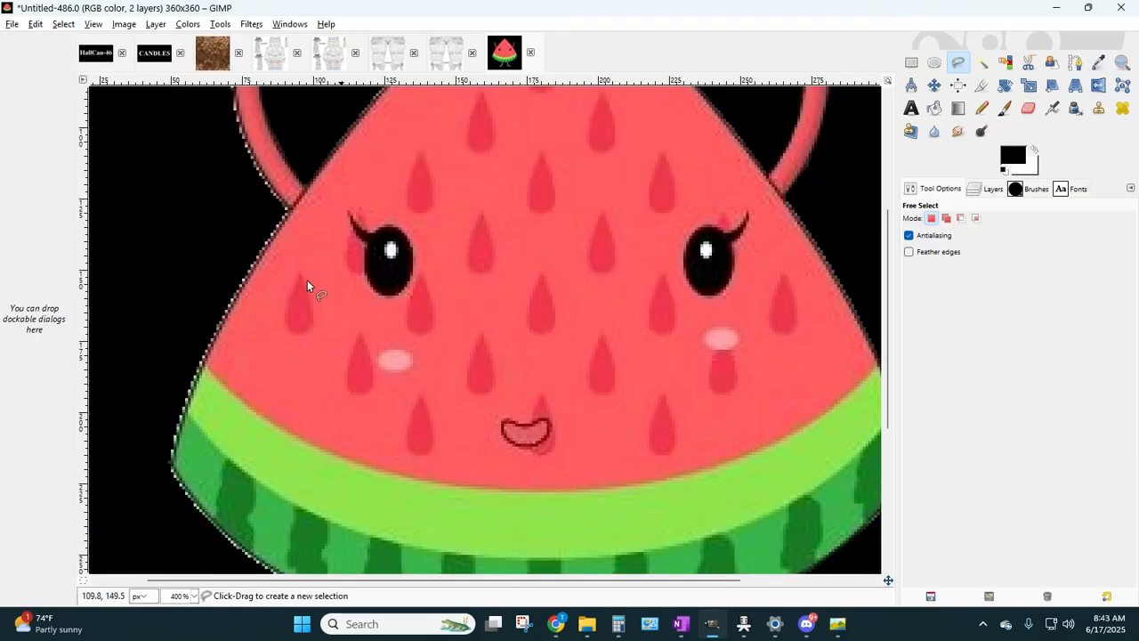
{"action": "left_click", "coordinate": [227, 215]}
{"action": "left_click", "coordinate": [289, 210]}
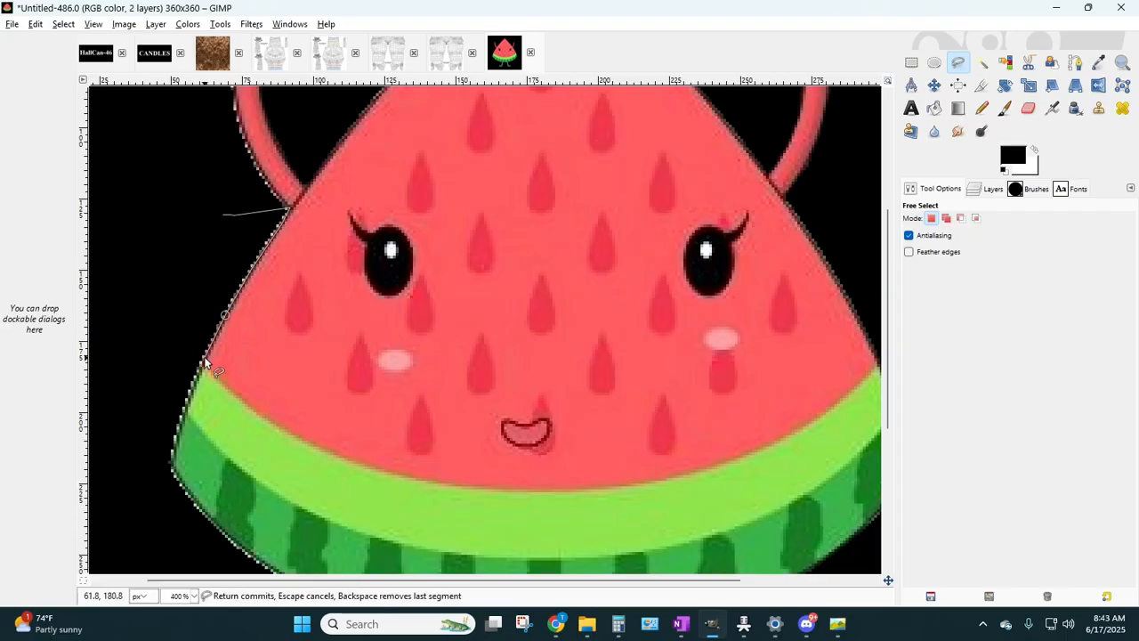
{"action": "left_click", "coordinate": [188, 397]}
{"action": "left_click", "coordinate": [175, 436]}
{"action": "left_click", "coordinate": [163, 509]}
{"action": "left_click", "coordinate": [102, 363]}
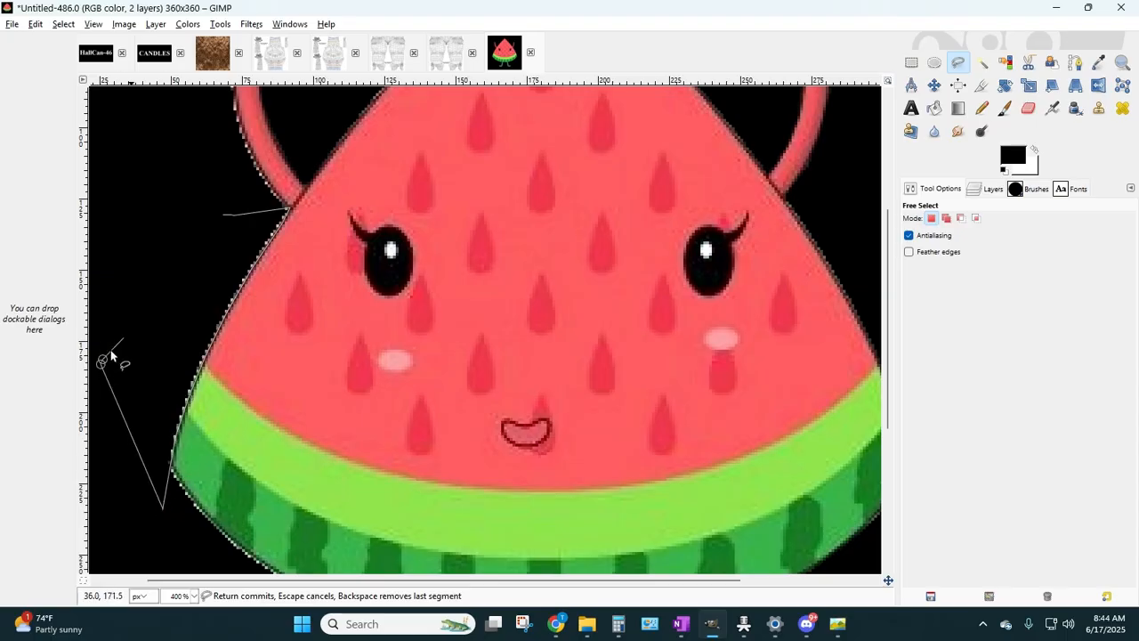
{"action": "double_click", "coordinate": [223, 216]}
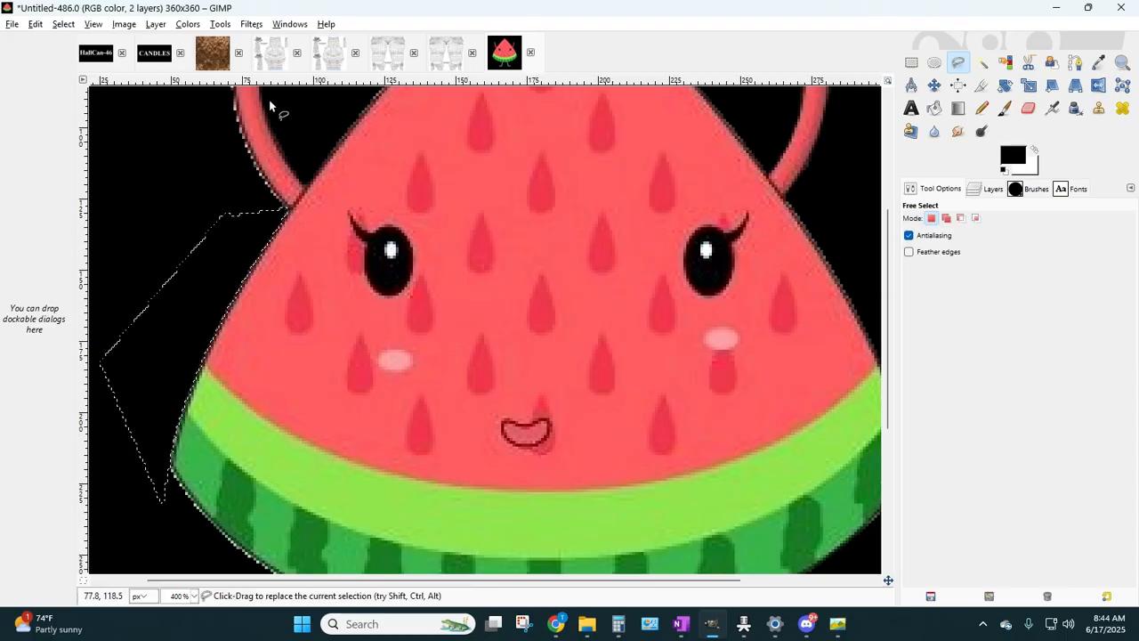
{"action": "left_click", "coordinate": [63, 24]}
{"action": "left_click", "coordinate": [73, 66]}
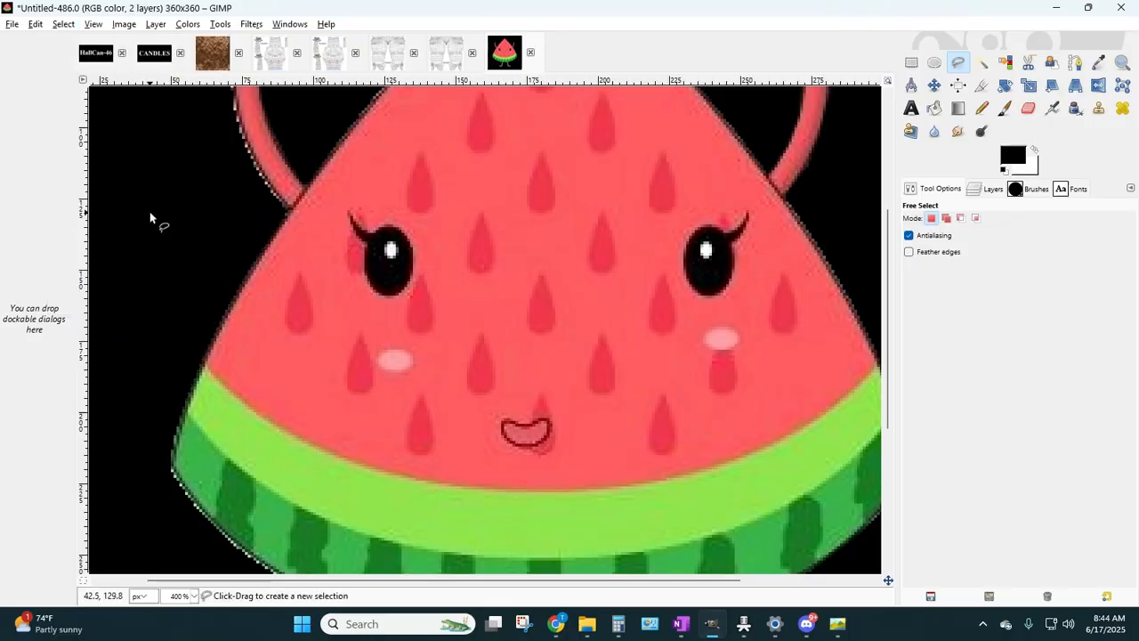
- Lasso the fringe along the rind's lower left edge and down the left leg's outer side, delete the selected pixels, and deselect
{"action": "scroll", "coordinate": [150, 217], "scroll_direction": "down", "scroll_amount": 5}
{"action": "left_click", "coordinate": [140, 294]}
{"action": "left_click", "coordinate": [129, 199]}
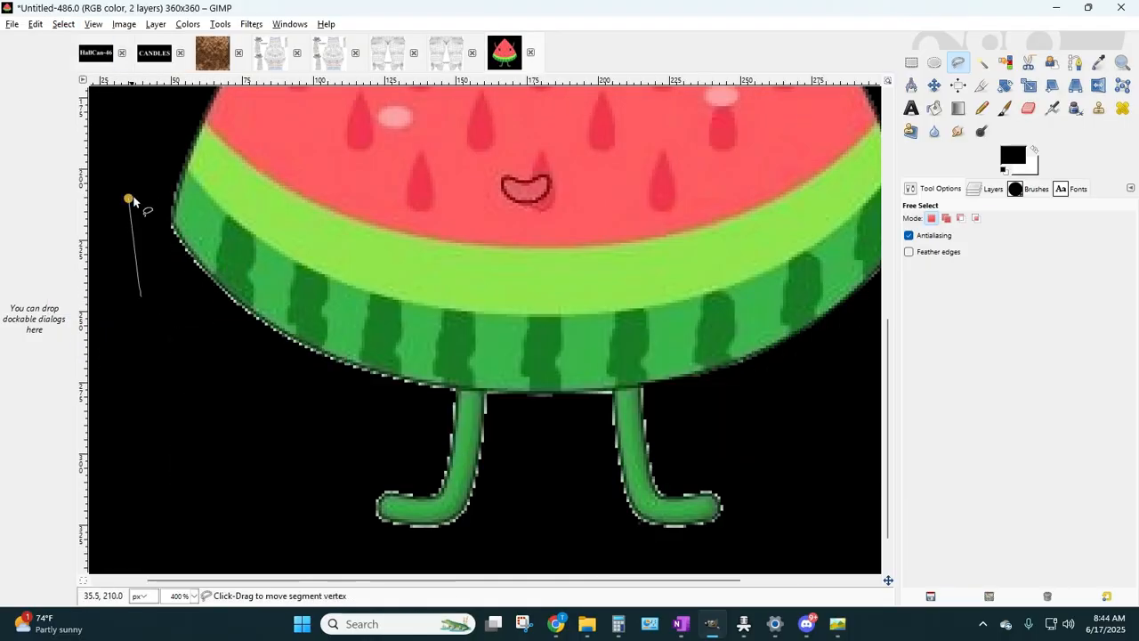
{"action": "left_click", "coordinate": [164, 223]}
{"action": "left_click", "coordinate": [172, 225]}
{"action": "left_click", "coordinate": [181, 241]}
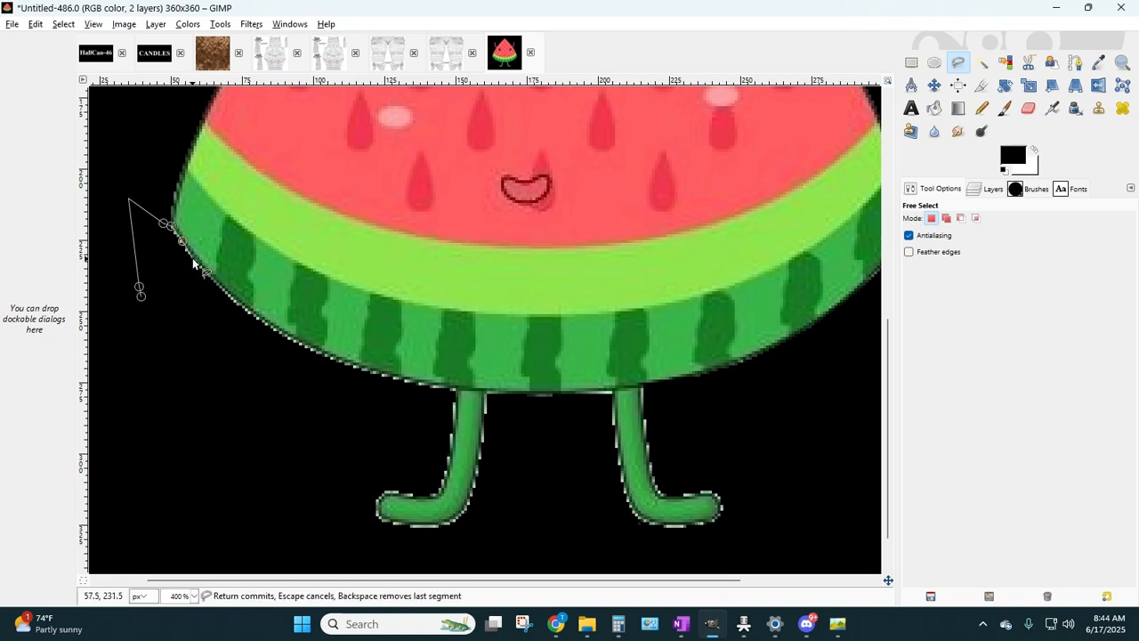
{"action": "left_click", "coordinate": [193, 259]}
{"action": "left_click", "coordinate": [205, 270]}
{"action": "left_click", "coordinate": [221, 288]}
{"action": "left_click", "coordinate": [236, 302]}
{"action": "left_click", "coordinate": [262, 317]}
{"action": "left_click", "coordinate": [283, 331]}
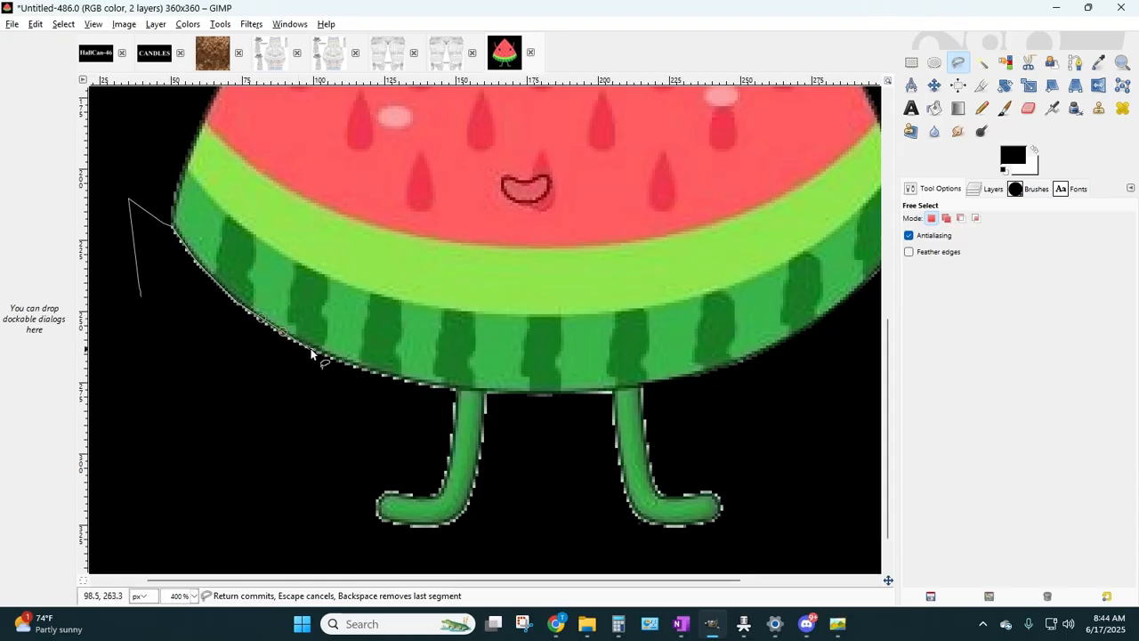
{"action": "left_click", "coordinate": [304, 344]}
{"action": "left_click", "coordinate": [344, 359]}
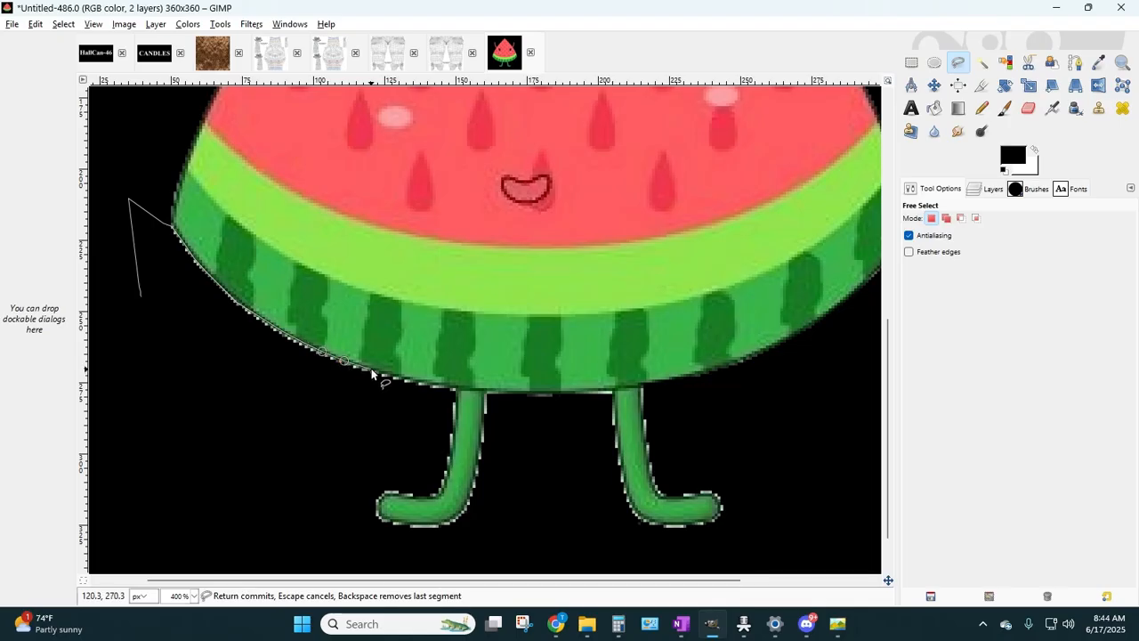
{"action": "left_click", "coordinate": [371, 369]}
{"action": "left_click", "coordinate": [424, 381]}
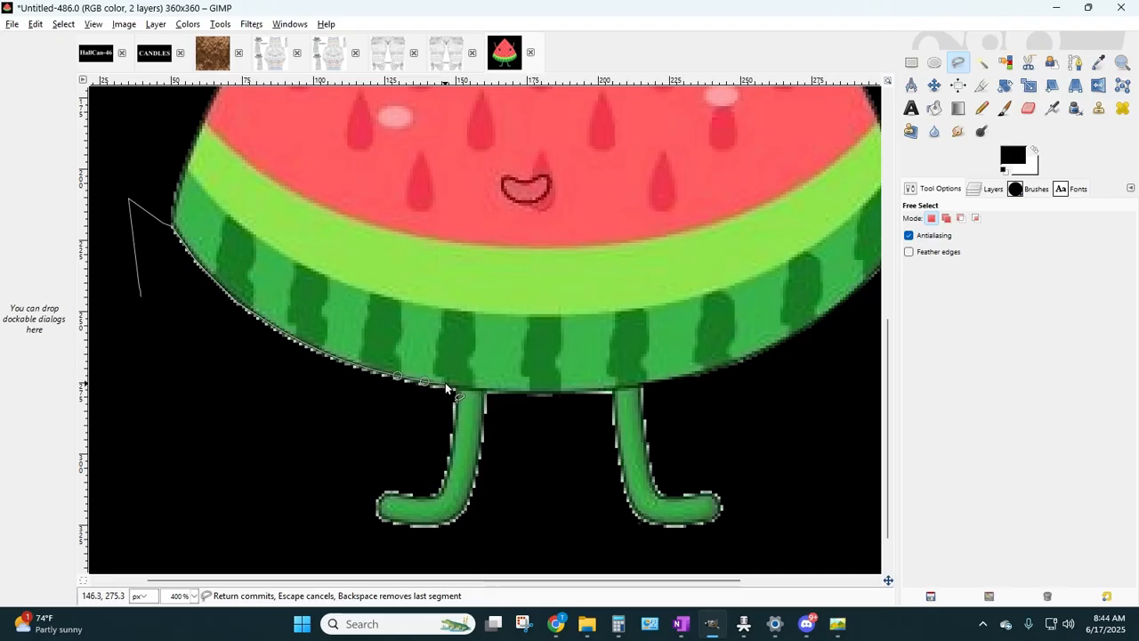
{"action": "left_click", "coordinate": [445, 384]}
{"action": "left_click", "coordinate": [460, 384]}
{"action": "left_click", "coordinate": [455, 426]}
{"action": "left_click", "coordinate": [450, 459]}
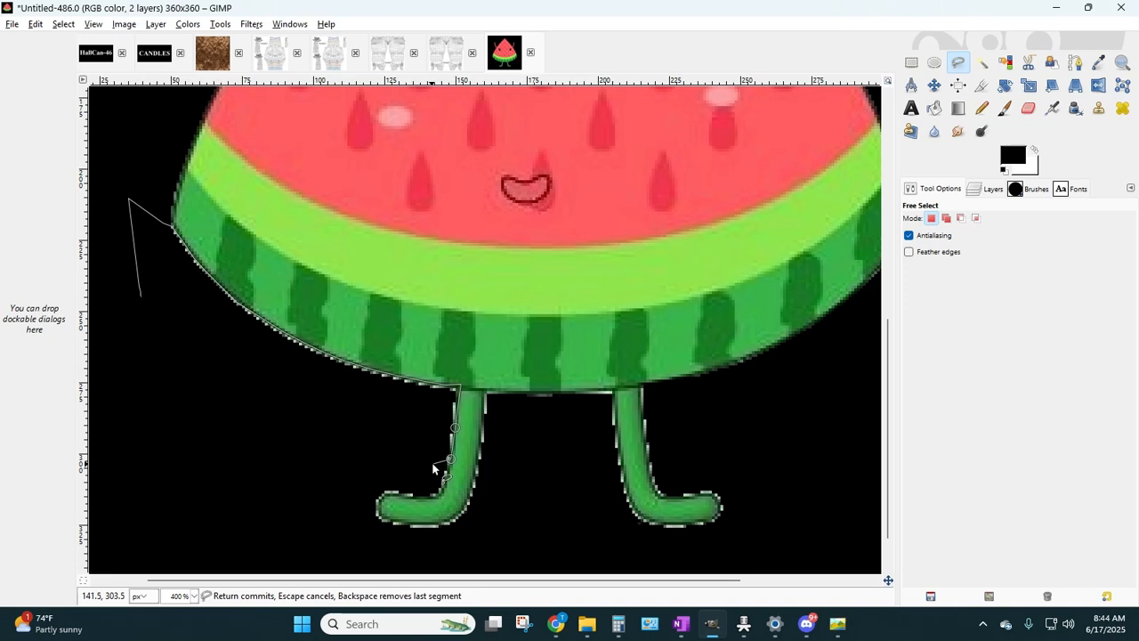
{"action": "key", "text": "BackSpace"}
{"action": "left_click", "coordinate": [458, 397]}
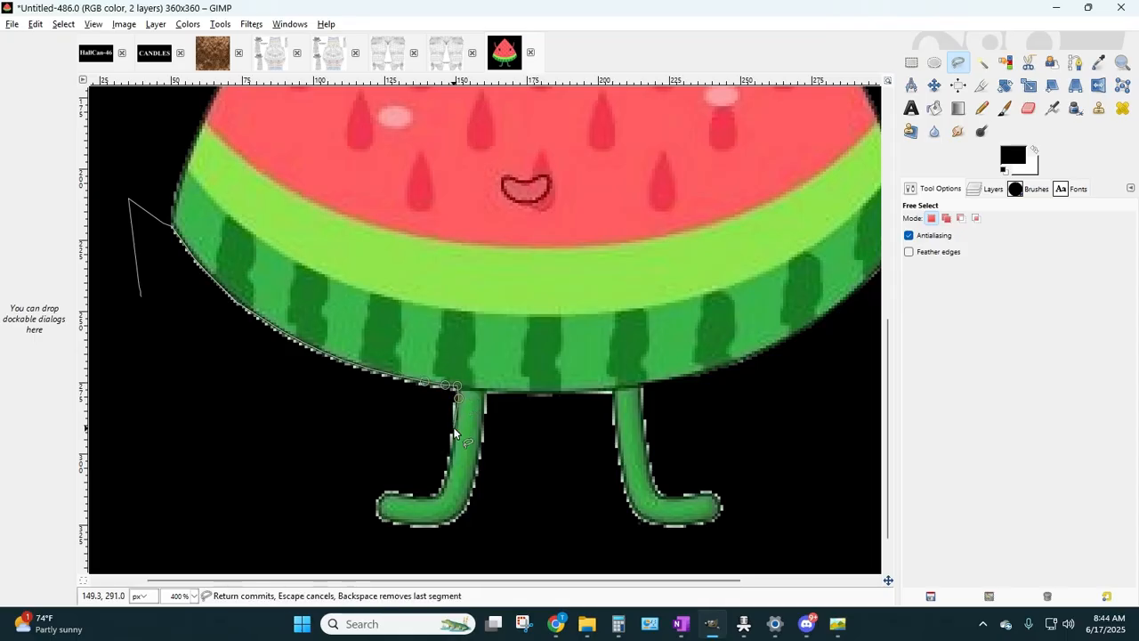
{"action": "left_click", "coordinate": [448, 475]}
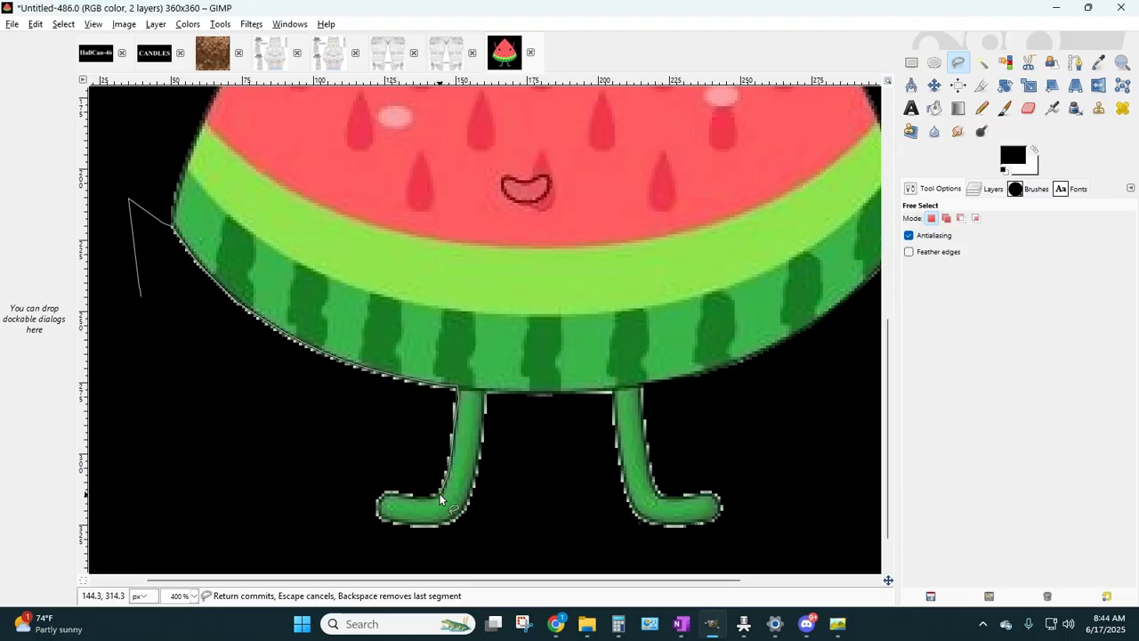
{"action": "left_click", "coordinate": [141, 297]}
{"action": "key", "text": "Return"}
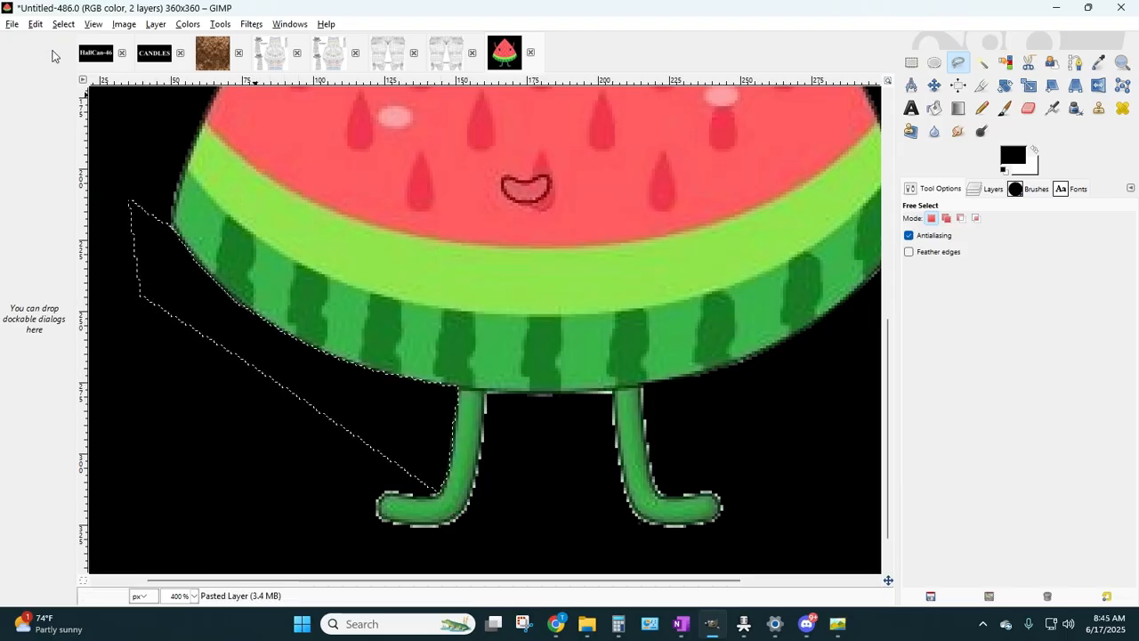
{"action": "left_click", "coordinate": [63, 24]}
{"action": "left_click", "coordinate": [75, 58]}
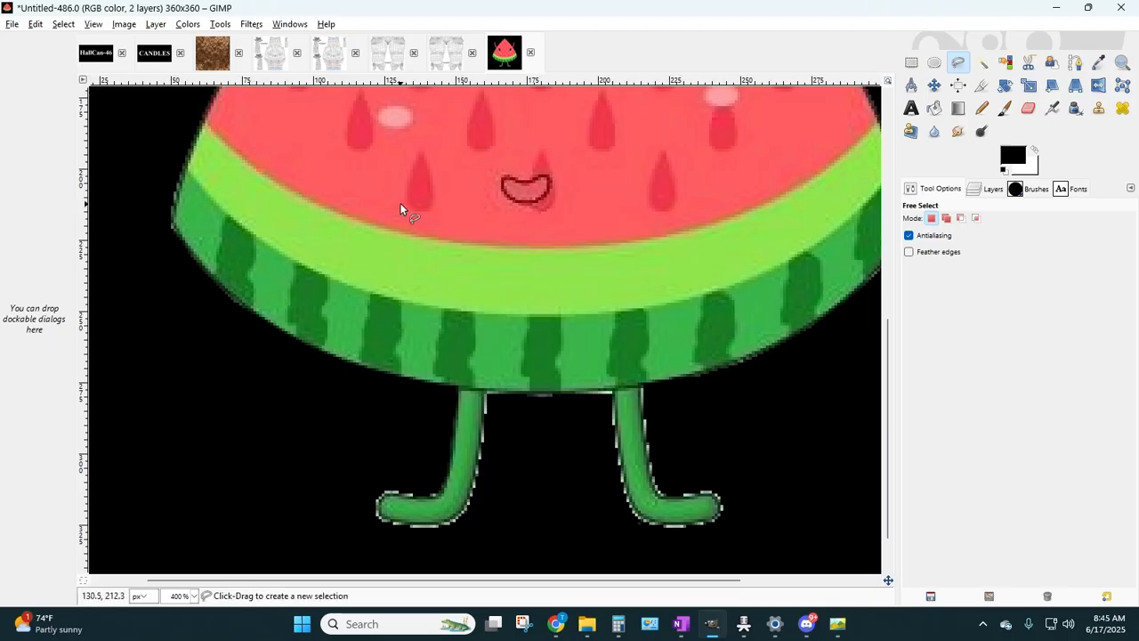
- Lasso the fringe under the rind between the two legs and delete the selected pixels
{"action": "left_click", "coordinate": [504, 476]}
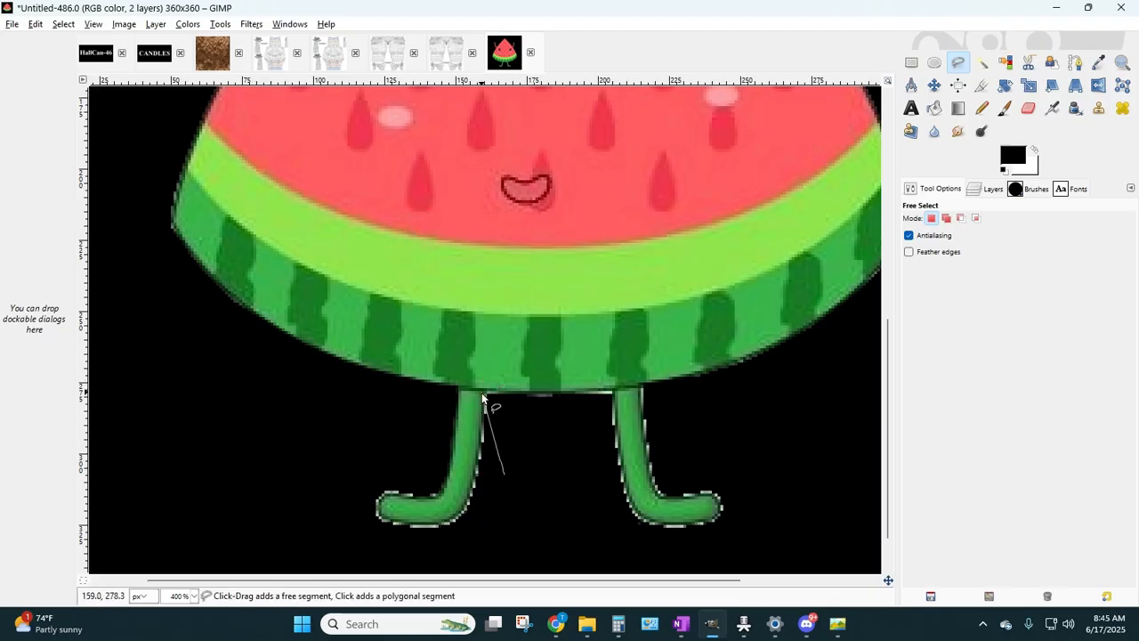
{"action": "left_click", "coordinate": [485, 389]}
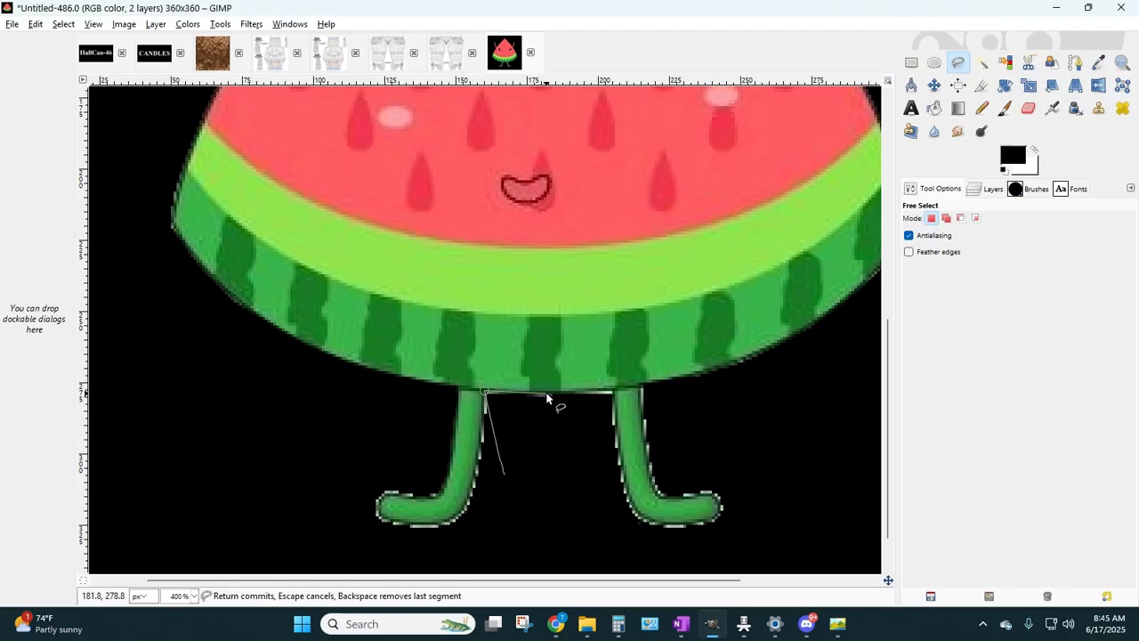
{"action": "left_click", "coordinate": [546, 391]}
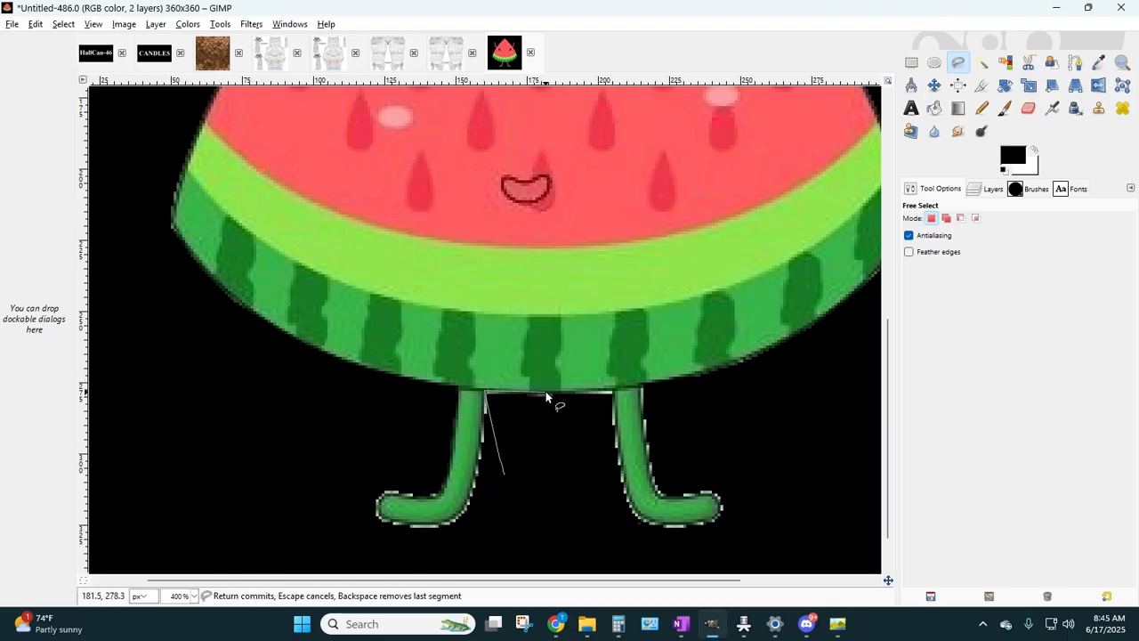
{"action": "left_click", "coordinate": [615, 389]}
{"action": "left_click", "coordinate": [536, 478]}
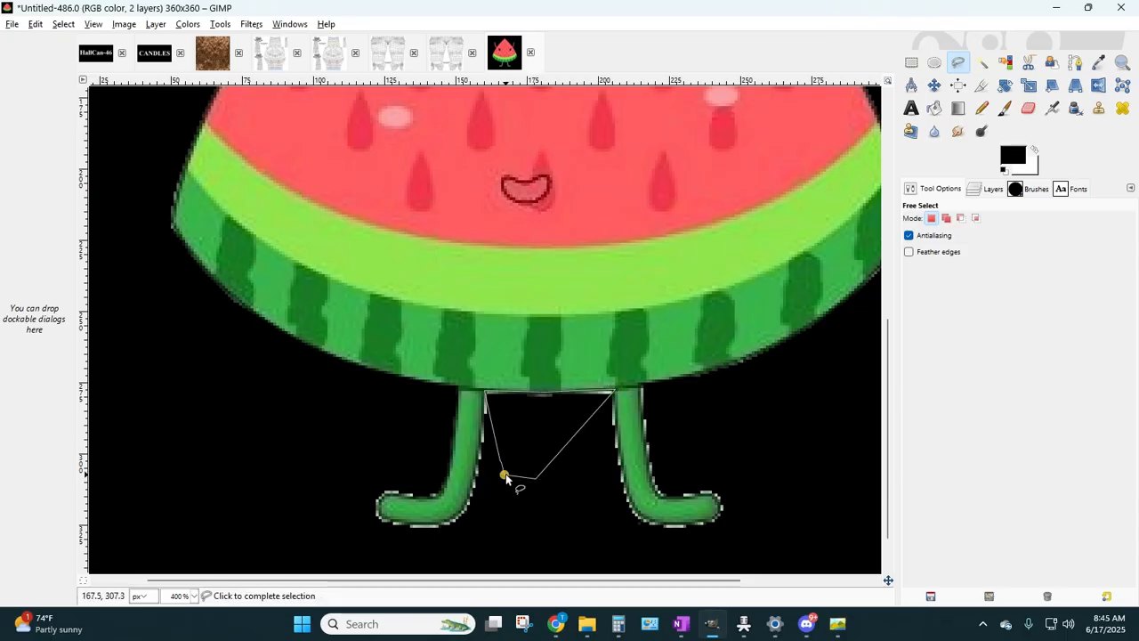
{"action": "left_click", "coordinate": [503, 476]}
{"action": "key", "text": "Return"}
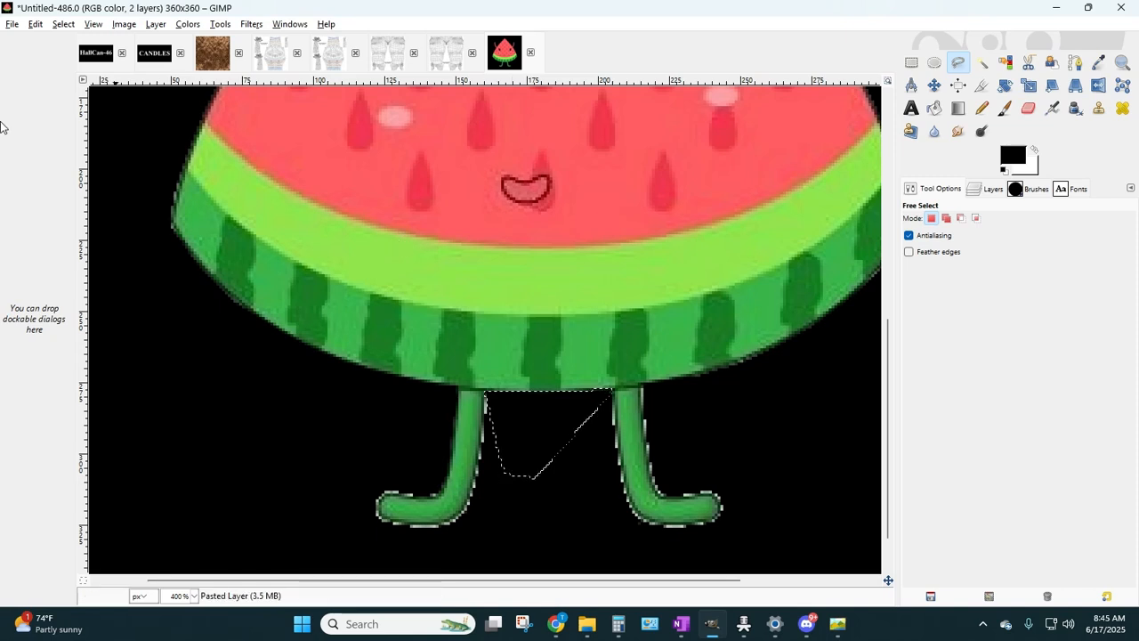
- Deselect everything and erase the light fringe around the left foot
{"action": "left_click", "coordinate": [63, 24]}
{"action": "left_click", "coordinate": [73, 59]}
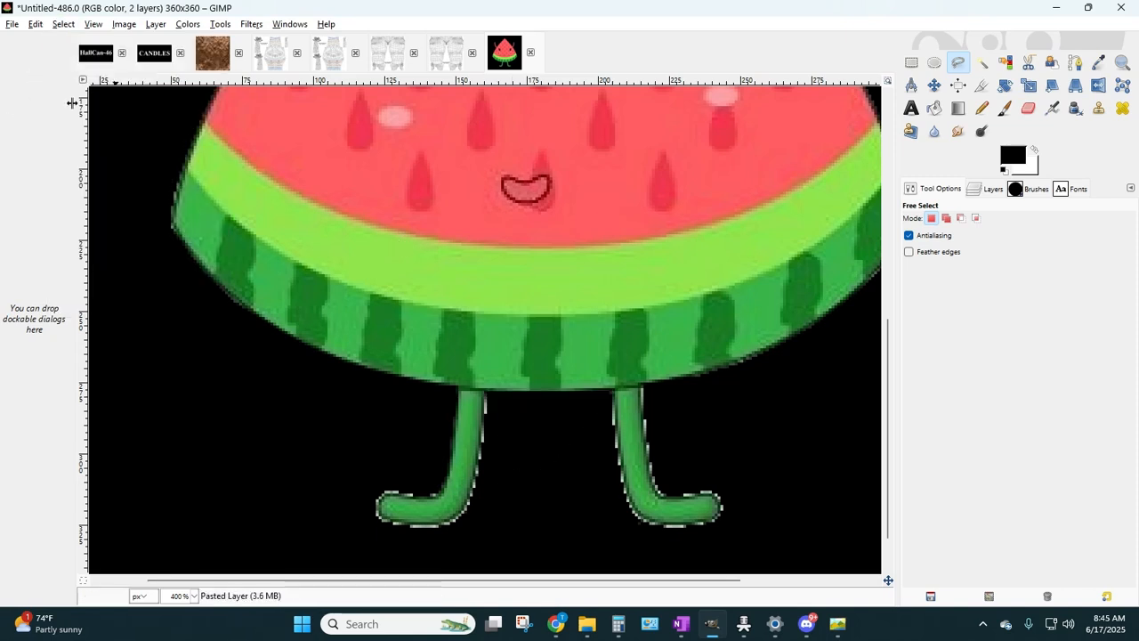
{"action": "left_click", "coordinate": [1028, 109]}
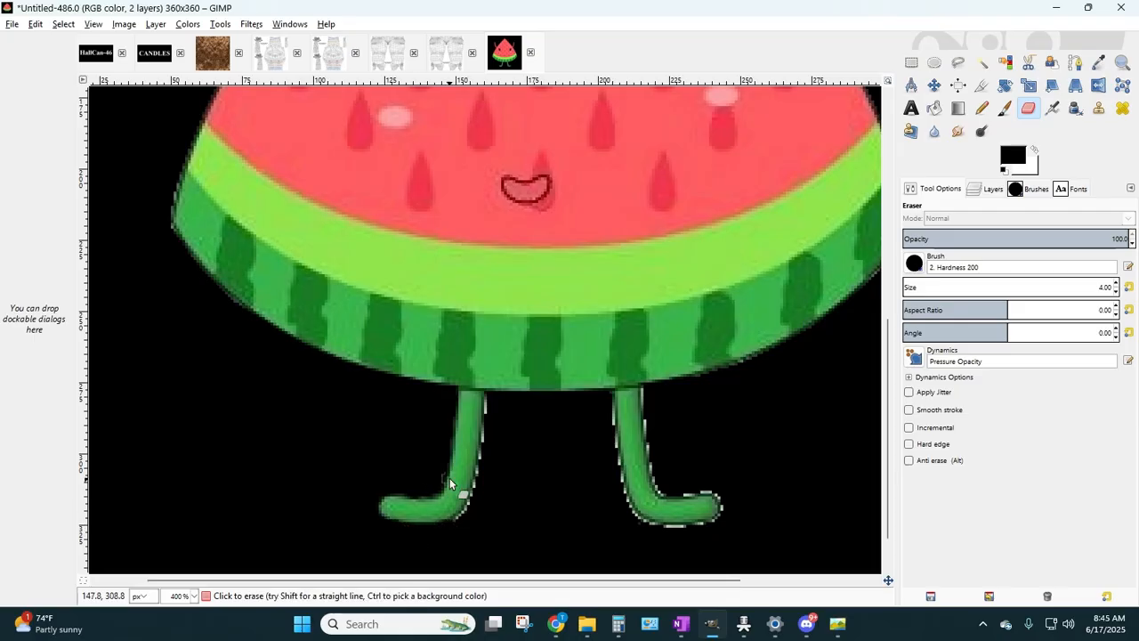
- Lasso the fringe along the left leg's inner edge down to the heel with Free Select, delete the selected pixels, and deselect
{"action": "key", "text": "f"}
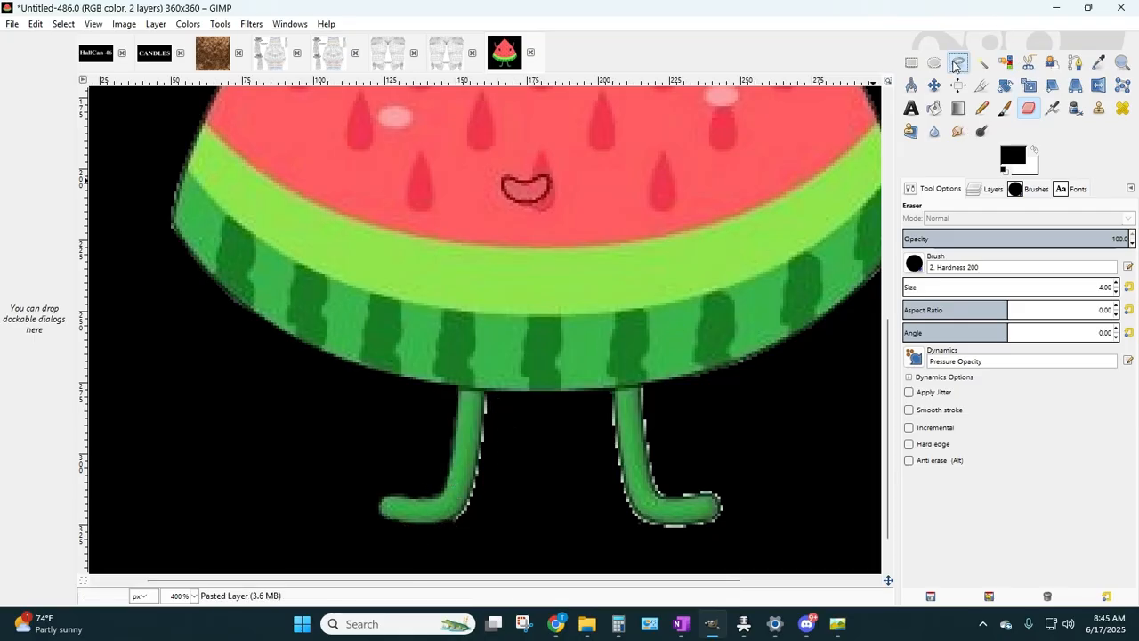
{"action": "left_click", "coordinate": [524, 411]}
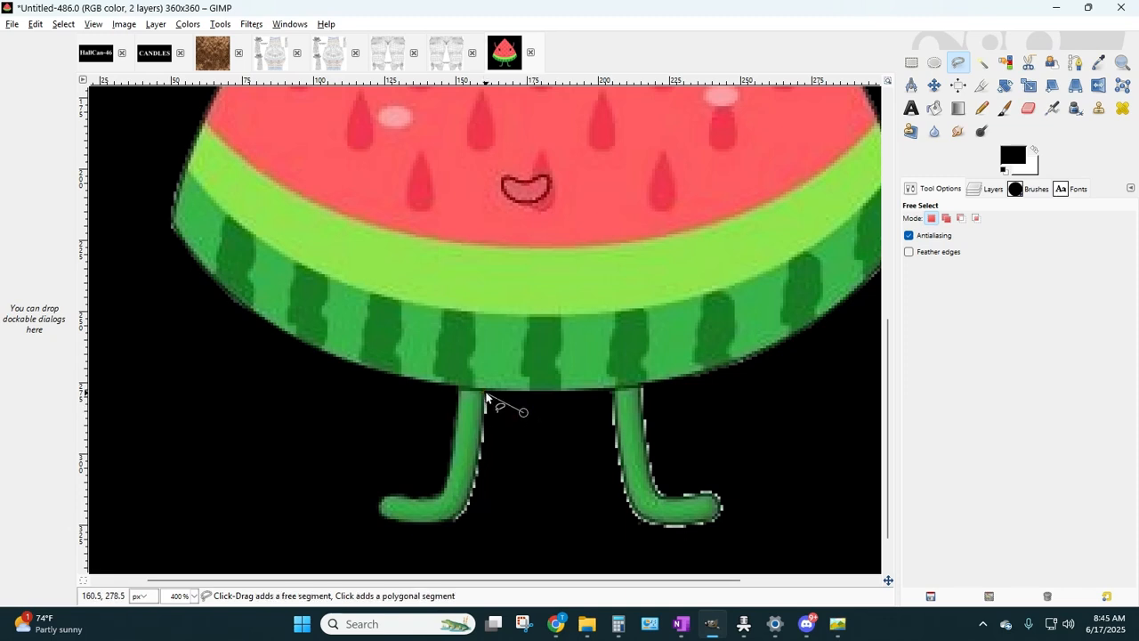
{"action": "left_click", "coordinate": [486, 393]}
{"action": "left_click", "coordinate": [484, 419]}
{"action": "left_click", "coordinate": [480, 442]}
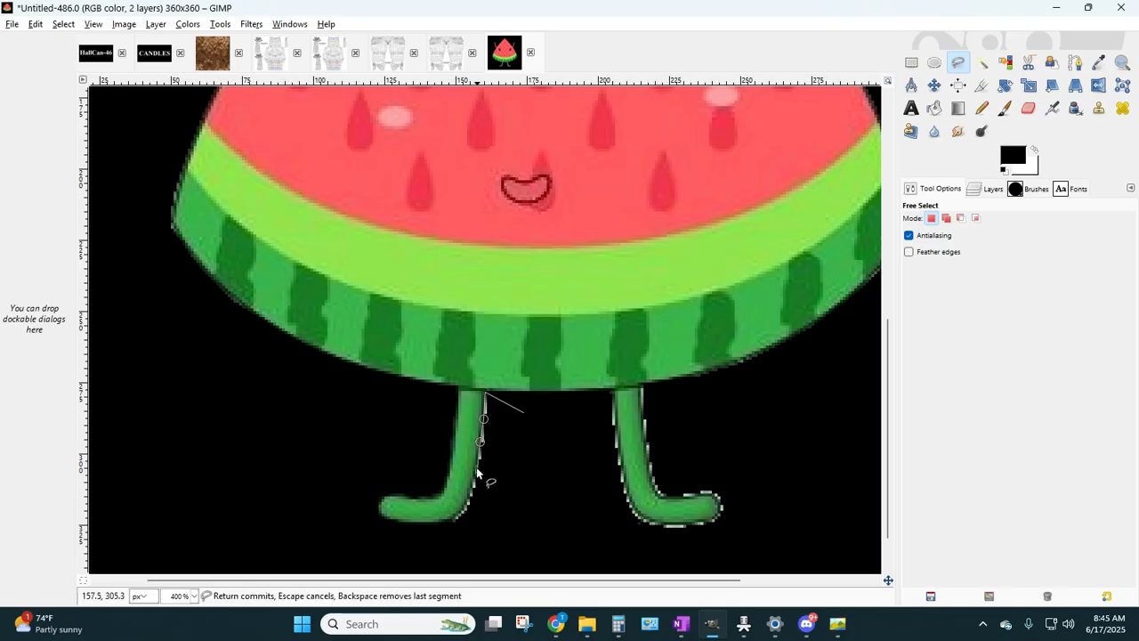
{"action": "left_click", "coordinate": [476, 469]}
{"action": "left_click", "coordinate": [472, 494]}
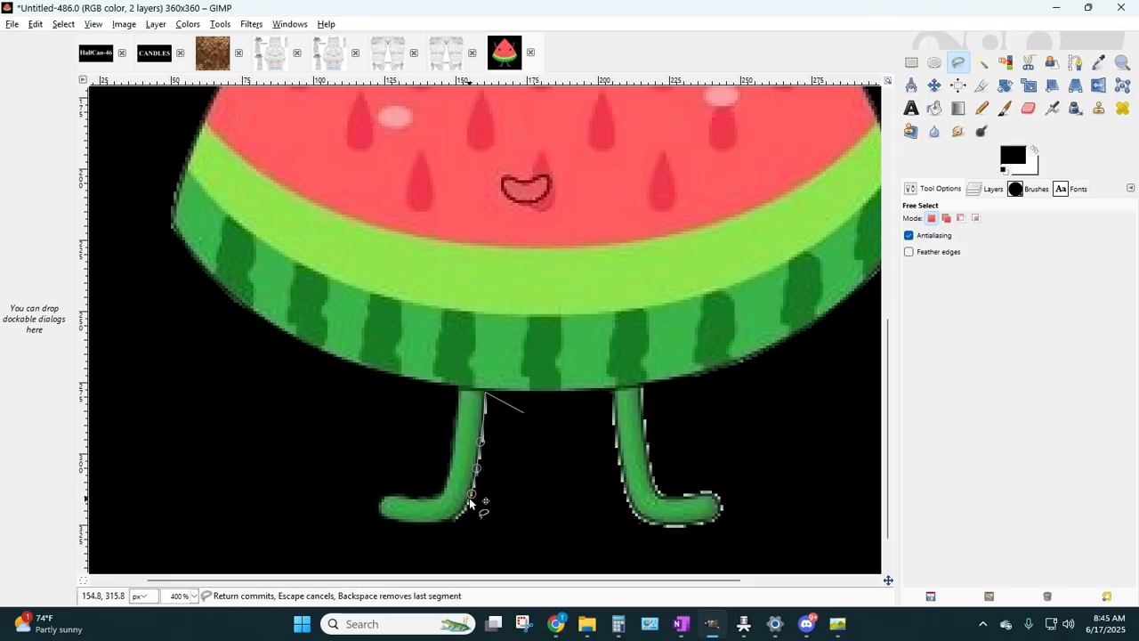
{"action": "left_click", "coordinate": [462, 514]}
{"action": "left_click", "coordinate": [431, 542]}
{"action": "left_click", "coordinate": [532, 534]}
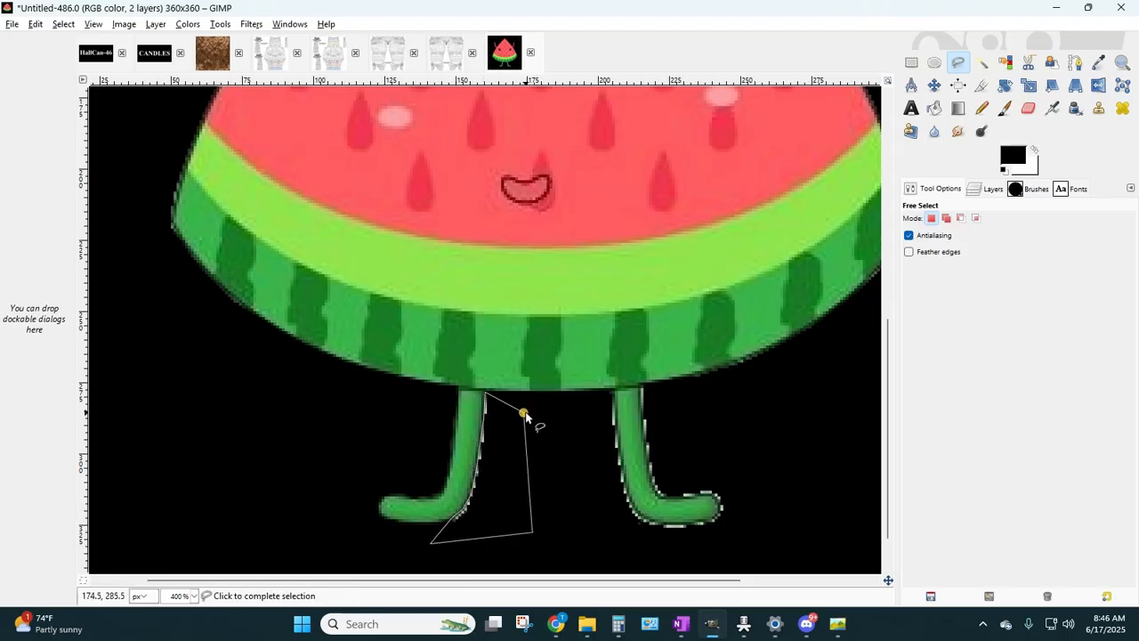
{"action": "double_click", "coordinate": [523, 411]}
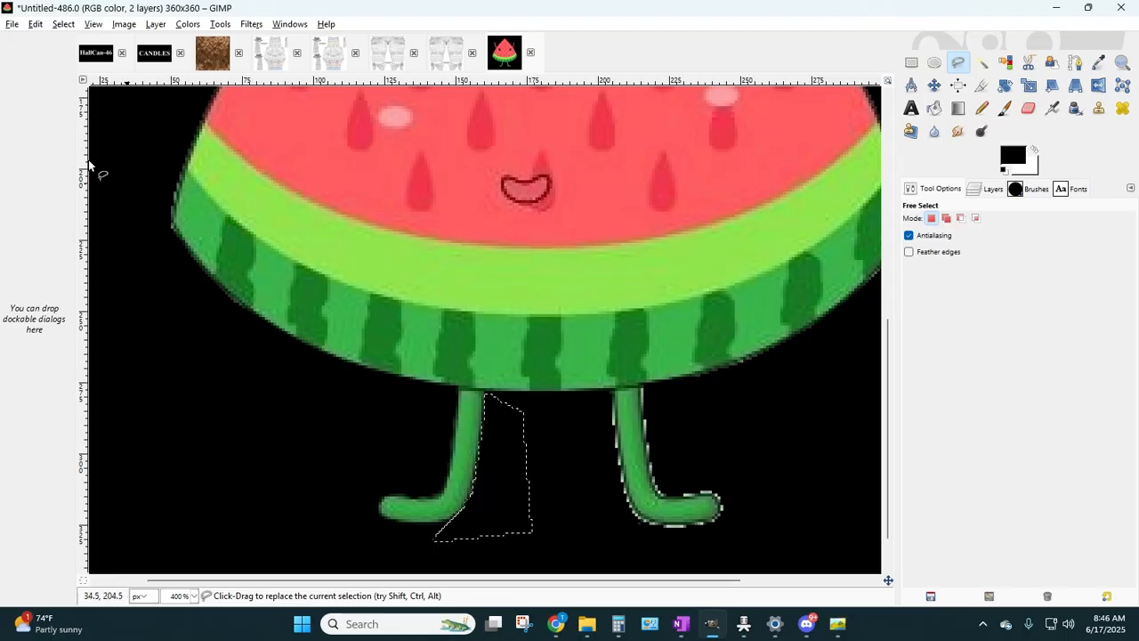
{"action": "key", "text": "ctrl+v"}
{"action": "left_click", "coordinate": [63, 24]}
{"action": "left_click", "coordinate": [80, 59]}
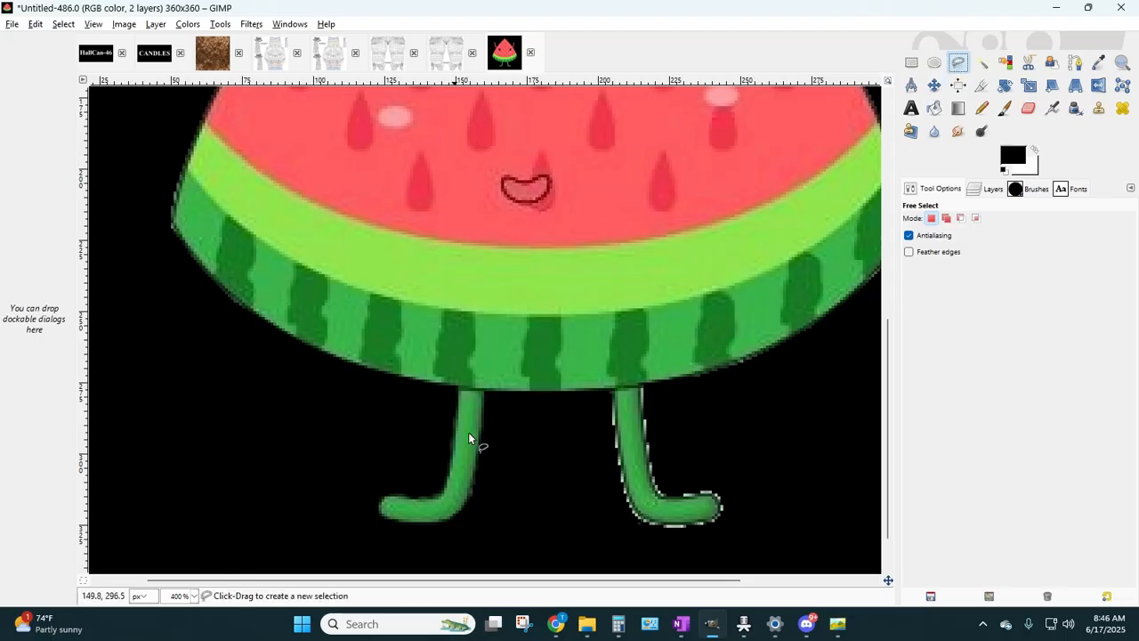
- Lasso the fringe along the right leg's inner edge and the sole of the right foot, delete the selected pixels, and deselect
{"action": "left_click", "coordinate": [544, 455]}
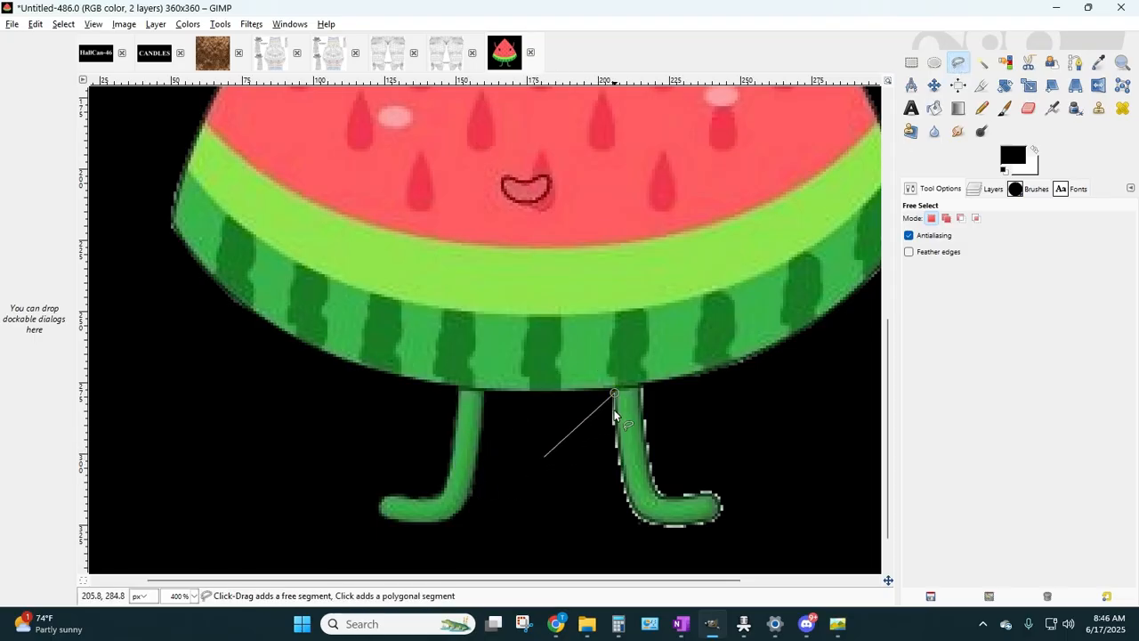
{"action": "left_click", "coordinate": [620, 458]}
{"action": "left_click", "coordinate": [625, 478]}
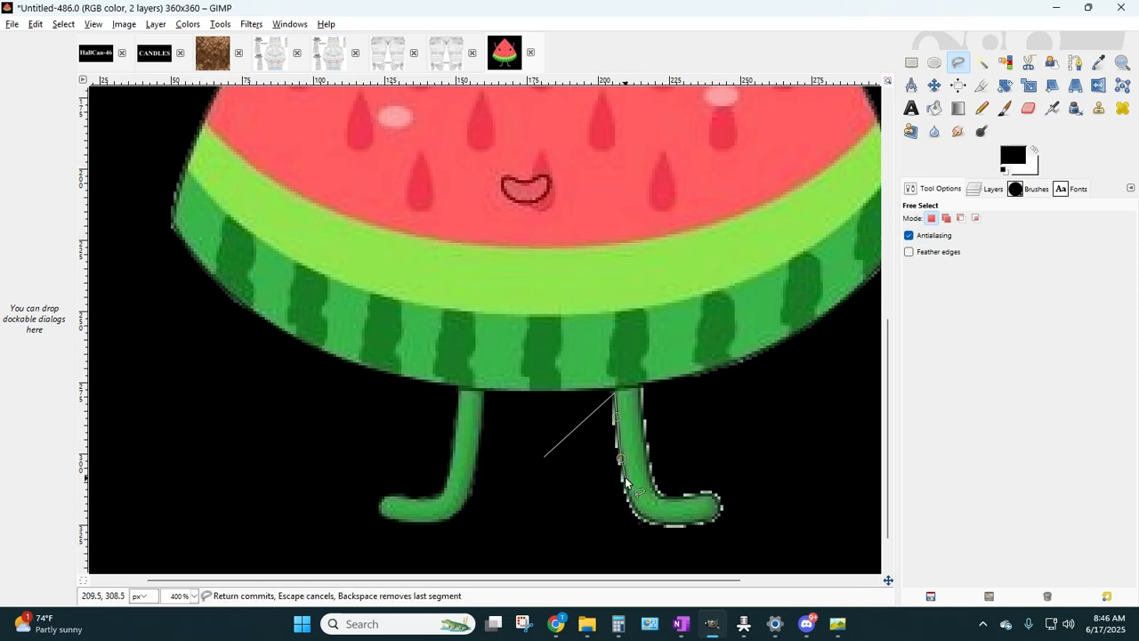
{"action": "left_click", "coordinate": [629, 499]}
{"action": "left_click", "coordinate": [760, 525]}
{"action": "left_click", "coordinate": [616, 529]}
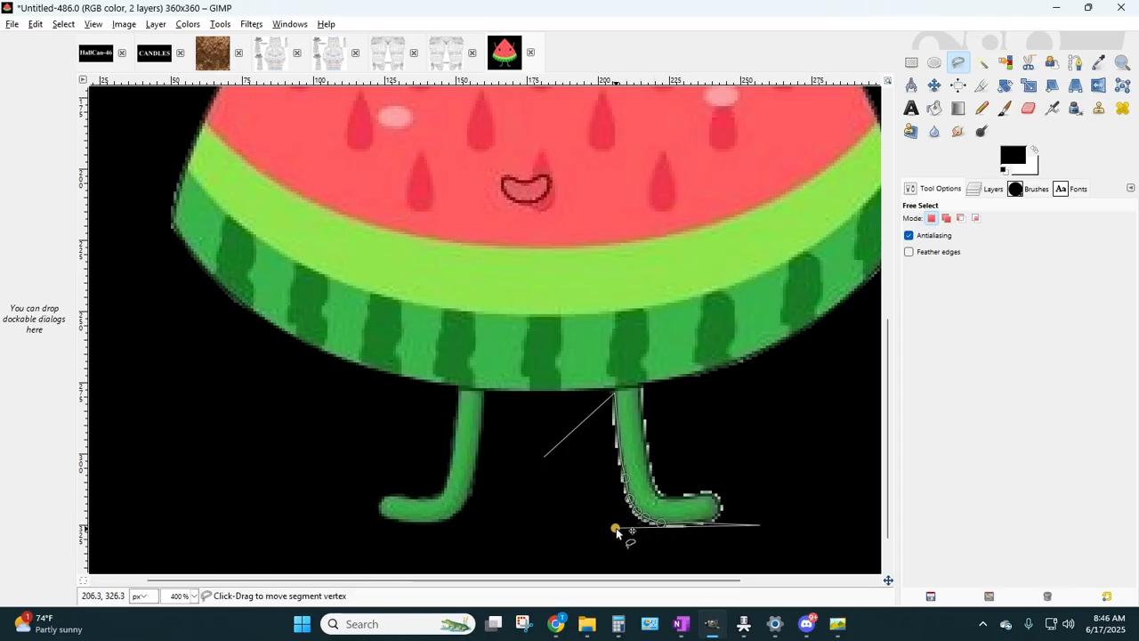
{"action": "left_click_drag", "start_coordinate": [615, 530], "coordinate": [625, 542]}
{"action": "left_click", "coordinate": [545, 456]}
{"action": "key", "text": "Return"}
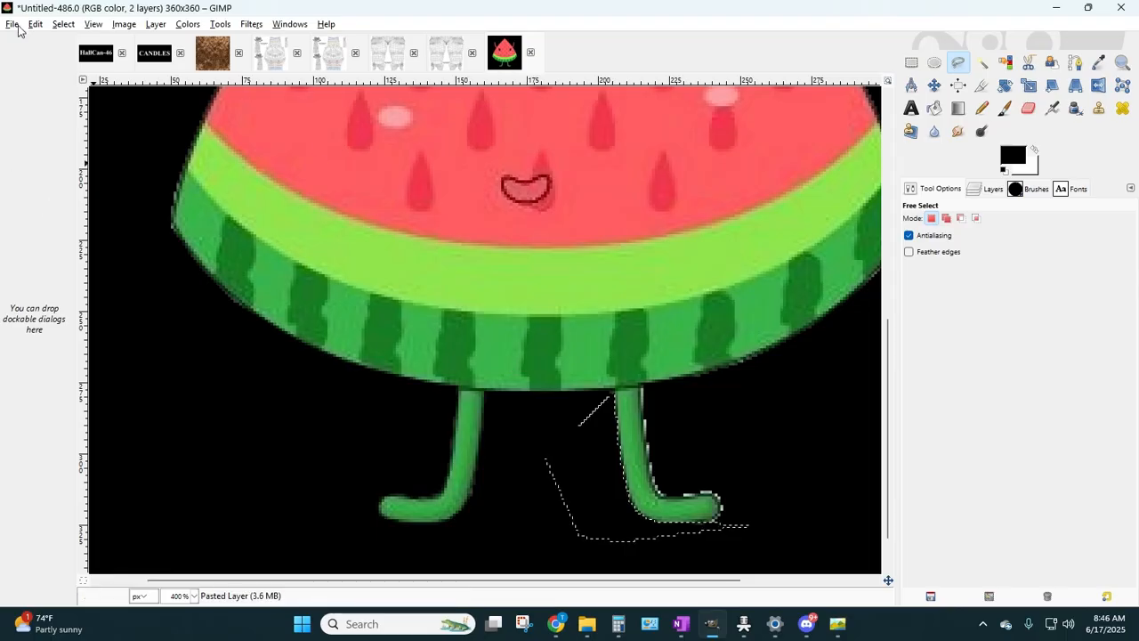
{"action": "left_click", "coordinate": [55, 24]}
{"action": "left_click", "coordinate": [78, 59]}
- Activate the Eraser and view the whole image at 100% zoom to check the cleaned outline
{"action": "left_click", "coordinate": [1030, 110]}
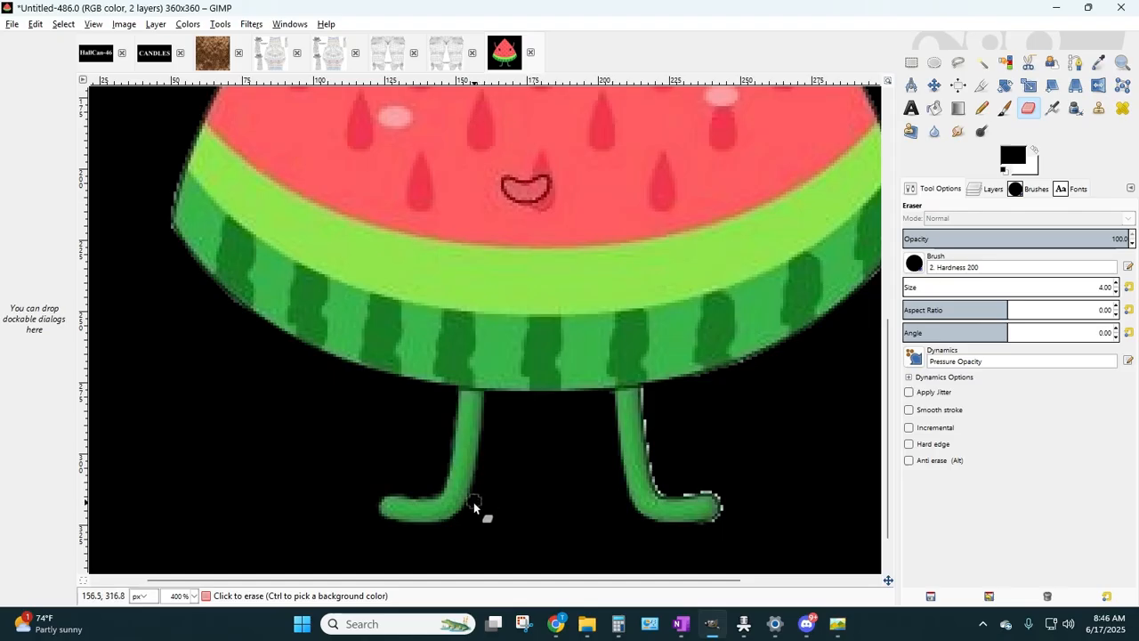
{"action": "left_click", "coordinate": [193, 596]}
{"action": "left_click", "coordinate": [184, 530]}
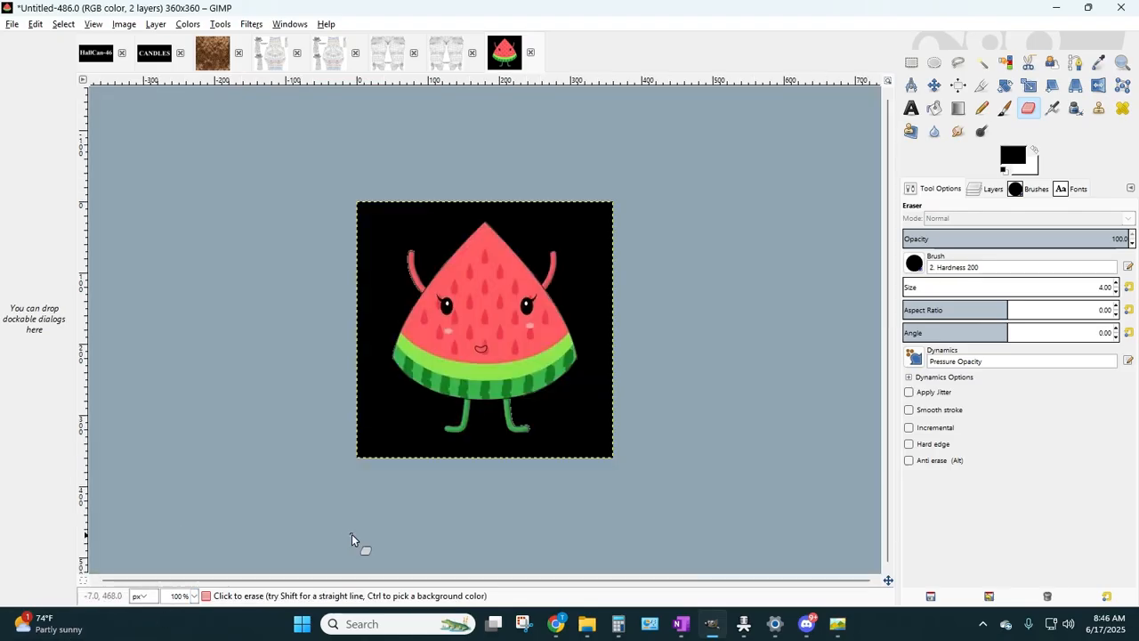
- Lasso the fringe along the right leg's outer edge and the top of the right foot with Free Select, delete the selected pixels, and deselect
{"action": "left_click", "coordinate": [193, 597]}
{"action": "left_click", "coordinate": [184, 496]}
{"action": "scroll", "coordinate": [469, 468], "scroll_direction": "down", "scroll_amount": 5}
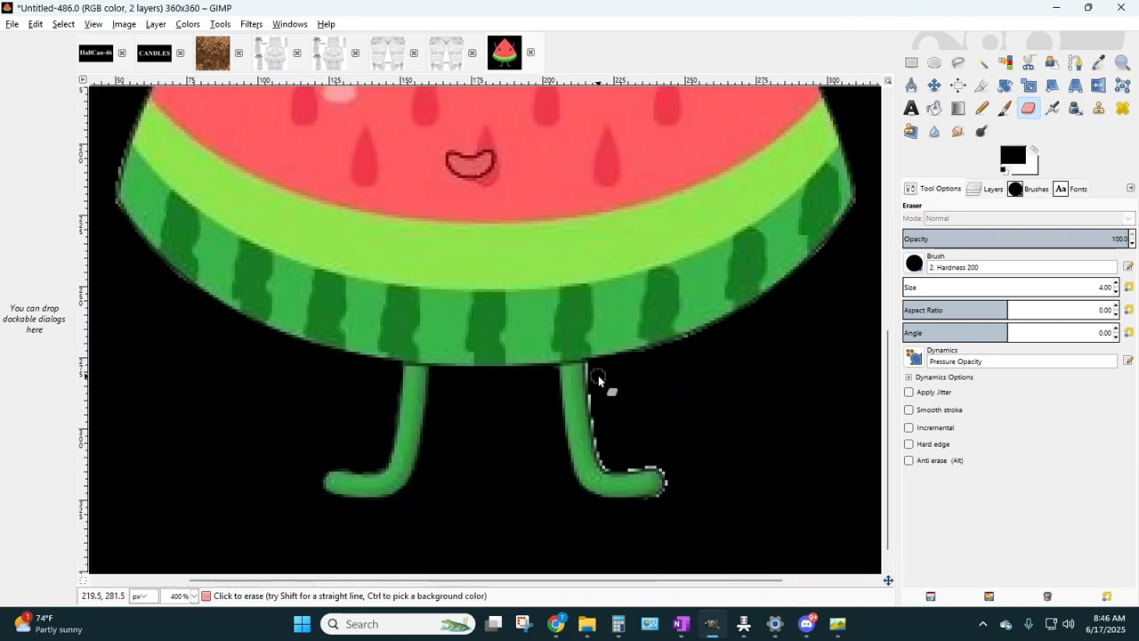
{"action": "left_click", "coordinate": [958, 62]}
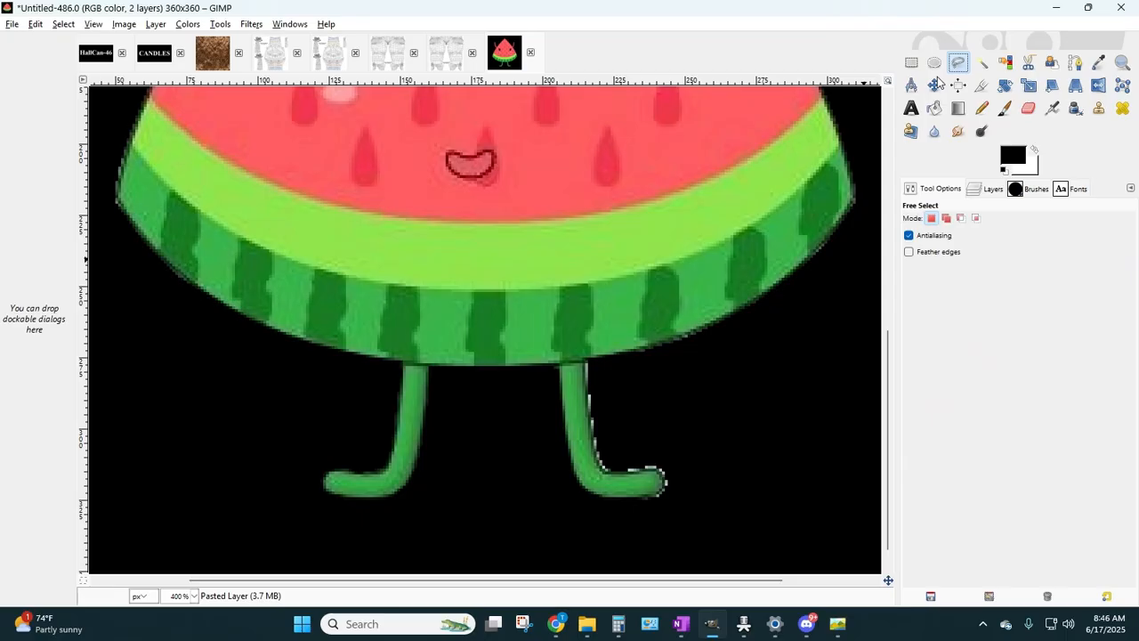
{"action": "left_click", "coordinate": [636, 375]}
{"action": "left_click", "coordinate": [583, 363]}
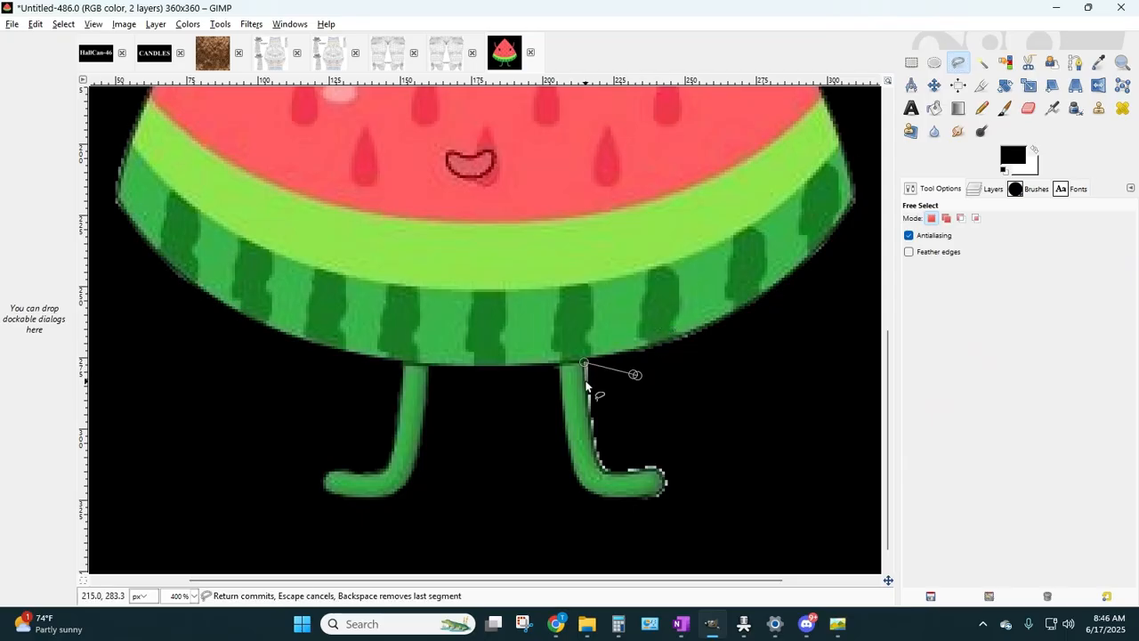
{"action": "left_click", "coordinate": [586, 382]}
{"action": "left_click", "coordinate": [590, 423]}
{"action": "left_click", "coordinate": [595, 448]}
{"action": "left_click", "coordinate": [599, 463]}
{"action": "left_click", "coordinate": [604, 469]}
{"action": "left_click", "coordinate": [609, 471]}
{"action": "left_click", "coordinate": [631, 471]}
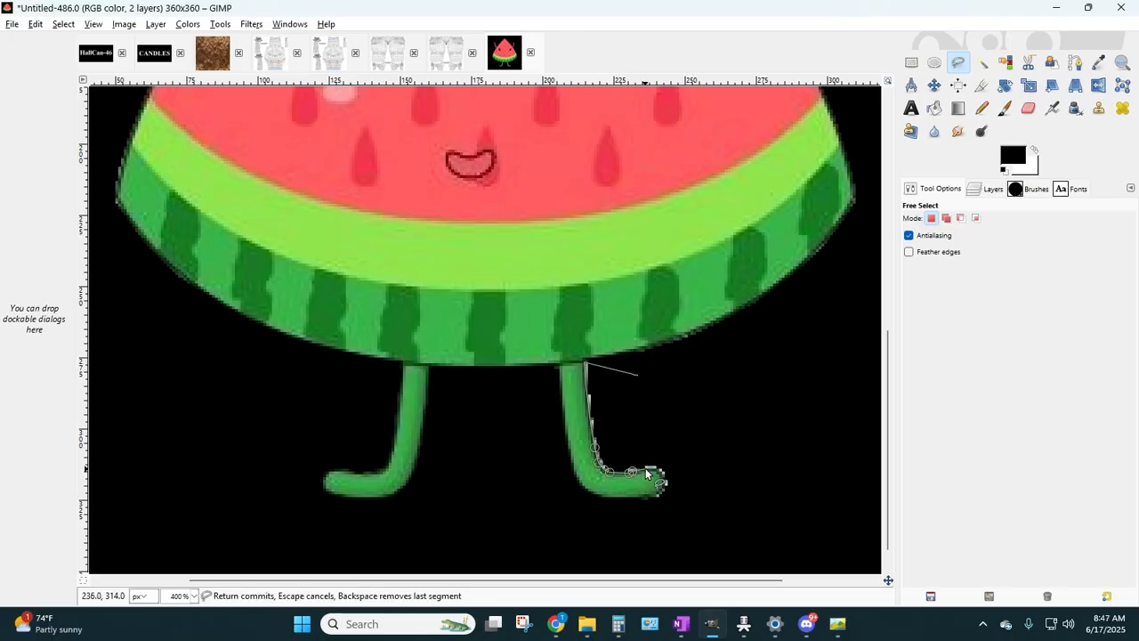
{"action": "left_click", "coordinate": [697, 465]}
{"action": "left_click", "coordinate": [637, 375]}
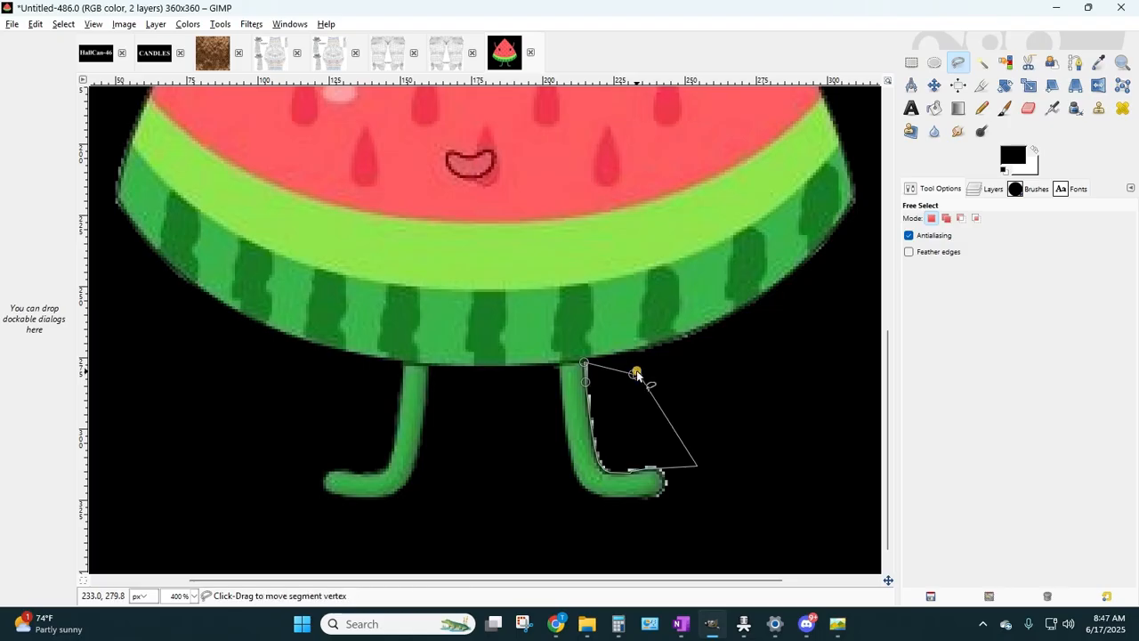
{"action": "left_click", "coordinate": [636, 373]}
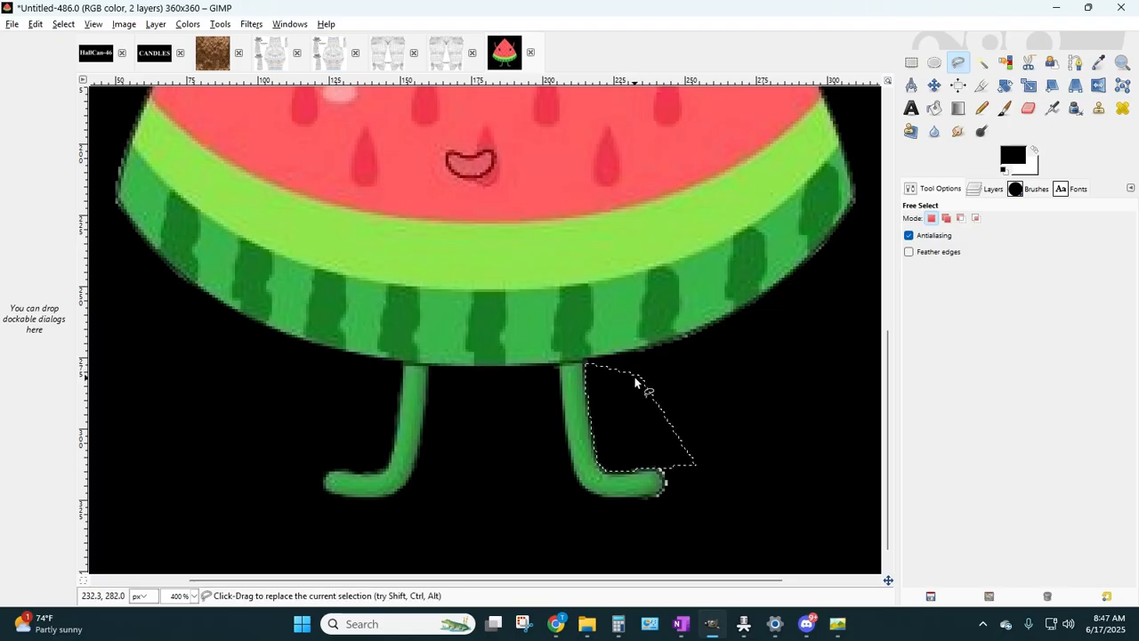
{"action": "left_click", "coordinate": [63, 24]}
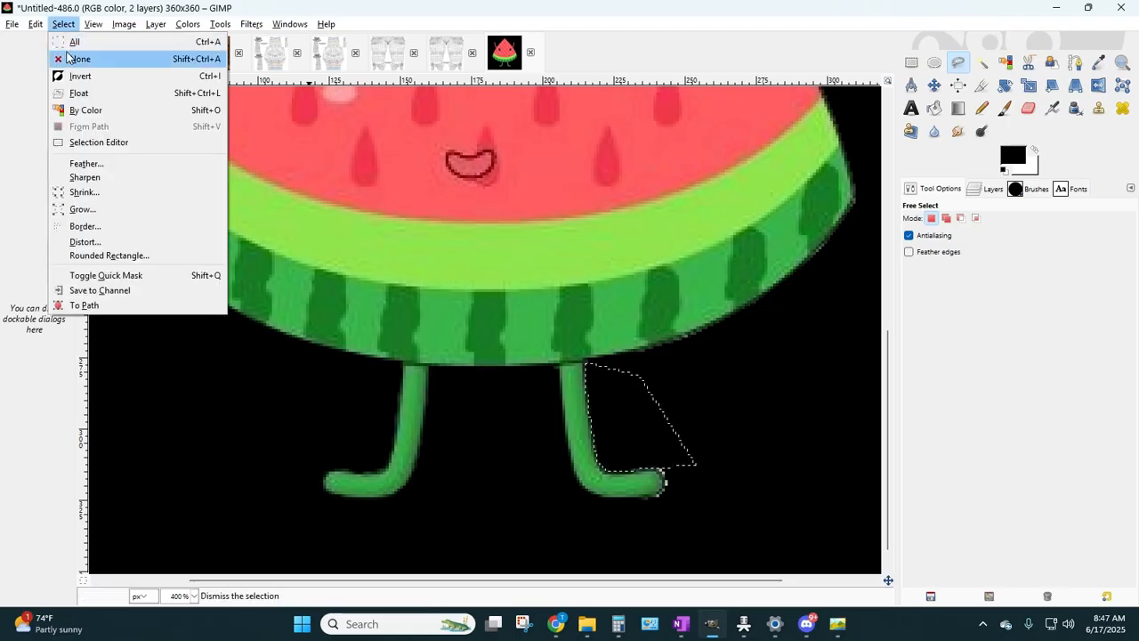
{"action": "left_click", "coordinate": [67, 58]}
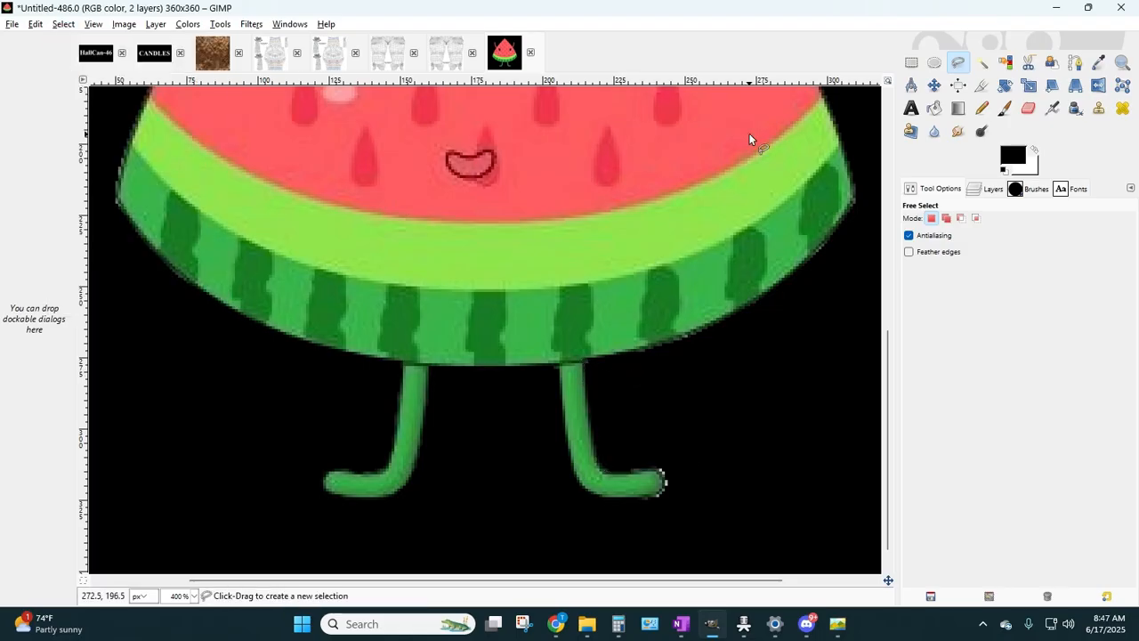
- Erase a short test stroke across the rind with the Eraser and restore it with Anti erase enabled
{"action": "left_click", "coordinate": [1030, 108]}
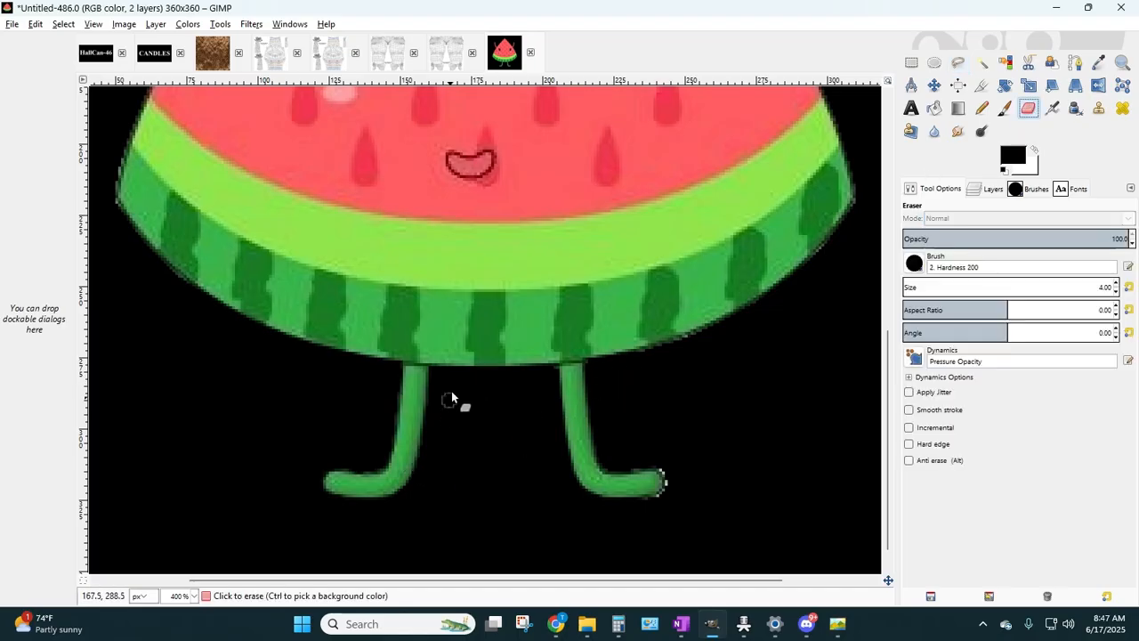
{"action": "left_click_drag", "start_coordinate": [565, 295], "coordinate": [587, 248]}
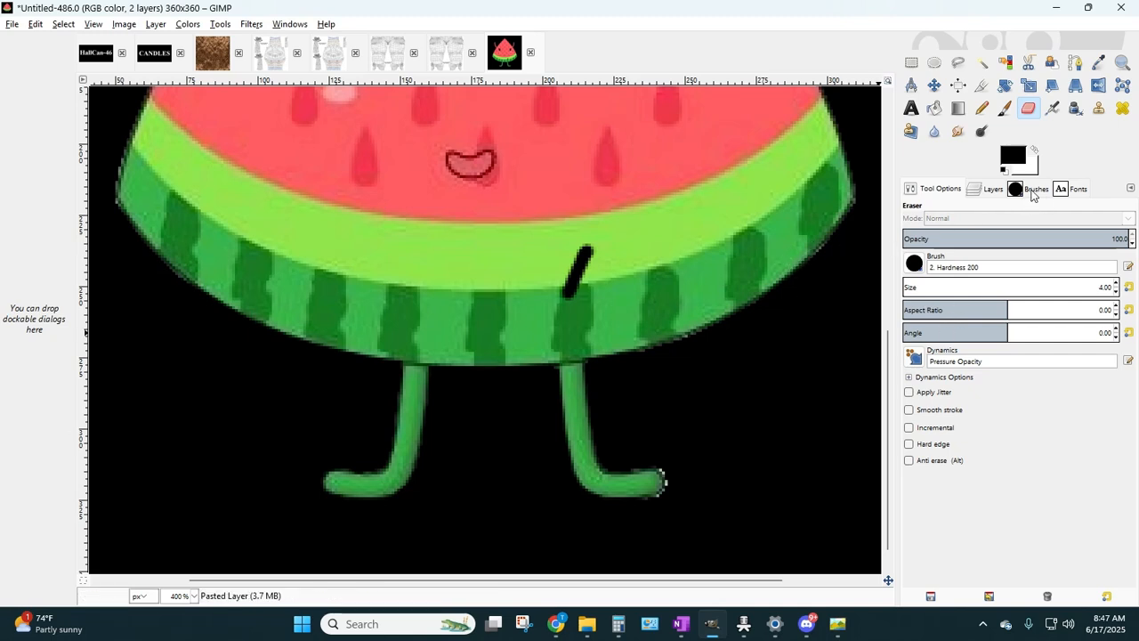
{"action": "left_click", "coordinate": [979, 195]}
{"action": "left_click", "coordinate": [956, 194]}
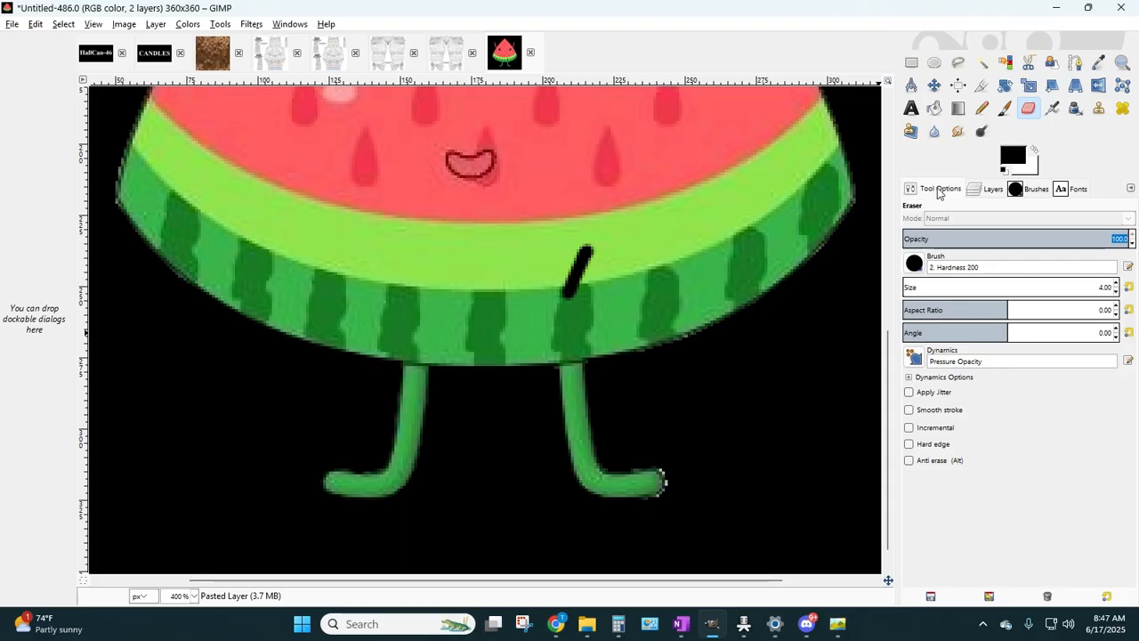
{"action": "left_click", "coordinate": [911, 461]}
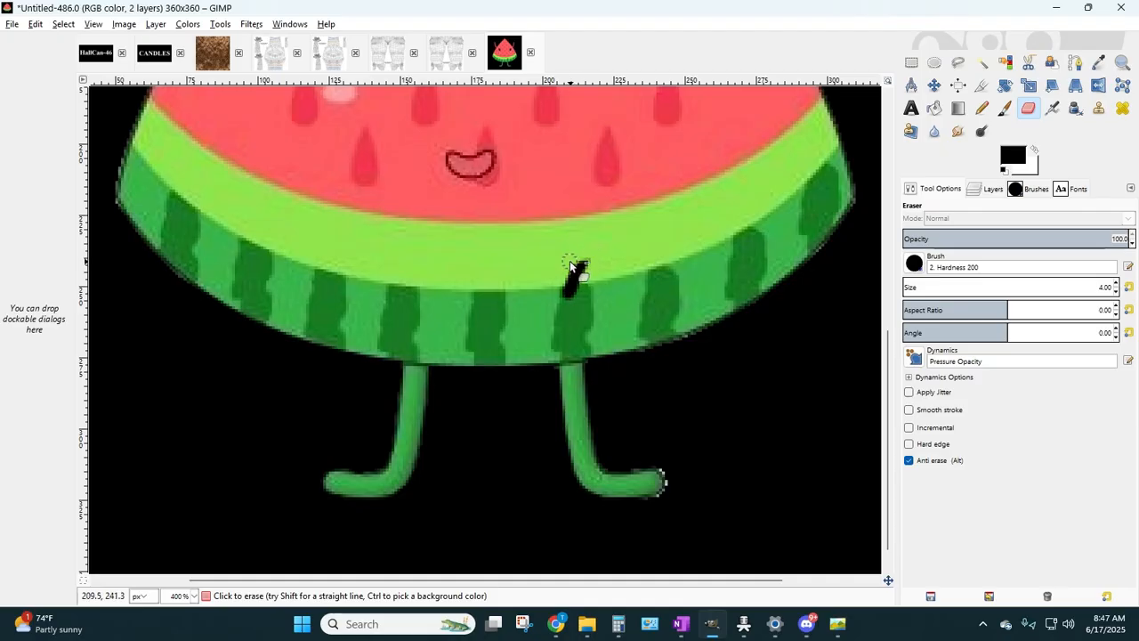
{"action": "left_click_drag", "start_coordinate": [578, 284], "coordinate": [562, 290]}
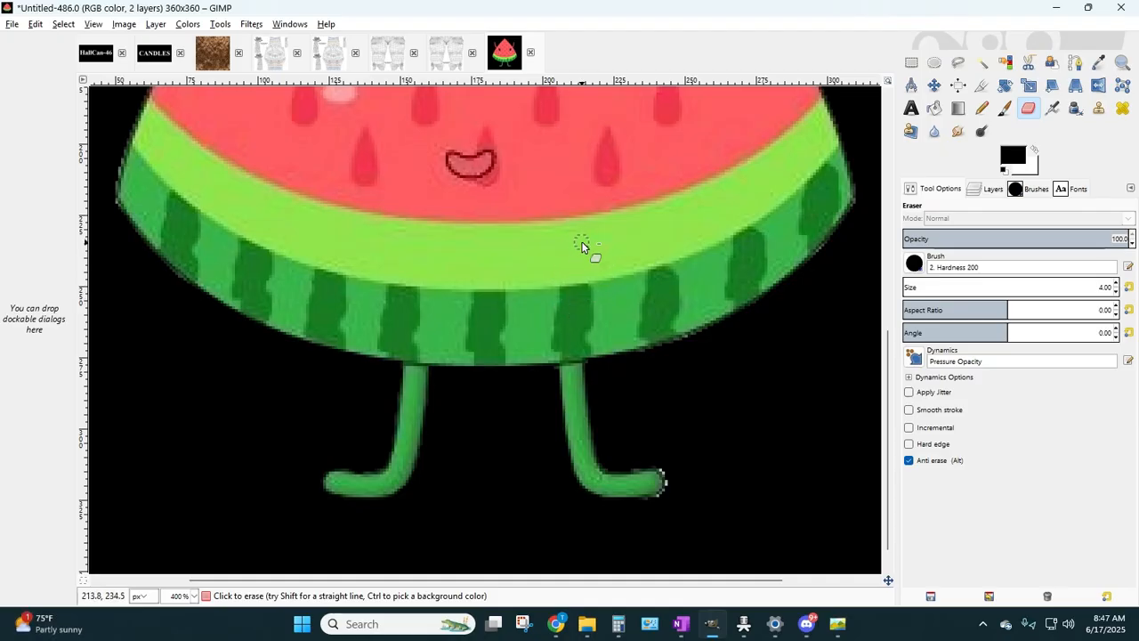
{"action": "left_click", "coordinate": [986, 190]}
{"action": "left_click", "coordinate": [1033, 191]}
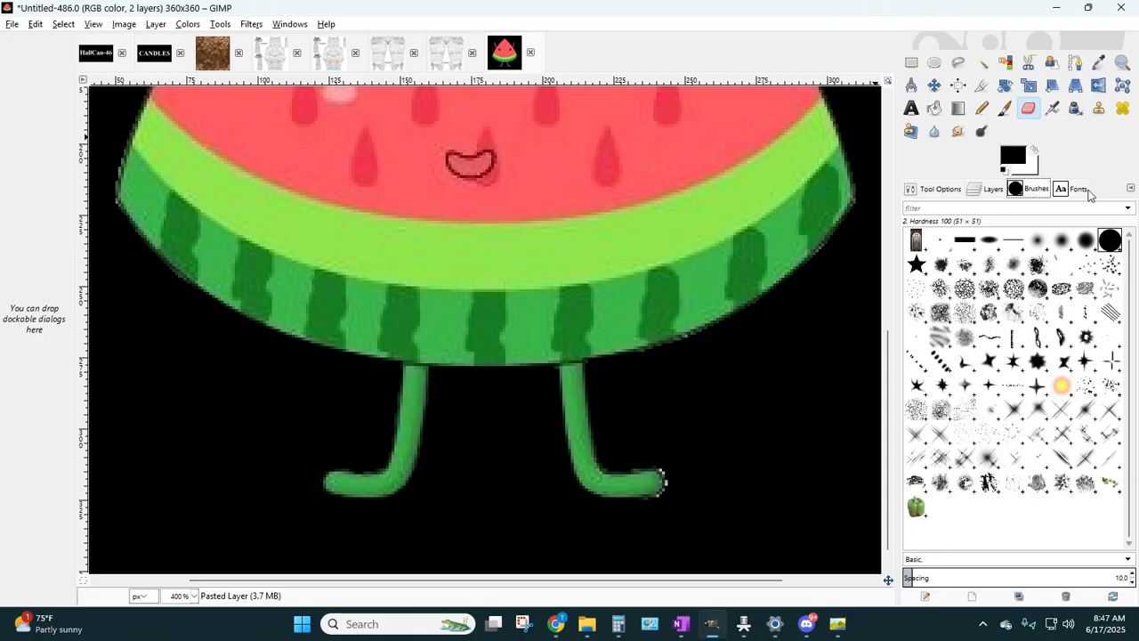
{"action": "left_click", "coordinate": [1076, 191]}
{"action": "left_click", "coordinate": [980, 190]}
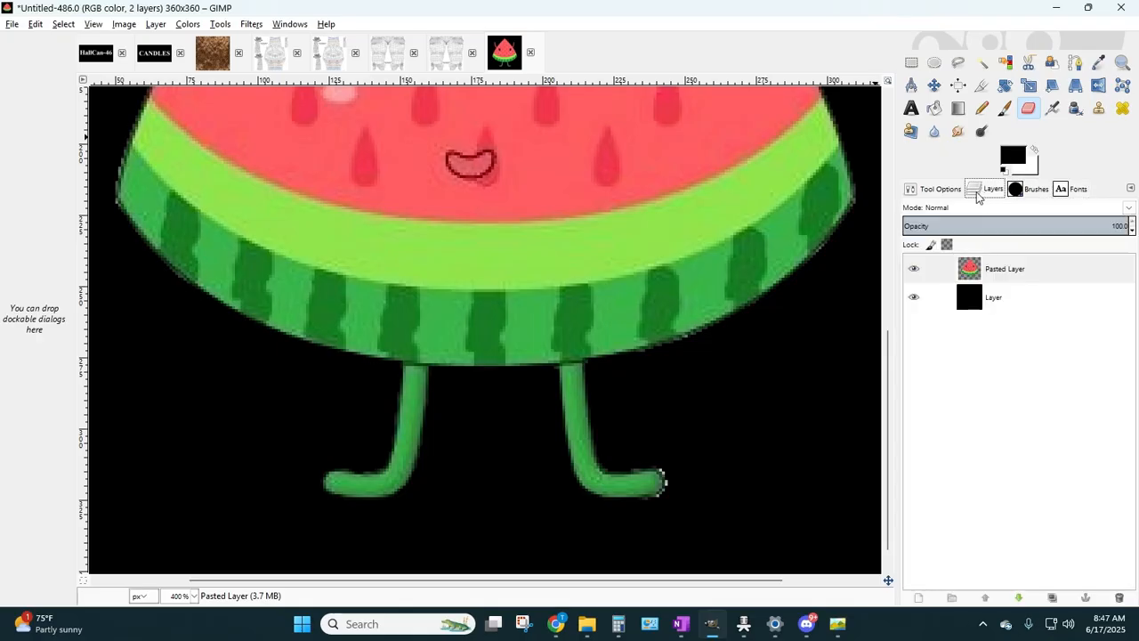
{"action": "left_click", "coordinate": [938, 193]}
{"action": "left_click", "coordinate": [983, 192]}
- Select the pasted layer, turn off Anti erase, and erase the light fringe around the toe of the right foot
{"action": "left_click", "coordinate": [1009, 271]}
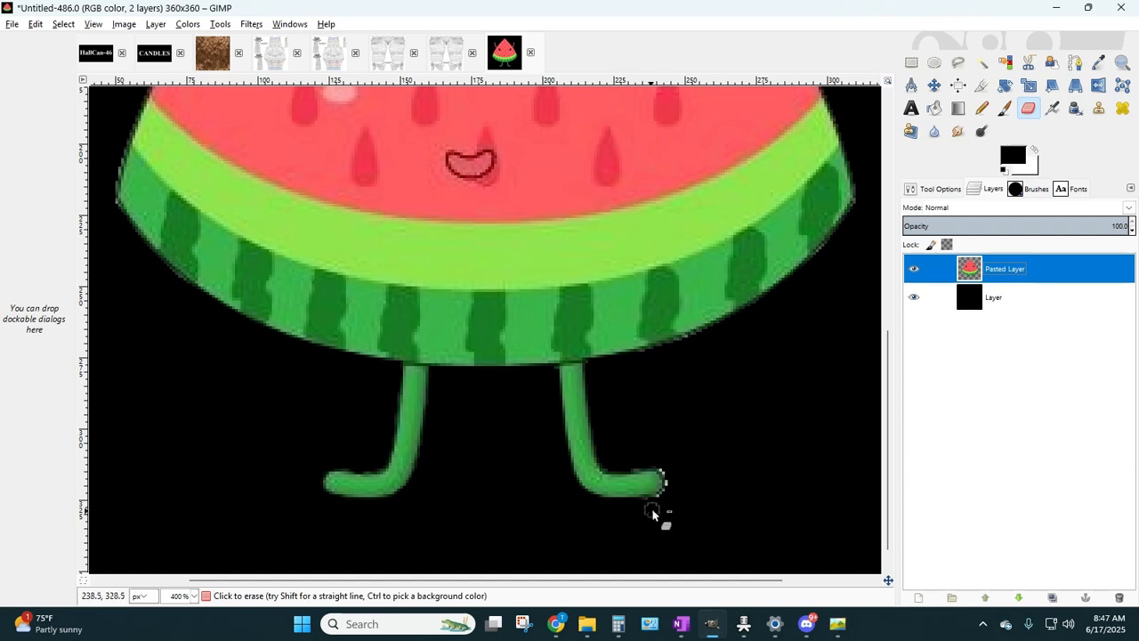
{"action": "left_click", "coordinate": [935, 189]}
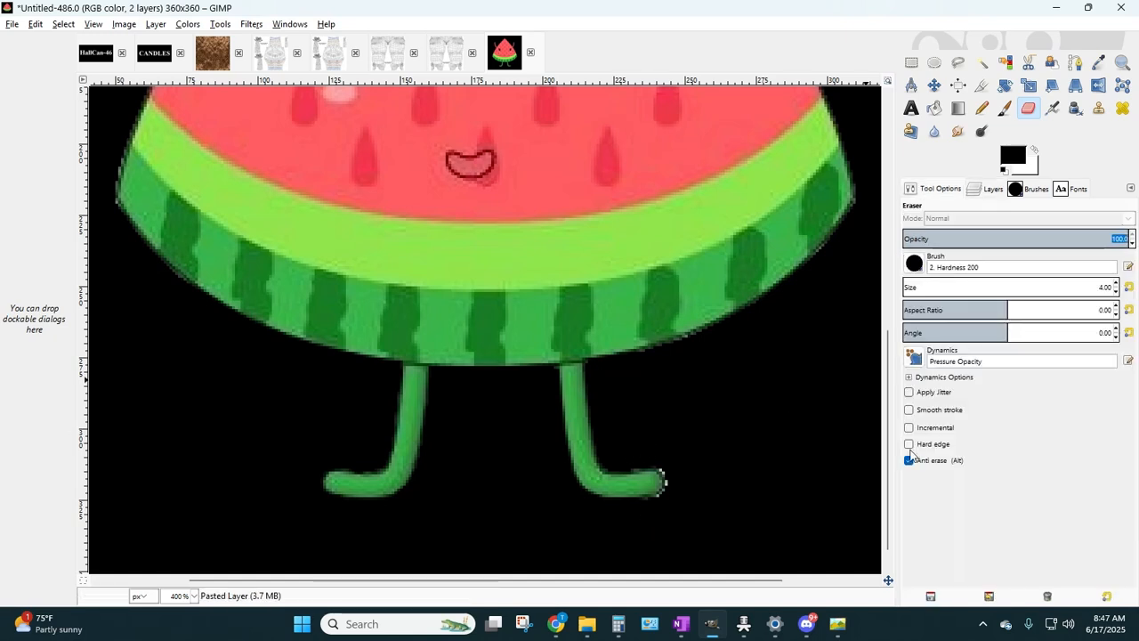
{"action": "left_click", "coordinate": [909, 461]}
{"action": "left_click", "coordinate": [909, 461]}
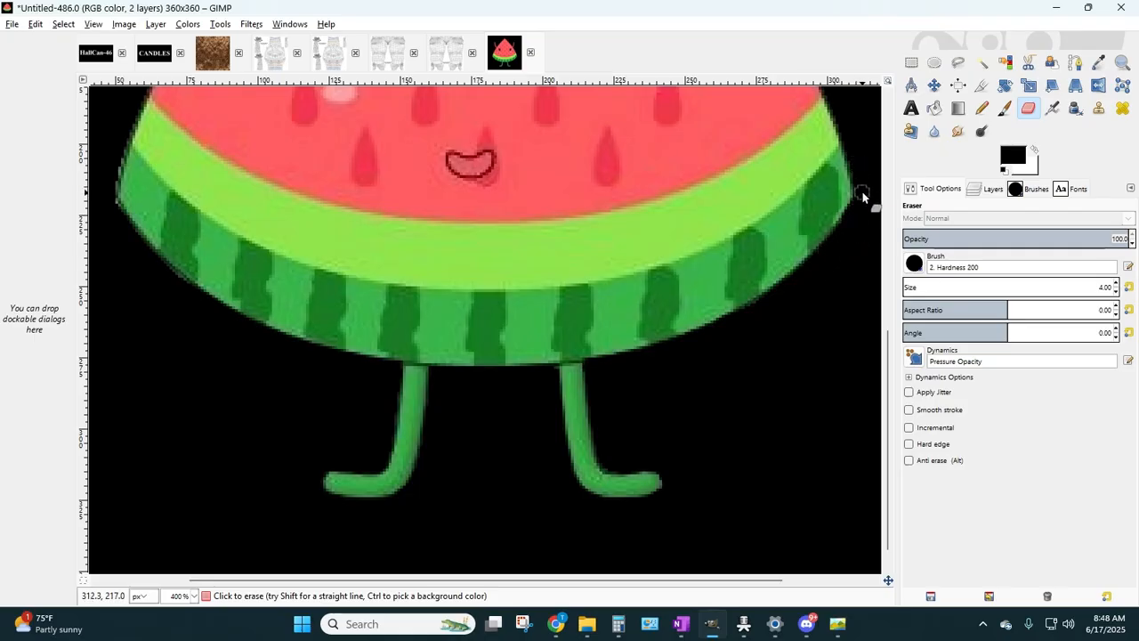
- Erase the light fringe up the right edge of the rind and body and around the right arm
{"action": "scroll", "coordinate": [801, 280], "scroll_direction": "up", "scroll_amount": 5}
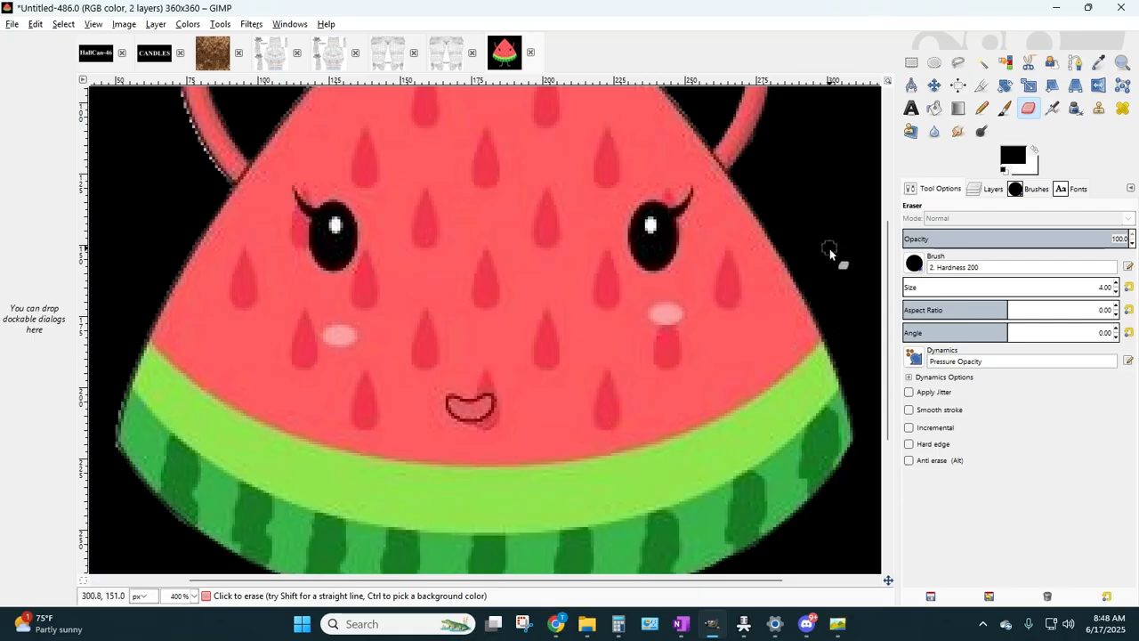
{"action": "scroll", "coordinate": [819, 255], "scroll_direction": "up", "scroll_amount": 3}
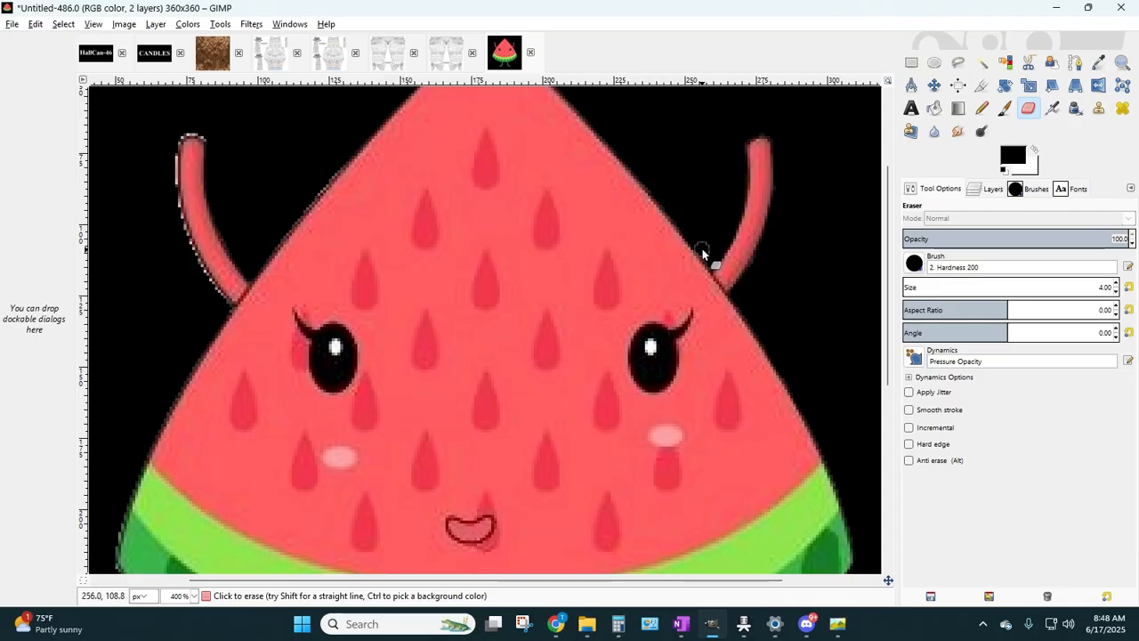
{"action": "scroll", "coordinate": [702, 249], "scroll_direction": "up", "scroll_amount": 5}
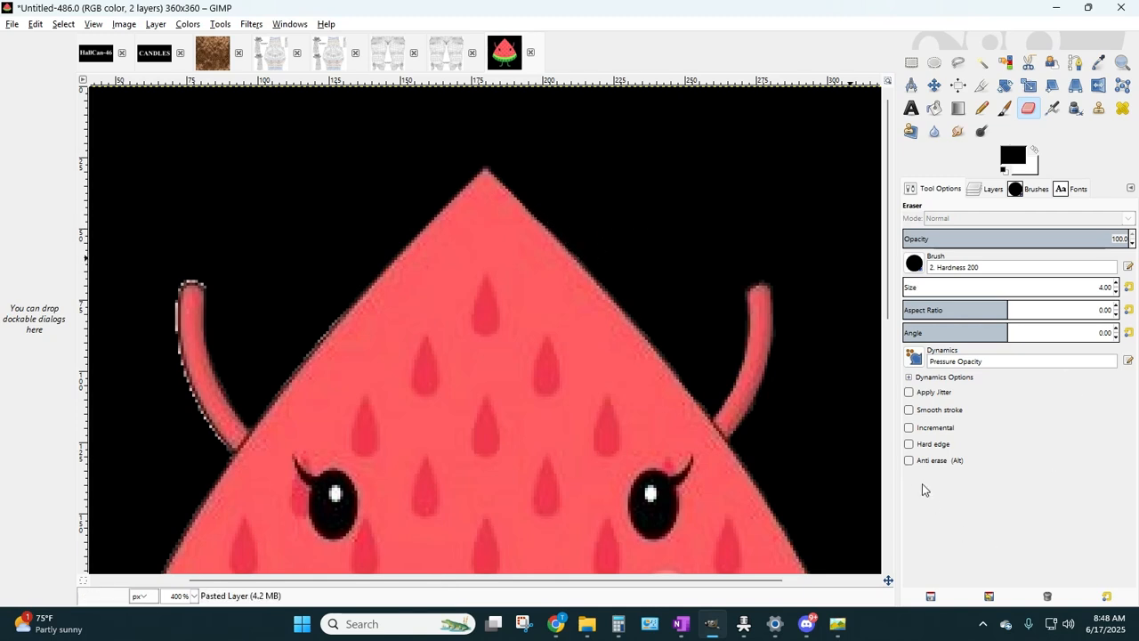
- Restore erased pixels along the slope just right of the peak with Anti erase, and turn the option off again
{"action": "left_click", "coordinate": [909, 461]}
{"action": "left_click_drag", "start_coordinate": [502, 197], "coordinate": [539, 227]}
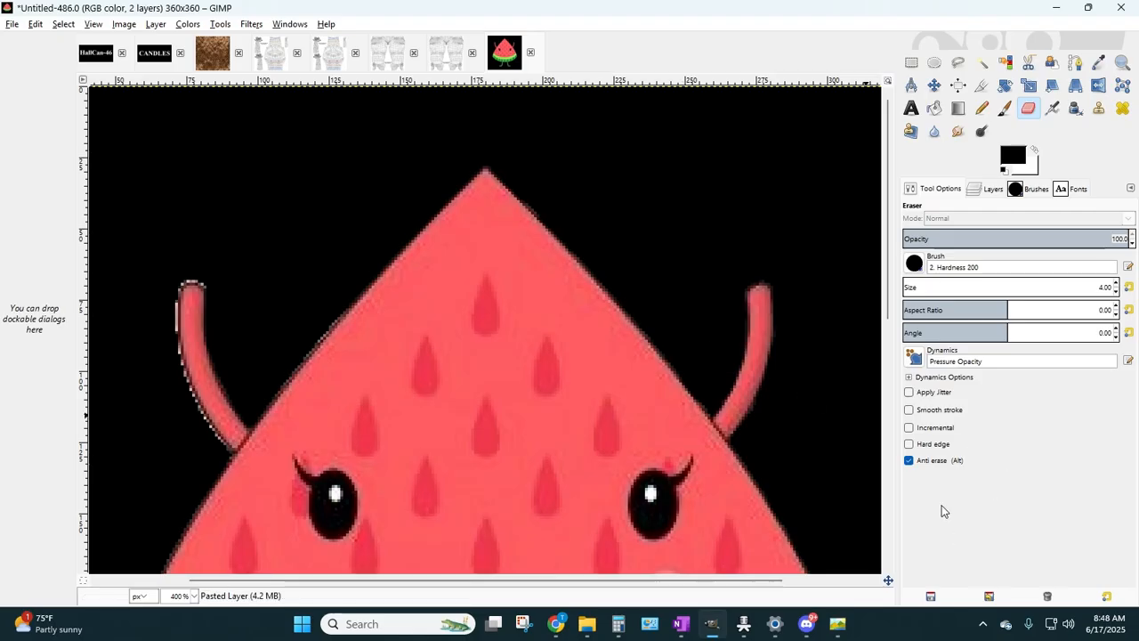
{"action": "left_click", "coordinate": [909, 461]}
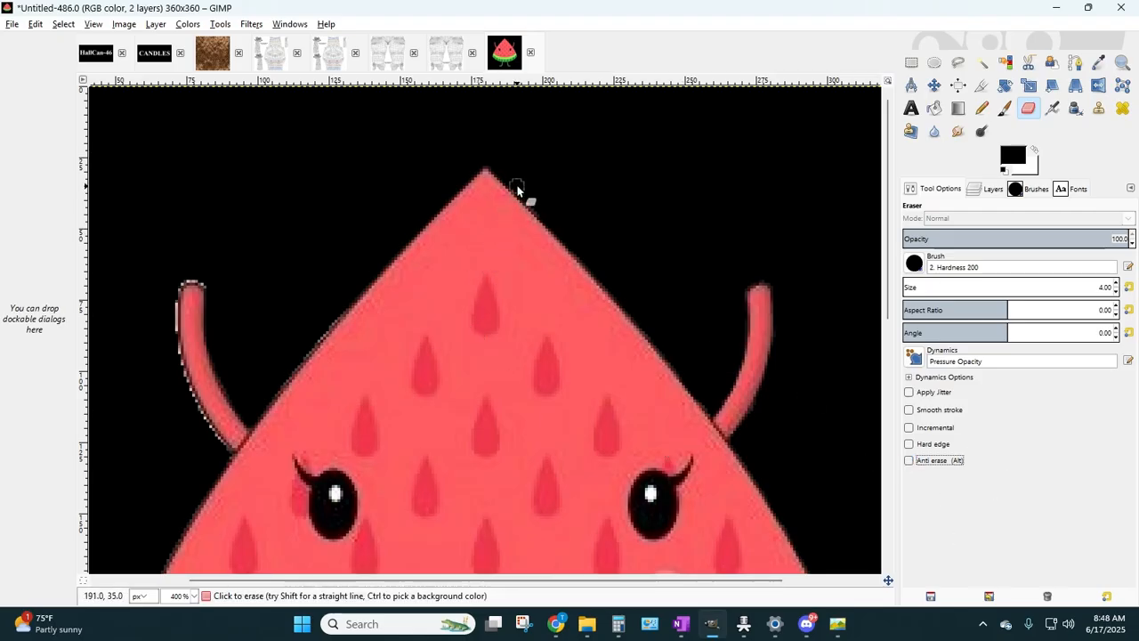
- Erase the light fringe along both upper slopes and around the tip of the left arm, undoing the last eraser stroke
{"action": "left_click_drag", "start_coordinate": [517, 185], "coordinate": [559, 232]}
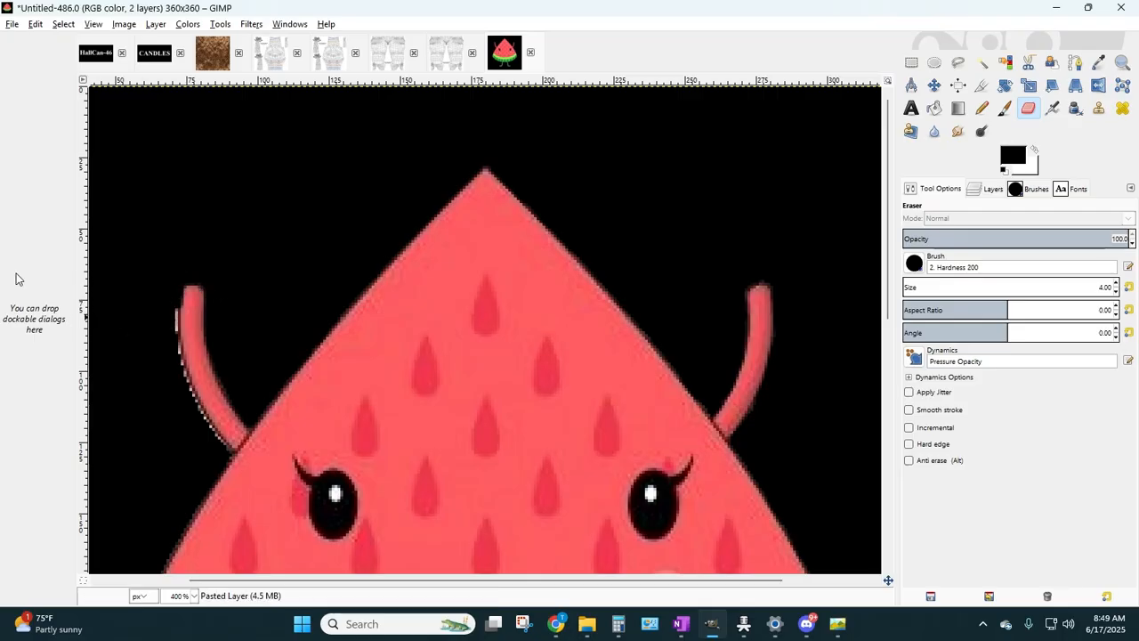
{"action": "left_click", "coordinate": [34, 24]}
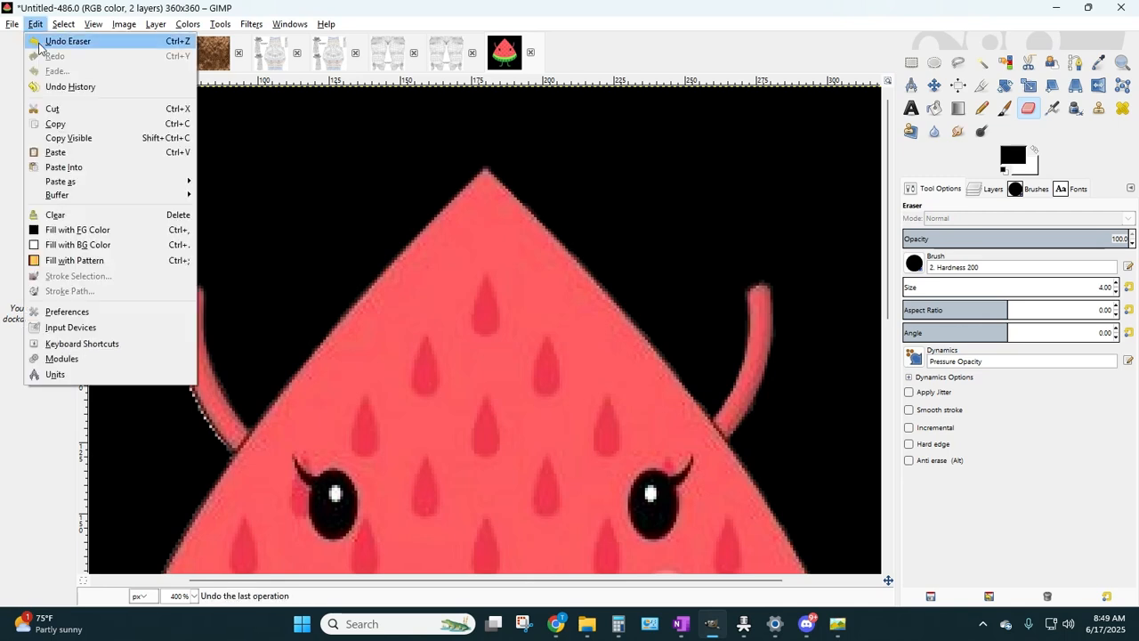
{"action": "left_click", "coordinate": [54, 41]}
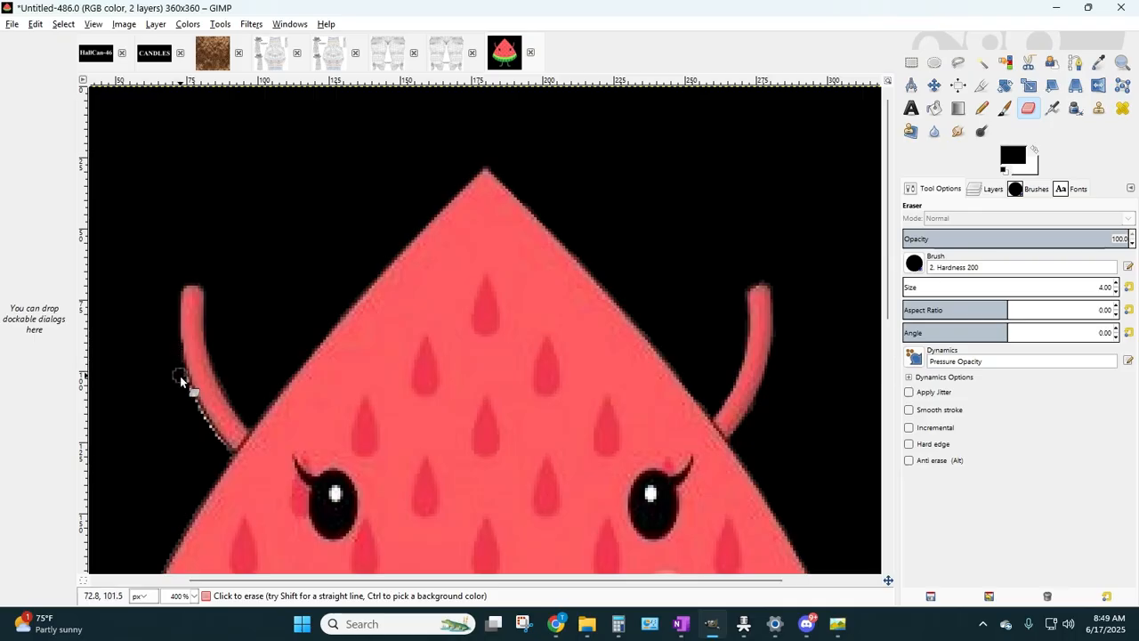
- Restore pixels on the left arm's outer edge with Anti erase, turn it off, and erase the fringe down to the shoulder
{"action": "left_click", "coordinate": [922, 463]}
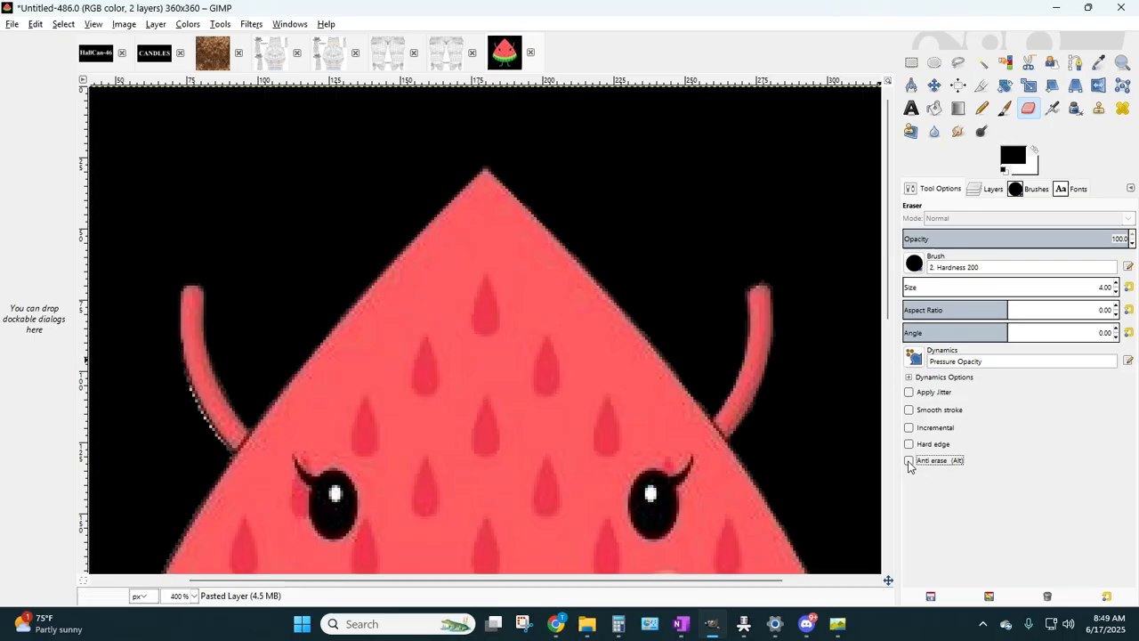
{"action": "mouse_move", "coordinate": [187, 323]}
{"action": "left_mouse_down"}
{"action": "mouse_move", "coordinate": [189, 364]}
{"action": "mouse_move", "coordinate": [181, 318]}
{"action": "left_mouse_up"}
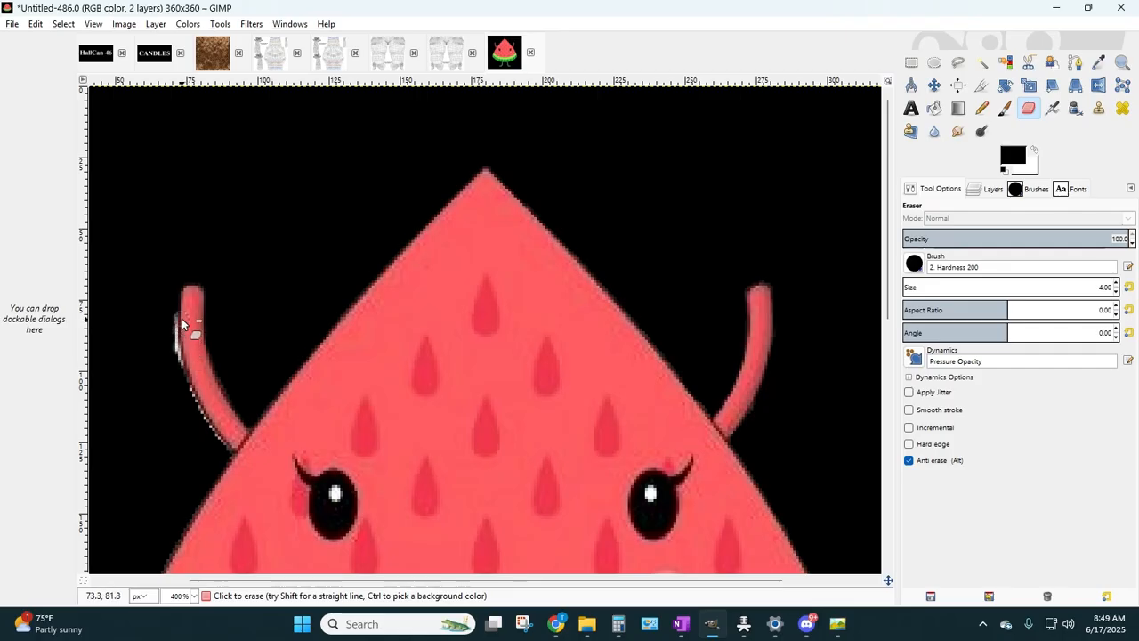
{"action": "left_click", "coordinate": [910, 460]}
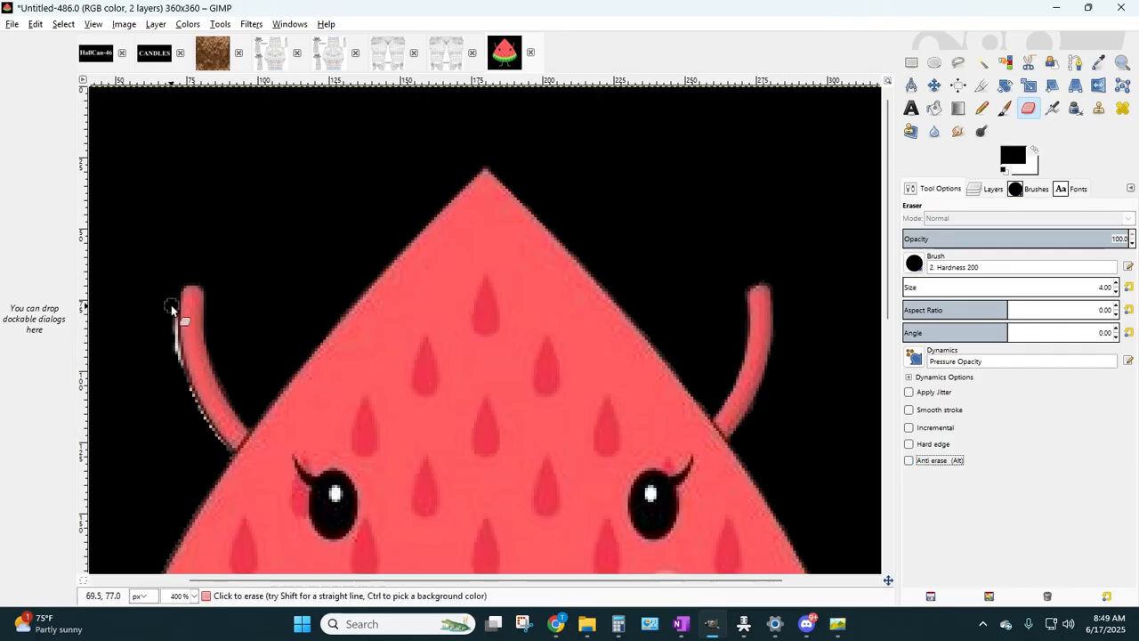
{"action": "left_click_drag", "start_coordinate": [172, 306], "coordinate": [173, 342]}
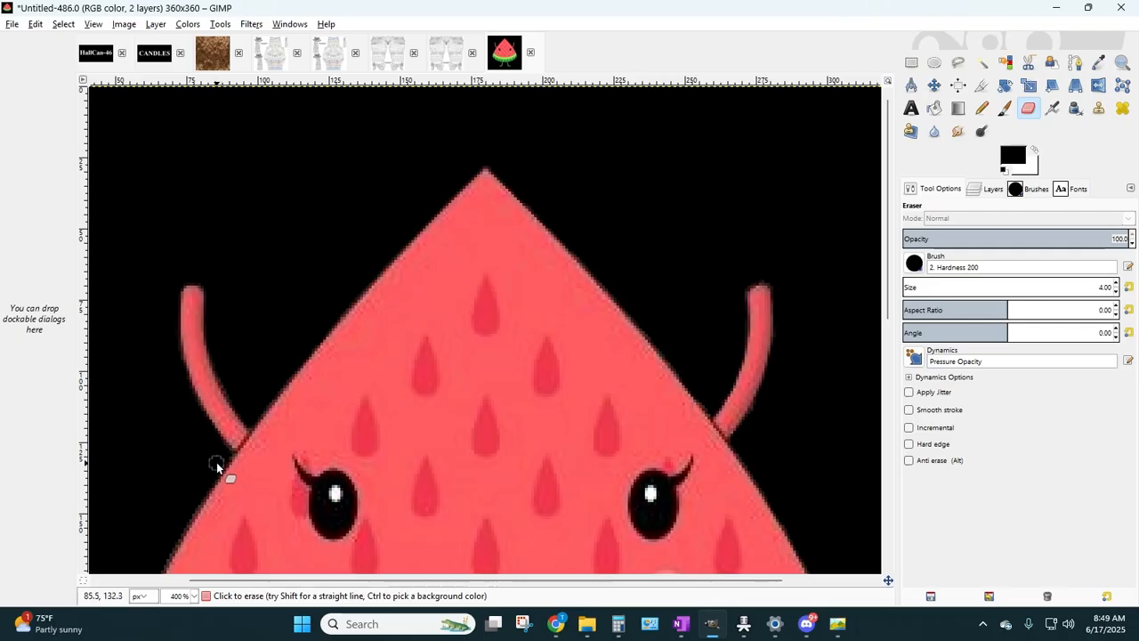
- Undo the last eraser stroke and erase the light fringe down the body's left side and along the rind's left and lower edge
{"action": "scroll", "coordinate": [203, 392], "scroll_direction": "down", "scroll_amount": 5}
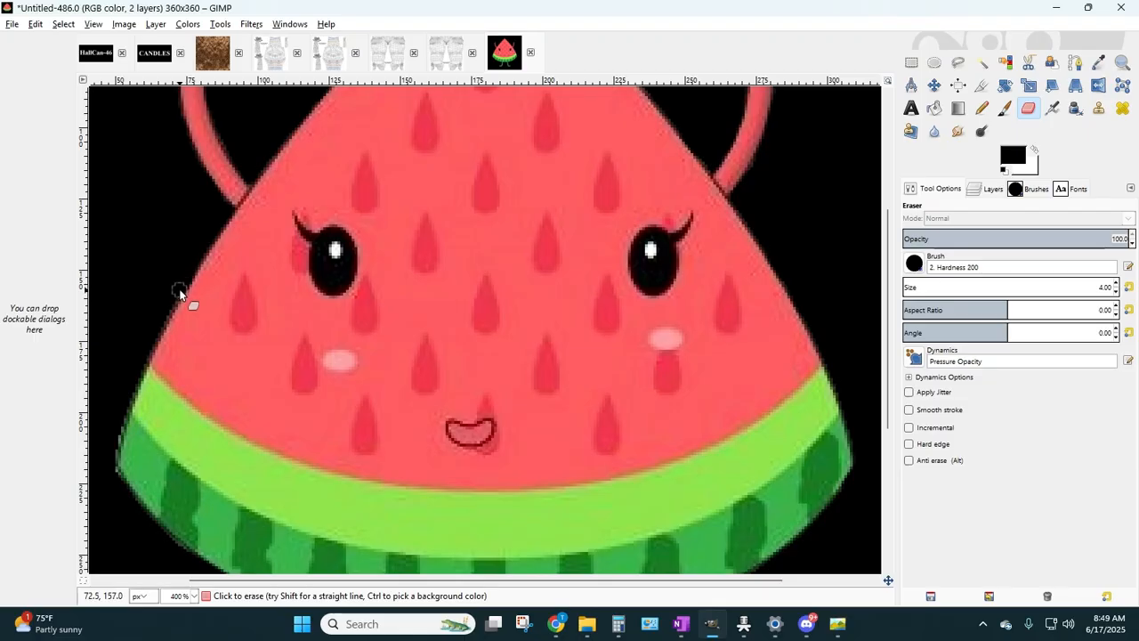
{"action": "left_click", "coordinate": [36, 24]}
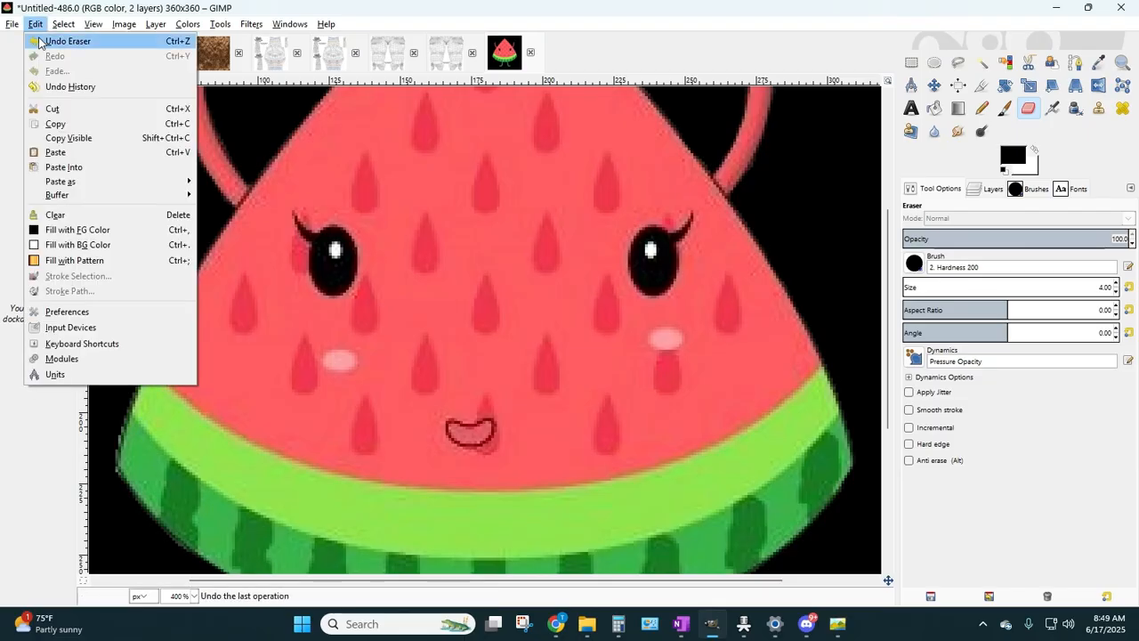
{"action": "left_click", "coordinate": [42, 40]}
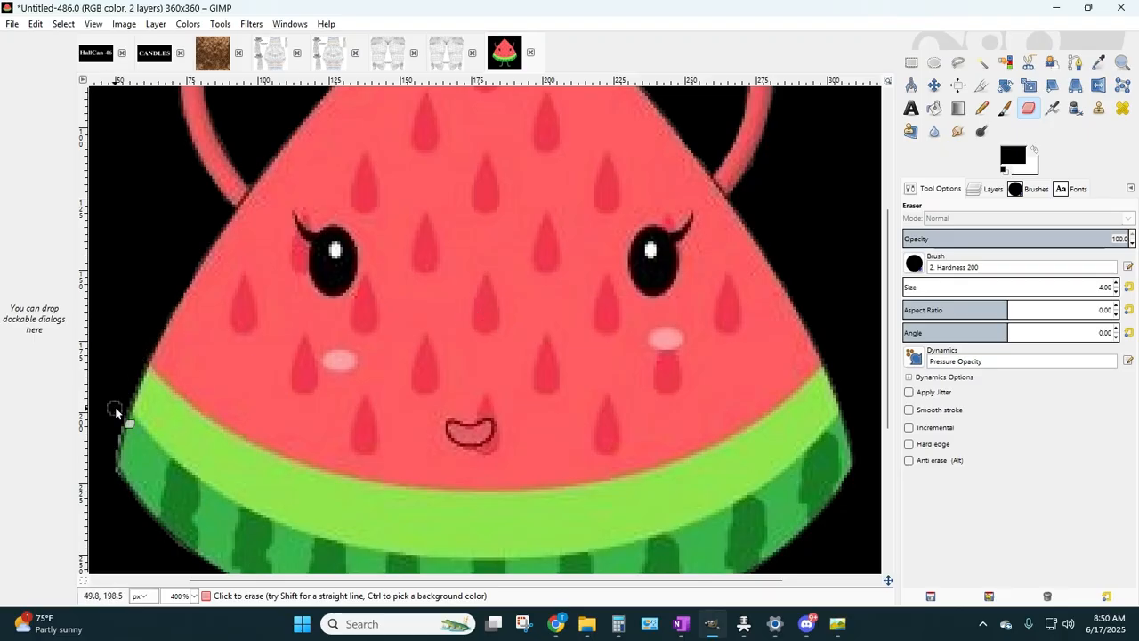
{"action": "scroll", "coordinate": [114, 374], "scroll_direction": "down", "scroll_amount": 3}
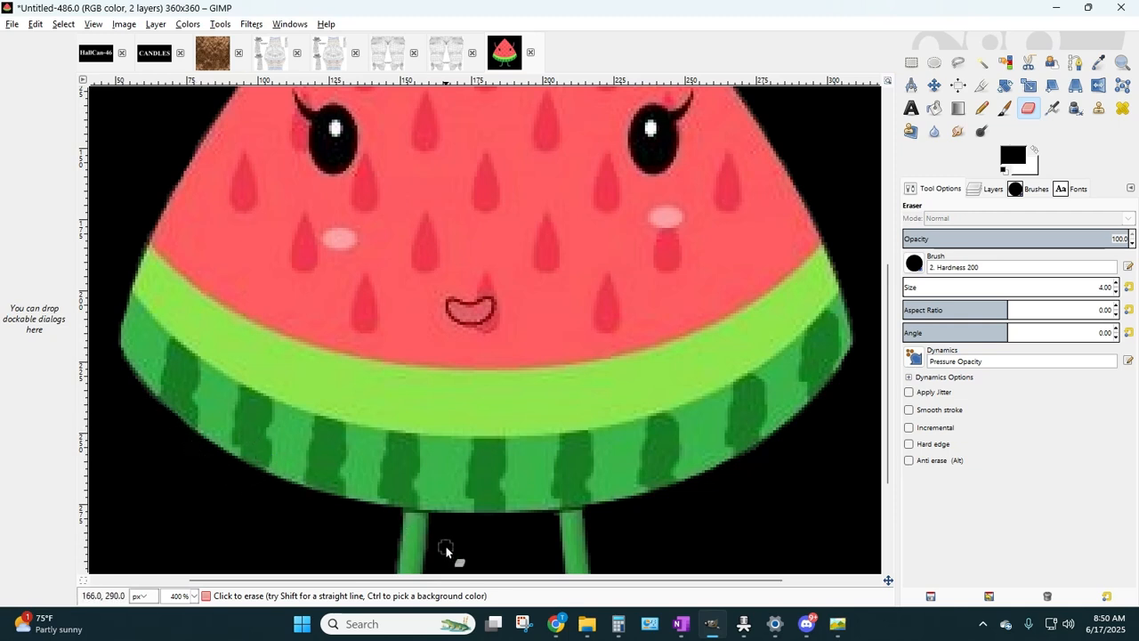
{"action": "left_click", "coordinate": [193, 596]}
{"action": "left_click", "coordinate": [180, 540]}
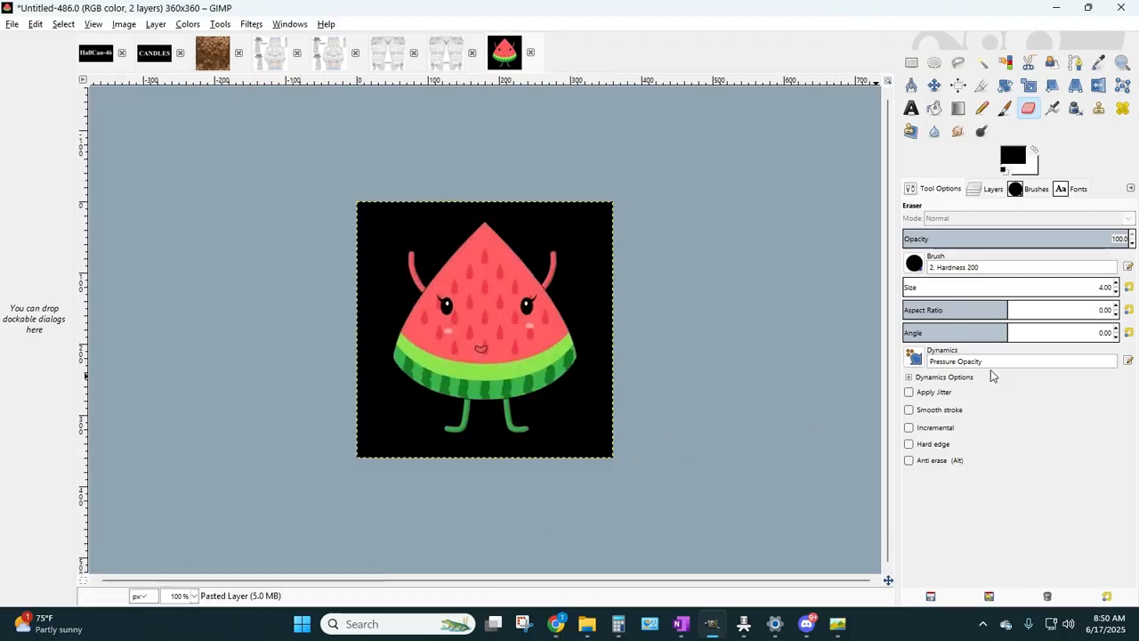
- Hide the black background layer and delete it, keeping only the pasted watermelon layer on transparency
{"action": "left_click", "coordinate": [986, 192]}
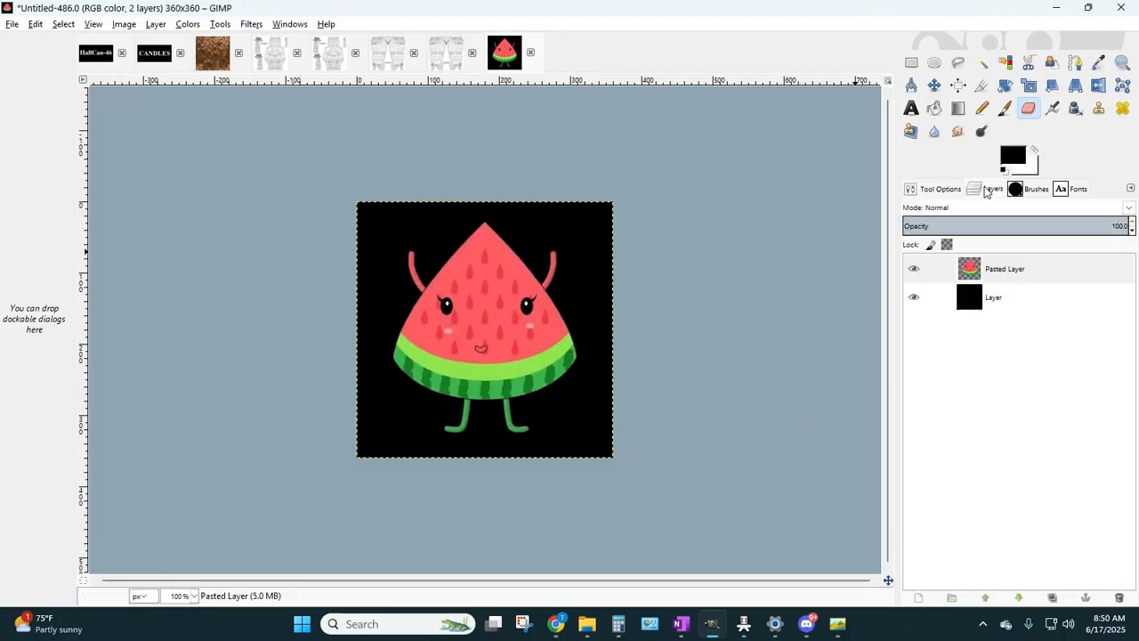
{"action": "left_click", "coordinate": [913, 297]}
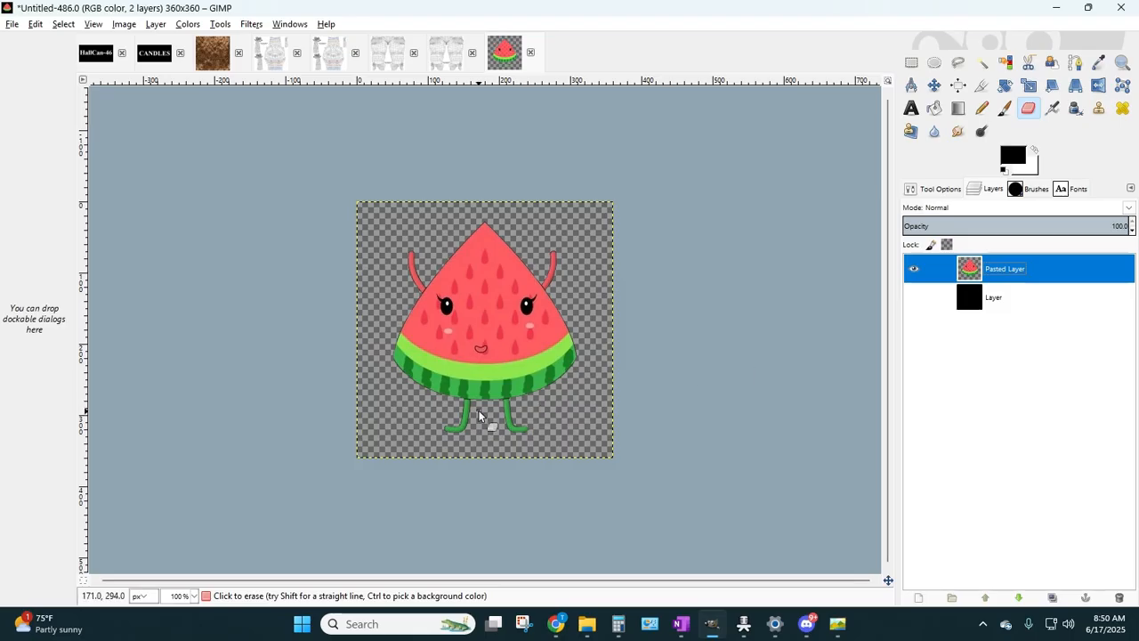
{"action": "right_click", "coordinate": [970, 304]}
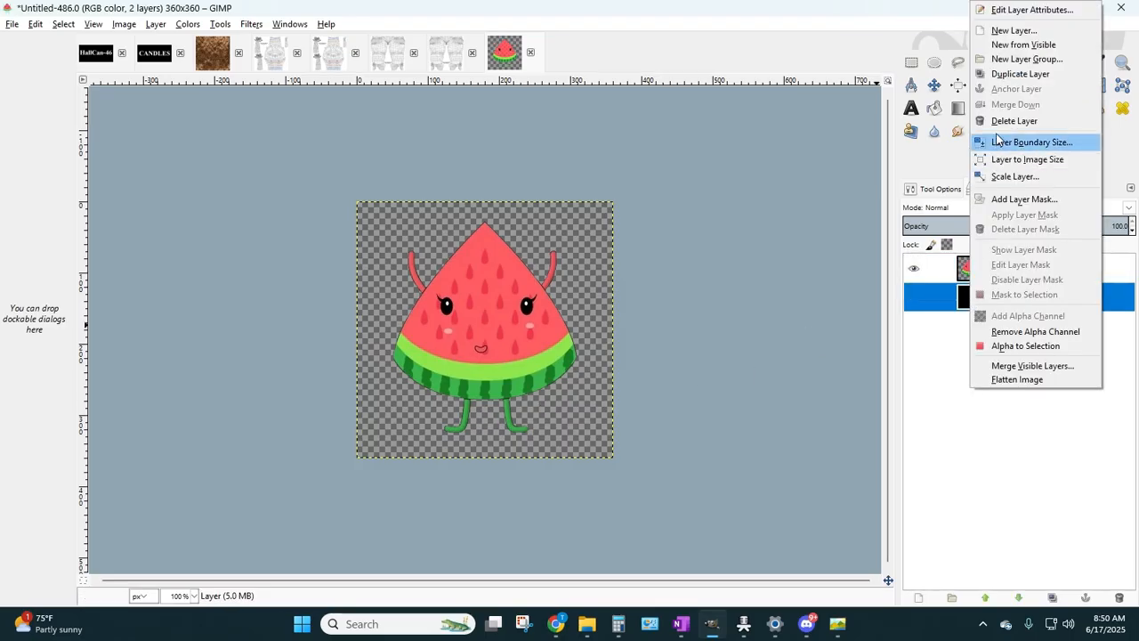
{"action": "left_click", "coordinate": [997, 121]}
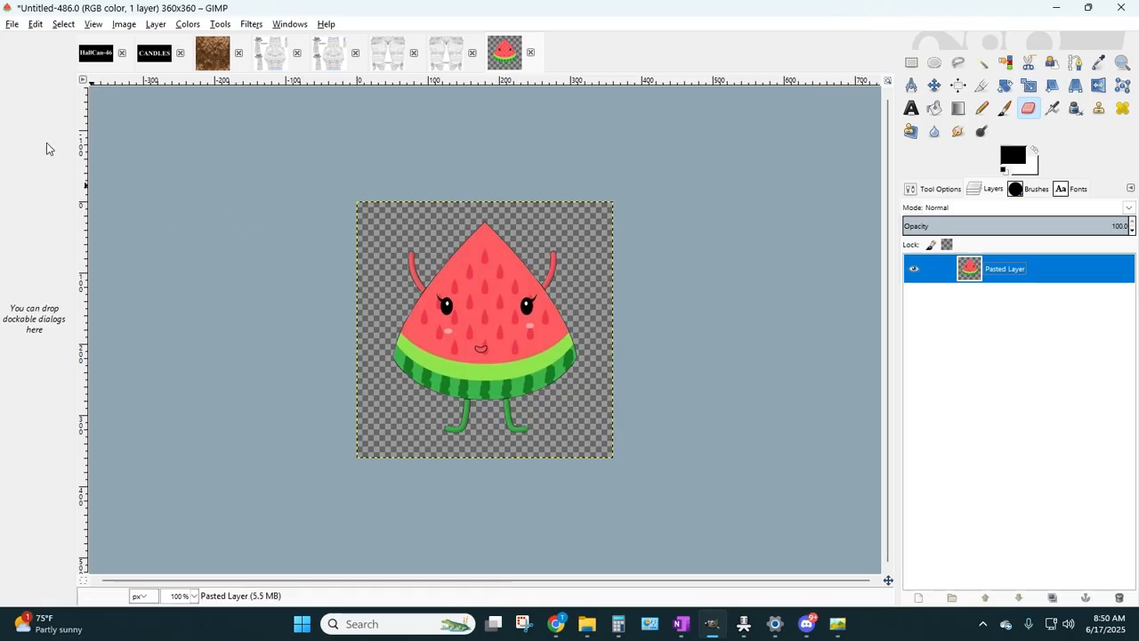
- Start exporting the image and choose the Tshirts folder on the backup drive as the destination
{"action": "left_click", "coordinate": [12, 24]}
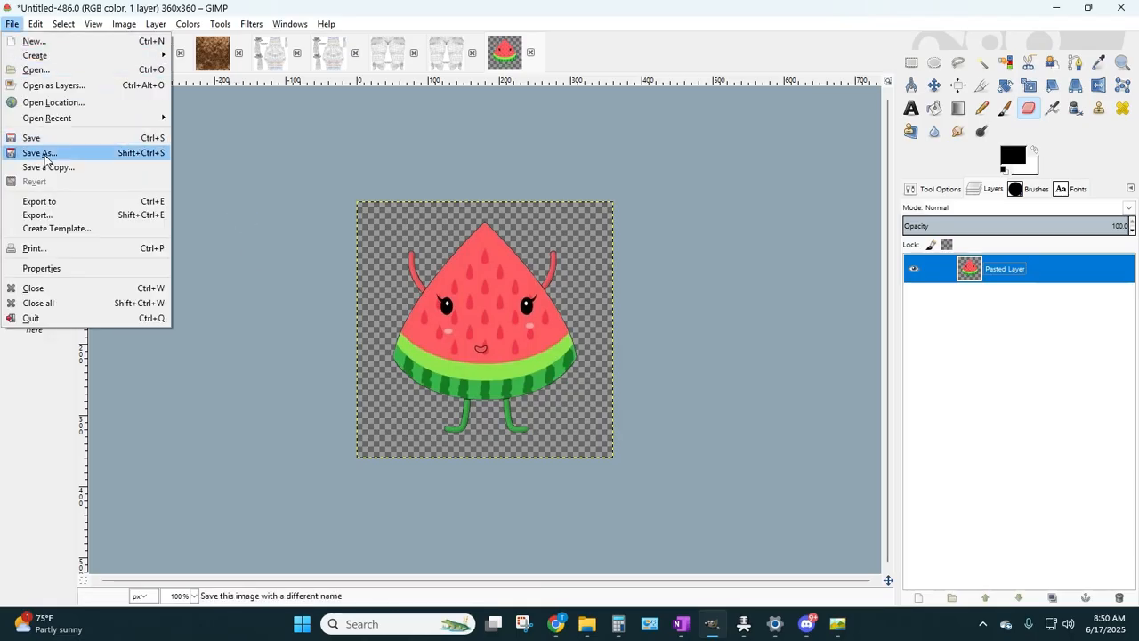
{"action": "left_click", "coordinate": [38, 215]}
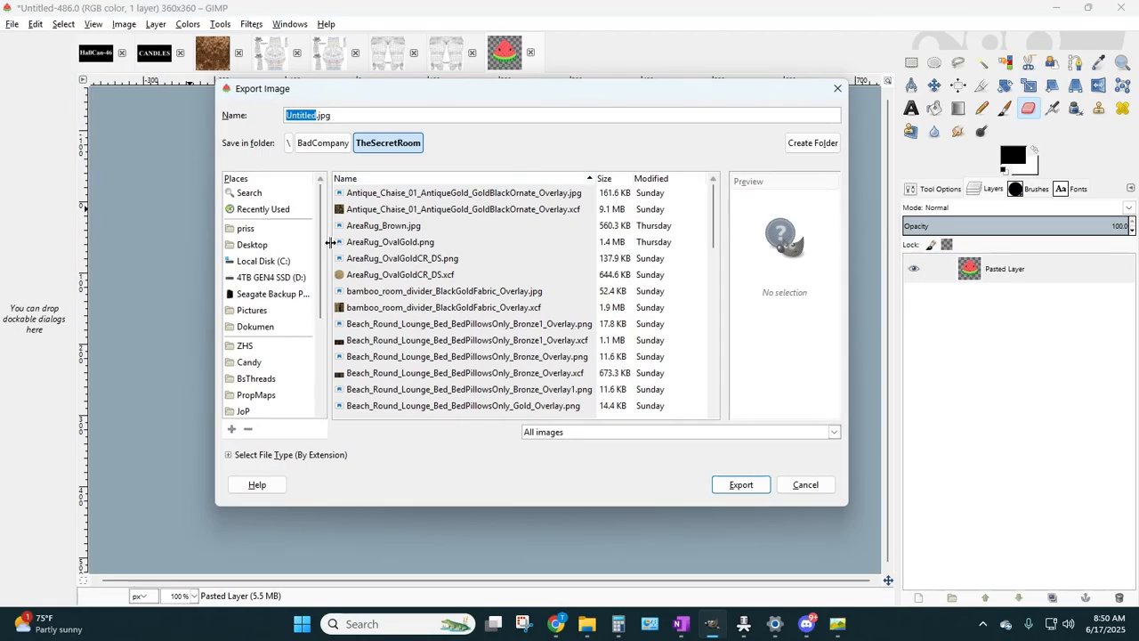
{"action": "left_click", "coordinate": [289, 143]}
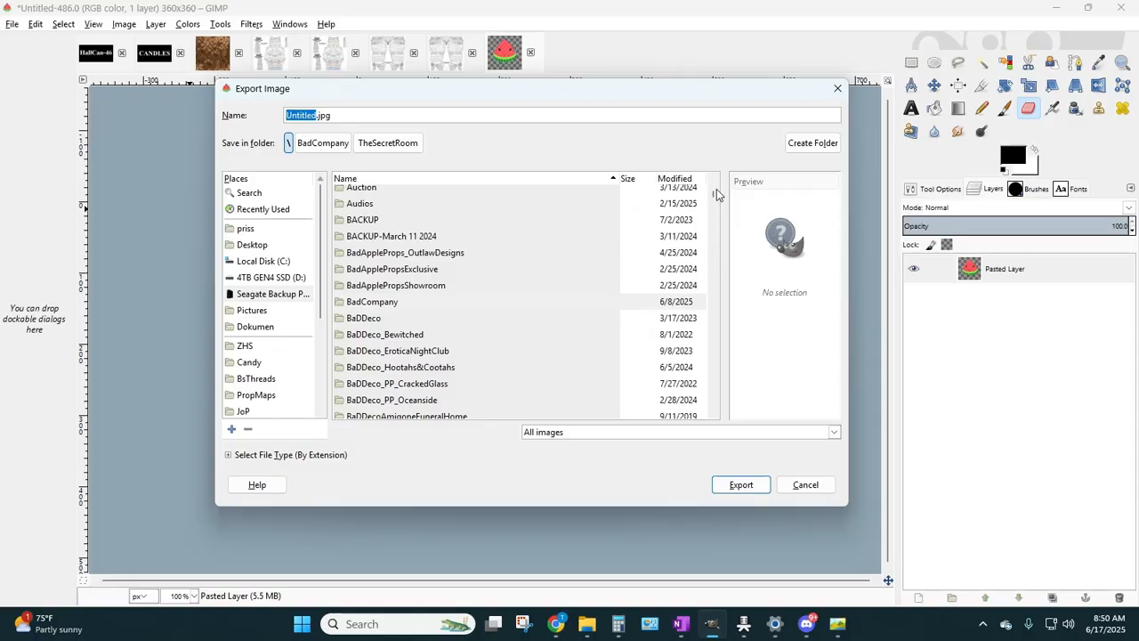
{"action": "left_click_drag", "start_coordinate": [713, 192], "coordinate": [682, 389]}
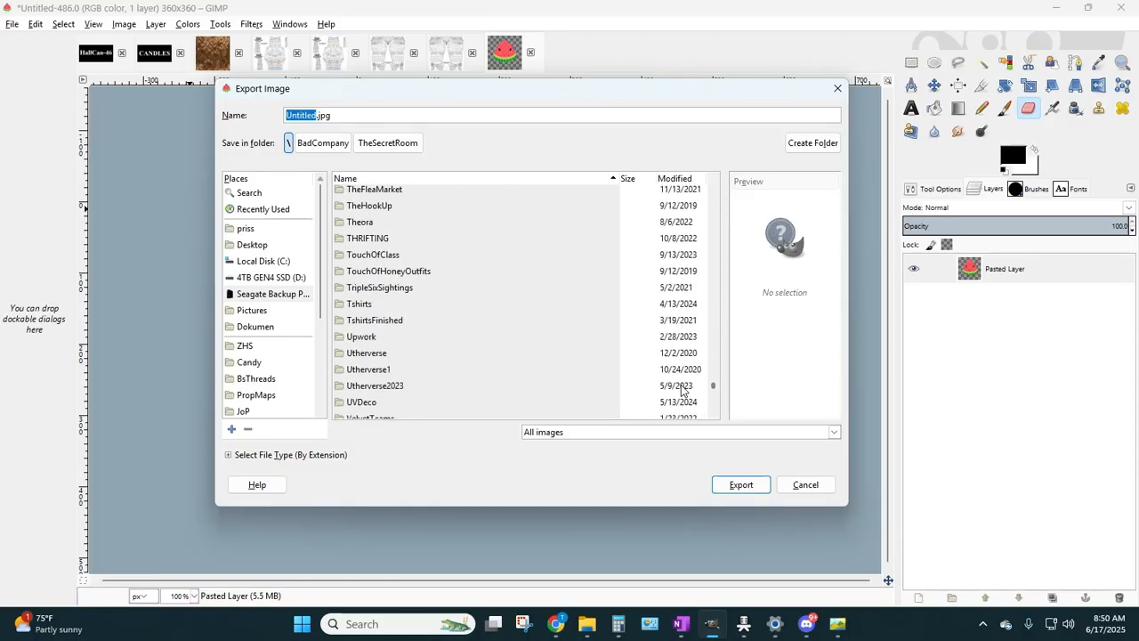
{"action": "double_click", "coordinate": [368, 305]}
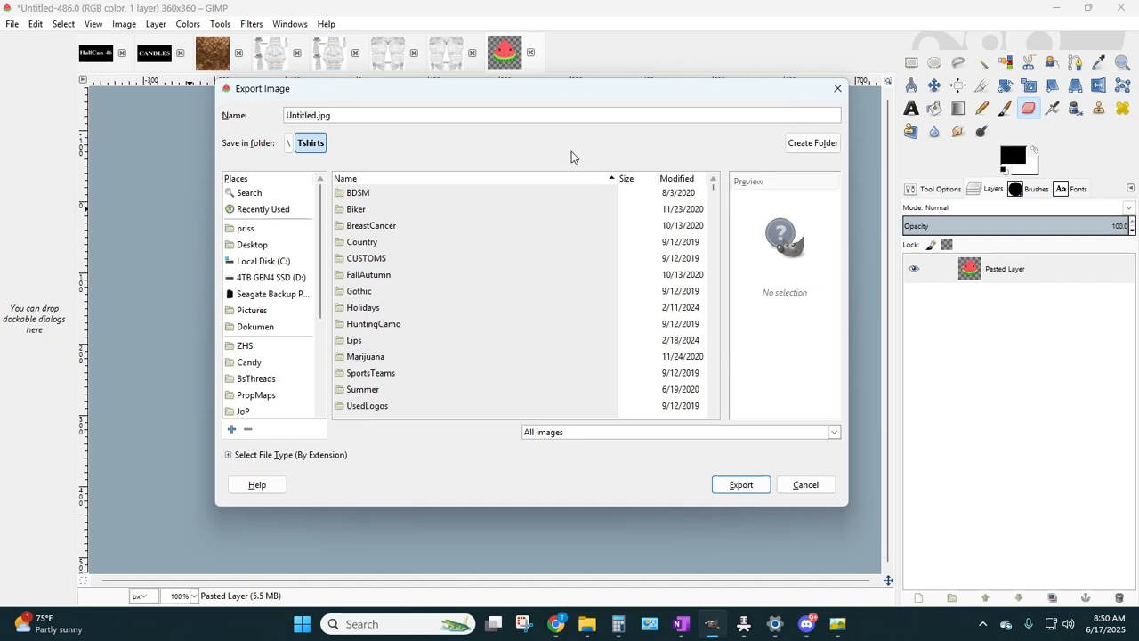
{"action": "left_click", "coordinate": [505, 68]}
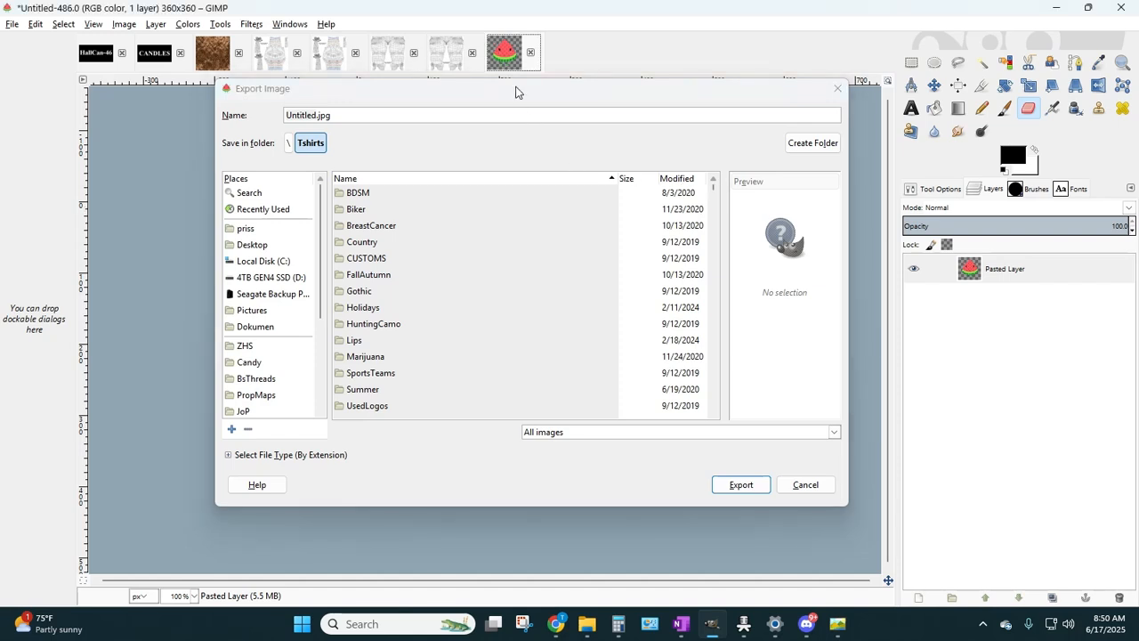
{"action": "left_click_drag", "start_coordinate": [718, 183], "coordinate": [669, 308]}
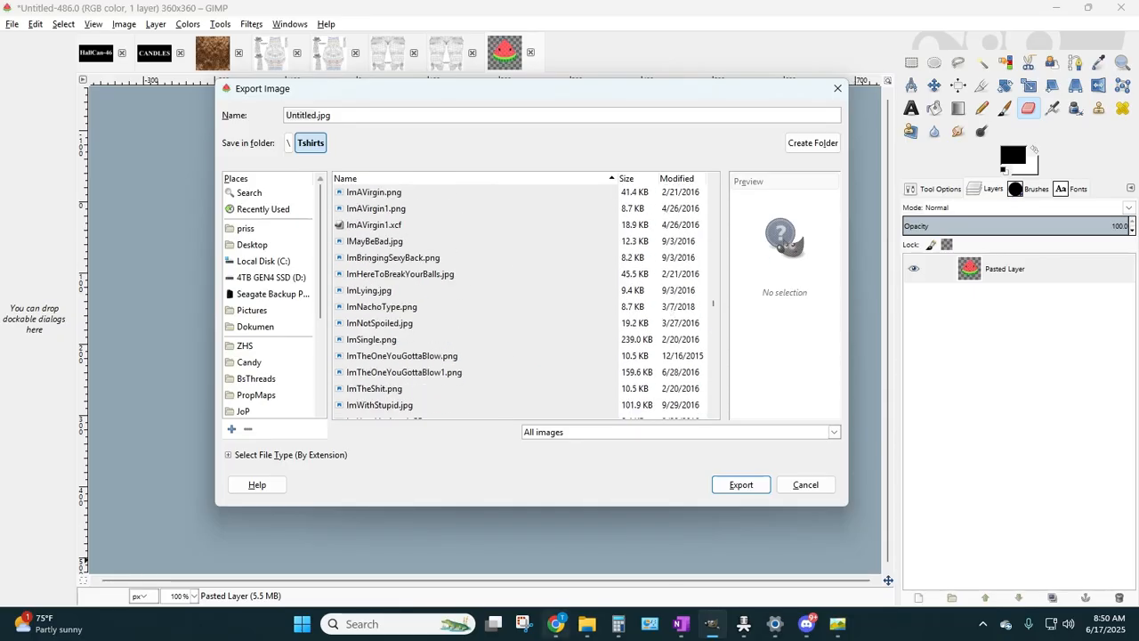
- Check the original watermelon file's name in the Tshirts folder and export the image as Fruit_Watermelon.png with the preset PNG options
{"action": "left_click", "coordinate": [587, 623]}
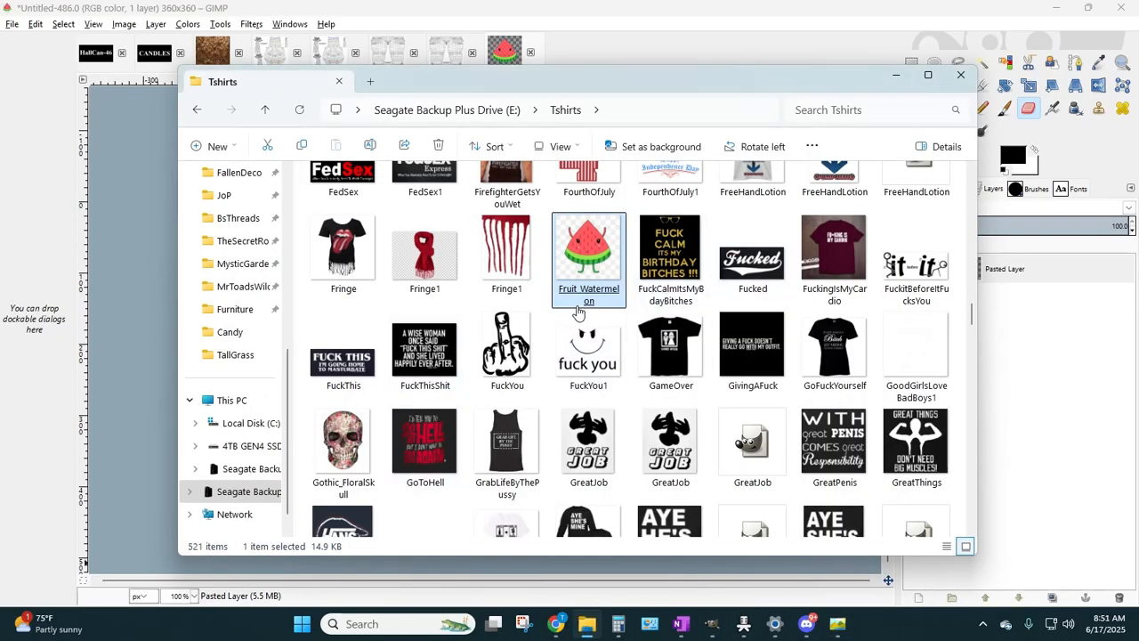
{"action": "left_click", "coordinate": [103, 354]}
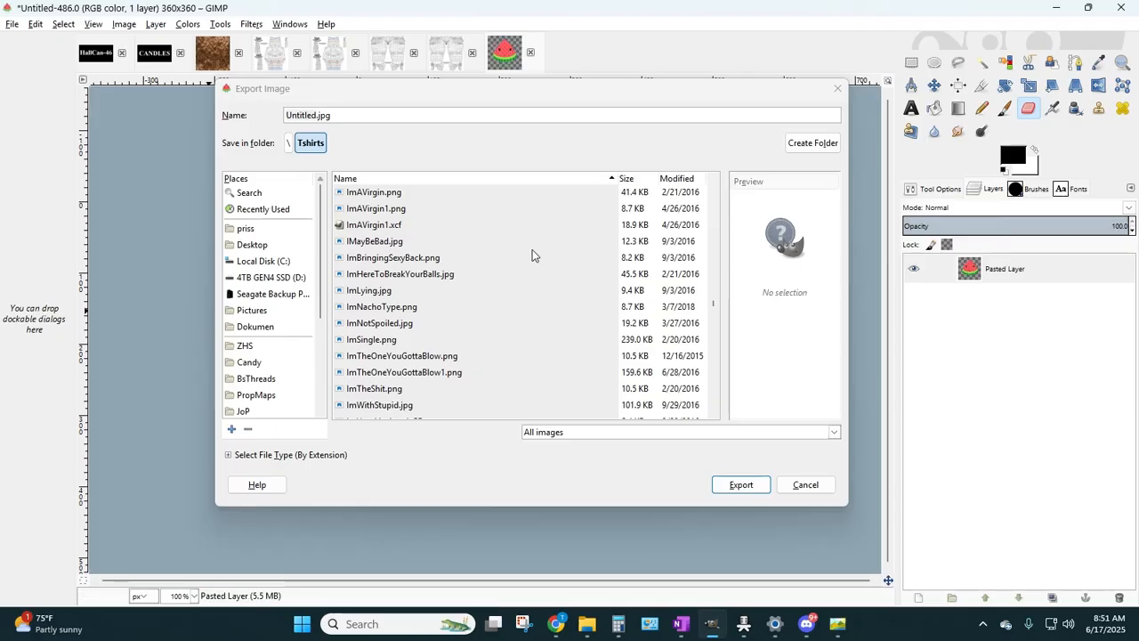
{"action": "scroll", "coordinate": [471, 284], "scroll_direction": "up", "scroll_amount": 3}
{"action": "scroll", "coordinate": [468, 285], "scroll_direction": "up", "scroll_amount": 12}
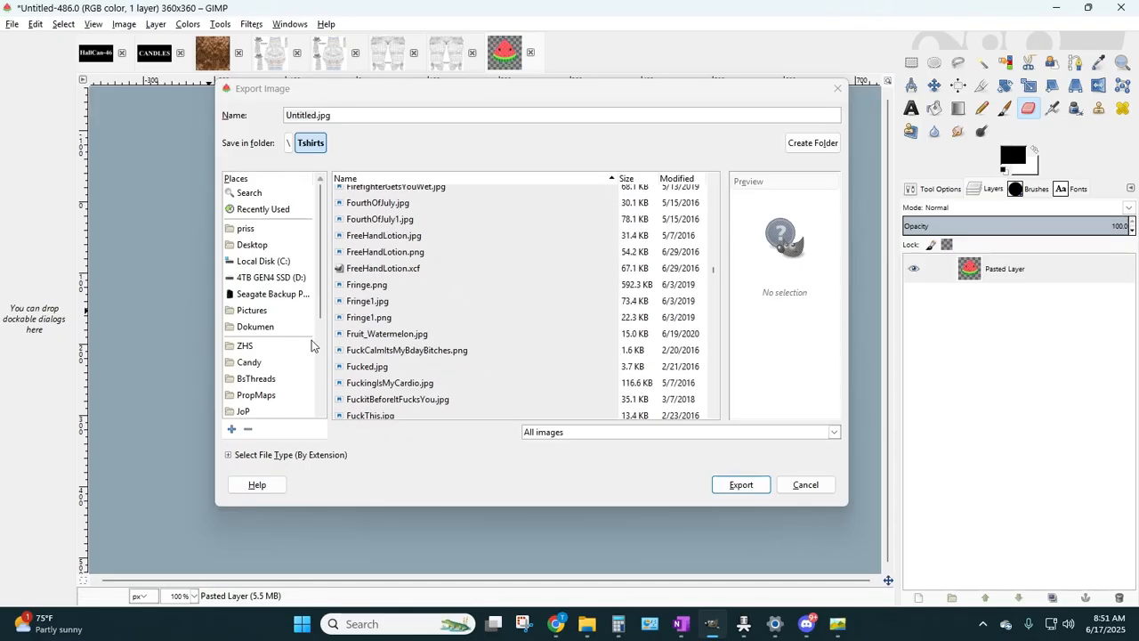
{"action": "scroll", "coordinate": [412, 326], "scroll_direction": "down", "scroll_amount": 1}
{"action": "left_click", "coordinate": [419, 300]}
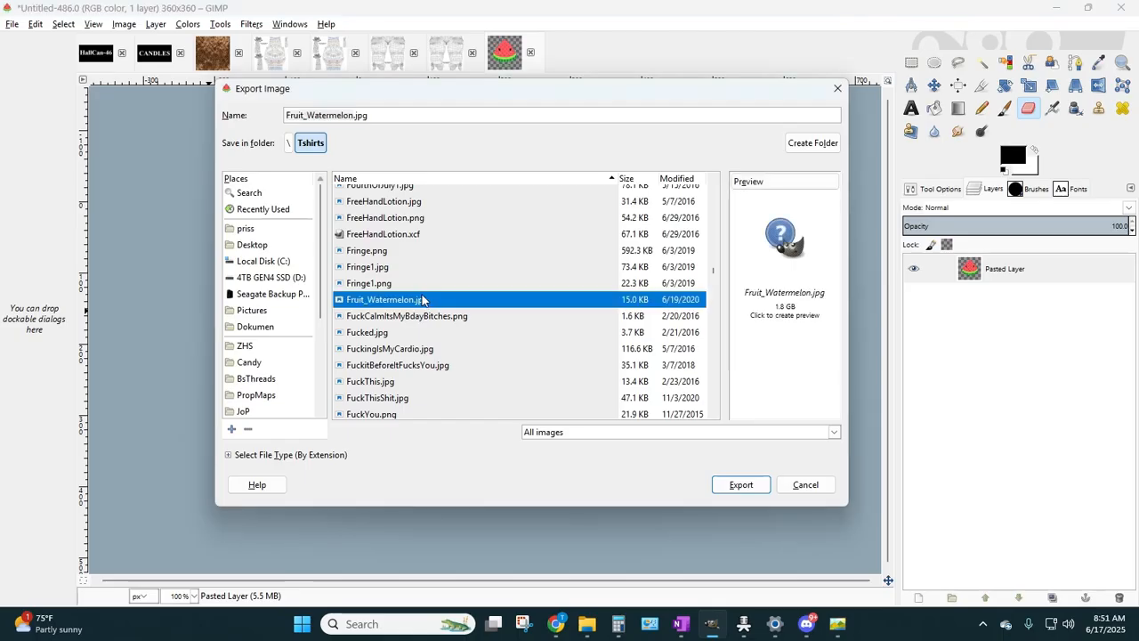
{"action": "left_click", "coordinate": [381, 117]}
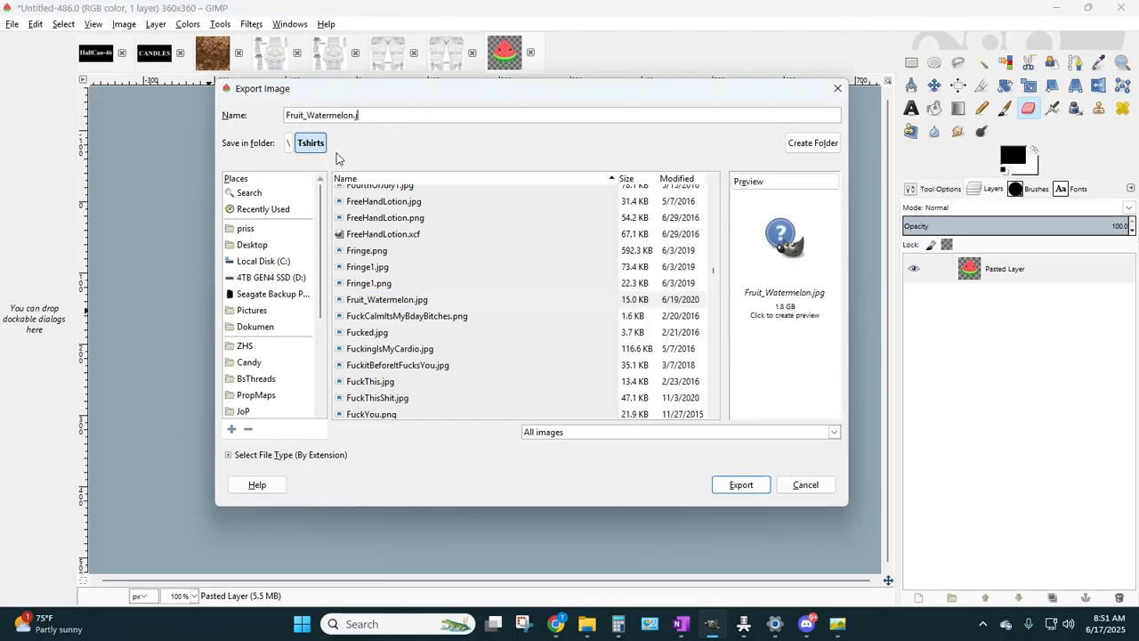
{"action": "key", "text": "BackSpace"}
{"action": "key", "text": "Return"}
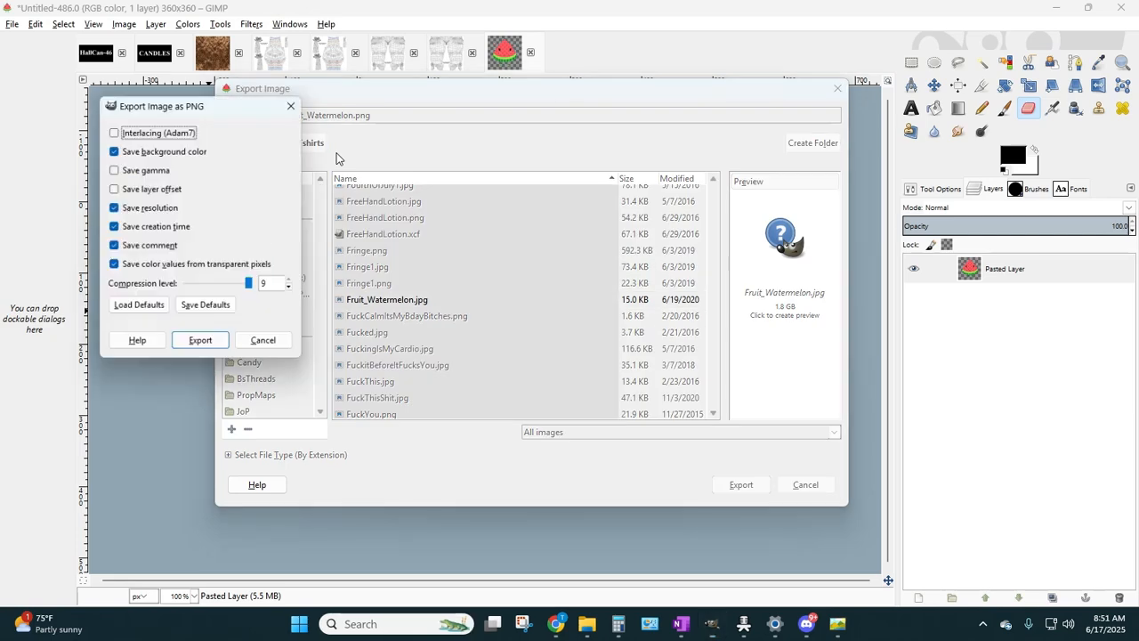
{"action": "key", "text": "Return"}
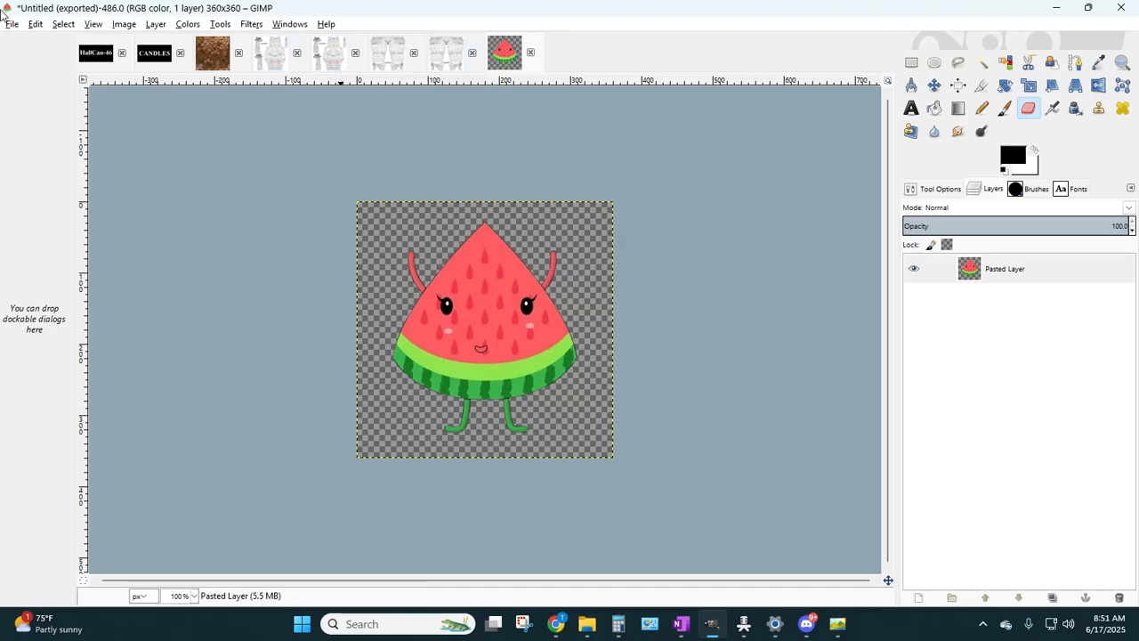
- Copy the visible watermelon and switch to the FemaleSkinnyTopColorGuide image
{"action": "left_click", "coordinate": [36, 24]}
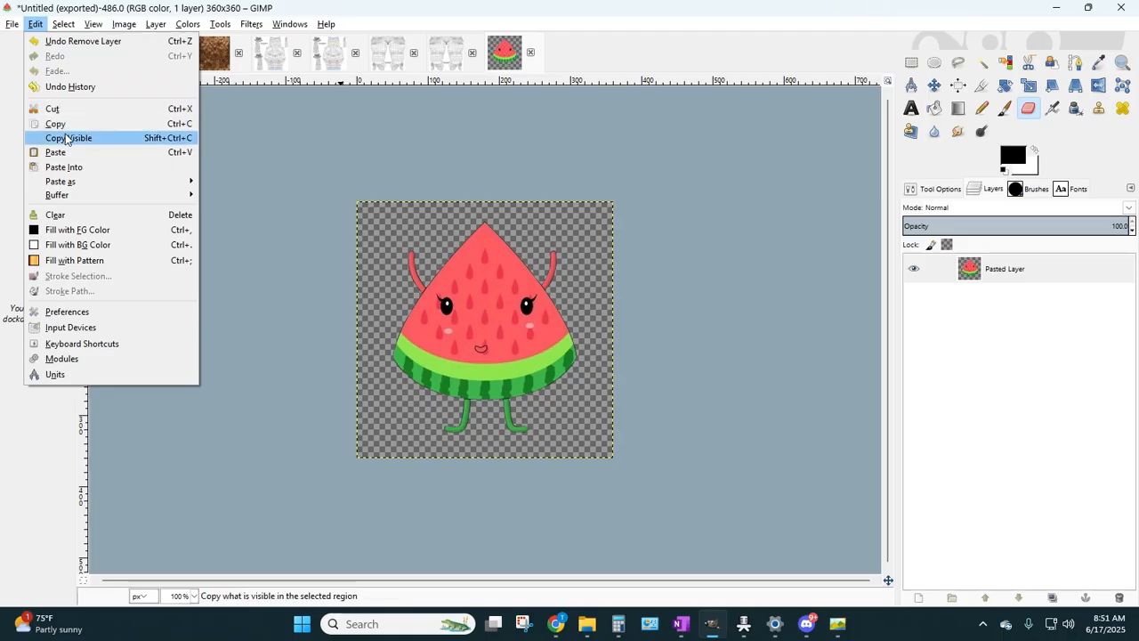
{"action": "left_click", "coordinate": [67, 139]}
{"action": "left_click", "coordinate": [275, 60]}
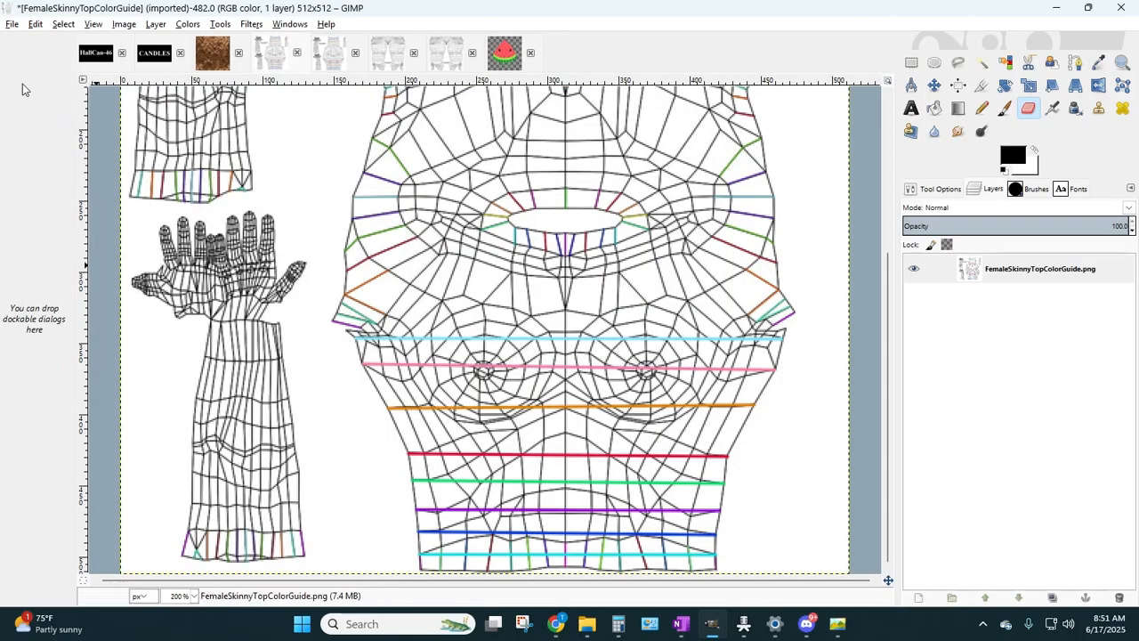
- Paste the copied watermelon into the top guide as a new layer, and delete that layer
{"action": "left_click", "coordinate": [35, 25]}
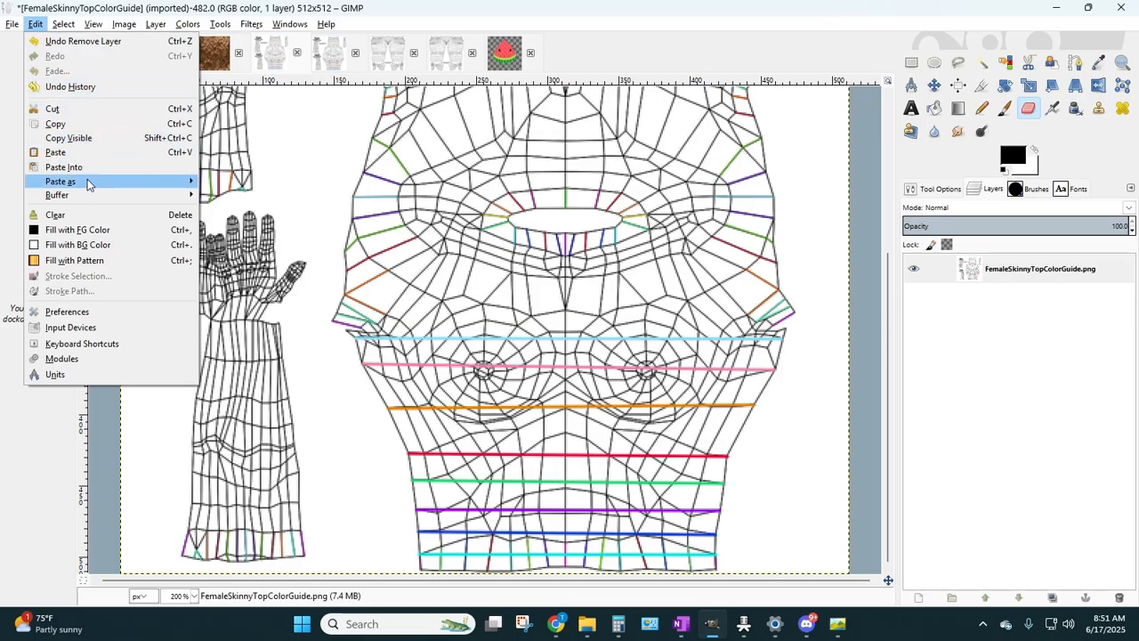
{"action": "mouse_move", "coordinate": [87, 181]}
{"action": "left_click", "coordinate": [250, 198]}
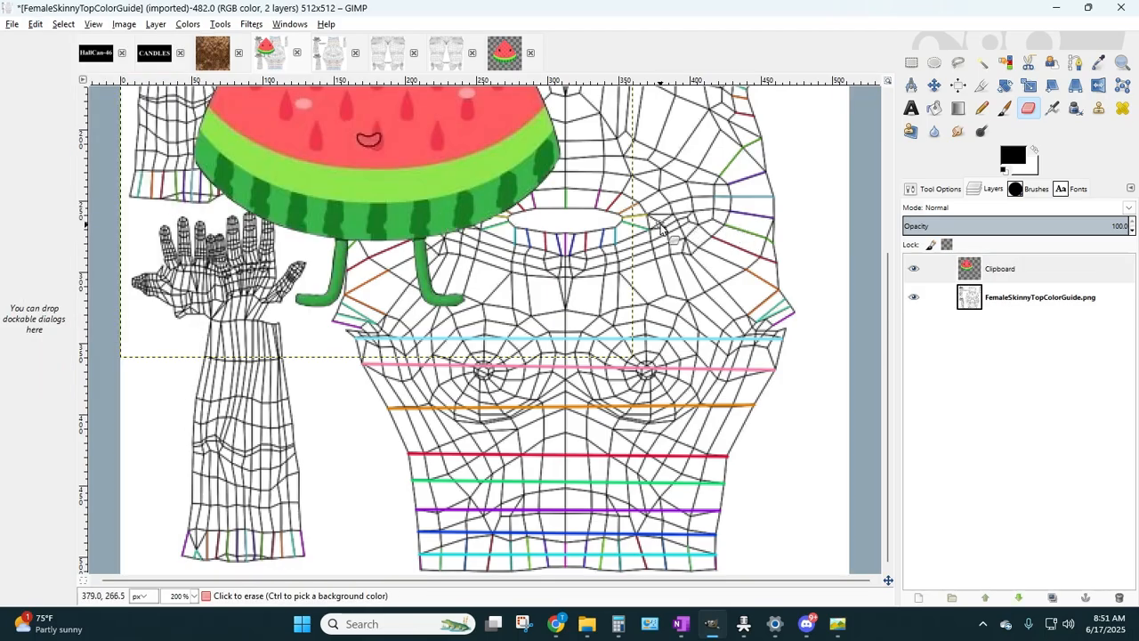
{"action": "right_click", "coordinate": [985, 270]}
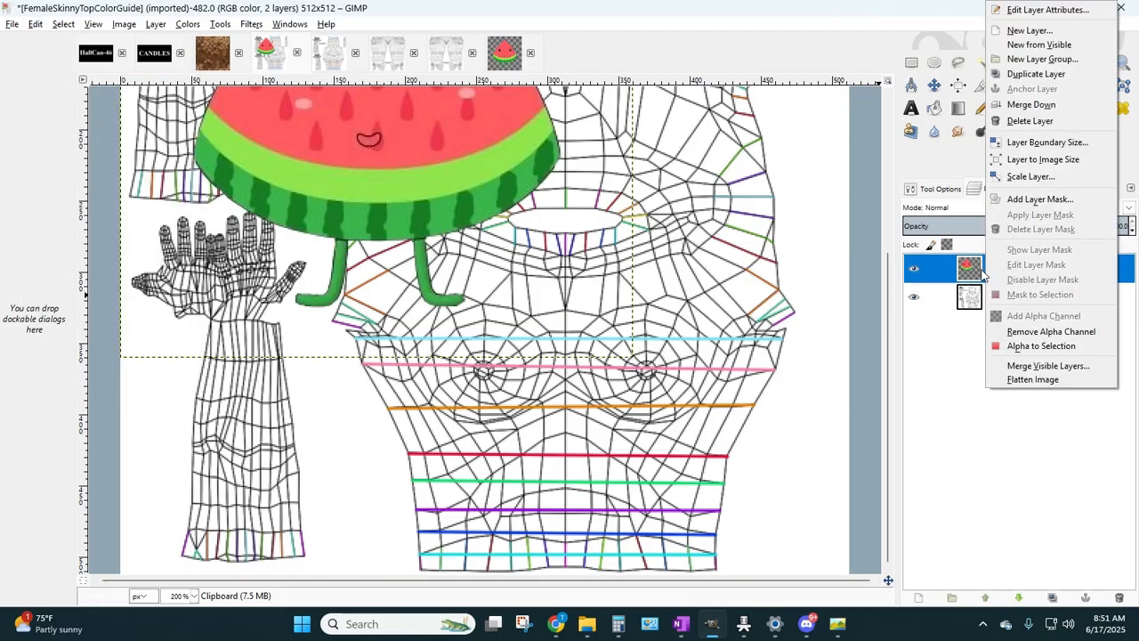
{"action": "left_click", "coordinate": [1005, 125]}
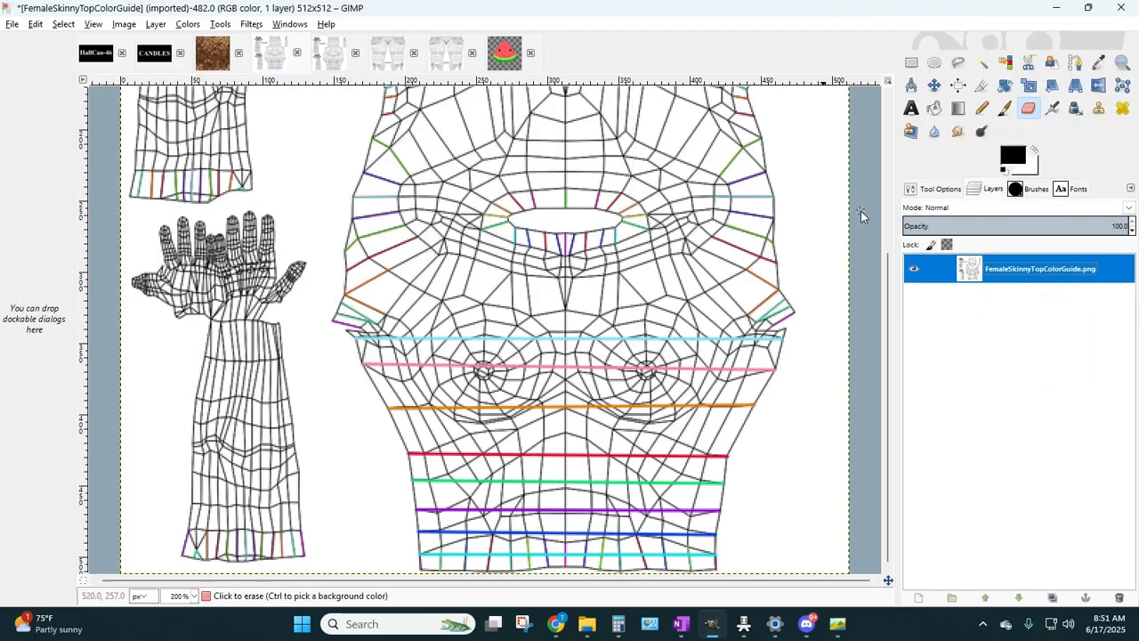
- Open Fruit_Watermelon.png from the Tshirts folder as a new layer in the FemaleSkinnyTopColorGuide image
{"action": "left_click", "coordinate": [12, 25]}
{"action": "left_click", "coordinate": [32, 72]}
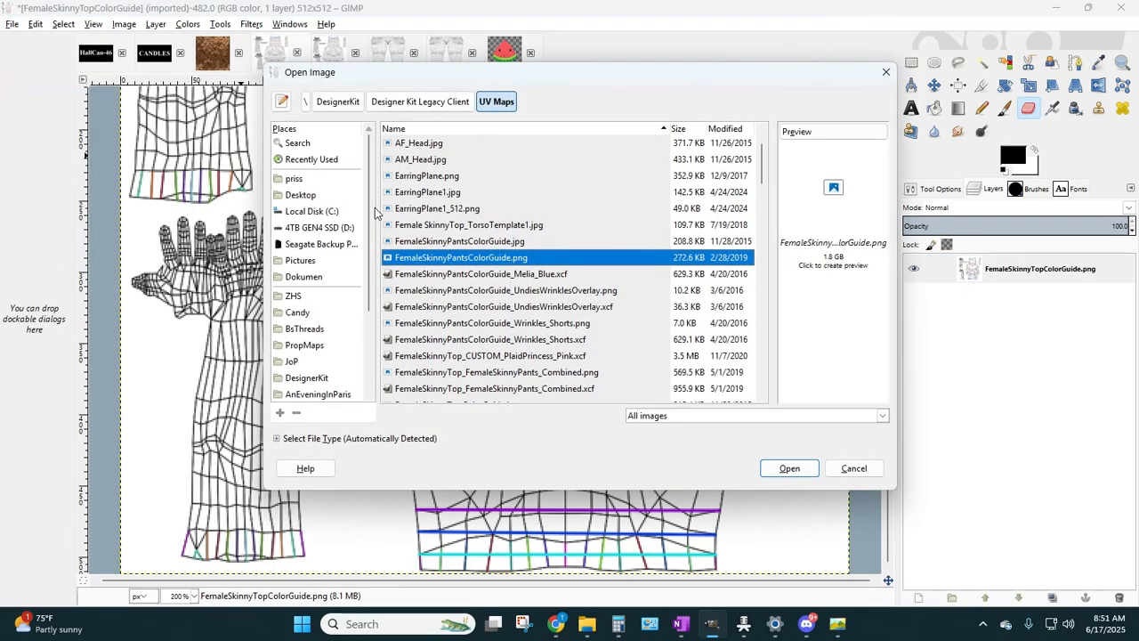
{"action": "left_click", "coordinate": [305, 101]}
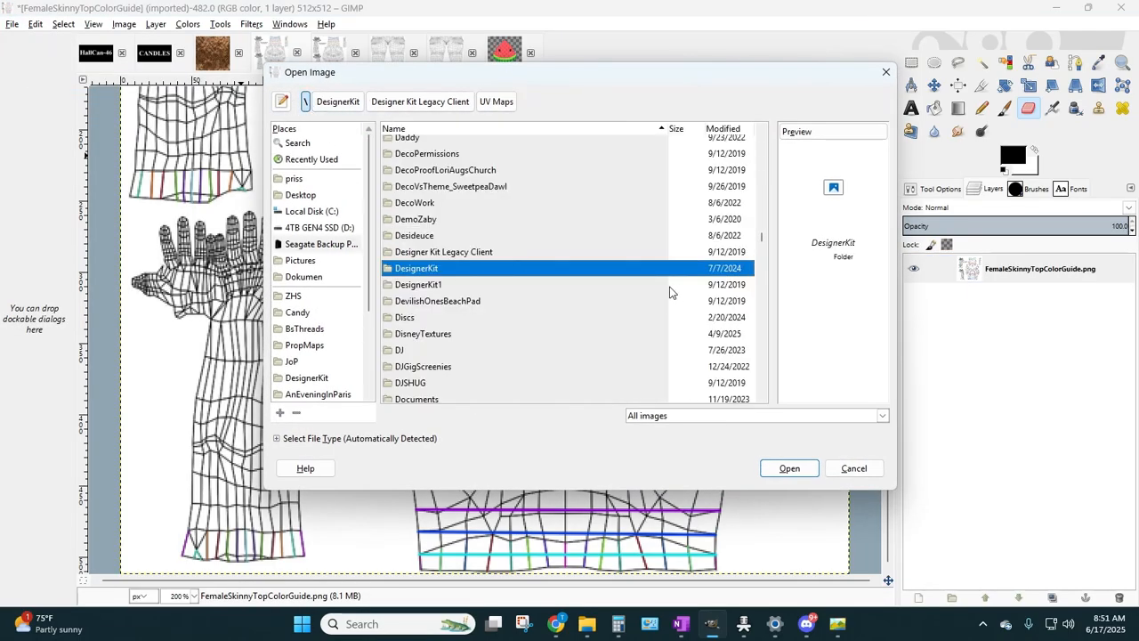
{"action": "left_click_drag", "start_coordinate": [761, 237], "coordinate": [751, 361]}
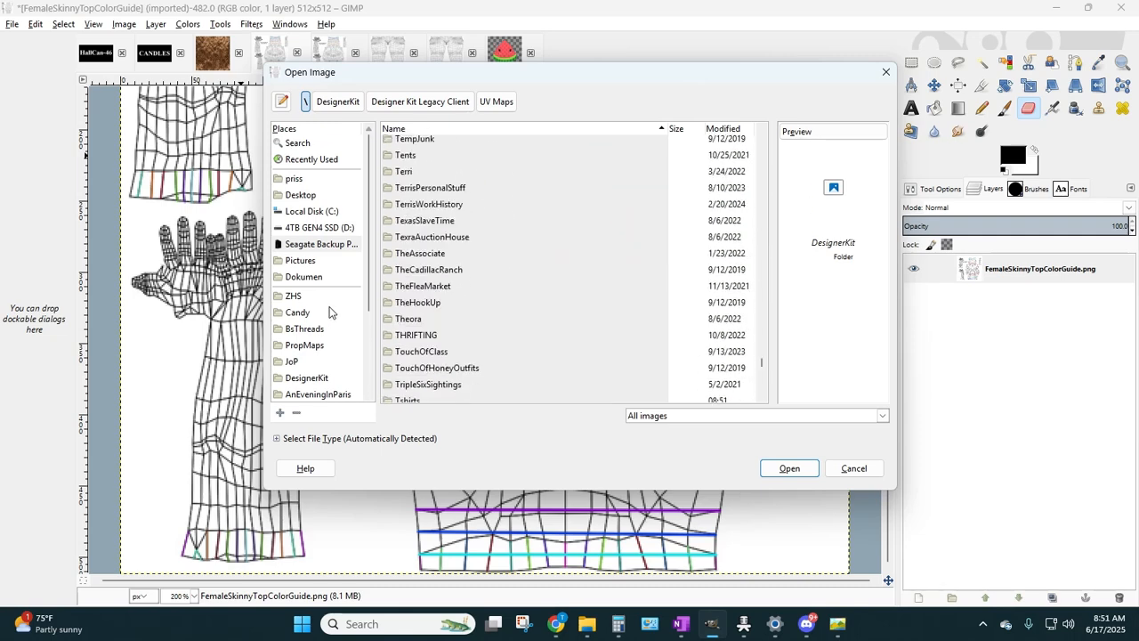
{"action": "scroll", "coordinate": [495, 282], "scroll_direction": "down", "scroll_amount": 4}
{"action": "double_click", "coordinate": [402, 256]}
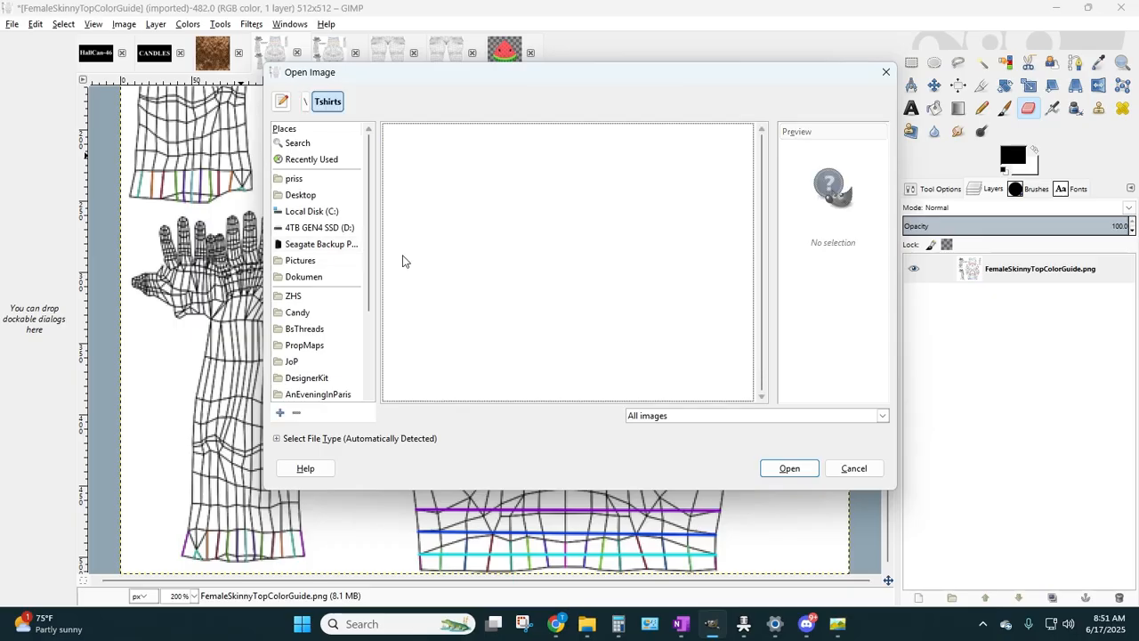
{"action": "scroll", "coordinate": [546, 270], "scroll_direction": "down", "scroll_amount": 10}
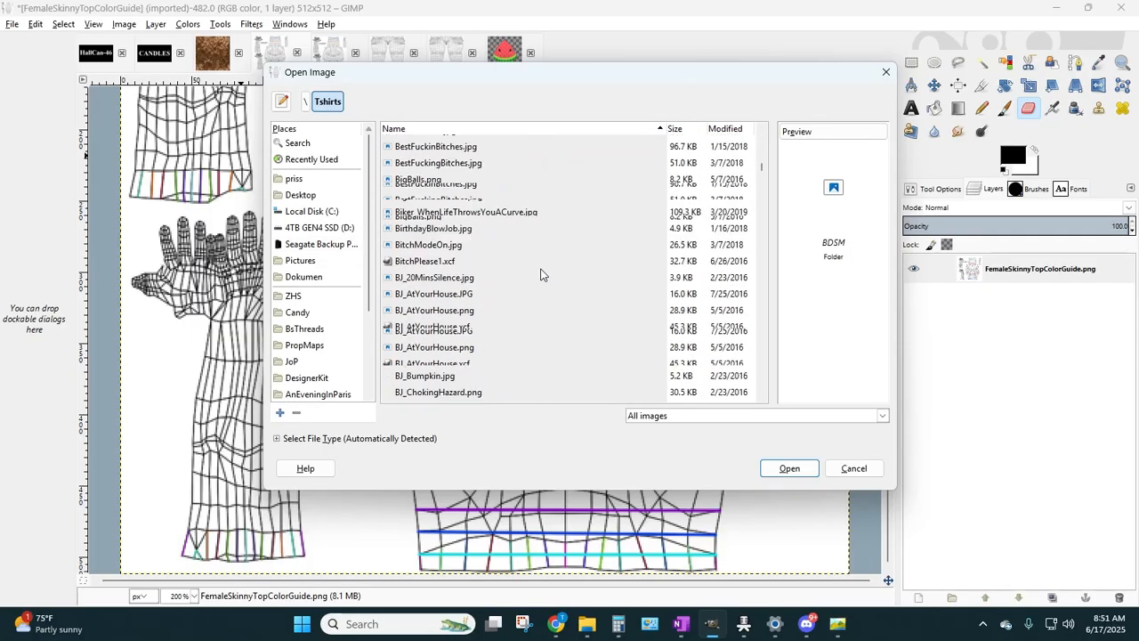
{"action": "left_click_drag", "start_coordinate": [761, 171], "coordinate": [761, 234]}
{"action": "scroll", "coordinate": [502, 289], "scroll_direction": "down", "scroll_amount": 1}
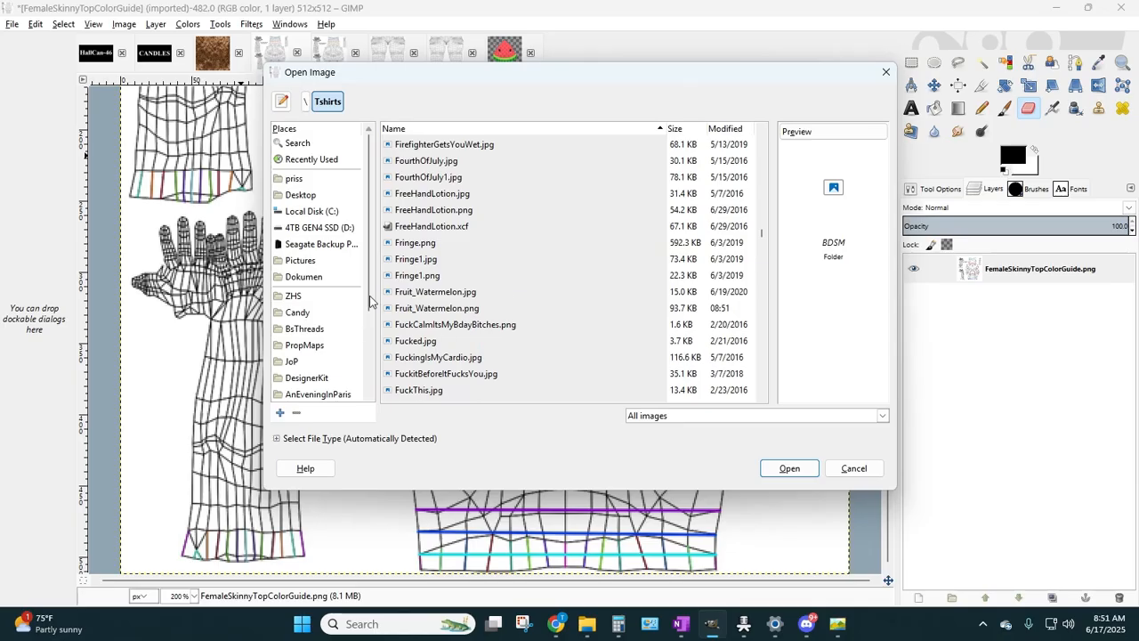
{"action": "left_click", "coordinate": [448, 309]}
{"action": "left_click", "coordinate": [789, 469]}
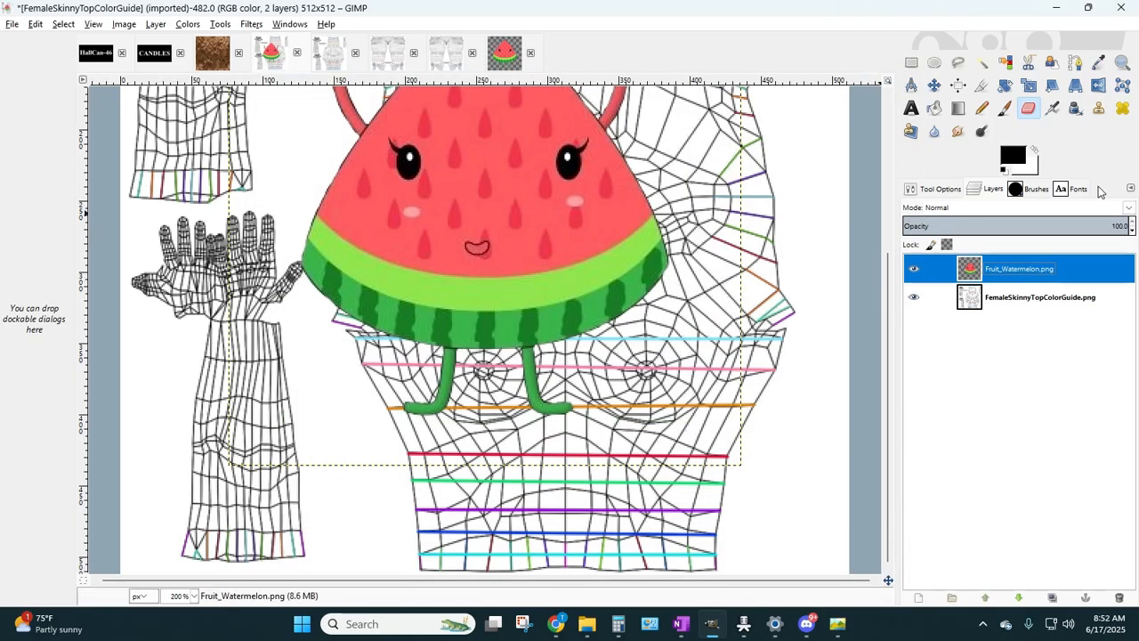
- Move the Fruit_Watermelon.png layer down and to the right so it is centred over the torso front
{"action": "left_click", "coordinate": [933, 85]}
{"action": "left_click_drag", "start_coordinate": [539, 178], "coordinate": [595, 318]}
{"action": "left_click_drag", "start_coordinate": [541, 419], "coordinate": [563, 443]}
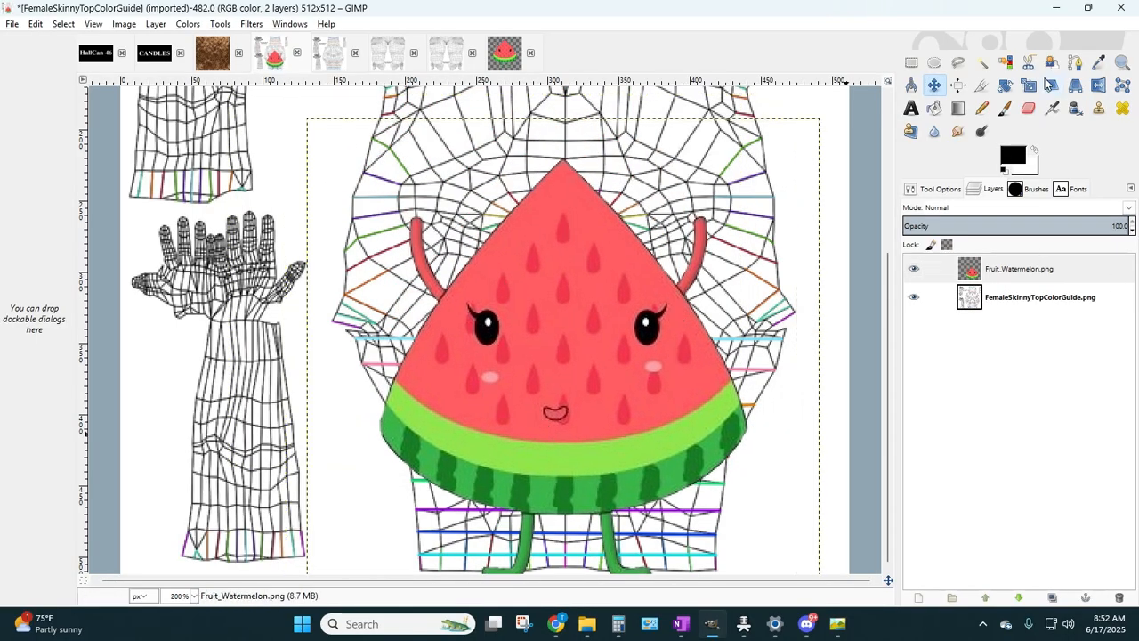
- Scale the Fruit_Watermelon.png layer to 218 × 218 px and centre it on the torso front below the neckline
{"action": "left_click", "coordinate": [1029, 86]}
{"action": "left_click", "coordinate": [552, 432]}
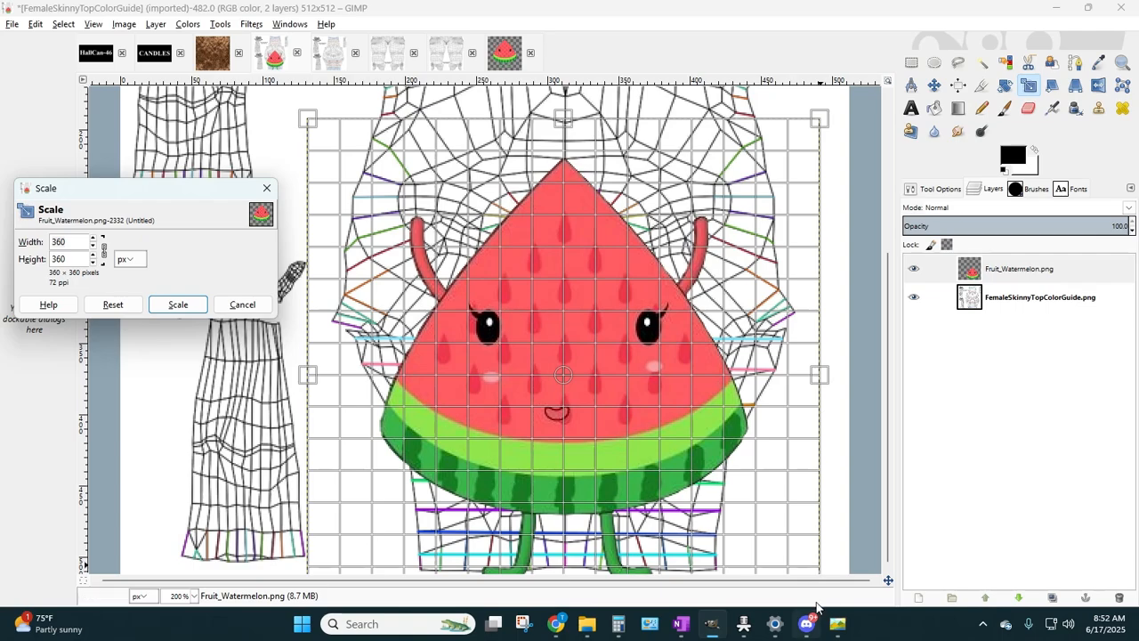
{"action": "left_click_drag", "start_coordinate": [810, 567], "coordinate": [608, 367]}
{"action": "left_click_drag", "start_coordinate": [470, 281], "coordinate": [558, 373]}
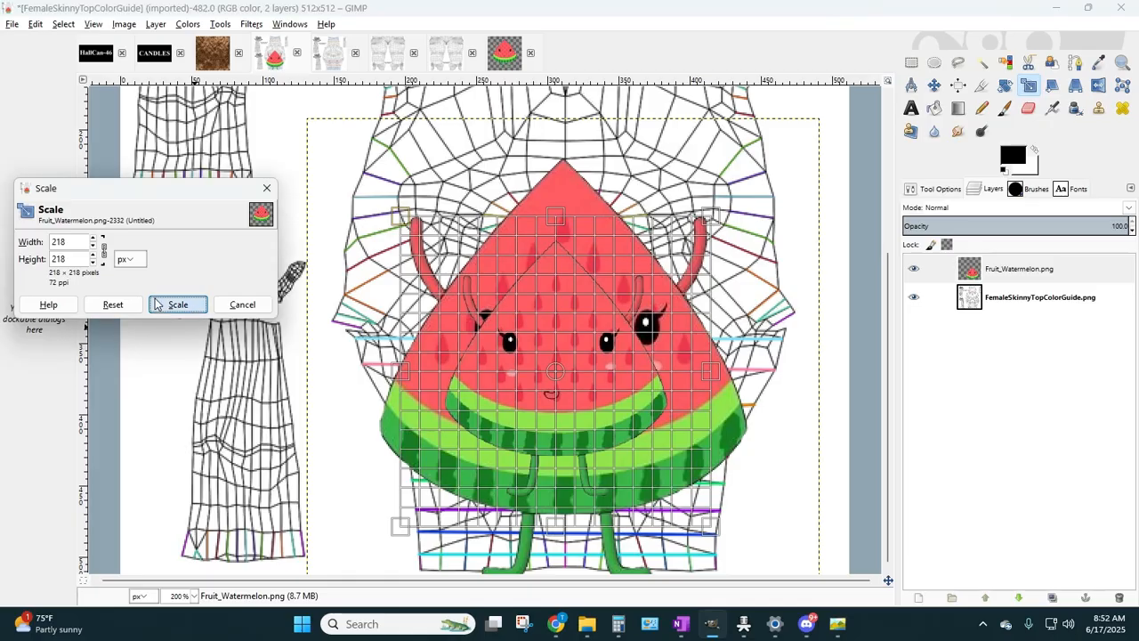
{"action": "left_click", "coordinate": [178, 304]}
{"action": "left_click", "coordinate": [527, 331]}
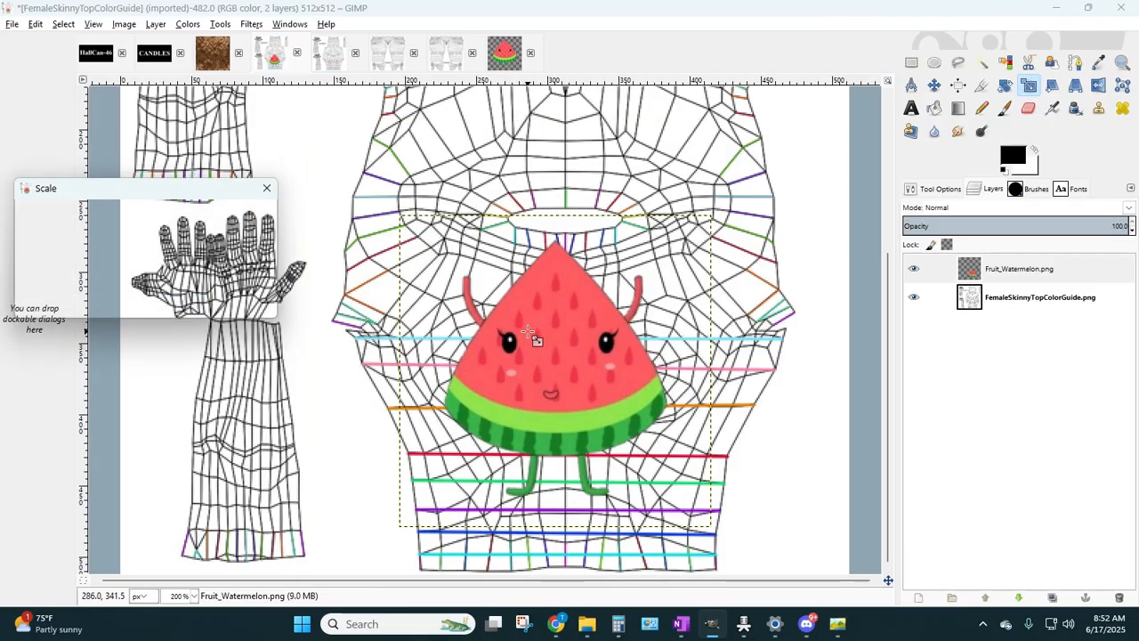
- Try scaling the Fruit_Watermelon.png layer freely with its width and height unlinked, and discard the distorted versions
{"action": "left_click_drag", "start_coordinate": [125, 199], "coordinate": [270, 158]}
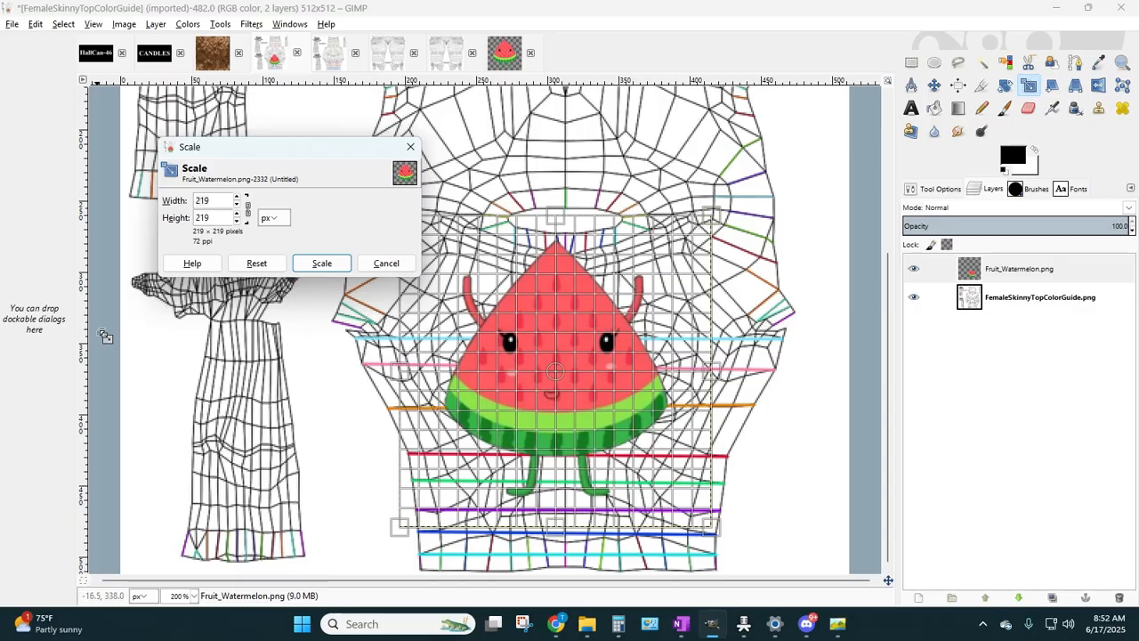
{"action": "left_click", "coordinate": [250, 214]}
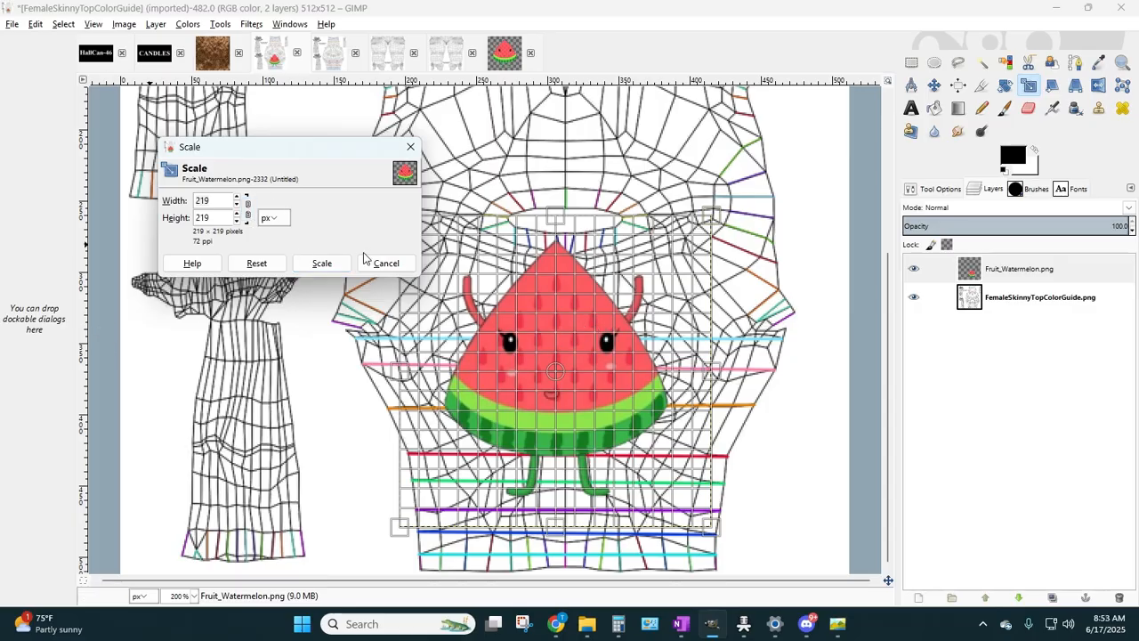
{"action": "left_click", "coordinate": [317, 263]}
{"action": "left_click", "coordinate": [568, 252]}
{"action": "left_click_drag", "start_coordinate": [556, 216], "coordinate": [550, 206]}
{"action": "left_click_drag", "start_coordinate": [712, 369], "coordinate": [715, 369]}
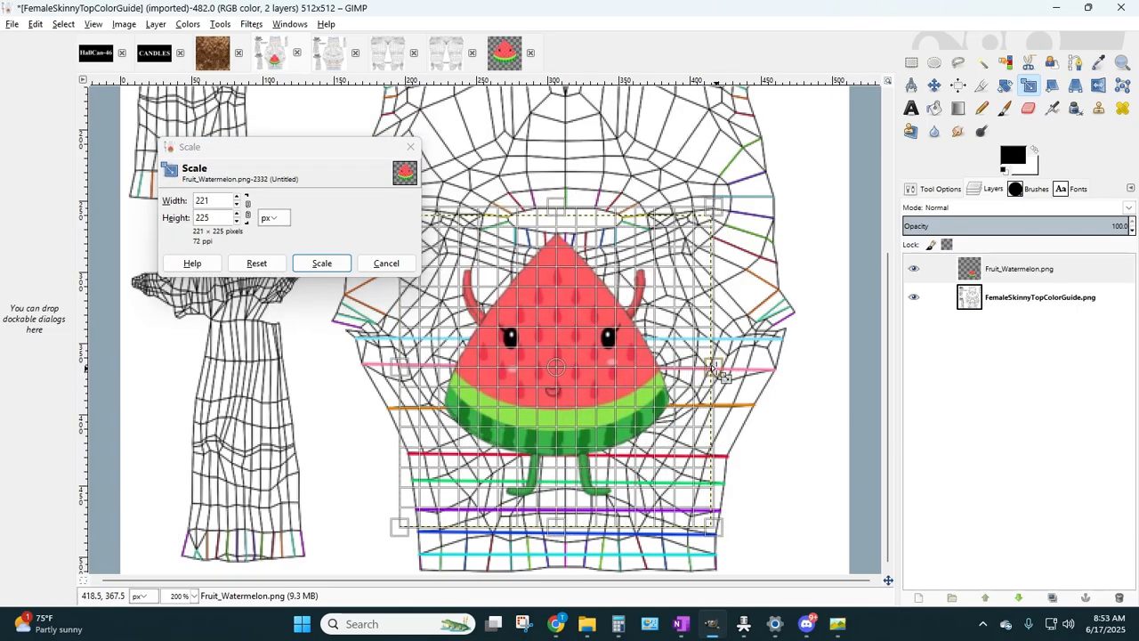
{"action": "left_click", "coordinate": [386, 263]}
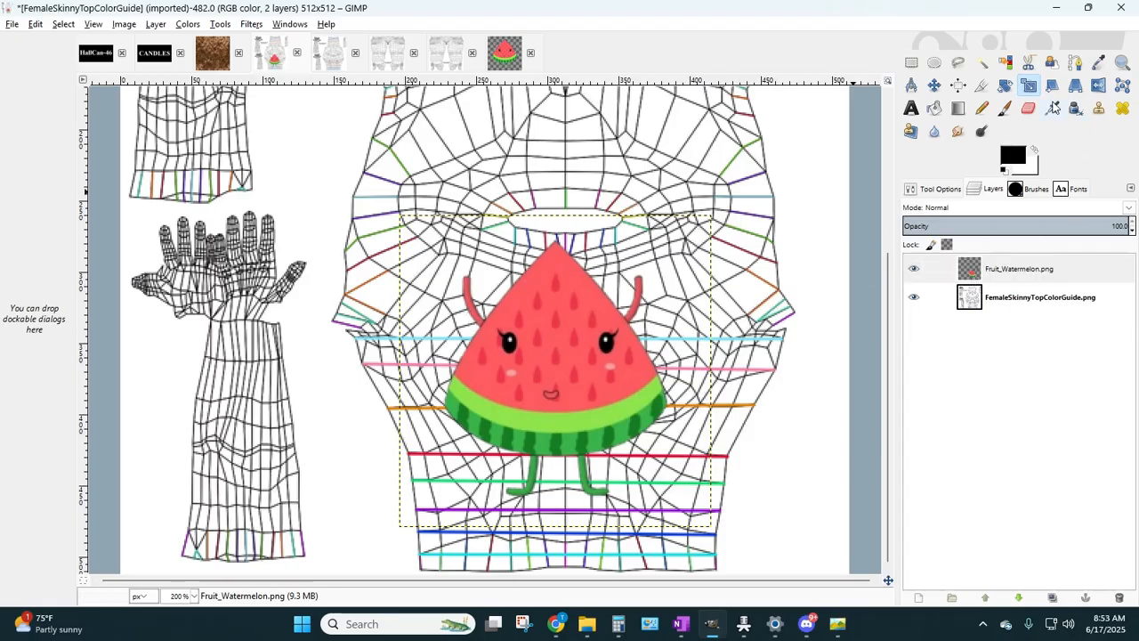
{"action": "left_click", "coordinate": [660, 427]}
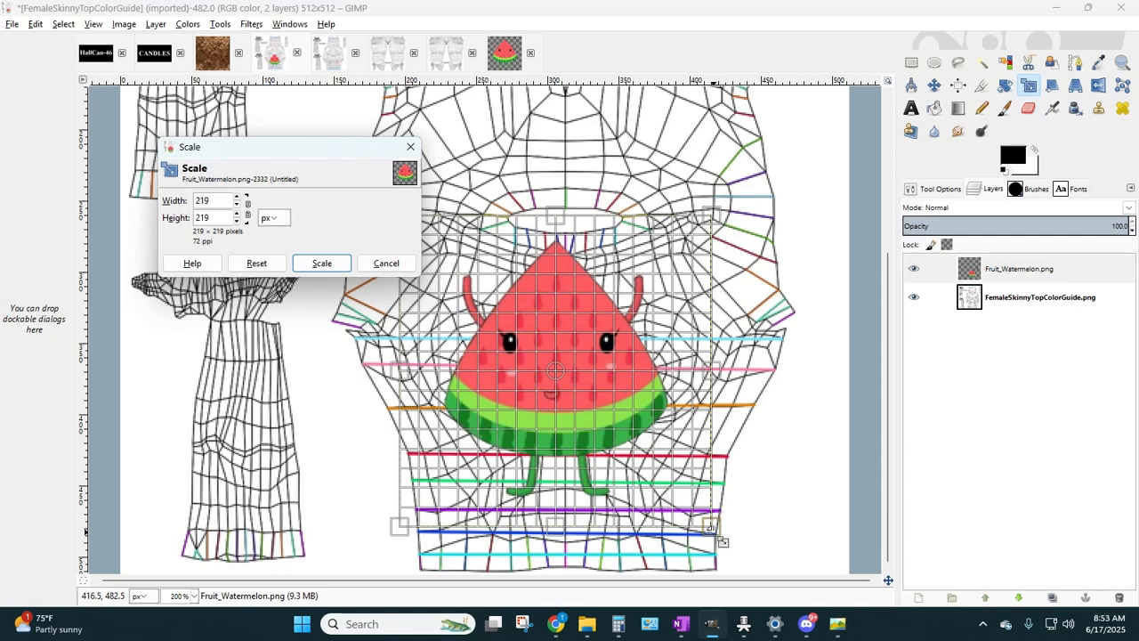
{"action": "left_click_drag", "start_coordinate": [719, 538], "coordinate": [688, 498]}
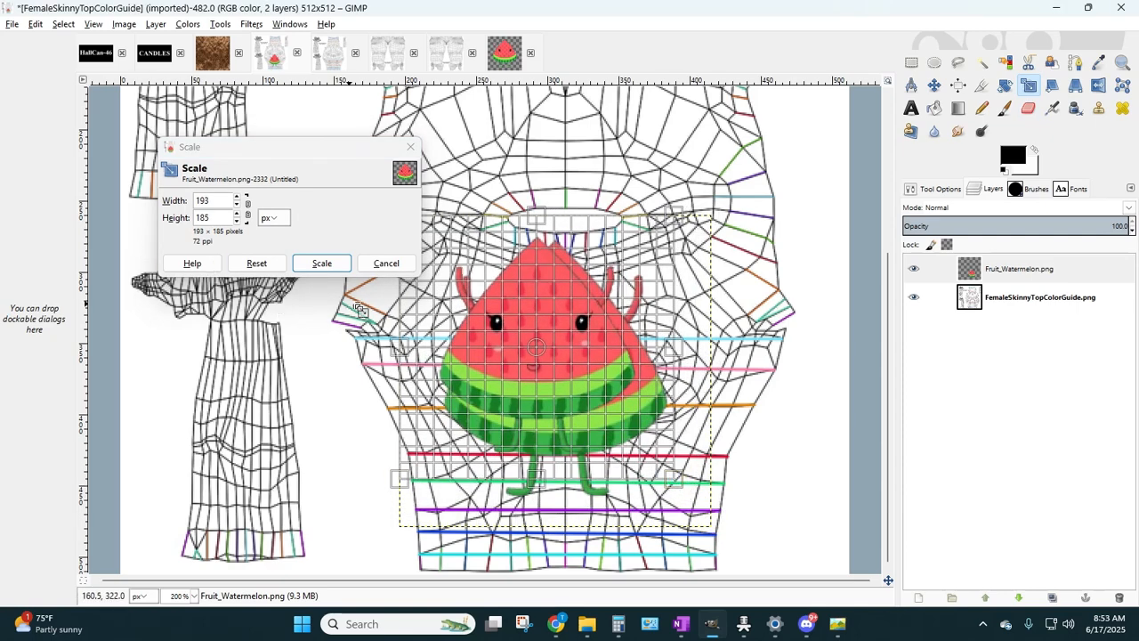
{"action": "left_click", "coordinate": [387, 263]}
- Scale the Fruit_Watermelon.png layer proportionally to 185 × 185 px and centre it on the torso front below the neckline
{"action": "left_click", "coordinate": [566, 364]}
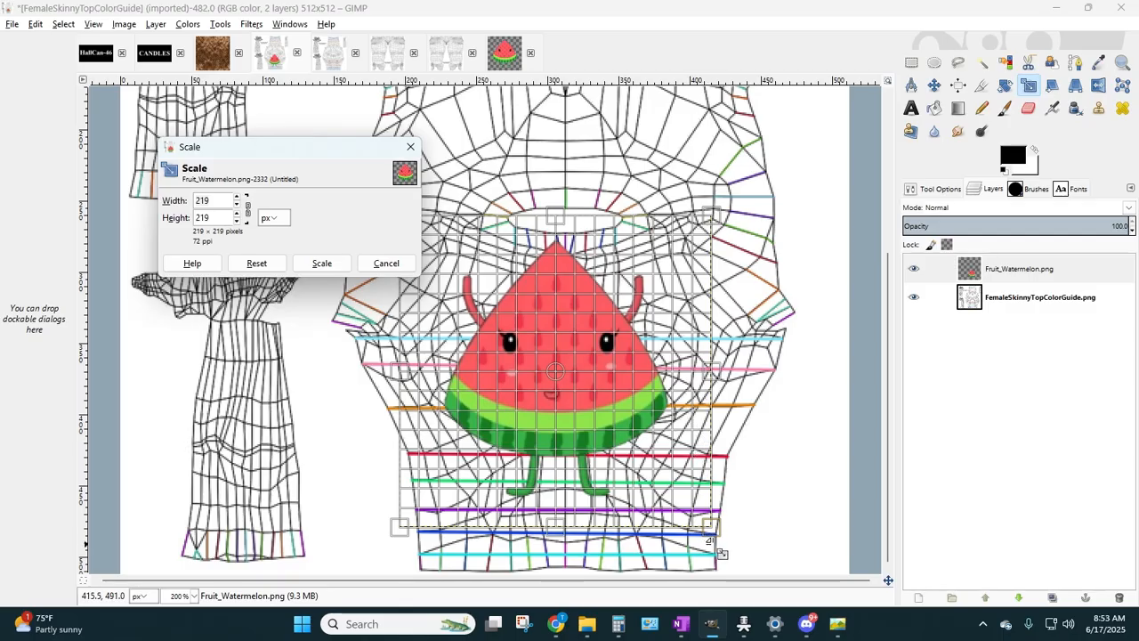
{"action": "left_click_drag", "start_coordinate": [723, 540], "coordinate": [674, 489]}
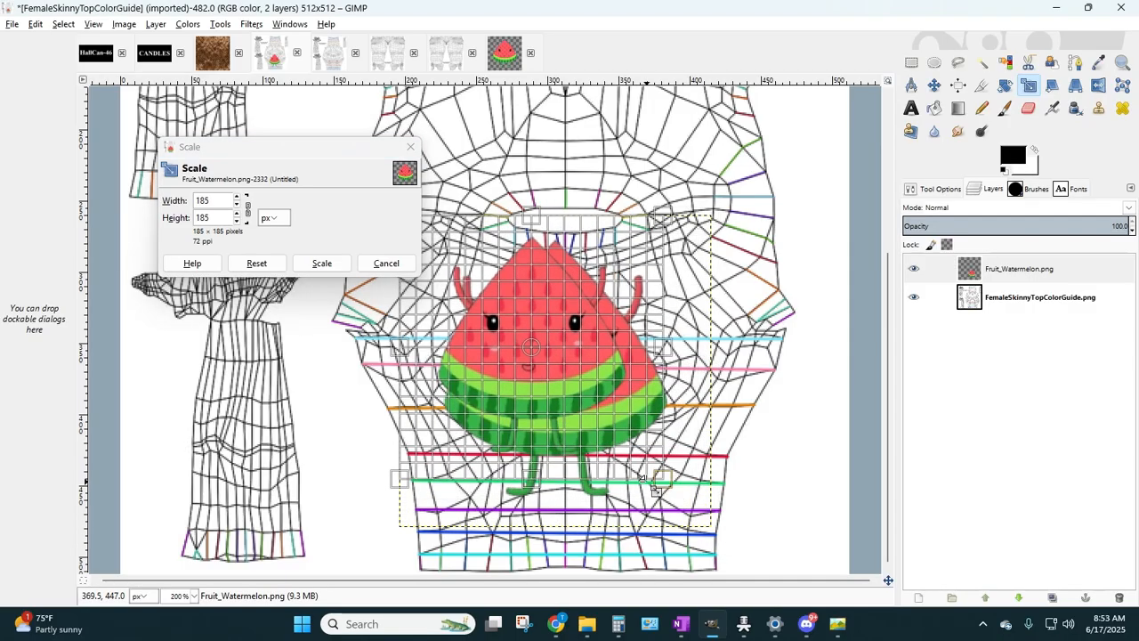
{"action": "left_click", "coordinate": [314, 264]}
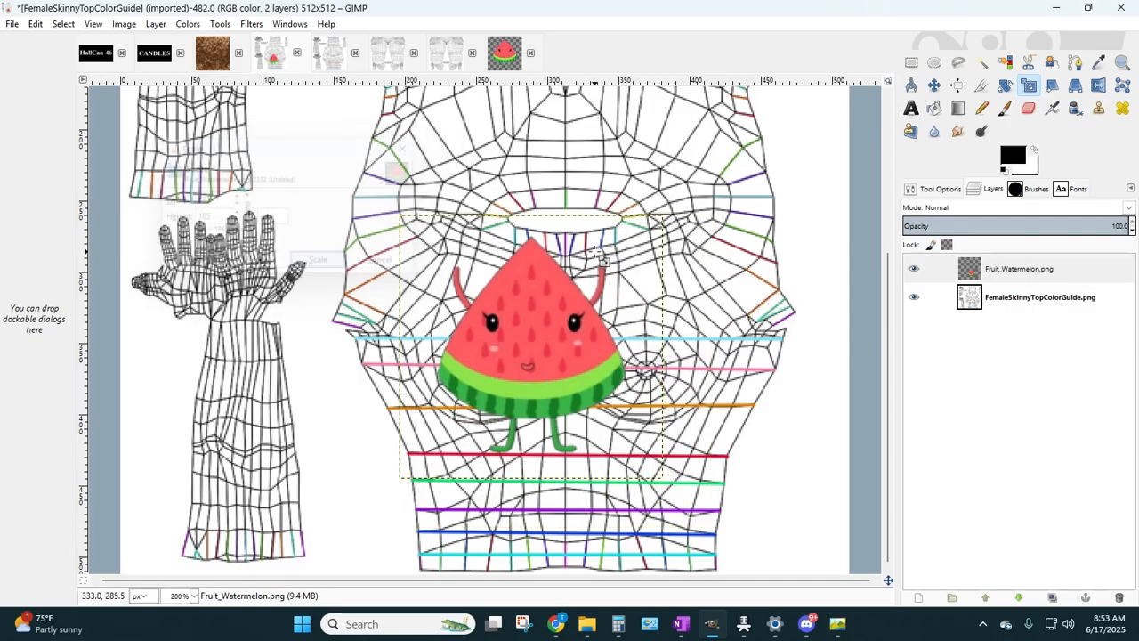
{"action": "left_click", "coordinate": [933, 84]}
{"action": "left_click_drag", "start_coordinate": [533, 315], "coordinate": [560, 350]}
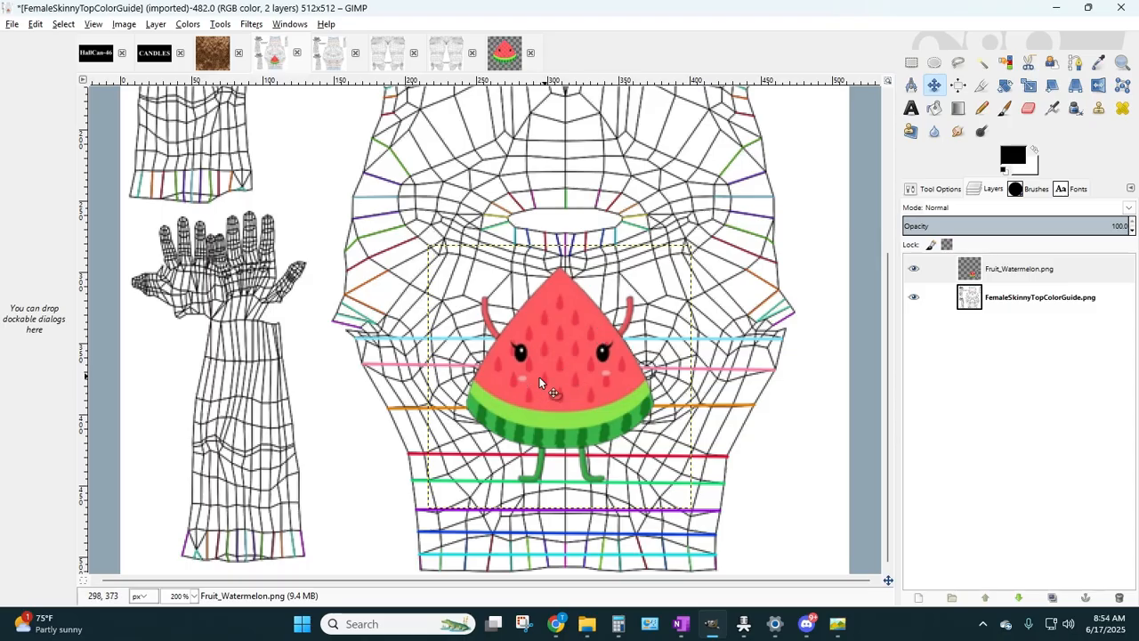
{"action": "left_click_drag", "start_coordinate": [545, 380], "coordinate": [560, 481]}
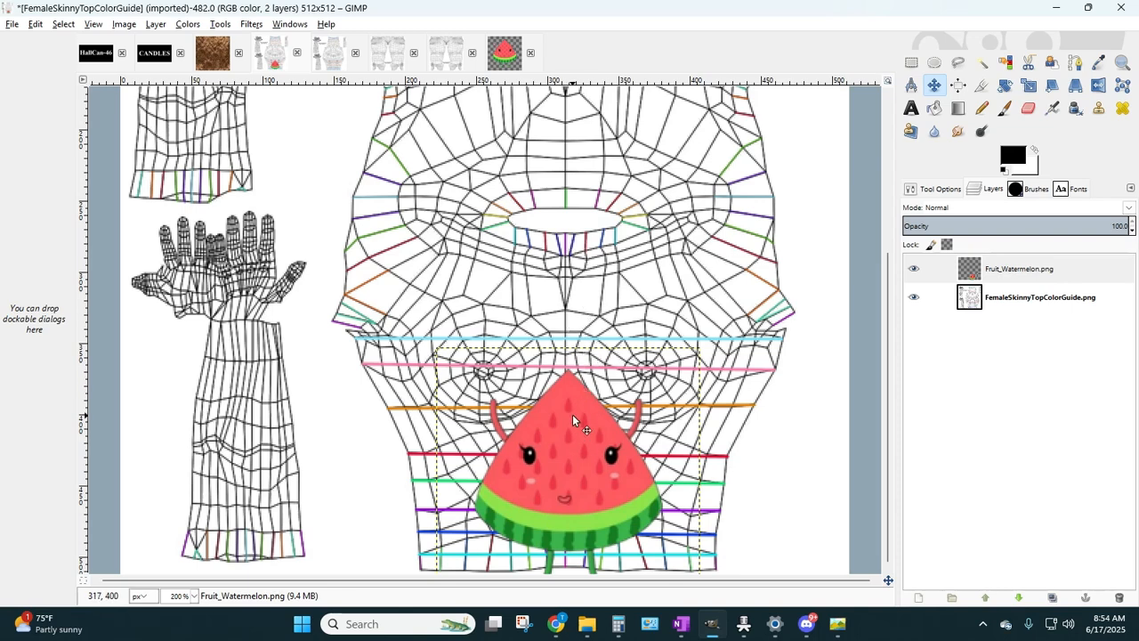
{"action": "left_click_drag", "start_coordinate": [572, 414], "coordinate": [552, 350]}
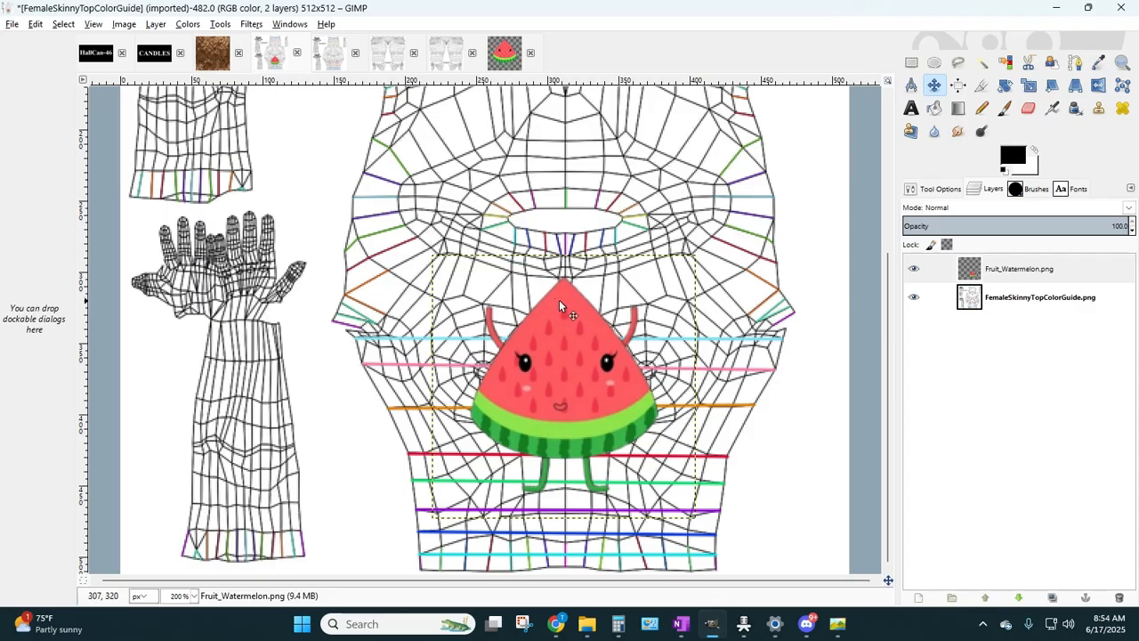
- Scale the Fruit_Watermelon.png layer proportionally to 142 × 142 px and centre it on the chest, with the legs below the red guide line
{"action": "left_click", "coordinate": [1029, 84]}
{"action": "left_click", "coordinate": [574, 451]}
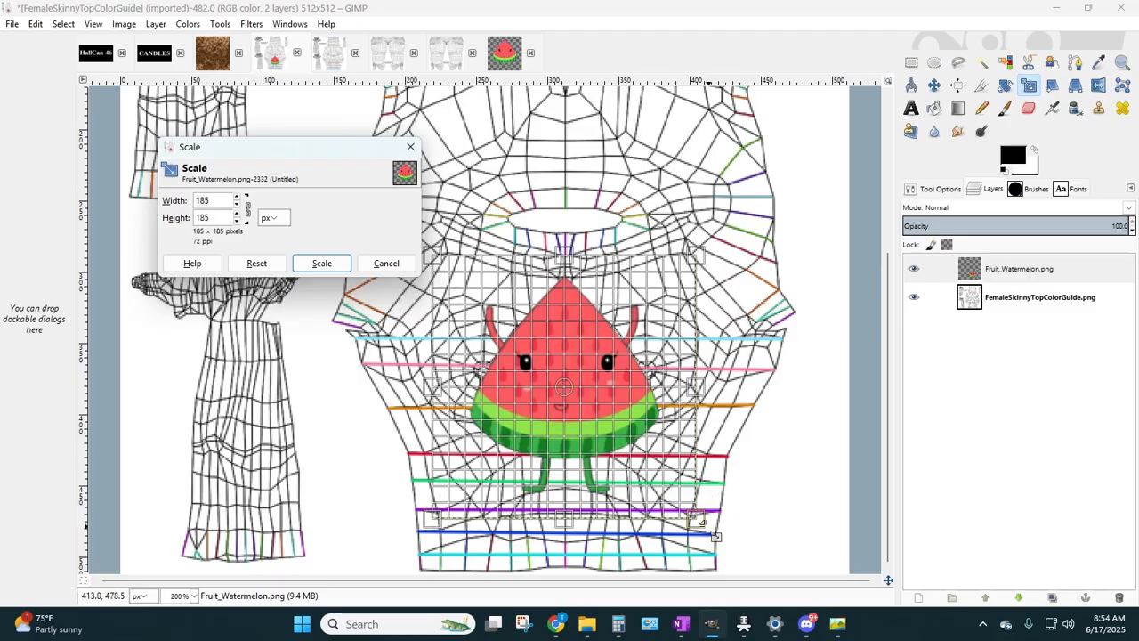
{"action": "left_click_drag", "start_coordinate": [716, 536], "coordinate": [637, 460]}
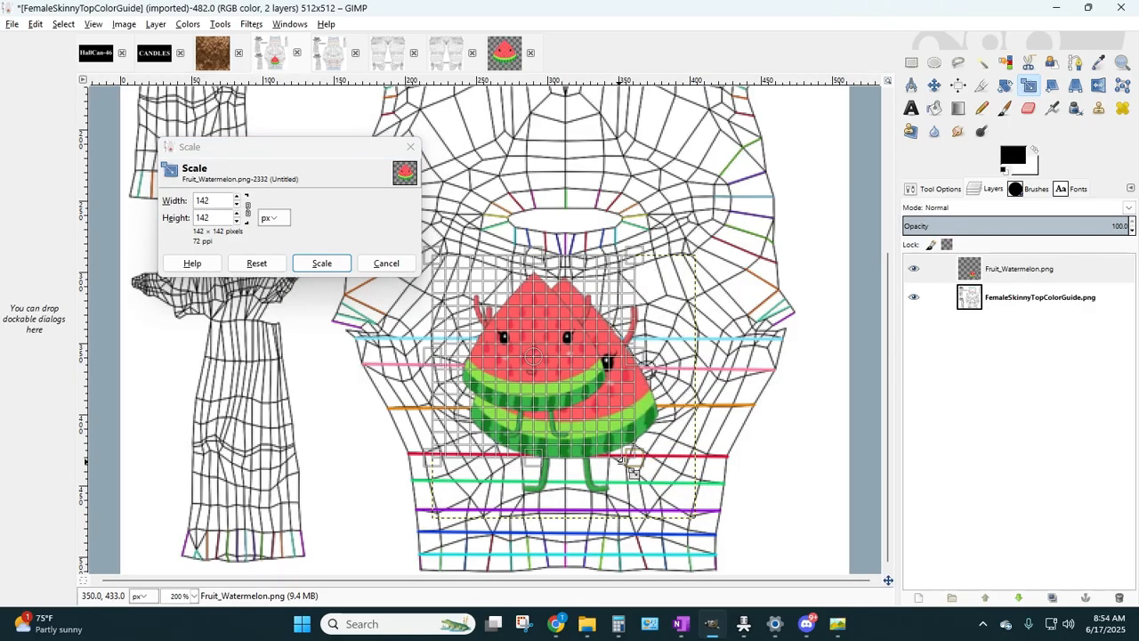
{"action": "left_click", "coordinate": [311, 267]}
{"action": "left_click", "coordinate": [934, 84]}
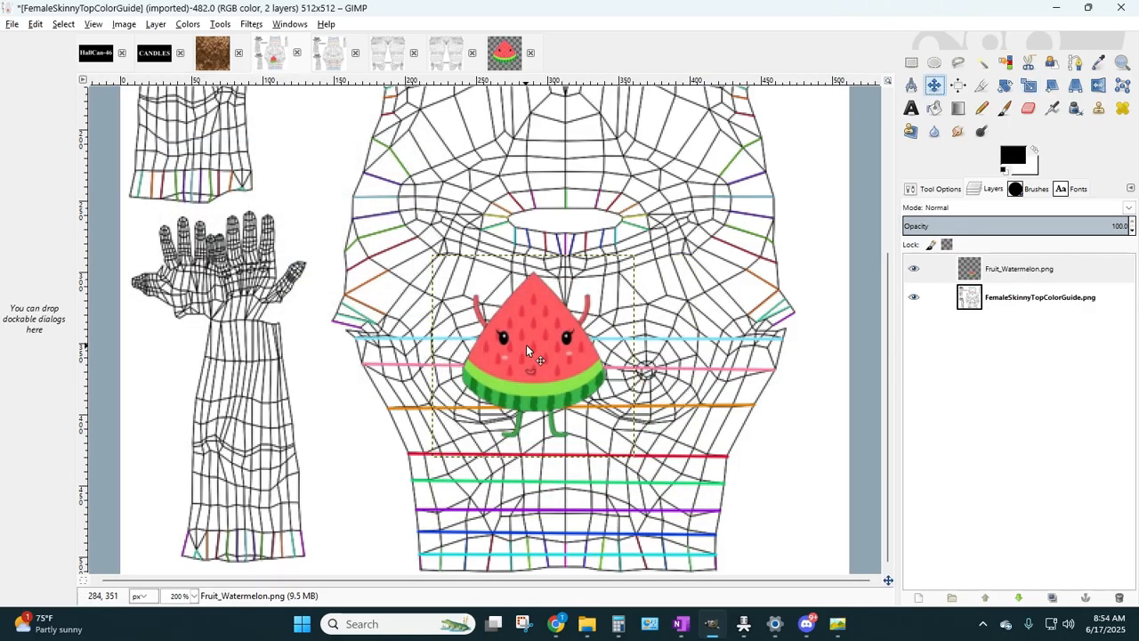
{"action": "left_click_drag", "start_coordinate": [526, 346], "coordinate": [558, 389]}
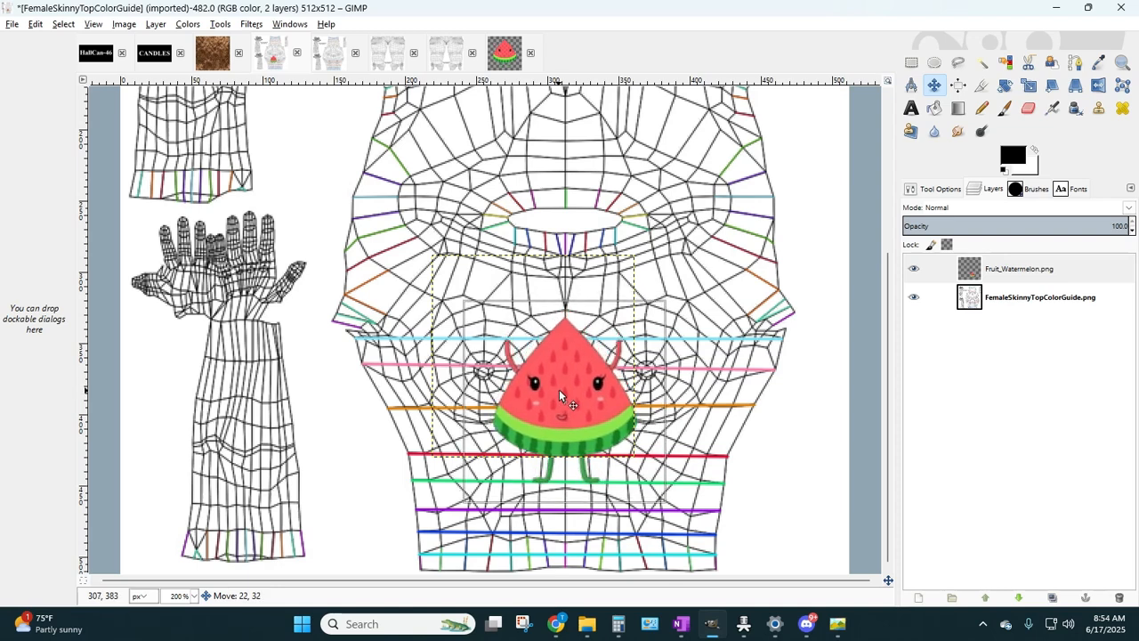
{"action": "left_click_drag", "start_coordinate": [559, 394], "coordinate": [559, 395]}
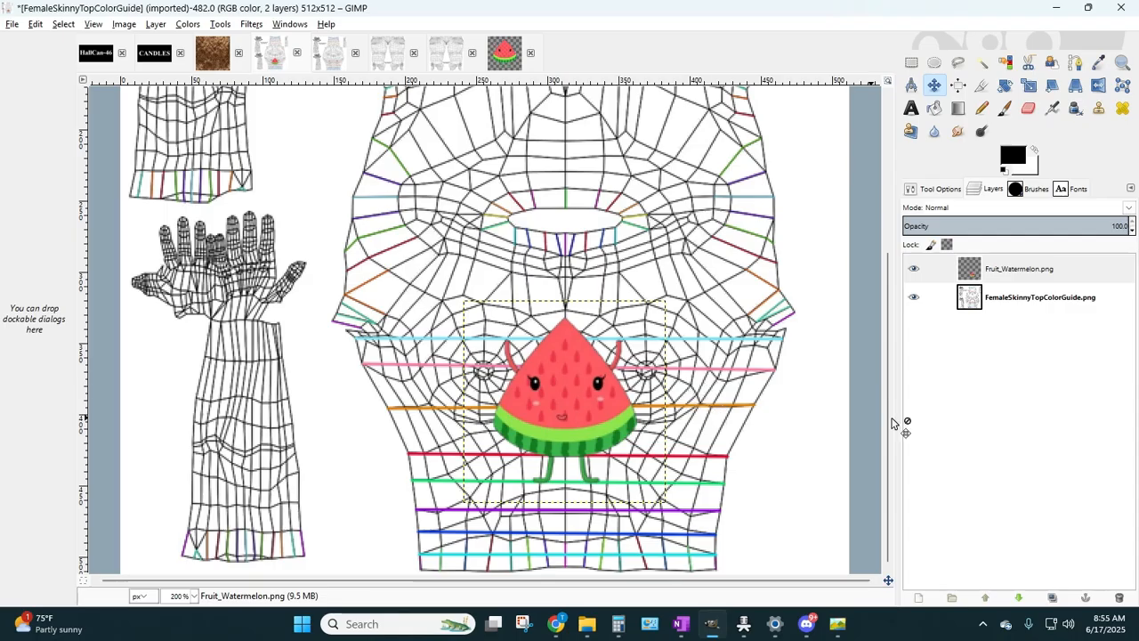
- Add a transparent 512 × 512 px layer named GREEN directly above the FemaleSkinnyTopColorGuide.png layer
{"action": "left_click", "coordinate": [979, 299]}
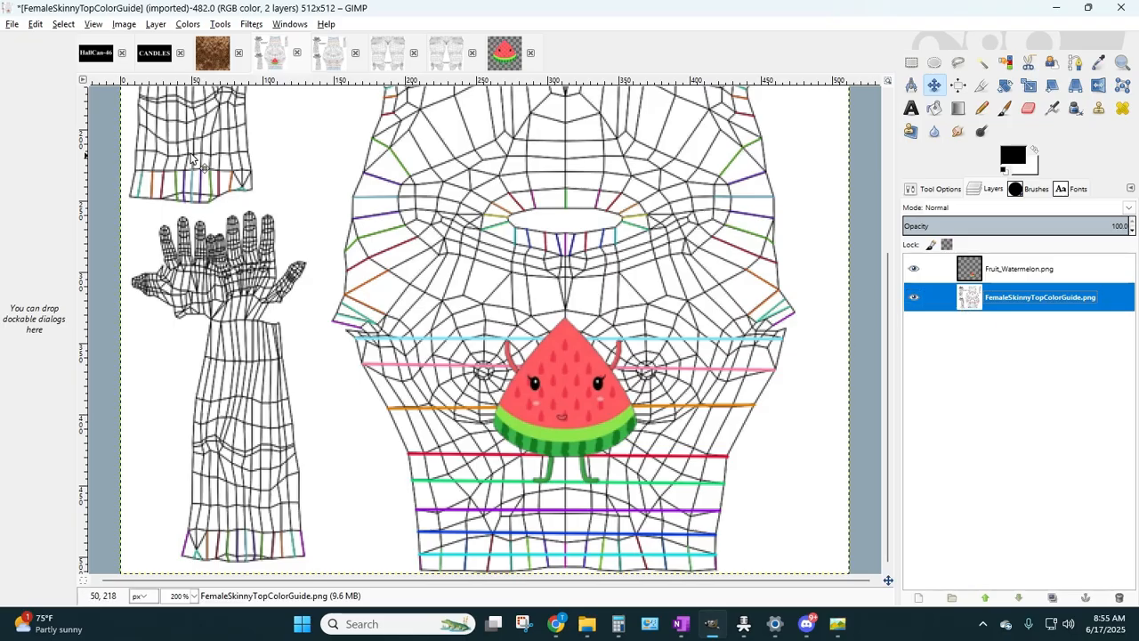
{"action": "left_click", "coordinate": [150, 25]}
{"action": "left_click", "coordinate": [167, 46]}
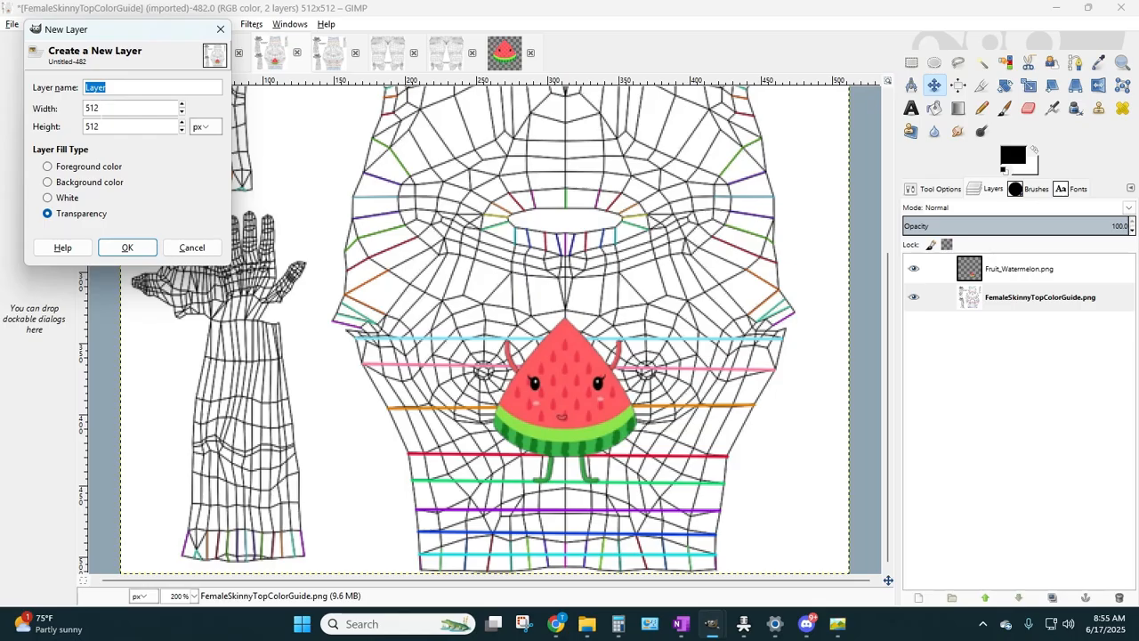
{"action": "type", "text": "bas"}
{"action": "key", "text": "Return"}
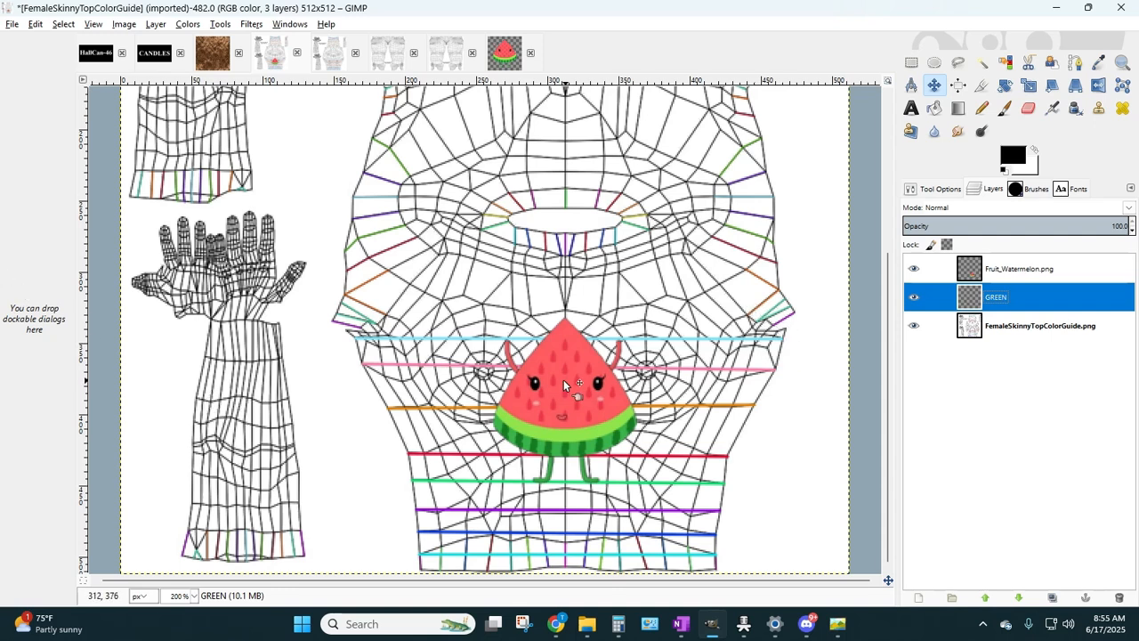
- Rename the GREEN layer to BLACK
{"action": "double_click", "coordinate": [1016, 296]}
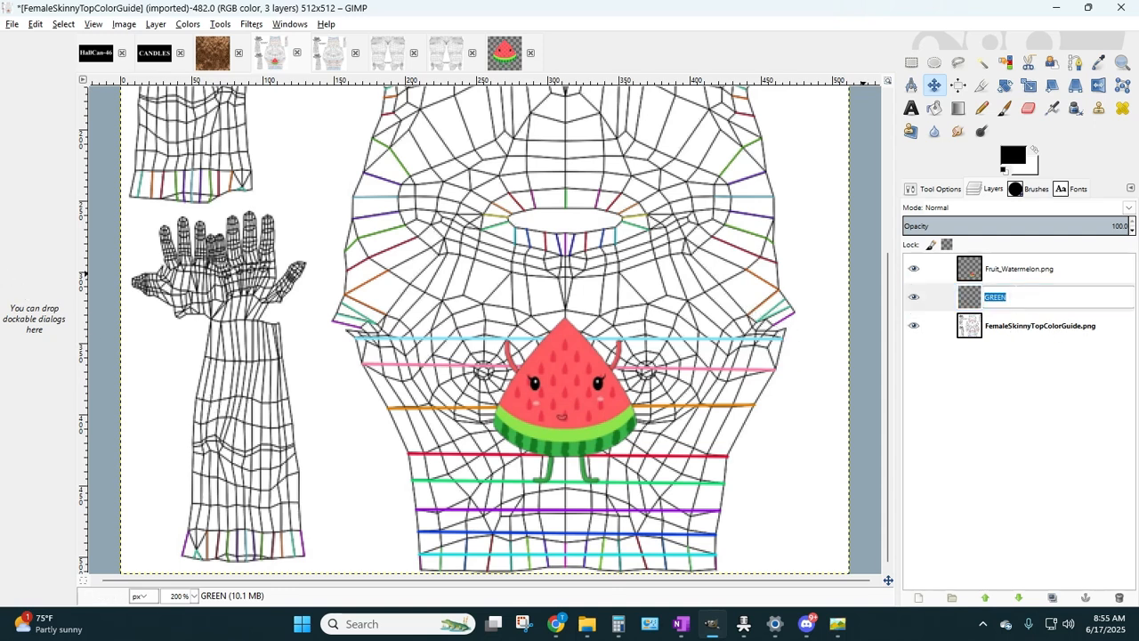
{"action": "key", "text": "Return"}
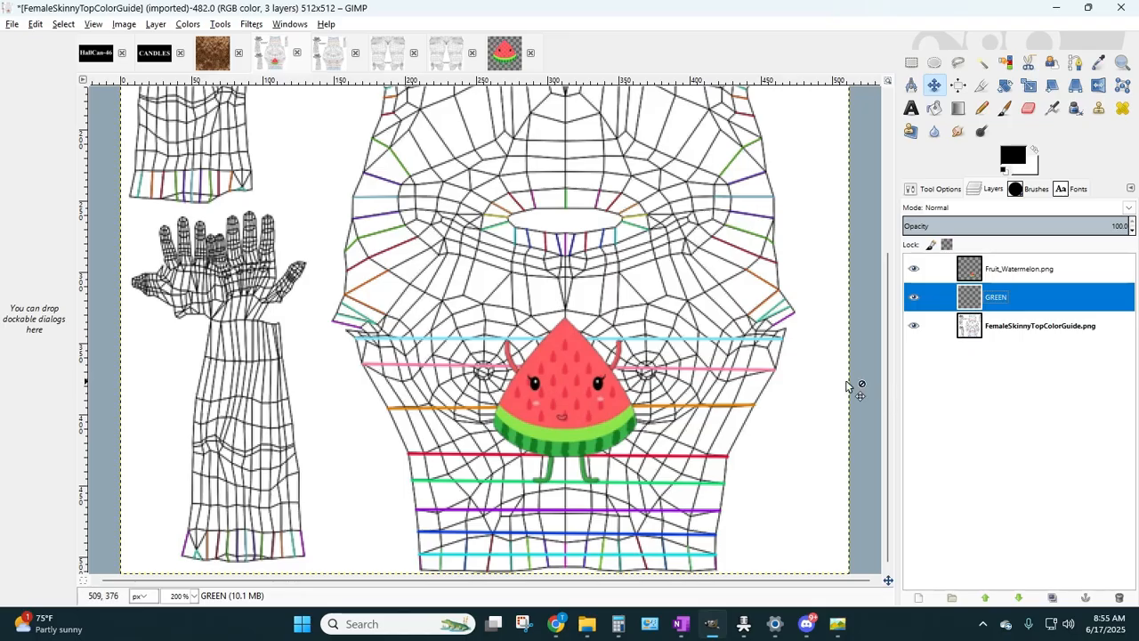
{"action": "double_click", "coordinate": [1021, 300]}
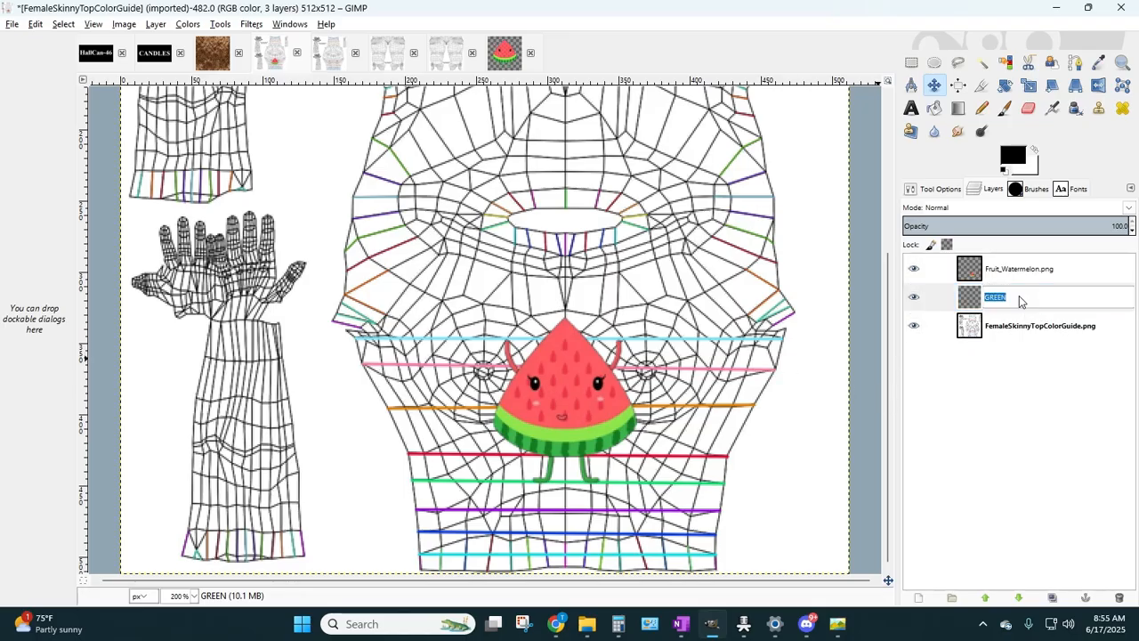
{"action": "left_click", "coordinate": [1021, 300]}
{"action": "double_click", "coordinate": [1021, 298]}
{"action": "type", "text": "BLACK"}
{"action": "key", "text": "Return"}
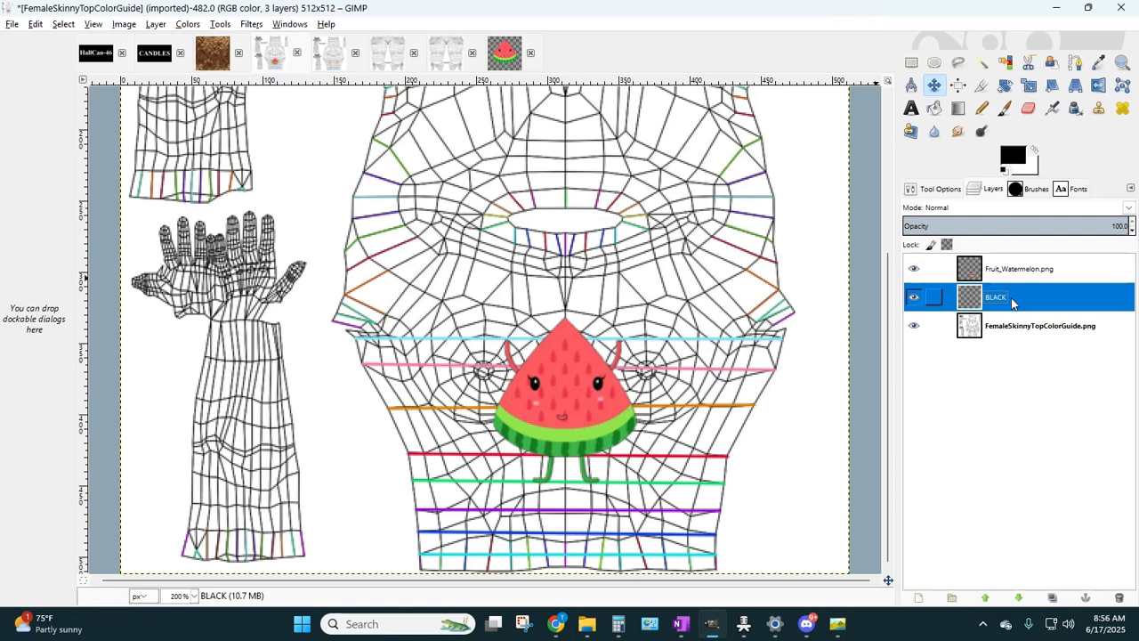
- Set the foreground colour to black (000000) and store it as a saved colour swatch
{"action": "left_click", "coordinate": [1013, 159]}
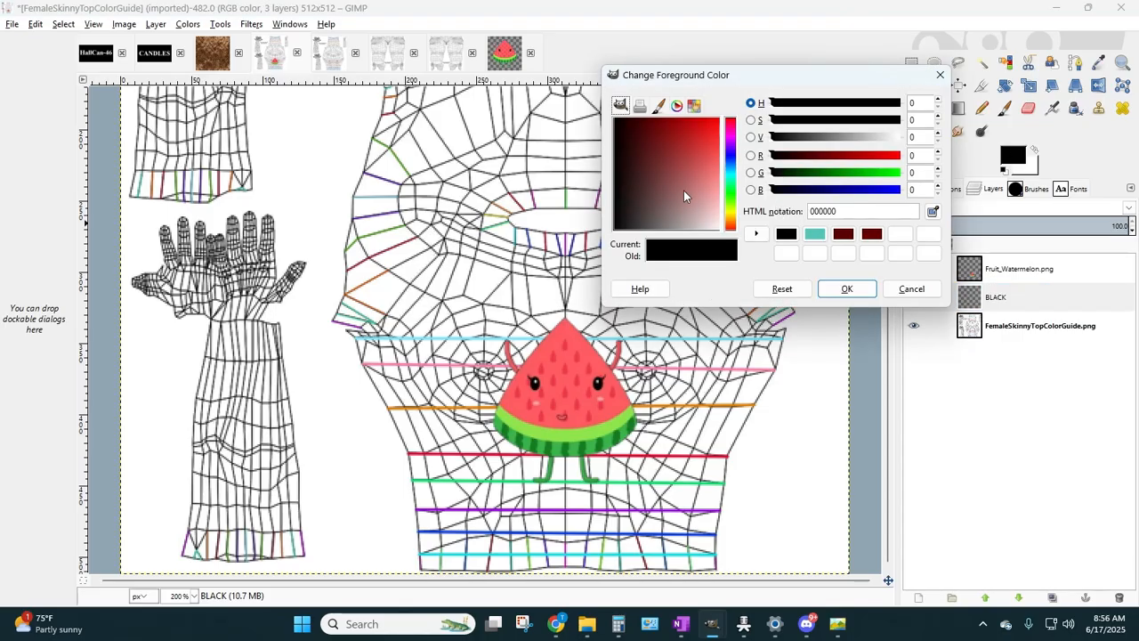
{"action": "left_click_drag", "start_coordinate": [684, 190], "coordinate": [660, 188]}
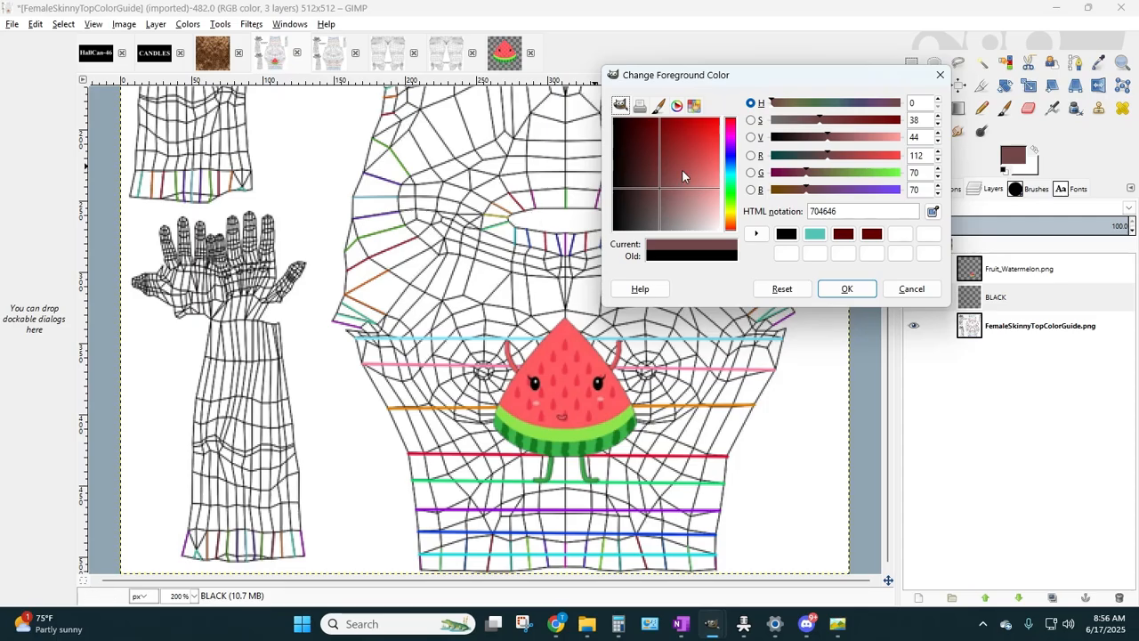
{"action": "left_click_drag", "start_coordinate": [682, 169], "coordinate": [544, 39]}
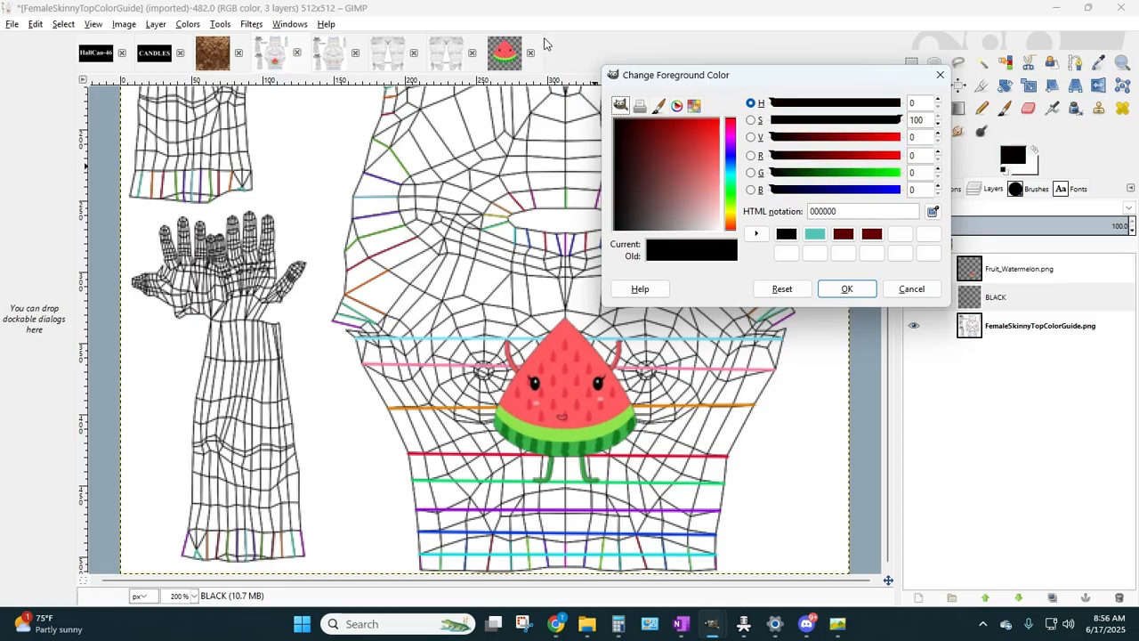
{"action": "left_click", "coordinate": [758, 235]}
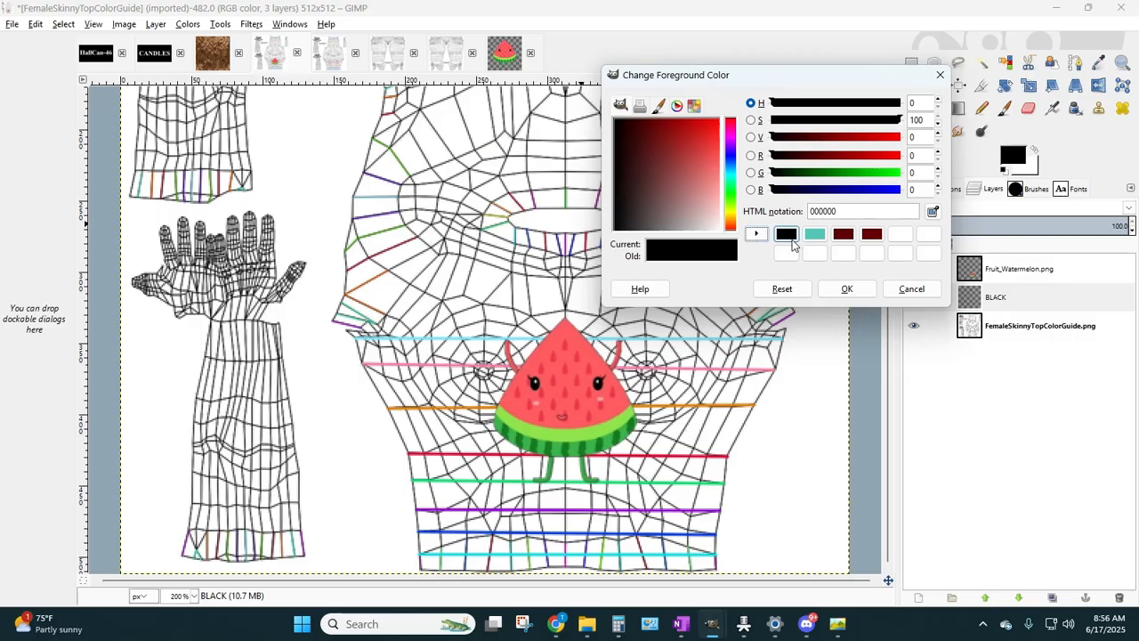
{"action": "left_click", "coordinate": [847, 290]}
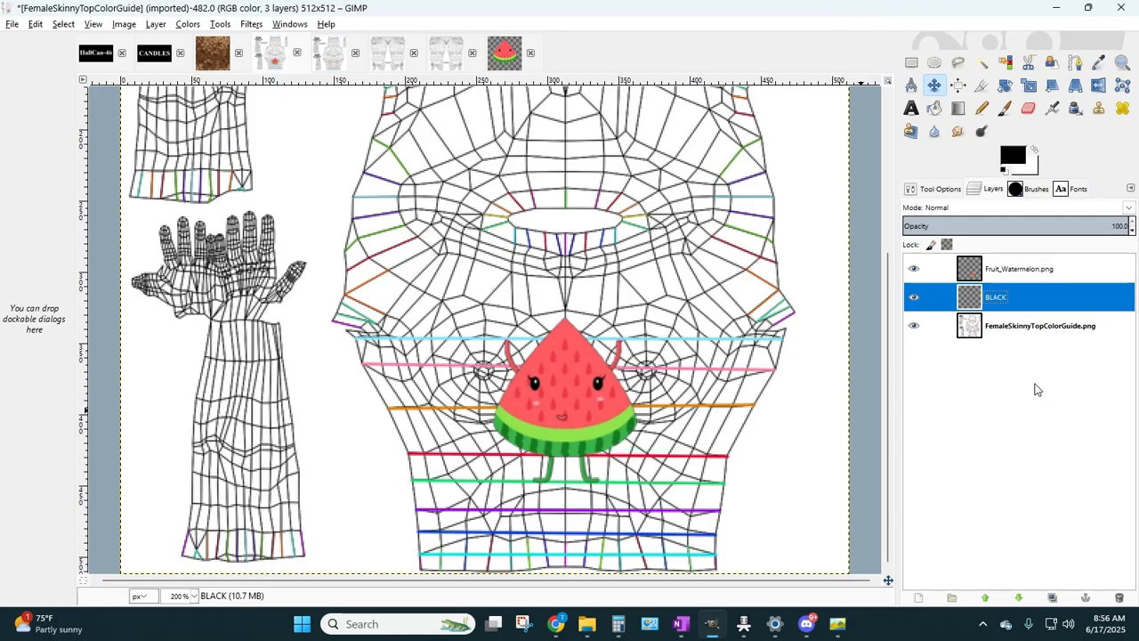
- Sample the watermelon's red flesh (ff5d62) from the Fruit_Watermelon.png layer as the foreground colour and store it as a saved swatch
{"action": "left_click", "coordinate": [1096, 70]}
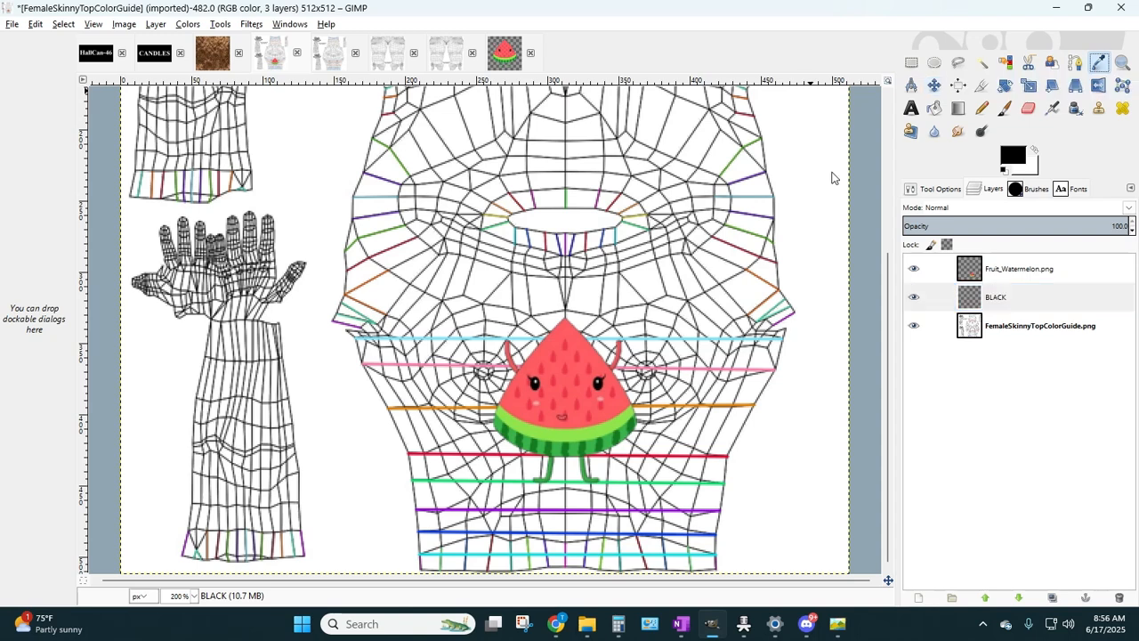
{"action": "left_click", "coordinate": [194, 595]}
{"action": "left_click", "coordinate": [184, 497]}
{"action": "scroll", "coordinate": [613, 318], "scroll_direction": "down", "scroll_amount": 5}
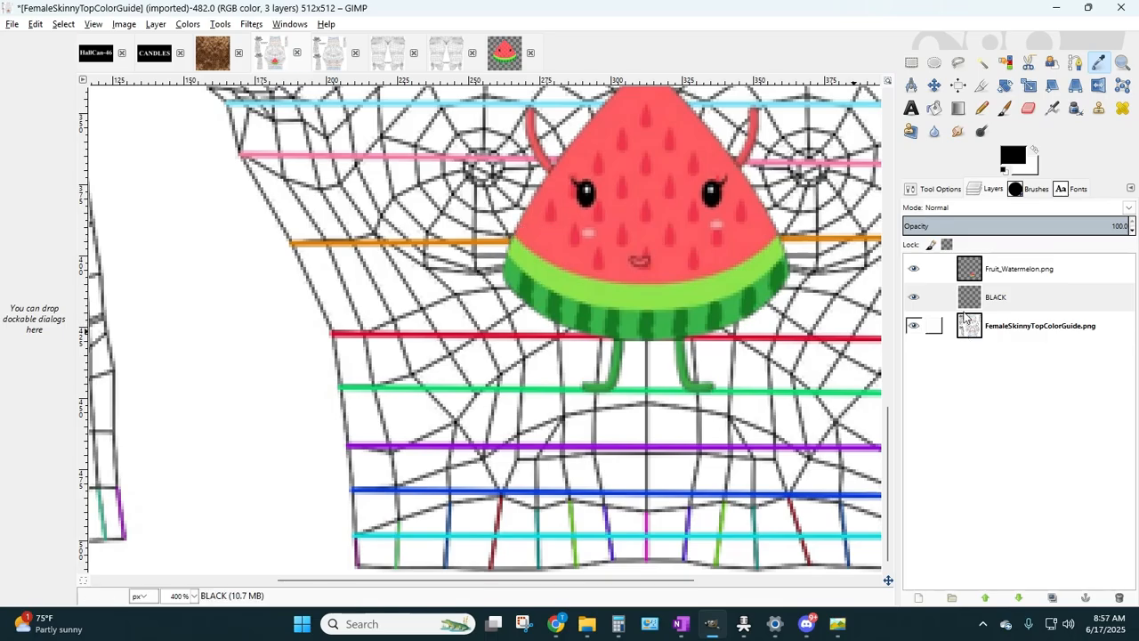
{"action": "left_click", "coordinate": [1015, 271]}
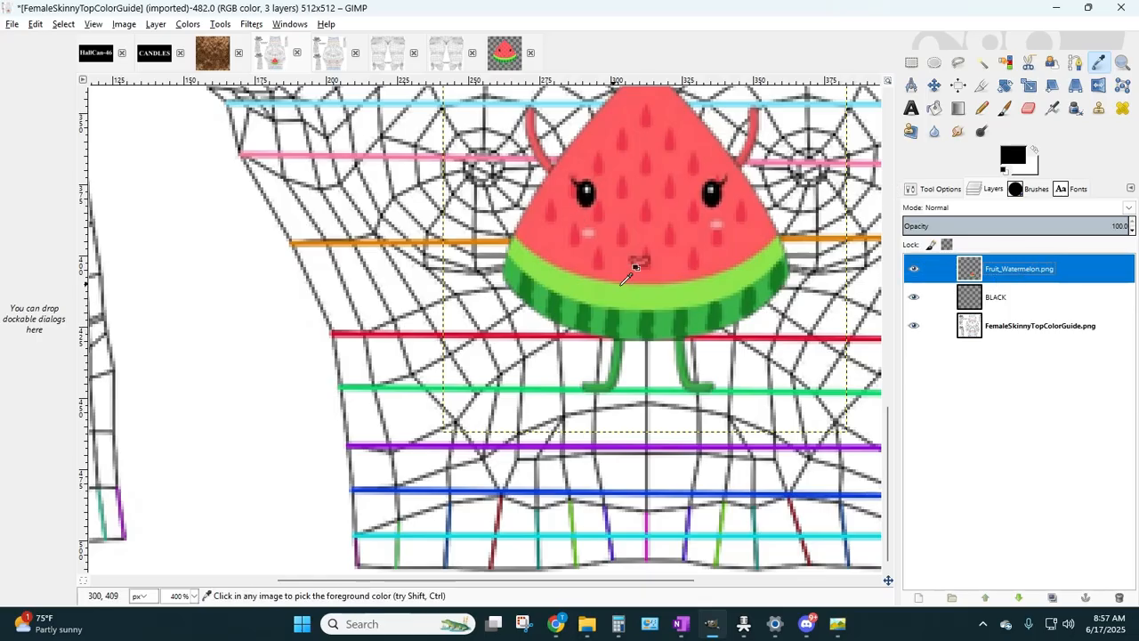
{"action": "left_click", "coordinate": [549, 235]}
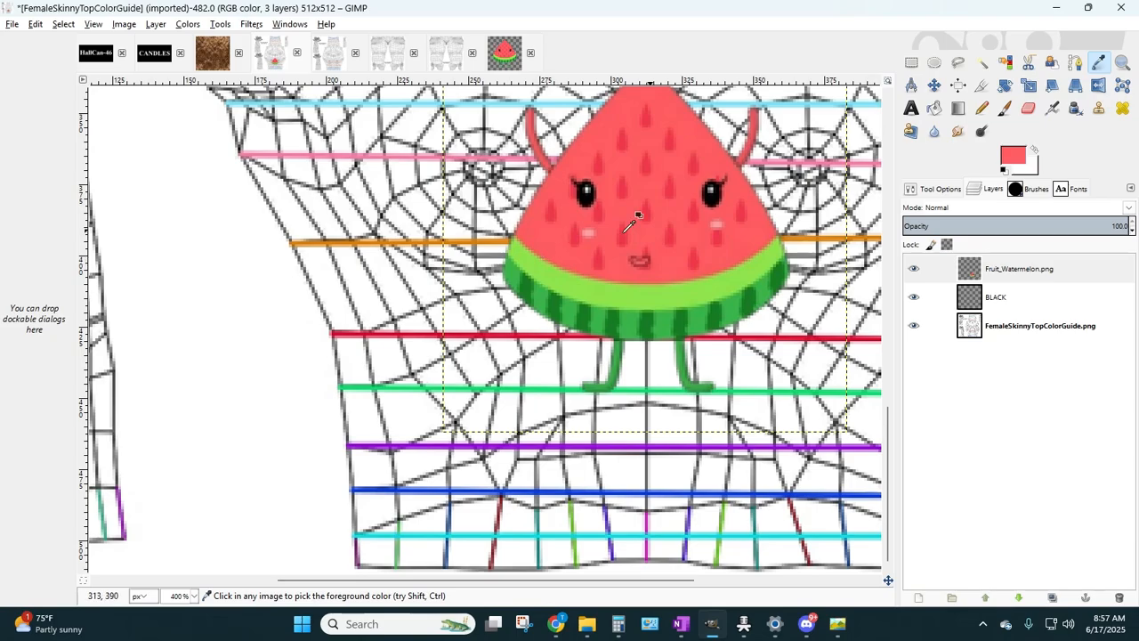
{"action": "left_click", "coordinate": [1007, 164]}
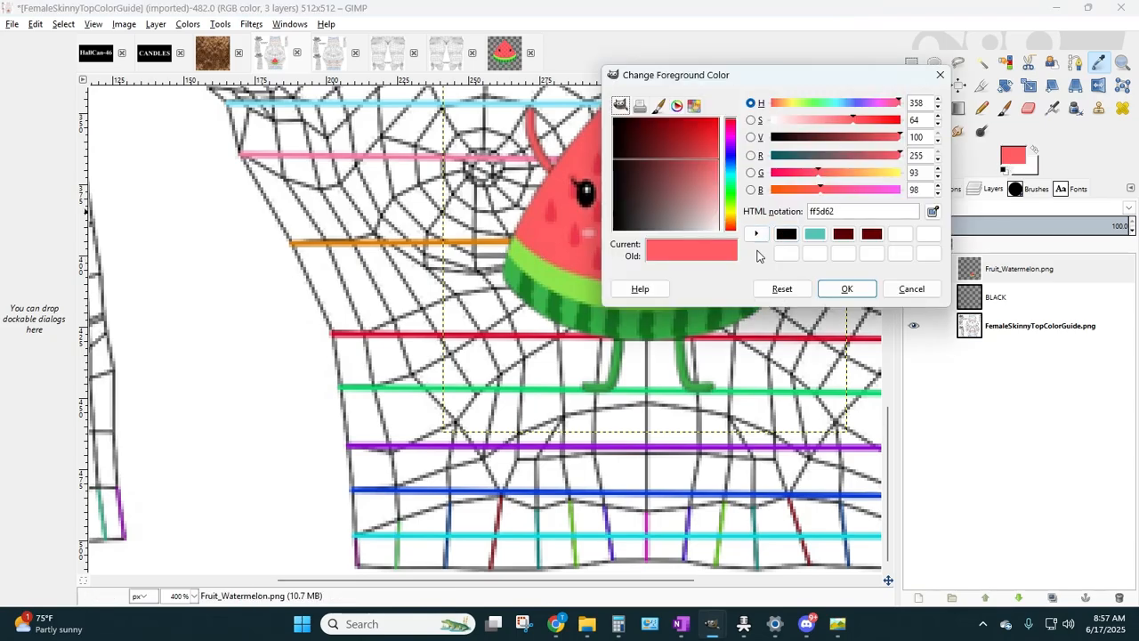
{"action": "left_click", "coordinate": [756, 234]}
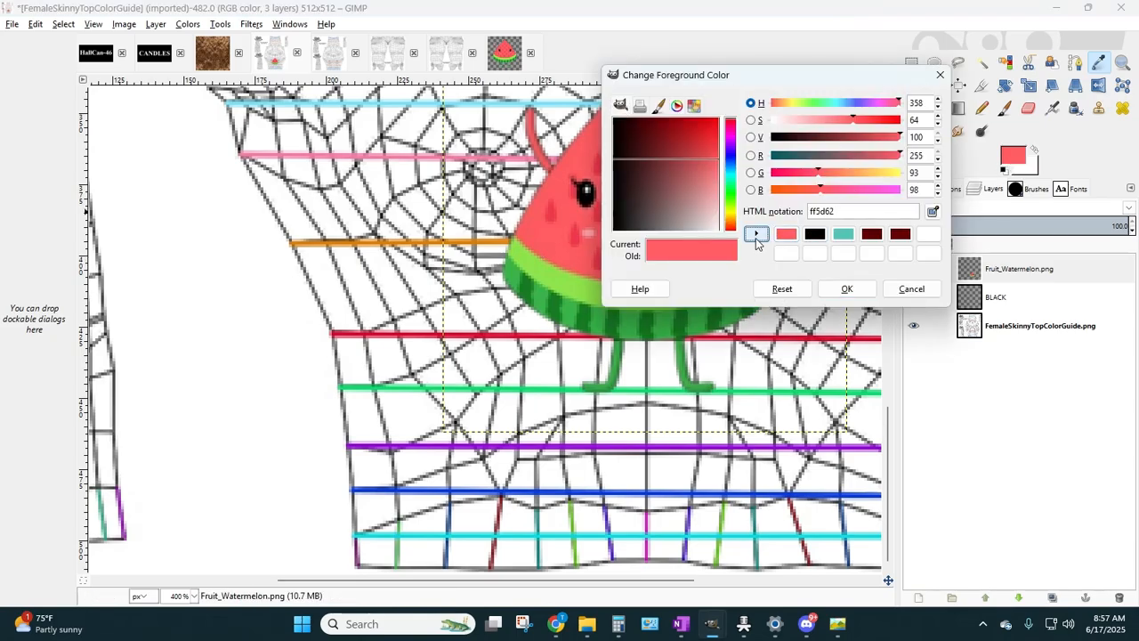
- Sample the watermelon's darker red (f0364b) as the foreground colour and store it as a saved swatch
{"action": "left_click", "coordinate": [846, 289]}
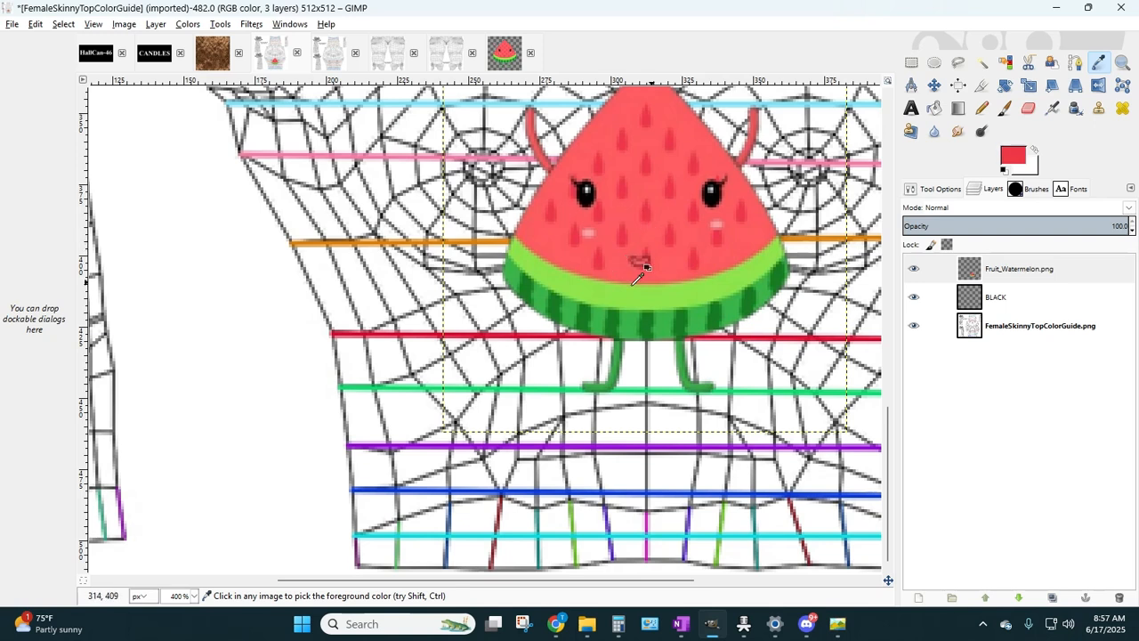
{"action": "left_click", "coordinate": [1014, 157]}
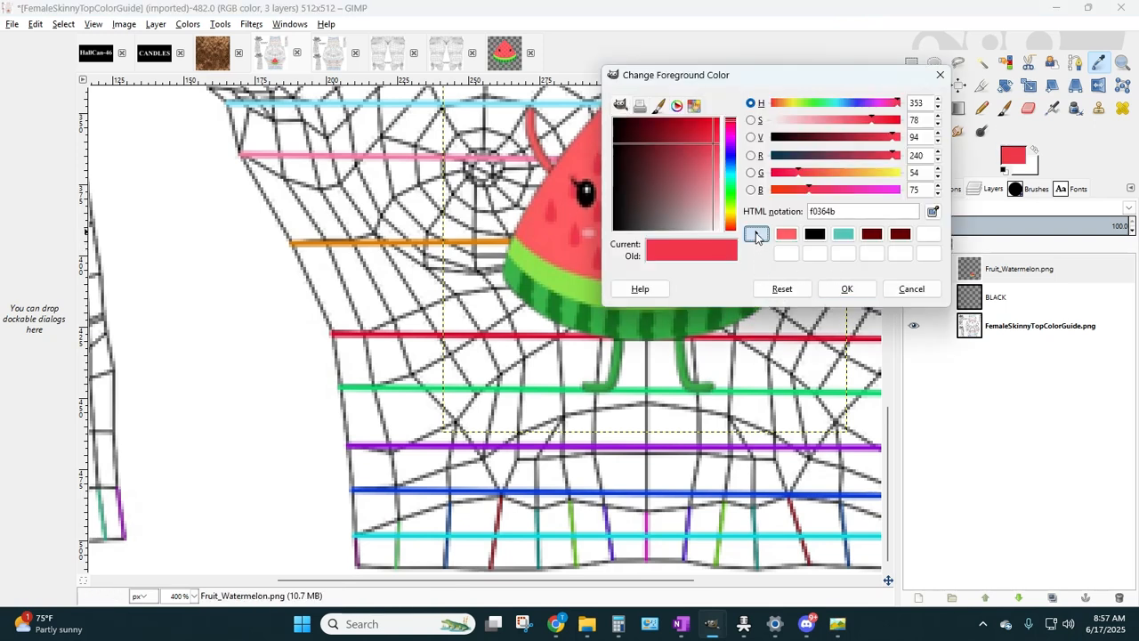
{"action": "left_click", "coordinate": [841, 288]}
- Sample the watermelon rind's light green (8ae649) and dark green (177c24) as foreground colours, storing each as a saved swatch
{"action": "left_click", "coordinate": [552, 272]}
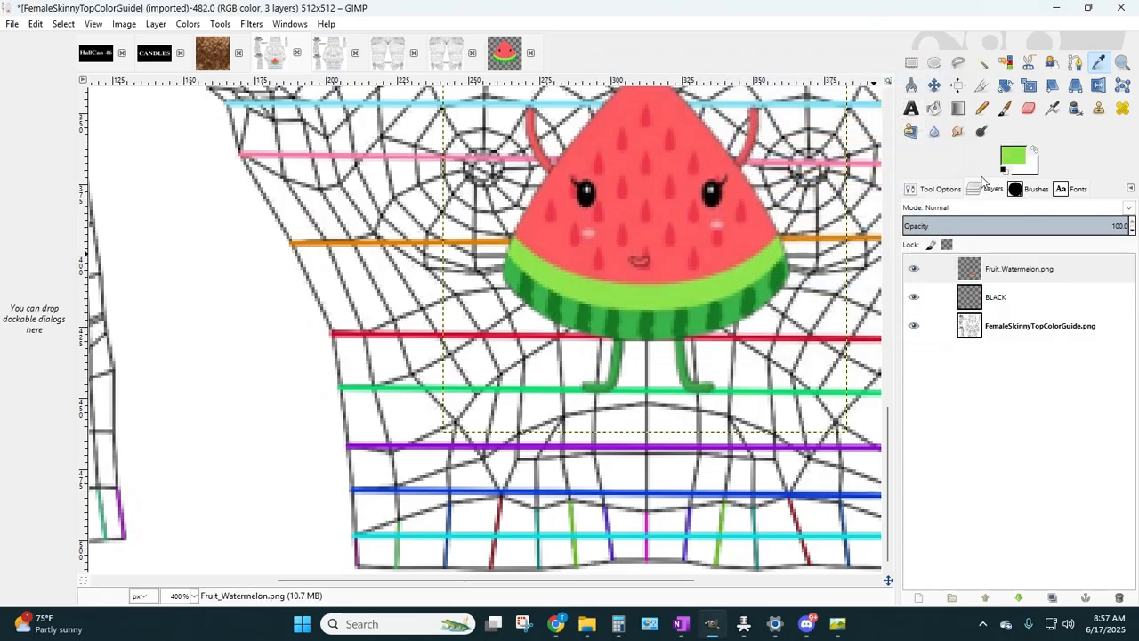
{"action": "left_click", "coordinate": [1008, 159]}
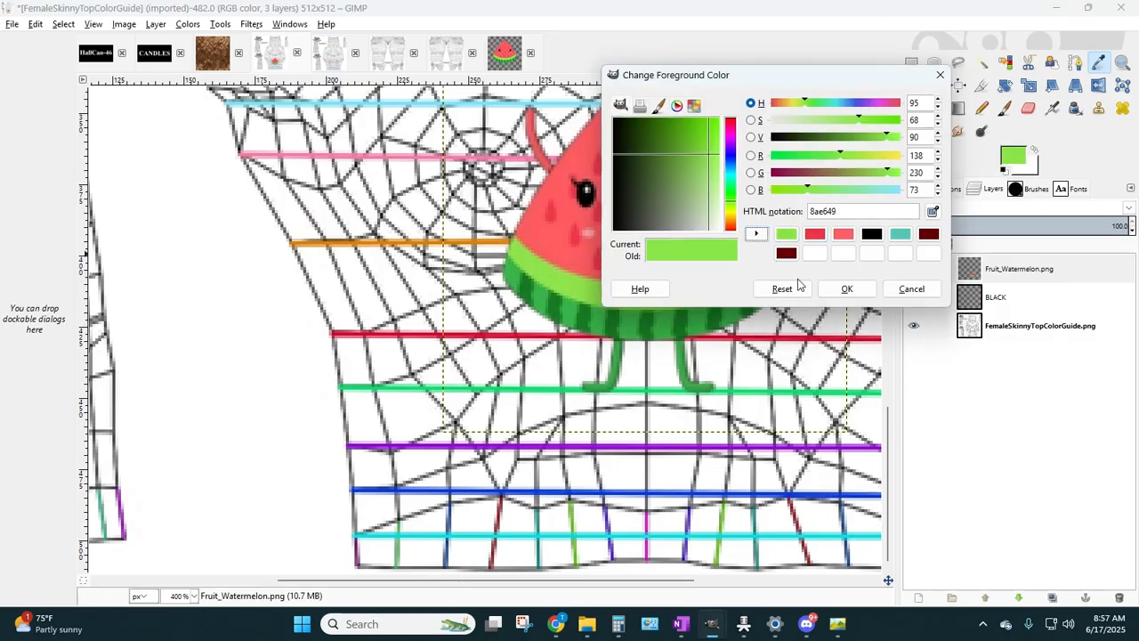
{"action": "left_click", "coordinate": [847, 289]}
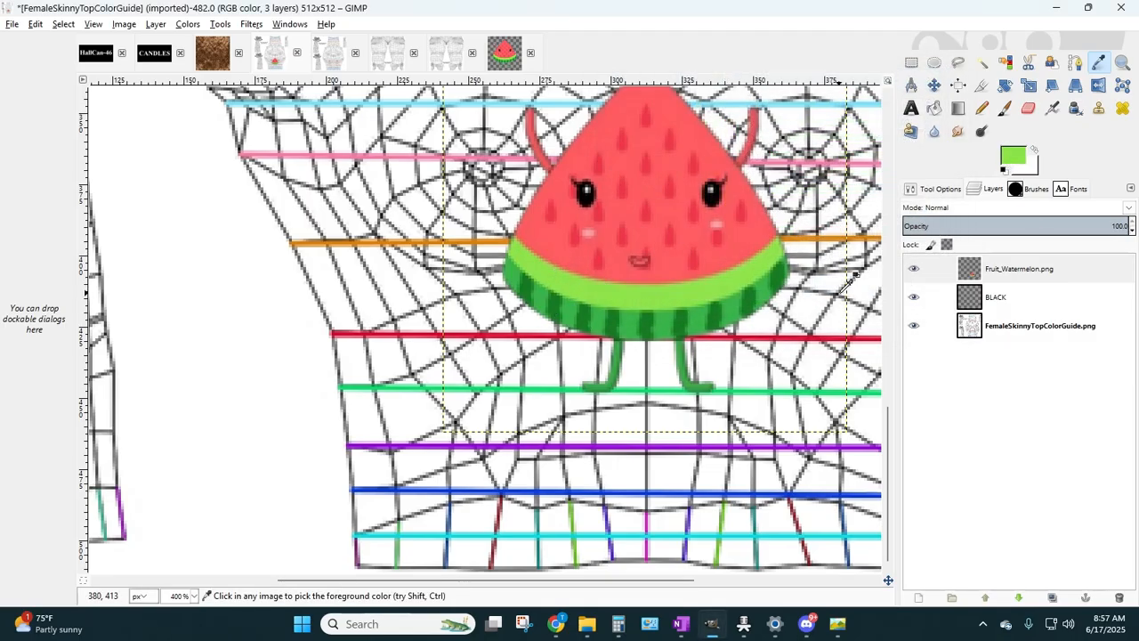
{"action": "left_click", "coordinate": [597, 308]}
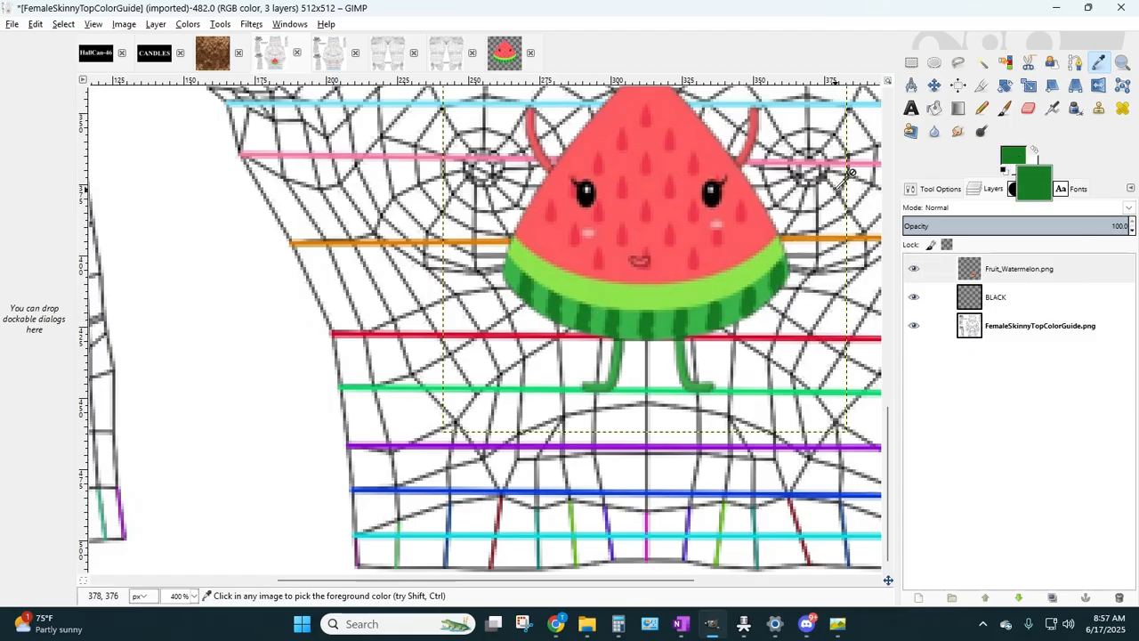
{"action": "left_click", "coordinate": [1006, 160]}
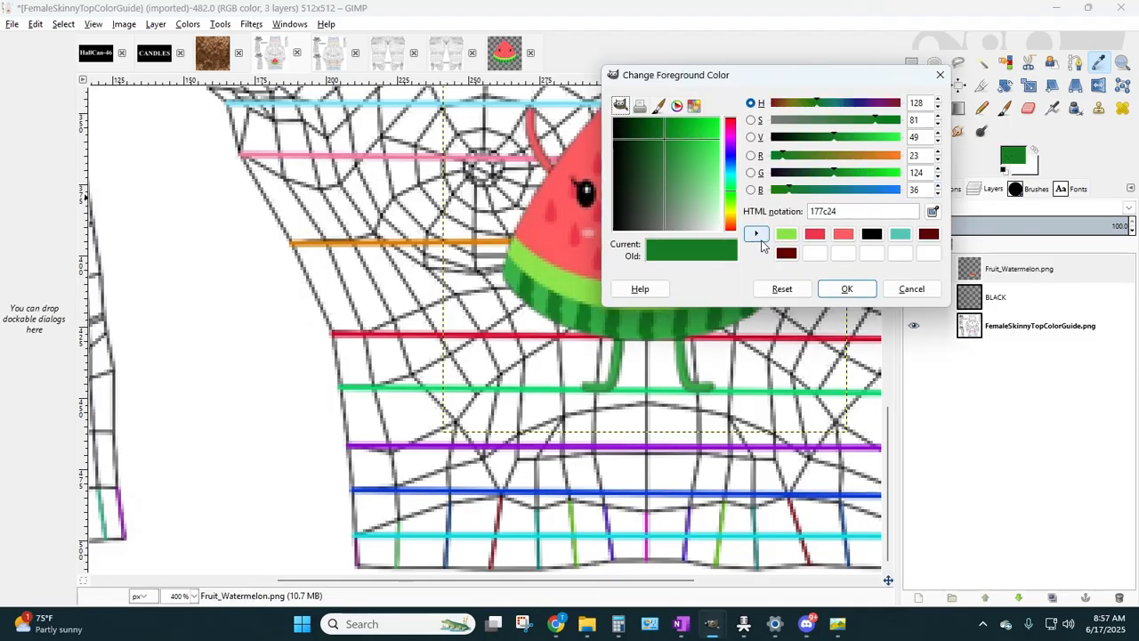
{"action": "left_click", "coordinate": [847, 289]}
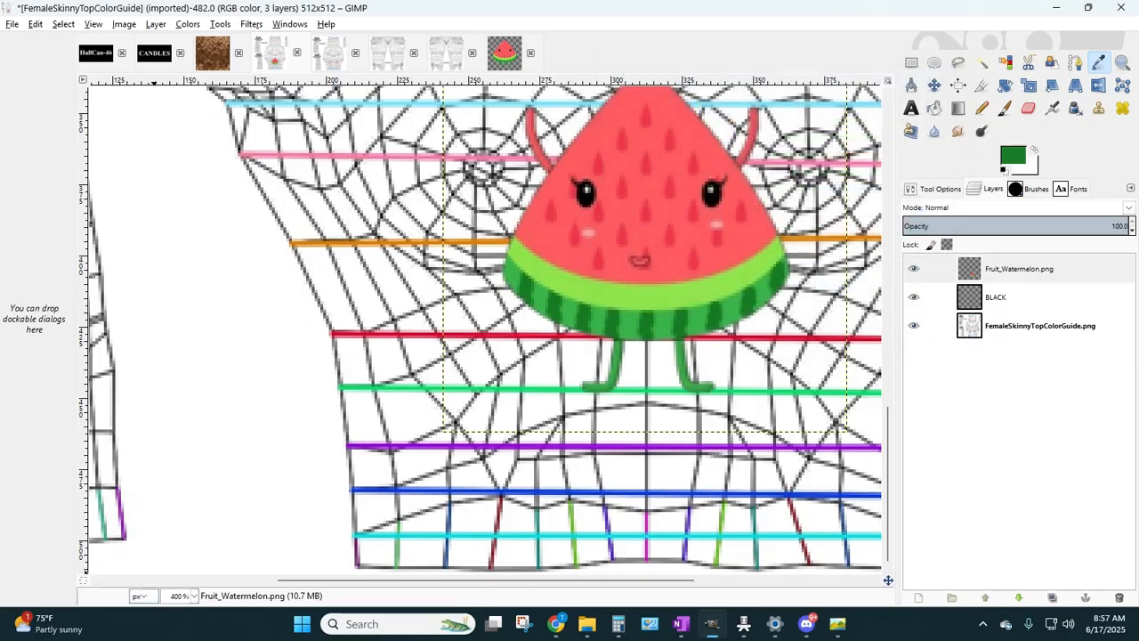
- Set the foreground colour to the saved black swatch (000000) and fill the entire BLACK layer with it
{"action": "left_click", "coordinate": [193, 597]}
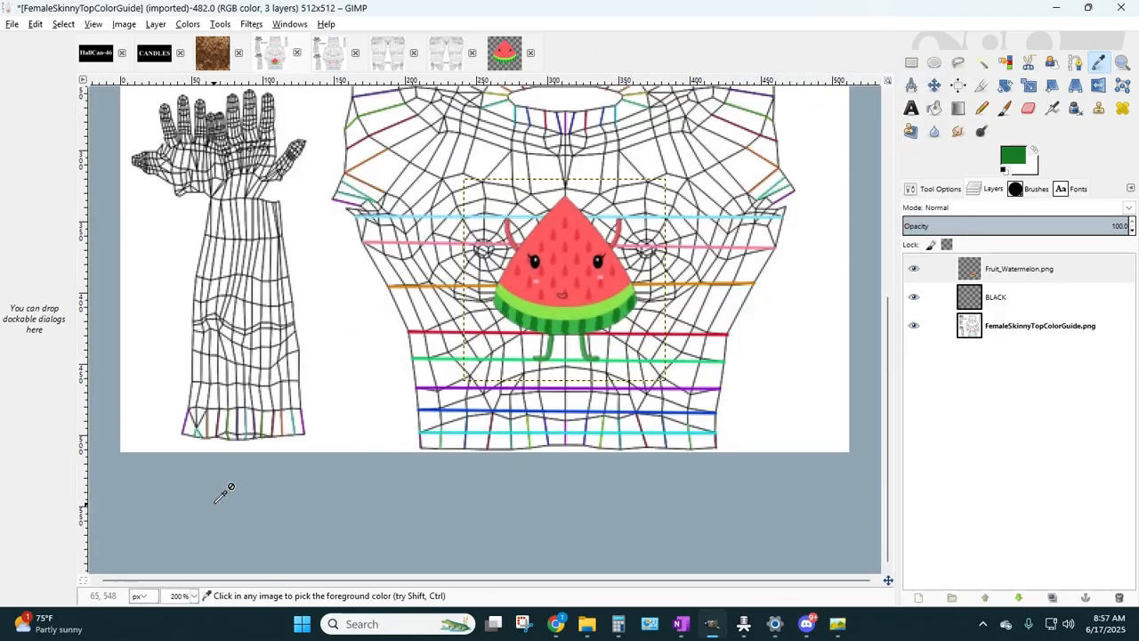
{"action": "left_click", "coordinate": [183, 513]}
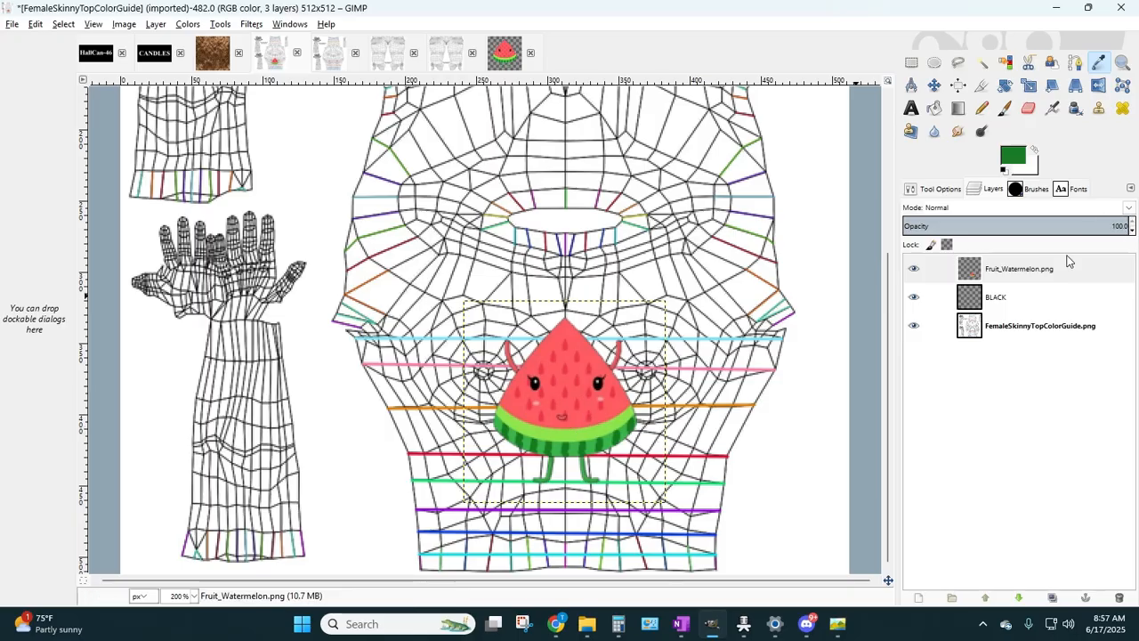
{"action": "left_click", "coordinate": [1011, 300]}
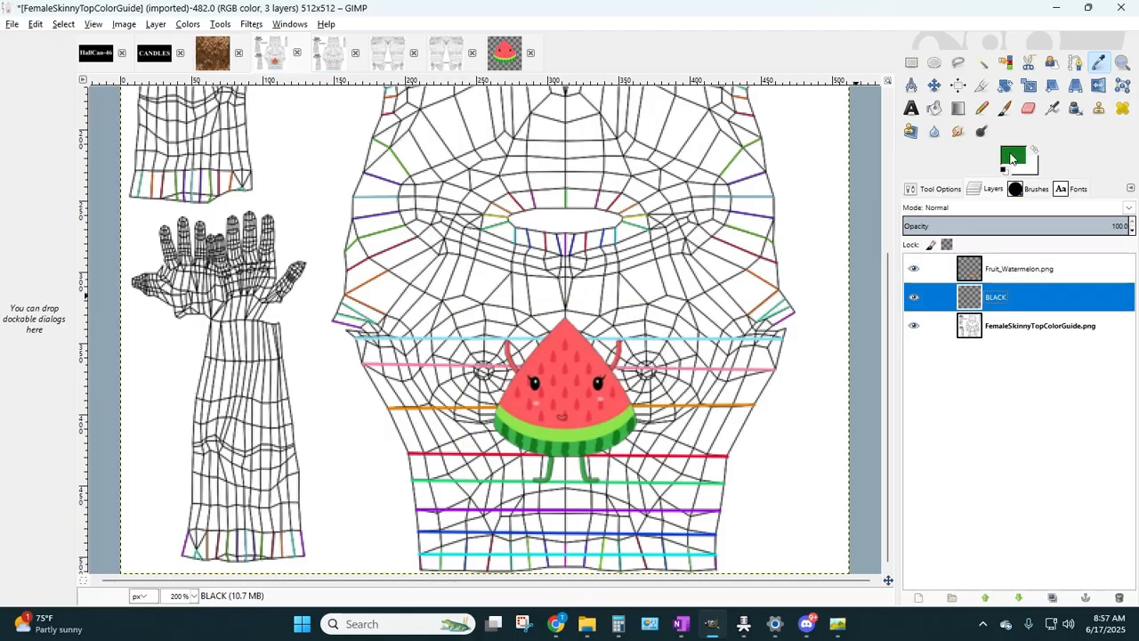
{"action": "left_click", "coordinate": [1011, 158]}
{"action": "left_click", "coordinate": [899, 234]}
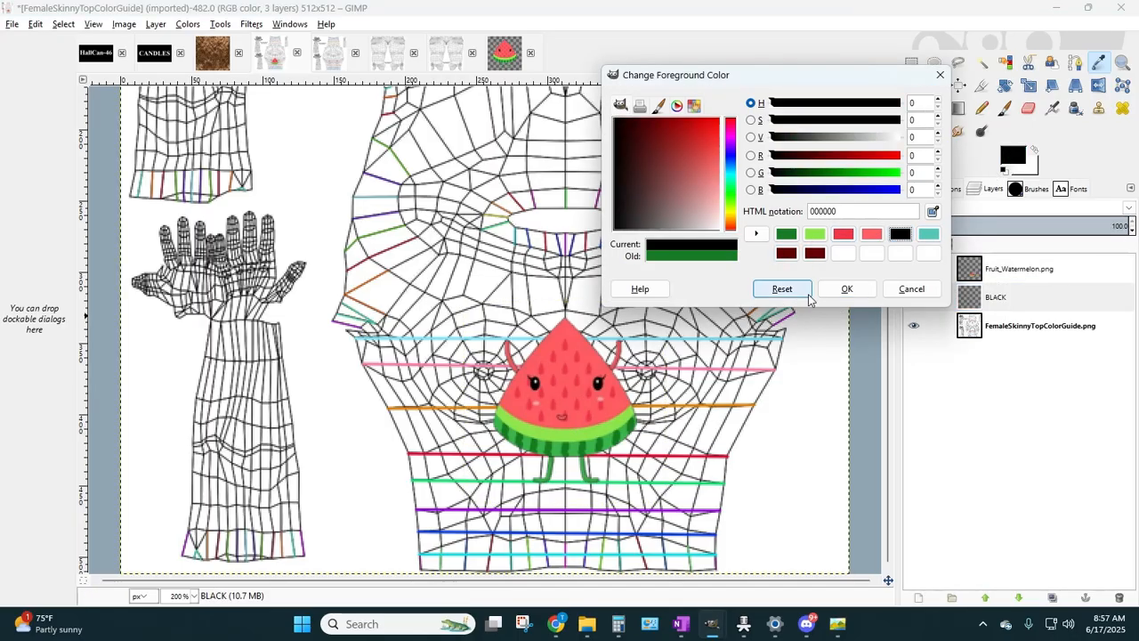
{"action": "left_click", "coordinate": [844, 289]}
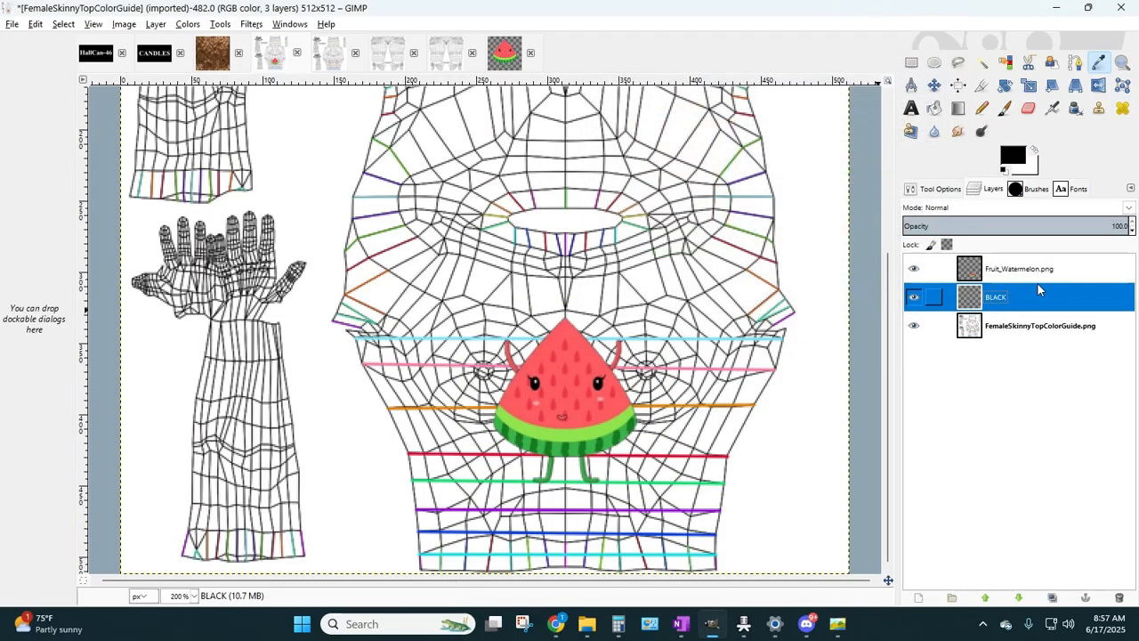
{"action": "left_click", "coordinate": [932, 109]}
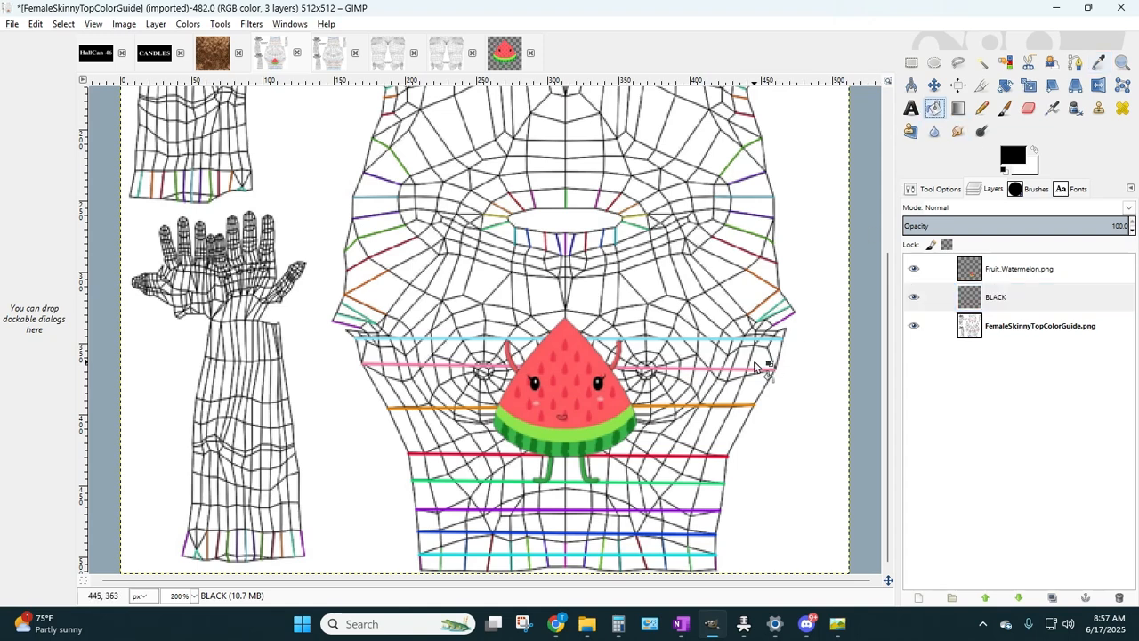
{"action": "left_click", "coordinate": [813, 421]}
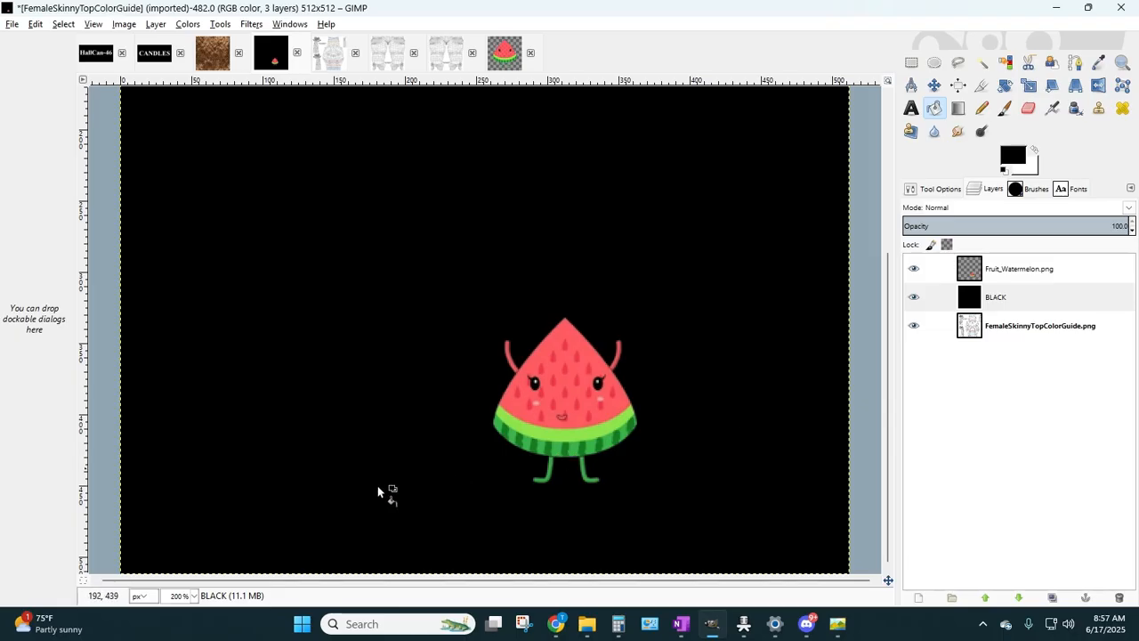
- Lower the BLACK layer's opacity to 46 so the template underneath can be used as a guide
{"action": "left_click", "coordinate": [195, 597]}
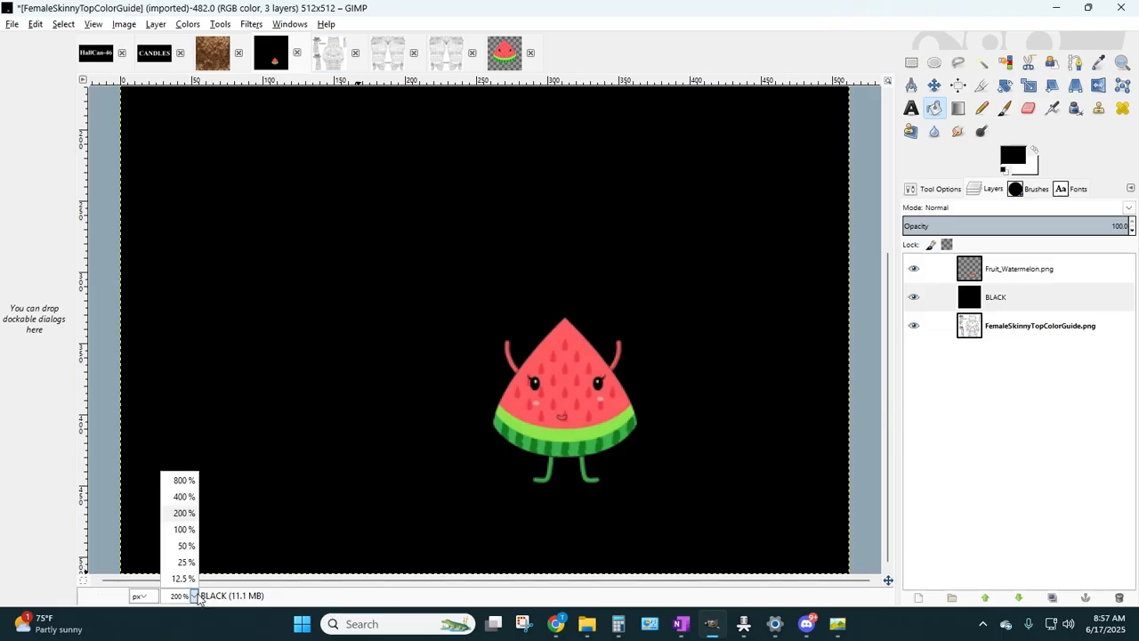
{"action": "left_click", "coordinate": [195, 597]}
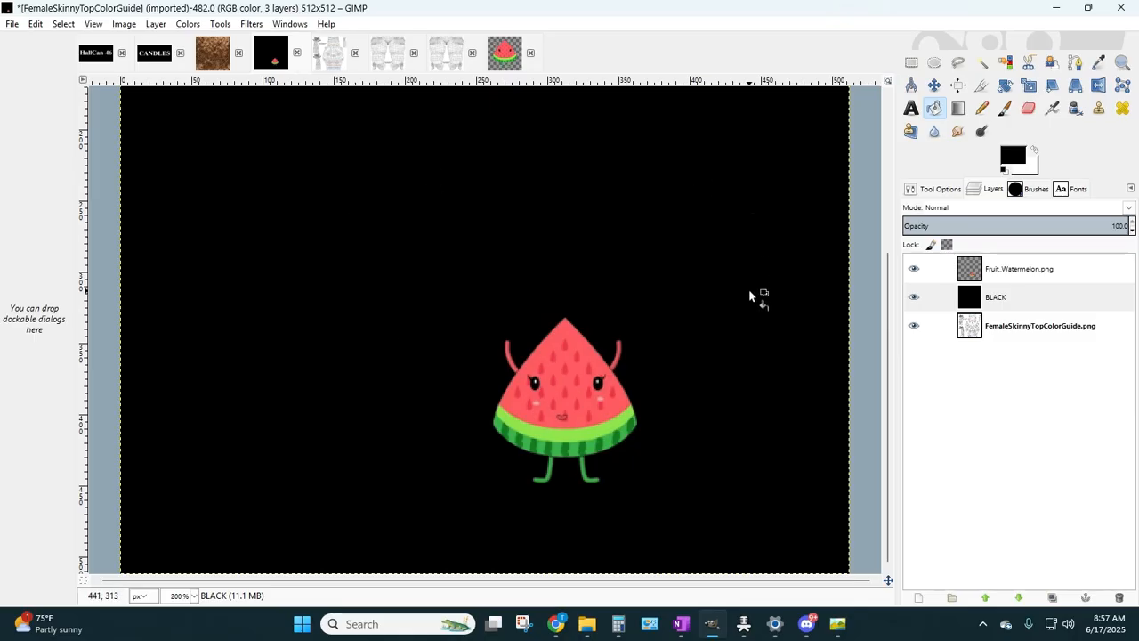
{"action": "left_click", "coordinate": [993, 300]}
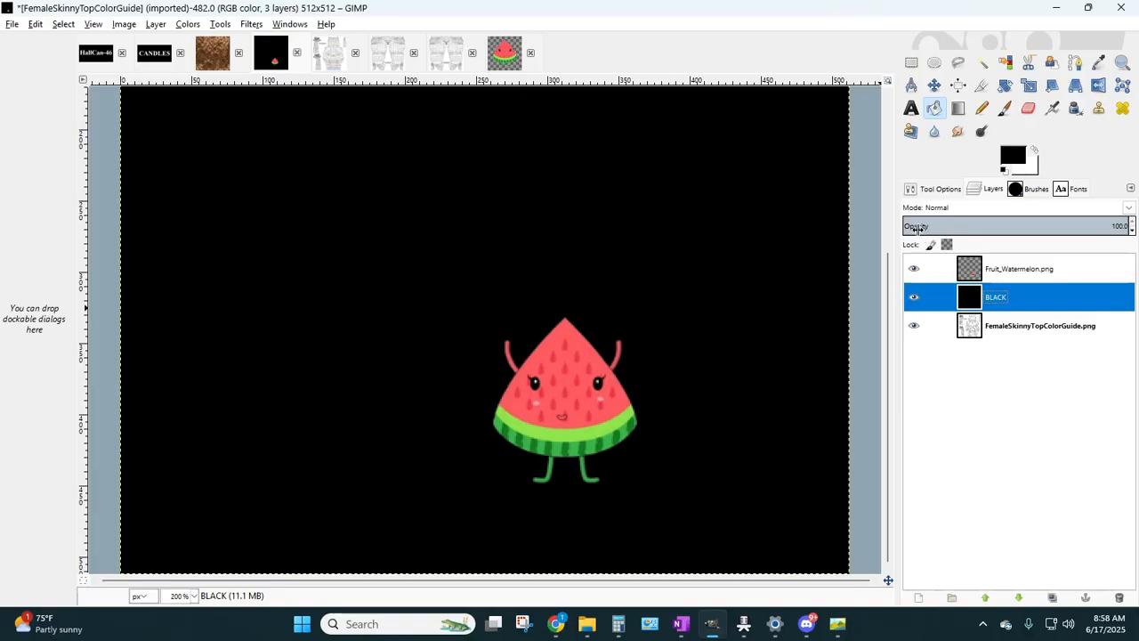
{"action": "left_click", "coordinate": [1133, 231]}
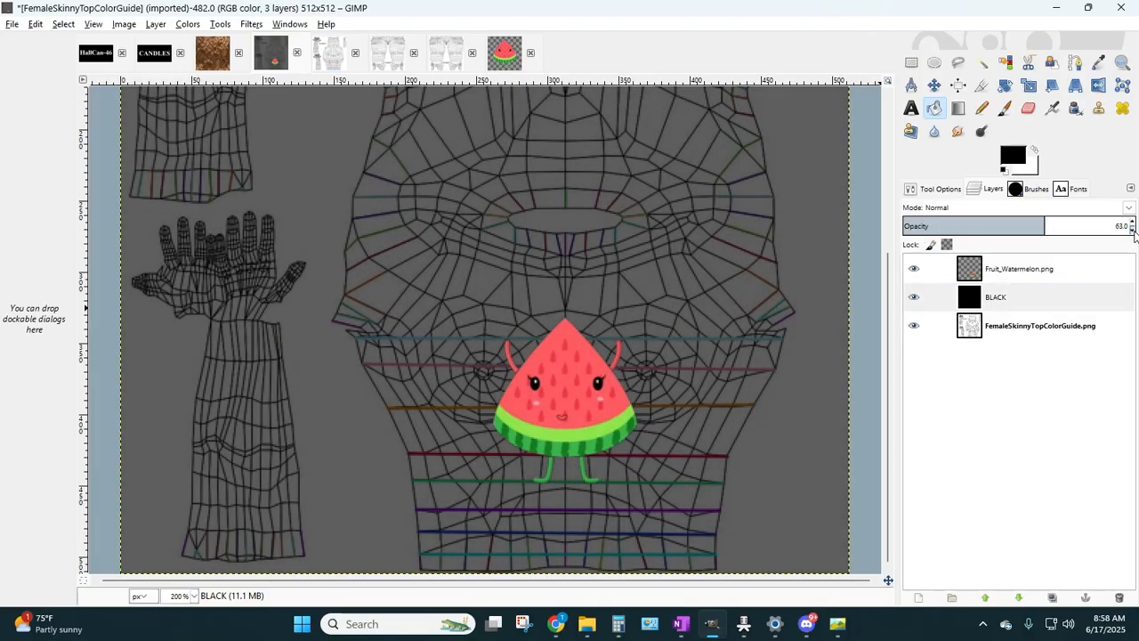
{"action": "left_click", "coordinate": [1133, 231]}
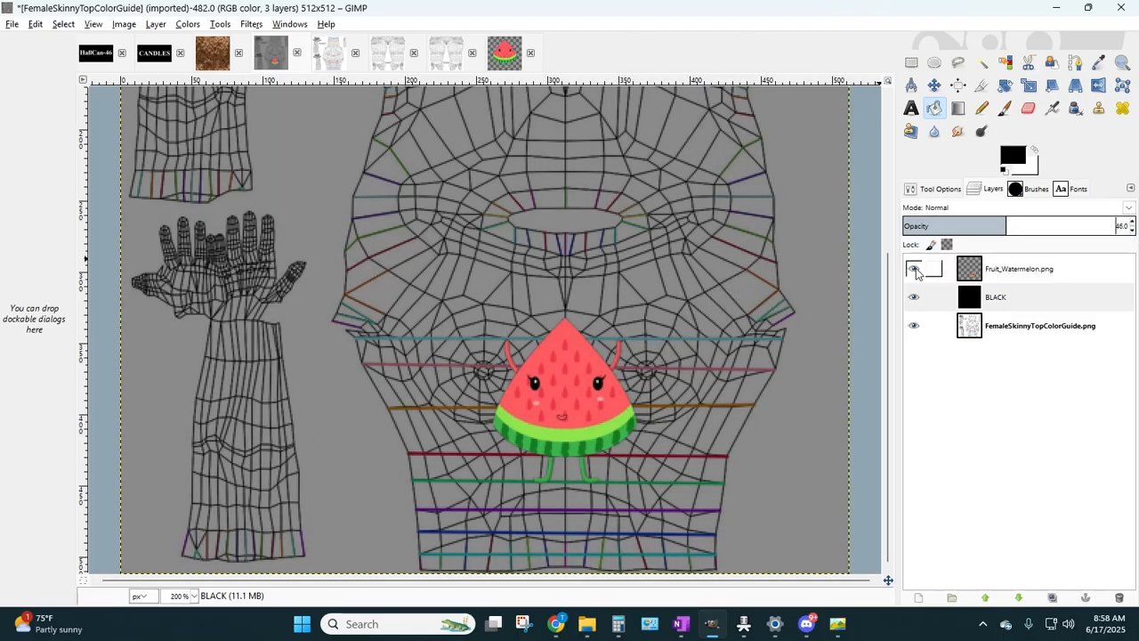
{"action": "left_click", "coordinate": [194, 595]}
{"action": "left_click", "coordinate": [184, 530]}
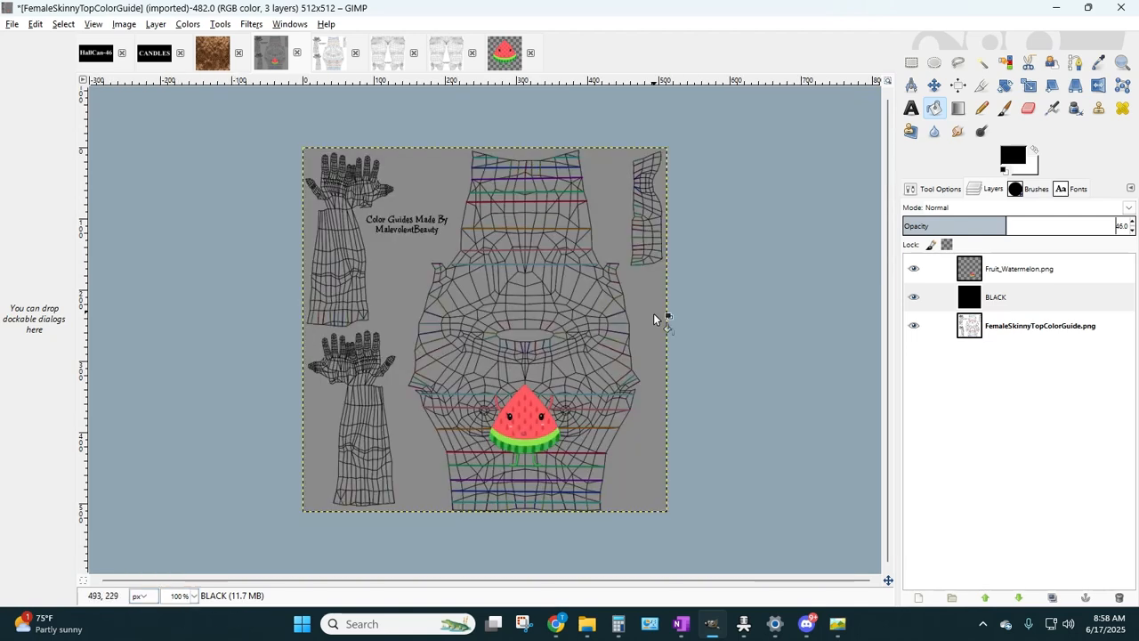
{"action": "left_click", "coordinate": [912, 63]}
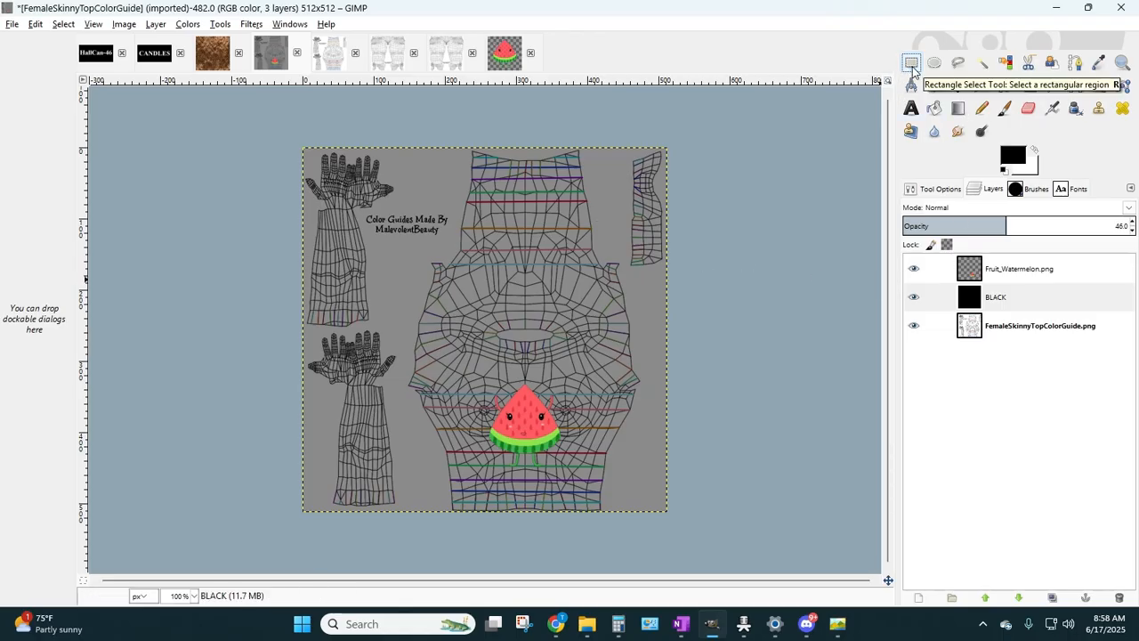
{"action": "left_click_drag", "start_coordinate": [627, 136], "coordinate": [712, 268]}
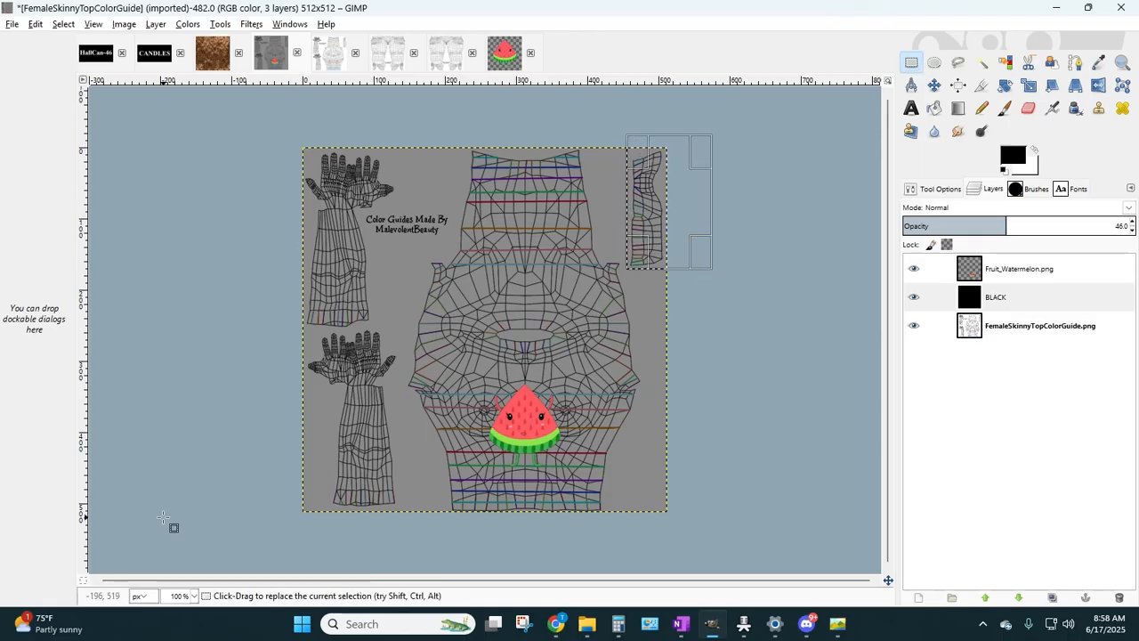
- Select a rectangle around the narrow template piece in the canvas's upper-right corner and clear that area from the BLACK layer
{"action": "left_click", "coordinate": [193, 595]}
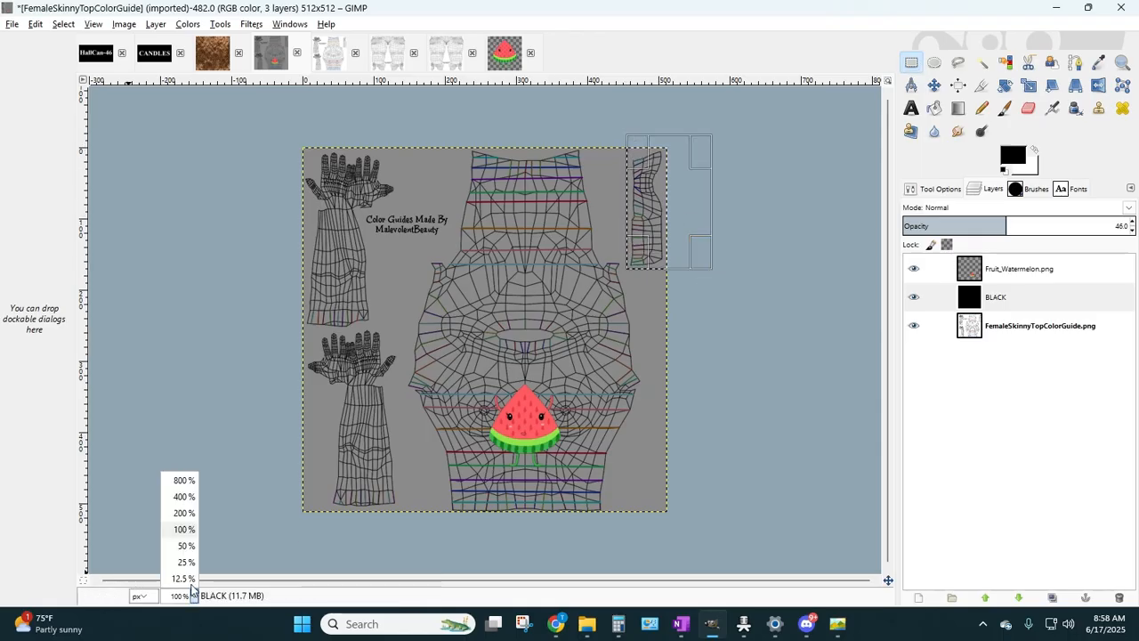
{"action": "left_click", "coordinate": [181, 515]}
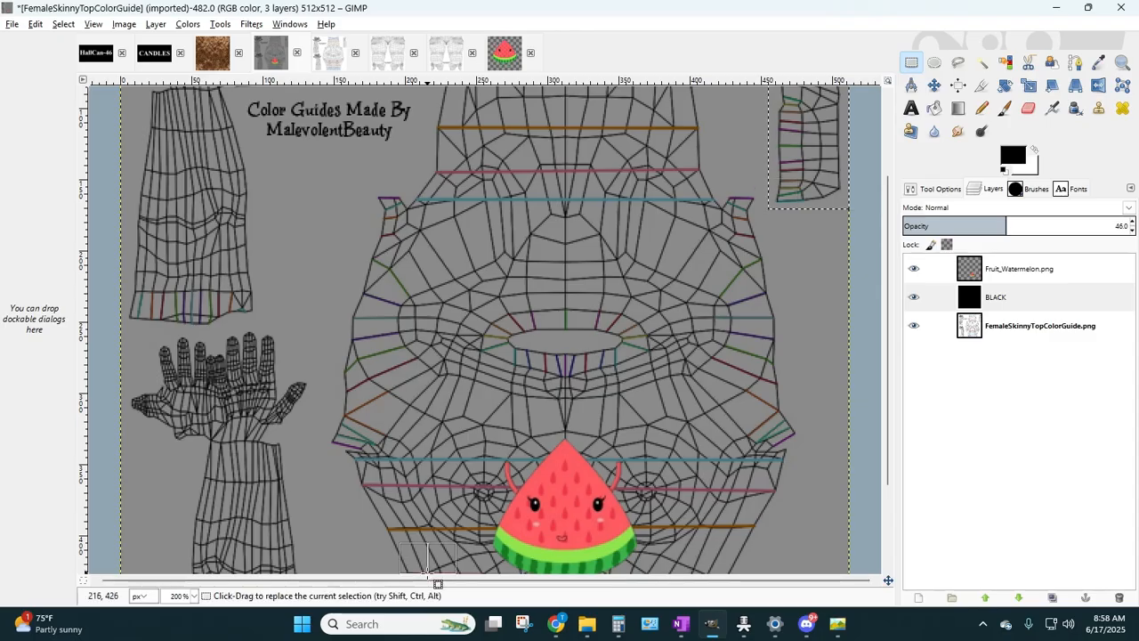
{"action": "scroll", "coordinate": [749, 400], "scroll_direction": "up", "scroll_amount": 3}
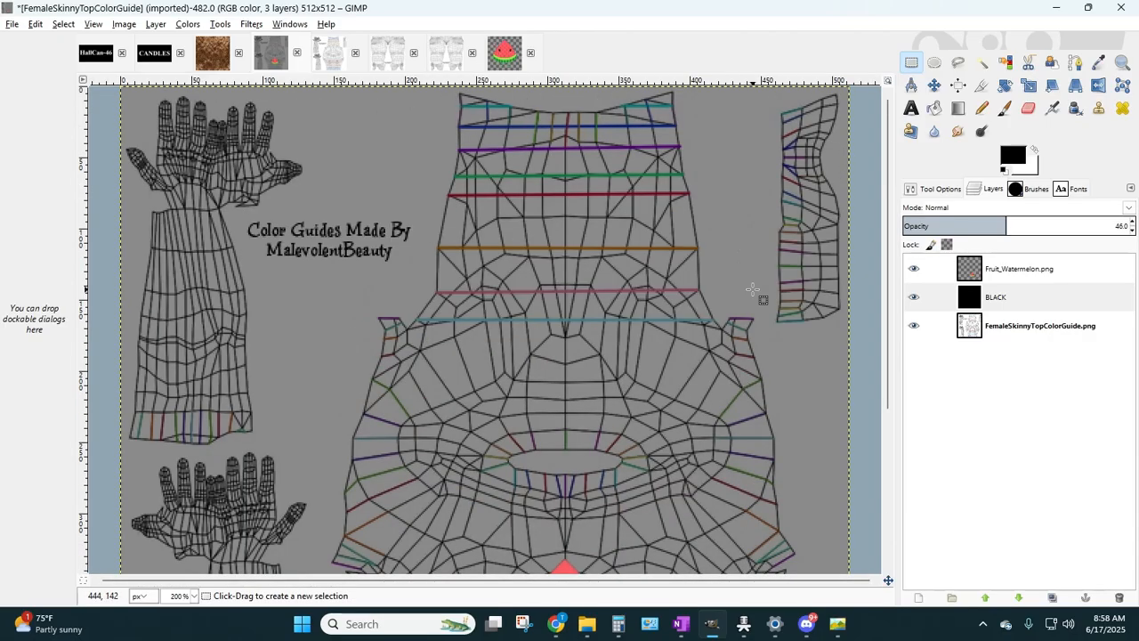
{"action": "left_click_drag", "start_coordinate": [779, 97], "coordinate": [859, 330]}
{"action": "left_click_drag", "start_coordinate": [784, 238], "coordinate": [773, 237]}
{"action": "left_click_drag", "start_coordinate": [816, 107], "coordinate": [788, 31]}
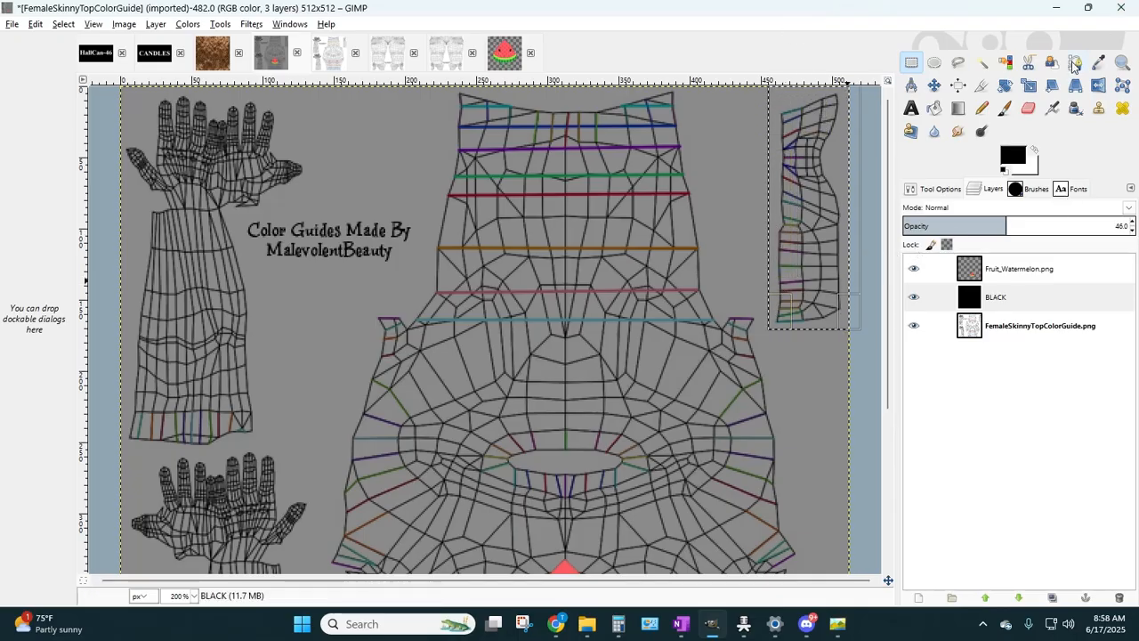
{"action": "left_click", "coordinate": [1021, 305]}
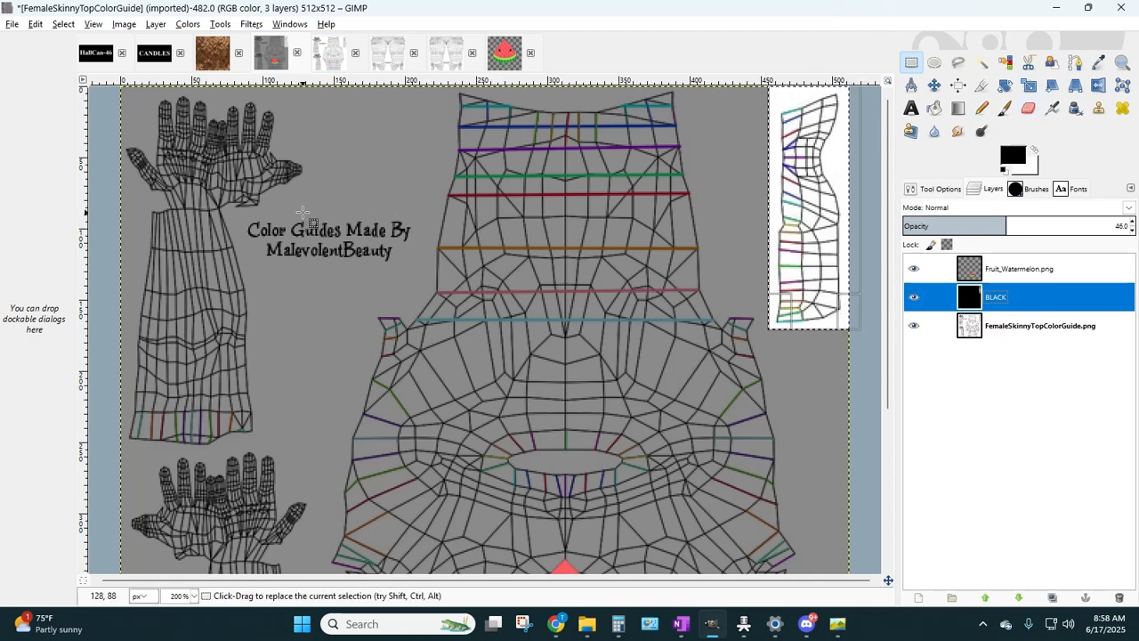
- Apply Color to Alpha with white to the selected area of the BLACK layer and remove the selection
{"action": "left_click", "coordinate": [157, 24]}
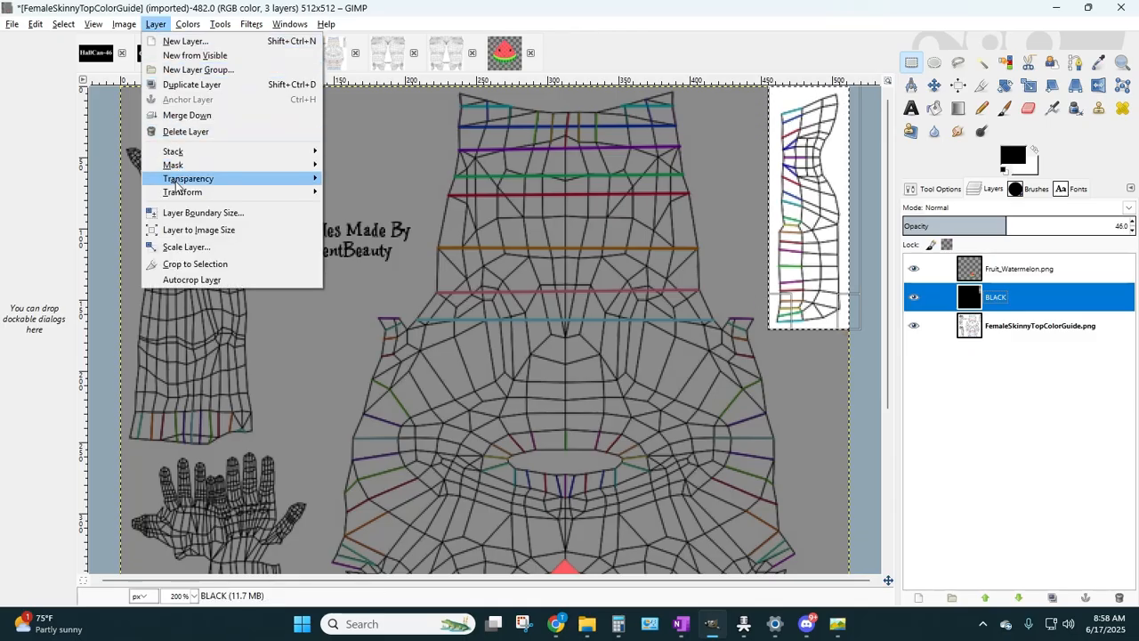
{"action": "mouse_move", "coordinate": [264, 180]}
{"action": "left_click", "coordinate": [375, 210]}
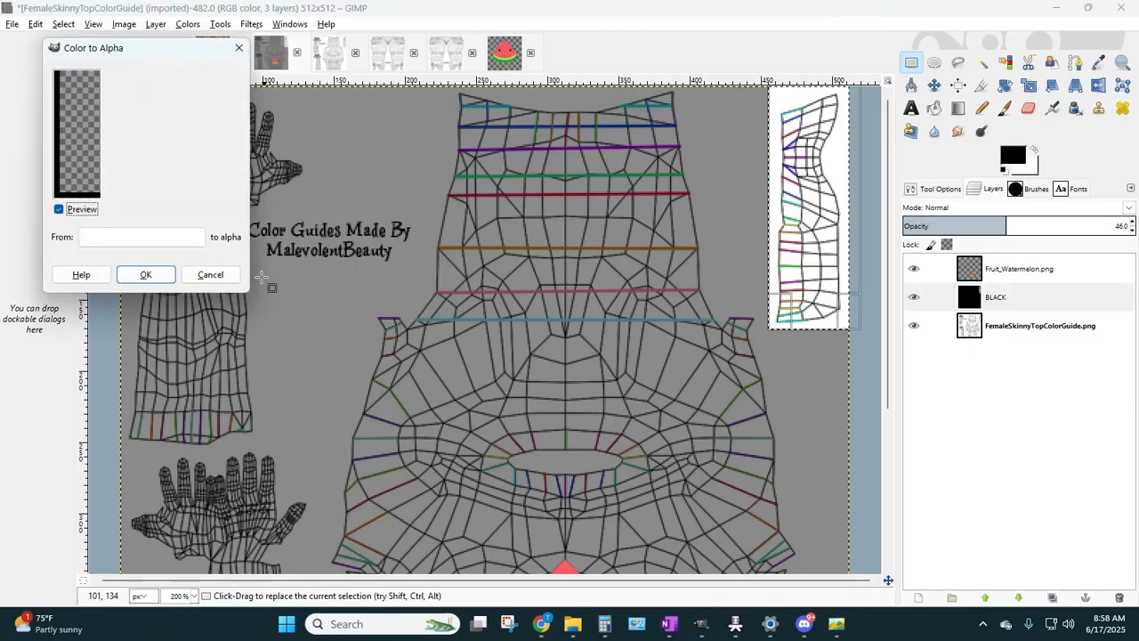
{"action": "left_click", "coordinate": [148, 274]}
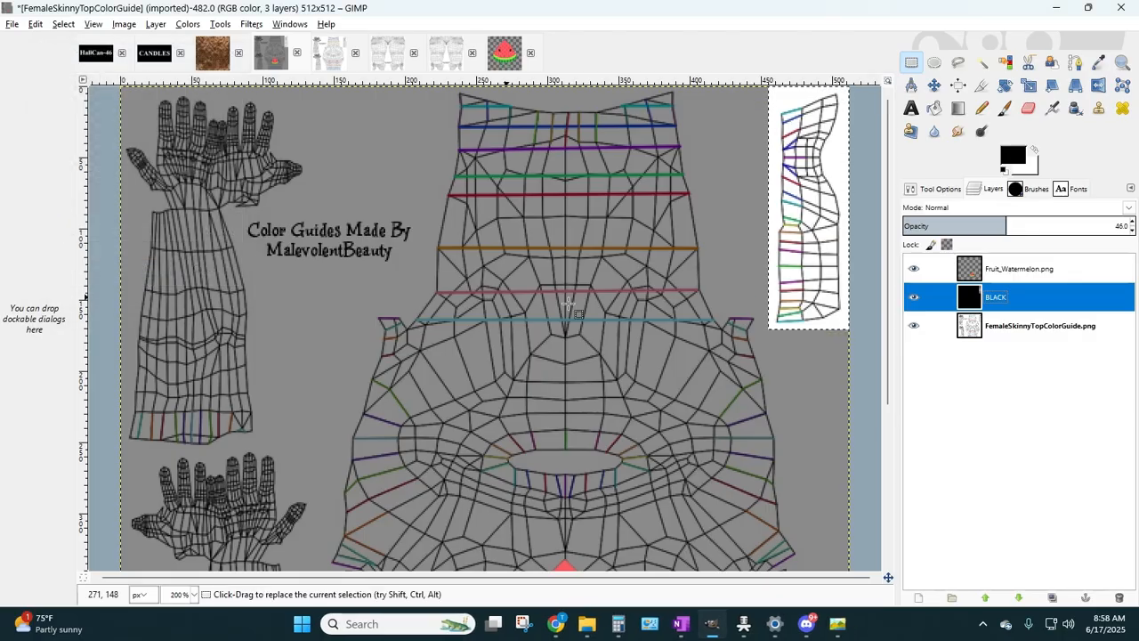
{"action": "left_click", "coordinate": [827, 364]}
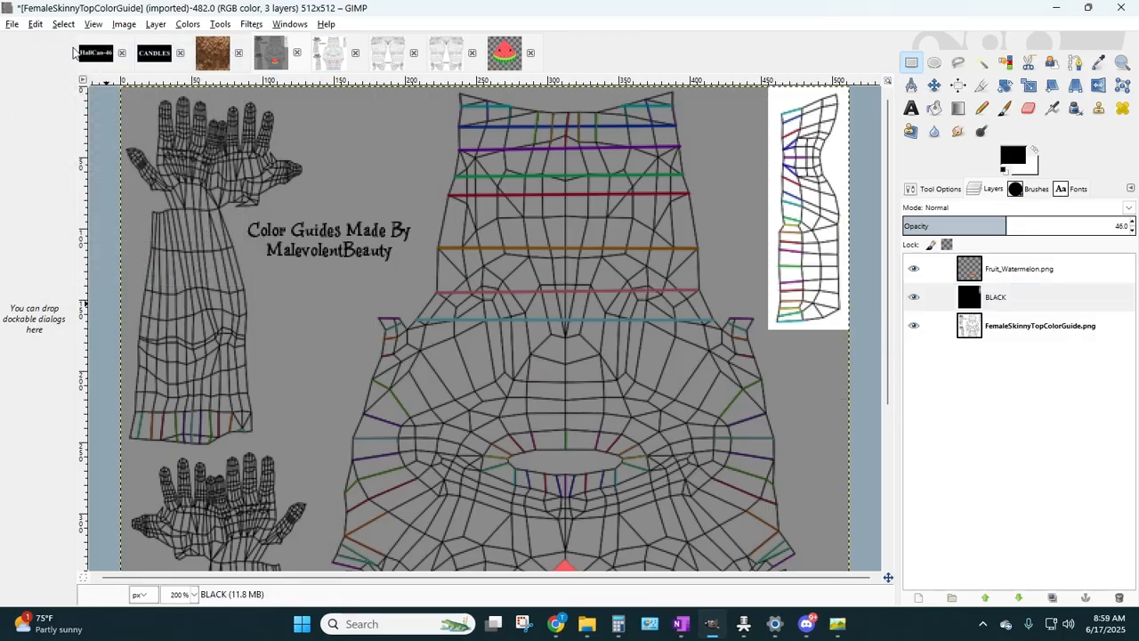
- Check which colour mode the image uses
{"action": "left_click", "coordinate": [124, 24]}
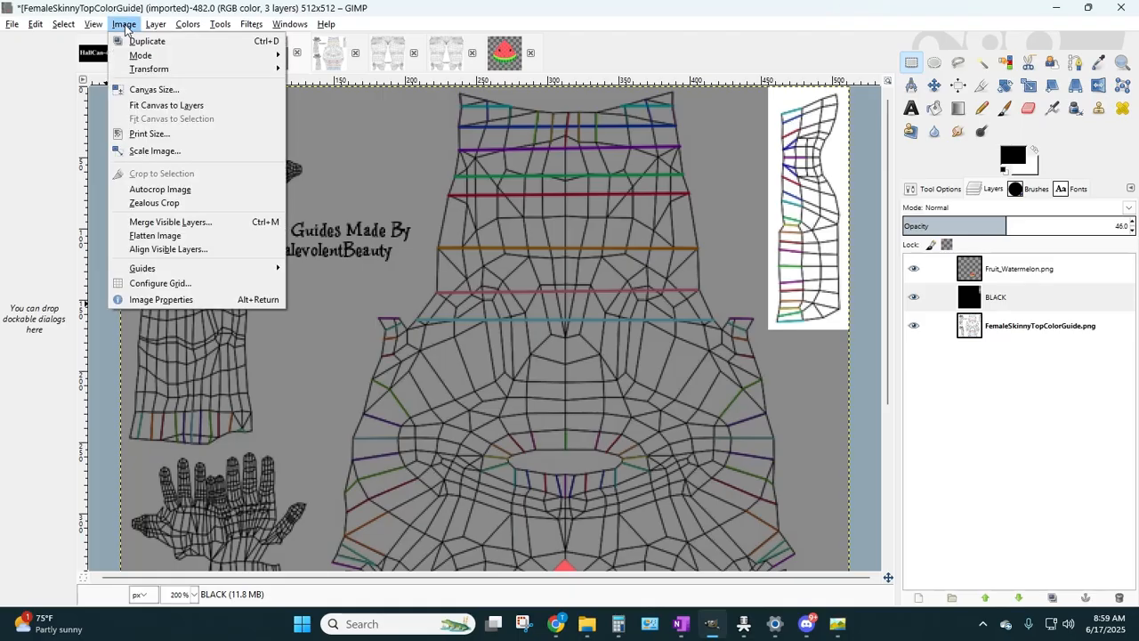
{"action": "mouse_move", "coordinate": [118, 58]}
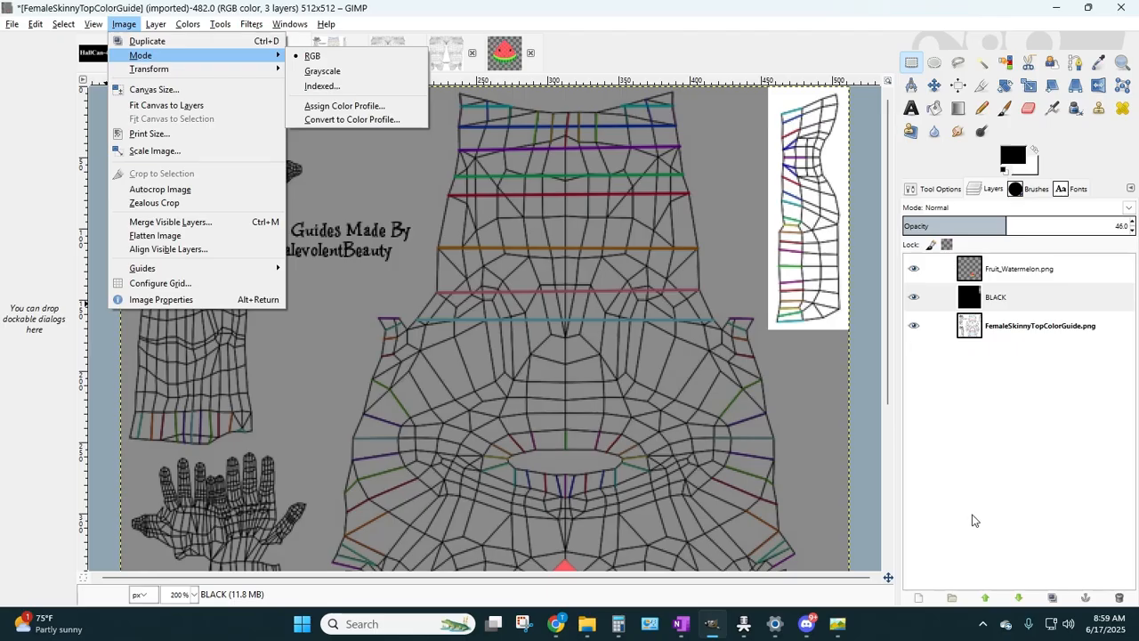
{"action": "left_click", "coordinate": [812, 386]}
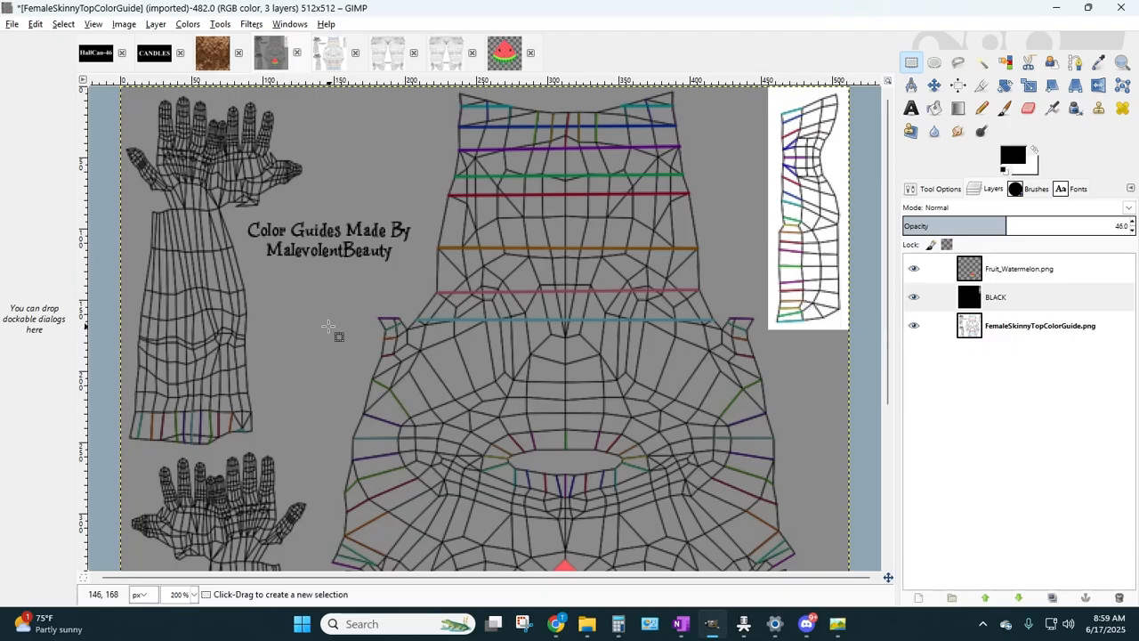
- Select the full-height strip containing the arm and hand pieces, clear it from the BLACK layer, and remove the selection
{"action": "scroll", "coordinate": [330, 327], "scroll_direction": "down", "scroll_amount": 5}
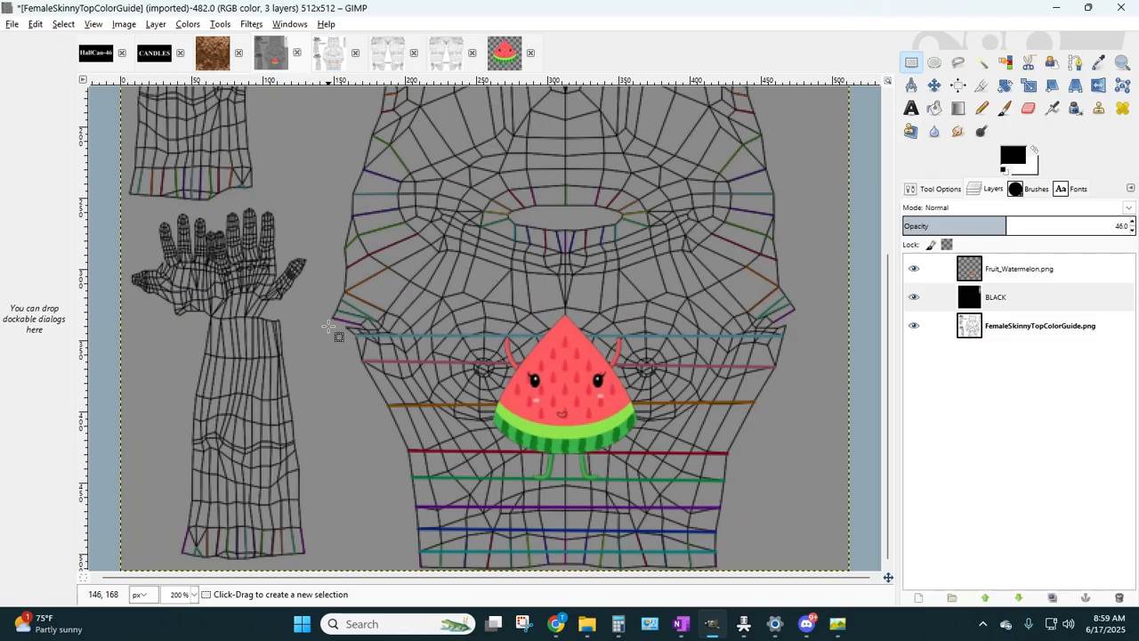
{"action": "left_click_drag", "start_coordinate": [101, 264], "coordinate": [315, 610]}
{"action": "scroll", "coordinate": [178, 476], "scroll_direction": "up", "scroll_amount": 2}
{"action": "left_click_drag", "start_coordinate": [203, 393], "coordinate": [210, 39]}
{"action": "scroll", "coordinate": [271, 295], "scroll_direction": "up", "scroll_amount": 2}
{"action": "left_click_drag", "start_coordinate": [186, 116], "coordinate": [185, 104]}
{"action": "scroll", "coordinate": [426, 466], "scroll_direction": "down", "scroll_amount": 4}
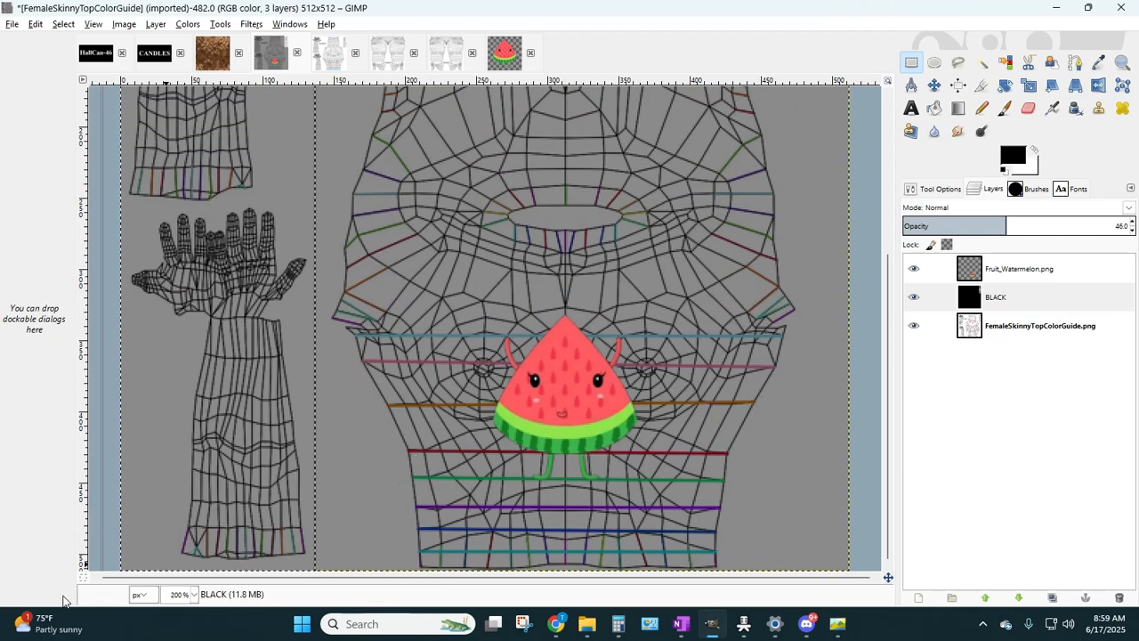
{"action": "key", "text": "Delete"}
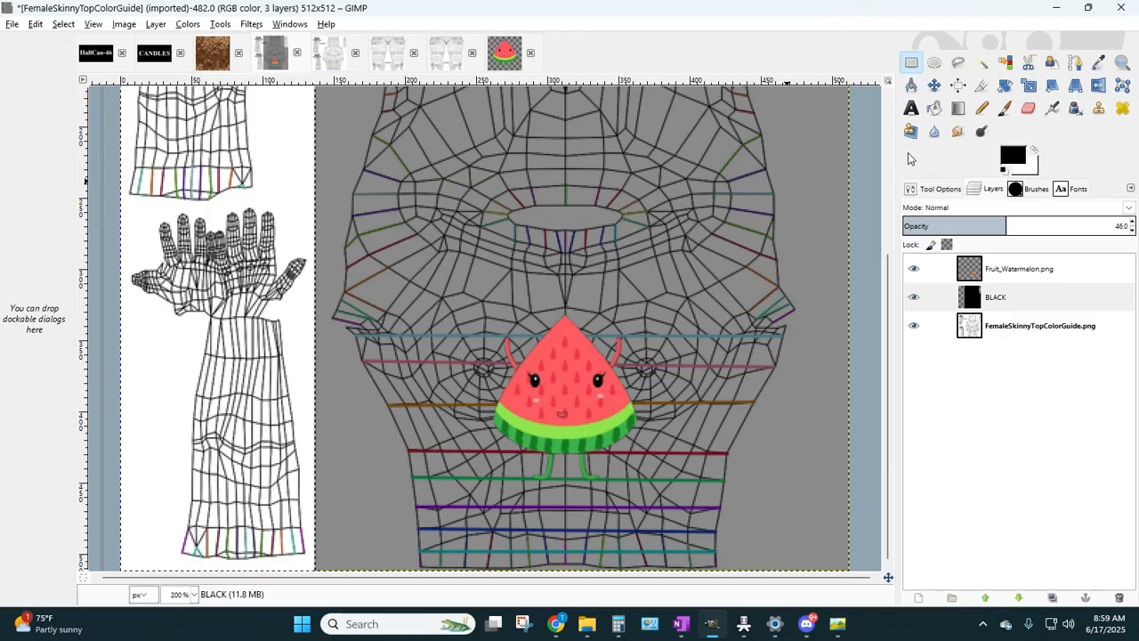
{"action": "left_click", "coordinate": [494, 257]}
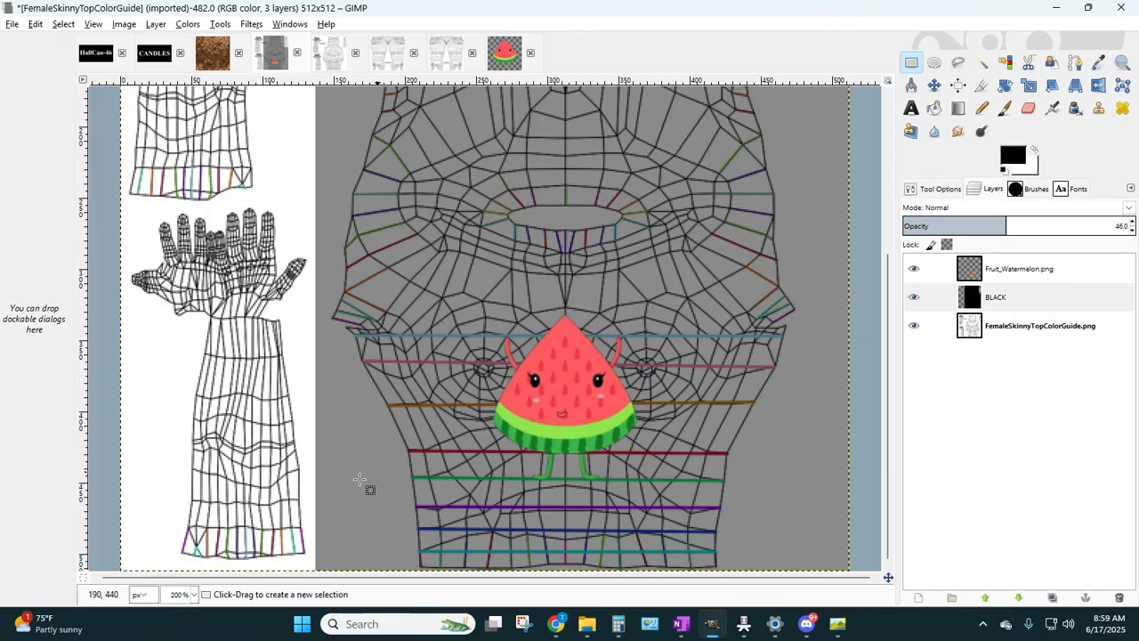
- Draw an elliptical selection around the neck opening above the watermelon and shift it to centre on the opening
{"action": "scroll", "coordinate": [477, 417], "scroll_direction": "up", "scroll_amount": 4}
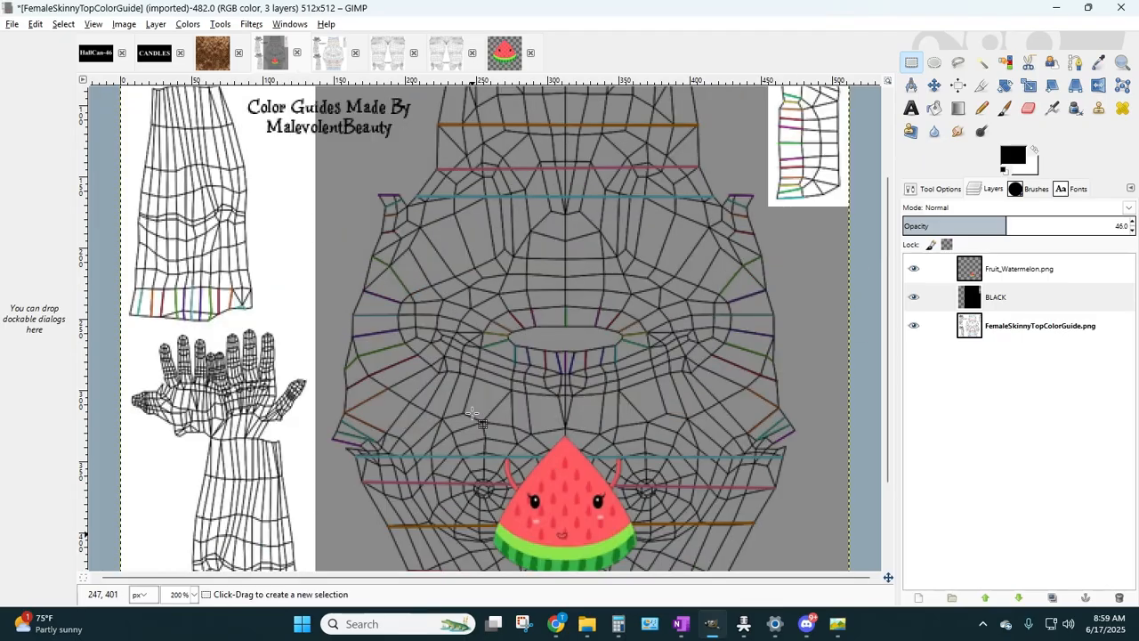
{"action": "scroll", "coordinate": [473, 413], "scroll_direction": "down", "scroll_amount": 4}
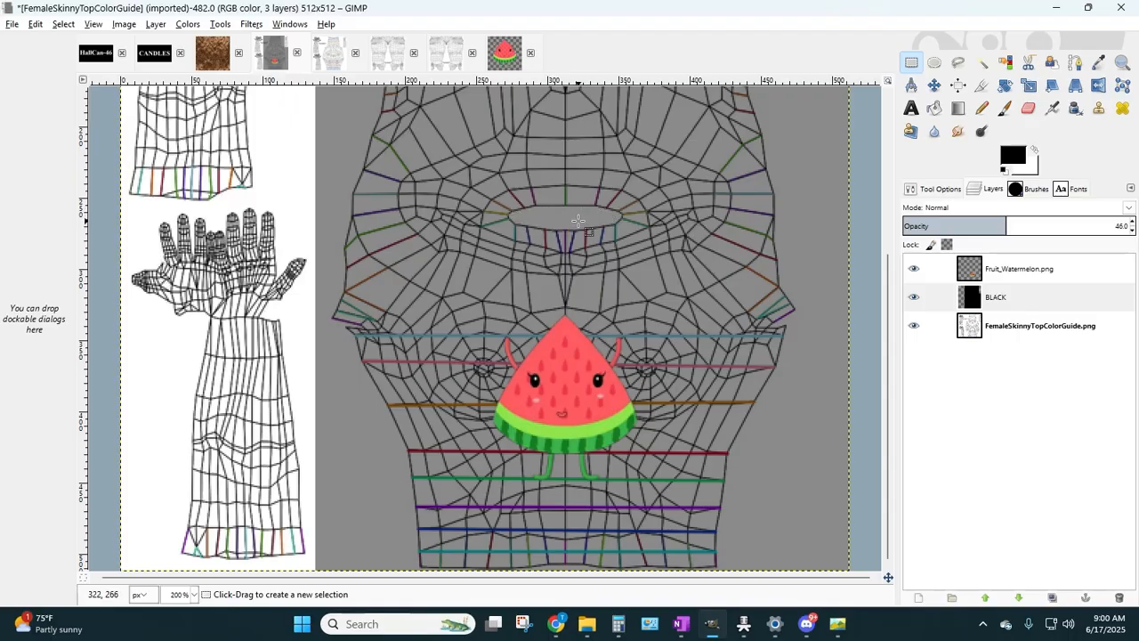
{"action": "left_click", "coordinate": [936, 62]}
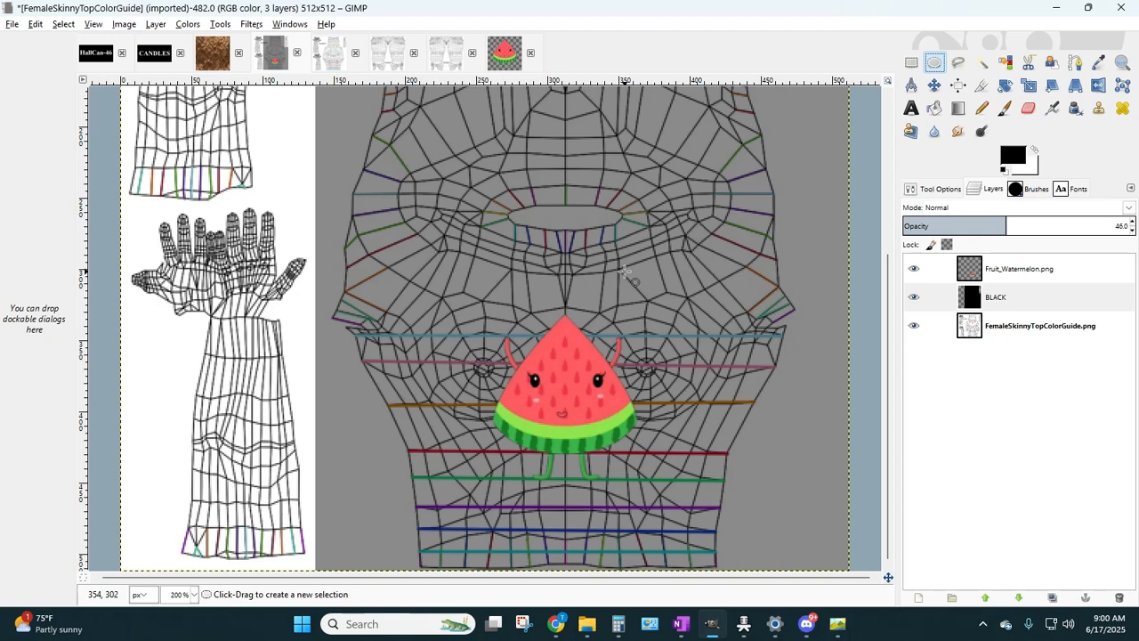
{"action": "left_click_drag", "start_coordinate": [463, 153], "coordinate": [648, 316]}
{"action": "left_click_drag", "start_coordinate": [533, 223], "coordinate": [546, 246]}
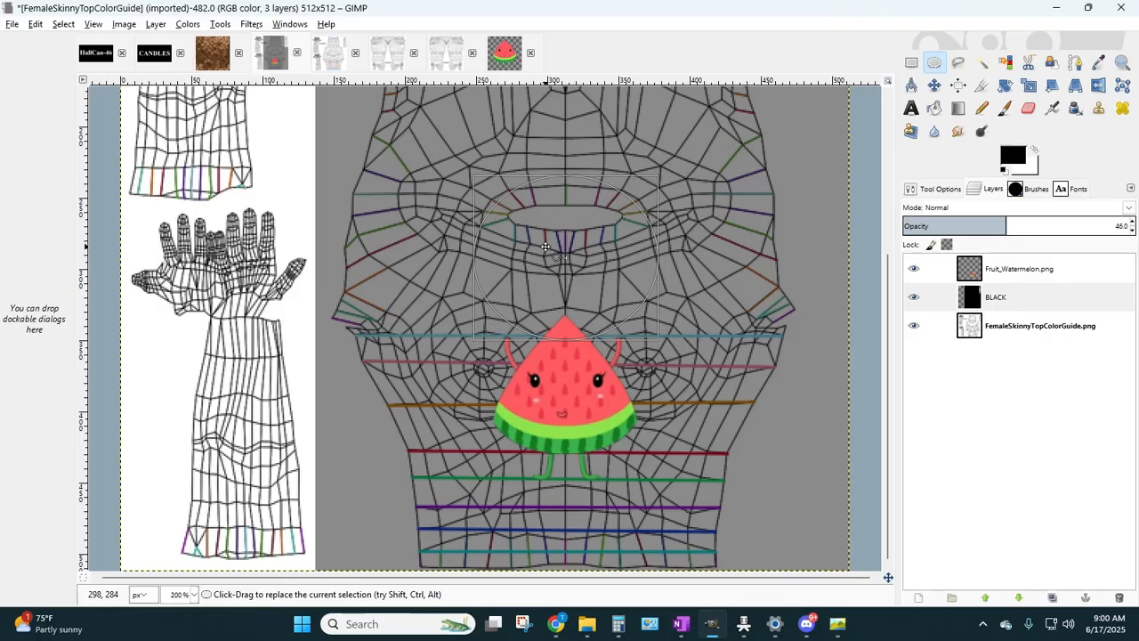
- At 400% zoom, shrink and adjust the elliptical selection so it fits symmetrically around the neck opening and stays above the watermelon
{"action": "left_click", "coordinate": [193, 595]}
{"action": "left_click", "coordinate": [183, 494]}
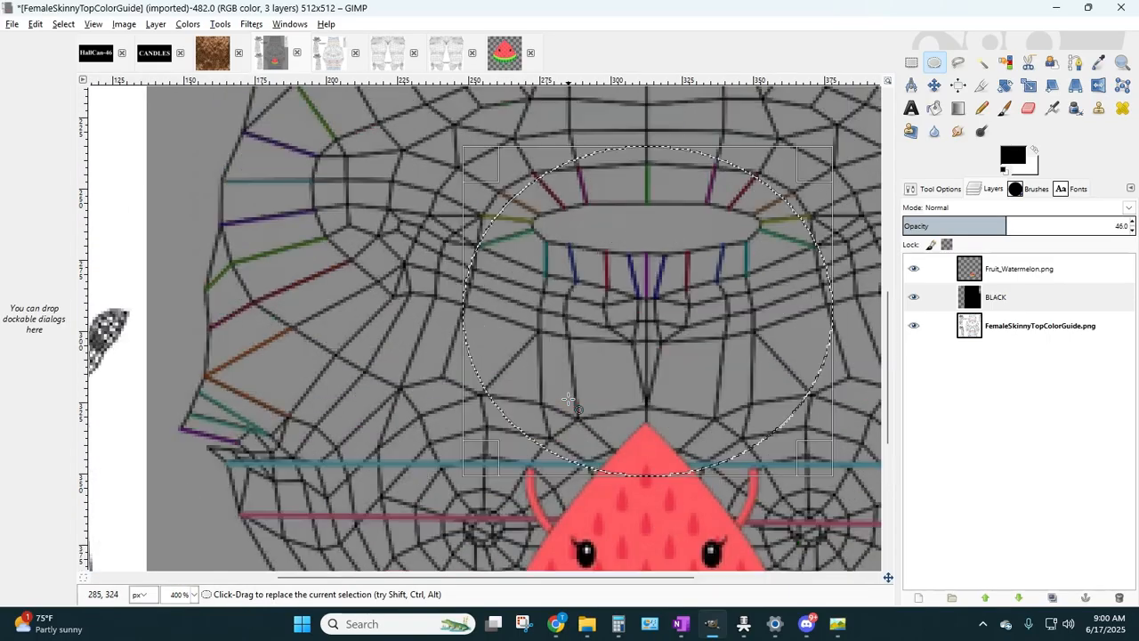
{"action": "left_click_drag", "start_coordinate": [315, 579], "coordinate": [408, 579]}
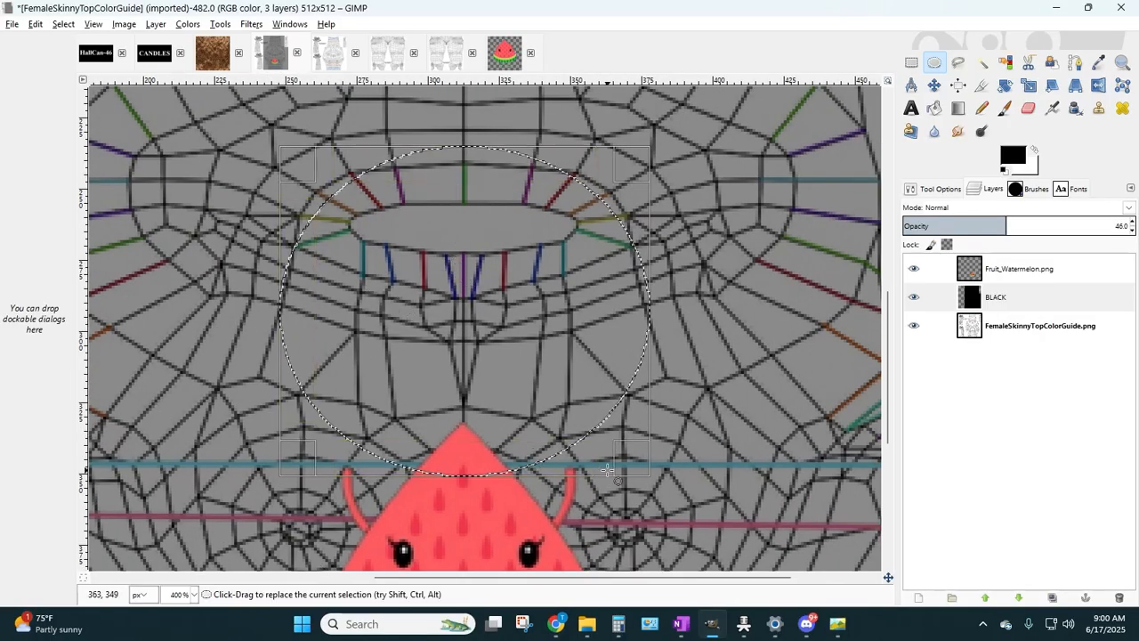
{"action": "left_click_drag", "start_coordinate": [626, 463], "coordinate": [605, 409]}
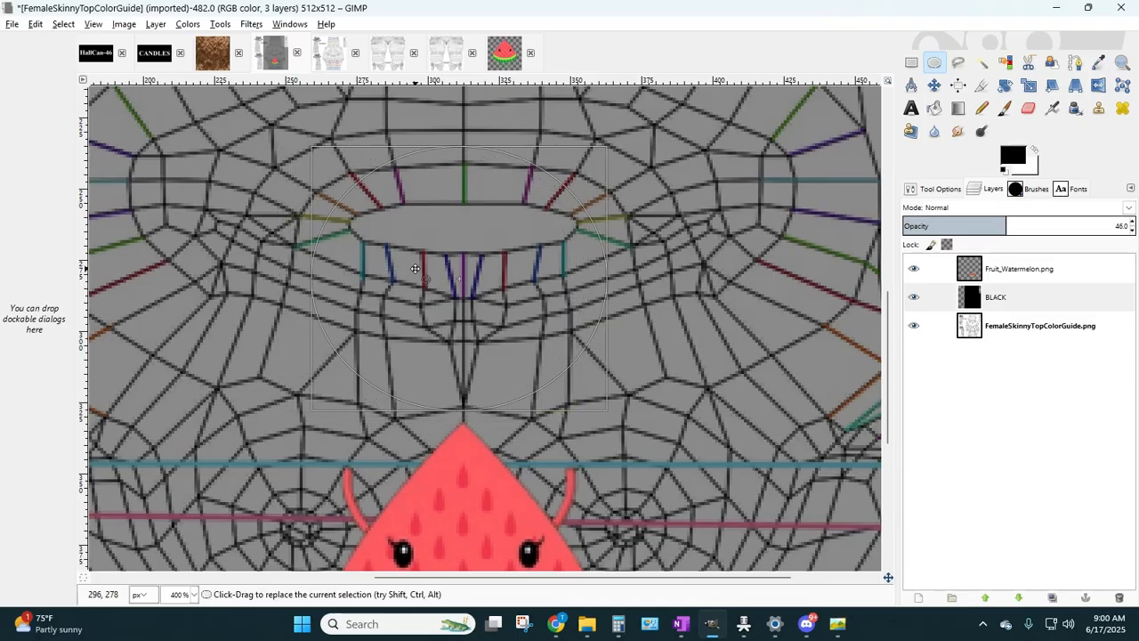
{"action": "left_click_drag", "start_coordinate": [416, 269], "coordinate": [422, 269]}
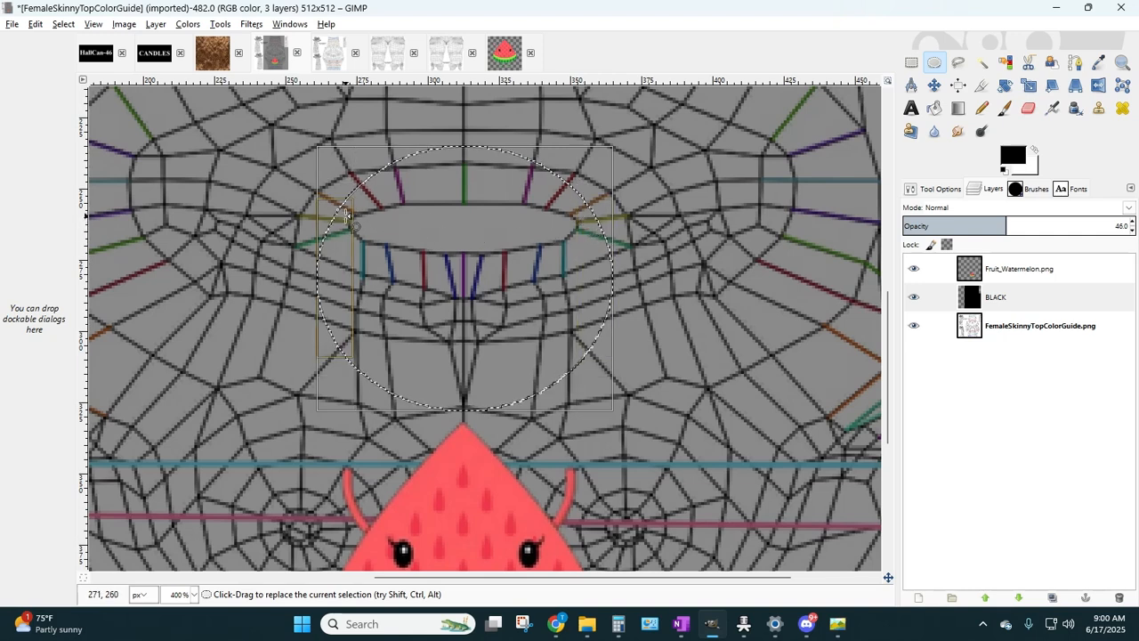
{"action": "left_click_drag", "start_coordinate": [460, 172], "coordinate": [457, 181]}
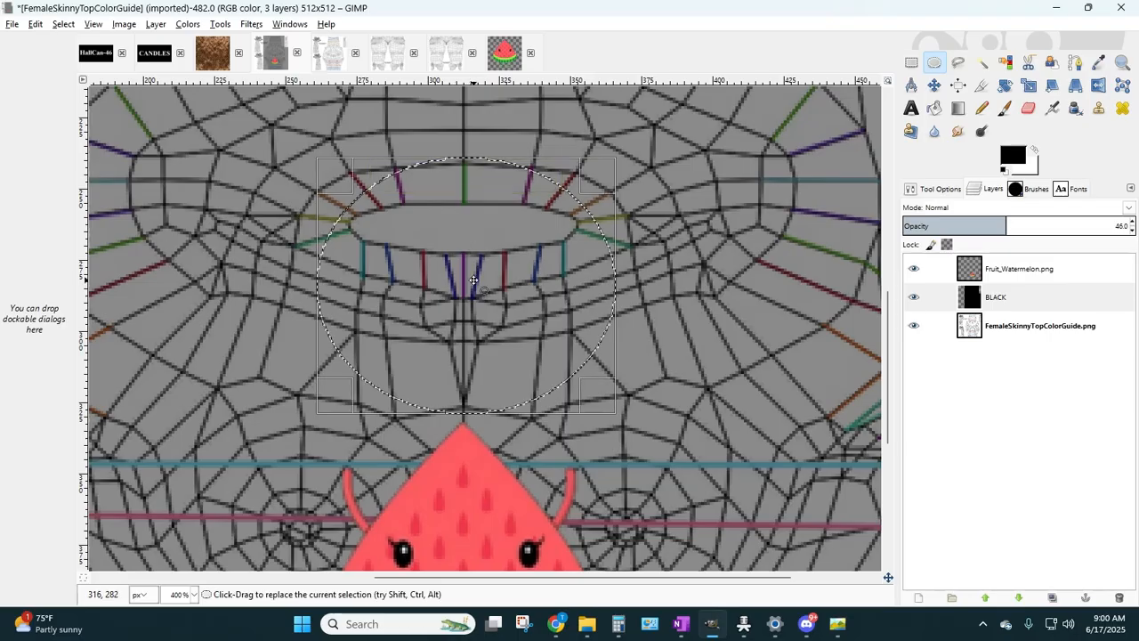
- Raise the lower edge of the elliptical neck selection to leave more space above the watermelon's tip
{"action": "scroll", "coordinate": [450, 358], "scroll_direction": "down", "scroll_amount": 5}
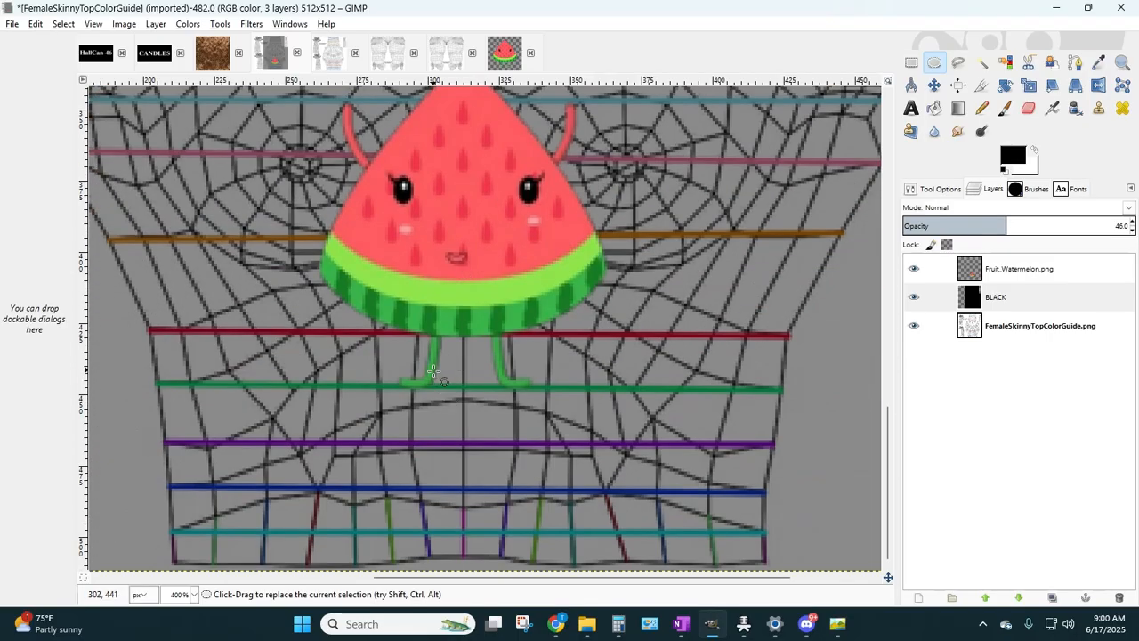
{"action": "scroll", "coordinate": [431, 349], "scroll_direction": "up", "scroll_amount": 5}
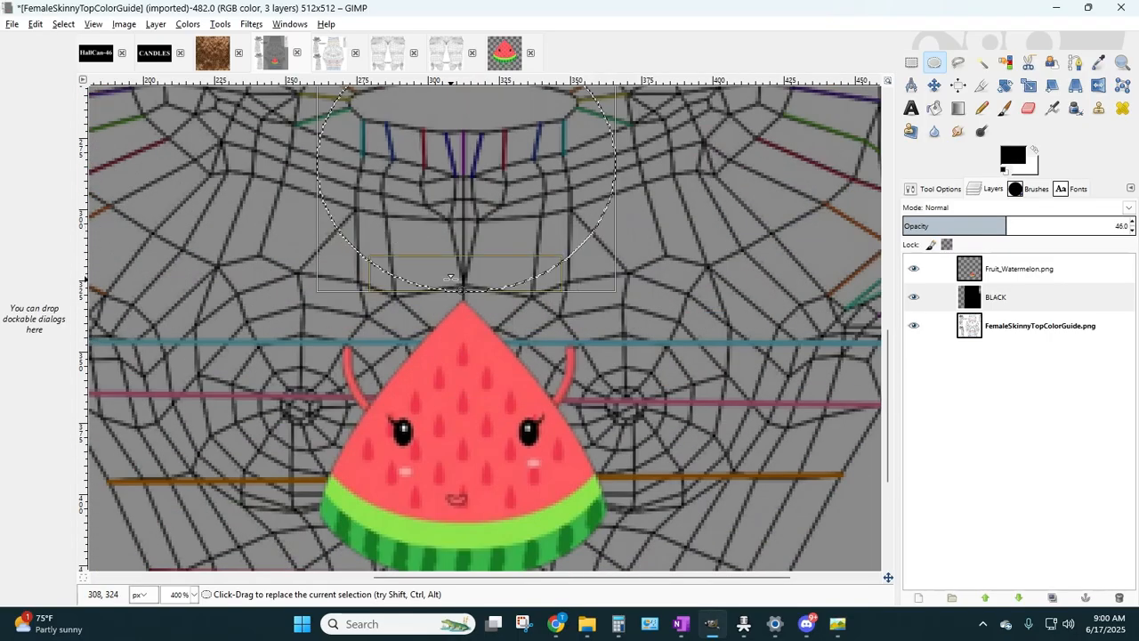
{"action": "left_click_drag", "start_coordinate": [451, 277], "coordinate": [445, 249]}
{"action": "scroll", "coordinate": [293, 303], "scroll_direction": "down", "scroll_amount": 5}
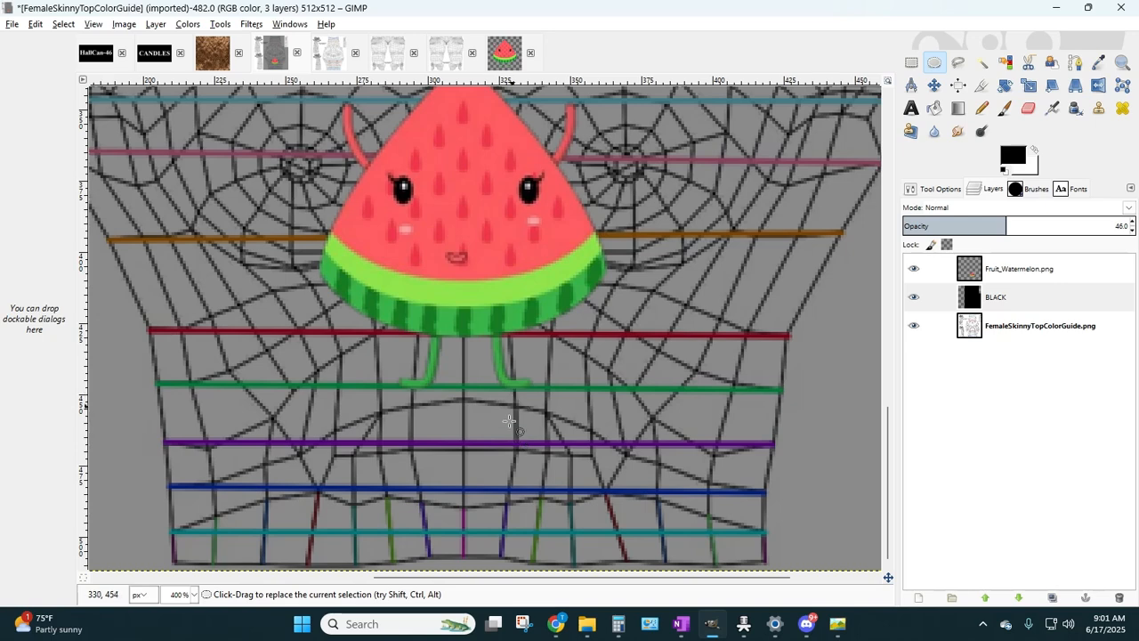
{"action": "scroll", "coordinate": [500, 386], "scroll_direction": "up", "scroll_amount": 5}
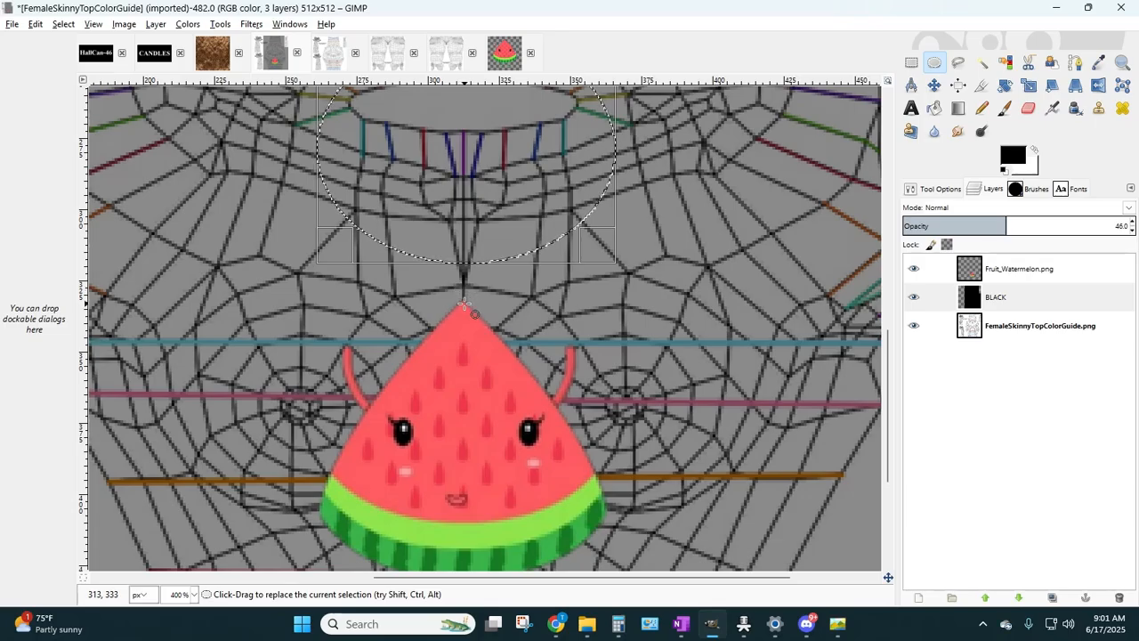
{"action": "scroll", "coordinate": [455, 321], "scroll_direction": "down", "scroll_amount": 5}
{"action": "scroll", "coordinate": [455, 321], "scroll_direction": "up", "scroll_amount": 7}
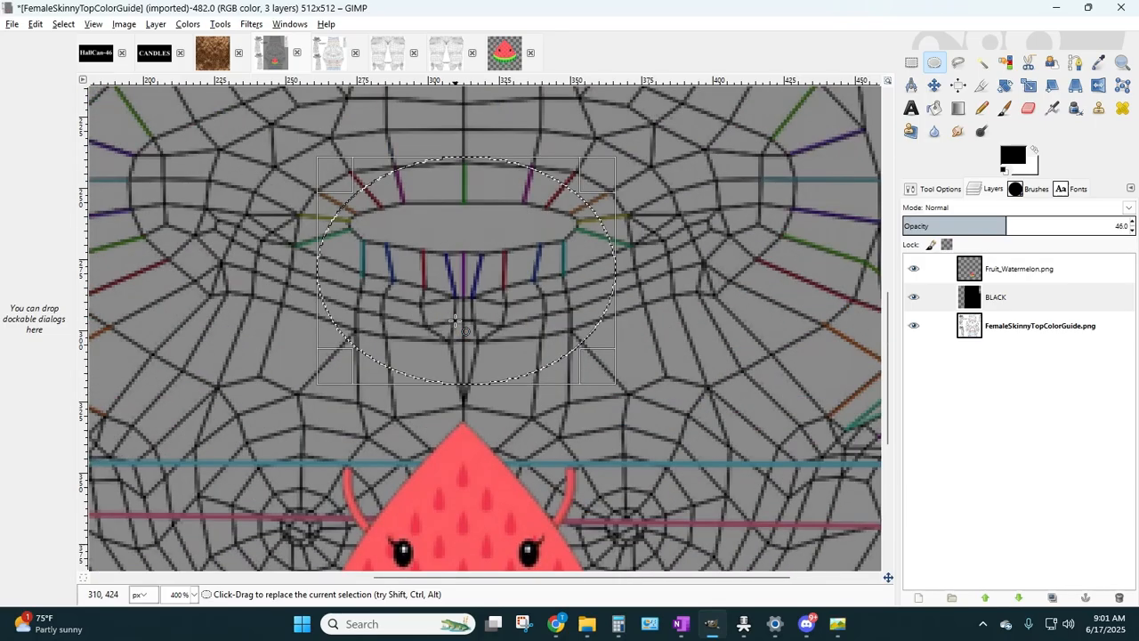
{"action": "left_click_drag", "start_coordinate": [317, 157], "coordinate": [616, 384]}
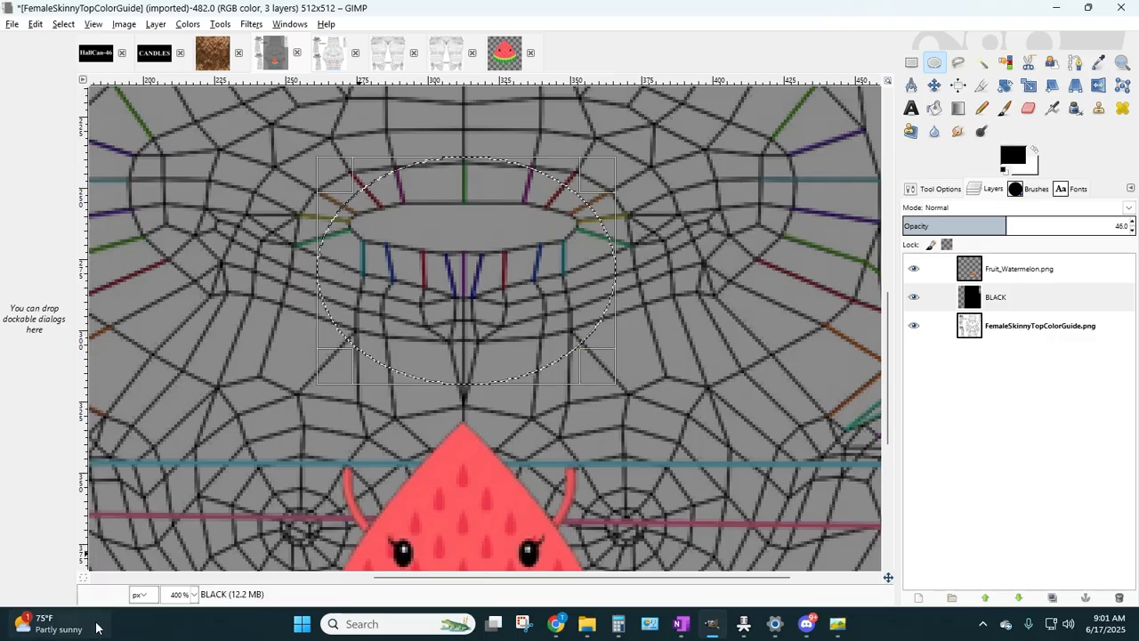
- Clear the elliptical neckline area from the BLACK layer and remove the selection
{"action": "left_click", "coordinate": [193, 595]}
{"action": "left_click", "coordinate": [184, 510]}
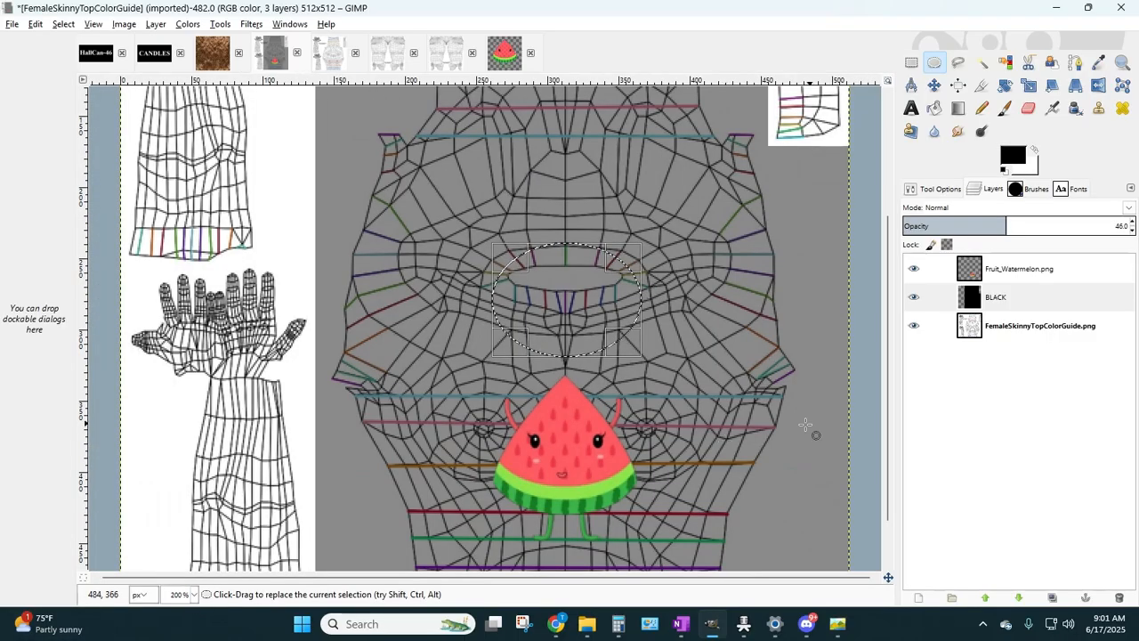
{"action": "key", "text": "Delete"}
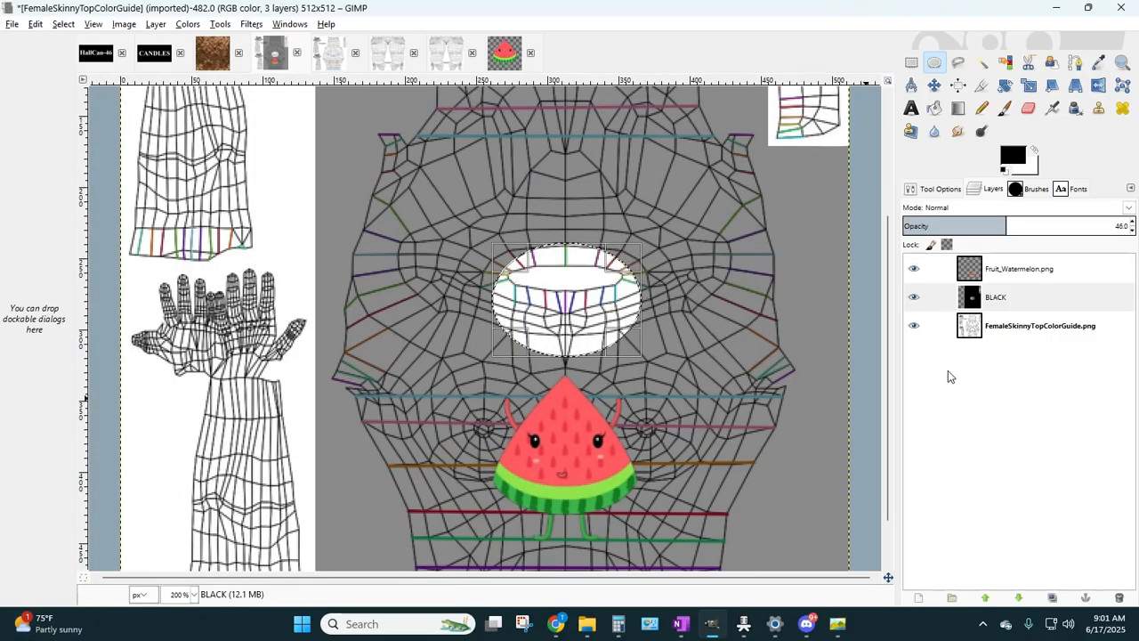
{"action": "left_click", "coordinate": [910, 65]}
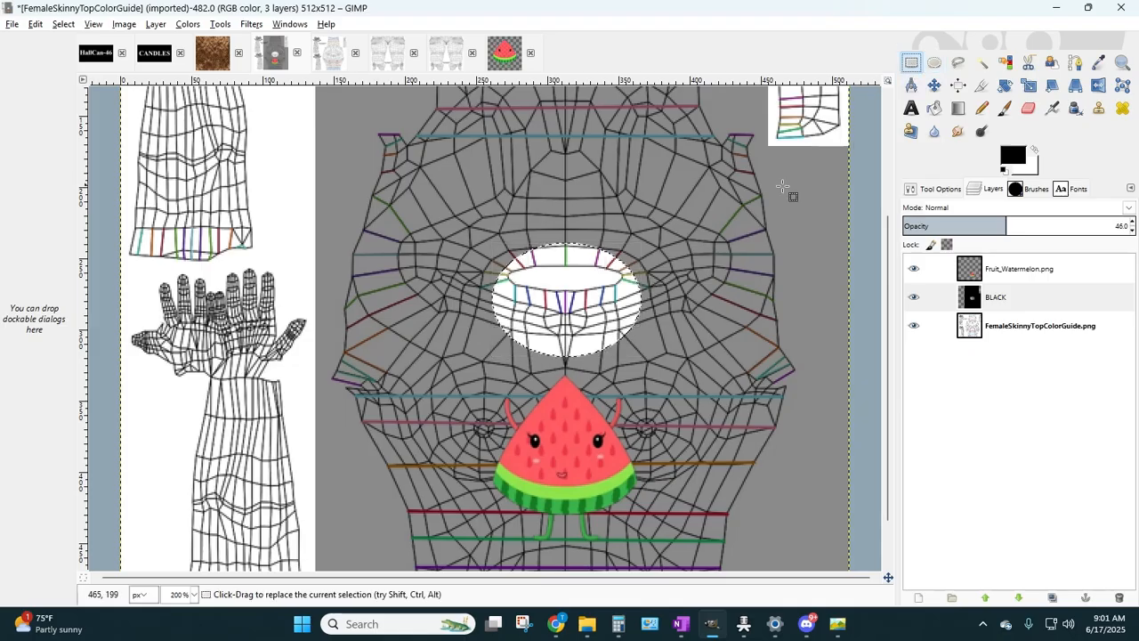
{"action": "left_click", "coordinate": [764, 202]}
- Select the strip below the lower purple guide line out to the canvas's right edge and clear it from the BLACK layer
{"action": "scroll", "coordinate": [672, 283], "scroll_direction": "down", "scroll_amount": 2}
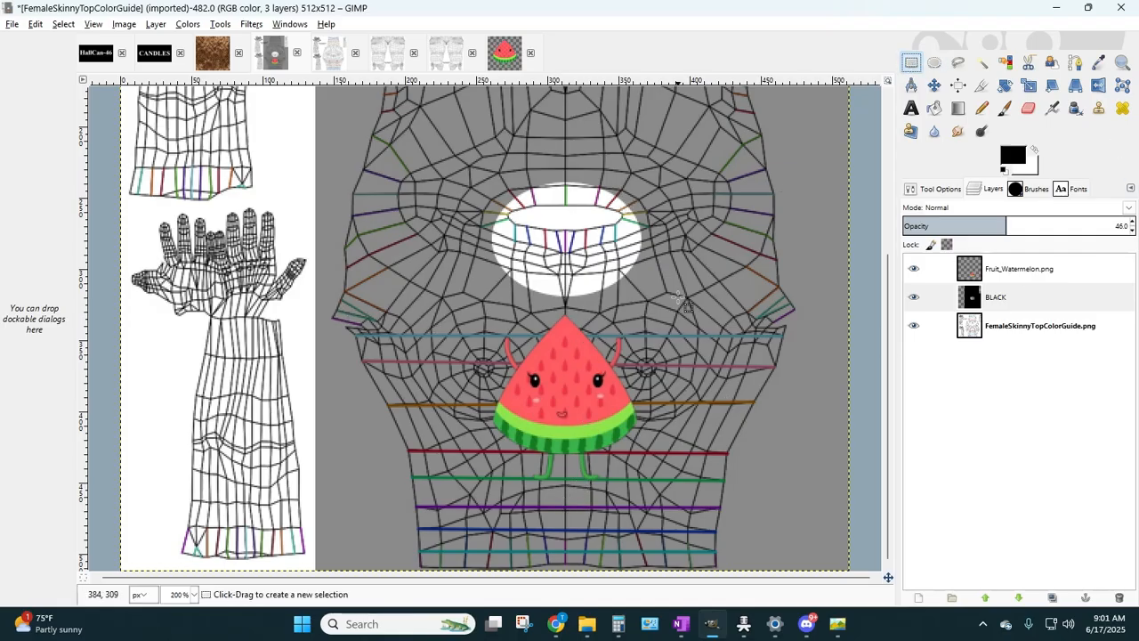
{"action": "left_click_drag", "start_coordinate": [261, 498], "coordinate": [852, 573]}
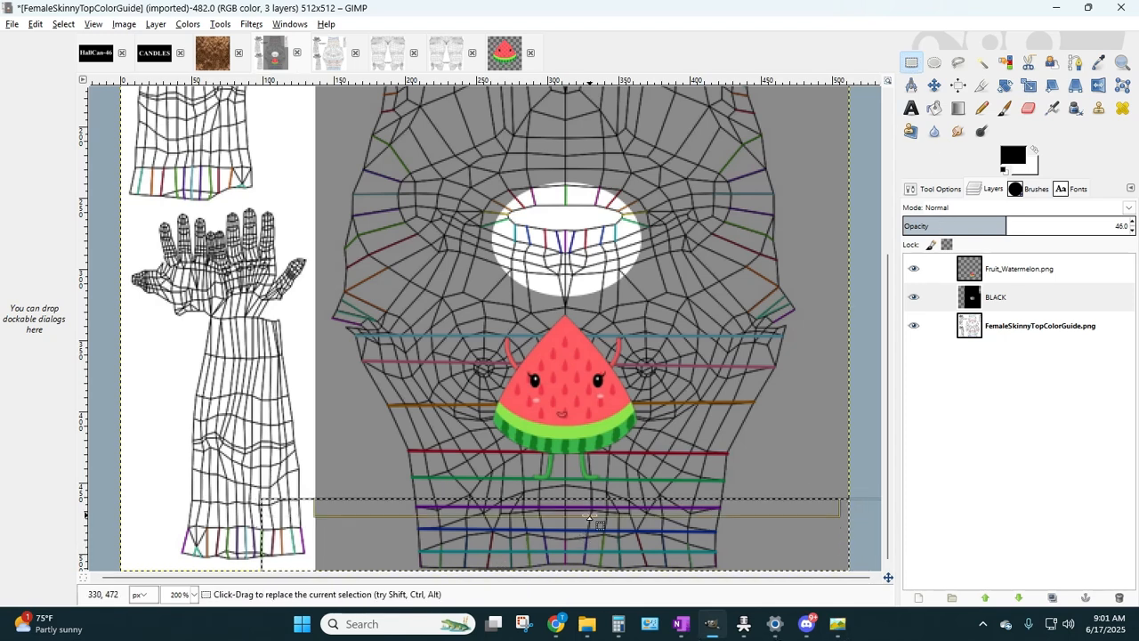
{"action": "mouse_move", "coordinate": [592, 516]}
{"action": "left_mouse_down"}
{"action": "mouse_move", "coordinate": [594, 527]}
{"action": "mouse_move", "coordinate": [594, 515]}
{"action": "left_mouse_up"}
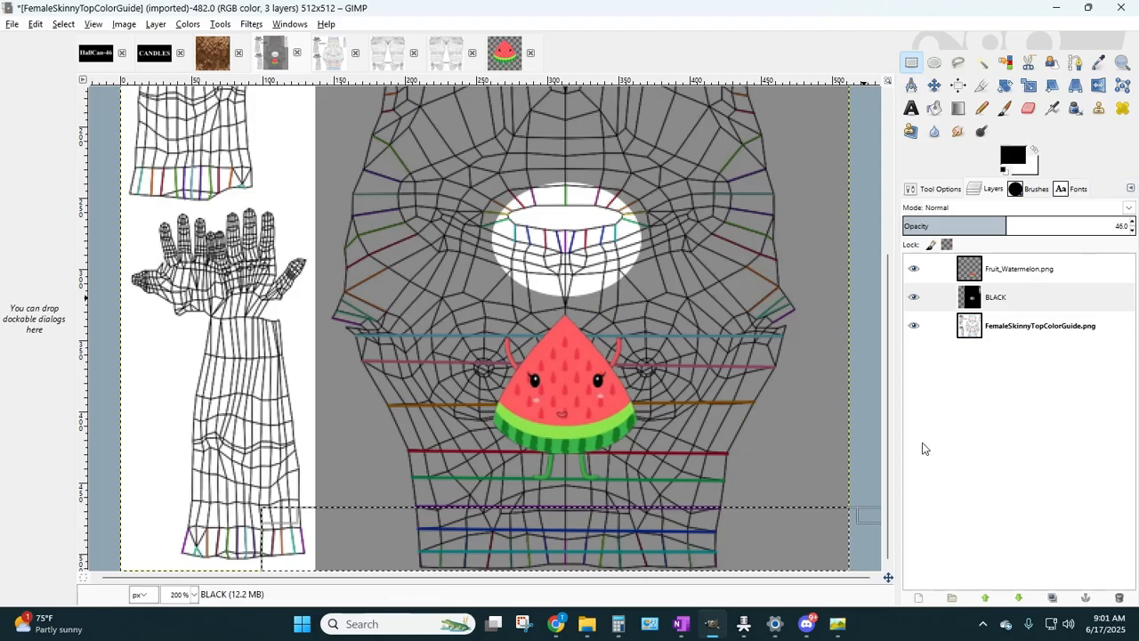
{"action": "key", "text": "Delete"}
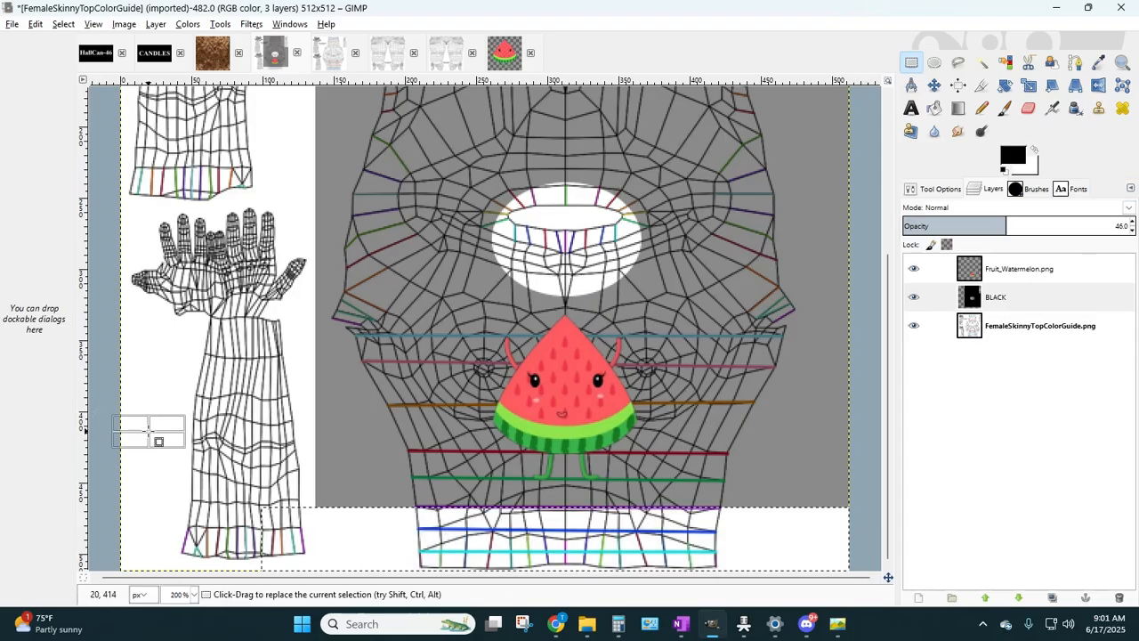
- Select the strip from the canvas's top edge down to the upper purple guide line, clear it from the BLACK layer, and deselect
{"action": "scroll", "coordinate": [437, 162], "scroll_direction": "up", "scroll_amount": 5}
{"action": "left_click_drag", "start_coordinate": [283, 98], "coordinate": [890, 147]}
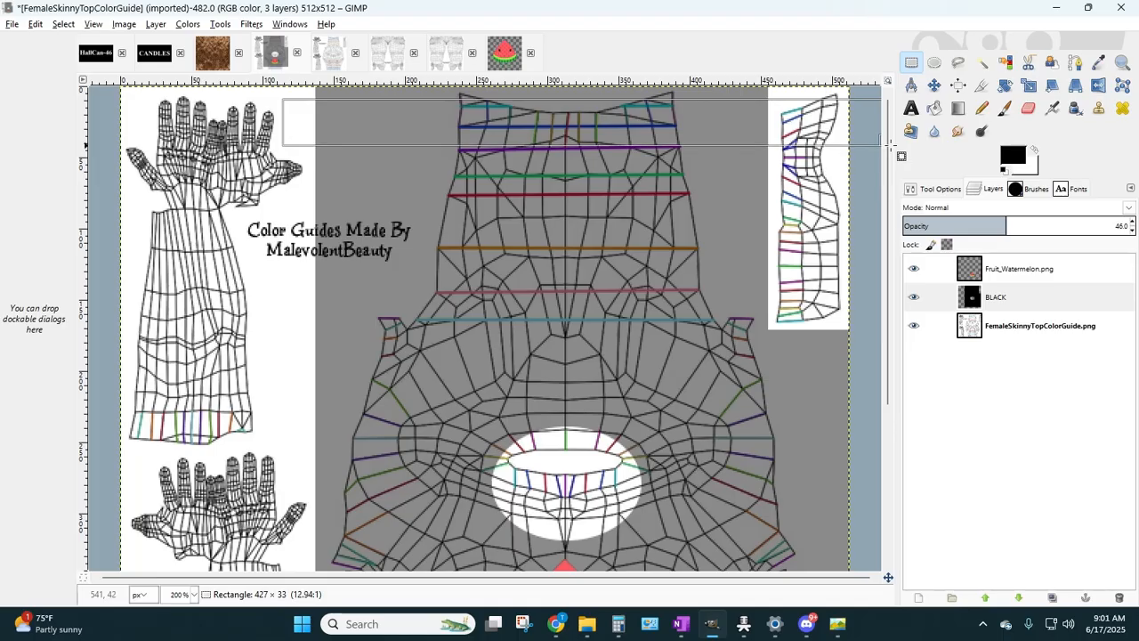
{"action": "left_click_drag", "start_coordinate": [684, 104], "coordinate": [663, 87]}
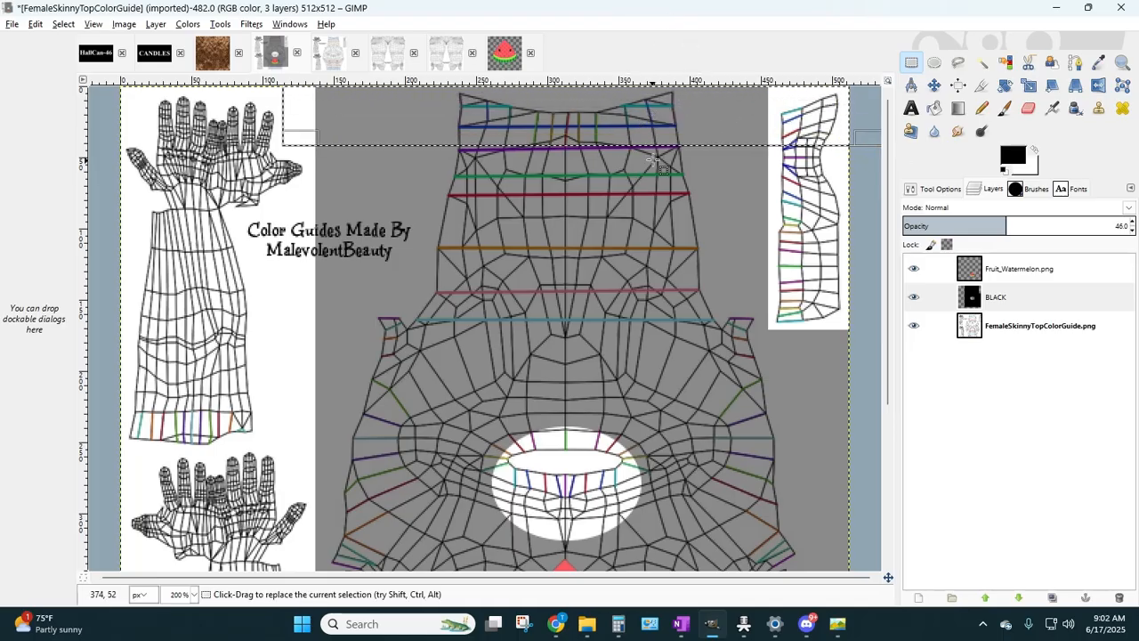
{"action": "left_click_drag", "start_coordinate": [649, 144], "coordinate": [647, 148]}
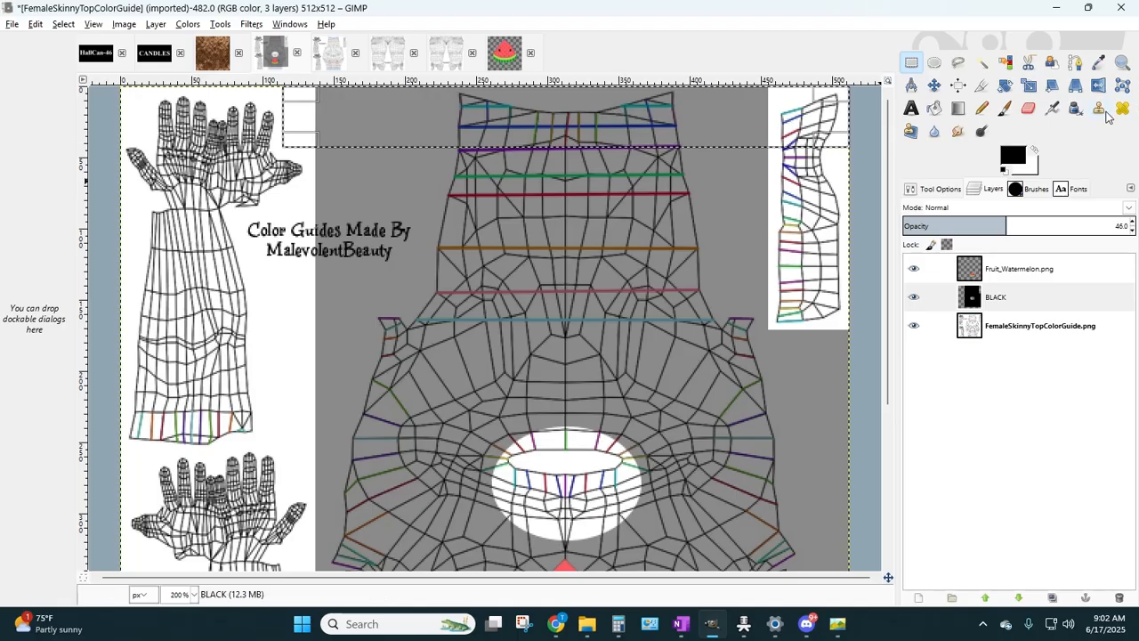
{"action": "key", "text": "Delete"}
{"action": "left_click", "coordinate": [227, 233]}
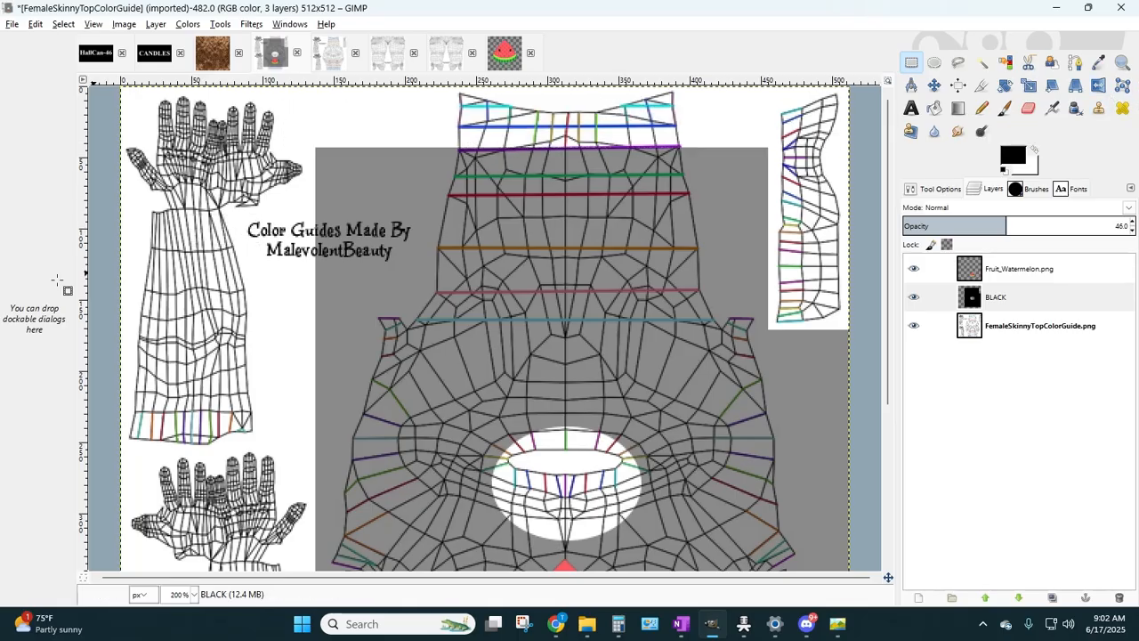
- Inspect the BLACK layer's lower hem along the purple guide line and below the watermelon at 400% zoom
{"action": "scroll", "coordinate": [482, 372], "scroll_direction": "down", "scroll_amount": 5}
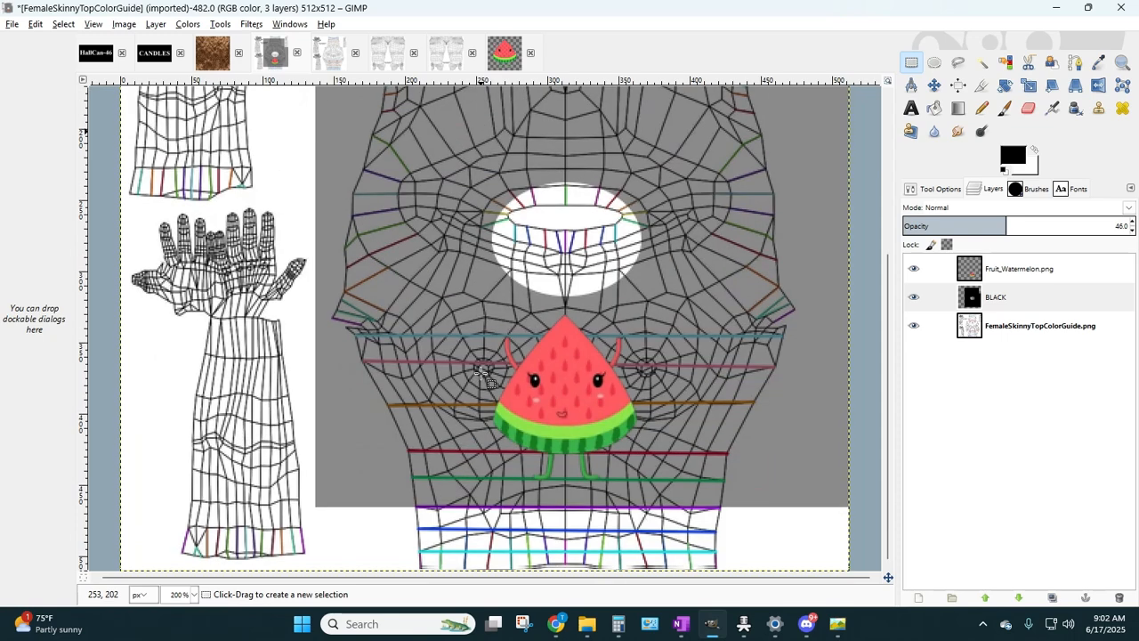
{"action": "left_click", "coordinate": [195, 595]}
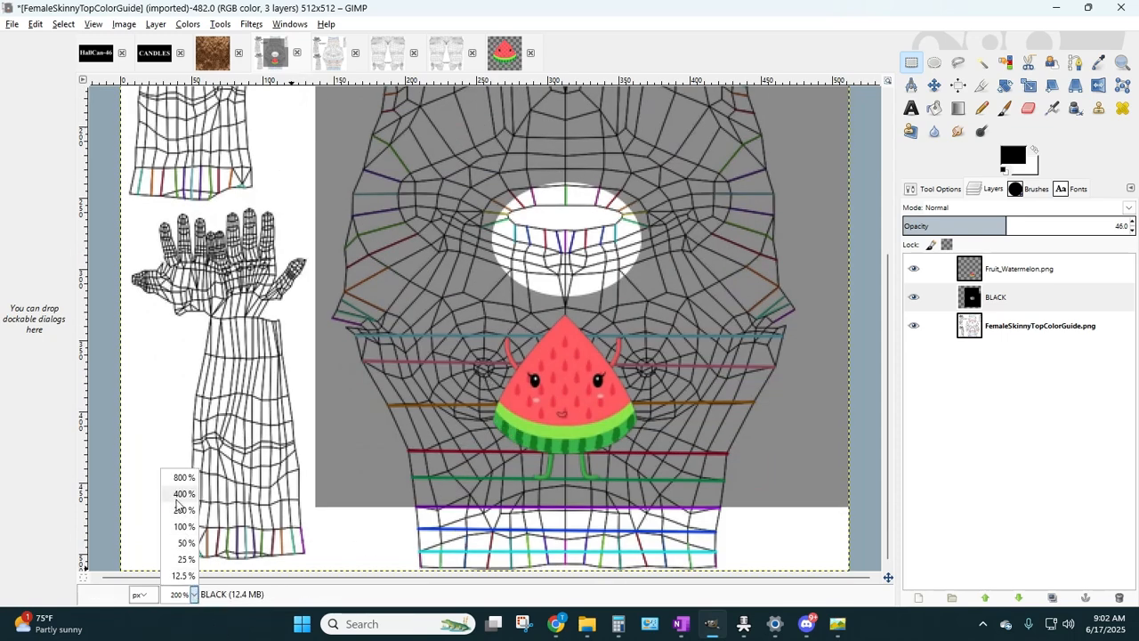
{"action": "left_click", "coordinate": [182, 496]}
{"action": "scroll", "coordinate": [182, 496], "scroll_direction": "down", "scroll_amount": 5}
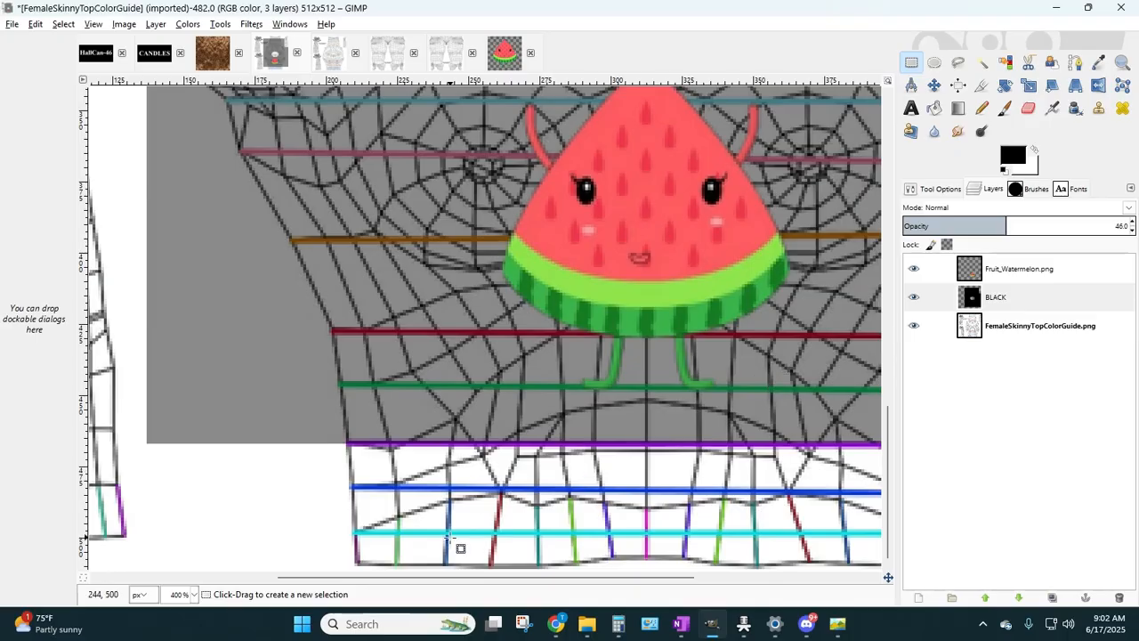
{"action": "left_click_drag", "start_coordinate": [396, 585], "coordinate": [504, 582]}
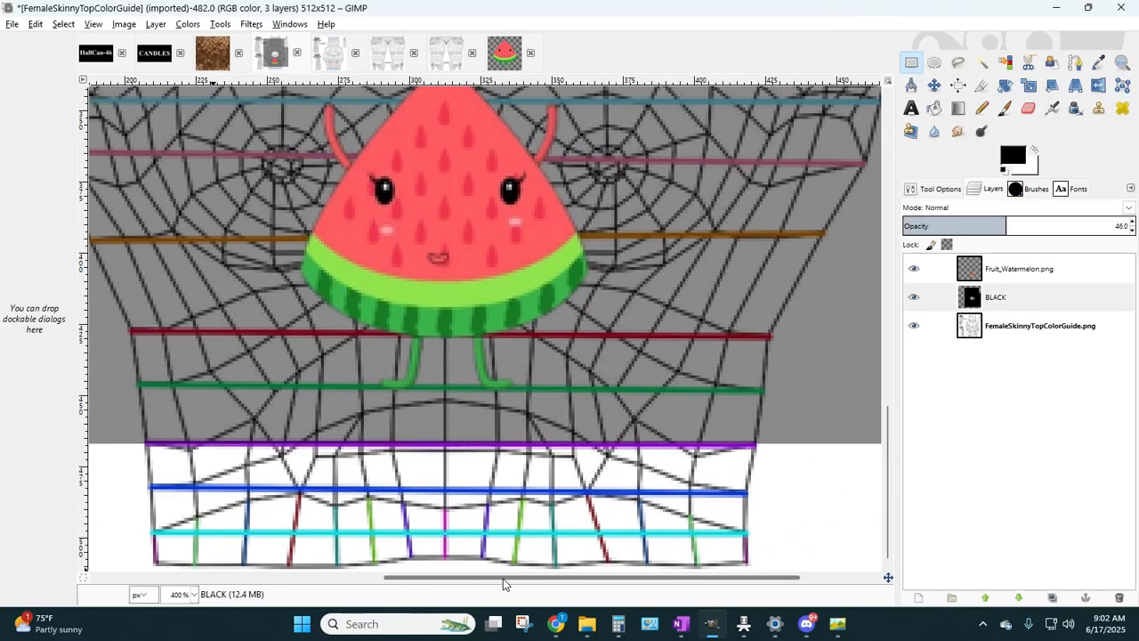
{"action": "scroll", "coordinate": [509, 454], "scroll_direction": "up", "scroll_amount": 2}
{"action": "scroll", "coordinate": [512, 458], "scroll_direction": "down", "scroll_amount": 3}
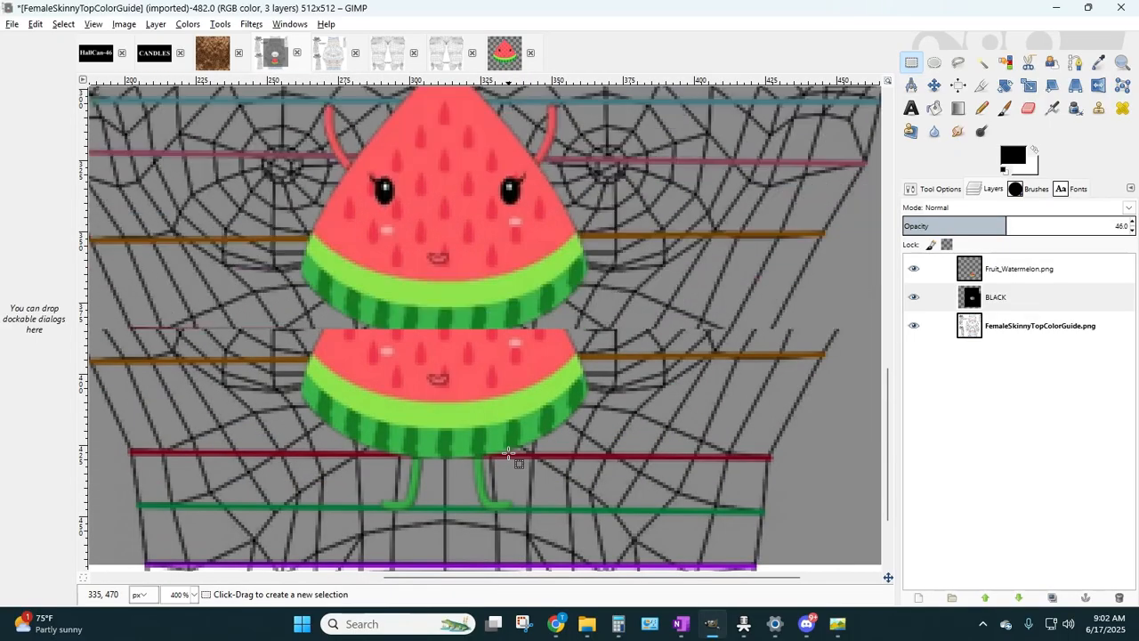
- Nudge the Fruit_Watermelon.png layer 5 pixels down so the watermelon sits lower beneath the neckline
{"action": "scroll", "coordinate": [519, 464], "scroll_direction": "up", "scroll_amount": 3}
{"action": "left_click", "coordinate": [913, 64]}
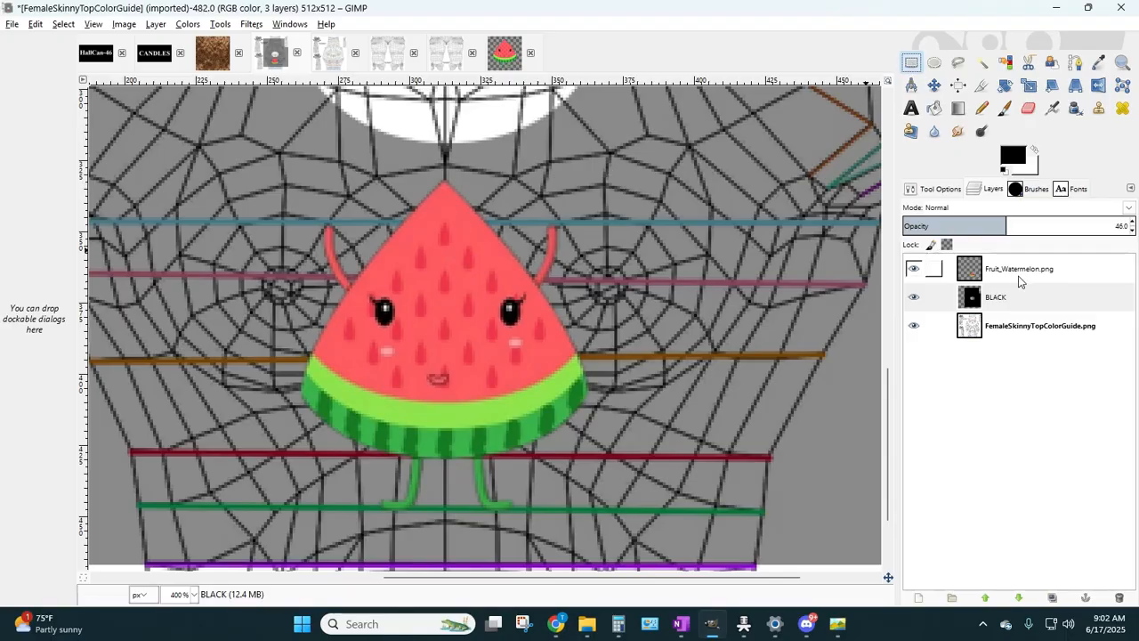
{"action": "left_click", "coordinate": [1006, 270]}
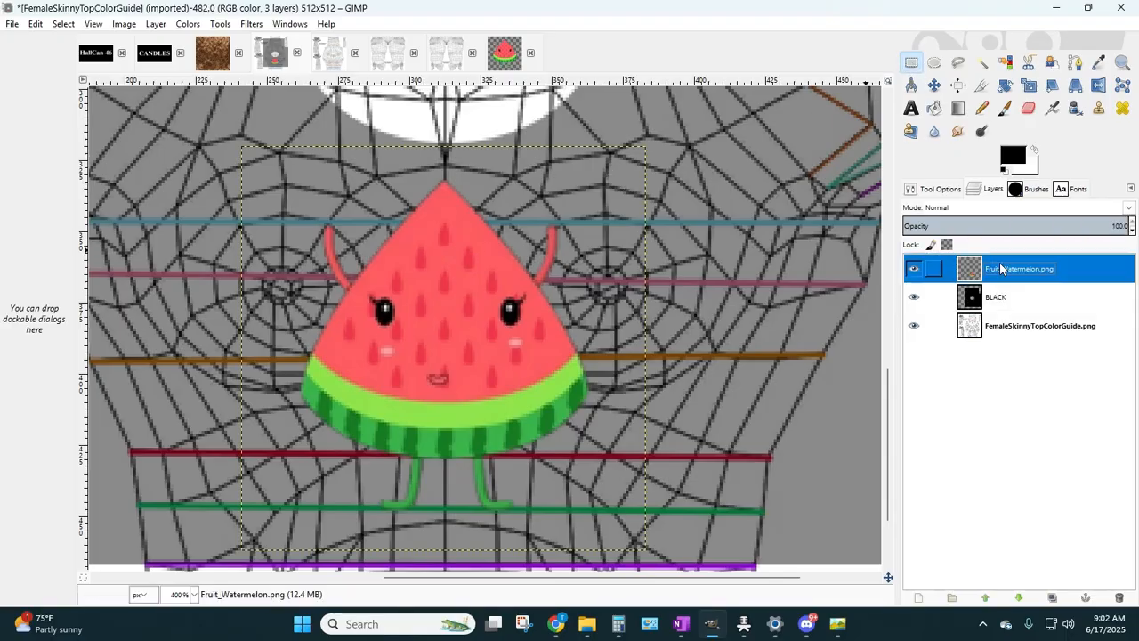
{"action": "left_click", "coordinate": [455, 348]}
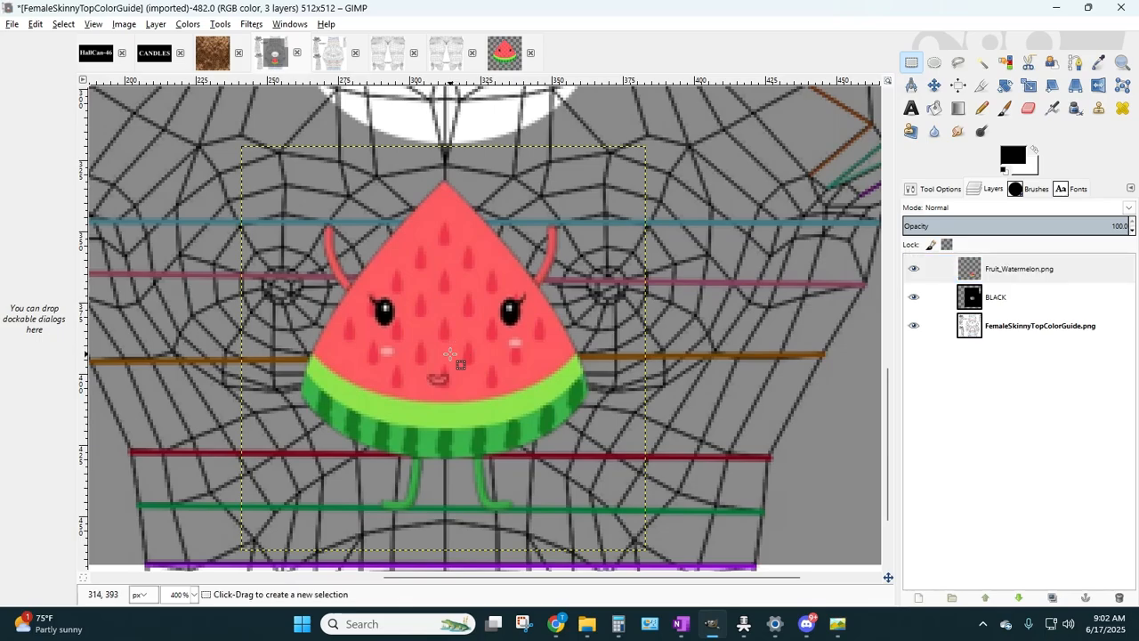
{"action": "key", "text": "Down"}
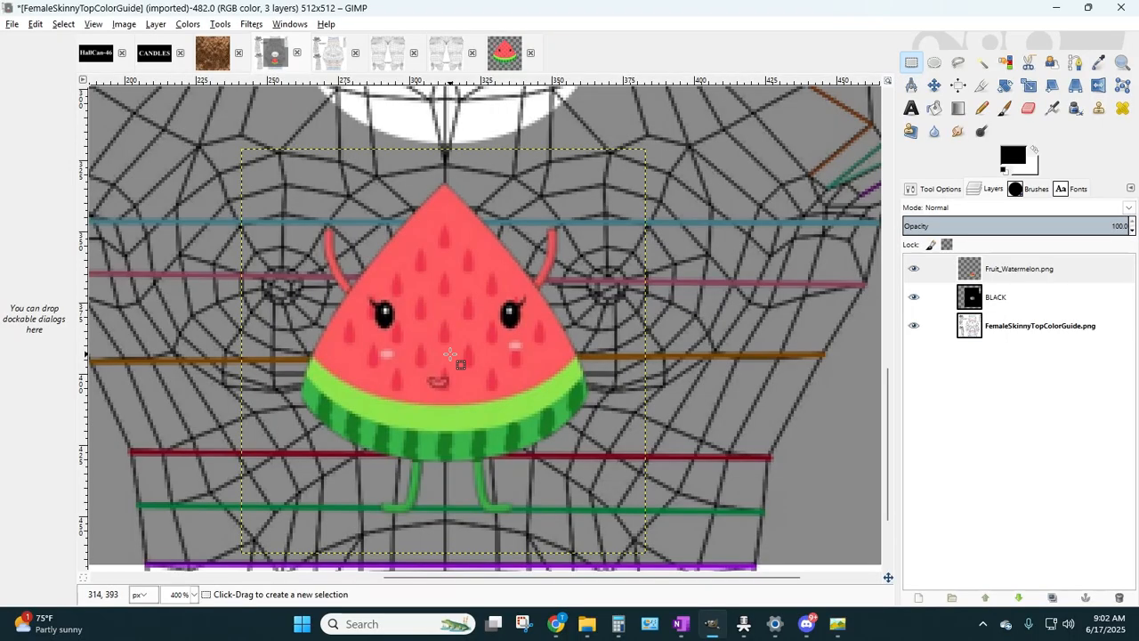
{"action": "key", "text": "Down"}
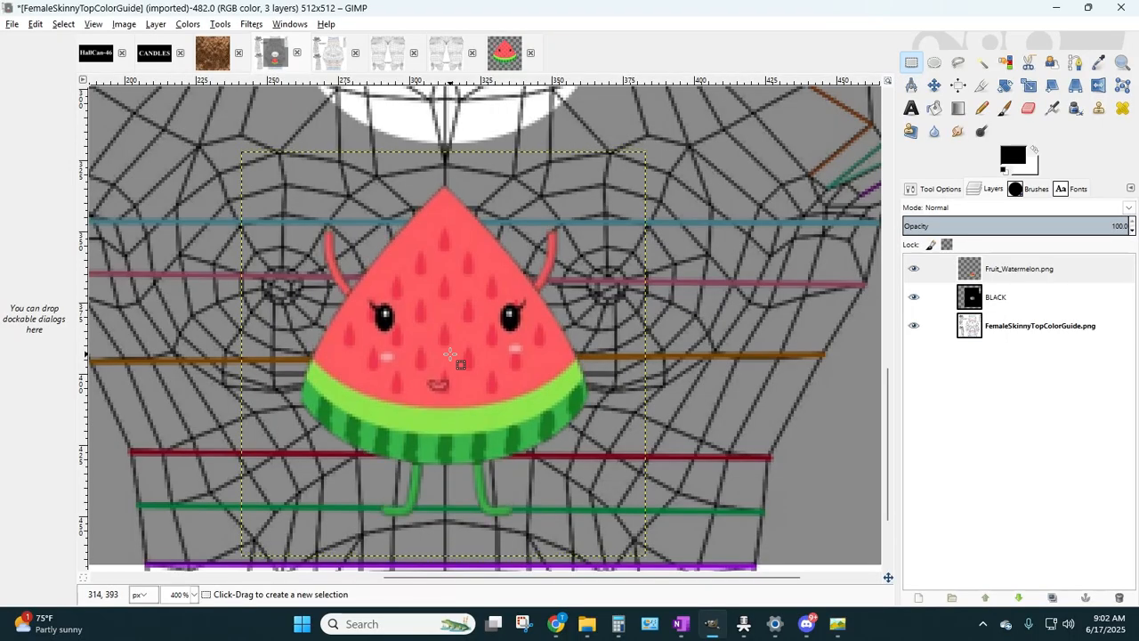
{"action": "key", "text": "Down"}
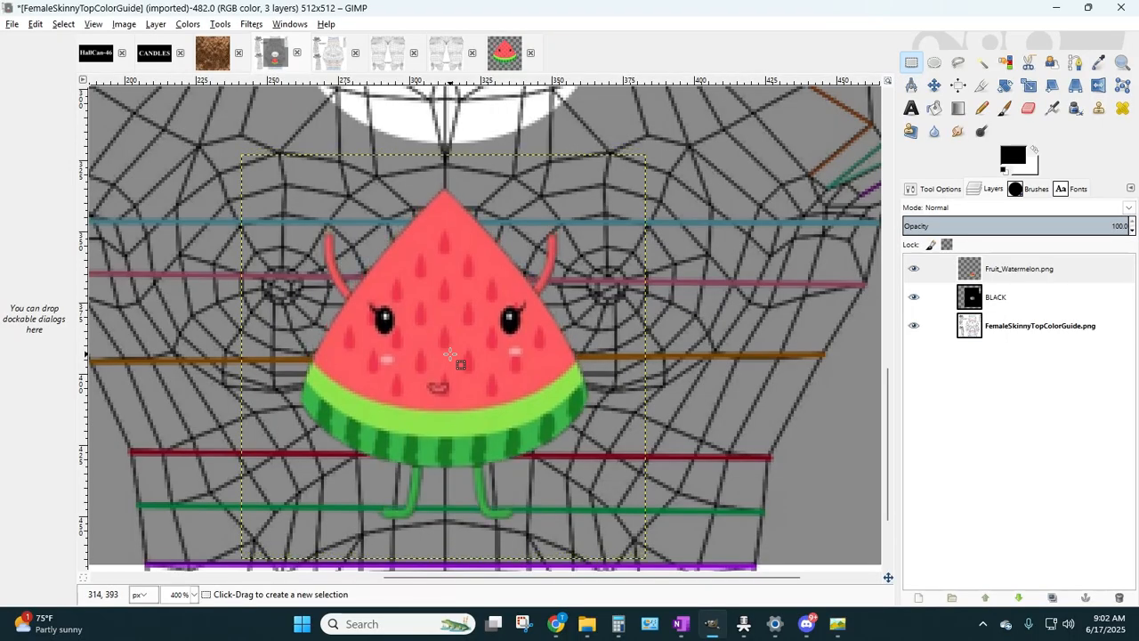
{"action": "key", "text": "Down"}
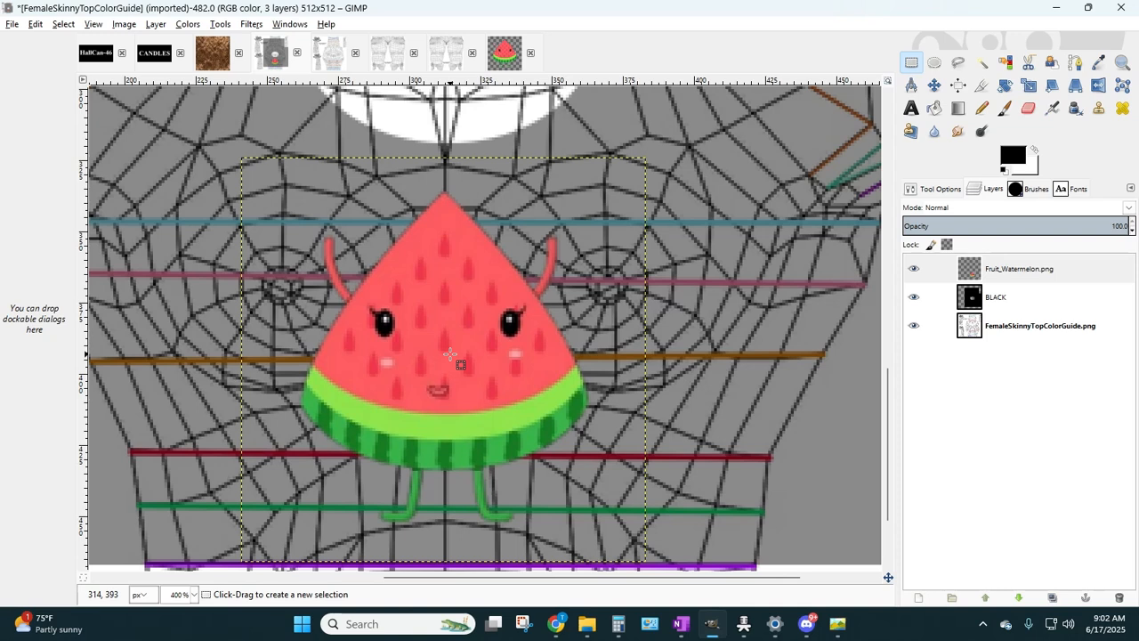
{"action": "key", "text": "Down"}
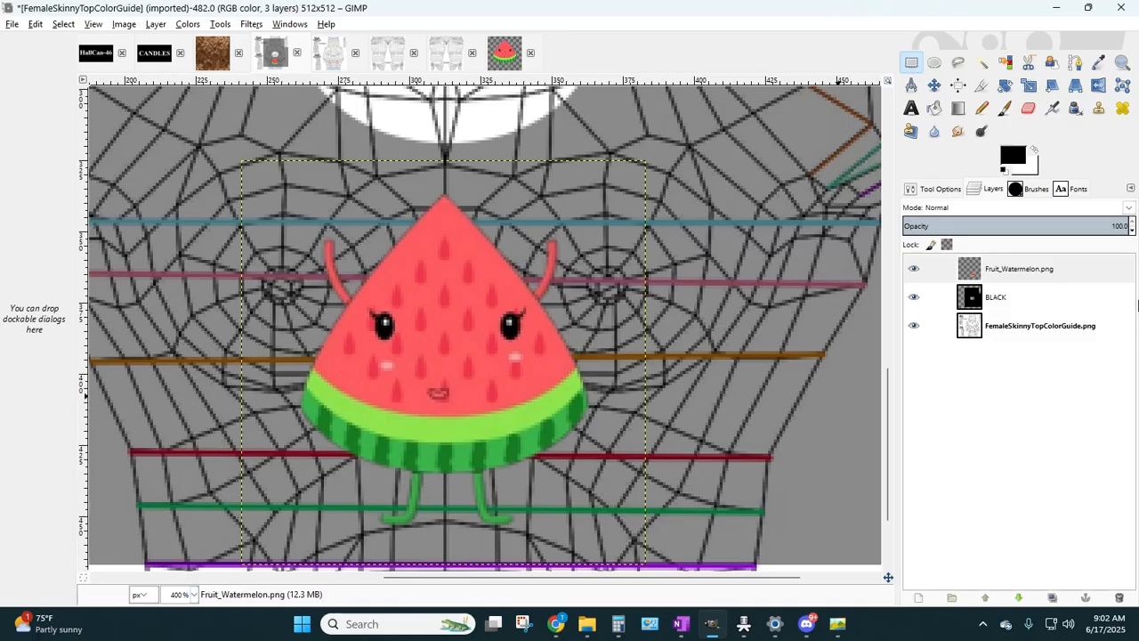
- Set the BLACK layer's opacity to 100 and hide the FemaleSkinnyTopColorGuide.png layer
{"action": "left_click", "coordinate": [943, 297]}
{"action": "left_click_drag", "start_coordinate": [1133, 223], "coordinate": [1133, 229]}
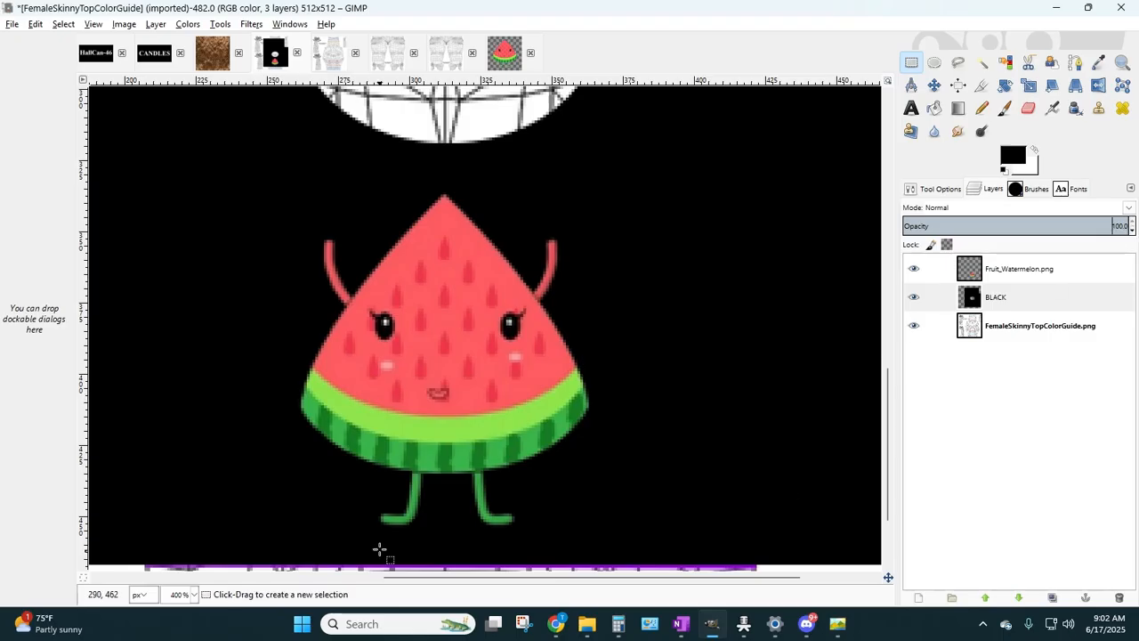
{"action": "left_click", "coordinate": [194, 601]}
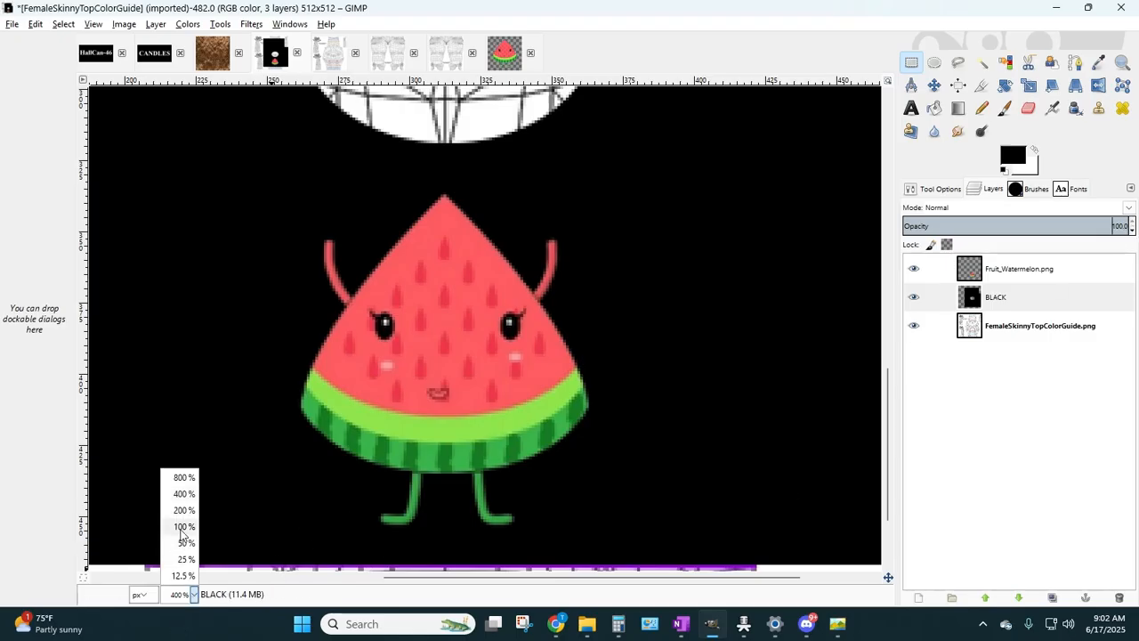
{"action": "left_click", "coordinate": [180, 532]}
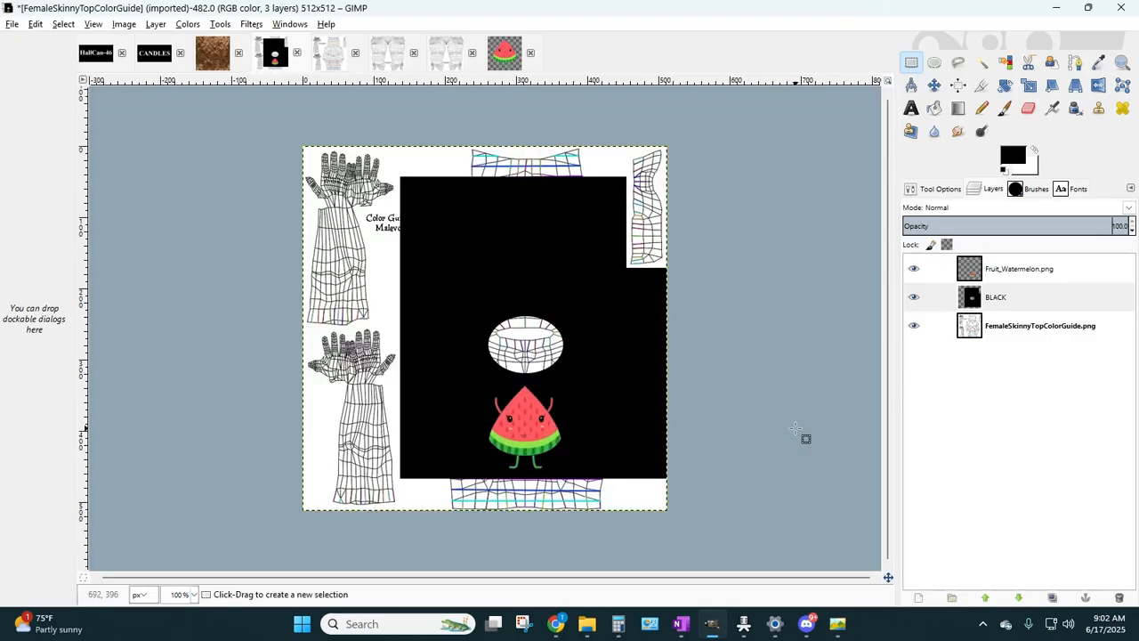
{"action": "left_click", "coordinate": [914, 326]}
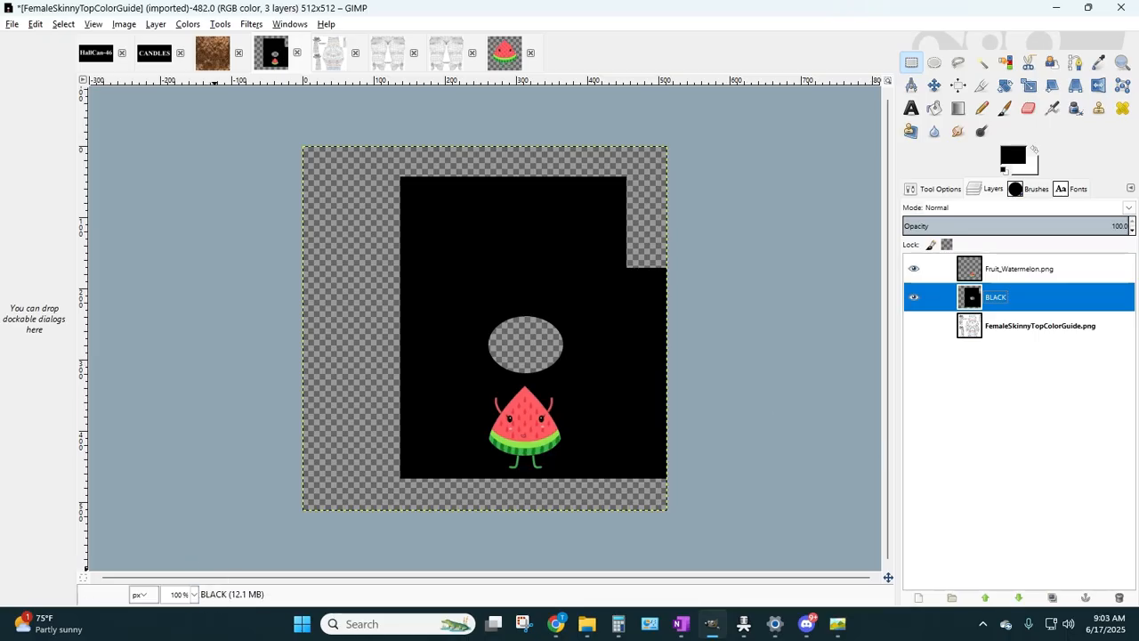
{"action": "left_click", "coordinate": [194, 595]}
{"action": "left_click", "coordinate": [183, 510]}
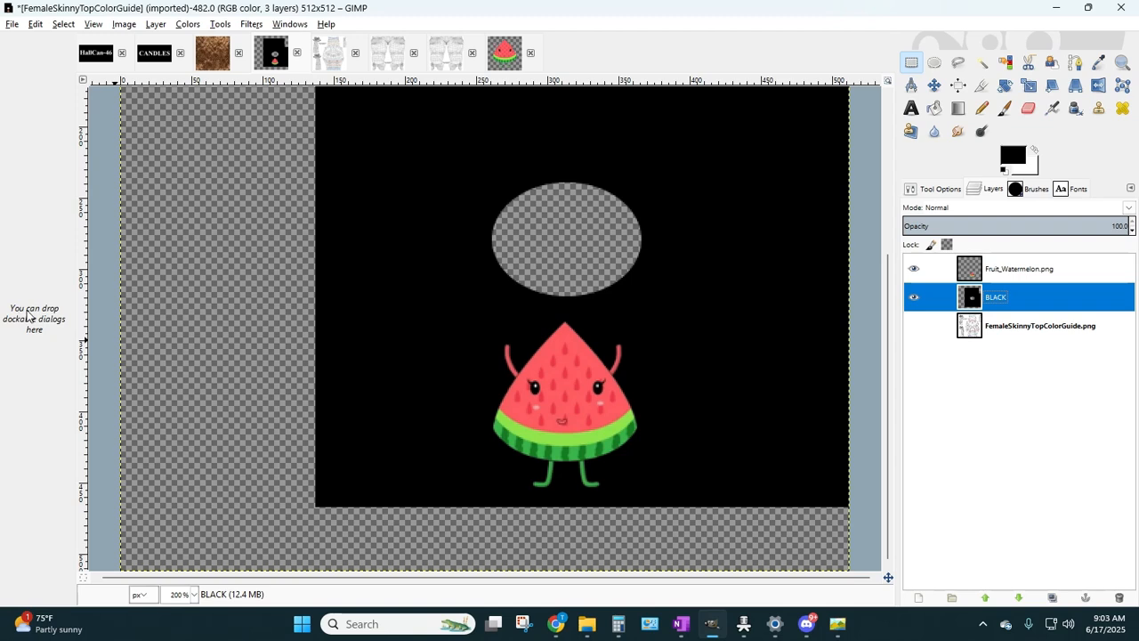
- Start saving the image under a different name and go to the root folder of the Seagate Backup Plus drive
{"action": "left_click", "coordinate": [12, 24]}
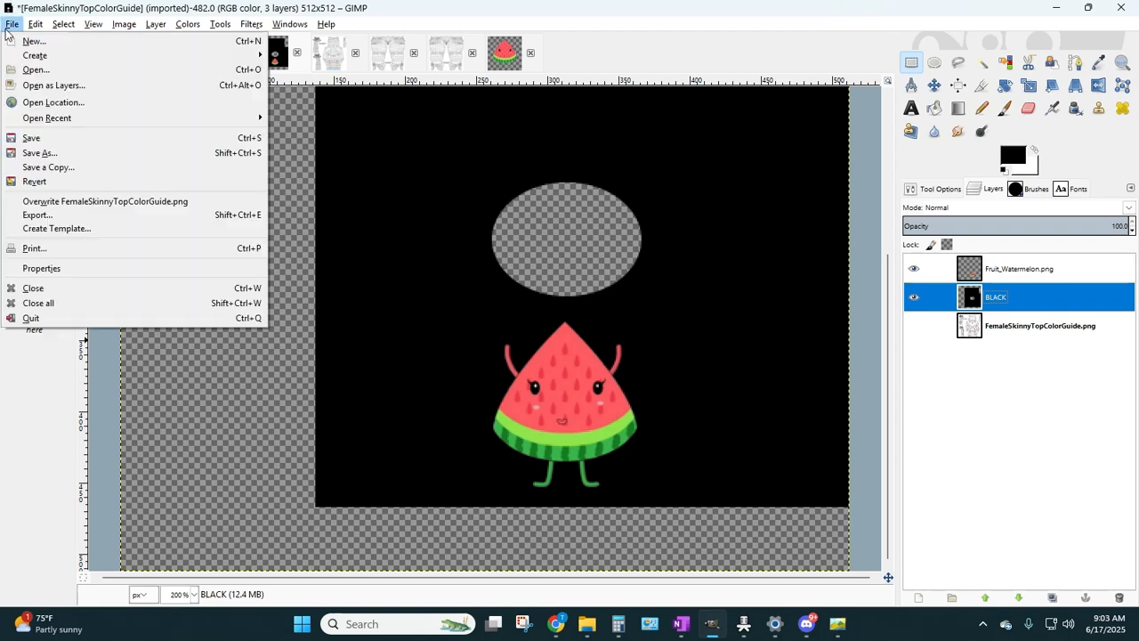
{"action": "left_click", "coordinate": [41, 153]}
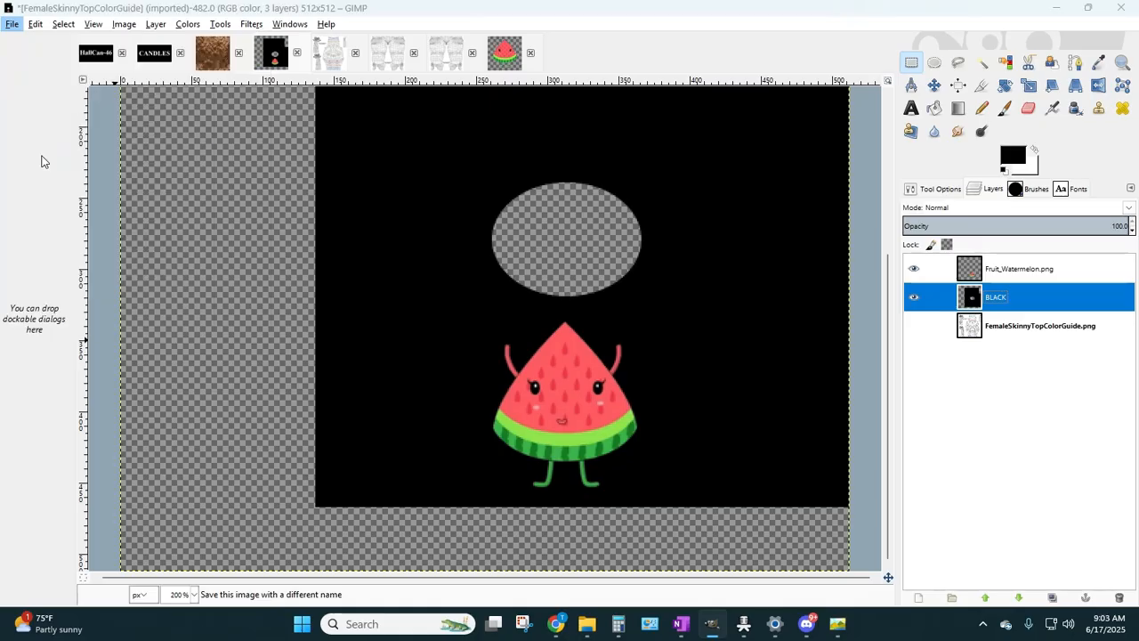
{"action": "left_click", "coordinate": [504, 114]}
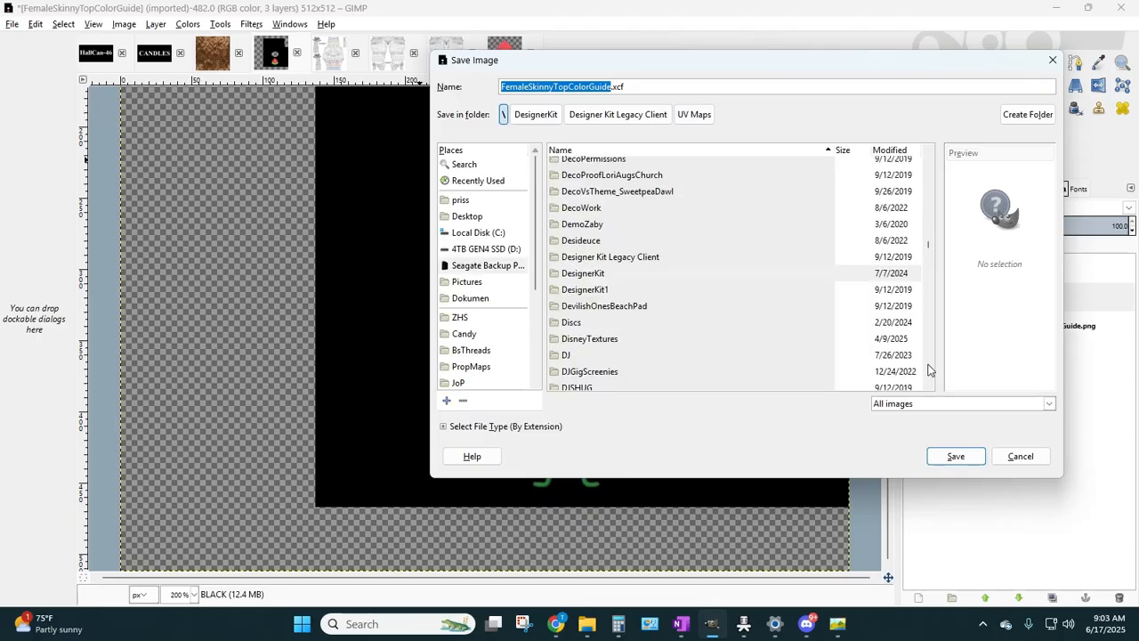
- Open the JeansFinished folder in the save dialog and examine how its finished files are named
{"action": "left_click_drag", "start_coordinate": [927, 249], "coordinate": [923, 294]}
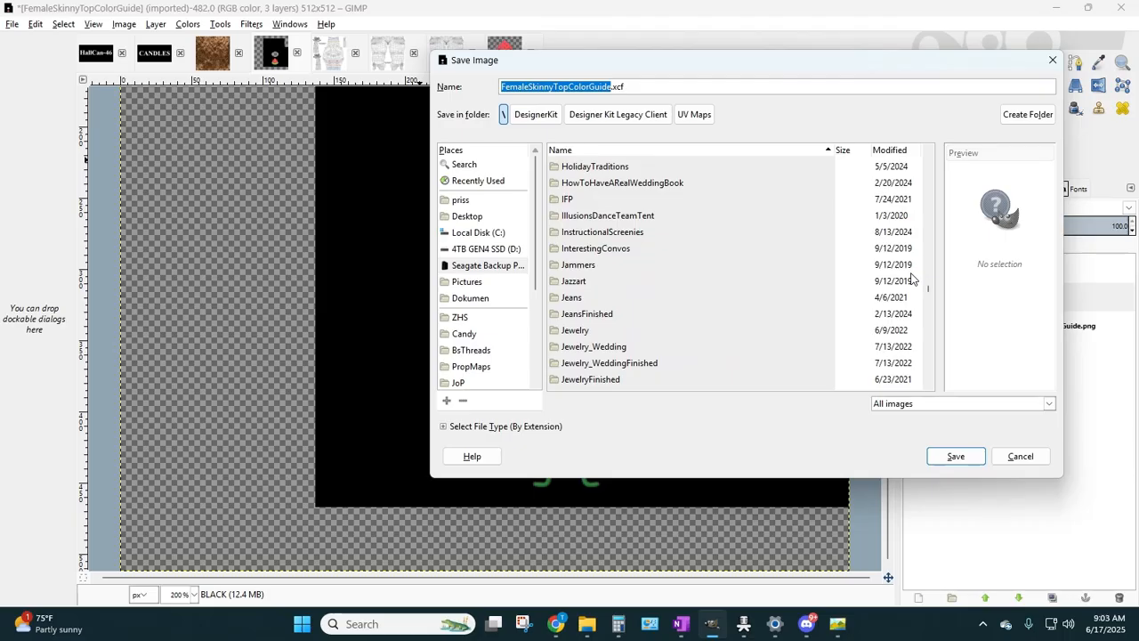
{"action": "left_click", "coordinate": [573, 303]}
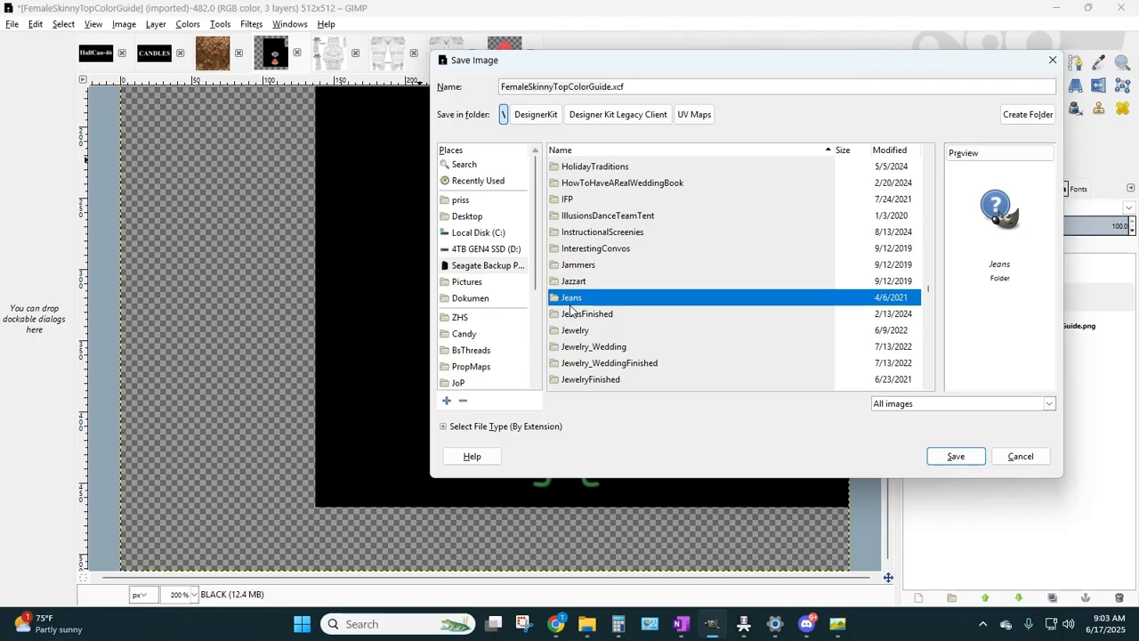
{"action": "left_click", "coordinate": [574, 315]}
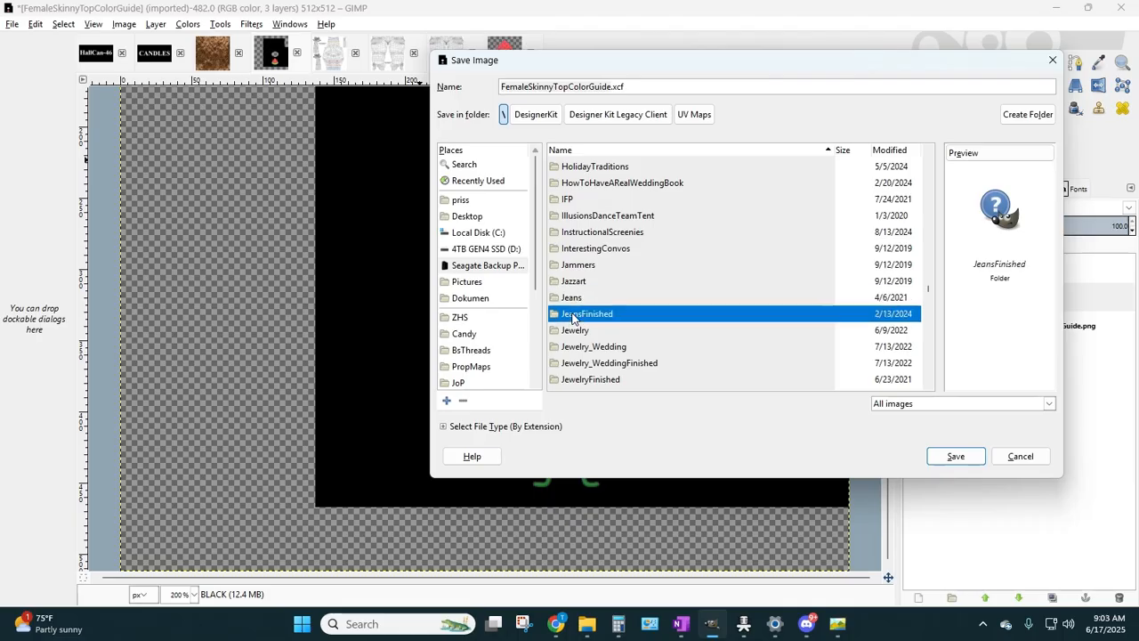
{"action": "double_click", "coordinate": [614, 315]}
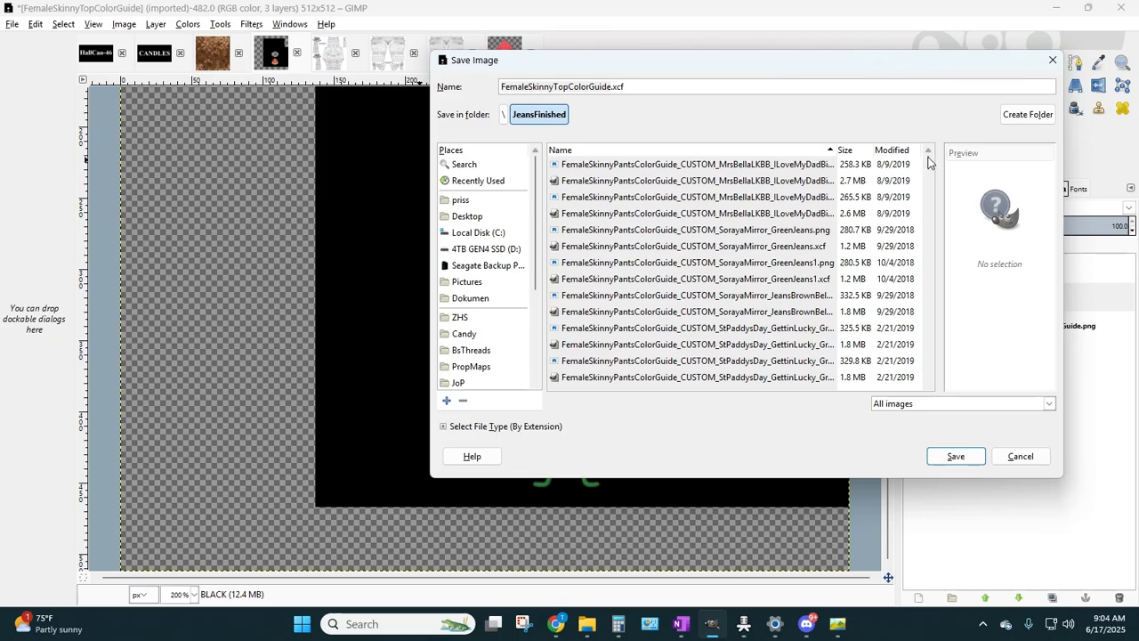
{"action": "left_click_drag", "start_coordinate": [928, 160], "coordinate": [933, 272]}
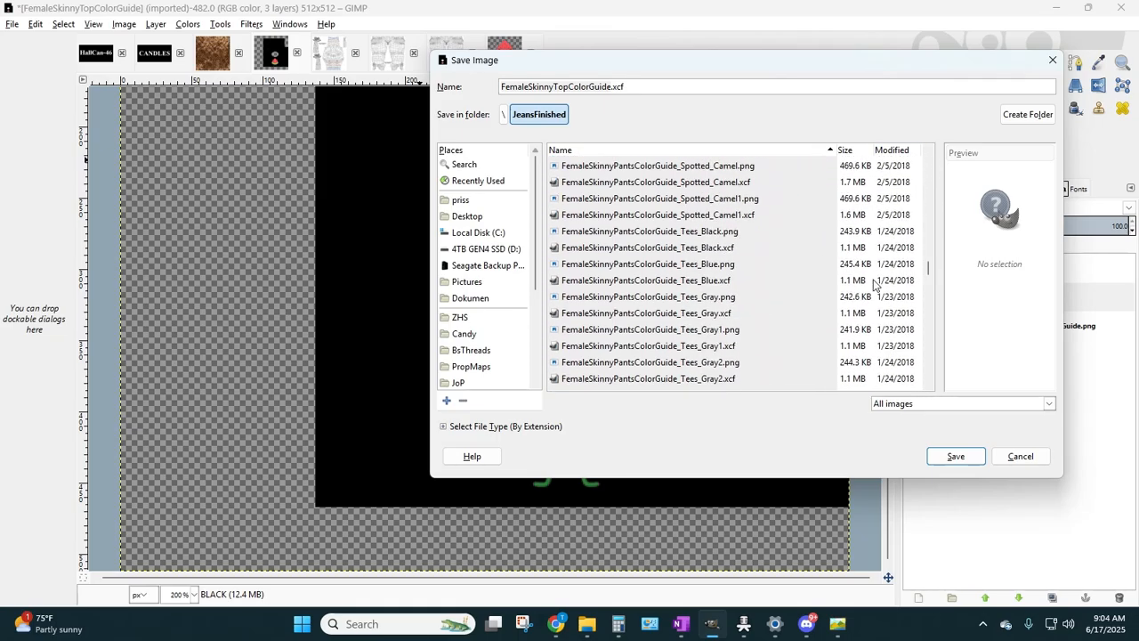
- Return to the drive's root folder and choose TshirtsFinished as the save location
{"action": "left_click", "coordinate": [504, 115]}
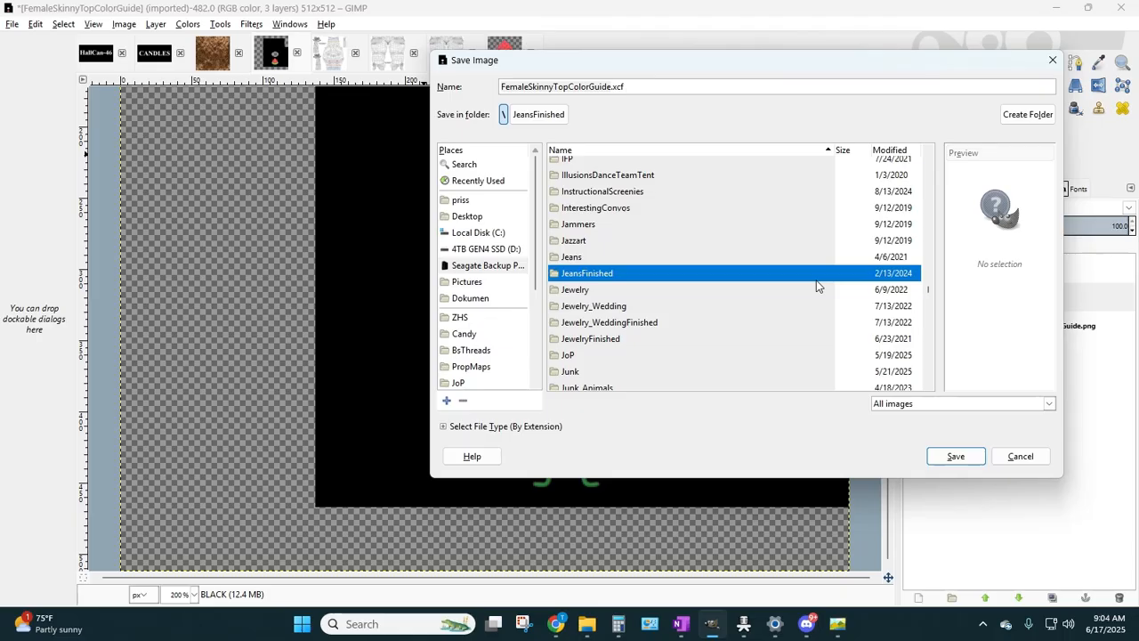
{"action": "scroll", "coordinate": [779, 298], "scroll_direction": "down", "scroll_amount": 20}
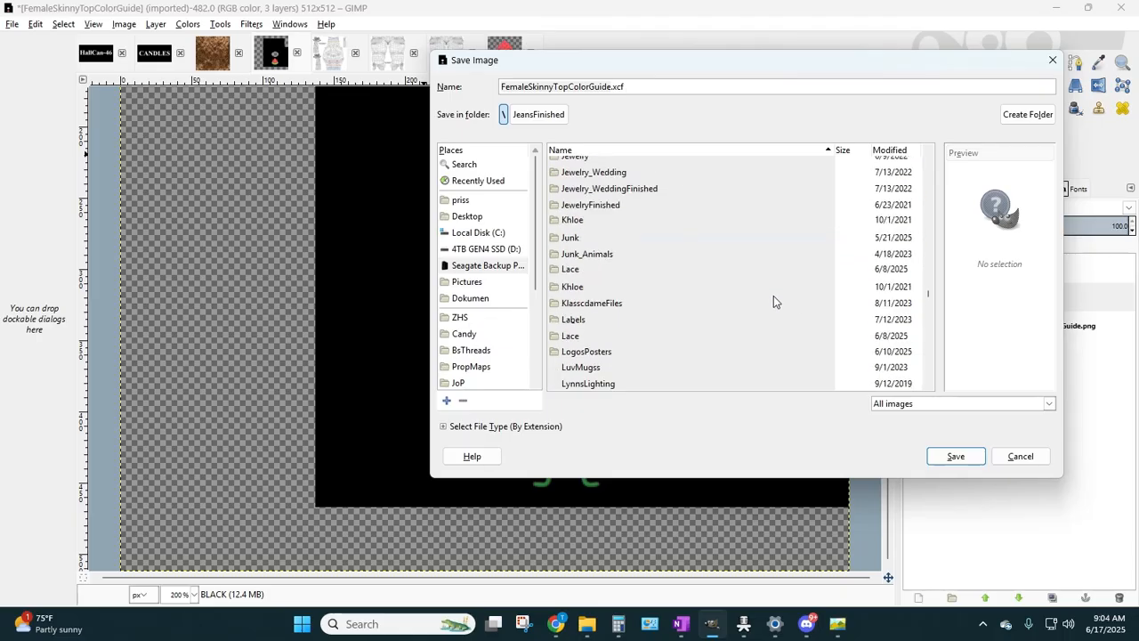
{"action": "scroll", "coordinate": [770, 296], "scroll_direction": "down", "scroll_amount": 20}
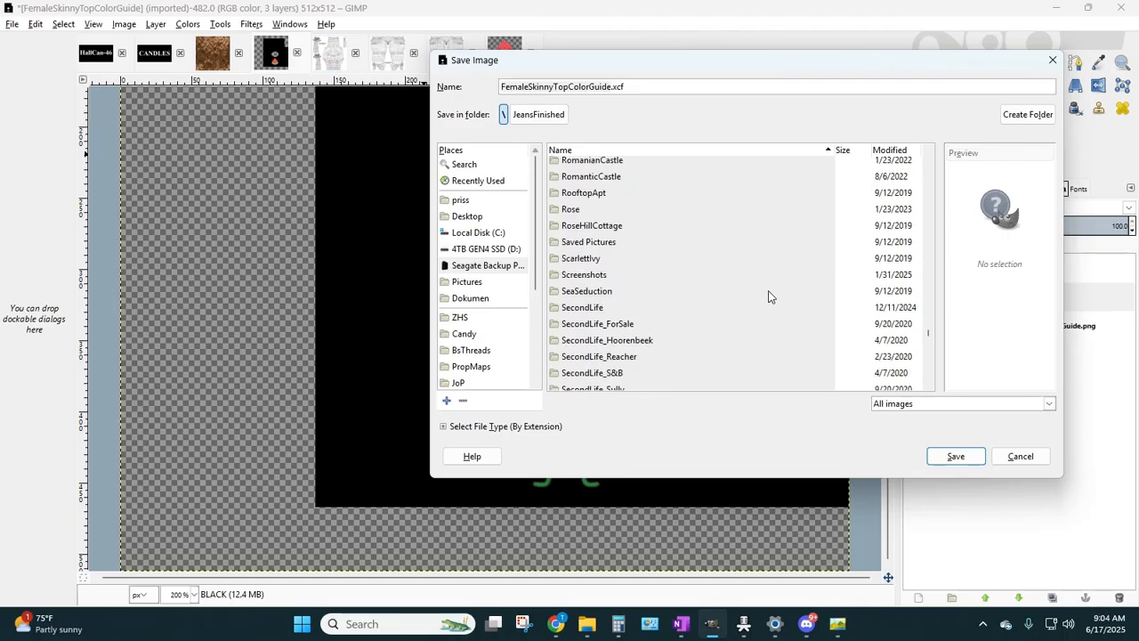
{"action": "scroll", "coordinate": [770, 296], "scroll_direction": "down", "scroll_amount": 10}
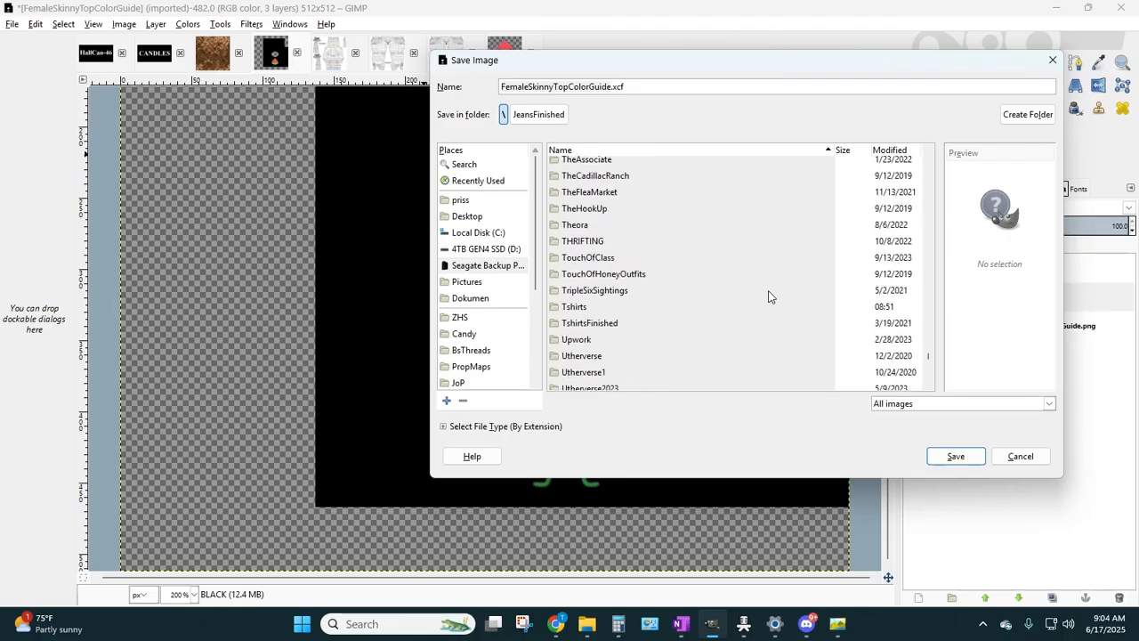
{"action": "double_click", "coordinate": [580, 323]}
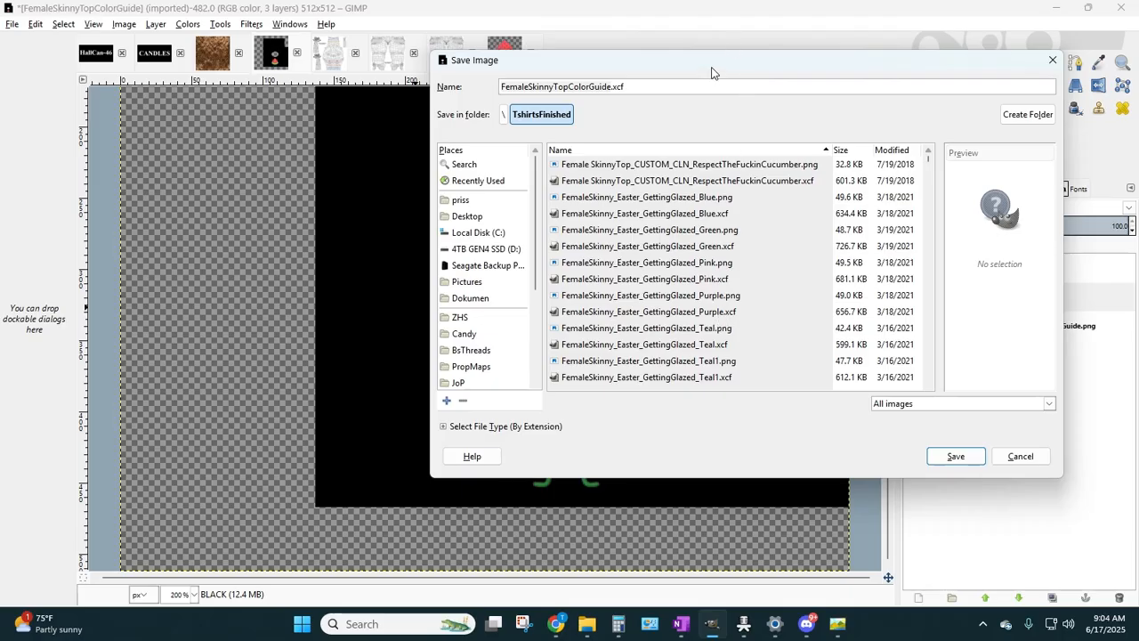
- Switch to File Explorer and open the TshirtsFinished folder on the Seagate Backup Plus Drive (E:)
{"action": "left_click", "coordinate": [585, 634]}
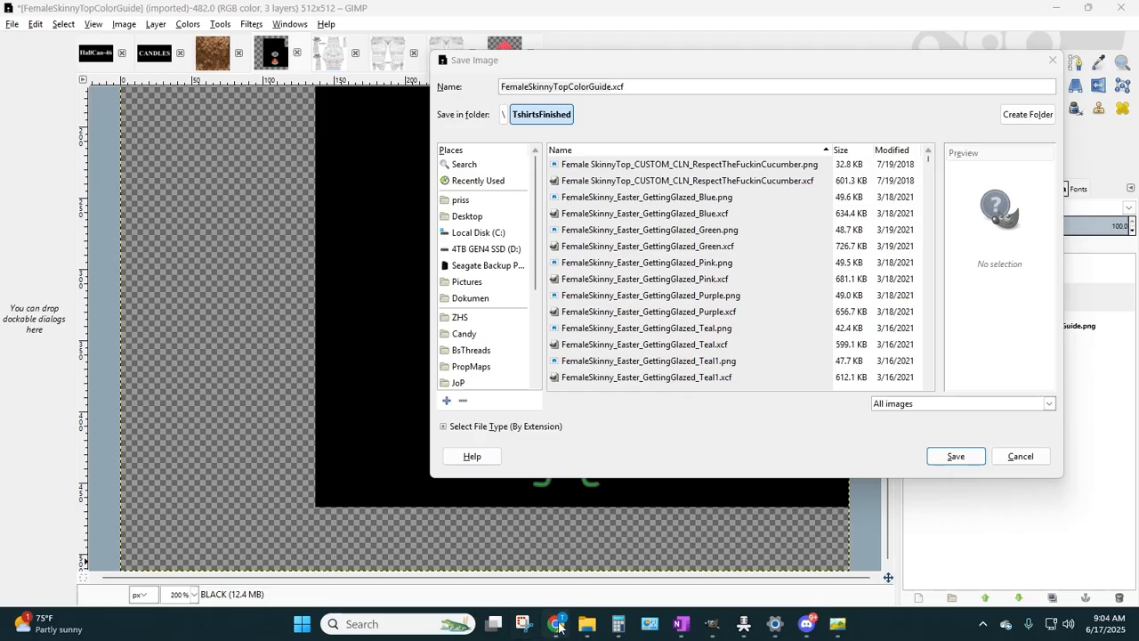
{"action": "left_click", "coordinate": [585, 628]}
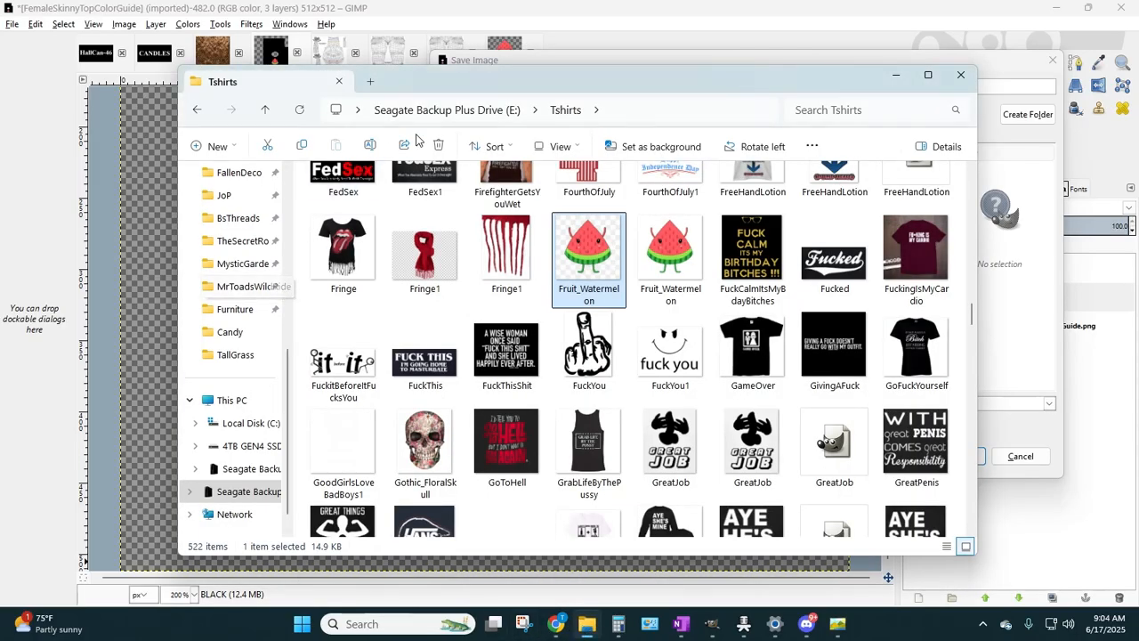
{"action": "left_click", "coordinate": [436, 113]}
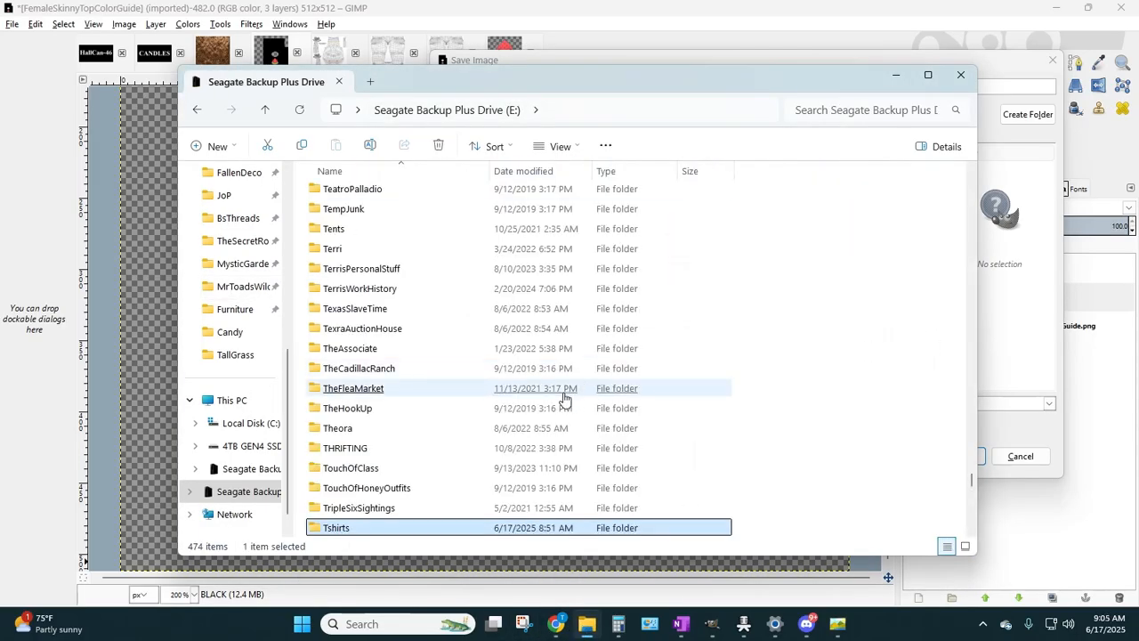
{"action": "scroll", "coordinate": [564, 399], "scroll_direction": "down", "scroll_amount": 3}
{"action": "double_click", "coordinate": [322, 366]}
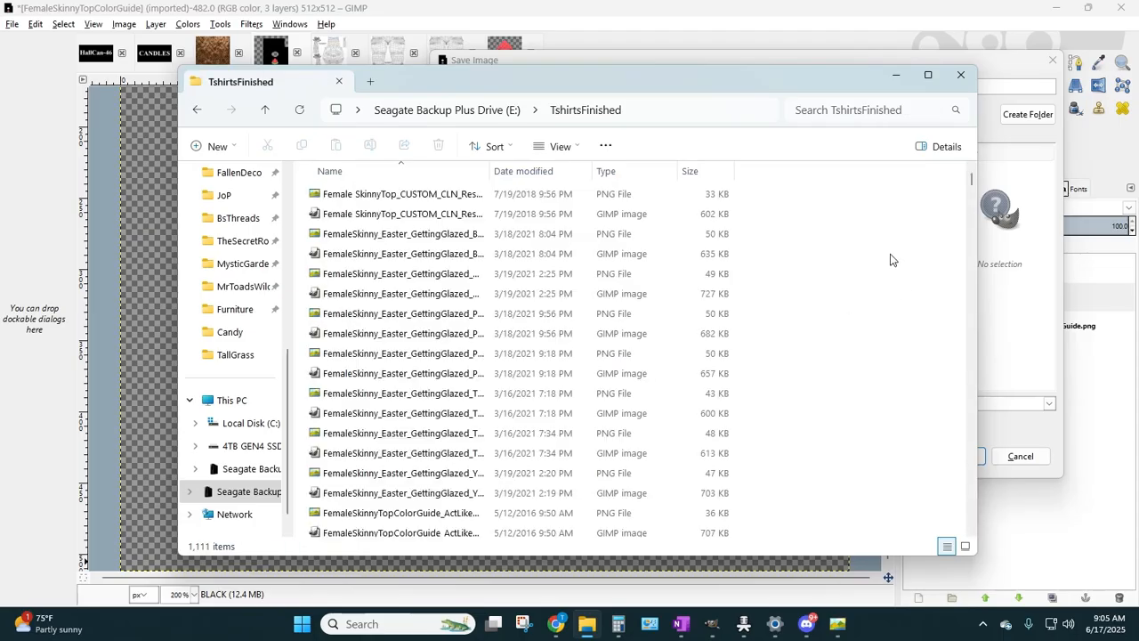
- Maximize the TshirtsFinished window and widen the Name column to read the full names of the existing shirt files
{"action": "left_click", "coordinate": [929, 77]}
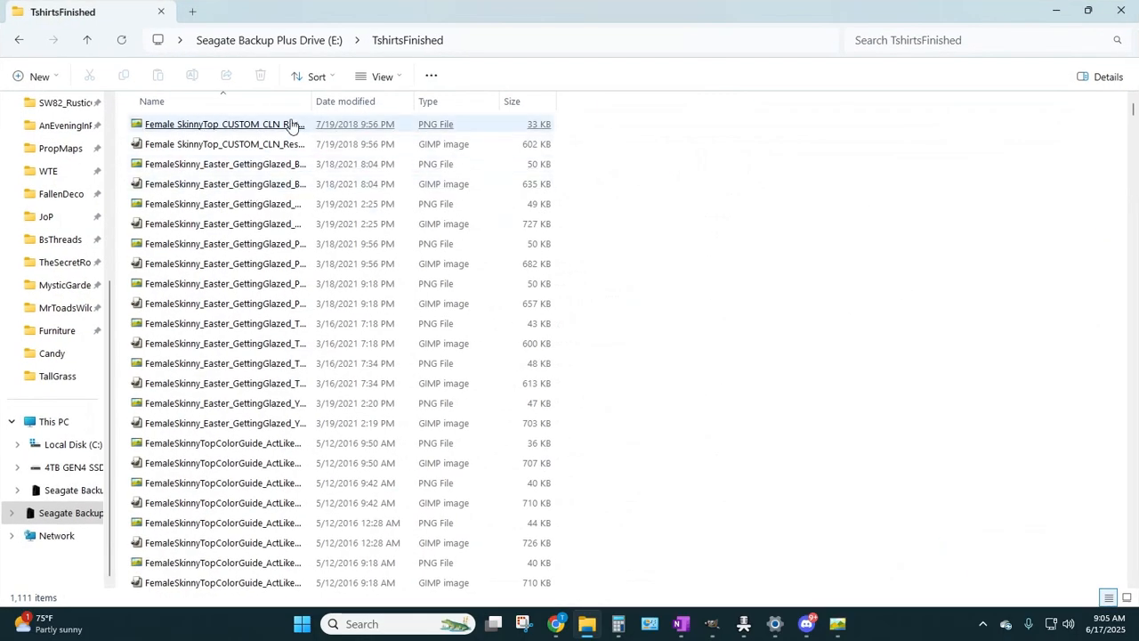
{"action": "left_click", "coordinate": [393, 80]}
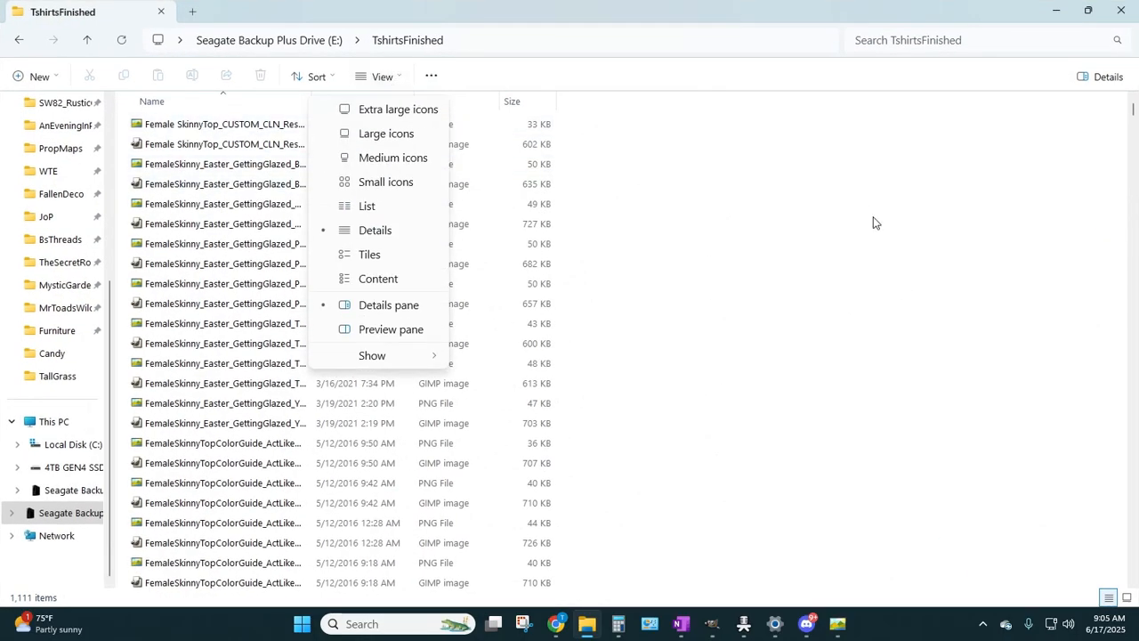
{"action": "left_click", "coordinate": [884, 246]}
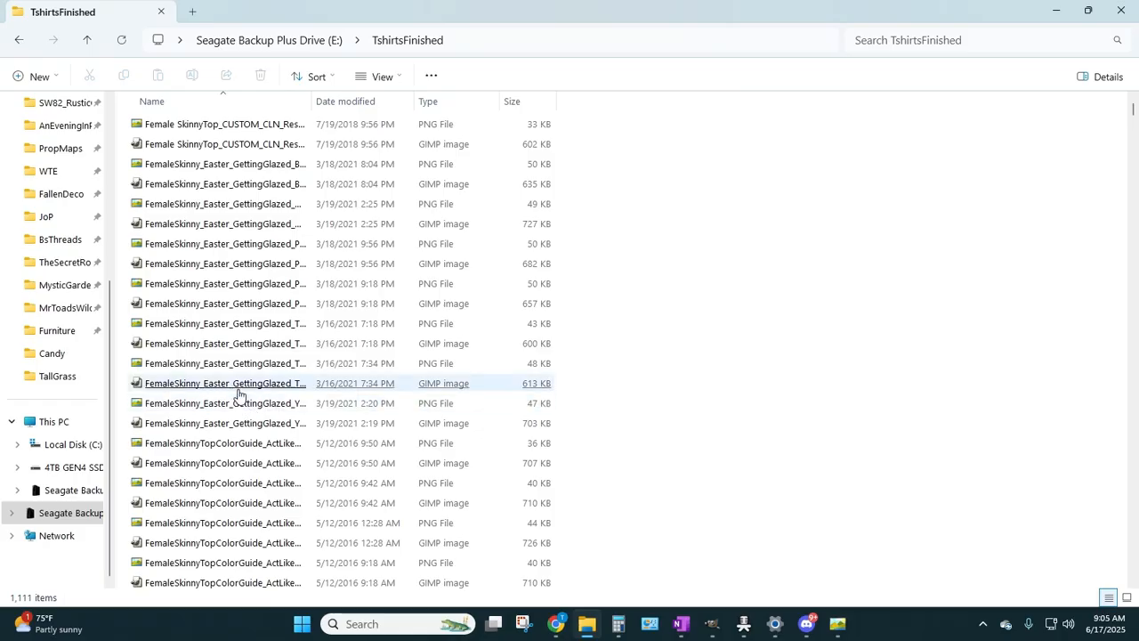
{"action": "left_click_drag", "start_coordinate": [312, 101], "coordinate": [488, 135]}
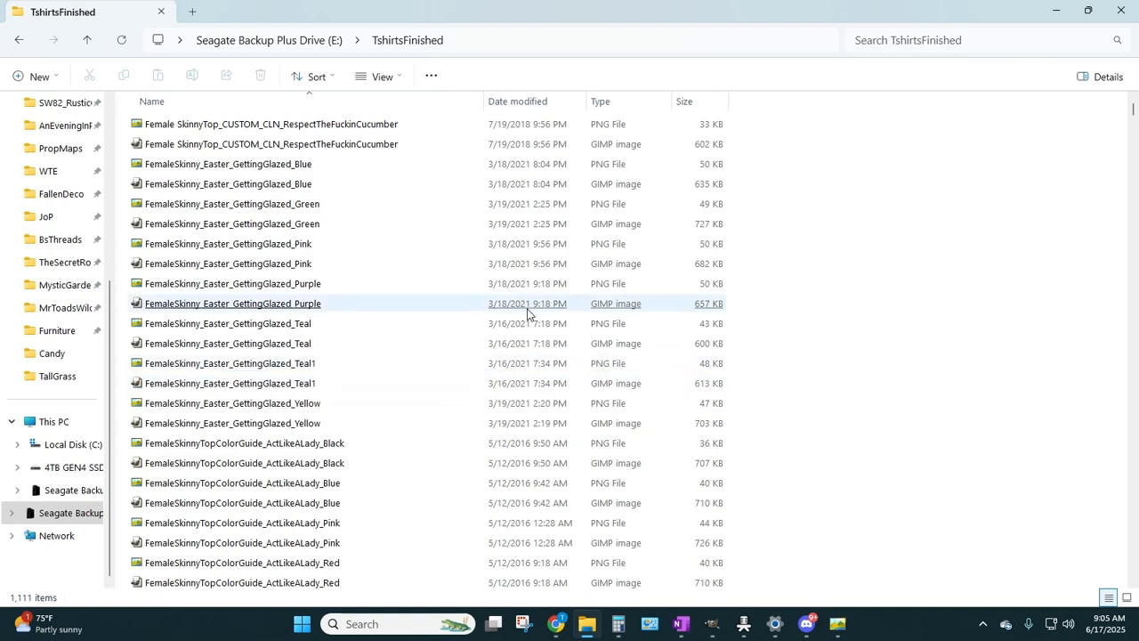
{"action": "left_click", "coordinate": [625, 265]}
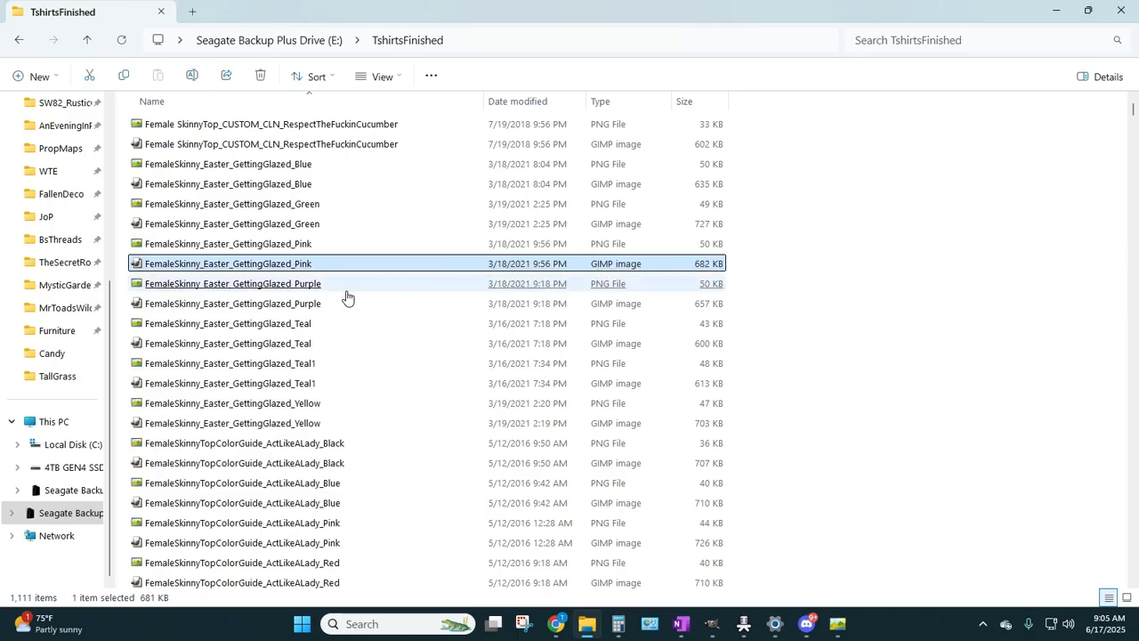
- Open the FemaleSkinny_Easter_GettingGlazed_Pink GIMP image from TshirtsFinished in GIMP and dismiss the pending save dialog
{"action": "left_click", "coordinate": [597, 250]}
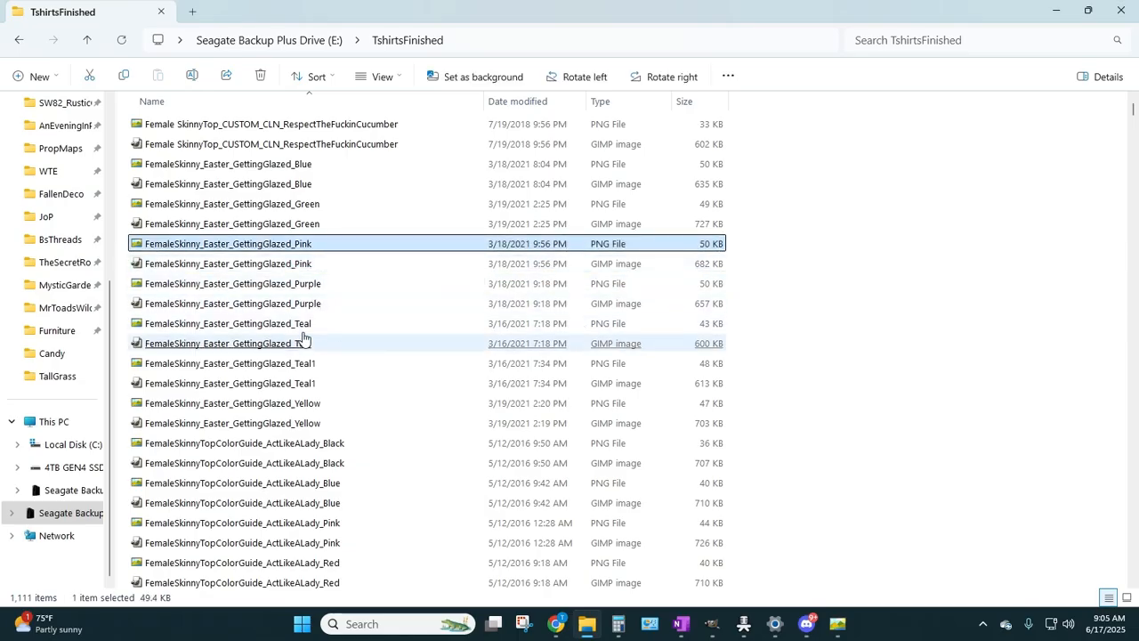
{"action": "right_click", "coordinate": [308, 266]}
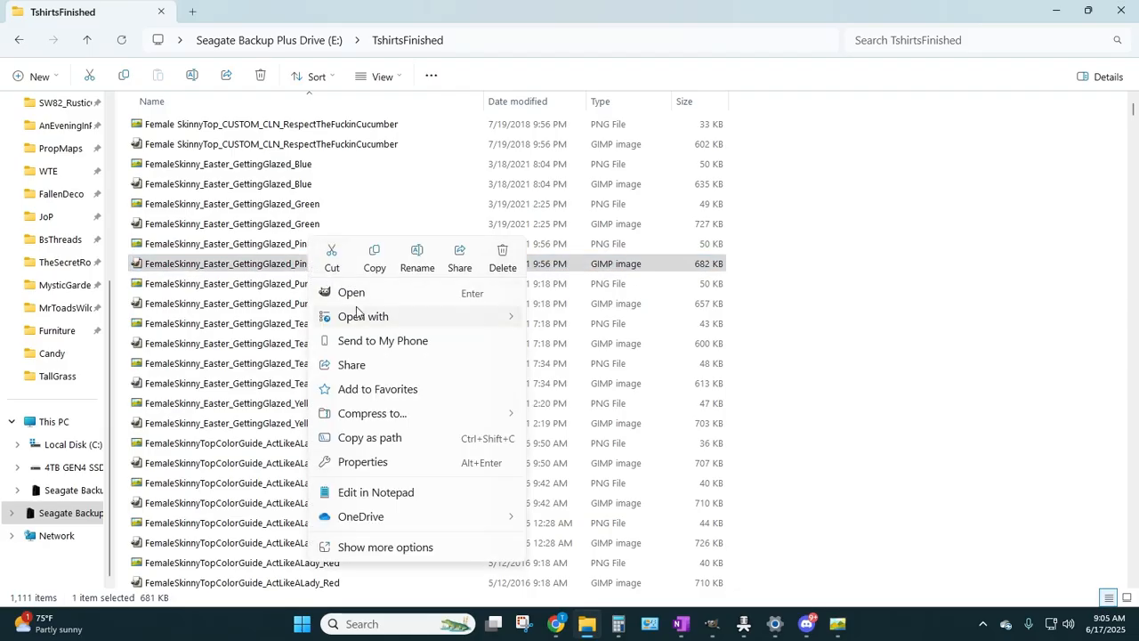
{"action": "mouse_move", "coordinate": [363, 324]}
{"action": "left_click", "coordinate": [562, 320]}
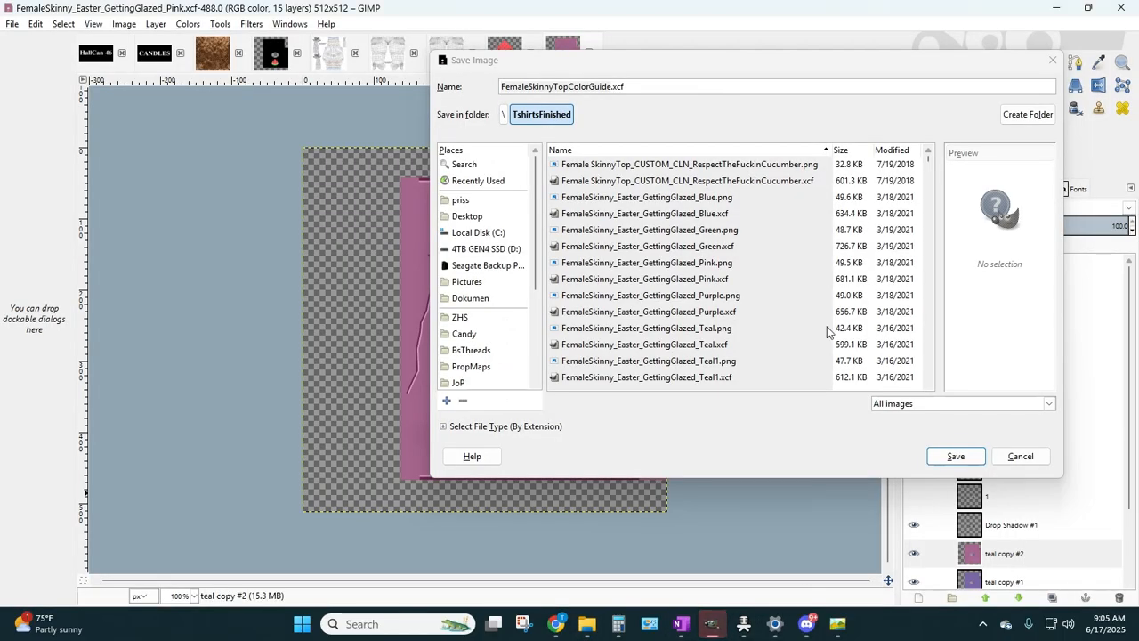
{"action": "left_click", "coordinate": [1049, 62]}
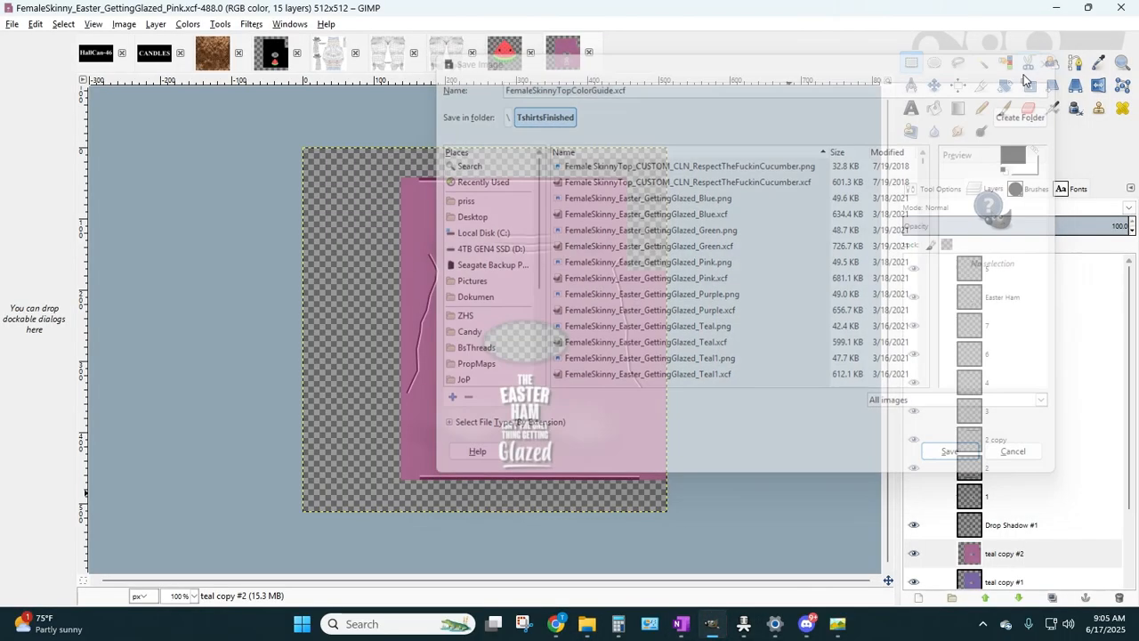
{"action": "left_click", "coordinate": [193, 596]}
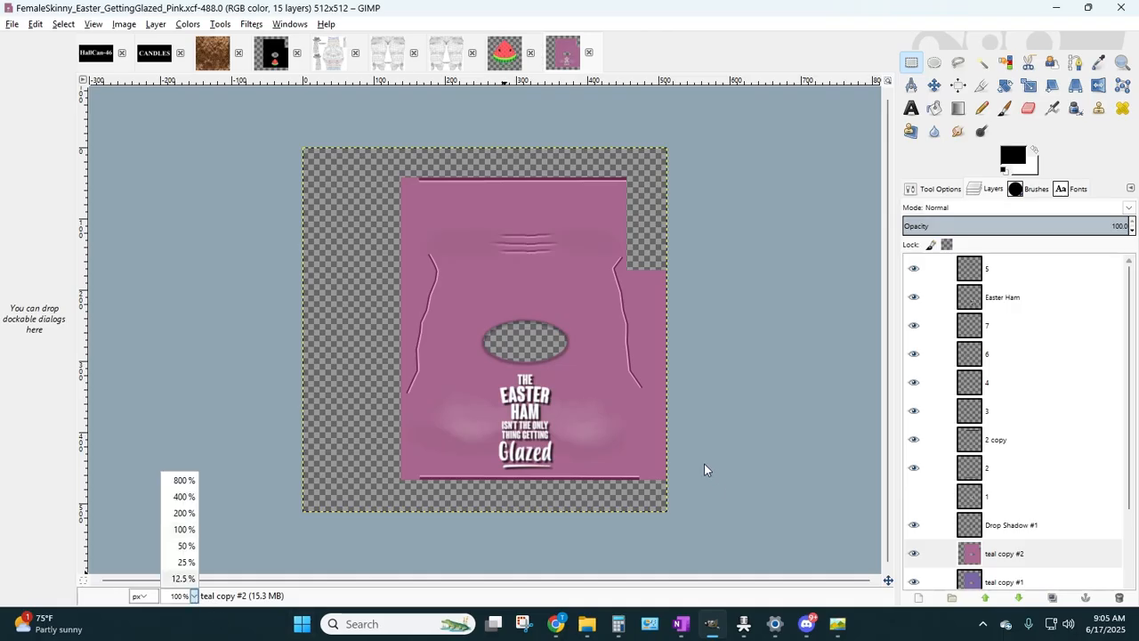
{"action": "left_click", "coordinate": [199, 381]}
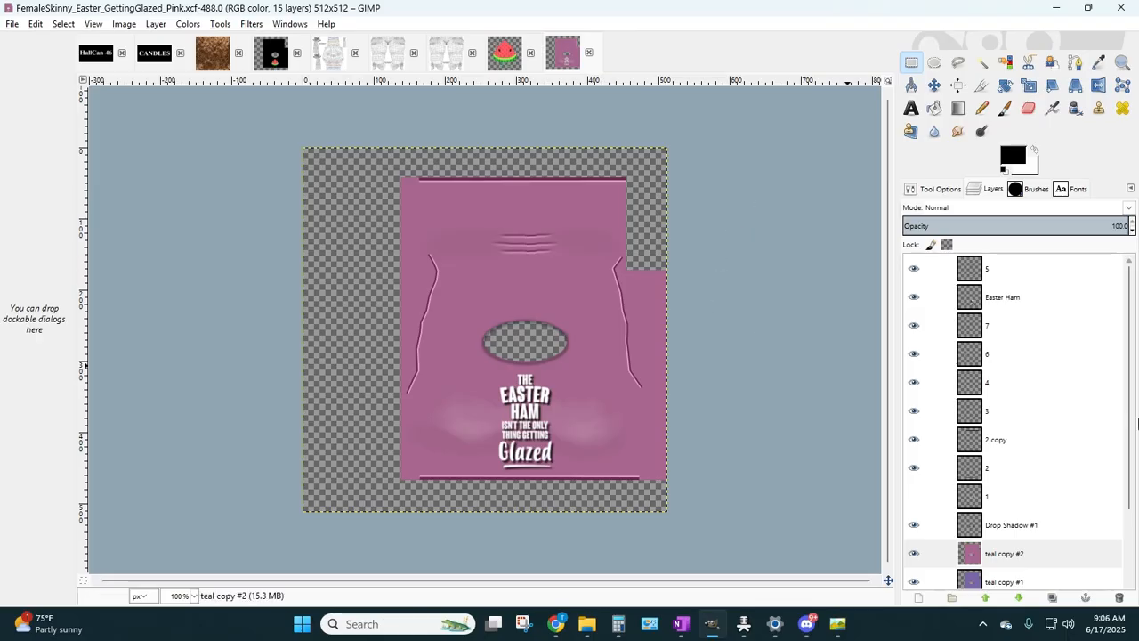
- Examine the Easter shirt's layer stack by toggling the visibility of its teal copy #2, teal copy #1 and teal copy color layers
{"action": "scroll", "coordinate": [1028, 388], "scroll_direction": "down", "scroll_amount": 3}
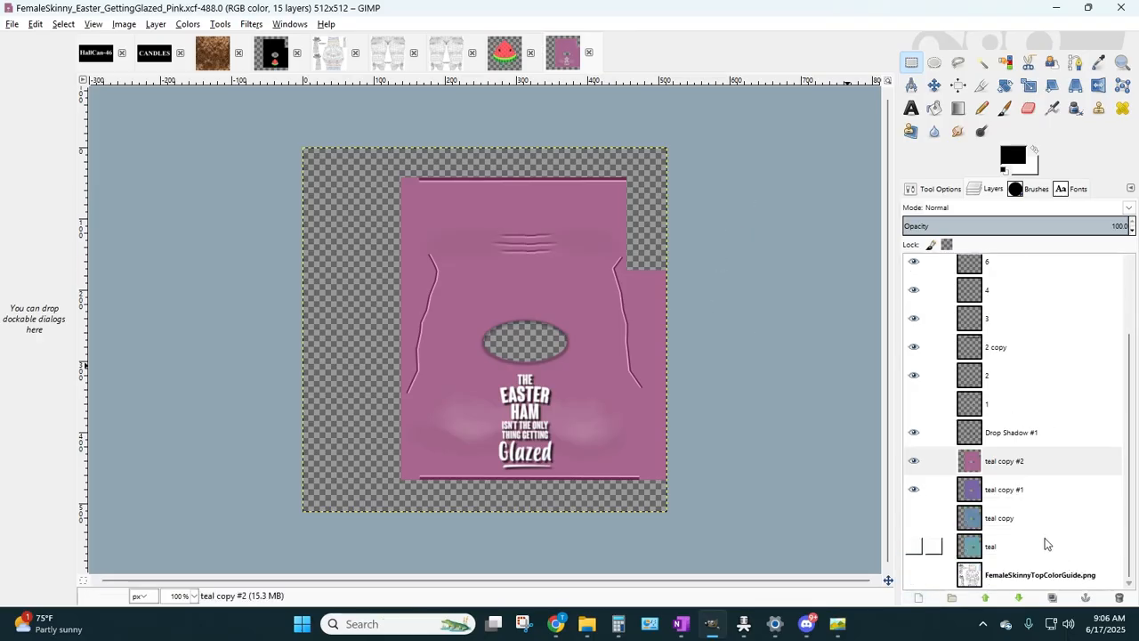
{"action": "scroll", "coordinate": [1023, 356], "scroll_direction": "up", "scroll_amount": 3}
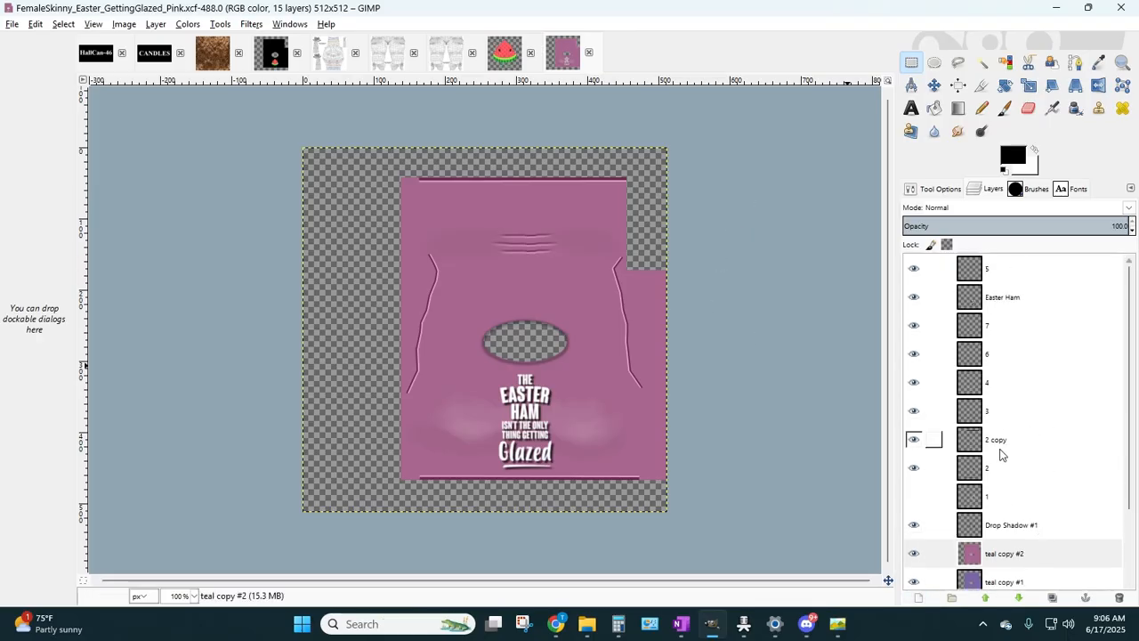
{"action": "scroll", "coordinate": [1002, 448], "scroll_direction": "down", "scroll_amount": 3}
{"action": "left_click", "coordinate": [913, 462]}
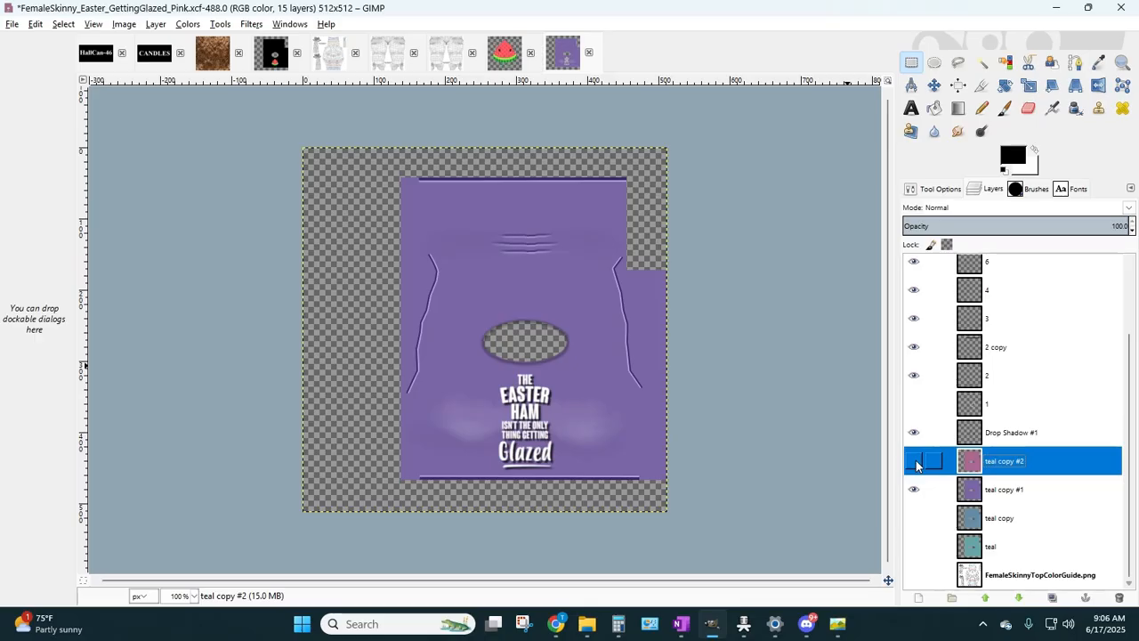
{"action": "left_click", "coordinate": [913, 490]}
{"action": "left_click", "coordinate": [911, 518]}
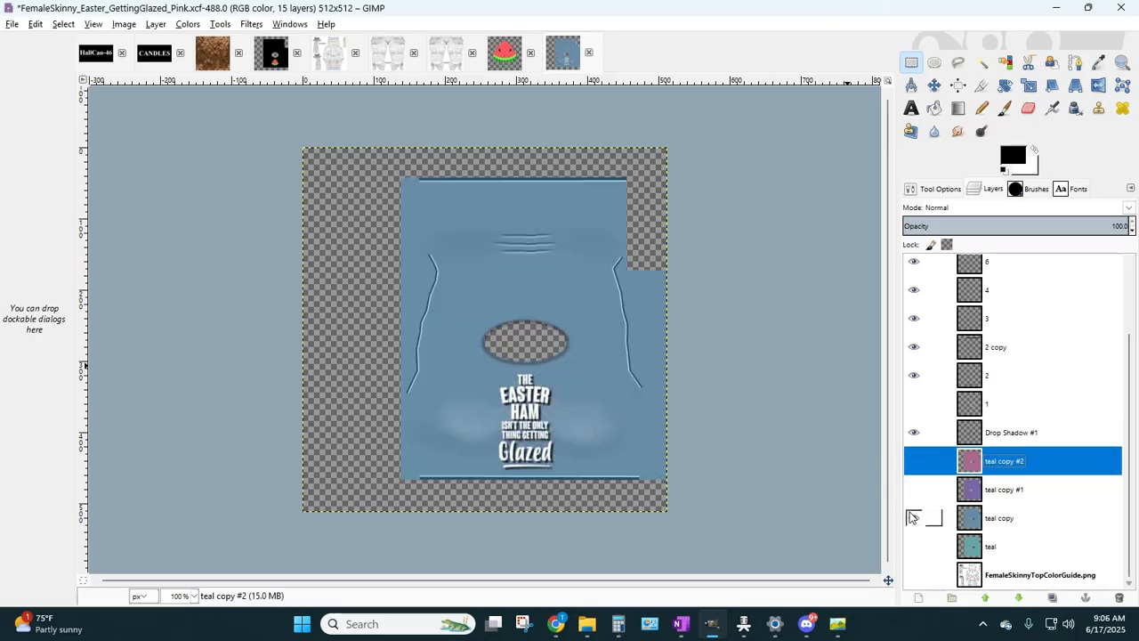
{"action": "left_click", "coordinate": [911, 517]}
{"action": "left_click", "coordinate": [913, 489]}
{"action": "left_click", "coordinate": [914, 461]}
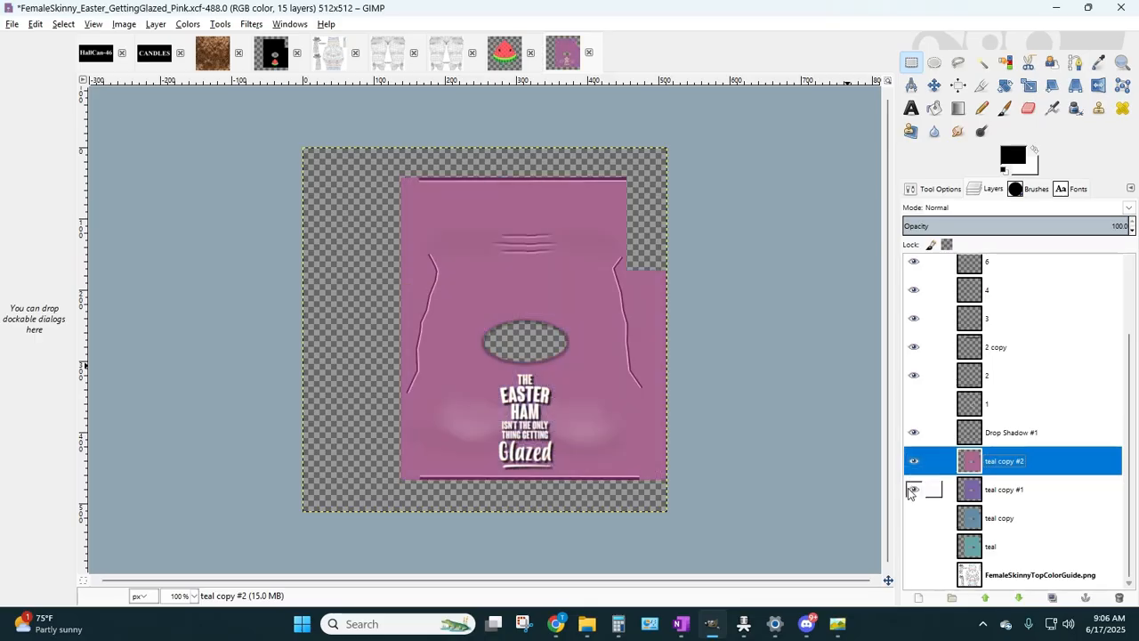
{"action": "left_click", "coordinate": [913, 489]}
- Start saving the black watermelon shirt image under a new name and choose the drive's Outfits1 folder as the location
{"action": "left_click", "coordinate": [512, 60]}
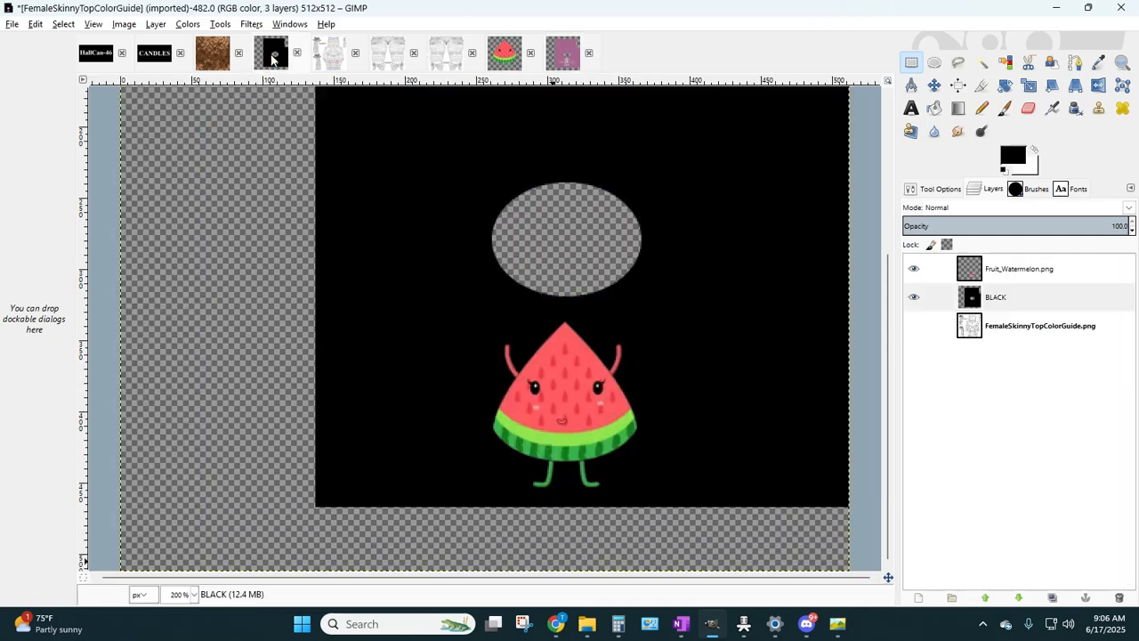
{"action": "left_click", "coordinate": [13, 24]}
{"action": "left_click", "coordinate": [43, 153]}
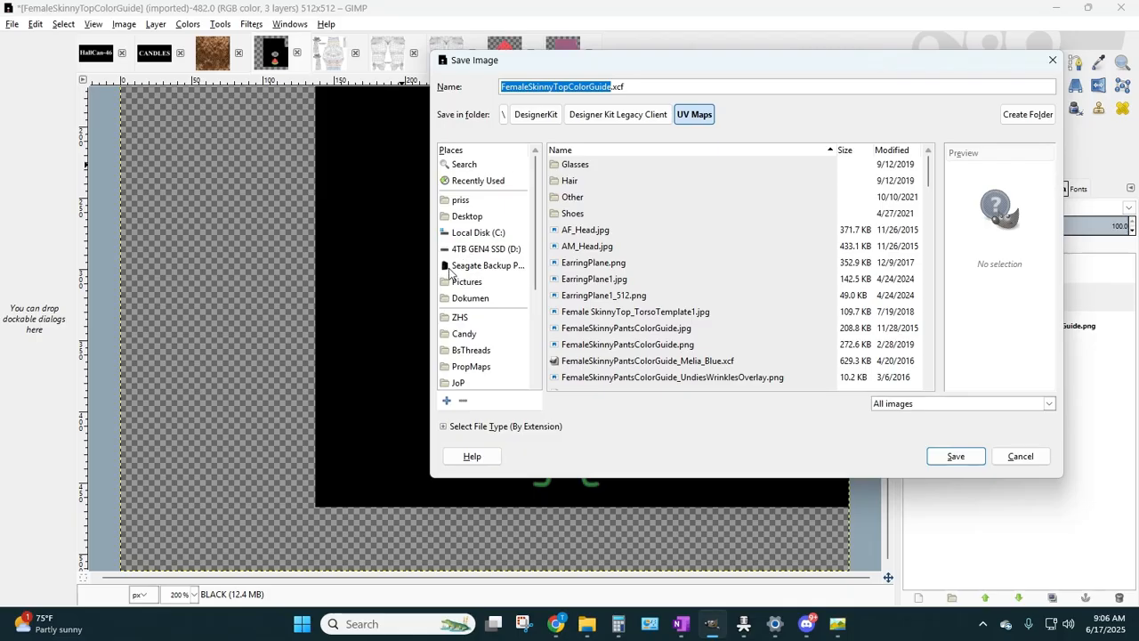
{"action": "left_click", "coordinate": [504, 114]}
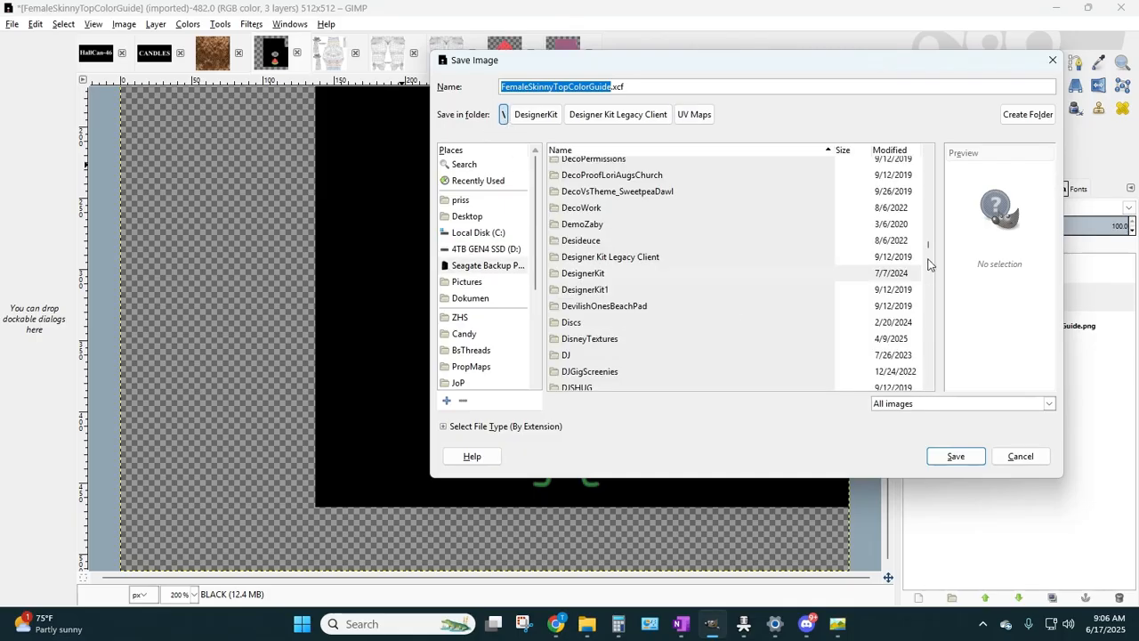
{"action": "left_click_drag", "start_coordinate": [930, 246], "coordinate": [929, 298]}
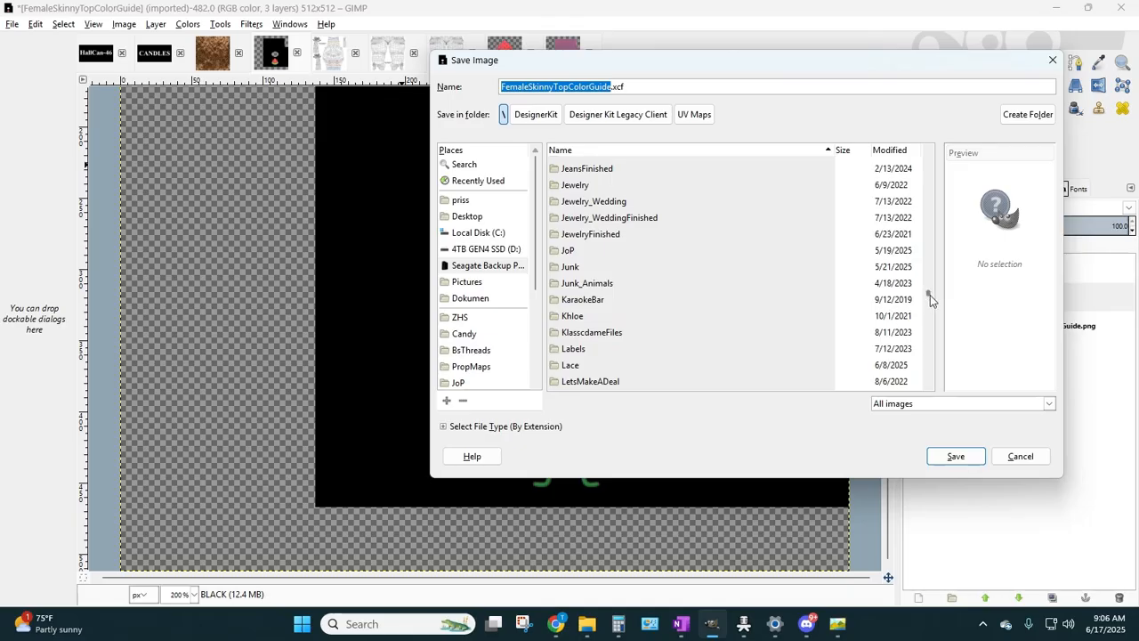
{"action": "left_click_drag", "start_coordinate": [930, 294], "coordinate": [924, 320]}
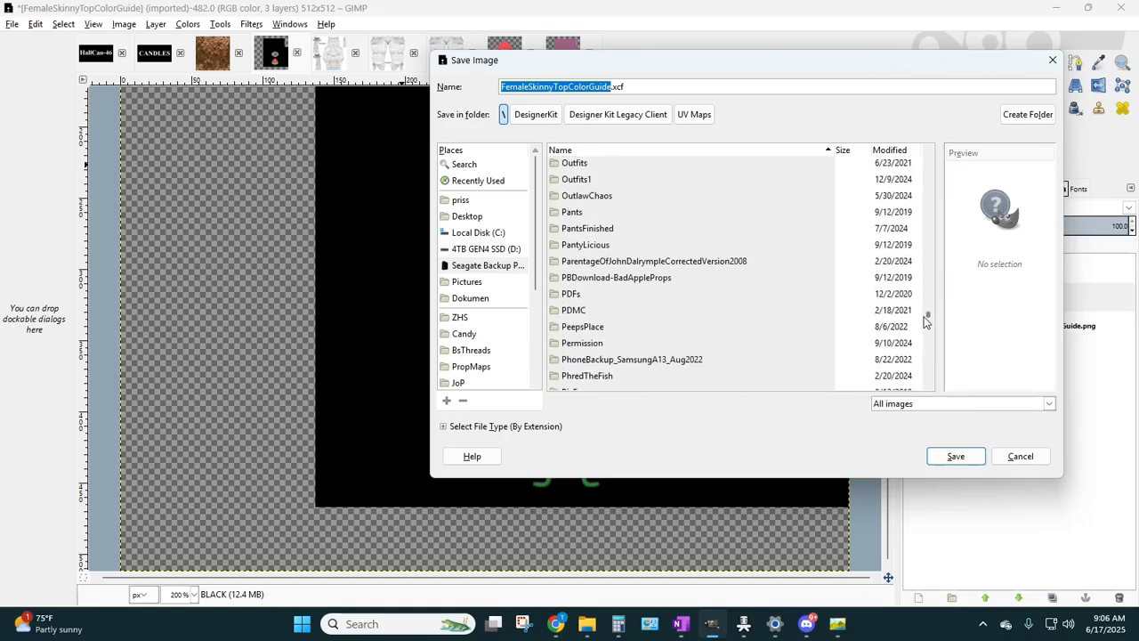
{"action": "scroll", "coordinate": [578, 233], "scroll_direction": "up", "scroll_amount": 2}
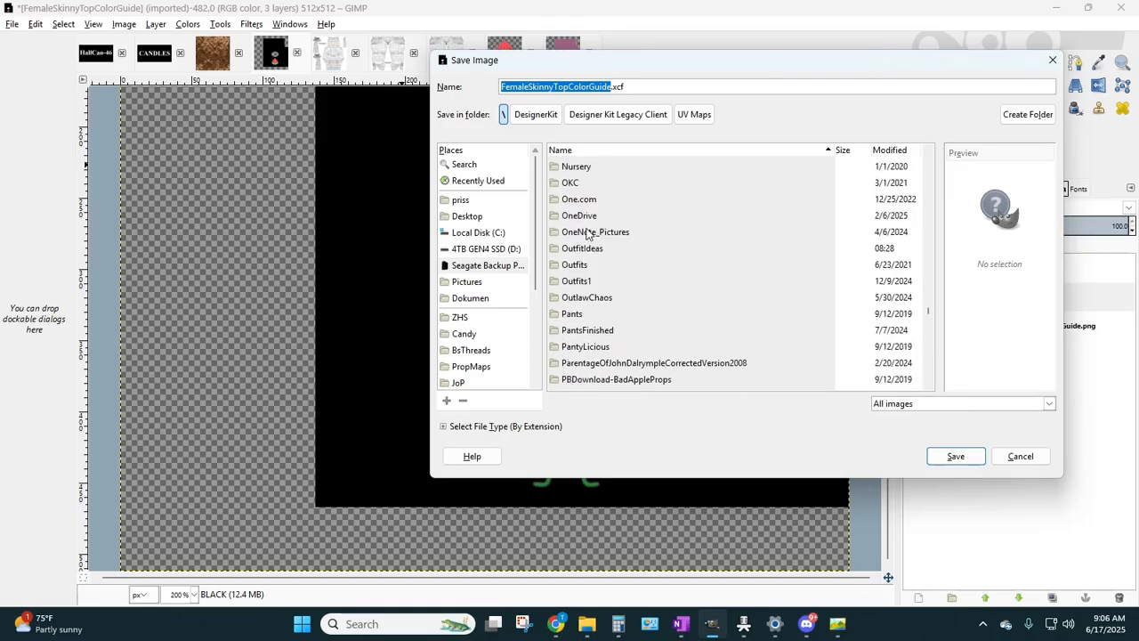
{"action": "double_click", "coordinate": [577, 282]}
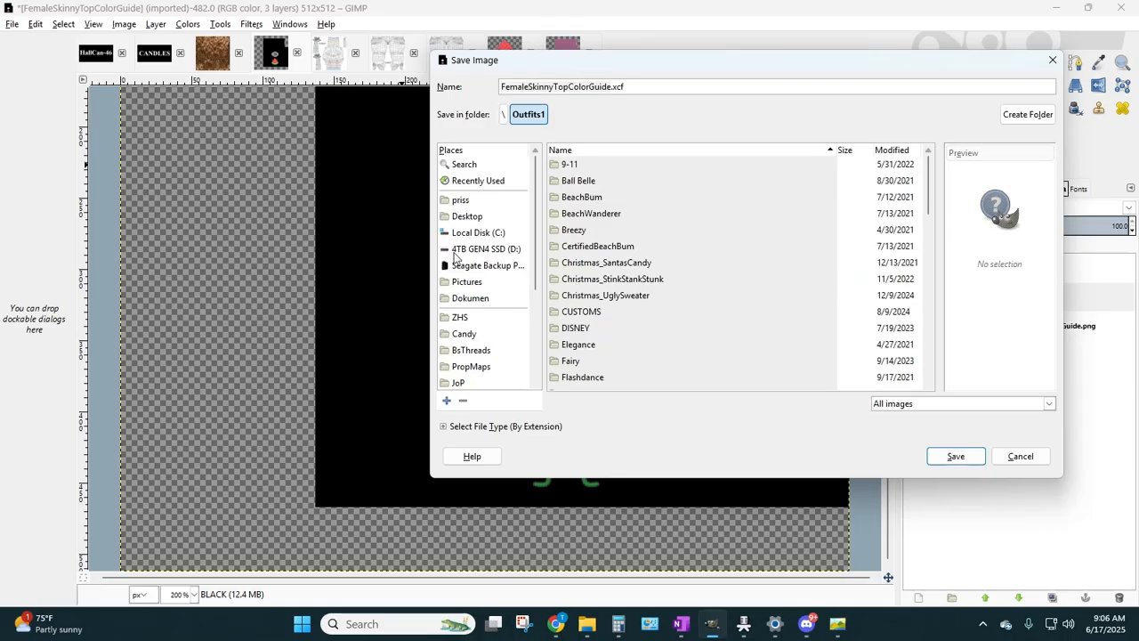
- Create a new folder named Fruit_Watermelon inside Outfits1 for the save location
{"action": "left_click", "coordinate": [1023, 115]}
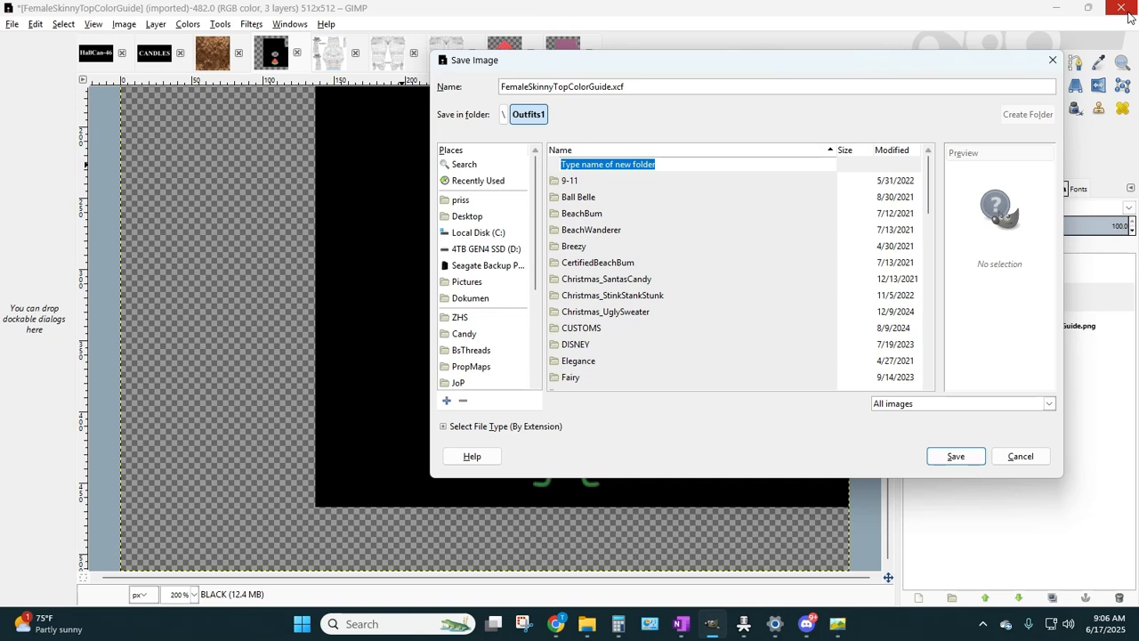
{"action": "type", "text": "Fruit_Wate"}
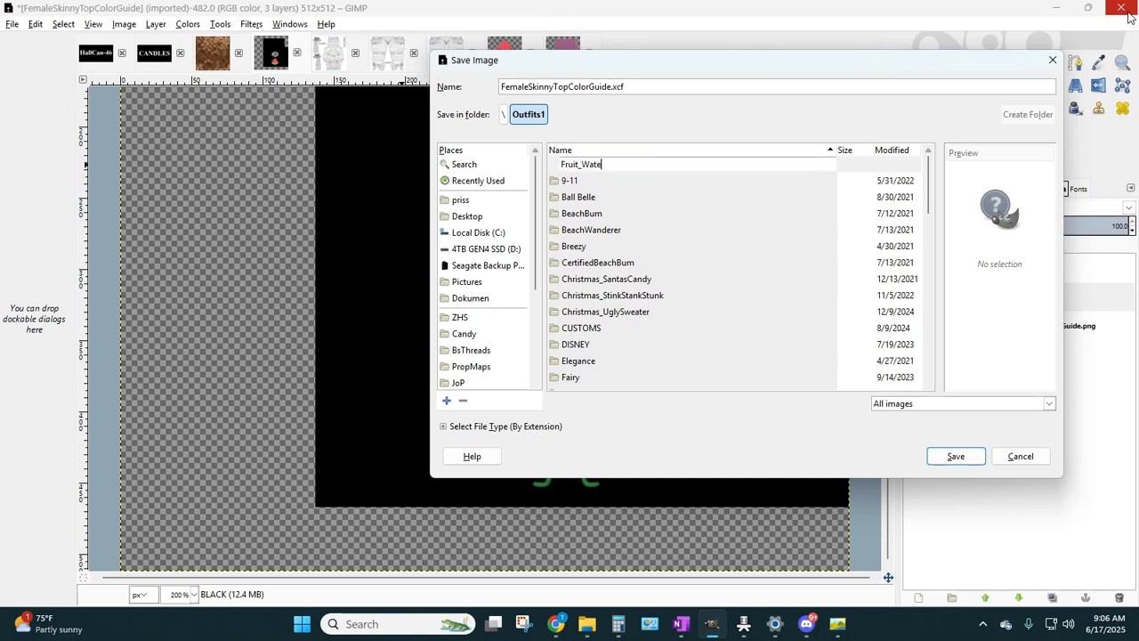
{"action": "type", "text": "rmelon"}
{"action": "key", "text": "Escape"}
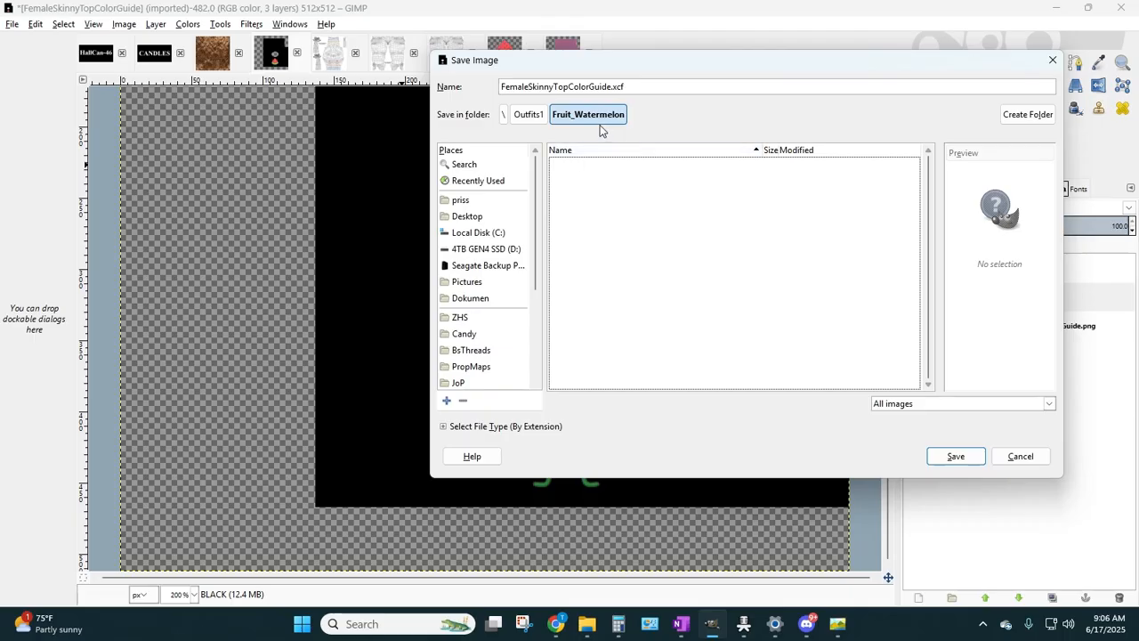
- Name the file FemaleSkinnyTop_Fruit_Watermelon_Black.xcf and save it in the Fruit_Watermelon folder
{"action": "left_click", "coordinate": [638, 93]}
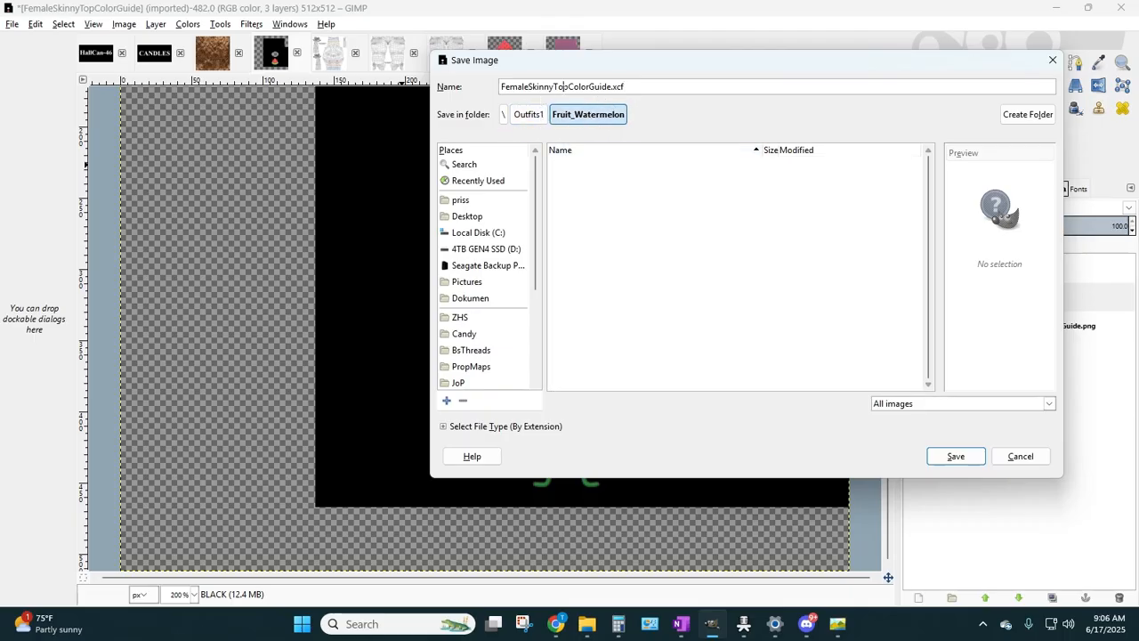
{"action": "key", "text": "shift+Home"}
{"action": "key", "text": "shift+End"}
{"action": "type", "text": "_Fruit_Wate"}
{"action": "key", "text": "Return"}
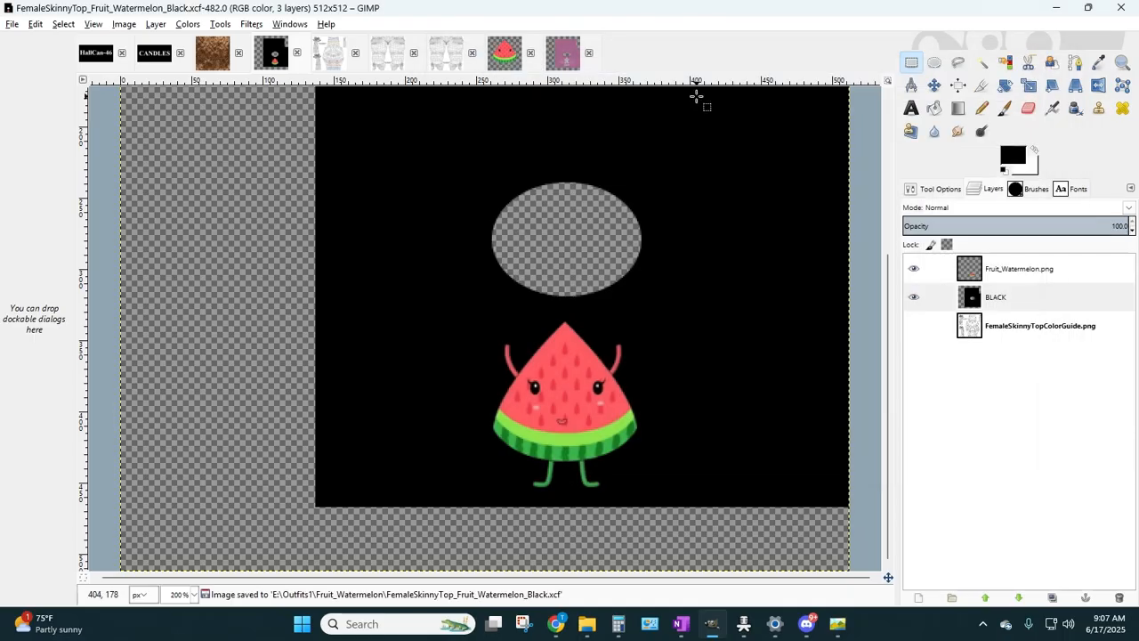
- Export the shirt as FemaleSkinnyTop_Fruit_Watermelon_Black.png into the Fruit_Watermelon folder with the current PNG options
{"action": "left_click", "coordinate": [14, 27]}
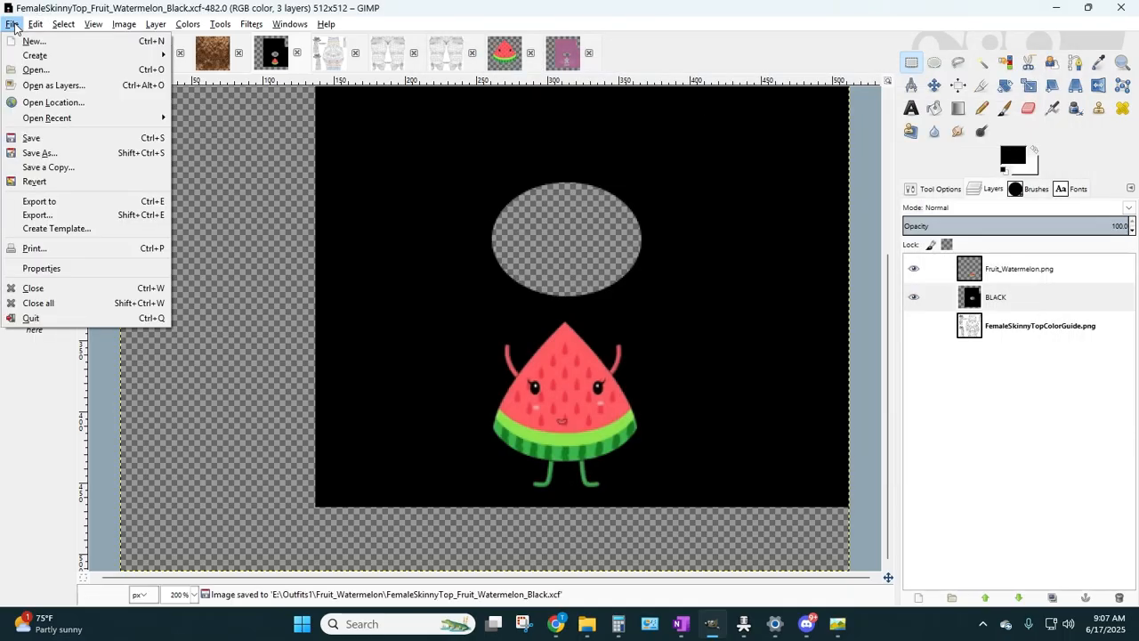
{"action": "left_click", "coordinate": [58, 220]}
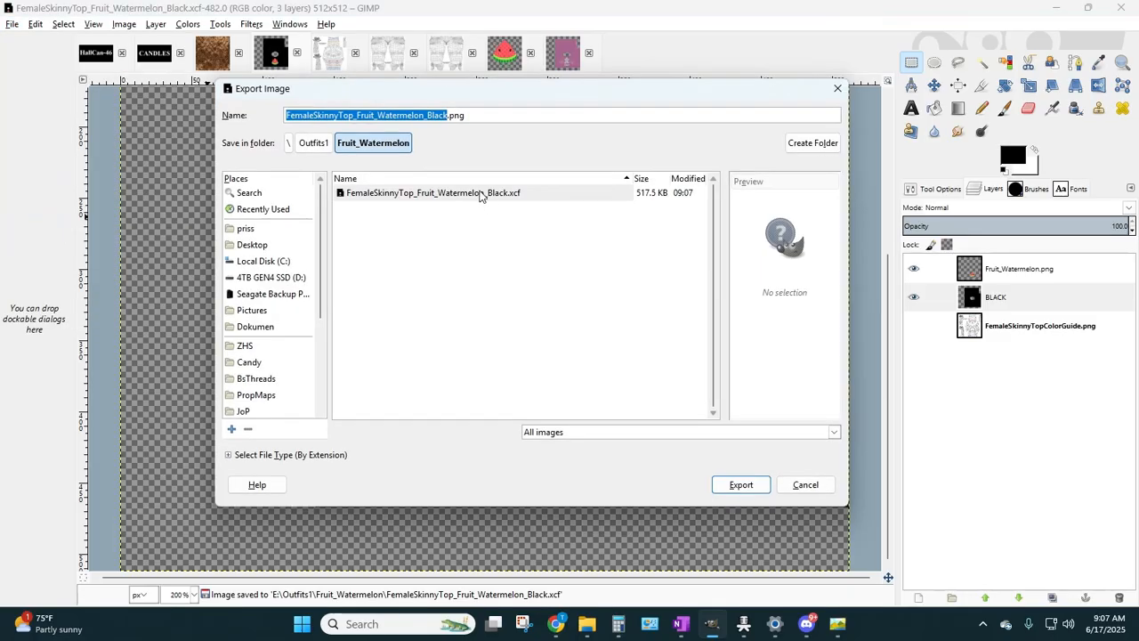
{"action": "key", "text": "End"}
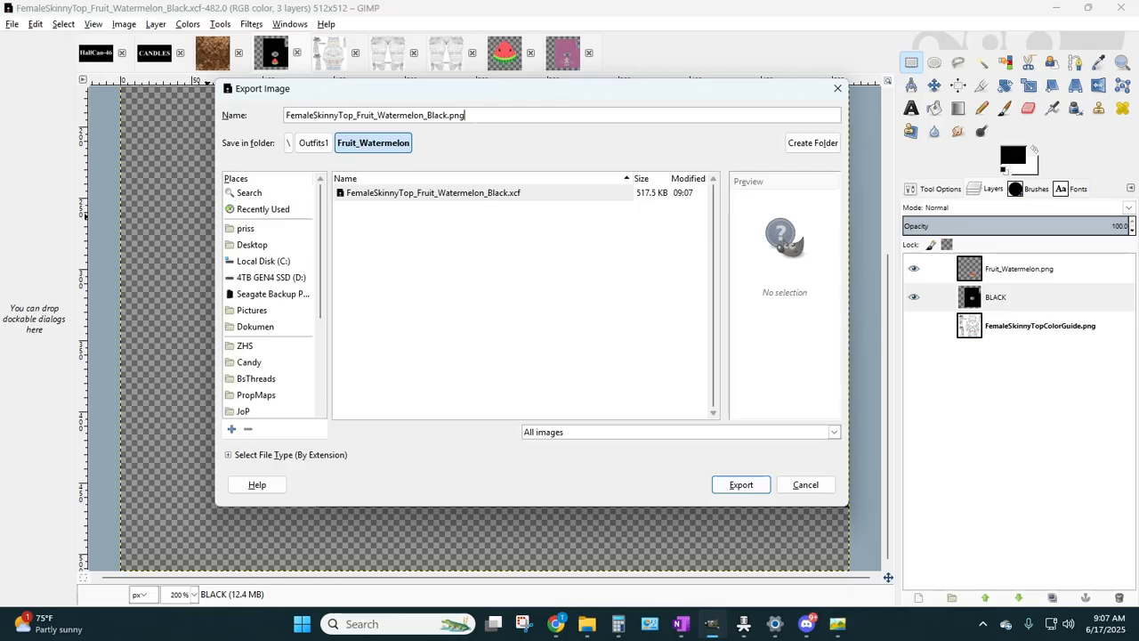
{"action": "type", "text": "png"}
{"action": "key", "text": "Return"}
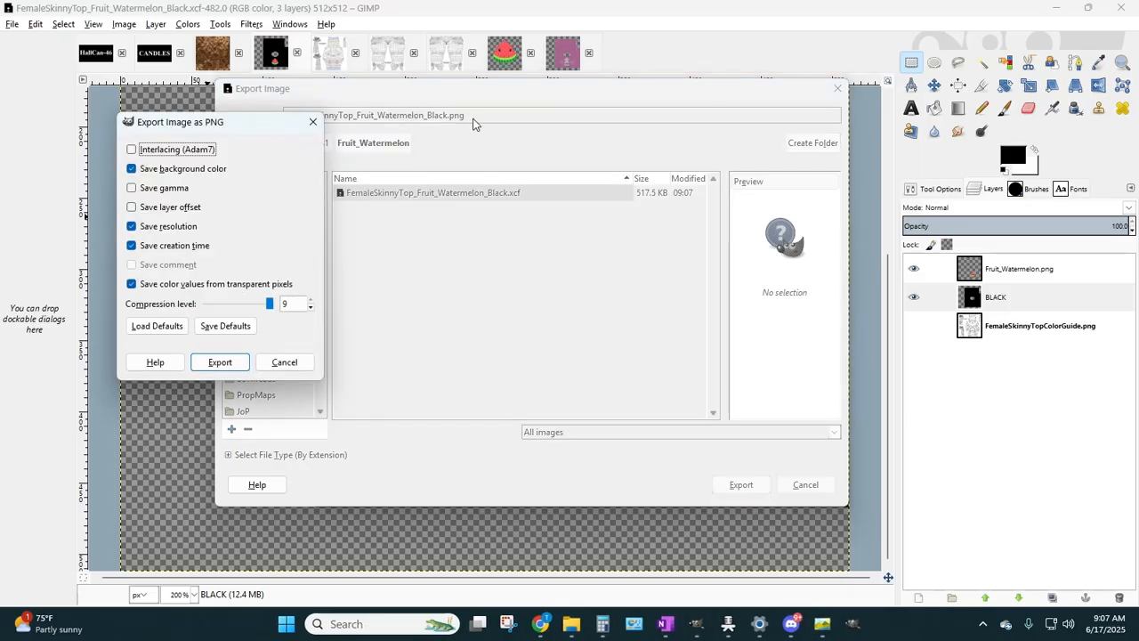
{"action": "key", "text": "Return"}
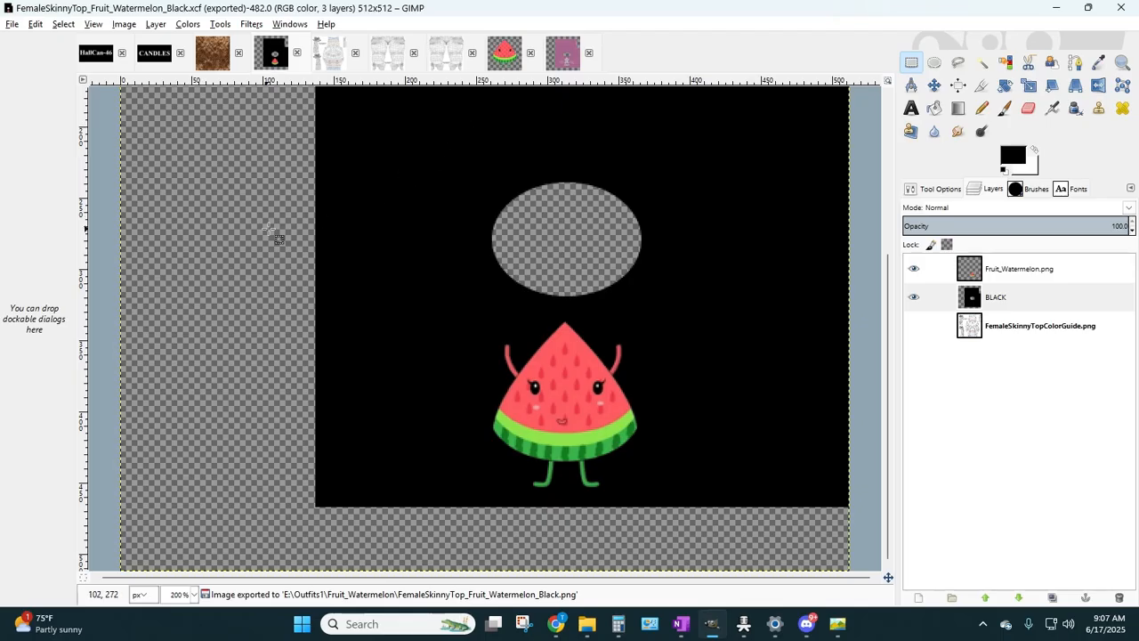
{"action": "scroll", "coordinate": [214, 249], "scroll_direction": "up", "scroll_amount": 3}
{"action": "scroll", "coordinate": [213, 249], "scroll_direction": "up", "scroll_amount": 3}
{"action": "scroll", "coordinate": [212, 250], "scroll_direction": "down", "scroll_amount": 6}
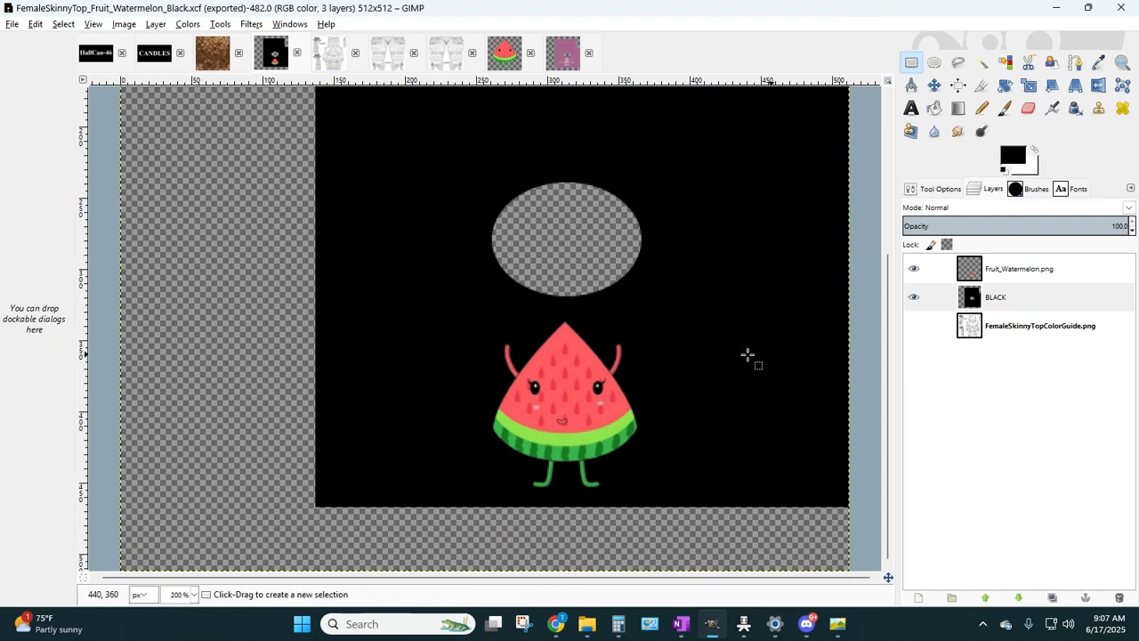
- Reopen FemaleSkinnyTop_Fruit_Watermelon_Black.xcf to examine its layers with the color guide shown, and close that copy without saving
{"action": "left_click", "coordinate": [12, 25]}
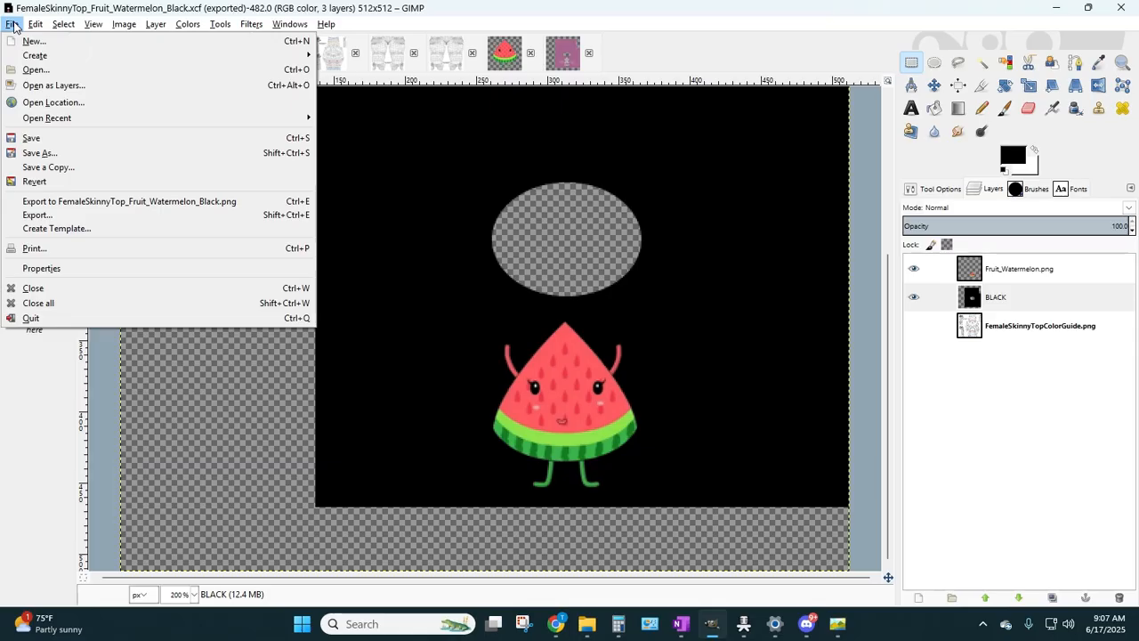
{"action": "left_click", "coordinate": [36, 71]}
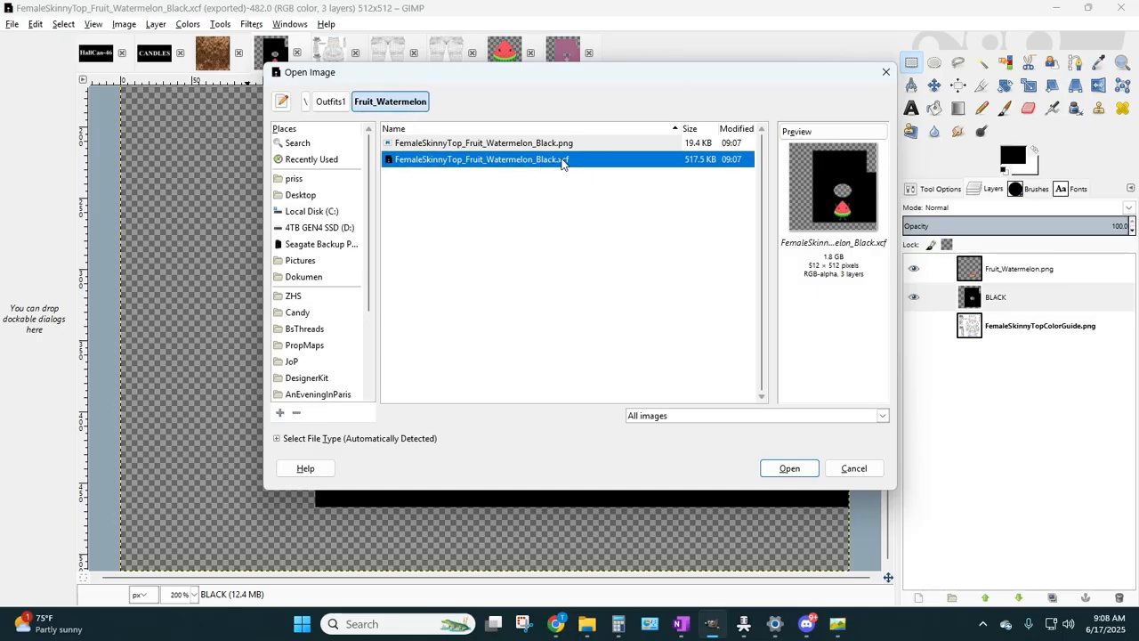
{"action": "left_click", "coordinate": [781, 469]}
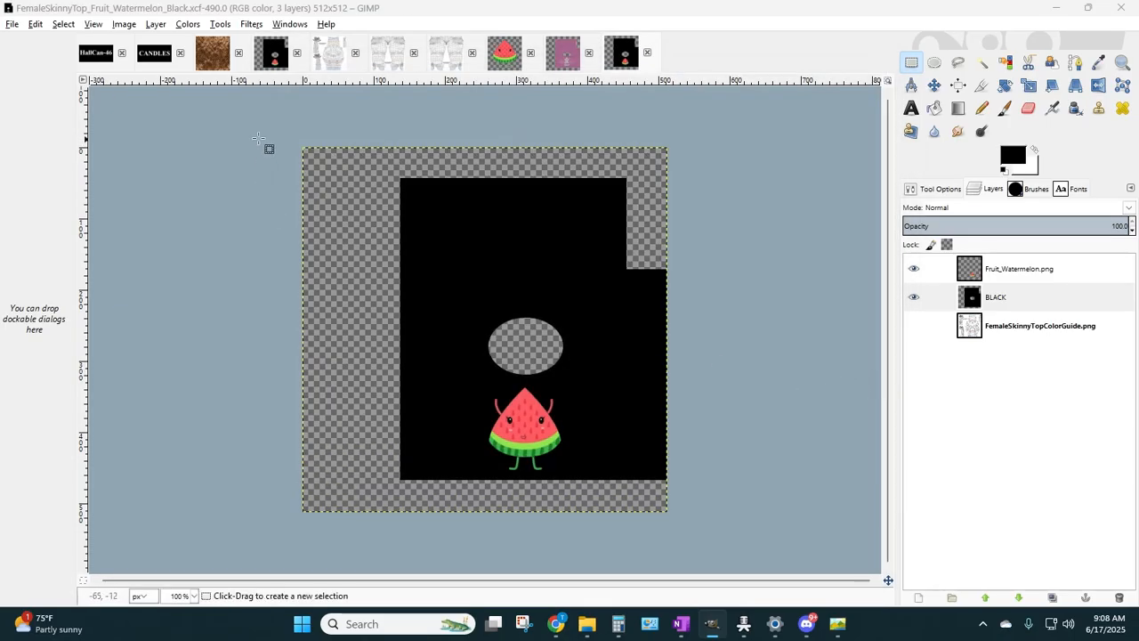
{"action": "left_click", "coordinate": [914, 325]}
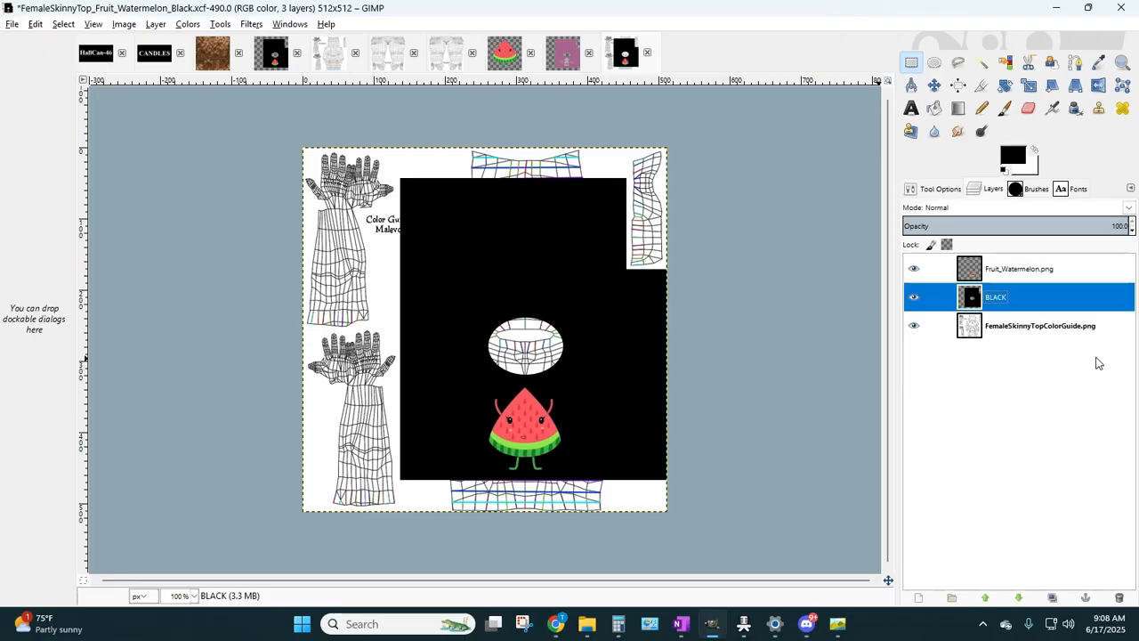
{"action": "left_click", "coordinate": [647, 52]}
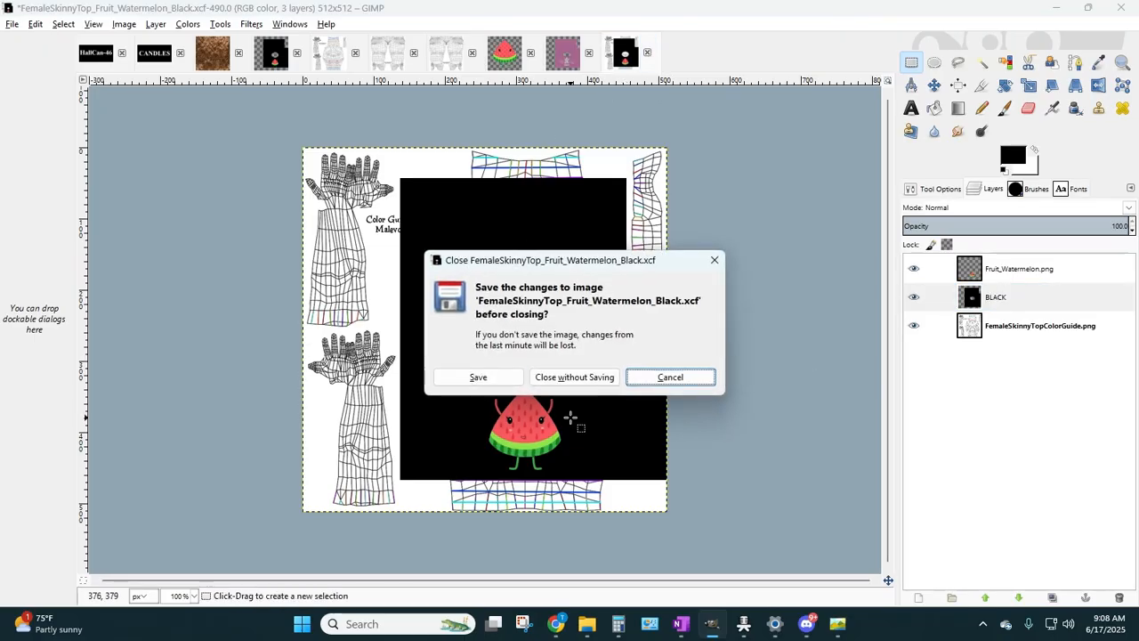
{"action": "left_click", "coordinate": [574, 378]}
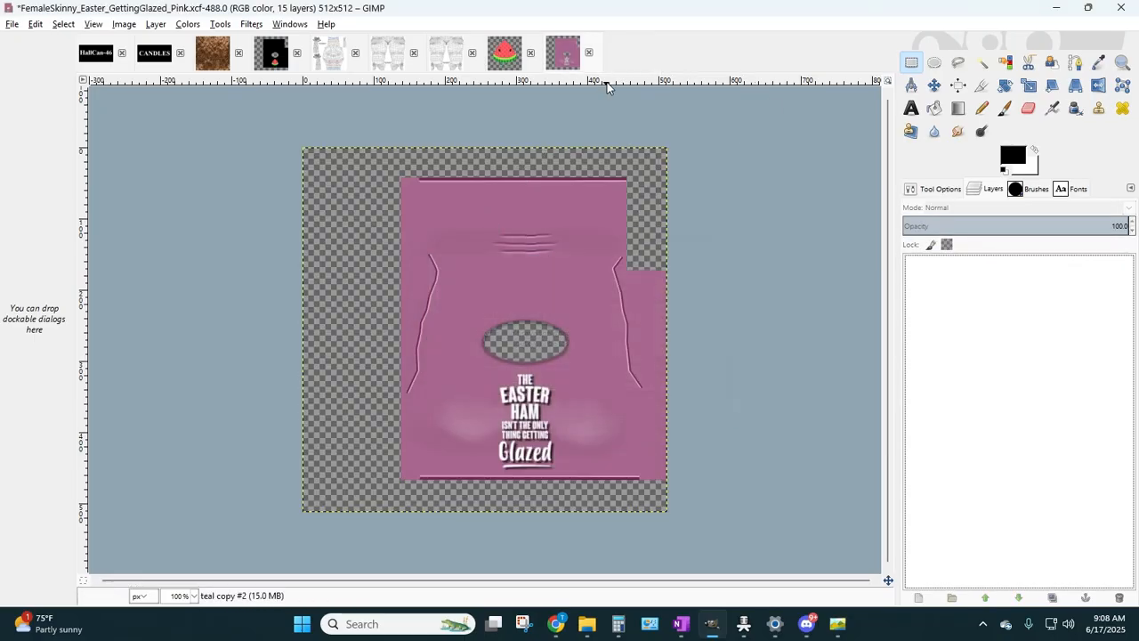
- Close the Easter GettingGlazed Pink image without saving and show the FemaleSkinnyTopColorGuide layer in the black watermelon shirt image
{"action": "left_click", "coordinate": [588, 52]}
{"action": "left_click", "coordinate": [570, 377]}
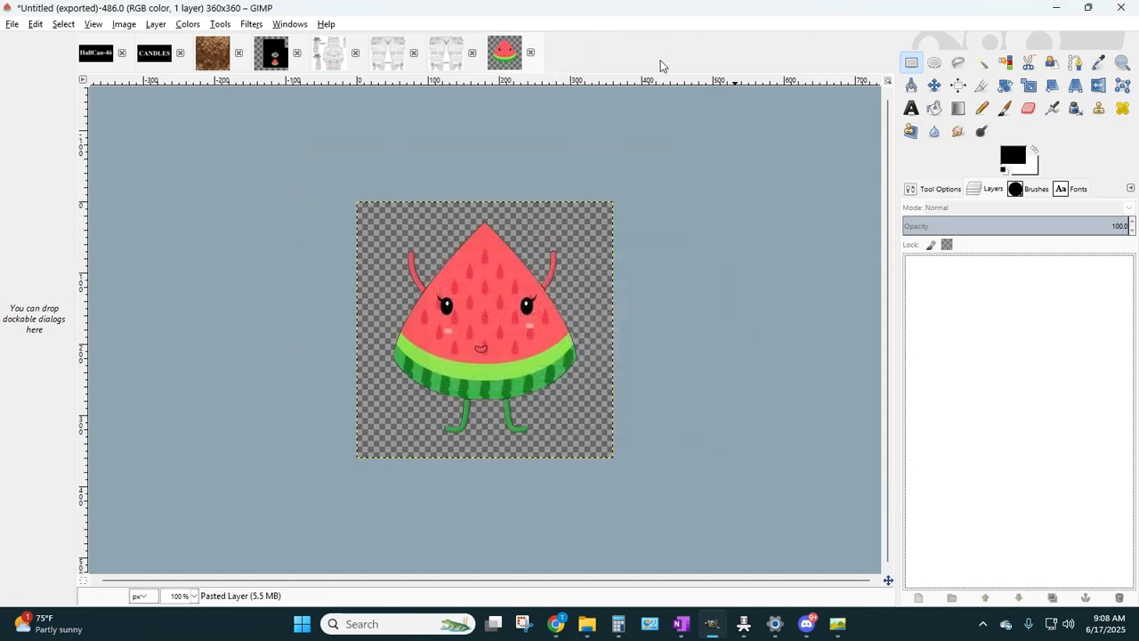
{"action": "left_click", "coordinate": [271, 55]}
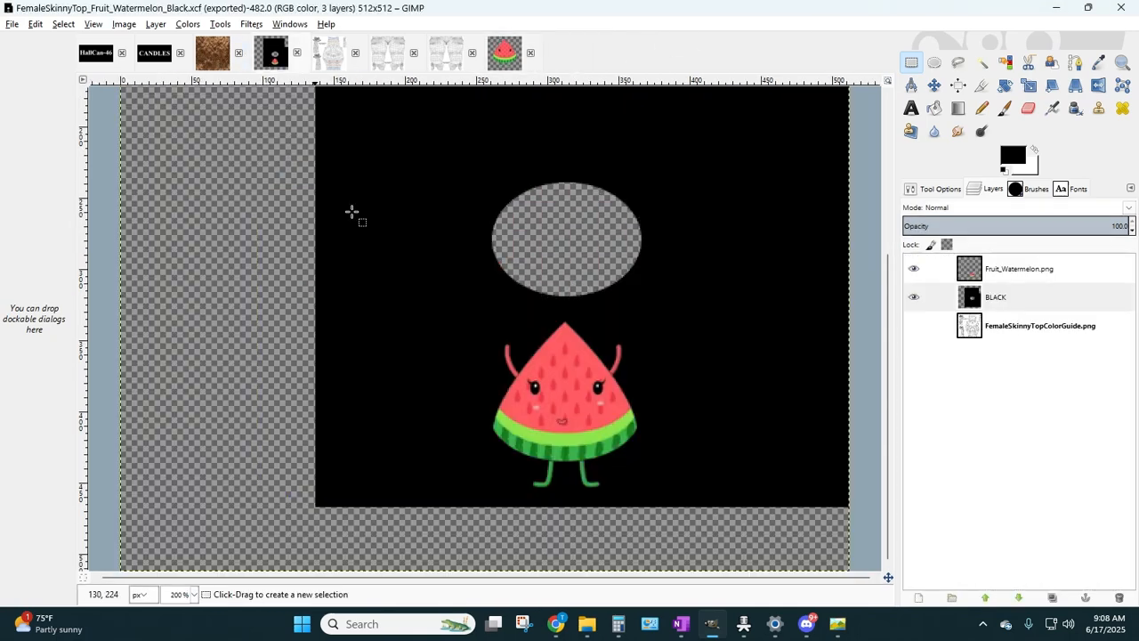
{"action": "left_click", "coordinate": [913, 326]}
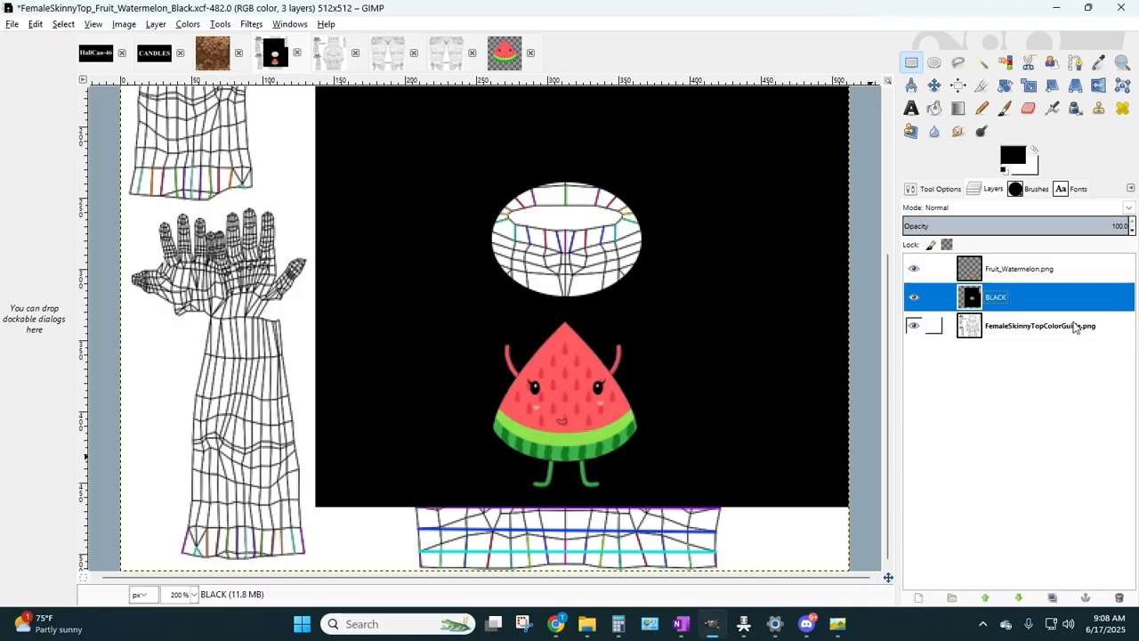
- Lower the BLACK layer's opacity to 63 to examine the shirt against the color guide, and restore it to 100
{"action": "left_click", "coordinate": [1132, 231]}
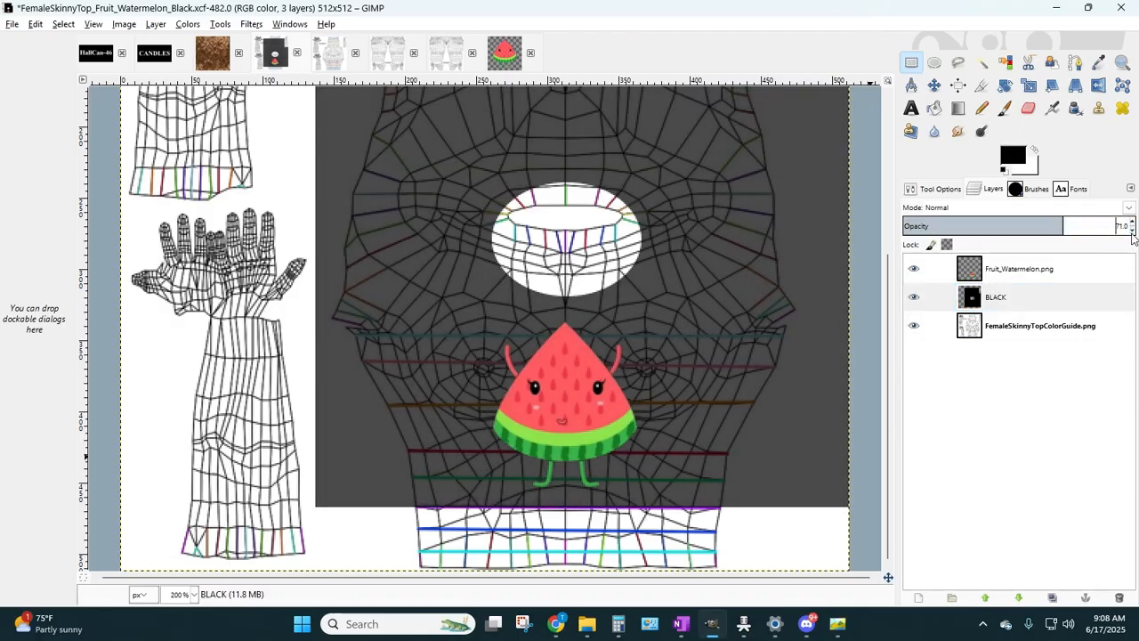
{"action": "left_click", "coordinate": [1132, 231]}
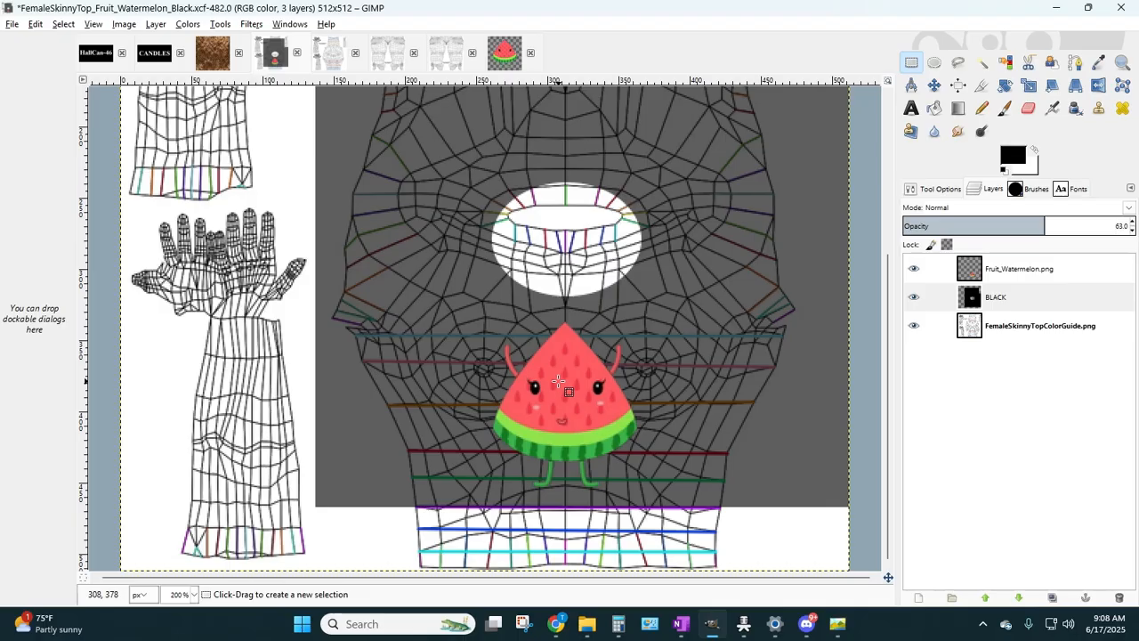
{"action": "scroll", "coordinate": [227, 396], "scroll_direction": "up", "scroll_amount": 5}
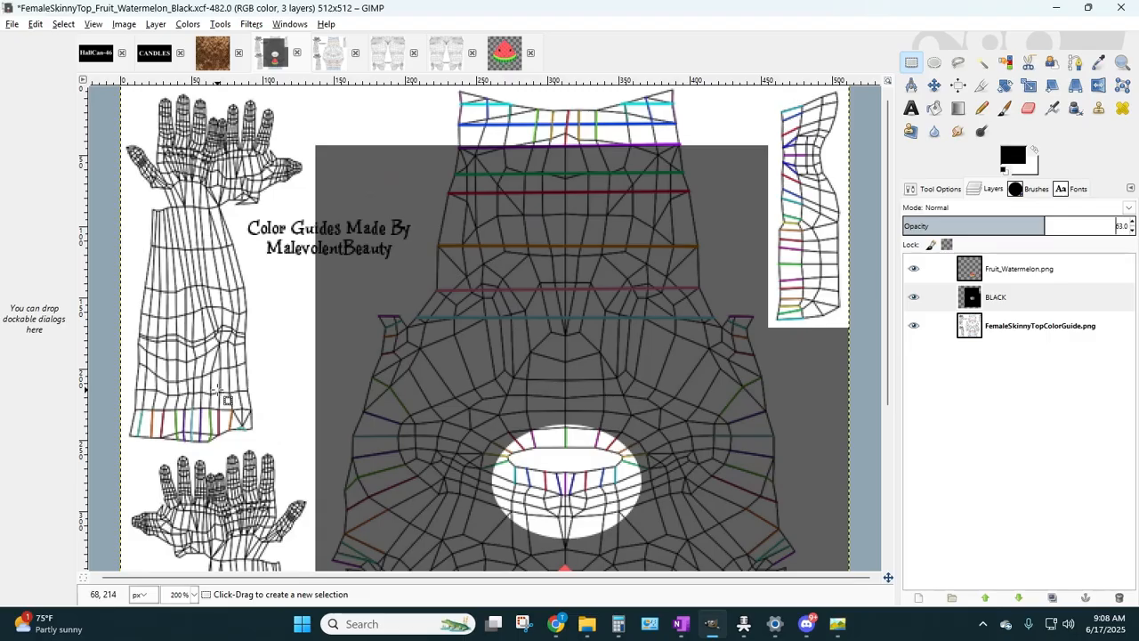
{"action": "scroll", "coordinate": [216, 390], "scroll_direction": "down", "scroll_amount": 5}
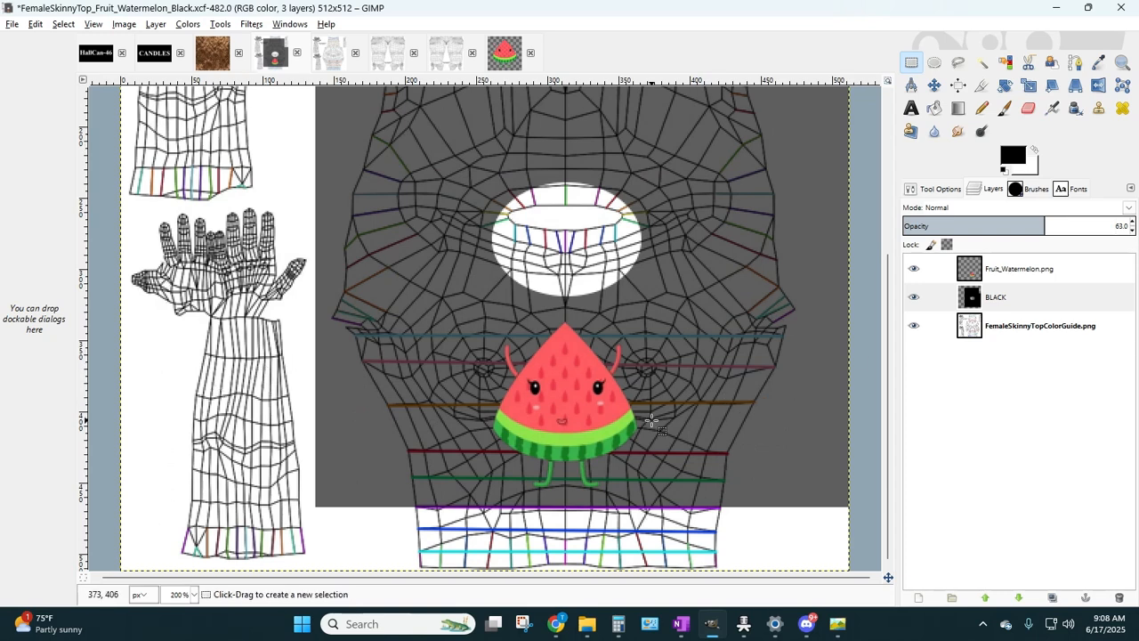
{"action": "left_click", "coordinate": [1033, 301]}
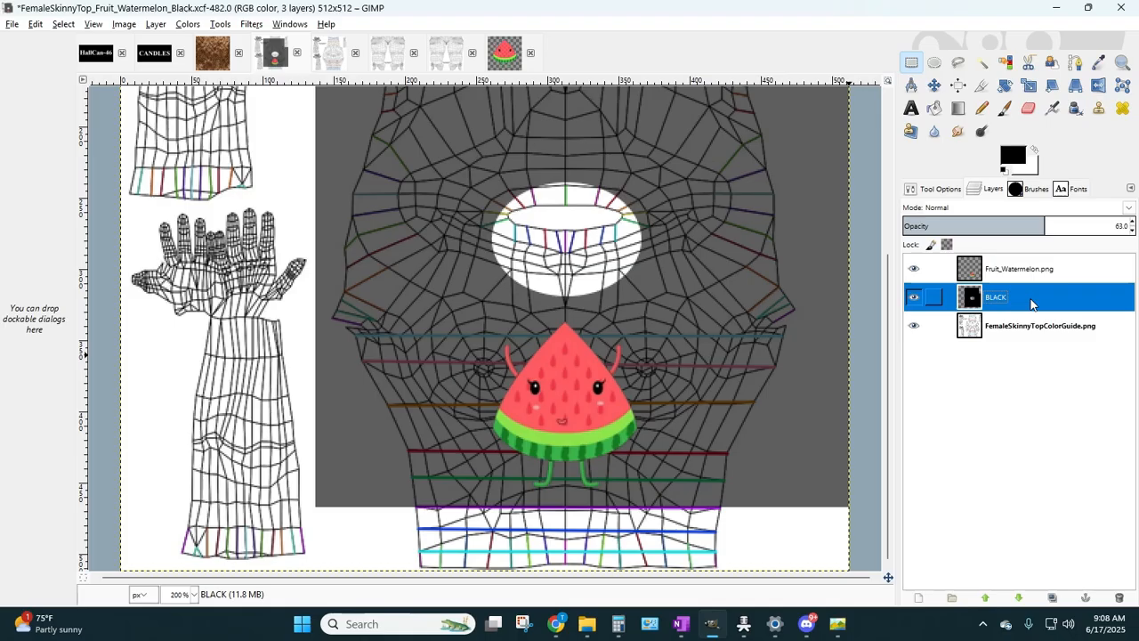
{"action": "left_click", "coordinate": [1132, 223]}
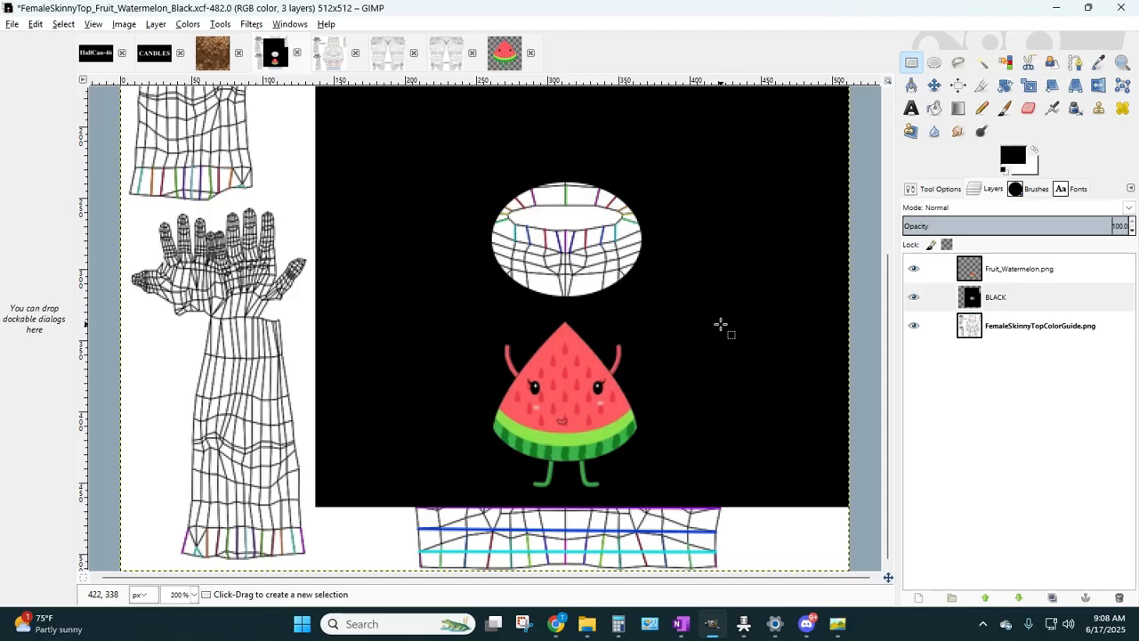
- Duplicate the BLACK layer and hide the original BLACK layer
{"action": "left_click", "coordinate": [997, 301]}
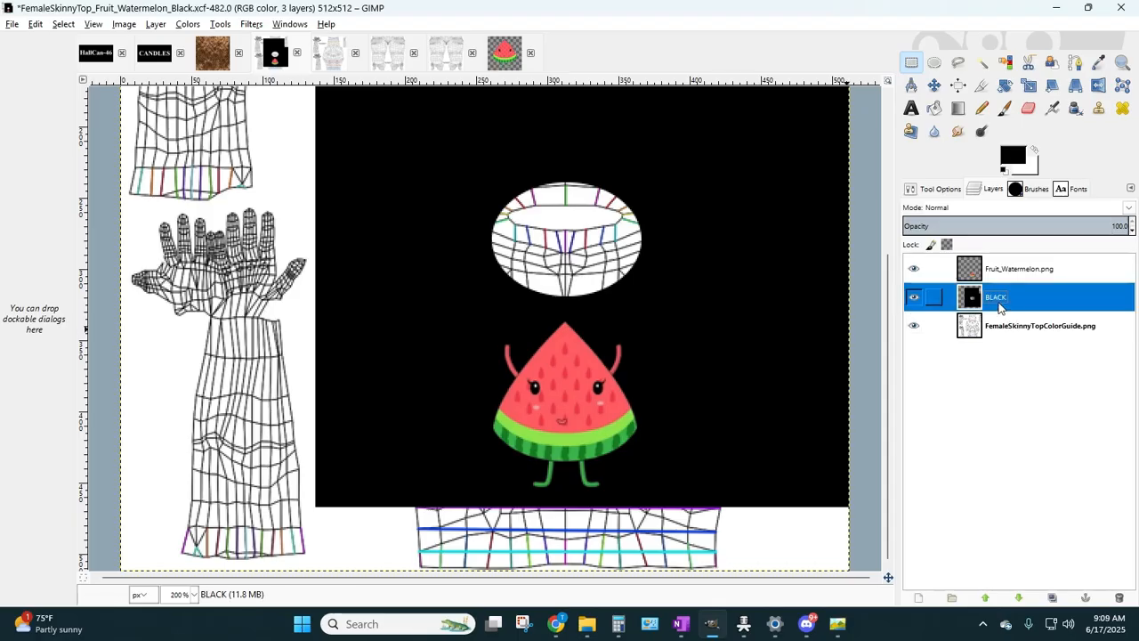
{"action": "right_click", "coordinate": [1024, 303]}
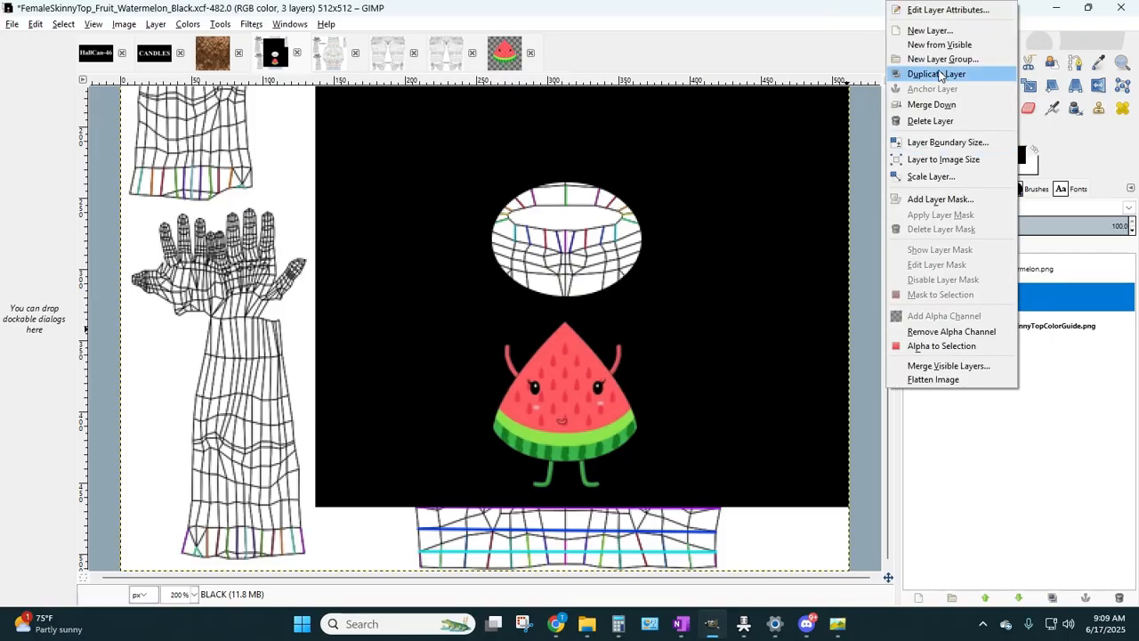
{"action": "left_click", "coordinate": [1064, 431]}
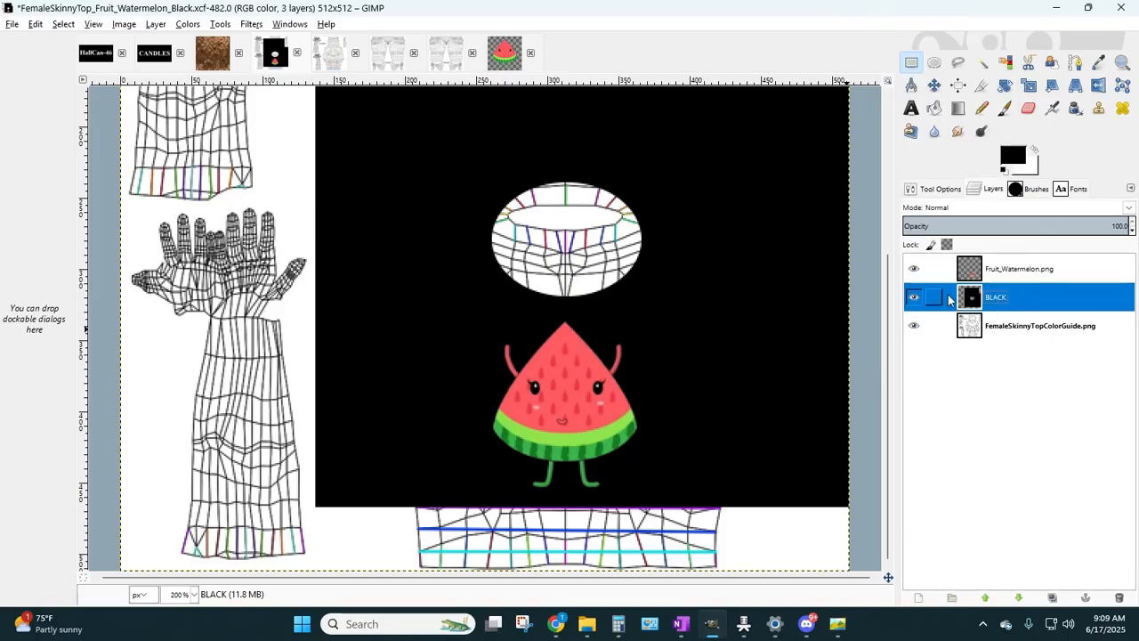
{"action": "right_click", "coordinate": [994, 301]}
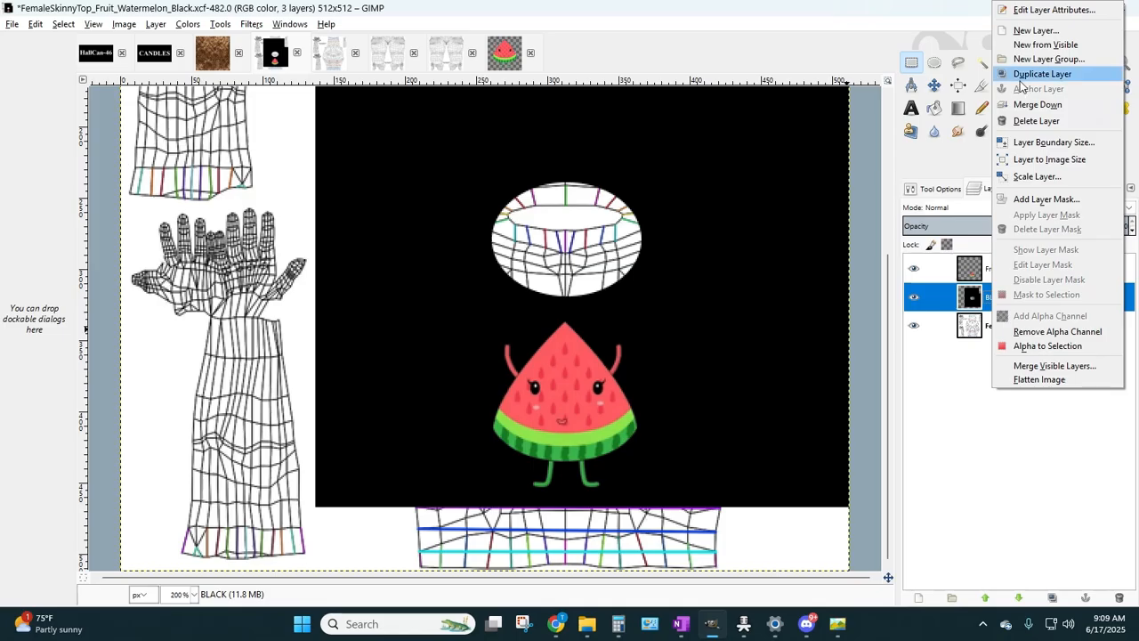
{"action": "left_click", "coordinate": [1041, 74]}
{"action": "left_click", "coordinate": [972, 328]}
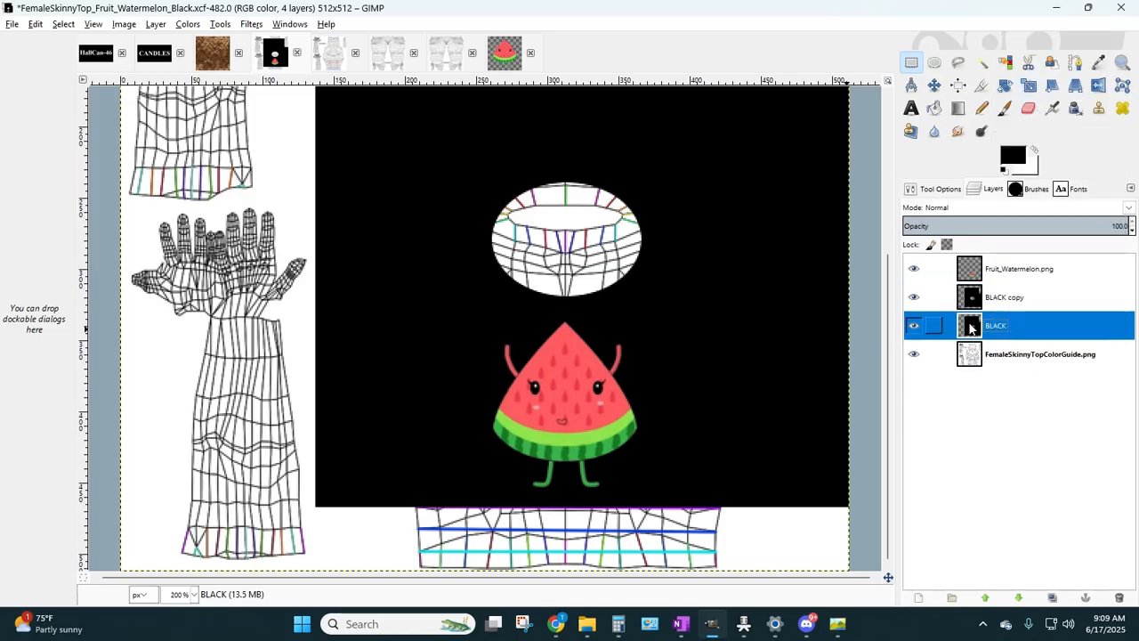
{"action": "left_click", "coordinate": [915, 326]}
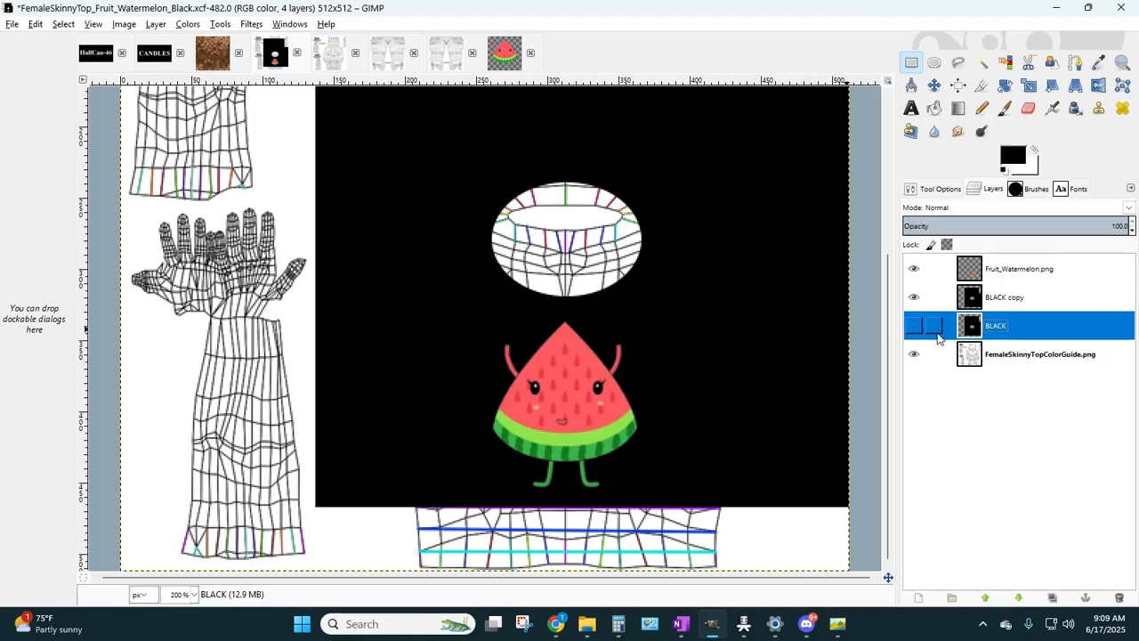
- Fill the shirt on the BLACK copy layer with the dark green 177c24 using Bucket Fill
{"action": "left_click", "coordinate": [1014, 300]}
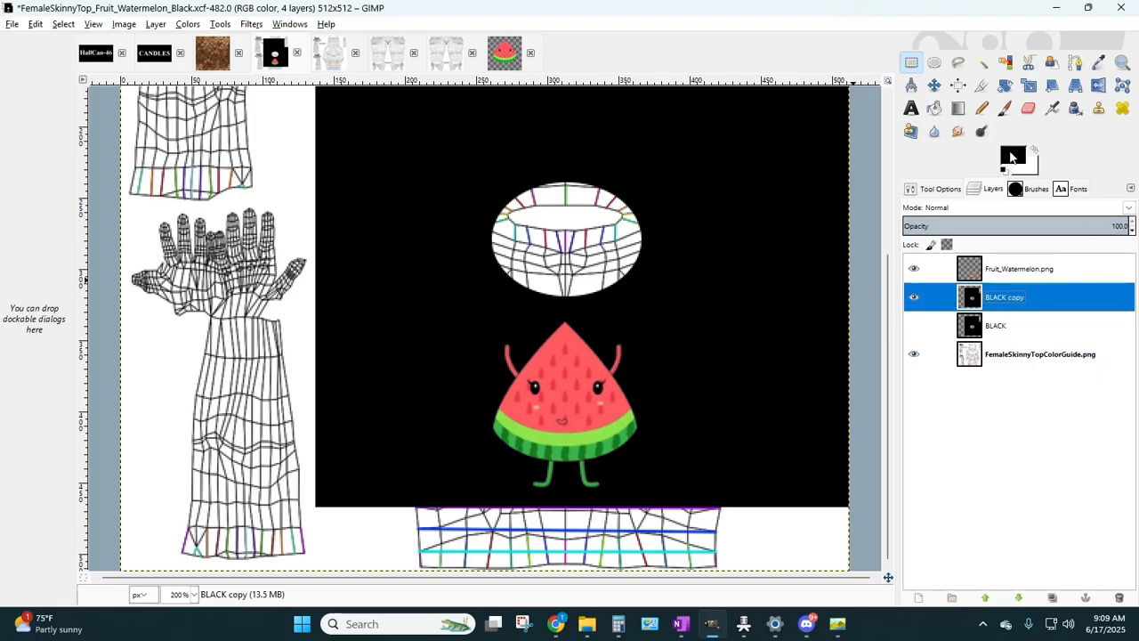
{"action": "left_click", "coordinate": [1015, 157]}
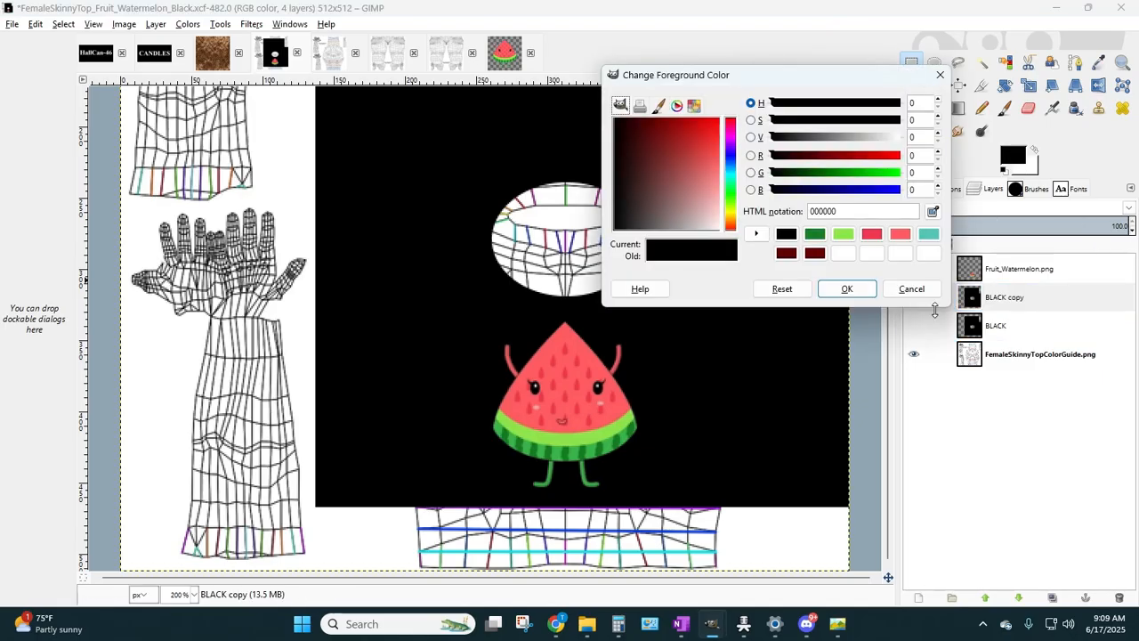
{"action": "left_click", "coordinate": [814, 234]}
{"action": "left_click", "coordinate": [846, 289]}
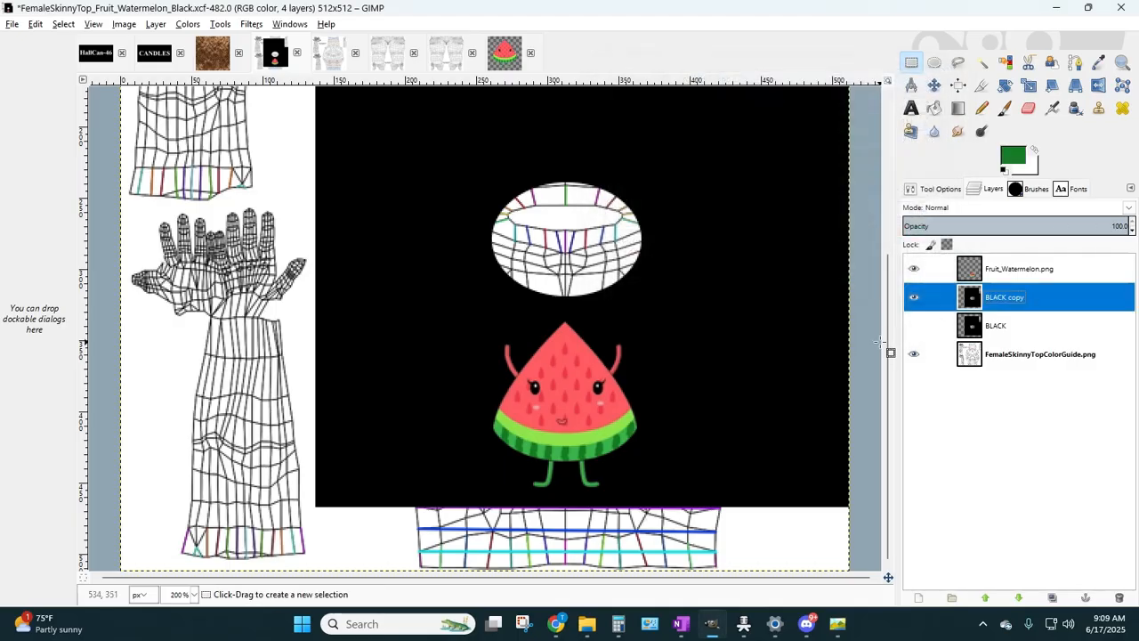
{"action": "left_click", "coordinate": [935, 109]}
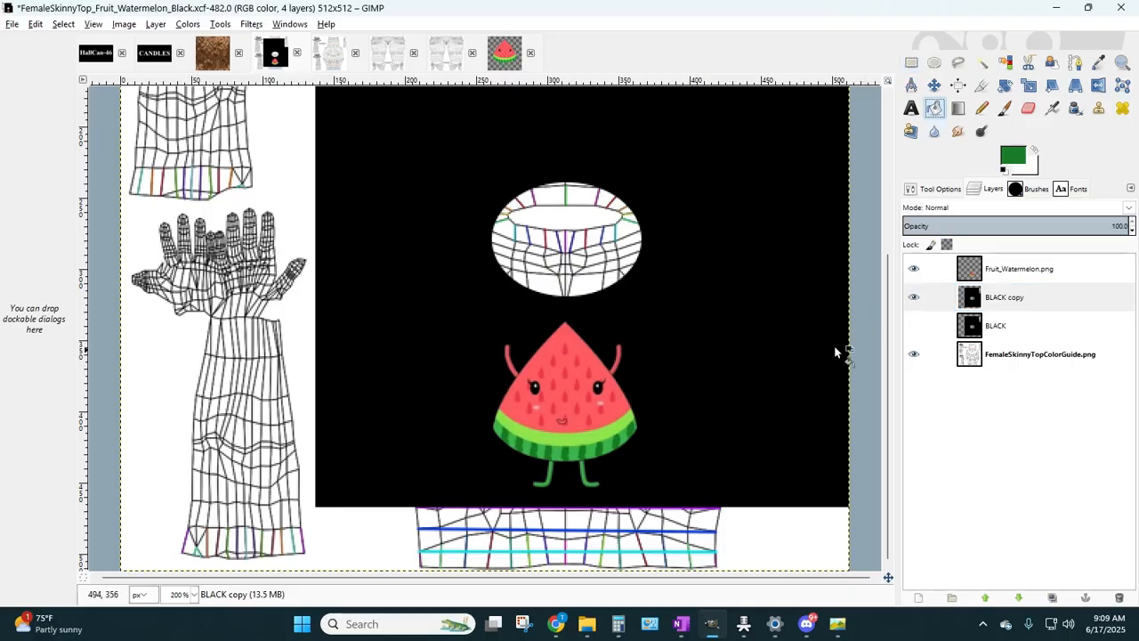
{"action": "left_click", "coordinate": [692, 326]}
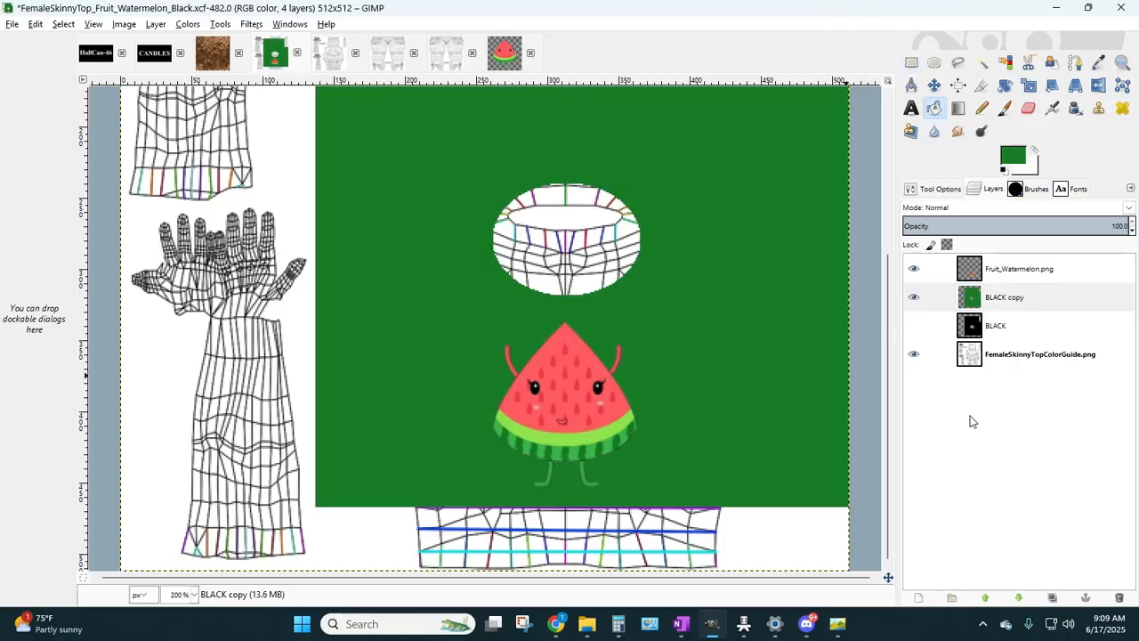
- Set the foreground color to the muted green 5e9164, add it to the color history, and refill the shirt on the BLACK copy layer
{"action": "left_click", "coordinate": [992, 300]}
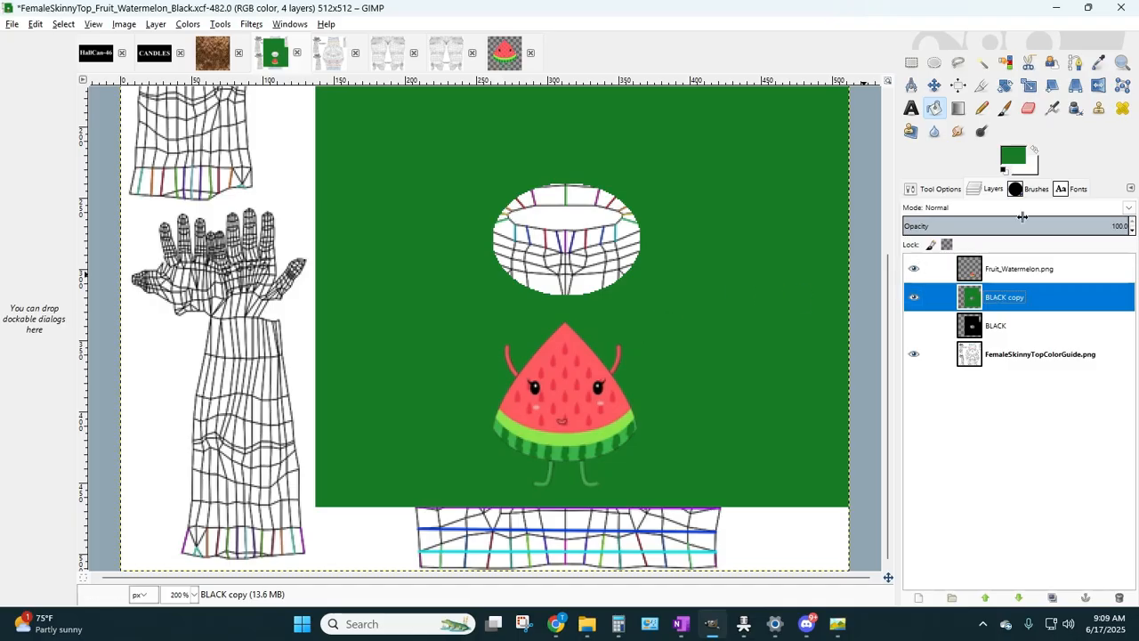
{"action": "left_click", "coordinate": [1017, 156]}
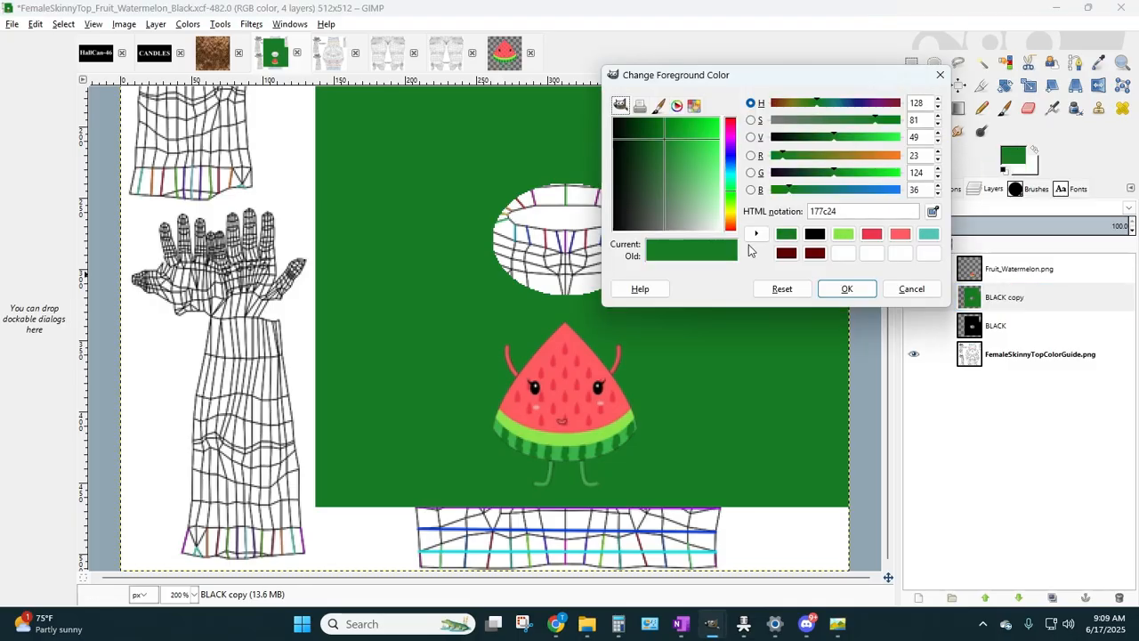
{"action": "left_click_drag", "start_coordinate": [664, 141], "coordinate": [673, 191]}
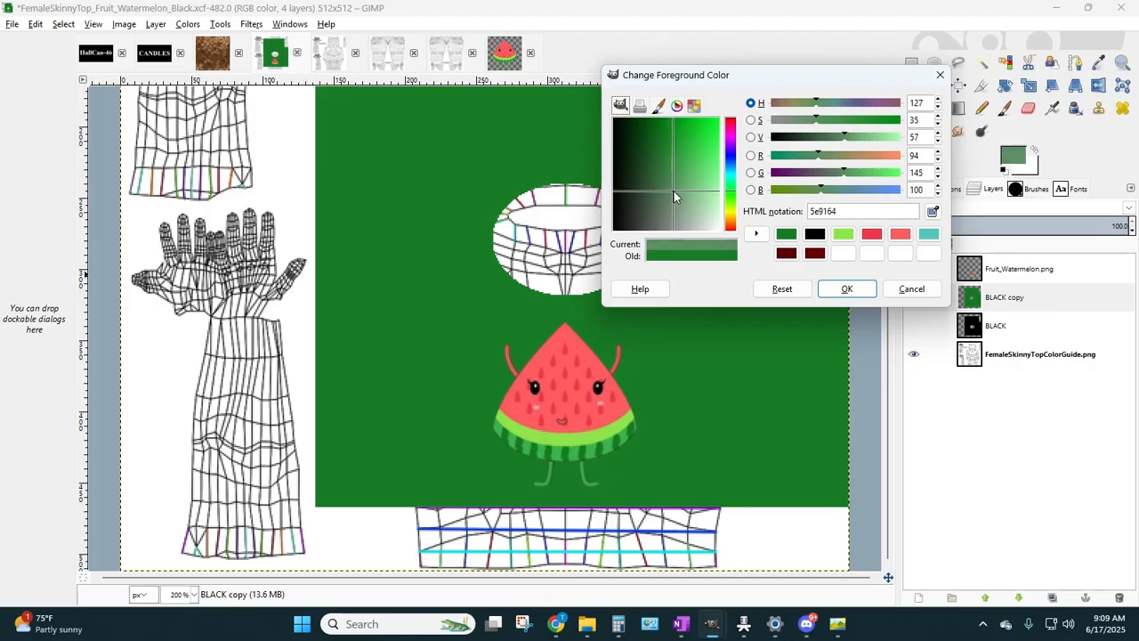
{"action": "left_click", "coordinate": [756, 233]}
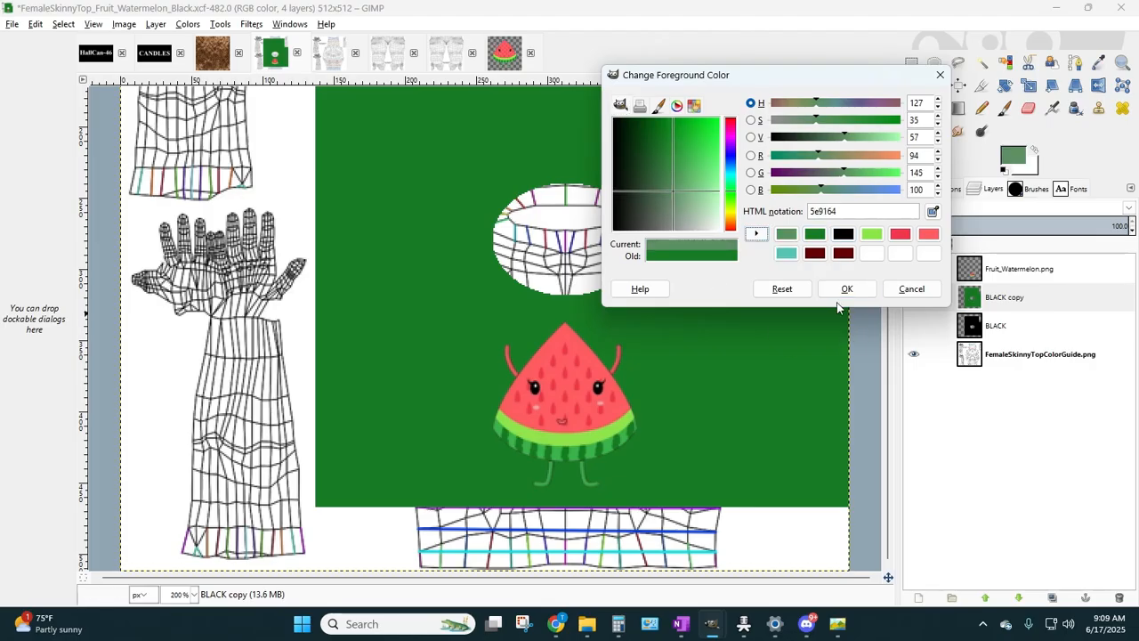
{"action": "left_click", "coordinate": [841, 289]}
{"action": "left_click", "coordinate": [738, 322]}
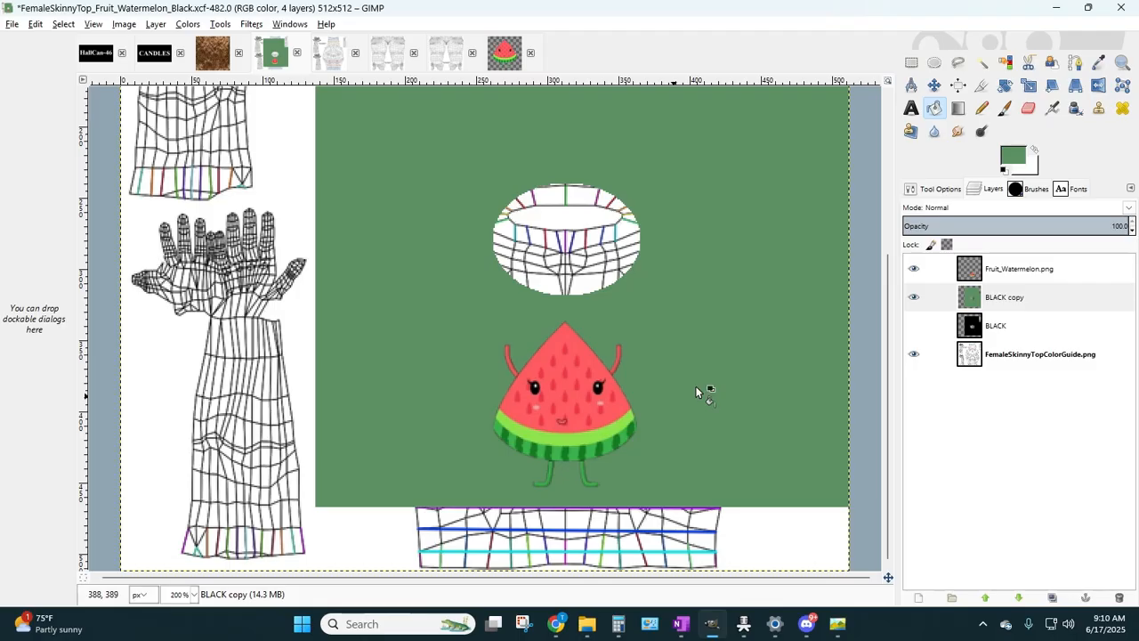
- Set the BLACK copy layer's opacity to 76 so the wireframe guide shows through the green shirt
{"action": "left_click", "coordinate": [1016, 298]}
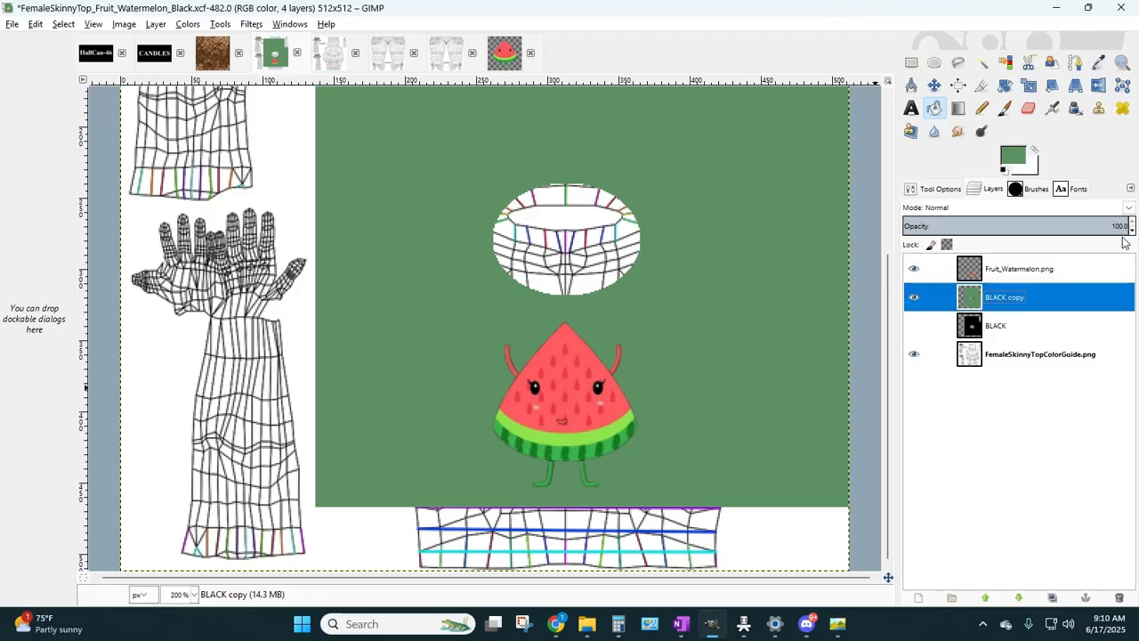
{"action": "left_click", "coordinate": [1132, 231]}
{"action": "left_click", "coordinate": [1132, 231]}
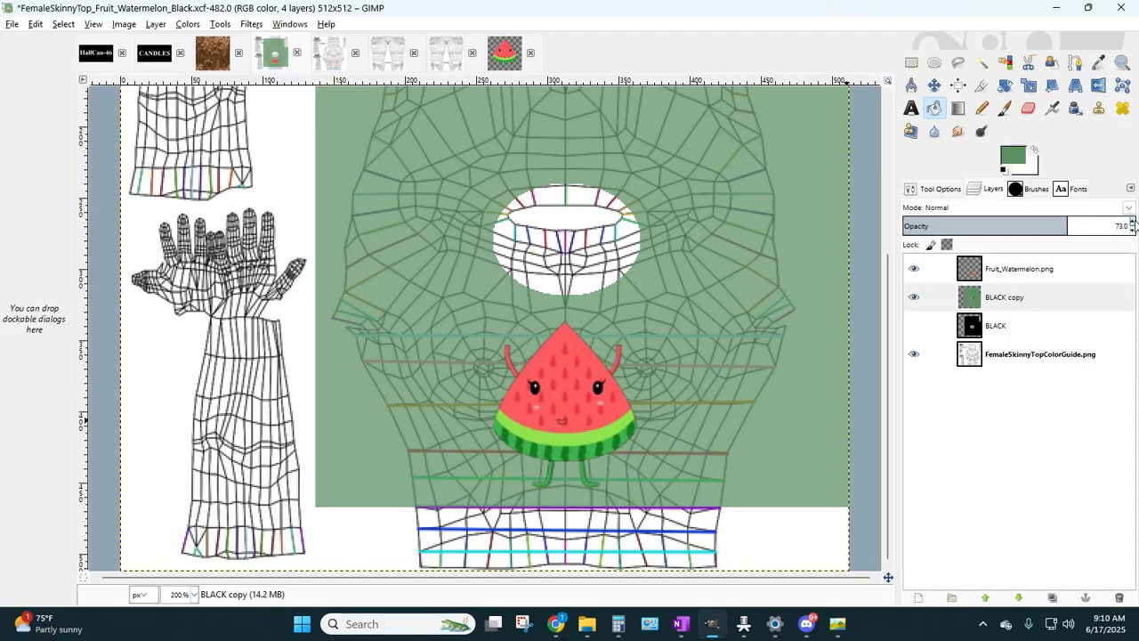
{"action": "left_click", "coordinate": [1132, 223]}
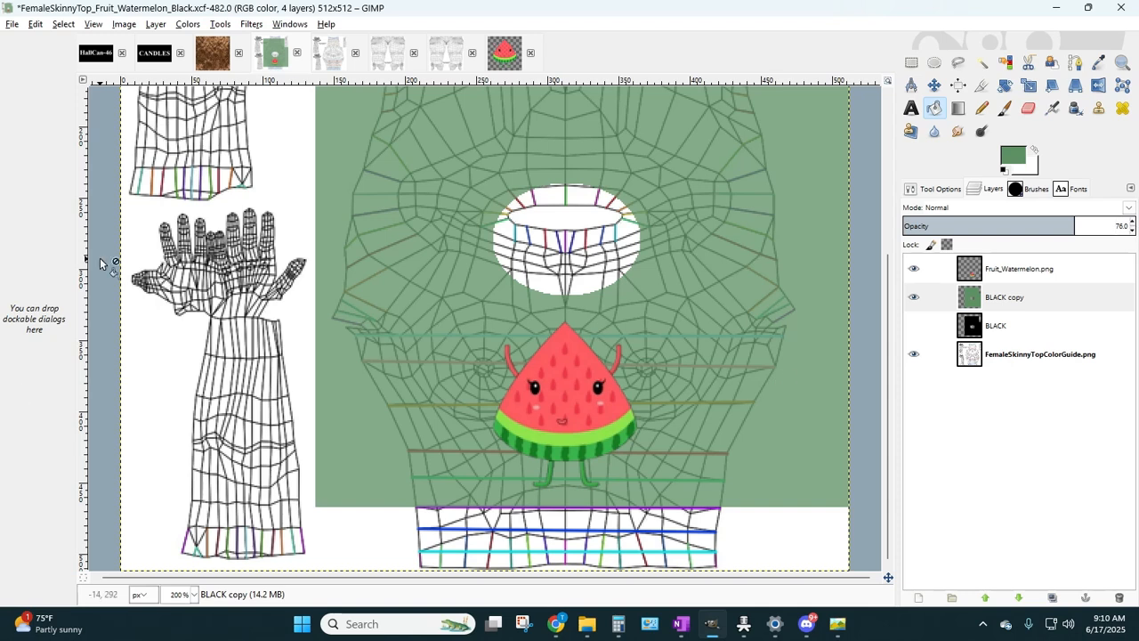
- Create a new 512 × 512 px image and fill its background with the muted green 5e9164
{"action": "left_click", "coordinate": [12, 24]}
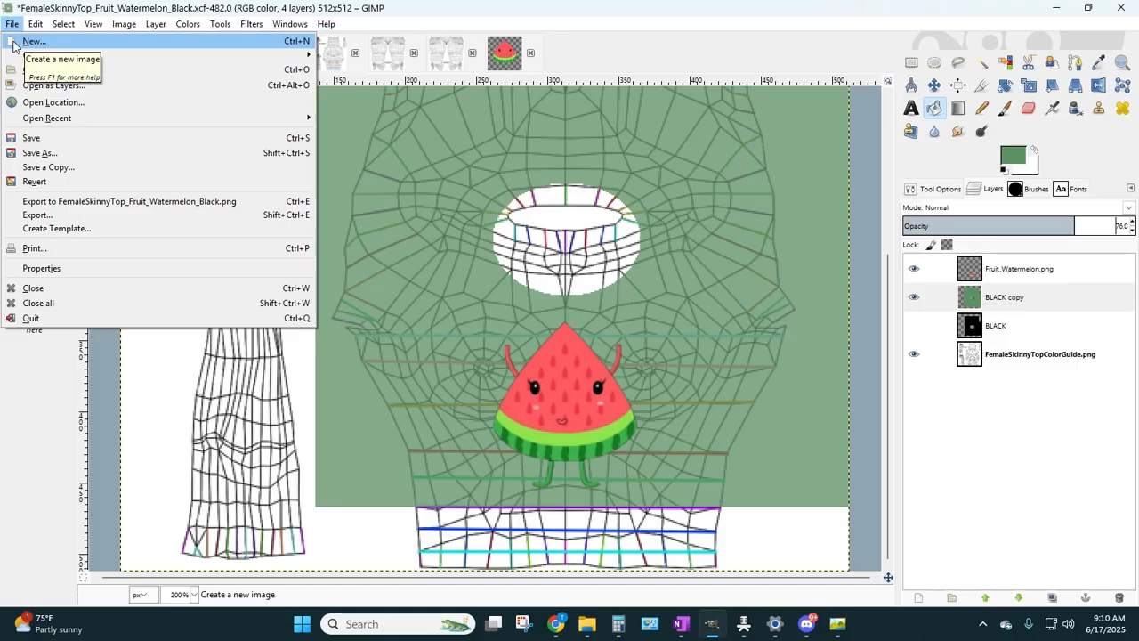
{"action": "left_click", "coordinate": [14, 44]}
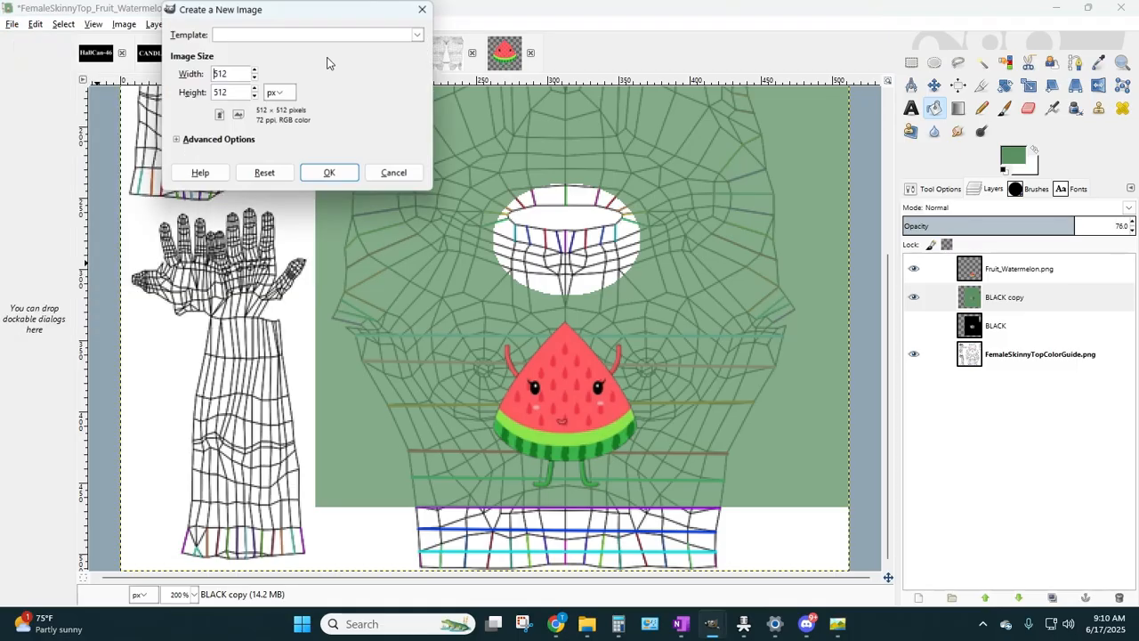
{"action": "left_click", "coordinate": [314, 175]}
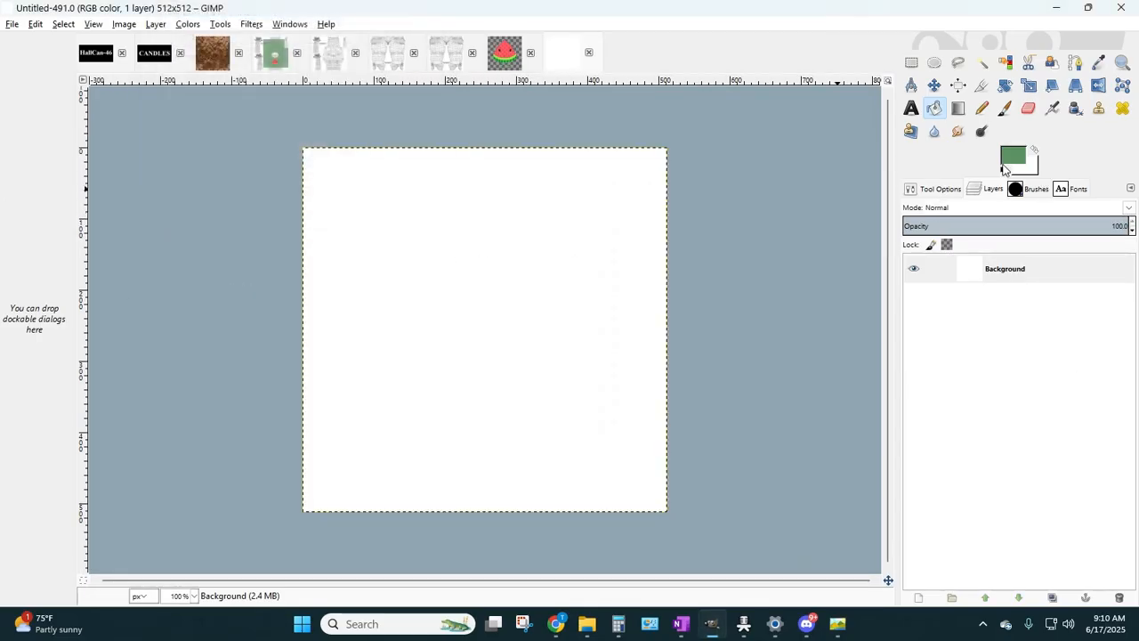
{"action": "left_click", "coordinate": [476, 313]}
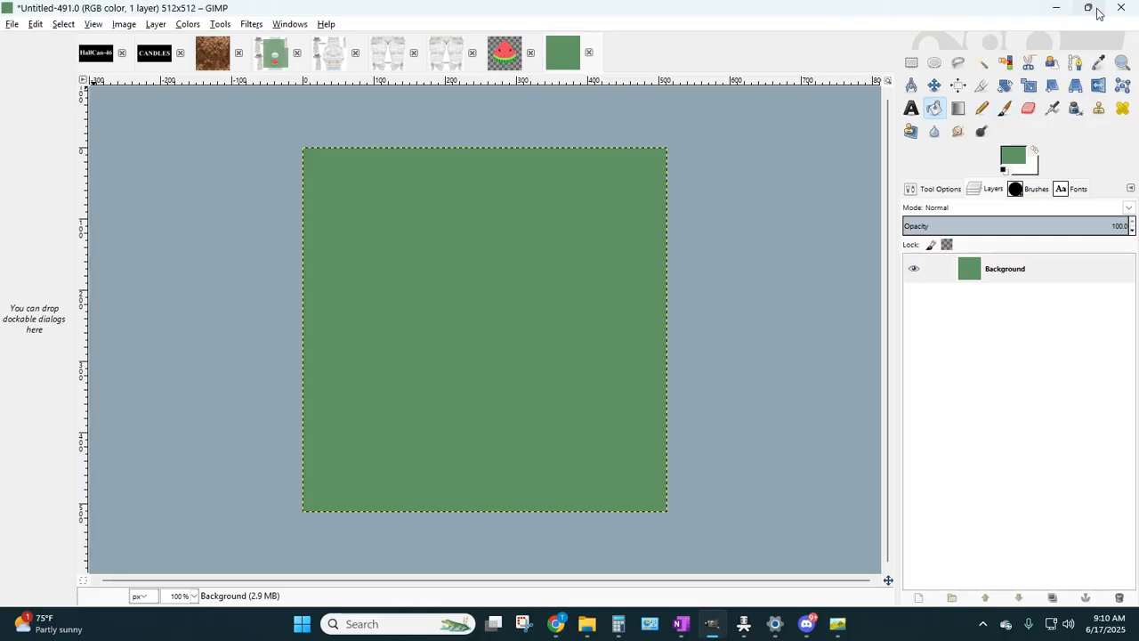
- Select a wide rectangle in the upper middle of the green background and delete its contents
{"action": "left_click", "coordinate": [1075, 62]}
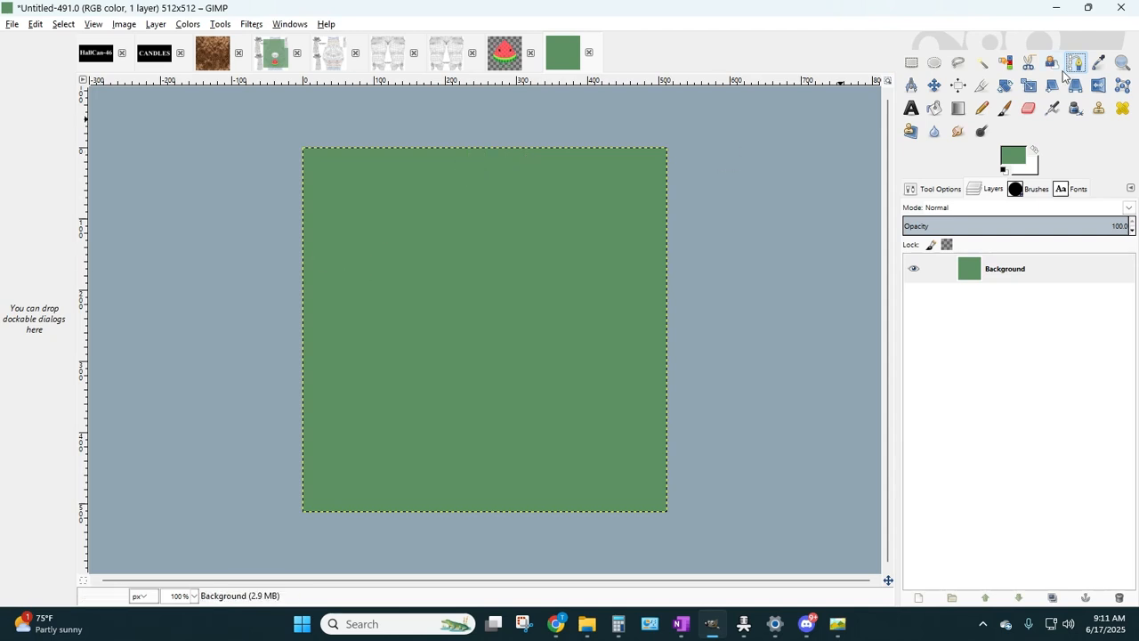
{"action": "left_click", "coordinate": [911, 62]}
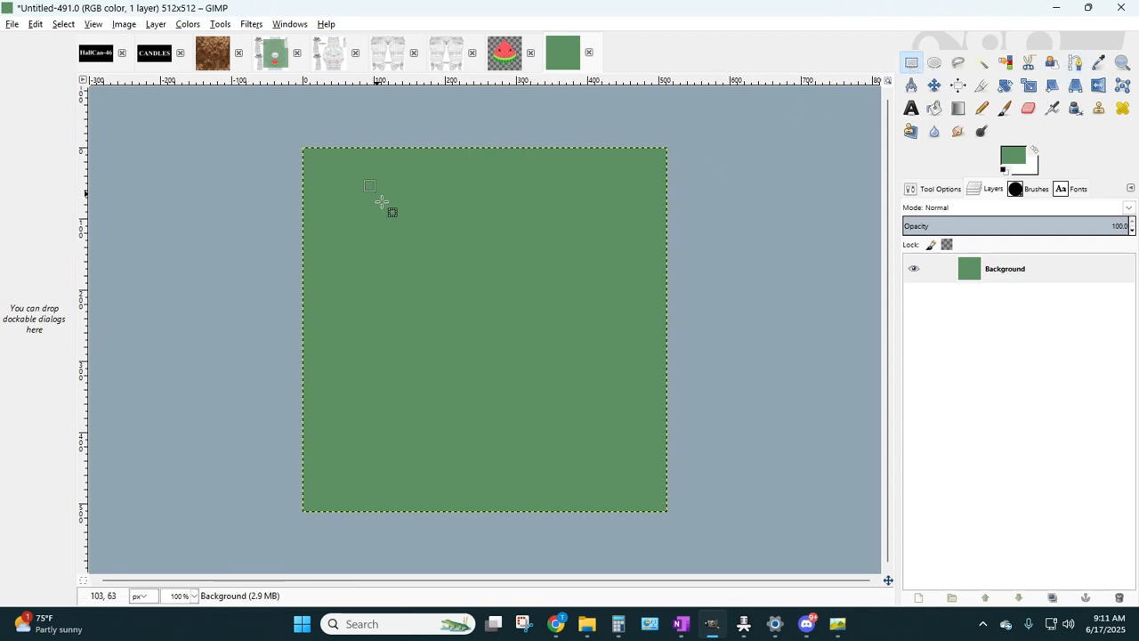
{"action": "left_click_drag", "start_coordinate": [376, 192], "coordinate": [583, 353]}
{"action": "key", "text": "Delete"}
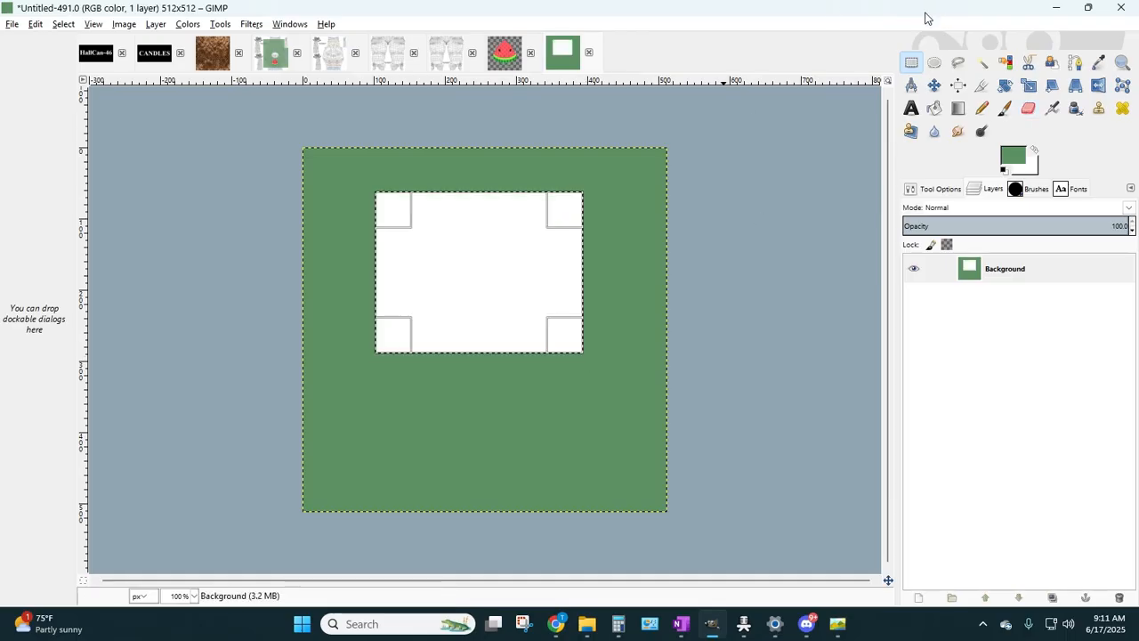
- Use Color to Alpha to turn the white rectangle on the green background transparent
{"action": "left_click", "coordinate": [156, 24]}
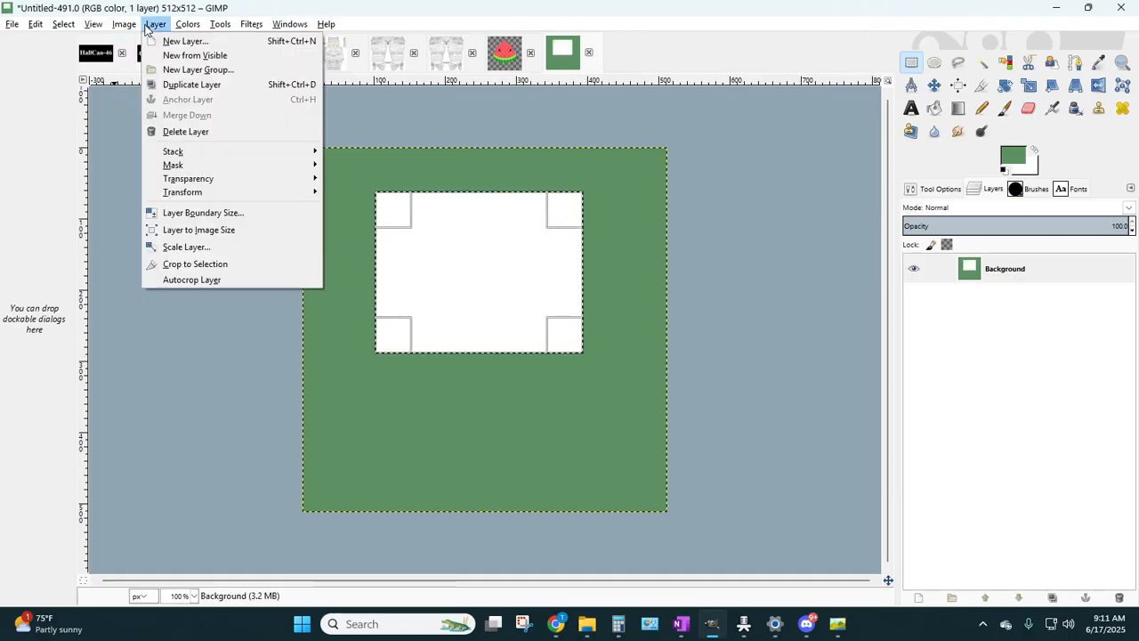
{"action": "mouse_move", "coordinate": [206, 179]}
{"action": "left_click", "coordinate": [396, 212]}
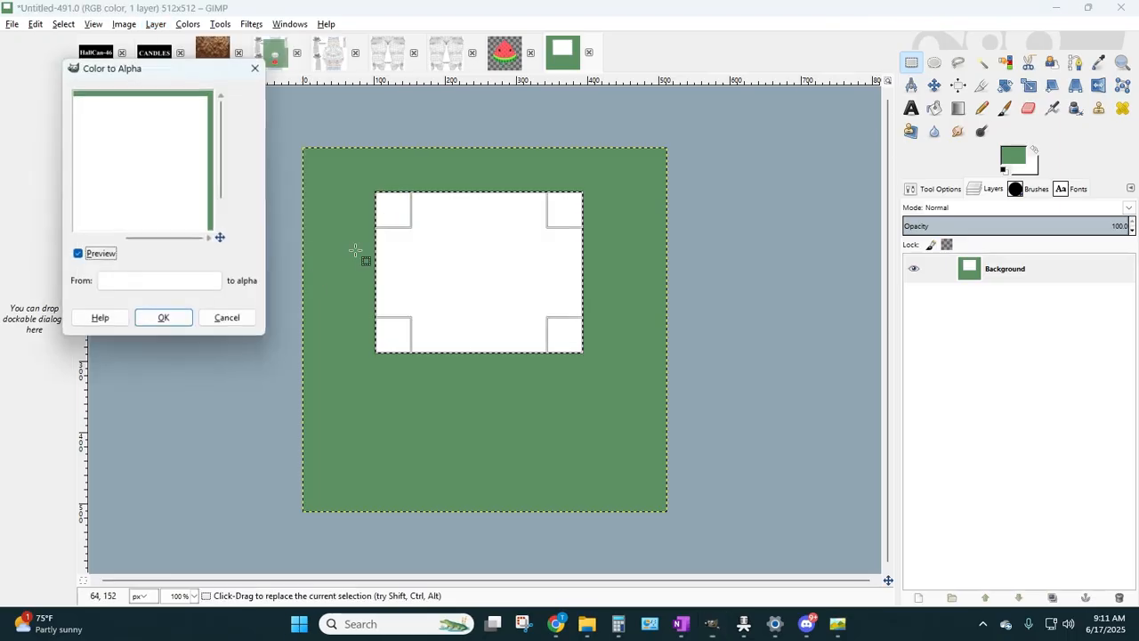
{"action": "left_click", "coordinate": [167, 324]}
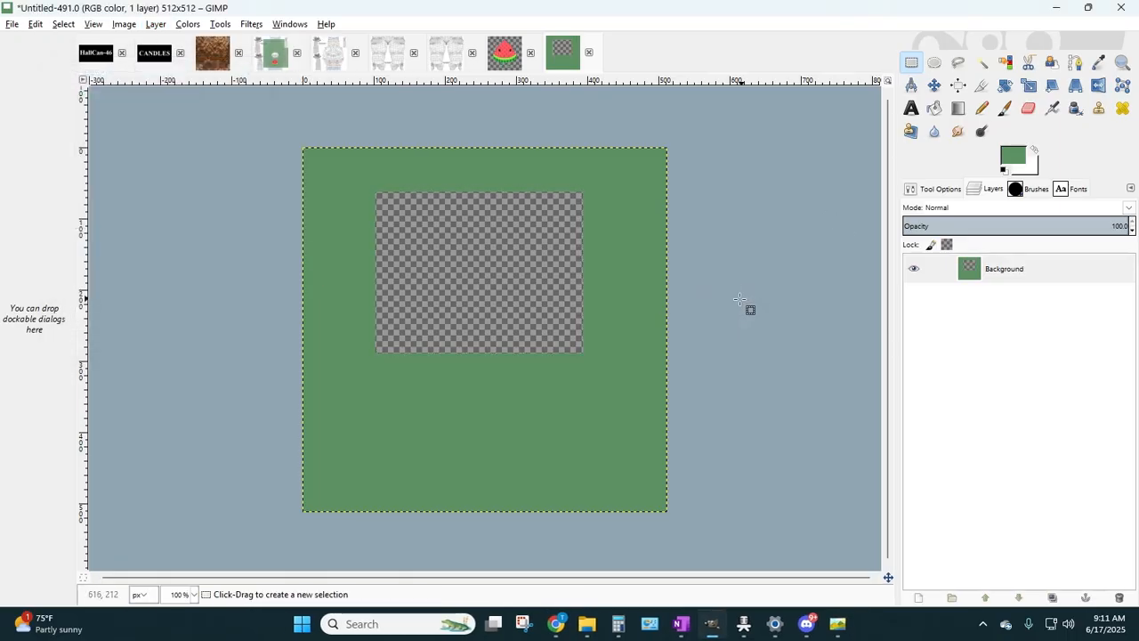
- Set the foreground color to the black swatch from the color history
{"action": "left_click", "coordinate": [193, 595]}
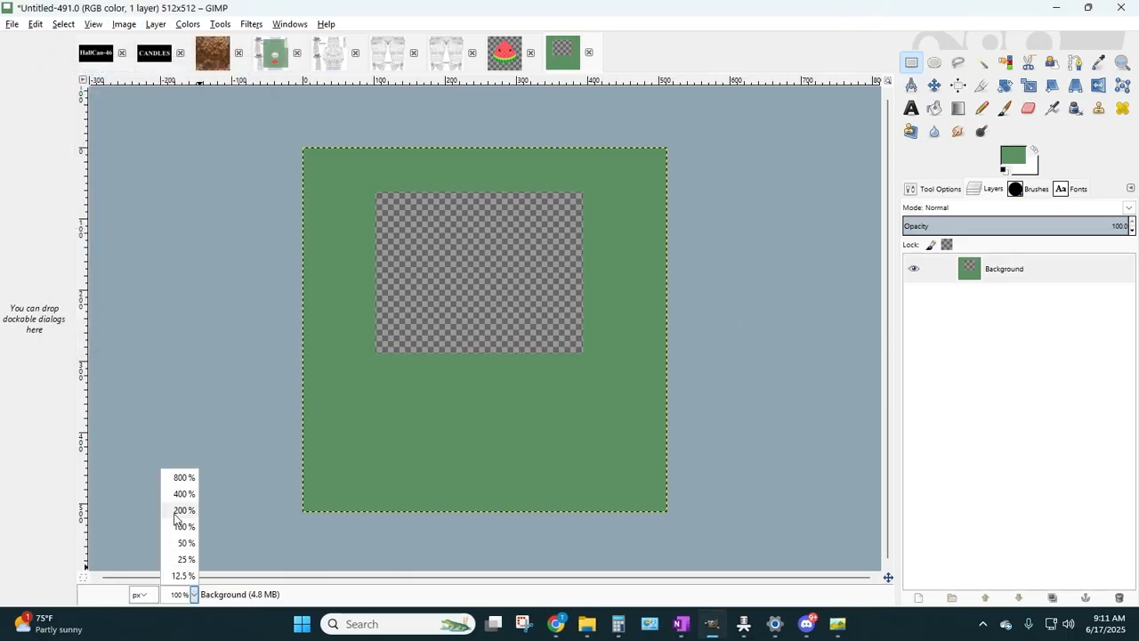
{"action": "left_click", "coordinate": [184, 510]}
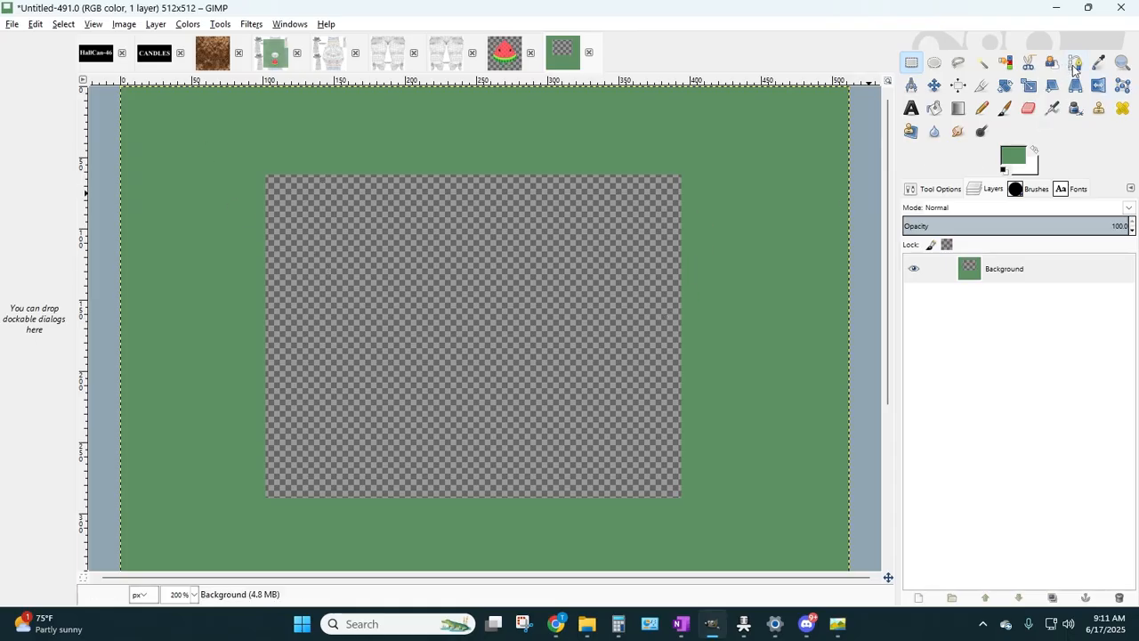
{"action": "left_click", "coordinate": [1012, 160]}
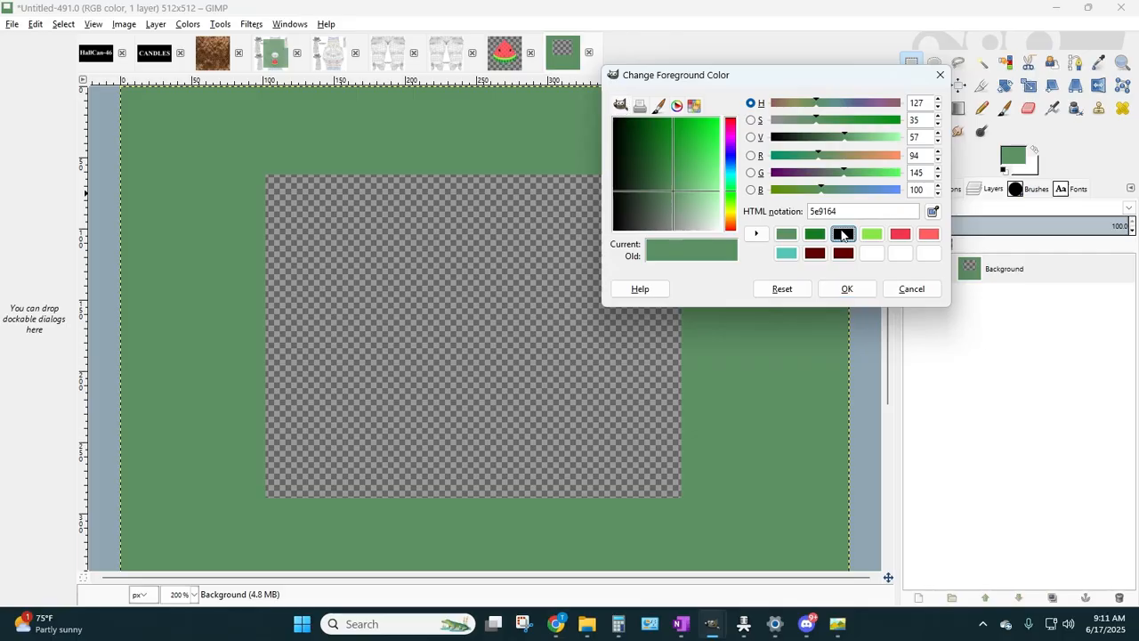
{"action": "left_click", "coordinate": [843, 234]}
{"action": "left_click", "coordinate": [845, 290]}
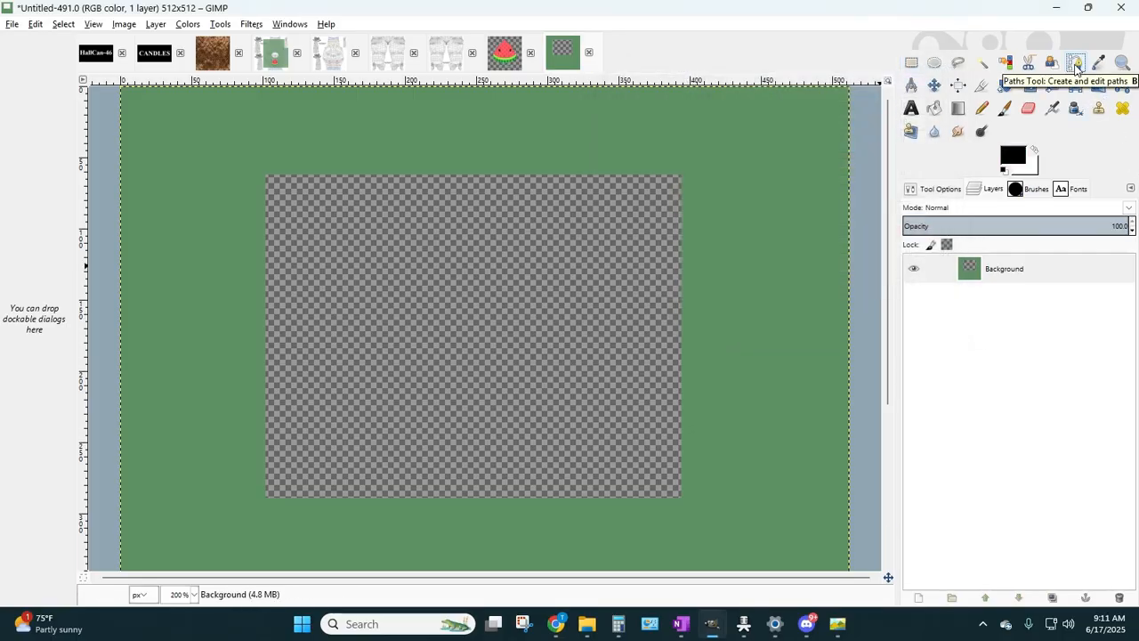
- Add a transparent 512 × 512 px layer named GREEN above the background
{"action": "left_click", "coordinate": [1076, 69]}
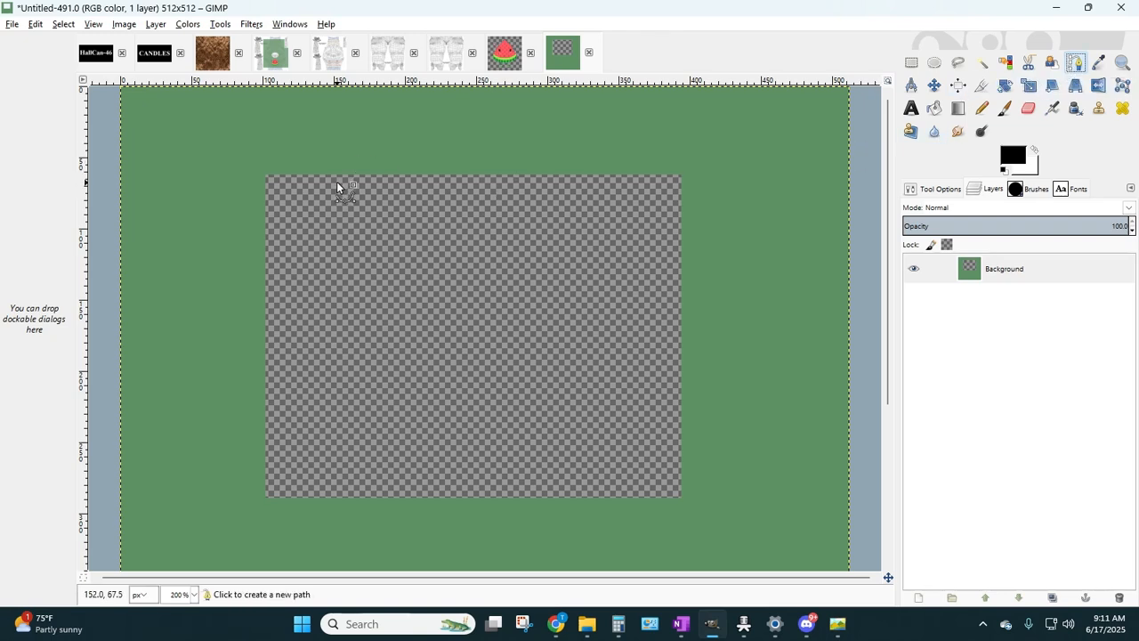
{"action": "left_click", "coordinate": [987, 270]}
{"action": "left_click", "coordinate": [156, 24]}
{"action": "left_click", "coordinate": [173, 38]}
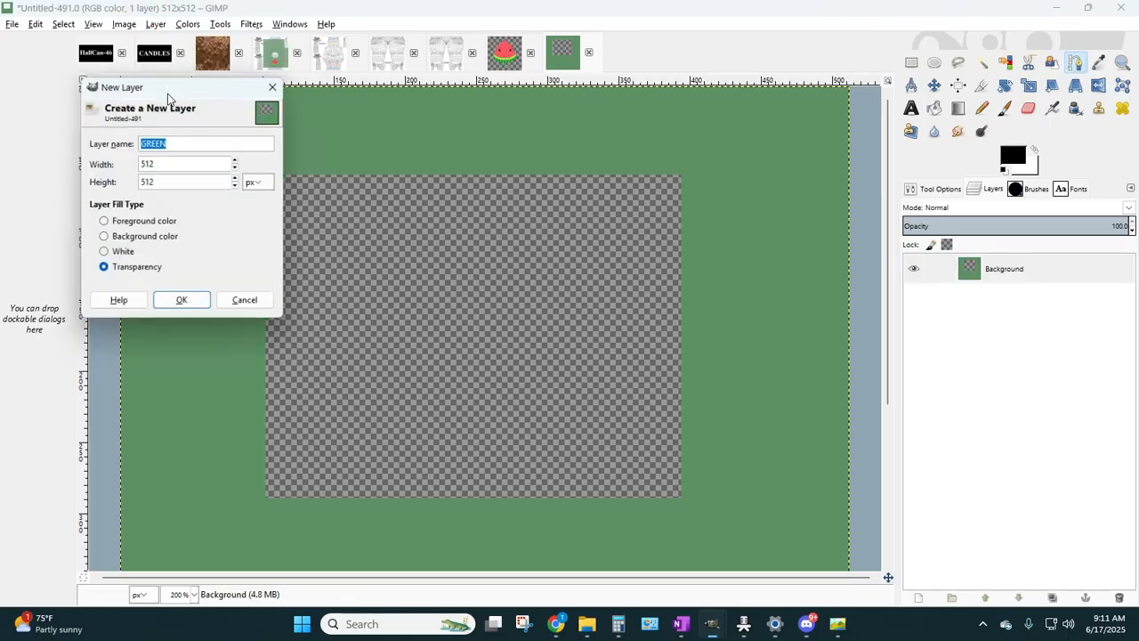
{"action": "left_click", "coordinate": [181, 303]}
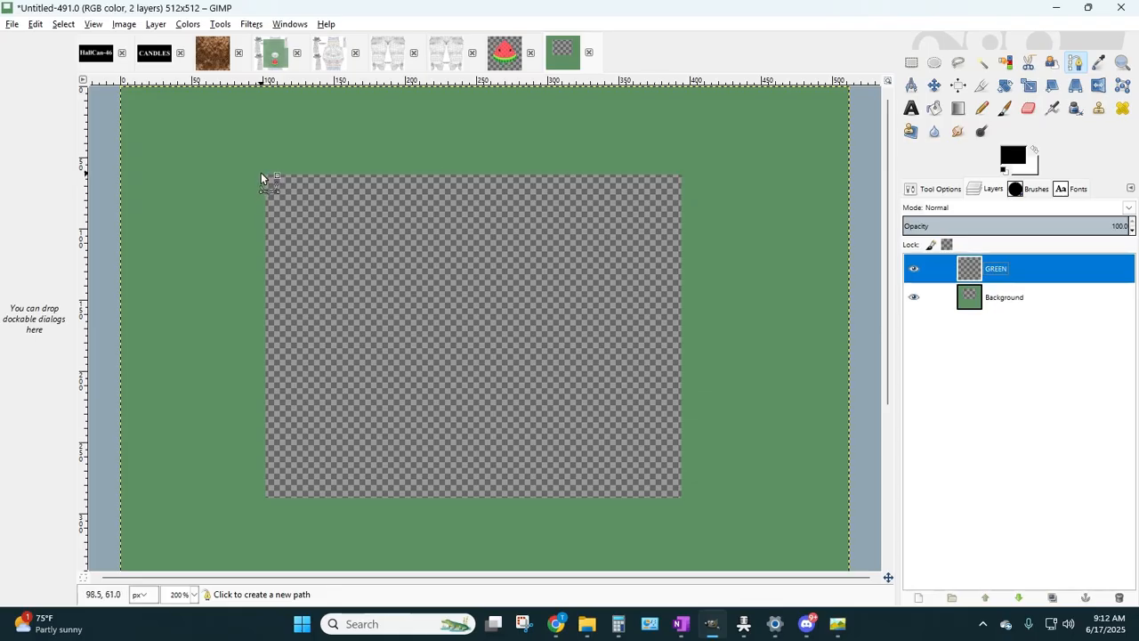
- Draw a straight path along the transparent rectangle's top edge and stroke it with a 4 px solid black line
{"action": "left_click", "coordinate": [683, 174]}
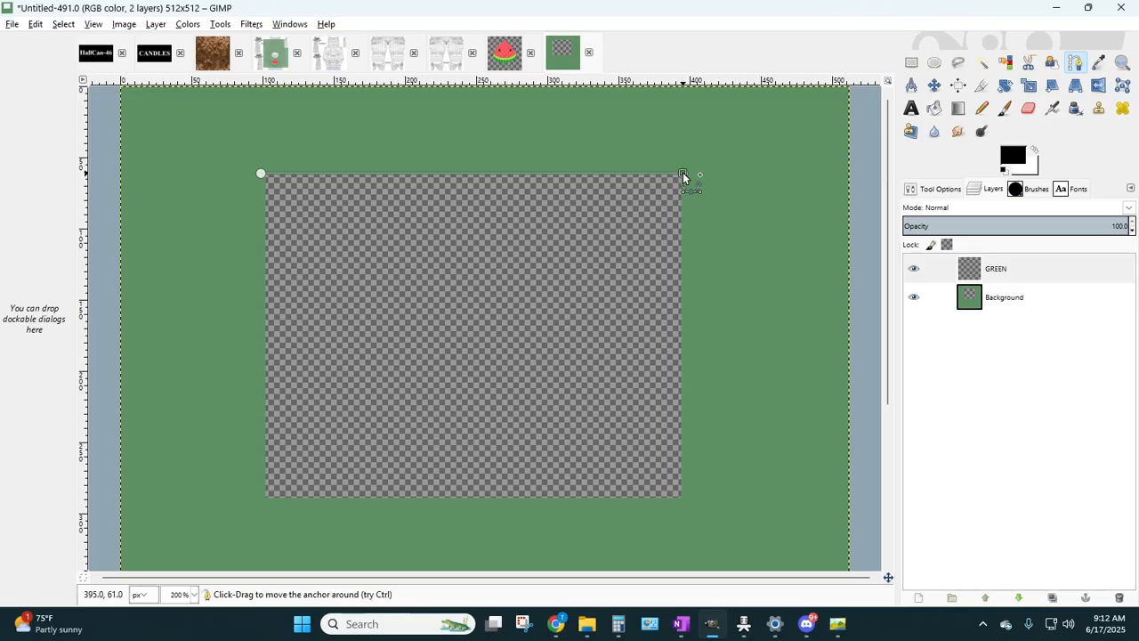
{"action": "left_click_drag", "start_coordinate": [683, 174], "coordinate": [683, 175]}
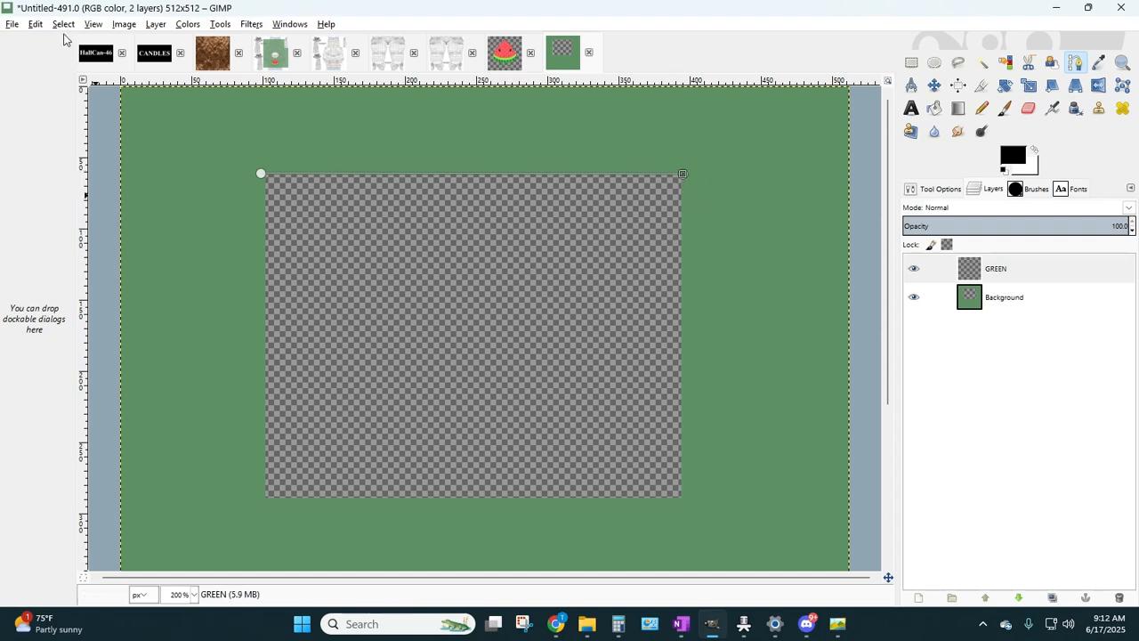
{"action": "left_click", "coordinate": [36, 24]}
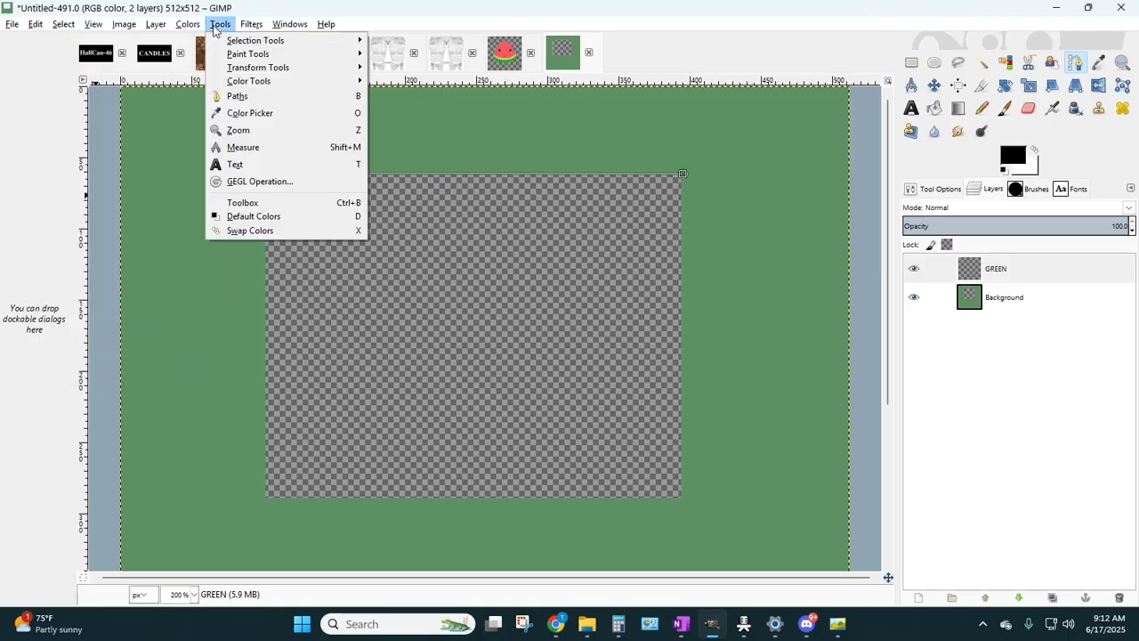
{"action": "mouse_move", "coordinate": [239, 34]}
{"action": "mouse_move", "coordinate": [190, 32]}
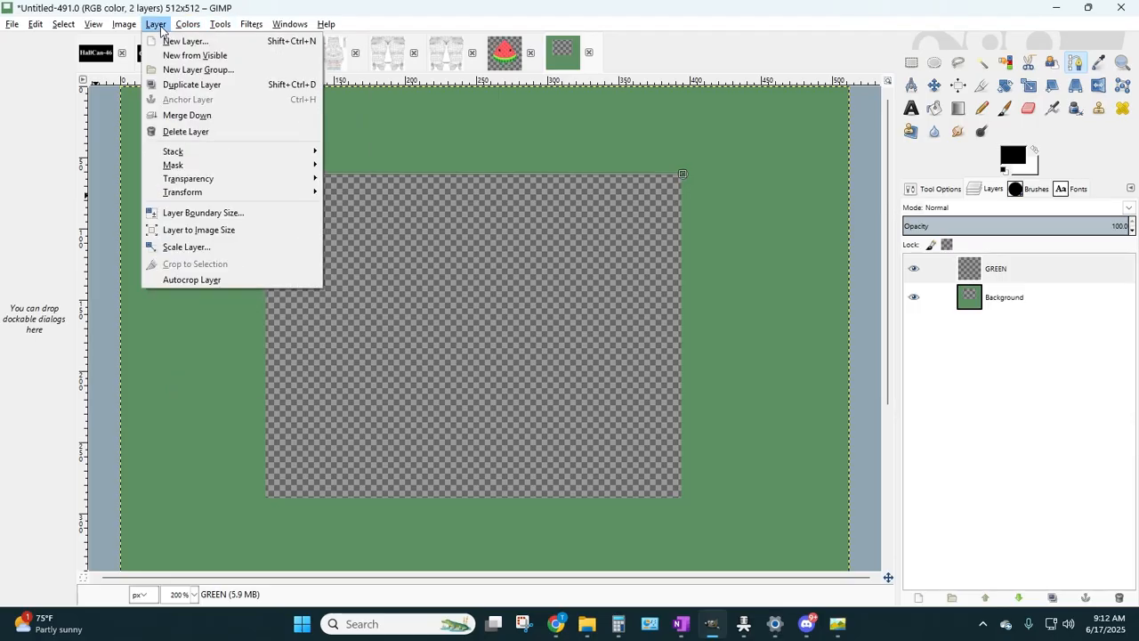
{"action": "mouse_move", "coordinate": [113, 30]}
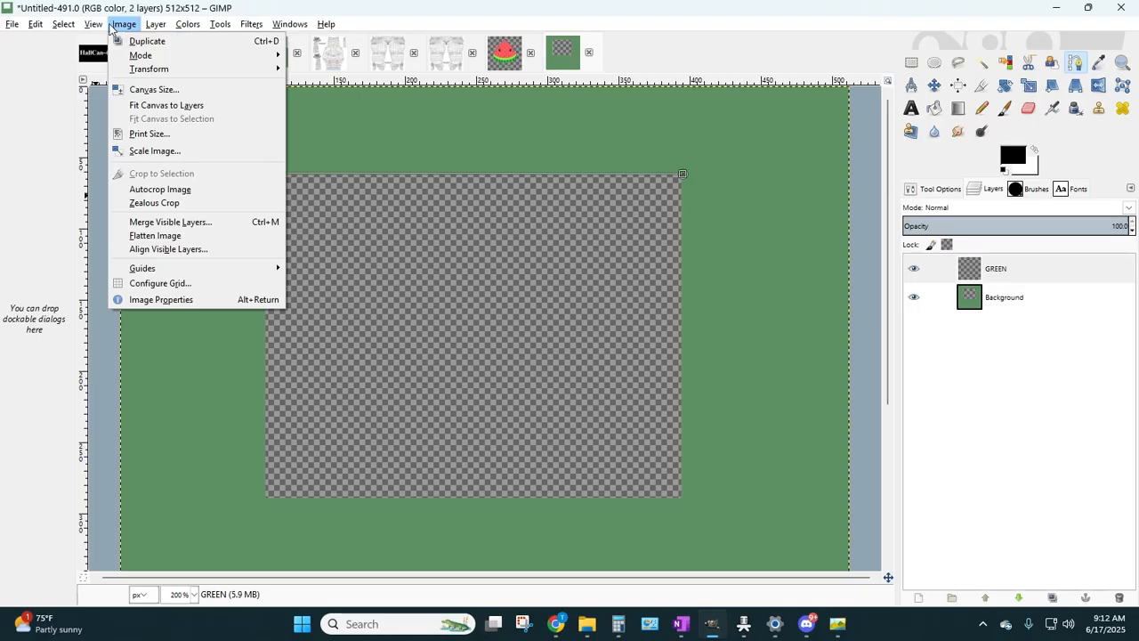
{"action": "mouse_move", "coordinate": [35, 29]}
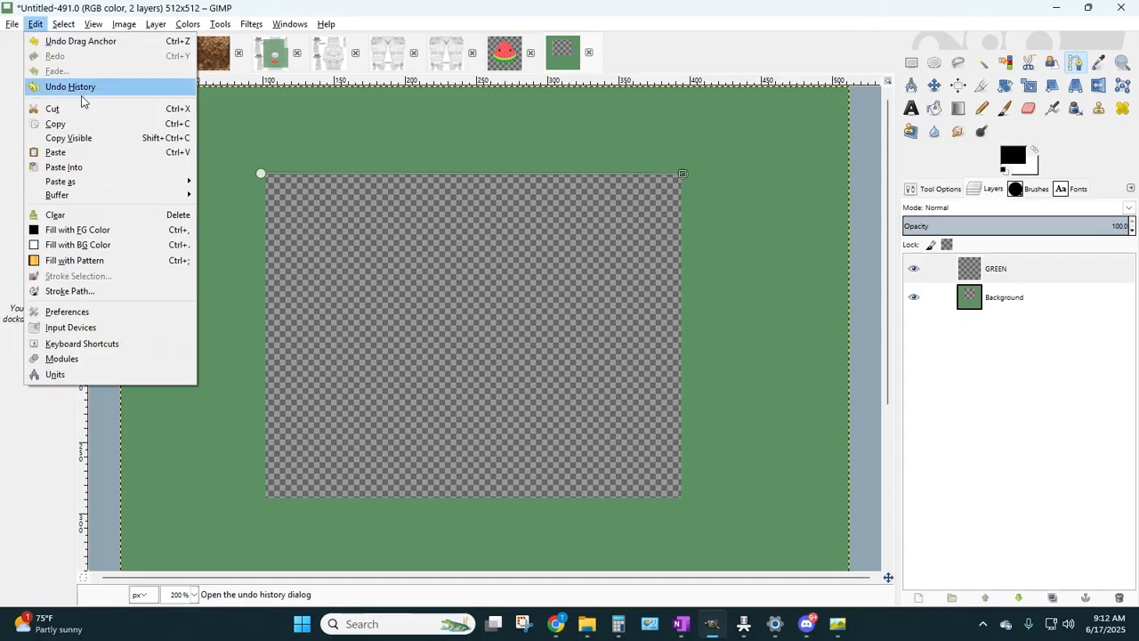
{"action": "left_click", "coordinate": [56, 293]}
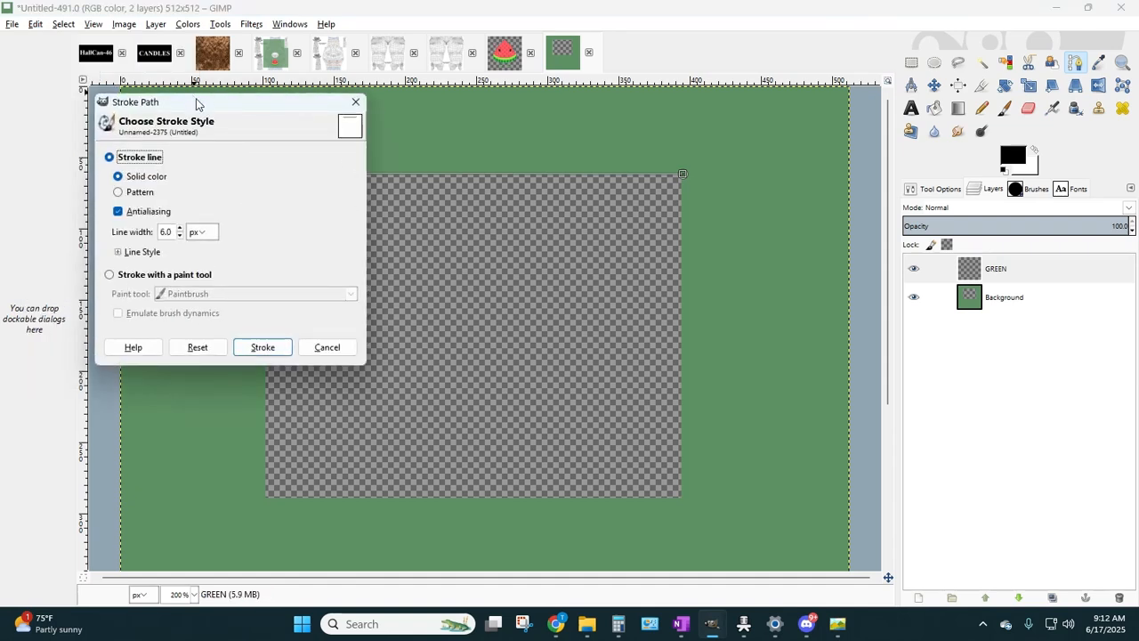
{"action": "mouse_move", "coordinate": [197, 101]}
{"action": "left_mouse_down"}
{"action": "mouse_move", "coordinate": [114, 122]}
{"action": "mouse_move", "coordinate": [122, 139]}
{"action": "left_mouse_up"}
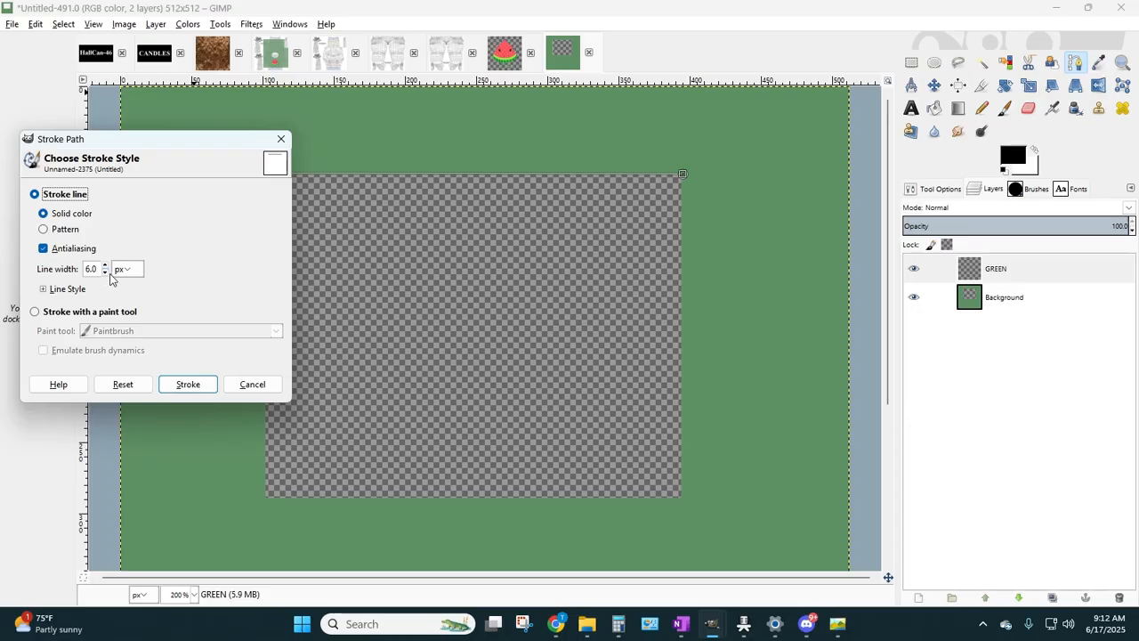
{"action": "left_click", "coordinate": [106, 274]}
{"action": "left_click", "coordinate": [105, 264]}
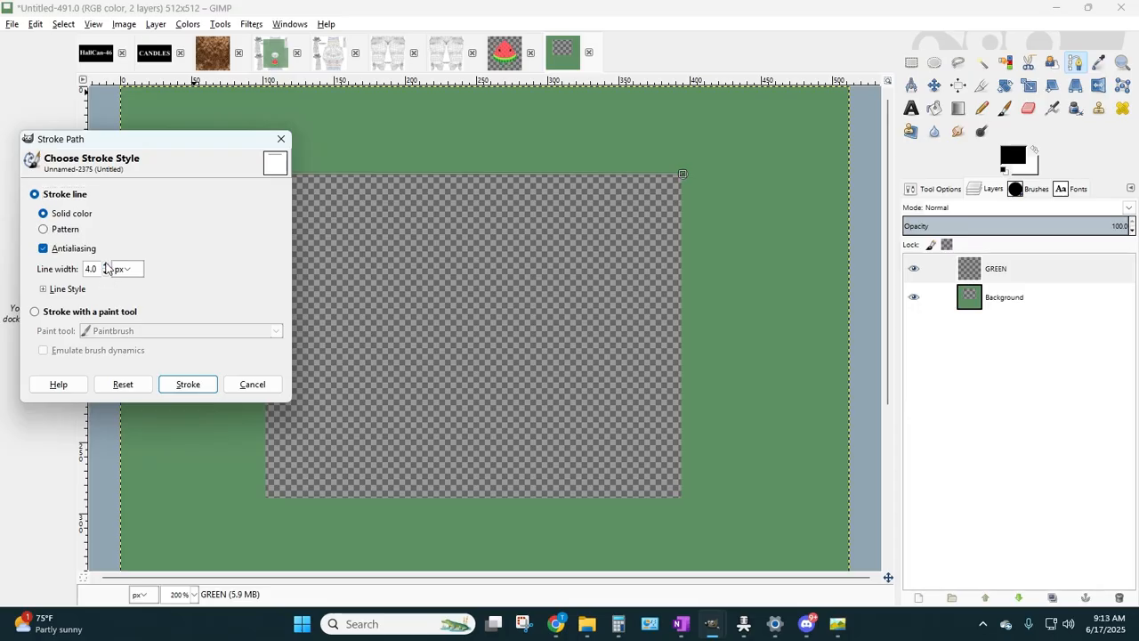
{"action": "left_click", "coordinate": [188, 387]}
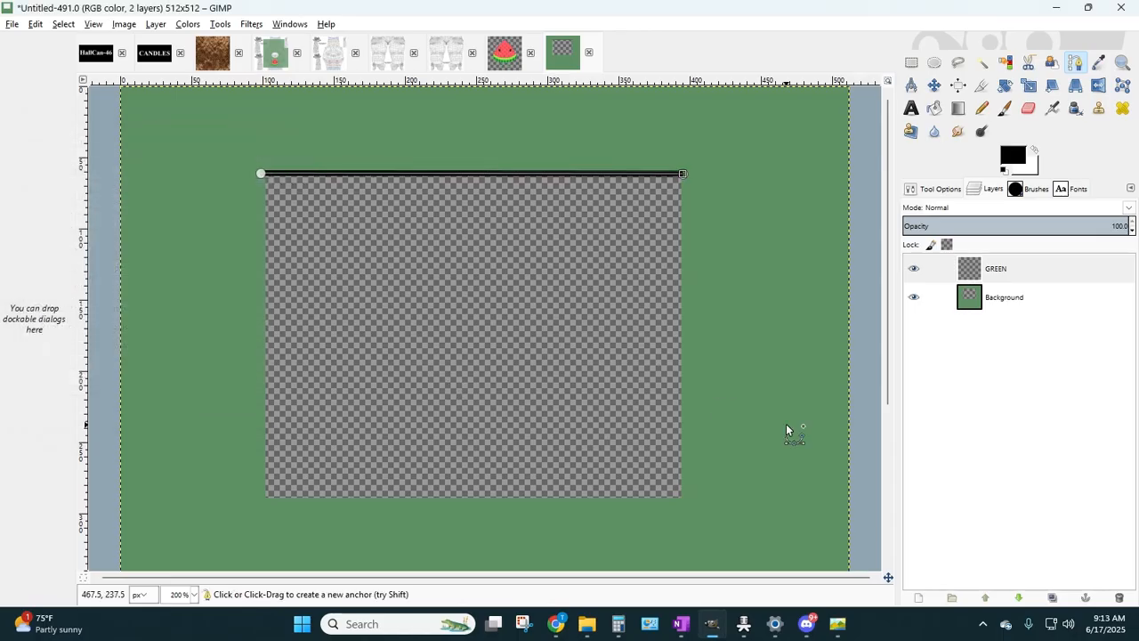
- Duplicate the GREEN layer and invert the copy's colors to make a white line
{"action": "left_click", "coordinate": [910, 63]}
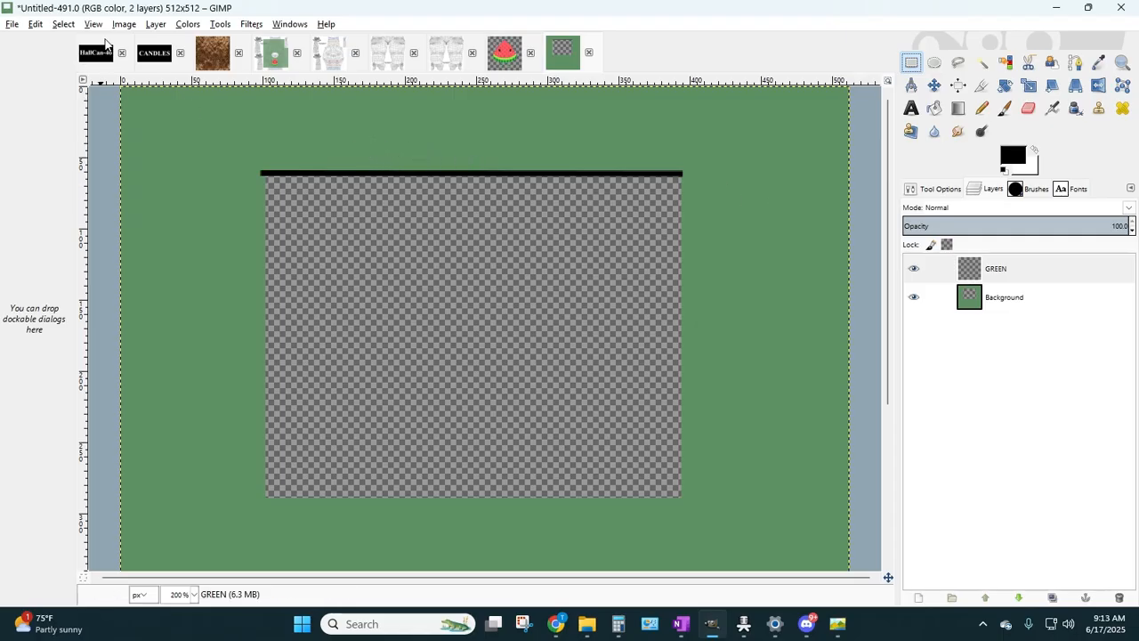
{"action": "left_click", "coordinate": [153, 25]}
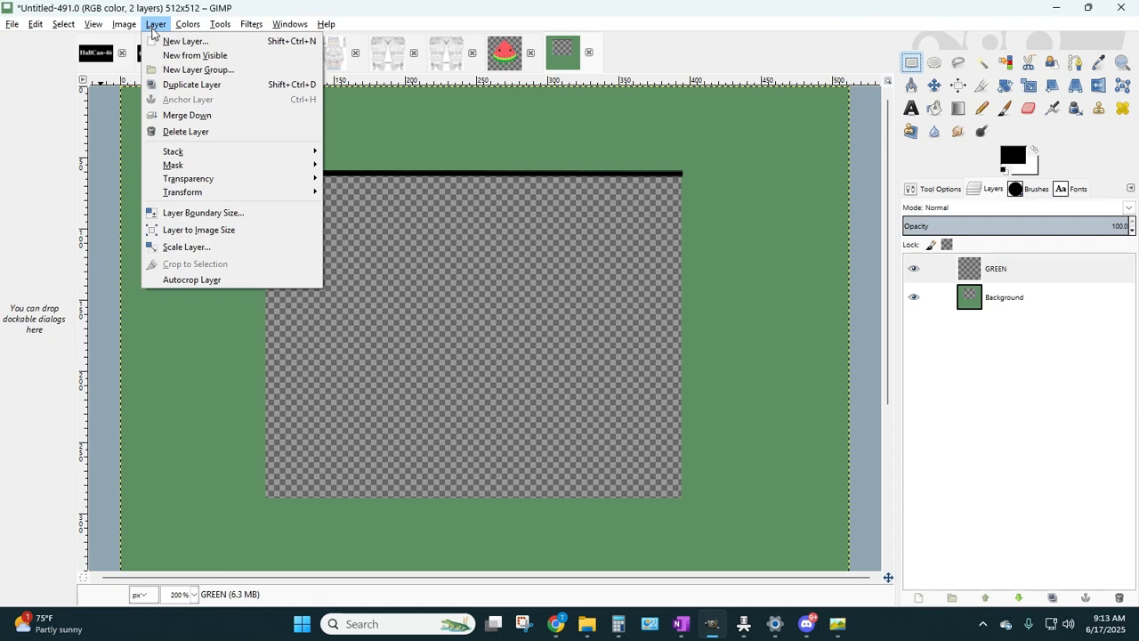
{"action": "left_click", "coordinate": [194, 86]}
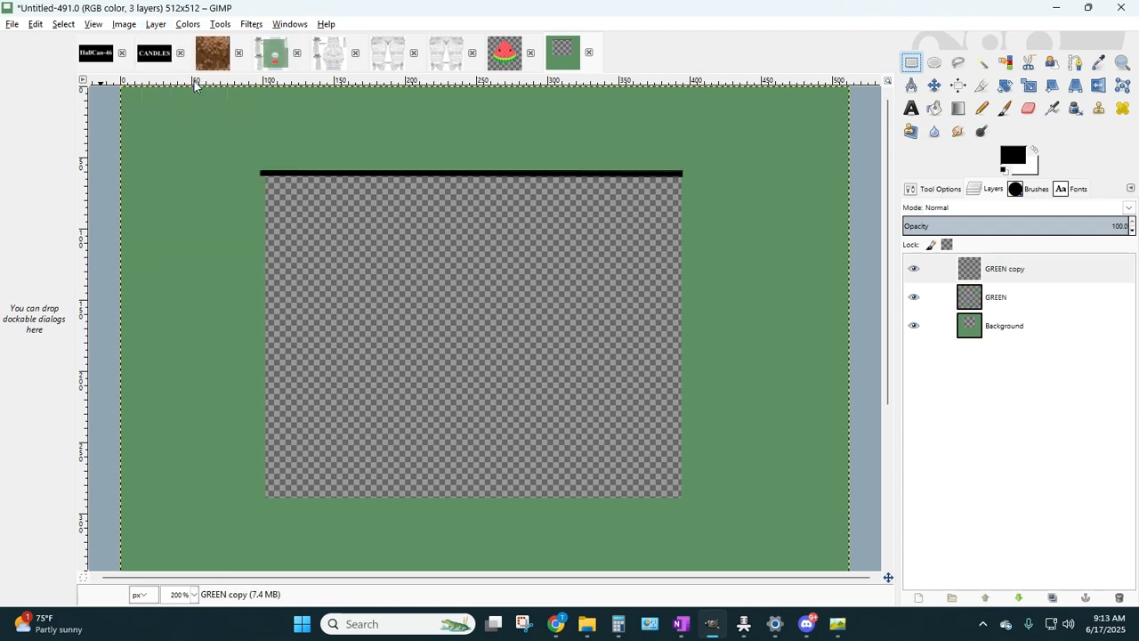
{"action": "left_click", "coordinate": [187, 24]}
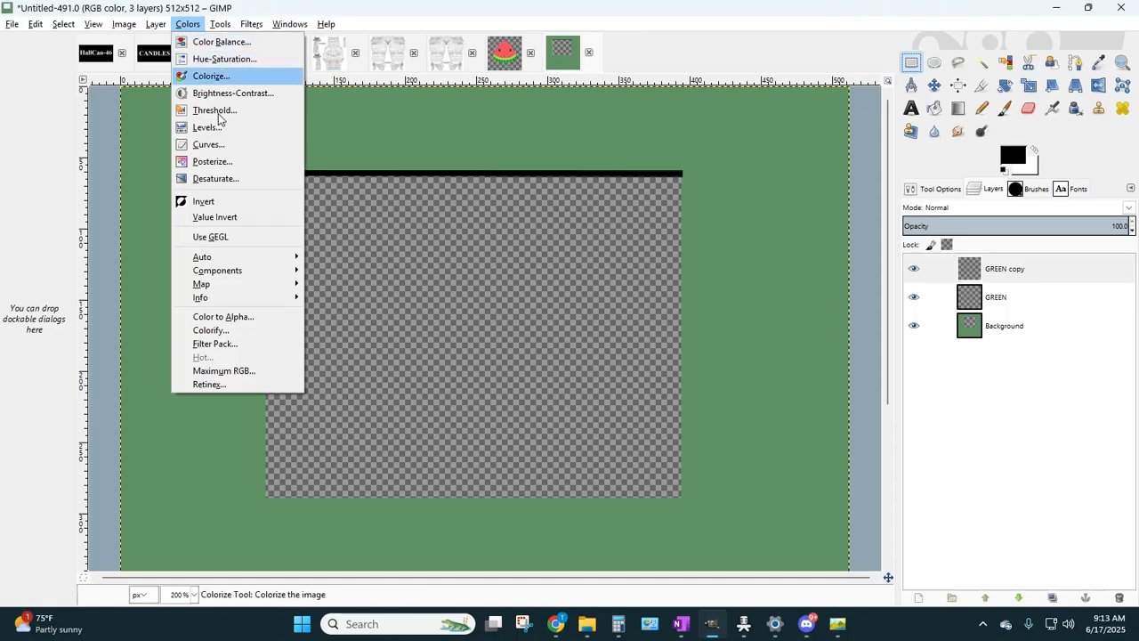
{"action": "left_click", "coordinate": [210, 201]}
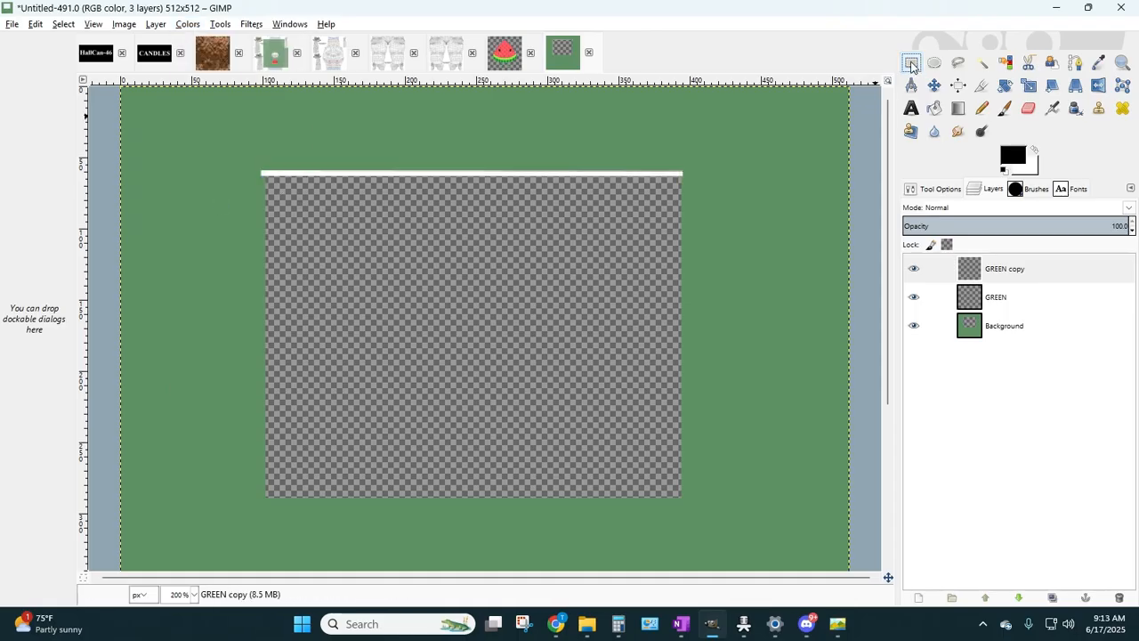
- Nudge the white line on the GREEN copy layer up about 4 px so it sits directly above the black line
{"action": "left_click", "coordinate": [1026, 267]}
{"action": "left_click", "coordinate": [611, 249]}
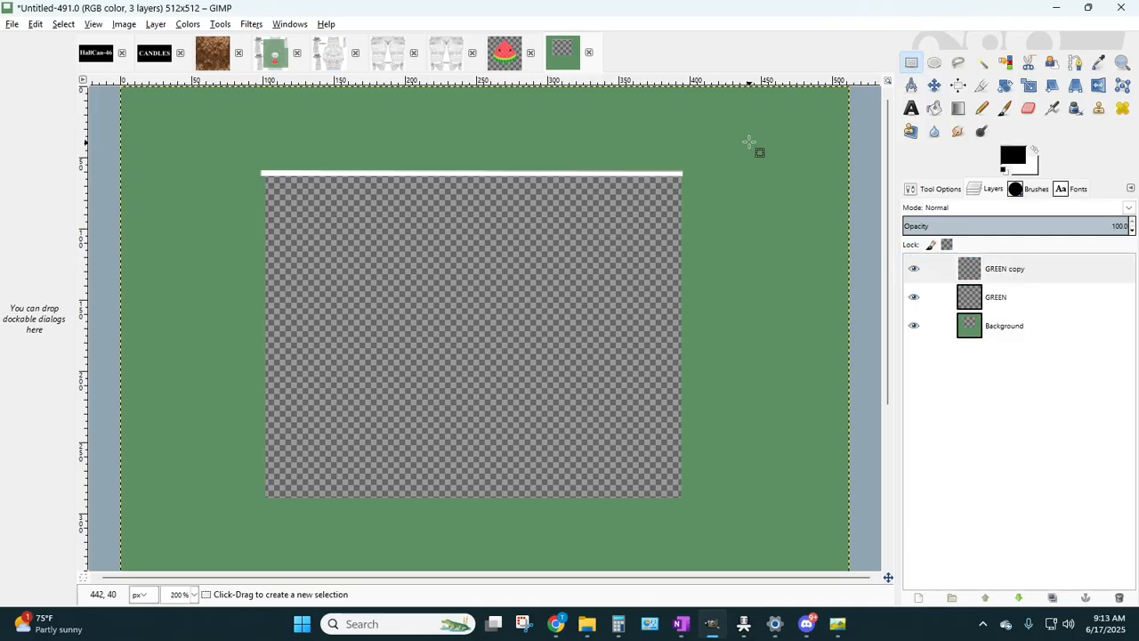
{"action": "key", "text": "Up"}
{"action": "key", "text": "Up"}
{"action": "key", "text": "Up"}
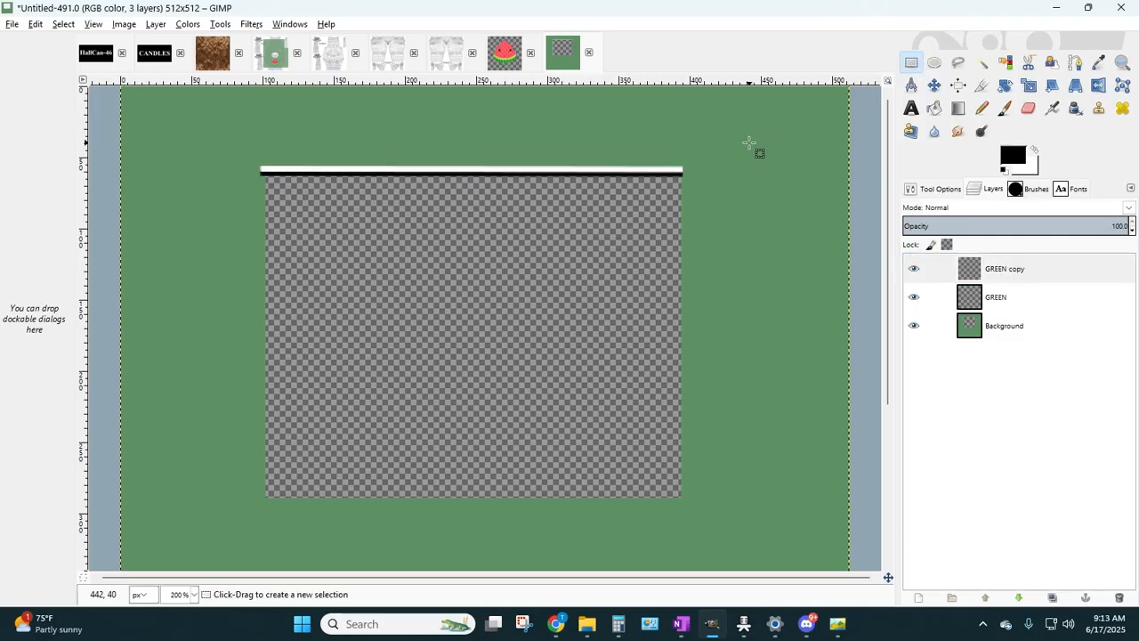
{"action": "key", "text": "Up"}
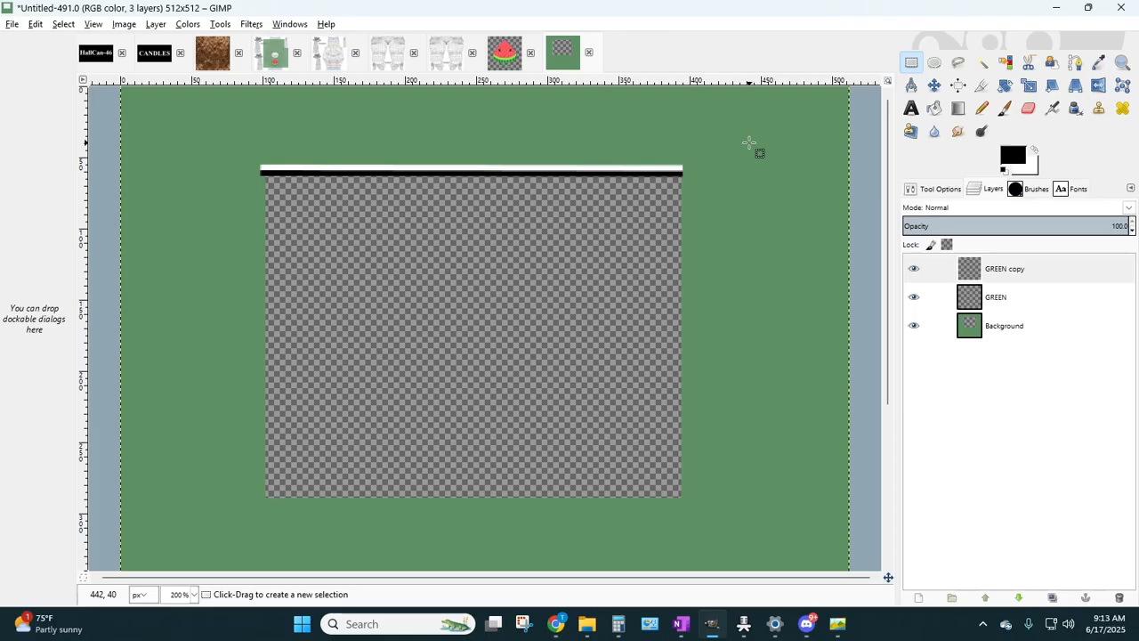
{"action": "key", "text": "Down"}
{"action": "key", "text": "Up"}
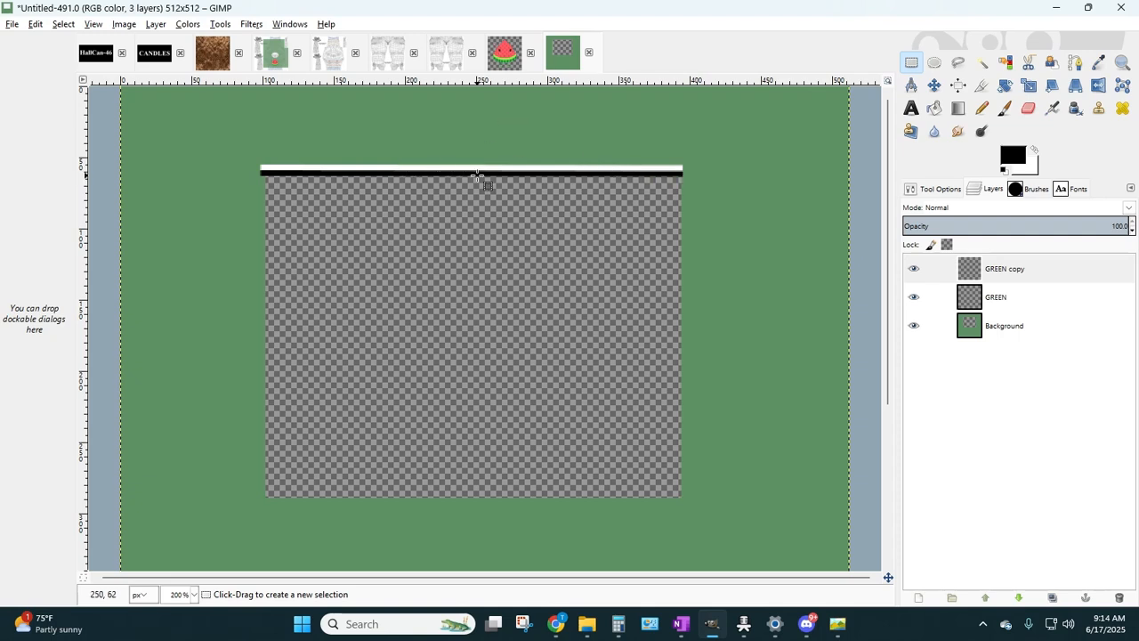
- Merge the GREEN copy layer down into GREEN, then hide and show the merged layer to check both lines
{"action": "left_click", "coordinate": [1012, 275]}
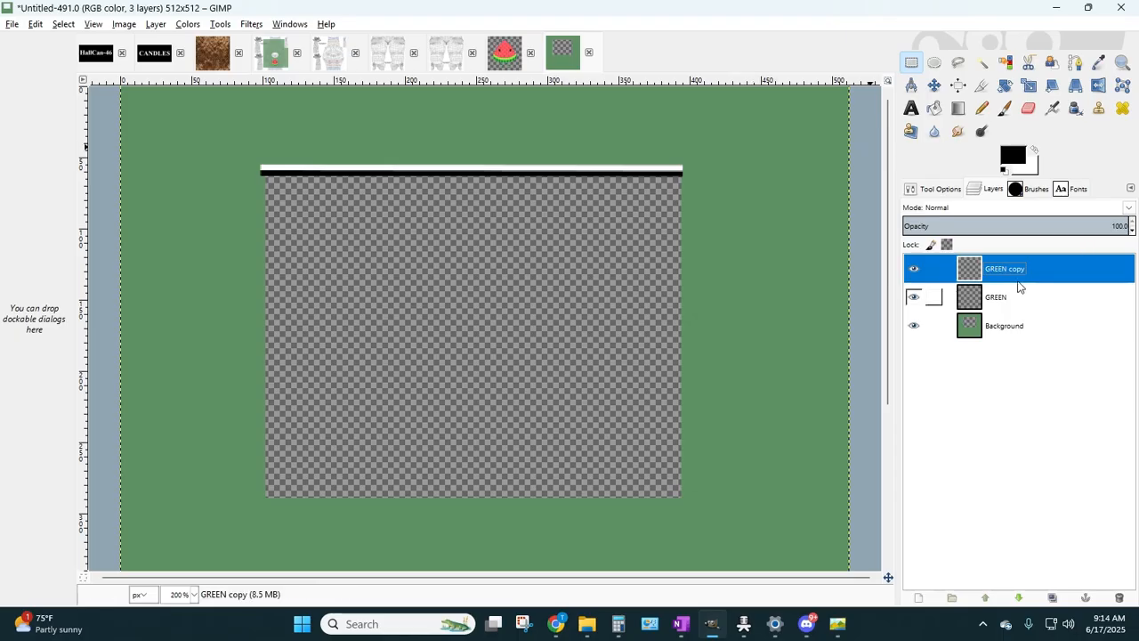
{"action": "left_click", "coordinate": [157, 25]}
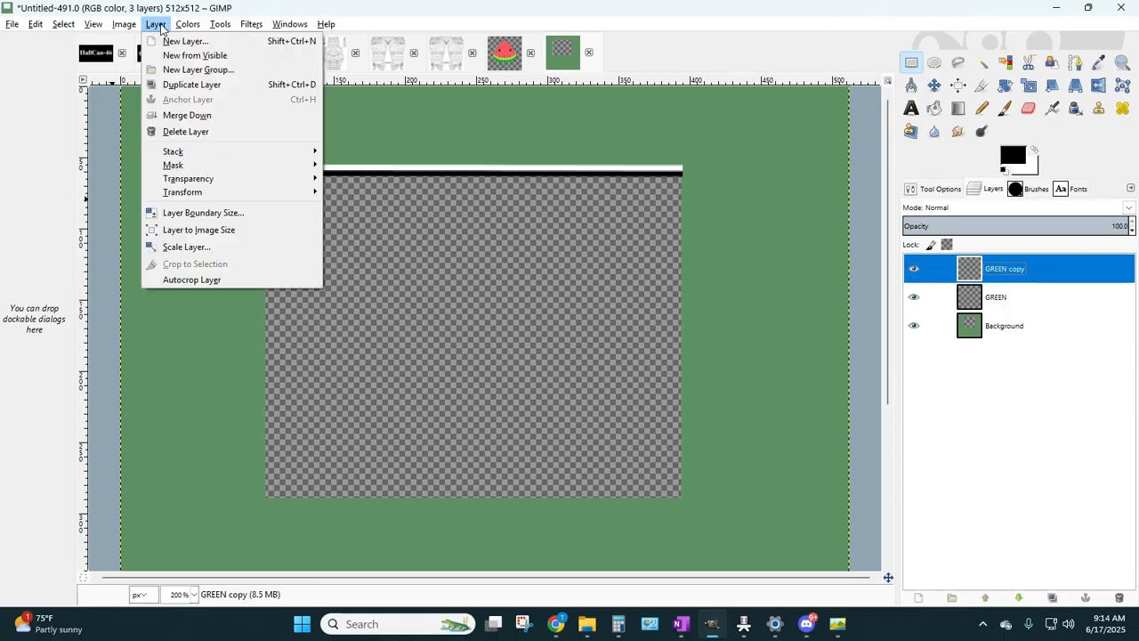
{"action": "left_click", "coordinate": [187, 115]}
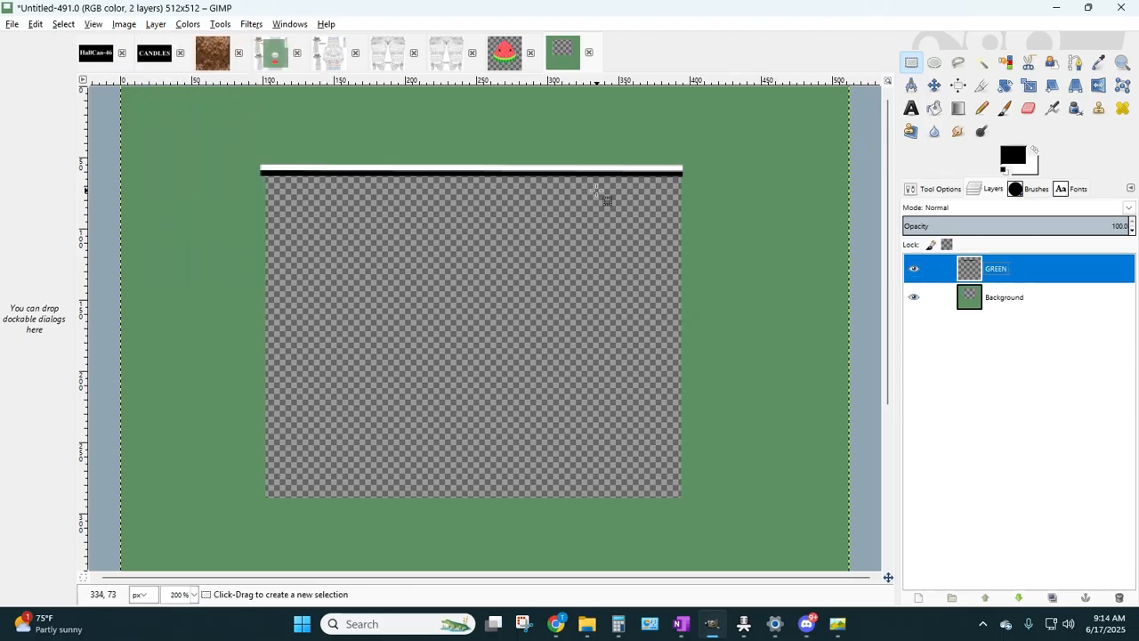
{"action": "left_click", "coordinate": [914, 269]}
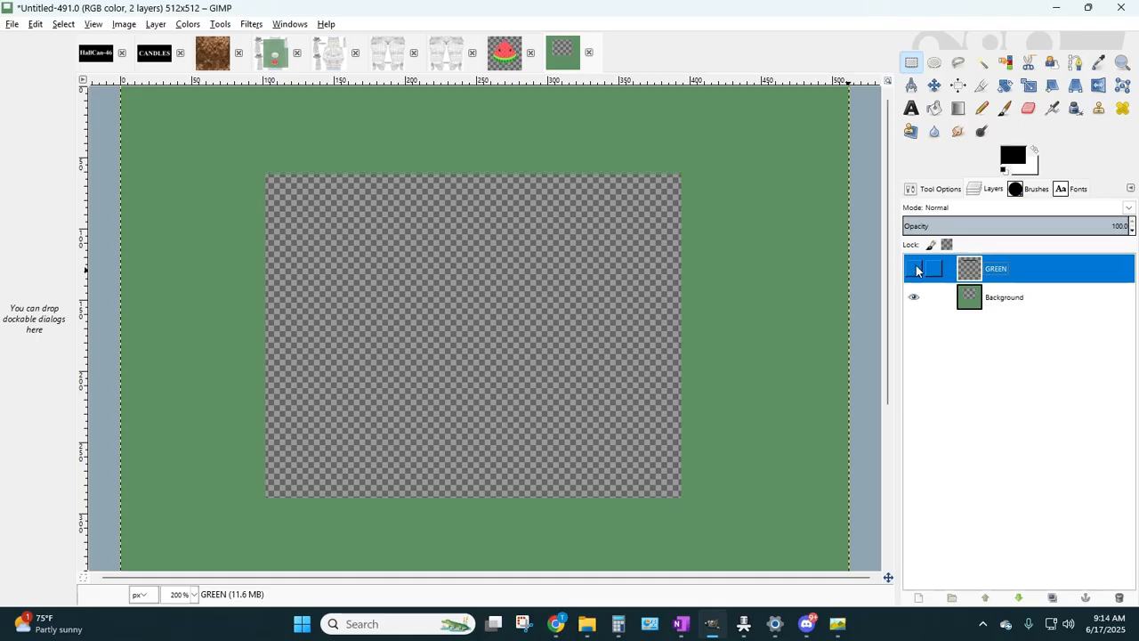
{"action": "left_click", "coordinate": [915, 270]}
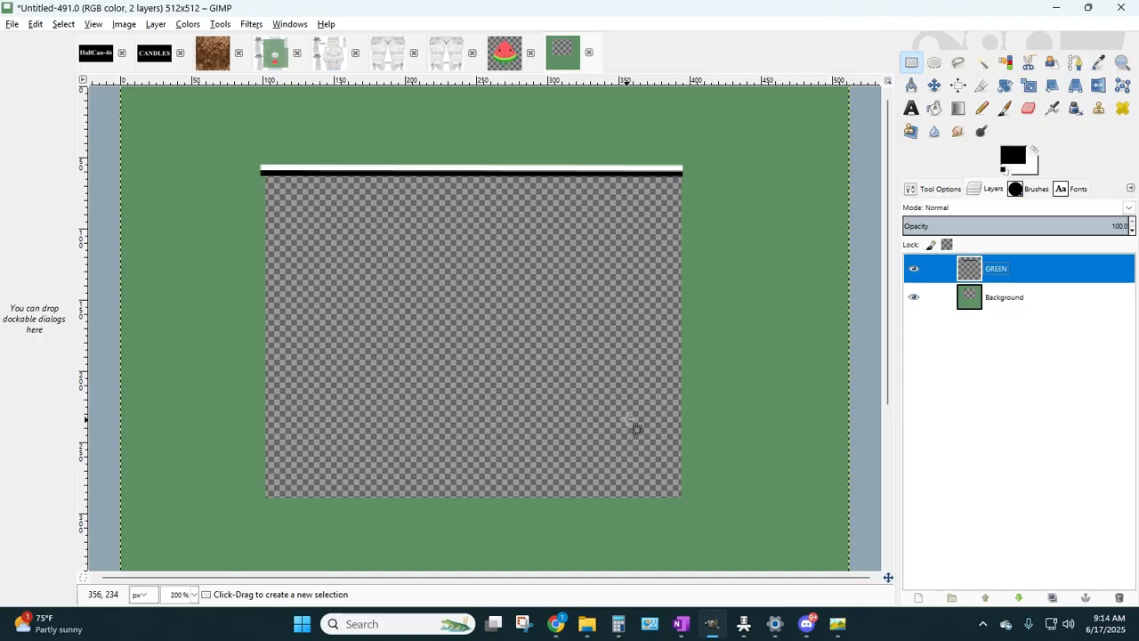
- Add a new transparent 512 × 512 px layer above the GREEN layer
{"action": "left_click", "coordinate": [1075, 63]}
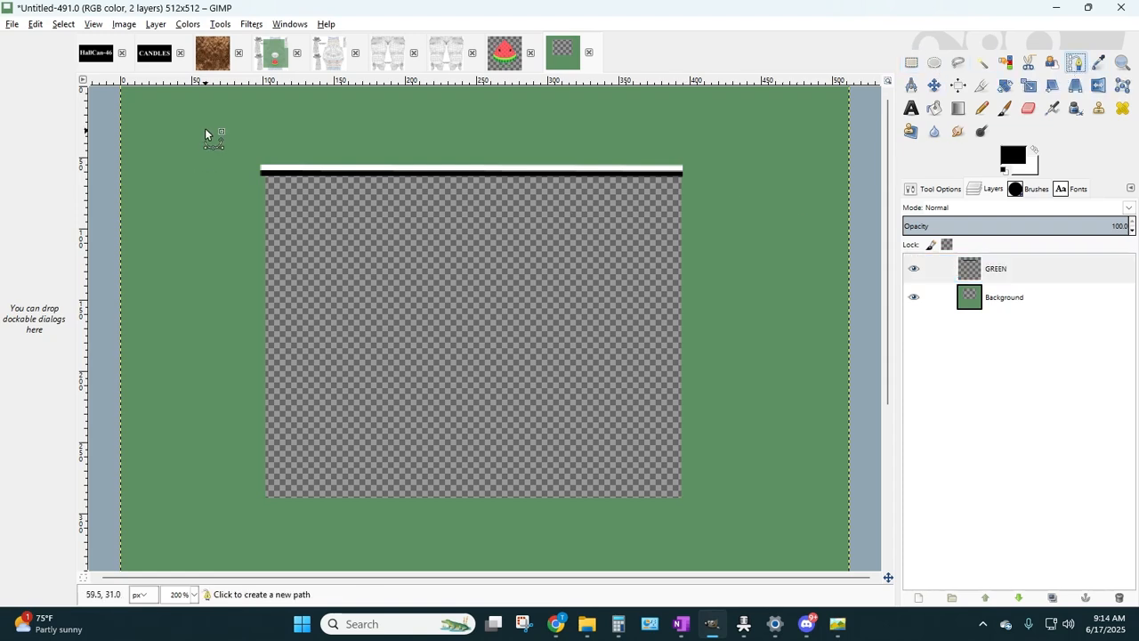
{"action": "left_click", "coordinate": [155, 22]}
{"action": "left_click", "coordinate": [171, 40]}
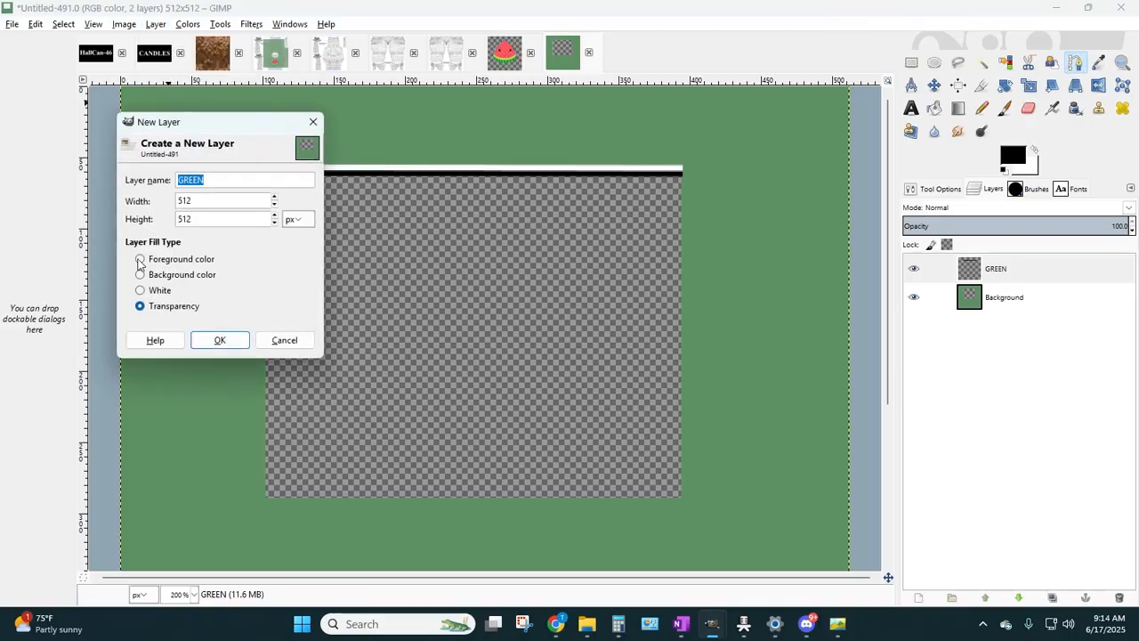
{"action": "left_click", "coordinate": [208, 346]}
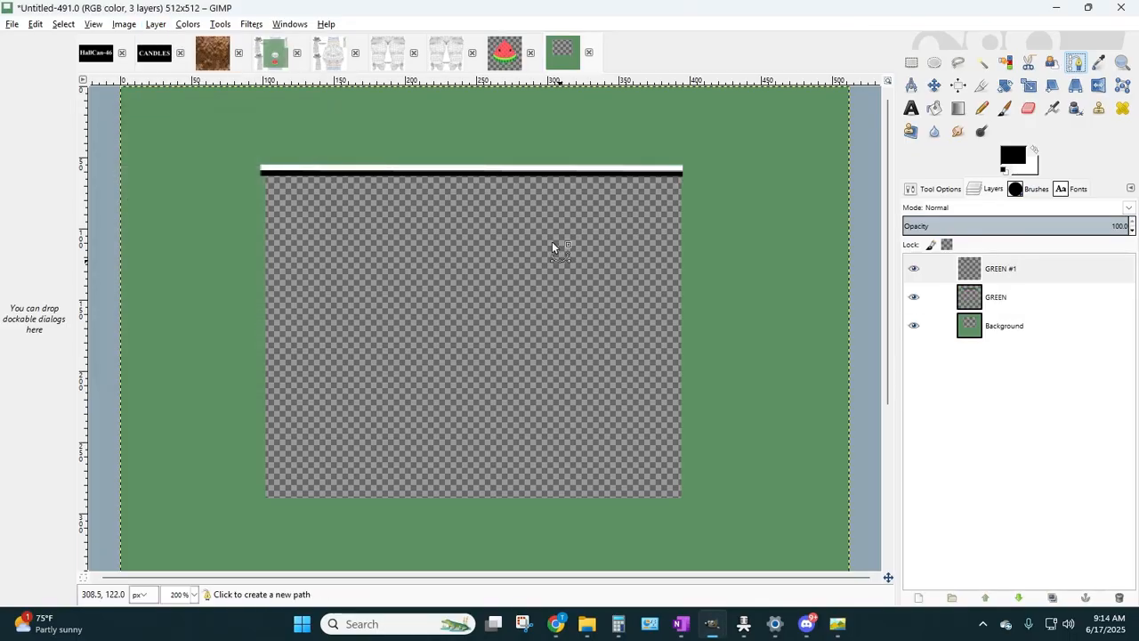
- Draw a straight path down the cutout's right edge and stroke it with a 4 px solid black line
{"action": "left_click", "coordinate": [680, 168]}
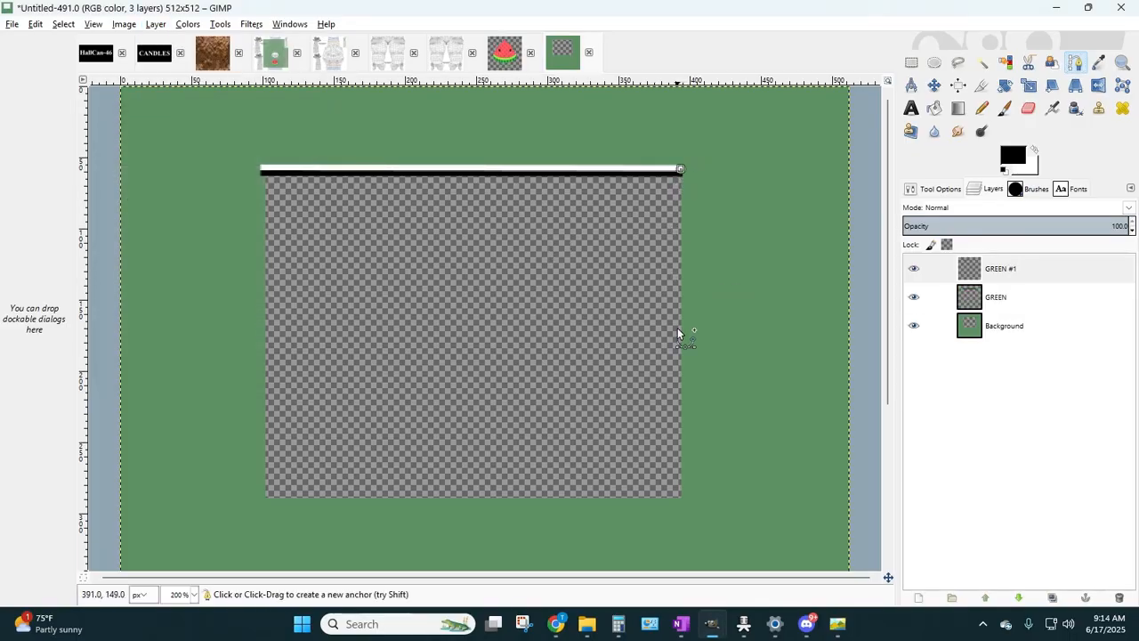
{"action": "left_click", "coordinate": [679, 498]}
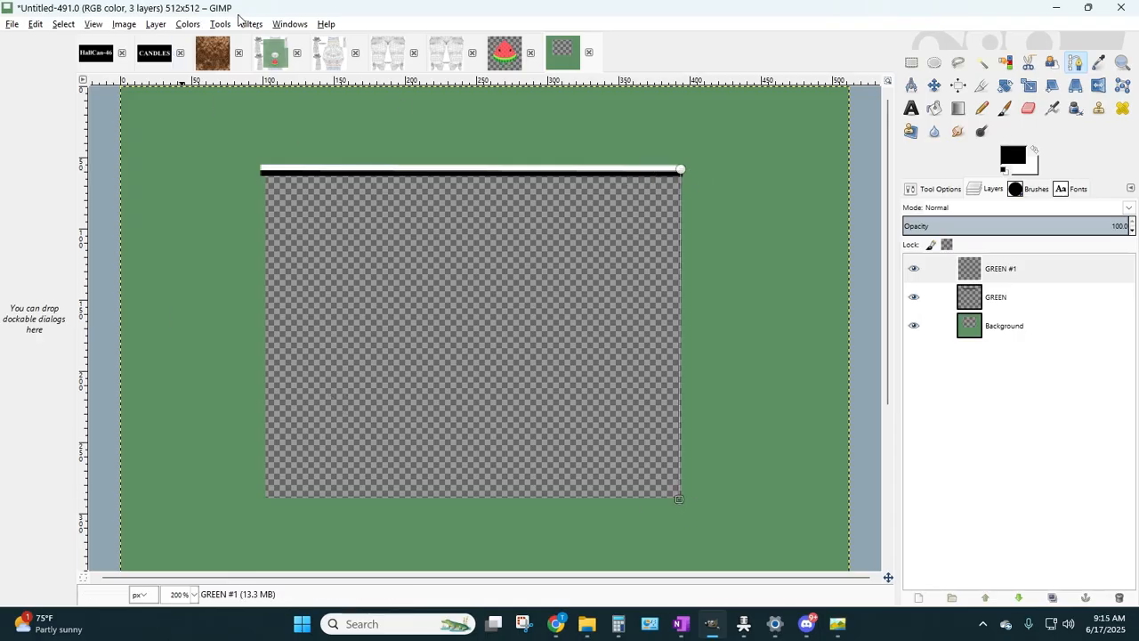
{"action": "left_click", "coordinate": [35, 25]}
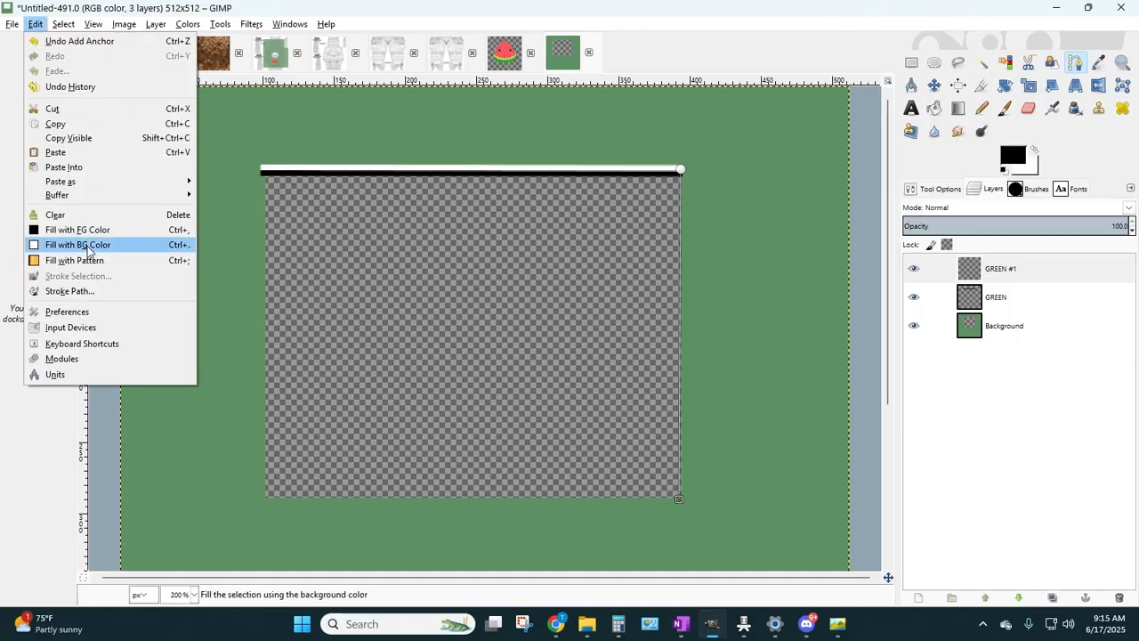
{"action": "left_click", "coordinate": [78, 291]}
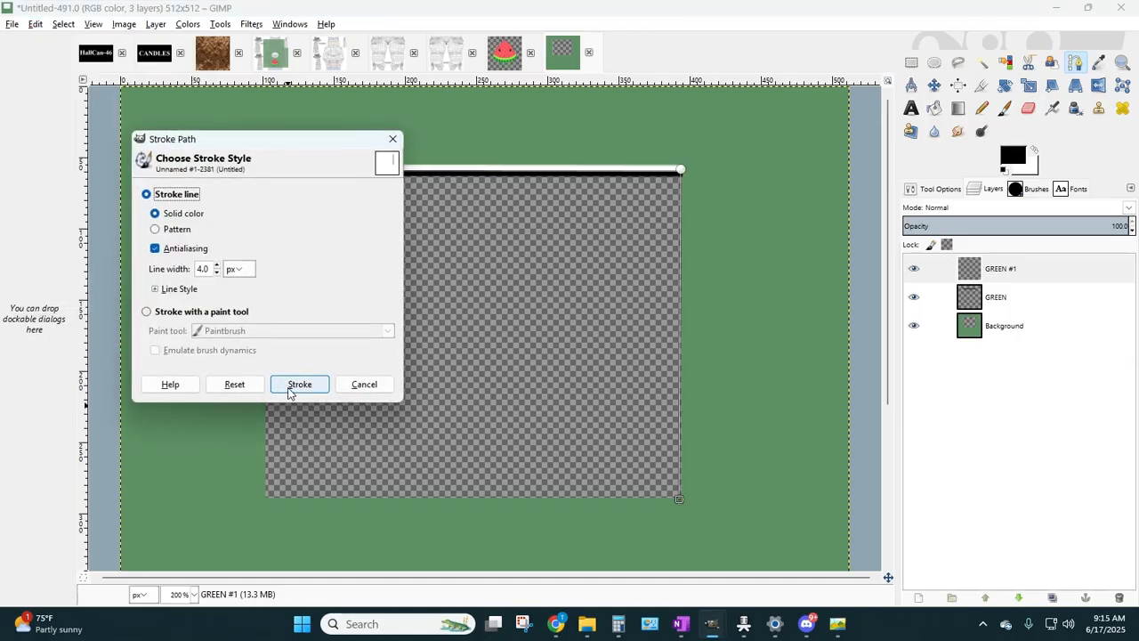
{"action": "left_click", "coordinate": [299, 384]}
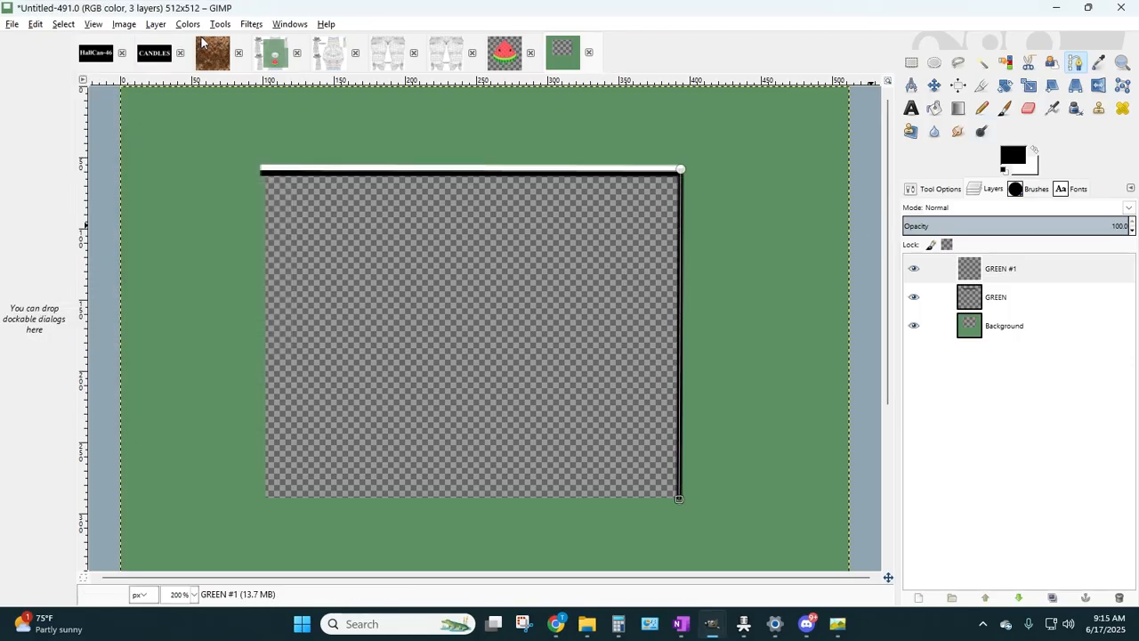
- Duplicate the right-edge line's layer and invert the copy's colors to white
{"action": "left_click", "coordinate": [156, 24]}
{"action": "left_click", "coordinate": [183, 85]}
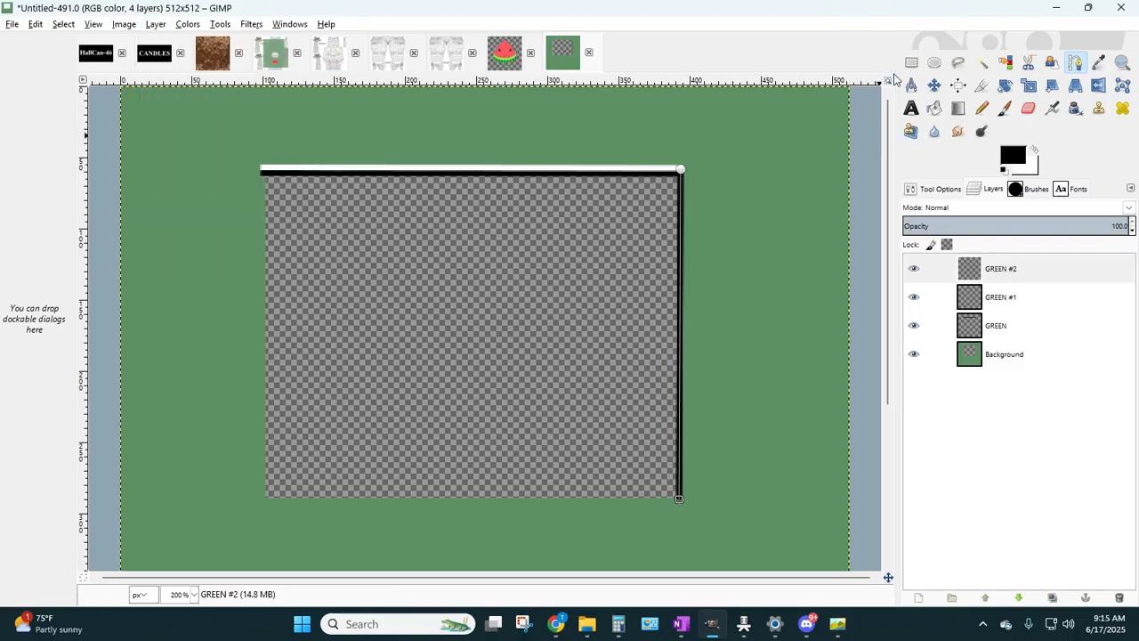
{"action": "left_click", "coordinate": [155, 25]}
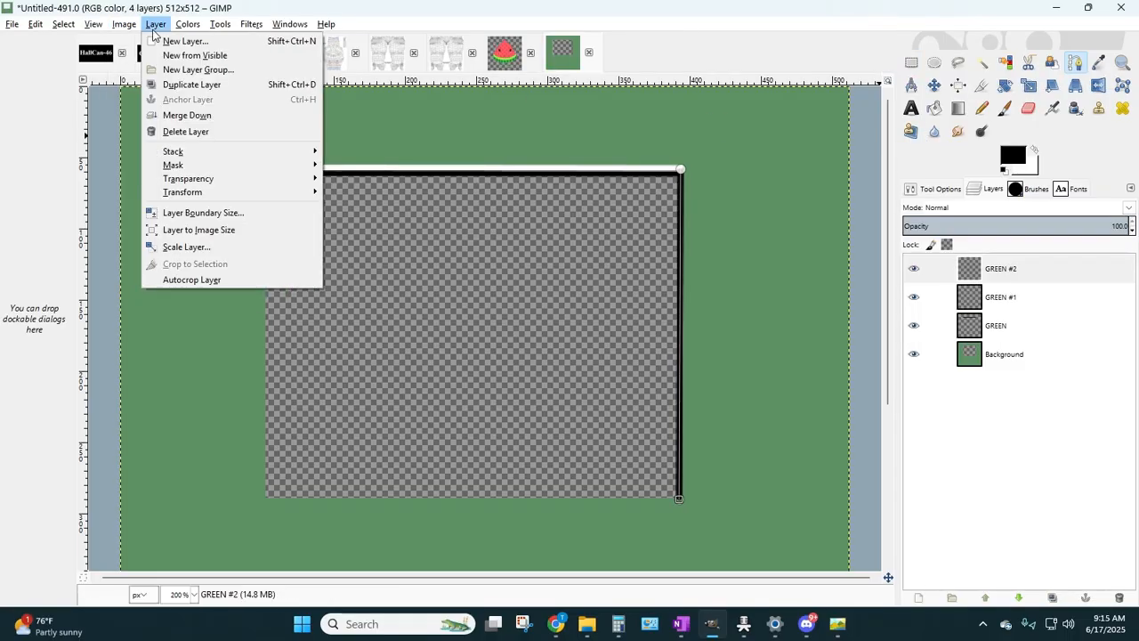
{"action": "mouse_move", "coordinate": [199, 33]}
{"action": "left_click", "coordinate": [203, 202]}
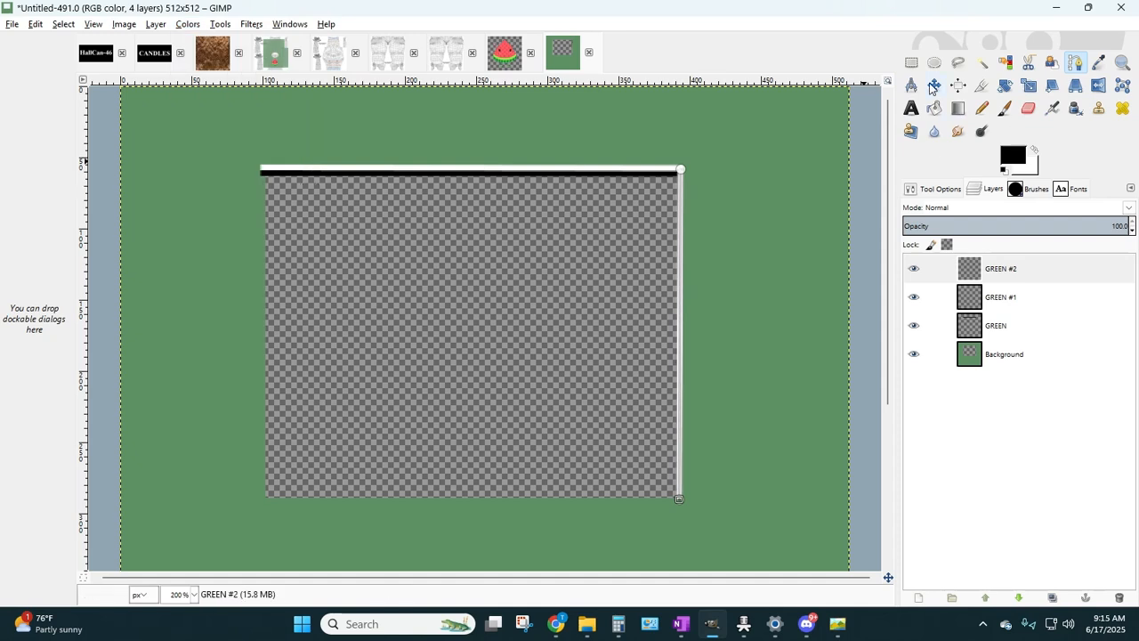
- Nudge the white line a few pixels right so it sits directly beside the black line
{"action": "left_click", "coordinate": [910, 64]}
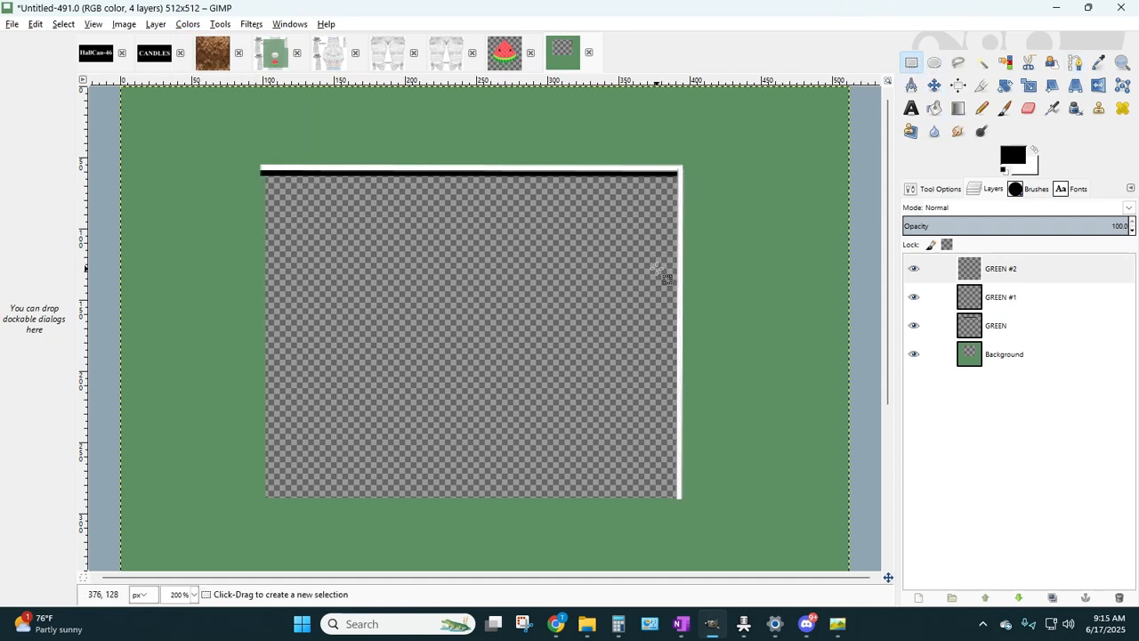
{"action": "key", "text": "Right"}
{"action": "key", "text": "Right"}
{"action": "key", "text": "Right"}
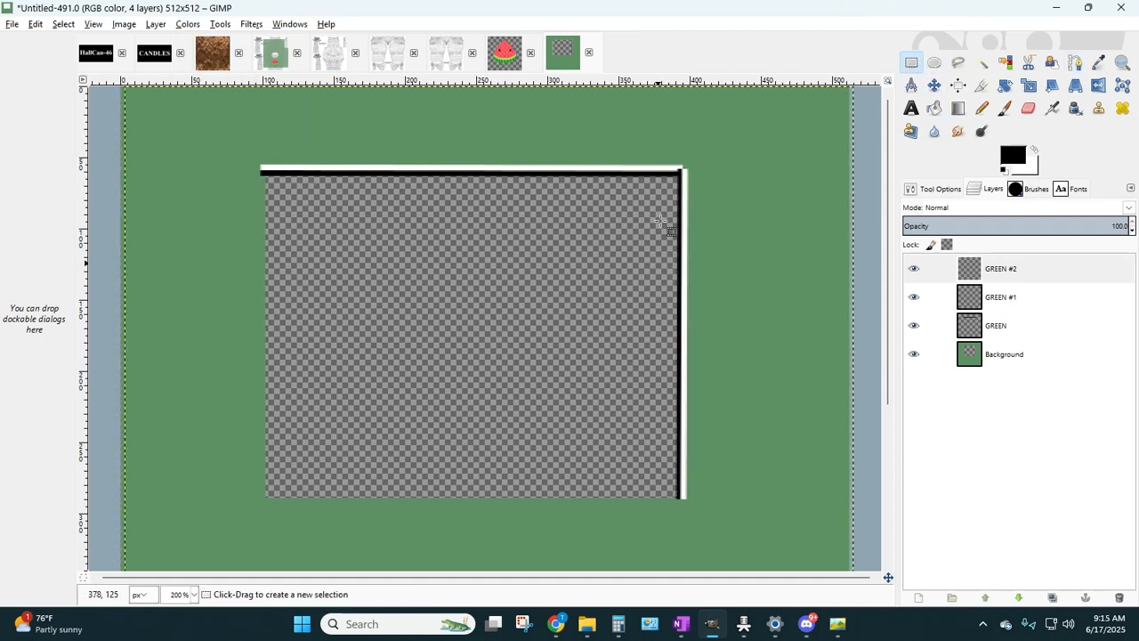
- Merge the white line down onto the black line's layer and shift the merged edging left to align with the top edging's end
{"action": "left_click", "coordinate": [156, 24]}
{"action": "left_click", "coordinate": [171, 114]}
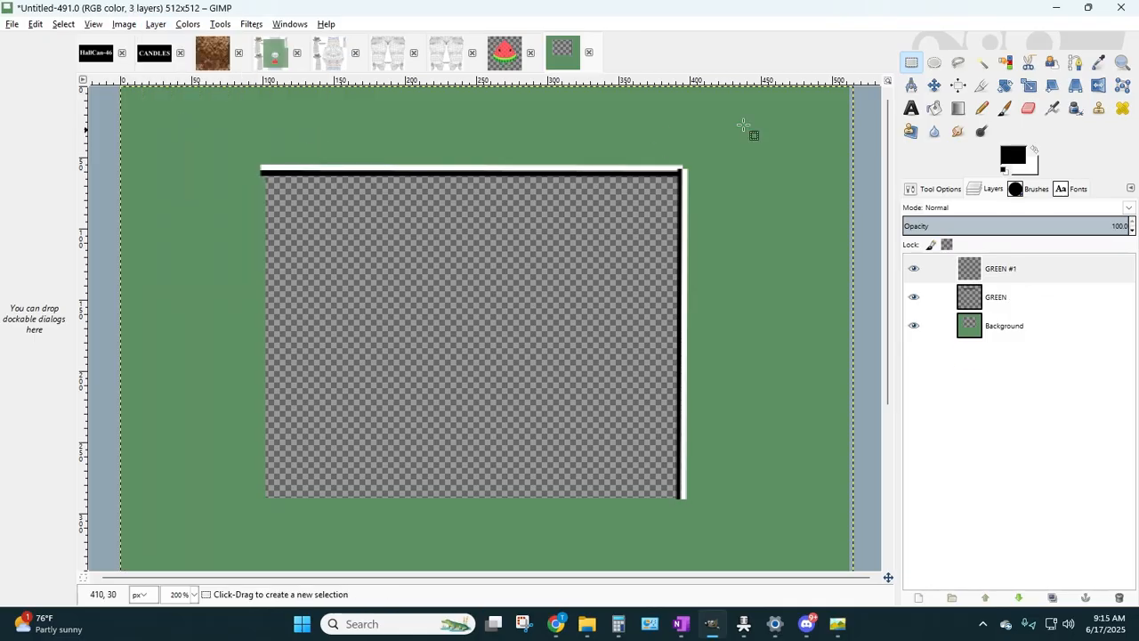
{"action": "left_click", "coordinate": [914, 63]}
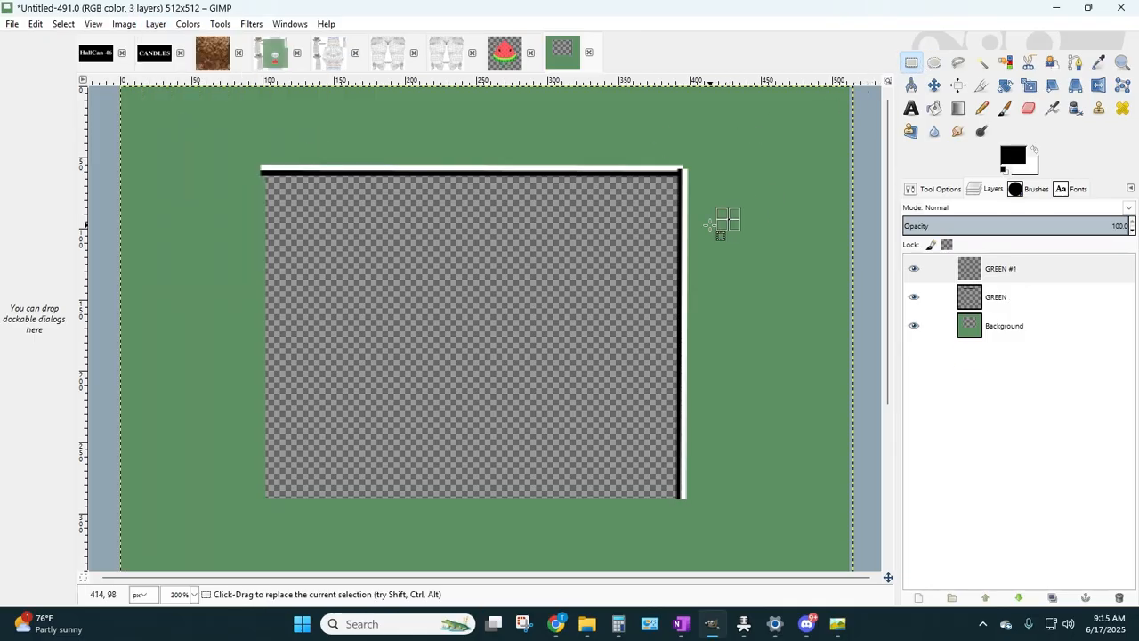
{"action": "left_click", "coordinate": [528, 305]}
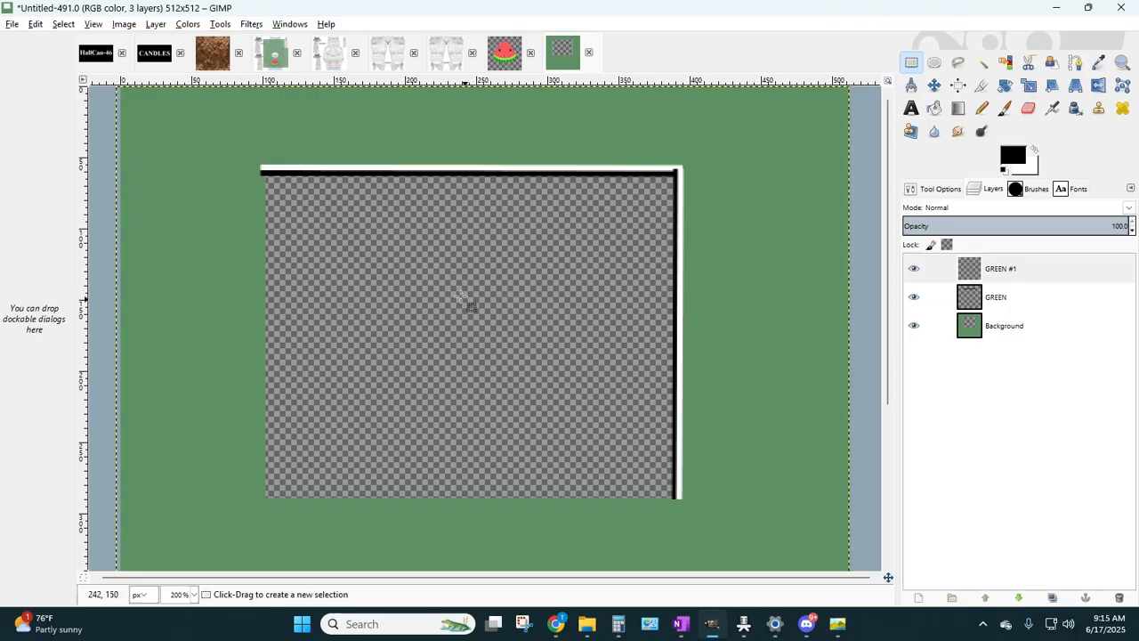
- Select a triangle over the upper-right corner with Free Select, clear the right edging inside it to miter the corner, and deselect
{"action": "left_click", "coordinate": [959, 64]}
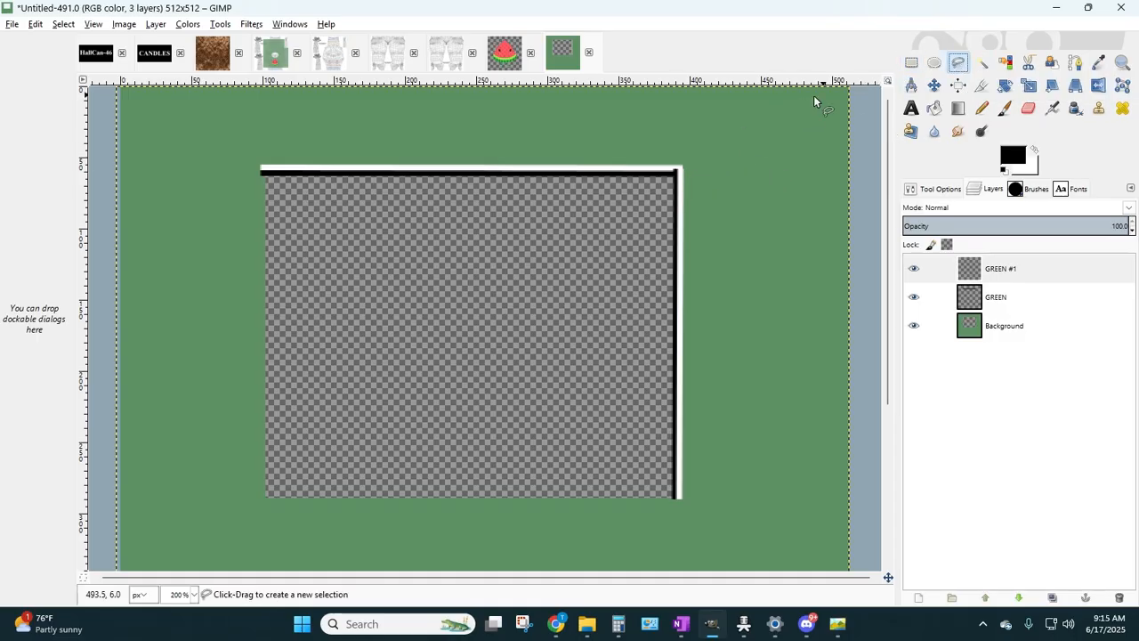
{"action": "left_click", "coordinate": [660, 189]}
{"action": "left_click", "coordinate": [703, 148]}
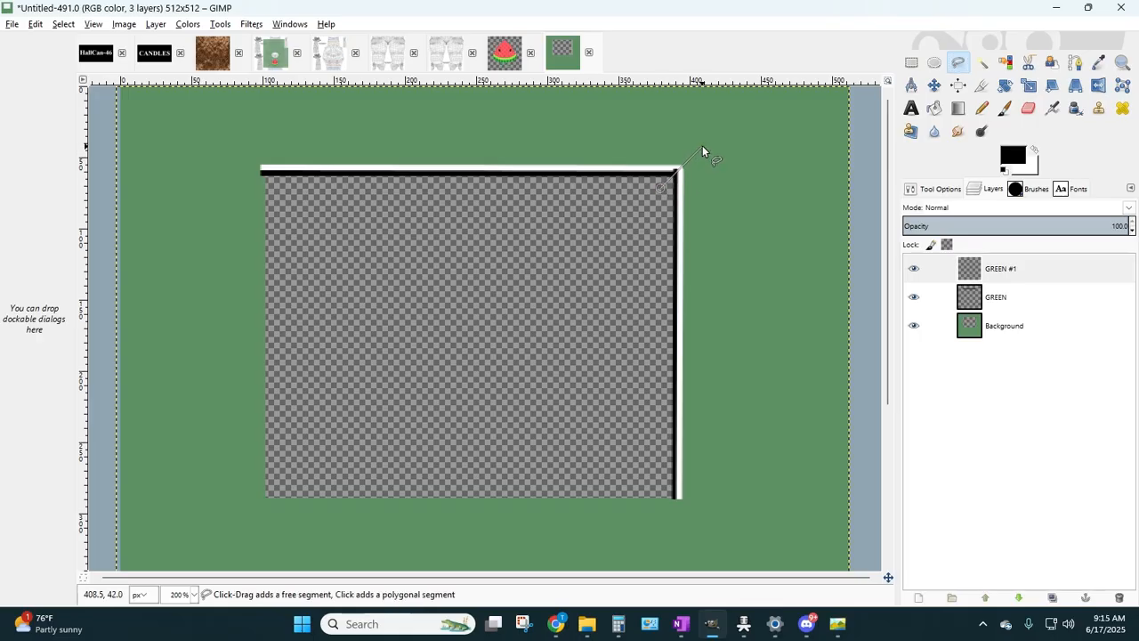
{"action": "left_click", "coordinate": [644, 138]}
{"action": "left_click", "coordinate": [660, 190]}
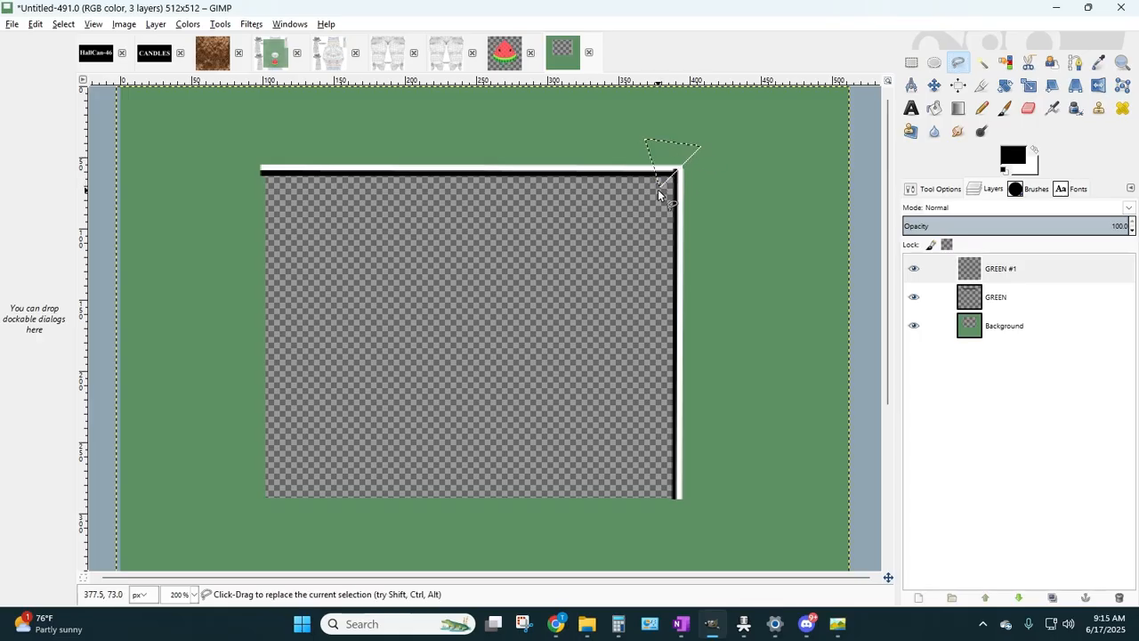
{"action": "left_click", "coordinate": [912, 61]}
{"action": "left_click", "coordinate": [780, 221]}
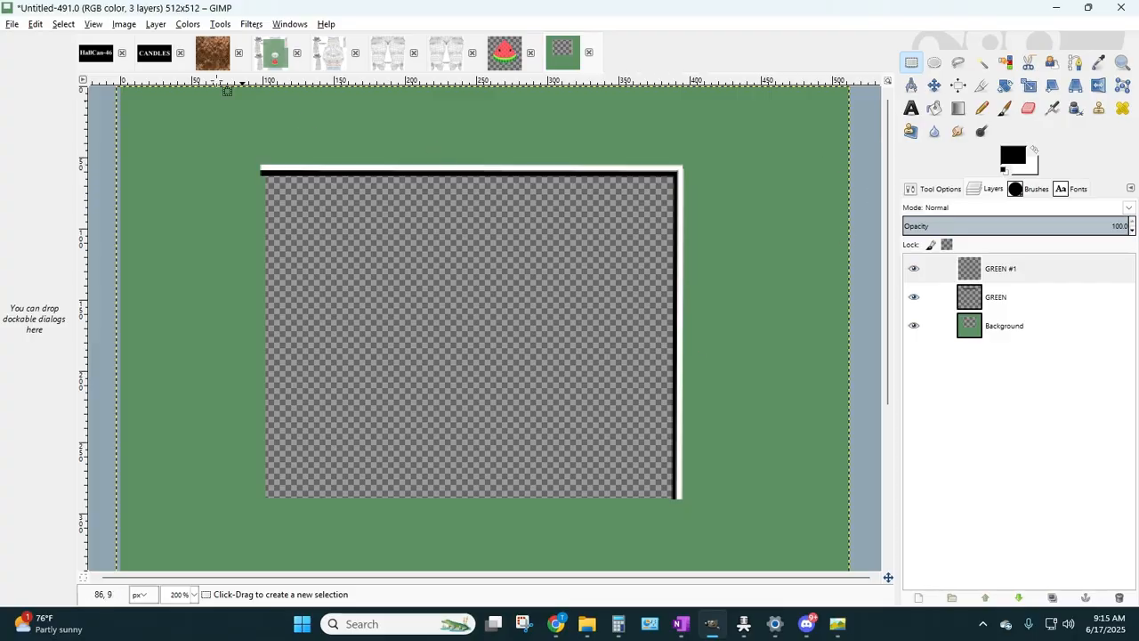
- Rename the GREEN layer to "edging top" and the GREEN #1 layer to "edging right side"
{"action": "left_click", "coordinate": [1075, 62]}
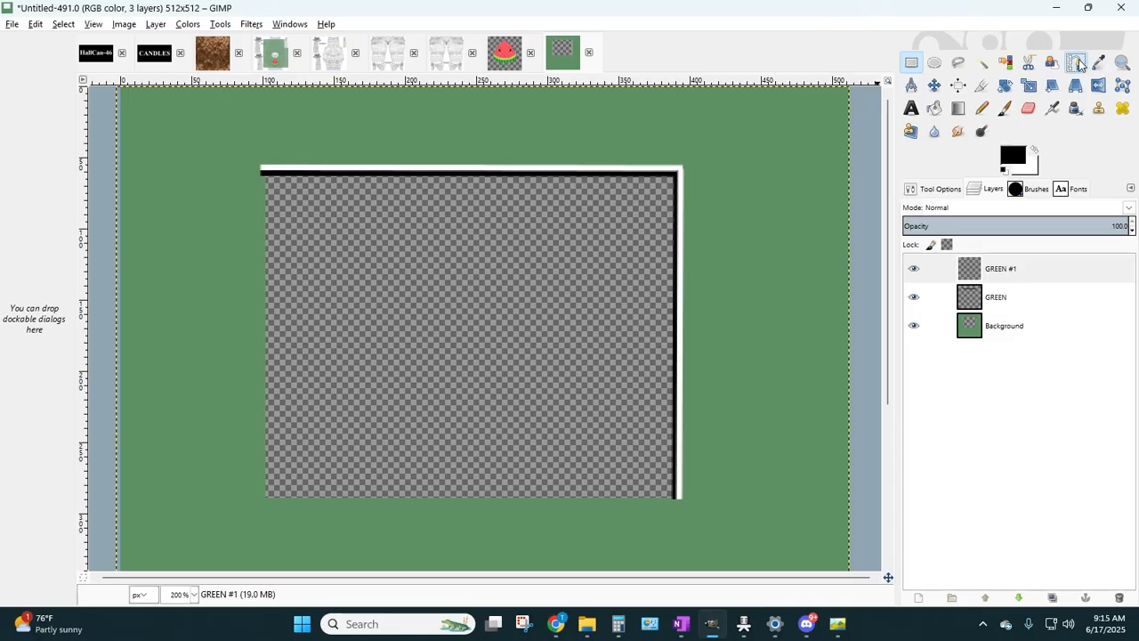
{"action": "left_click", "coordinate": [1006, 297]}
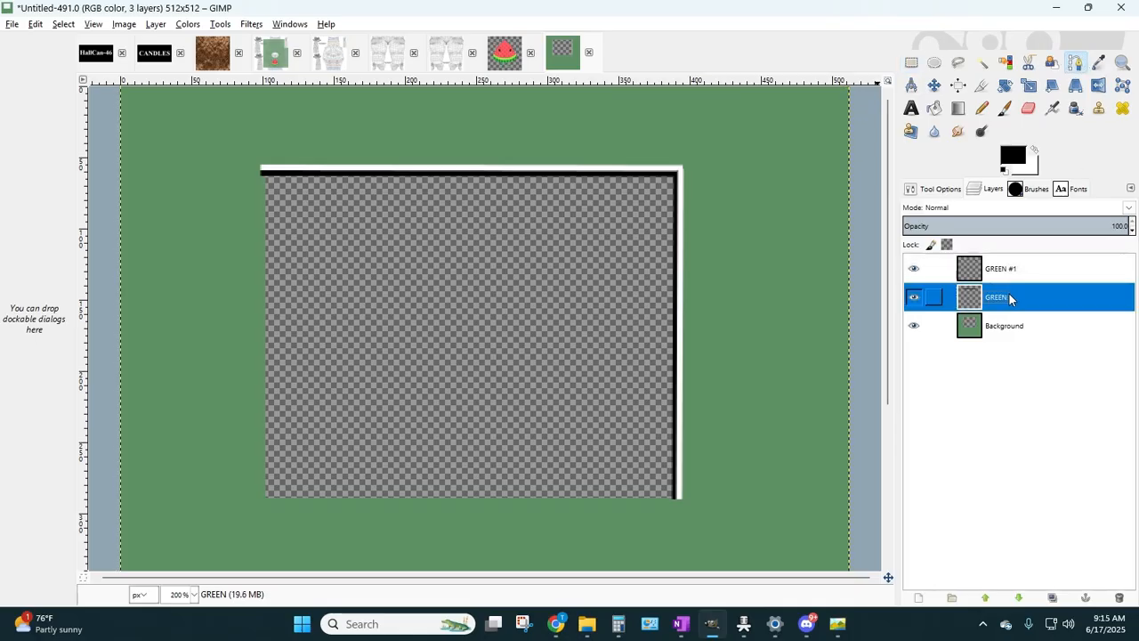
{"action": "left_click", "coordinate": [1005, 297]}
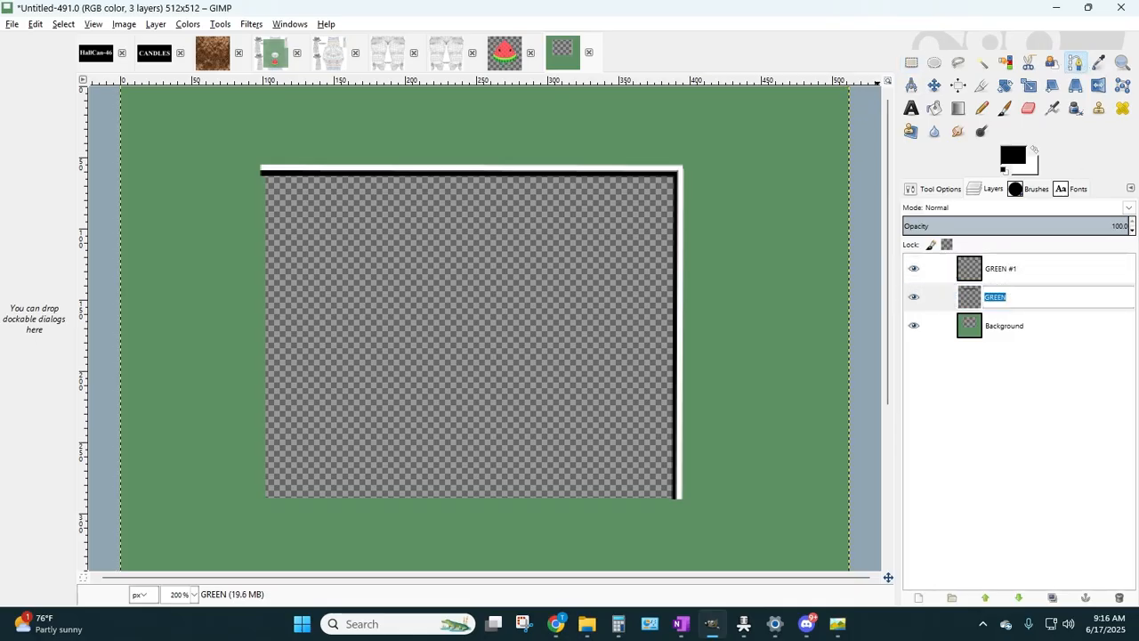
{"action": "type", "text": "edging top"}
{"action": "key", "text": "Return"}
{"action": "double_click", "coordinate": [1001, 268]}
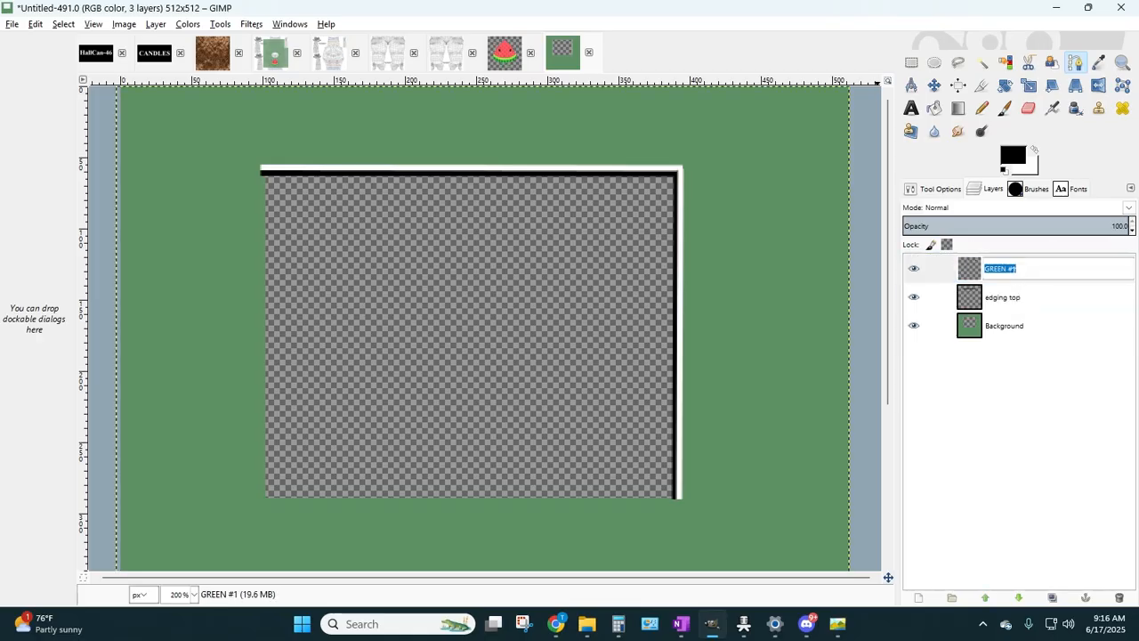
{"action": "type", "text": "edging right side"}
{"action": "key", "text": "Return"}
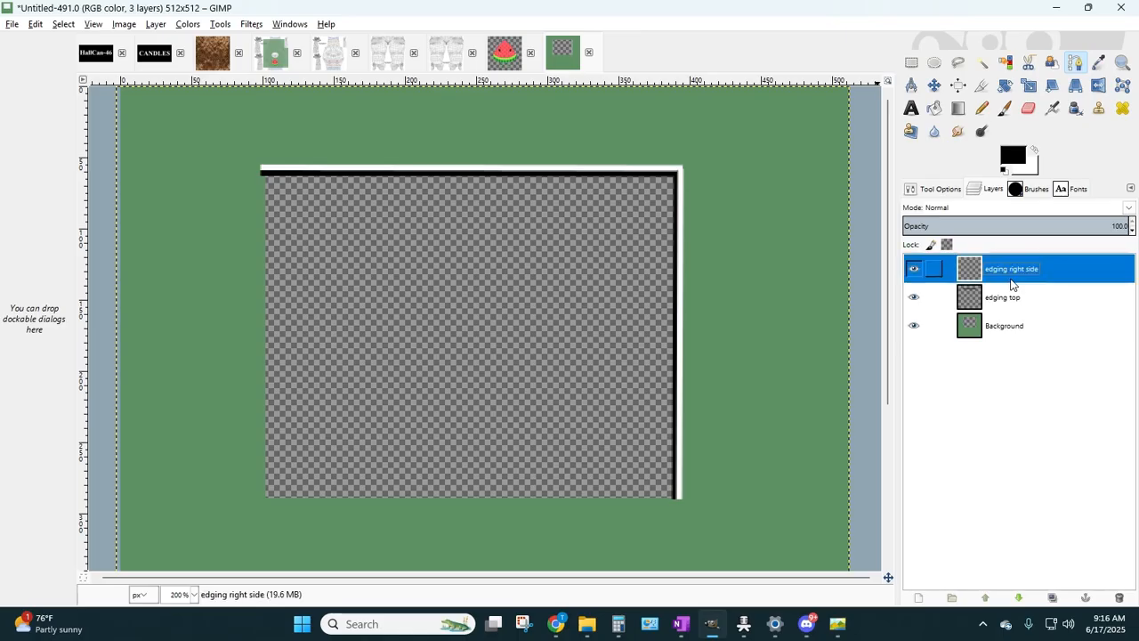
- Create a new transparent 512 × 512 px layer named "edging bottom"
{"action": "left_click", "coordinate": [156, 24]}
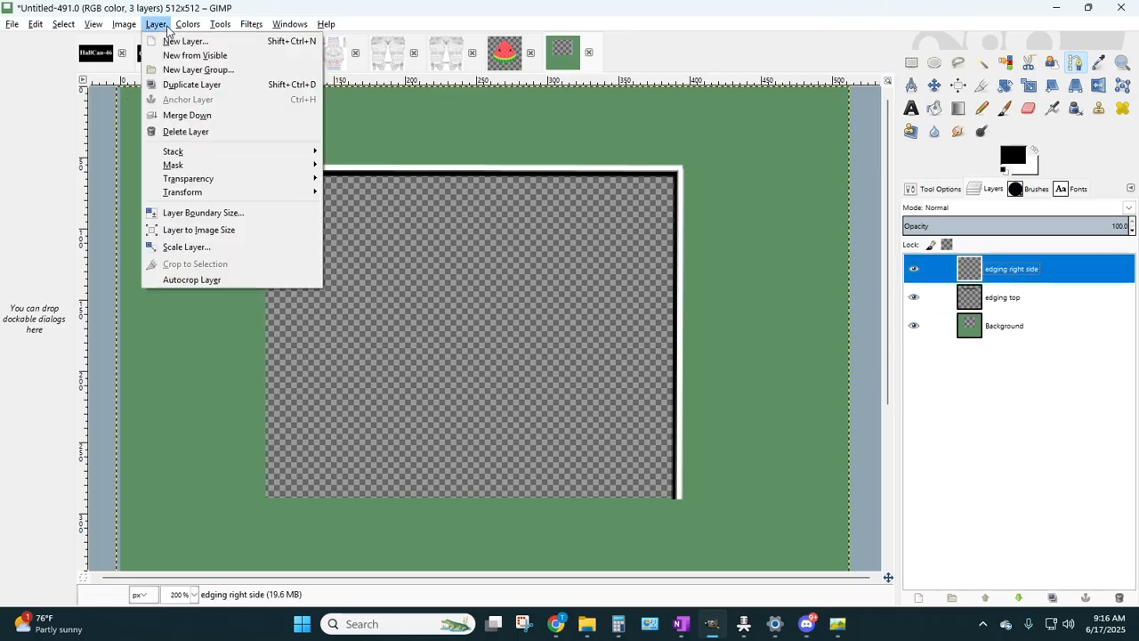
{"action": "left_click", "coordinate": [178, 39]}
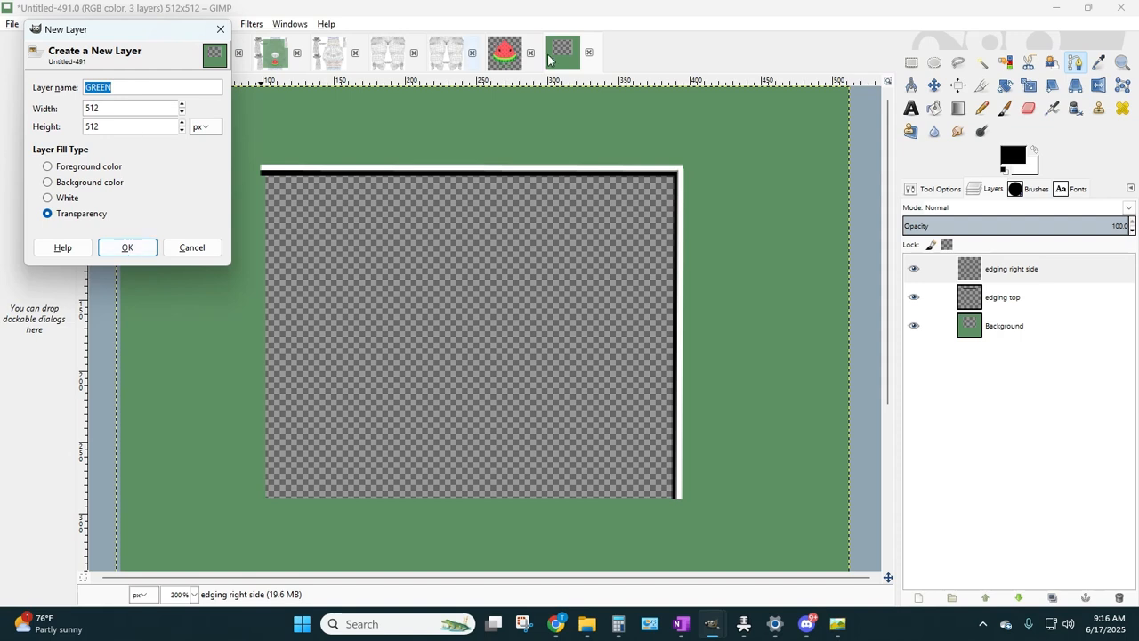
{"action": "type", "text": "edging bottom"}
{"action": "key", "text": "Return"}
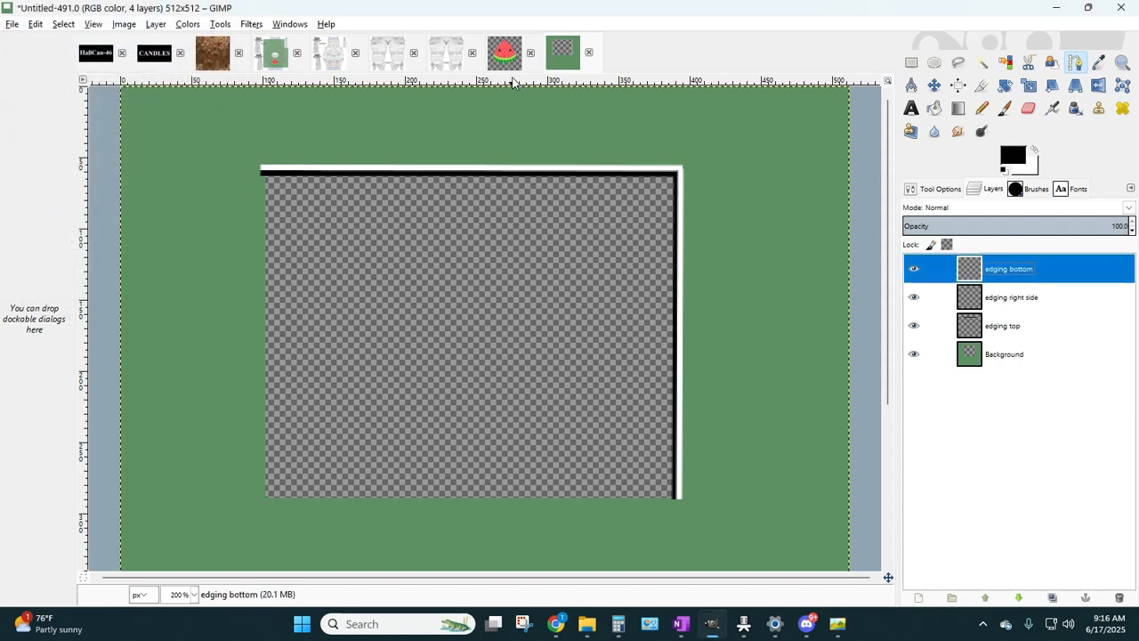
- Draw a straight path along the cutout's bottom edge and stroke it with a 4 px solid black line
{"action": "left_click", "coordinate": [1076, 64]}
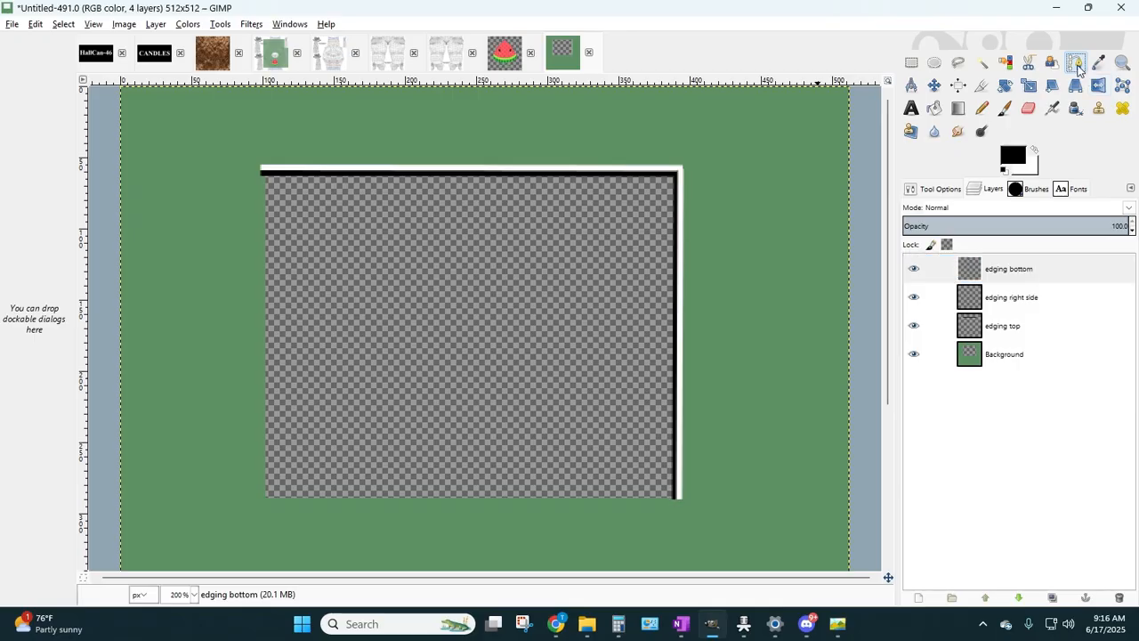
{"action": "left_click", "coordinate": [263, 496]}
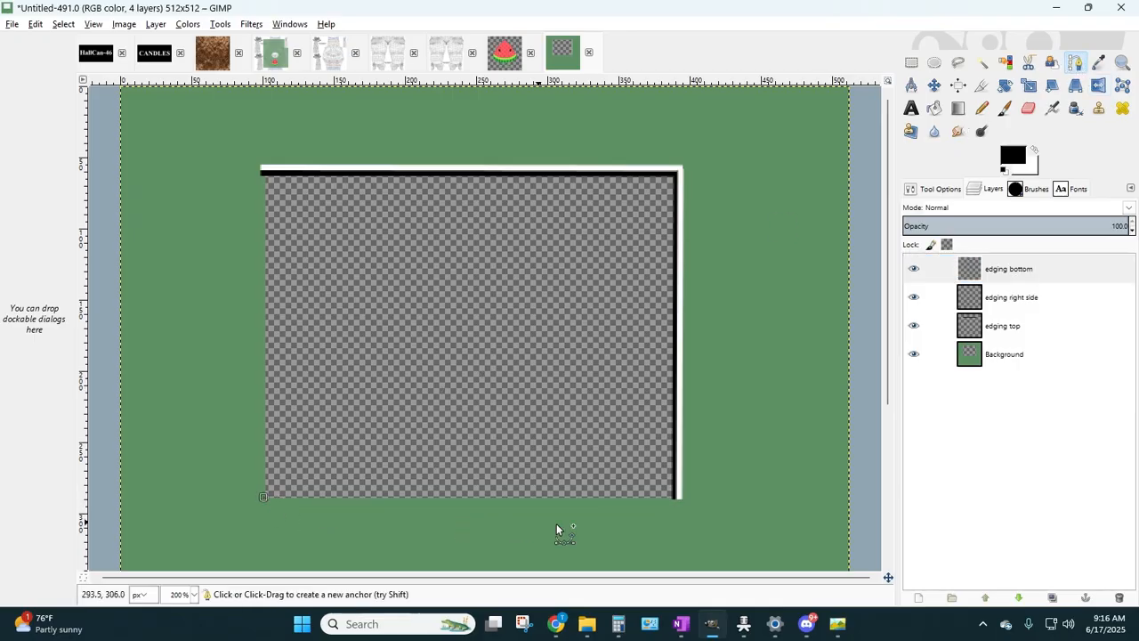
{"action": "left_click", "coordinate": [680, 496]}
{"action": "left_click", "coordinate": [34, 25]}
{"action": "left_click", "coordinate": [64, 291]}
{"action": "left_click", "coordinate": [187, 273]}
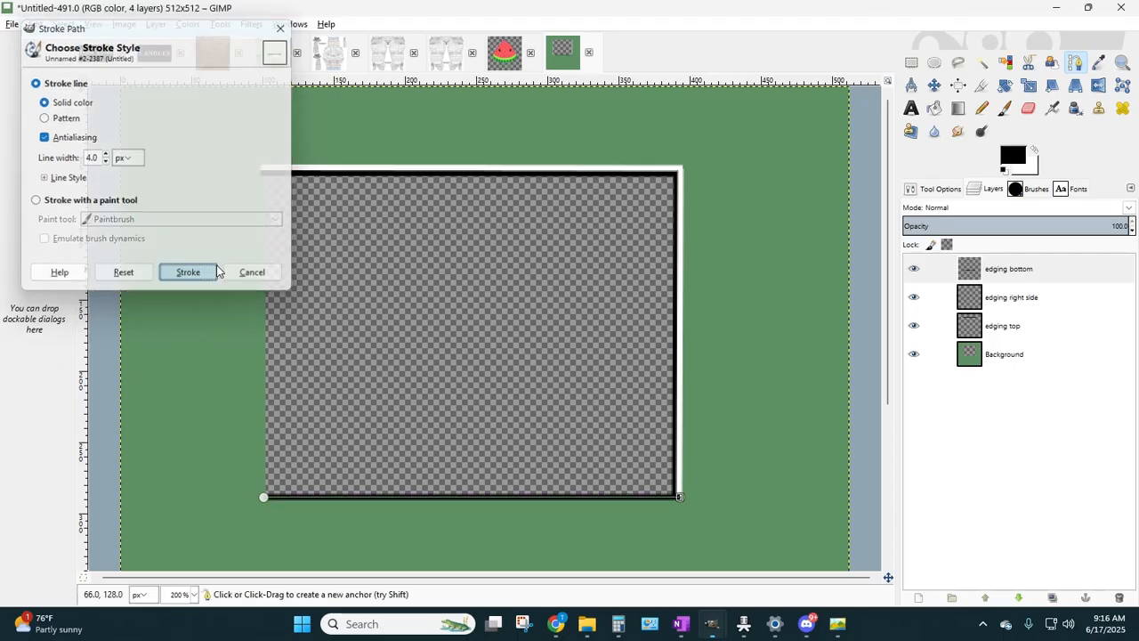
- Duplicate the "edging bottom" layer and invert the copy's colors to white
{"action": "left_click", "coordinate": [156, 24]}
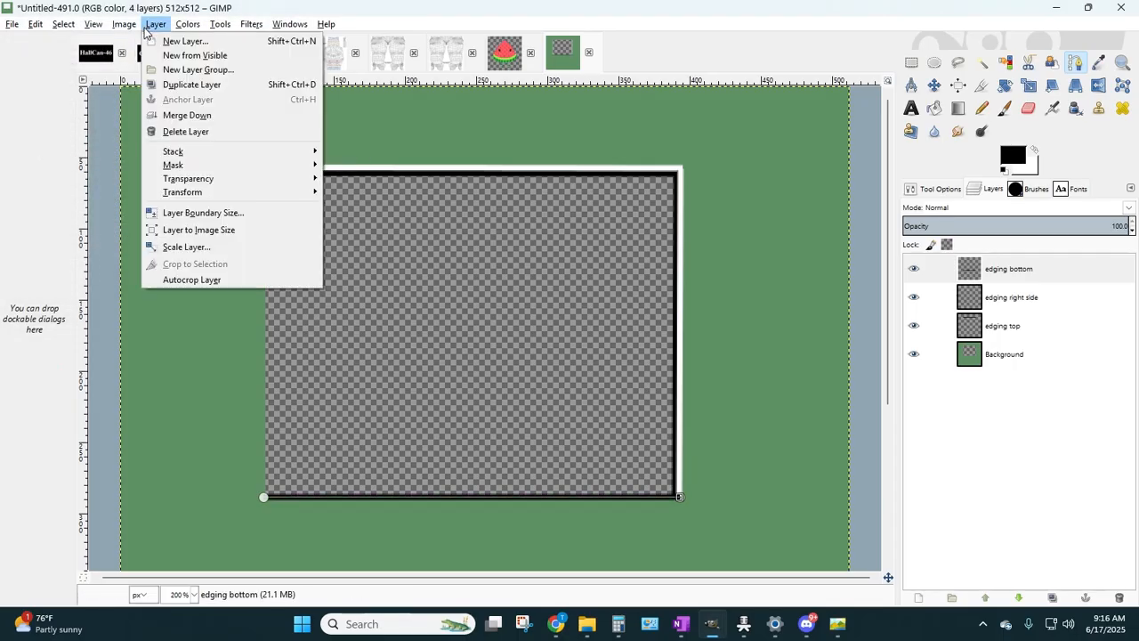
{"action": "left_click", "coordinate": [179, 84]}
{"action": "left_click", "coordinate": [182, 25]}
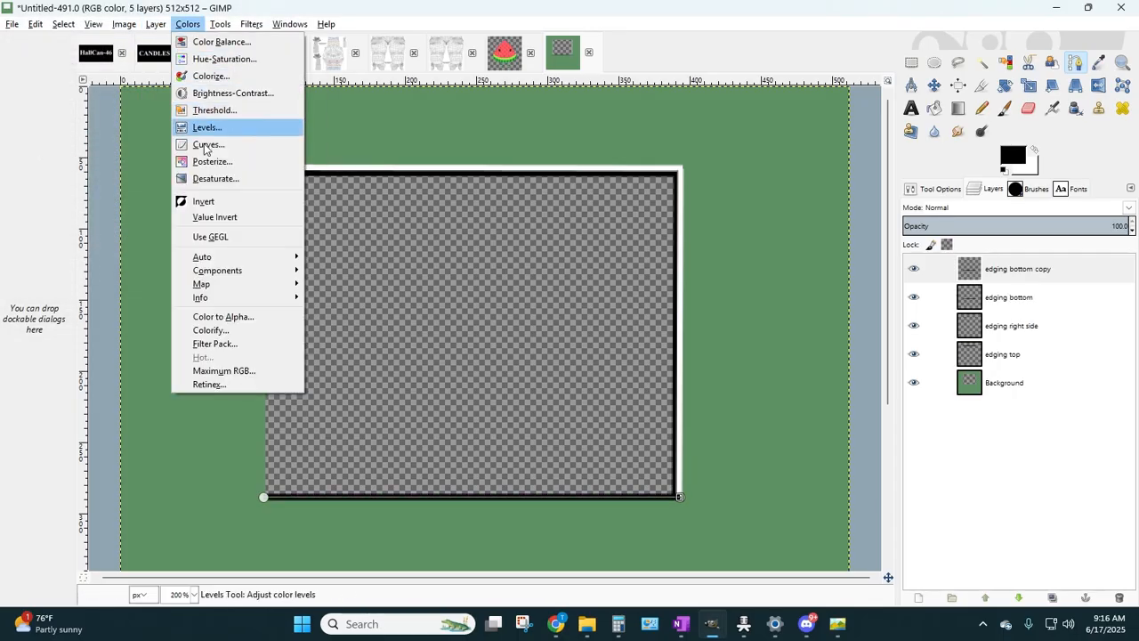
{"action": "left_click", "coordinate": [207, 198]}
- Nudge the white bottom line a few pixels up so it sits directly above the black line
{"action": "left_click", "coordinate": [912, 62]}
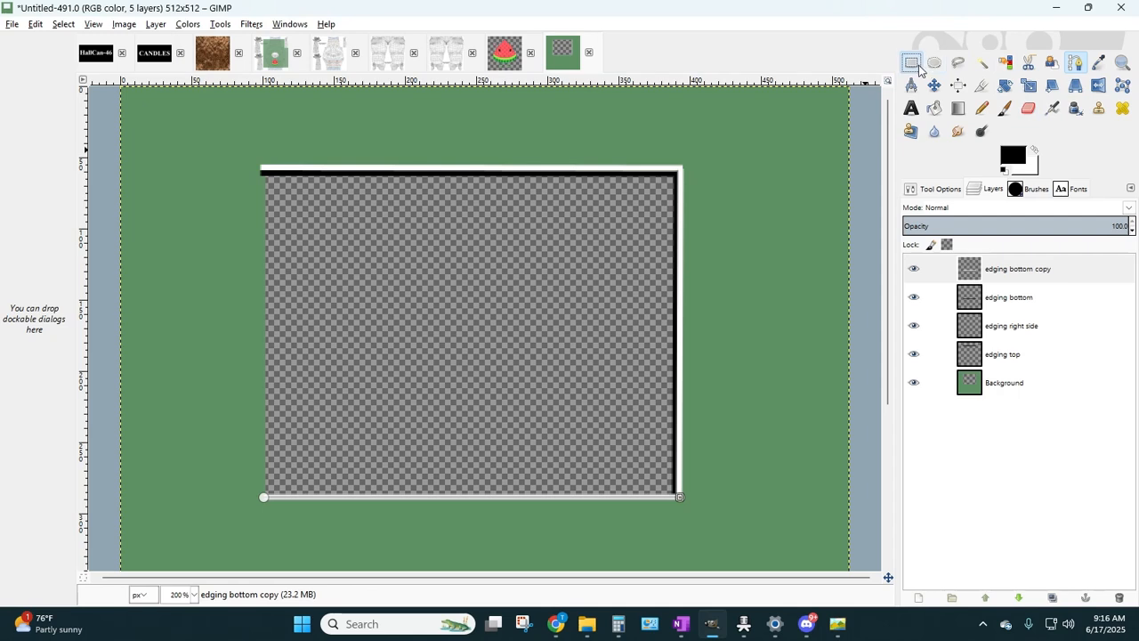
{"action": "key", "text": "Up"}
{"action": "key", "text": "Up"}
{"action": "key", "text": "Up"}
{"action": "key", "text": "Up"}
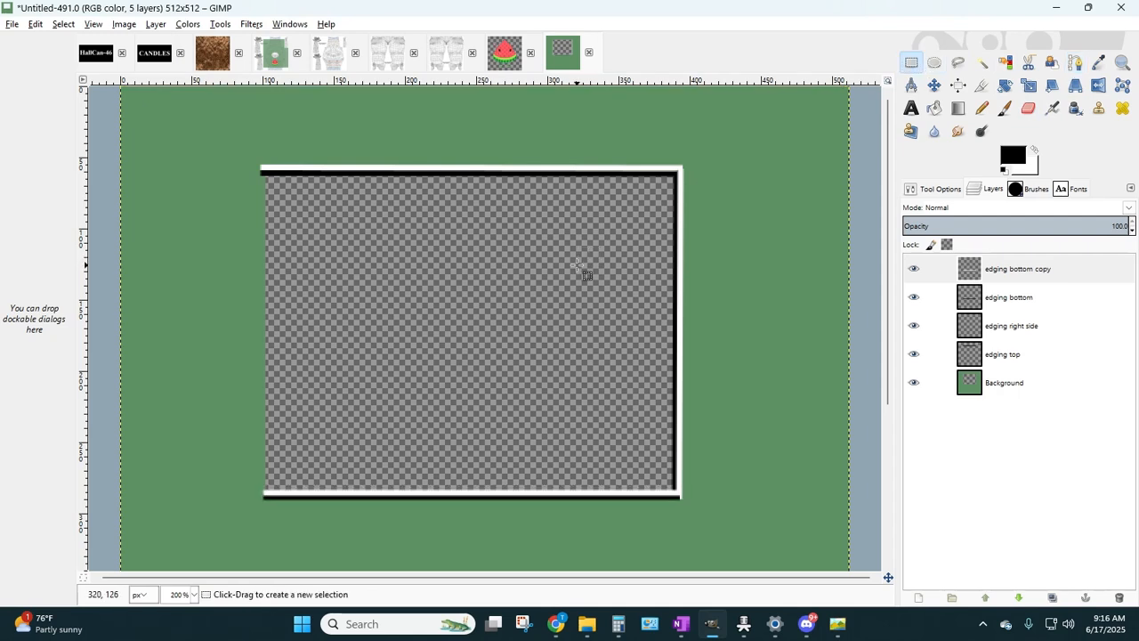
- Merge the white bottom line copy down into the "edging bottom" layer
{"action": "left_click", "coordinate": [156, 25]}
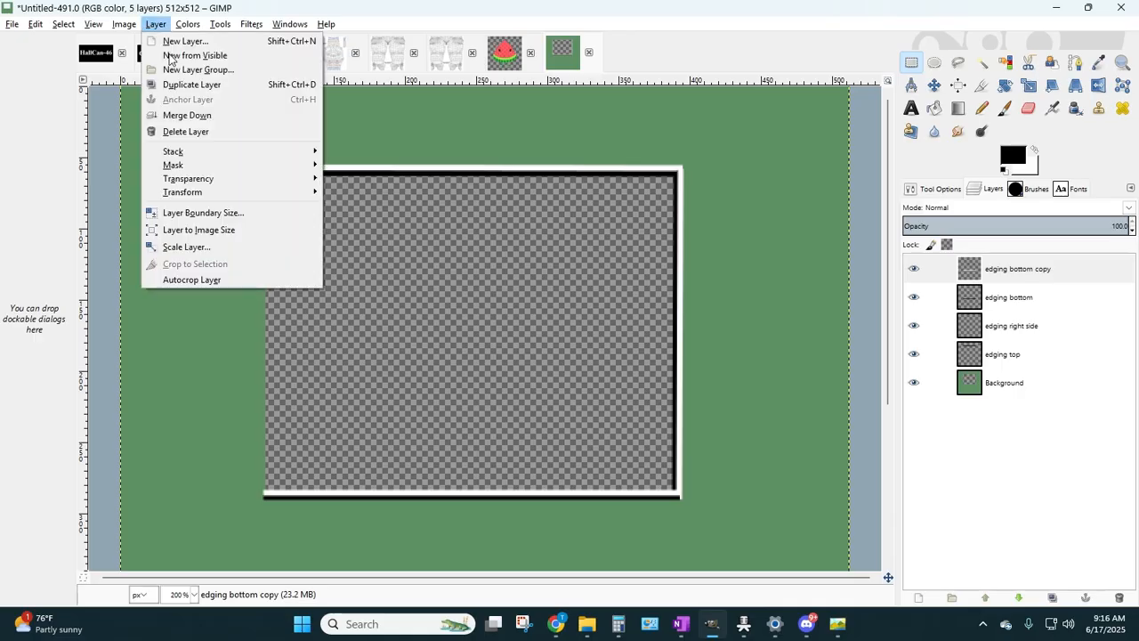
{"action": "left_click", "coordinate": [174, 115]}
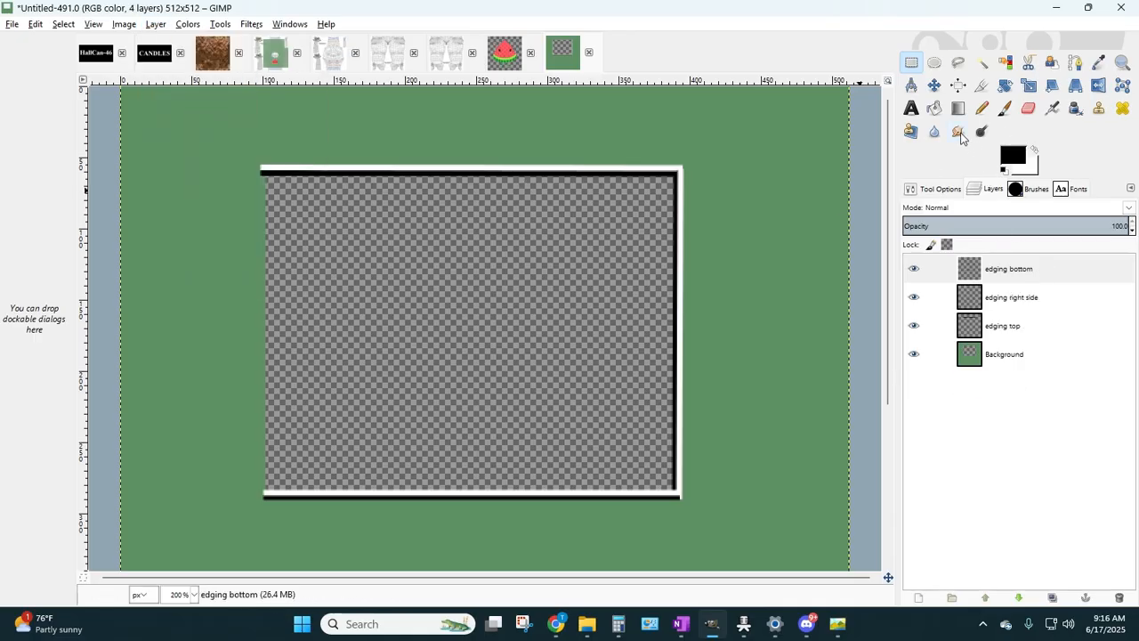
- Cut the bottom edging diagonally at the cutout's lower-right corner using a freehand selection, deselect, and nudge the edging down 1 px
{"action": "left_click", "coordinate": [958, 61]}
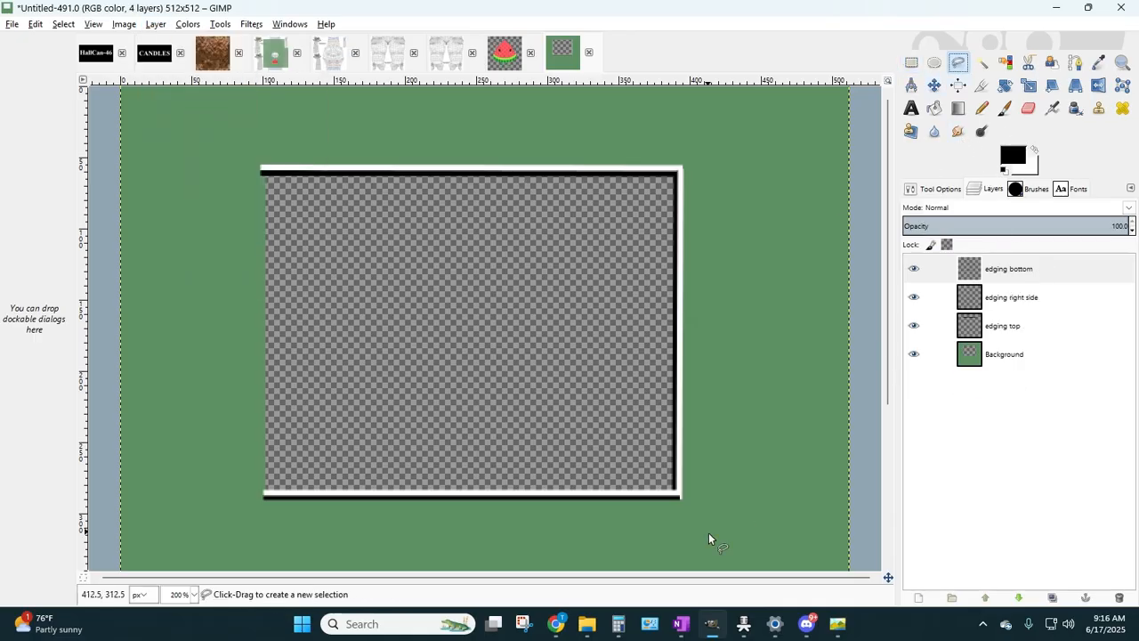
{"action": "left_click", "coordinate": [649, 474]}
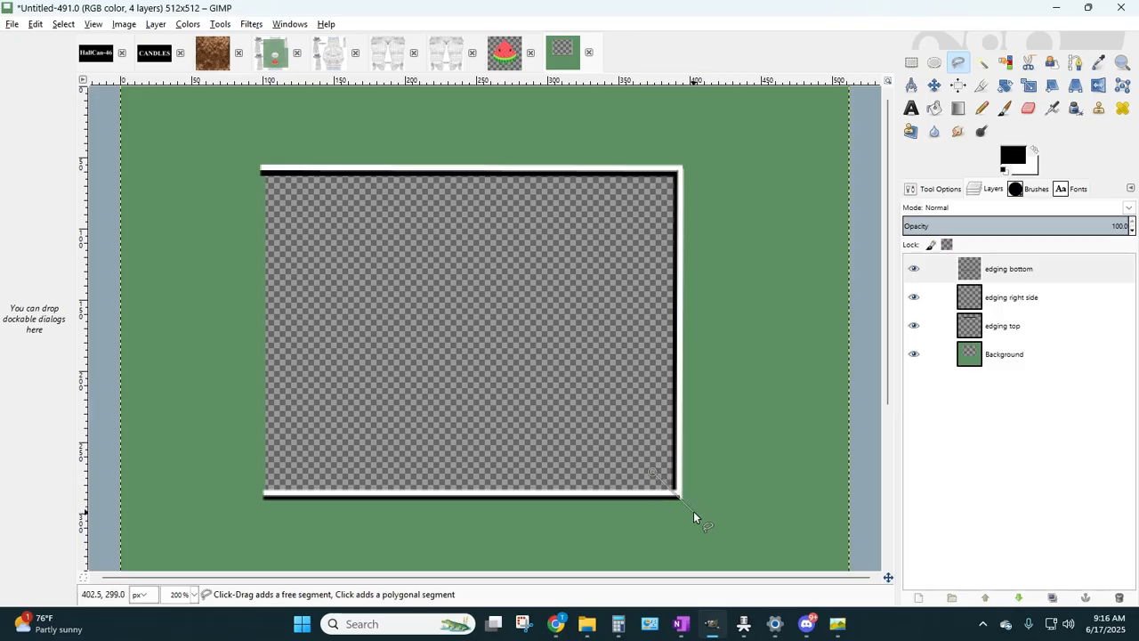
{"action": "left_click", "coordinate": [697, 486]}
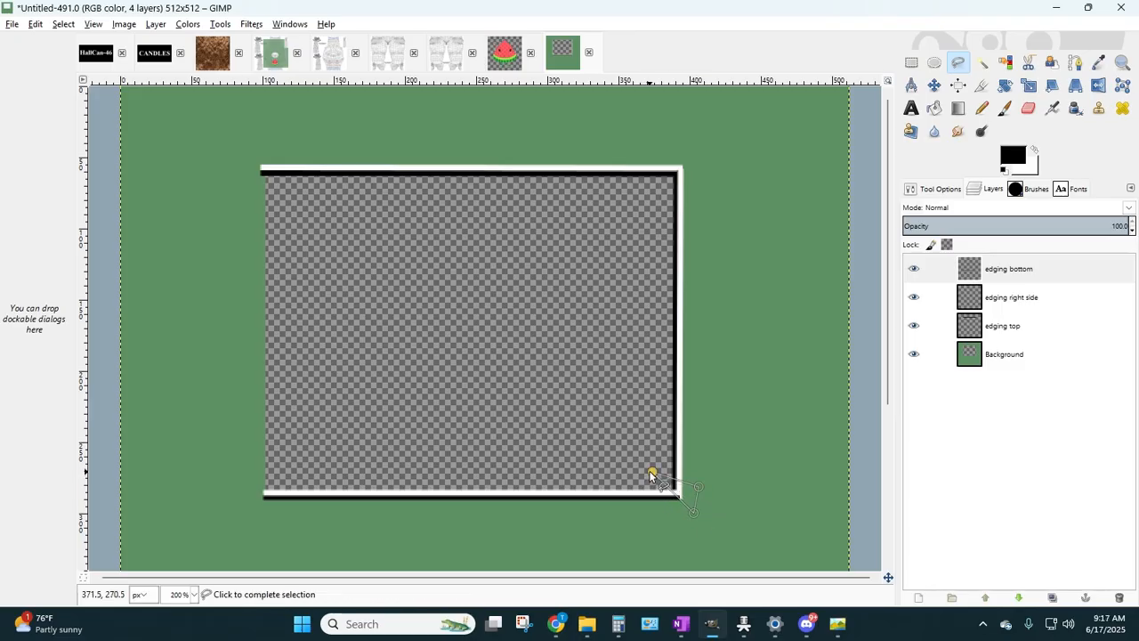
{"action": "left_click", "coordinate": [653, 473]}
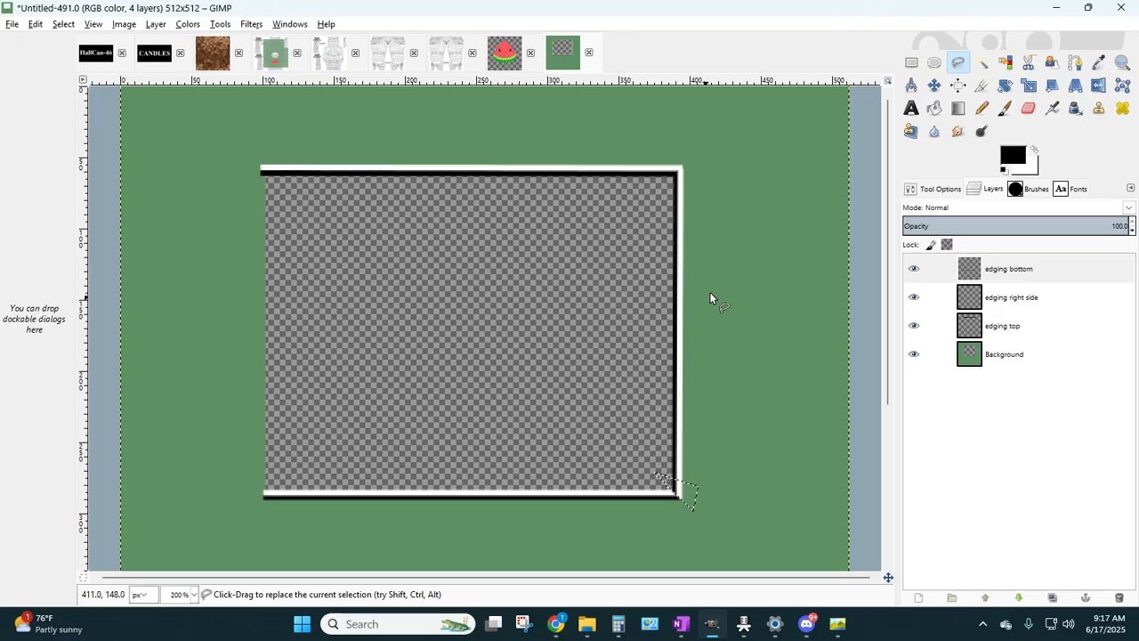
{"action": "left_click", "coordinate": [912, 63]}
{"action": "left_click", "coordinate": [824, 168]}
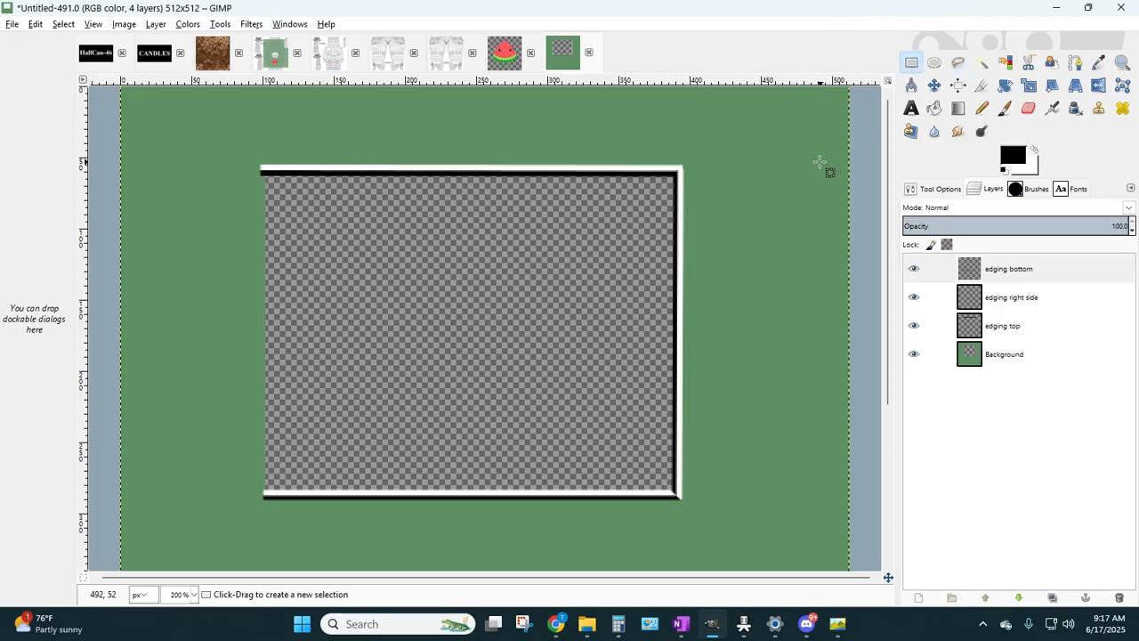
{"action": "key", "text": "Down"}
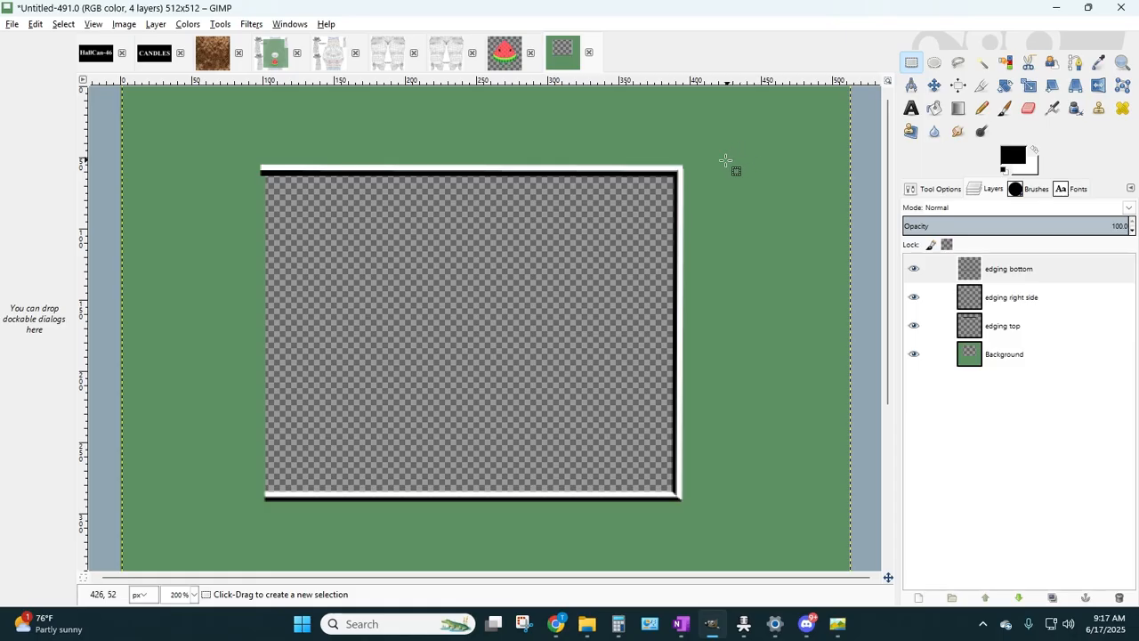
- Create a new transparent 512 × 512 px layer named "edging left side" above the "edging bottom" layer
{"action": "left_click", "coordinate": [1022, 272]}
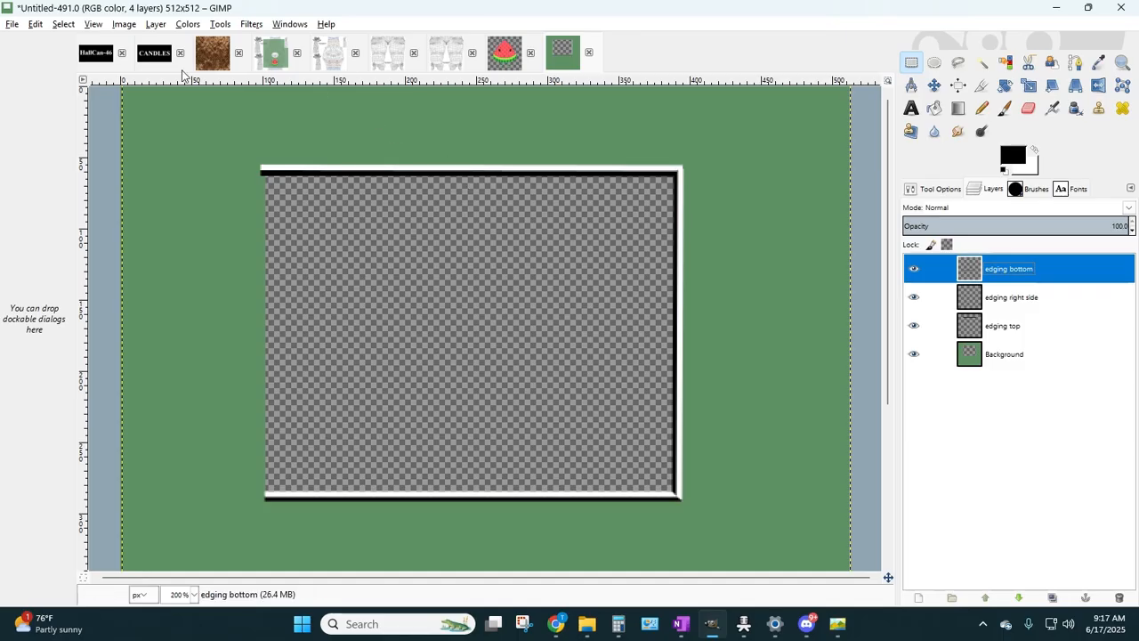
{"action": "left_click", "coordinate": [159, 25]}
{"action": "left_click", "coordinate": [171, 40]}
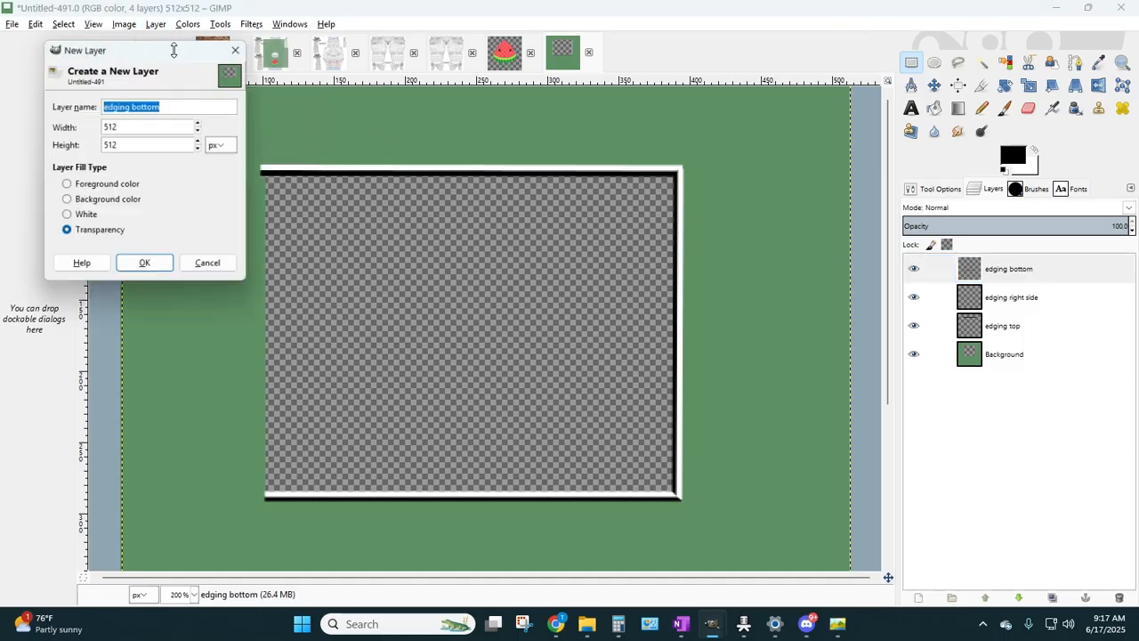
{"action": "type", "text": "ed"}
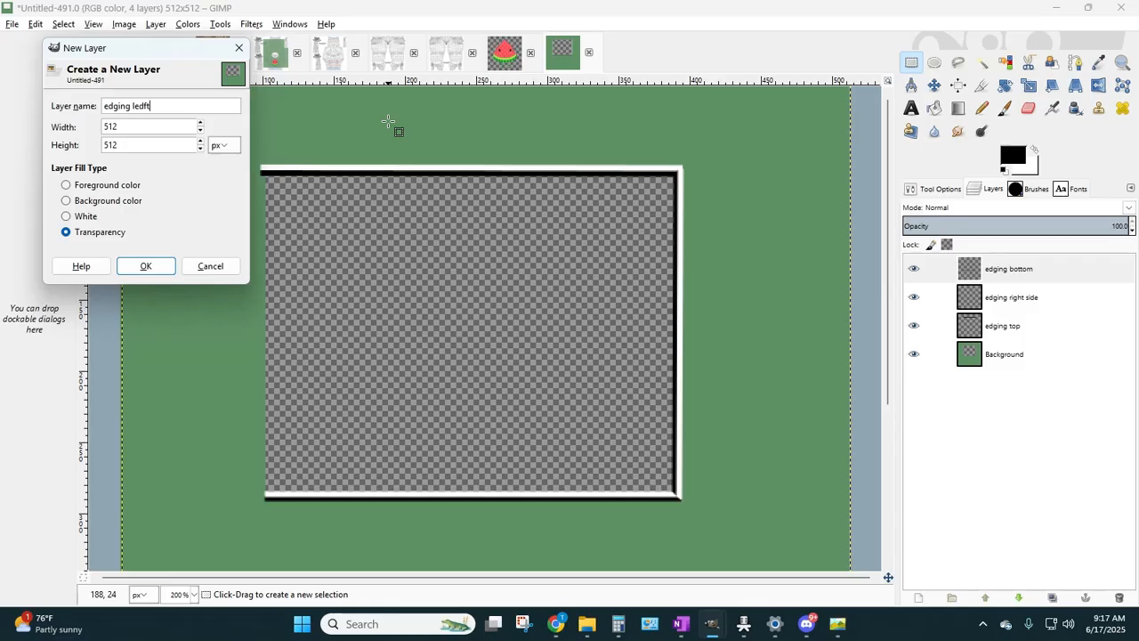
{"action": "type", "text": "ging left side"}
{"action": "key", "text": "Return"}
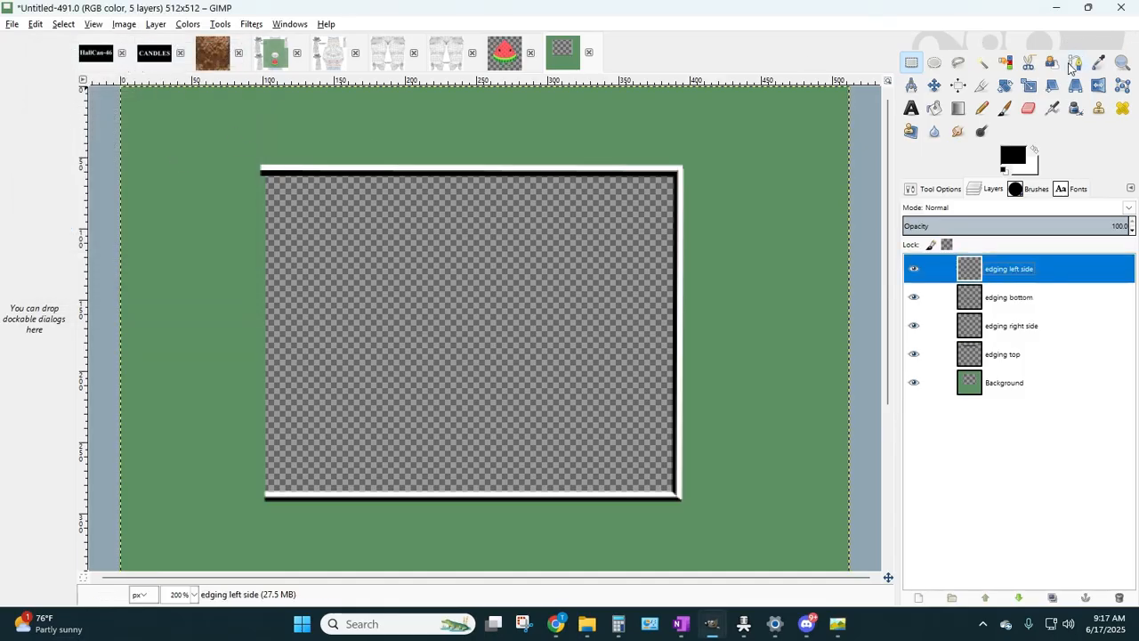
- Draw a straight path down the cutout's left edge and stroke it with a black line
{"action": "left_click", "coordinate": [1073, 64]}
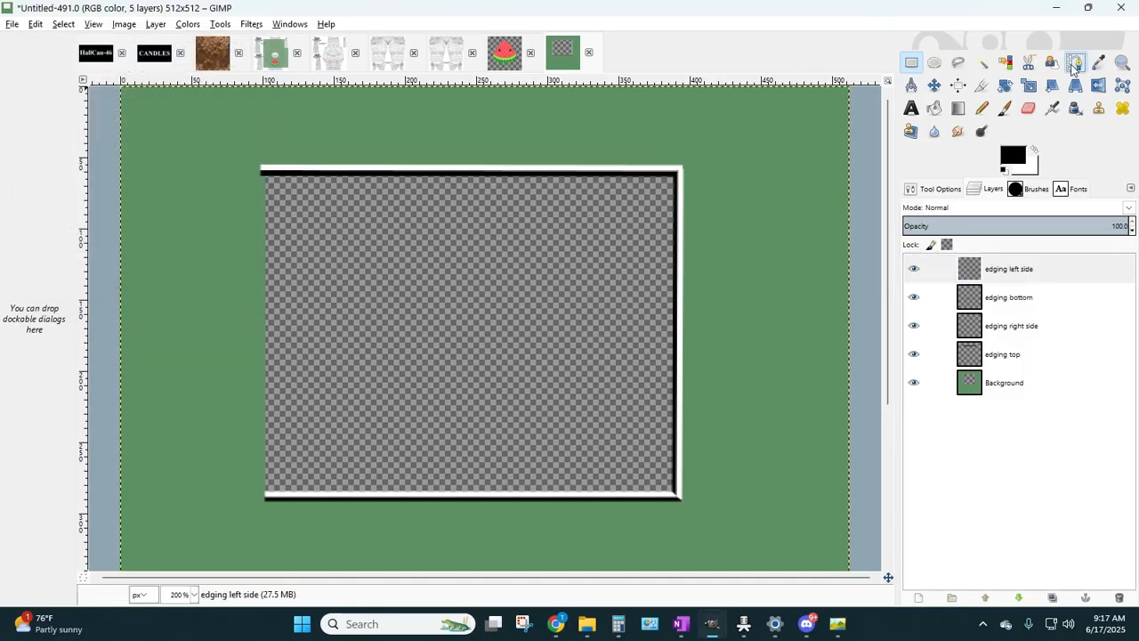
{"action": "left_click", "coordinate": [266, 168]}
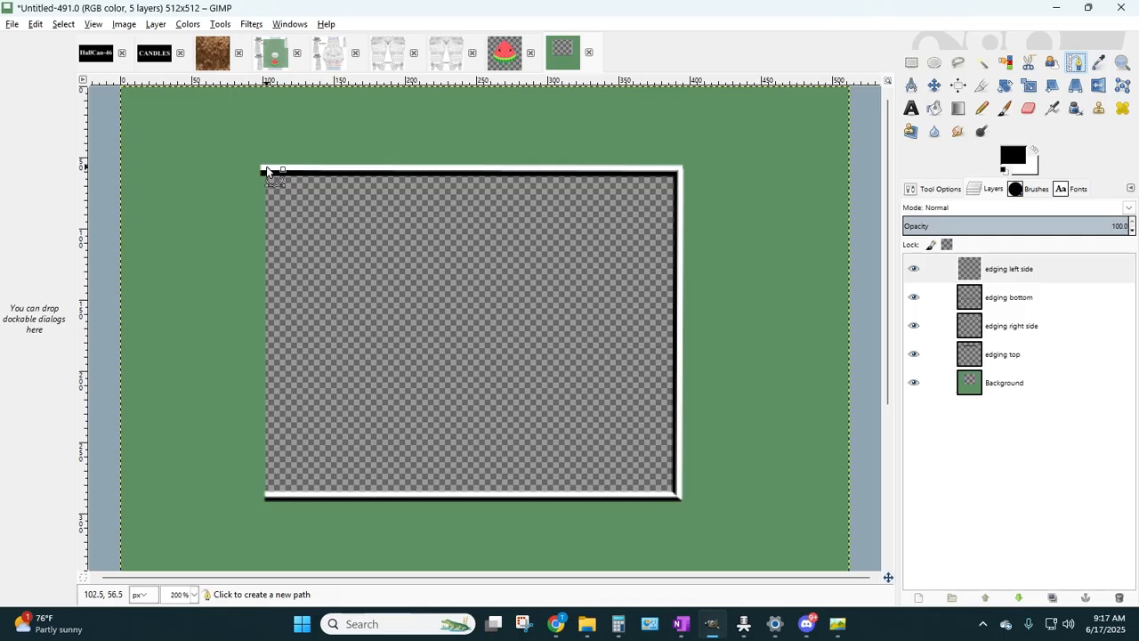
{"action": "left_click", "coordinate": [267, 496]}
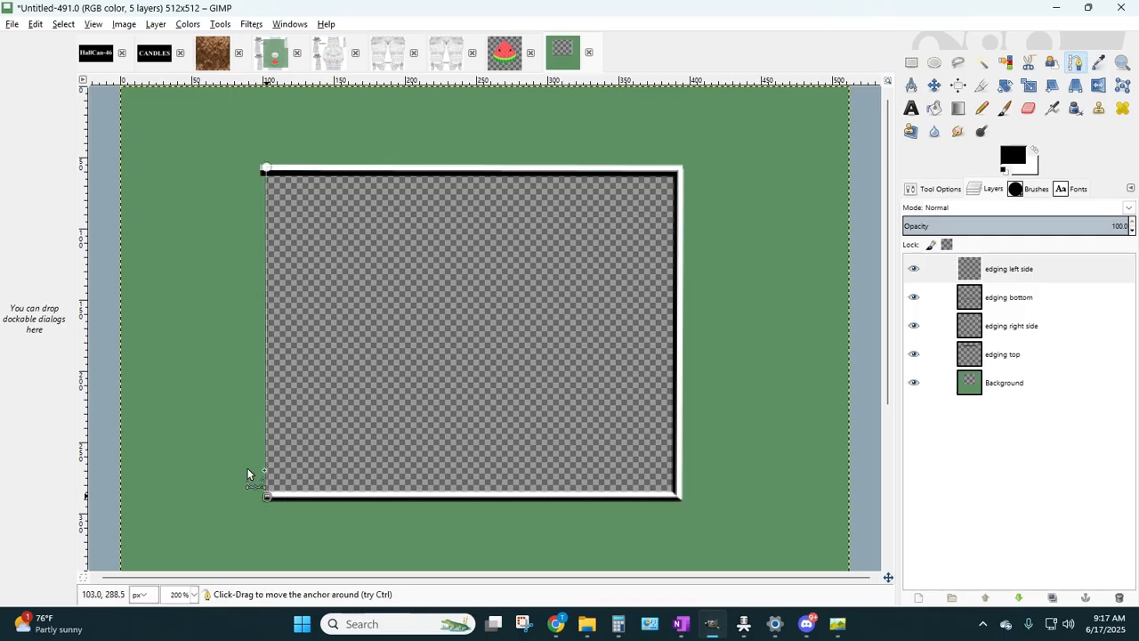
{"action": "left_click", "coordinate": [35, 23]}
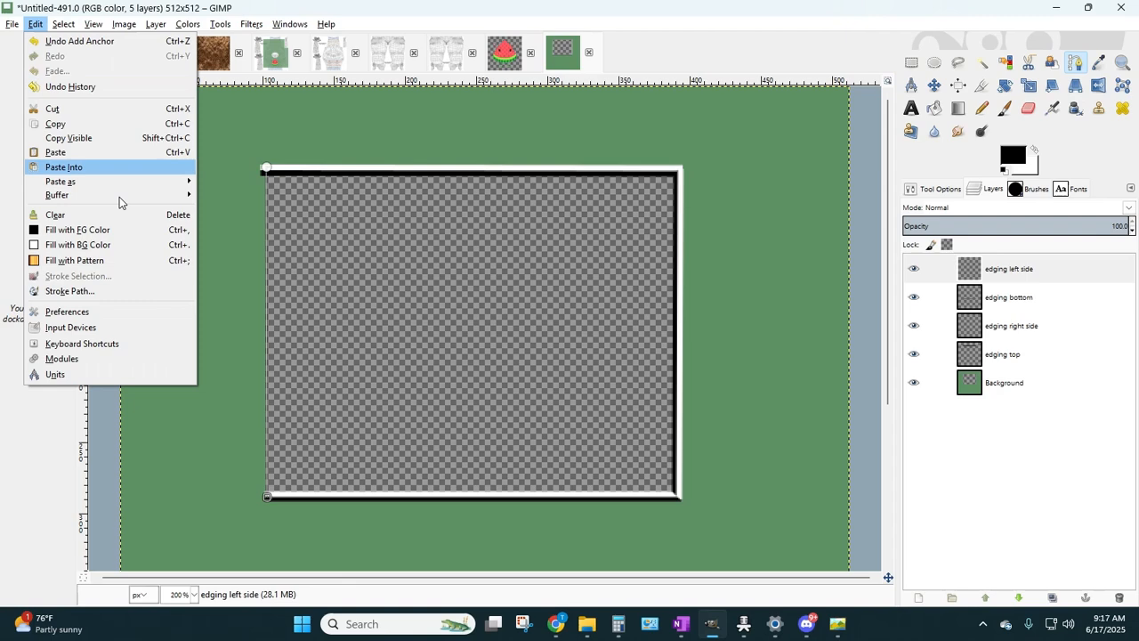
{"action": "left_click", "coordinate": [80, 292]}
{"action": "left_click", "coordinate": [225, 310]}
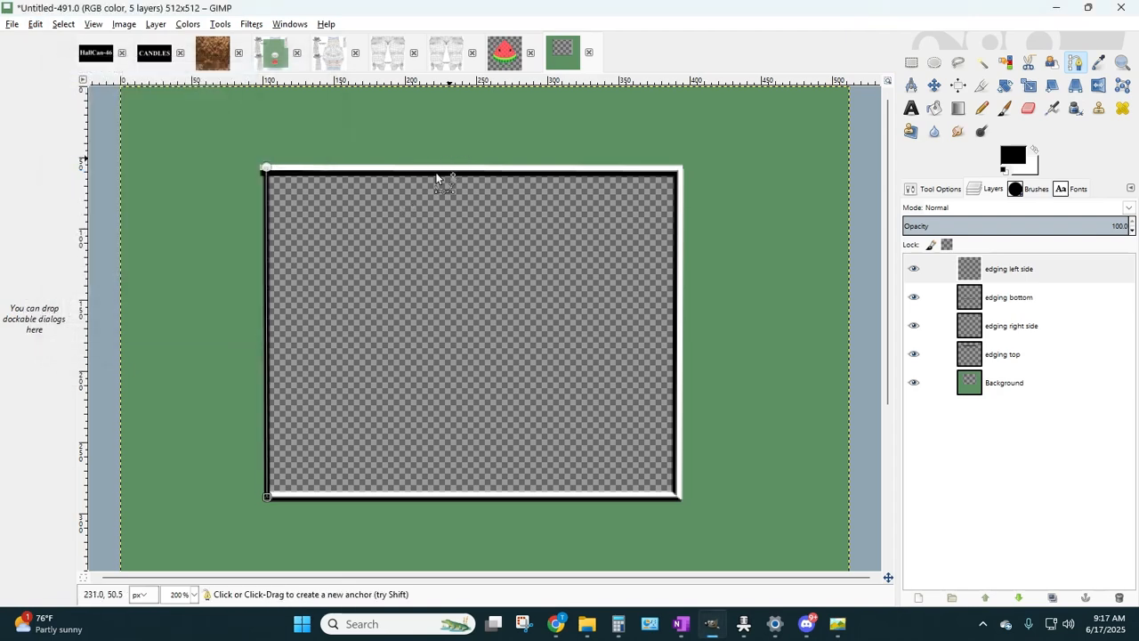
- Duplicate the "edging left side" layer and invert the copy's colors to white
{"action": "left_click", "coordinate": [156, 24]}
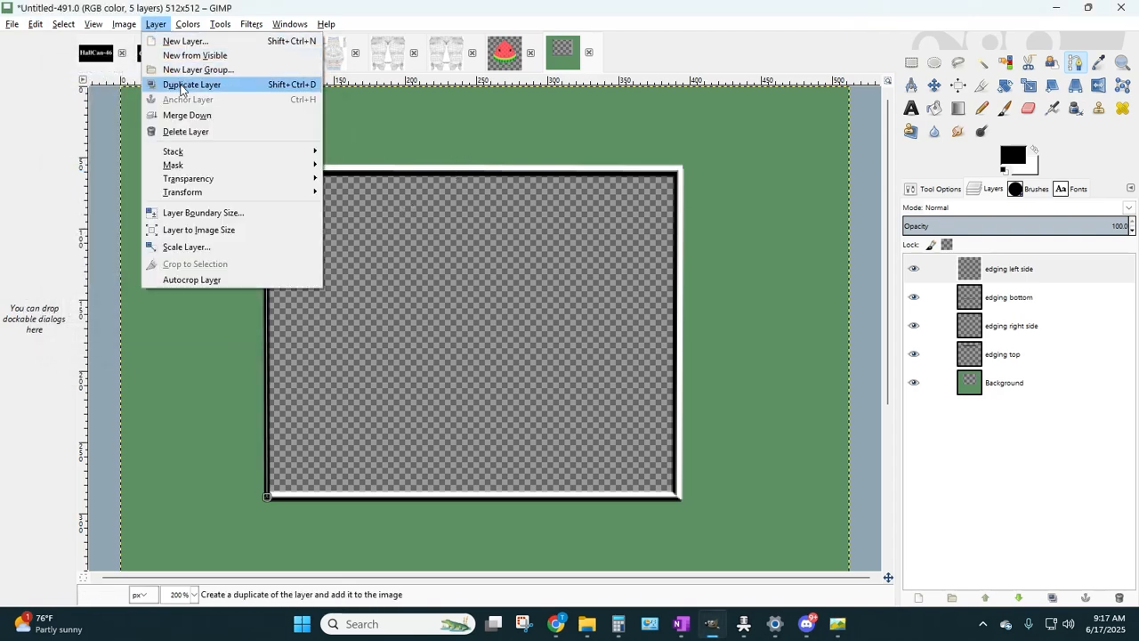
{"action": "left_click", "coordinate": [184, 84]}
{"action": "left_click", "coordinate": [187, 24]}
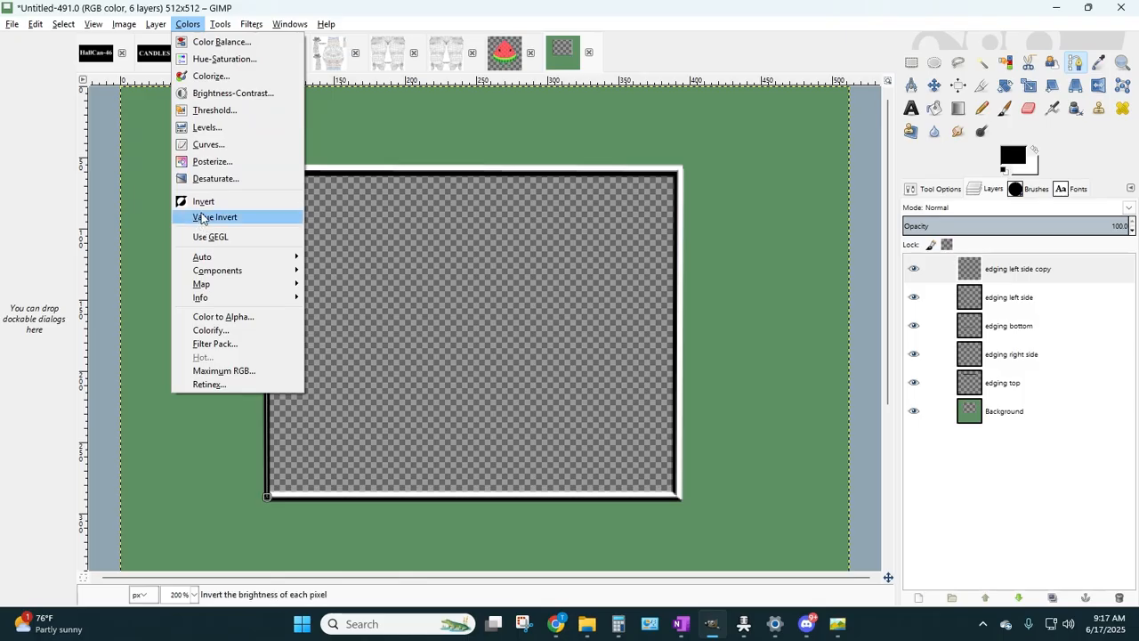
{"action": "left_click", "coordinate": [201, 200]}
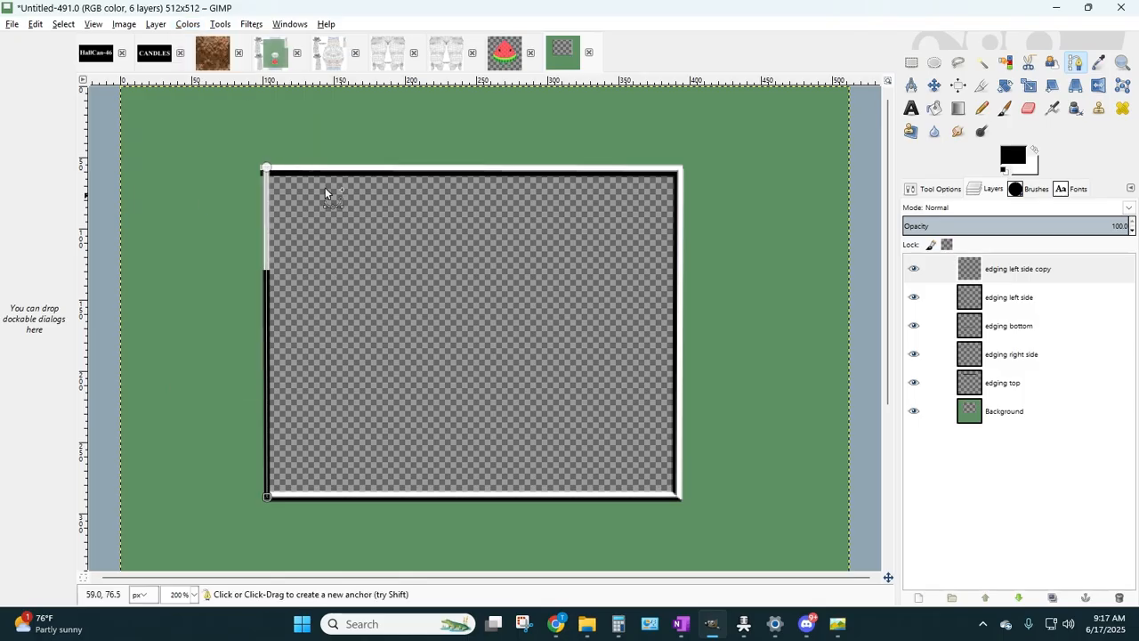
- Nudge the white left line right to sit beside the black line and merge it down into "edging left side"
{"action": "left_click", "coordinate": [912, 63]}
{"action": "key", "text": "Right"}
{"action": "key", "text": "Right"}
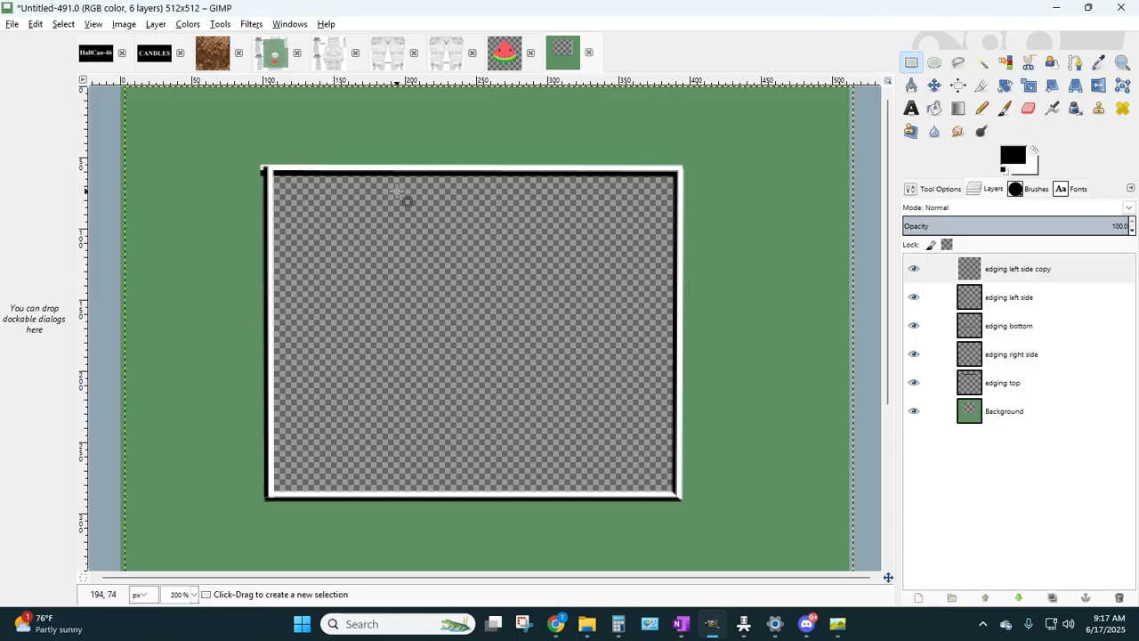
{"action": "left_click", "coordinate": [156, 24]}
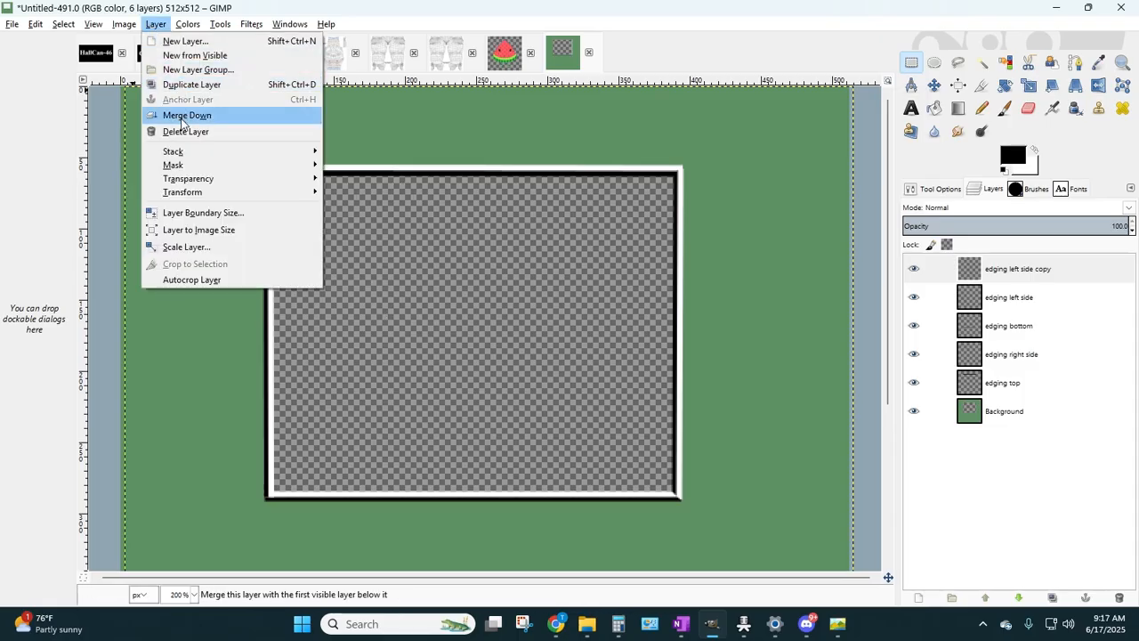
{"action": "left_click", "coordinate": [181, 128]}
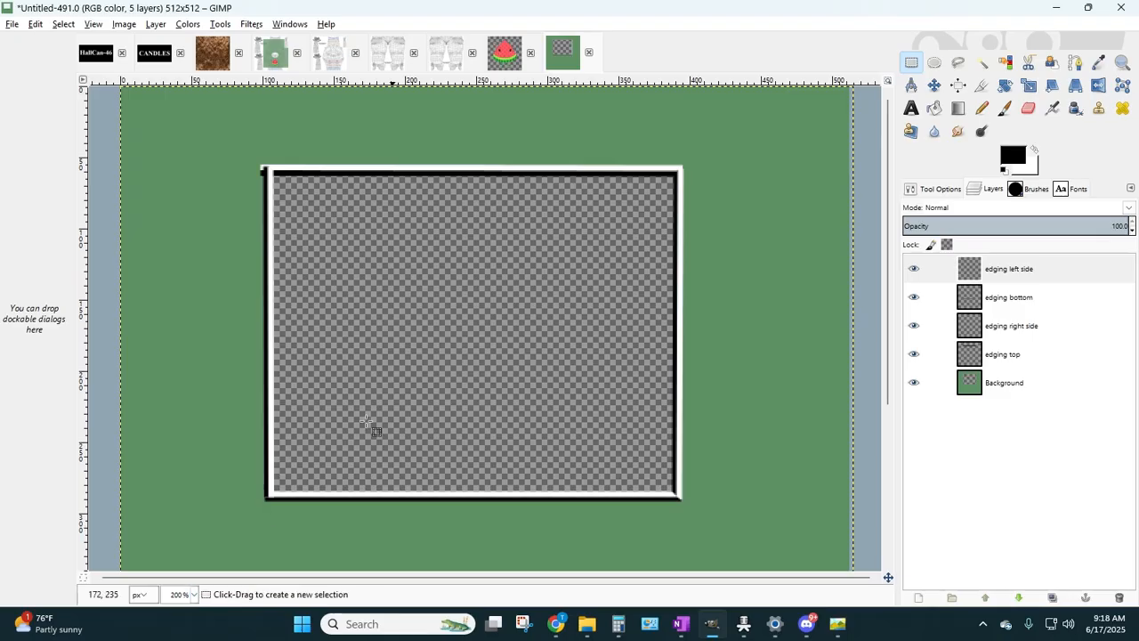
- Try to cut the left edging diagonally at the upper-left corner, undo the deletion and remove the selection
{"action": "left_click", "coordinate": [958, 62]}
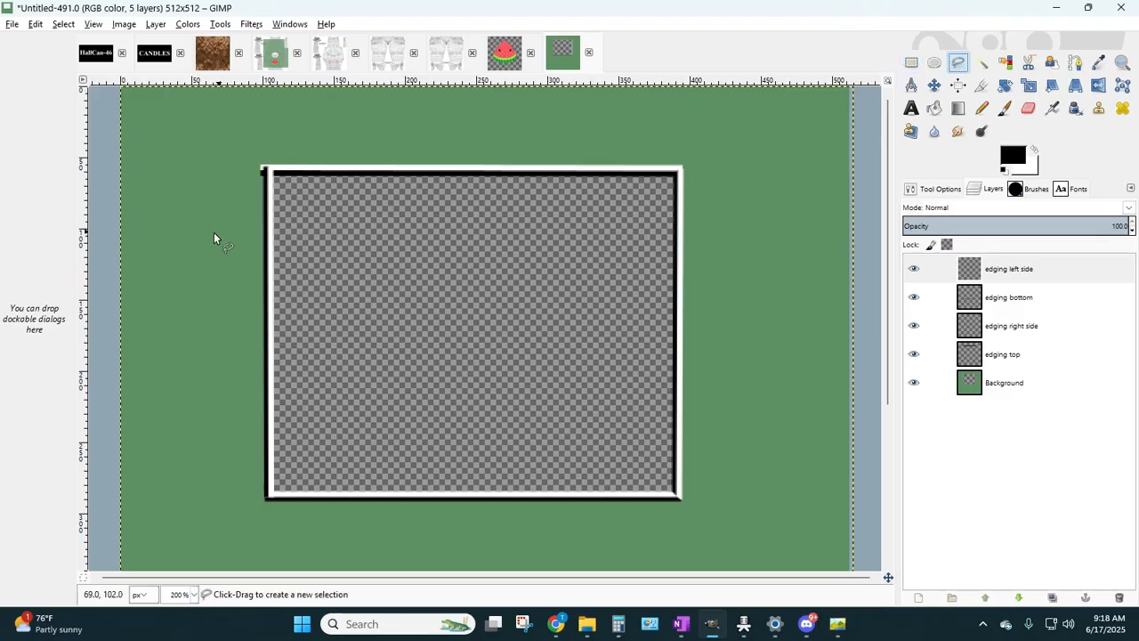
{"action": "left_click", "coordinate": [263, 168]}
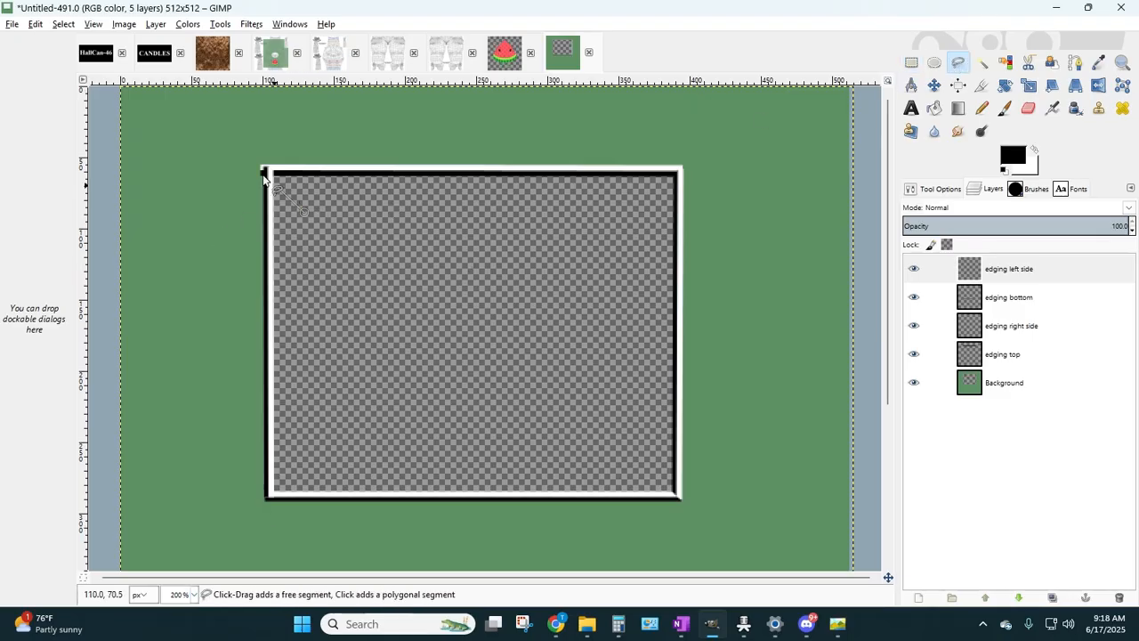
{"action": "left_click", "coordinate": [211, 112]}
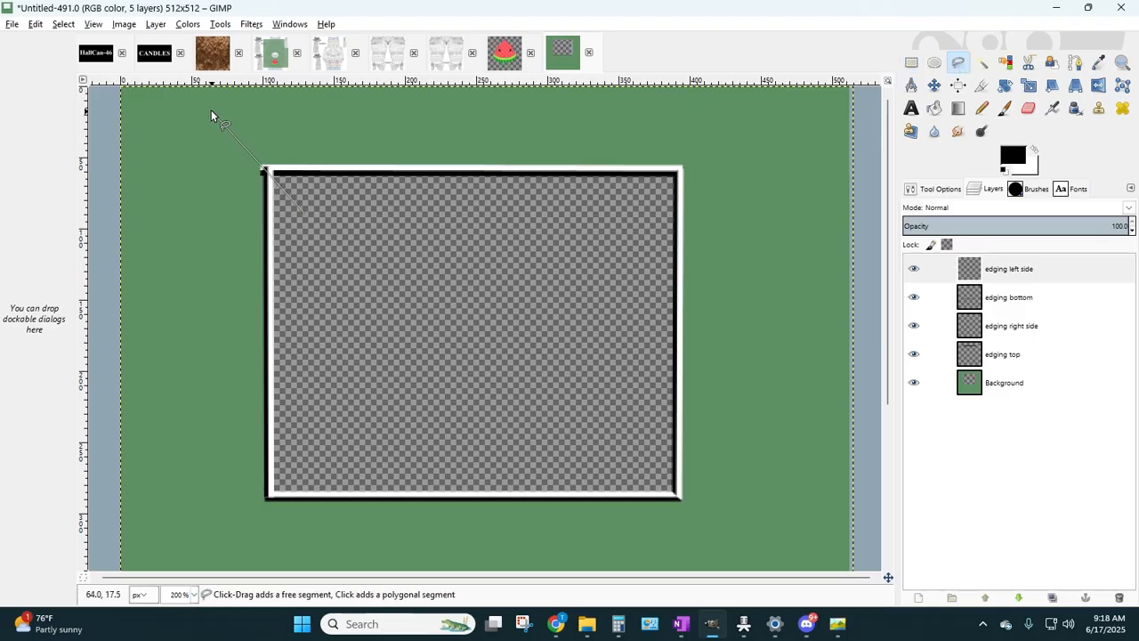
{"action": "left_click", "coordinate": [203, 225]}
{"action": "left_click", "coordinate": [302, 215]}
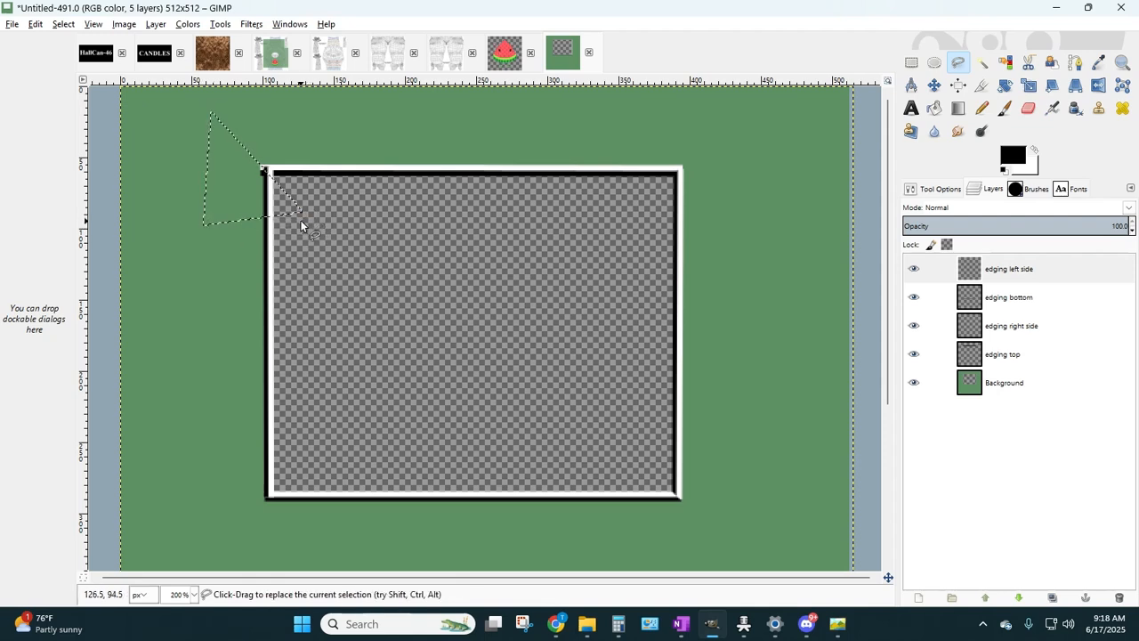
{"action": "left_click", "coordinate": [36, 25]}
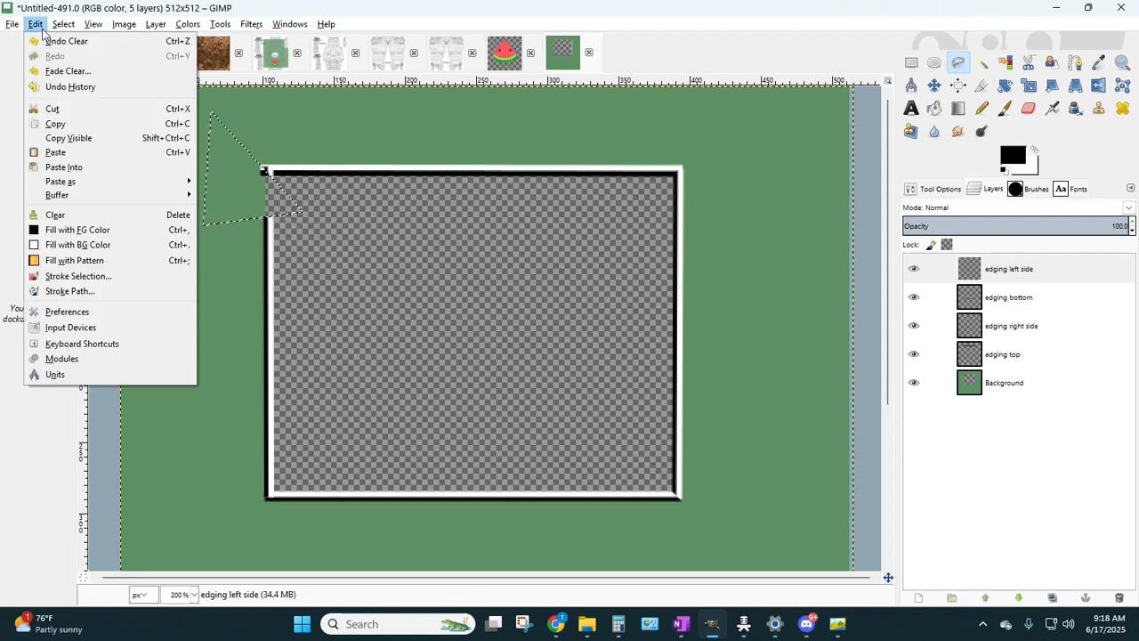
{"action": "left_click", "coordinate": [50, 42]}
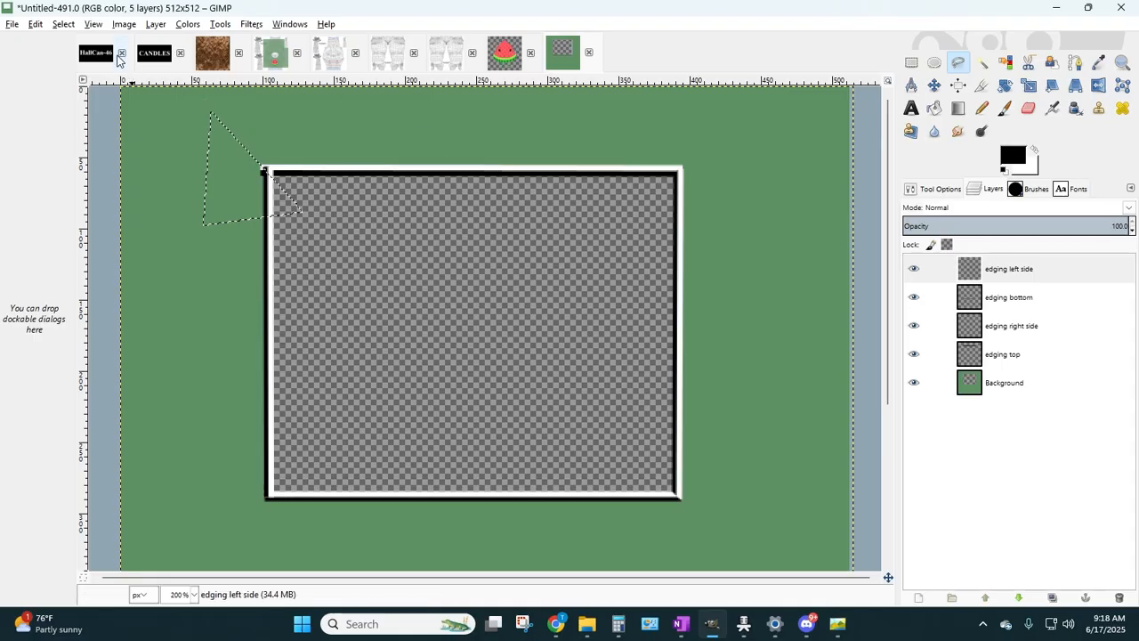
{"action": "left_click", "coordinate": [63, 24]}
{"action": "left_click", "coordinate": [72, 56]}
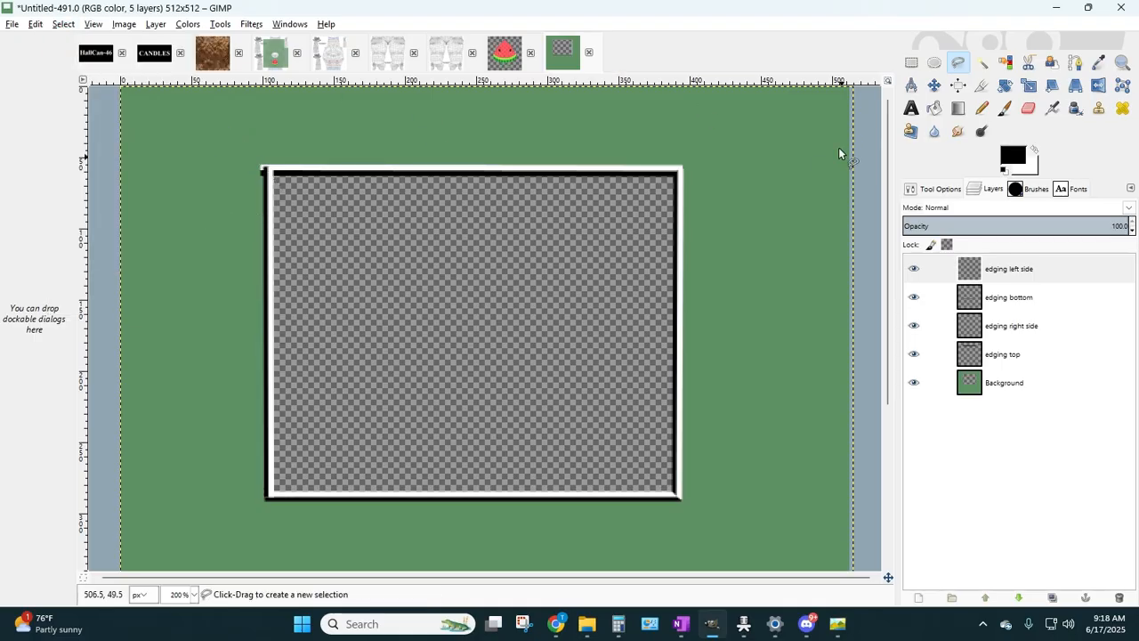
- Outline a four-point freehand selection diagonally across the cutout's upper-left corner and clear that area from the "edging top" layer
{"action": "left_click", "coordinate": [957, 61]}
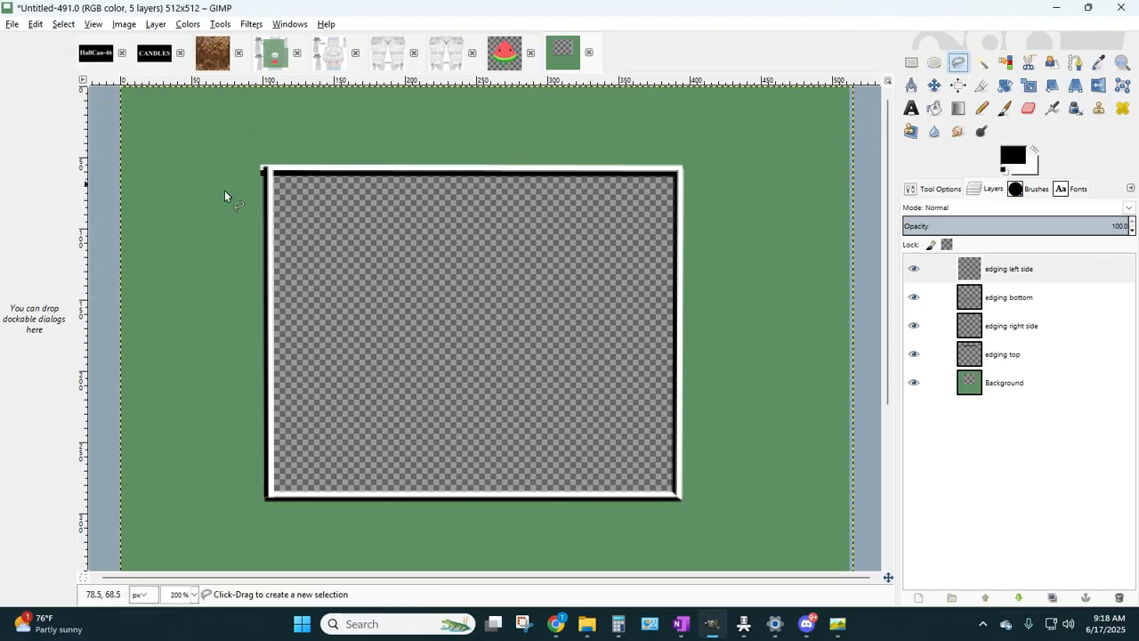
{"action": "left_click", "coordinate": [305, 196]}
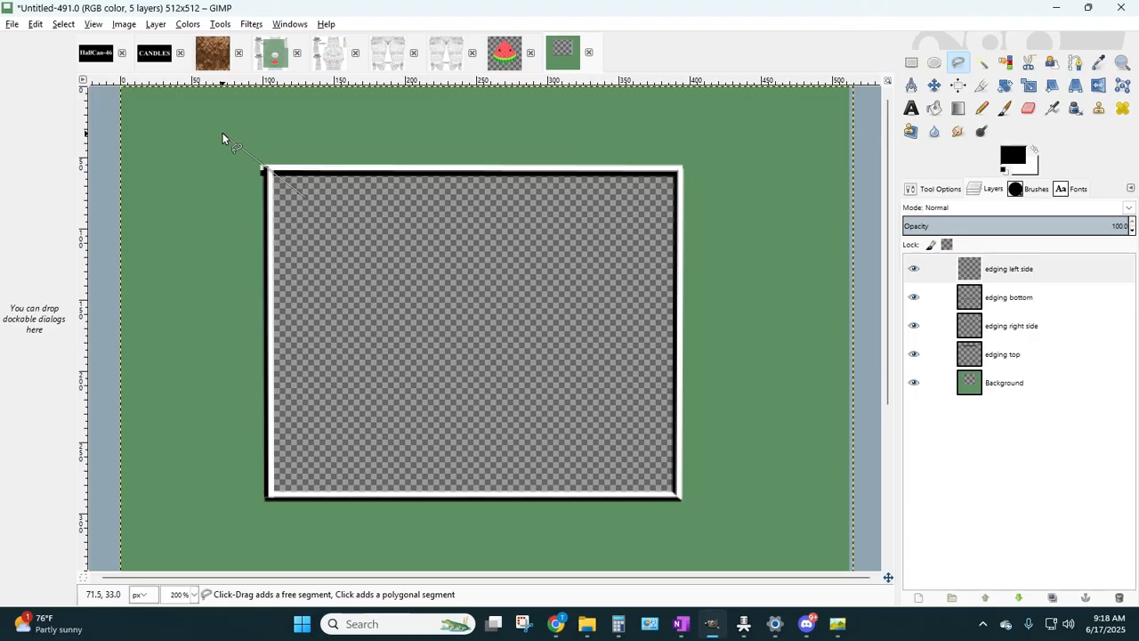
{"action": "left_click", "coordinate": [222, 134]}
{"action": "left_click", "coordinate": [206, 196]}
{"action": "left_click", "coordinate": [305, 196]}
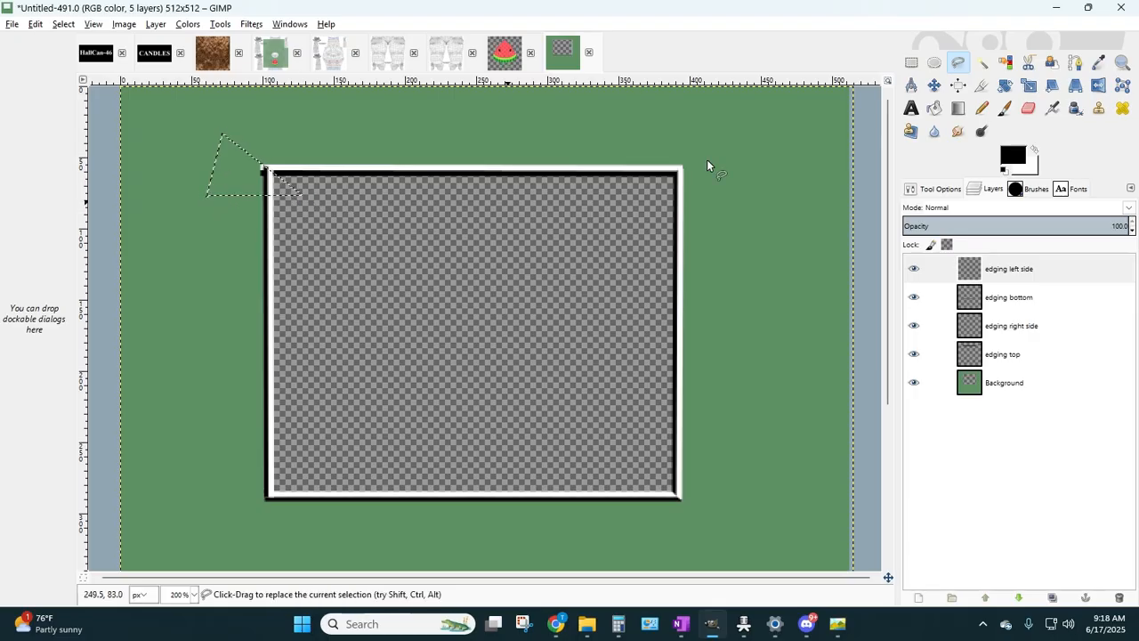
{"action": "left_click", "coordinate": [1019, 359]}
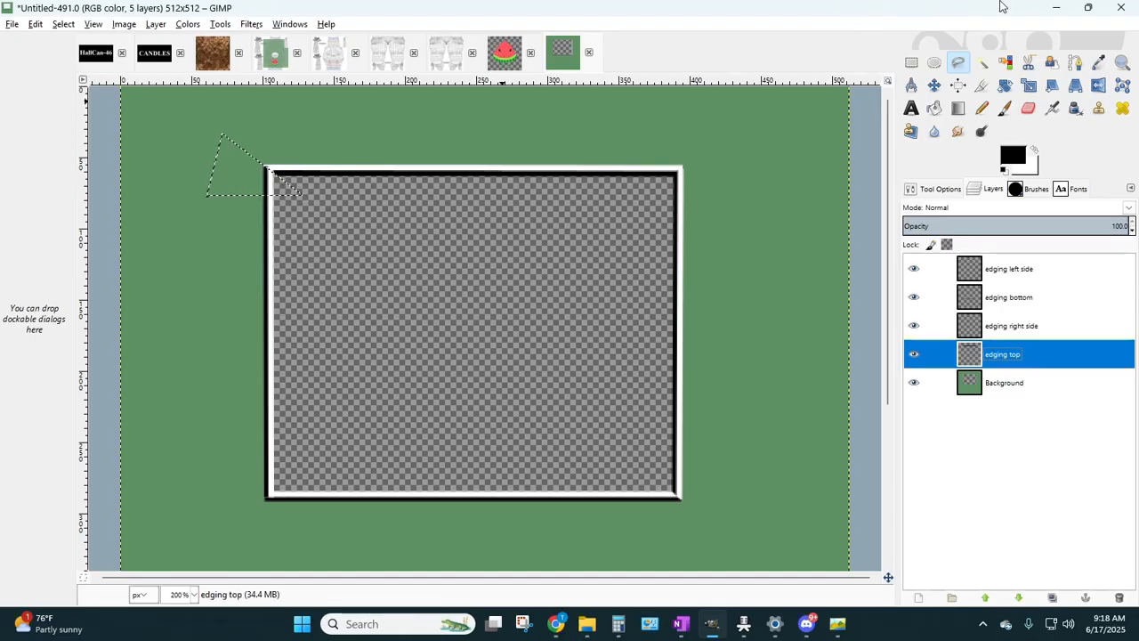
{"action": "left_click", "coordinate": [719, 174]}
{"action": "left_click", "coordinate": [912, 63]}
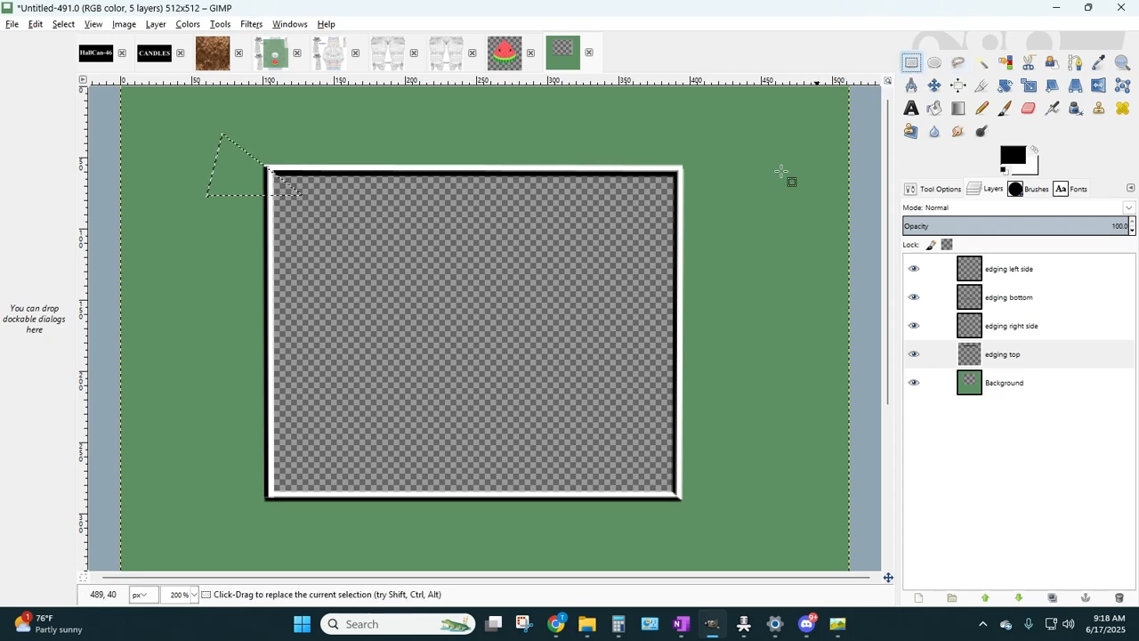
- Remove the freehand selection at the cutout's upper-left corner
{"action": "left_click", "coordinate": [789, 178]}
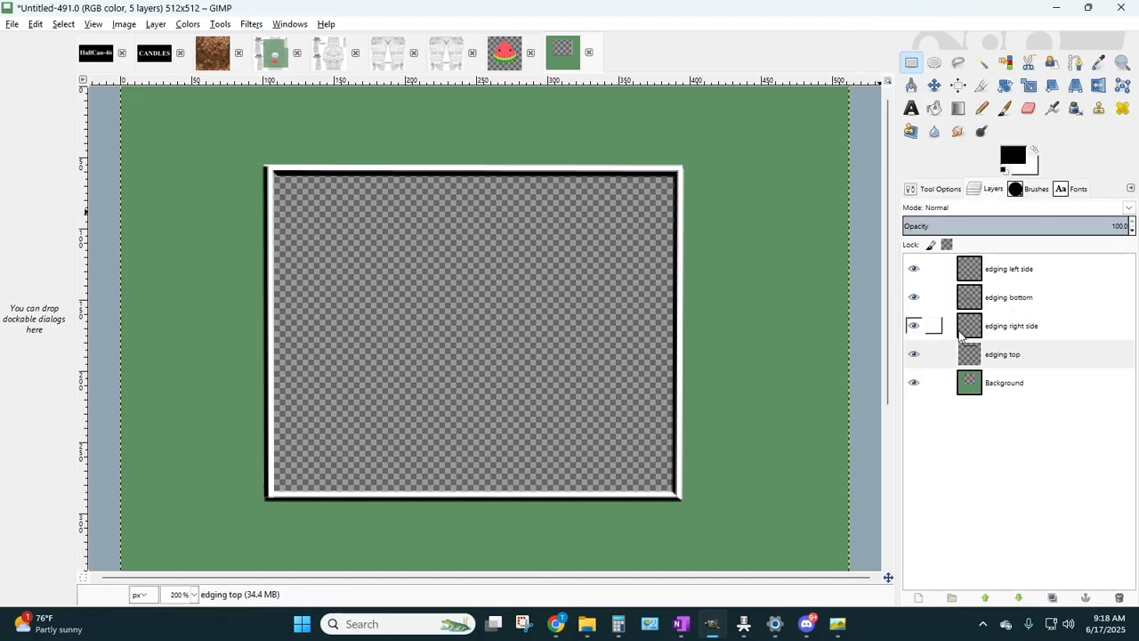
- Try a 6 px RLE Gaussian Blur on the "edging top" layer and undo it
{"action": "left_click", "coordinate": [1013, 356]}
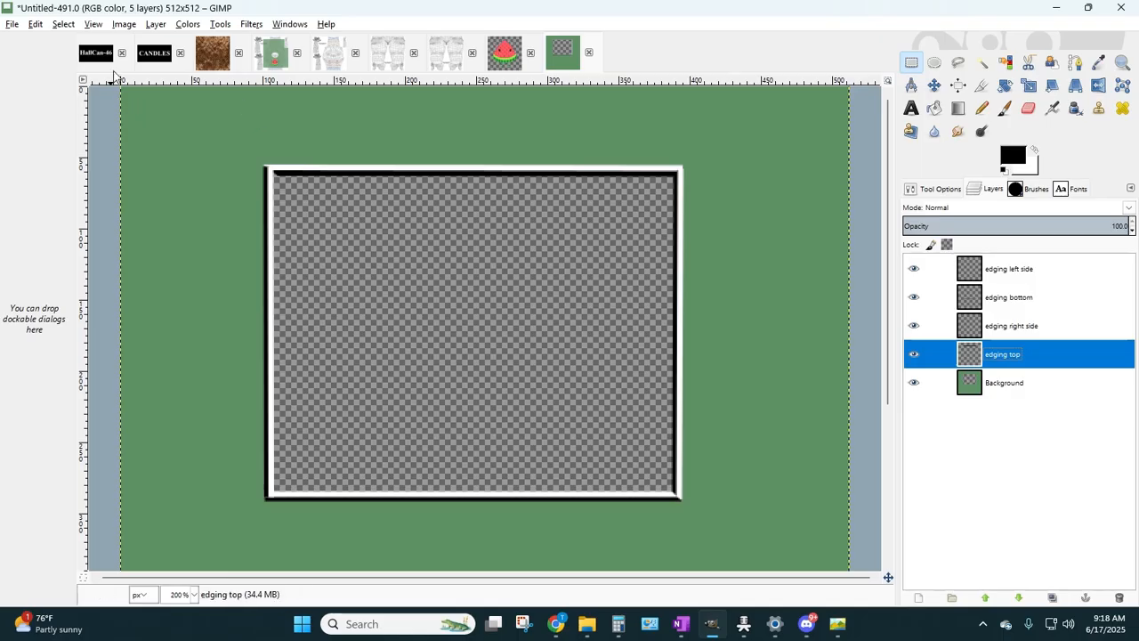
{"action": "left_click", "coordinate": [252, 24]}
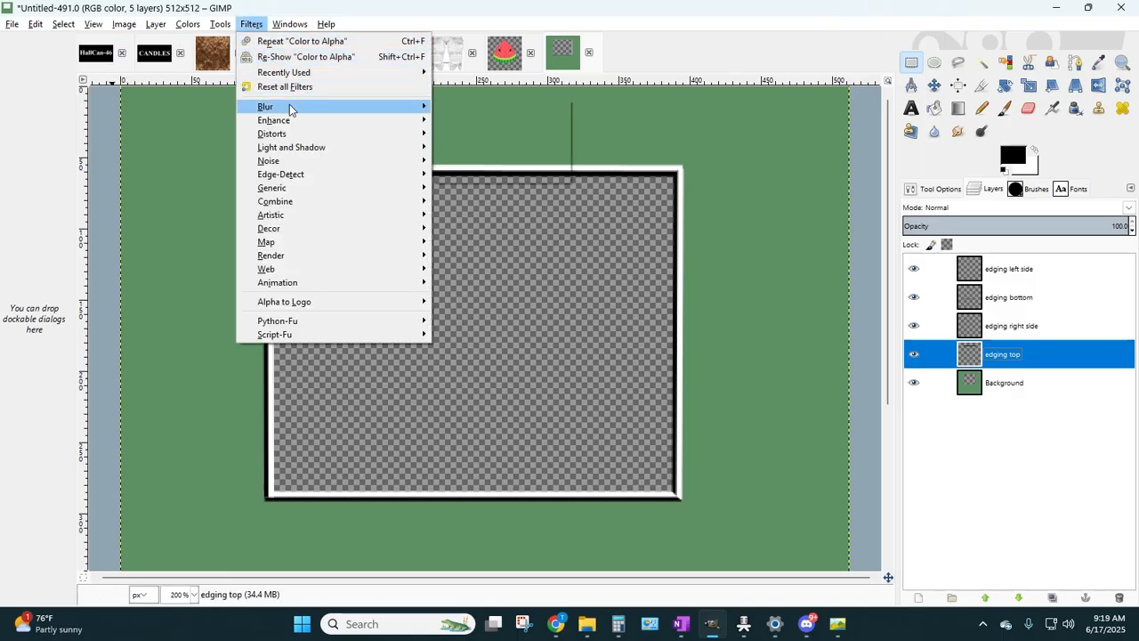
{"action": "mouse_move", "coordinate": [289, 108]}
{"action": "left_click", "coordinate": [472, 122]}
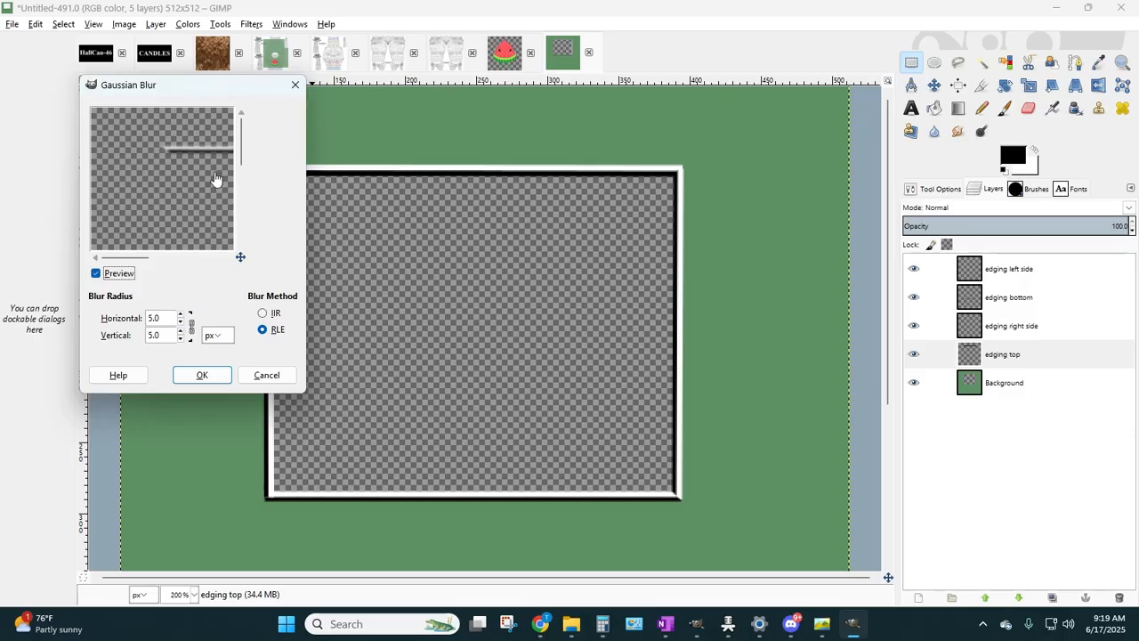
{"action": "left_click", "coordinate": [181, 322]}
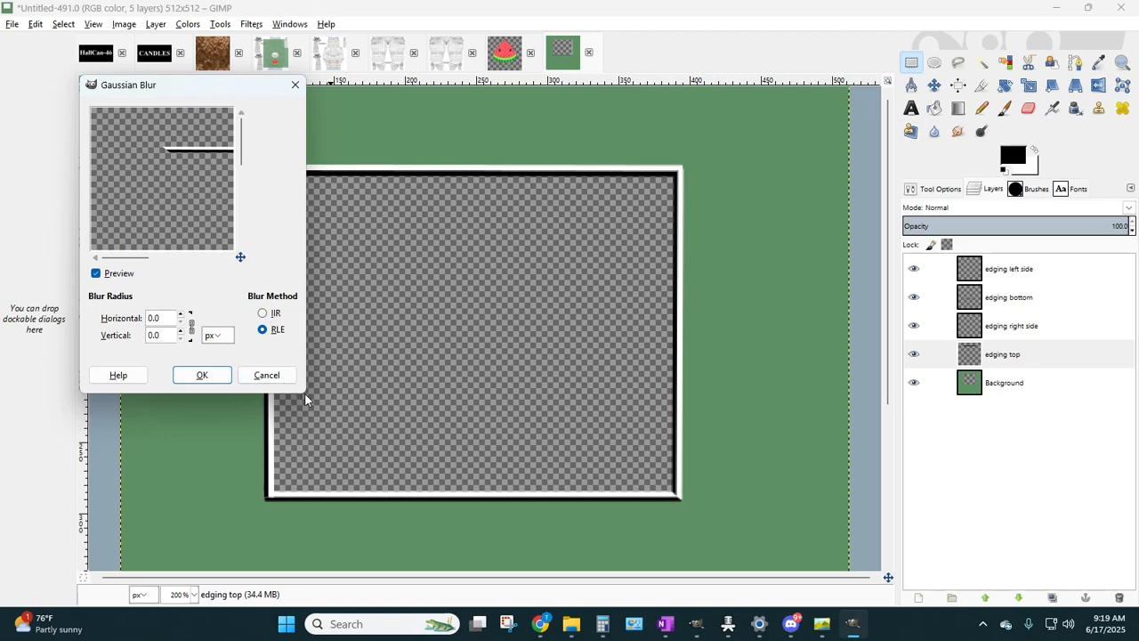
{"action": "left_click_drag", "start_coordinate": [305, 393], "coordinate": [845, 581]}
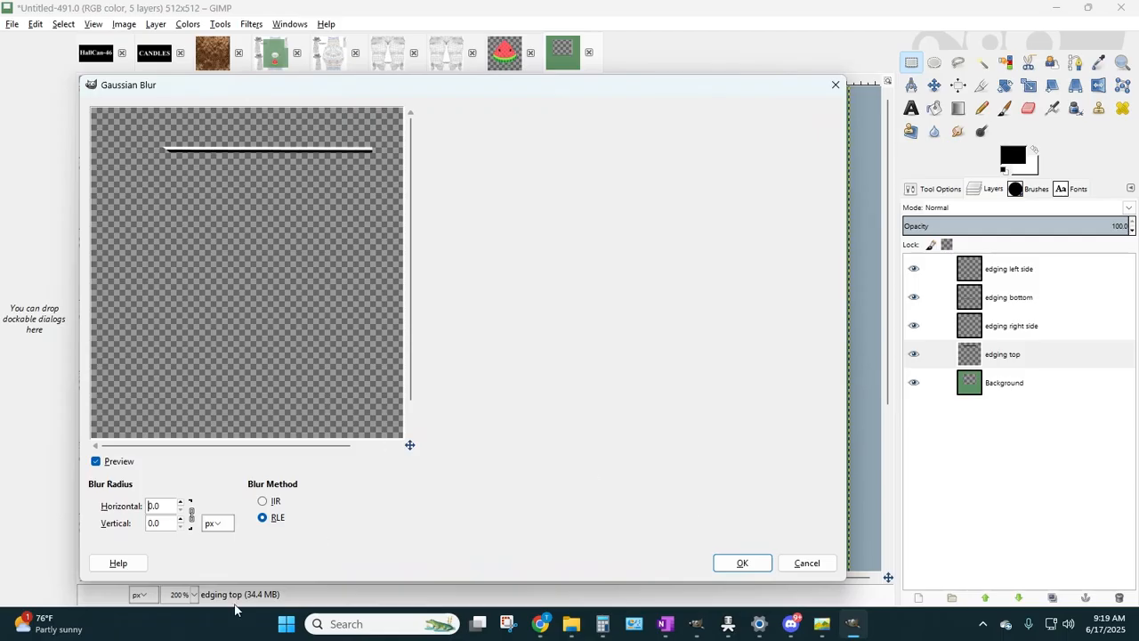
{"action": "left_click", "coordinate": [181, 503]}
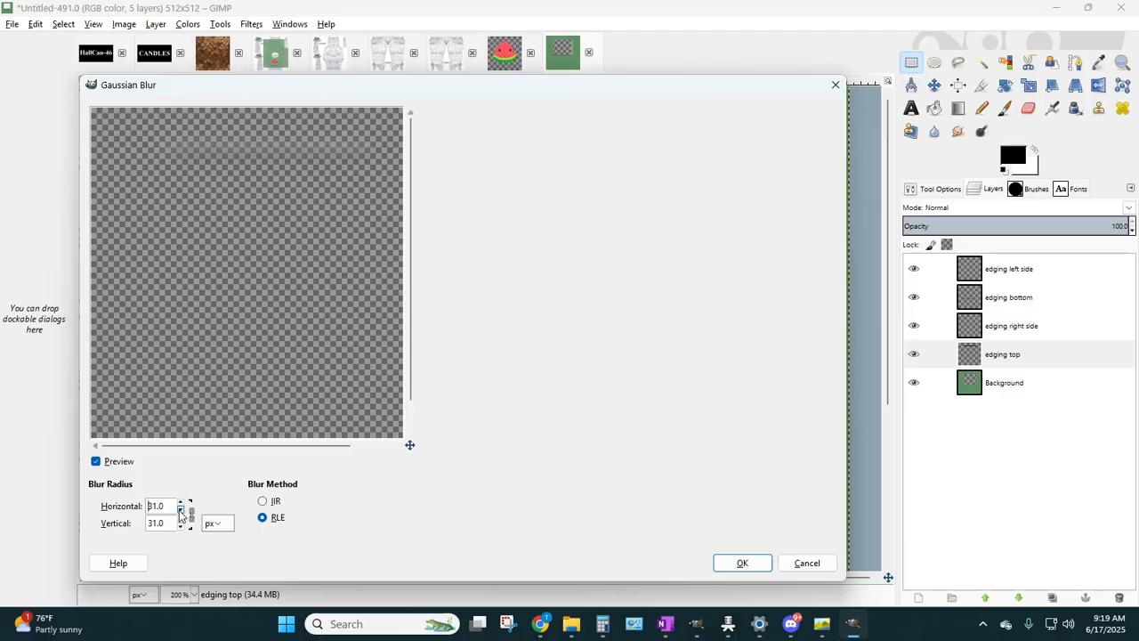
{"action": "left_click", "coordinate": [180, 513]}
{"action": "left_click", "coordinate": [180, 513]}
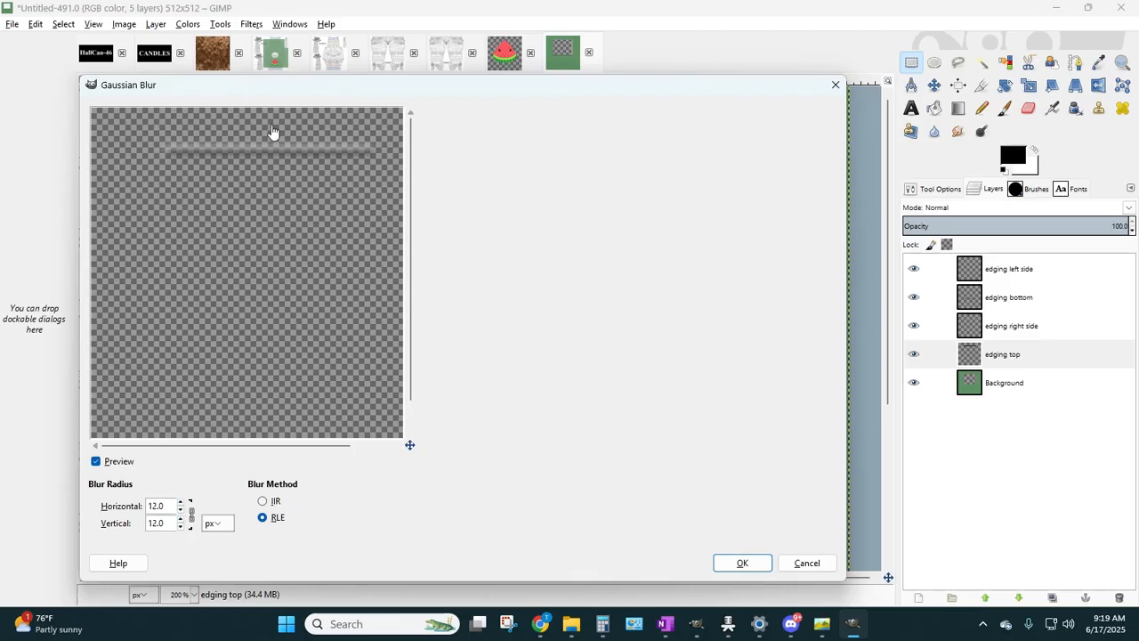
{"action": "left_click", "coordinate": [181, 511]}
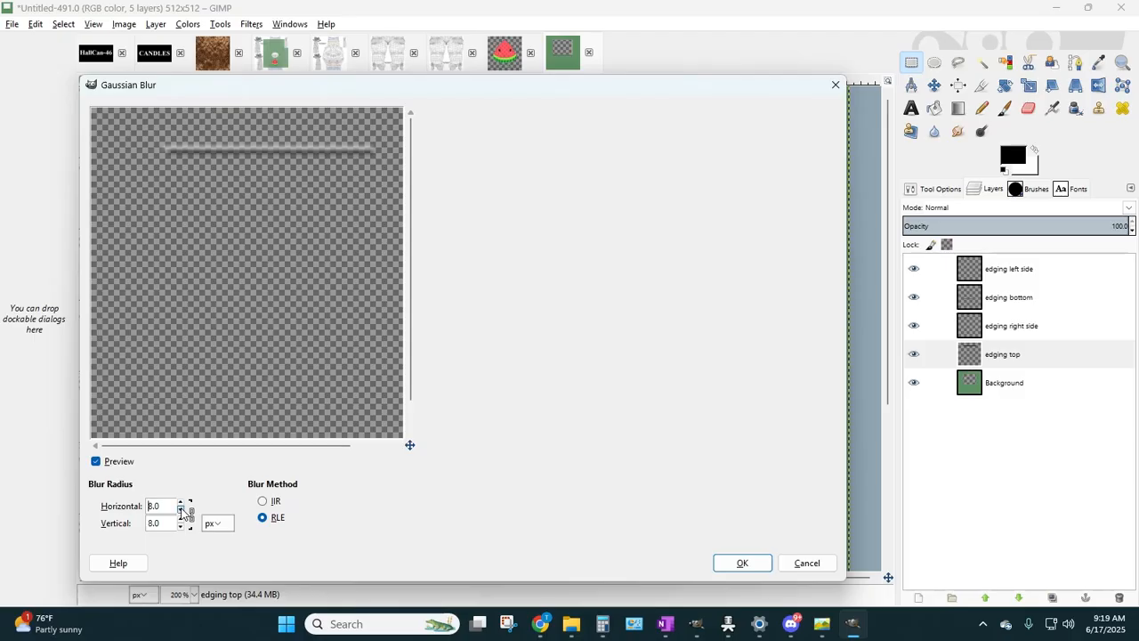
{"action": "left_click", "coordinate": [182, 512]}
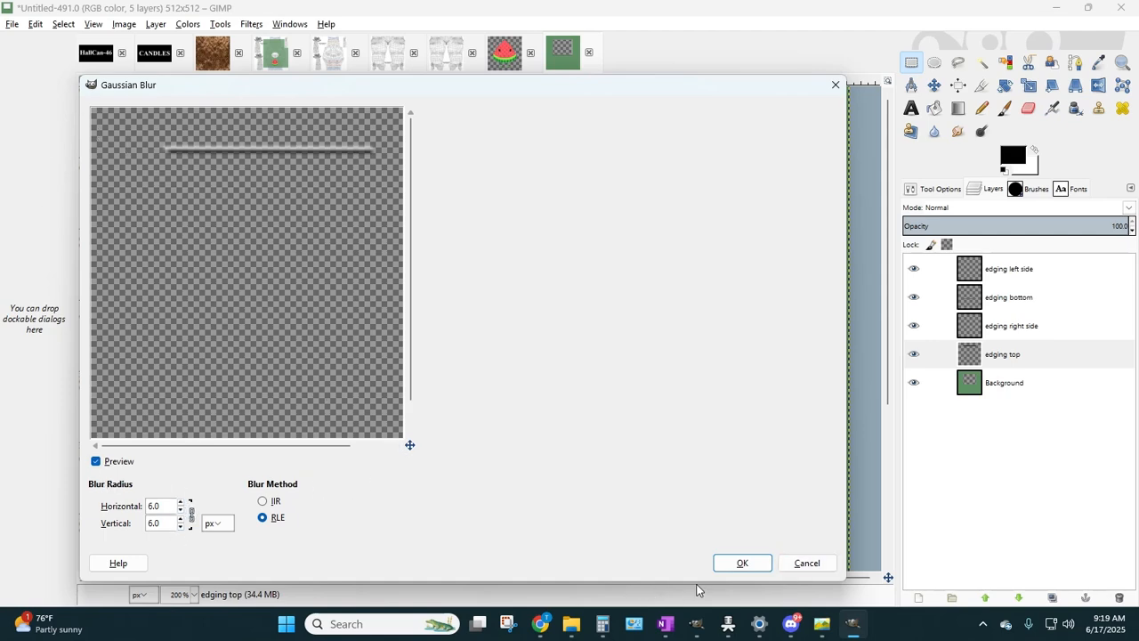
{"action": "left_click", "coordinate": [742, 563]}
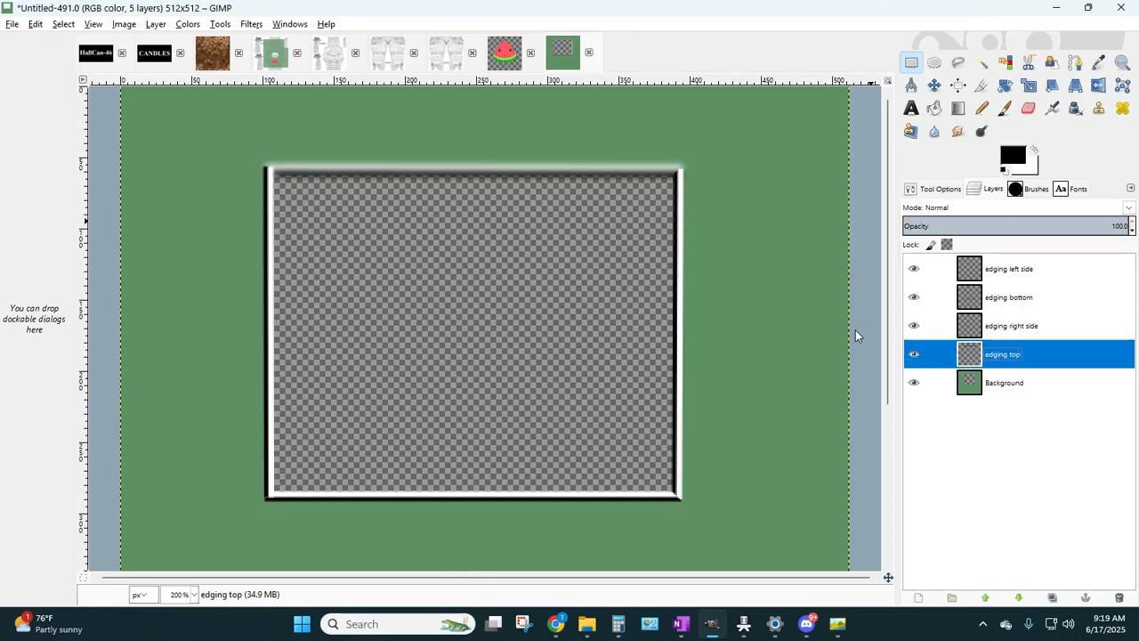
{"action": "left_click", "coordinate": [36, 24]}
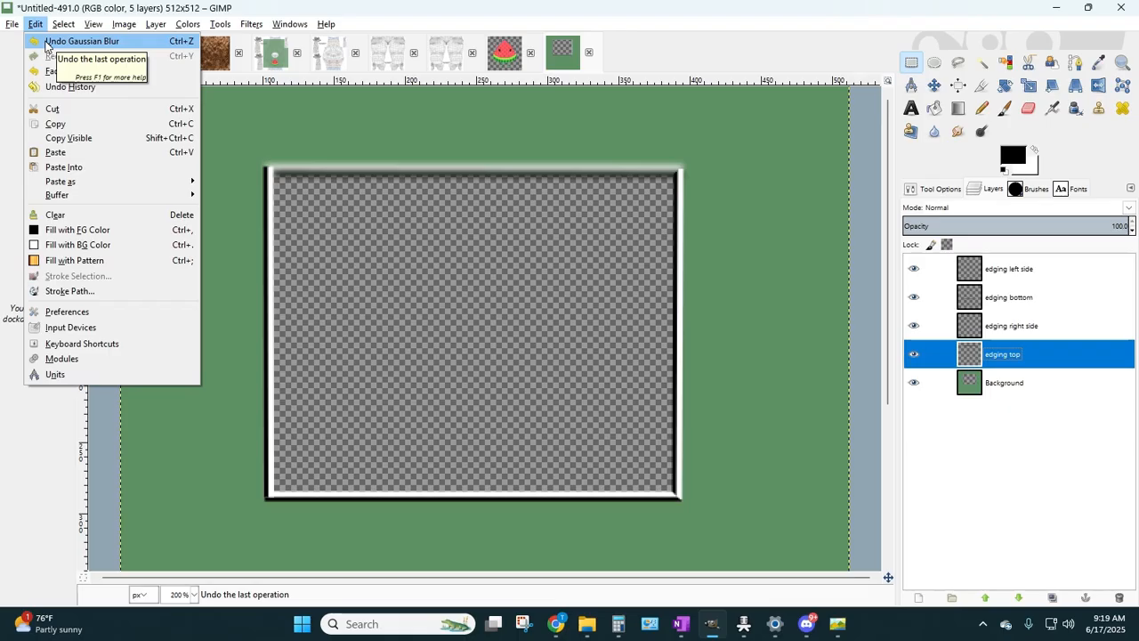
{"action": "left_click", "coordinate": [80, 41]}
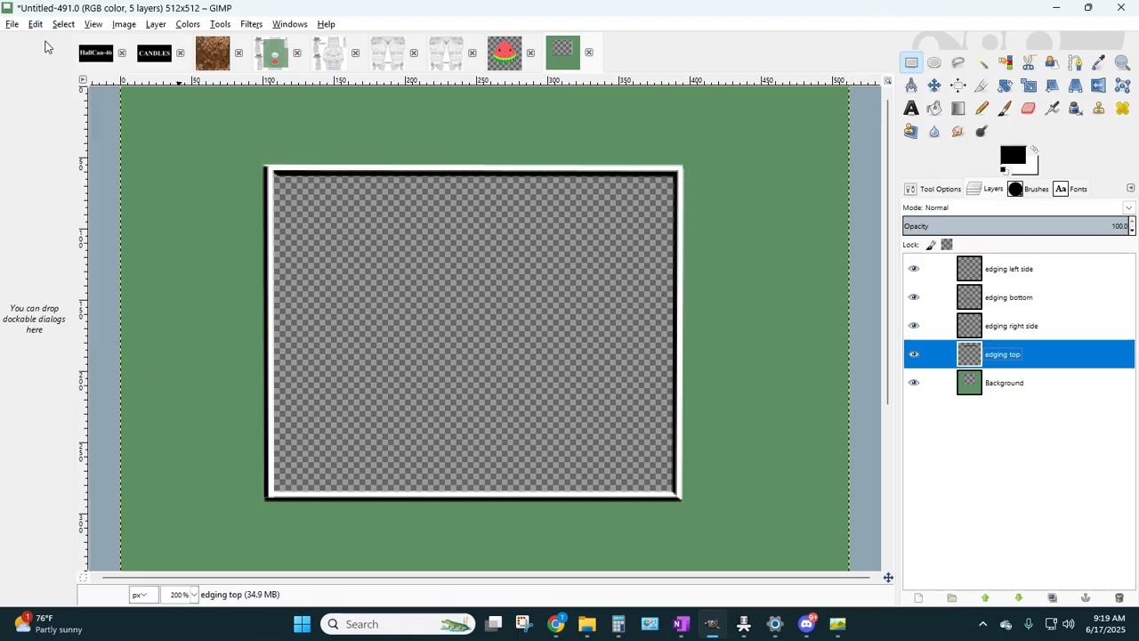
- Apply a Gaussian Blur to the "edging top" layer with a radius slightly below 6 px
{"action": "left_click", "coordinate": [247, 25]}
{"action": "mouse_move", "coordinate": [329, 107]}
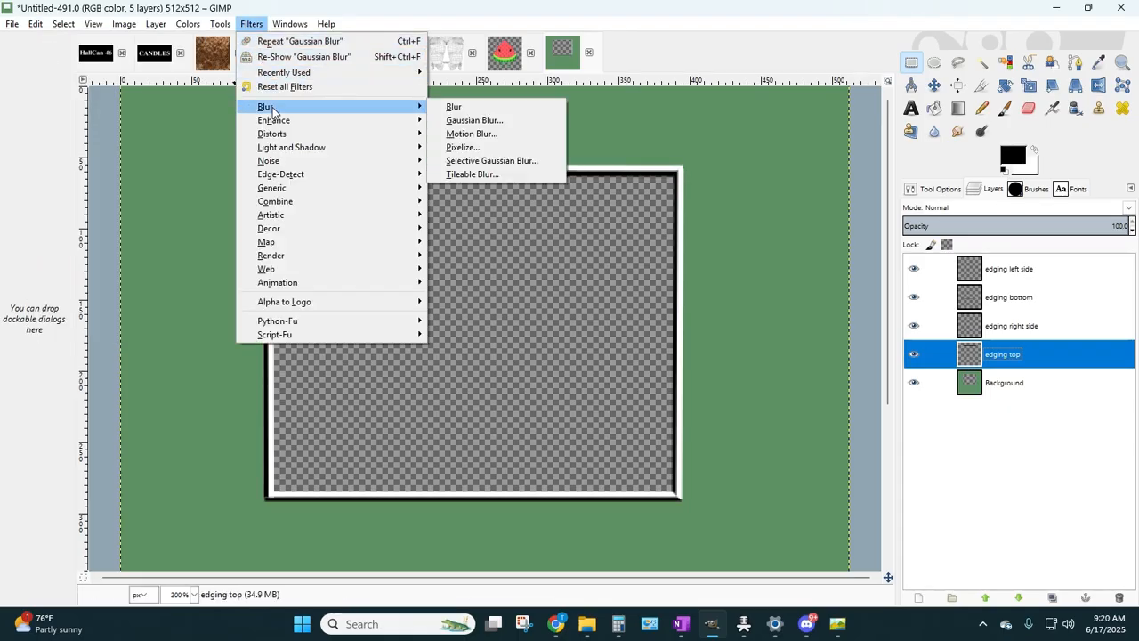
{"action": "left_click", "coordinate": [502, 121]}
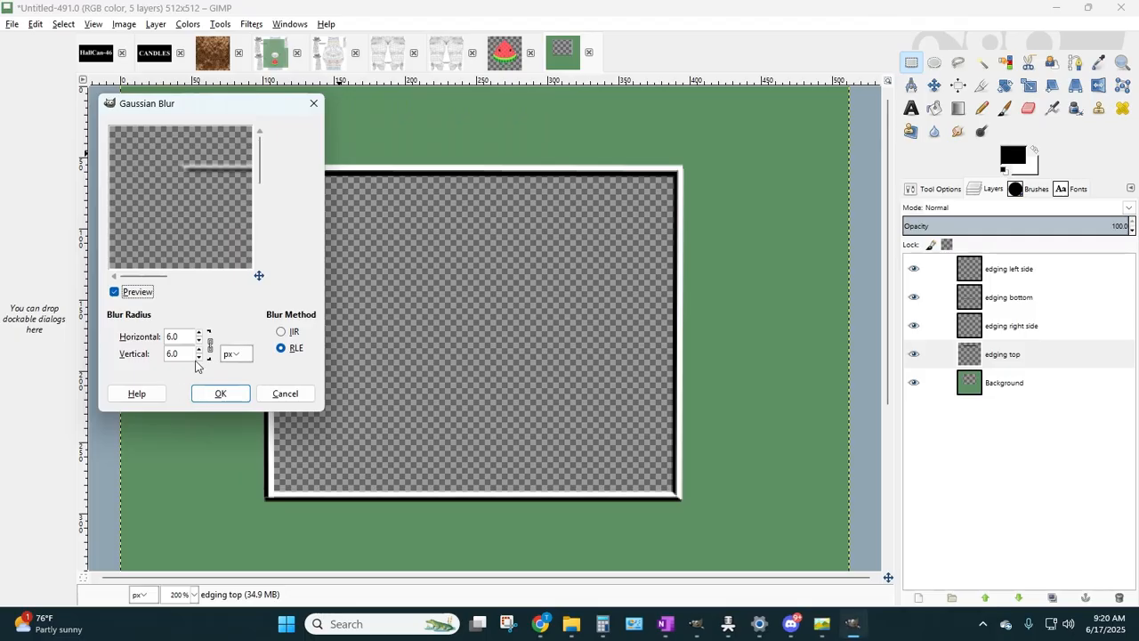
{"action": "left_click", "coordinate": [199, 340]}
{"action": "left_click", "coordinate": [212, 388]}
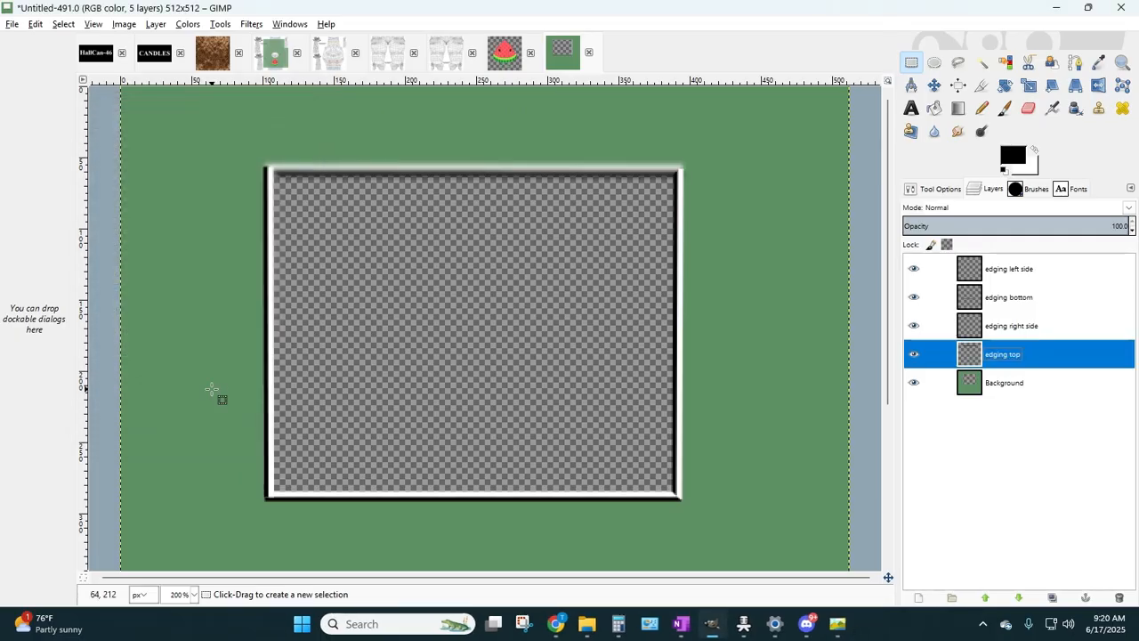
- Repeat the same Gaussian Blur on the "edging right side", "edging bottom" and "edging left side" layers
{"action": "left_click", "coordinate": [1002, 325]}
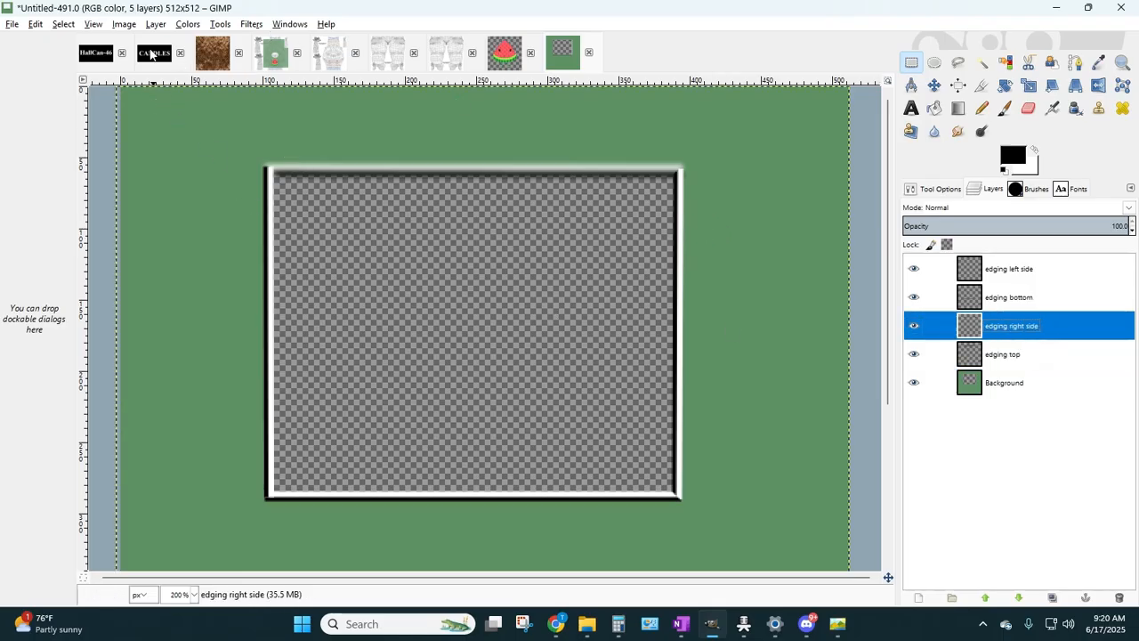
{"action": "left_click", "coordinate": [251, 24]}
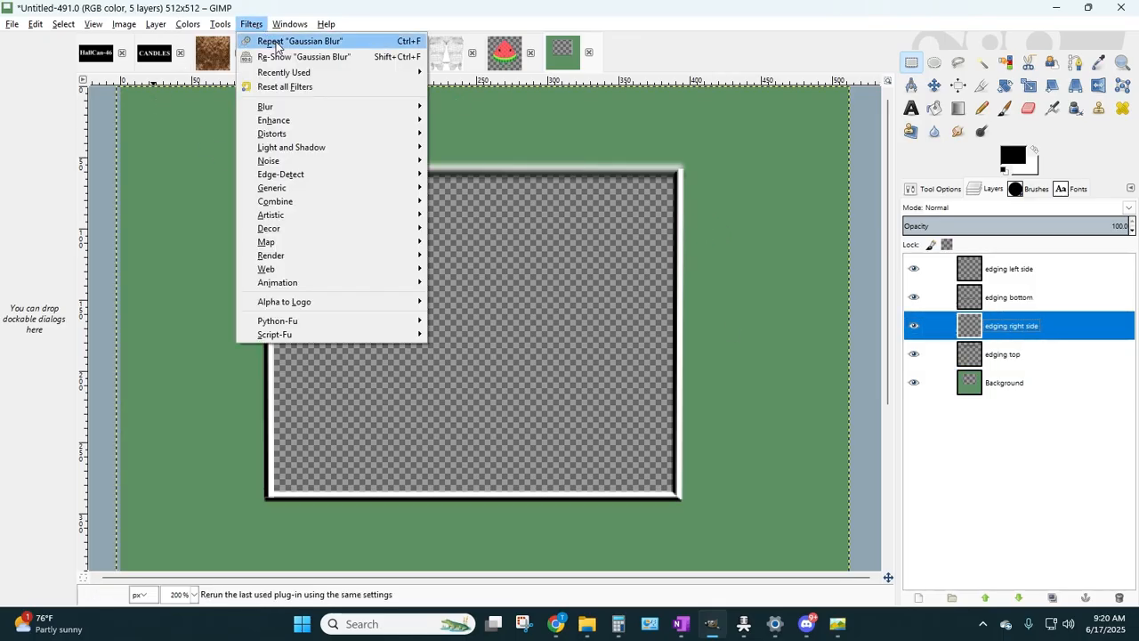
{"action": "left_click", "coordinate": [276, 41]}
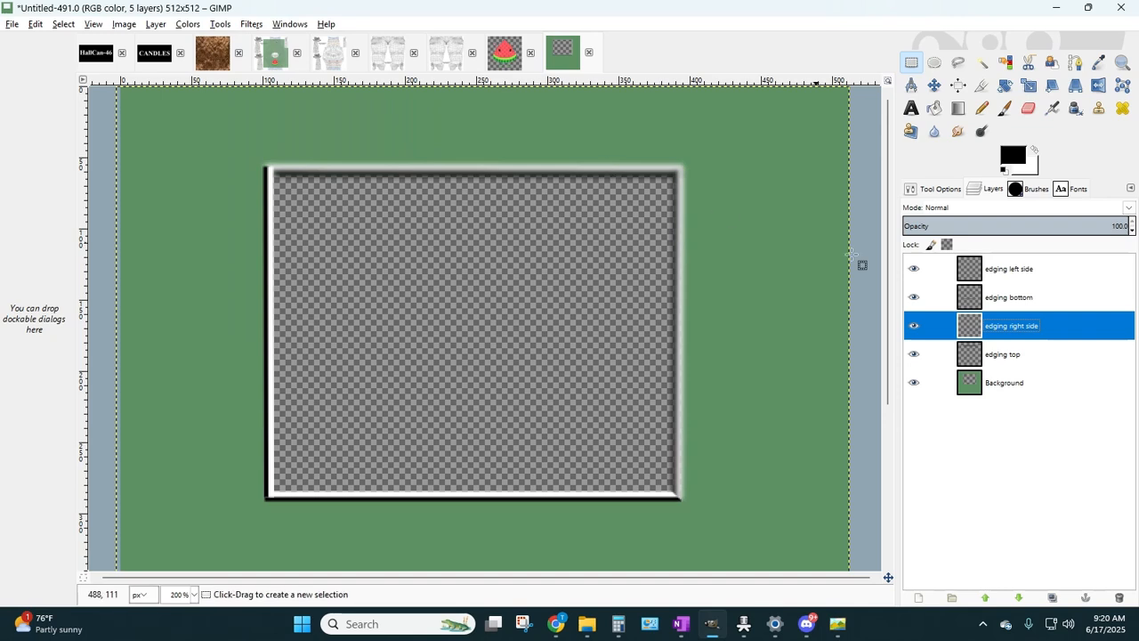
{"action": "left_click", "coordinate": [926, 299]}
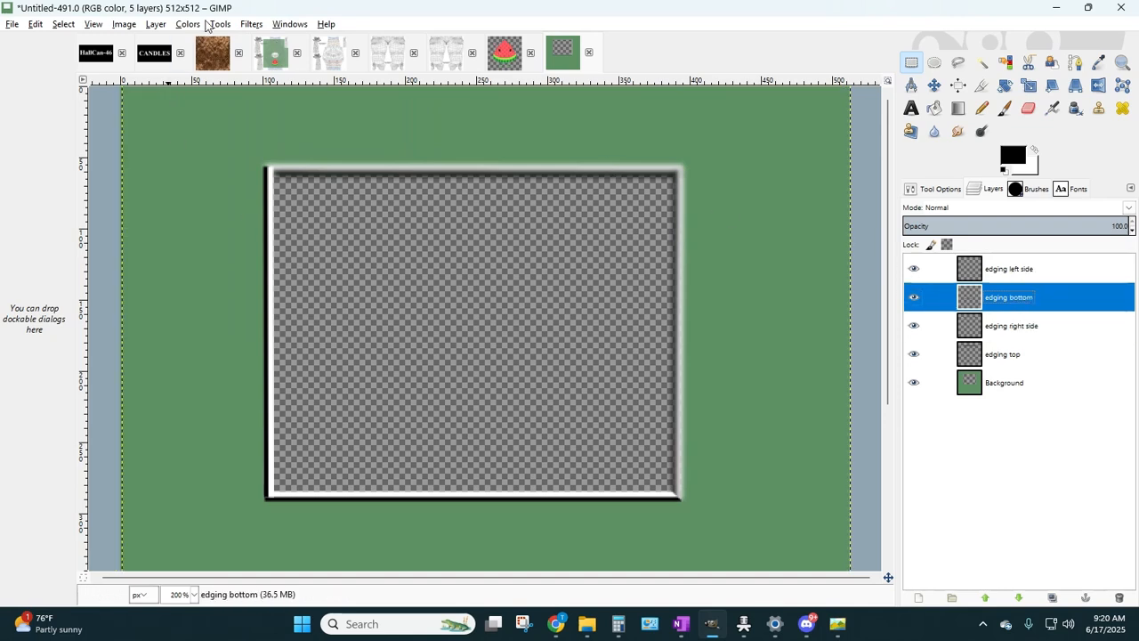
{"action": "left_click", "coordinate": [252, 25]}
{"action": "left_click", "coordinate": [264, 42]}
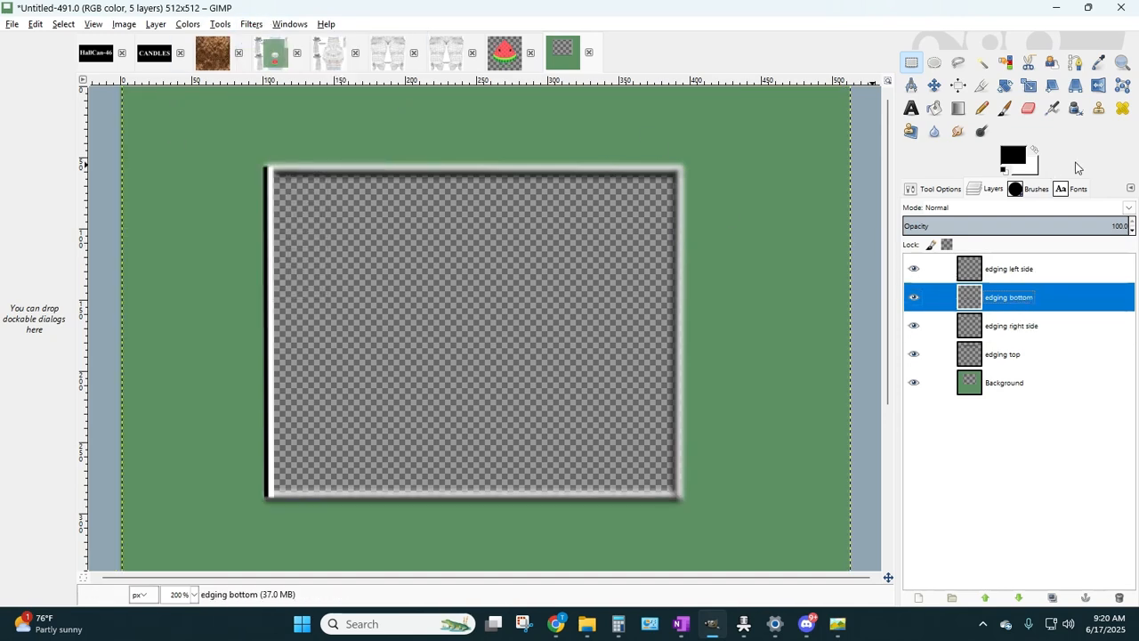
{"action": "left_click", "coordinate": [931, 269]}
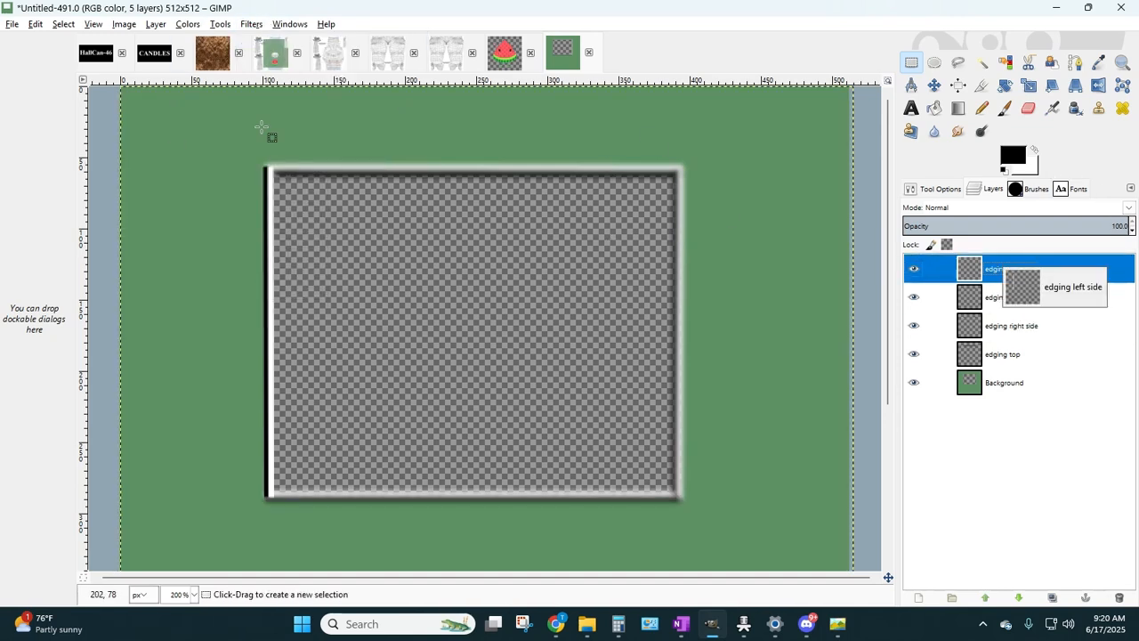
{"action": "left_click", "coordinate": [253, 25]}
{"action": "left_click", "coordinate": [267, 40]}
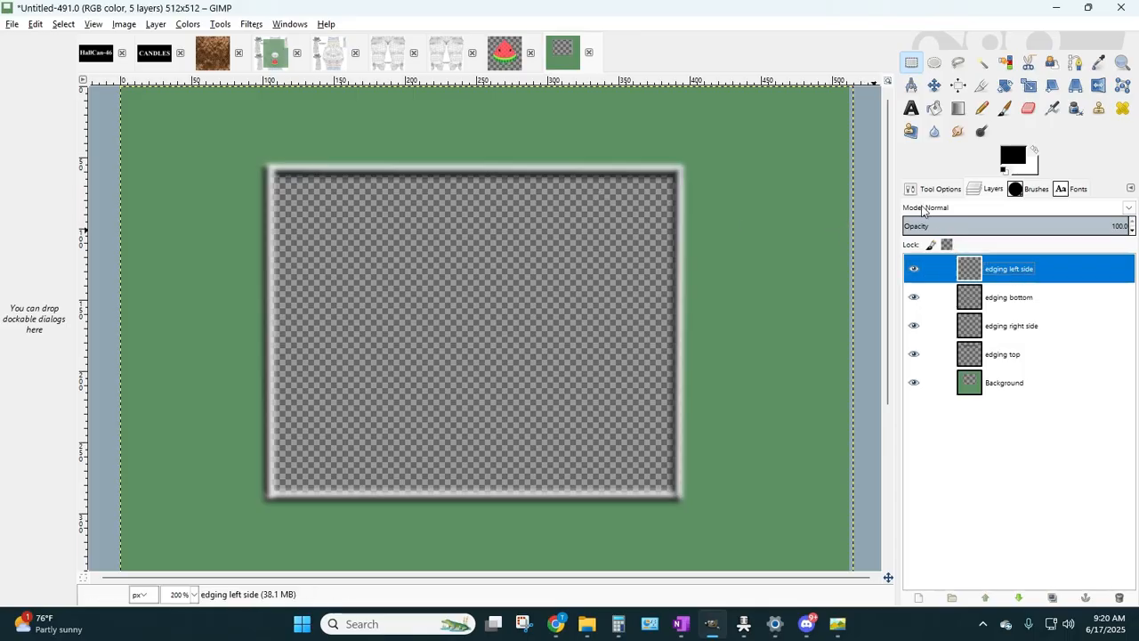
- Set the blend mode of all four edging layers (top, right side, bottom and left side) to Overlay
{"action": "left_click", "coordinate": [1026, 359]}
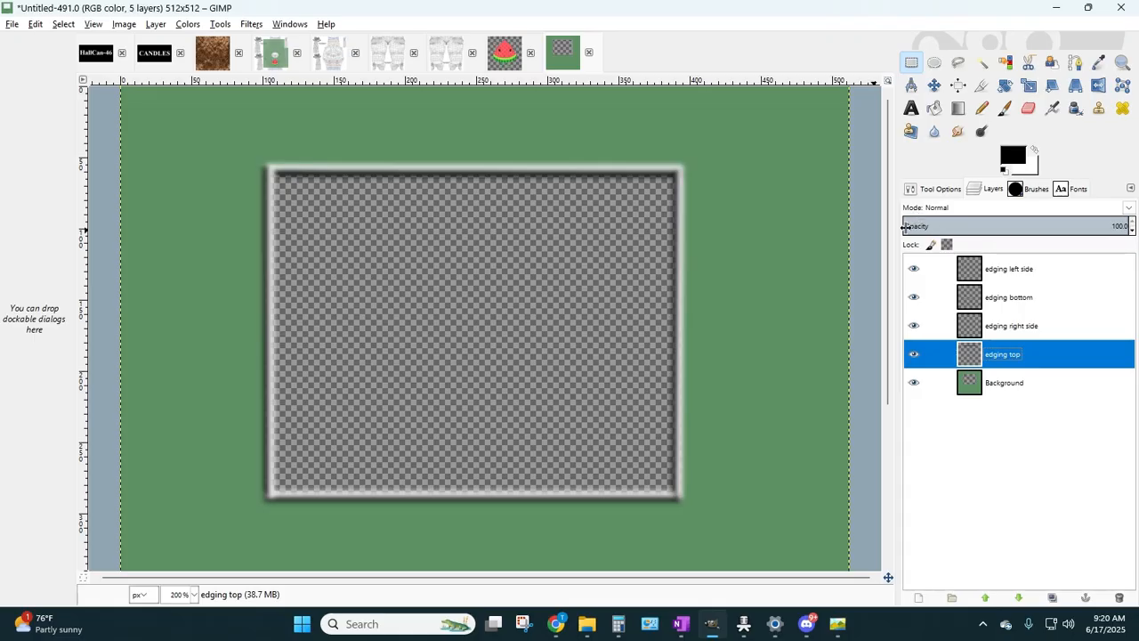
{"action": "left_click", "coordinate": [938, 210]}
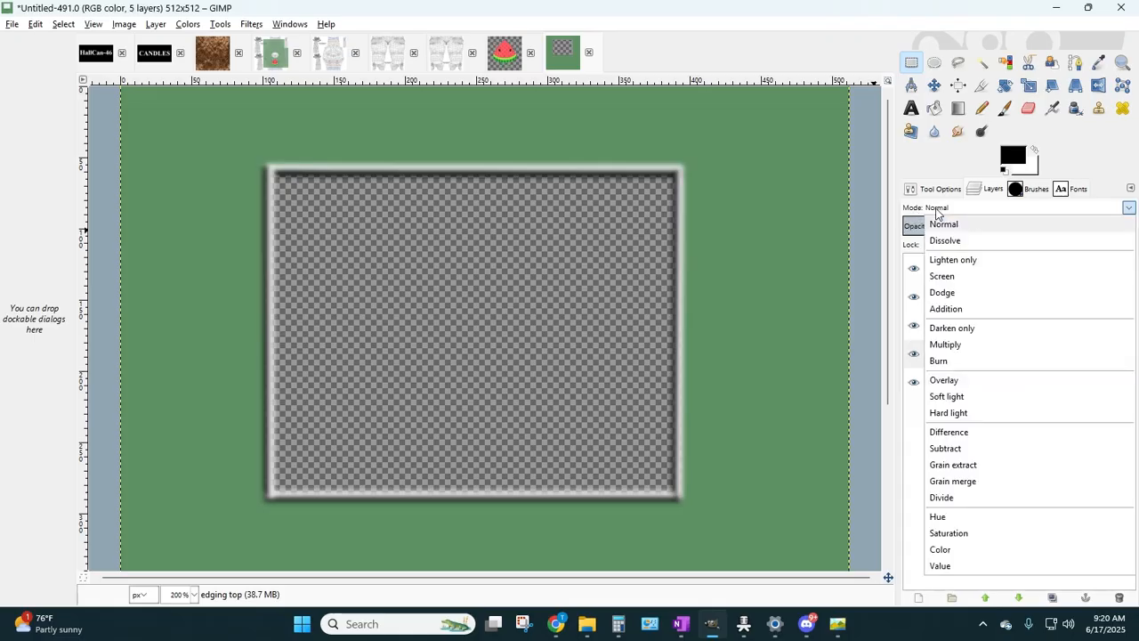
{"action": "left_click", "coordinate": [954, 384]}
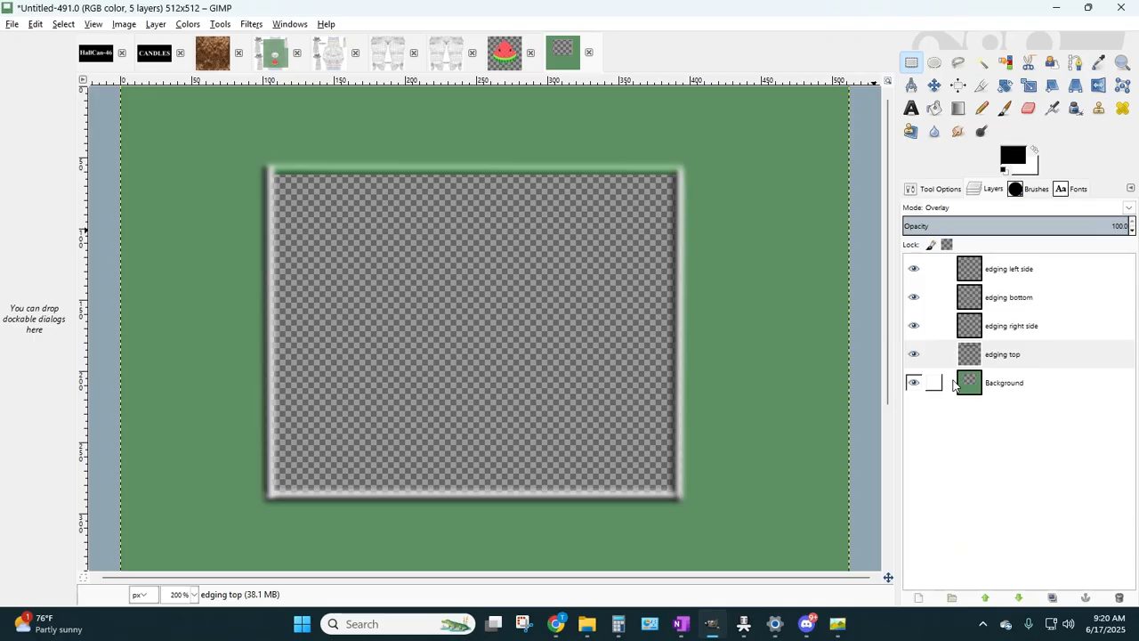
{"action": "left_click", "coordinate": [938, 326]}
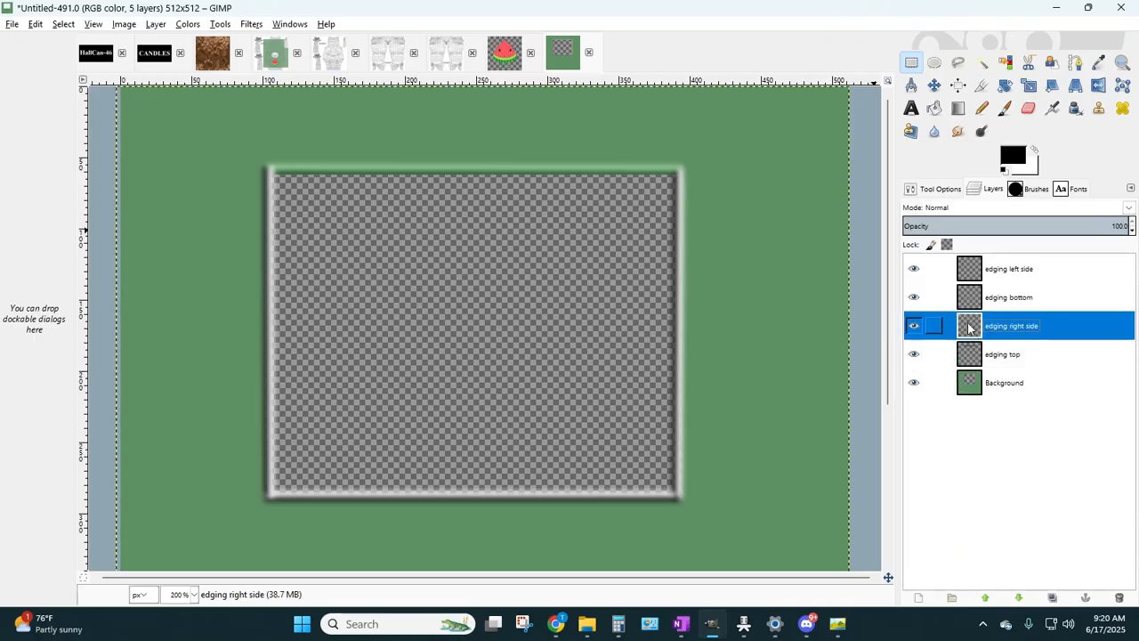
{"action": "left_click", "coordinate": [939, 211]}
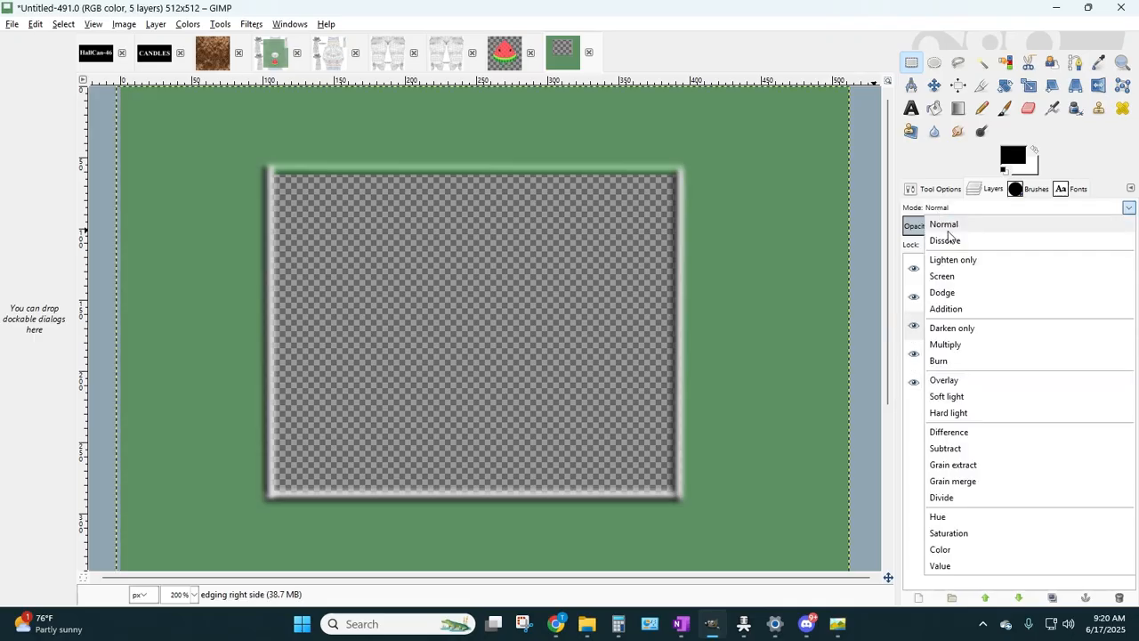
{"action": "left_click", "coordinate": [946, 380]}
{"action": "left_click", "coordinate": [936, 297]}
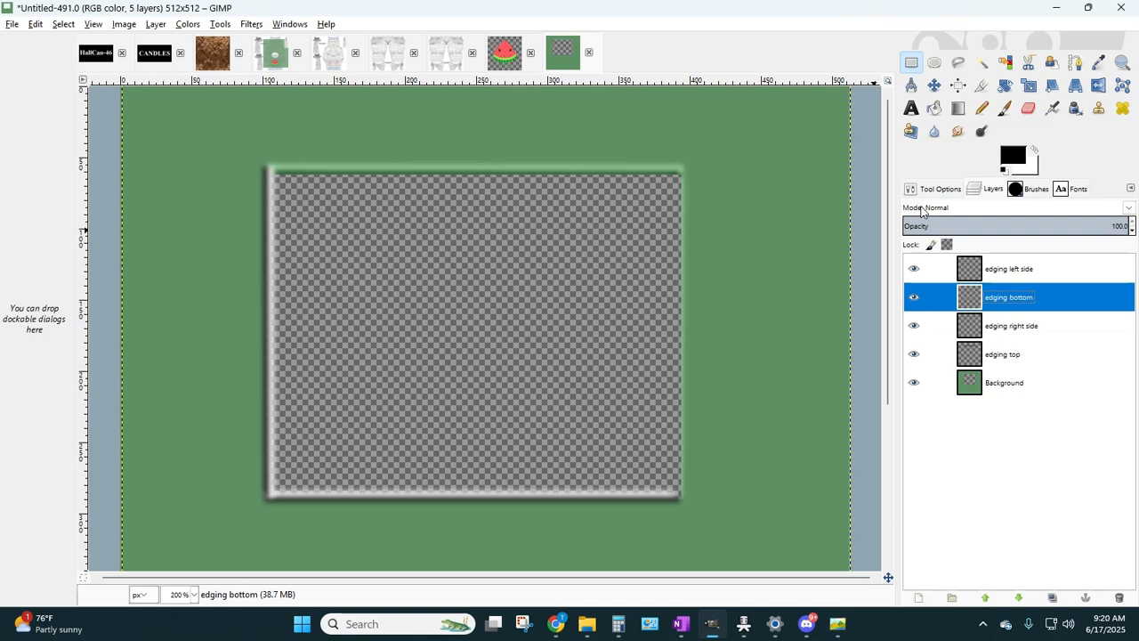
{"action": "left_click", "coordinate": [933, 212]}
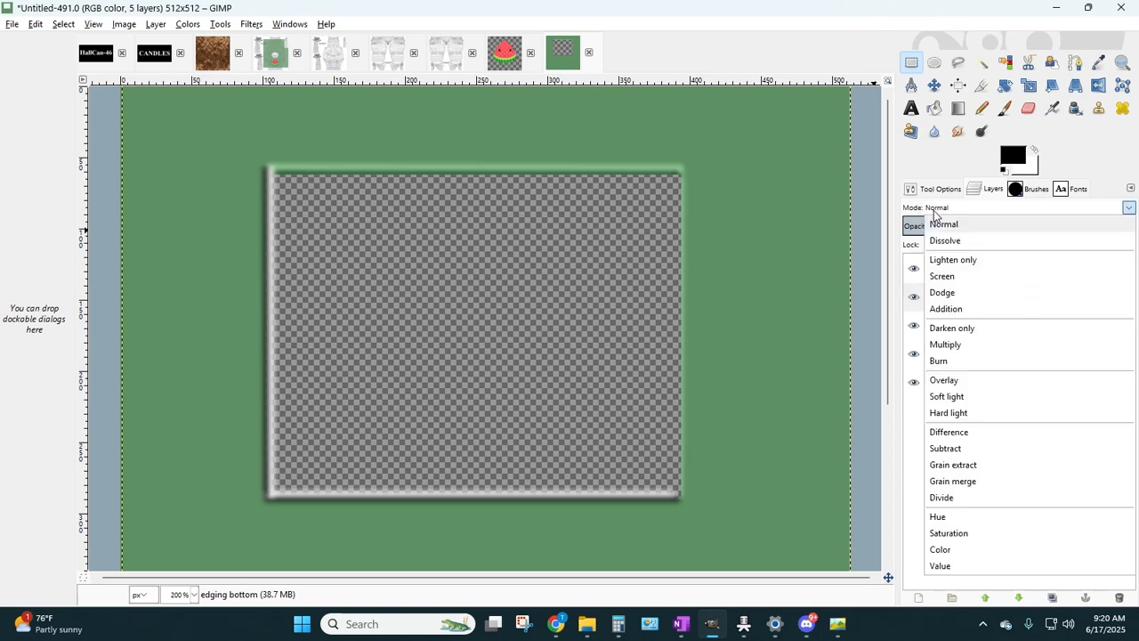
{"action": "left_click", "coordinate": [946, 382]}
{"action": "left_click", "coordinate": [930, 269]}
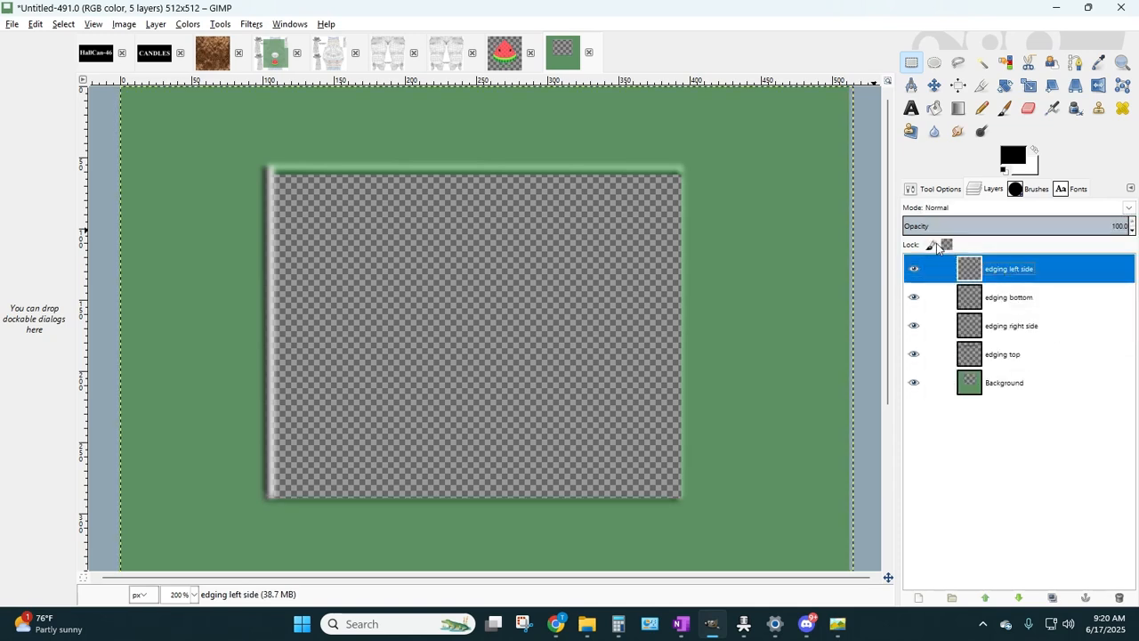
{"action": "left_click", "coordinate": [932, 210]}
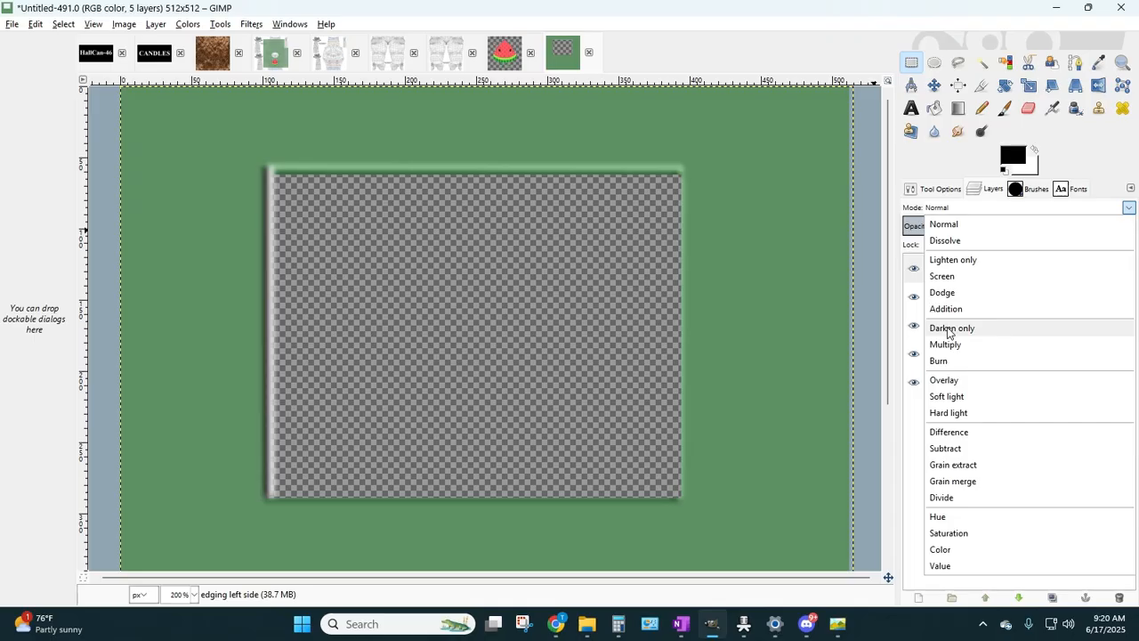
{"action": "left_click", "coordinate": [943, 380]}
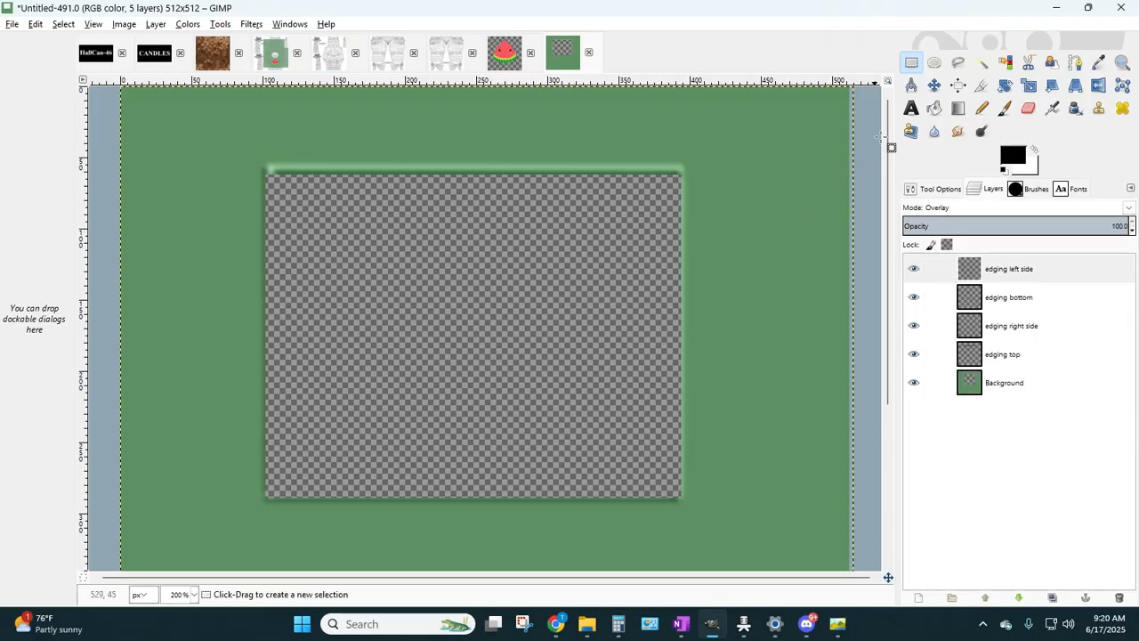
- Nudge the "edging right side" layer outward until its bevel sits just outside the cutout's right edge
{"action": "left_click", "coordinate": [911, 64]}
{"action": "left_click", "coordinate": [1000, 329]}
{"action": "key", "text": "Right"}
{"action": "key", "text": "Right"}
{"action": "key", "text": "Right"}
{"action": "key", "text": "Right"}
{"action": "key", "text": "Right"}
{"action": "key", "text": "Right"}
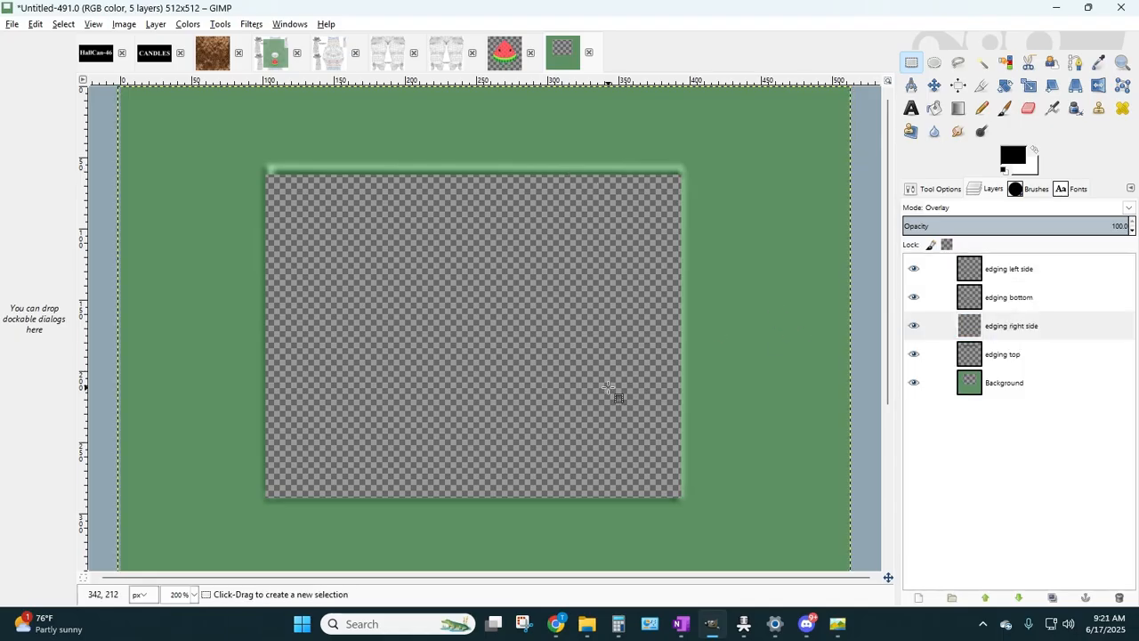
{"action": "key", "text": "Left"}
{"action": "key", "text": "Left"}
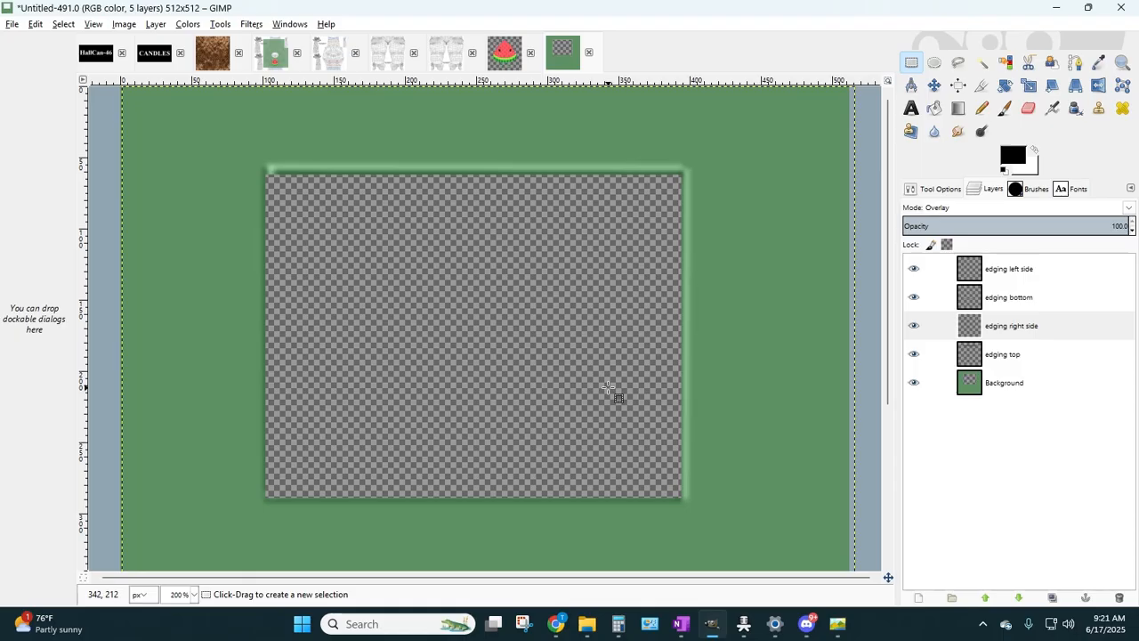
{"action": "key", "text": "Right"}
- Nudge the "edging bottom" layer downward a few pixels so its bevel lies just below the cutout
{"action": "left_click", "coordinate": [1032, 294]}
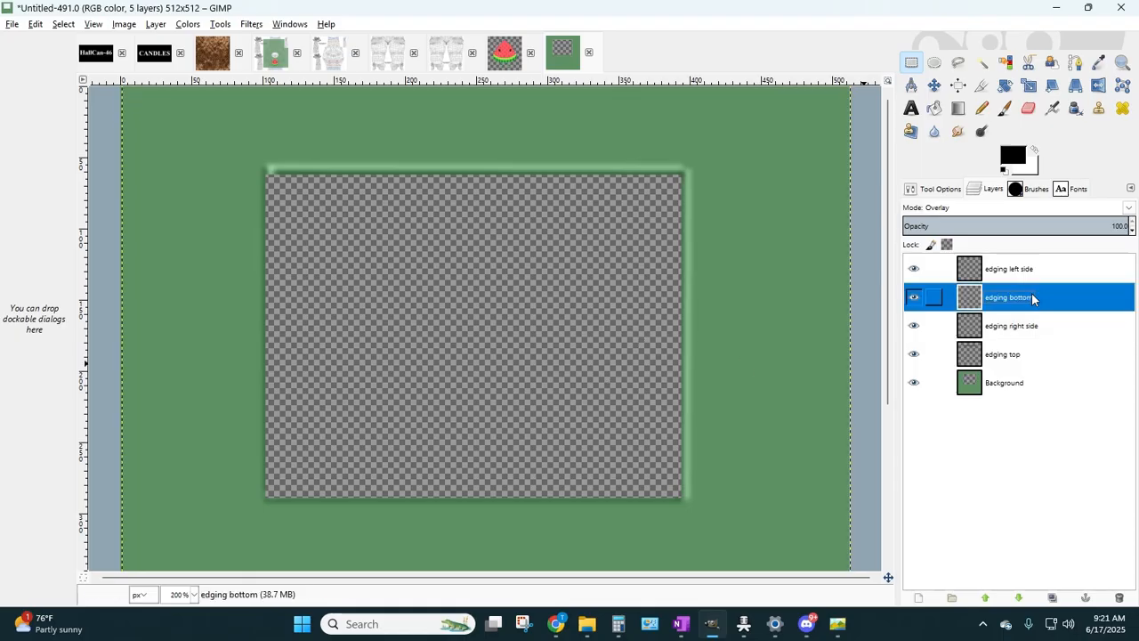
{"action": "key", "text": "Down"}
{"action": "key", "text": "Down"}
{"action": "key", "text": "Down"}
{"action": "key", "text": "Down"}
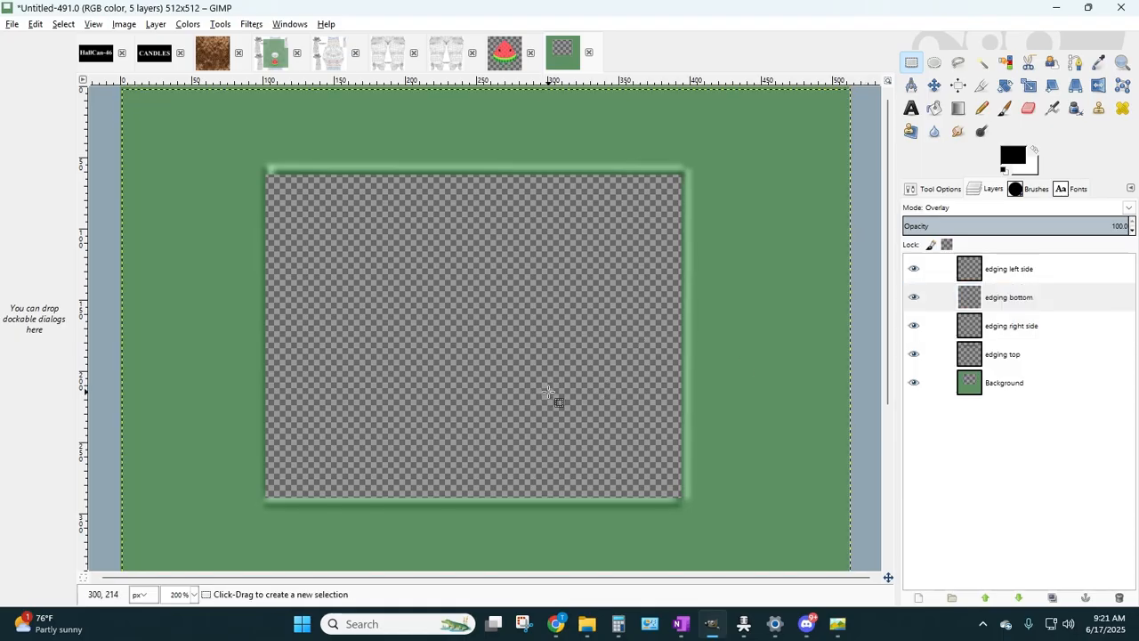
- Nudge the "edging left side" layer outward so its bevel sits just outside the cutout's left edge
{"action": "left_click", "coordinate": [975, 271]}
{"action": "key", "text": "Left"}
{"action": "key", "text": "Left"}
{"action": "key", "text": "Left"}
{"action": "key", "text": "Left"}
{"action": "key", "text": "Left"}
{"action": "key", "text": "Left"}
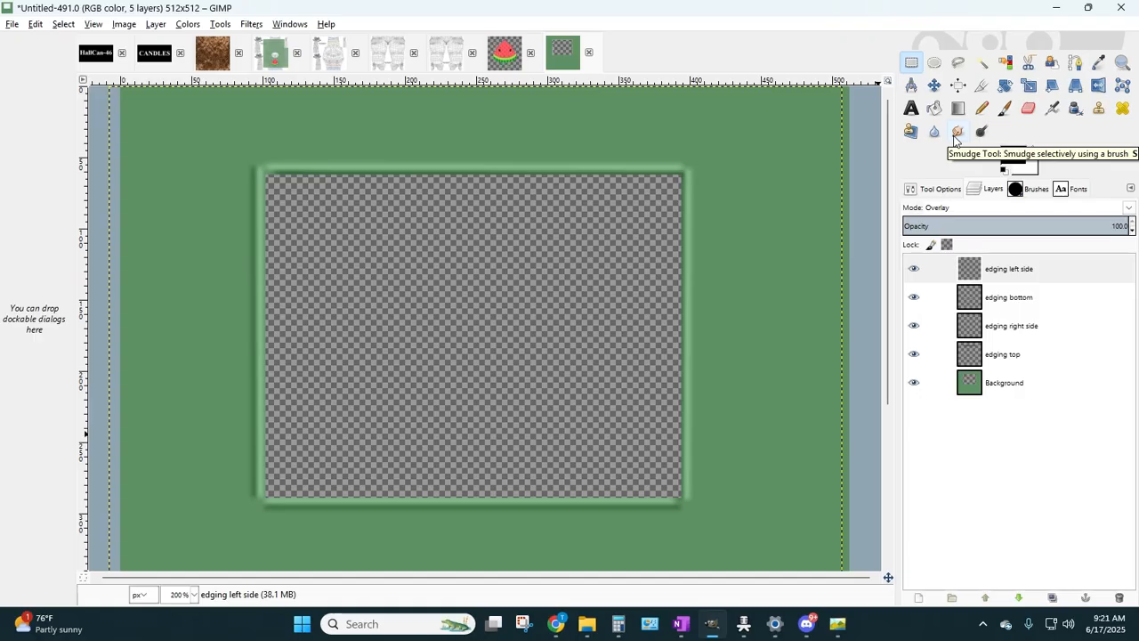
- Set up the Smudge tool with the "2. Hardness 075" brush at size 14.55
{"action": "left_click", "coordinate": [957, 134]}
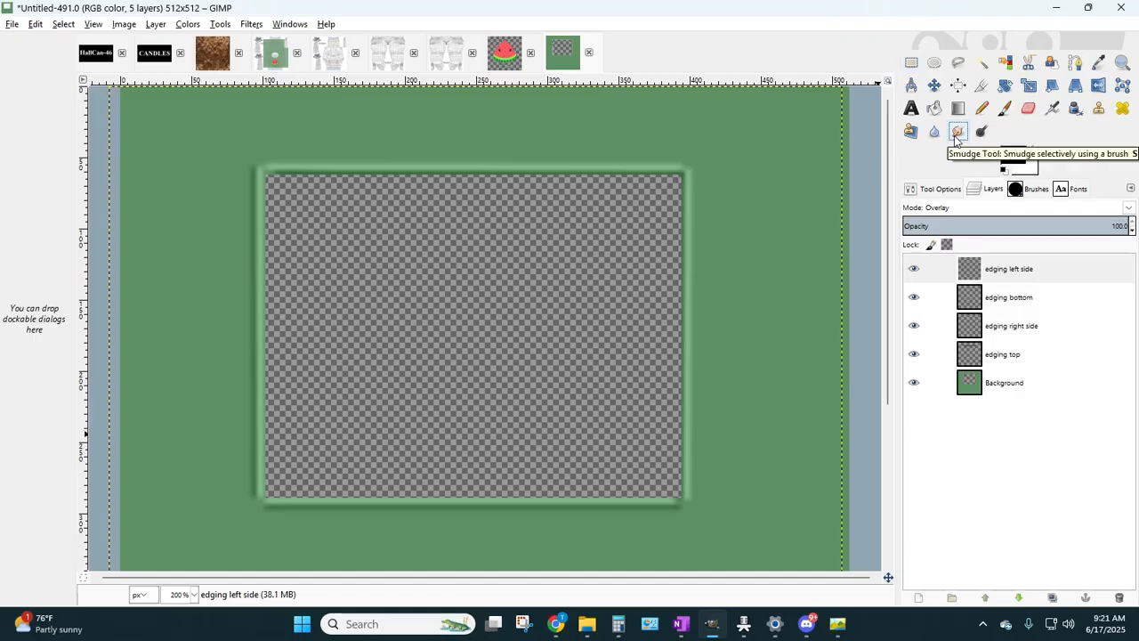
{"action": "left_click", "coordinate": [1021, 191]}
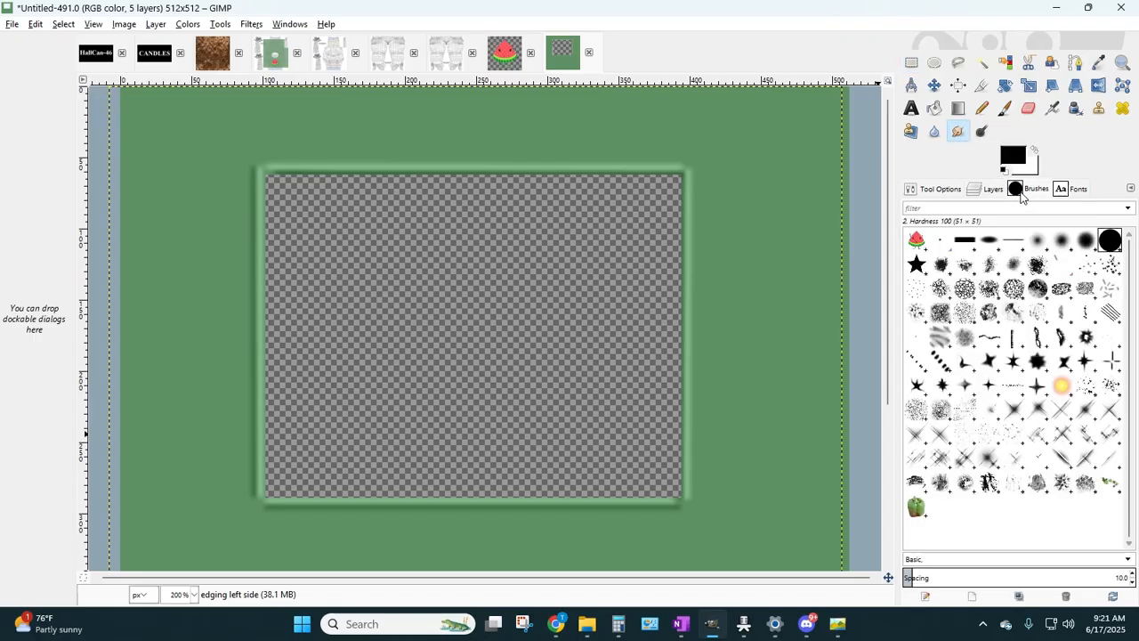
{"action": "left_click", "coordinate": [1085, 241]}
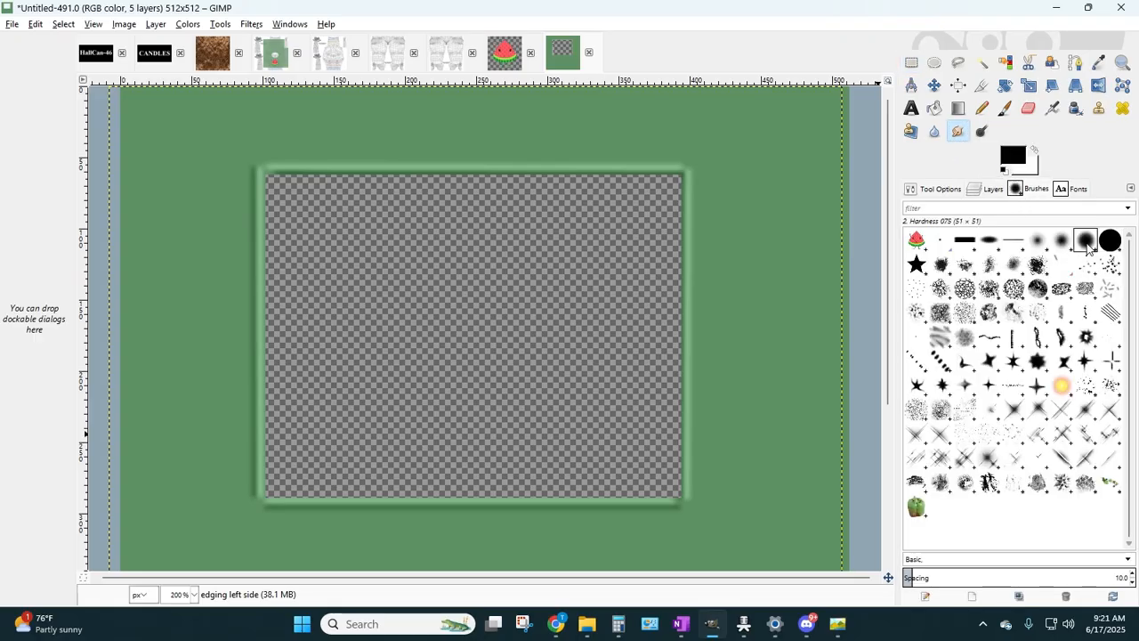
{"action": "left_click", "coordinate": [988, 189]}
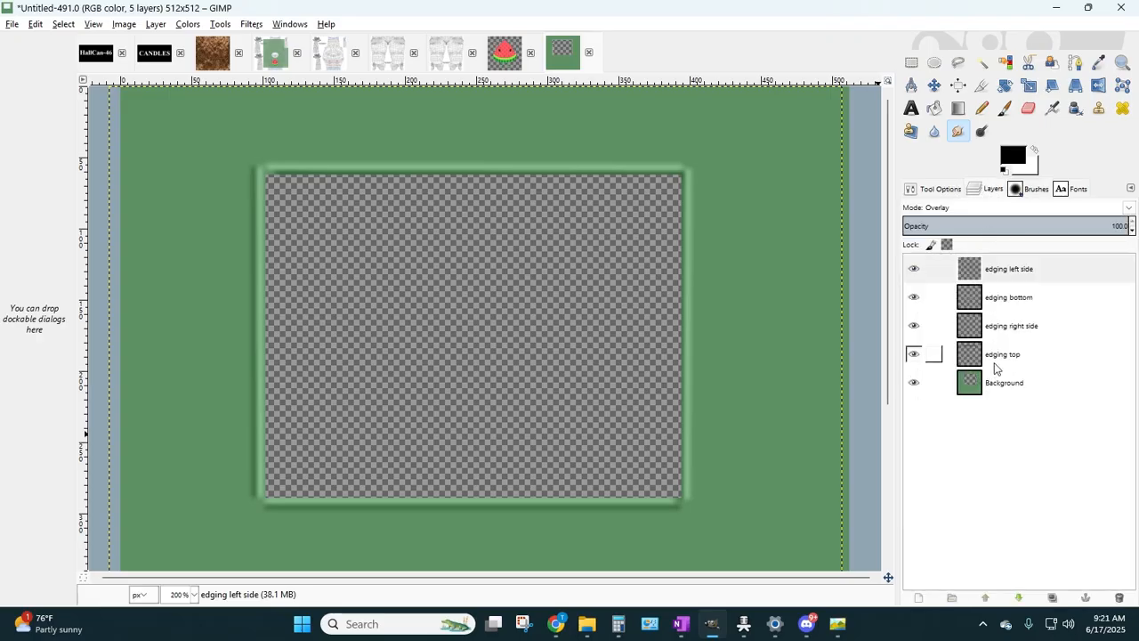
{"action": "left_click", "coordinate": [932, 190]}
{"action": "left_click", "coordinate": [906, 289]}
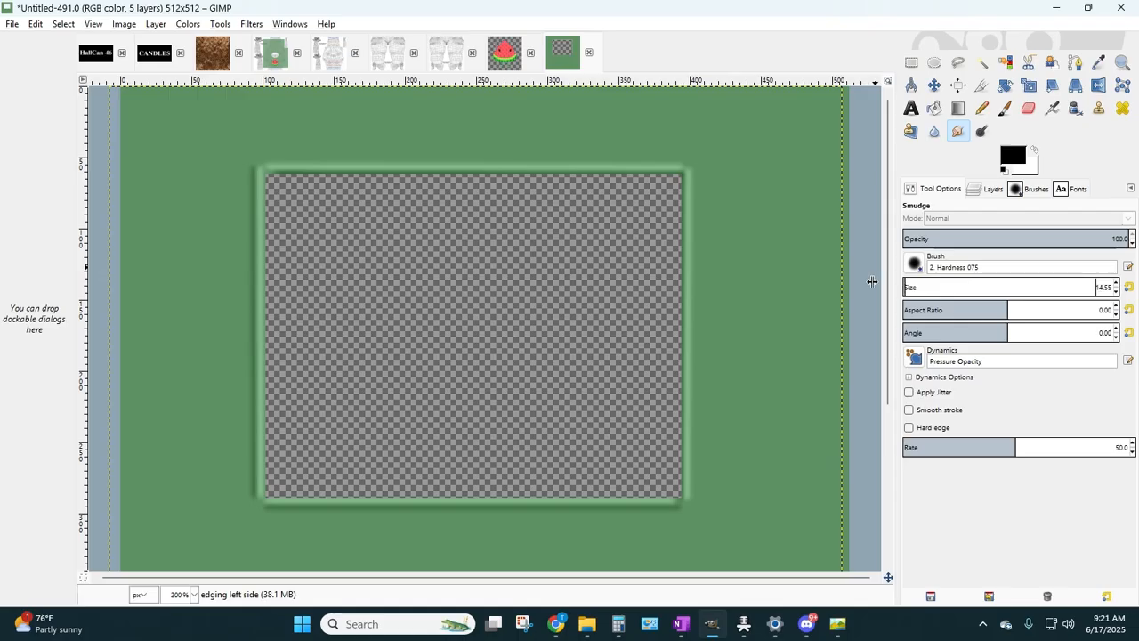
{"action": "left_click", "coordinate": [990, 190]}
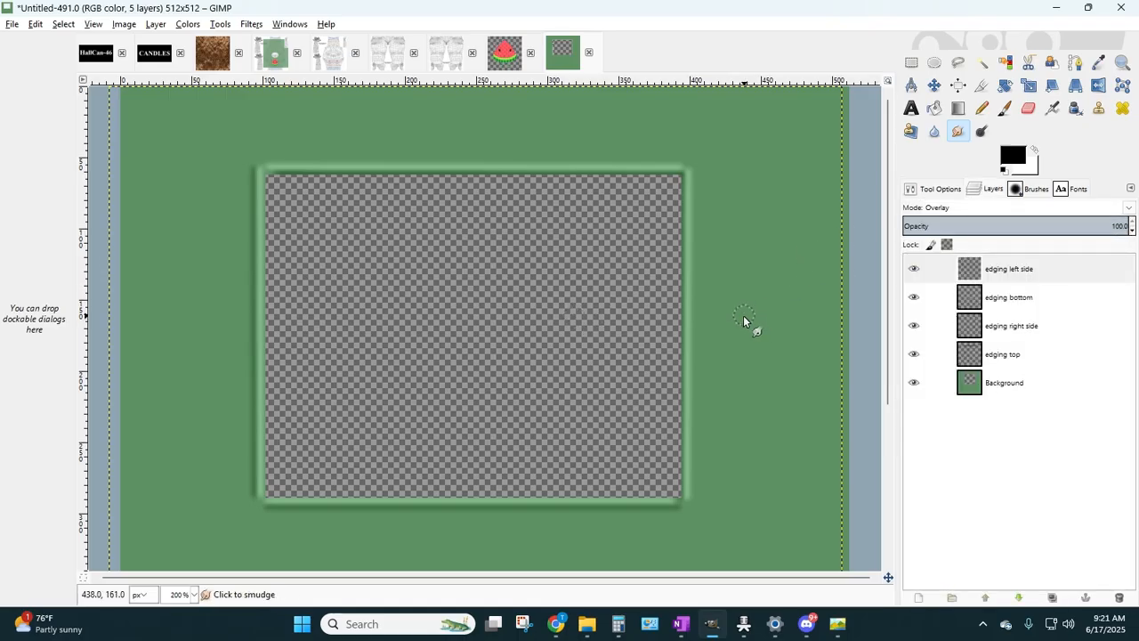
- Identify the "edging top" layer by toggling its visibility, and smudge both its ends outward into the upper corners
{"action": "left_click", "coordinate": [985, 361]}
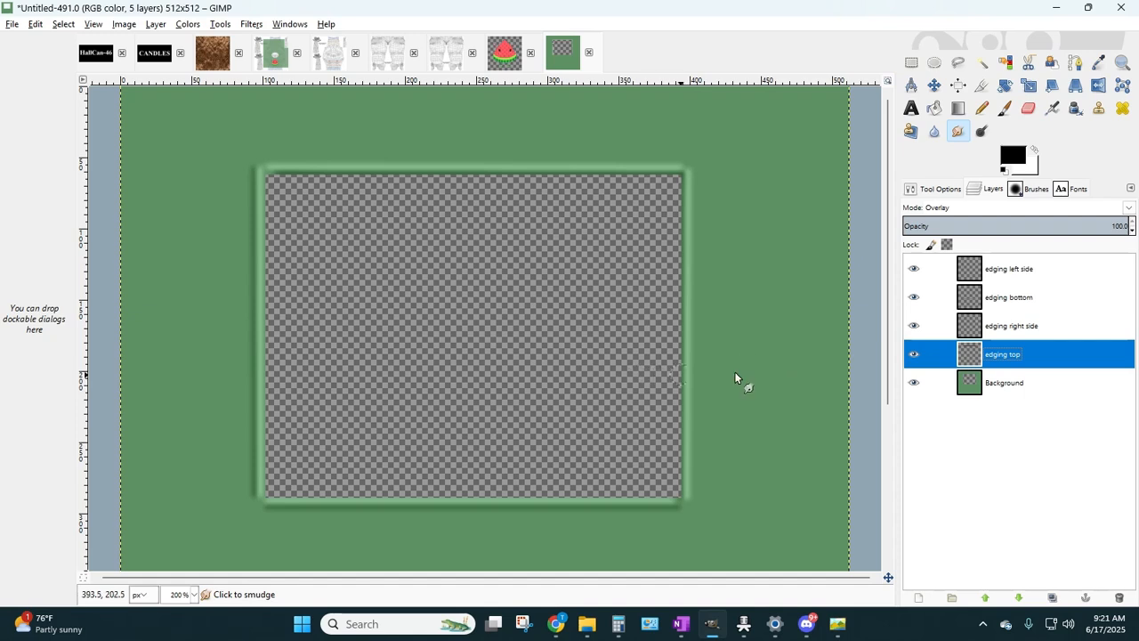
{"action": "left_click", "coordinate": [913, 355]}
{"action": "left_click", "coordinate": [912, 356]}
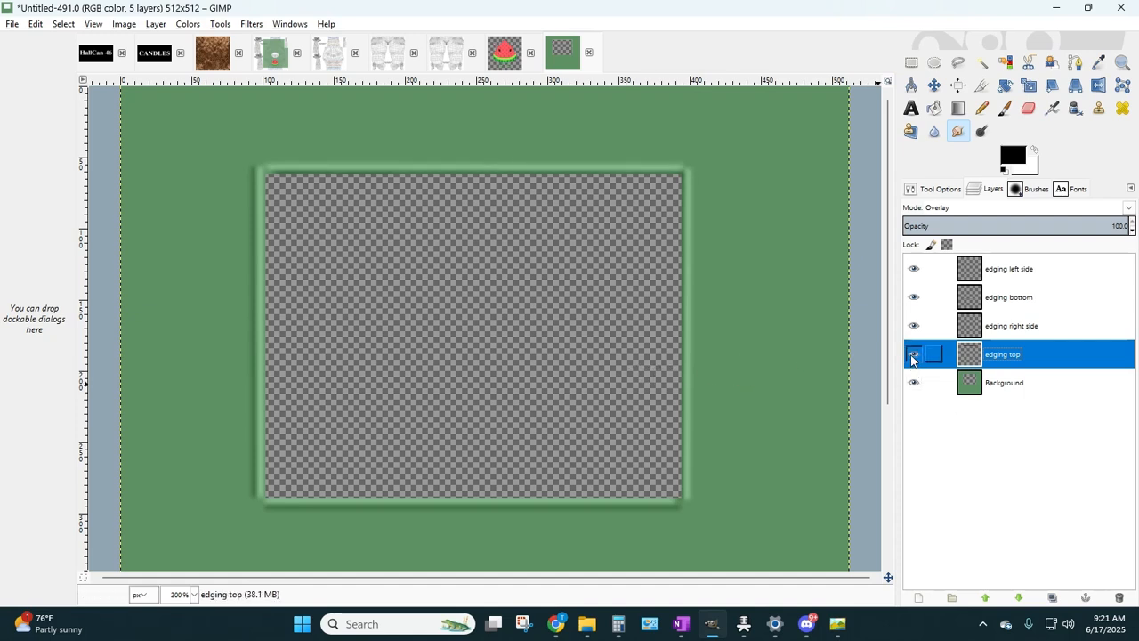
{"action": "left_click", "coordinate": [913, 356]}
{"action": "left_click", "coordinate": [912, 356]}
{"action": "left_click", "coordinate": [912, 356]}
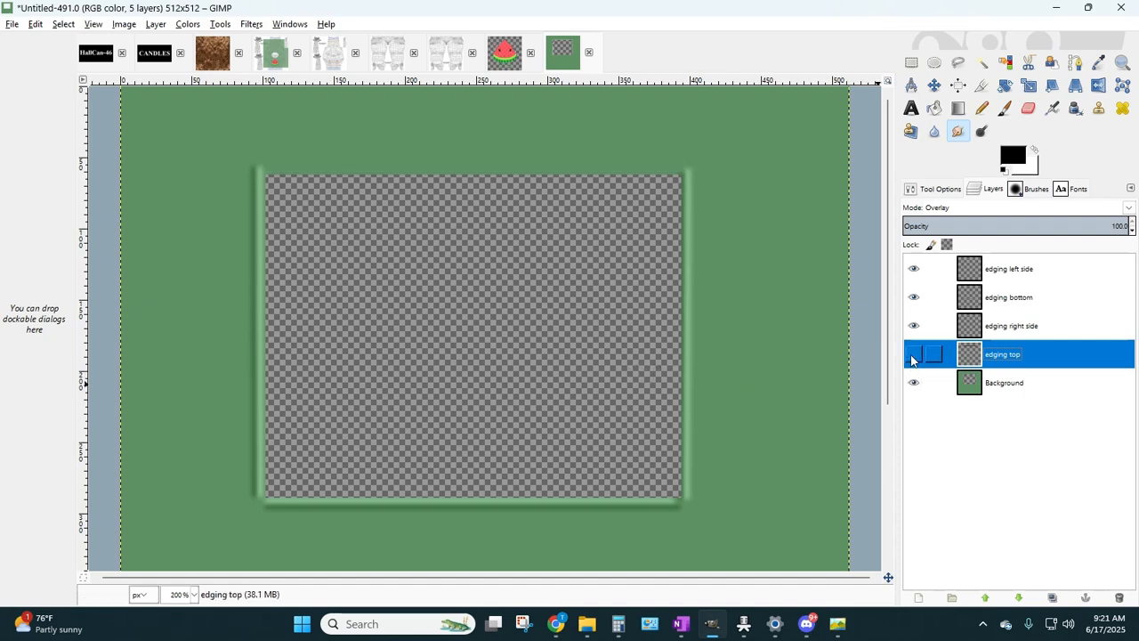
{"action": "left_click", "coordinate": [912, 356]}
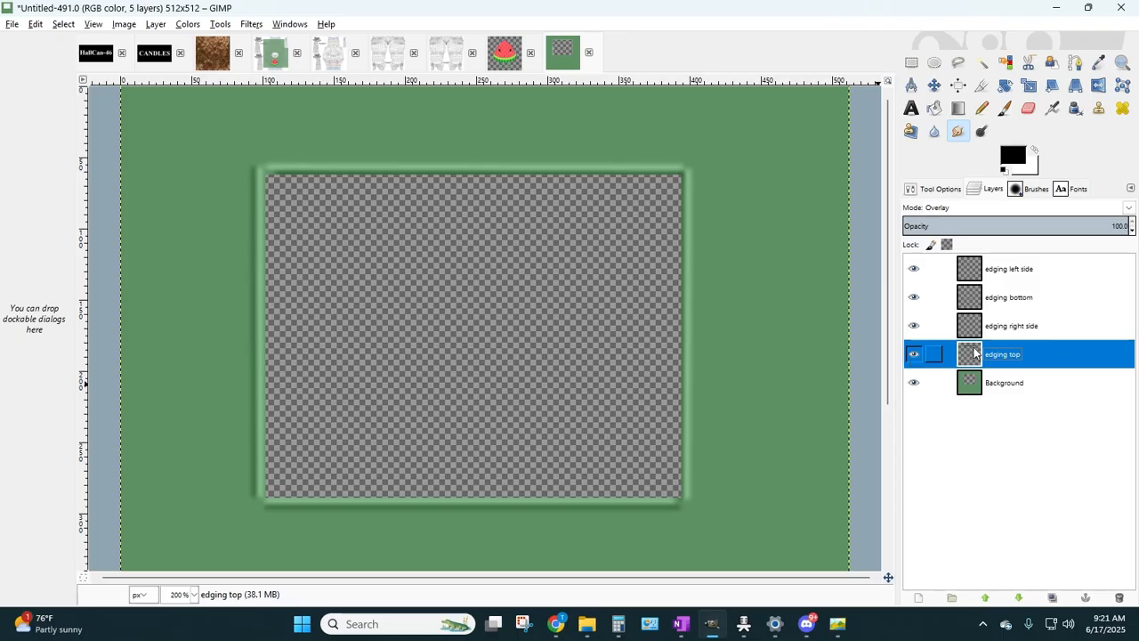
{"action": "left_click", "coordinate": [681, 169]}
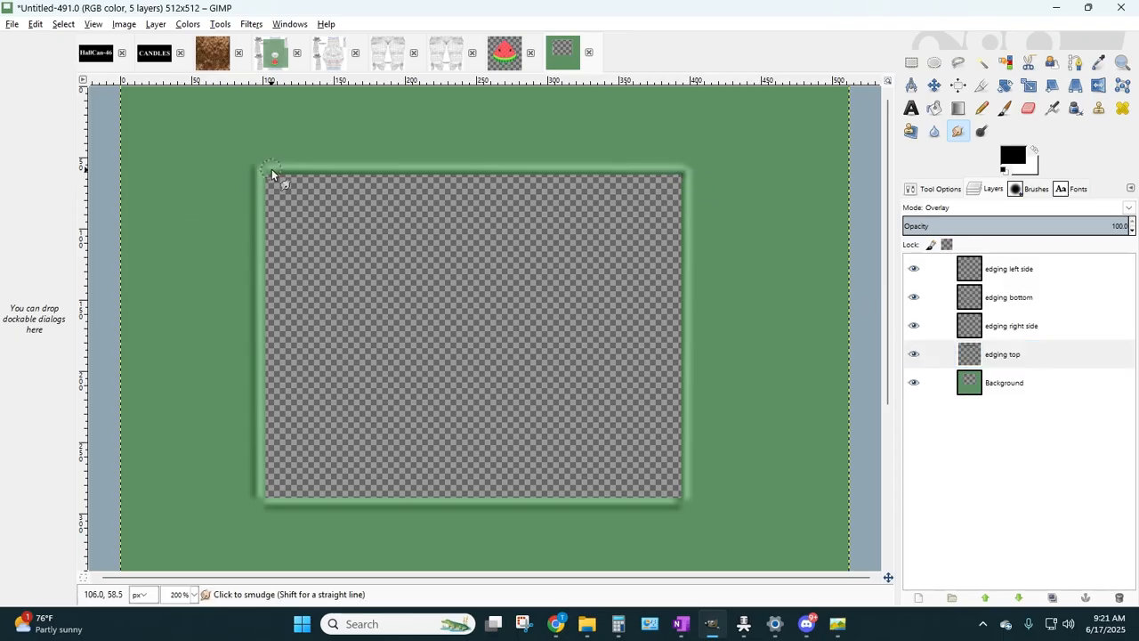
{"action": "left_click_drag", "start_coordinate": [272, 169], "coordinate": [265, 168]}
- Check the "edging right side" layer by toggling its visibility, and smudge its lower end into the corner
{"action": "left_click", "coordinate": [930, 326]}
{"action": "left_click", "coordinate": [913, 328]}
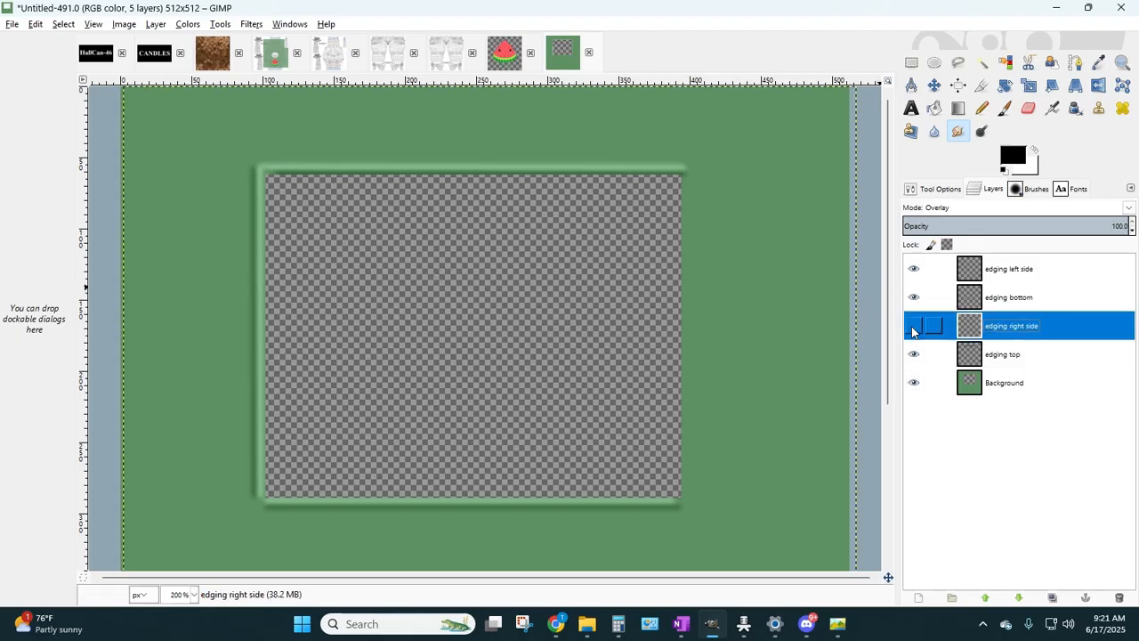
{"action": "left_click", "coordinate": [913, 329]}
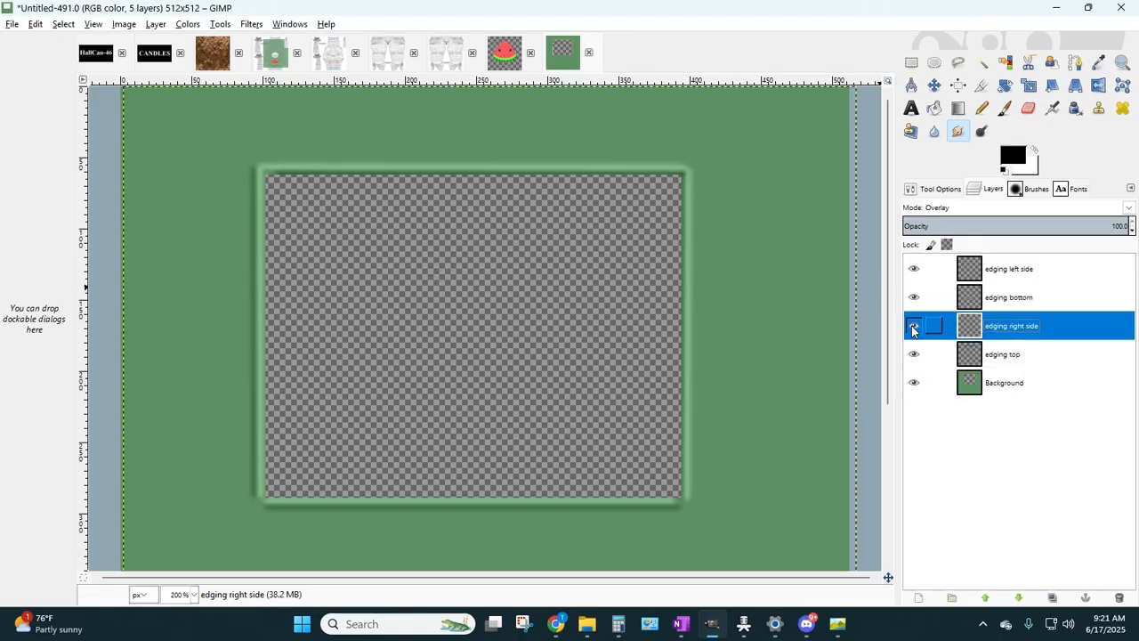
{"action": "left_click", "coordinate": [682, 499]}
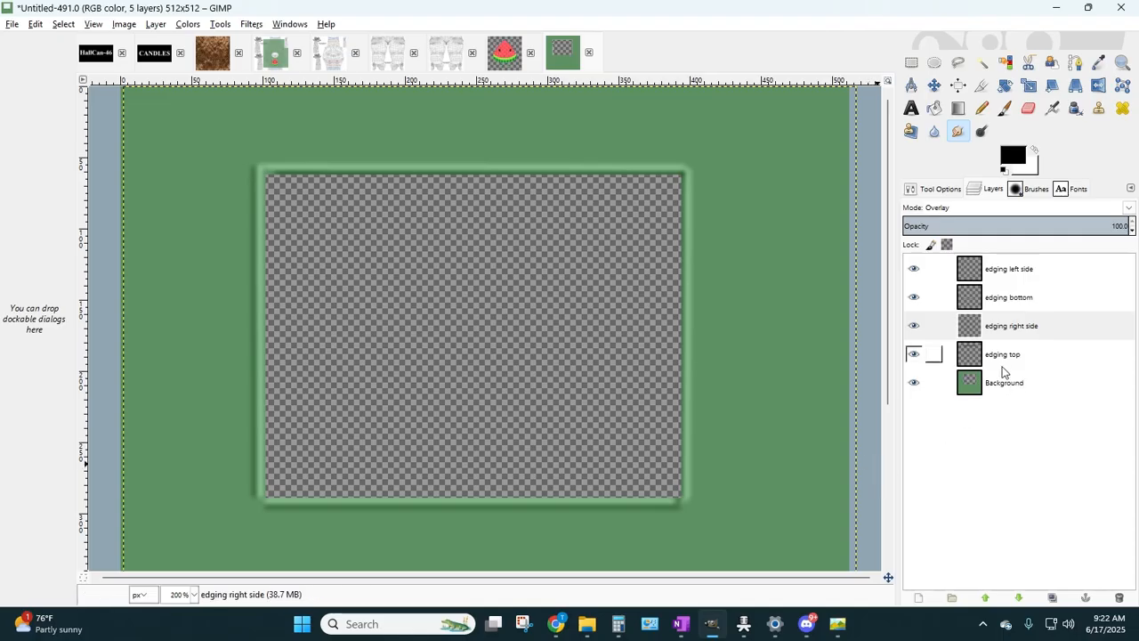
- Smudge the ends of the "edging bottom" layer outward to meet the side edgings, and undo the last smudge
{"action": "left_click", "coordinate": [972, 302]}
{"action": "left_click", "coordinate": [912, 302]}
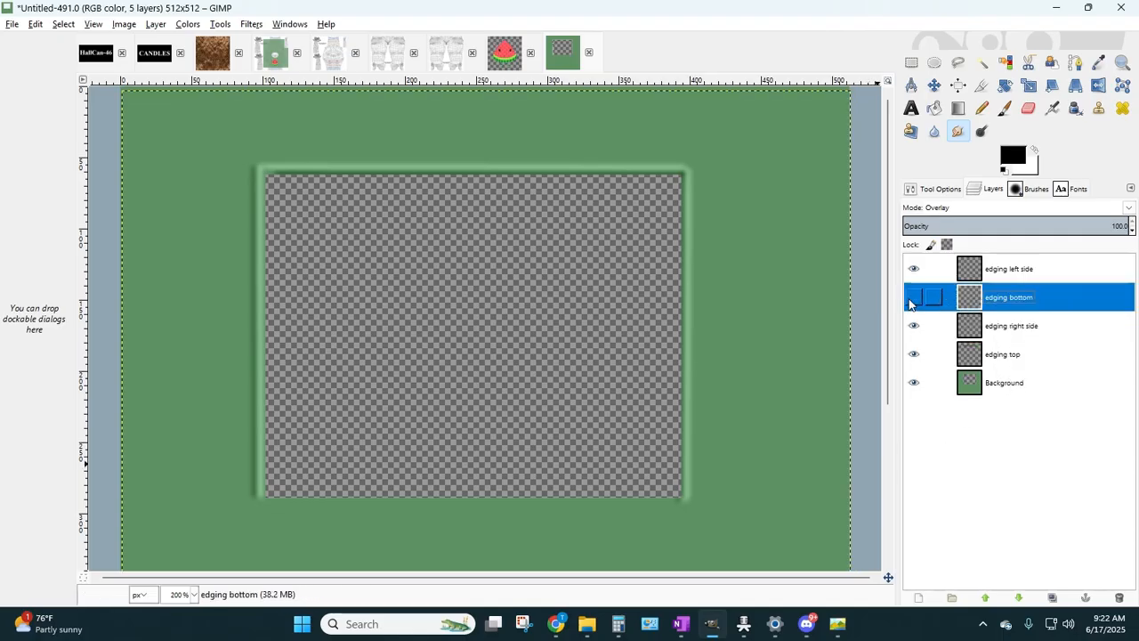
{"action": "left_click", "coordinate": [912, 303]}
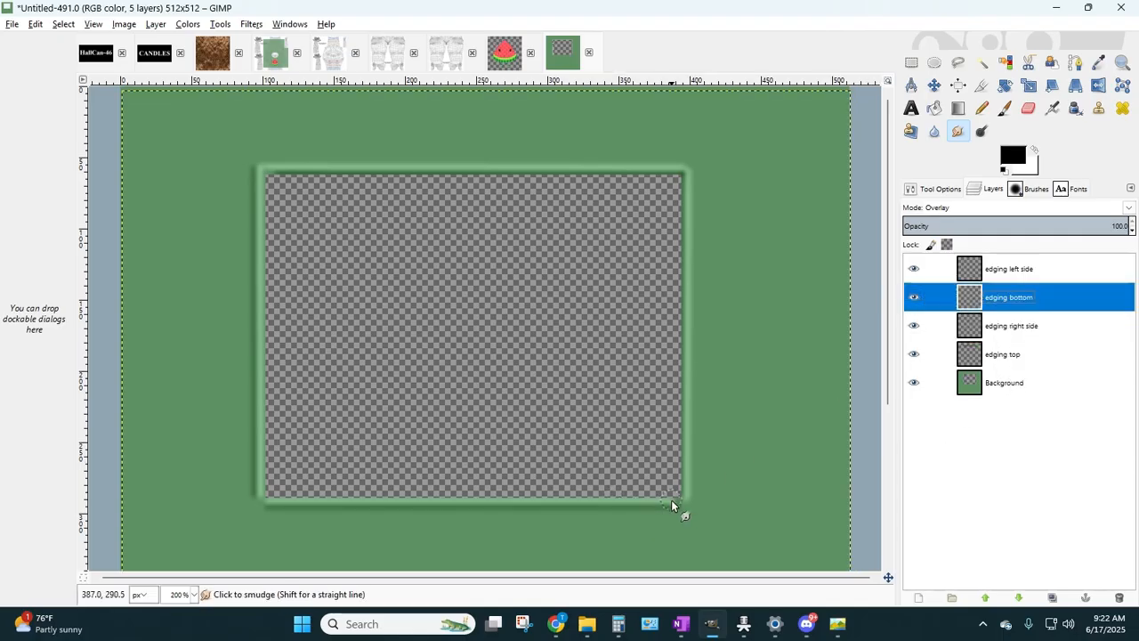
{"action": "left_click_drag", "start_coordinate": [671, 500], "coordinate": [681, 501]}
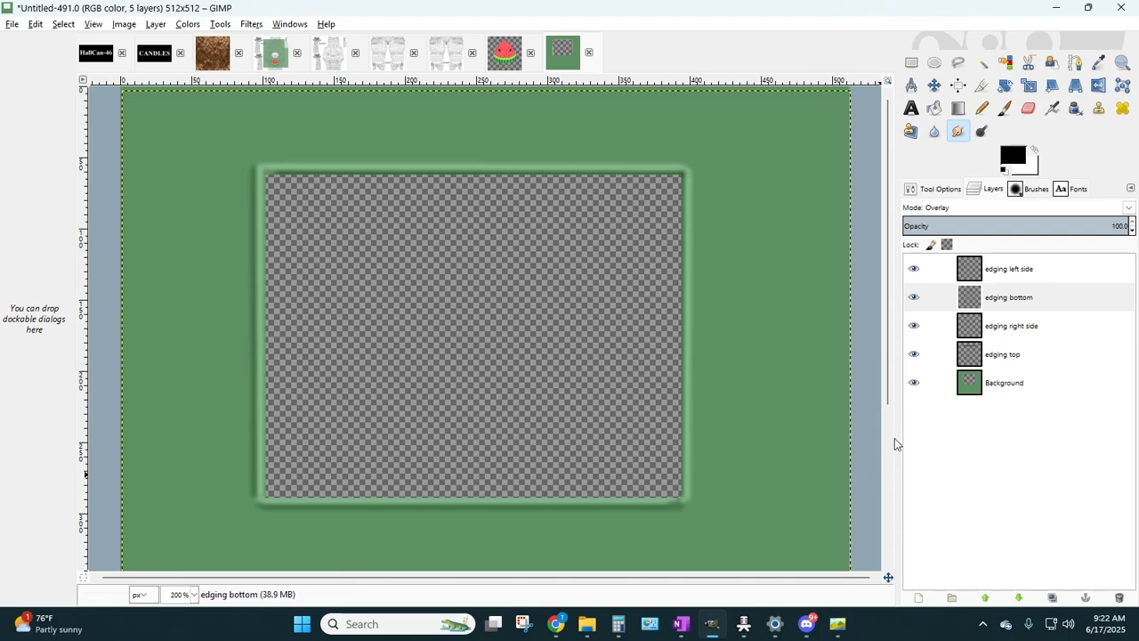
{"action": "left_click", "coordinate": [35, 24]}
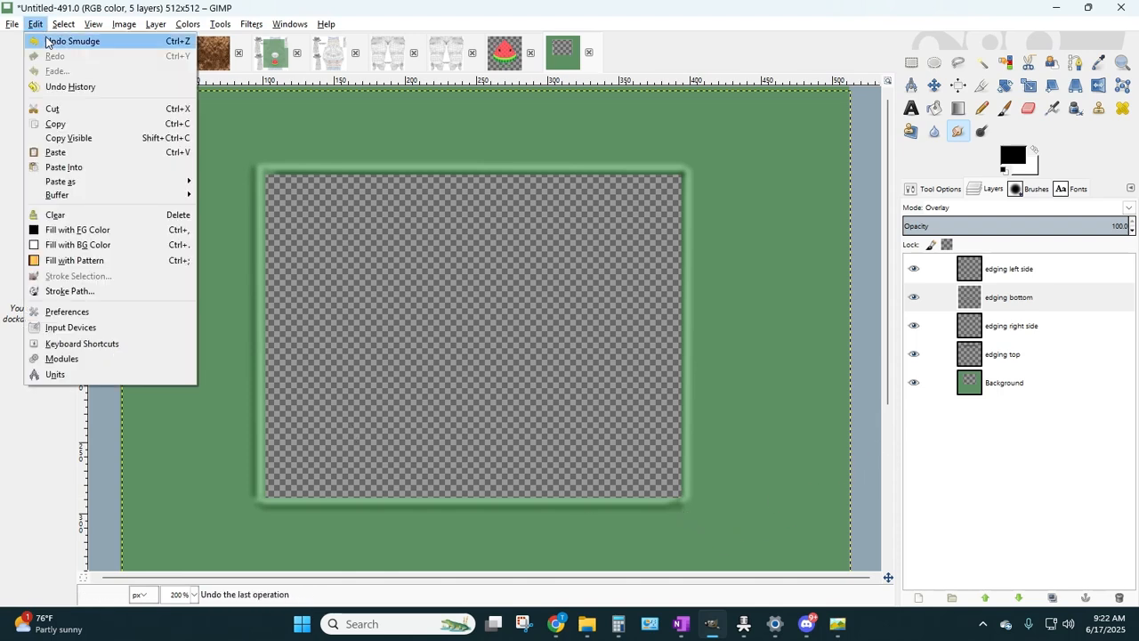
{"action": "left_click", "coordinate": [53, 41]}
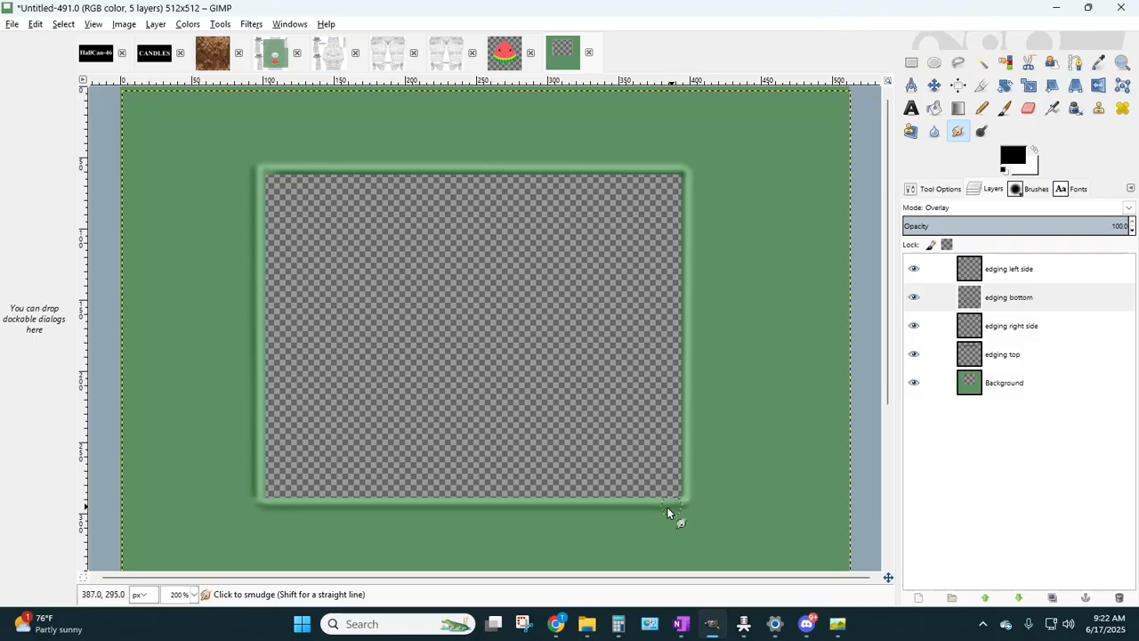
- Smudge the lower end of the "edging left side" layer to blend it into the bottom-left corner
{"action": "left_click", "coordinate": [982, 269]}
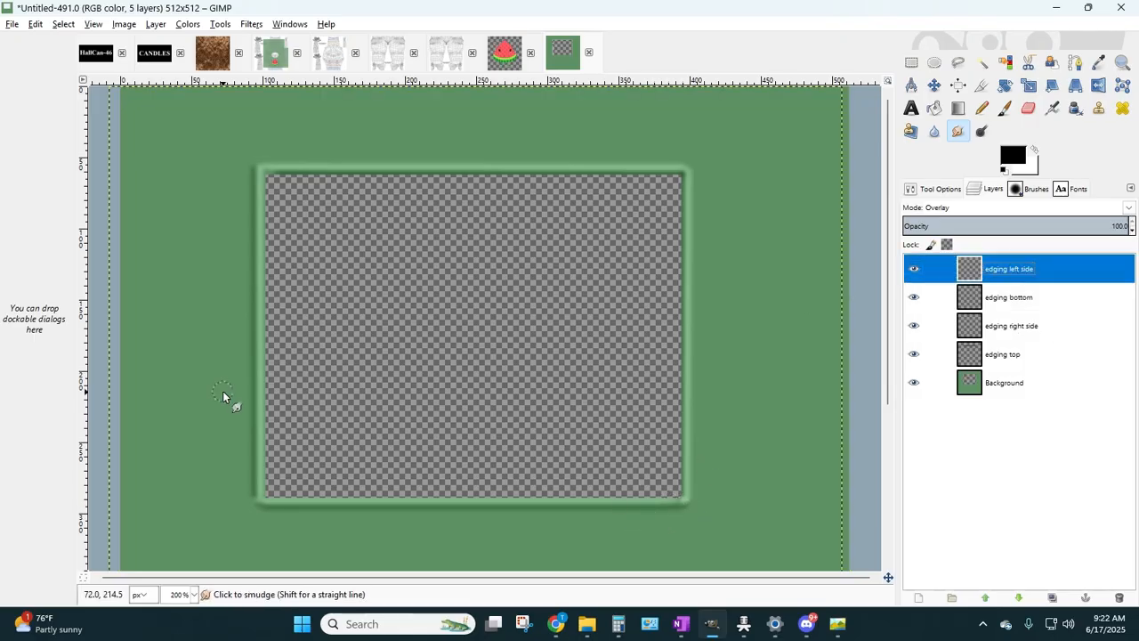
{"action": "mouse_move", "coordinate": [253, 486]}
{"action": "left_mouse_down"}
{"action": "mouse_move", "coordinate": [268, 455]}
{"action": "mouse_move", "coordinate": [258, 485]}
{"action": "left_mouse_up"}
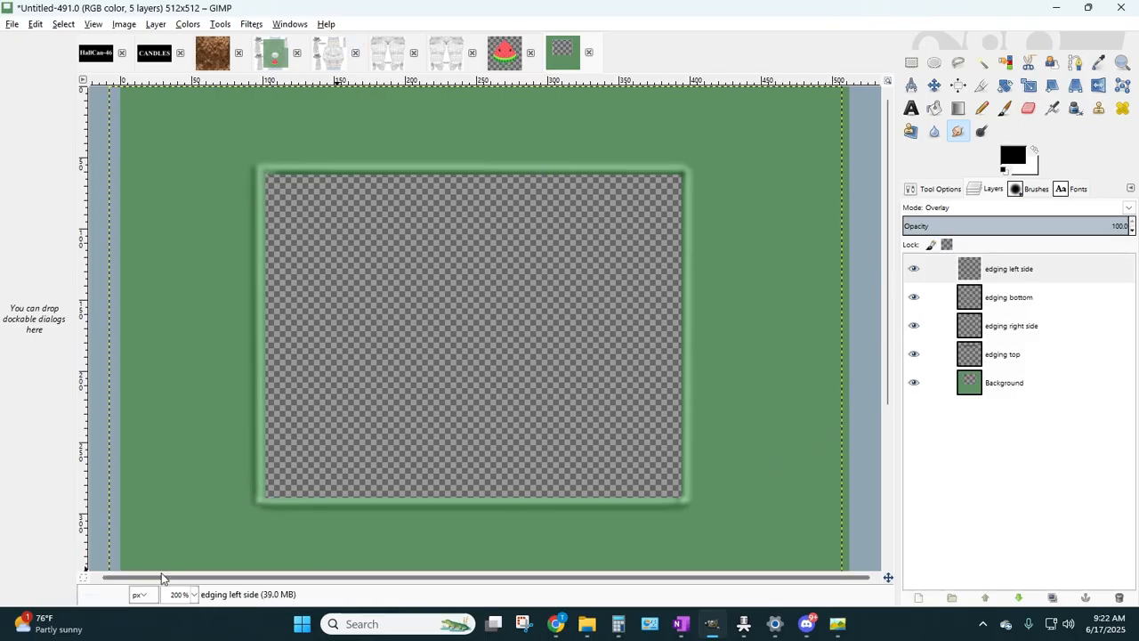
- Examine the joined corners and overall look of the beveled edging at 100% and 200% zoom
{"action": "left_click", "coordinate": [194, 595]}
{"action": "left_click", "coordinate": [182, 540]}
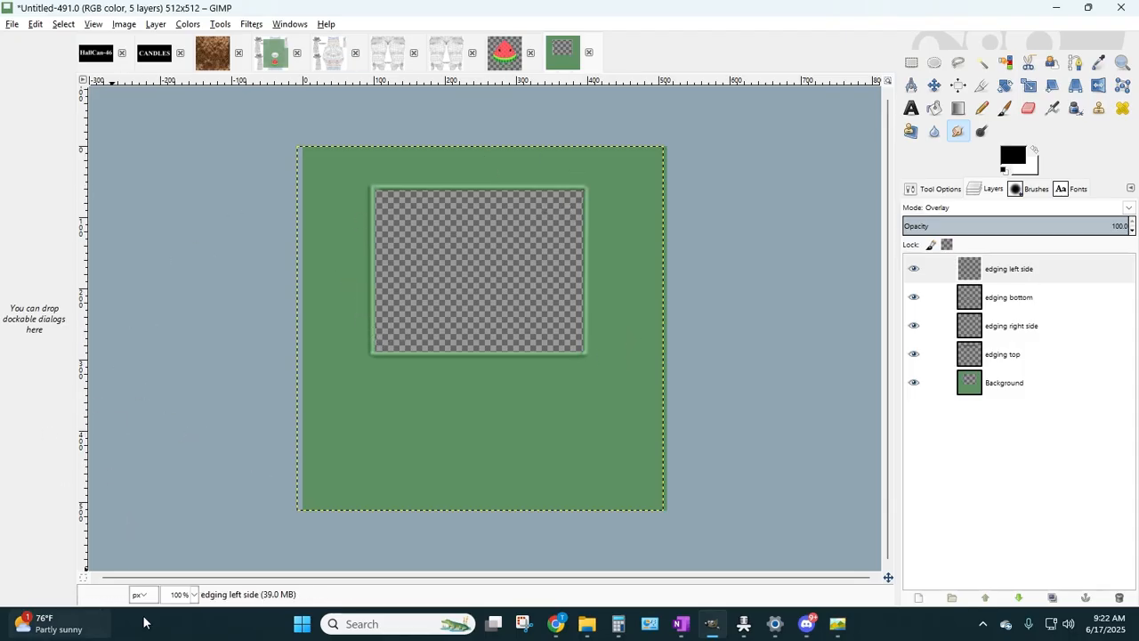
{"action": "left_click", "coordinate": [193, 594]}
{"action": "left_click", "coordinate": [184, 510]}
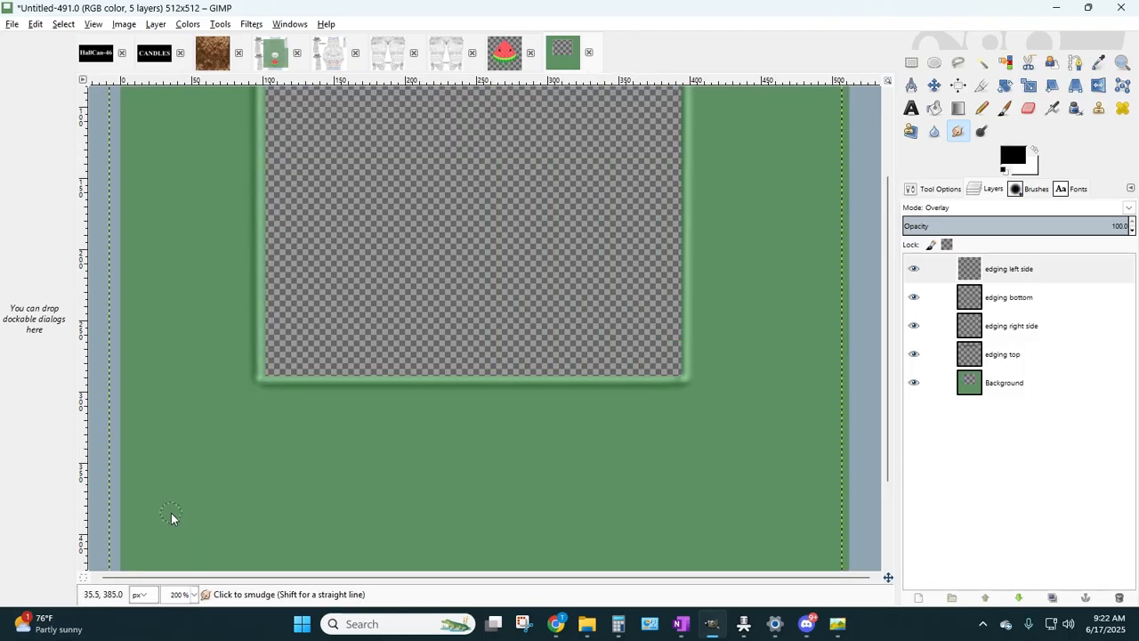
{"action": "scroll", "coordinate": [731, 389], "scroll_direction": "up", "scroll_amount": 3}
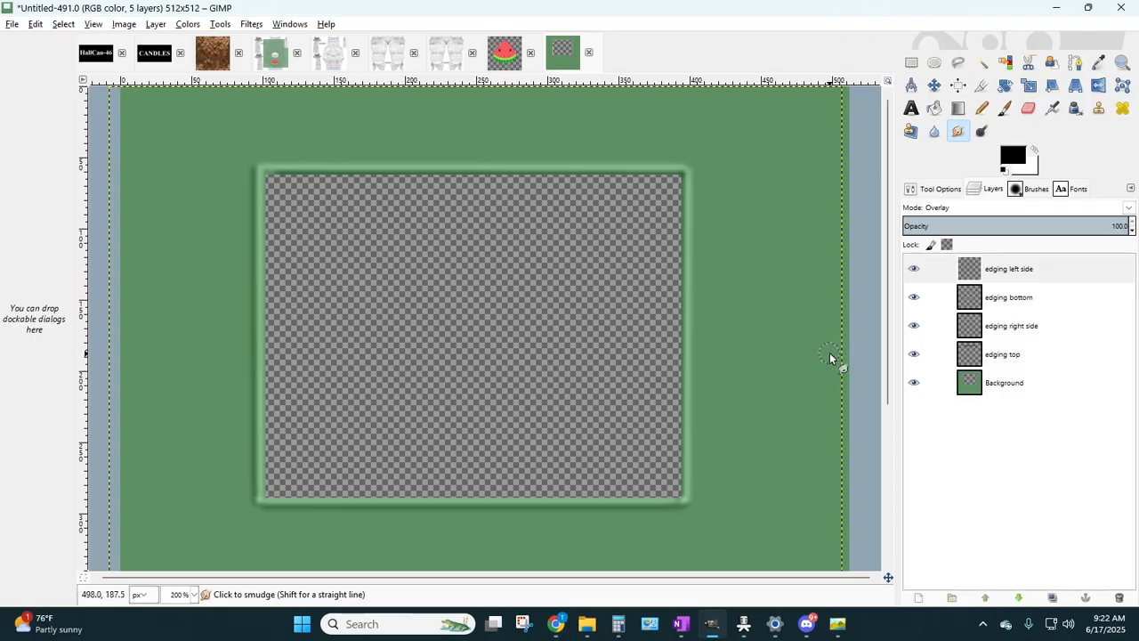
{"action": "scroll", "coordinate": [740, 322], "scroll_direction": "down", "scroll_amount": 5}
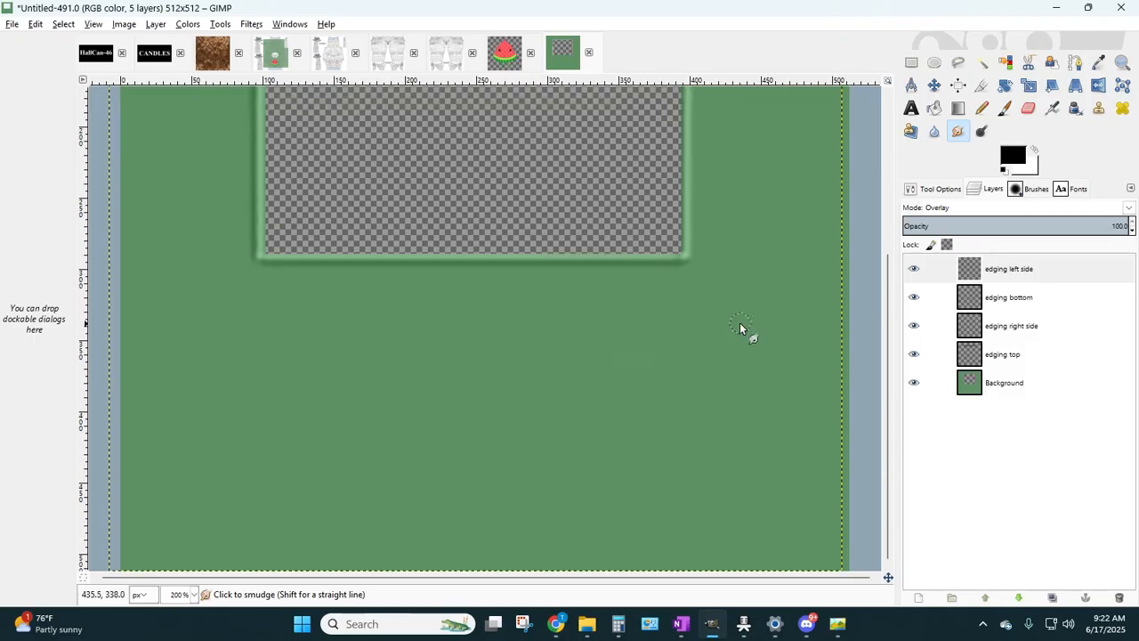
{"action": "scroll", "coordinate": [739, 325], "scroll_direction": "up", "scroll_amount": 3}
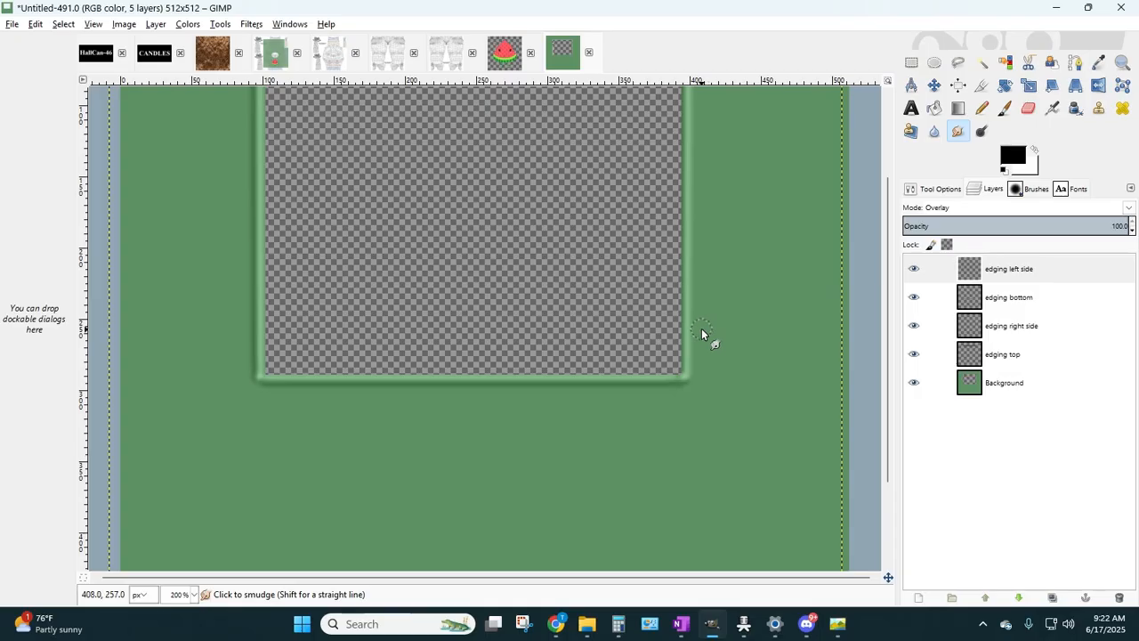
{"action": "scroll", "coordinate": [690, 344], "scroll_direction": "down", "scroll_amount": 3}
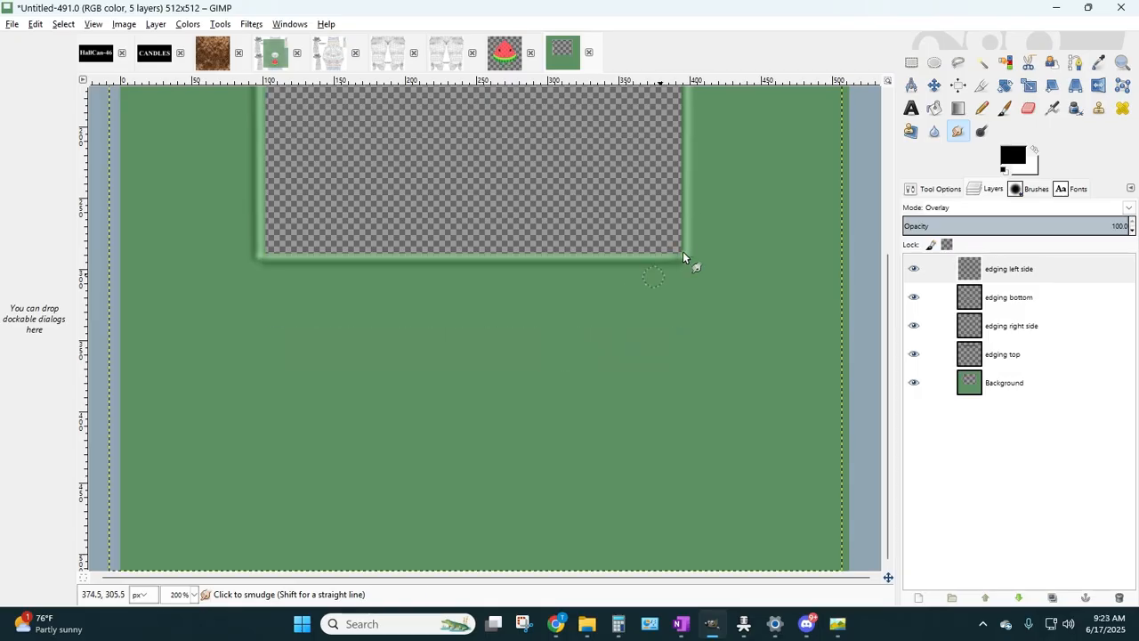
{"action": "left_click", "coordinate": [195, 595]}
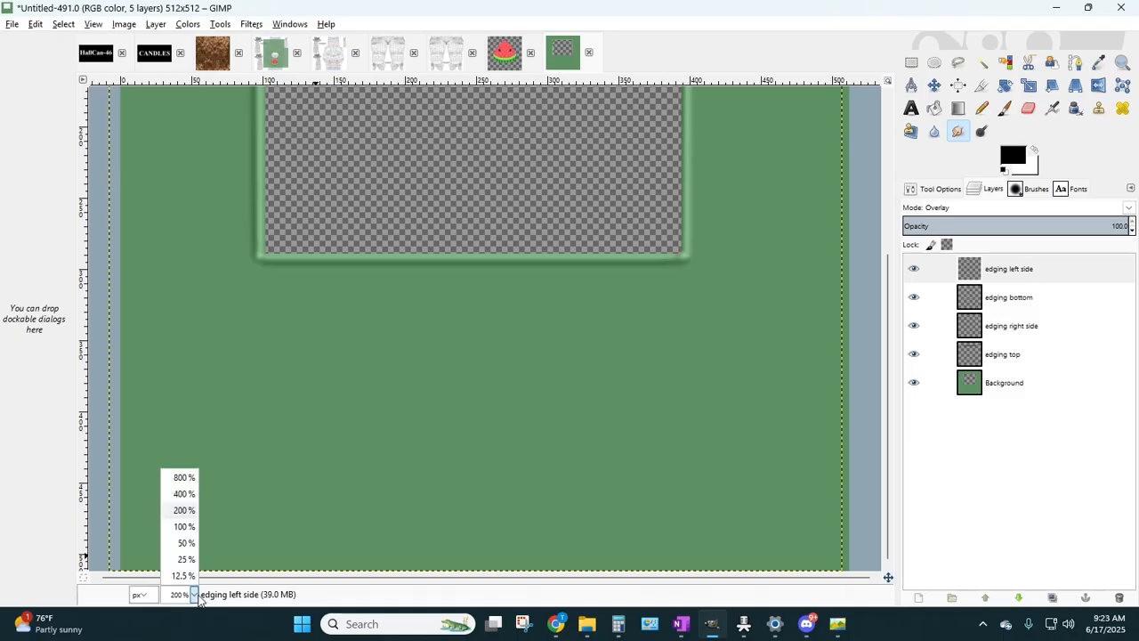
{"action": "left_click", "coordinate": [185, 526]}
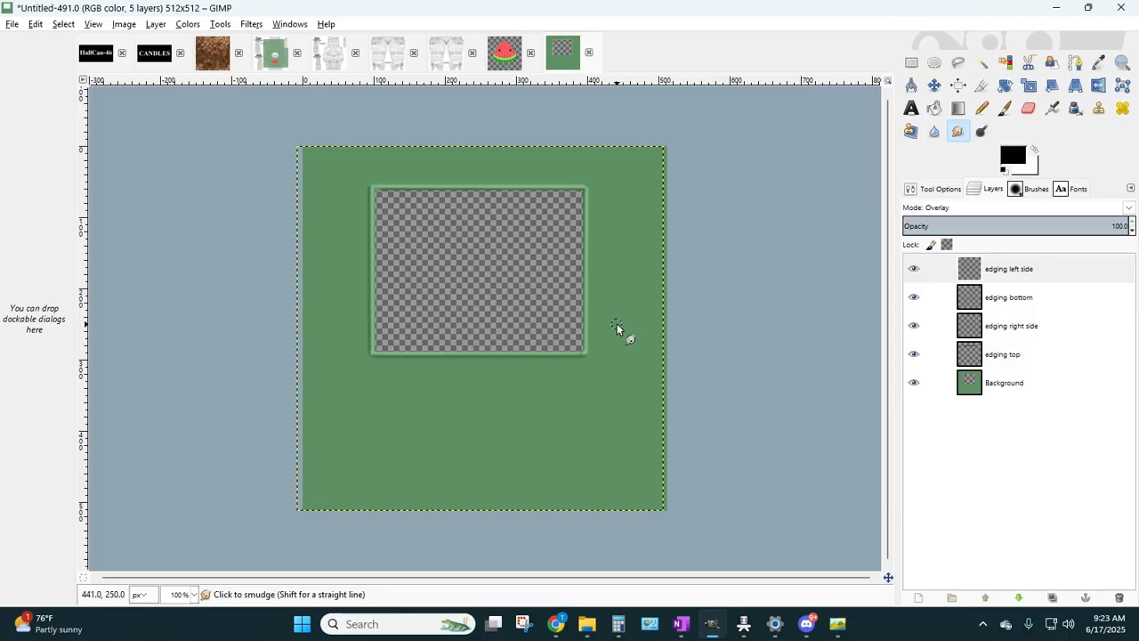
- Switch to the Pinterest page in Chrome, open the High Waisted White V-Neck Tankini Set pin, and explore visually similar items
{"action": "left_click", "coordinate": [556, 623]}
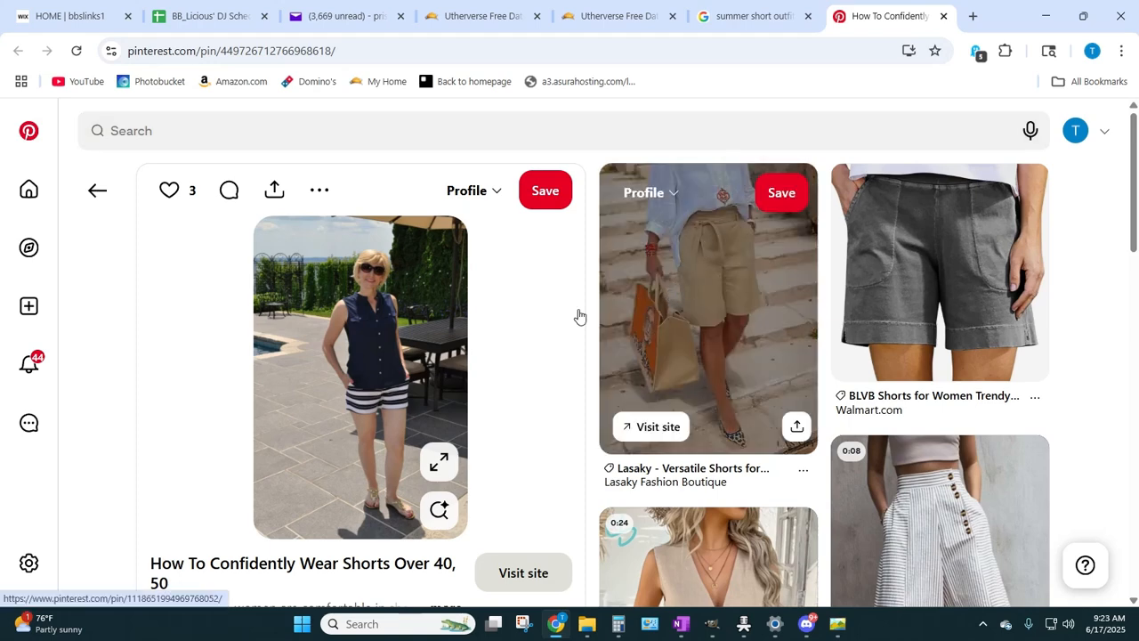
{"action": "scroll", "coordinate": [578, 318], "scroll_direction": "down", "scroll_amount": 5}
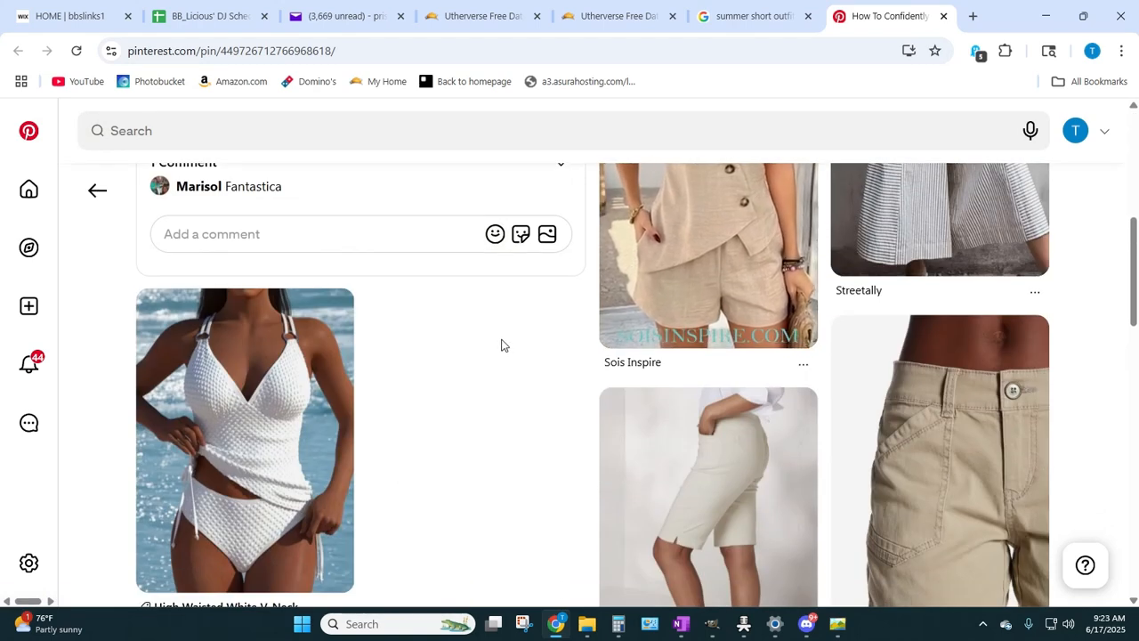
{"action": "scroll", "coordinate": [356, 400], "scroll_direction": "down", "scroll_amount": 1}
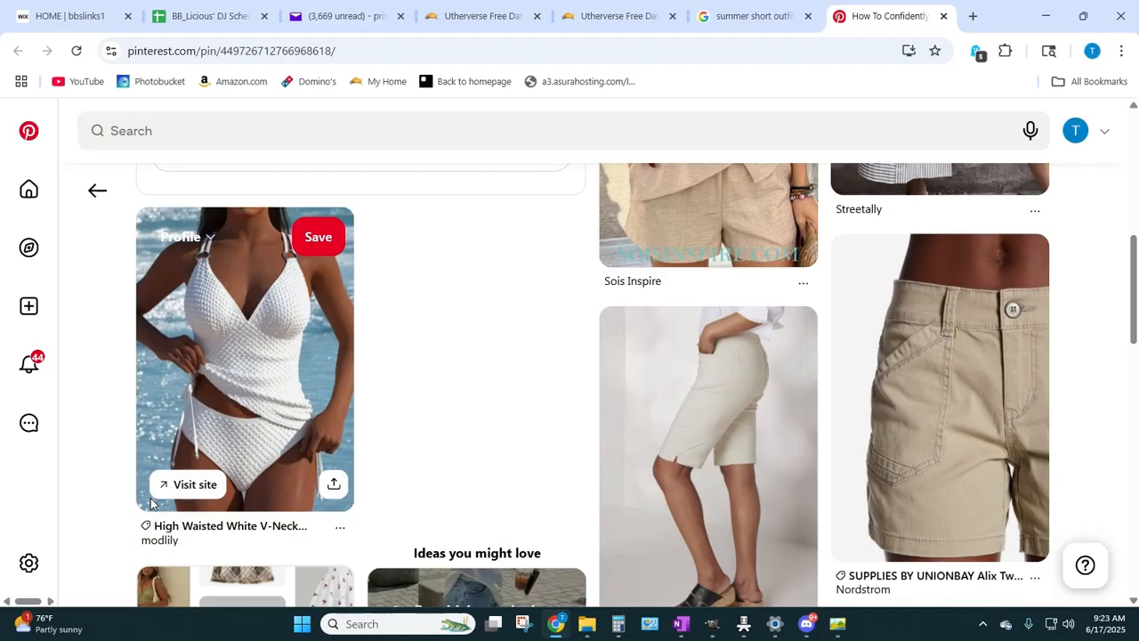
{"action": "left_click", "coordinate": [259, 420]}
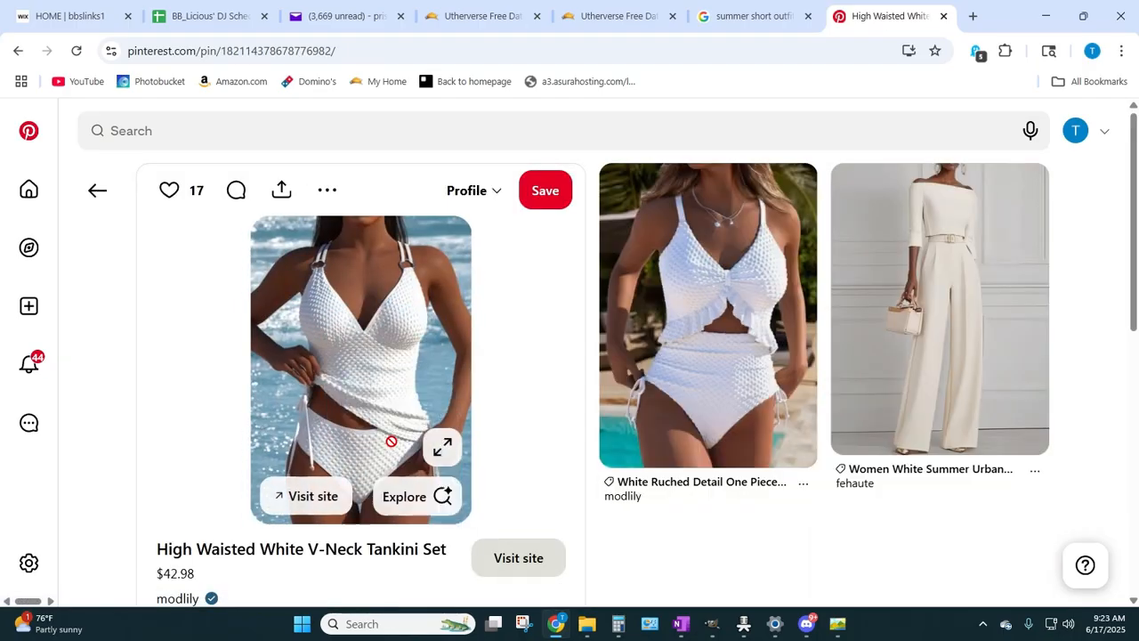
{"action": "left_click", "coordinate": [443, 496]}
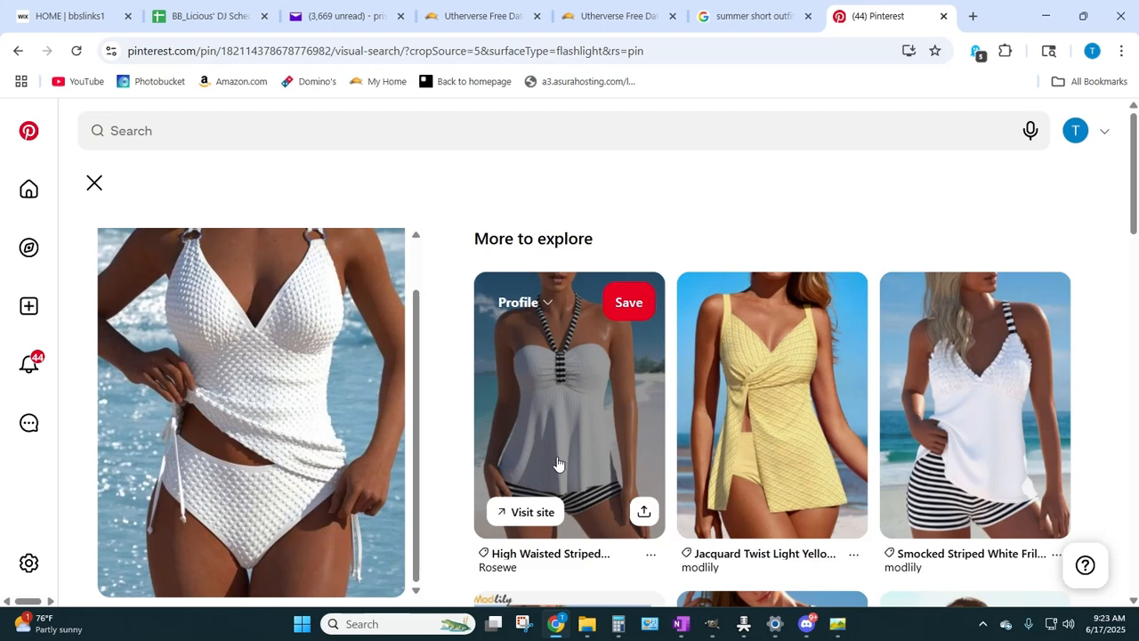
- Examine the striped drawstring white tankini and the Ruched Jacquard Ruffle White Tankini Set pins for fabric-fold references, and return to GIMP
{"action": "left_click", "coordinate": [552, 454]}
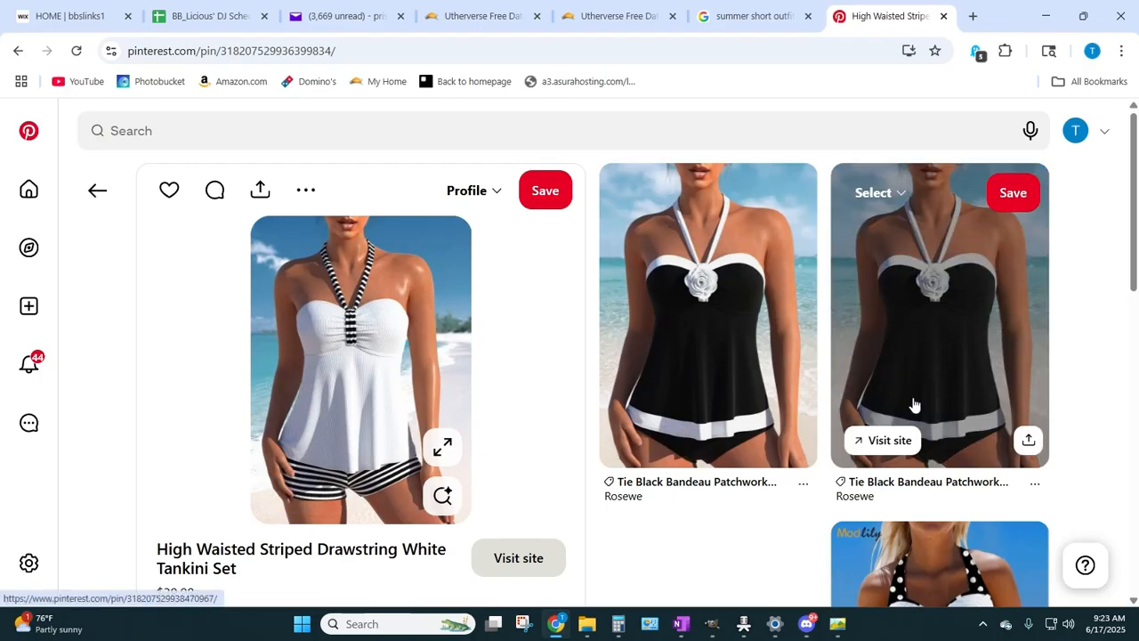
{"action": "scroll", "coordinate": [672, 527], "scroll_direction": "down", "scroll_amount": 3}
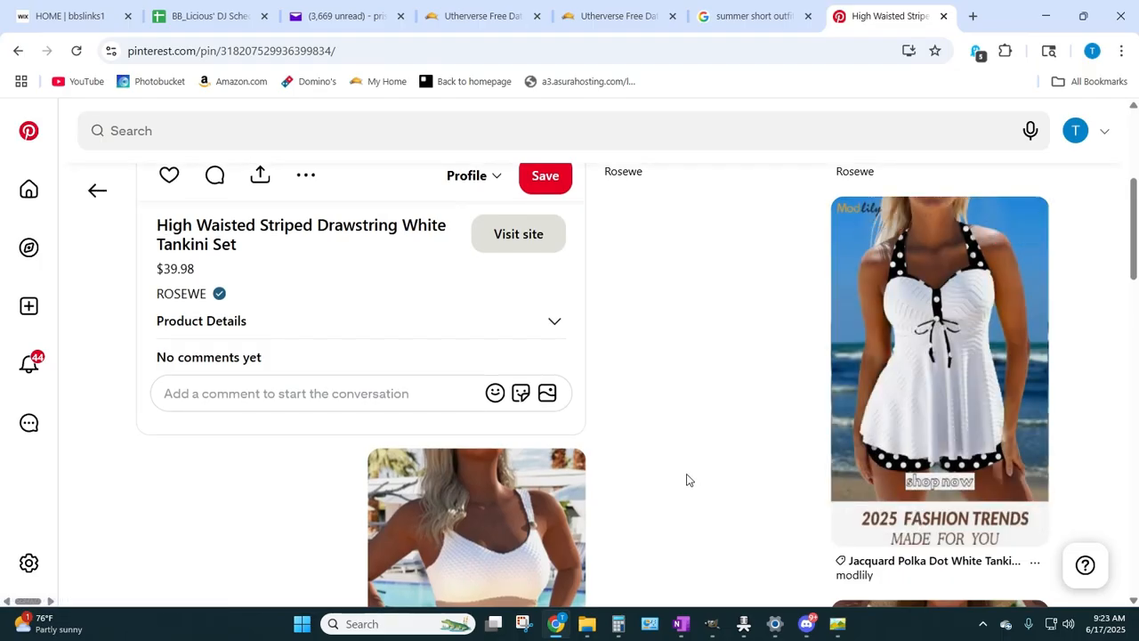
{"action": "scroll", "coordinate": [681, 477], "scroll_direction": "down", "scroll_amount": 2}
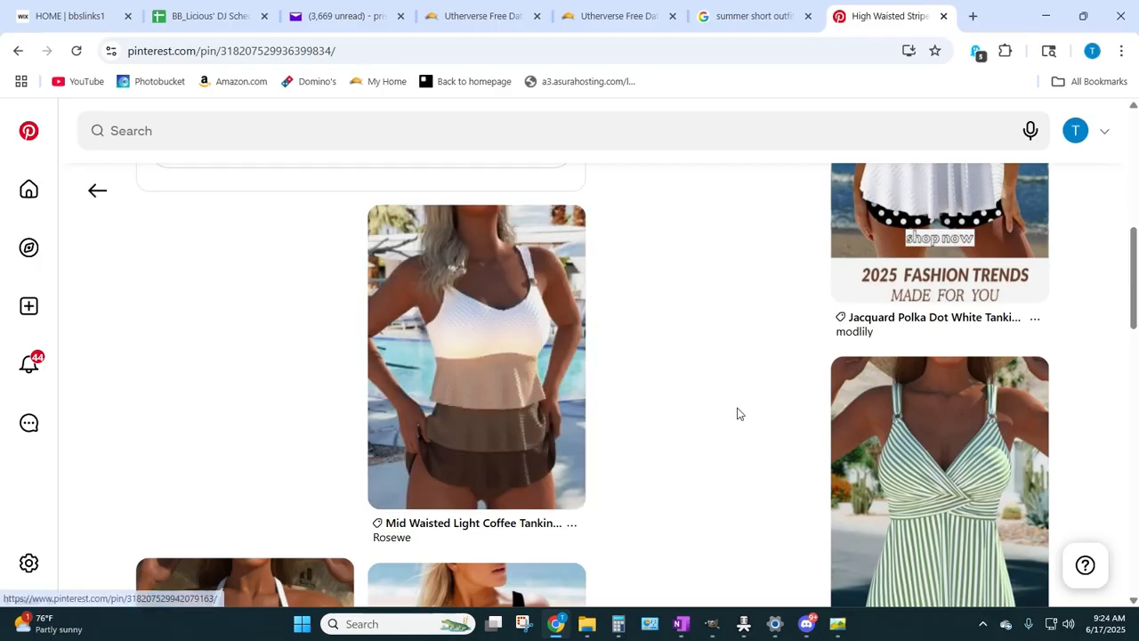
{"action": "scroll", "coordinate": [737, 414], "scroll_direction": "down", "scroll_amount": 3}
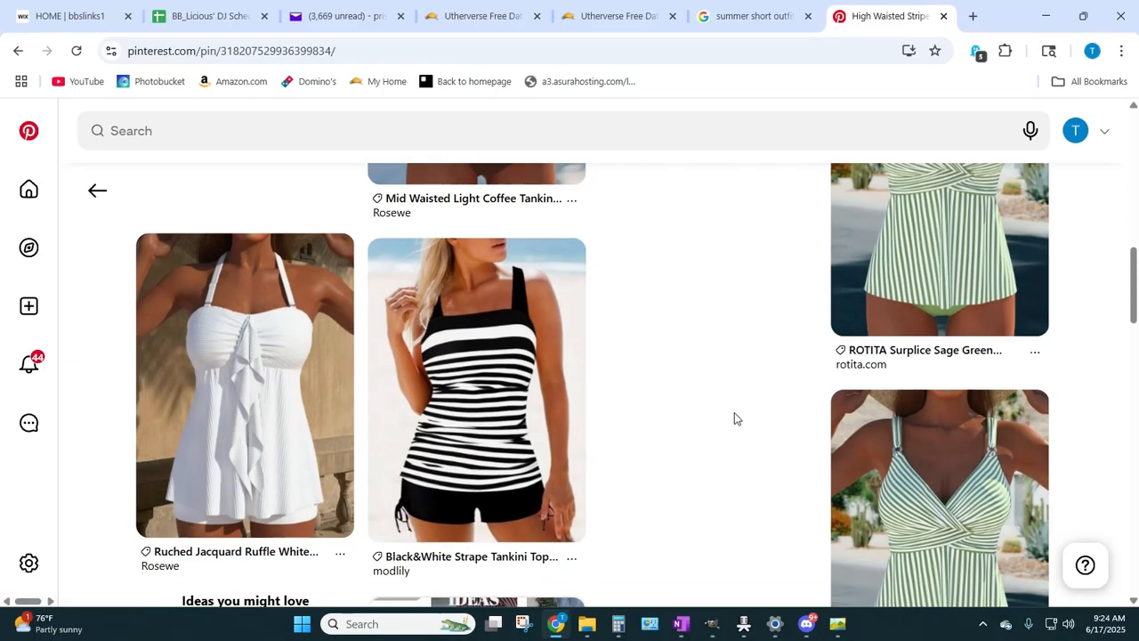
{"action": "scroll", "coordinate": [735, 418], "scroll_direction": "down", "scroll_amount": 1}
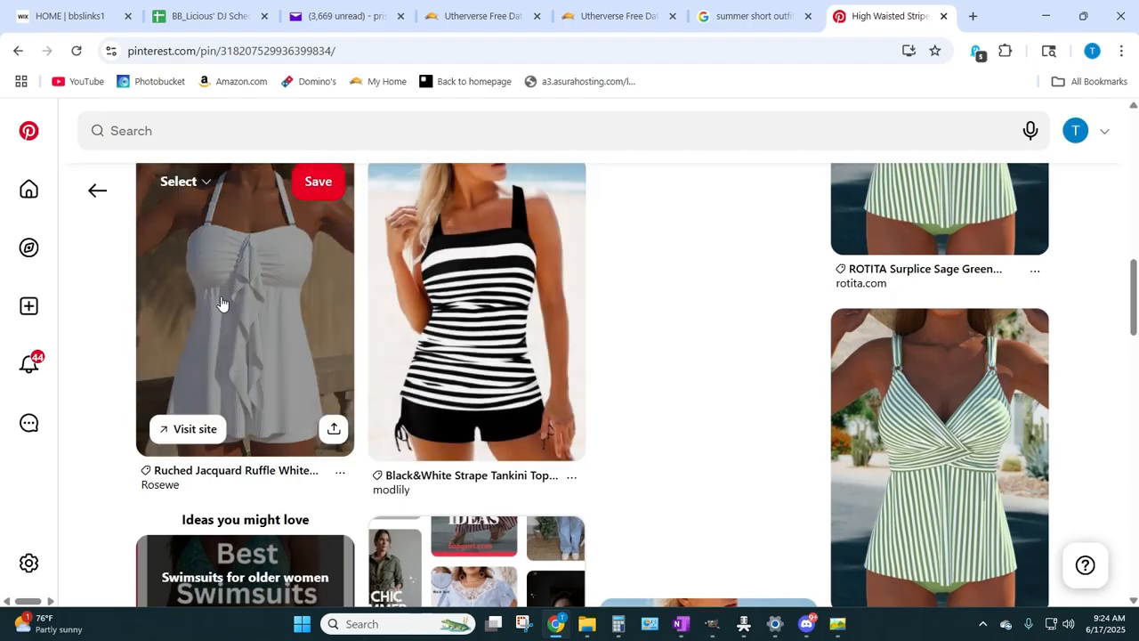
{"action": "left_click", "coordinate": [249, 331]}
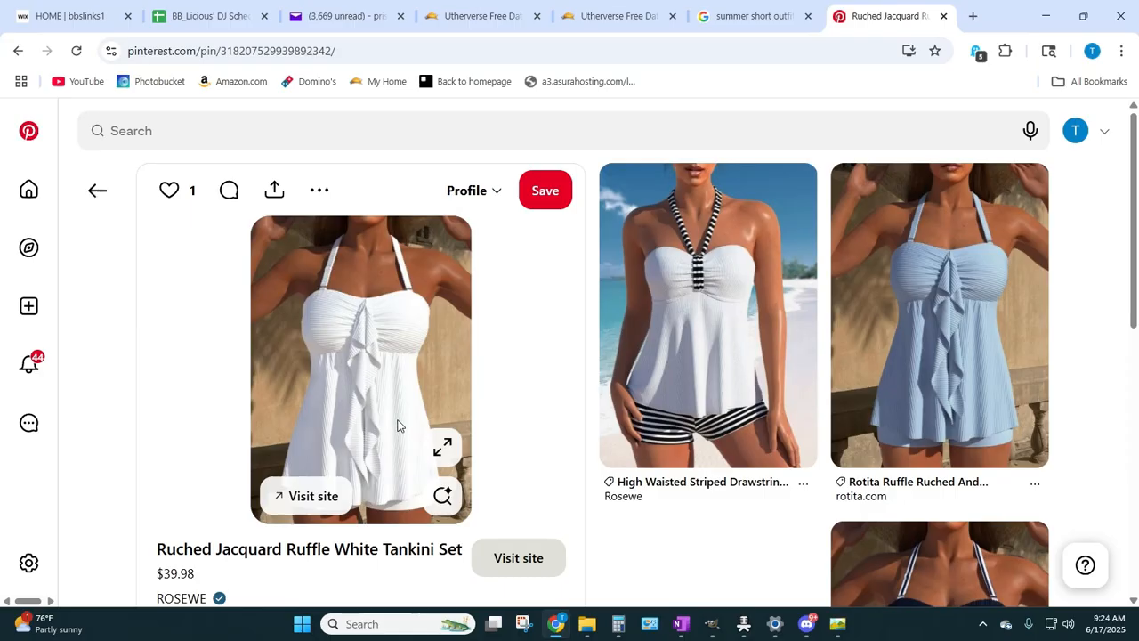
{"action": "left_click", "coordinate": [1043, 18]}
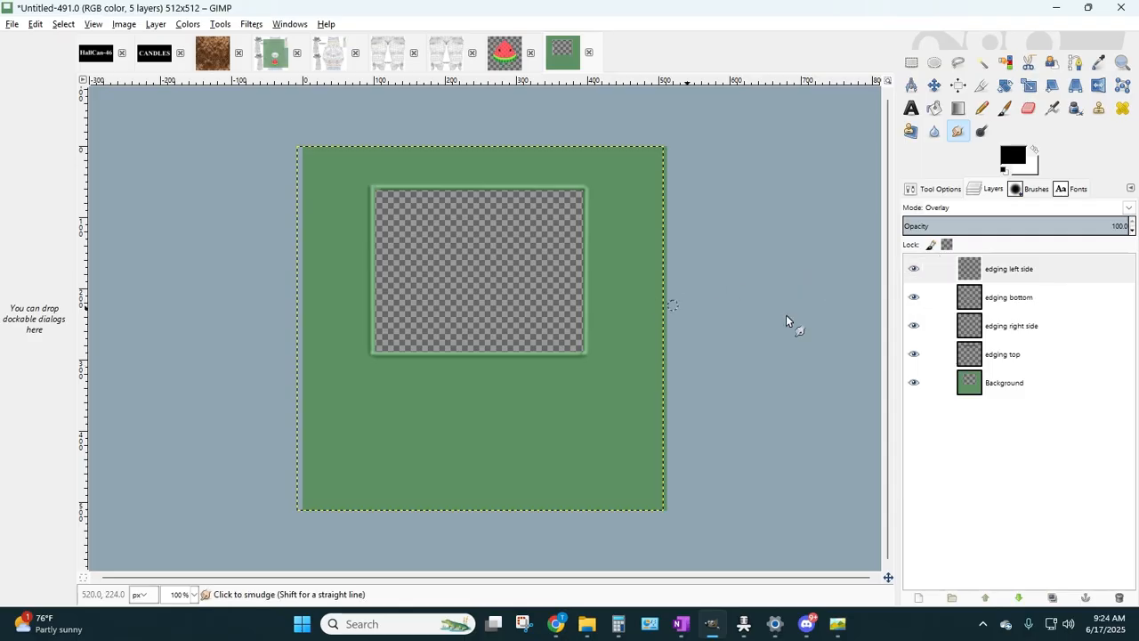
- Create a transparent 512 × 512 px layer named "wrinkles front lower" above the "edging left side" layer
{"action": "left_click", "coordinate": [1021, 272]}
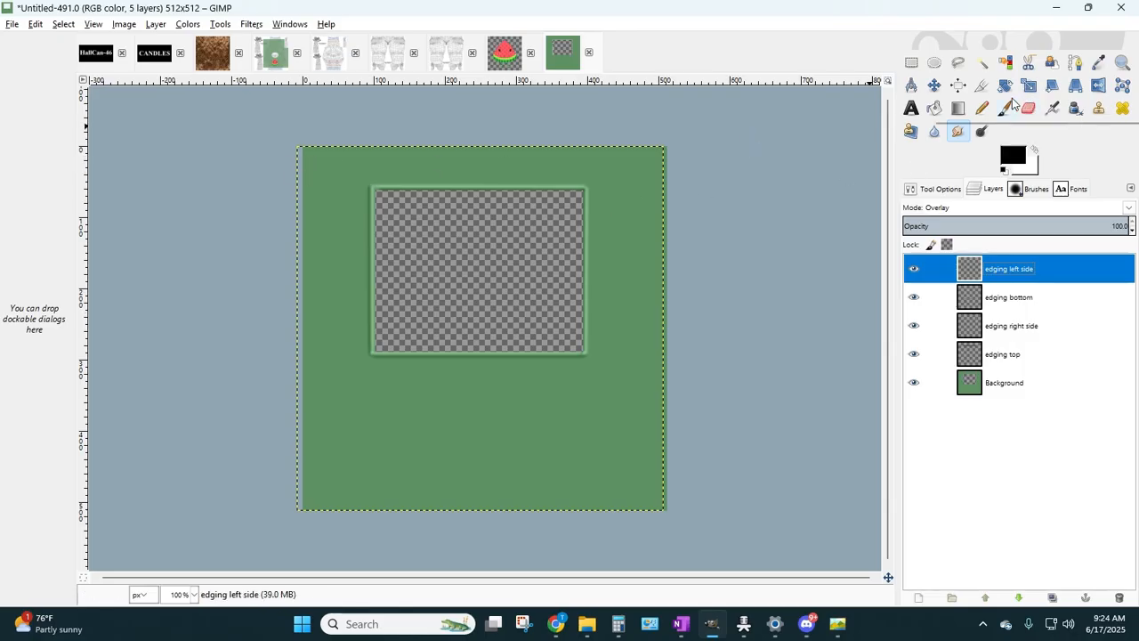
{"action": "left_click", "coordinate": [156, 24]}
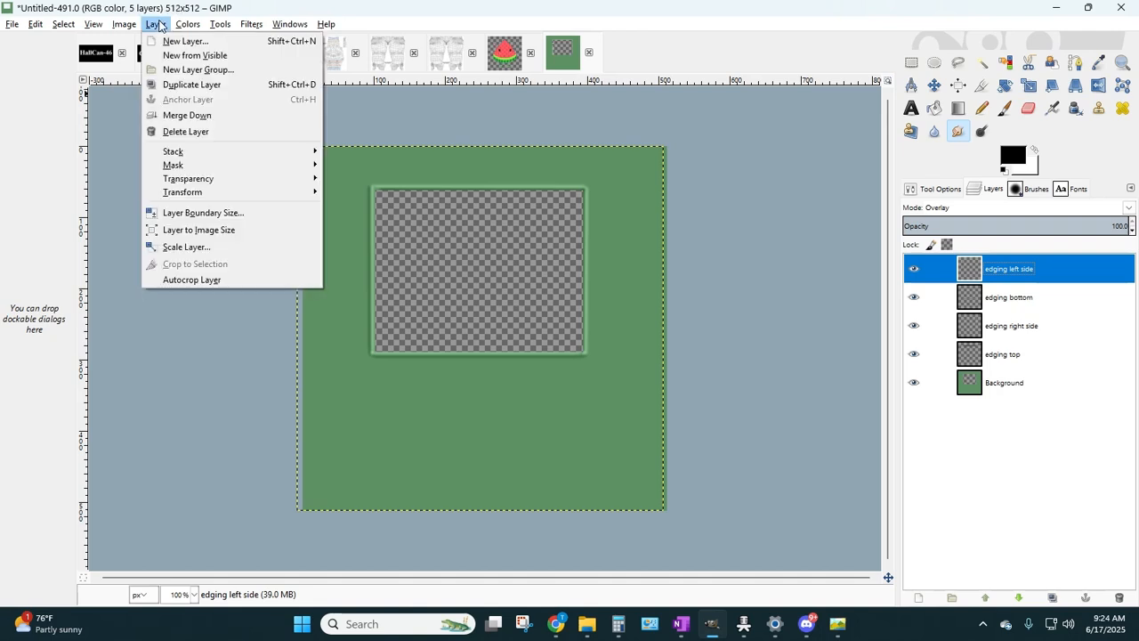
{"action": "left_click", "coordinate": [167, 39]}
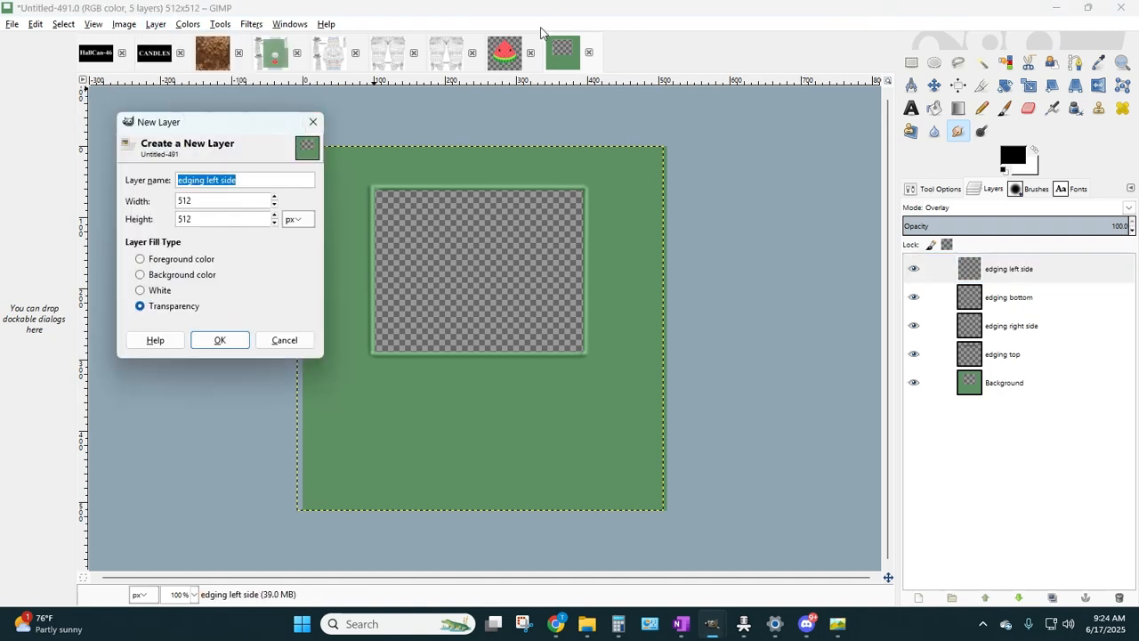
{"action": "type", "text": "wrinkles"}
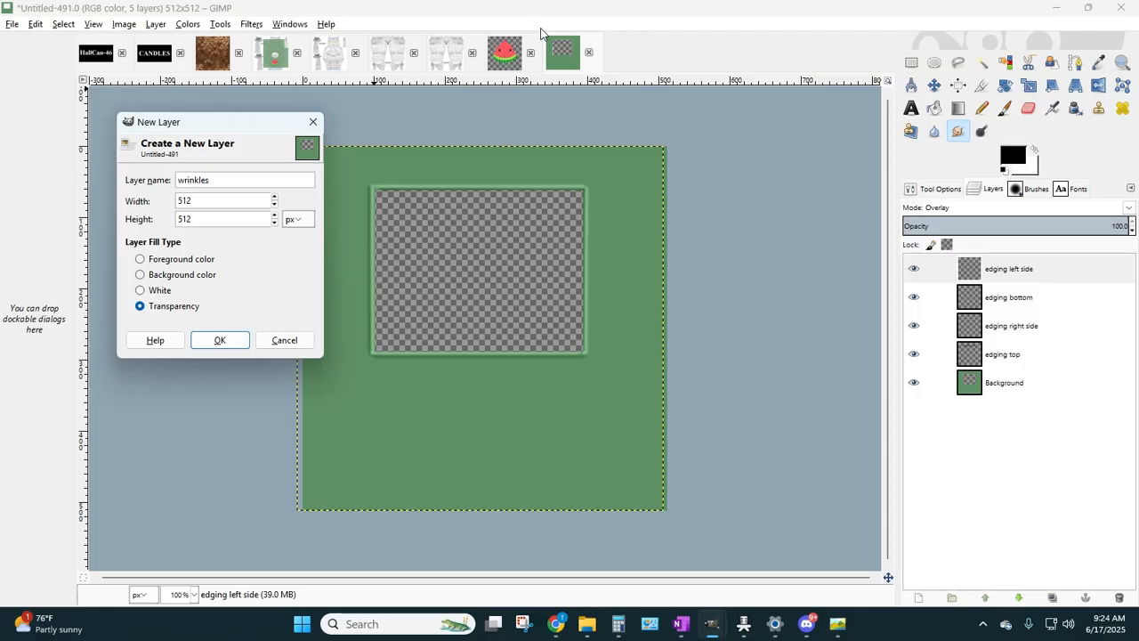
{"action": "type", "text": "front lower"}
{"action": "key", "text": "Return"}
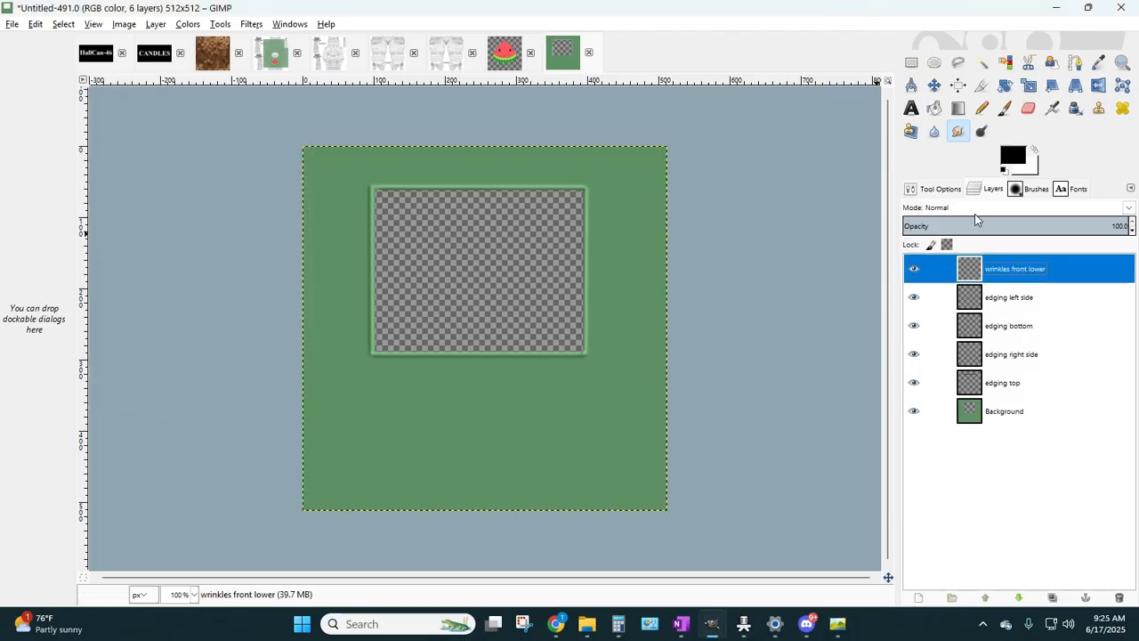
- Activate the Paintbrush and try a size of 2, settling on a brush size of 4
{"action": "left_click", "coordinate": [1005, 109]}
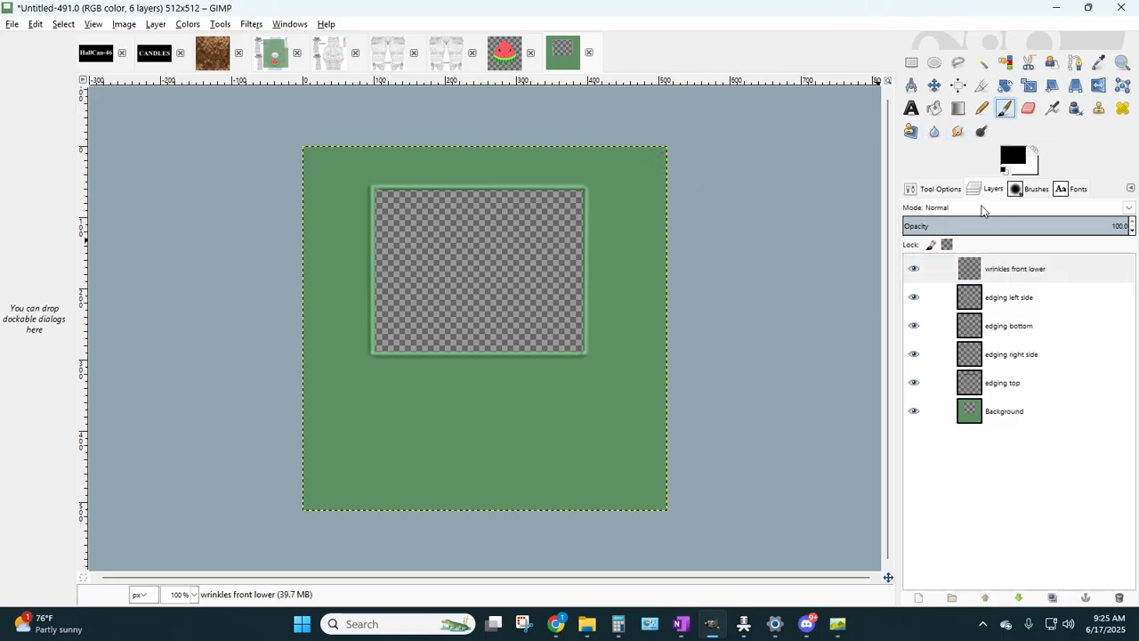
{"action": "left_click", "coordinate": [937, 190]}
{"action": "left_click", "coordinate": [908, 287]}
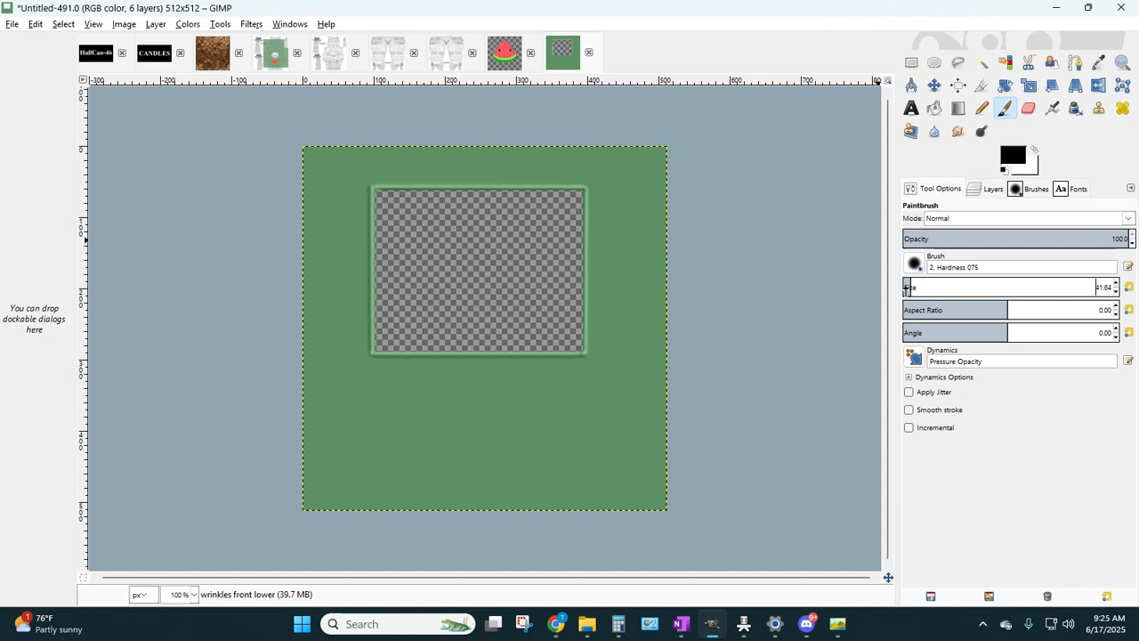
{"action": "key", "text": "BackSpace"}
{"action": "key", "text": "Return"}
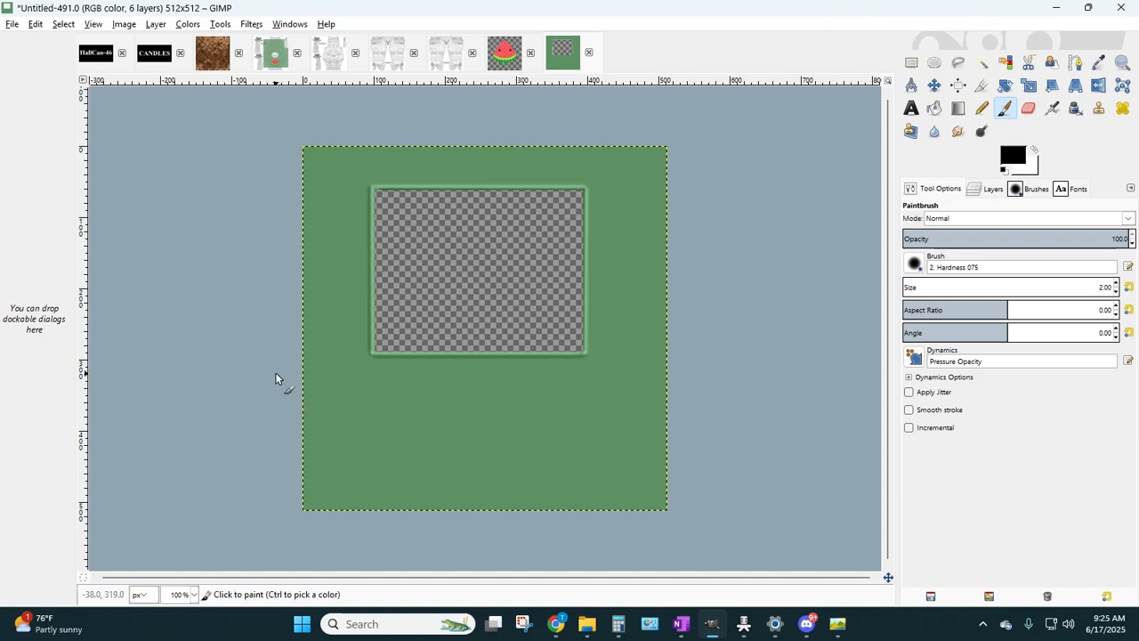
{"action": "left_click", "coordinate": [1011, 288]}
{"action": "key", "text": "Delete"}
{"action": "key", "text": "Delete"}
{"action": "key", "text": "Delete"}
{"action": "key", "text": "Delete"}
{"action": "key", "text": "Delete"}
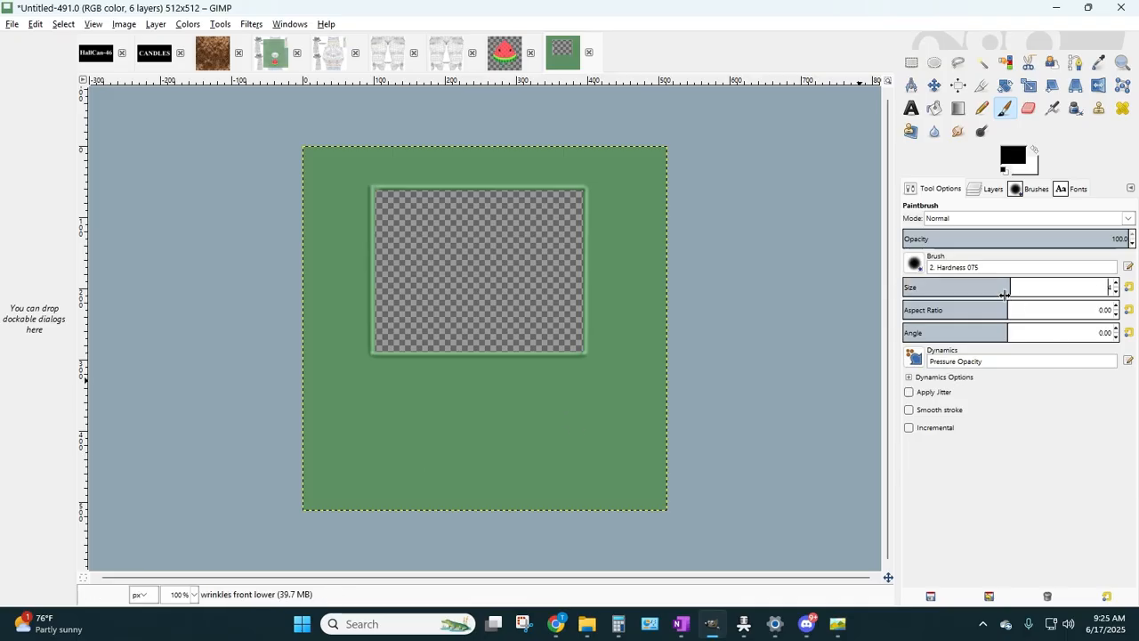
{"action": "key", "text": "Return"}
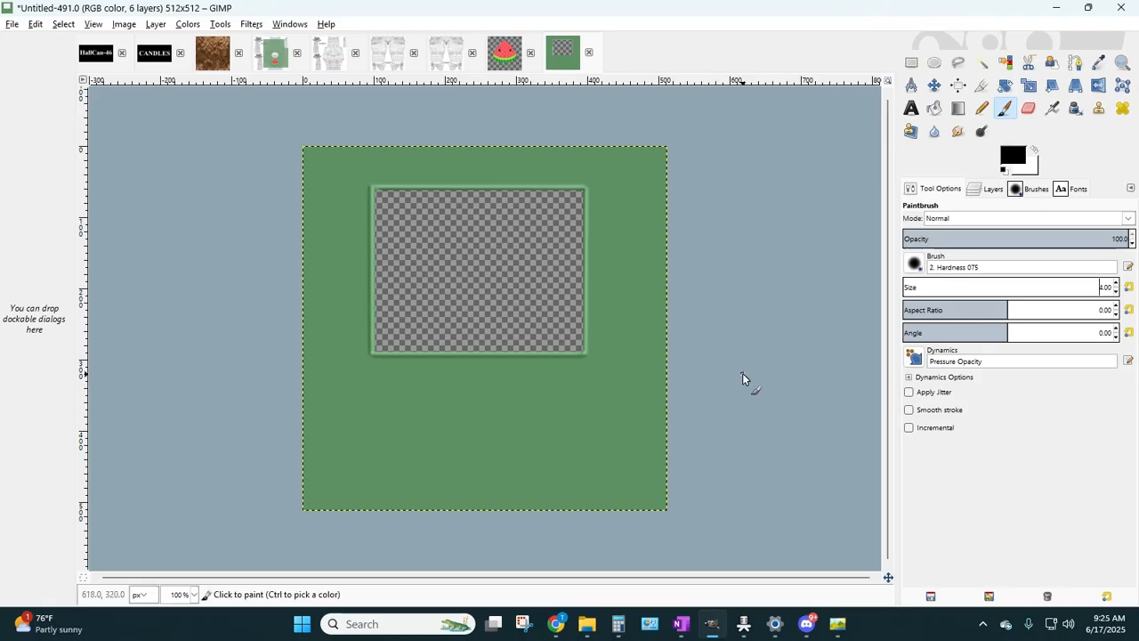
- Try one curved black wrinkle stroke below the cutout on the "wrinkles front lower" layer, and undo it
{"action": "left_click", "coordinate": [985, 193]}
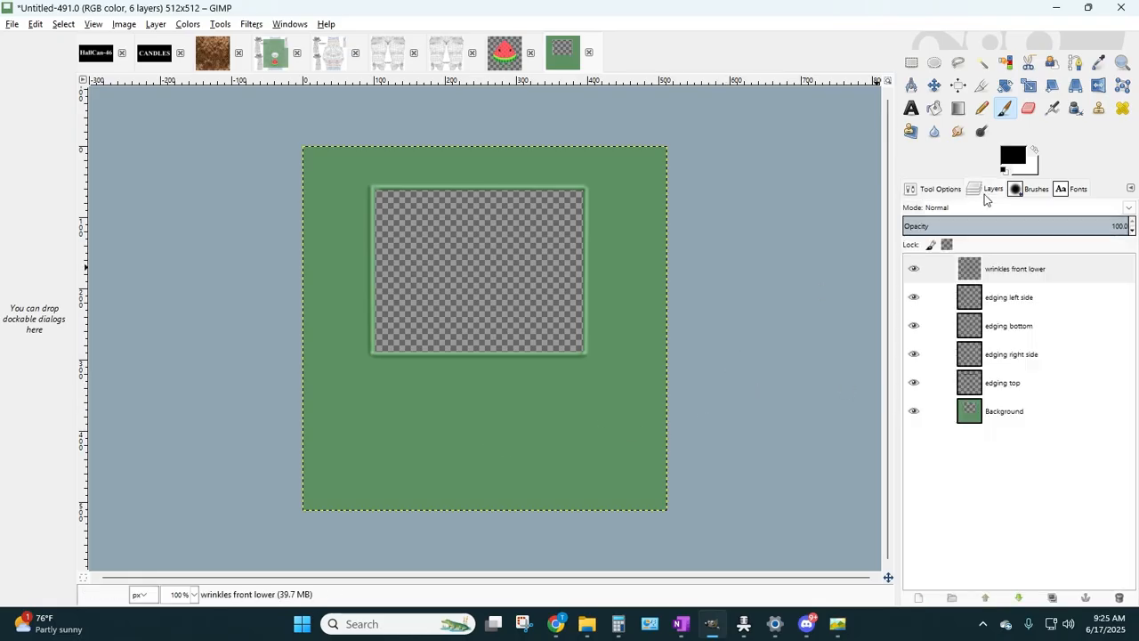
{"action": "left_click", "coordinate": [992, 269]}
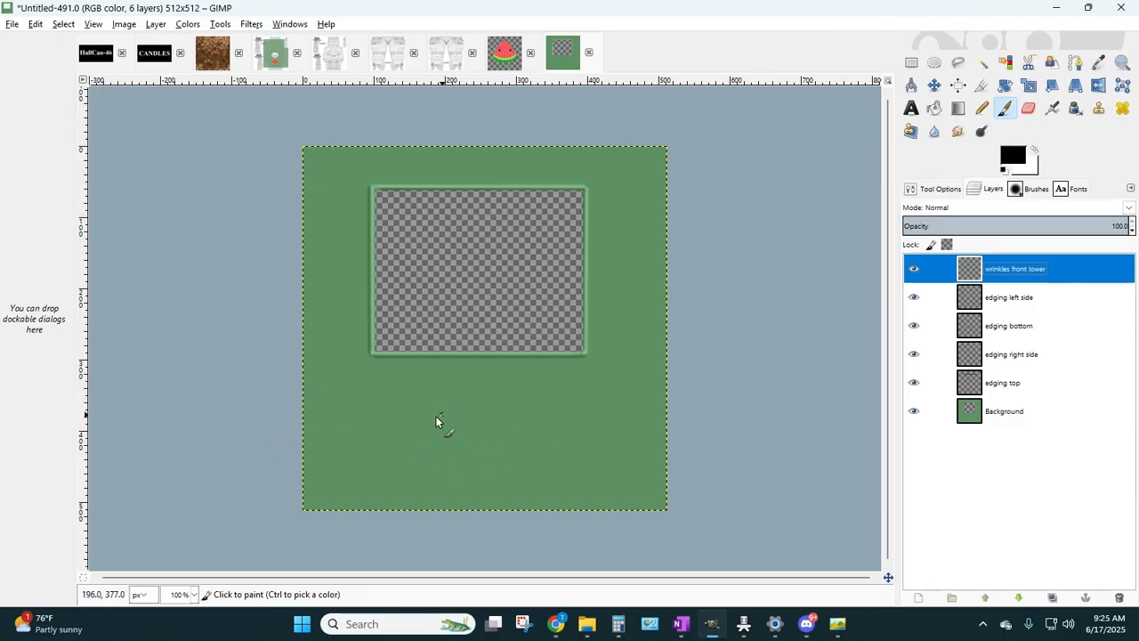
{"action": "left_click_drag", "start_coordinate": [437, 405], "coordinate": [562, 410]}
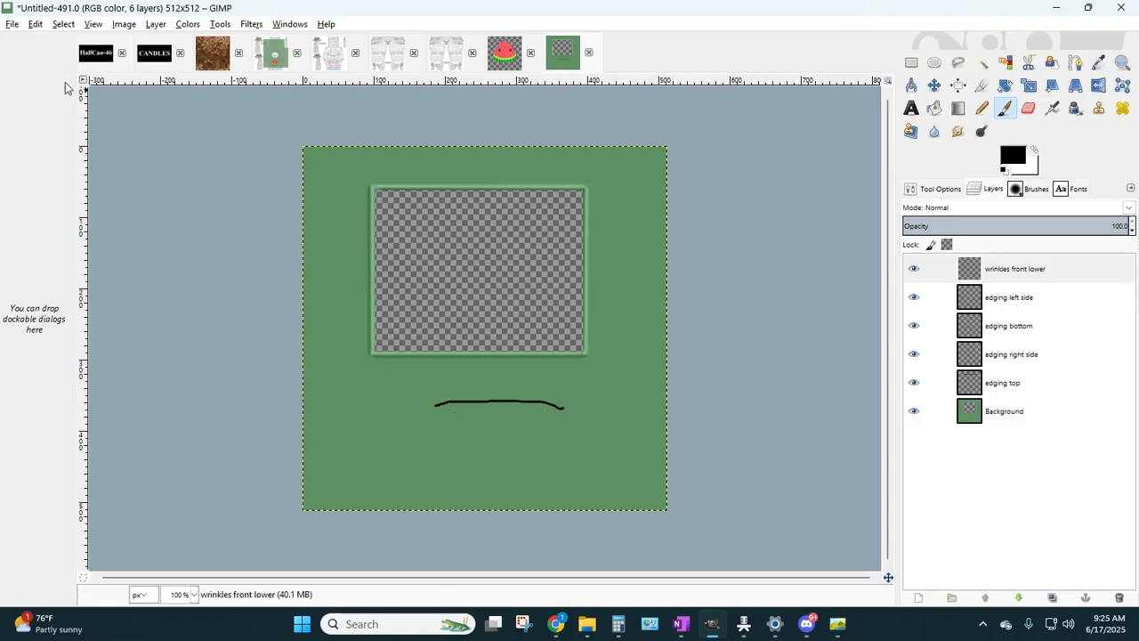
{"action": "left_click", "coordinate": [41, 33]}
{"action": "left_click", "coordinate": [42, 44]}
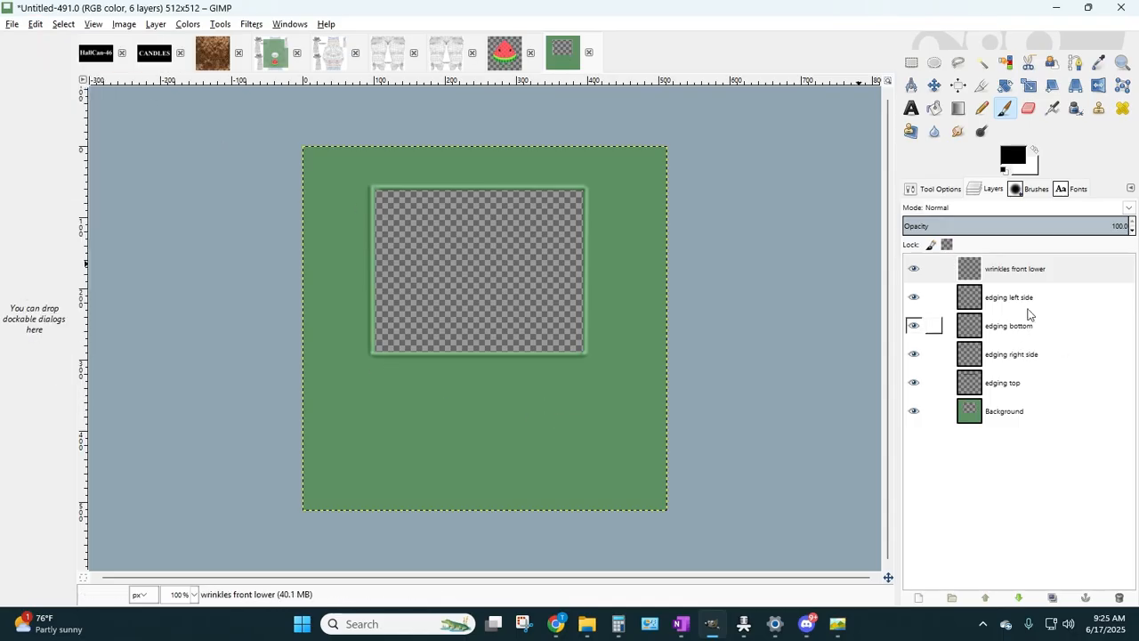
- Set the Paintbrush size to 8
{"action": "left_click", "coordinate": [939, 189]}
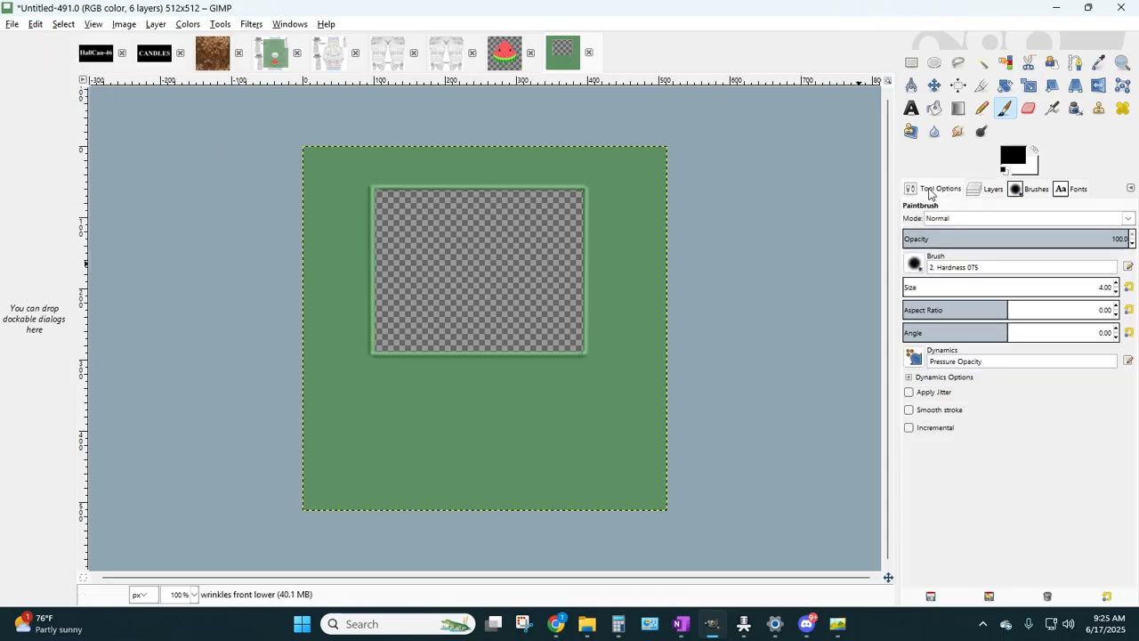
{"action": "left_click", "coordinate": [1040, 287]}
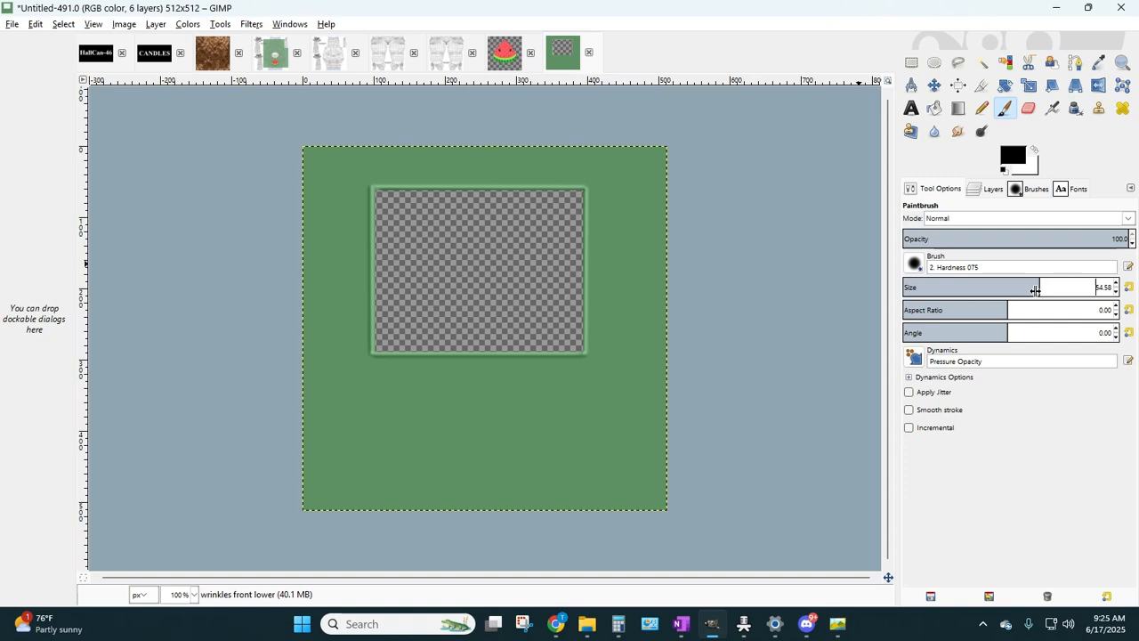
{"action": "key", "text": "Return"}
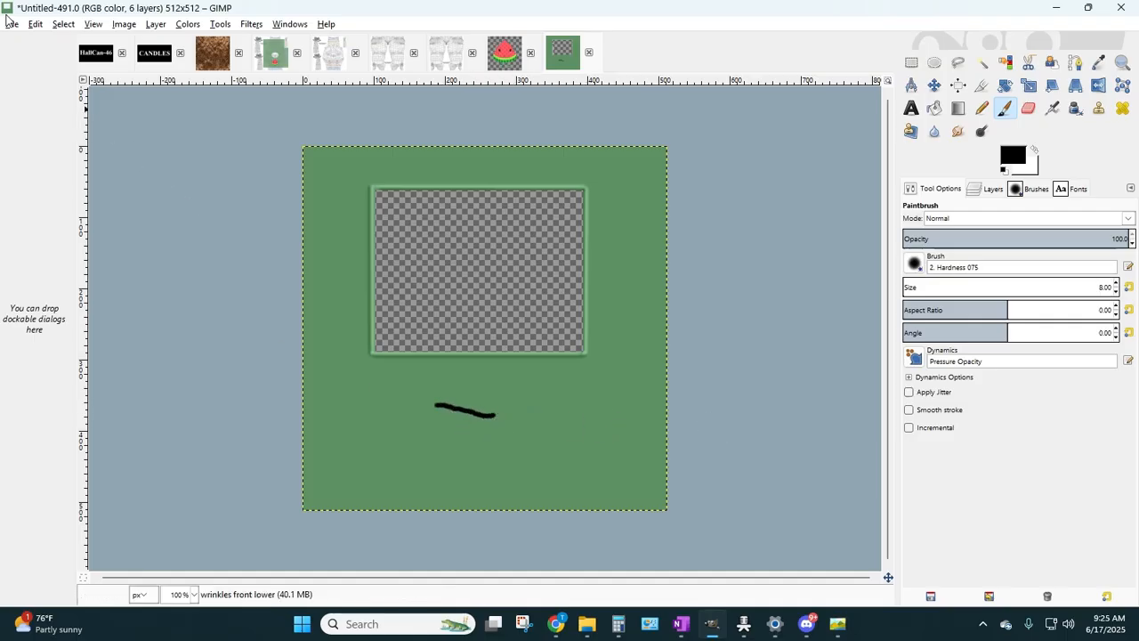
- Undo each of the short black trial strokes painted below the cutout with the larger brush
{"action": "left_click", "coordinate": [36, 24]}
{"action": "left_click", "coordinate": [85, 41]}
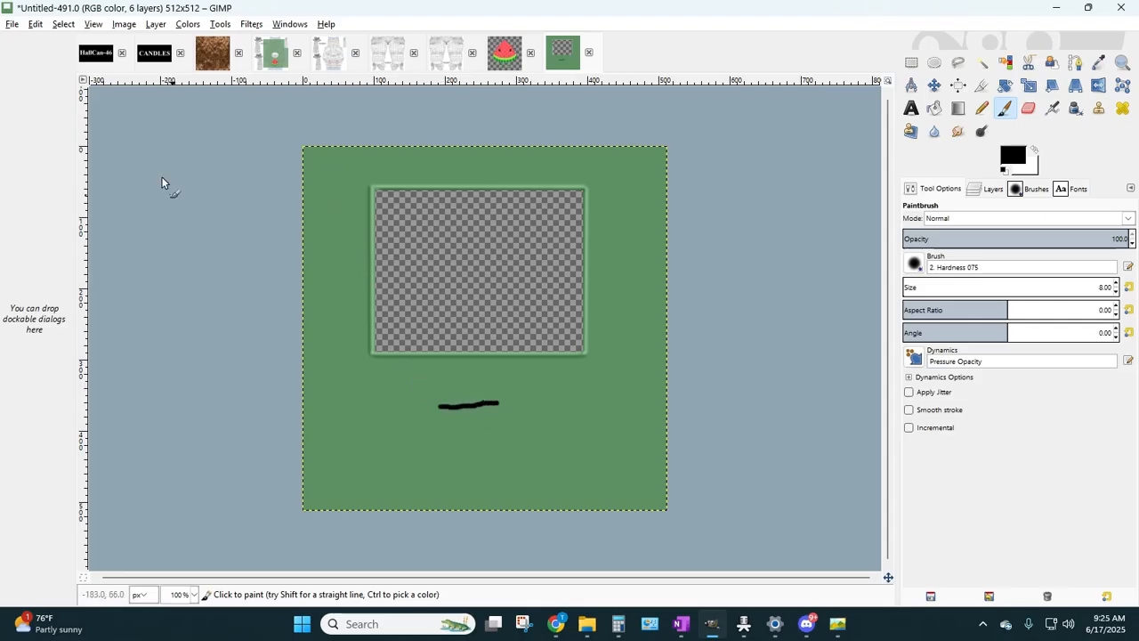
{"action": "left_click", "coordinate": [36, 24]}
{"action": "left_click", "coordinate": [80, 41]}
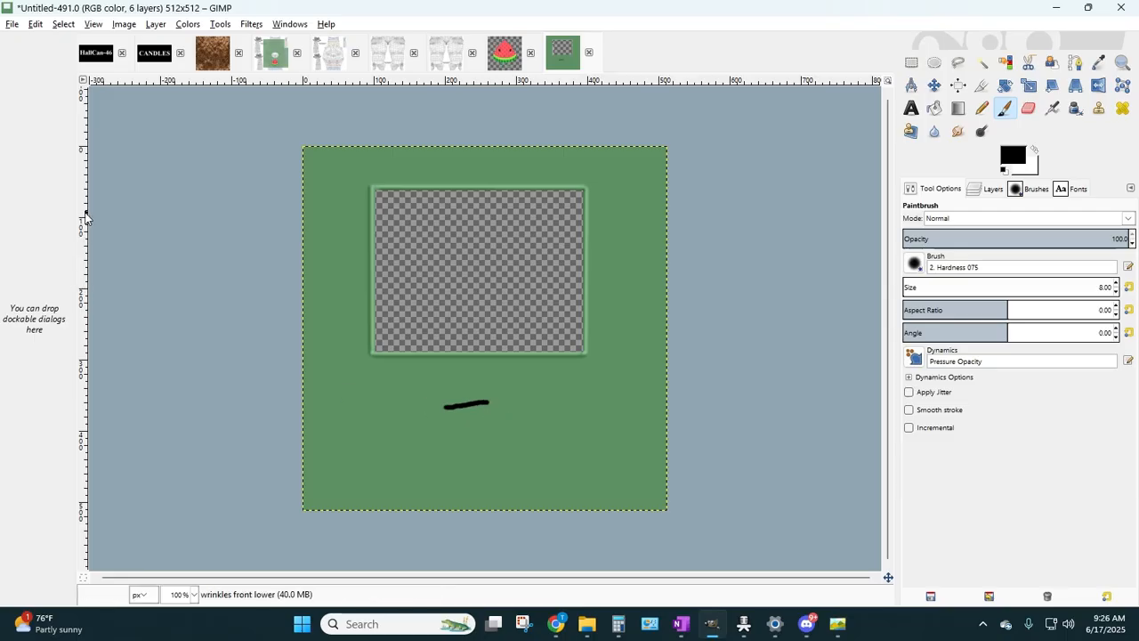
{"action": "left_click", "coordinate": [36, 24]}
{"action": "left_click", "coordinate": [41, 42]}
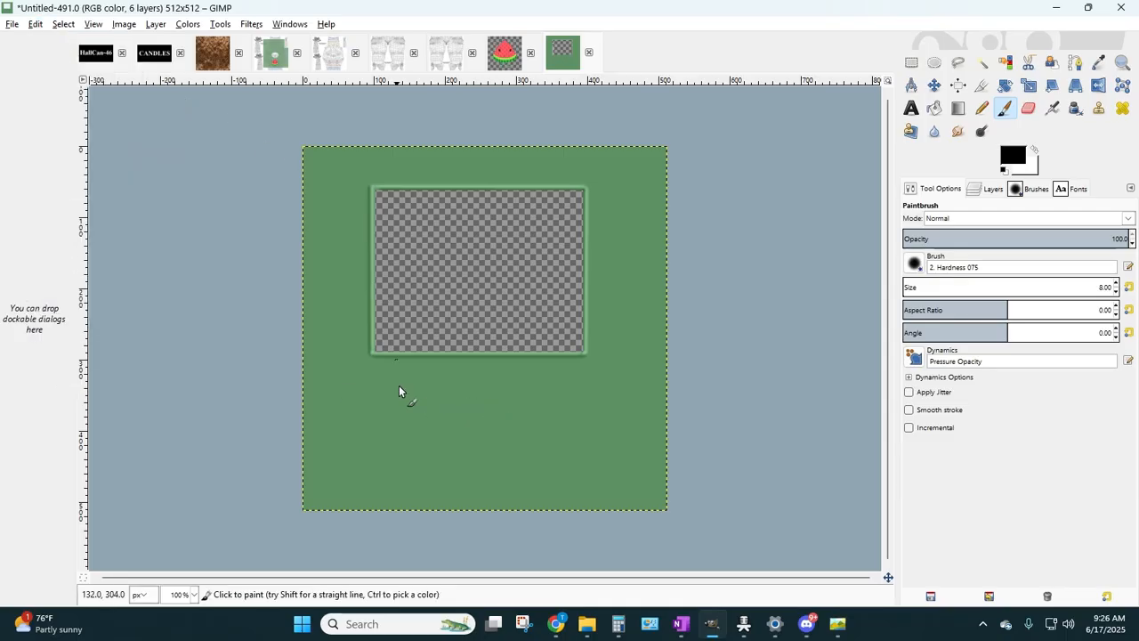
- Paint three roughly horizontal black wrinkle lines stacked below the cutout, and duplicate the "wrinkles front lower" layer
{"action": "left_click_drag", "start_coordinate": [445, 404], "coordinate": [483, 408]}
{"action": "left_click_drag", "start_coordinate": [448, 428], "coordinate": [478, 439]}
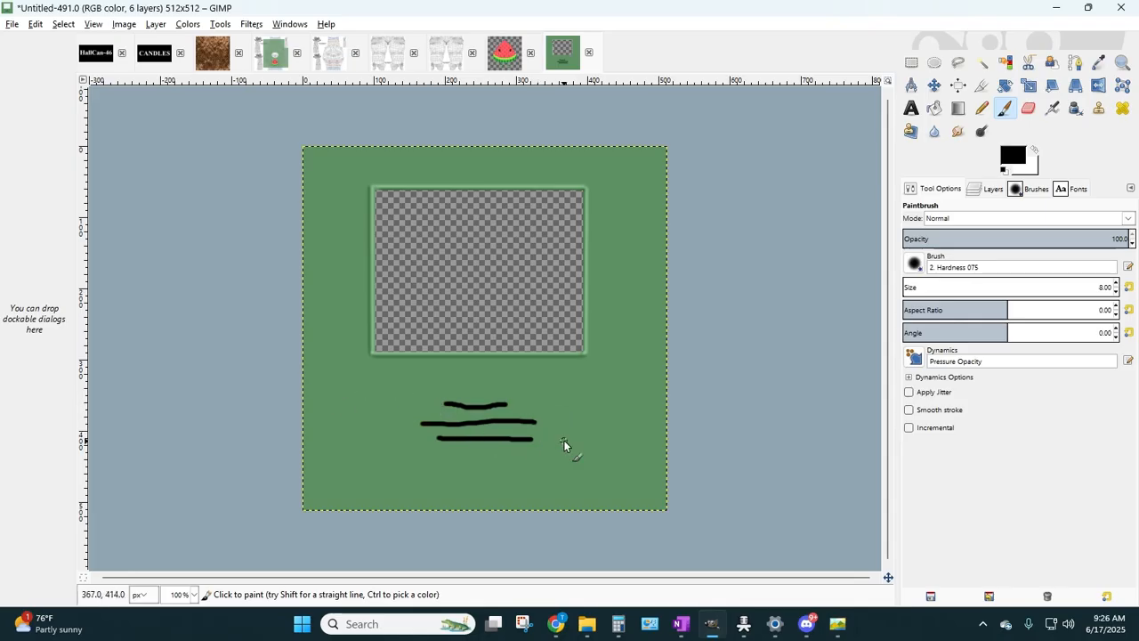
{"action": "left_click", "coordinate": [155, 24]}
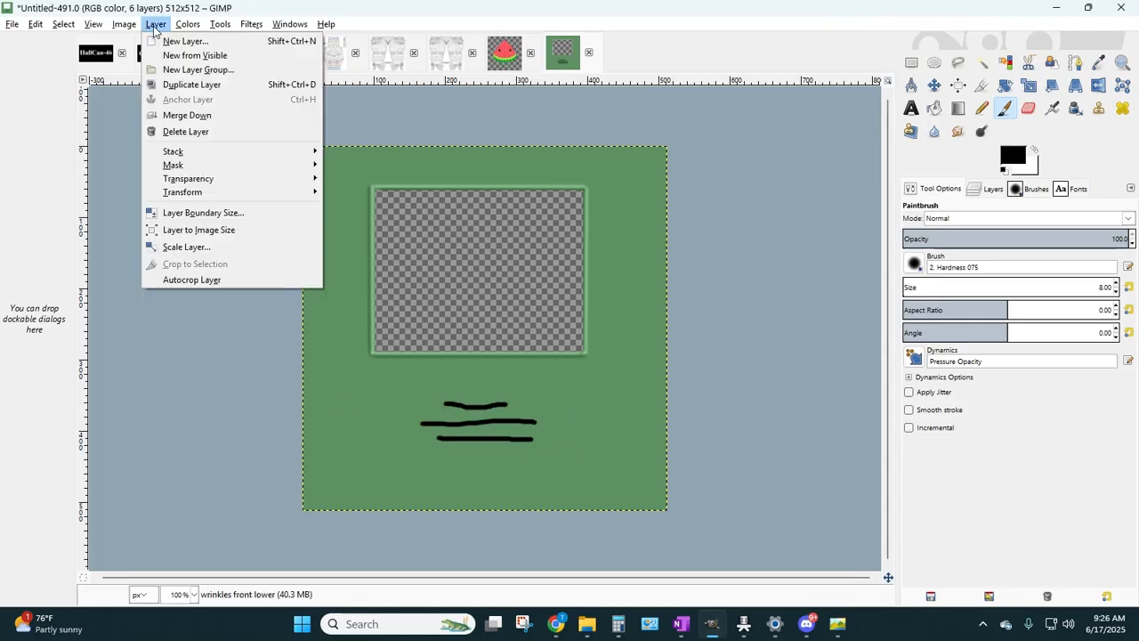
{"action": "left_click", "coordinate": [169, 88]}
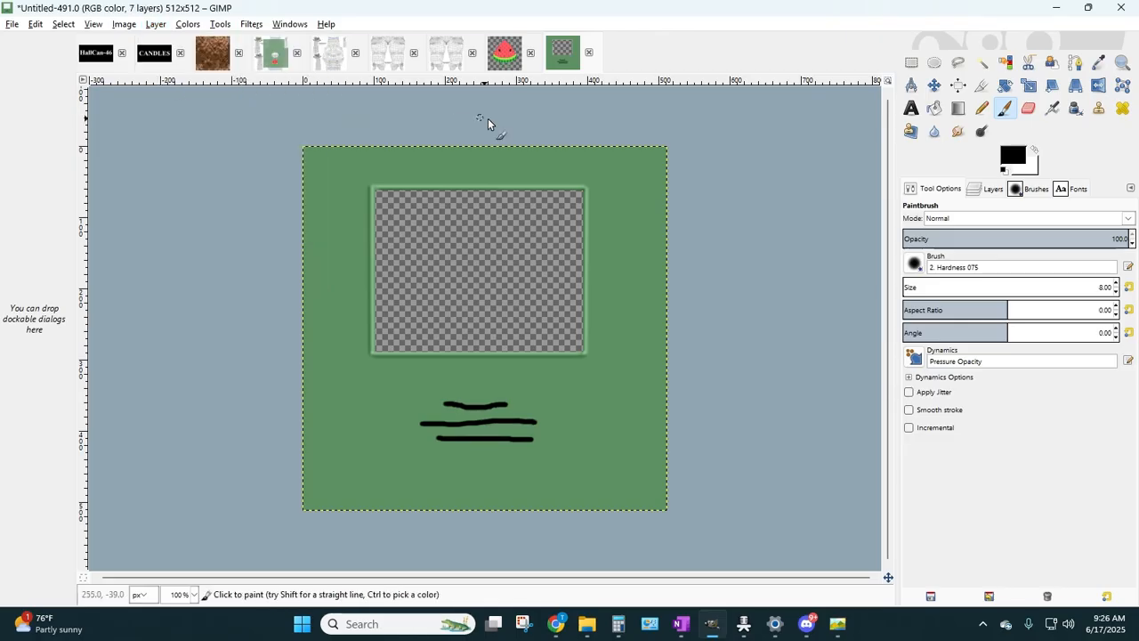
- Invert the duplicated wrinkle layer's black lines to white and nudge it slightly above the original lines
{"action": "left_click", "coordinate": [186, 25]}
{"action": "left_click", "coordinate": [223, 206]}
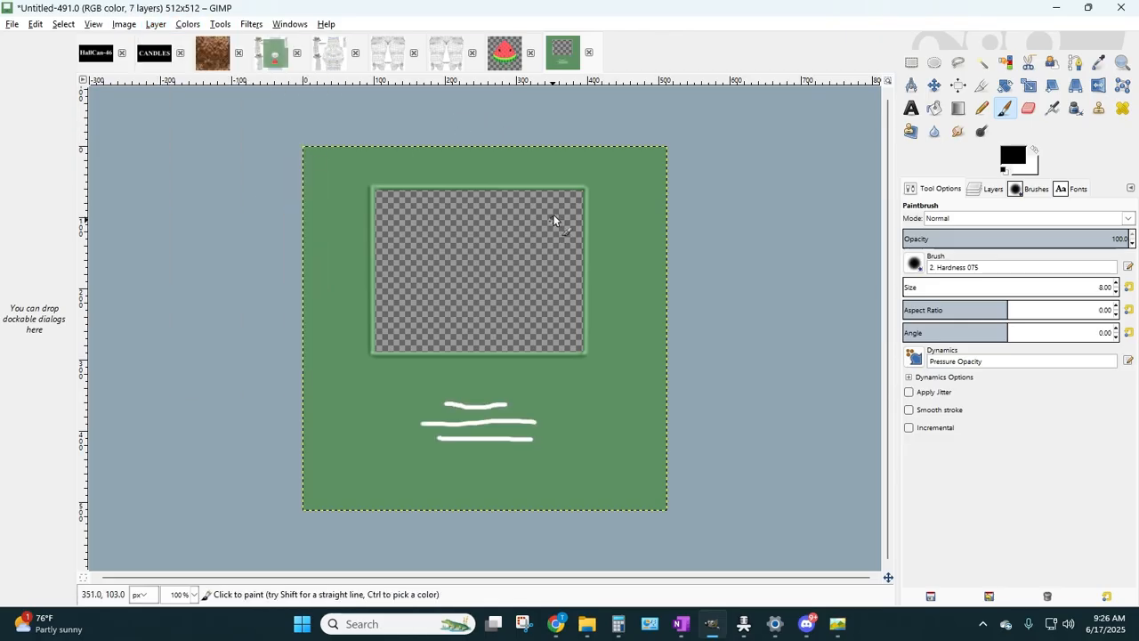
{"action": "left_click", "coordinate": [909, 64]}
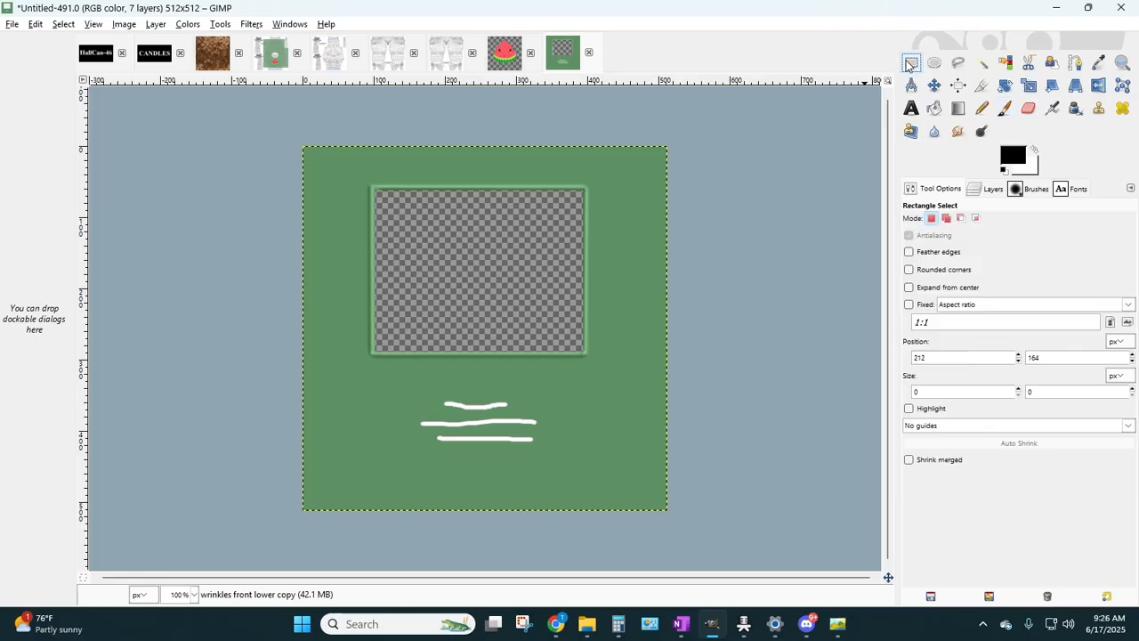
{"action": "left_click", "coordinate": [520, 376]}
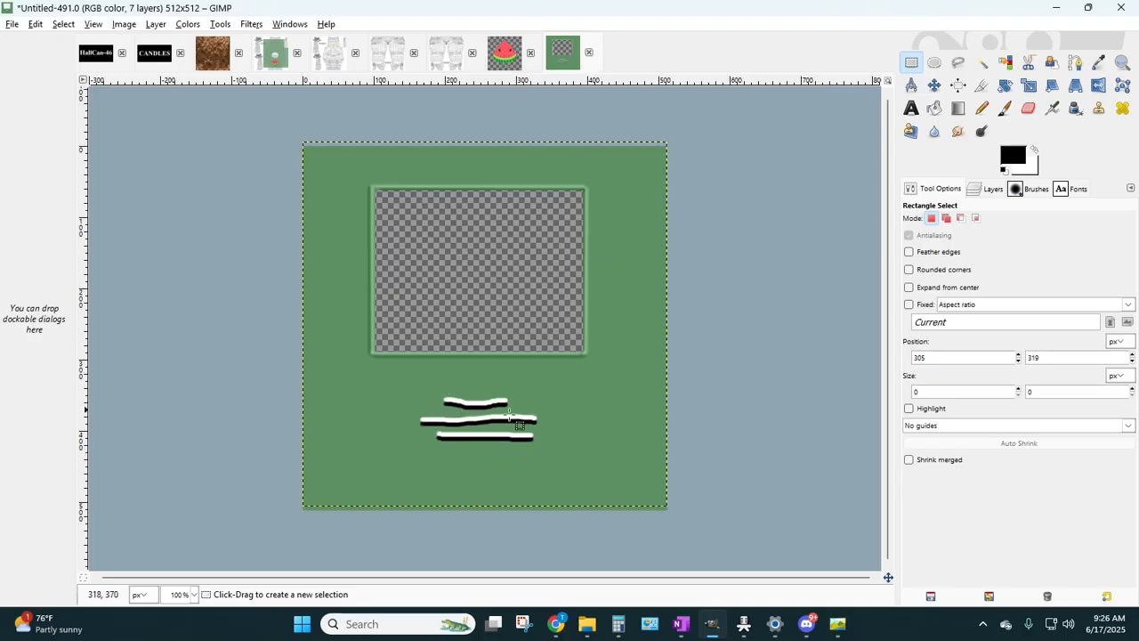
- Merge the white copy down into the "wrinkles front lower" layer and set the merged layer's mode to Overlay
{"action": "left_click", "coordinate": [156, 24]}
{"action": "left_click", "coordinate": [184, 115]}
{"action": "left_click", "coordinate": [988, 189]}
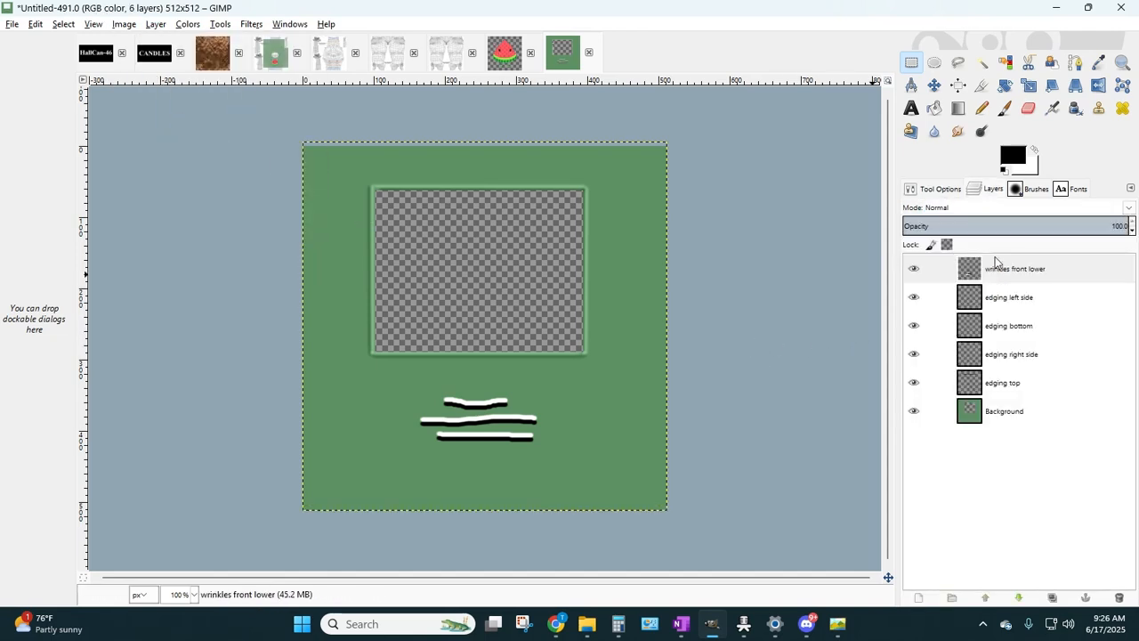
{"action": "left_click", "coordinate": [917, 275]}
{"action": "left_click", "coordinate": [915, 270]}
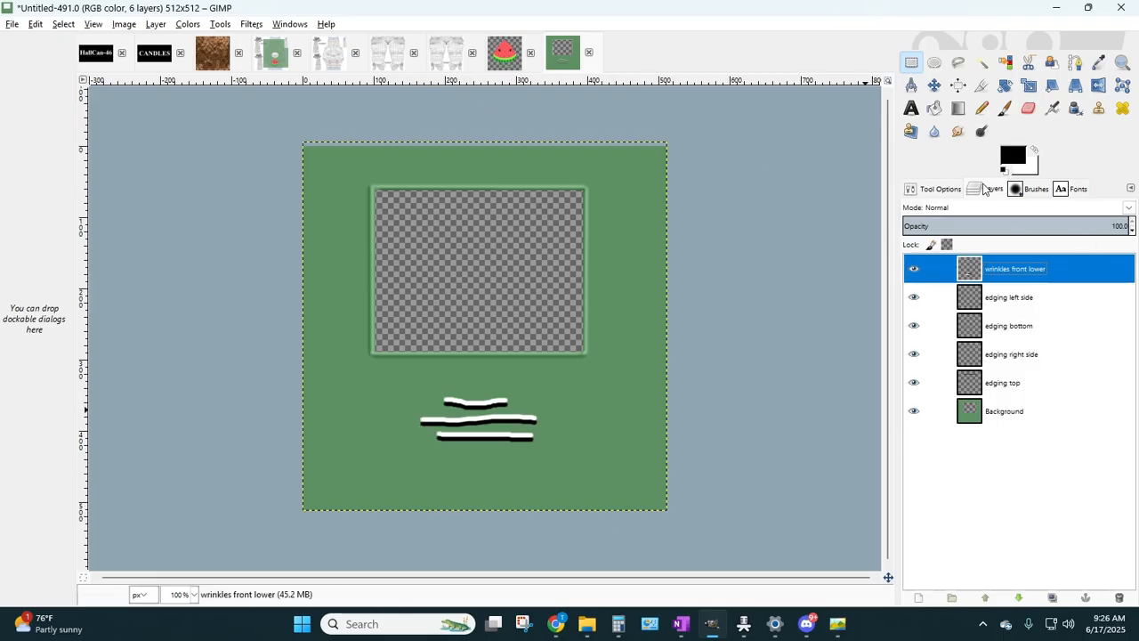
{"action": "left_click", "coordinate": [938, 210]}
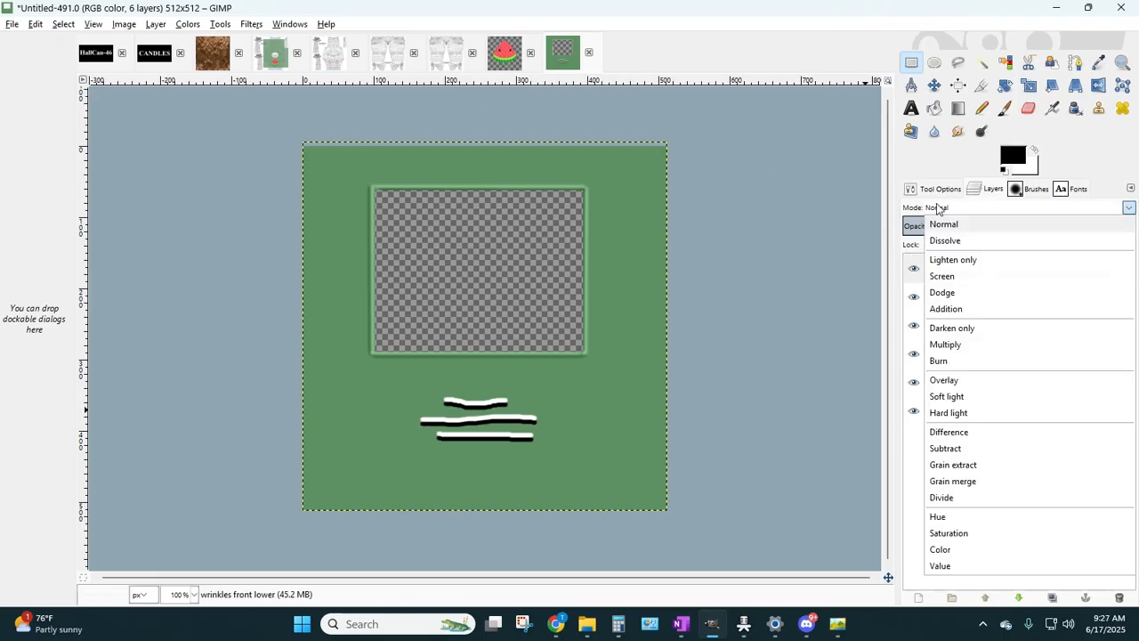
{"action": "left_click", "coordinate": [945, 381]}
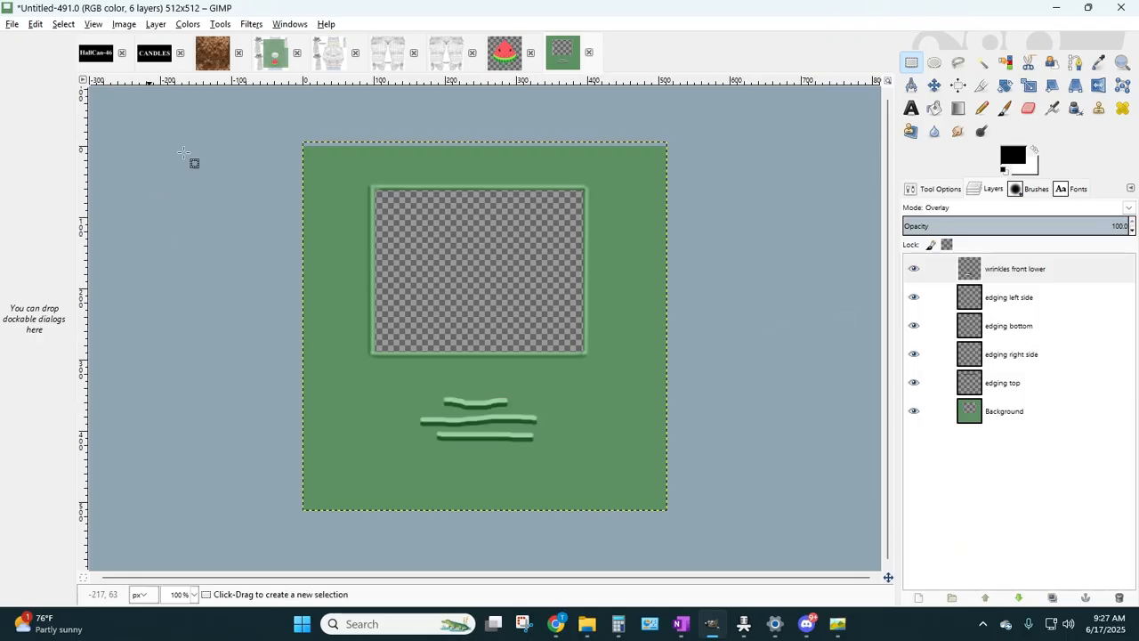
- Apply a Gaussian Blur with a 10 px horizontal and vertical radius to the "wrinkles front lower" layer
{"action": "left_click", "coordinate": [251, 24]}
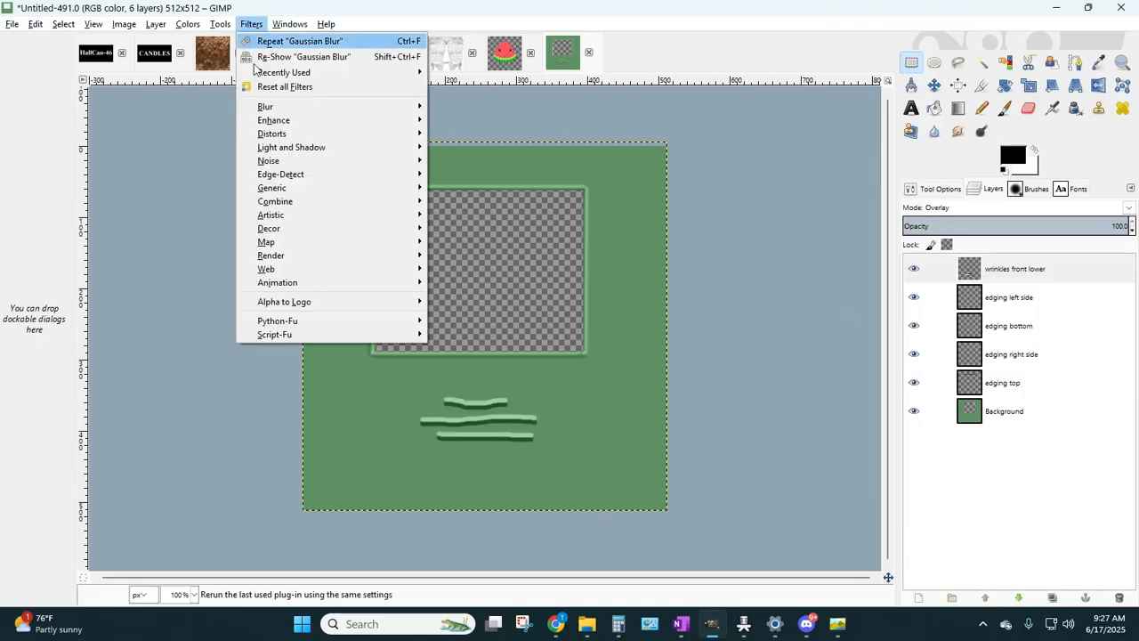
{"action": "mouse_move", "coordinate": [267, 111]}
{"action": "left_click", "coordinate": [473, 120]}
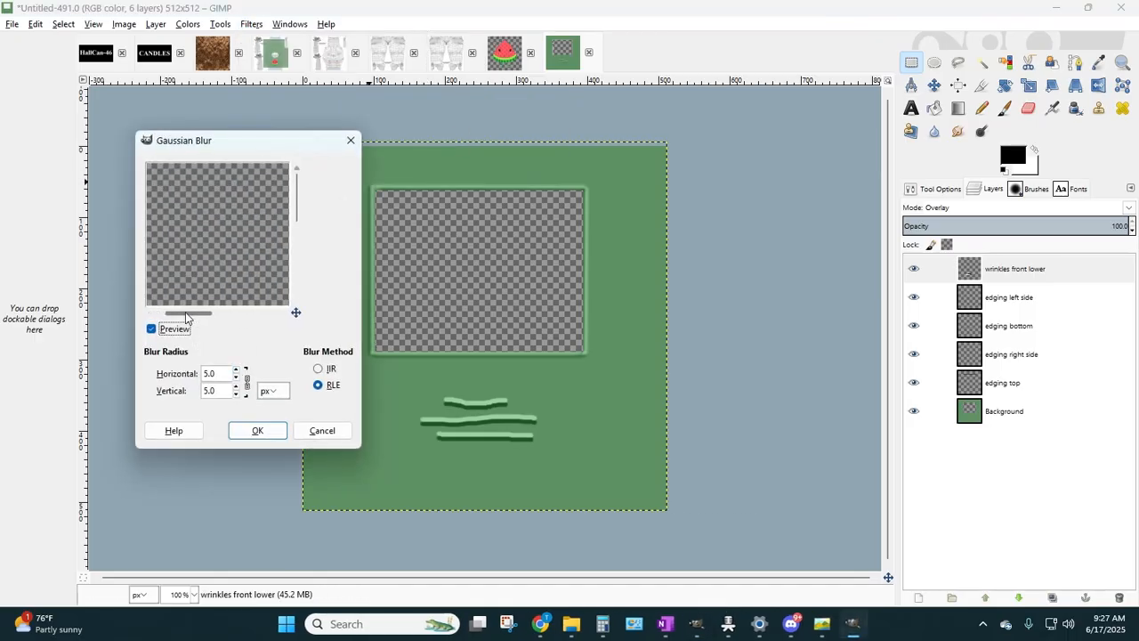
{"action": "mouse_move", "coordinate": [183, 314]}
{"action": "left_mouse_down"}
{"action": "mouse_move", "coordinate": [239, 314]}
{"action": "mouse_move", "coordinate": [168, 304]}
{"action": "mouse_move", "coordinate": [225, 313]}
{"action": "left_mouse_up"}
{"action": "scroll", "coordinate": [203, 263], "scroll_direction": "down", "scroll_amount": 6}
{"action": "scroll", "coordinate": [204, 262], "scroll_direction": "down", "scroll_amount": 3}
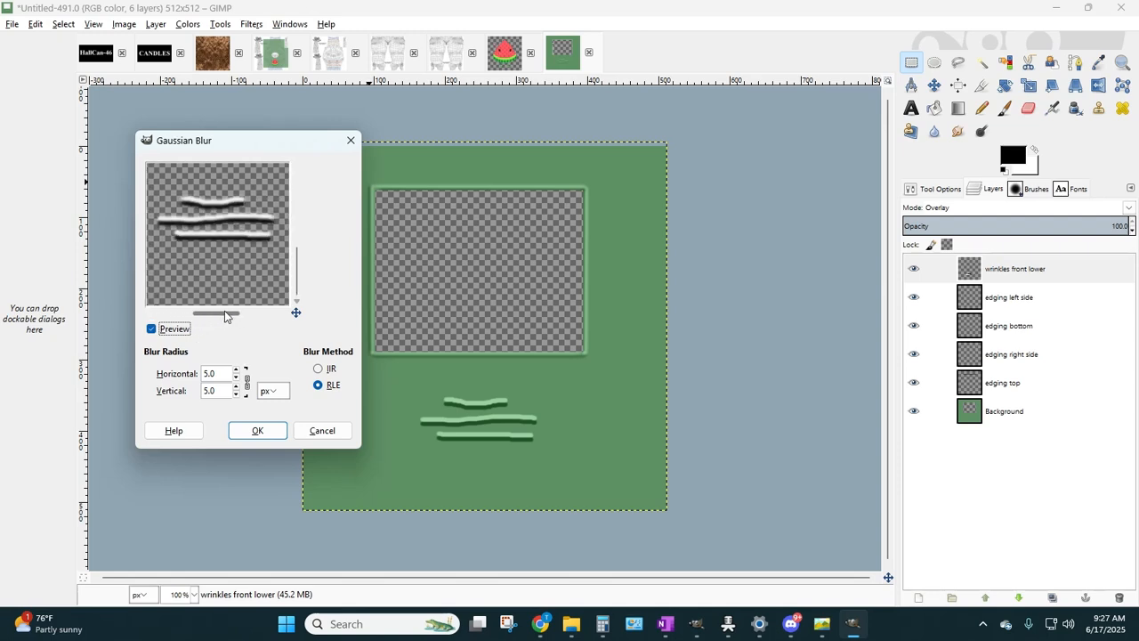
{"action": "left_click", "coordinate": [236, 370]}
{"action": "left_click", "coordinate": [236, 370]}
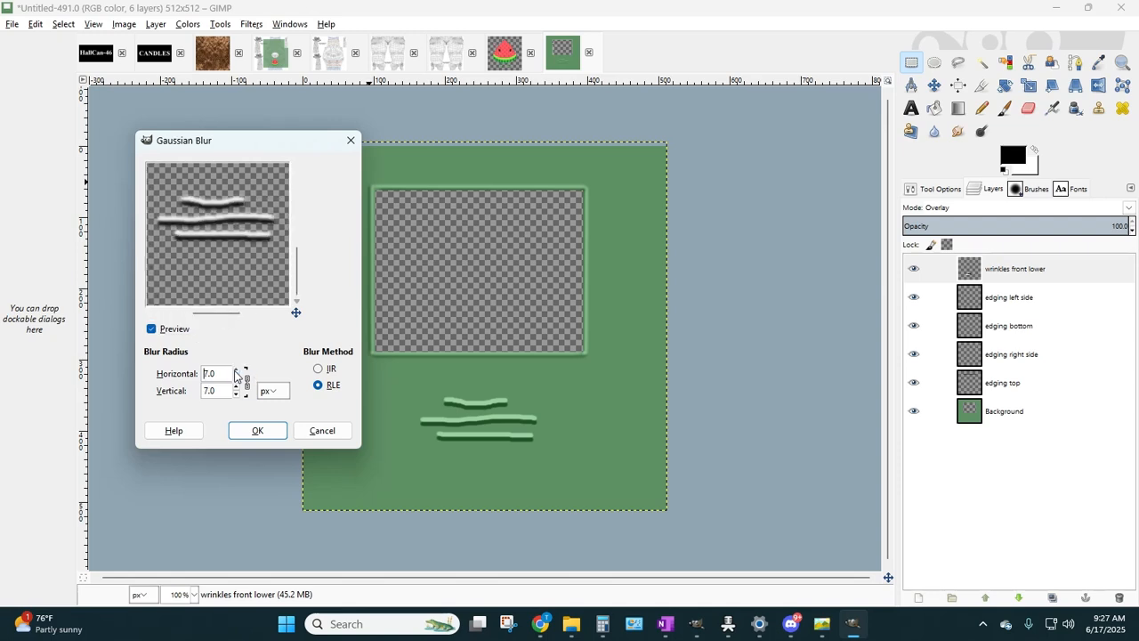
{"action": "left_click", "coordinate": [236, 371]}
{"action": "left_click", "coordinate": [236, 370]}
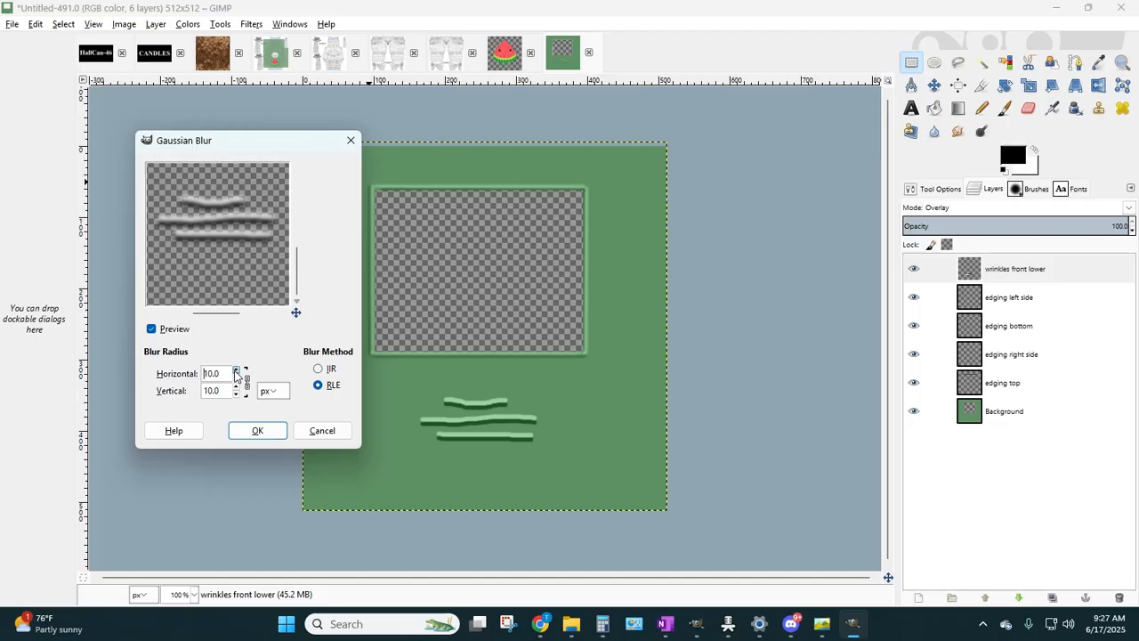
{"action": "left_click", "coordinate": [254, 432]}
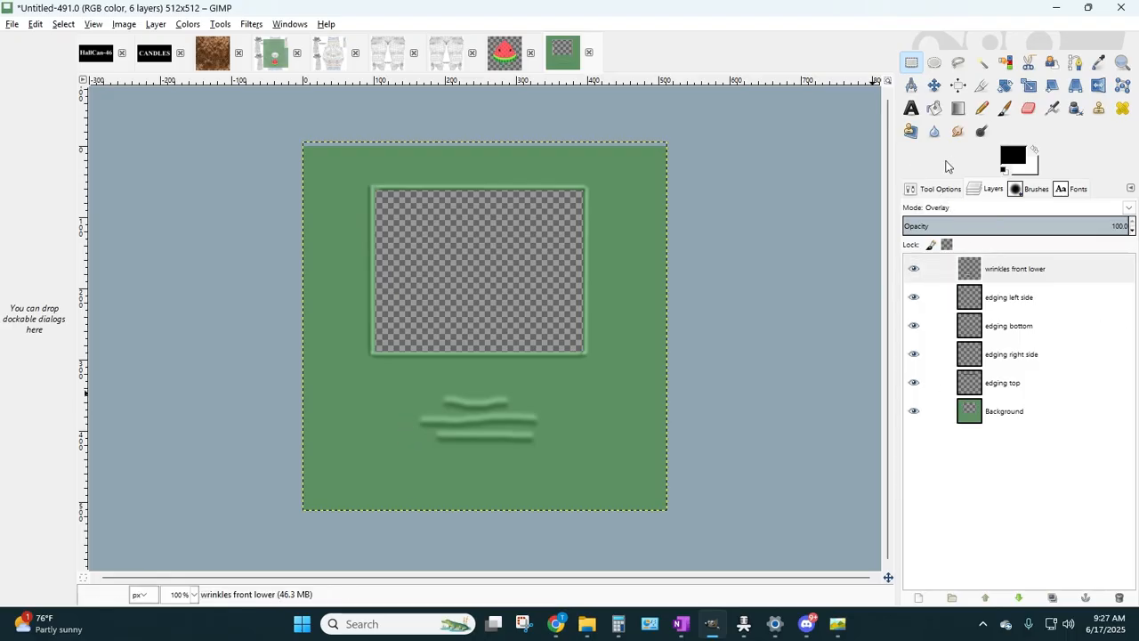
- Smudge the wrinkle lines outward toward both sides of the garment with a brush size of 64.33
{"action": "left_click", "coordinate": [957, 131]}
{"action": "left_click", "coordinate": [949, 194]}
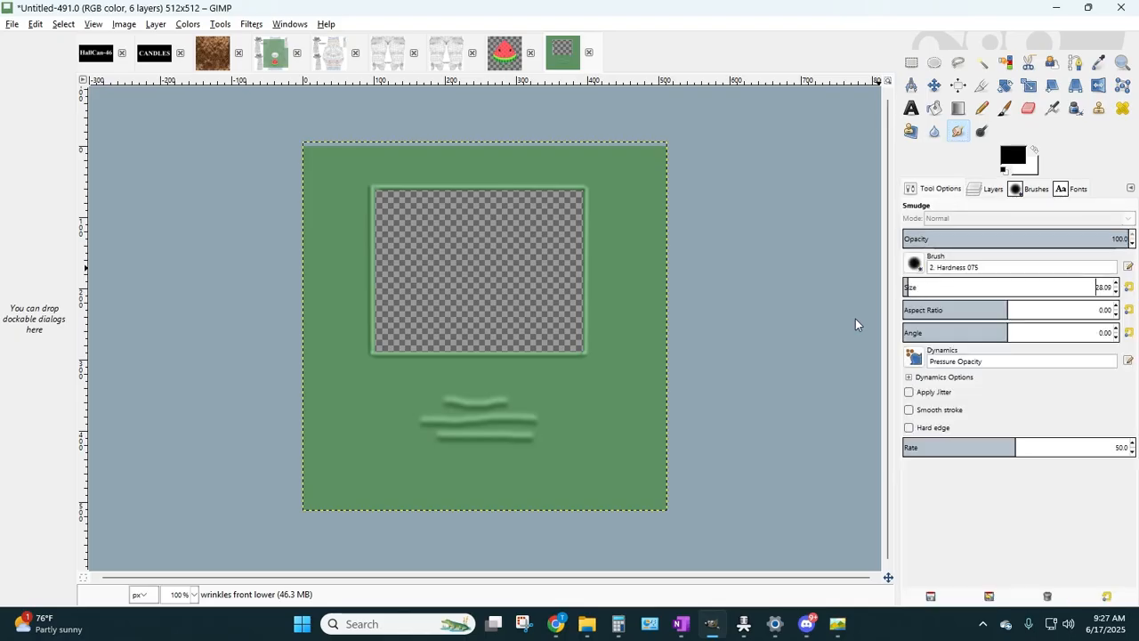
{"action": "left_click", "coordinate": [920, 288]}
{"action": "left_click_drag", "start_coordinate": [921, 289], "coordinate": [995, 291]}
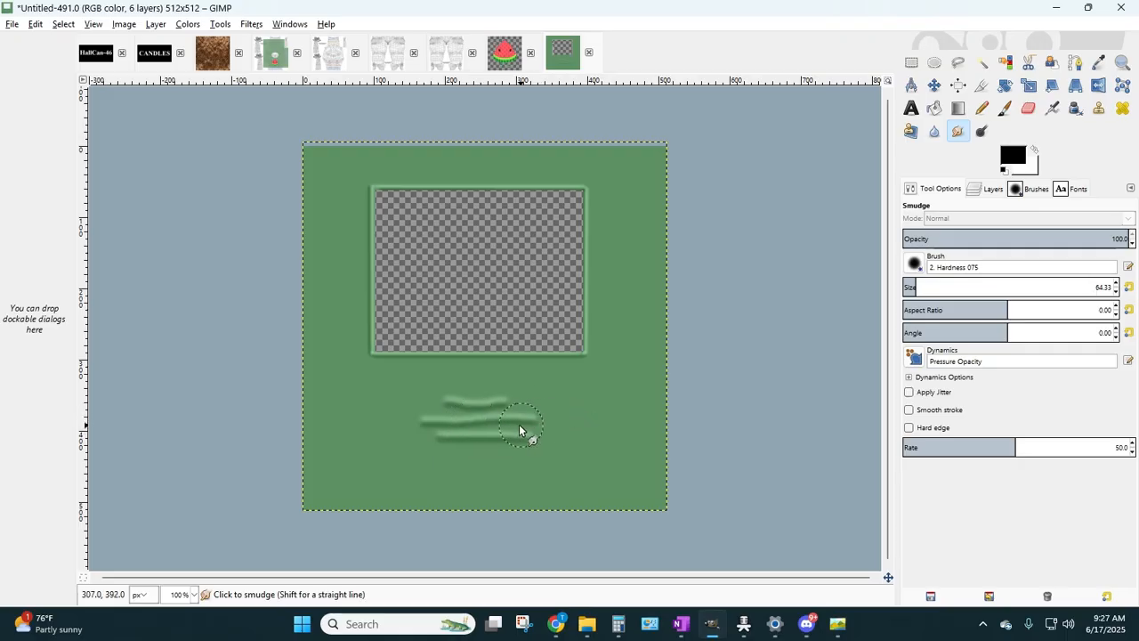
{"action": "left_click_drag", "start_coordinate": [519, 424], "coordinate": [625, 440]}
{"action": "left_click_drag", "start_coordinate": [505, 411], "coordinate": [597, 423]}
{"action": "left_click_drag", "start_coordinate": [483, 402], "coordinate": [259, 401]}
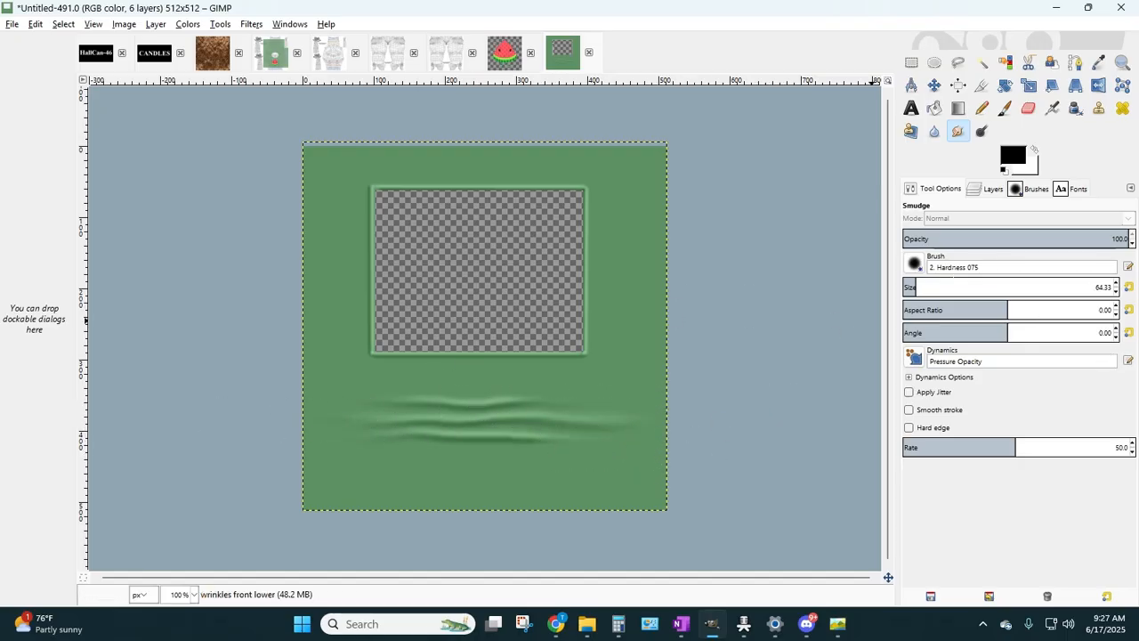
- Lower the "wrinkles front lower" layer's opacity to 25
{"action": "left_click", "coordinate": [954, 238]}
{"action": "left_click_drag", "start_coordinate": [976, 242], "coordinate": [1134, 246]}
{"action": "left_click", "coordinate": [985, 191]}
{"action": "left_click", "coordinate": [1008, 280]}
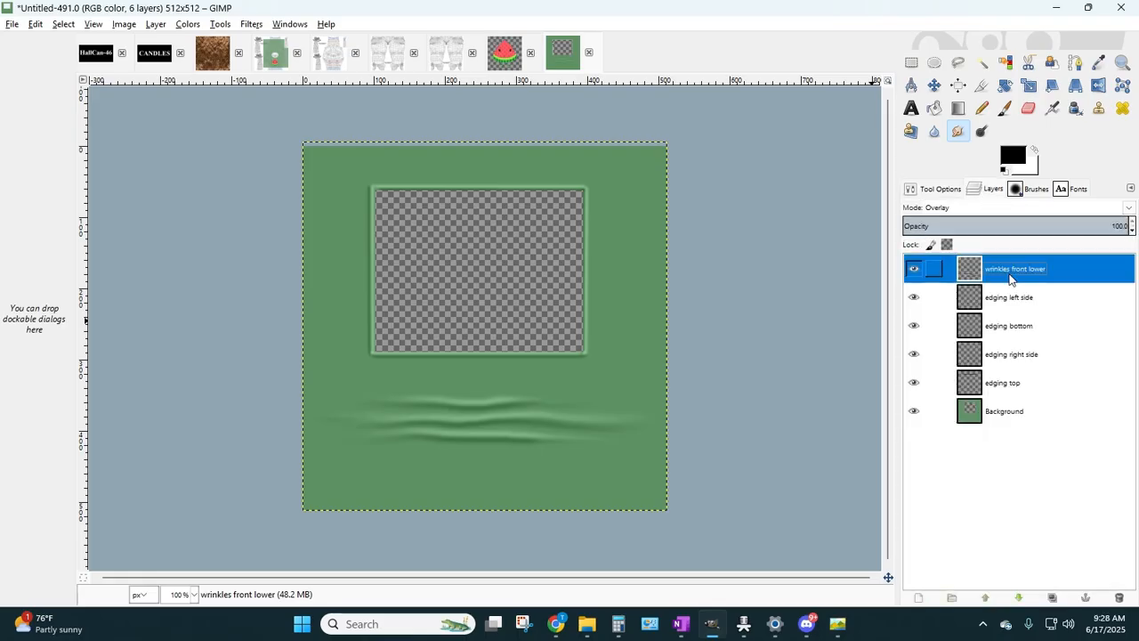
{"action": "left_click", "coordinate": [991, 192]}
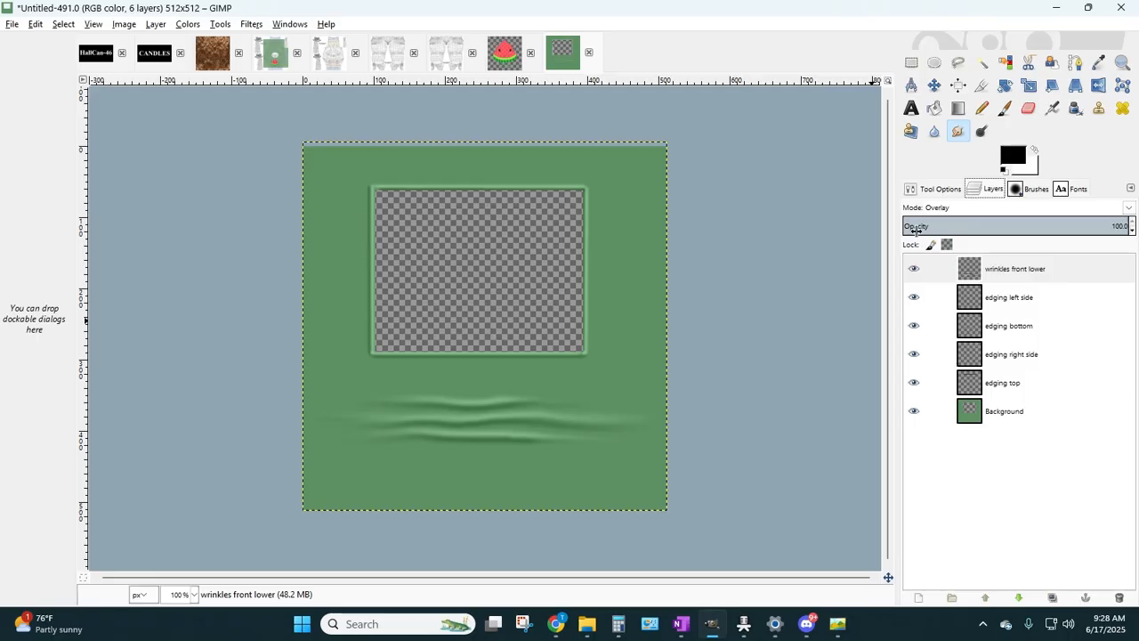
{"action": "left_click", "coordinate": [1133, 230]}
{"action": "left_click", "coordinate": [1134, 230]}
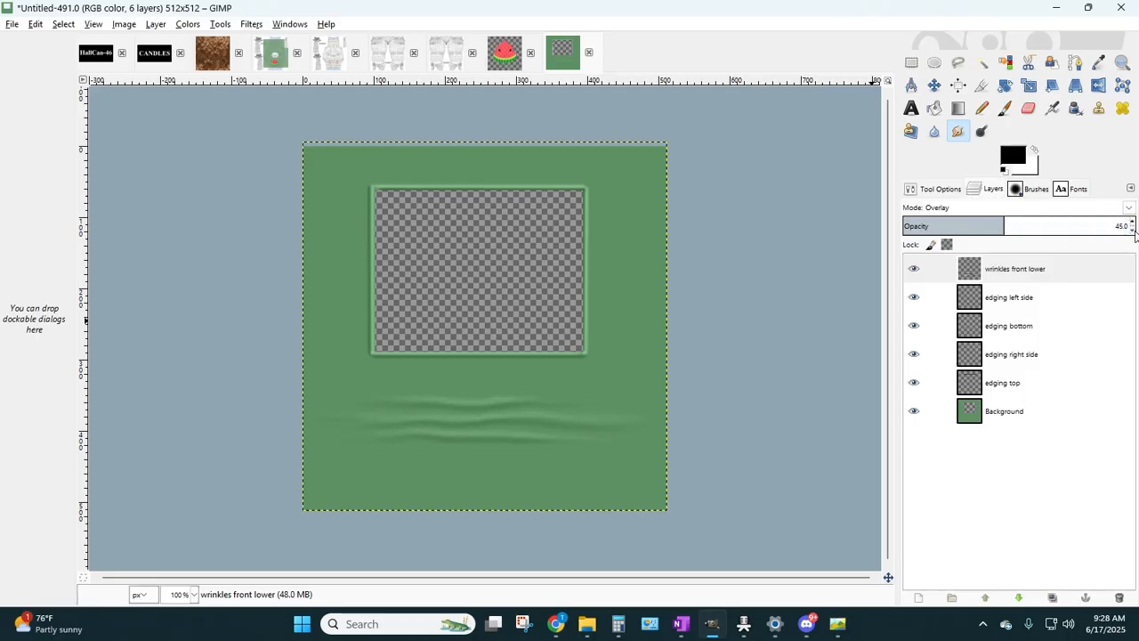
{"action": "left_click", "coordinate": [1133, 231]}
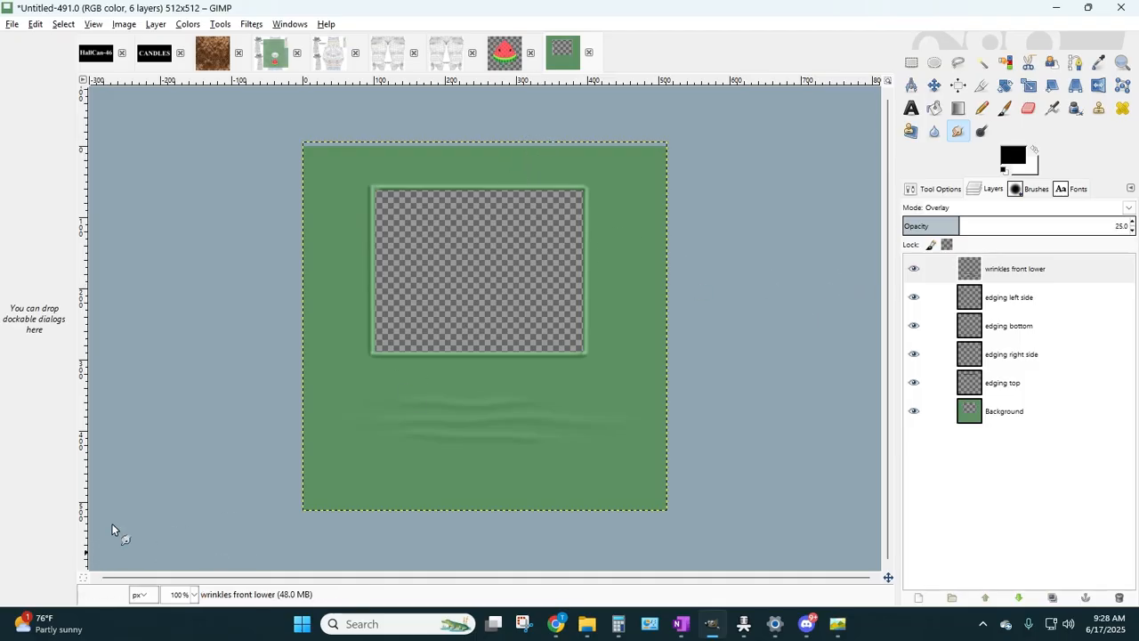
- Examine the faded wrinkles and the edging around the cutout at 200% zoom
{"action": "left_click", "coordinate": [193, 595]}
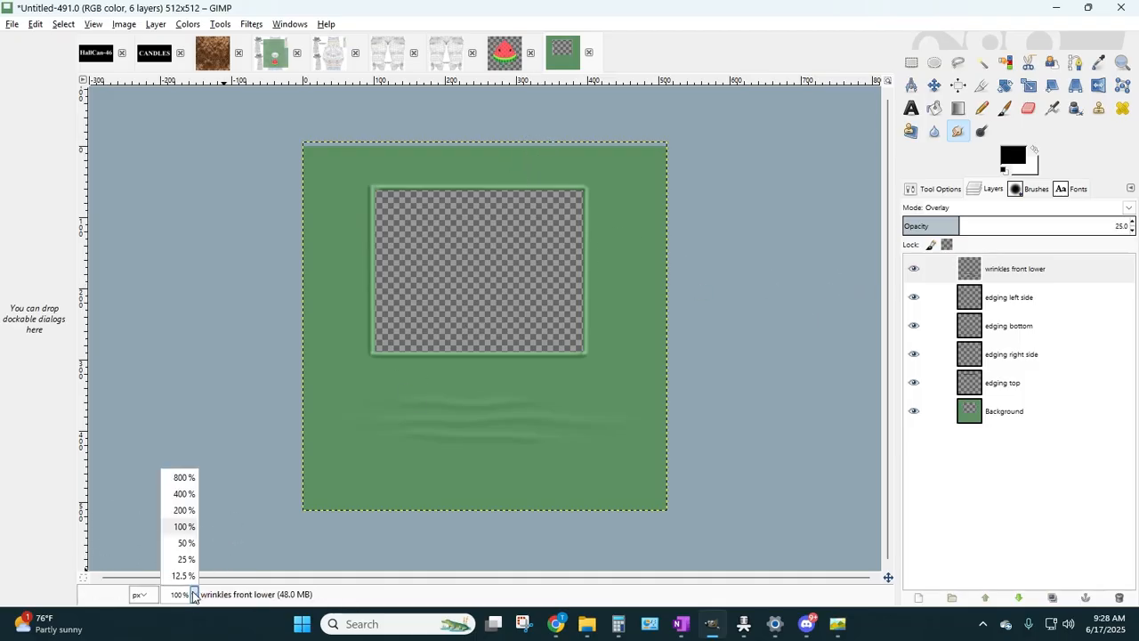
{"action": "left_click", "coordinate": [183, 510]}
{"action": "scroll", "coordinate": [712, 351], "scroll_direction": "down", "scroll_amount": 3}
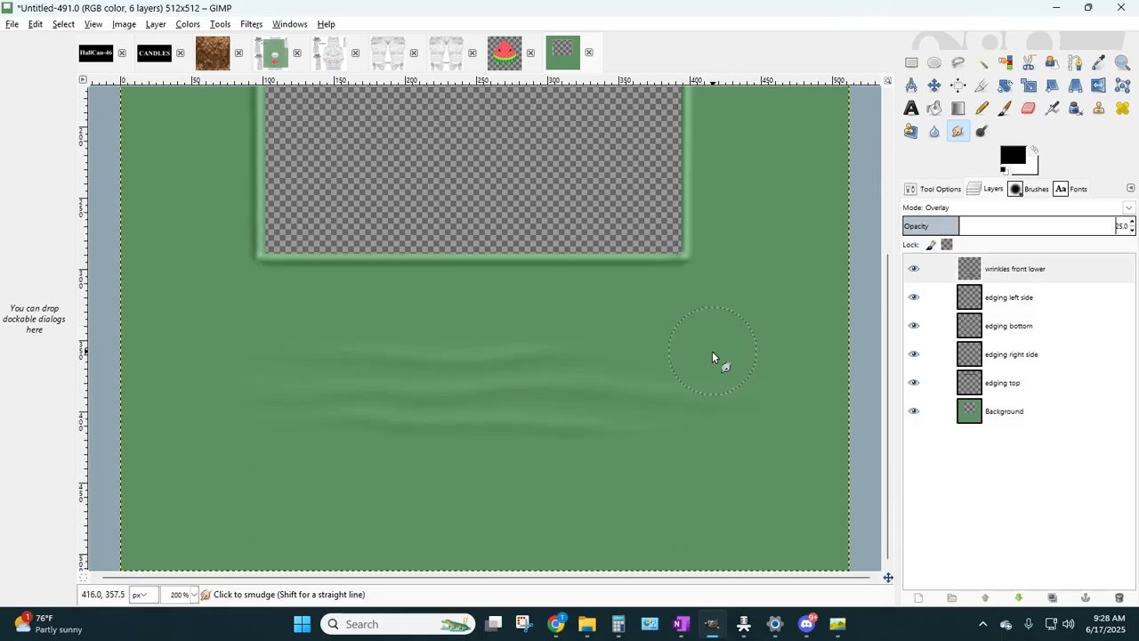
{"action": "scroll", "coordinate": [563, 385], "scroll_direction": "up", "scroll_amount": 3}
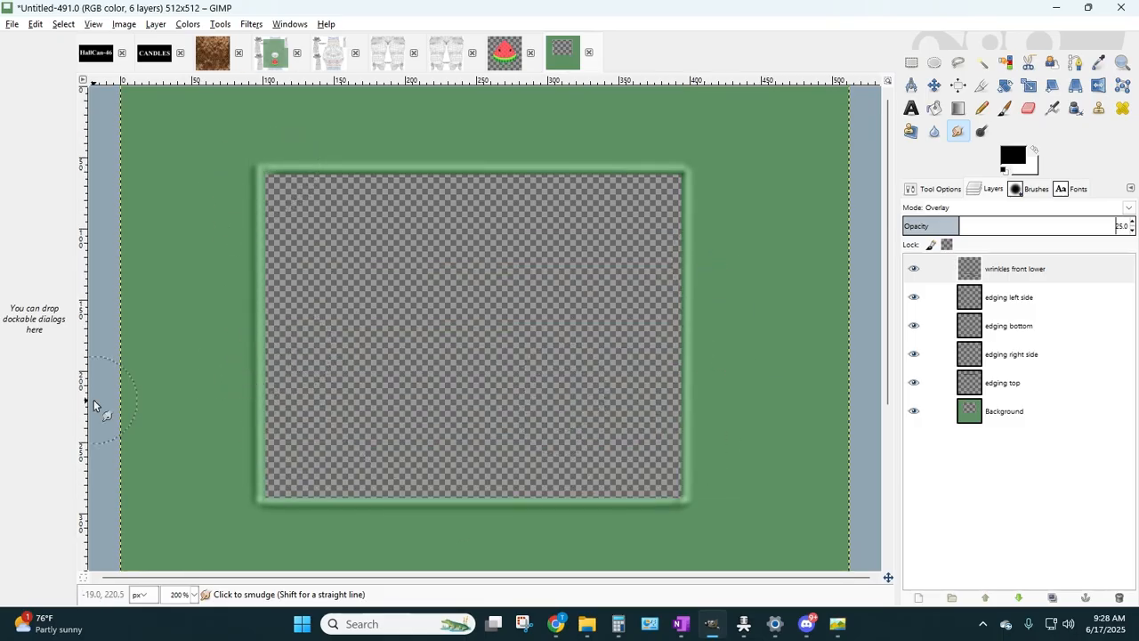
{"action": "scroll", "coordinate": [93, 399], "scroll_direction": "down", "scroll_amount": 3}
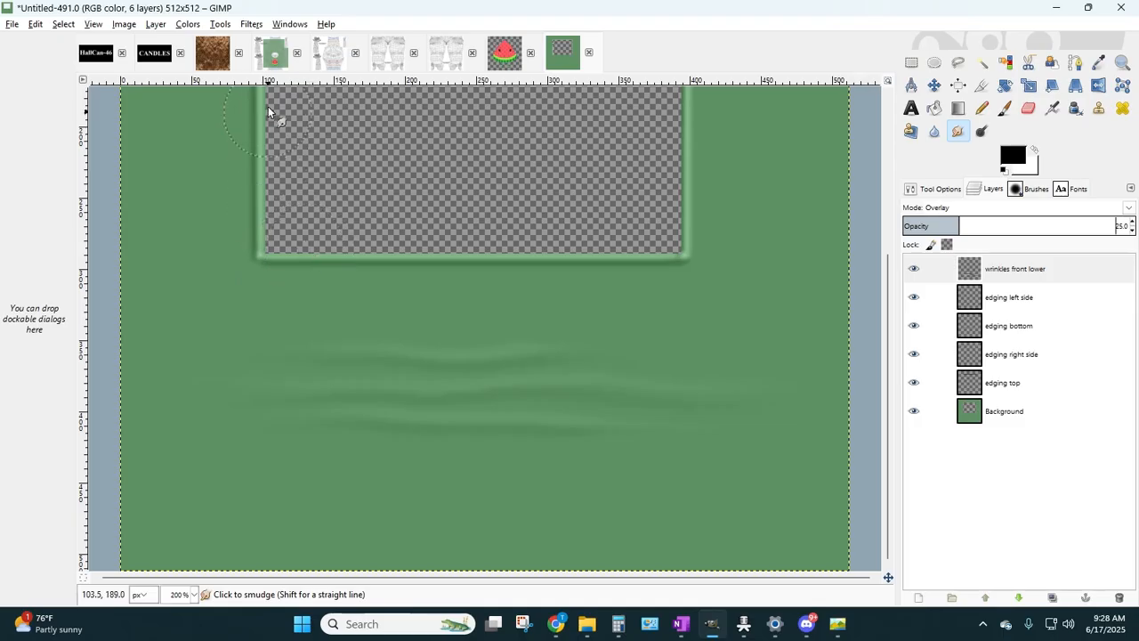
- Switch to the FemaleSkinnyTop_Fruit_Watermelon_Black image and magnify its oval neckline opening to 400%
{"action": "left_click", "coordinate": [273, 57]}
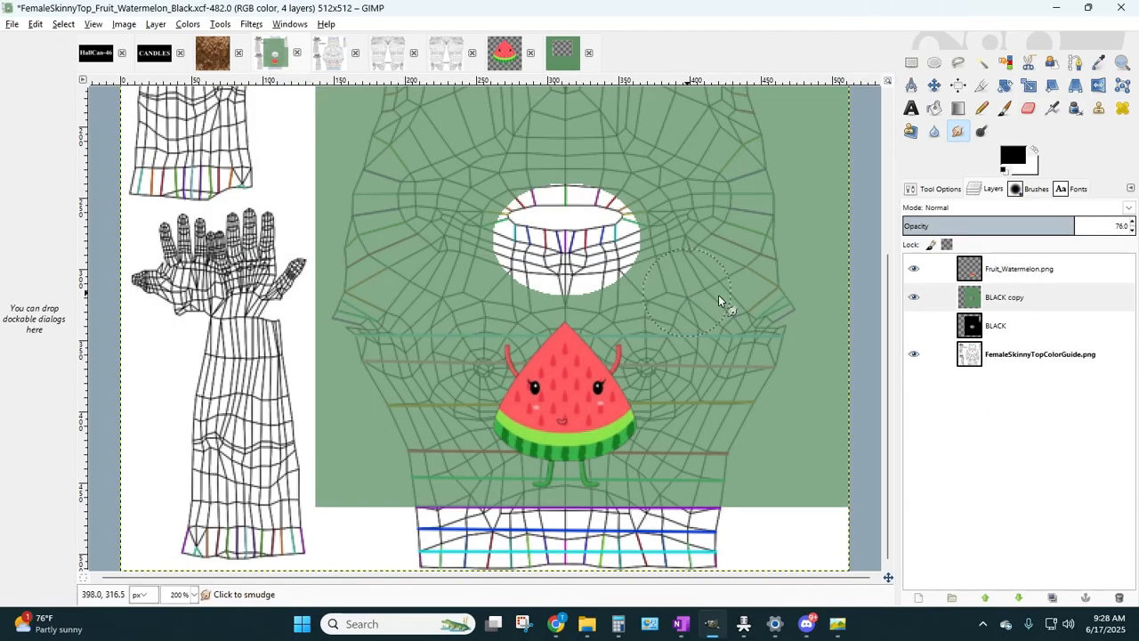
{"action": "left_click", "coordinate": [194, 595]}
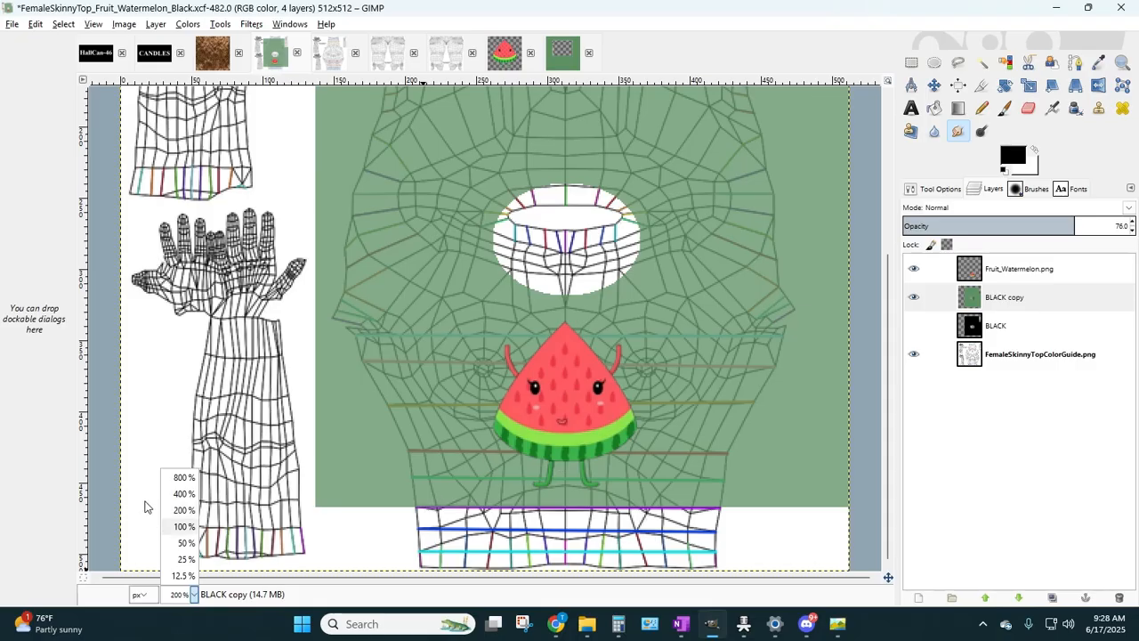
{"action": "left_click", "coordinate": [184, 494]}
{"action": "scroll", "coordinate": [734, 395], "scroll_direction": "up", "scroll_amount": 3}
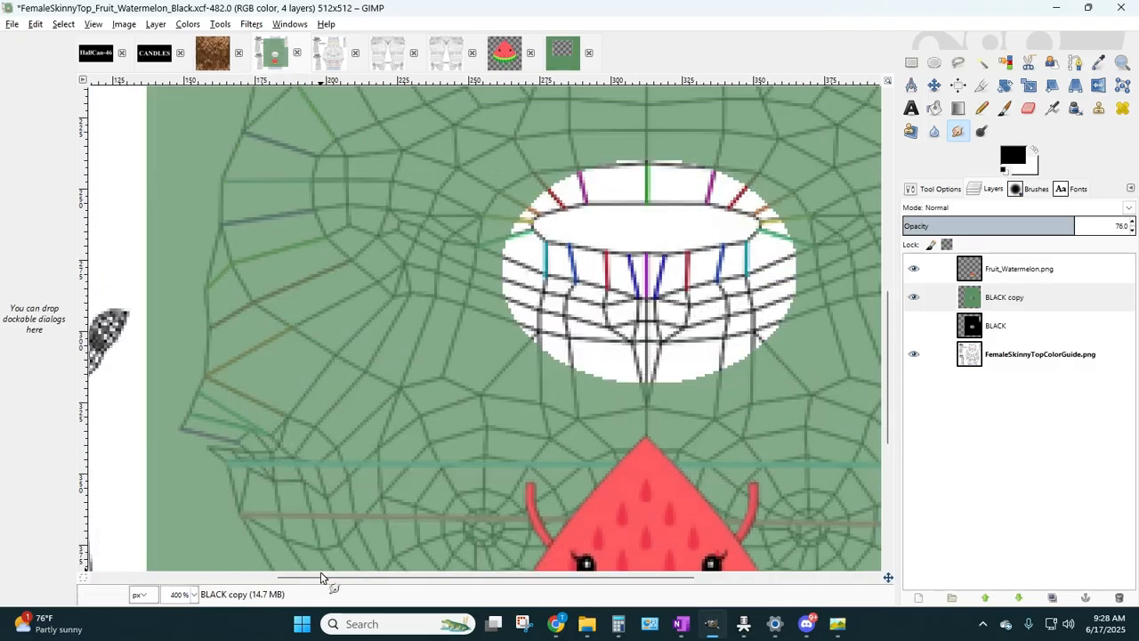
{"action": "left_click_drag", "start_coordinate": [317, 579], "coordinate": [402, 579]}
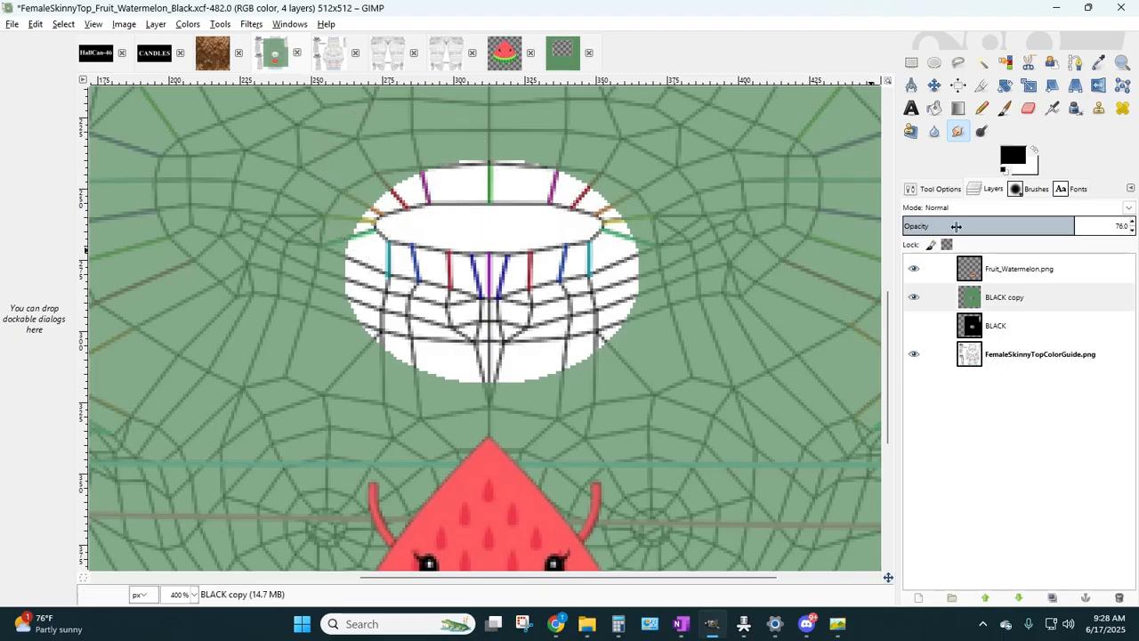
- Select the Fruit_Watermelon.png layer and set the Smudge brush size to 4
{"action": "left_click", "coordinate": [1002, 269]}
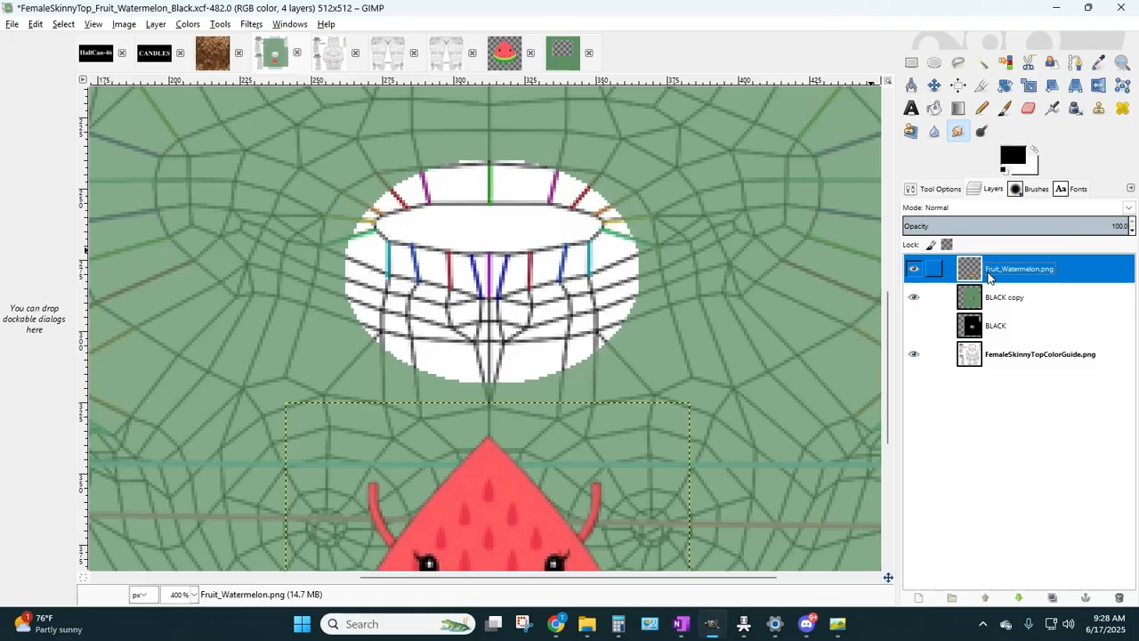
{"action": "left_click", "coordinate": [937, 190]}
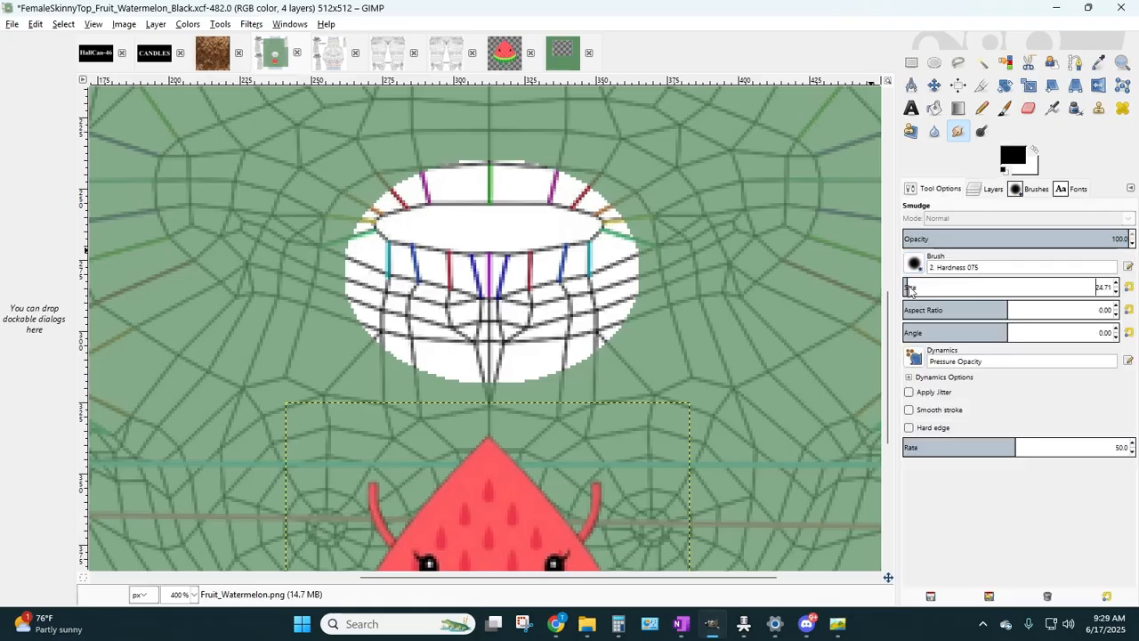
{"action": "key", "text": "Delete"}
{"action": "type", "text": "4"}
{"action": "key", "text": "Return"}
- Add a transparent 512 × 512 px layer named "edging neckline" above the Fruit_Watermelon.png layer
{"action": "left_click", "coordinate": [995, 190]}
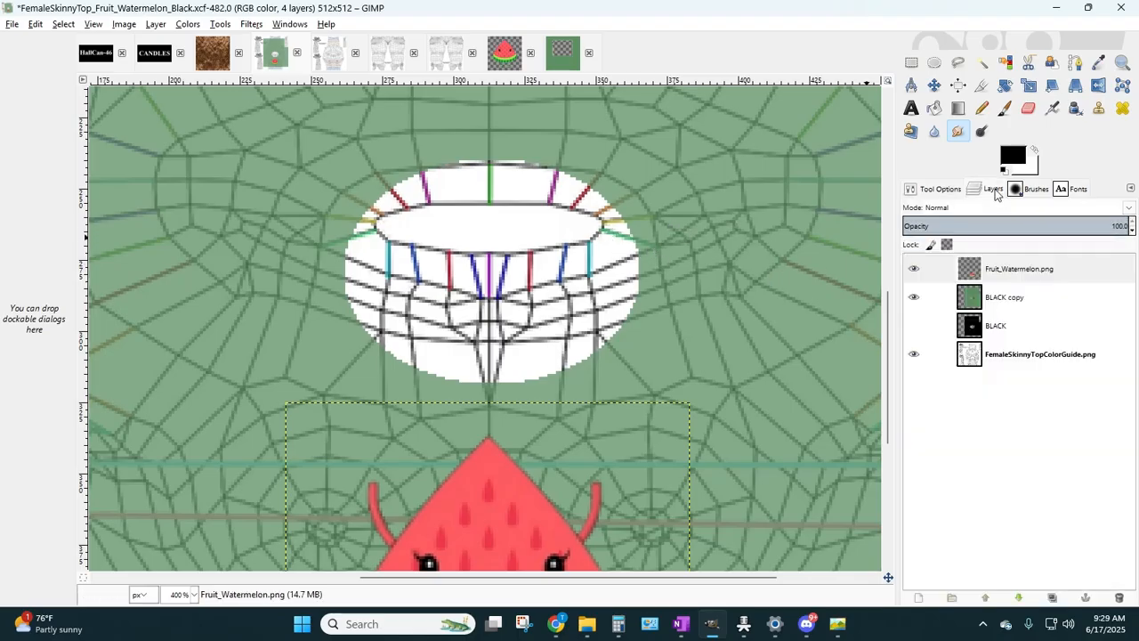
{"action": "left_click", "coordinate": [1015, 268]}
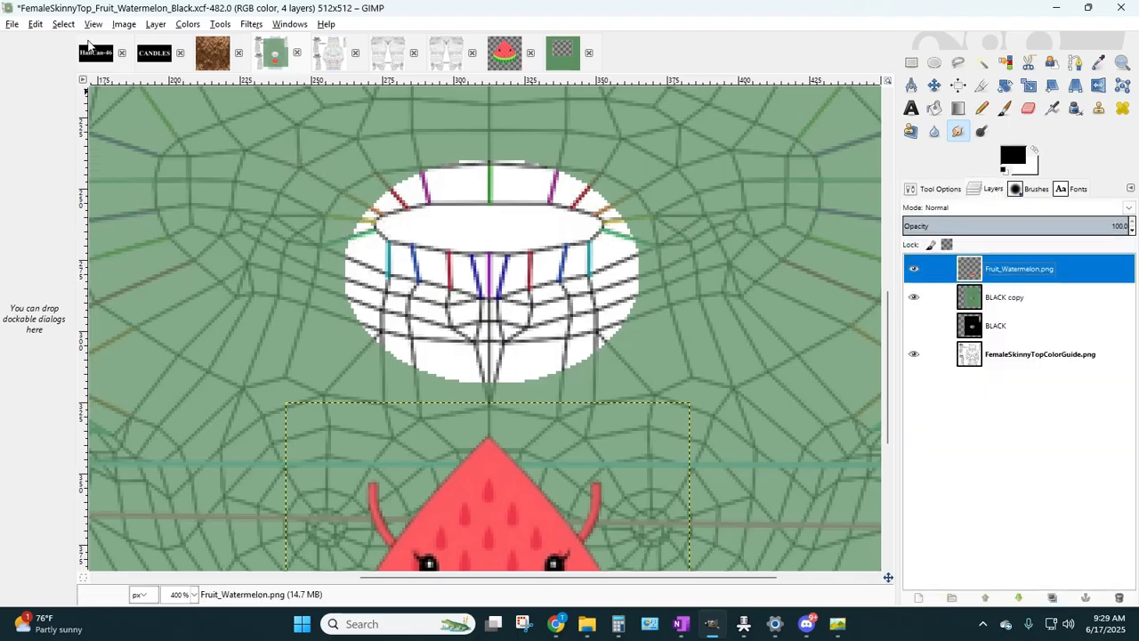
{"action": "left_click", "coordinate": [156, 24]}
{"action": "left_click", "coordinate": [186, 41]}
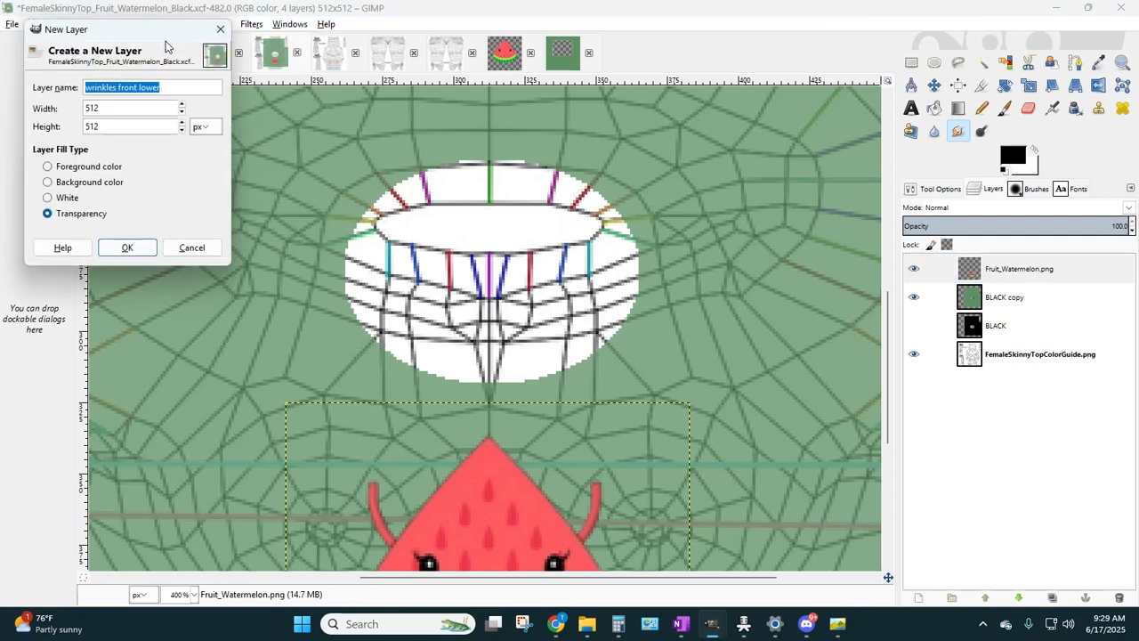
{"action": "type", "text": "edging neckline"}
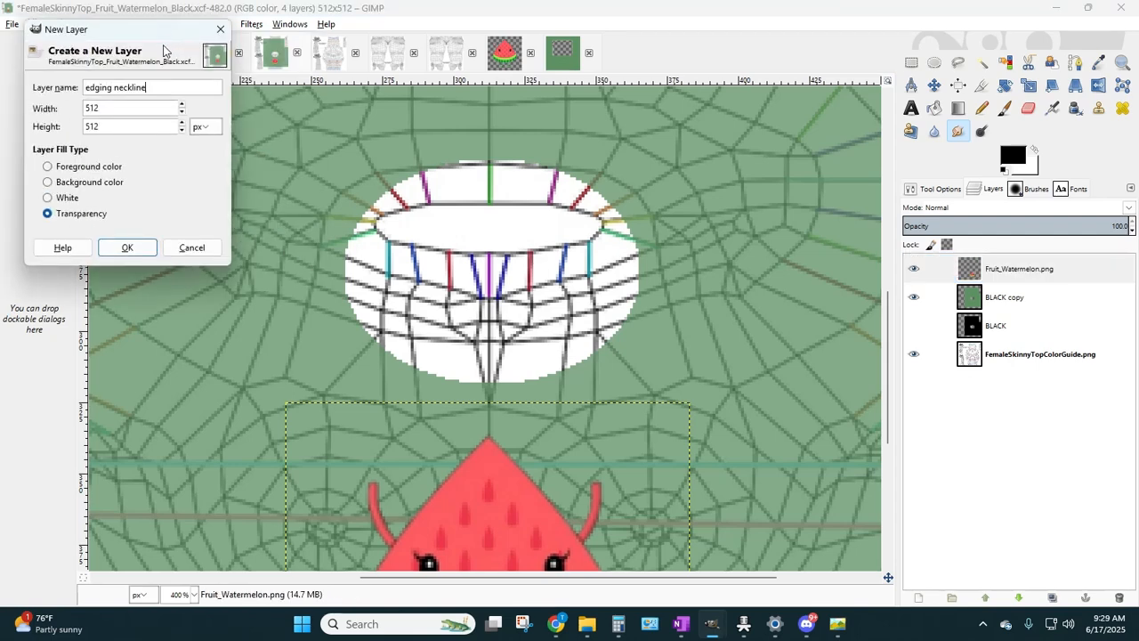
{"action": "key", "text": "Return"}
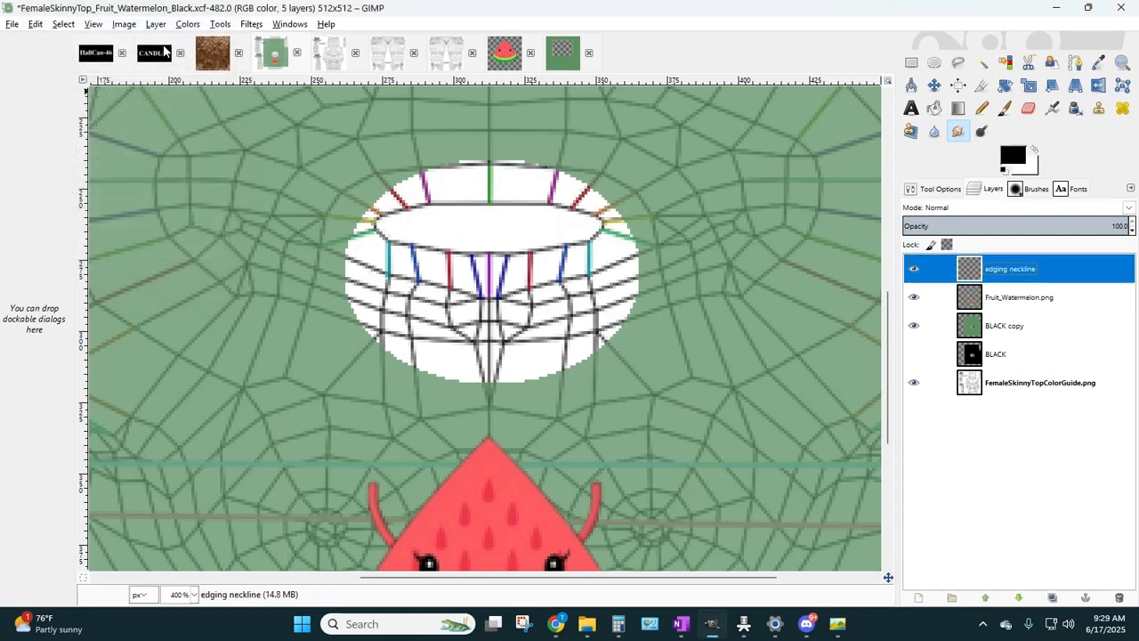
- Trace the upper rim of the oval neckline opening with an open multi-anchor path on the edging neckline layer
{"action": "left_click", "coordinate": [1076, 66]}
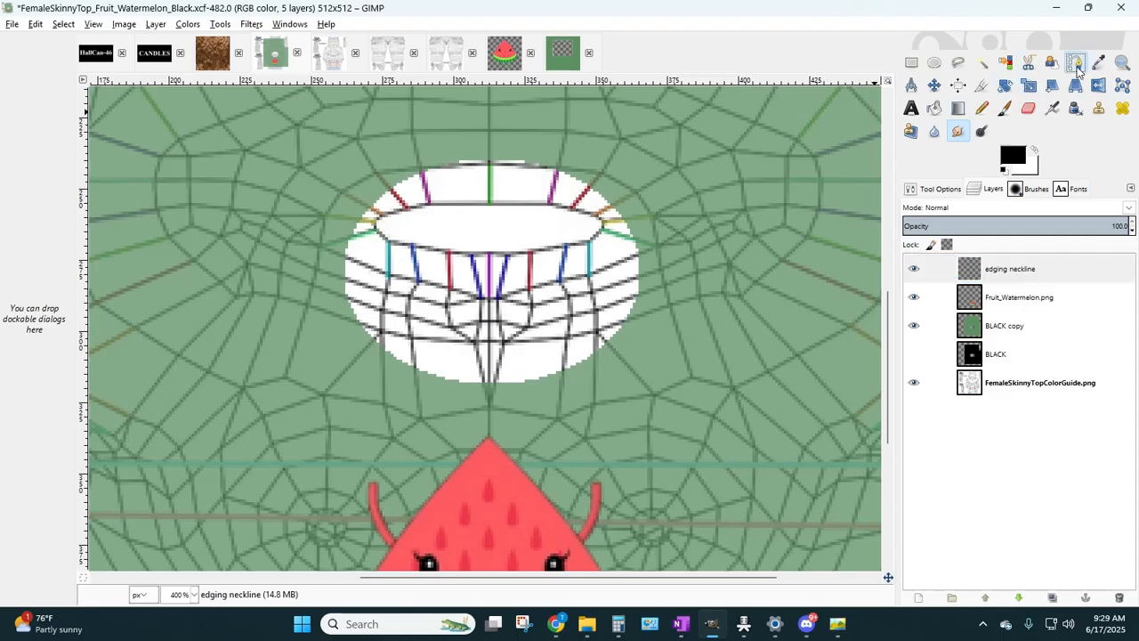
{"action": "left_click", "coordinate": [1009, 280]}
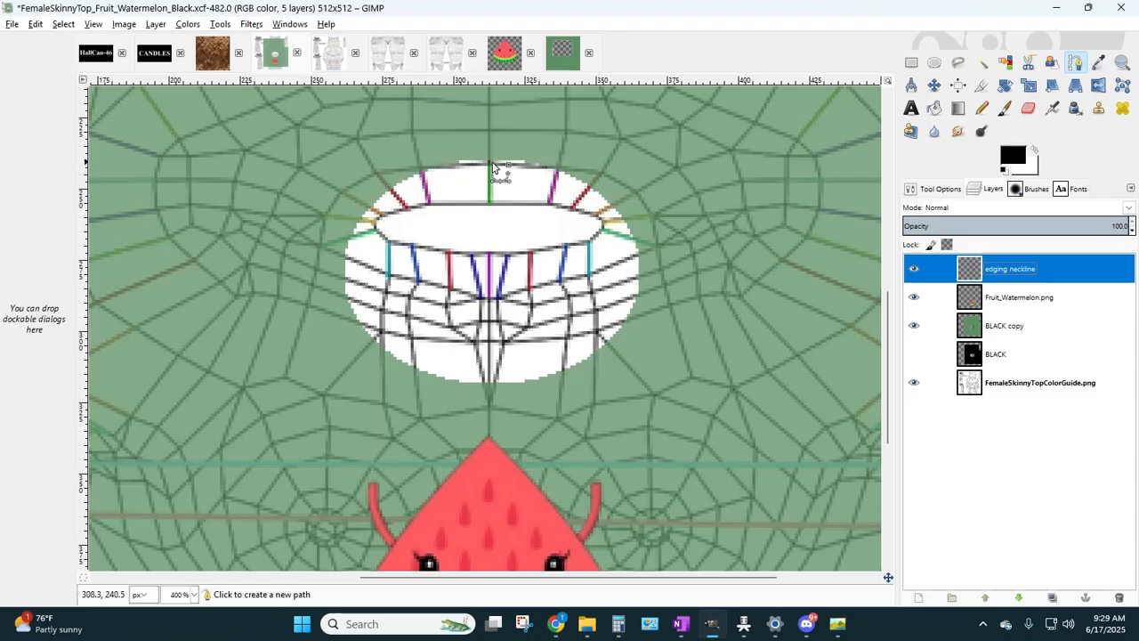
{"action": "left_click", "coordinate": [366, 205]}
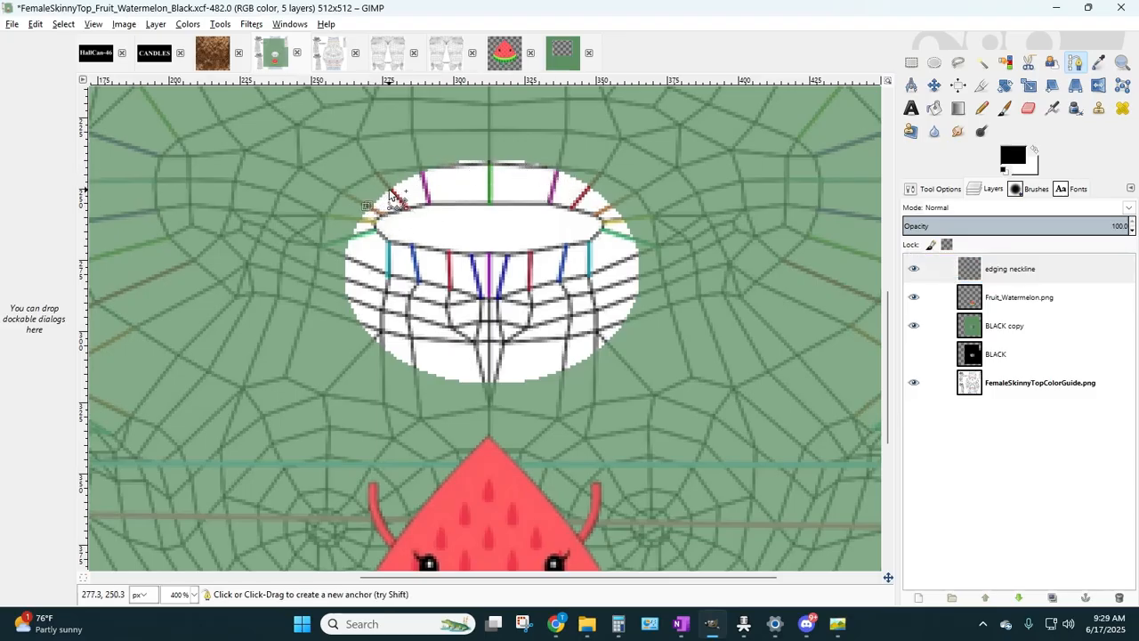
{"action": "left_click", "coordinate": [389, 190]}
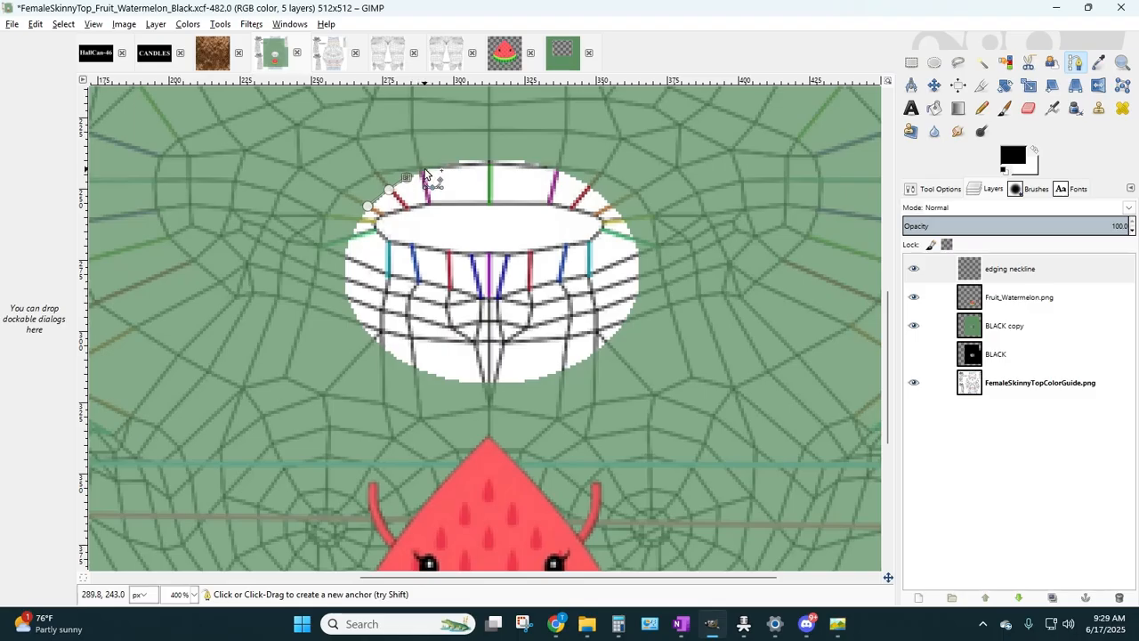
{"action": "left_click", "coordinate": [425, 168]}
{"action": "left_click", "coordinate": [452, 162]}
{"action": "left_click", "coordinate": [475, 161]}
{"action": "left_click", "coordinate": [514, 160]}
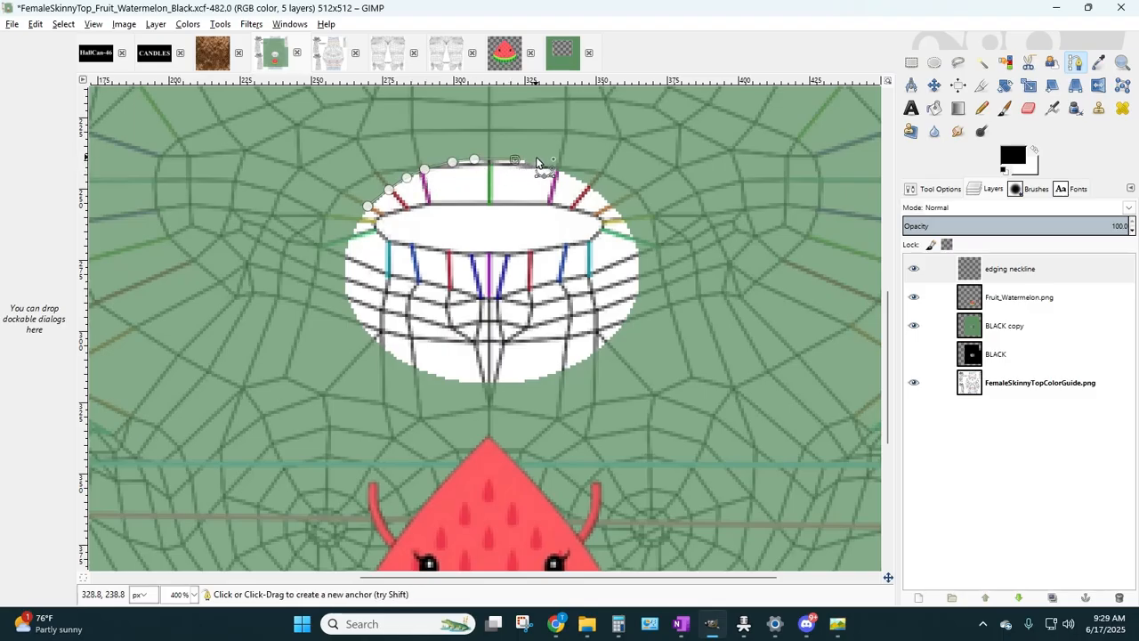
{"action": "left_click", "coordinate": [547, 166]}
{"action": "left_click", "coordinate": [568, 171]}
{"action": "left_click", "coordinate": [594, 188]}
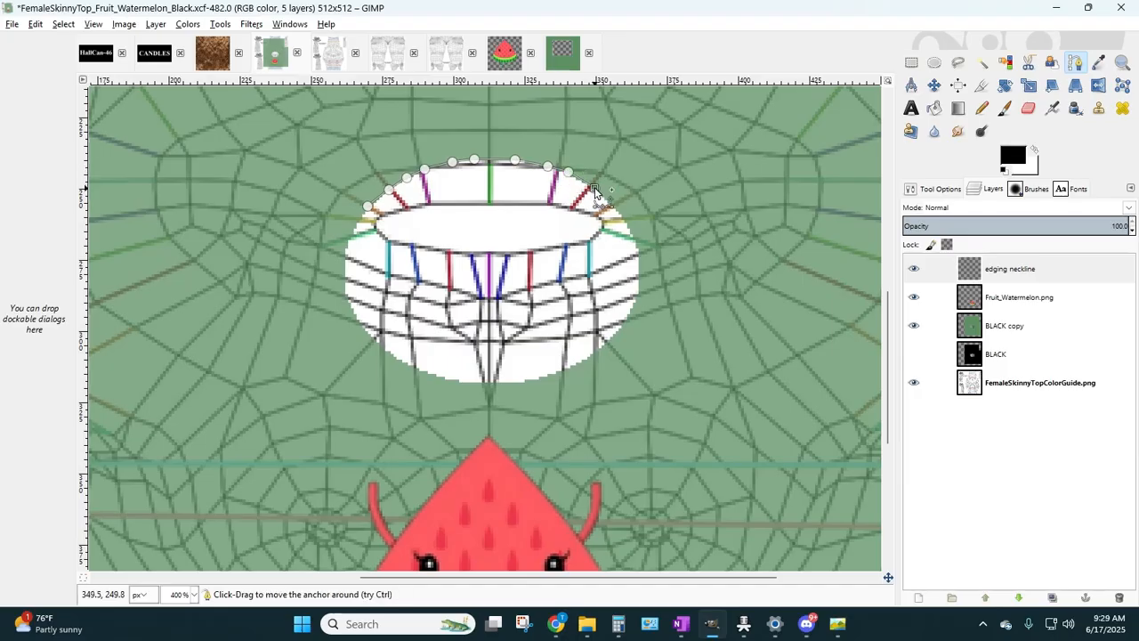
{"action": "left_click", "coordinate": [606, 199]}
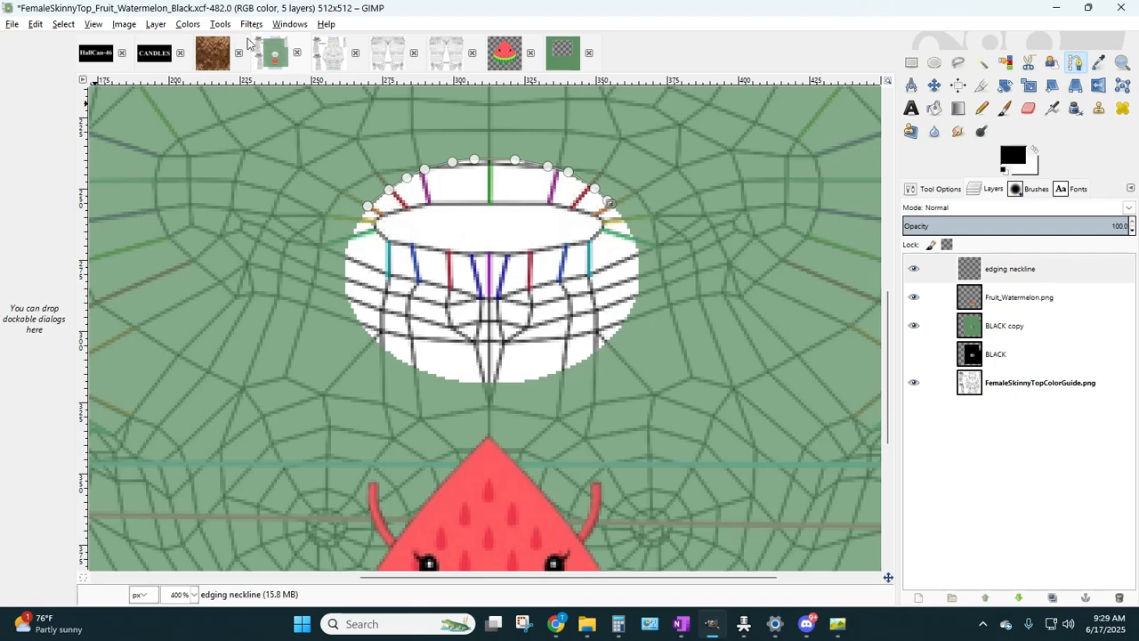
- Try stroking the upper rim path with a 4 px solid black line
{"action": "left_click", "coordinate": [35, 25]}
{"action": "left_click", "coordinate": [72, 297]}
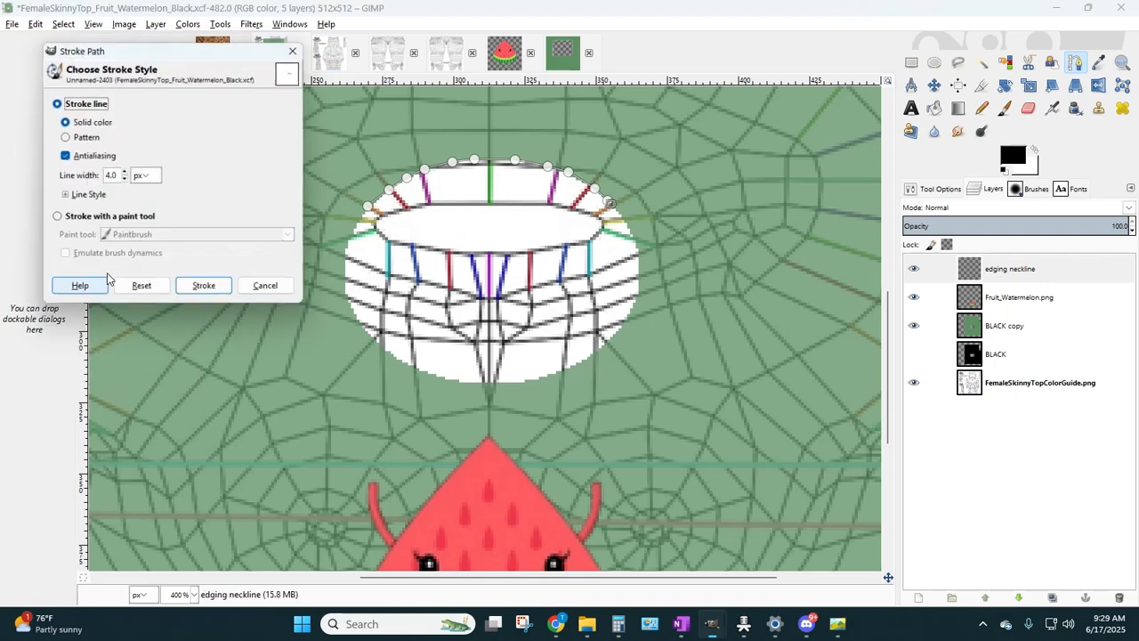
{"action": "left_click", "coordinate": [207, 292]}
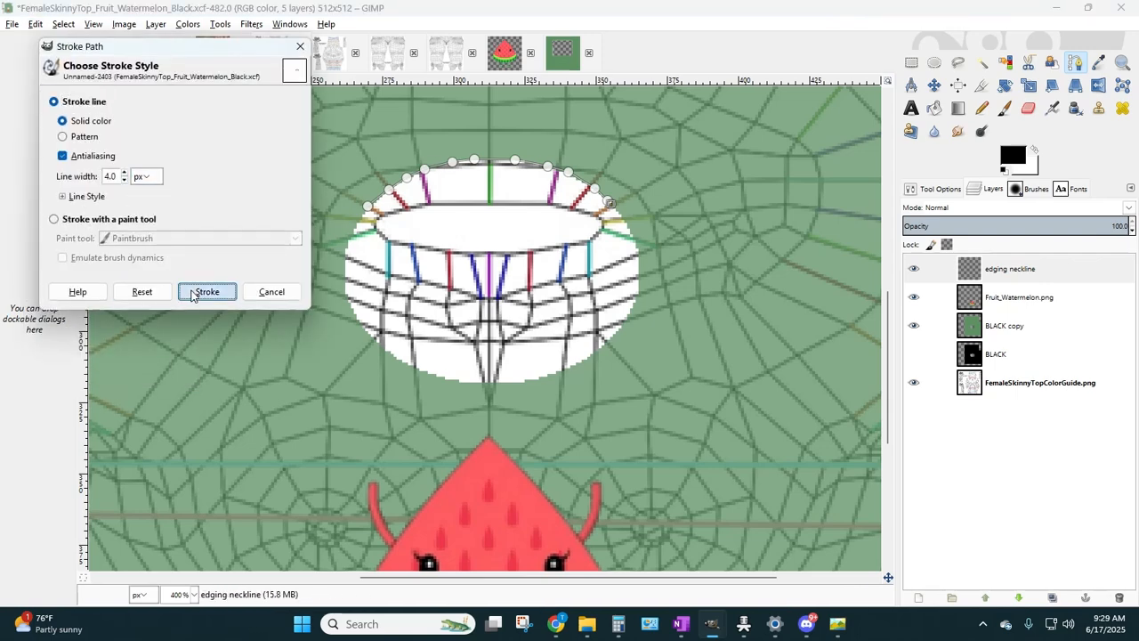
{"action": "left_click", "coordinate": [40, 27]}
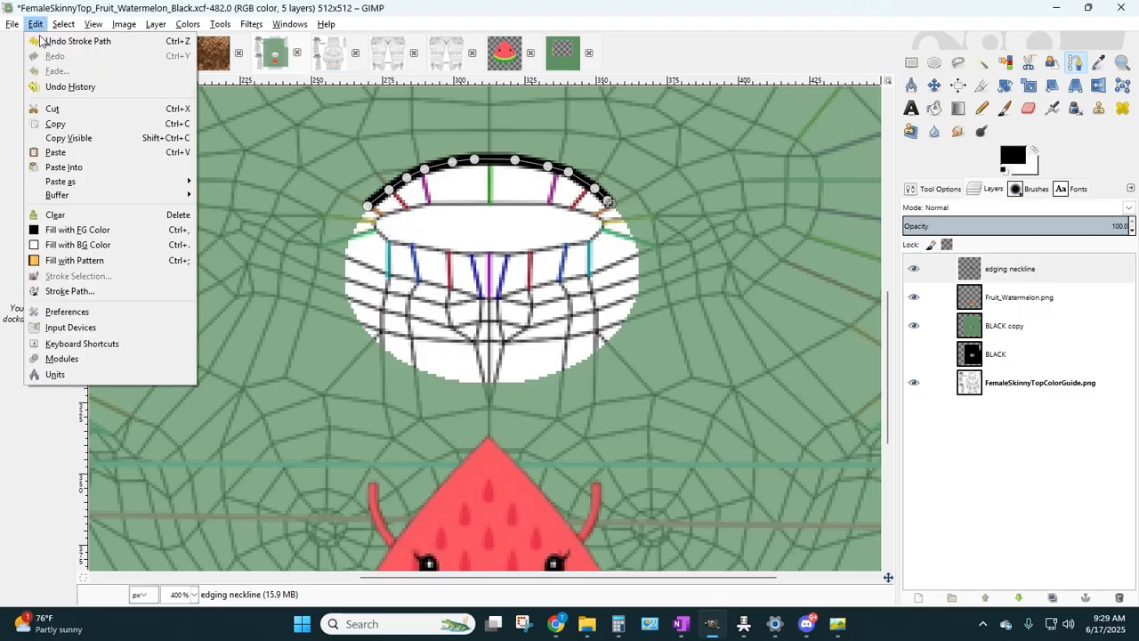
{"action": "left_click", "coordinate": [40, 43]}
- Stroke the upper rim path with a 3 px solid black line and leave path editing
{"action": "left_click", "coordinate": [35, 25]}
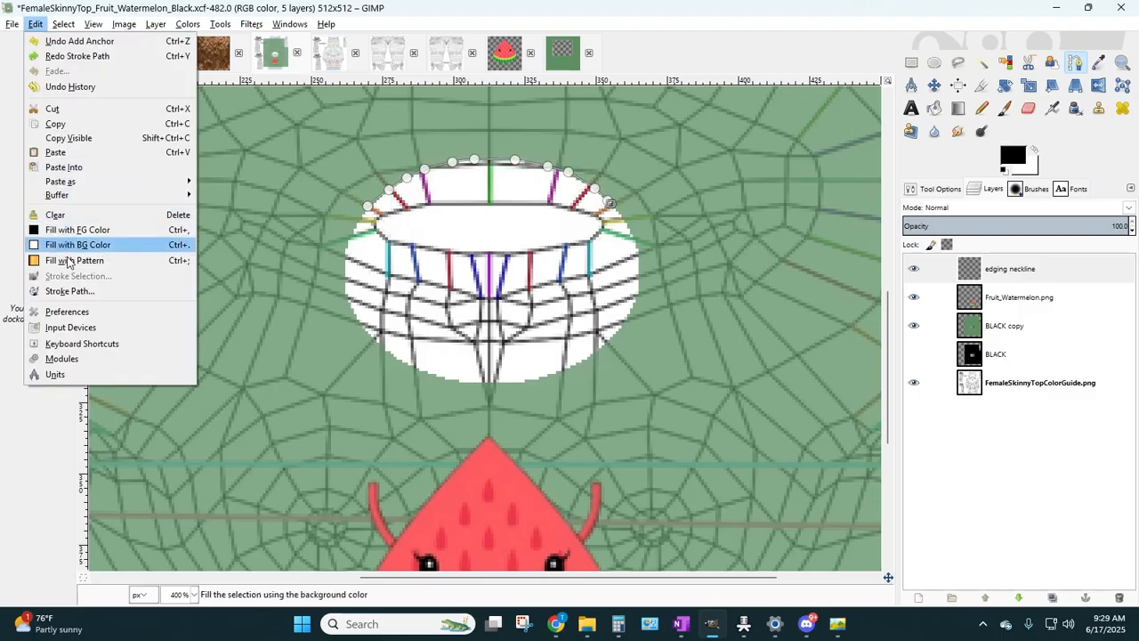
{"action": "left_click", "coordinate": [70, 291]}
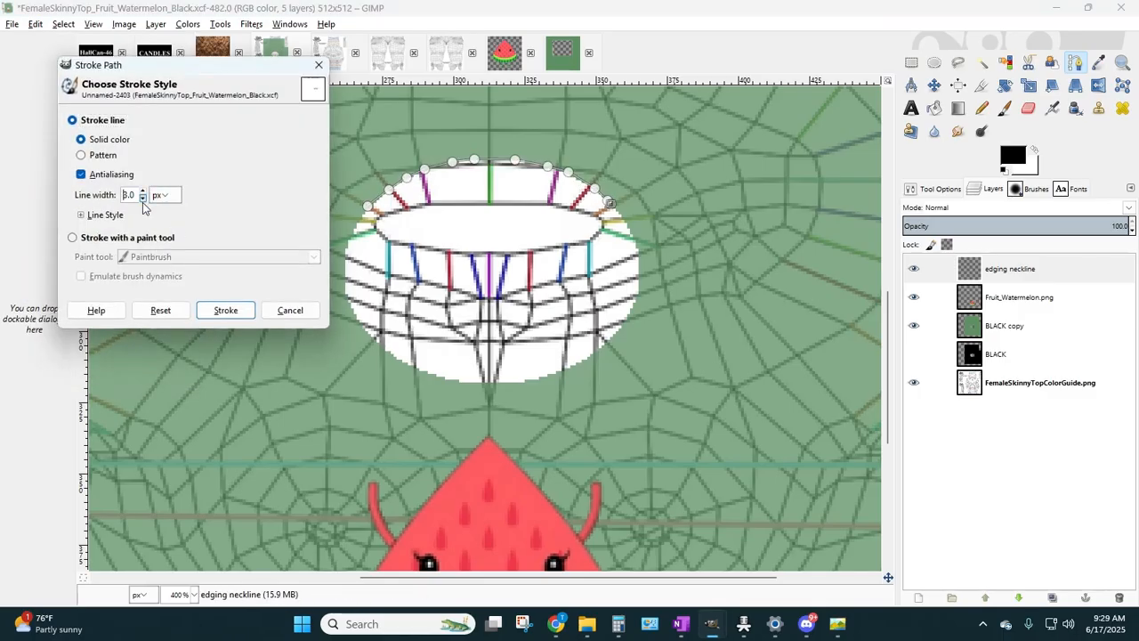
{"action": "left_click", "coordinate": [212, 313]}
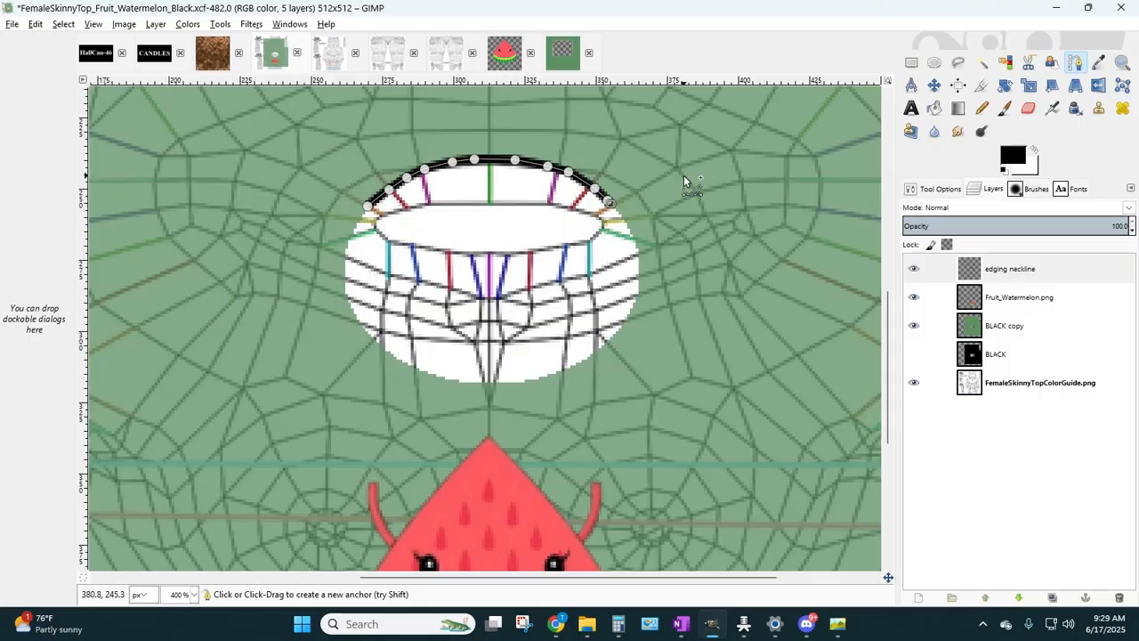
{"action": "left_click", "coordinate": [912, 63]}
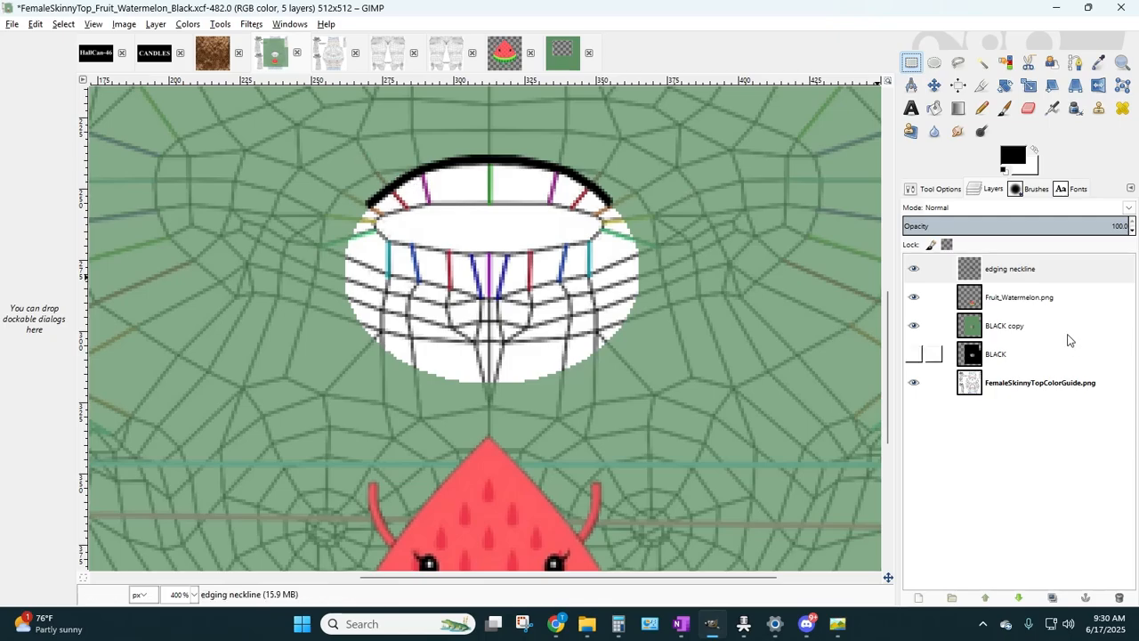
- Rename the edging neckline layer as "edging neckline top"
{"action": "left_click", "coordinate": [1031, 270]}
{"action": "double_click", "coordinate": [1030, 270]}
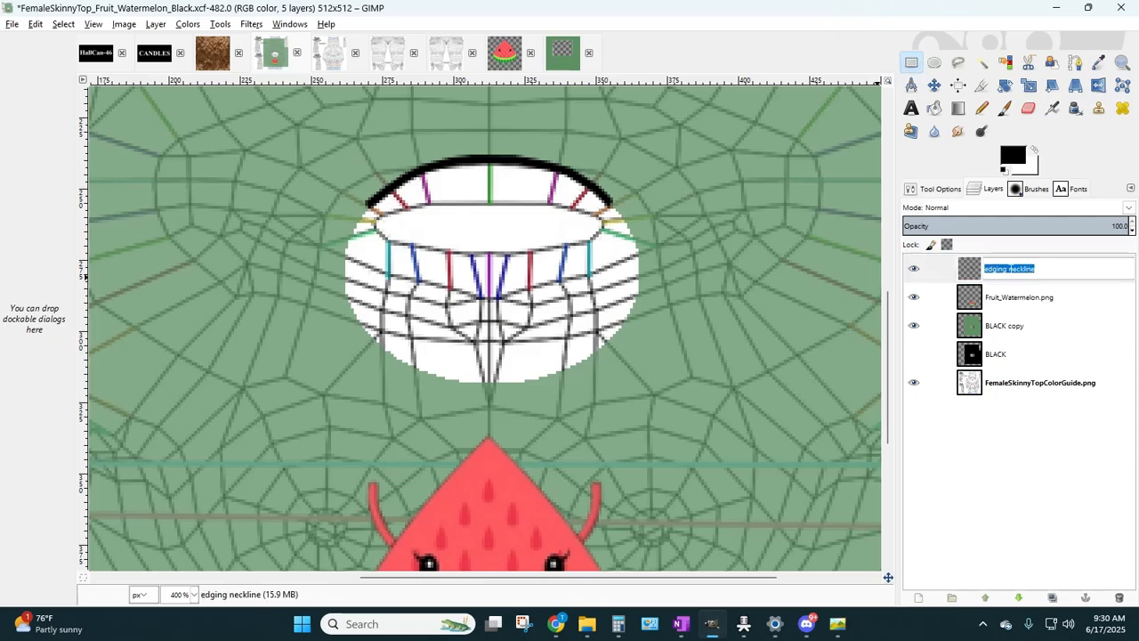
{"action": "left_click", "coordinate": [1010, 269]}
{"action": "key", "text": "shift+End"}
{"action": "type", "text": "neckline "}
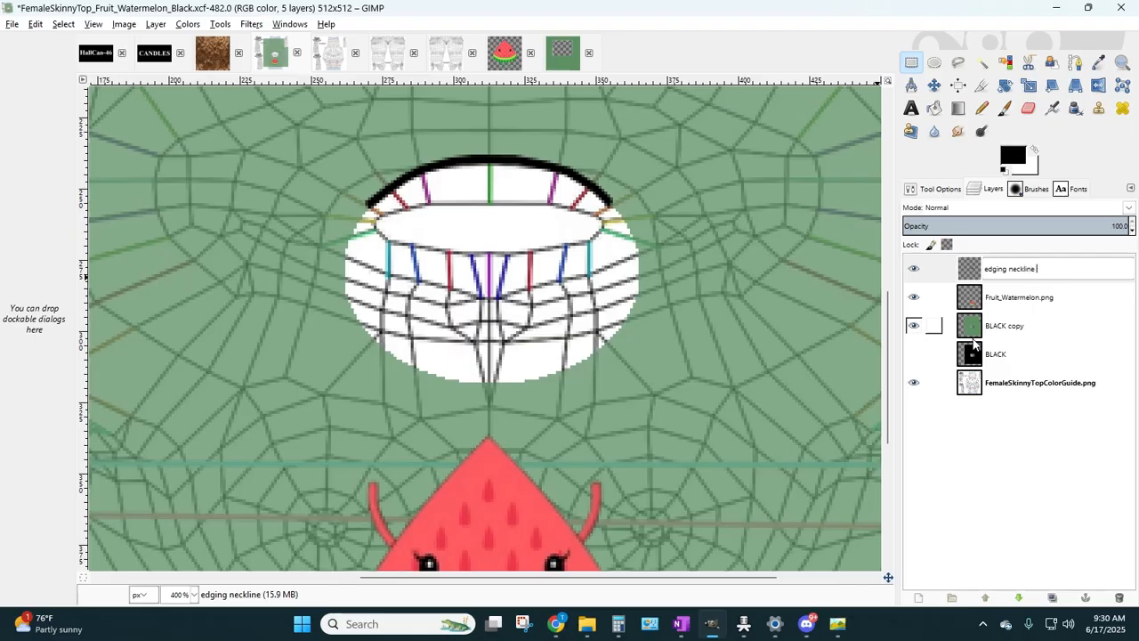
{"action": "type", "text": "top"}
{"action": "key", "text": "Return"}
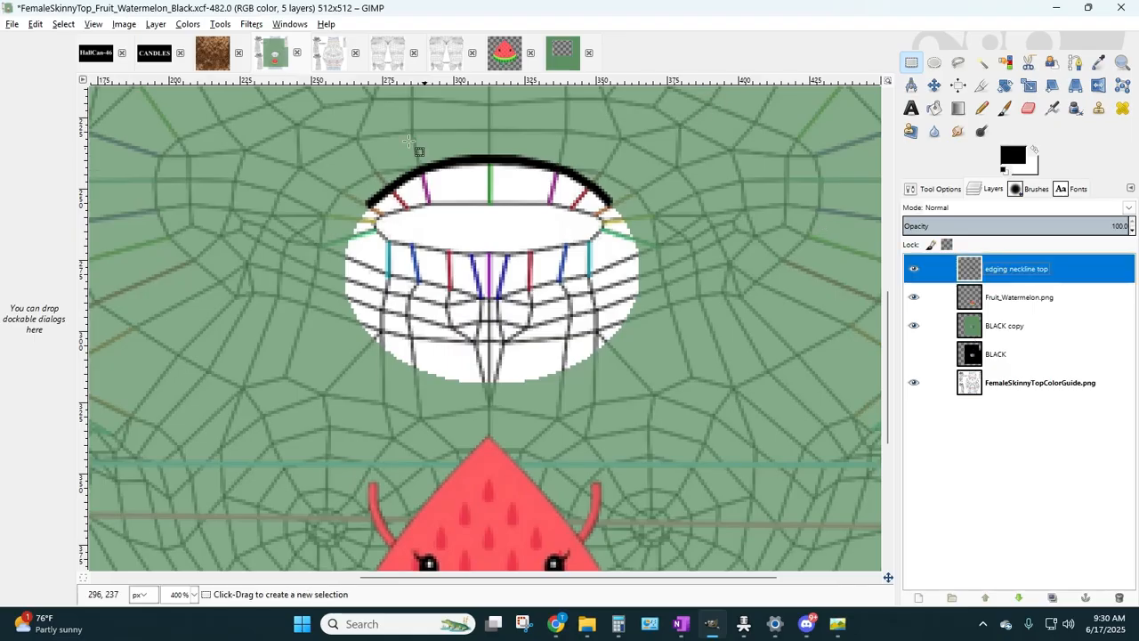
- Add a transparent 512 × 512 px layer named "edging neckline" above the edging neckline top layer
{"action": "left_click", "coordinate": [153, 25]}
{"action": "left_click", "coordinate": [174, 42]}
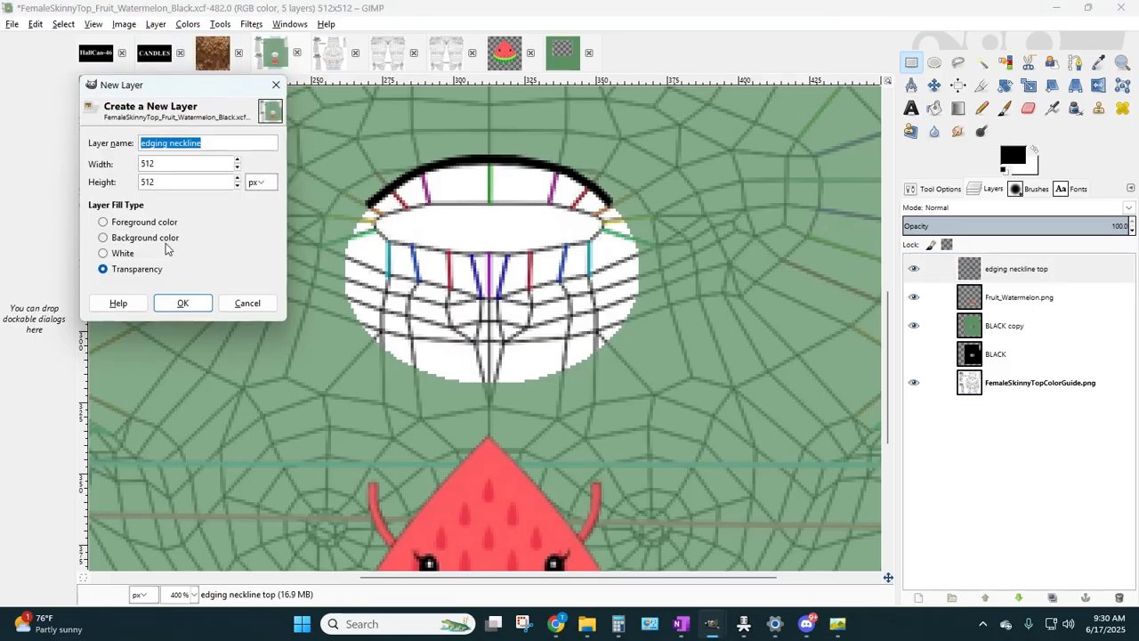
{"action": "left_click", "coordinate": [178, 298]}
- Trace the lower rim of the oval neckline opening with an open multi-anchor path on the new edging neckline layer
{"action": "left_click", "coordinate": [1075, 62]}
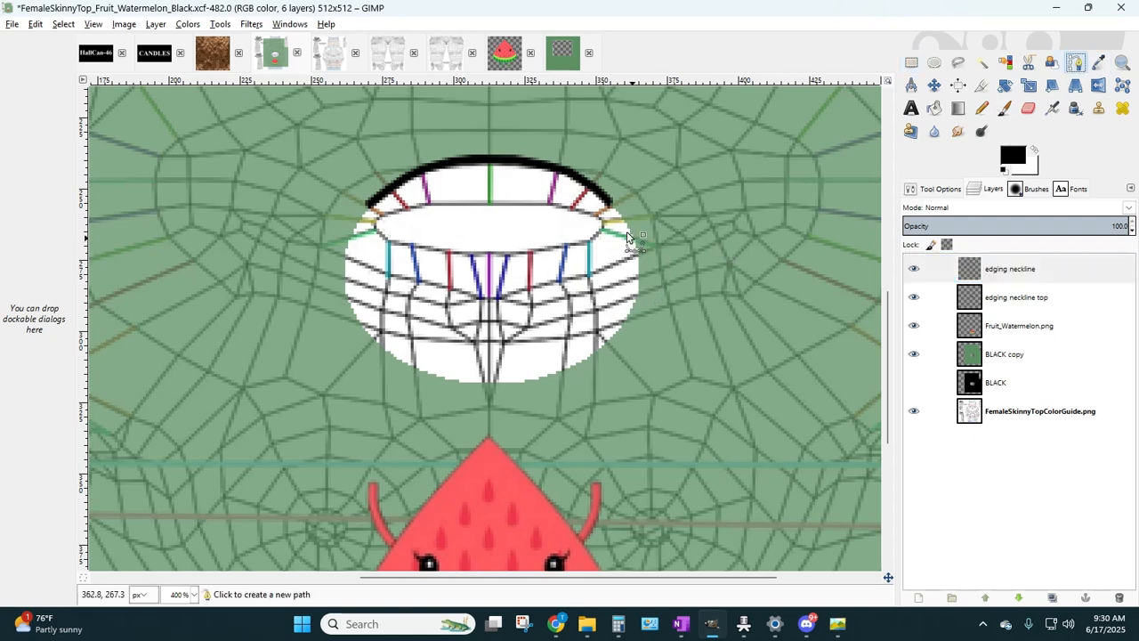
{"action": "left_click", "coordinate": [361, 326]}
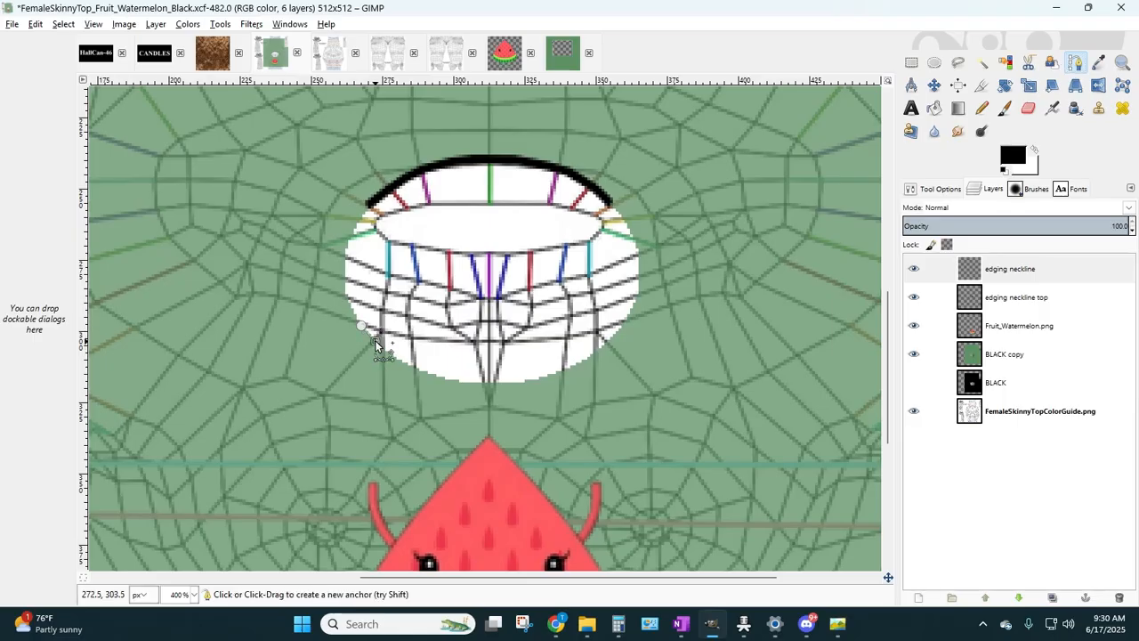
{"action": "left_click", "coordinate": [397, 357]}
{"action": "left_click", "coordinate": [418, 370]}
{"action": "left_click", "coordinate": [444, 381]}
{"action": "left_click", "coordinate": [495, 383]}
{"action": "left_click", "coordinate": [540, 379]}
{"action": "left_click", "coordinate": [563, 368]}
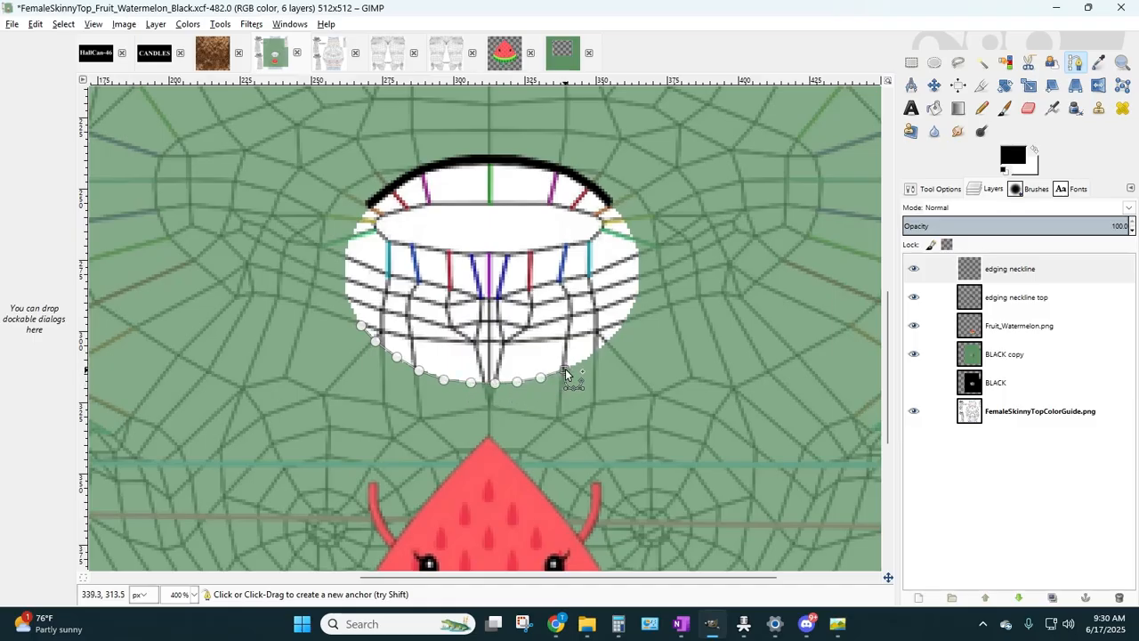
{"action": "left_click", "coordinate": [586, 359]}
{"action": "left_click", "coordinate": [603, 346]}
{"action": "left_click", "coordinate": [616, 332]}
{"action": "left_click", "coordinate": [624, 321]}
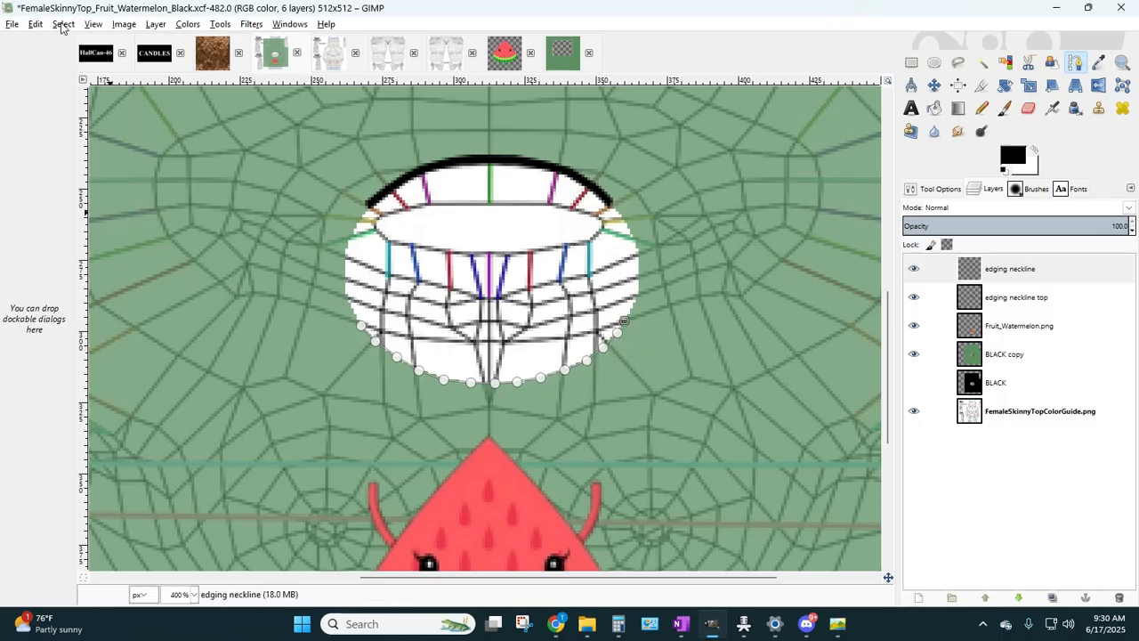
- Stroke the lower rim path with a 3 px solid black line
{"action": "left_click", "coordinate": [35, 24]}
{"action": "left_click", "coordinate": [78, 290]}
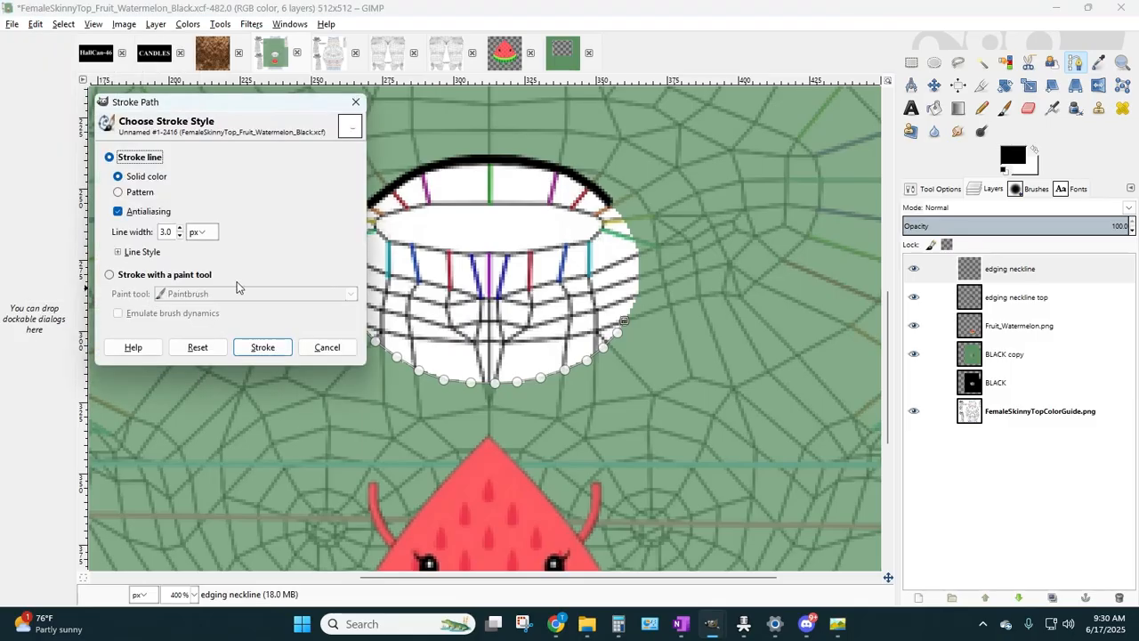
{"action": "left_click", "coordinate": [263, 347]}
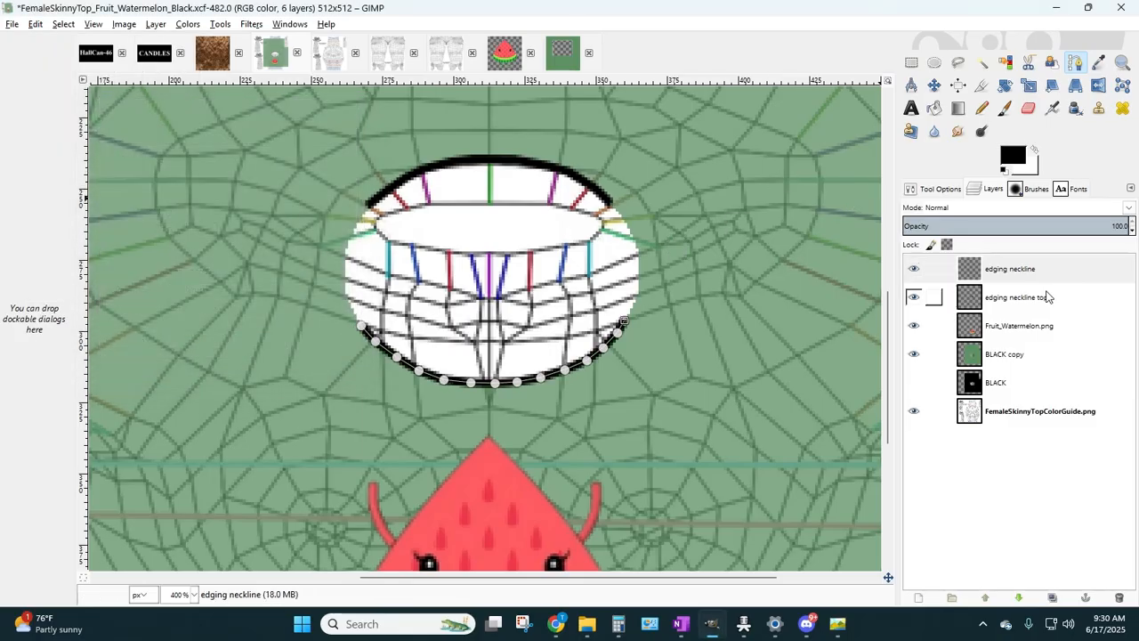
- Rename the lower rim's layer as "edging neckline bottom" and leave path editing
{"action": "double_click", "coordinate": [1010, 269]}
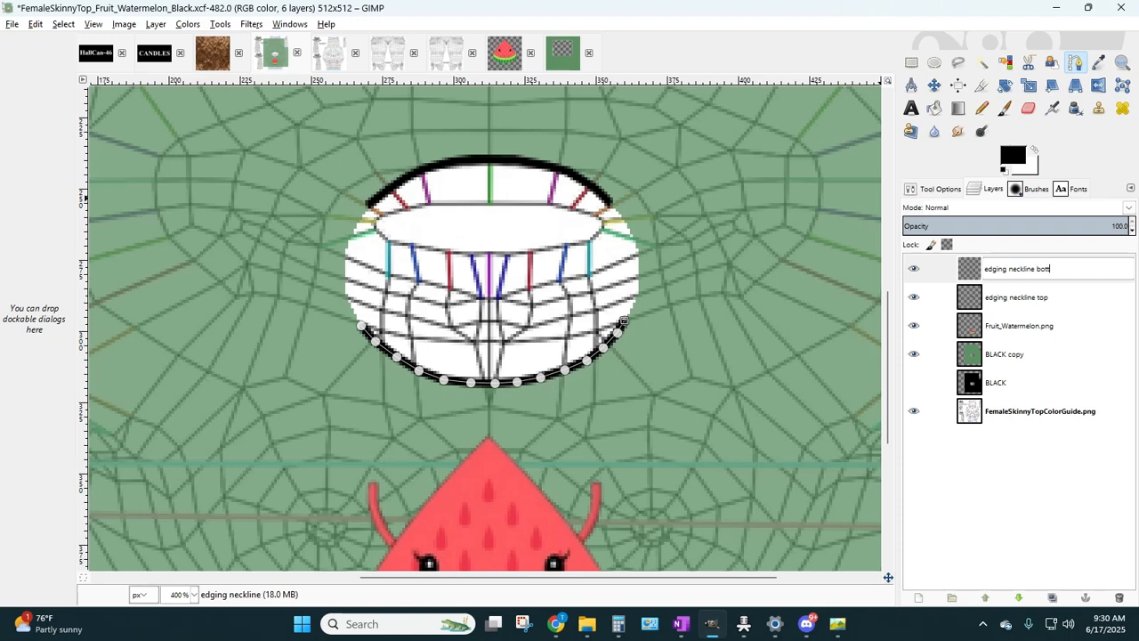
{"action": "key", "text": "Return"}
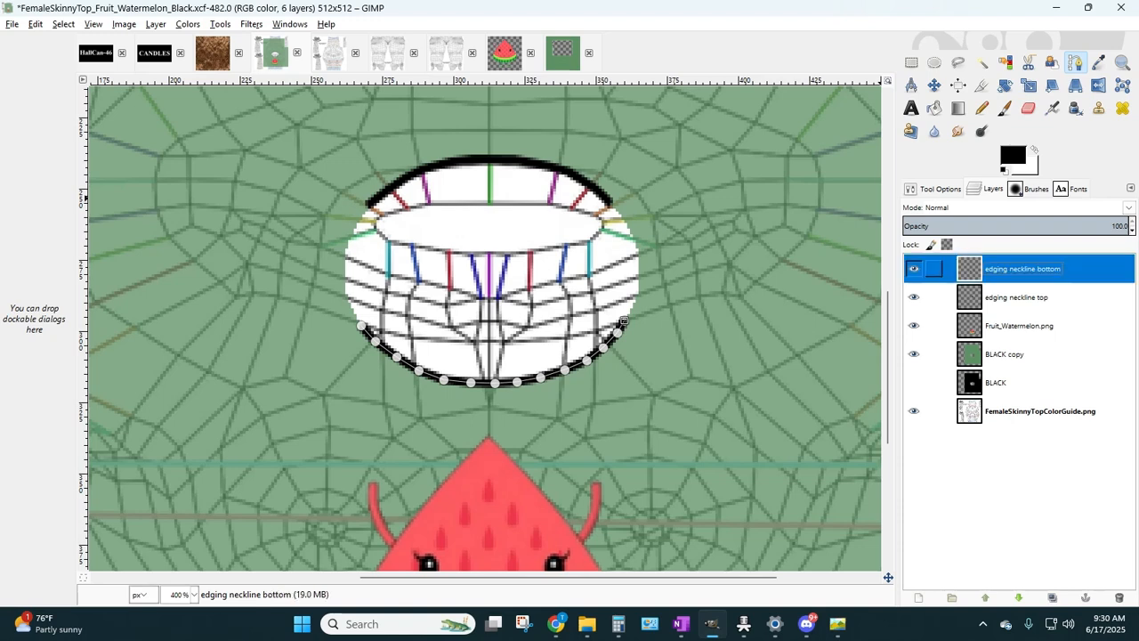
{"action": "left_click", "coordinate": [908, 58]}
- Add a transparent 512 × 512 px layer named "edging neckline left" above the edging neckline bottom layer
{"action": "left_click", "coordinate": [1020, 279]}
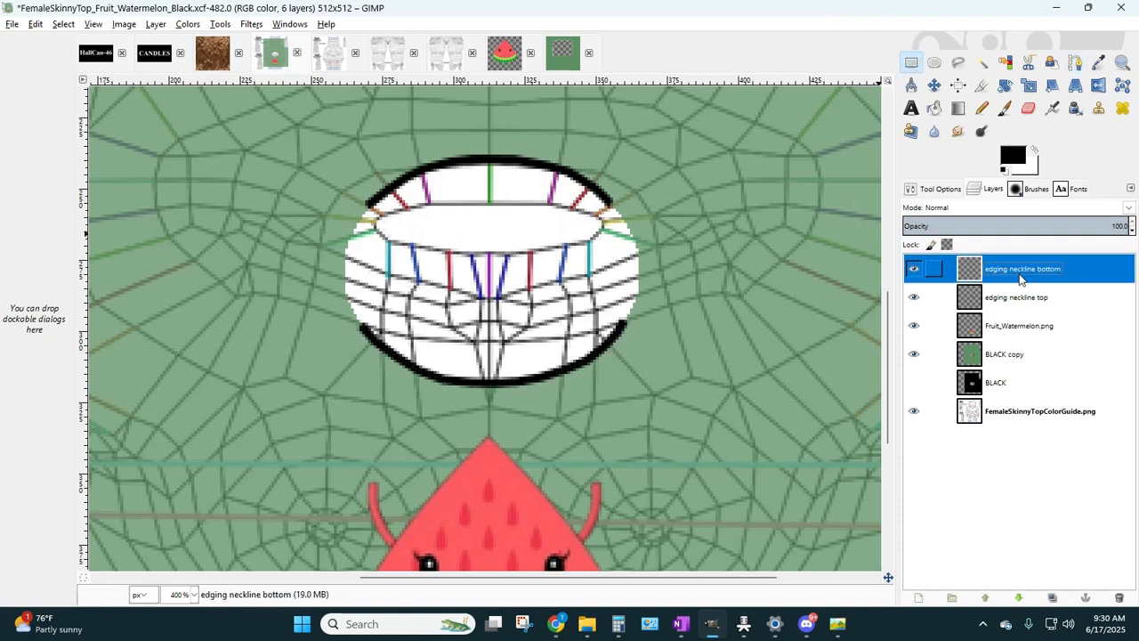
{"action": "left_click", "coordinate": [153, 27]}
{"action": "left_click", "coordinate": [157, 41]}
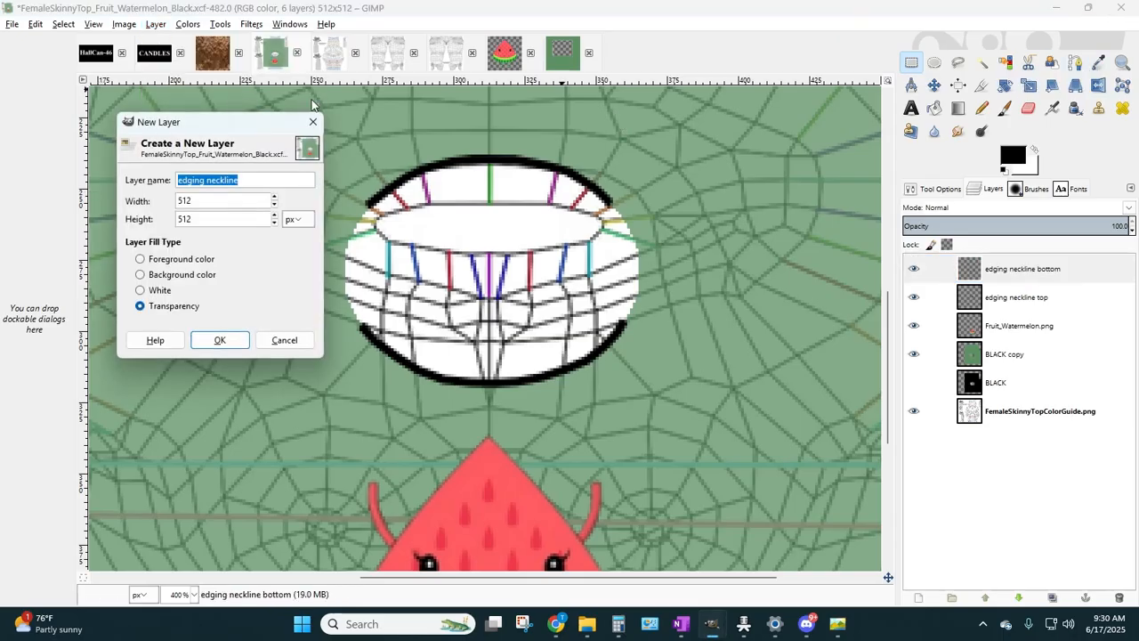
{"action": "left_click", "coordinate": [271, 181]}
{"action": "type", "text": "le"}
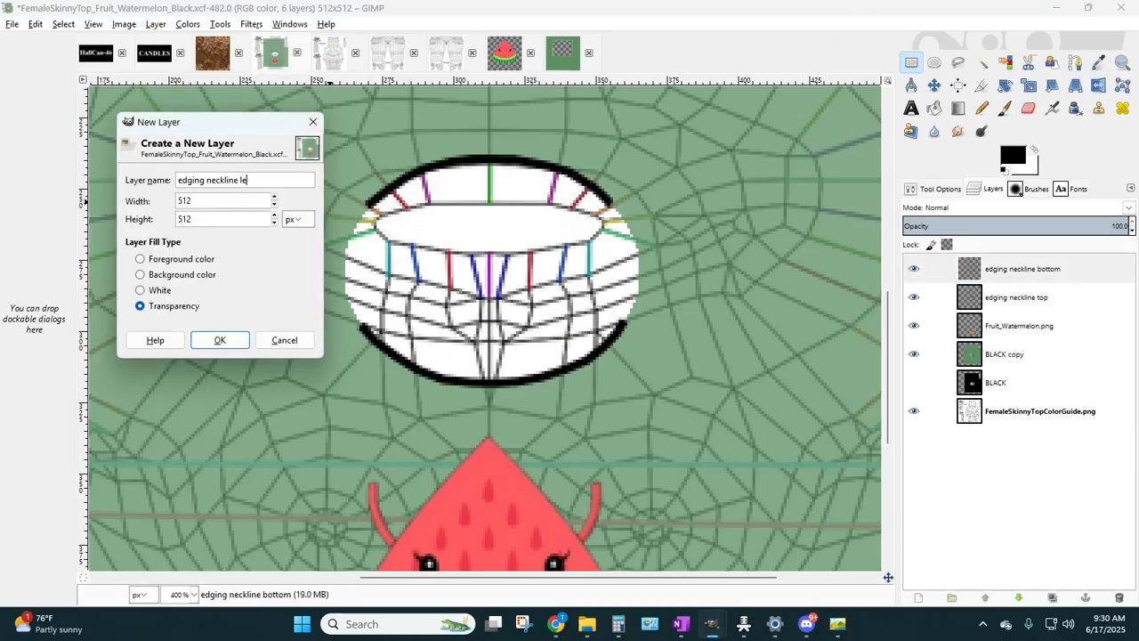
{"action": "type", "text": "ft"}
{"action": "key", "text": "Return"}
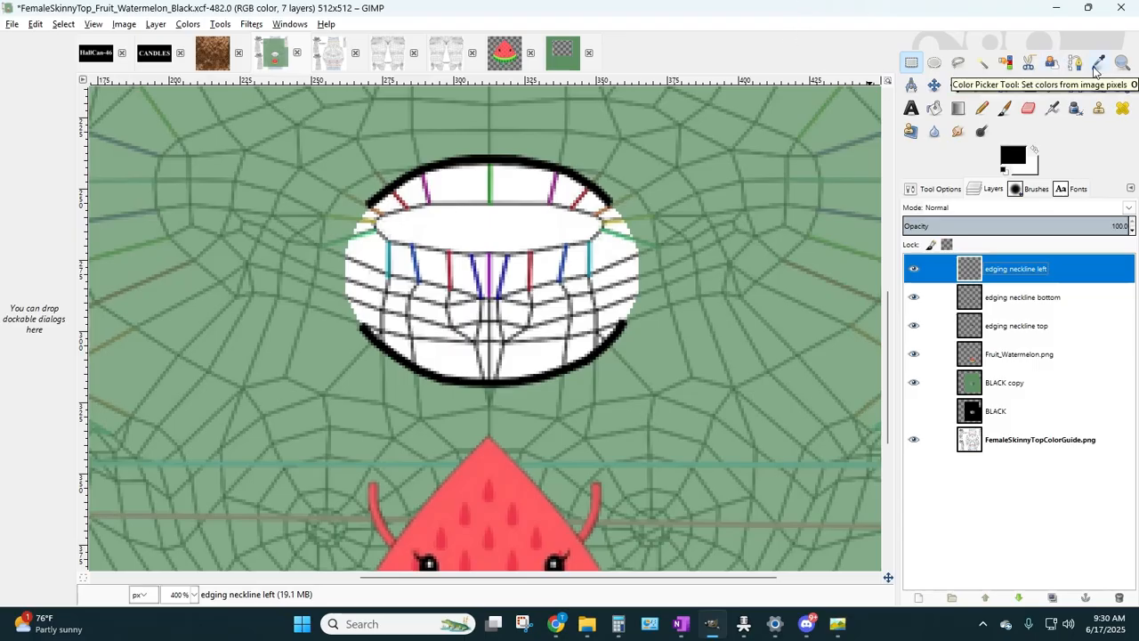
- Trace the left rim of the oval neckline opening with an open multi-anchor path on the edging neckline left layer
{"action": "left_click", "coordinate": [1076, 62]}
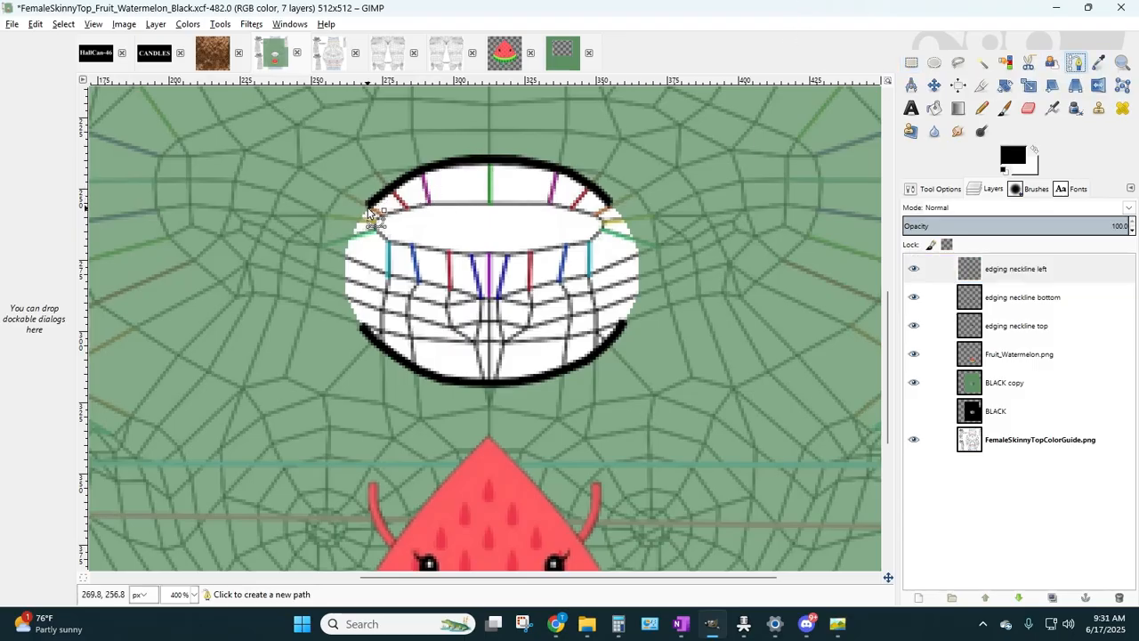
{"action": "left_click", "coordinate": [906, 265]}
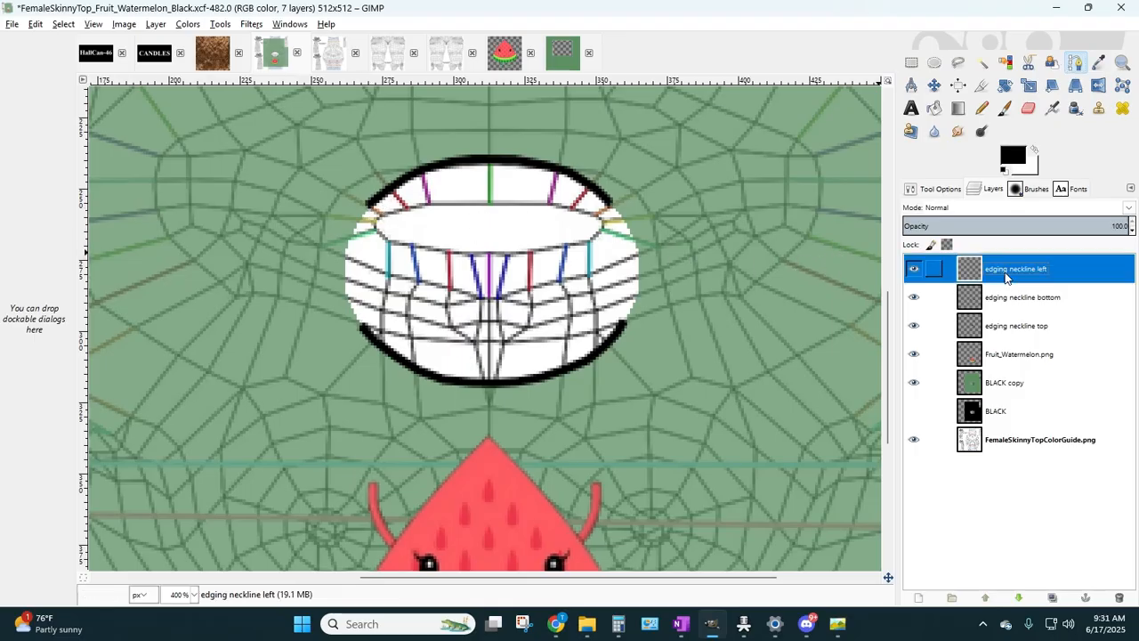
{"action": "left_click", "coordinate": [369, 206]}
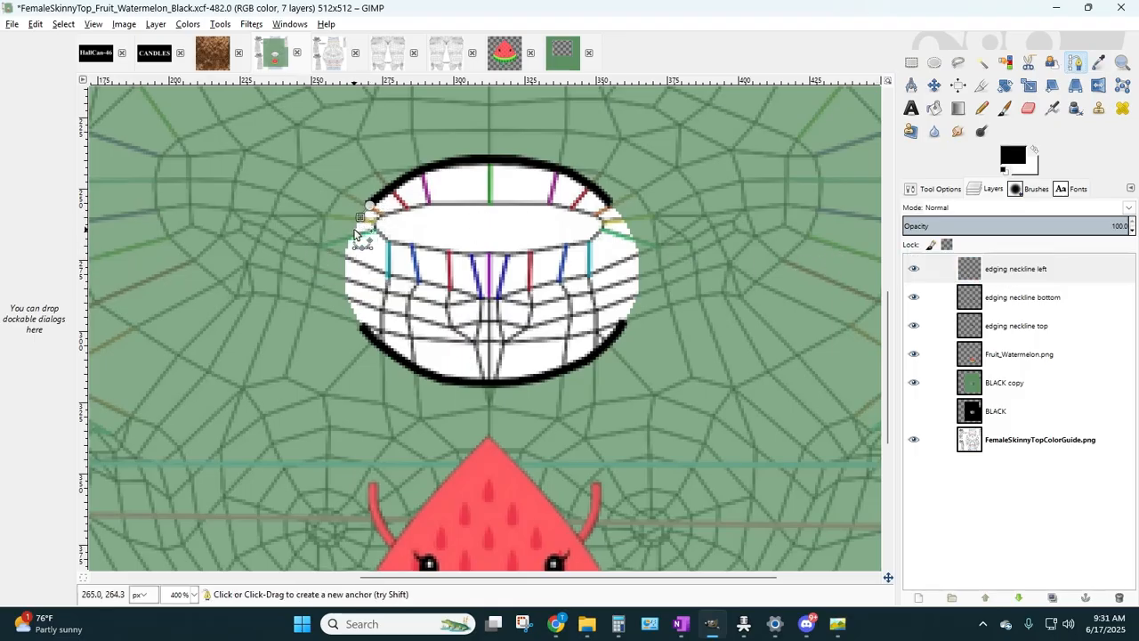
{"action": "left_click", "coordinate": [359, 217]}
{"action": "left_click", "coordinate": [350, 235]}
{"action": "left_click", "coordinate": [347, 255]}
{"action": "left_click", "coordinate": [344, 289]}
{"action": "left_click", "coordinate": [349, 303]}
{"action": "left_click", "coordinate": [352, 317]}
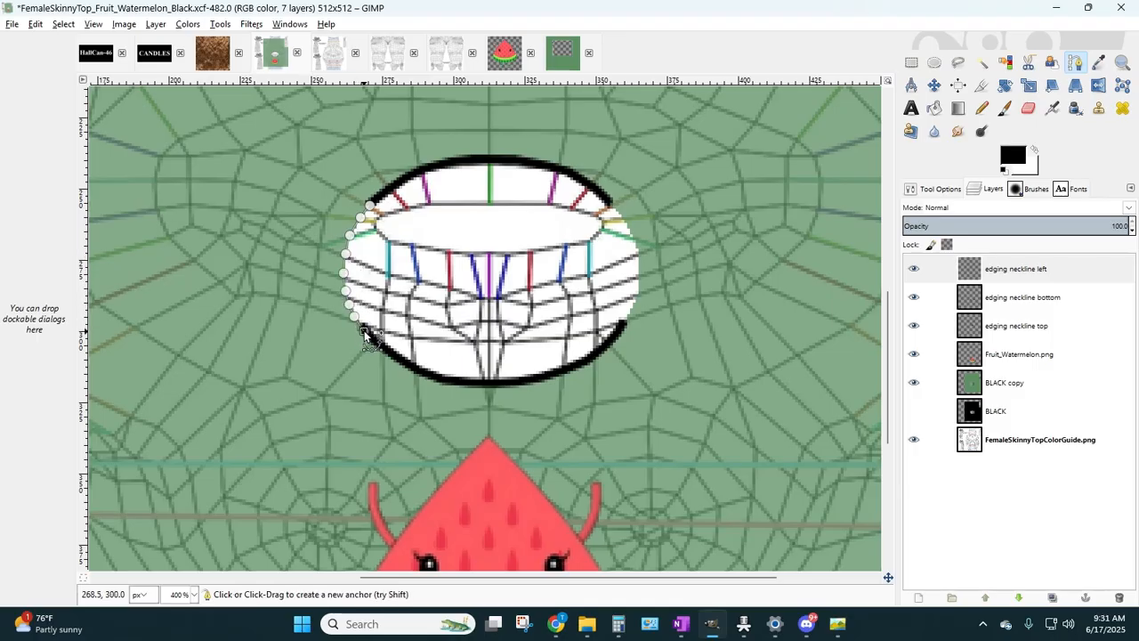
{"action": "left_click", "coordinate": [363, 330]}
- Stroke the left rim path with a 3 px solid black line and leave path editing
{"action": "left_click", "coordinate": [35, 24]}
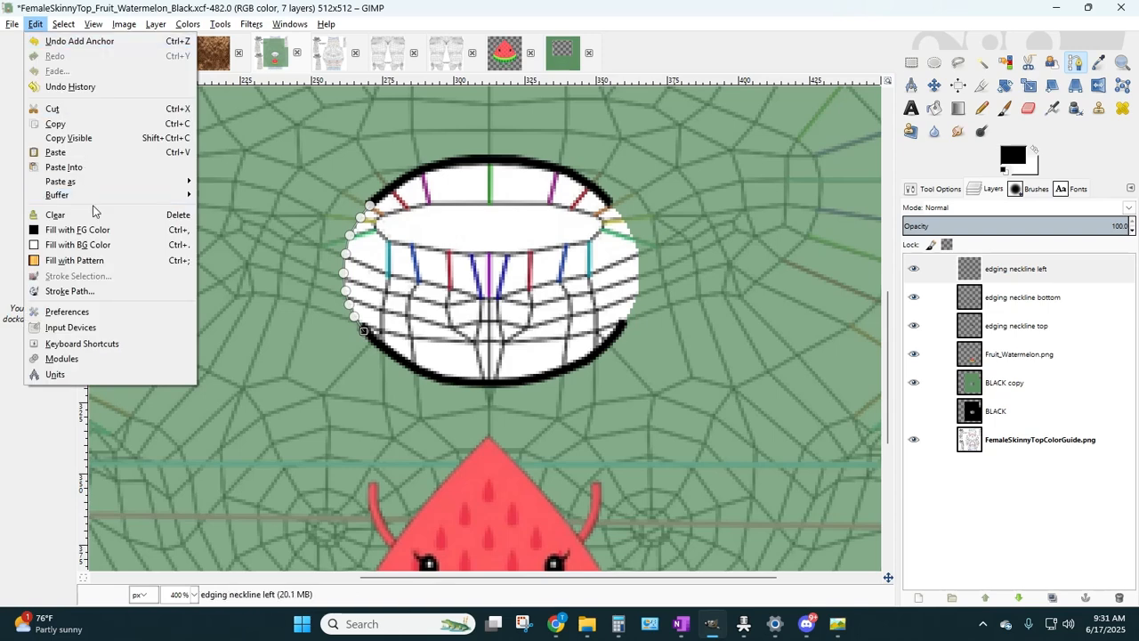
{"action": "left_click", "coordinate": [61, 361]}
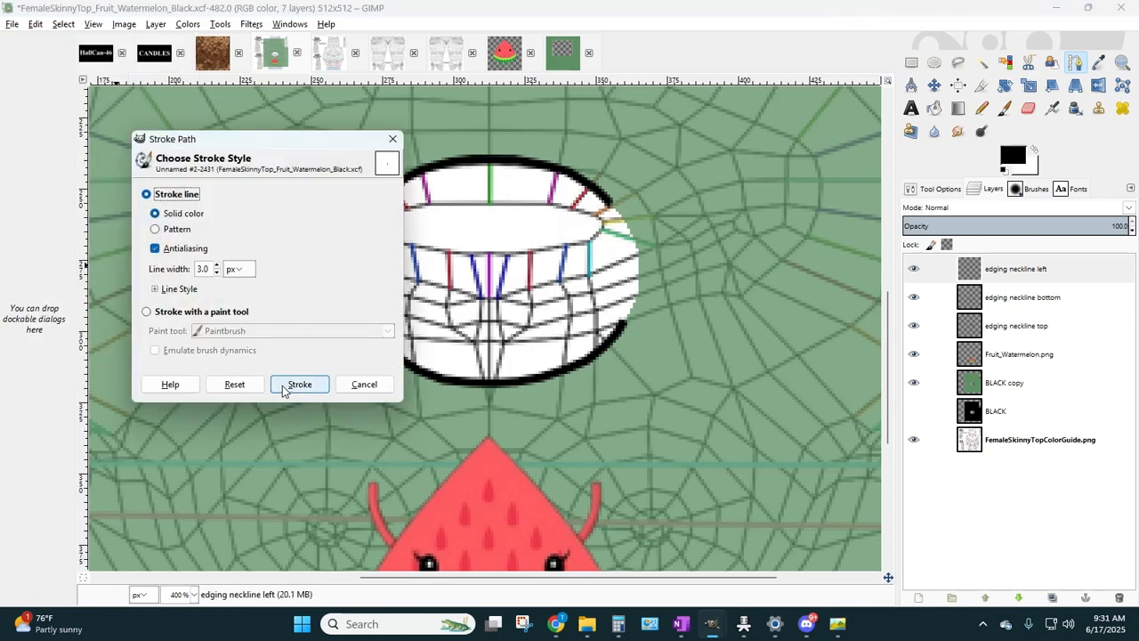
{"action": "left_click", "coordinate": [298, 385]}
{"action": "left_click", "coordinate": [912, 63]}
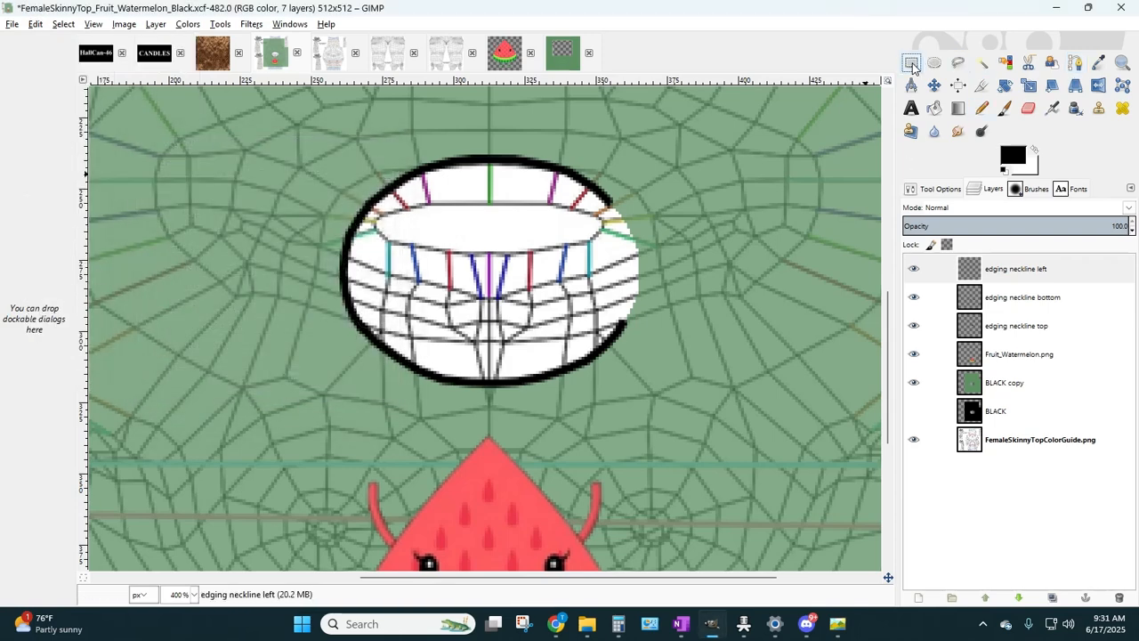
- Add a transparent 512 × 512 px layer named "edging neckline right" above the edging neckline left layer
{"action": "left_click", "coordinate": [156, 24]}
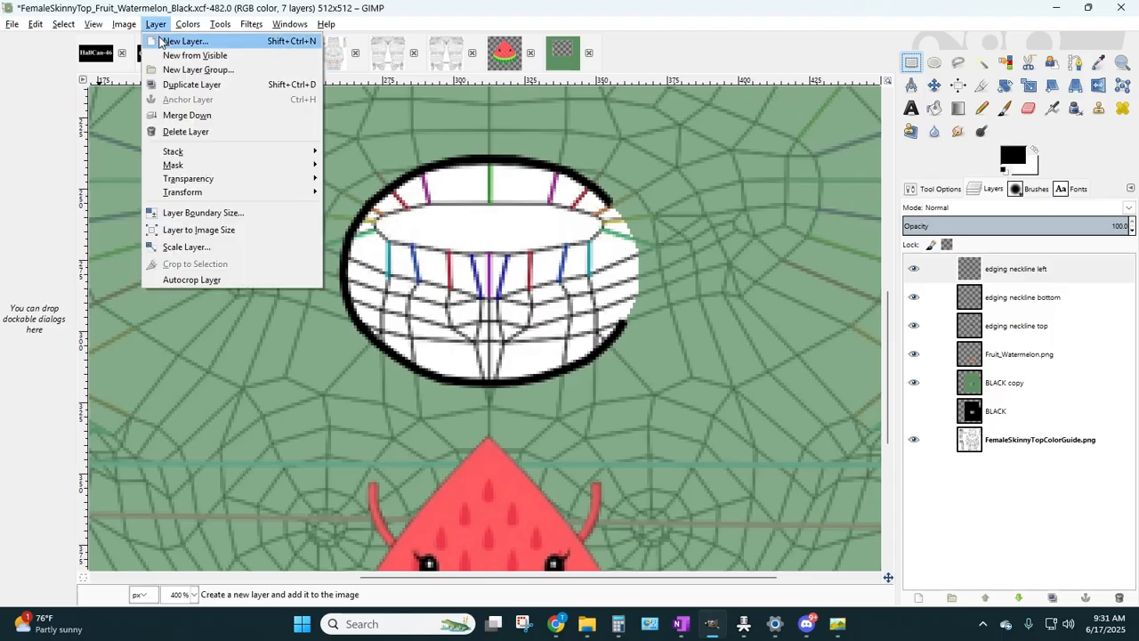
{"action": "left_click", "coordinate": [167, 39]}
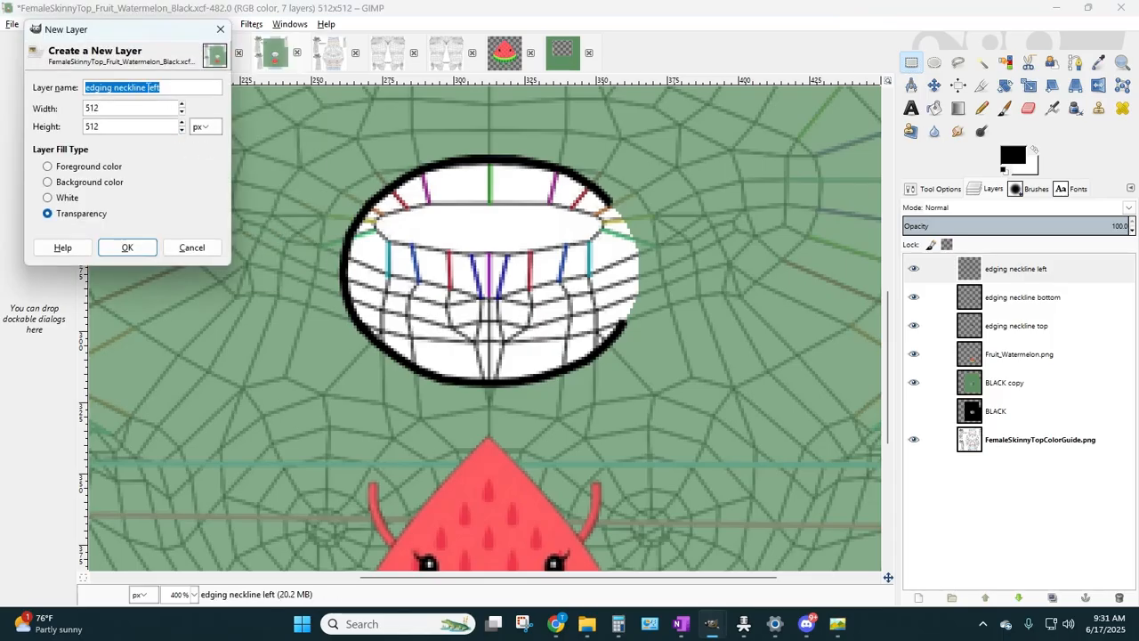
{"action": "left_click", "coordinate": [148, 87]}
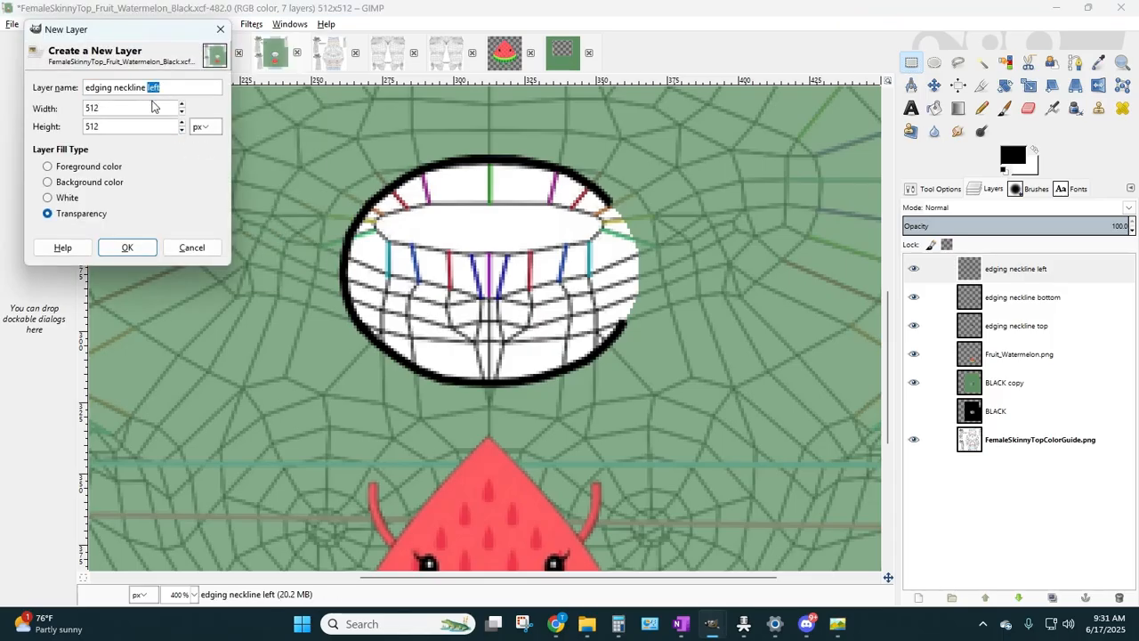
{"action": "type", "text": "right"}
{"action": "key", "text": "Return"}
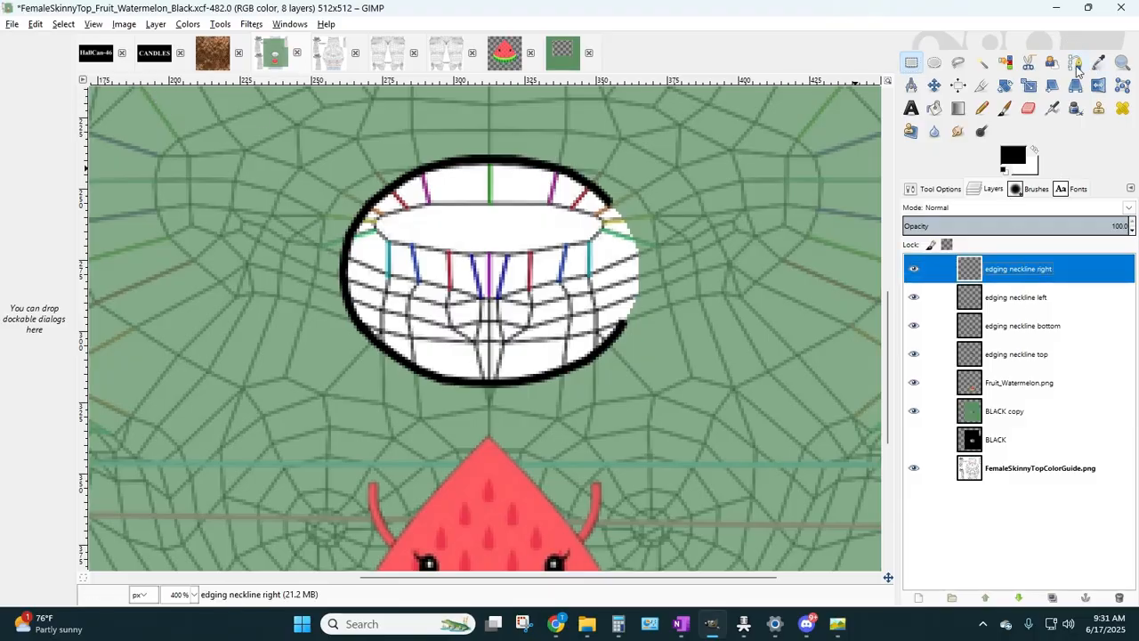
- Trace the right rim of the oval neckline opening with an open multi-anchor path on the edging neckline right layer
{"action": "left_click", "coordinate": [1075, 64]}
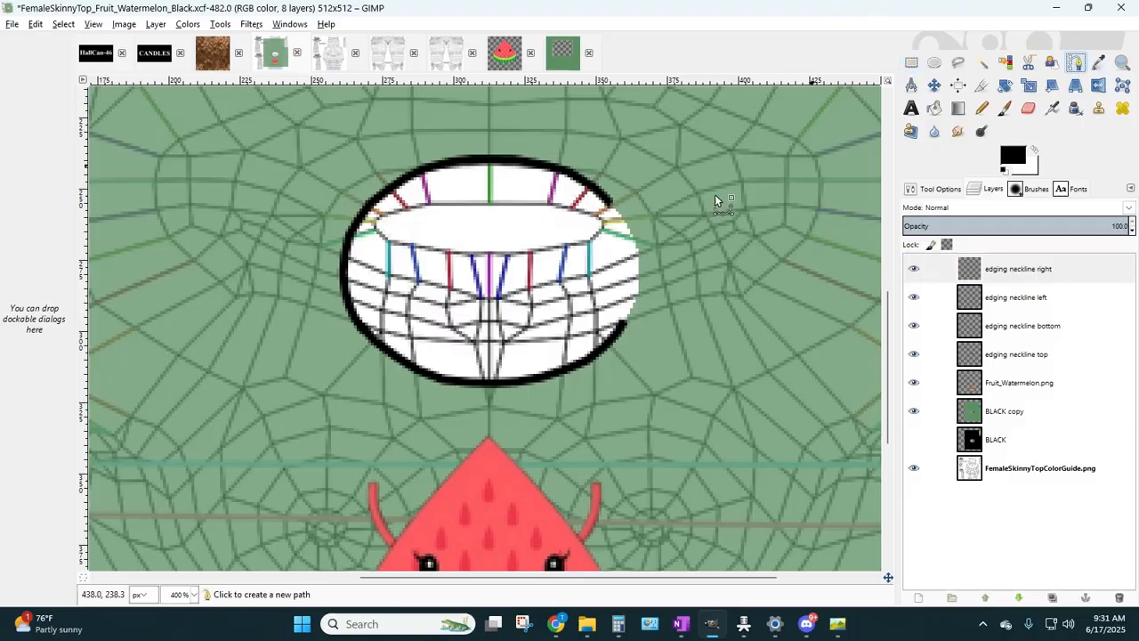
{"action": "left_click", "coordinate": [608, 200]}
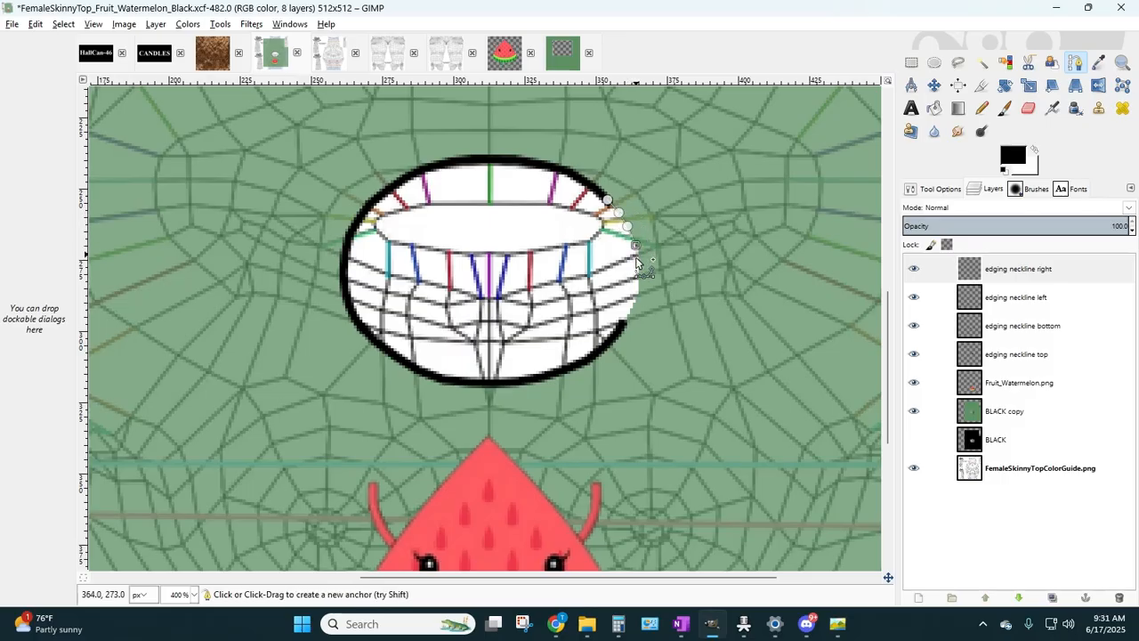
{"action": "left_click", "coordinate": [638, 286]}
{"action": "left_click", "coordinate": [622, 326]}
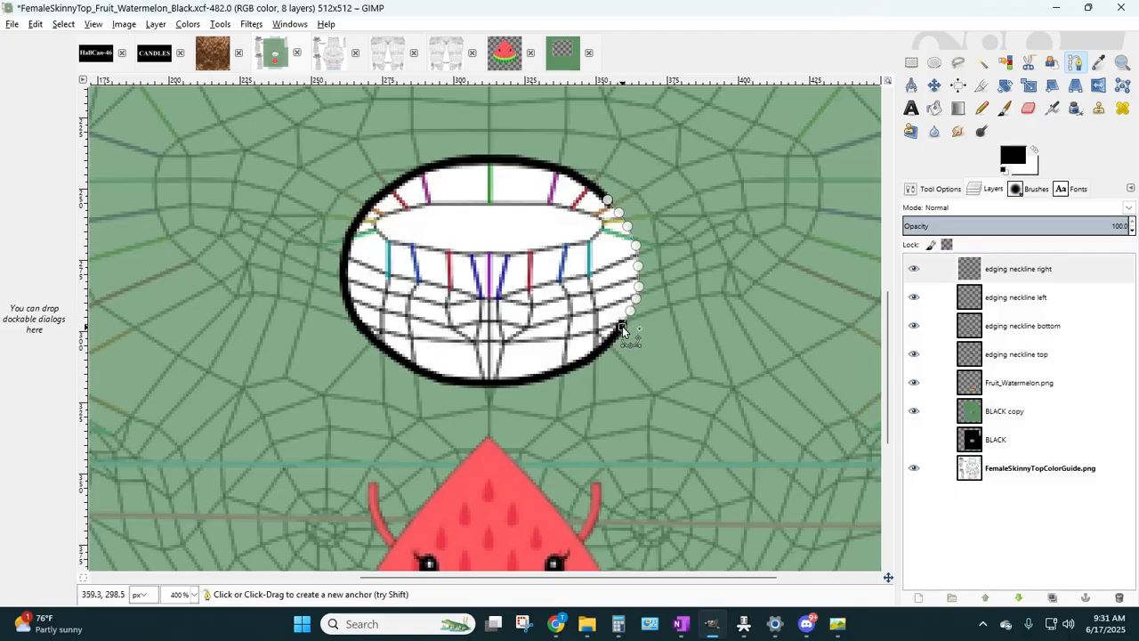
- Stroke the right rim path with a 3 px solid black line and leave path editing
{"action": "left_click", "coordinate": [35, 24]}
{"action": "left_click", "coordinate": [69, 291]}
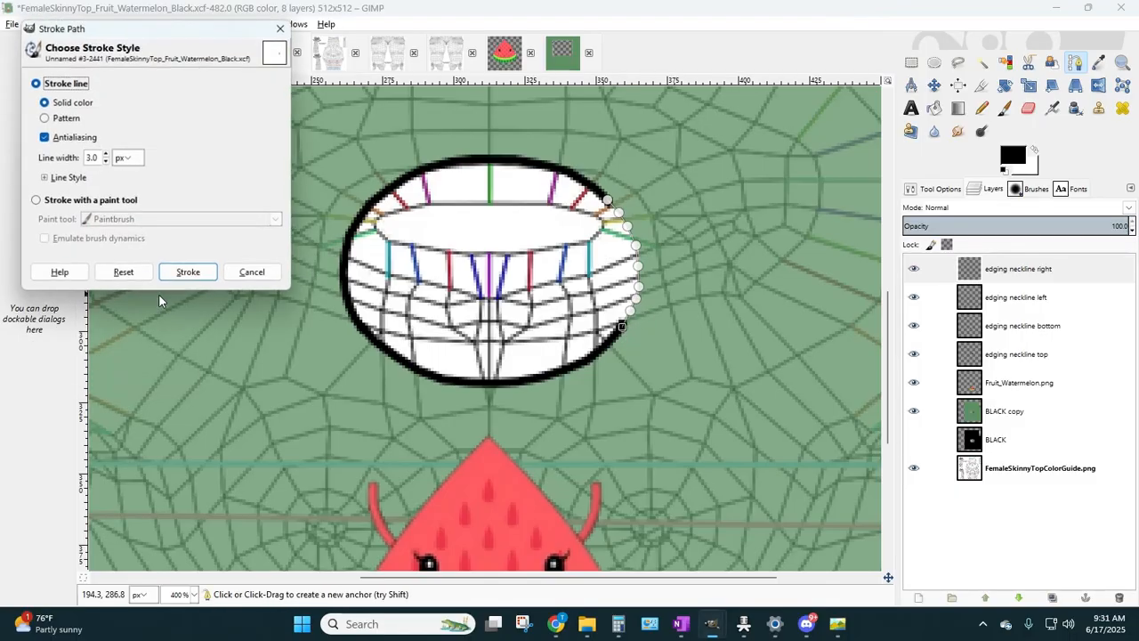
{"action": "left_click", "coordinate": [188, 273]}
{"action": "key", "text": "r"}
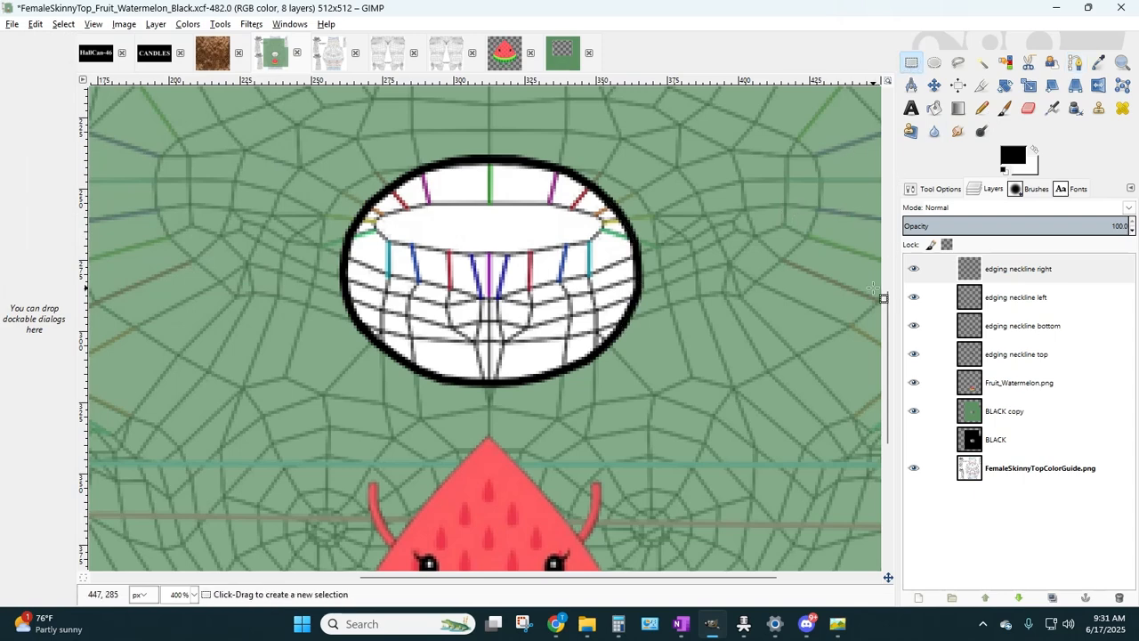
- Duplicate the edging neckline right layer and invert the copy's colors to white
{"action": "left_click", "coordinate": [1018, 275]}
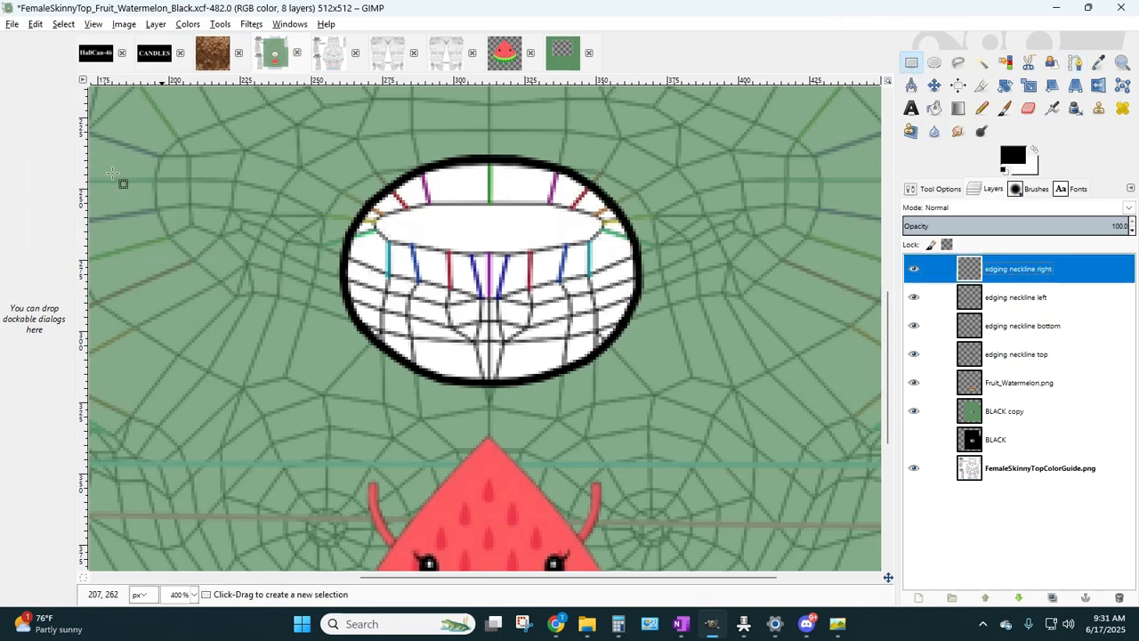
{"action": "left_click", "coordinate": [245, 27]}
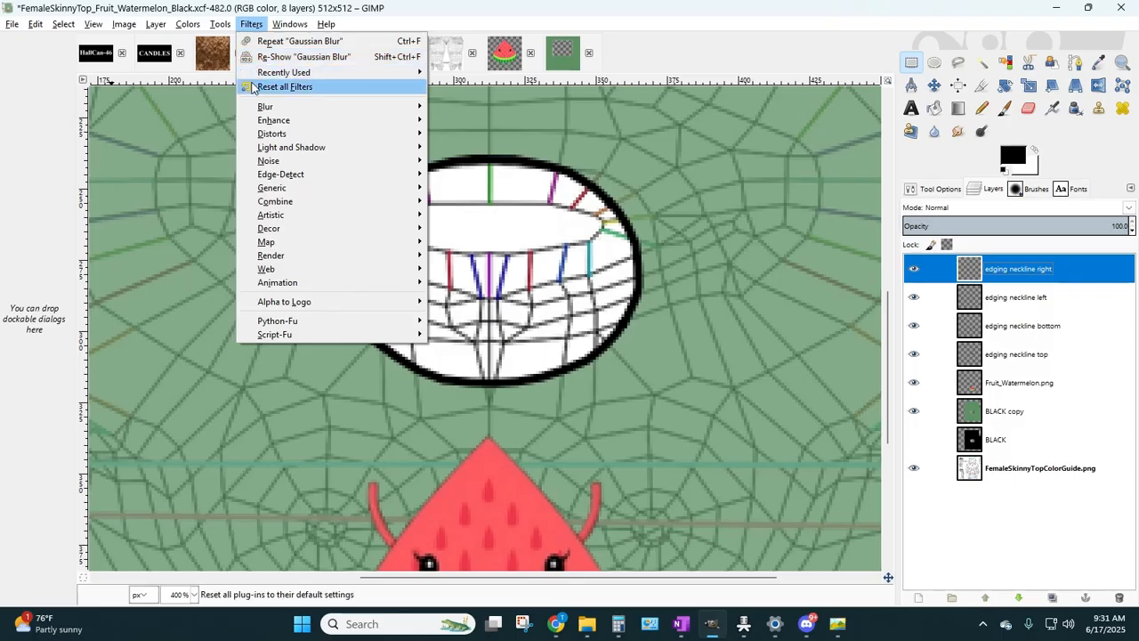
{"action": "mouse_move", "coordinate": [260, 108]}
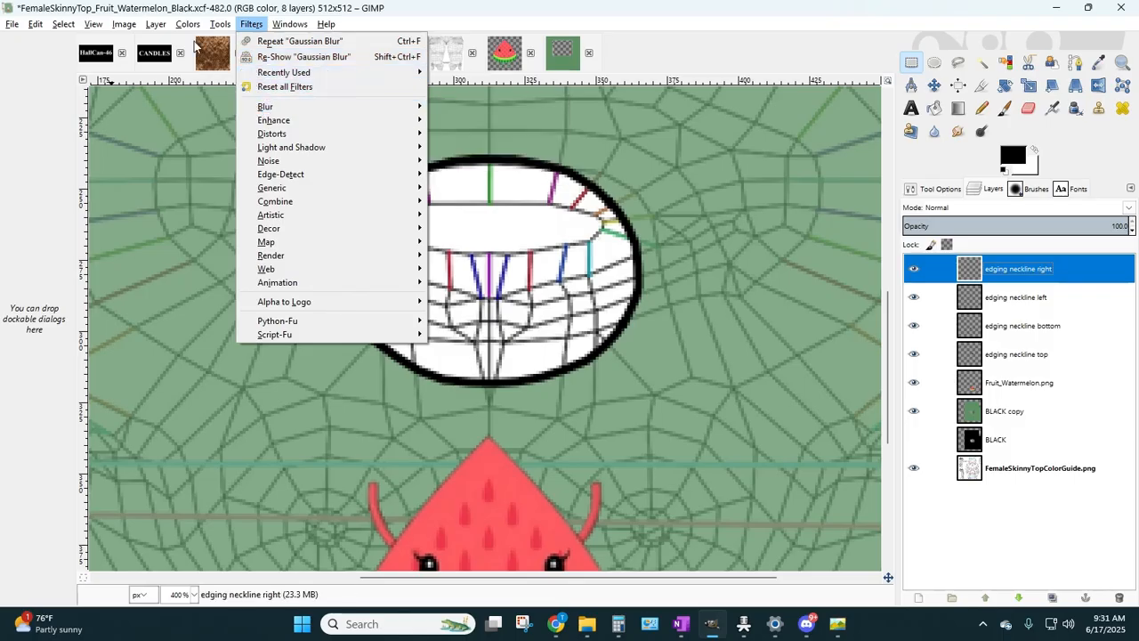
{"action": "mouse_move", "coordinate": [156, 24]}
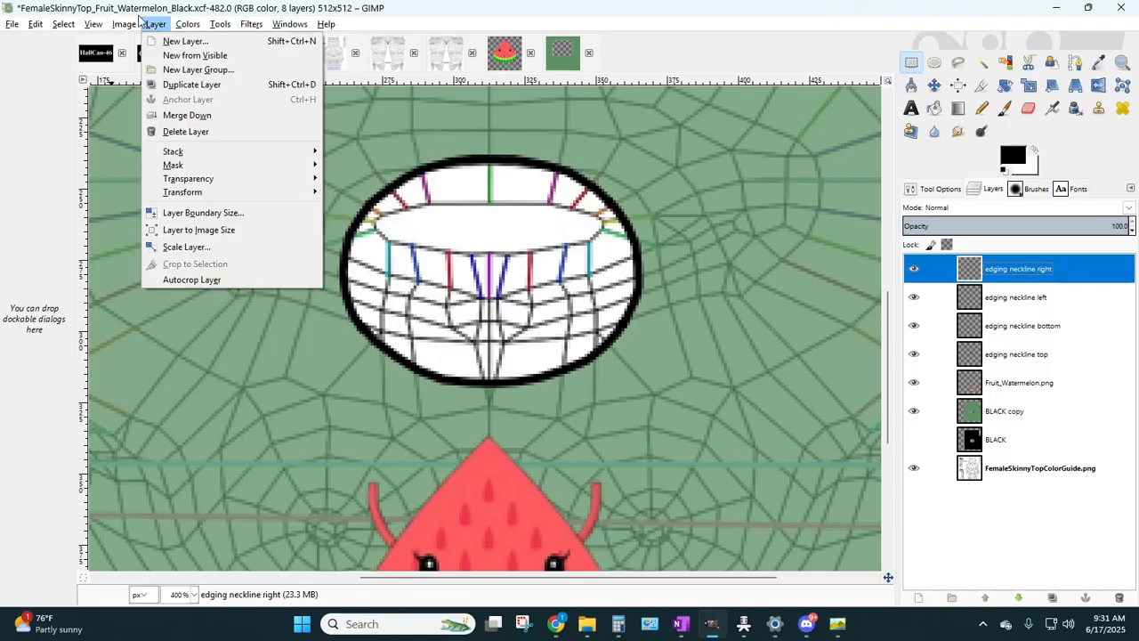
{"action": "left_click", "coordinate": [176, 87]}
{"action": "left_click", "coordinate": [188, 24]}
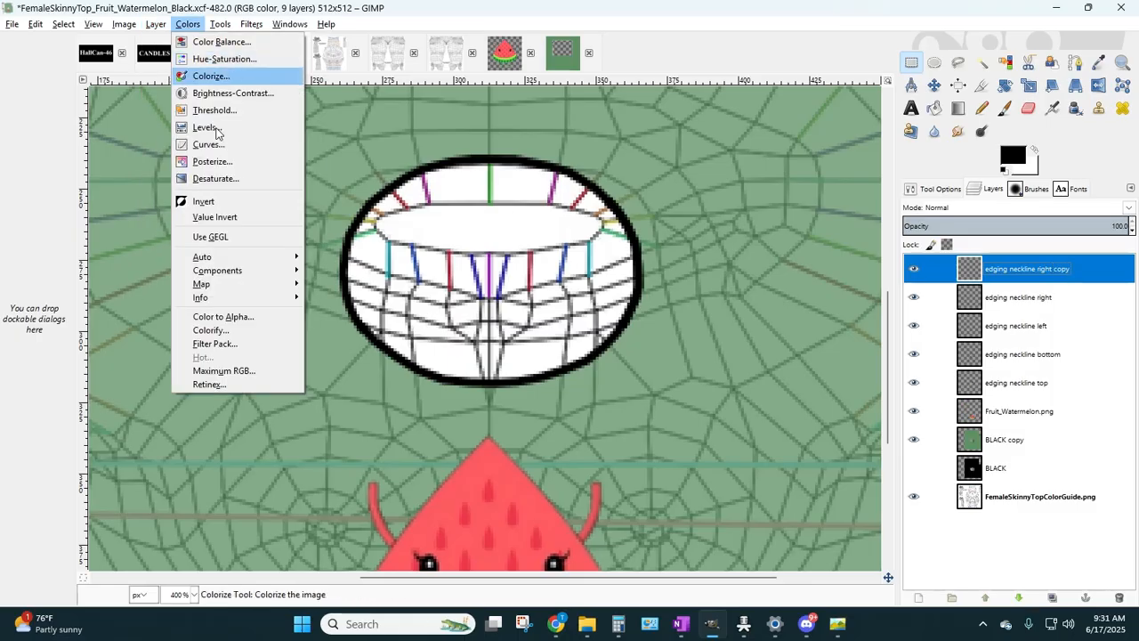
{"action": "left_click", "coordinate": [258, 201]}
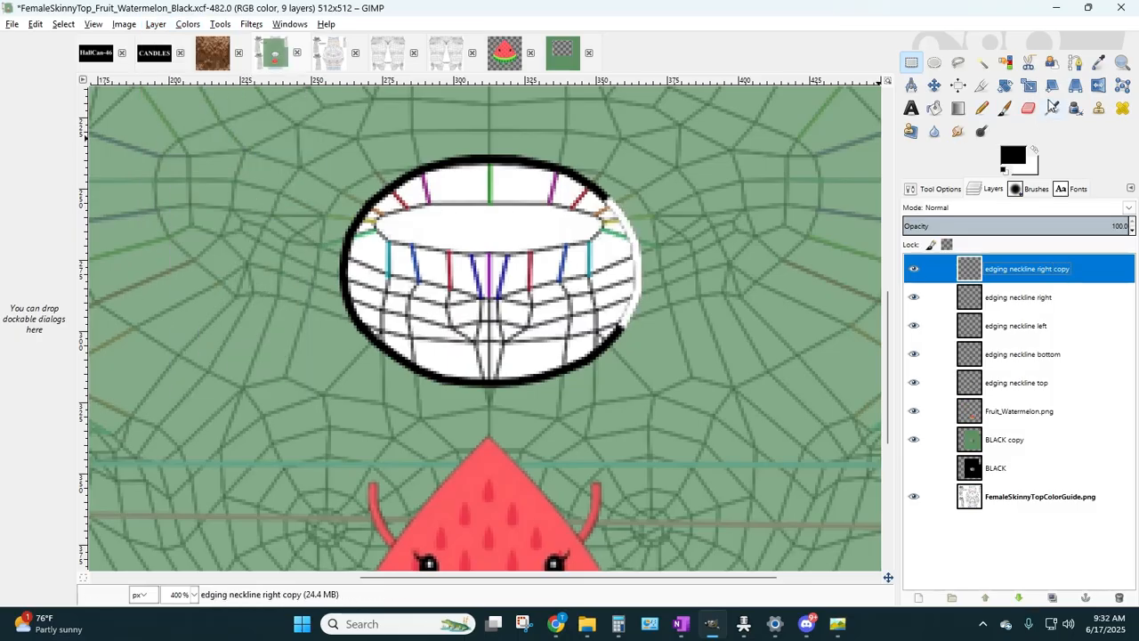
- Nudge the white copy of the right edging a few pixels outward, just beyond the black right rim
{"action": "left_click", "coordinate": [909, 63]}
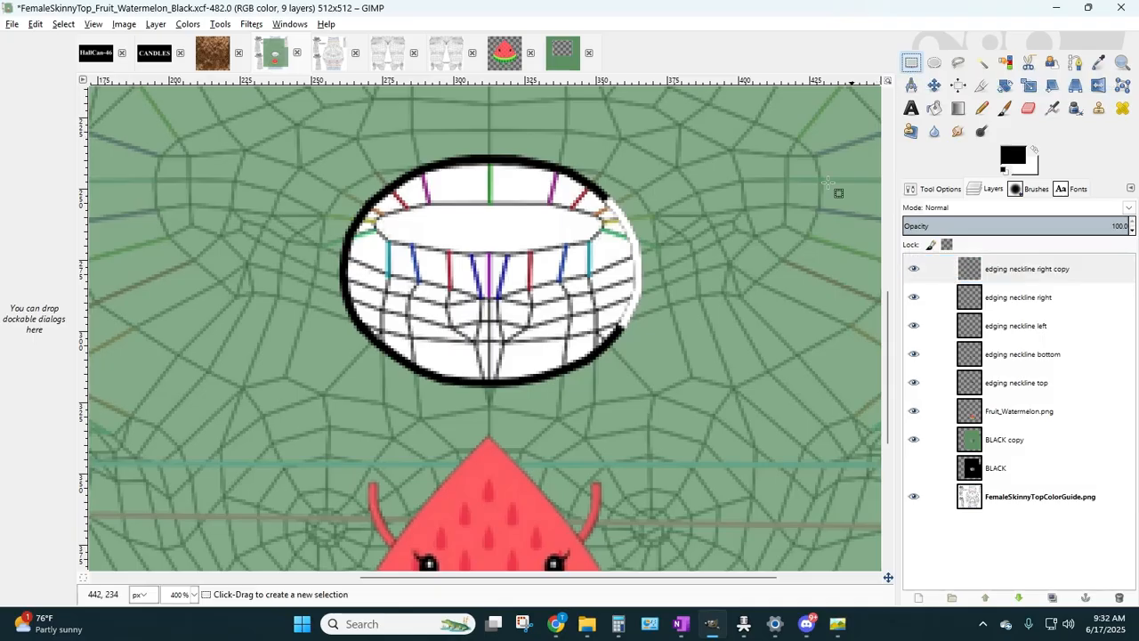
{"action": "double_click", "coordinate": [1035, 269]}
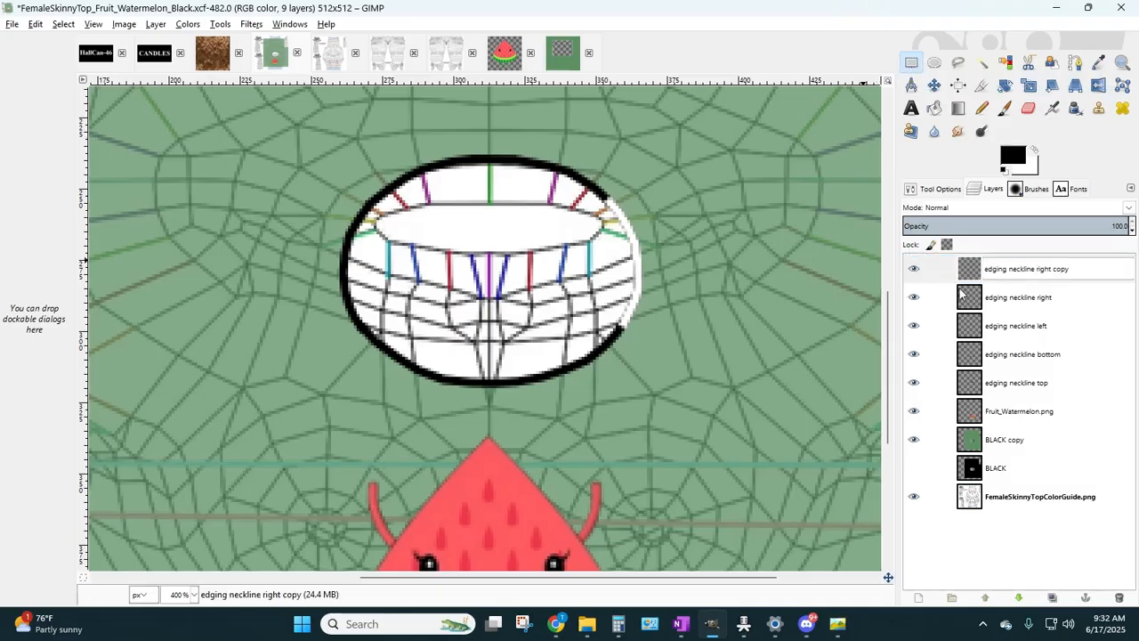
{"action": "left_click", "coordinate": [935, 269]}
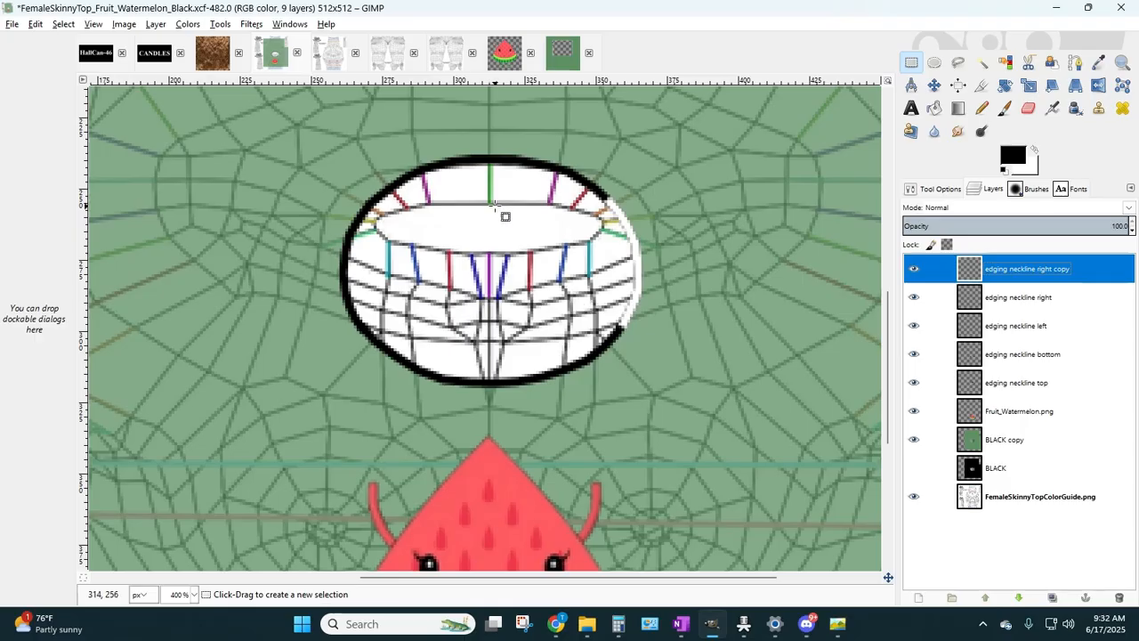
{"action": "left_click", "coordinate": [911, 63]}
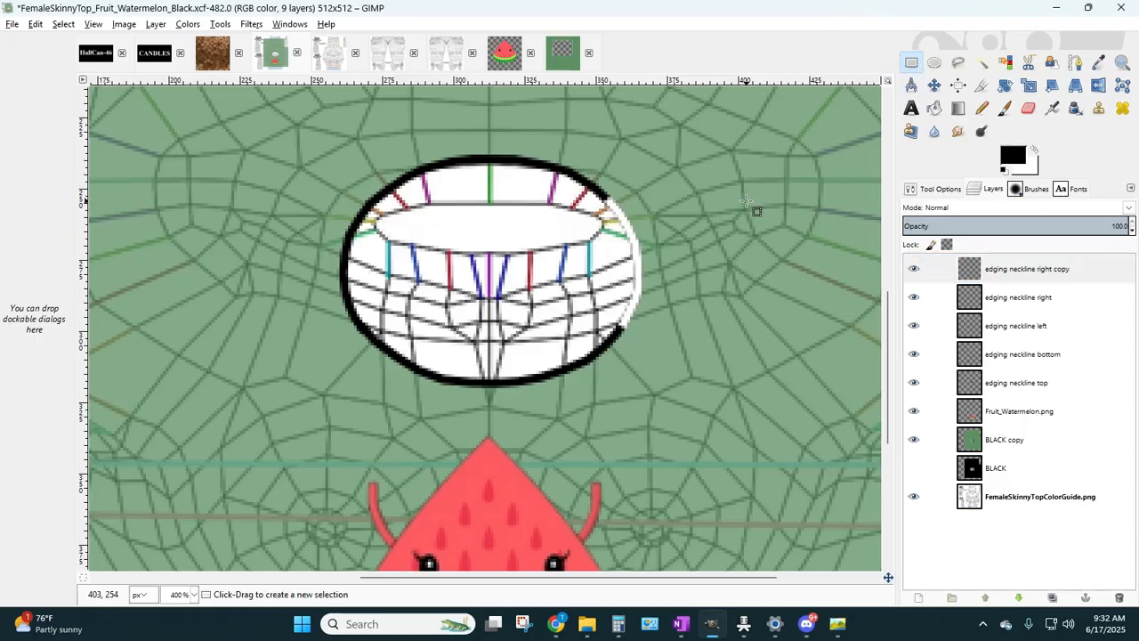
{"action": "key", "text": "Left"}
{"action": "key", "text": "Left"}
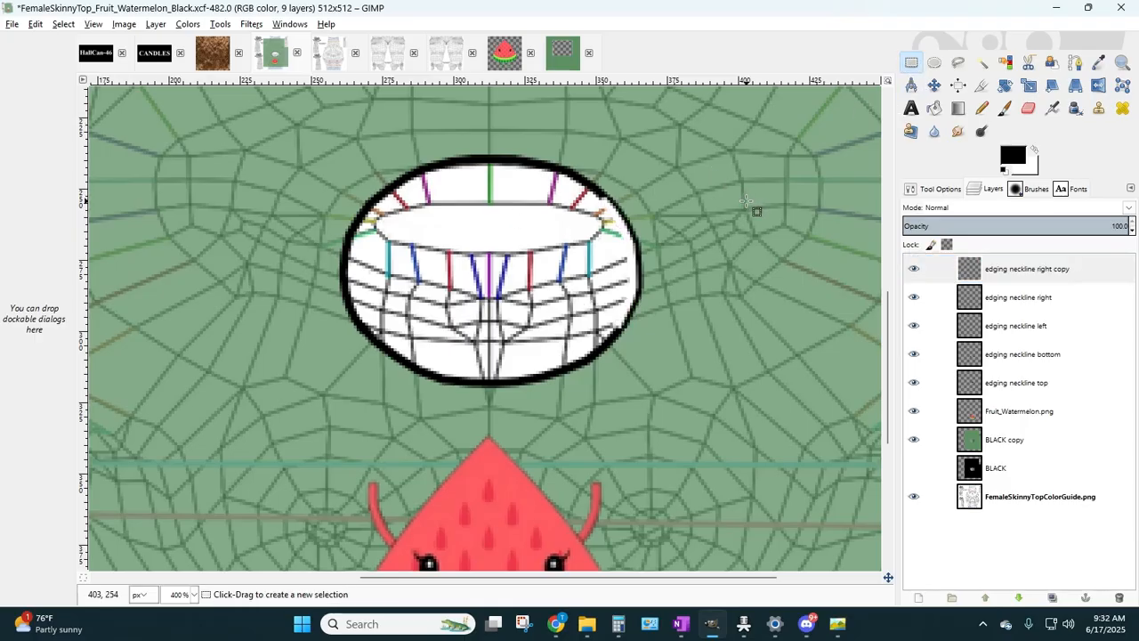
{"action": "key", "text": "Right"}
{"action": "key", "text": "Right"}
{"action": "key", "text": "Right"}
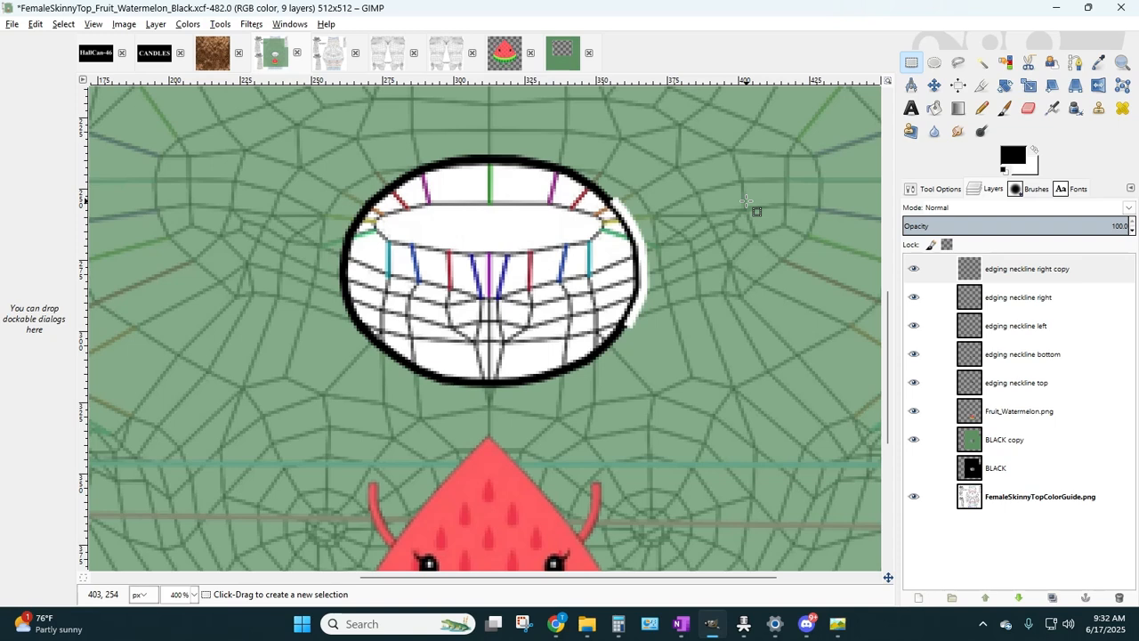
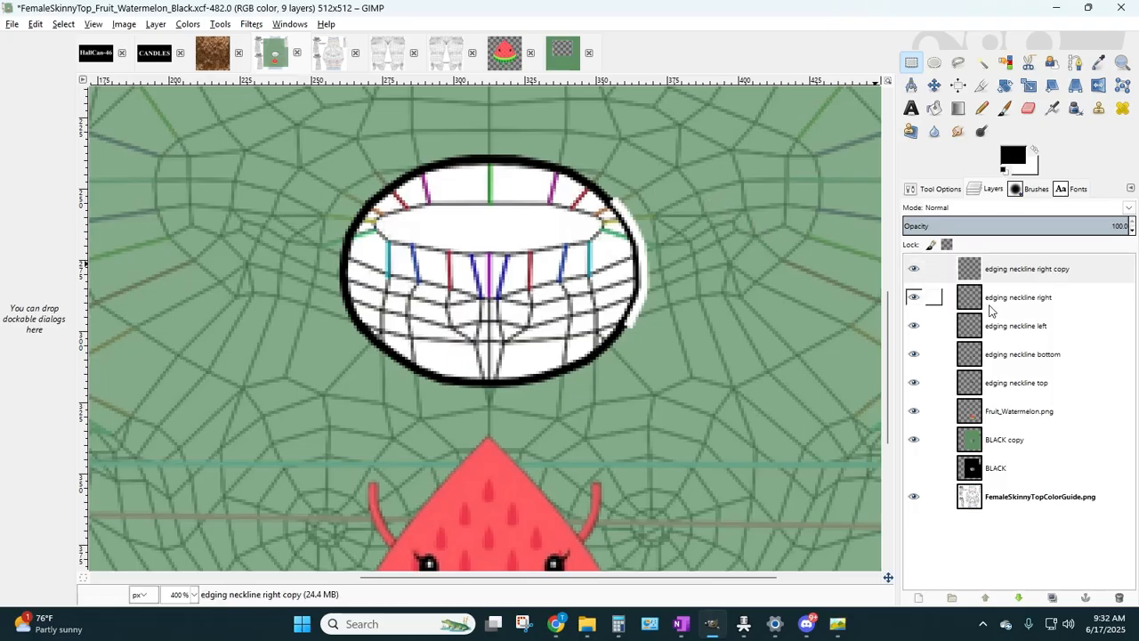
- Duplicate the edging neckline left layer and invert the copy's colors to white
{"action": "left_click", "coordinate": [994, 337]}
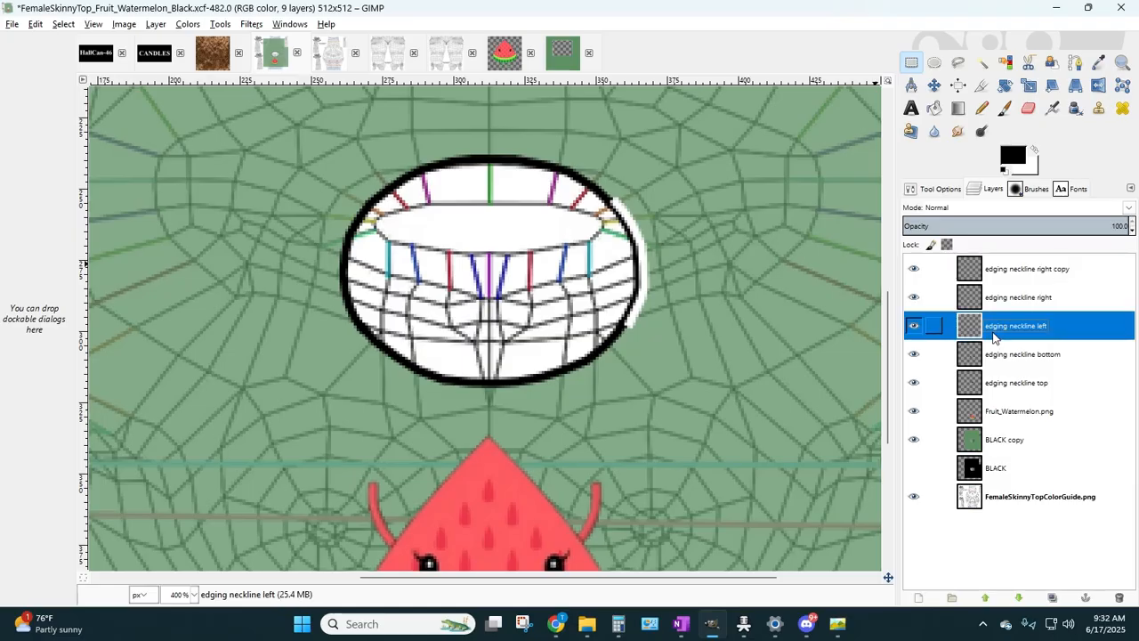
{"action": "left_click", "coordinate": [156, 24]}
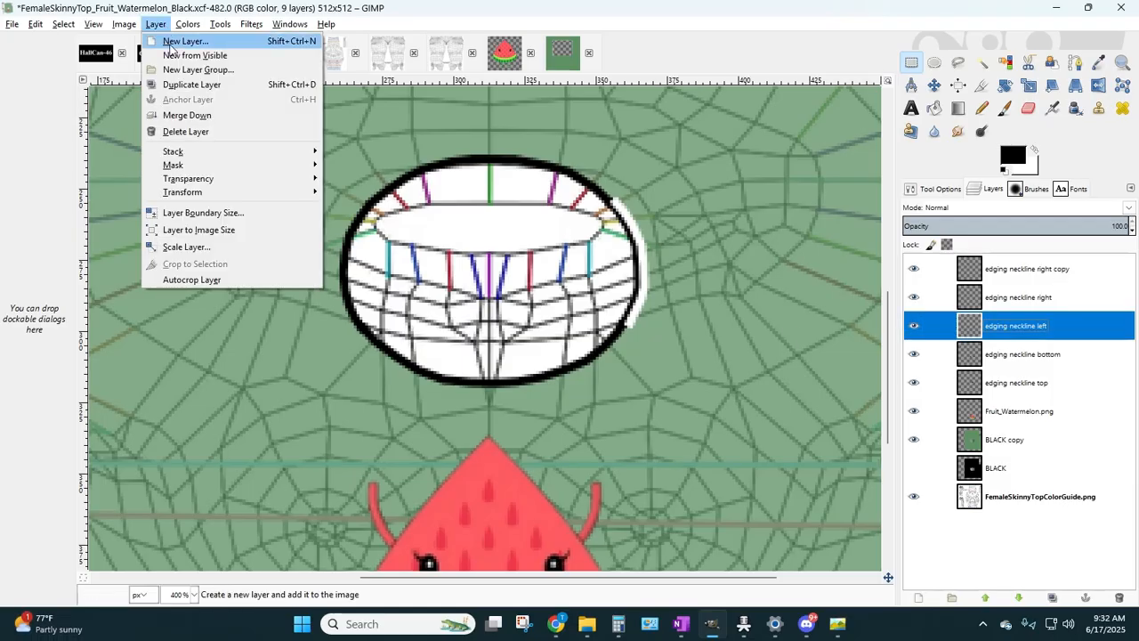
{"action": "left_click", "coordinate": [189, 82]}
{"action": "left_click", "coordinate": [189, 24]}
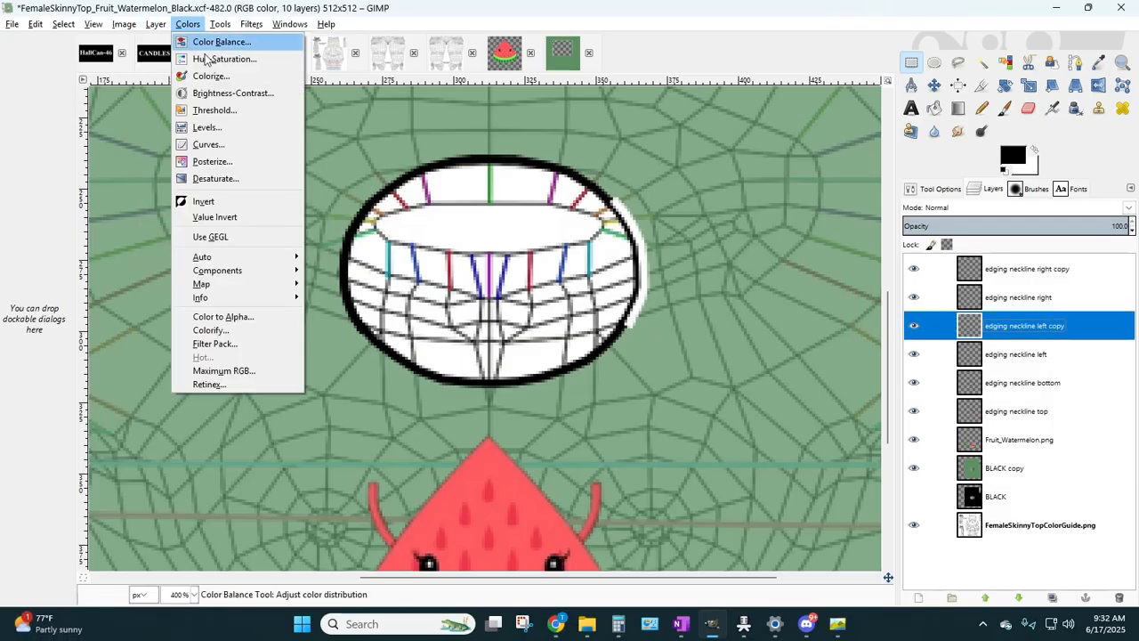
{"action": "left_click", "coordinate": [217, 200]}
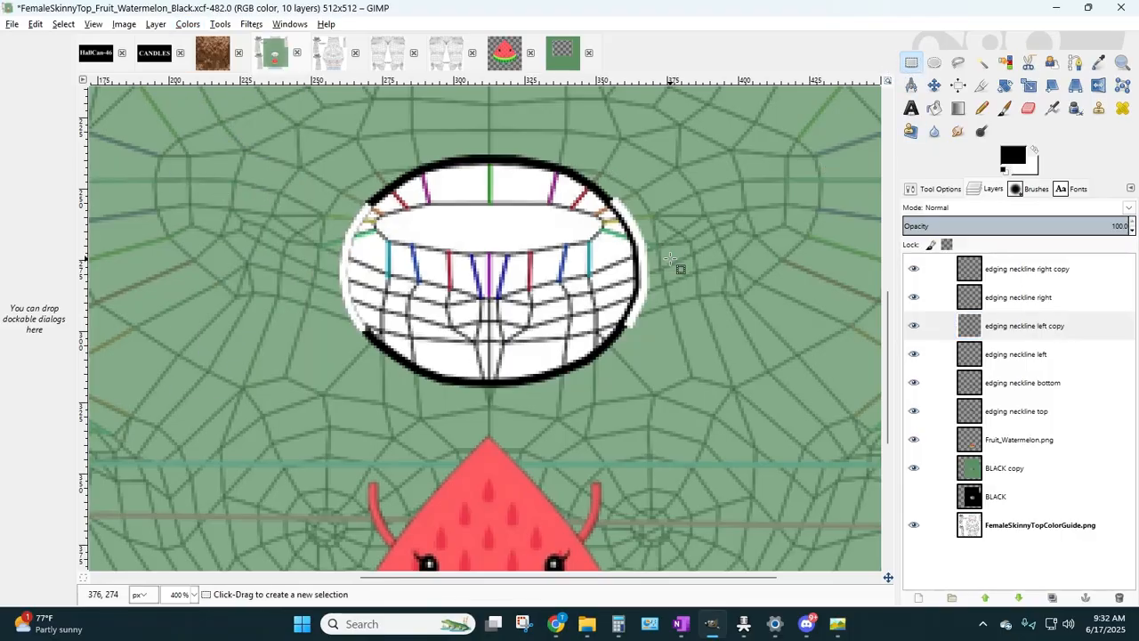
- Shift the white copy of the left edging just inside the black left rim and hide the FemaleSkinnyTopColorGuide.png layer
{"action": "key", "text": "ctrl+z"}
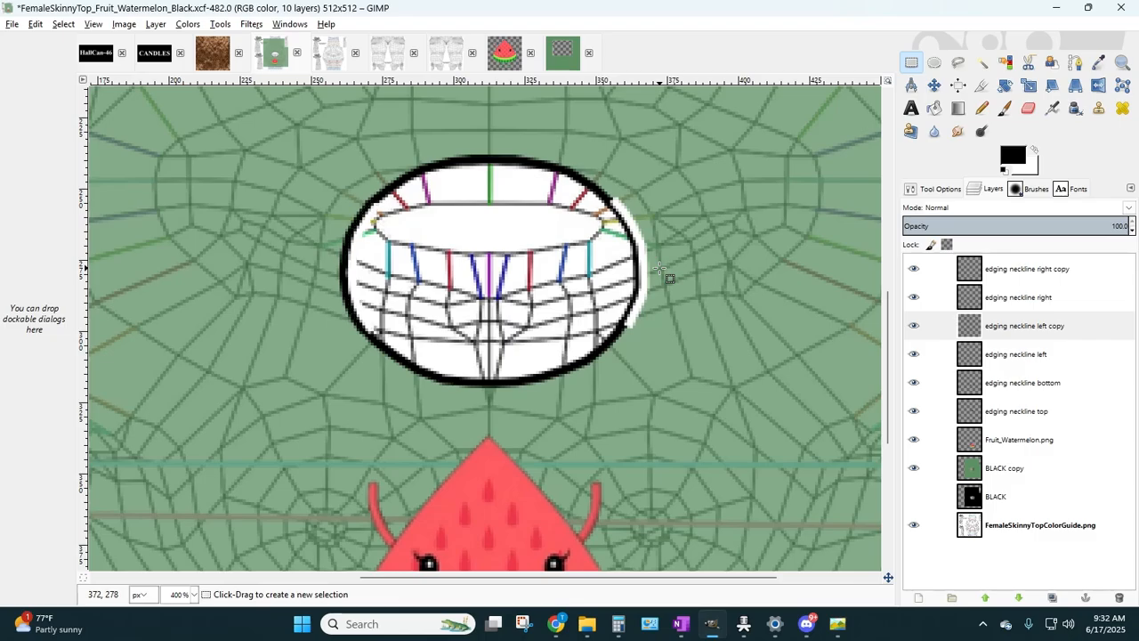
{"action": "left_click", "coordinate": [914, 526]}
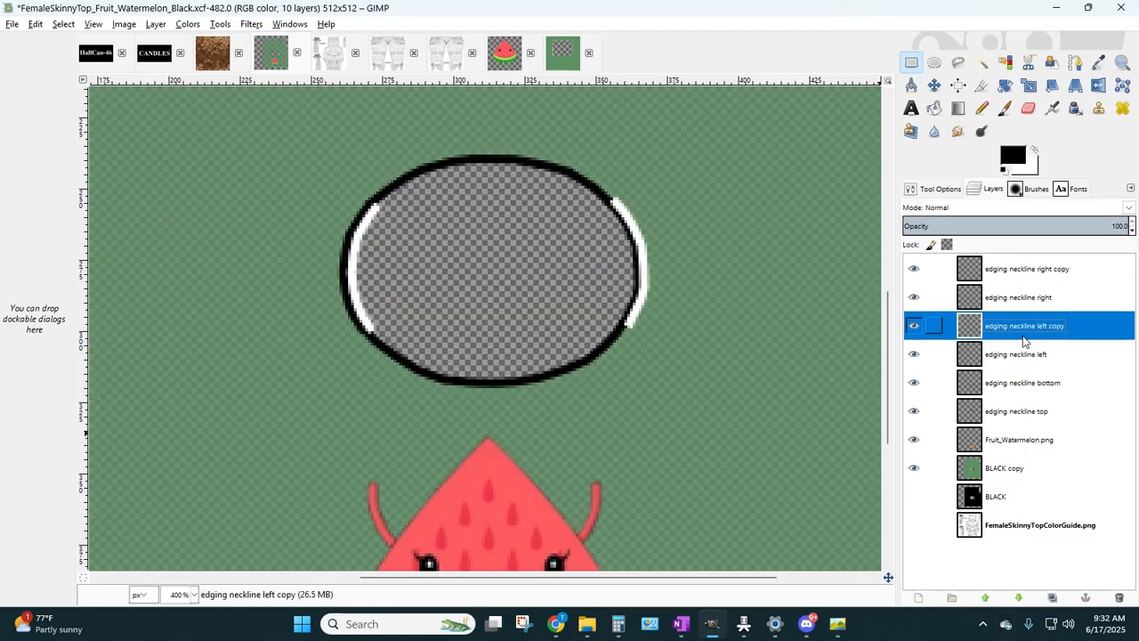
- Duplicate the edging neckline bottom layer and invert the copy's colors to white
{"action": "left_click", "coordinate": [1019, 384]}
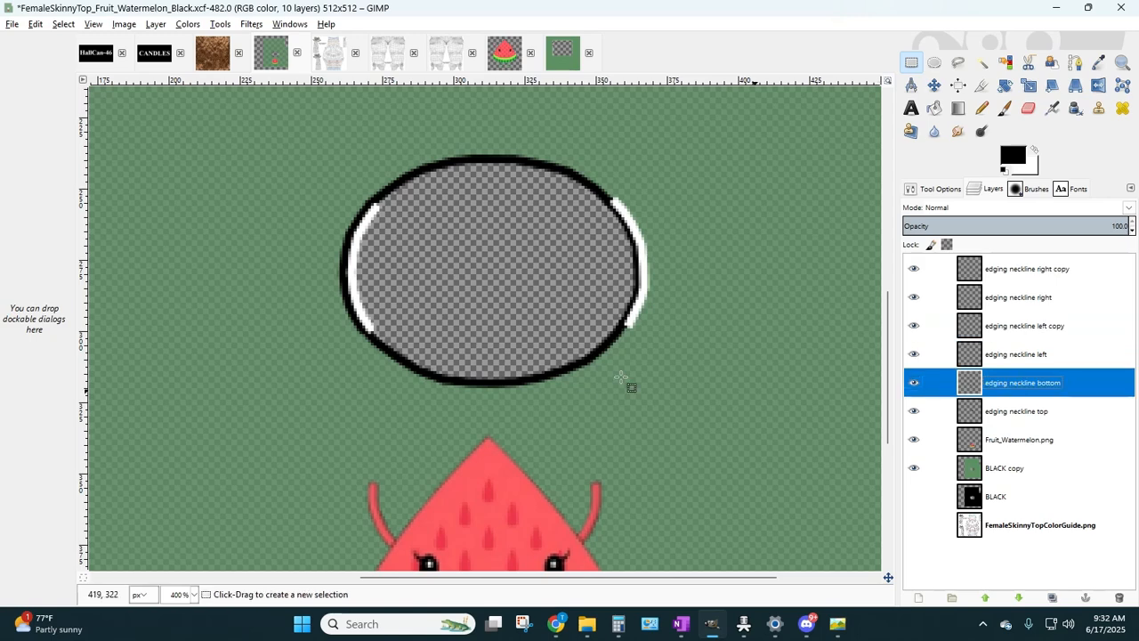
{"action": "left_click", "coordinate": [154, 25]}
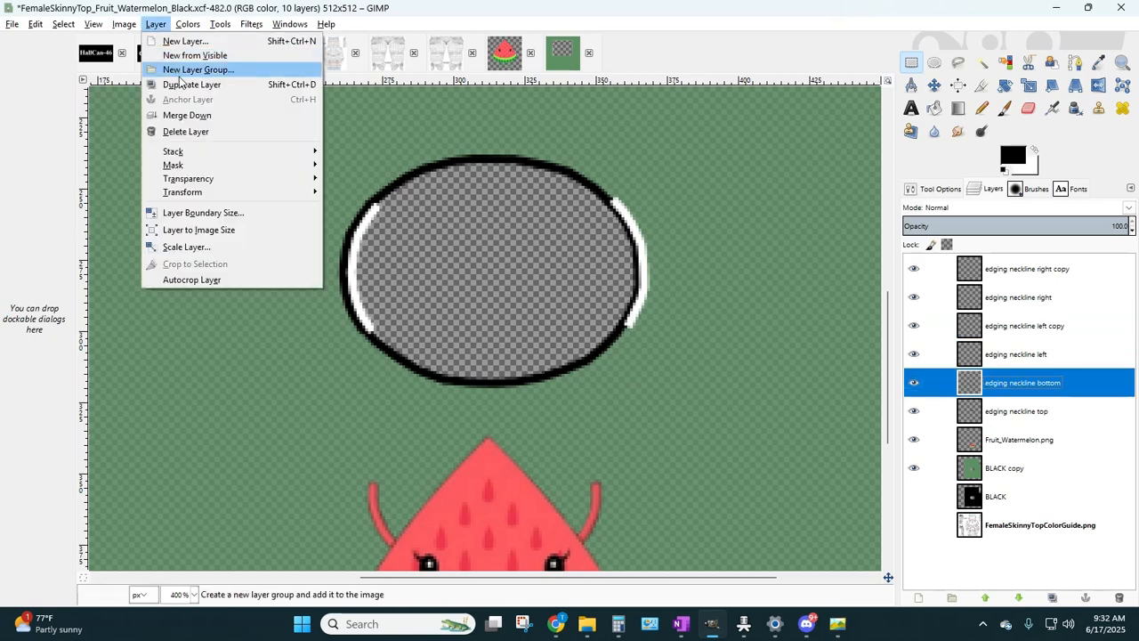
{"action": "left_click", "coordinate": [191, 83]}
{"action": "left_click", "coordinate": [187, 24]}
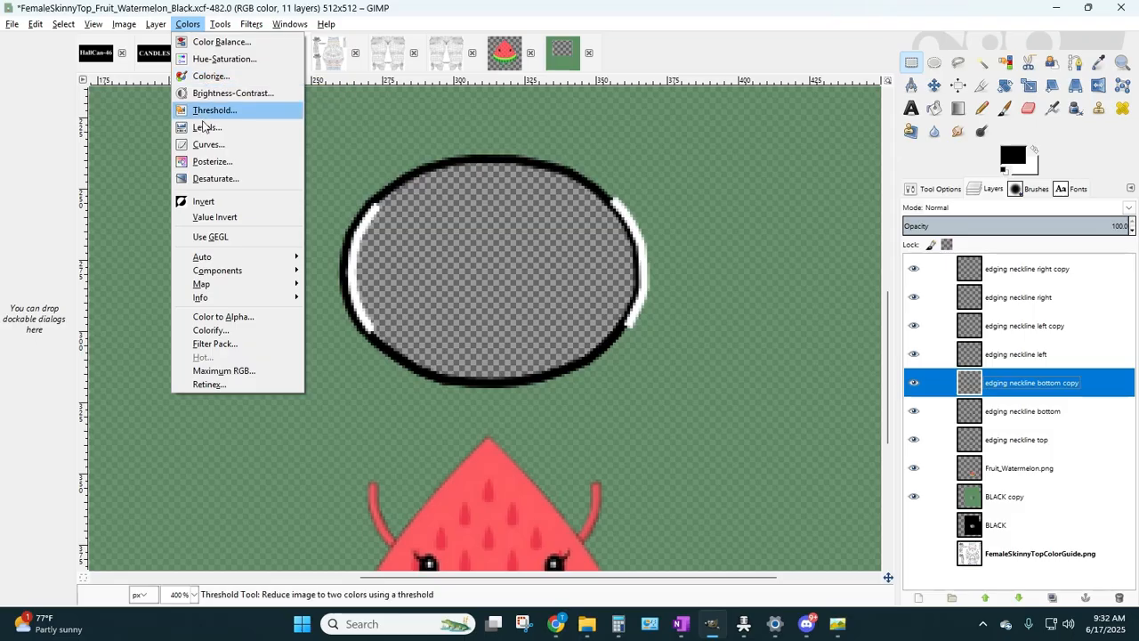
{"action": "left_click", "coordinate": [201, 203]}
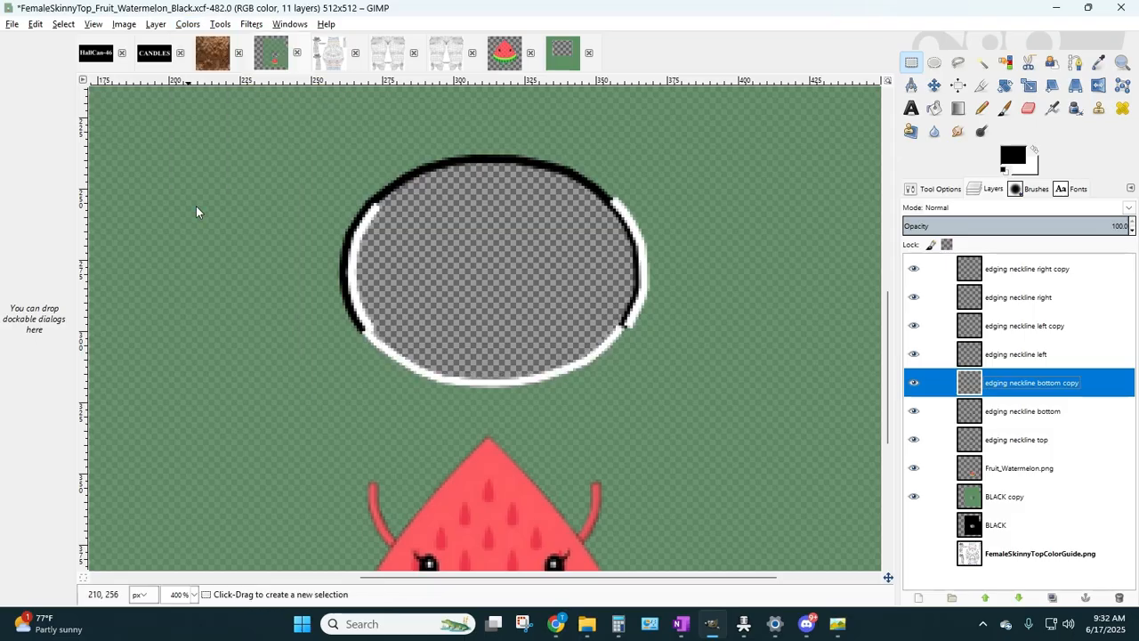
- Nudge the white copy of the bottom edging up until it sits just inside the black lower rim
{"action": "left_click", "coordinate": [912, 63]}
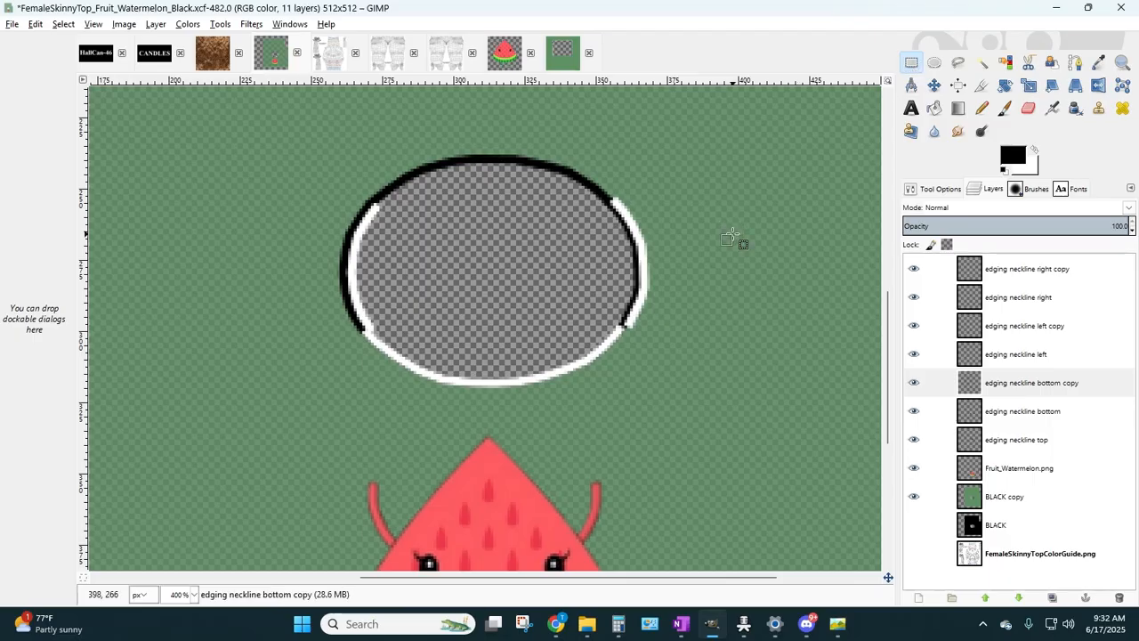
{"action": "key", "text": "Up"}
{"action": "key", "text": "Up"}
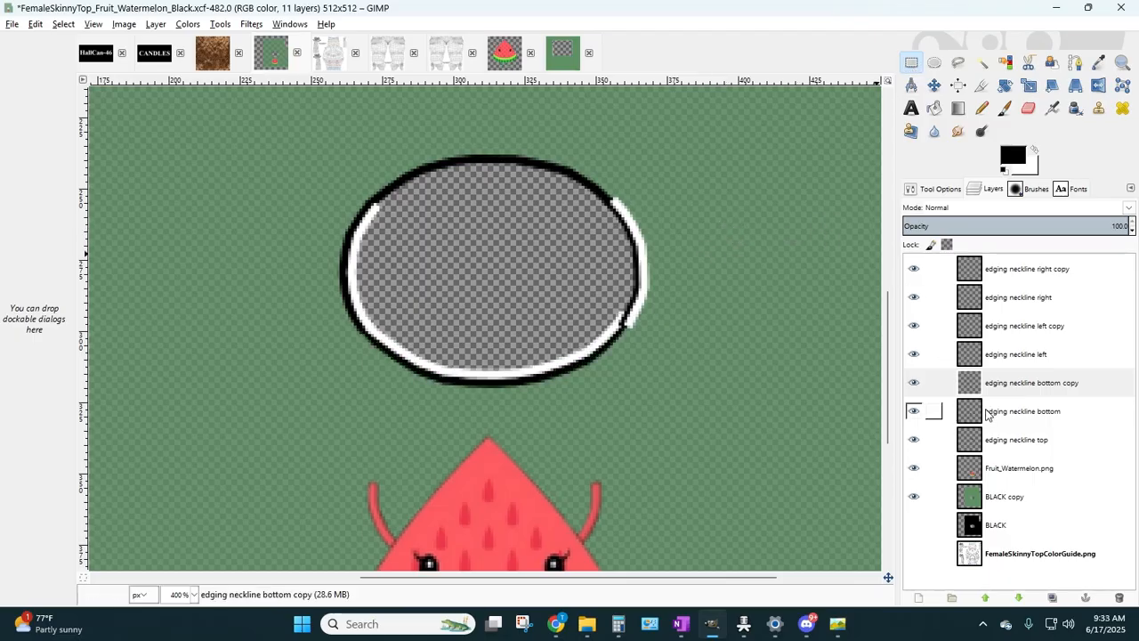
- Duplicate the edging neckline top layer and invert the copy's colors to white
{"action": "left_click", "coordinate": [993, 445]}
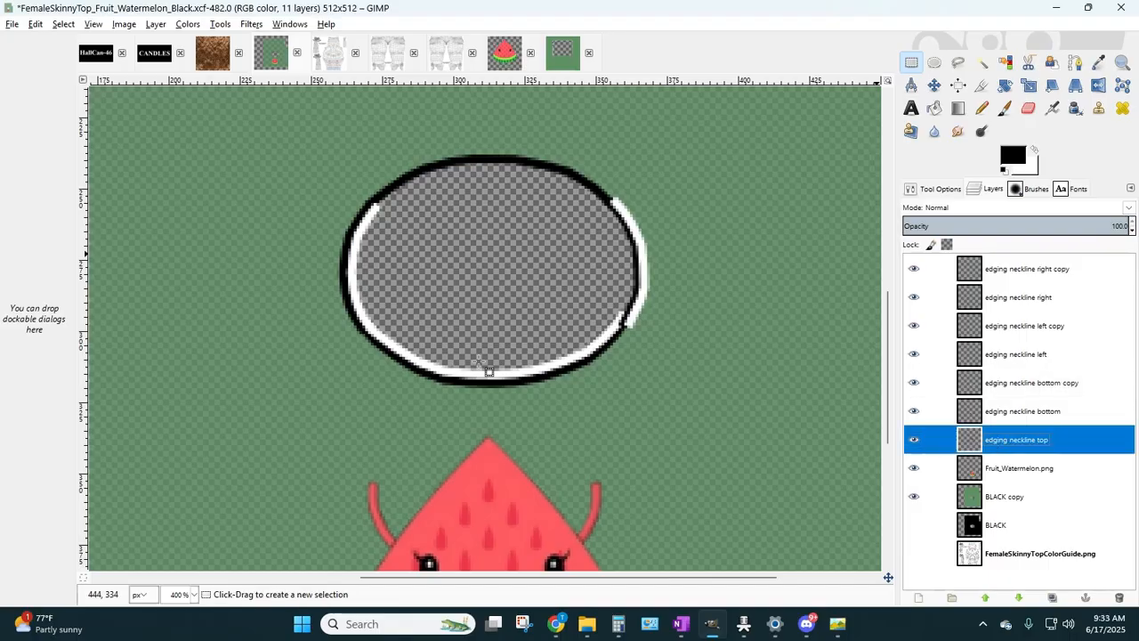
{"action": "left_click", "coordinate": [154, 25]}
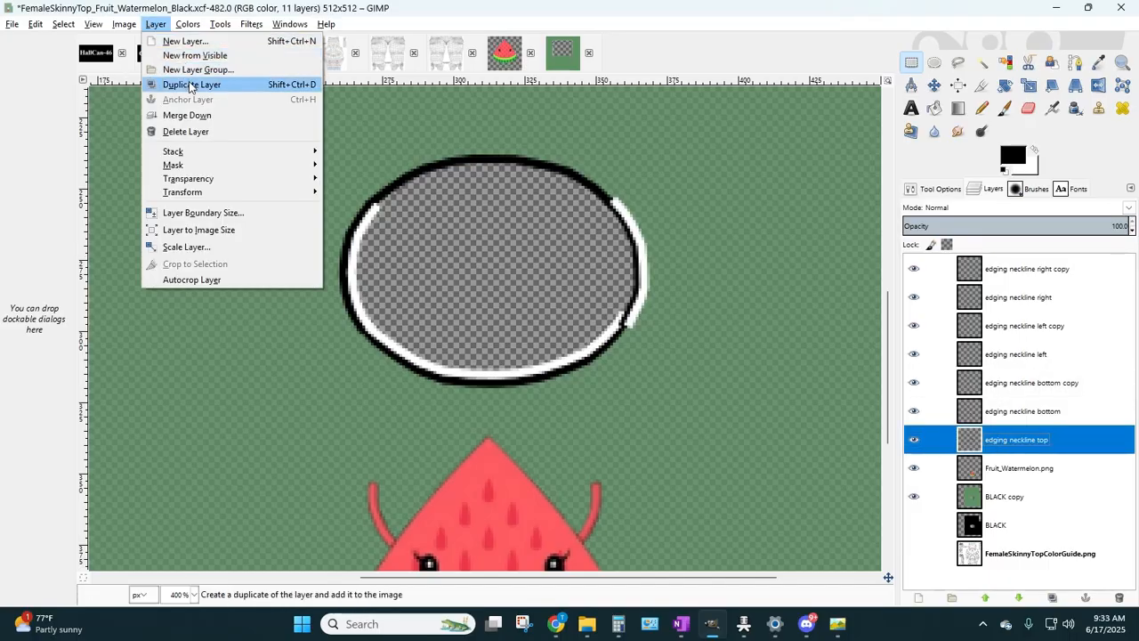
{"action": "left_click", "coordinate": [189, 85]}
{"action": "left_click", "coordinate": [186, 25]}
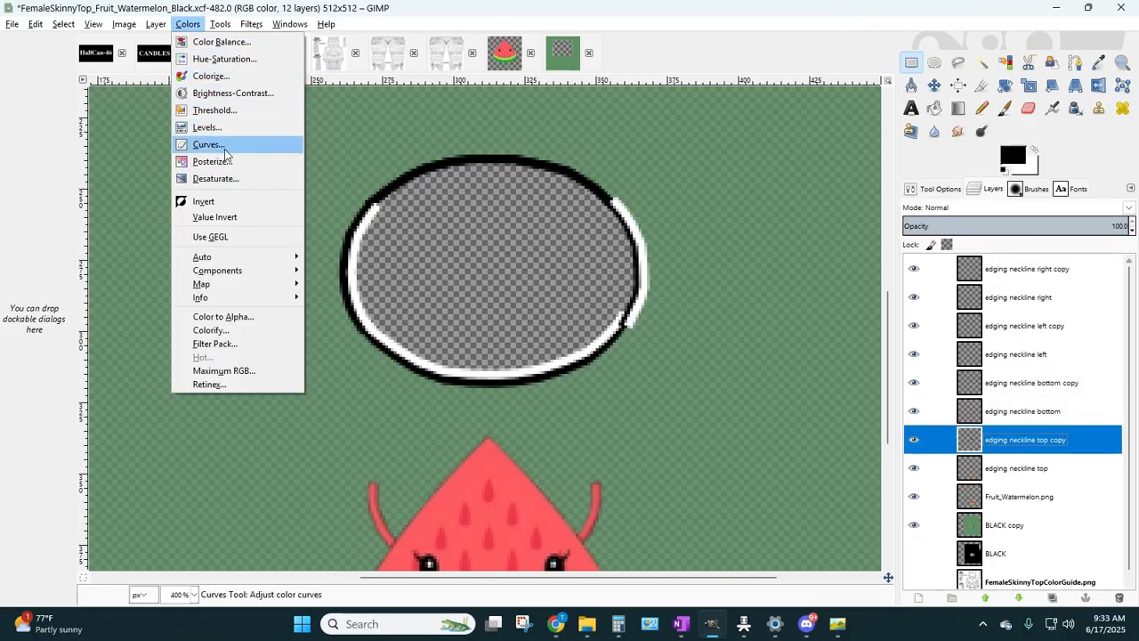
{"action": "left_click", "coordinate": [204, 202]}
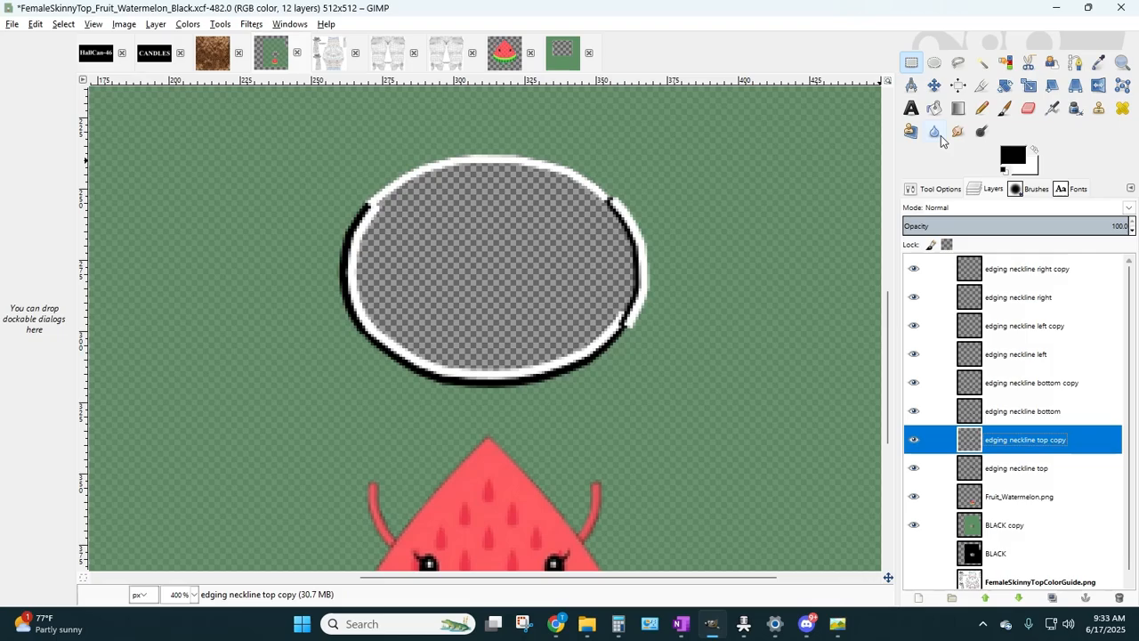
- Nudge the white copy of the top edging up until it sits just above the black upper rim
{"action": "left_click", "coordinate": [912, 63]}
{"action": "key", "text": "Up"}
{"action": "key", "text": "Up"}
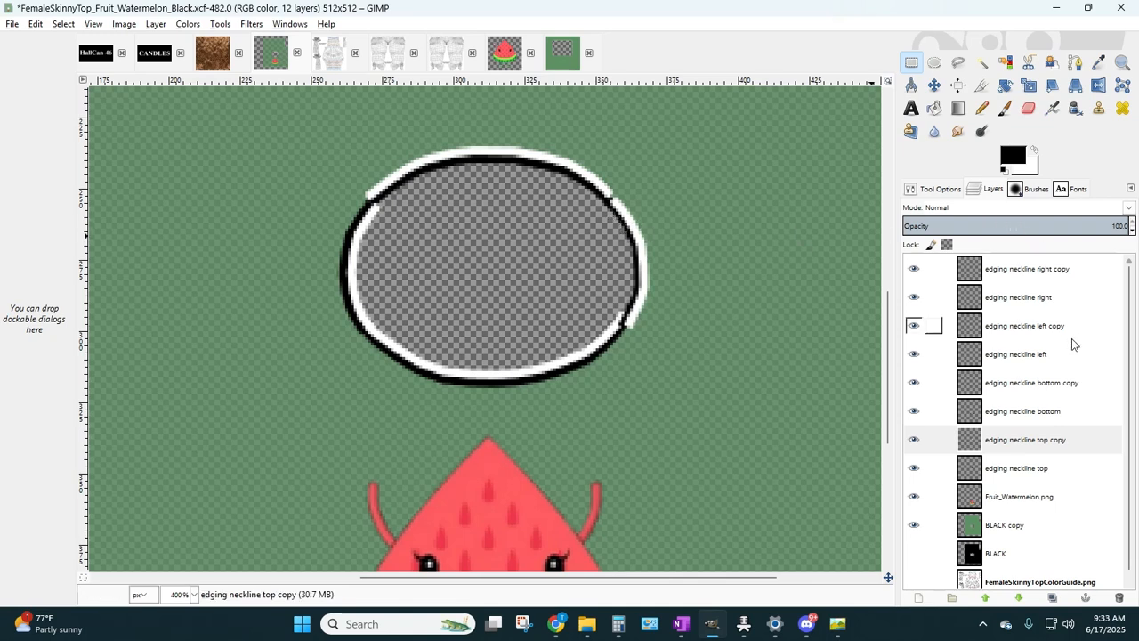
- Merge the white right and left edging copies down into the edging neckline right and edging neckline left layers
{"action": "left_click", "coordinate": [1029, 270]}
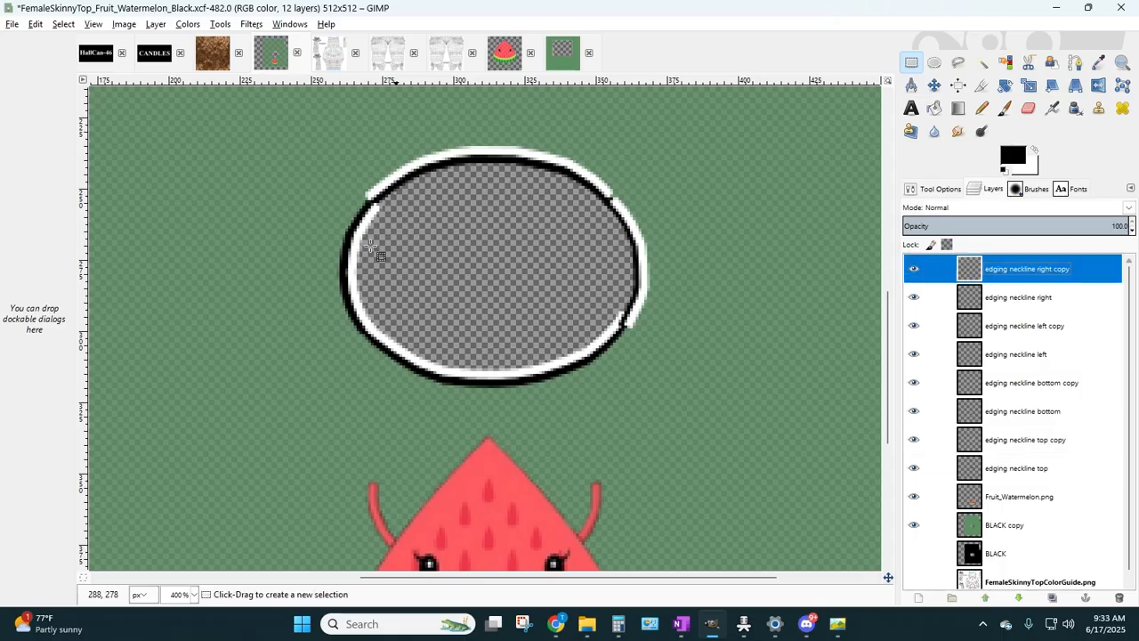
{"action": "left_click", "coordinate": [153, 25]}
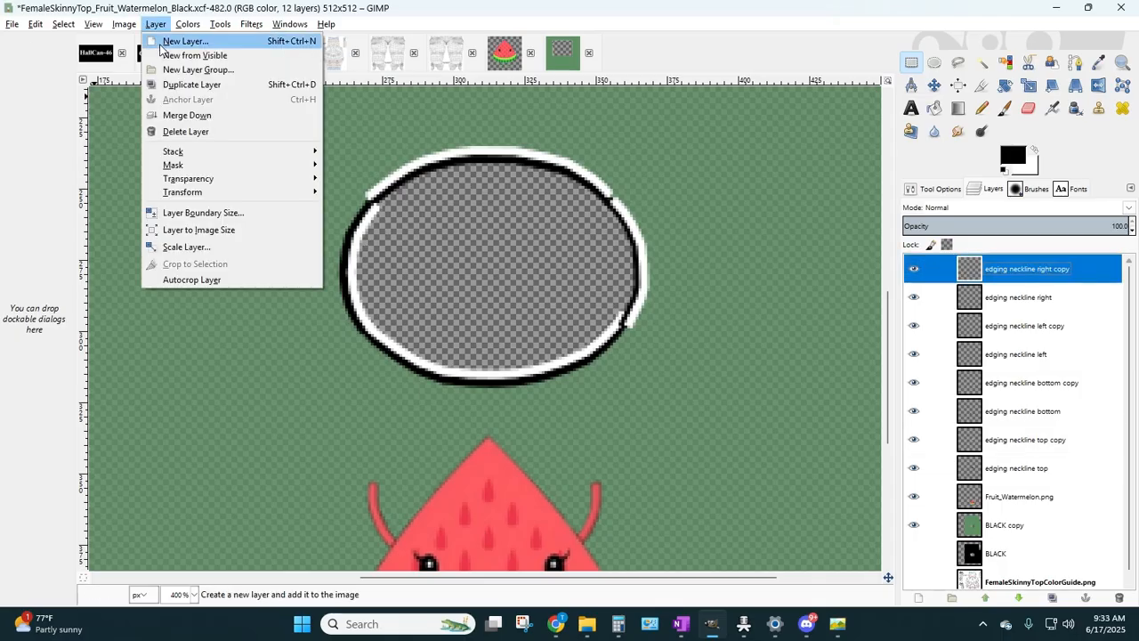
{"action": "left_click", "coordinate": [178, 116]}
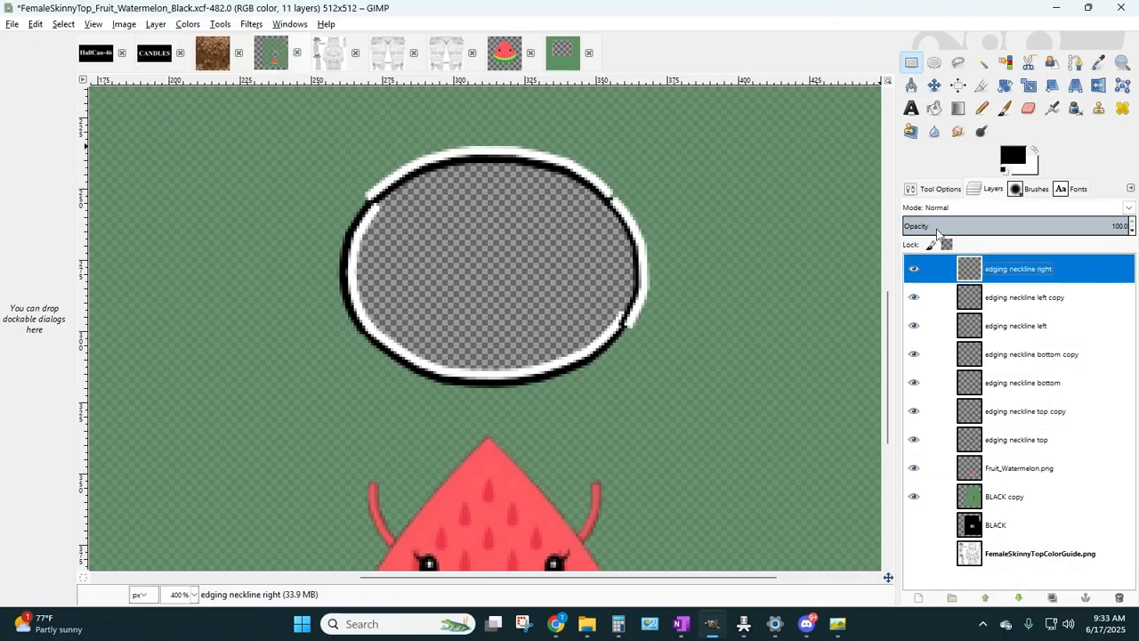
{"action": "left_click", "coordinate": [1018, 299]}
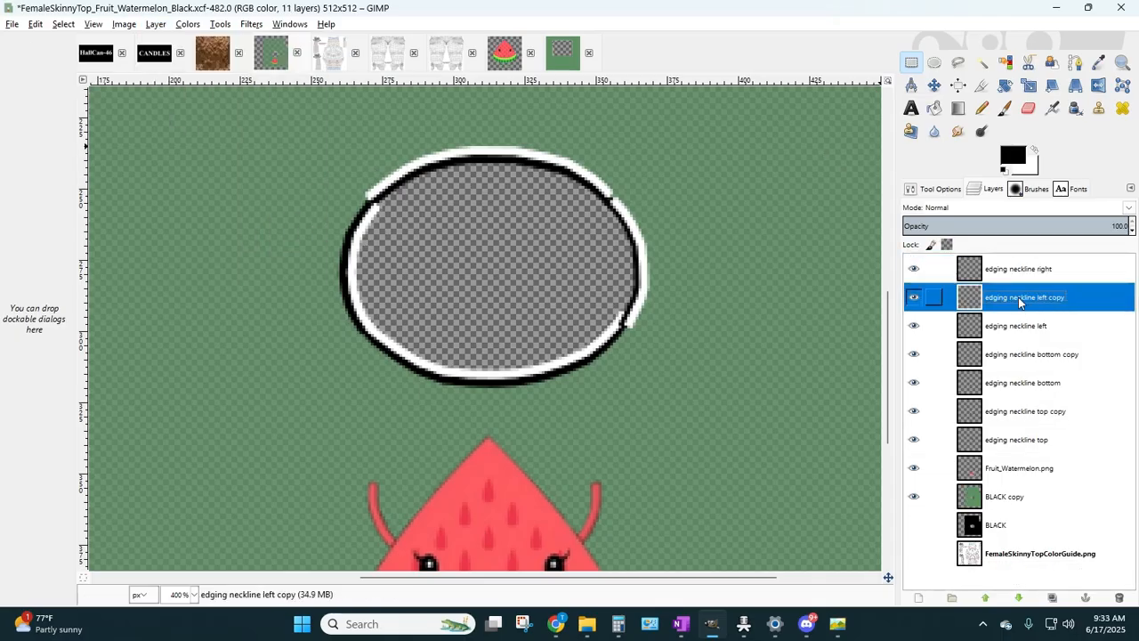
{"action": "left_click", "coordinate": [155, 24]}
{"action": "left_click", "coordinate": [178, 113]}
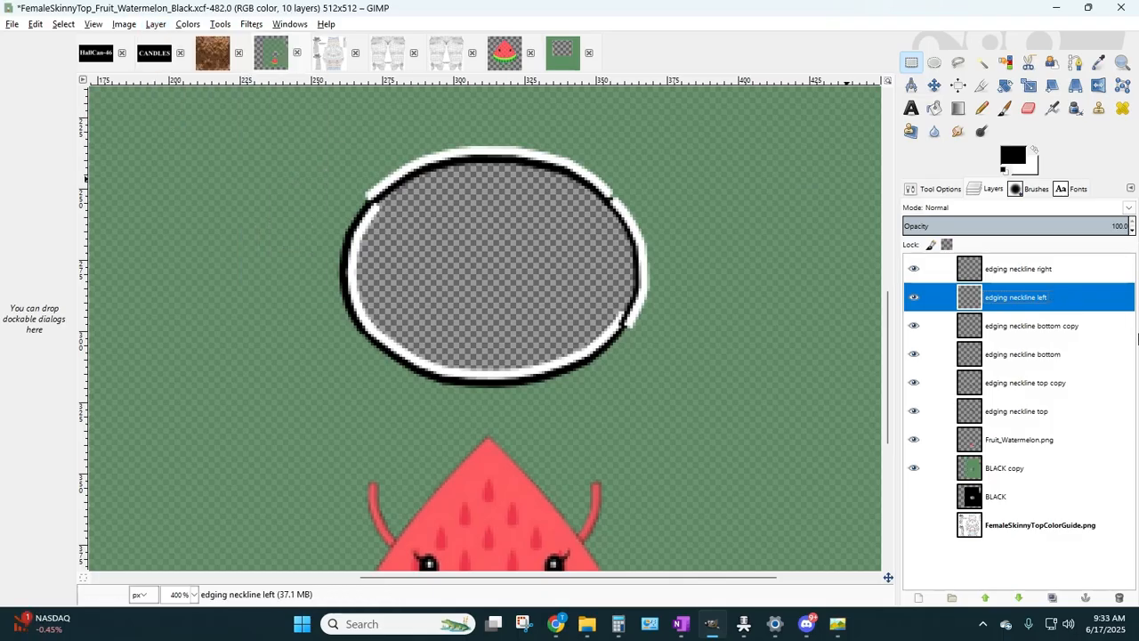
- Merge the white bottom and top edging copies down into the edging neckline bottom and edging neckline top layers
{"action": "left_click", "coordinate": [1034, 327]}
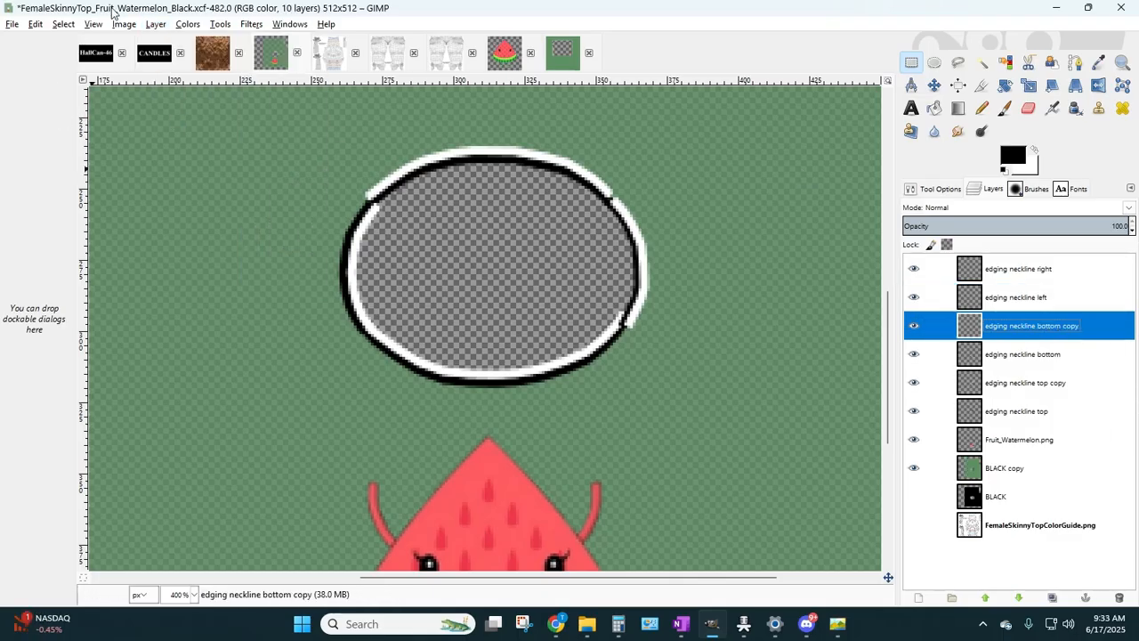
{"action": "left_click", "coordinate": [156, 24]}
{"action": "left_click", "coordinate": [178, 113]}
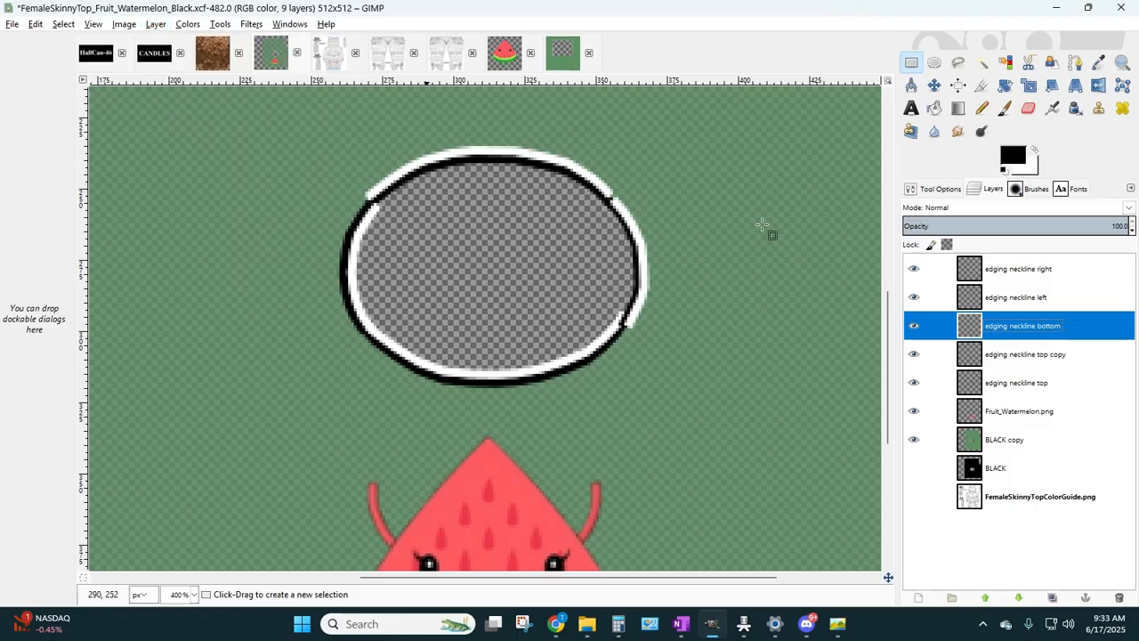
{"action": "left_click", "coordinate": [1018, 358]}
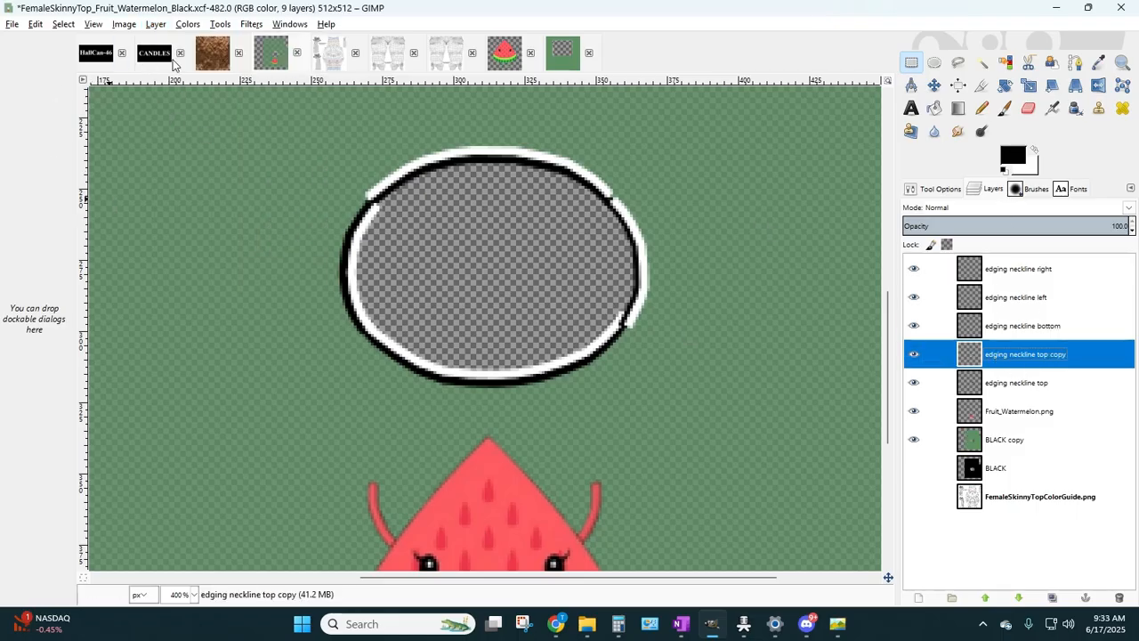
{"action": "left_click", "coordinate": [156, 24]}
{"action": "left_click", "coordinate": [182, 113]}
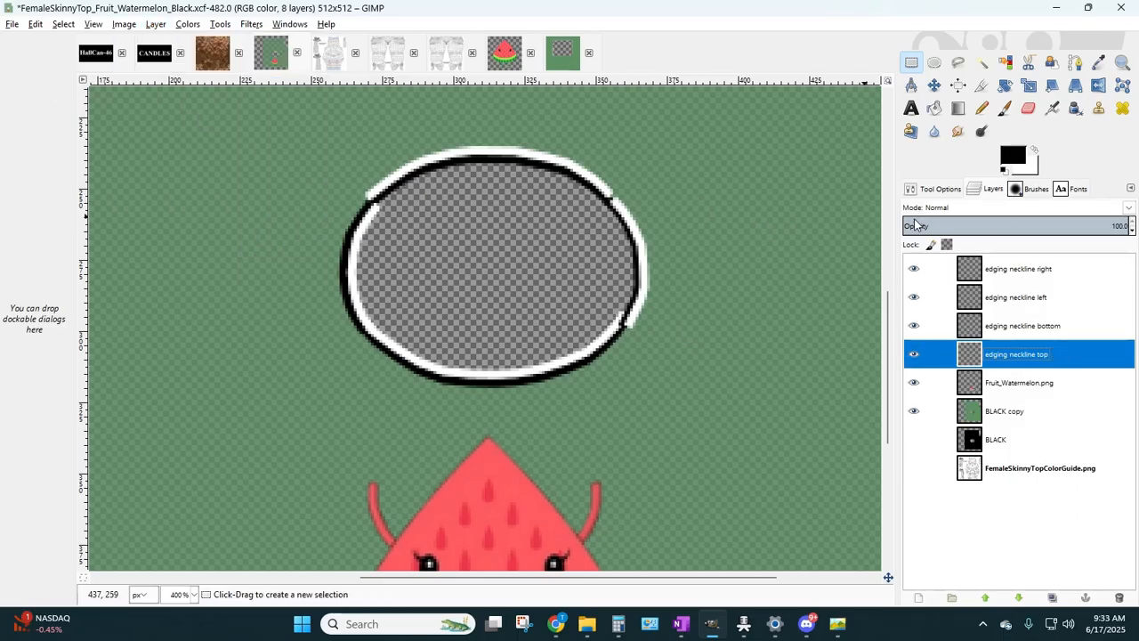
- Try the merged top edging a few pixels lower on the neckline and move it back up
{"action": "left_click", "coordinate": [911, 62]}
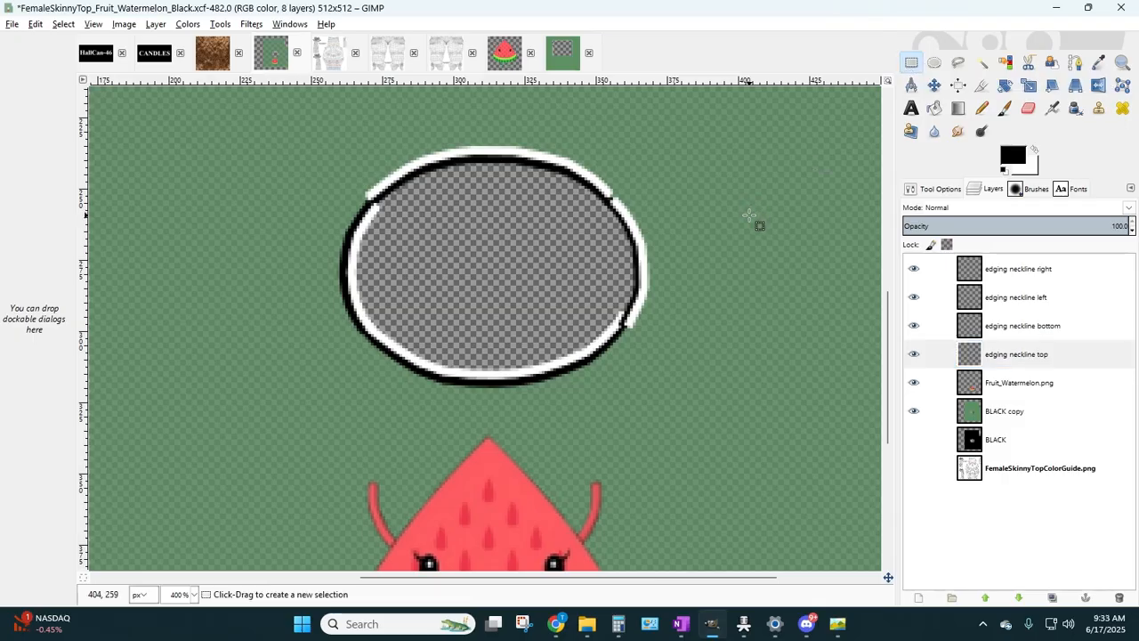
{"action": "key", "text": "Down"}
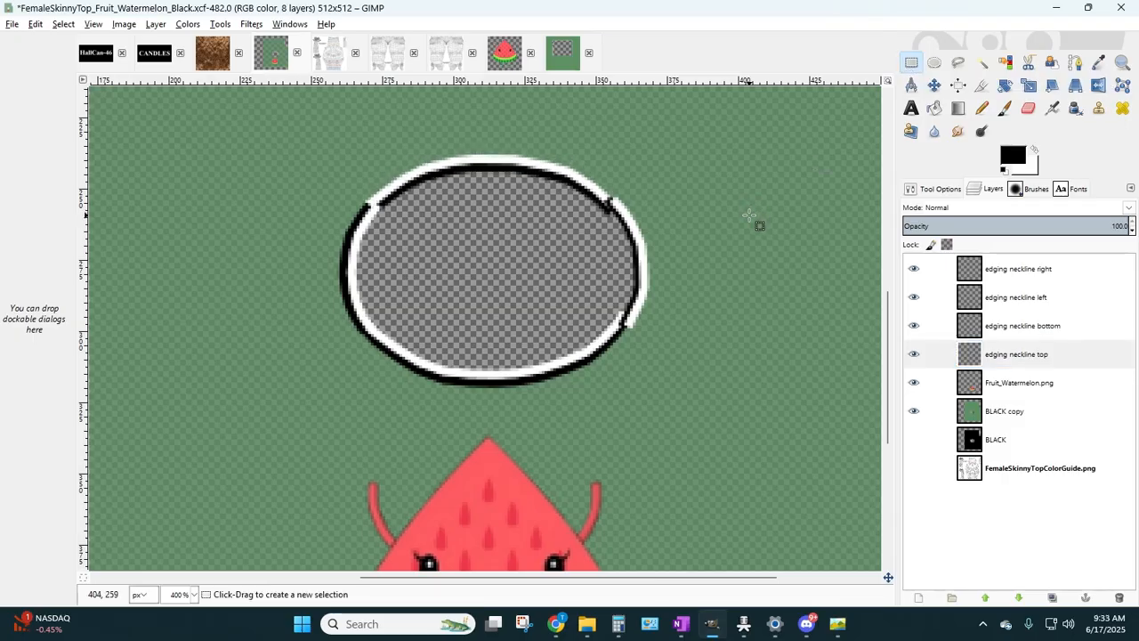
{"action": "key", "text": "Up"}
{"action": "key", "text": "Up"}
{"action": "key", "text": "Up"}
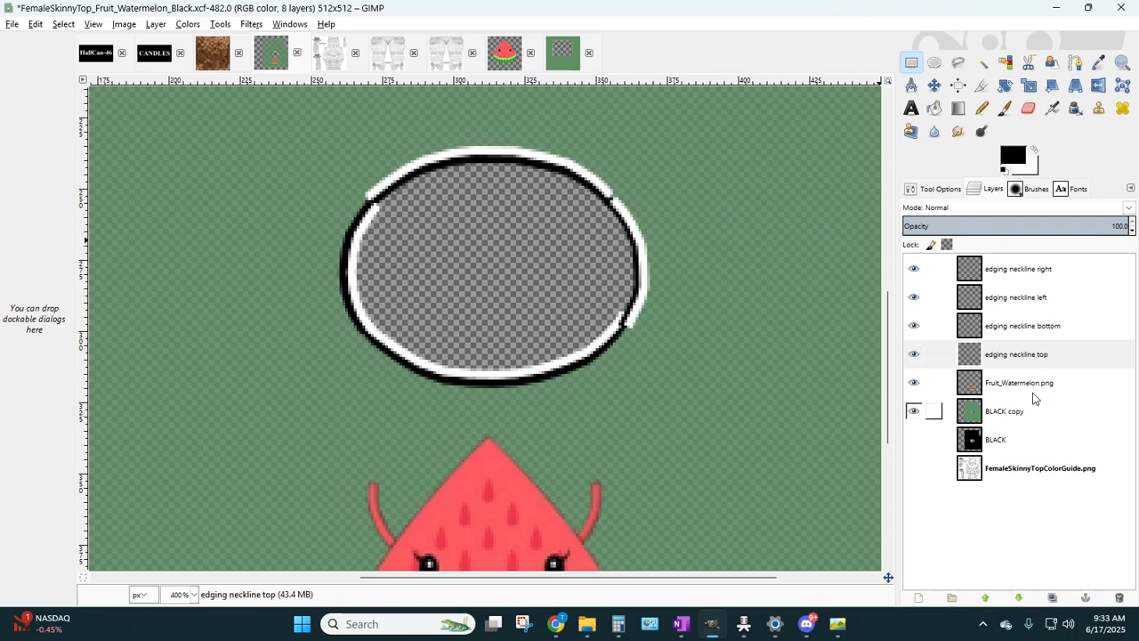
- Shift the edging neckline bottom layer down about 3 pixels so its white band covers the neckline's lower edge
{"action": "left_click", "coordinate": [1012, 332]}
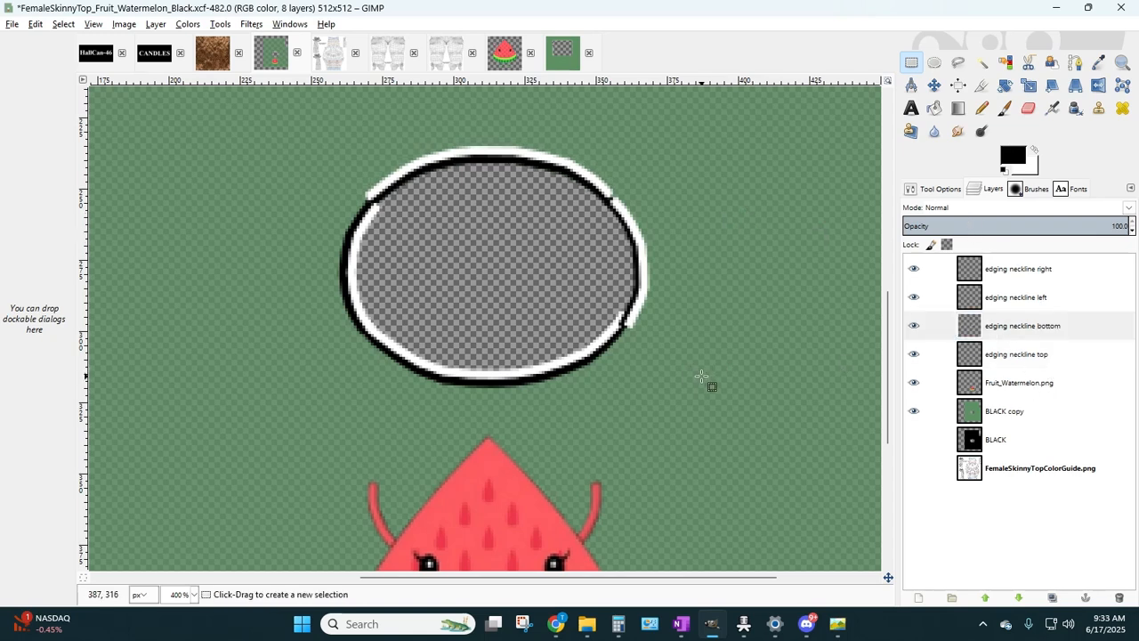
{"action": "key", "text": "Down"}
{"action": "key", "text": "Down"}
{"action": "key", "text": "Down"}
{"action": "key", "text": "Down"}
{"action": "key", "text": "Down"}
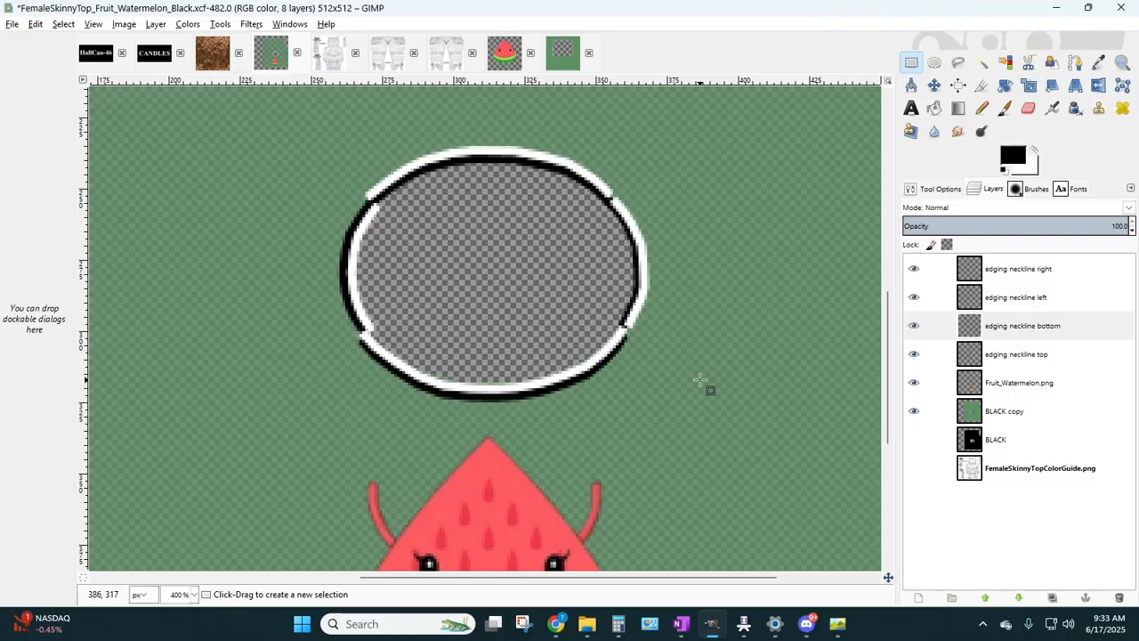
{"action": "key", "text": "Up"}
{"action": "key", "text": "Up"}
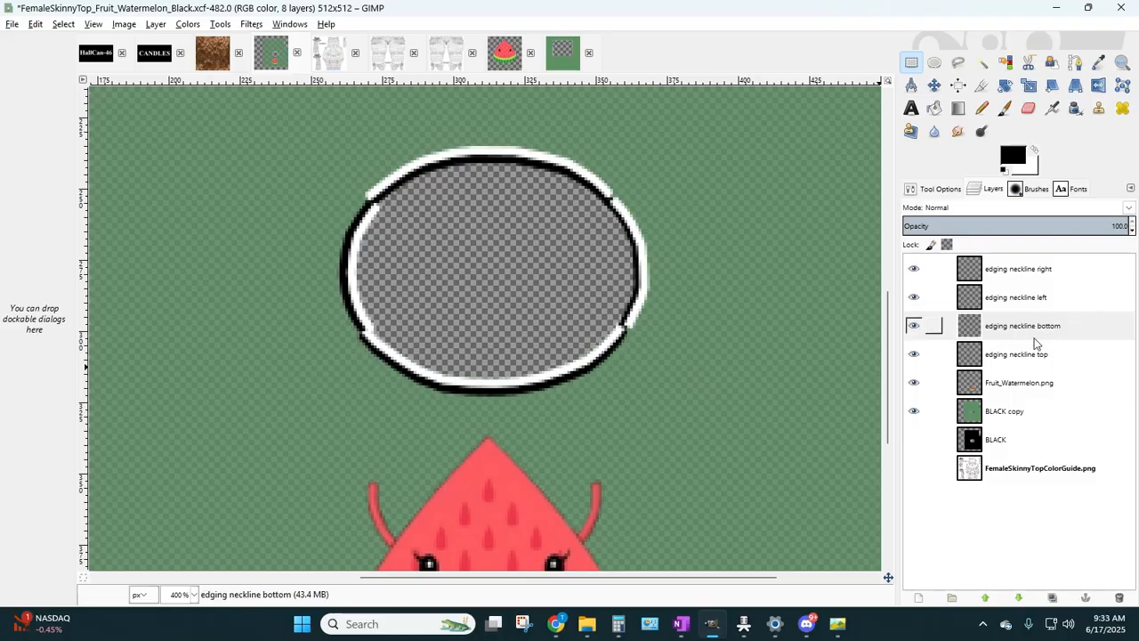
- Shift the edging neckline left layer a few pixels outward so its white band lines up with the top and bottom edging
{"action": "left_click", "coordinate": [1009, 301]}
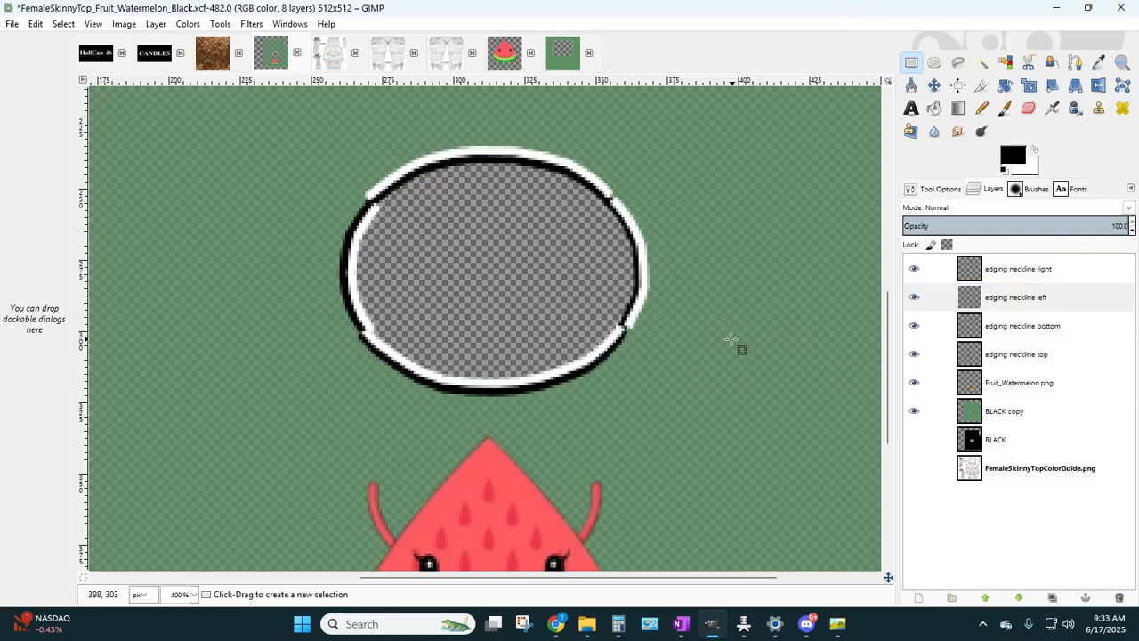
{"action": "key", "text": "Left"}
{"action": "key", "text": "Left"}
{"action": "key", "text": "Left"}
{"action": "key", "text": "Left"}
{"action": "key", "text": "Left"}
{"action": "key", "text": "Left"}
{"action": "key", "text": "Left"}
{"action": "key", "text": "Left"}
{"action": "key", "text": "Right"}
{"action": "key", "text": "Right"}
{"action": "key", "text": "Right"}
{"action": "key", "text": "Right"}
{"action": "key", "text": "Right"}
{"action": "key", "text": "Right"}
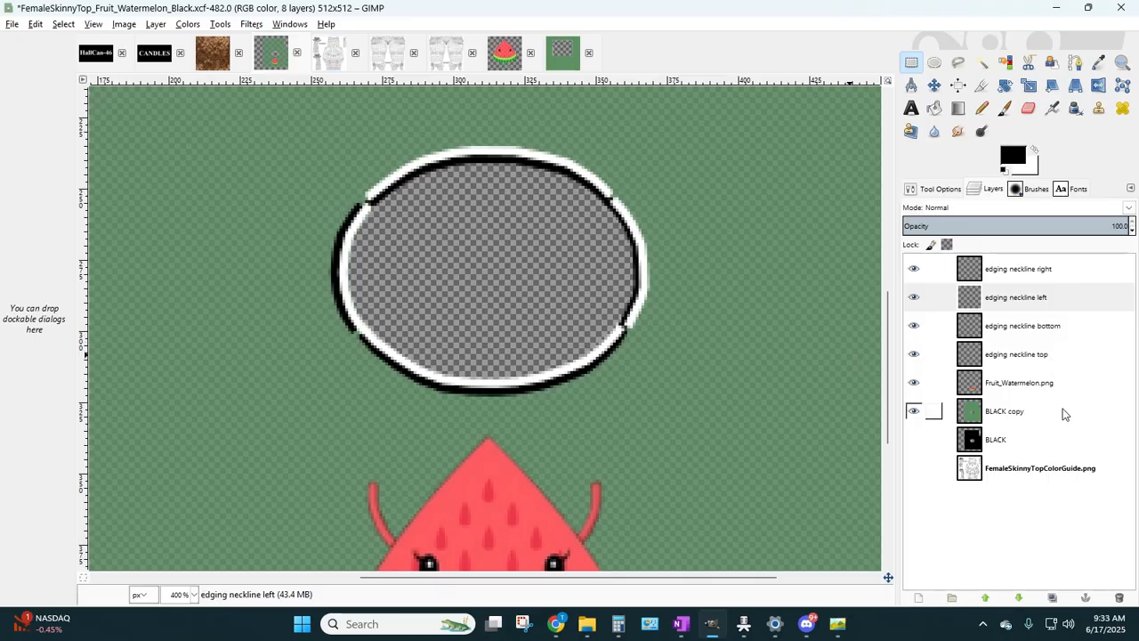
- Shift the edging neckline right layer outward by about 1 pixel, keeping it against the neckline's right edge
{"action": "left_click", "coordinate": [1020, 272]}
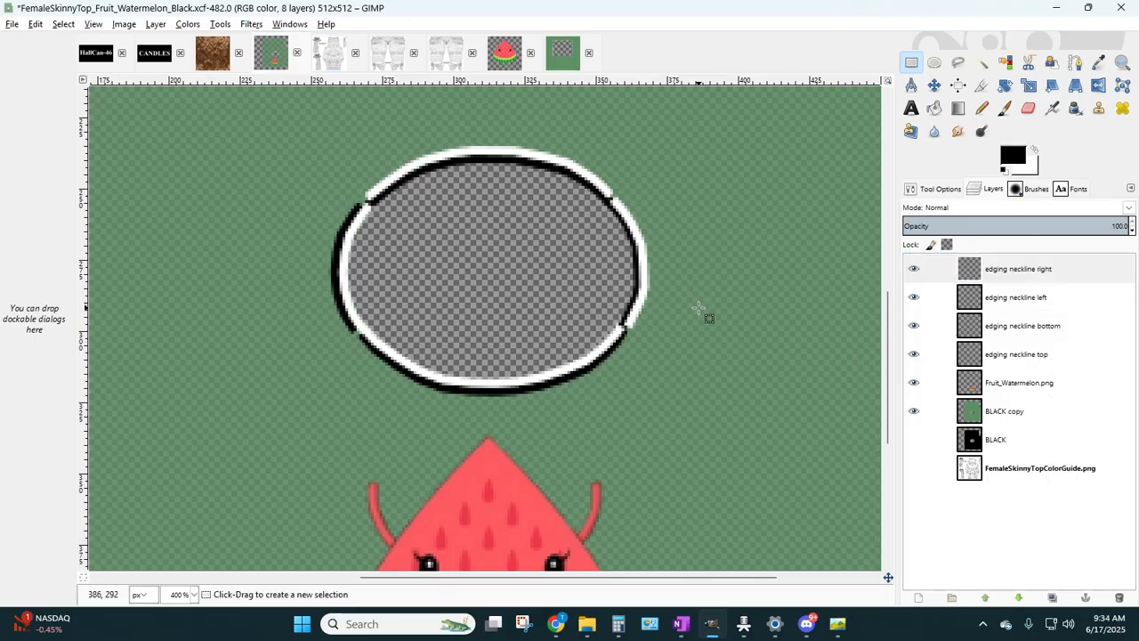
{"action": "key", "text": "Right"}
{"action": "key", "text": "Right"}
{"action": "key", "text": "Right"}
{"action": "key", "text": "Right"}
{"action": "key", "text": "Right"}
{"action": "key", "text": "Right"}
{"action": "key", "text": "Right"}
{"action": "key", "text": "Right"}
{"action": "key", "text": "Left"}
{"action": "key", "text": "Left"}
{"action": "key", "text": "Left"}
{"action": "key", "text": "Left"}
{"action": "key", "text": "Left"}
{"action": "key", "text": "Left"}
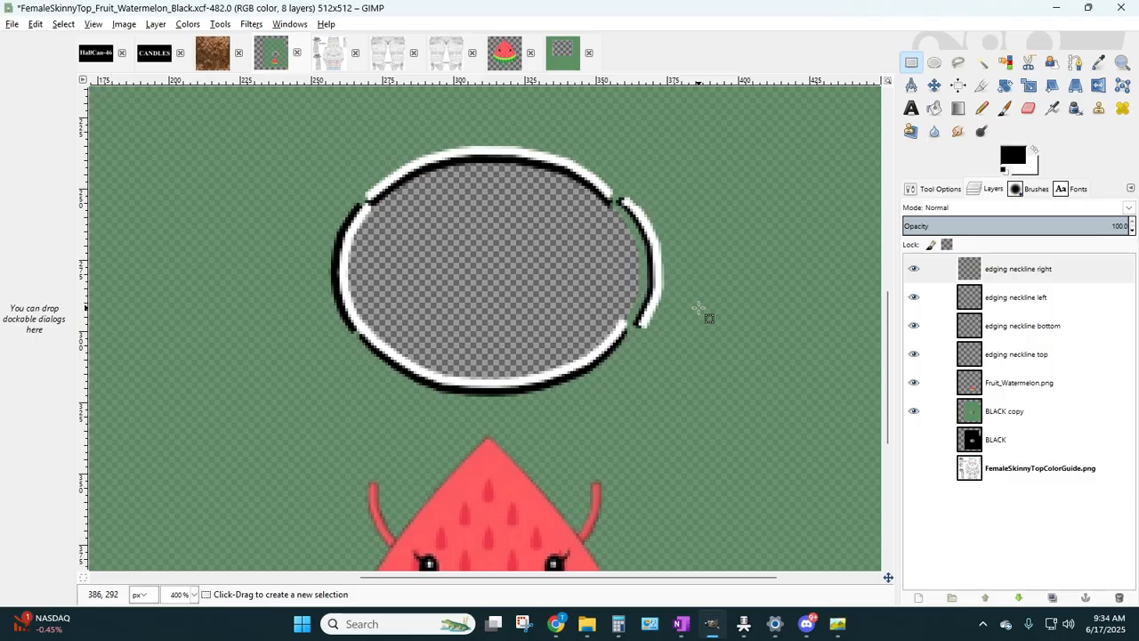
{"action": "key", "text": "Left"}
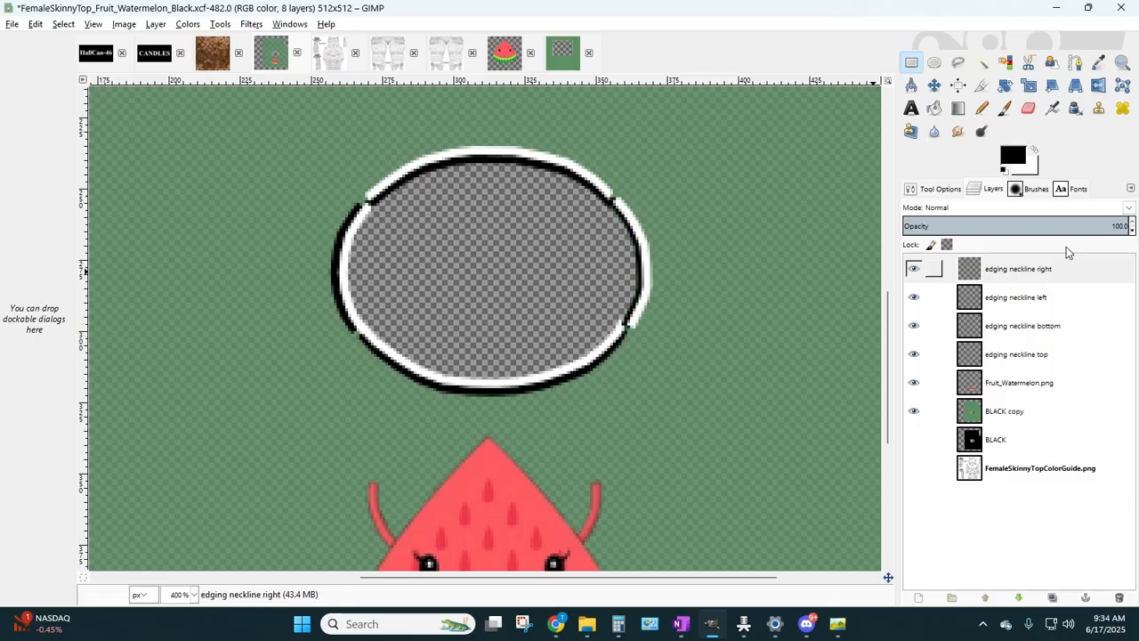
- Smudge the ends of the edging neckline right and left layers to blend their joints with the top and bottom edging
{"action": "left_click", "coordinate": [1043, 272]}
{"action": "left_click", "coordinate": [958, 131]}
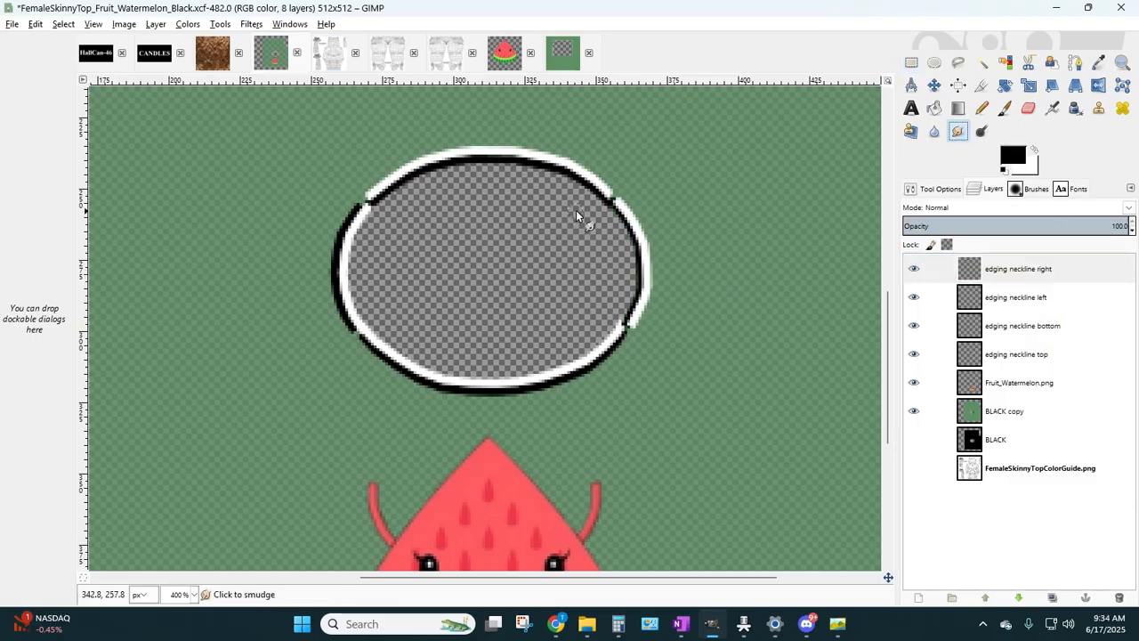
{"action": "left_click_drag", "start_coordinate": [624, 201], "coordinate": [608, 194]}
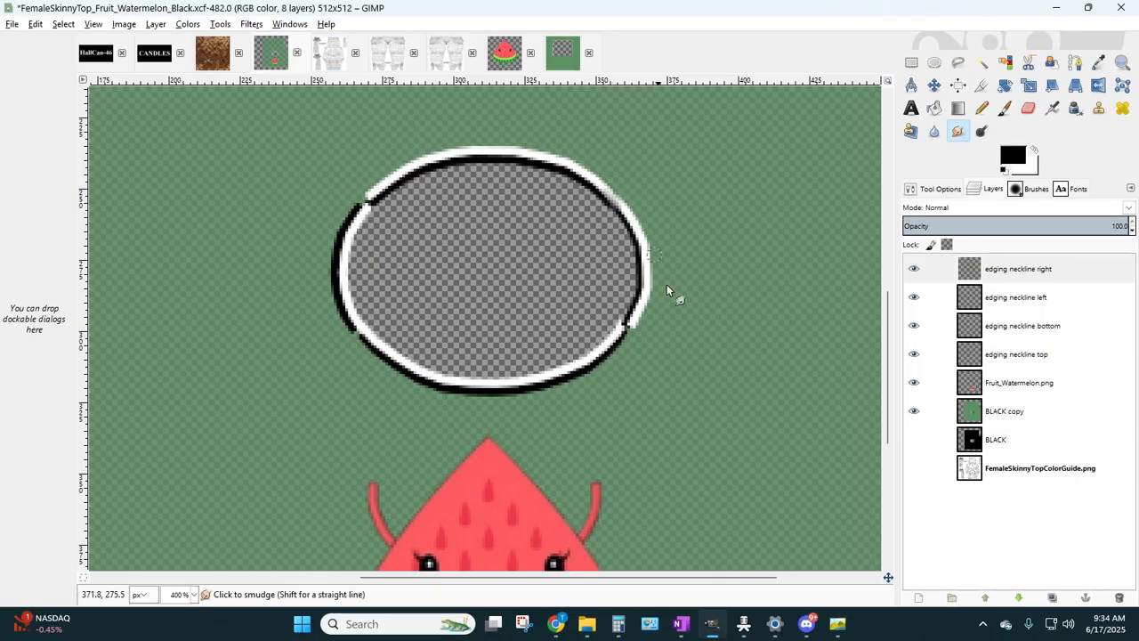
{"action": "left_click_drag", "start_coordinate": [628, 322], "coordinate": [619, 332]}
{"action": "left_click", "coordinate": [1005, 304]}
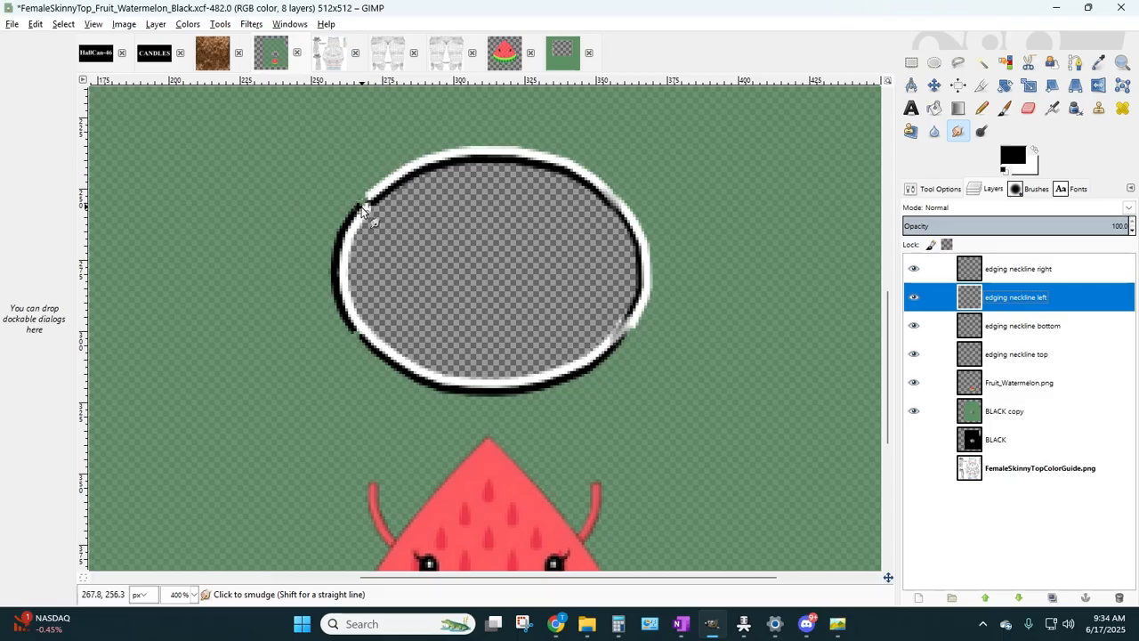
{"action": "left_click_drag", "start_coordinate": [361, 206], "coordinate": [375, 195]}
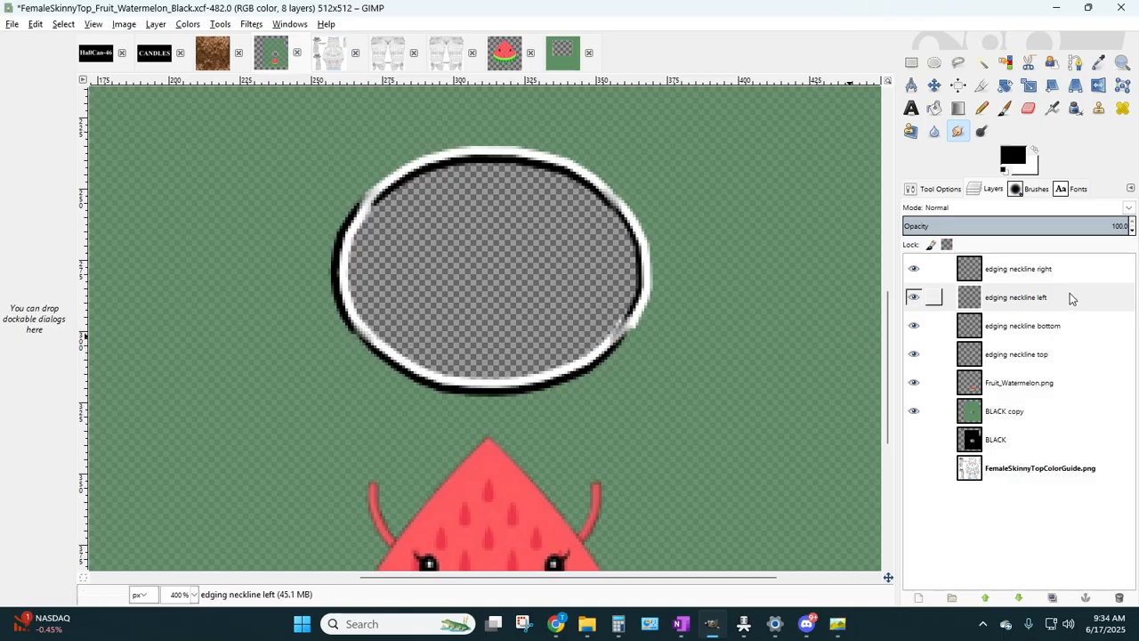
- Smudge both ends of the edging neckline left layer with the Hardness 100 brush to blend its joints
{"action": "left_click", "coordinate": [1024, 188]}
{"action": "left_click", "coordinate": [1111, 242]}
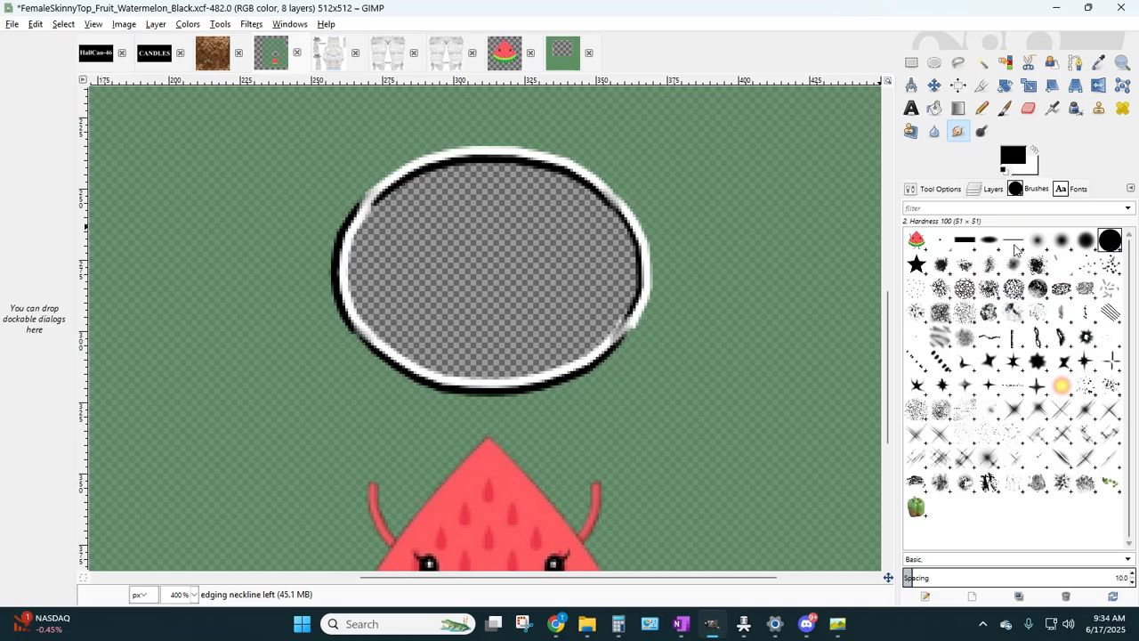
{"action": "left_click", "coordinate": [990, 190]}
{"action": "left_click", "coordinate": [974, 297]}
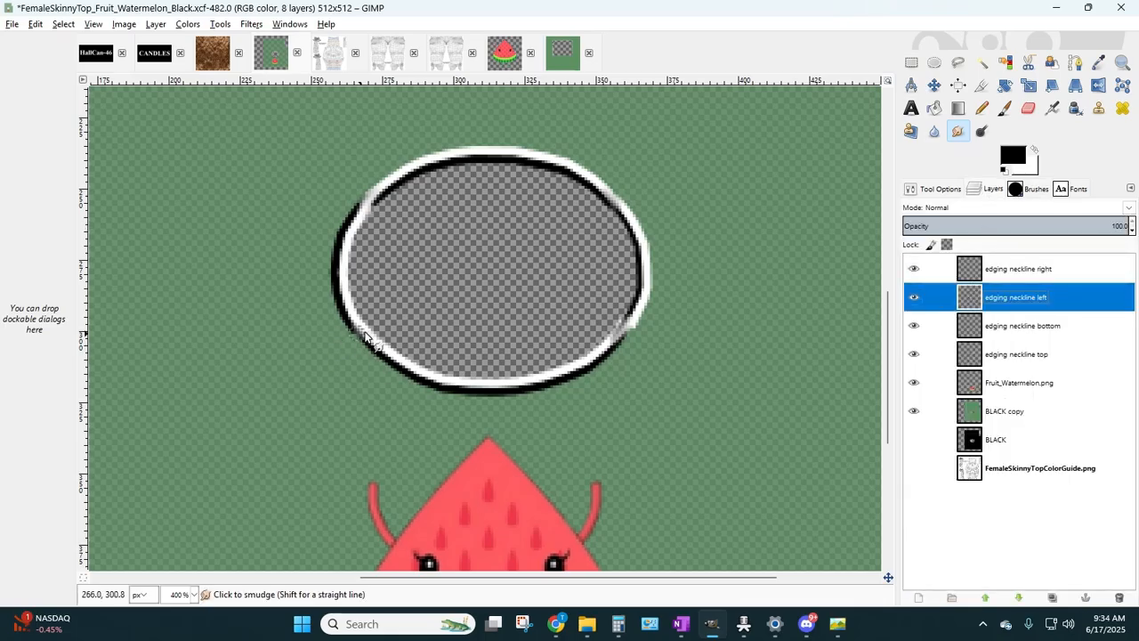
{"action": "left_click_drag", "start_coordinate": [349, 322], "coordinate": [402, 355]}
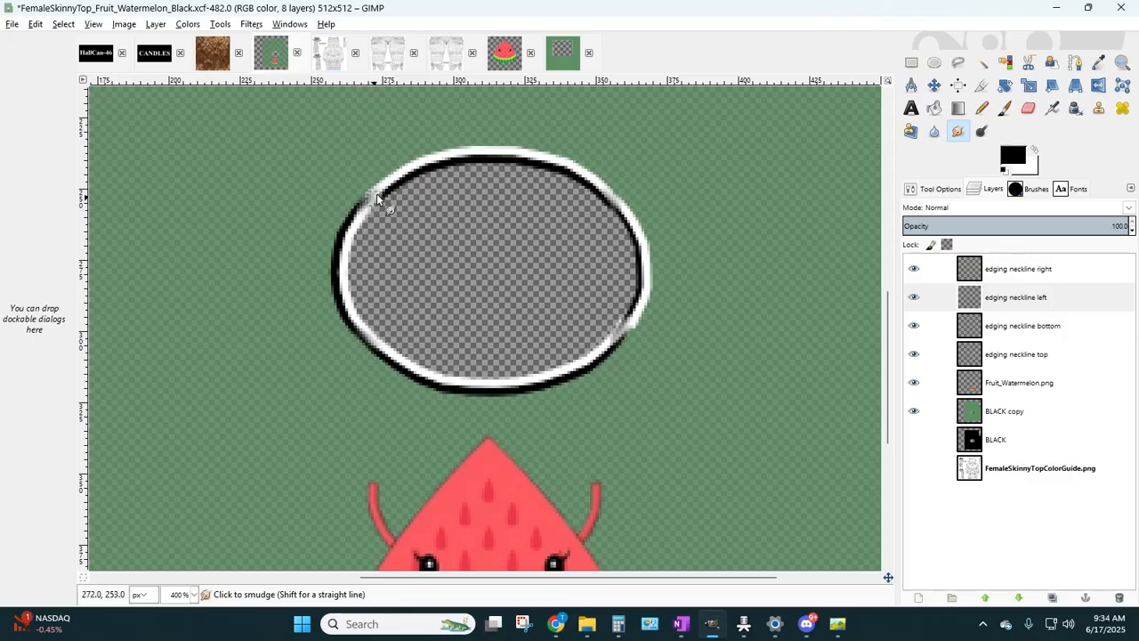
{"action": "left_click_drag", "start_coordinate": [376, 193], "coordinate": [376, 187]}
- Smudge the right end of the edging neckline bottom layer and the left end of the edging neckline top layer
{"action": "left_click", "coordinate": [1015, 326]}
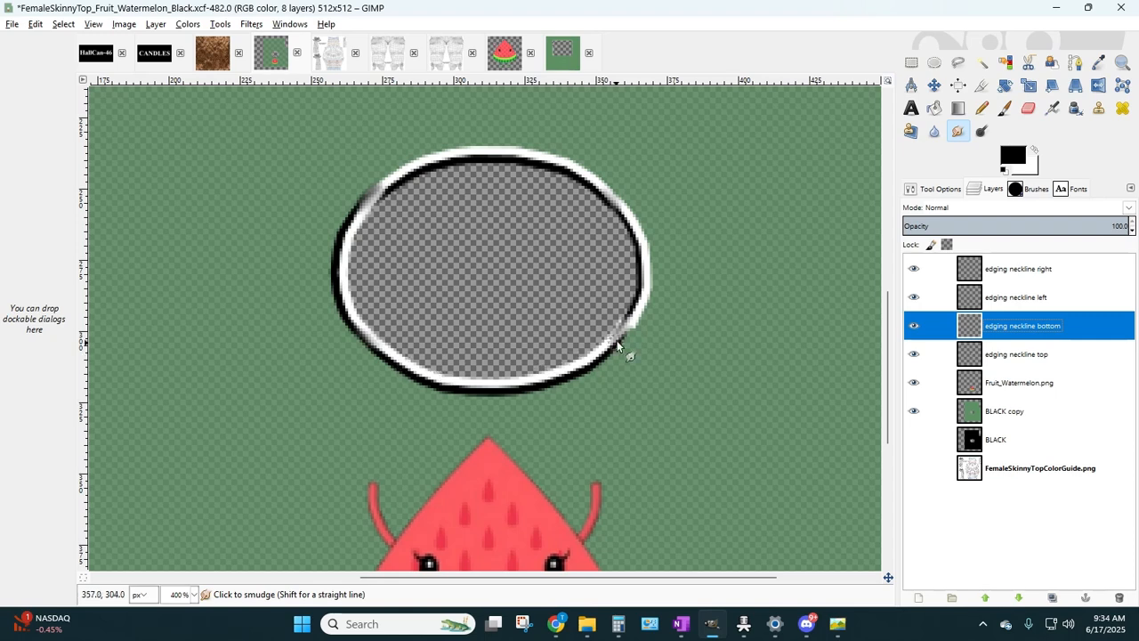
{"action": "left_click_drag", "start_coordinate": [612, 343], "coordinate": [632, 317]}
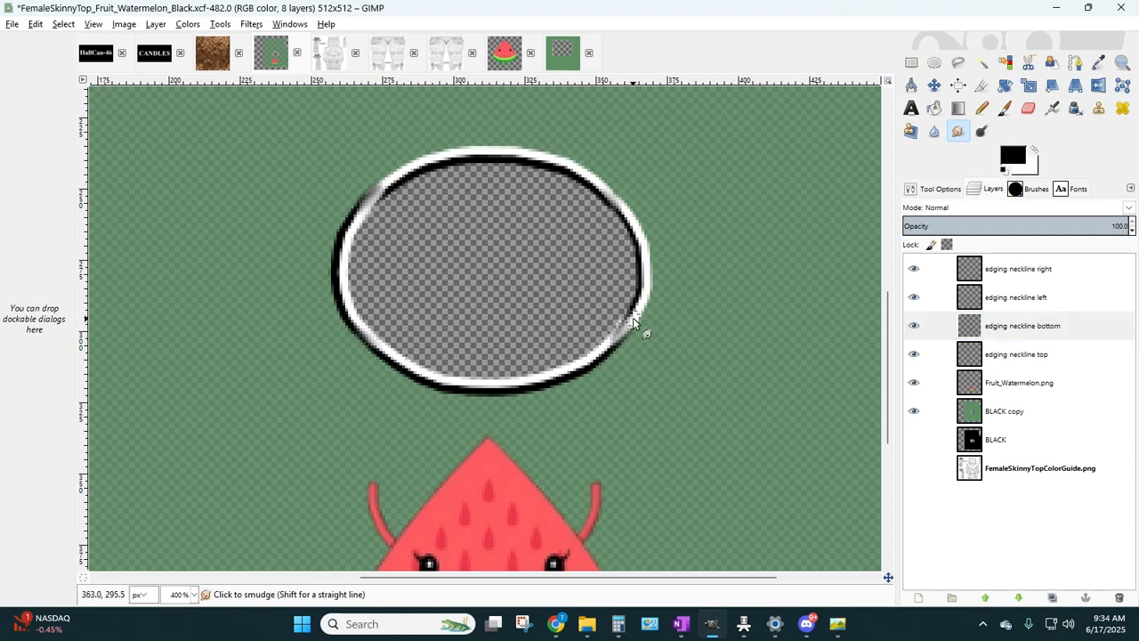
{"action": "left_click", "coordinate": [1018, 355]}
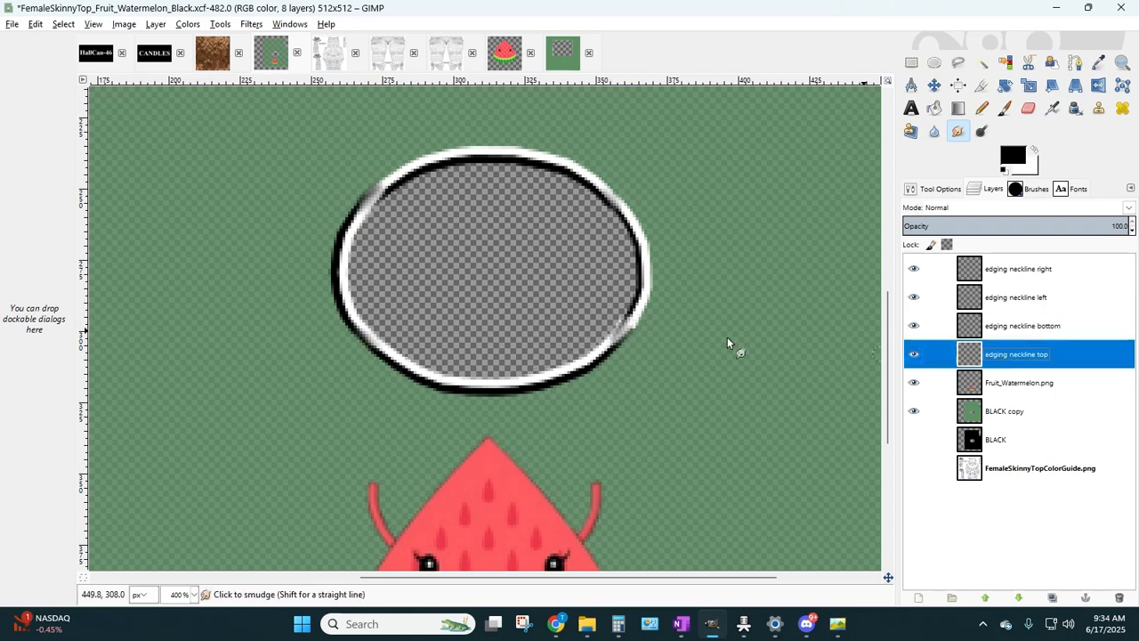
{"action": "left_click_drag", "start_coordinate": [369, 193], "coordinate": [386, 177]}
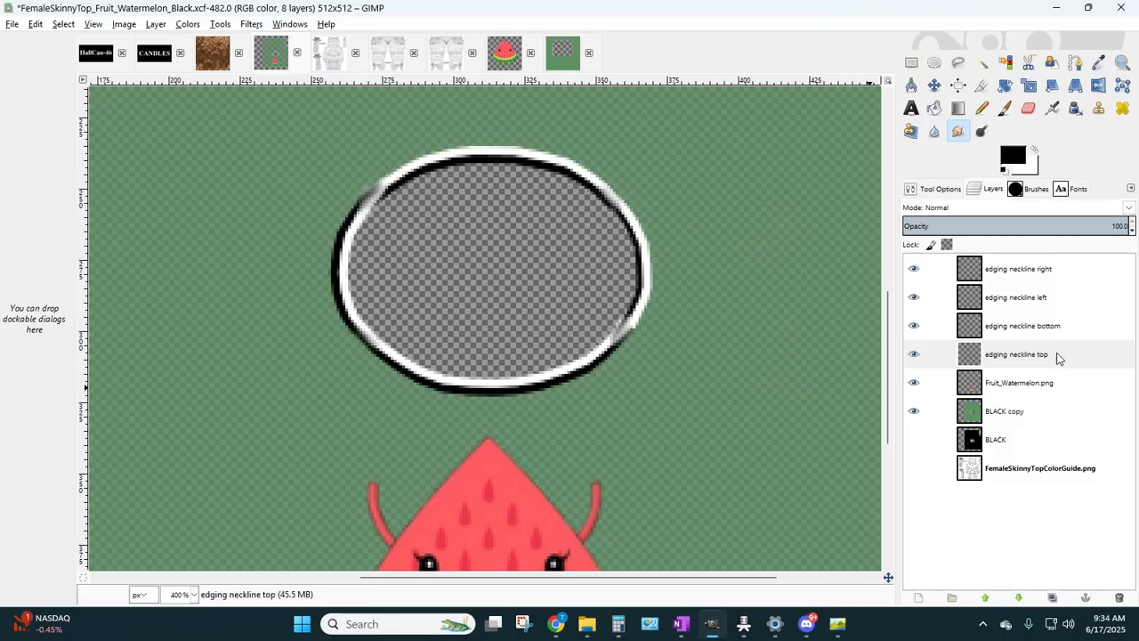
- Set the blend mode of the edging neckline right and edging neckline left layers to Overlay
{"action": "left_click", "coordinate": [993, 269]}
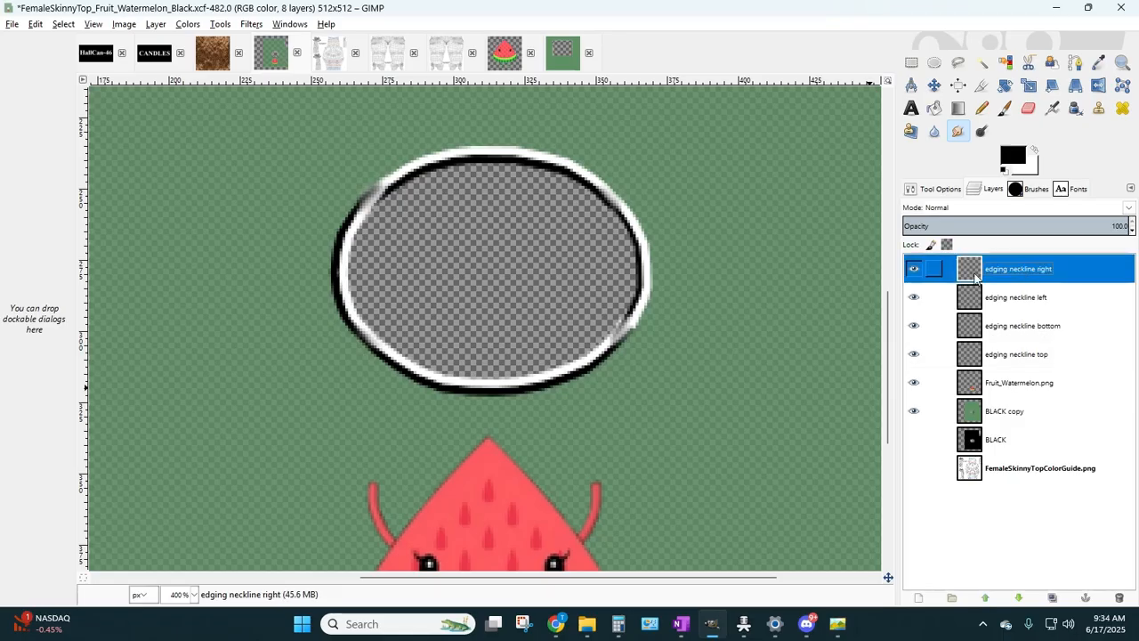
{"action": "left_click", "coordinate": [937, 210]}
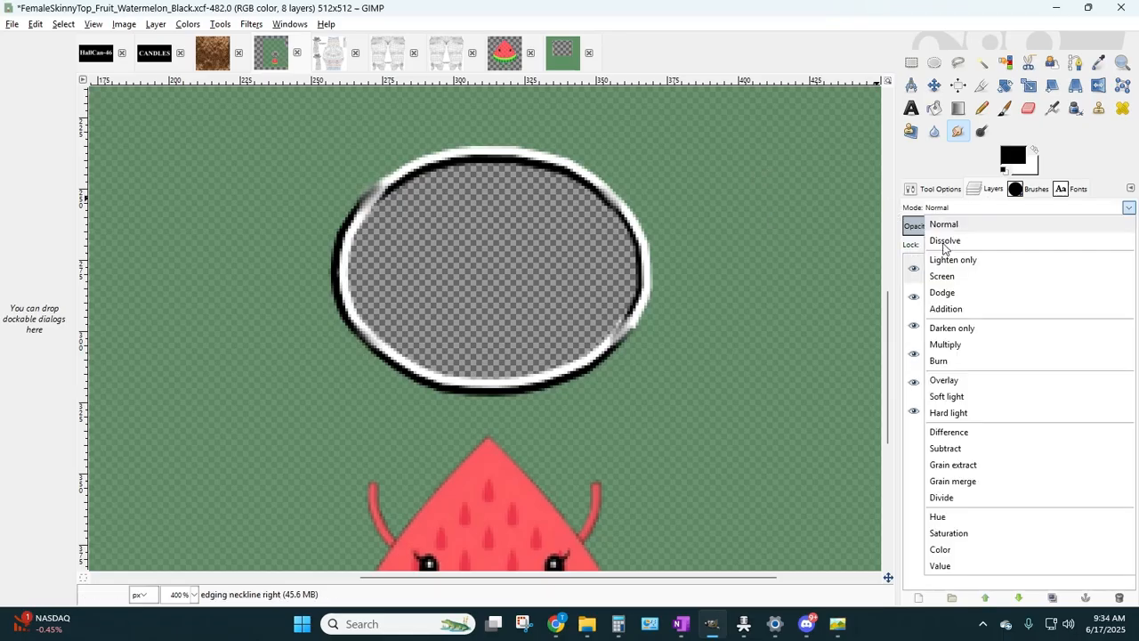
{"action": "left_click", "coordinate": [944, 380]}
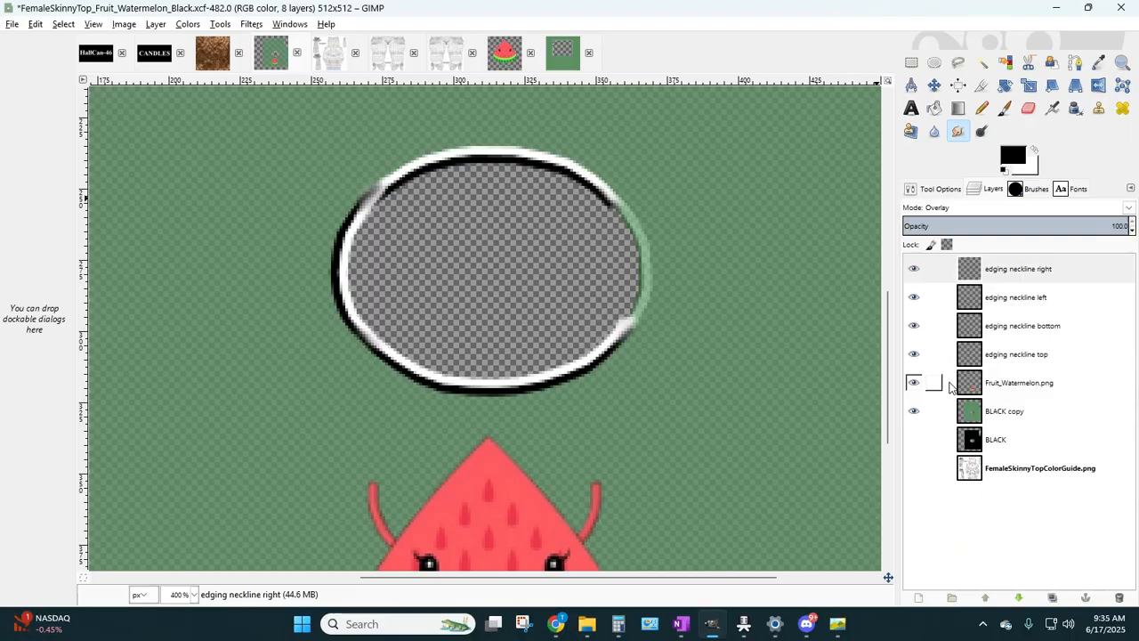
{"action": "left_click", "coordinate": [1010, 301]}
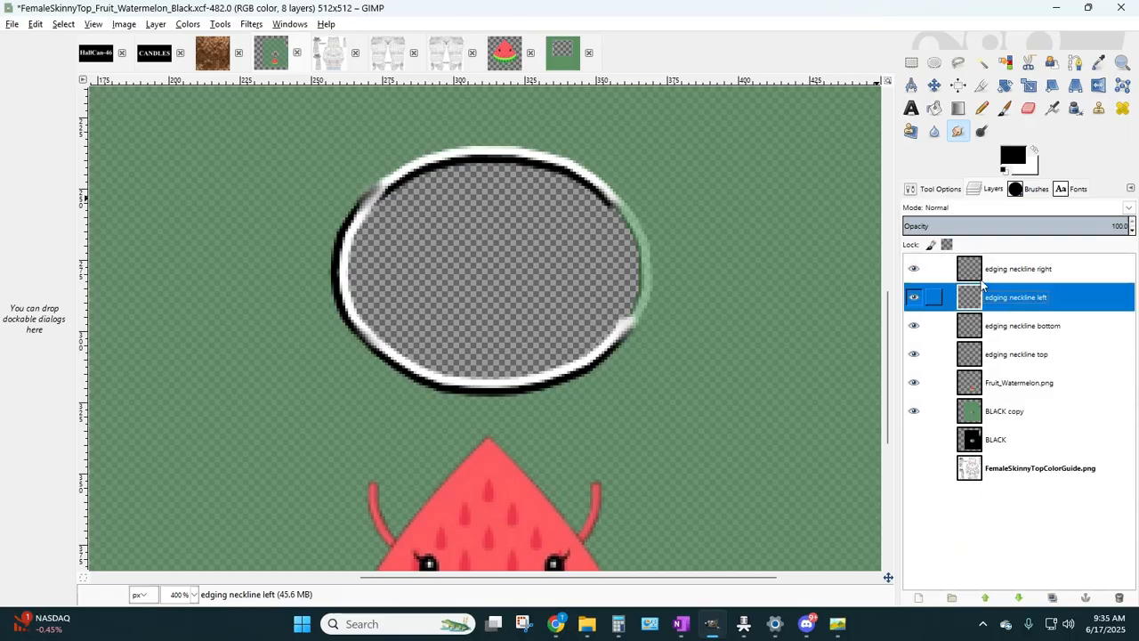
{"action": "left_click", "coordinate": [948, 208]}
{"action": "left_click", "coordinate": [949, 380]}
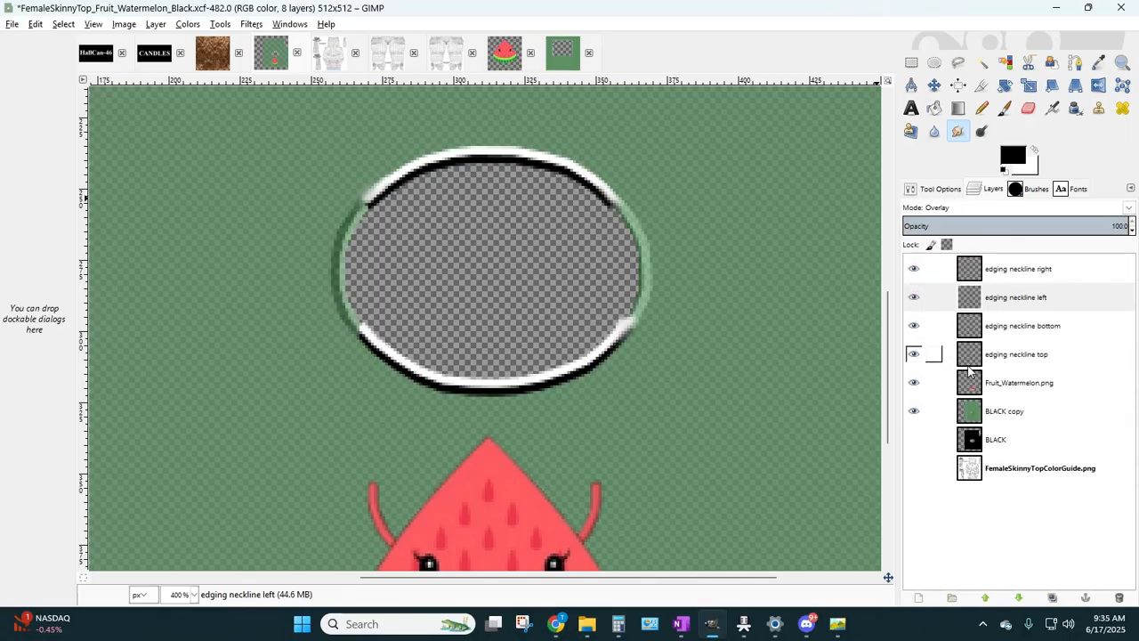
- Set the edging neckline bottom and top layers to Overlay mode, and raise the BLACK copy layer's opacity to 100
{"action": "left_click", "coordinate": [1007, 333]}
{"action": "left_click", "coordinate": [951, 207]}
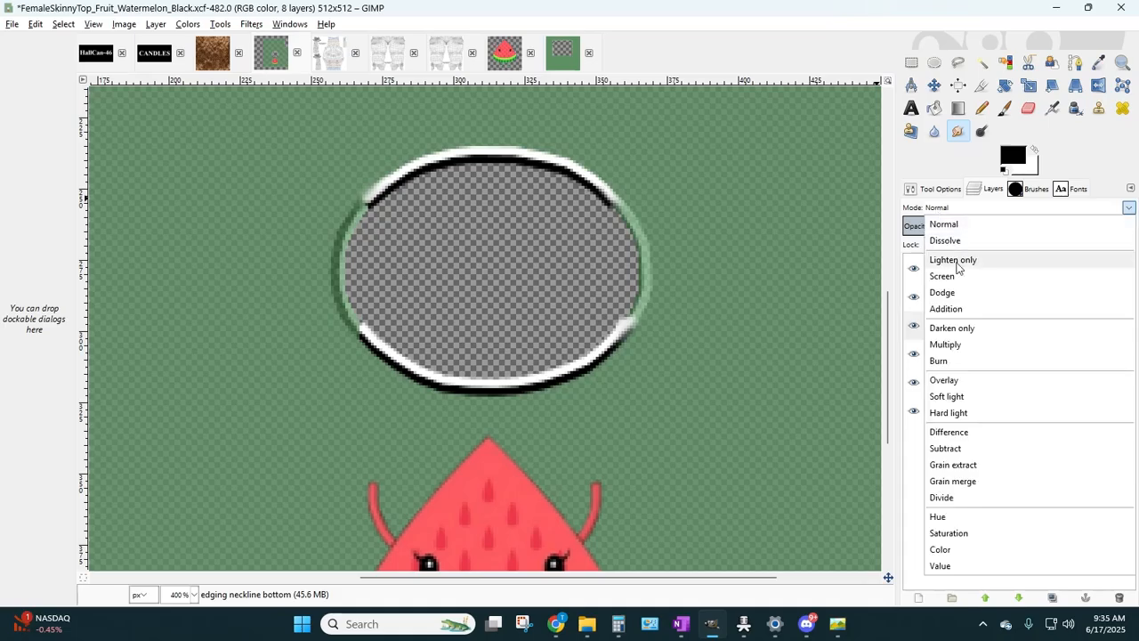
{"action": "left_click", "coordinate": [949, 380]}
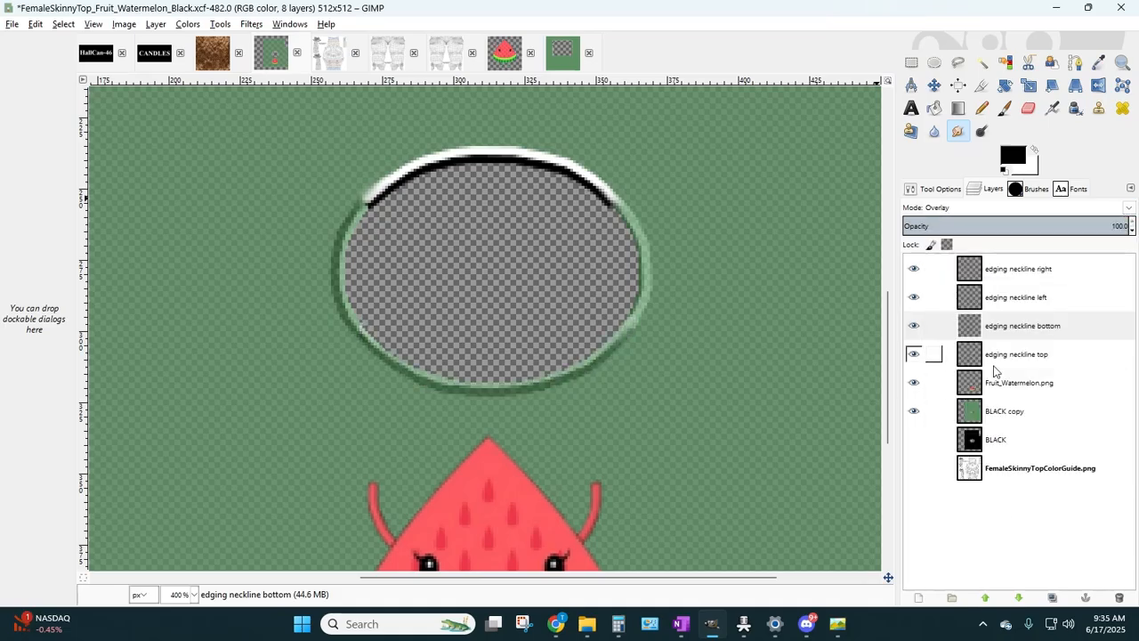
{"action": "left_click", "coordinate": [995, 361]}
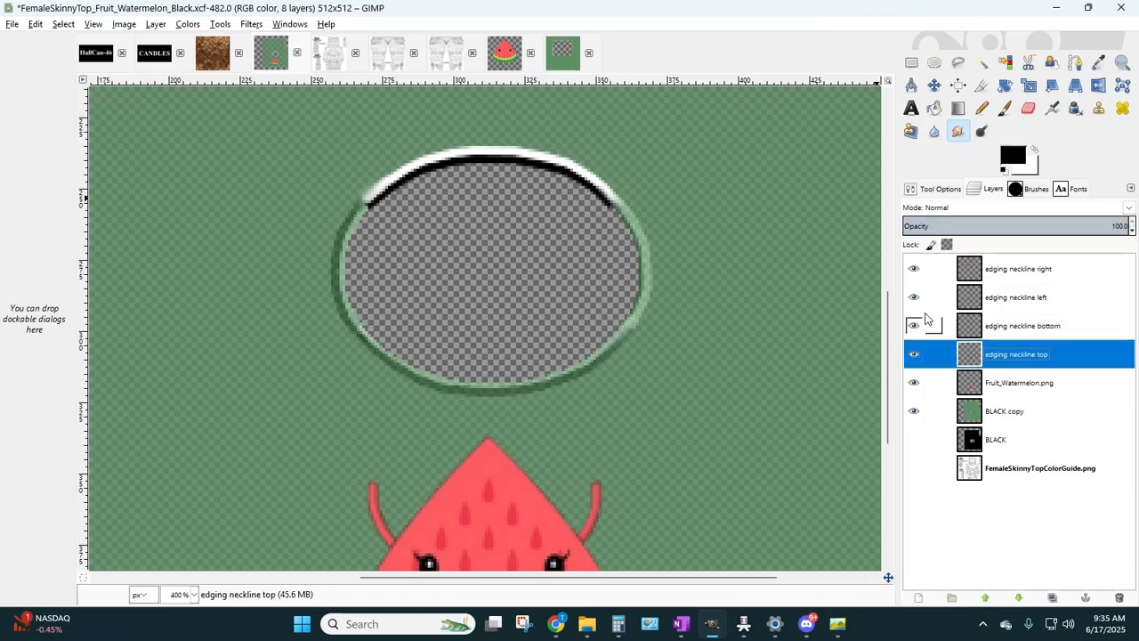
{"action": "left_click", "coordinate": [931, 207]}
{"action": "left_click", "coordinate": [949, 381]}
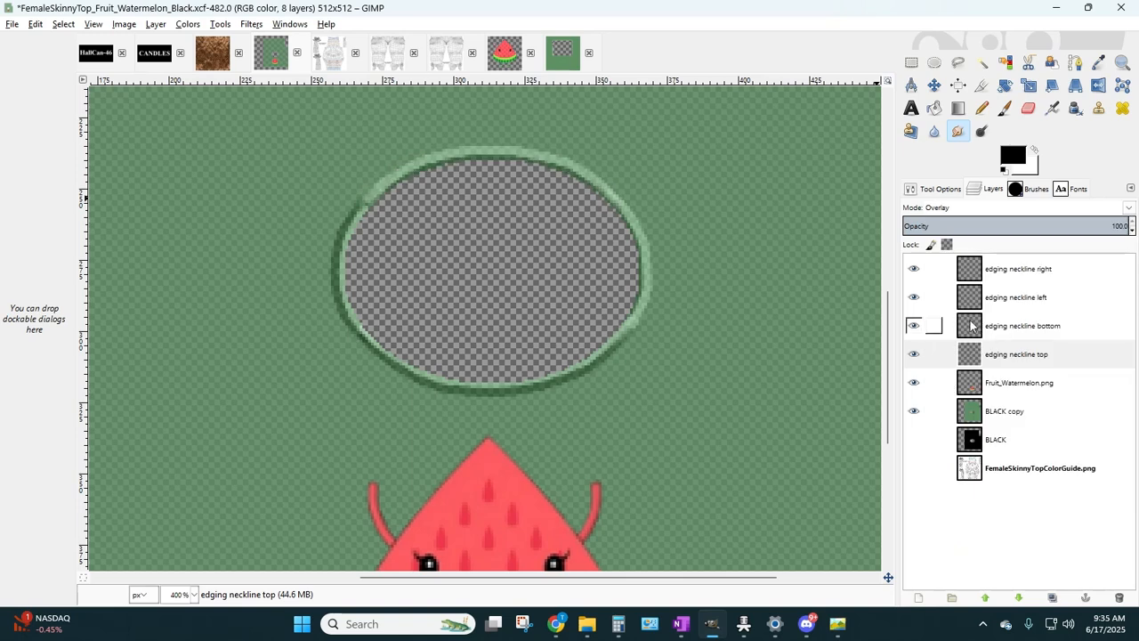
{"action": "left_click", "coordinate": [996, 418]}
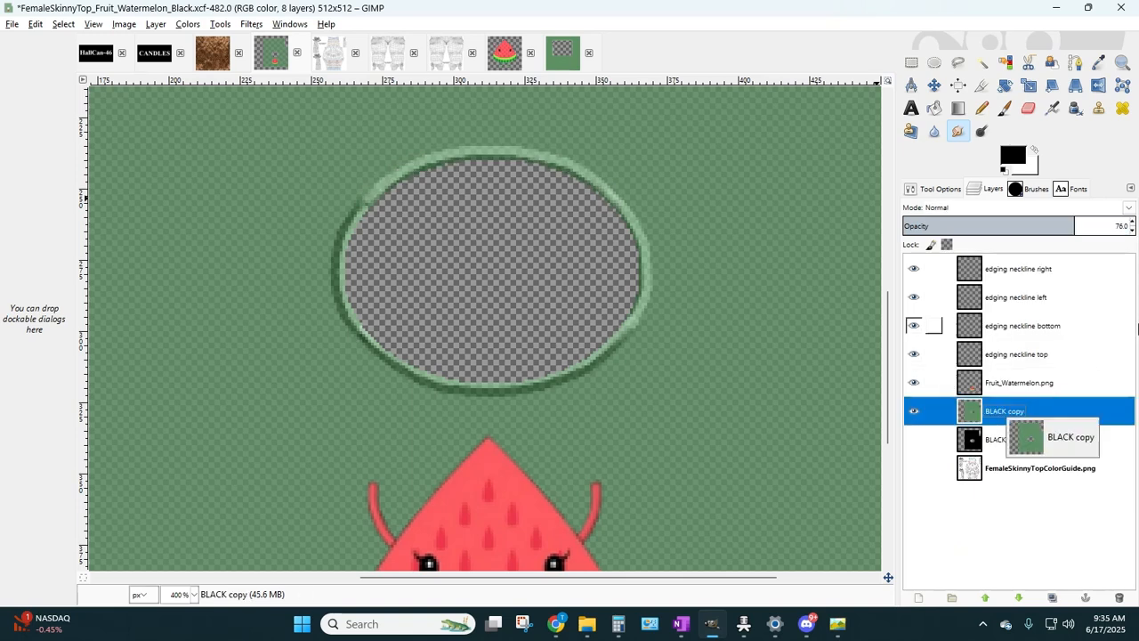
{"action": "left_click", "coordinate": [1132, 224]}
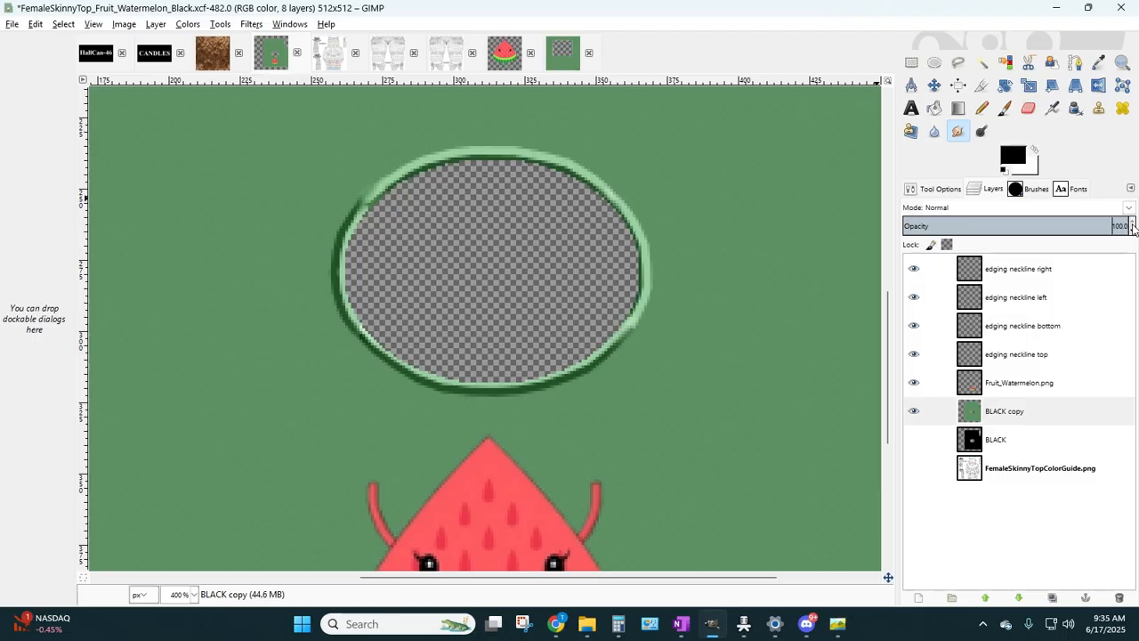
- Apply a Gaussian Blur with a 3 px horizontal and vertical radius to the edging neckline right layer
{"action": "left_click", "coordinate": [962, 268]}
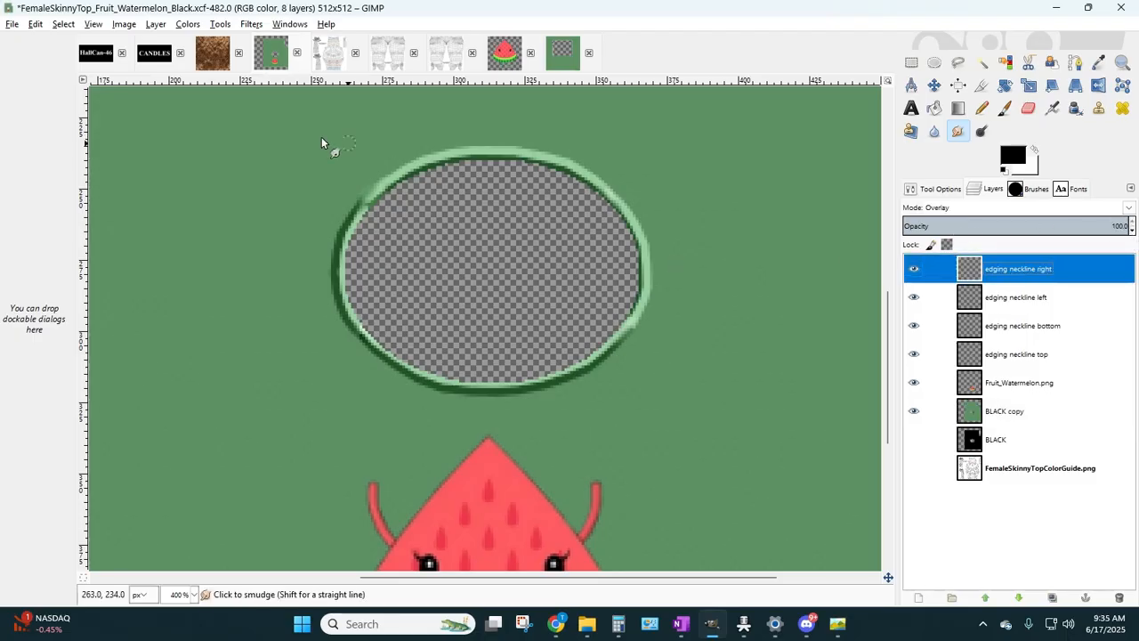
{"action": "left_click", "coordinate": [252, 24]}
{"action": "mouse_move", "coordinate": [268, 105]}
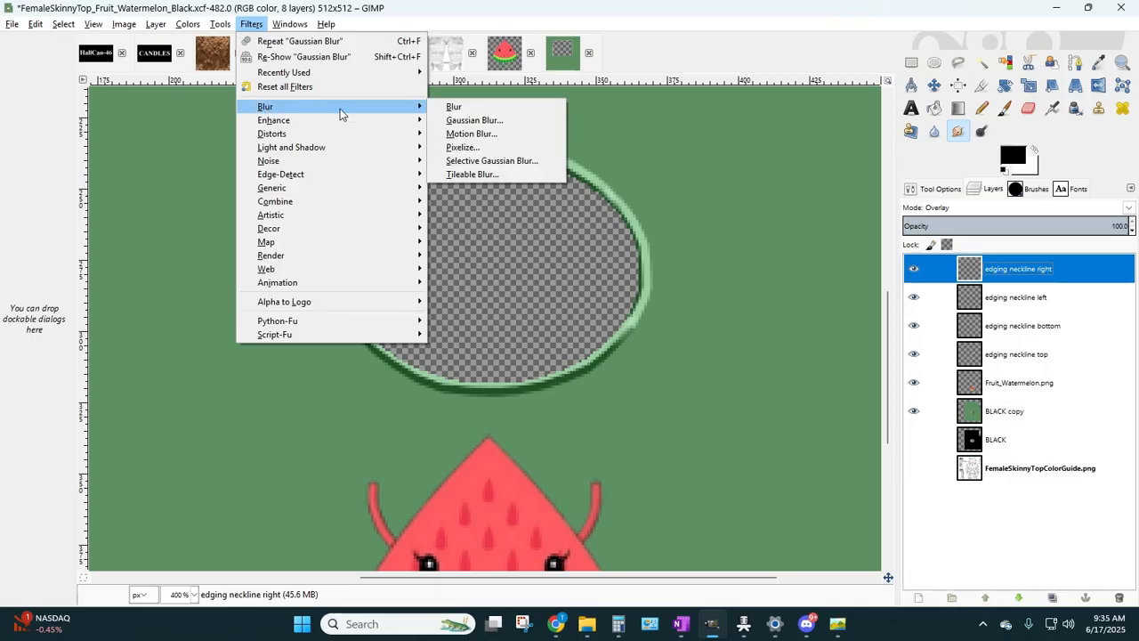
{"action": "left_click", "coordinate": [471, 120]}
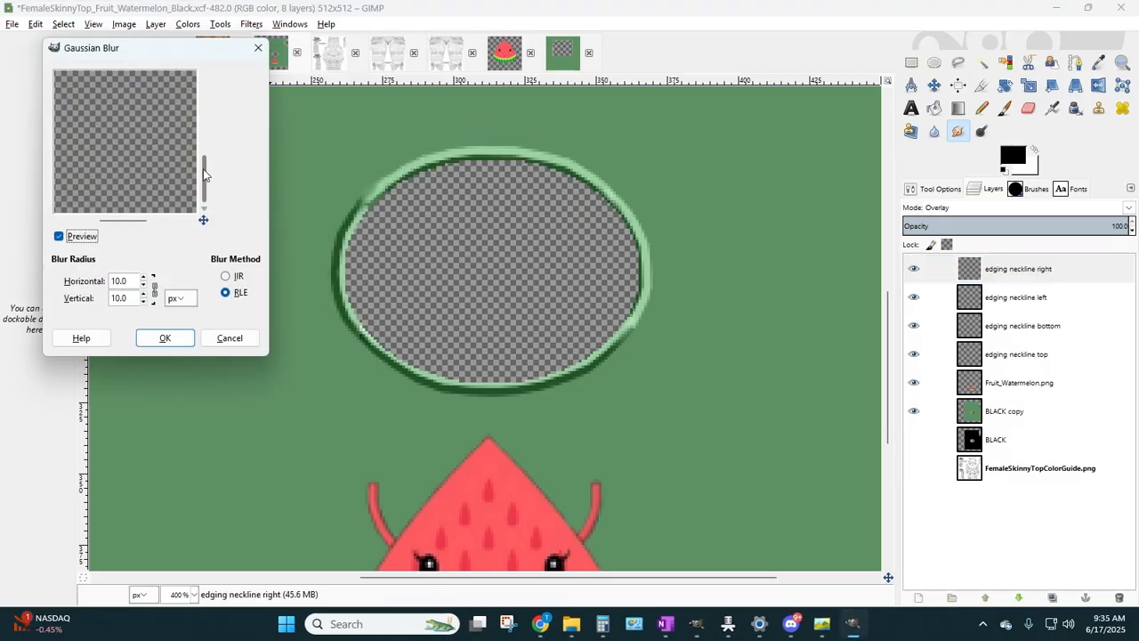
{"action": "left_click_drag", "start_coordinate": [204, 174], "coordinate": [187, 113]}
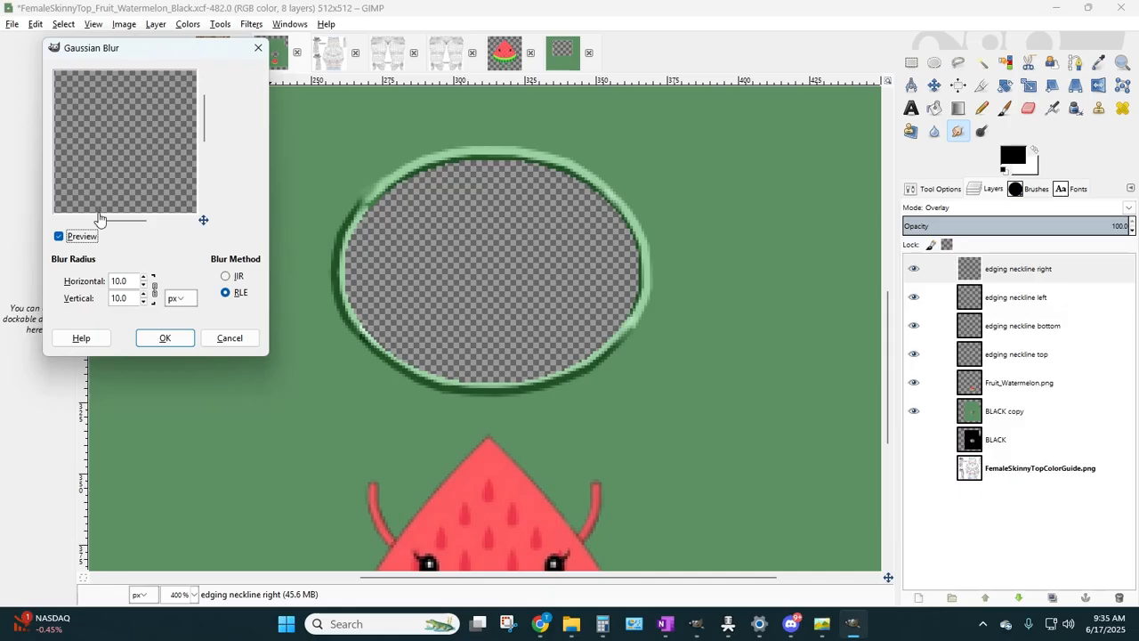
{"action": "mouse_move", "coordinate": [100, 219]}
{"action": "left_mouse_down"}
{"action": "mouse_move", "coordinate": [142, 230]}
{"action": "mouse_move", "coordinate": [121, 205]}
{"action": "left_mouse_up"}
{"action": "scroll", "coordinate": [113, 164], "scroll_direction": "down", "scroll_amount": 3}
{"action": "scroll", "coordinate": [113, 164], "scroll_direction": "down", "scroll_amount": 2}
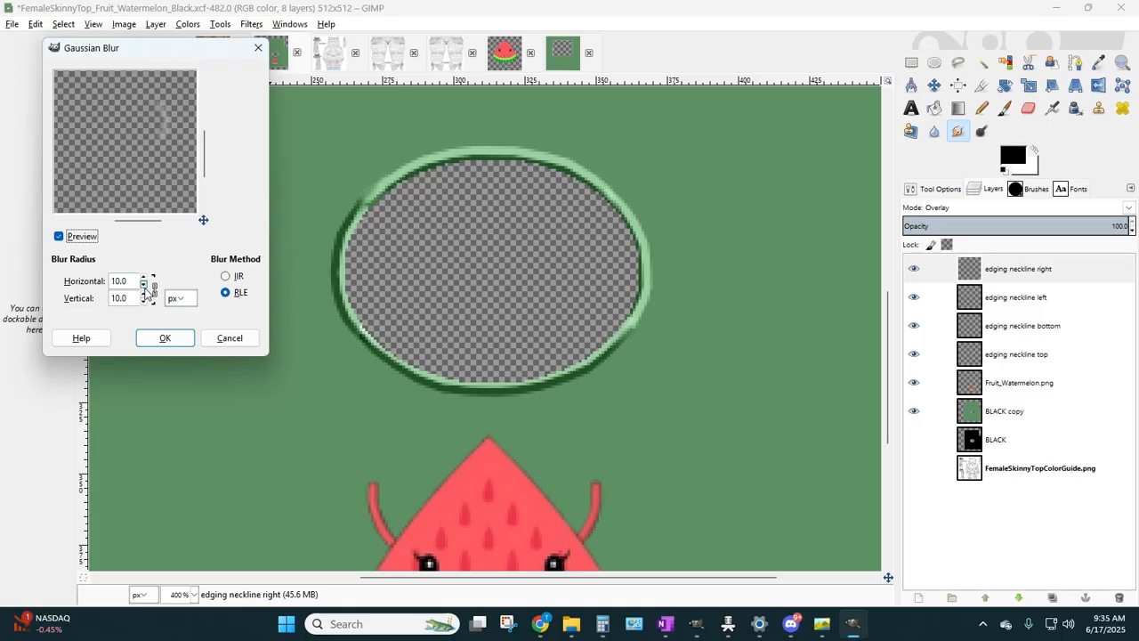
{"action": "scroll", "coordinate": [147, 294], "scroll_direction": "down", "scroll_amount": 3}
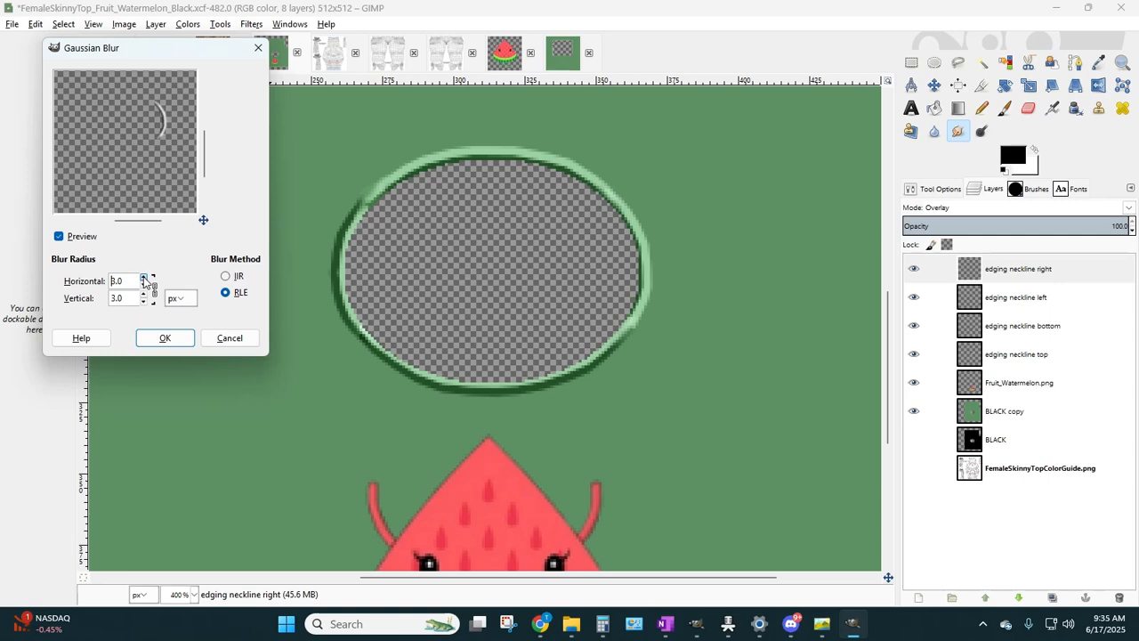
{"action": "left_click", "coordinate": [172, 345]}
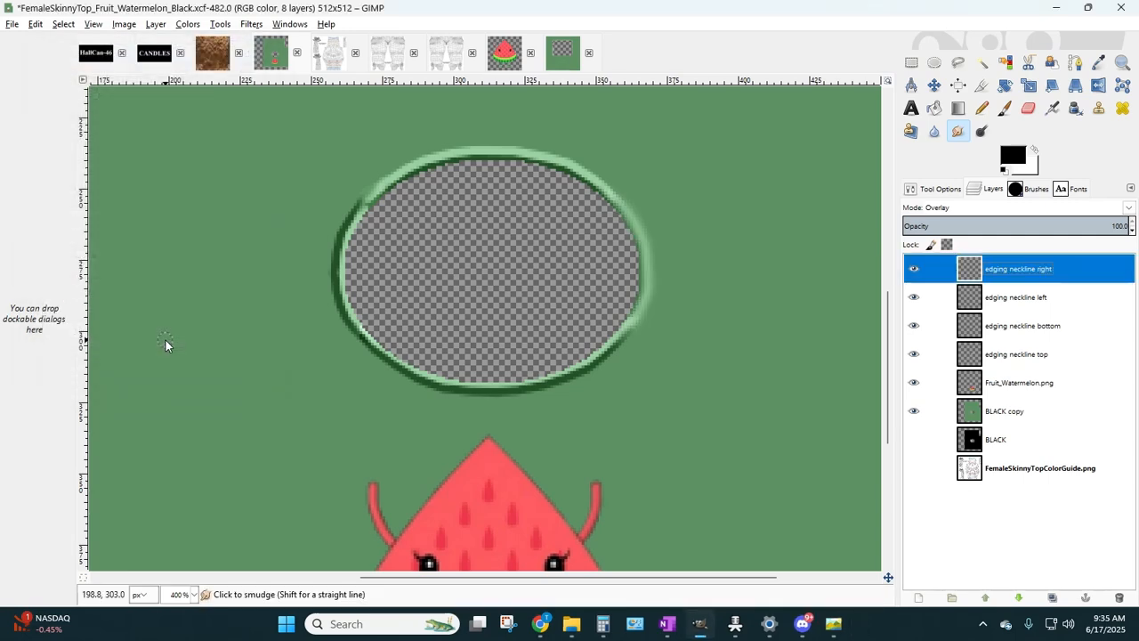
- Repeat the same Gaussian Blur on the edging neckline left, bottom and top layers
{"action": "left_click", "coordinate": [1004, 301]}
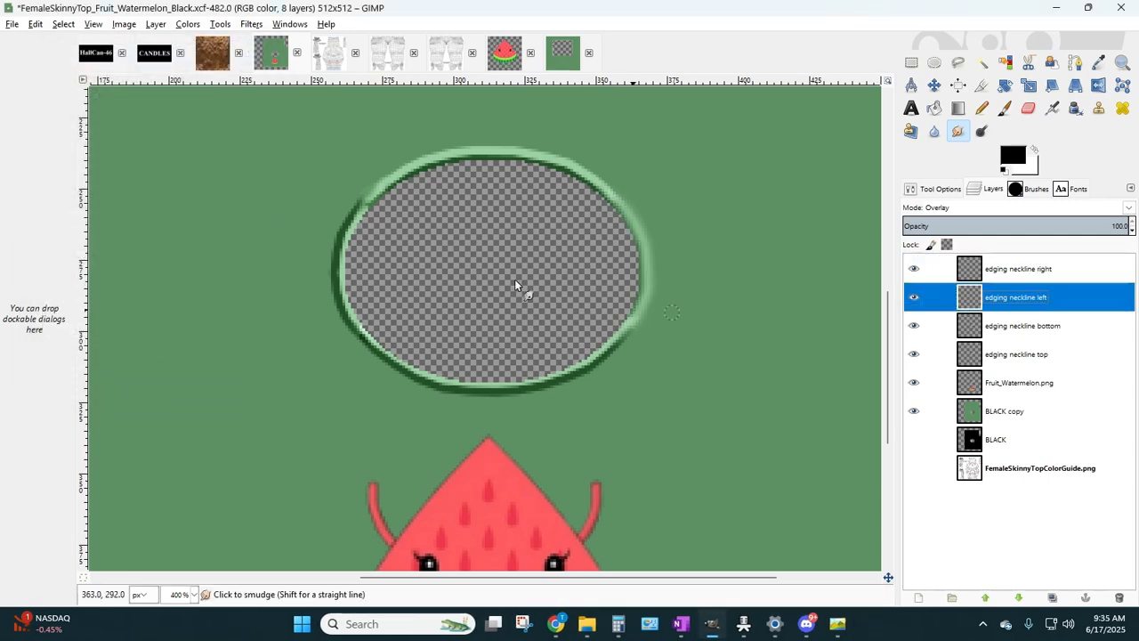
{"action": "left_click", "coordinate": [252, 24]}
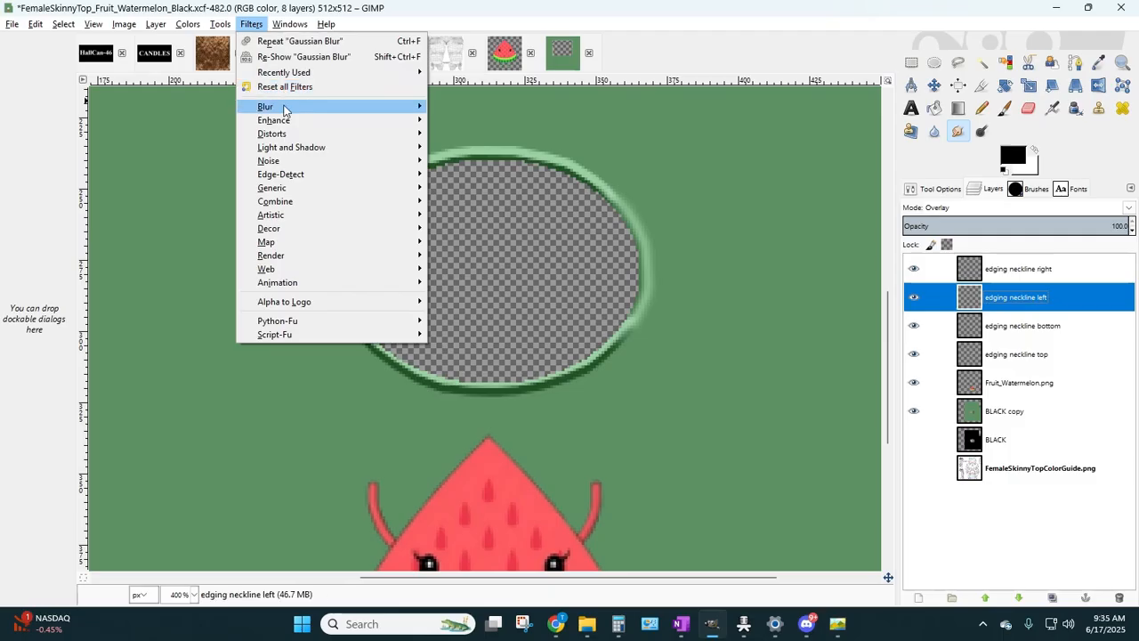
{"action": "left_click", "coordinate": [298, 41]}
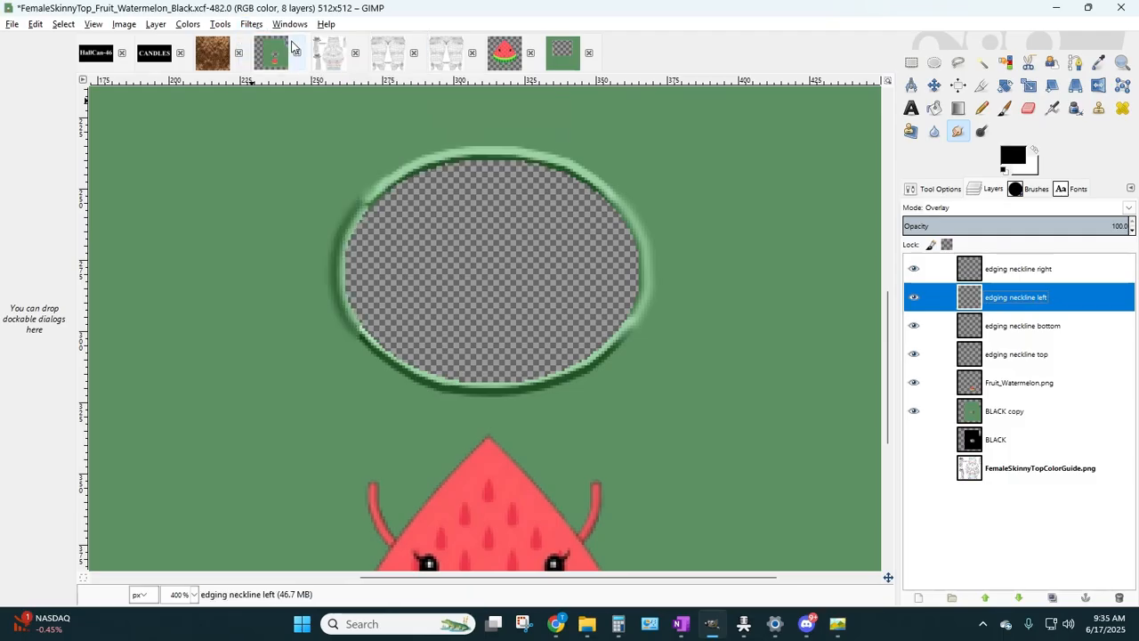
{"action": "left_click", "coordinate": [1009, 325]}
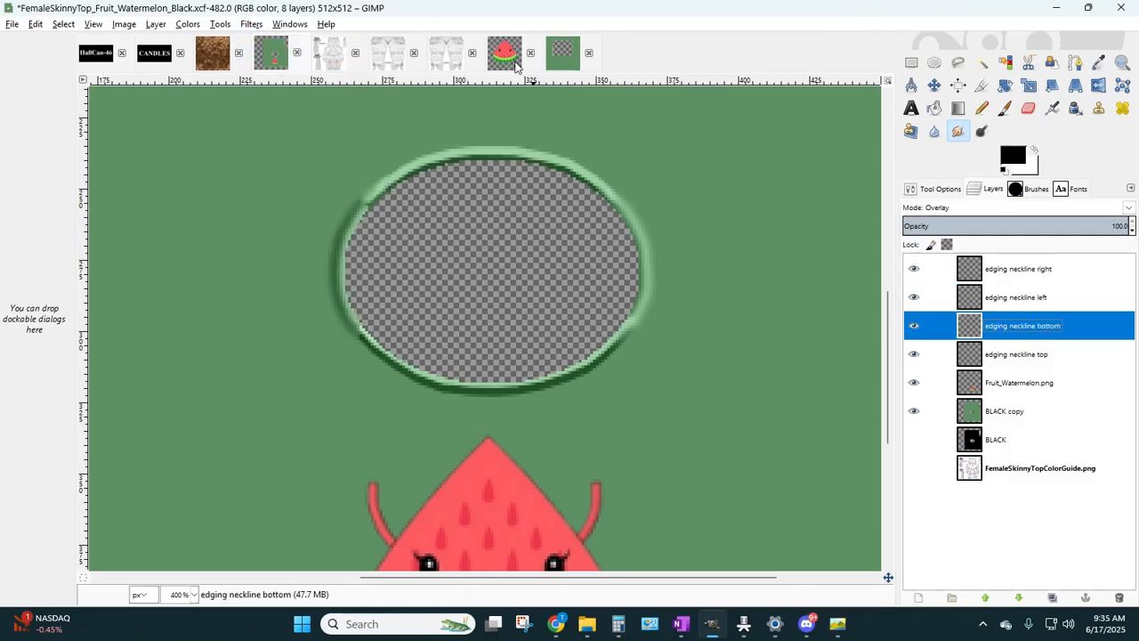
{"action": "left_click", "coordinate": [252, 24]}
{"action": "left_click", "coordinate": [255, 41]}
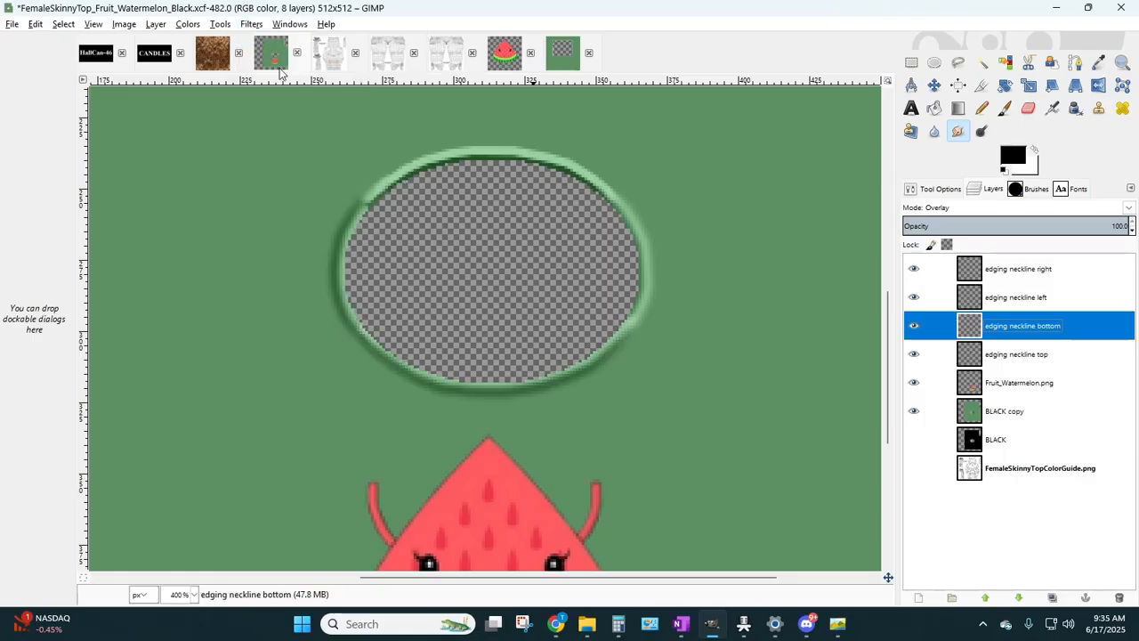
{"action": "left_click", "coordinate": [1018, 349]}
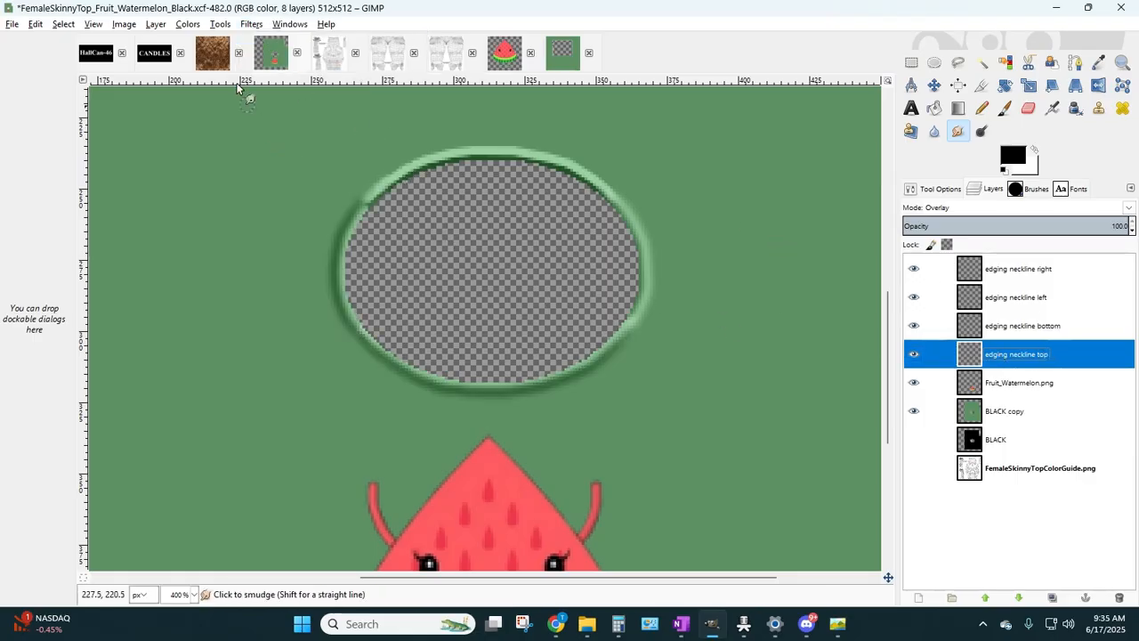
{"action": "left_click", "coordinate": [246, 25]}
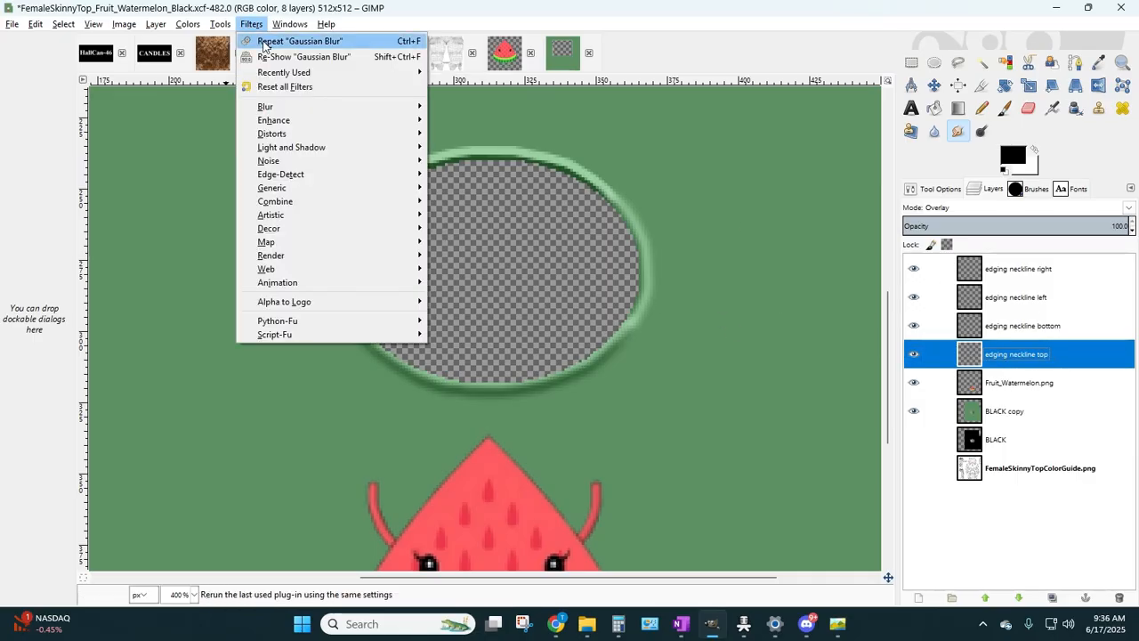
{"action": "left_click", "coordinate": [255, 41]}
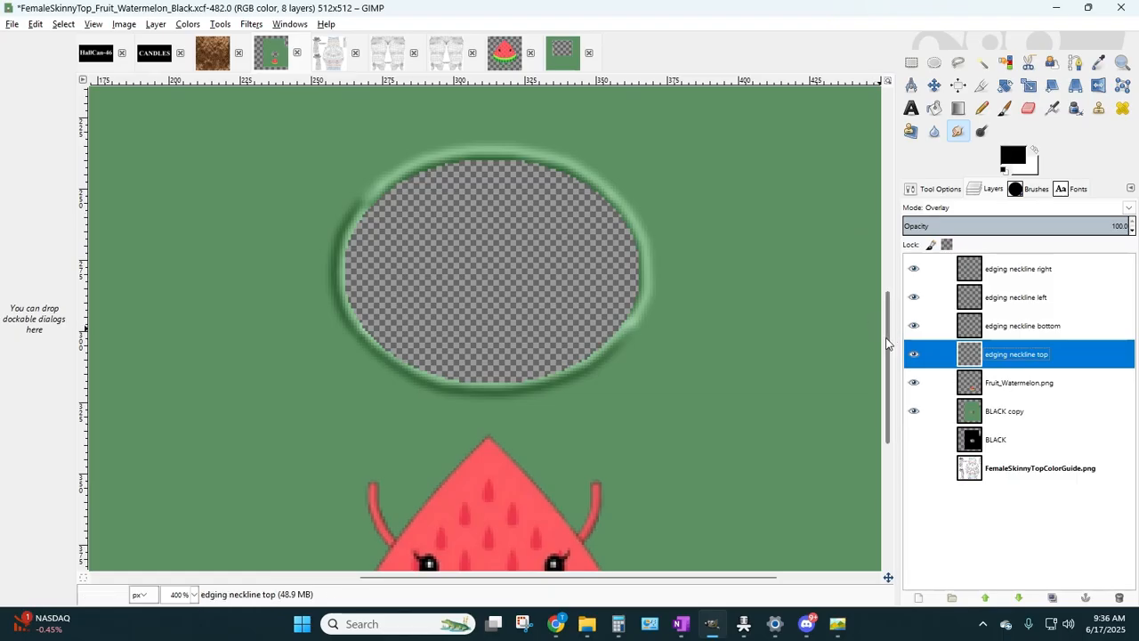
- Lower the BLACK copy layer's opacity to 62 and make the FemaleSkinnyTopColorGuide.png layer visible beneath it
{"action": "left_click", "coordinate": [193, 594]}
{"action": "left_click", "coordinate": [182, 503]}
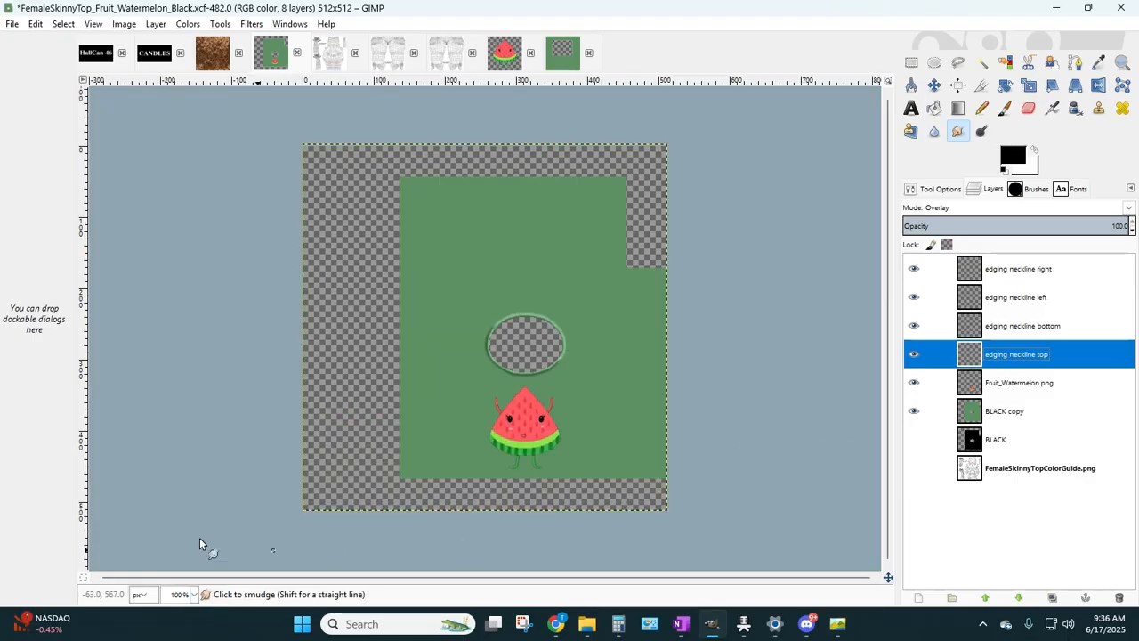
{"action": "left_click", "coordinate": [193, 595]}
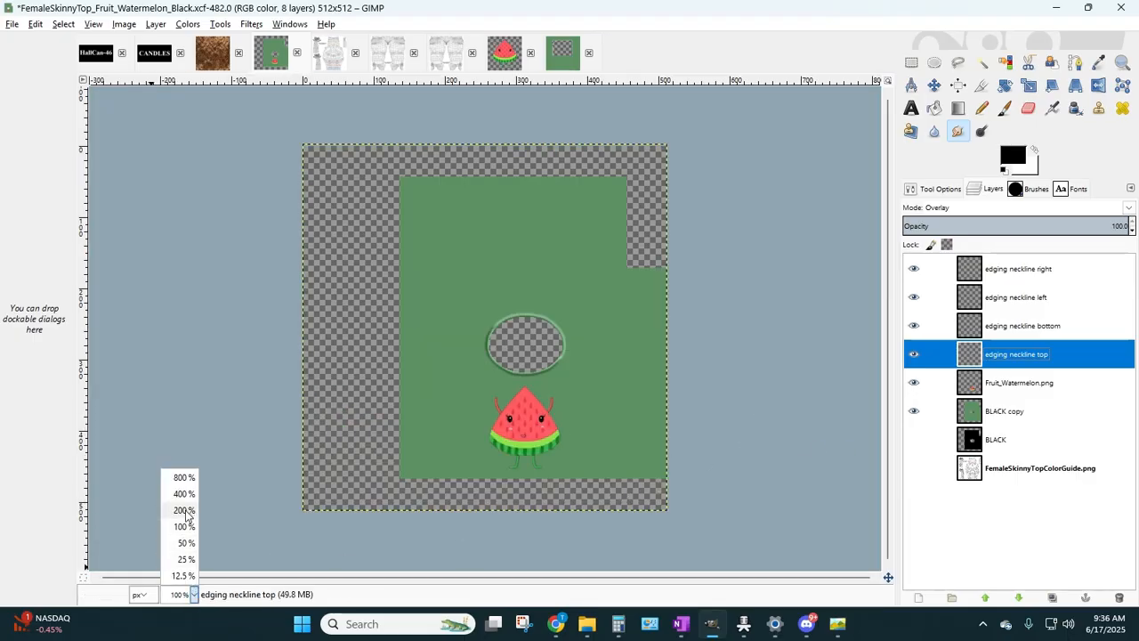
{"action": "left_click", "coordinate": [186, 510]}
{"action": "left_click", "coordinate": [934, 412]}
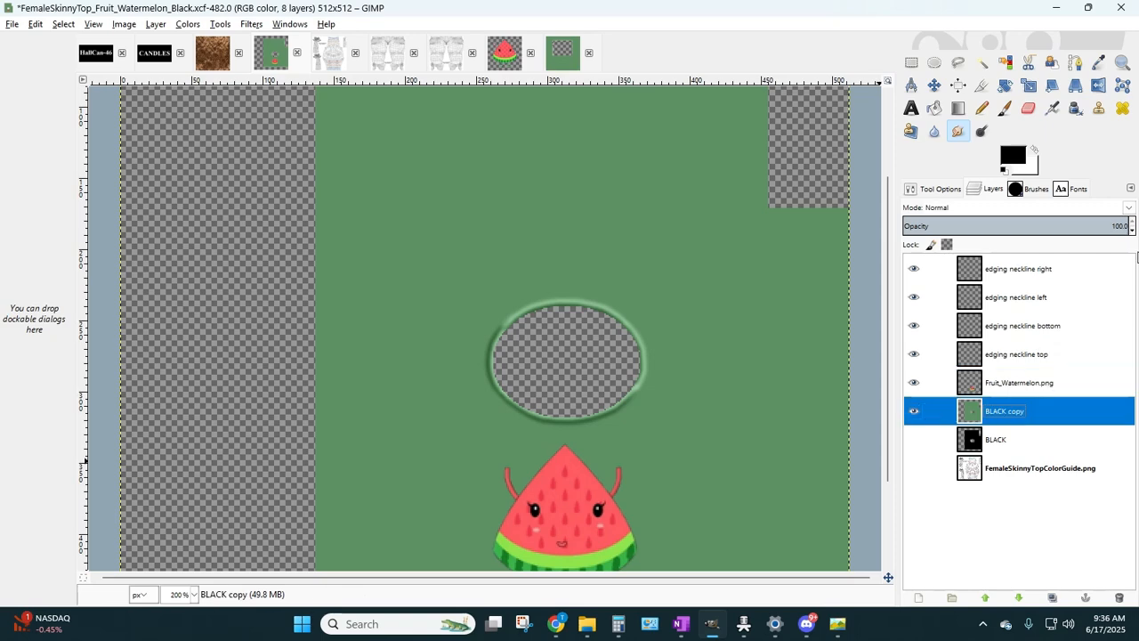
{"action": "left_click_drag", "start_coordinate": [1132, 233], "coordinate": [1132, 235]}
{"action": "left_click", "coordinate": [914, 467]}
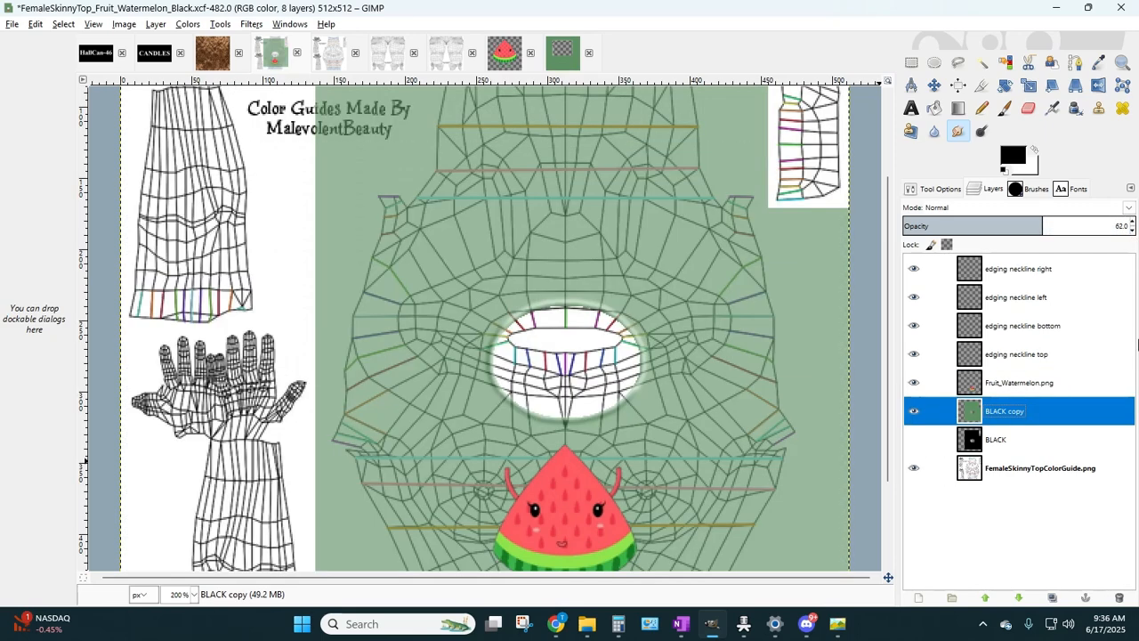
- Create a transparent 512 x 512 px layer named "edging front bottom" above the edging neckline right layer
{"action": "scroll", "coordinate": [512, 355], "scroll_direction": "down", "scroll_amount": 3}
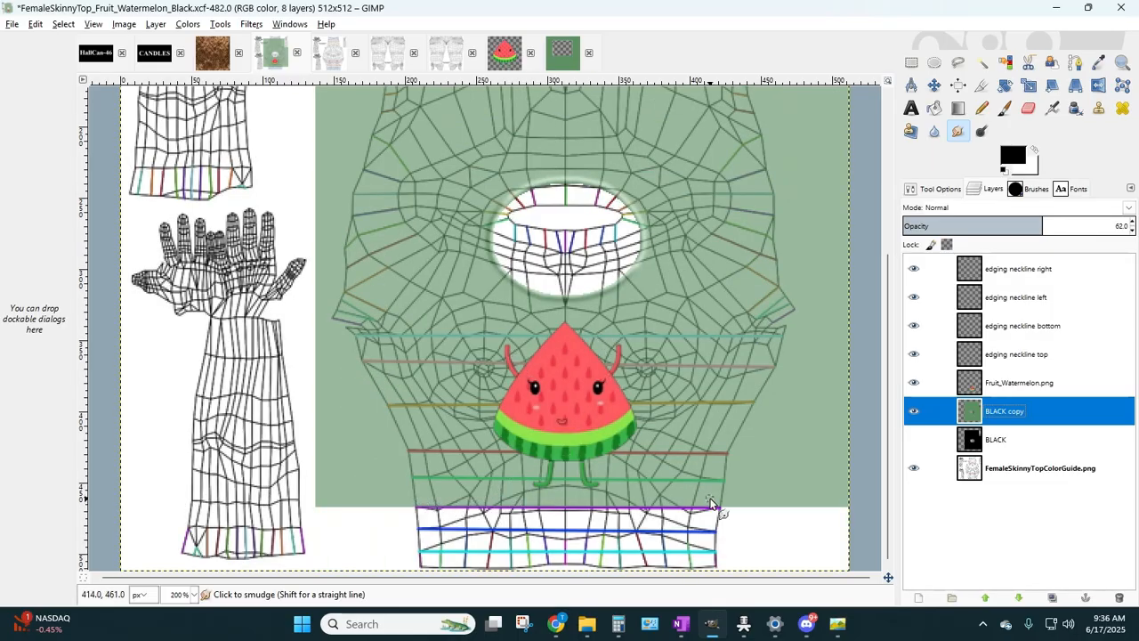
{"action": "scroll", "coordinate": [692, 396], "scroll_direction": "up", "scroll_amount": 6}
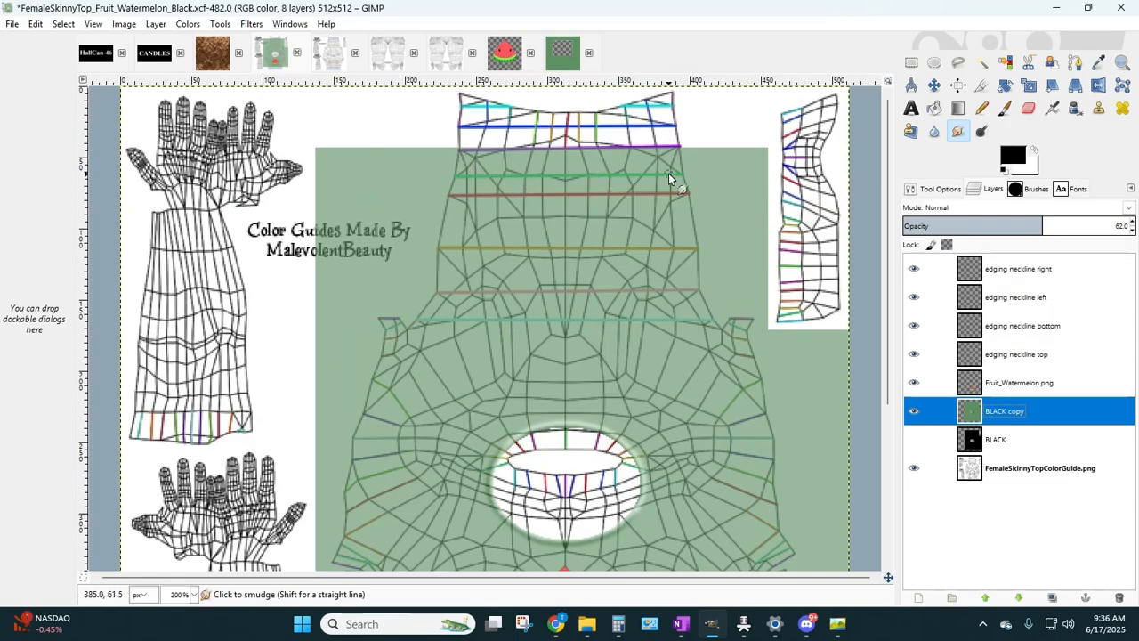
{"action": "scroll", "coordinate": [735, 313], "scroll_direction": "down", "scroll_amount": 6}
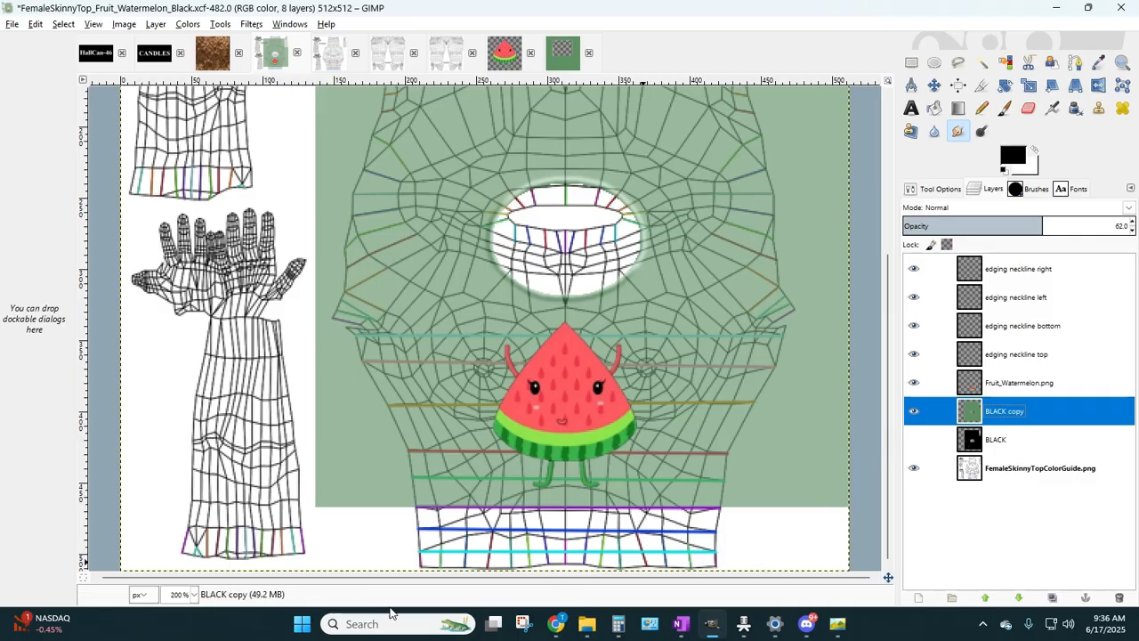
{"action": "left_click", "coordinate": [184, 594]}
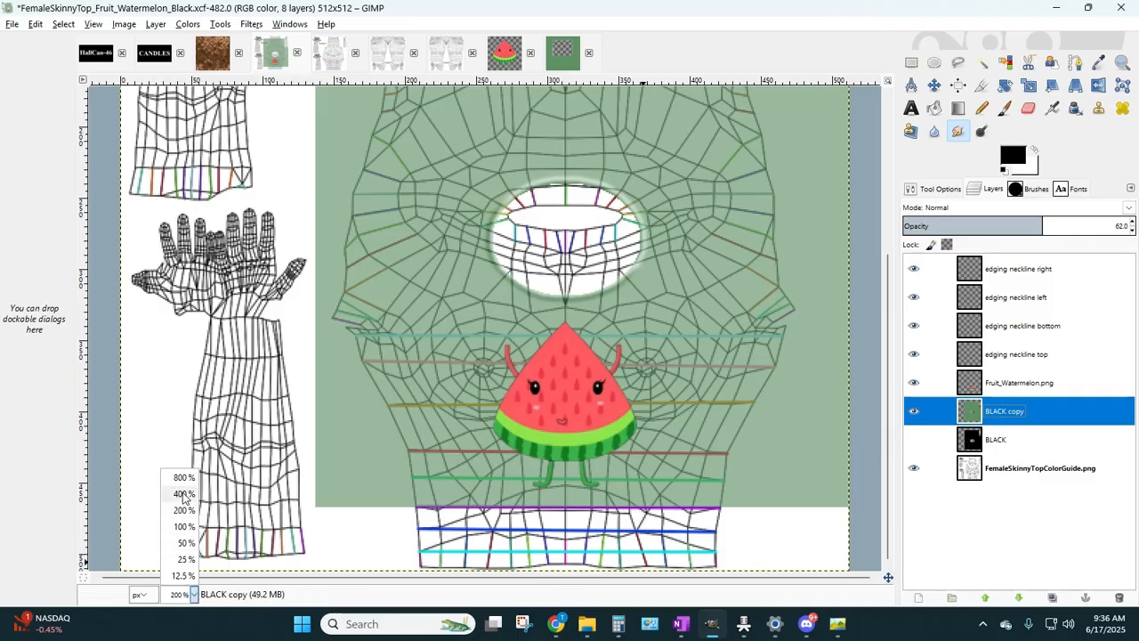
{"action": "left_click", "coordinate": [183, 501]}
{"action": "left_click_drag", "start_coordinate": [415, 577], "coordinate": [507, 573]}
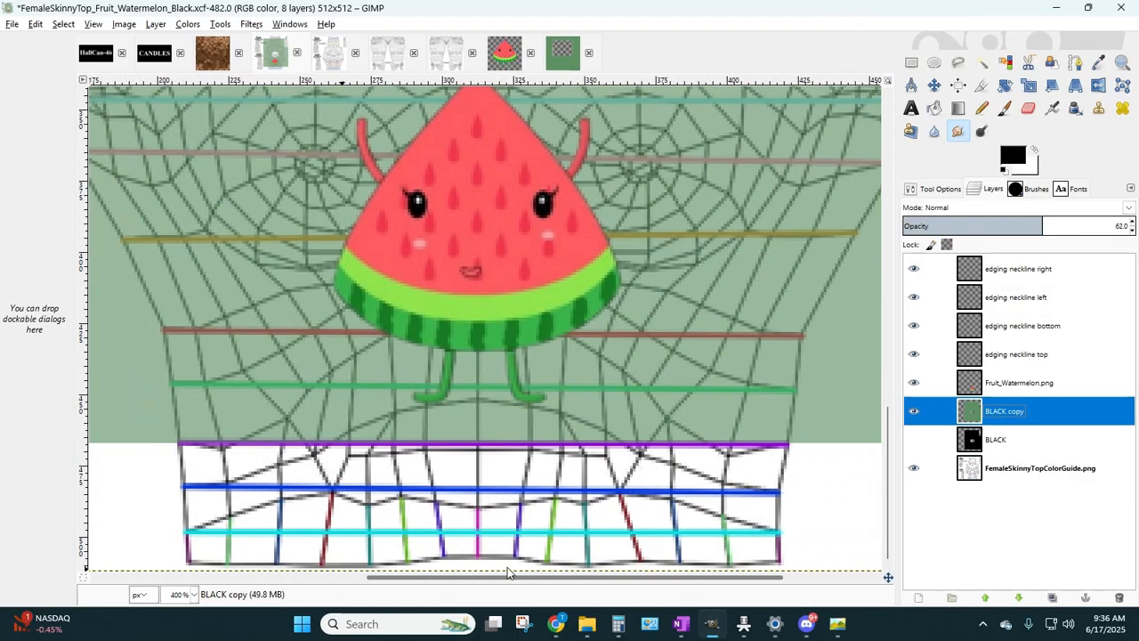
{"action": "left_click", "coordinate": [1012, 272]}
{"action": "left_click", "coordinate": [156, 24]}
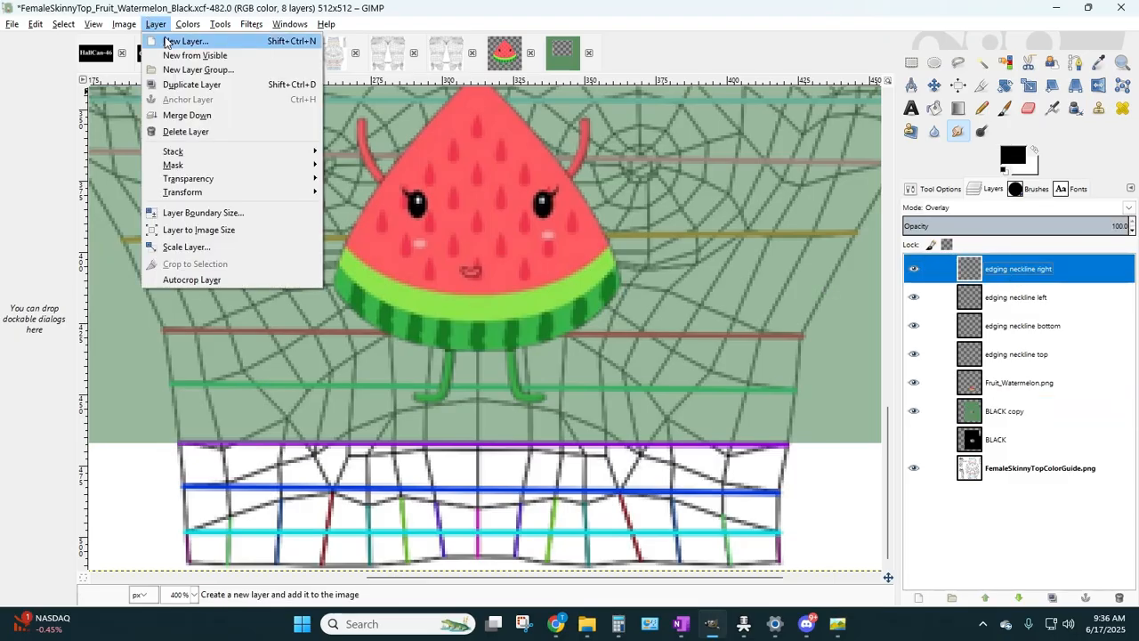
{"action": "left_click", "coordinate": [170, 39]}
{"action": "type", "text": "edging fron"}
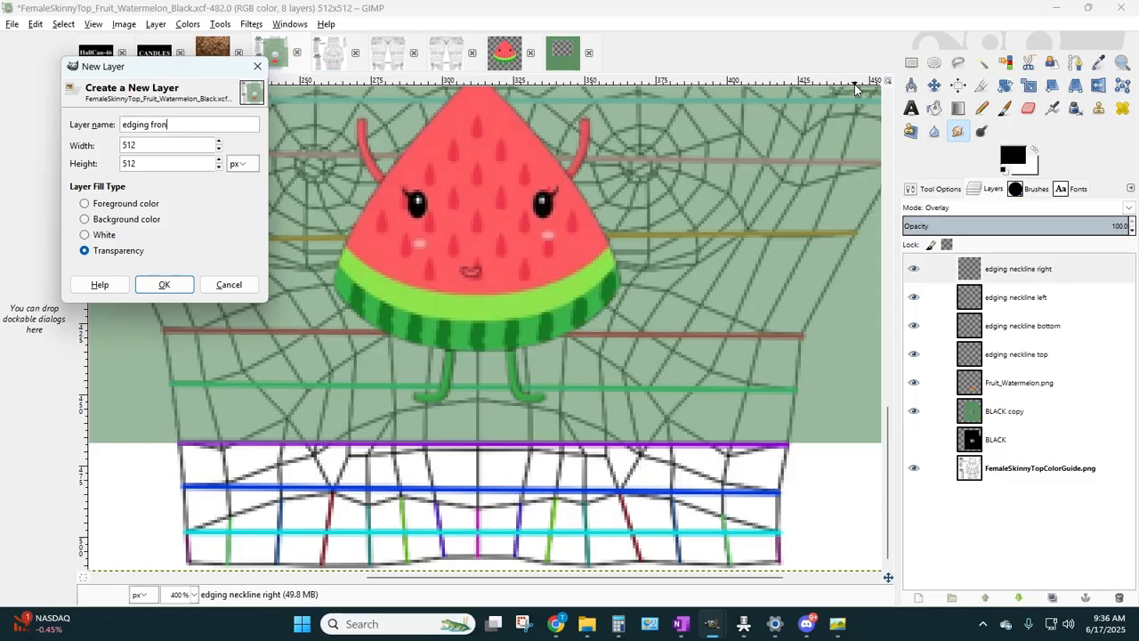
{"action": "type", "text": "t bottom"}
{"action": "key", "text": "Return"}
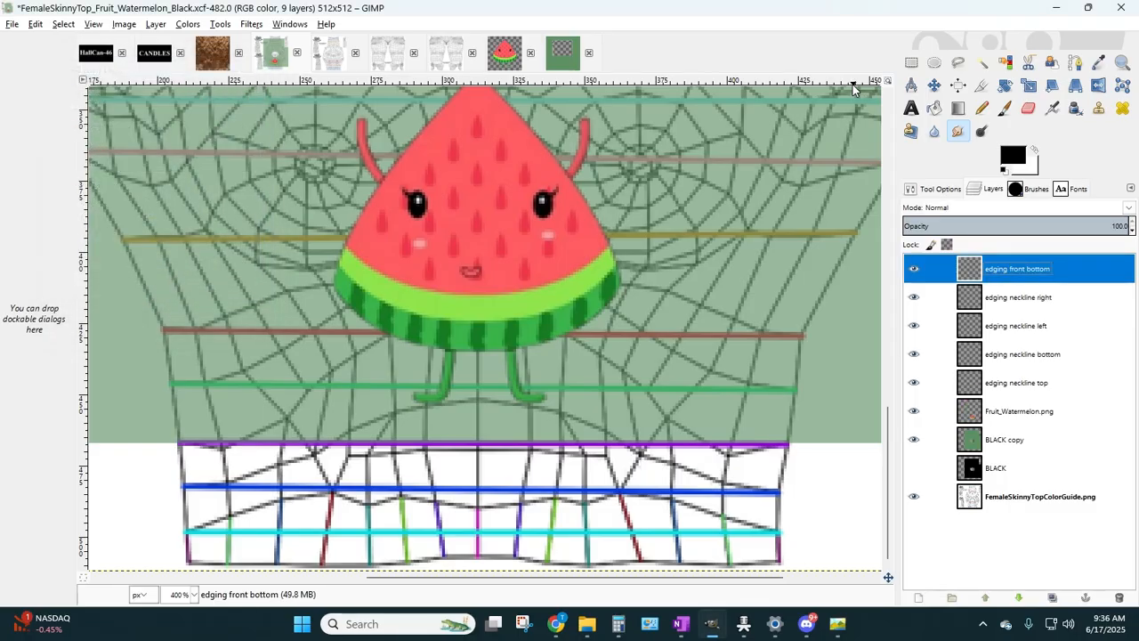
- Draw a straight path on the edging front bottom layer along the purple hem guide line, extending slightly past both ends
{"action": "left_click", "coordinate": [1073, 68]}
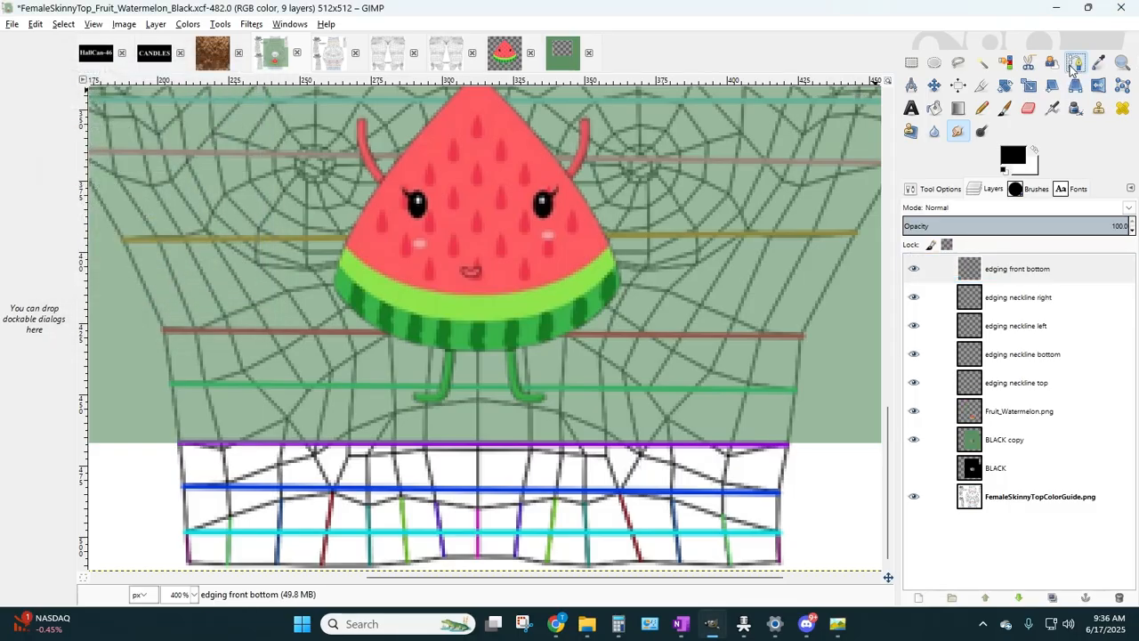
{"action": "left_click", "coordinate": [1012, 278]}
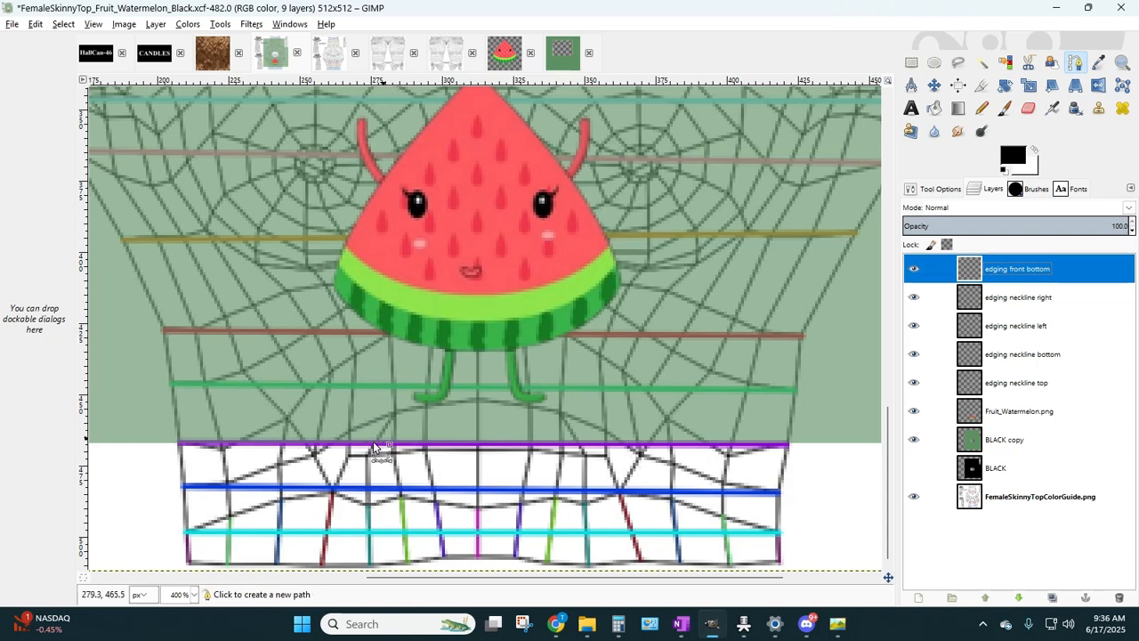
{"action": "left_click", "coordinate": [158, 445]}
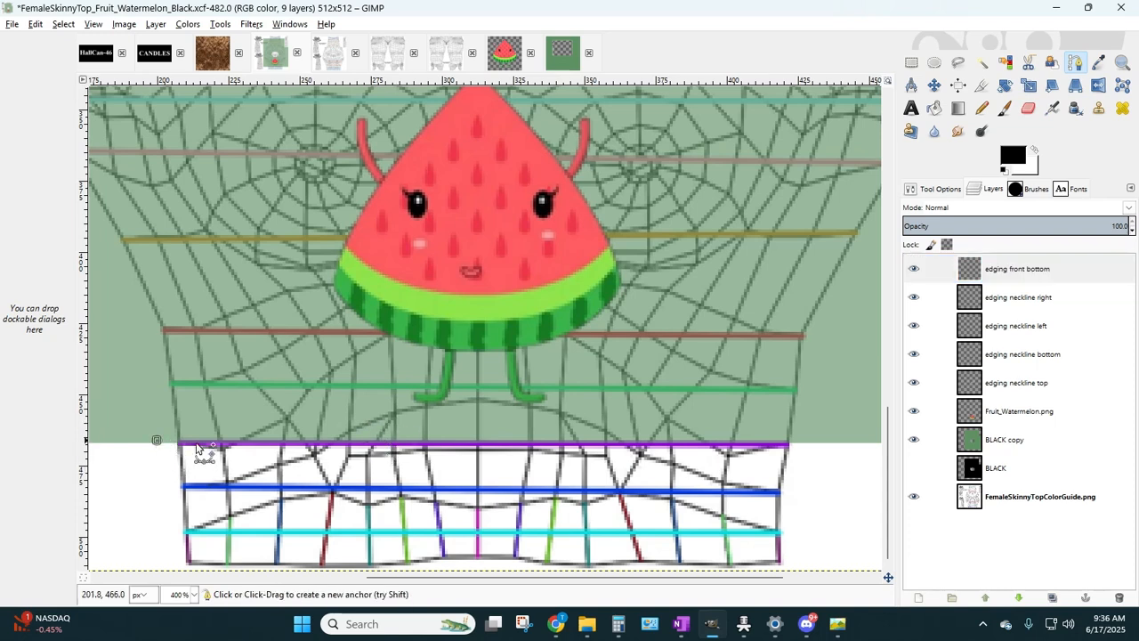
{"action": "left_click", "coordinate": [818, 444]}
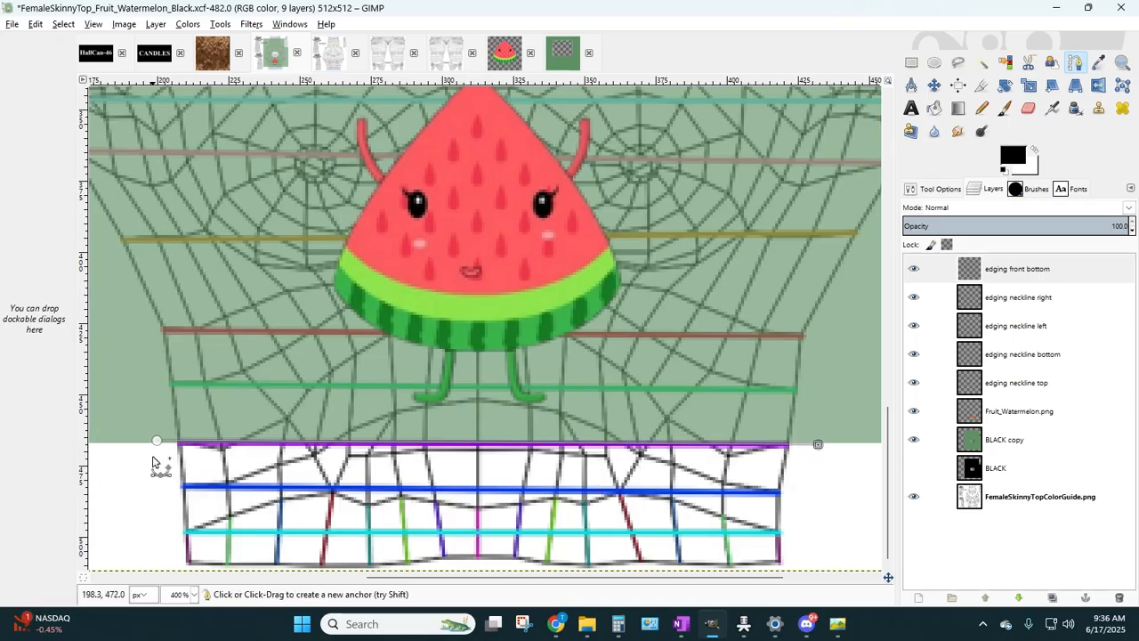
{"action": "left_click_drag", "start_coordinate": [158, 443], "coordinate": [156, 443]}
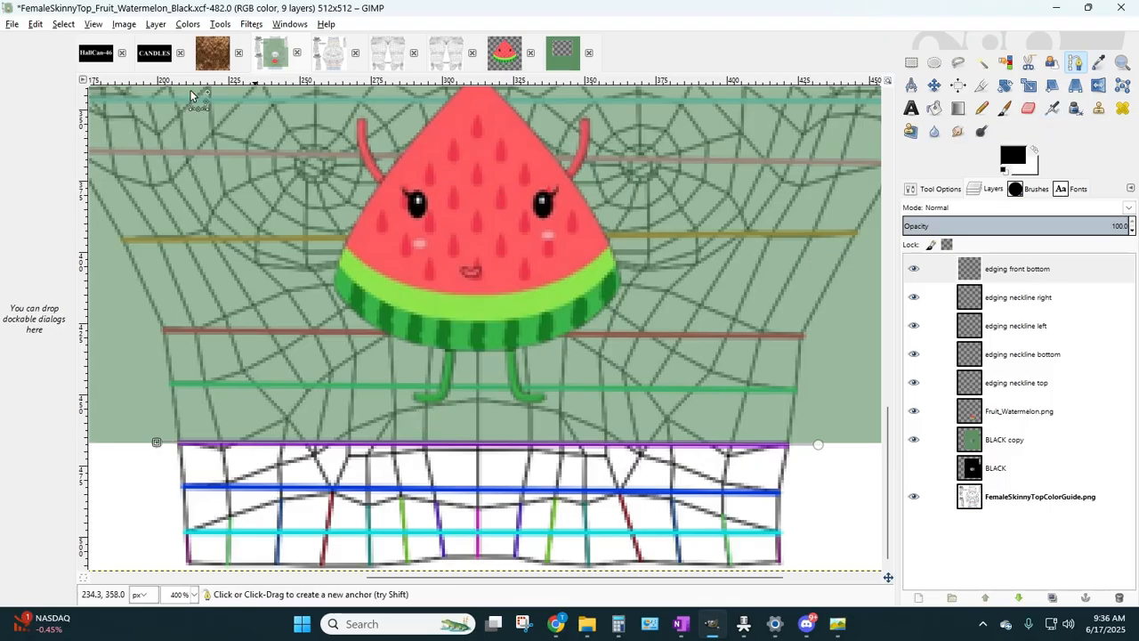
- Stroke the hem path with a 3 px solid black antialiased line
{"action": "left_click", "coordinate": [35, 24]}
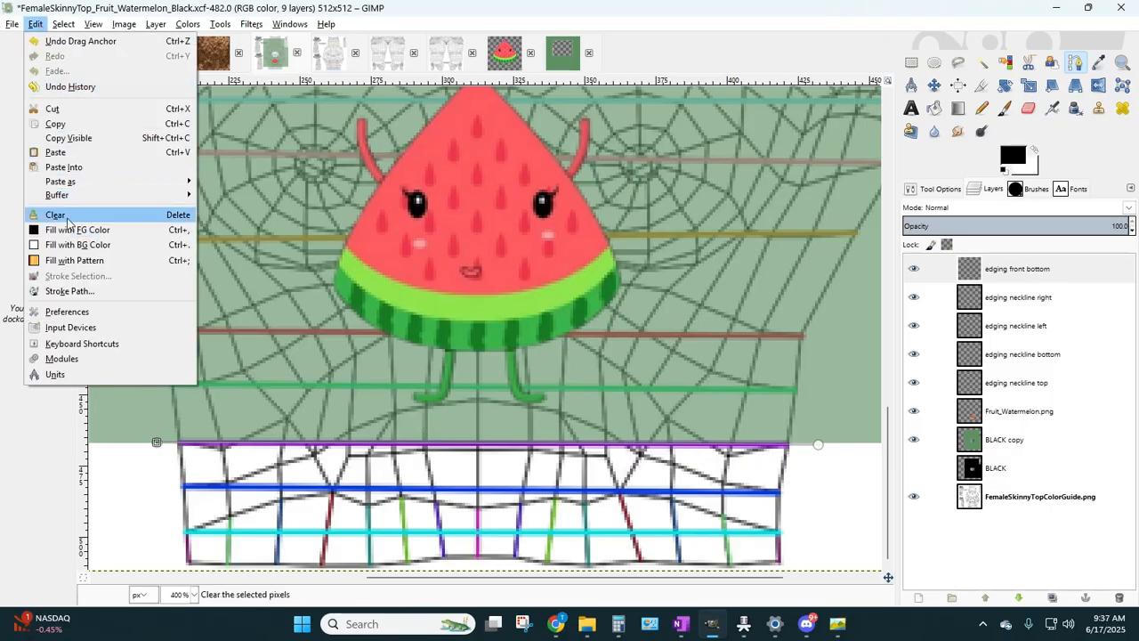
{"action": "left_click", "coordinate": [69, 292]}
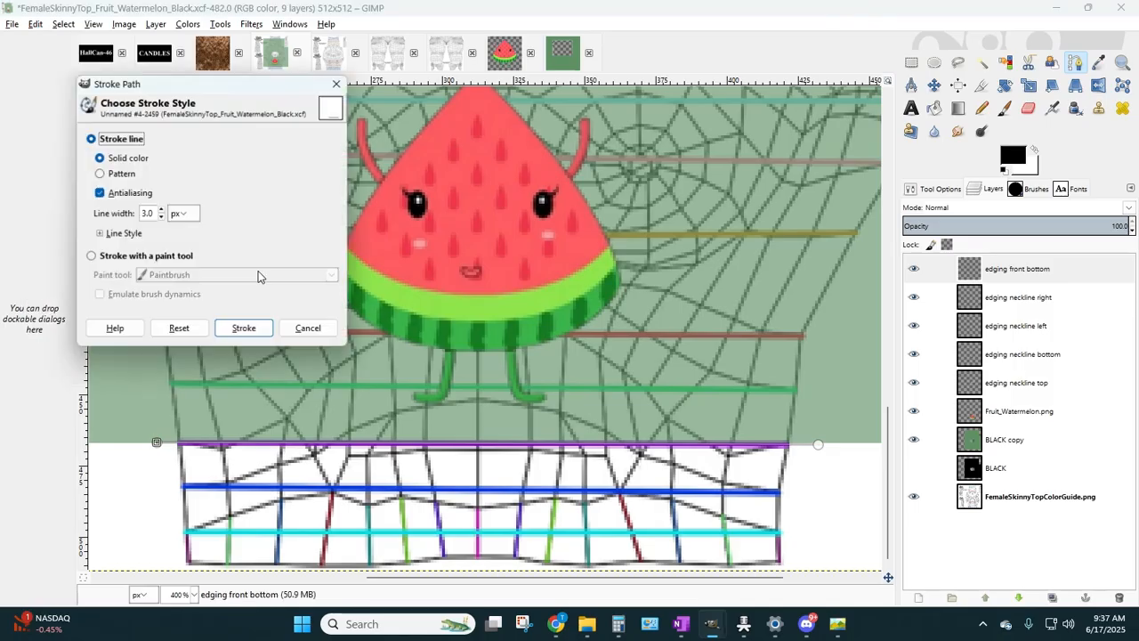
{"action": "left_click", "coordinate": [229, 332]}
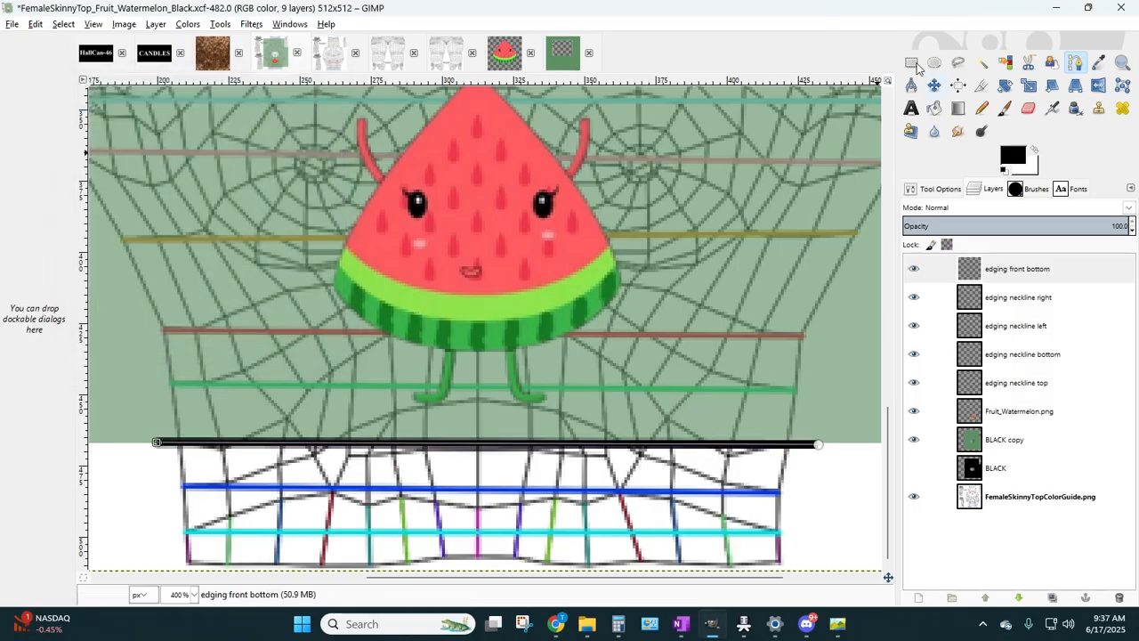
- Duplicate the black hem line, invert the copy to white, shift it directly above the black line, and merge it down into edging front bottom
{"action": "key", "text": "r"}
{"action": "left_click", "coordinate": [149, 24]}
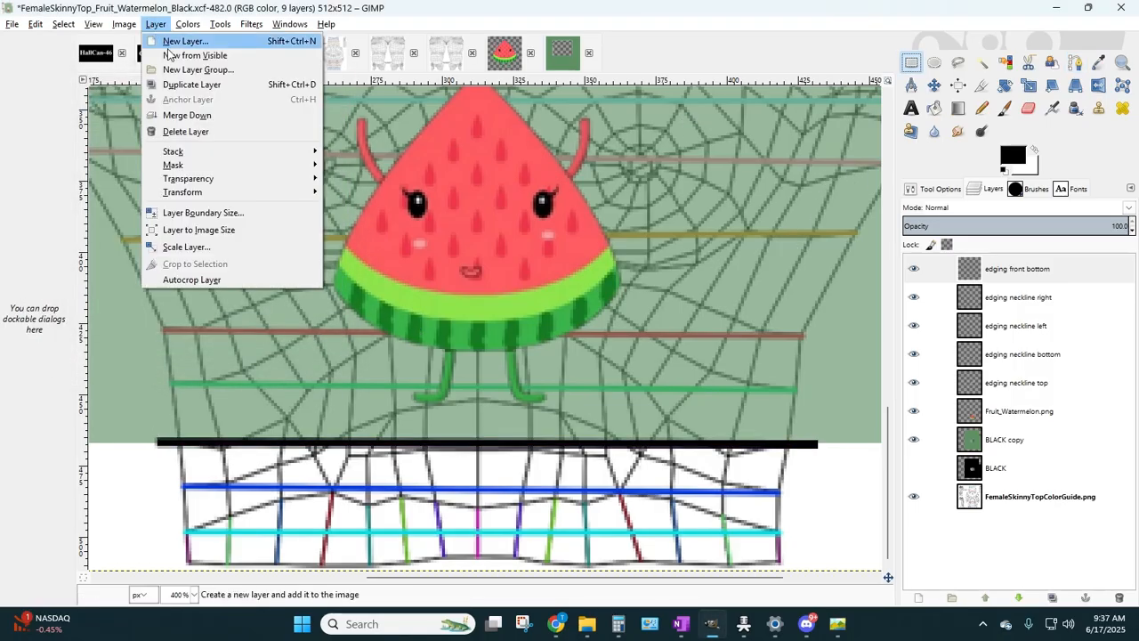
{"action": "left_click", "coordinate": [191, 84]}
{"action": "left_click", "coordinate": [188, 25]}
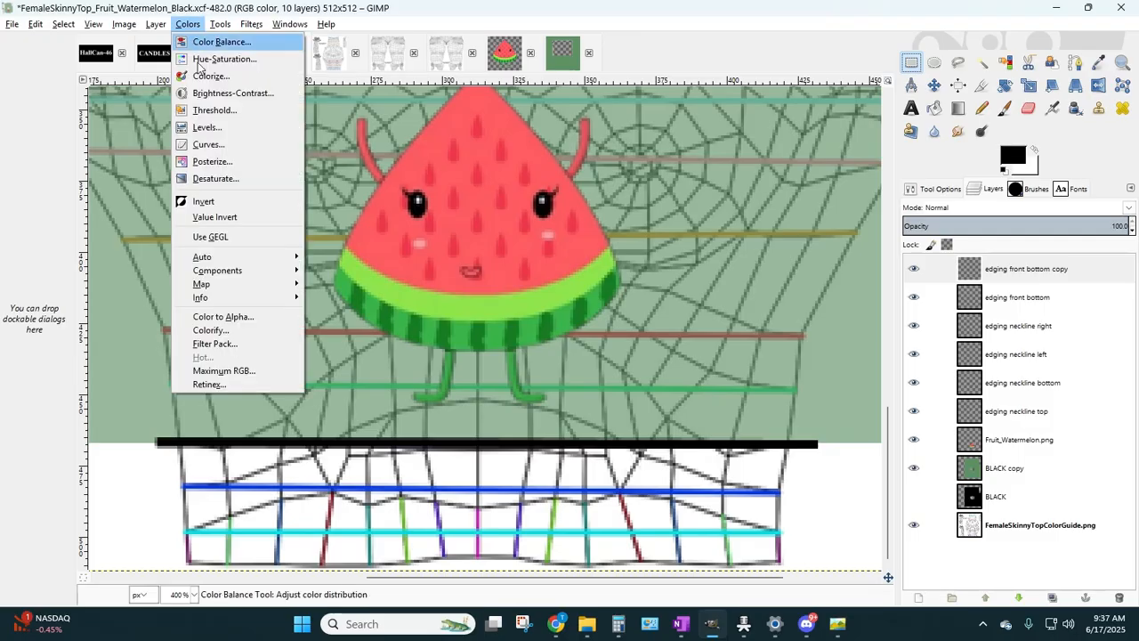
{"action": "left_click", "coordinate": [202, 201]}
{"action": "left_click", "coordinate": [913, 63]}
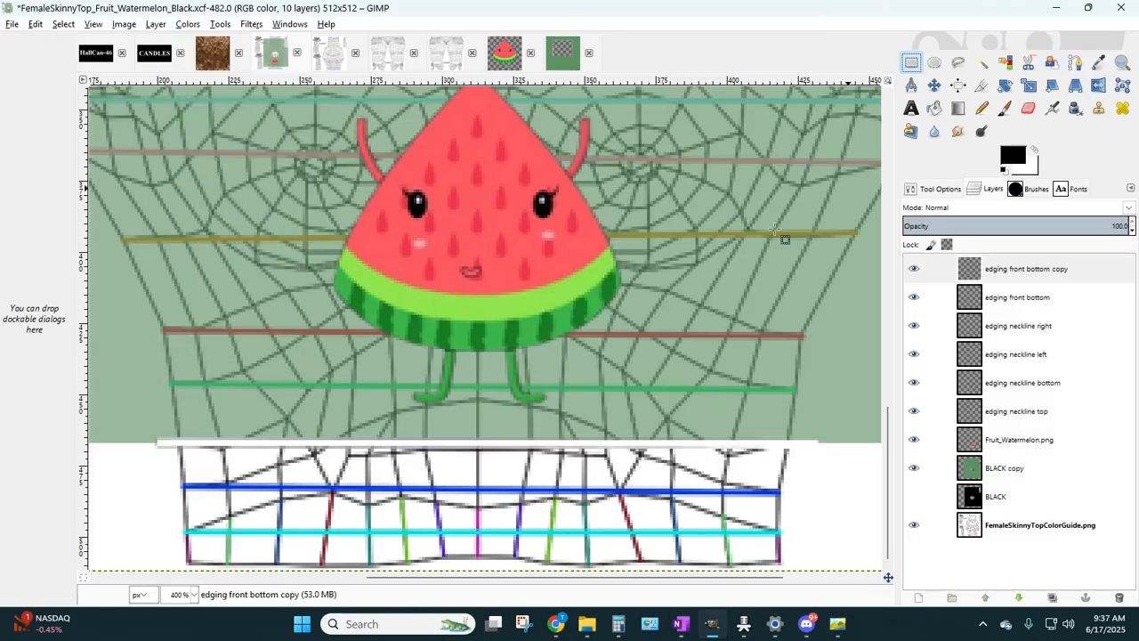
{"action": "key", "text": "ctrl+z"}
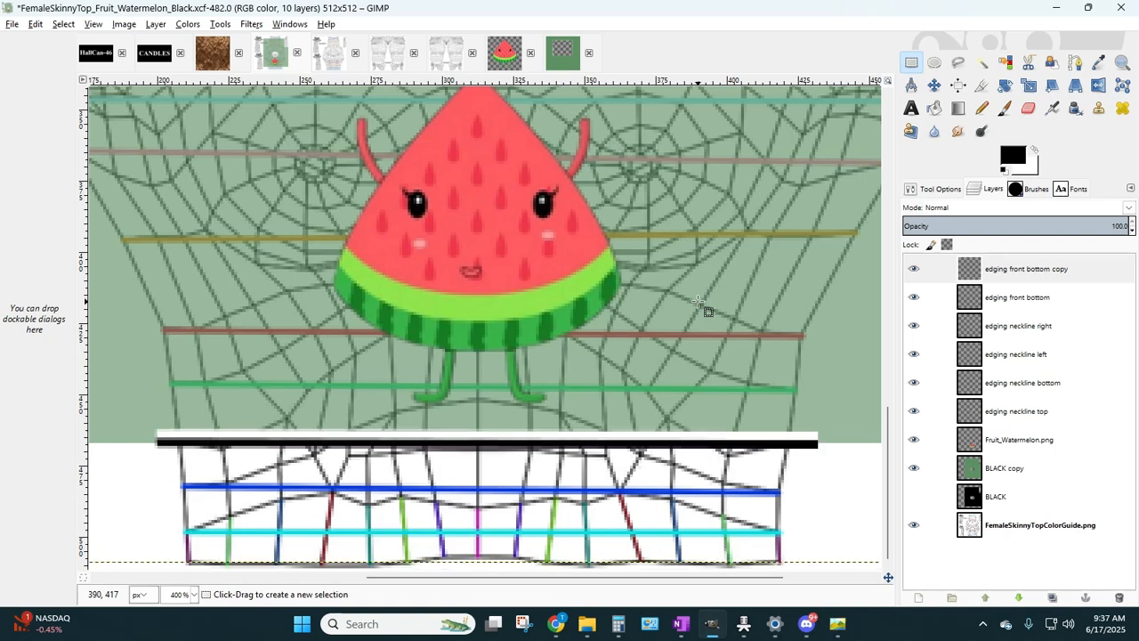
{"action": "left_click", "coordinate": [152, 24]}
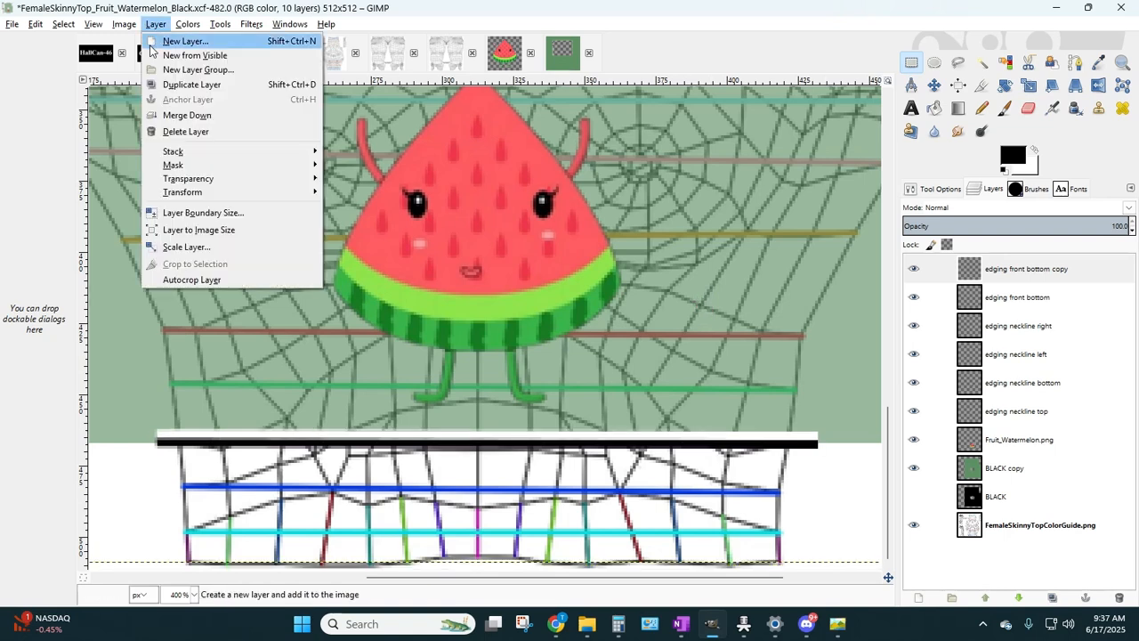
{"action": "left_click", "coordinate": [183, 120]}
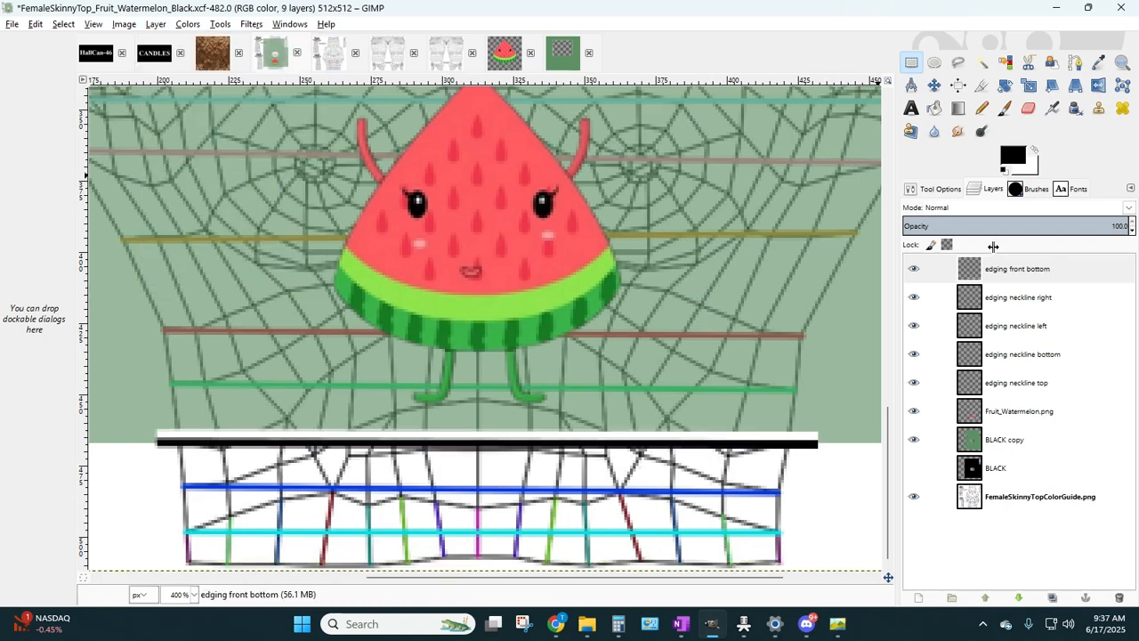
- Set the edging front bottom layer's blend mode to Overlay and raise the BLACK copy layer's opacity to 100
{"action": "left_click", "coordinate": [938, 211]}
{"action": "left_click", "coordinate": [940, 378]}
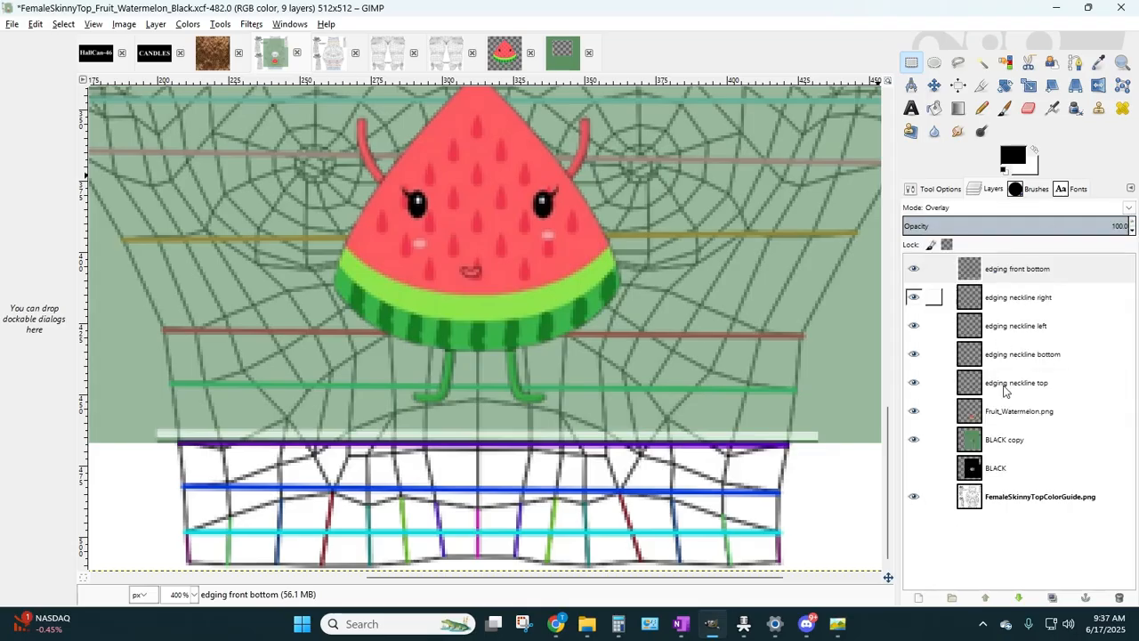
{"action": "left_click", "coordinate": [930, 439]}
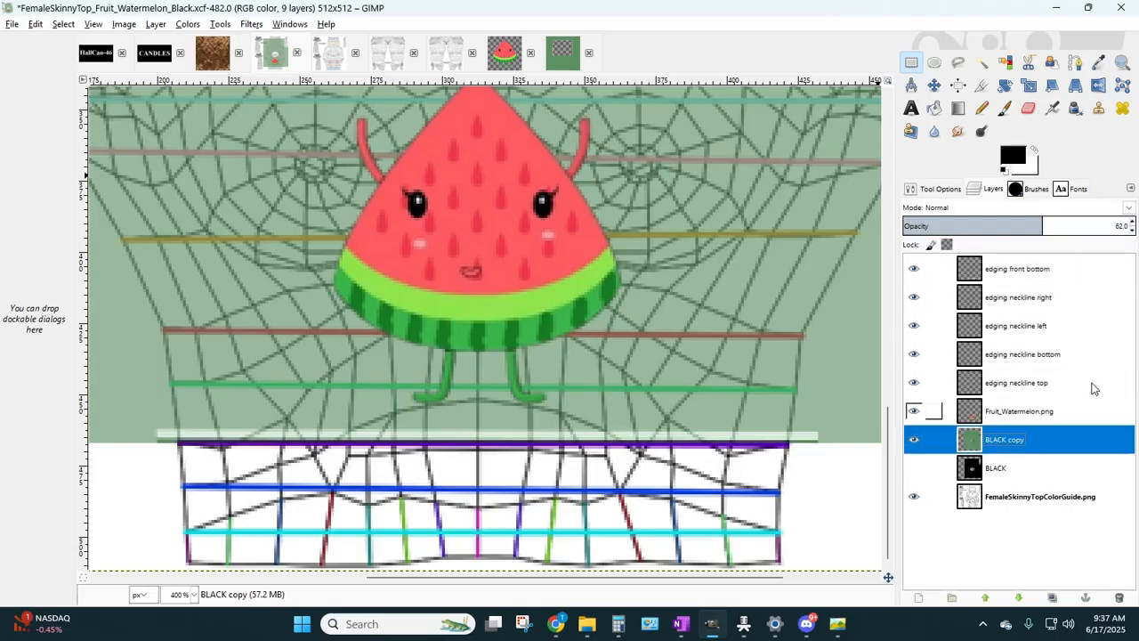
{"action": "left_click", "coordinate": [1134, 222]}
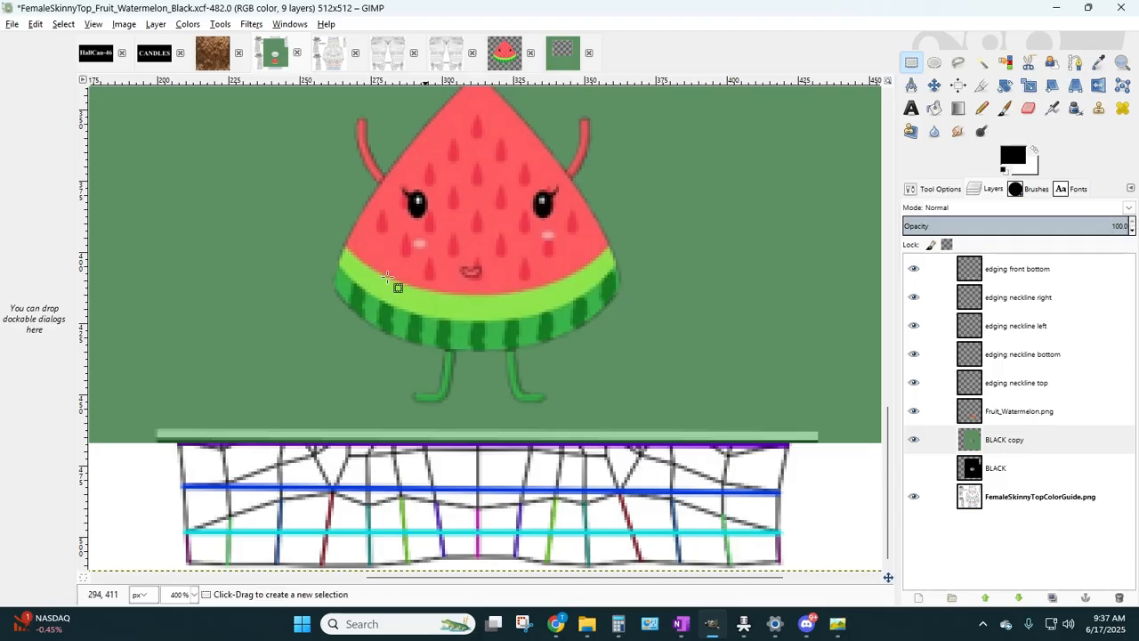
{"action": "left_click", "coordinate": [251, 24]}
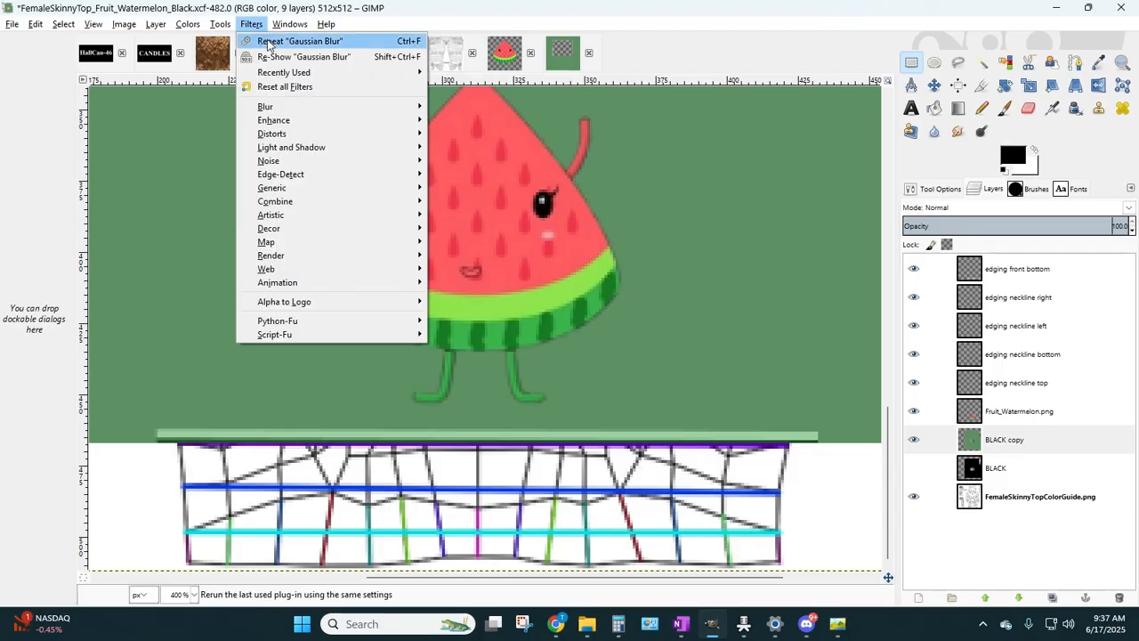
{"action": "left_click", "coordinate": [267, 42]}
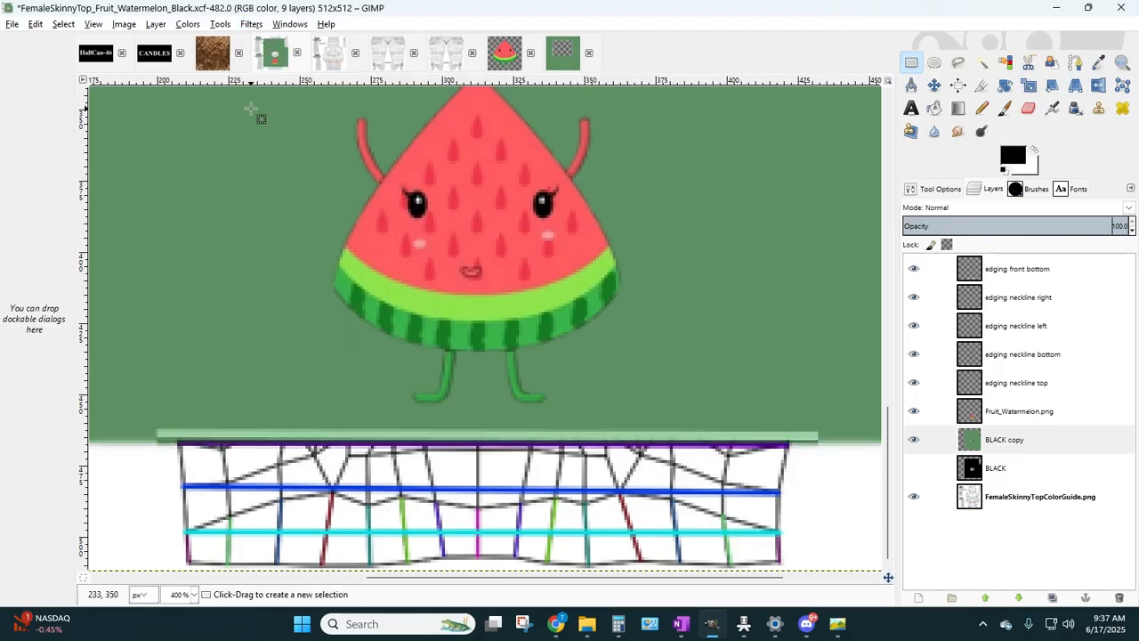
{"action": "left_click", "coordinate": [35, 24]}
{"action": "left_click", "coordinate": [55, 39]}
{"action": "left_click", "coordinate": [251, 24]}
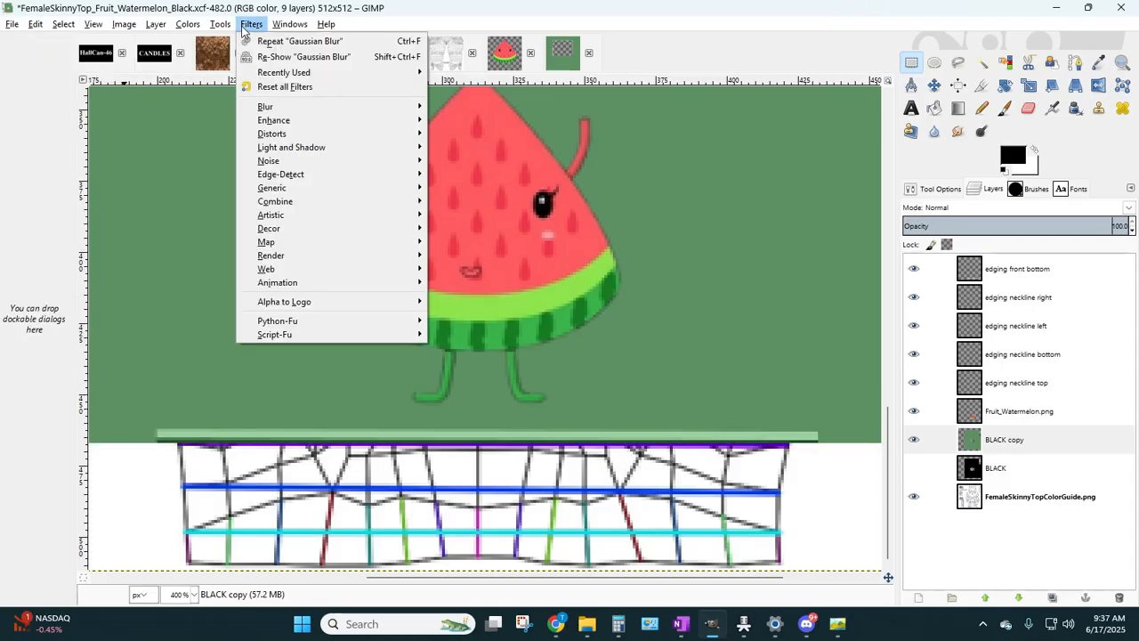
{"action": "mouse_move", "coordinate": [347, 106]}
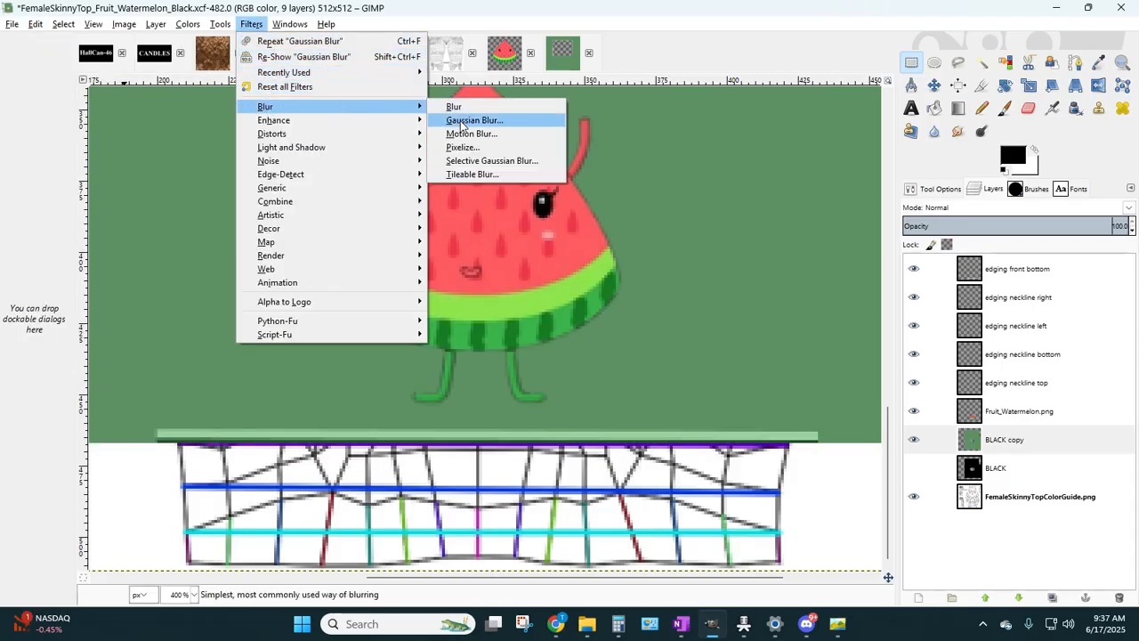
{"action": "left_click", "coordinate": [468, 120]}
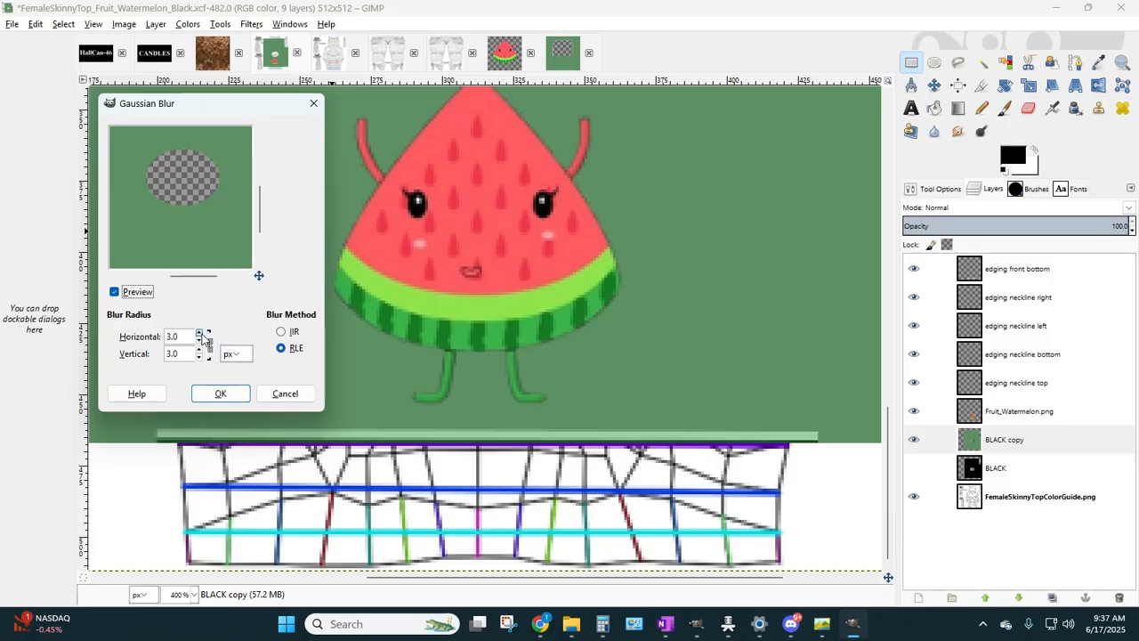
{"action": "double_click", "coordinate": [201, 333]}
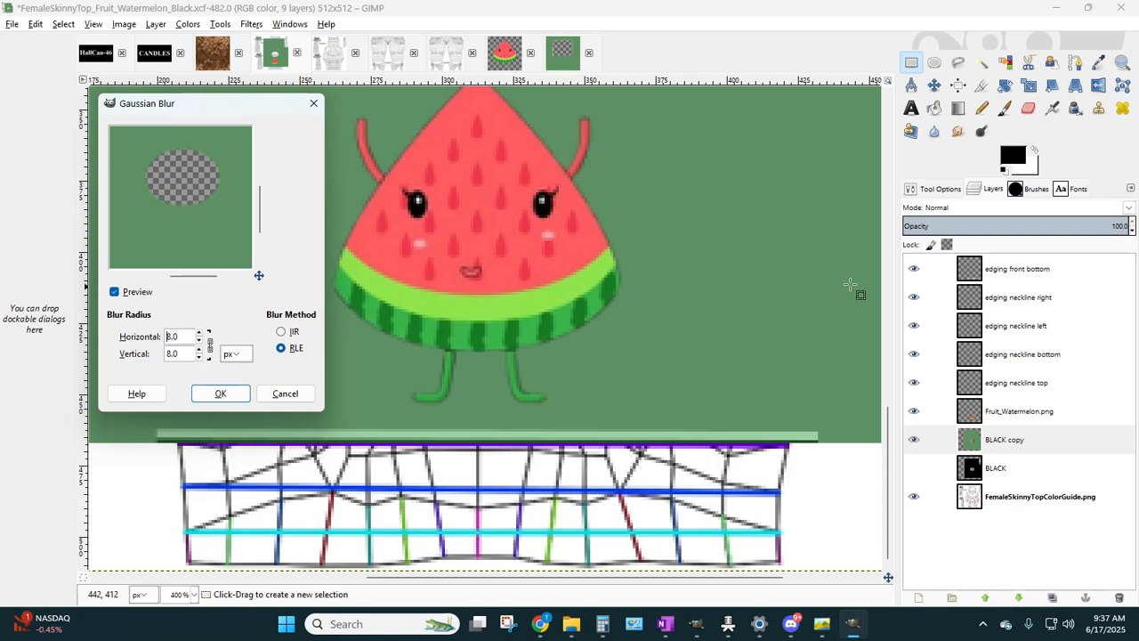
{"action": "left_click", "coordinate": [285, 393]}
- Try a 5 px Gaussian blur on the edging front bottom layer and undo it
{"action": "left_click", "coordinate": [1084, 264]}
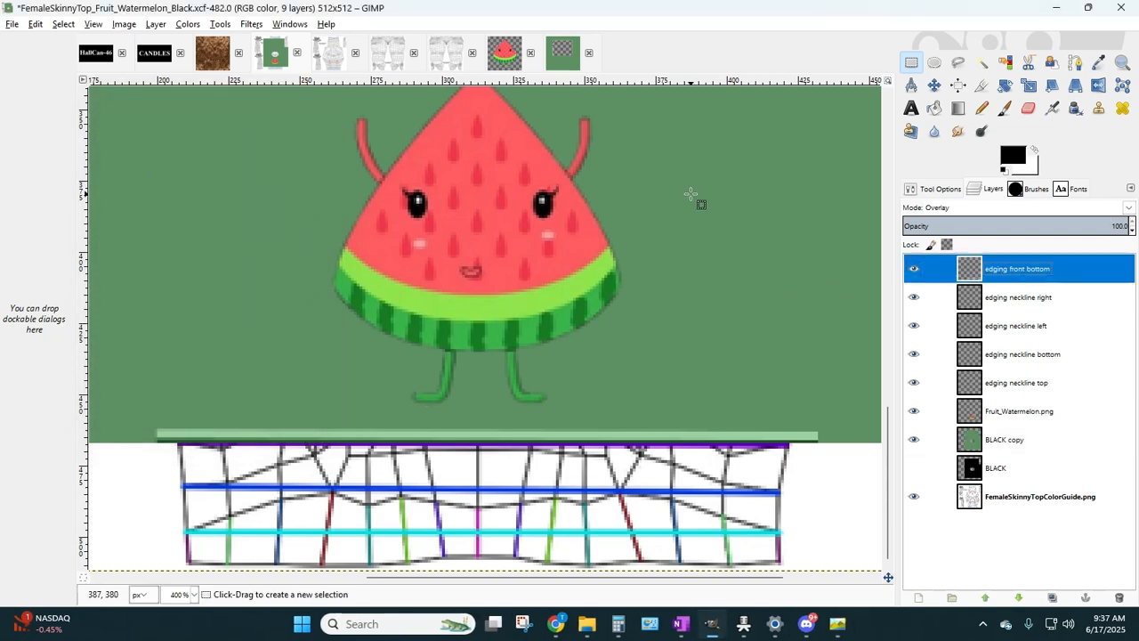
{"action": "left_click", "coordinate": [265, 25]}
{"action": "mouse_move", "coordinate": [306, 112]}
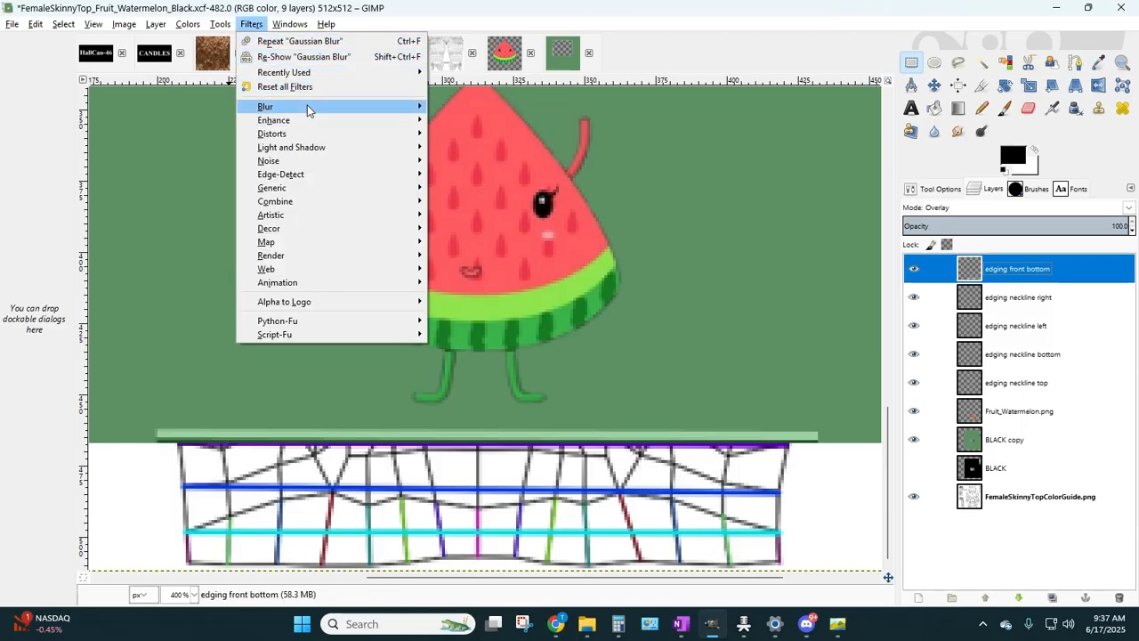
{"action": "left_click", "coordinate": [480, 120]}
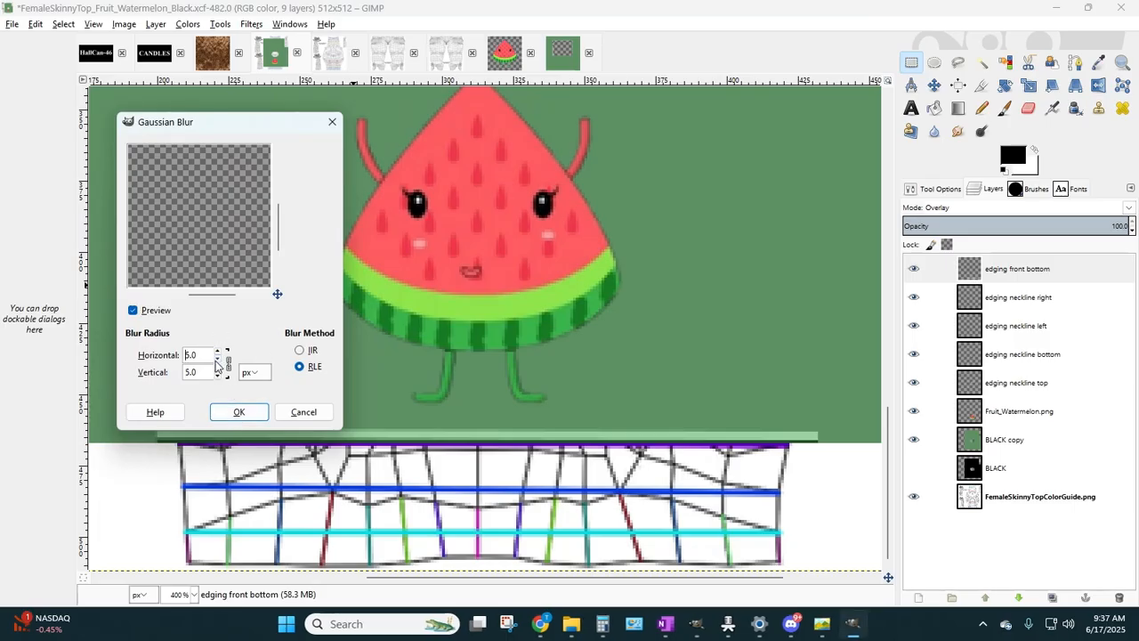
{"action": "left_click", "coordinate": [236, 411]}
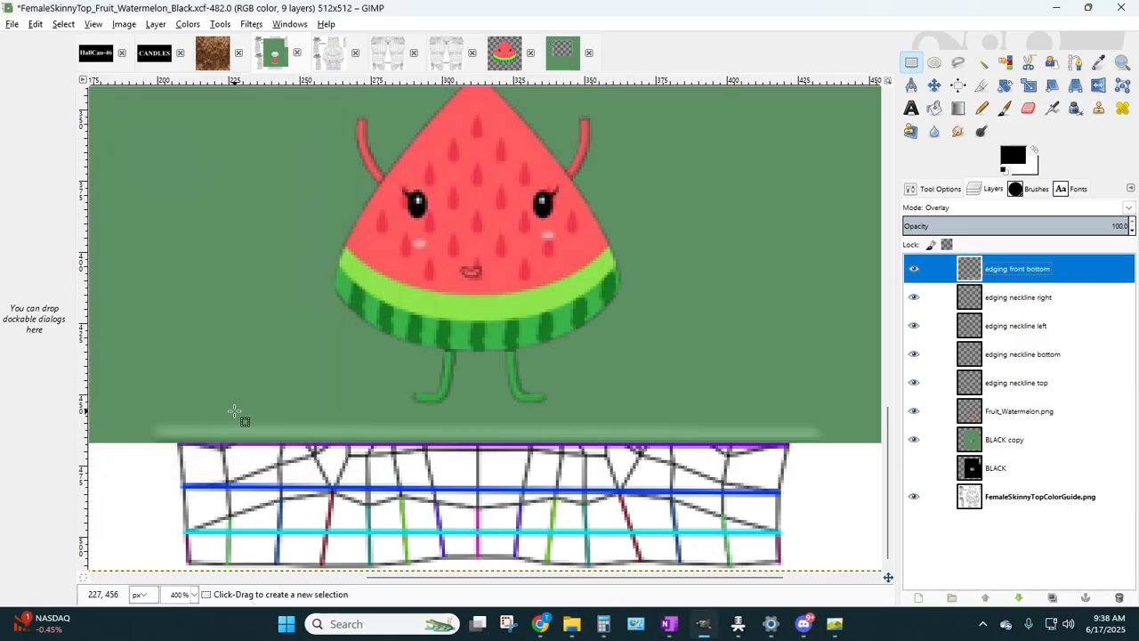
{"action": "left_click", "coordinate": [35, 24]}
{"action": "left_click", "coordinate": [62, 41]}
- Apply a Gaussian blur with 3 px horizontal and vertical radius to the edging front bottom layer
{"action": "left_click", "coordinate": [251, 24]}
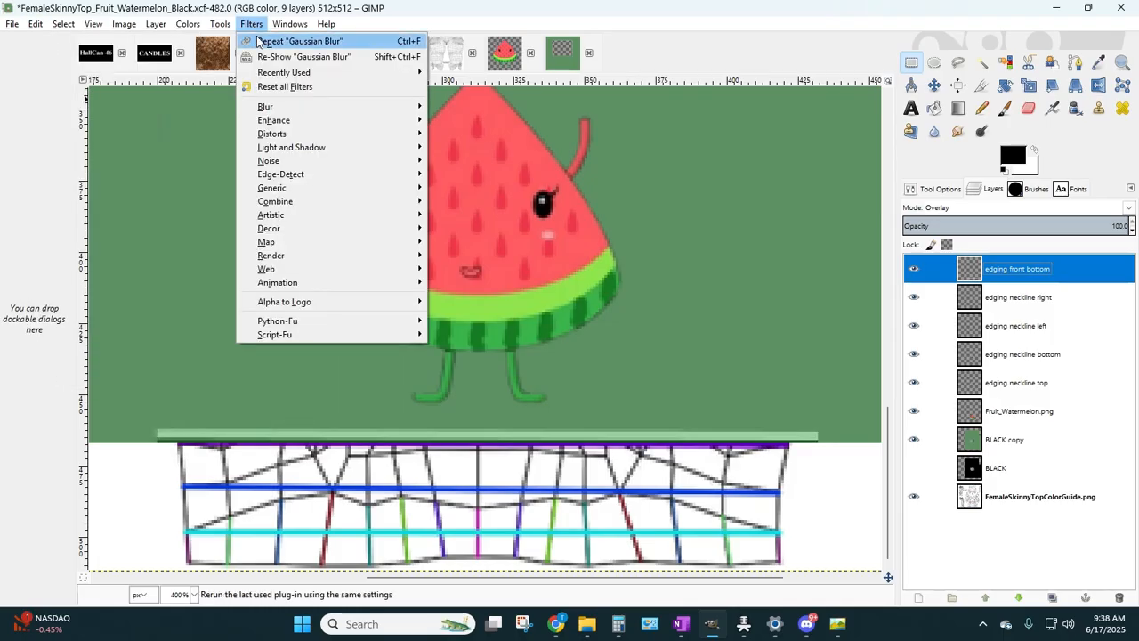
{"action": "mouse_move", "coordinate": [266, 109]}
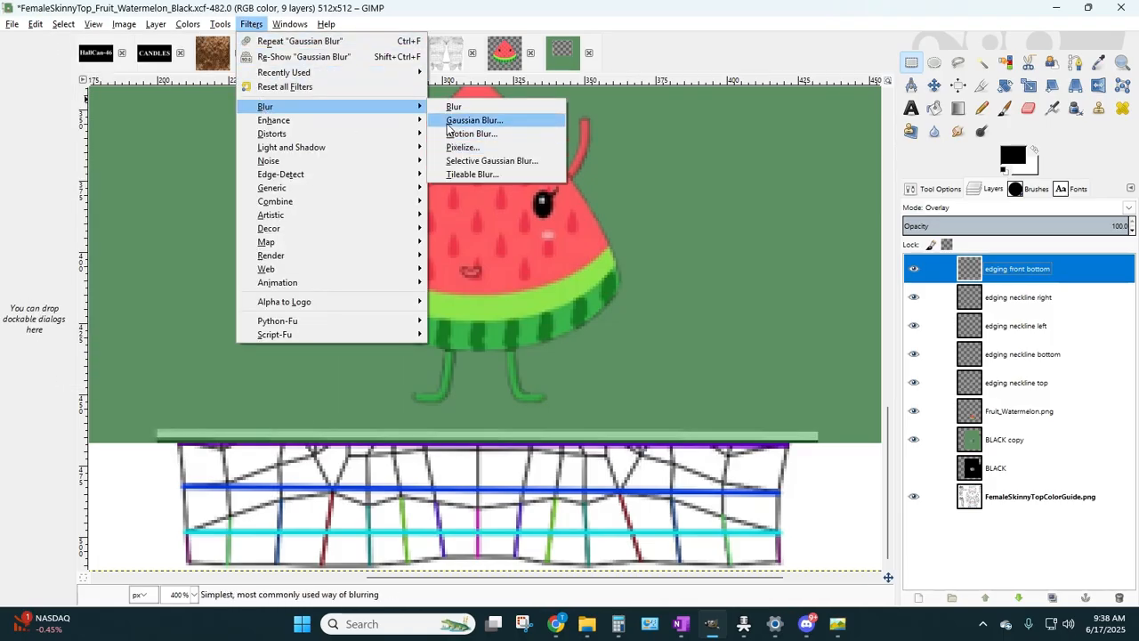
{"action": "left_click", "coordinate": [448, 127]}
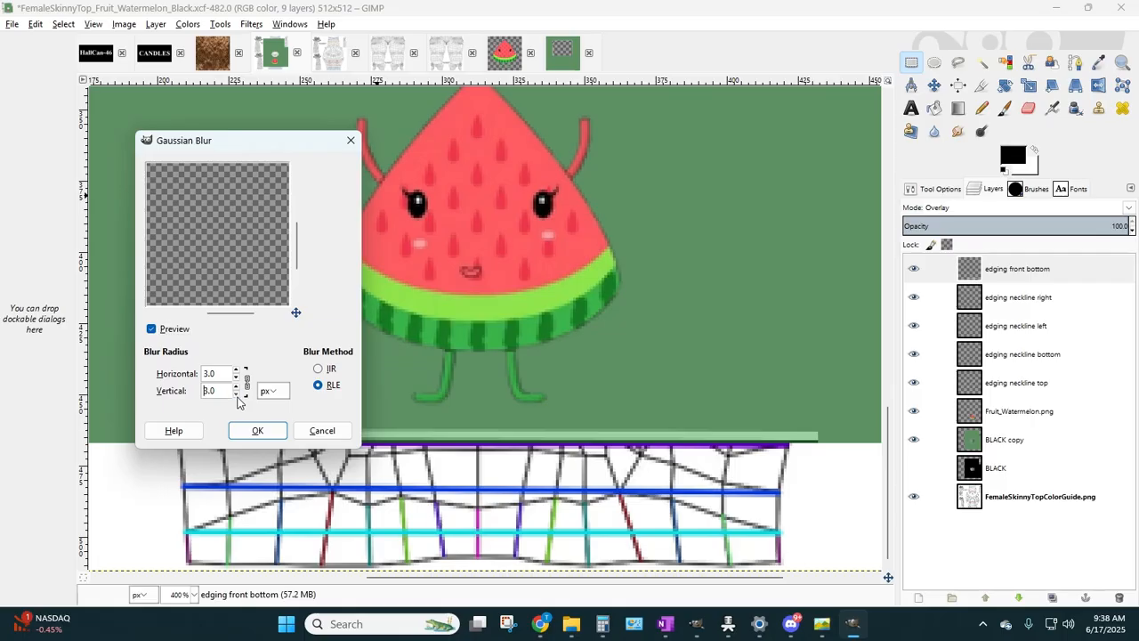
{"action": "left_click", "coordinate": [256, 433]}
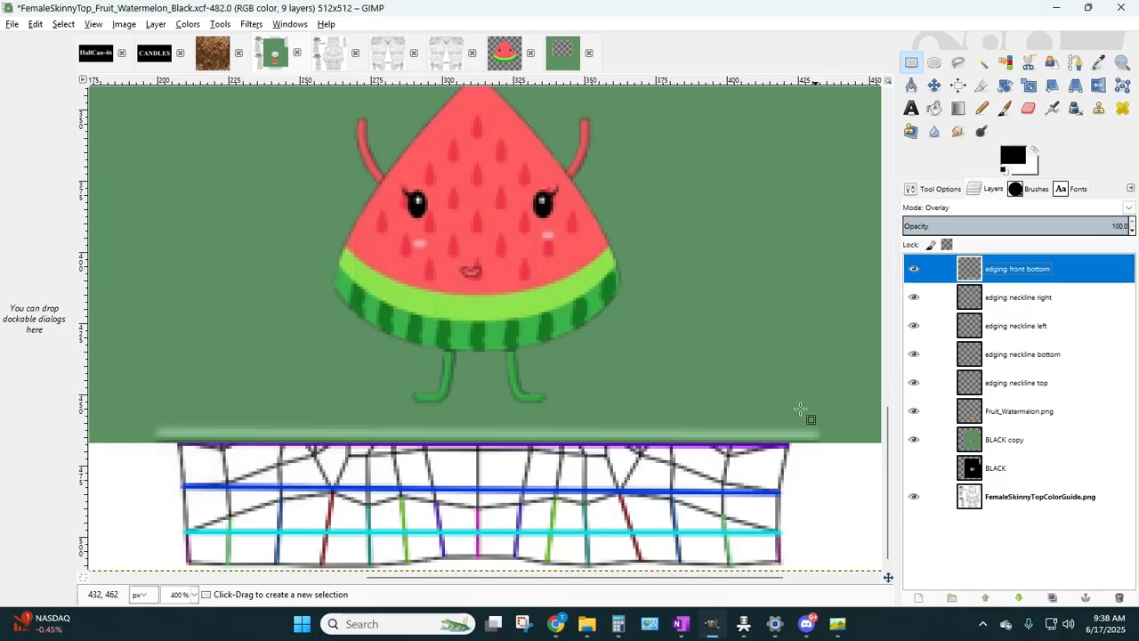
{"action": "scroll", "coordinate": [783, 396], "scroll_direction": "up", "scroll_amount": 10}
{"action": "scroll", "coordinate": [776, 389], "scroll_direction": "up", "scroll_amount": 3}
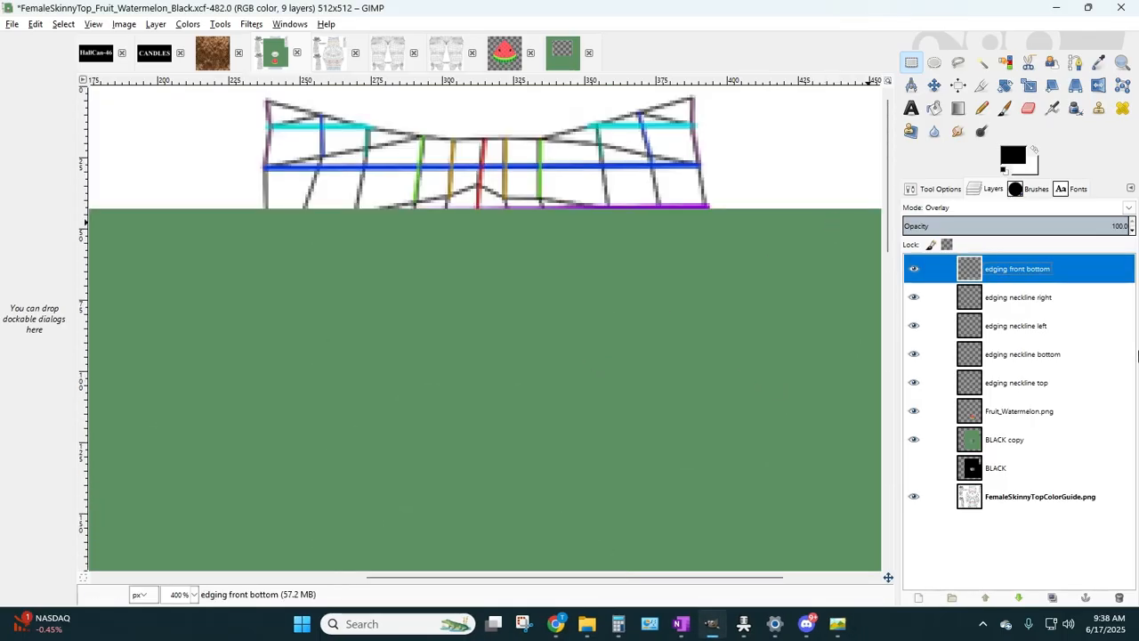
- Lower the opacity of the BLACK copy layer to 69 to reveal the colour guide beneath it
{"action": "left_click", "coordinate": [1041, 463]}
{"action": "left_click", "coordinate": [1024, 440]}
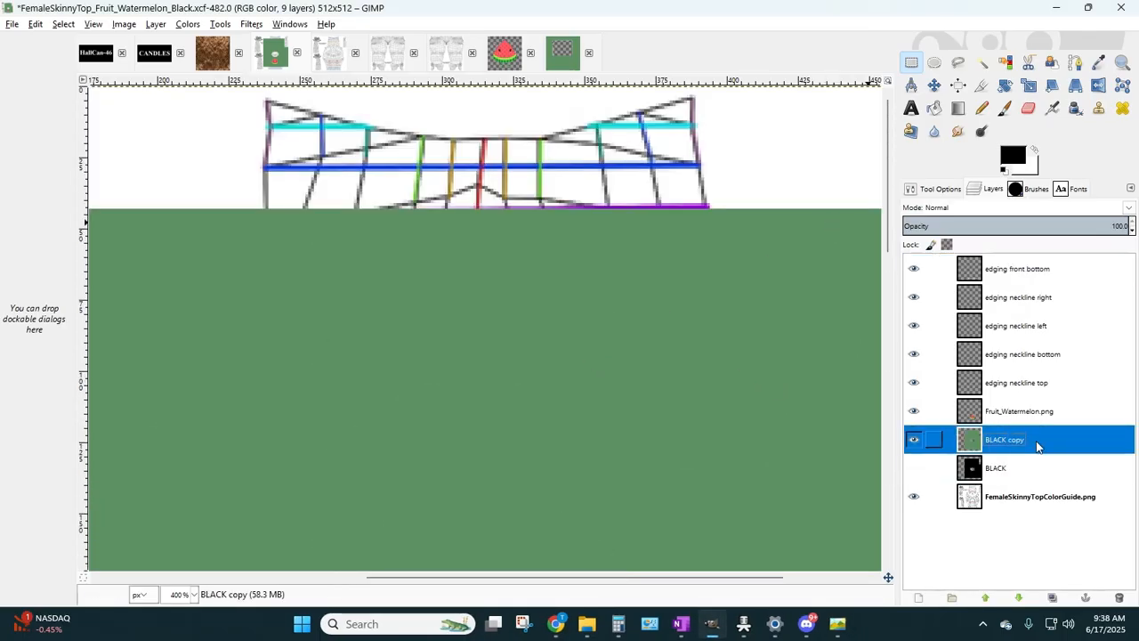
{"action": "left_click", "coordinate": [1133, 230]}
{"action": "left_click", "coordinate": [1133, 232]}
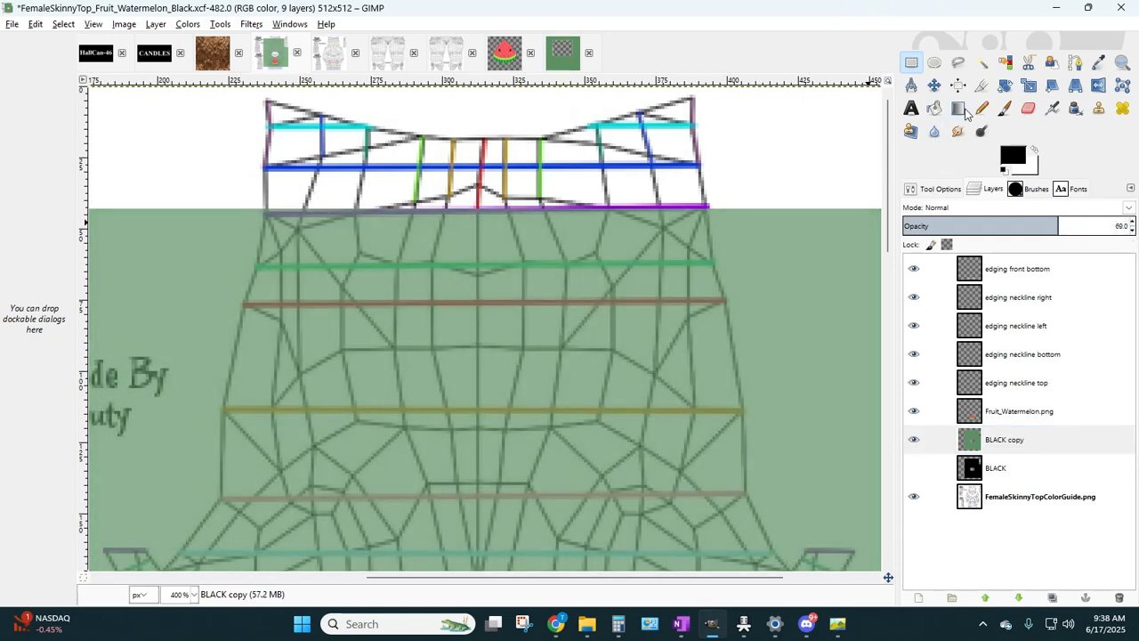
- Create a transparent 512 × 512 px layer named "edging back bottom" above the edging front bottom layer
{"action": "left_click", "coordinate": [1001, 269]}
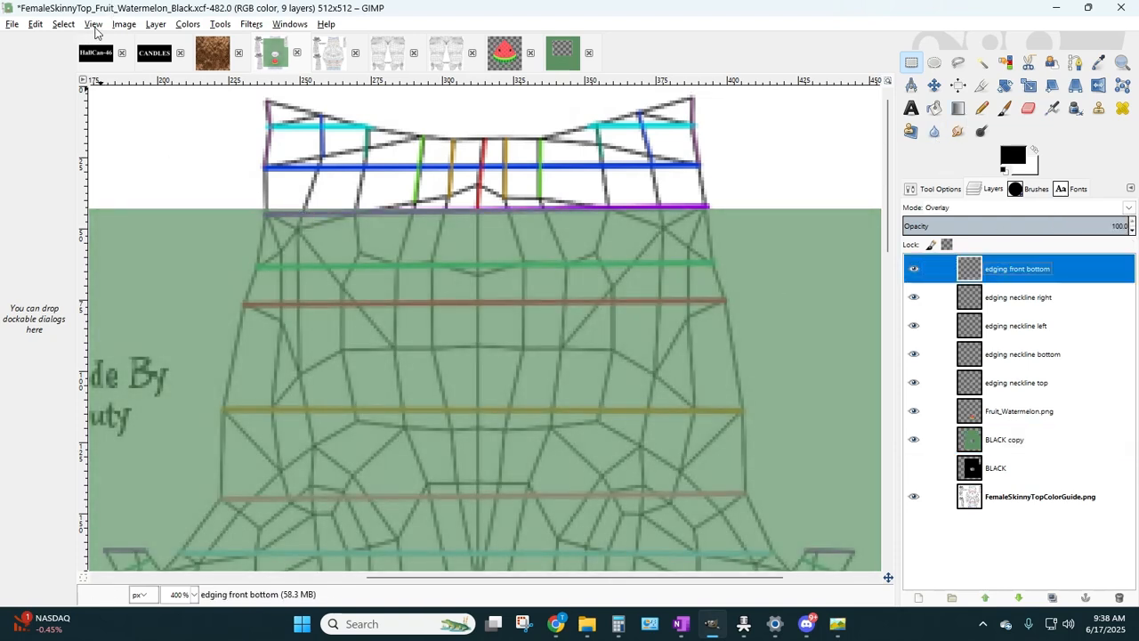
{"action": "left_click", "coordinate": [156, 25]}
{"action": "left_click", "coordinate": [165, 40]}
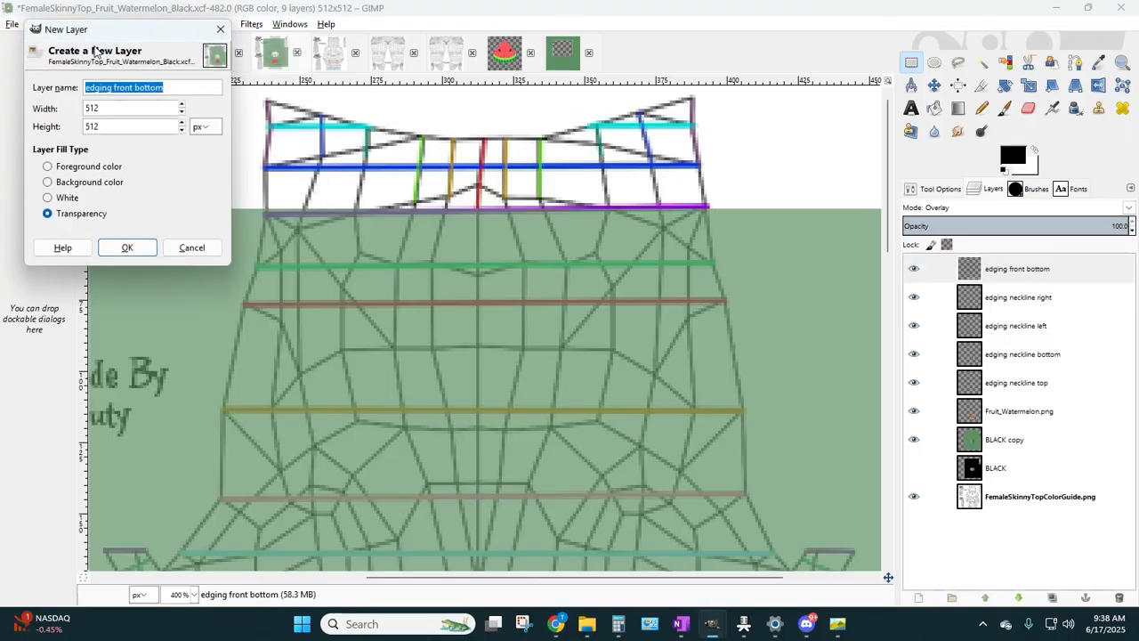
{"action": "left_click", "coordinate": [161, 87]}
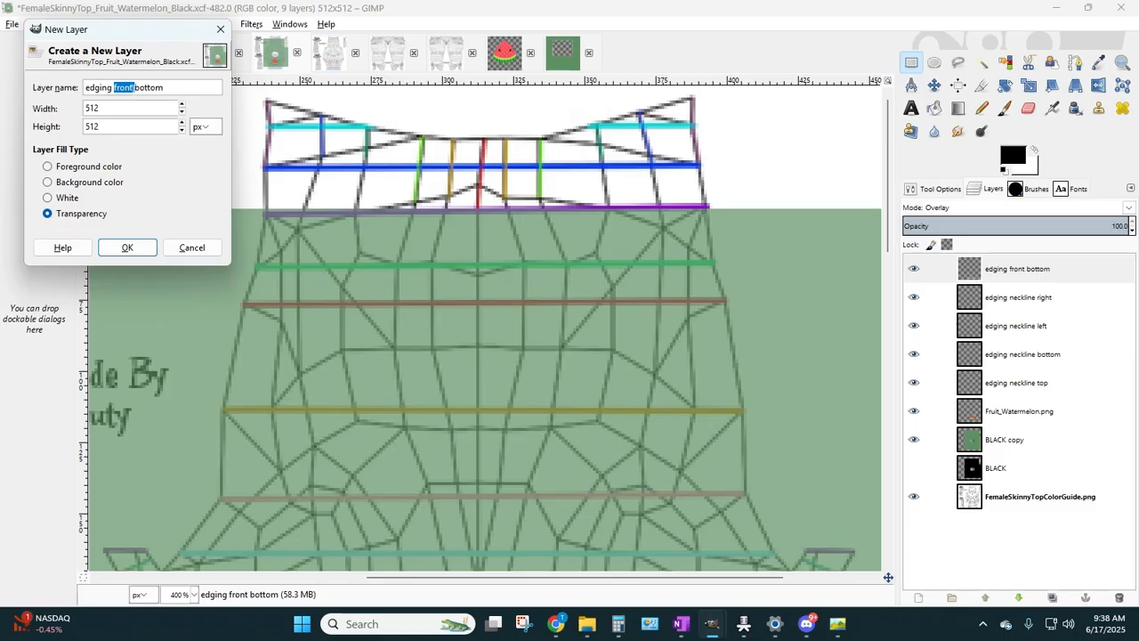
{"action": "type", "text": "back"}
{"action": "key", "text": "Return"}
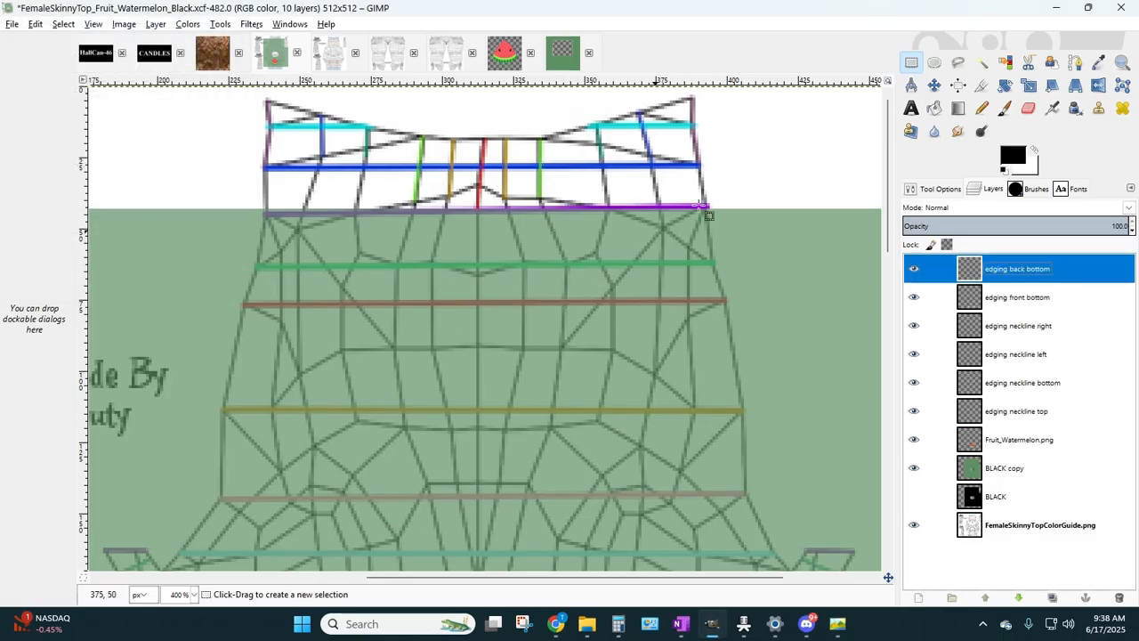
- Duplicate the edging back bottom layer
{"action": "left_click", "coordinate": [195, 595]}
{"action": "left_click", "coordinate": [185, 511]}
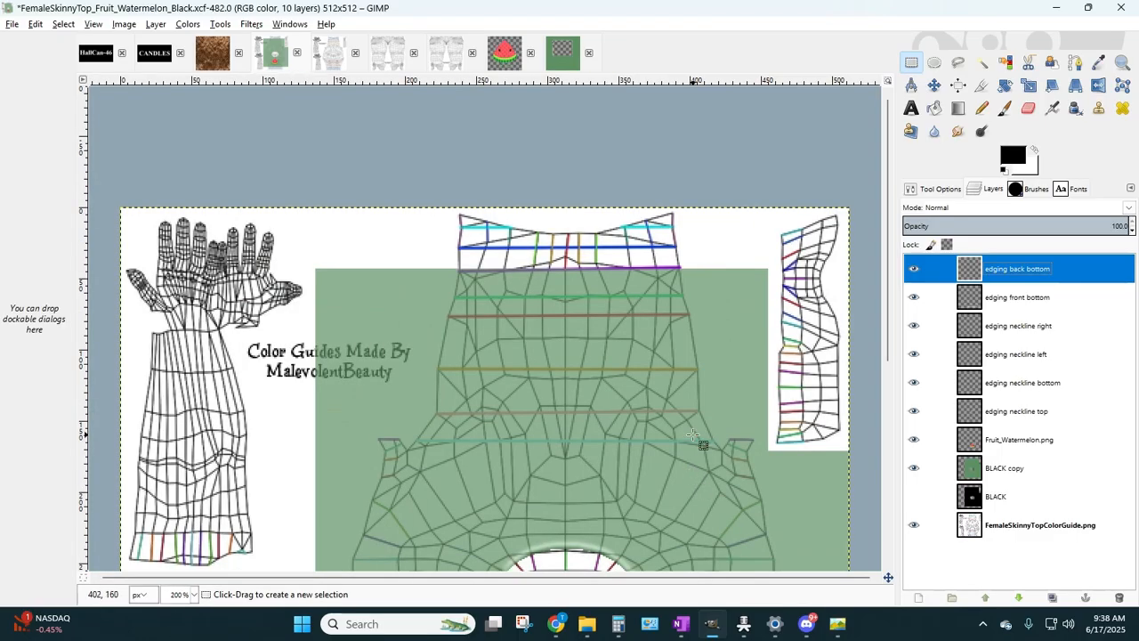
{"action": "scroll", "coordinate": [700, 445], "scroll_direction": "down", "scroll_amount": 7}
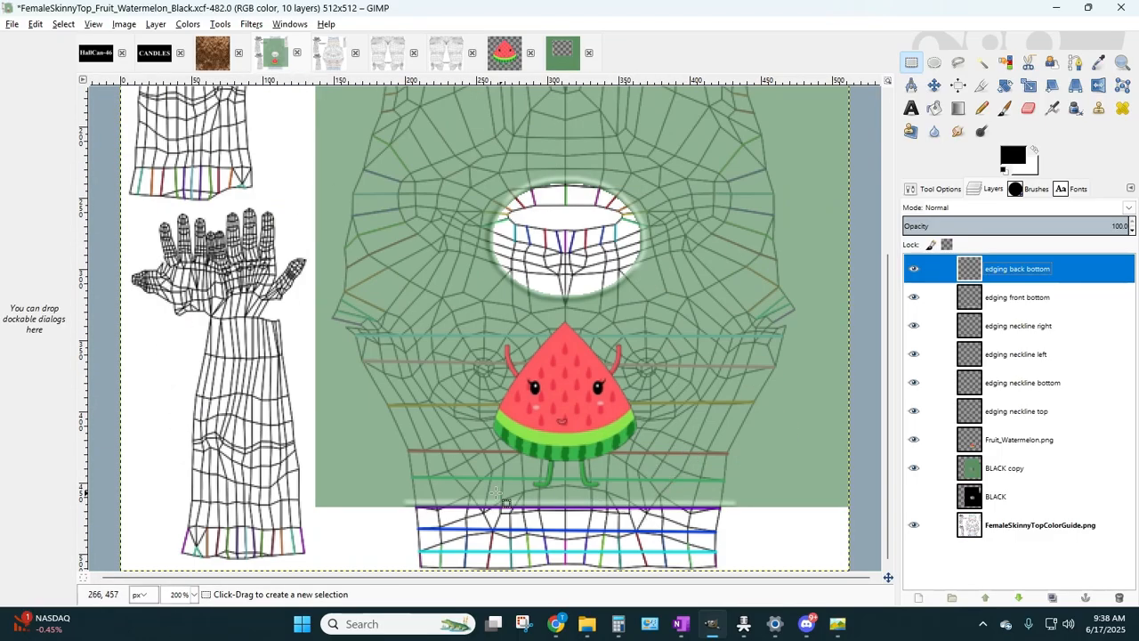
{"action": "scroll", "coordinate": [377, 347], "scroll_direction": "up", "scroll_amount": 5}
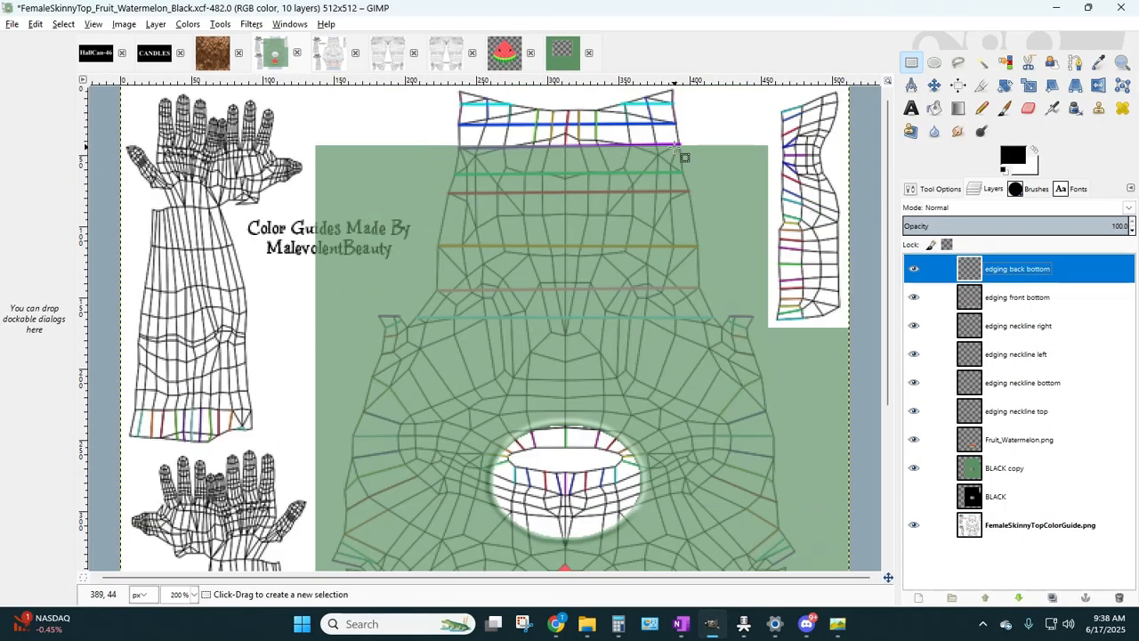
{"action": "scroll", "coordinate": [689, 327], "scroll_direction": "down", "scroll_amount": 5}
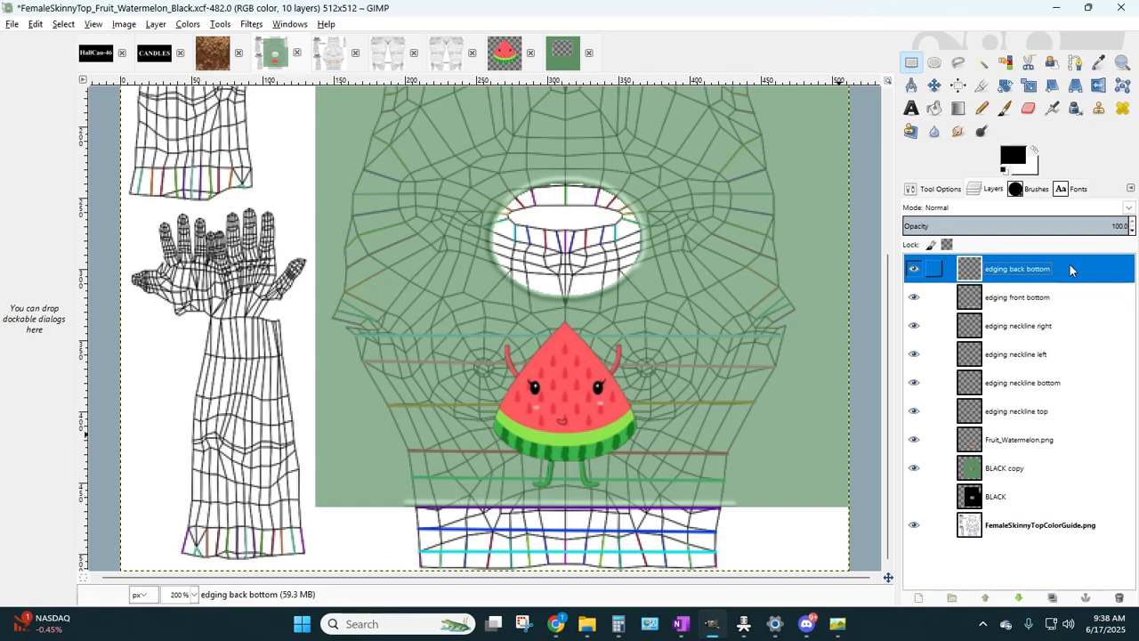
{"action": "right_click", "coordinate": [1010, 271]}
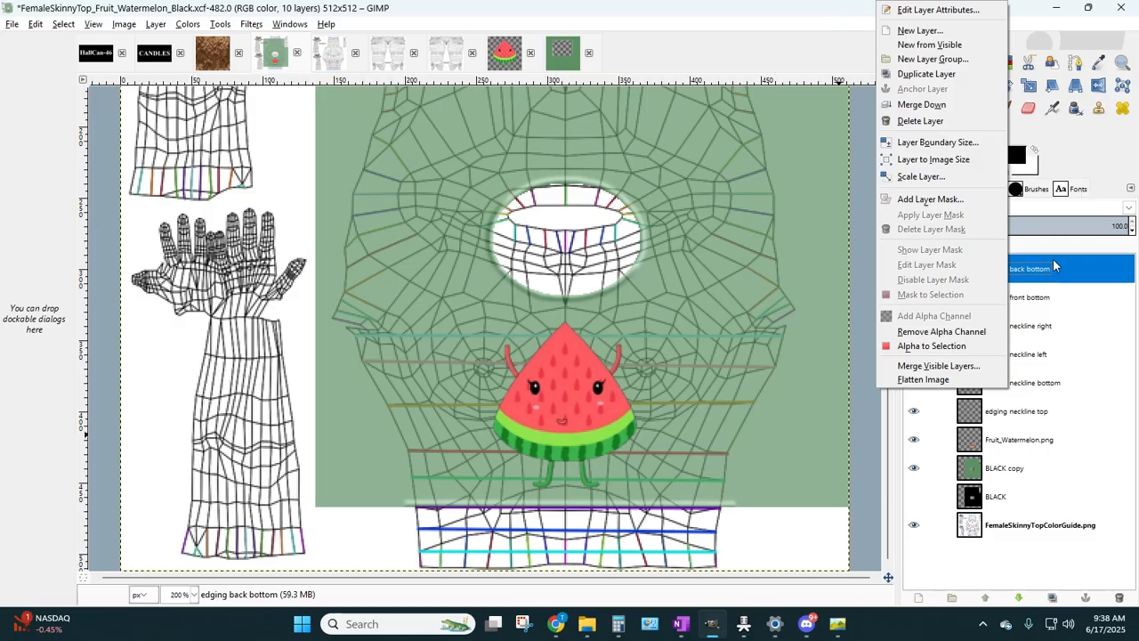
{"action": "left_click", "coordinate": [1053, 261]}
{"action": "right_click", "coordinate": [1015, 271]}
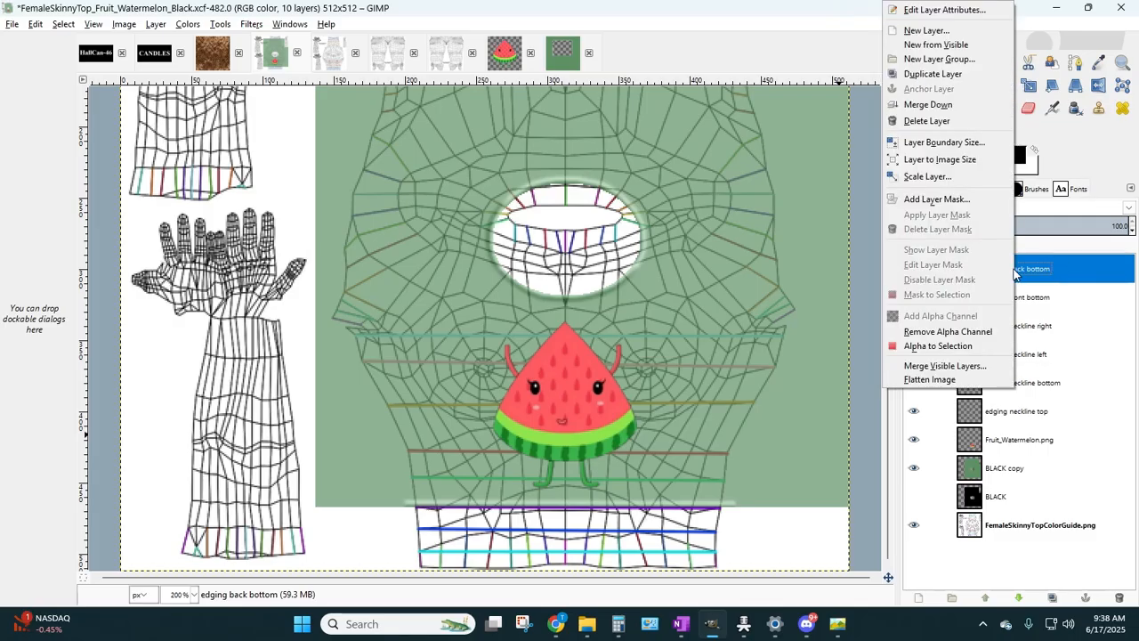
{"action": "left_click", "coordinate": [915, 81]}
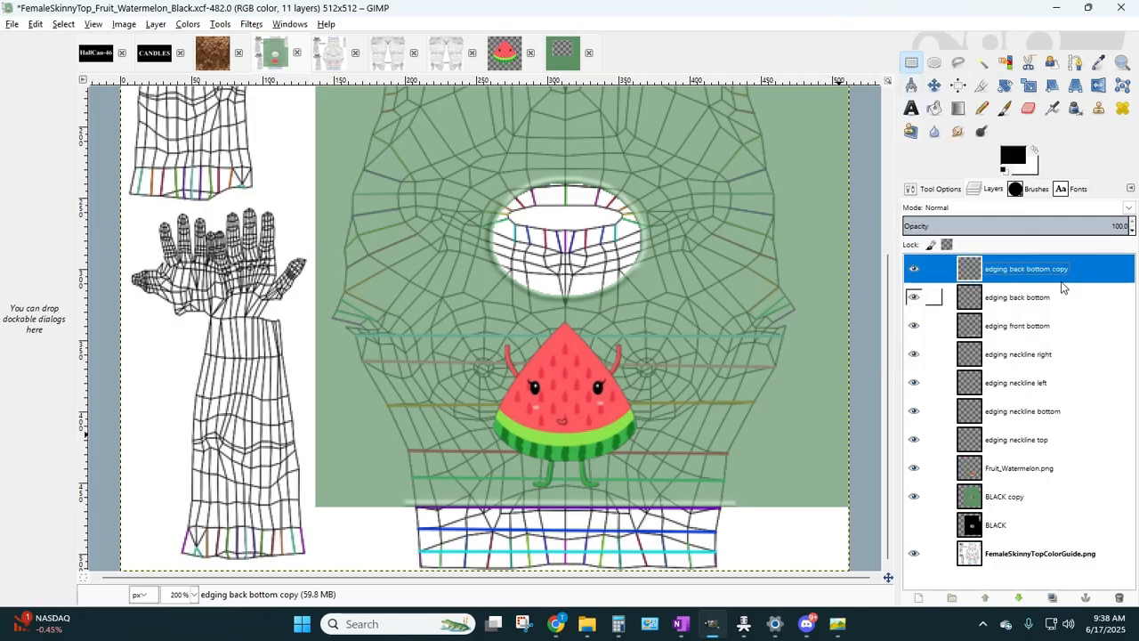
{"action": "double_click", "coordinate": [1038, 268]}
{"action": "left_click", "coordinate": [1027, 268]}
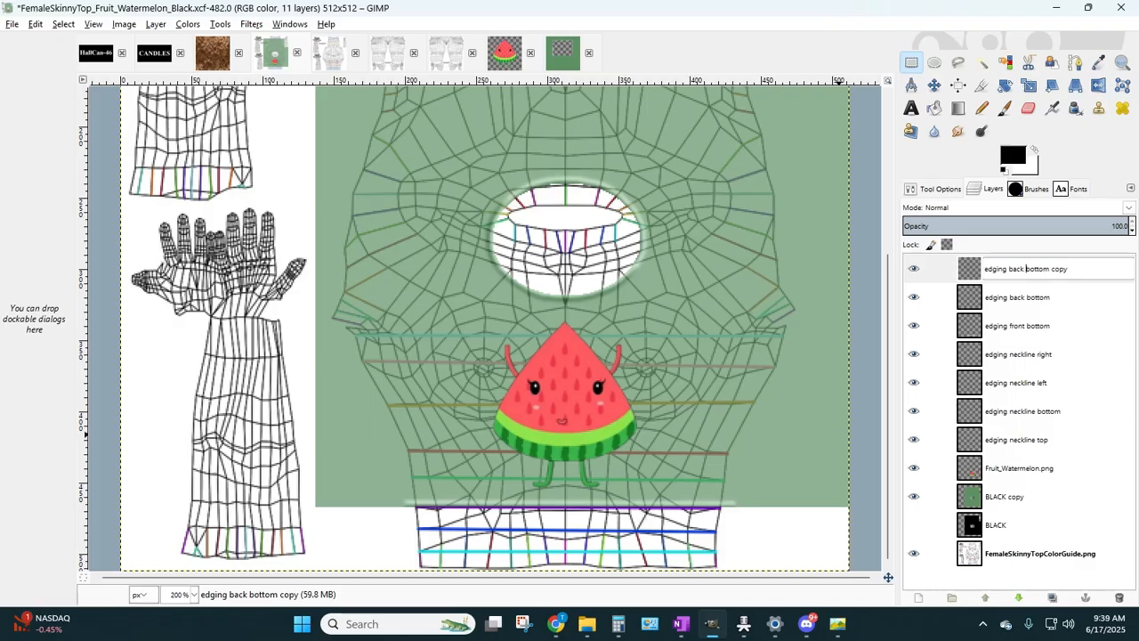
{"action": "left_click", "coordinate": [1097, 302]}
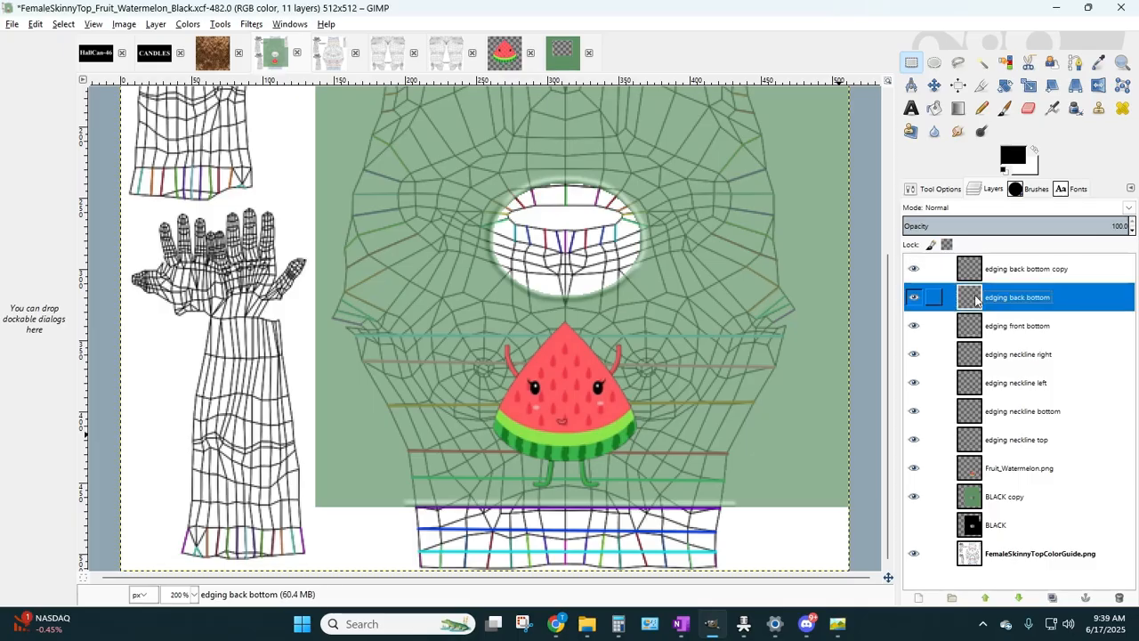
- Delete the original edging back bottom layer, keeping its duplicate
{"action": "left_click", "coordinate": [913, 297]}
{"action": "scroll", "coordinate": [799, 356], "scroll_direction": "up", "scroll_amount": 5}
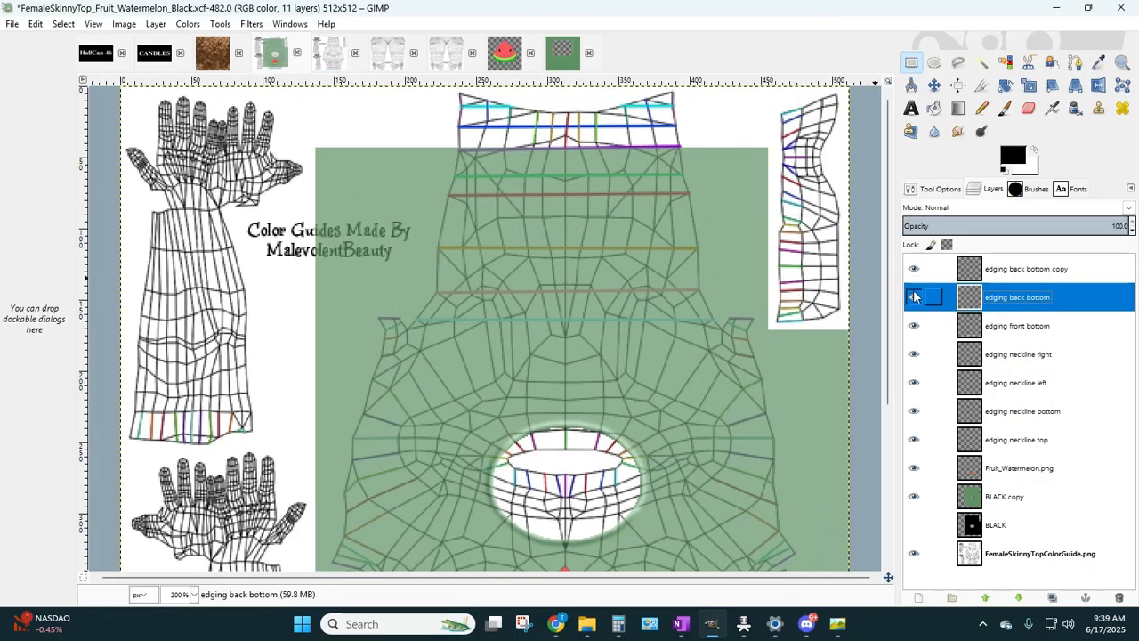
{"action": "right_click", "coordinate": [1030, 307]}
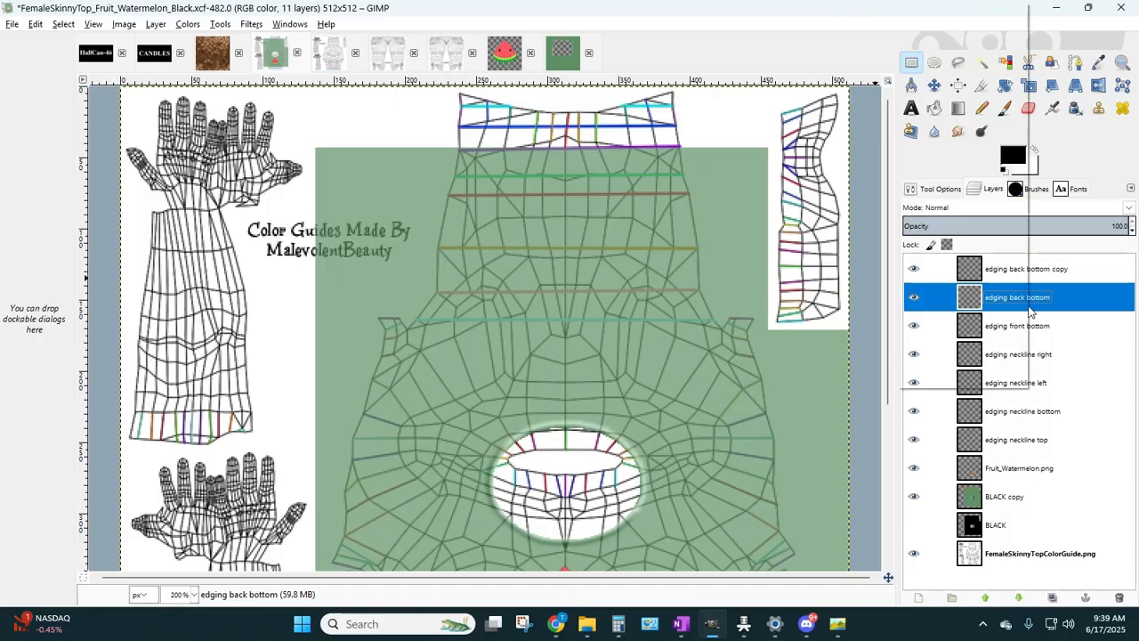
{"action": "left_click", "coordinate": [941, 121]}
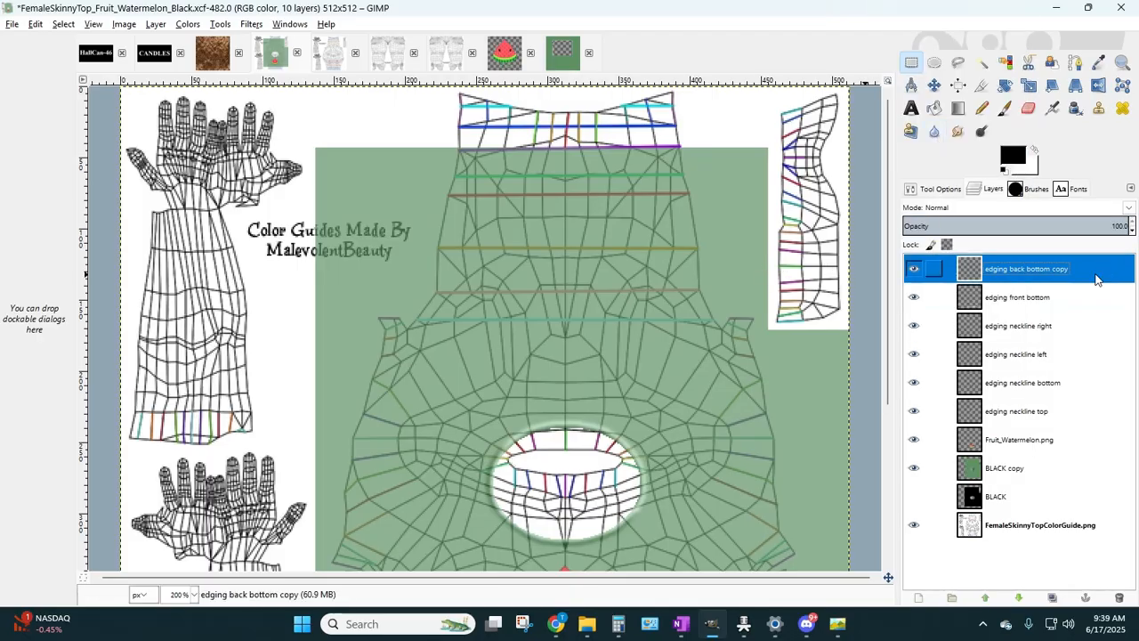
- Rename the duplicated layer as "edging back bottom"
{"action": "double_click", "coordinate": [1011, 281]}
{"action": "key", "text": "End"}
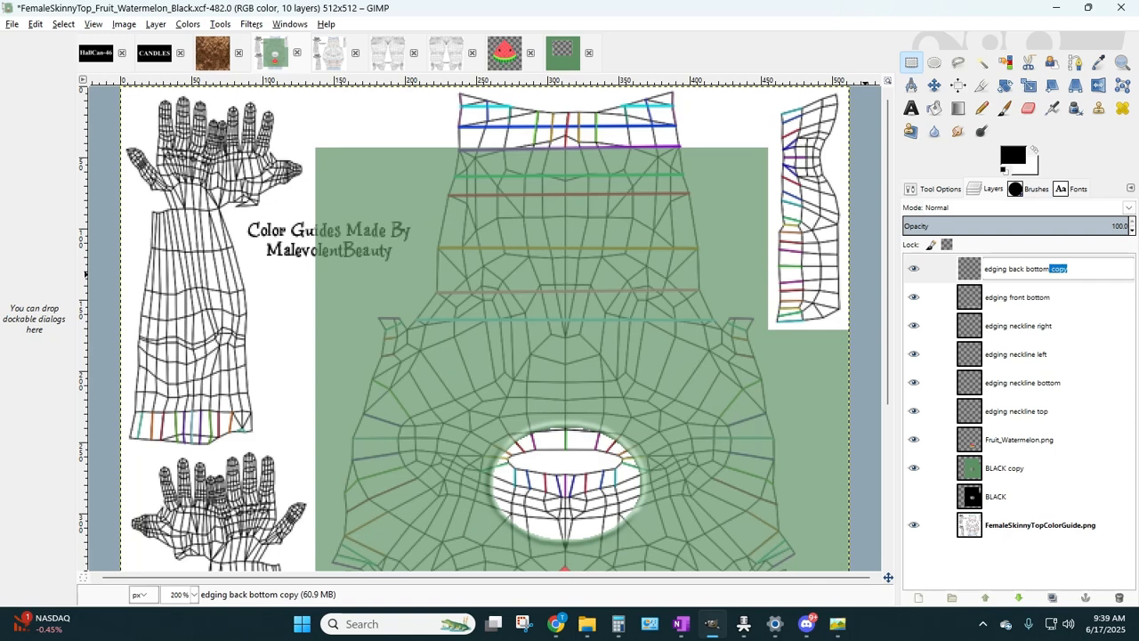
{"action": "key", "text": "BackSpace"}
{"action": "left_click", "coordinate": [1080, 295]}
{"action": "double_click", "coordinate": [1050, 269]}
{"action": "left_click", "coordinate": [1055, 269]}
{"action": "key", "text": "BackSpace"}
{"action": "key", "text": "Return"}
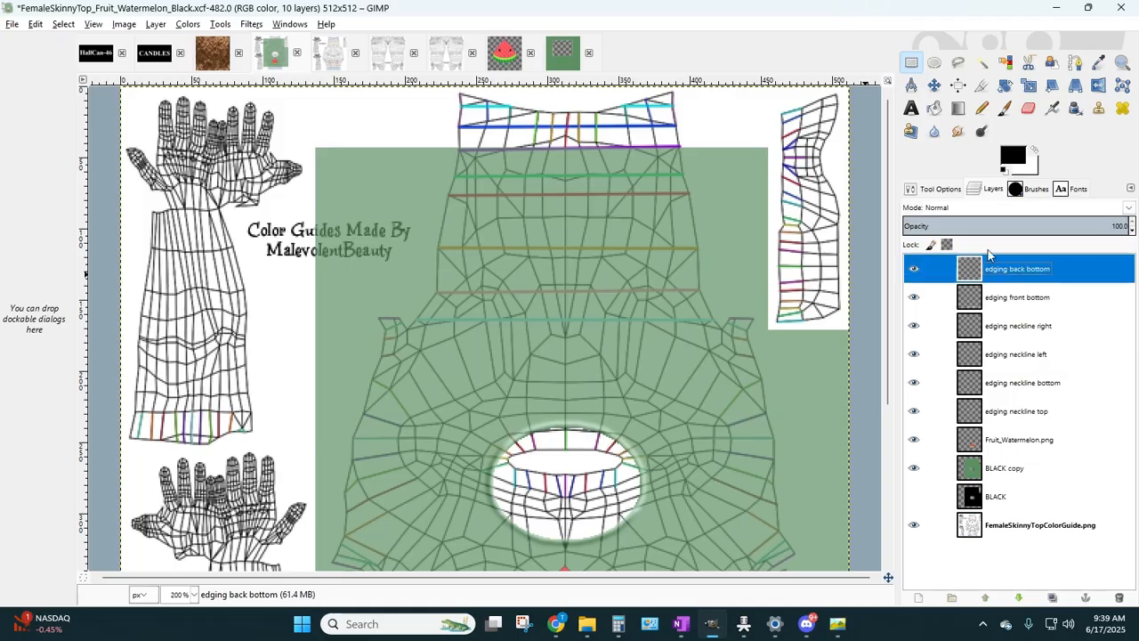
- Rotate the edging back bottom layer by 180 degrees and inspect both ends of the template
{"action": "scroll", "coordinate": [534, 507], "scroll_direction": "down", "scroll_amount": 5}
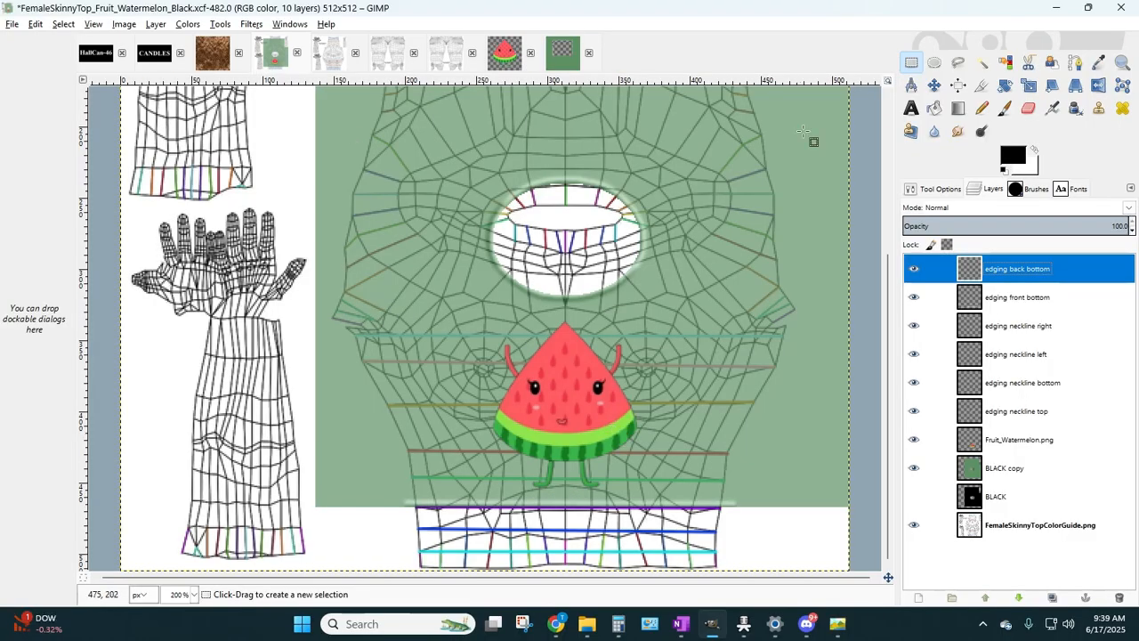
{"action": "left_click", "coordinate": [1005, 84]}
{"action": "left_click", "coordinate": [571, 484]}
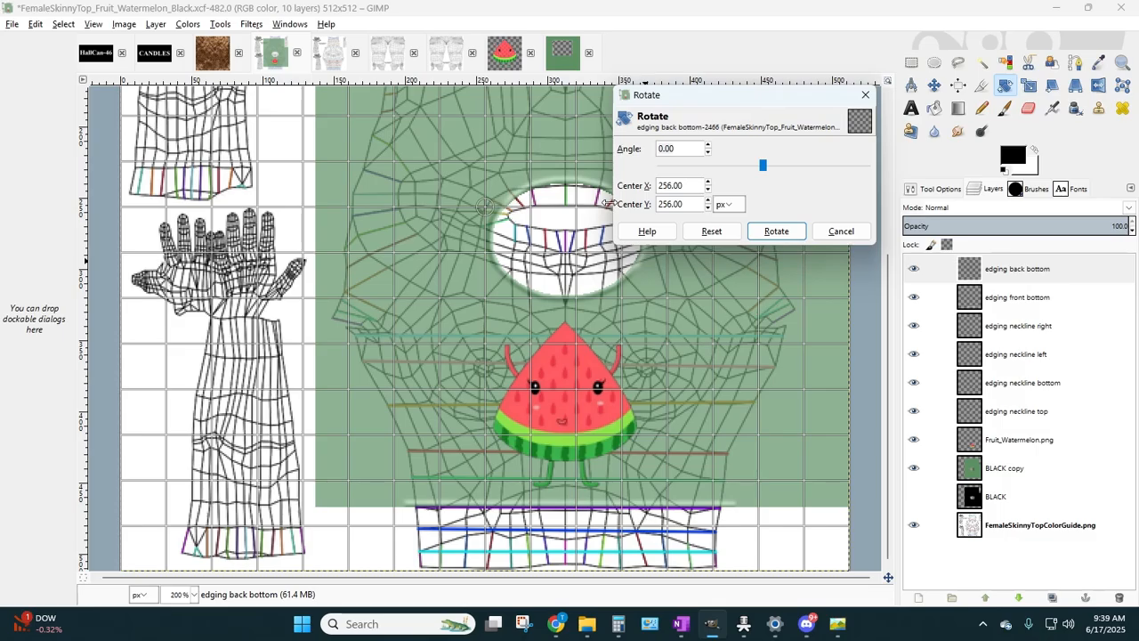
{"action": "type", "text": "180"}
{"action": "key", "text": "Tab"}
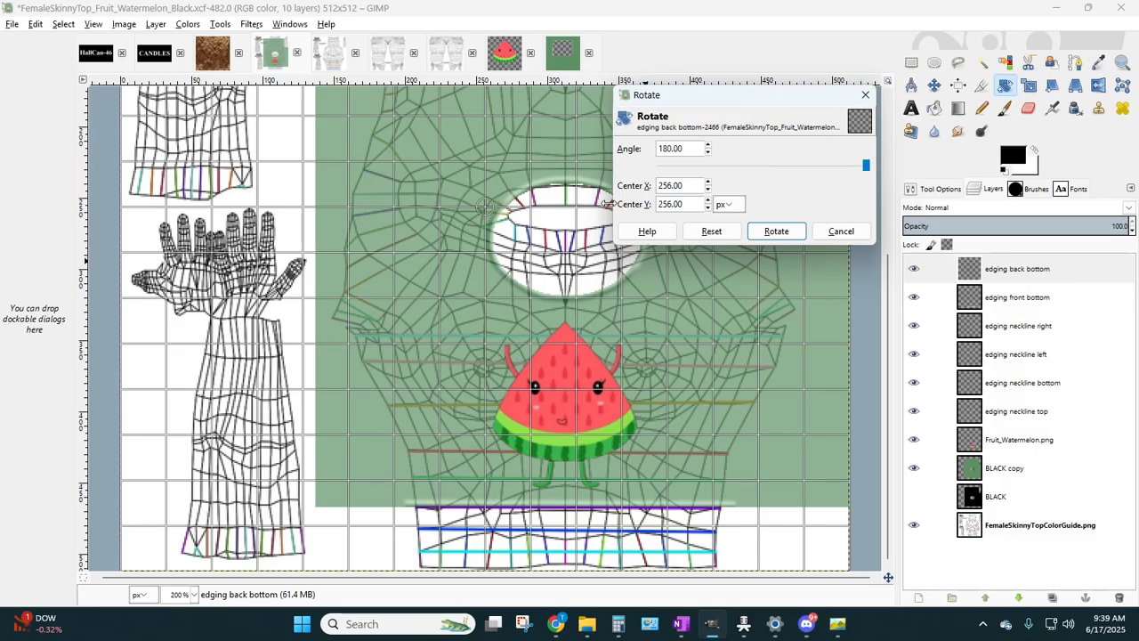
{"action": "left_click", "coordinate": [776, 231]}
{"action": "scroll", "coordinate": [692, 298], "scroll_direction": "up", "scroll_amount": 4}
{"action": "scroll", "coordinate": [691, 298], "scroll_direction": "down", "scroll_amount": 4}
{"action": "scroll", "coordinate": [691, 298], "scroll_direction": "up", "scroll_amount": 2}
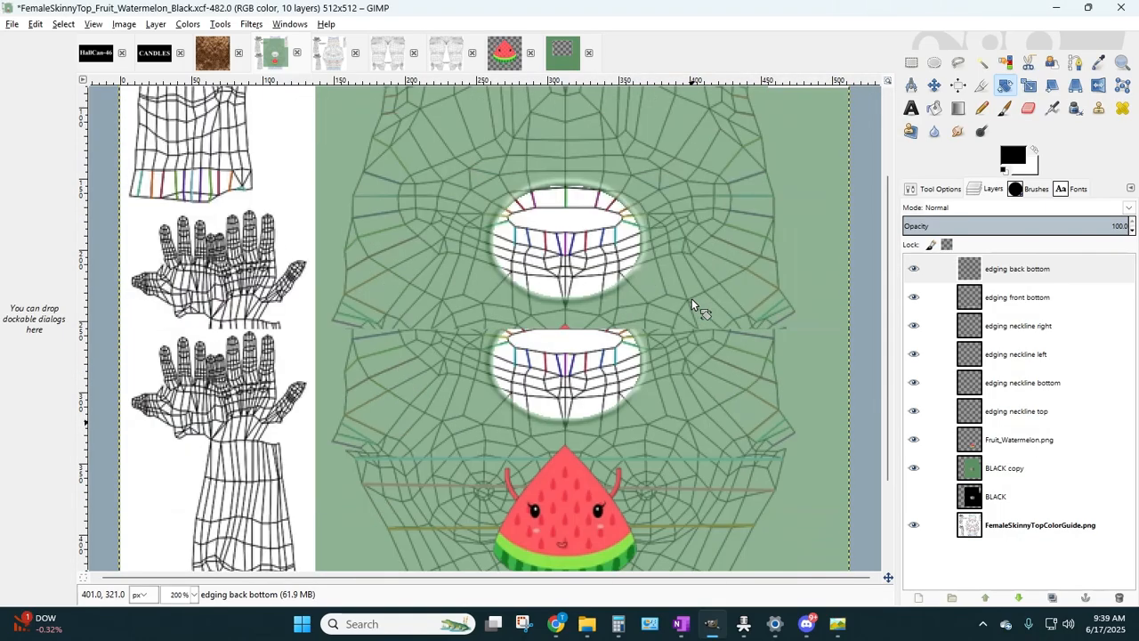
{"action": "scroll", "coordinate": [607, 295], "scroll_direction": "up", "scroll_amount": 2}
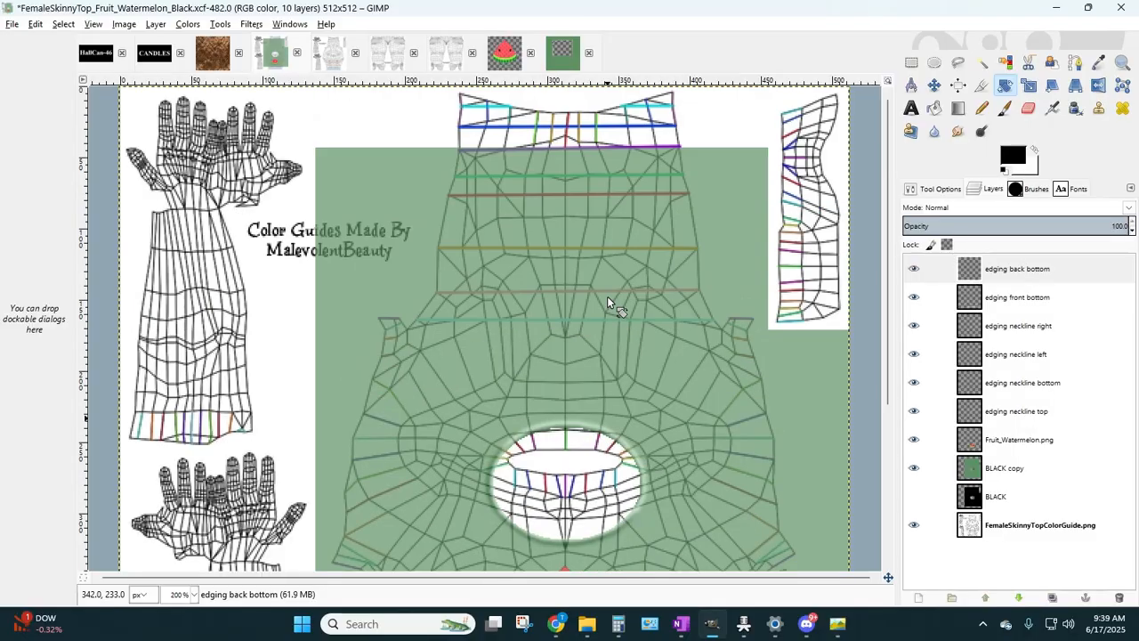
{"action": "scroll", "coordinate": [608, 301], "scroll_direction": "down", "scroll_amount": 4}
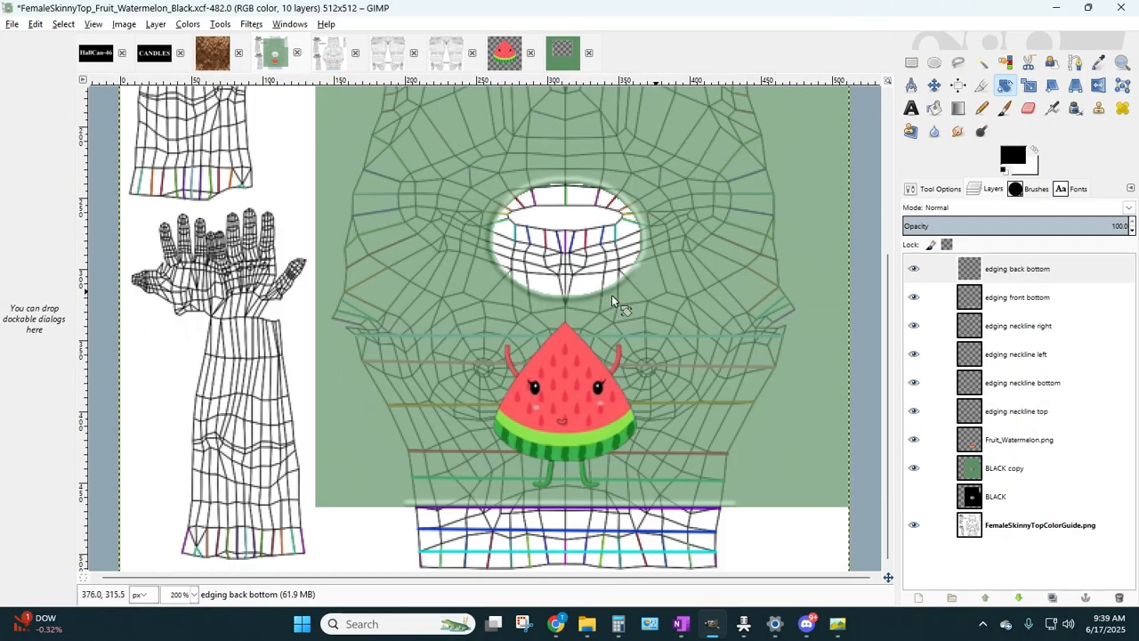
- Restore the opacity of the BLACK copy layer to 100
{"action": "left_click", "coordinate": [935, 468]}
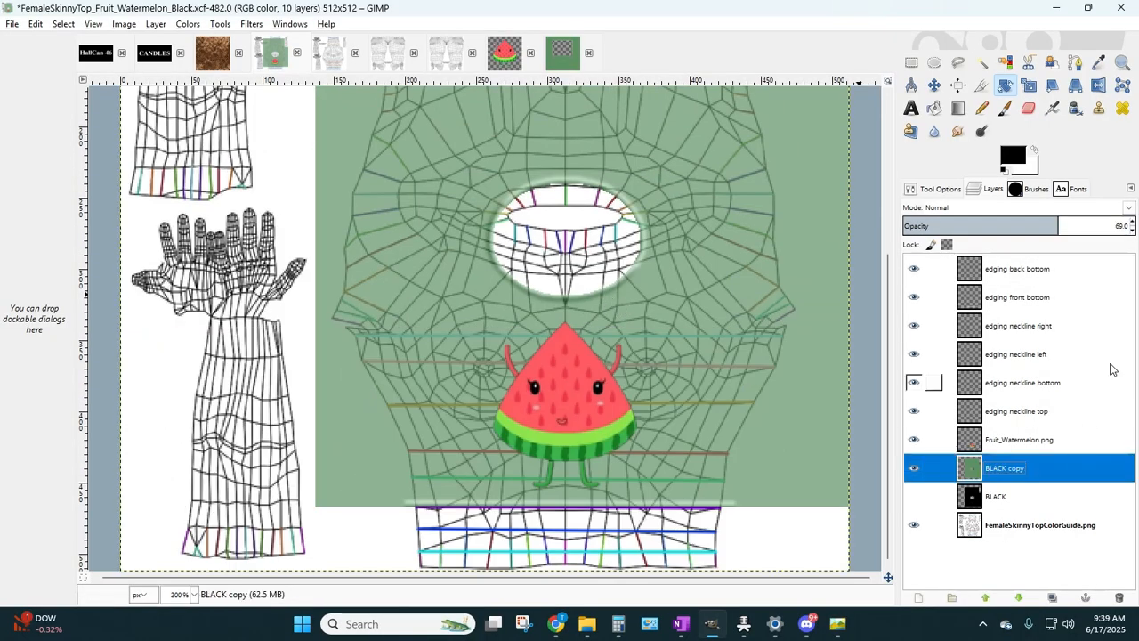
{"action": "left_click", "coordinate": [1133, 224]}
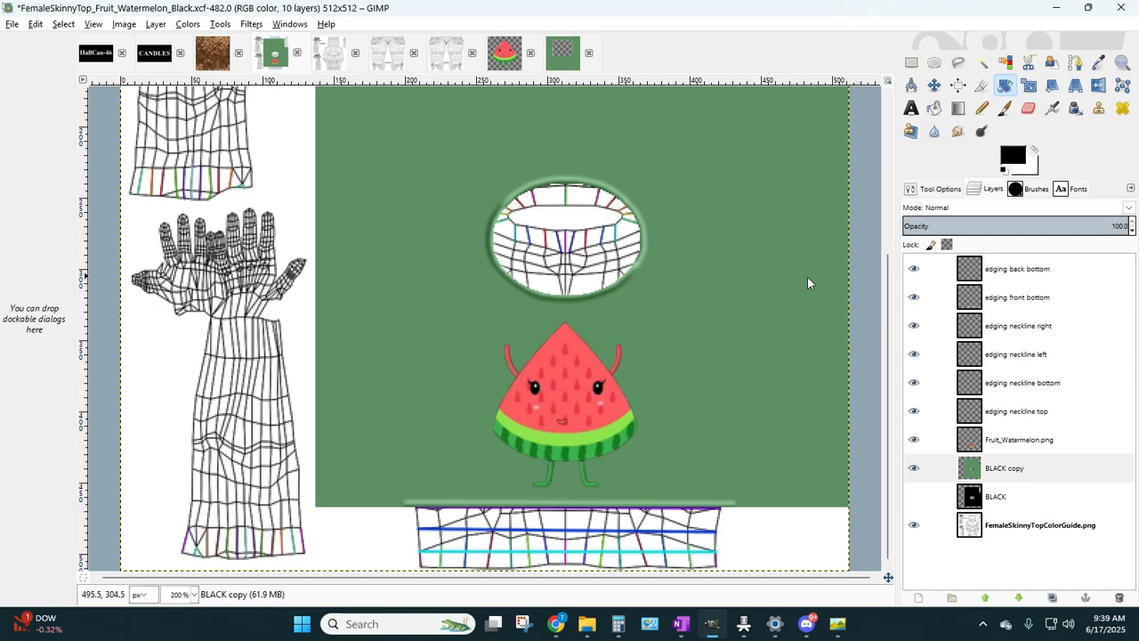
{"action": "scroll", "coordinate": [643, 313], "scroll_direction": "up", "scroll_amount": 4}
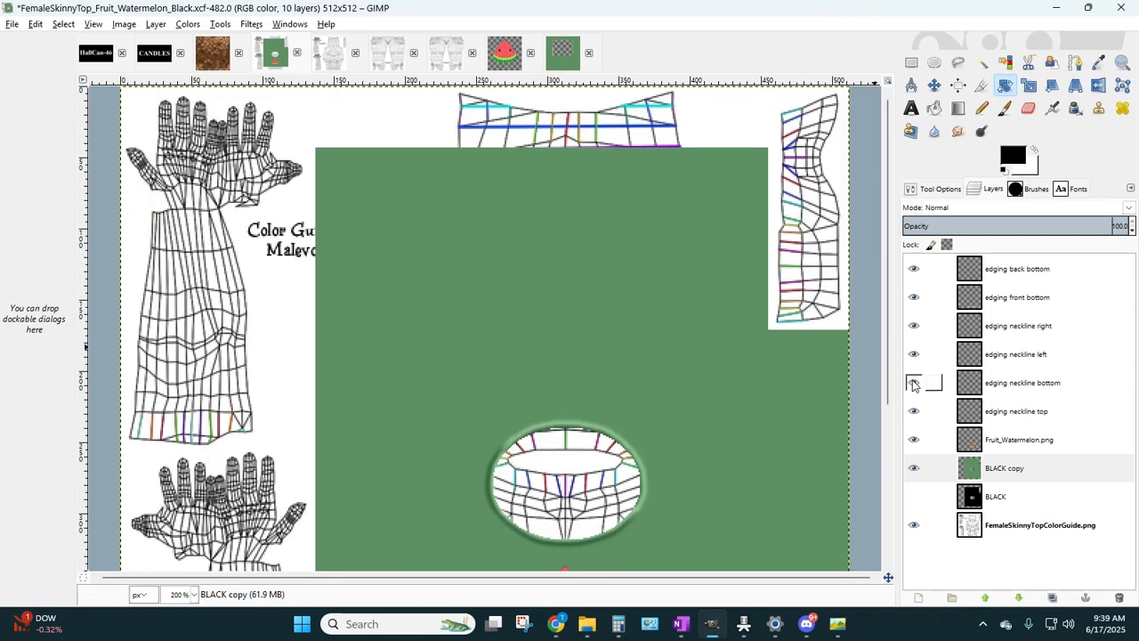
- Toggle the edging back bottom layer's visibility to check its content, and delete the layer
{"action": "left_click", "coordinate": [1009, 275]}
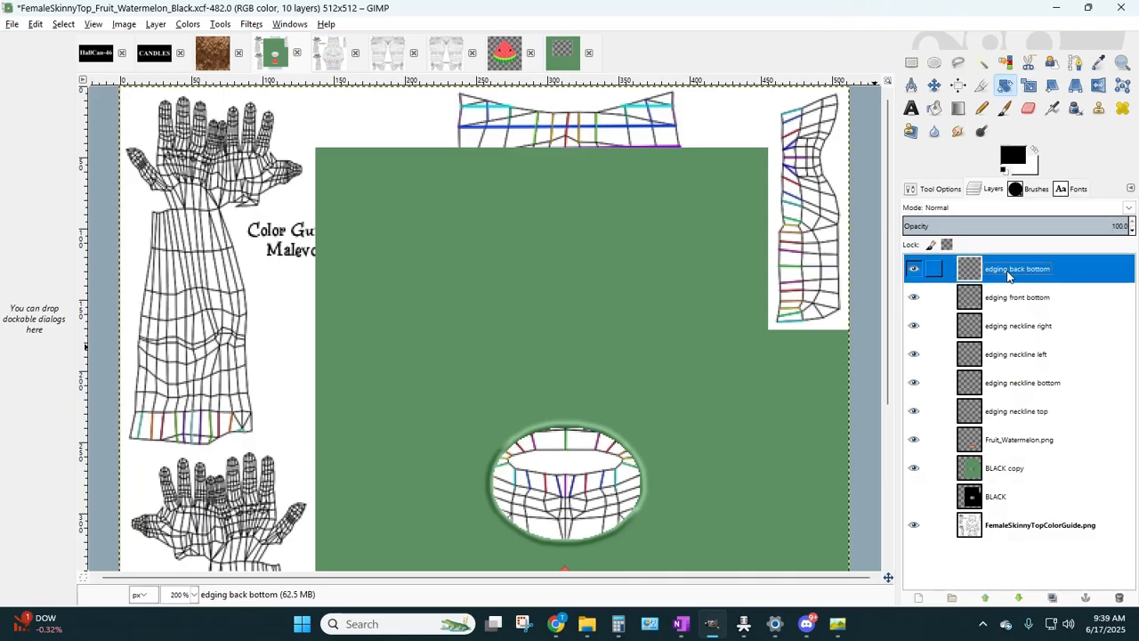
{"action": "left_click", "coordinate": [916, 274]}
{"action": "left_click", "coordinate": [916, 275]}
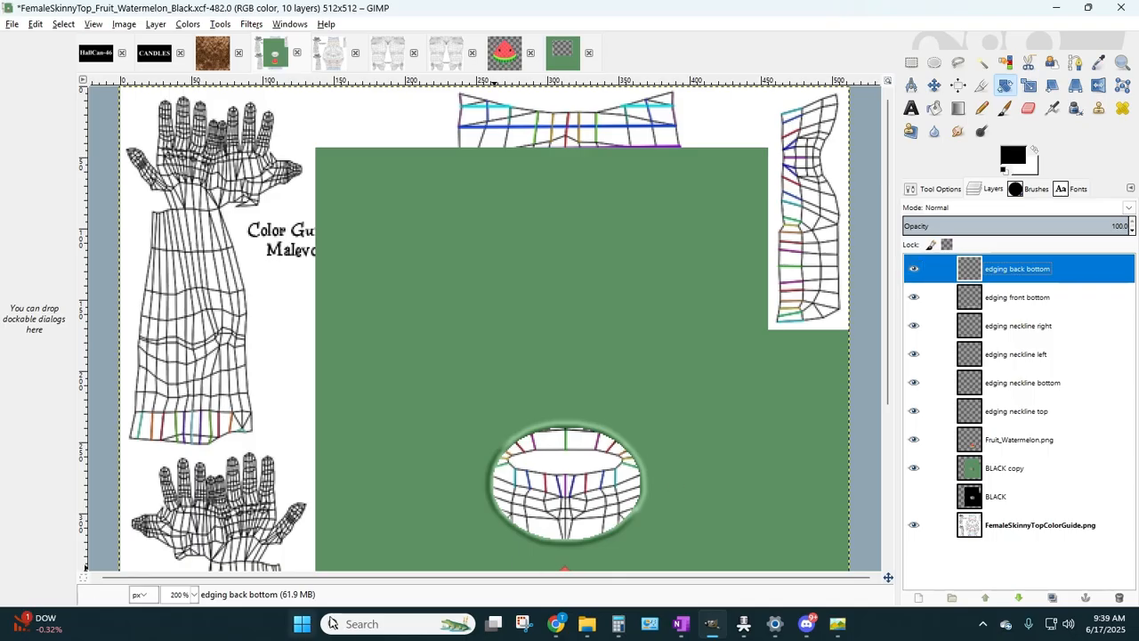
{"action": "left_click", "coordinate": [193, 595]}
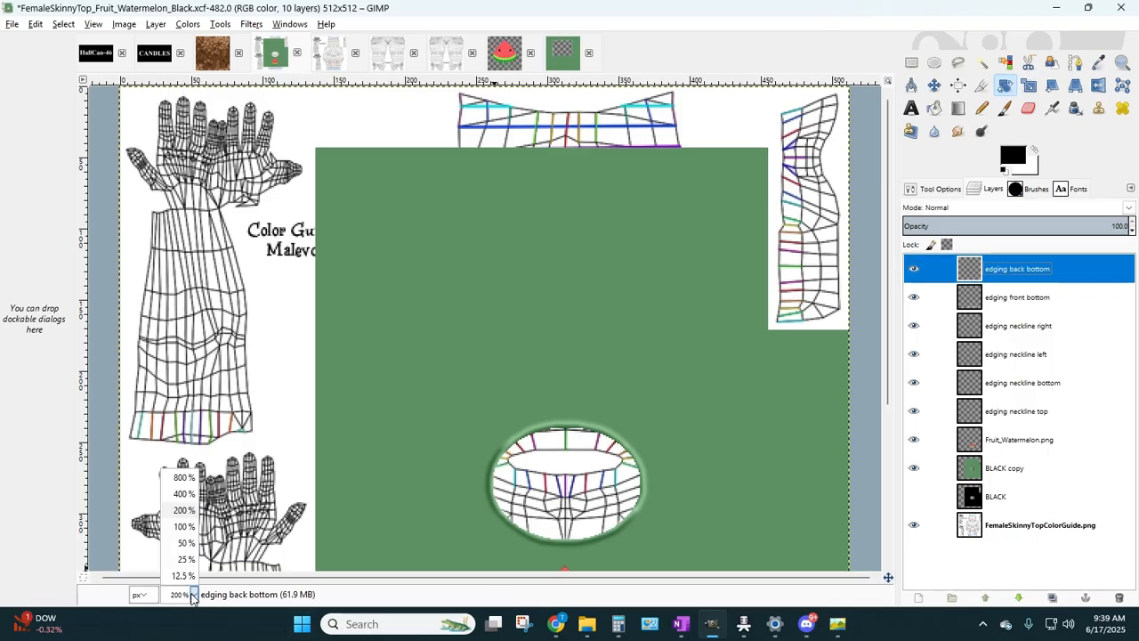
{"action": "left_click", "coordinate": [185, 543]}
{"action": "left_click", "coordinate": [916, 275]}
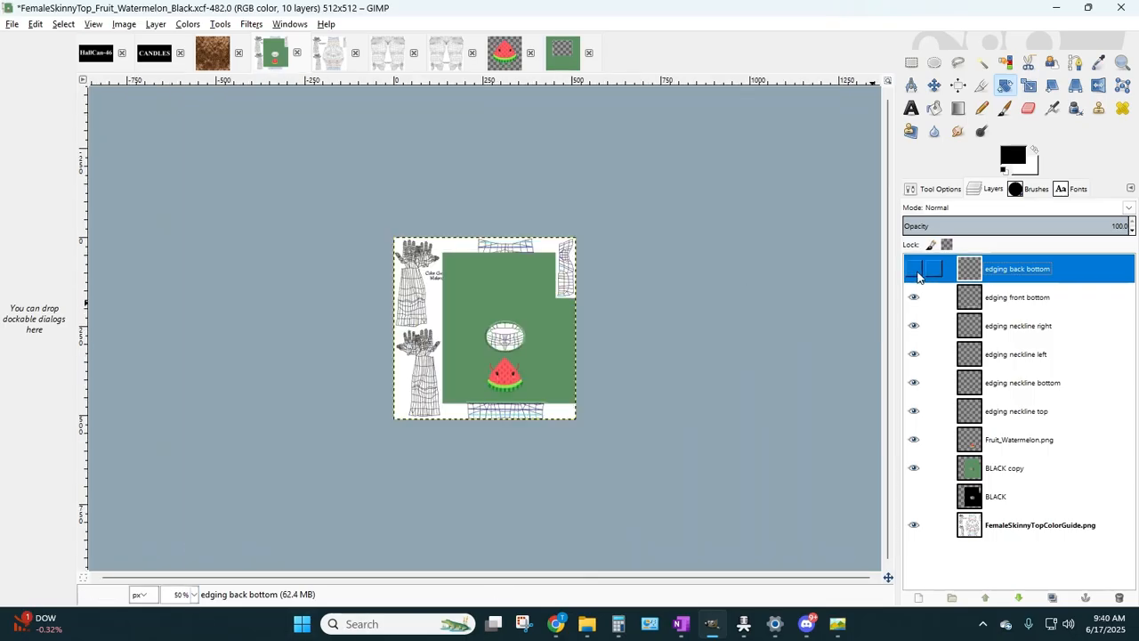
{"action": "left_click", "coordinate": [914, 270]}
{"action": "right_click", "coordinate": [1035, 278]}
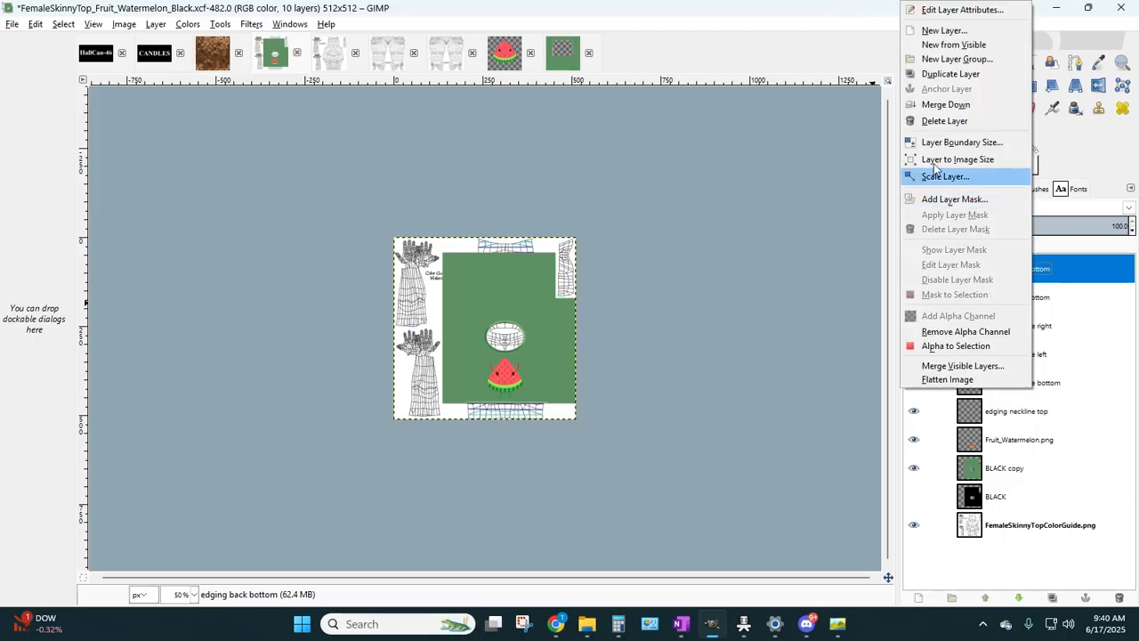
{"action": "left_click", "coordinate": [941, 119]}
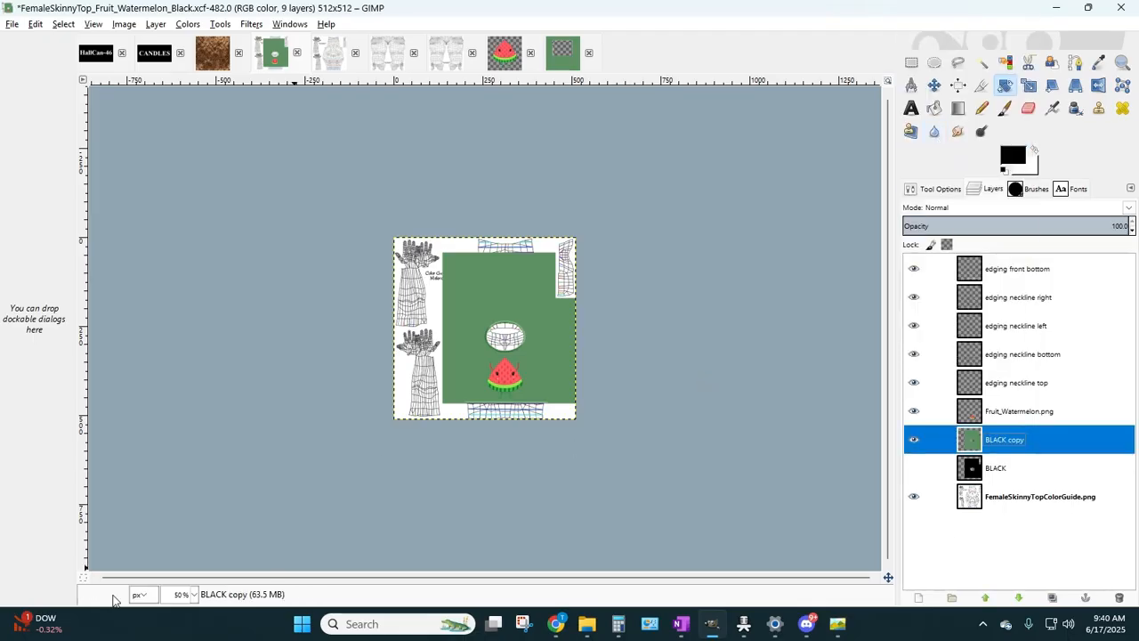
- Duplicate the edging front bottom layer at 200% zoom
{"action": "left_click", "coordinate": [193, 595]}
{"action": "left_click", "coordinate": [184, 510]}
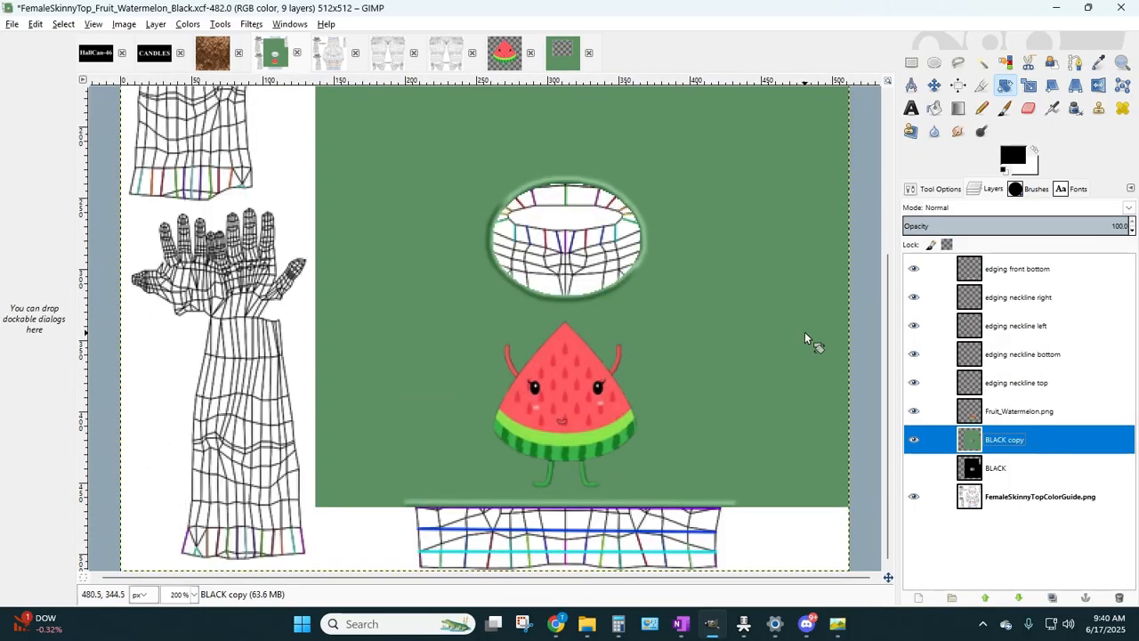
{"action": "left_click", "coordinate": [1013, 272]}
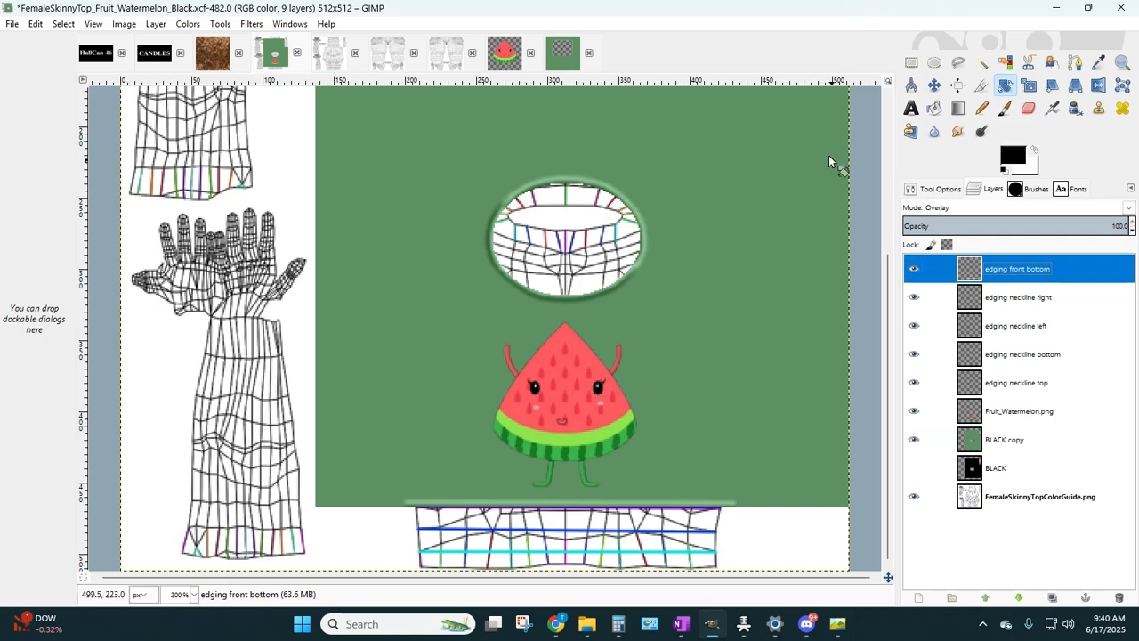
{"action": "left_click", "coordinate": [156, 24]}
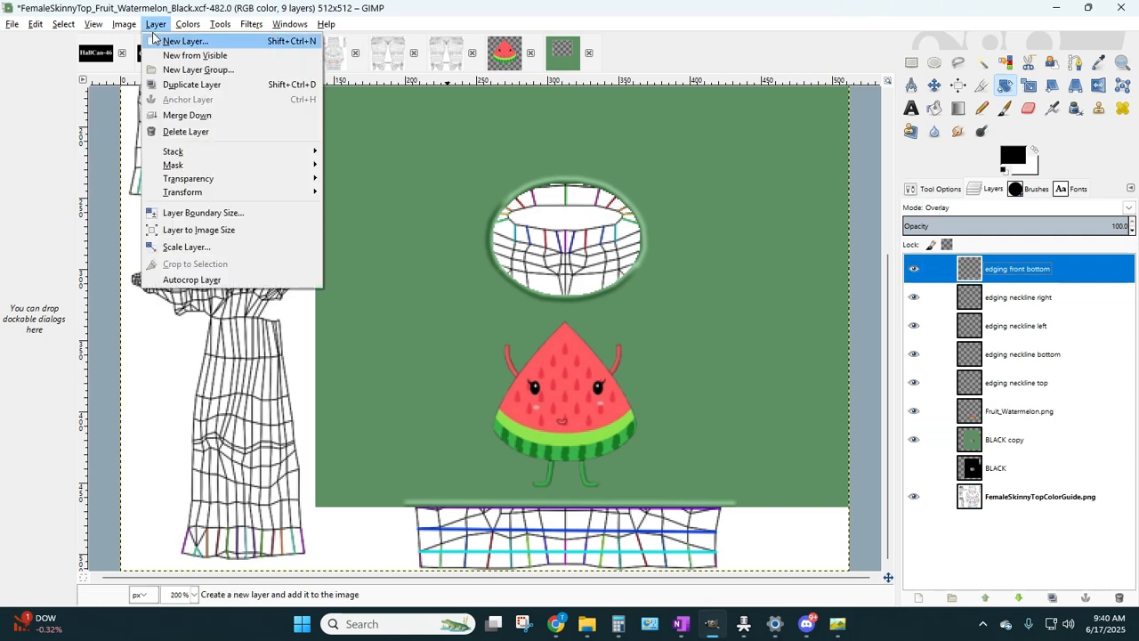
{"action": "left_click", "coordinate": [178, 86]}
- Move the duplicated edging straight up from the front bottom to the green area above the neckline
{"action": "left_click", "coordinate": [911, 64]}
{"action": "left_click", "coordinate": [687, 211]}
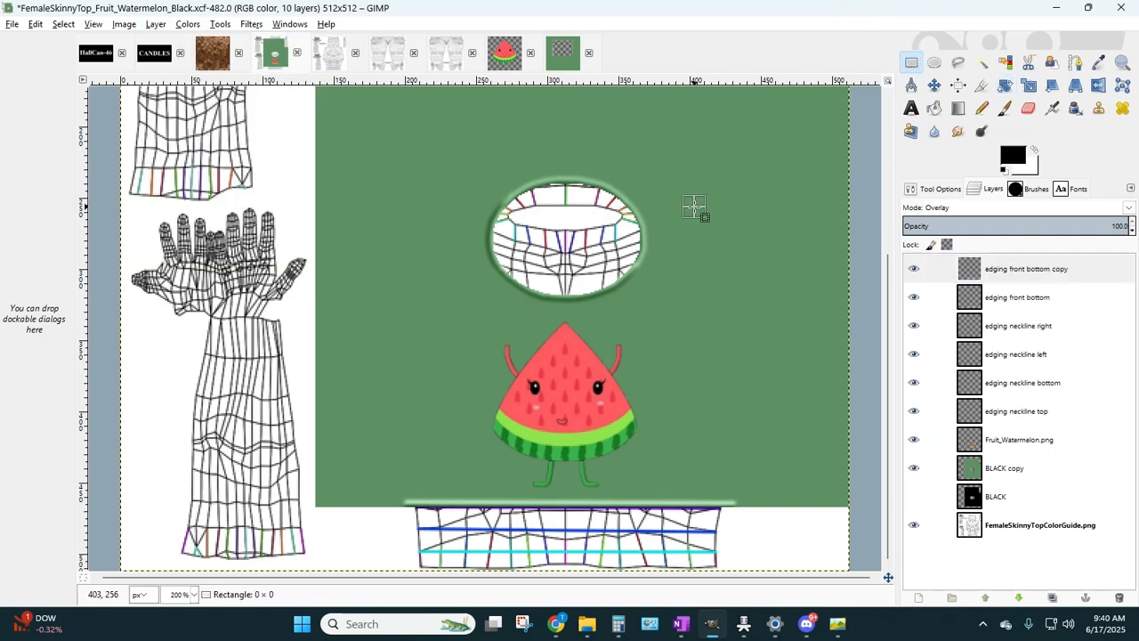
{"action": "key", "text": "Up"}
{"action": "key", "text": "Up"}
{"action": "key", "text": "Up"}
{"action": "key", "text": "Up"}
{"action": "key", "text": "Up"}
{"action": "key", "text": "Up"}
{"action": "key", "text": "Up"}
{"action": "key", "text": "Up"}
{"action": "key", "text": "Up"}
{"action": "key", "text": "Up"}
{"action": "key", "text": "Up"}
{"action": "key", "text": "Up"}
{"action": "key", "text": "Up"}
{"action": "key", "text": "Up"}
{"action": "key", "text": "Up"}
{"action": "key", "text": "Up"}
{"action": "key", "text": "Up"}
{"action": "key", "text": "Up"}
{"action": "key", "text": "Up"}
{"action": "key", "text": "Up"}
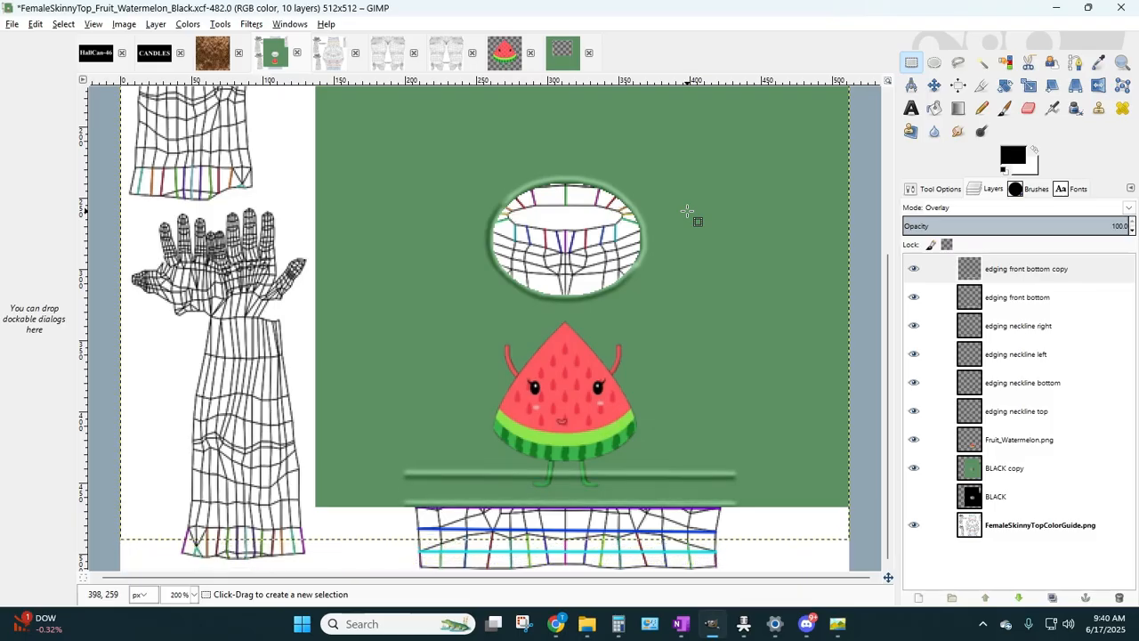
{"action": "key", "text": "Up"}
{"action": "key", "text": "Up"}
{"action": "key", "text": "Up"}
{"action": "key", "text": "Up"}
{"action": "key", "text": "Up"}
{"action": "key", "text": "Up"}
{"action": "key", "text": "Up"}
{"action": "key", "text": "Up"}
{"action": "key", "text": "Up"}
{"action": "key", "text": "Up"}
{"action": "key", "text": "Up"}
{"action": "key", "text": "Up"}
{"action": "key", "text": "Up"}
{"action": "key", "text": "Up"}
{"action": "key", "text": "Up"}
{"action": "key", "text": "Up"}
{"action": "key", "text": "Up"}
{"action": "key", "text": "Up"}
{"action": "key", "text": "Up"}
{"action": "key", "text": "Up"}
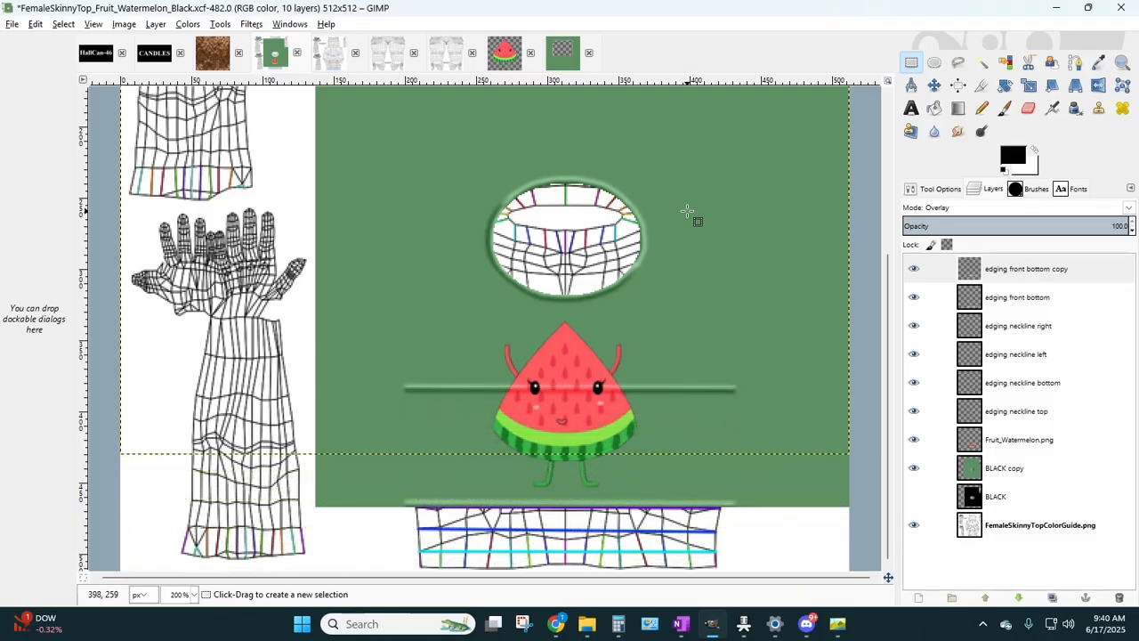
{"action": "key", "text": "Up"}
{"action": "key", "text": "Up"}
{"action": "key", "text": "Up"}
{"action": "key", "text": "Up"}
{"action": "key", "text": "Up"}
{"action": "key", "text": "Up"}
{"action": "key", "text": "Up"}
{"action": "key", "text": "Up"}
{"action": "key", "text": "Up"}
{"action": "key", "text": "Up"}
{"action": "key", "text": "Up"}
{"action": "key", "text": "Up"}
{"action": "key", "text": "Up"}
{"action": "key", "text": "Up"}
{"action": "key", "text": "Up"}
{"action": "key", "text": "Up"}
{"action": "key", "text": "Up"}
{"action": "key", "text": "Up"}
{"action": "key", "text": "Up"}
{"action": "key", "text": "Up"}
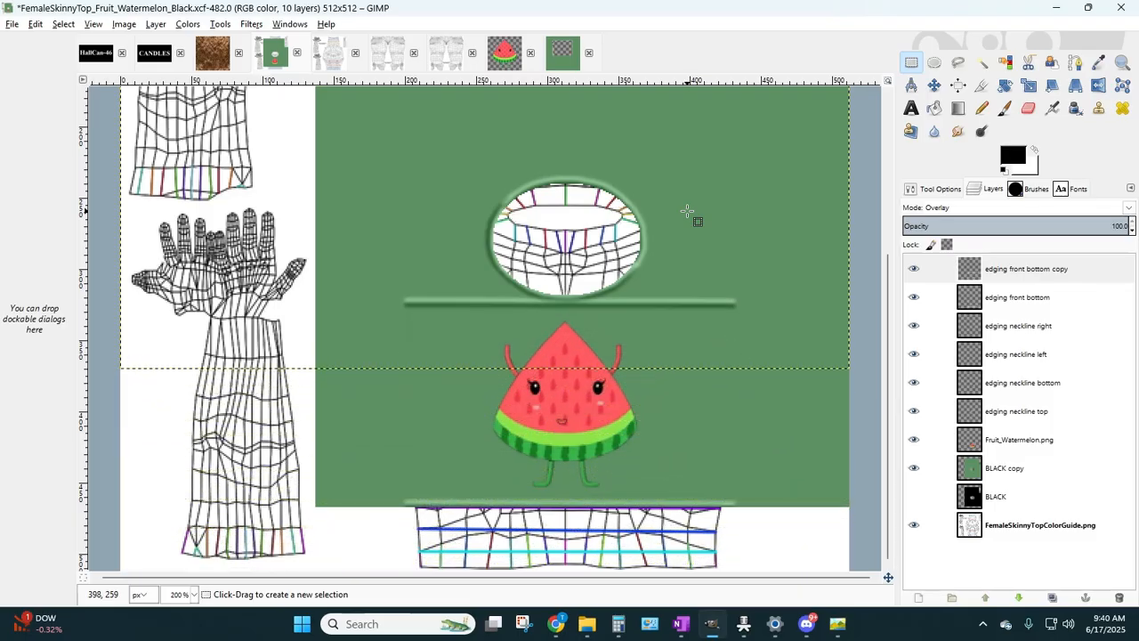
{"action": "key", "text": "Up"}
{"action": "key", "text": "Up"}
{"action": "key", "text": "Up"}
{"action": "key", "text": "Up"}
{"action": "key", "text": "Up"}
{"action": "key", "text": "Up"}
{"action": "key", "text": "Up"}
{"action": "key", "text": "Up"}
{"action": "key", "text": "Up"}
{"action": "key", "text": "Up"}
{"action": "key", "text": "Up"}
{"action": "key", "text": "Up"}
{"action": "key", "text": "Up"}
{"action": "key", "text": "Up"}
{"action": "key", "text": "Up"}
{"action": "key", "text": "Up"}
{"action": "key", "text": "Up"}
{"action": "key", "text": "Up"}
{"action": "key", "text": "Up"}
{"action": "key", "text": "Up"}
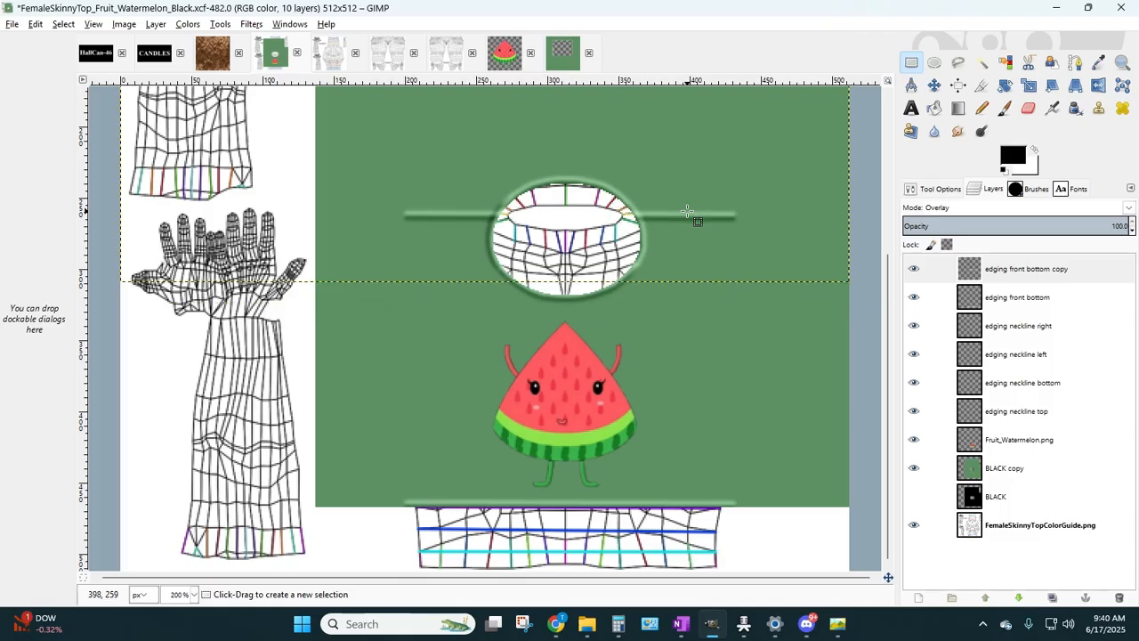
{"action": "key", "text": "Up"}
{"action": "key", "text": "Up"}
{"action": "key", "text": "Up"}
{"action": "key", "text": "Up"}
{"action": "key", "text": "Up"}
{"action": "key", "text": "Up"}
{"action": "key", "text": "Up"}
{"action": "key", "text": "Up"}
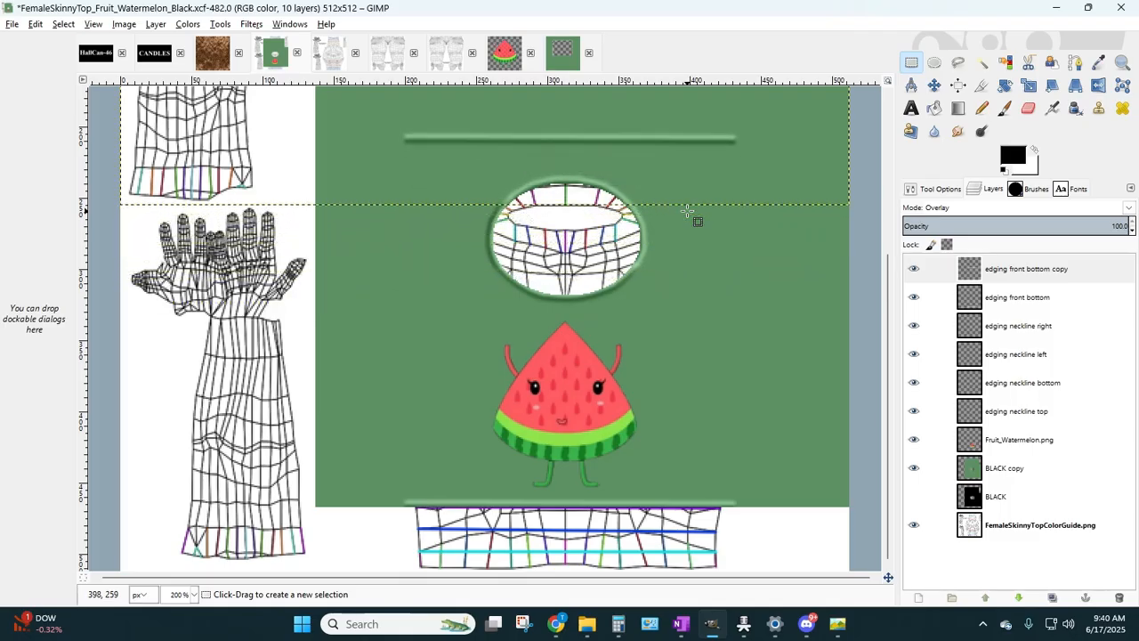
- Rotate the edging front bottom copy layer by 180 degrees
{"action": "scroll", "coordinate": [694, 214], "scroll_direction": "up", "scroll_amount": 5}
{"action": "left_click", "coordinate": [1006, 83]}
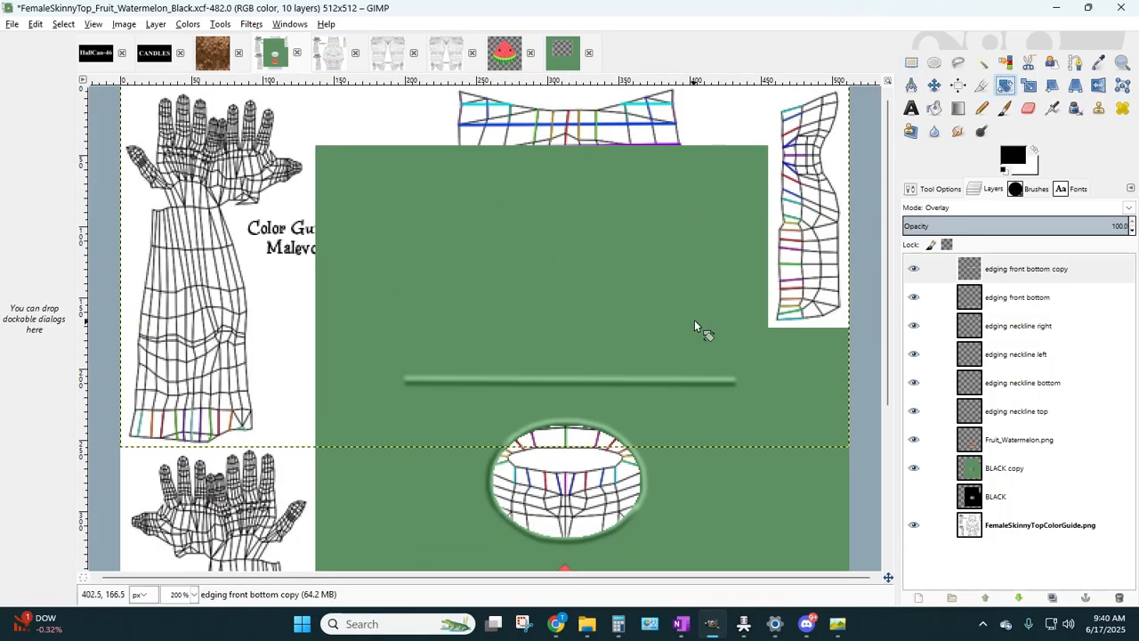
{"action": "left_click", "coordinate": [660, 337]}
{"action": "type", "text": "180"}
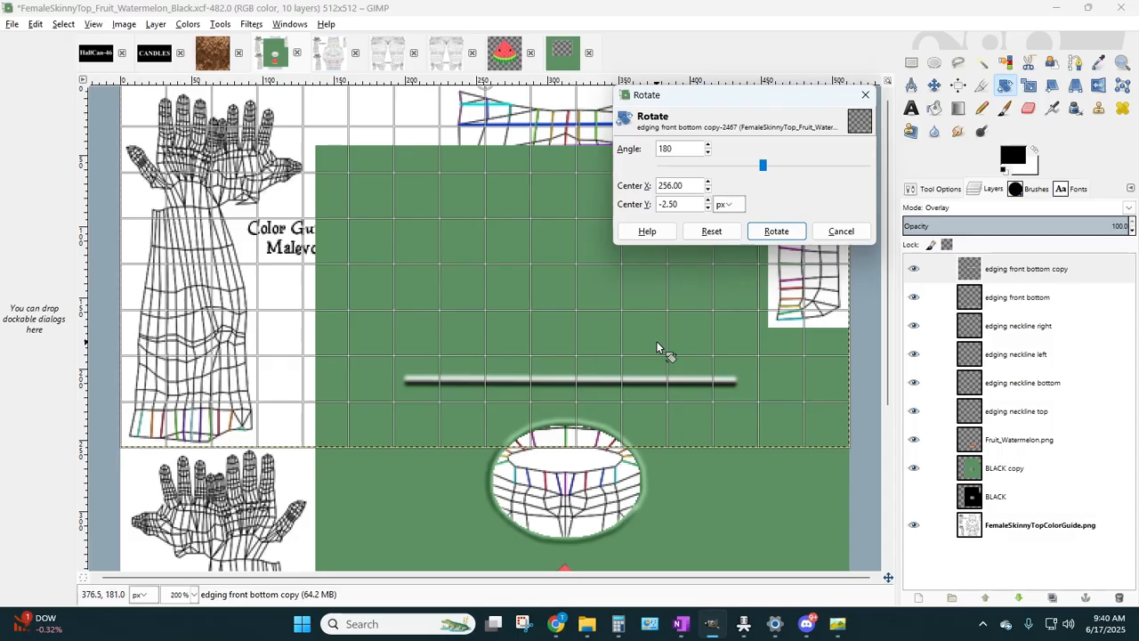
{"action": "key", "text": "Tab"}
{"action": "left_click", "coordinate": [776, 232]}
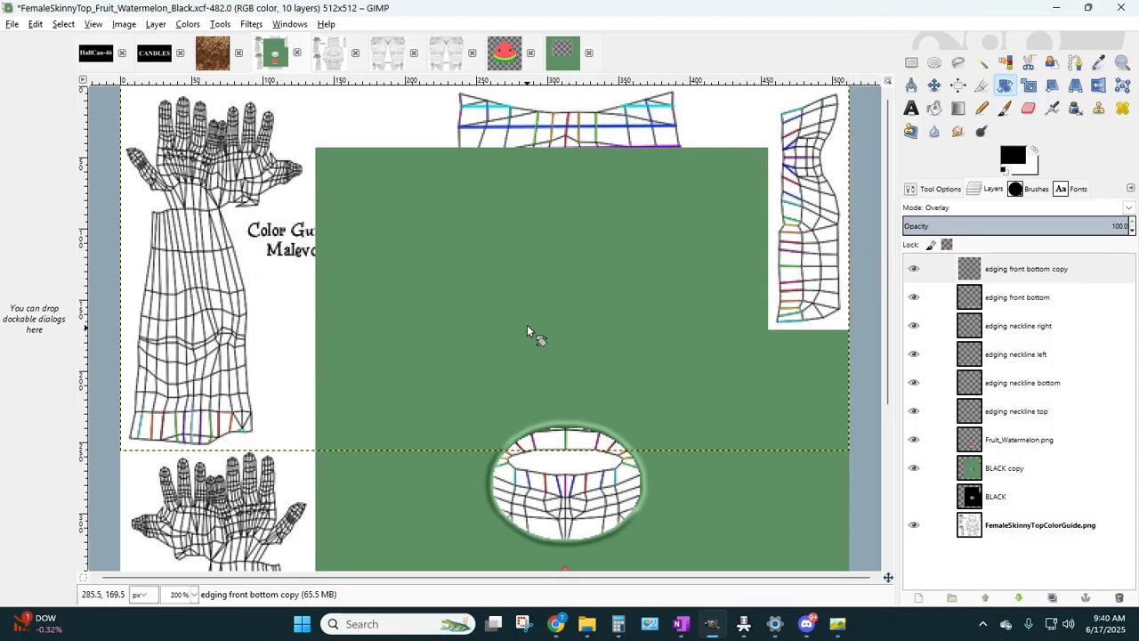
- Move the rotated edging copy down until its strip lies across the upper part of the green back area
{"action": "left_click", "coordinate": [912, 64]}
{"action": "key", "text": "Down"}
{"action": "key", "text": "Down"}
{"action": "key", "text": "Down"}
{"action": "key", "text": "Down"}
{"action": "key", "text": "Down"}
{"action": "key", "text": "Down"}
{"action": "key", "text": "Down"}
{"action": "key", "text": "Down"}
{"action": "key", "text": "Down"}
{"action": "key", "text": "Down"}
{"action": "key", "text": "Down"}
{"action": "key", "text": "Down"}
{"action": "key", "text": "Down"}
{"action": "key", "text": "Down"}
{"action": "key", "text": "Down"}
{"action": "key", "text": "Down"}
{"action": "key", "text": "Down"}
{"action": "key", "text": "Down"}
{"action": "key", "text": "Down"}
{"action": "key", "text": "Down"}
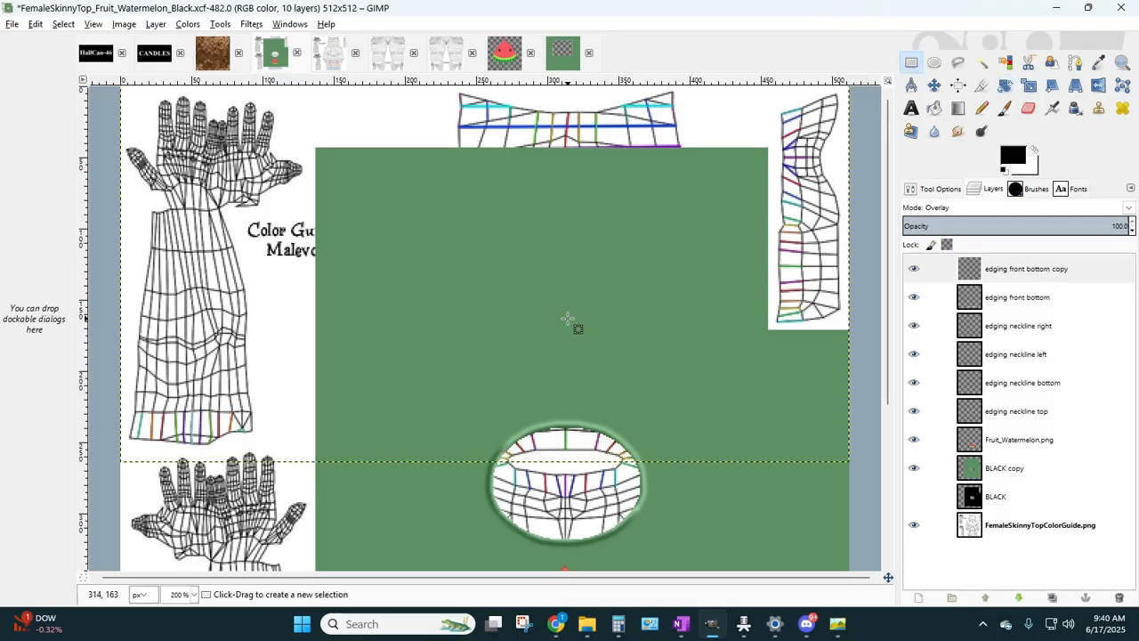
{"action": "key", "text": "Down"}
{"action": "key", "text": "Down"}
{"action": "key", "text": "Down"}
{"action": "key", "text": "Down"}
{"action": "key", "text": "Down"}
{"action": "key", "text": "Down"}
{"action": "key", "text": "Down"}
{"action": "key", "text": "Down"}
{"action": "key", "text": "Down"}
{"action": "key", "text": "Down"}
{"action": "key", "text": "Down"}
{"action": "key", "text": "Down"}
{"action": "key", "text": "Down"}
{"action": "key", "text": "Down"}
{"action": "key", "text": "Down"}
{"action": "key", "text": "Down"}
{"action": "key", "text": "Down"}
{"action": "key", "text": "Down"}
{"action": "key", "text": "Down"}
{"action": "key", "text": "Down"}
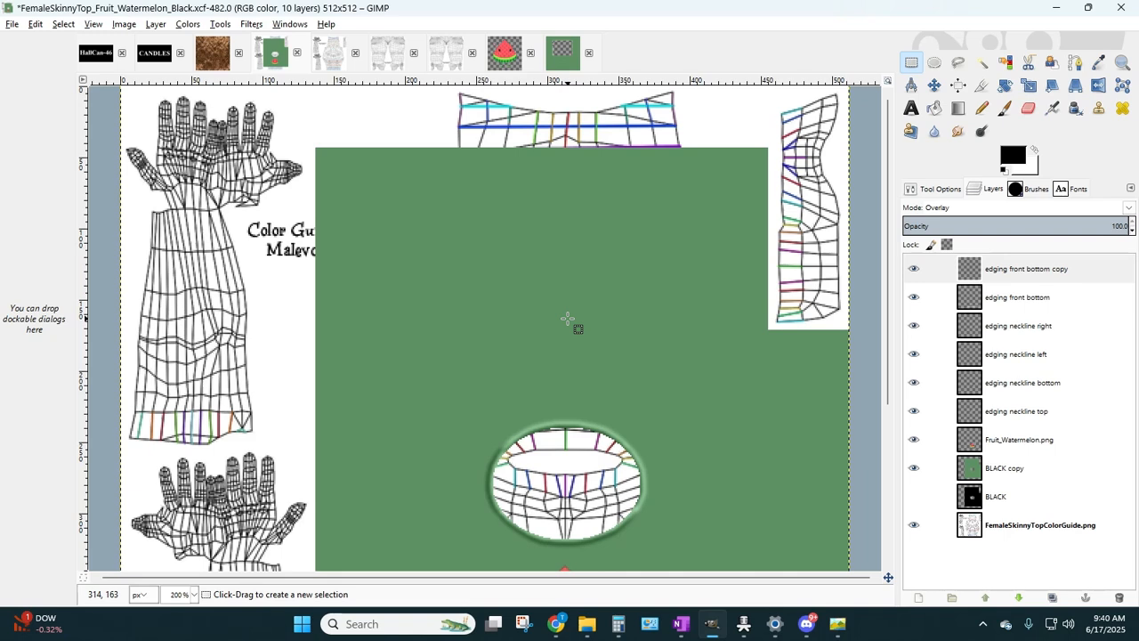
{"action": "key", "text": "Down"}
{"action": "key", "text": "Down"}
{"action": "key", "text": "Down"}
{"action": "key", "text": "Down"}
{"action": "key", "text": "Down"}
{"action": "key", "text": "Down"}
{"action": "key", "text": "Down"}
{"action": "key", "text": "Down"}
{"action": "key", "text": "Down"}
{"action": "key", "text": "Down"}
{"action": "key", "text": "Down"}
{"action": "key", "text": "Down"}
{"action": "key", "text": "Down"}
{"action": "key", "text": "Down"}
{"action": "key", "text": "Down"}
{"action": "key", "text": "Down"}
{"action": "key", "text": "Down"}
{"action": "key", "text": "Down"}
{"action": "key", "text": "Down"}
{"action": "key", "text": "Down"}
{"action": "key", "text": "Down"}
{"action": "key", "text": "Down"}
{"action": "key", "text": "Down"}
{"action": "key", "text": "Down"}
{"action": "key", "text": "Down"}
{"action": "key", "text": "Down"}
{"action": "key", "text": "Down"}
{"action": "key", "text": "Down"}
{"action": "key", "text": "Down"}
{"action": "key", "text": "Down"}
{"action": "key", "text": "Down"}
{"action": "key", "text": "Down"}
{"action": "key", "text": "Down"}
{"action": "key", "text": "Down"}
{"action": "key", "text": "Down"}
{"action": "key", "text": "Down"}
{"action": "key", "text": "Down"}
{"action": "key", "text": "Down"}
{"action": "key", "text": "Down"}
{"action": "key", "text": "Down"}
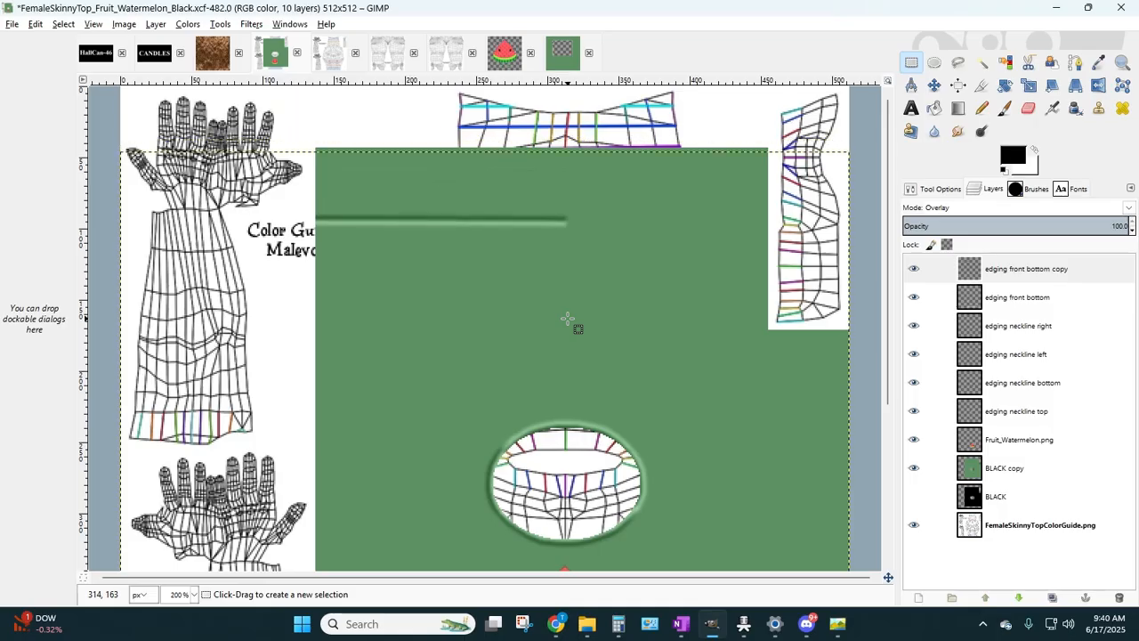
- Shift the edging front bottom copy layer to the right and flip it horizontally
{"action": "key", "text": "Right"}
{"action": "key", "text": "Right"}
{"action": "key", "text": "Right"}
{"action": "key", "text": "Right"}
{"action": "key", "text": "Right"}
{"action": "key", "text": "Right"}
{"action": "key", "text": "Right"}
{"action": "key", "text": "Right"}
{"action": "key", "text": "Right"}
{"action": "key", "text": "Right"}
{"action": "key", "text": "Right"}
{"action": "key", "text": "Right"}
{"action": "key", "text": "Right"}
{"action": "key", "text": "Right"}
{"action": "key", "text": "Right"}
{"action": "key", "text": "Right"}
{"action": "key", "text": "Right"}
{"action": "key", "text": "Right"}
{"action": "key", "text": "Right"}
{"action": "key", "text": "Right"}
{"action": "key", "text": "Right"}
{"action": "key", "text": "Right"}
{"action": "key", "text": "Right"}
{"action": "key", "text": "Right"}
{"action": "key", "text": "Right"}
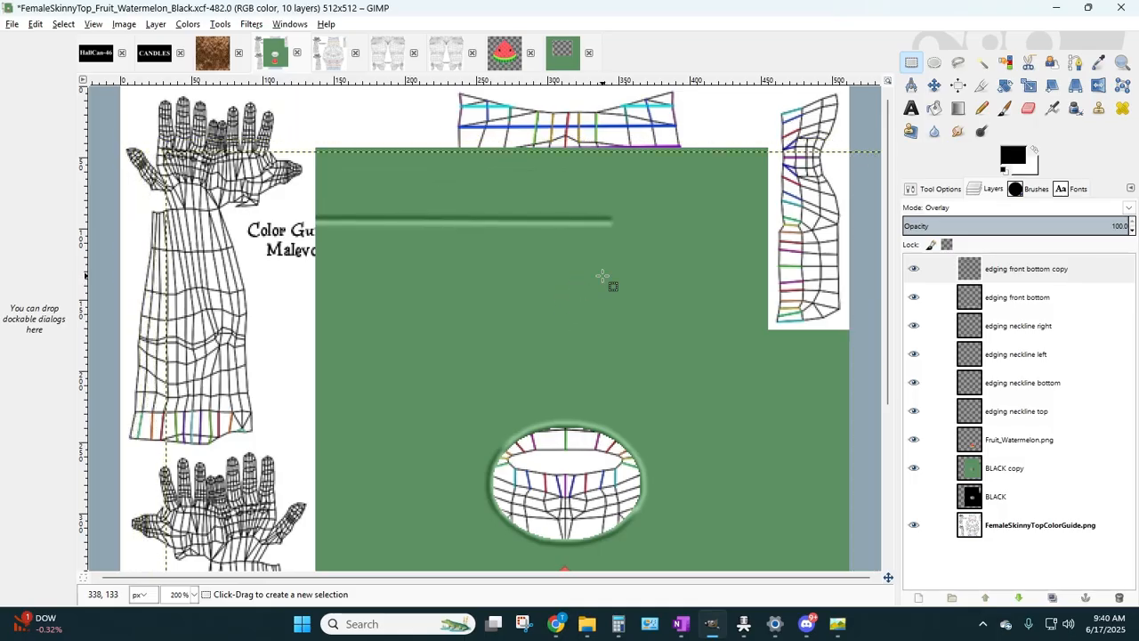
{"action": "left_click", "coordinate": [1097, 86]}
{"action": "left_click", "coordinate": [722, 236]}
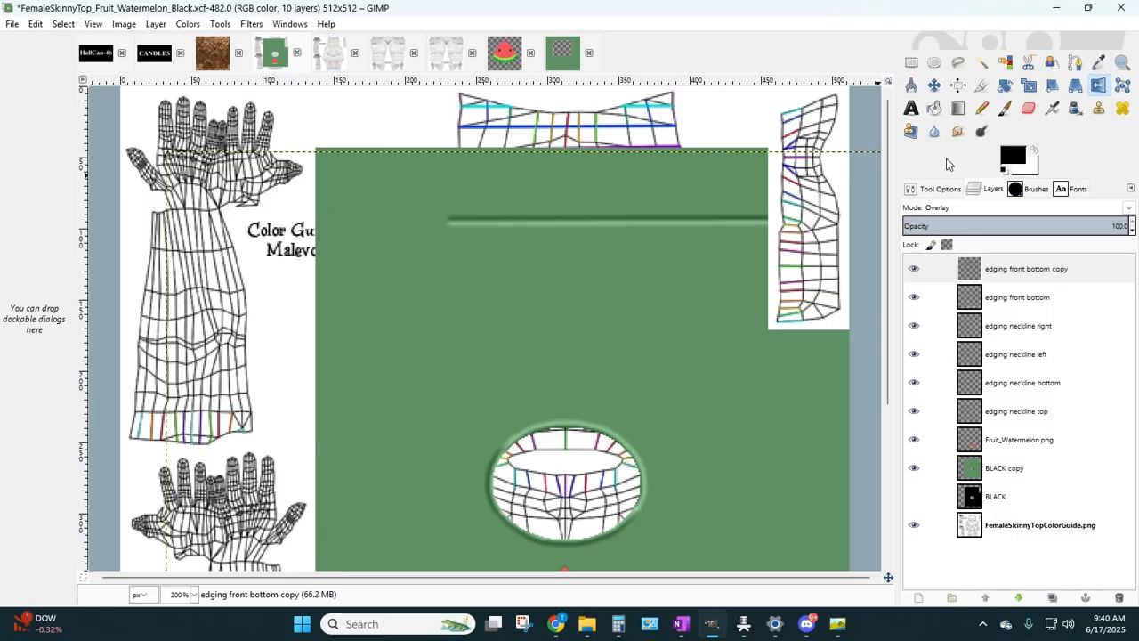
- Shift the edging front bottom copy layer left until its strip is centred beneath the back bottom mesh
{"action": "left_click", "coordinate": [912, 63]}
{"action": "key", "text": "Left"}
{"action": "key", "text": "Left"}
{"action": "key", "text": "Left"}
{"action": "key", "text": "Left"}
{"action": "key", "text": "Left"}
{"action": "key", "text": "Left"}
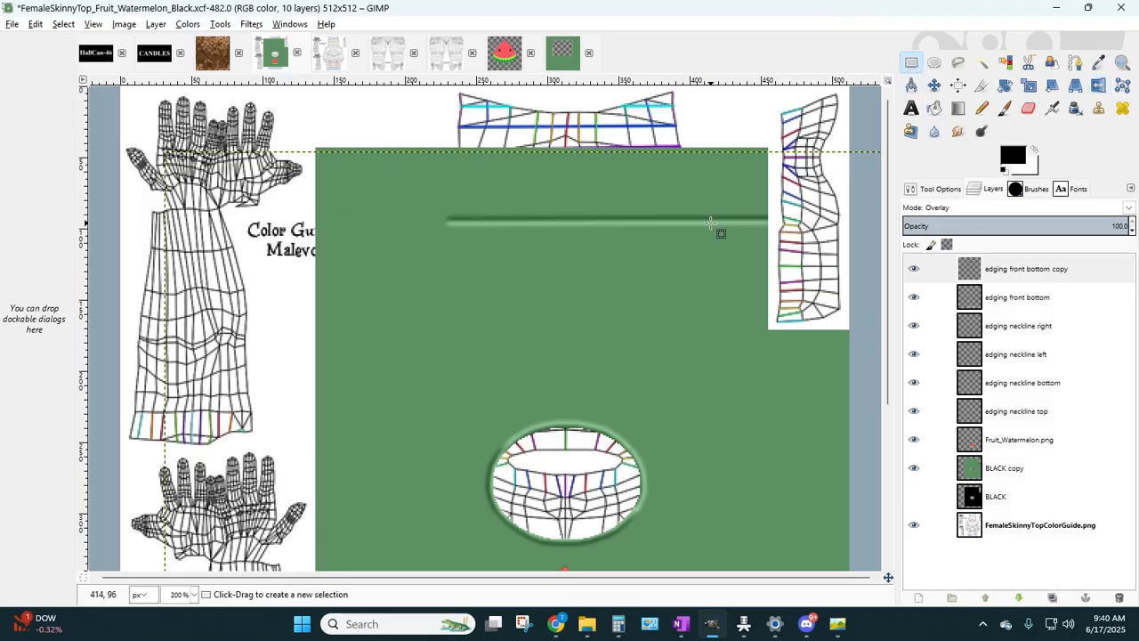
{"action": "key", "text": "Left"}
{"action": "key", "text": "Left"}
{"action": "key", "text": "Left"}
{"action": "key", "text": "Left"}
{"action": "key", "text": "Left"}
{"action": "key", "text": "Left"}
{"action": "key", "text": "Left"}
{"action": "key", "text": "Left"}
{"action": "key", "text": "Left"}
{"action": "key", "text": "Left"}
{"action": "key", "text": "Left"}
{"action": "key", "text": "Left"}
{"action": "key", "text": "Left"}
{"action": "key", "text": "Left"}
{"action": "key", "text": "Left"}
{"action": "key", "text": "Left"}
{"action": "key", "text": "Left"}
{"action": "key", "text": "Left"}
{"action": "key", "text": "Left"}
{"action": "key", "text": "Left"}
- Nudge the edging front bottom copy layer up until its strip lies along the upper edge of the green back area
{"action": "key", "text": "Up"}
{"action": "key", "text": "Up"}
{"action": "key", "text": "Up"}
{"action": "key", "text": "Up"}
{"action": "key", "text": "Up"}
{"action": "key", "text": "Up"}
{"action": "key", "text": "Up"}
{"action": "key", "text": "Up"}
{"action": "key", "text": "Up"}
{"action": "key", "text": "Up"}
{"action": "key", "text": "Up"}
{"action": "key", "text": "Up"}
{"action": "key", "text": "Up"}
{"action": "key", "text": "Up"}
{"action": "key", "text": "Up"}
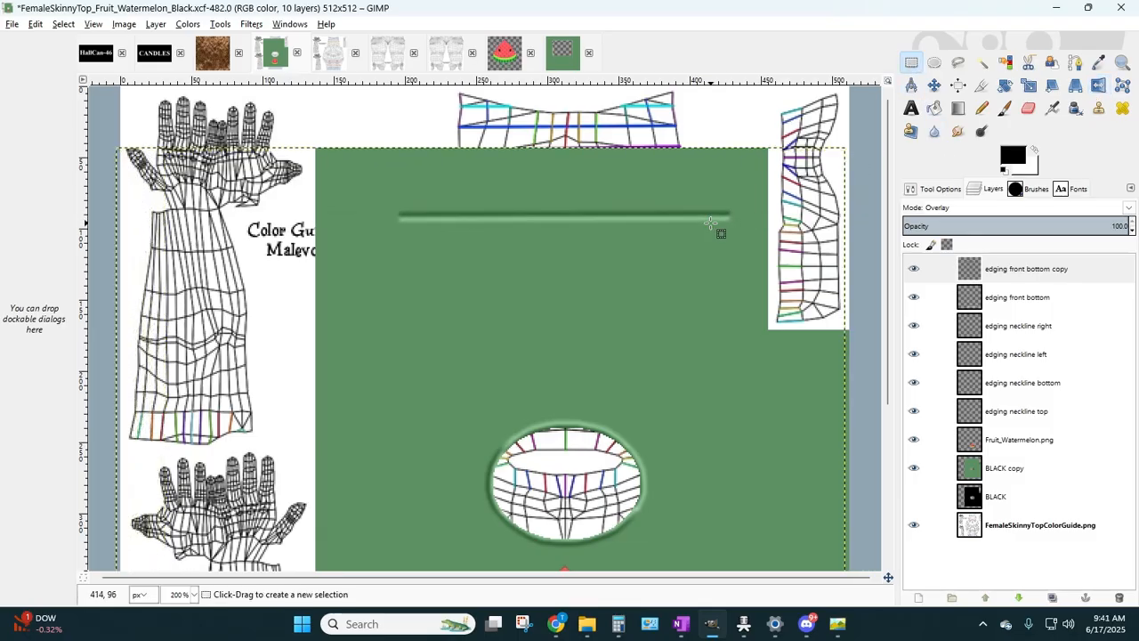
{"action": "key", "text": "Up"}
{"action": "key", "text": "Up"}
{"action": "key", "text": "Up"}
{"action": "key", "text": "Up"}
{"action": "key", "text": "Up"}
{"action": "key", "text": "Up"}
{"action": "key", "text": "Up"}
{"action": "key", "text": "Up"}
{"action": "key", "text": "Up"}
{"action": "key", "text": "Up"}
{"action": "key", "text": "Up"}
{"action": "key", "text": "Up"}
{"action": "key", "text": "Up"}
{"action": "key", "text": "Up"}
{"action": "key", "text": "Up"}
{"action": "key", "text": "Up"}
{"action": "key", "text": "Up"}
{"action": "key", "text": "Up"}
{"action": "key", "text": "Up"}
{"action": "key", "text": "Up"}
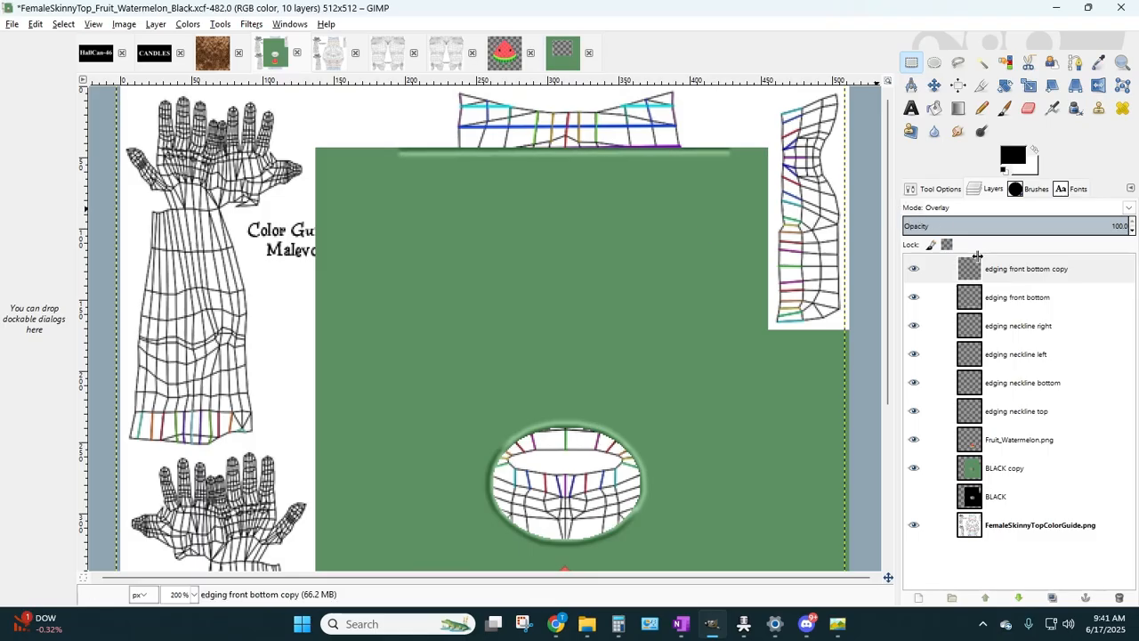
- Rename the edging front bottom copy layer as "edging backbottom copy"
{"action": "double_click", "coordinate": [1056, 276]}
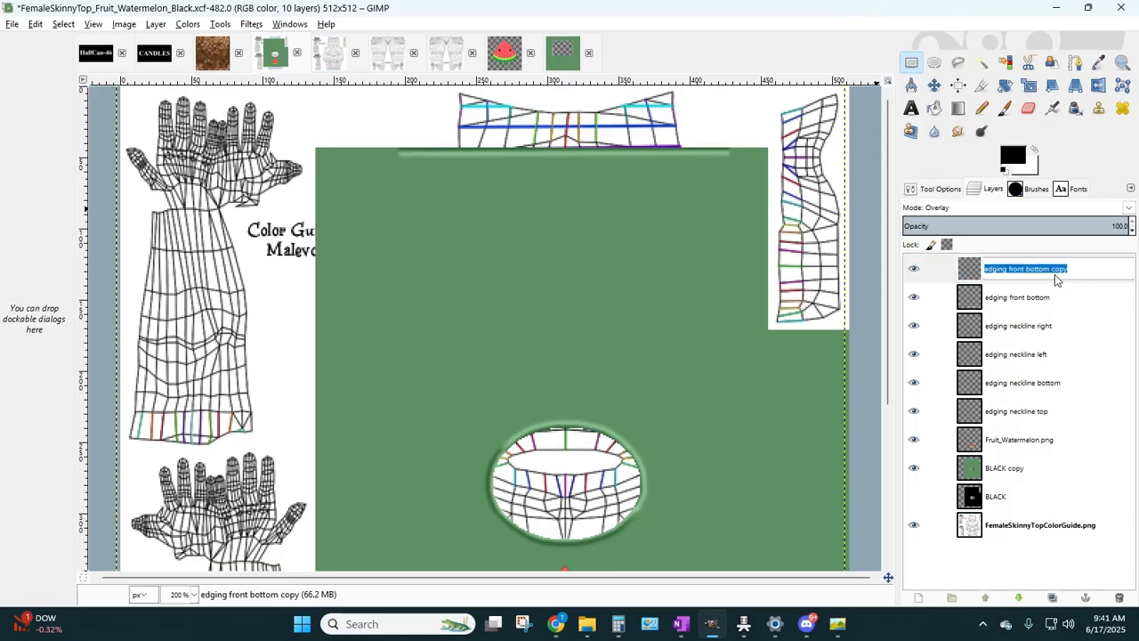
{"action": "left_click", "coordinate": [1031, 269]}
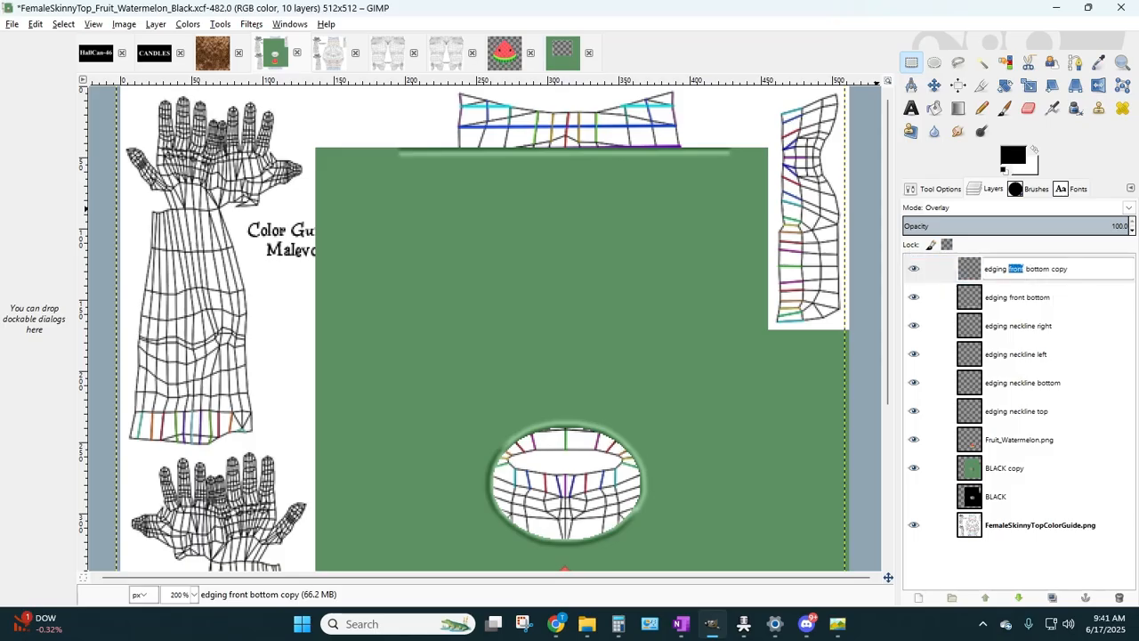
{"action": "type", "text": "back"}
{"action": "key", "text": "Return"}
- Try to add the missing space and remove "copy" from the edging backbottom copy layer's name
{"action": "double_click", "coordinate": [1087, 270]}
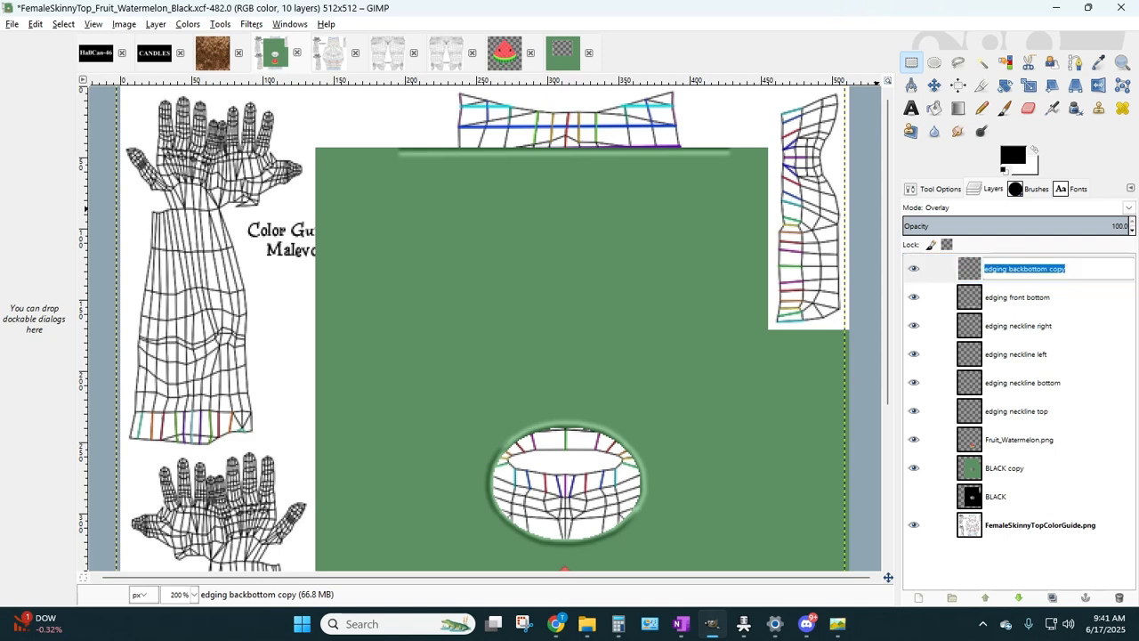
{"action": "left_click", "coordinate": [1026, 294]}
{"action": "left_click", "coordinate": [1028, 271]}
{"action": "double_click", "coordinate": [1025, 272]}
{"action": "left_click", "coordinate": [1025, 270]}
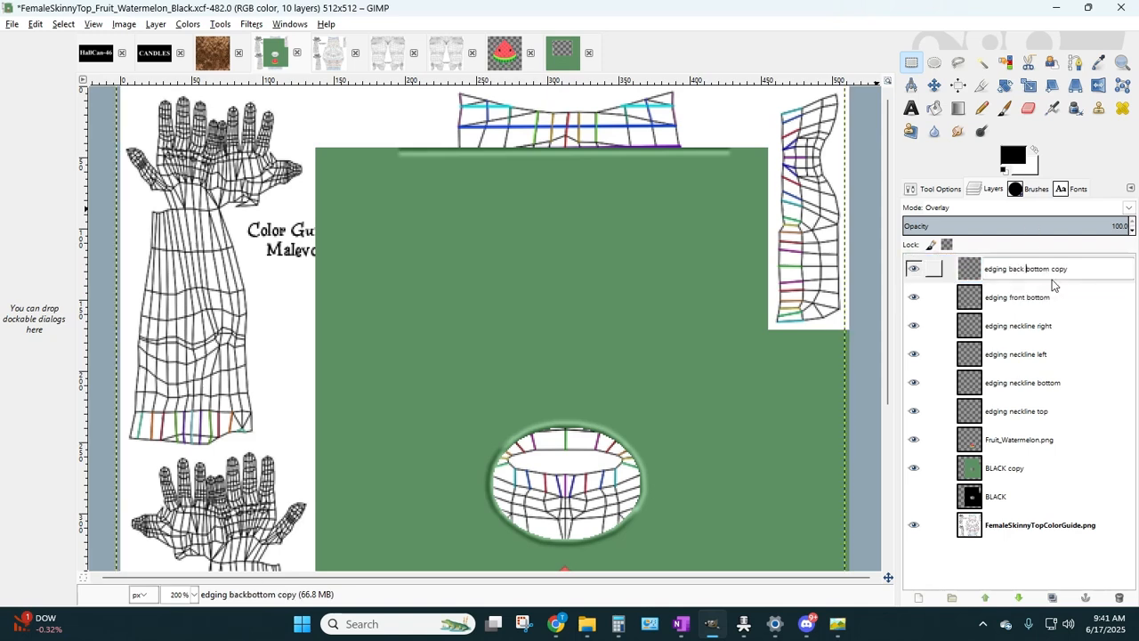
{"action": "key", "text": "BackSpace"}
{"action": "left_click", "coordinate": [1099, 326]}
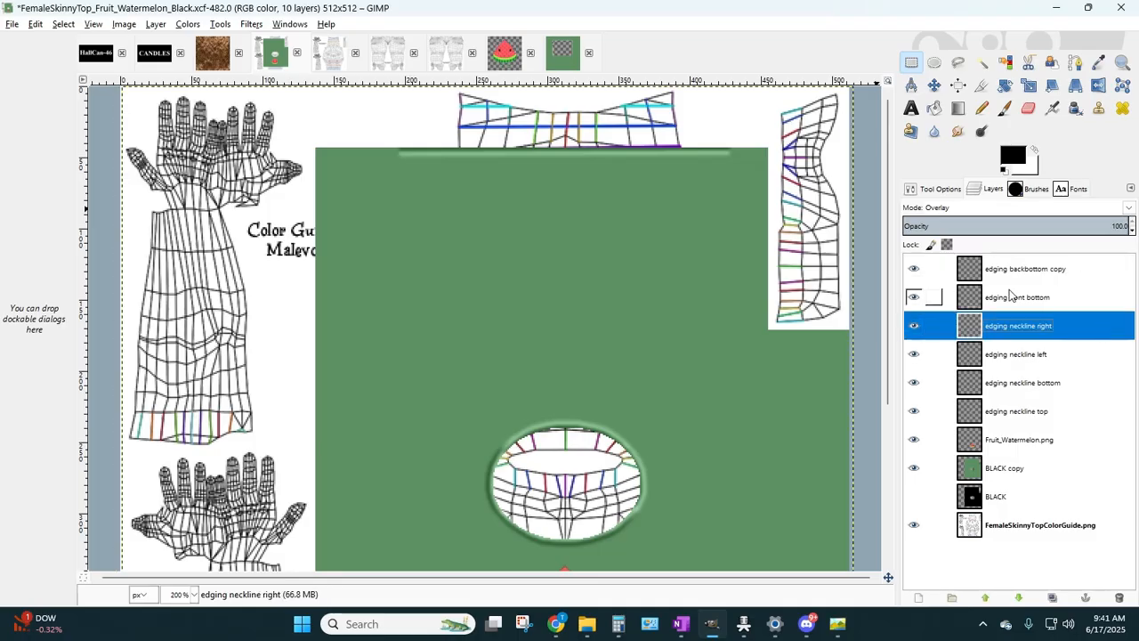
{"action": "left_click", "coordinate": [1082, 269]}
{"action": "double_click", "coordinate": [1082, 269]}
{"action": "key", "text": "End"}
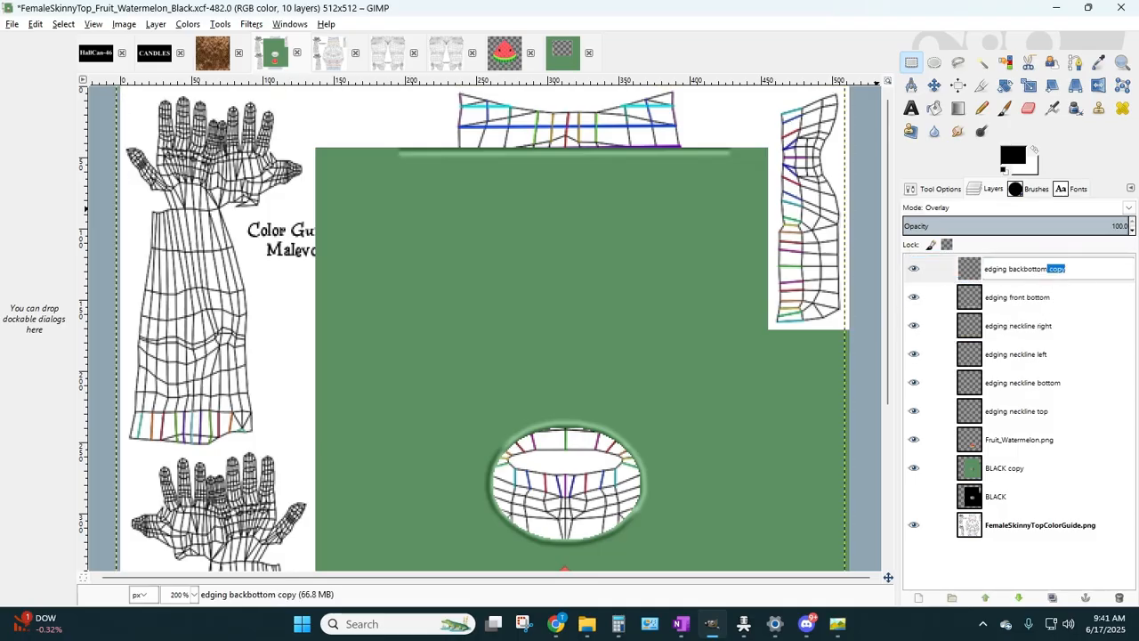
{"action": "key", "text": "BackSpace"}
{"action": "left_click", "coordinate": [1075, 326]}
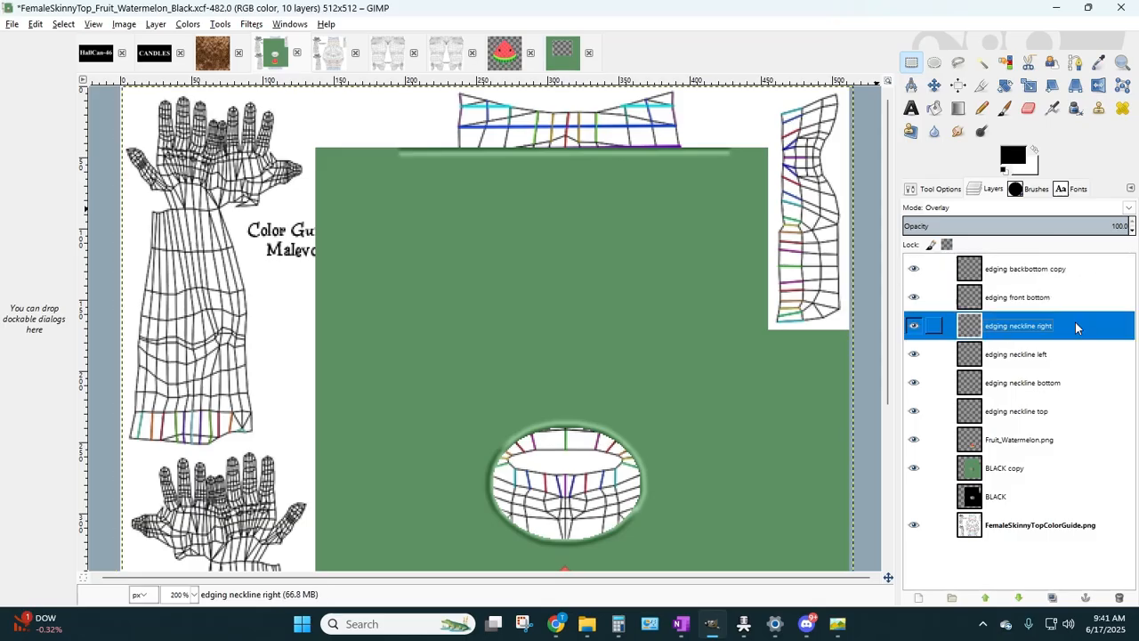
- Rename the edging backbottom copy layer as "edging back bottom"
{"action": "double_click", "coordinate": [1060, 269]}
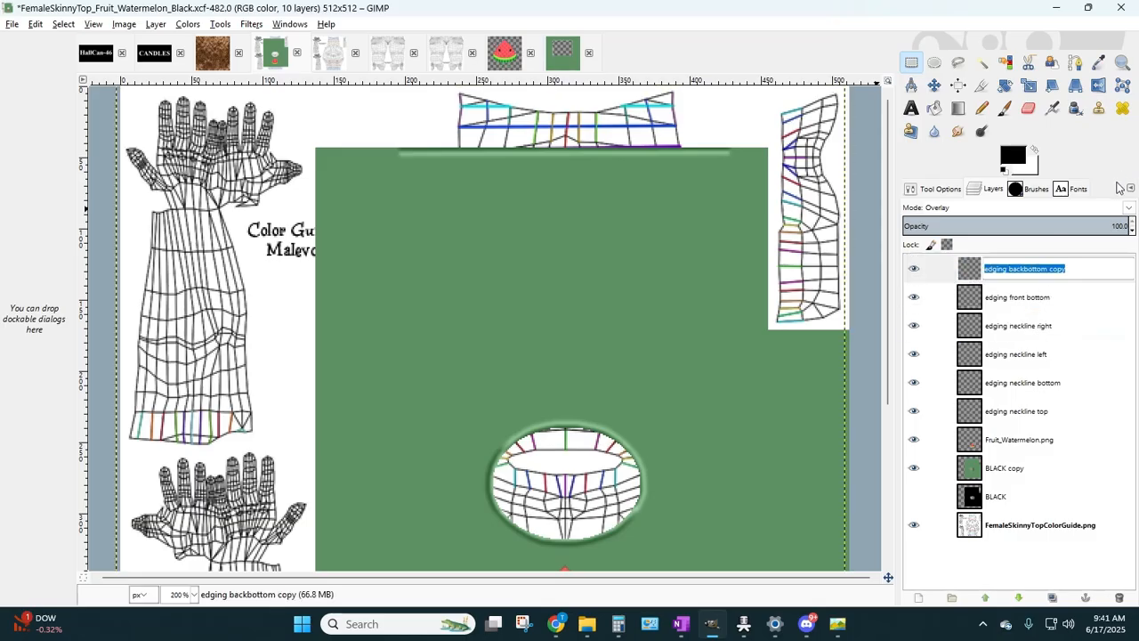
{"action": "type", "text": "edging ba"}
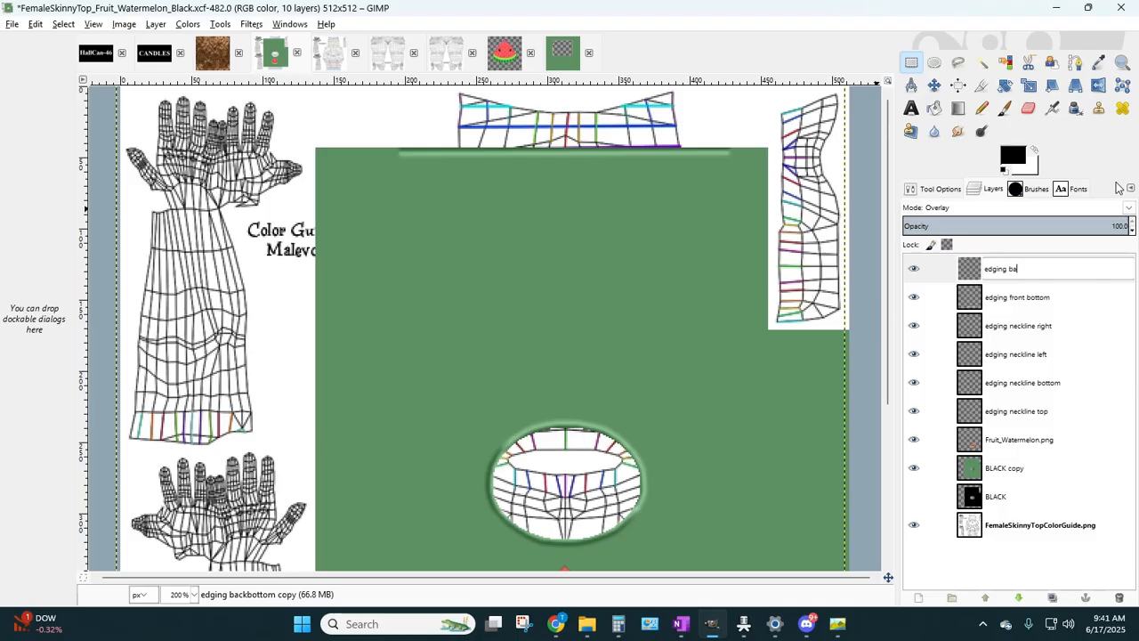
{"action": "key", "text": "Return"}
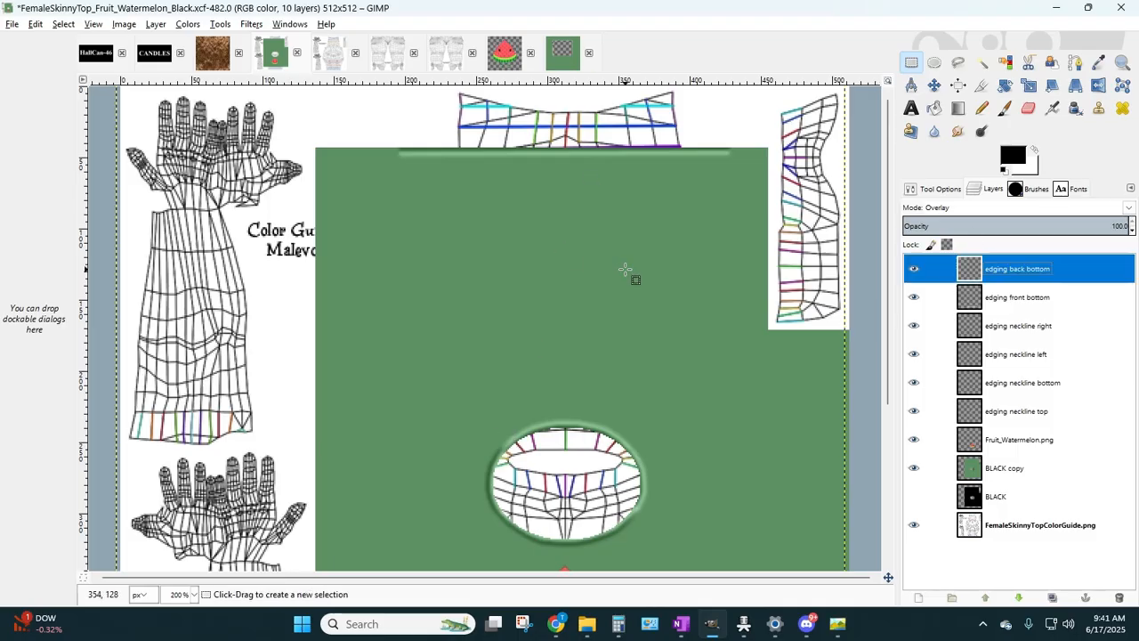
- Reduce the BLACK copy layer's opacity to 53 so the mesh guide shows through the green fabric
{"action": "scroll", "coordinate": [613, 277], "scroll_direction": "down", "scroll_amount": 5}
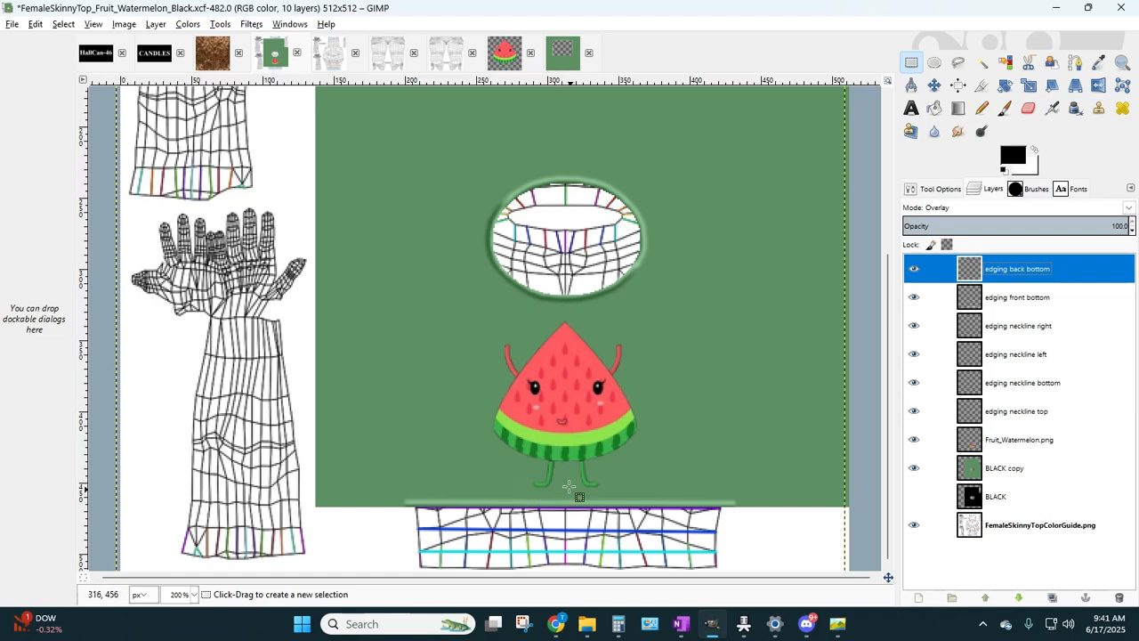
{"action": "scroll", "coordinate": [576, 495], "scroll_direction": "up", "scroll_amount": 5}
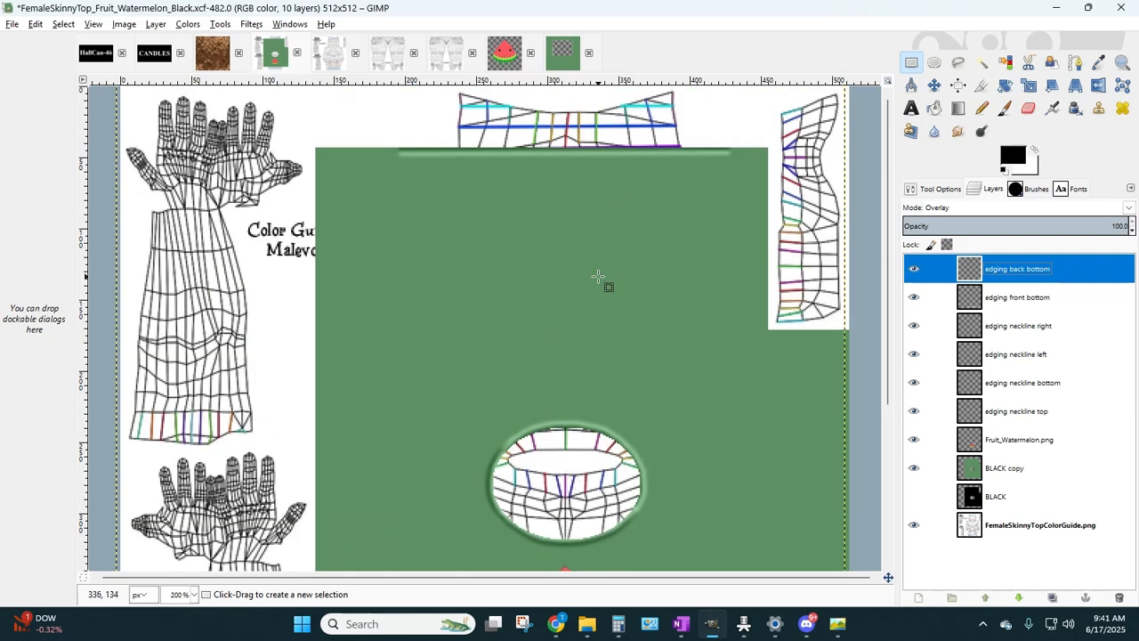
{"action": "scroll", "coordinate": [588, 278], "scroll_direction": "down", "scroll_amount": 2}
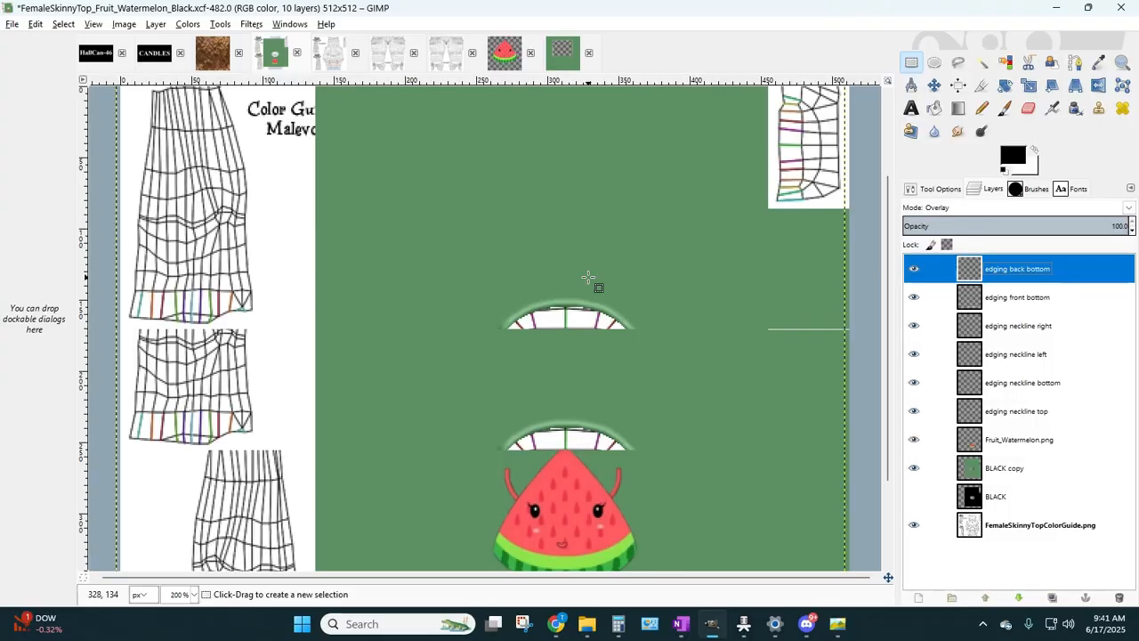
{"action": "scroll", "coordinate": [480, 349], "scroll_direction": "down", "scroll_amount": 2}
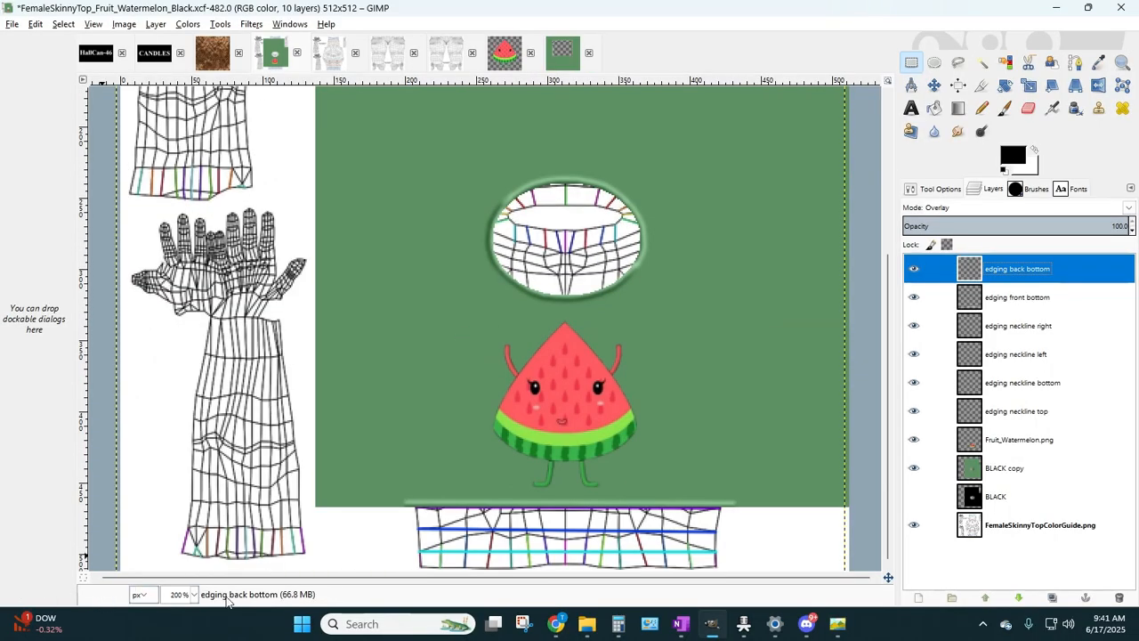
{"action": "left_click", "coordinate": [1034, 474]}
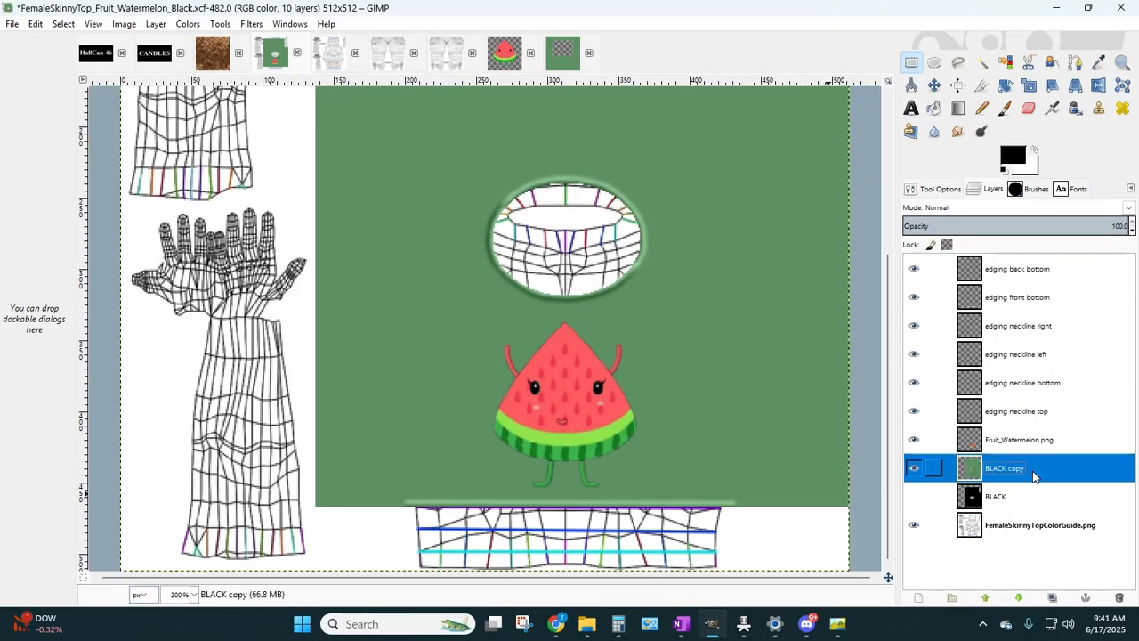
{"action": "left_click_drag", "start_coordinate": [1133, 231], "coordinate": [1134, 233]}
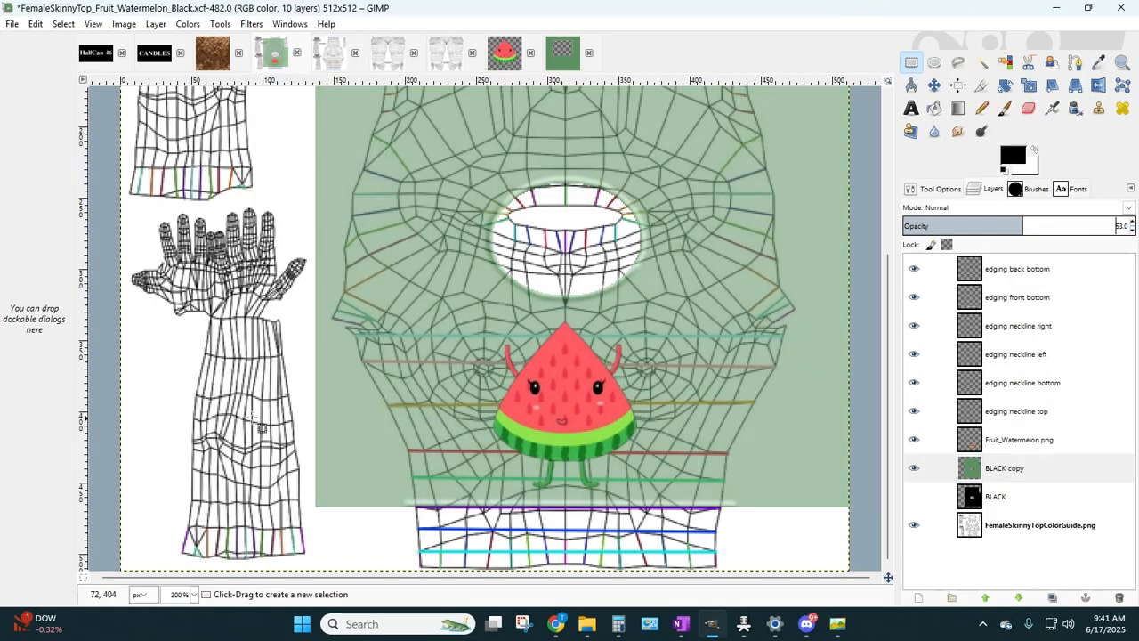
- Examine the mesh guide's armhole edges on both sides of the top at 400% zoom
{"action": "left_click", "coordinate": [194, 594]}
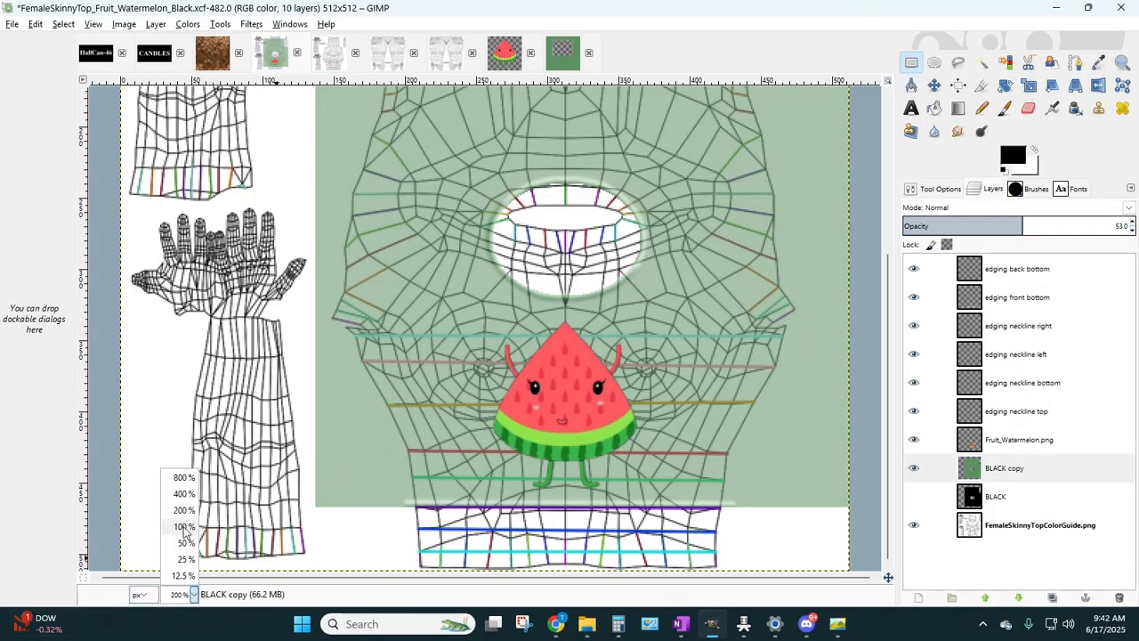
{"action": "left_click", "coordinate": [183, 493]}
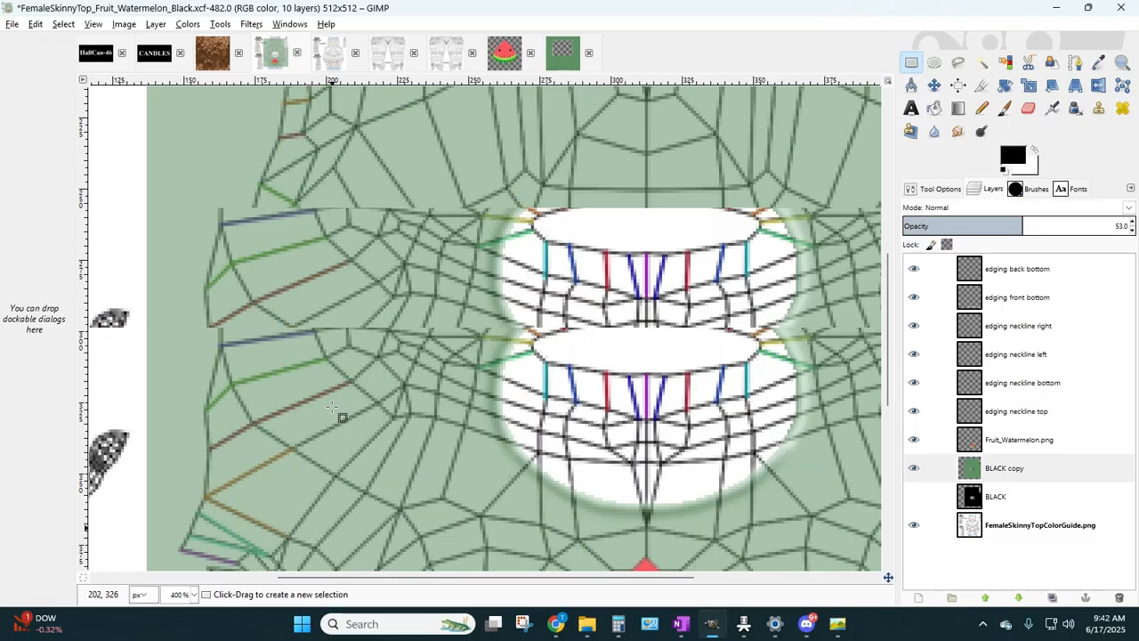
{"action": "scroll", "coordinate": [344, 419], "scroll_direction": "up", "scroll_amount": 5}
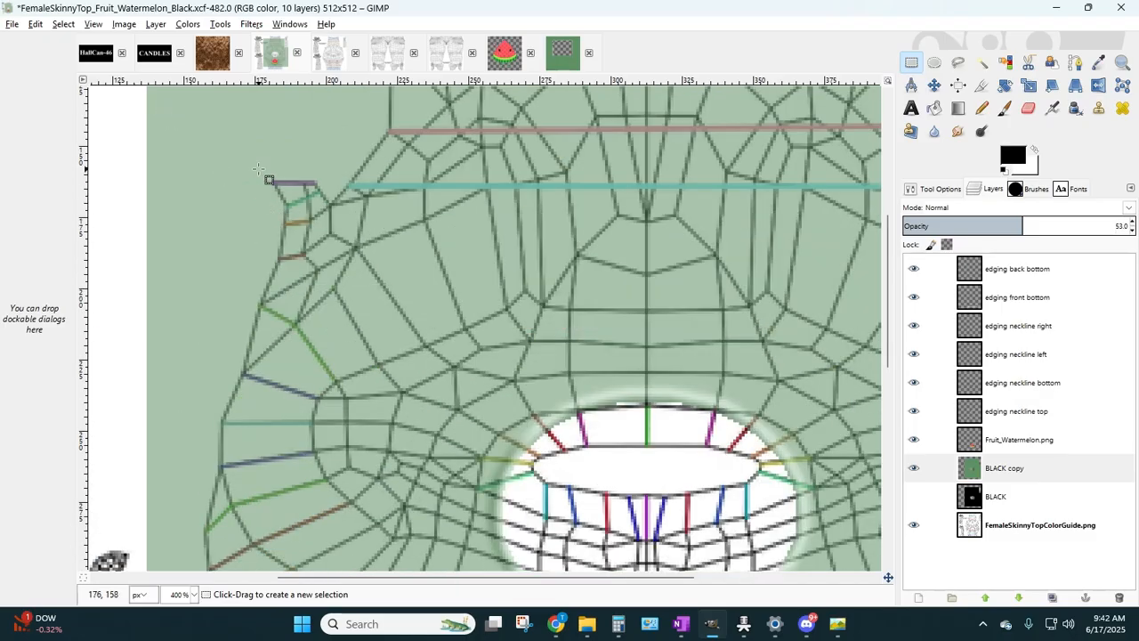
{"action": "scroll", "coordinate": [230, 406], "scroll_direction": "down", "scroll_amount": 3}
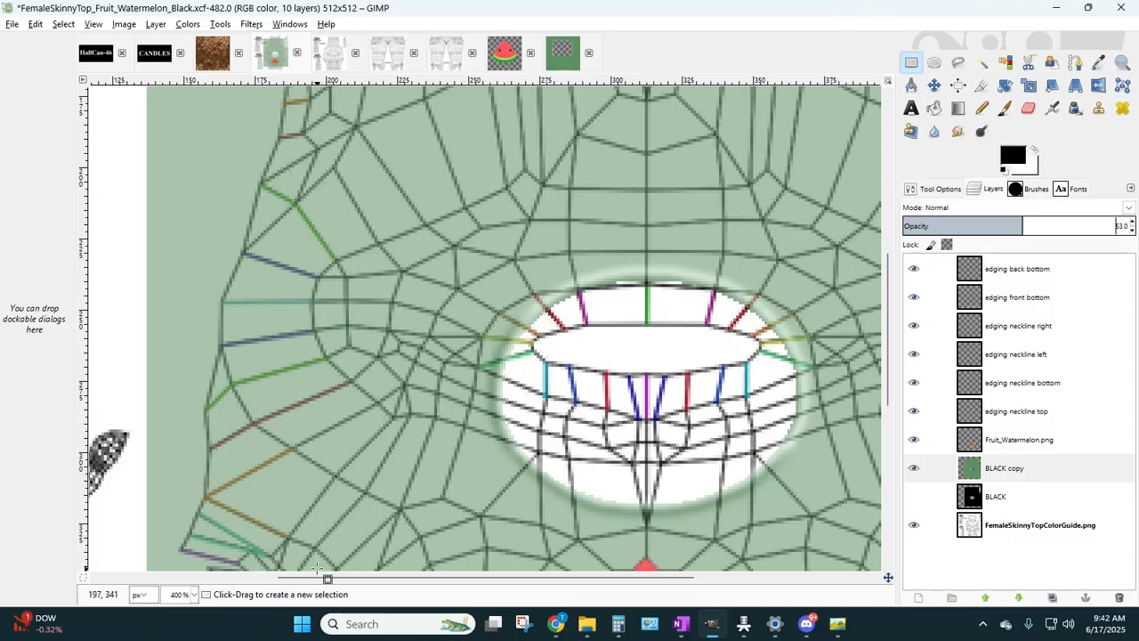
{"action": "left_click_drag", "start_coordinate": [325, 579], "coordinate": [542, 583]}
{"action": "scroll", "coordinate": [738, 202], "scroll_direction": "up", "scroll_amount": 2}
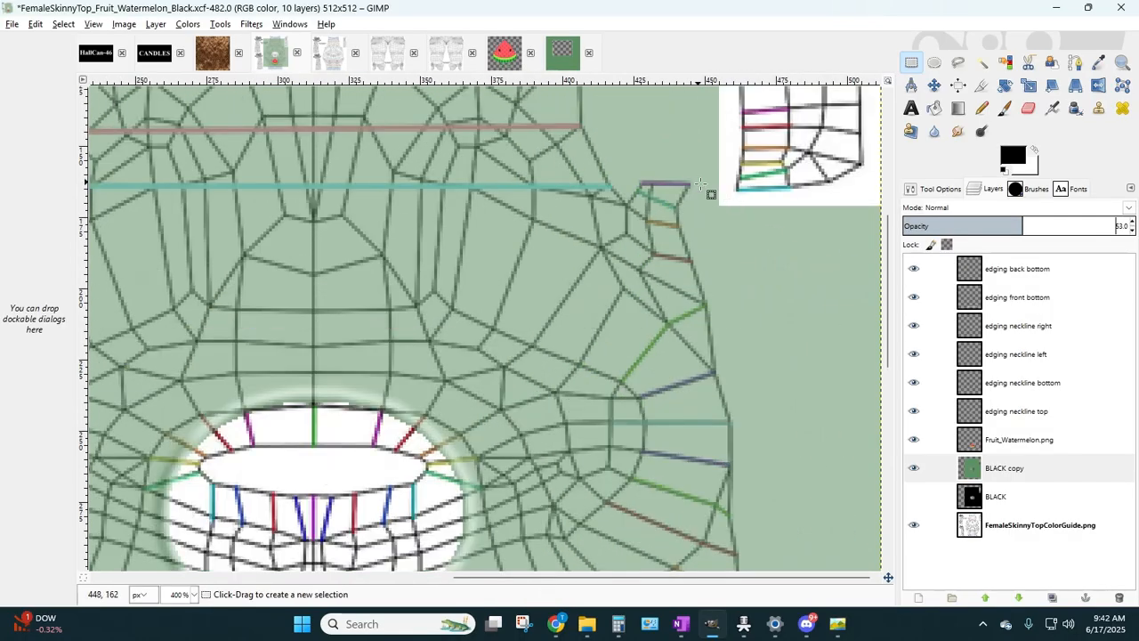
{"action": "scroll", "coordinate": [721, 375], "scroll_direction": "down", "scroll_amount": 2}
{"action": "scroll", "coordinate": [721, 376], "scroll_direction": "down", "scroll_amount": 2}
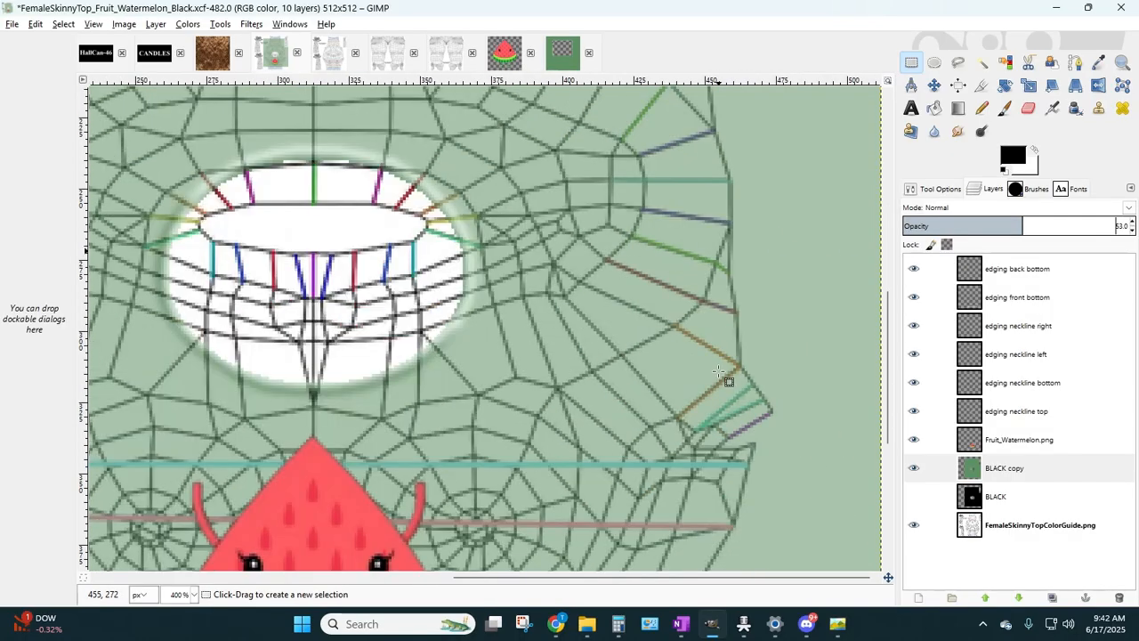
{"action": "scroll", "coordinate": [725, 236], "scroll_direction": "up", "scroll_amount": 6}
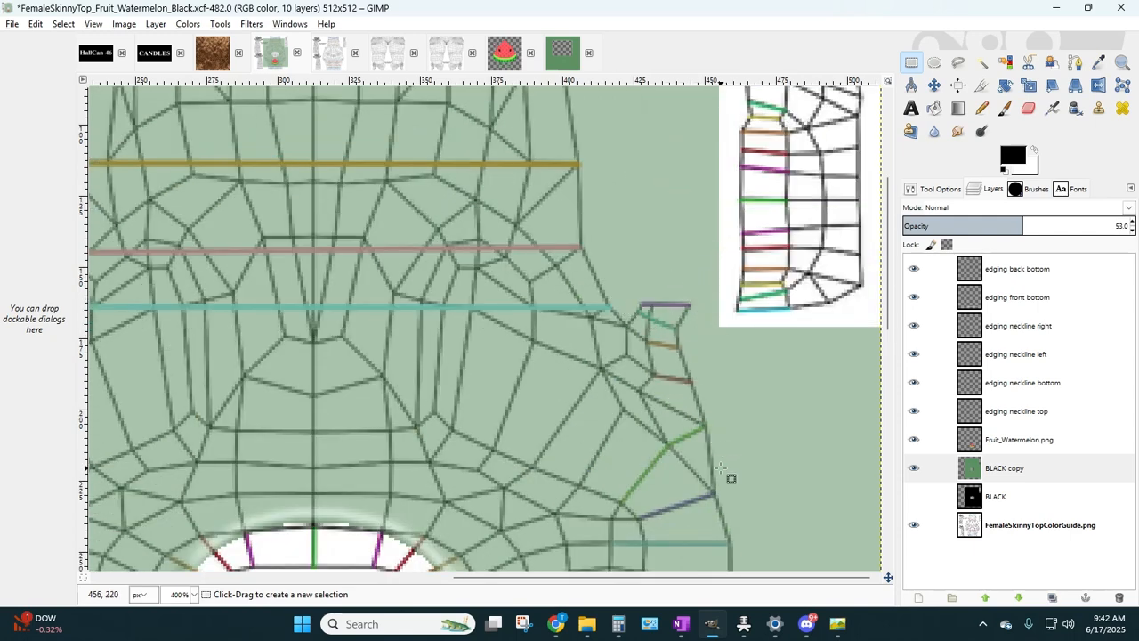
{"action": "scroll", "coordinate": [738, 465], "scroll_direction": "down", "scroll_amount": 4}
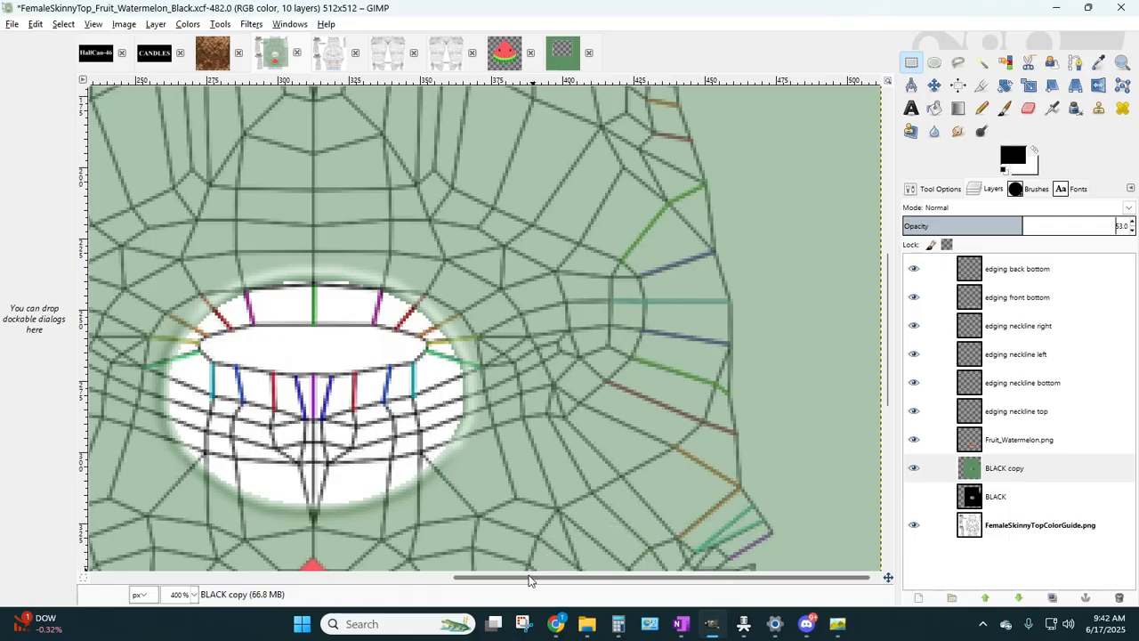
{"action": "left_click_drag", "start_coordinate": [523, 579], "coordinate": [172, 428]}
{"action": "scroll", "coordinate": [231, 190], "scroll_direction": "up", "scroll_amount": 8}
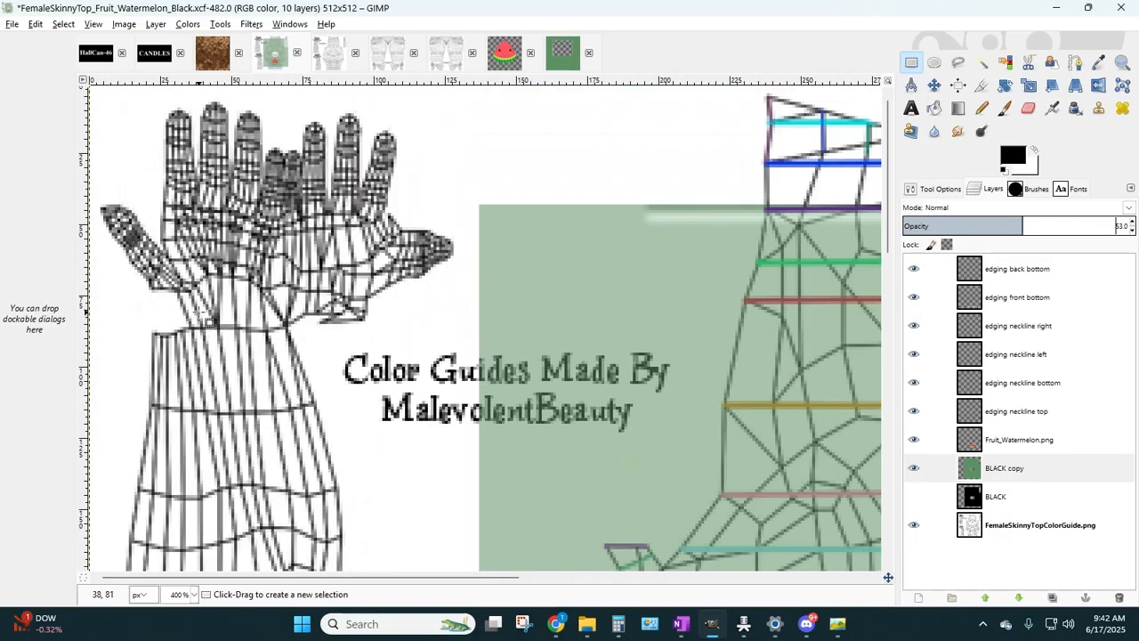
{"action": "scroll", "coordinate": [209, 323], "scroll_direction": "down", "scroll_amount": 6}
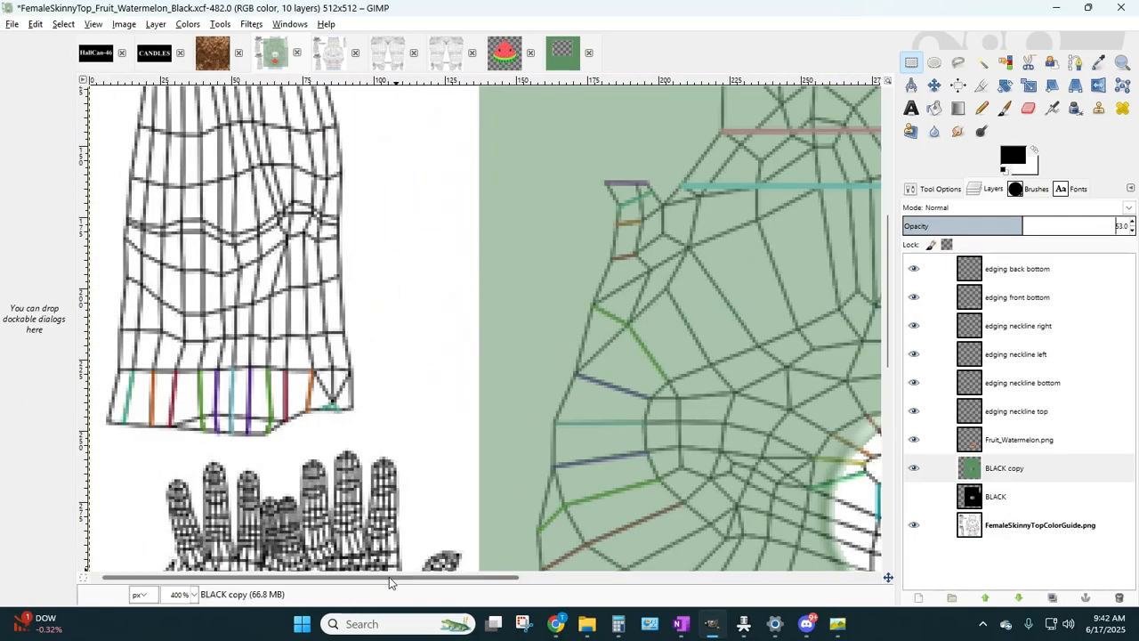
{"action": "left_click_drag", "start_coordinate": [389, 577], "coordinate": [447, 577]}
{"action": "scroll", "coordinate": [462, 323], "scroll_direction": "down", "scroll_amount": 2}
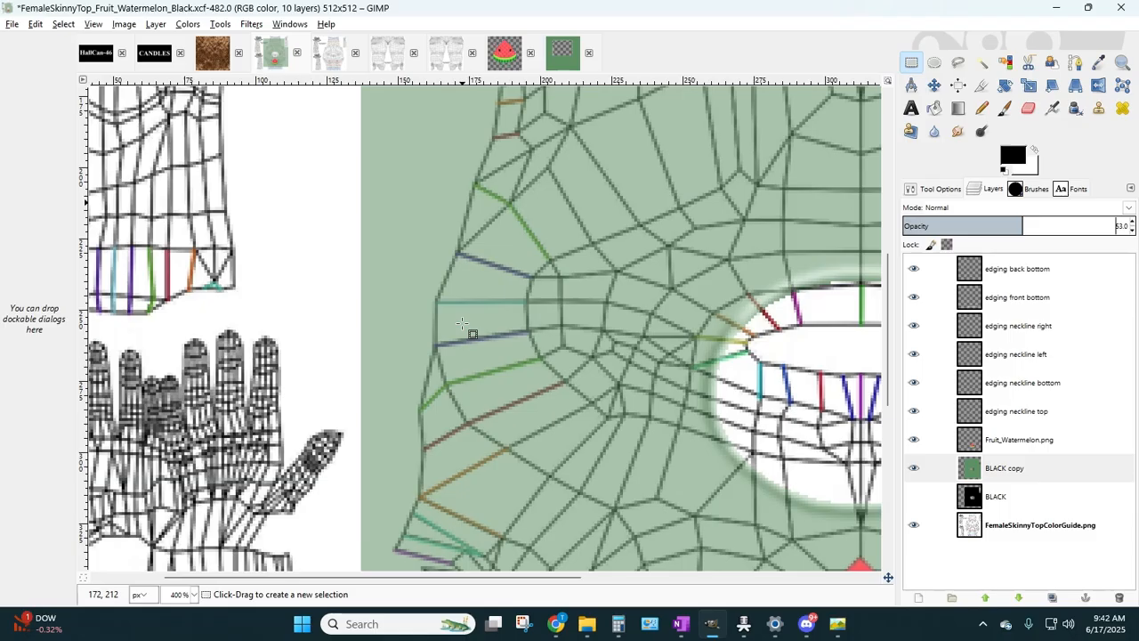
- Create a transparent 512 by 512 px layer named "edging left arm" above the edging back bottom layer
{"action": "left_click", "coordinate": [1012, 272]}
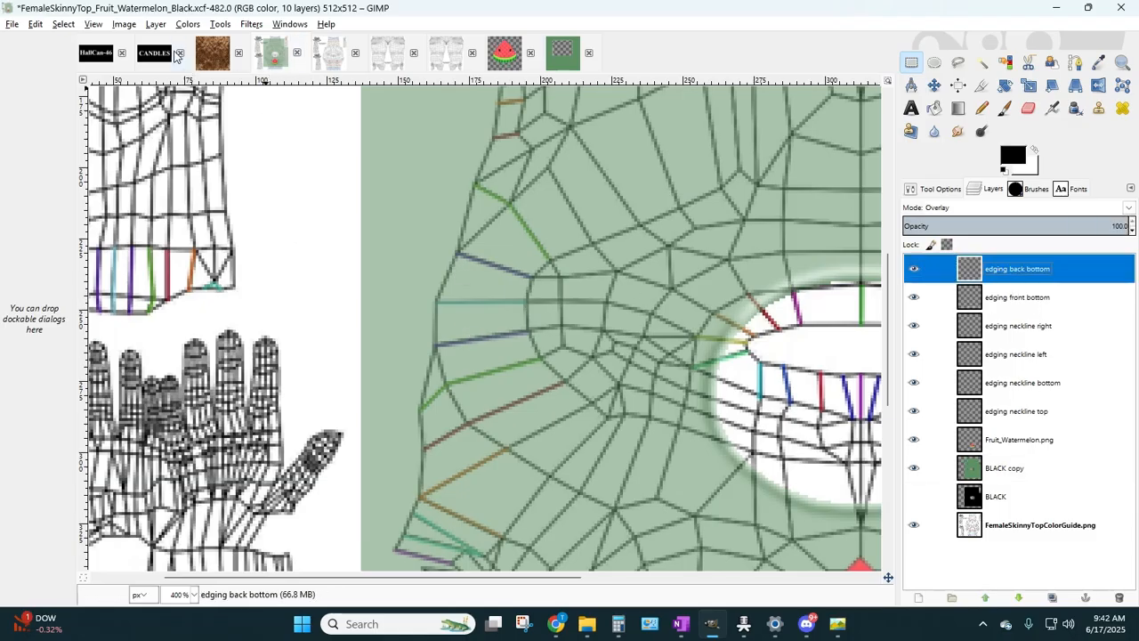
{"action": "left_click", "coordinate": [155, 24]}
{"action": "left_click", "coordinate": [178, 41]}
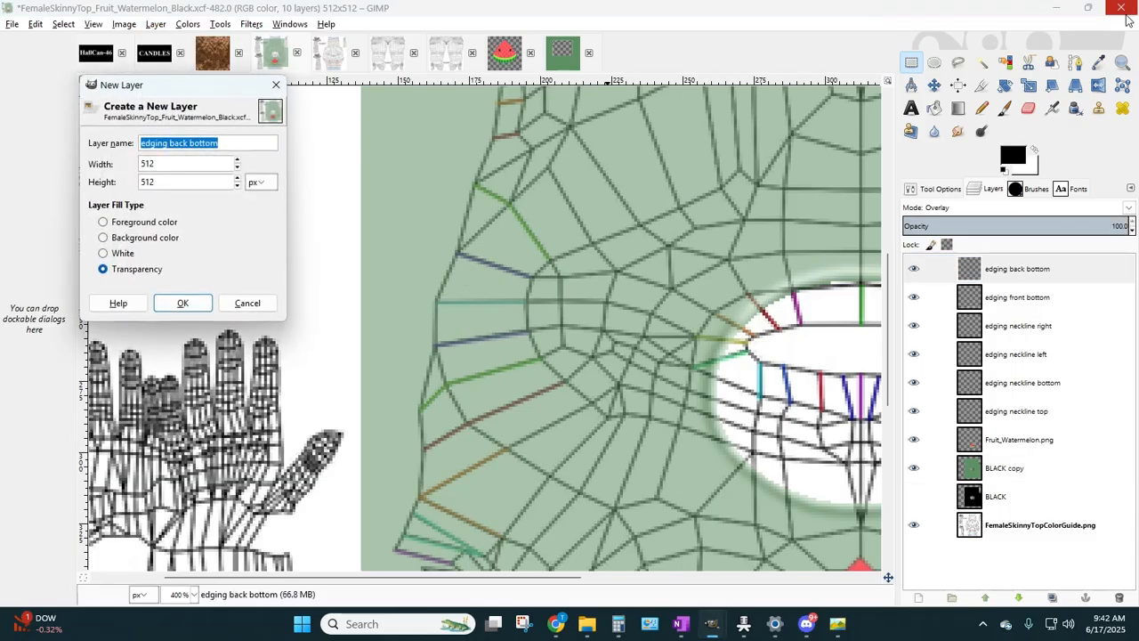
{"action": "type", "text": "edging"}
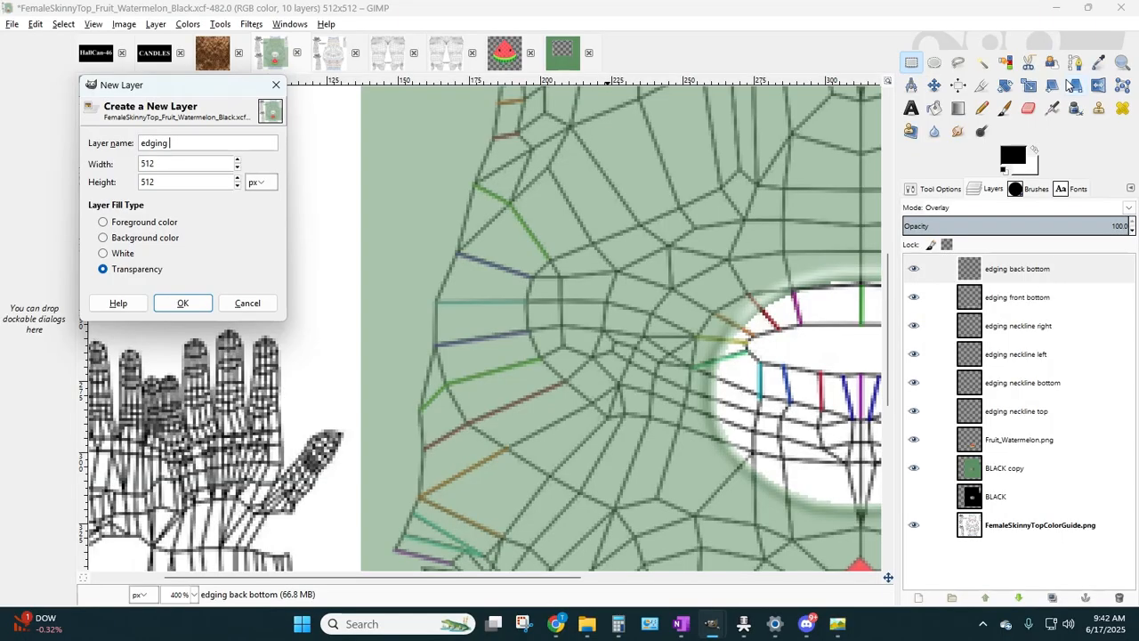
{"action": "key", "text": "Return"}
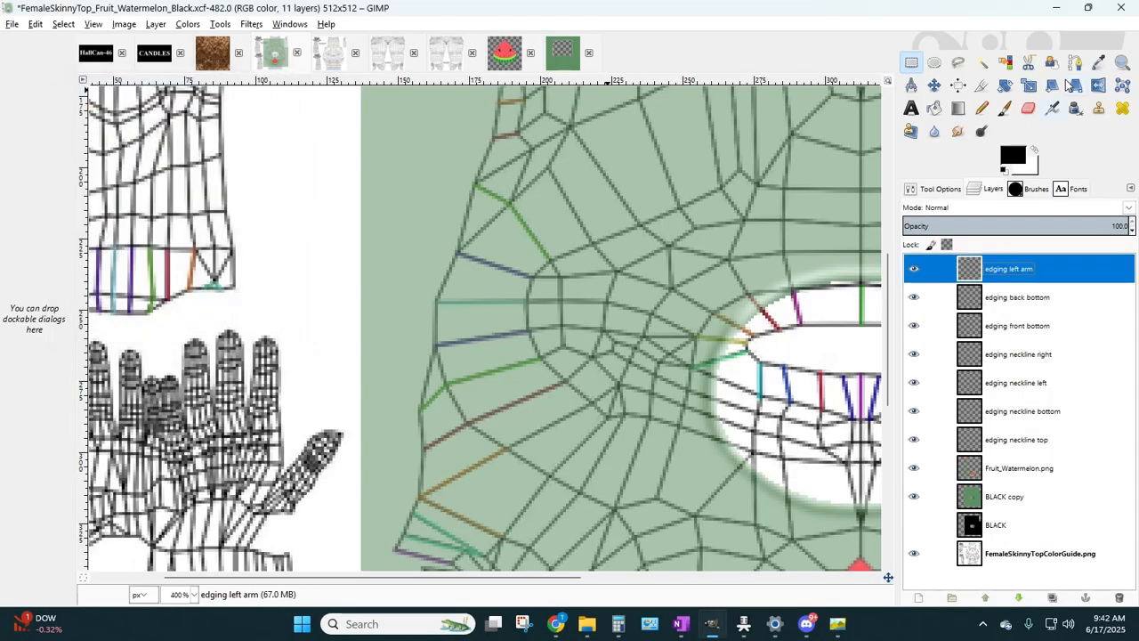
- Start a path just beyond the purple guide line at the left armhole's lower end and trace the edge up to the lower orange guide lines
{"action": "left_click", "coordinate": [1075, 64]}
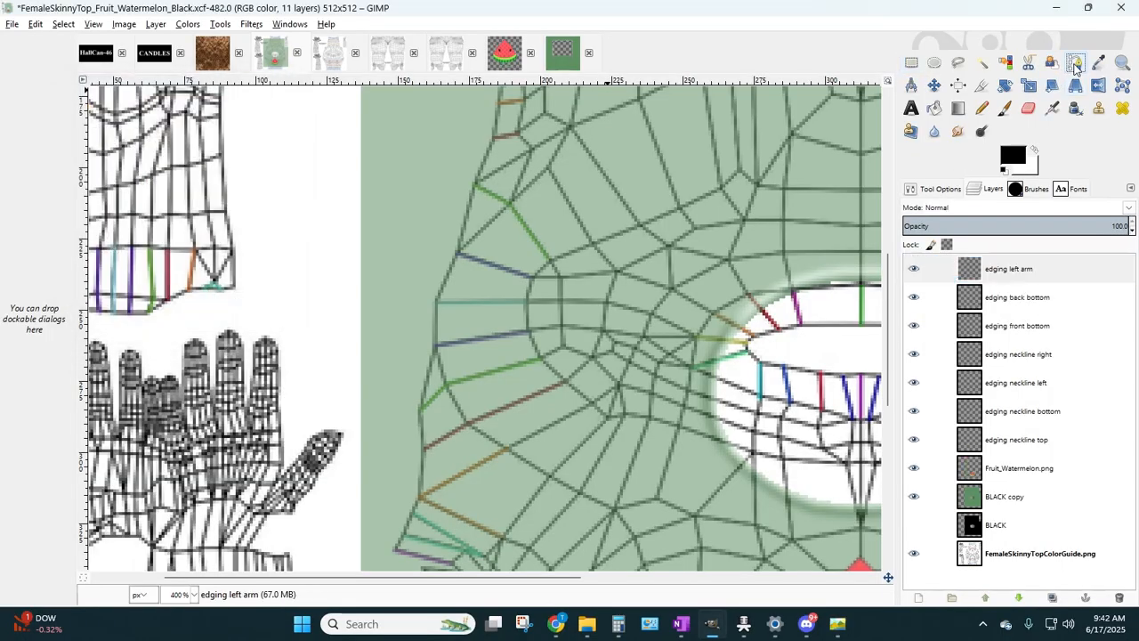
{"action": "scroll", "coordinate": [524, 269], "scroll_direction": "down", "scroll_amount": 5}
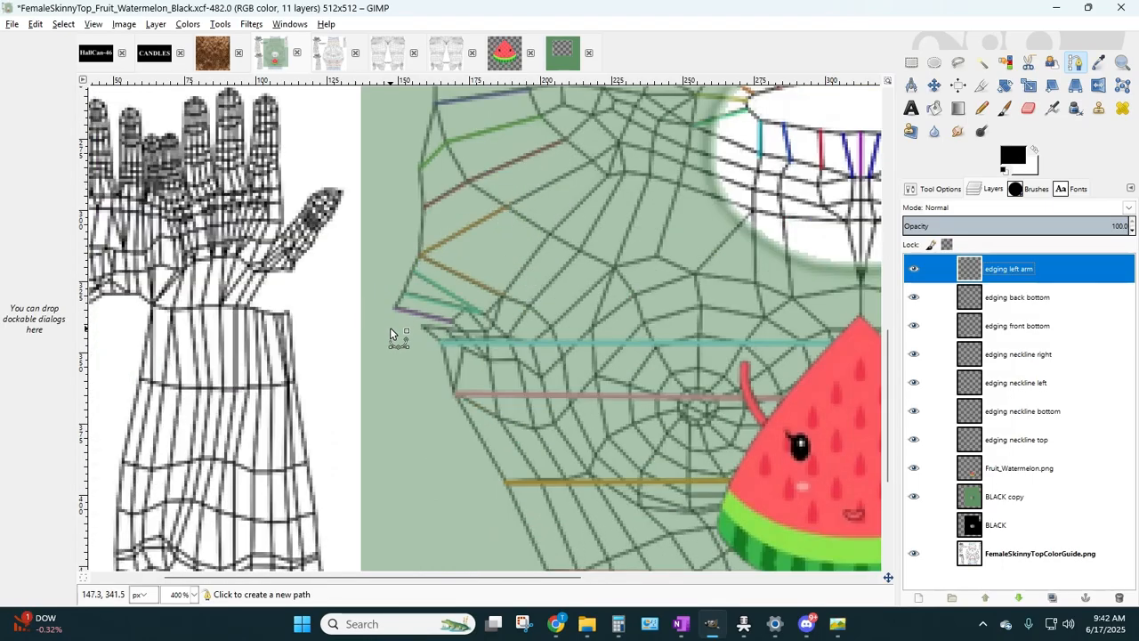
{"action": "left_click", "coordinate": [390, 326]}
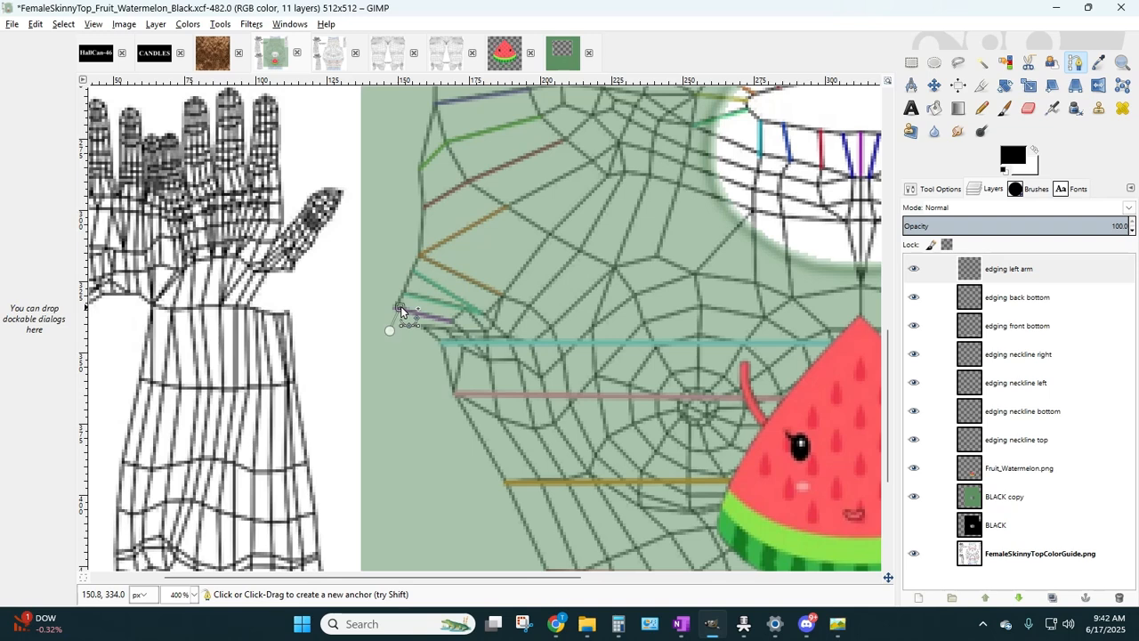
{"action": "left_click", "coordinate": [413, 289]}
{"action": "left_click", "coordinate": [194, 595]}
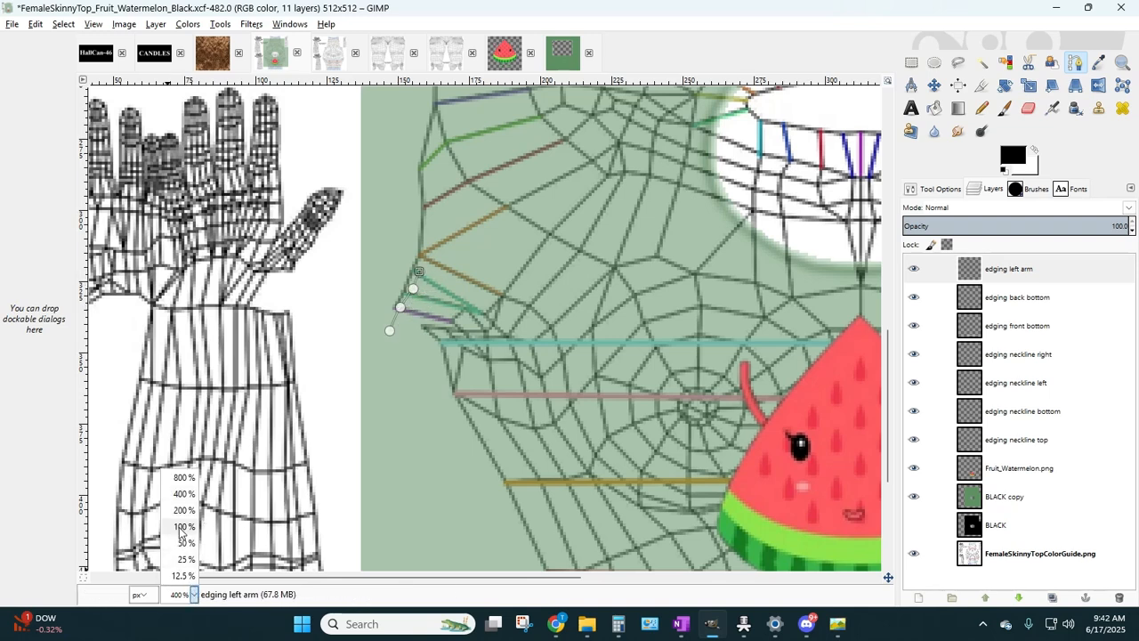
{"action": "left_click", "coordinate": [183, 479]}
{"action": "left_click_drag", "start_coordinate": [389, 574], "coordinate": [332, 567]}
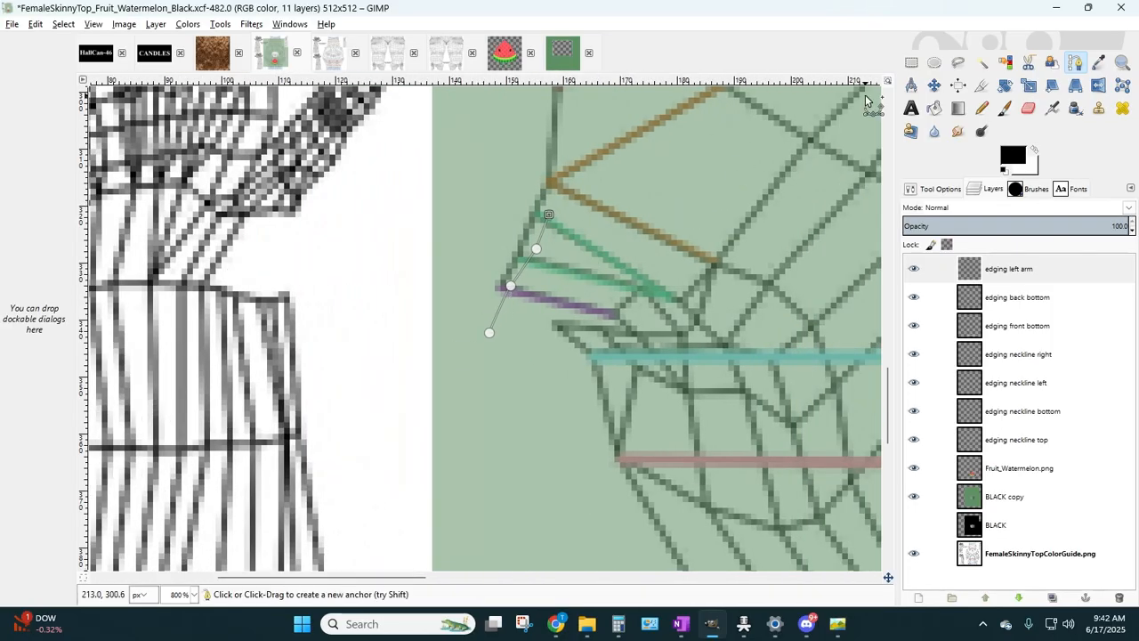
{"action": "key", "text": "BackSpace"}
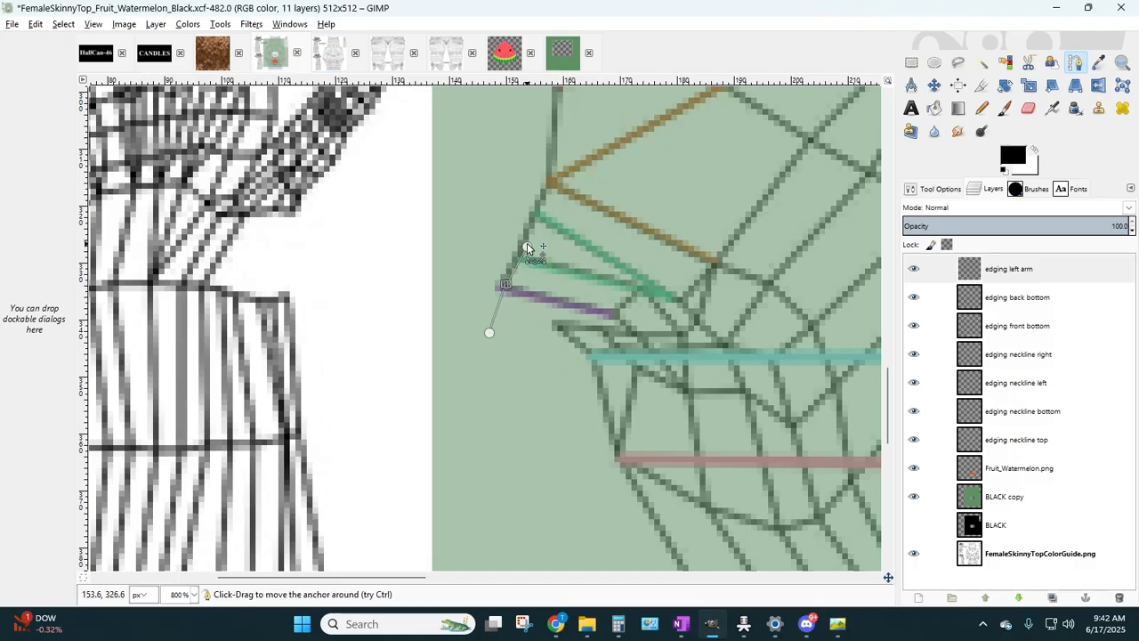
{"action": "left_click", "coordinate": [536, 217]}
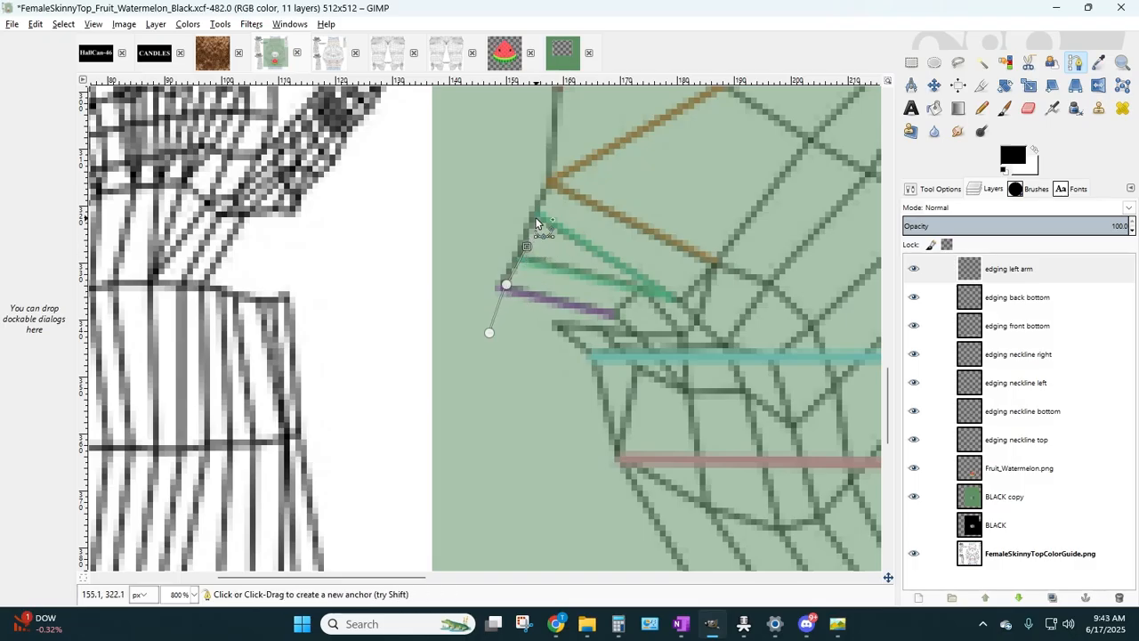
{"action": "left_click", "coordinate": [557, 177]}
- Continue the path up the left armhole's mesh edge, past the brown and green guide lines, to the blue line below the teal one
{"action": "scroll", "coordinate": [557, 190], "scroll_direction": "up", "scroll_amount": 5}
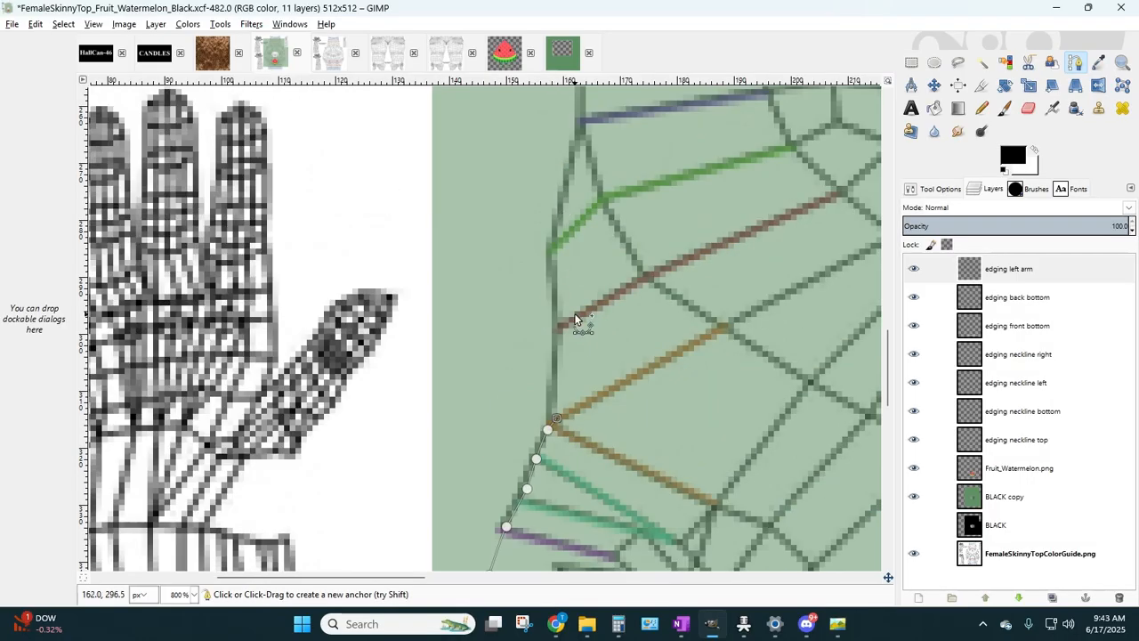
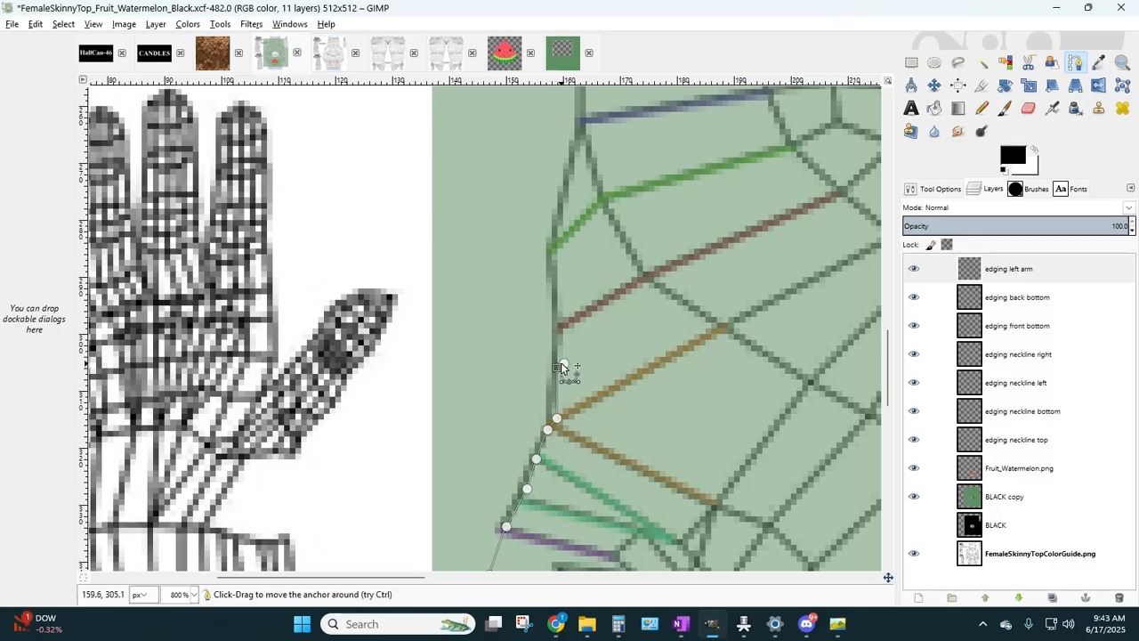
{"action": "left_click", "coordinate": [558, 314]}
{"action": "left_click_drag", "start_coordinate": [557, 314], "coordinate": [556, 310]}
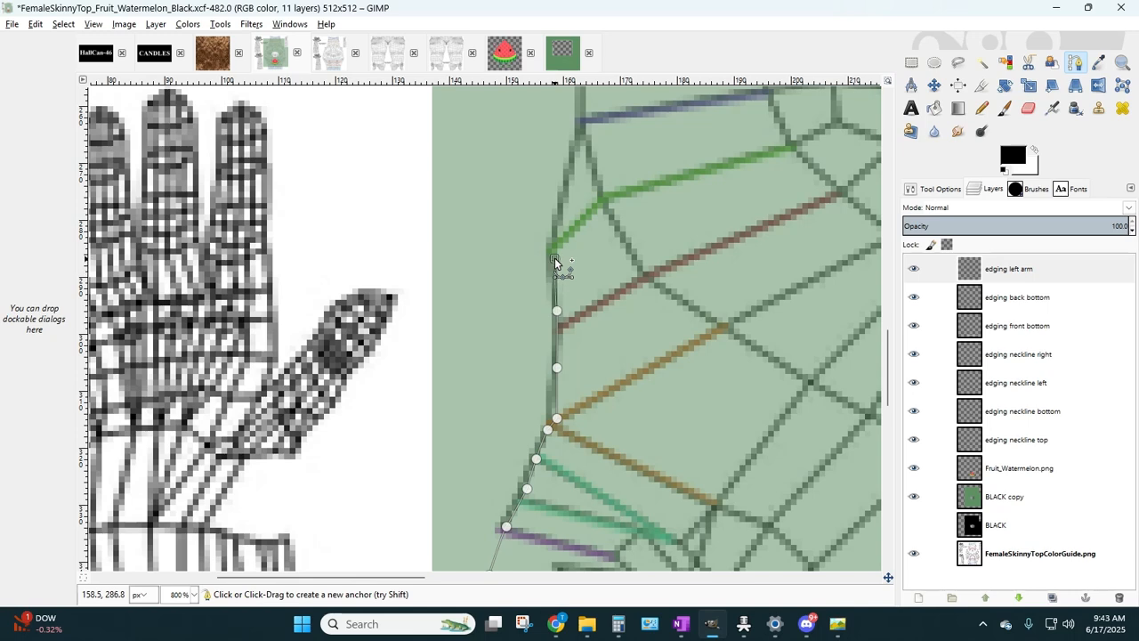
{"action": "left_click", "coordinate": [557, 230]}
{"action": "left_click", "coordinate": [566, 193]}
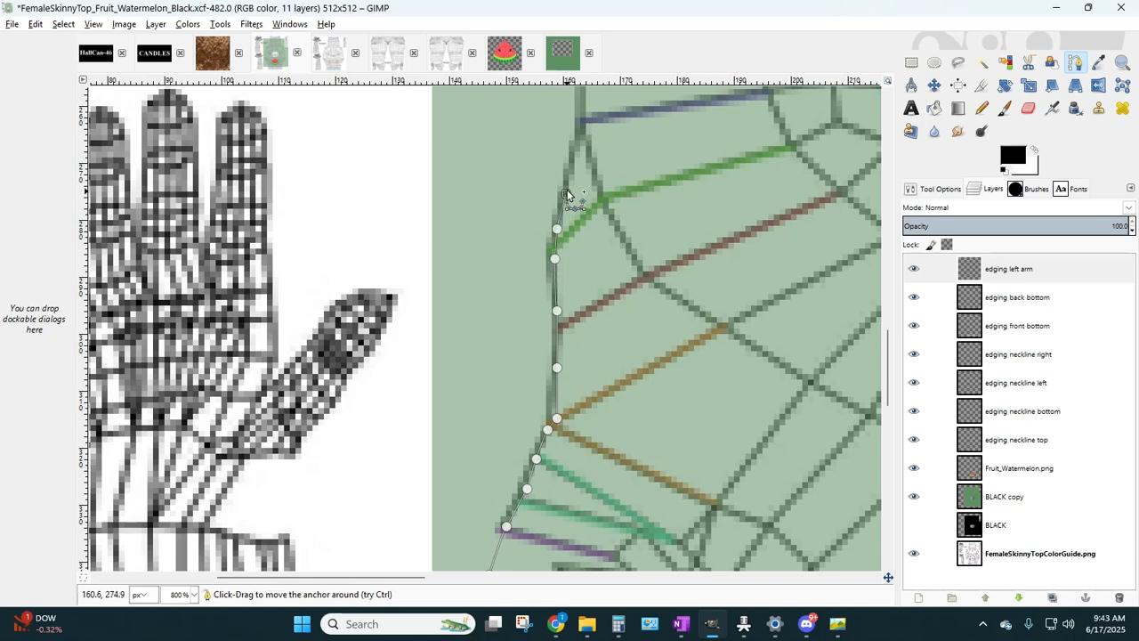
{"action": "scroll", "coordinate": [618, 201], "scroll_direction": "up", "scroll_amount": 3}
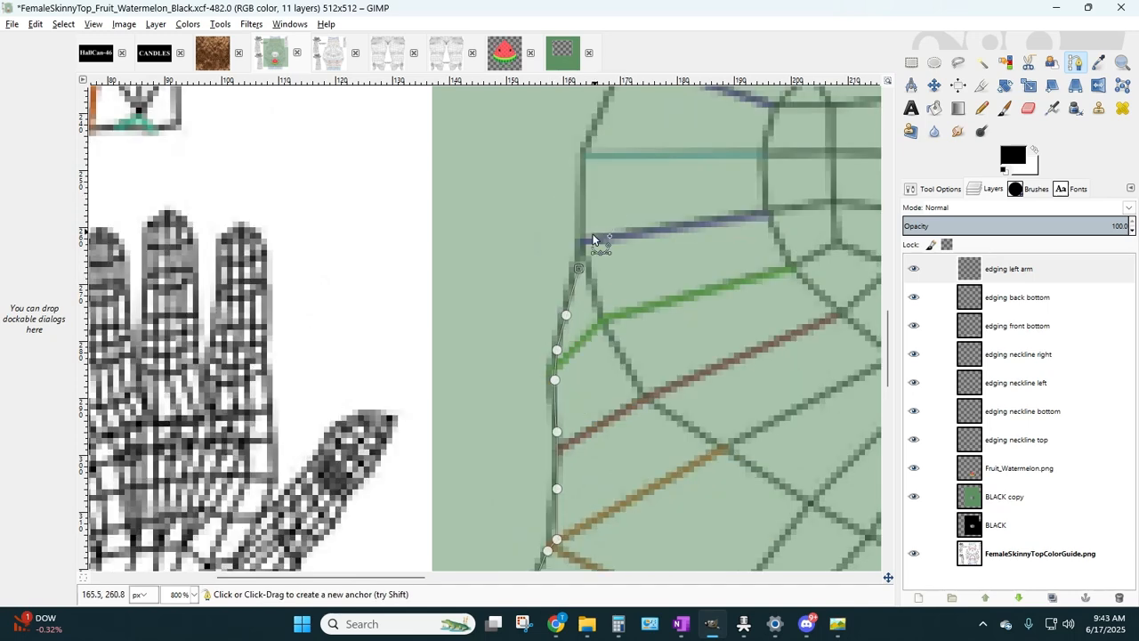
{"action": "left_click", "coordinate": [580, 271]}
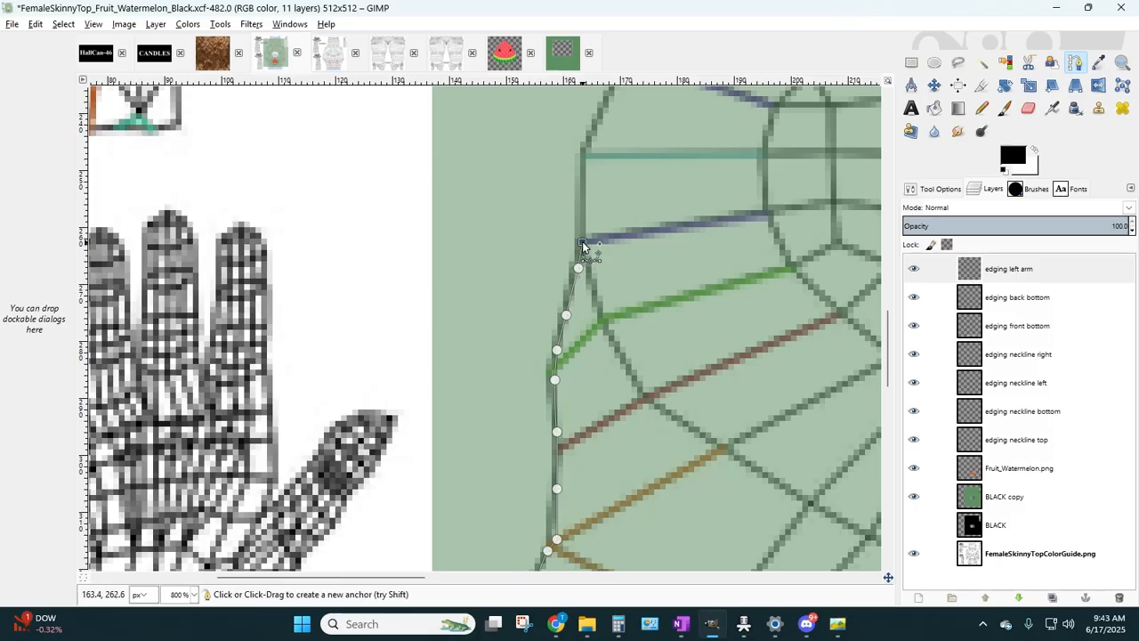
{"action": "left_click", "coordinate": [582, 242]}
- Extend the armhole path past the teal and upper blue guide lines to the upper green guide line
{"action": "left_click", "coordinate": [582, 212]}
{"action": "left_click", "coordinate": [581, 182]}
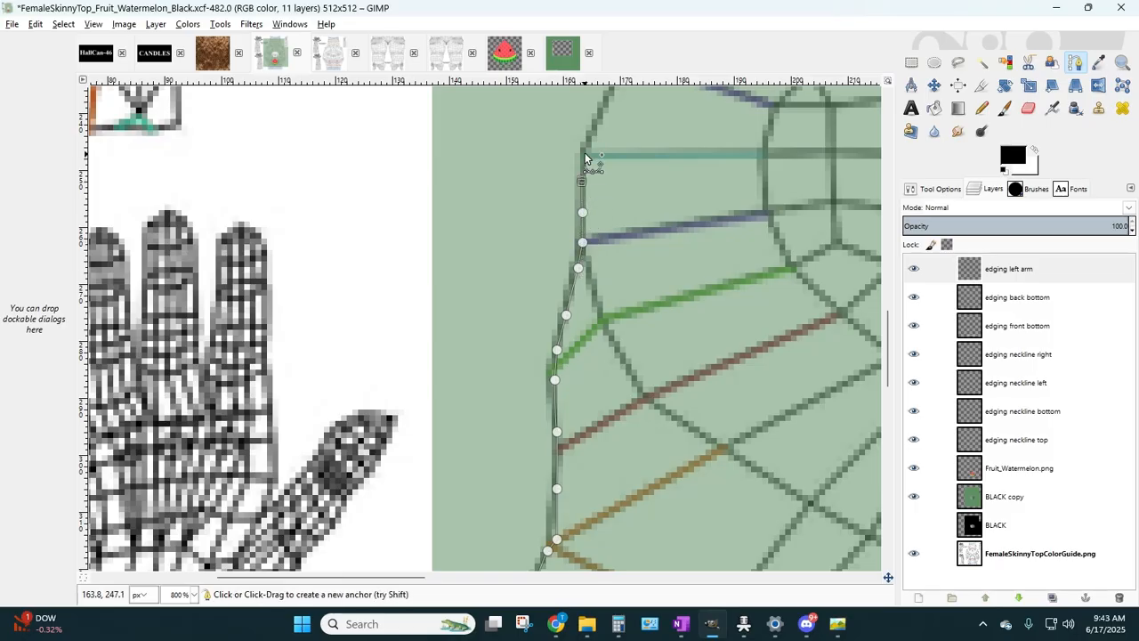
{"action": "left_click", "coordinate": [604, 119]}
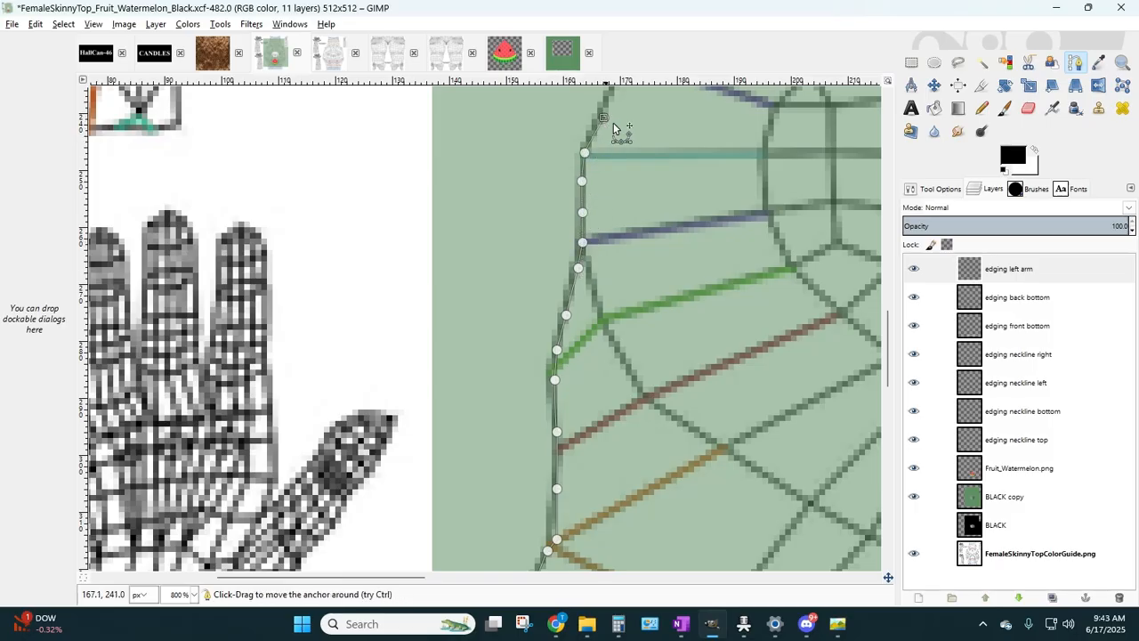
{"action": "scroll", "coordinate": [654, 220], "scroll_direction": "up", "scroll_amount": 5}
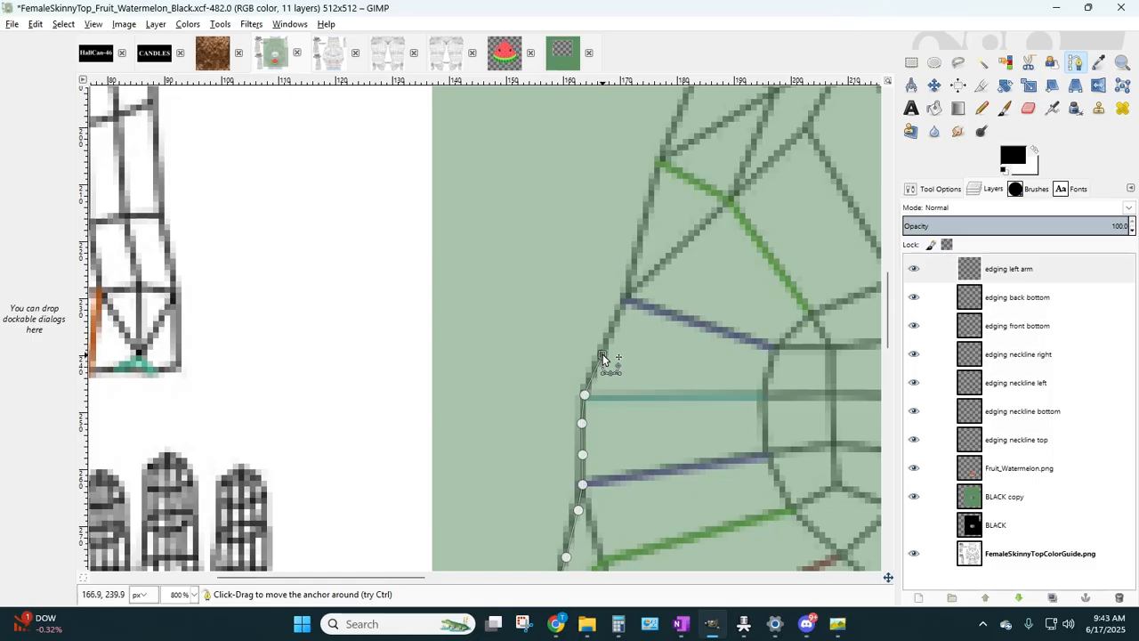
{"action": "left_click", "coordinate": [623, 318]}
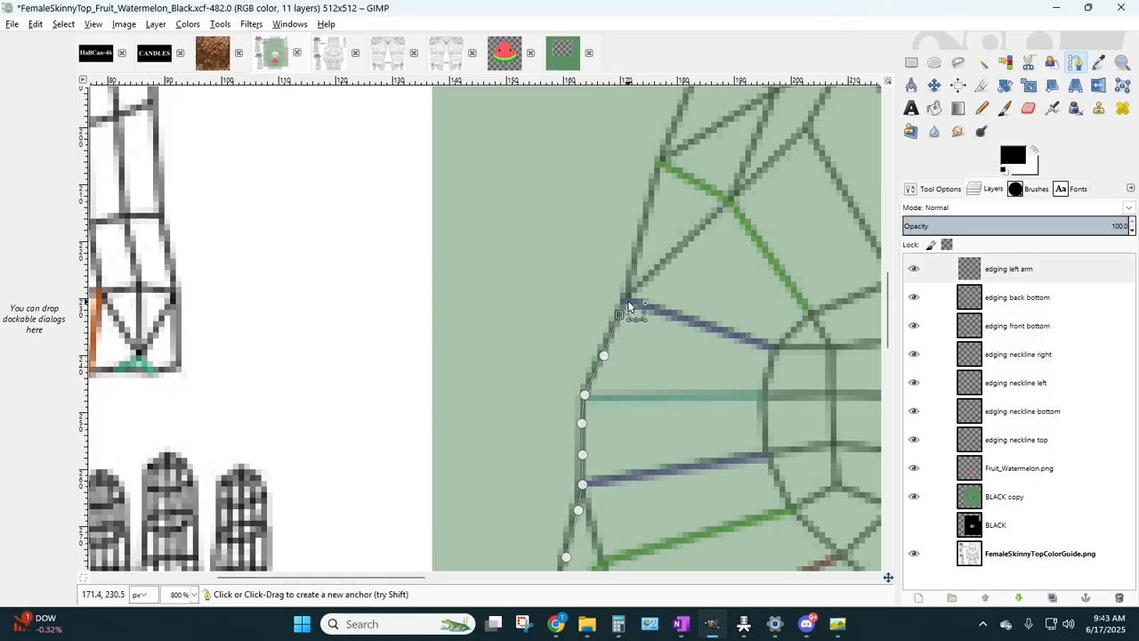
{"action": "left_click", "coordinate": [631, 296]}
{"action": "left_click", "coordinate": [636, 264]}
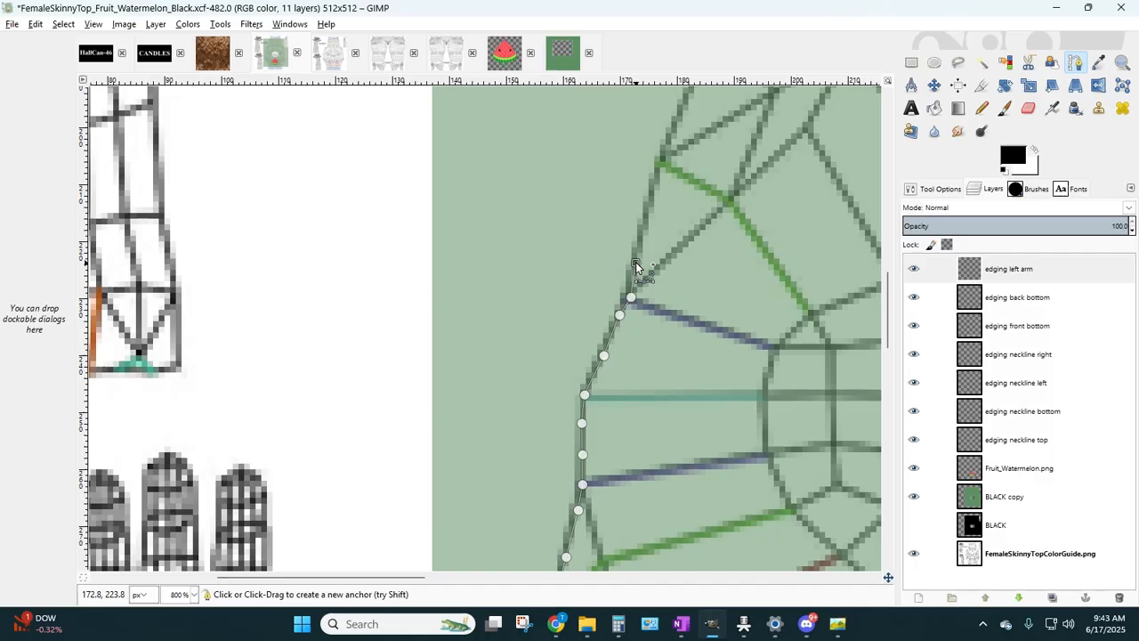
{"action": "left_click", "coordinate": [649, 216]}
{"action": "left_click", "coordinate": [661, 166]}
- Finish the armhole path along the shoulder edge, ending just beyond the purple guide line at its upper end
{"action": "scroll", "coordinate": [708, 254], "scroll_direction": "up", "scroll_amount": 3}
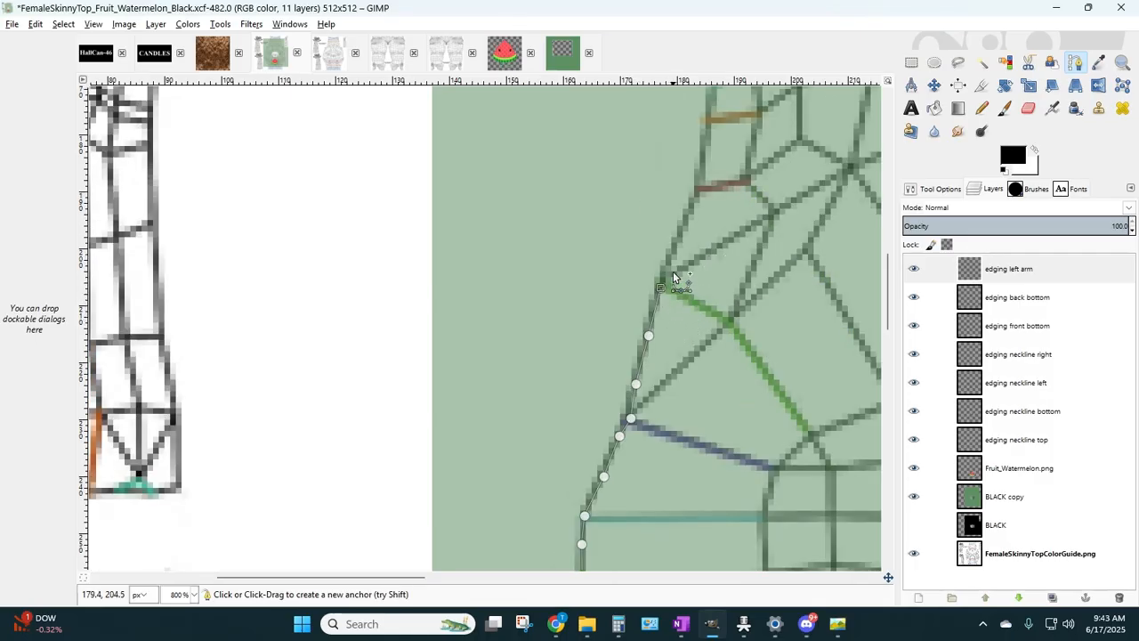
{"action": "left_click", "coordinate": [672, 259]}
{"action": "left_click", "coordinate": [686, 226]}
{"action": "left_click", "coordinate": [704, 190]}
{"action": "left_click", "coordinate": [707, 161]}
{"action": "scroll", "coordinate": [743, 241], "scroll_direction": "up", "scroll_amount": 3}
{"action": "scroll", "coordinate": [743, 237], "scroll_direction": "up", "scroll_amount": 3}
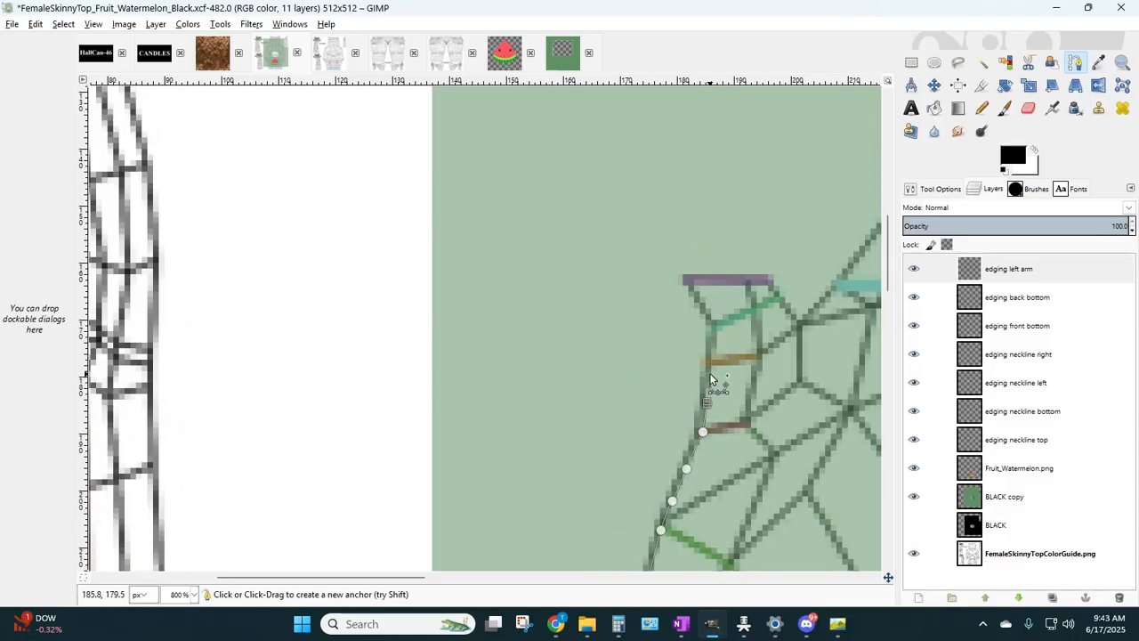
{"action": "left_click", "coordinate": [711, 369]}
{"action": "left_click", "coordinate": [714, 326]}
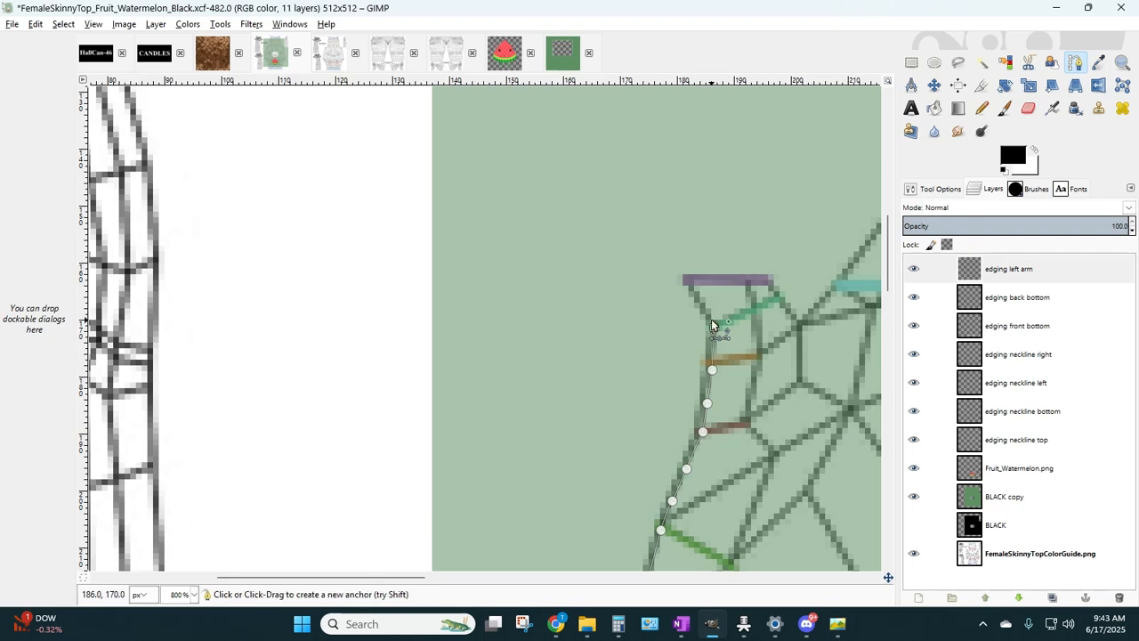
{"action": "left_click", "coordinate": [710, 311]}
{"action": "left_click_drag", "start_coordinate": [693, 285], "coordinate": [659, 242]}
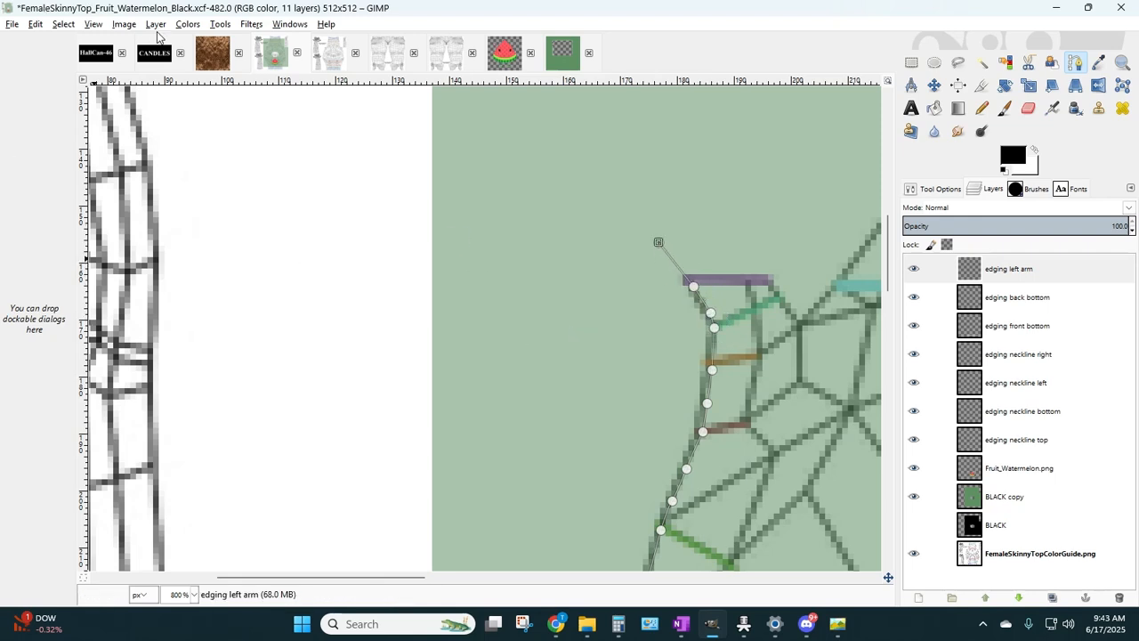
- Stroke the armhole path with a solid black, antialiased 3 px line on the edging left arm layer
{"action": "left_click", "coordinate": [36, 24]}
{"action": "left_click", "coordinate": [65, 291]}
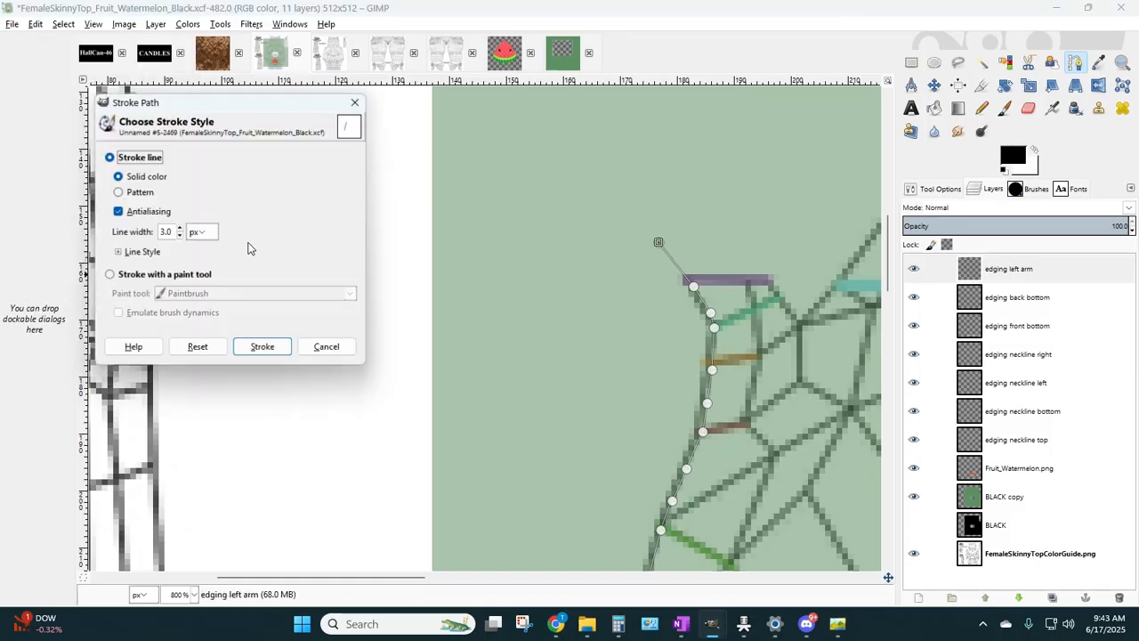
{"action": "left_click", "coordinate": [262, 346]}
{"action": "scroll", "coordinate": [247, 294], "scroll_direction": "down", "scroll_amount": 5}
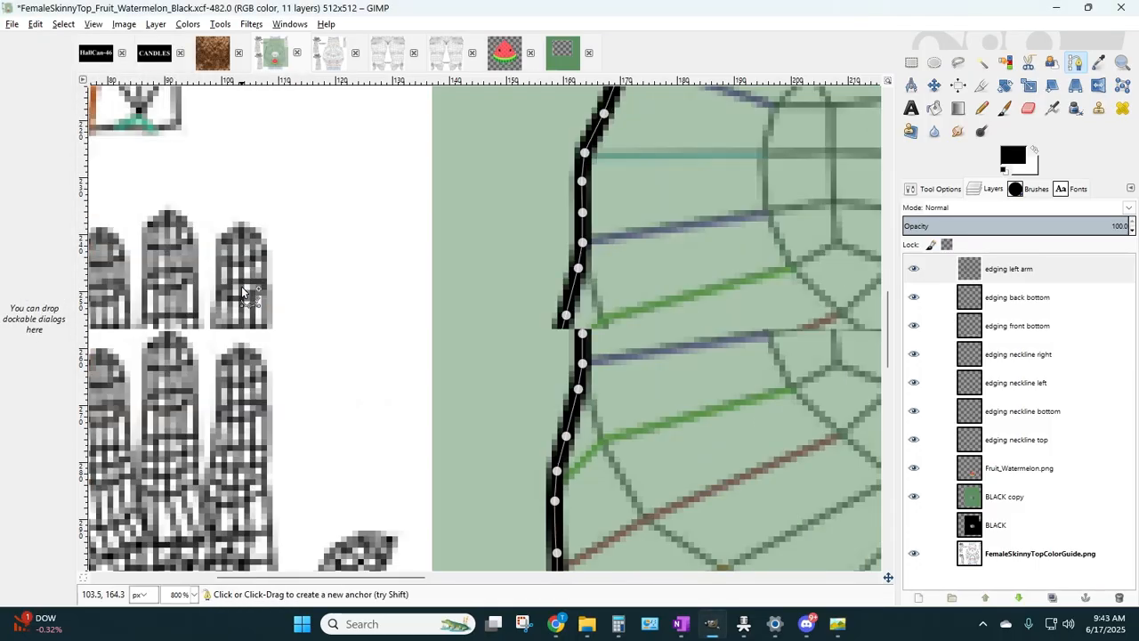
{"action": "scroll", "coordinate": [241, 293], "scroll_direction": "down", "scroll_amount": 2}
{"action": "scroll", "coordinate": [238, 294], "scroll_direction": "up", "scroll_amount": 3}
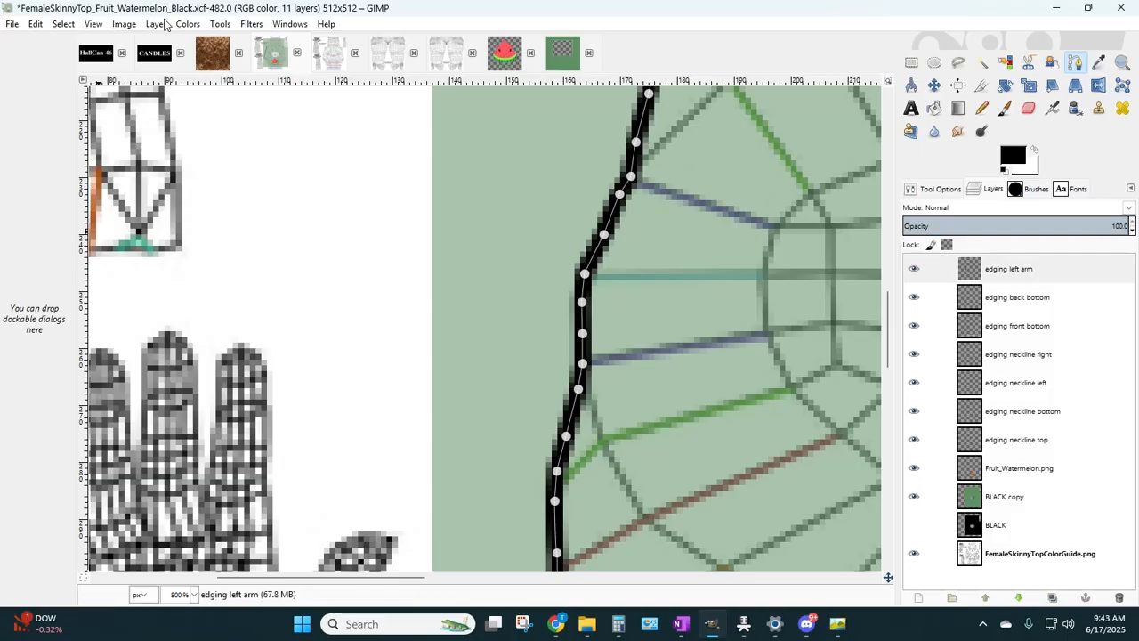
- Duplicate the edging left arm layer and invert the copy's colour to white
{"action": "left_click", "coordinate": [195, 599]}
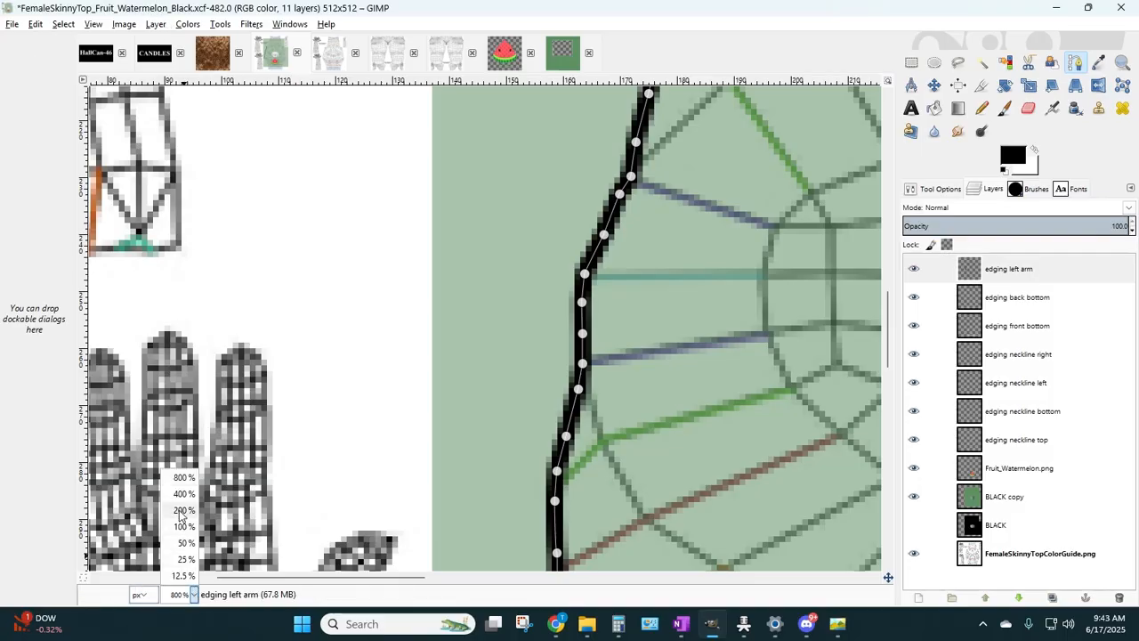
{"action": "left_click", "coordinate": [181, 521]}
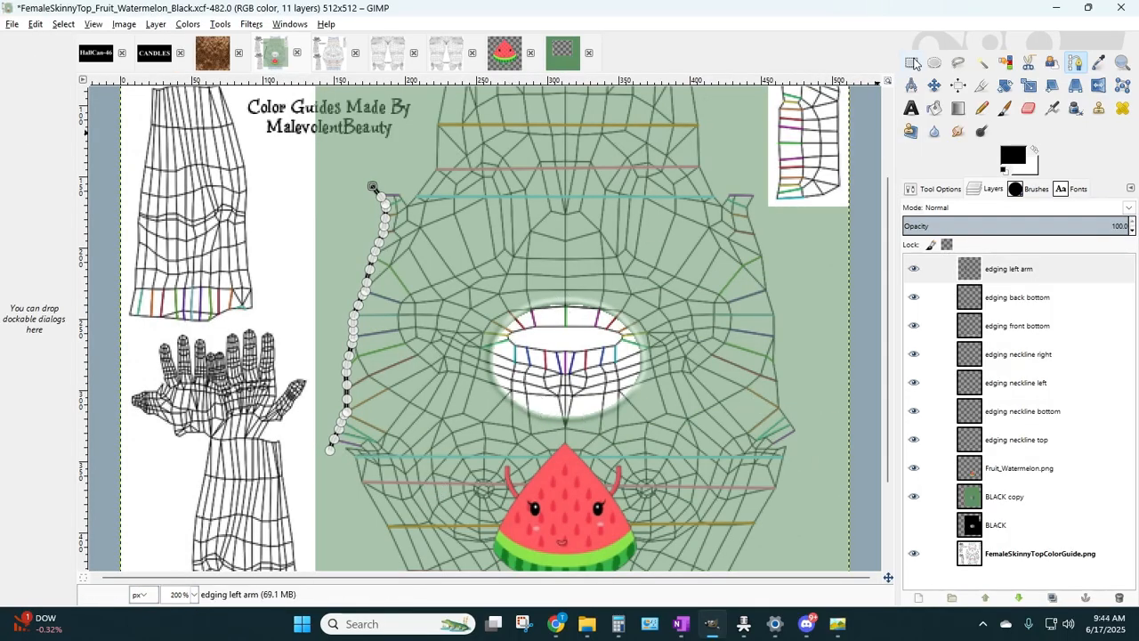
{"action": "left_click", "coordinate": [911, 62]}
{"action": "left_click", "coordinate": [156, 24]}
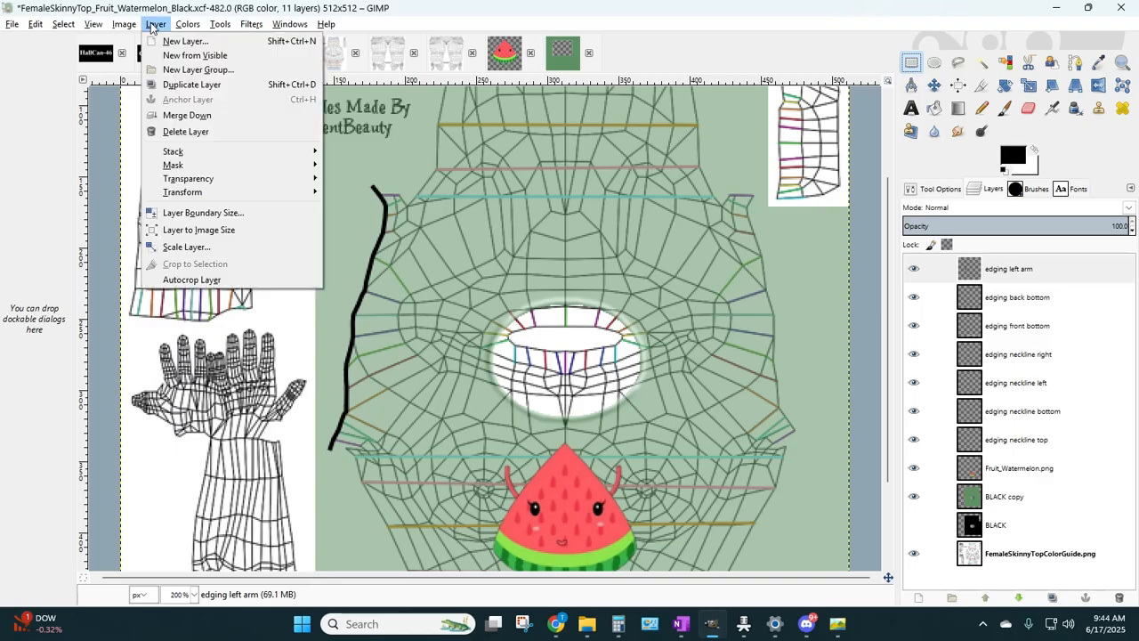
{"action": "left_click", "coordinate": [173, 84]}
{"action": "left_click", "coordinate": [187, 24]}
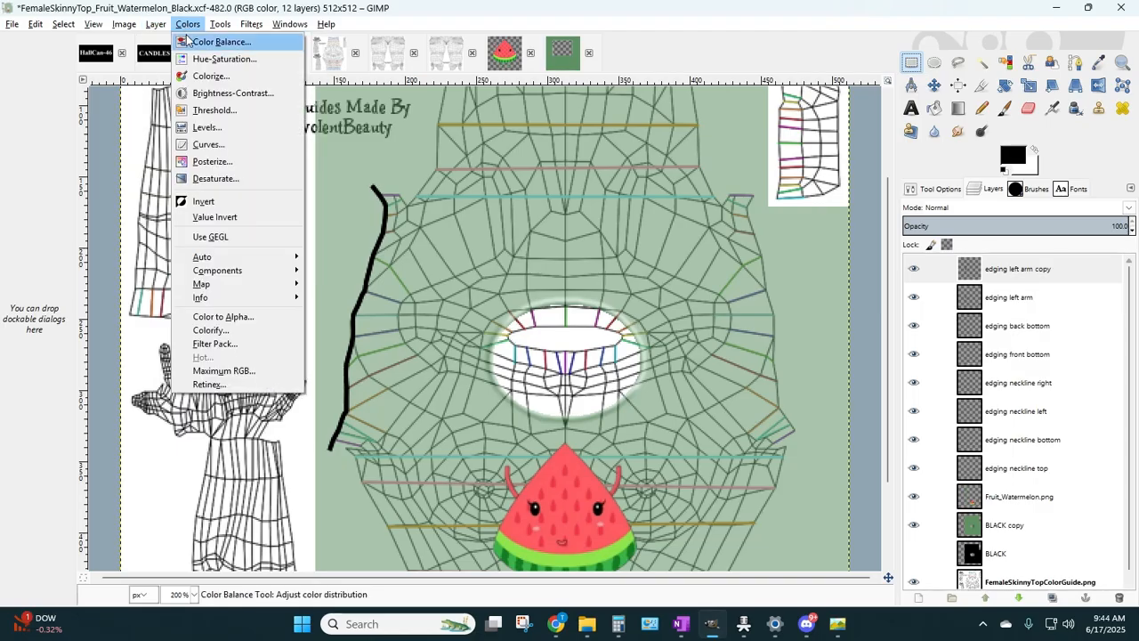
{"action": "left_click", "coordinate": [196, 198]}
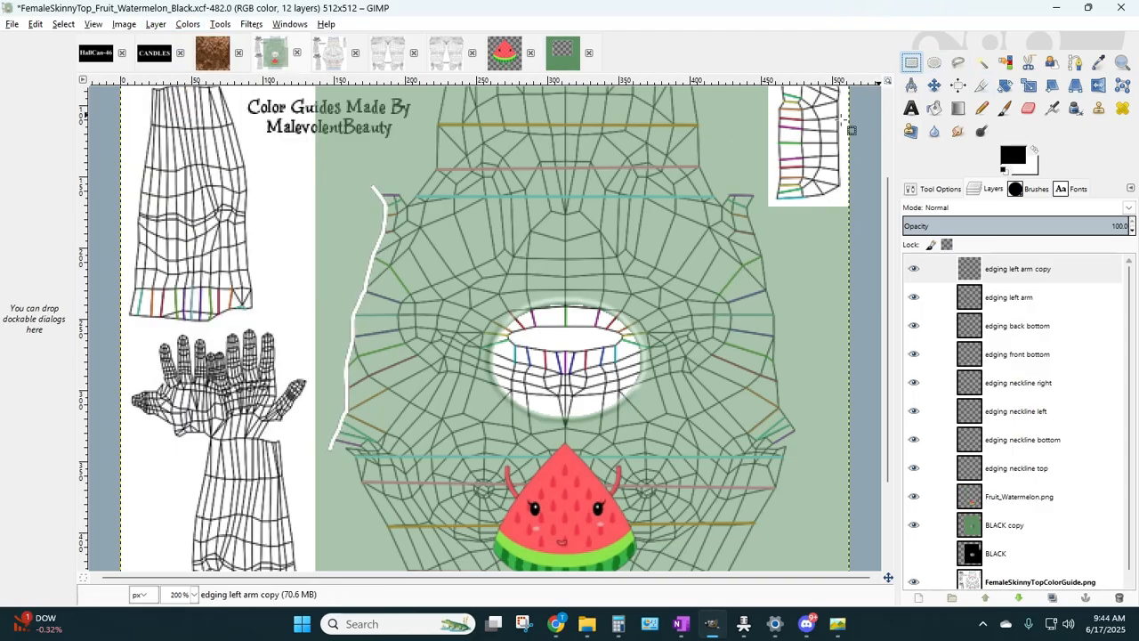
- Offset the white copy slightly to the right of the black line and merge it down into the edging left arm layer
{"action": "key", "text": "Left"}
{"action": "key", "text": "Left"}
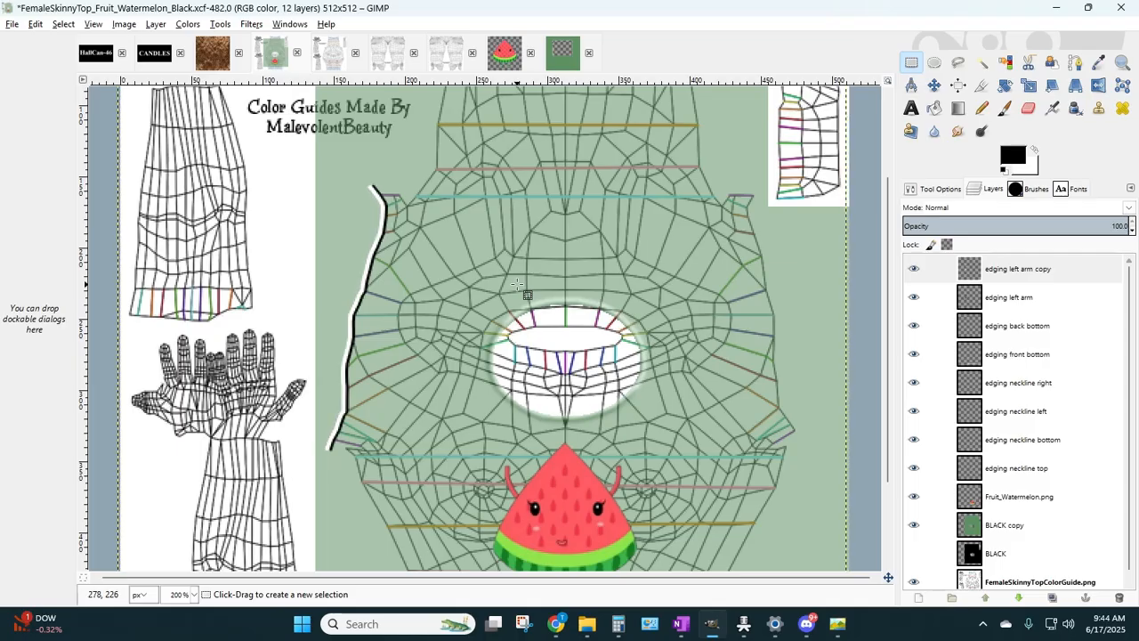
{"action": "key", "text": "Right"}
{"action": "key", "text": "Right"}
{"action": "key", "text": "Right"}
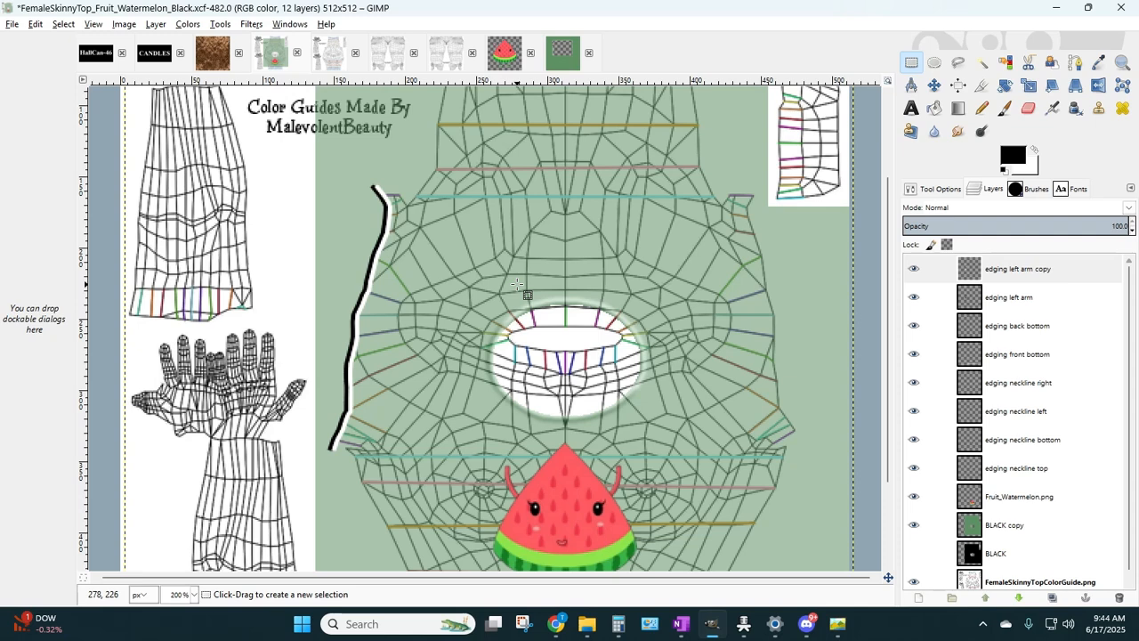
{"action": "key", "text": "Right"}
{"action": "key", "text": "Right"}
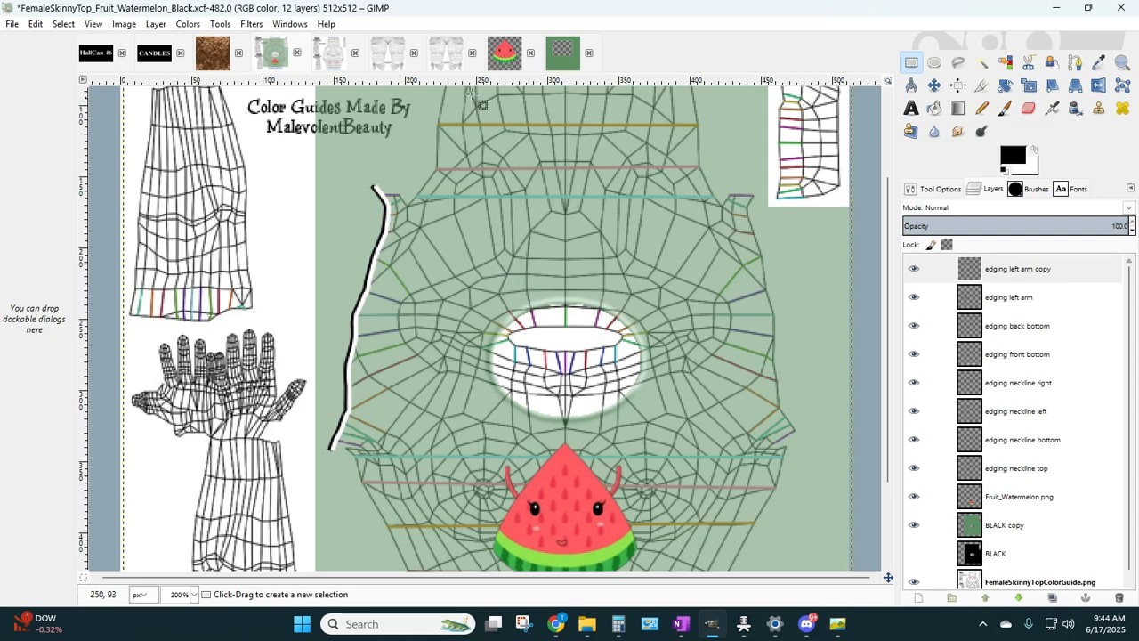
{"action": "left_click", "coordinate": [157, 24]}
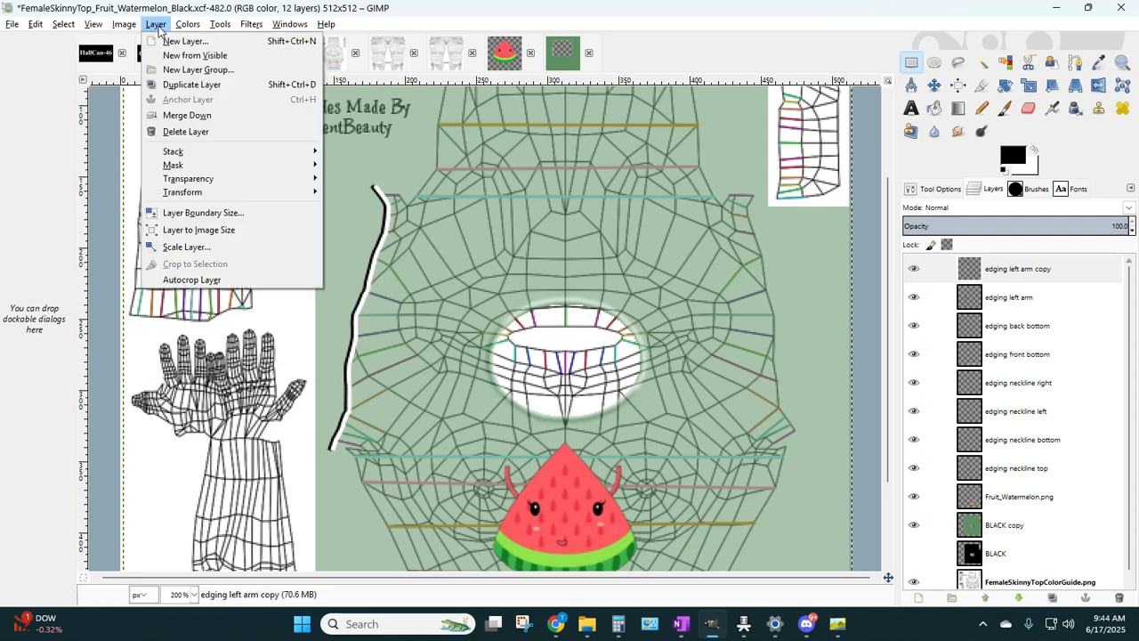
{"action": "left_click", "coordinate": [186, 115]}
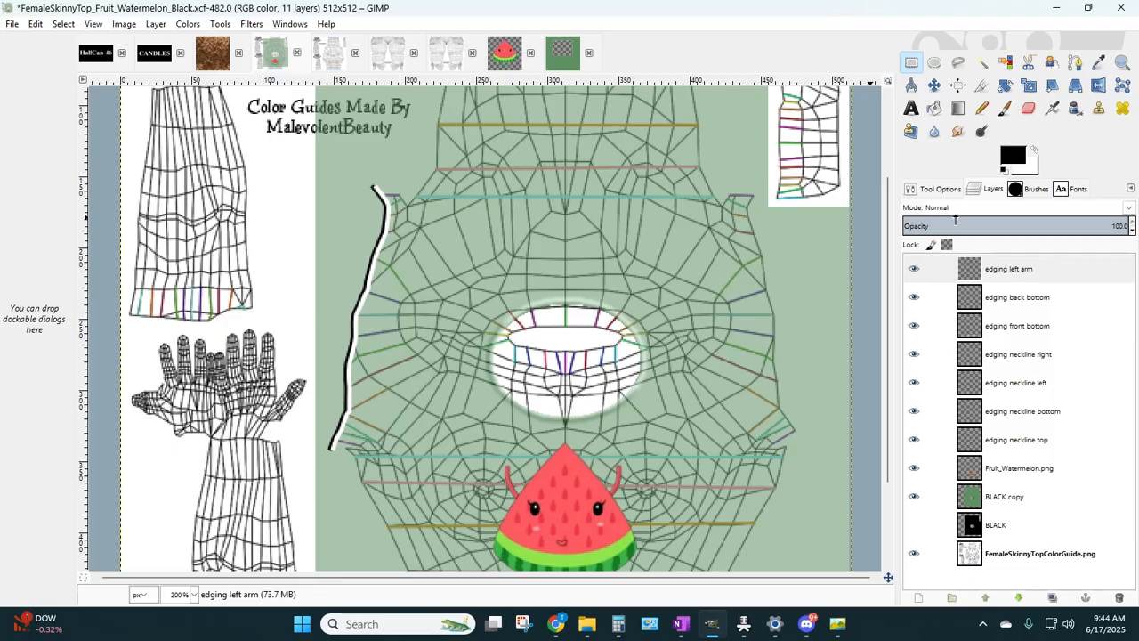
- Set the edging left arm layer to Overlay mode and apply an RLE Gaussian blur with a 3.0 px radius in both directions
{"action": "left_click", "coordinate": [952, 207]}
{"action": "left_click", "coordinate": [954, 382]}
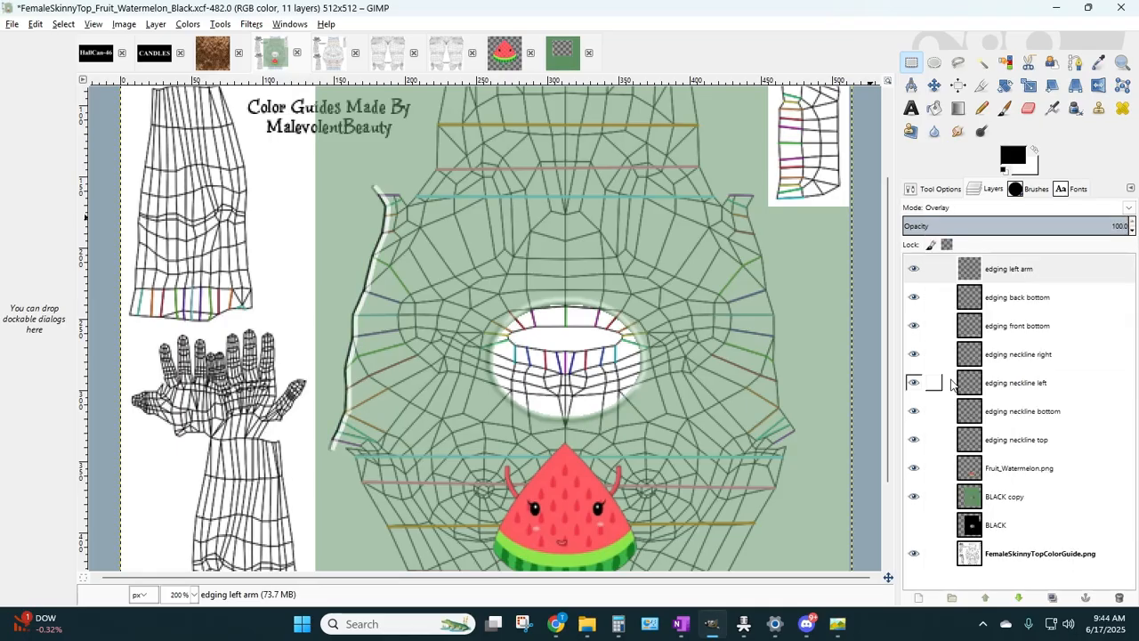
{"action": "left_click", "coordinate": [251, 24]}
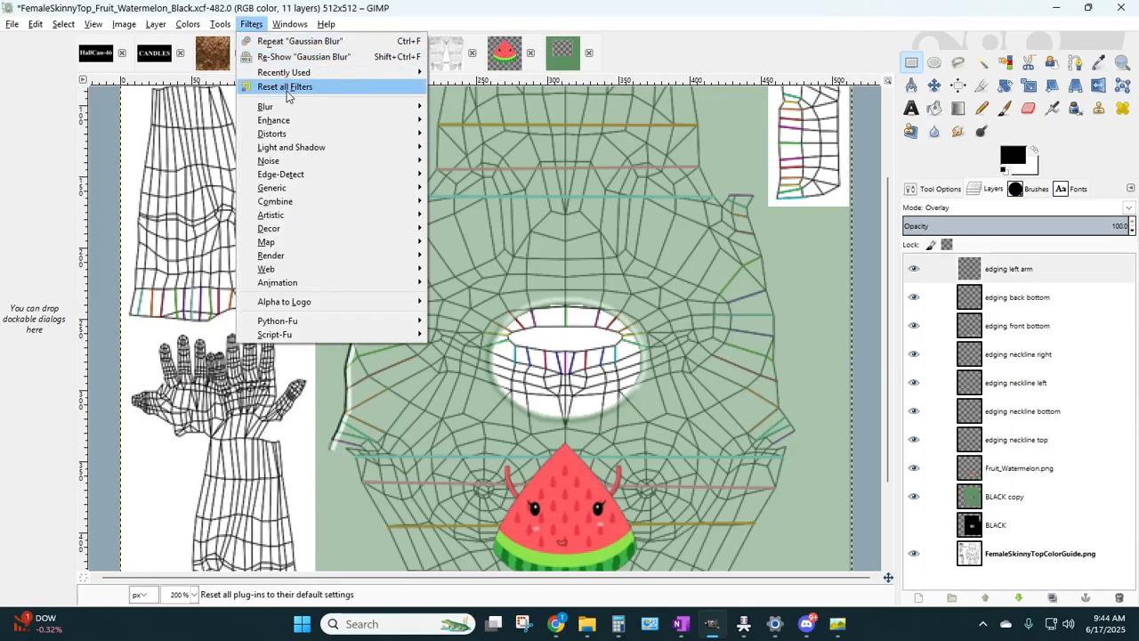
{"action": "mouse_move", "coordinate": [287, 107]}
{"action": "left_click", "coordinate": [458, 121]}
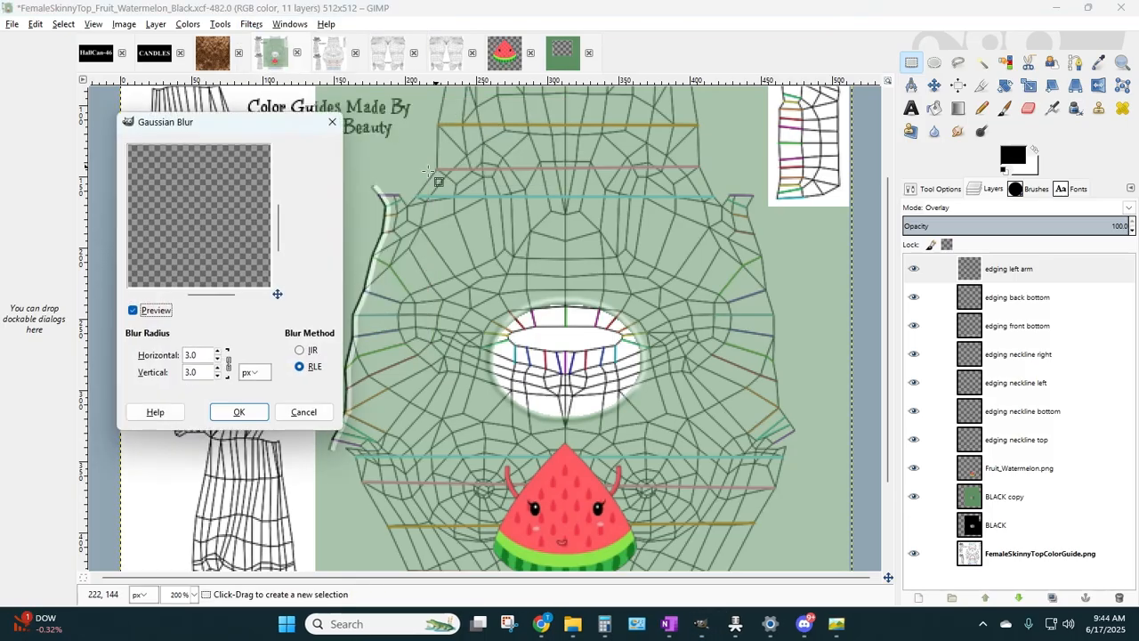
{"action": "left_click", "coordinate": [235, 411]}
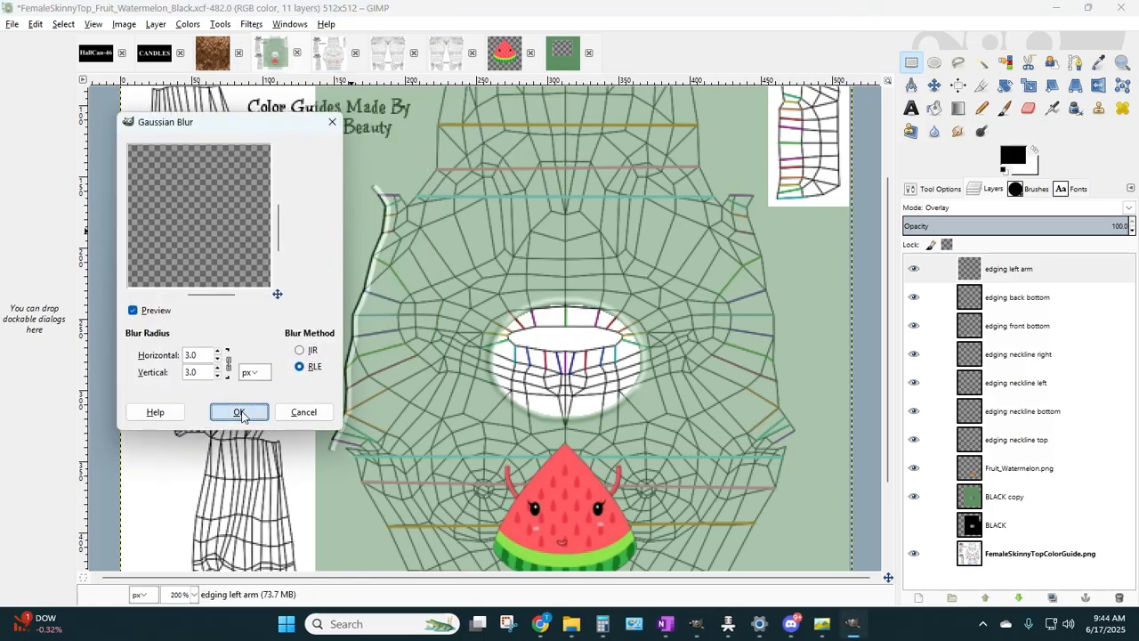
{"action": "left_click", "coordinate": [911, 62]}
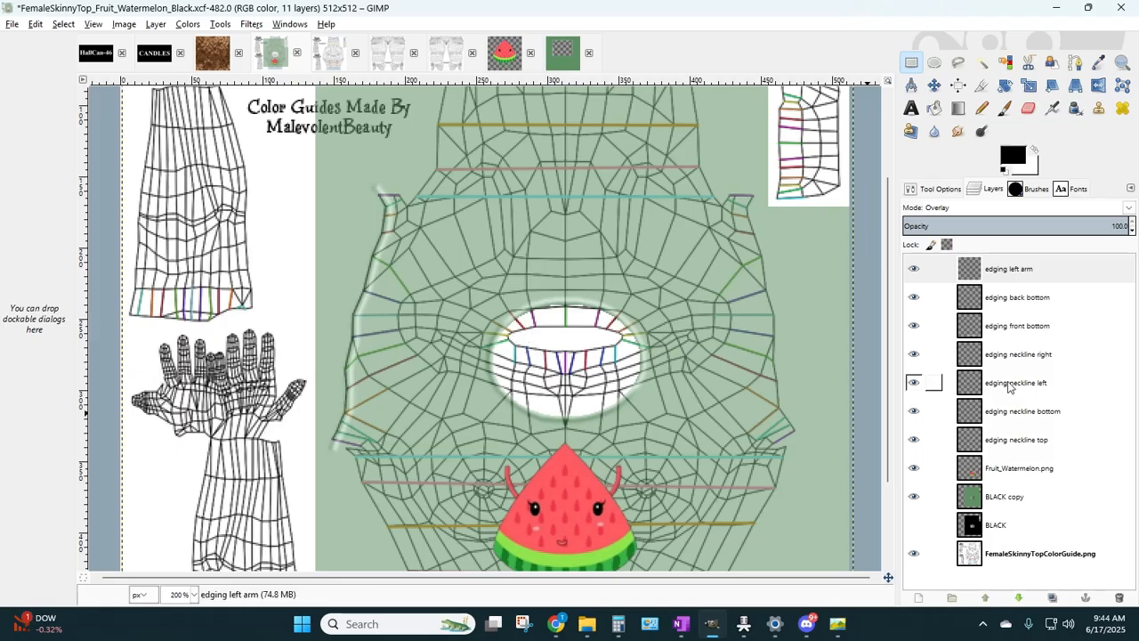
- Raise the BLACK copy layer's opacity to 100 and examine the edging against the solid green
{"action": "left_click", "coordinate": [1015, 497]}
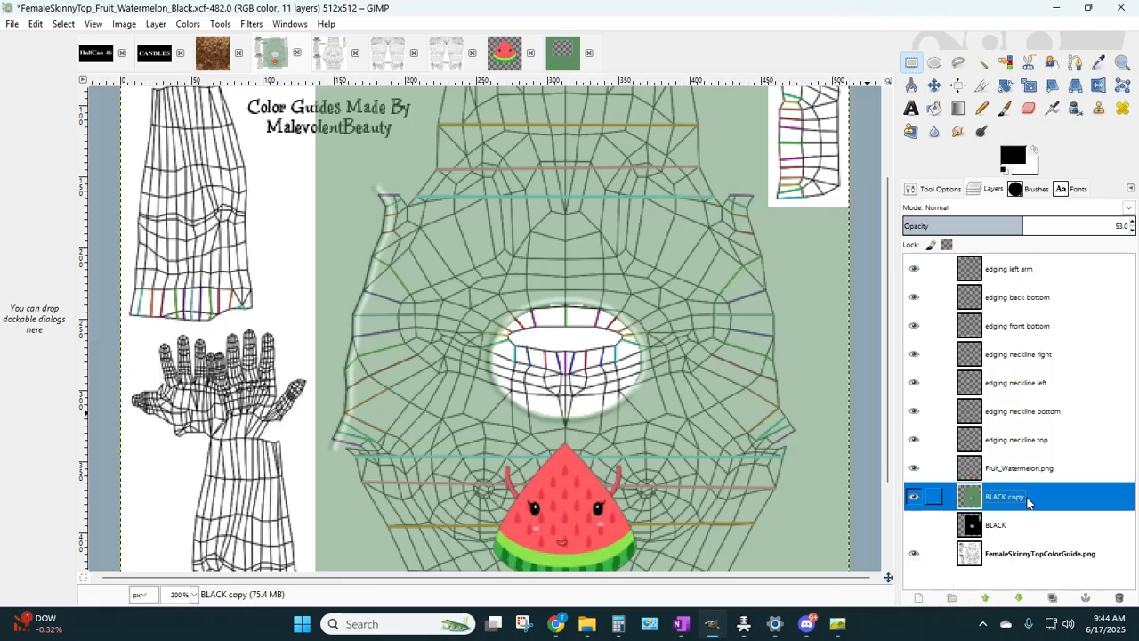
{"action": "left_click", "coordinate": [1133, 225]}
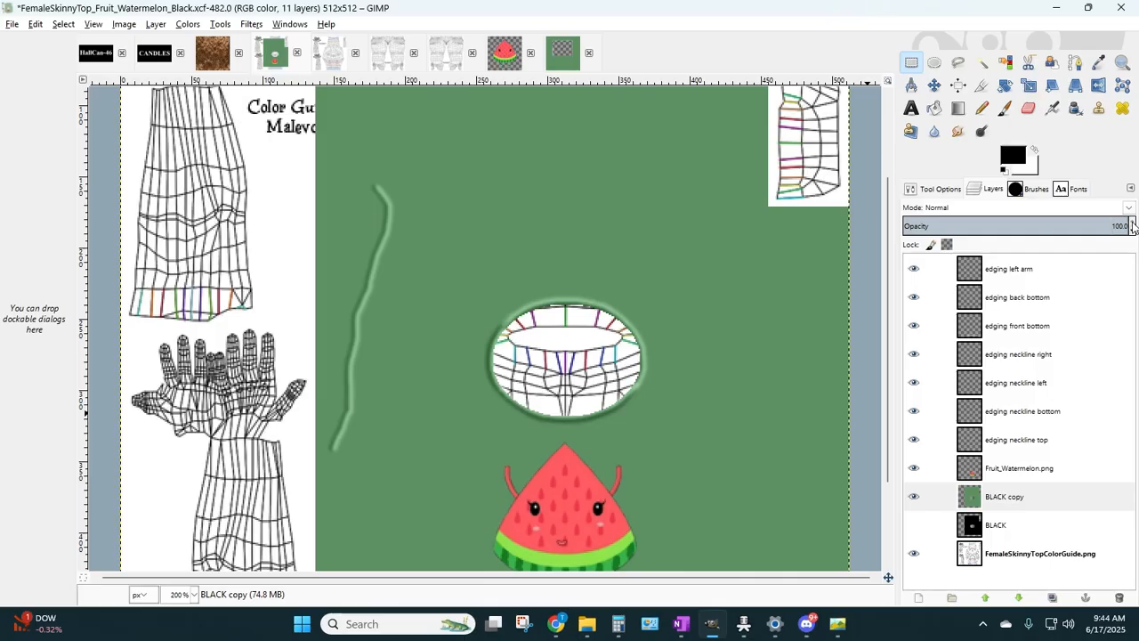
{"action": "scroll", "coordinate": [507, 461], "scroll_direction": "up", "scroll_amount": 3}
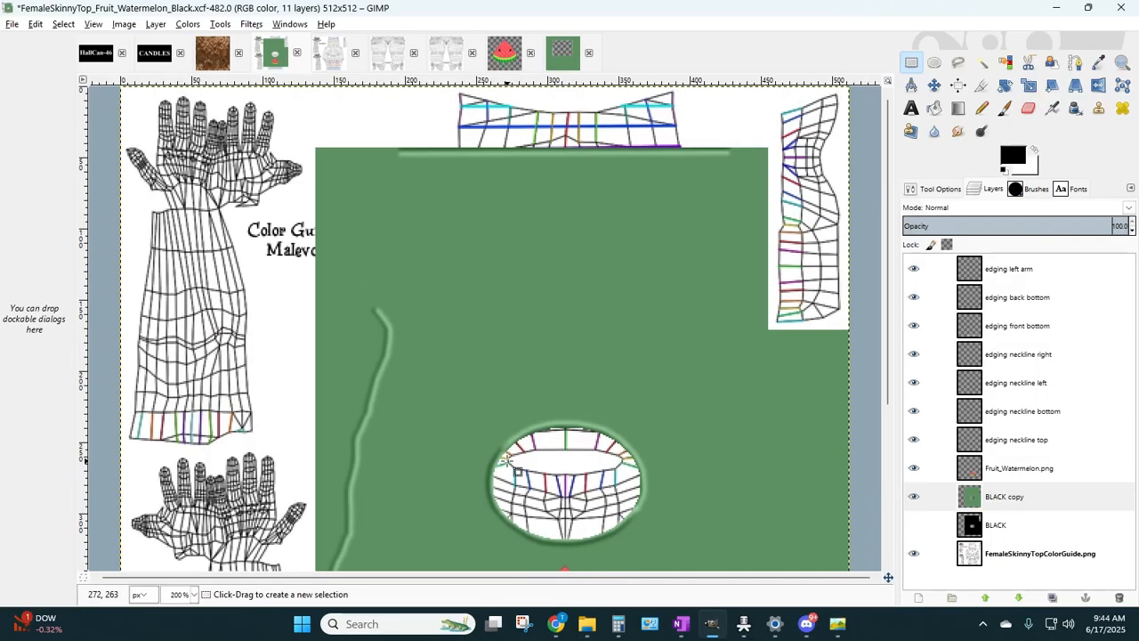
{"action": "scroll", "coordinate": [508, 461], "scroll_direction": "down", "scroll_amount": 3}
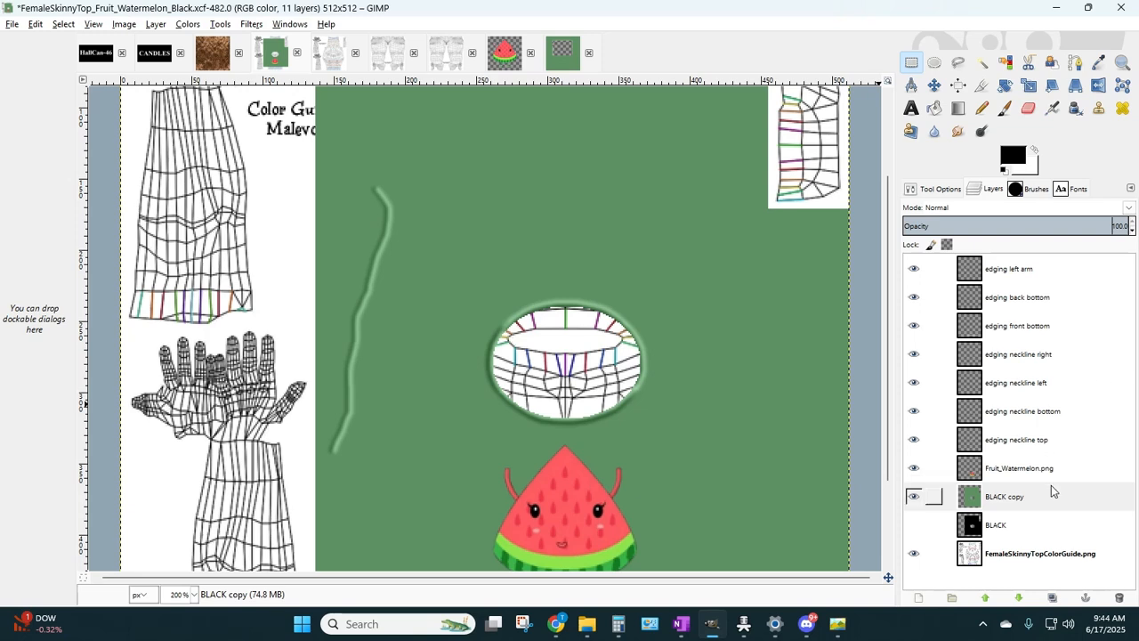
- Lower the BLACK copy layer's opacity to 61 so the mesh guide shows through
{"action": "left_click", "coordinate": [1050, 525]}
{"action": "left_click", "coordinate": [1051, 497]}
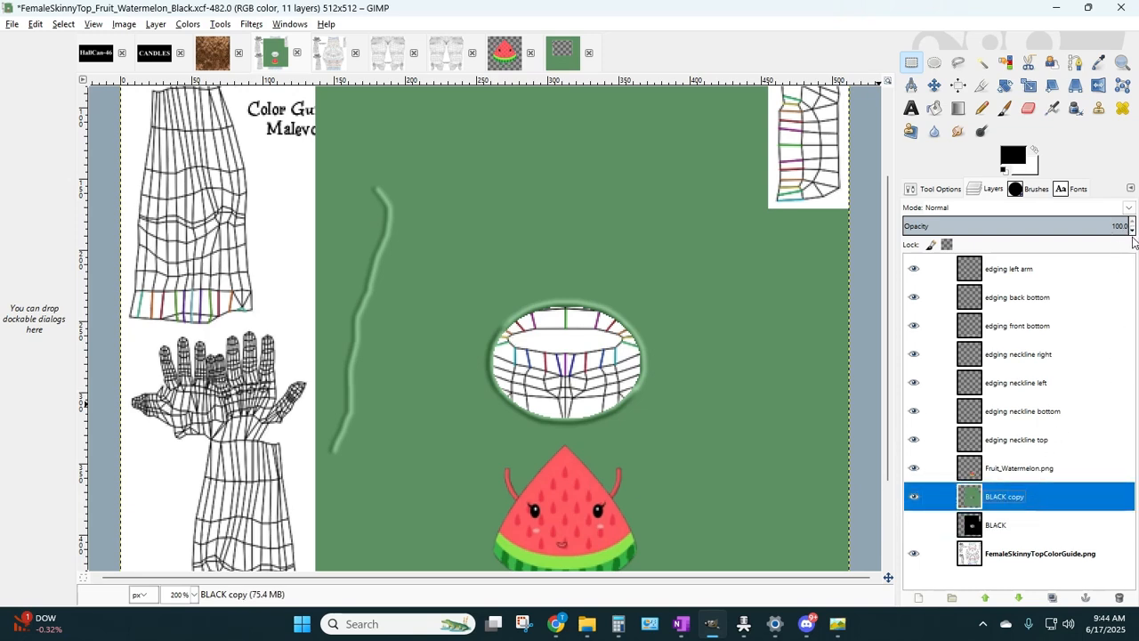
{"action": "left_click", "coordinate": [1132, 231]}
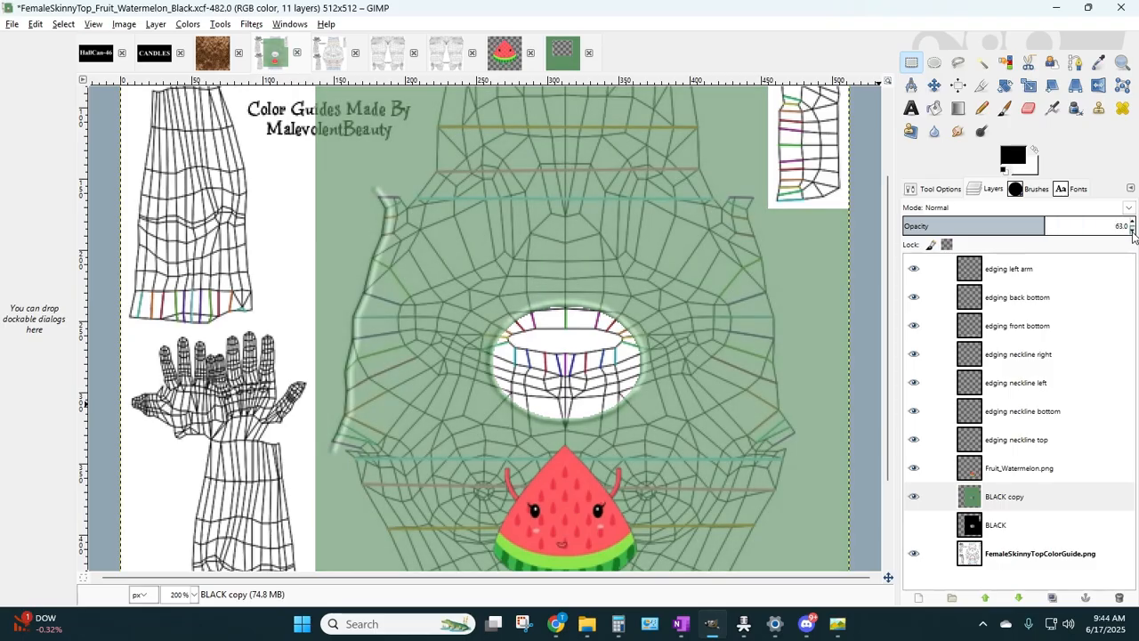
- Create a transparent 512 x 512 px layer named "edging right arm" above the edging left arm layer
{"action": "left_click", "coordinate": [190, 595]}
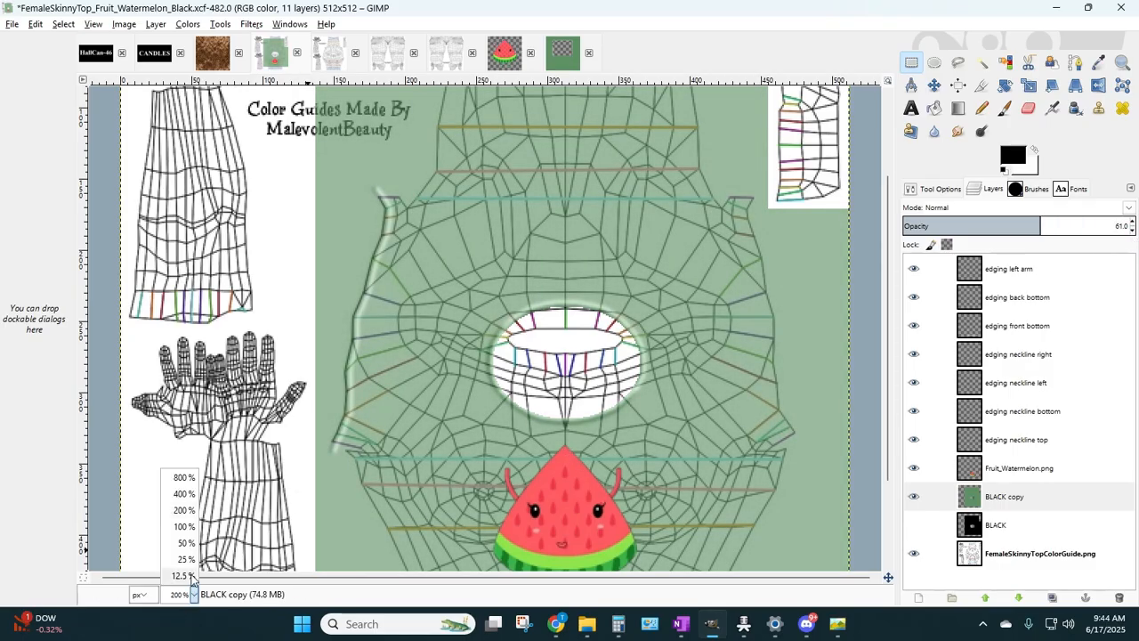
{"action": "left_click", "coordinate": [182, 496]}
{"action": "left_click_drag", "start_coordinate": [389, 577], "coordinate": [565, 577]}
{"action": "scroll", "coordinate": [673, 324], "scroll_direction": "down", "scroll_amount": 3}
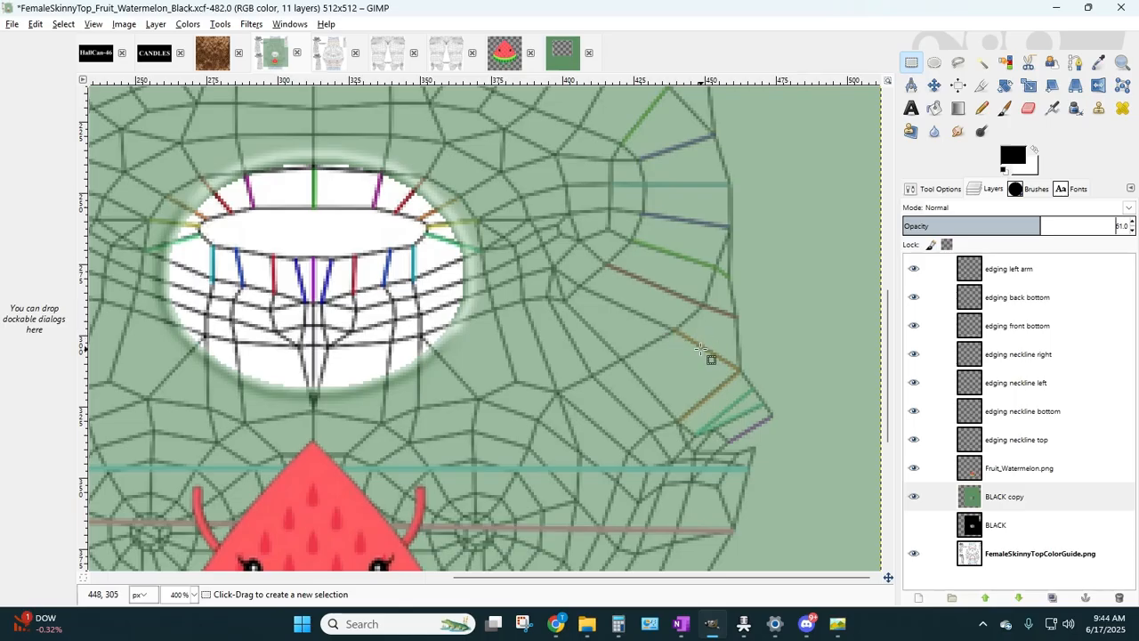
{"action": "left_click", "coordinate": [1006, 269]}
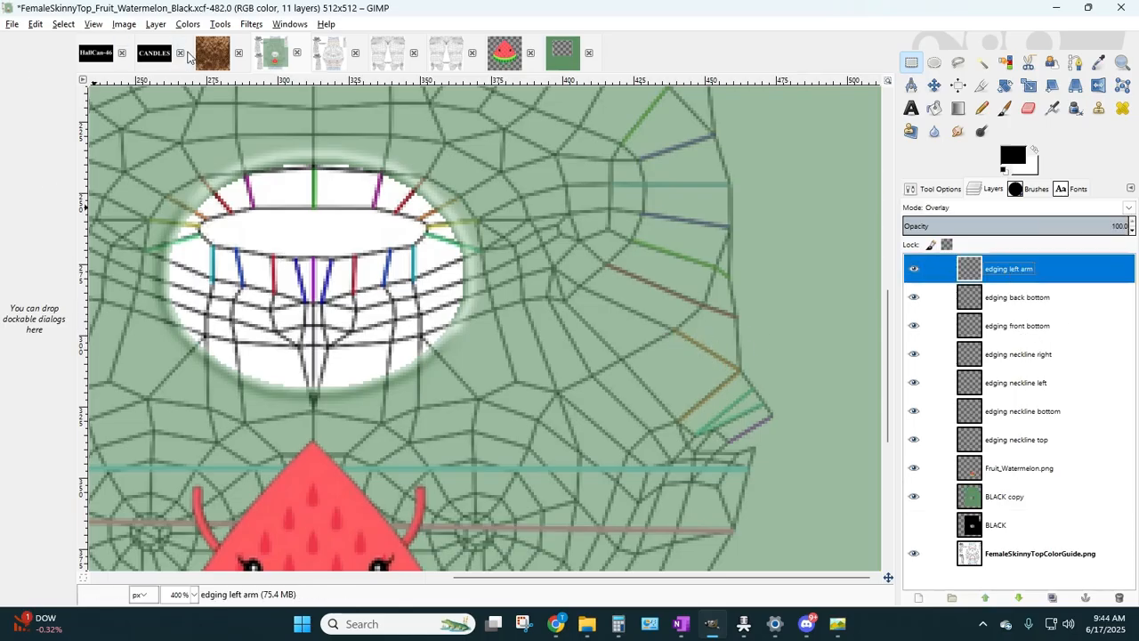
{"action": "left_click", "coordinate": [155, 24]}
{"action": "left_click", "coordinate": [182, 39]}
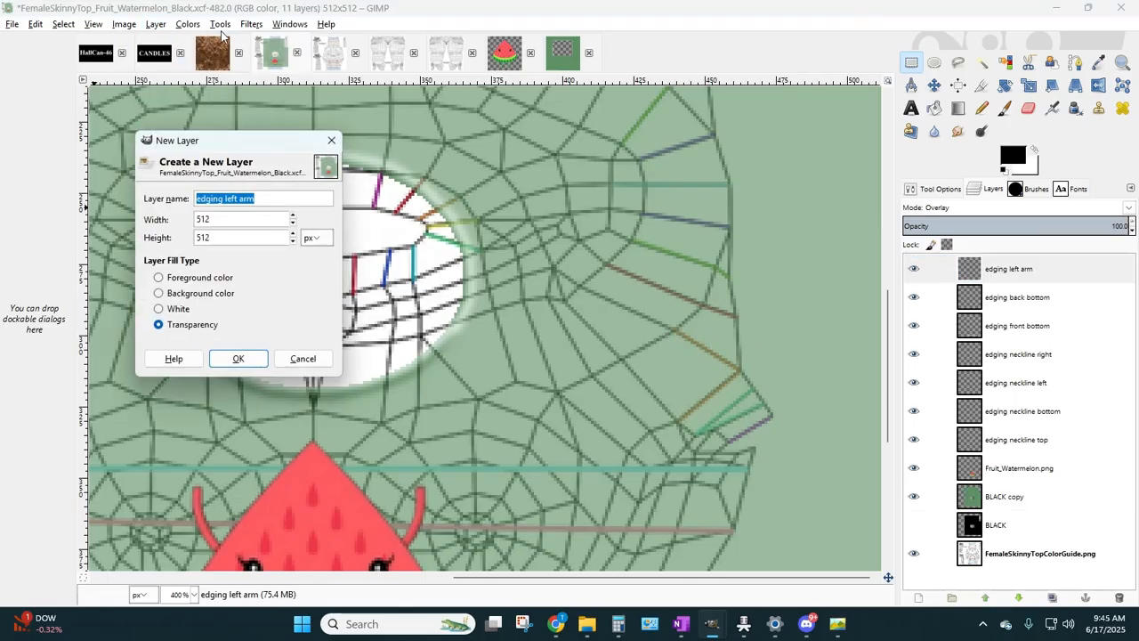
{"action": "left_click", "coordinate": [226, 199]}
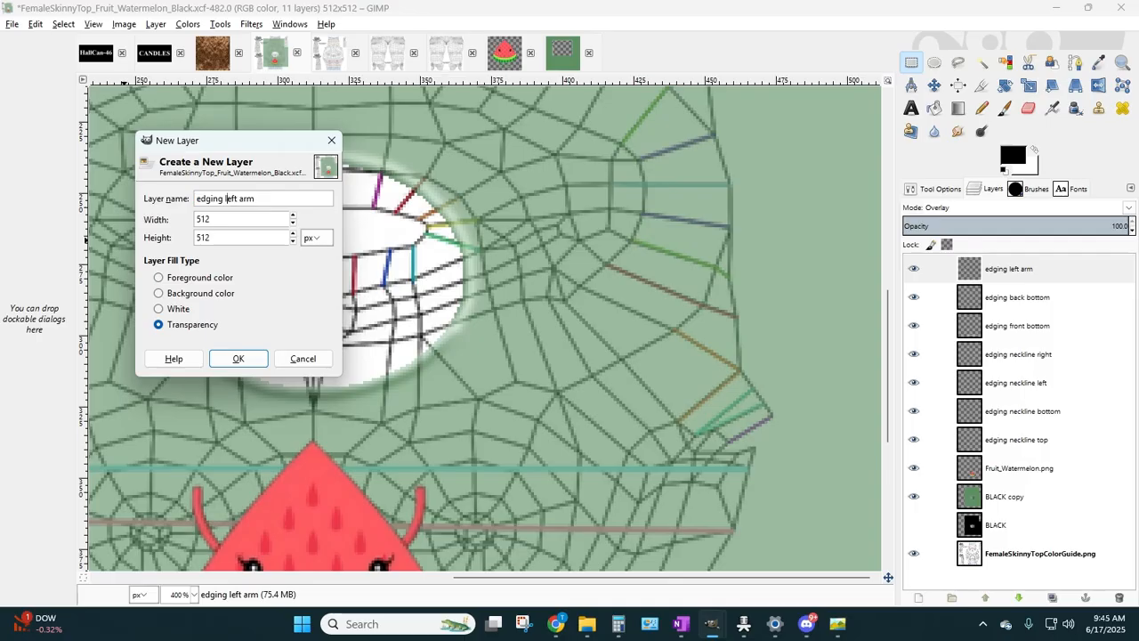
{"action": "key", "text": "shift+End"}
{"action": "type", "text": "l"}
{"action": "type", "text": "ight arm"}
{"action": "key", "text": "Return"}
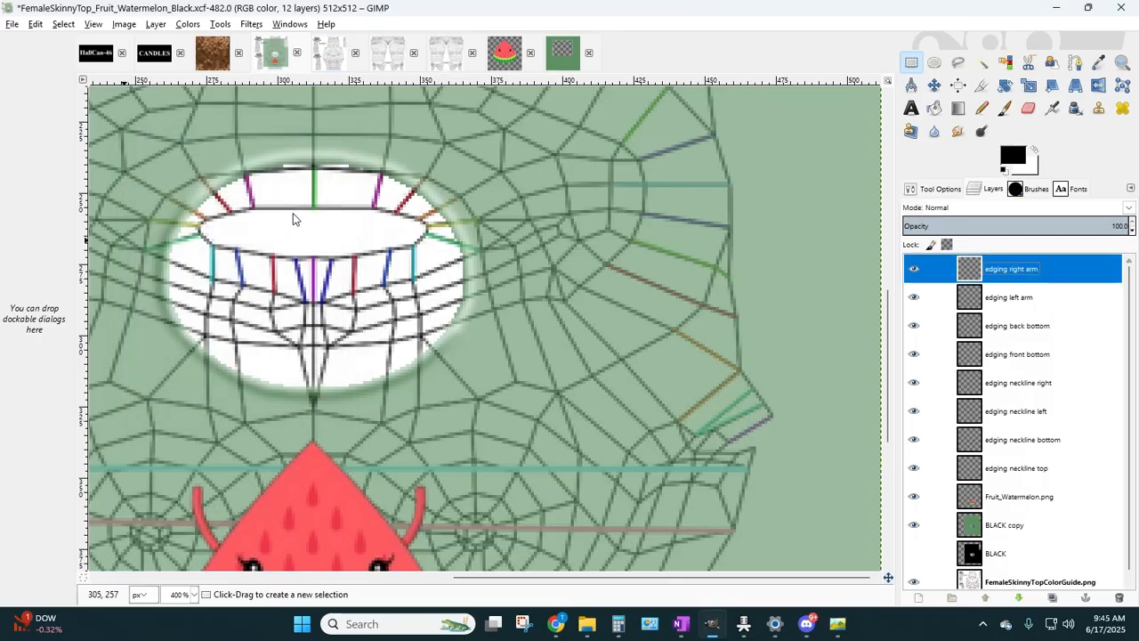
- Start a path along the right armhole edge, from just beyond the lower purple guide line up to the teal guide line
{"action": "left_click", "coordinate": [1075, 62]}
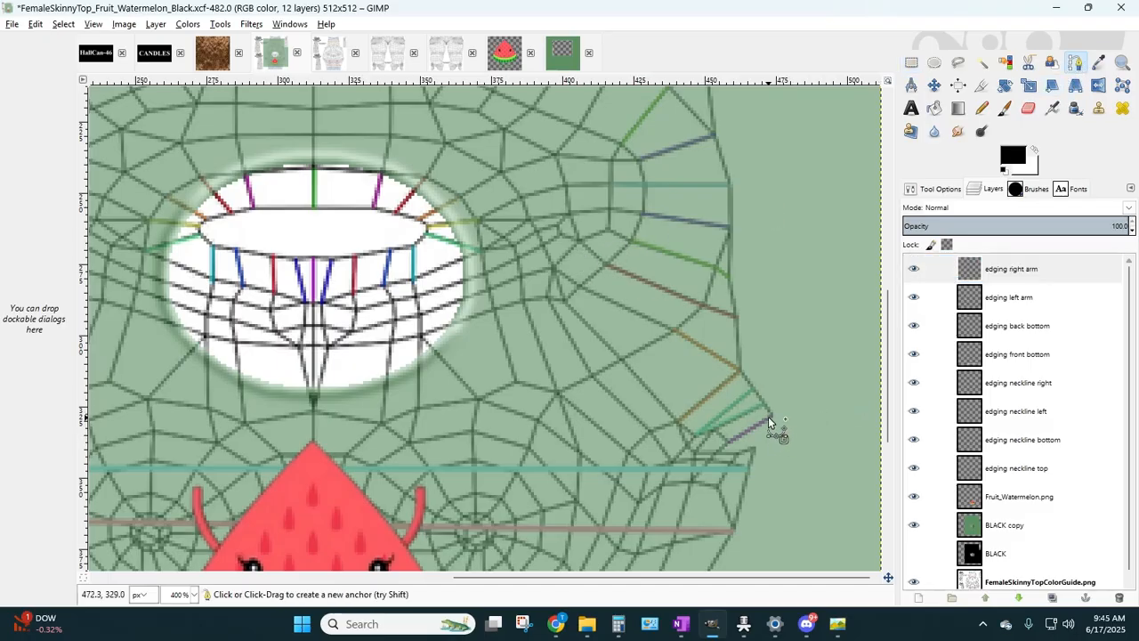
{"action": "left_click_drag", "start_coordinate": [769, 417], "coordinate": [753, 397]}
{"action": "left_click", "coordinate": [734, 314]}
{"action": "left_click", "coordinate": [724, 276]}
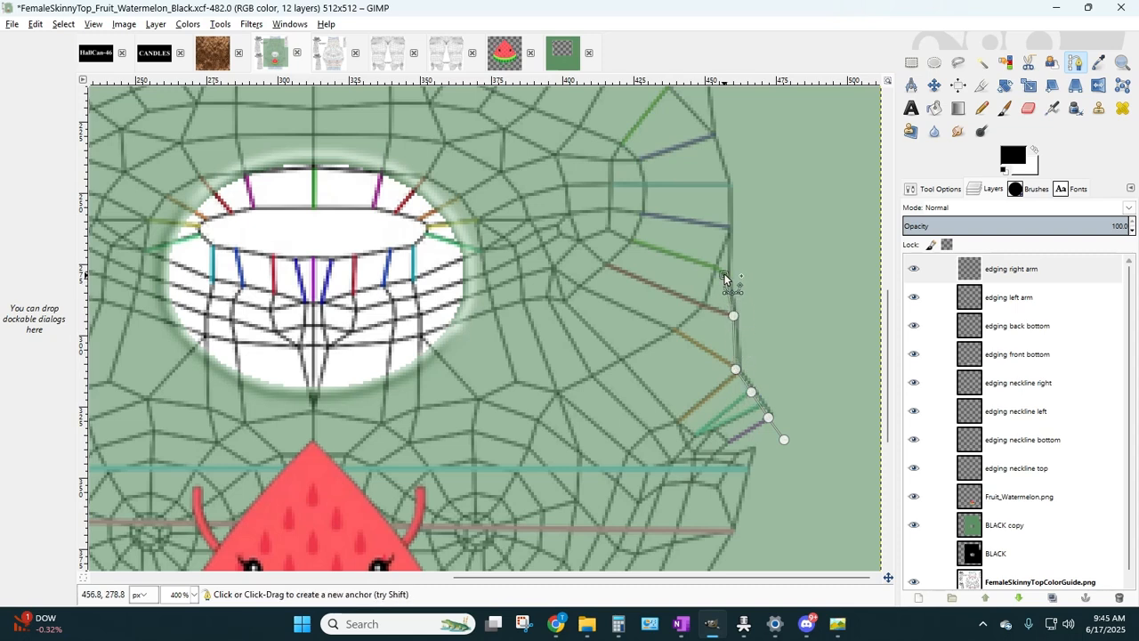
{"action": "left_click", "coordinate": [727, 183]}
- Continue the right armhole path up along the guide line ends, finishing just beyond the purple line at the shoulder
{"action": "scroll", "coordinate": [687, 252], "scroll_direction": "up", "scroll_amount": 3}
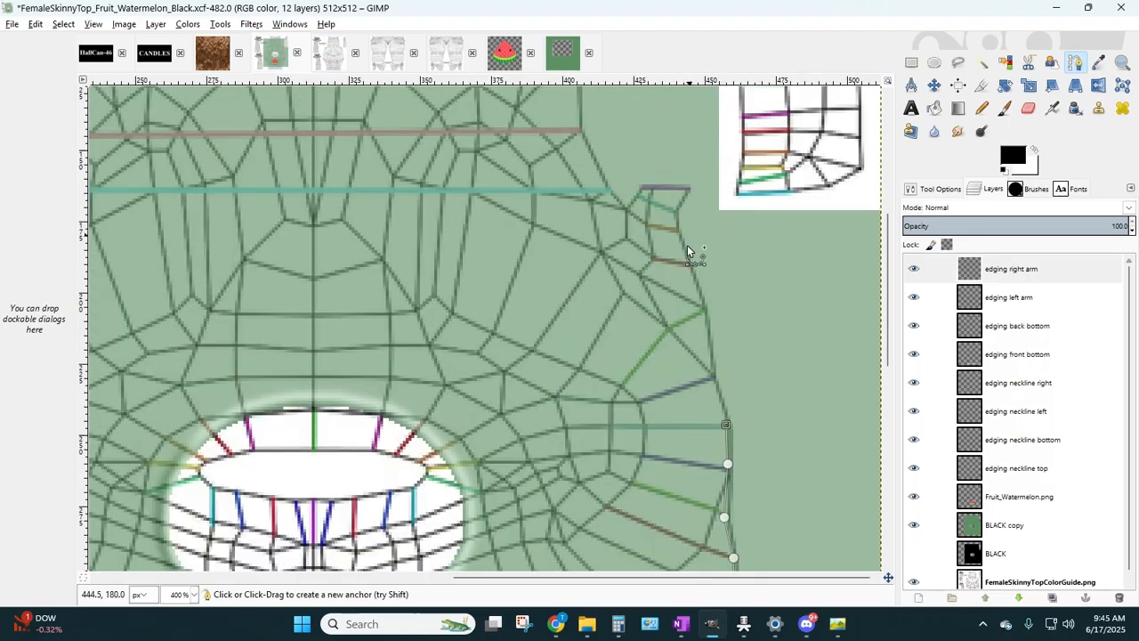
{"action": "left_click", "coordinate": [709, 377]}
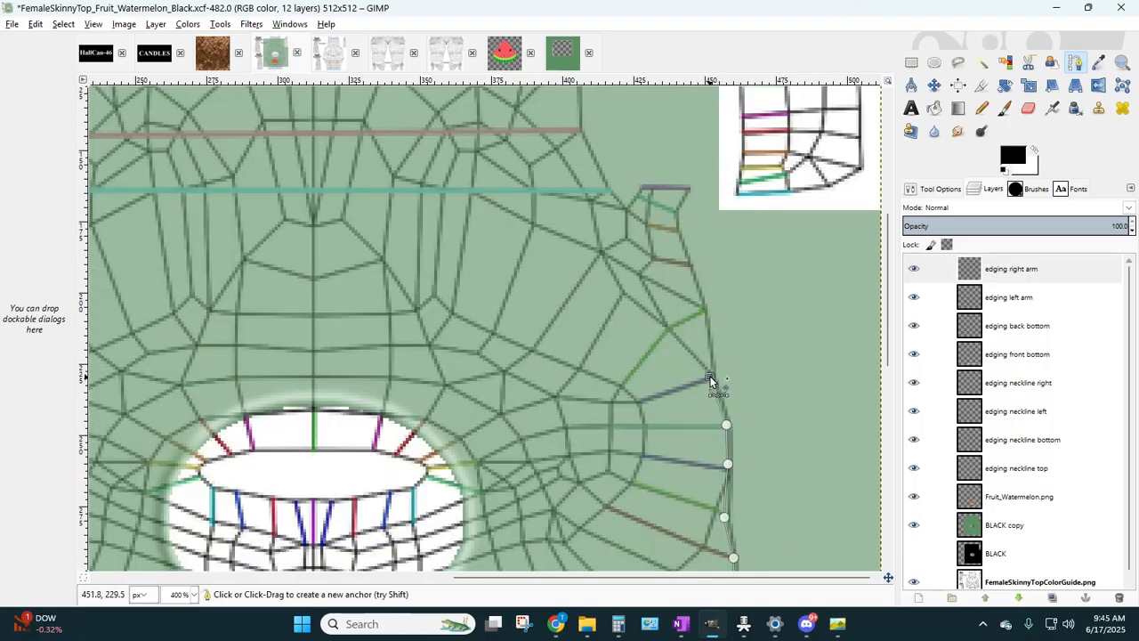
{"action": "left_click", "coordinate": [702, 310]}
{"action": "left_click", "coordinate": [687, 265]}
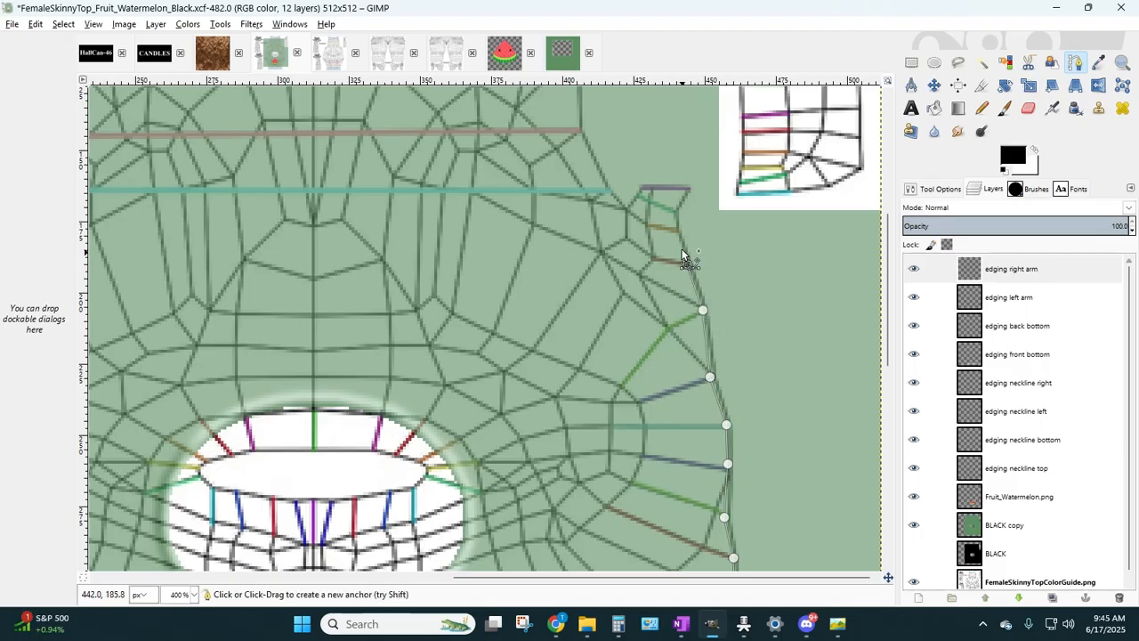
{"action": "left_click", "coordinate": [675, 230]}
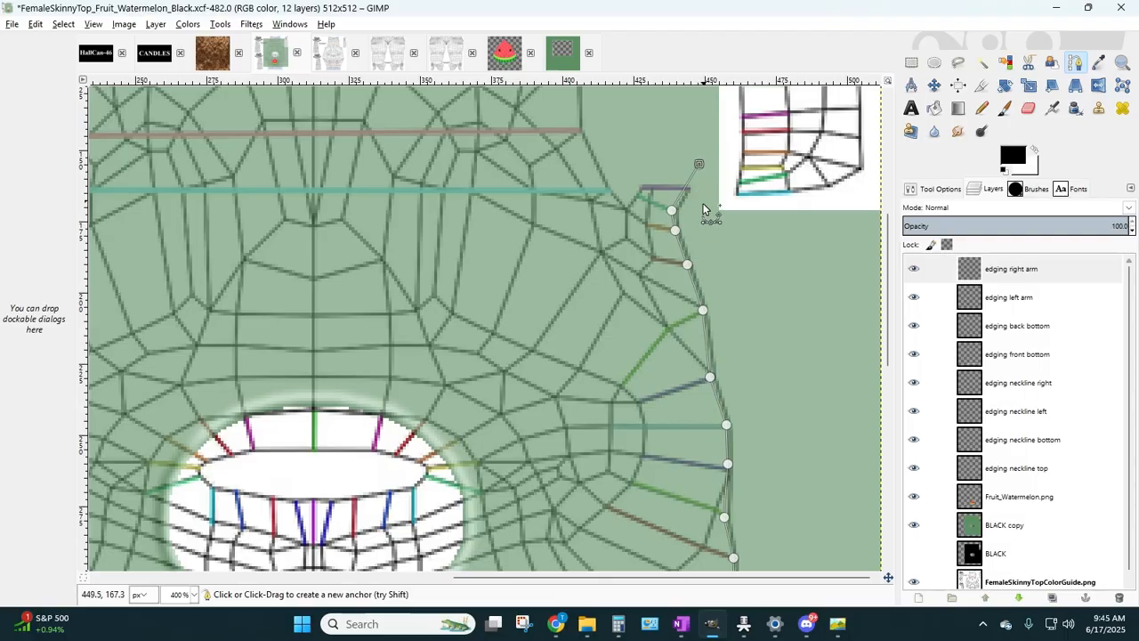
{"action": "left_click", "coordinate": [701, 166]}
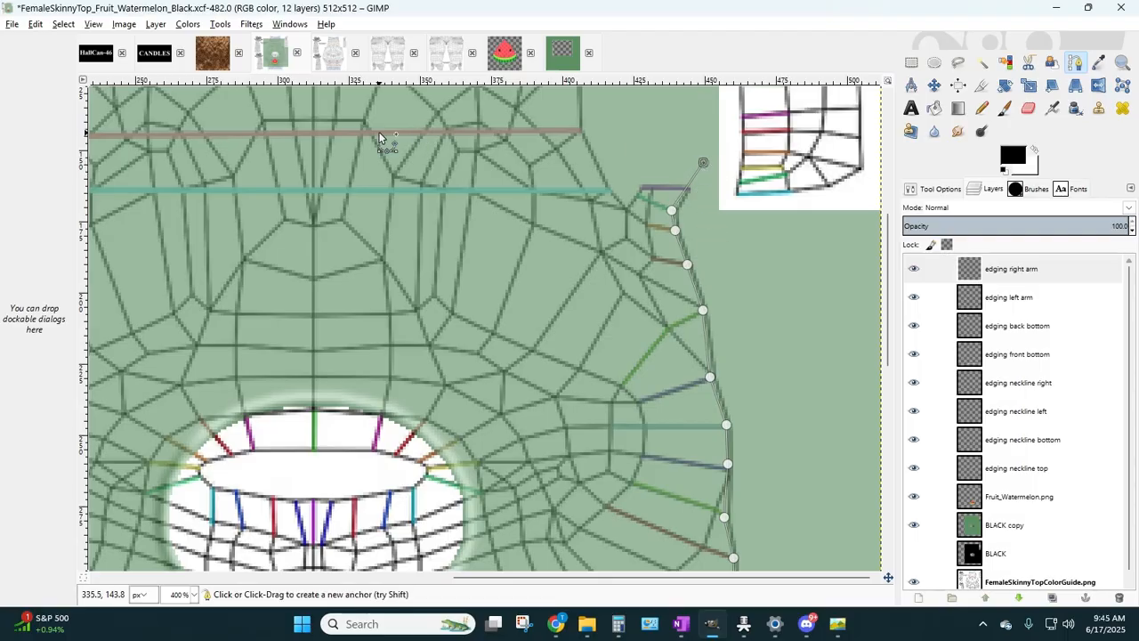
- Stroke the right armhole path with a solid black line on the edging right arm layer
{"action": "left_click", "coordinate": [36, 24]}
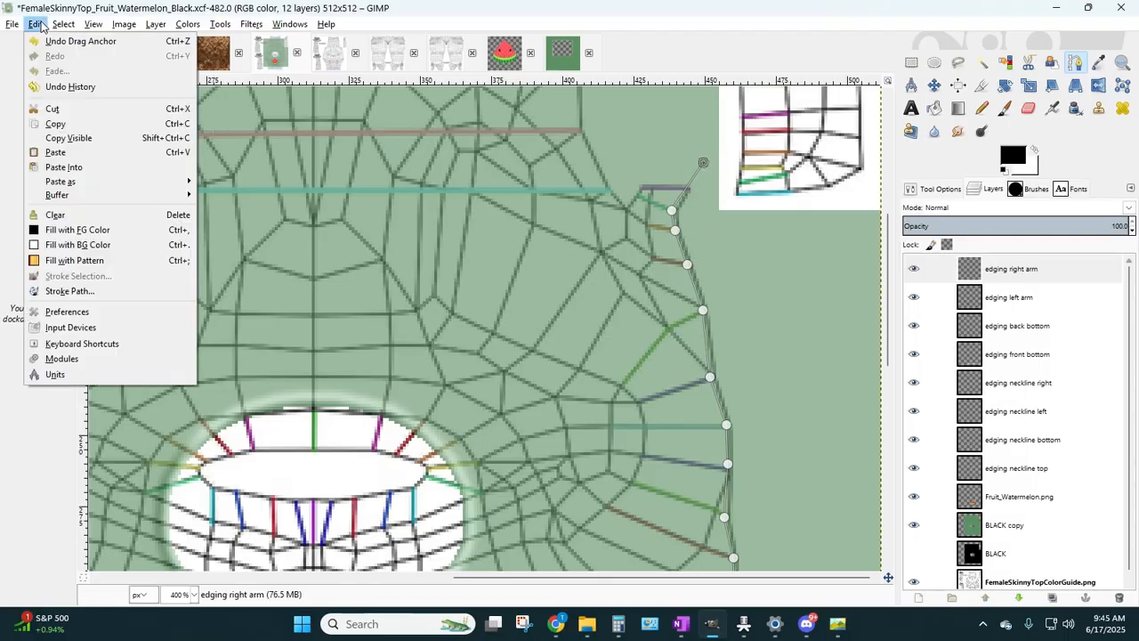
{"action": "left_click", "coordinate": [67, 291]}
{"action": "left_click", "coordinate": [175, 269]}
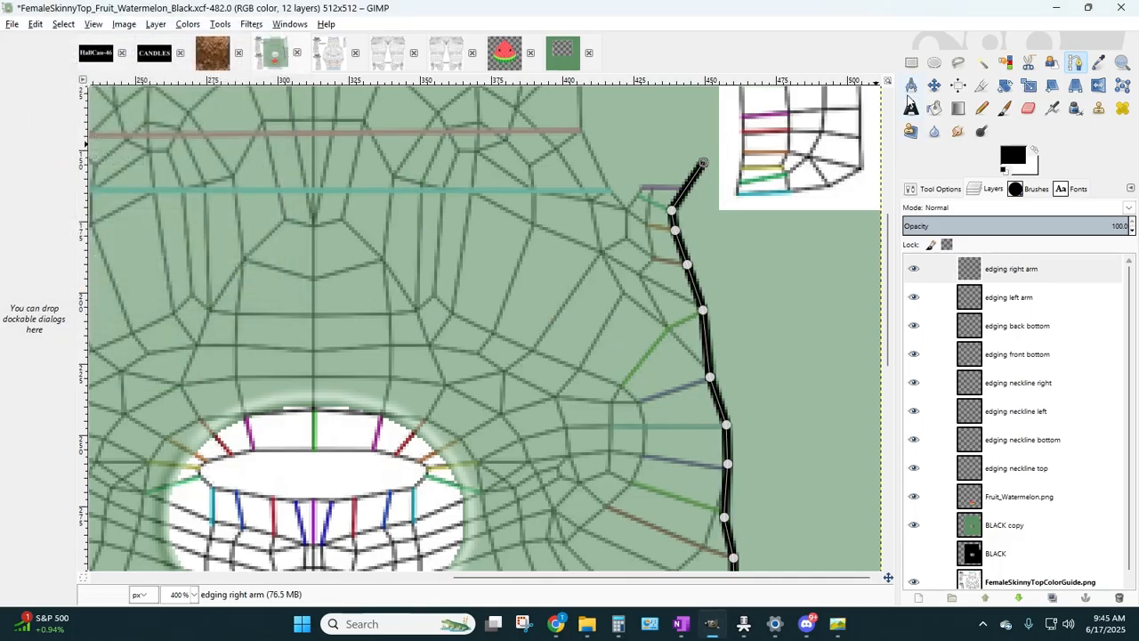
{"action": "left_click", "coordinate": [912, 66]}
- Duplicate the edging right arm layer and invert the copy's colour to white
{"action": "left_click", "coordinate": [157, 24]}
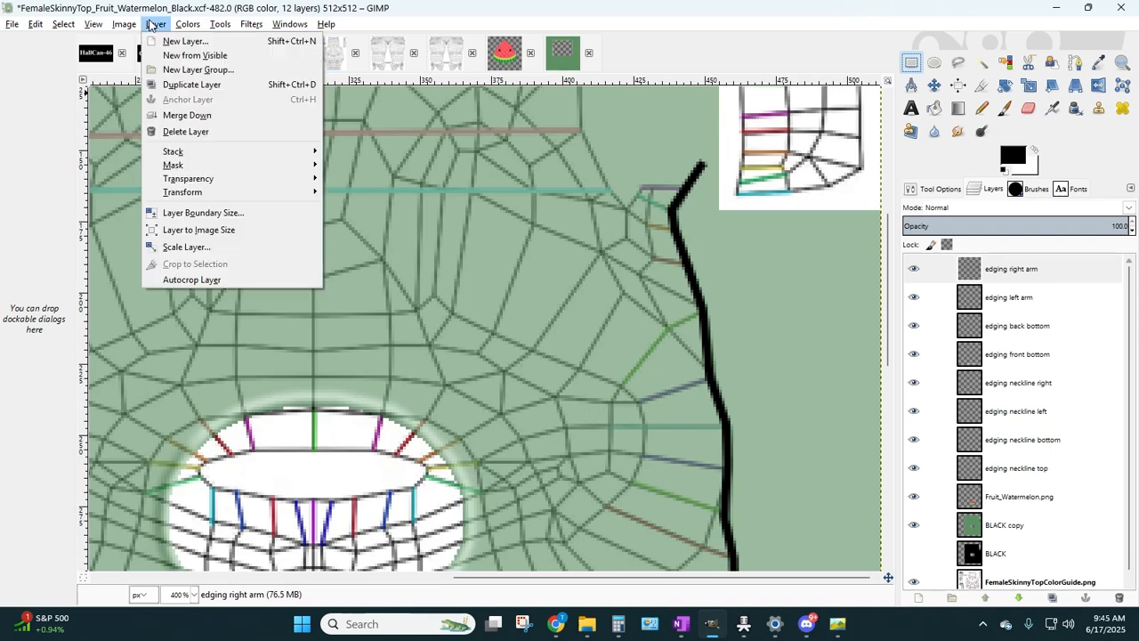
{"action": "left_click", "coordinate": [187, 85]}
{"action": "left_click", "coordinate": [187, 24]}
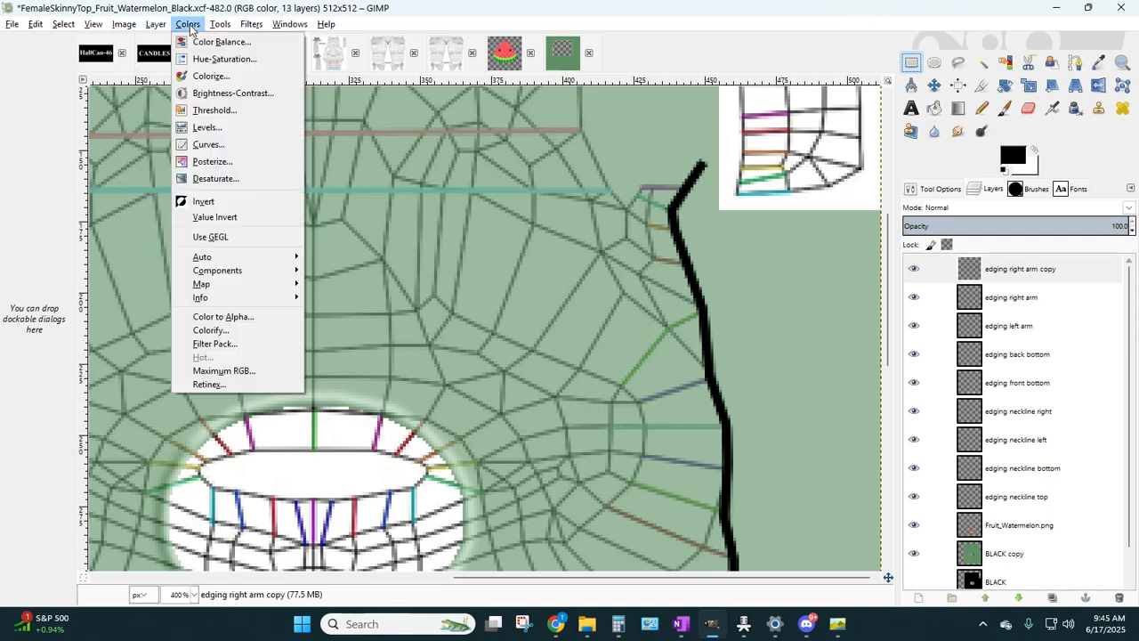
{"action": "left_click", "coordinate": [207, 201]}
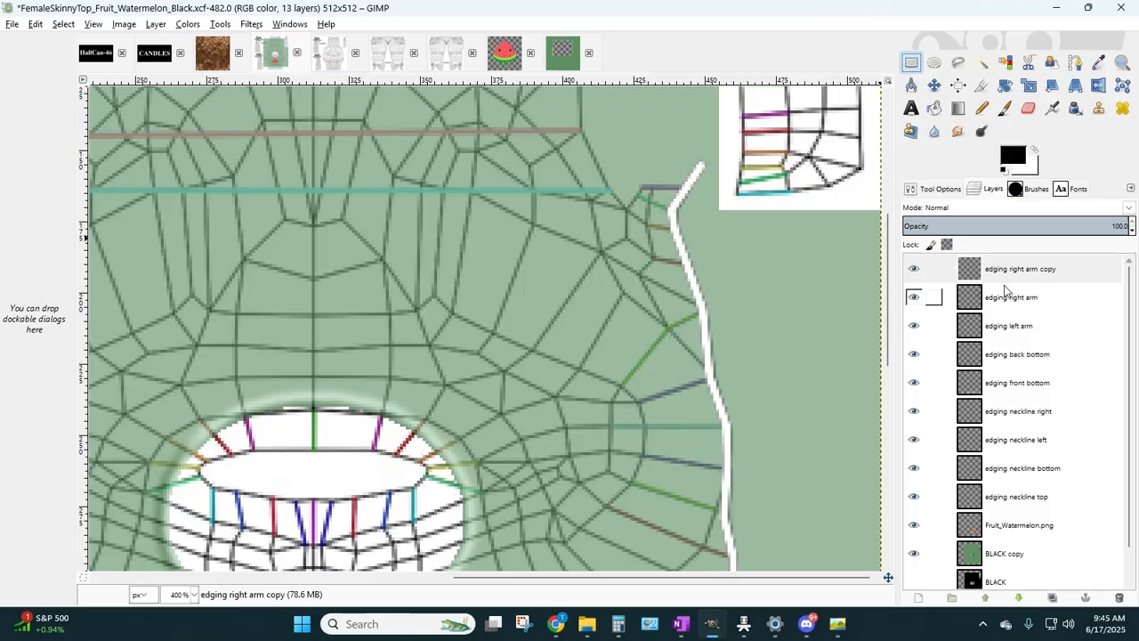
- Offset the white copy 2 px to the left of the black line and merge it down into the edging right arm layer
{"action": "left_click", "coordinate": [979, 278]}
{"action": "key", "text": "Left"}
{"action": "key", "text": "Left"}
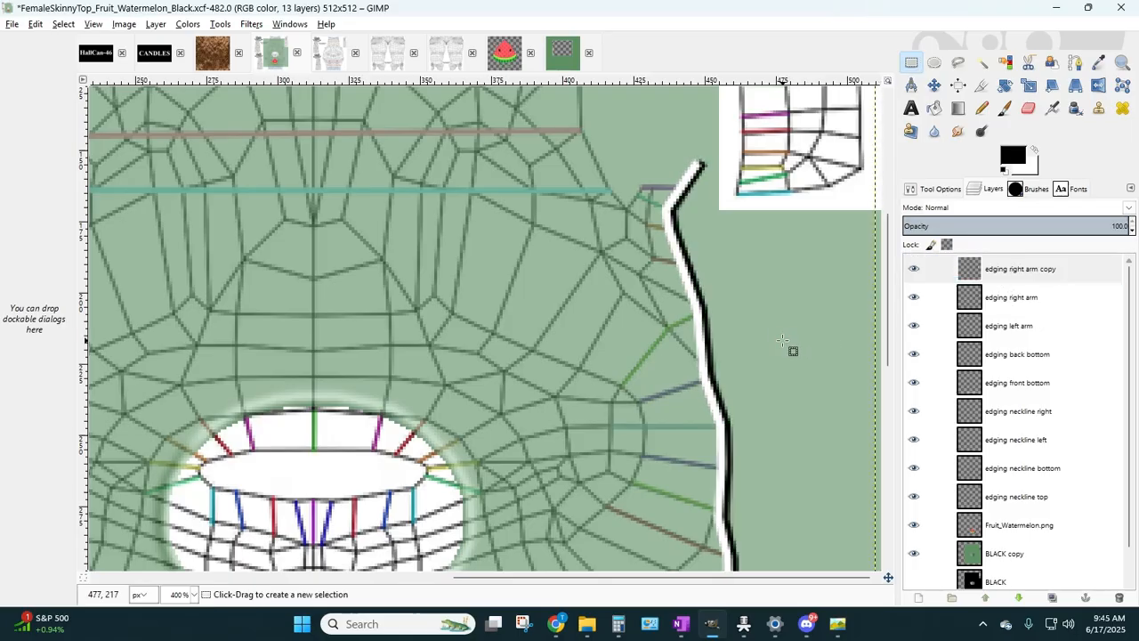
{"action": "key", "text": "Right"}
{"action": "scroll", "coordinate": [566, 433], "scroll_direction": "down", "scroll_amount": 3}
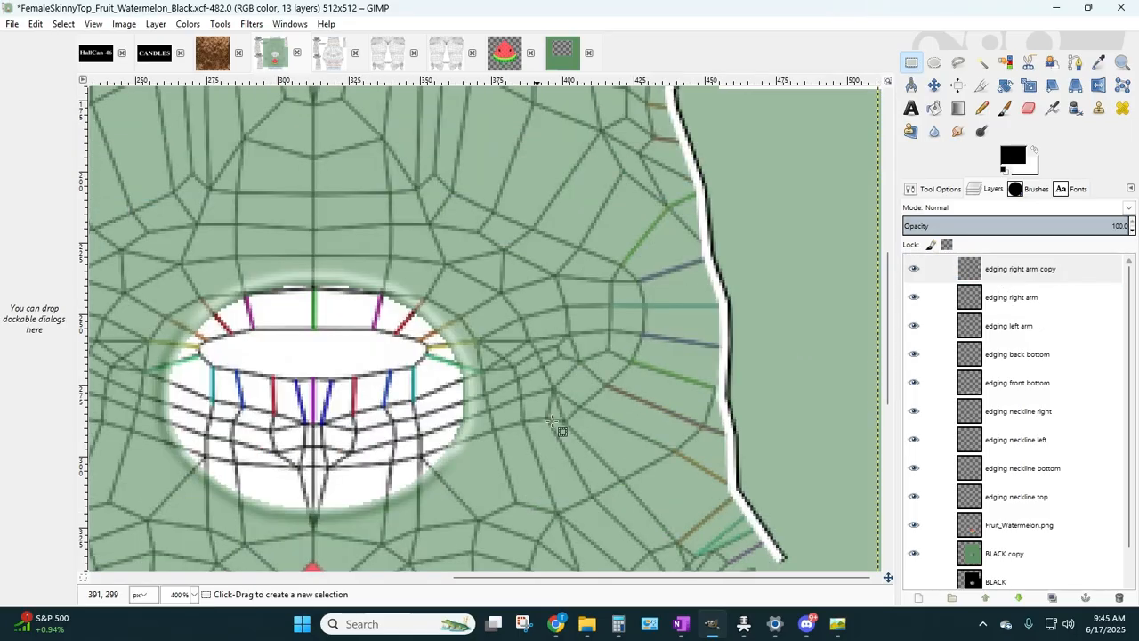
{"action": "left_click_drag", "start_coordinate": [466, 577], "coordinate": [553, 570]}
{"action": "key", "text": "Left"}
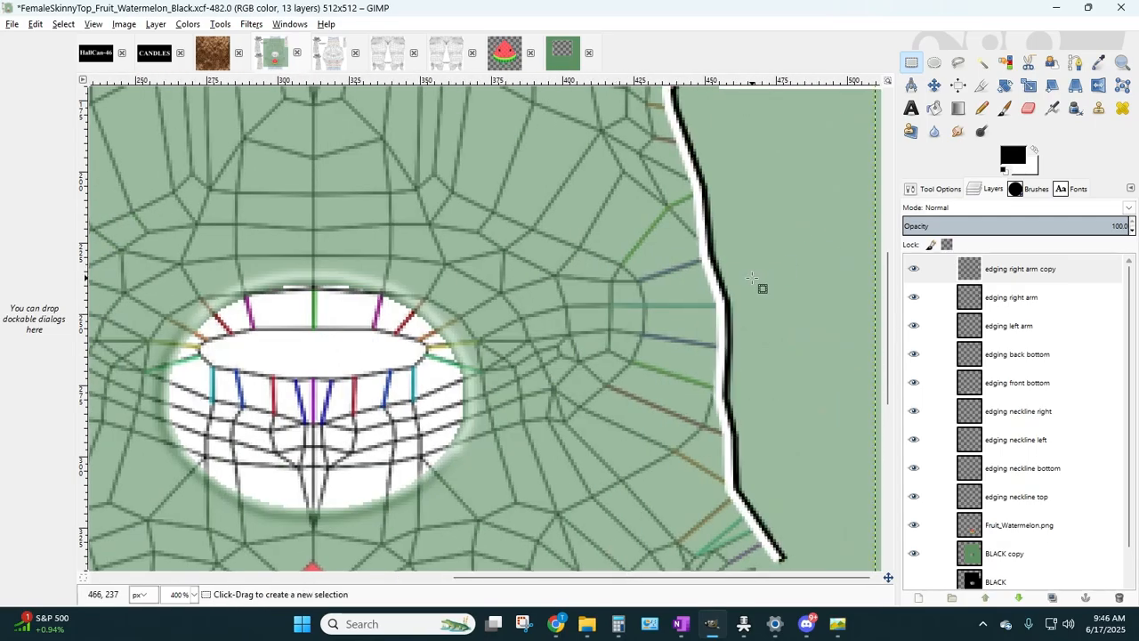
{"action": "left_click", "coordinate": [930, 268]}
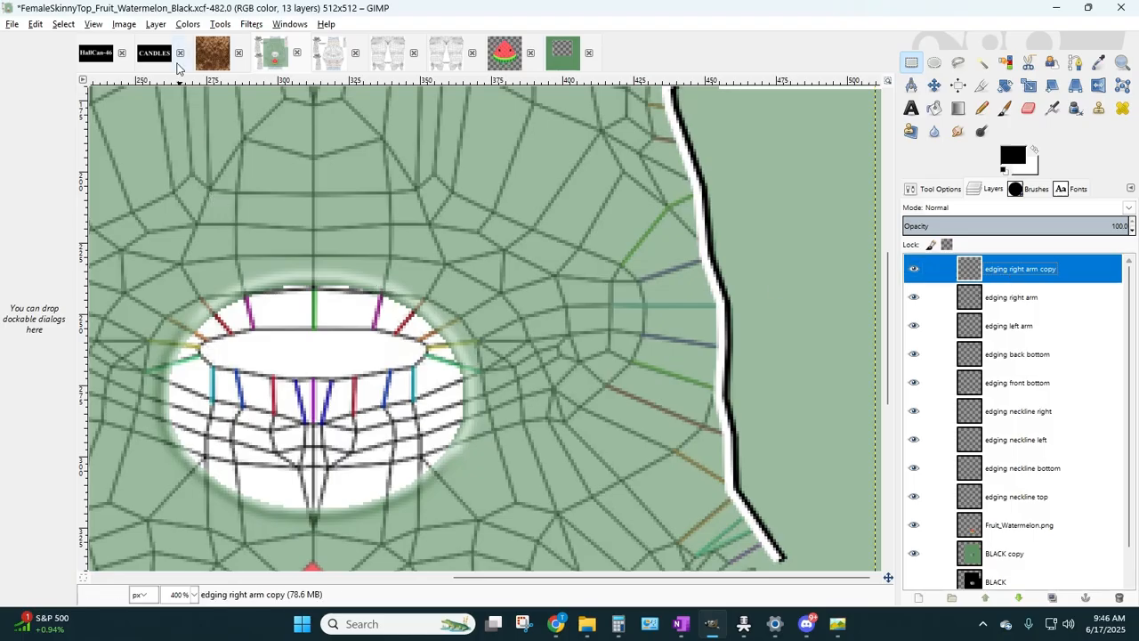
{"action": "left_click", "coordinate": [156, 24]}
{"action": "left_click", "coordinate": [182, 113]}
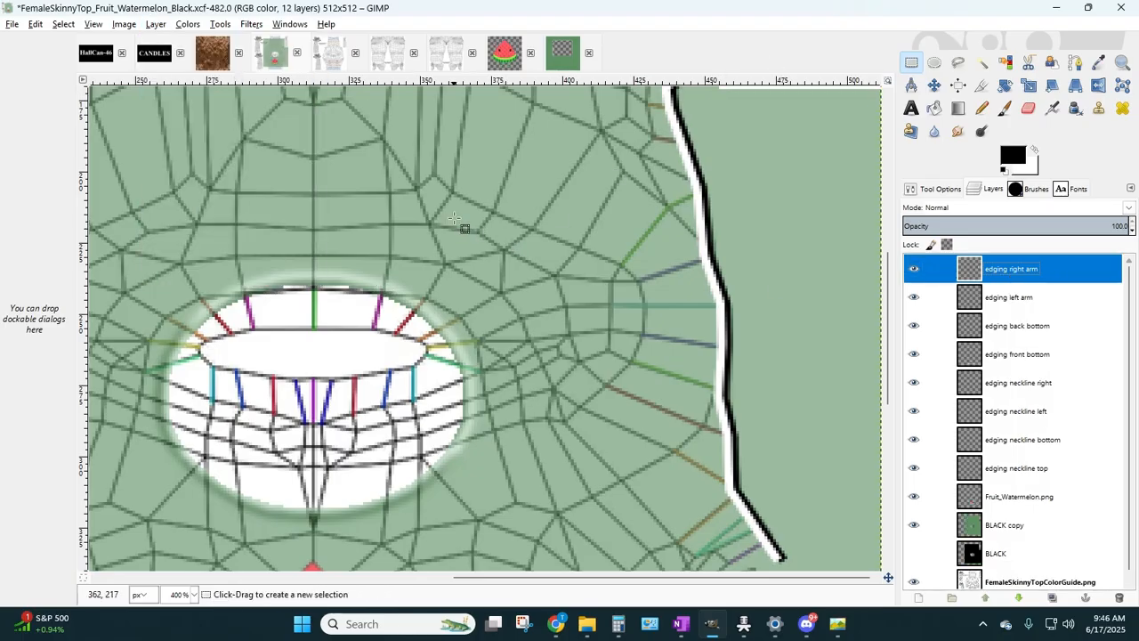
- Set the edging right arm layer to Overlay mode and repeat the last Gaussian Blur on it
{"action": "left_click", "coordinate": [940, 211]}
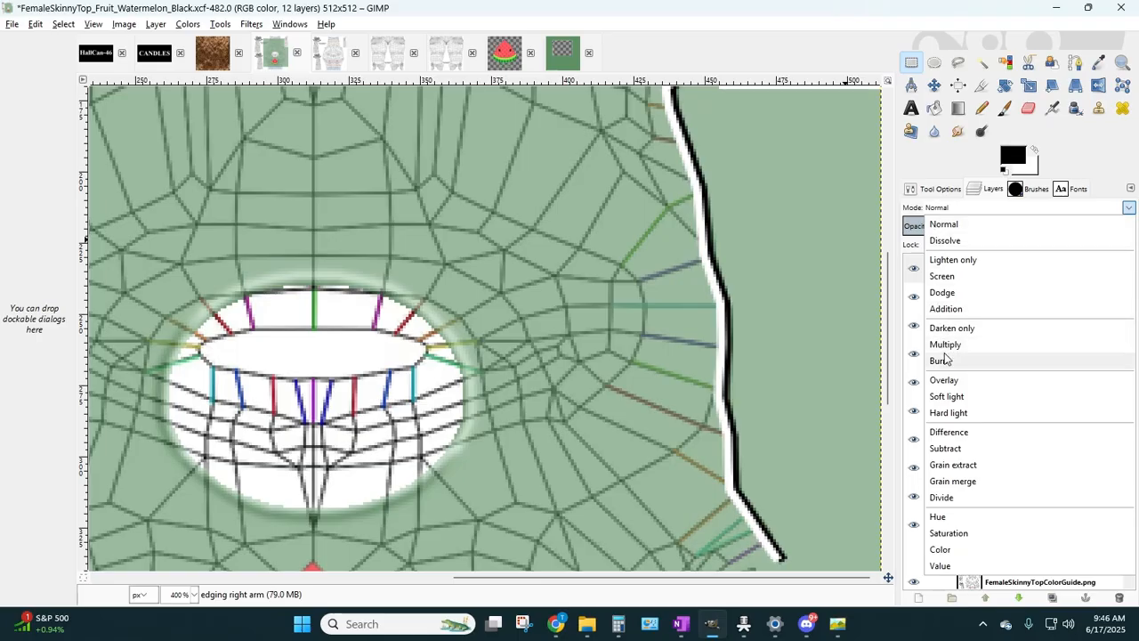
{"action": "left_click", "coordinate": [949, 380]}
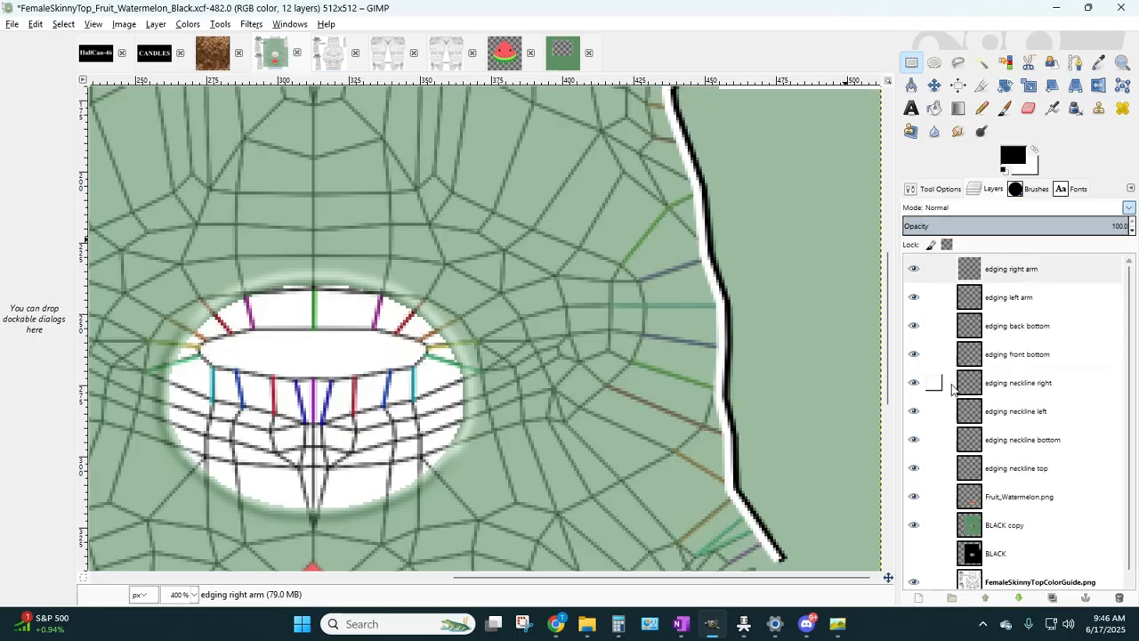
{"action": "left_click", "coordinate": [252, 26]}
{"action": "mouse_move", "coordinate": [269, 110]}
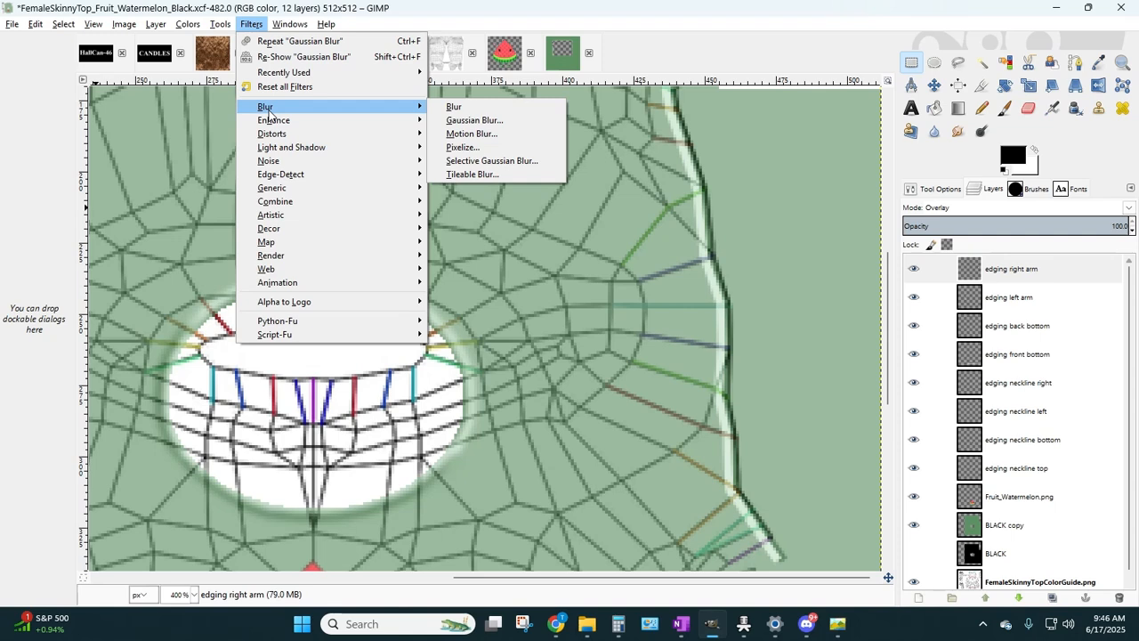
{"action": "left_click", "coordinate": [283, 42]}
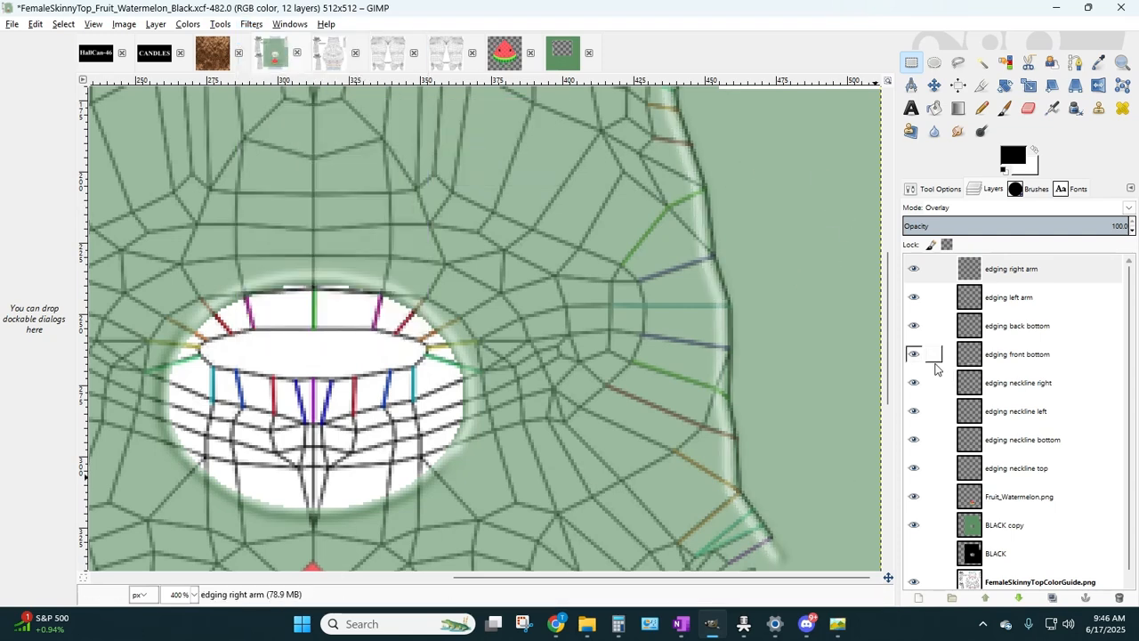
- Raise the BLACK copy layer's opacity to 100 so the green fabric is fully opaque
{"action": "left_click", "coordinate": [194, 594]}
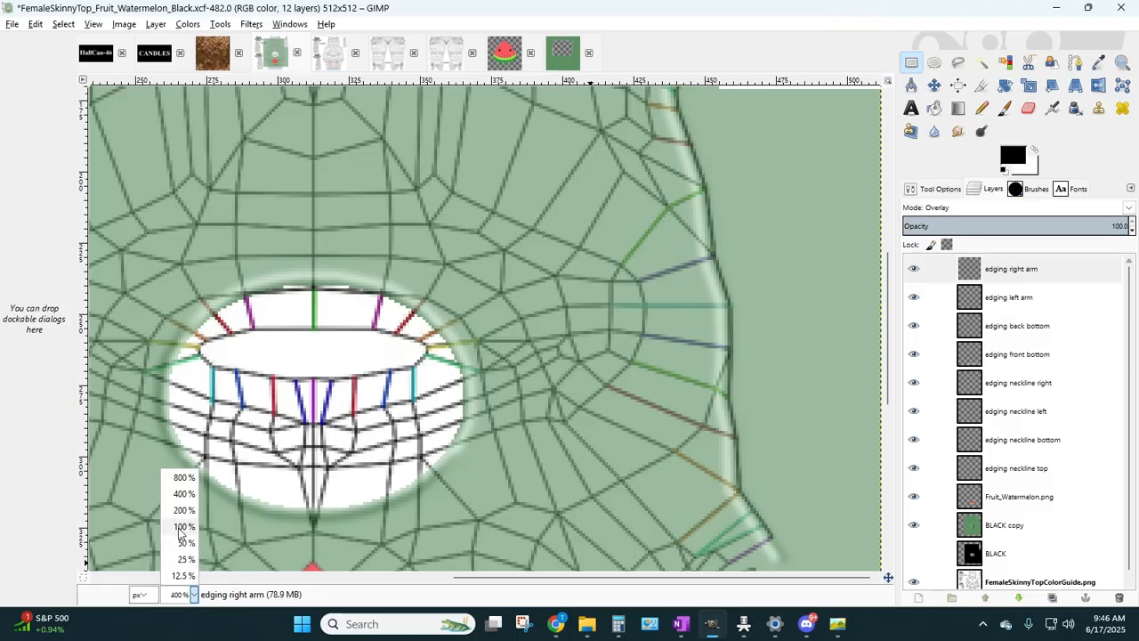
{"action": "left_click", "coordinate": [183, 526]}
{"action": "left_click", "coordinate": [997, 526]}
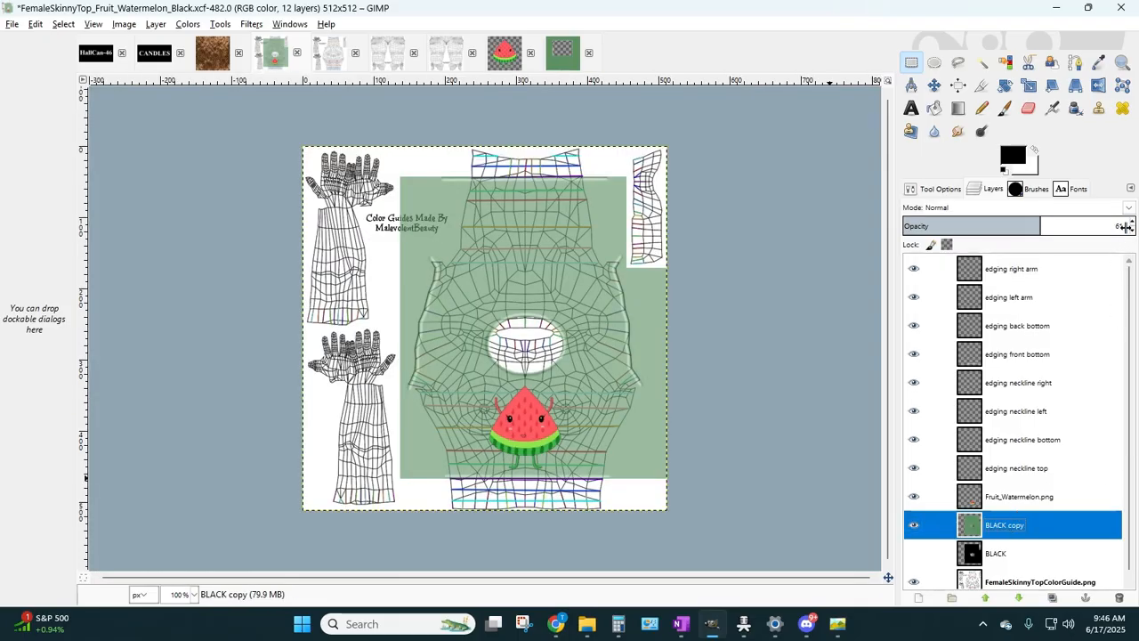
{"action": "left_click_drag", "start_coordinate": [1132, 224], "coordinate": [1132, 224]}
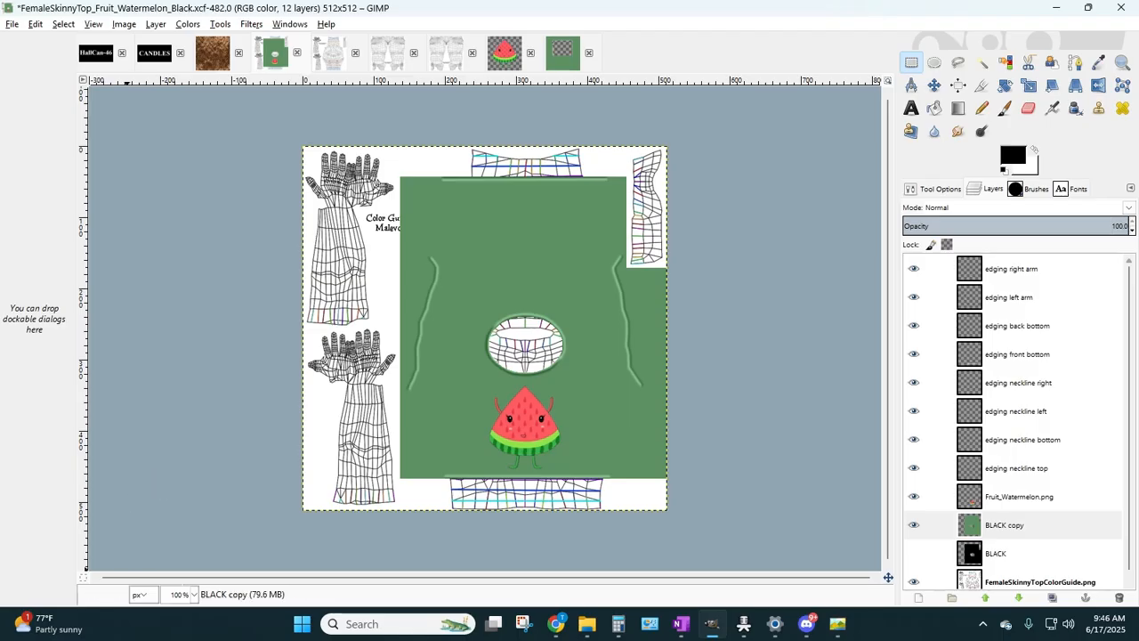
- Check the edging across the whole top and nudge the Fruit_Watermelon.png layer up 2 px
{"action": "left_click", "coordinate": [195, 594]}
{"action": "left_click", "coordinate": [183, 512]}
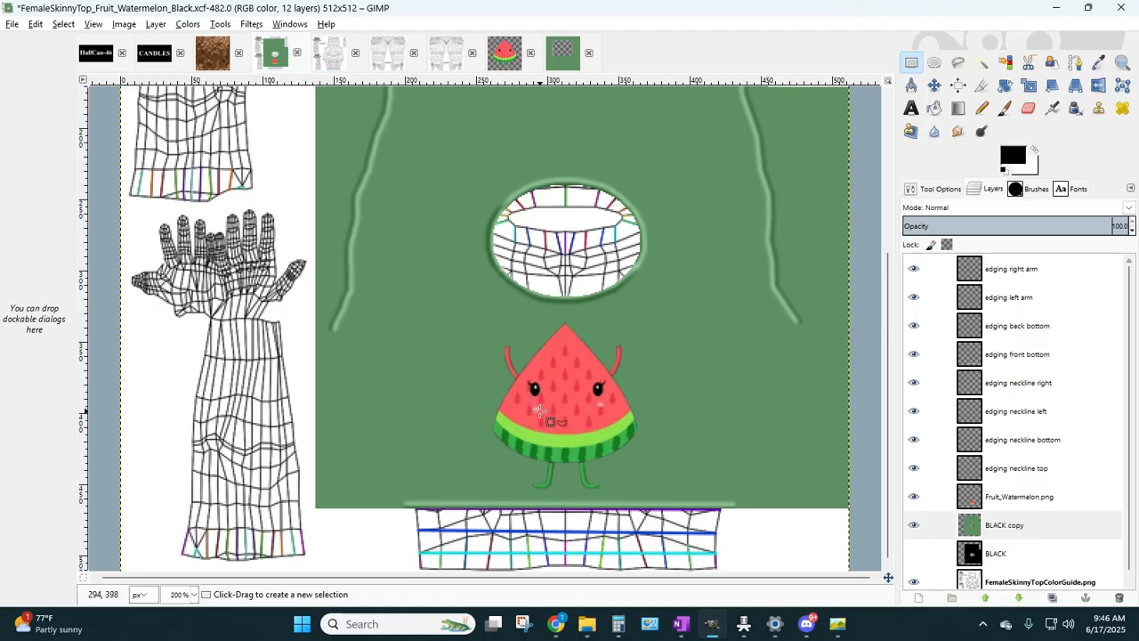
{"action": "scroll", "coordinate": [360, 311], "scroll_direction": "up", "scroll_amount": 5}
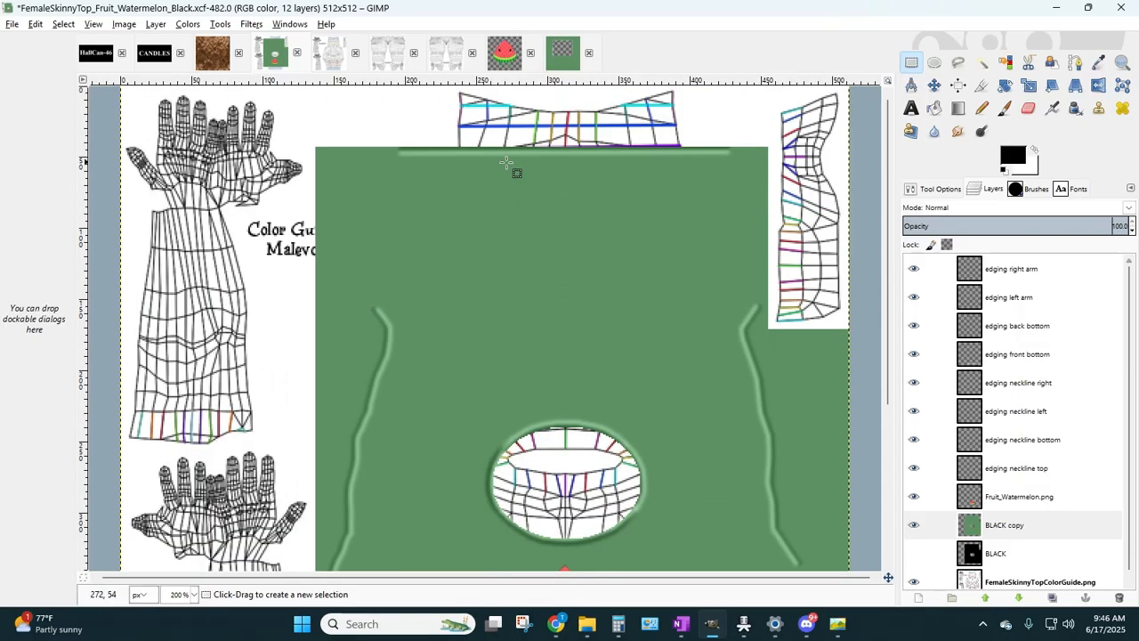
{"action": "scroll", "coordinate": [623, 158], "scroll_direction": "down", "scroll_amount": 5}
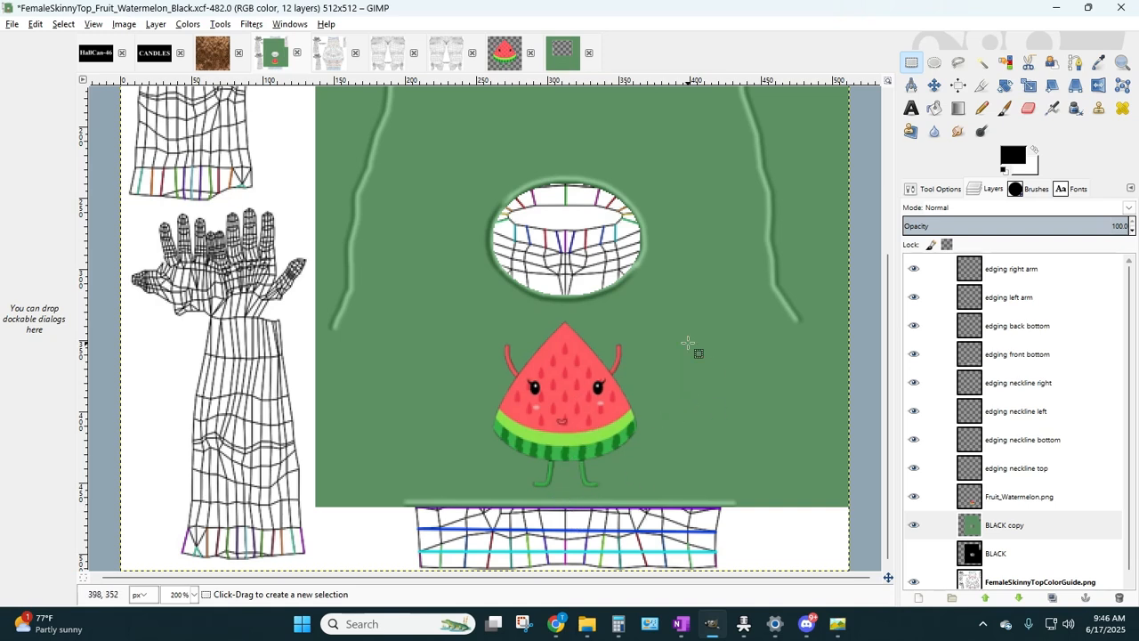
{"action": "scroll", "coordinate": [1015, 471], "scroll_direction": "down", "scroll_amount": 1}
{"action": "left_click", "coordinate": [1011, 497]}
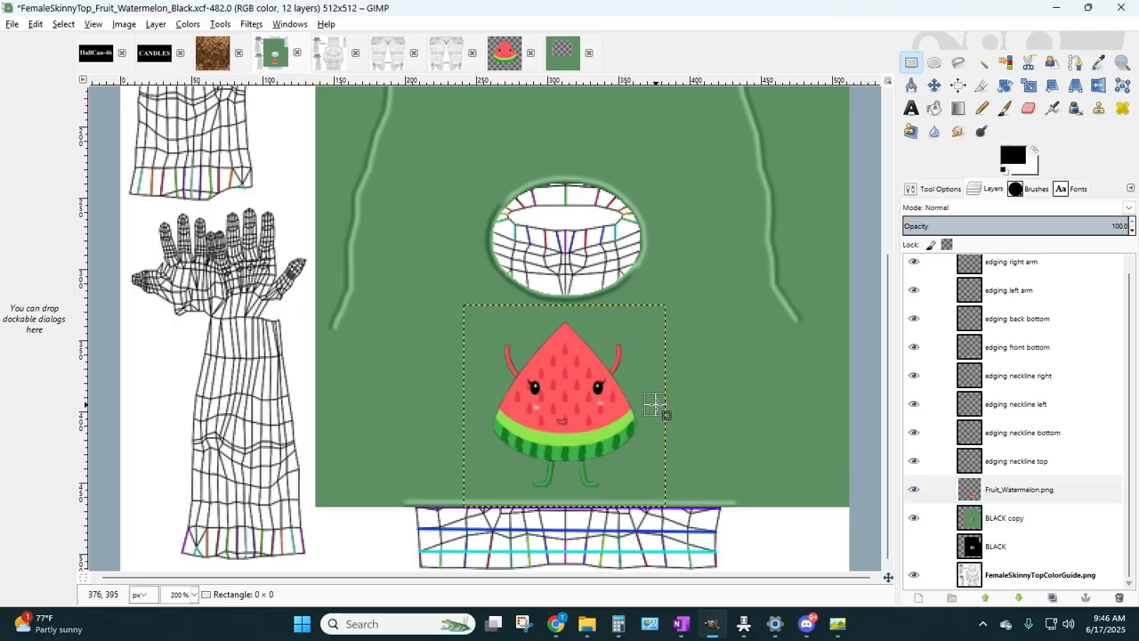
{"action": "key", "text": "Up"}
{"action": "key", "text": "Up"}
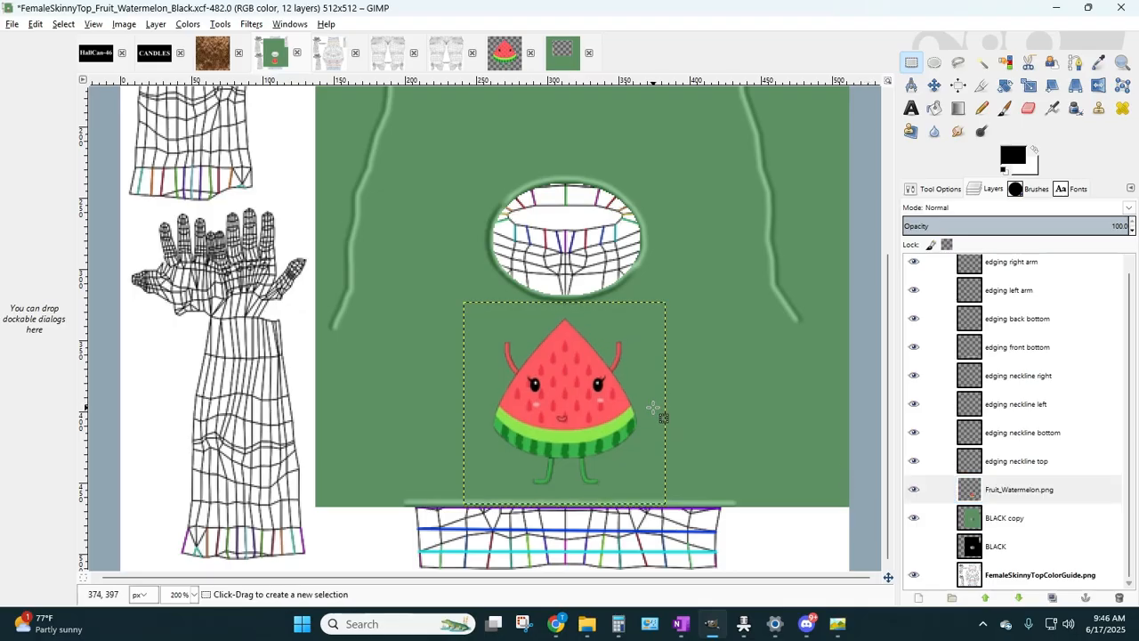
{"action": "left_click", "coordinate": [793, 372]}
- Try a 3cc4d0 drop shadow with X and Y offsets of 8 and blur radius 15 on the Fruit_Watermelon.png layer, and undo it
{"action": "left_click", "coordinate": [1031, 491]}
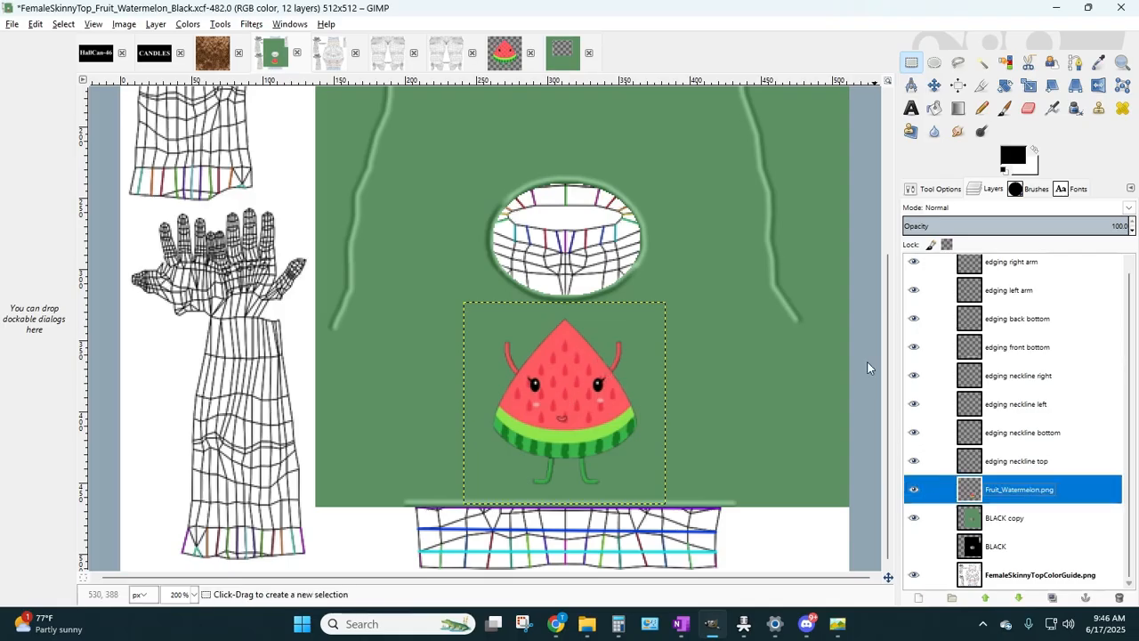
{"action": "left_click", "coordinate": [250, 24]}
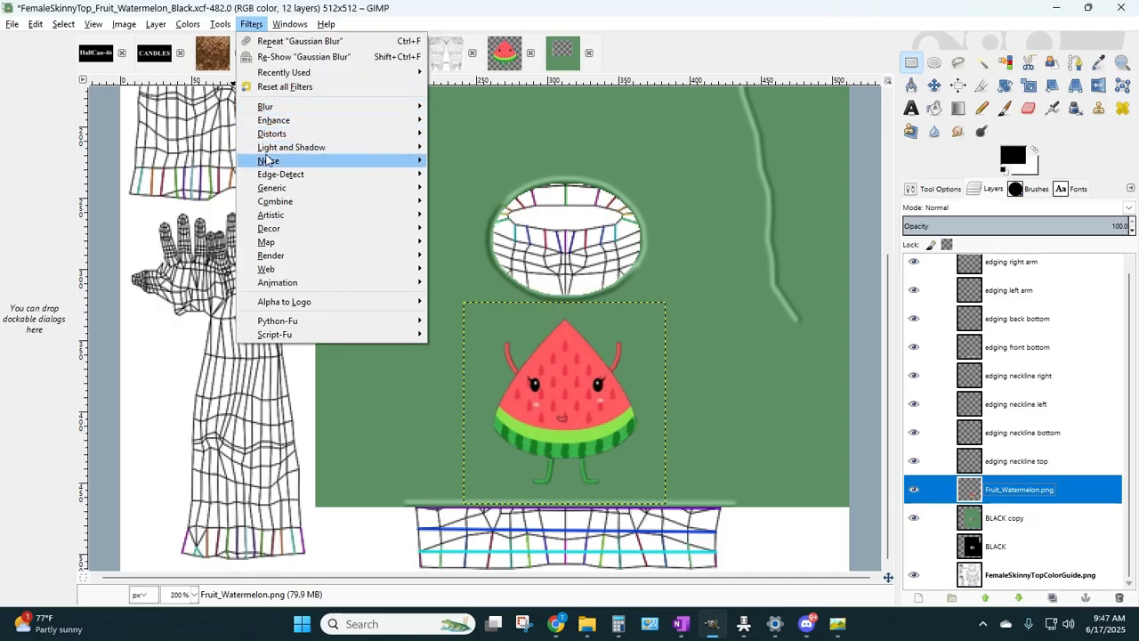
{"action": "mouse_move", "coordinate": [392, 148]}
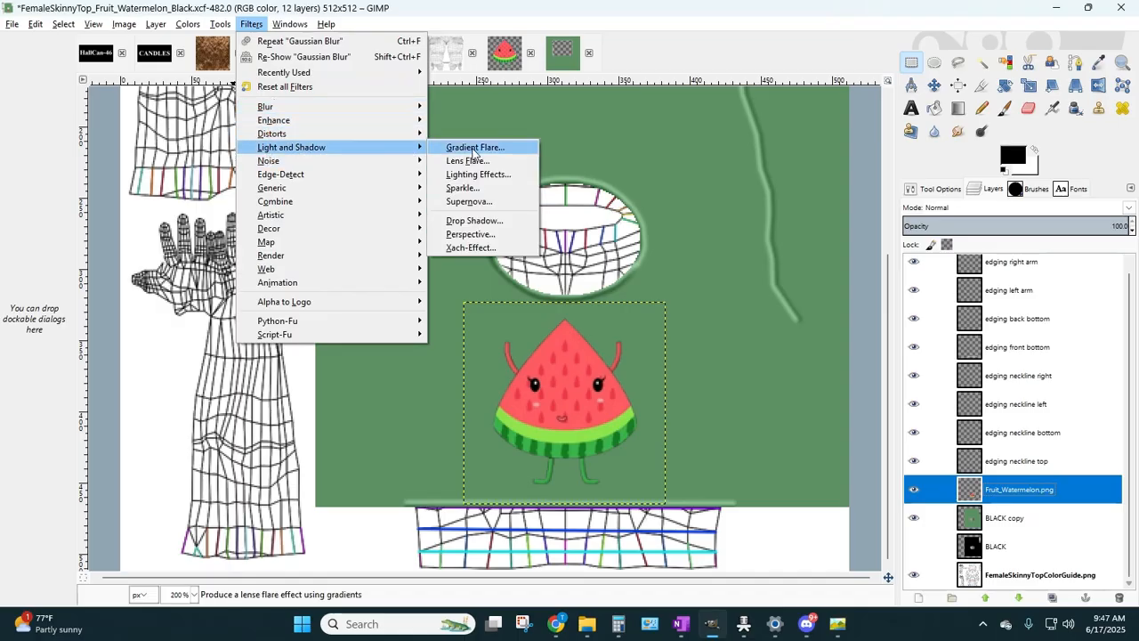
{"action": "left_click", "coordinate": [488, 223]}
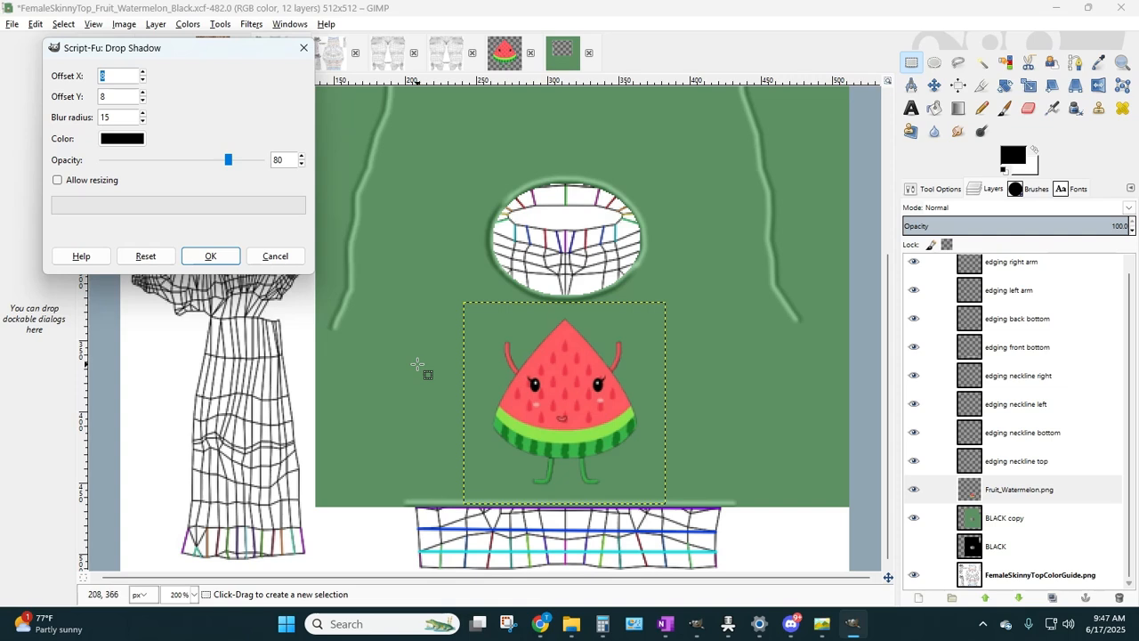
{"action": "left_click", "coordinate": [122, 139]}
{"action": "left_click_drag", "start_coordinate": [186, 194], "coordinate": [186, 161]}
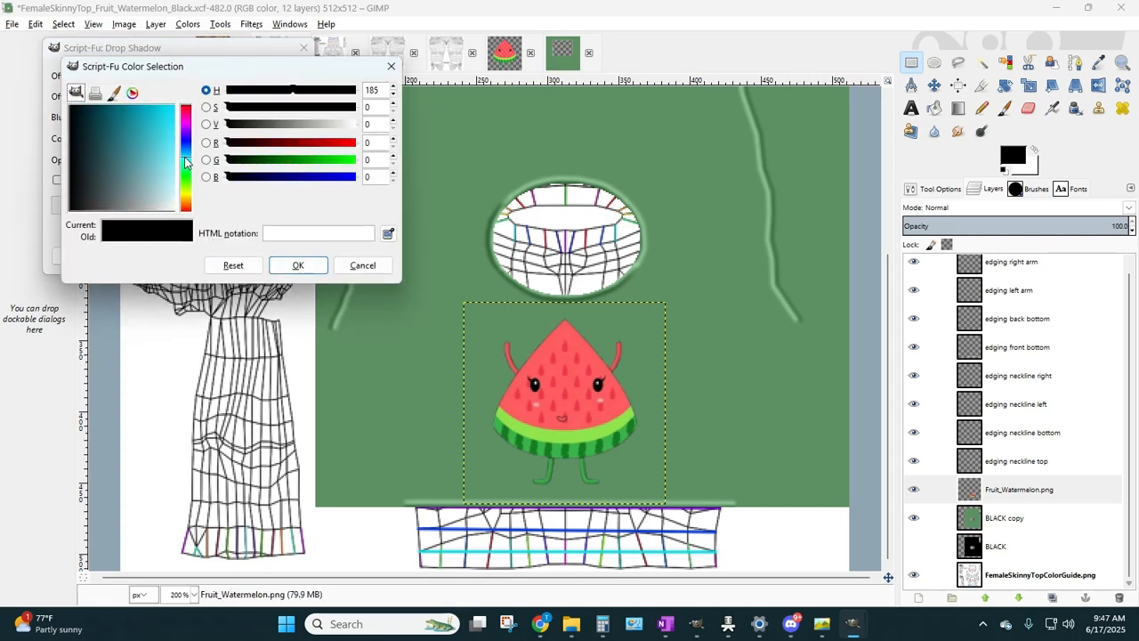
{"action": "left_click", "coordinate": [299, 266]}
{"action": "left_click", "coordinate": [116, 145]}
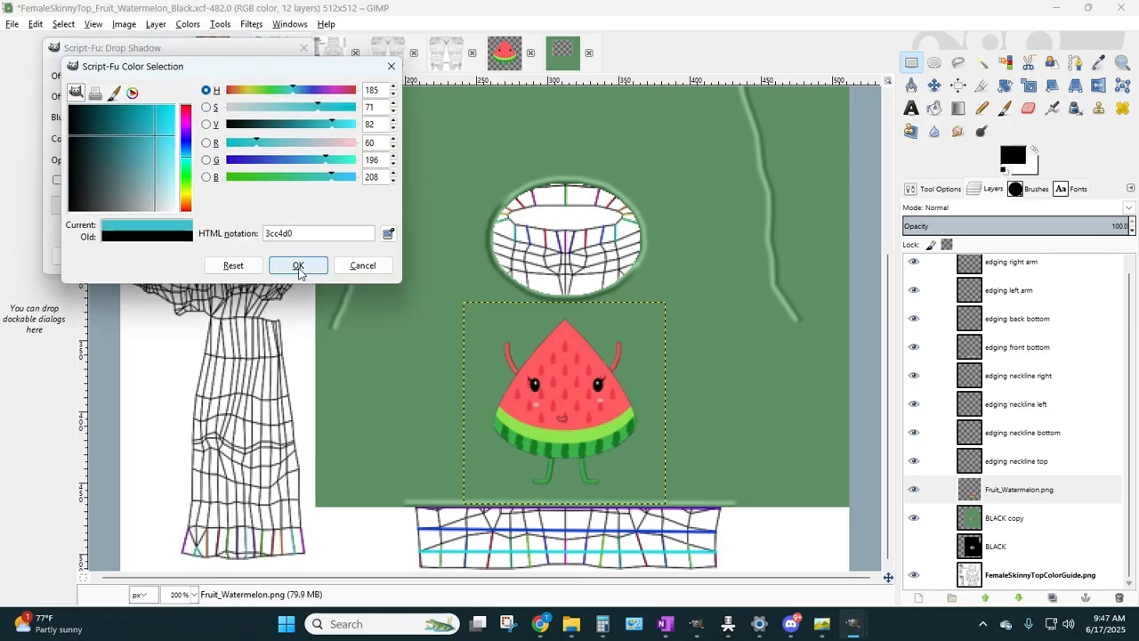
{"action": "left_click", "coordinate": [298, 266]}
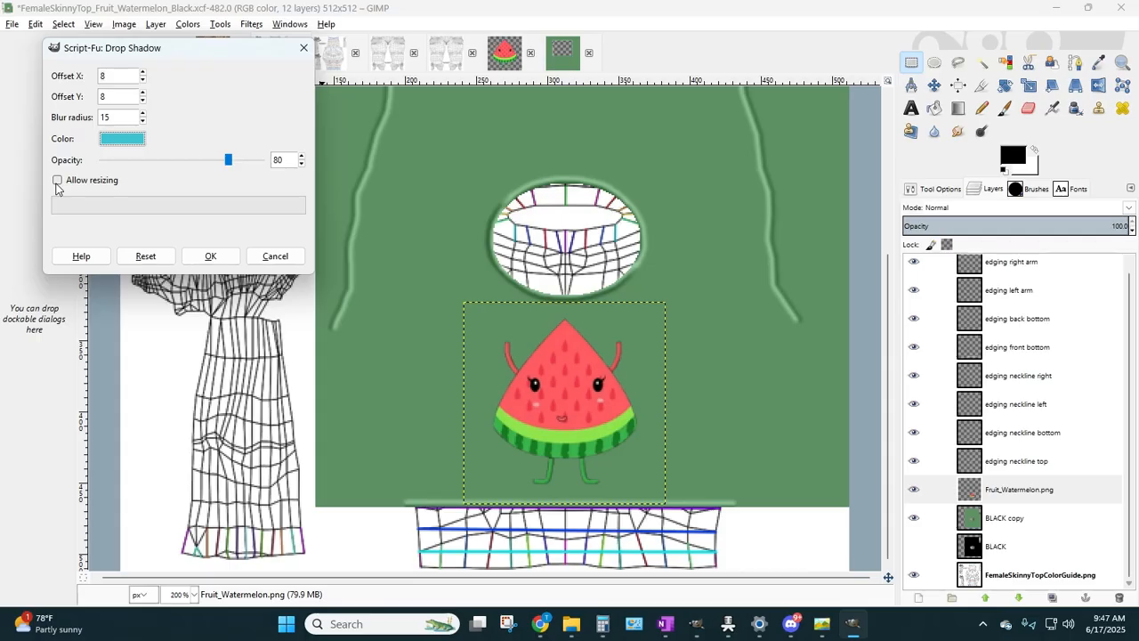
{"action": "left_click", "coordinate": [210, 255]}
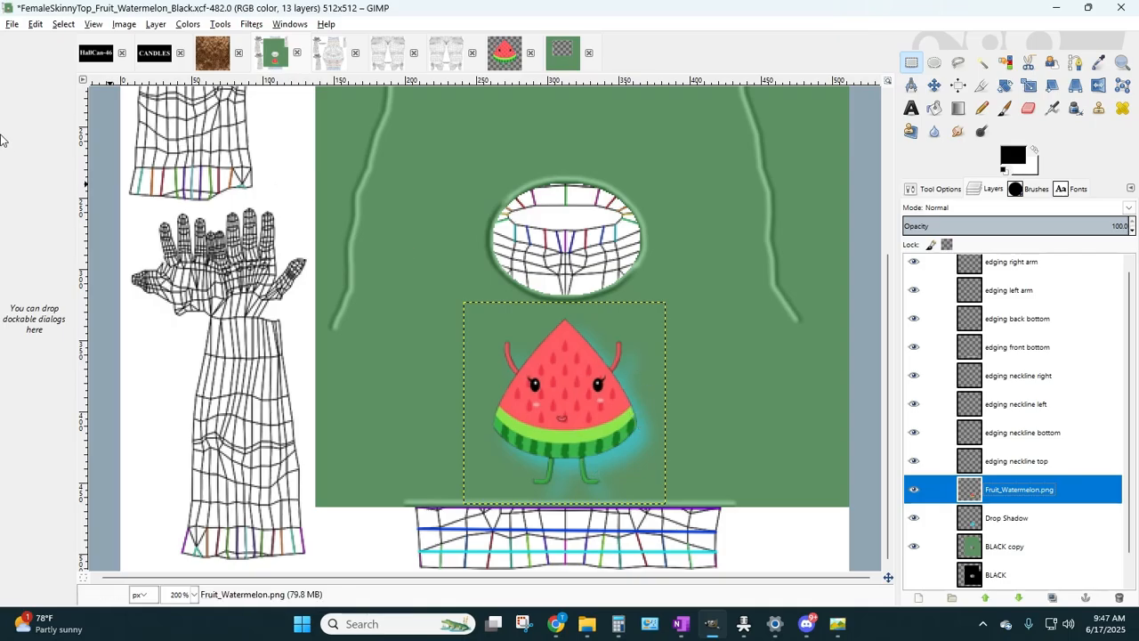
{"action": "left_click", "coordinate": [34, 24]}
{"action": "left_click", "coordinate": [46, 41]}
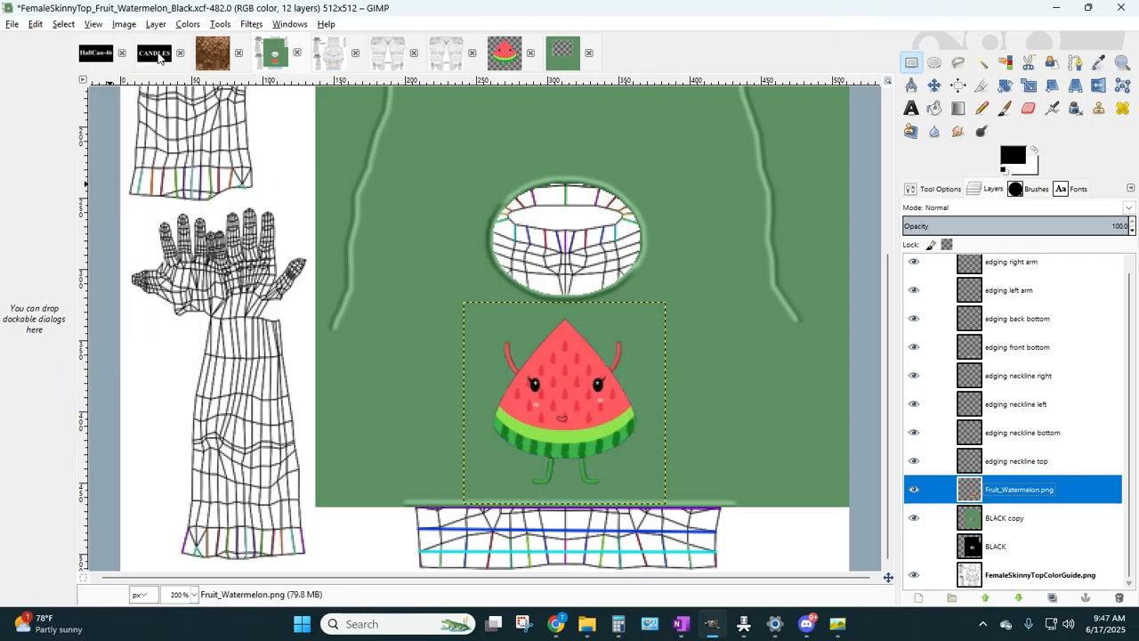
- Add a black (000000) Drop Shadow to the Fruit_Watermelon.png layer with X and Y offsets of 5, blur radius 7 and opacity 80
{"action": "left_click", "coordinate": [249, 25]}
{"action": "mouse_move", "coordinate": [308, 151]}
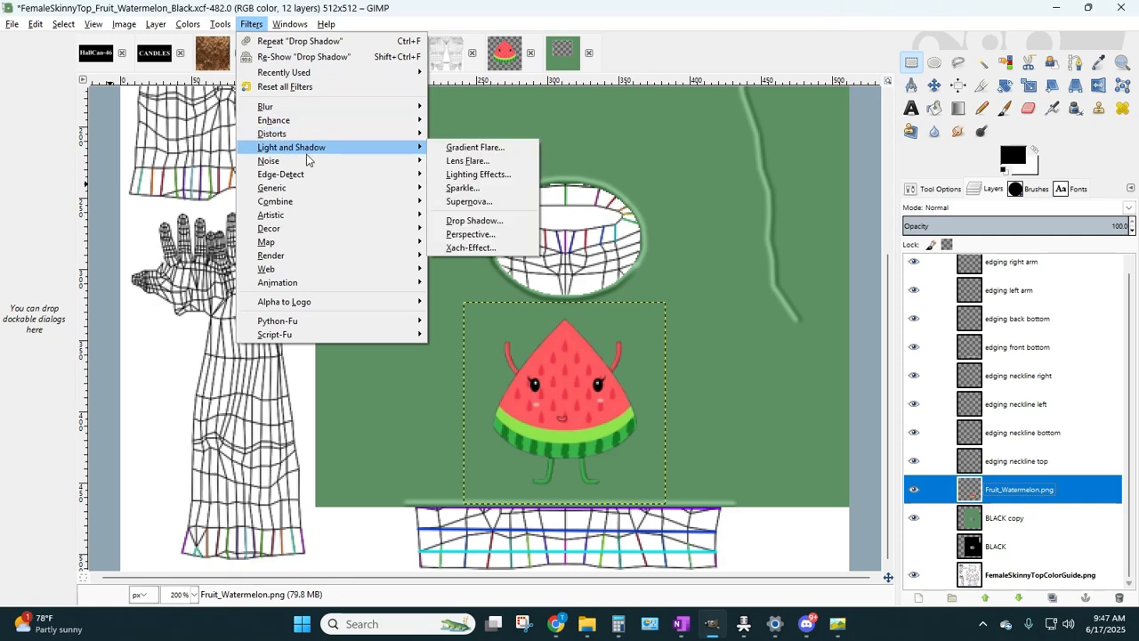
{"action": "left_click", "coordinate": [469, 222]}
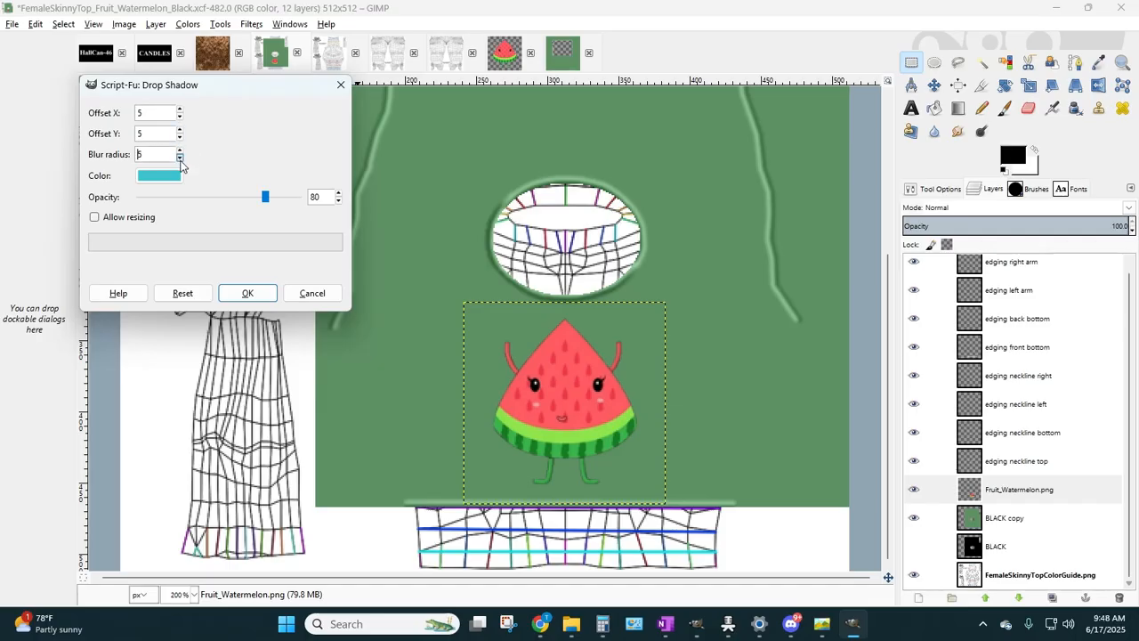
{"action": "left_click", "coordinate": [159, 176]}
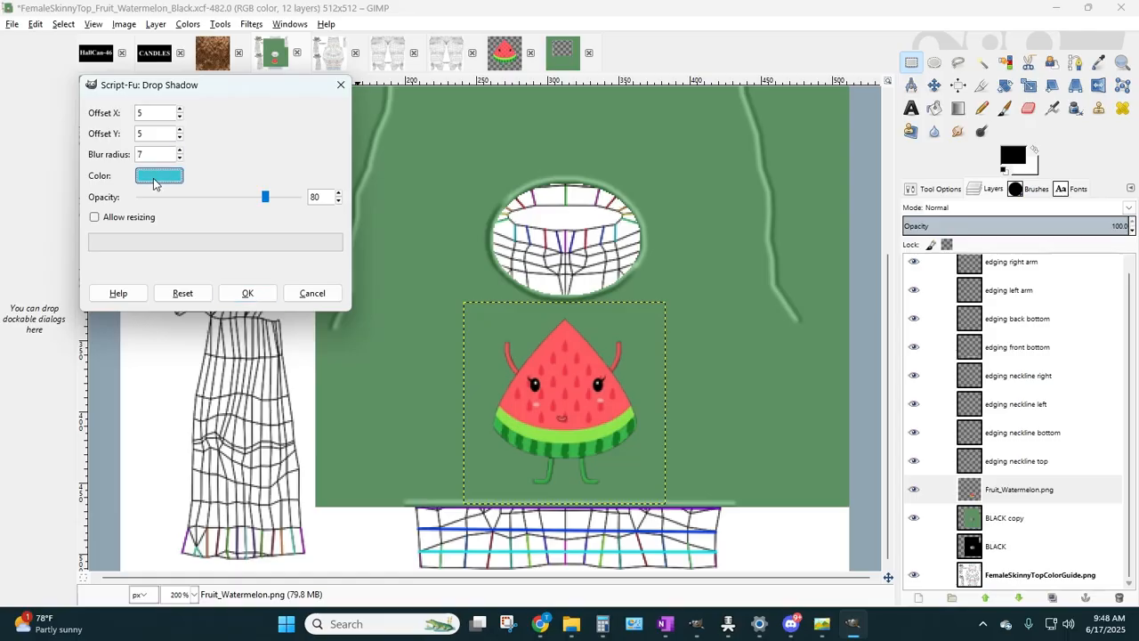
{"action": "left_click_drag", "start_coordinate": [189, 214], "coordinate": [30, 53]}
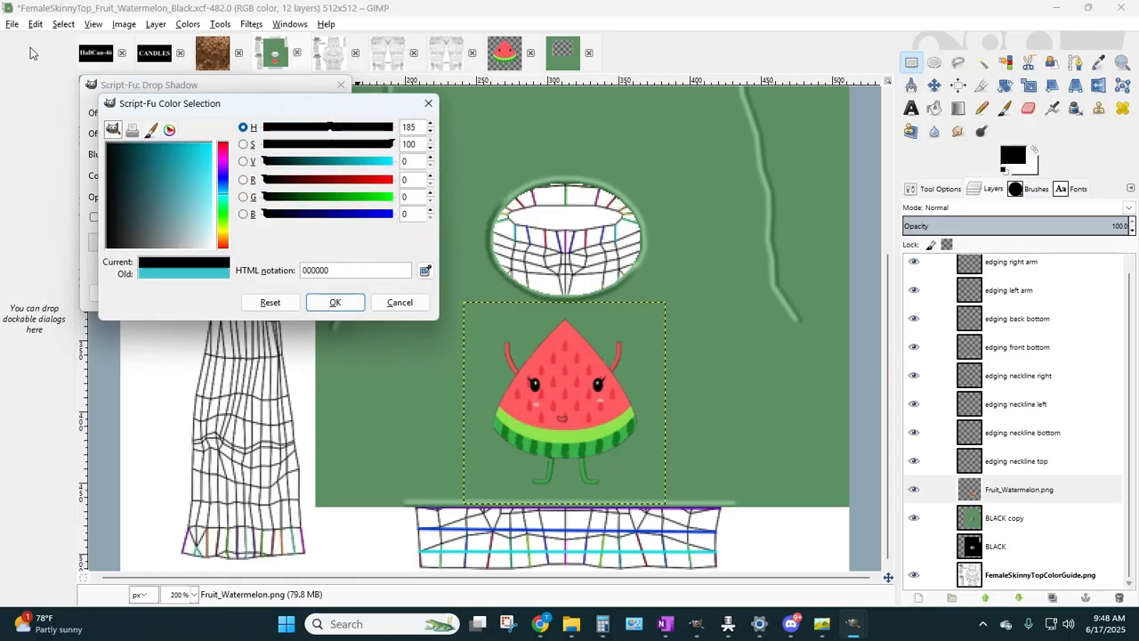
{"action": "left_click", "coordinate": [334, 302]}
{"action": "left_click", "coordinate": [239, 293]}
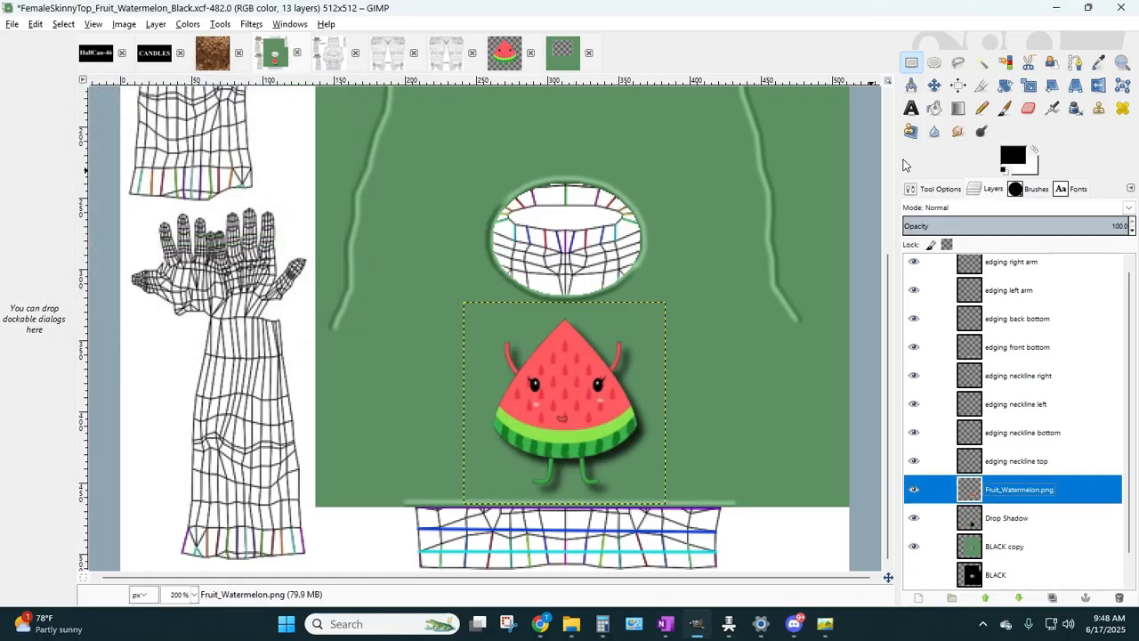
- Widen the Drop Shadow layer outward past the watermelon's left side with Scale, first to 128 px and finally to 130 px
{"action": "left_click", "coordinate": [974, 523]}
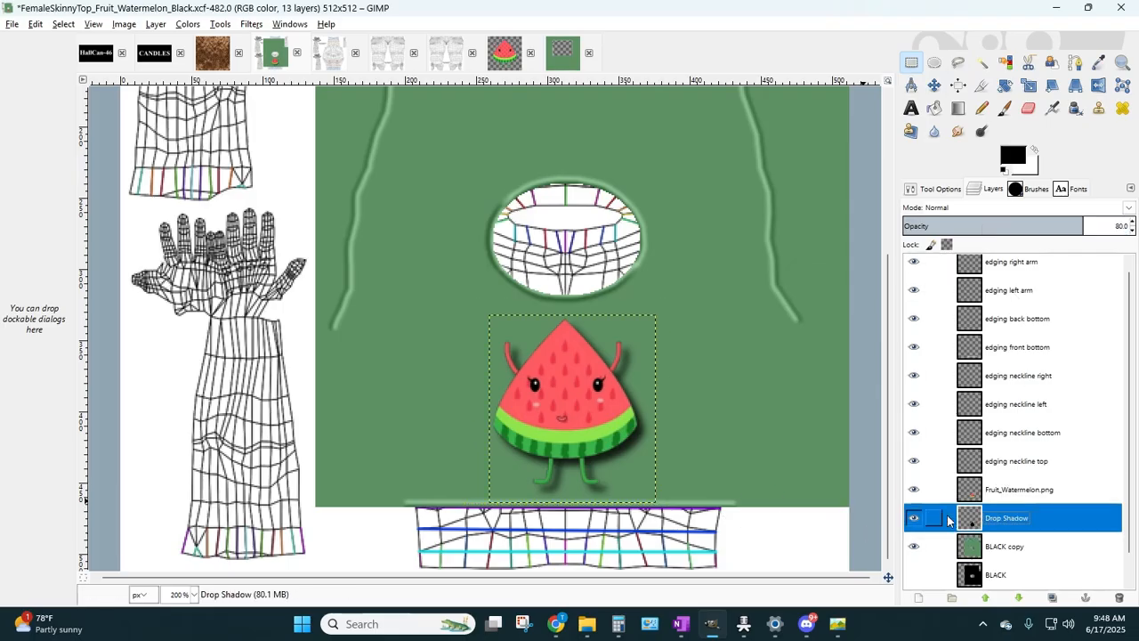
{"action": "left_click", "coordinate": [1028, 85]}
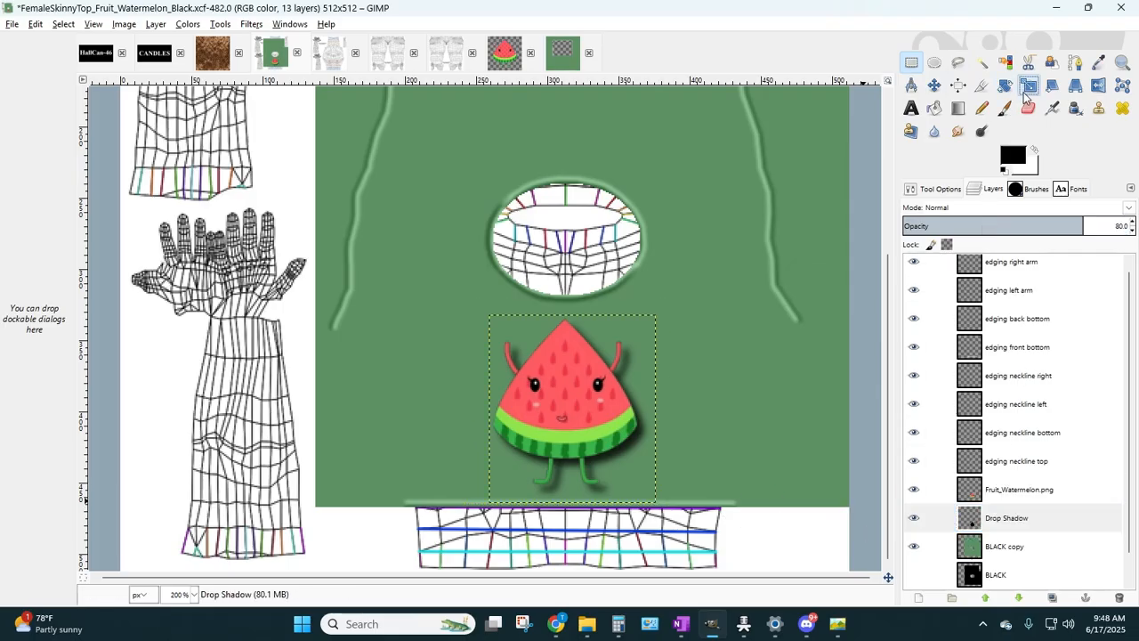
{"action": "left_click", "coordinate": [989, 580]}
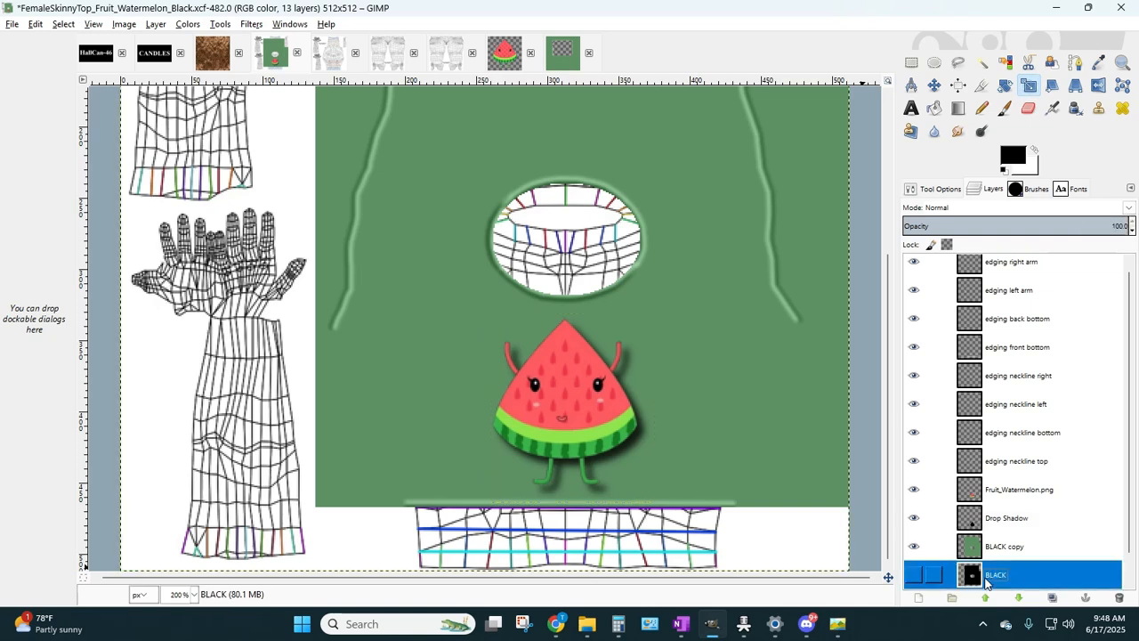
{"action": "left_click", "coordinate": [1008, 523]}
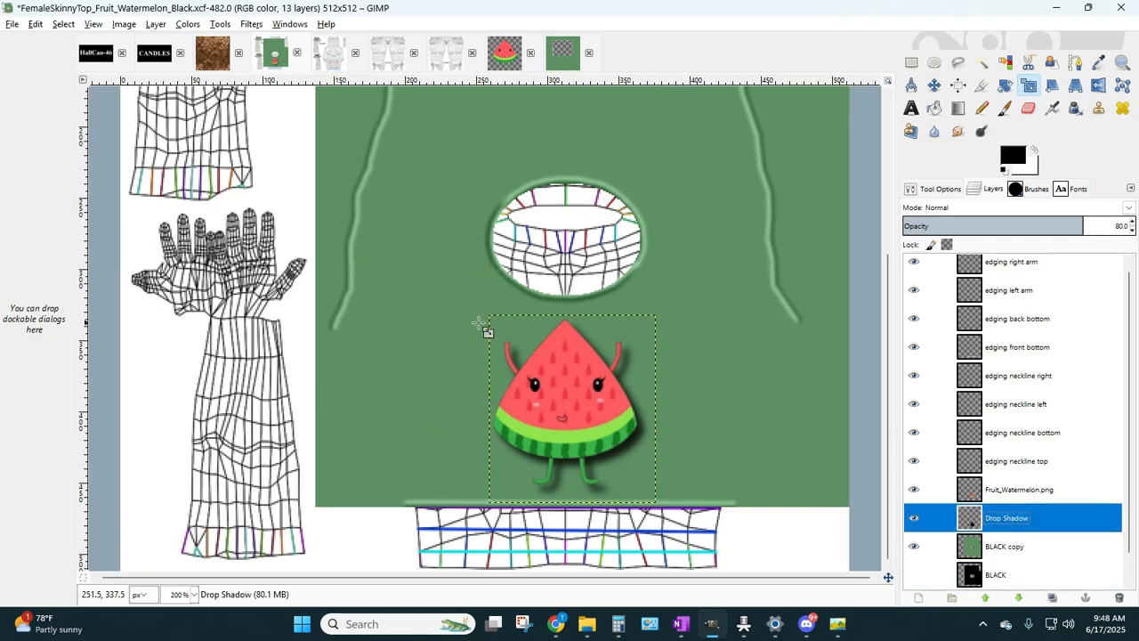
{"action": "left_click", "coordinate": [496, 373]}
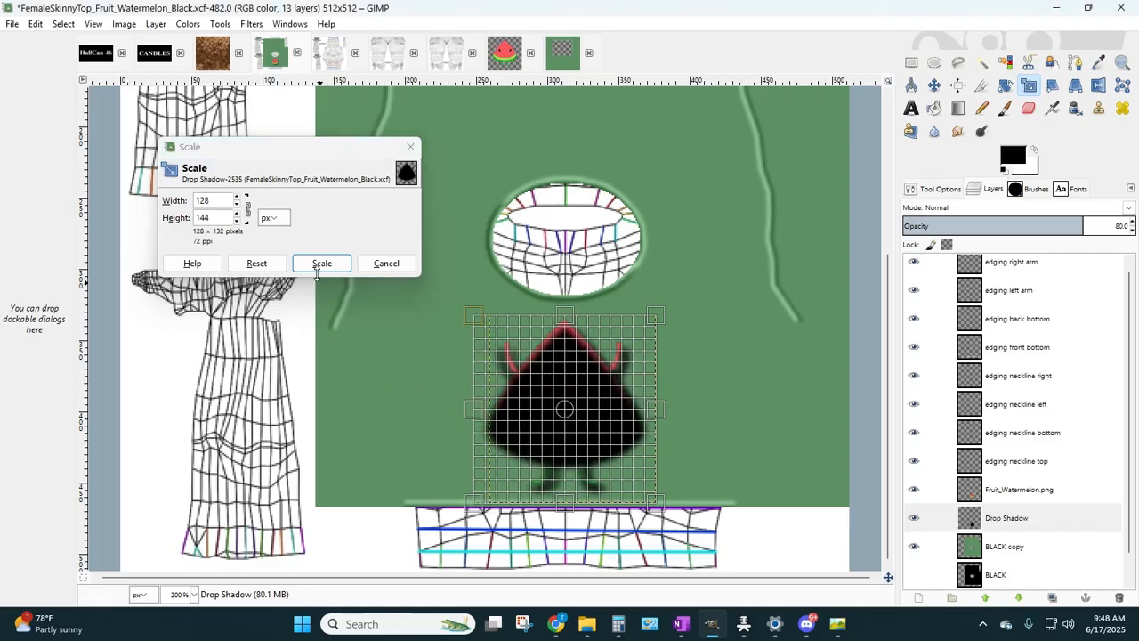
{"action": "left_click", "coordinate": [322, 264]}
{"action": "left_click", "coordinate": [501, 436]}
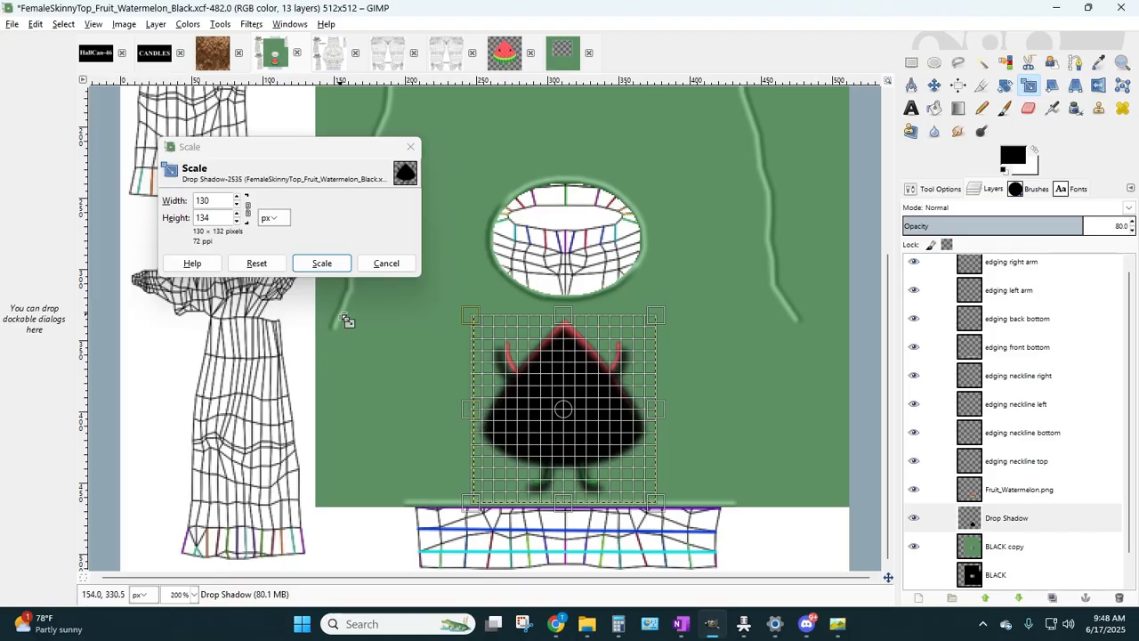
{"action": "left_click", "coordinate": [320, 263]}
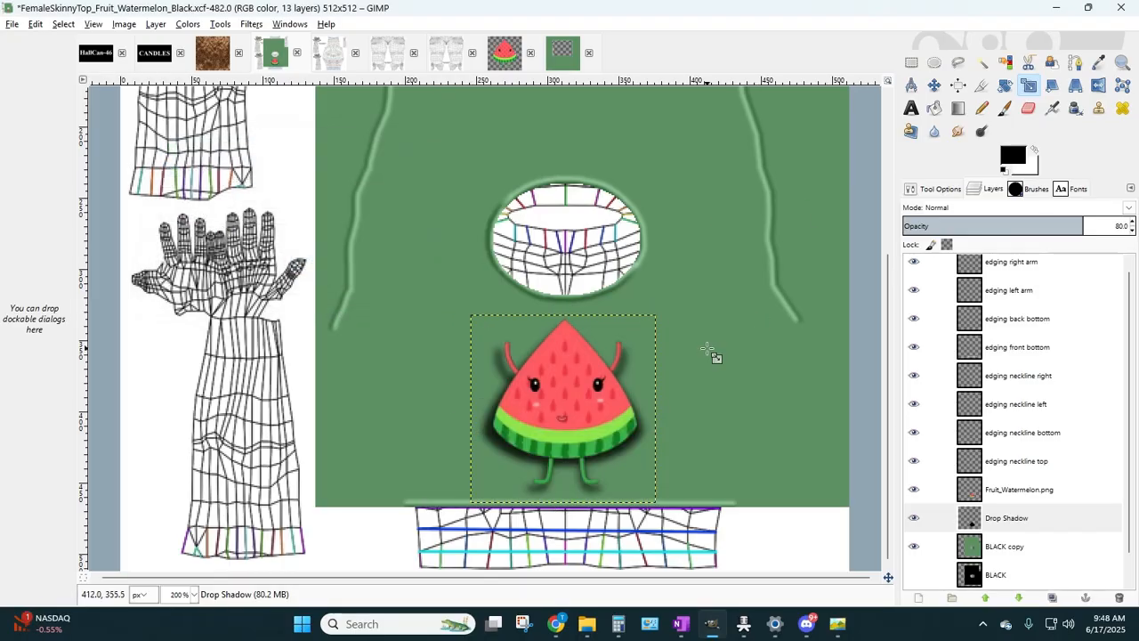
- Nudge the Drop Shadow layer up 3 px and right 2 px to centre it behind the watermelon
{"action": "left_click", "coordinate": [911, 61]}
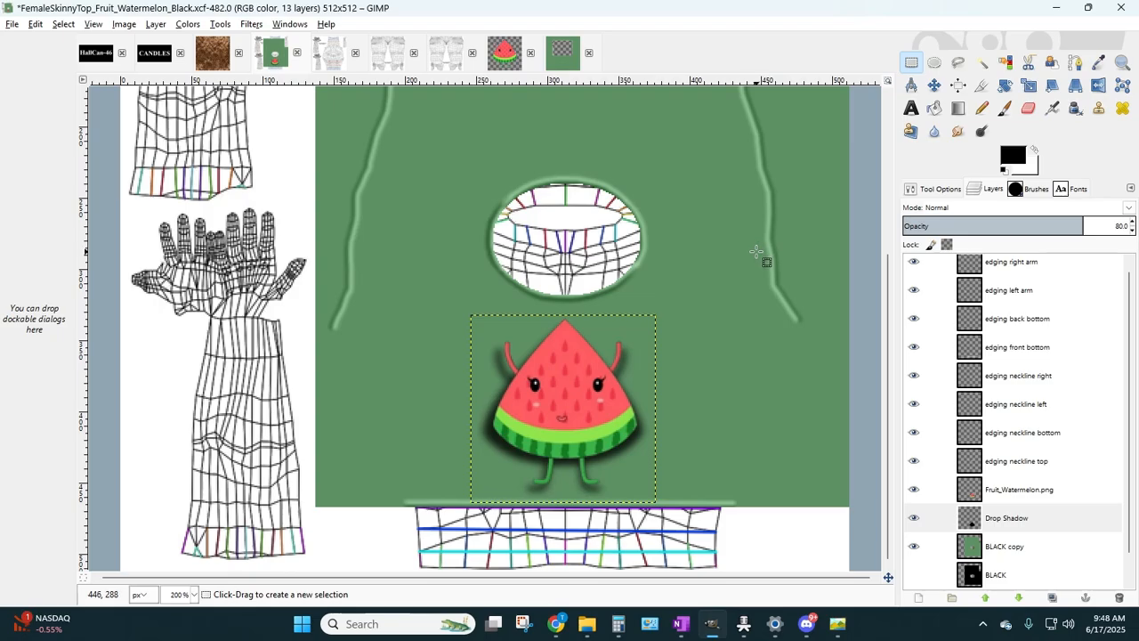
{"action": "key", "text": "Up"}
{"action": "key", "text": "Up"}
{"action": "key", "text": "Up"}
{"action": "key", "text": "Right"}
{"action": "key", "text": "Right"}
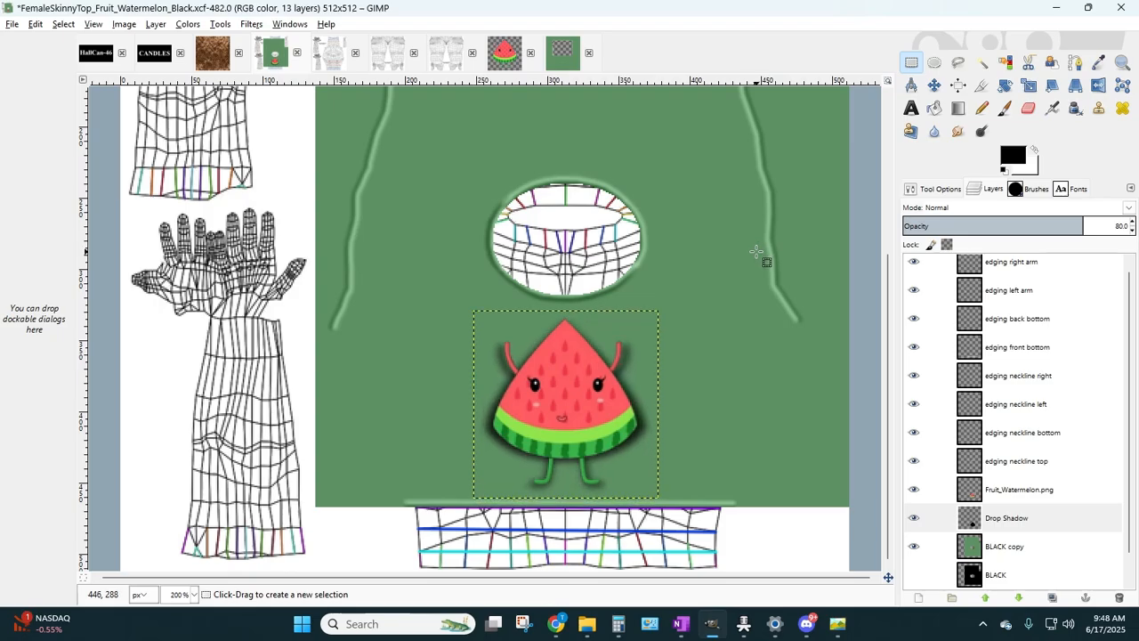
- Nudge the Drop Shadow layer down 2 px behind the watermelon
{"action": "key", "text": "Down"}
{"action": "key", "text": "Down"}
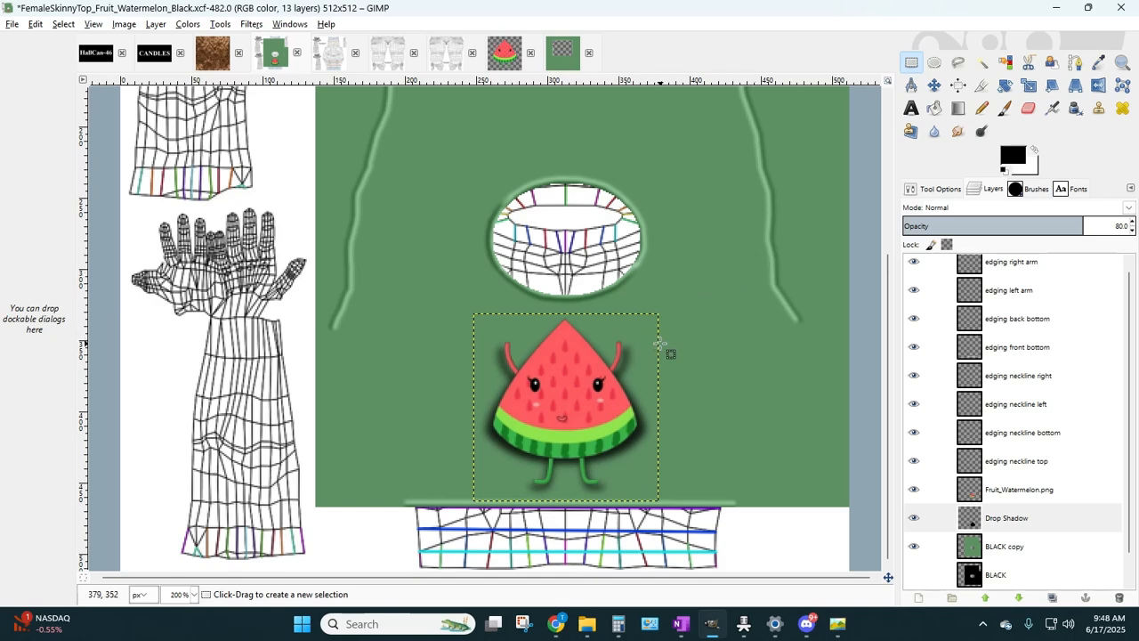
{"action": "scroll", "coordinate": [656, 335], "scroll_direction": "up", "scroll_amount": 5}
{"action": "scroll", "coordinate": [651, 335], "scroll_direction": "down", "scroll_amount": 5}
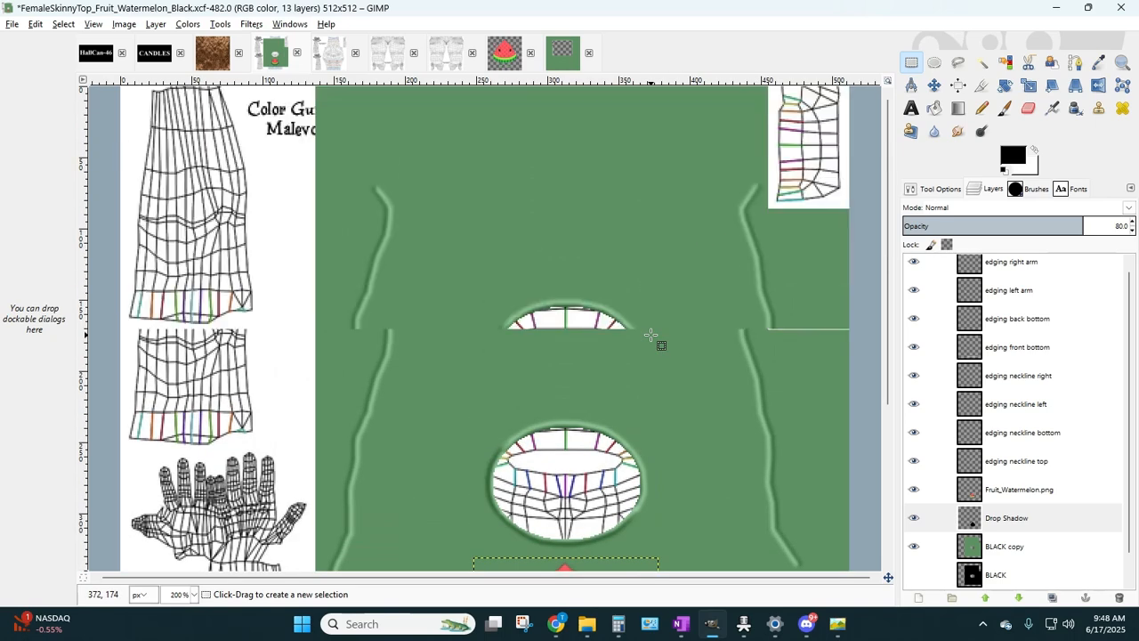
{"action": "scroll", "coordinate": [1036, 287], "scroll_direction": "up", "scroll_amount": 1}
- Lower the BLACK copy layer's opacity to 48 so the wireframe guide shows through the green
{"action": "left_click", "coordinate": [1048, 274]}
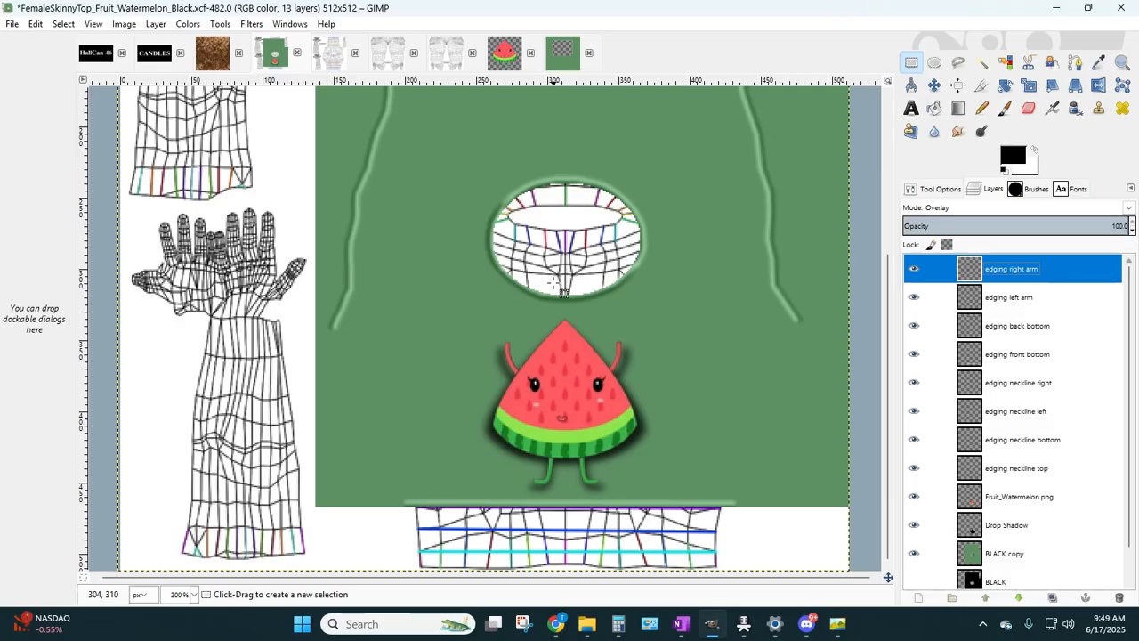
{"action": "scroll", "coordinate": [913, 445], "scroll_direction": "down", "scroll_amount": 1}
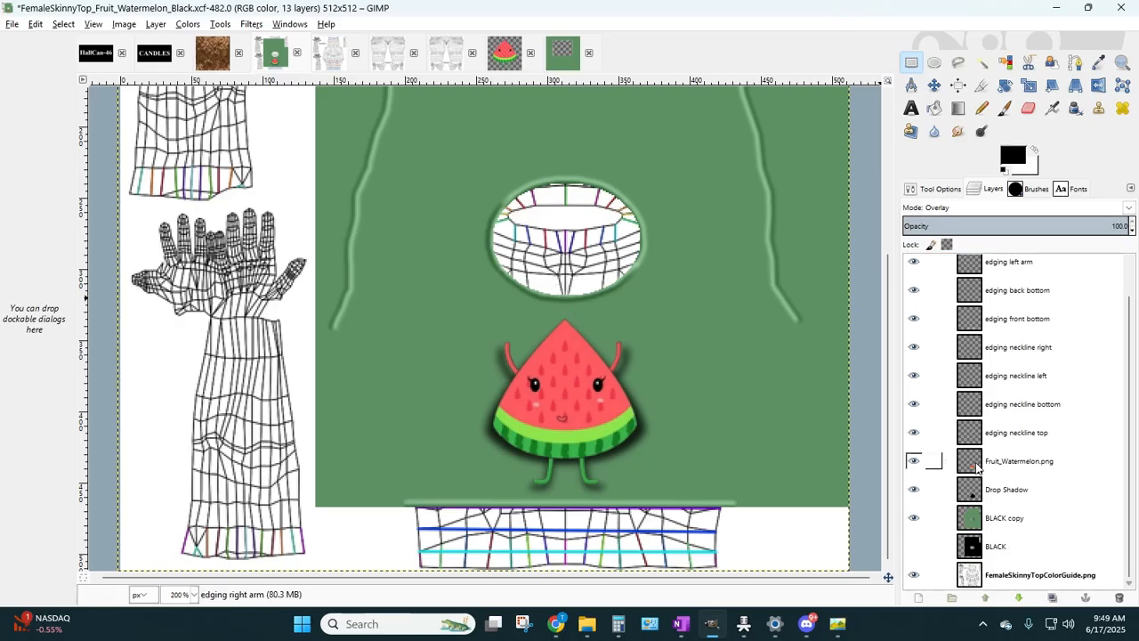
{"action": "left_click", "coordinate": [1016, 517]}
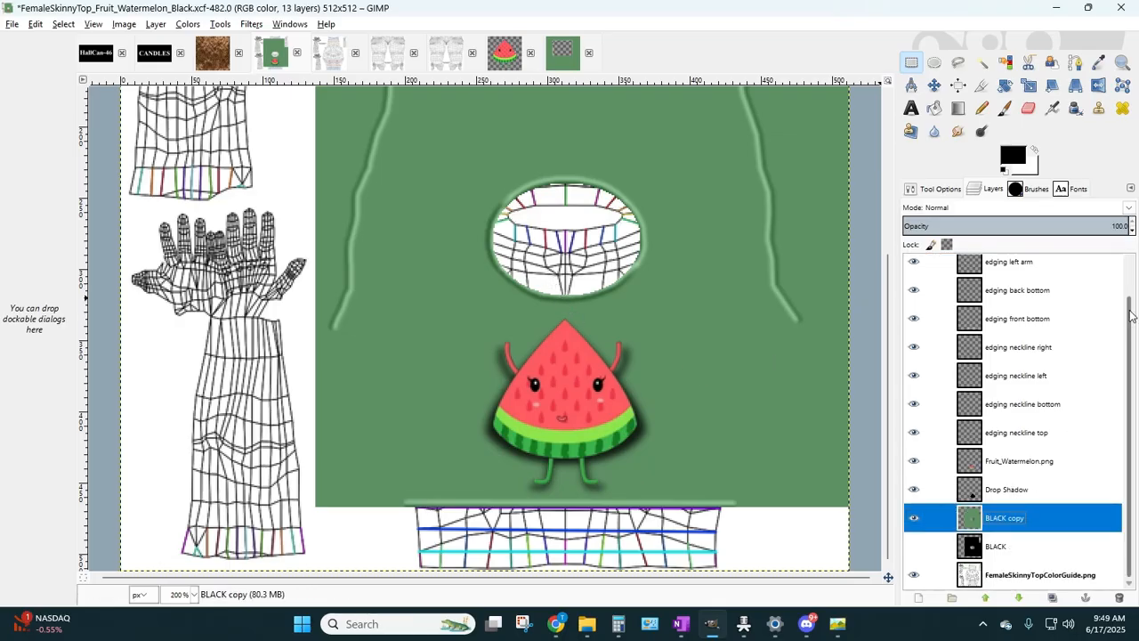
{"action": "left_click", "coordinate": [1134, 232]}
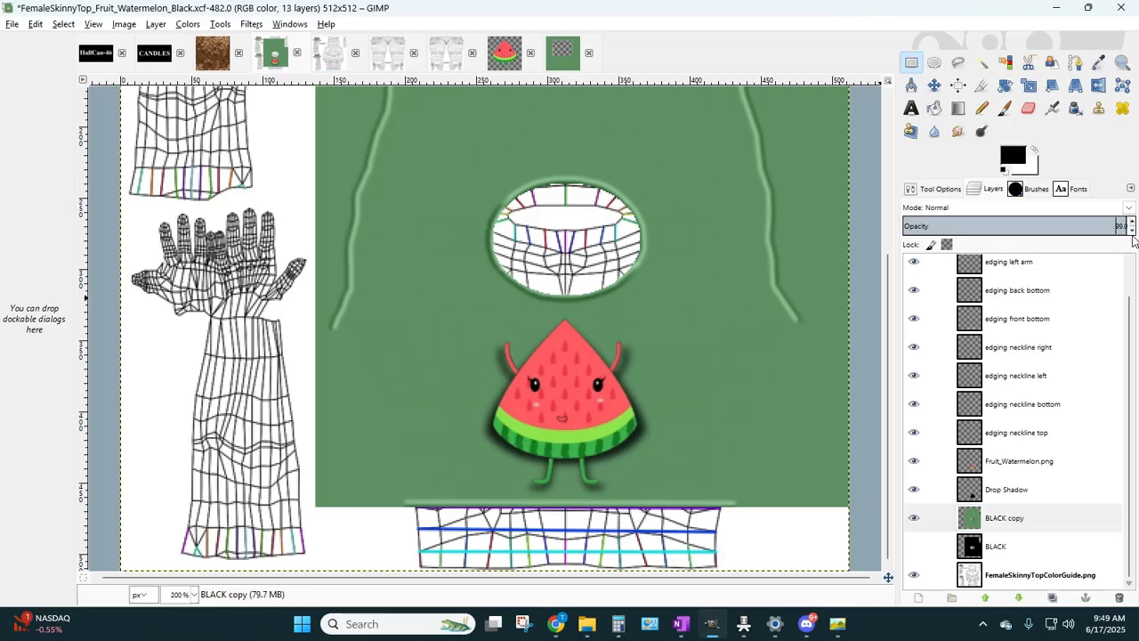
{"action": "left_click", "coordinate": [1133, 232]}
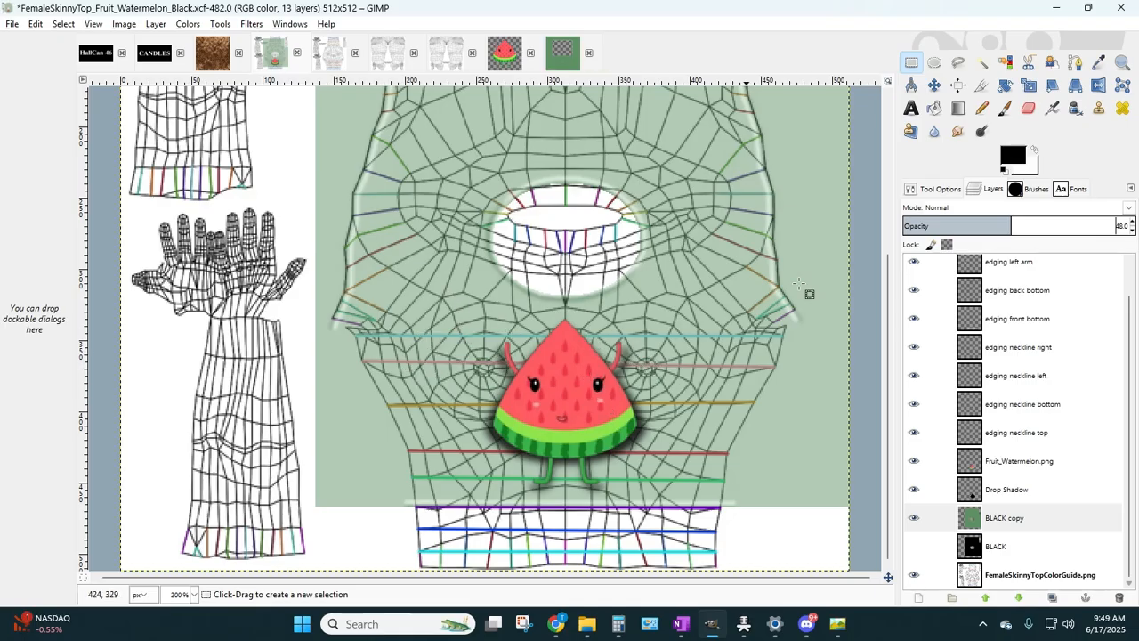
- Add a 512 x 512 transparent layer named "bewb undershadow" above the edging right arm layer
{"action": "scroll", "coordinate": [1012, 346], "scroll_direction": "up", "scroll_amount": 1}
{"action": "left_click", "coordinate": [1015, 271]}
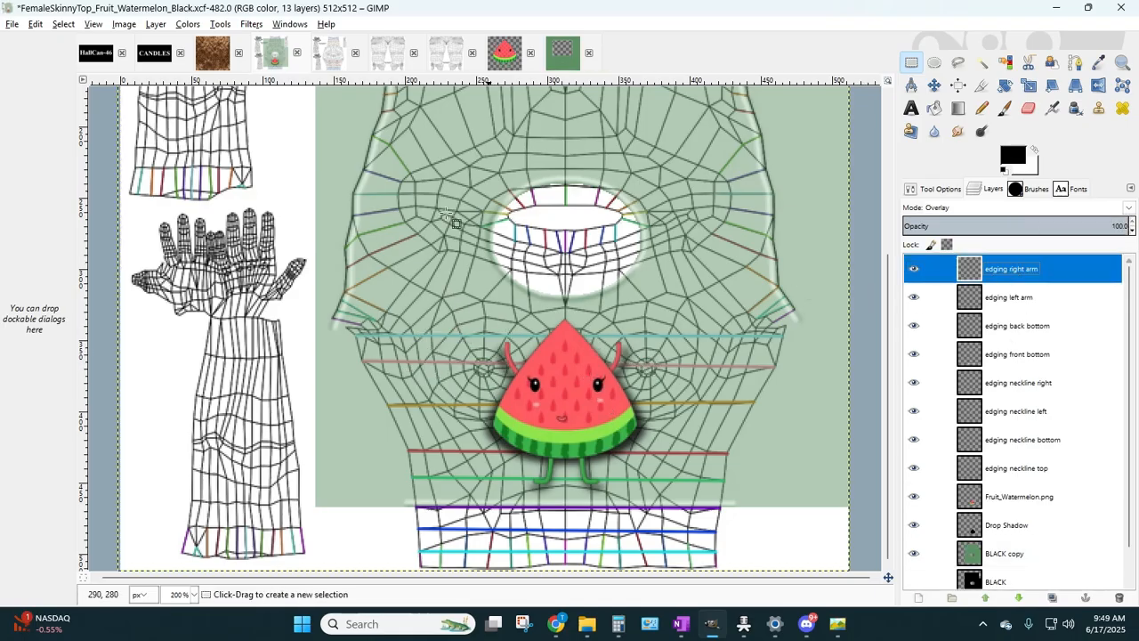
{"action": "left_click", "coordinate": [157, 25]}
{"action": "left_click", "coordinate": [160, 41]}
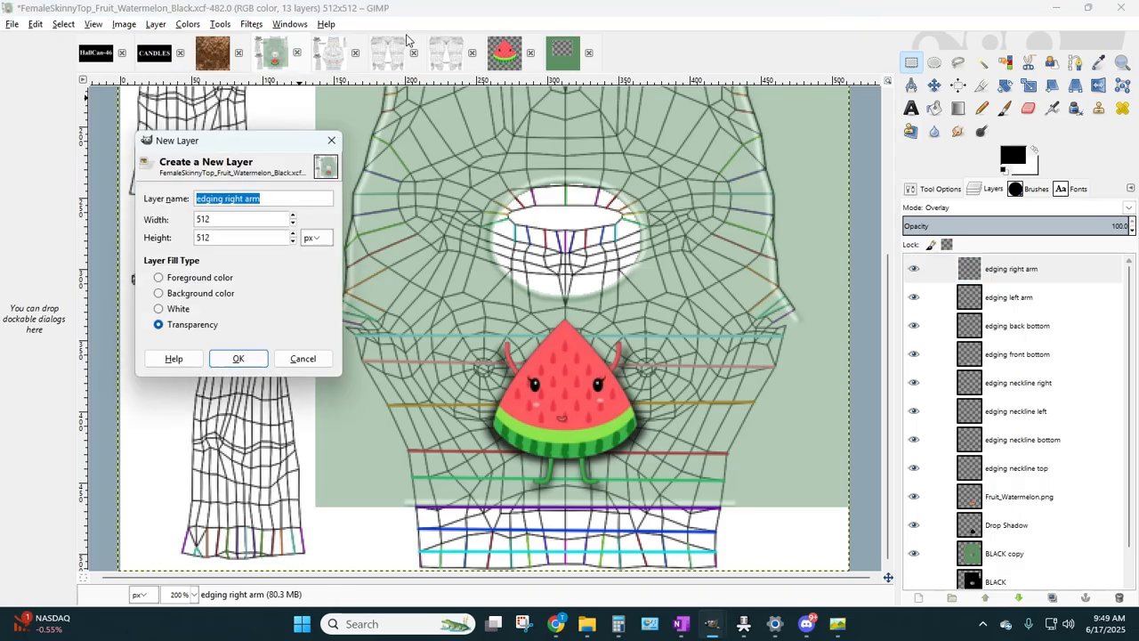
{"action": "type", "text": "b"}
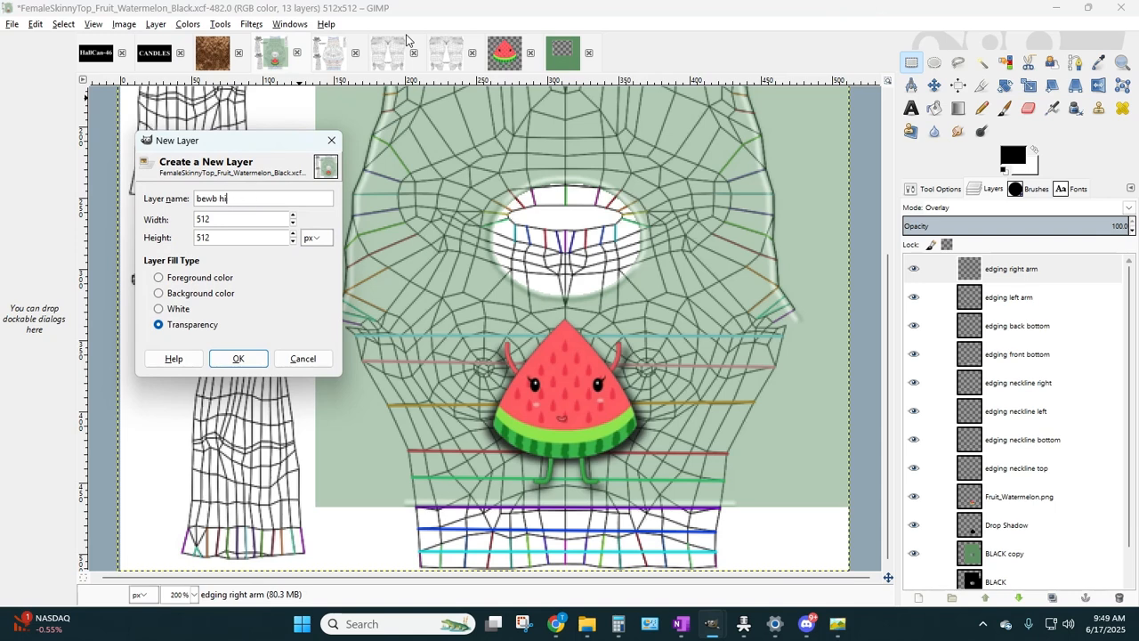
{"action": "type", "text": "ewb undershadow"}
{"action": "key", "text": "Return"}
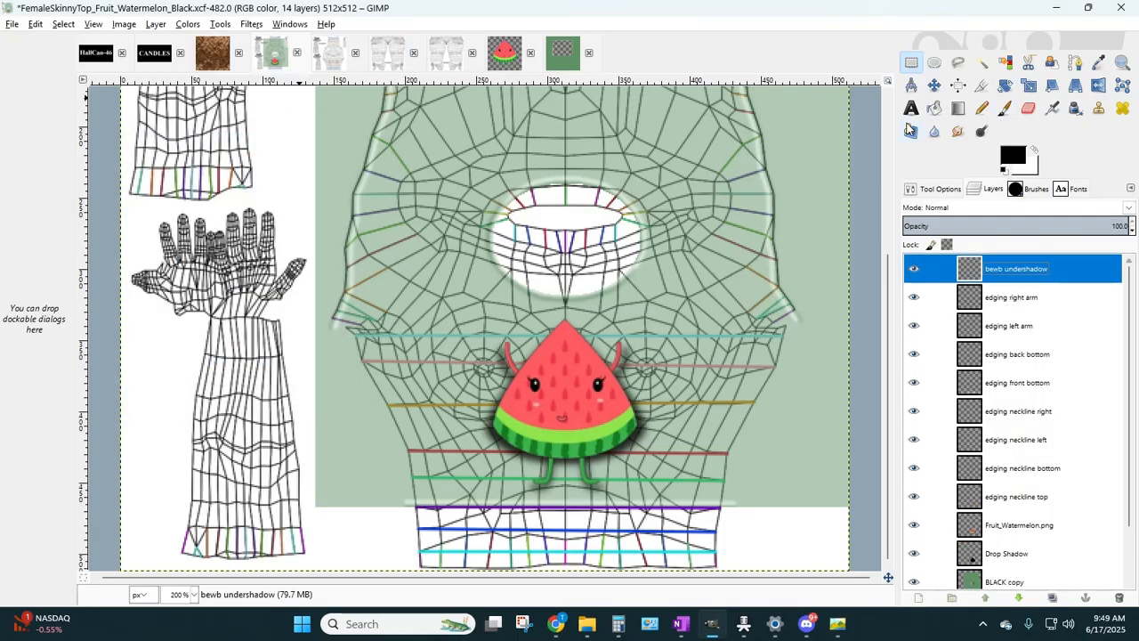
- Hide the Fruit_Watermelon.png and Drop Shadow layers to expose the chest area of the wireframe for the Paintbrush
{"action": "left_click", "coordinate": [1005, 108]}
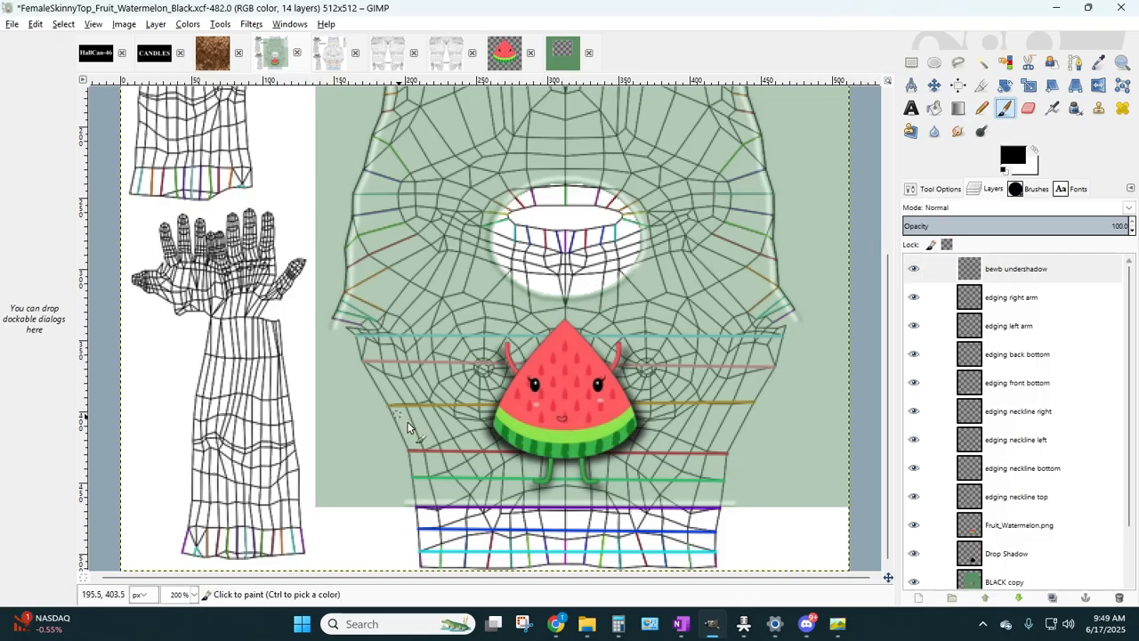
{"action": "left_click", "coordinate": [194, 603]}
{"action": "left_click", "coordinate": [182, 504]}
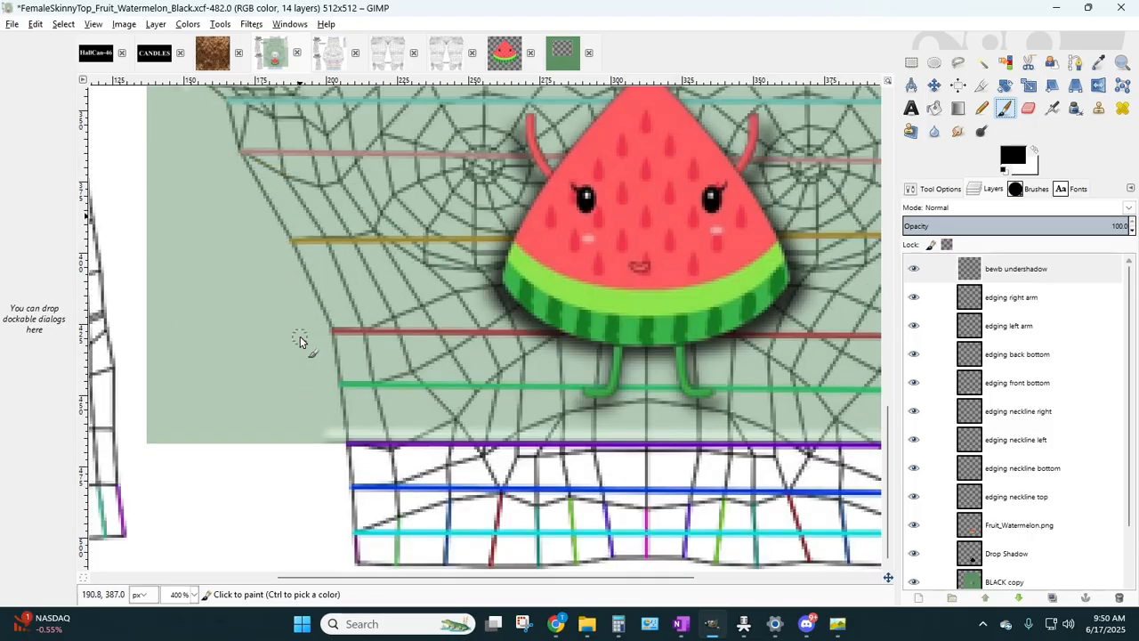
{"action": "left_click_drag", "start_coordinate": [388, 578], "coordinate": [452, 576]}
{"action": "scroll", "coordinate": [409, 423], "scroll_direction": "up", "scroll_amount": 3}
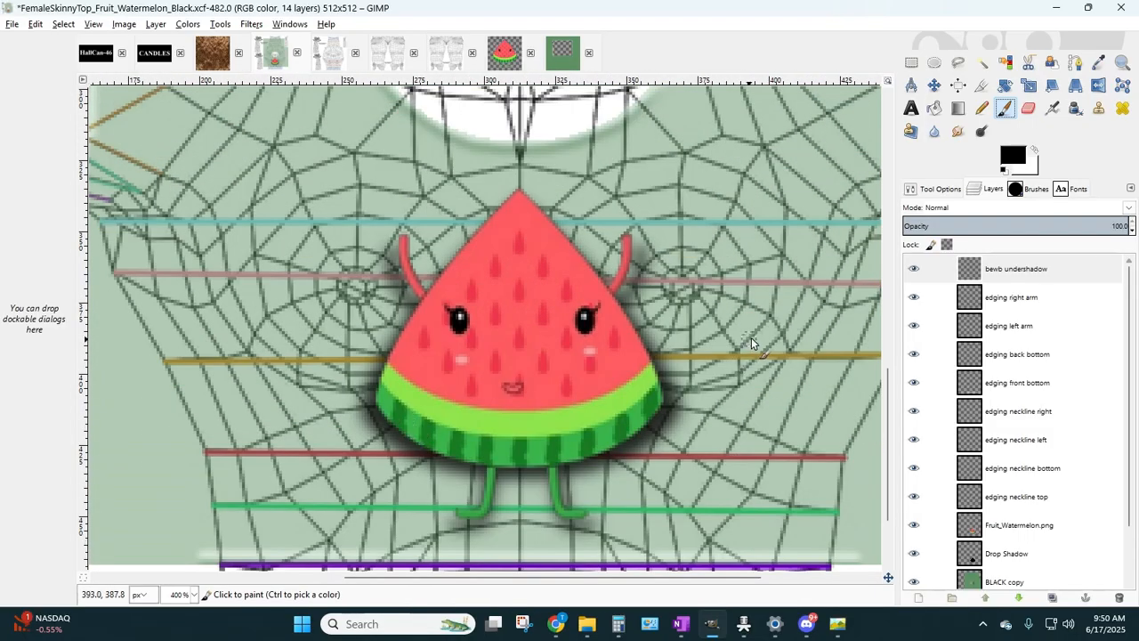
{"action": "scroll", "coordinate": [1027, 454], "scroll_direction": "down", "scroll_amount": 2}
{"action": "left_click", "coordinate": [912, 462]}
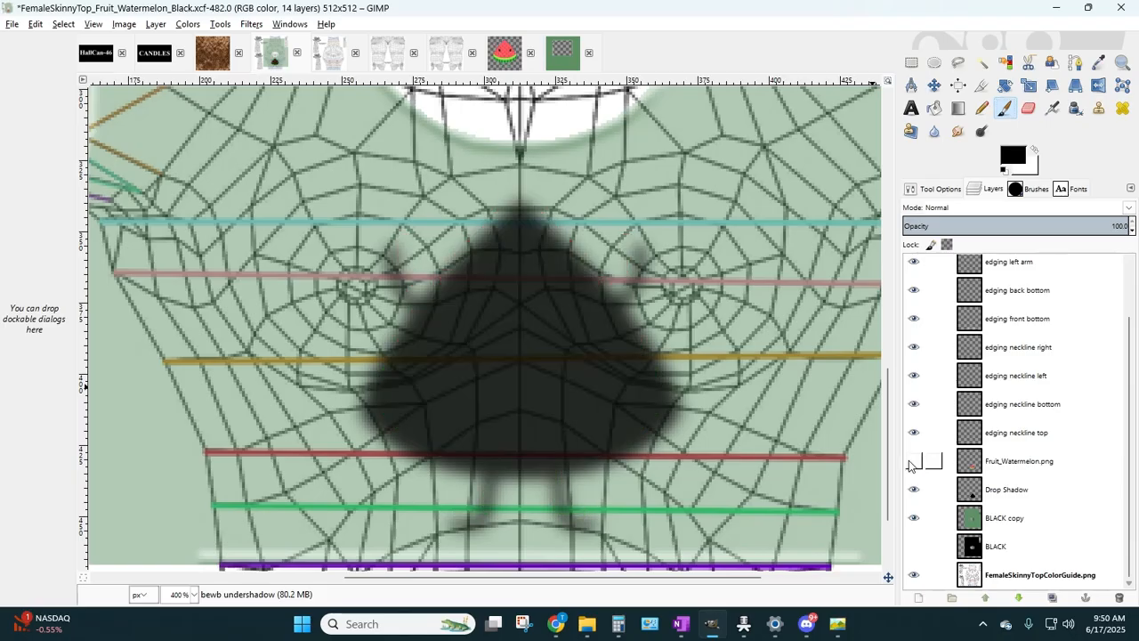
{"action": "left_click", "coordinate": [914, 490]}
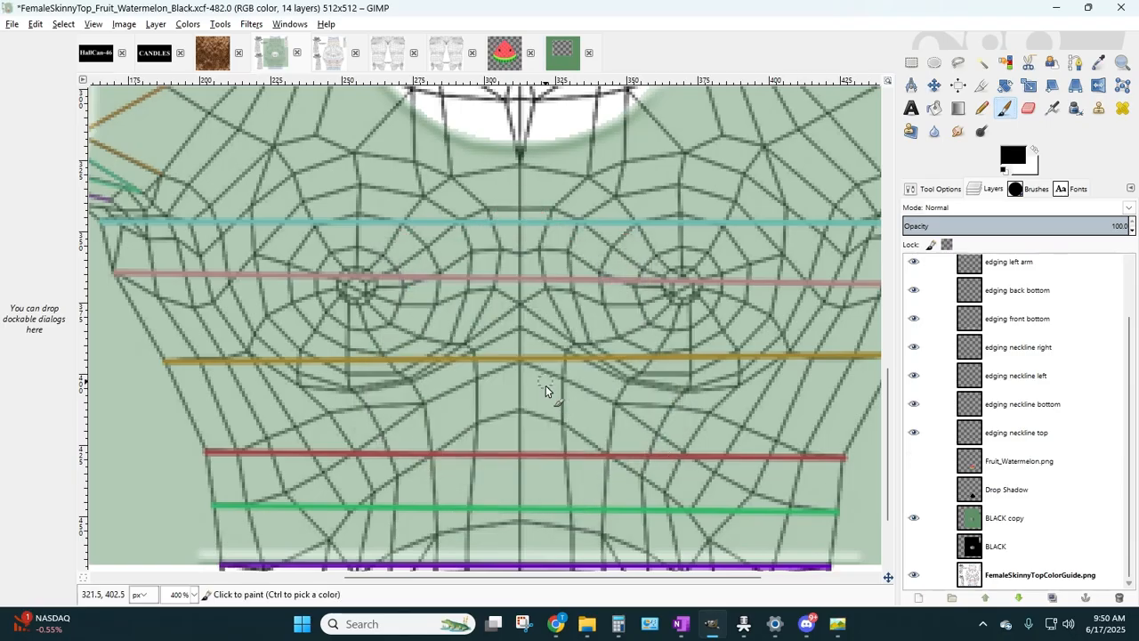
- Set the Paintbrush size to 6 and make the bewb undershadow layer active
{"action": "scroll", "coordinate": [1069, 363], "scroll_direction": "up", "scroll_amount": 3}
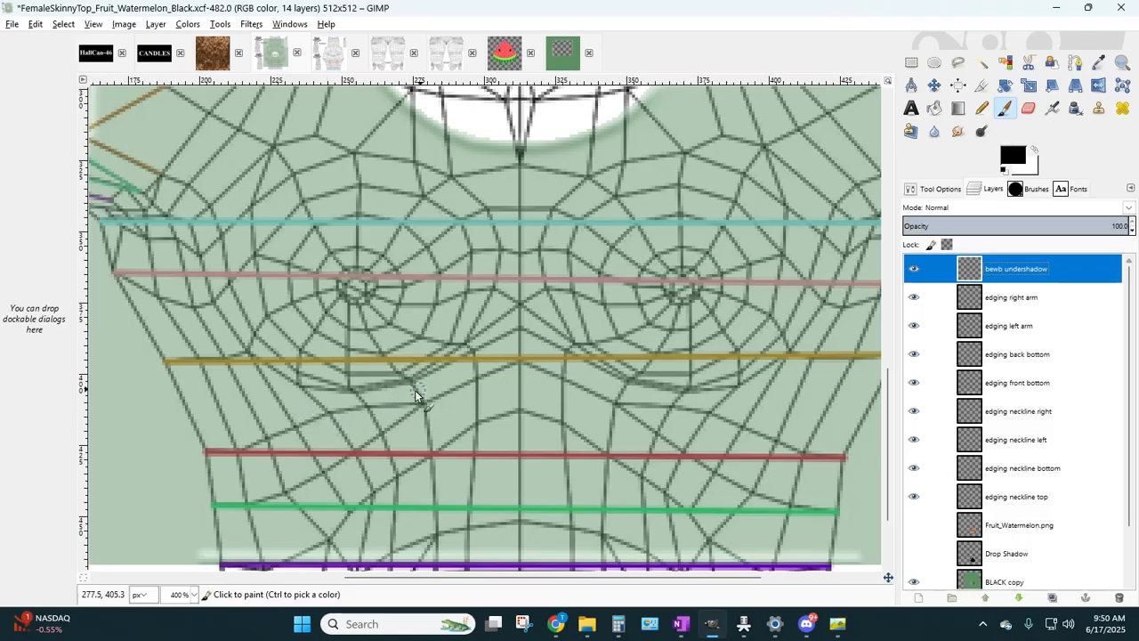
{"action": "left_click", "coordinate": [930, 190]}
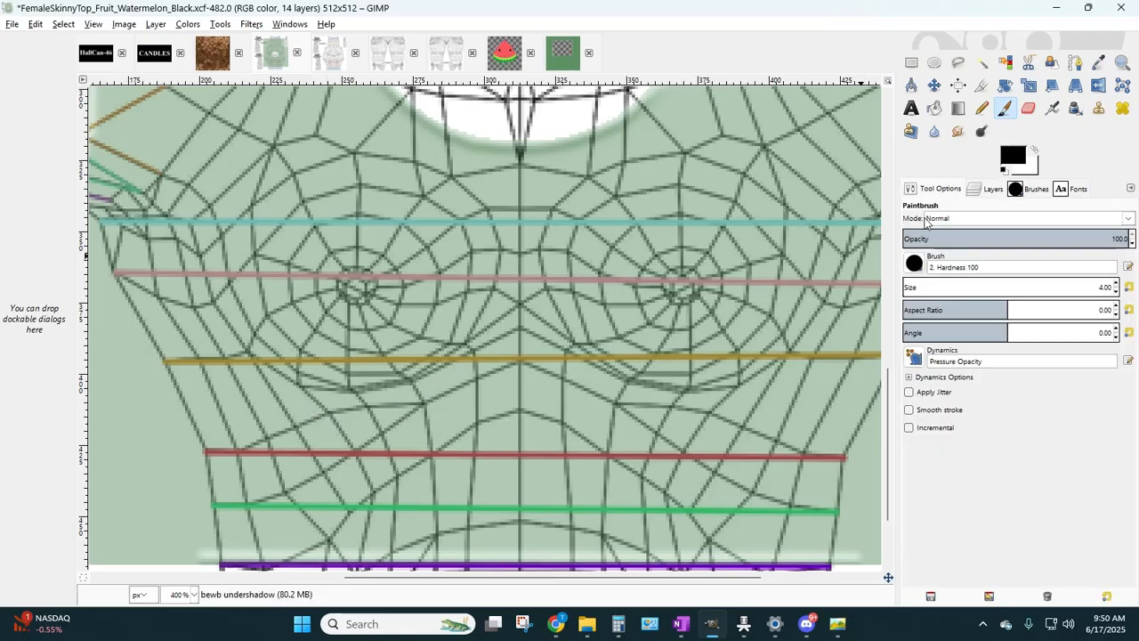
{"action": "left_click", "coordinate": [904, 284]}
{"action": "key", "text": "Delete"}
{"action": "key", "text": "Delete"}
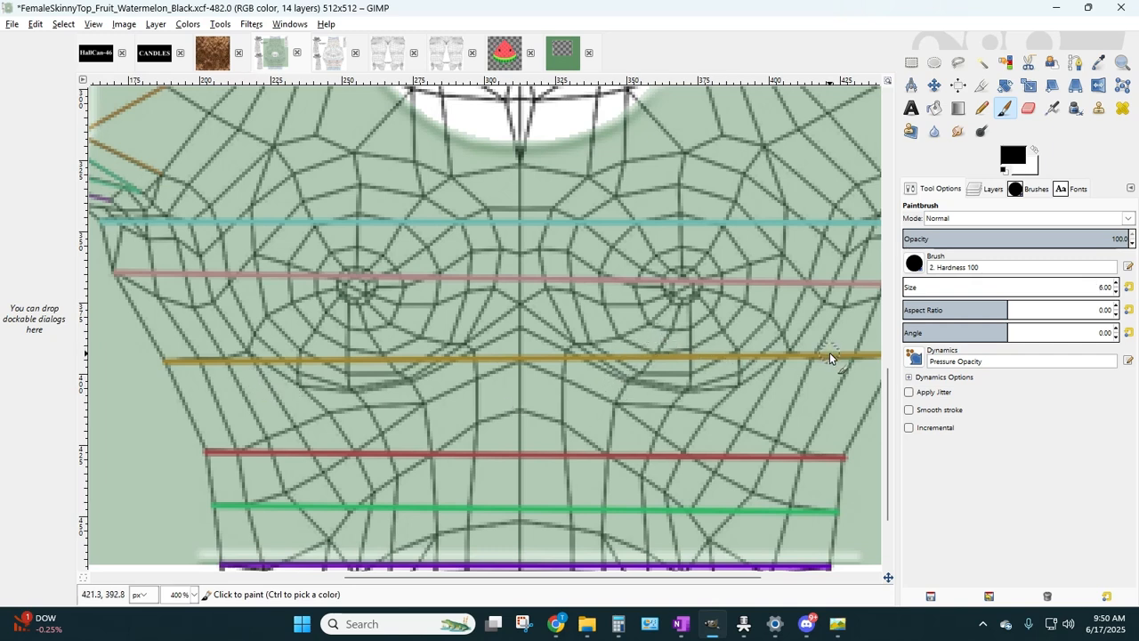
{"action": "left_click", "coordinate": [989, 189]}
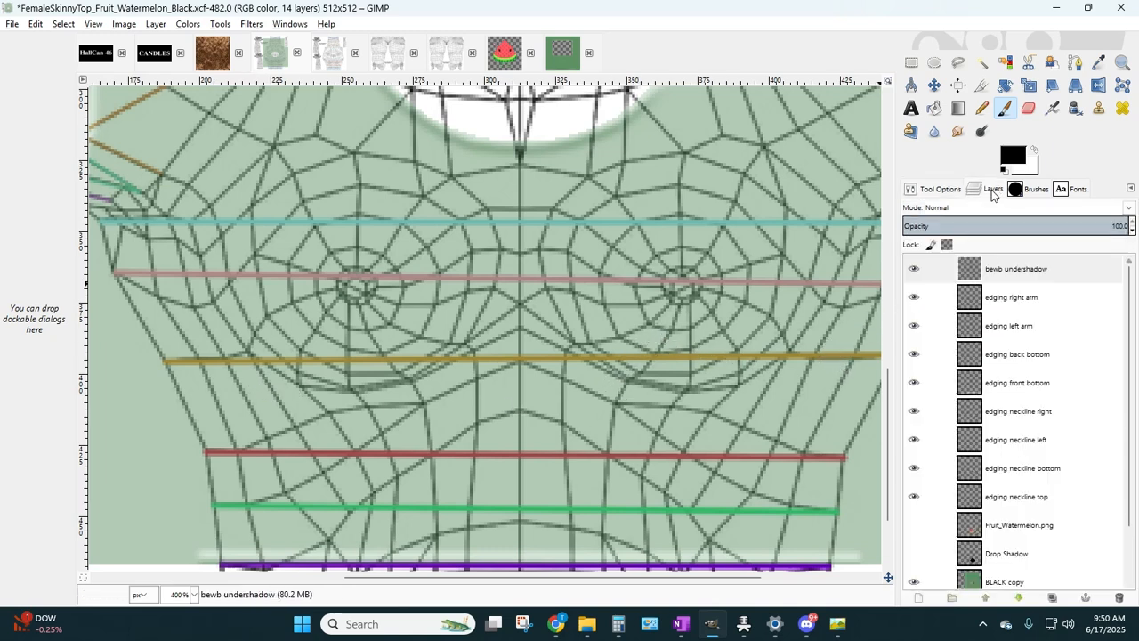
{"action": "left_click", "coordinate": [1015, 275]}
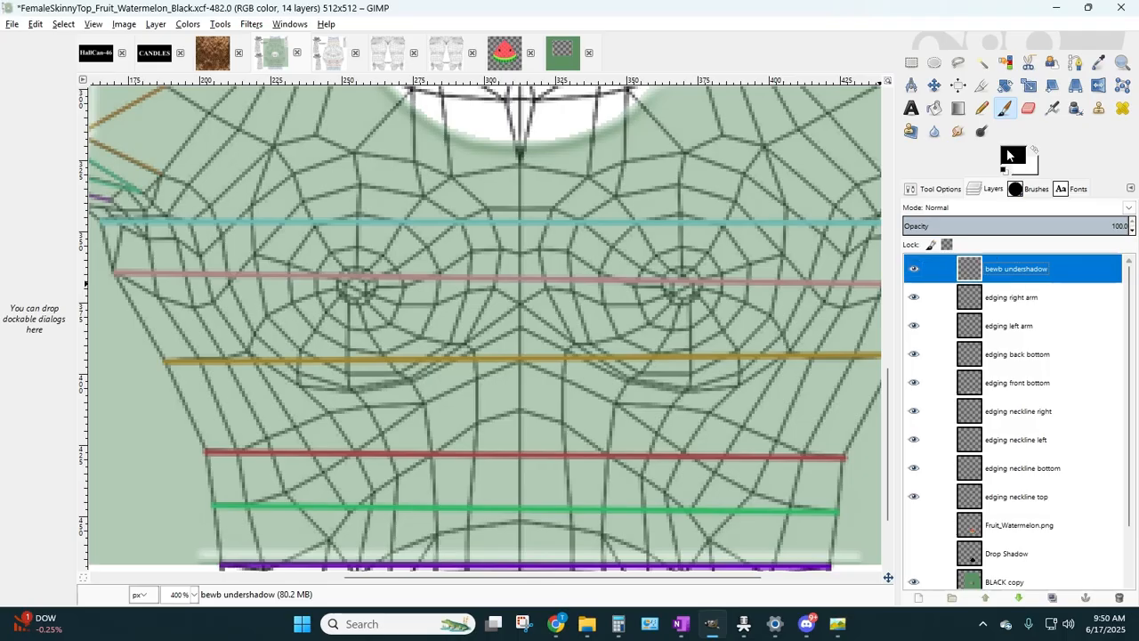
{"action": "left_click", "coordinate": [936, 190]}
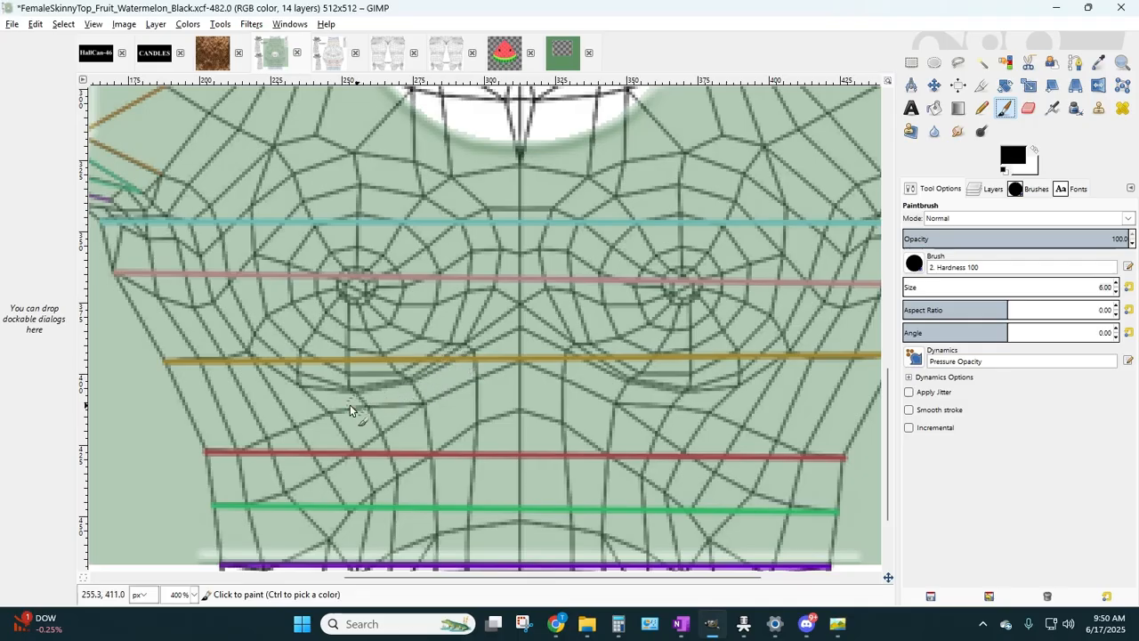
- Try freehand black strokes along the lower curve of the wireframe's left bust and undo them
{"action": "mouse_move", "coordinate": [471, 357]}
{"action": "left_mouse_down"}
{"action": "mouse_move", "coordinate": [432, 386]}
{"action": "mouse_move", "coordinate": [340, 401]}
{"action": "mouse_move", "coordinate": [281, 382]}
{"action": "mouse_move", "coordinate": [219, 338]}
{"action": "left_mouse_up"}
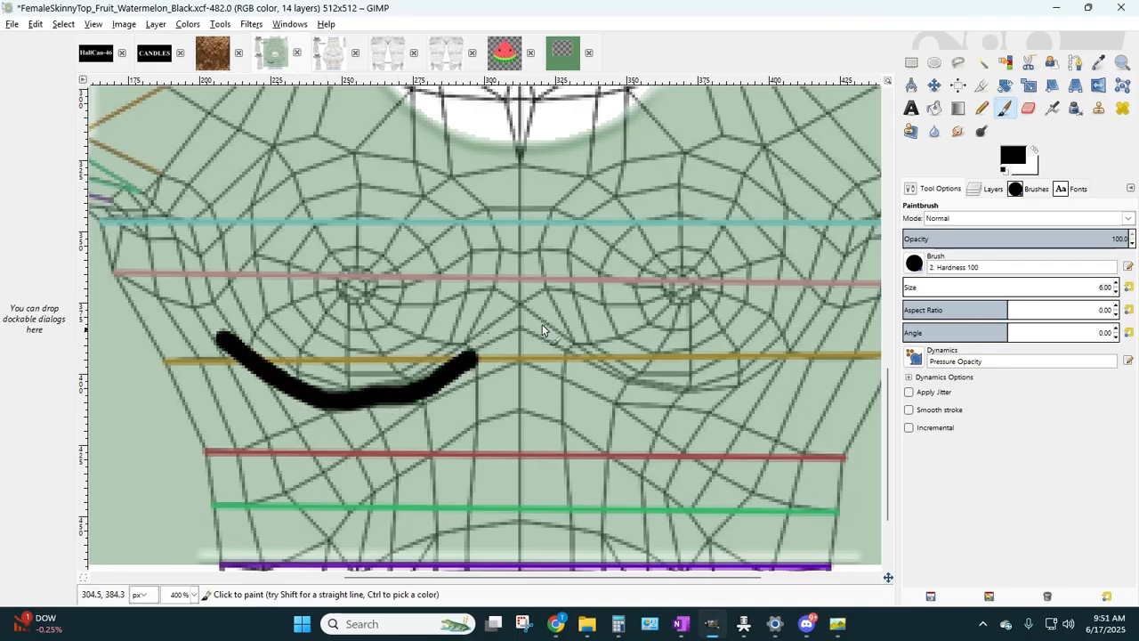
{"action": "left_click", "coordinate": [36, 24]}
{"action": "left_click", "coordinate": [54, 39]}
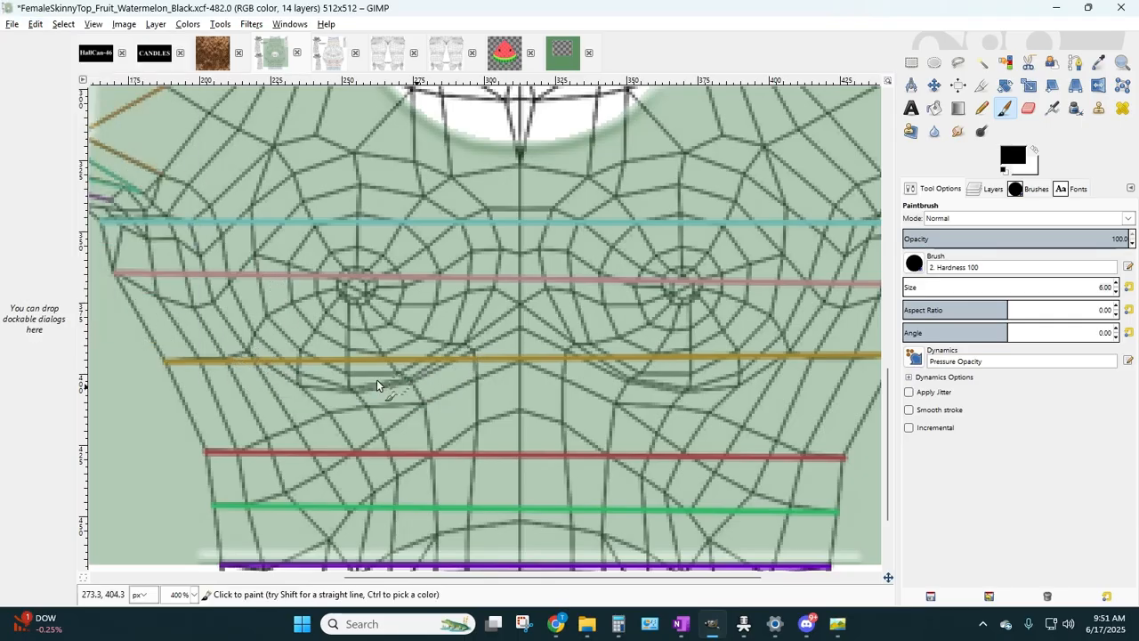
{"action": "mouse_move", "coordinate": [475, 357]}
{"action": "left_mouse_down"}
{"action": "mouse_move", "coordinate": [421, 386]}
{"action": "mouse_move", "coordinate": [350, 399]}
{"action": "left_mouse_up"}
{"action": "left_click", "coordinate": [36, 24]}
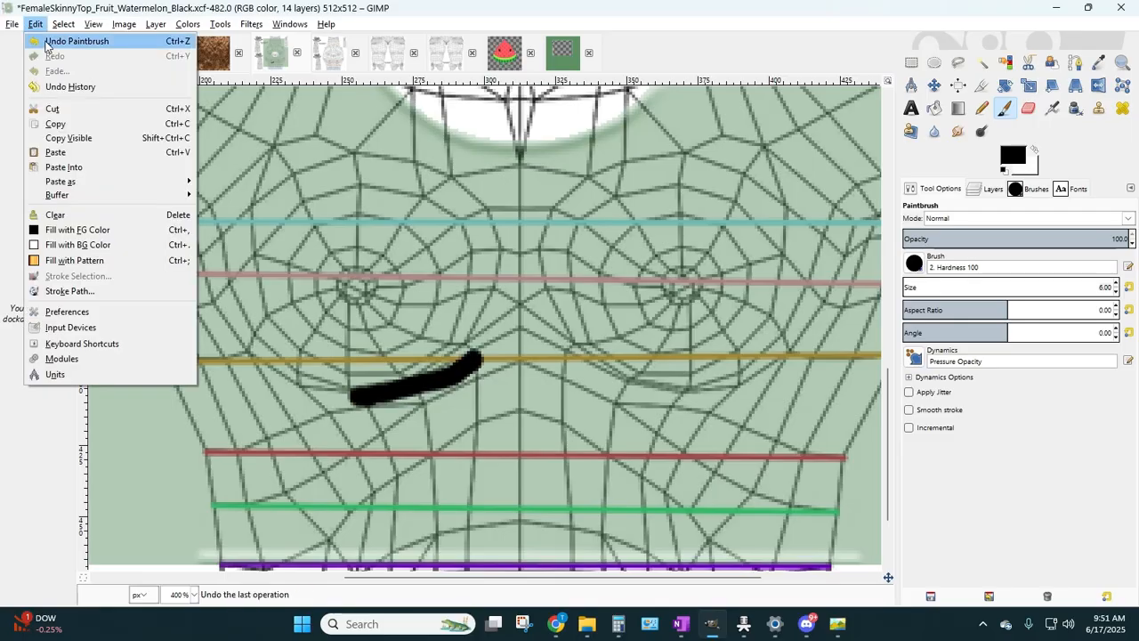
{"action": "left_click", "coordinate": [71, 41]}
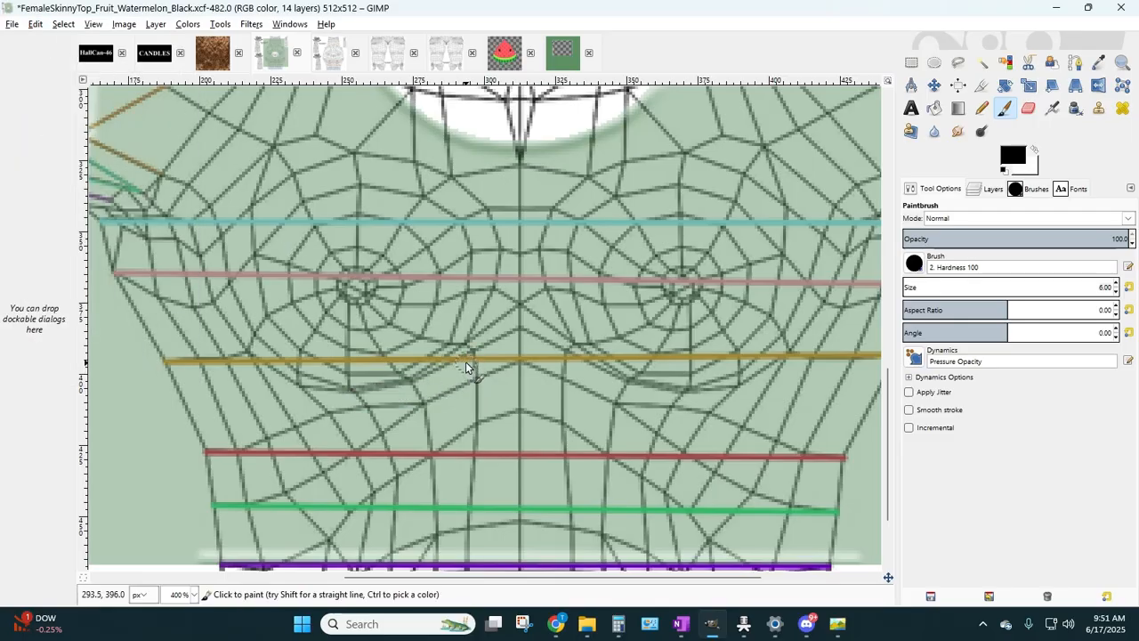
- Paint a black undershadow arc about 80 px wide along the lower curve of the wireframe's left bust
{"action": "mouse_move", "coordinate": [467, 361]}
{"action": "left_mouse_down"}
{"action": "mouse_move", "coordinate": [383, 396]}
{"action": "mouse_move", "coordinate": [284, 400]}
{"action": "mouse_move", "coordinate": [264, 388]}
{"action": "mouse_move", "coordinate": [275, 392]}
{"action": "mouse_move", "coordinate": [270, 374]}
{"action": "mouse_move", "coordinate": [302, 402]}
{"action": "mouse_move", "coordinate": [317, 377]}
{"action": "mouse_move", "coordinate": [327, 396]}
{"action": "left_mouse_up"}
{"action": "left_click", "coordinate": [1029, 108]}
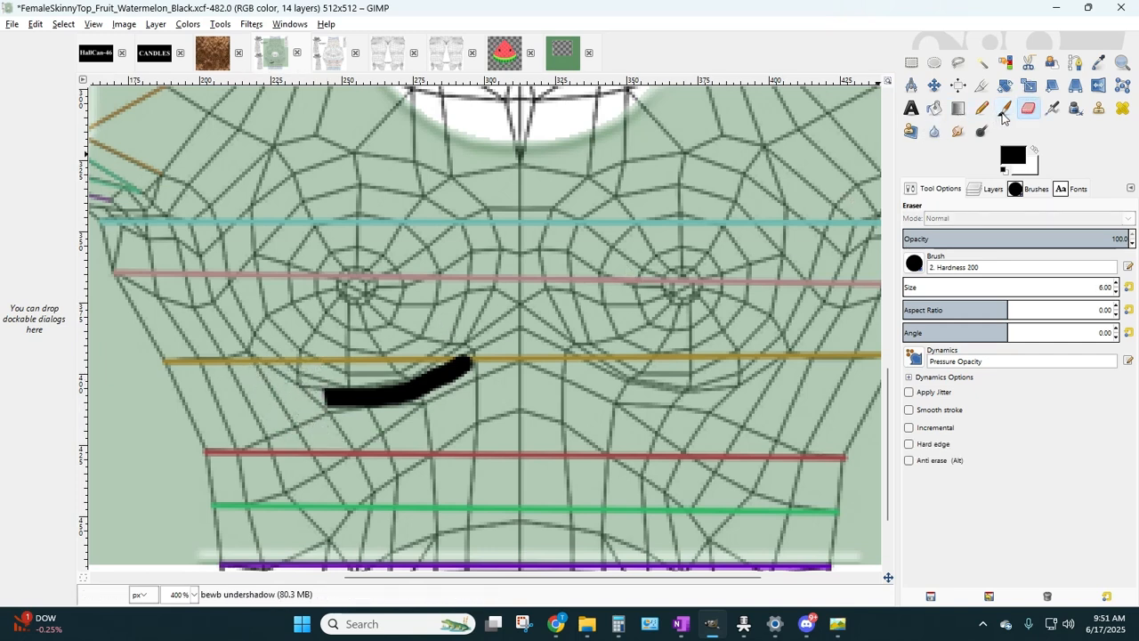
{"action": "left_click", "coordinate": [1004, 108]}
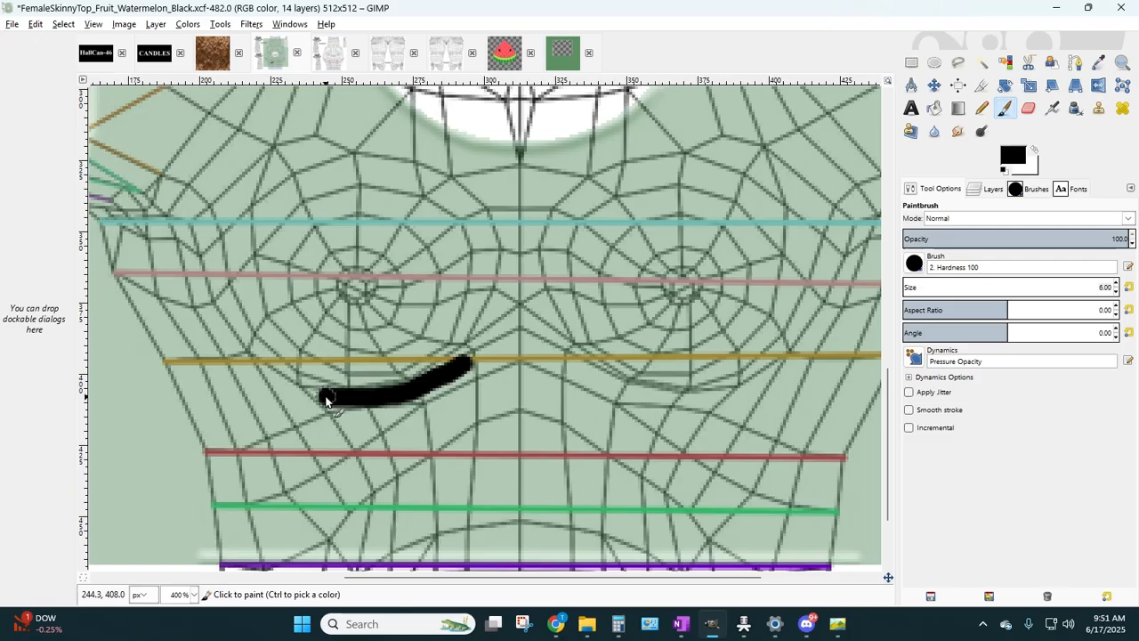
{"action": "left_click_drag", "start_coordinate": [324, 400], "coordinate": [242, 358]}
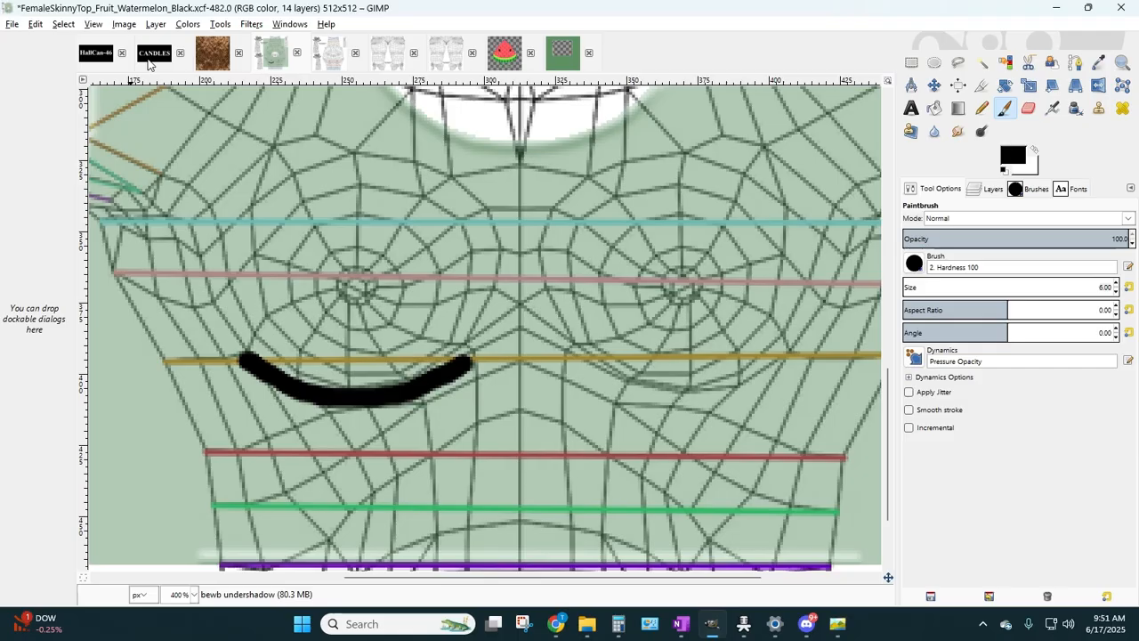
- Duplicate the bewb undershadow layer and flip the copy horizontally
{"action": "left_click", "coordinate": [156, 24]}
{"action": "left_click", "coordinate": [187, 85]}
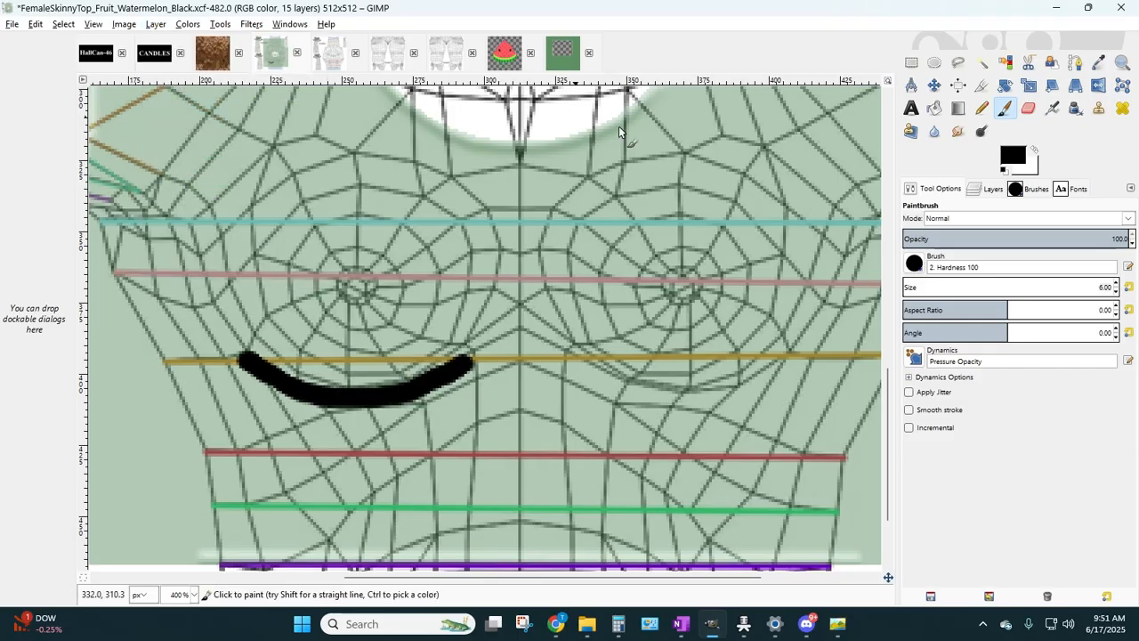
{"action": "left_click", "coordinate": [1098, 86]}
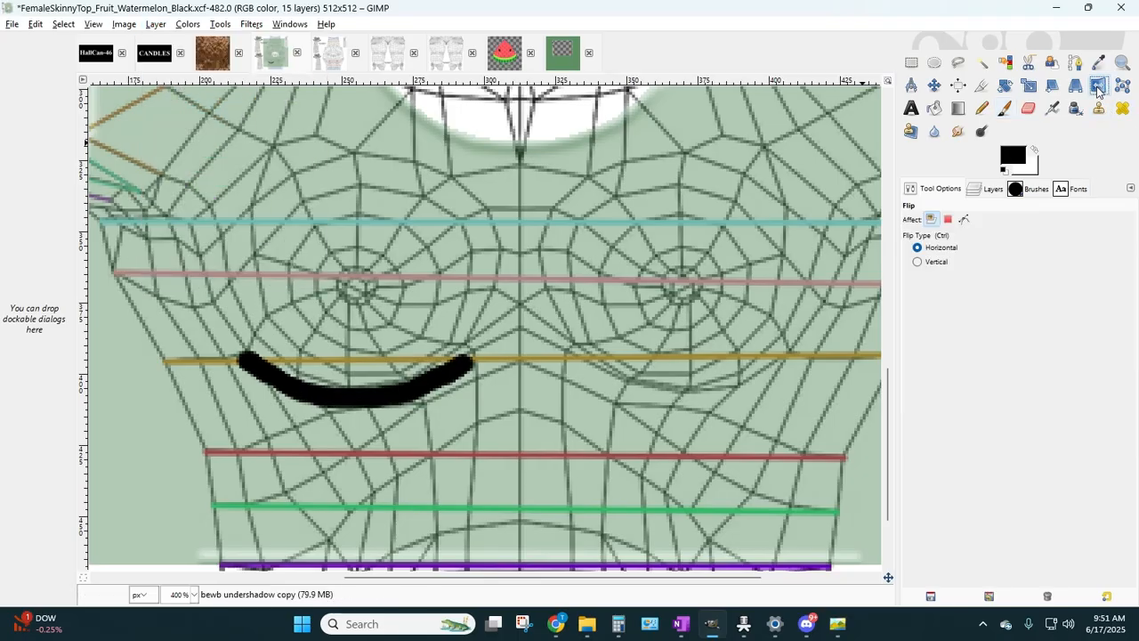
{"action": "left_click", "coordinate": [581, 377]}
- Nudge the flipped undershadow copy about 110 px to the right so its arc sits under the wireframe's right bust
{"action": "key", "text": "r"}
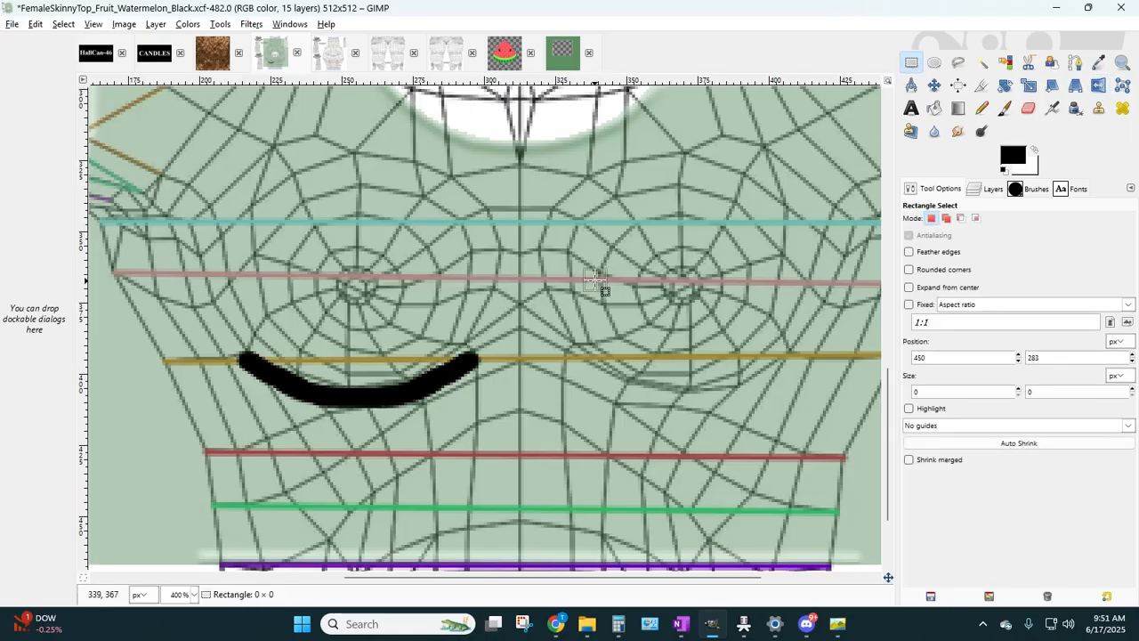
{"action": "key", "text": "Right"}
{"action": "key", "text": "Right"}
{"action": "key", "text": "Right"}
{"action": "key", "text": "Right"}
{"action": "key", "text": "Right"}
{"action": "key", "text": "Right"}
{"action": "key", "text": "Right"}
{"action": "key", "text": "Right"}
{"action": "key", "text": "Right"}
{"action": "key", "text": "Right"}
{"action": "key", "text": "Right"}
{"action": "key", "text": "Right"}
{"action": "key", "text": "Right"}
{"action": "key", "text": "Right"}
{"action": "key", "text": "Right"}
{"action": "key", "text": "Right"}
{"action": "key", "text": "Right"}
{"action": "key", "text": "Right"}
{"action": "key", "text": "Right"}
{"action": "key", "text": "Right"}
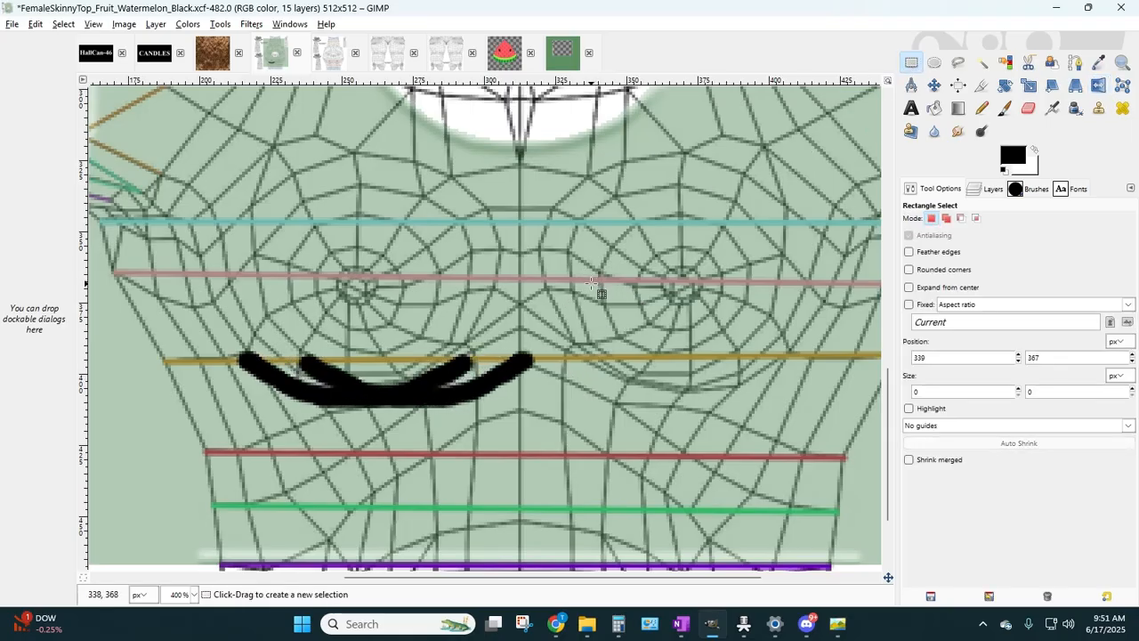
{"action": "key", "text": "Right"}
{"action": "key", "text": "Right"}
{"action": "key", "text": "Right"}
{"action": "key", "text": "Right"}
{"action": "key", "text": "Right"}
{"action": "key", "text": "Right"}
{"action": "key", "text": "Right"}
{"action": "key", "text": "Right"}
{"action": "key", "text": "Right"}
{"action": "key", "text": "Right"}
{"action": "key", "text": "Right"}
{"action": "key", "text": "Right"}
{"action": "key", "text": "Right"}
{"action": "key", "text": "Right"}
{"action": "key", "text": "Right"}
{"action": "key", "text": "Right"}
{"action": "key", "text": "Right"}
{"action": "key", "text": "Right"}
{"action": "key", "text": "Right"}
{"action": "key", "text": "Right"}
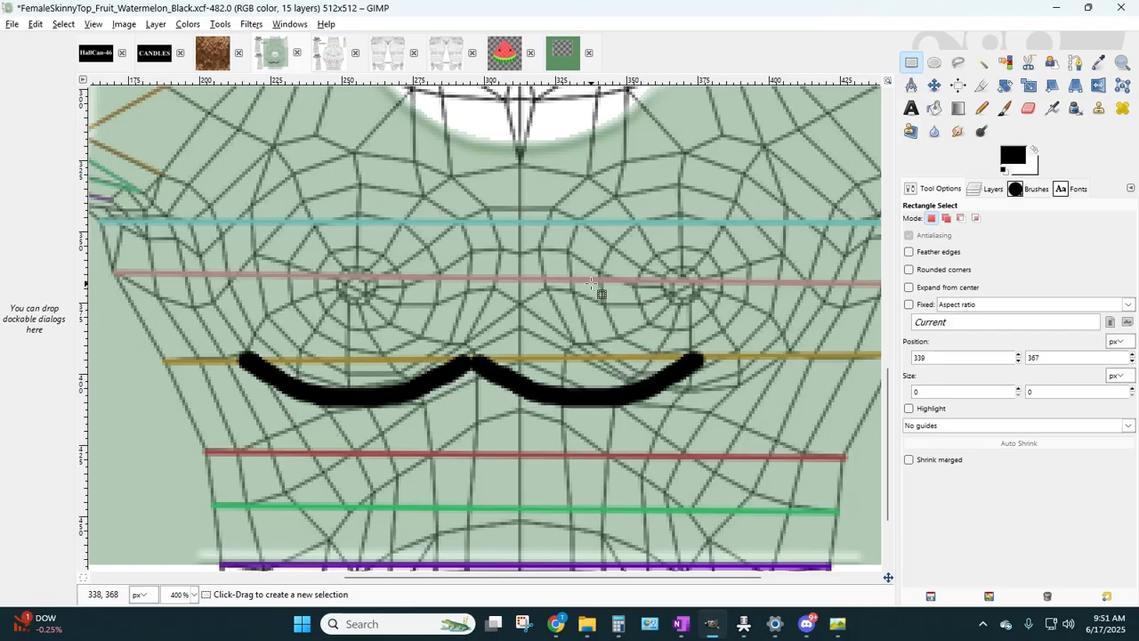
{"action": "key", "text": "Right"}
{"action": "key", "text": "Right"}
{"action": "key", "text": "Right"}
{"action": "key", "text": "Right"}
{"action": "key", "text": "Right"}
{"action": "key", "text": "Right"}
{"action": "key", "text": "Right"}
{"action": "key", "text": "Right"}
{"action": "key", "text": "Right"}
{"action": "key", "text": "Right"}
{"action": "key", "text": "Right"}
{"action": "key", "text": "Right"}
{"action": "key", "text": "Right"}
{"action": "key", "text": "Right"}
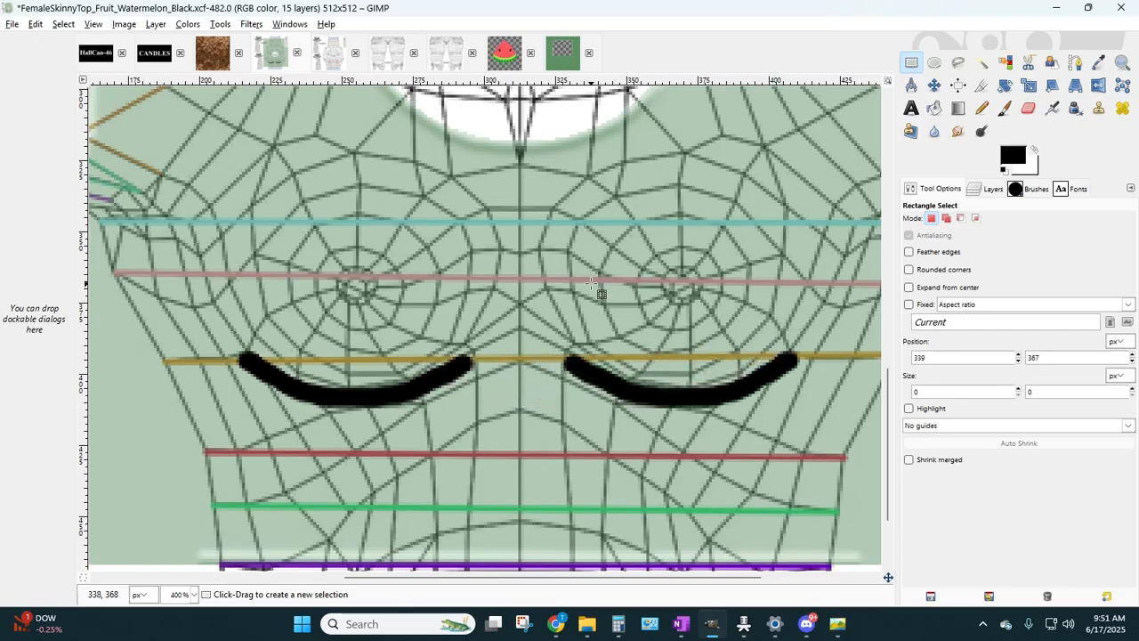
- Nudge the flipped undershadow copy slightly to the right and merge it down into the bewb undershadow layer
{"action": "key", "text": "Right"}
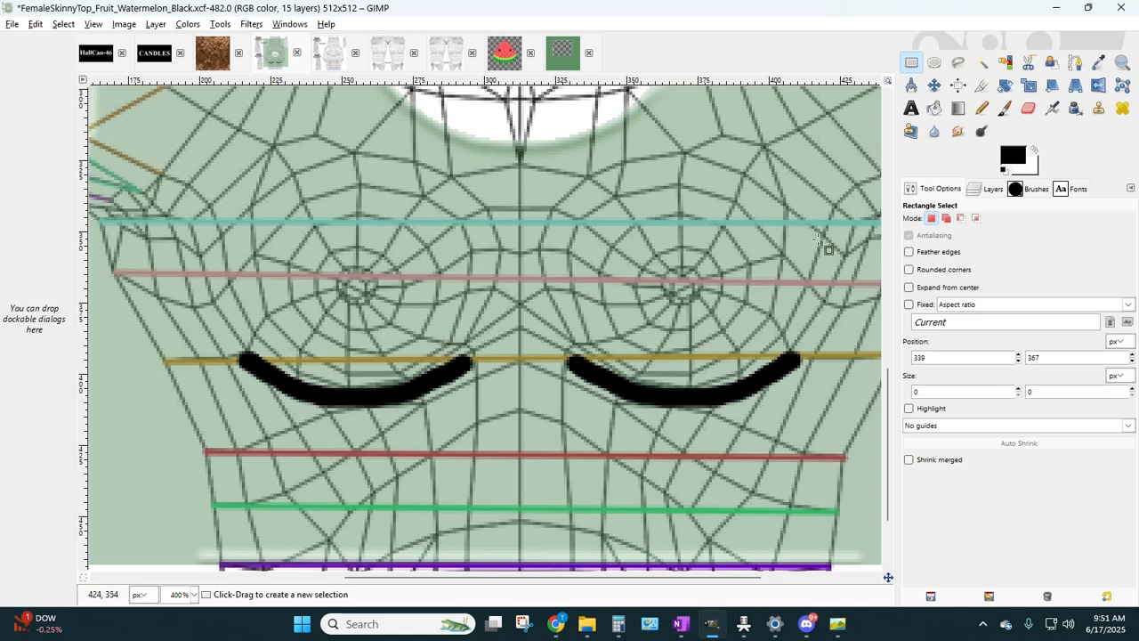
{"action": "left_click", "coordinate": [990, 189]}
{"action": "left_click", "coordinate": [1044, 280]}
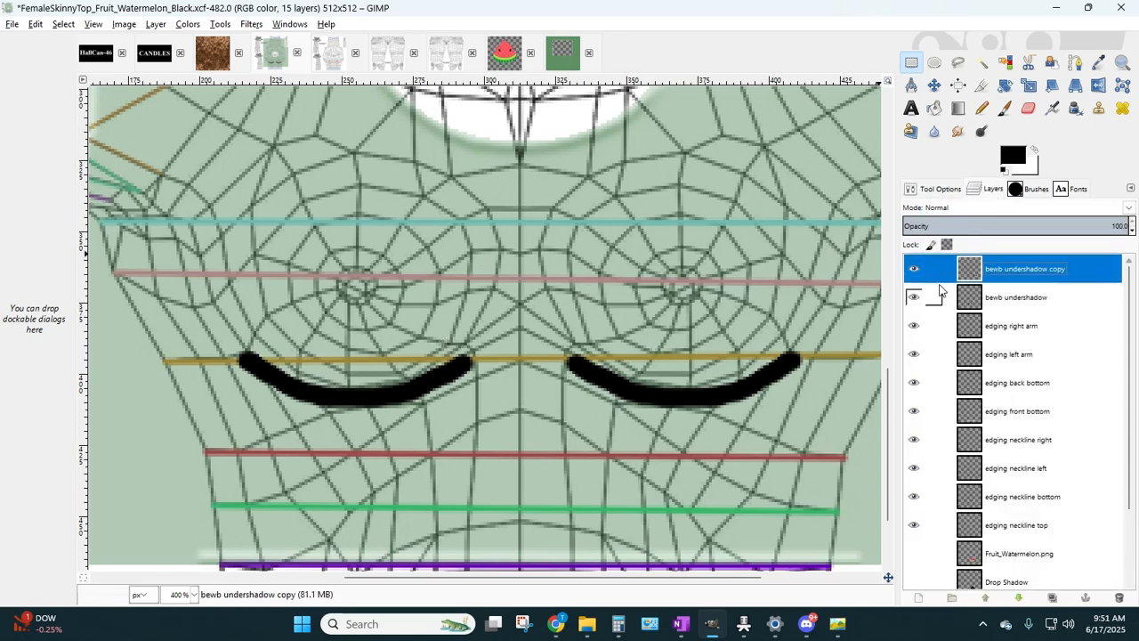
{"action": "left_click", "coordinate": [157, 27]}
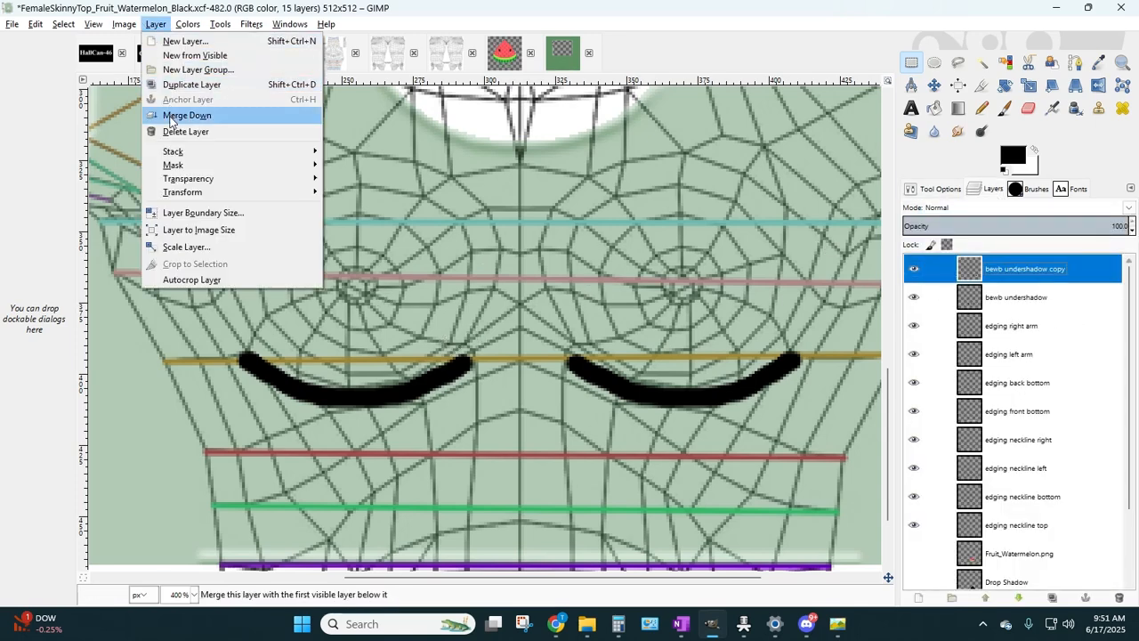
{"action": "left_click", "coordinate": [175, 116]}
{"action": "scroll", "coordinate": [514, 356], "scroll_direction": "up", "scroll_amount": 5}
{"action": "scroll", "coordinate": [504, 344], "scroll_direction": "down", "scroll_amount": 5}
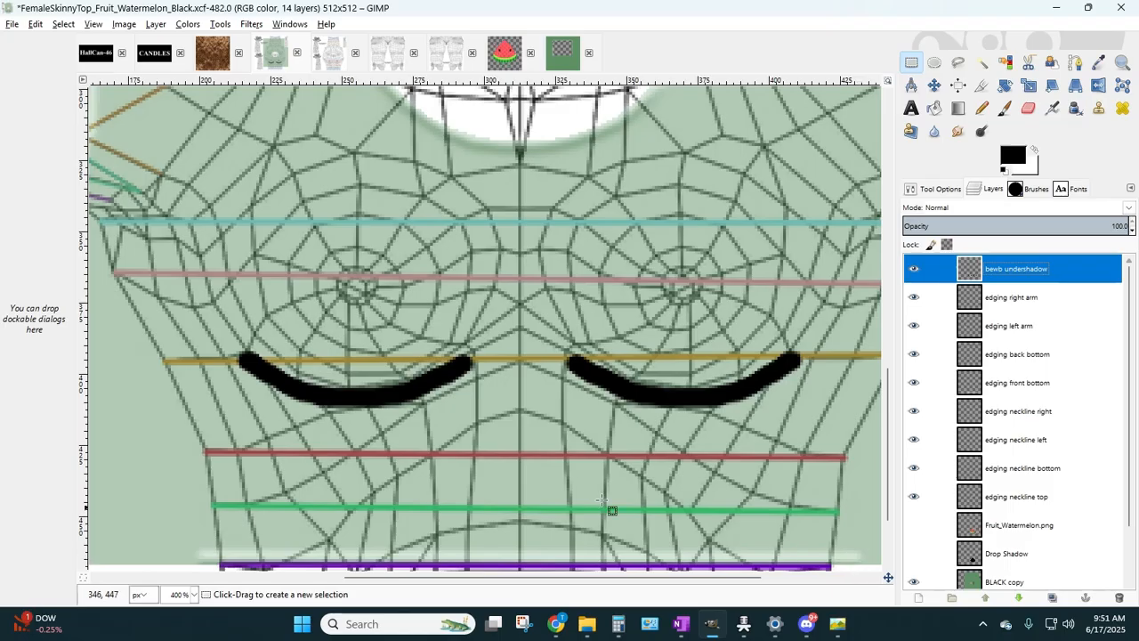
- Set the bewb undershadow layer's mode to Overlay and raise the BLACK copy layer's opacity to 100
{"action": "left_click", "coordinate": [942, 211]}
{"action": "left_click", "coordinate": [948, 380]}
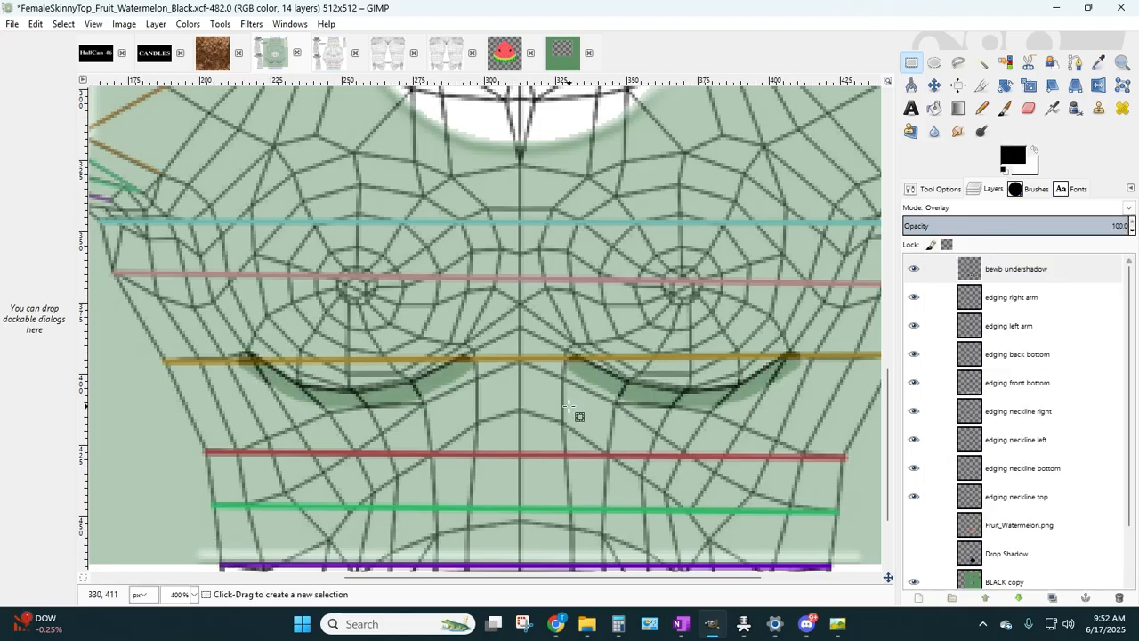
{"action": "left_click", "coordinate": [1014, 580]}
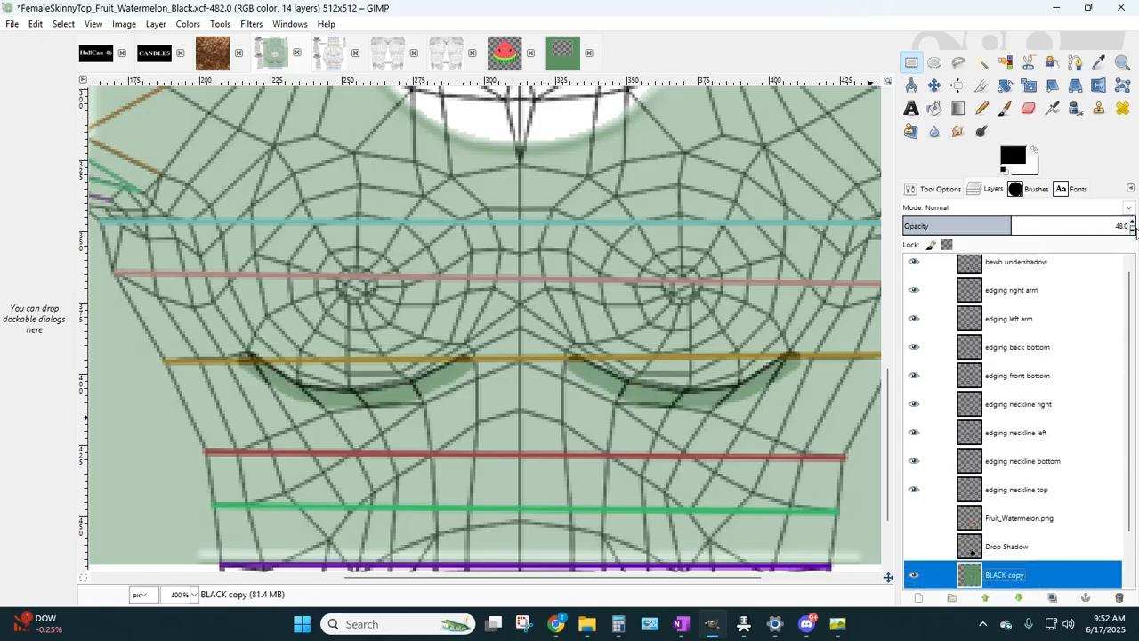
{"action": "left_click", "coordinate": [1133, 222]}
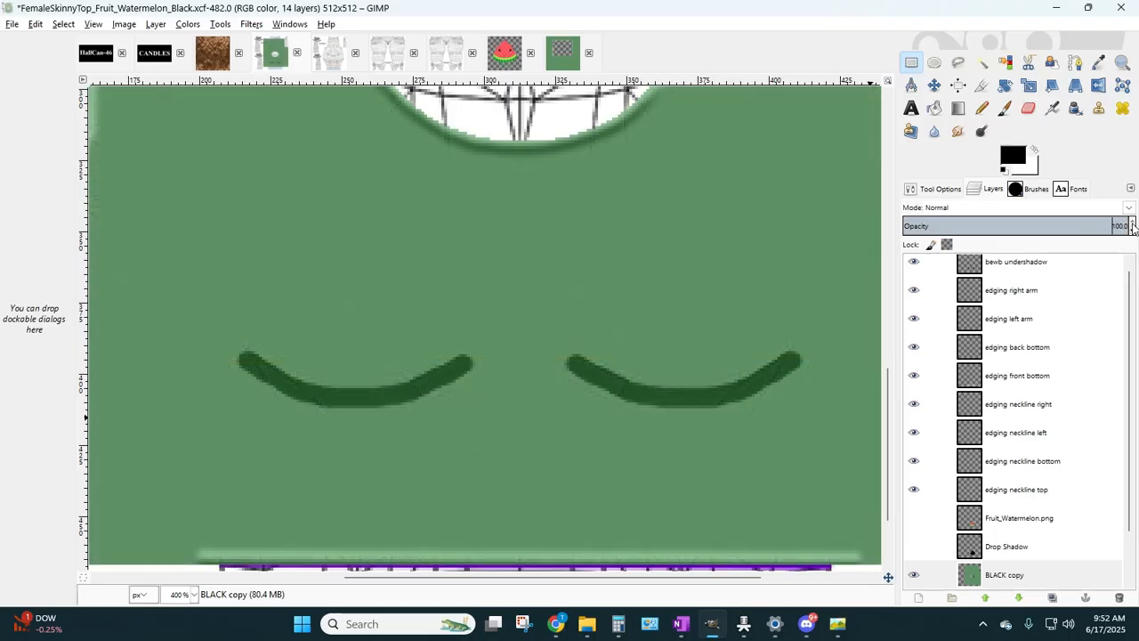
{"action": "left_click", "coordinate": [192, 594]}
{"action": "left_click", "coordinate": [187, 511]}
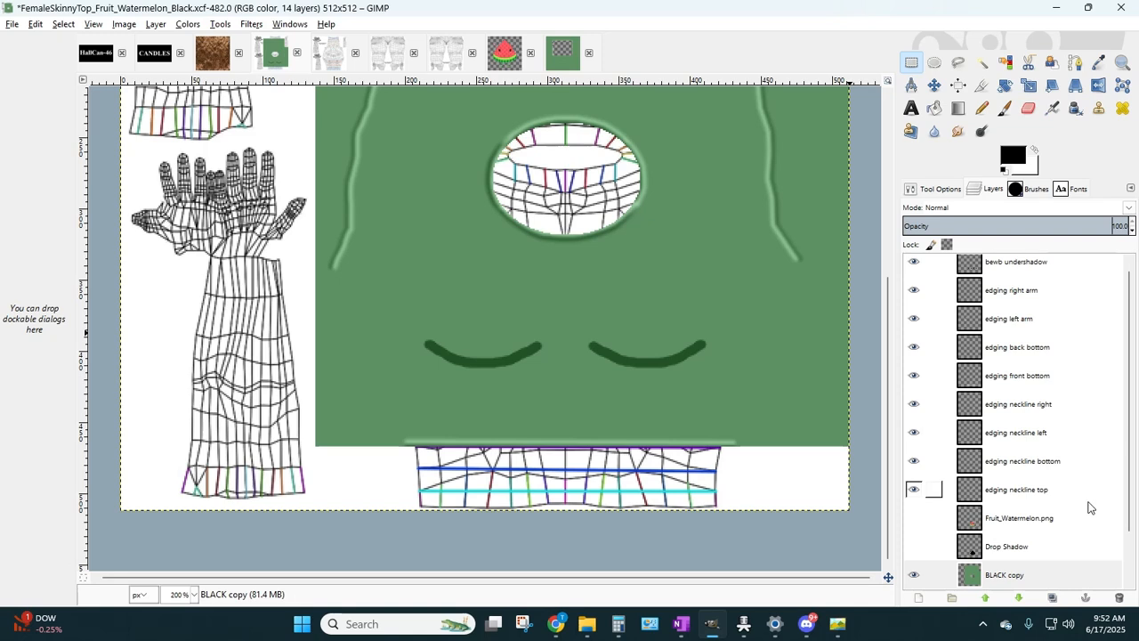
- Try a Gaussian blur with a 50 px radius on the bewb undershadow layer and undo it
{"action": "scroll", "coordinate": [1004, 409], "scroll_direction": "up", "scroll_amount": 1}
{"action": "left_click", "coordinate": [1011, 269]}
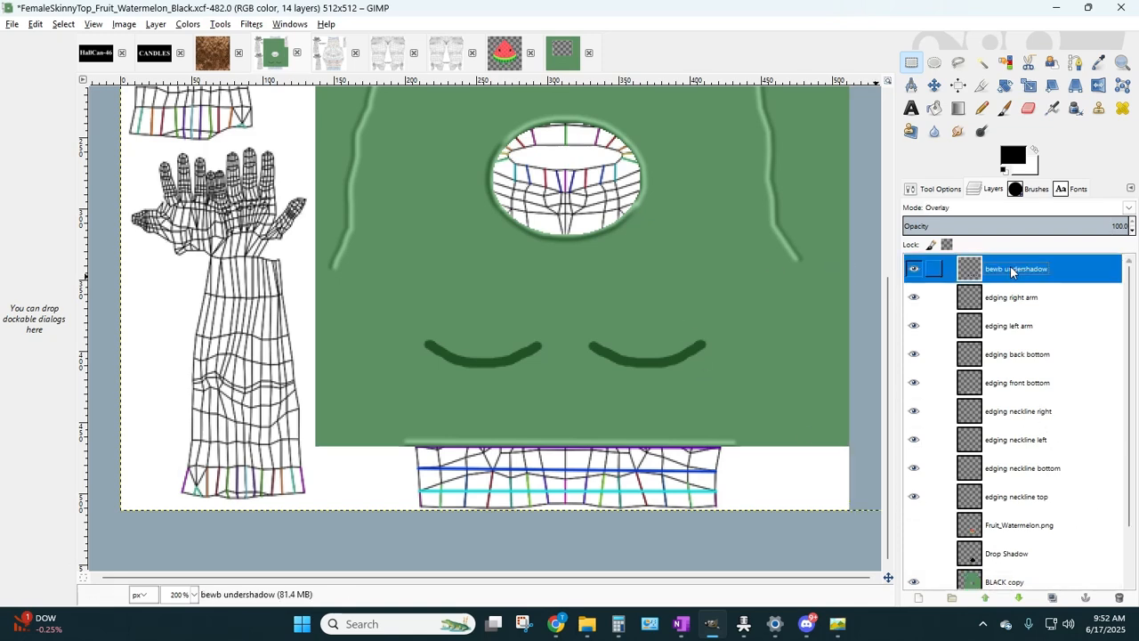
{"action": "left_click", "coordinate": [248, 26]}
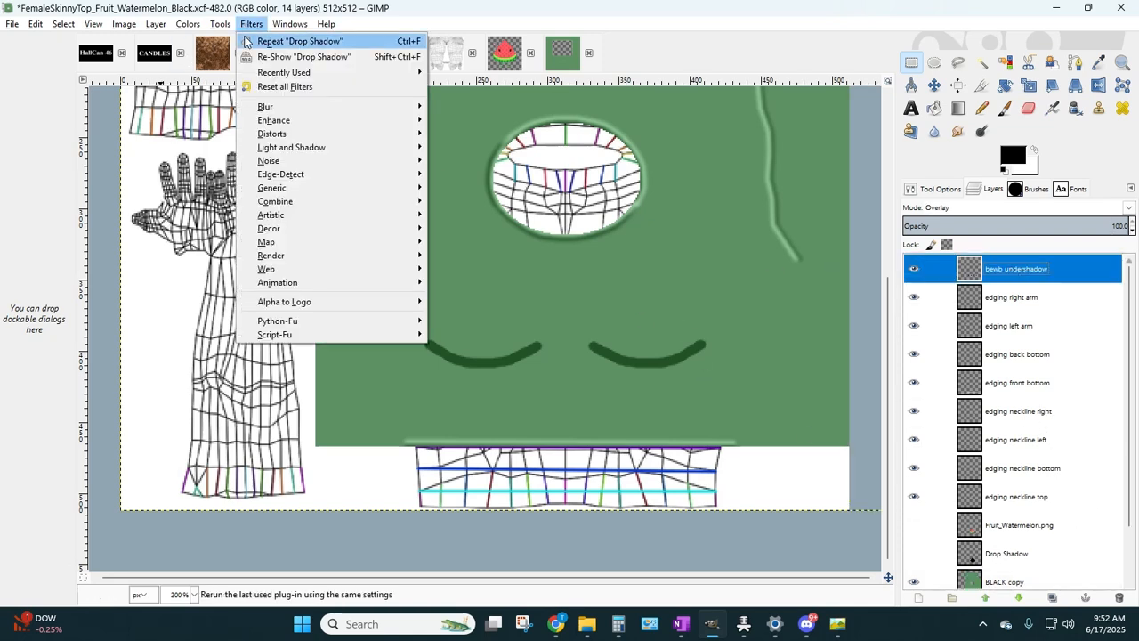
{"action": "mouse_move", "coordinate": [260, 108]}
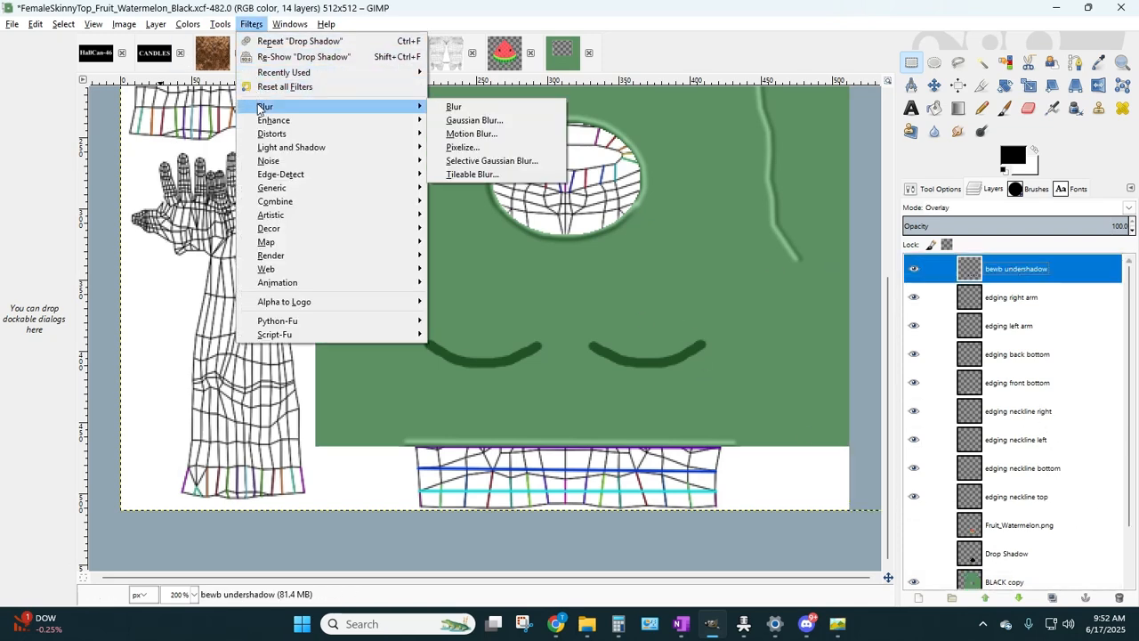
{"action": "left_click", "coordinate": [451, 122]}
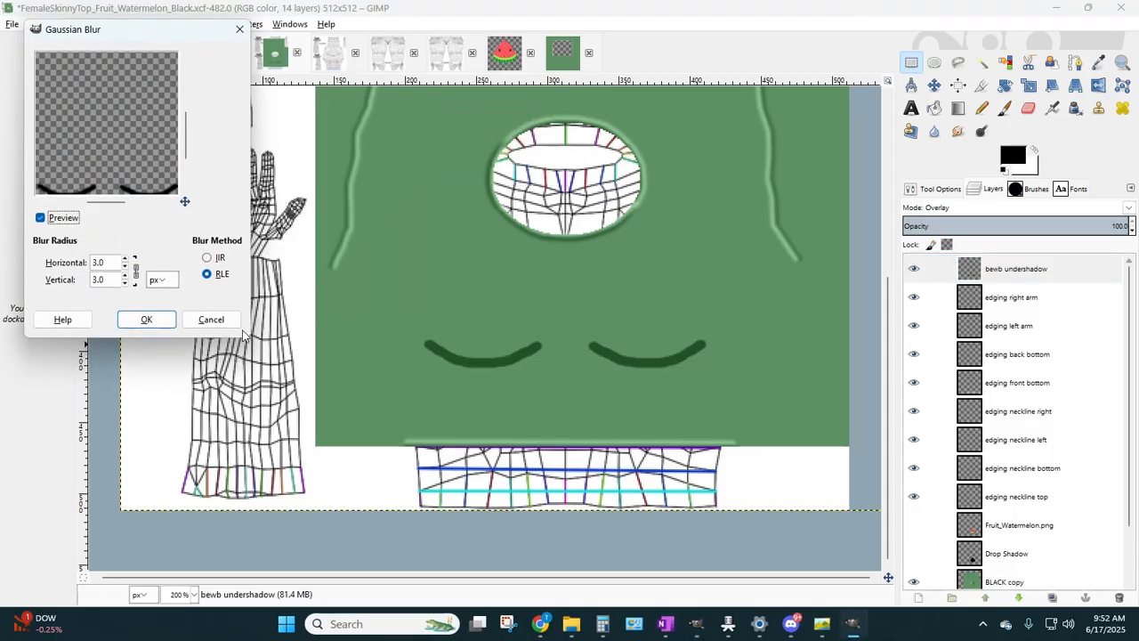
{"action": "left_click_drag", "start_coordinate": [250, 347], "coordinate": [287, 426]}
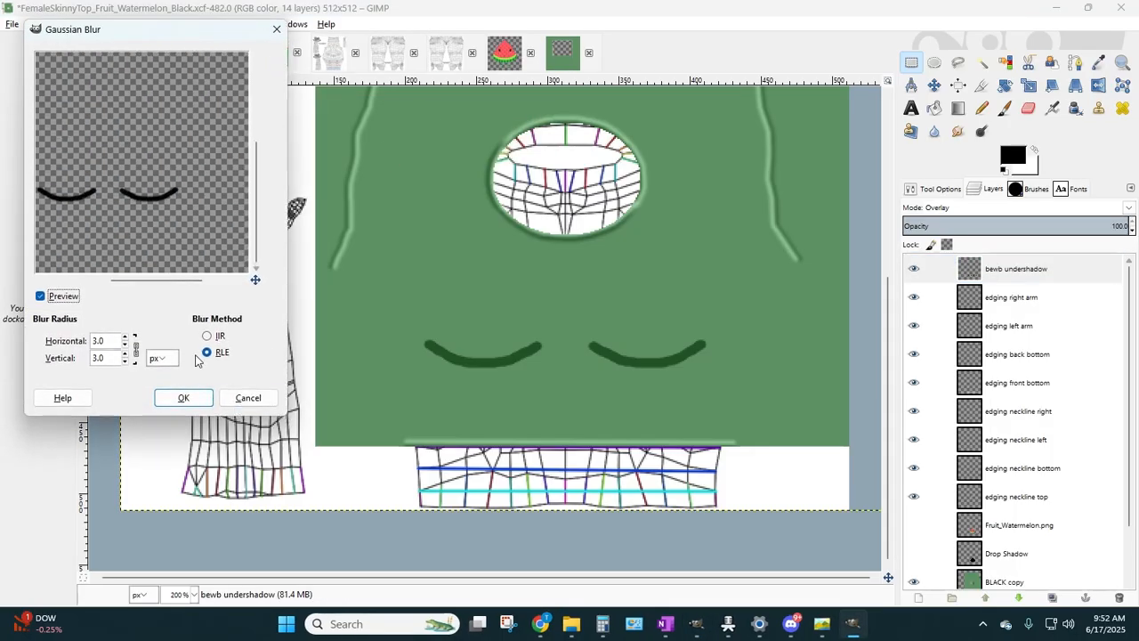
{"action": "left_click_drag", "start_coordinate": [153, 282], "coordinate": [142, 282]}
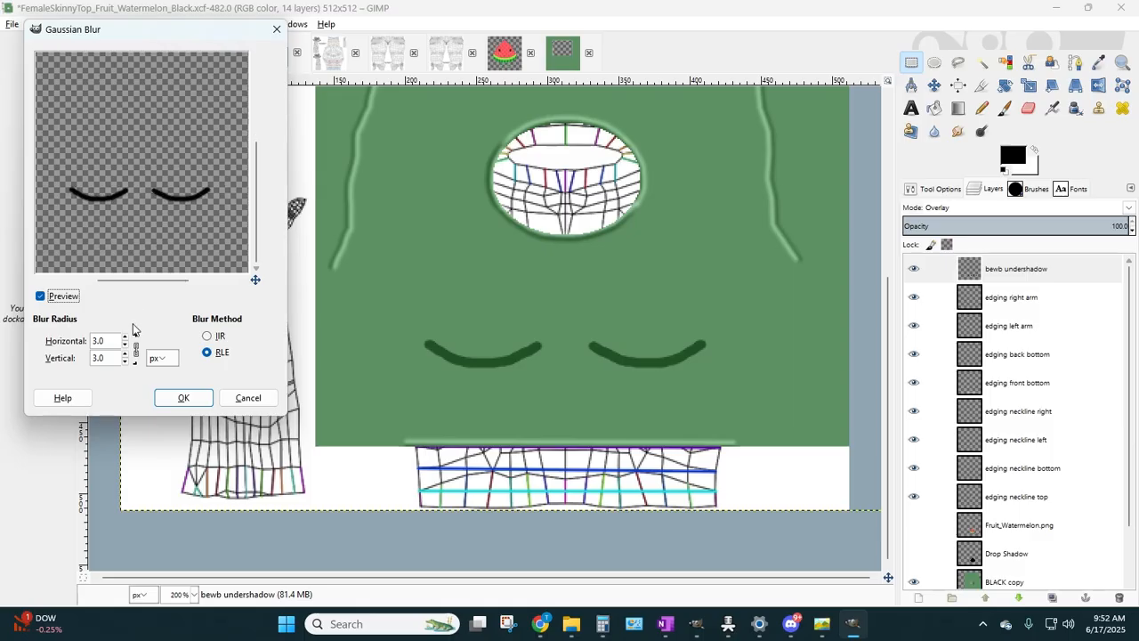
{"action": "left_click", "coordinate": [125, 338]}
{"action": "left_click", "coordinate": [126, 337]}
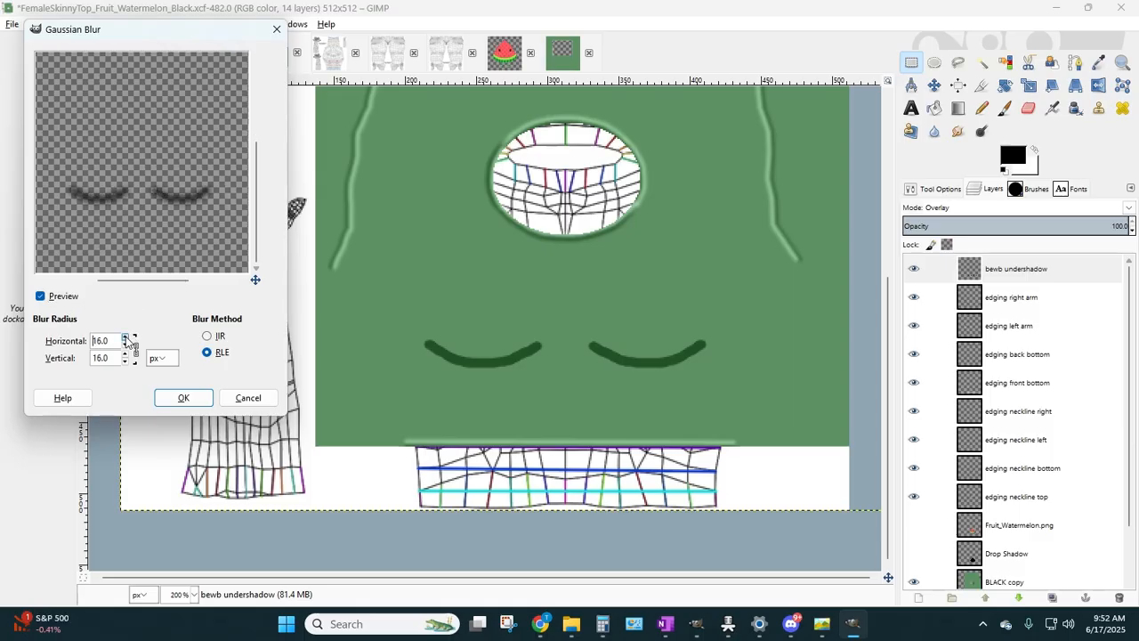
{"action": "left_click", "coordinate": [125, 337]}
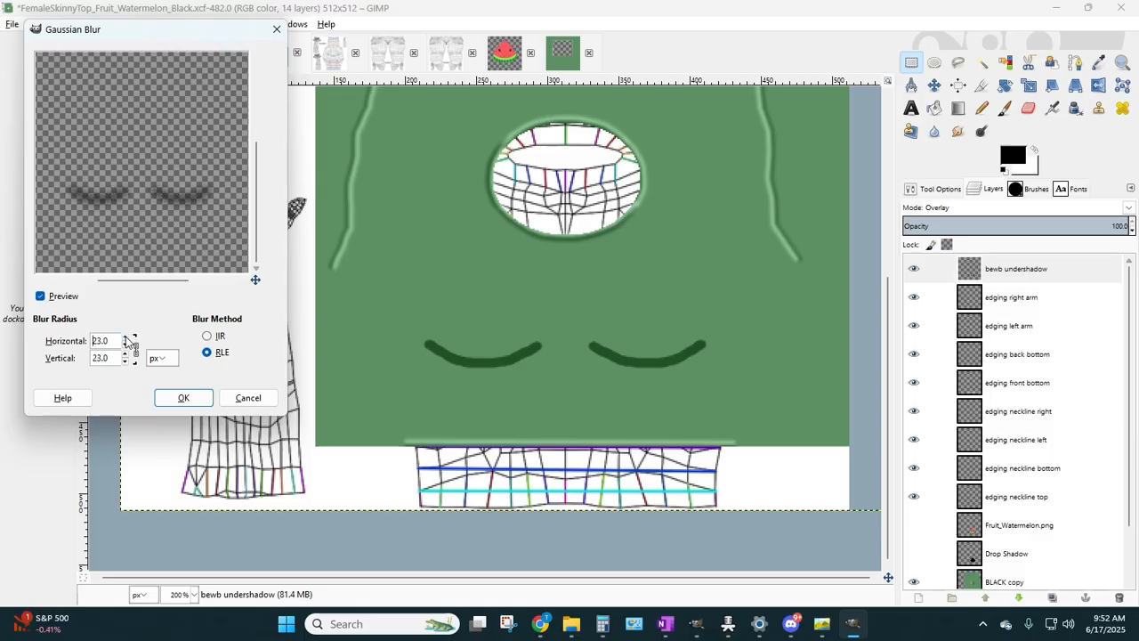
{"action": "left_click", "coordinate": [126, 338]}
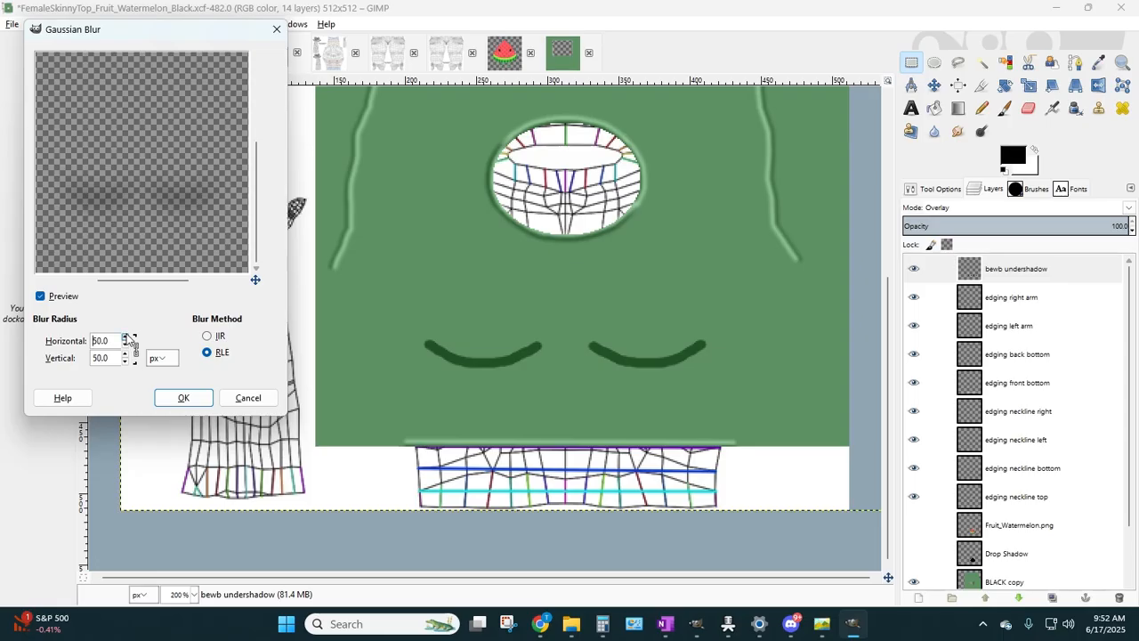
{"action": "left_click", "coordinate": [170, 396]}
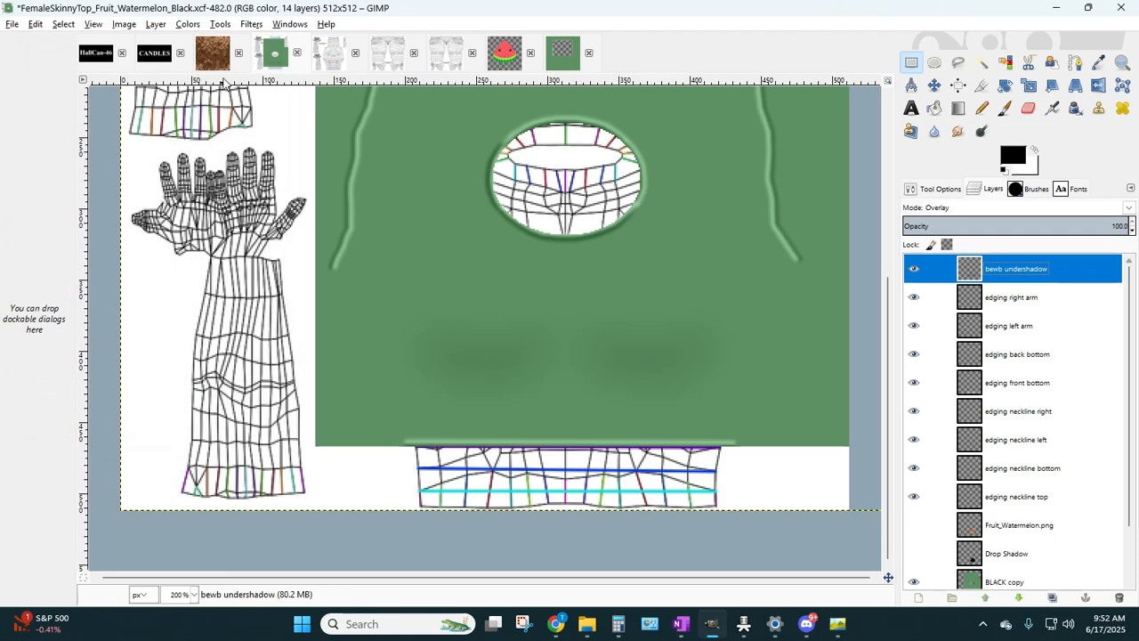
{"action": "left_click", "coordinate": [38, 26]}
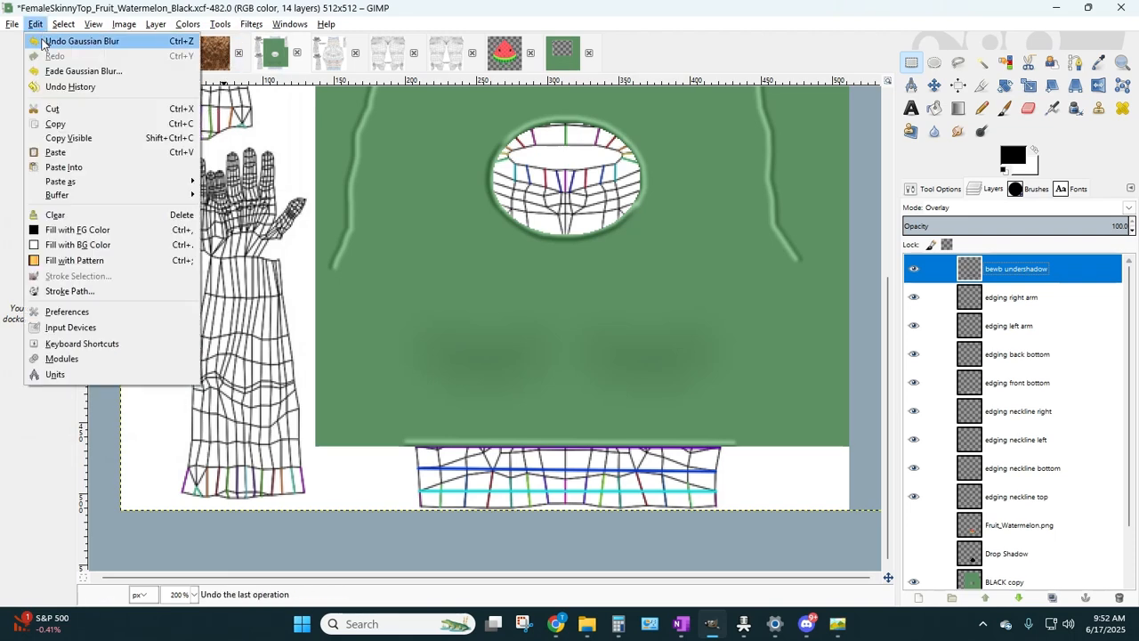
{"action": "left_click", "coordinate": [42, 41]}
- Apply a Gaussian blur with a radius slightly below 44 px to the bewb undershadow layer
{"action": "left_click", "coordinate": [243, 27]}
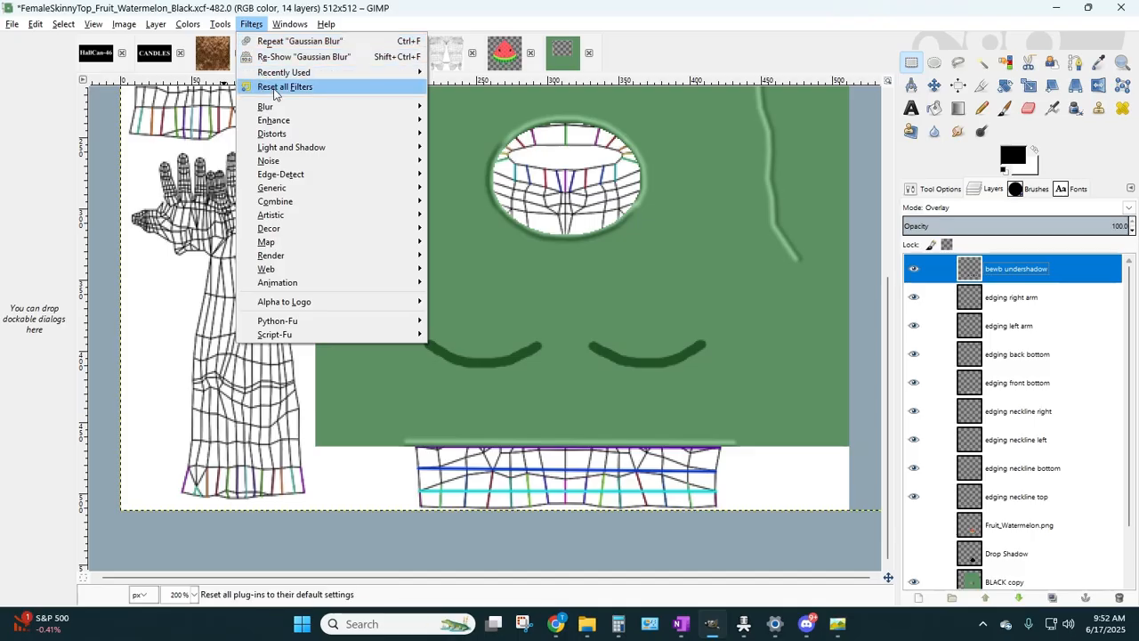
{"action": "mouse_move", "coordinate": [276, 107]}
{"action": "left_click", "coordinate": [472, 120]}
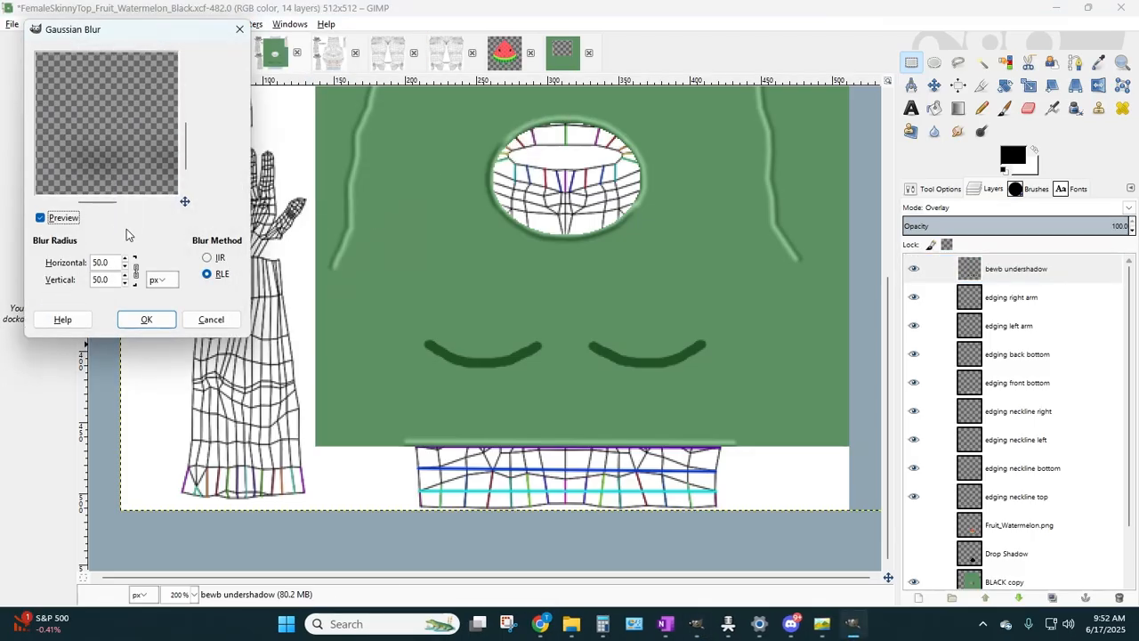
{"action": "left_click", "coordinate": [124, 283]}
{"action": "left_click", "coordinate": [125, 284]}
{"action": "double_click", "coordinate": [125, 260]}
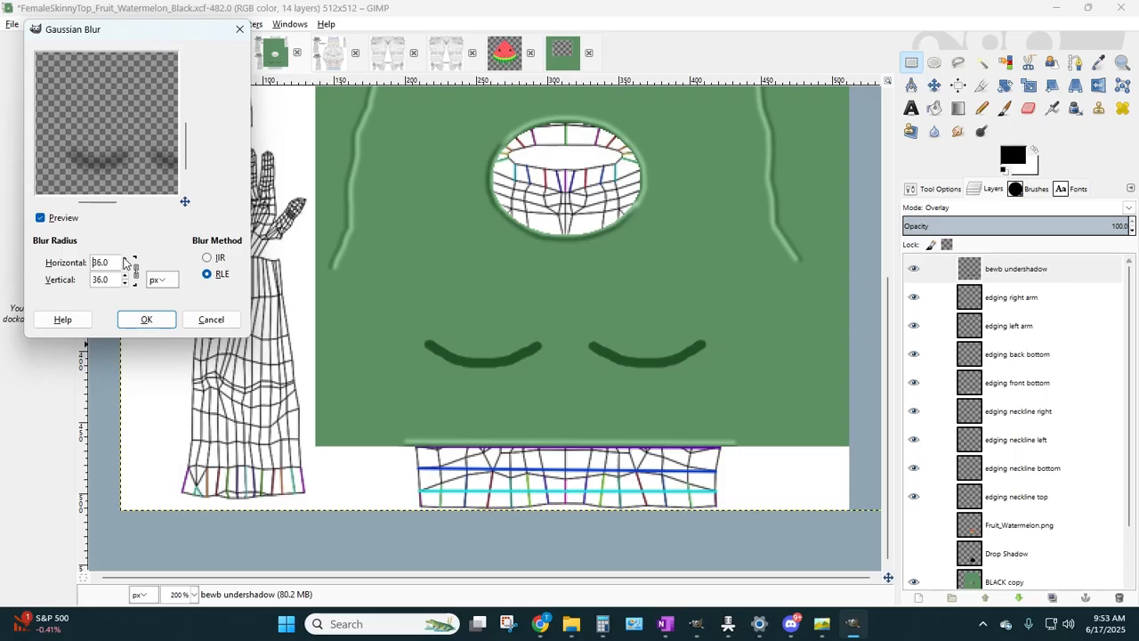
{"action": "left_click", "coordinate": [125, 259]}
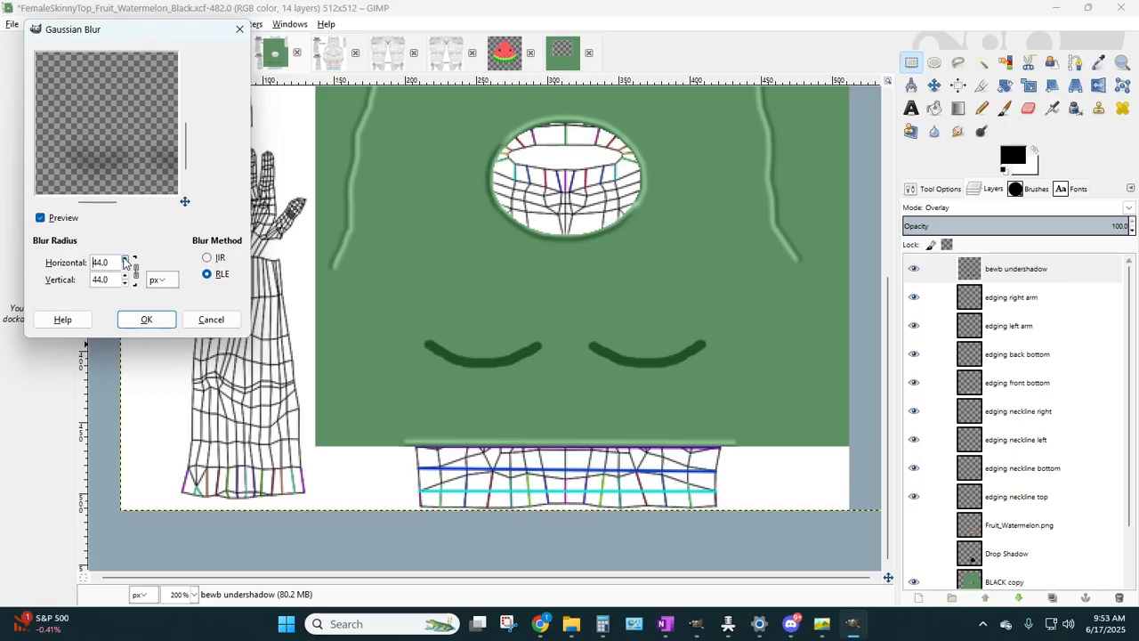
{"action": "left_click", "coordinate": [125, 266]}
{"action": "left_click", "coordinate": [146, 319]}
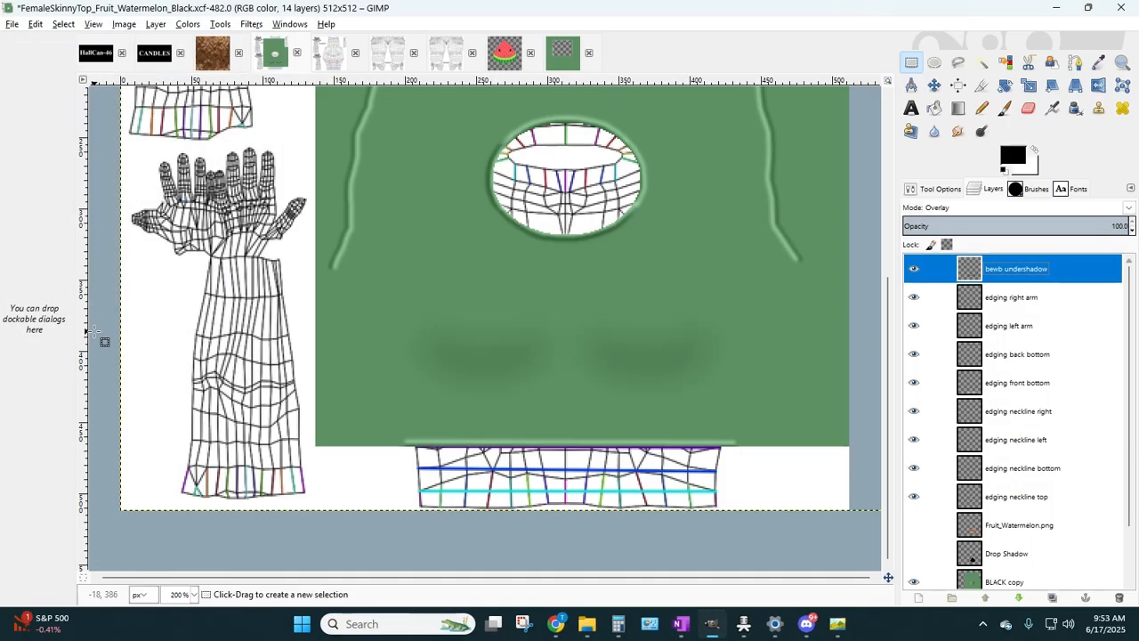
- Duplicate the blurred bewb undershadow layer and set the copy's opacity to 60
{"action": "right_click", "coordinate": [1038, 267]}
{"action": "left_click", "coordinate": [932, 80]}
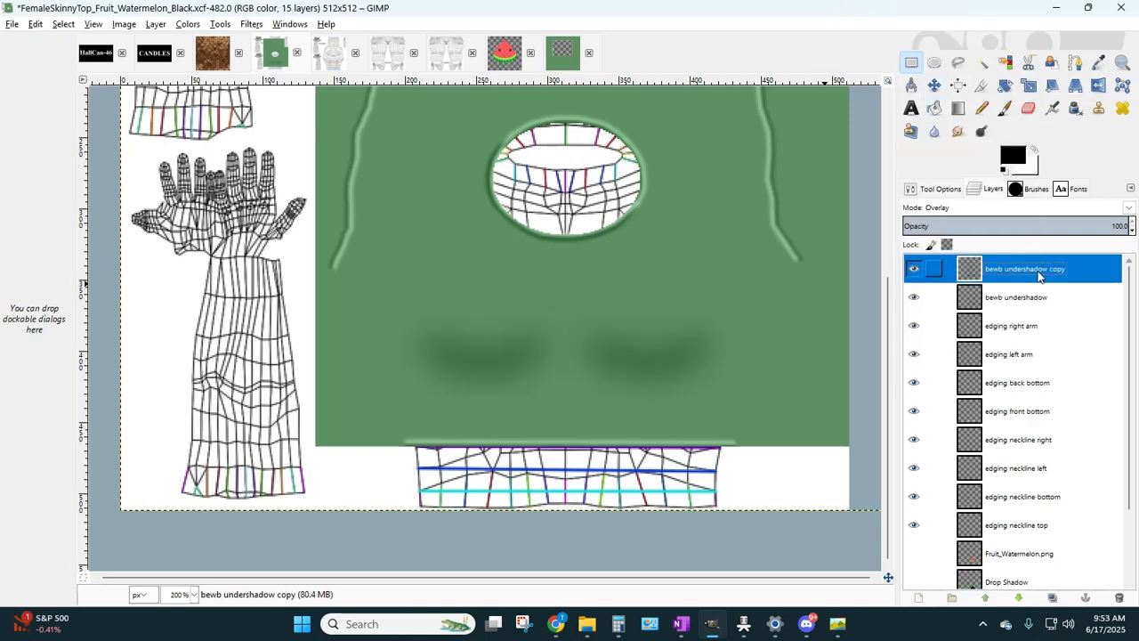
{"action": "left_click", "coordinate": [1131, 236]}
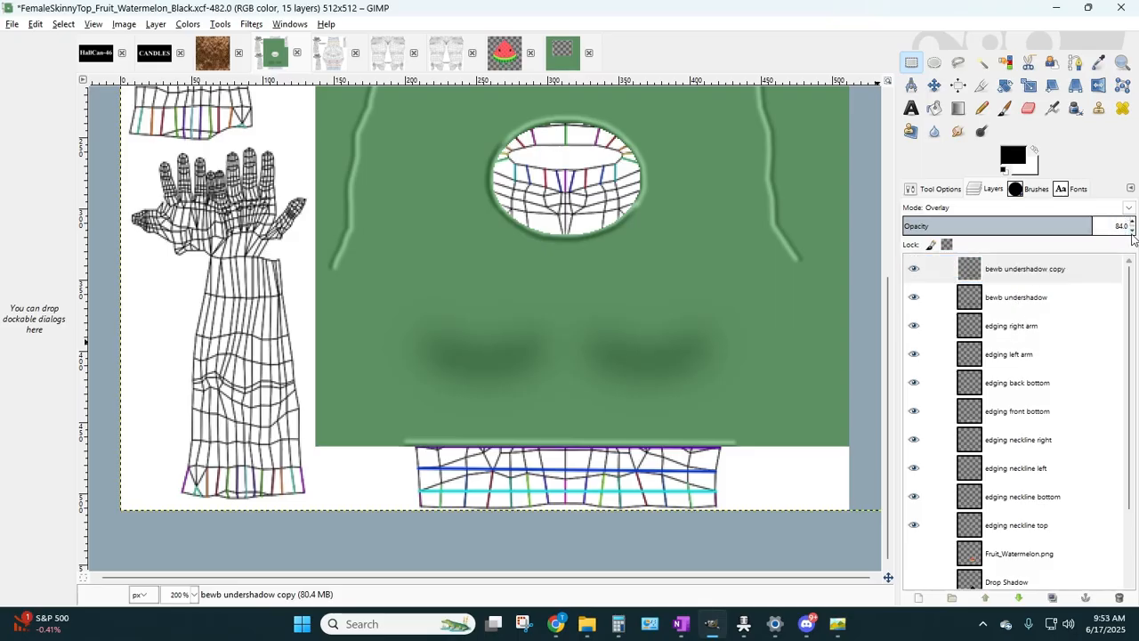
{"action": "left_click", "coordinate": [1132, 236]}
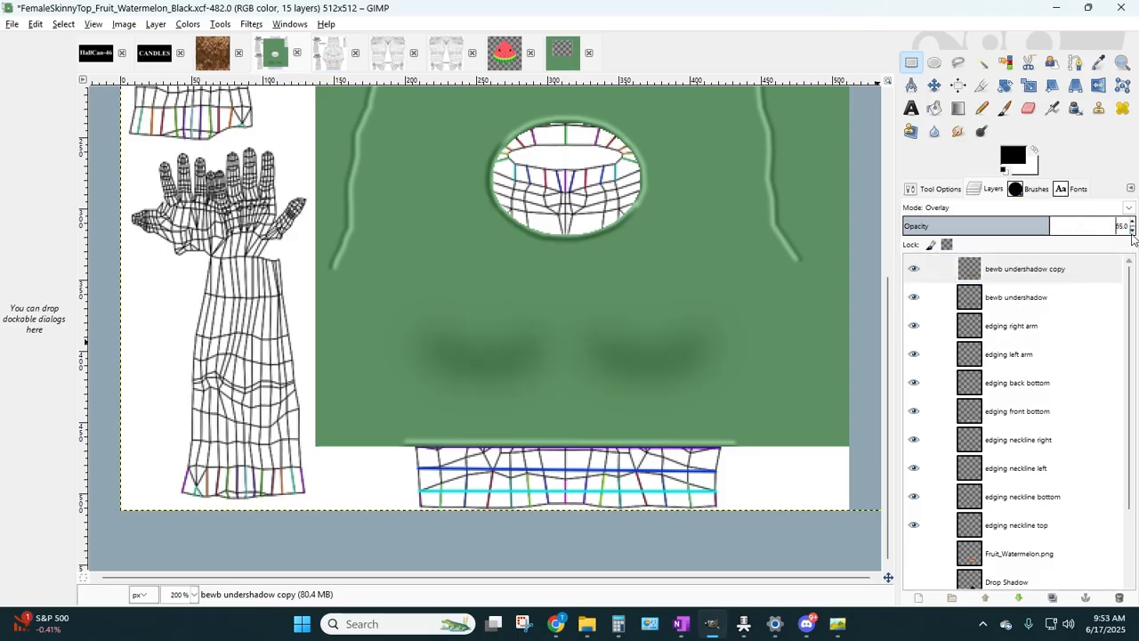
{"action": "left_click", "coordinate": [1133, 236]}
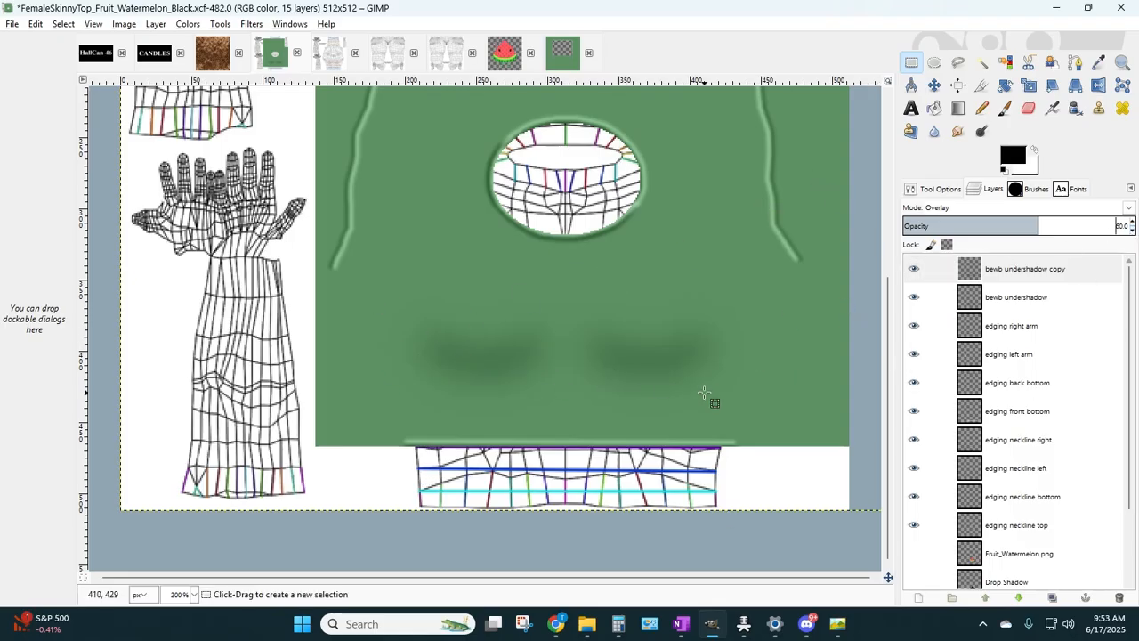
- Lower the BLACK copy layer's opacity to 78 for tracing over the wireframe
{"action": "scroll", "coordinate": [1062, 513], "scroll_direction": "down", "scroll_amount": 3}
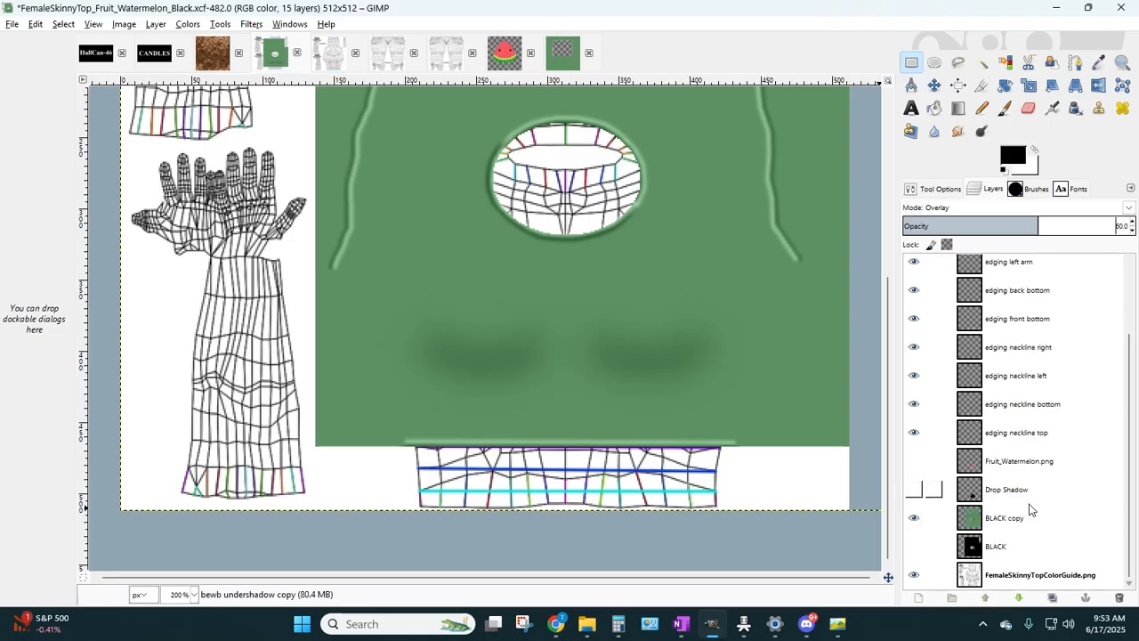
{"action": "left_click", "coordinate": [1032, 509]}
{"action": "left_click", "coordinate": [1131, 231]}
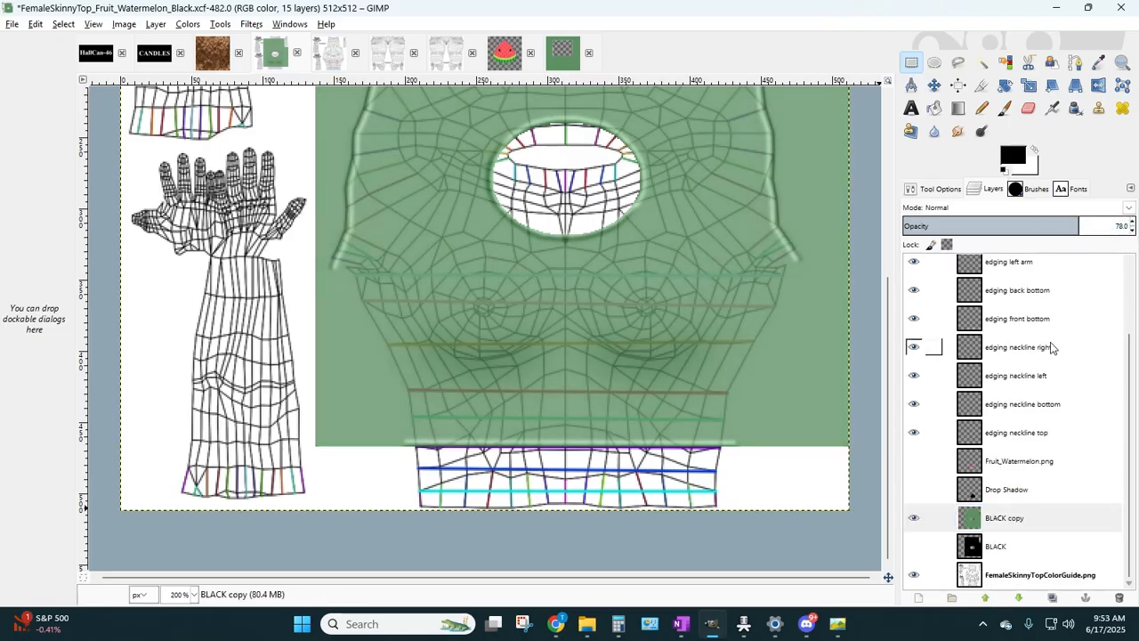
- Create a transparent 512 × 512 px layer named "bewb highlight" above the bewb undershadow copy layer
{"action": "scroll", "coordinate": [1072, 285], "scroll_direction": "up", "scroll_amount": 3}
{"action": "left_click", "coordinate": [1031, 265]}
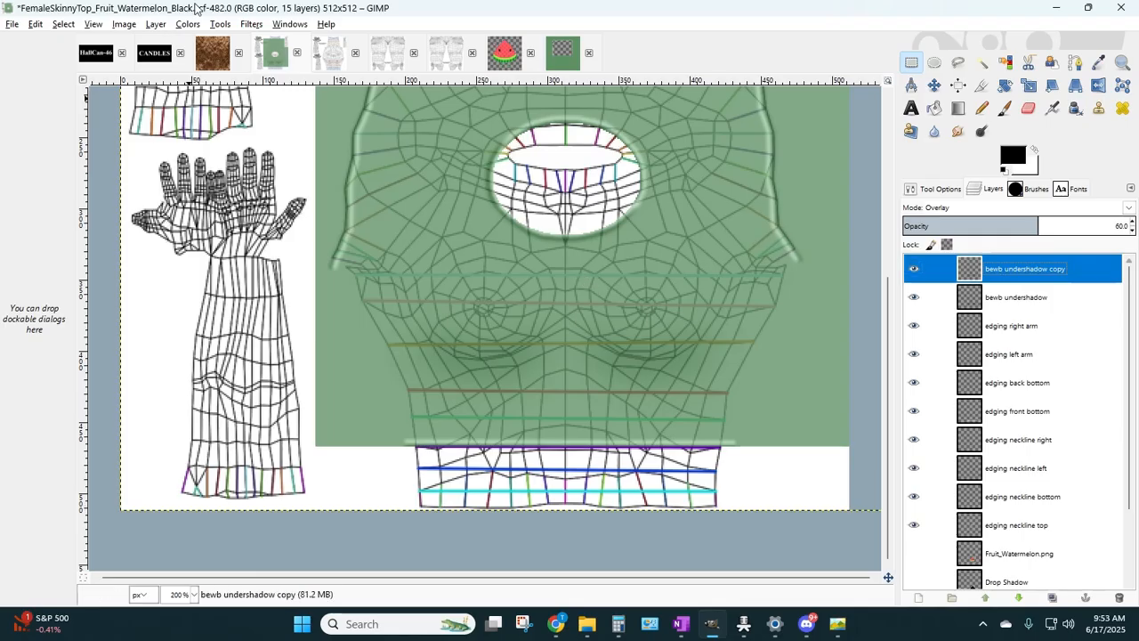
{"action": "left_click", "coordinate": [153, 25]}
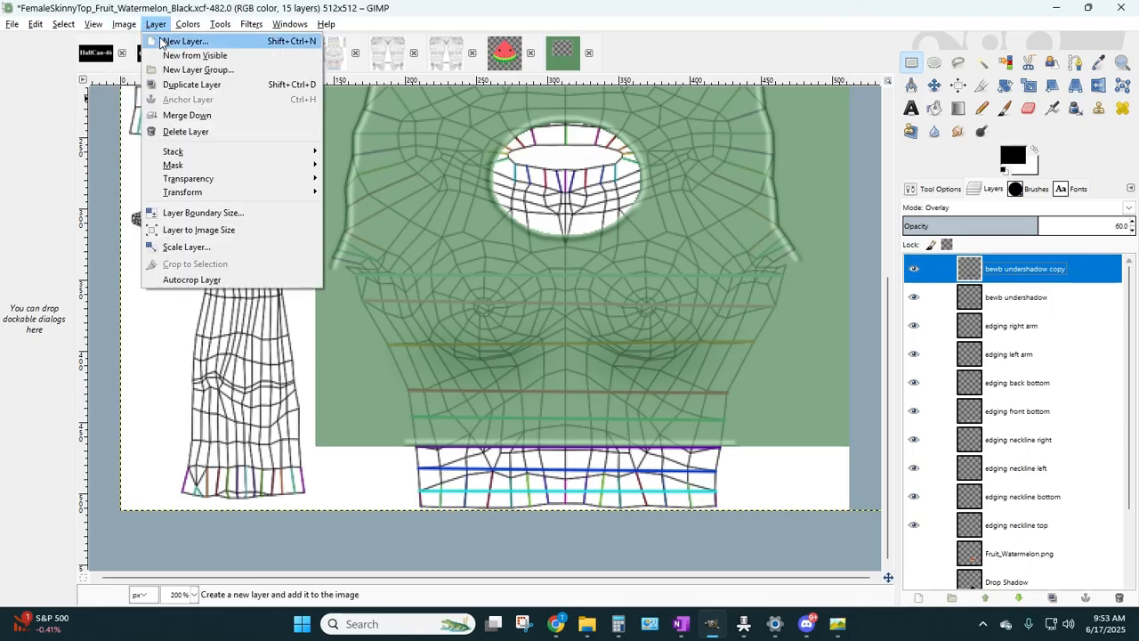
{"action": "left_click", "coordinate": [178, 40]}
{"action": "type", "text": "b"}
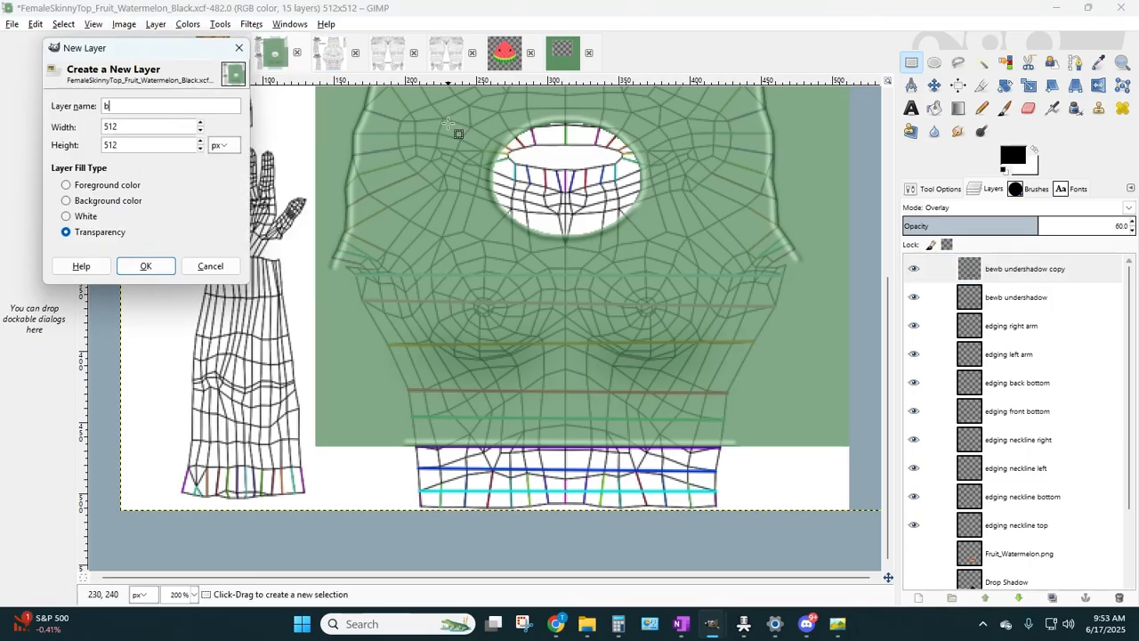
{"action": "type", "text": "ewb highlight"}
{"action": "key", "text": "Return"}
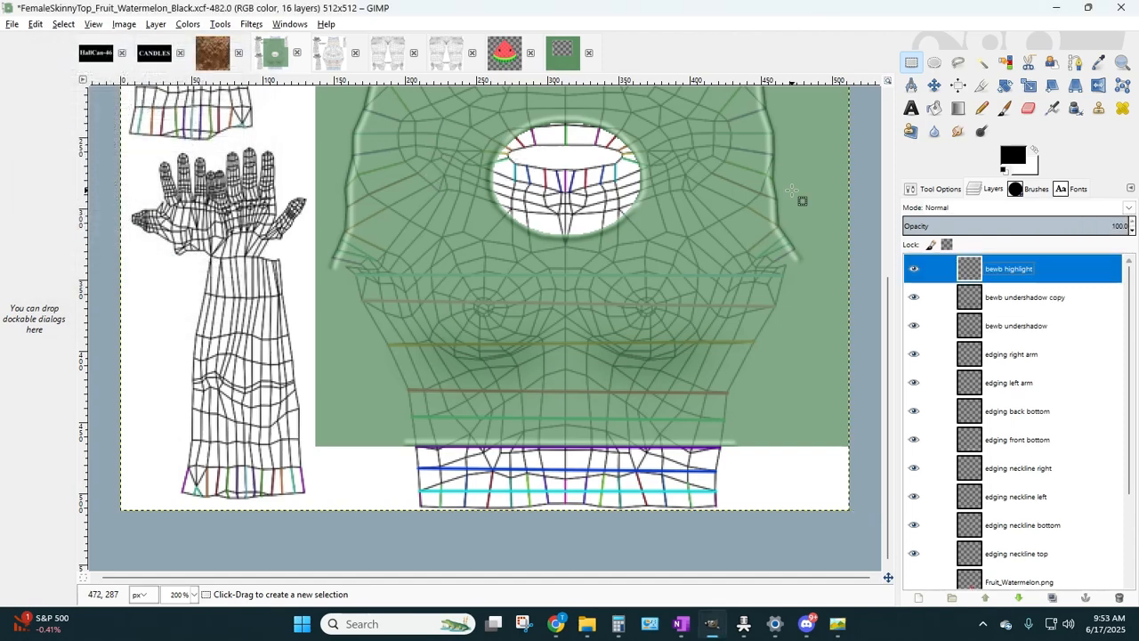
- Set the foreground color to white (ffffff)
{"action": "left_click", "coordinate": [1012, 157]}
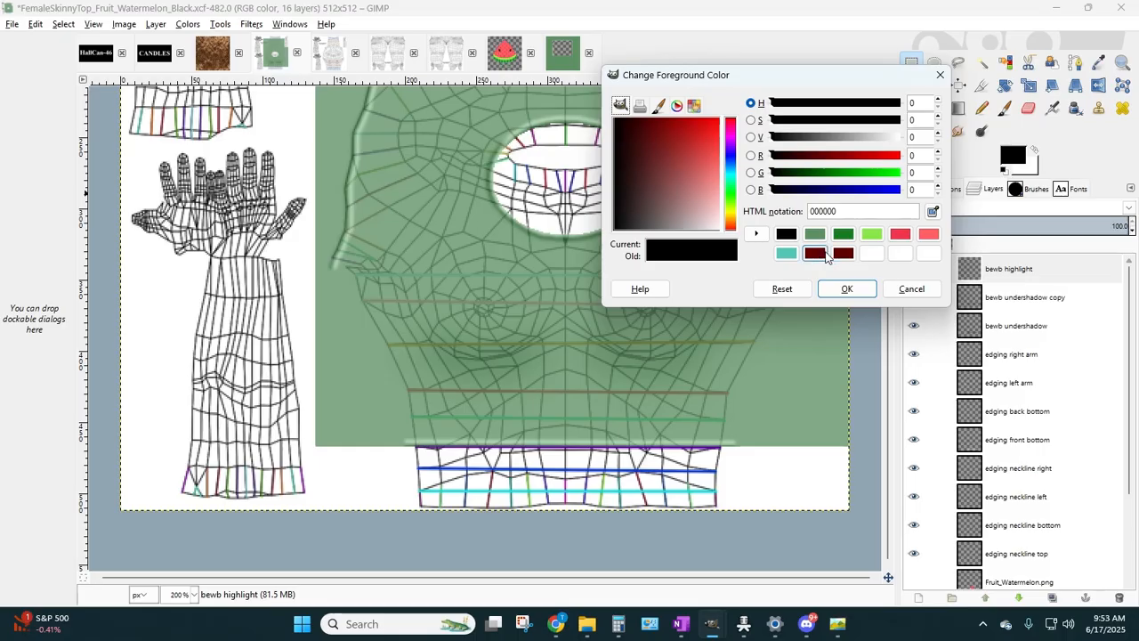
{"action": "left_click_drag", "start_coordinate": [680, 165], "coordinate": [790, 290]}
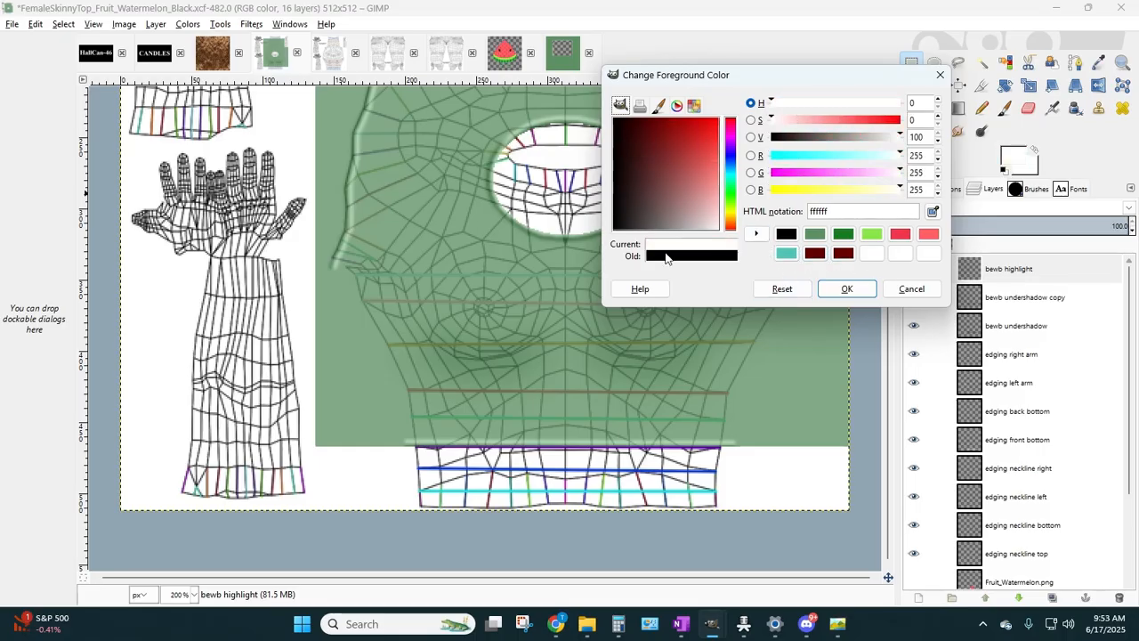
{"action": "left_click", "coordinate": [846, 289]}
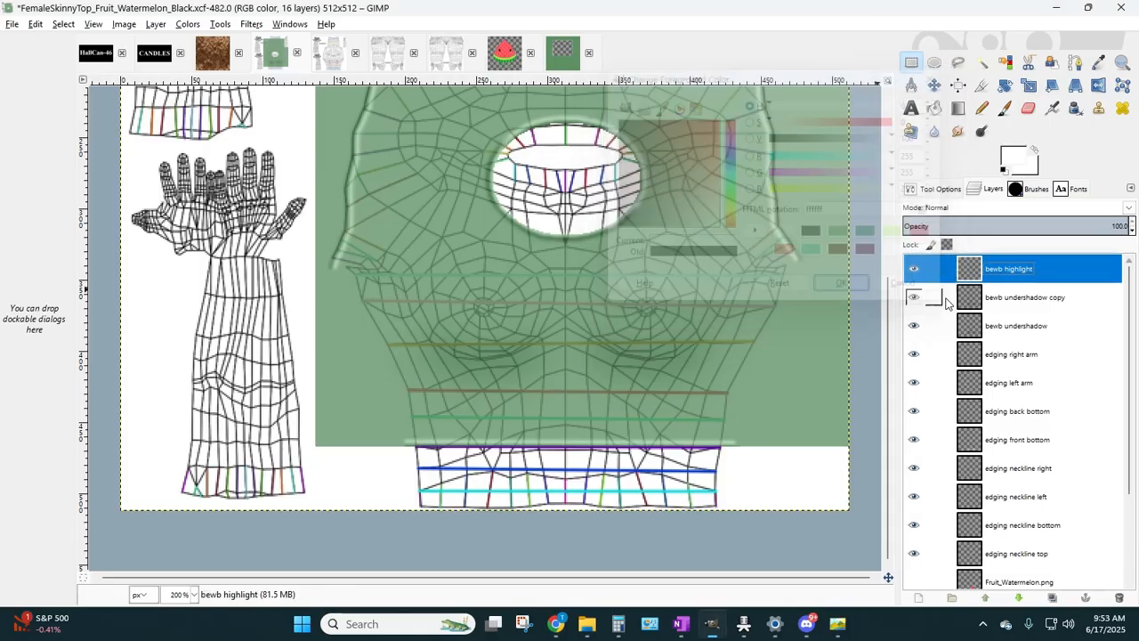
- Paint one white dot at the center of each bust on the bewb highlight layer with a 31.48 px hard paintbrush
{"action": "left_click", "coordinate": [1003, 109]}
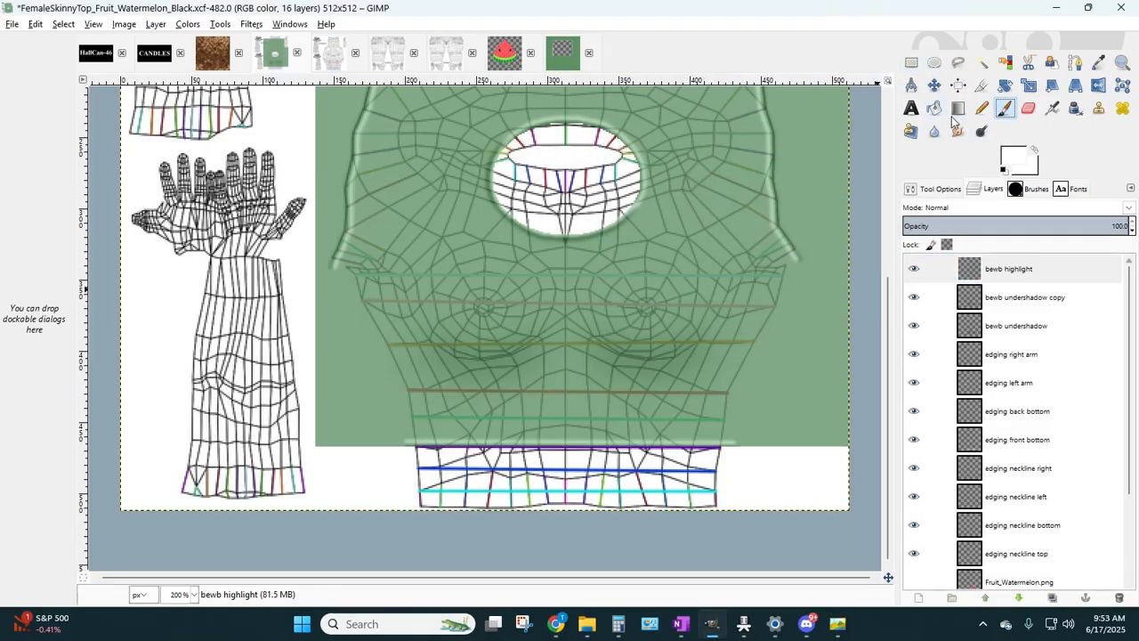
{"action": "left_click", "coordinate": [945, 189]}
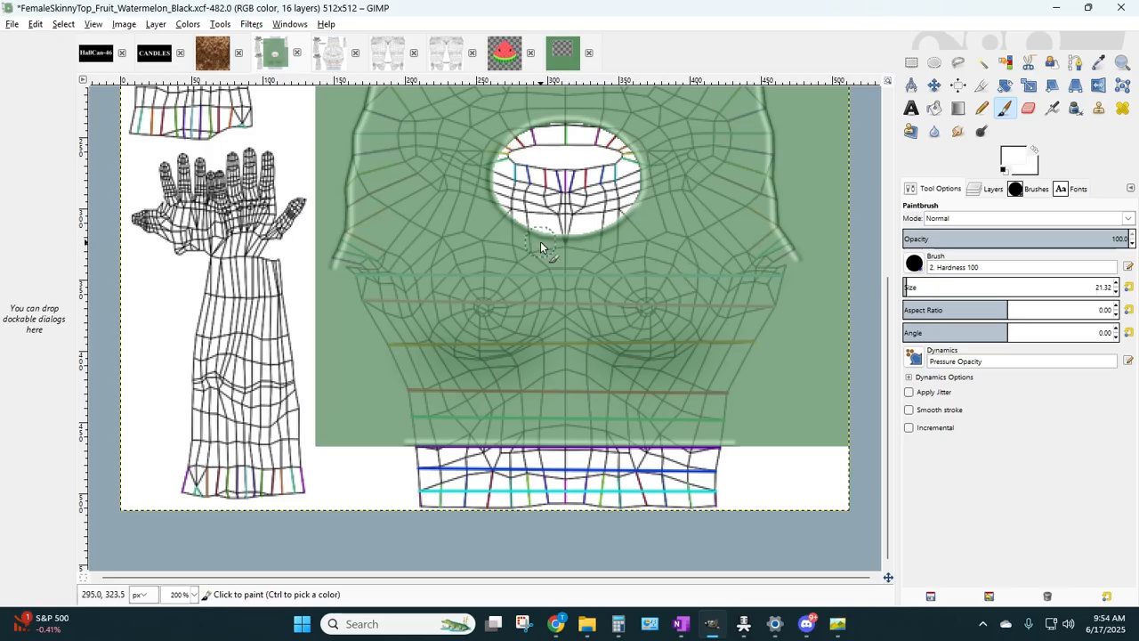
{"action": "left_click", "coordinate": [913, 286]}
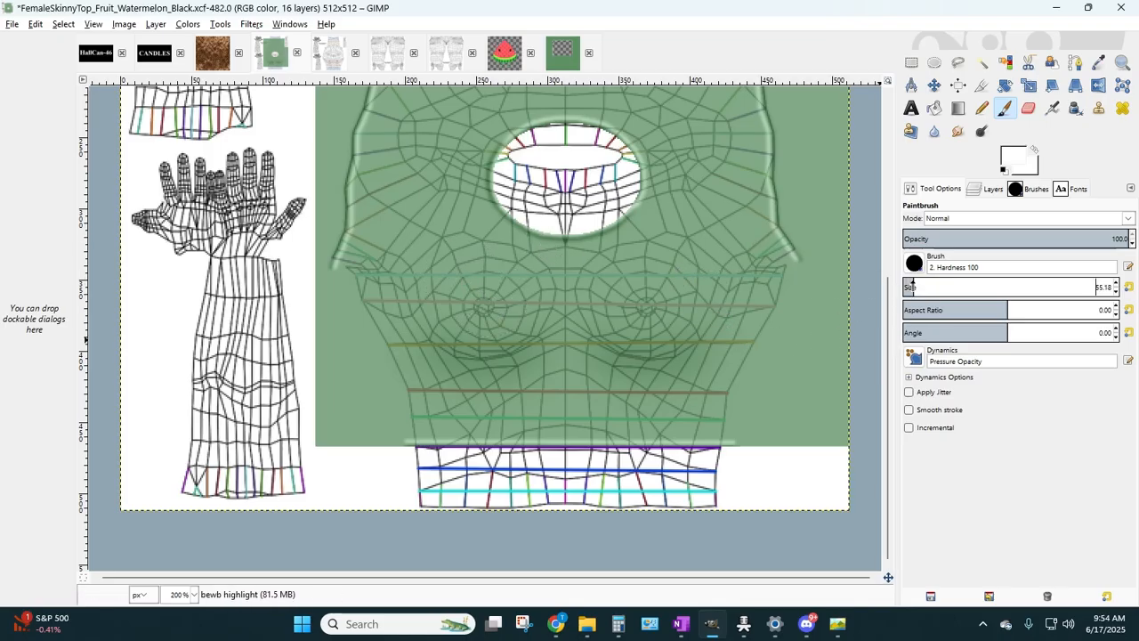
{"action": "left_click_drag", "start_coordinate": [912, 287], "coordinate": [909, 286]}
{"action": "left_click", "coordinate": [997, 191]}
{"action": "left_click", "coordinate": [1003, 267]}
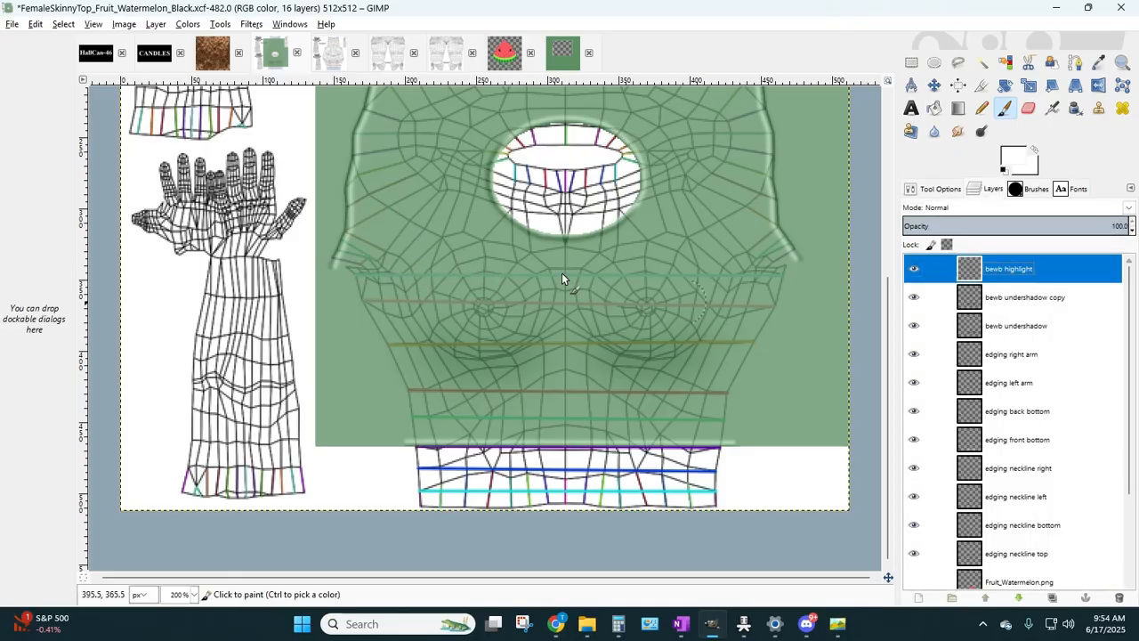
{"action": "left_click", "coordinate": [482, 299]}
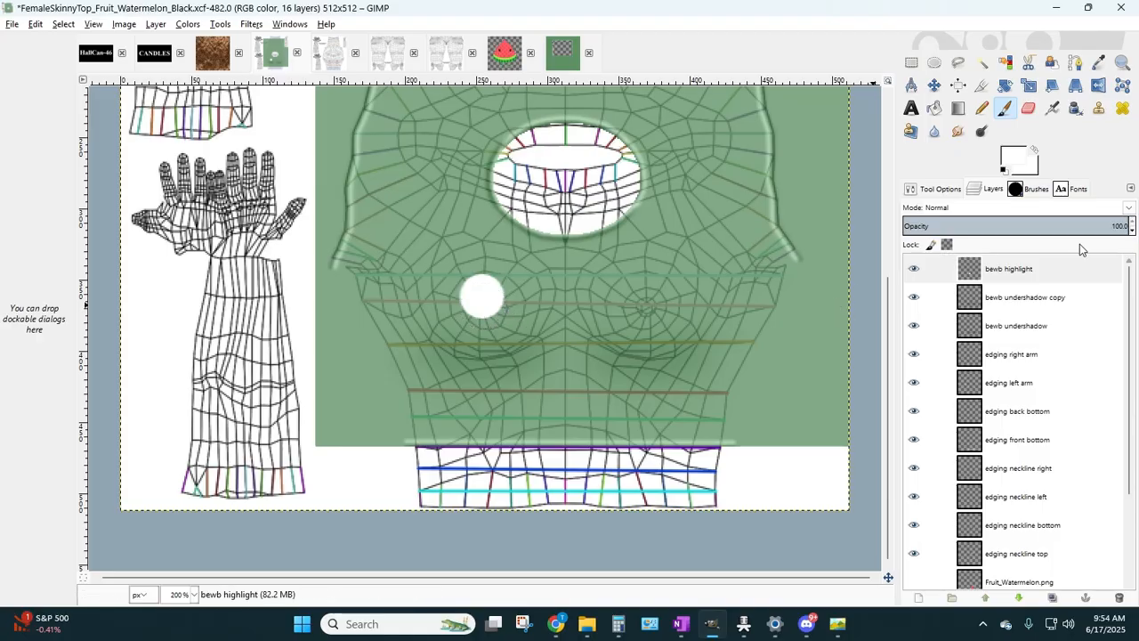
{"action": "left_click", "coordinate": [647, 303]}
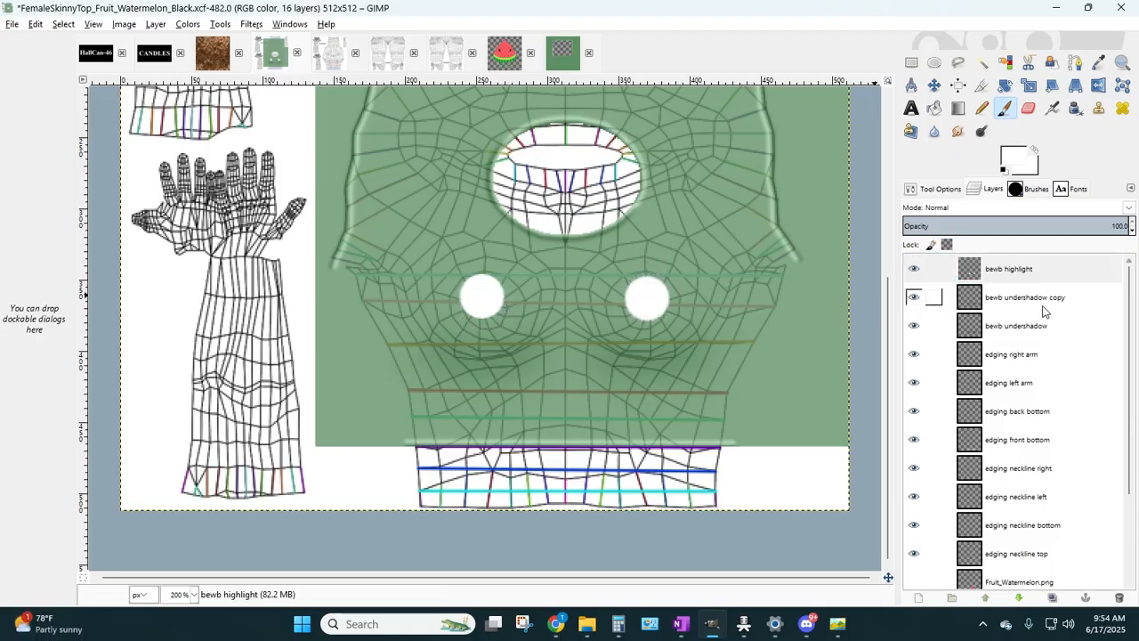
- Apply a Gaussian blur with a radius slightly below 67 px to the dots on the bewb highlight layer
{"action": "left_click", "coordinate": [249, 25]}
{"action": "mouse_move", "coordinate": [313, 112]}
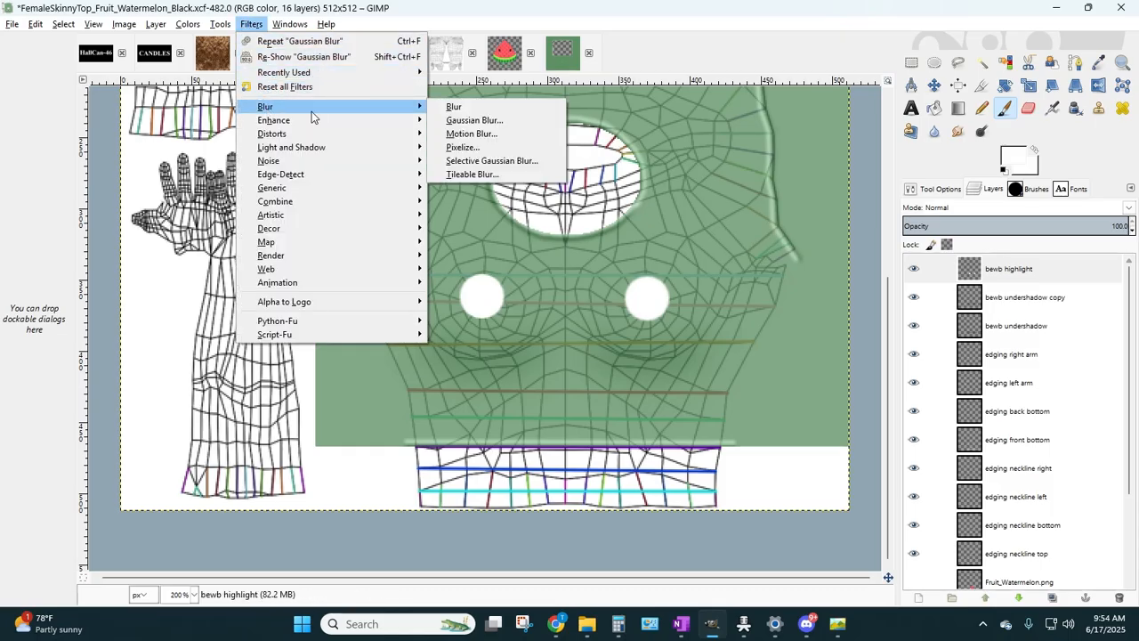
{"action": "left_click", "coordinate": [471, 120]}
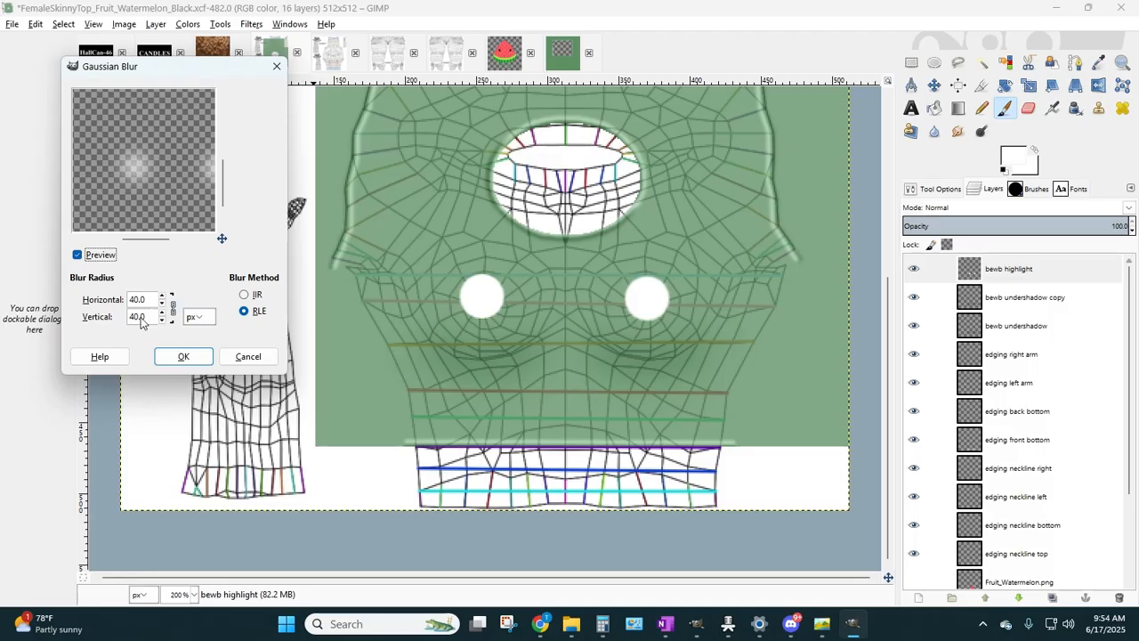
{"action": "left_click_drag", "start_coordinate": [132, 241], "coordinate": [147, 242]}
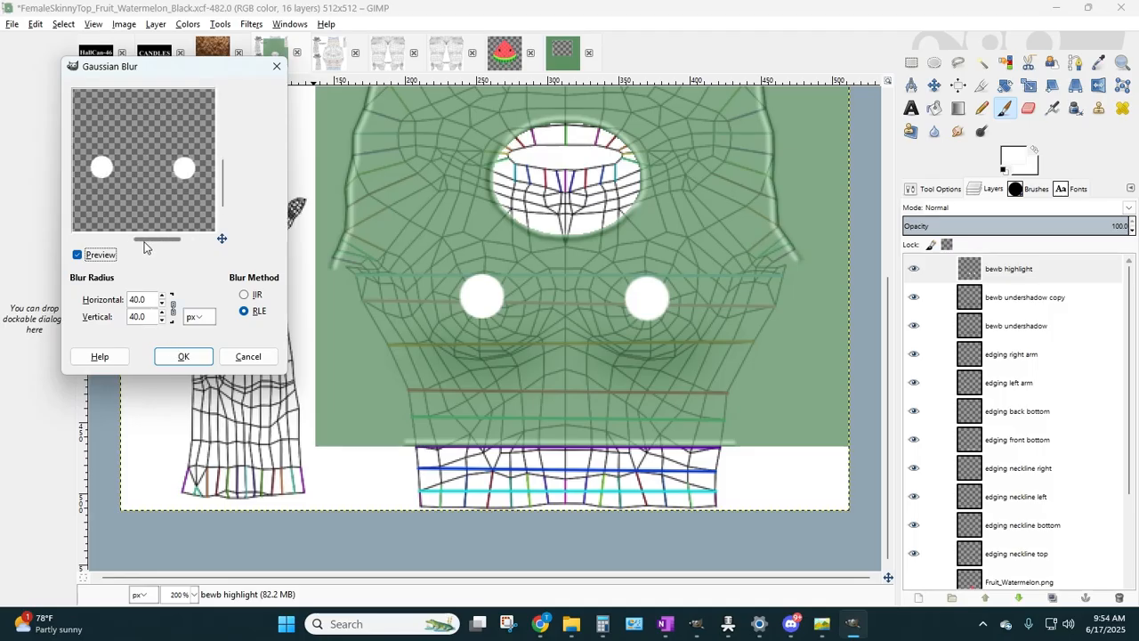
{"action": "left_click", "coordinate": [165, 297]}
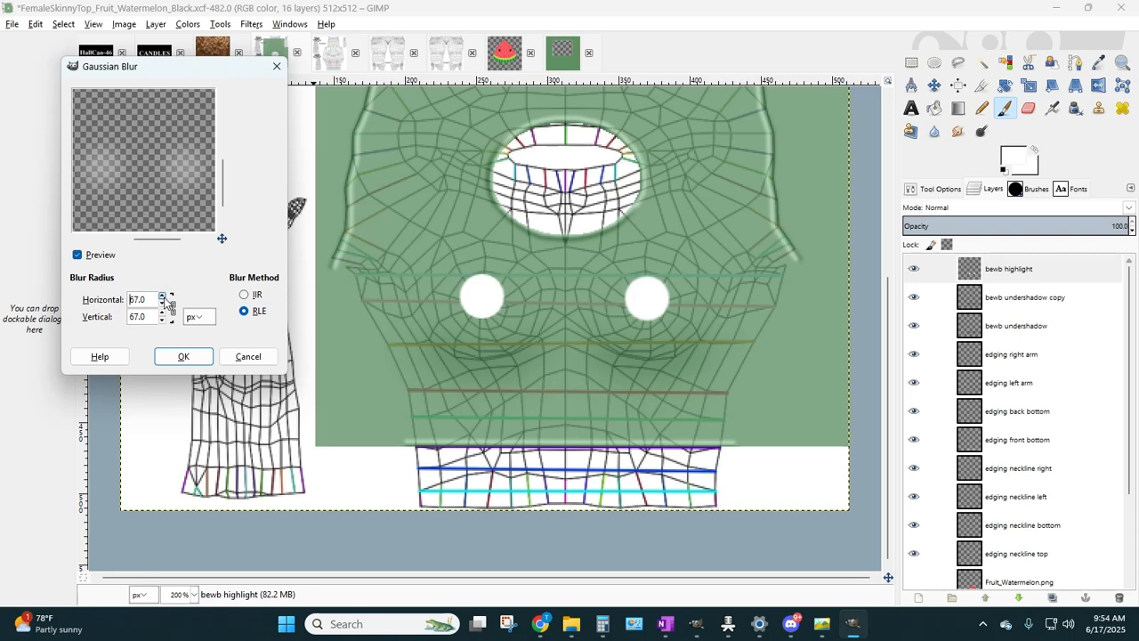
{"action": "left_click", "coordinate": [162, 303]}
{"action": "left_click", "coordinate": [184, 356]}
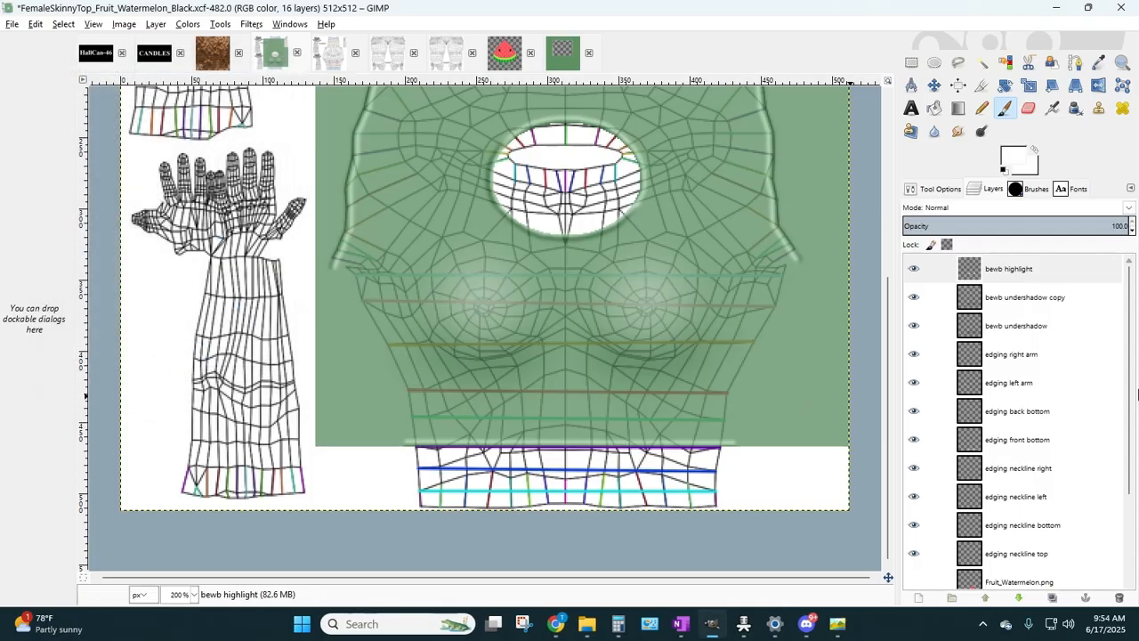
- Restore the BLACK copy layer's opacity to 100
{"action": "scroll", "coordinate": [1085, 410], "scroll_direction": "down", "scroll_amount": 3}
{"action": "left_click", "coordinate": [1009, 524]}
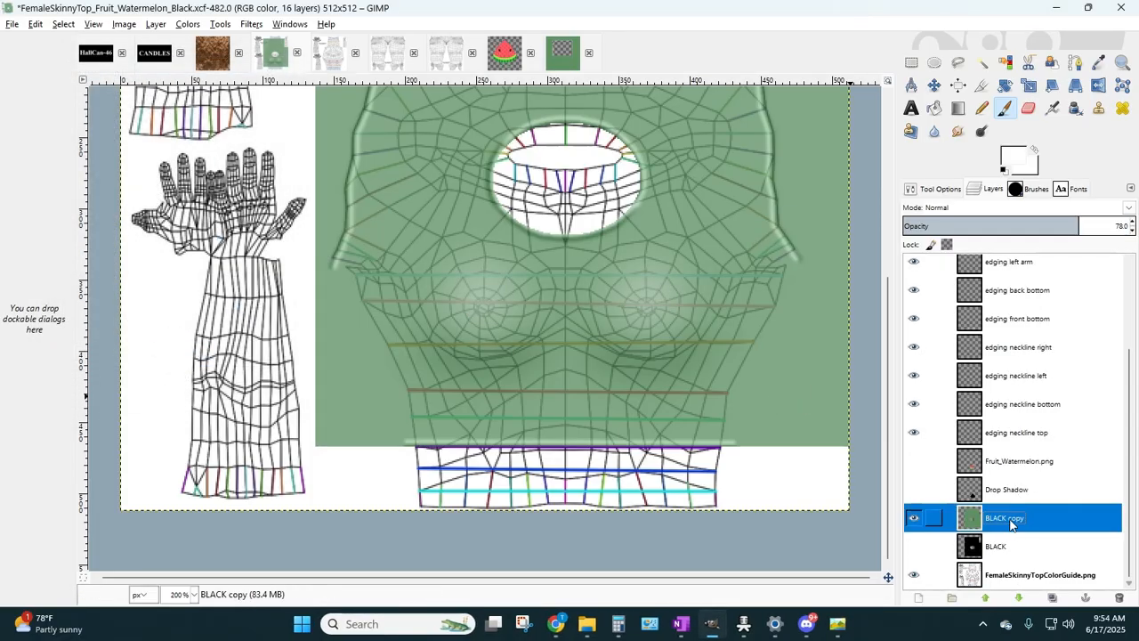
{"action": "left_click", "coordinate": [1132, 224]}
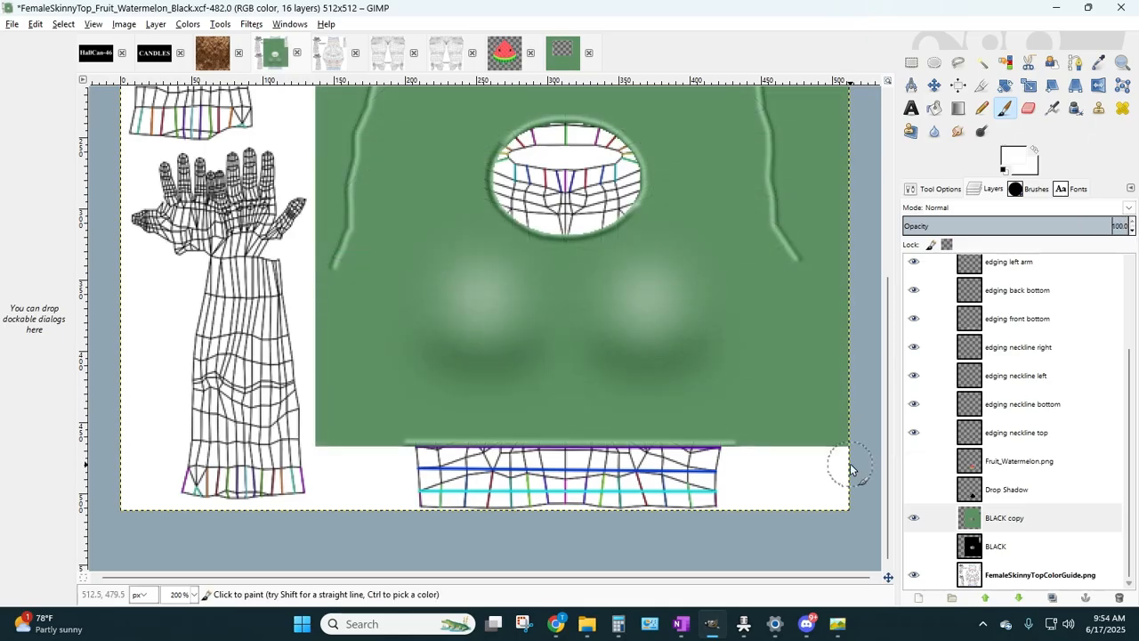
{"action": "left_click", "coordinate": [1021, 530]}
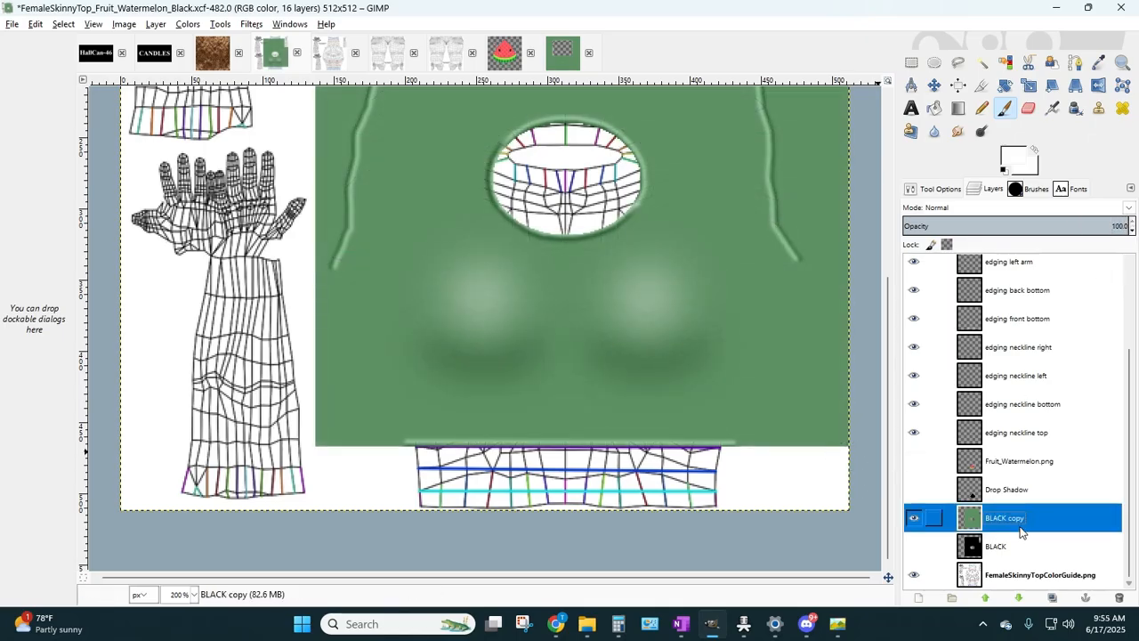
- Lower the bewb highlight layer's opacity to 37
{"action": "scroll", "coordinate": [1023, 445], "scroll_direction": "up", "scroll_amount": 4}
{"action": "left_click", "coordinate": [1028, 262]}
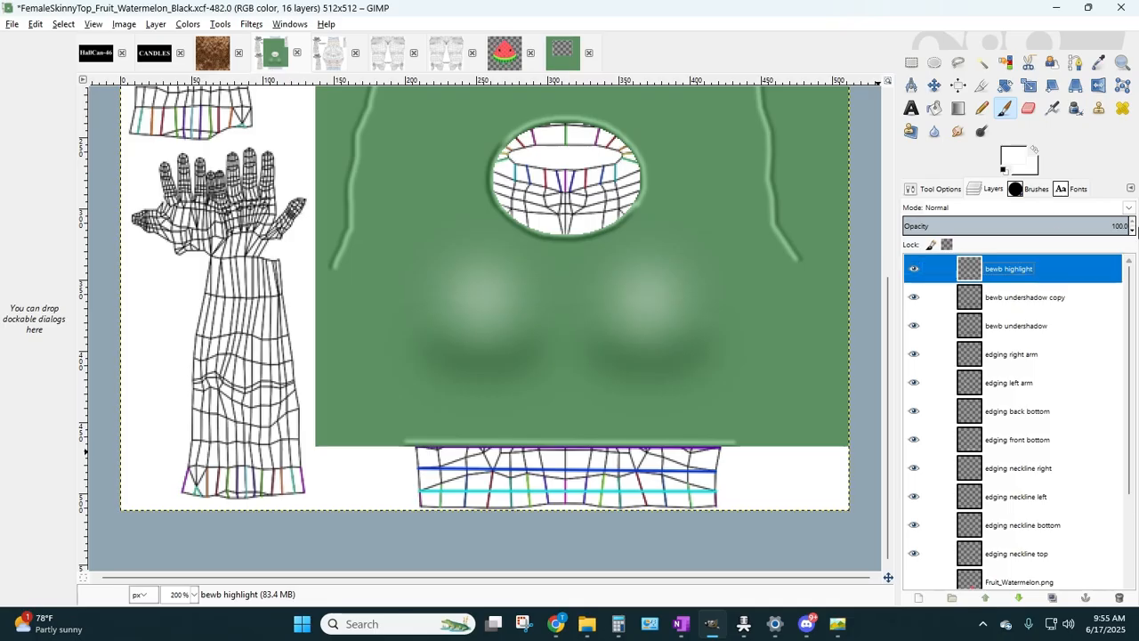
{"action": "left_click", "coordinate": [1132, 232]}
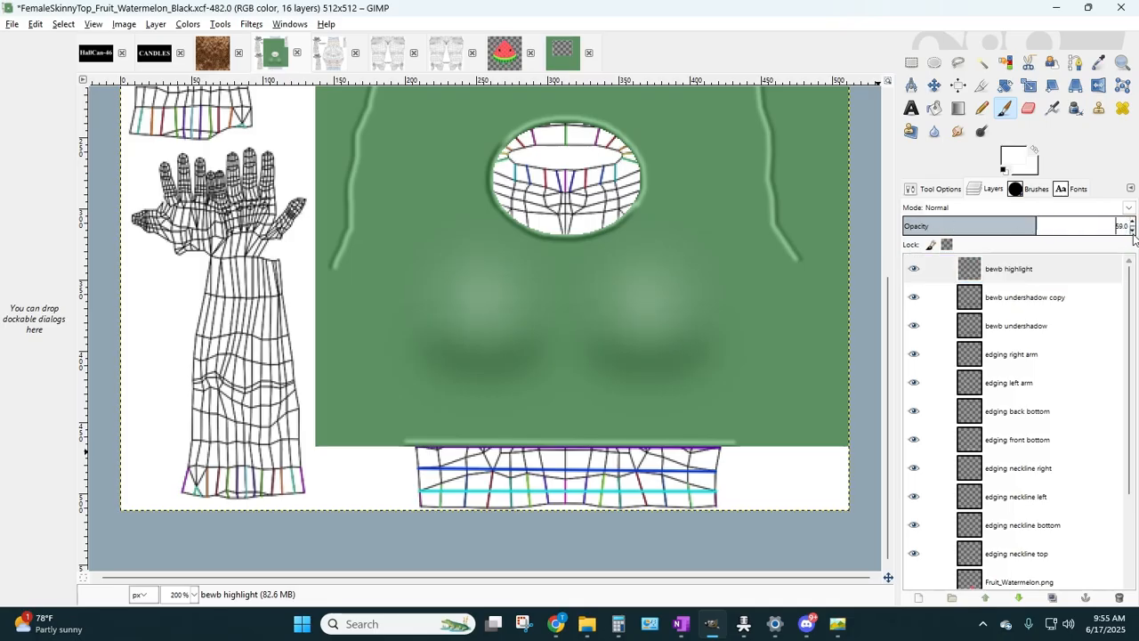
{"action": "left_click_drag", "start_coordinate": [1133, 232], "coordinate": [1132, 232]}
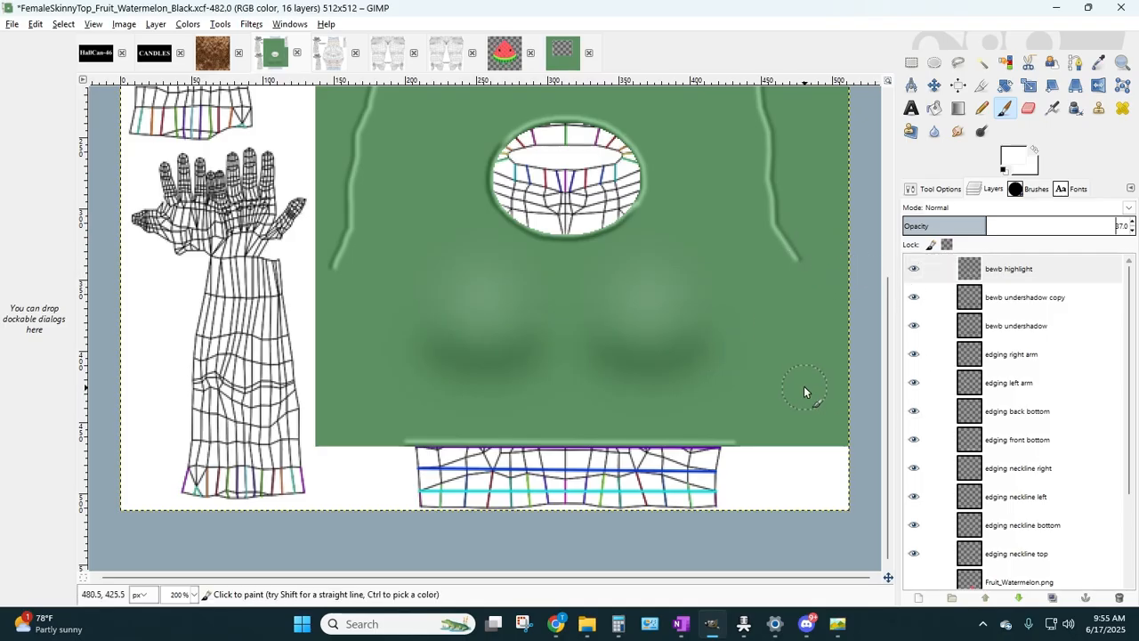
- Make the Fruit_Watermelon.png and Drop Shadow layers visible again
{"action": "scroll", "coordinate": [781, 351], "scroll_direction": "up", "scroll_amount": 3}
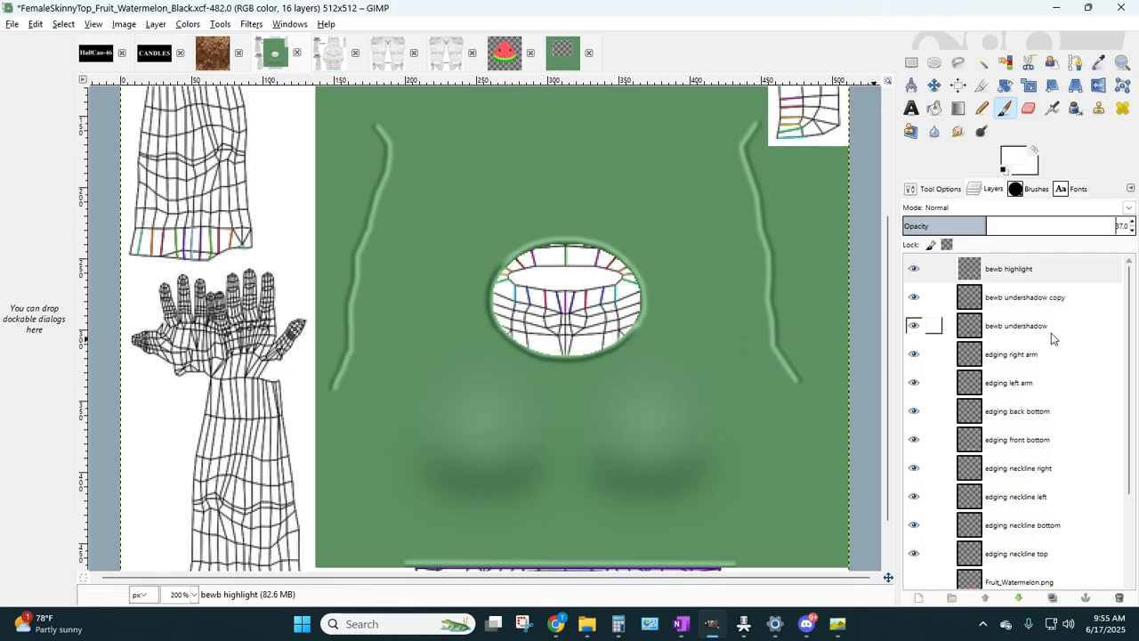
{"action": "left_click", "coordinate": [935, 191]}
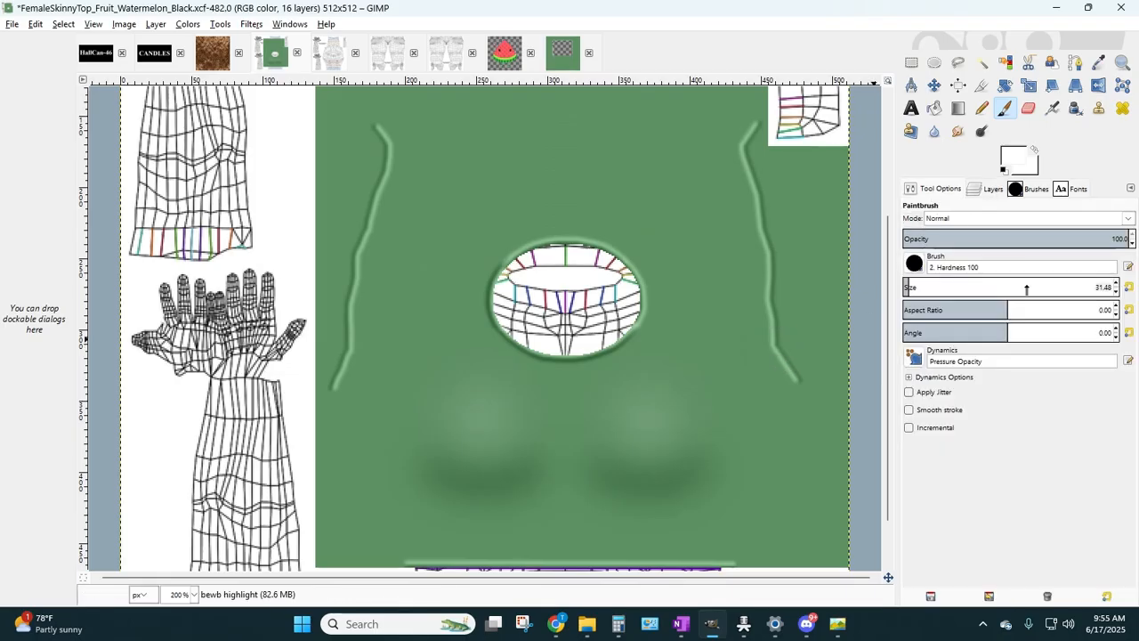
{"action": "left_click", "coordinate": [992, 190]}
{"action": "scroll", "coordinate": [997, 488], "scroll_direction": "down", "scroll_amount": 3}
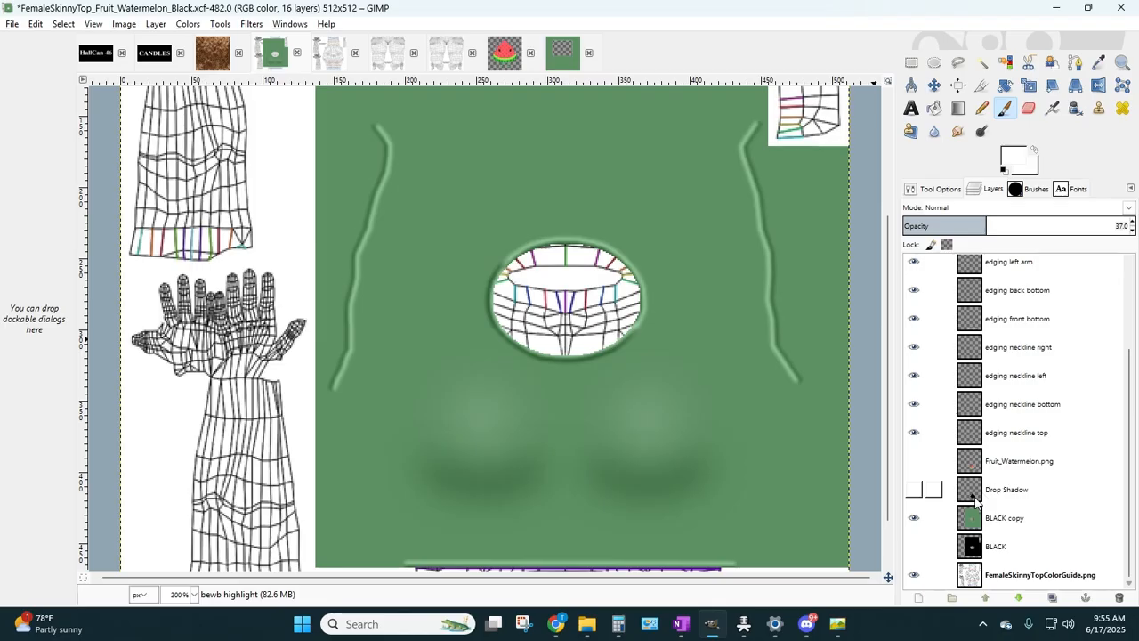
{"action": "left_click", "coordinate": [924, 468]}
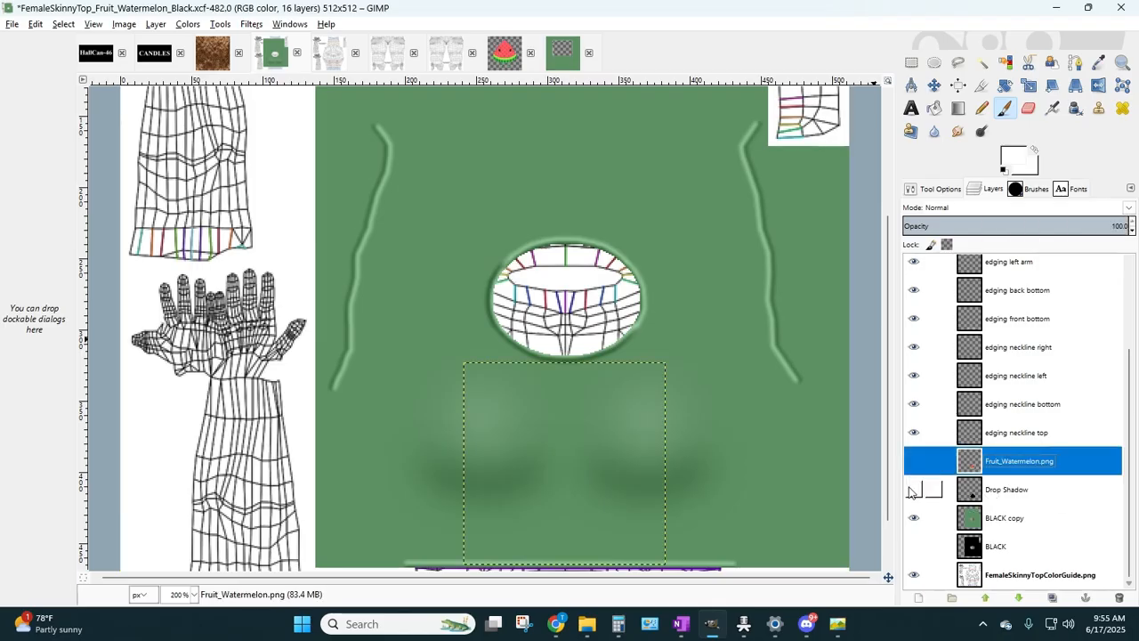
{"action": "left_click", "coordinate": [914, 462]}
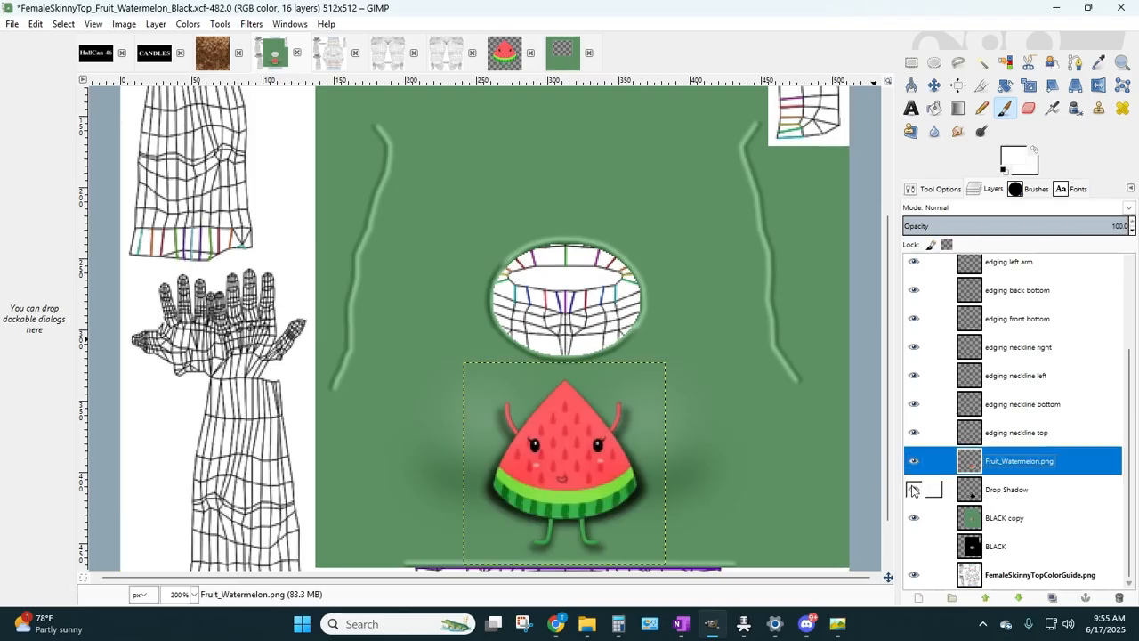
{"action": "scroll", "coordinate": [769, 355], "scroll_direction": "down", "scroll_amount": 2}
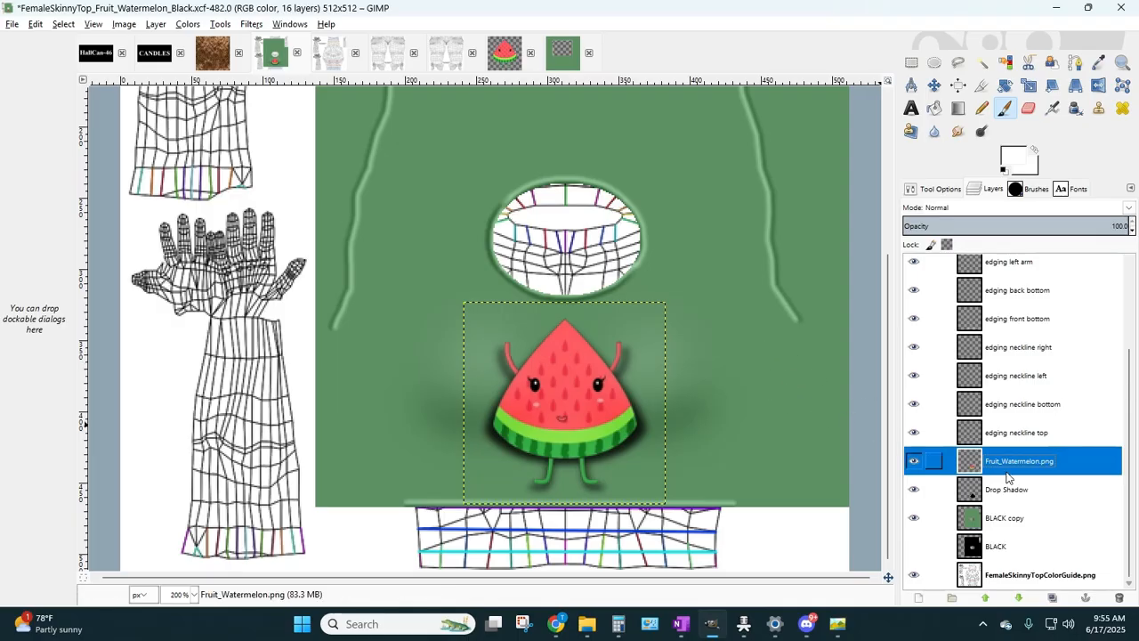
- Create a transparent 512 × 512 px layer named "wrinkles back" above the bewb highlight layer
{"action": "left_click", "coordinate": [1024, 549]}
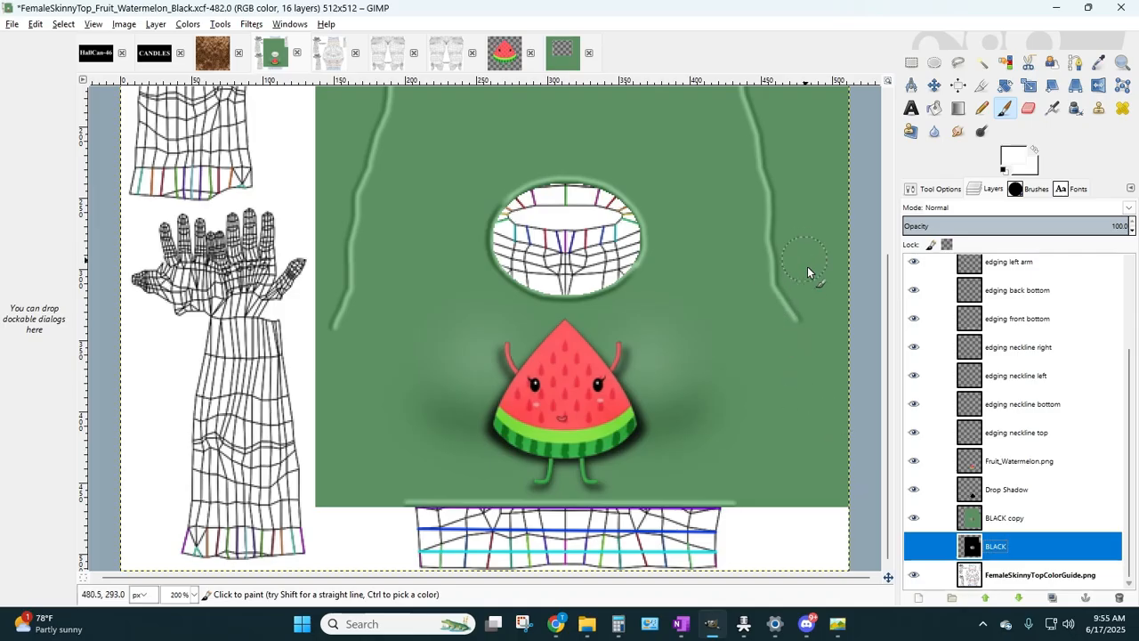
{"action": "scroll", "coordinate": [761, 327], "scroll_direction": "up", "scroll_amount": 4}
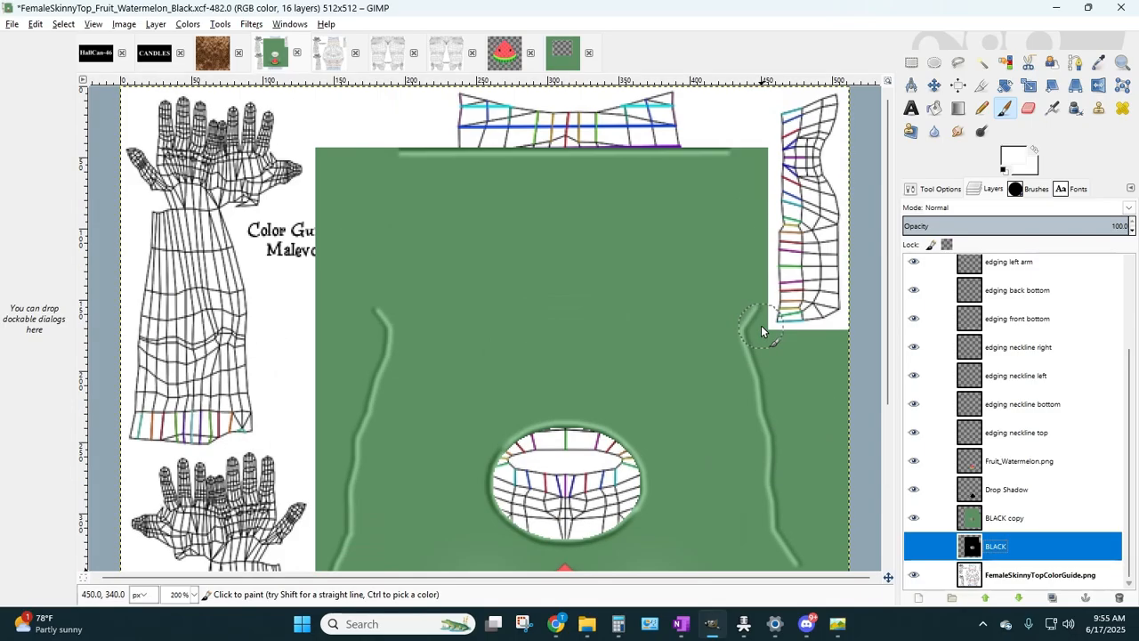
{"action": "scroll", "coordinate": [761, 329], "scroll_direction": "down", "scroll_amount": 2}
{"action": "scroll", "coordinate": [934, 320], "scroll_direction": "up", "scroll_amount": 4}
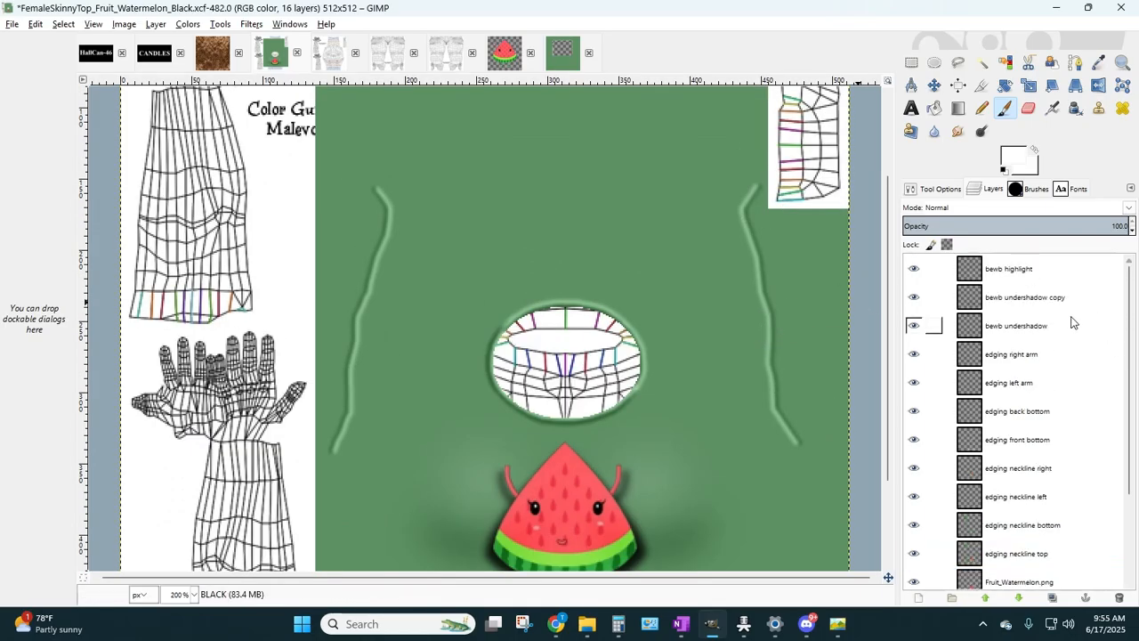
{"action": "left_click", "coordinate": [1044, 270]}
{"action": "left_click", "coordinate": [167, 25]}
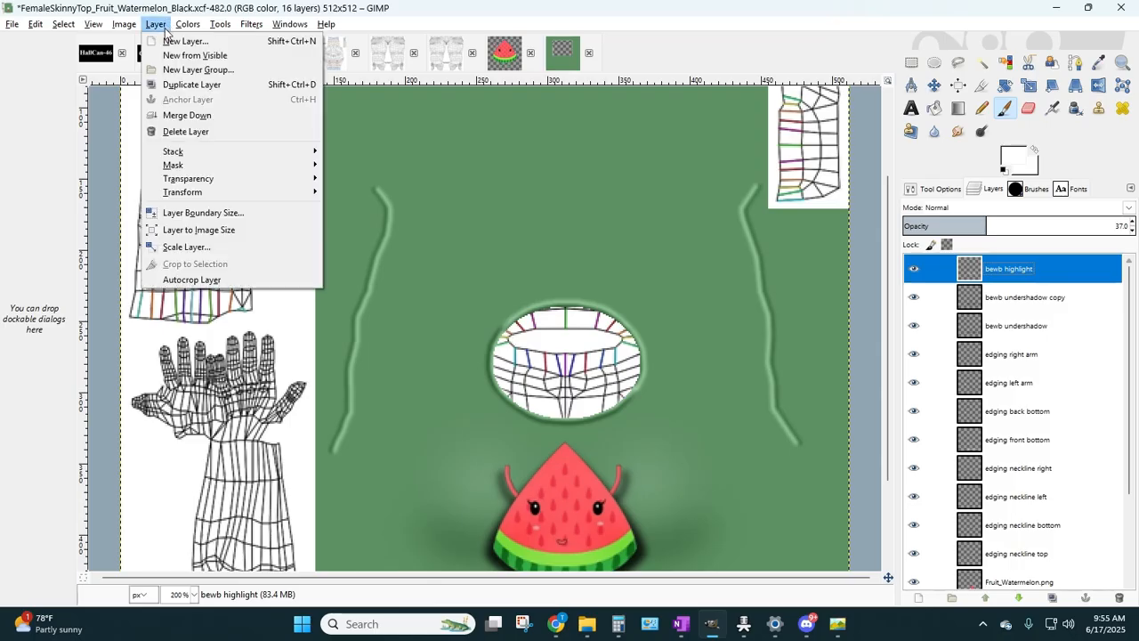
{"action": "left_click", "coordinate": [183, 38]}
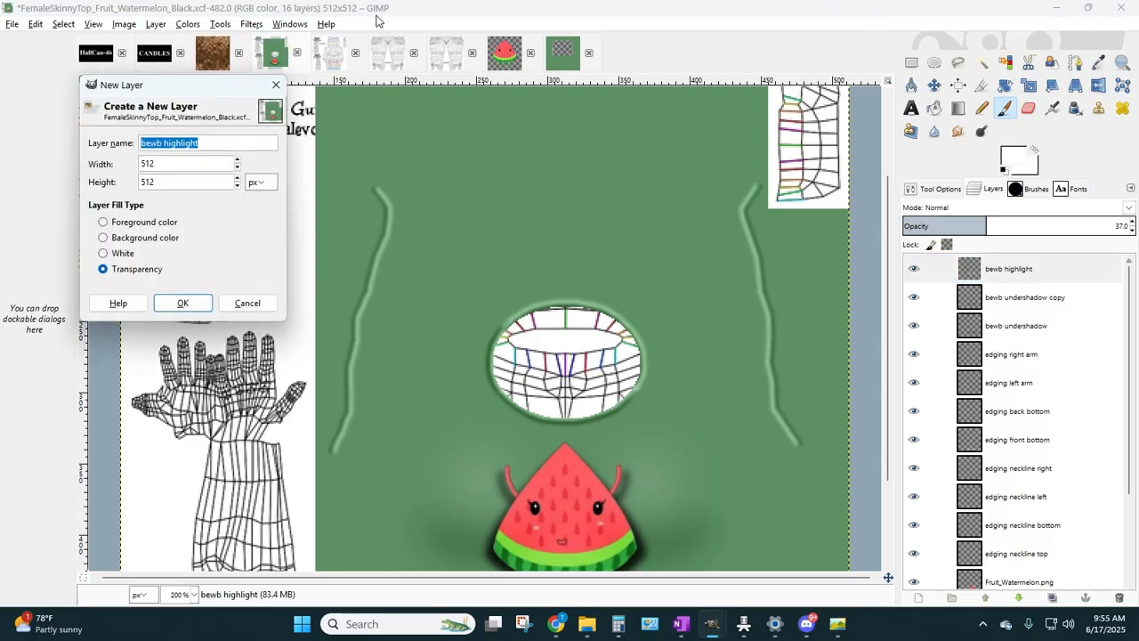
{"action": "type", "text": "wrinkles ba"}
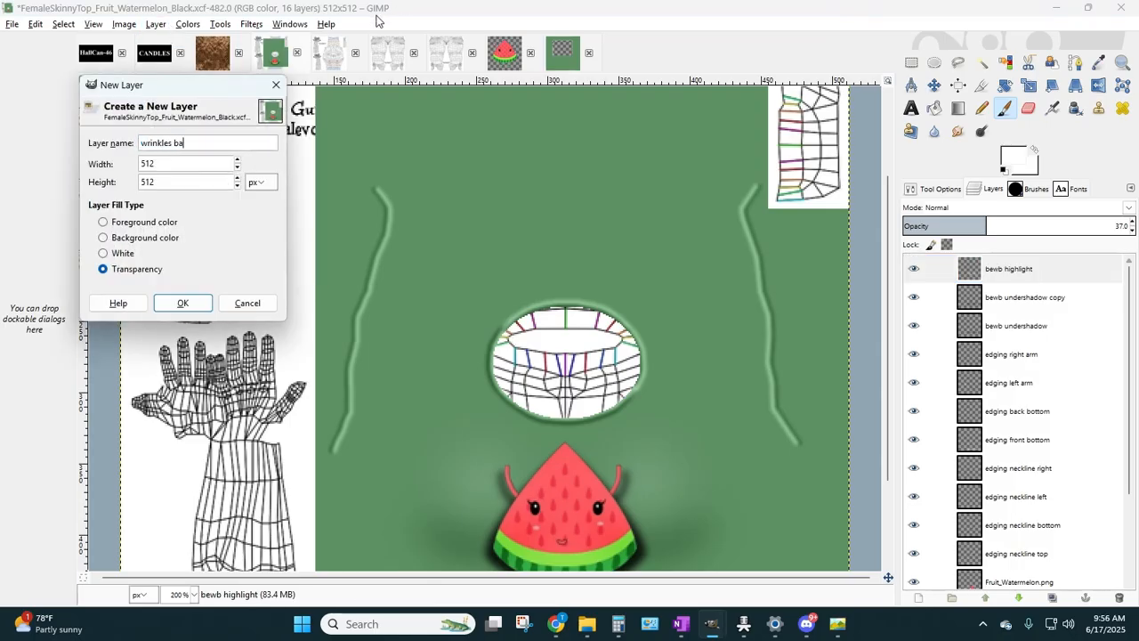
{"action": "type", "text": "ck"}
{"action": "key", "text": "Return"}
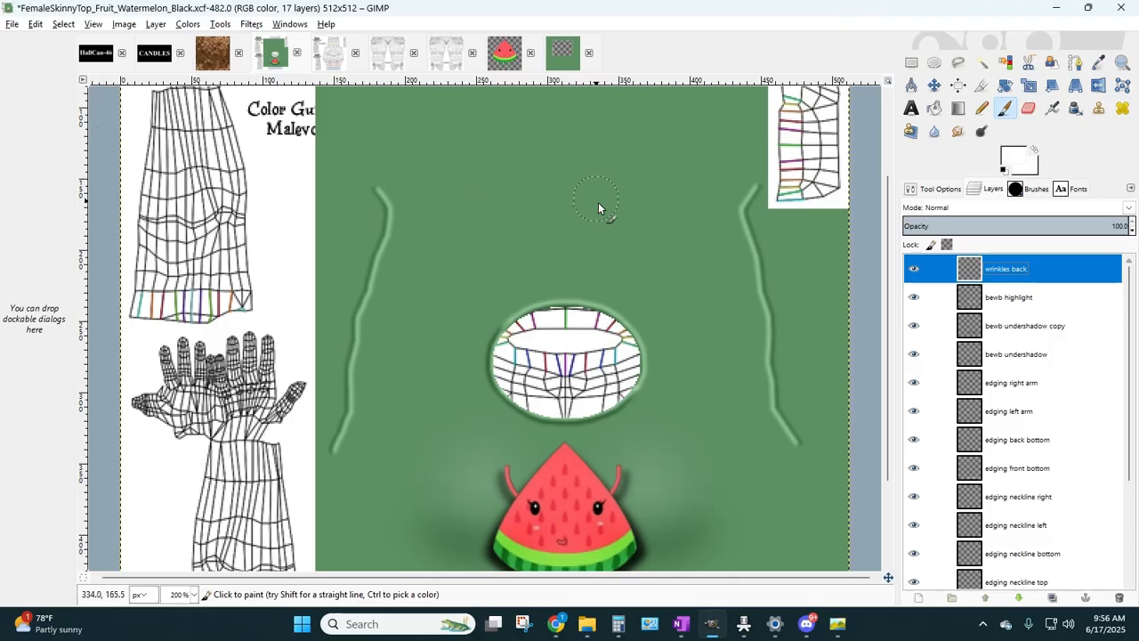
- Lower the BLACK copy layer's opacity to 62 so the wireframe guide shows through
{"action": "scroll", "coordinate": [598, 202], "scroll_direction": "up", "scroll_amount": 3}
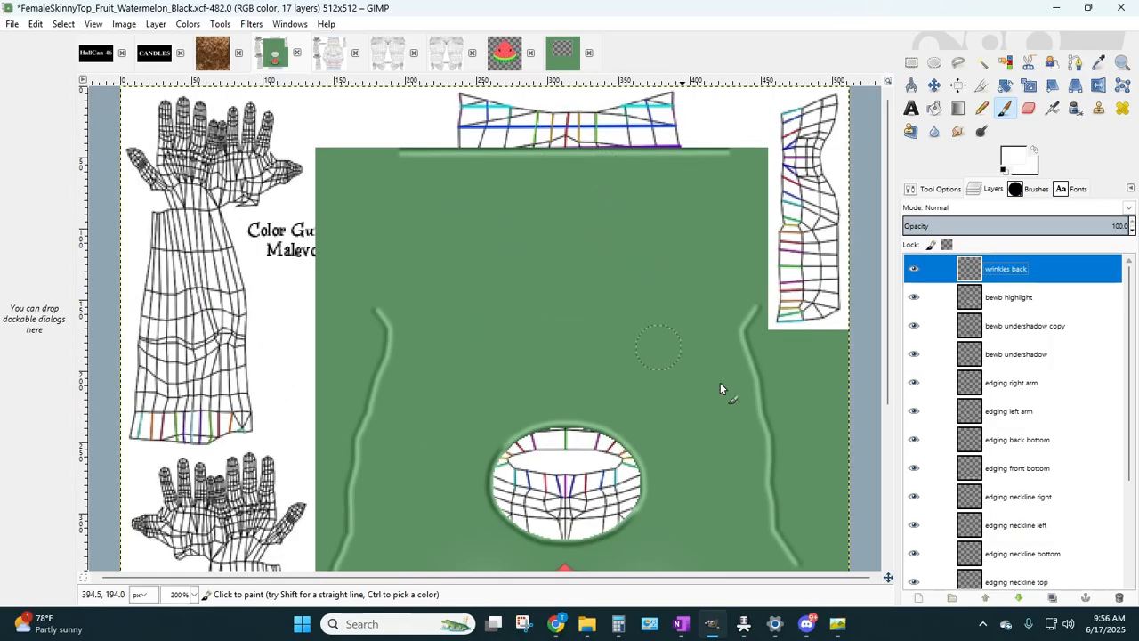
{"action": "scroll", "coordinate": [1022, 432], "scroll_direction": "down", "scroll_amount": 5}
{"action": "left_click", "coordinate": [1043, 526]}
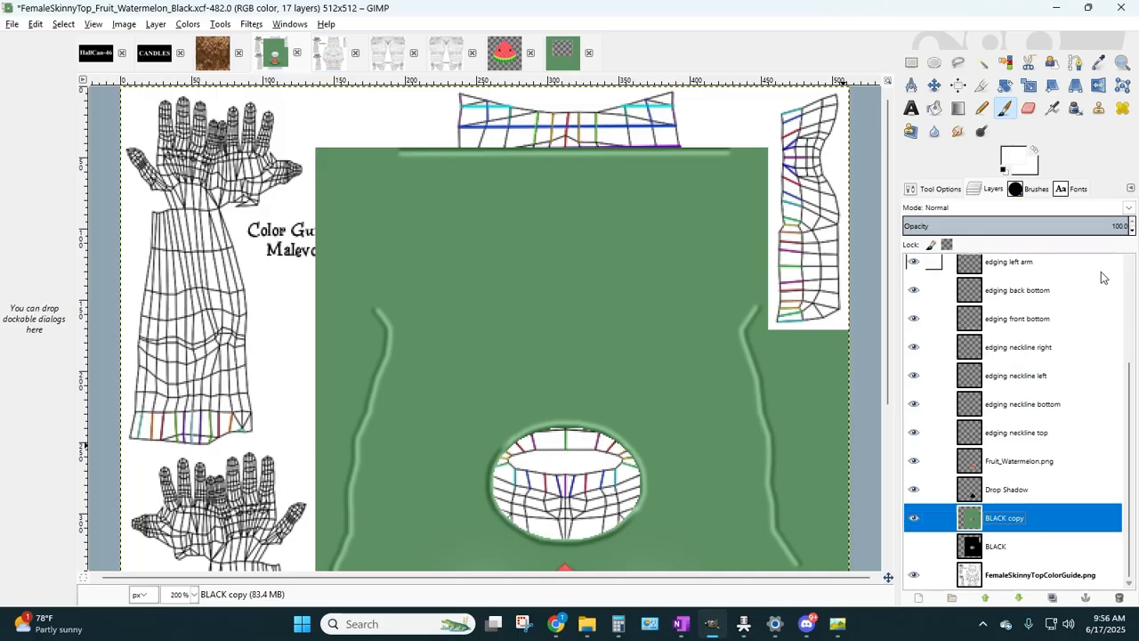
{"action": "left_click", "coordinate": [1132, 232]}
{"action": "left_click", "coordinate": [1133, 232]}
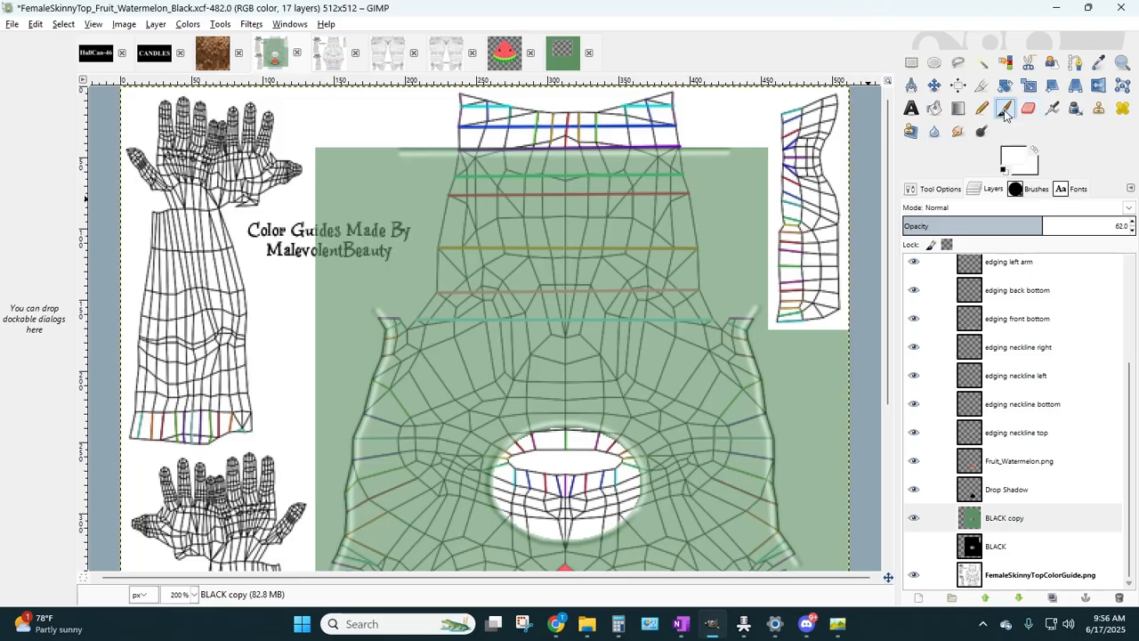
- Set the Paintbrush size to 4, keeping the 2. Hardness 100 brush
{"action": "left_click", "coordinate": [944, 188]}
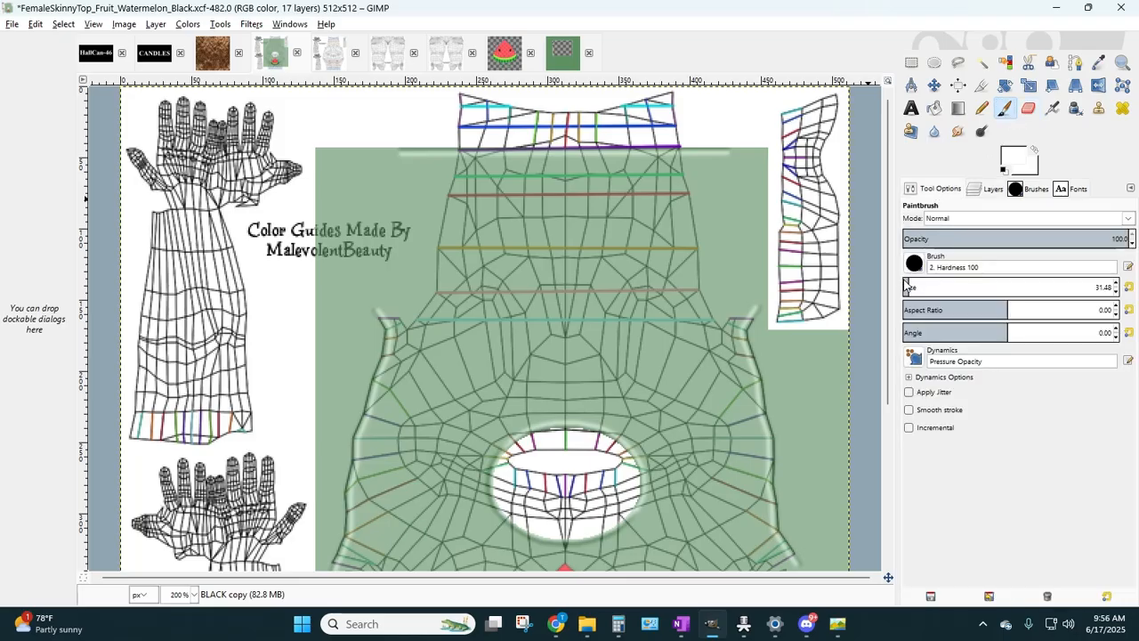
{"action": "left_click", "coordinate": [906, 286]}
{"action": "left_click", "coordinate": [908, 286]}
{"action": "key", "text": "BackSpace"}
{"action": "type", "text": "15"}
{"action": "key", "text": "Return"}
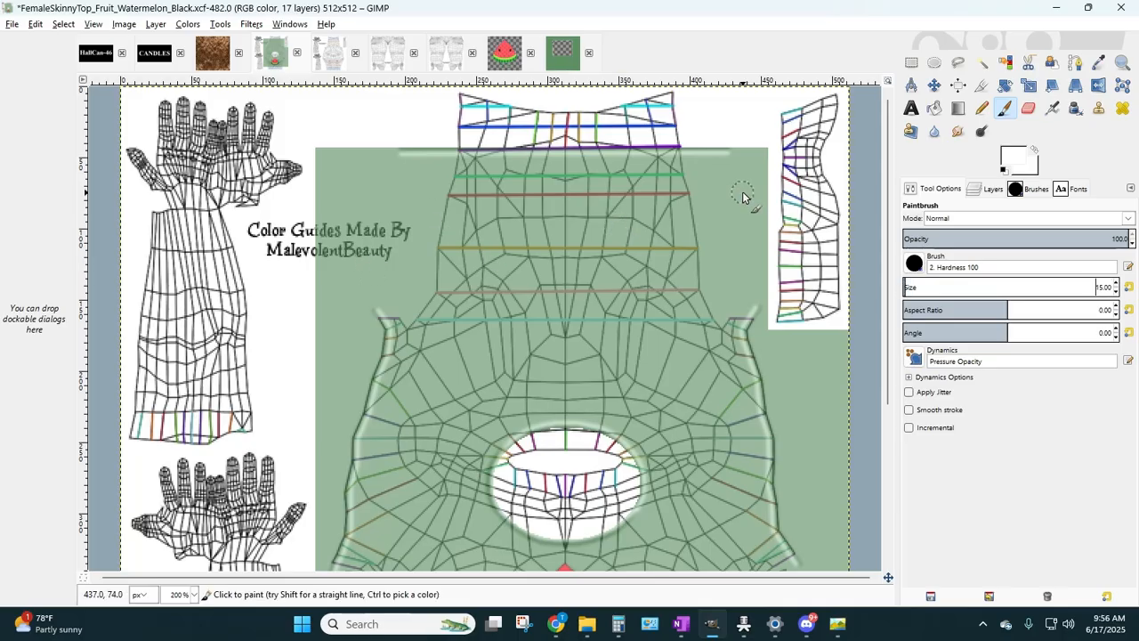
{"action": "type", "text": "6"}
{"action": "key", "text": "Return"}
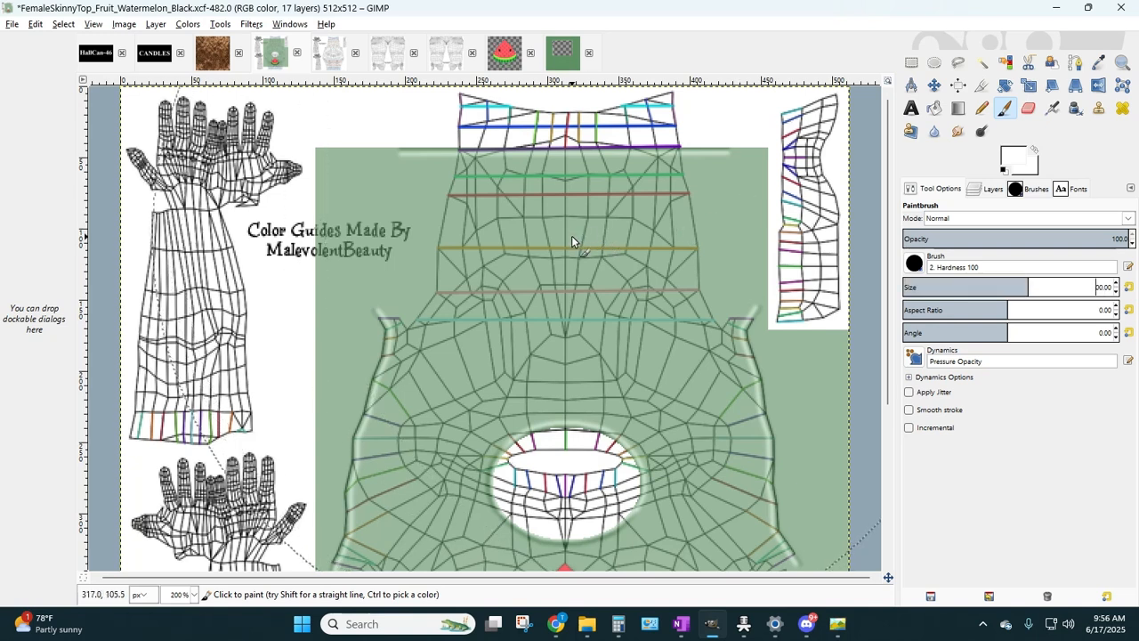
{"action": "type", "text": "6"}
{"action": "key", "text": "Return"}
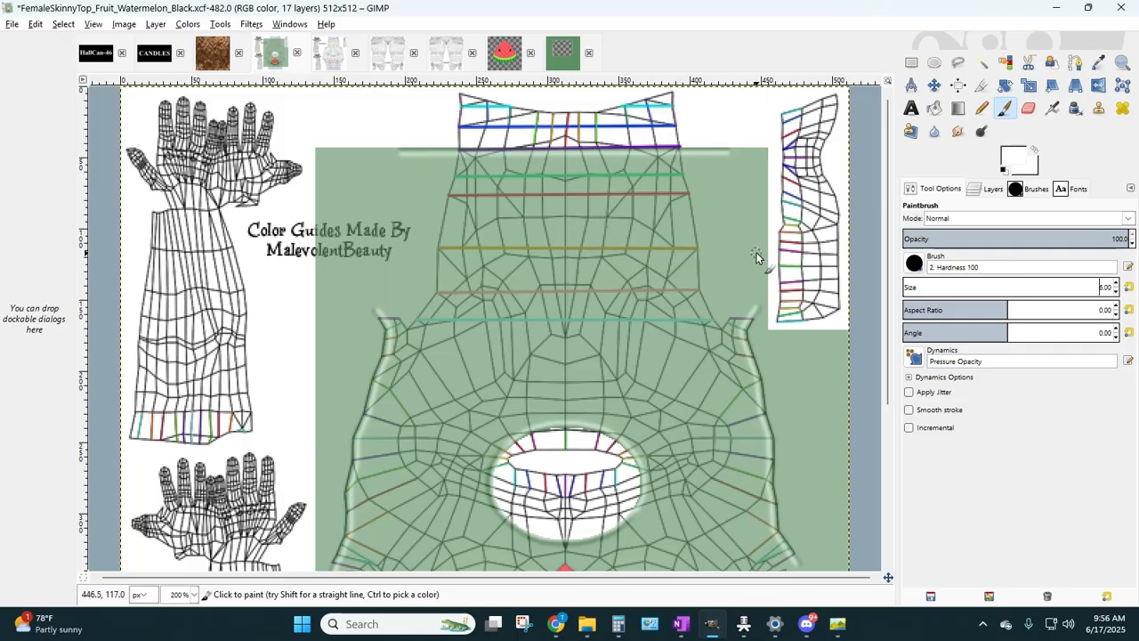
{"action": "type", "text": "4"}
{"action": "key", "text": "Return"}
- Paint three short, wavy horizontal wrinkle strokes in black (000000) on the wrinkles back layer, across the middle of the upper back
{"action": "left_click", "coordinate": [990, 189]}
{"action": "scroll", "coordinate": [941, 308], "scroll_direction": "up", "scroll_amount": 3}
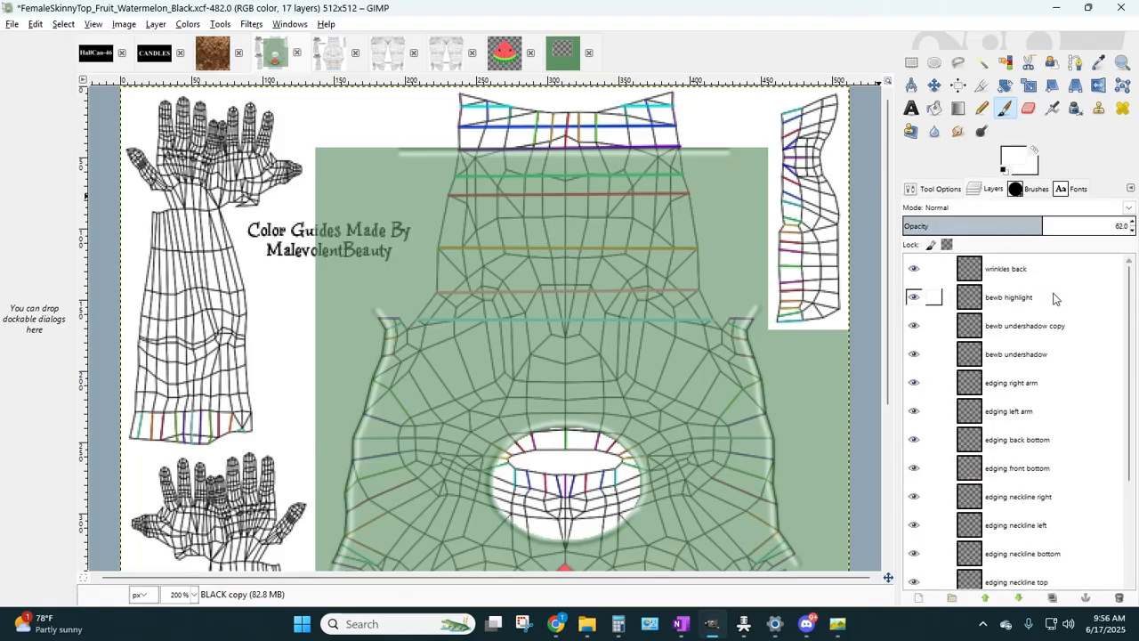
{"action": "left_click", "coordinate": [1061, 268]}
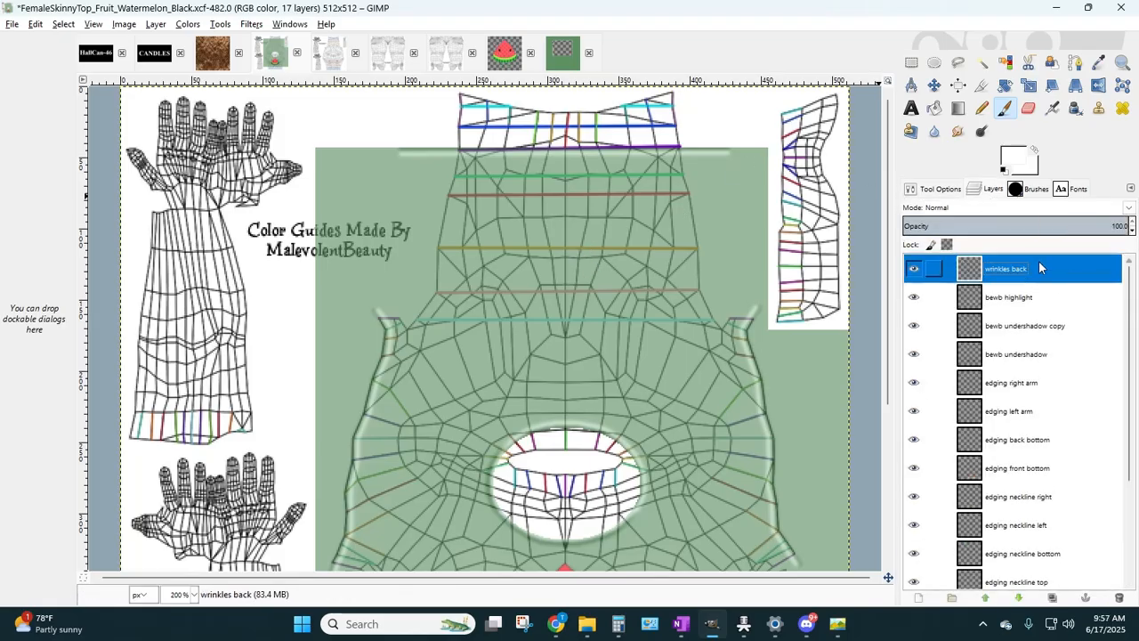
{"action": "left_click", "coordinate": [1010, 160]}
{"action": "left_click", "coordinate": [814, 234]}
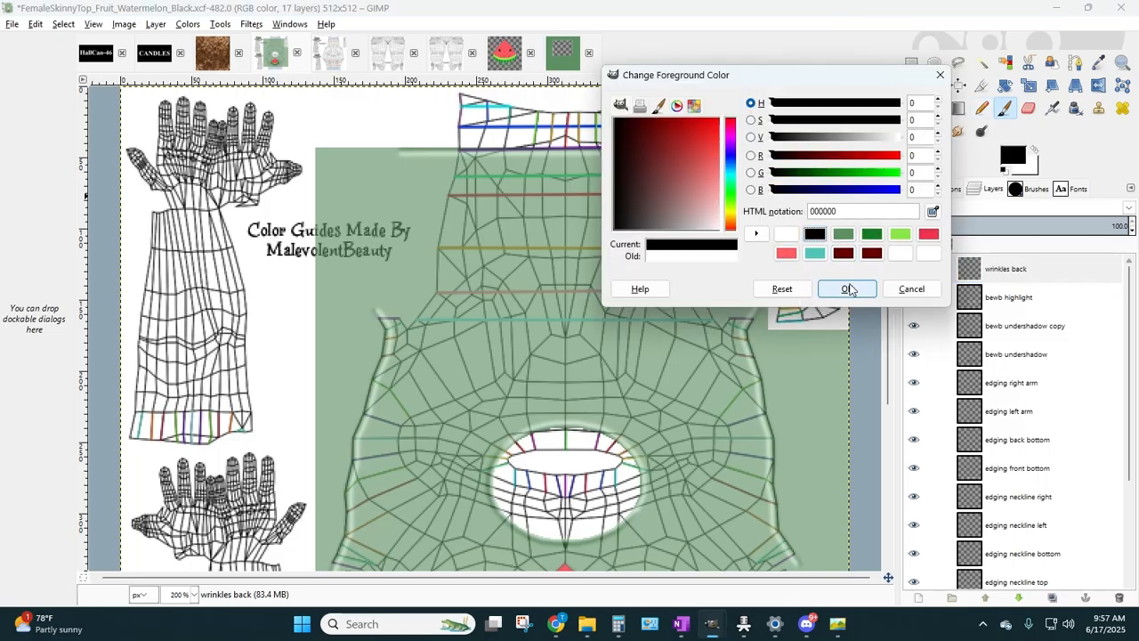
{"action": "left_click", "coordinate": [847, 288]}
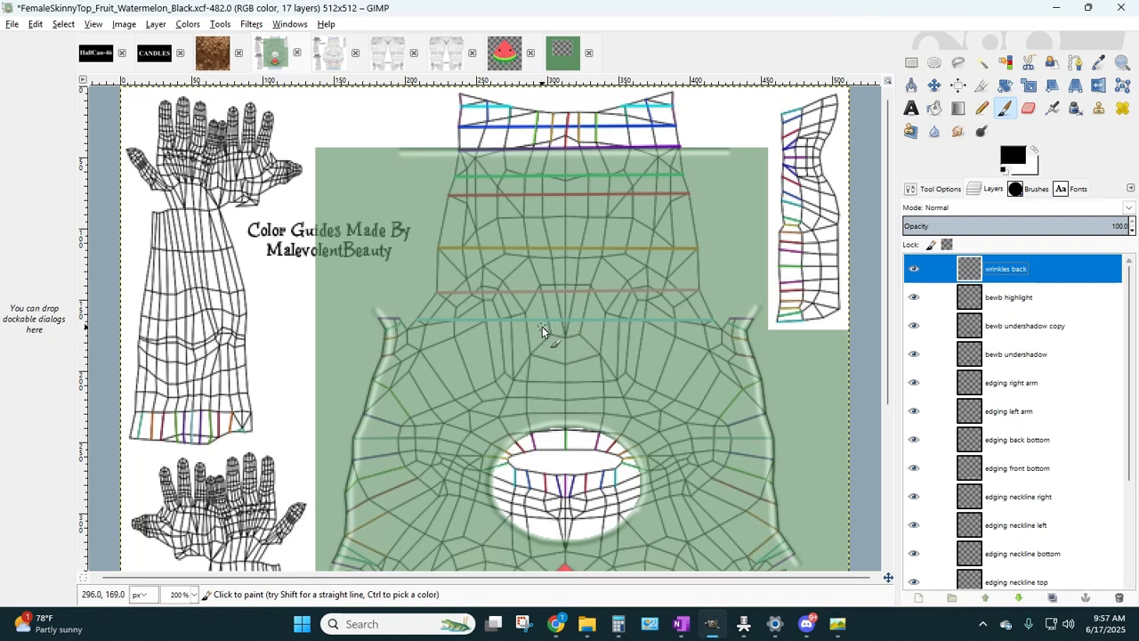
{"action": "left_click_drag", "start_coordinate": [542, 325], "coordinate": [597, 327]}
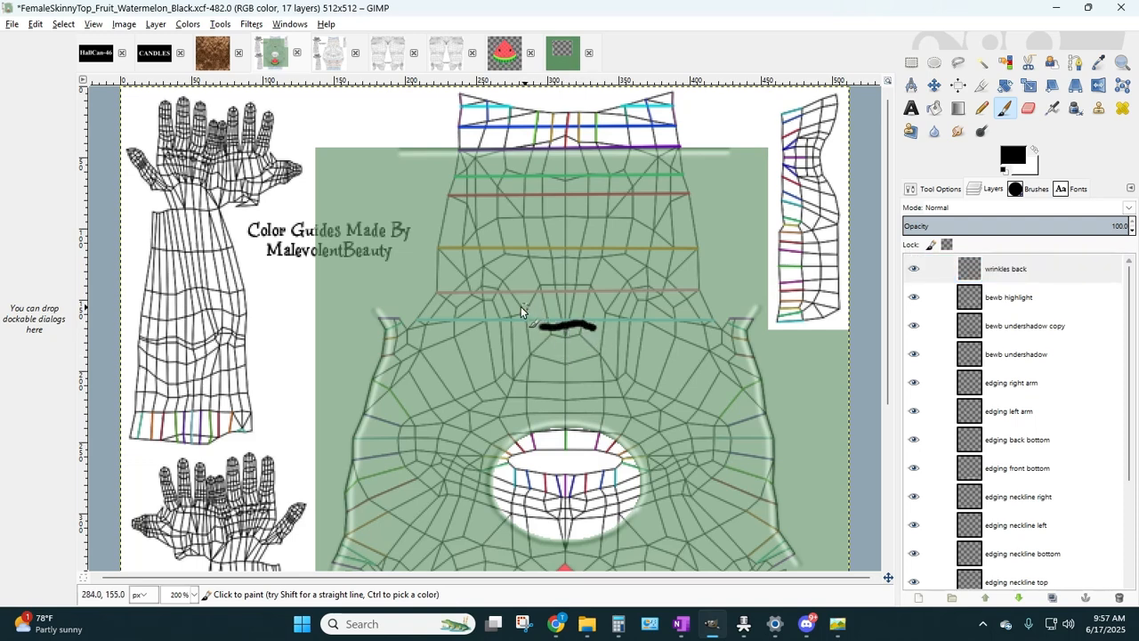
{"action": "left_click_drag", "start_coordinate": [519, 308], "coordinate": [603, 303]}
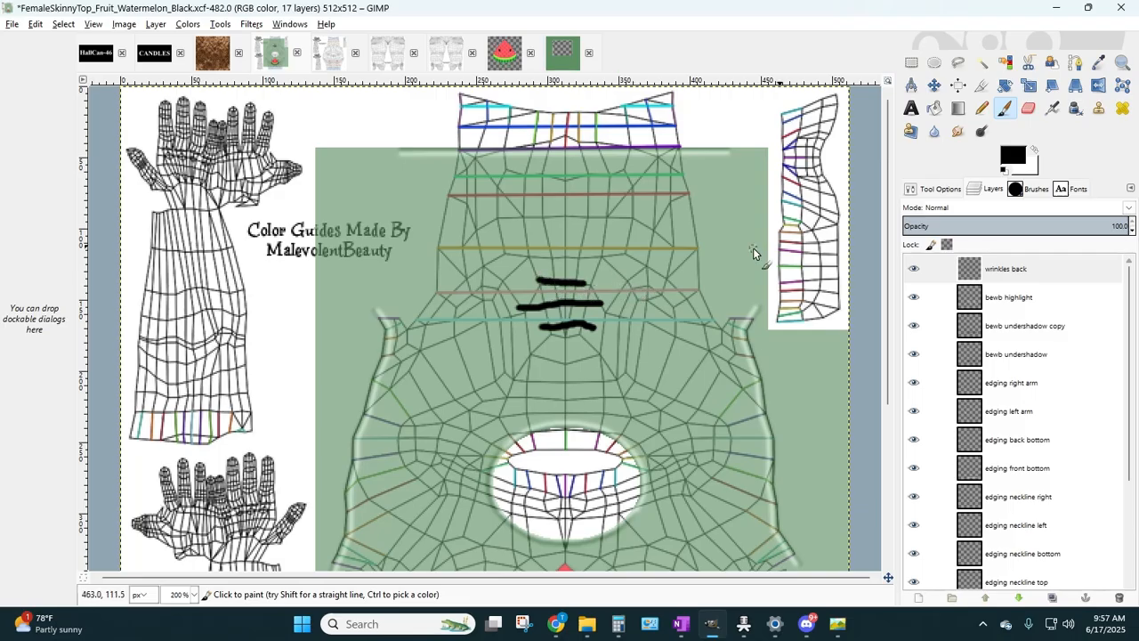
- Duplicate the wrinkles back layer and invert the copy's colors to white
{"action": "left_click", "coordinate": [156, 24]}
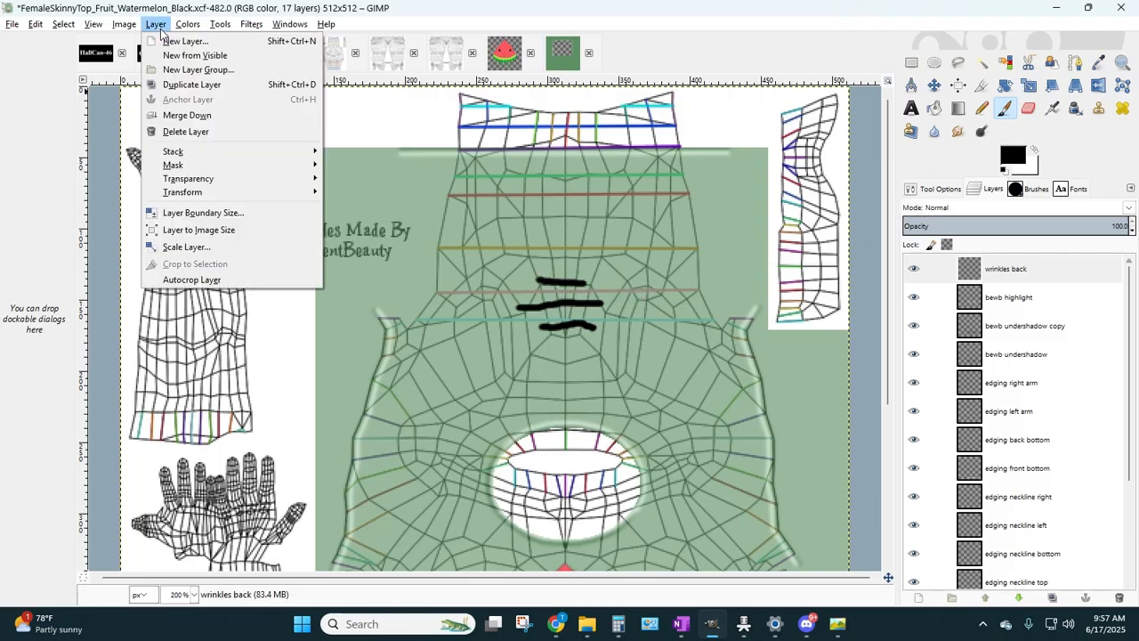
{"action": "left_click", "coordinate": [174, 87]}
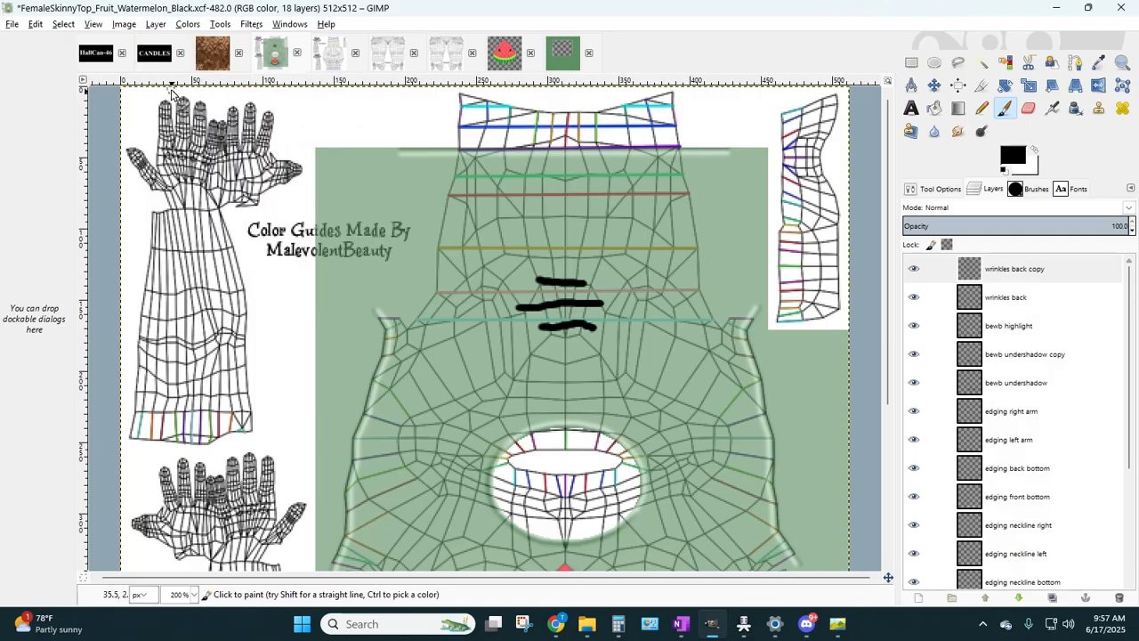
{"action": "left_click", "coordinate": [190, 26]}
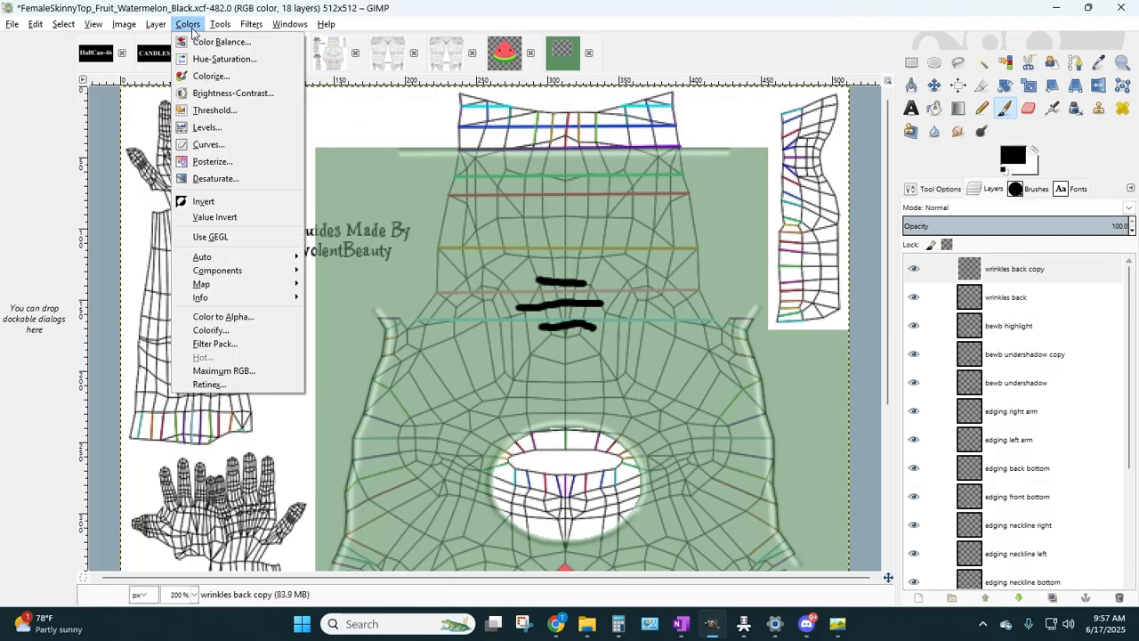
{"action": "left_click", "coordinate": [203, 202]}
- Nudge the inverted wrinkles back copy slightly down so it sits just below the black strokes
{"action": "left_click", "coordinate": [911, 62]}
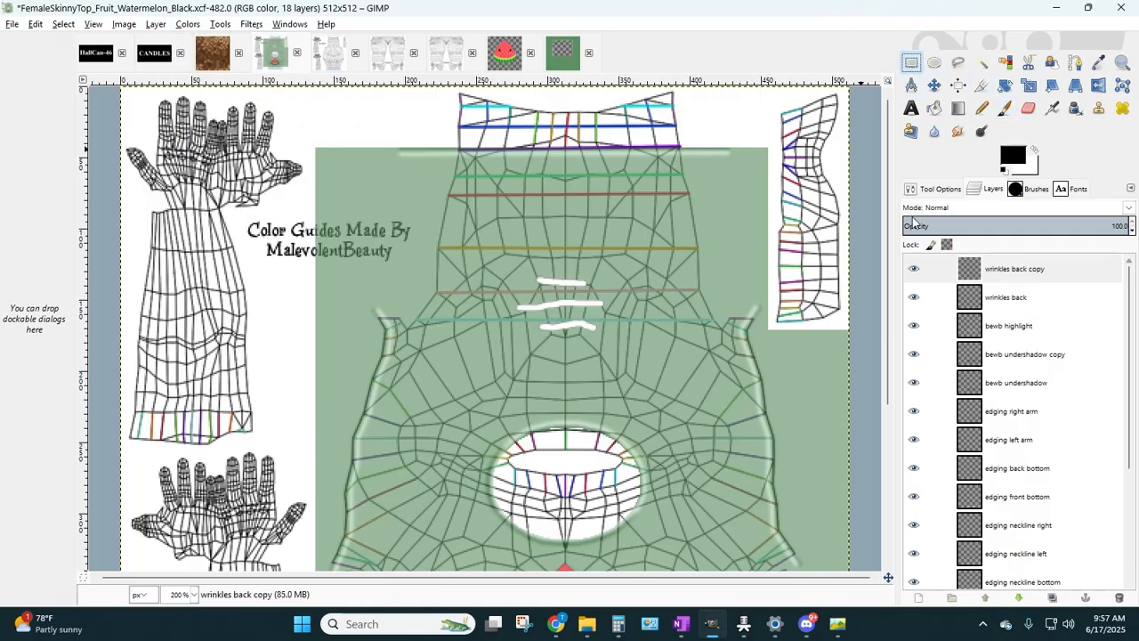
{"action": "key", "text": "Down"}
{"action": "key", "text": "Down"}
{"action": "key", "text": "Down"}
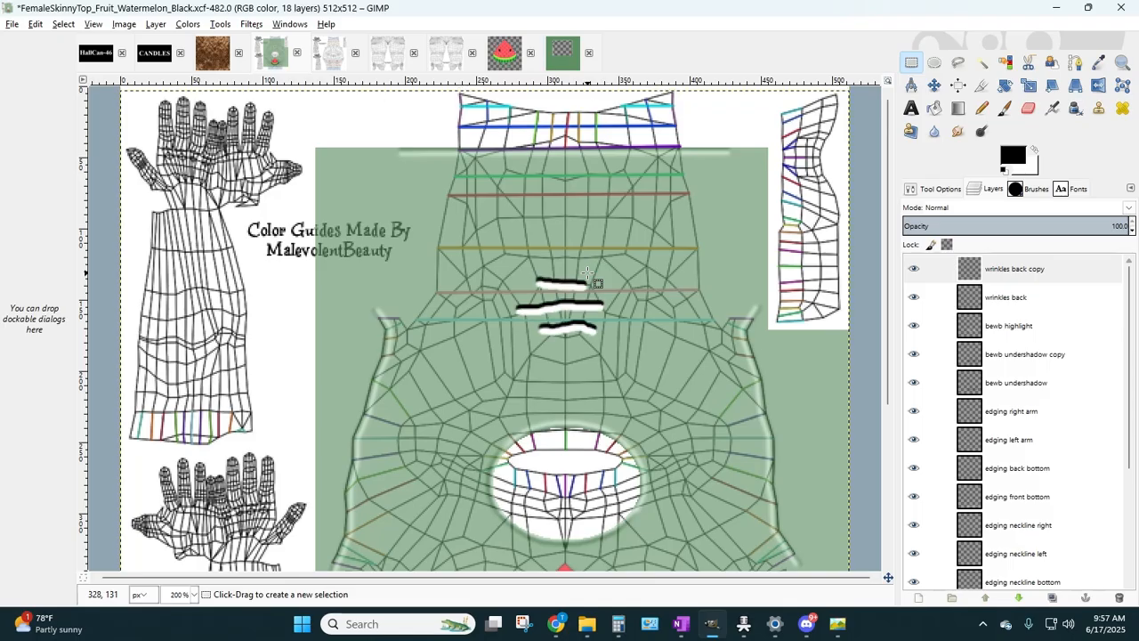
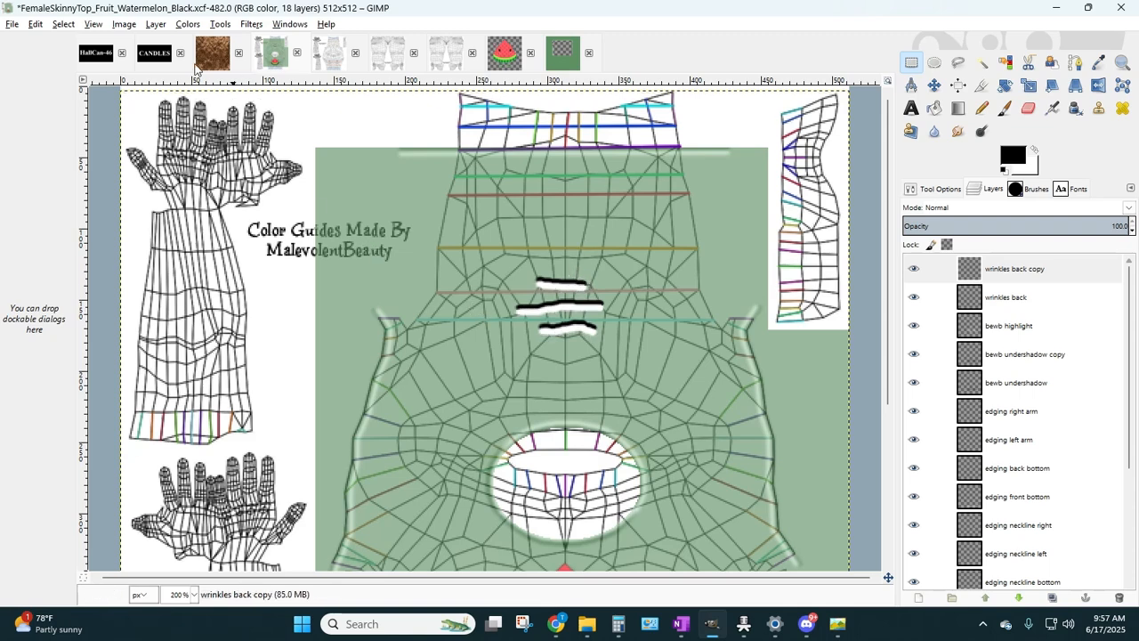
- Merge the inverted copy down into the wrinkles back layer and set the merged layer's mode to Overlay
{"action": "left_click", "coordinate": [156, 24]}
{"action": "left_click", "coordinate": [186, 130]}
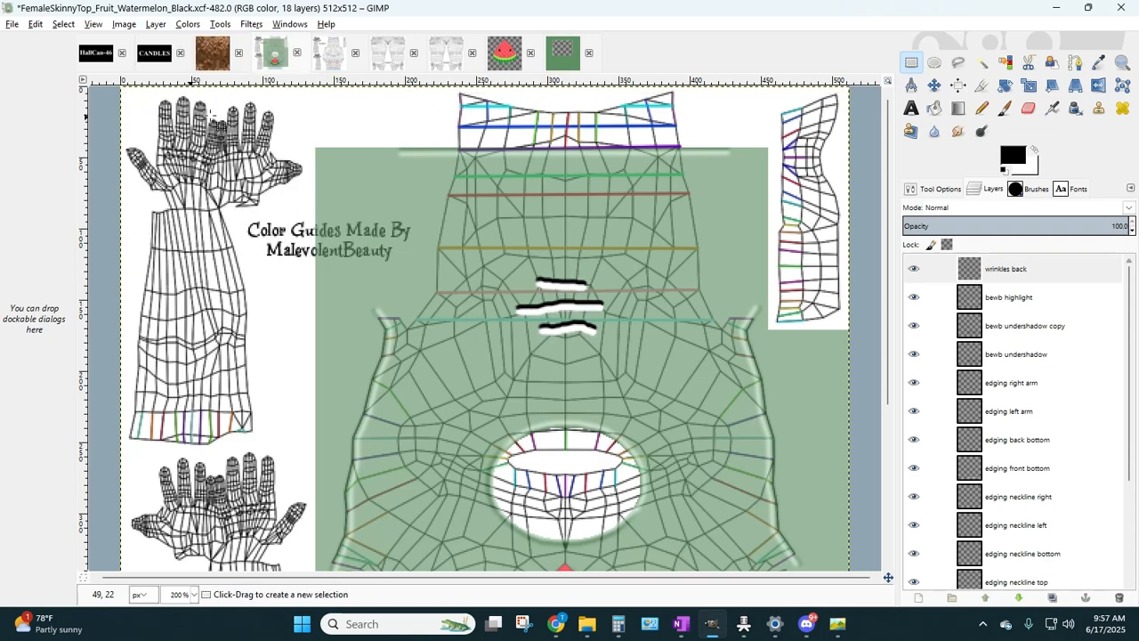
{"action": "left_click", "coordinate": [935, 210]}
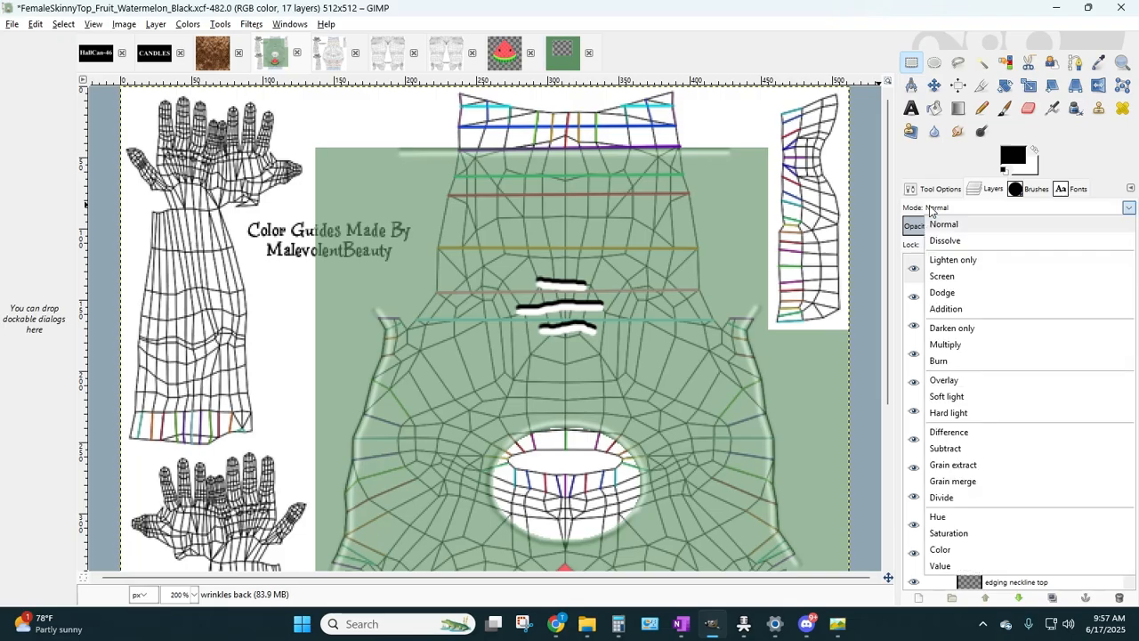
{"action": "left_click", "coordinate": [937, 381]}
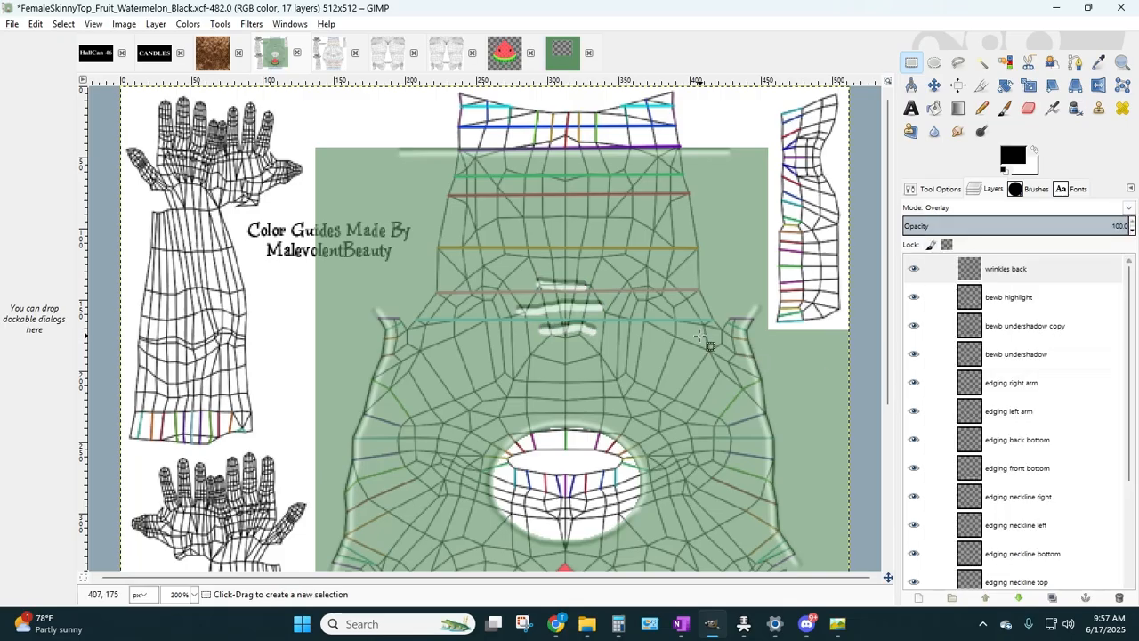
- Raise the BLACK copy layer's opacity to 89
{"action": "scroll", "coordinate": [1043, 402], "scroll_direction": "down", "scroll_amount": 3}
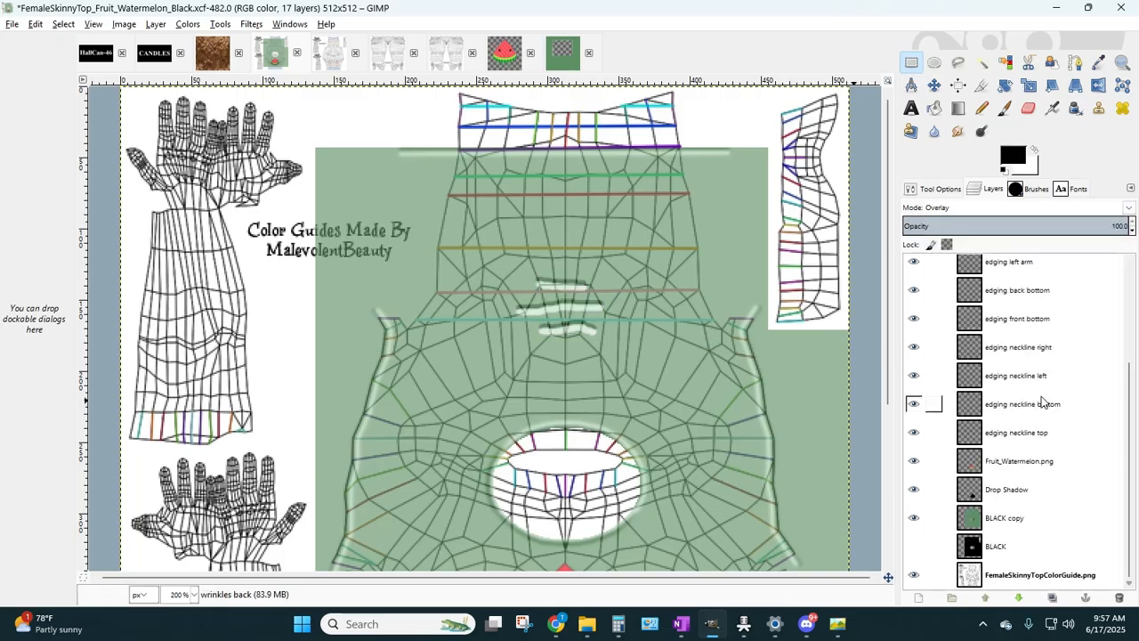
{"action": "left_click", "coordinate": [1015, 518]}
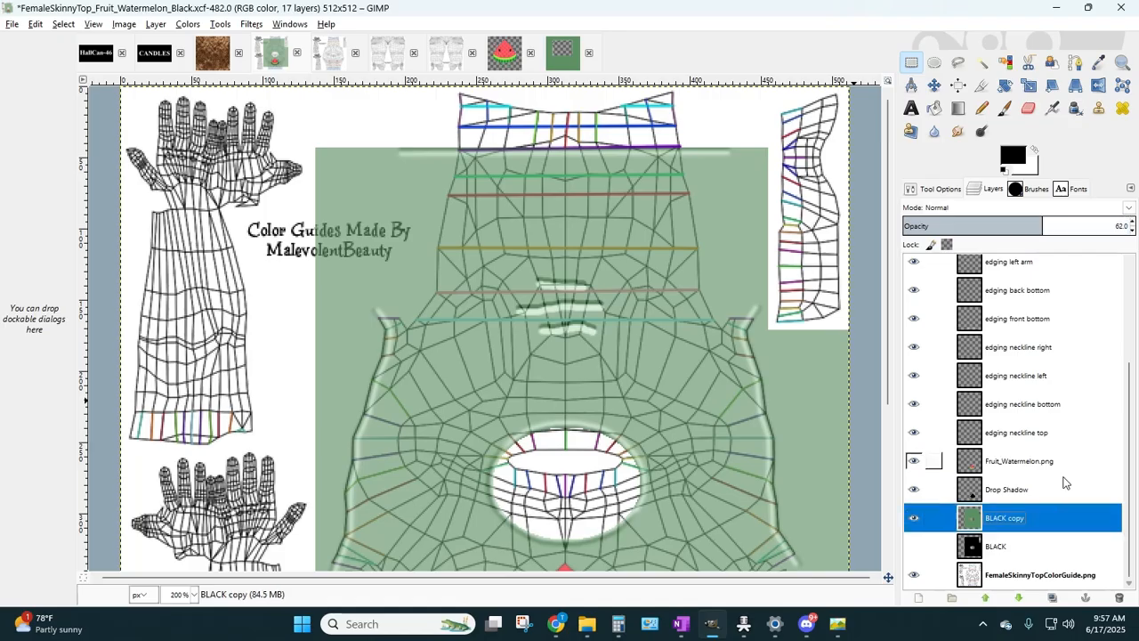
{"action": "left_click", "coordinate": [1132, 226]}
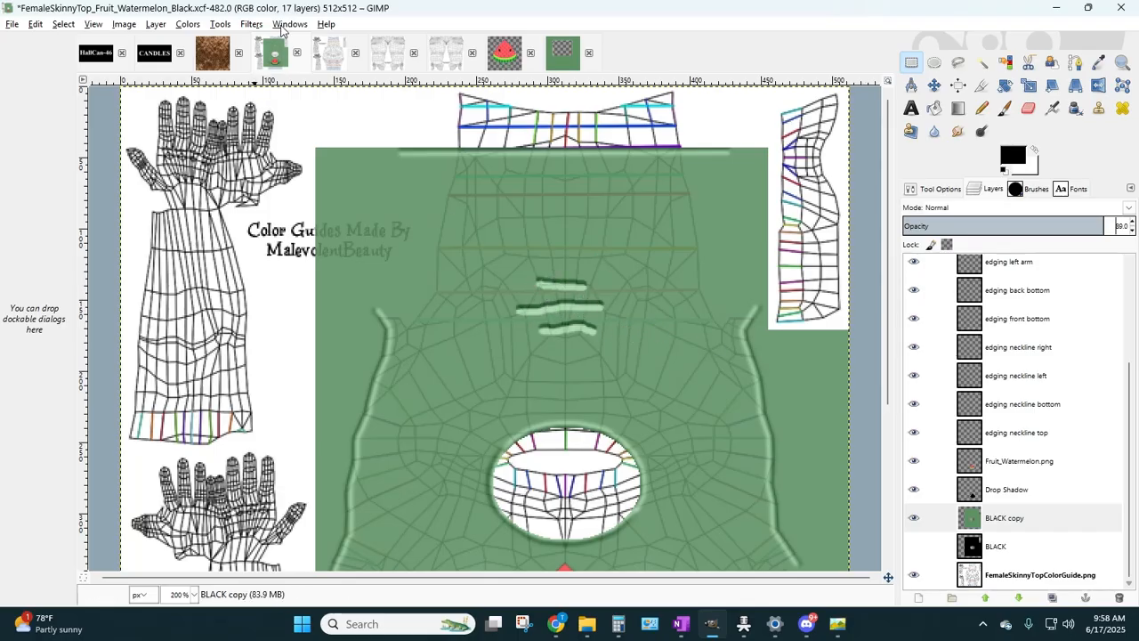
- Open Gaussian Blur for the BLACK copy layer and reduce the horizontal and vertical blur radii to 0.0 px
{"action": "left_click", "coordinate": [251, 24]}
{"action": "mouse_move", "coordinate": [272, 110]}
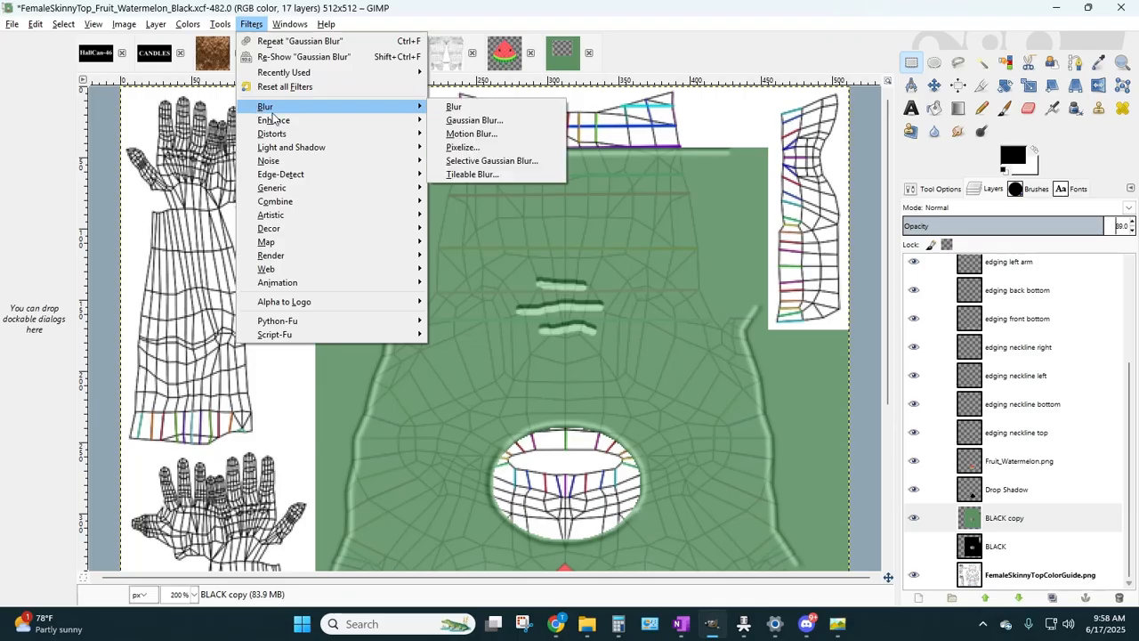
{"action": "left_click", "coordinate": [471, 120]}
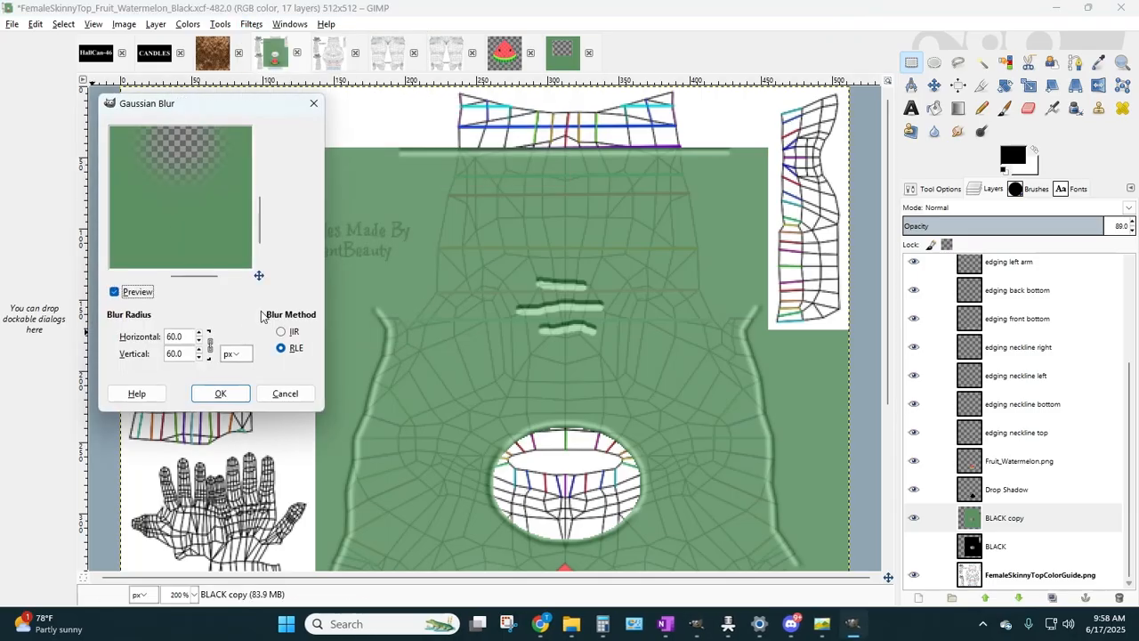
{"action": "scroll", "coordinate": [198, 243], "scroll_direction": "up", "scroll_amount": 5}
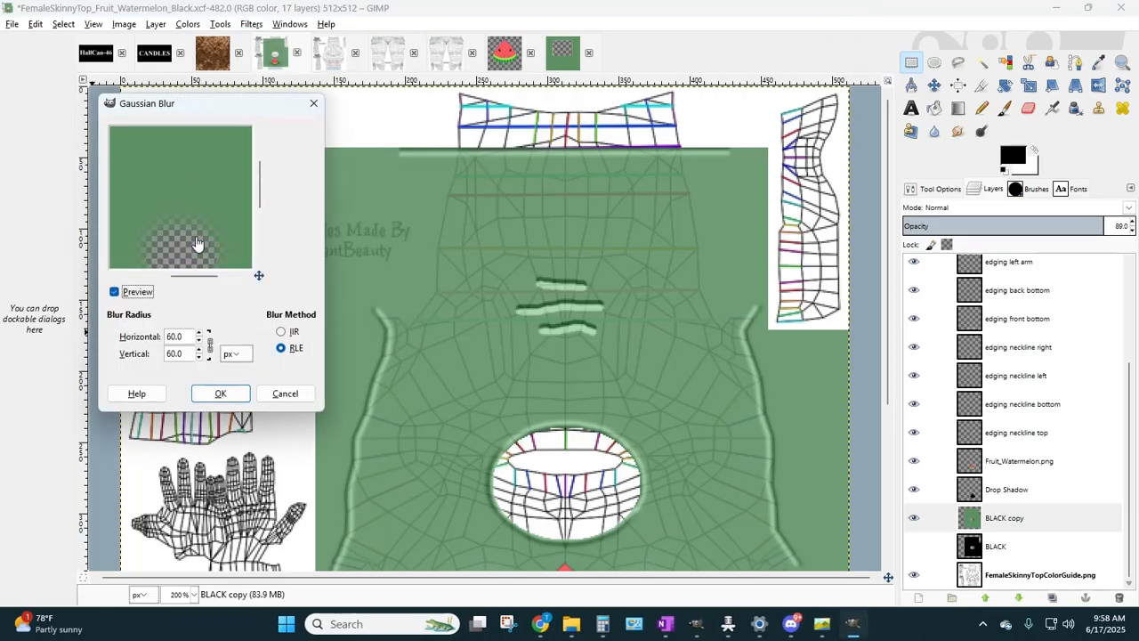
{"action": "scroll", "coordinate": [198, 243], "scroll_direction": "up", "scroll_amount": 3}
{"action": "scroll", "coordinate": [198, 243], "scroll_direction": "down", "scroll_amount": 5}
{"action": "left_click", "coordinate": [198, 341]}
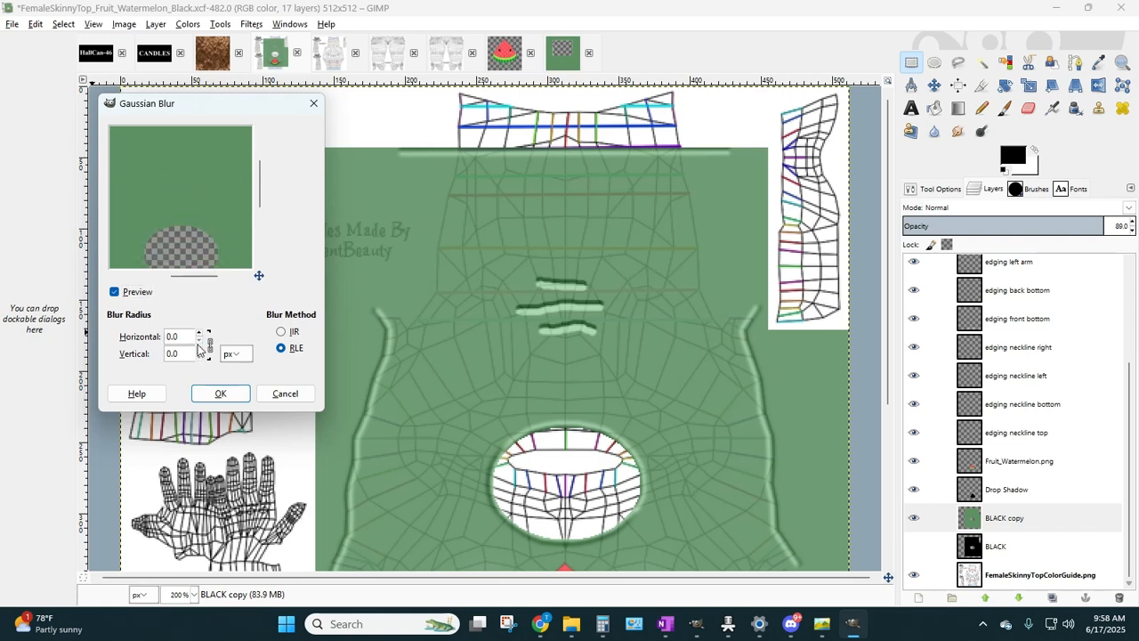
{"action": "scroll", "coordinate": [201, 258], "scroll_direction": "up", "scroll_amount": 5}
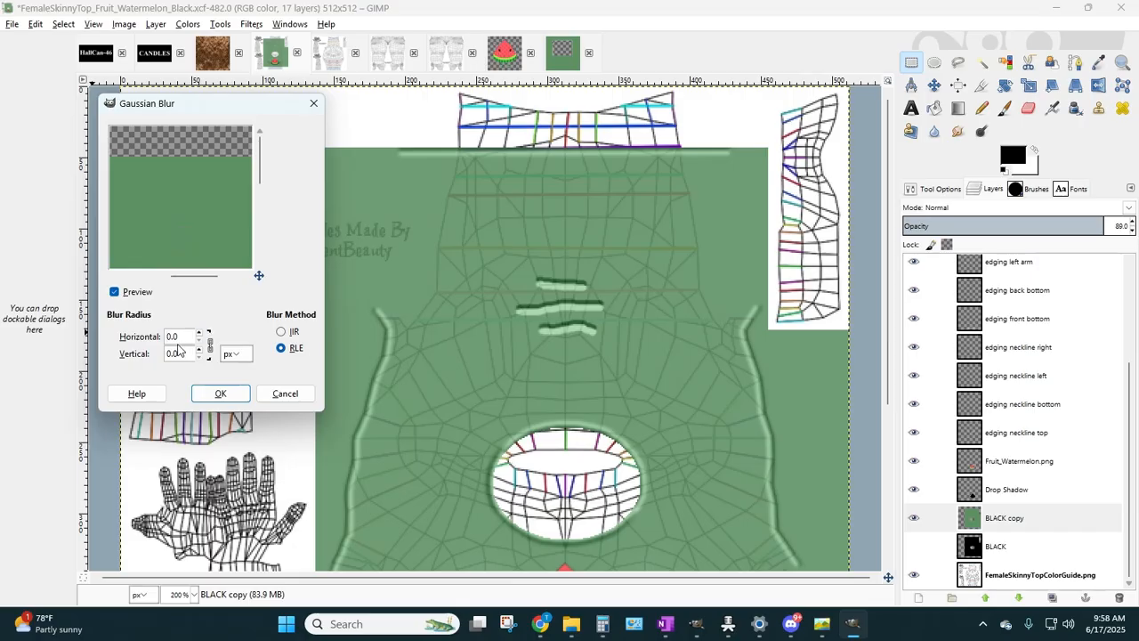
{"action": "mouse_move", "coordinate": [194, 276]}
{"action": "left_mouse_down"}
{"action": "mouse_move", "coordinate": [108, 274]}
{"action": "mouse_move", "coordinate": [225, 283]}
{"action": "mouse_move", "coordinate": [153, 281]}
{"action": "mouse_move", "coordinate": [188, 283]}
{"action": "left_mouse_up"}
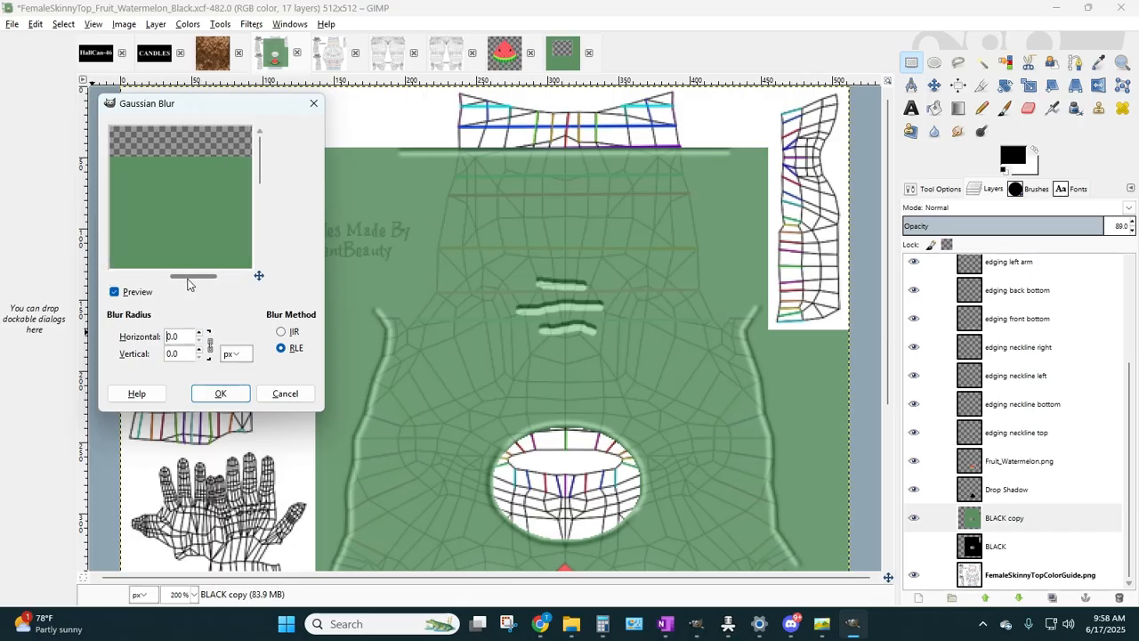
{"action": "left_click_drag", "start_coordinate": [181, 198], "coordinate": [198, 222]}
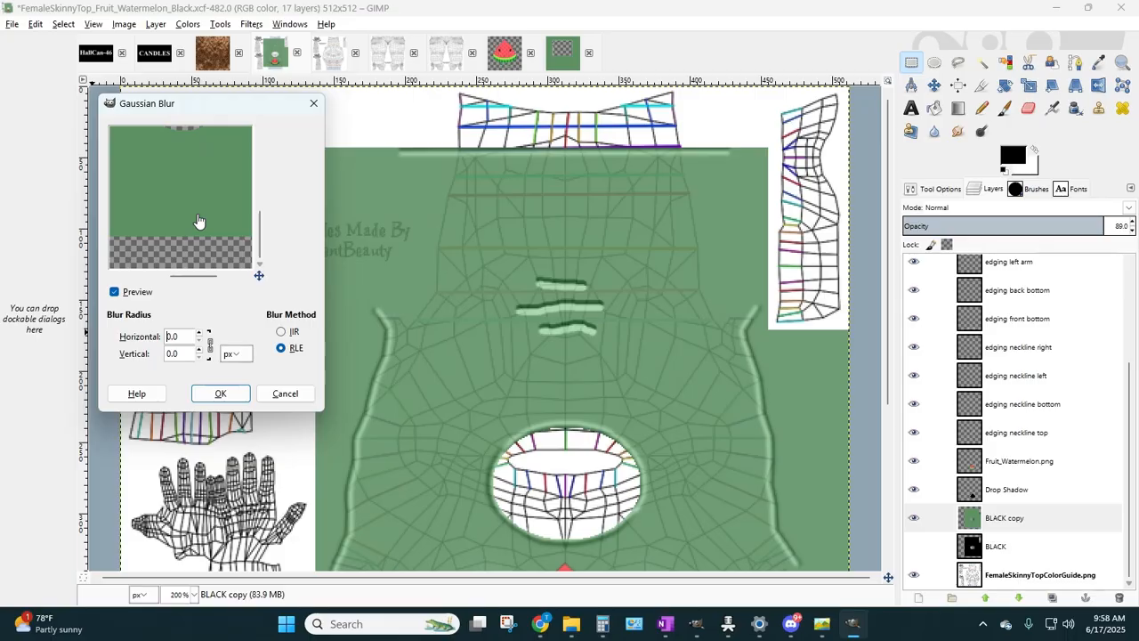
{"action": "scroll", "coordinate": [201, 223], "scroll_direction": "up", "scroll_amount": 3}
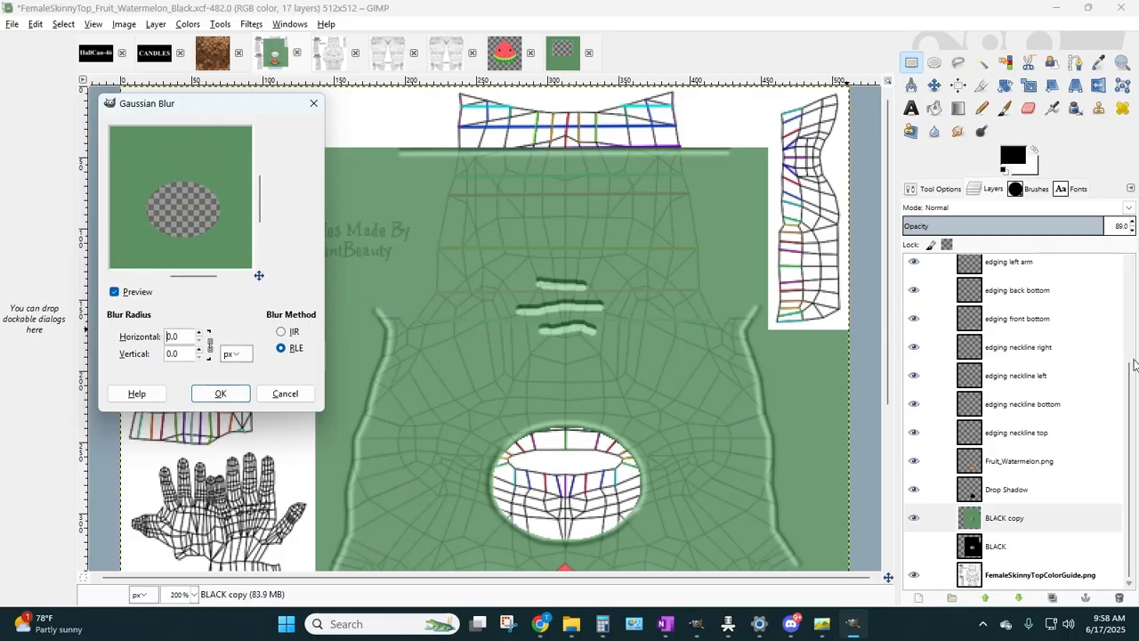
{"action": "scroll", "coordinate": [1041, 461], "scroll_direction": "up", "scroll_amount": 1}
{"action": "scroll", "coordinate": [1042, 460], "scroll_direction": "up", "scroll_amount": 5}
{"action": "left_click", "coordinate": [1013, 270]}
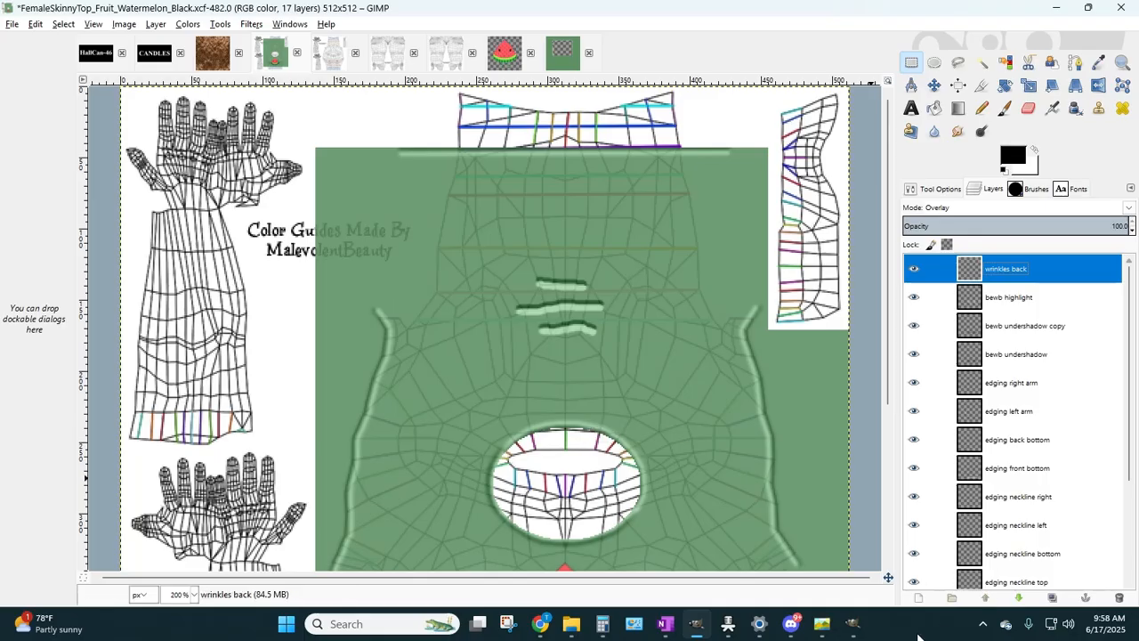
{"action": "left_click", "coordinate": [853, 623]}
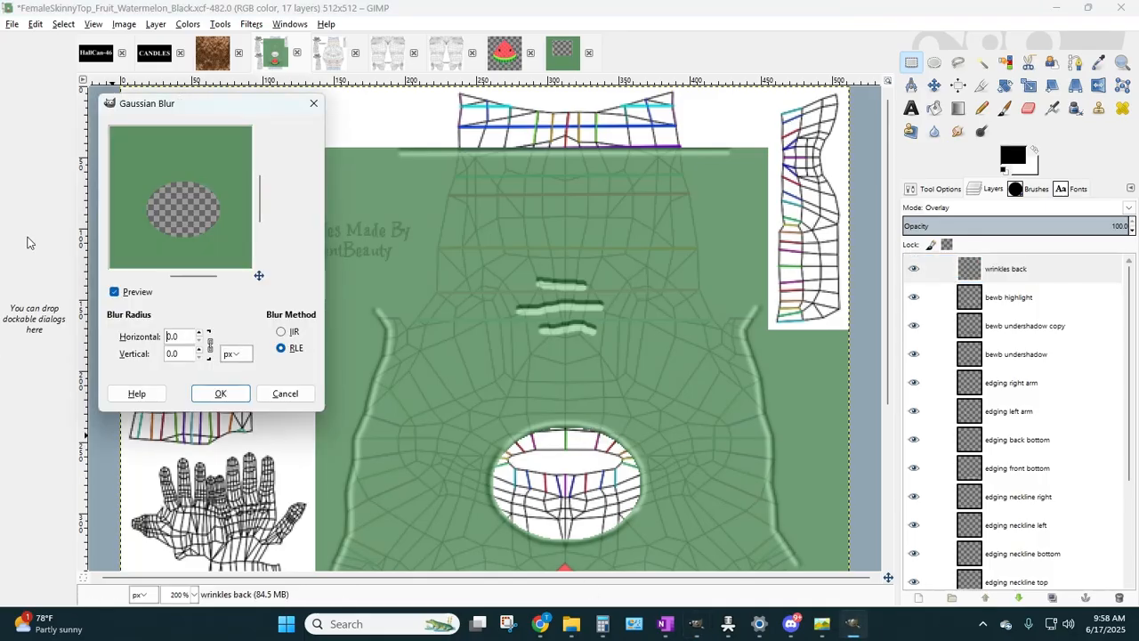
{"action": "scroll", "coordinate": [165, 195], "scroll_direction": "up", "scroll_amount": 3}
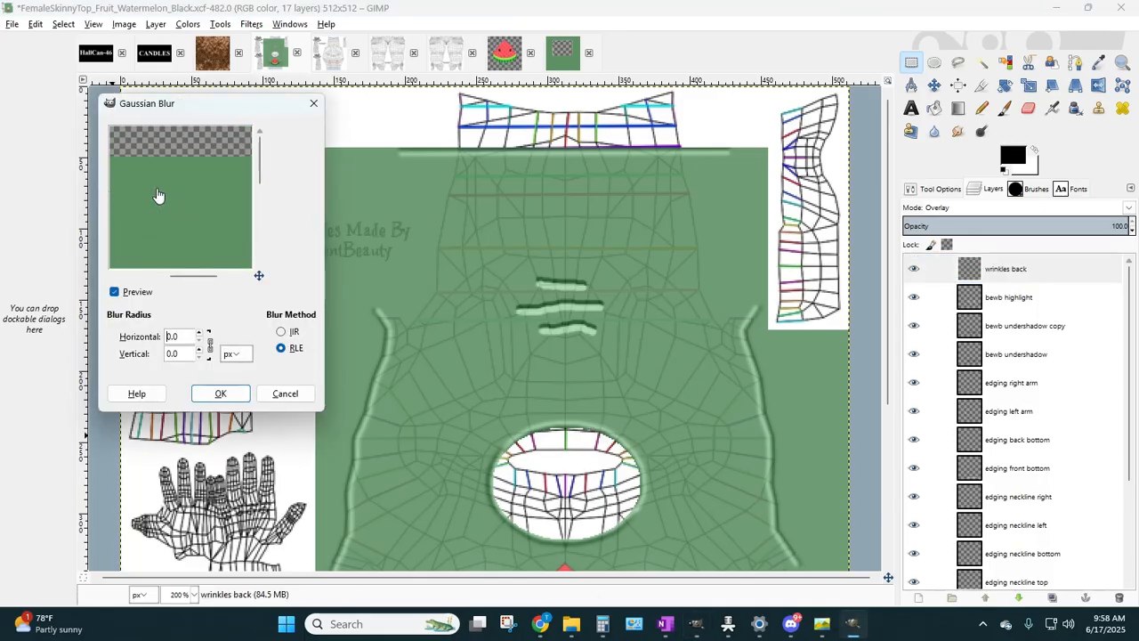
{"action": "scroll", "coordinate": [157, 195], "scroll_direction": "down", "scroll_amount": 3}
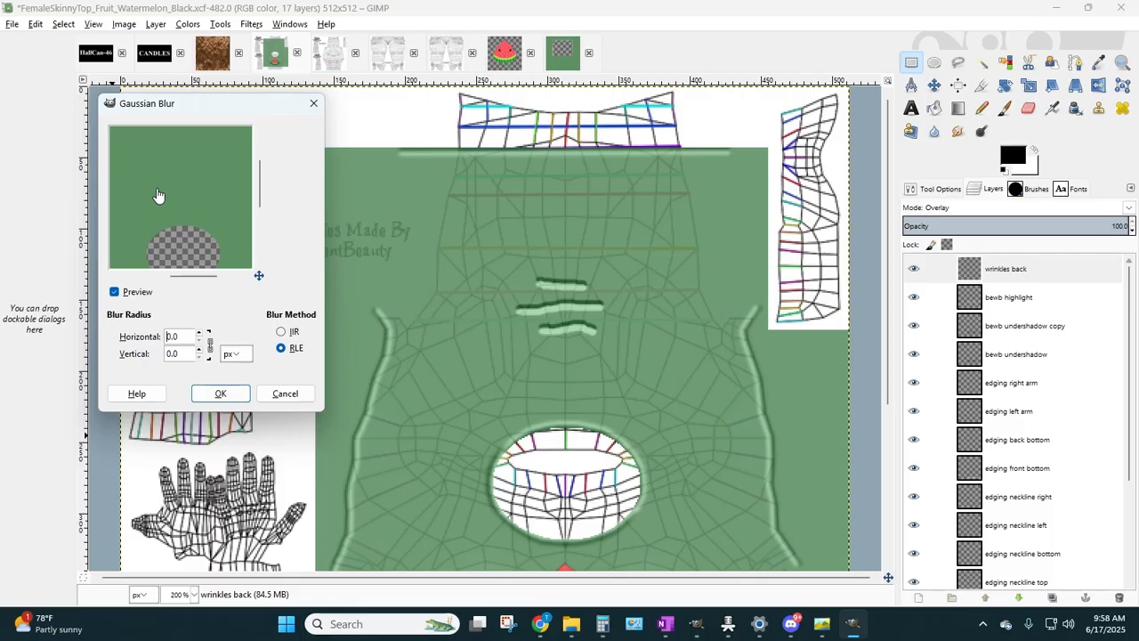
{"action": "left_click", "coordinate": [1018, 277]}
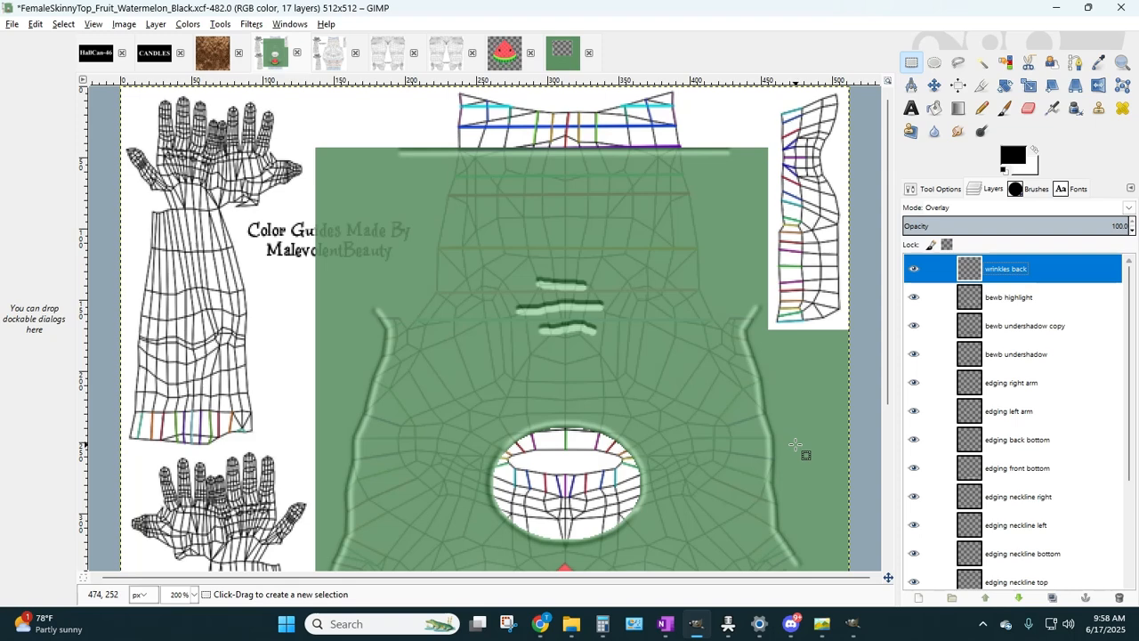
{"action": "left_click", "coordinate": [853, 623]}
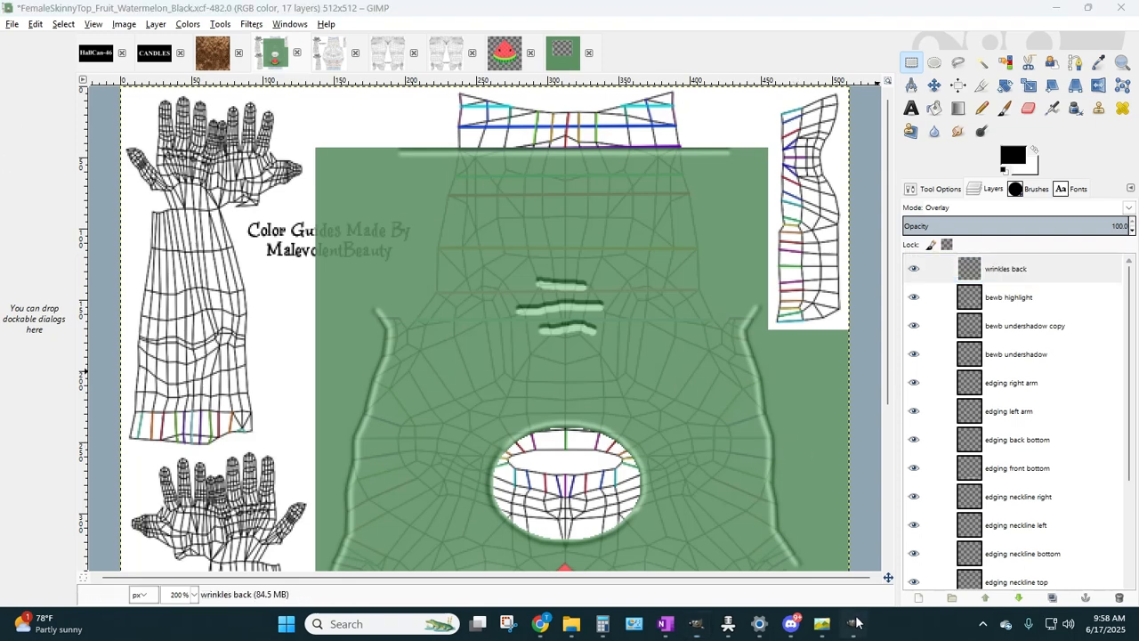
{"action": "left_click", "coordinate": [313, 107]}
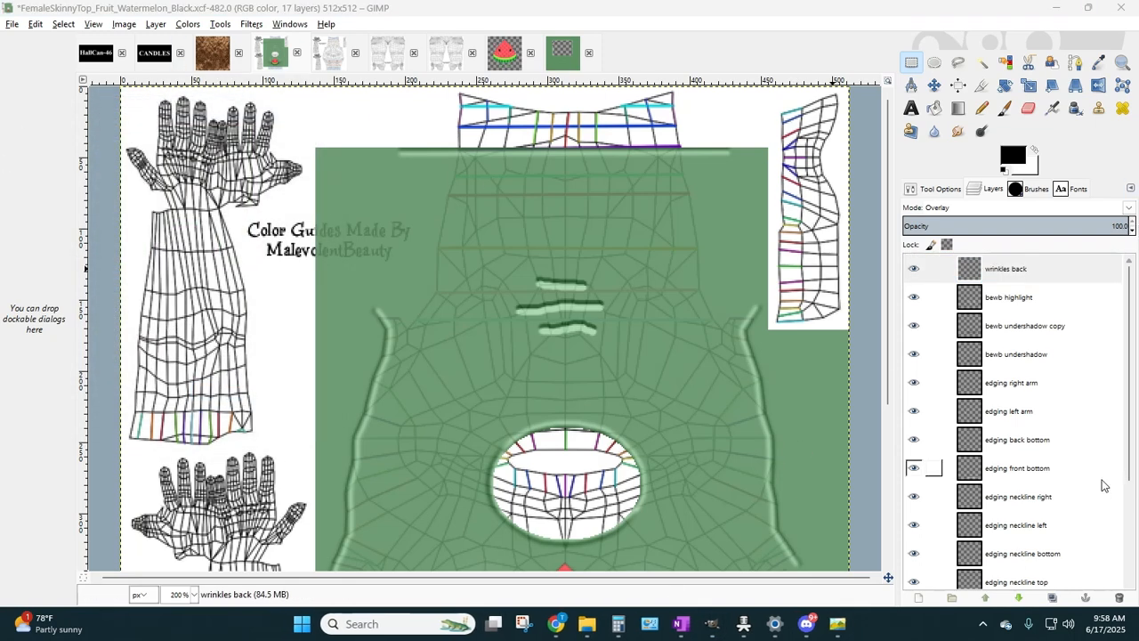
- Apply a light Gaussian Blur to the wrinkles back layer, using linked horizontal and vertical radii
{"action": "left_click", "coordinate": [1010, 279]}
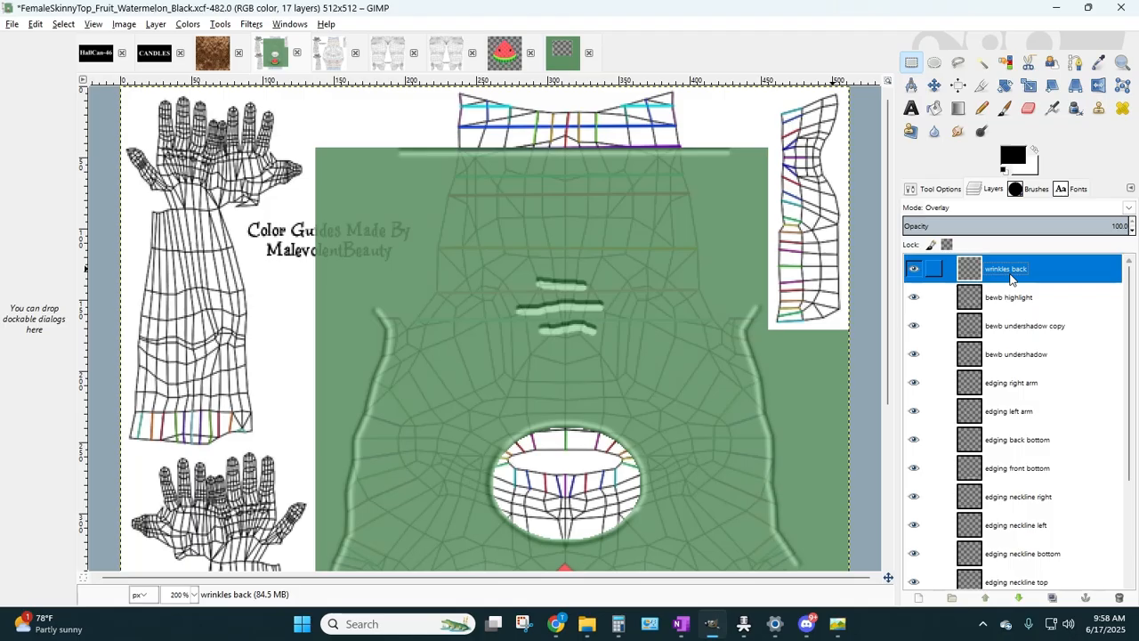
{"action": "left_click", "coordinate": [249, 24]}
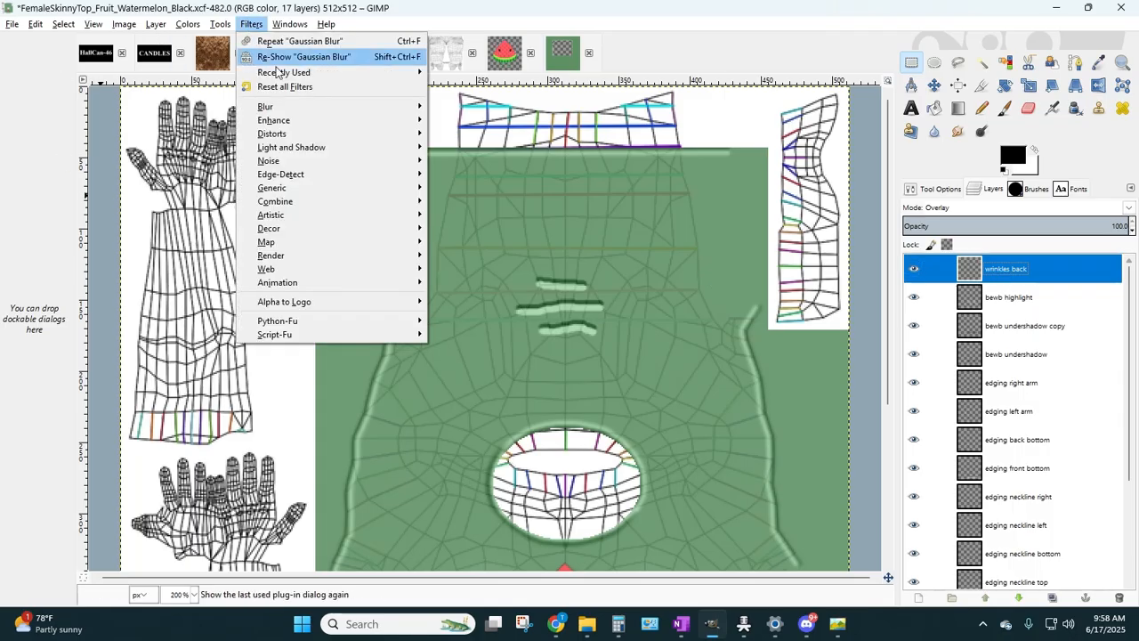
{"action": "mouse_move", "coordinate": [338, 108]}
{"action": "left_click", "coordinate": [465, 120]}
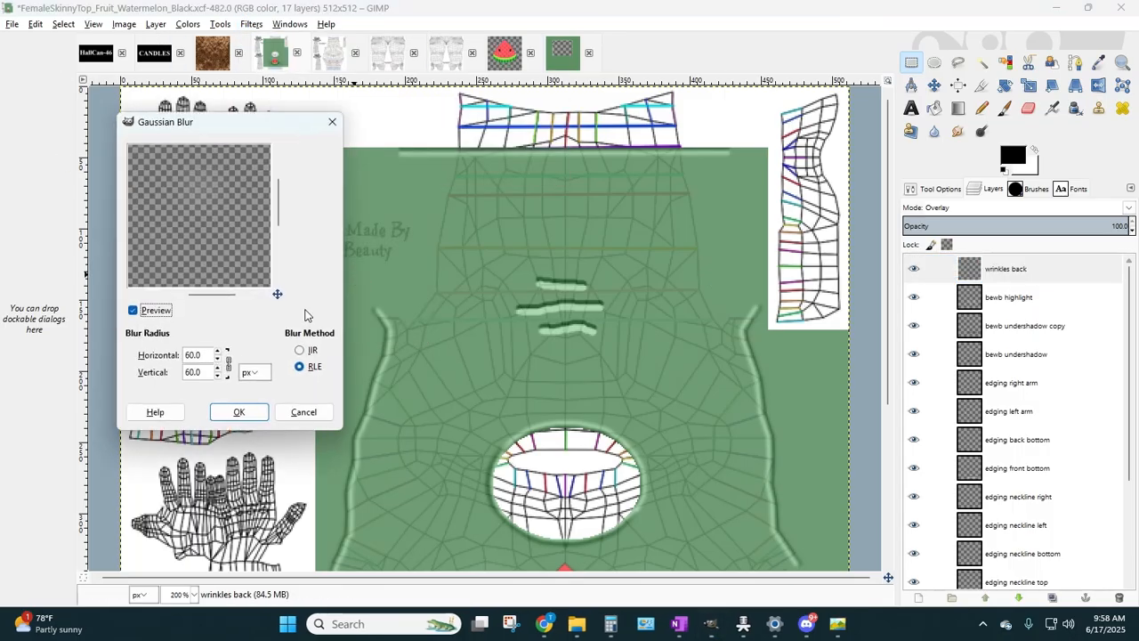
{"action": "left_click", "coordinate": [218, 378]}
{"action": "left_click", "coordinate": [218, 377]}
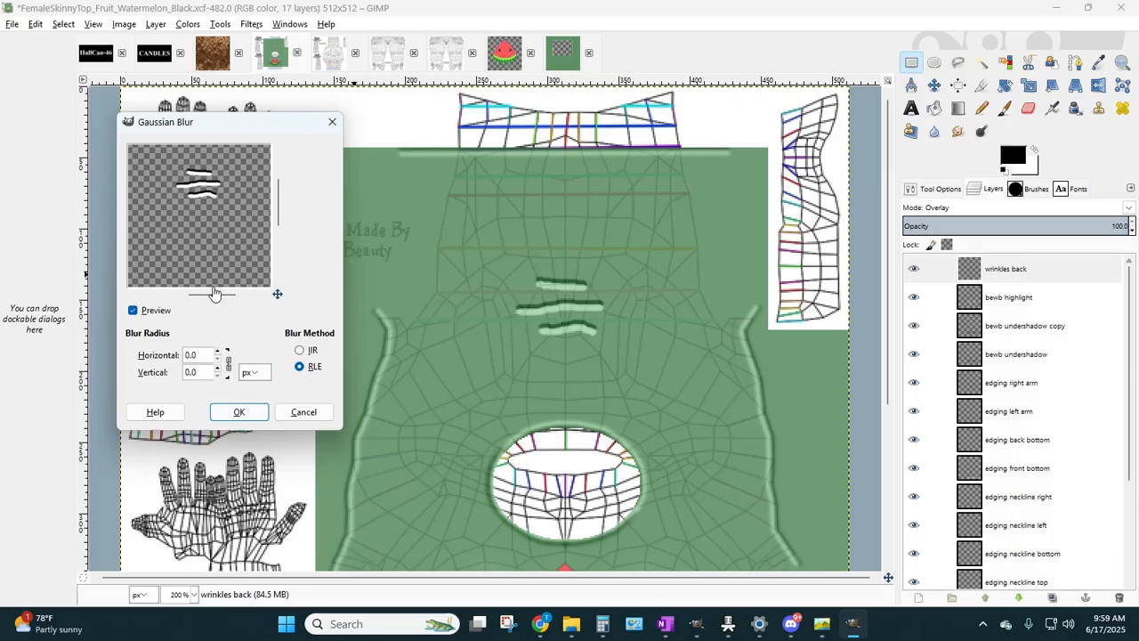
{"action": "left_click", "coordinate": [218, 350]}
{"action": "left_click", "coordinate": [218, 352]}
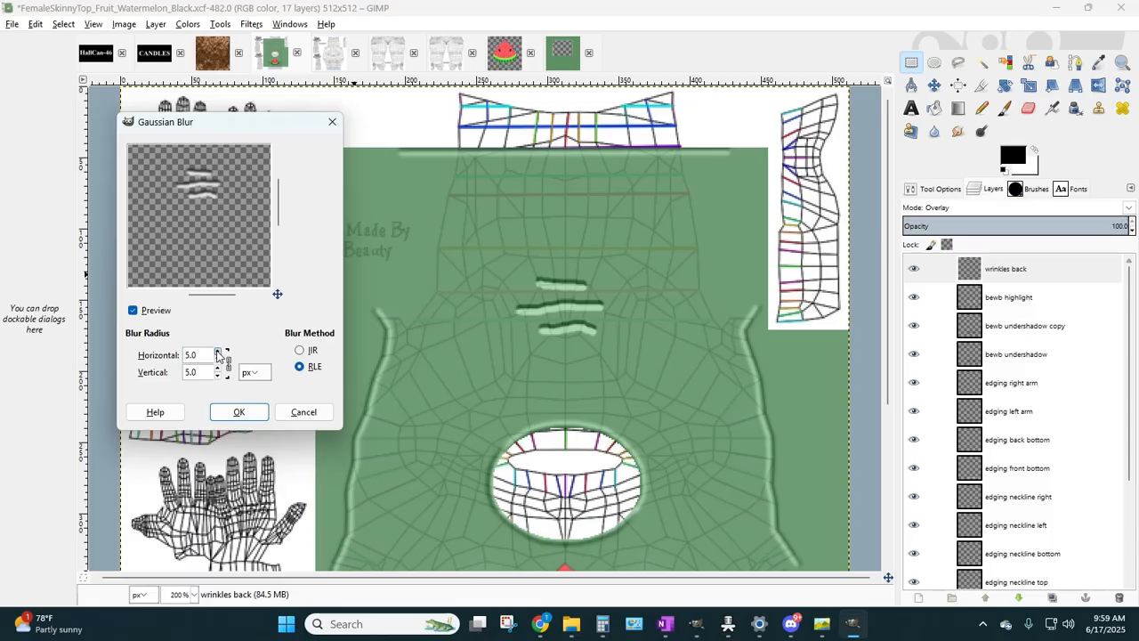
{"action": "left_click", "coordinate": [218, 352]}
{"action": "left_click", "coordinate": [238, 417]}
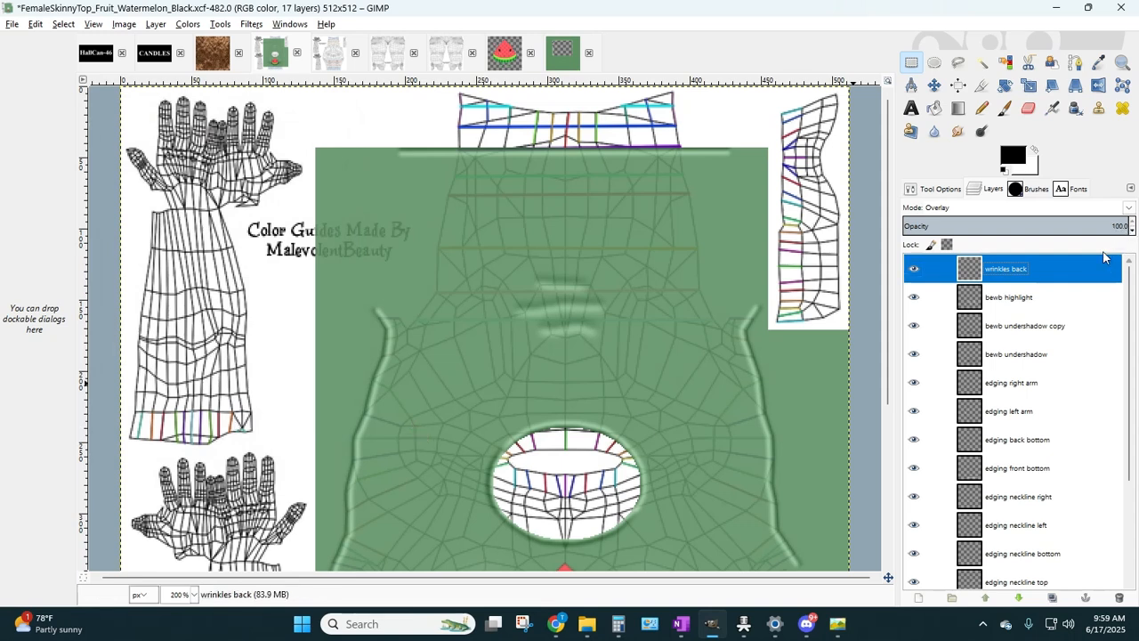
- Raise the BLACK copy layer's opacity to 100 so the green fabric is fully opaque
{"action": "scroll", "coordinate": [1060, 516], "scroll_direction": "down", "scroll_amount": 3}
{"action": "left_click", "coordinate": [1060, 518]}
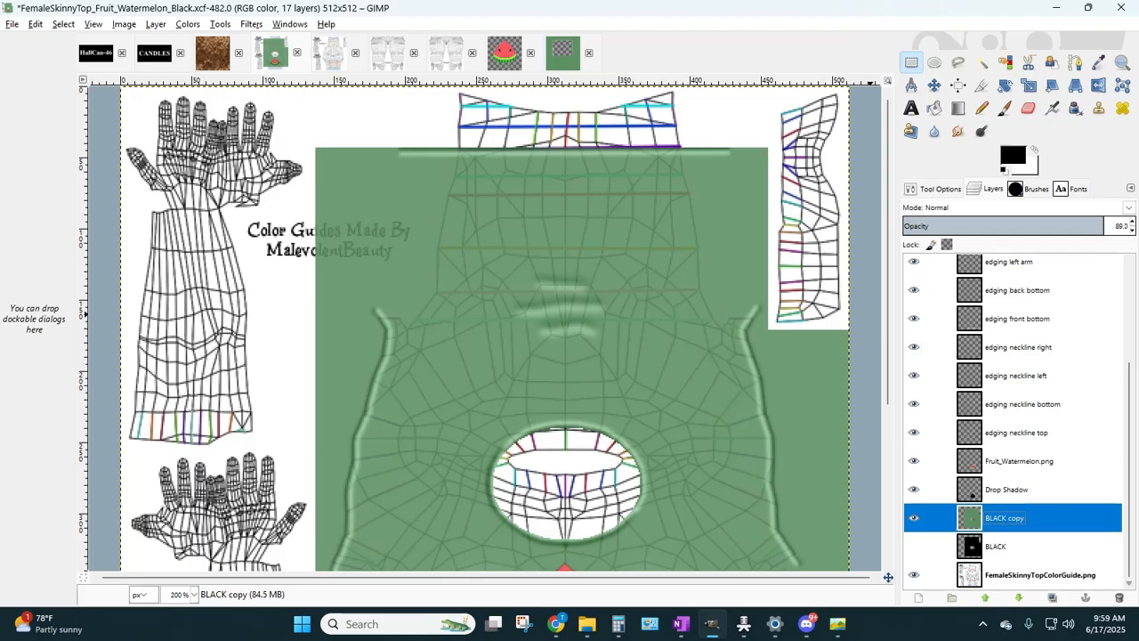
{"action": "left_click", "coordinate": [1132, 226]}
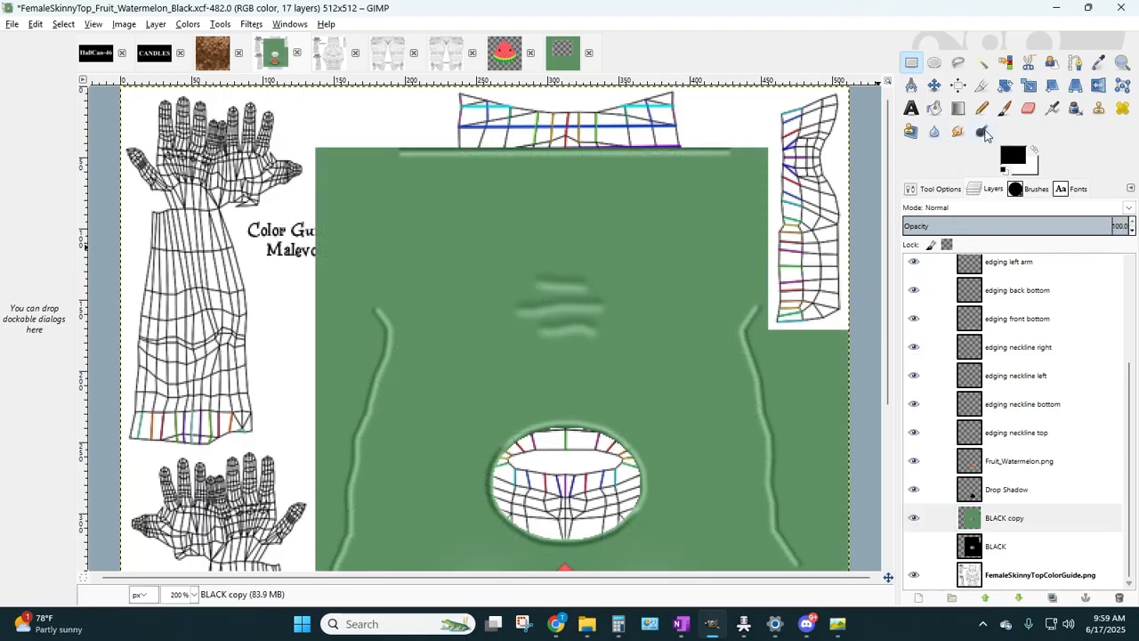
- Set the Smudge tool's brush size to 58.57 and make the wrinkles back layer active
{"action": "double_click", "coordinate": [958, 131]}
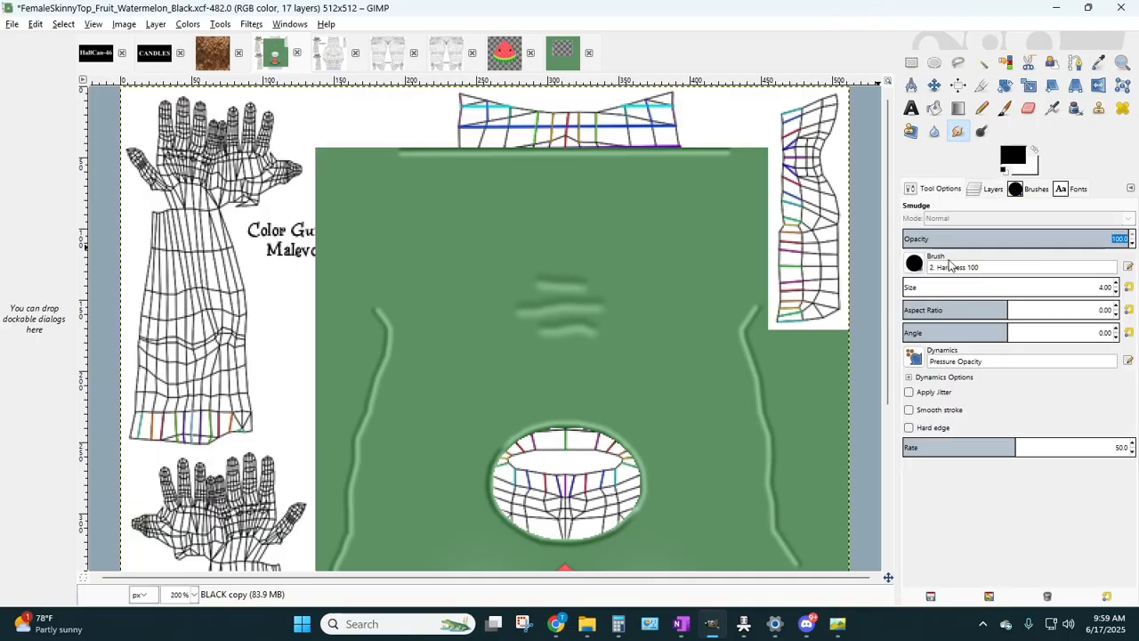
{"action": "left_click_drag", "start_coordinate": [908, 288], "coordinate": [917, 287]}
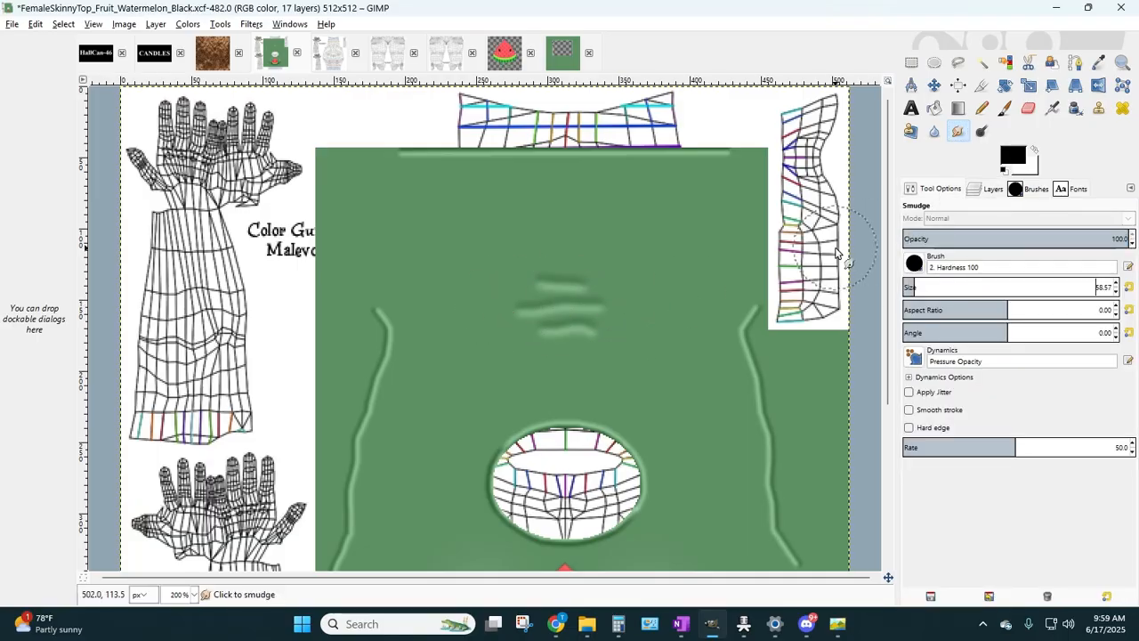
{"action": "left_click", "coordinate": [1006, 190]}
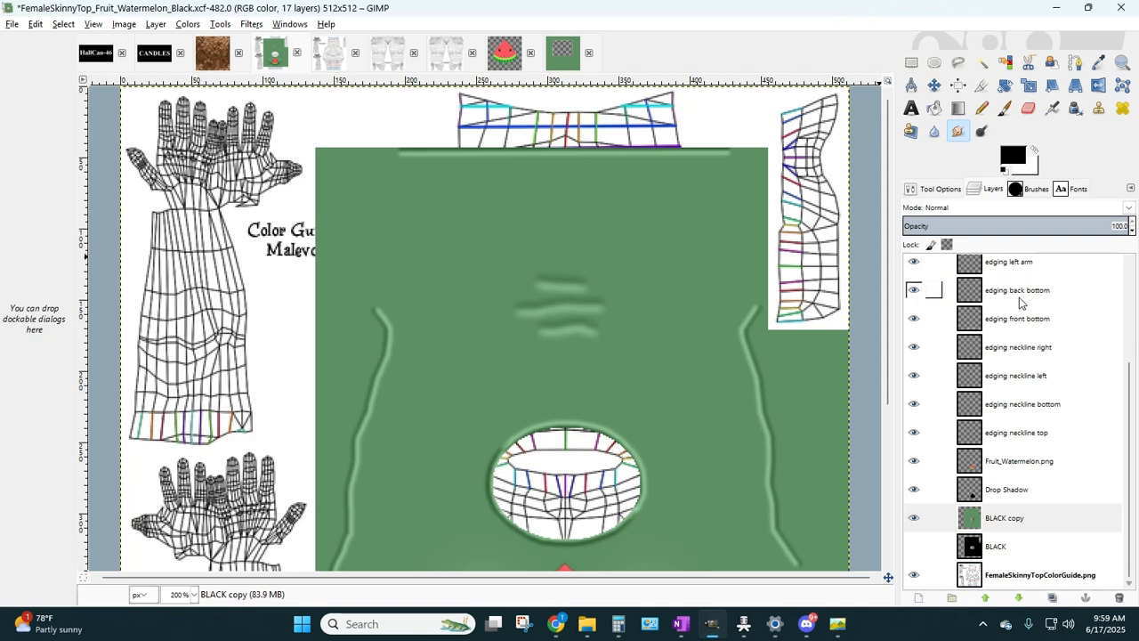
{"action": "scroll", "coordinate": [1019, 285], "scroll_direction": "up", "scroll_amount": 5}
{"action": "left_click", "coordinate": [1018, 277]}
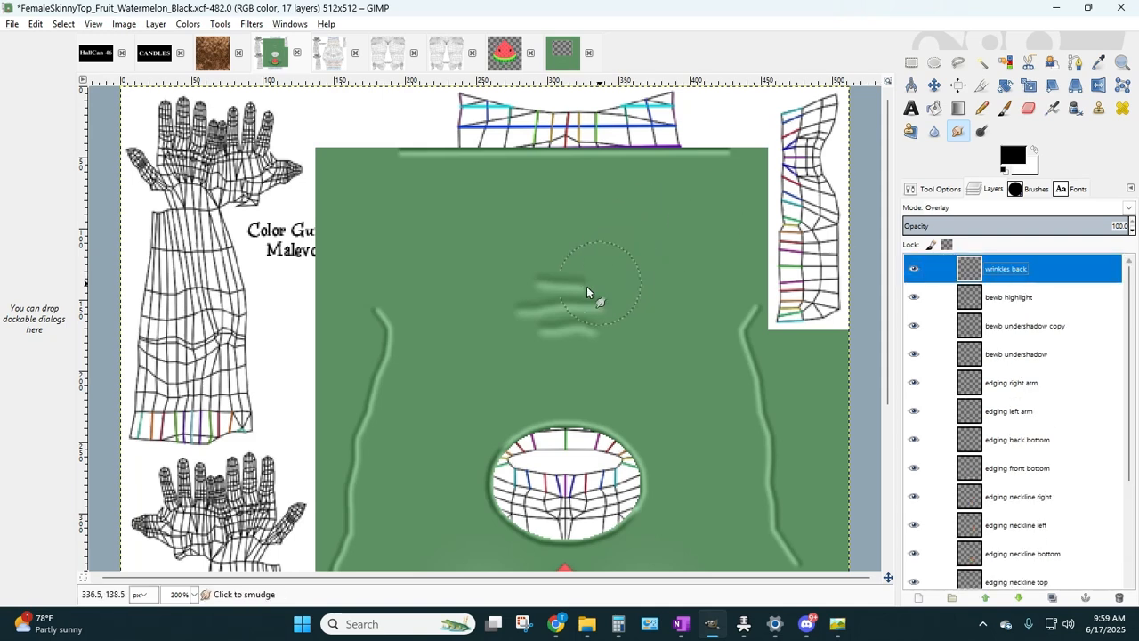
- Try smudging the three back wrinkles sideways, and undo those smudge strokes
{"action": "left_click_drag", "start_coordinate": [584, 315], "coordinate": [565, 312]}
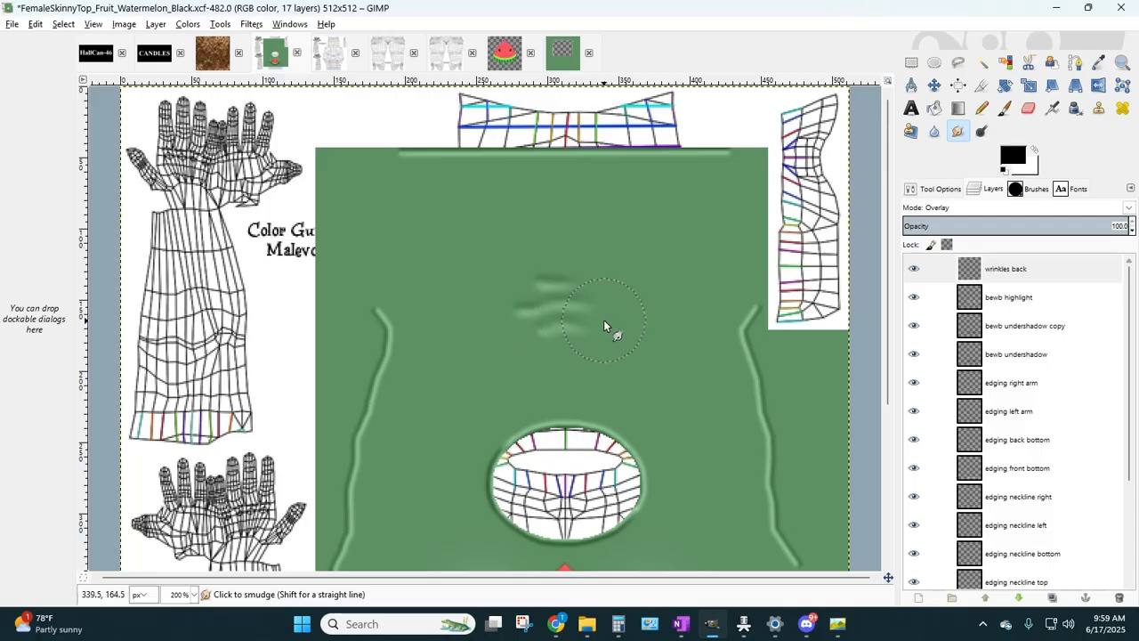
{"action": "mouse_move", "coordinate": [582, 321]}
{"action": "left_mouse_down"}
{"action": "mouse_move", "coordinate": [483, 315]}
{"action": "mouse_move", "coordinate": [458, 325]}
{"action": "left_mouse_up"}
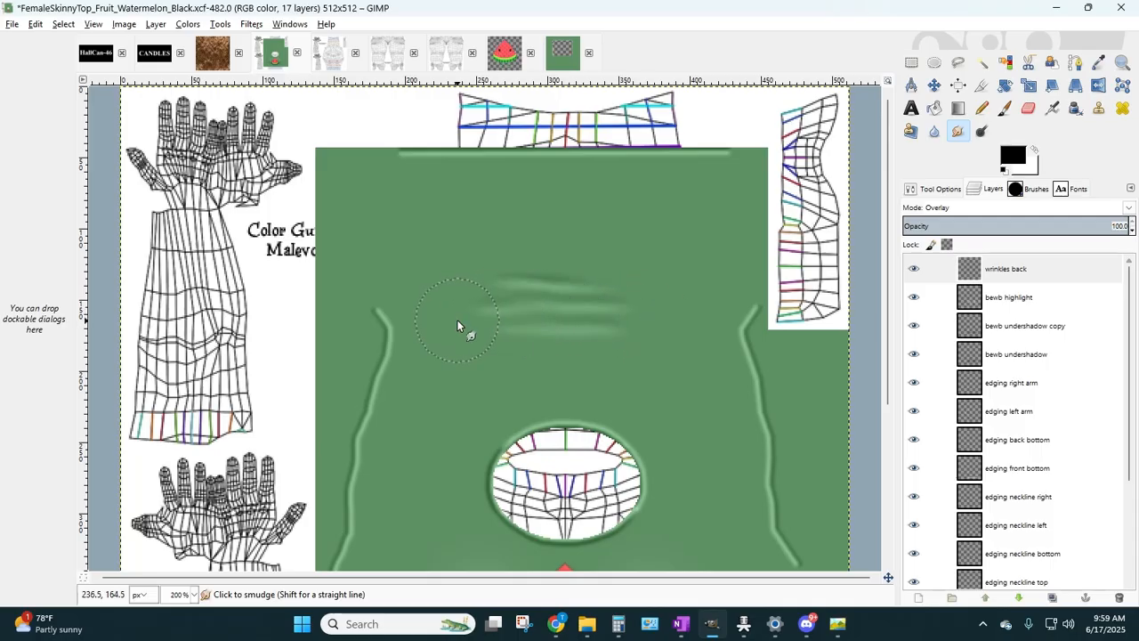
{"action": "left_click", "coordinate": [35, 24]}
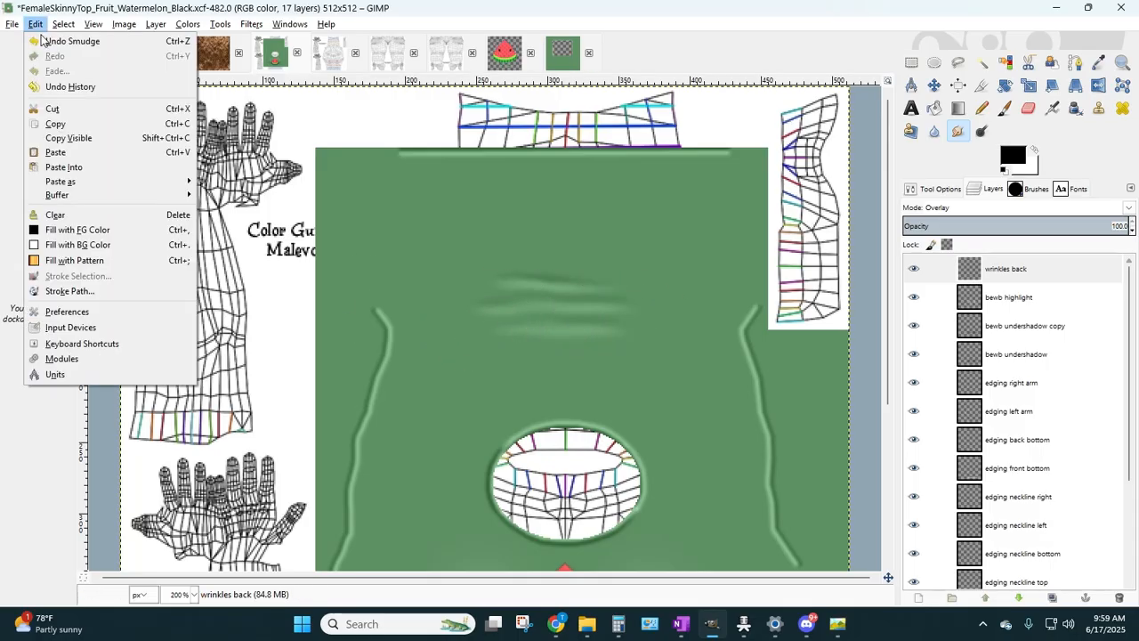
{"action": "left_click", "coordinate": [40, 41]}
{"action": "left_click", "coordinate": [38, 30]}
{"action": "left_click", "coordinate": [42, 41]}
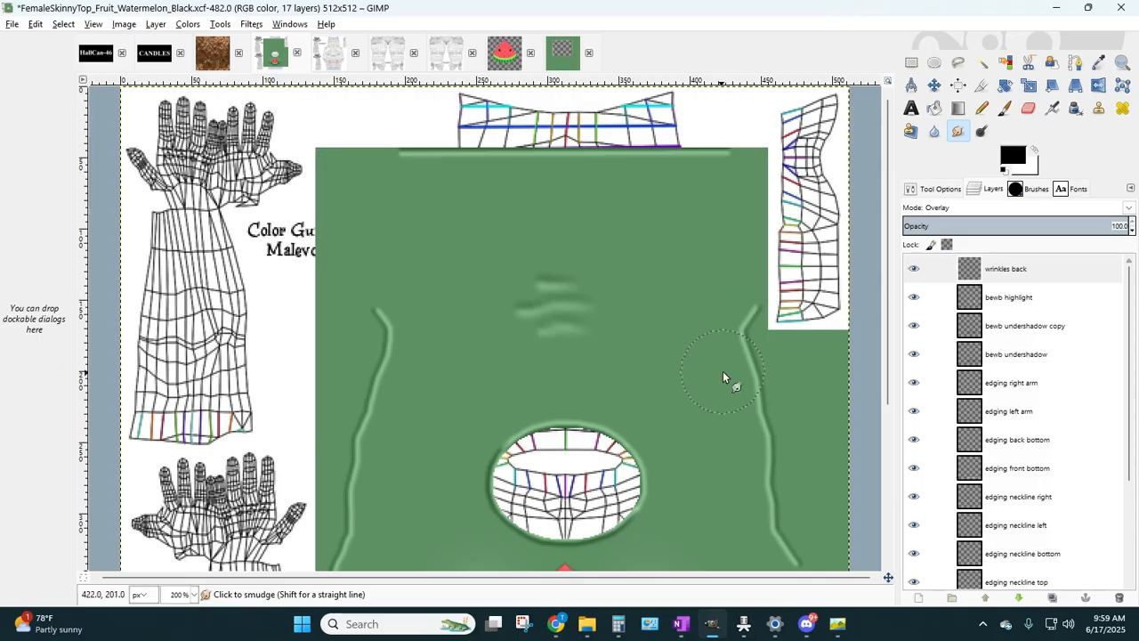
{"action": "left_click", "coordinate": [30, 24]}
{"action": "left_click", "coordinate": [43, 41]}
{"action": "left_click", "coordinate": [35, 25]}
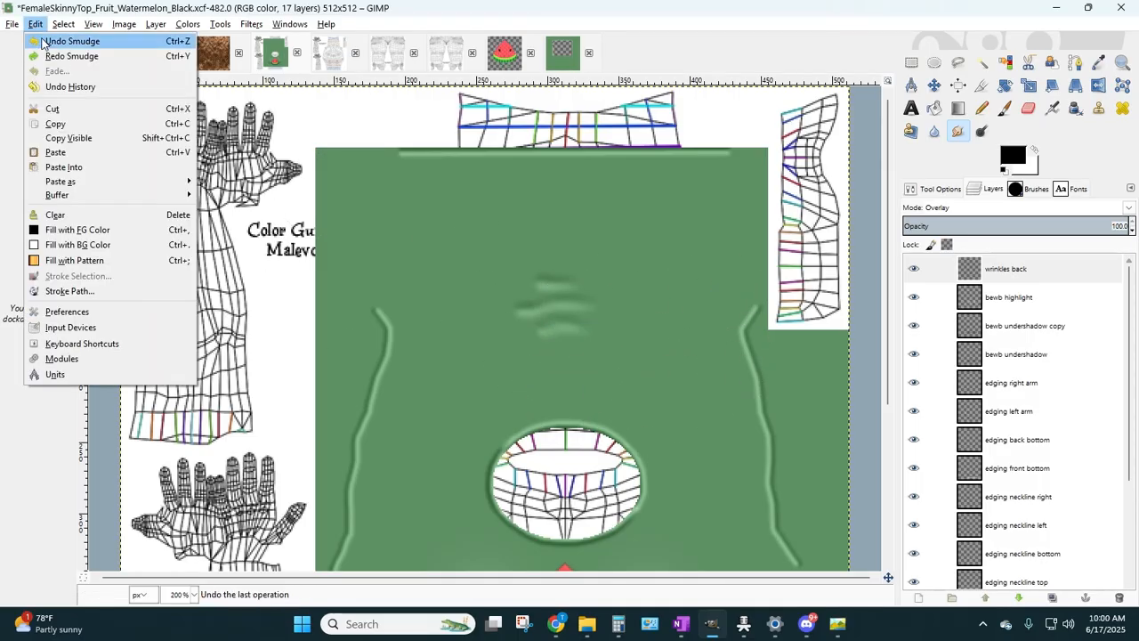
{"action": "left_click", "coordinate": [47, 42]}
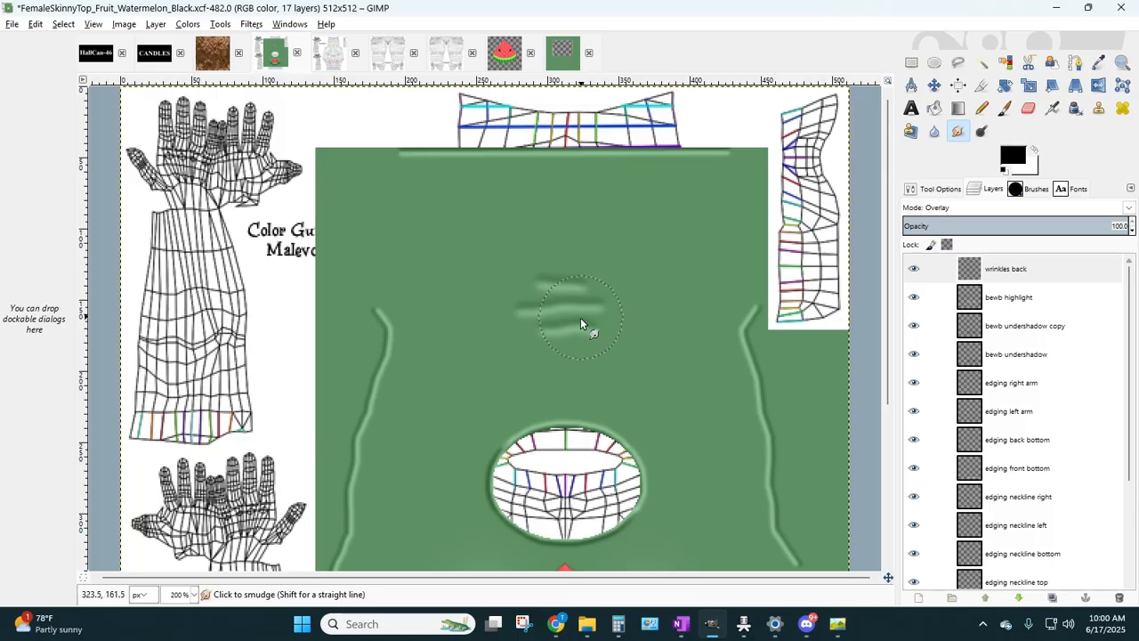
- Smudge both ends of the back wrinkles outward and lower the wrinkles back layer's opacity to 36
{"action": "left_click_drag", "start_coordinate": [585, 318], "coordinate": [644, 320]}
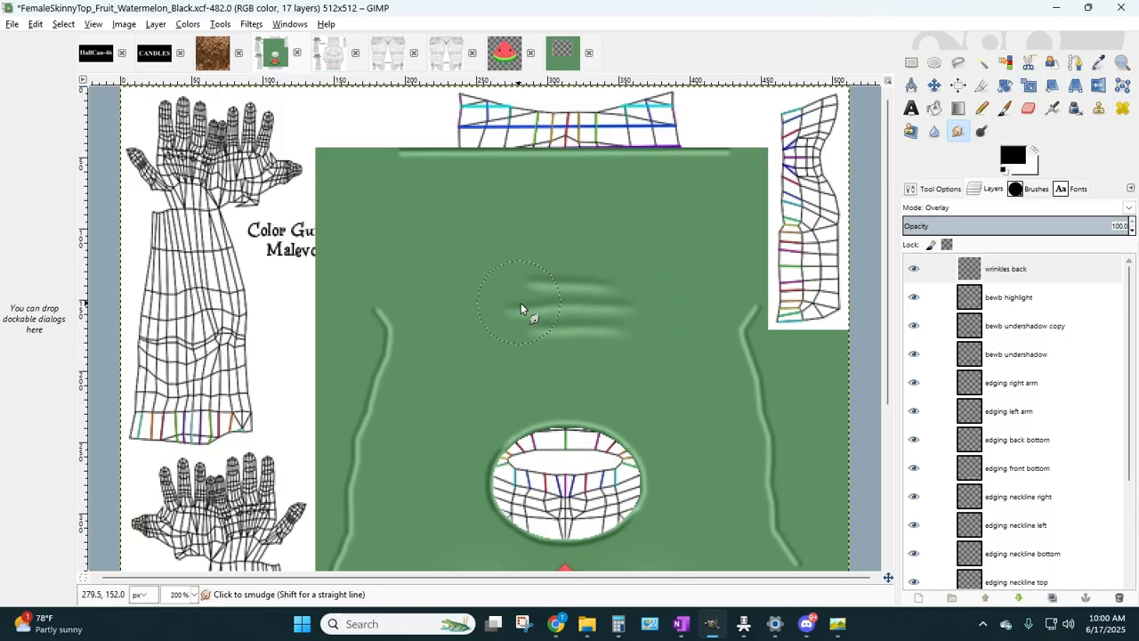
{"action": "left_click_drag", "start_coordinate": [521, 303], "coordinate": [499, 308]}
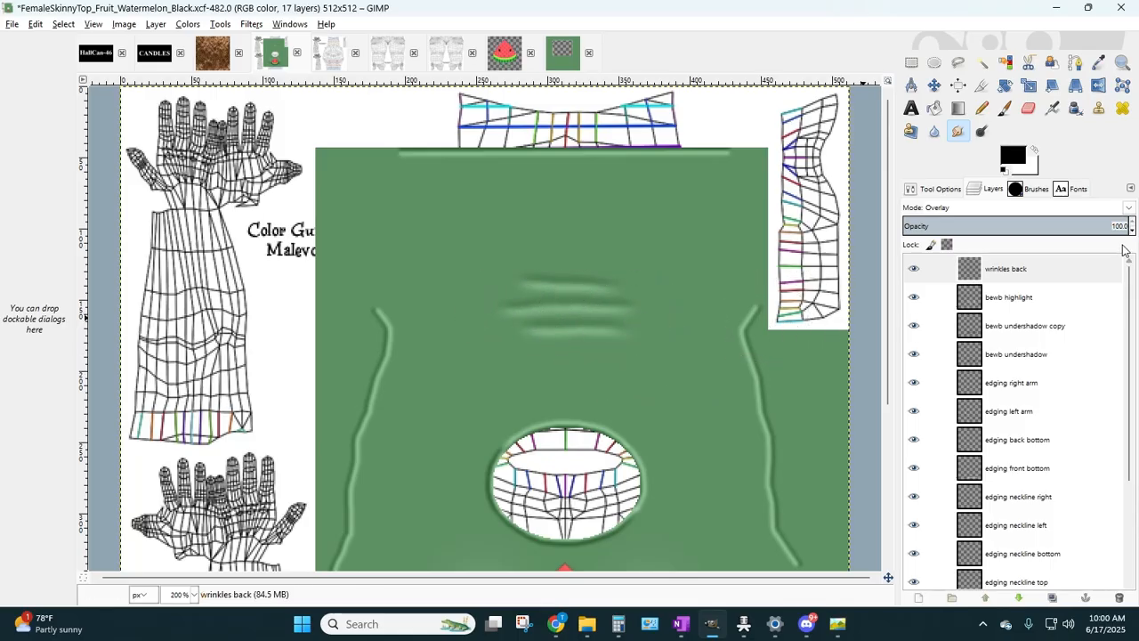
{"action": "left_click_drag", "start_coordinate": [1132, 231], "coordinate": [1134, 232]}
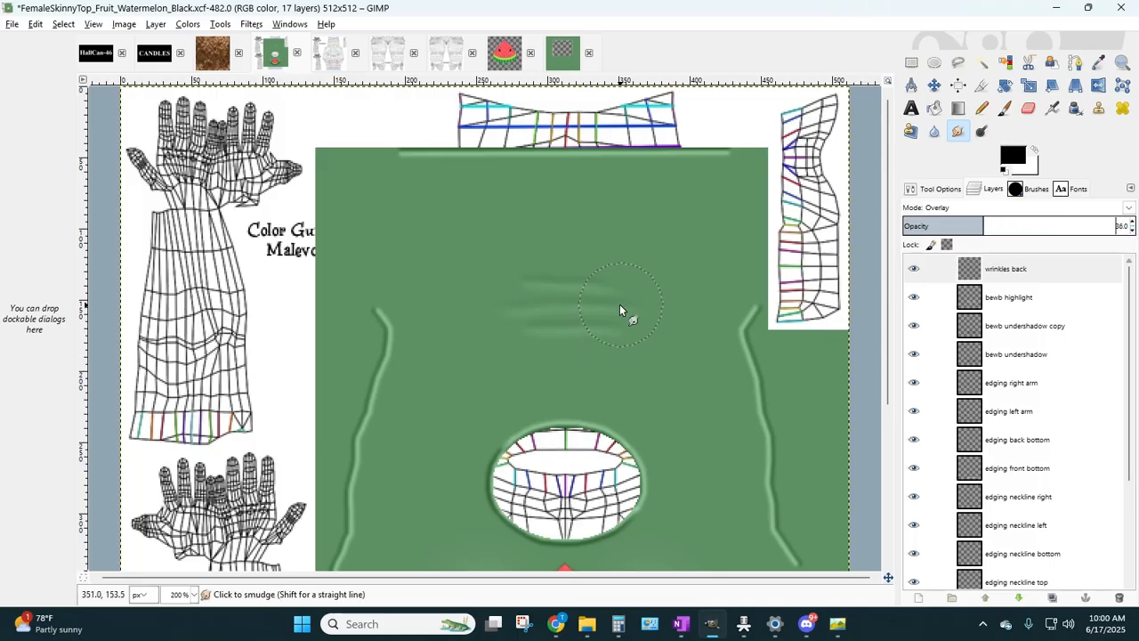
{"action": "scroll", "coordinate": [624, 307], "scroll_direction": "down", "scroll_amount": 5}
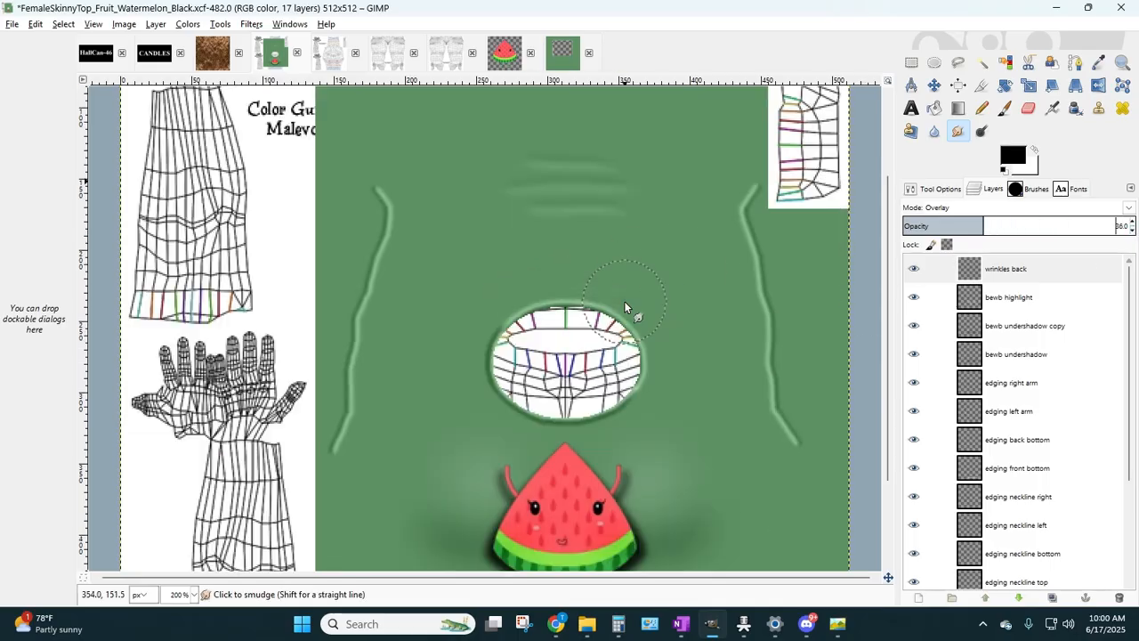
{"action": "scroll", "coordinate": [624, 300], "scroll_direction": "up", "scroll_amount": 5}
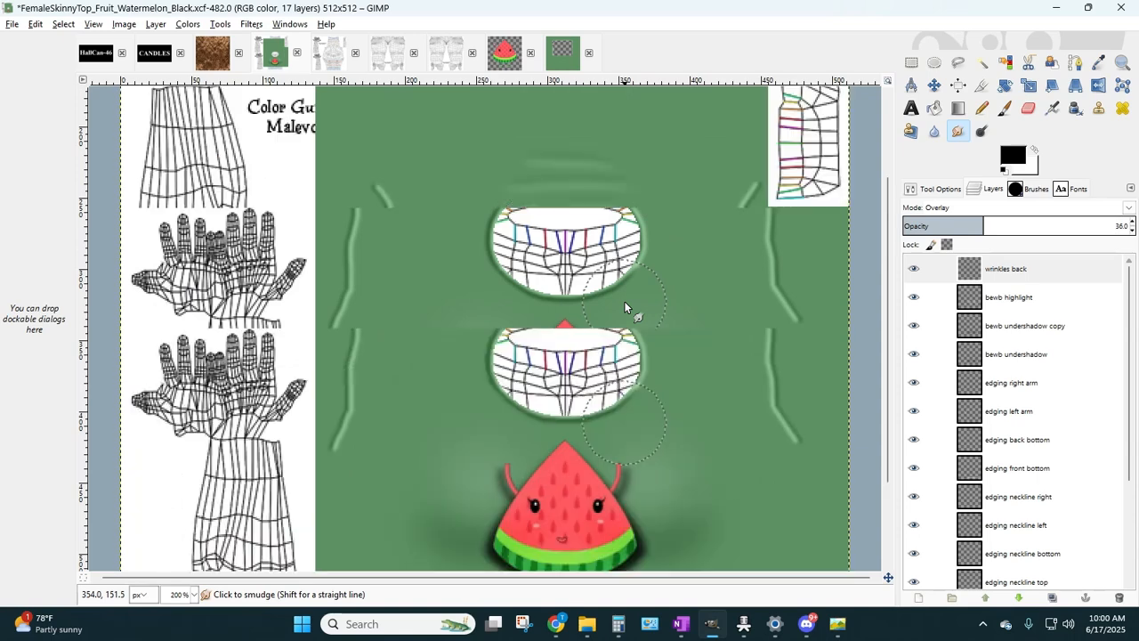
- Duplicate the wrinkles back layer
{"action": "left_click", "coordinate": [977, 267]}
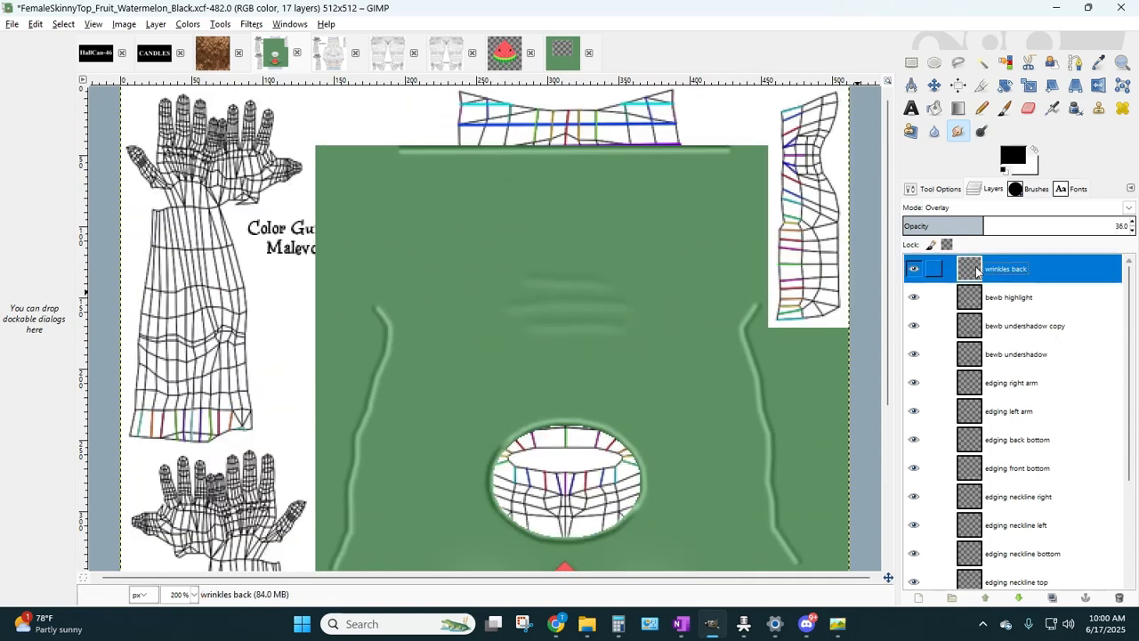
{"action": "left_click", "coordinate": [153, 27]}
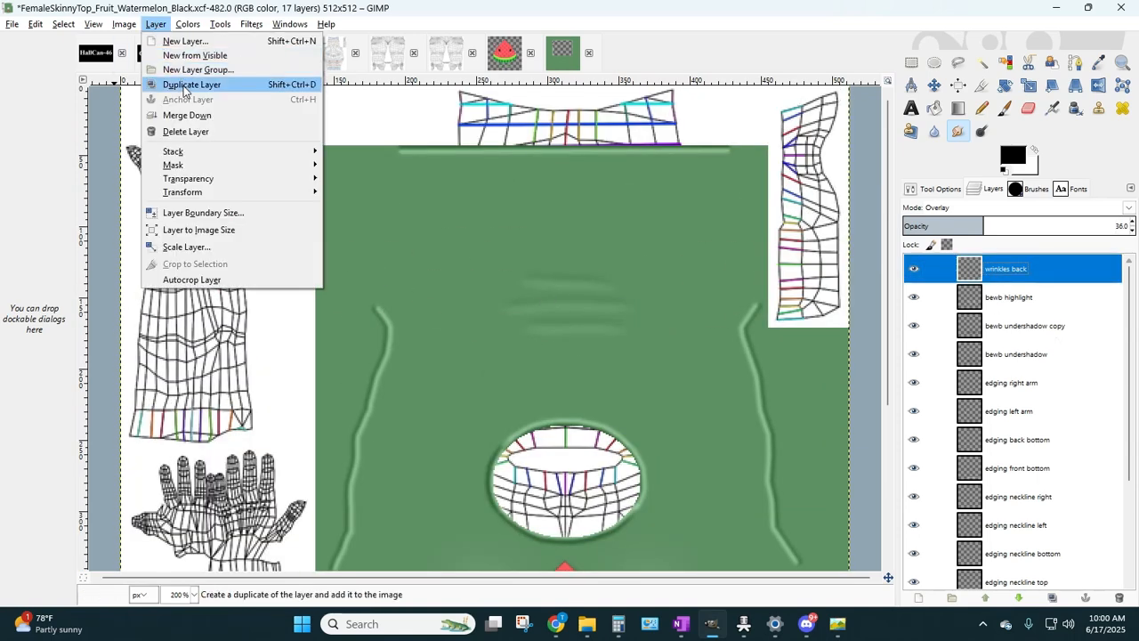
{"action": "left_click", "coordinate": [183, 85]}
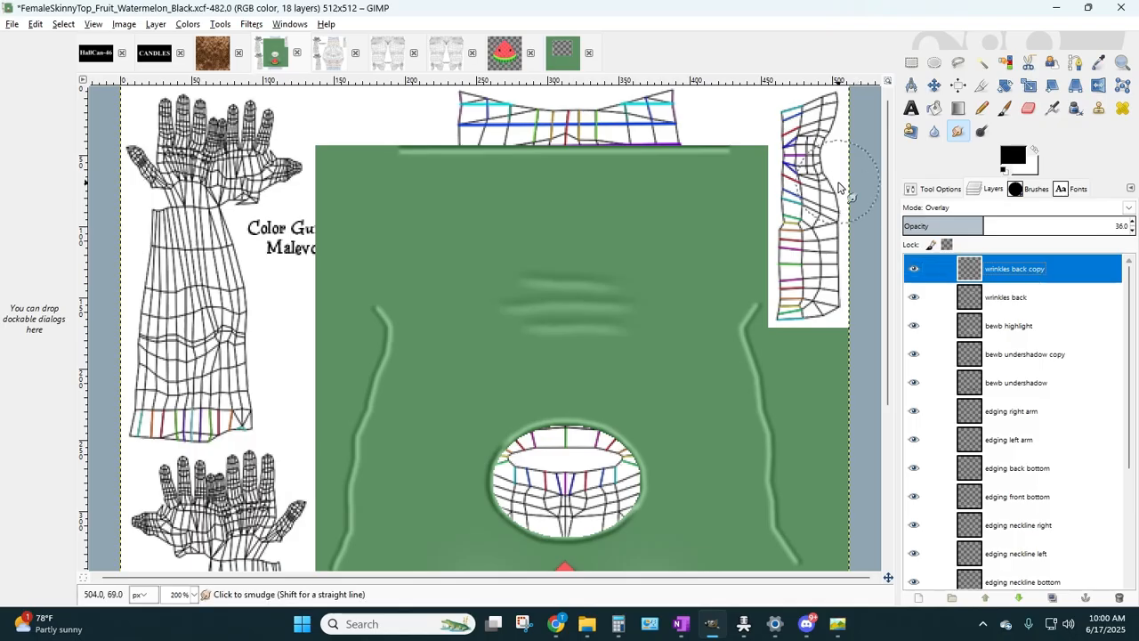
- Rotate the wrinkles back copy layer by 180 degrees and flip it horizontally so it sits on the front of the top
{"action": "left_click", "coordinate": [1005, 85]}
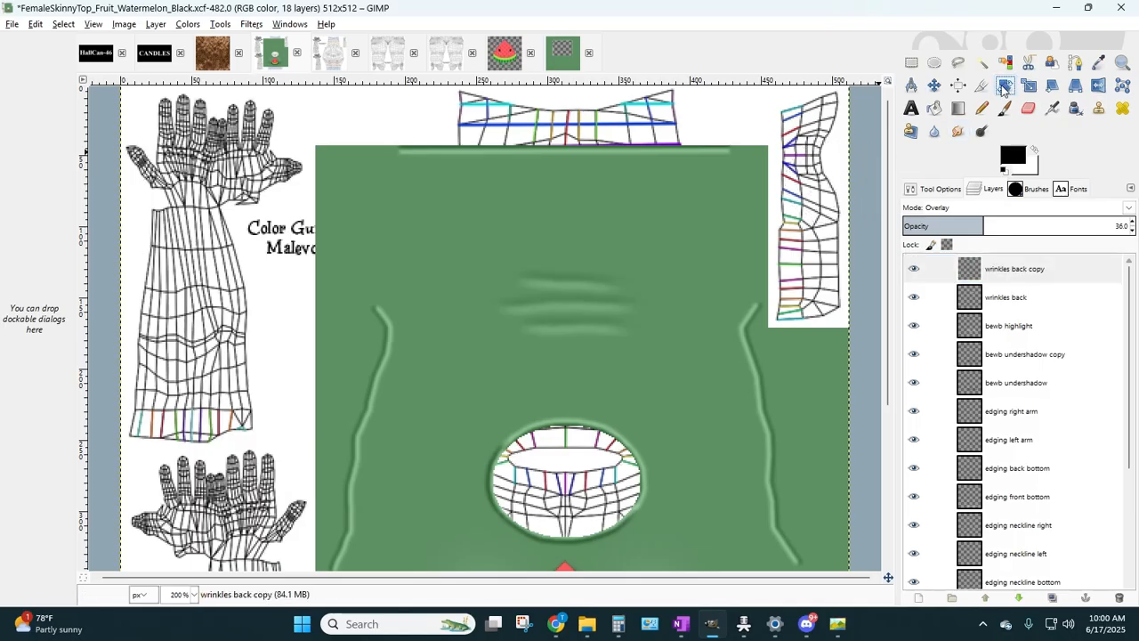
{"action": "left_click", "coordinate": [616, 314]}
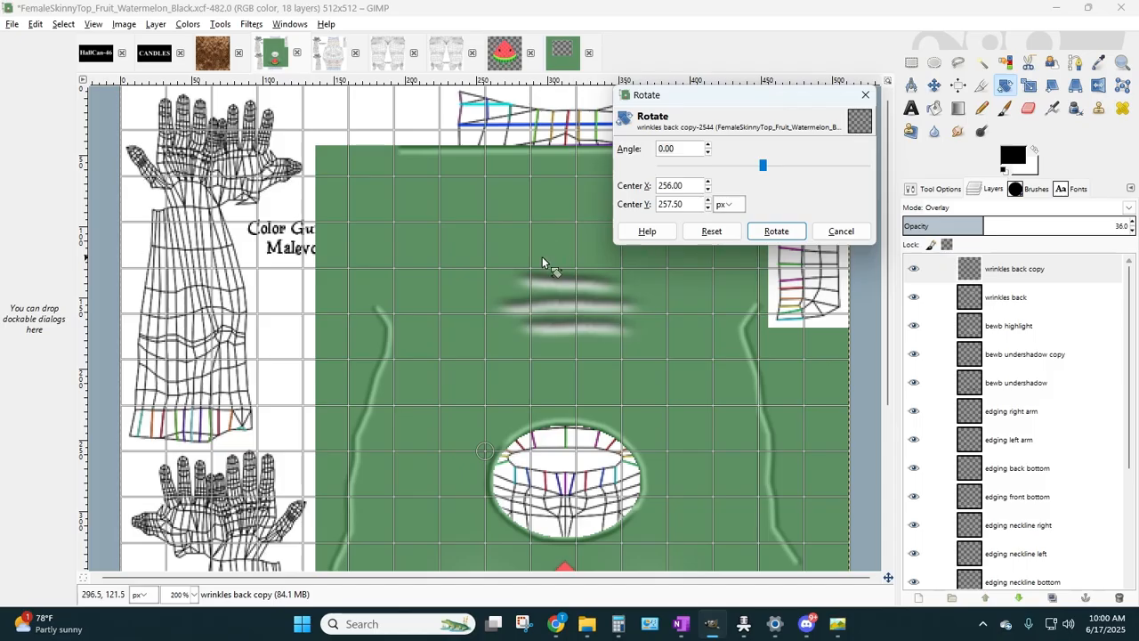
{"action": "type", "text": "180"}
{"action": "key", "text": "Tab"}
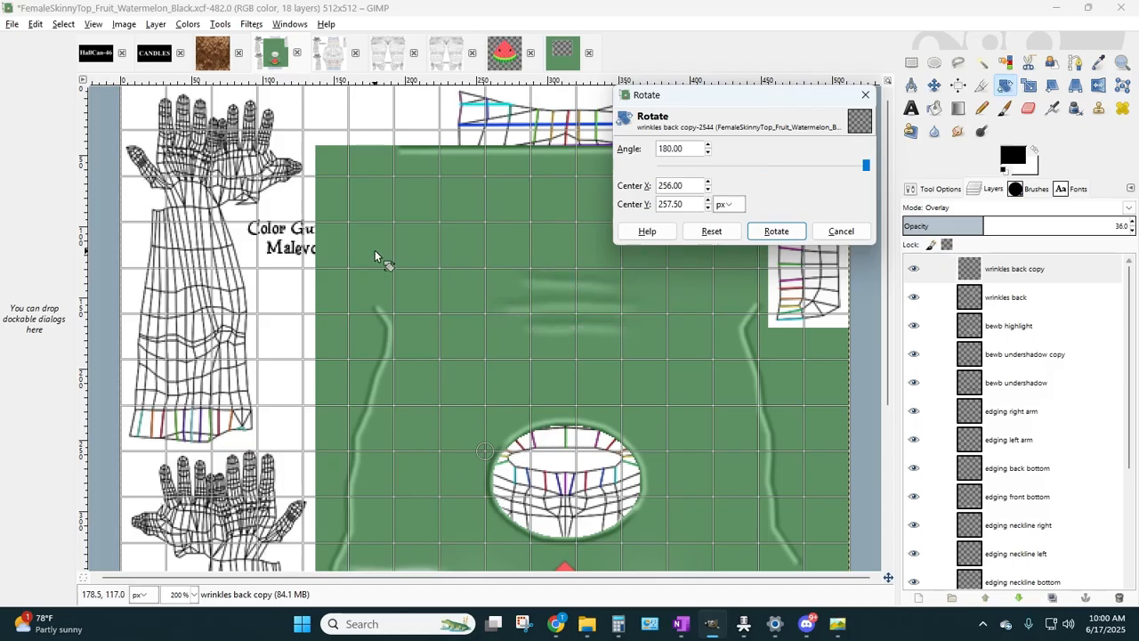
{"action": "left_click", "coordinate": [776, 231]}
{"action": "scroll", "coordinate": [674, 248], "scroll_direction": "down", "scroll_amount": 6}
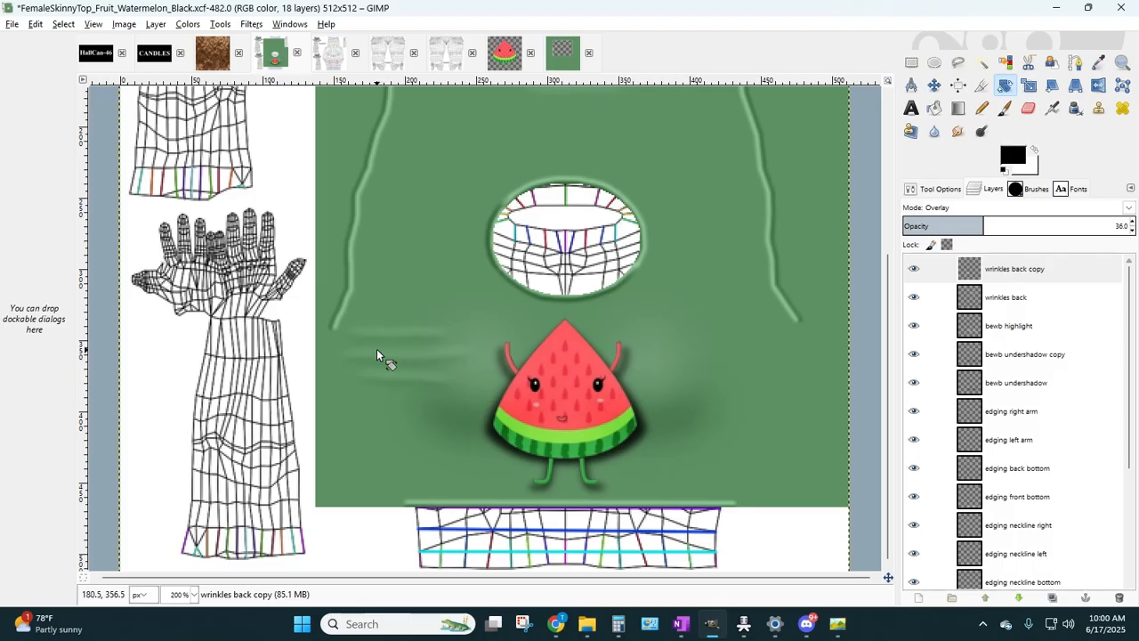
{"action": "left_click", "coordinate": [1098, 86]}
{"action": "left_click", "coordinate": [471, 354]}
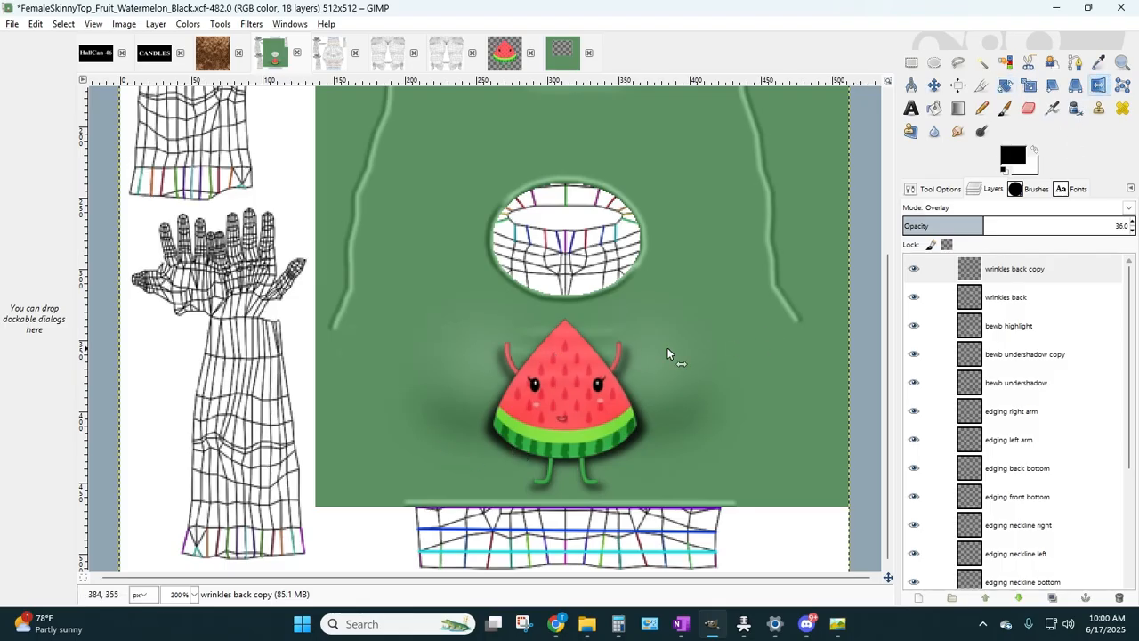
- Hide the FemaleSkinnyTopColorGuide.png layer at the bottom of the layer stack
{"action": "left_click", "coordinate": [912, 63]}
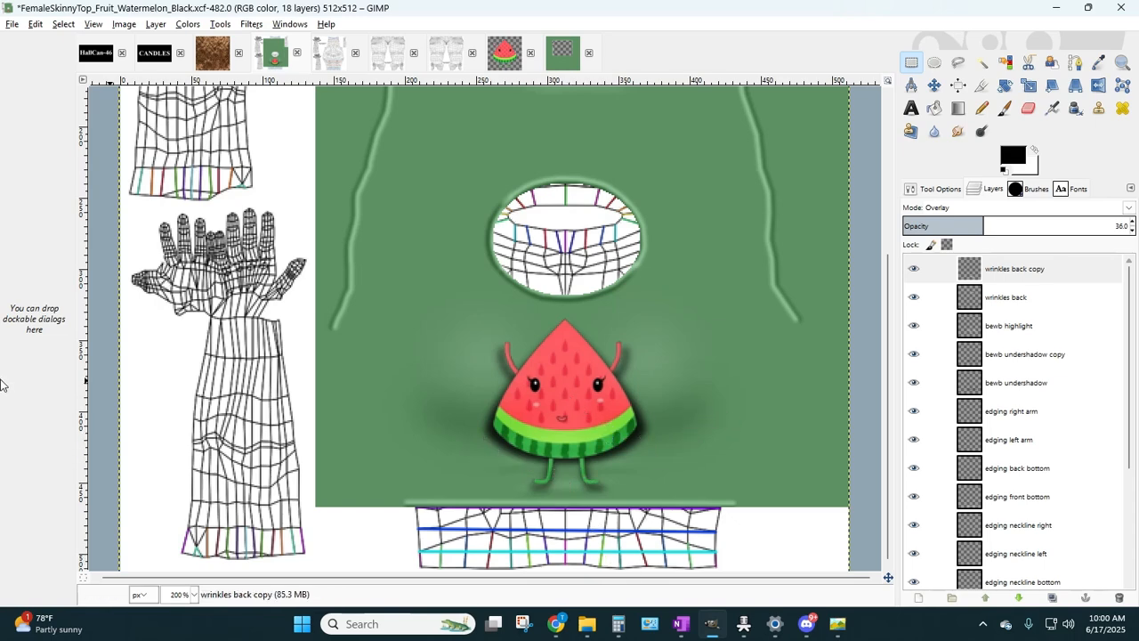
{"action": "scroll", "coordinate": [407, 330], "scroll_direction": "up", "scroll_amount": 3}
{"action": "scroll", "coordinate": [414, 338], "scroll_direction": "down", "scroll_amount": 3}
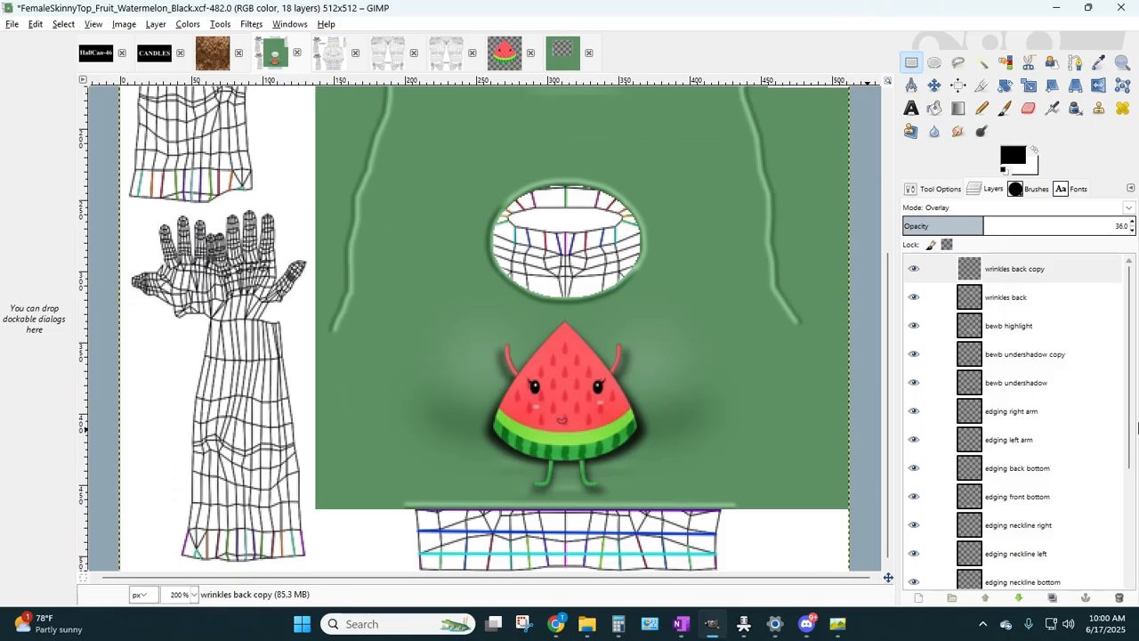
{"action": "scroll", "coordinate": [915, 508], "scroll_direction": "down", "scroll_amount": 4}
{"action": "left_click", "coordinate": [914, 574]}
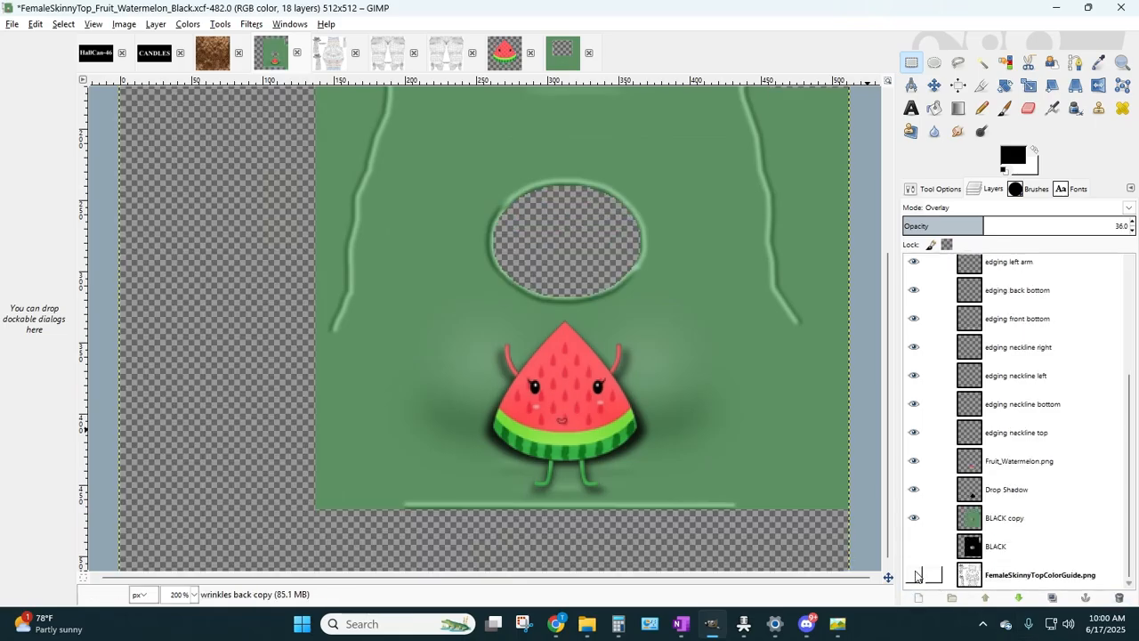
- Crop the image to the 512x512 canvas, trimming the part of the wrinkles back copy layer that overhangs it
{"action": "left_click", "coordinate": [195, 597]}
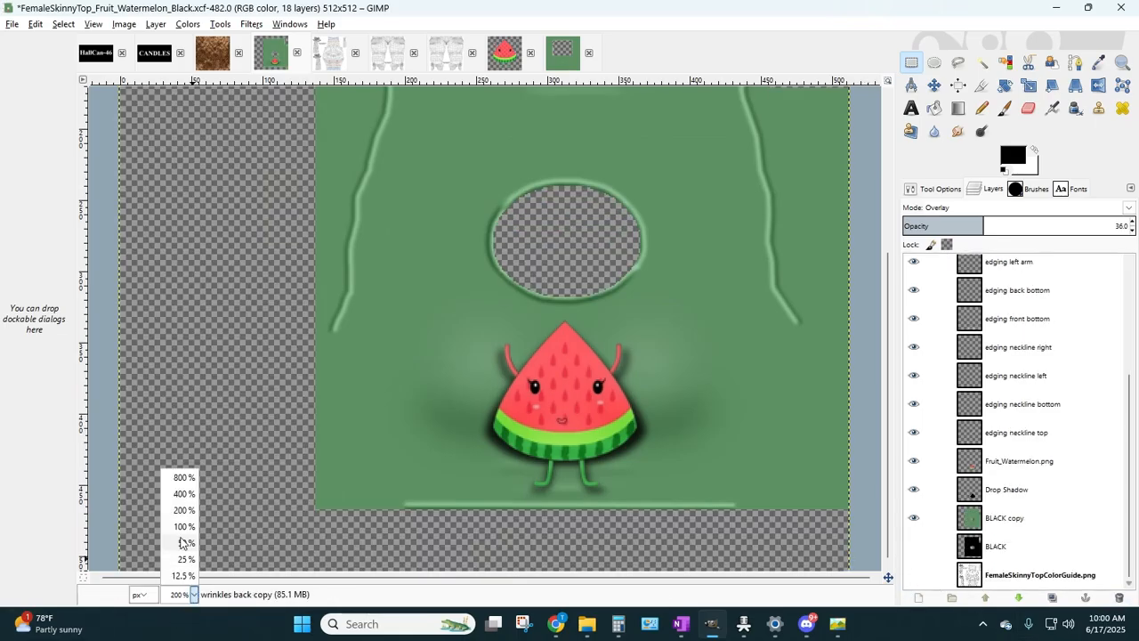
{"action": "left_click", "coordinate": [178, 539]}
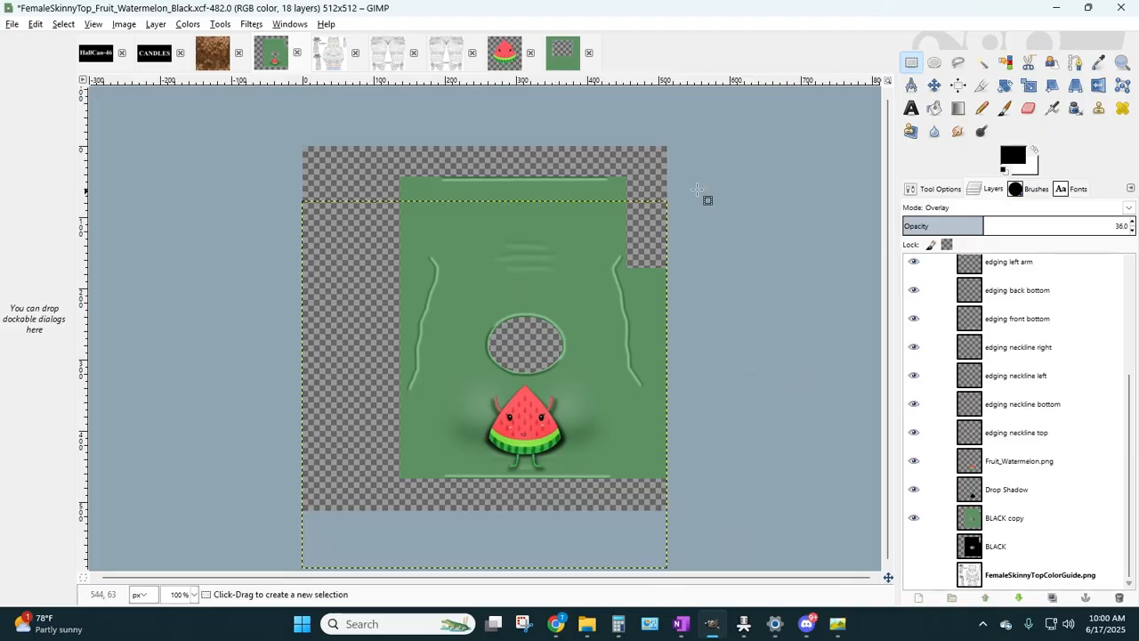
{"action": "left_click", "coordinate": [982, 86]}
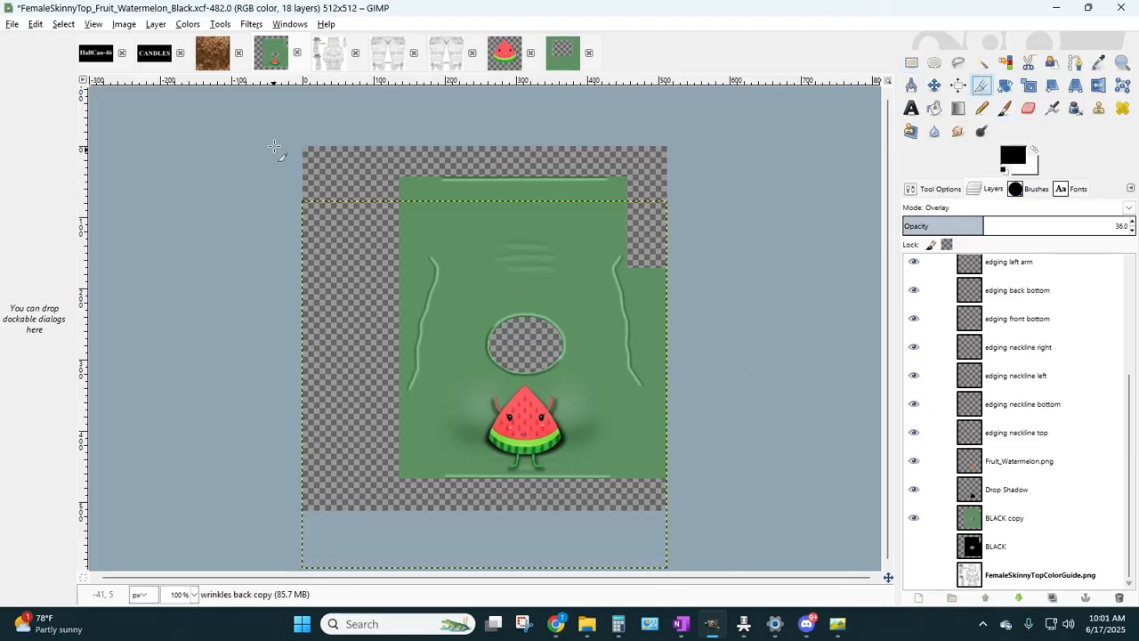
{"action": "key", "text": "Return"}
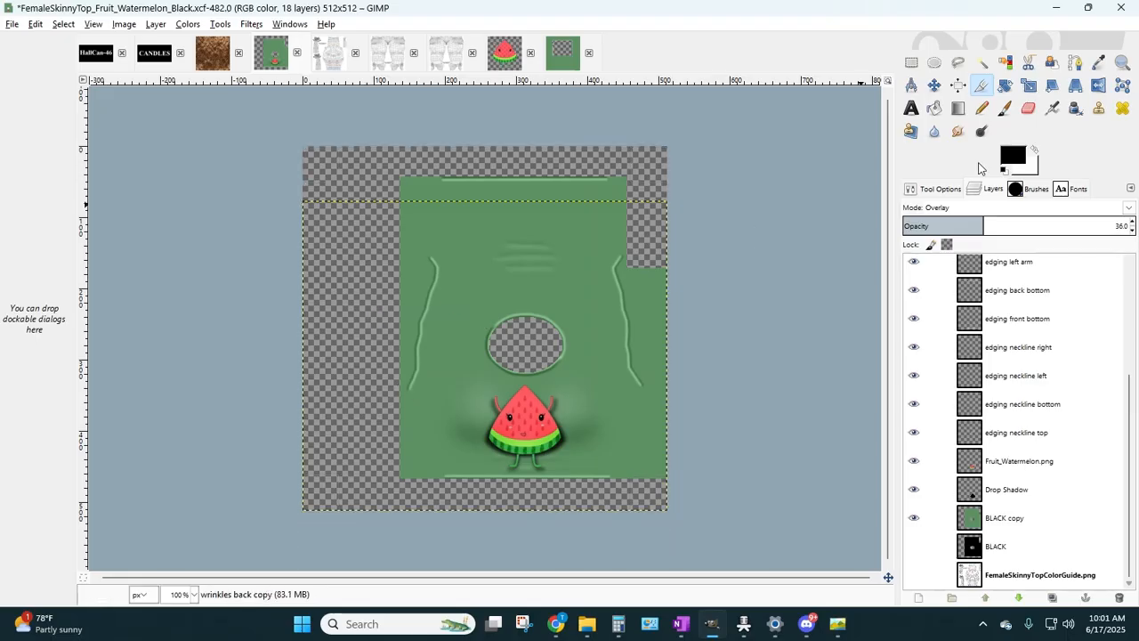
- Save the project under the new name FemaleSkinnyTop_Fruit_Watermelon_Green in the Fruit_Watermelon folder
{"action": "left_click", "coordinate": [12, 24]}
{"action": "left_click", "coordinate": [40, 152]}
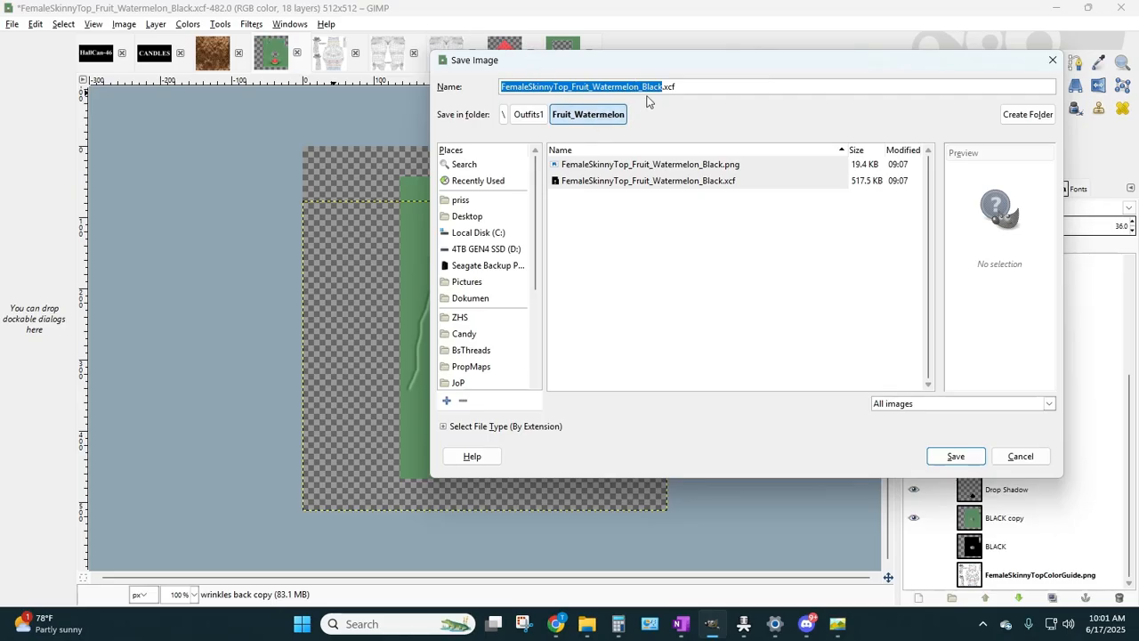
{"action": "left_click_drag", "start_coordinate": [679, 87], "coordinate": [641, 88]}
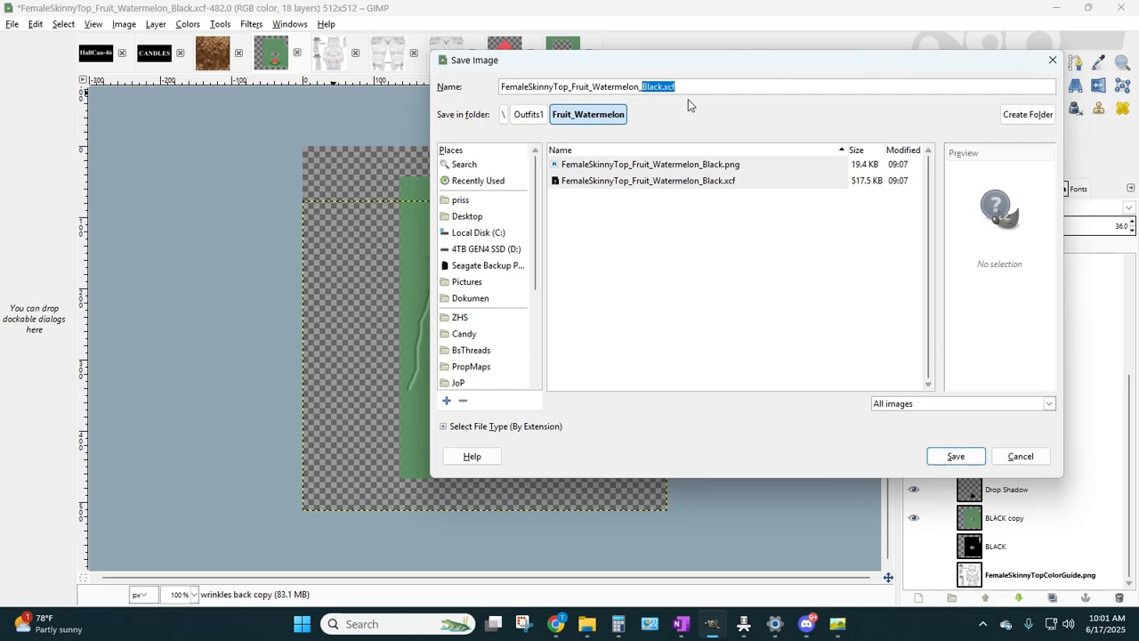
{"action": "type", "text": "Green"}
{"action": "key", "text": "Return"}
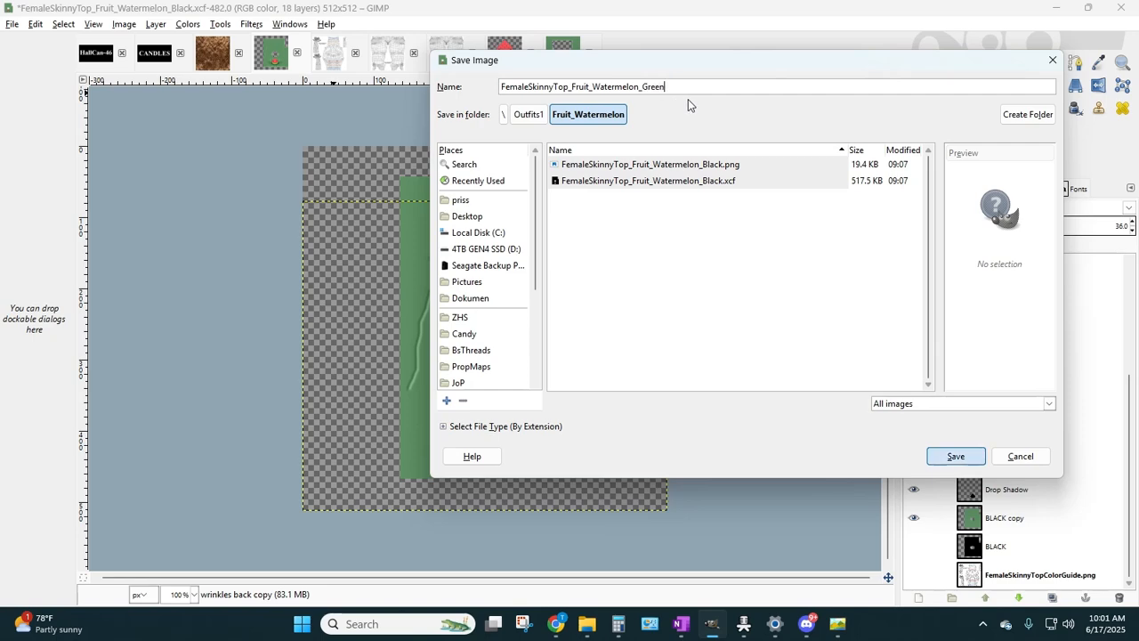
- Export the texture as FemaleSkinnyTop_Fruit_Watermelon_Green.png to the Fruit_Watermelon folder with the existing PNG options
{"action": "left_click", "coordinate": [13, 24]}
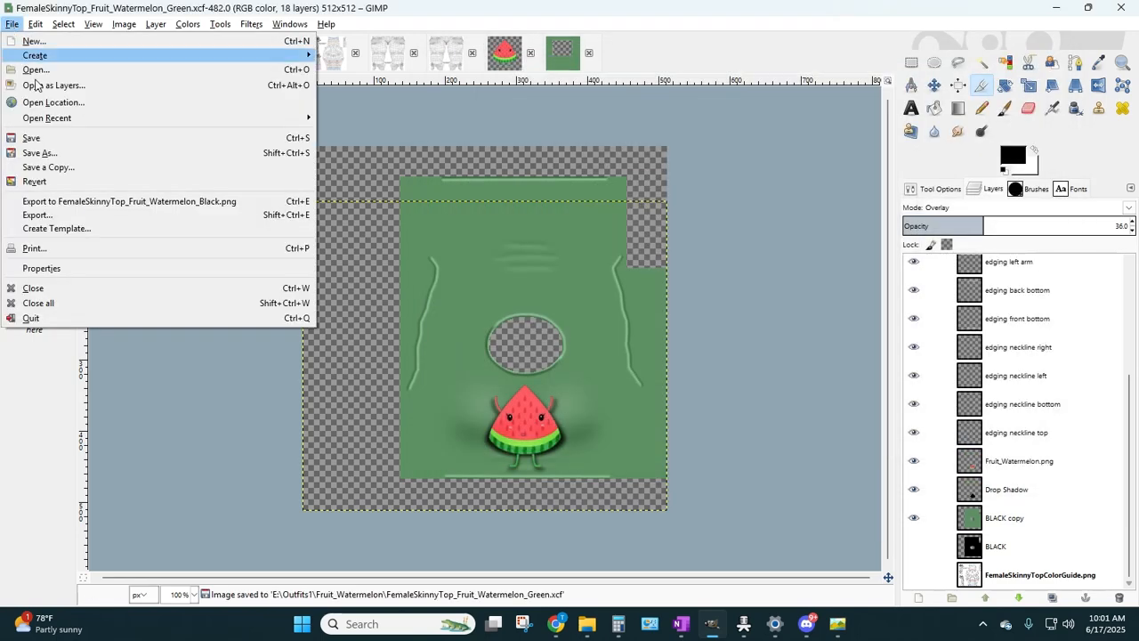
{"action": "left_click", "coordinate": [54, 219]}
{"action": "left_click", "coordinate": [427, 115]}
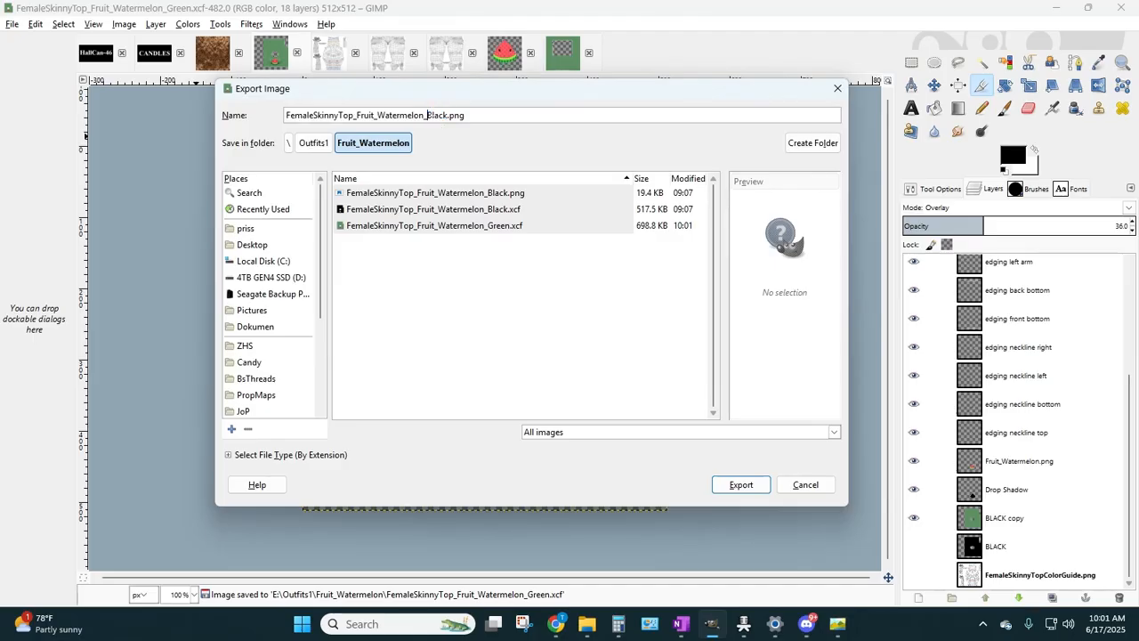
{"action": "key", "text": "Delete"}
{"action": "type", "text": "Green"}
{"action": "key", "text": "Return"}
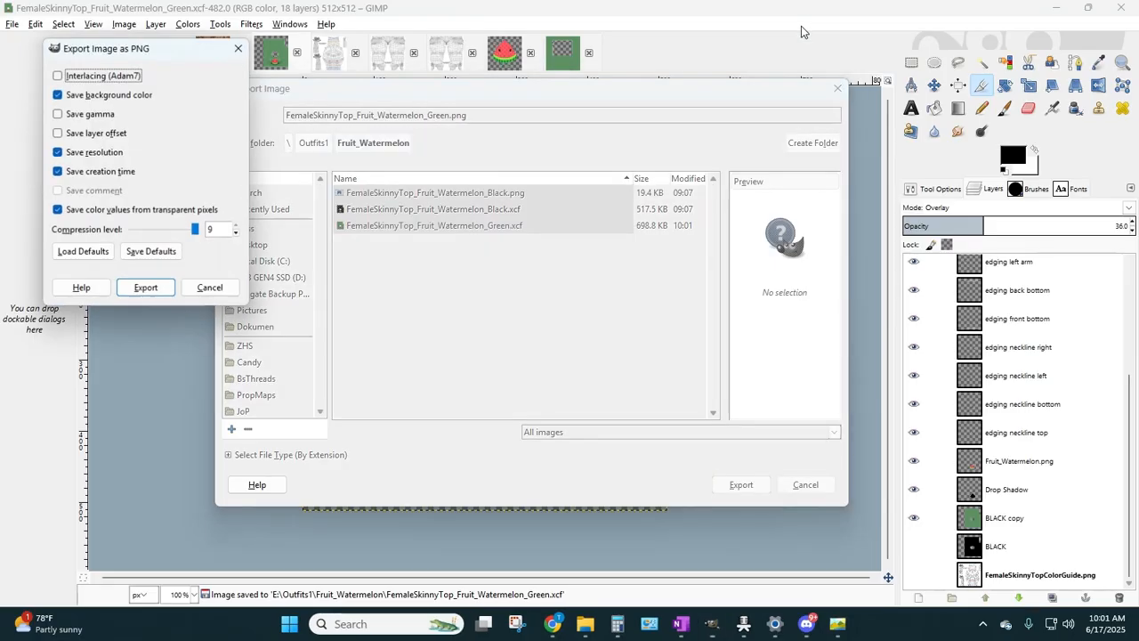
{"action": "key", "text": "Return"}
- Clear the desktop by minimizing the image editor and the TshirtsFinished folder window, and close the Fruit_Watermelon.jpg viewer
{"action": "left_click", "coordinate": [1088, 8]}
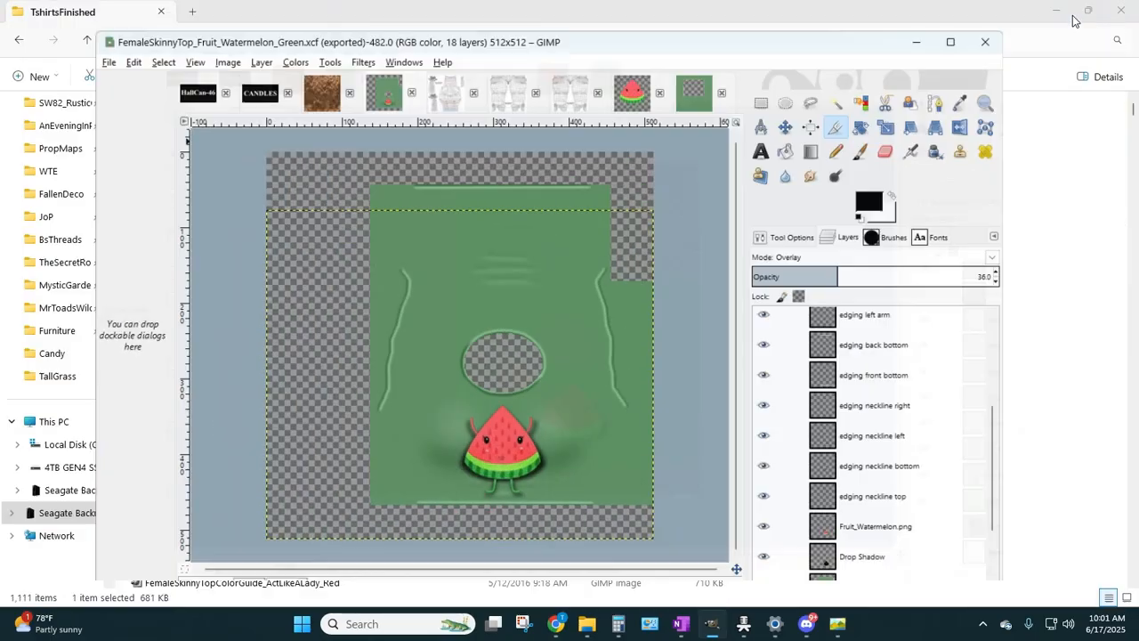
{"action": "left_click", "coordinate": [890, 48]}
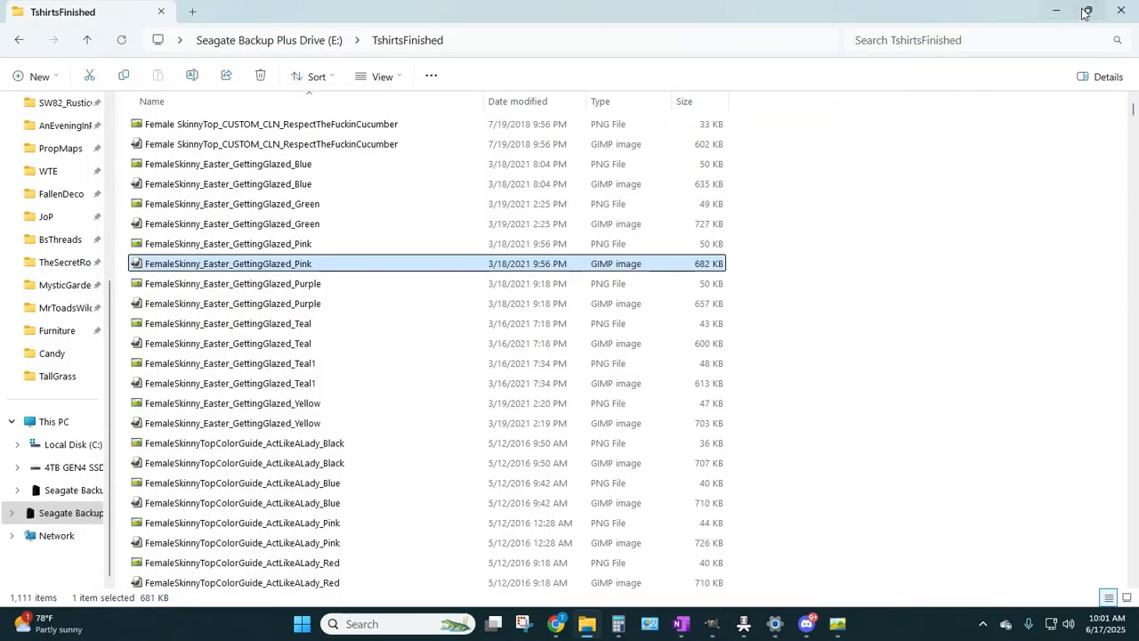
{"action": "left_click", "coordinate": [1088, 10]}
{"action": "left_click", "coordinate": [895, 75]}
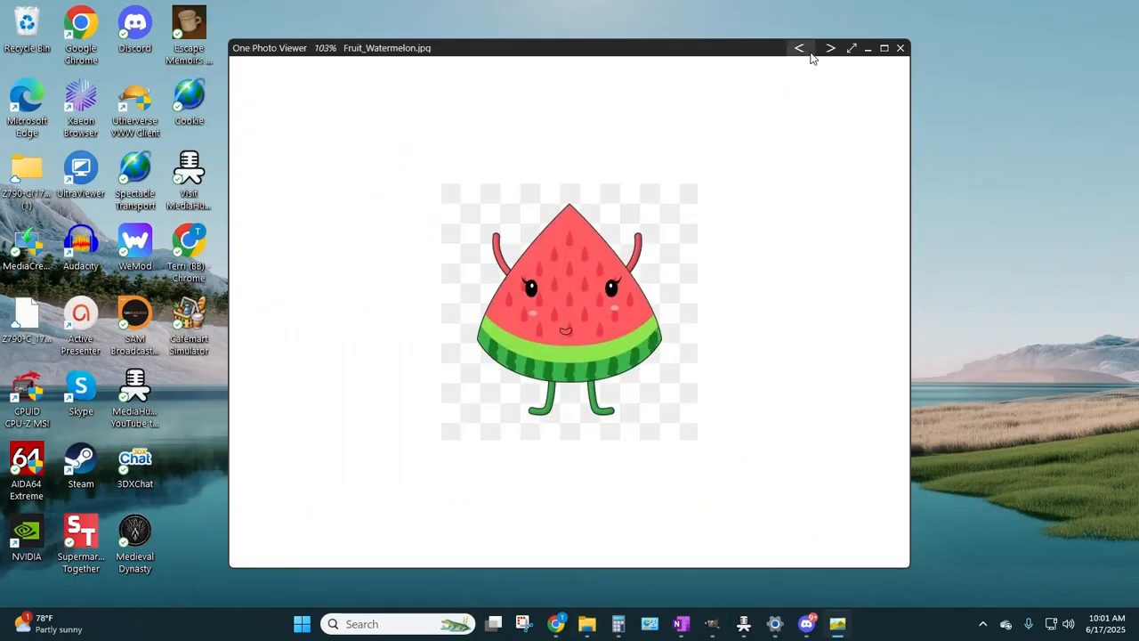
{"action": "left_click", "coordinate": [901, 48]}
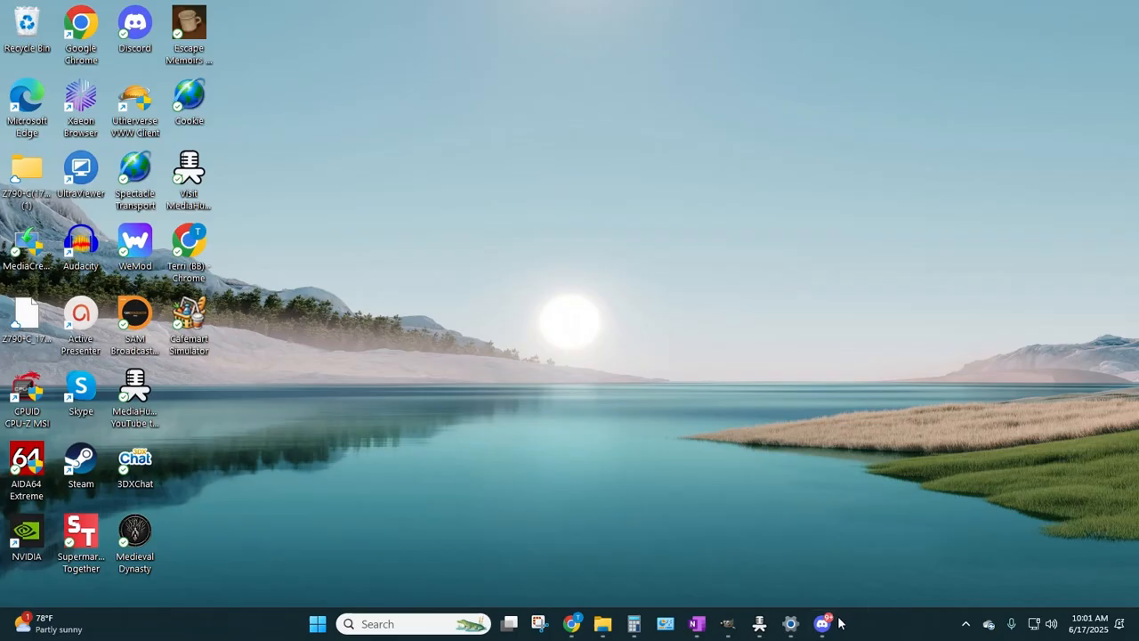
{"action": "left_click", "coordinate": [966, 623]}
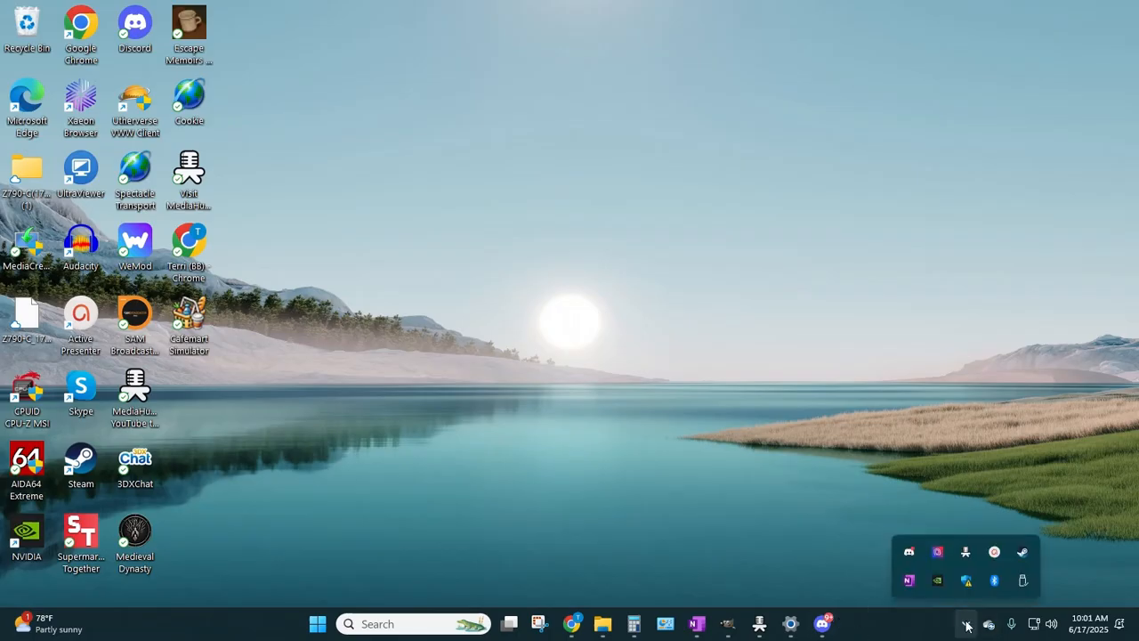
{"action": "left_click", "coordinate": [938, 580]}
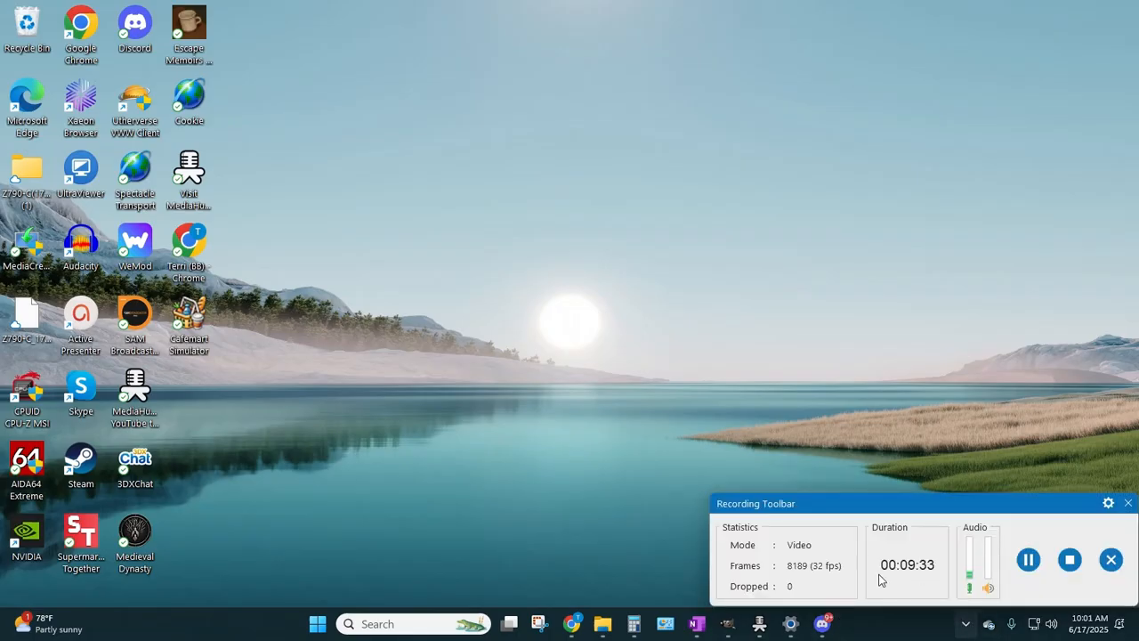
{"action": "left_click", "coordinate": [1028, 561]}
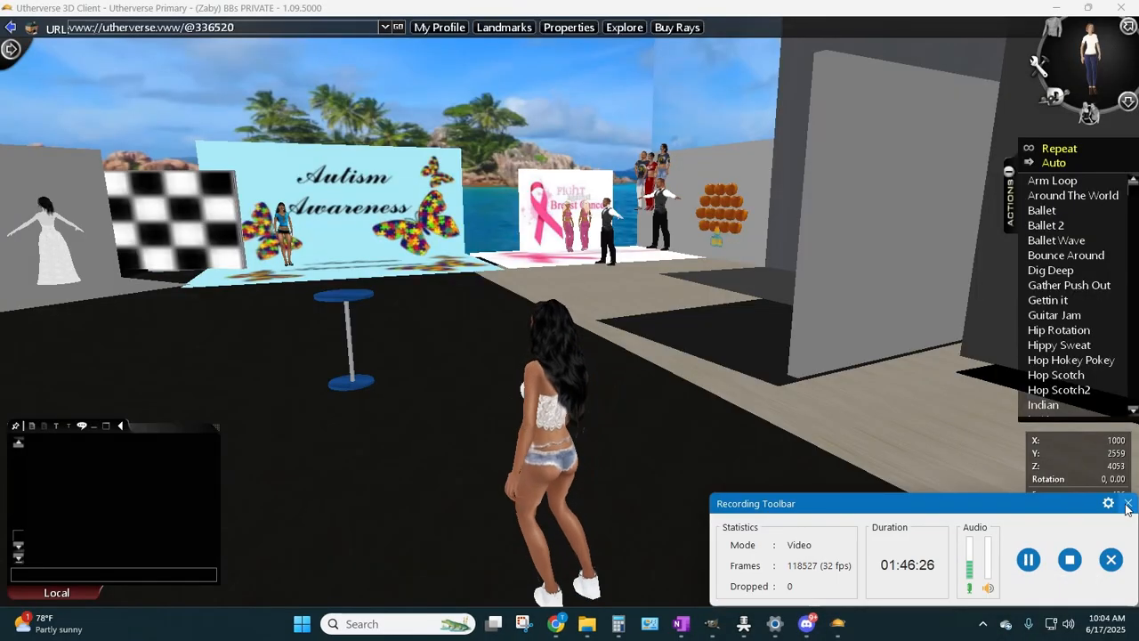
{"action": "left_click", "coordinate": [1128, 504]}
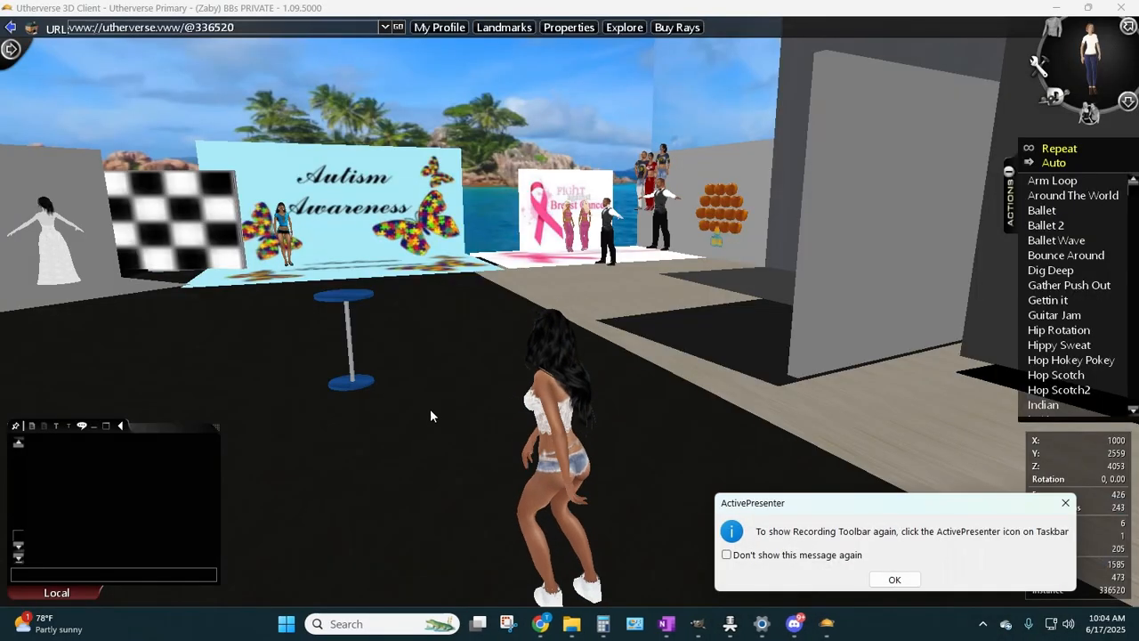
{"action": "left_click", "coordinate": [895, 580]}
{"action": "key", "text": "Left"}
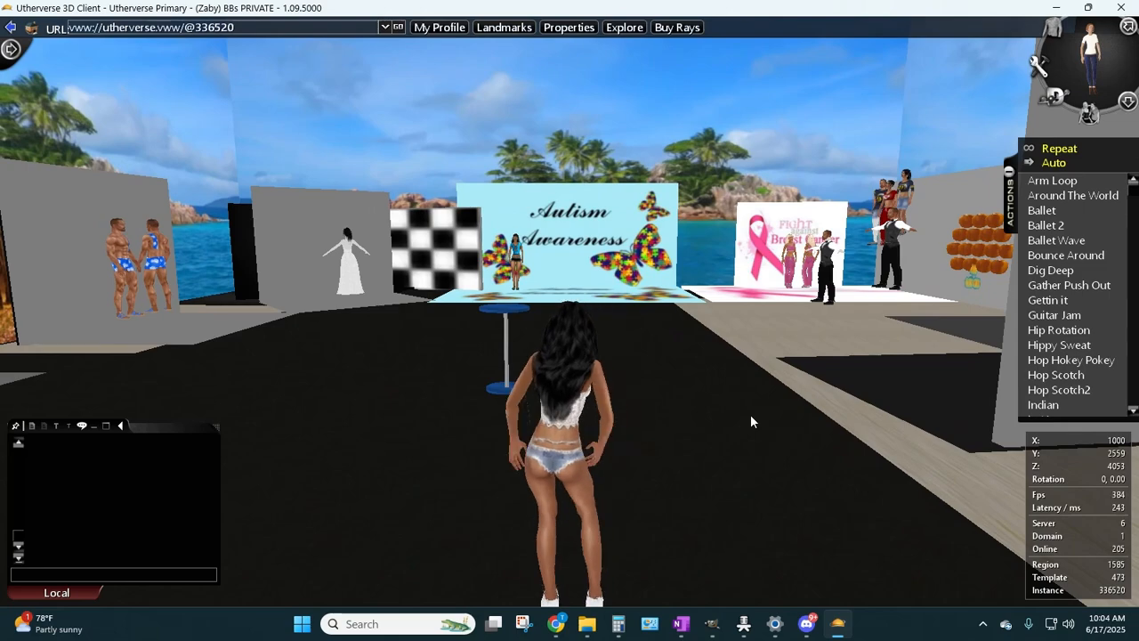
{"action": "mouse_move", "coordinate": [730, 422]}
{"action": "left_mouse_down"}
{"action": "mouse_move", "coordinate": [316, 402]}
{"action": "mouse_move", "coordinate": [190, 420]}
{"action": "mouse_move", "coordinate": [729, 442]}
{"action": "left_mouse_up"}
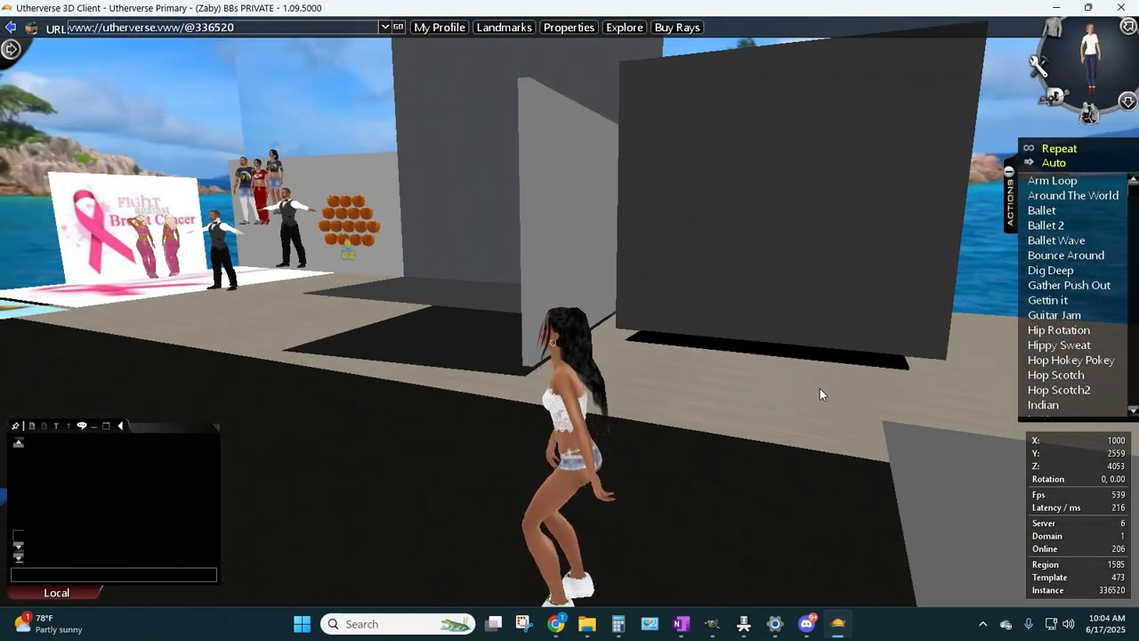
{"action": "left_click_drag", "start_coordinate": [820, 388], "coordinate": [690, 384]}
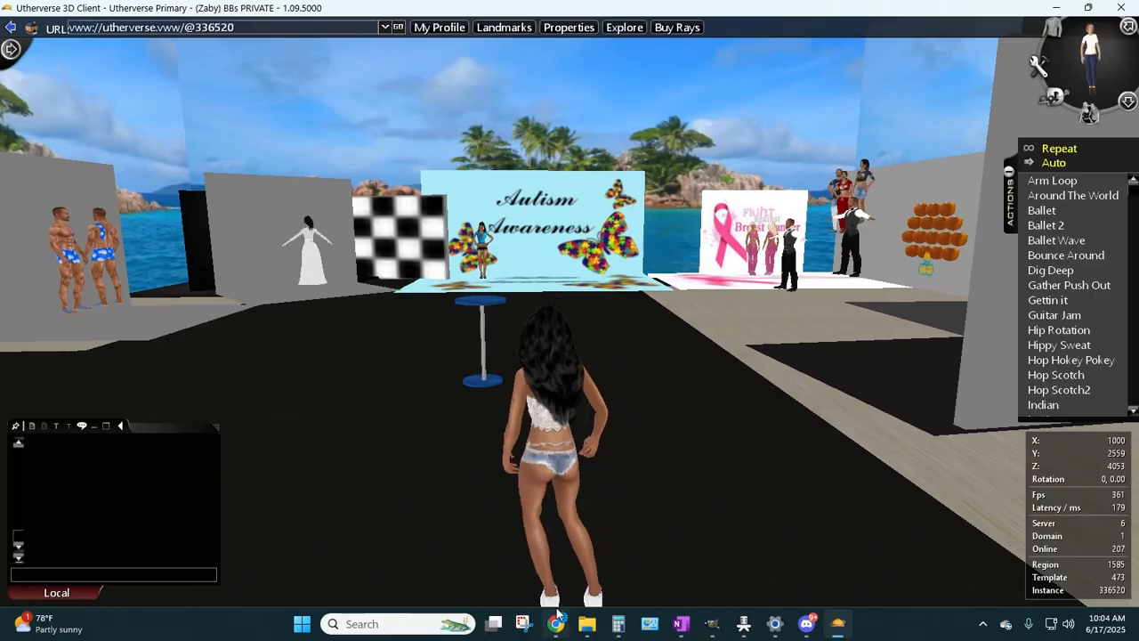
{"action": "left_click", "coordinate": [712, 623]}
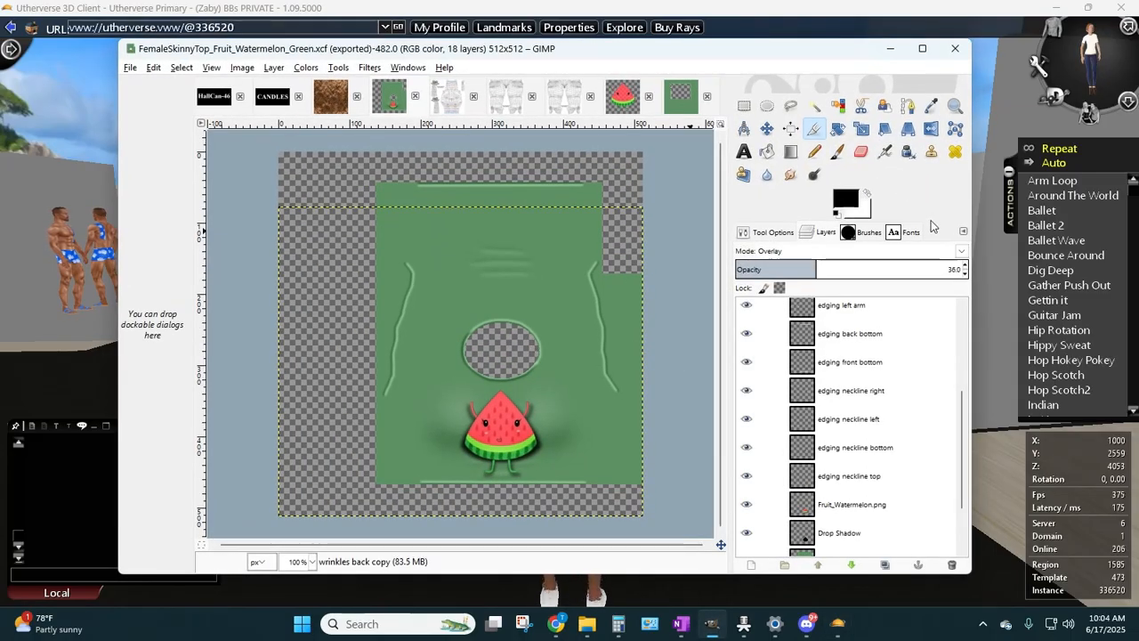
{"action": "left_click", "coordinate": [44, 449]}
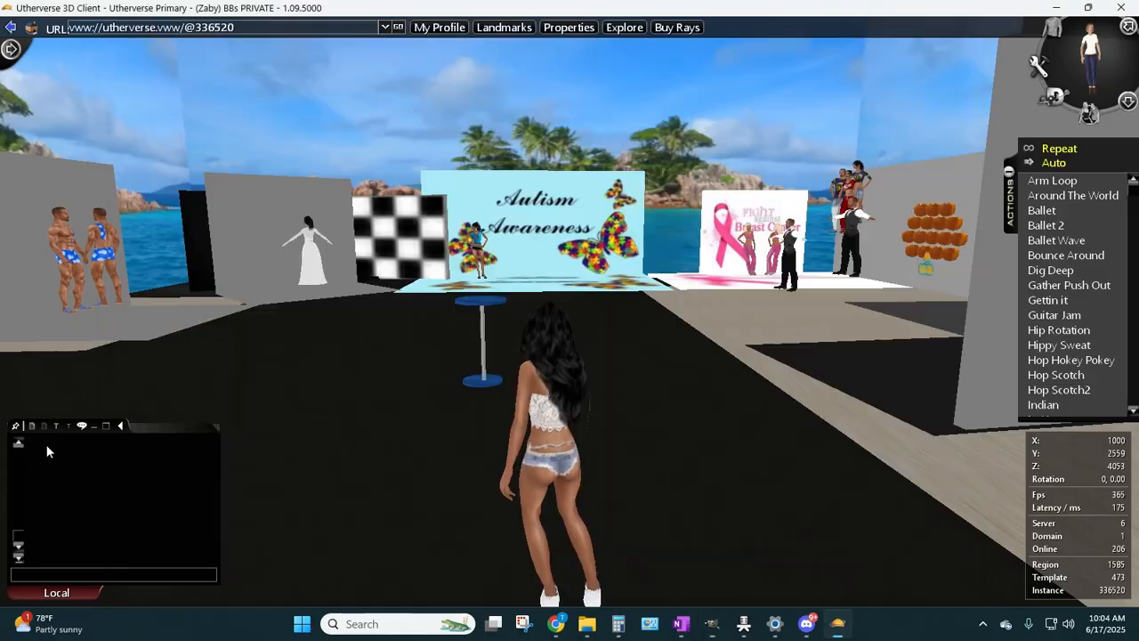
- Switch to Chrome and open the Utherverse account's Home page
{"action": "left_click", "coordinate": [554, 624]}
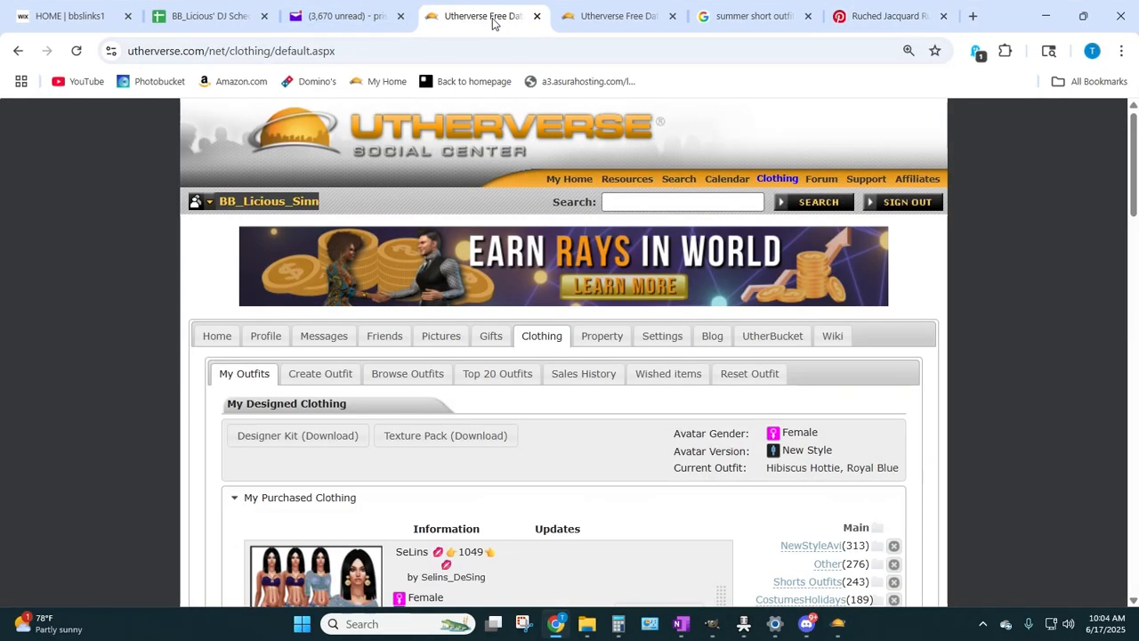
{"action": "left_click", "coordinate": [588, 27]}
{"action": "left_click", "coordinate": [502, 23]}
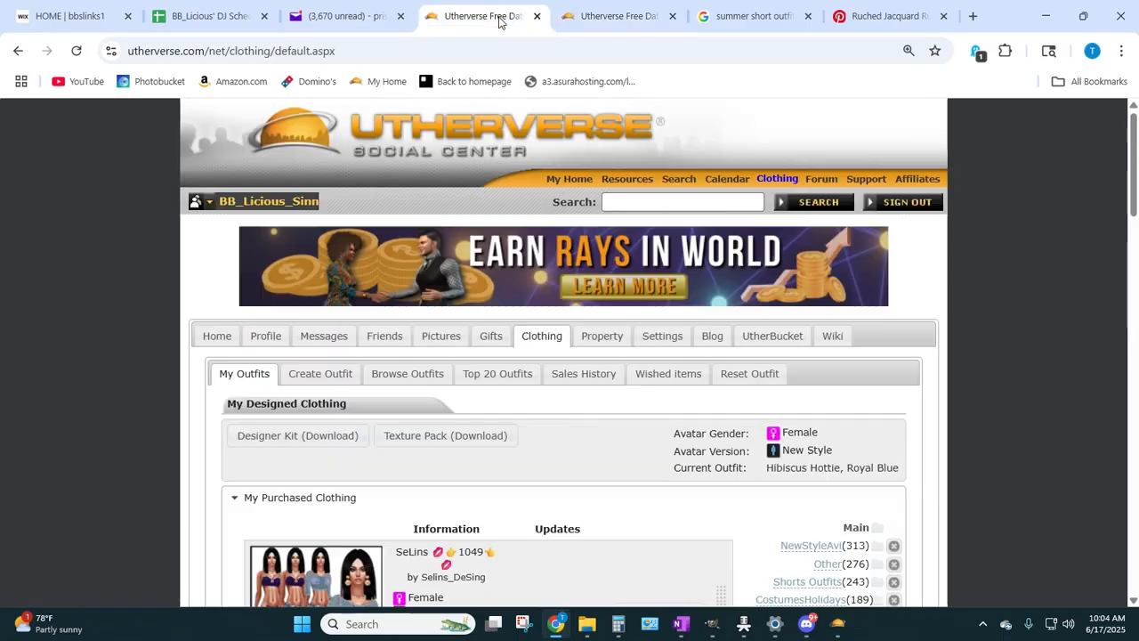
{"action": "scroll", "coordinate": [504, 178], "scroll_direction": "down", "scroll_amount": 2}
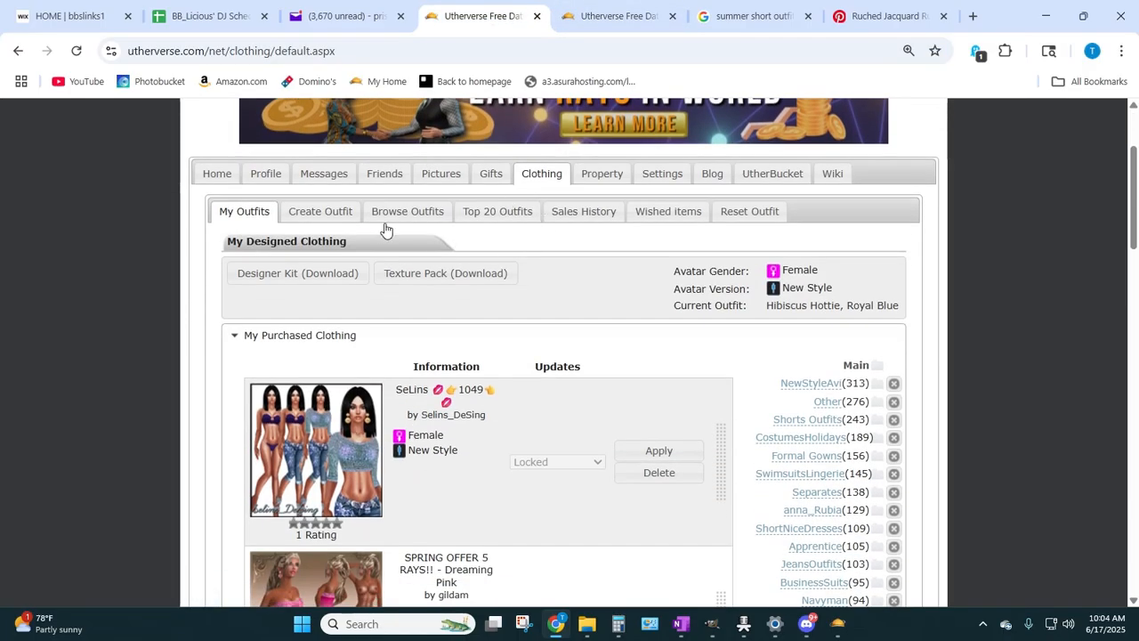
{"action": "scroll", "coordinate": [384, 230], "scroll_direction": "up", "scroll_amount": 2}
{"action": "left_click", "coordinate": [205, 341]}
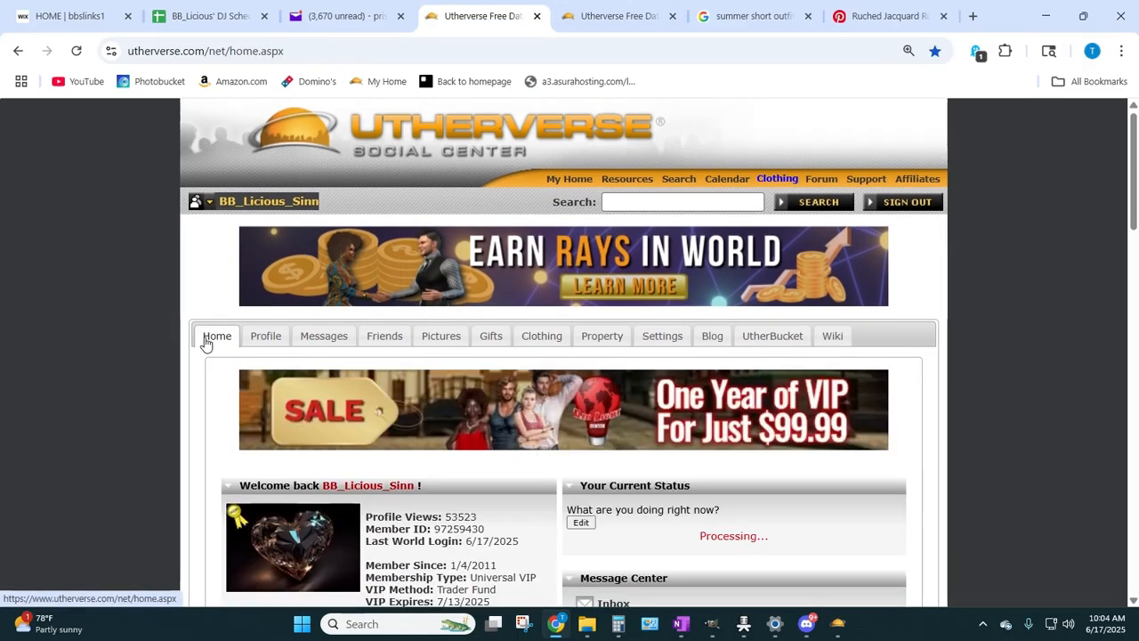
- Close the Pinterest, Google search and duplicate Utherverse browser tabs, leaving the Utherverse Home page open
{"action": "left_click", "coordinate": [937, 20]}
{"action": "left_click", "coordinate": [943, 20]}
{"action": "left_click", "coordinate": [943, 18]}
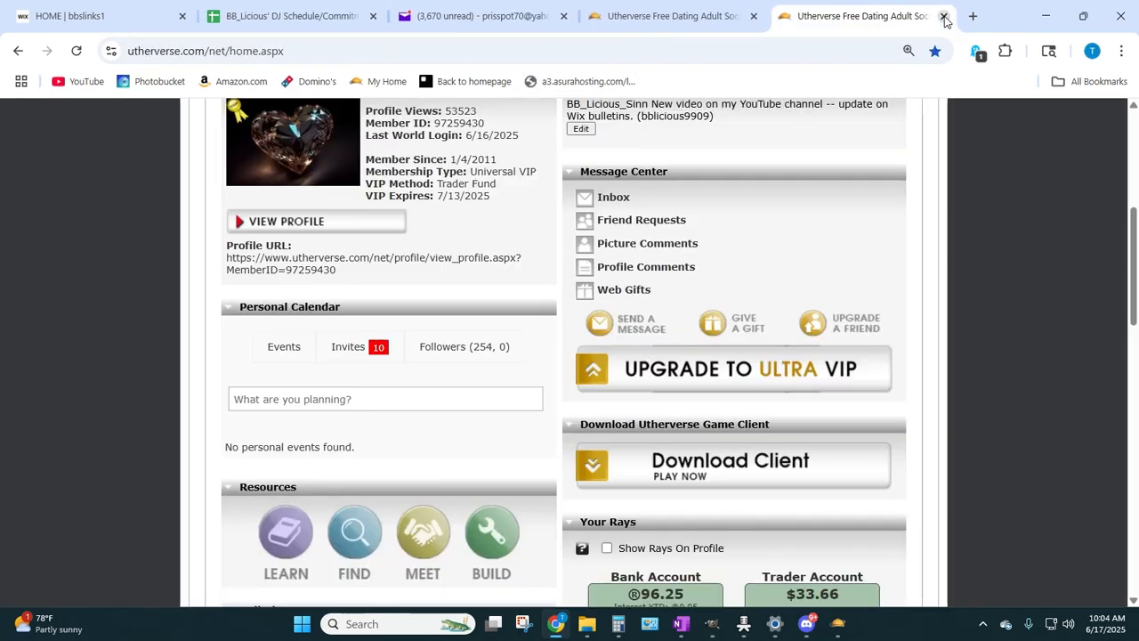
{"action": "left_click", "coordinate": [944, 17]}
{"action": "scroll", "coordinate": [728, 239], "scroll_direction": "down", "scroll_amount": 4}
{"action": "scroll", "coordinate": [724, 241], "scroll_direction": "up", "scroll_amount": 2}
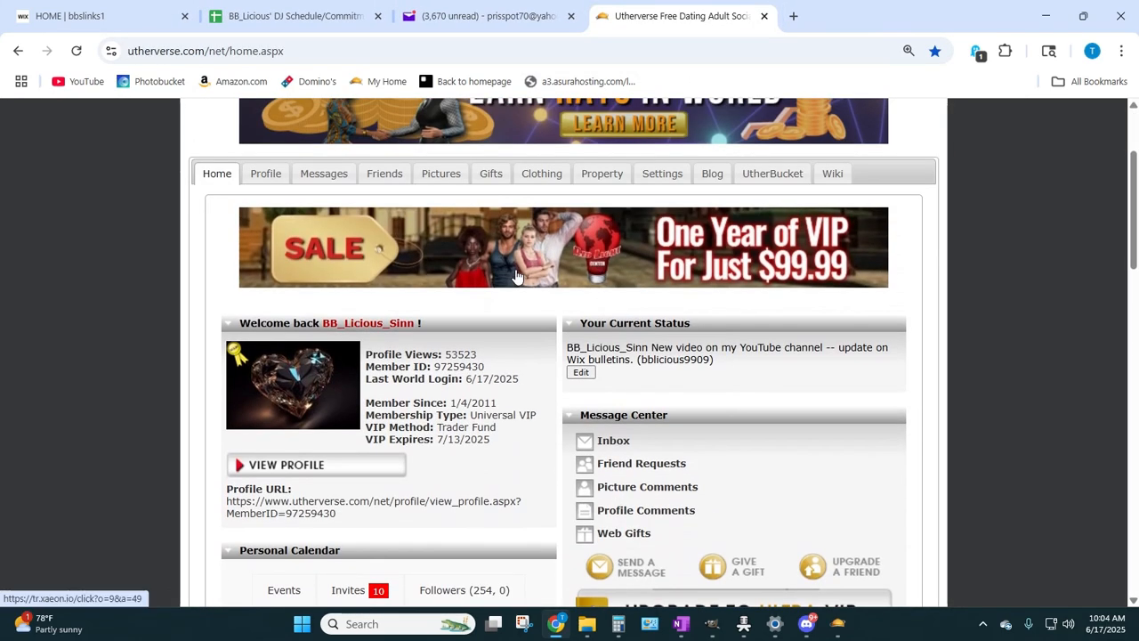
- Open the Clothing section of the account and expand the My Designed Clothing list
{"action": "left_click", "coordinate": [543, 174]}
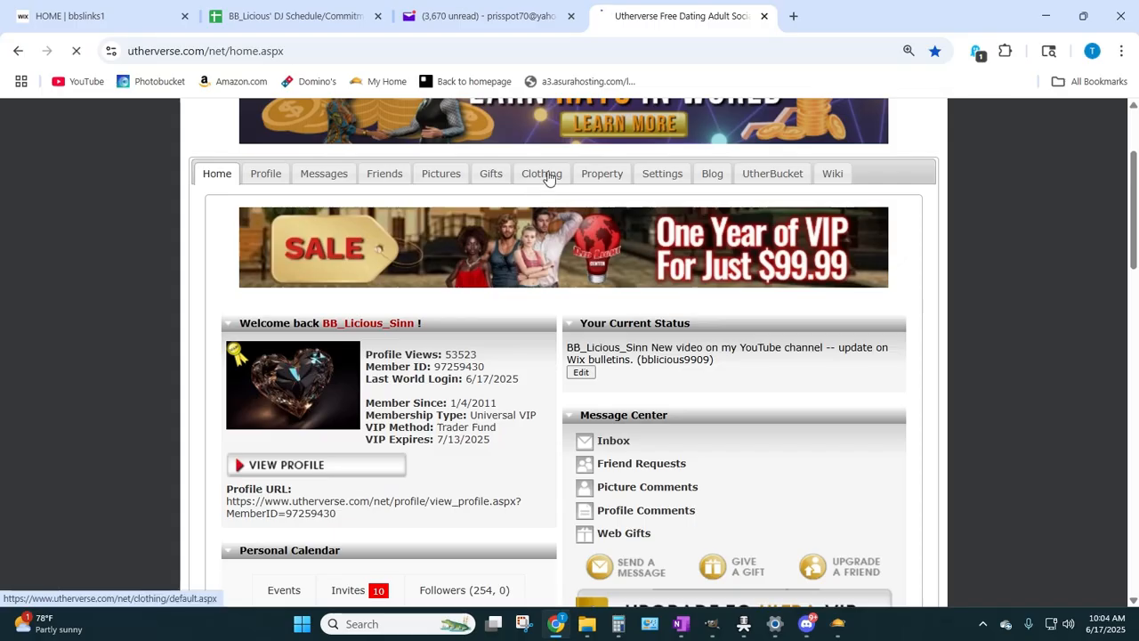
{"action": "scroll", "coordinate": [460, 349], "scroll_direction": "down", "scroll_amount": 15}
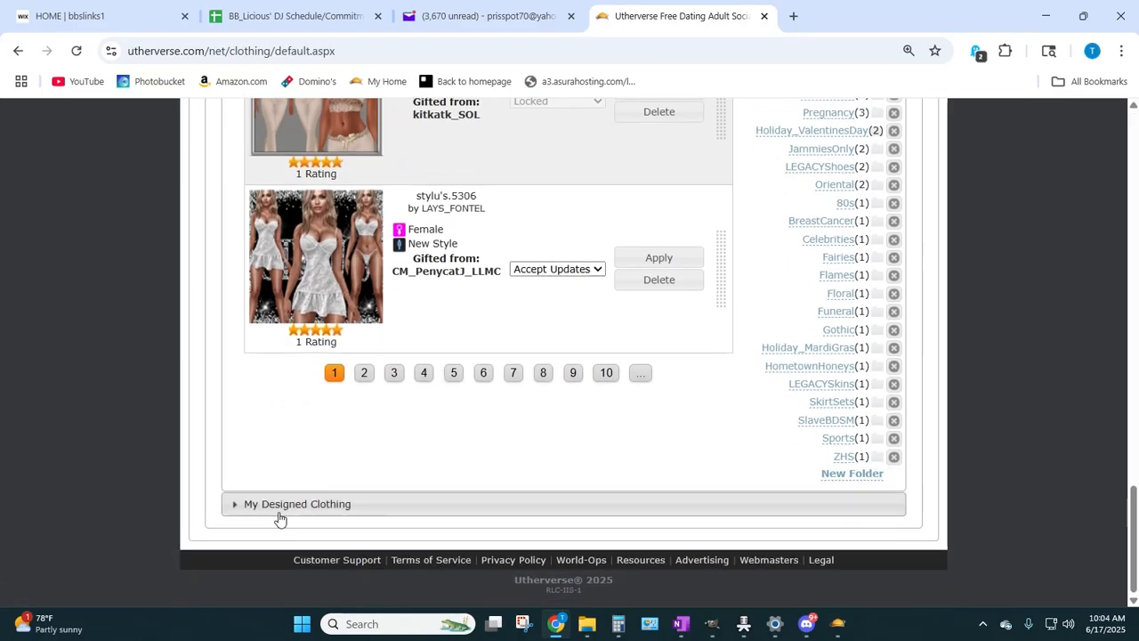
{"action": "left_click", "coordinate": [281, 508]}
{"action": "scroll", "coordinate": [826, 424], "scroll_direction": "down", "scroll_amount": 6}
{"action": "scroll", "coordinate": [733, 364], "scroll_direction": "up", "scroll_amount": 10}
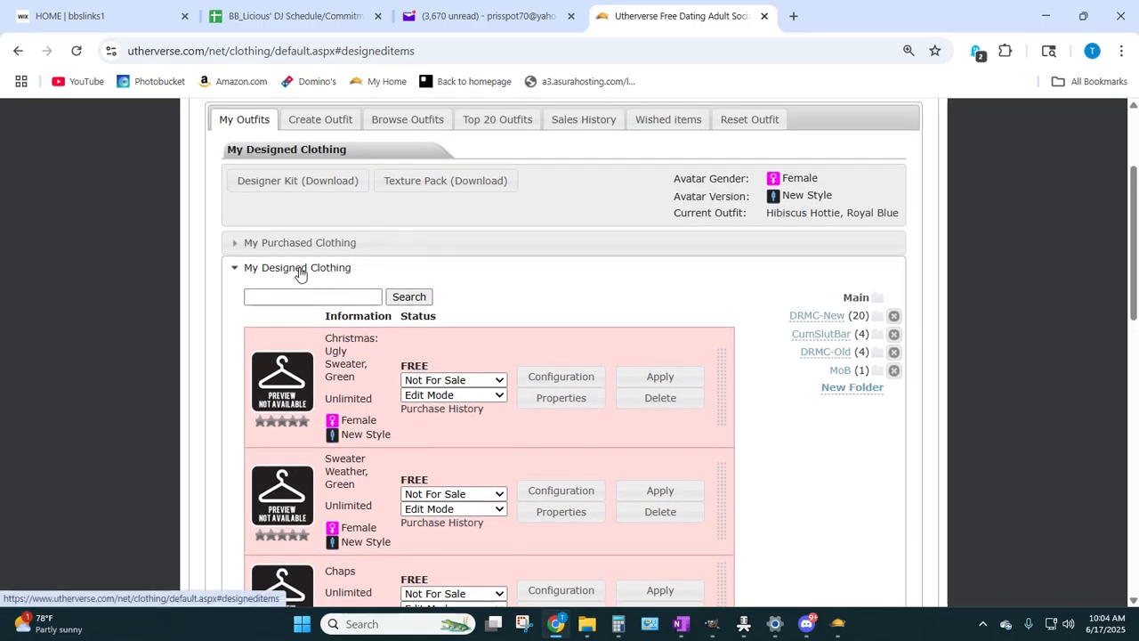
{"action": "scroll", "coordinate": [300, 274], "scroll_direction": "up", "scroll_amount": 3}
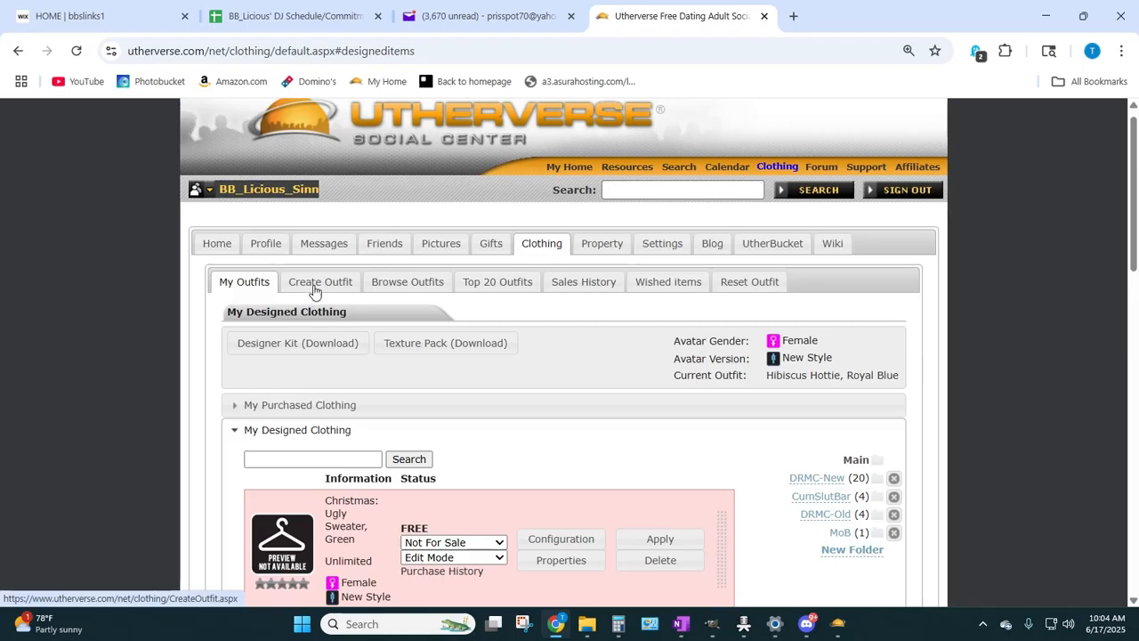
- Start a new outfit with the New Style avatar type and the gender set to Female
{"action": "left_click", "coordinate": [318, 291]}
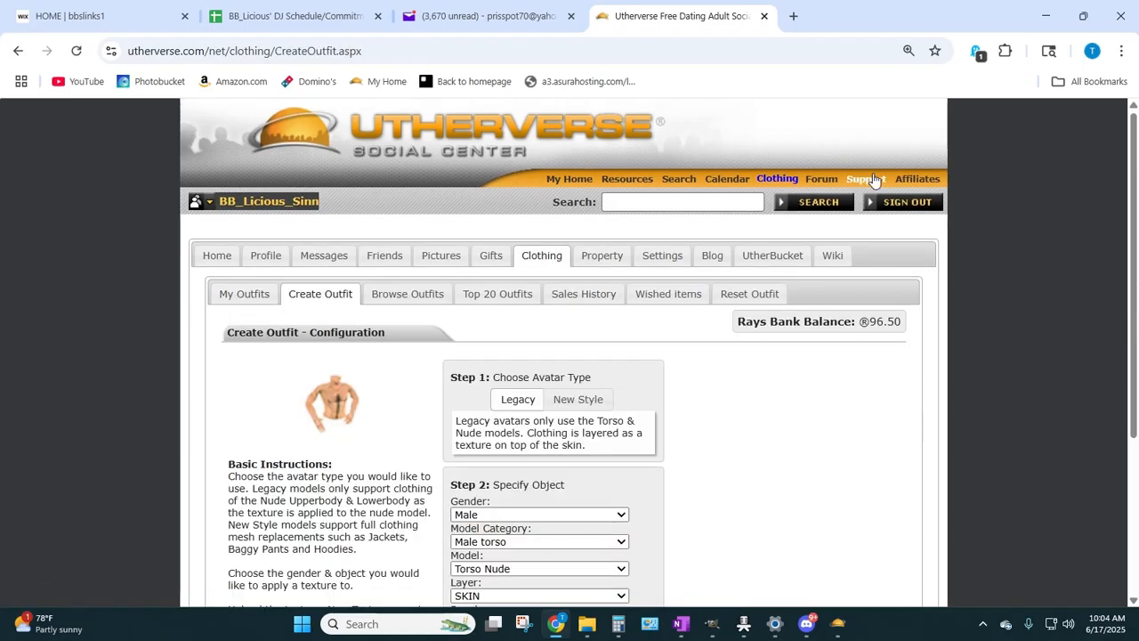
{"action": "scroll", "coordinate": [169, 276], "scroll_direction": "down", "scroll_amount": 2}
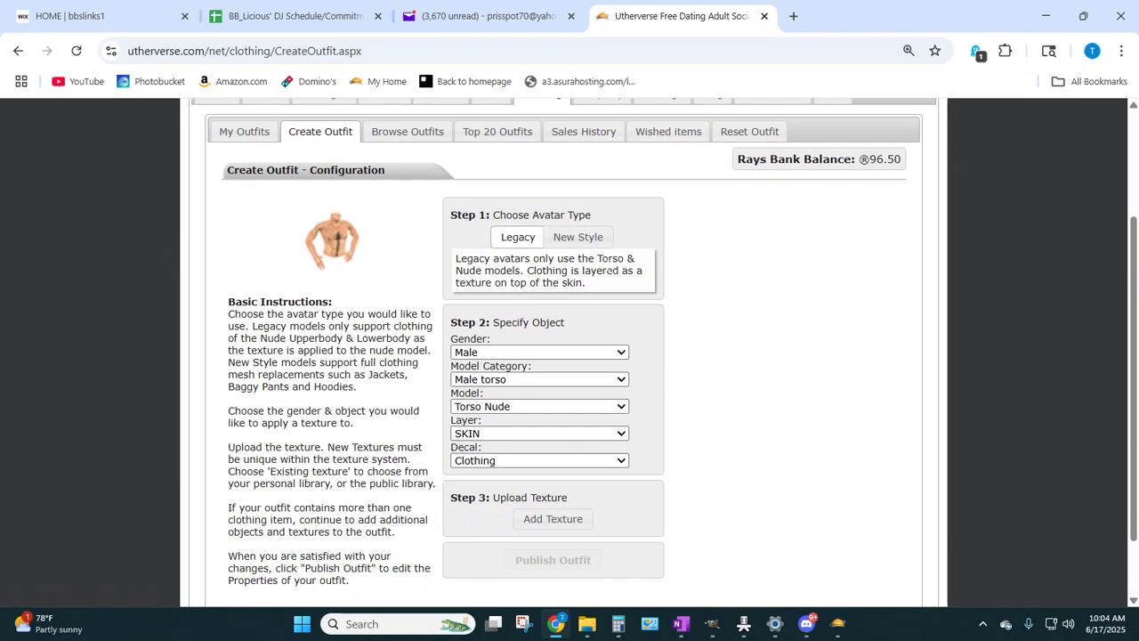
{"action": "left_click", "coordinate": [577, 237]}
{"action": "scroll", "coordinate": [636, 295], "scroll_direction": "down", "scroll_amount": 2}
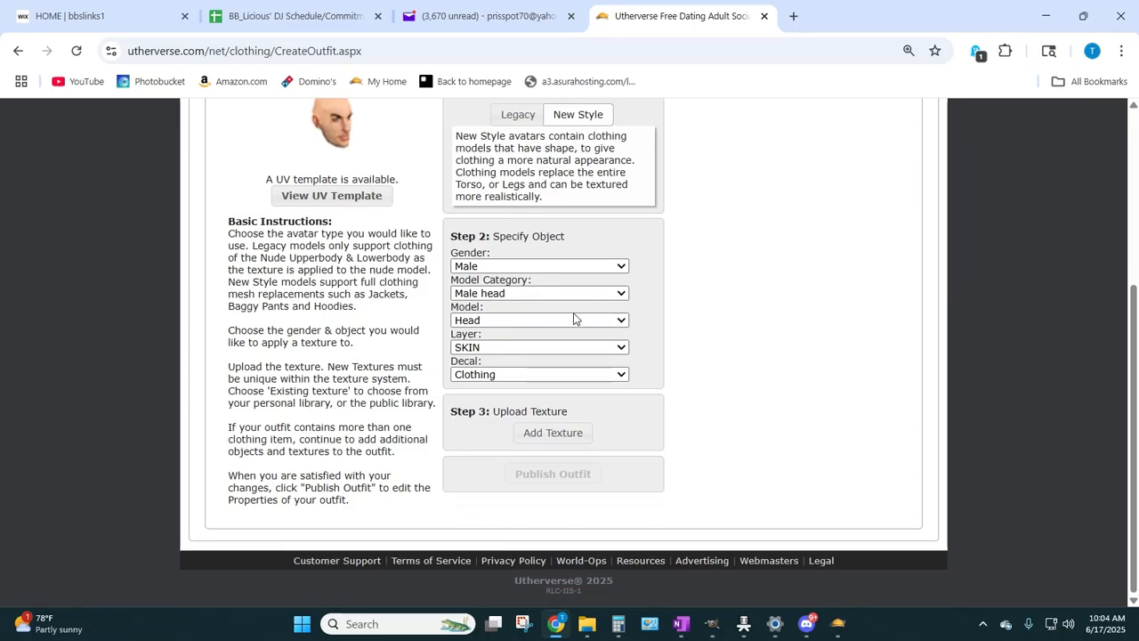
{"action": "left_click", "coordinate": [534, 266]}
{"action": "left_click", "coordinate": [496, 300]}
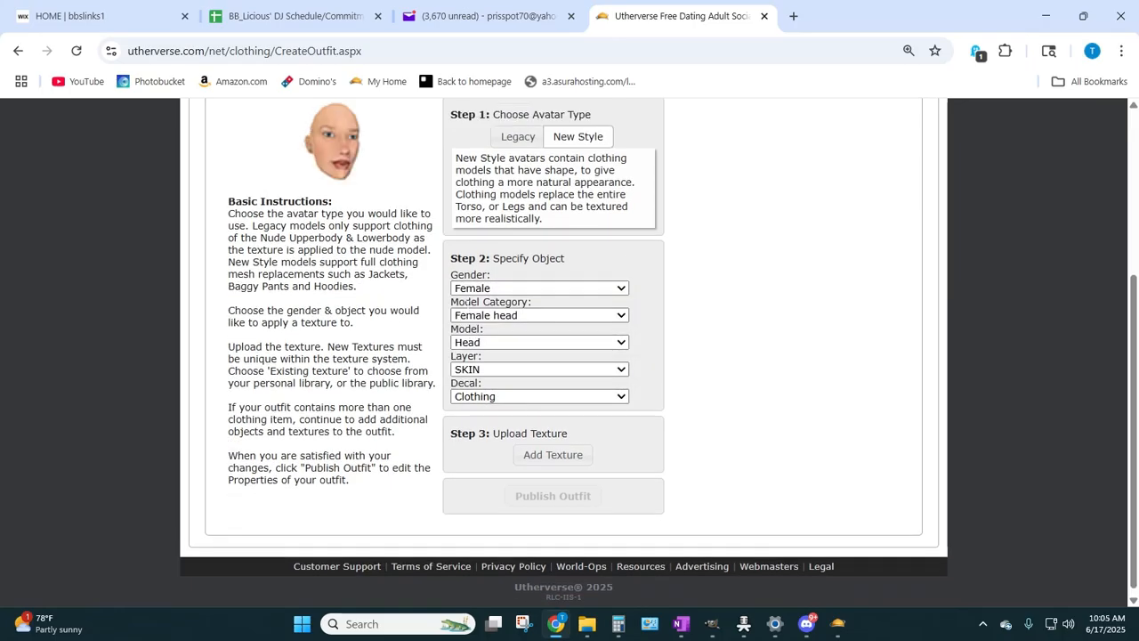
- Set the outfit's model category to Female torso and its model to Skinny Top
{"action": "left_click", "coordinate": [487, 315]}
{"action": "scroll", "coordinate": [508, 147], "scroll_direction": "down", "scroll_amount": 1}
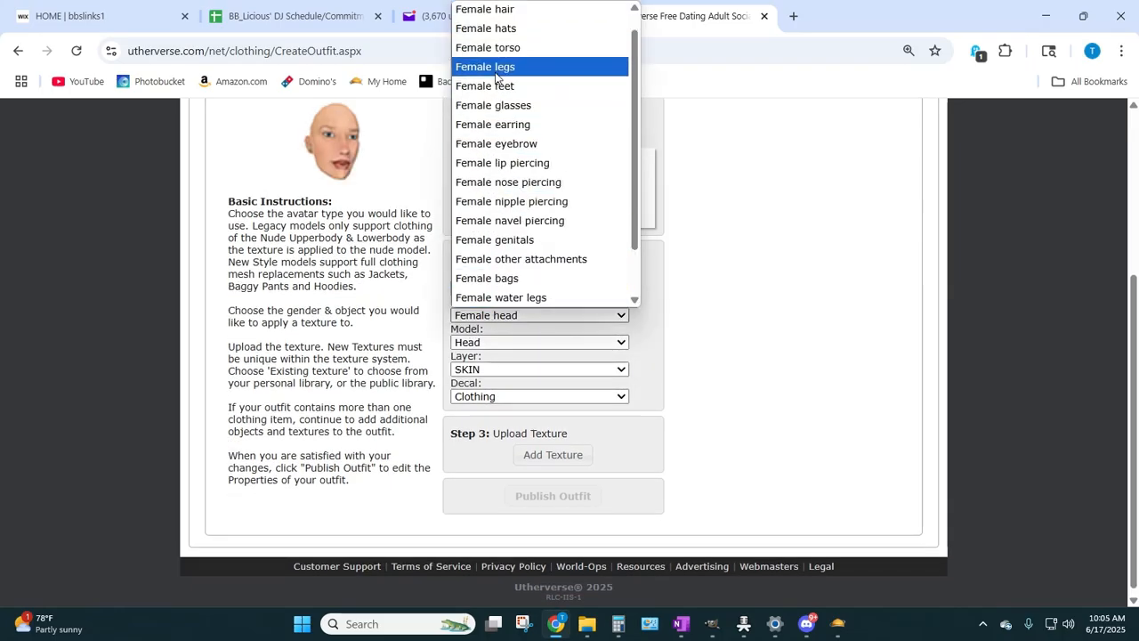
{"action": "left_click", "coordinate": [529, 49]}
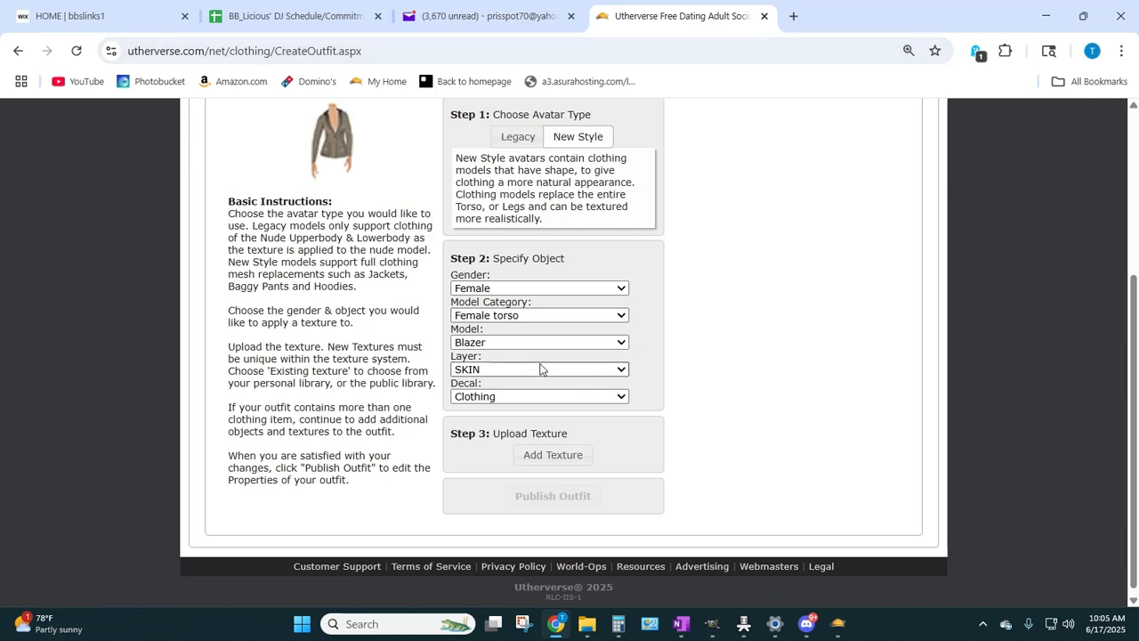
{"action": "left_click", "coordinate": [469, 346]}
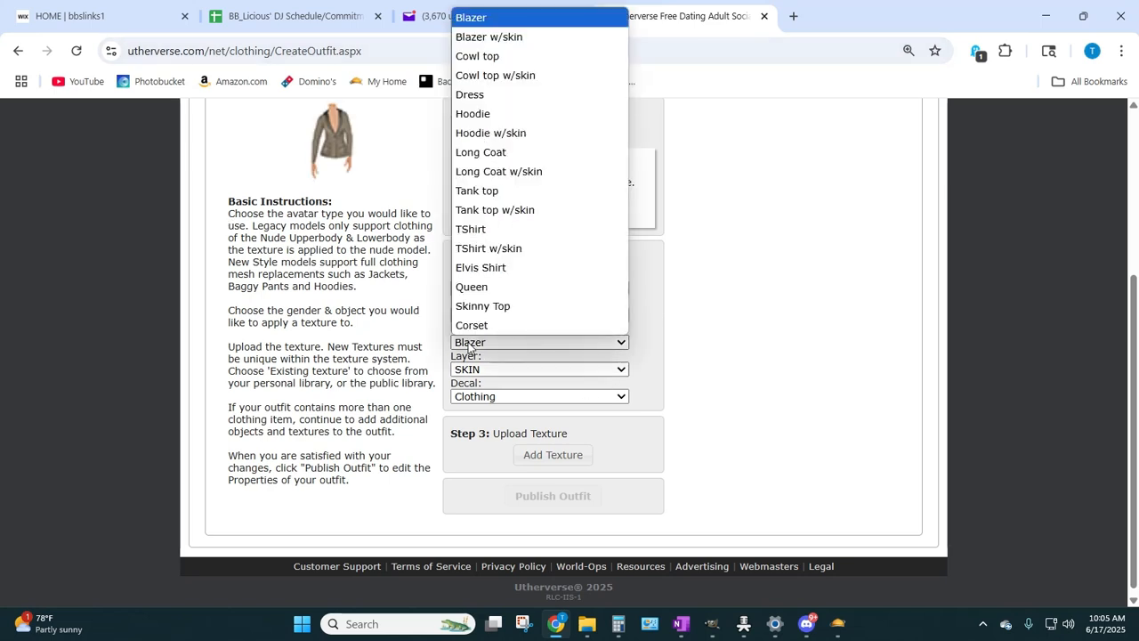
{"action": "left_click", "coordinate": [495, 306]}
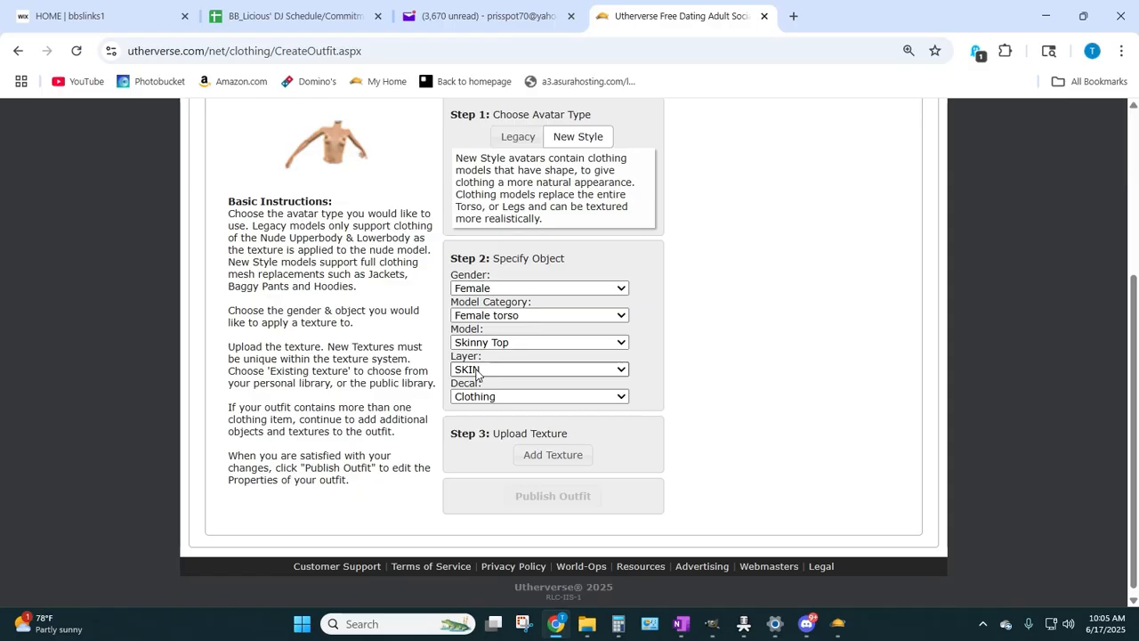
- Set the outfit's decal to Clothing and keep its layer on SKIN
{"action": "left_click", "coordinate": [497, 397]}
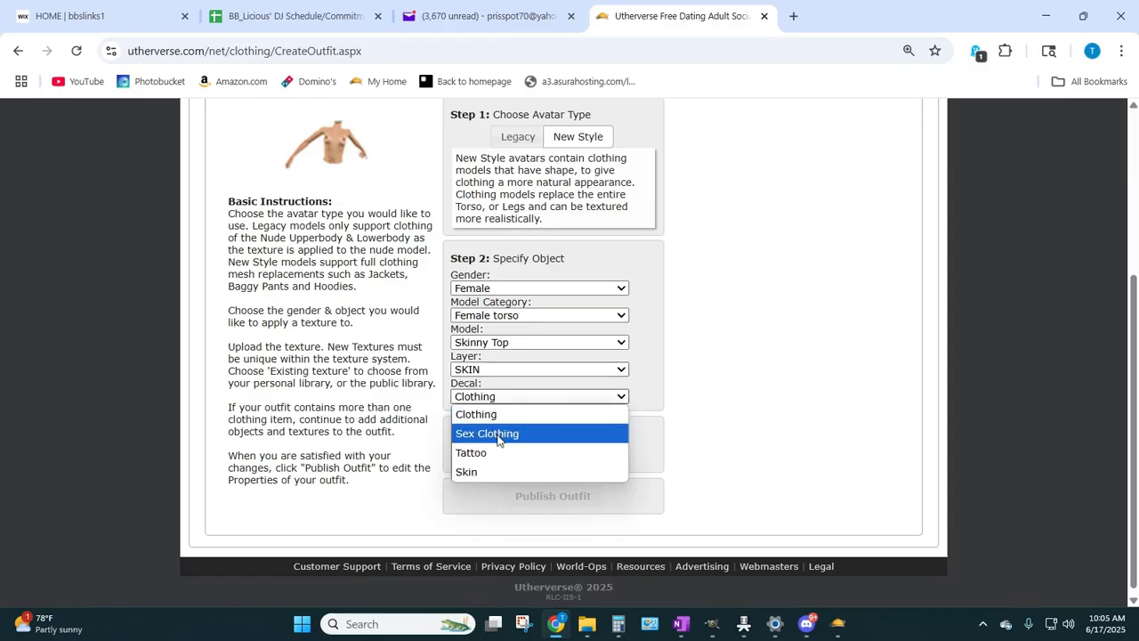
{"action": "left_click", "coordinate": [503, 416]}
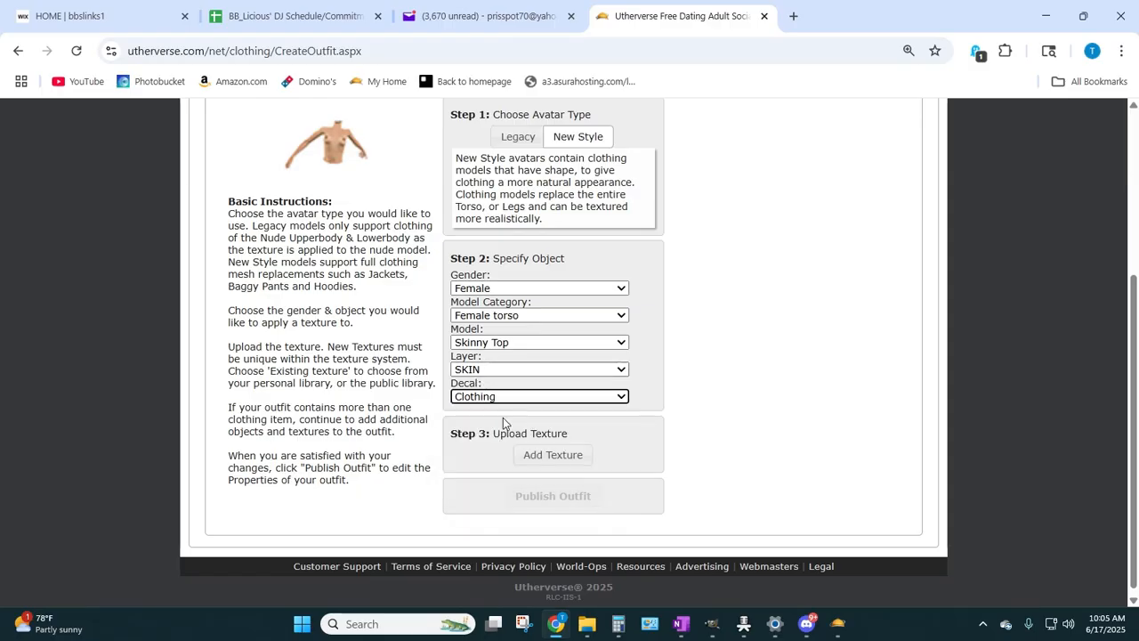
{"action": "left_click", "coordinate": [583, 370]}
{"action": "left_click", "coordinate": [576, 371]}
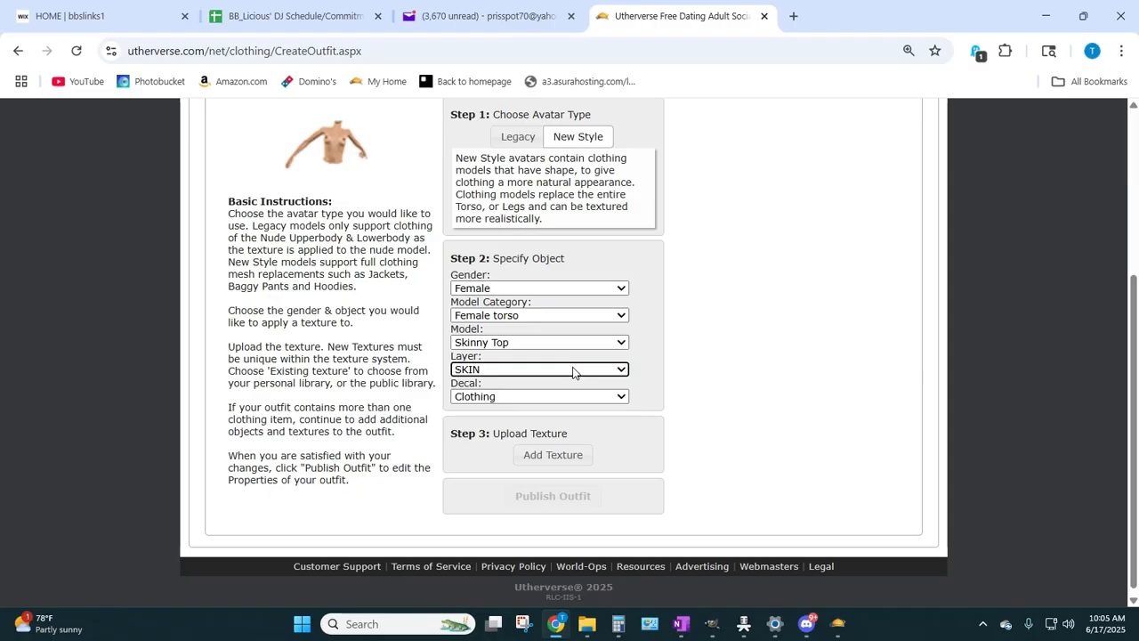
{"action": "left_click", "coordinate": [528, 399]}
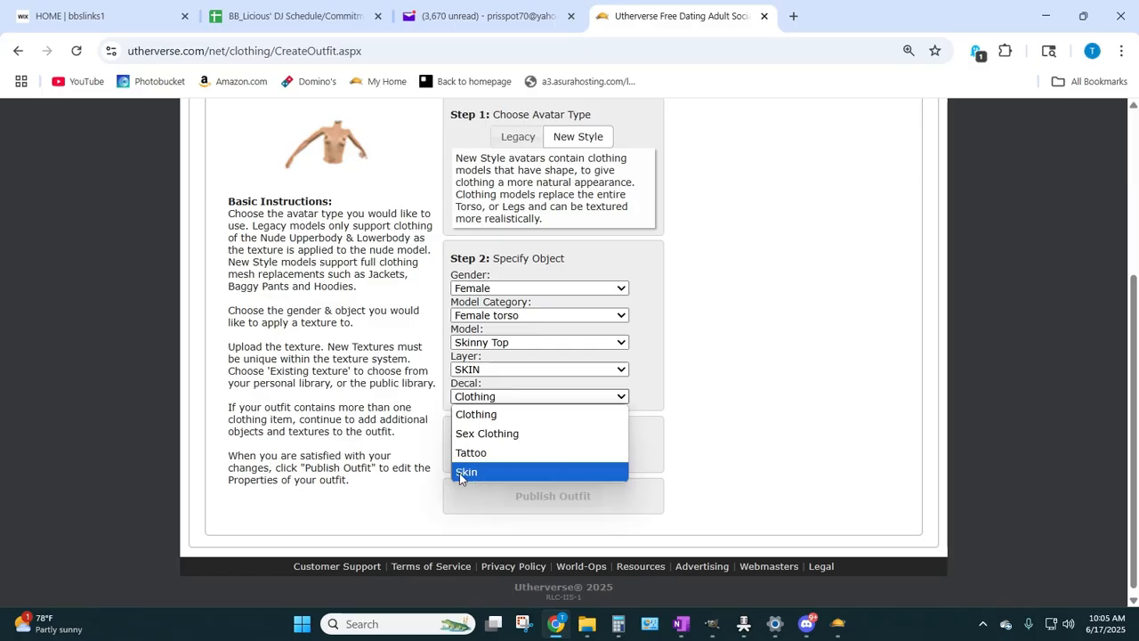
{"action": "left_click", "coordinate": [629, 464]}
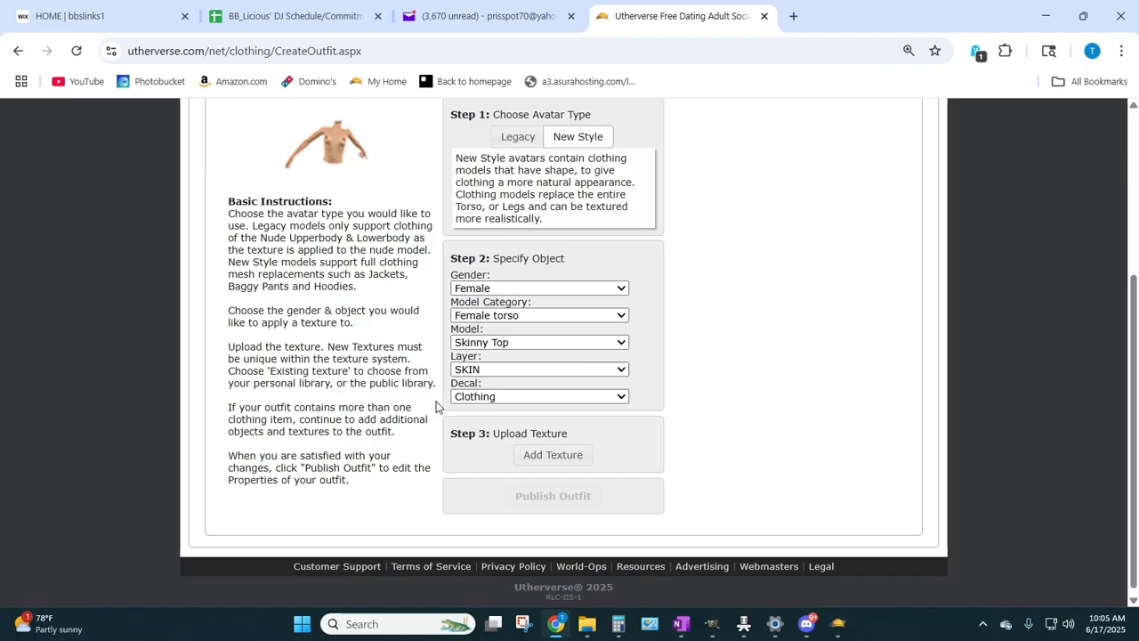
- Add a new texture named Fruit Watermelon Green and browse to the Outfits1 folder on drive E: for its file
{"action": "left_click", "coordinate": [534, 456]}
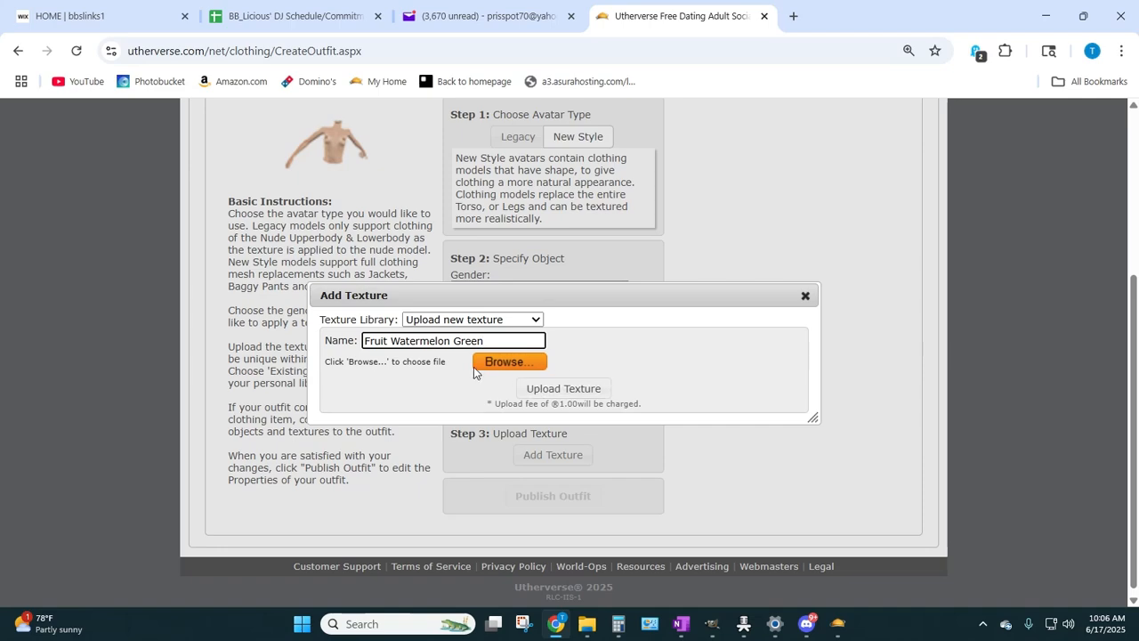
{"action": "left_click", "coordinate": [512, 361]}
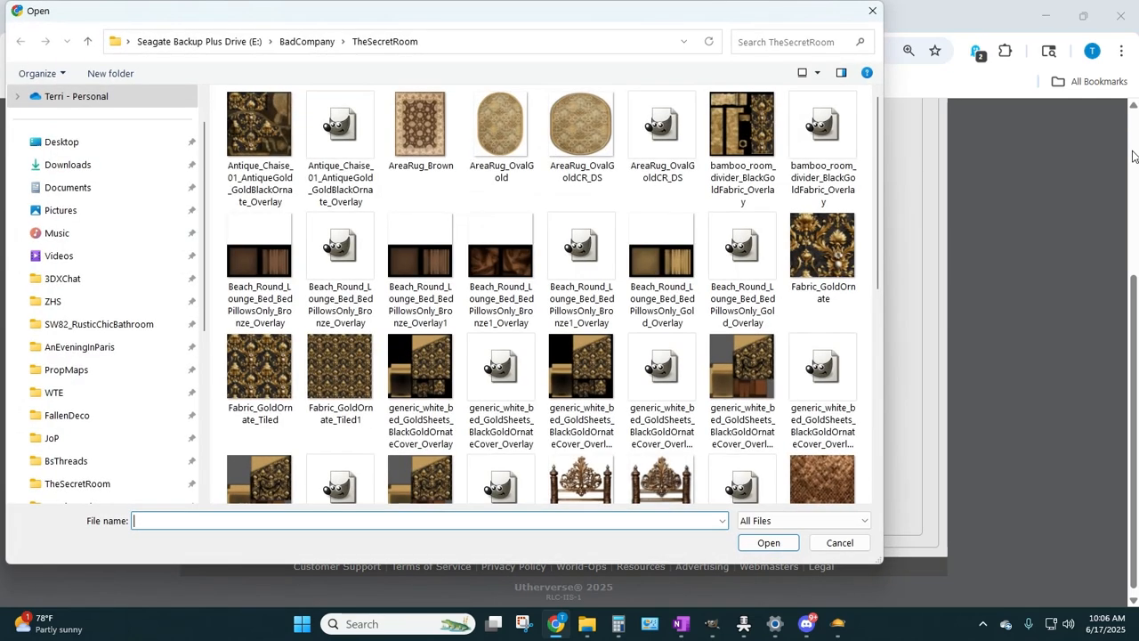
{"action": "left_click", "coordinate": [147, 44]}
{"action": "left_click_drag", "start_coordinate": [871, 107], "coordinate": [834, 363]}
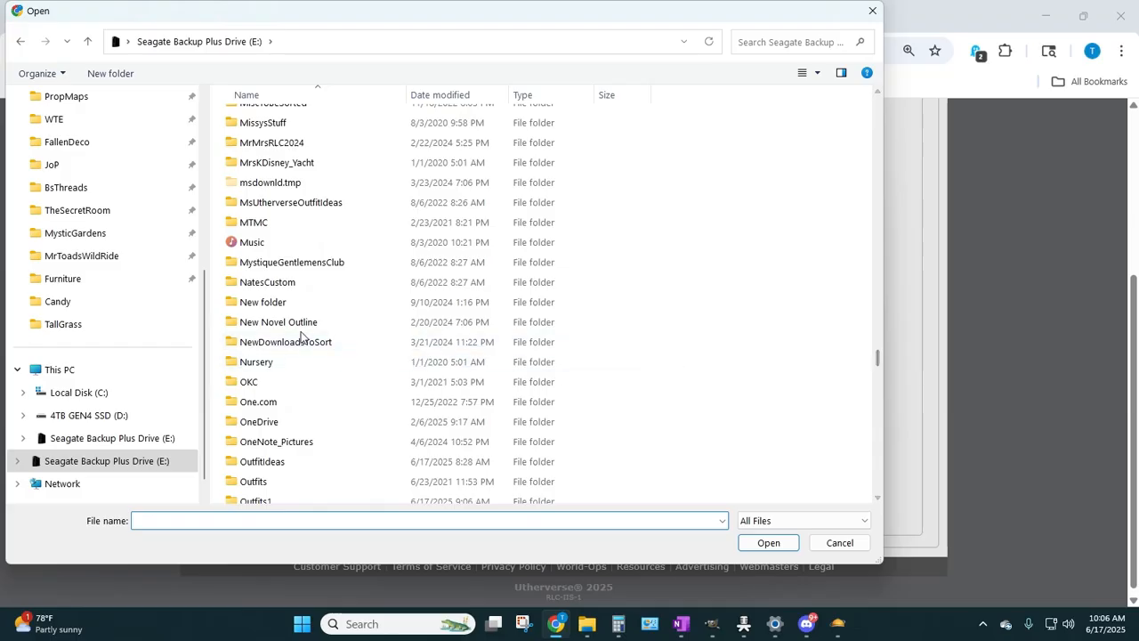
{"action": "scroll", "coordinate": [301, 336], "scroll_direction": "down", "scroll_amount": 4}
{"action": "double_click", "coordinate": [285, 274]}
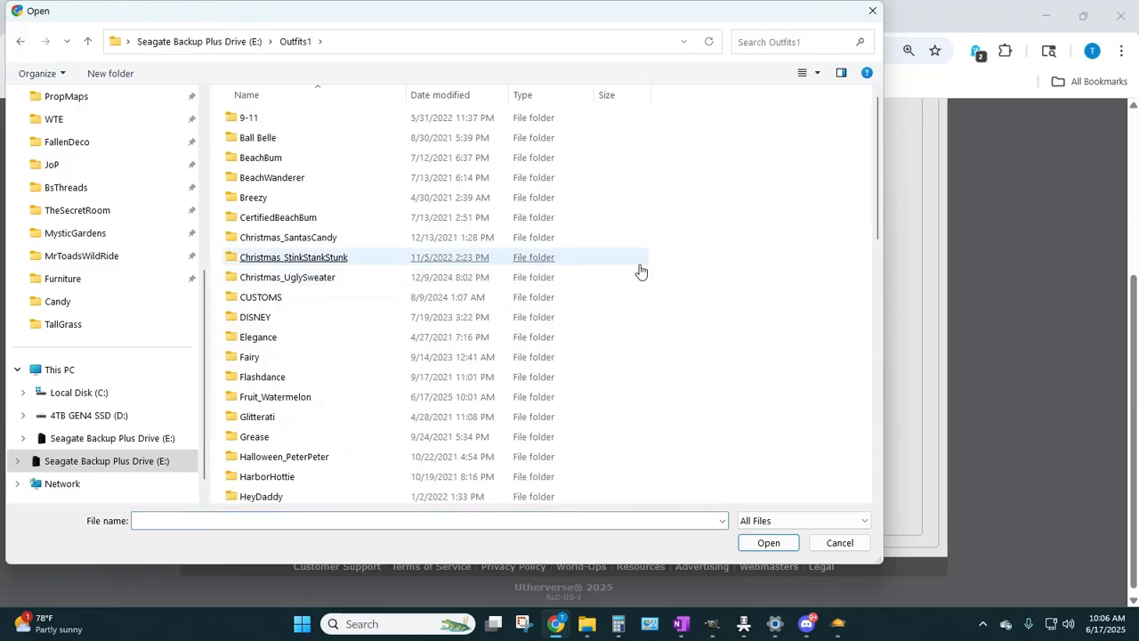
- Choose FemaleSkinnyTop_Fruit_Watermelon_Green.png from the Fruit_Watermelon folder as the texture file
{"action": "scroll", "coordinate": [452, 209], "scroll_direction": "down", "scroll_amount": 7}
{"action": "scroll", "coordinate": [381, 300], "scroll_direction": "up", "scroll_amount": 4}
{"action": "left_click", "coordinate": [351, 295]}
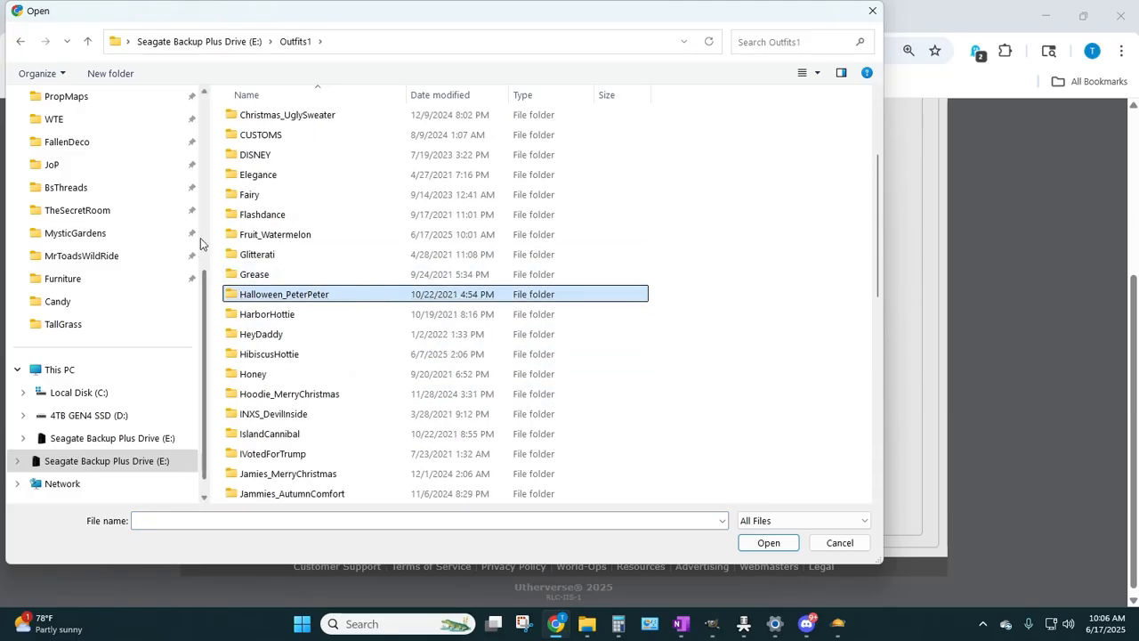
{"action": "double_click", "coordinate": [312, 233]}
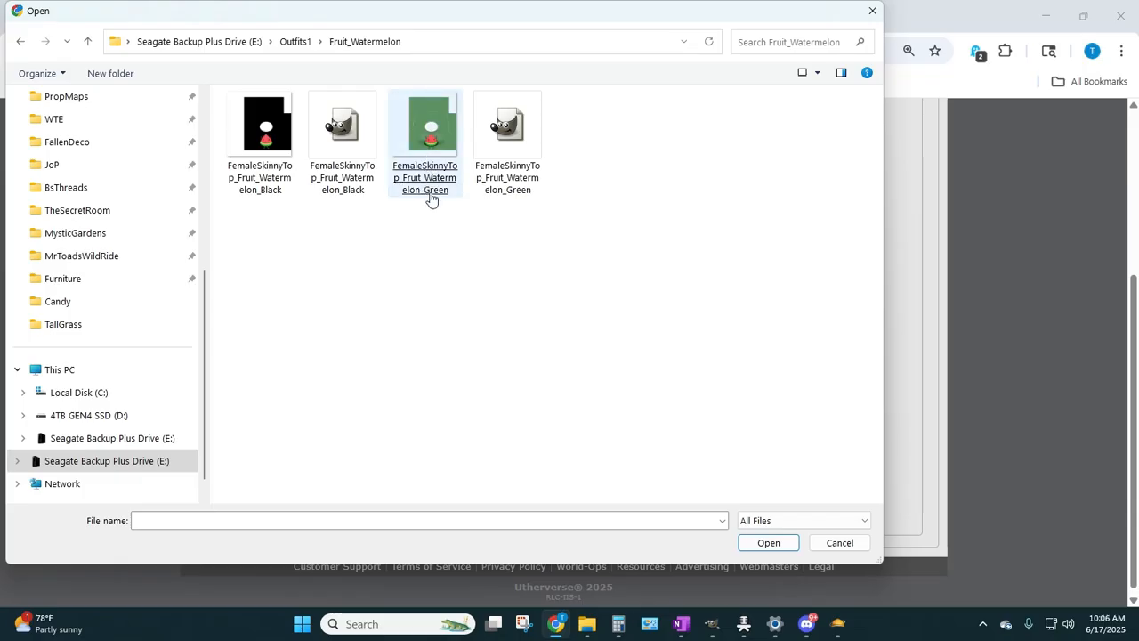
{"action": "left_click", "coordinate": [431, 199]}
{"action": "double_click", "coordinate": [428, 178]}
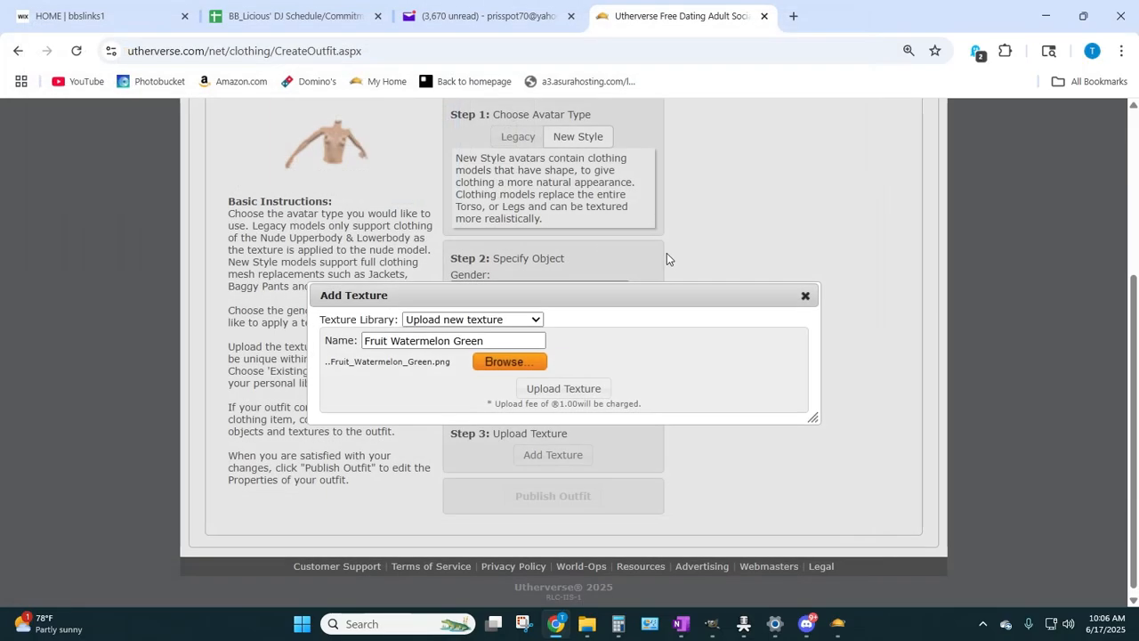
- Upload the Fruit Watermelon Green texture and continue to the outfit's publishing properties
{"action": "left_click", "coordinate": [566, 391]}
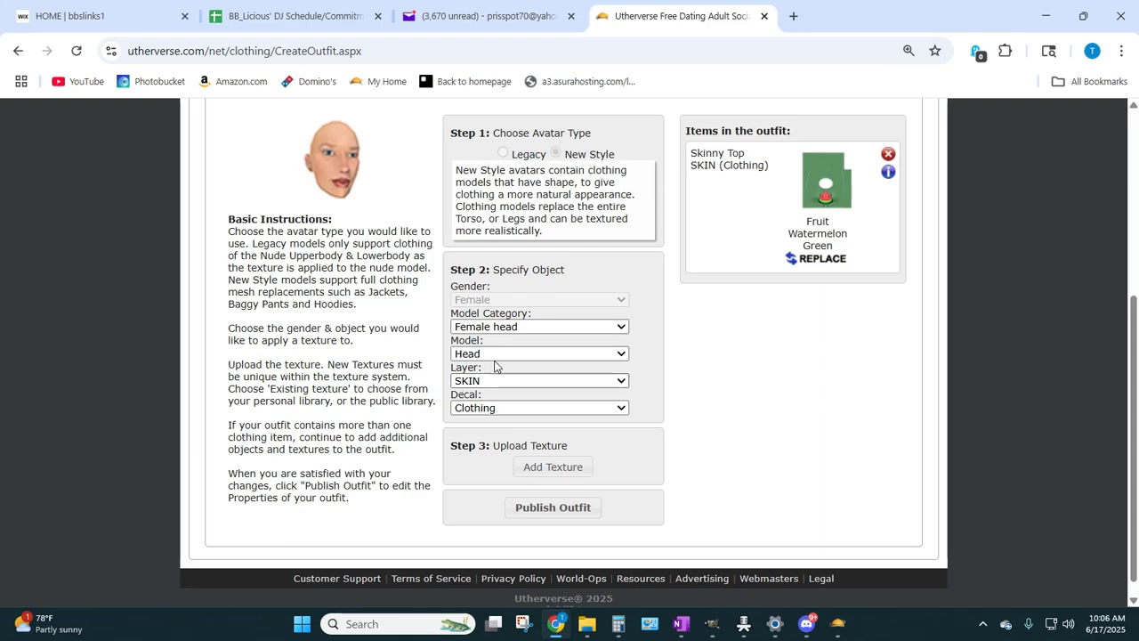
{"action": "left_click", "coordinate": [549, 514]}
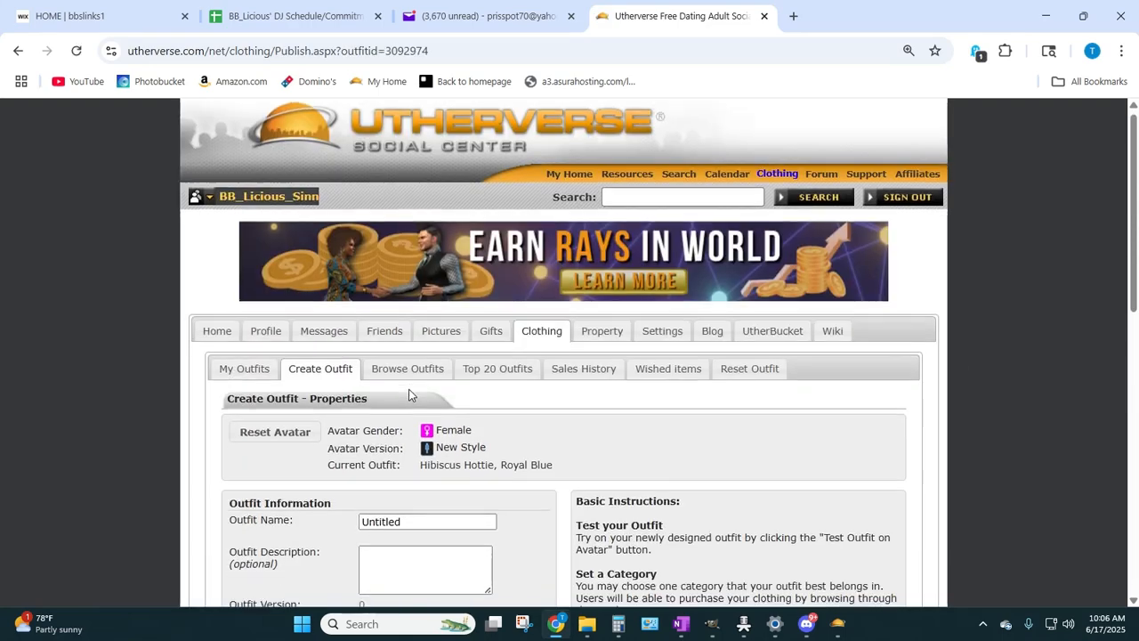
{"action": "scroll", "coordinate": [409, 394], "scroll_direction": "down", "scroll_amount": 3}
- Switch to the Utherverse 3D client, walk the avatar forward into the open area and view it from the front
{"action": "left_click", "coordinate": [1083, 16]}
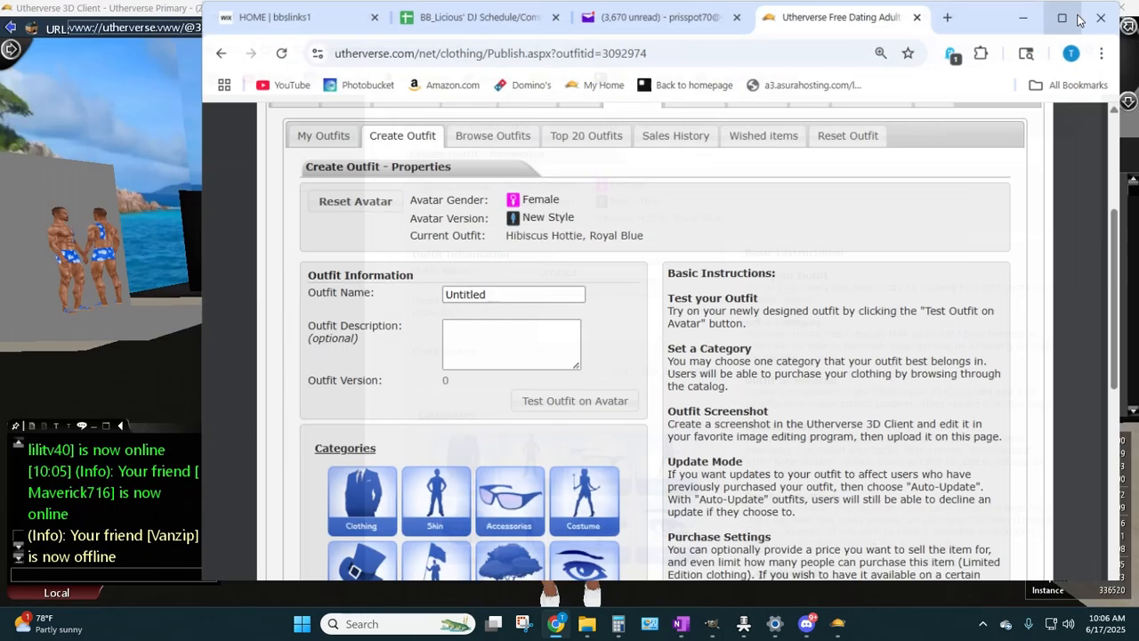
{"action": "left_click", "coordinate": [115, 278]}
{"action": "left_click_drag", "start_coordinate": [350, 330], "coordinate": [130, 353]}
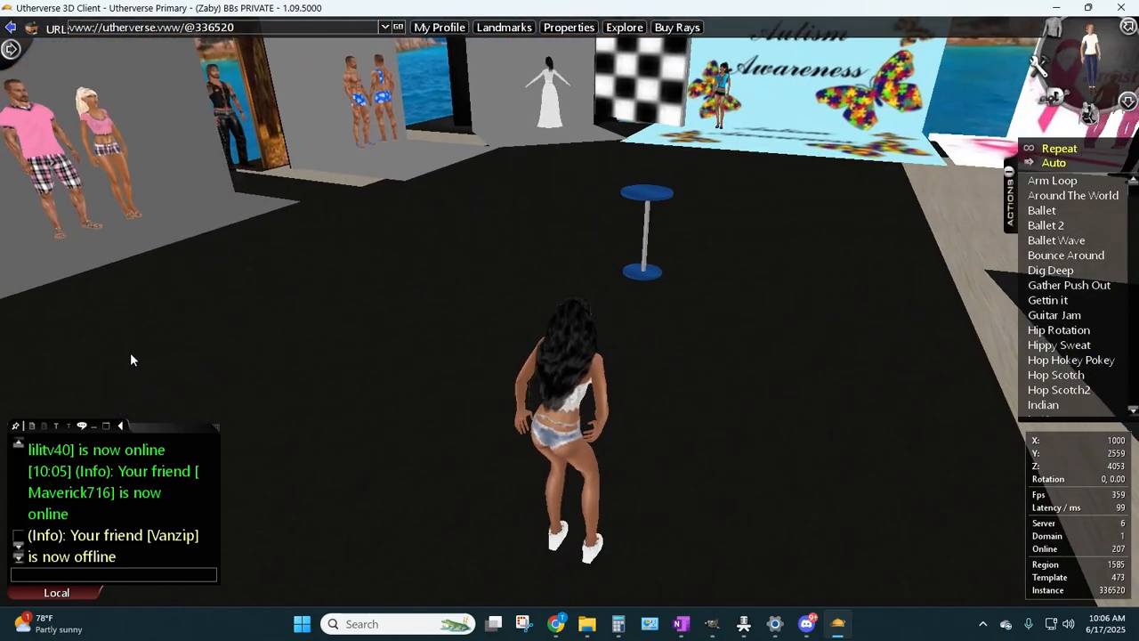
{"action": "key", "text": "Up"}
{"action": "key", "text": "Up"}
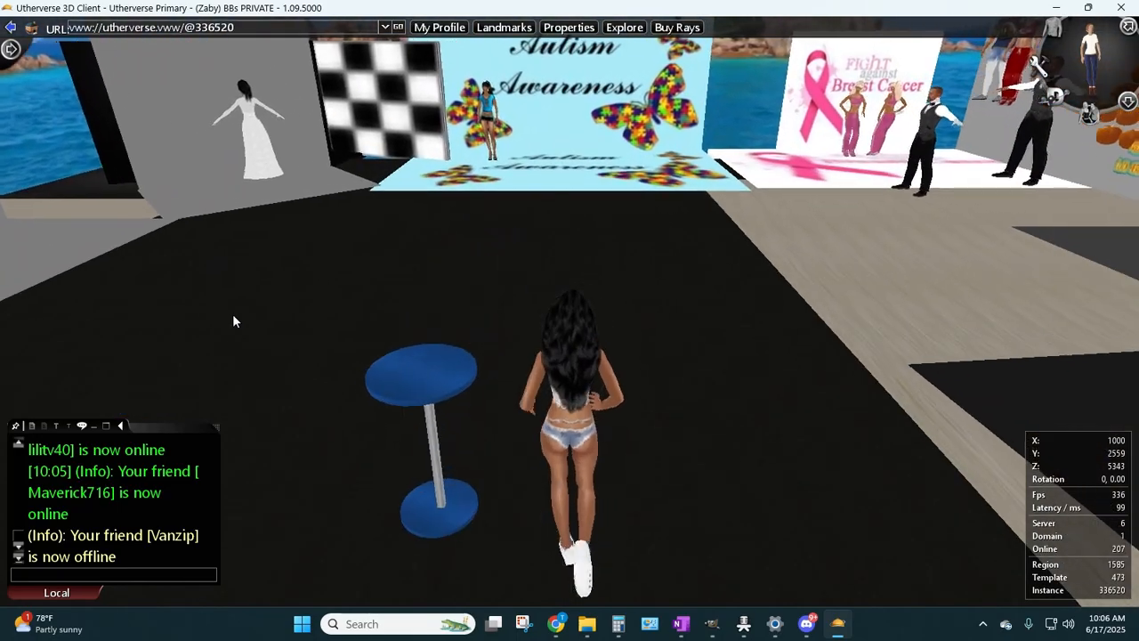
{"action": "left_click_drag", "start_coordinate": [129, 333], "coordinate": [983, 415]}
{"action": "left_click_drag", "start_coordinate": [732, 437], "coordinate": [718, 396]}
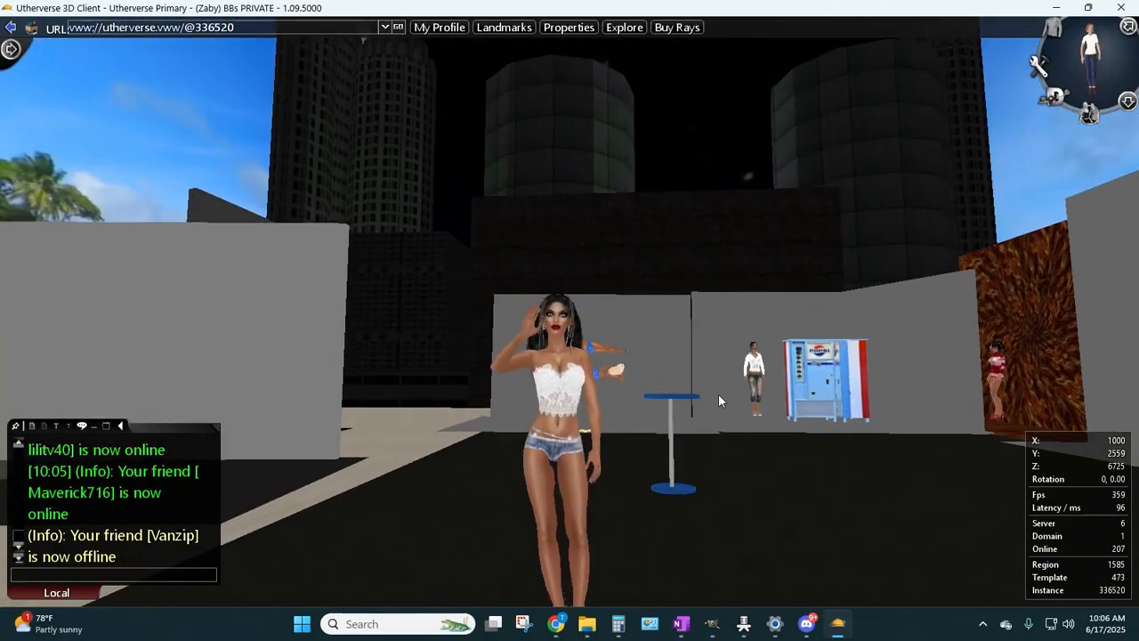
{"action": "scroll", "coordinate": [717, 429], "scroll_direction": "up", "scroll_amount": 3}
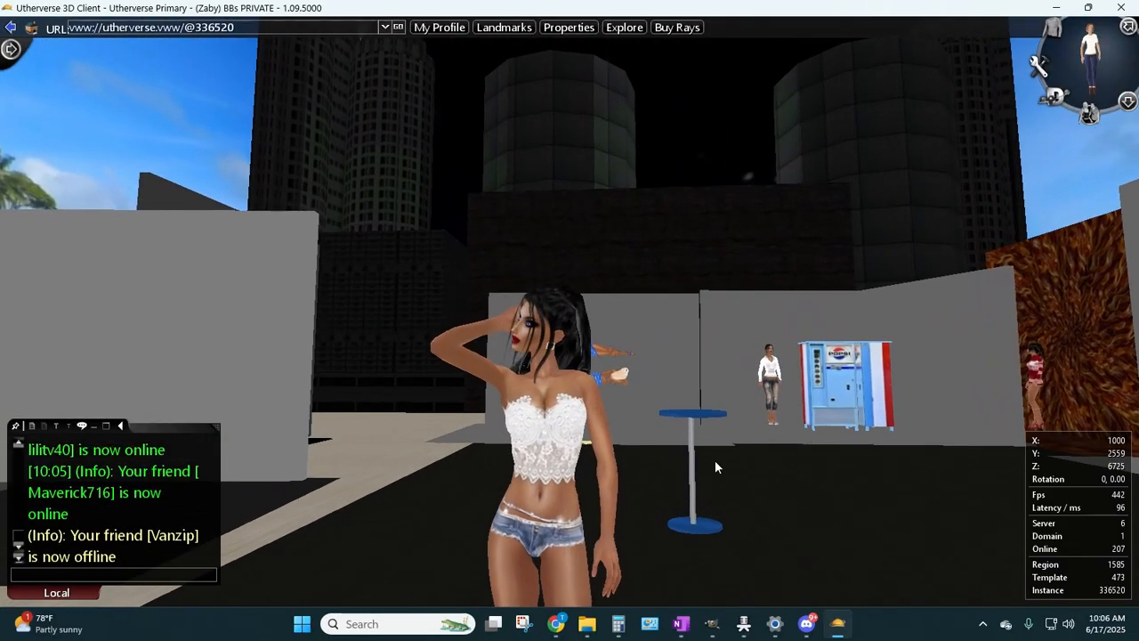
- Test the new outfit on the avatar from the browser, returning to the Utherverse 3D client to view its torso
{"action": "left_click", "coordinate": [557, 623]}
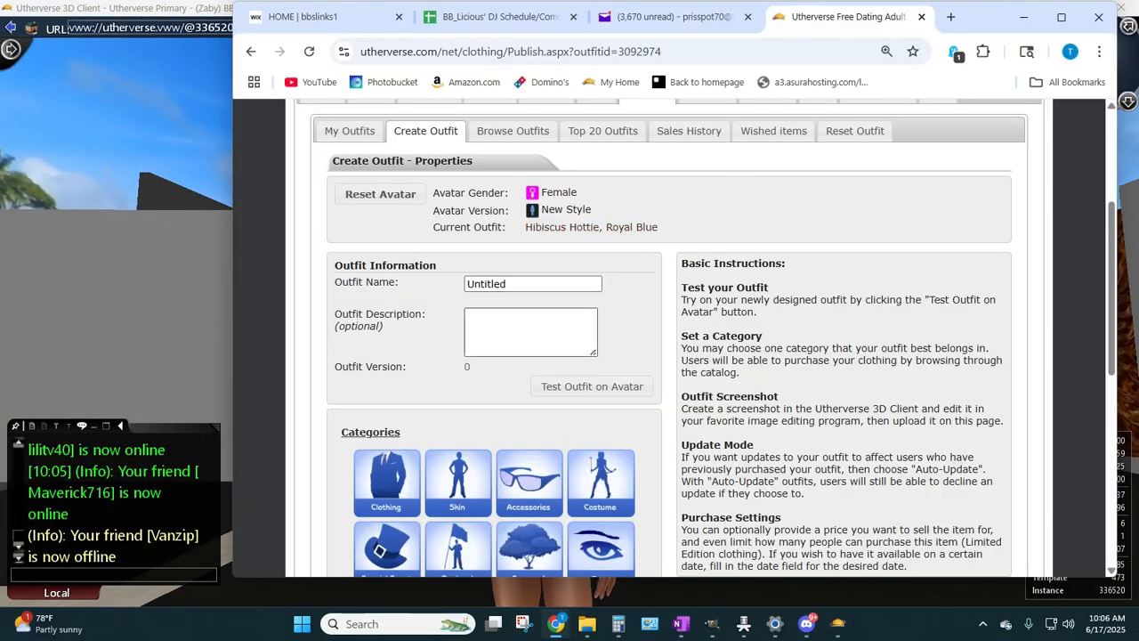
{"action": "left_click", "coordinate": [571, 388]}
{"action": "left_click", "coordinate": [838, 624]}
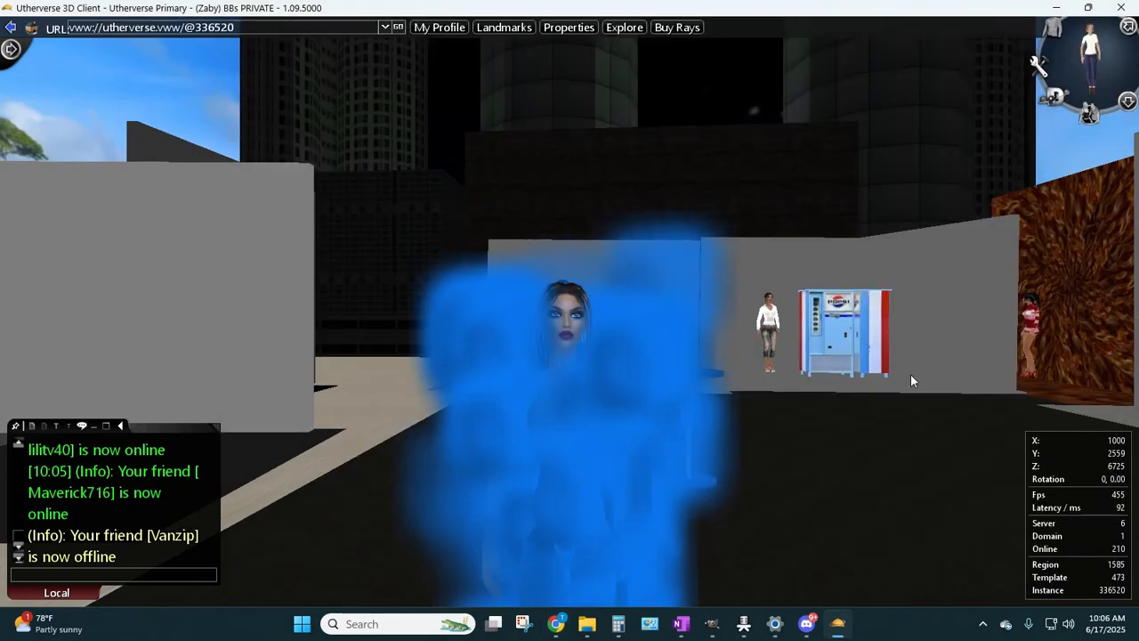
{"action": "left_click_drag", "start_coordinate": [791, 463], "coordinate": [800, 422]}
{"action": "left_click_drag", "start_coordinate": [723, 485], "coordinate": [704, 446]}
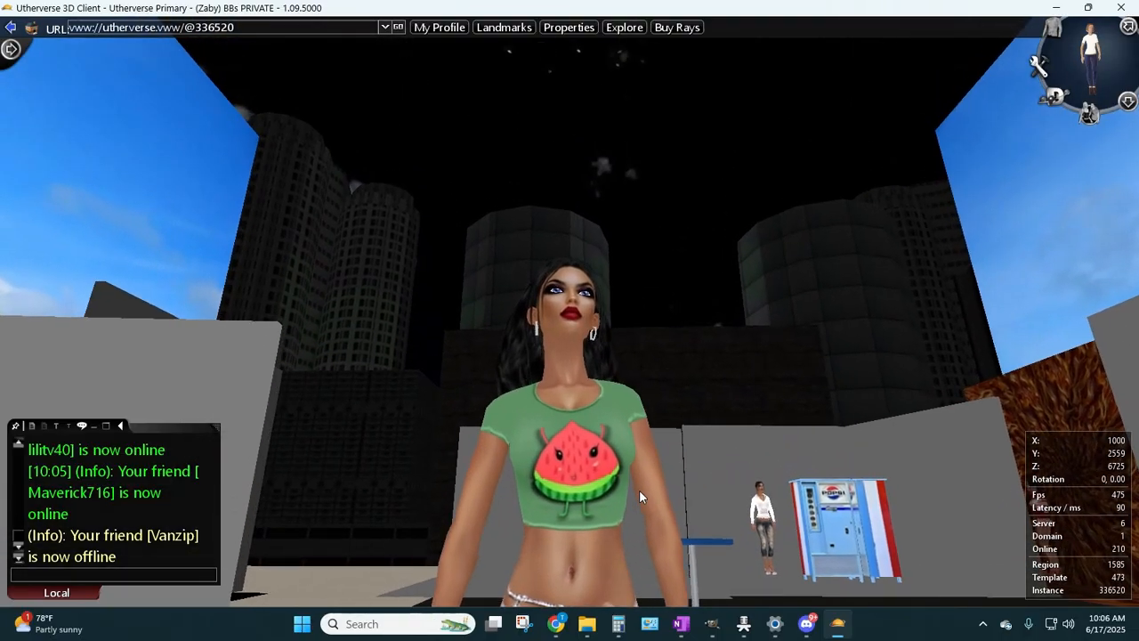
- Examine the watermelon top on the avatar from the front, side and back, both close up and farther away
{"action": "left_click_drag", "start_coordinate": [586, 486], "coordinate": [642, 504]}
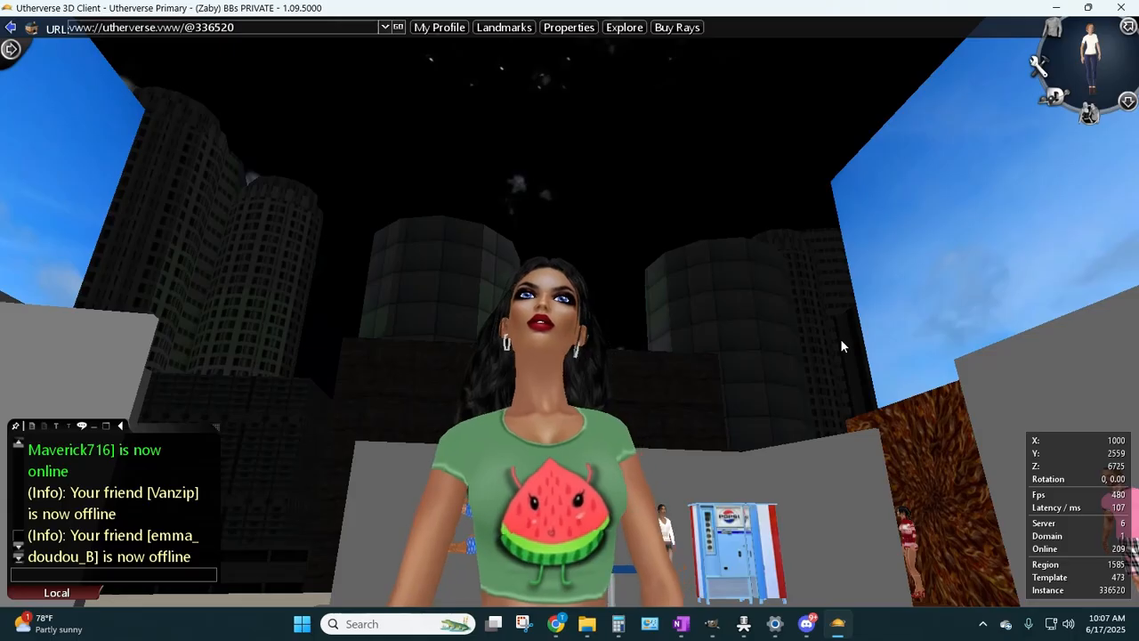
{"action": "left_click_drag", "start_coordinate": [527, 420], "coordinate": [616, 540]}
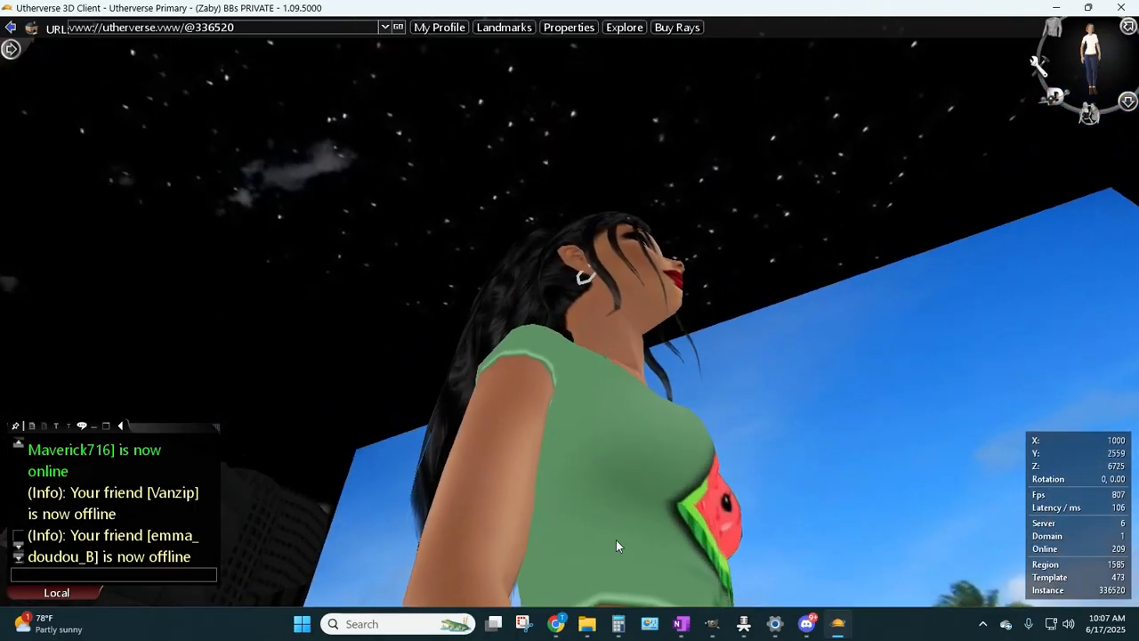
{"action": "left_click_drag", "start_coordinate": [625, 581], "coordinate": [496, 561]}
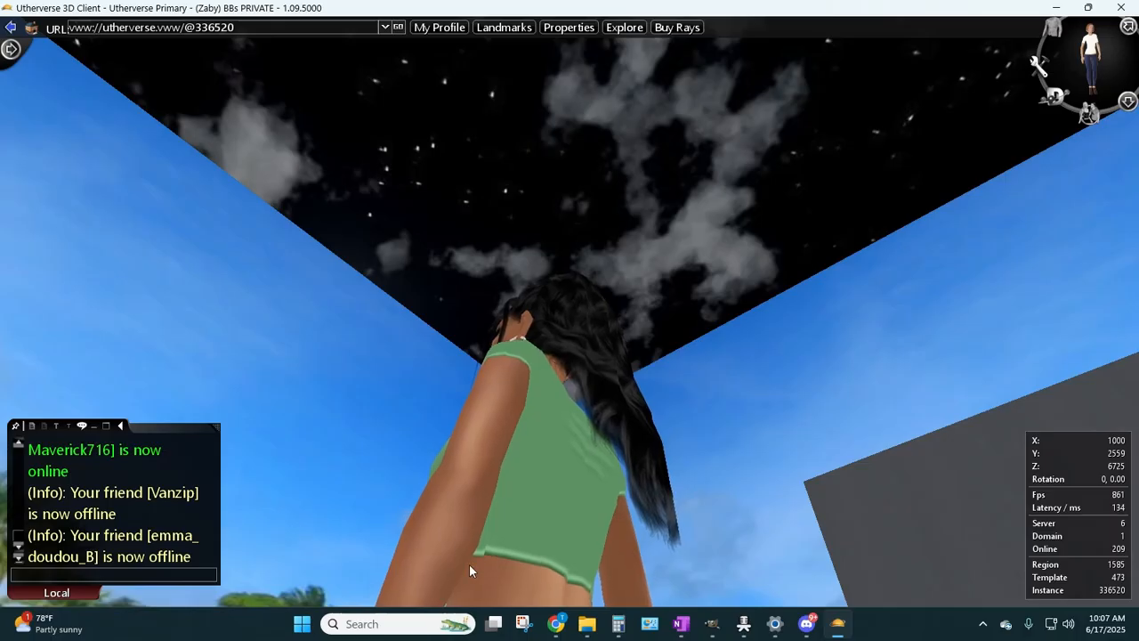
{"action": "left_click_drag", "start_coordinate": [527, 536], "coordinate": [678, 514]}
{"action": "left_click_drag", "start_coordinate": [429, 567], "coordinate": [1007, 473]}
{"action": "left_click_drag", "start_coordinate": [668, 332], "coordinate": [383, 409]}
{"action": "left_click_drag", "start_coordinate": [611, 480], "coordinate": [525, 468]}
{"action": "left_click_drag", "start_coordinate": [566, 518], "coordinate": [527, 534]}
{"action": "scroll", "coordinate": [526, 535], "scroll_direction": "down", "scroll_amount": 7}
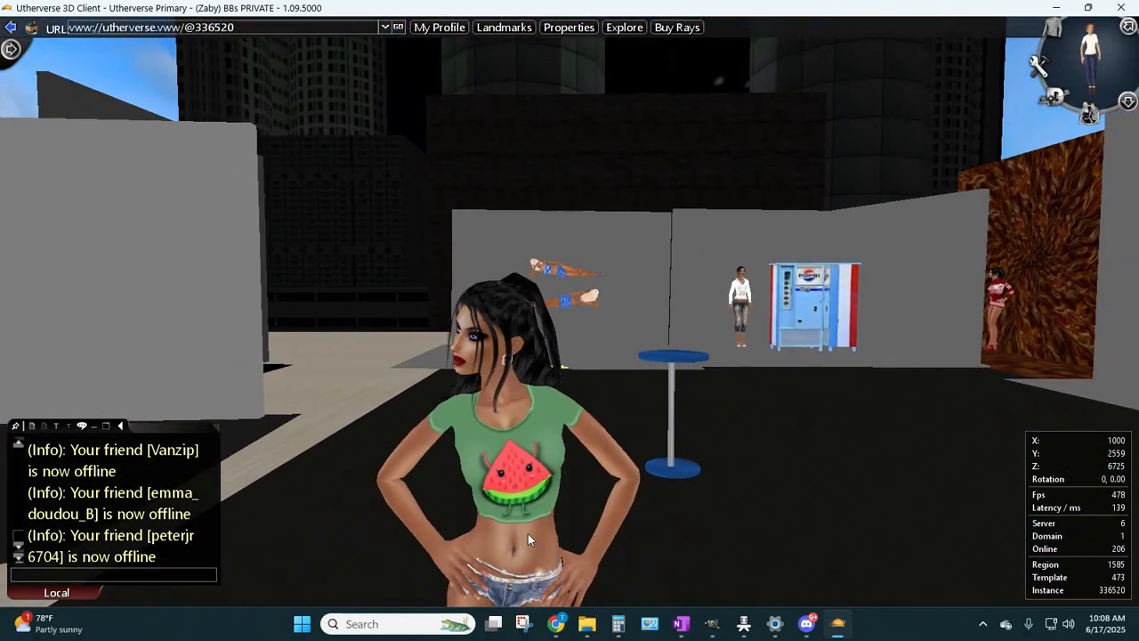
{"action": "left_click_drag", "start_coordinate": [688, 515], "coordinate": [644, 512]}
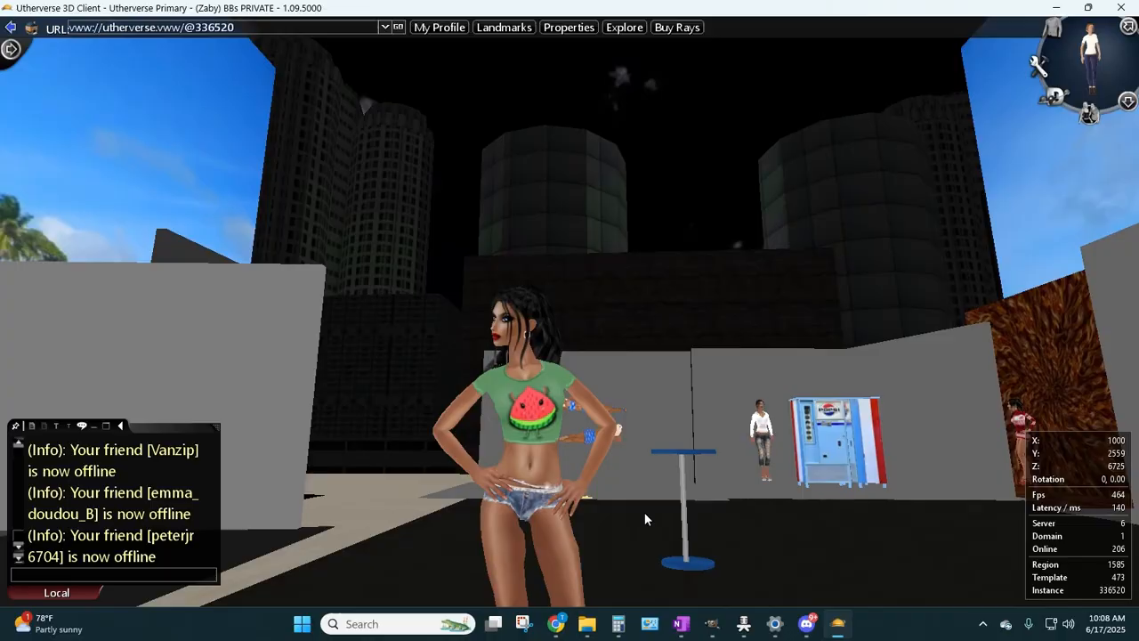
{"action": "scroll", "coordinate": [644, 512], "scroll_direction": "up", "scroll_amount": 5}
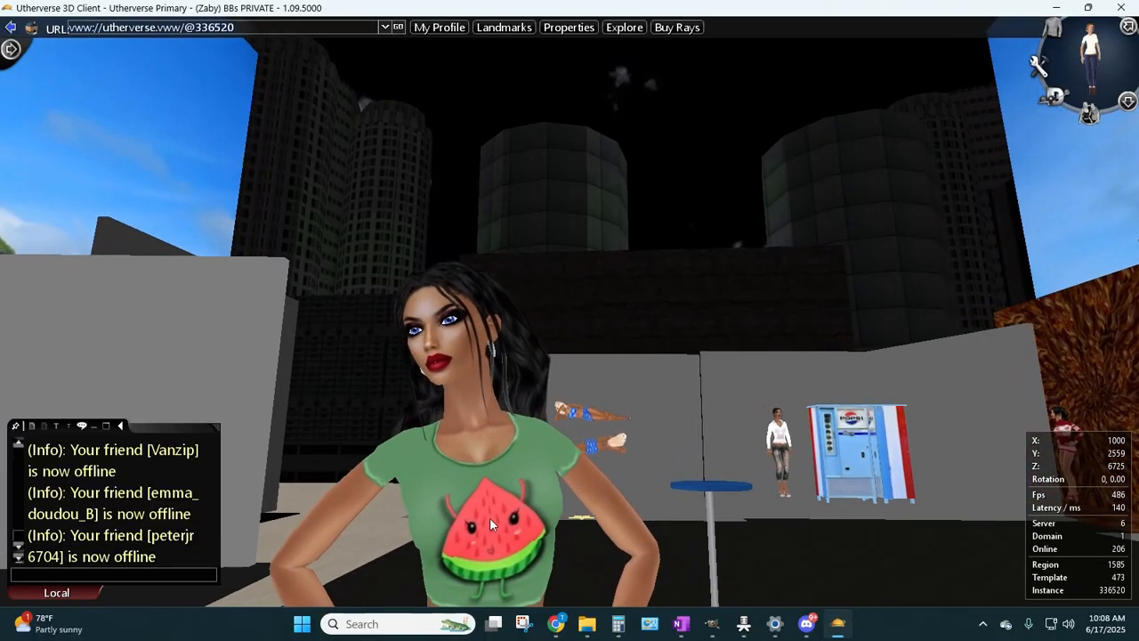
{"action": "left_click_drag", "start_coordinate": [490, 517], "coordinate": [541, 564]}
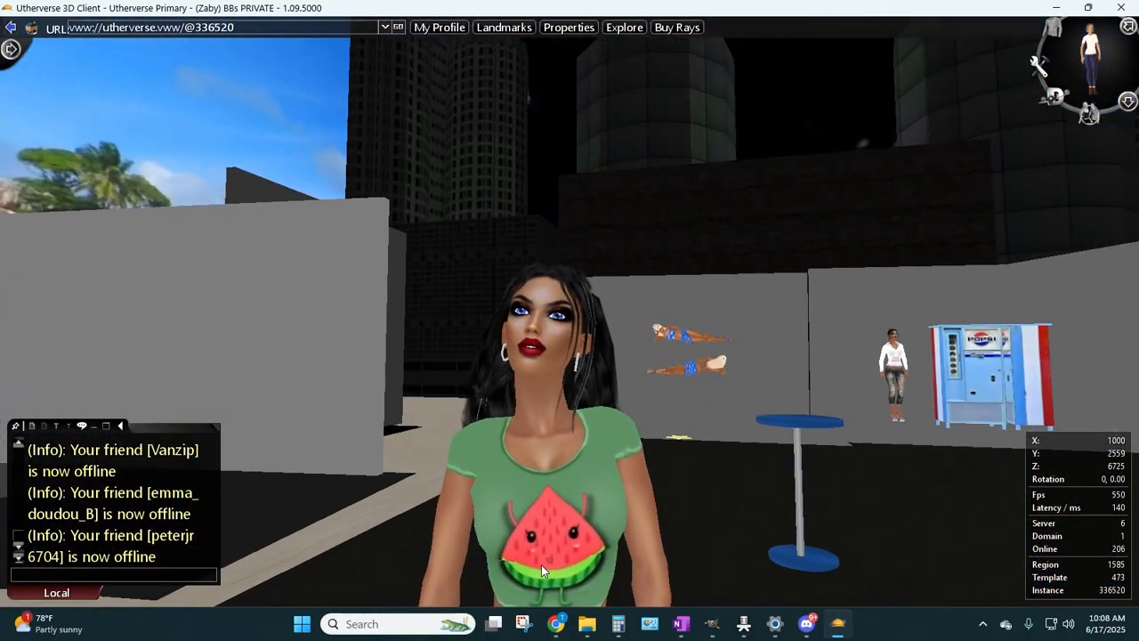
{"action": "scroll", "coordinate": [500, 466], "scroll_direction": "down", "scroll_amount": 3}
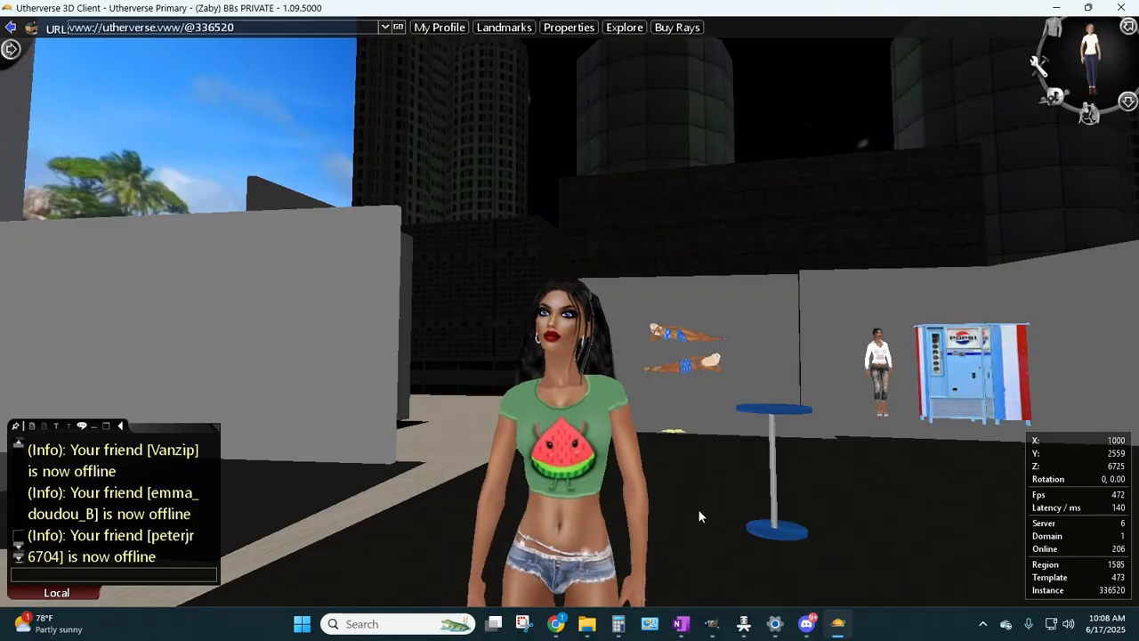
- Show the avatar's action shortcuts and play the one in slot 4 while examining the top from the side
{"action": "left_click_drag", "start_coordinate": [698, 509], "coordinate": [624, 518]}
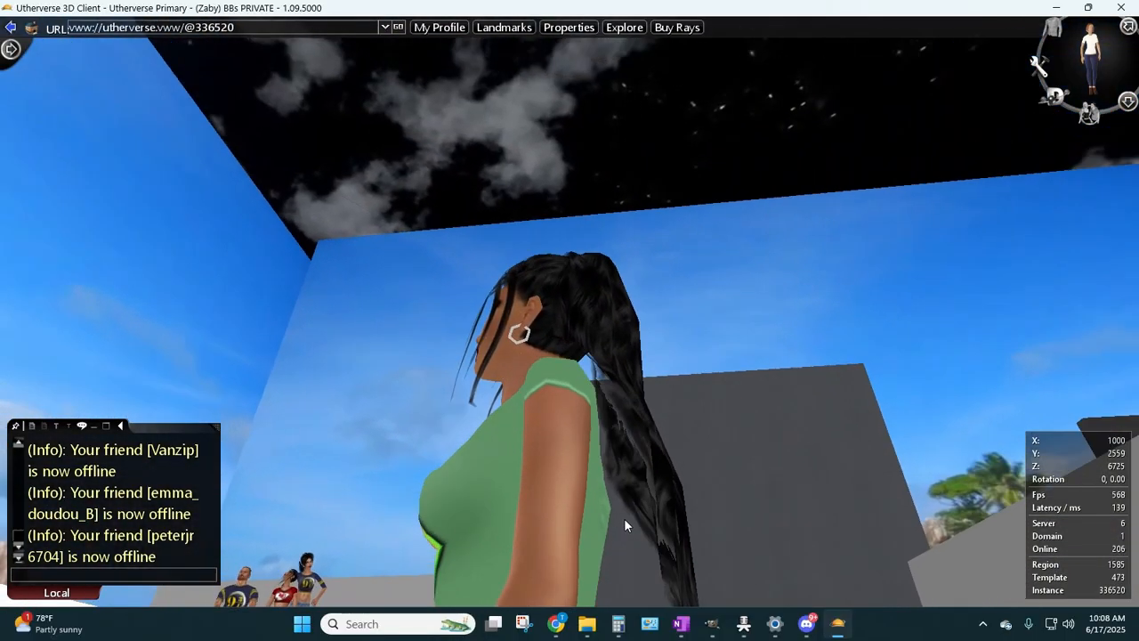
{"action": "left_click", "coordinate": [11, 49]}
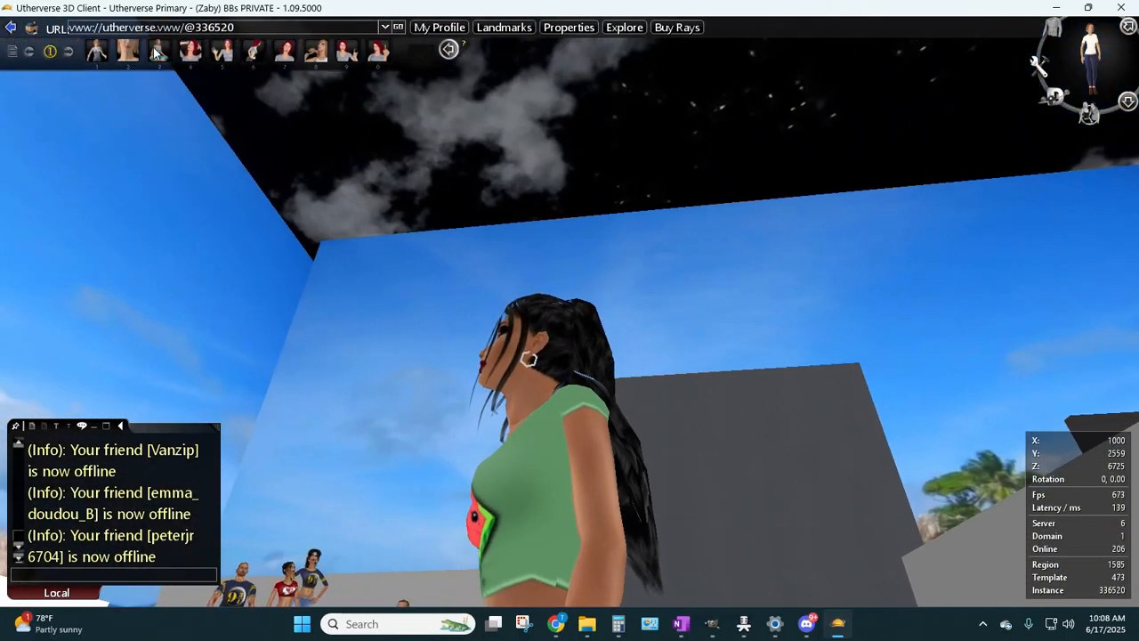
{"action": "left_click_drag", "start_coordinate": [296, 174], "coordinate": [293, 160]}
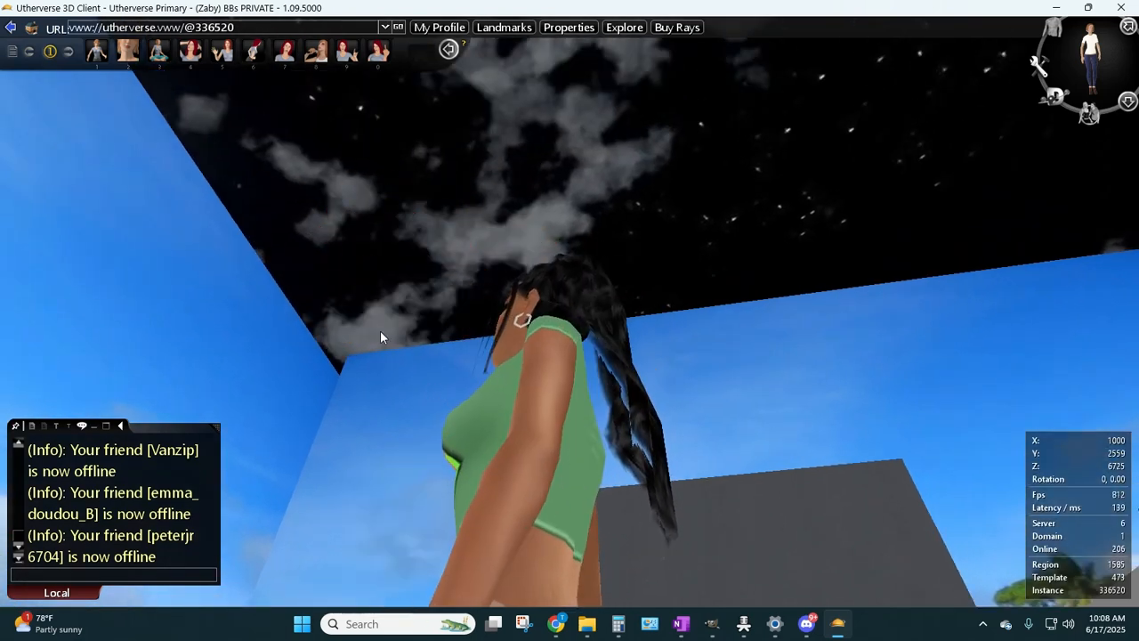
{"action": "left_click", "coordinate": [194, 55]}
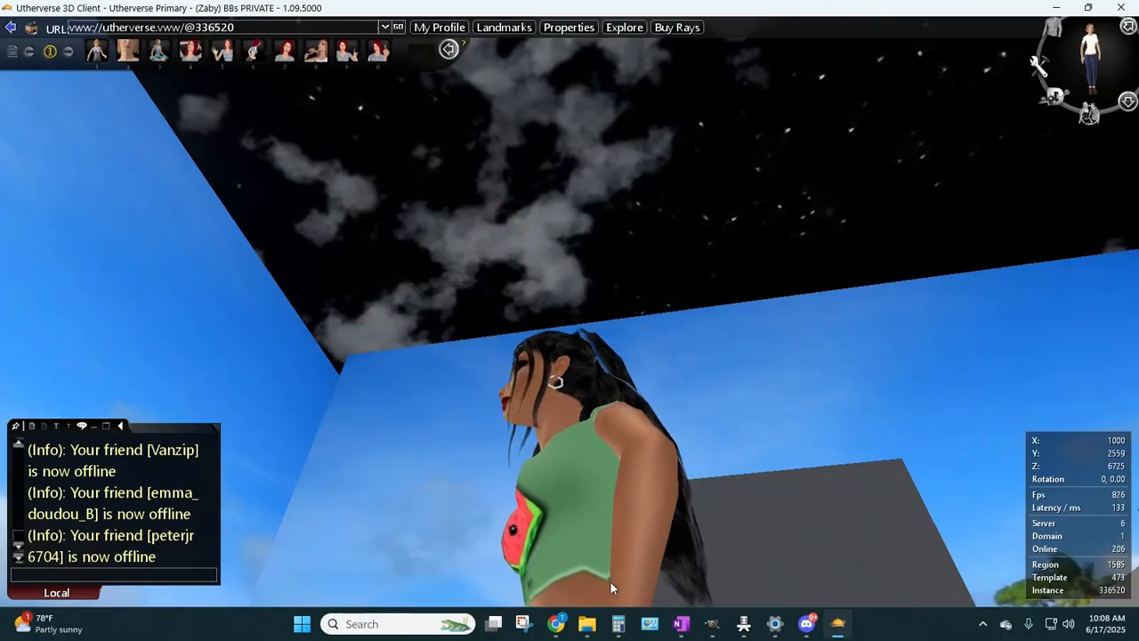
- Switch to GIMP and make the FemaleSkinnyTopColorGuide.png layer visible in the green watermelon top image
{"action": "left_click", "coordinate": [716, 630]}
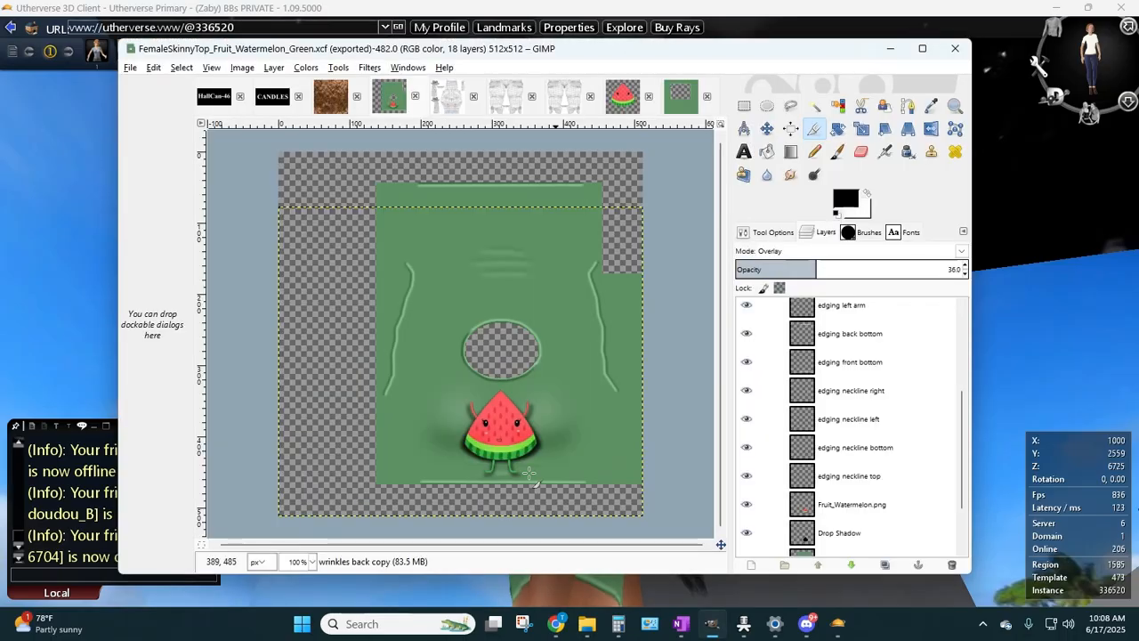
{"action": "left_click", "coordinate": [312, 562]}
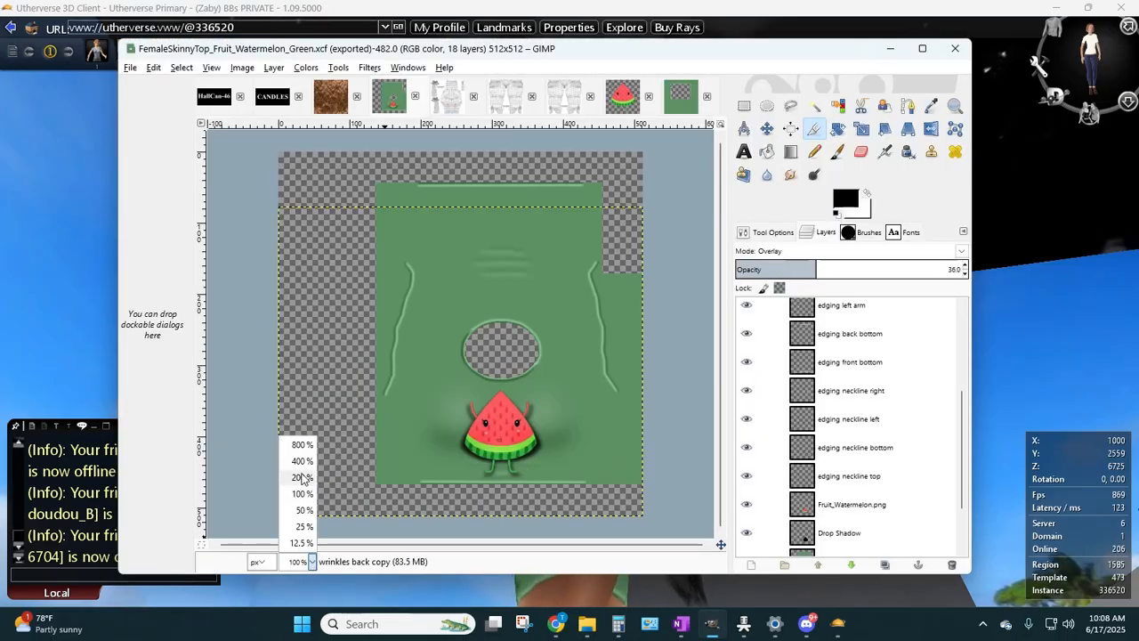
{"action": "left_click", "coordinate": [302, 477]}
{"action": "left_click_drag", "start_coordinate": [442, 546], "coordinate": [516, 545]}
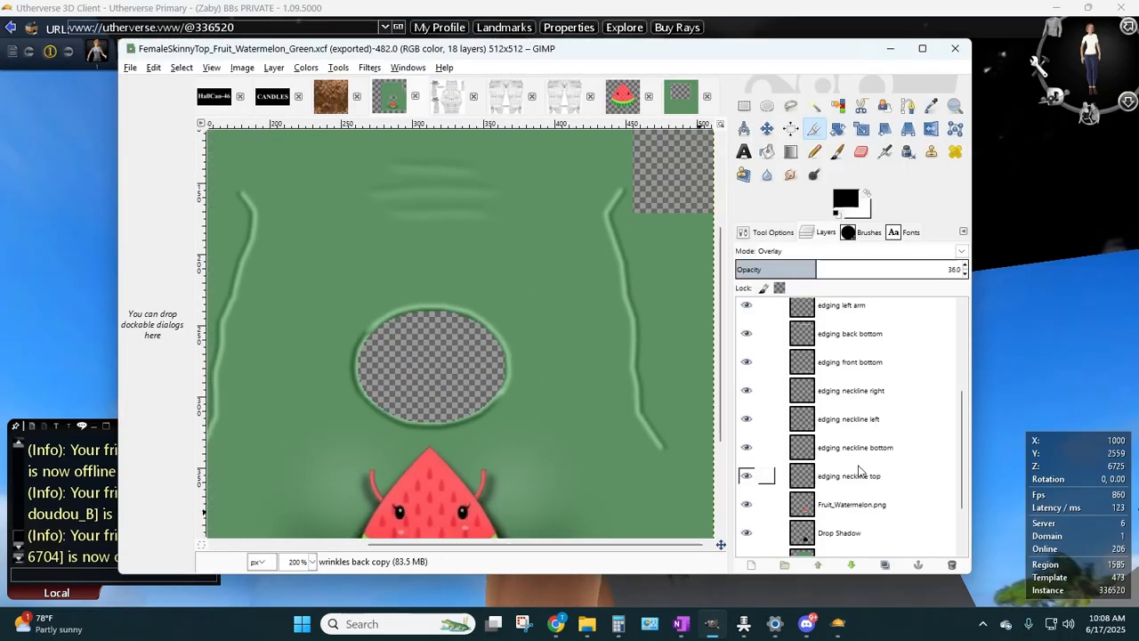
{"action": "scroll", "coordinate": [860, 474], "scroll_direction": "down", "scroll_amount": 3}
{"action": "left_click", "coordinate": [746, 542]}
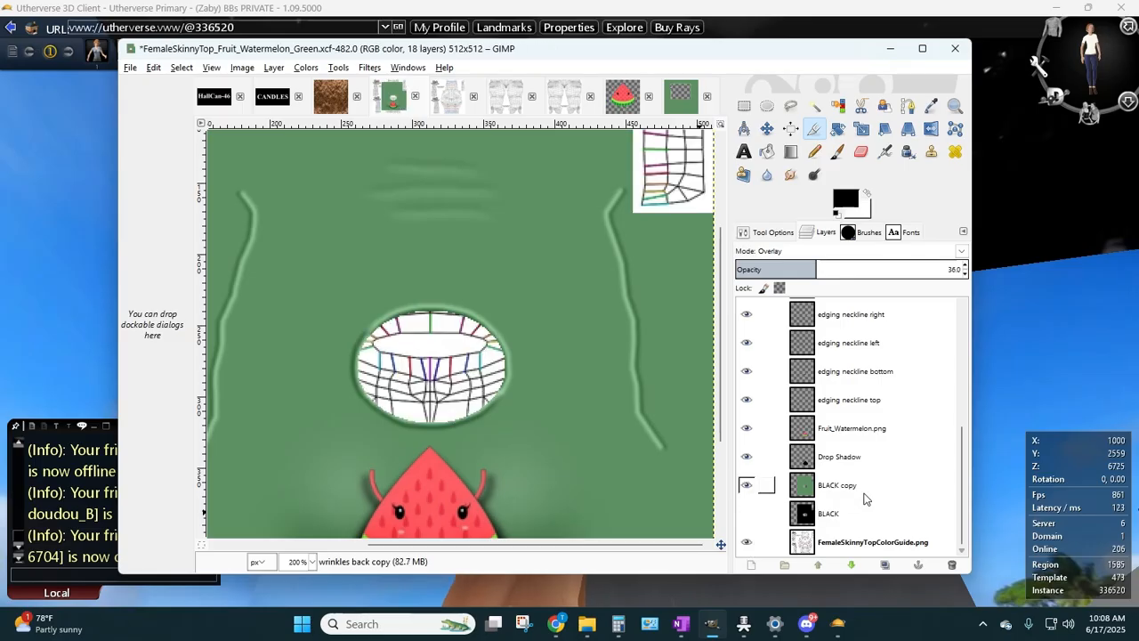
- Set the BLACK copy layer's opacity to 86 to reveal the guide mesh beneath the green fabric
{"action": "left_click", "coordinate": [801, 485]}
{"action": "left_click", "coordinate": [965, 273]}
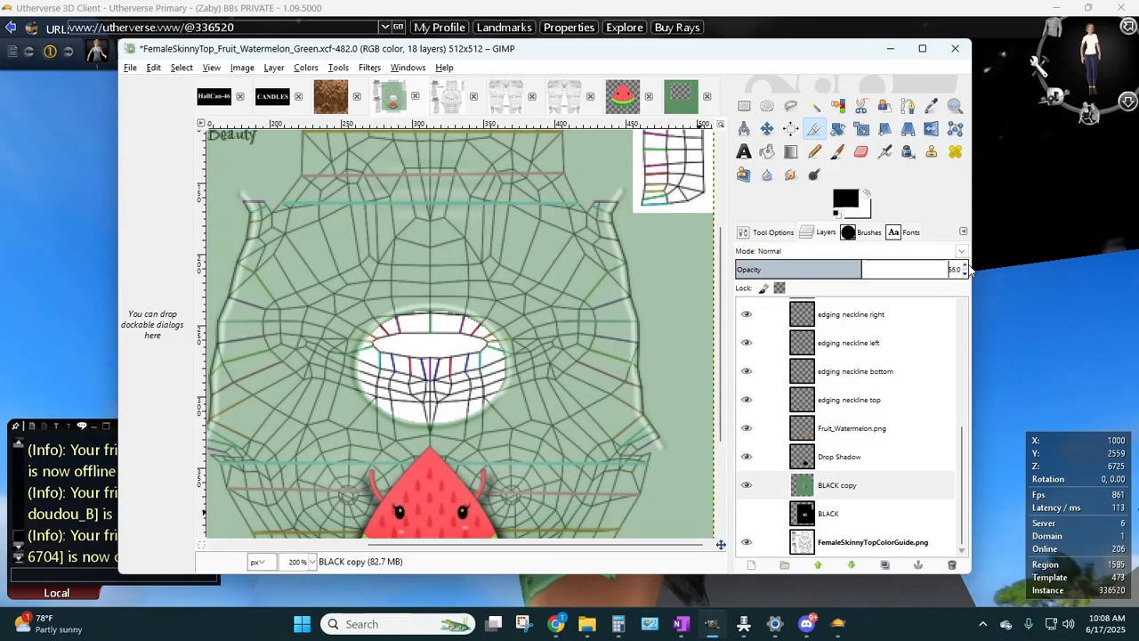
{"action": "left_click", "coordinate": [966, 265]}
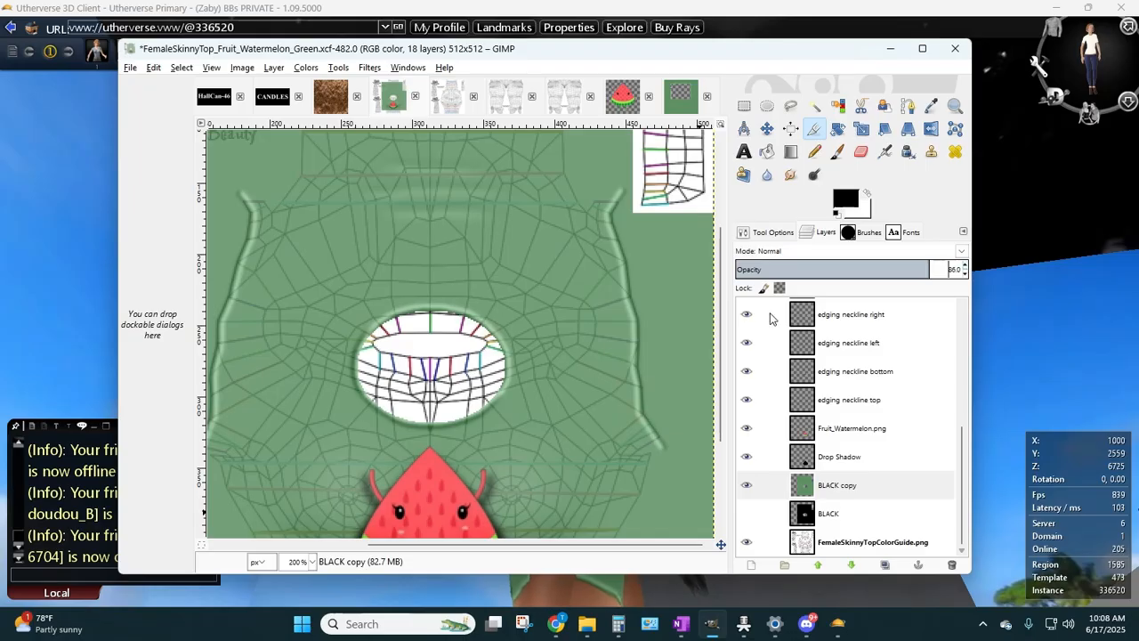
{"action": "scroll", "coordinate": [561, 346], "scroll_direction": "down", "scroll_amount": 3}
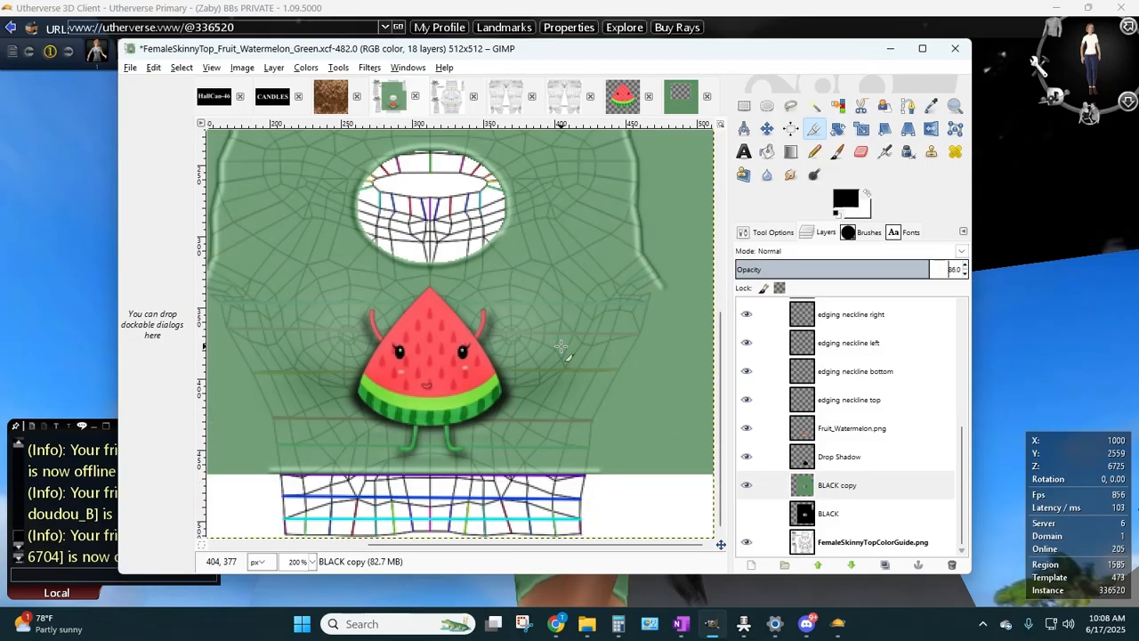
- Maximize GIMP, enlarge the front hem area to 400%, and set the BLACK copy layer's opacity to 90
{"action": "left_click", "coordinate": [312, 561]}
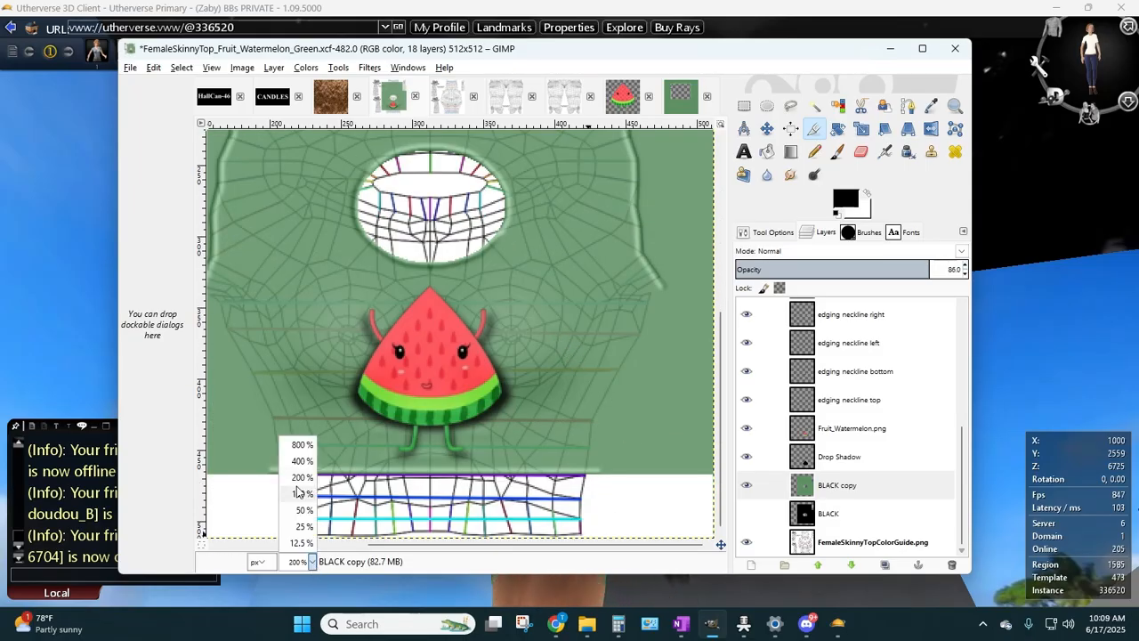
{"action": "left_click", "coordinate": [302, 461]}
{"action": "key", "text": "super+Up"}
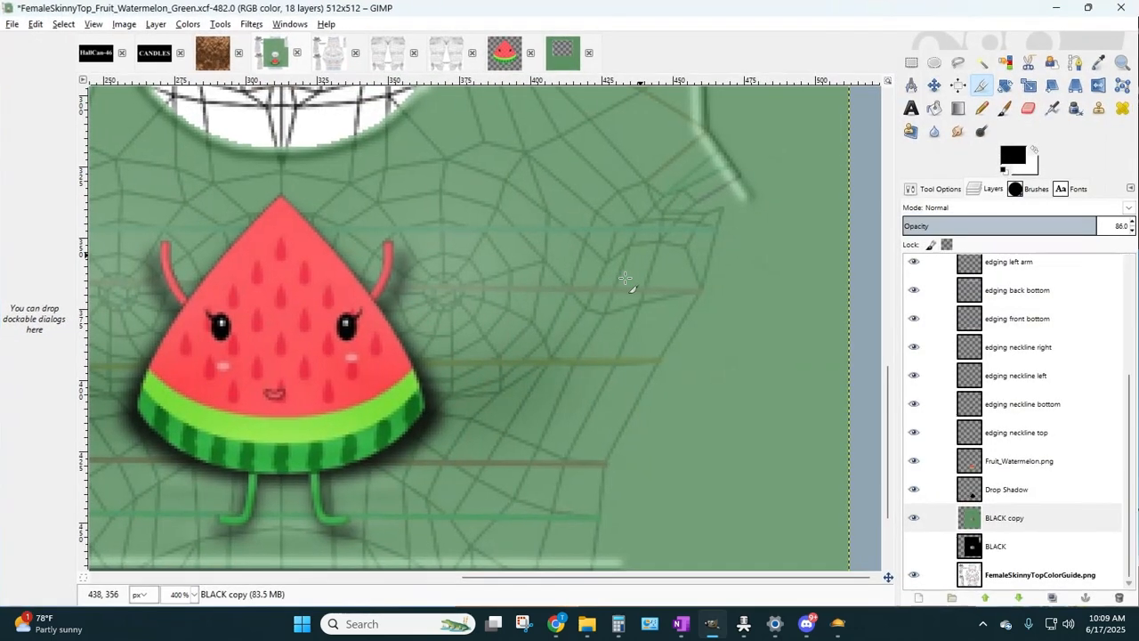
{"action": "scroll", "coordinate": [625, 278], "scroll_direction": "down", "scroll_amount": 2}
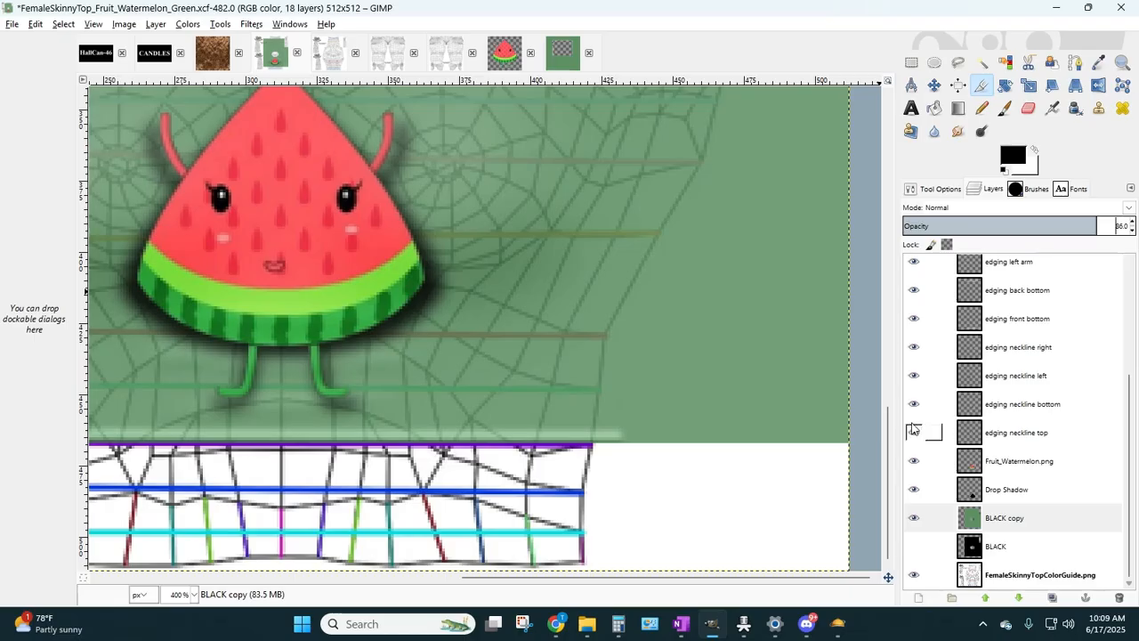
{"action": "left_click", "coordinate": [1012, 521]}
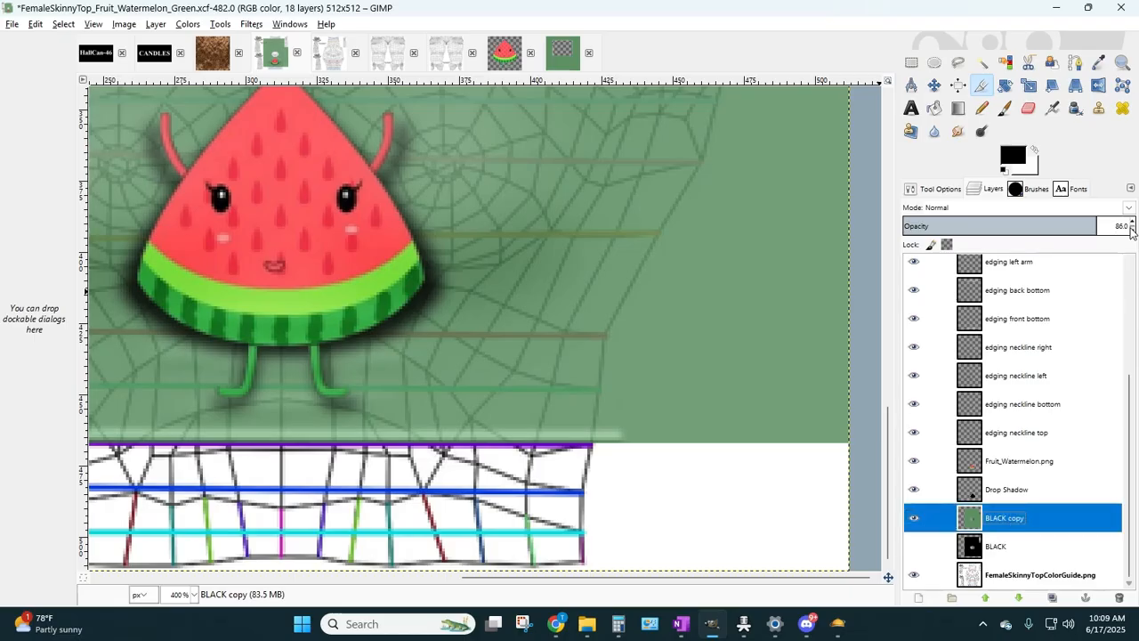
{"action": "left_click", "coordinate": [1133, 224]}
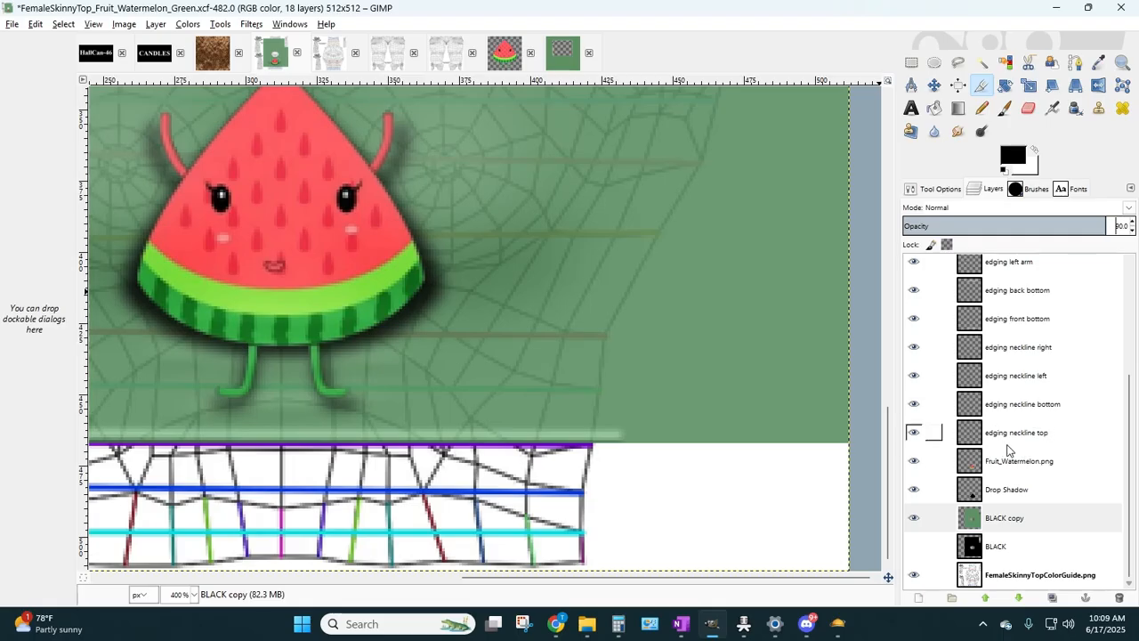
- Add a transparent 512 × 512 layer named "front bottom fix" directly above the edging front bottom layer
{"action": "left_click", "coordinate": [1015, 323]}
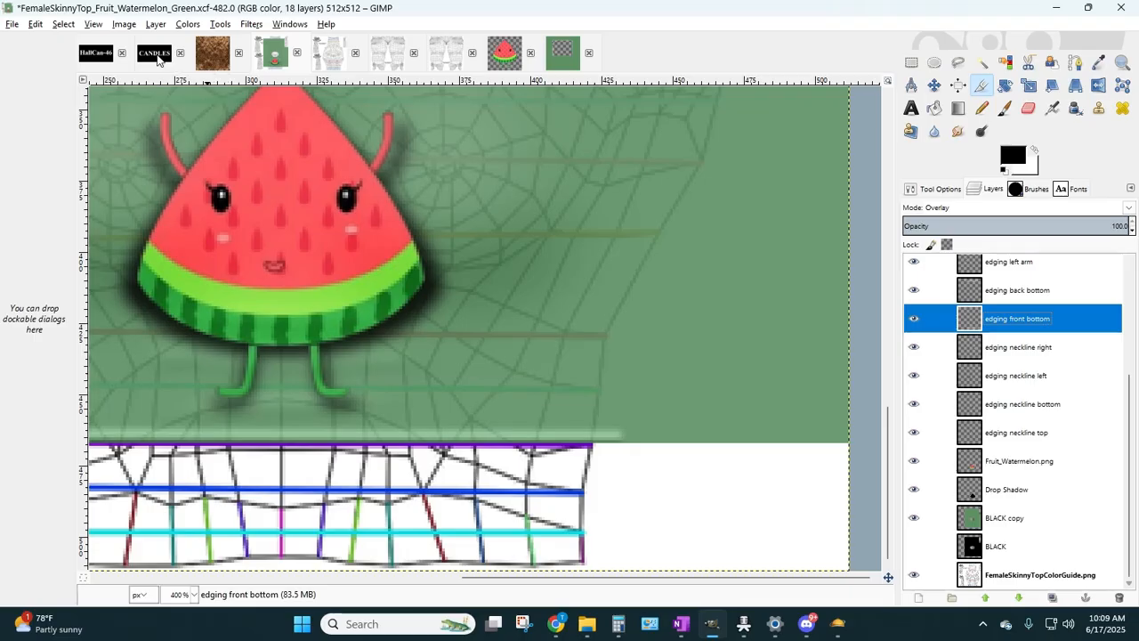
{"action": "left_click", "coordinate": [156, 24]}
{"action": "left_click", "coordinate": [178, 39]}
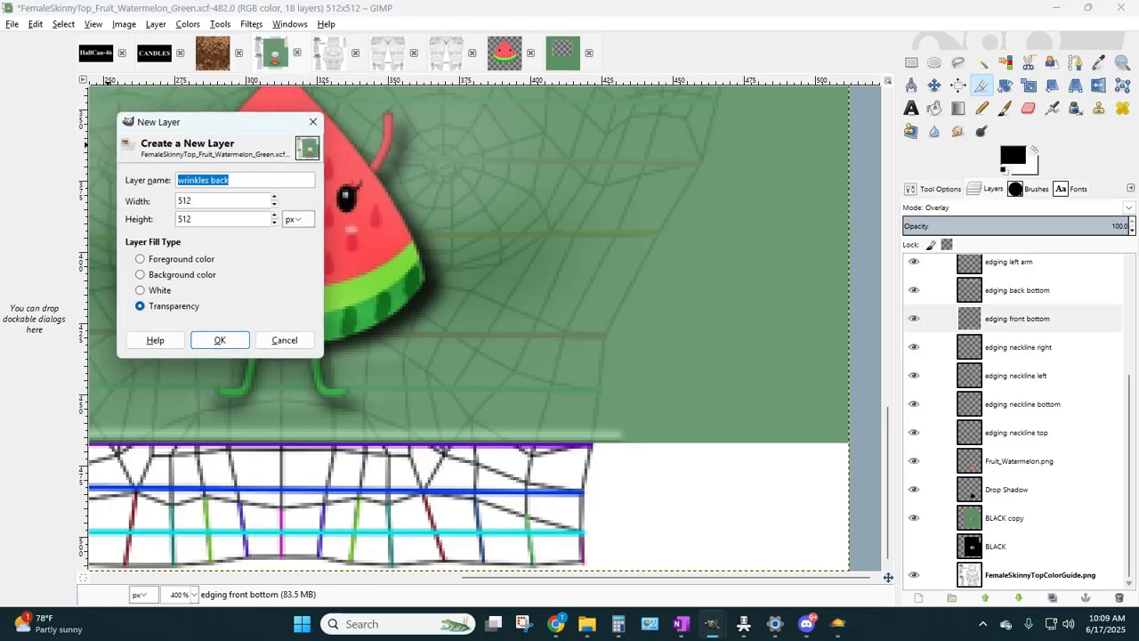
{"action": "type", "text": "front bottom fix"}
{"action": "key", "text": "Return"}
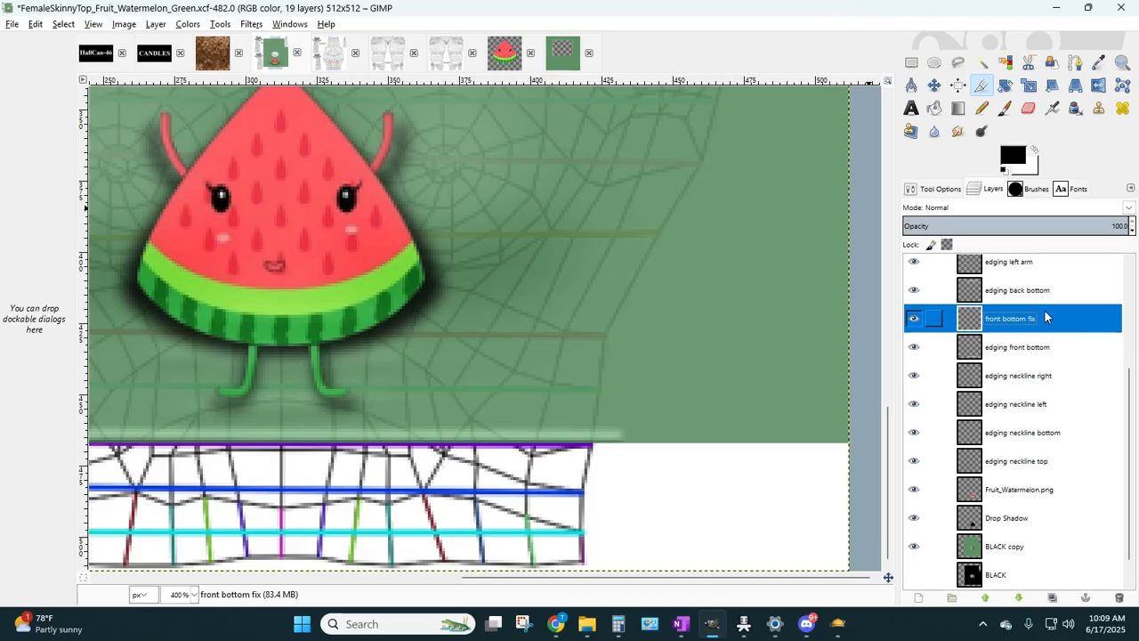
- Duplicate the edging front bottom layer, hide the original, and make the copy the active layer
{"action": "left_click", "coordinate": [1023, 352]}
{"action": "right_click", "coordinate": [1024, 357]}
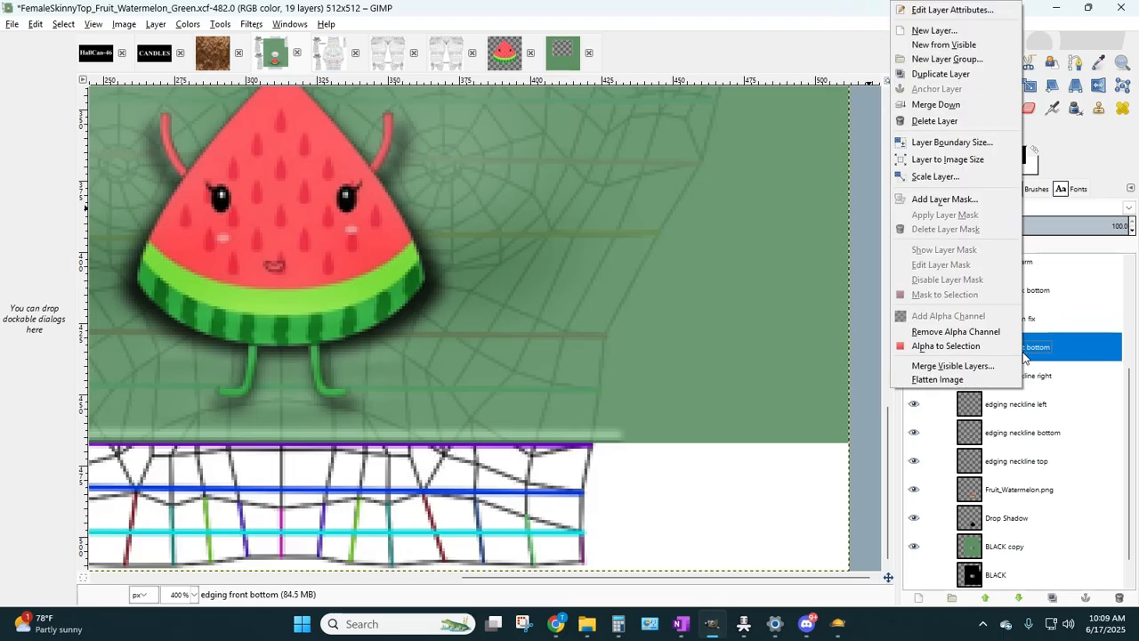
{"action": "left_click", "coordinate": [930, 74]}
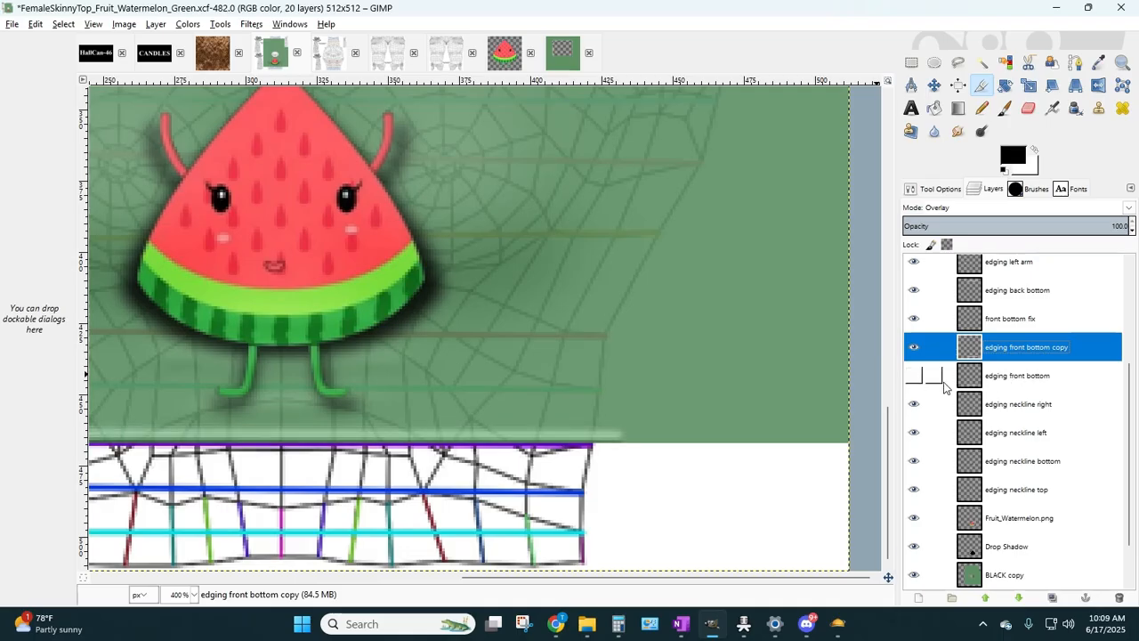
{"action": "left_click", "coordinate": [1016, 383]}
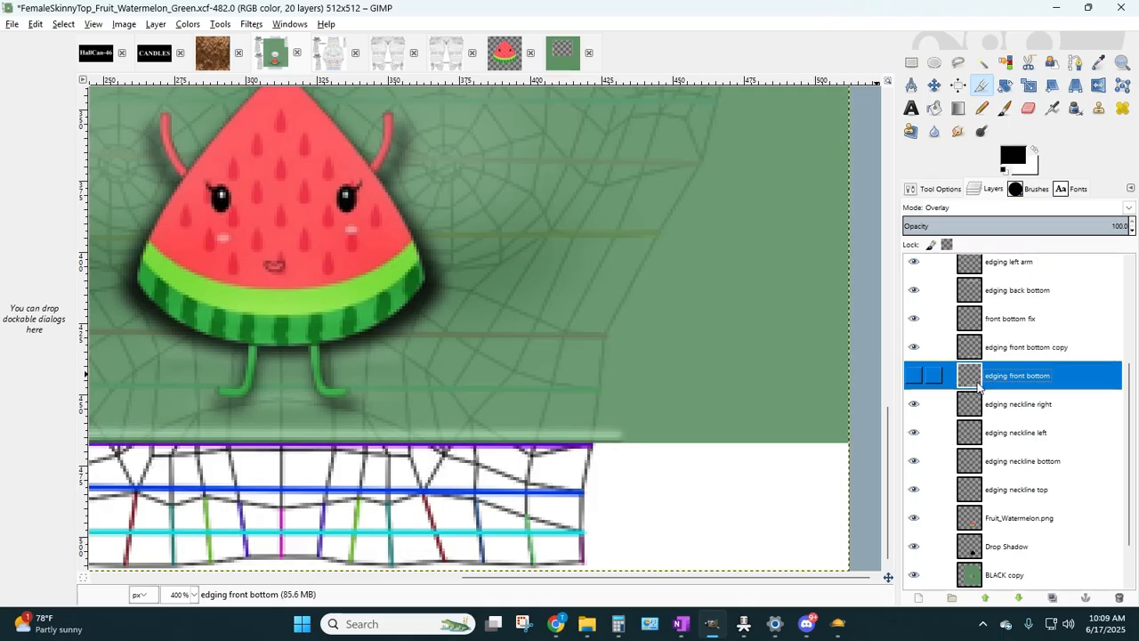
{"action": "left_click", "coordinate": [1019, 350]}
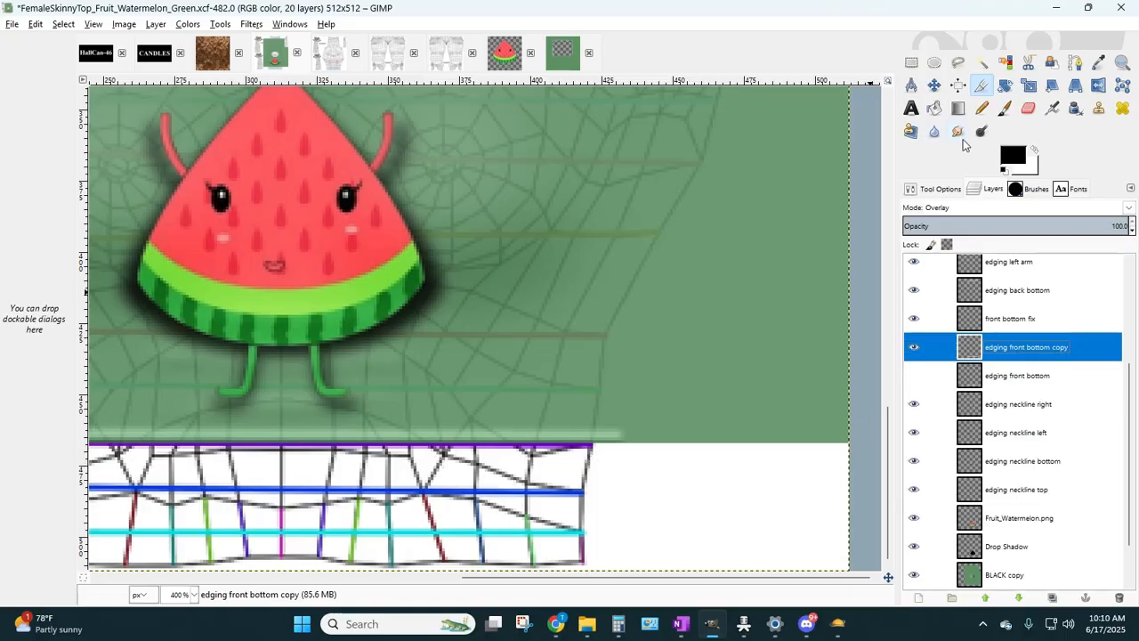
- Erase the right end of the front hem edging on the edging front bottom copy layer, and set the eraser size to 3
{"action": "left_click", "coordinate": [1029, 109]}
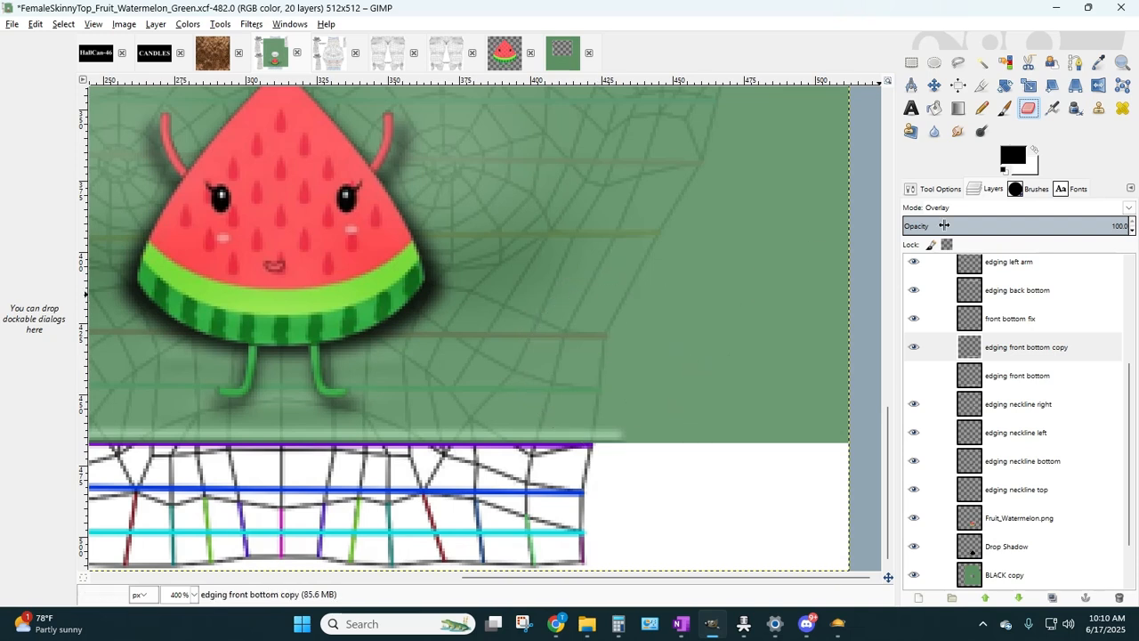
{"action": "left_click", "coordinate": [942, 189]}
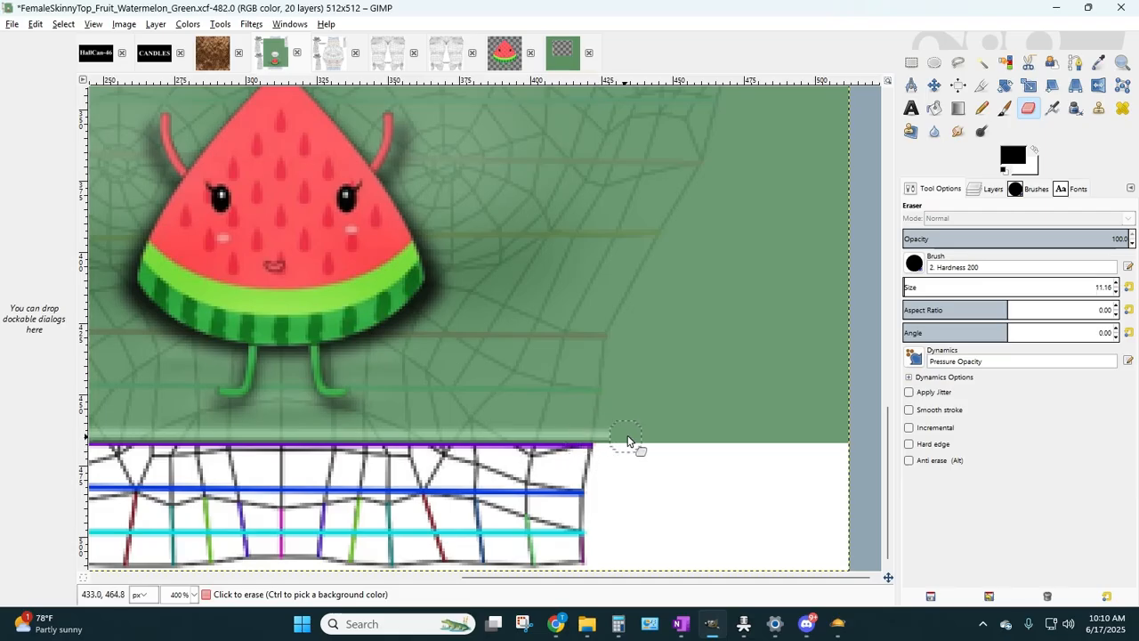
{"action": "mouse_move", "coordinate": [585, 436]}
{"action": "left_mouse_down"}
{"action": "mouse_move", "coordinate": [619, 435]}
{"action": "mouse_move", "coordinate": [609, 448]}
{"action": "left_mouse_up"}
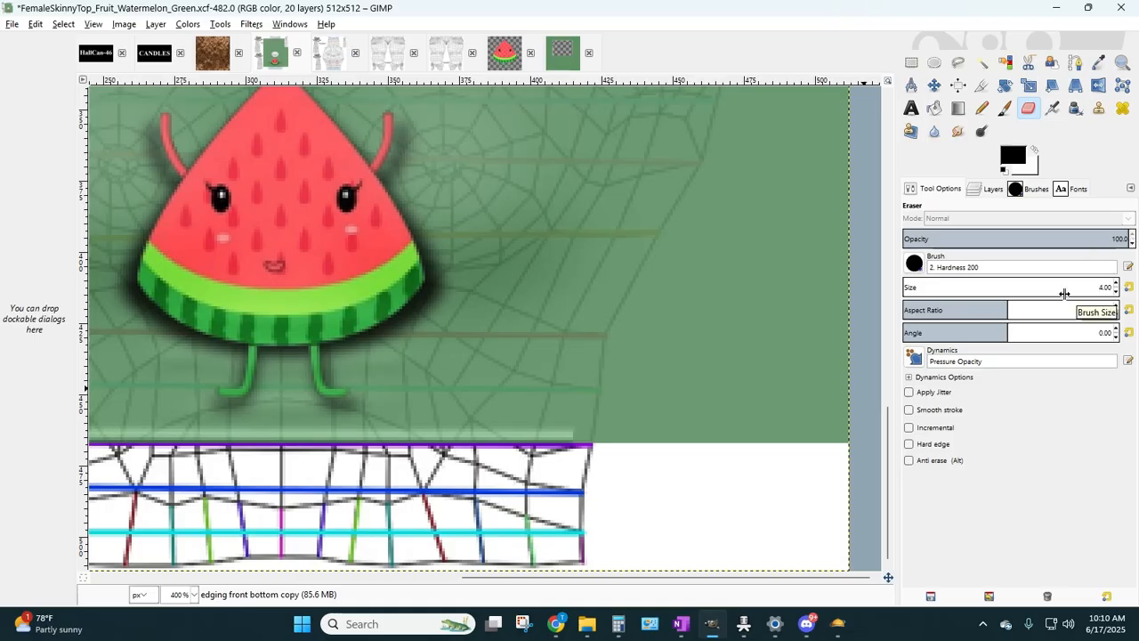
{"action": "key", "text": "Delete"}
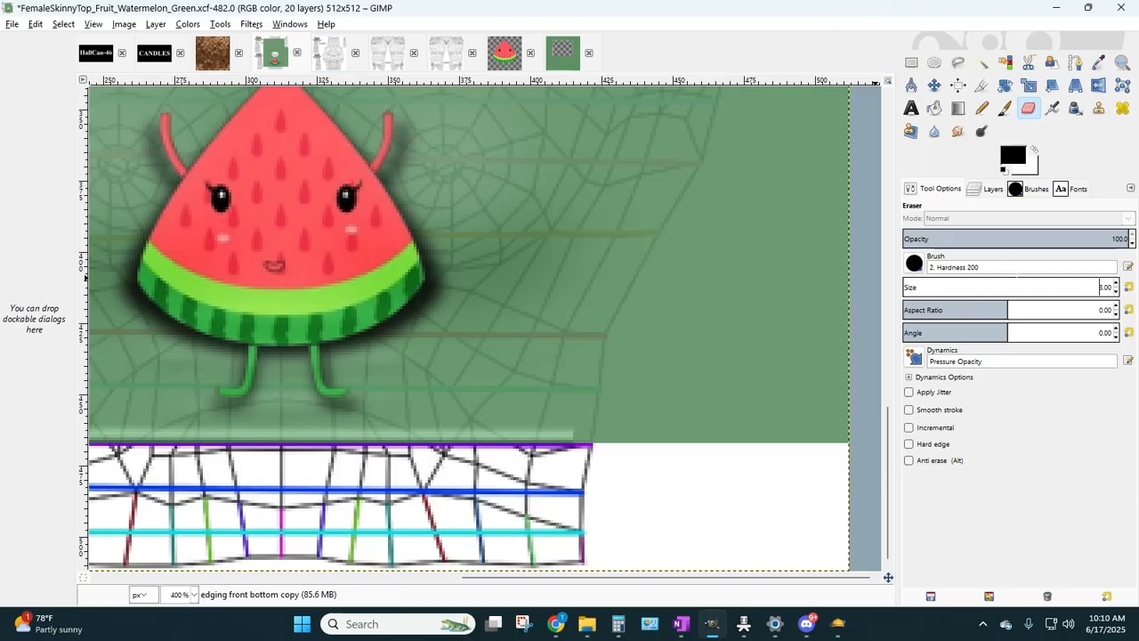
{"action": "left_click", "coordinate": [1070, 413]}
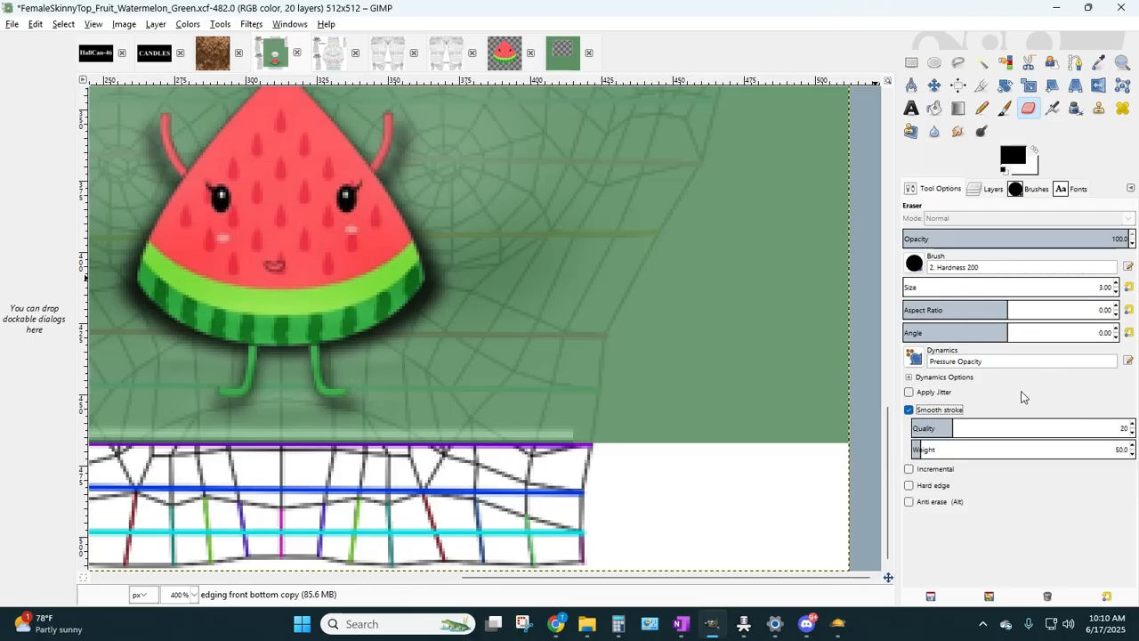
{"action": "left_click", "coordinate": [934, 392]}
{"action": "left_click", "coordinate": [909, 431]}
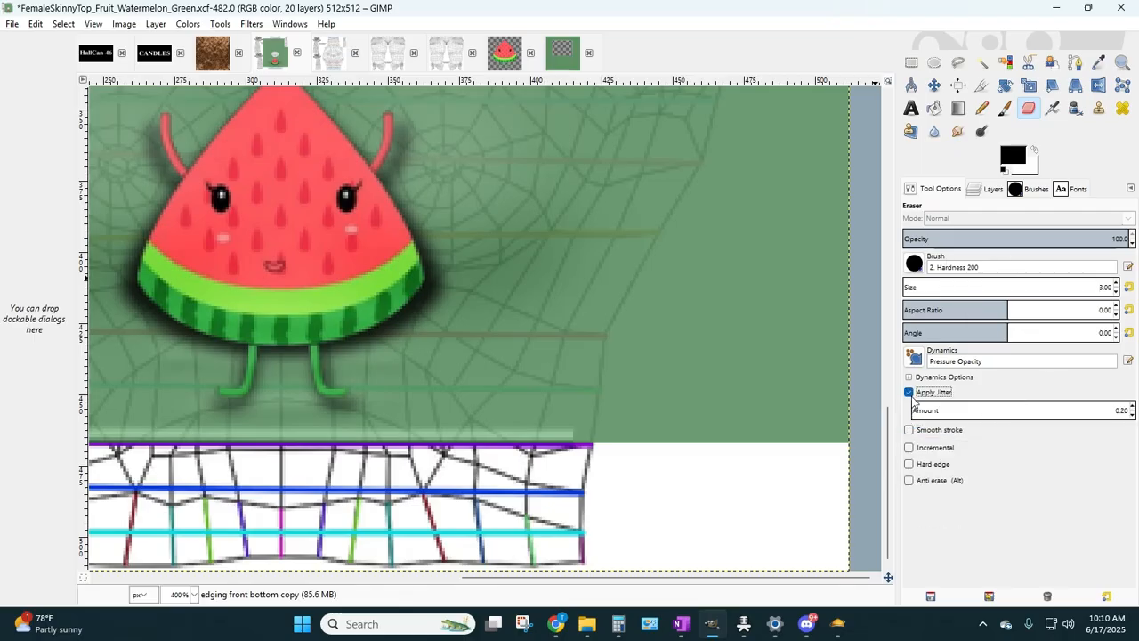
{"action": "left_click", "coordinate": [911, 393]}
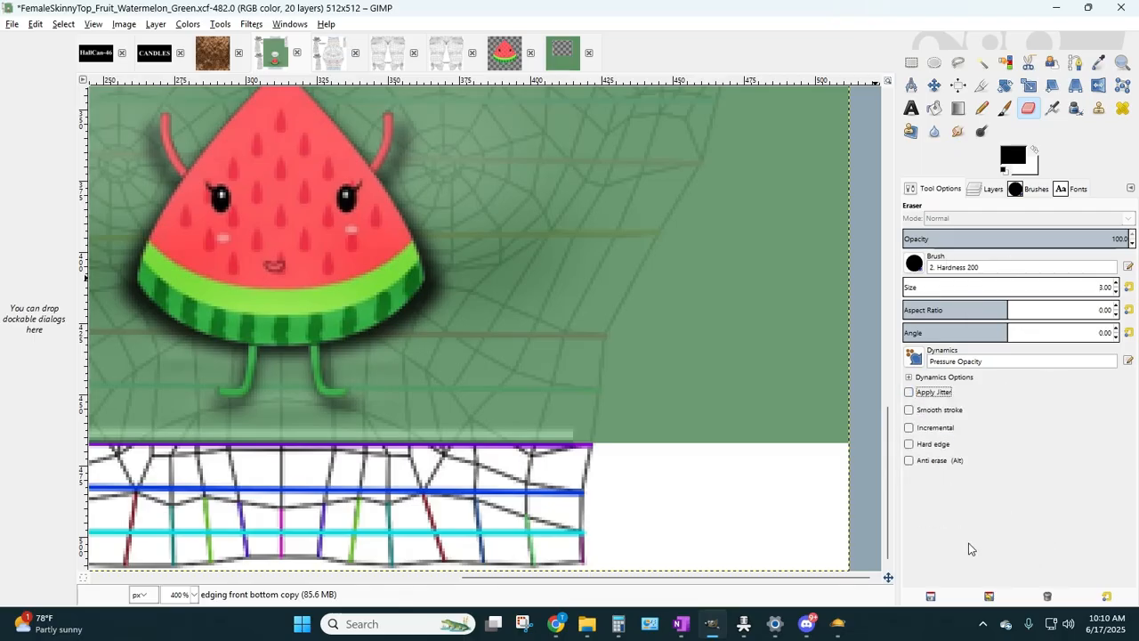
- On the front bottom fix layer, draw a short path from the hem edging's right end, rising outward past the guide mesh's side edge
{"action": "left_click", "coordinate": [991, 191]}
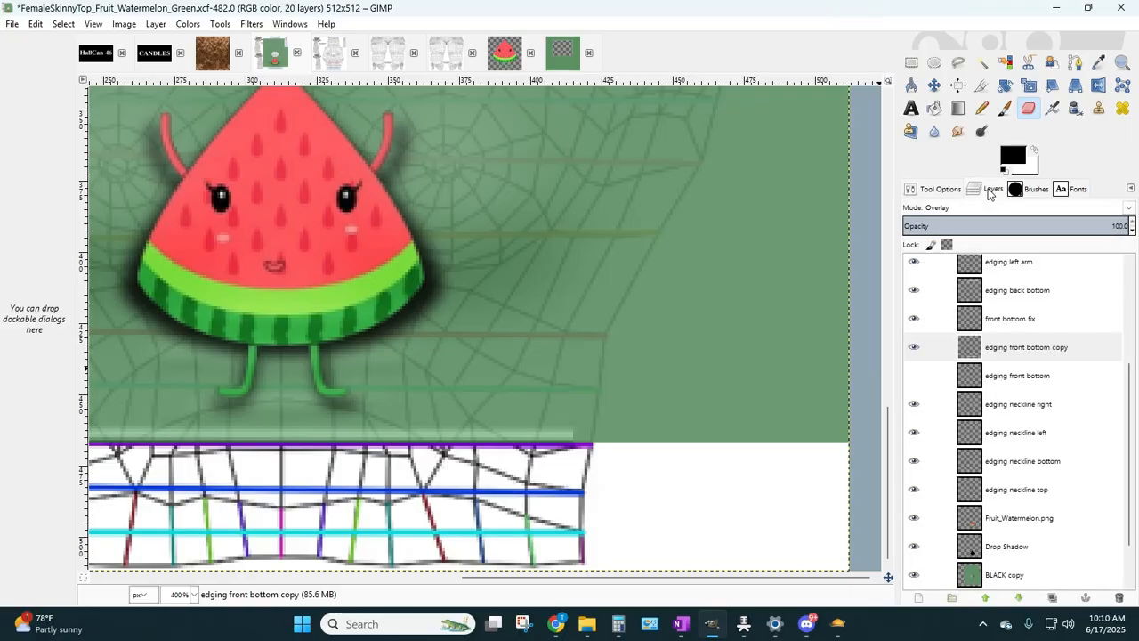
{"action": "left_click", "coordinate": [1035, 322]}
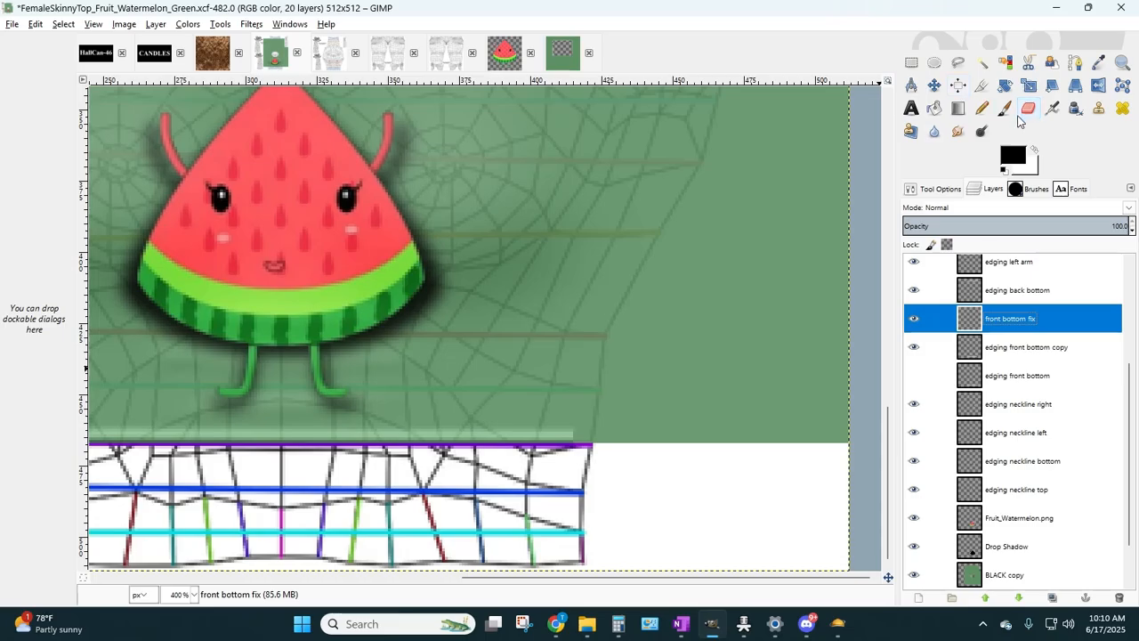
{"action": "left_click", "coordinate": [1006, 114]}
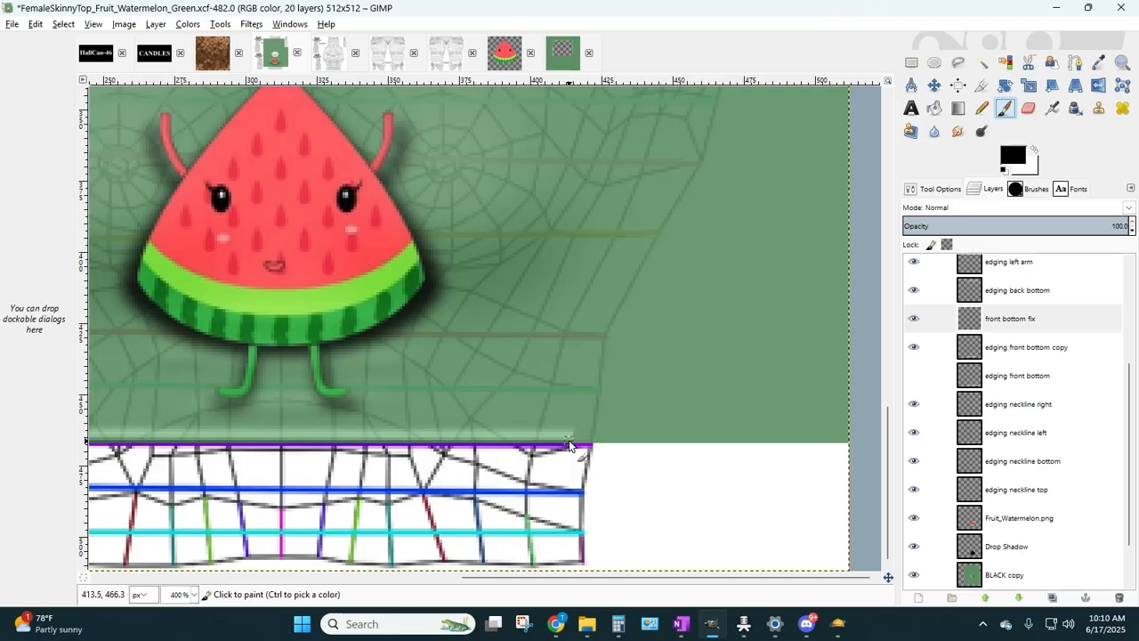
{"action": "left_click", "coordinate": [1079, 65]}
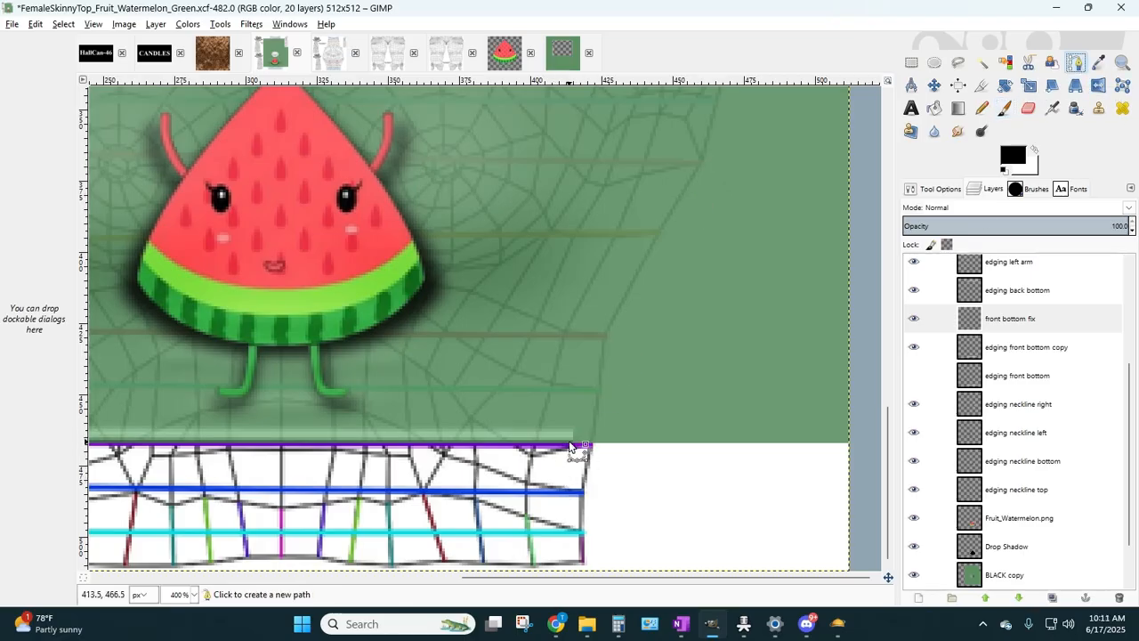
{"action": "left_click", "coordinate": [934, 318]}
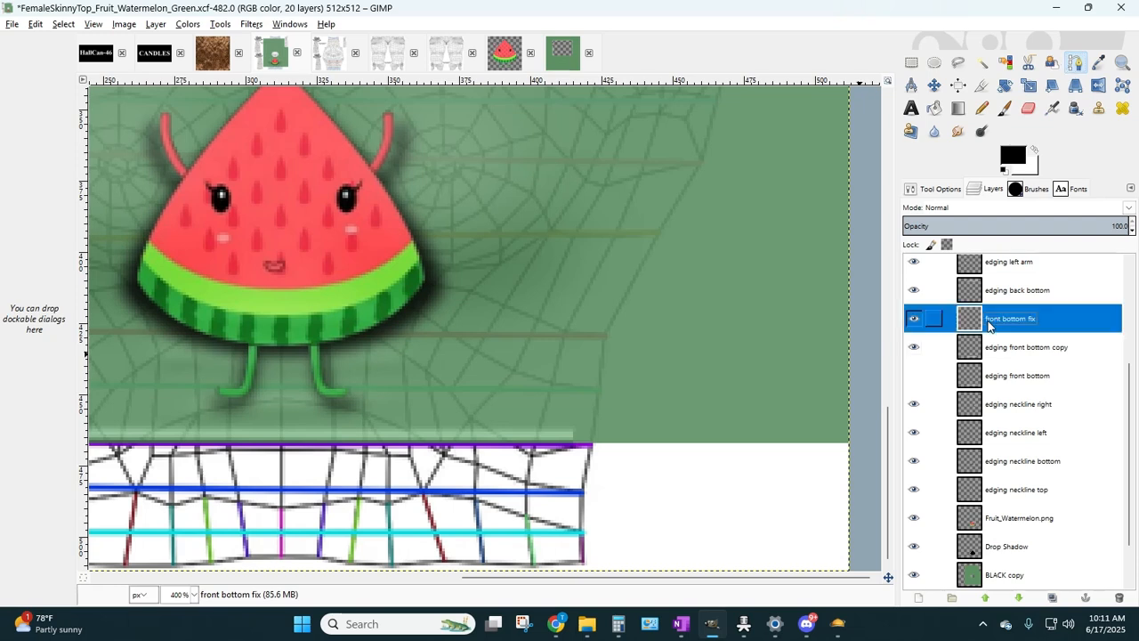
{"action": "left_click", "coordinate": [570, 441]}
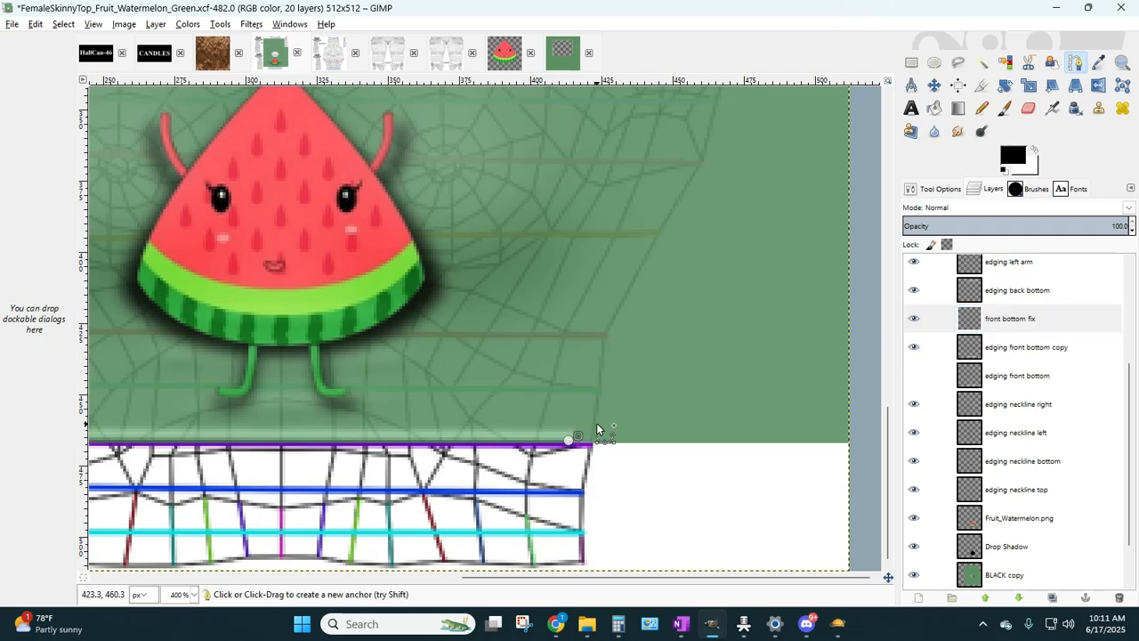
{"action": "left_click_drag", "start_coordinate": [599, 428], "coordinate": [619, 415]}
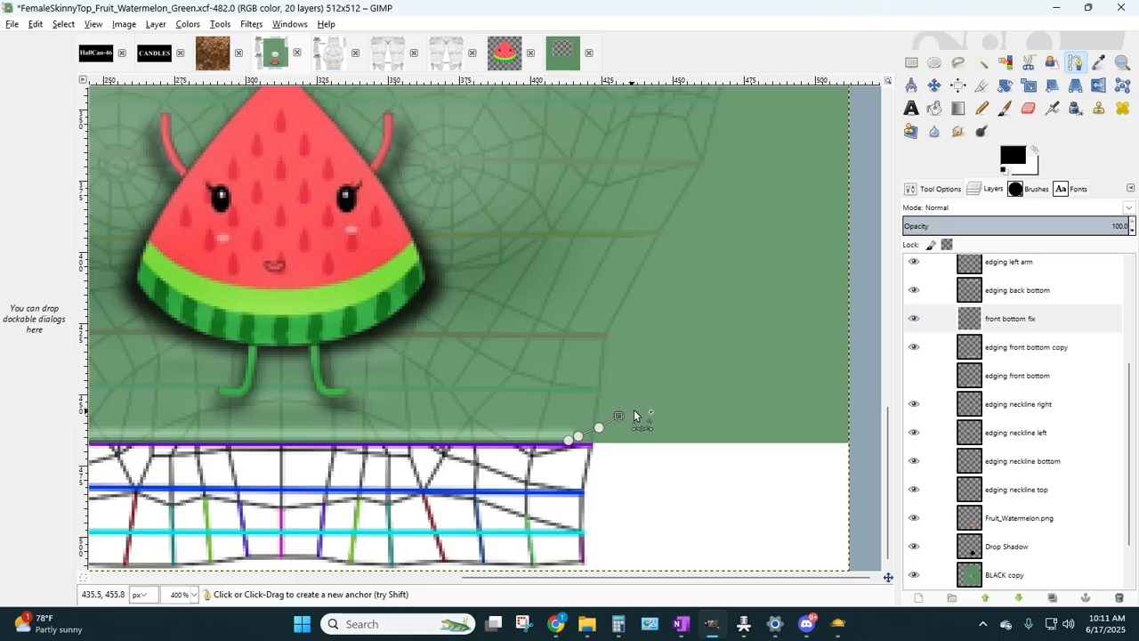
- Stroke the hem-corner path in black on the front bottom fix layer
{"action": "left_click", "coordinate": [33, 24]}
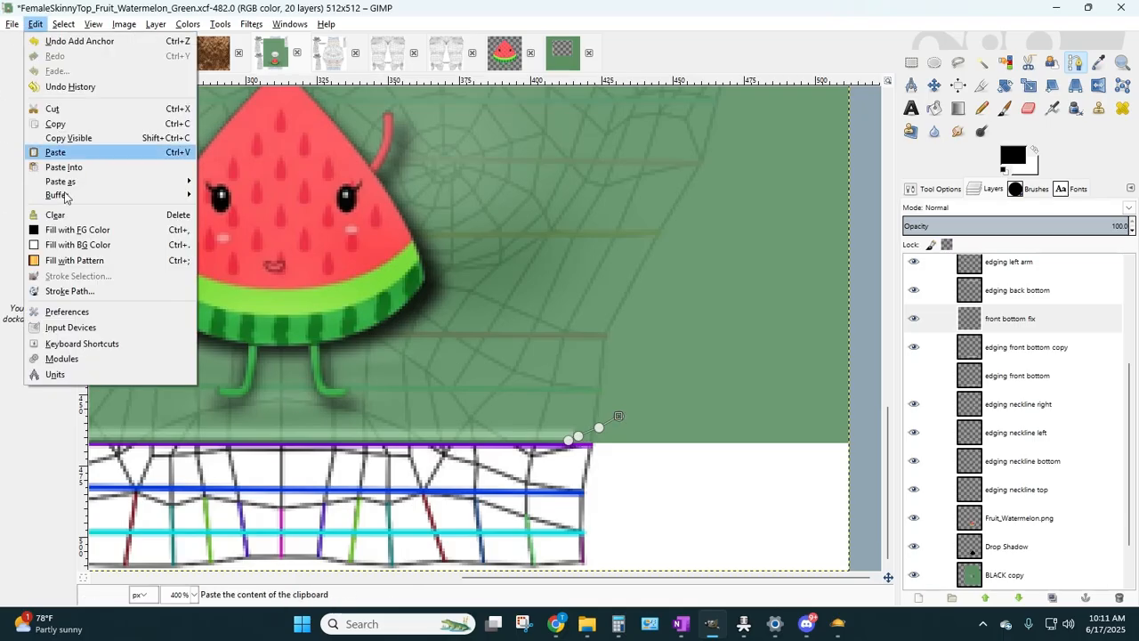
{"action": "left_click", "coordinate": [61, 293]}
{"action": "left_click", "coordinate": [294, 385]}
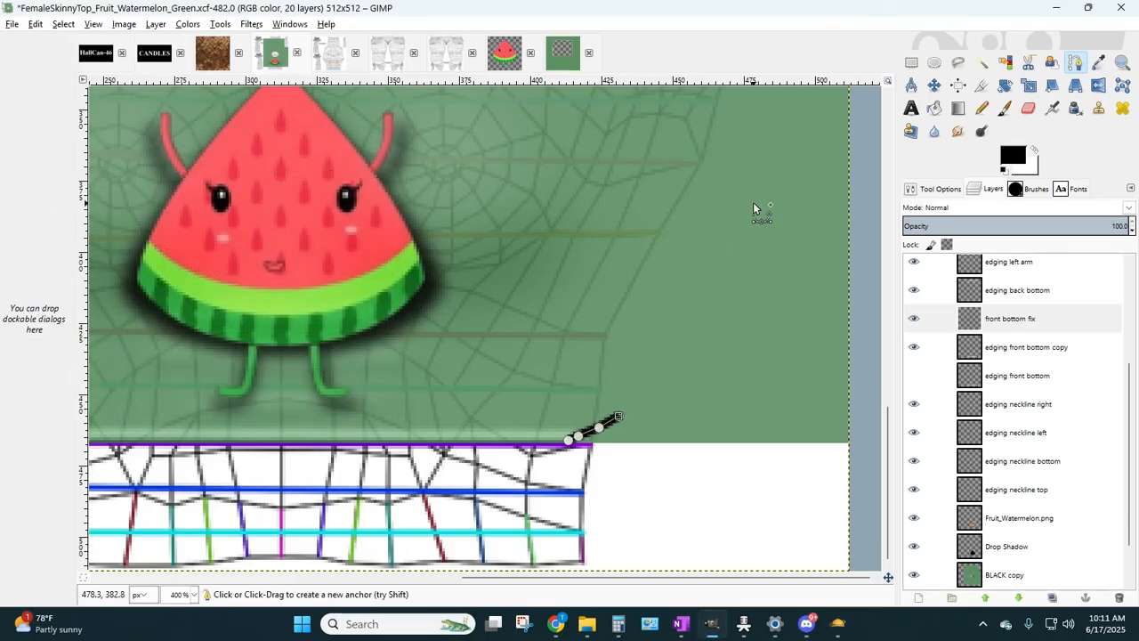
- Duplicate the front bottom fix layer and invert the copy's colors to turn its stroke white
{"action": "left_click", "coordinate": [156, 24]}
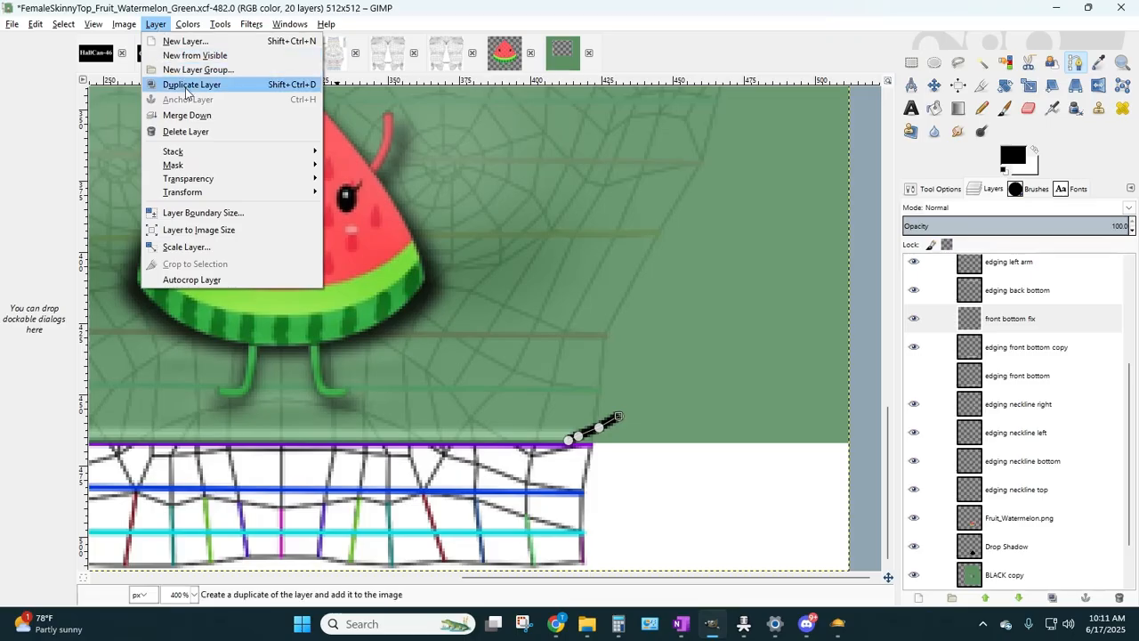
{"action": "left_click", "coordinate": [204, 81]}
{"action": "left_click", "coordinate": [188, 24]}
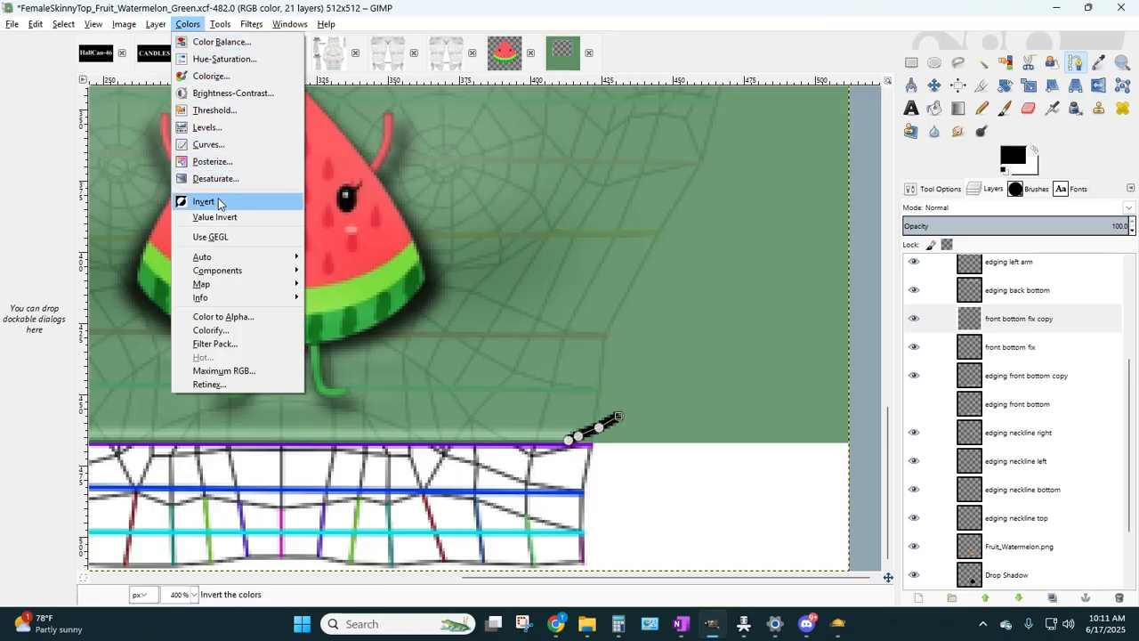
{"action": "left_click", "coordinate": [194, 198]}
- Nudge the white stroke slightly above the black one and merge it down into the front bottom fix layer
{"action": "left_click", "coordinate": [910, 64]}
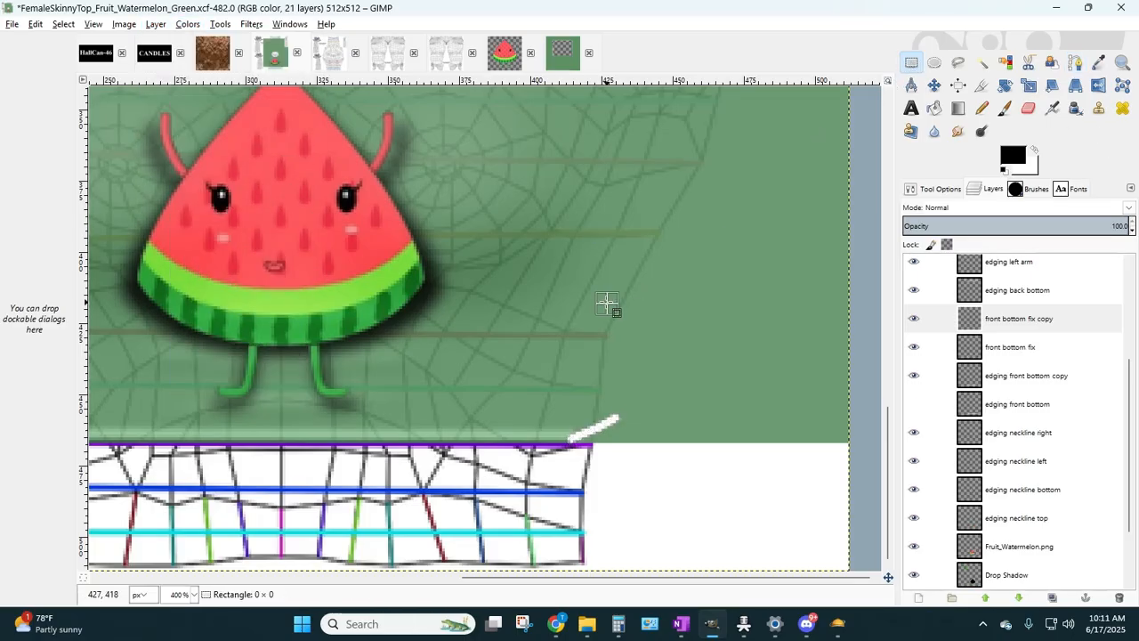
{"action": "key", "text": "Up"}
{"action": "key", "text": "Up"}
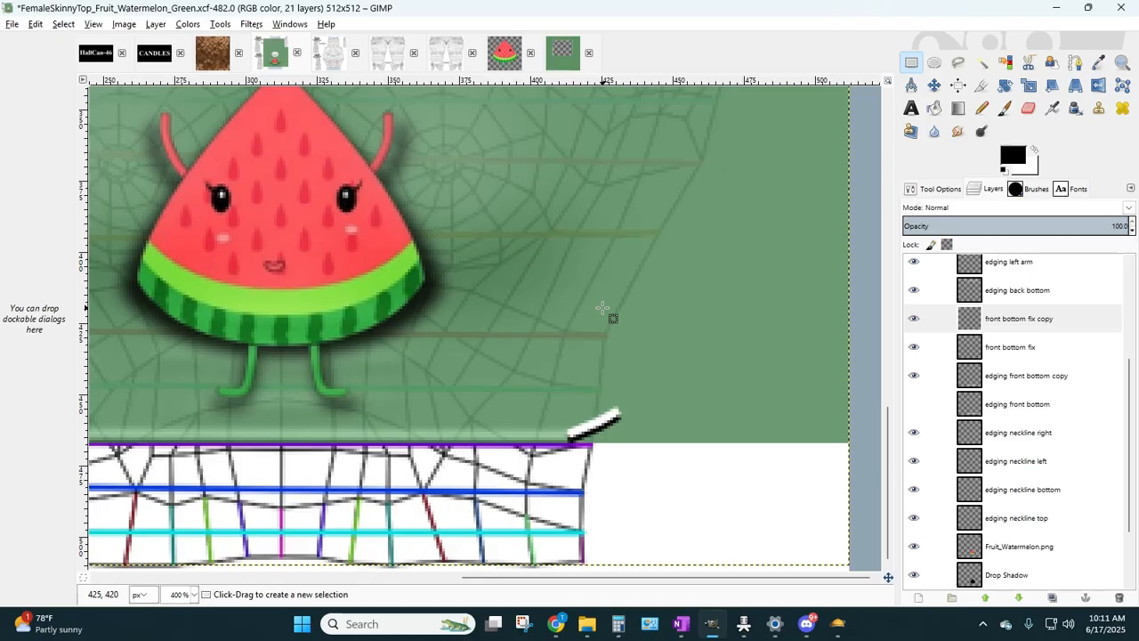
{"action": "left_click", "coordinate": [156, 24]}
{"action": "left_click", "coordinate": [182, 114]}
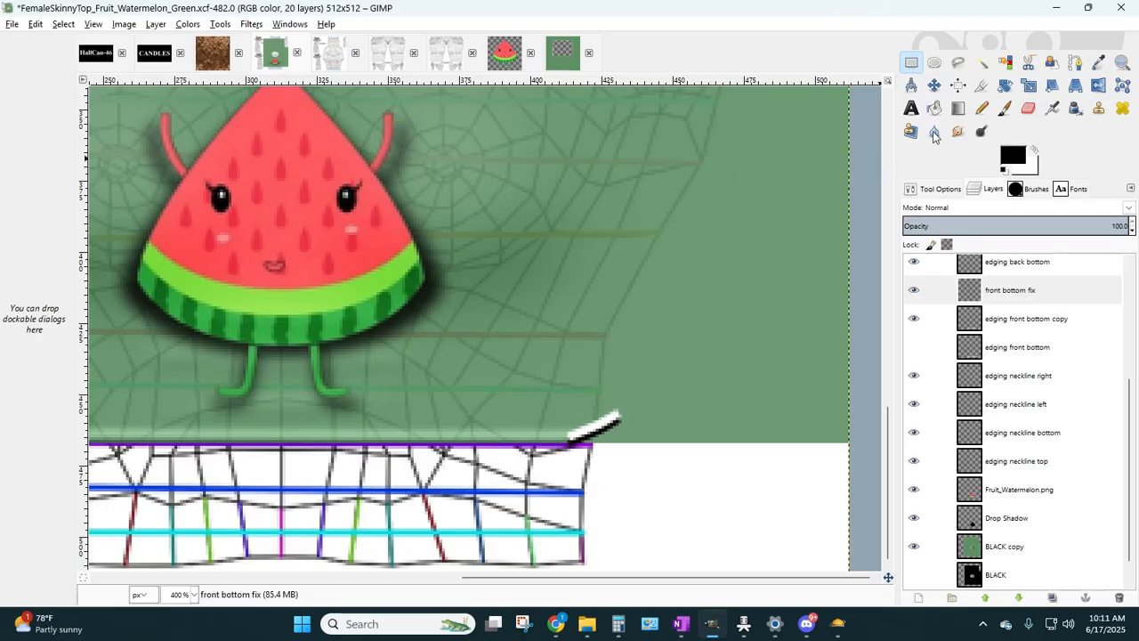
- Rotate the front bottom fix layer by 3.40 degrees and move its stroke back to the hem edging's right end
{"action": "left_click", "coordinate": [1006, 84]}
{"action": "left_click_drag", "start_coordinate": [753, 405], "coordinate": [743, 473]}
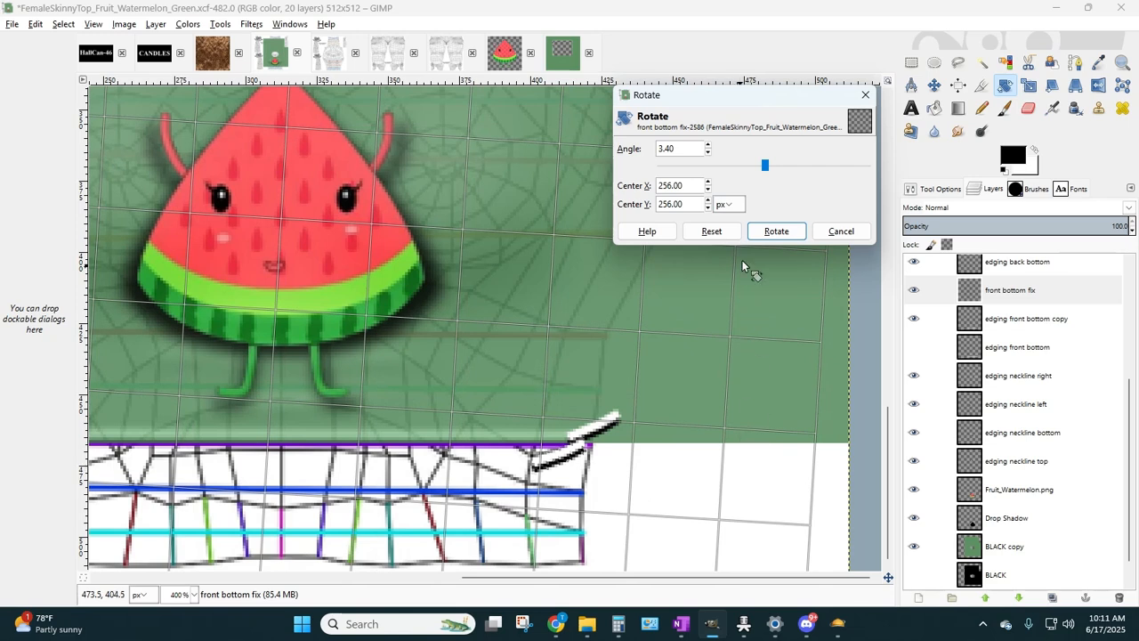
{"action": "left_click", "coordinate": [776, 231]}
{"action": "left_click", "coordinate": [933, 85]}
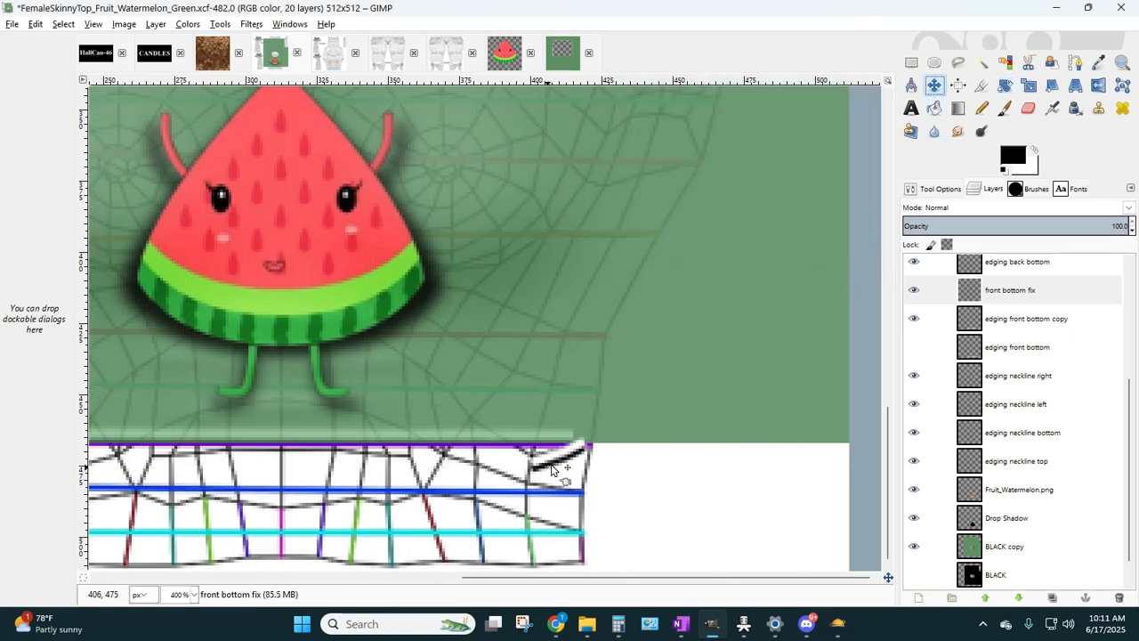
{"action": "left_click_drag", "start_coordinate": [553, 461], "coordinate": [590, 436]}
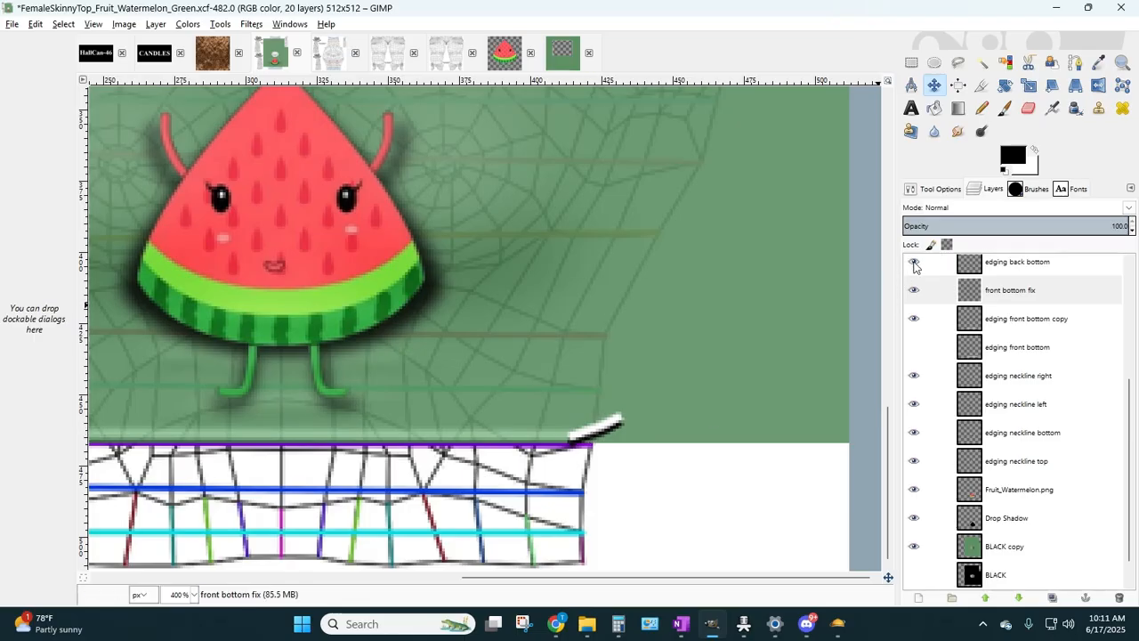
- Set the front bottom fix layer's blend mode to Overlay and apply a 4.0 px Gaussian blur to it
{"action": "left_click", "coordinate": [966, 210]}
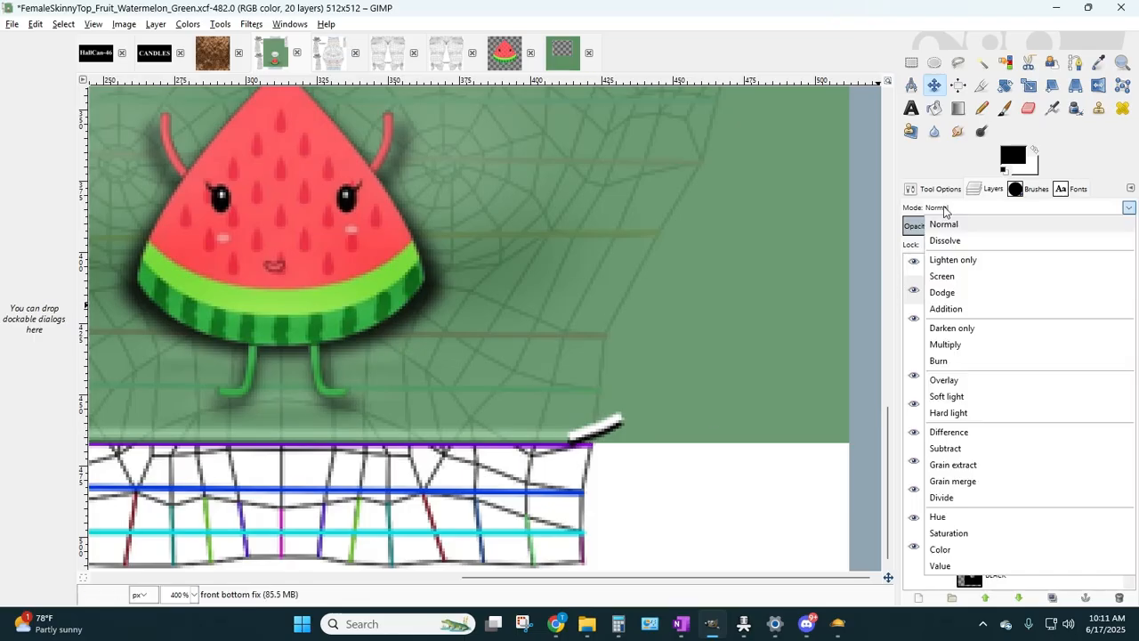
{"action": "left_click", "coordinate": [956, 384]}
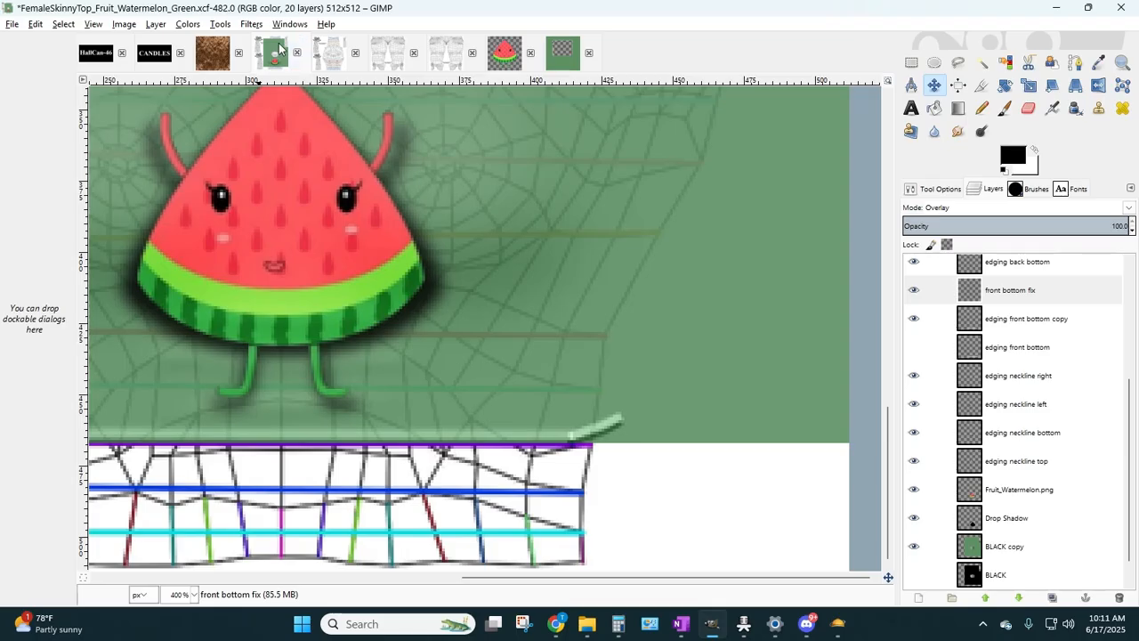
{"action": "left_click", "coordinate": [252, 25]}
{"action": "mouse_move", "coordinate": [296, 113]}
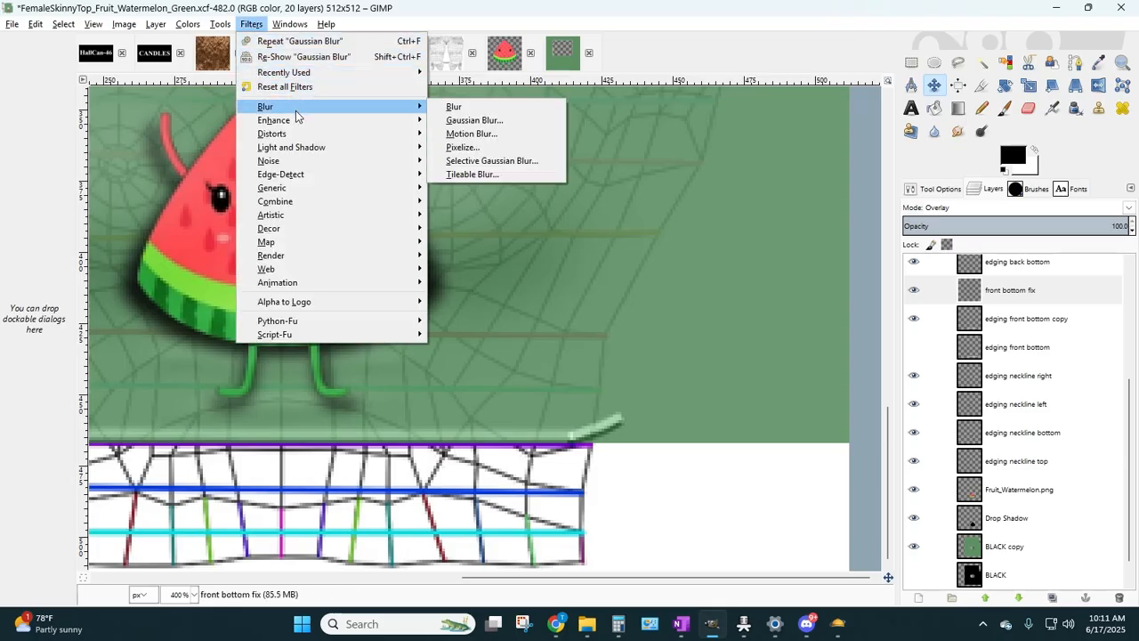
{"action": "left_click", "coordinate": [455, 125]}
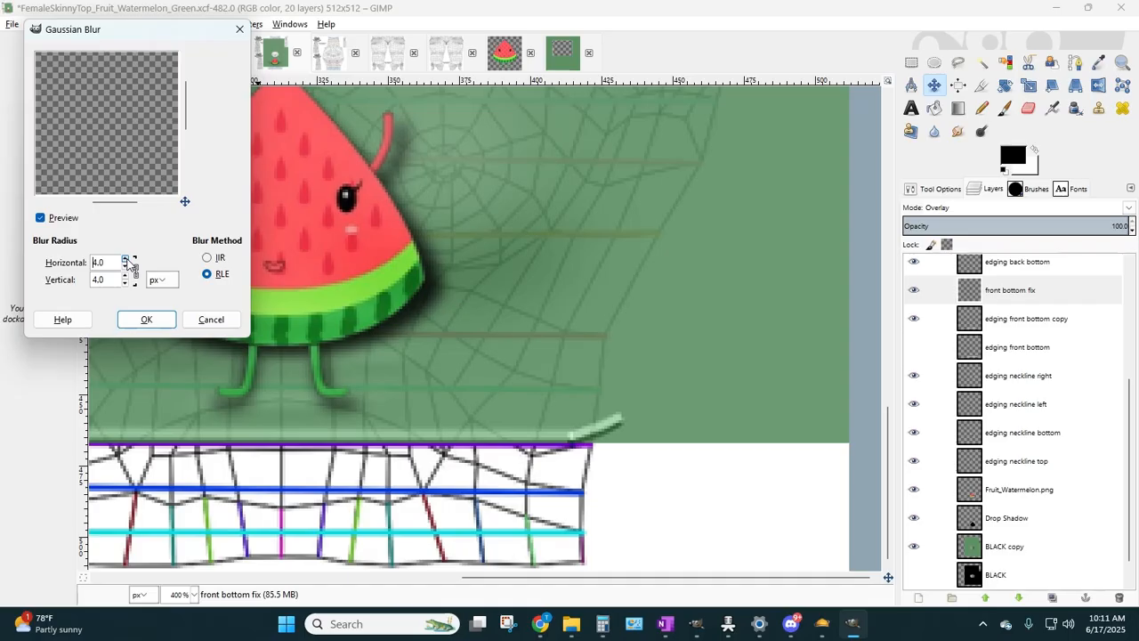
{"action": "left_click", "coordinate": [146, 320]}
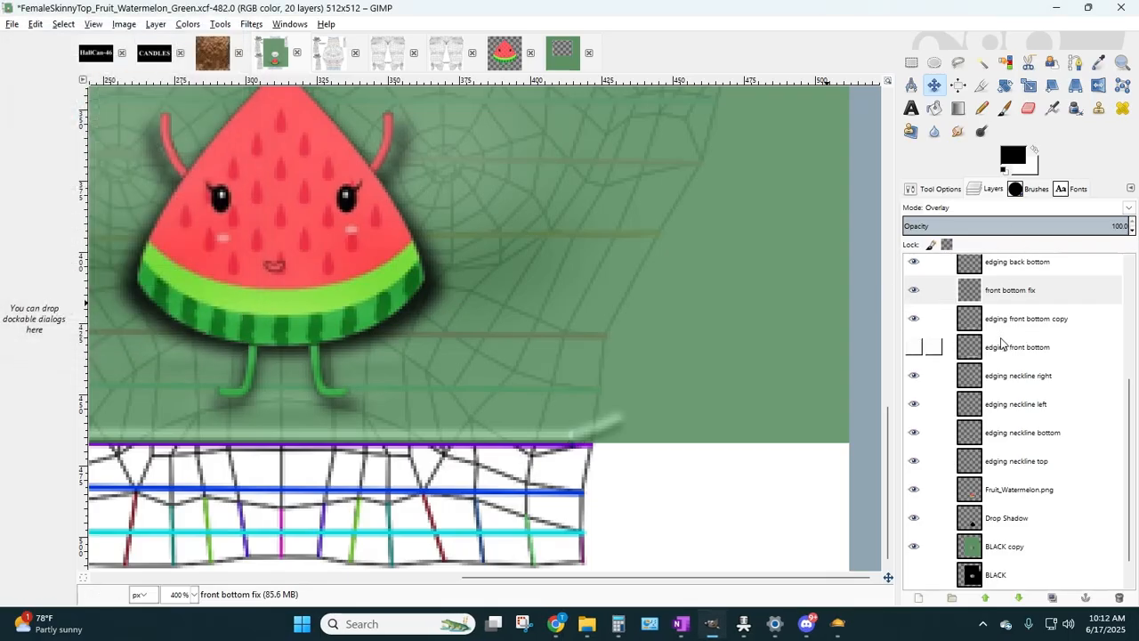
- Smudge the join between the hem edging and its corner stroke on the front bottom fix and edging front bottom copy layers
{"action": "left_click", "coordinate": [1027, 299]}
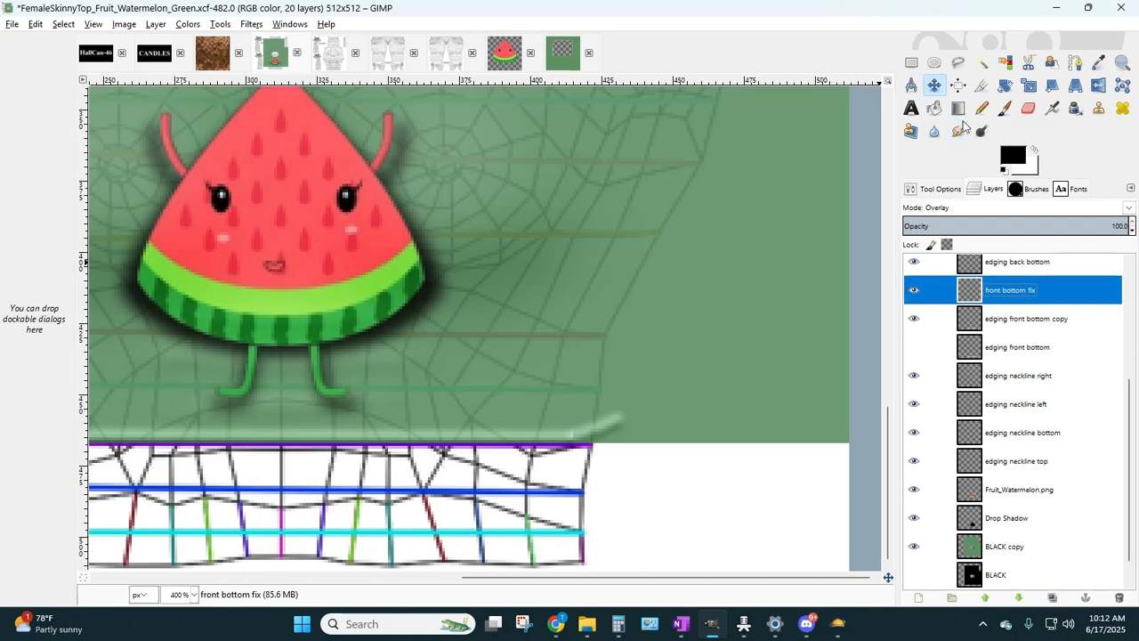
{"action": "key", "text": "s"}
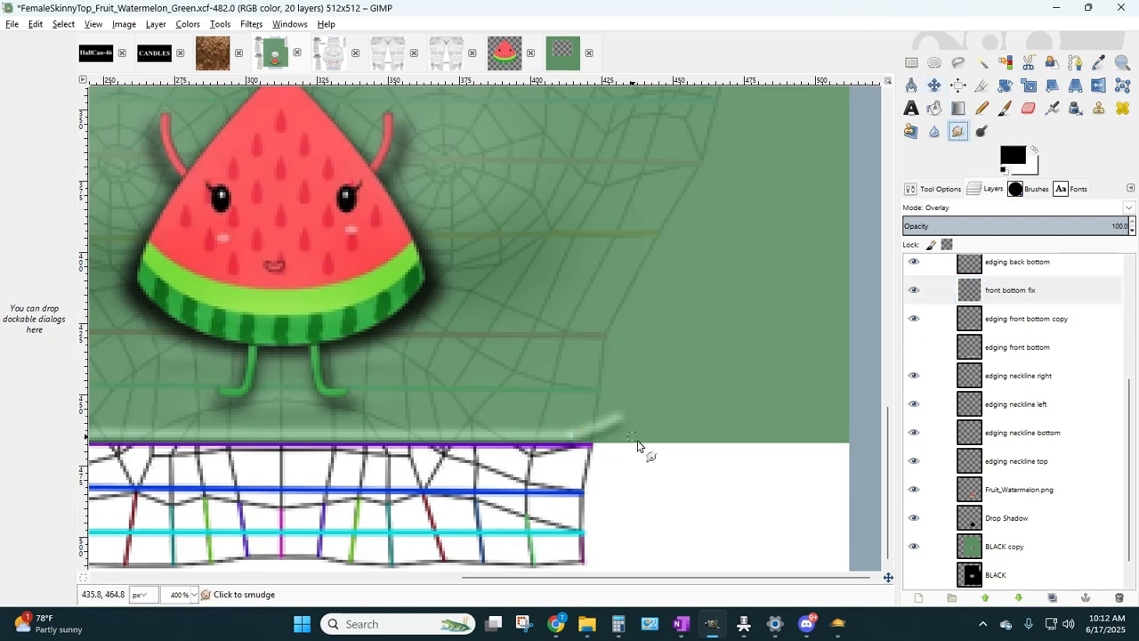
{"action": "left_click_drag", "start_coordinate": [561, 437], "coordinate": [594, 435]}
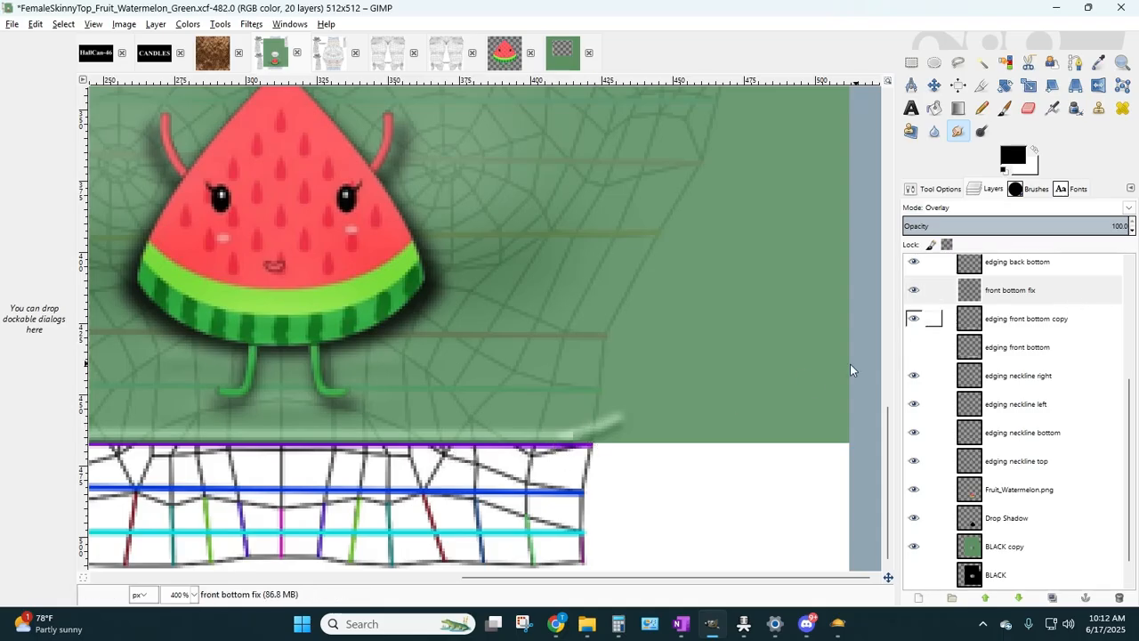
{"action": "left_click", "coordinate": [999, 317]}
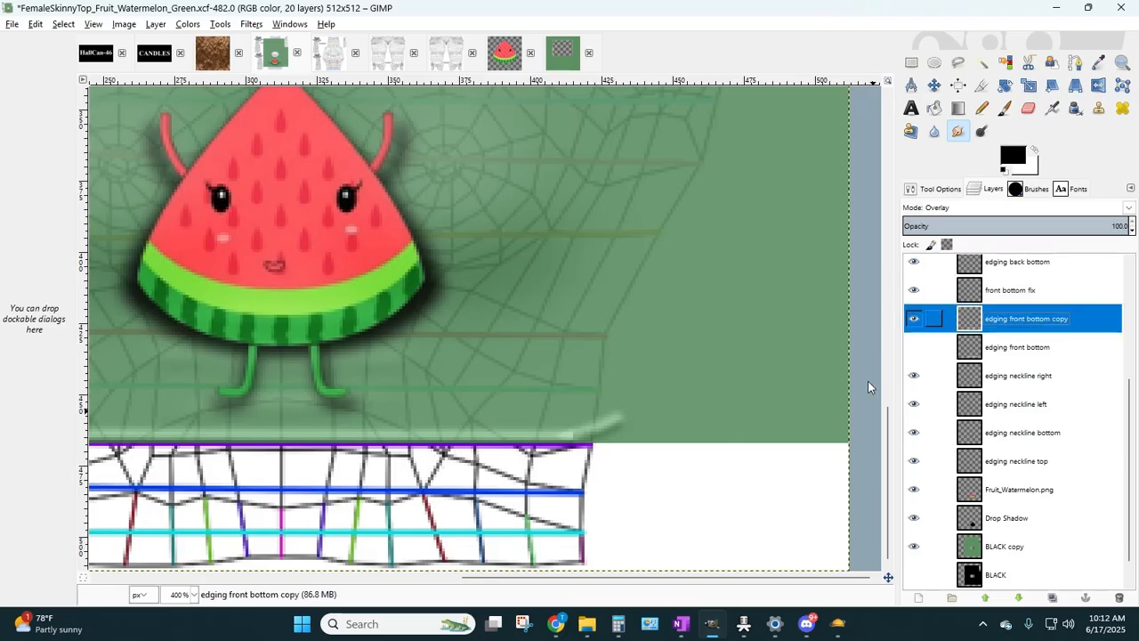
{"action": "left_click_drag", "start_coordinate": [565, 437], "coordinate": [582, 434]}
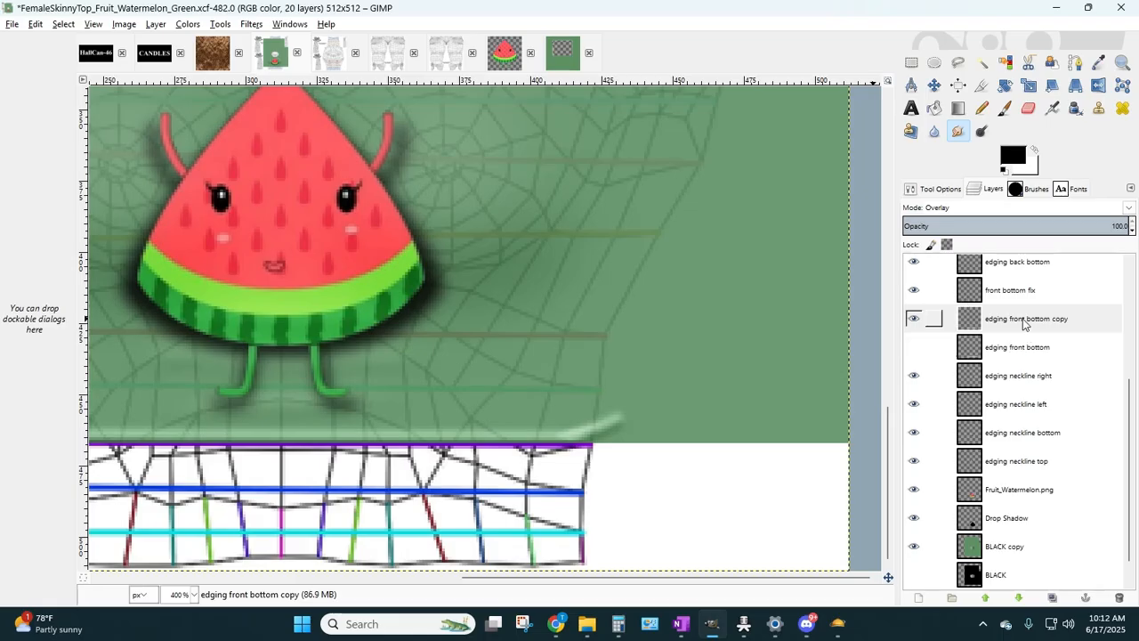
- Set the BLACK copy layer's opacity to 100 and touch up the hem-corner join by smudging both hem edging layers again
{"action": "left_click", "coordinate": [1077, 550]}
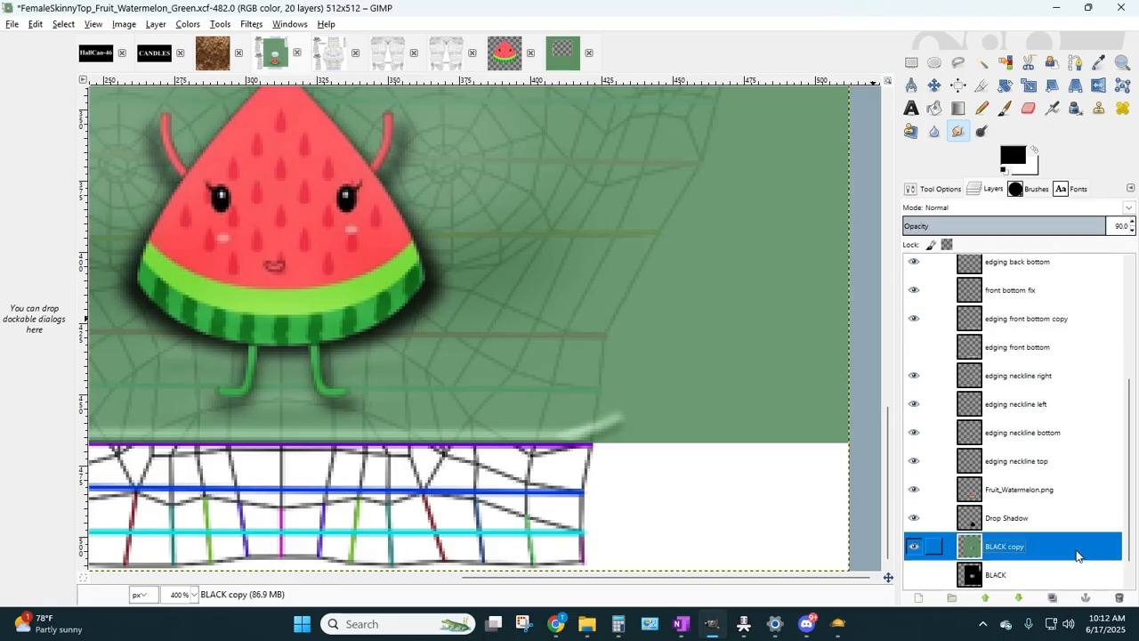
{"action": "left_click", "coordinate": [1133, 222]}
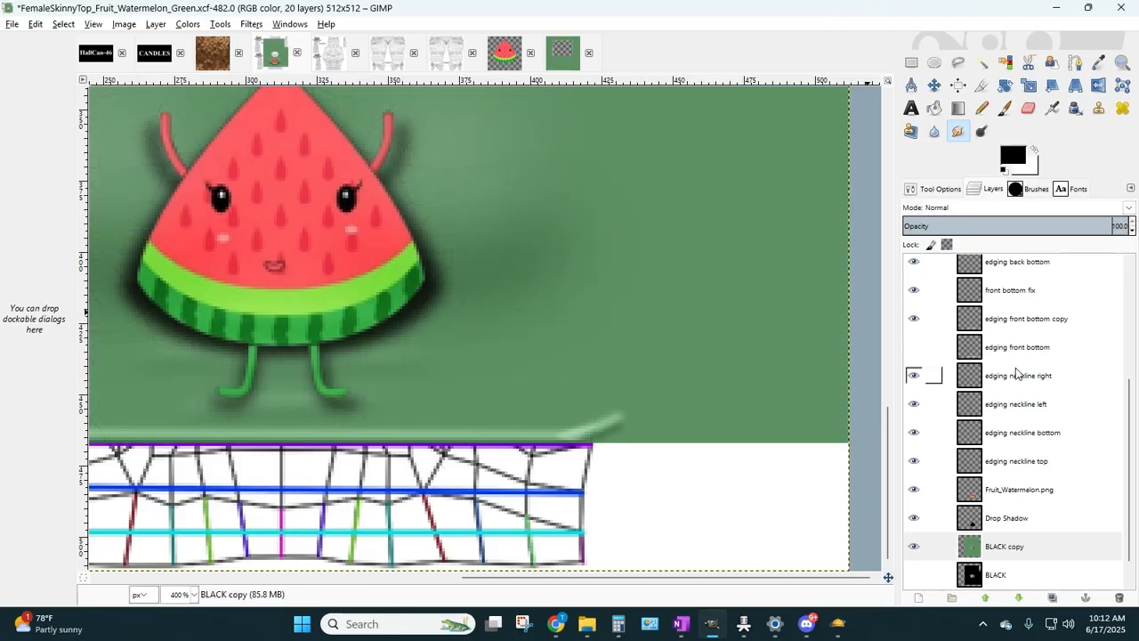
{"action": "left_click", "coordinate": [1014, 319]}
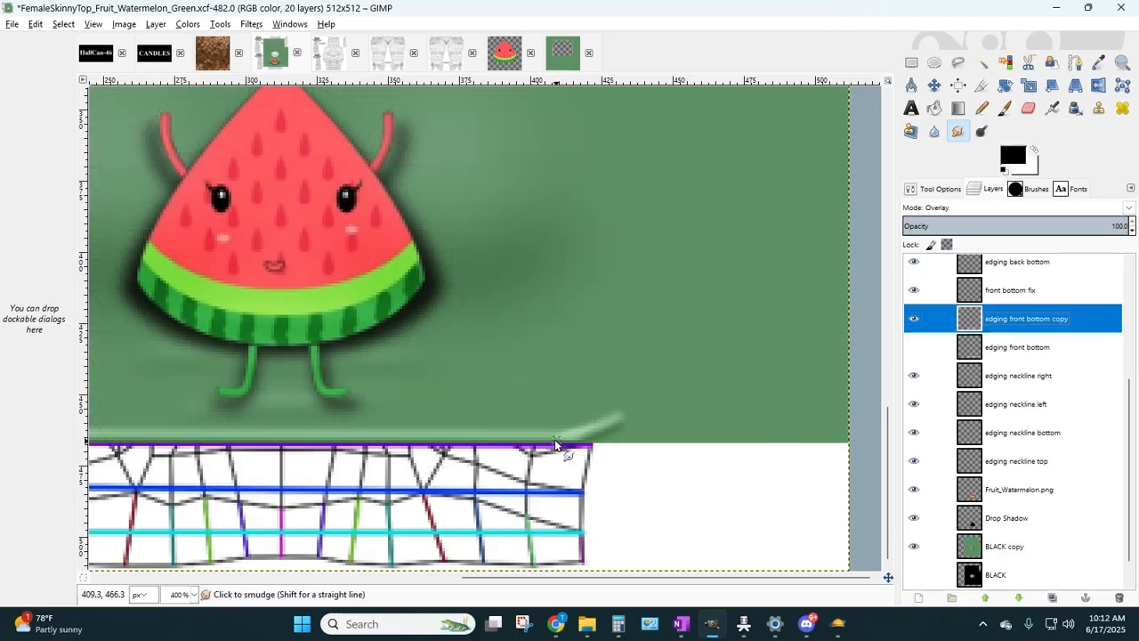
{"action": "left_click_drag", "start_coordinate": [557, 437], "coordinate": [563, 438]}
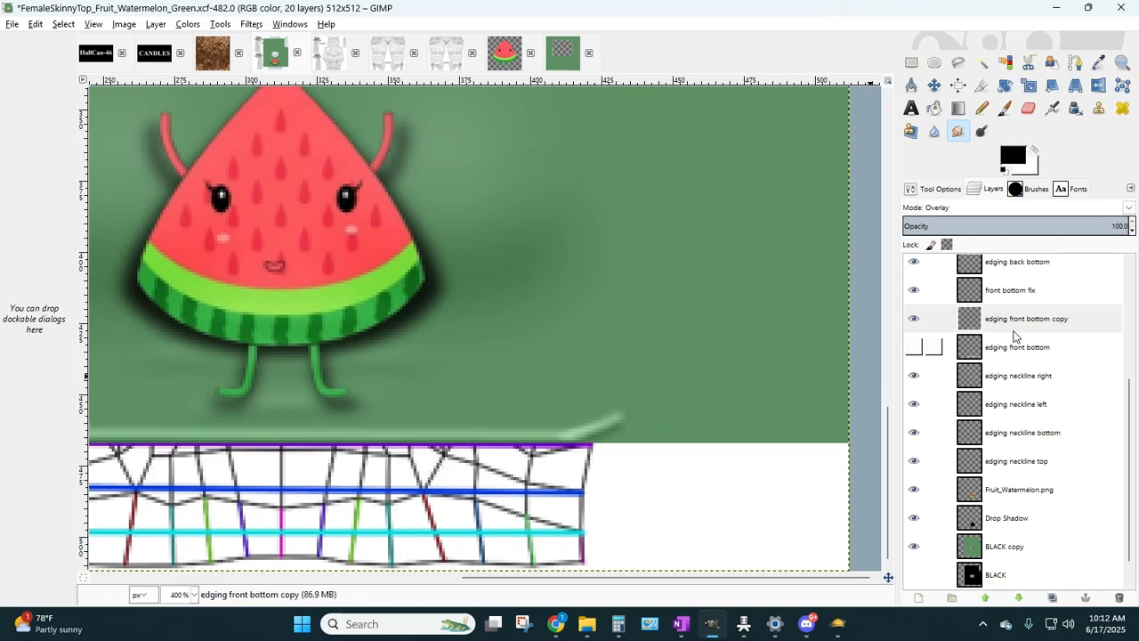
{"action": "left_click", "coordinate": [998, 292]}
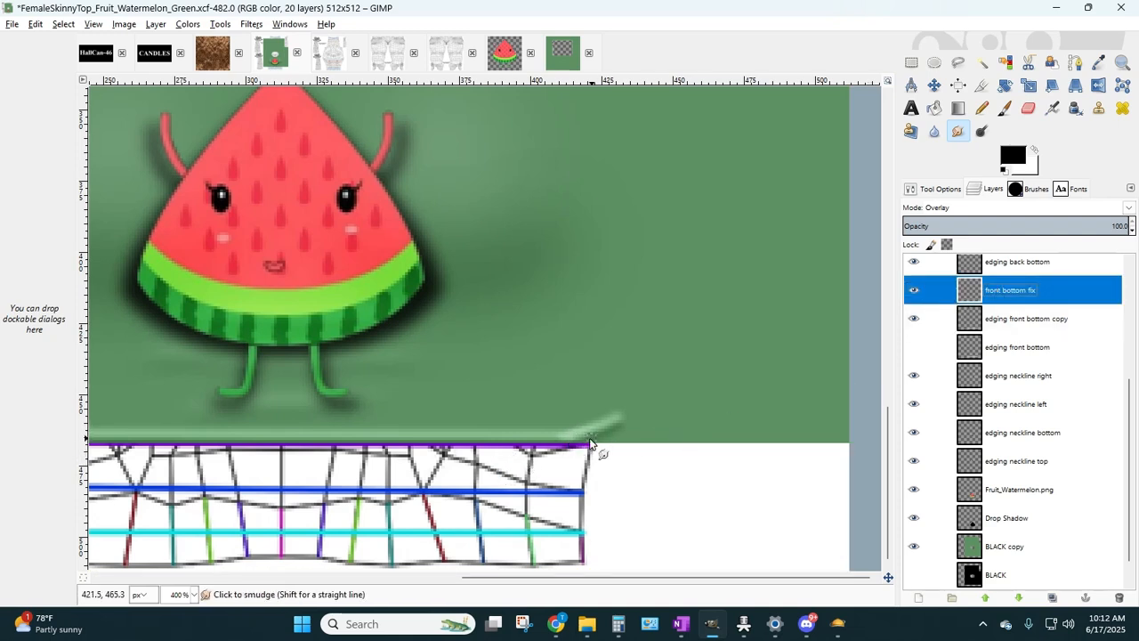
{"action": "left_click_drag", "start_coordinate": [592, 438], "coordinate": [557, 439]}
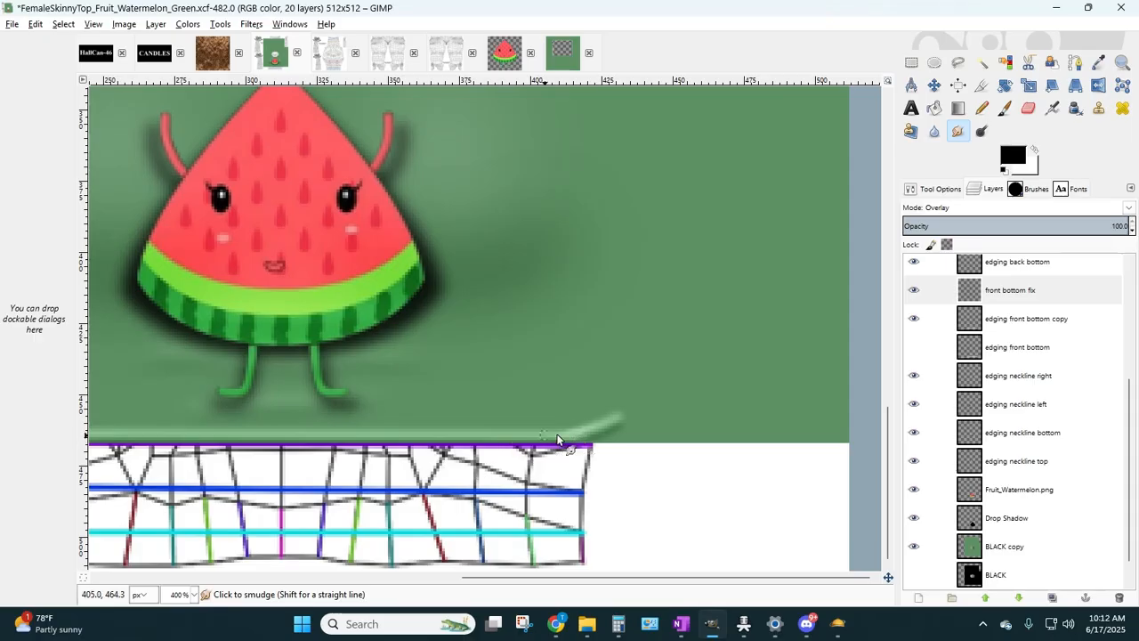
- Hide the FemaleSkinnyTopColorGuide.png layer and make sure the BLACK copy layer's opacity is 100
{"action": "left_click", "coordinate": [194, 596]}
{"action": "left_click", "coordinate": [181, 530]}
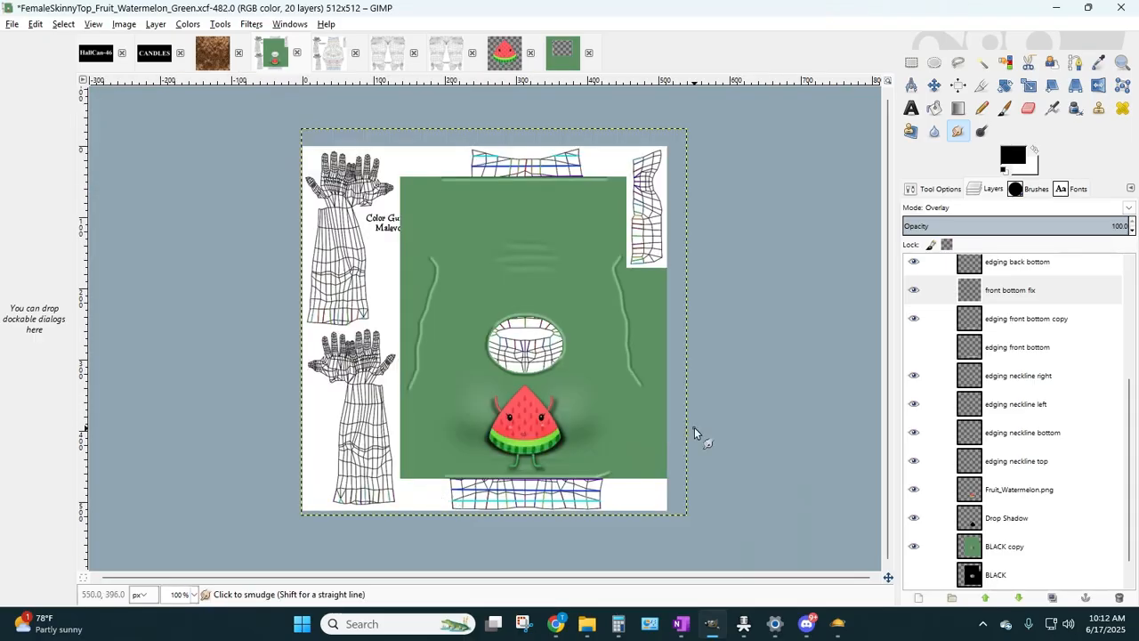
{"action": "scroll", "coordinate": [1024, 519], "scroll_direction": "down", "scroll_amount": 1}
{"action": "left_click", "coordinate": [913, 575]}
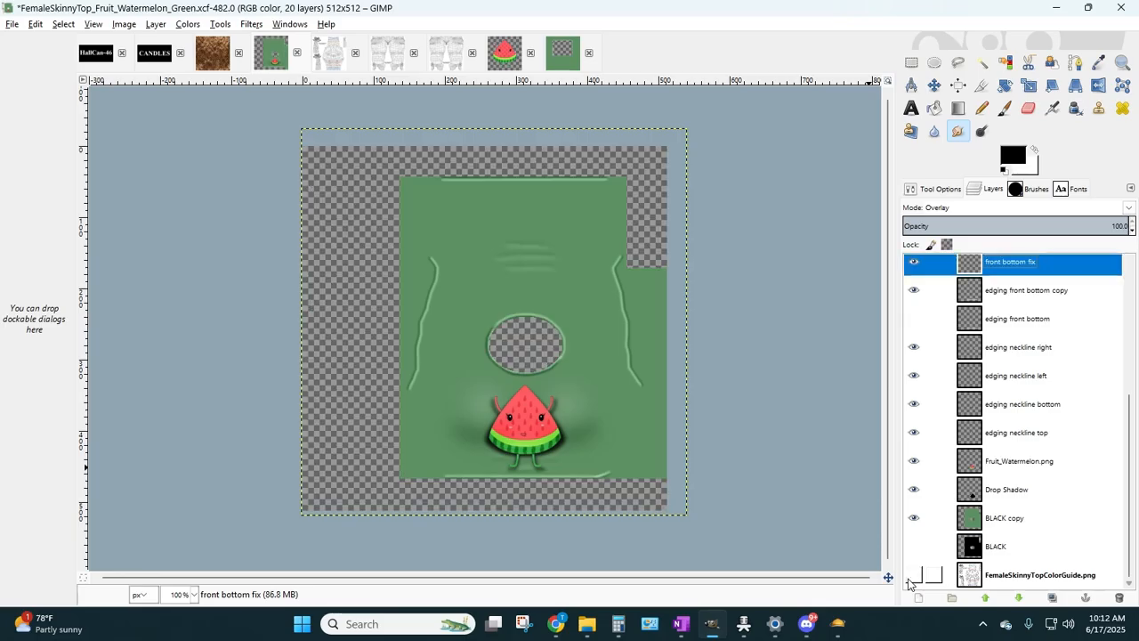
{"action": "left_click", "coordinate": [1048, 527]}
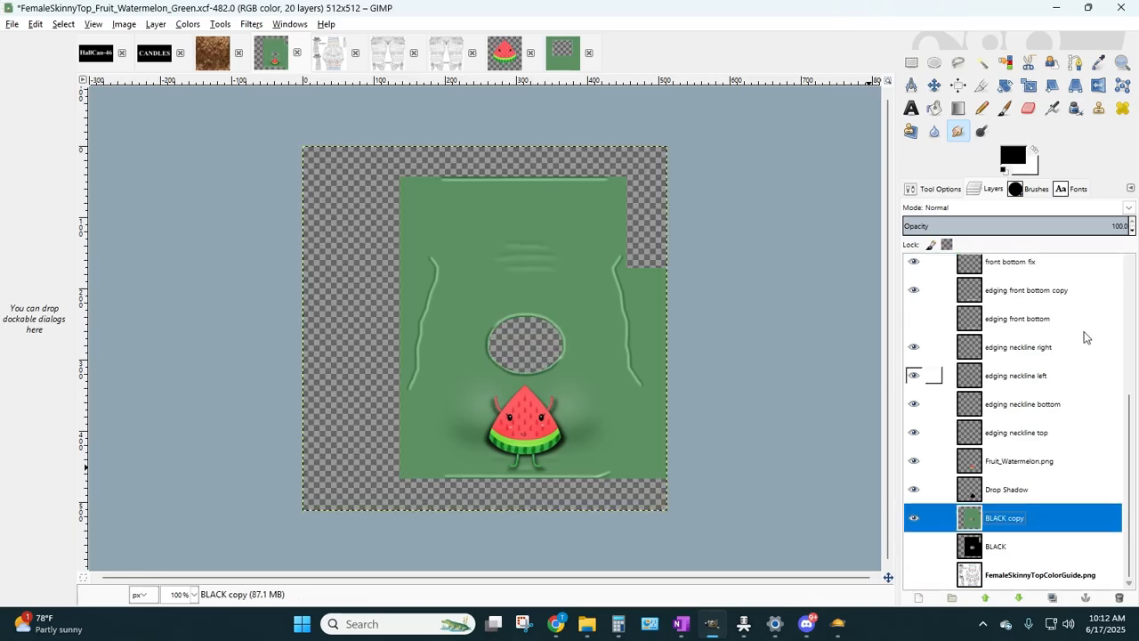
{"action": "left_click", "coordinate": [1133, 224]}
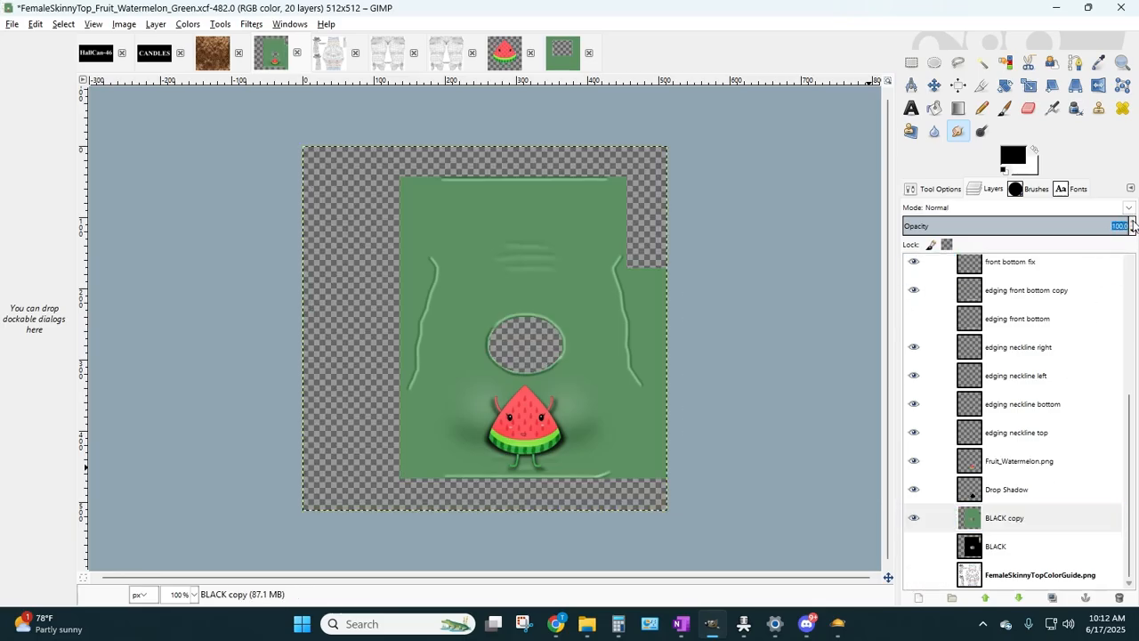
- Save the project as a new file named FemaleSkinnyTop_Fruit_Watermelon_Green1.xcf in the Fruit_Watermelon folder
{"action": "left_click", "coordinate": [11, 24]}
{"action": "left_click", "coordinate": [44, 152]}
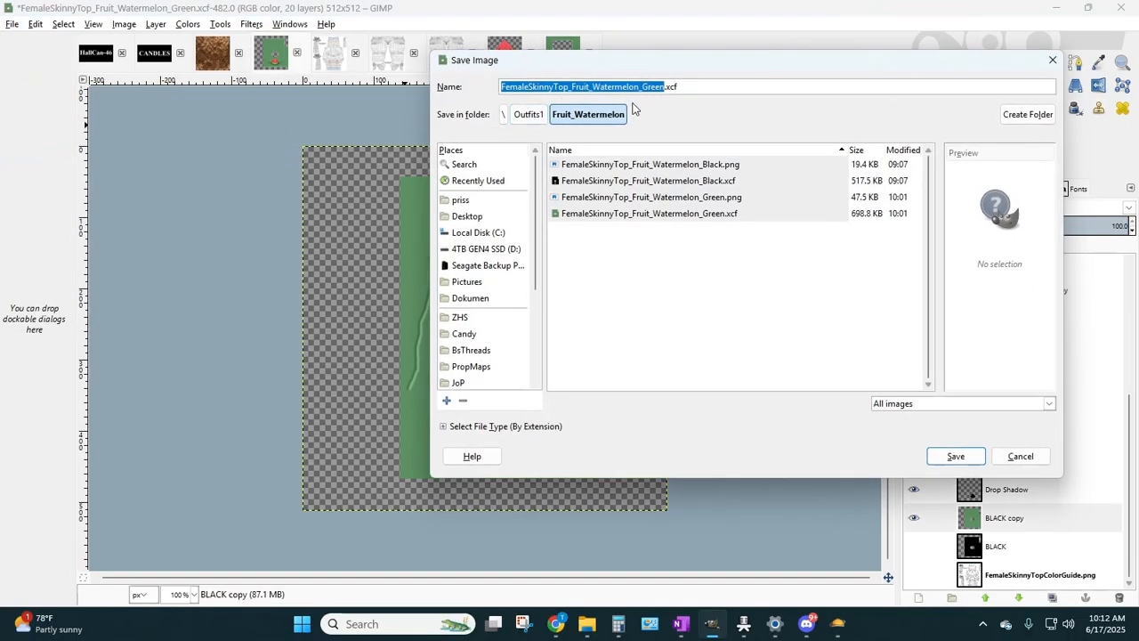
{"action": "left_click", "coordinate": [662, 87]}
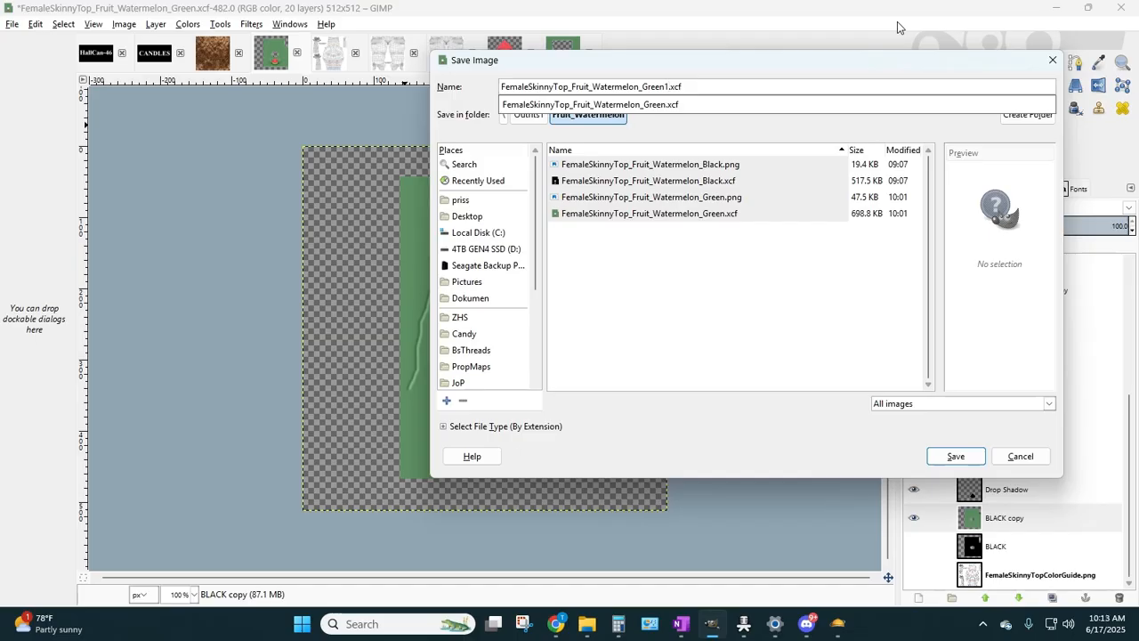
{"action": "key", "text": "Return"}
- Export the texture as FemaleSkinnyTop_Fruit_Watermelon_Green1.png in the Fruit_Watermelon folder with the offered PNG options
{"action": "left_click", "coordinate": [11, 24]}
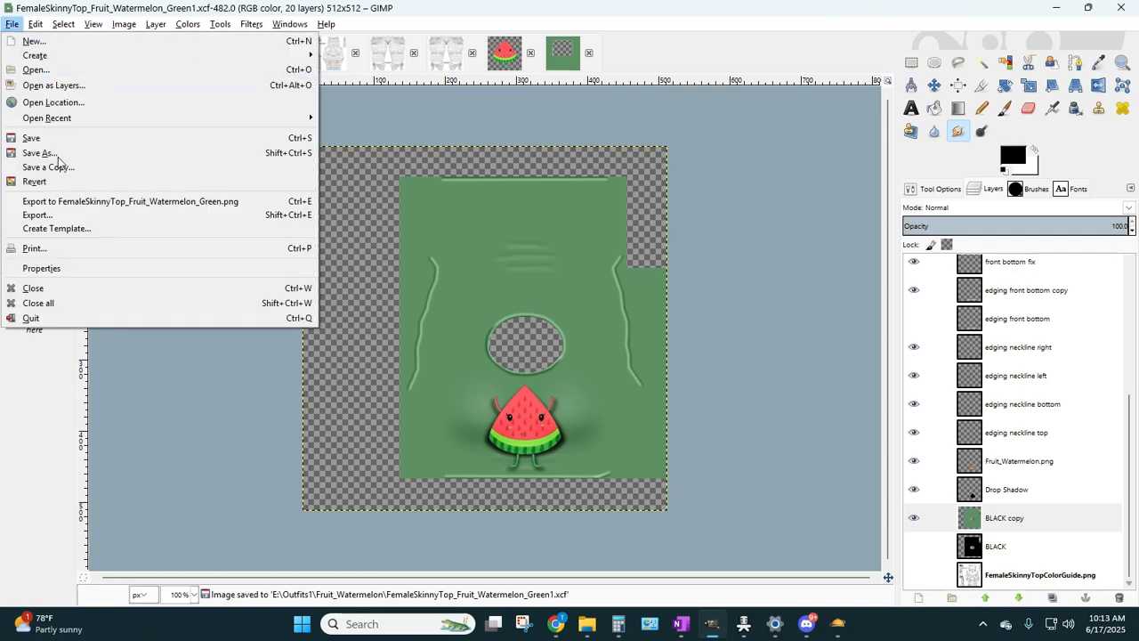
{"action": "left_click", "coordinate": [40, 216]}
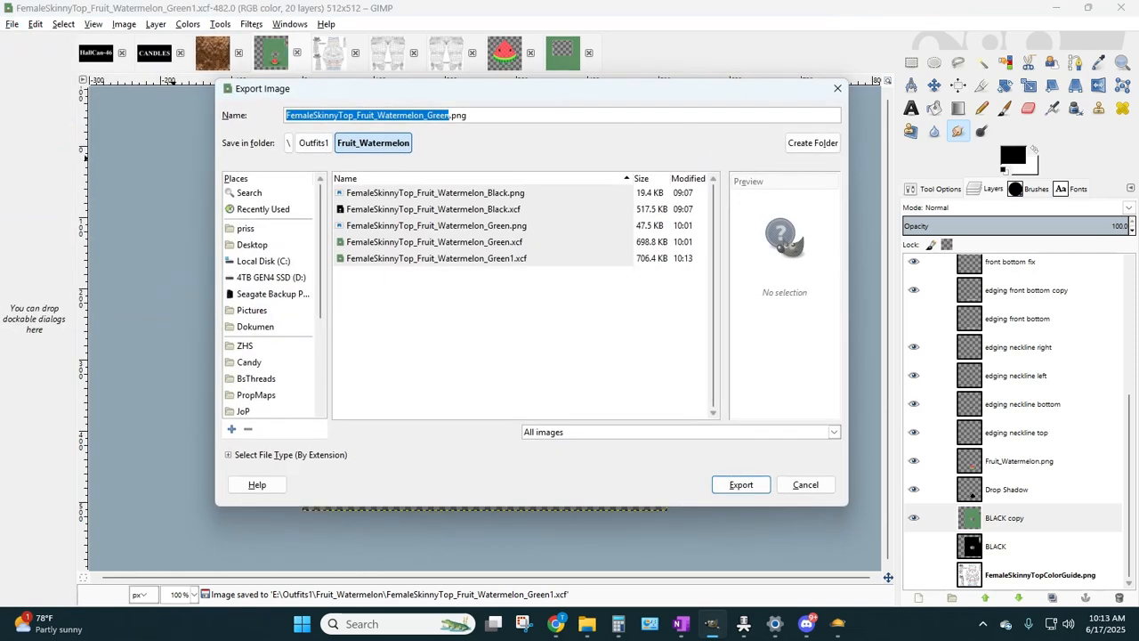
{"action": "key", "text": "Right"}
{"action": "type", "text": "1"}
{"action": "key", "text": "Return"}
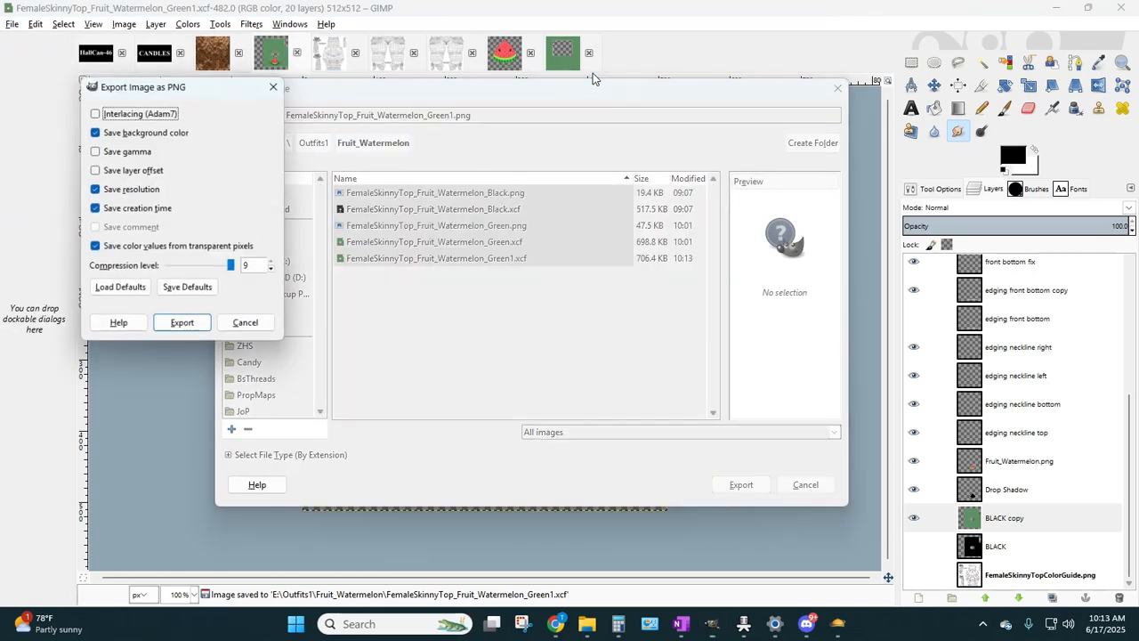
{"action": "key", "text": "Return"}
- Switch to the Utherverse page in the browser and go back from the outfit's properties to its configuration
{"action": "left_click", "coordinate": [1088, 11]}
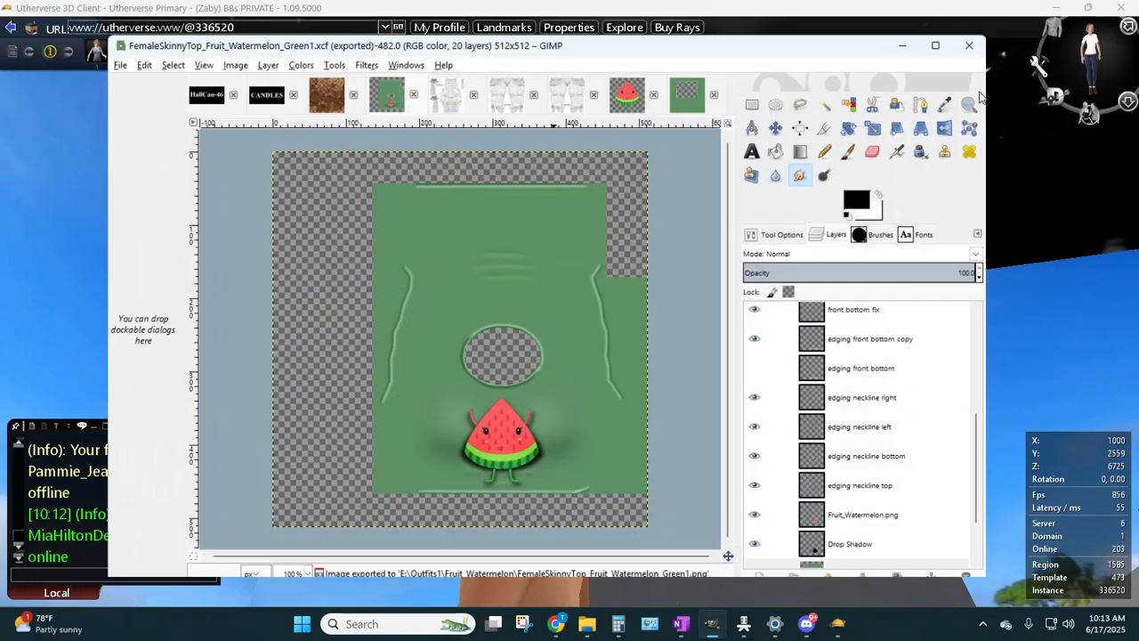
{"action": "left_click", "coordinate": [890, 49]}
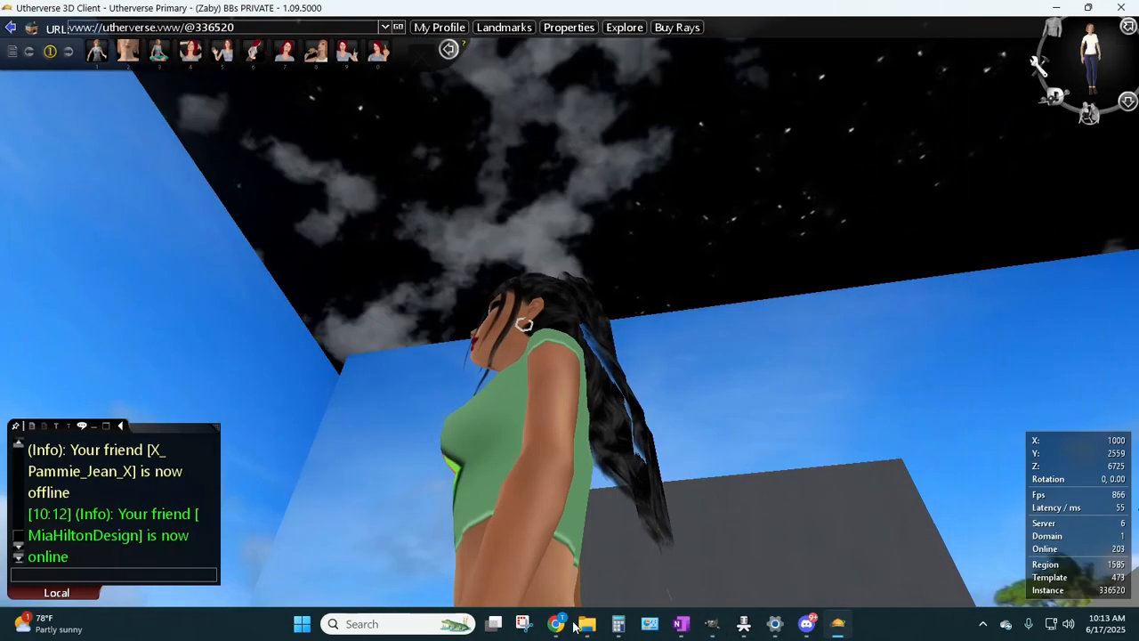
{"action": "left_click", "coordinate": [555, 623]}
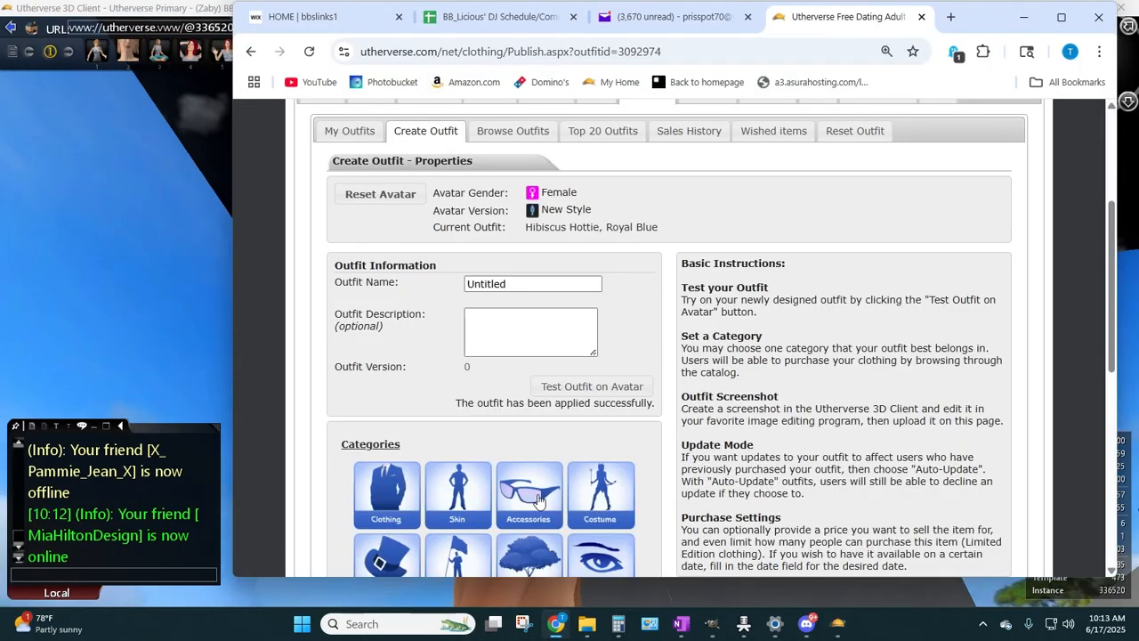
{"action": "scroll", "coordinate": [534, 497], "scroll_direction": "down", "scroll_amount": 10}
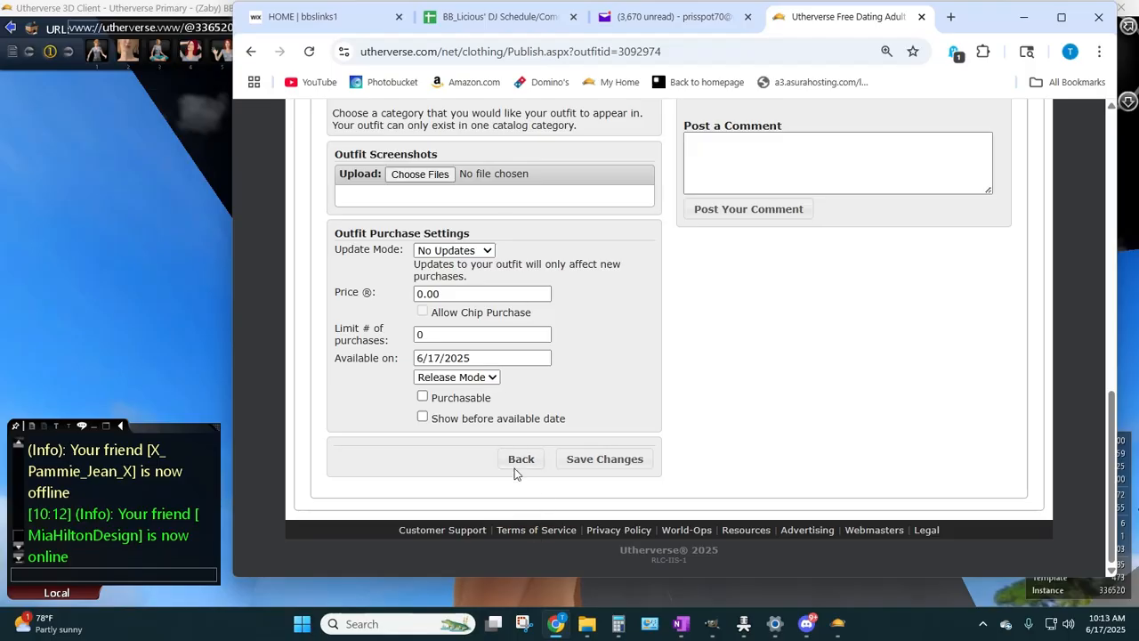
{"action": "left_click", "coordinate": [517, 463]}
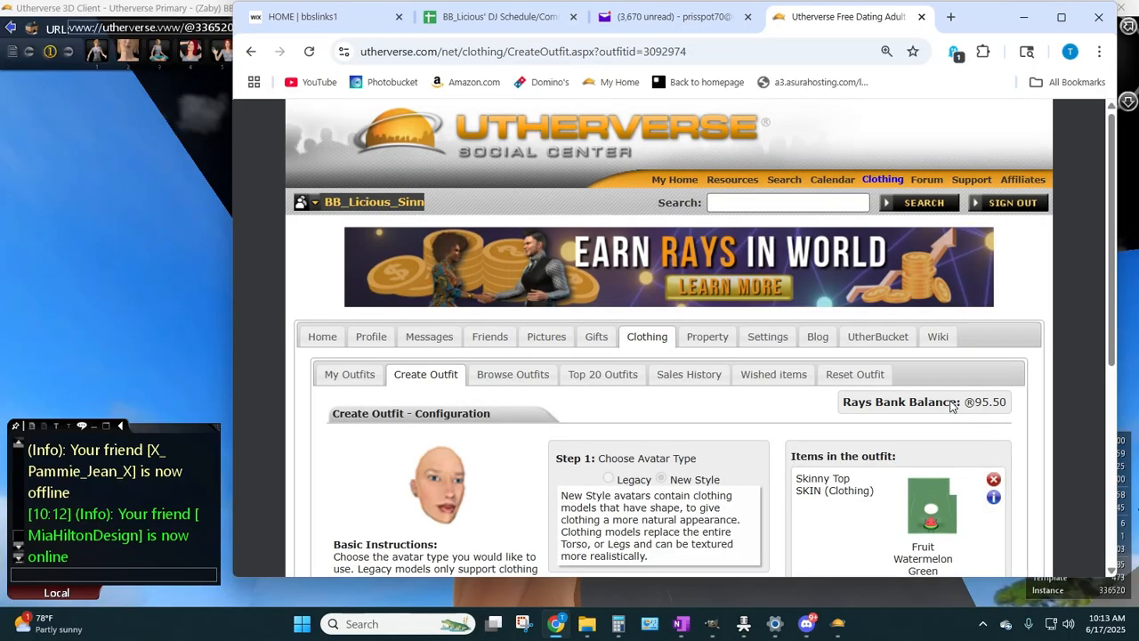
{"action": "scroll", "coordinate": [951, 407], "scroll_direction": "down", "scroll_amount": 5}
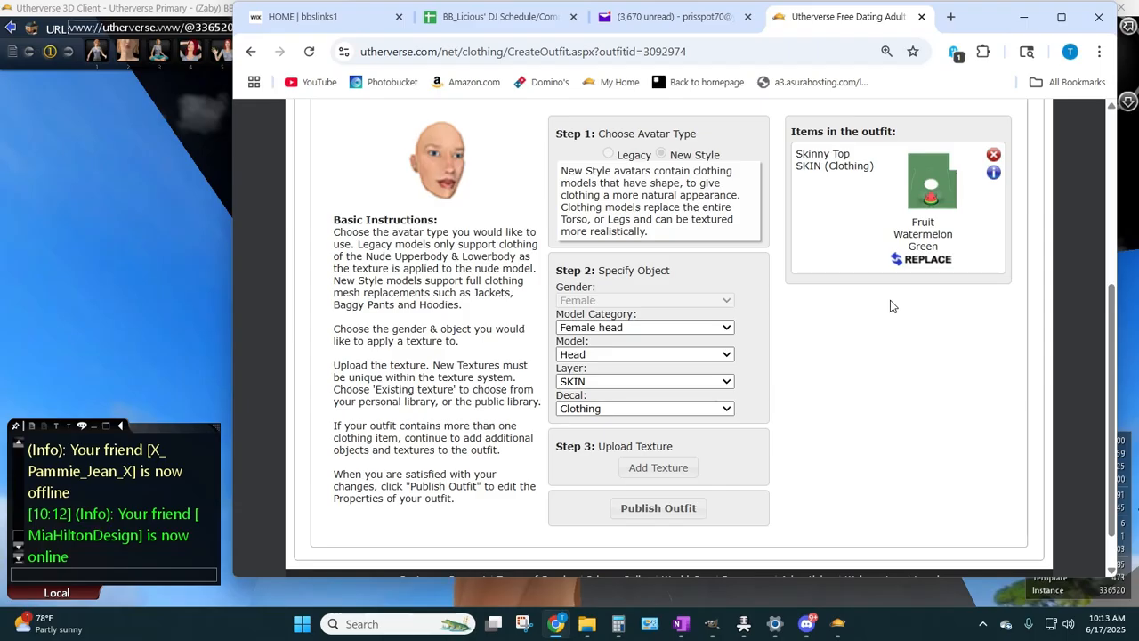
- Replace the Skinny Top's Fruit Watermelon Green texture with FemaleSkinnyTop_Fruit_Watermelon_Green1.png
{"action": "left_click", "coordinate": [923, 259]}
{"action": "scroll", "coordinate": [983, 326], "scroll_direction": "down", "scroll_amount": 3}
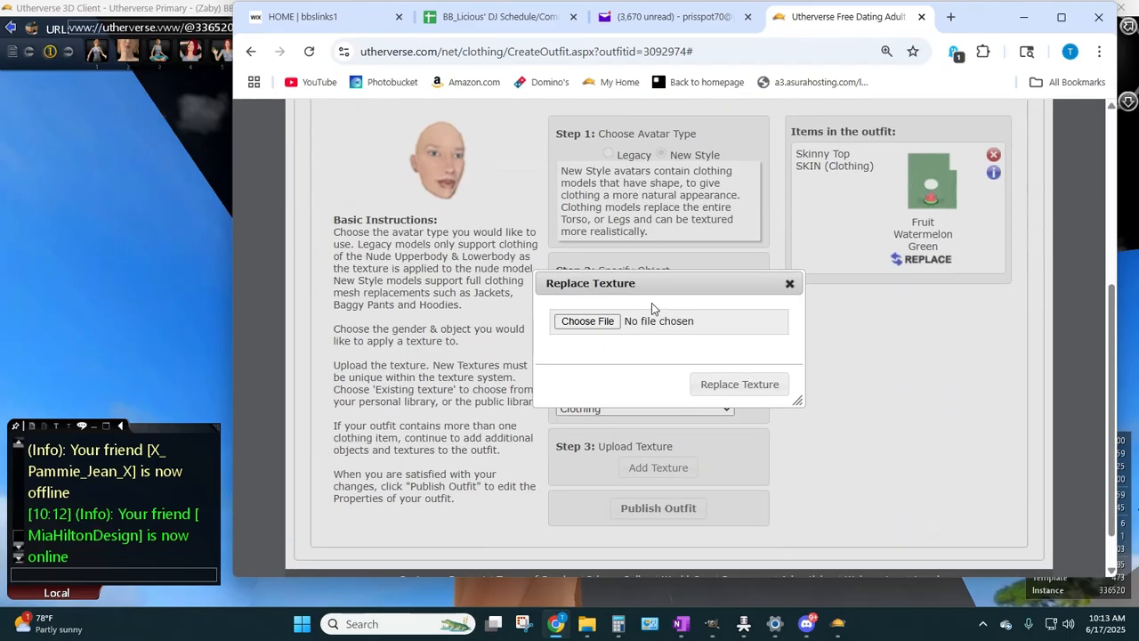
{"action": "left_click", "coordinate": [583, 321]}
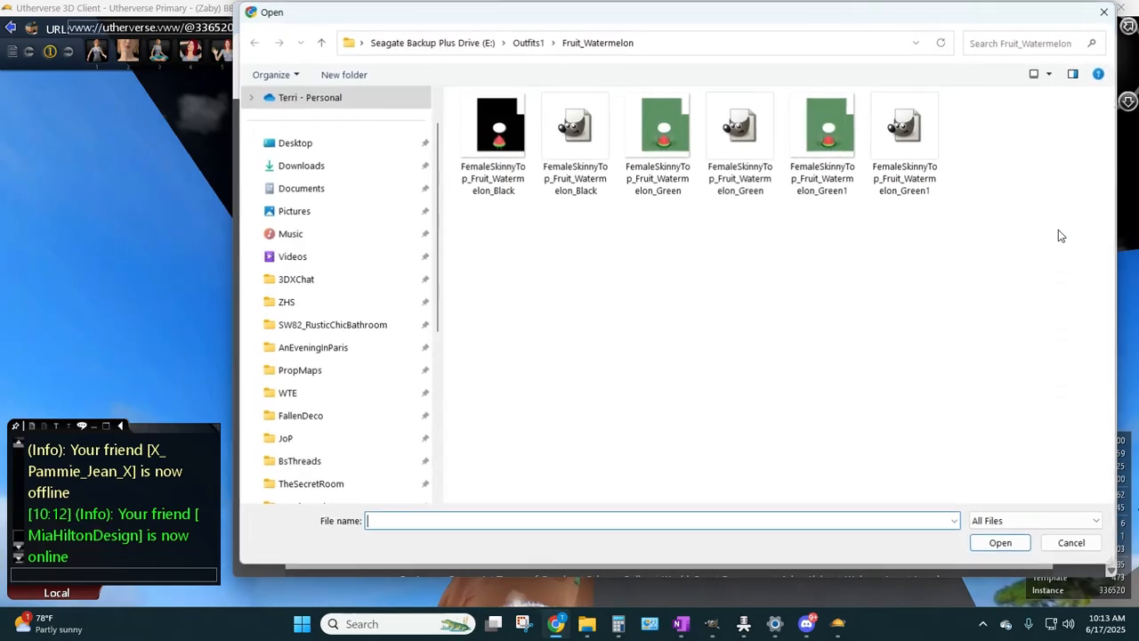
{"action": "double_click", "coordinate": [811, 178]}
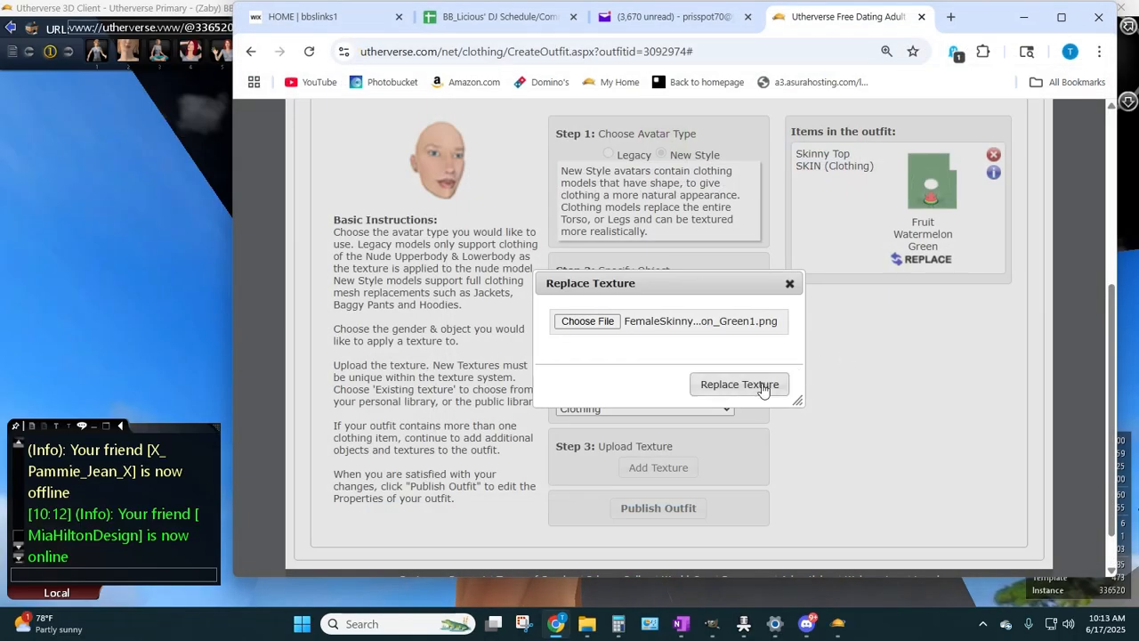
{"action": "left_click", "coordinate": [739, 385]}
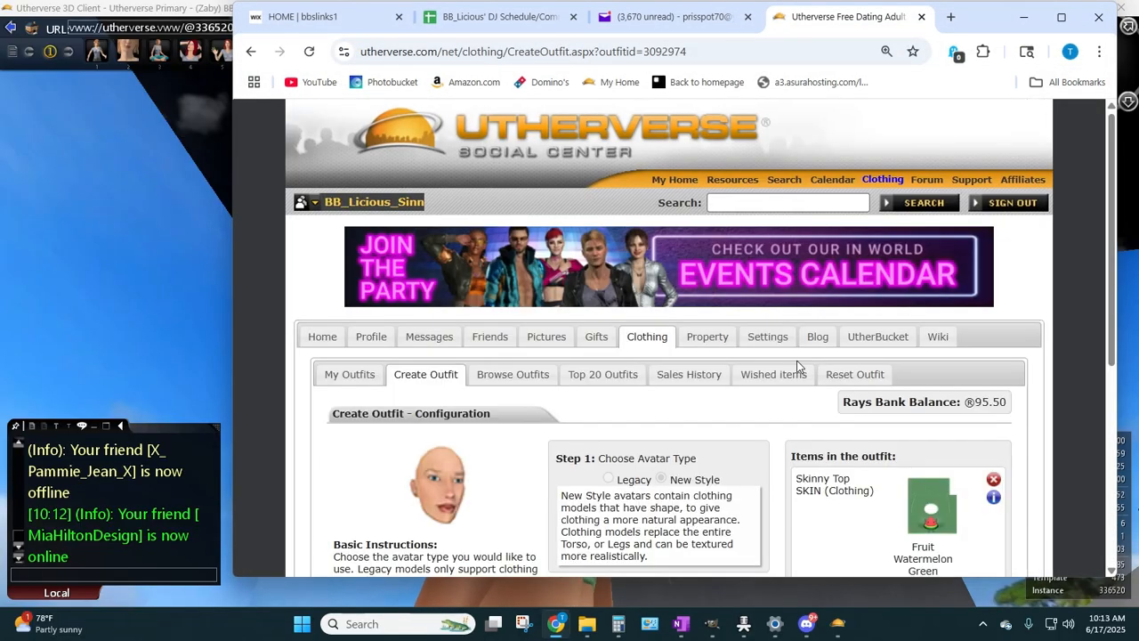
- Publish the outfit to reach its properties and test it on the avatar
{"action": "scroll", "coordinate": [801, 361], "scroll_direction": "down", "scroll_amount": 3}
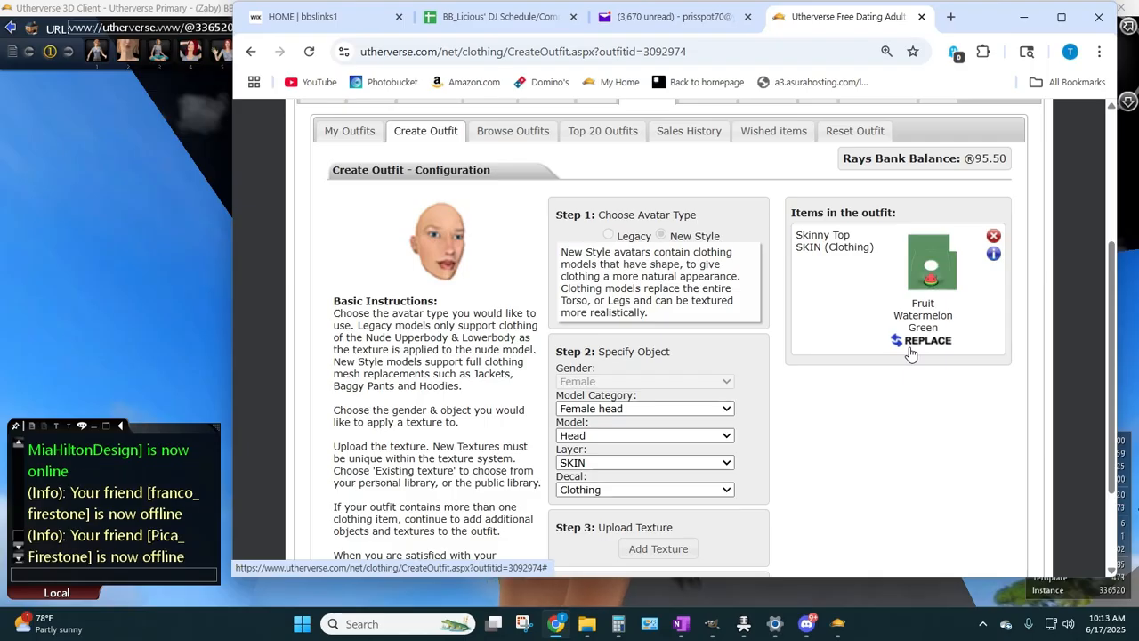
{"action": "scroll", "coordinate": [877, 325], "scroll_direction": "down", "scroll_amount": 3}
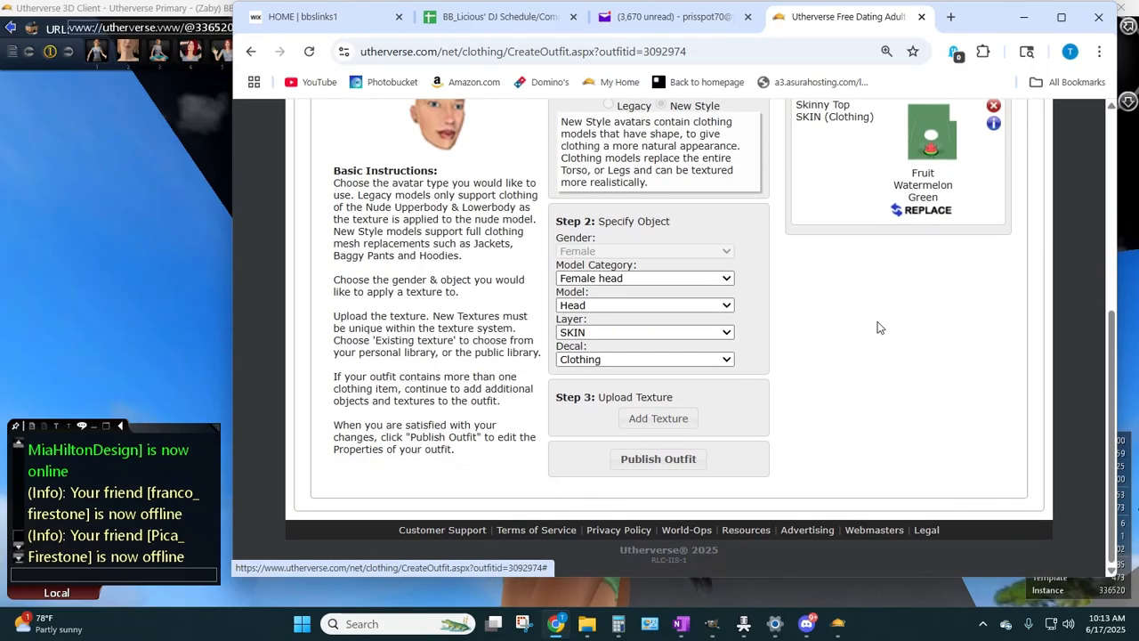
{"action": "left_click", "coordinate": [674, 460]}
{"action": "scroll", "coordinate": [682, 455], "scroll_direction": "down", "scroll_amount": 3}
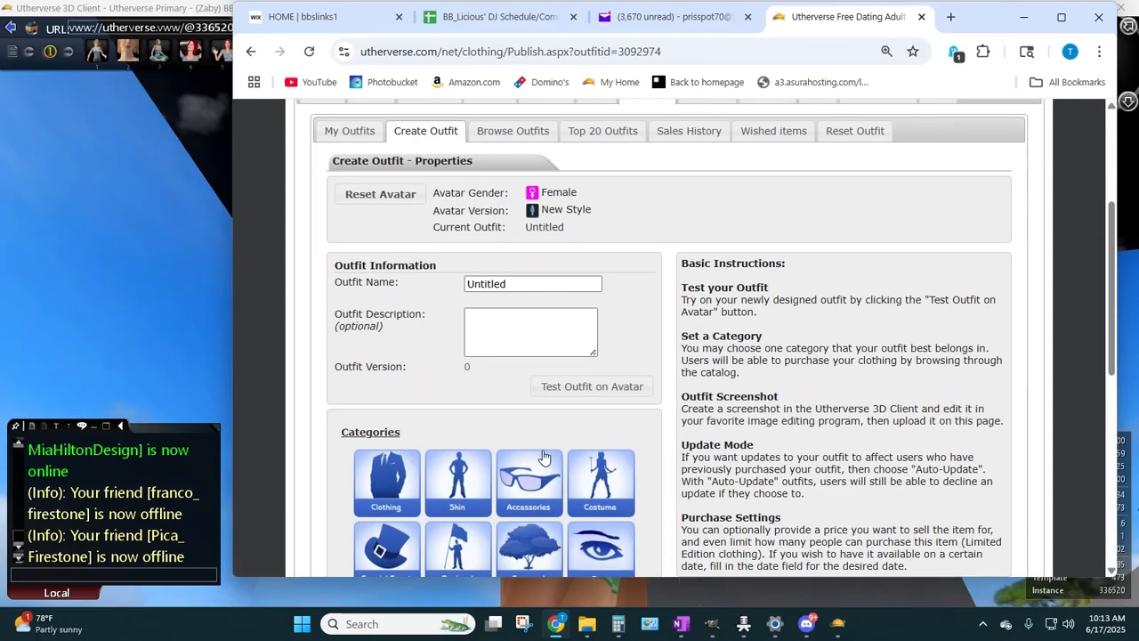
{"action": "left_click", "coordinate": [575, 388]}
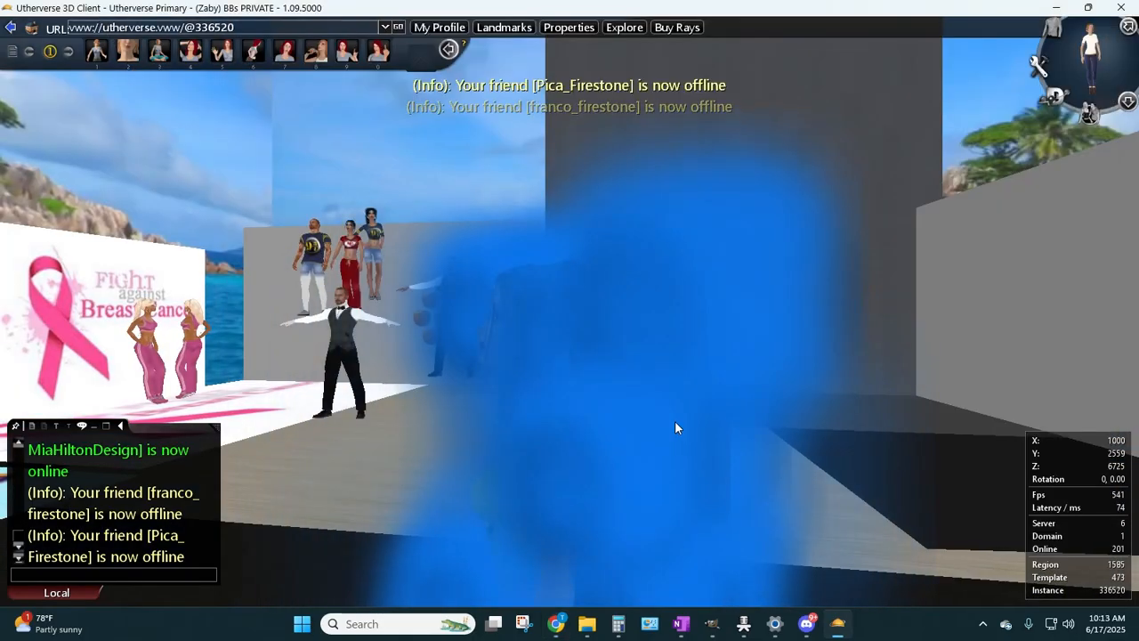
- Examine the green top's hem, sleeves and front on the avatar in the 3D client from several angles and poses
{"action": "left_click_drag", "start_coordinate": [617, 478], "coordinate": [154, 250]}
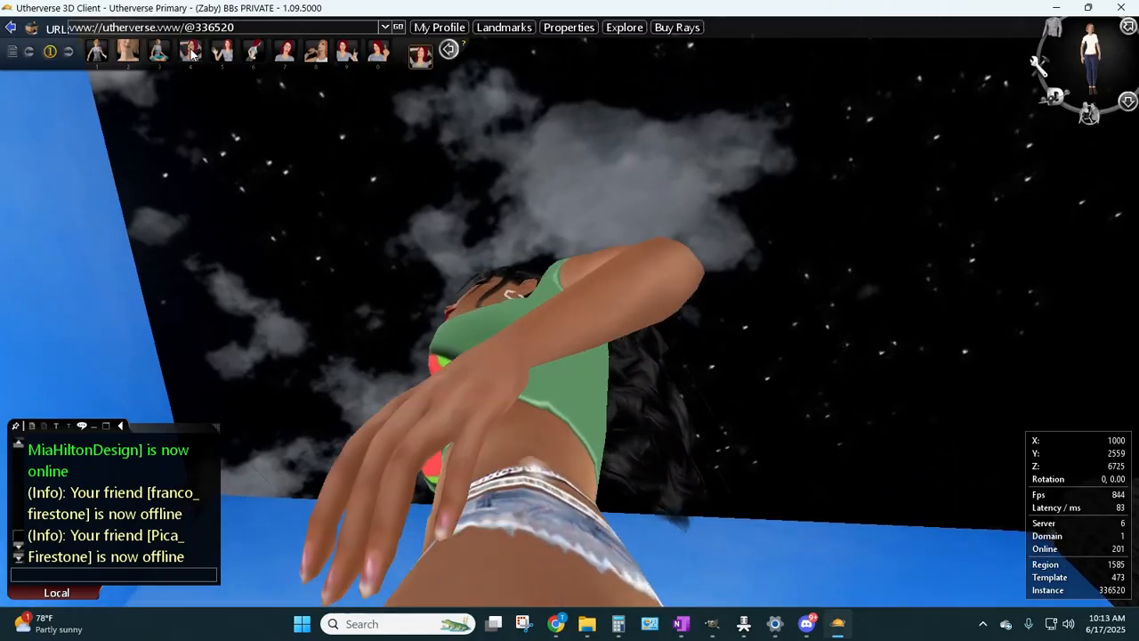
{"action": "left_click_drag", "start_coordinate": [488, 215], "coordinate": [477, 272]}
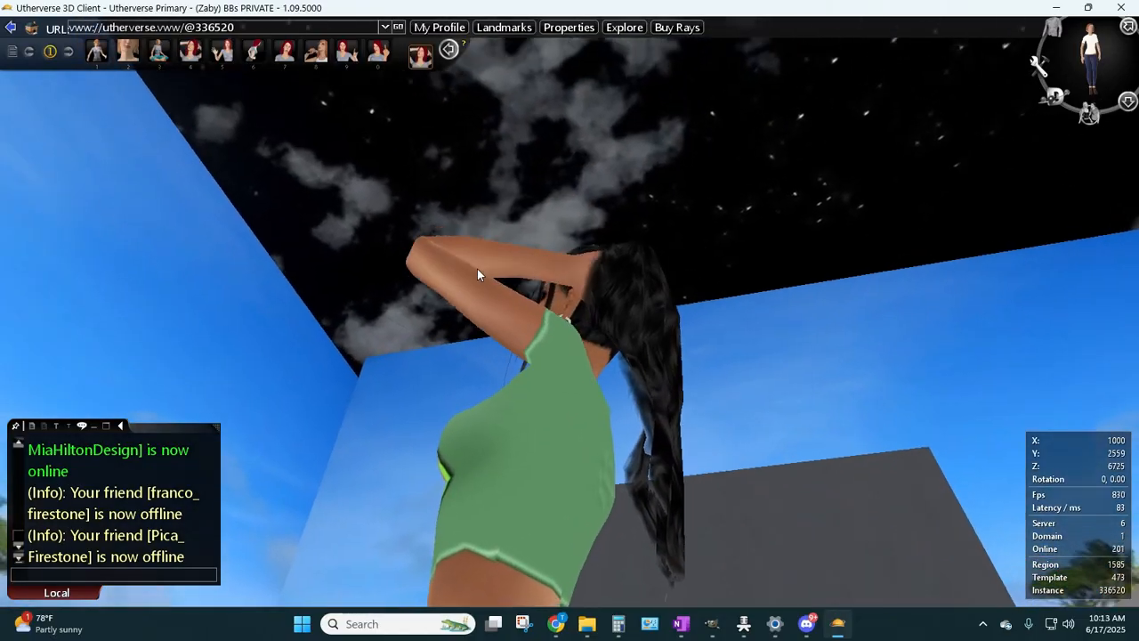
{"action": "left_click", "coordinate": [156, 53]}
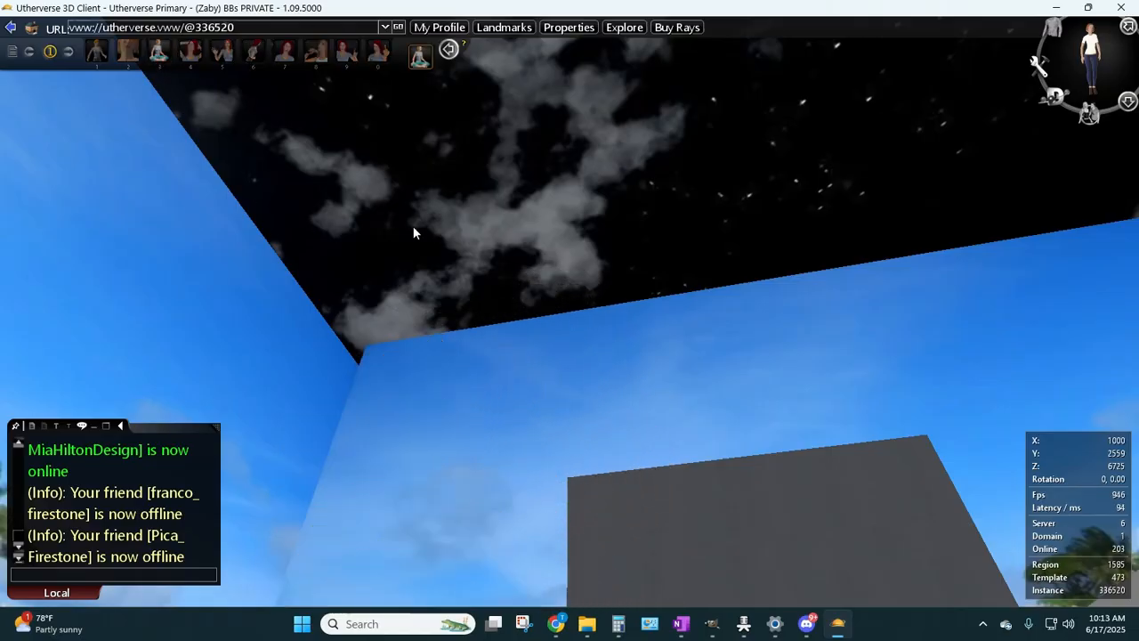
{"action": "left_click_drag", "start_coordinate": [409, 204], "coordinate": [439, 261]}
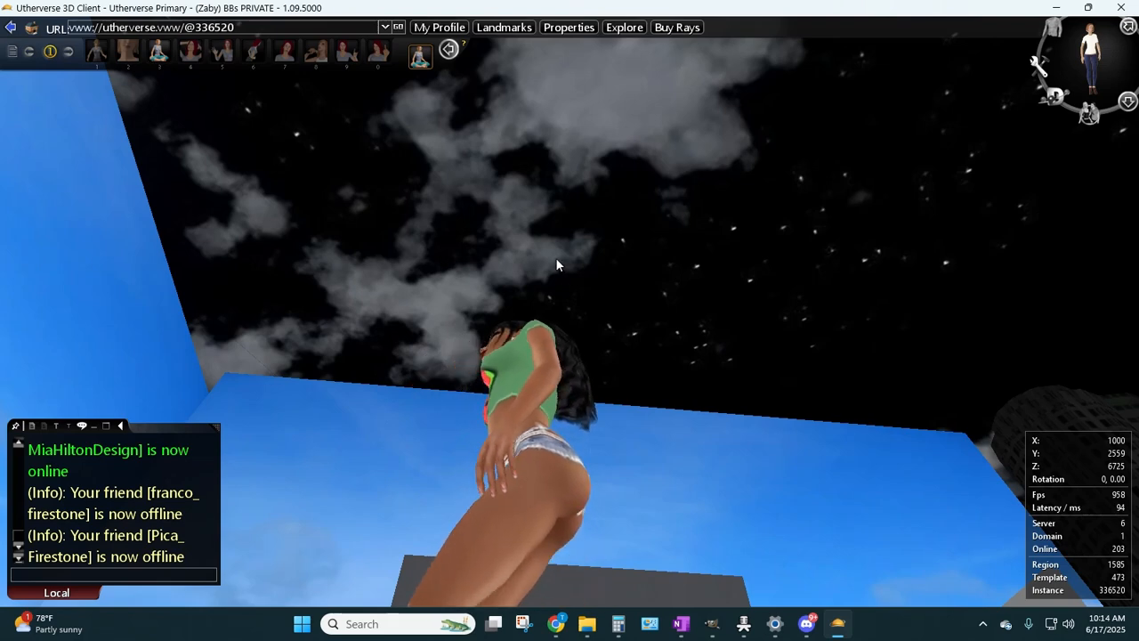
{"action": "mouse_move", "coordinate": [555, 257]}
{"action": "left_mouse_down"}
{"action": "mouse_move", "coordinate": [533, 310]}
{"action": "mouse_move", "coordinate": [547, 254]}
{"action": "left_mouse_up"}
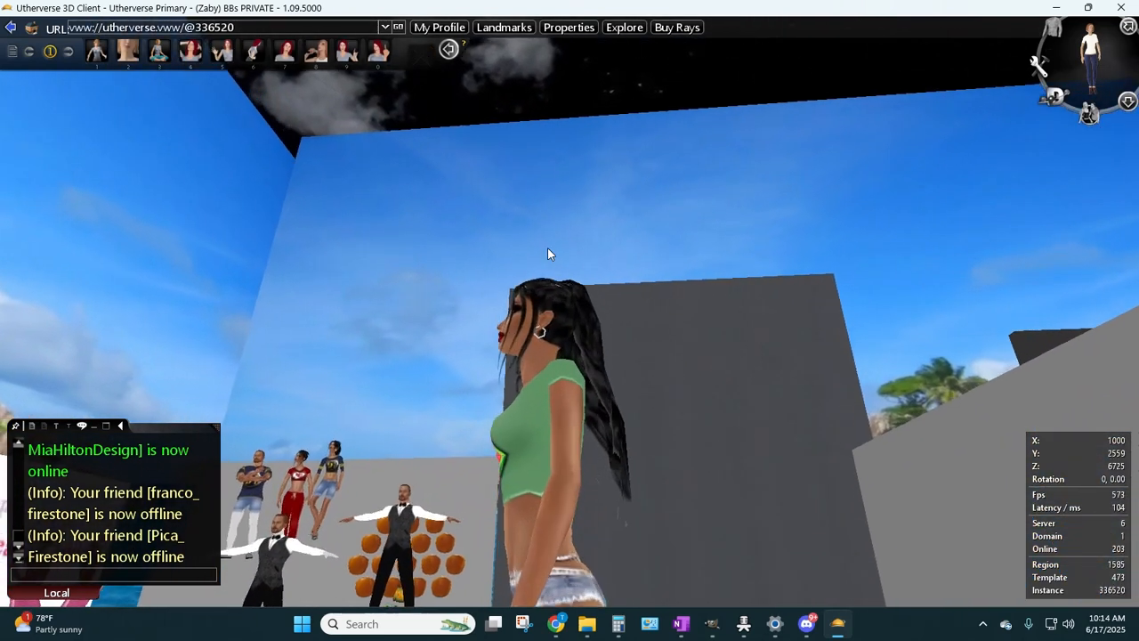
{"action": "left_click", "coordinate": [191, 52]}
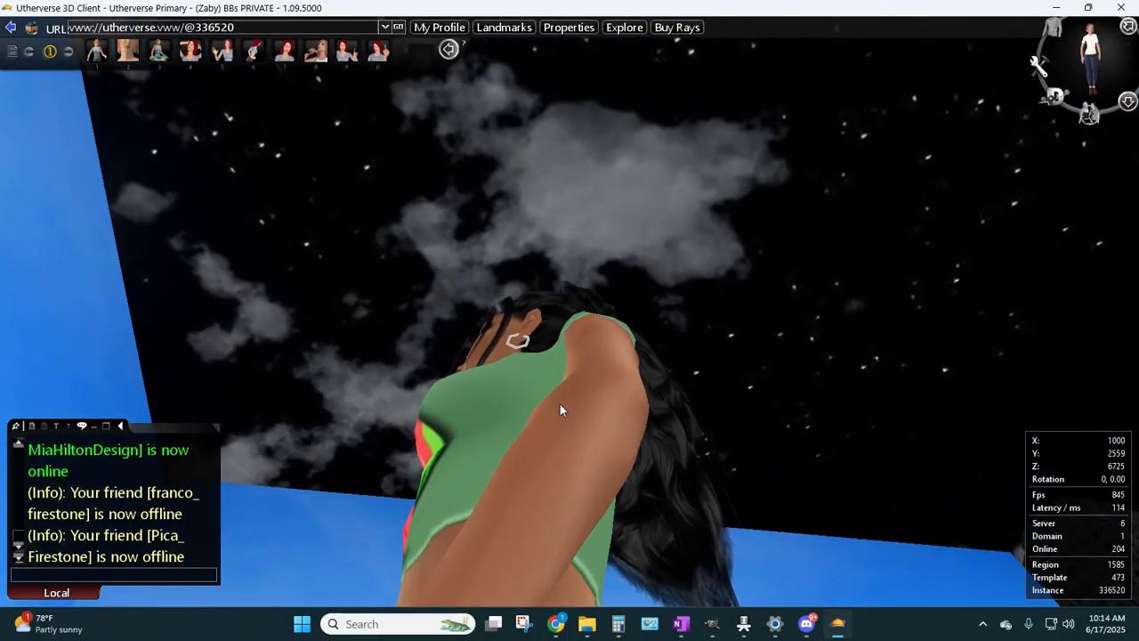
{"action": "left_click", "coordinate": [190, 53]}
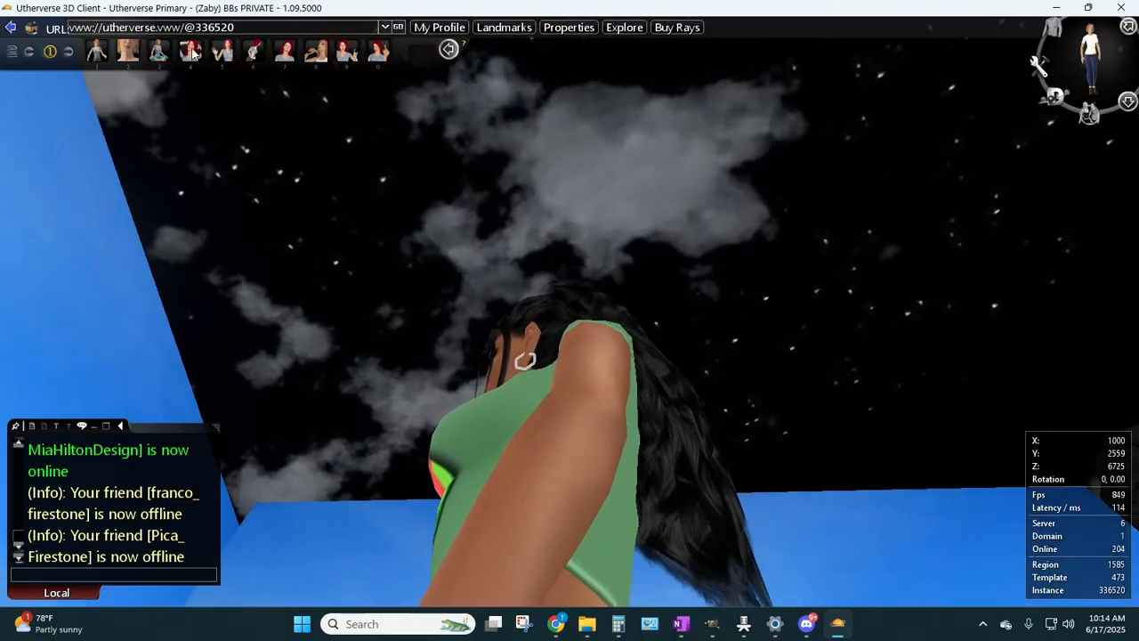
{"action": "left_click", "coordinate": [189, 53]}
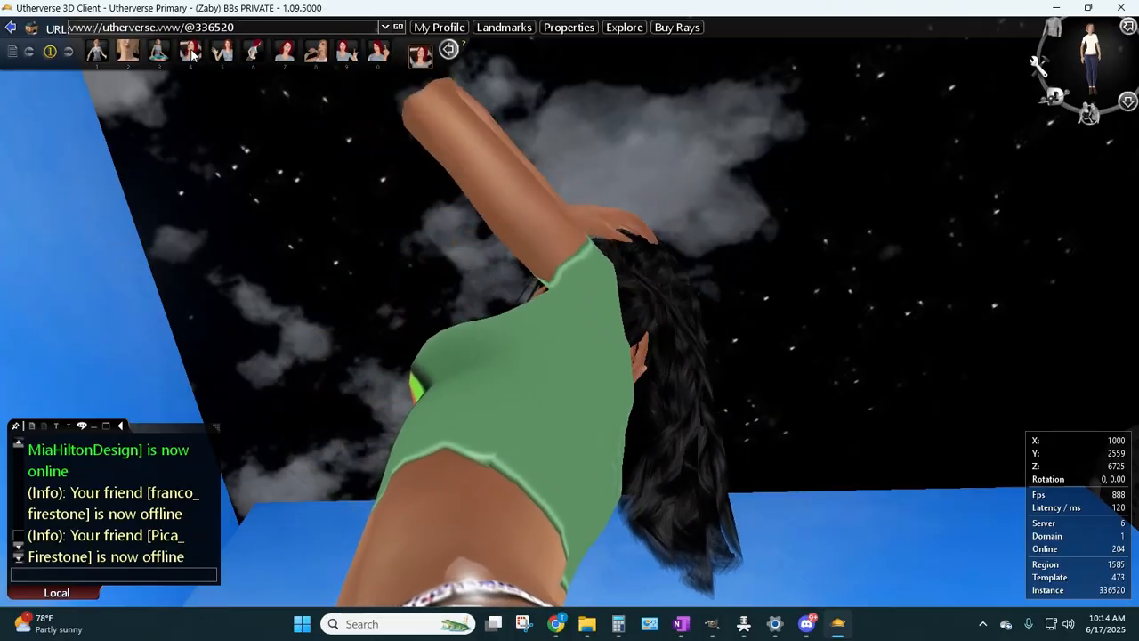
{"action": "left_click_drag", "start_coordinate": [522, 435], "coordinate": [316, 304]}
{"action": "scroll", "coordinate": [312, 264], "scroll_direction": "down", "scroll_amount": 5}
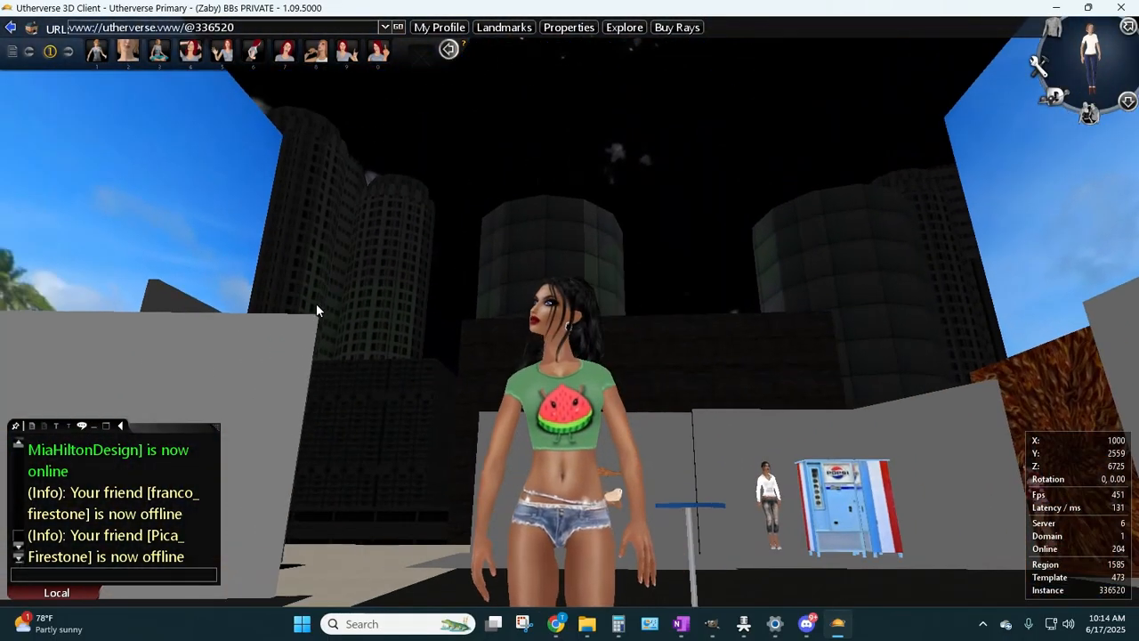
{"action": "scroll", "coordinate": [316, 304], "scroll_direction": "up", "scroll_amount": 5}
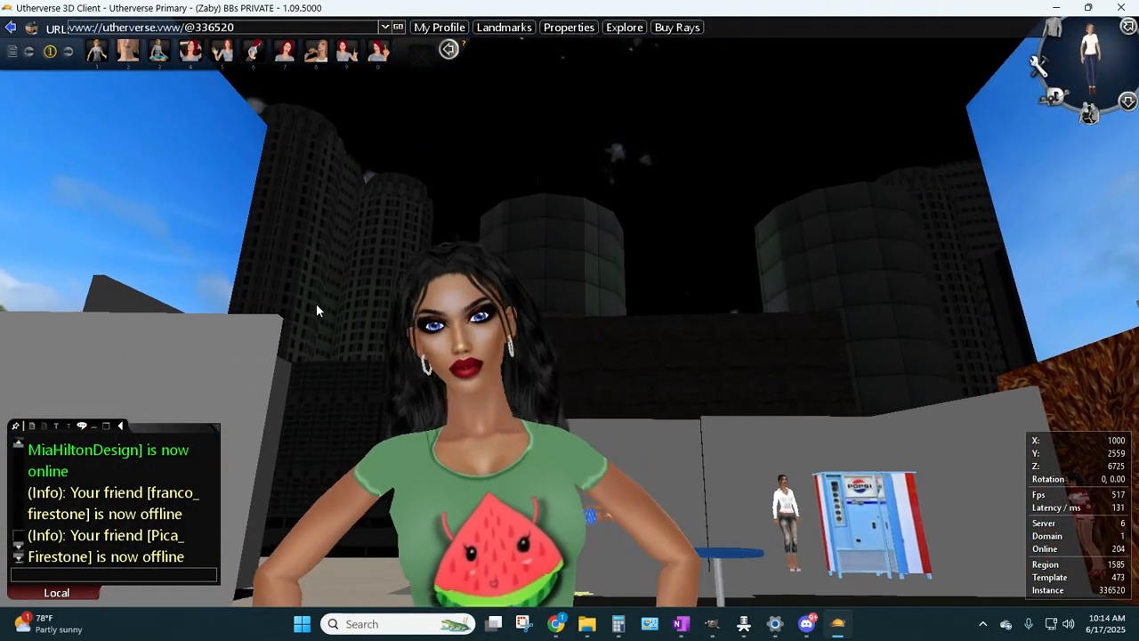
{"action": "scroll", "coordinate": [315, 310], "scroll_direction": "down", "scroll_amount": 3}
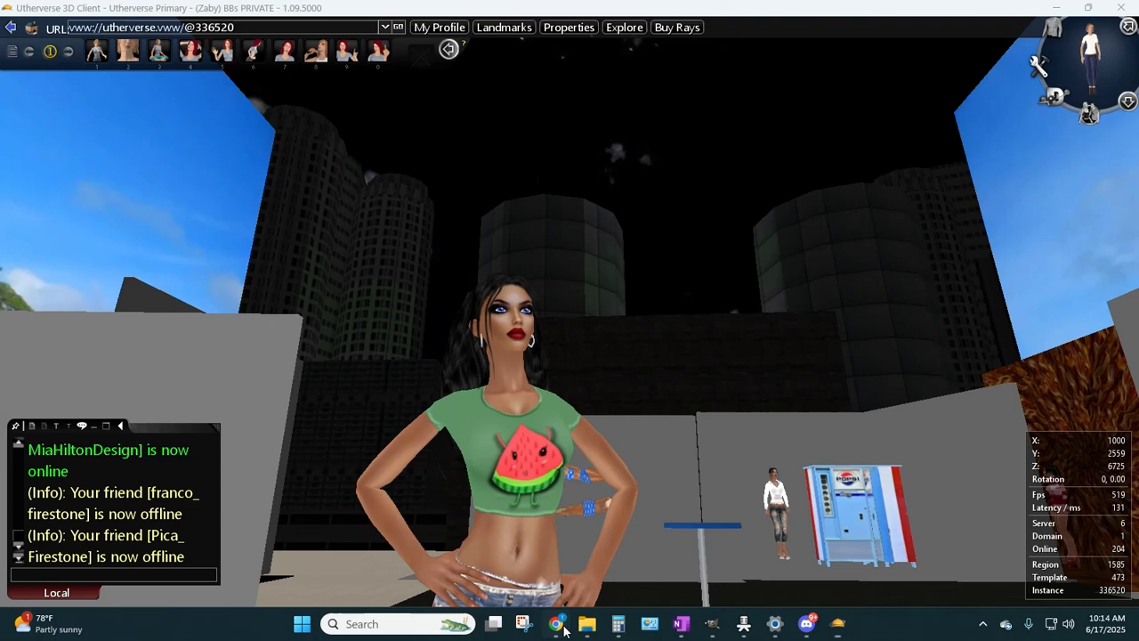
- Switch to the browser, name the outfit "Watermelon Cutie, Green" and describe it as "Please try before you buy. No refunds."
{"action": "left_click", "coordinate": [557, 624]}
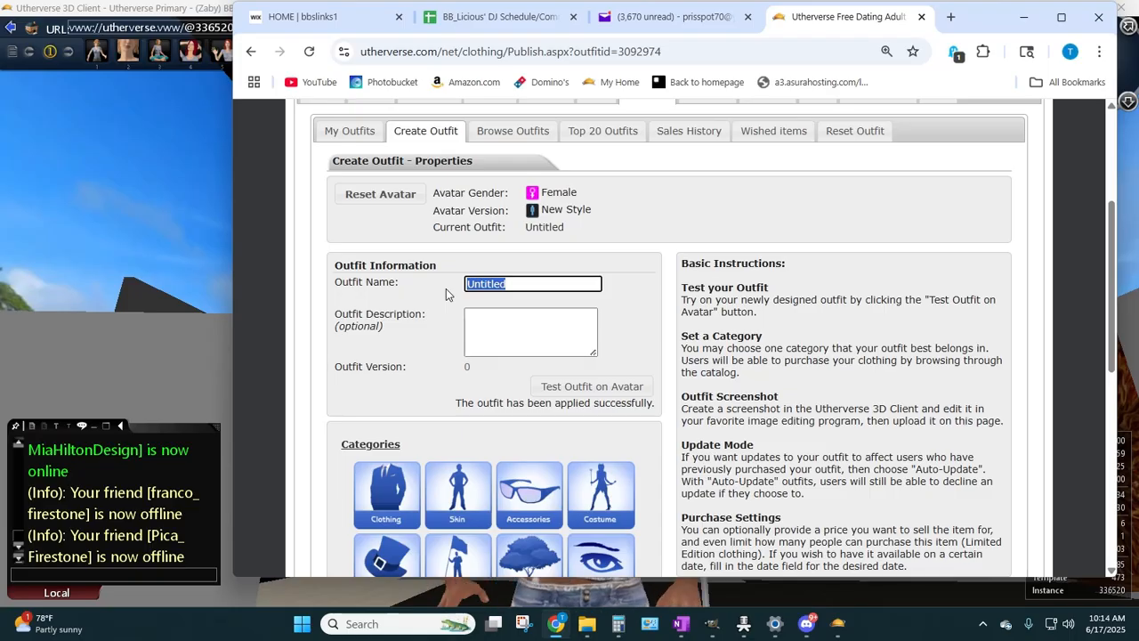
{"action": "type", "text": "Watermelon "}
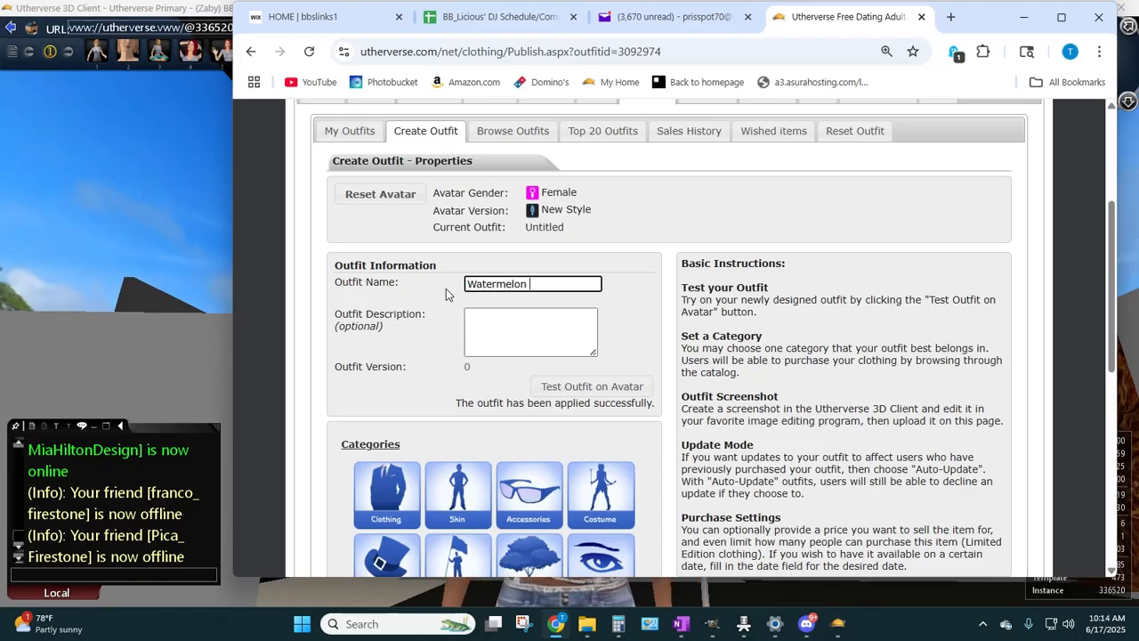
{"action": "type", "text": "Cutie, Green"}
{"action": "key", "text": "Tab"}
{"action": "type", "text": "Please try"}
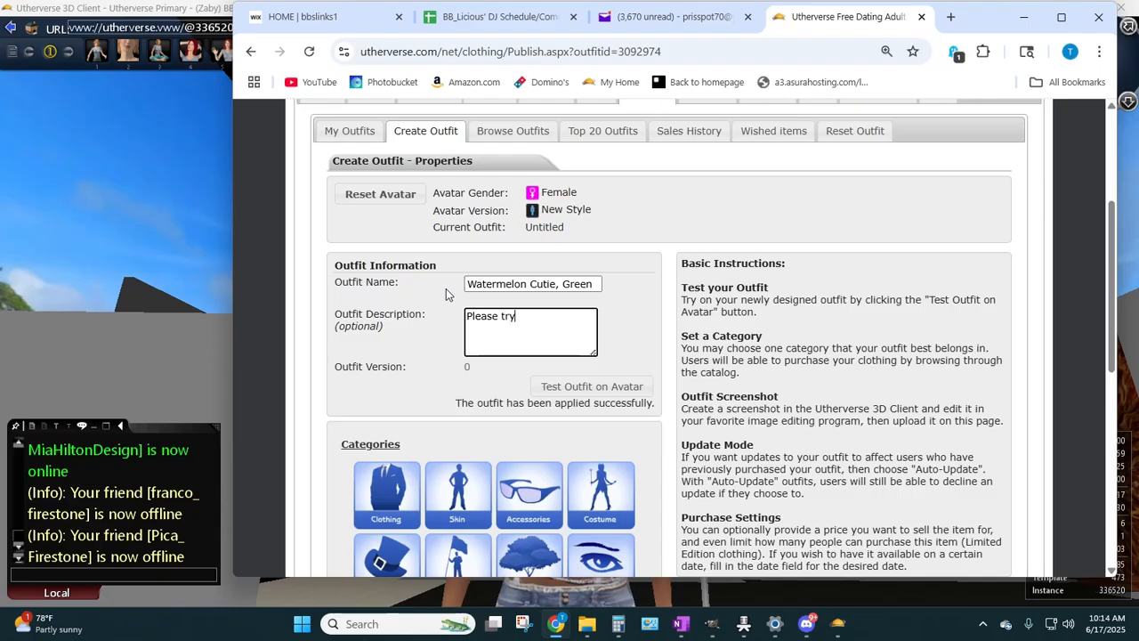
{"action": "type", "text": " before you buy"}
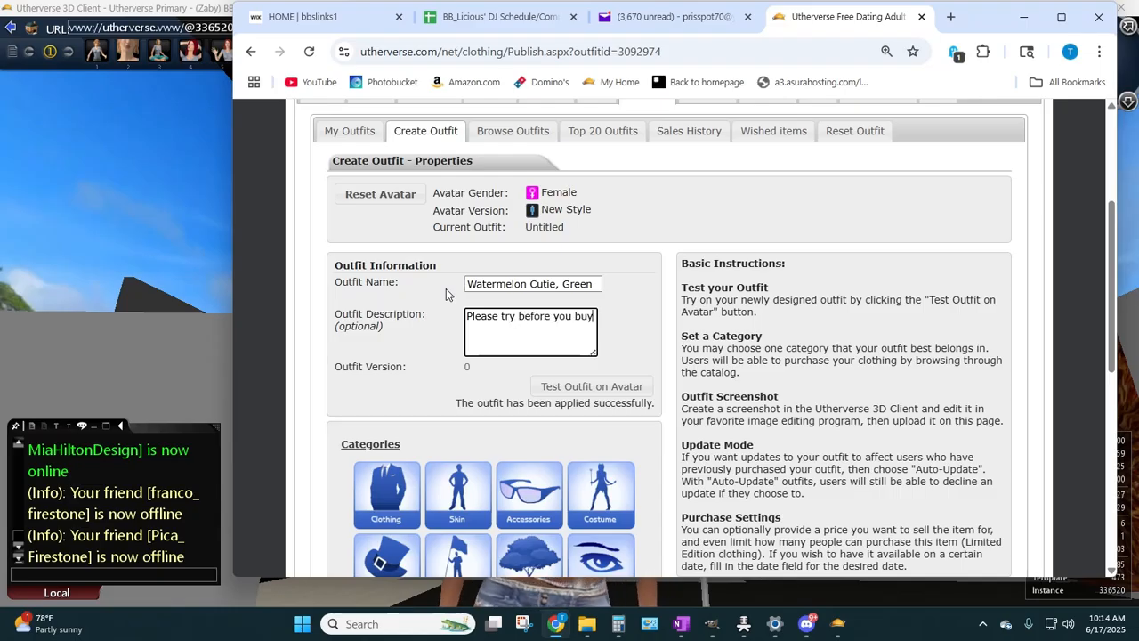
{"action": "type", "text": ". No refunds."}
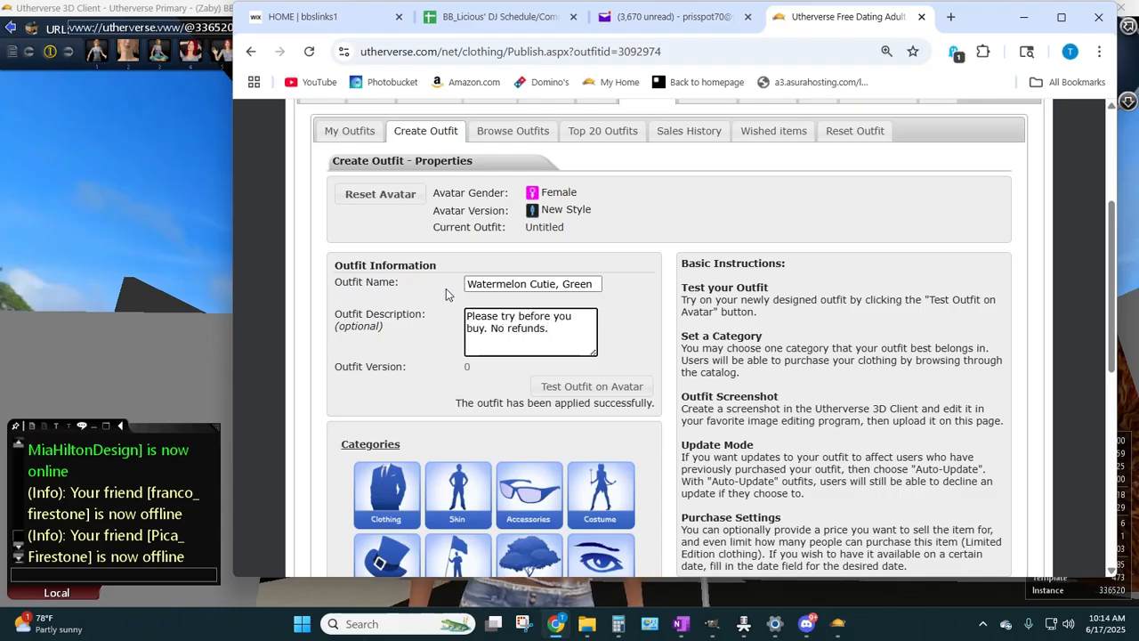
- Set the outfit's update mode to Auto-Update and keep it in Release Mode
{"action": "scroll", "coordinate": [356, 373], "scroll_direction": "down", "scroll_amount": 5}
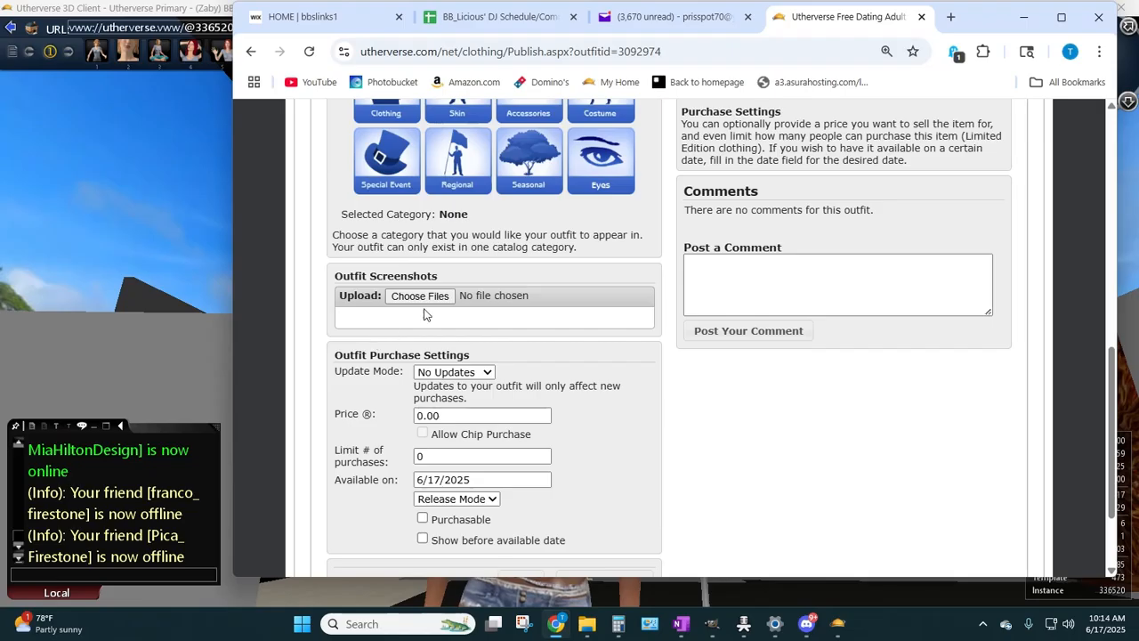
{"action": "left_click", "coordinate": [453, 372]}
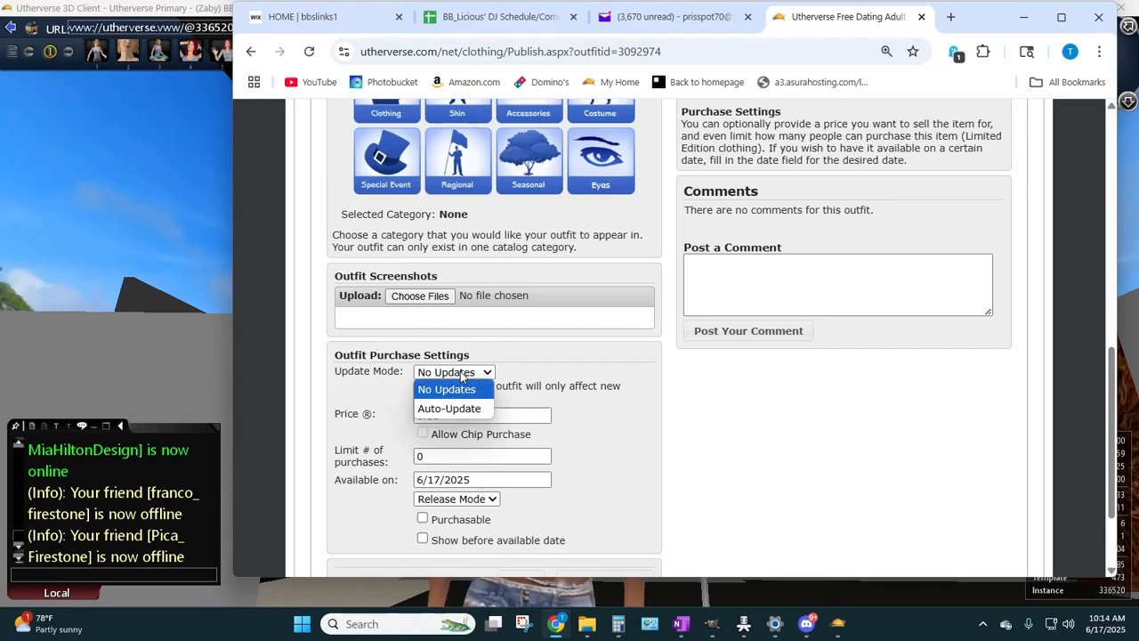
{"action": "left_click", "coordinate": [451, 406]}
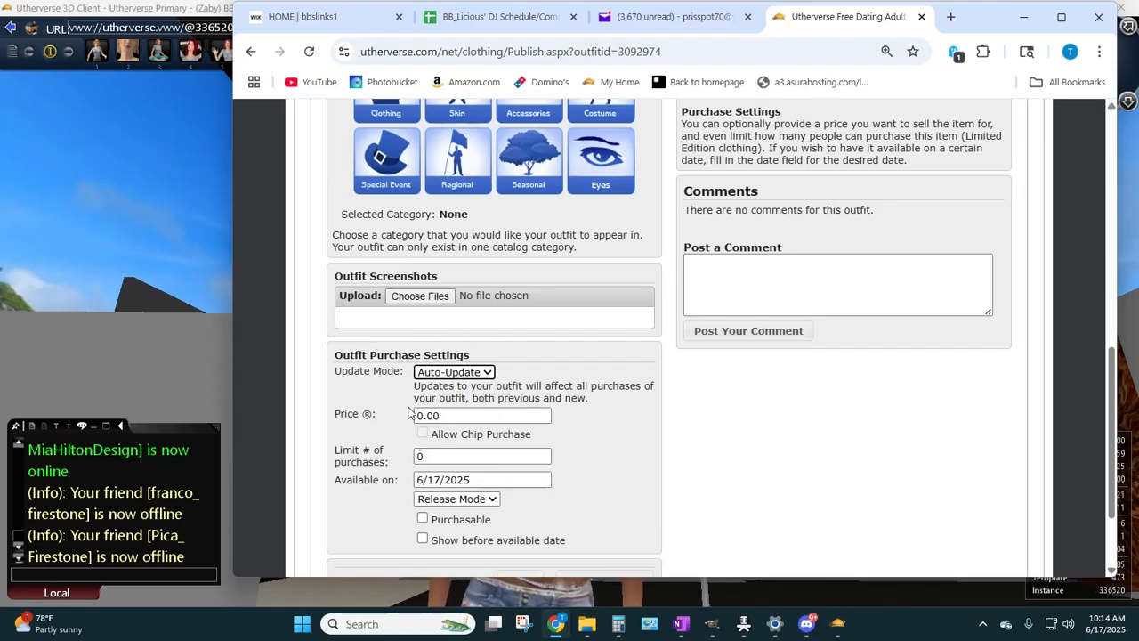
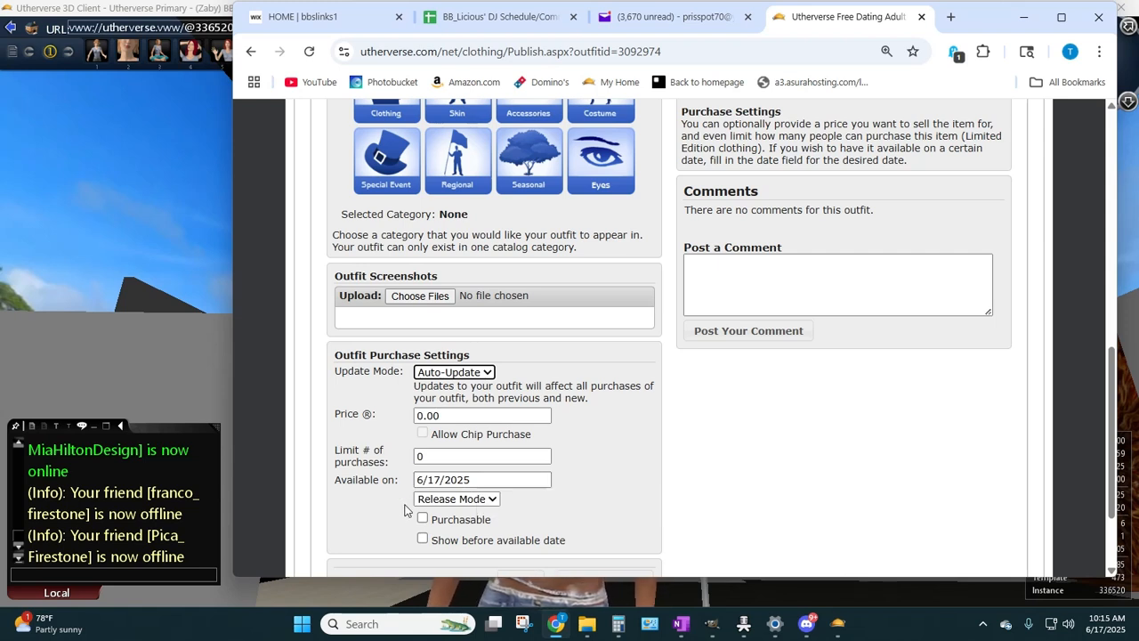
{"action": "left_click", "coordinate": [468, 502]}
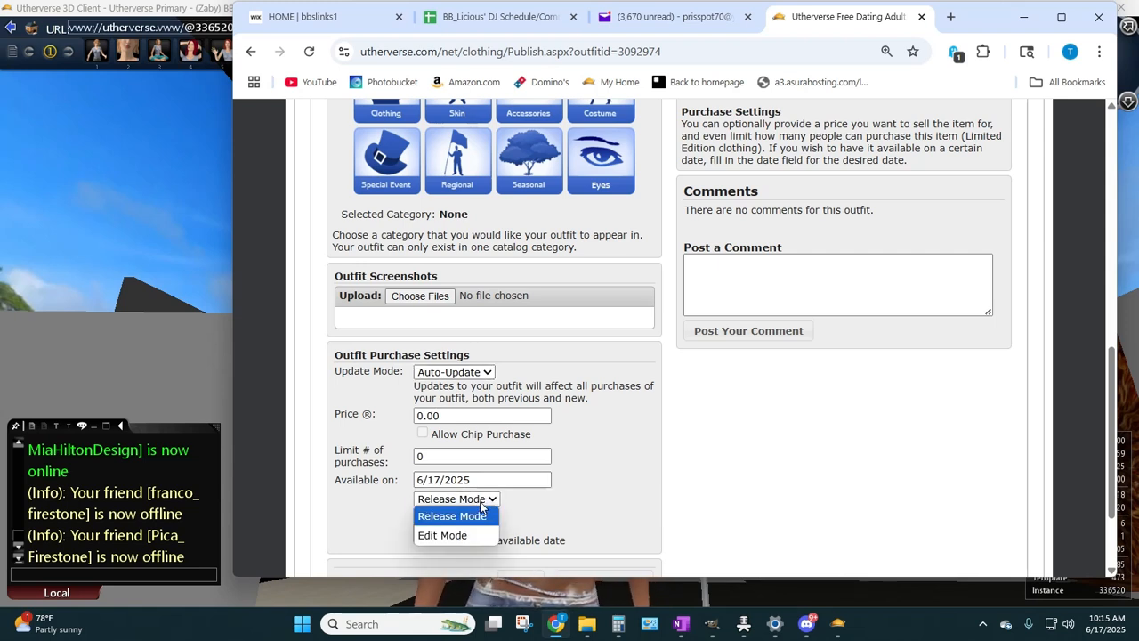
{"action": "left_click", "coordinate": [453, 516]}
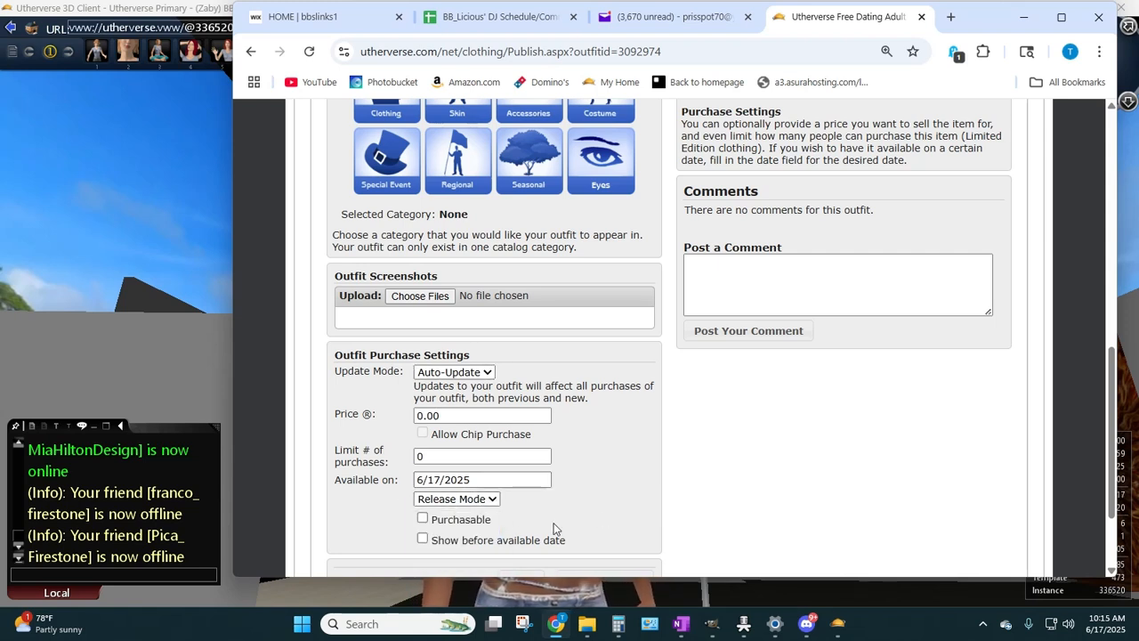
{"action": "left_click", "coordinate": [470, 499]}
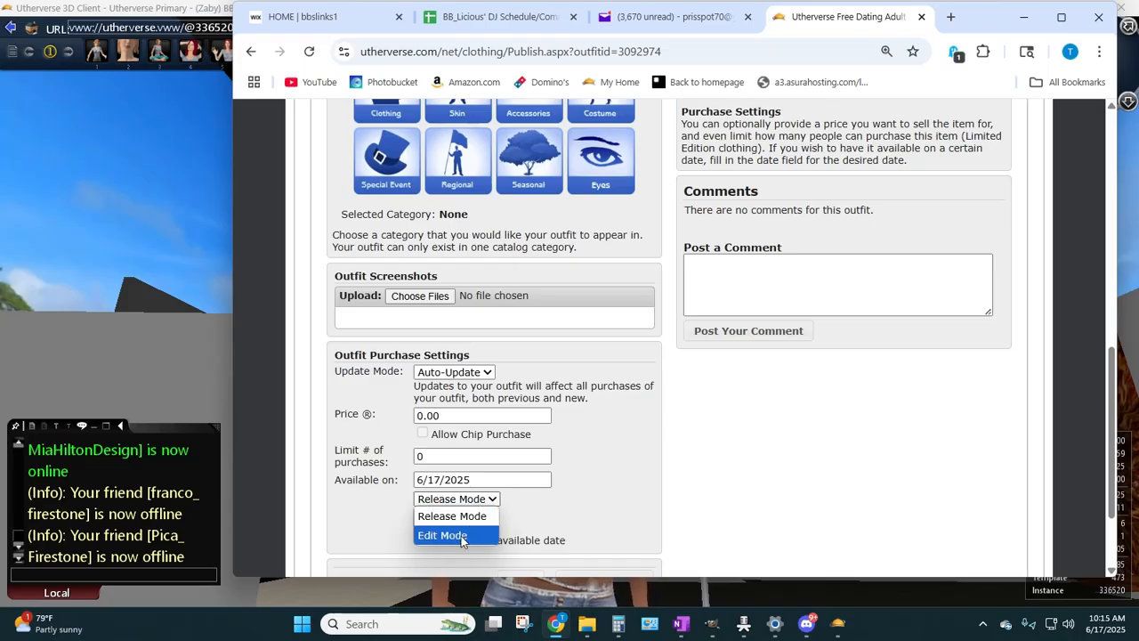
{"action": "left_click", "coordinate": [757, 518]}
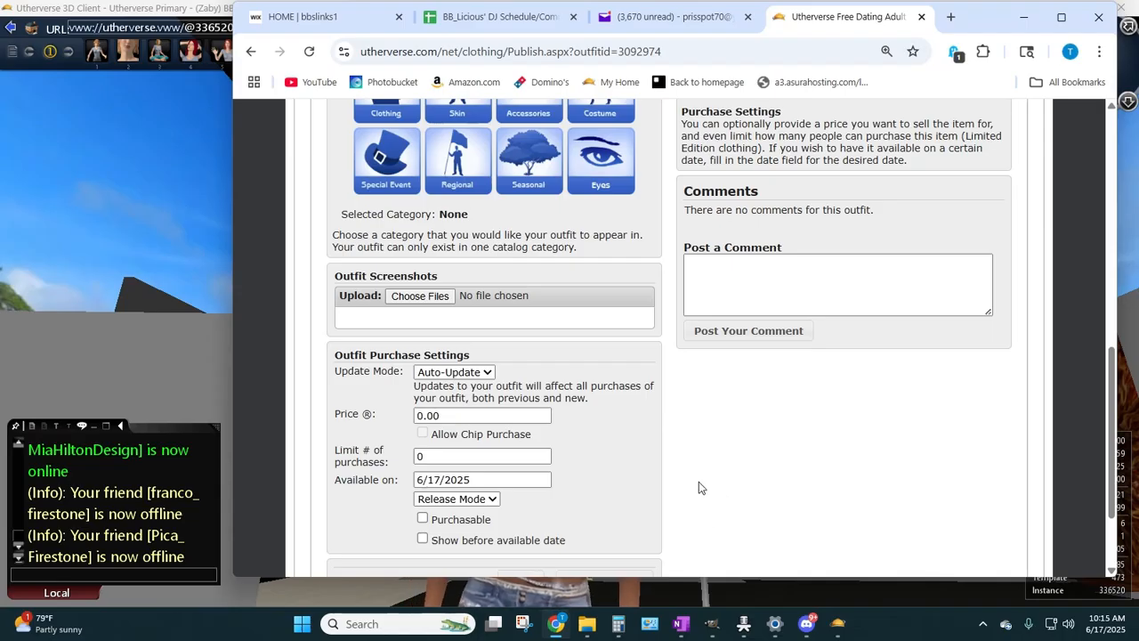
- Switch to the Utherverse 3D Client and open the avatar's clothing customization
{"action": "left_click", "coordinate": [14, 458]}
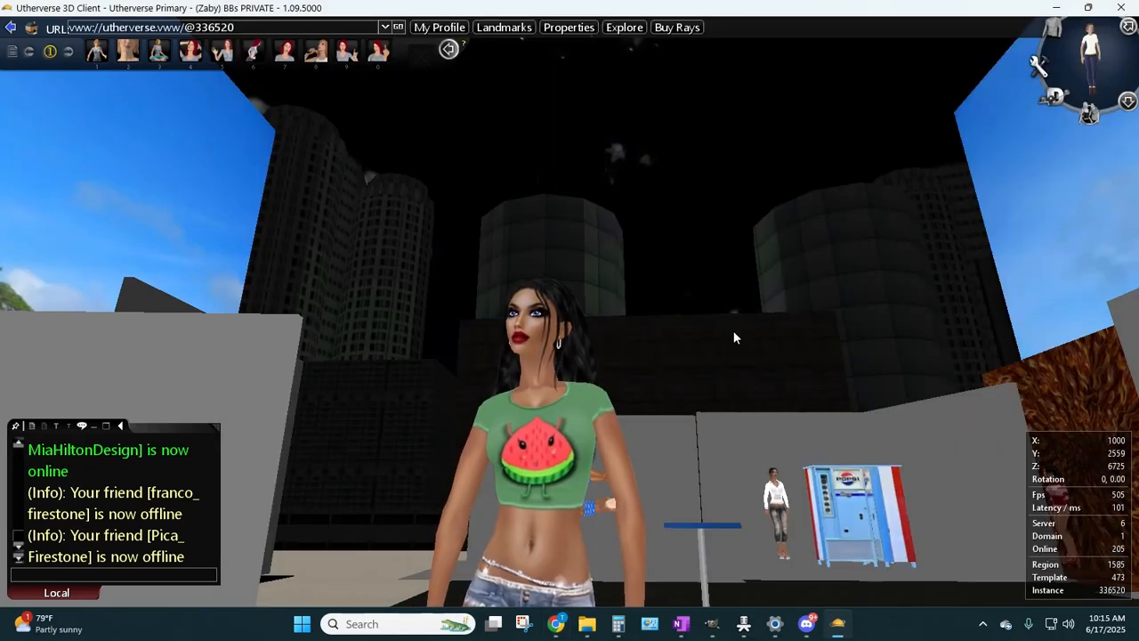
{"action": "left_click_drag", "start_coordinate": [734, 332], "coordinate": [758, 358]}
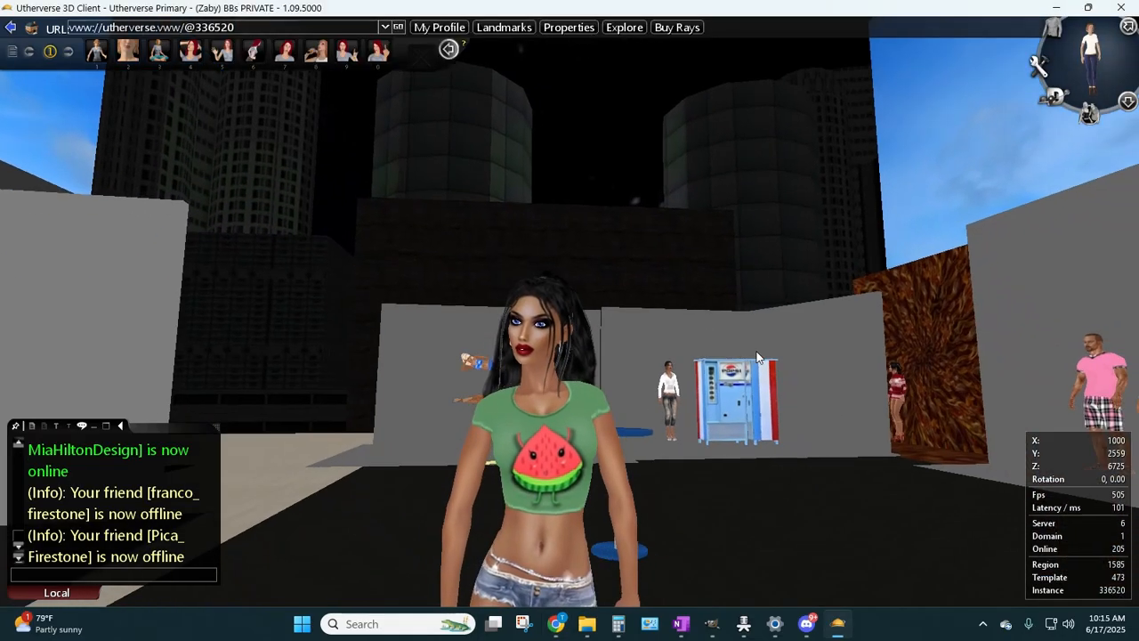
{"action": "left_click", "coordinate": [1050, 28]}
- Try to store the avatar's current look as "watermelon cutie female green"
{"action": "left_click", "coordinate": [40, 222]}
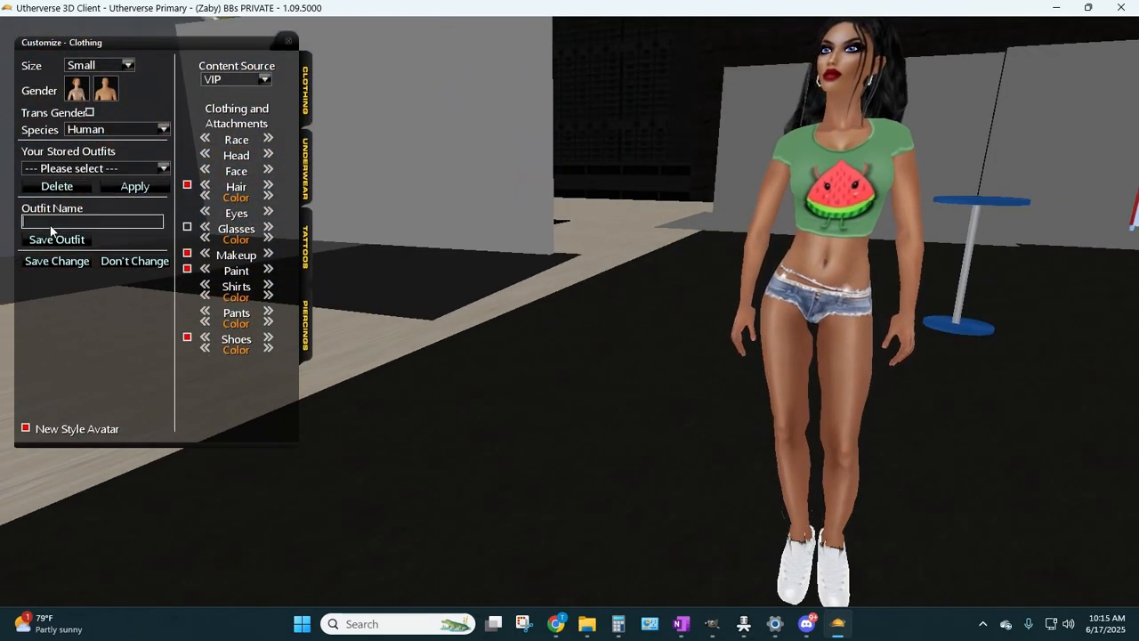
{"action": "type", "text": "water"}
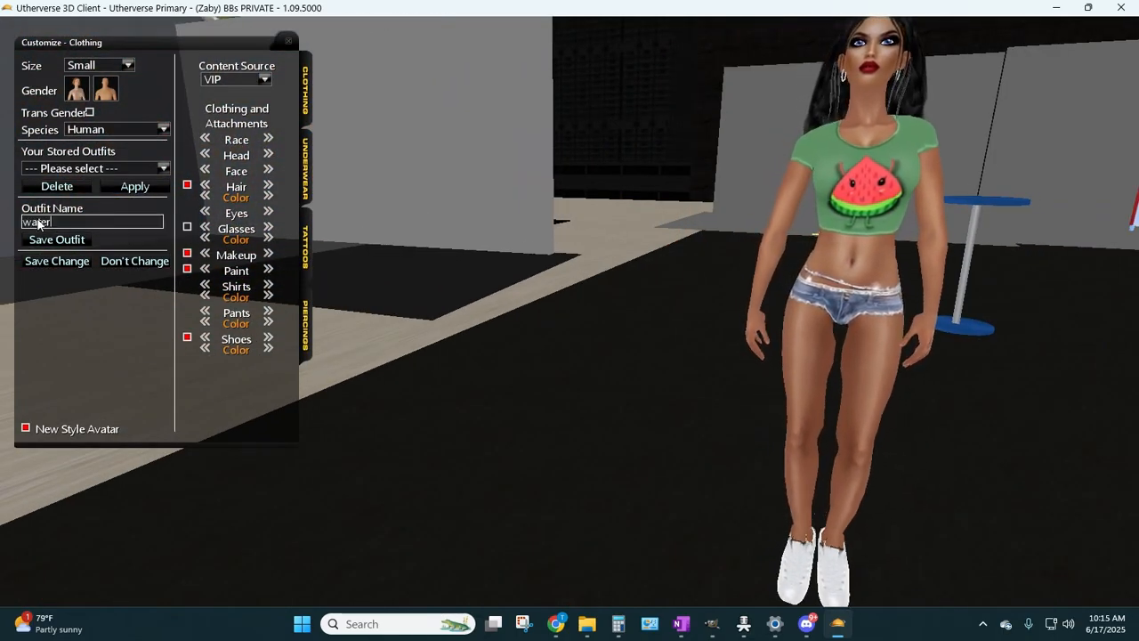
{"action": "type", "text": "mekib cy"}
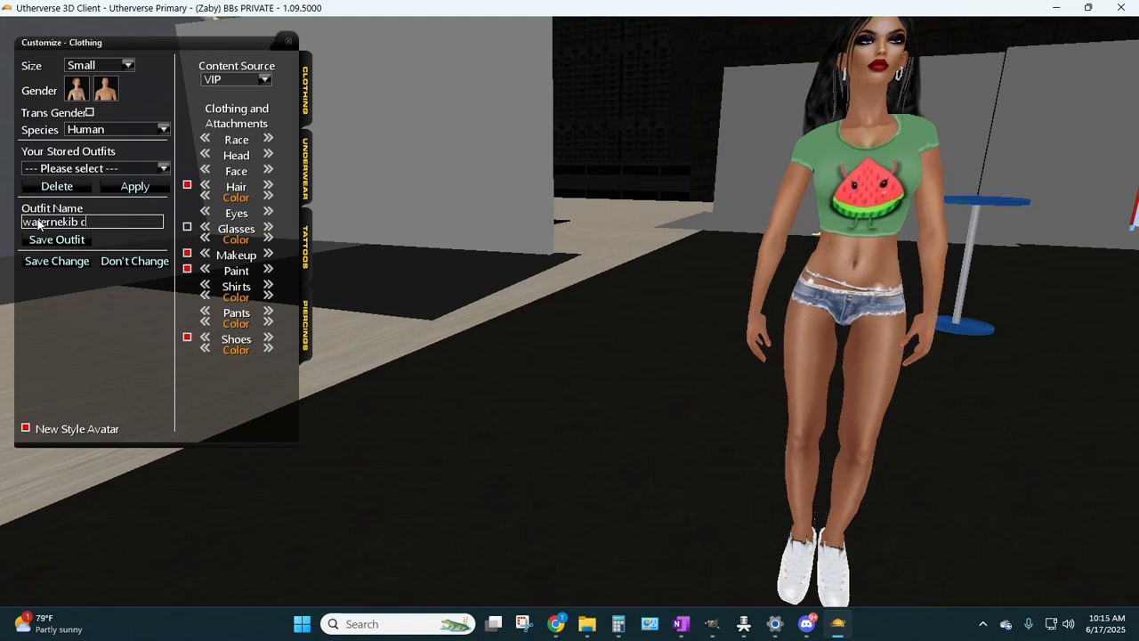
{"action": "key", "text": "BackSpace"}
{"action": "key", "text": "BackSpace"}
{"action": "key", "text": "BackSpace"}
{"action": "key", "text": "BackSpace"}
{"action": "key", "text": "BackSpace"}
{"action": "key", "text": "BackSpace"}
{"action": "key", "text": "BackSpace"}
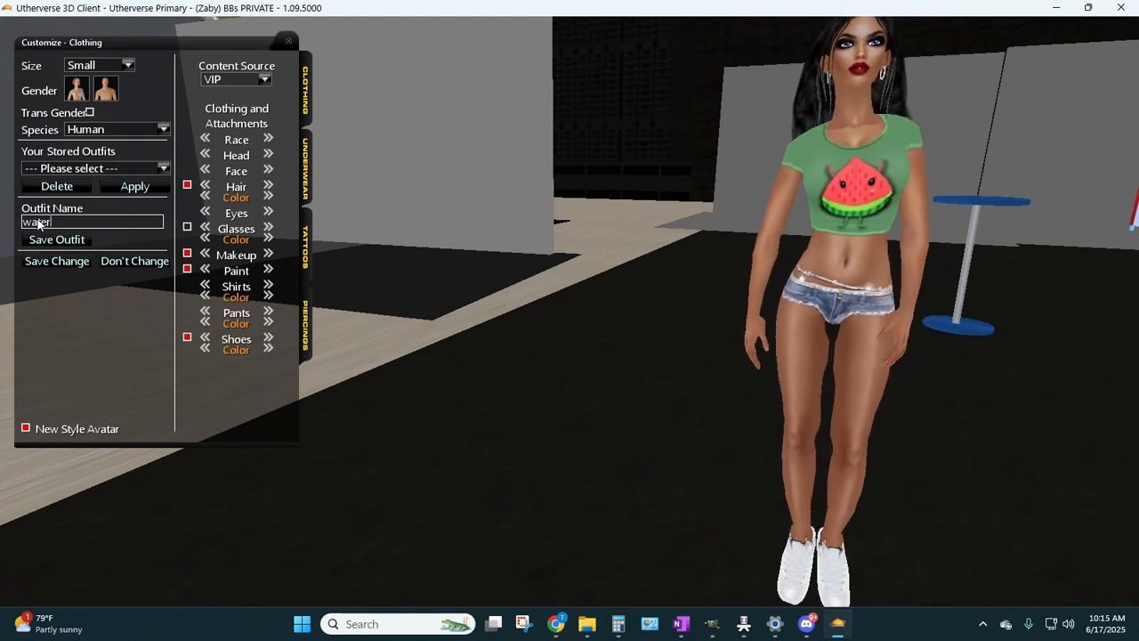
{"action": "type", "text": "melon cutie"}
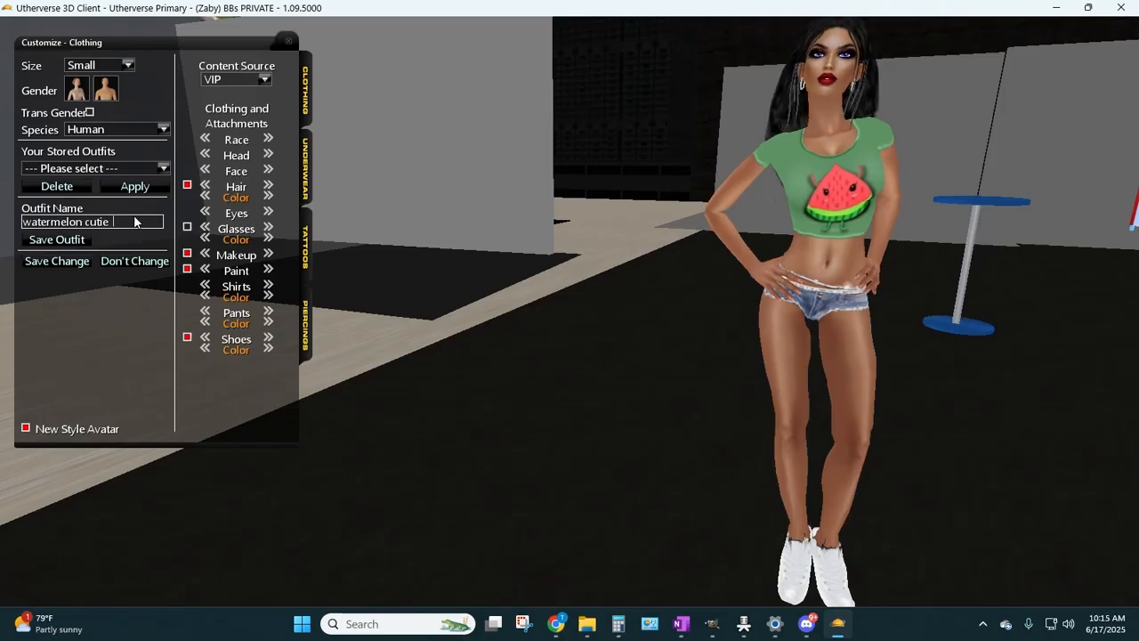
{"action": "type", "text": " female green"}
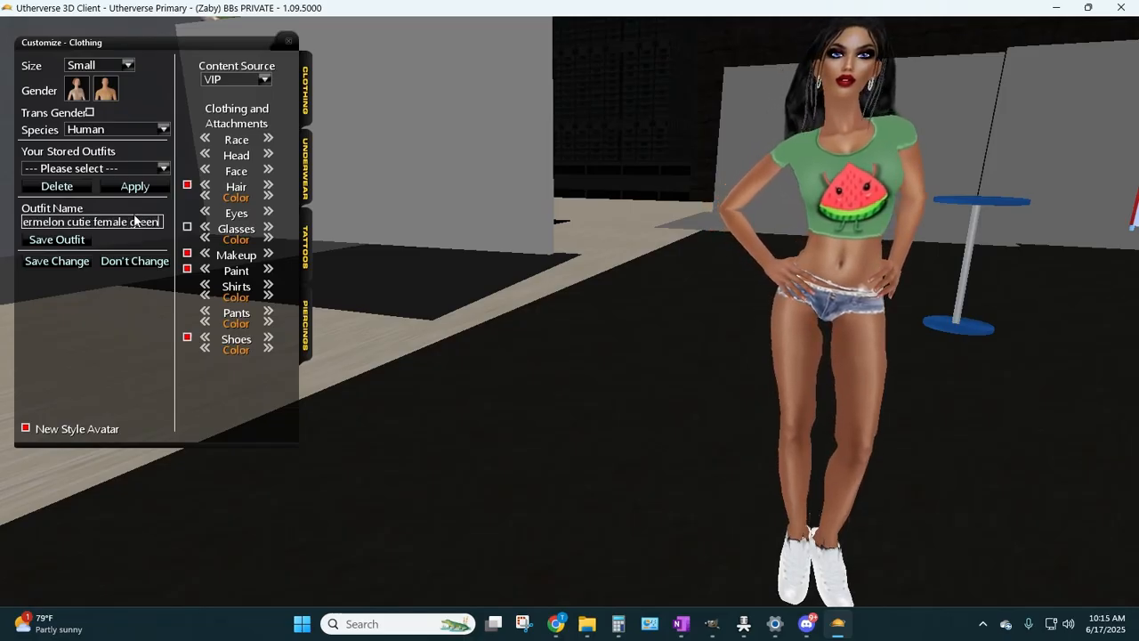
{"action": "left_click", "coordinate": [58, 239]}
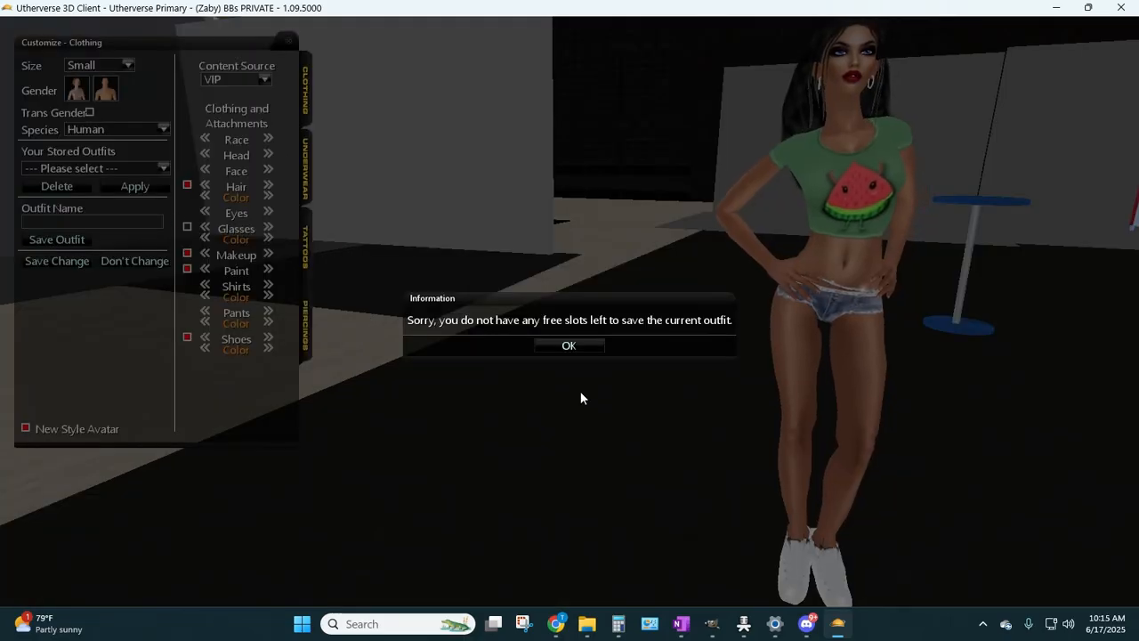
{"action": "left_click", "coordinate": [568, 343]}
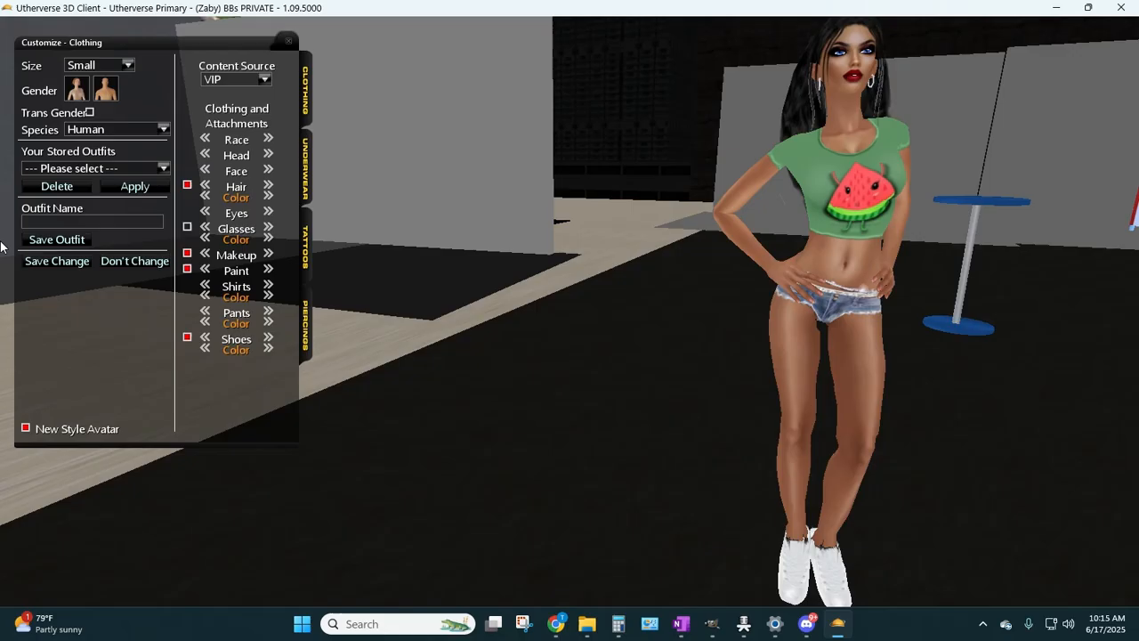
- Set the avatar's size to Medium, look through the stored outfits, and save the change
{"action": "left_click", "coordinate": [132, 67]}
{"action": "left_click", "coordinate": [83, 139]}
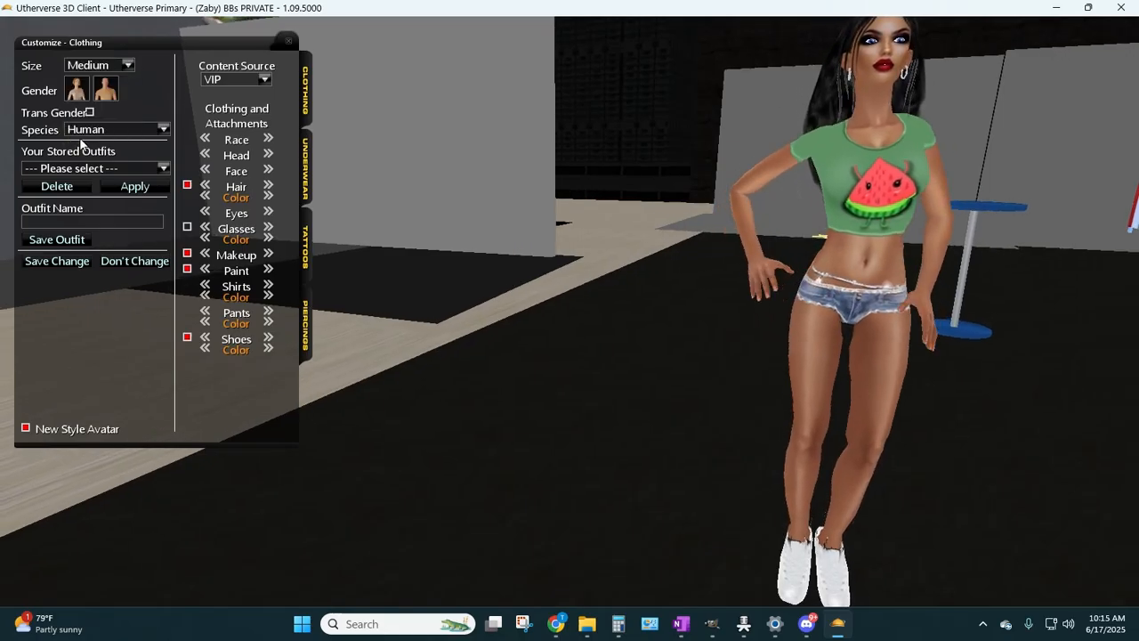
{"action": "left_click", "coordinate": [162, 168]}
{"action": "scroll", "coordinate": [64, 230], "scroll_direction": "down", "scroll_amount": 10}
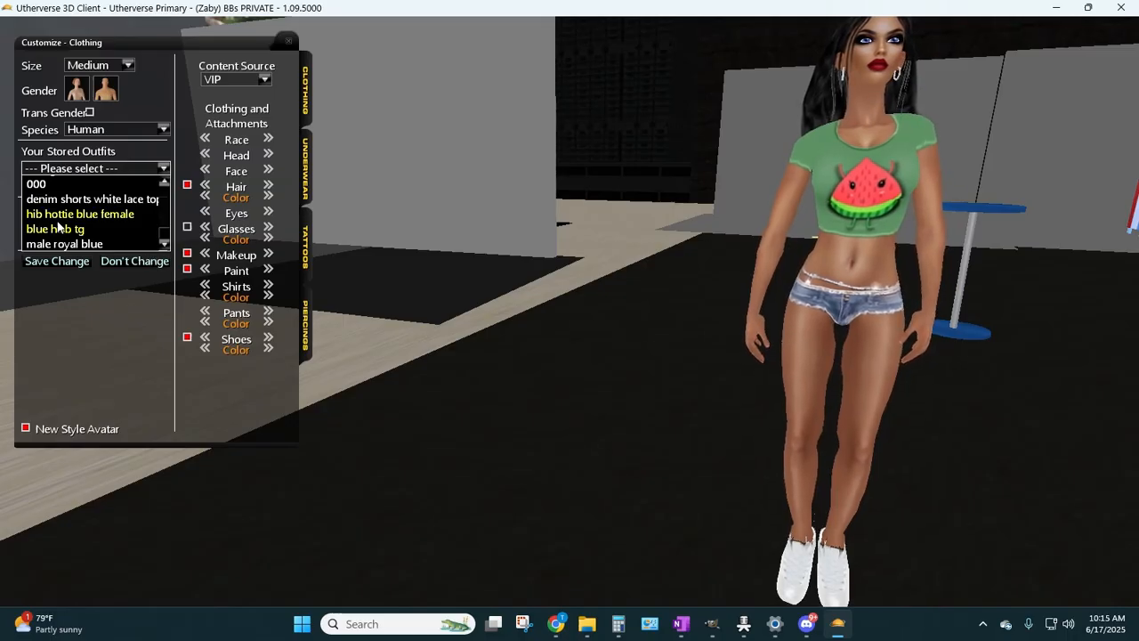
{"action": "scroll", "coordinate": [59, 224], "scroll_direction": "up", "scroll_amount": 1}
{"action": "scroll", "coordinate": [59, 226], "scroll_direction": "up", "scroll_amount": 3}
{"action": "left_click", "coordinate": [45, 322]}
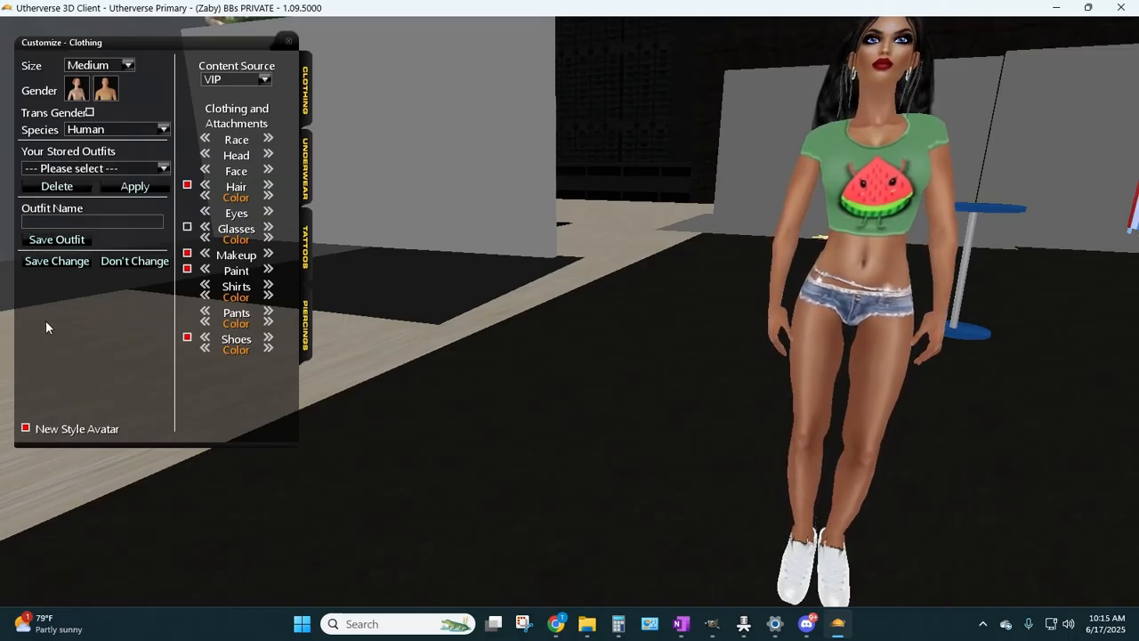
{"action": "left_click", "coordinate": [35, 262]}
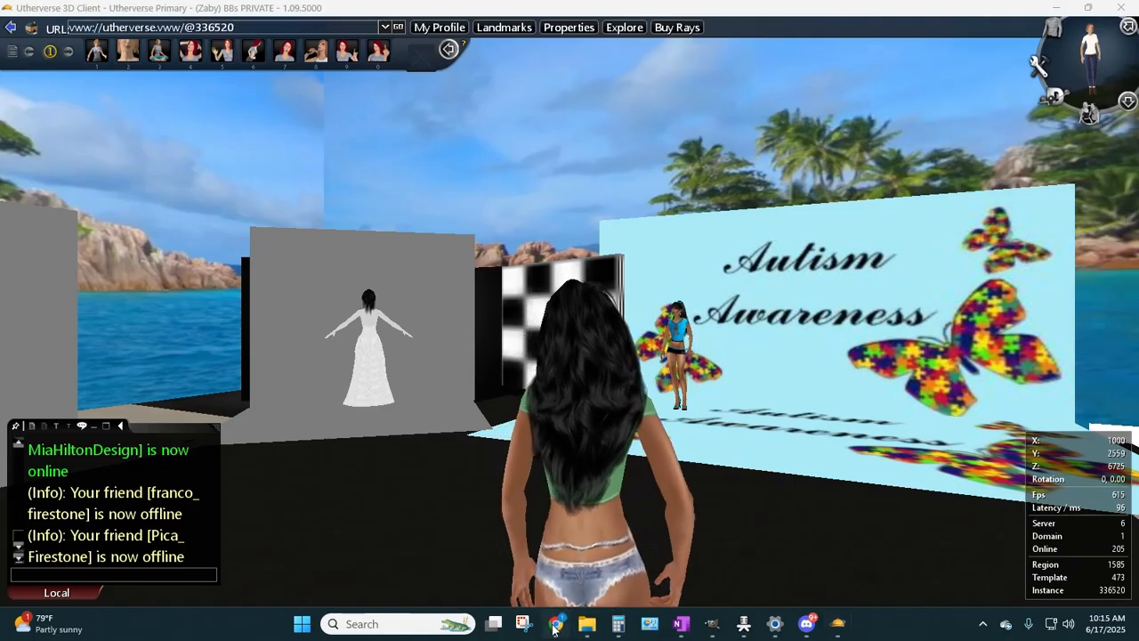
- Switch to the browser and open the profile's Avatar page with the saved outfits in a separate tab
{"action": "left_click", "coordinate": [556, 624]}
{"action": "scroll", "coordinate": [1022, 267], "scroll_direction": "up", "scroll_amount": 10}
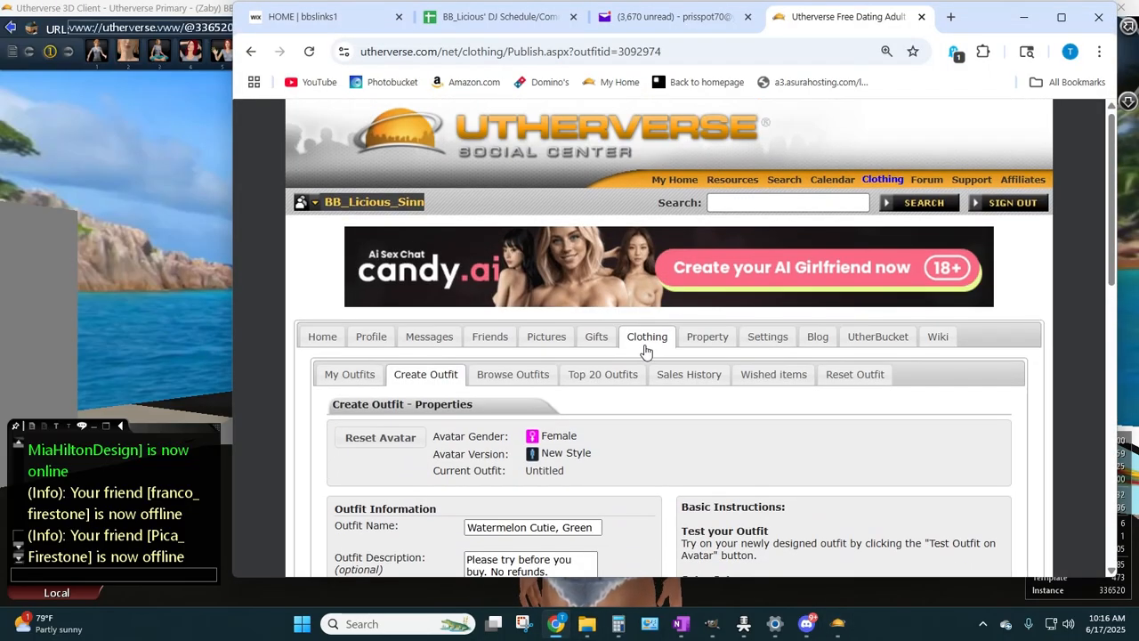
{"action": "right_click", "coordinate": [317, 336]}
{"action": "left_click", "coordinate": [358, 352]}
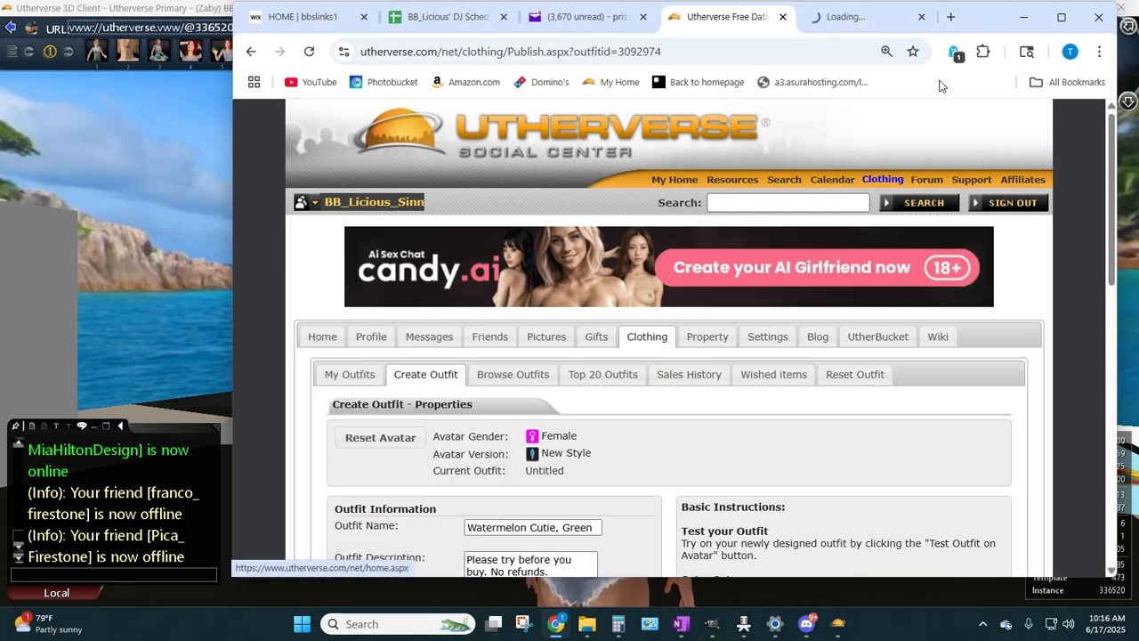
{"action": "left_click", "coordinate": [846, 21]}
{"action": "scroll", "coordinate": [720, 324], "scroll_direction": "down", "scroll_amount": 1}
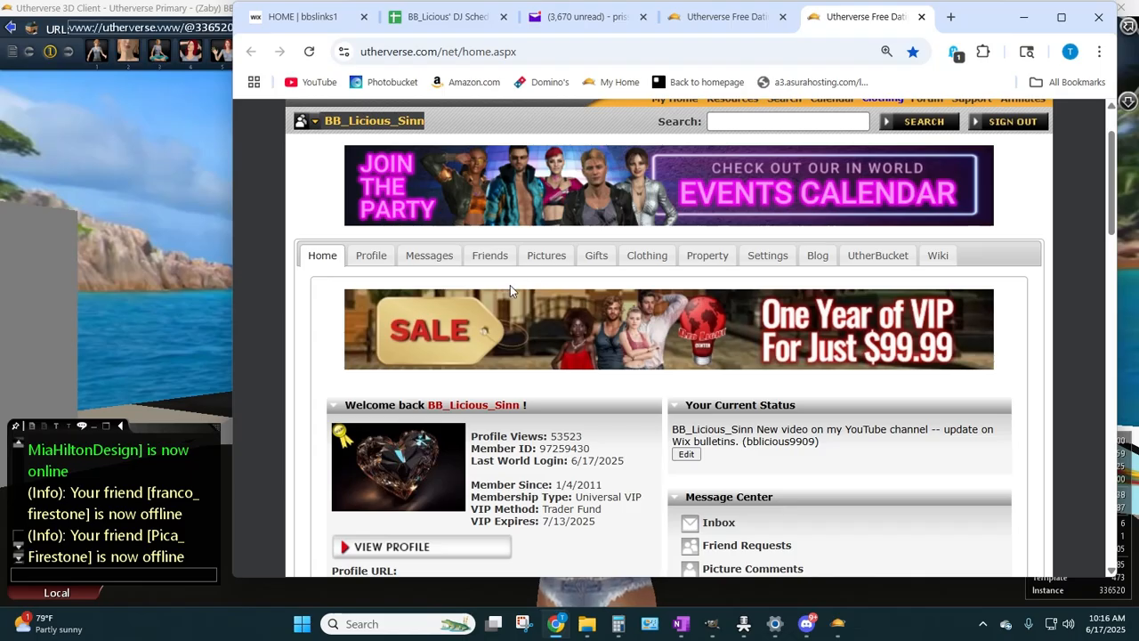
{"action": "left_click", "coordinate": [376, 256]}
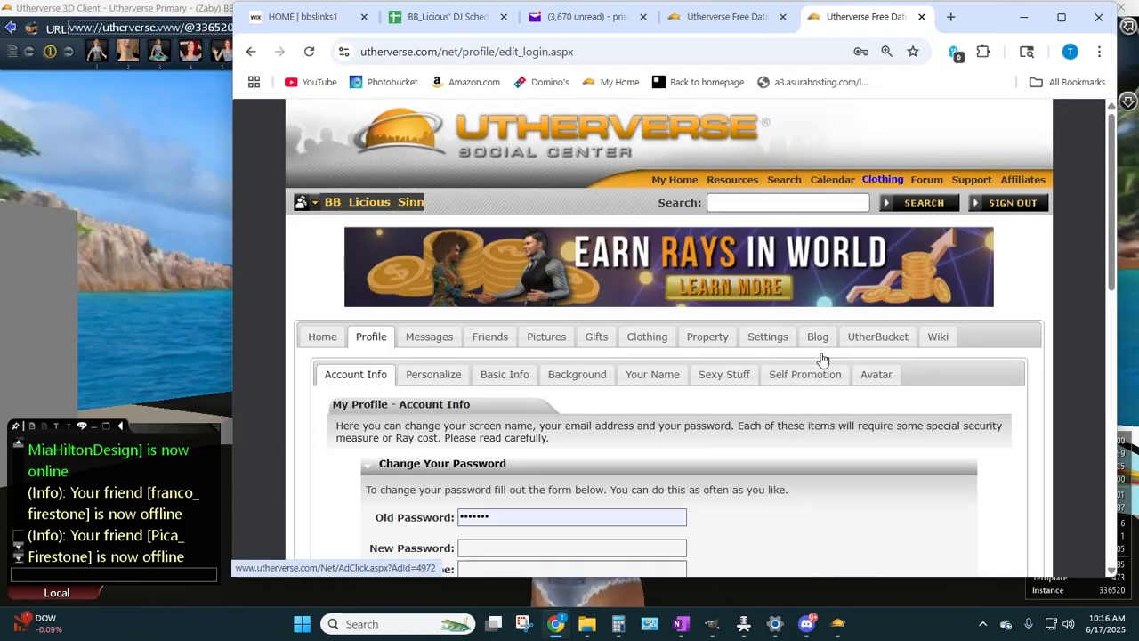
{"action": "scroll", "coordinate": [822, 358], "scroll_direction": "down", "scroll_amount": 2}
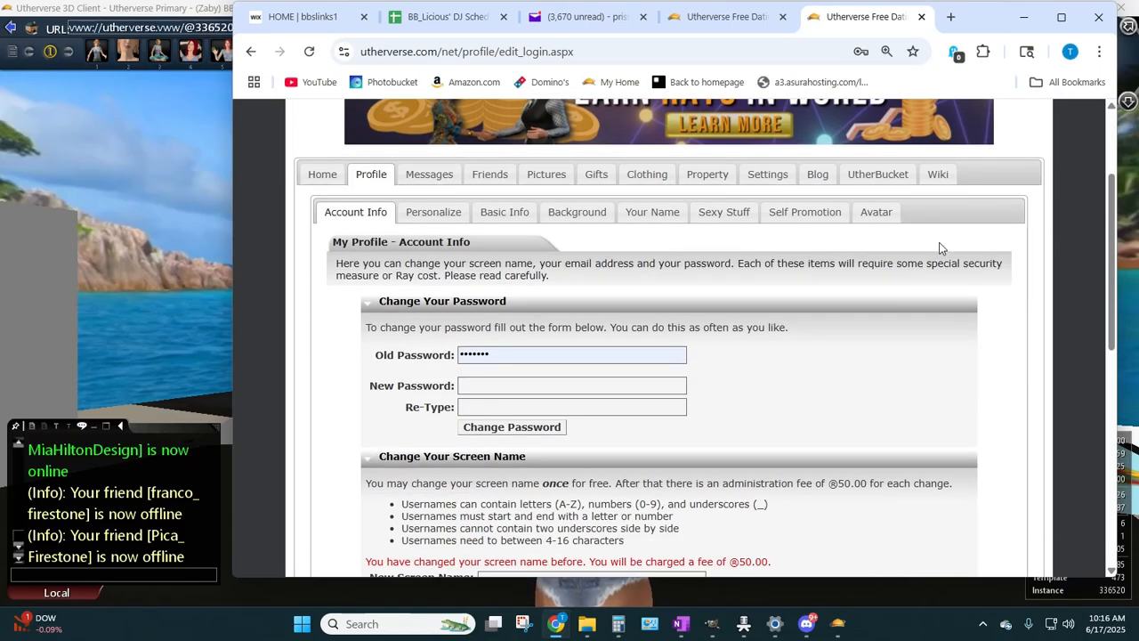
{"action": "left_click", "coordinate": [876, 212]}
{"action": "scroll", "coordinate": [686, 335], "scroll_direction": "down", "scroll_amount": 2}
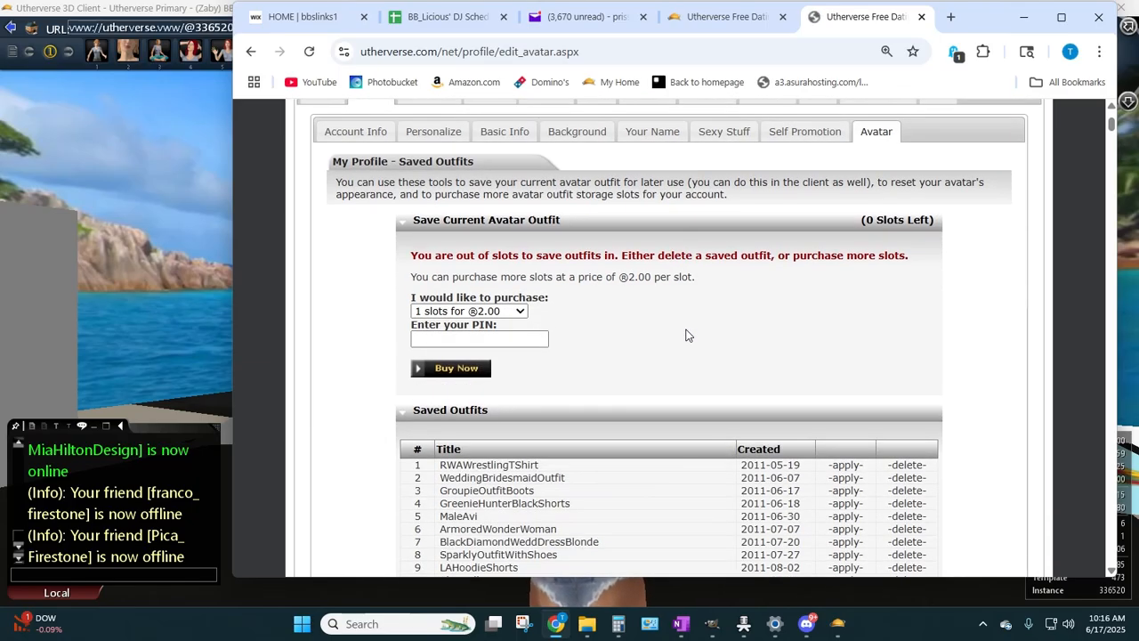
- Buy 10 outfit storage slots for 20.00 Rays, authorizing the purchase with the account PIN
{"action": "left_click", "coordinate": [510, 319]}
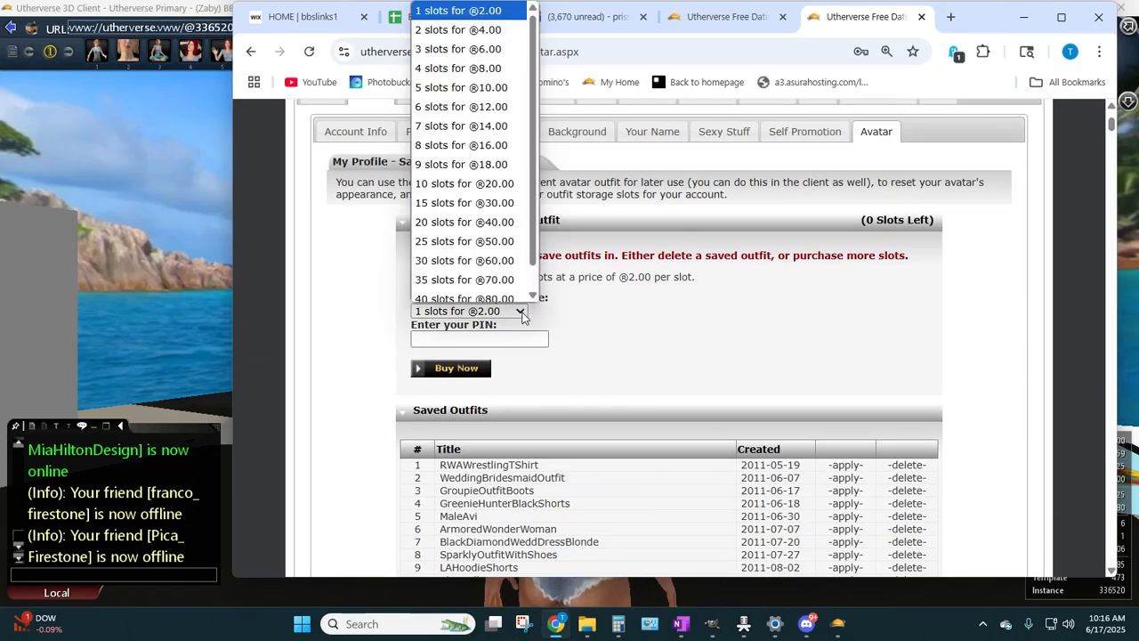
{"action": "left_click", "coordinate": [523, 178]}
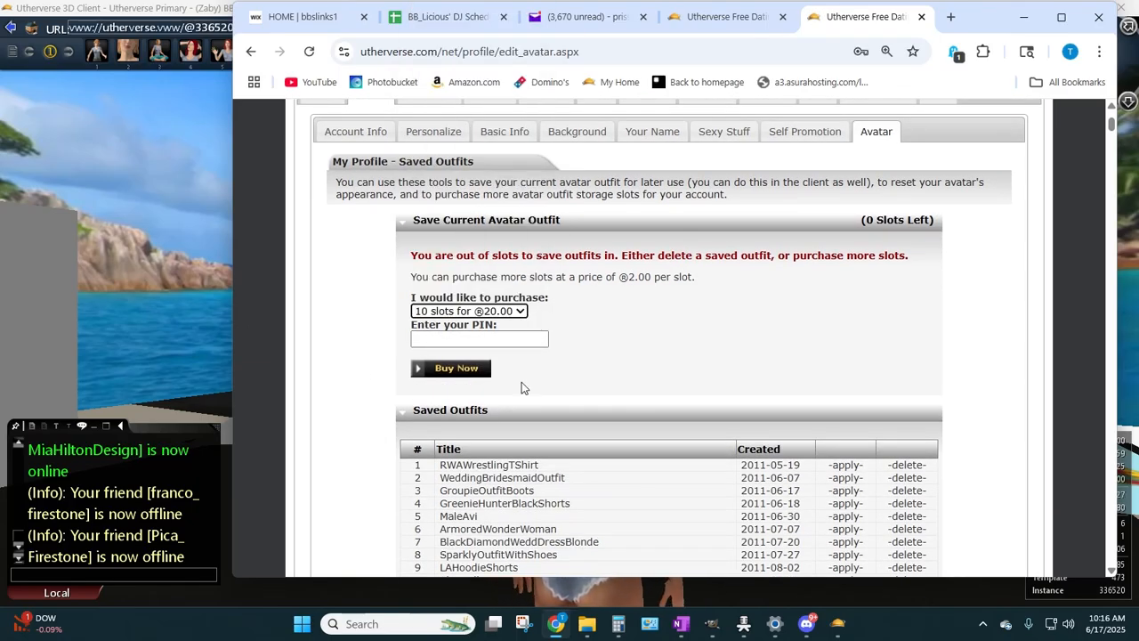
{"action": "left_click", "coordinate": [449, 342]}
{"action": "type", "text": "••"}
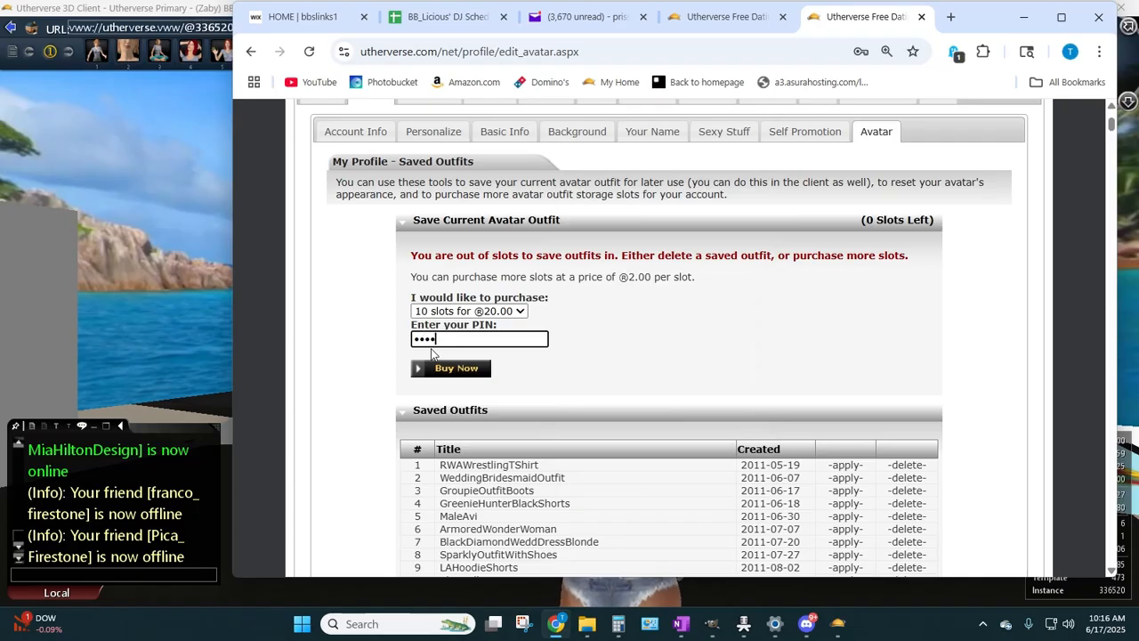
{"action": "left_click", "coordinate": [447, 372]}
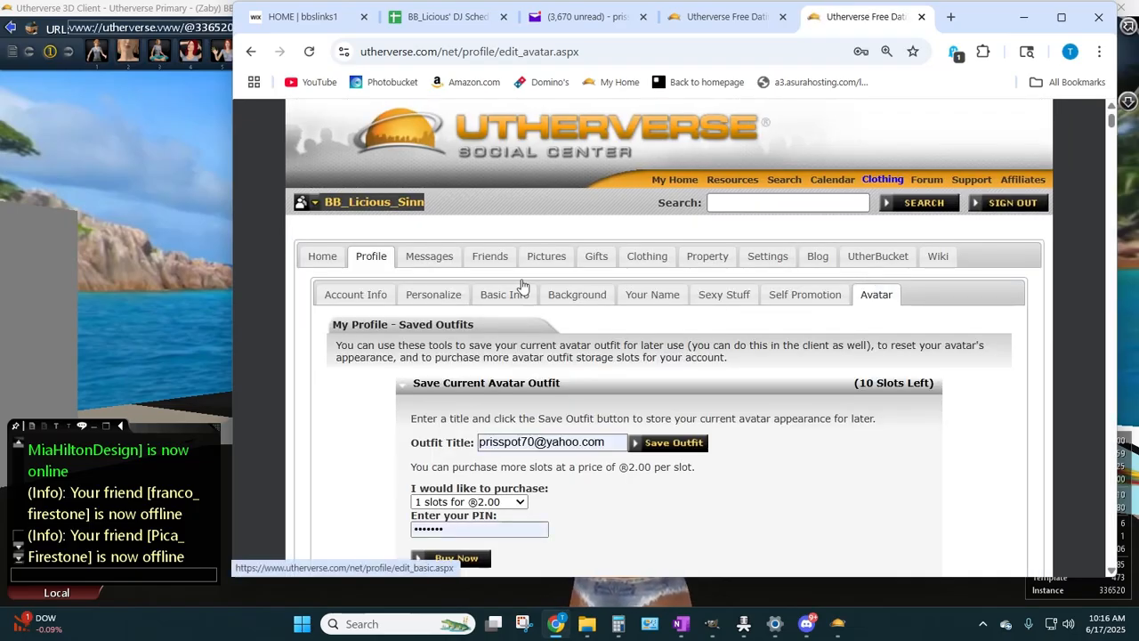
- Close the extra browser tab and return to the avatar's clothing customization in the Utherverse 3D Client
{"action": "left_click", "coordinate": [320, 256]}
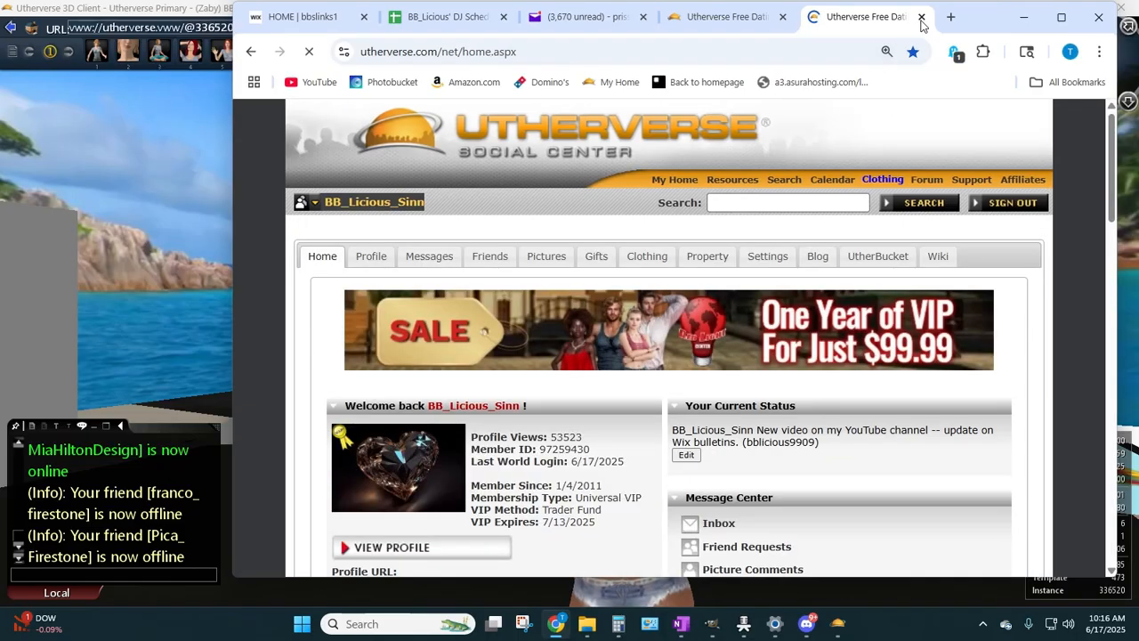
{"action": "left_click", "coordinate": [922, 18]}
{"action": "left_click", "coordinate": [38, 402]}
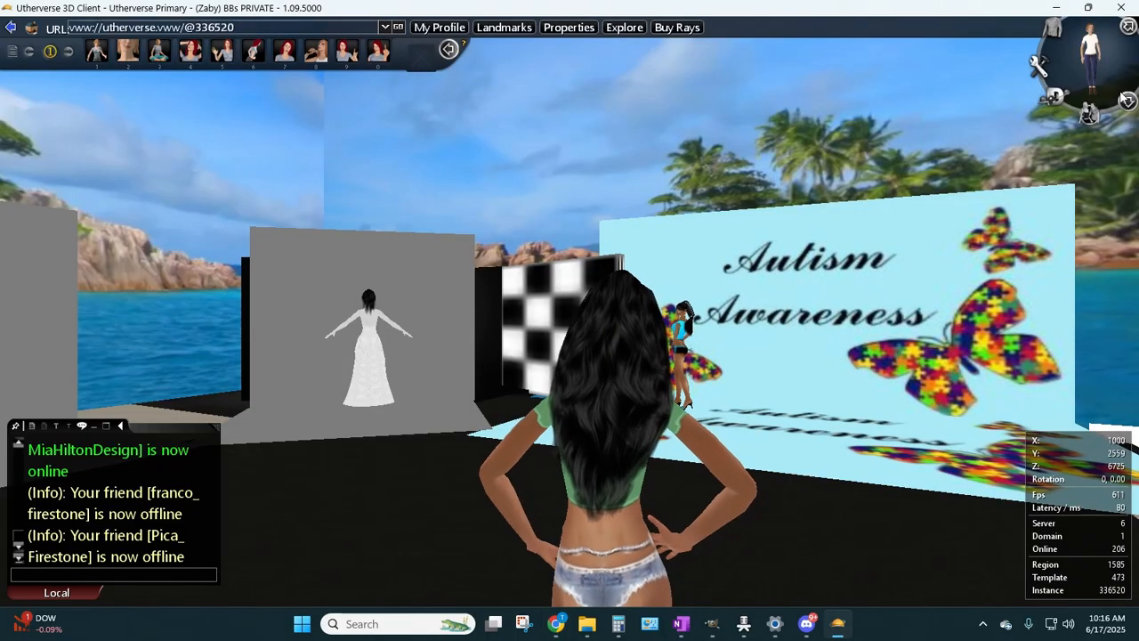
{"action": "left_click", "coordinate": [1053, 34]}
- Store the avatar's current look as an outfit named "watermelon cutie green female"
{"action": "left_click", "coordinate": [97, 220]}
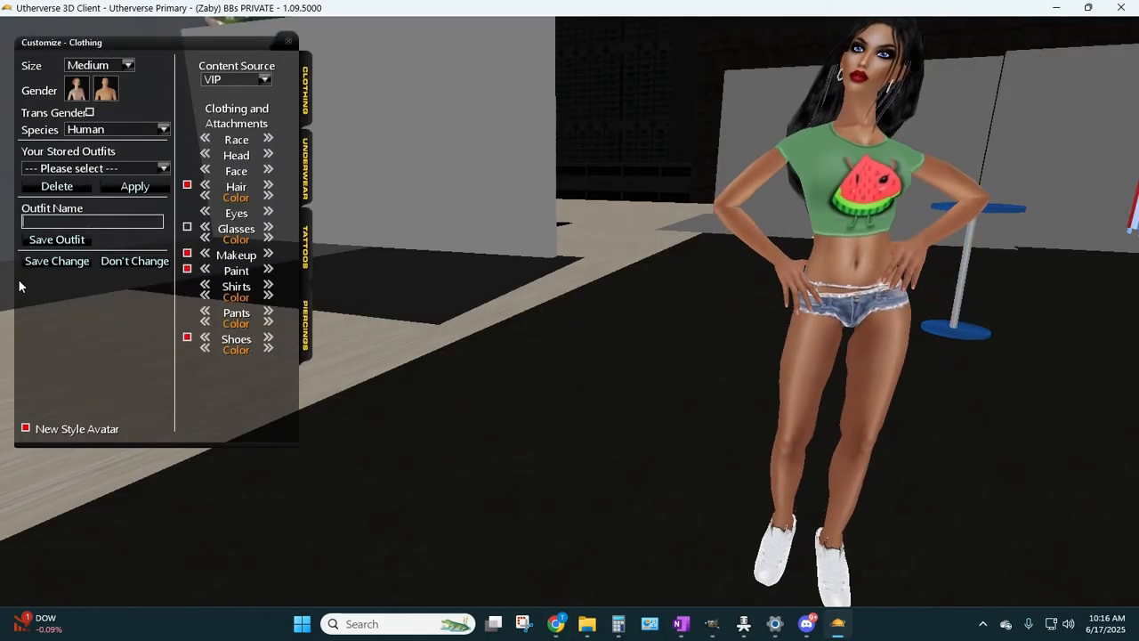
{"action": "type", "text": "watermelon"}
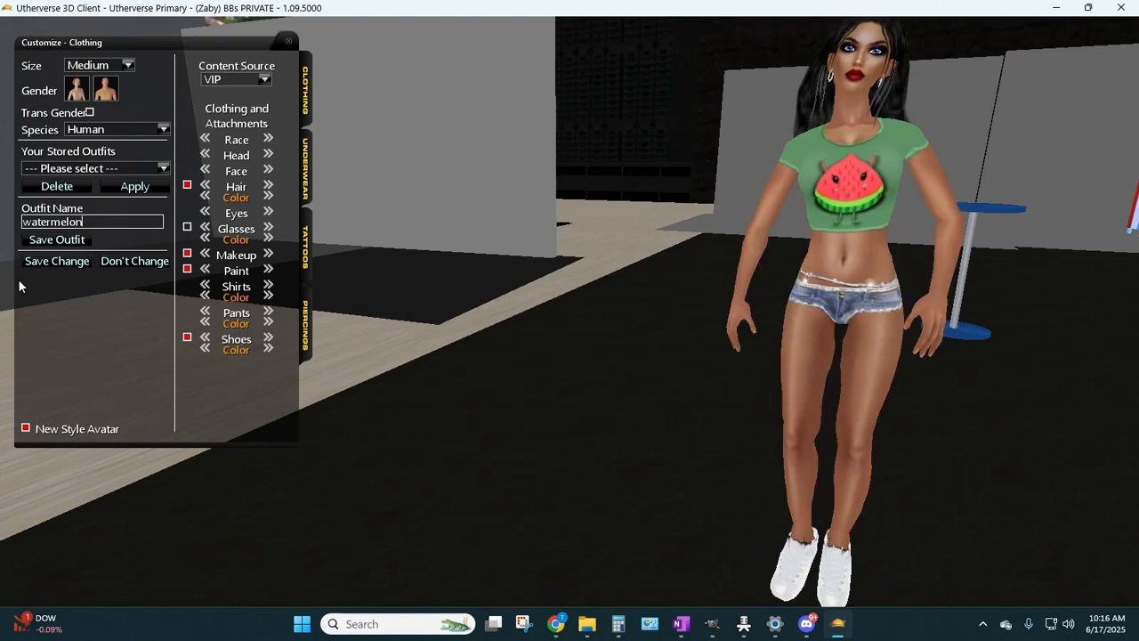
{"action": "type", "text": " cutie green female"}
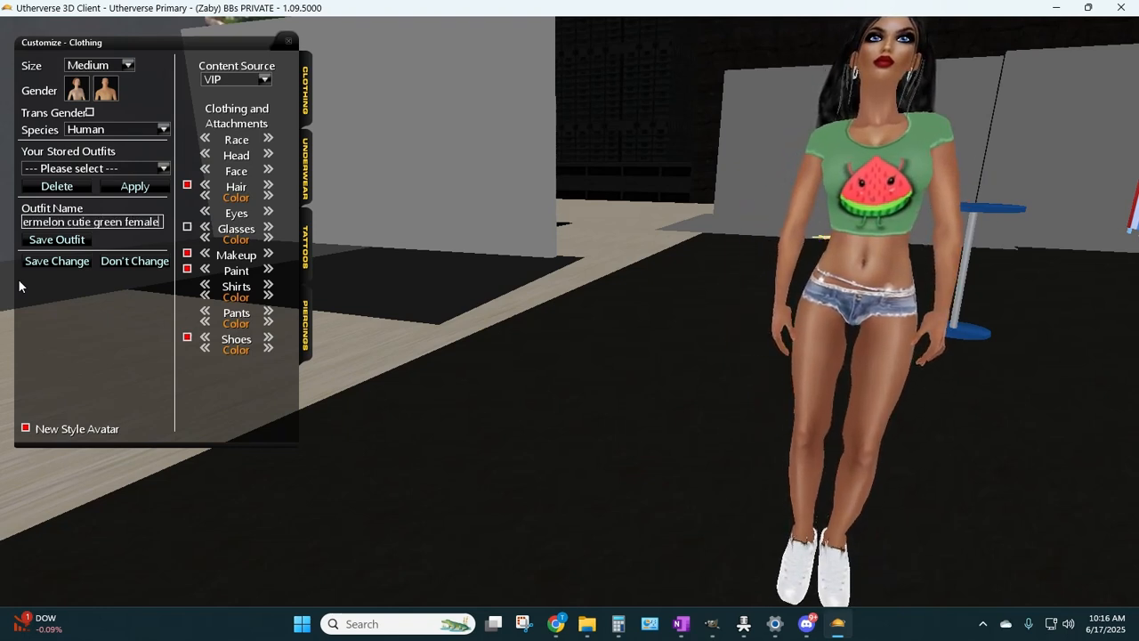
{"action": "left_click", "coordinate": [56, 239]}
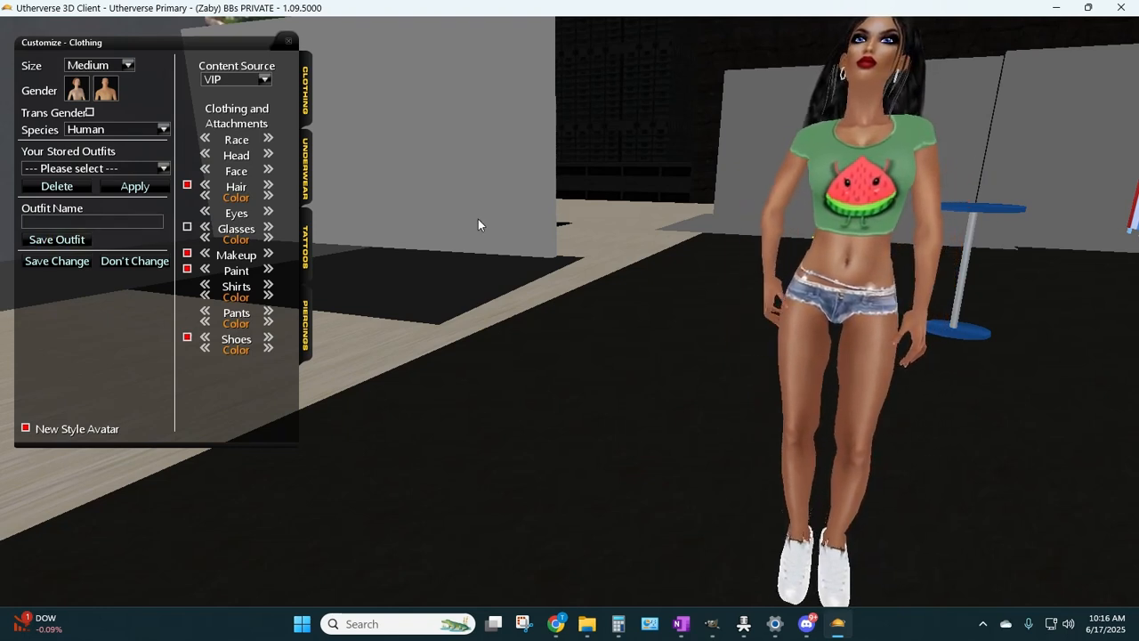
- Find the stored outfit "xmas garnet tg" and apply it to the avatar
{"action": "left_click", "coordinate": [162, 169]}
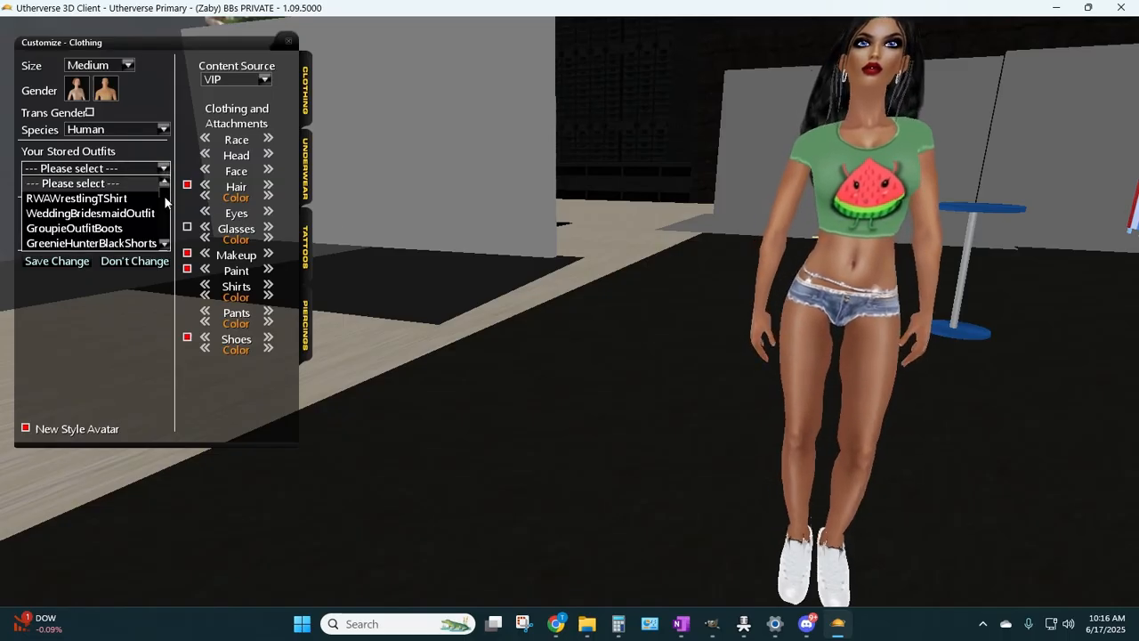
{"action": "left_click_drag", "start_coordinate": [165, 198], "coordinate": [153, 262]}
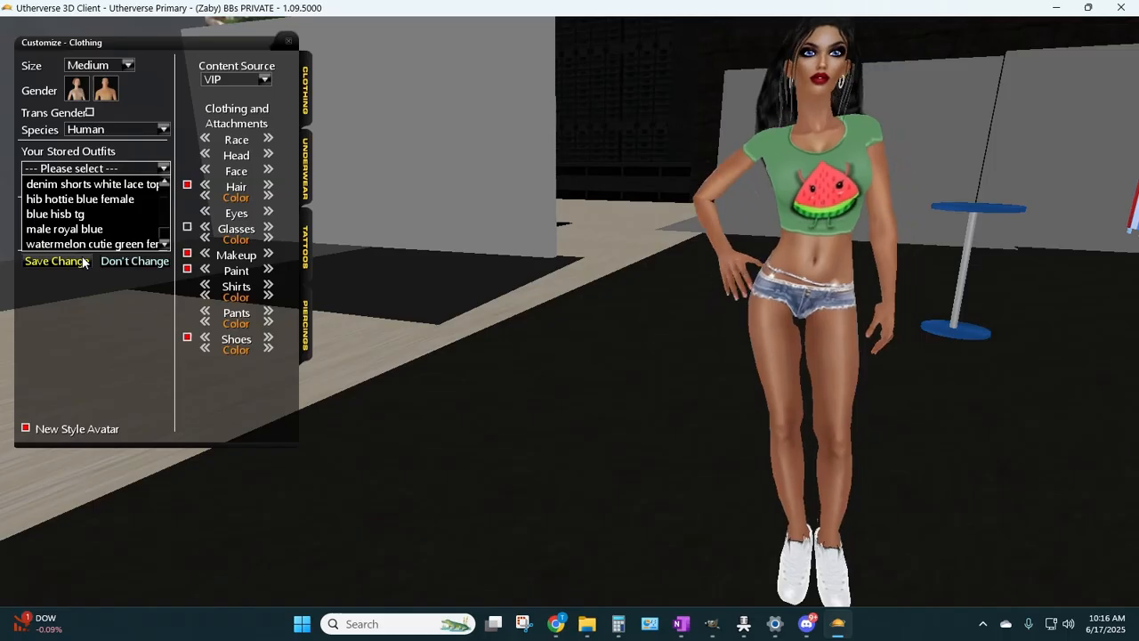
{"action": "scroll", "coordinate": [100, 225], "scroll_direction": "up", "scroll_amount": 1}
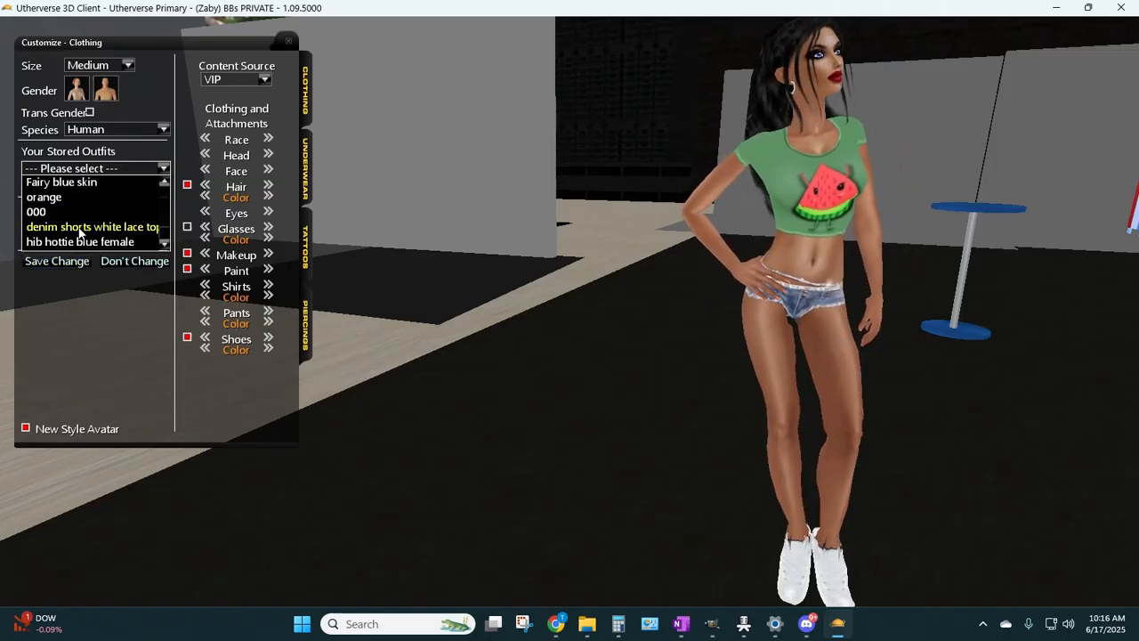
{"action": "scroll", "coordinate": [78, 231], "scroll_direction": "up", "scroll_amount": 3}
{"action": "scroll", "coordinate": [79, 233], "scroll_direction": "up", "scroll_amount": 3}
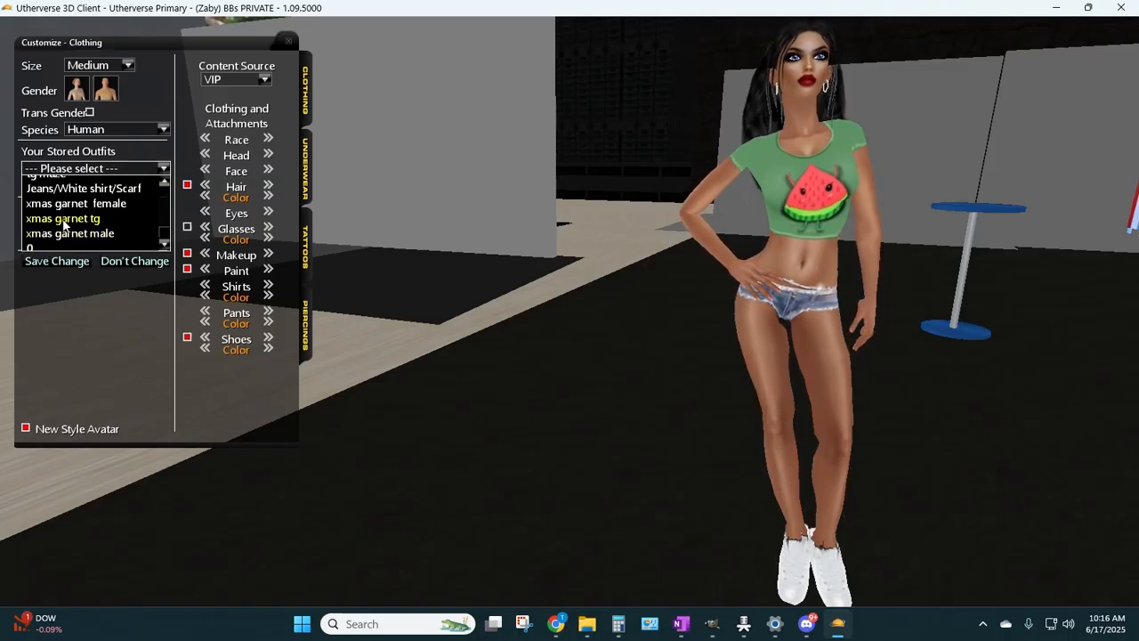
{"action": "left_click", "coordinate": [63, 219]}
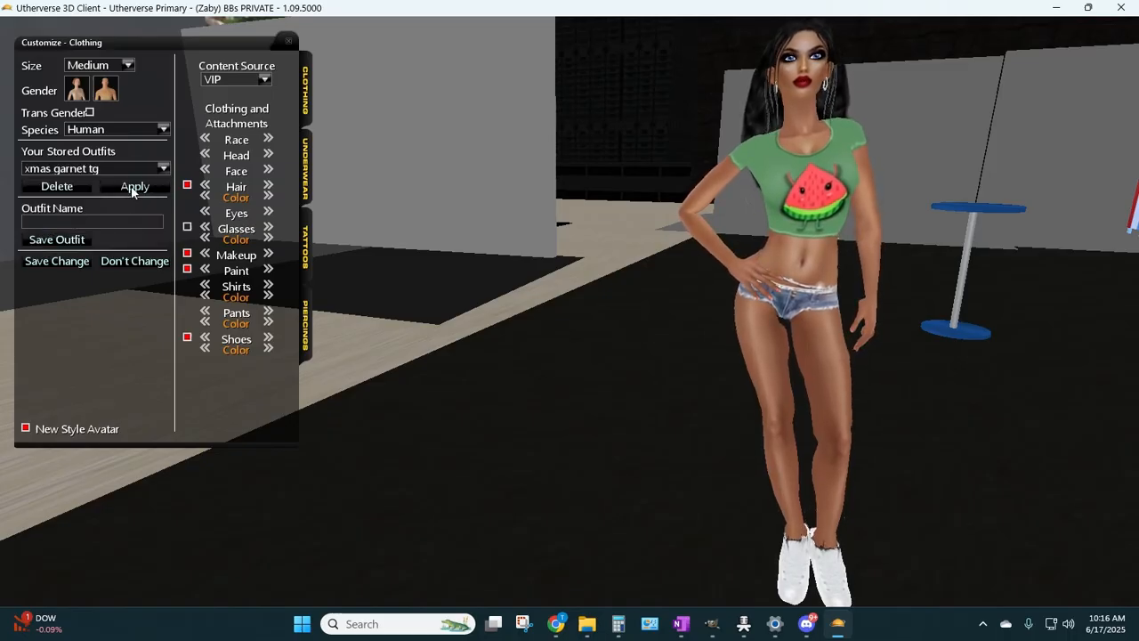
{"action": "left_click", "coordinate": [134, 187]}
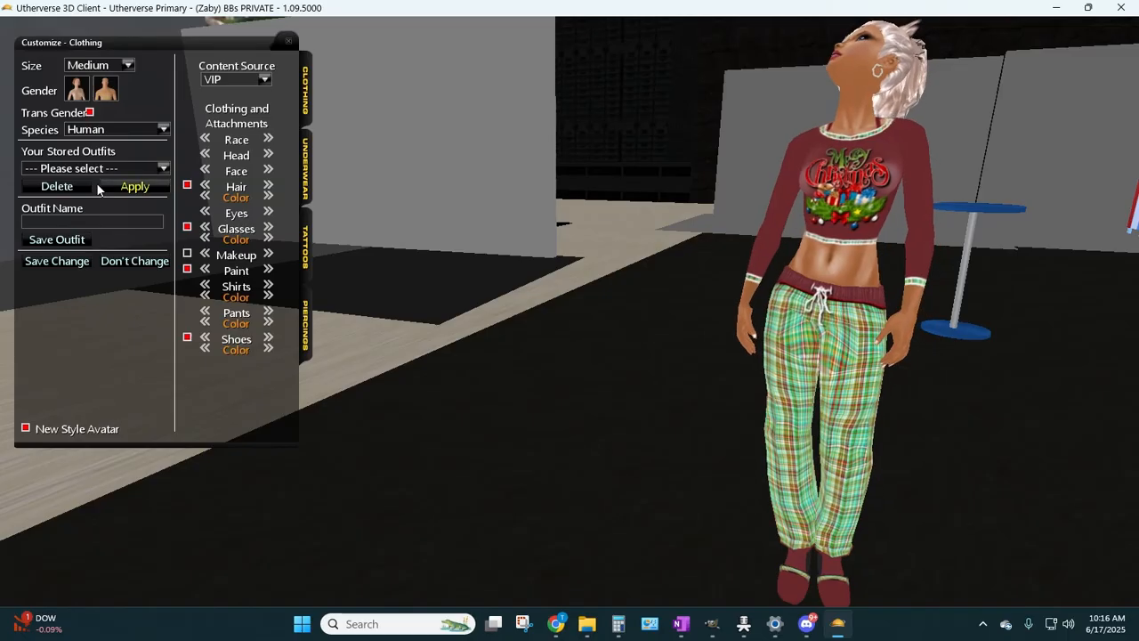
- Apply the stored outfit "tg maze" to the avatar and save the change
{"action": "left_click", "coordinate": [99, 169]}
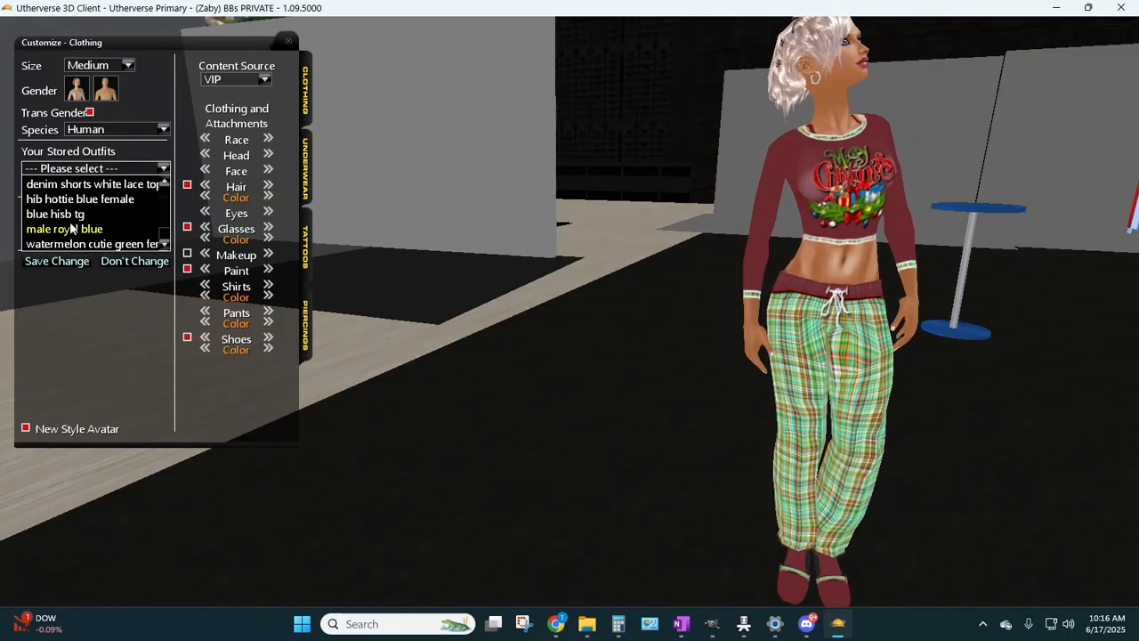
{"action": "scroll", "coordinate": [72, 229], "scroll_direction": "up", "scroll_amount": 1}
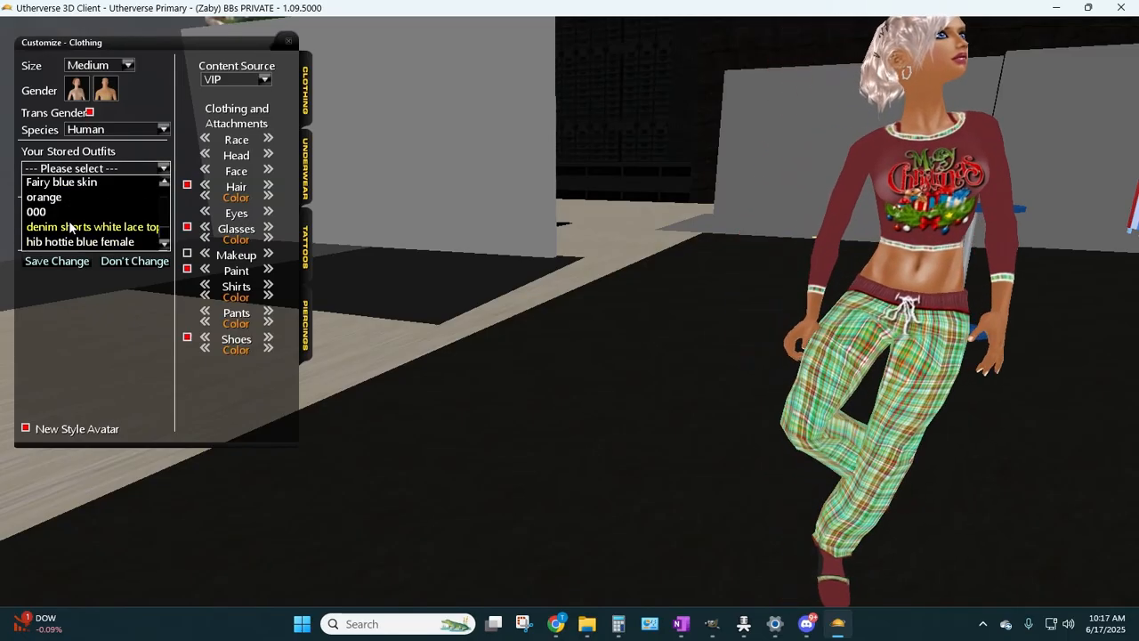
{"action": "scroll", "coordinate": [71, 226], "scroll_direction": "up", "scroll_amount": 5}
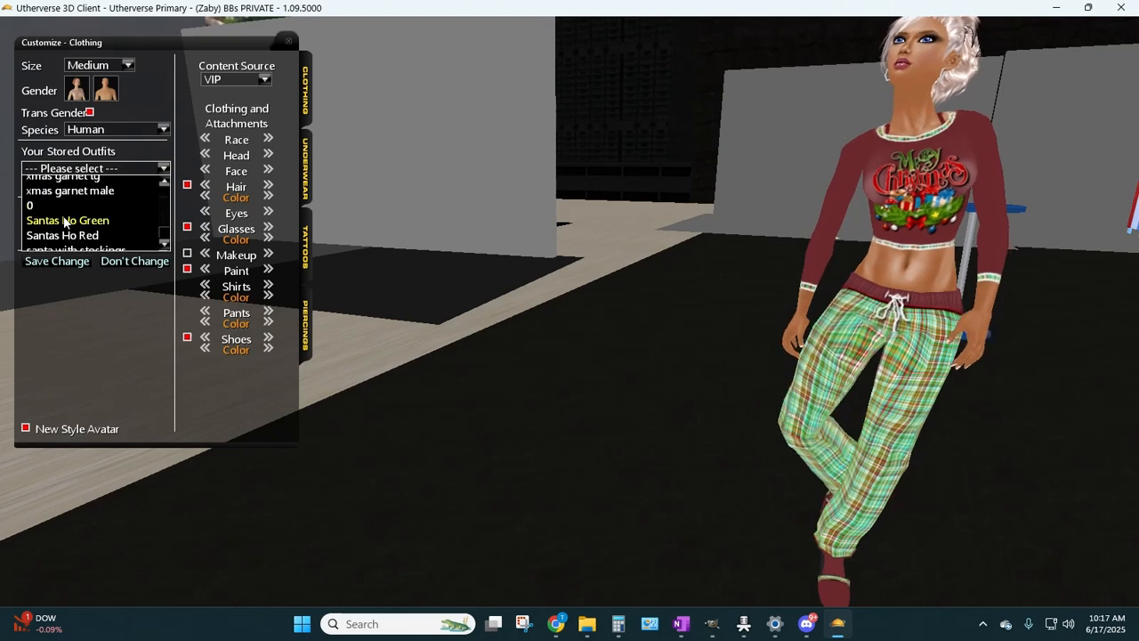
{"action": "scroll", "coordinate": [64, 222], "scroll_direction": "up", "scroll_amount": 4}
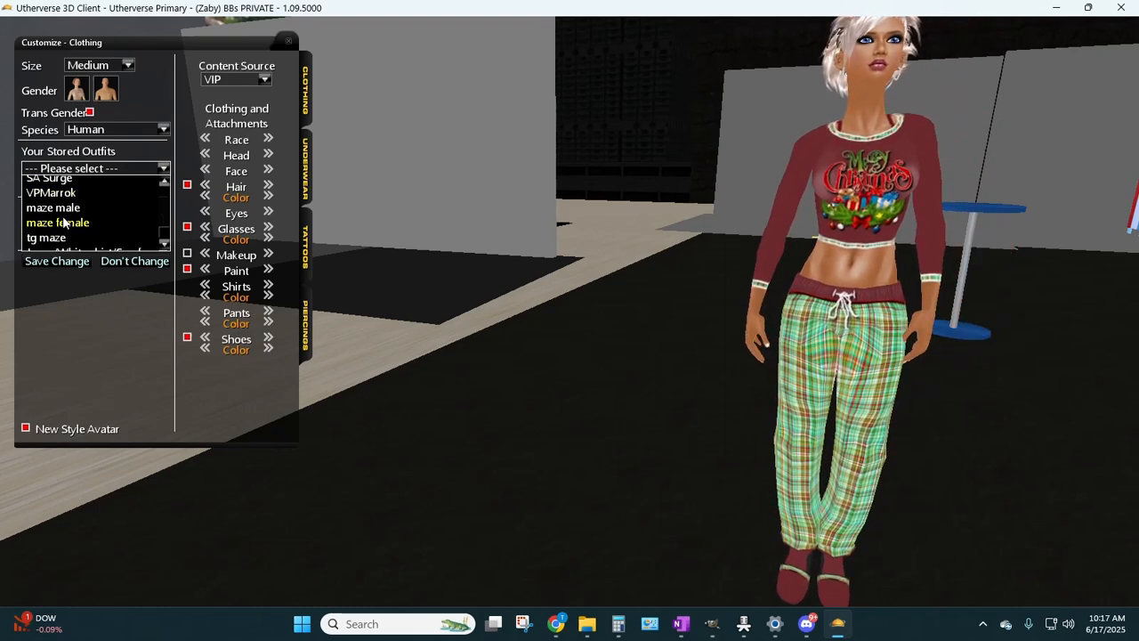
{"action": "left_click", "coordinate": [49, 238]}
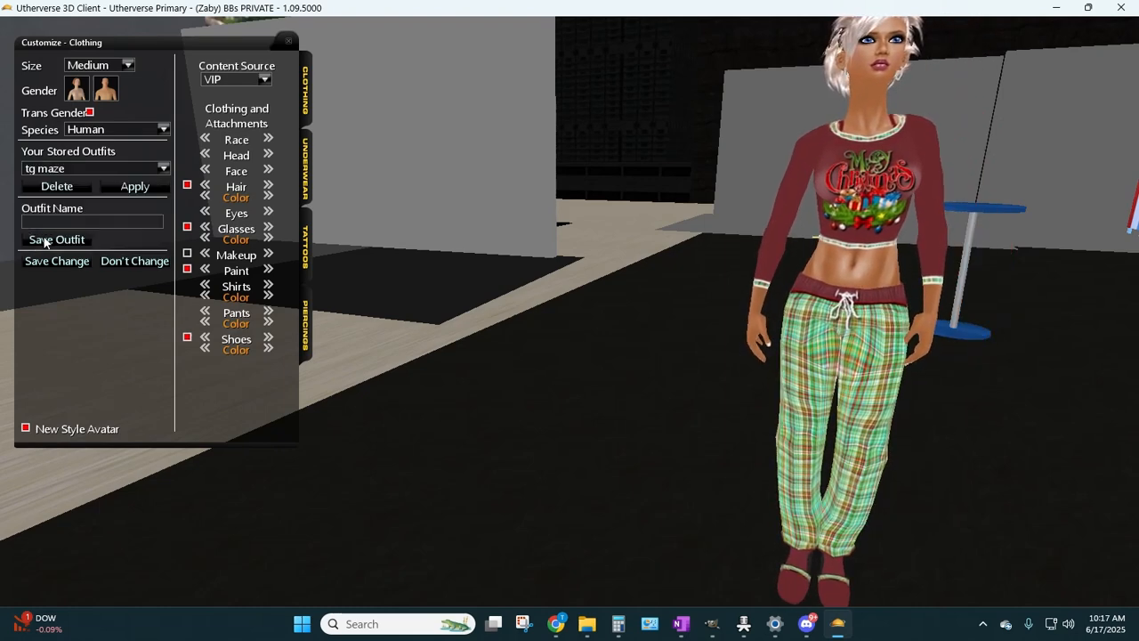
{"action": "left_click", "coordinate": [134, 186]}
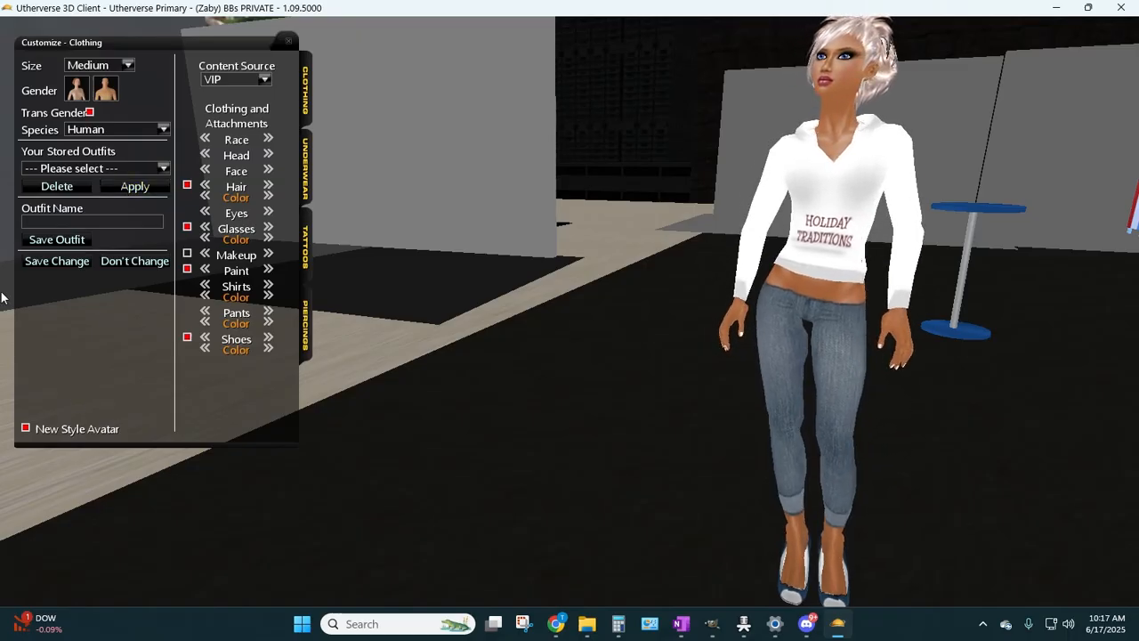
{"action": "left_click", "coordinate": [41, 262]}
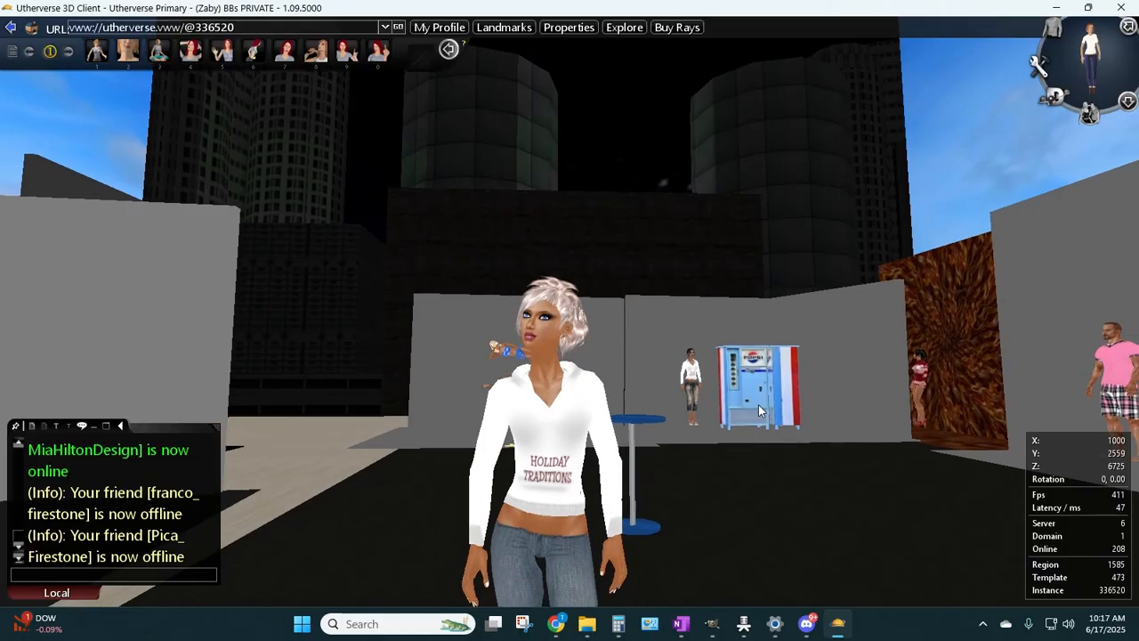
- Switch to the Utherverse website in Chrome and open the Create Outfit page in a separate browser tab
{"action": "left_click", "coordinate": [557, 623]}
{"action": "scroll", "coordinate": [623, 335], "scroll_direction": "down", "scroll_amount": 3}
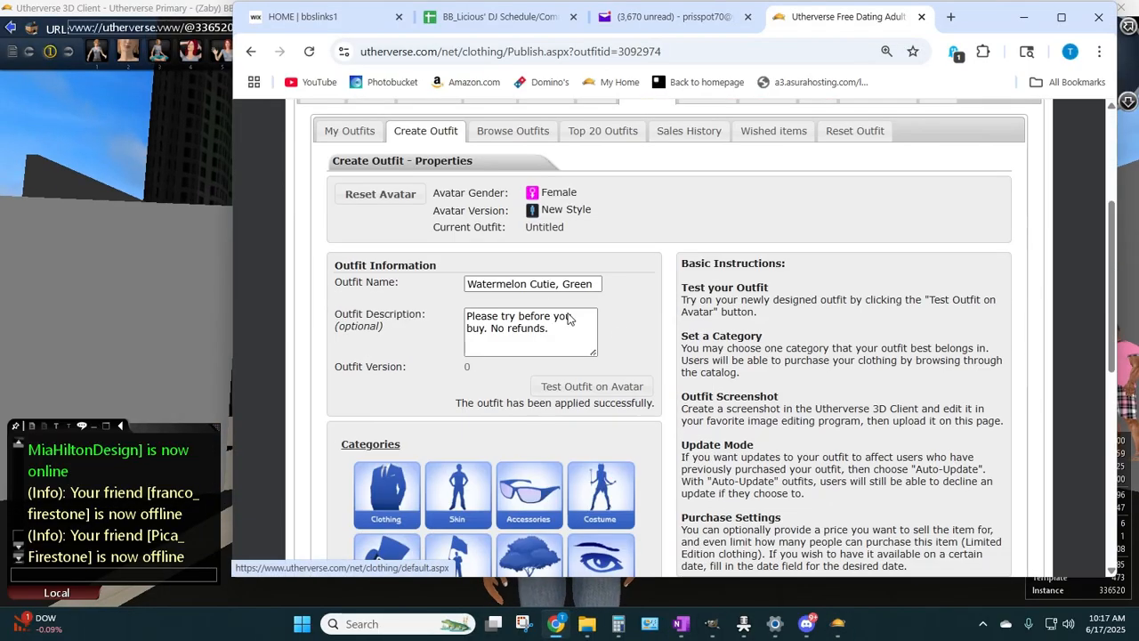
{"action": "scroll", "coordinate": [668, 338], "scroll_direction": "up", "scroll_amount": 1}
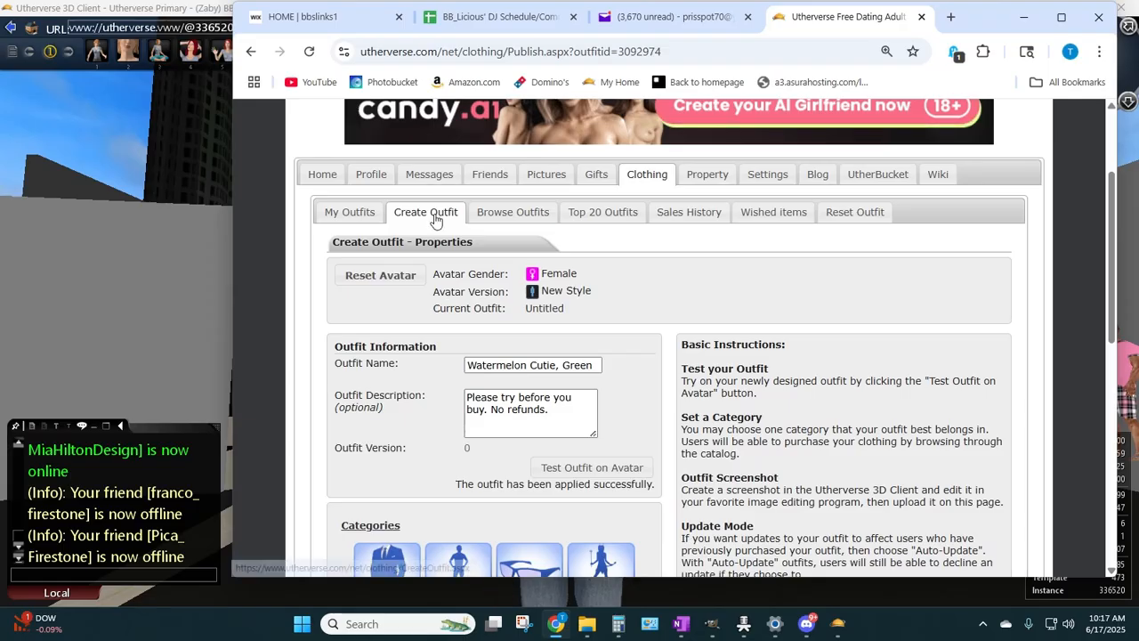
{"action": "right_click", "coordinate": [462, 219]}
{"action": "left_click", "coordinate": [512, 235]}
{"action": "left_click", "coordinate": [859, 16]}
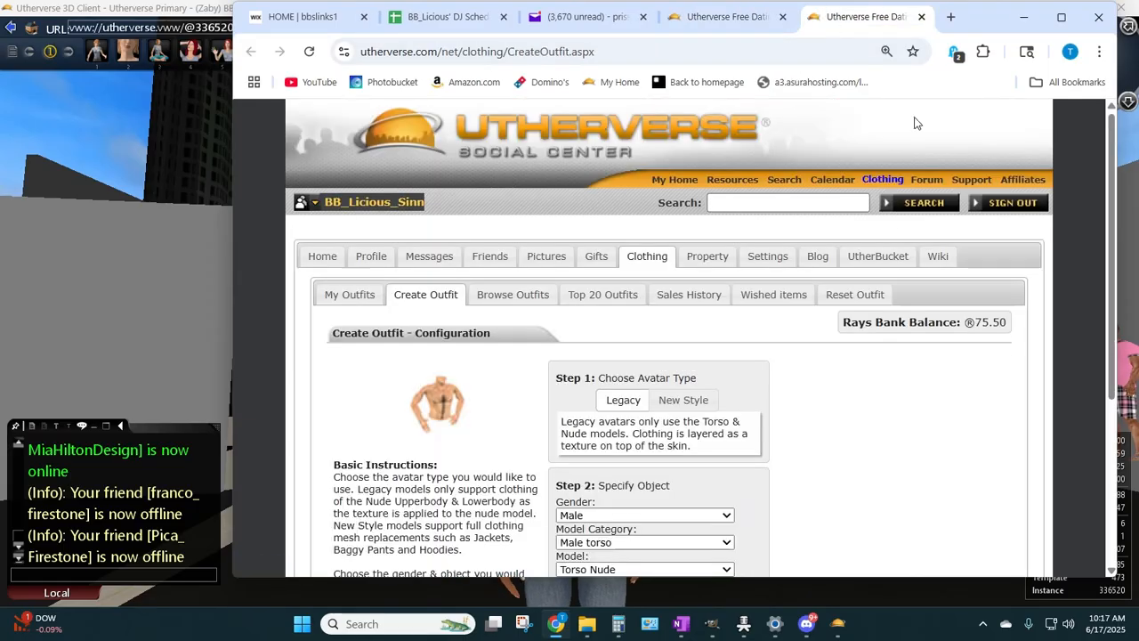
- Configure the outfit as New Style for Transgender Female, with the TransFemale torso category and the Skinny Top model
{"action": "scroll", "coordinate": [719, 325], "scroll_direction": "down", "scroll_amount": 2}
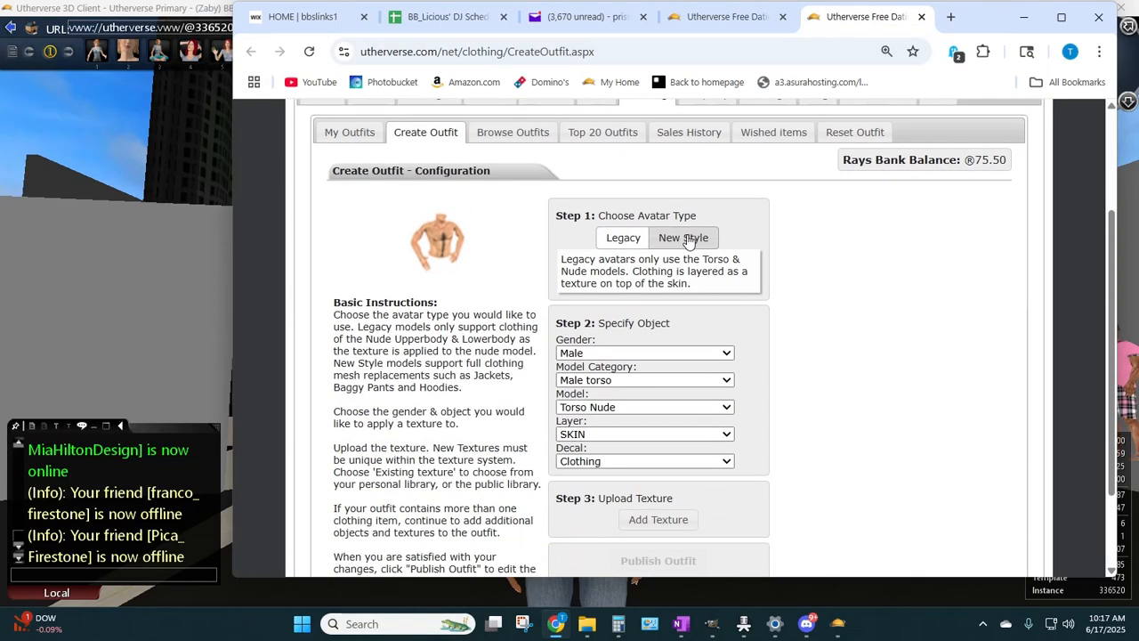
{"action": "left_click", "coordinate": [683, 237]}
{"action": "scroll", "coordinate": [855, 303], "scroll_direction": "down", "scroll_amount": 1}
{"action": "left_click", "coordinate": [645, 309]}
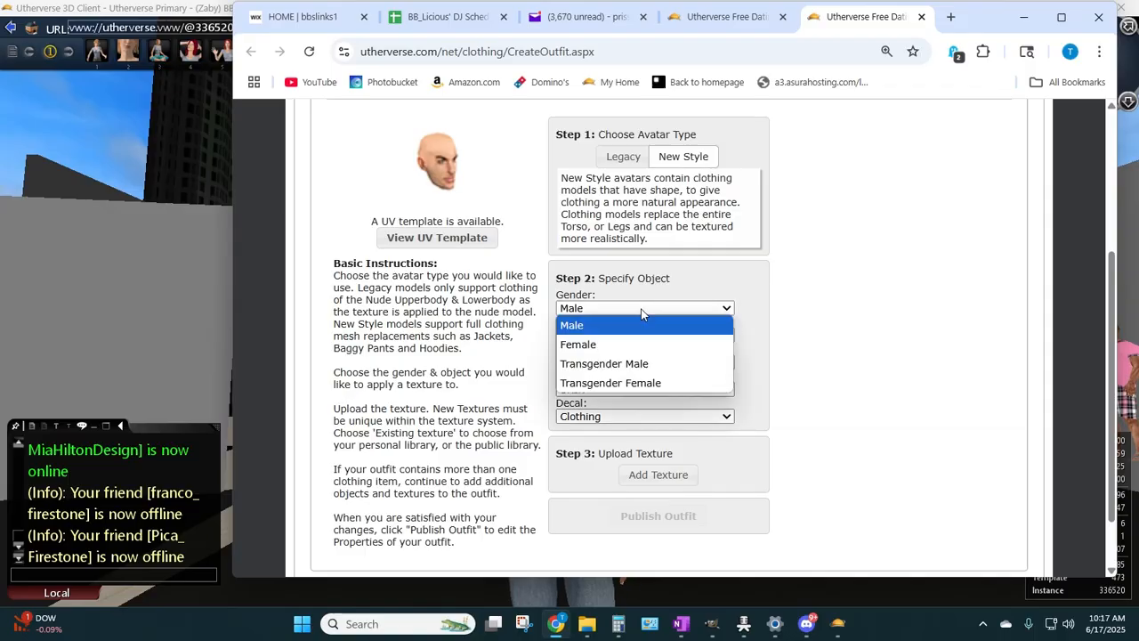
{"action": "left_click", "coordinate": [605, 385]}
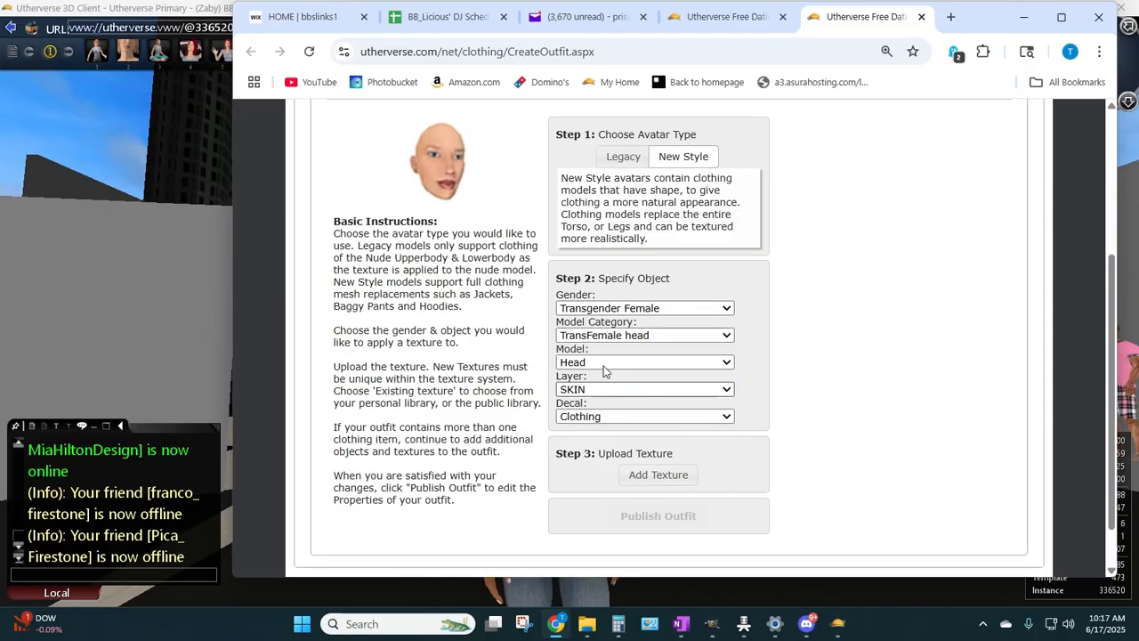
{"action": "left_click", "coordinate": [627, 334]}
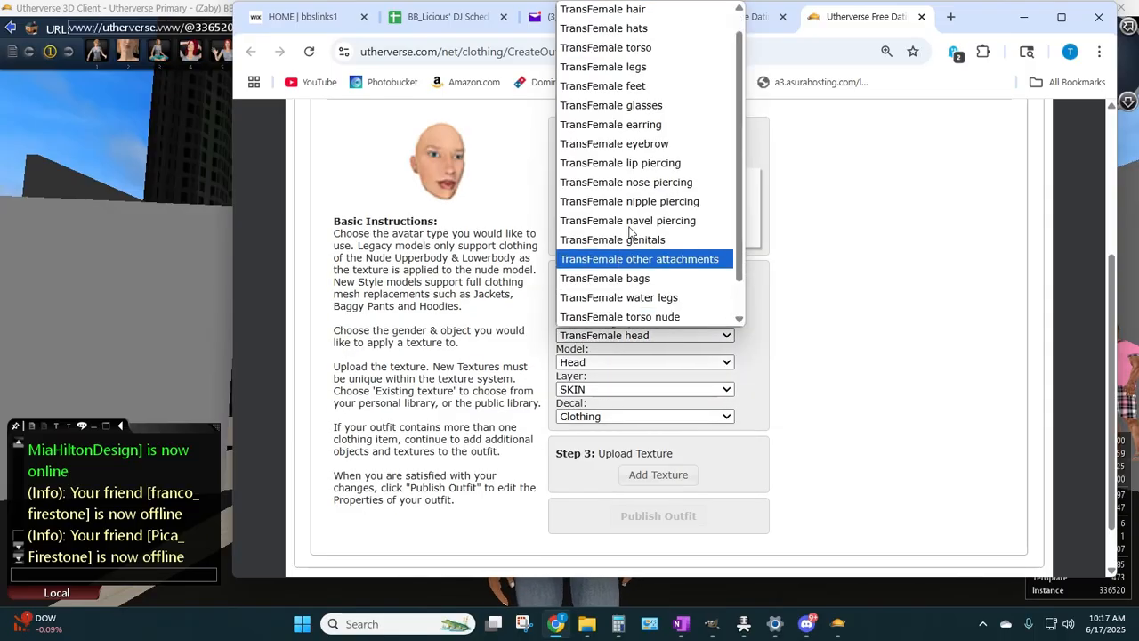
{"action": "left_click", "coordinate": [614, 49]}
{"action": "left_click", "coordinate": [620, 363]}
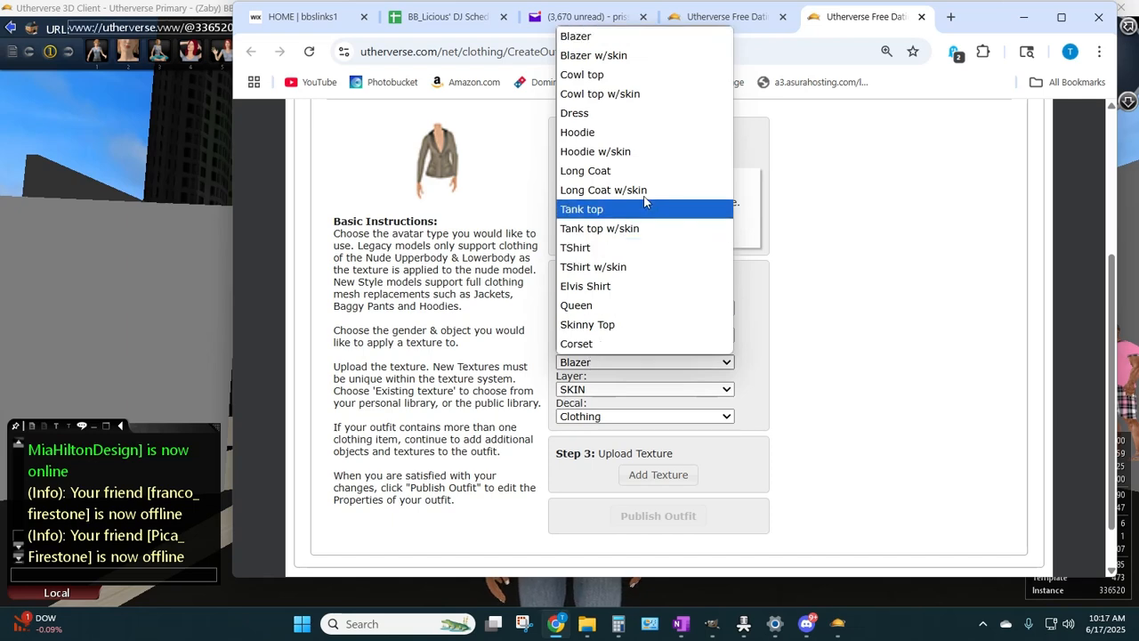
{"action": "left_click", "coordinate": [612, 324]}
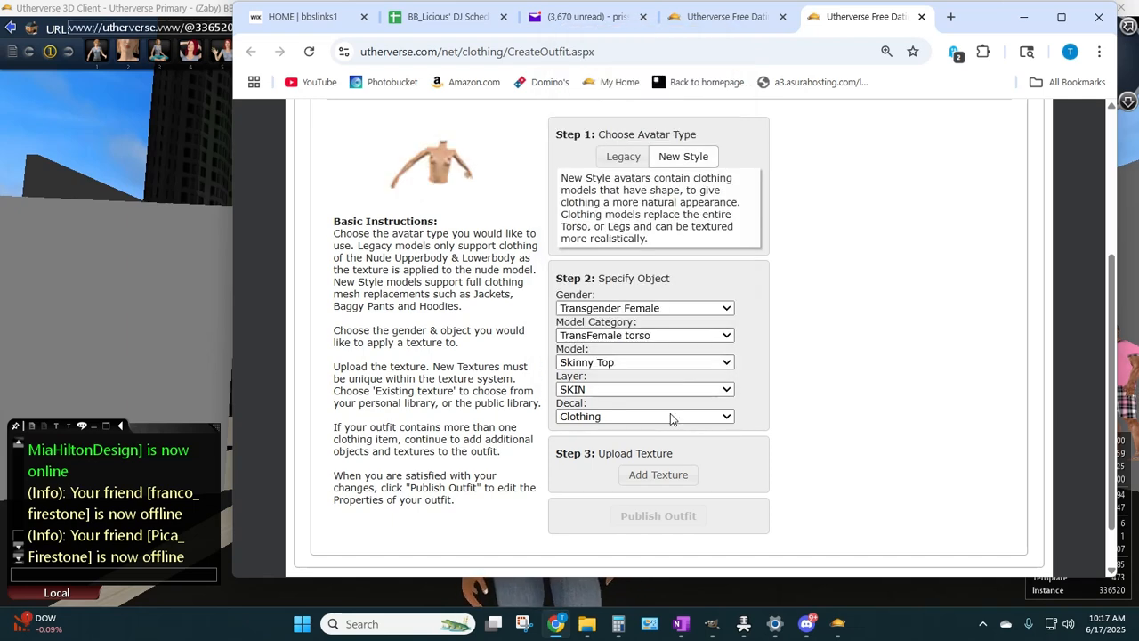
- Add the saved texture "Fruit Watermelon Green" to the Skinny Top from the Existing (Current Group) library
{"action": "scroll", "coordinate": [602, 424], "scroll_direction": "down", "scroll_amount": 2}
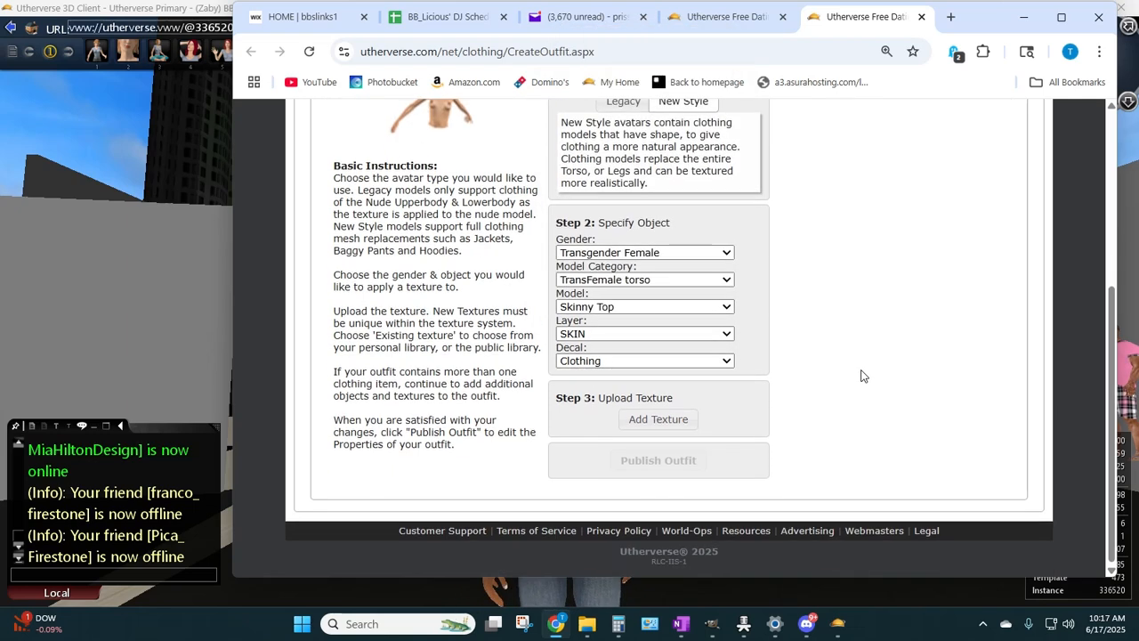
{"action": "left_click", "coordinate": [665, 417]}
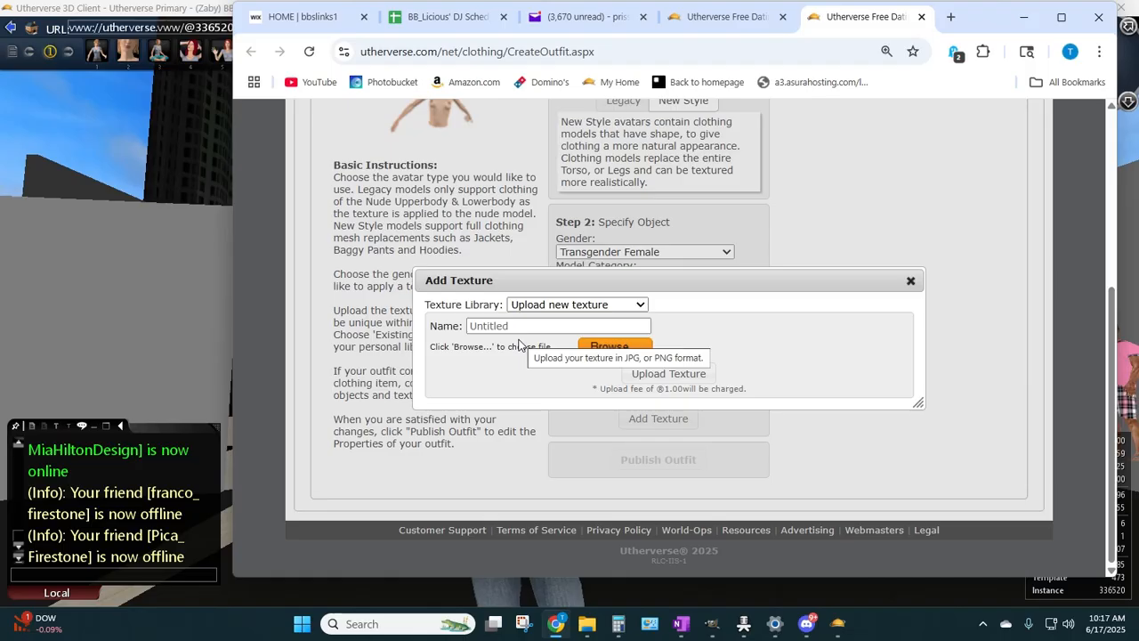
{"action": "left_click", "coordinate": [564, 311]}
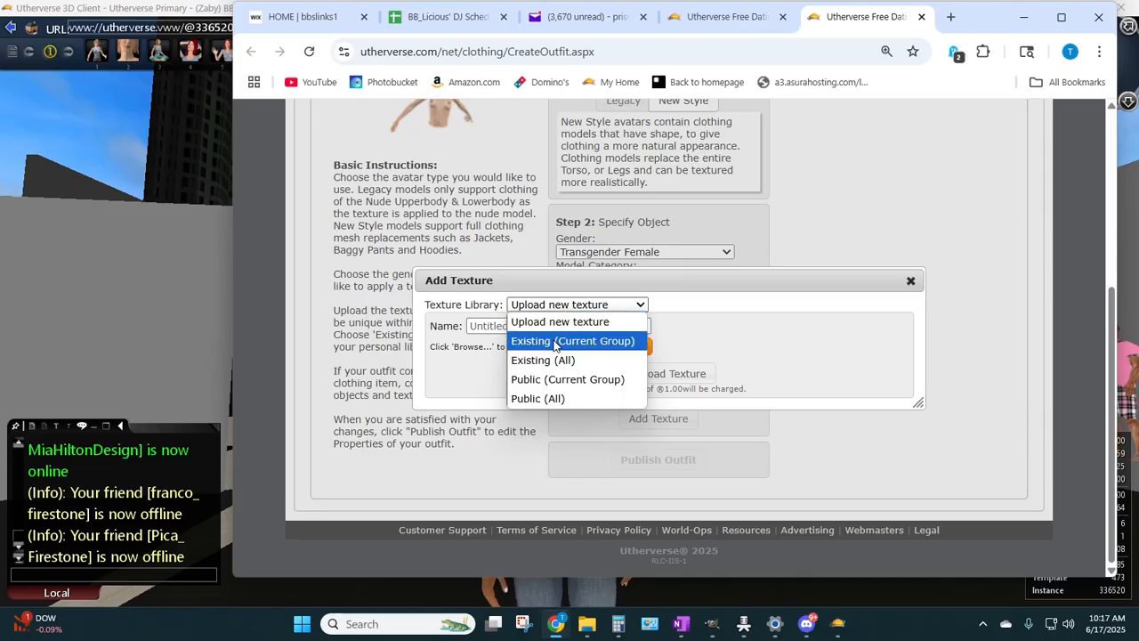
{"action": "left_click", "coordinate": [556, 343]}
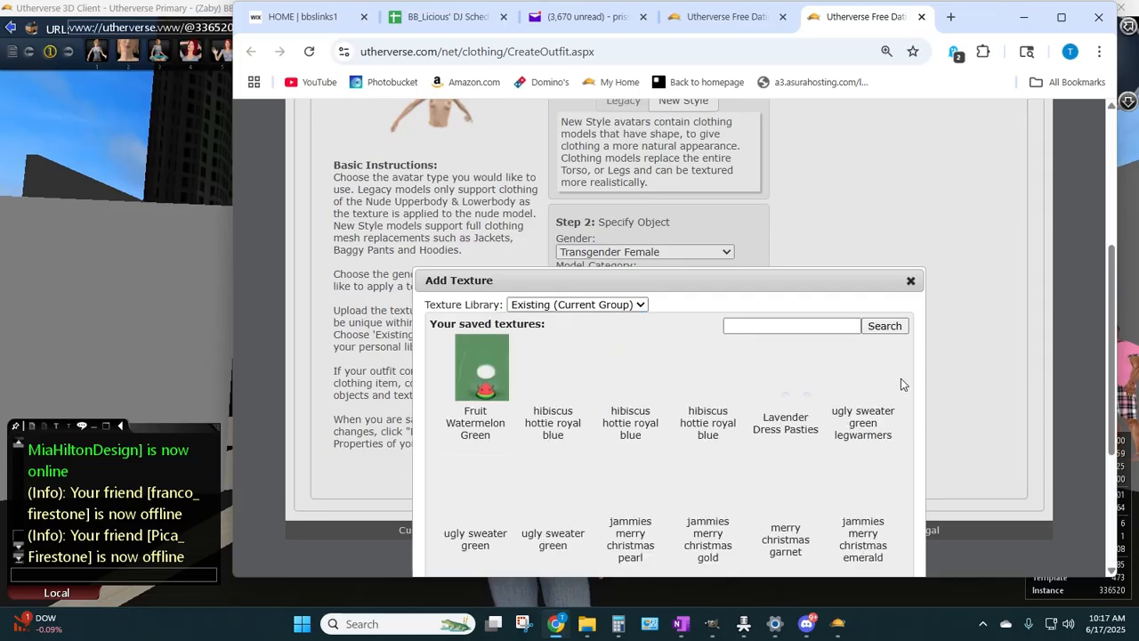
{"action": "left_click", "coordinate": [470, 408]}
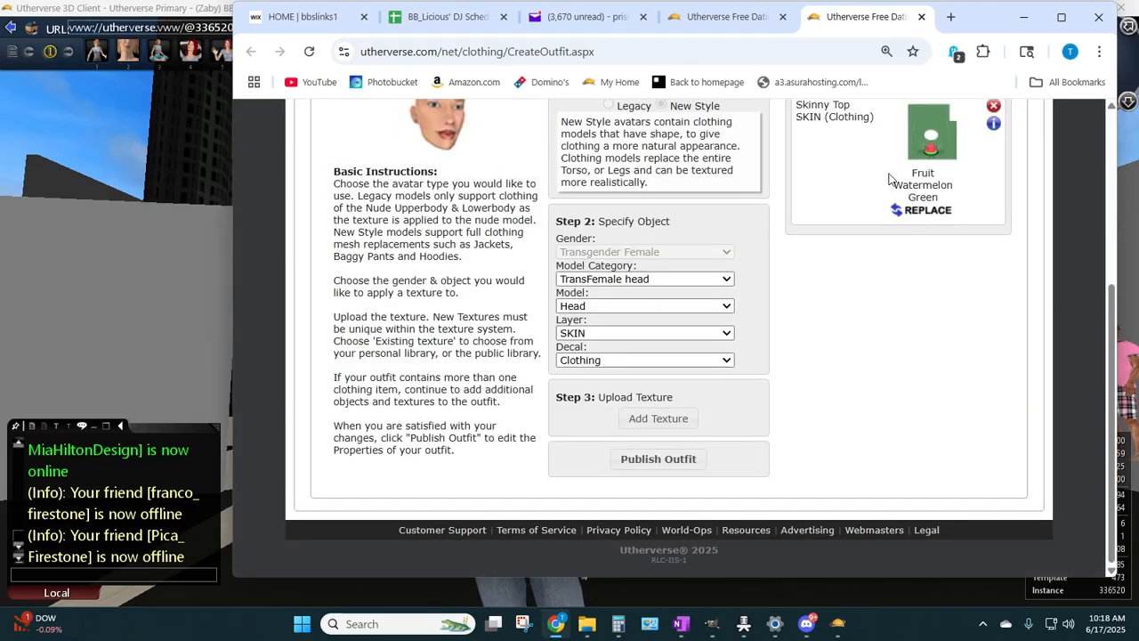
- Proceed to publishing, enter an outfit name starting "Watermelon Cutie, Green T", and describe it as "Please try before you buy. No refunds."
{"action": "left_click", "coordinate": [677, 459]}
{"action": "scroll", "coordinate": [540, 403], "scroll_direction": "down", "scroll_amount": 2}
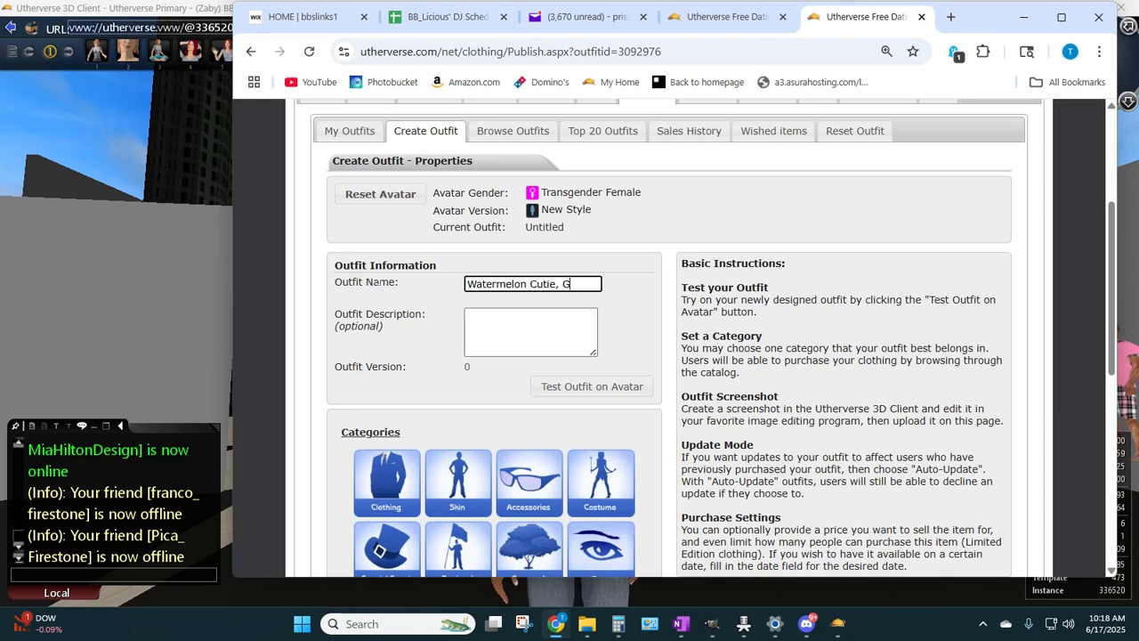
{"action": "key", "text": "Tab"}
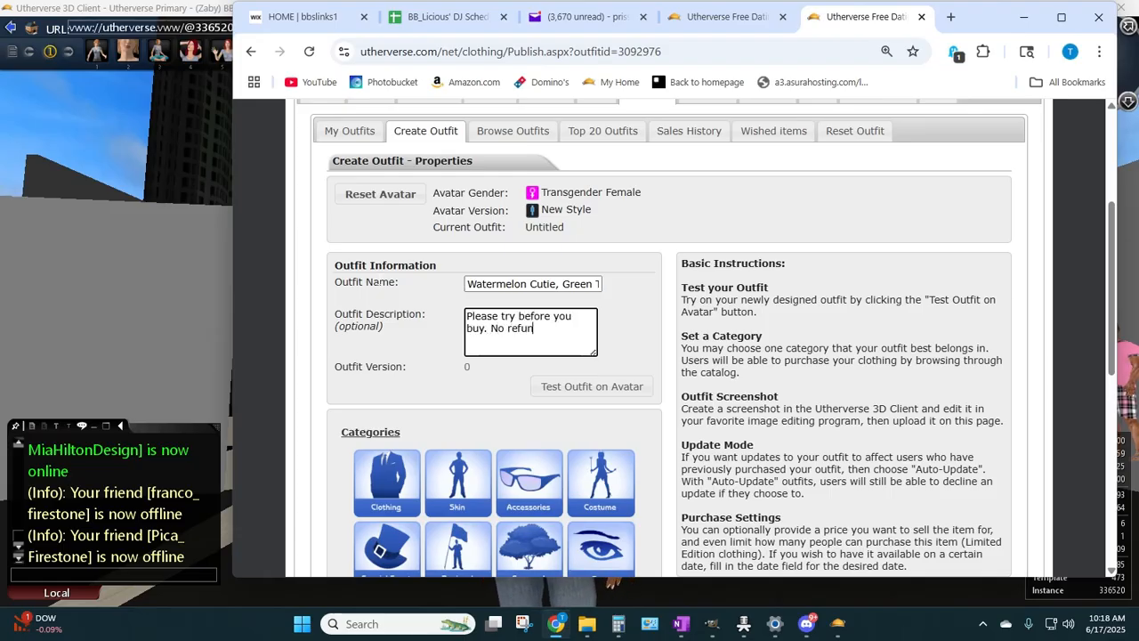
- Test the transgender Watermelon Cutie outfit on the avatar and inspect it in the Utherverse 3D Client
{"action": "scroll", "coordinate": [493, 335], "scroll_direction": "down", "scroll_amount": 1}
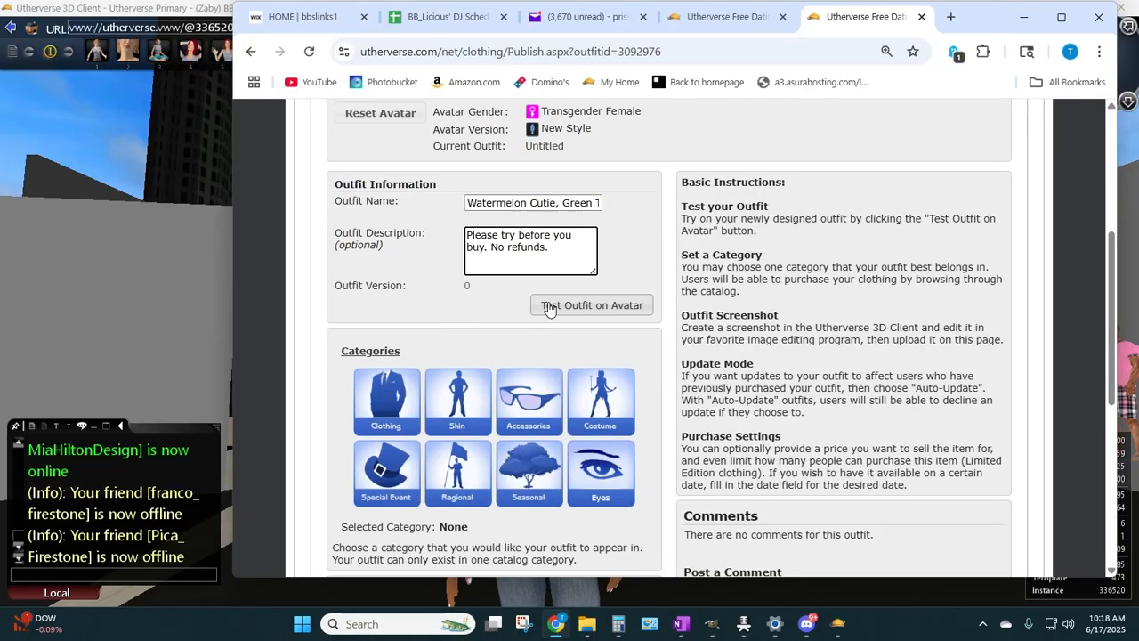
{"action": "left_click", "coordinate": [597, 306]}
{"action": "left_click", "coordinate": [205, 471]}
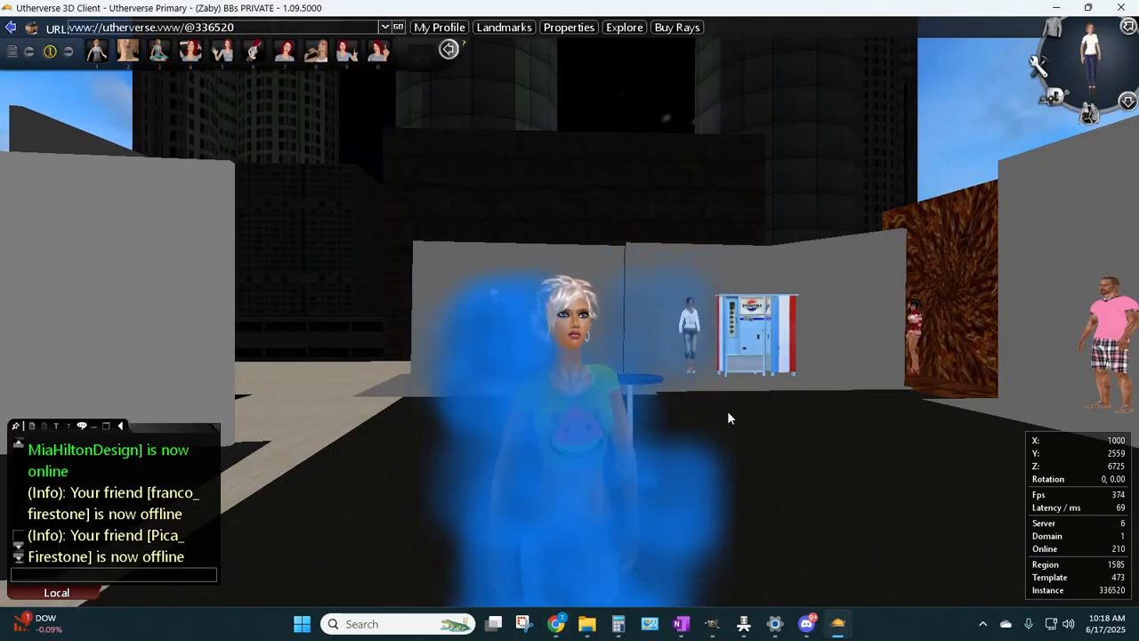
{"action": "left_click_drag", "start_coordinate": [730, 426], "coordinate": [772, 460]}
{"action": "left_click_drag", "start_coordinate": [519, 477], "coordinate": [610, 489]}
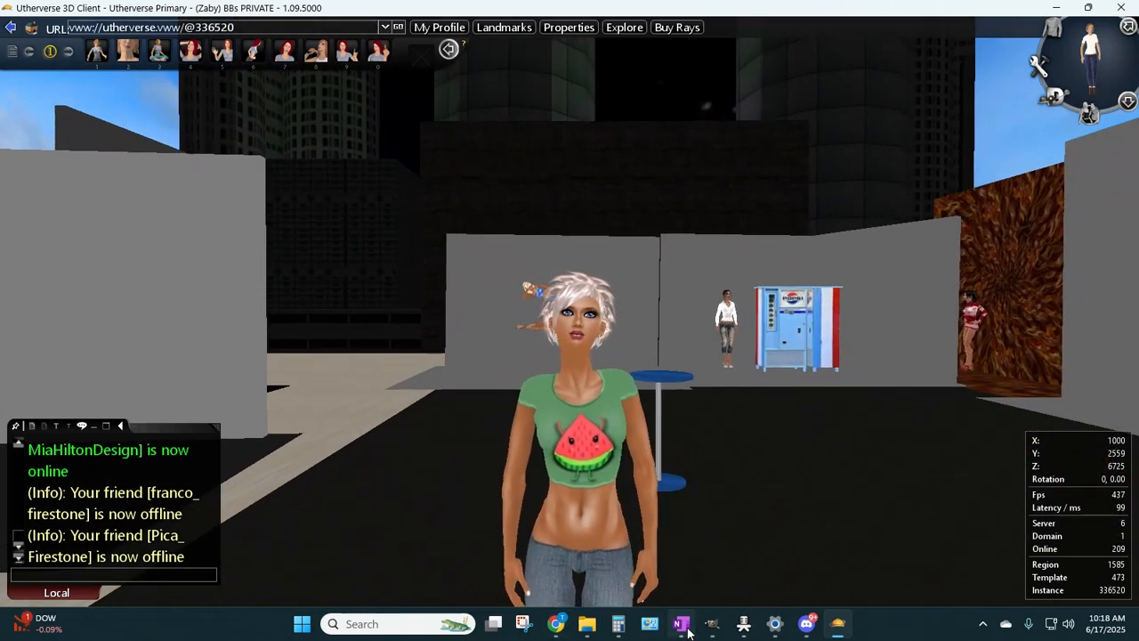
- Return to the outfit's publishing page in Chrome and set its update mode to Auto-Update
{"action": "left_click", "coordinate": [559, 634]}
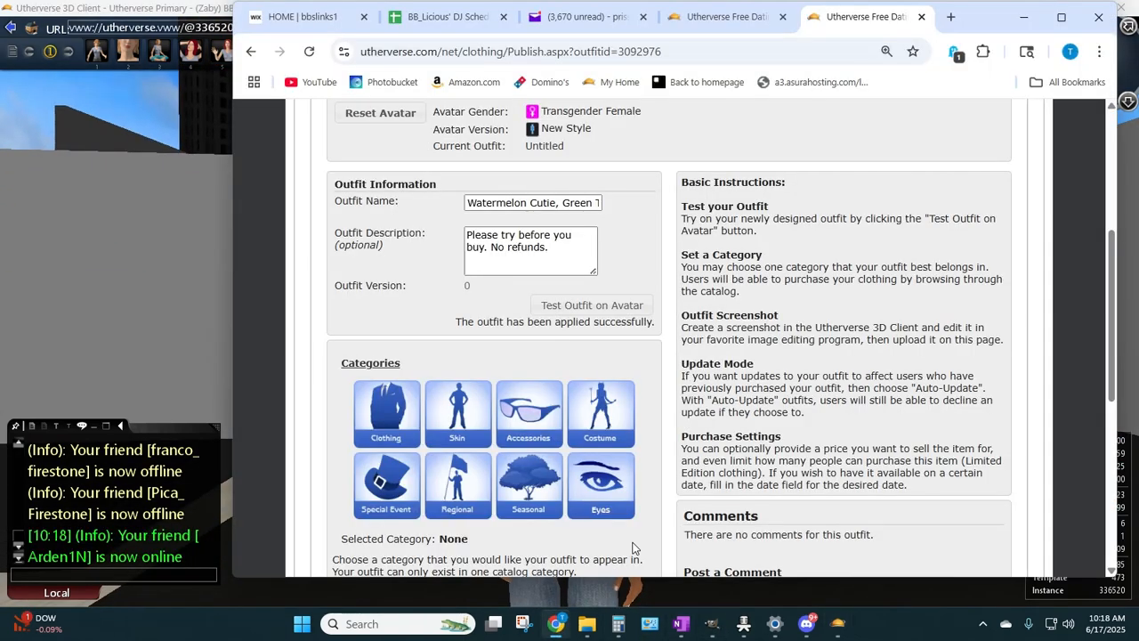
{"action": "scroll", "coordinate": [538, 356], "scroll_direction": "down", "scroll_amount": 4}
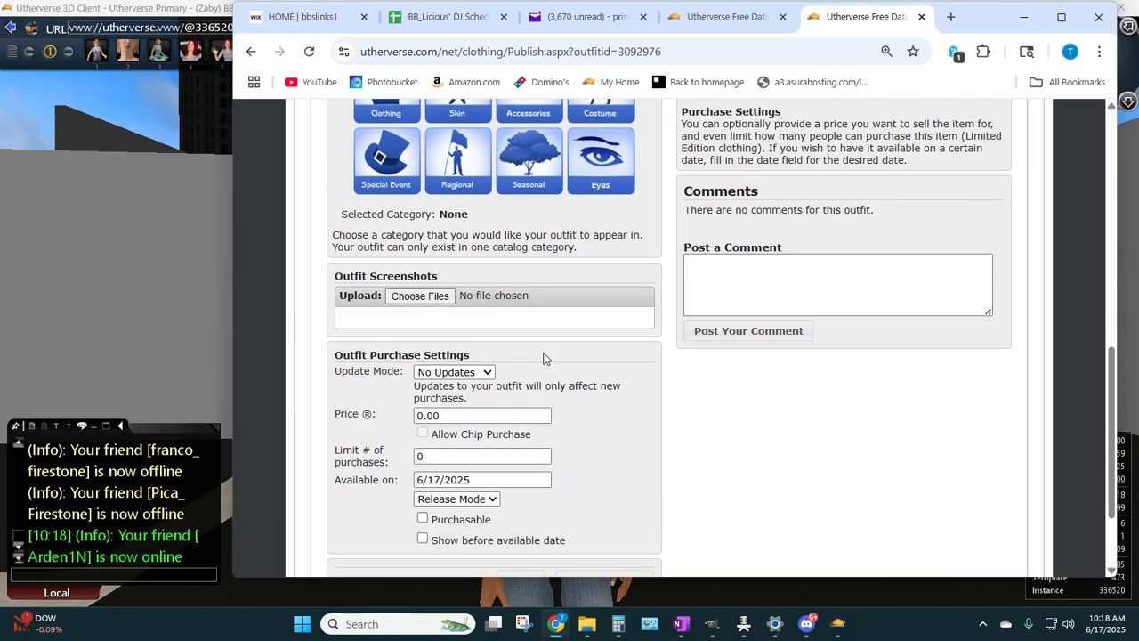
{"action": "scroll", "coordinate": [445, 279], "scroll_direction": "down", "scroll_amount": 1}
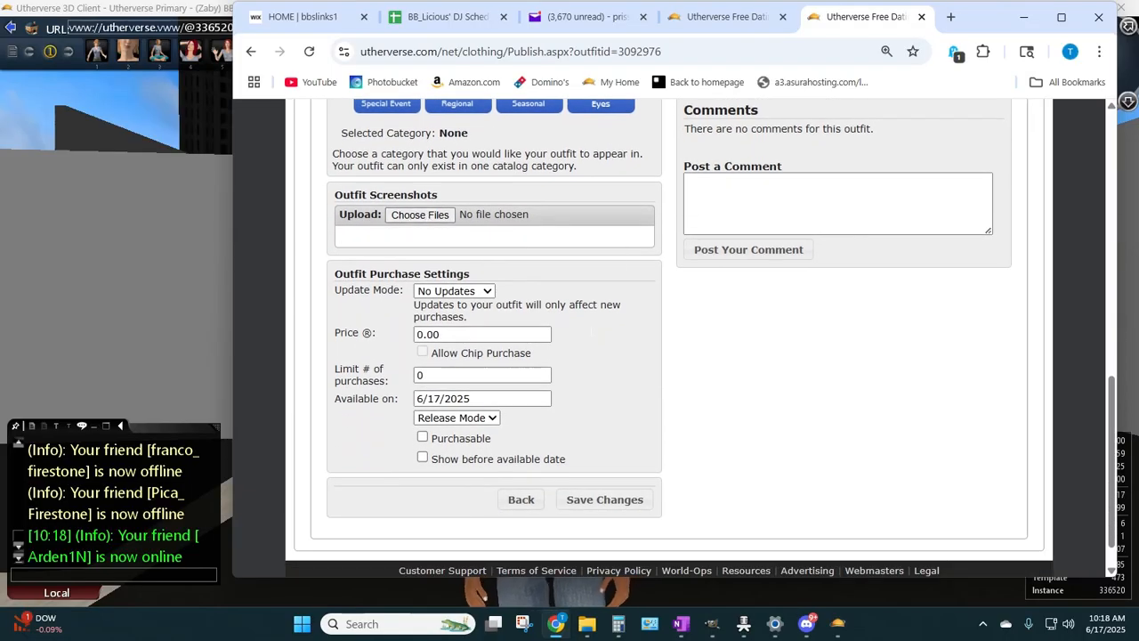
{"action": "left_click", "coordinate": [453, 291]}
{"action": "left_click", "coordinate": [431, 327]}
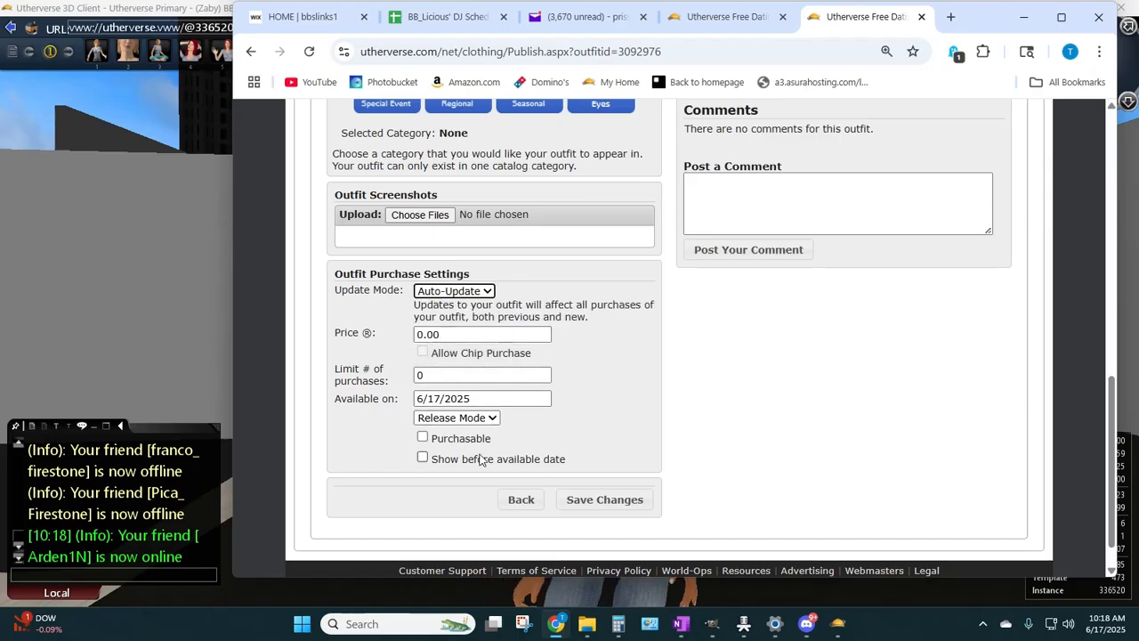
{"action": "scroll", "coordinate": [753, 300], "scroll_direction": "up", "scroll_amount": 4}
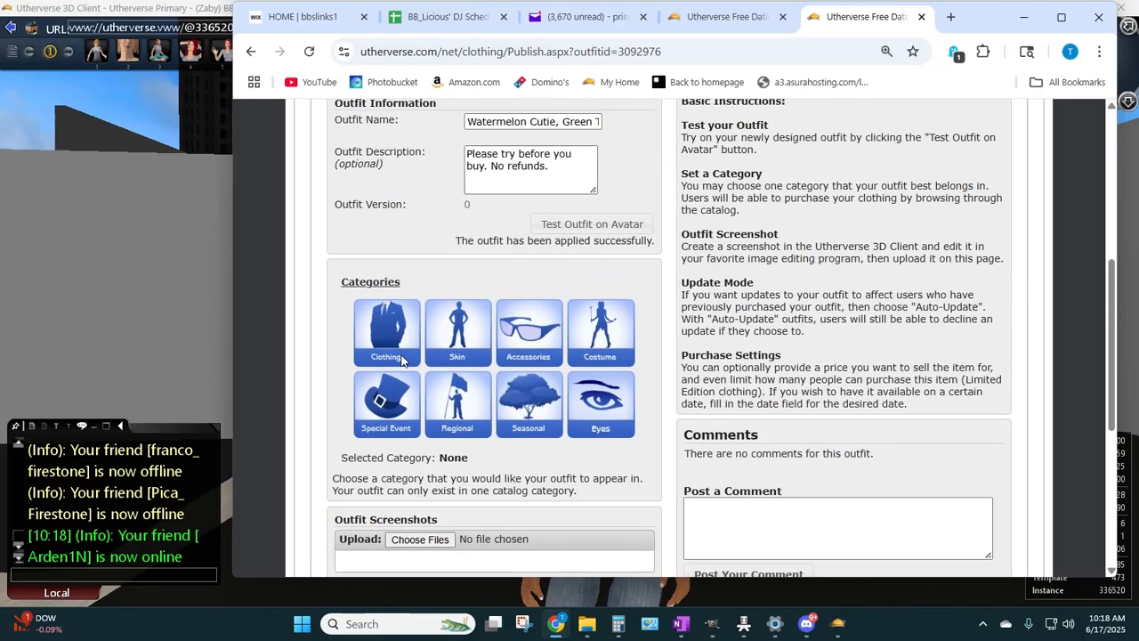
- Switch to the Utherverse 3D Client and store the avatar's current look as "watermelon cutie green TG", saving the clothing change
{"action": "left_click", "coordinate": [29, 389]}
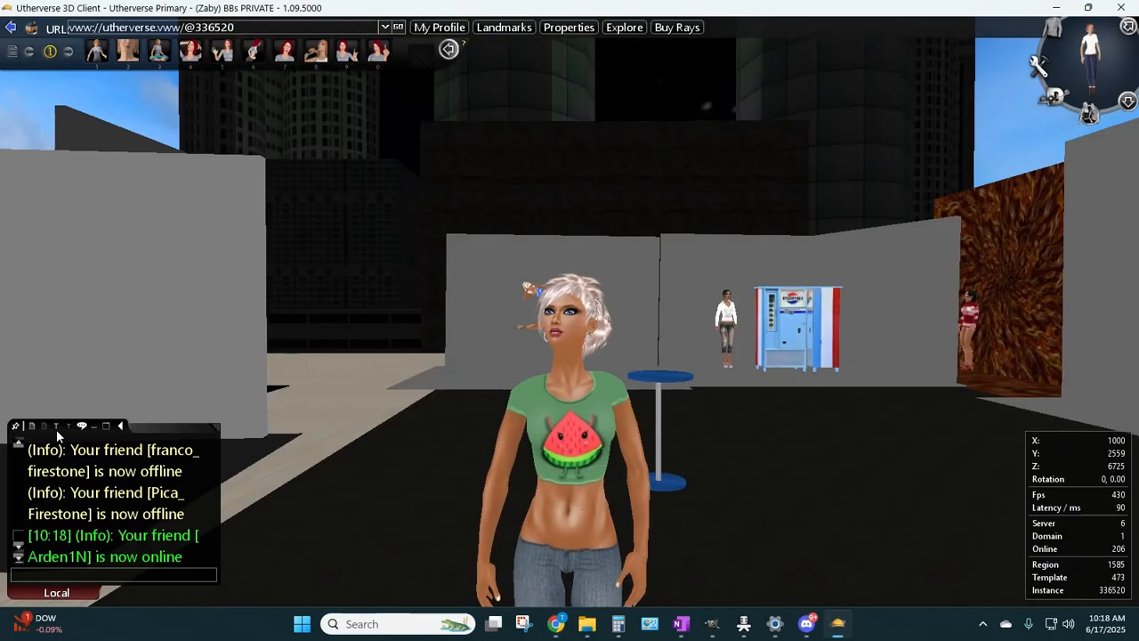
{"action": "left_click", "coordinate": [1051, 31]}
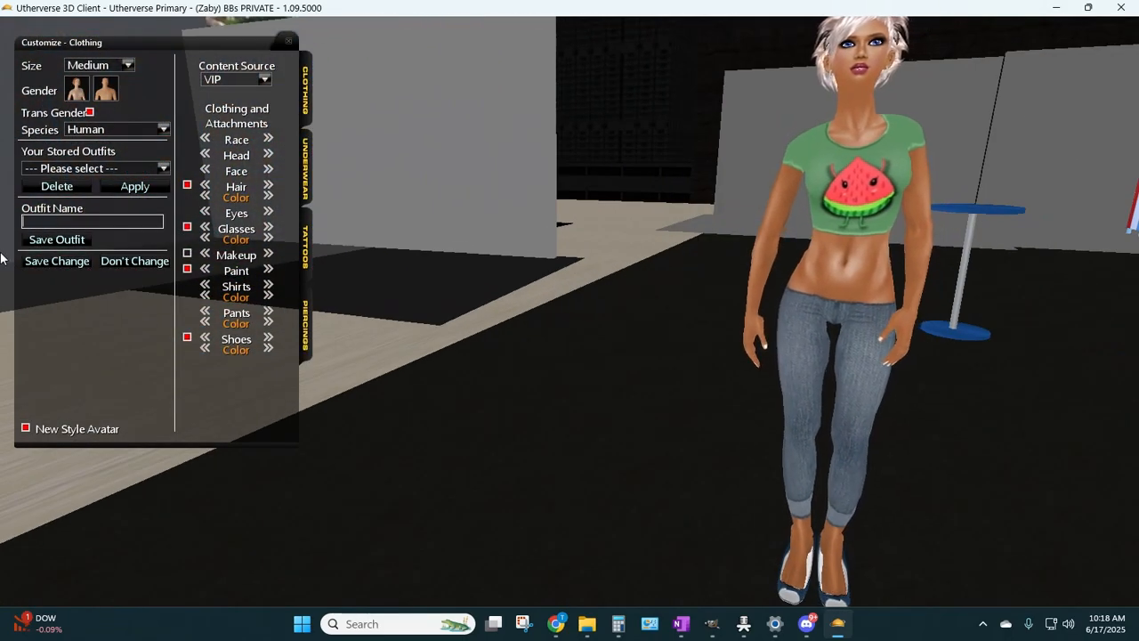
{"action": "type", "text": "watermelon"}
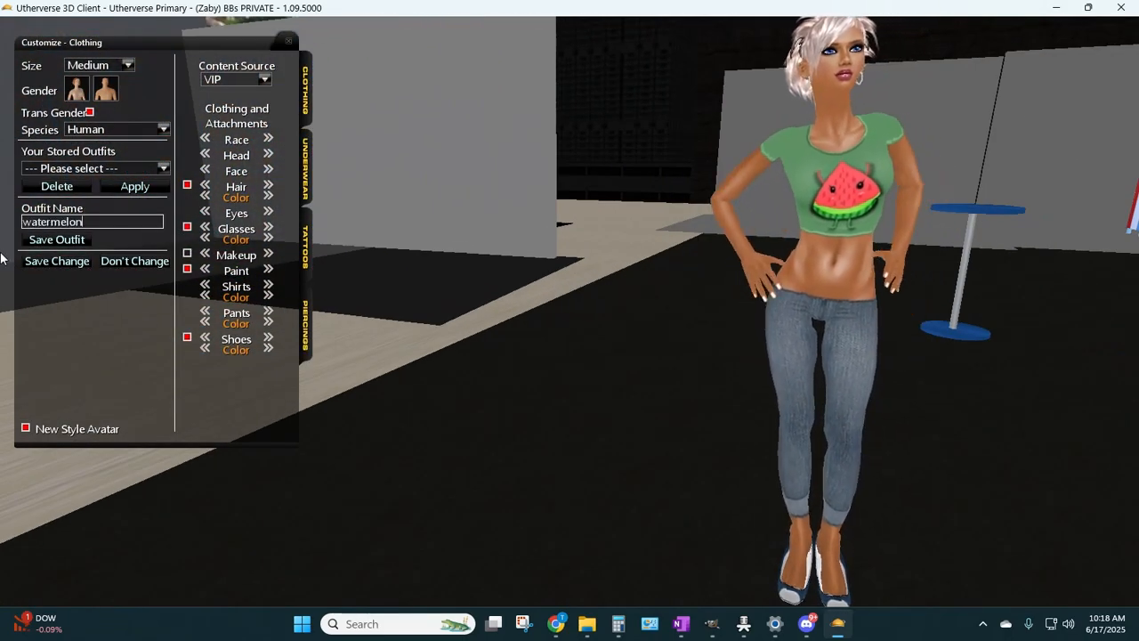
{"action": "type", "text": " cutie green TG"}
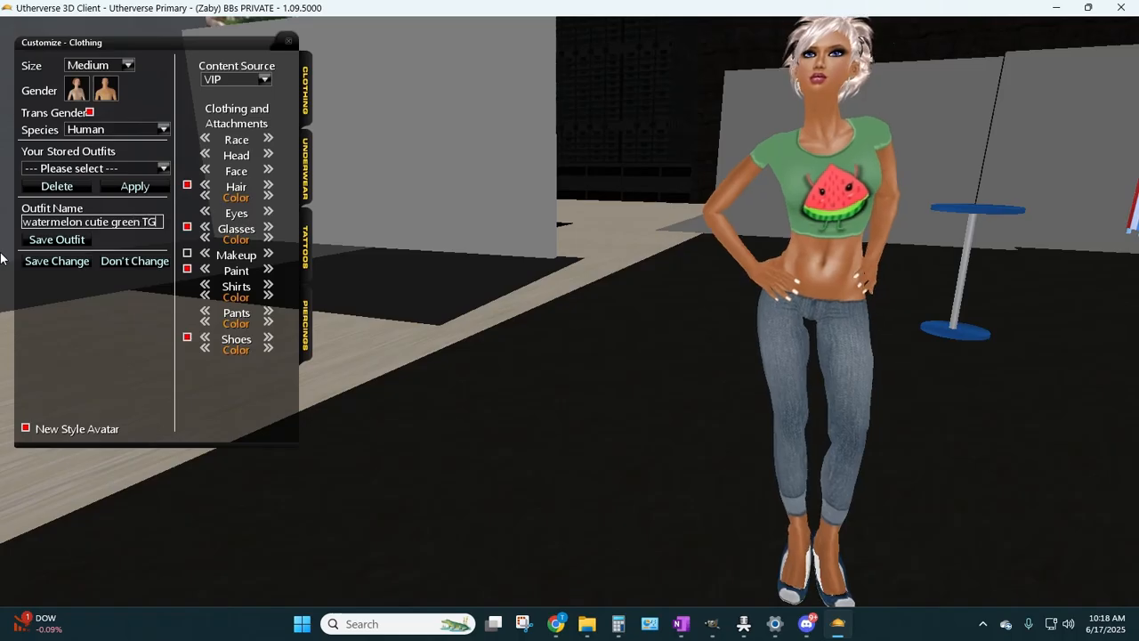
{"action": "left_click", "coordinate": [49, 242]}
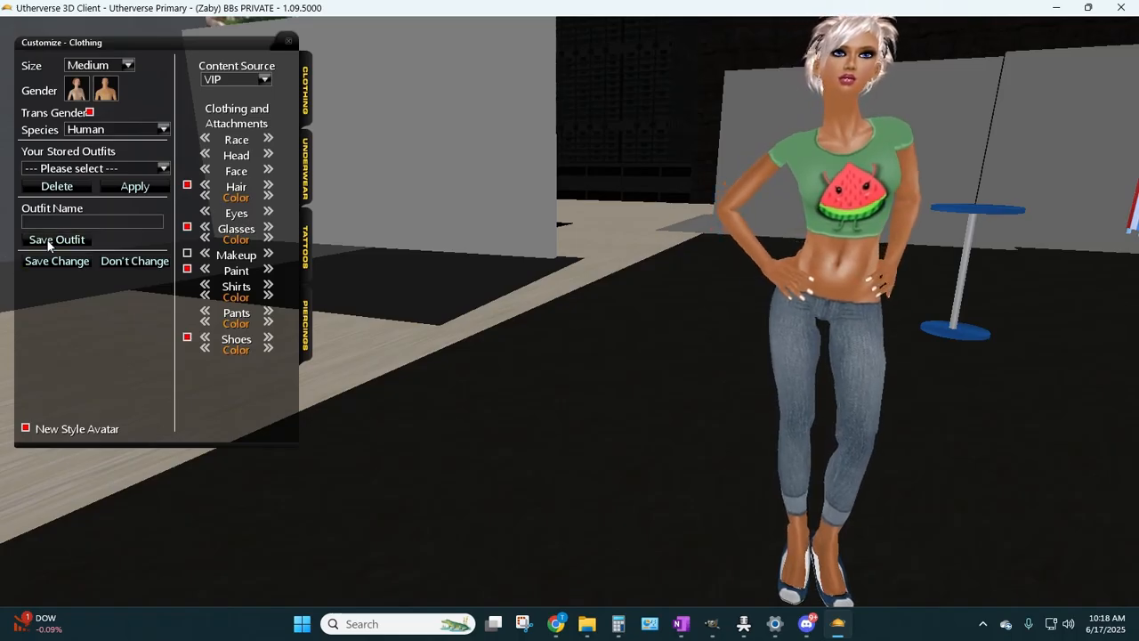
{"action": "left_click", "coordinate": [57, 261]}
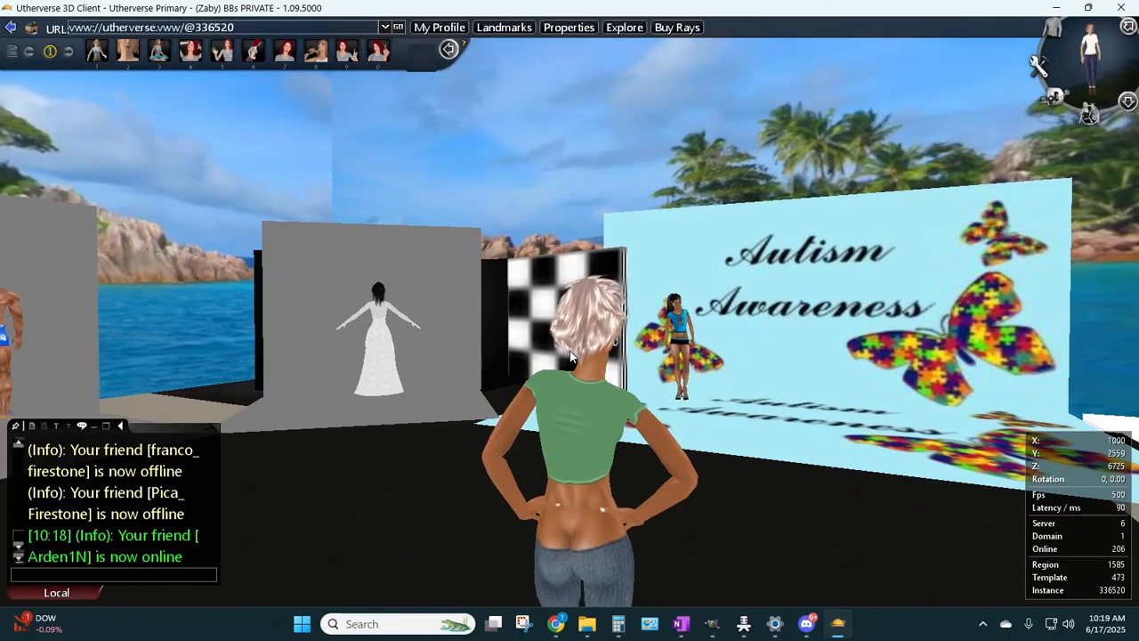
- Walk the avatar across the room to the grey wall displaying the two reclining bots in blue floral beachwear
{"action": "left_click_drag", "start_coordinate": [569, 351], "coordinate": [227, 351]}
{"action": "key", "text": "Left"}
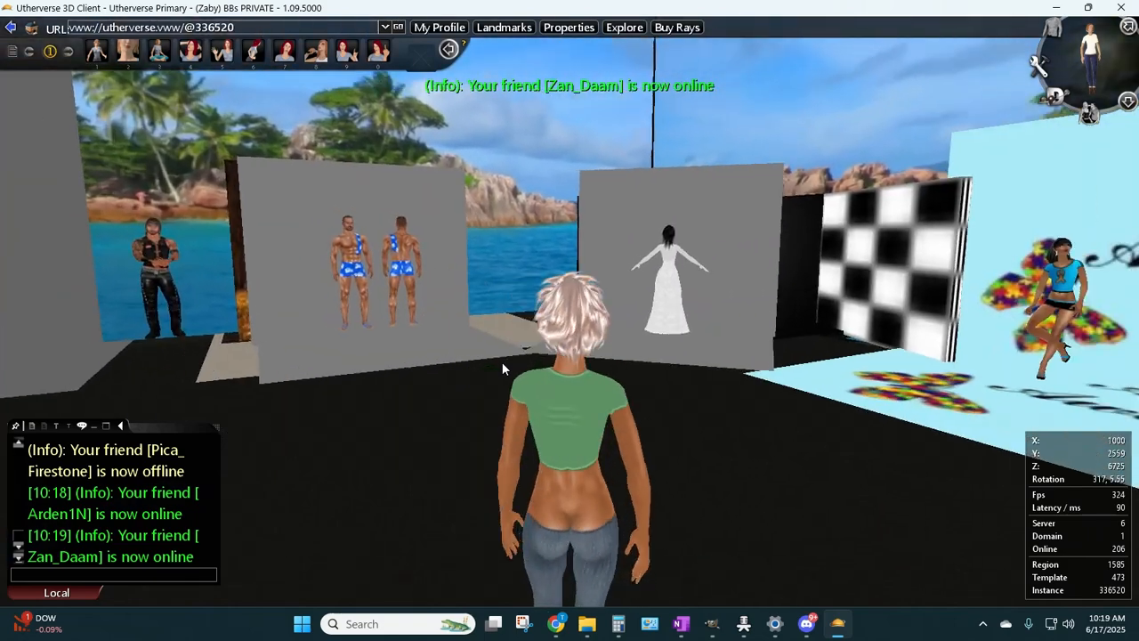
{"action": "key", "text": "Left"}
{"action": "key", "text": "Up"}
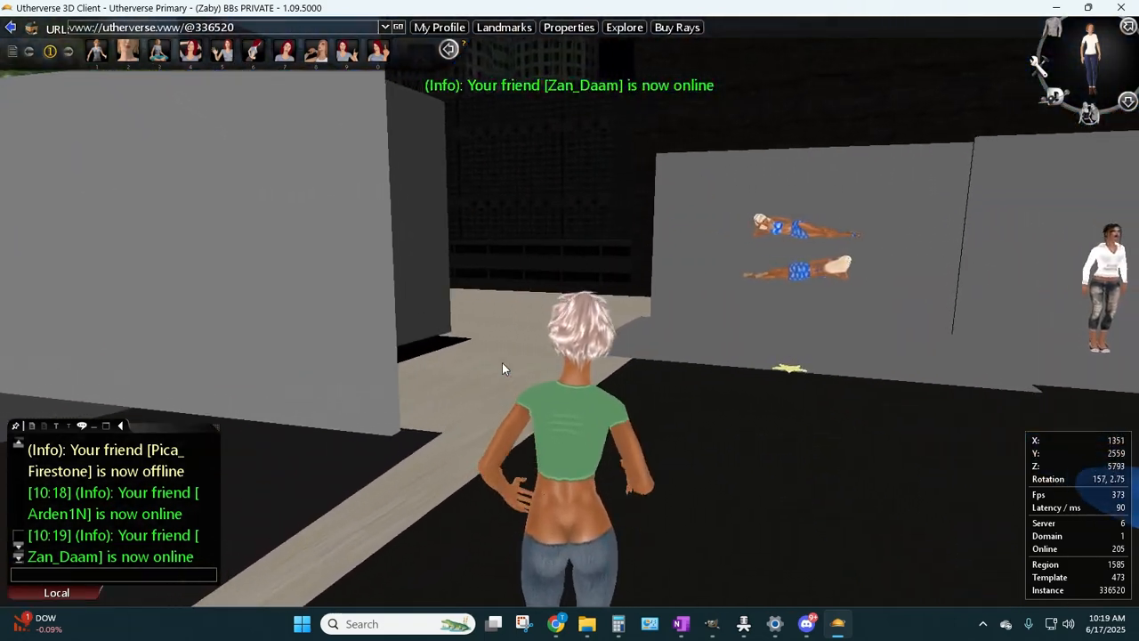
{"action": "key", "text": "Right"}
{"action": "key", "text": "Up"}
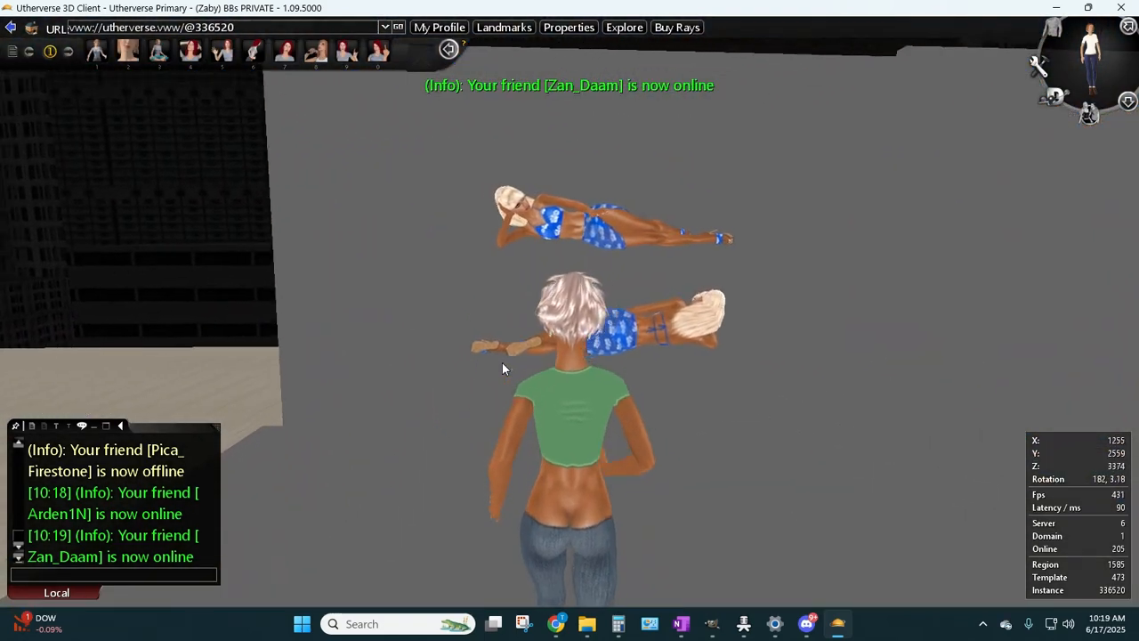
{"action": "key", "text": "Up"}
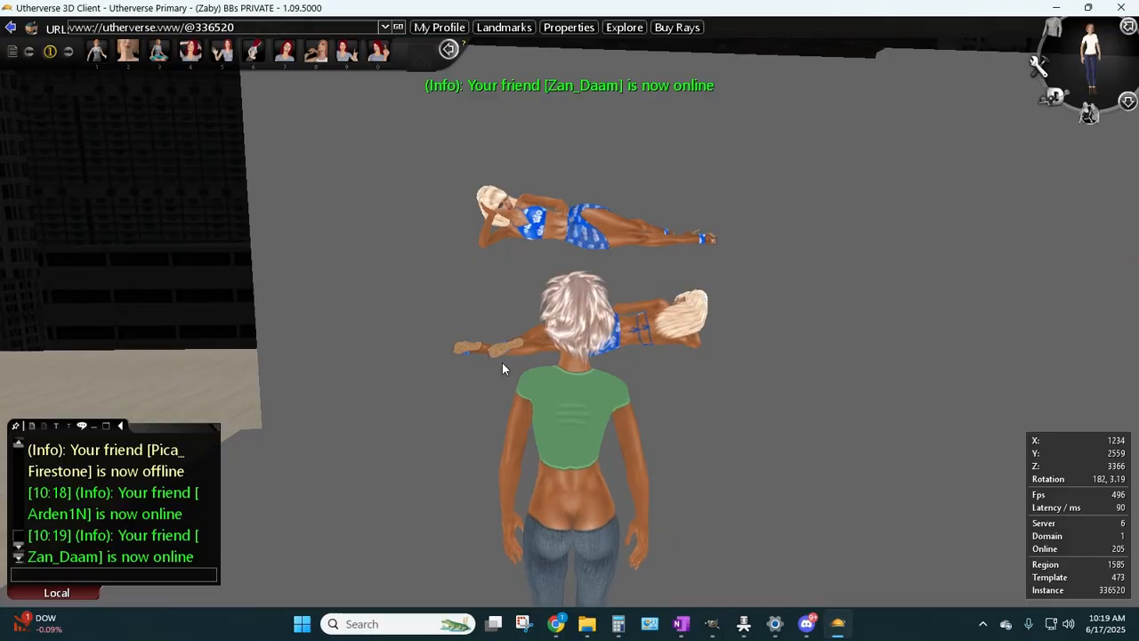
- Bring the camera into first-person view and reposition it to frame both reclining bots against the grey wall
{"action": "scroll", "coordinate": [500, 279], "scroll_direction": "up", "scroll_amount": 5}
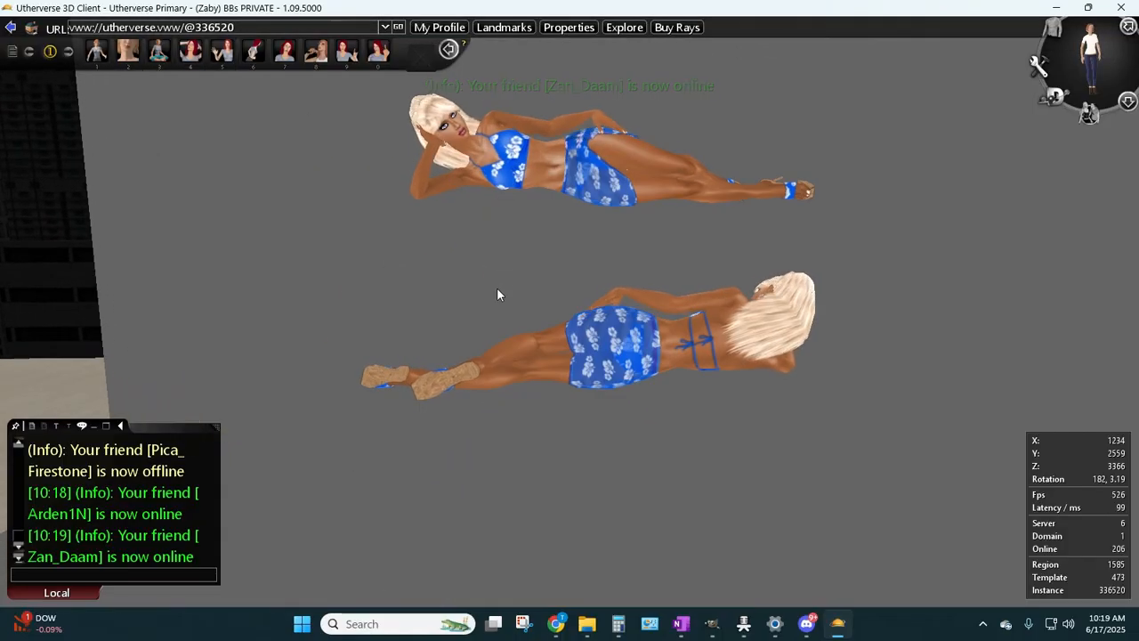
{"action": "scroll", "coordinate": [499, 292], "scroll_direction": "up", "scroll_amount": 2}
{"action": "key", "text": "Left"}
{"action": "key", "text": "Down"}
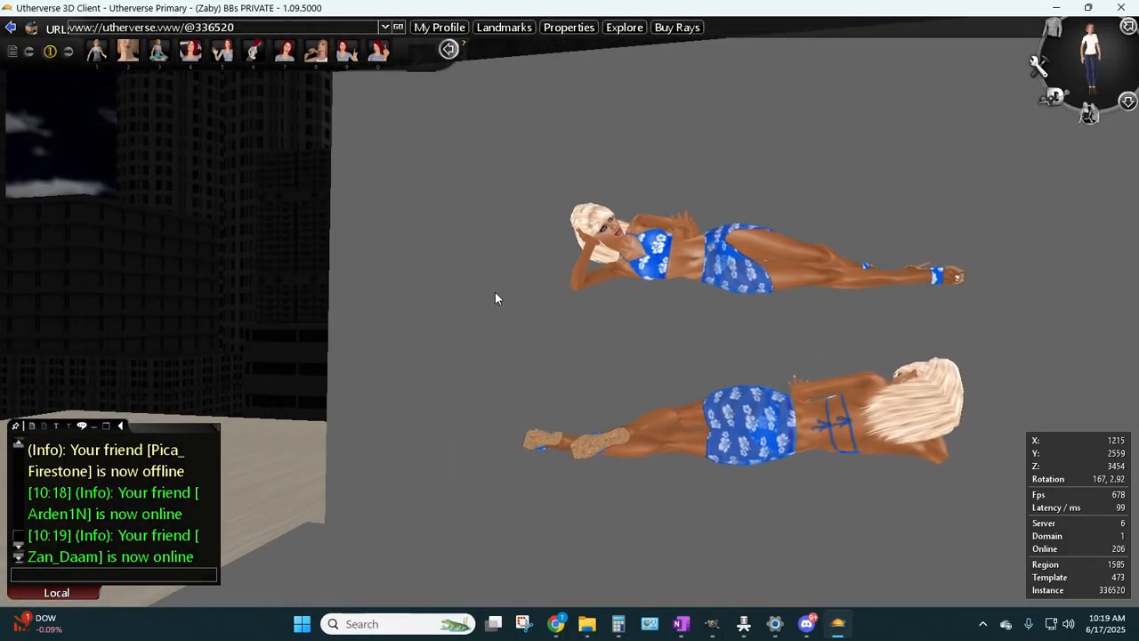
{"action": "key", "text": "Right"}
{"action": "key", "text": "Up"}
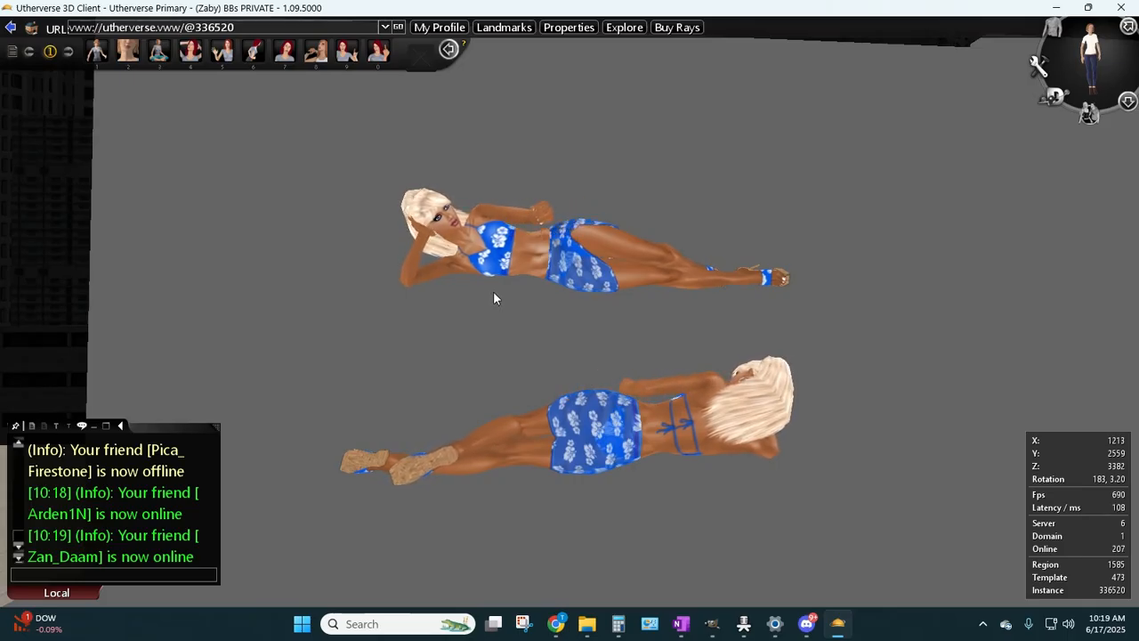
- Collapse the action toolbar, lower the chat window, and recentre the avatar's view on the two reclining bots
{"action": "left_click", "coordinate": [449, 49]}
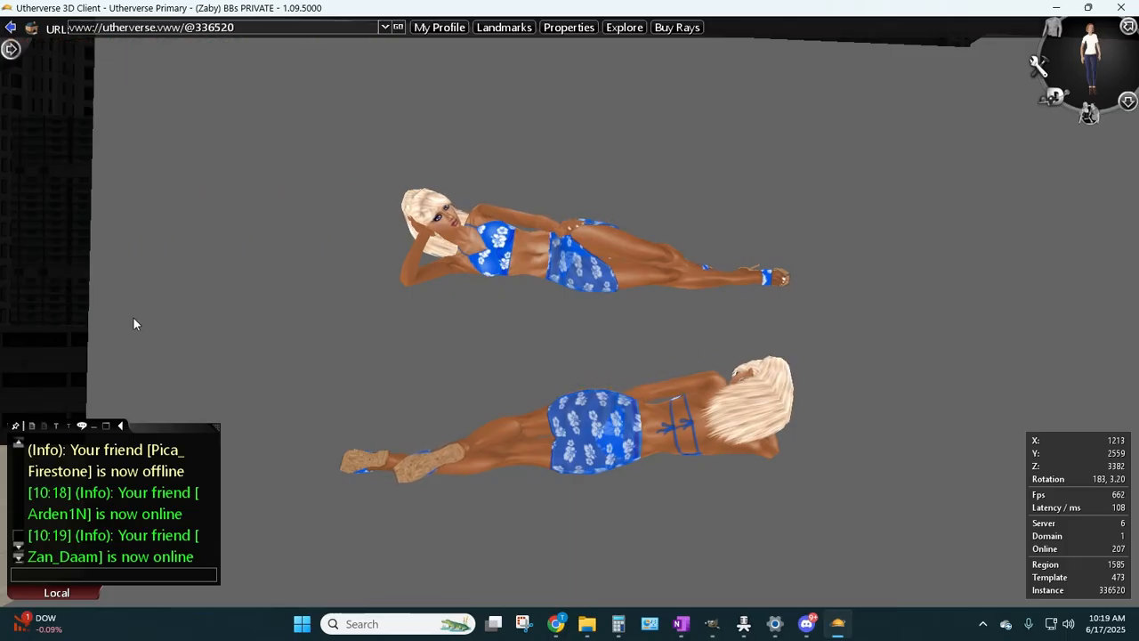
{"action": "left_click_drag", "start_coordinate": [199, 430], "coordinate": [11, 456]}
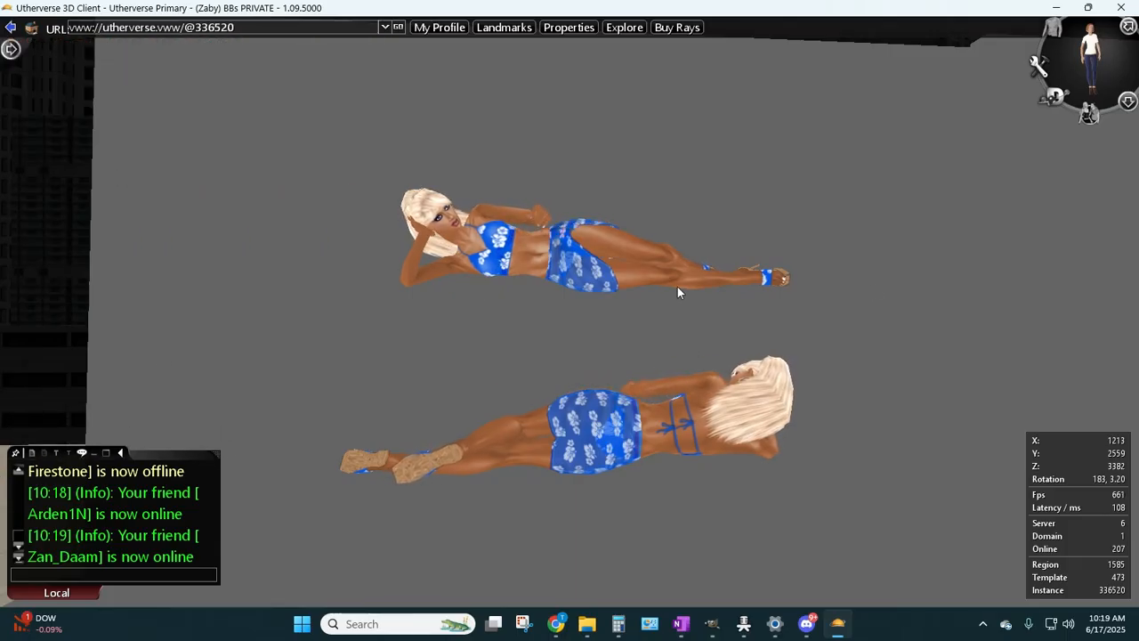
{"action": "key", "text": "Right"}
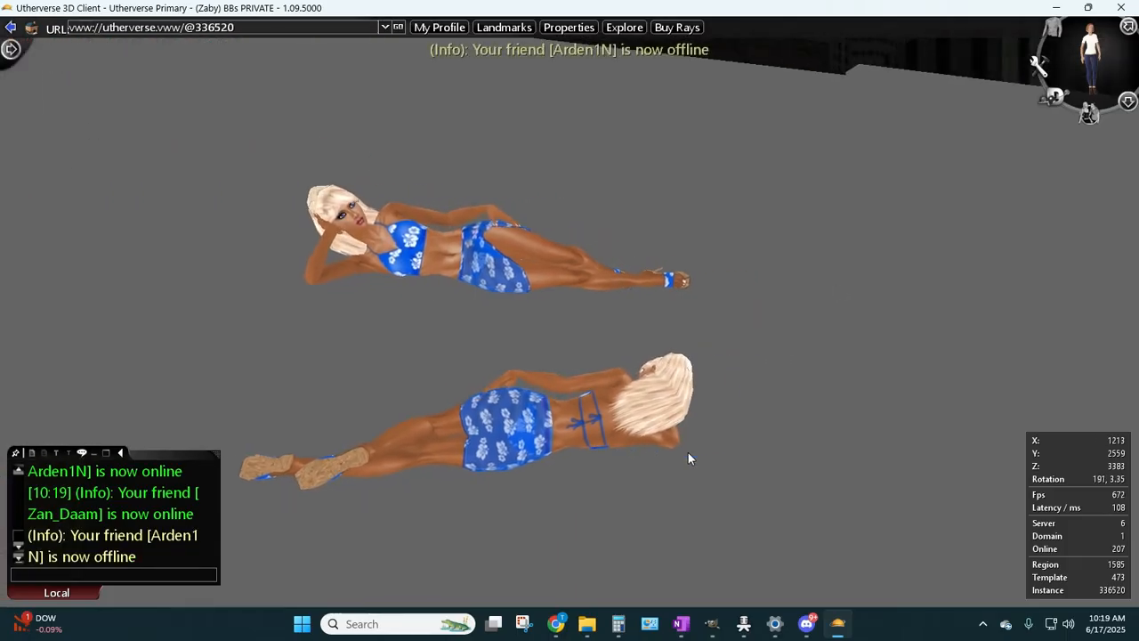
{"action": "key", "text": "Down"}
{"action": "key", "text": "Left"}
{"action": "key", "text": "Up"}
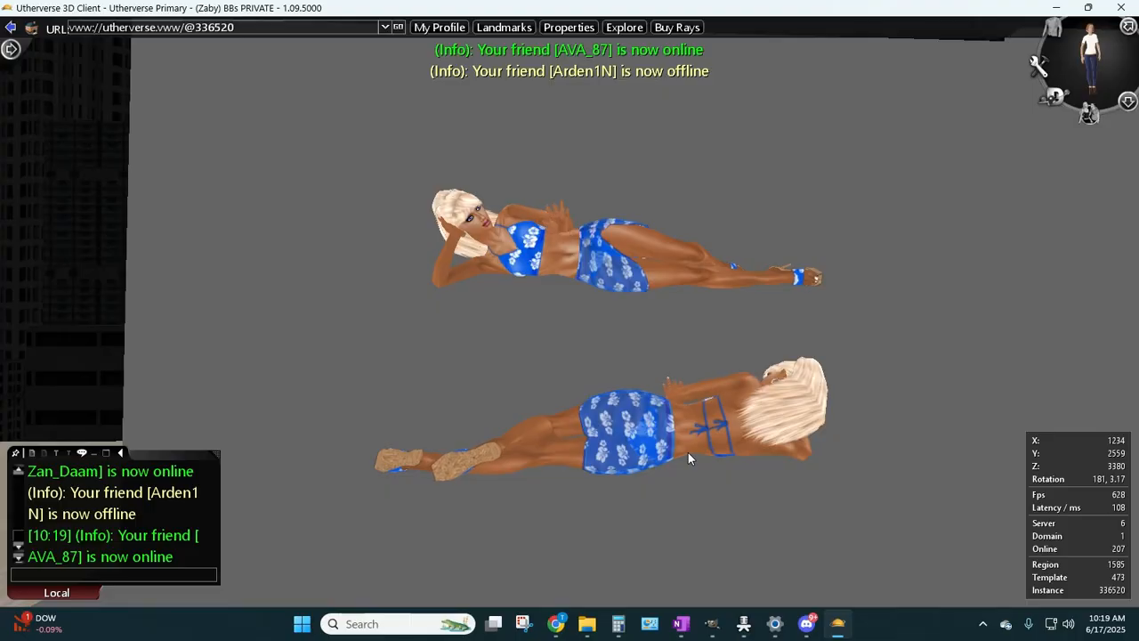
{"action": "key", "text": "ctrl+Right"}
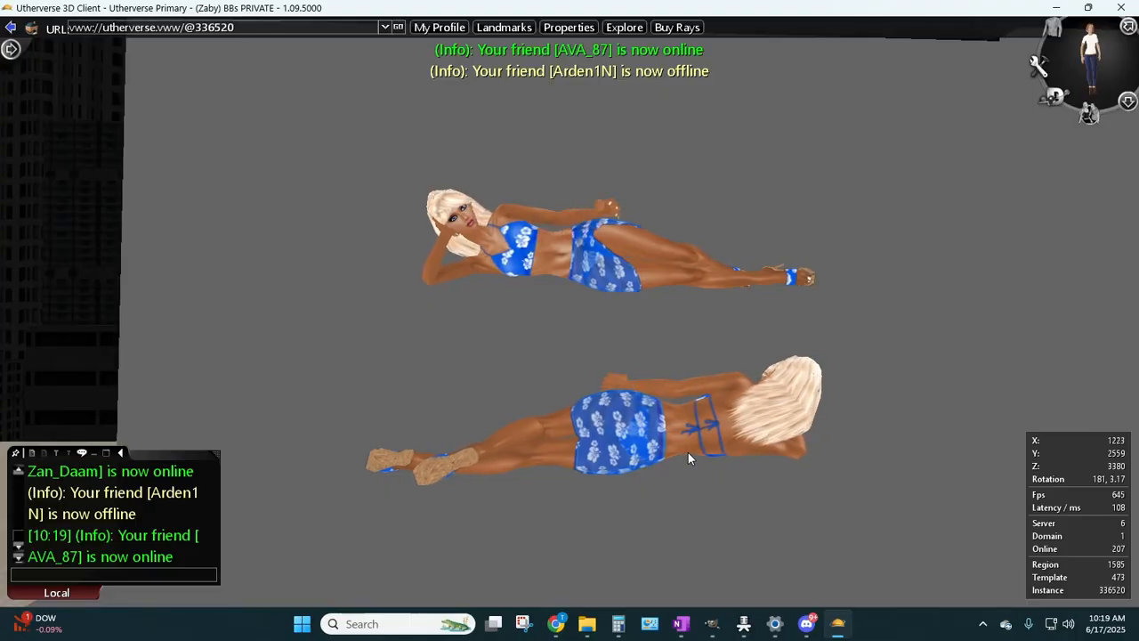
- Start a prop editing session and place the Prop-Editor window clear of the two bots
{"action": "left_click", "coordinate": [1127, 98]}
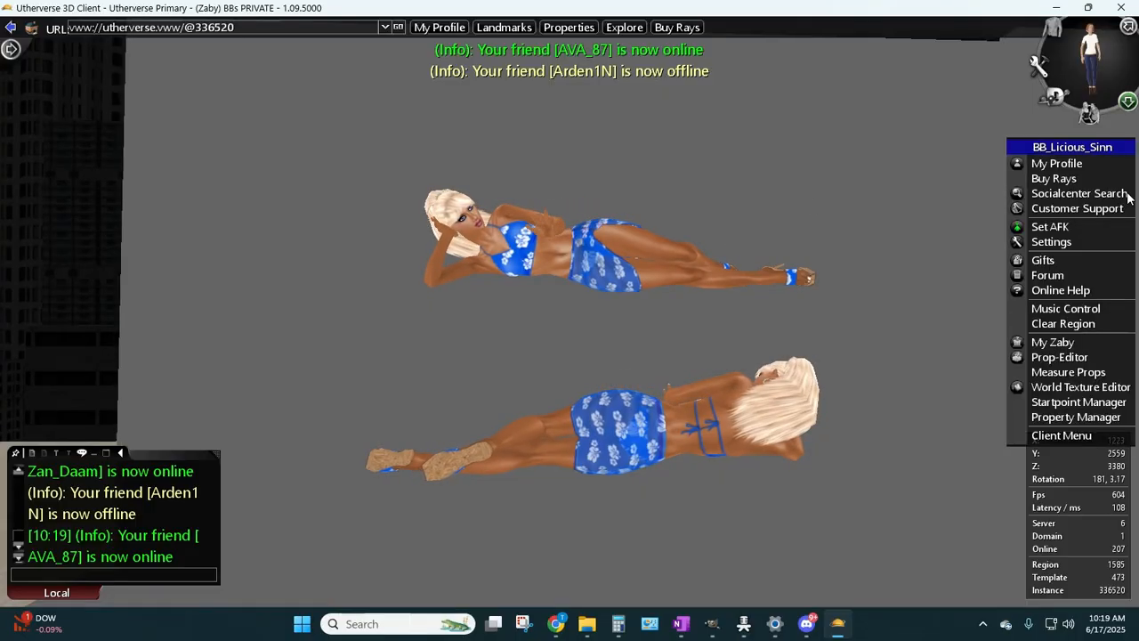
{"action": "left_click", "coordinate": [1052, 356]}
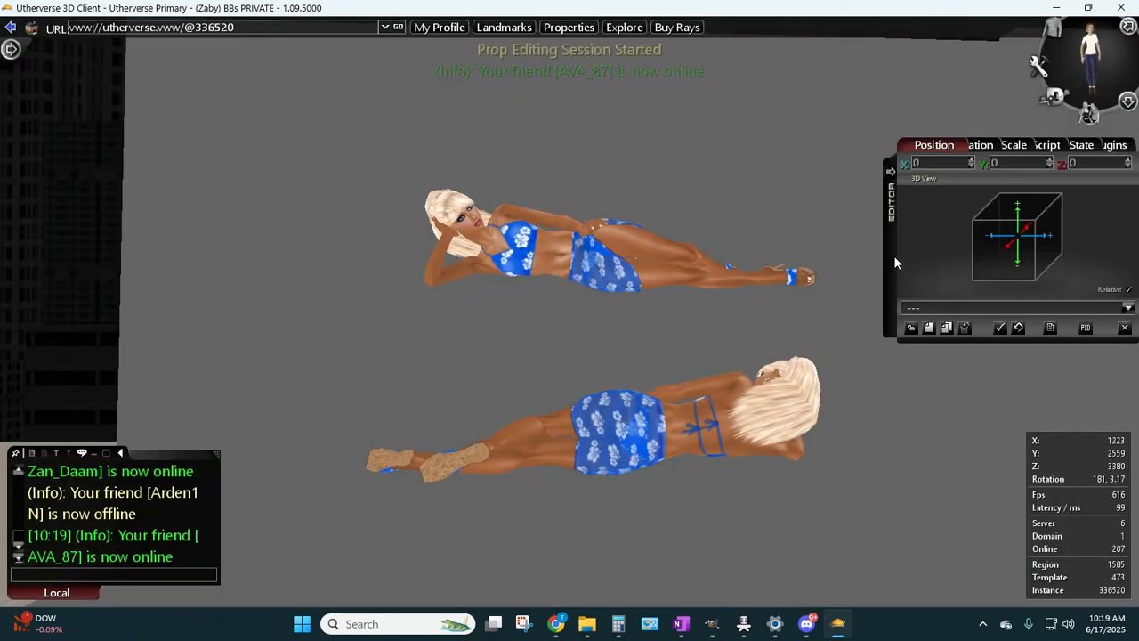
{"action": "left_click_drag", "start_coordinate": [894, 256], "coordinate": [866, 248]}
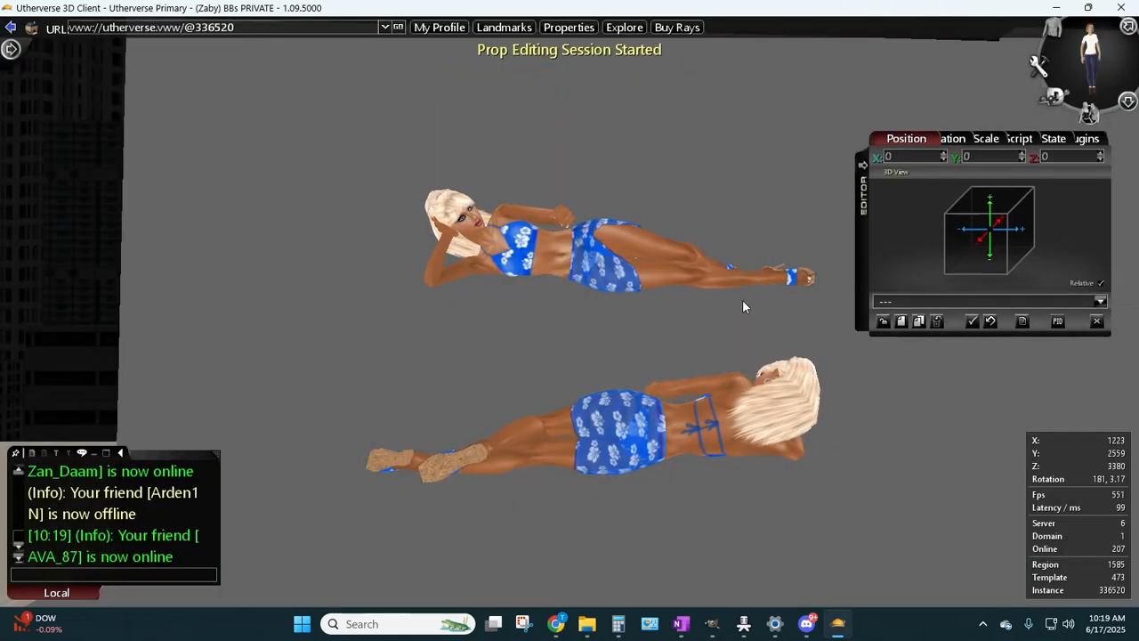
- Examine the state and render flags of the trigger box over the upper bot, deselect it, and reposition the editor window
{"action": "right_click", "coordinate": [651, 248]}
{"action": "left_click", "coordinate": [700, 291]}
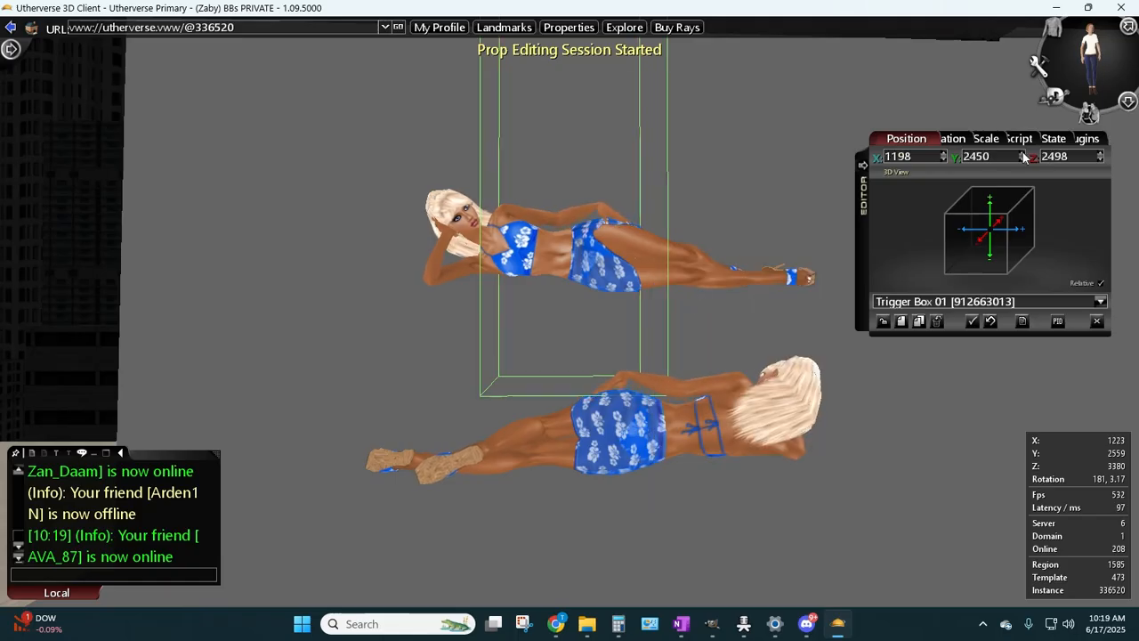
{"action": "left_click", "coordinate": [1041, 139]}
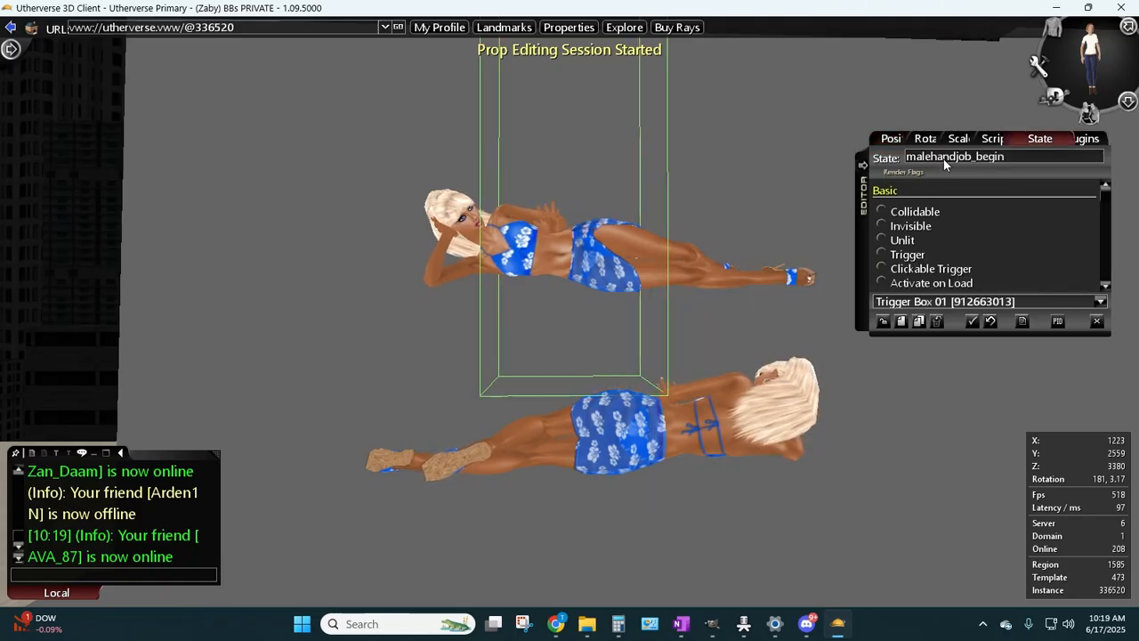
{"action": "left_click", "coordinate": [883, 322]}
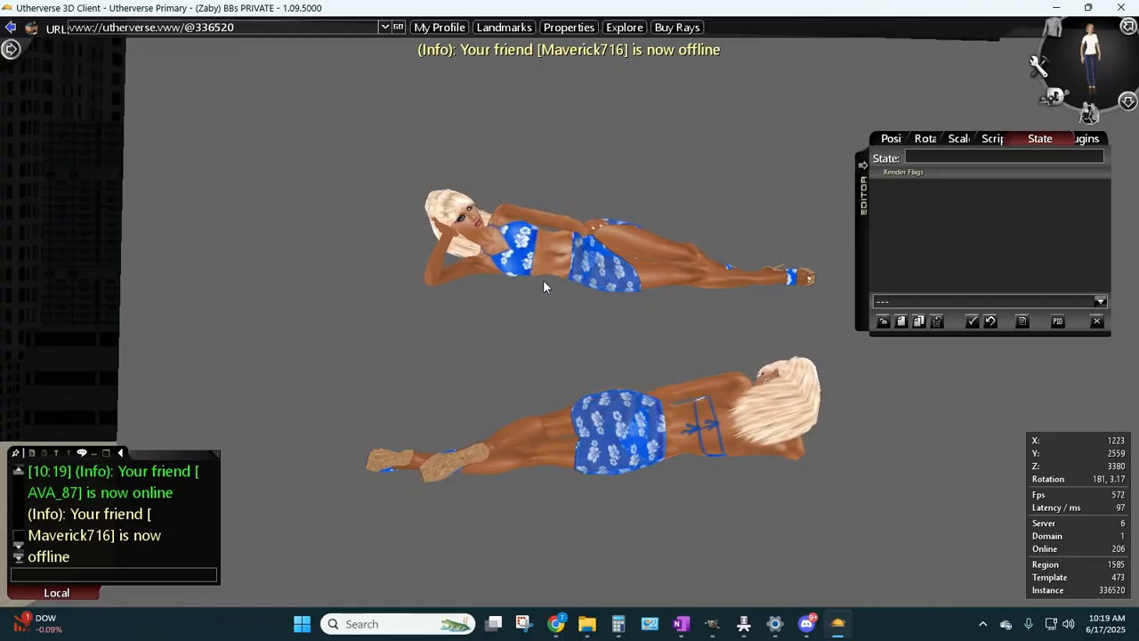
{"action": "left_click_drag", "start_coordinate": [852, 223], "coordinate": [859, 207]}
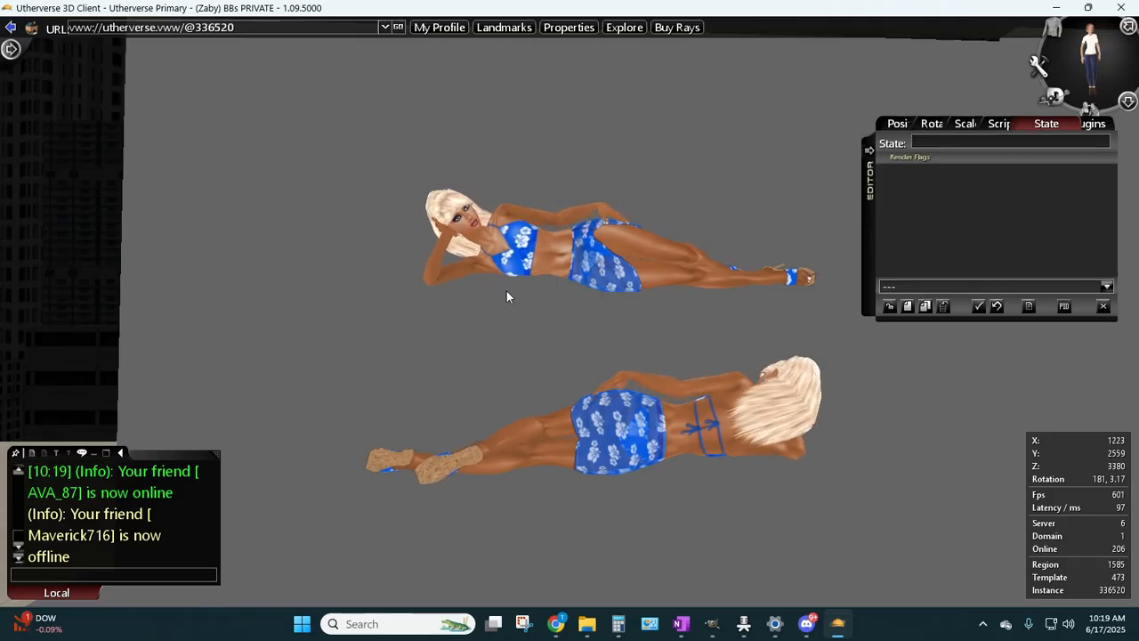
- Copy the prop ID of the trigger box over the upper bot and reopen its state properties
{"action": "right_click", "coordinate": [620, 241]}
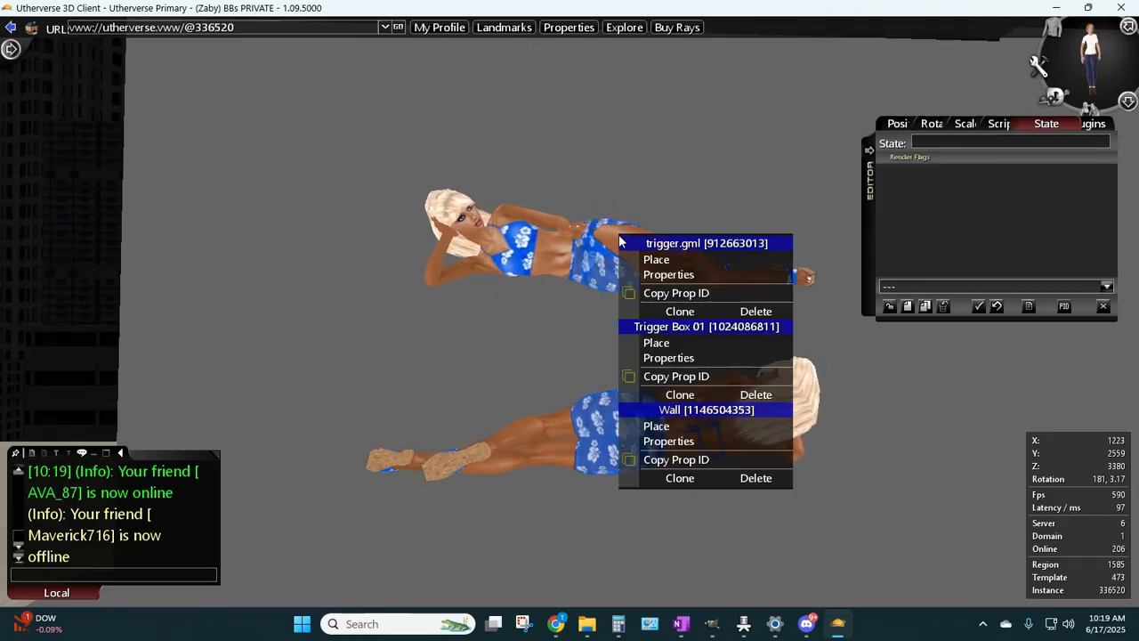
{"action": "left_click", "coordinate": [674, 293]}
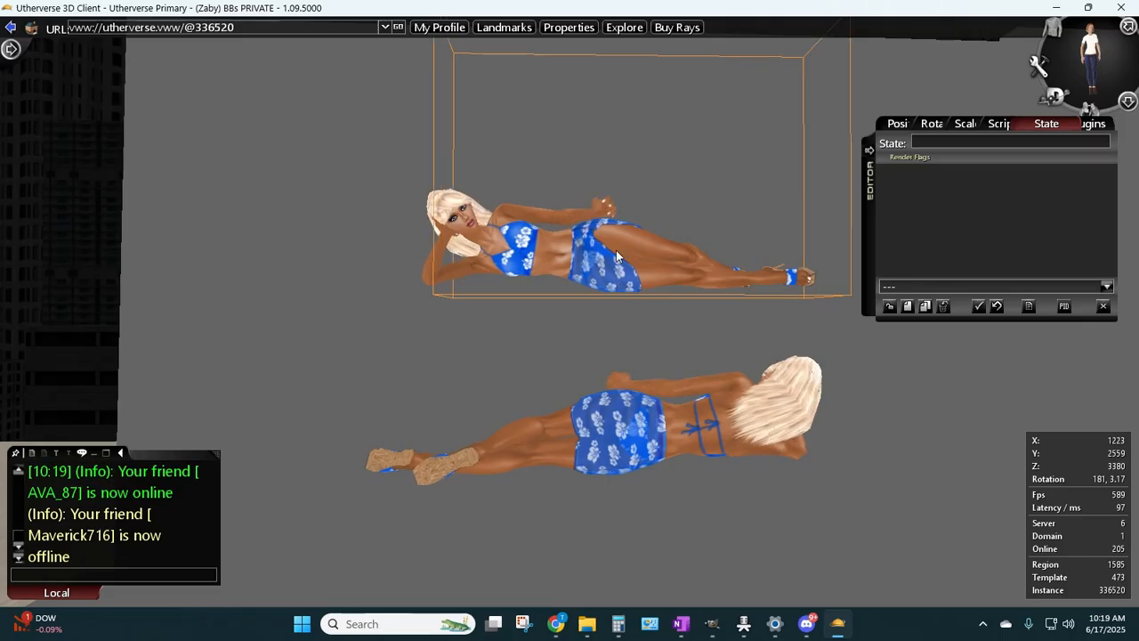
{"action": "right_click", "coordinate": [637, 267]}
{"action": "left_click", "coordinate": [677, 305]}
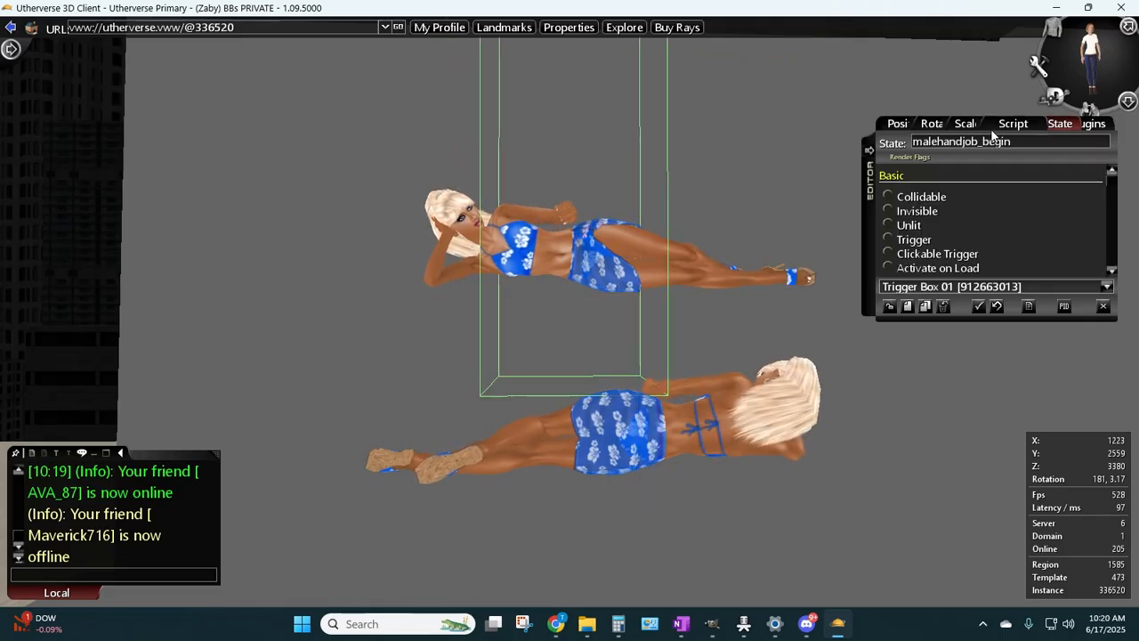
- Edit the upper reclining bot, apply the stored female green watermelon cutie outfit, and save the change
{"action": "right_click", "coordinate": [458, 213]}
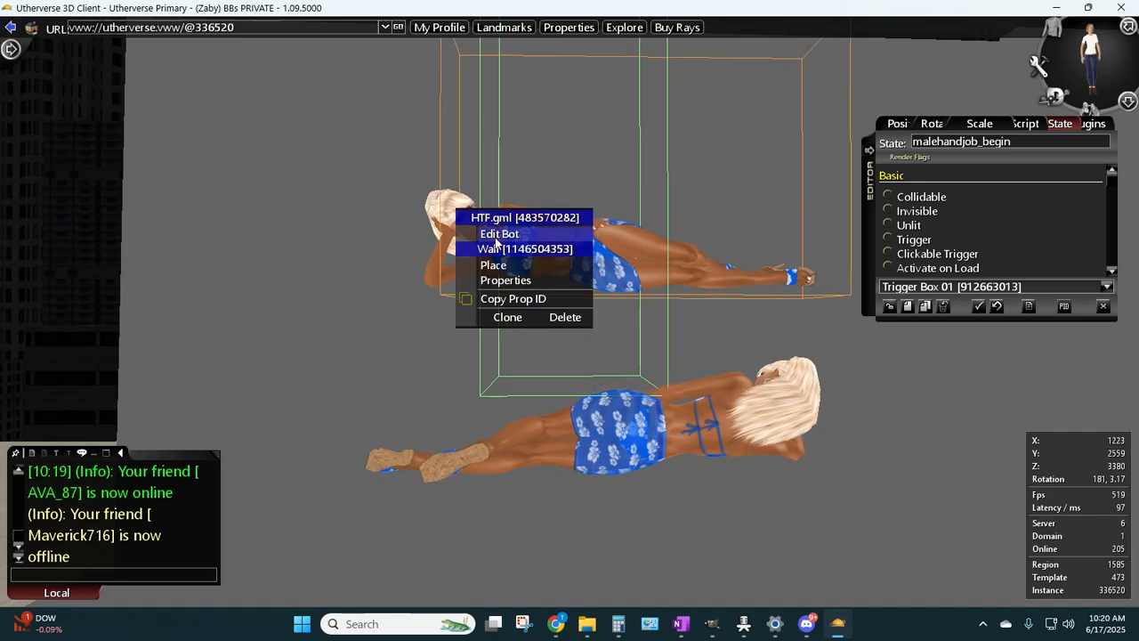
{"action": "left_click", "coordinate": [499, 234]}
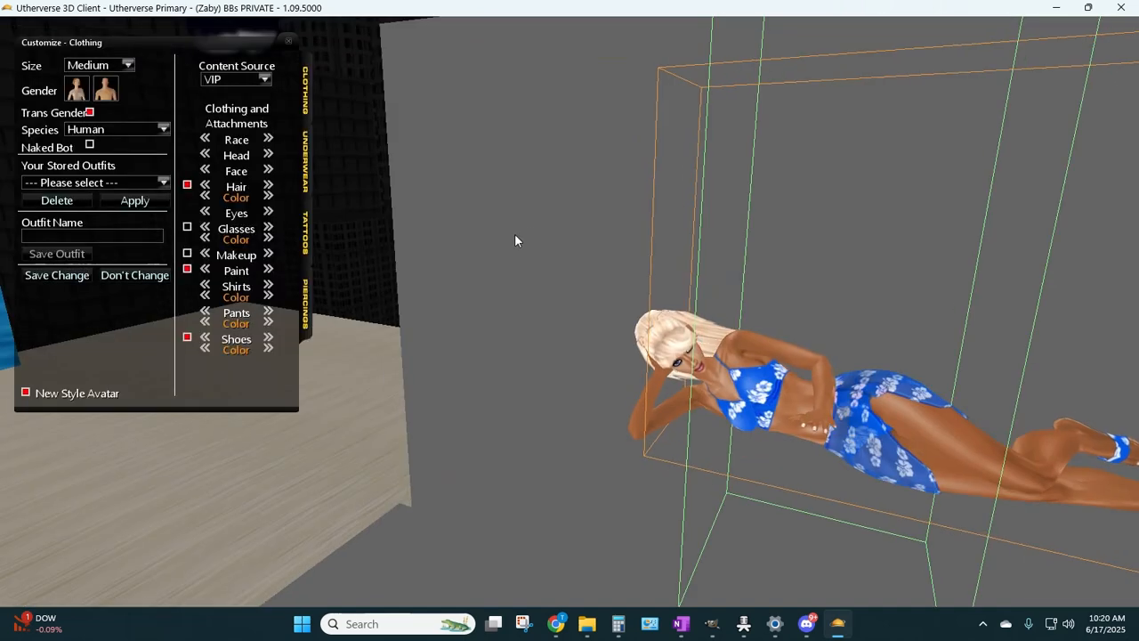
{"action": "left_click", "coordinate": [164, 183]}
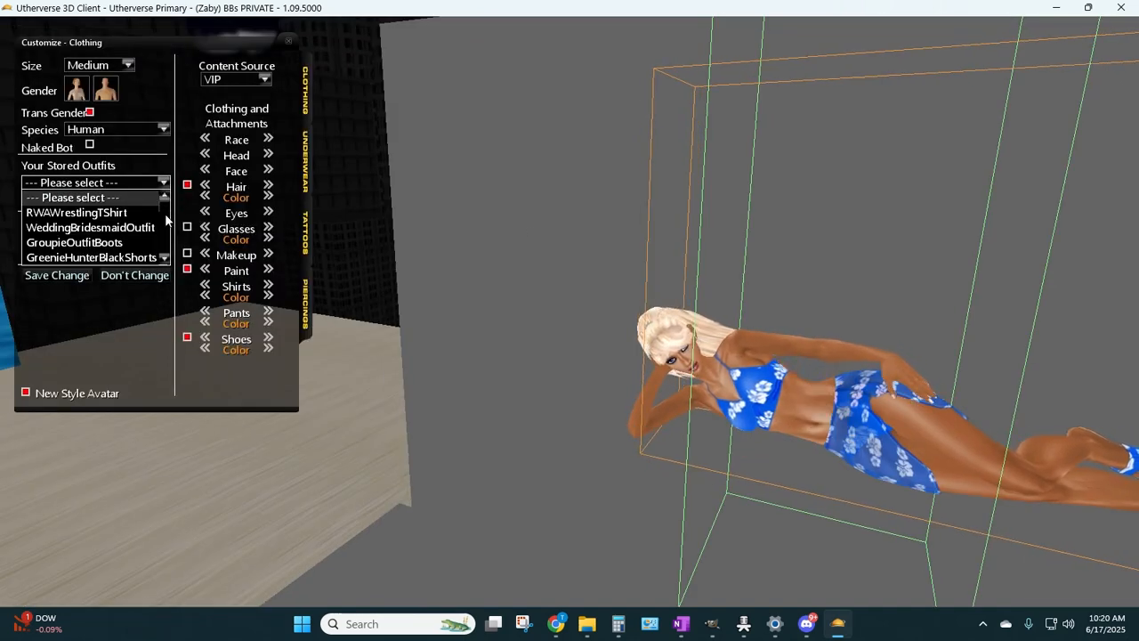
{"action": "scroll", "coordinate": [165, 220], "scroll_direction": "down", "scroll_amount": 5}
{"action": "left_click", "coordinate": [110, 237]}
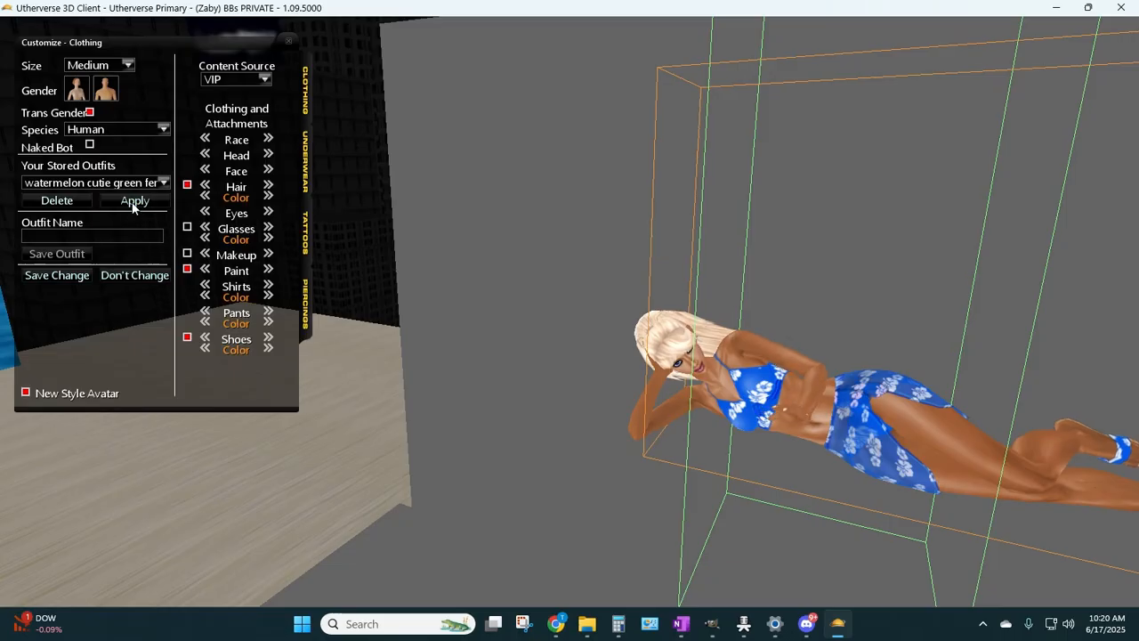
{"action": "left_click", "coordinate": [134, 201]}
{"action": "left_click", "coordinate": [71, 275]}
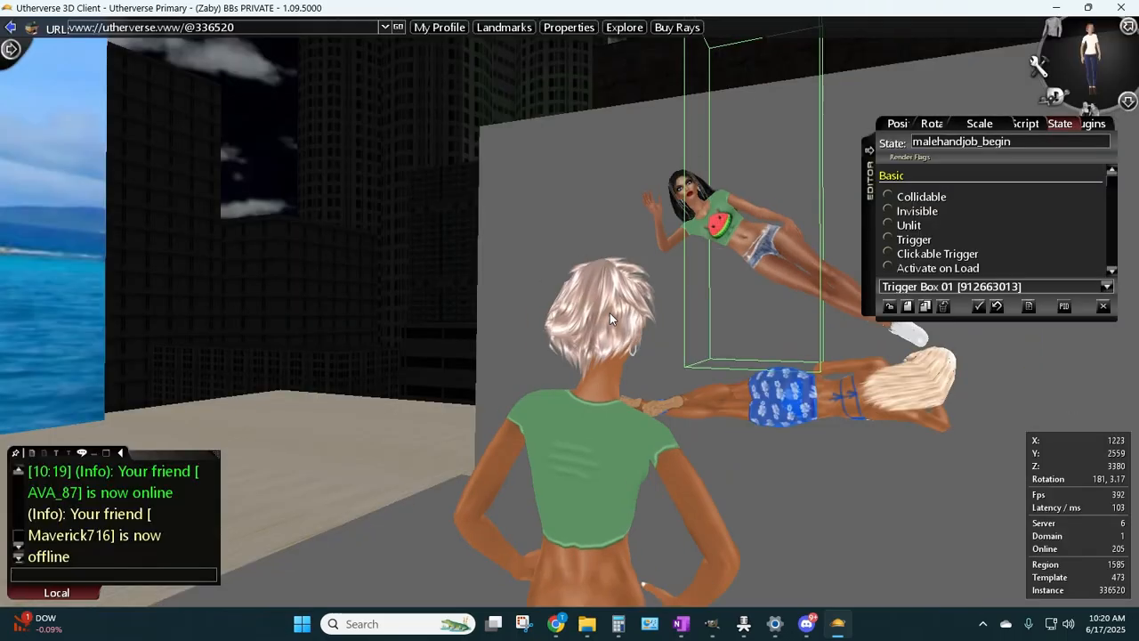
- Open the lower reclining bot for editing and apply the stored female watermelon cutie green outfit
{"action": "right_click", "coordinate": [779, 412]}
{"action": "left_click", "coordinate": [781, 425]}
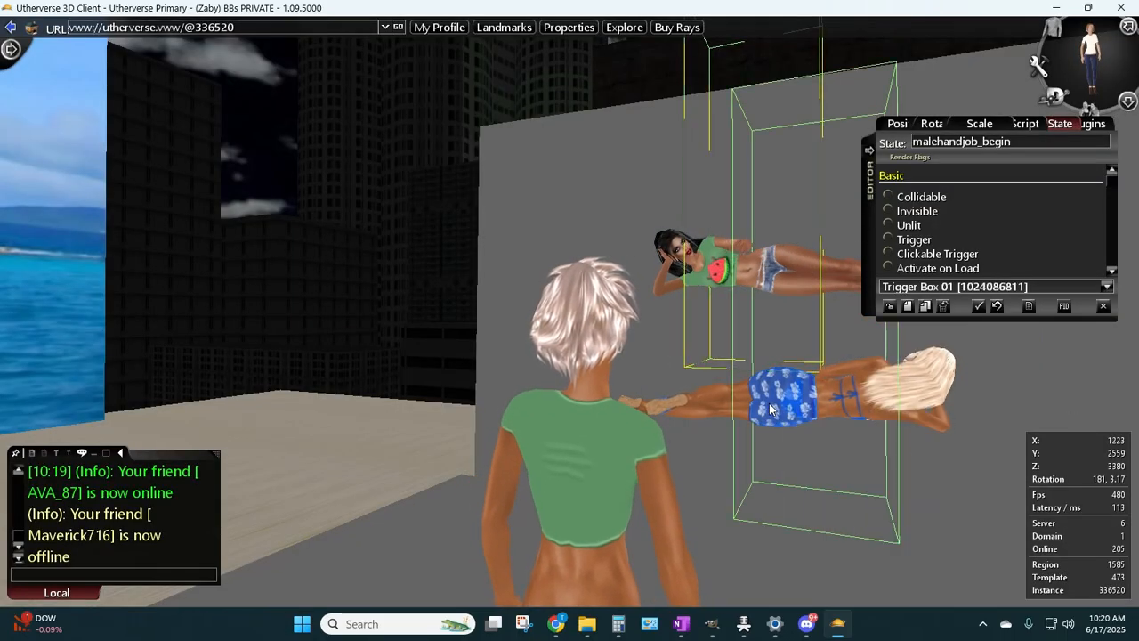
{"action": "right_click", "coordinate": [771, 409]}
{"action": "left_click", "coordinate": [806, 430]}
{"action": "left_click", "coordinate": [163, 182]}
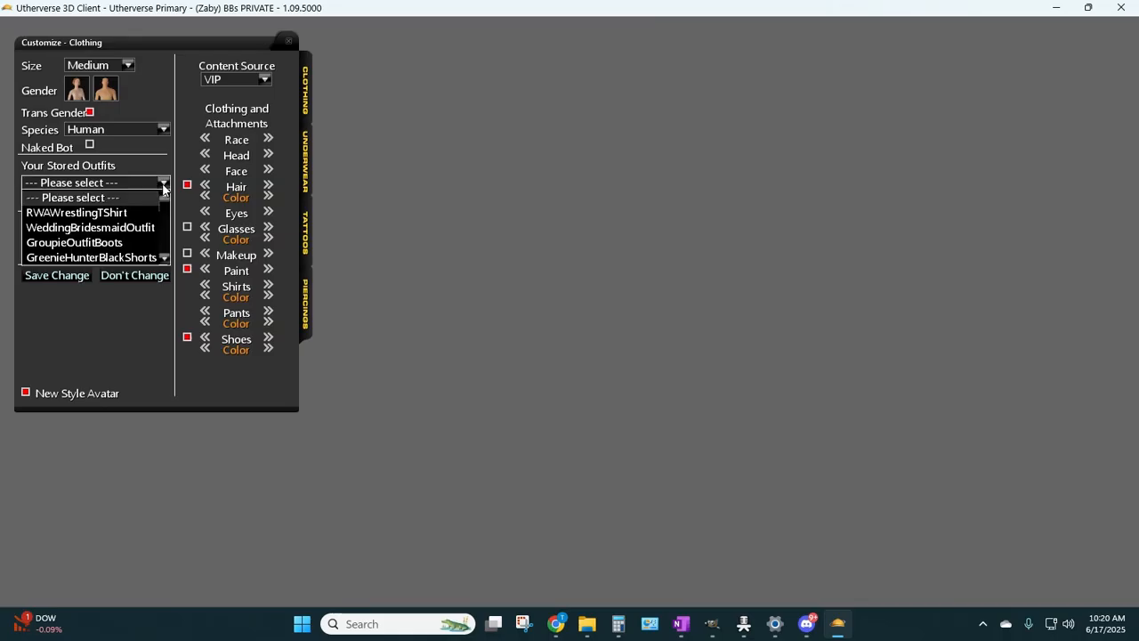
{"action": "left_click_drag", "start_coordinate": [164, 207], "coordinate": [163, 265]}
{"action": "left_click", "coordinate": [89, 244]}
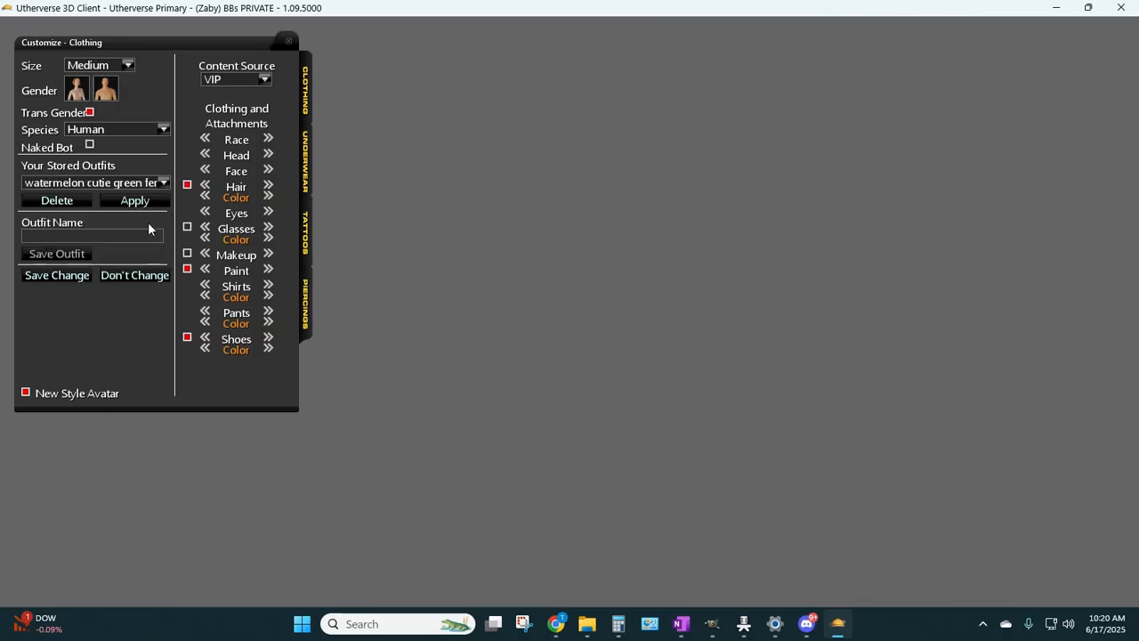
{"action": "left_click", "coordinate": [147, 203]}
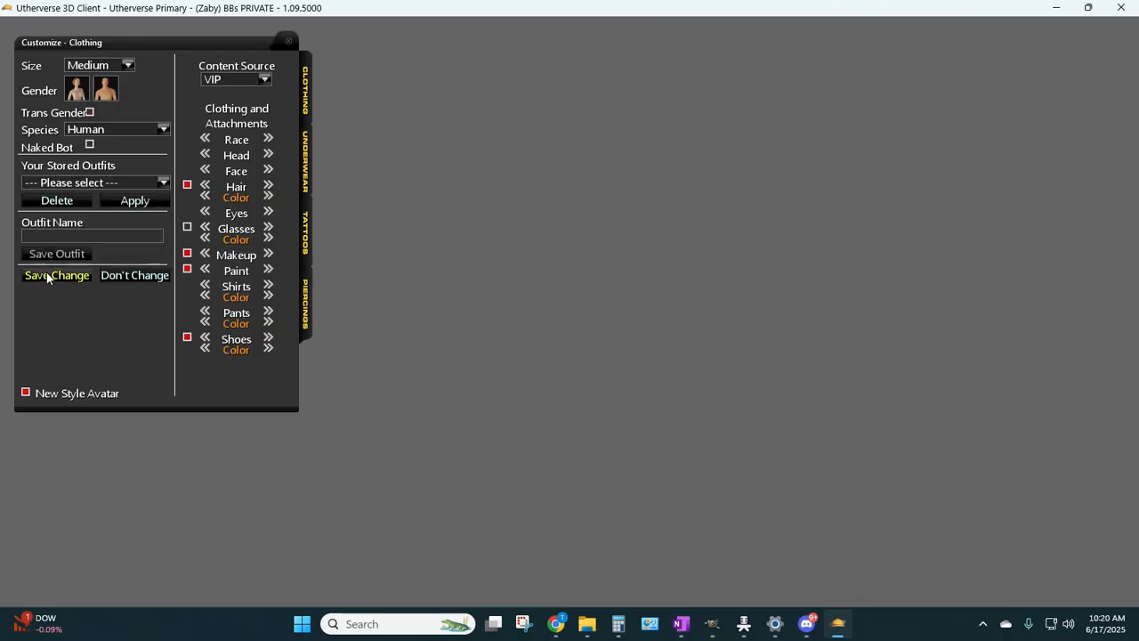
- Choose the stored female watermelon cutie green outfit again for the lower bot and save the change
{"action": "left_click", "coordinate": [128, 201]}
{"action": "left_click", "coordinate": [569, 344]}
{"action": "left_click", "coordinate": [158, 183]}
{"action": "scroll", "coordinate": [163, 228], "scroll_direction": "down", "scroll_amount": 5}
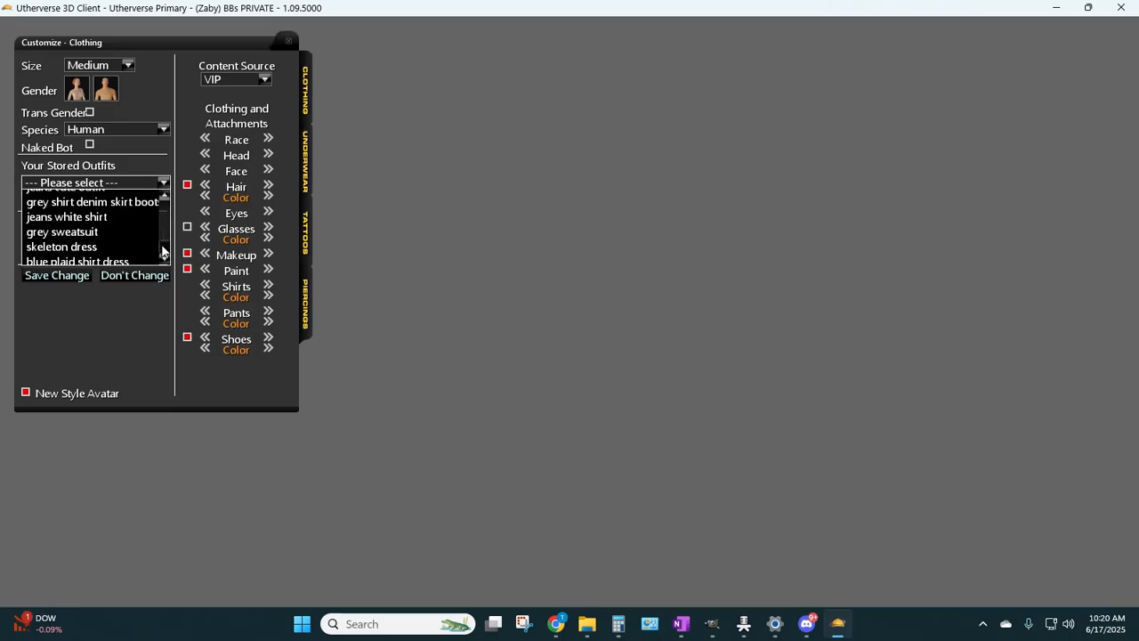
{"action": "scroll", "coordinate": [164, 258], "scroll_direction": "up", "scroll_amount": 5}
{"action": "left_click", "coordinate": [122, 246]}
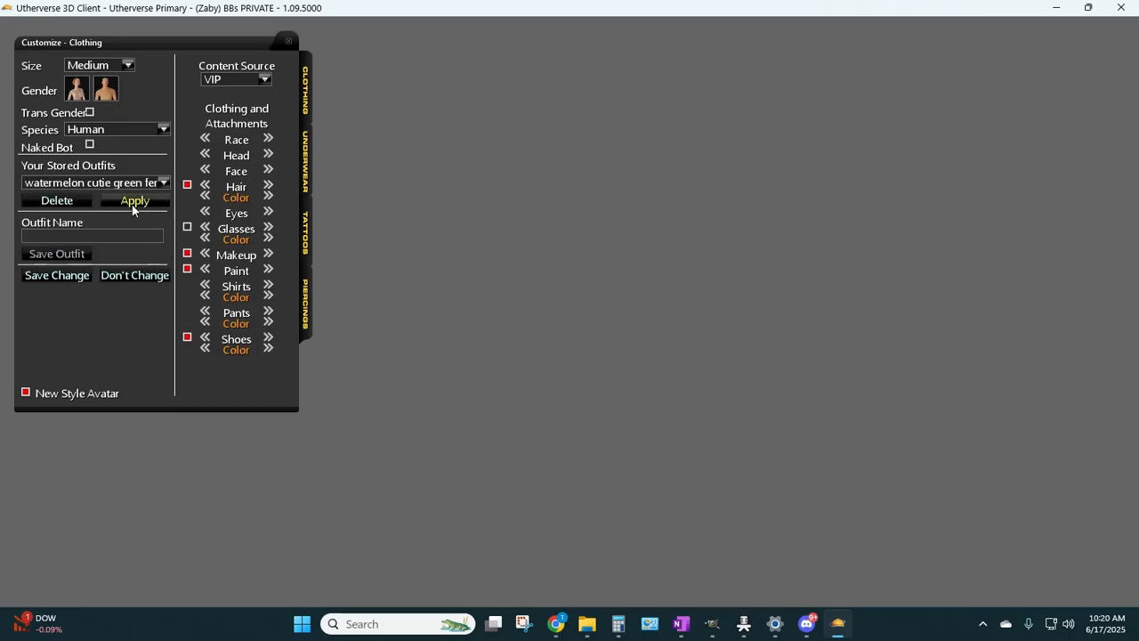
{"action": "left_click", "coordinate": [72, 279]}
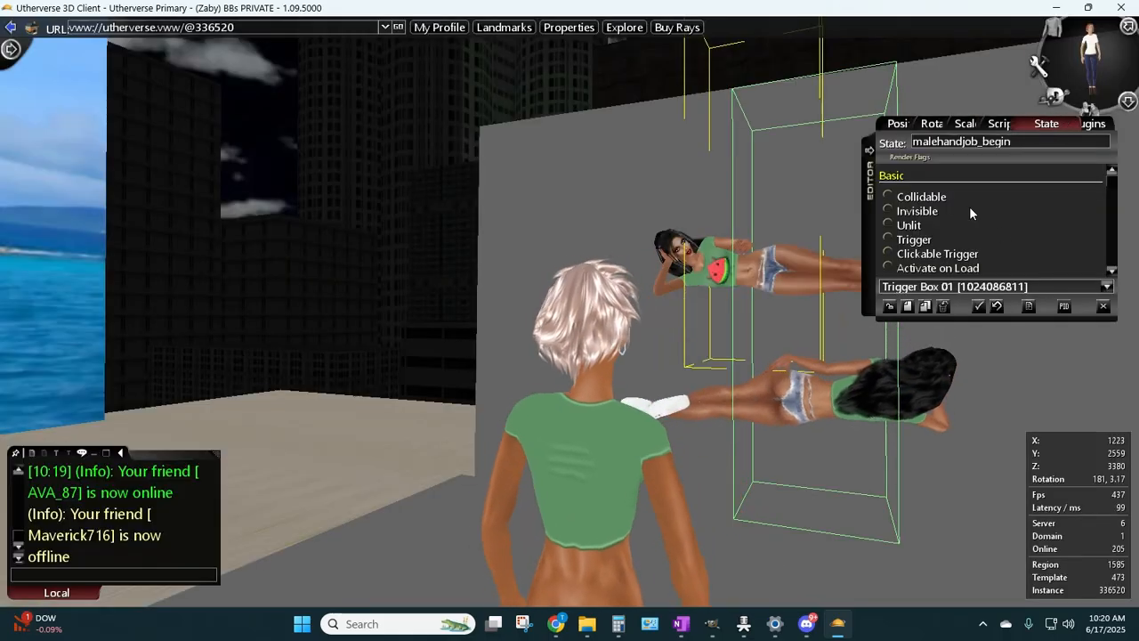
- Frame both bots closely, deselect the trigger box, and collapse the editor window
{"action": "scroll", "coordinate": [755, 427], "scroll_direction": "up", "scroll_amount": 5}
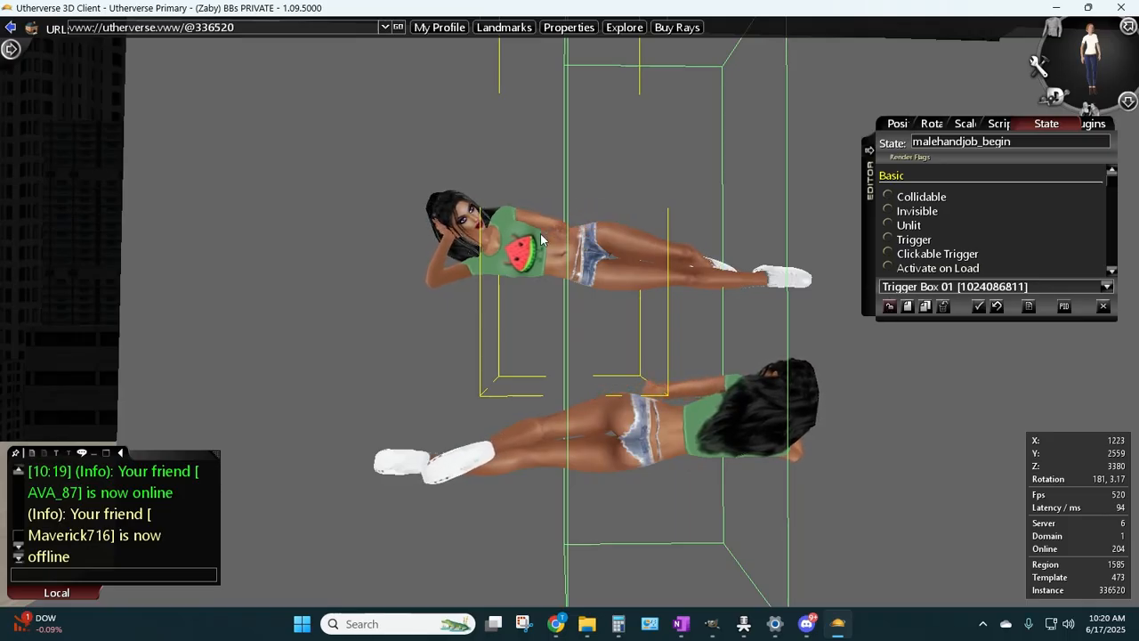
{"action": "left_click", "coordinate": [888, 306]}
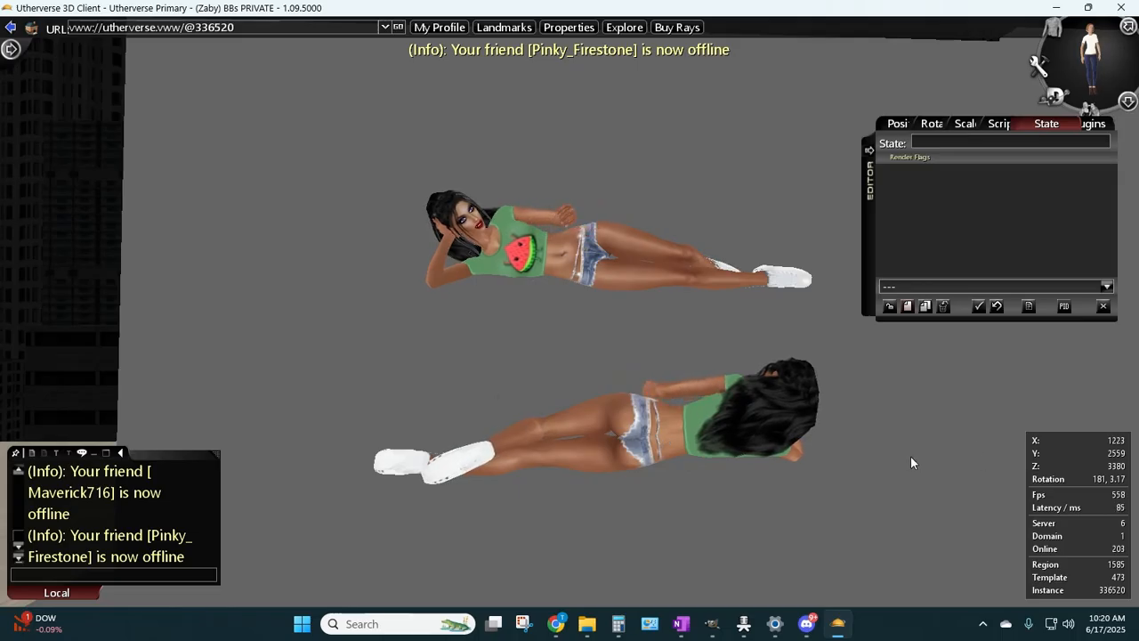
{"action": "left_click", "coordinate": [869, 150]}
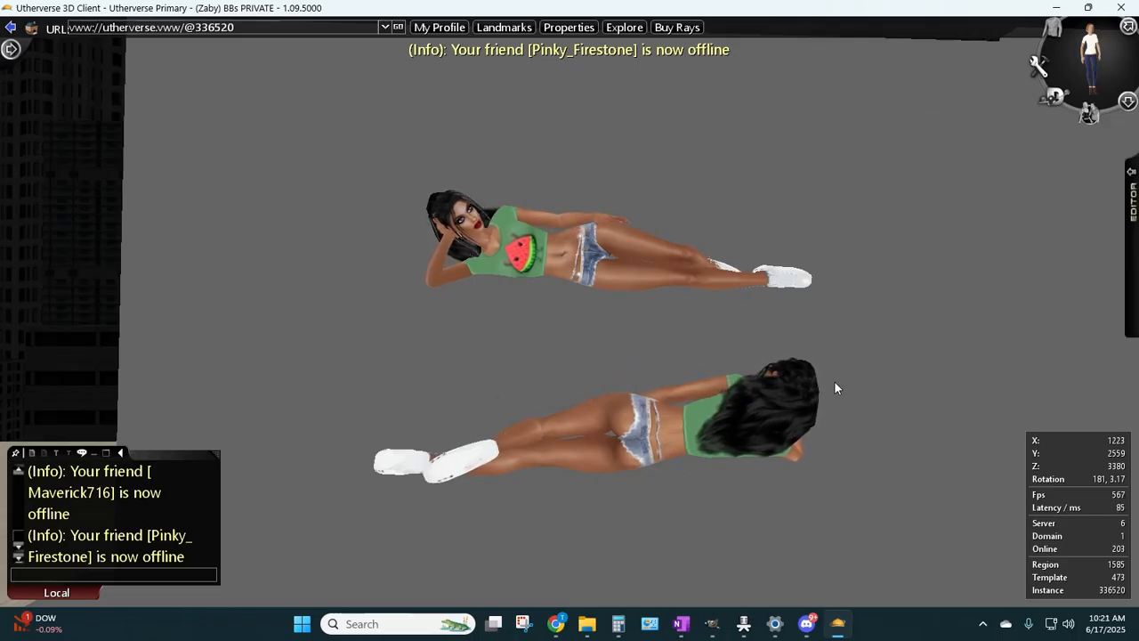
- Snip the area around both female-dressed bots with the Snipping Tool, copy the image, and close the tool
{"action": "left_click", "coordinate": [523, 627]}
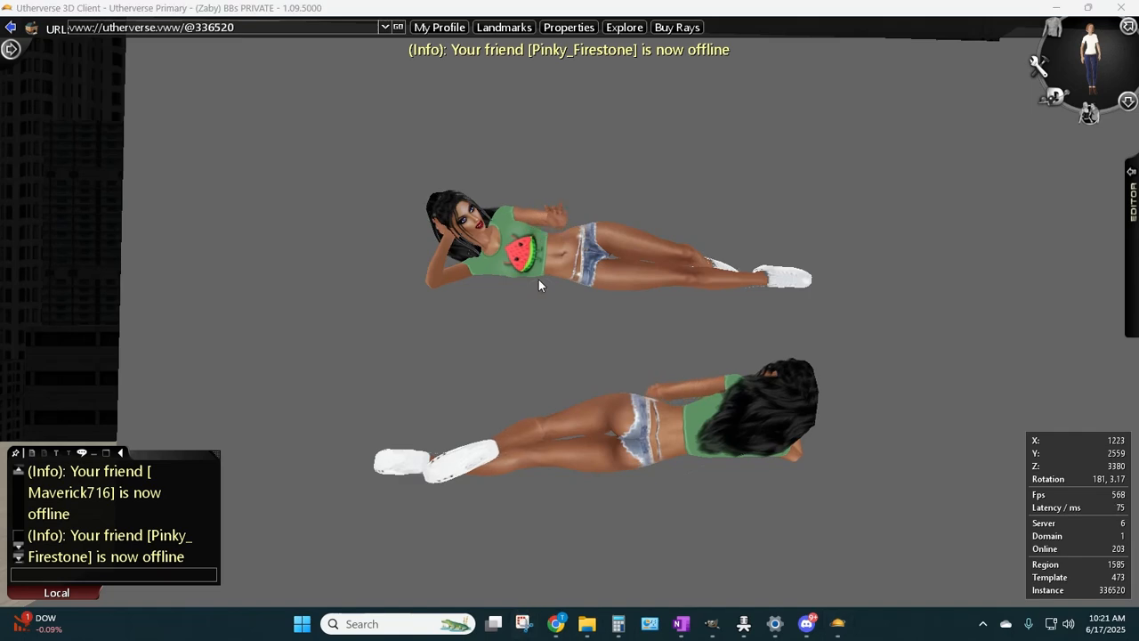
{"action": "left_click", "coordinate": [149, 145]}
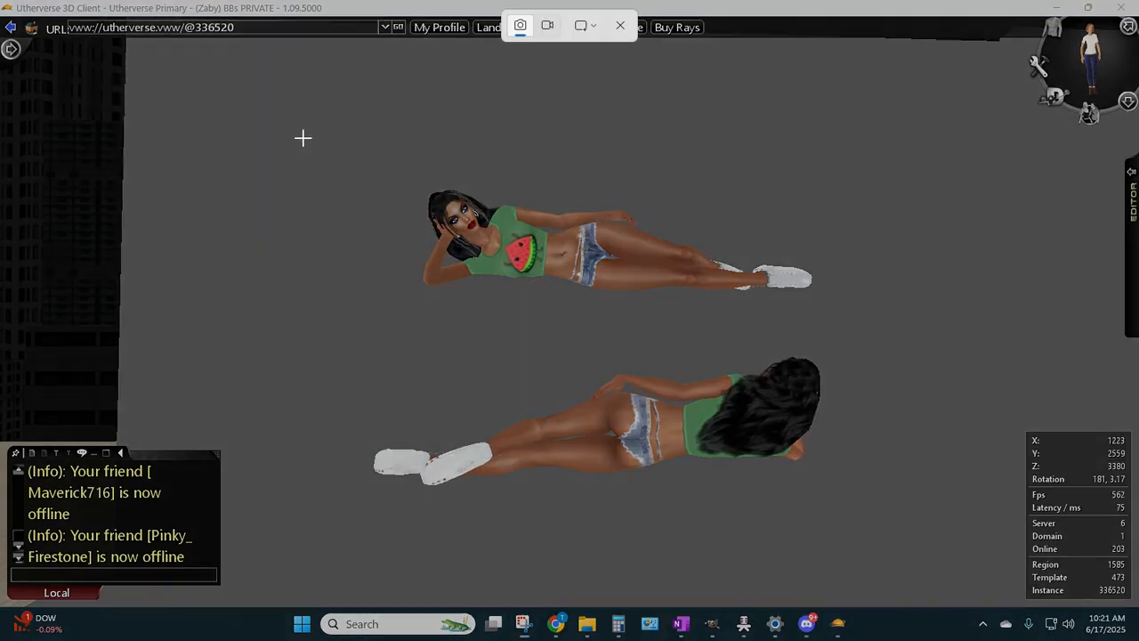
{"action": "left_click_drag", "start_coordinate": [263, 114], "coordinate": [921, 563]}
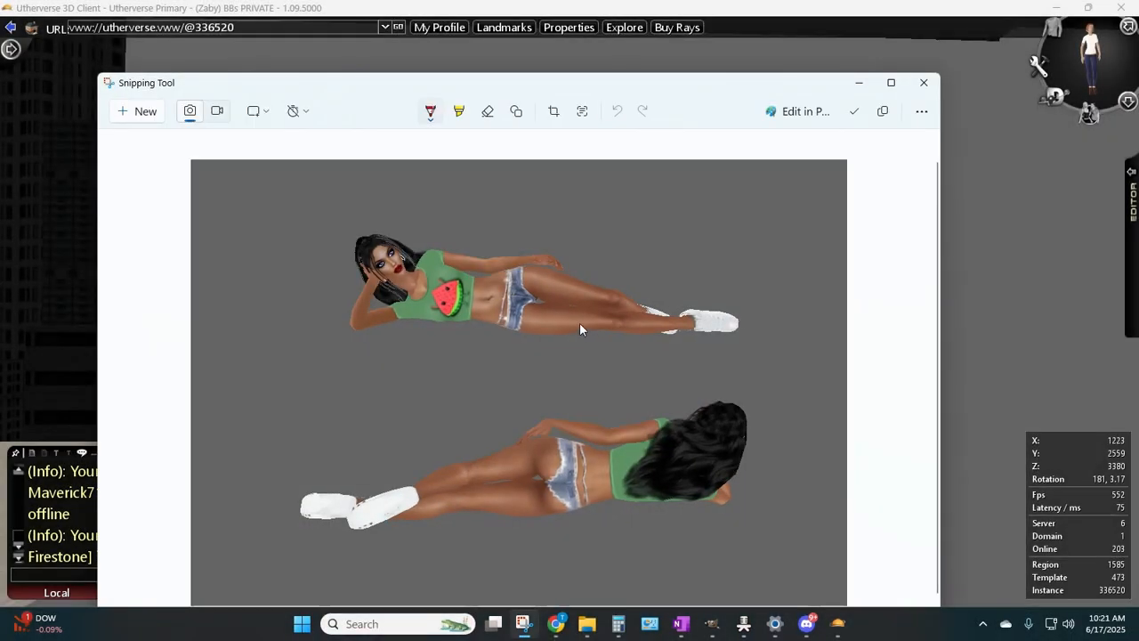
{"action": "right_click", "coordinate": [579, 322]}
{"action": "left_click", "coordinate": [631, 380]}
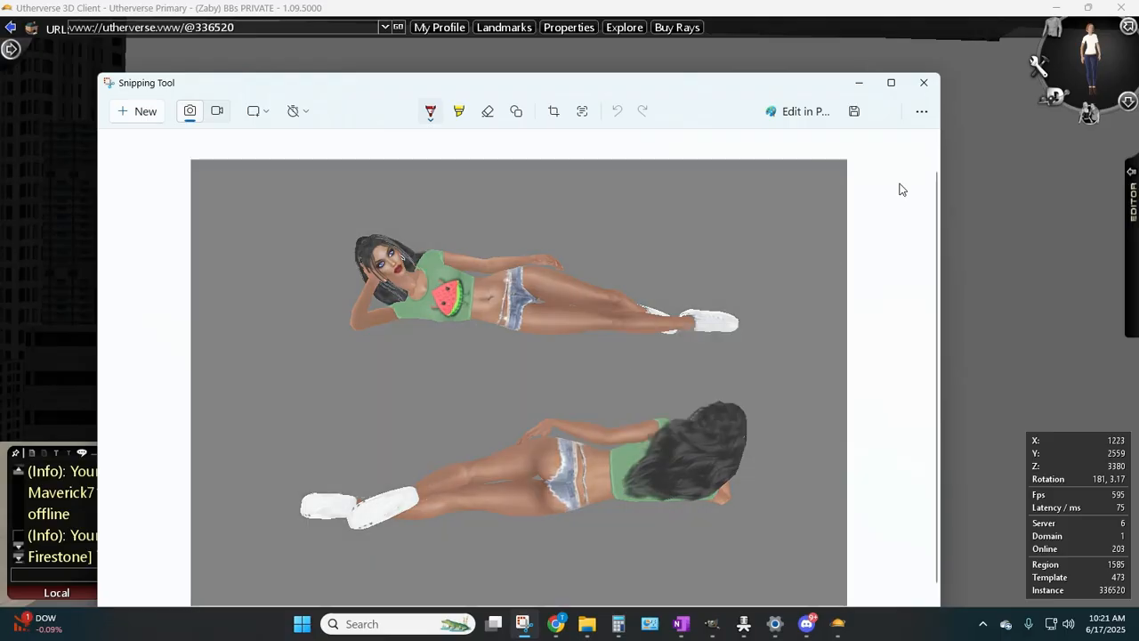
{"action": "left_click", "coordinate": [924, 81]}
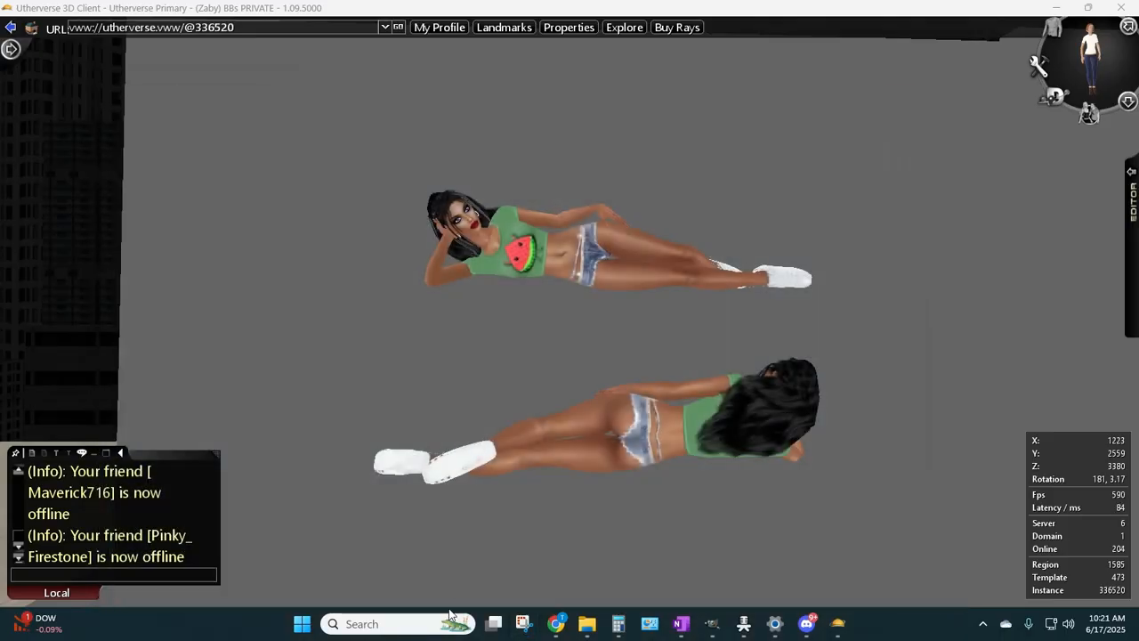
- Switch to GIMP and paste the copied snip of the female-dressed bots as a new image
{"action": "left_click", "coordinate": [712, 629]}
{"action": "left_click", "coordinate": [154, 67]}
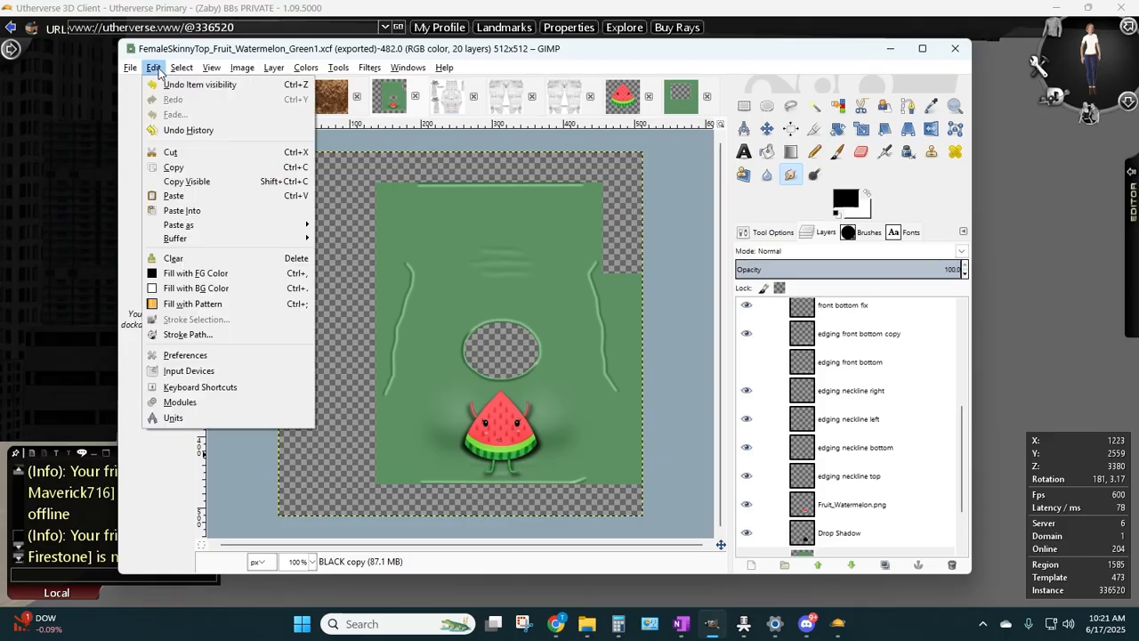
{"action": "mouse_move", "coordinate": [214, 224]}
{"action": "left_click", "coordinate": [355, 226]}
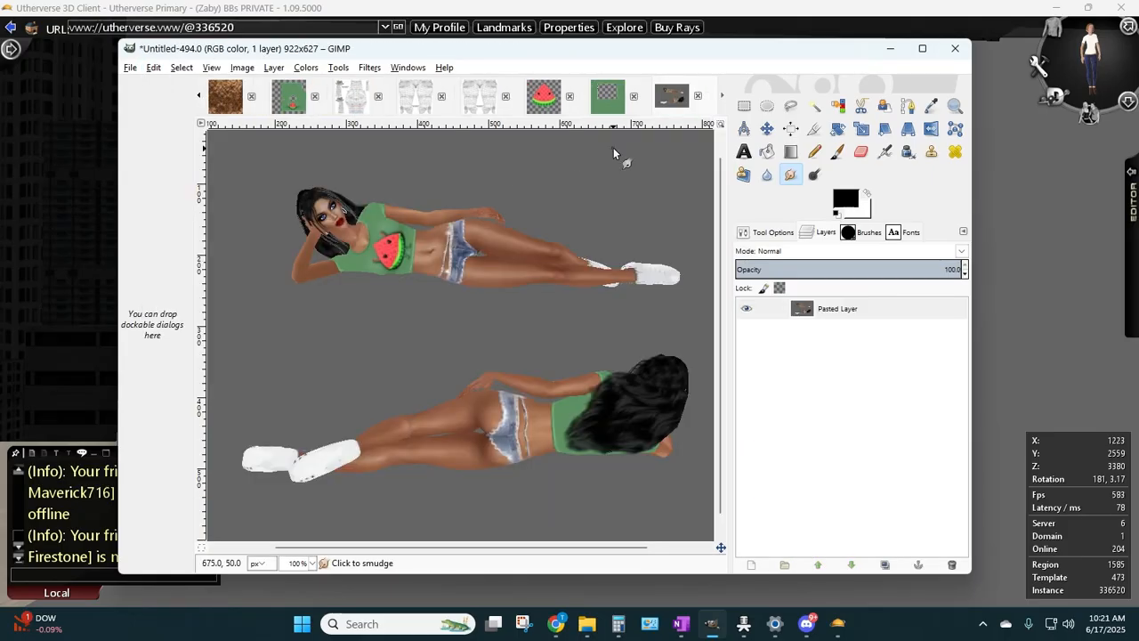
- Return to Utherverse, edit the upper reclining bot, apply the stored watermelon cutie green TG outfit, and save the change
{"action": "left_click", "coordinate": [3, 458]}
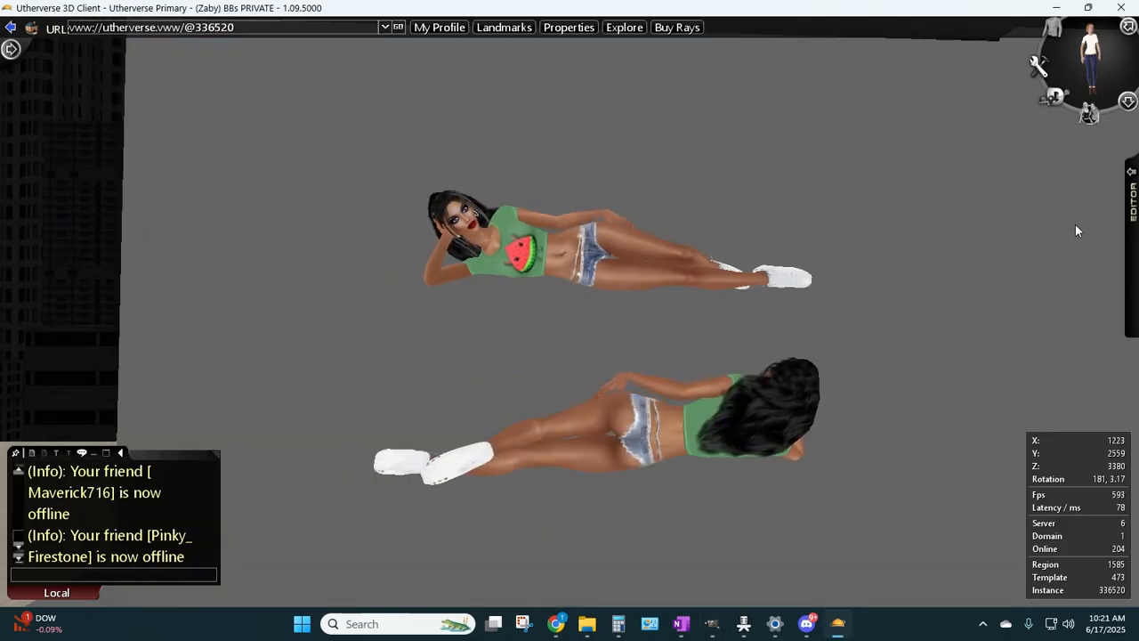
{"action": "left_click", "coordinate": [1129, 178]}
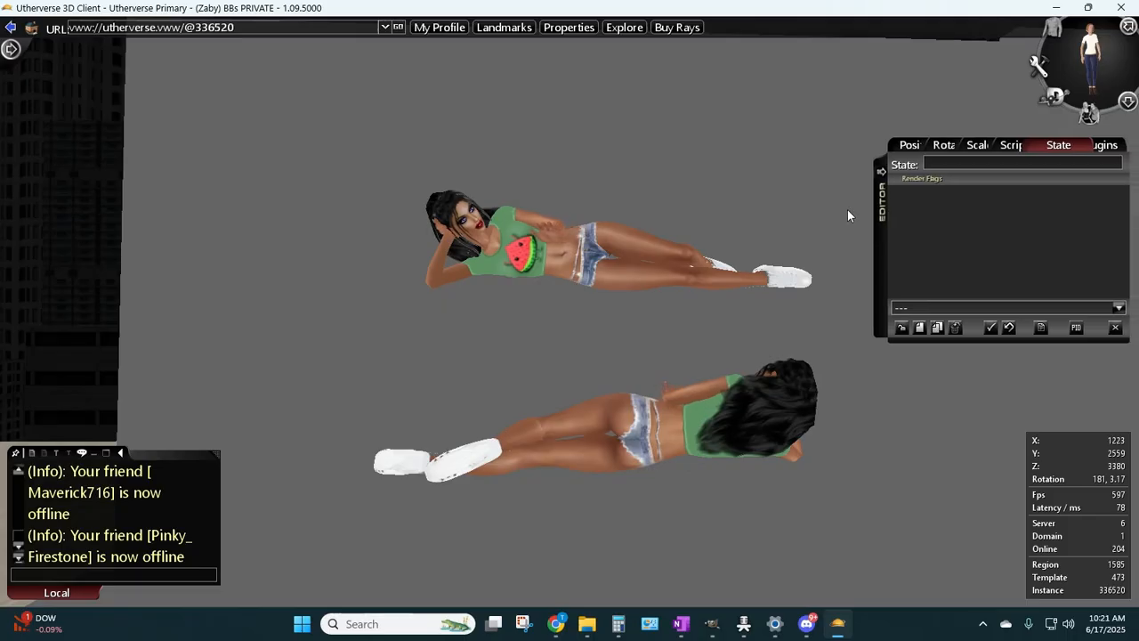
{"action": "right_click", "coordinate": [536, 249]}
{"action": "left_click", "coordinate": [579, 287]}
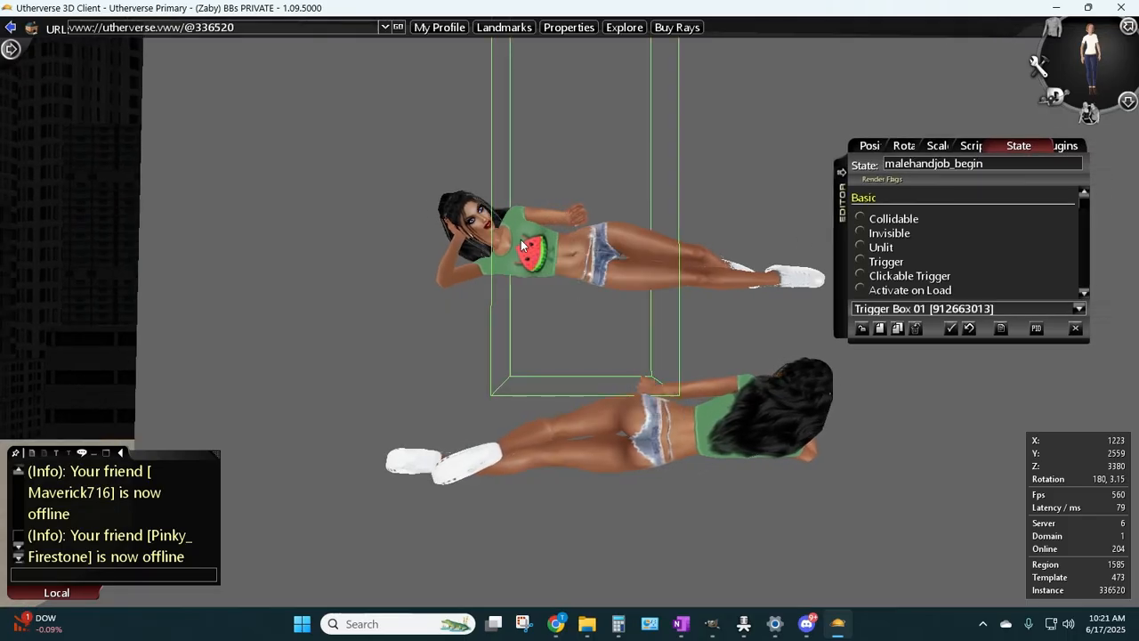
{"action": "right_click", "coordinate": [522, 225]}
{"action": "left_click", "coordinate": [556, 250]}
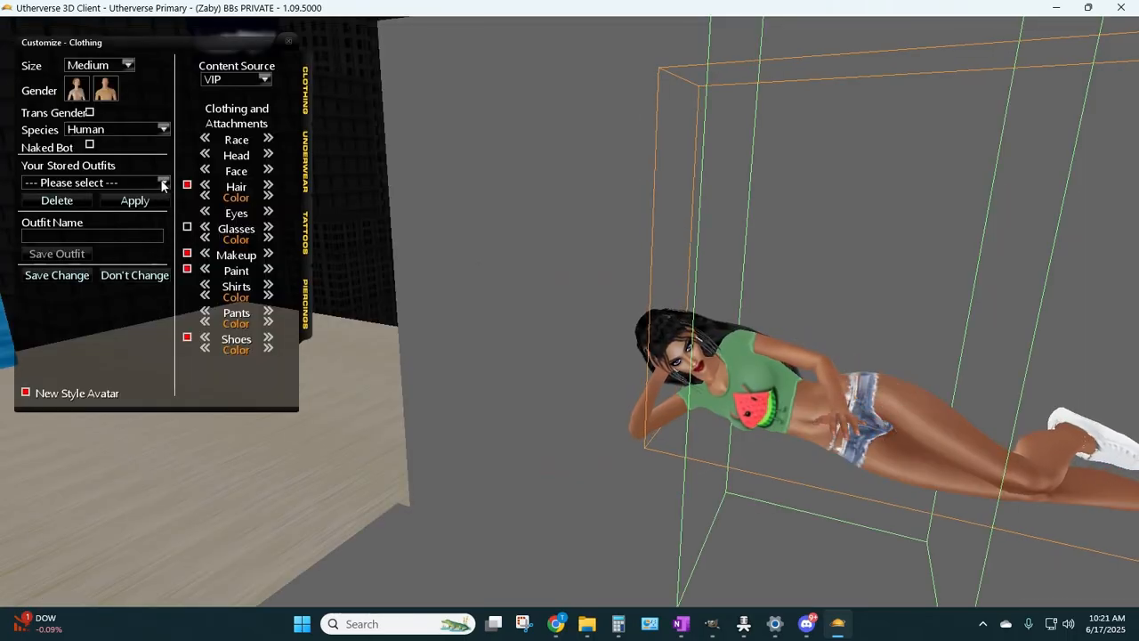
{"action": "left_click", "coordinate": [133, 183]}
{"action": "scroll", "coordinate": [89, 231], "scroll_direction": "down", "scroll_amount": 3}
{"action": "left_click", "coordinate": [62, 256]}
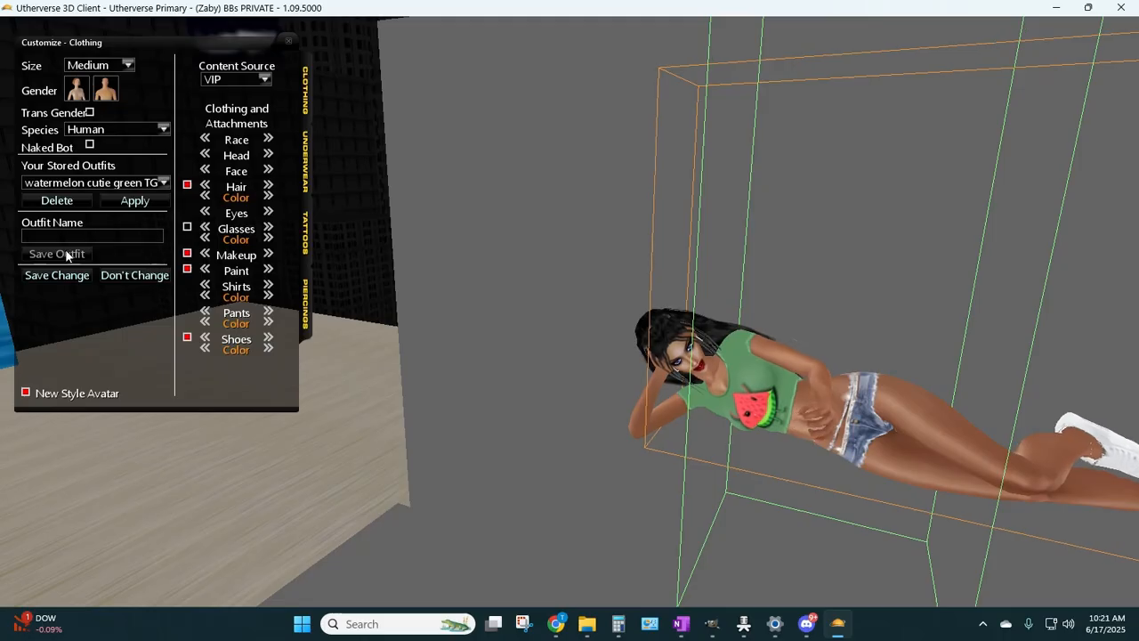
{"action": "left_click", "coordinate": [122, 207]}
{"action": "left_click", "coordinate": [51, 279]}
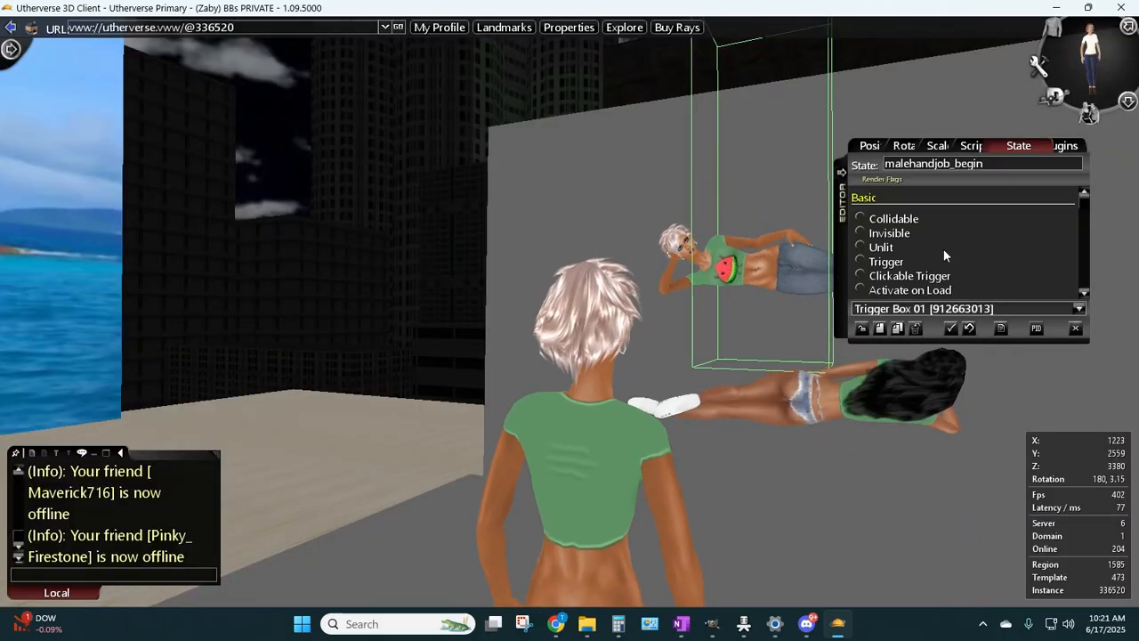
- Edit the lower reclining bot, apply the stored watermelon cutie green TG outfit, and save the change
{"action": "right_click", "coordinate": [777, 414]}
{"action": "left_click", "coordinate": [829, 455]}
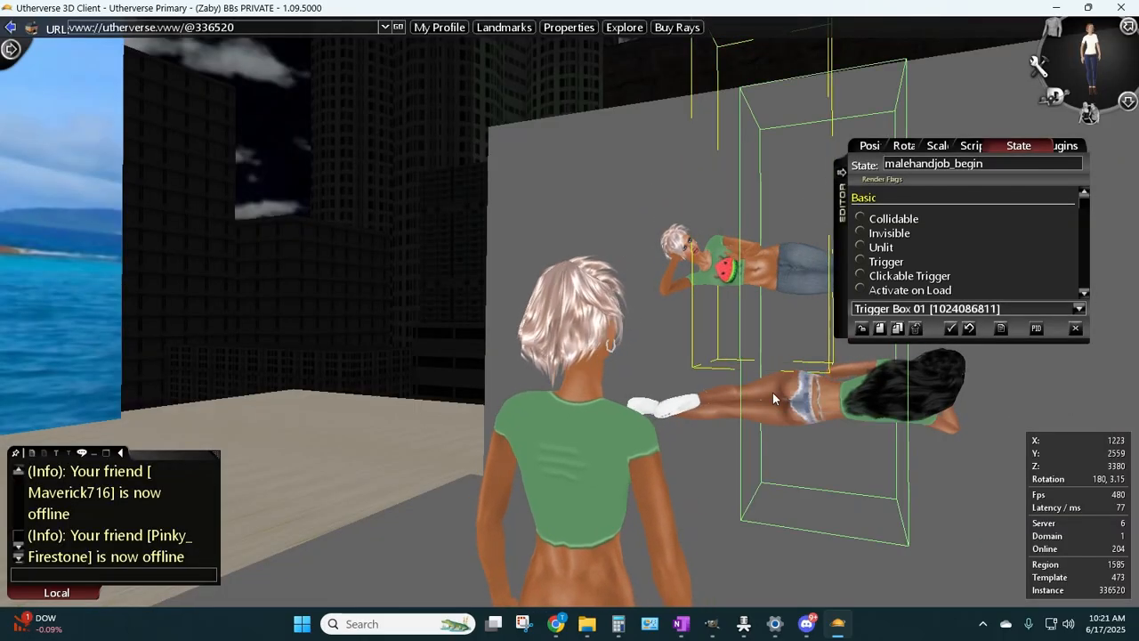
{"action": "right_click", "coordinate": [771, 390]}
{"action": "left_click", "coordinate": [810, 416]}
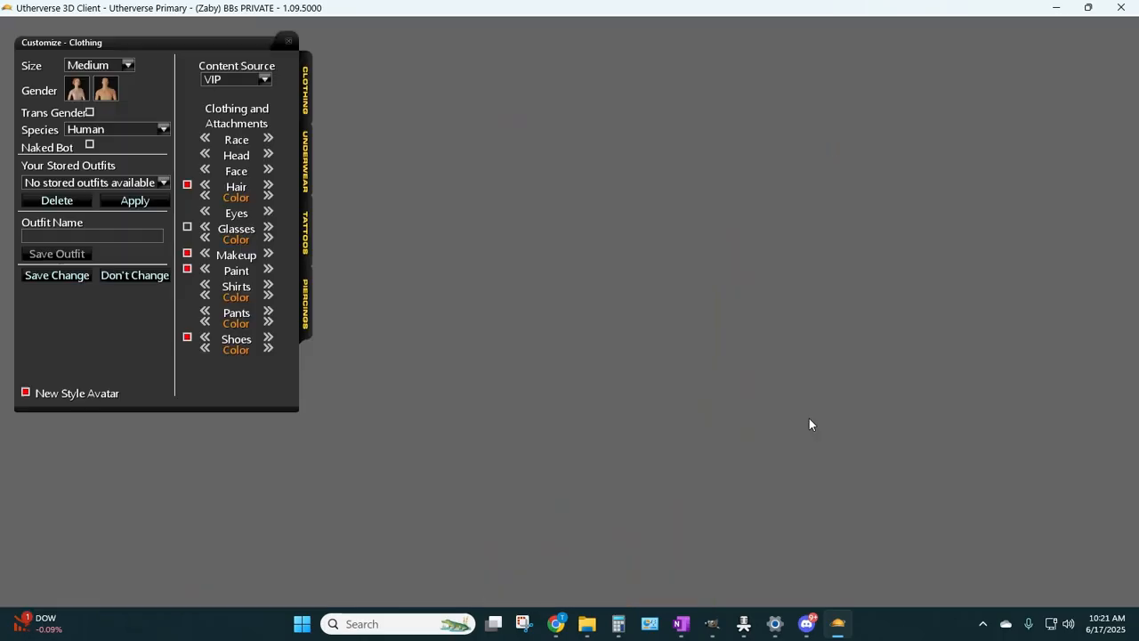
{"action": "left_click", "coordinate": [163, 183]}
{"action": "scroll", "coordinate": [106, 231], "scroll_direction": "down", "scroll_amount": 5}
{"action": "left_click", "coordinate": [109, 258]}
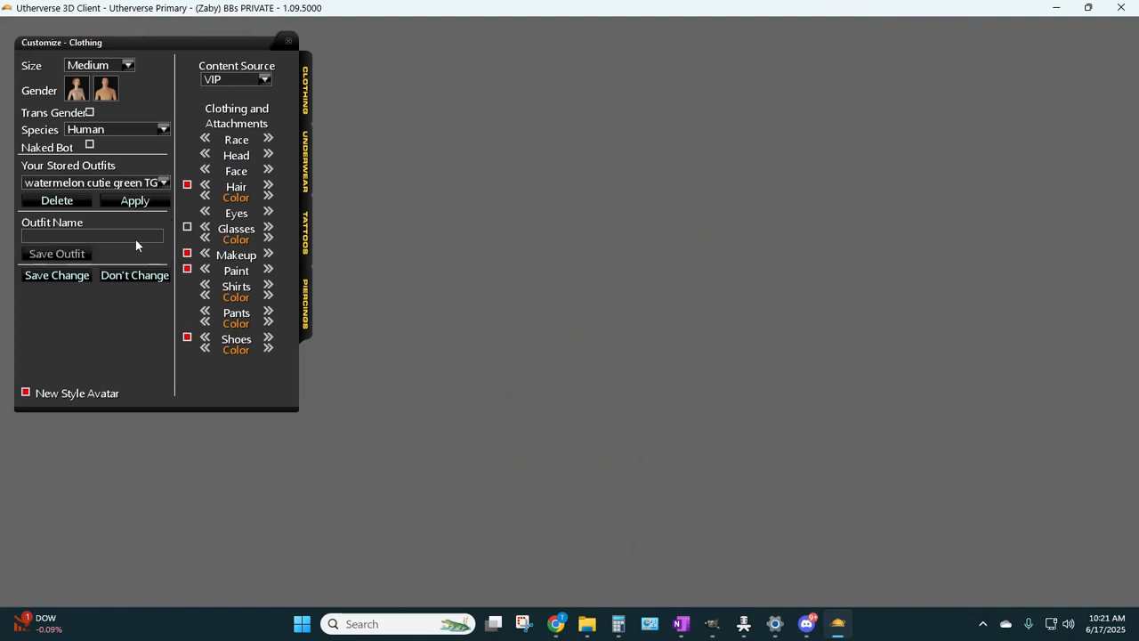
{"action": "left_click", "coordinate": [133, 200]}
{"action": "left_click", "coordinate": [53, 275]}
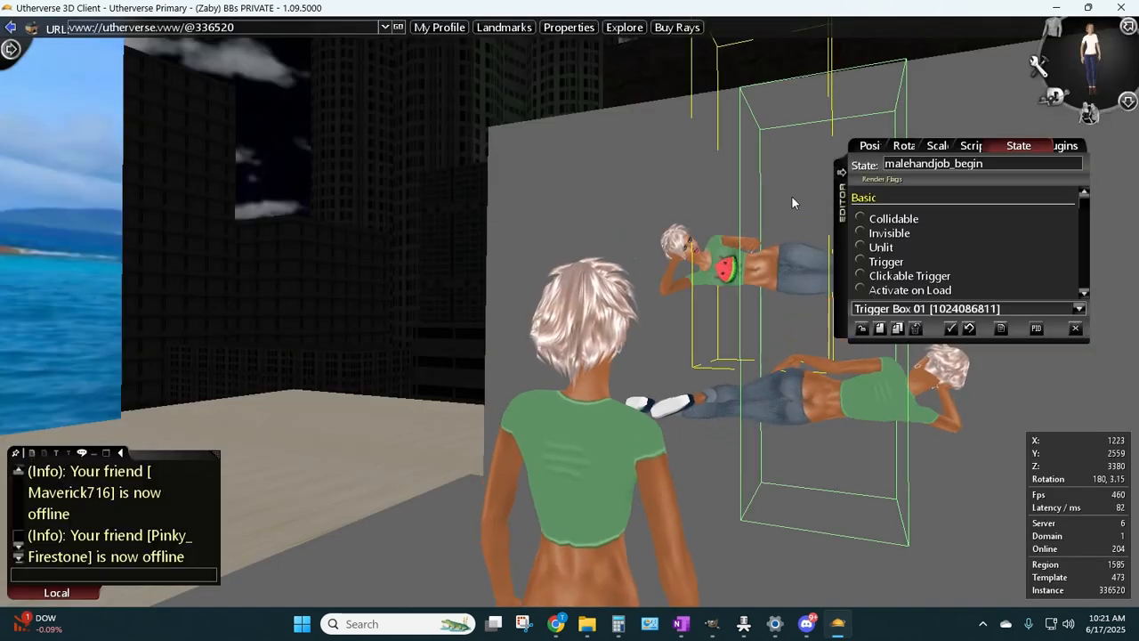
- Deselect the lower bot's trigger box, frame both bots closely, and collapse the editor window
{"action": "left_click", "coordinate": [860, 329]}
{"action": "scroll", "coordinate": [675, 377], "scroll_direction": "up", "scroll_amount": 5}
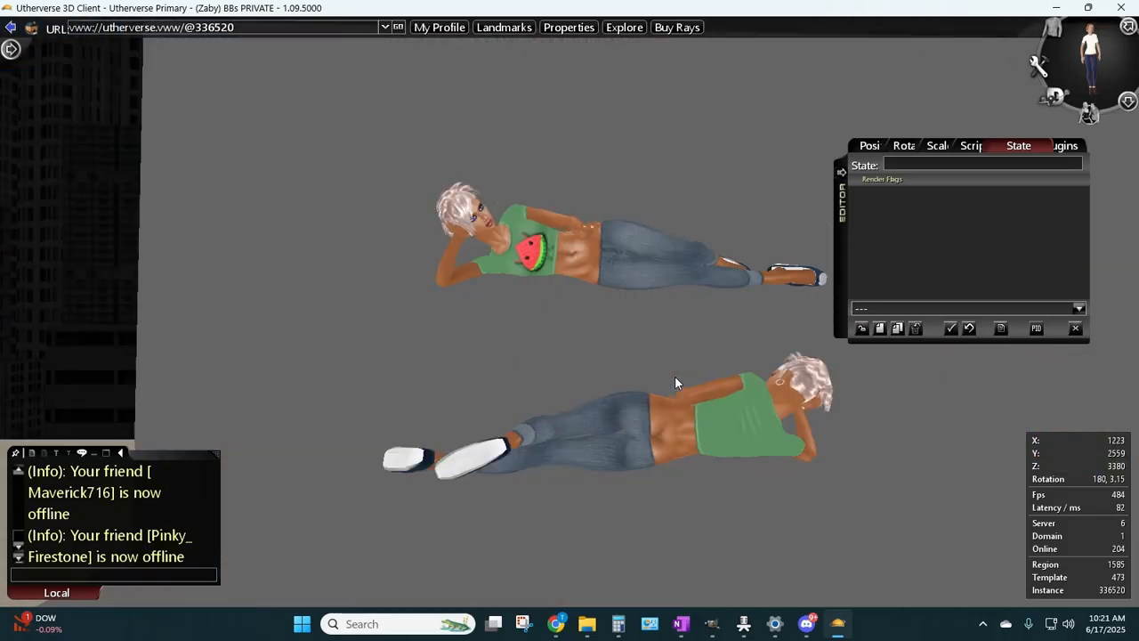
{"action": "left_click", "coordinate": [842, 172]}
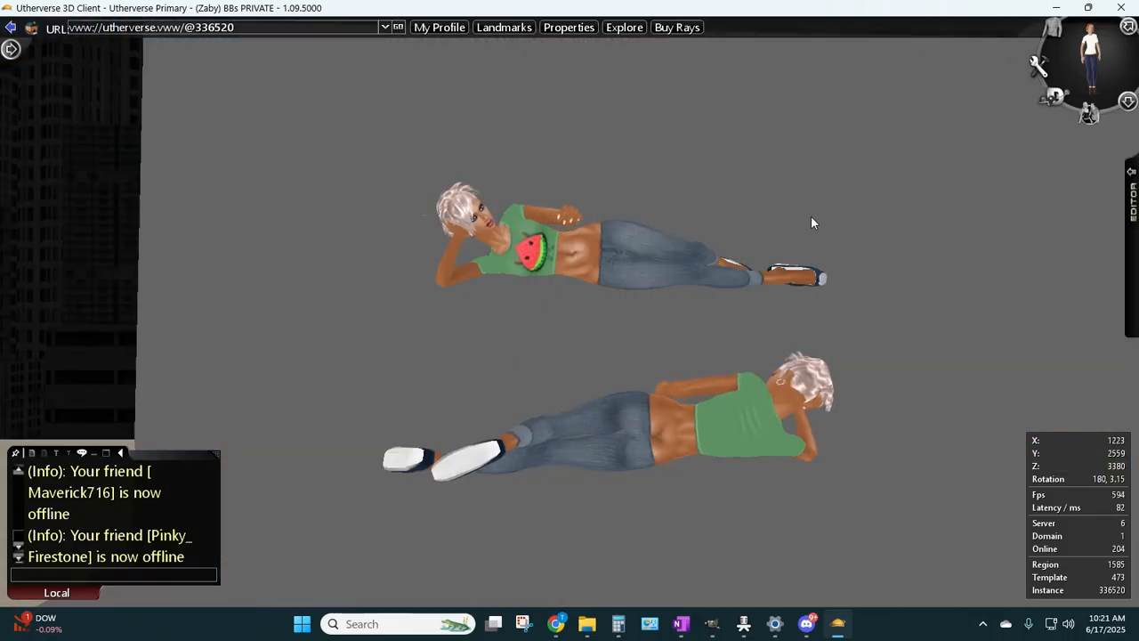
- Snip the area around both TG-dressed bots with the Snipping Tool, copy the image, and close the tool
{"action": "left_click", "coordinate": [523, 623]}
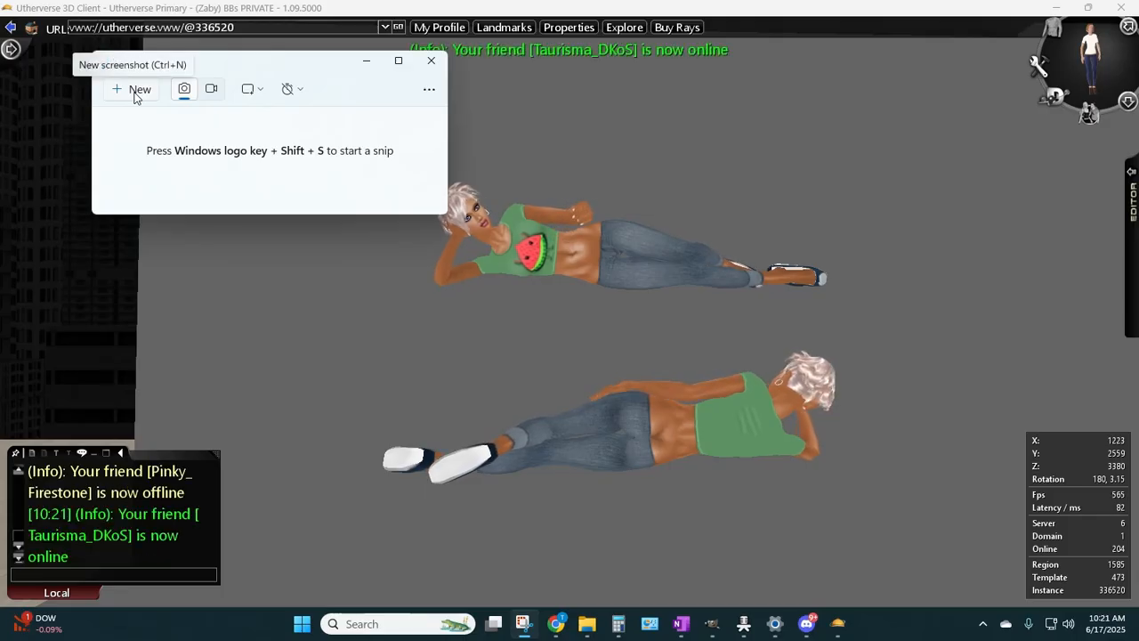
{"action": "left_click", "coordinate": [134, 98]}
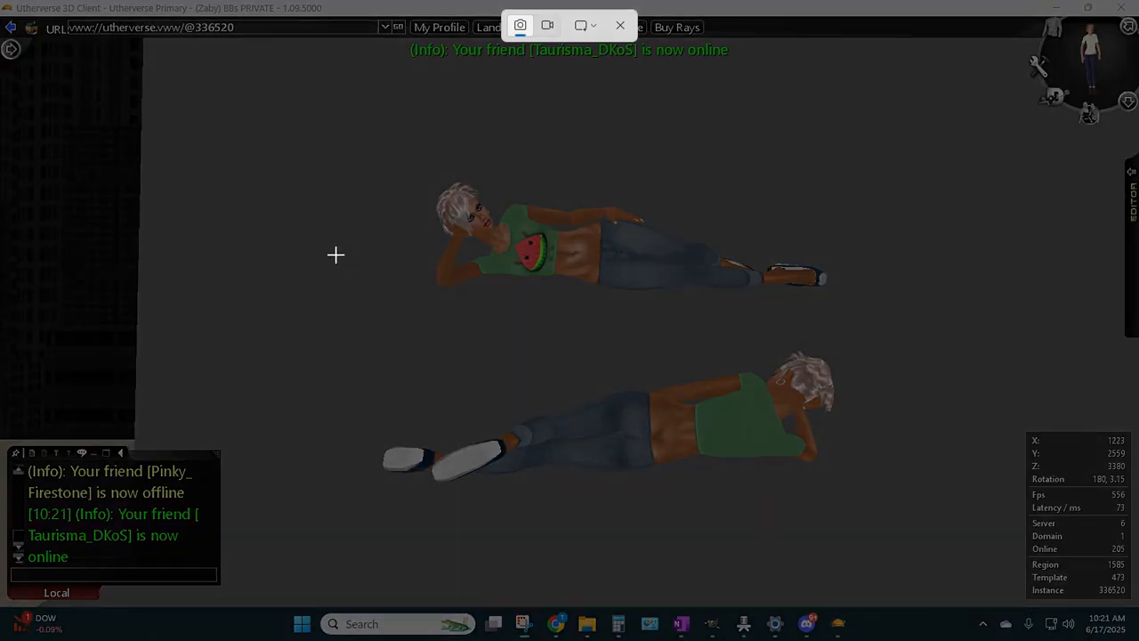
{"action": "left_click_drag", "start_coordinate": [287, 133], "coordinate": [958, 580]}
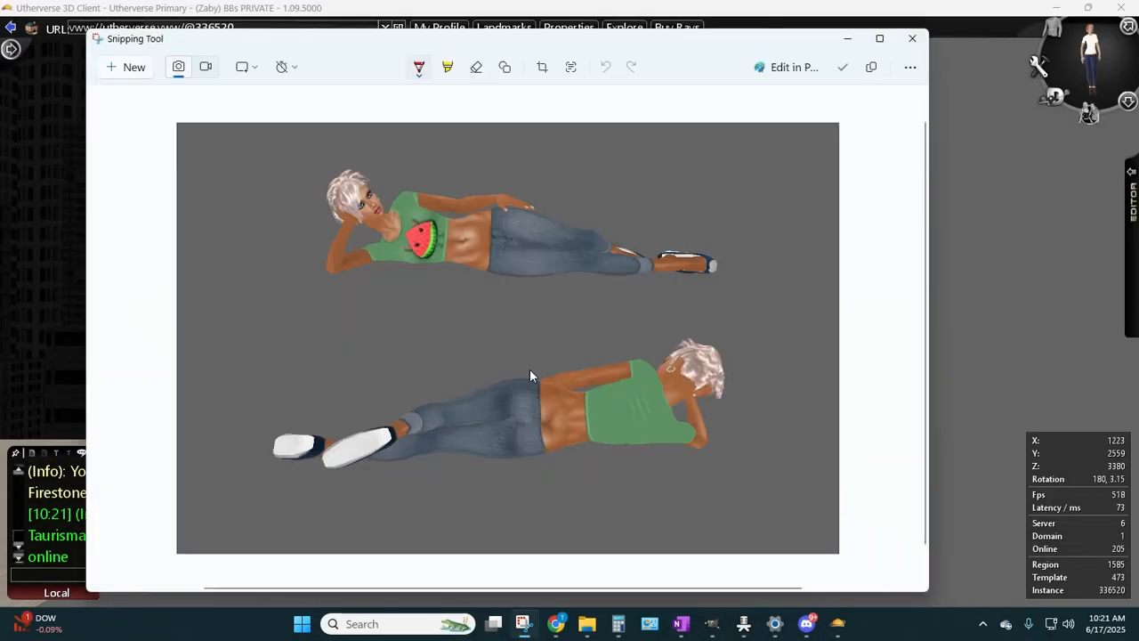
{"action": "right_click", "coordinate": [536, 345]}
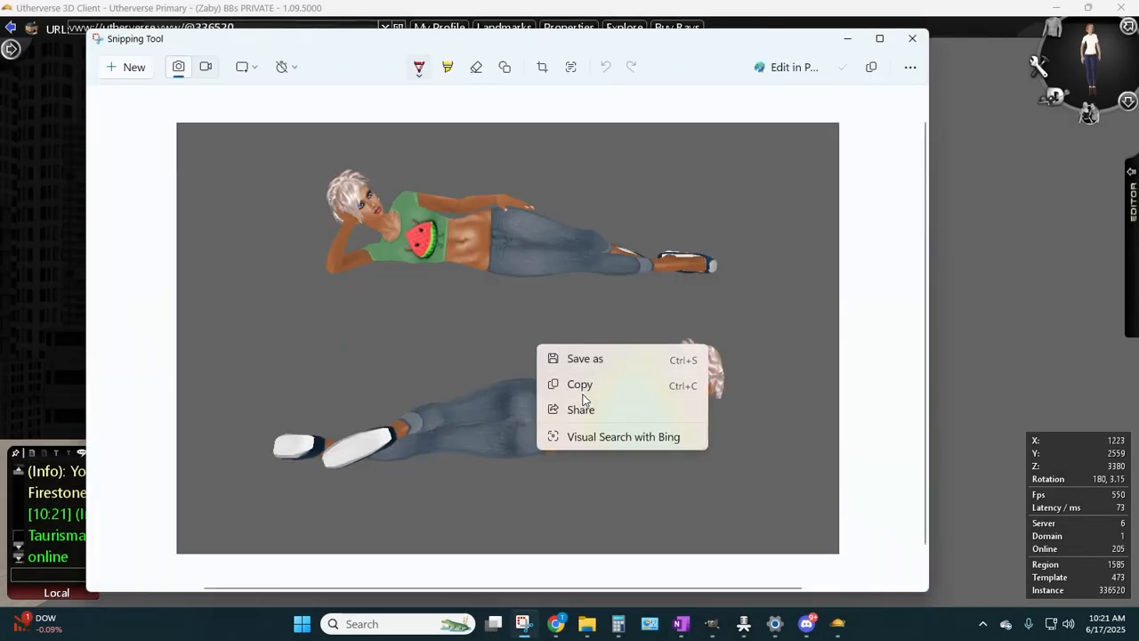
{"action": "left_click", "coordinate": [580, 385]}
{"action": "left_click", "coordinate": [912, 39]}
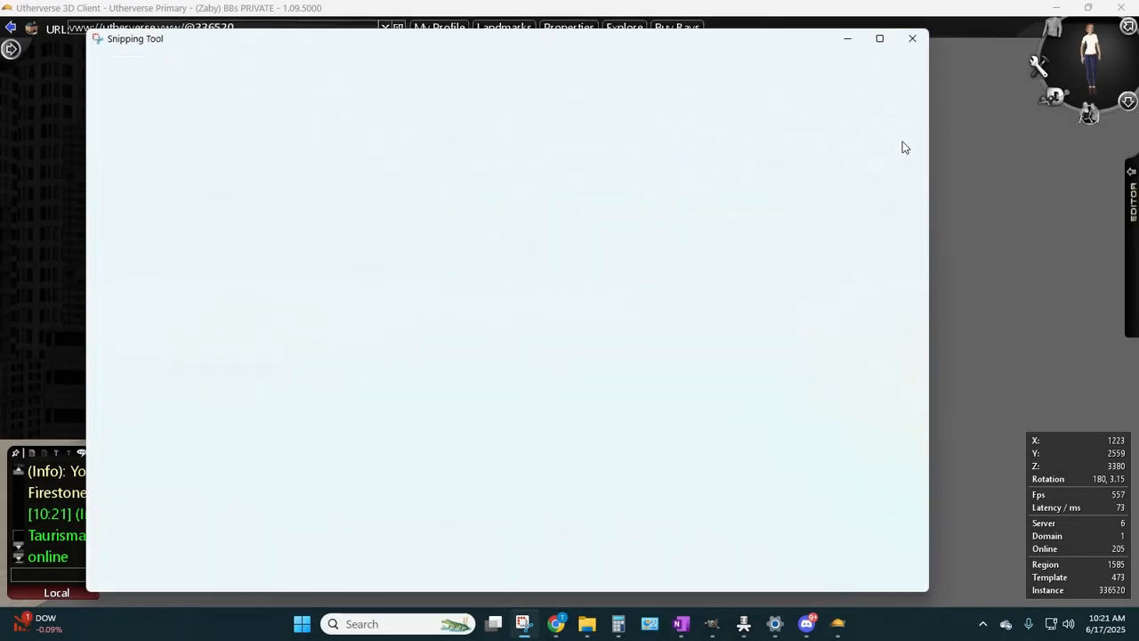
- Switch to GIMP, paste the copied snip of the TG-dressed bots as a new image, and maximize the window
{"action": "left_click", "coordinate": [711, 623]}
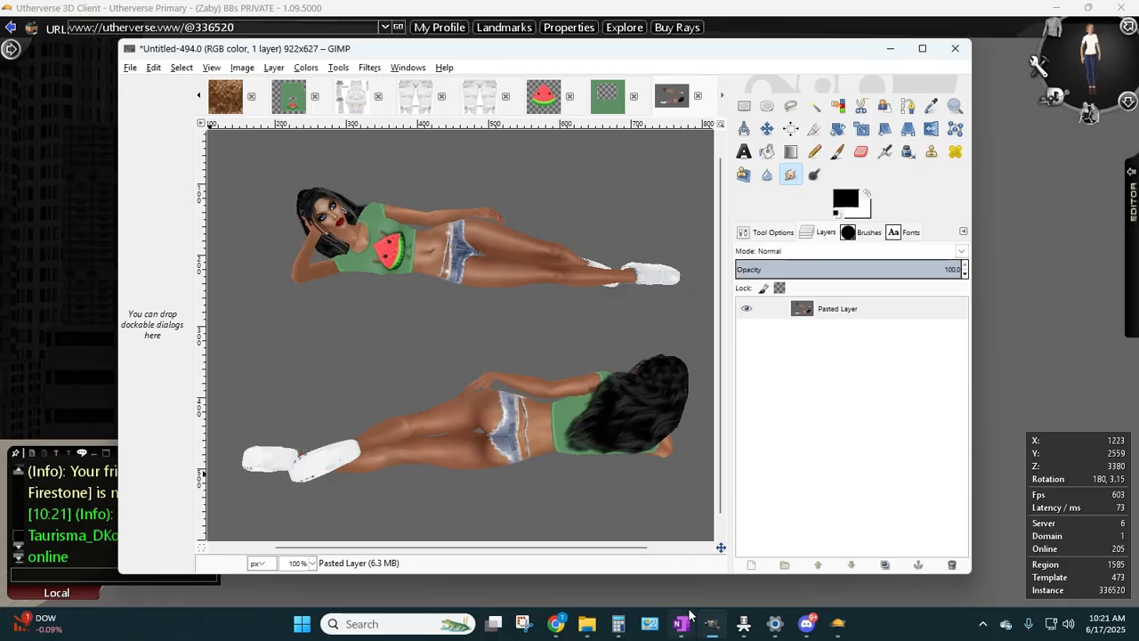
{"action": "left_click", "coordinate": [153, 67]}
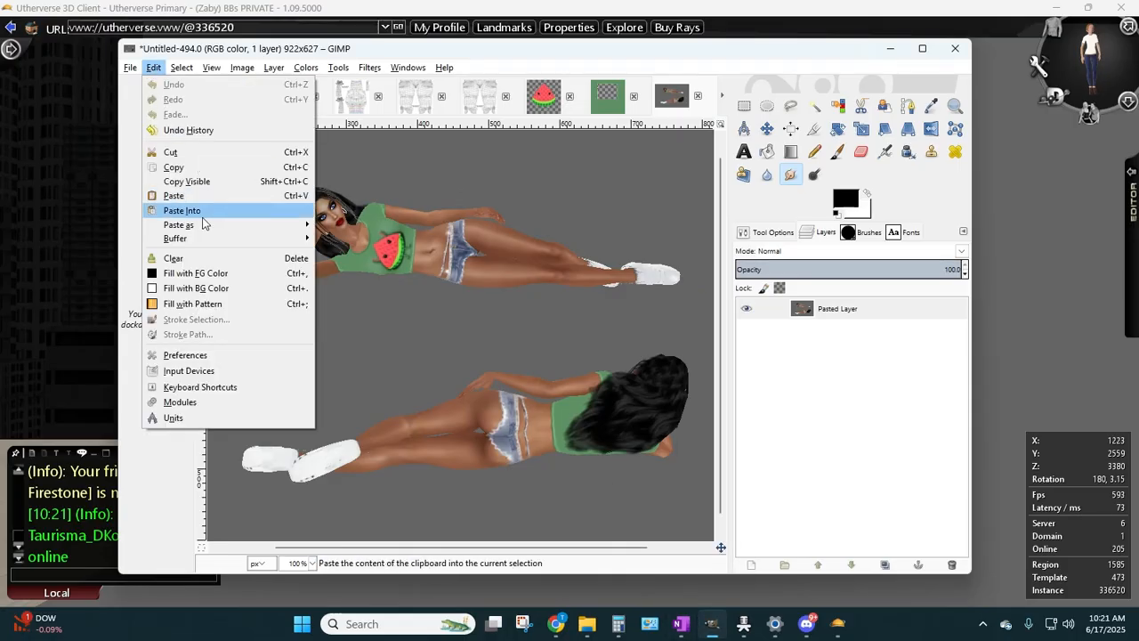
{"action": "mouse_move", "coordinate": [203, 224]}
{"action": "left_click", "coordinate": [343, 223]}
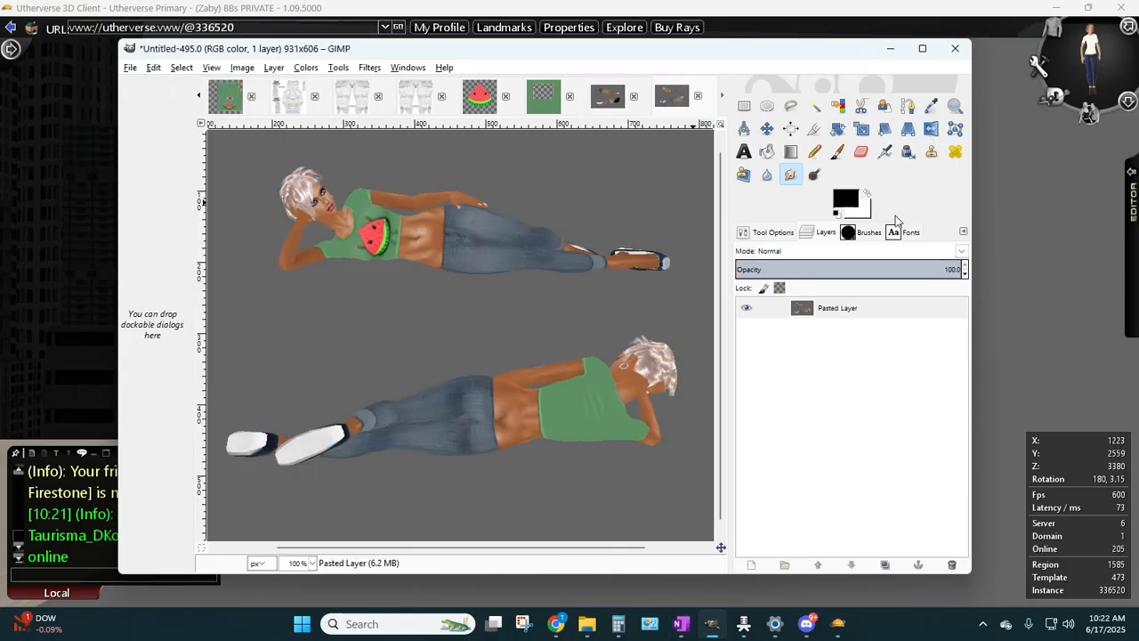
{"action": "left_click", "coordinate": [923, 51]}
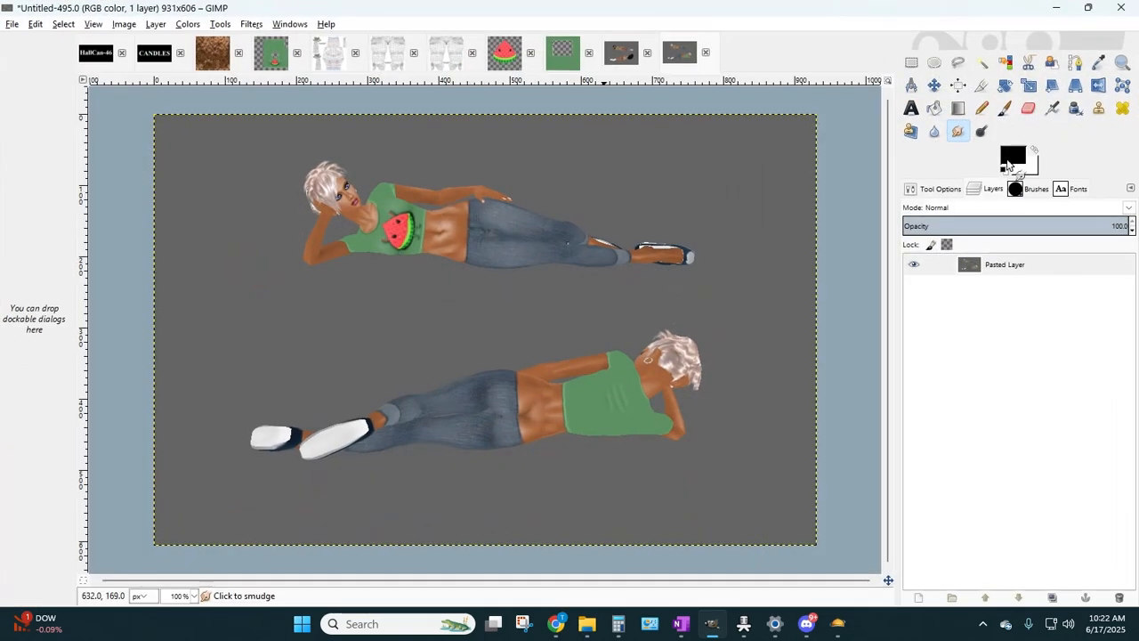
- Return to Utherverse and end the prop editing session
{"action": "left_click", "coordinate": [1056, 8]}
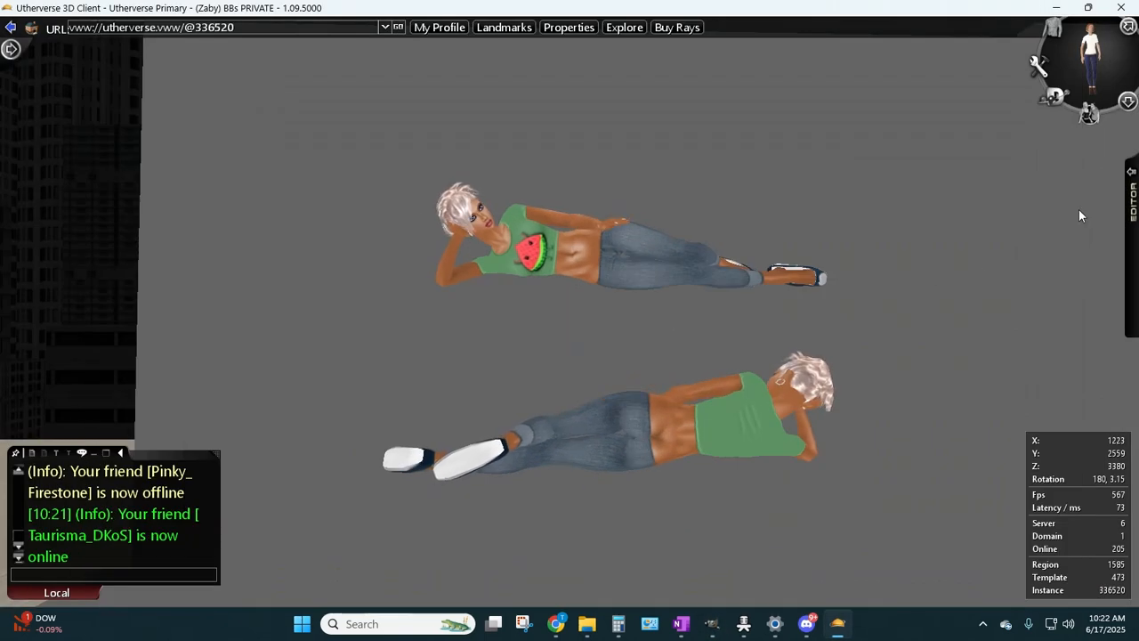
{"action": "left_click", "coordinate": [1132, 170]}
{"action": "left_click", "coordinate": [1113, 330]}
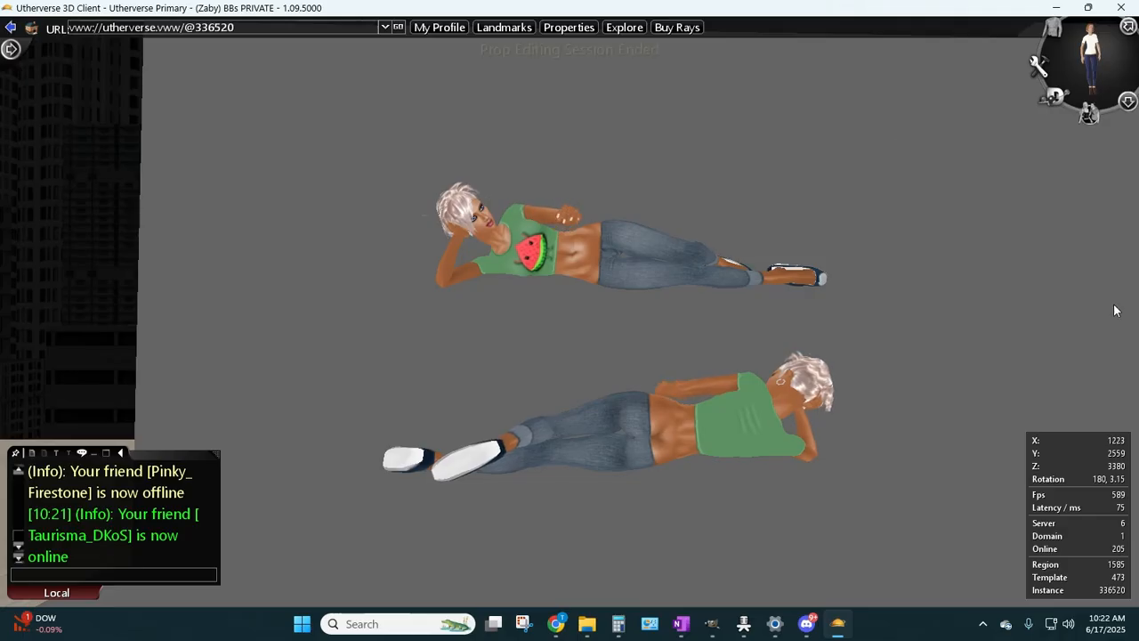
- Dress the avatar in the stored denim shorts and white lace top outfit and save the change
{"action": "left_click", "coordinate": [1054, 34]}
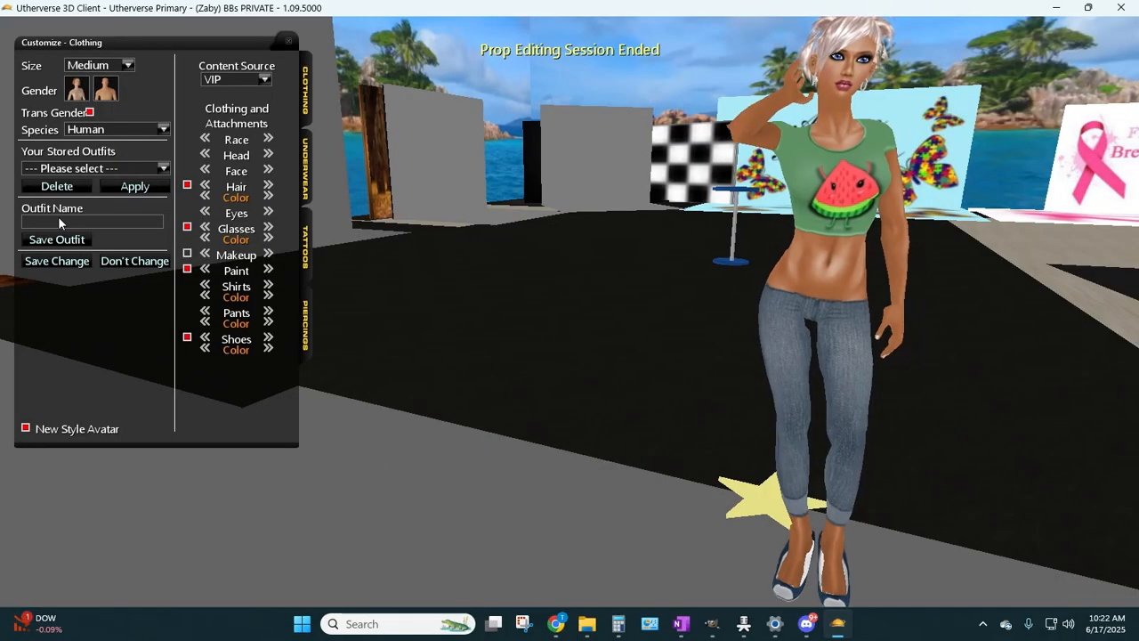
{"action": "left_click", "coordinate": [163, 168]}
{"action": "scroll", "coordinate": [89, 213], "scroll_direction": "down", "scroll_amount": 10}
{"action": "scroll", "coordinate": [51, 233], "scroll_direction": "up", "scroll_amount": 2}
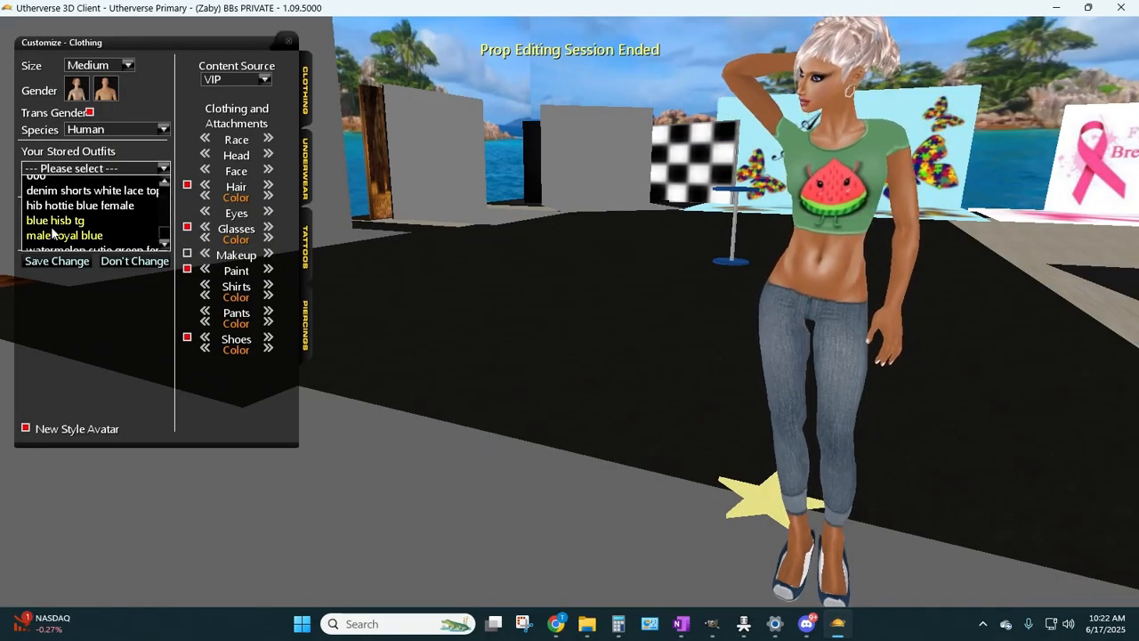
{"action": "left_click", "coordinate": [71, 212]}
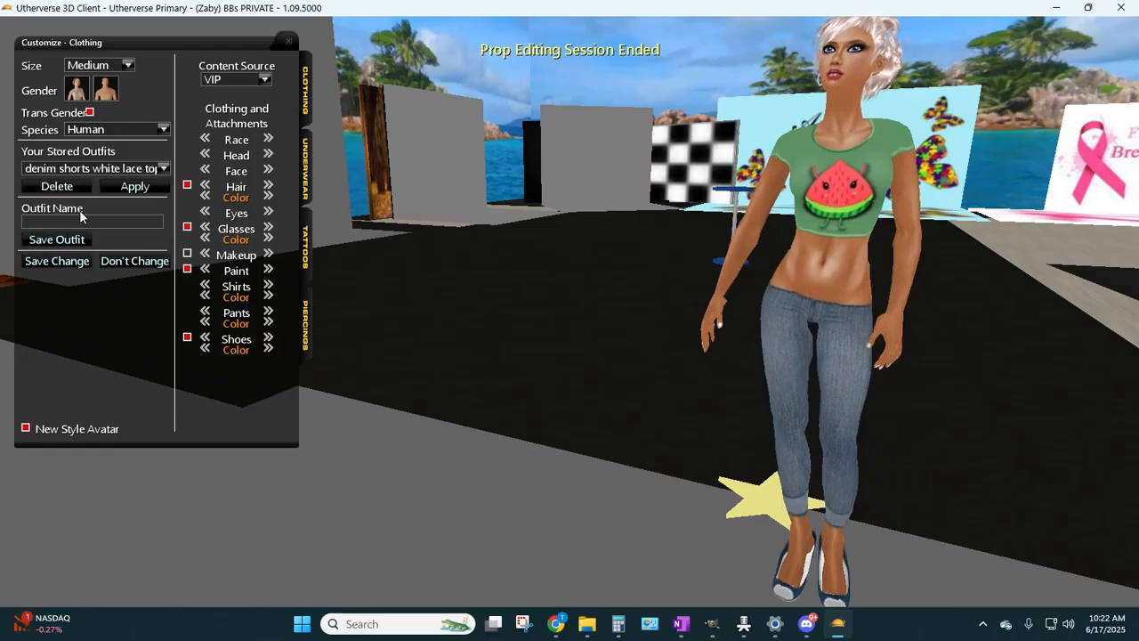
{"action": "left_click", "coordinate": [135, 187]}
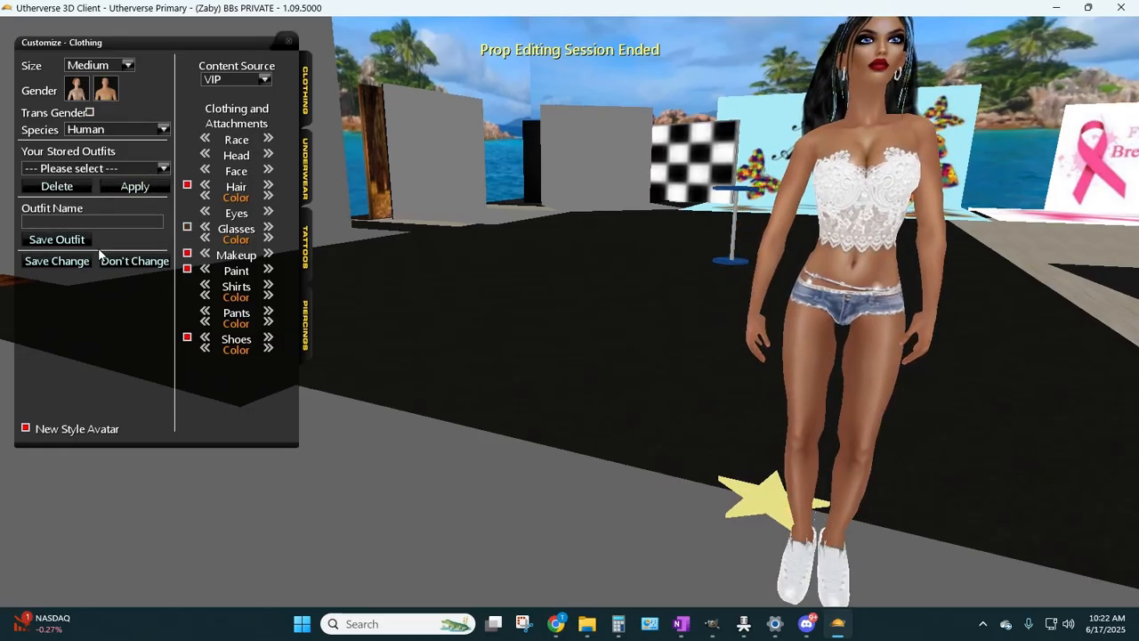
{"action": "left_click", "coordinate": [40, 264]}
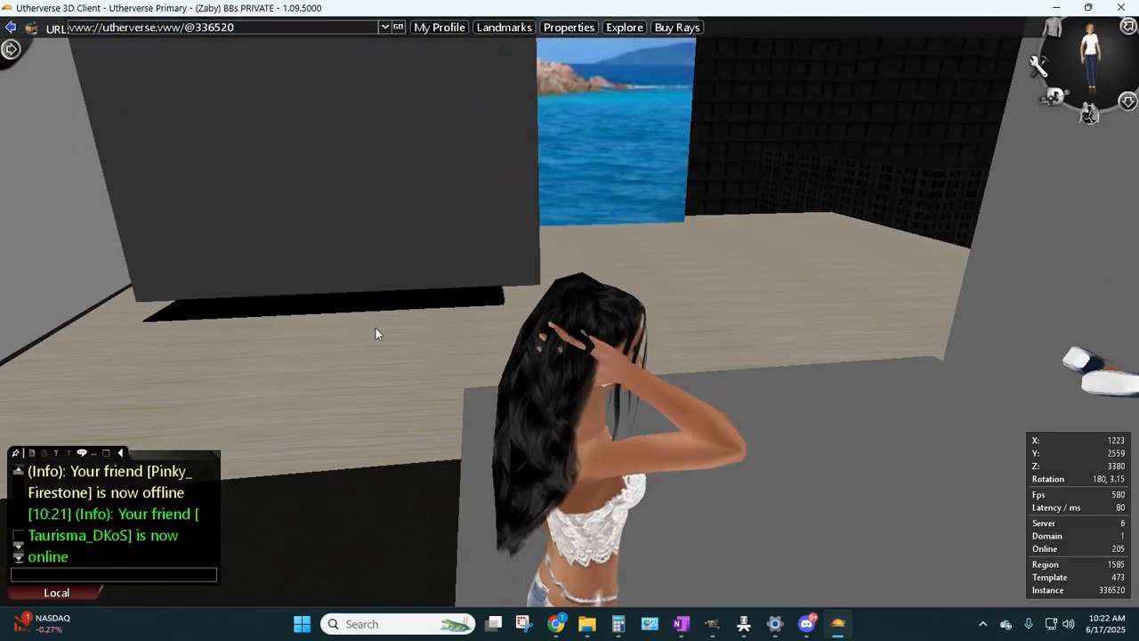
- Walk the avatar onto the black dance floor and start the Overhead dance action
{"action": "key", "text": "Left"}
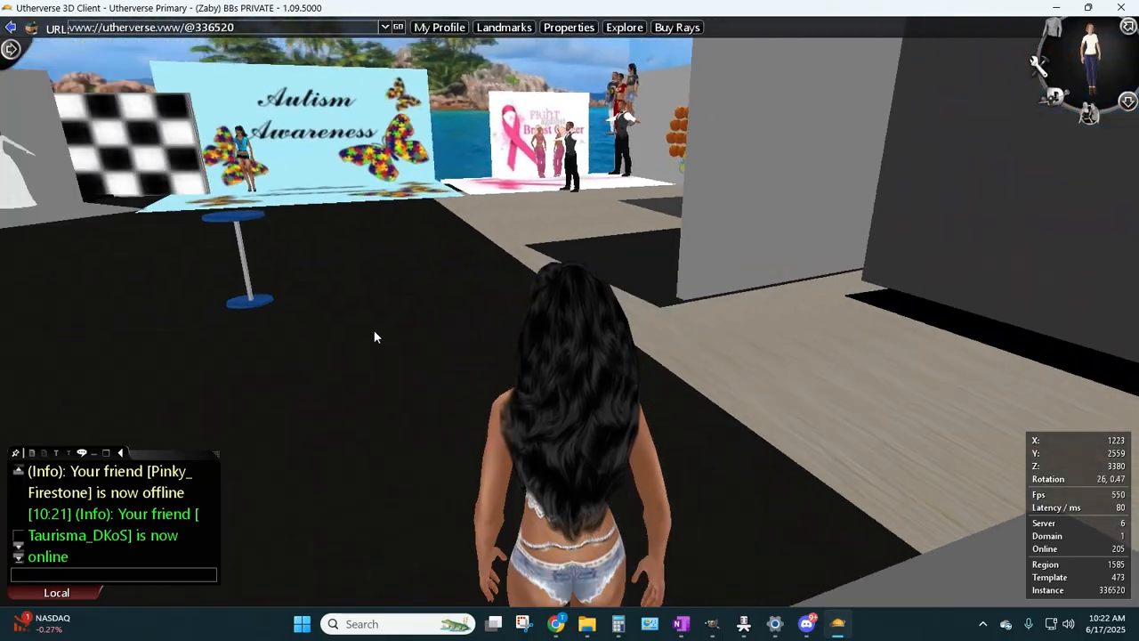
{"action": "key", "text": "Up"}
{"action": "key", "text": "Right"}
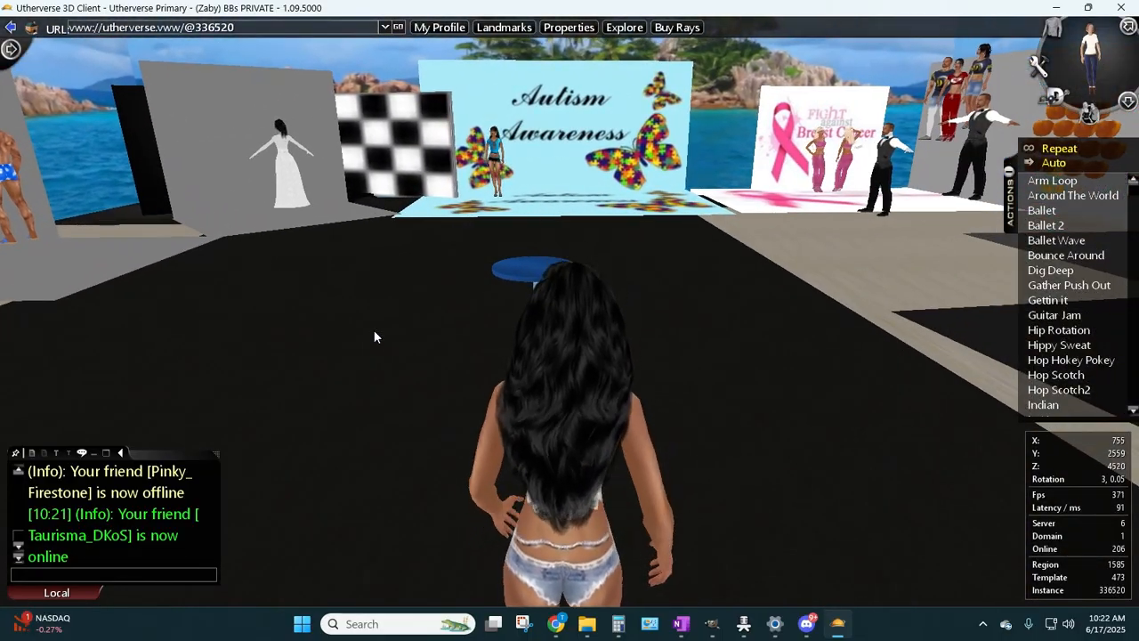
{"action": "scroll", "coordinate": [1068, 258], "scroll_direction": "down", "scroll_amount": 2}
{"action": "scroll", "coordinate": [1050, 320], "scroll_direction": "down", "scroll_amount": 2}
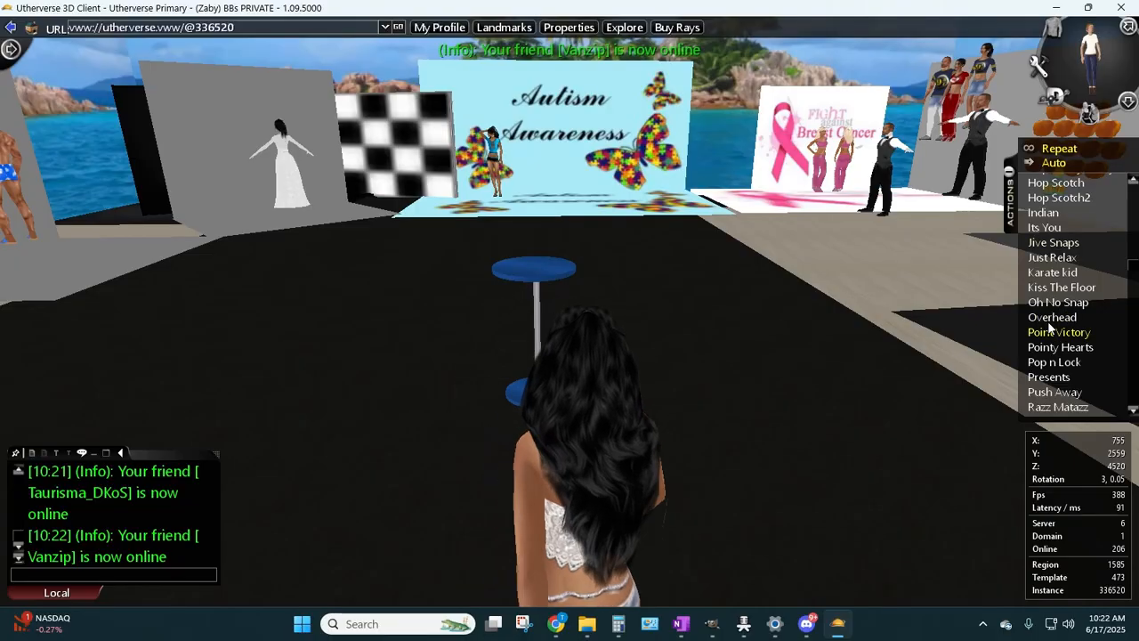
{"action": "left_click", "coordinate": [1047, 318]}
{"action": "key", "text": "Up"}
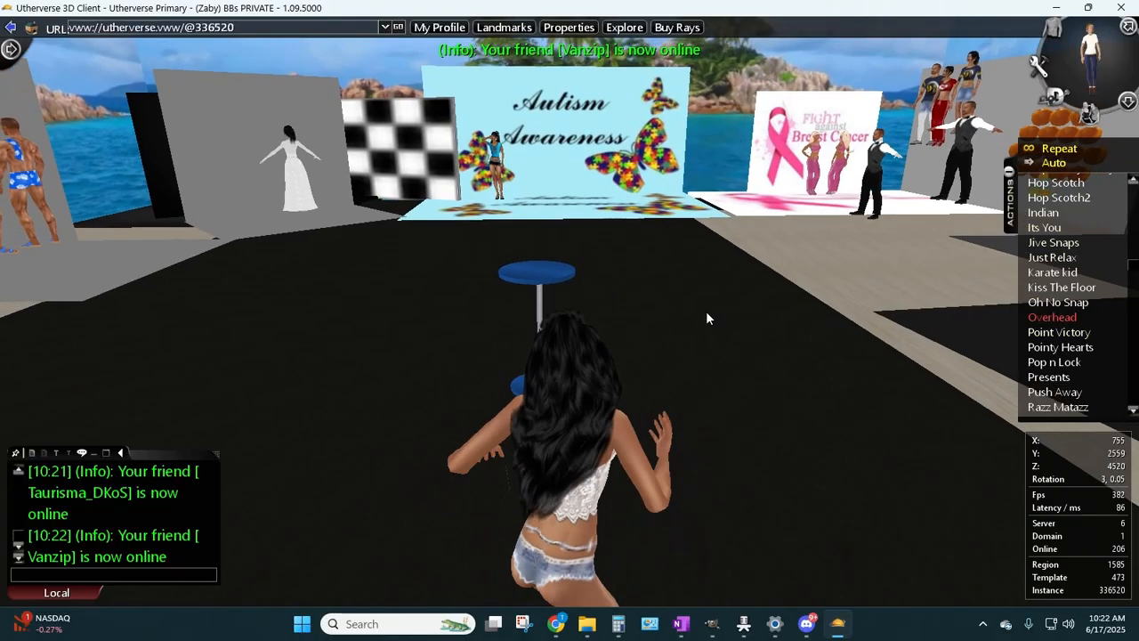
- Switch to GIMP and show the full canvas of the image with the two bots in denim shorts
{"action": "left_click", "coordinate": [709, 625]}
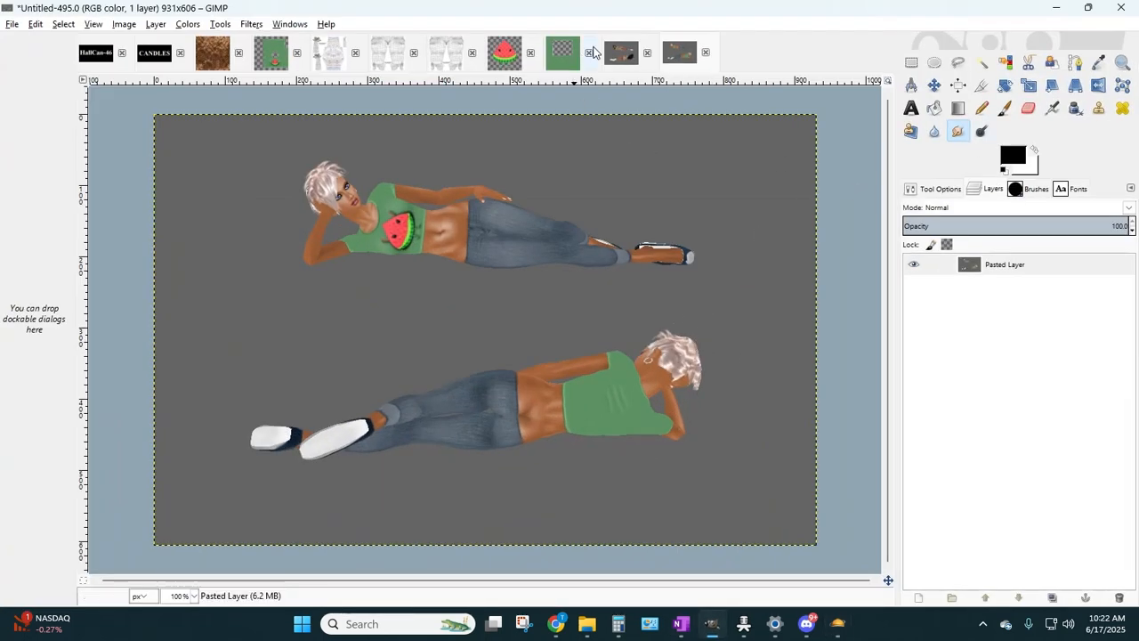
{"action": "left_click", "coordinate": [622, 53]}
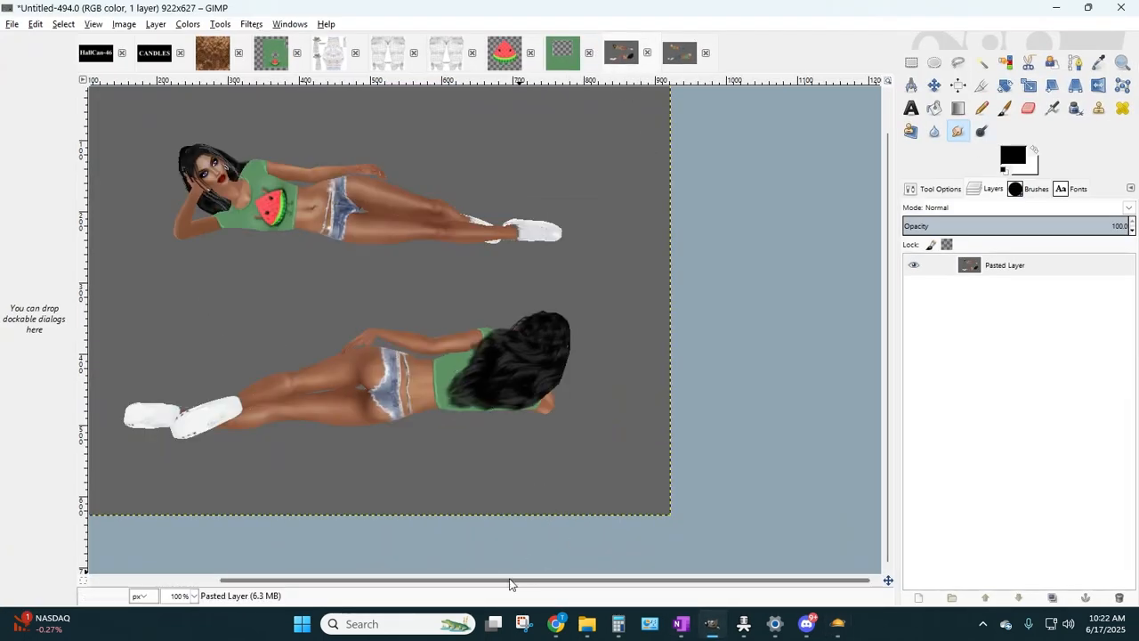
{"action": "left_click_drag", "start_coordinate": [510, 581], "coordinate": [162, 529]}
{"action": "scroll", "coordinate": [285, 412], "scroll_direction": "up", "scroll_amount": 1}
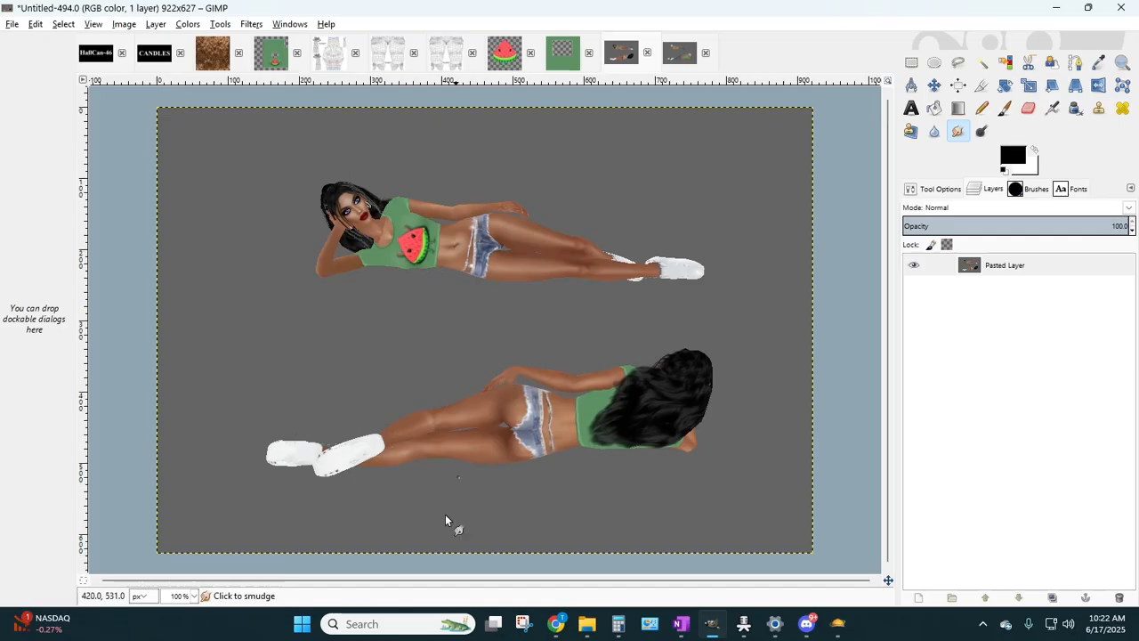
- Switch to File Explorer and open the BsThreads folder on the Seagate Backup Plus Drive (E:)
{"action": "left_click", "coordinate": [586, 623]}
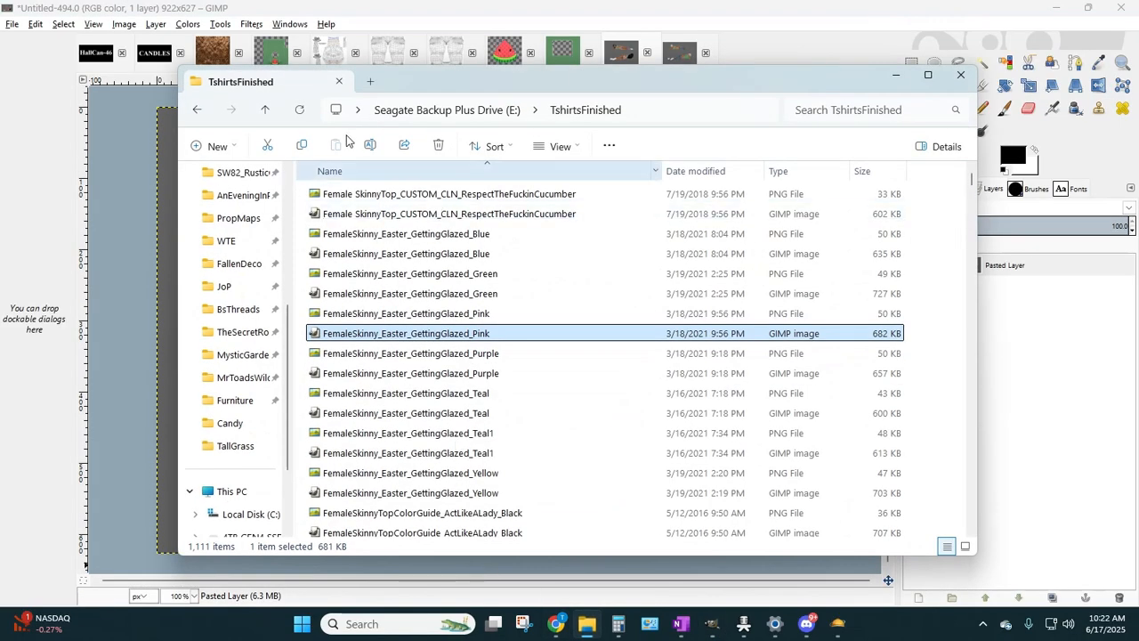
{"action": "left_click", "coordinate": [398, 114]}
{"action": "scroll", "coordinate": [352, 461], "scroll_direction": "up", "scroll_amount": 6}
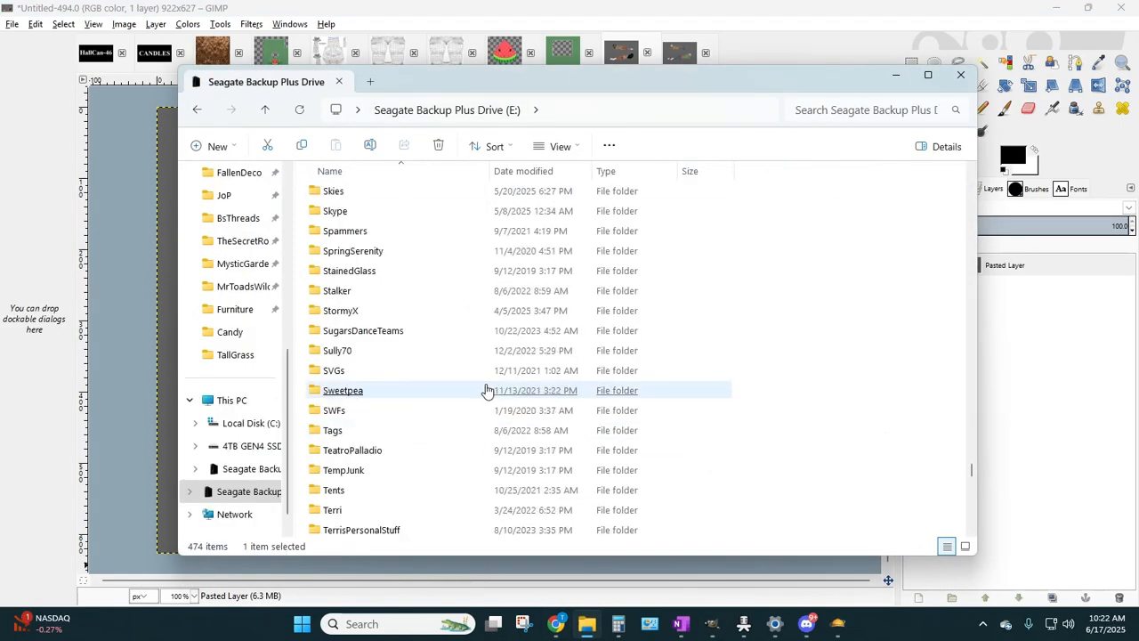
{"action": "left_click_drag", "start_coordinate": [970, 478], "coordinate": [921, 258]}
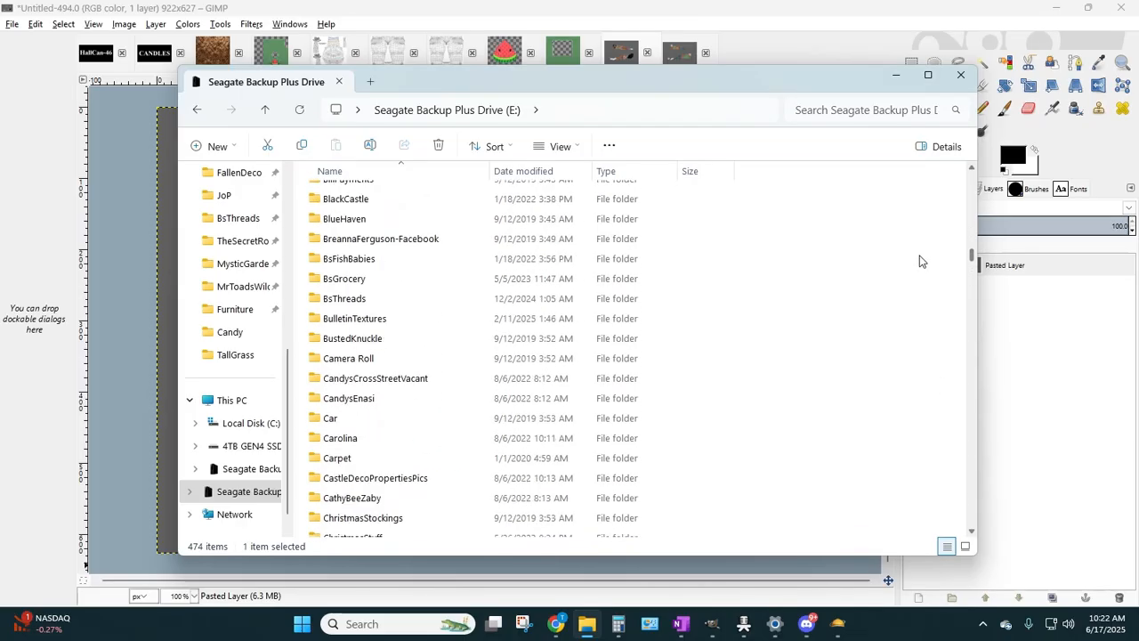
{"action": "double_click", "coordinate": [346, 300]}
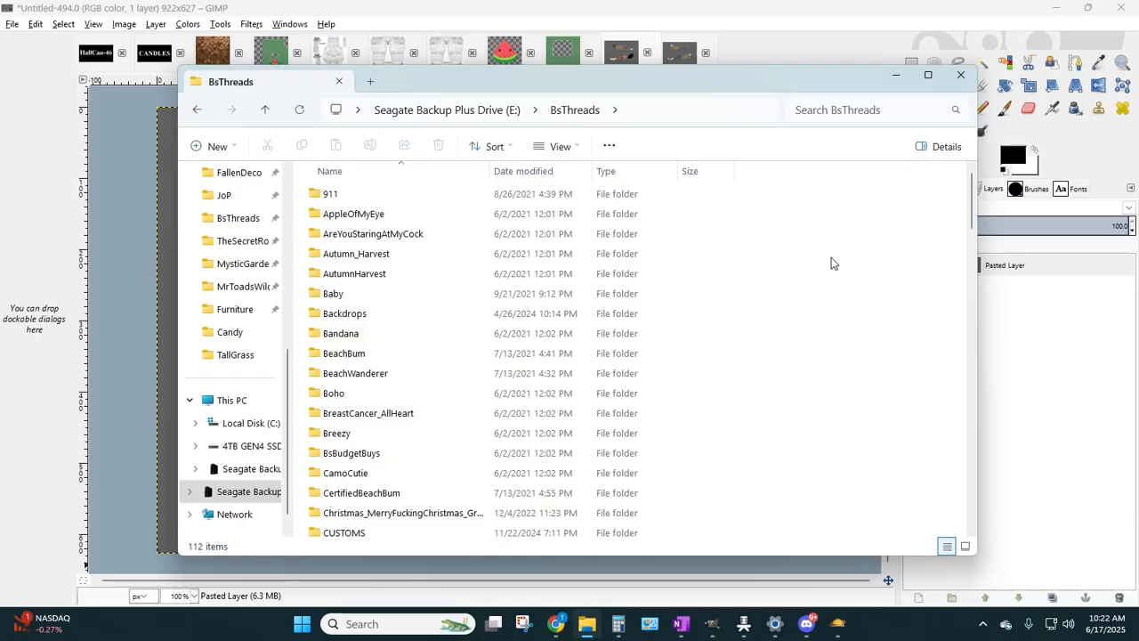
- Create a new folder named WatermelonCutie inside BsThreads
{"action": "left_click", "coordinate": [240, 151]}
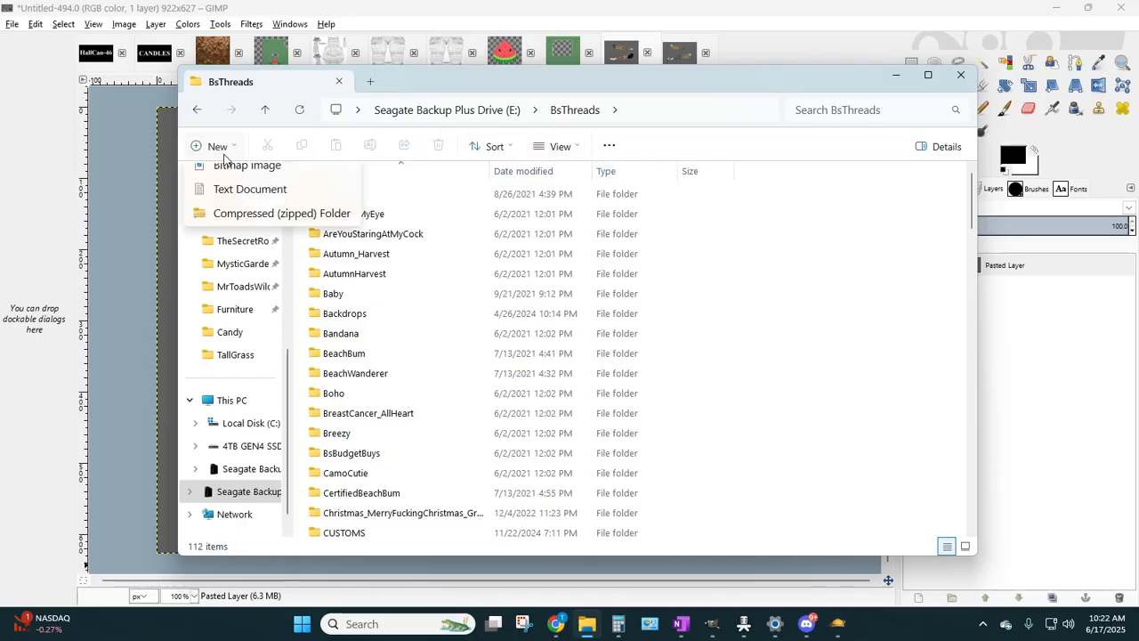
{"action": "left_click", "coordinate": [227, 178]}
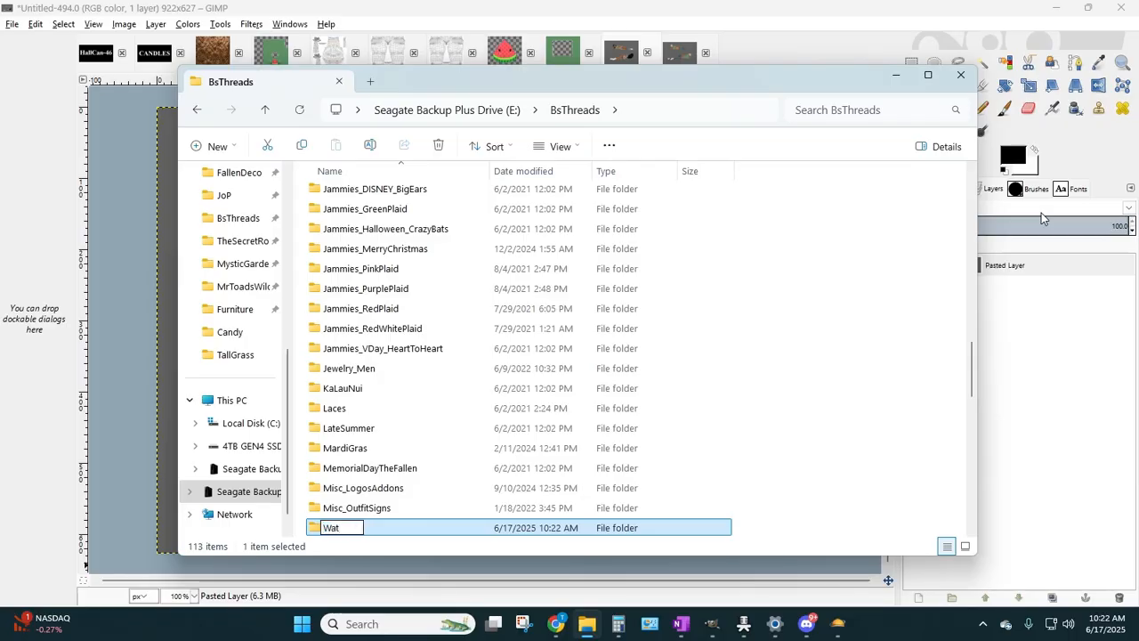
{"action": "type", "text": "WatermelonCutie"}
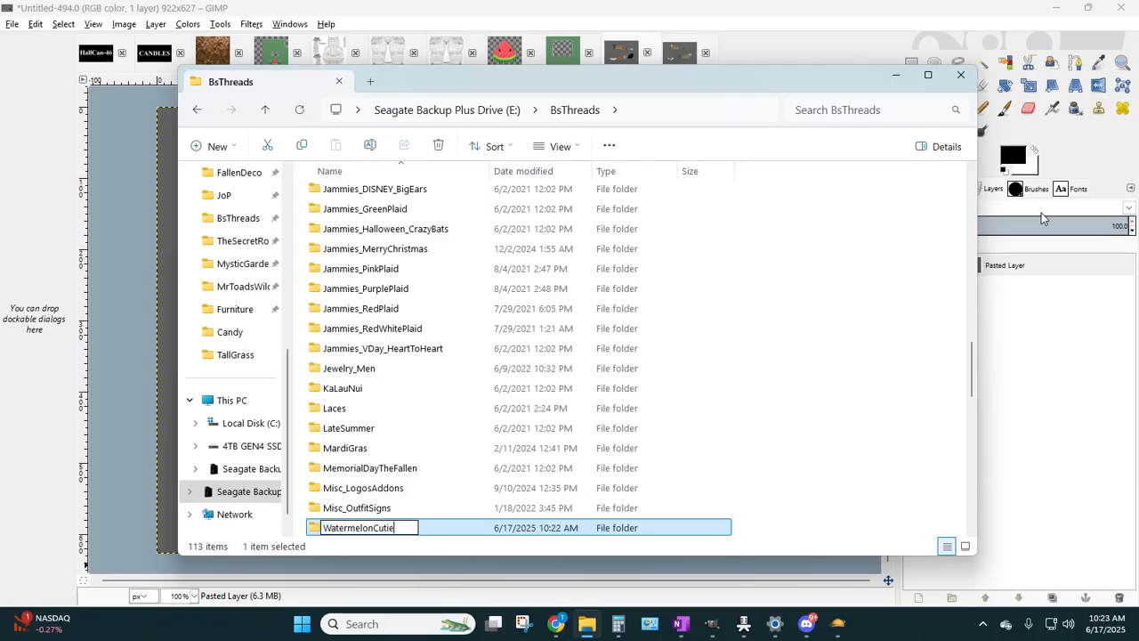
{"action": "key", "text": "Return"}
{"action": "left_click", "coordinate": [756, 423]}
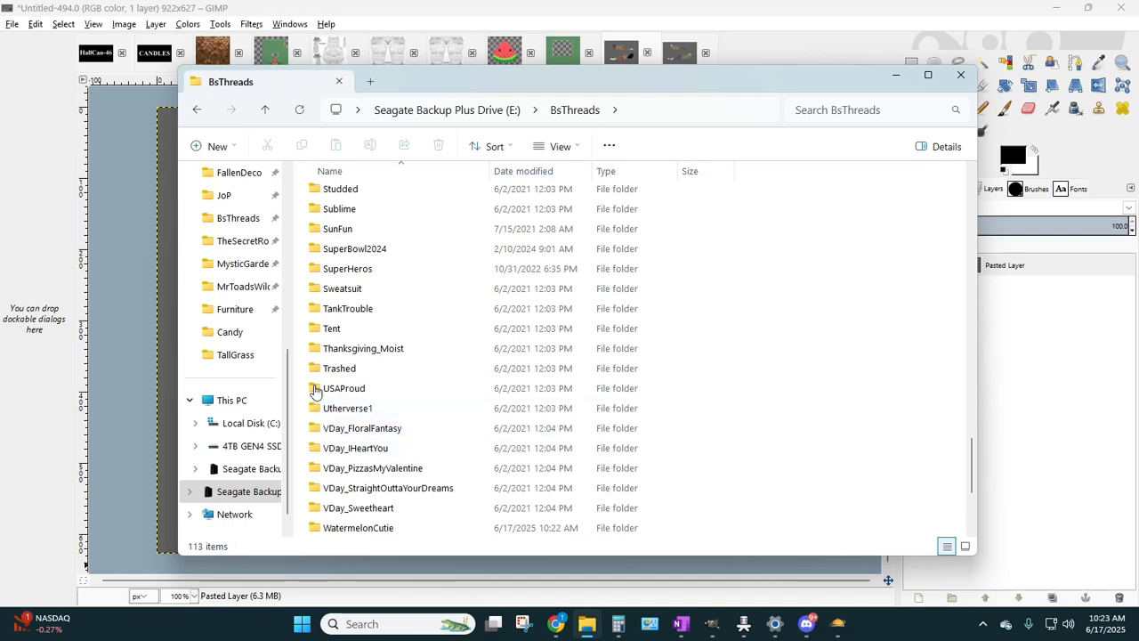
- Open the WatermelonCutie folder and minimize File Explorer to return to GIMP
{"action": "scroll", "coordinate": [364, 255], "scroll_direction": "up", "scroll_amount": 5}
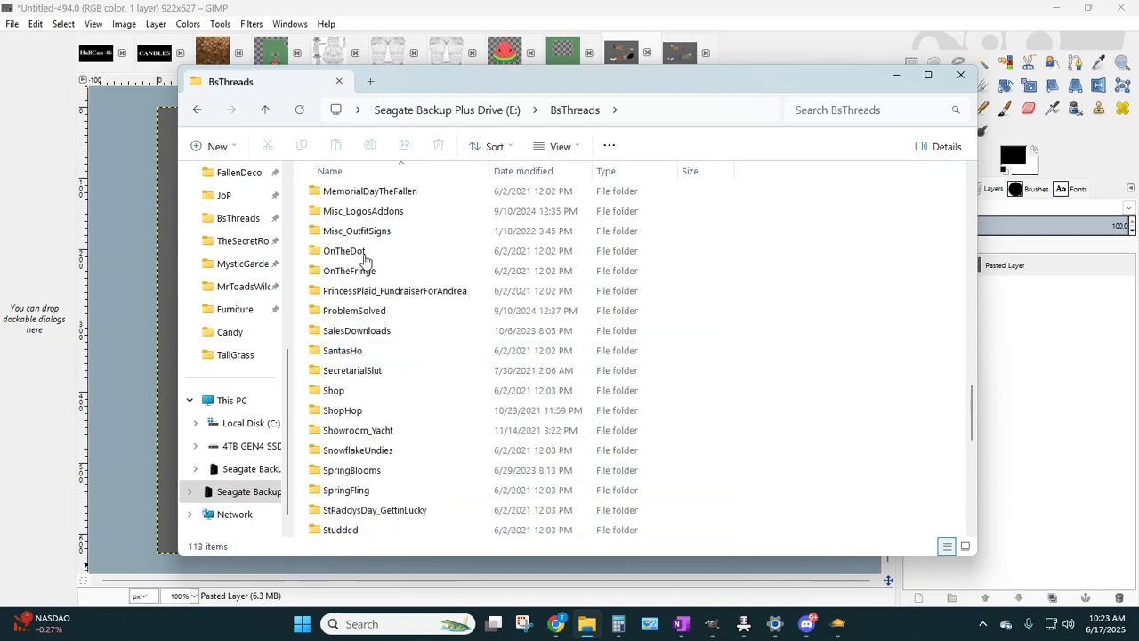
{"action": "scroll", "coordinate": [422, 394], "scroll_direction": "down", "scroll_amount": 9}
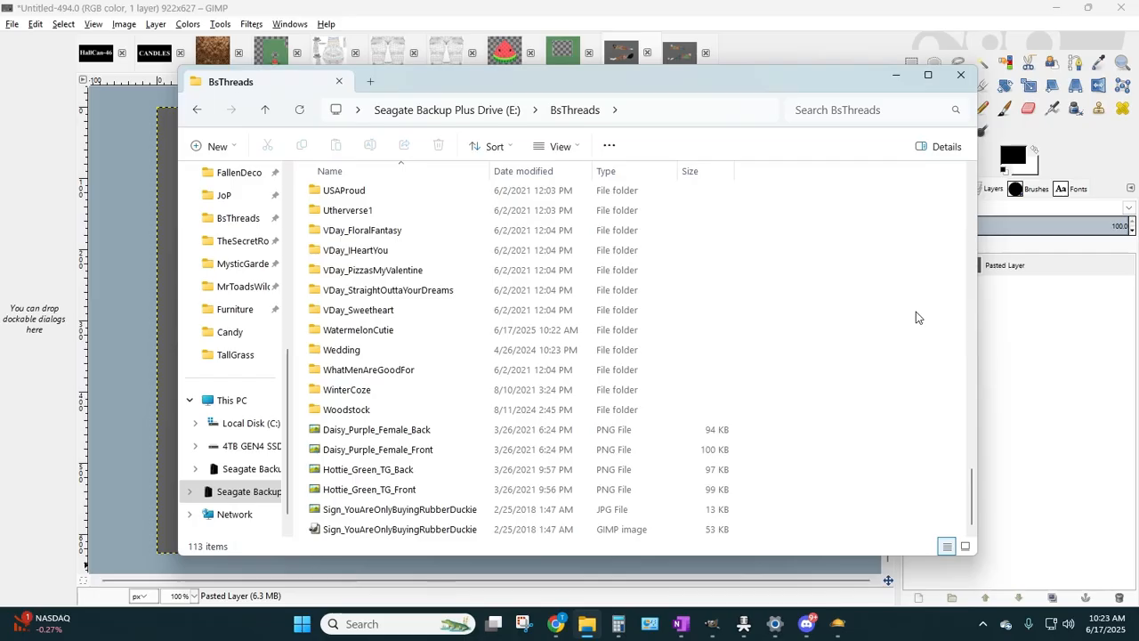
{"action": "double_click", "coordinate": [360, 331]}
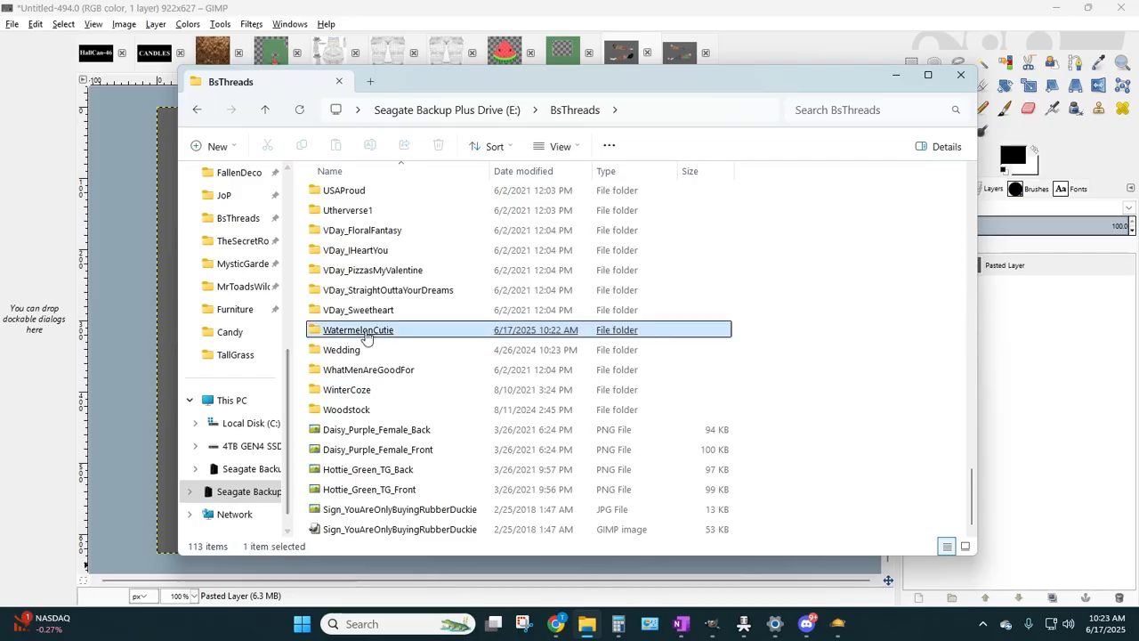
{"action": "left_click", "coordinate": [897, 78]}
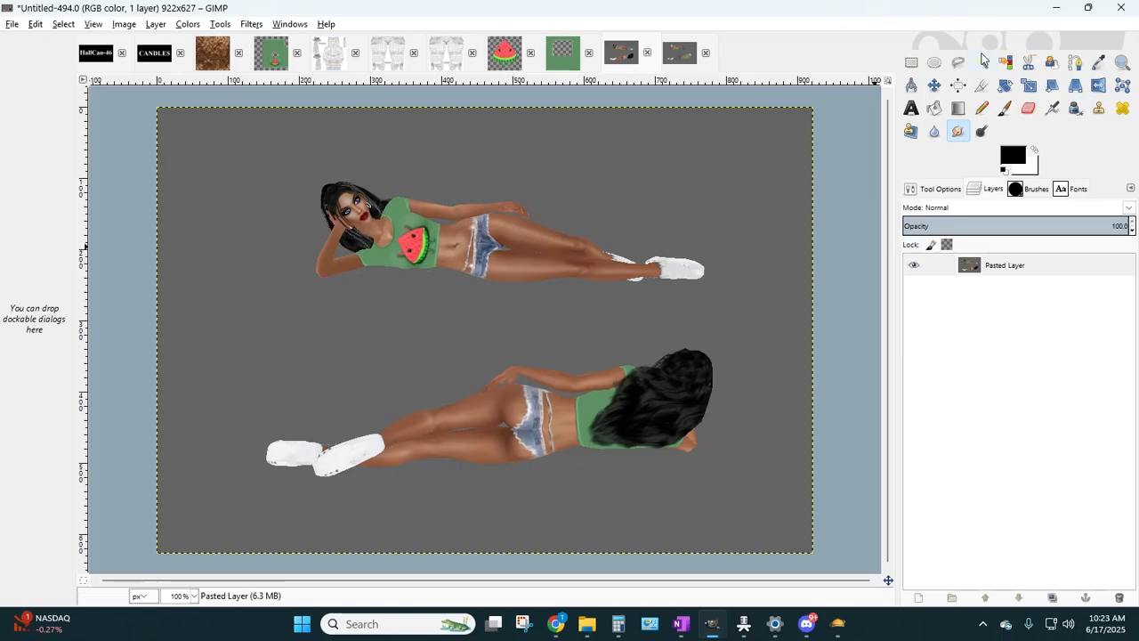
- Fuzzy-select the gray background around both bots in denim shorts, delete it to transparency, and clear the selection
{"action": "left_click", "coordinate": [521, 192]}
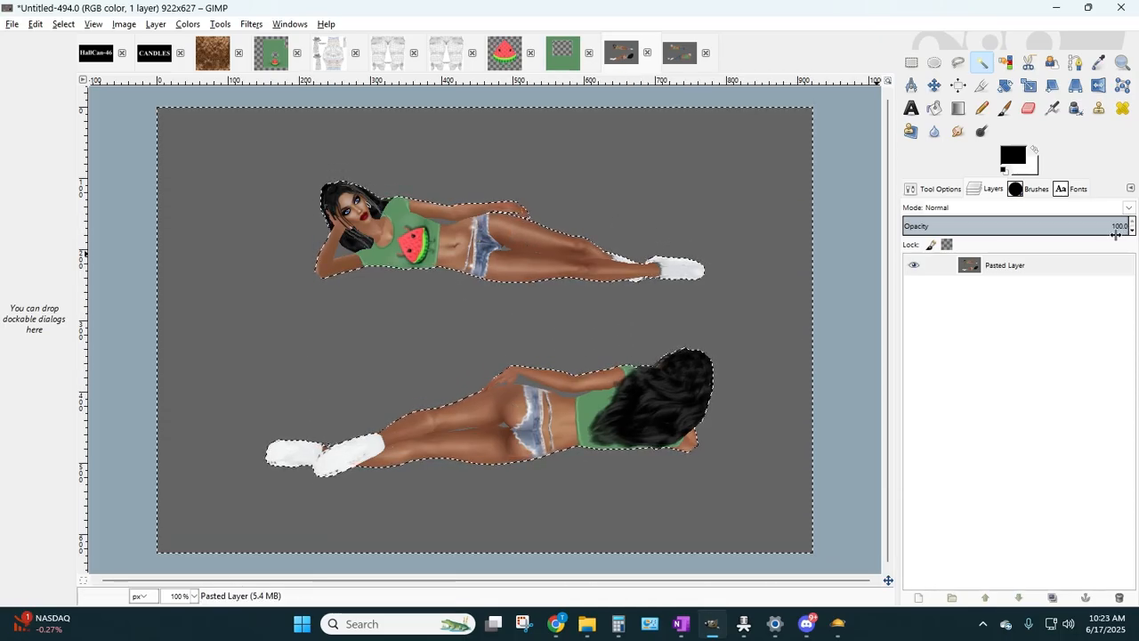
{"action": "key", "text": "Delete"}
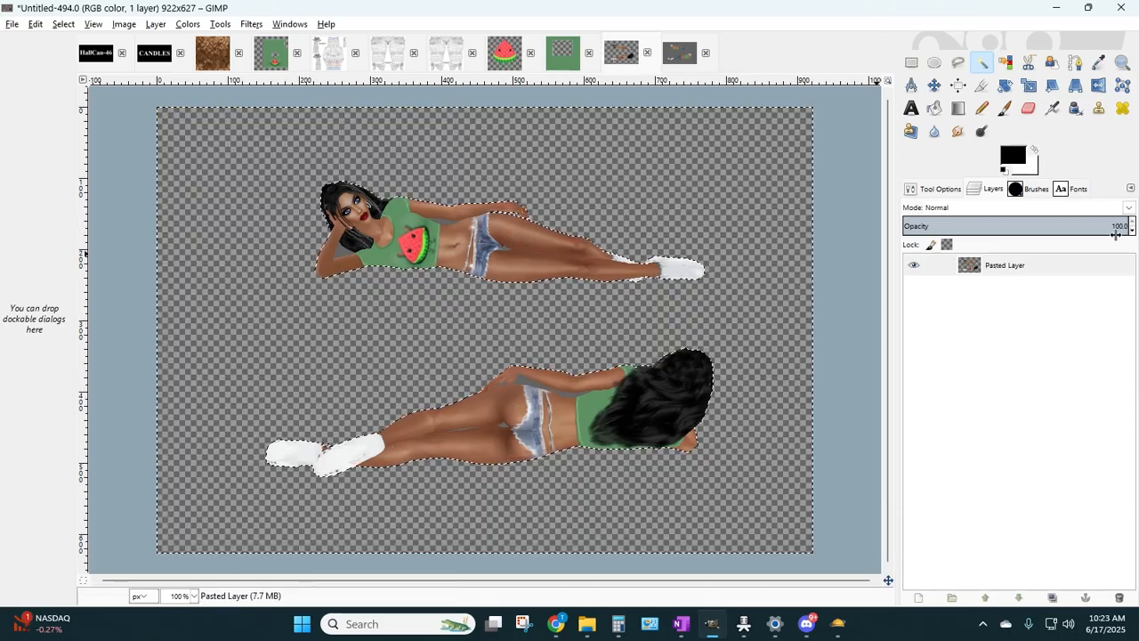
{"action": "left_click", "coordinate": [63, 24]}
{"action": "left_click", "coordinate": [71, 56]}
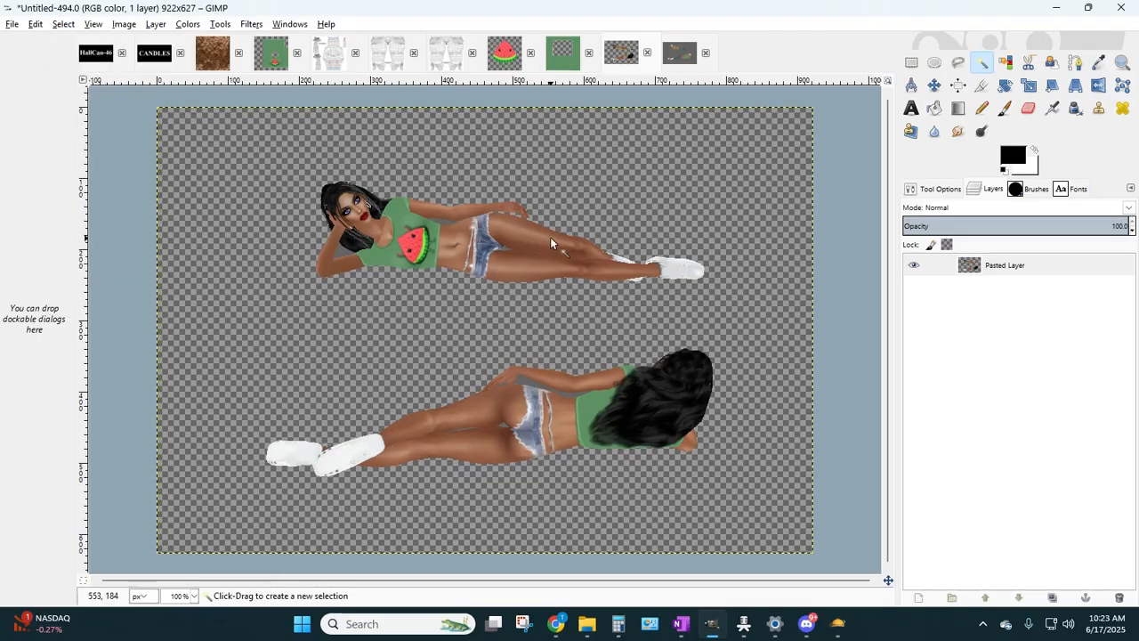
- Fuzzy-select and delete the leftover gray patches beside the front-view bot's hair, under her arm and between her legs
{"action": "left_click", "coordinate": [194, 597]}
{"action": "left_click", "coordinate": [184, 510]}
{"action": "scroll", "coordinate": [357, 347], "scroll_direction": "up", "scroll_amount": 3}
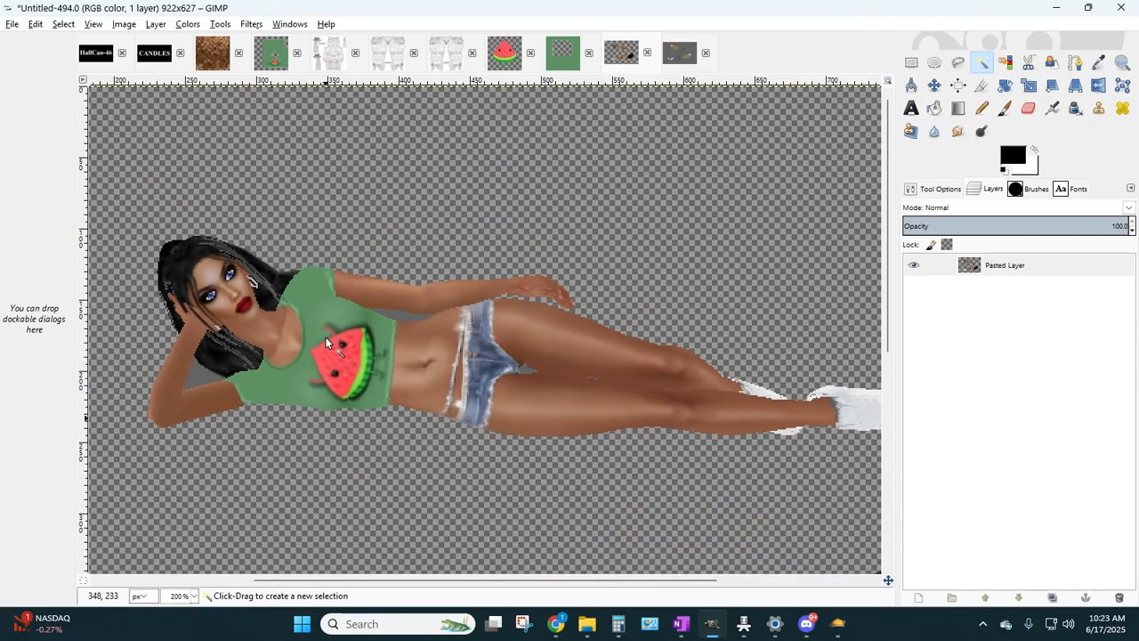
{"action": "left_click", "coordinate": [194, 379]}
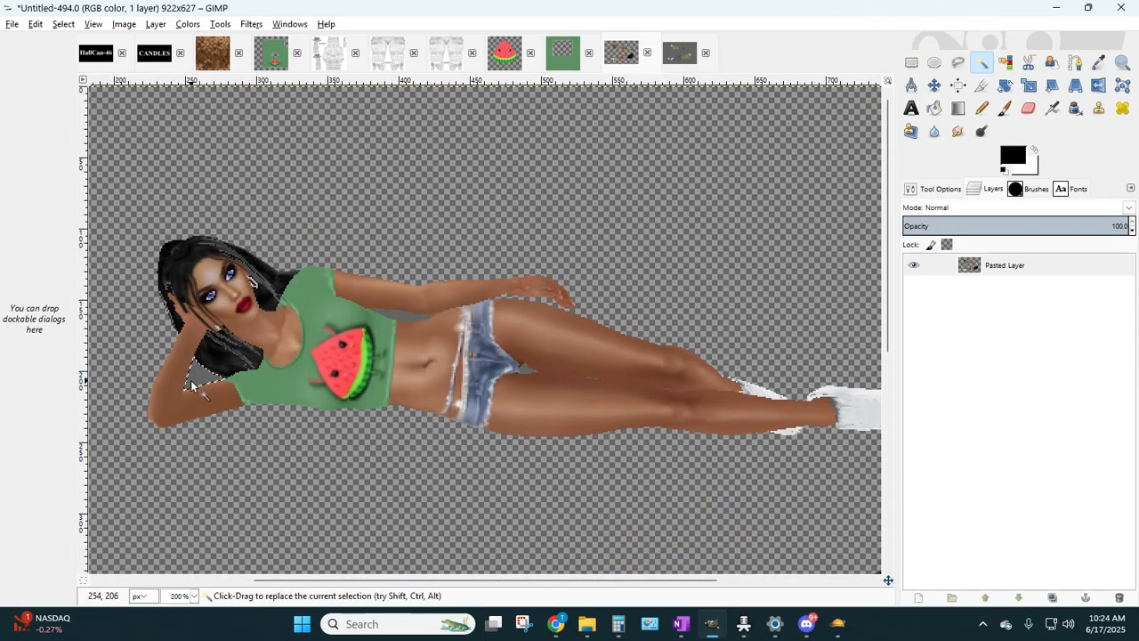
{"action": "left_click", "coordinate": [399, 323]}
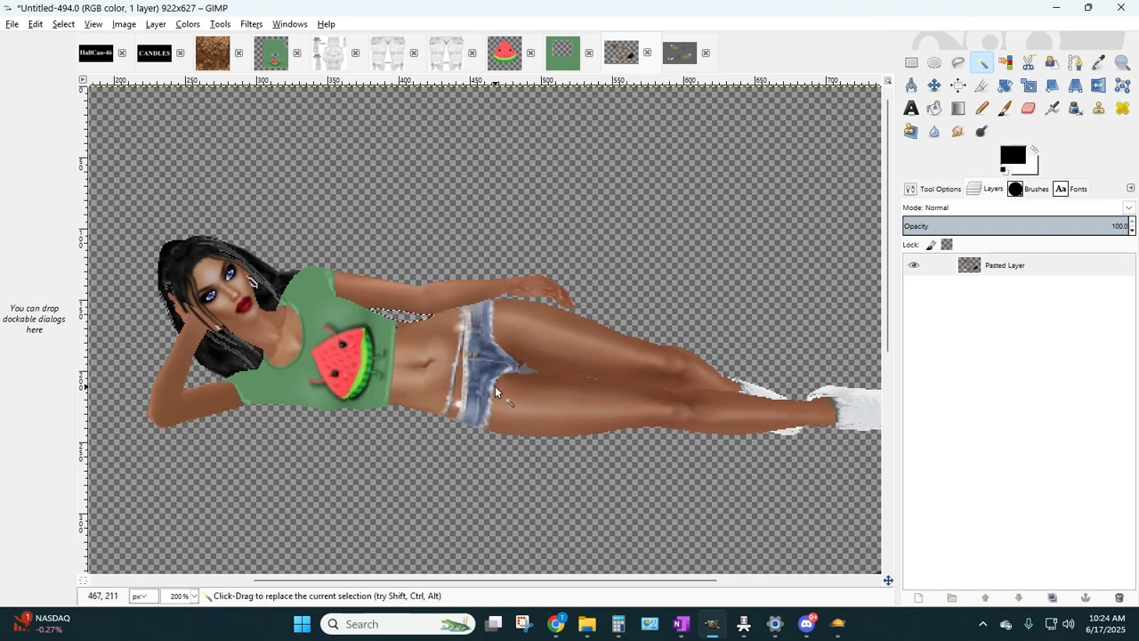
{"action": "left_click", "coordinate": [525, 371]}
- Delete the leftover gray gaps between the back-view bot's legs and around her arm and hand, and clear the selection
{"action": "scroll", "coordinate": [640, 302], "scroll_direction": "down", "scroll_amount": 5}
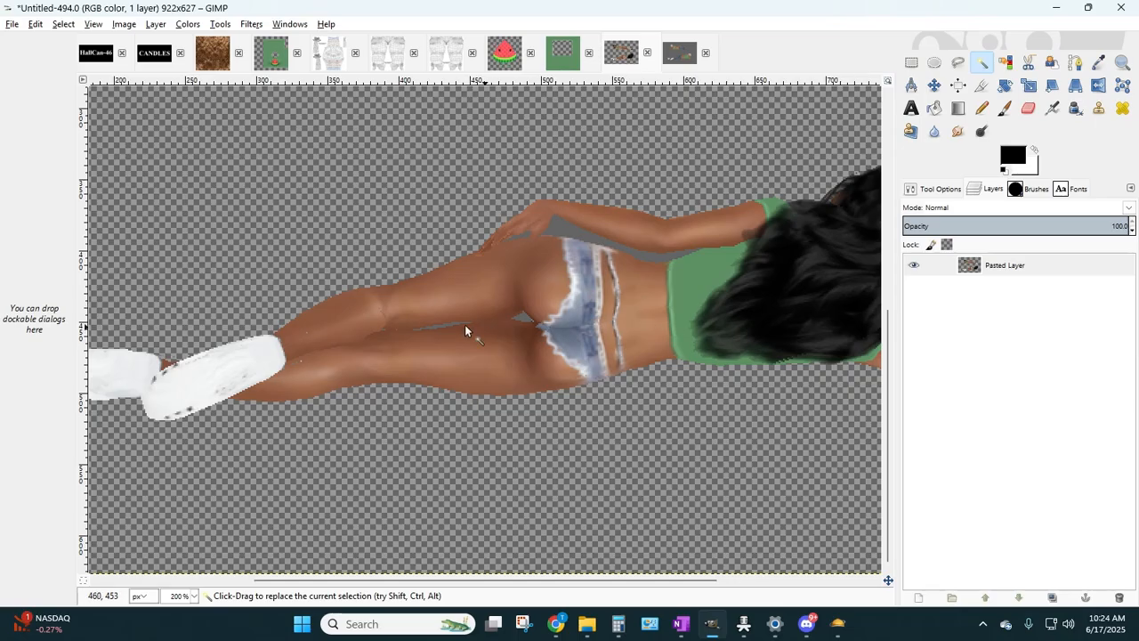
{"action": "left_click", "coordinate": [436, 329]}
{"action": "left_click", "coordinate": [521, 317]}
{"action": "left_click", "coordinate": [572, 230]}
{"action": "key", "text": "Delete"}
{"action": "left_click", "coordinate": [522, 233]}
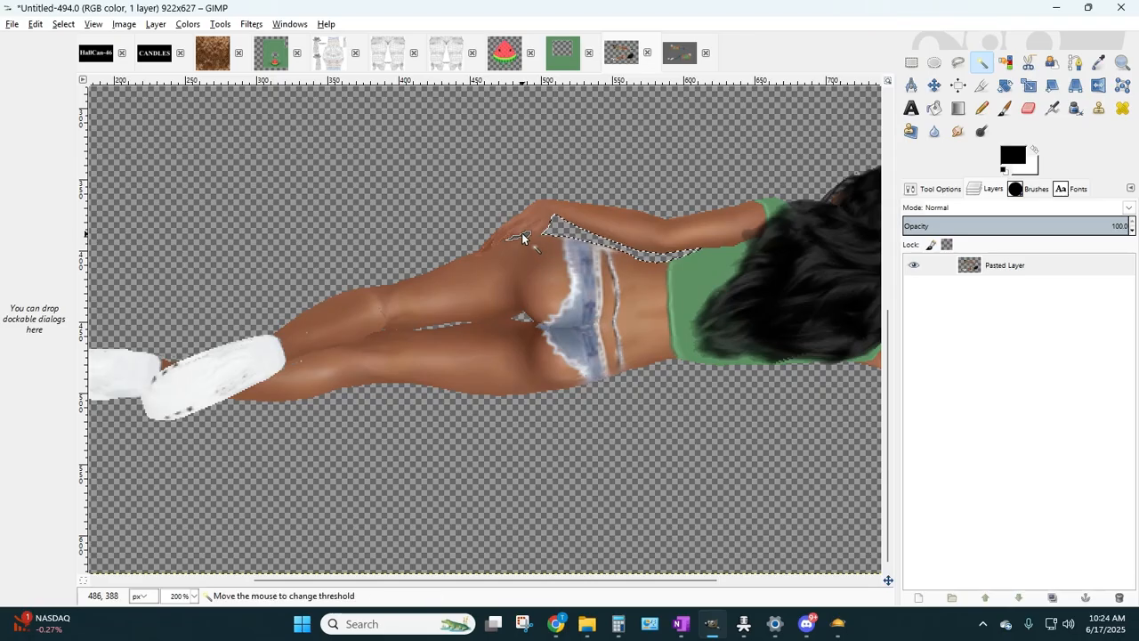
{"action": "key", "text": "Delete"}
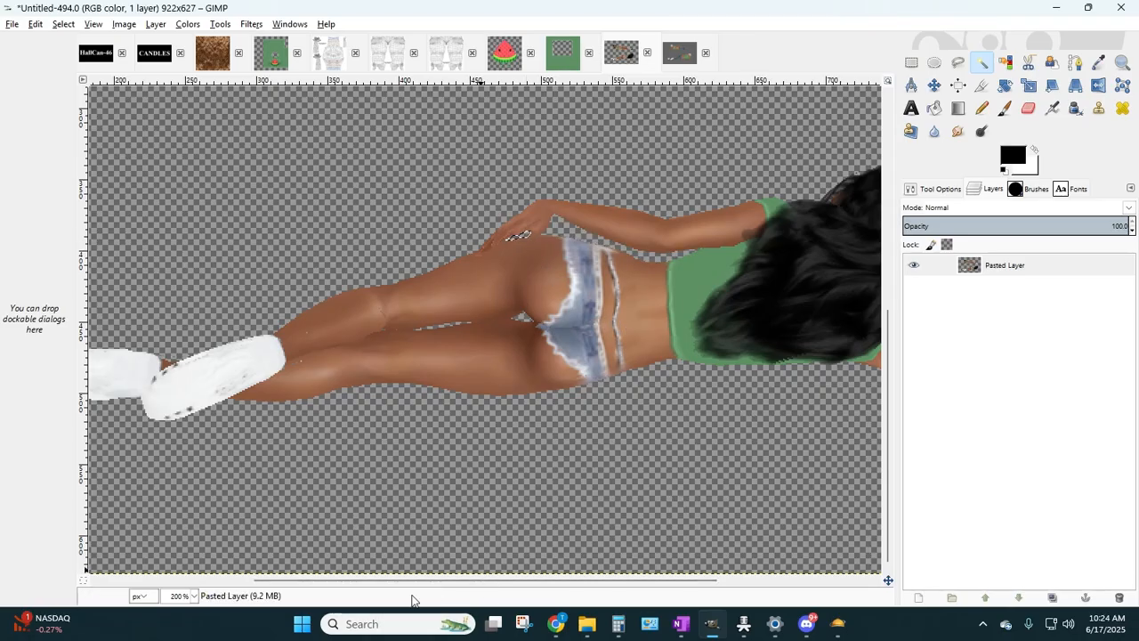
{"action": "left_click_drag", "start_coordinate": [446, 581], "coordinate": [570, 581]}
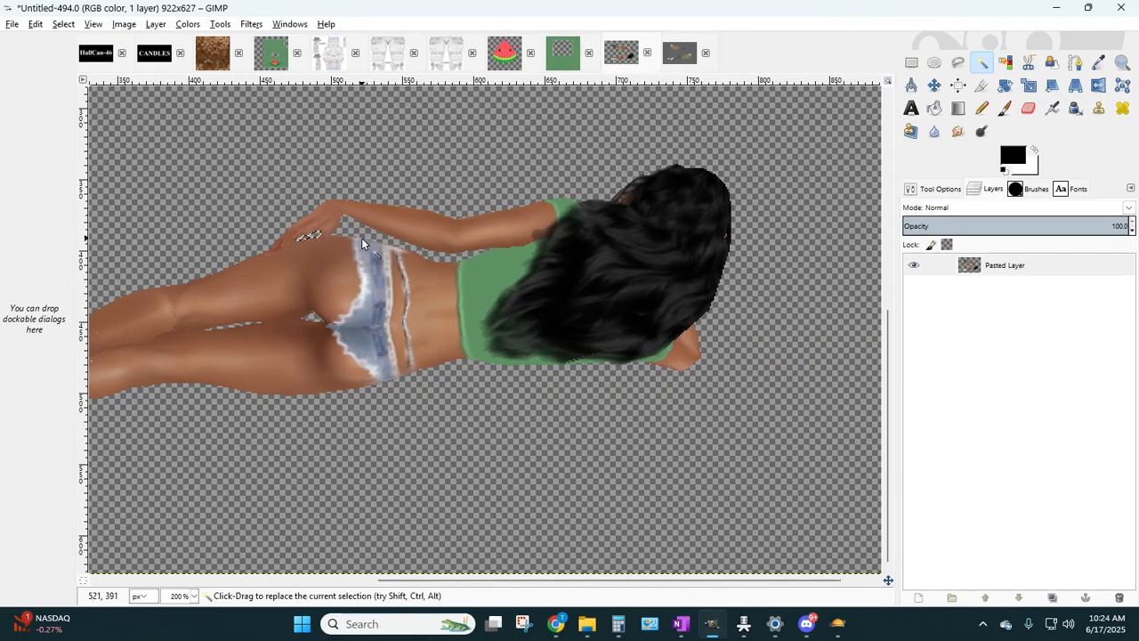
{"action": "scroll", "coordinate": [362, 244], "scroll_direction": "up", "scroll_amount": 10}
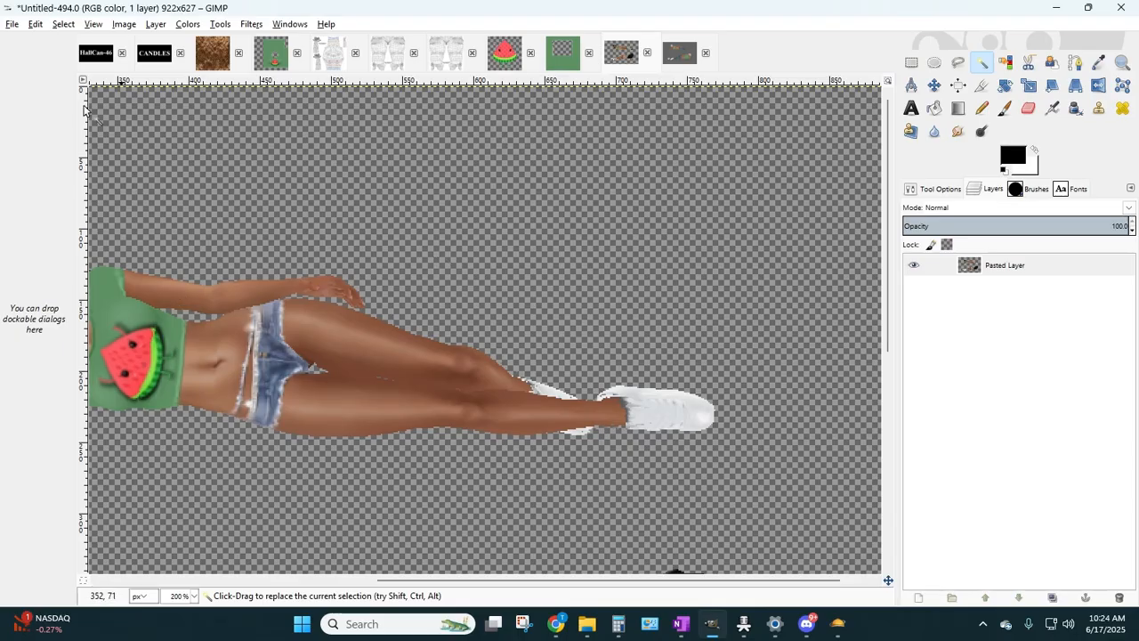
{"action": "left_click", "coordinate": [64, 24]}
{"action": "left_click", "coordinate": [77, 58]}
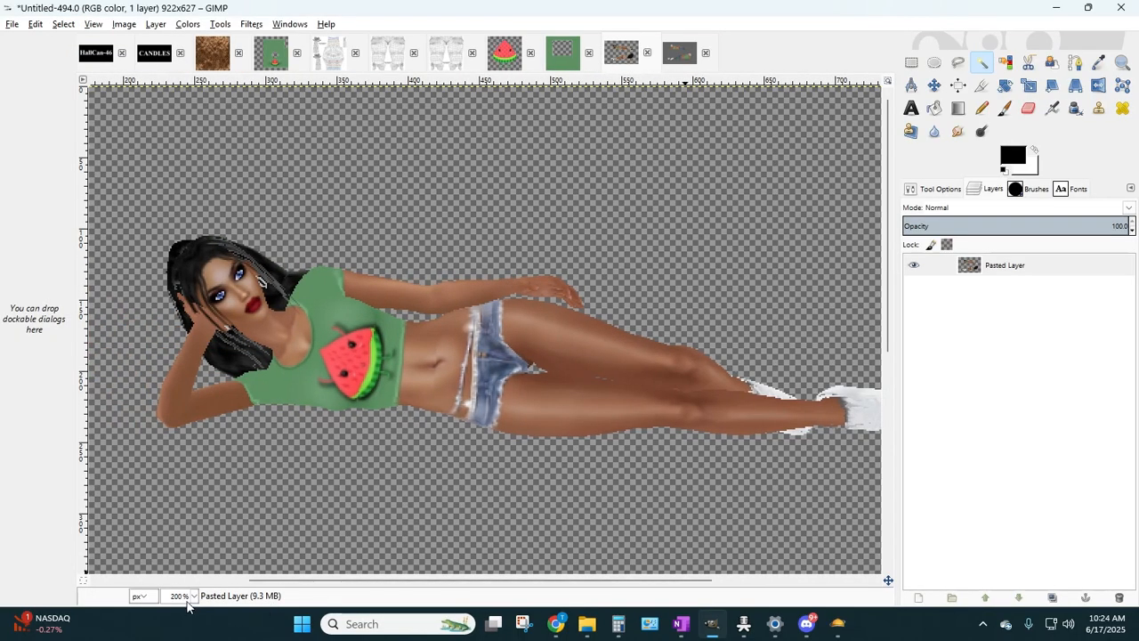
- Apply the Outfits preset of Brightness-Contrast to the layer, with brightness 30 and contrast 30
{"action": "left_click", "coordinate": [195, 596]}
{"action": "left_click", "coordinate": [182, 530]}
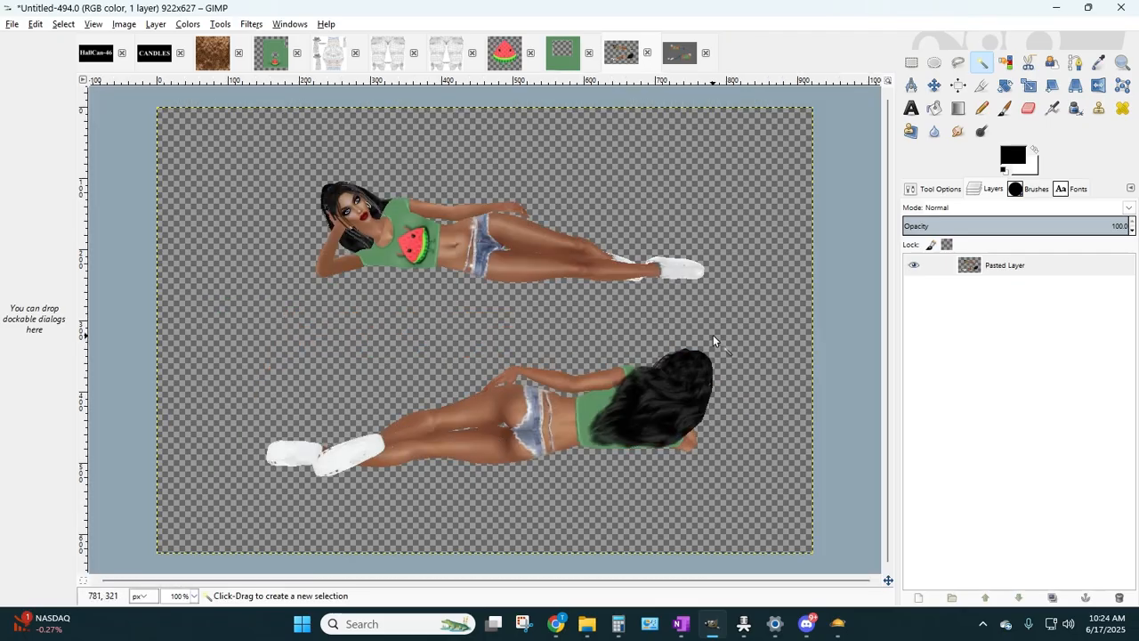
{"action": "left_click", "coordinate": [191, 25]}
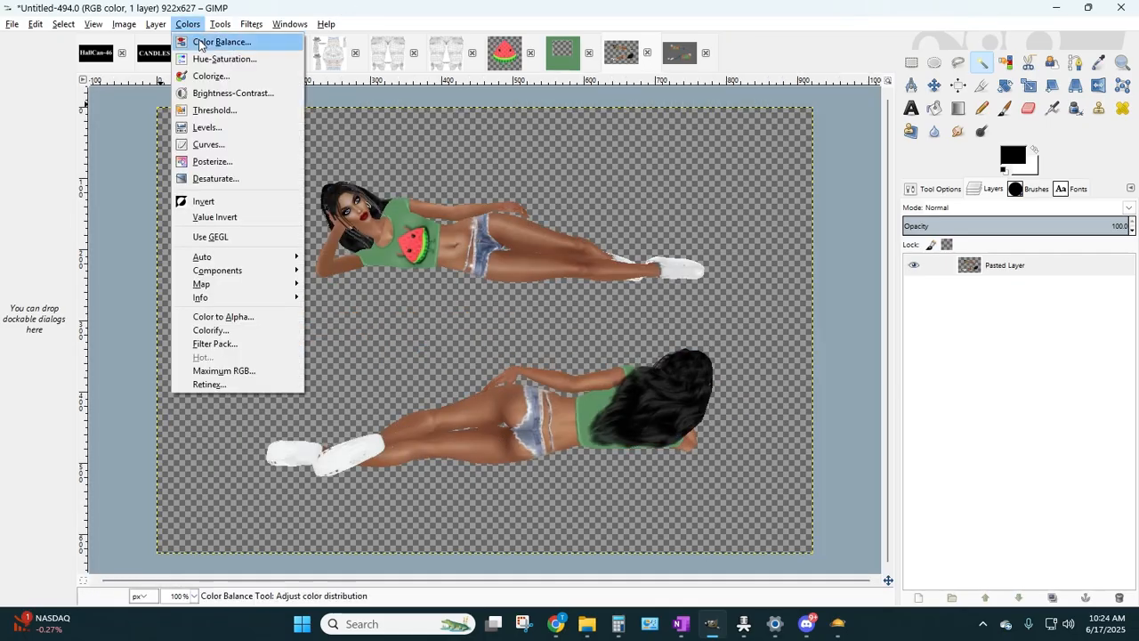
{"action": "left_click", "coordinate": [227, 92]}
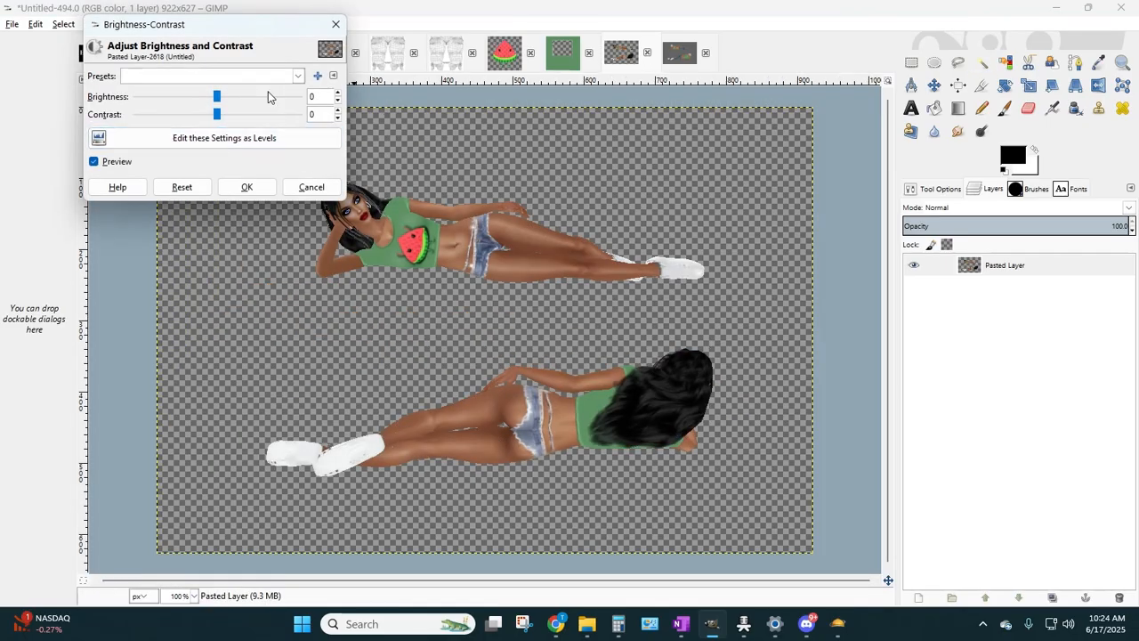
{"action": "left_click", "coordinate": [294, 74]}
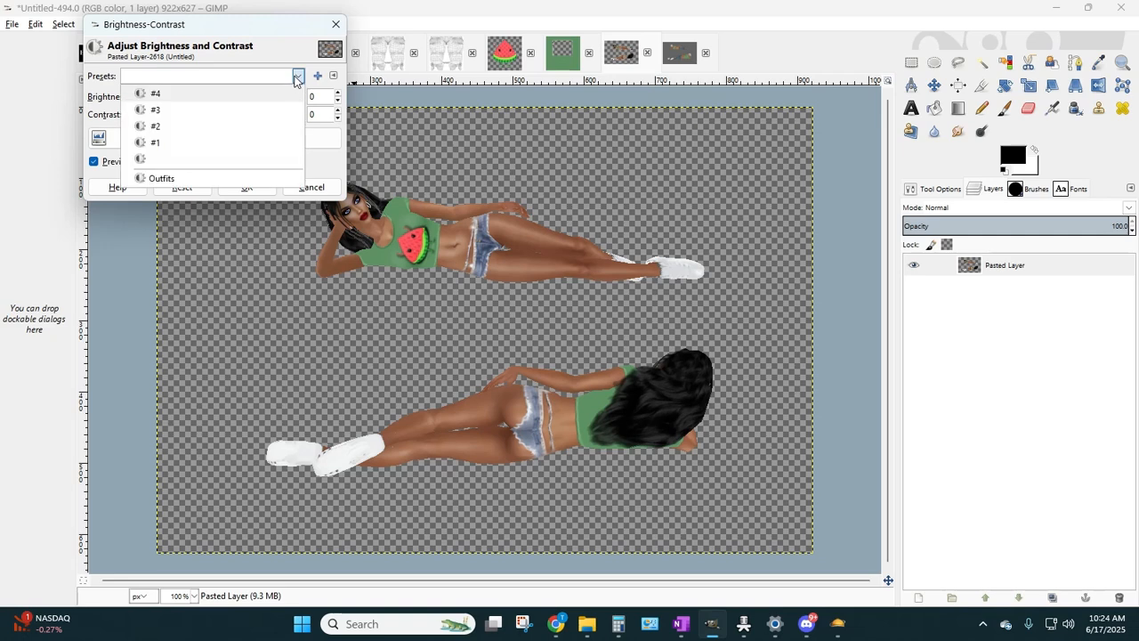
{"action": "left_click", "coordinate": [160, 175]}
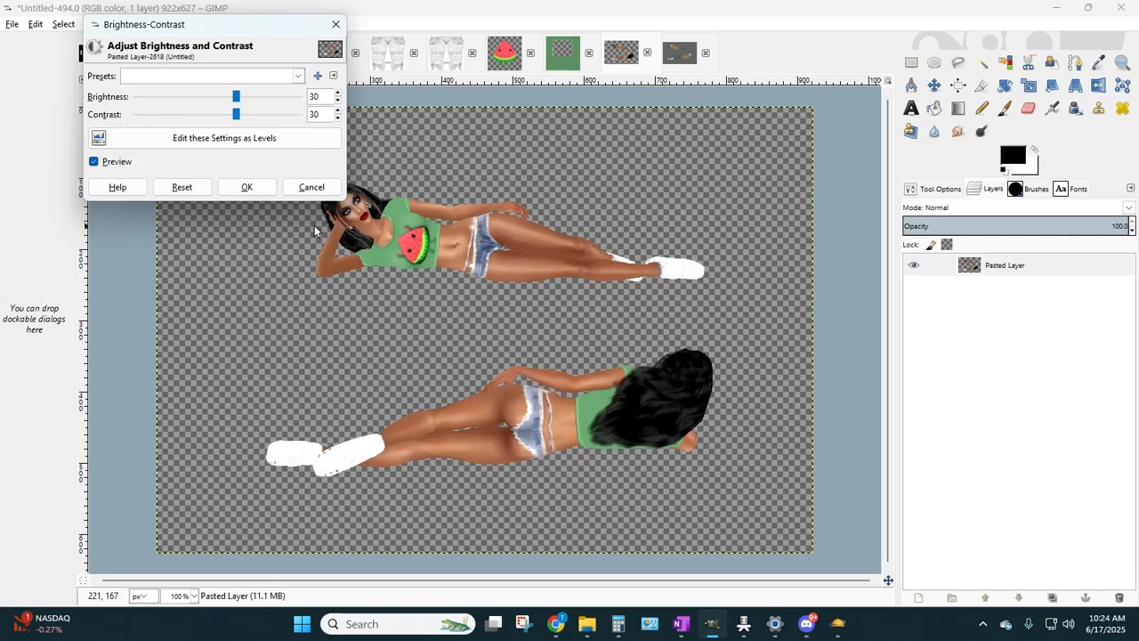
{"action": "left_click", "coordinate": [246, 186]}
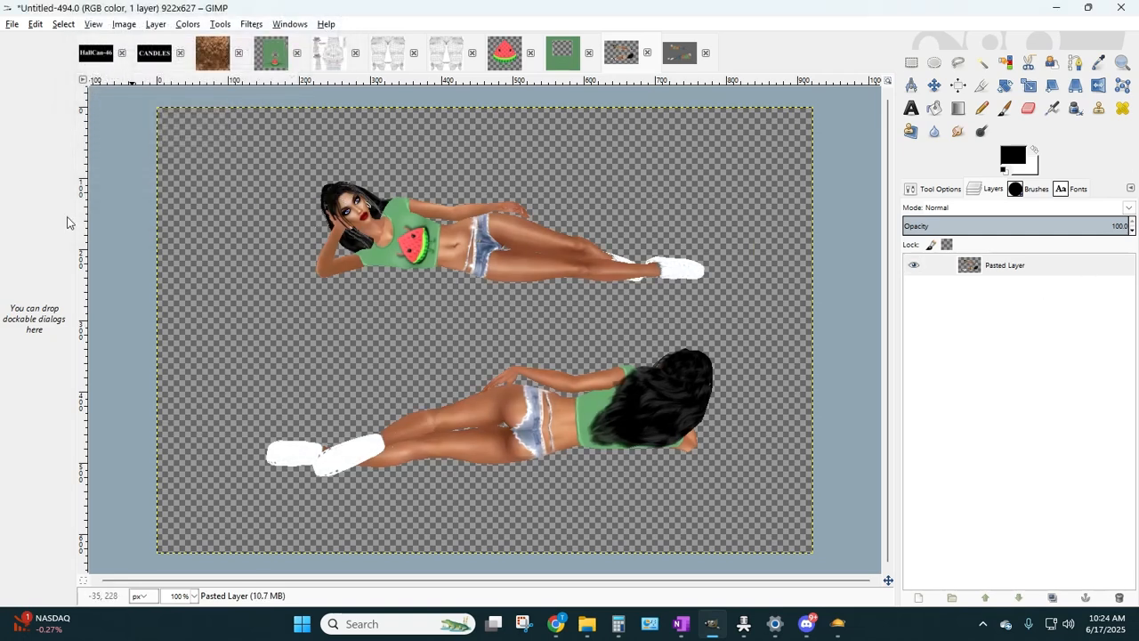
{"action": "left_click", "coordinate": [185, 27]}
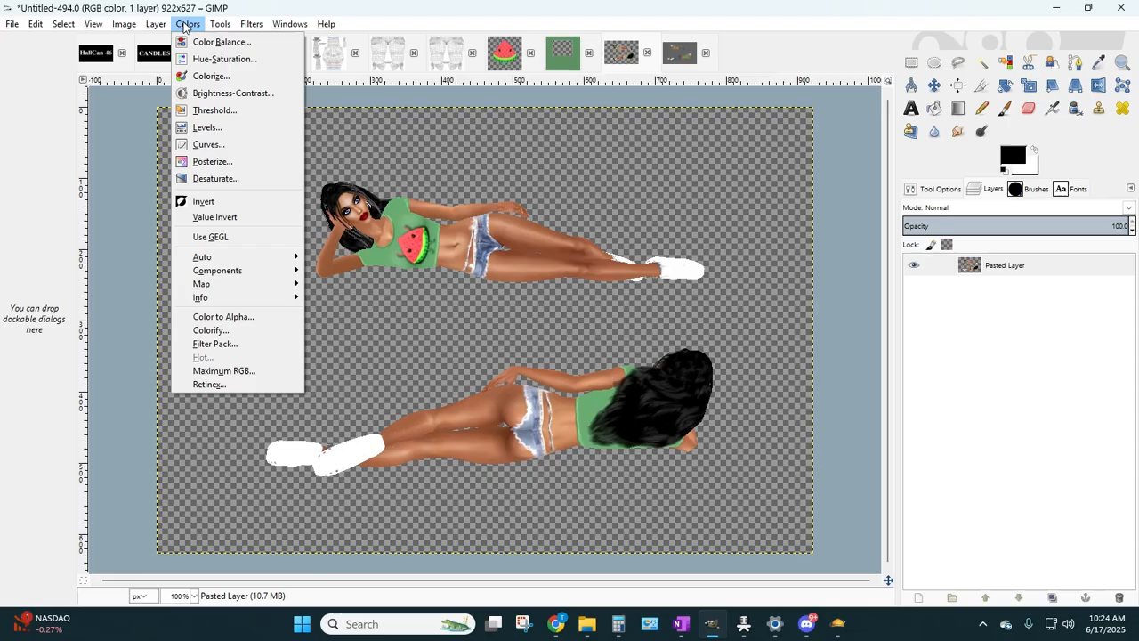
{"action": "left_click", "coordinate": [205, 94]}
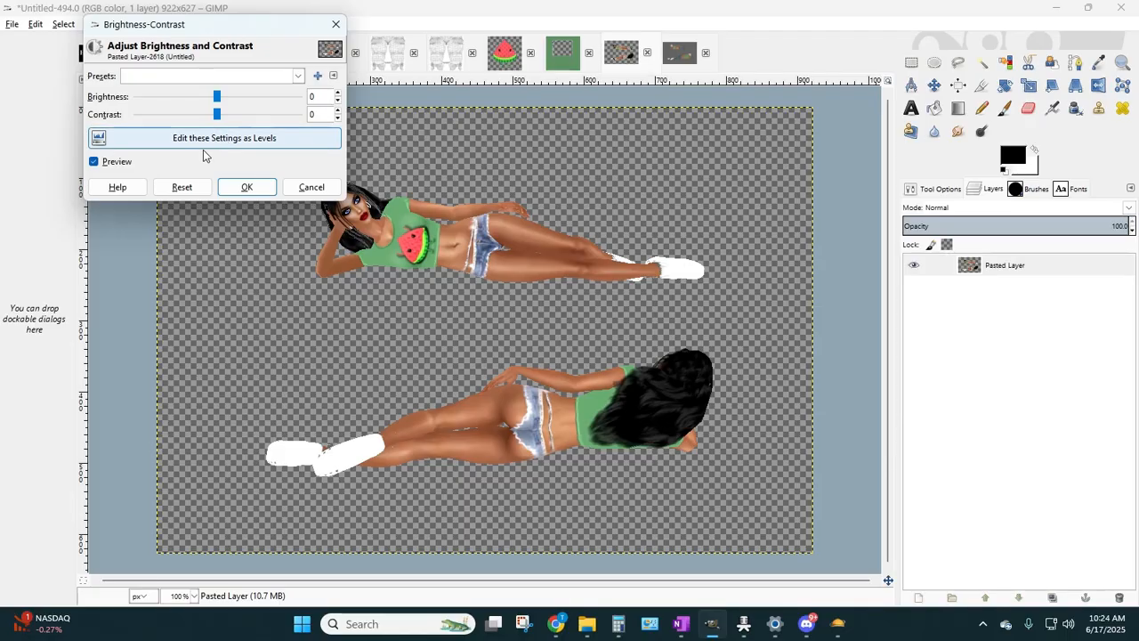
{"action": "left_click", "coordinate": [298, 76]}
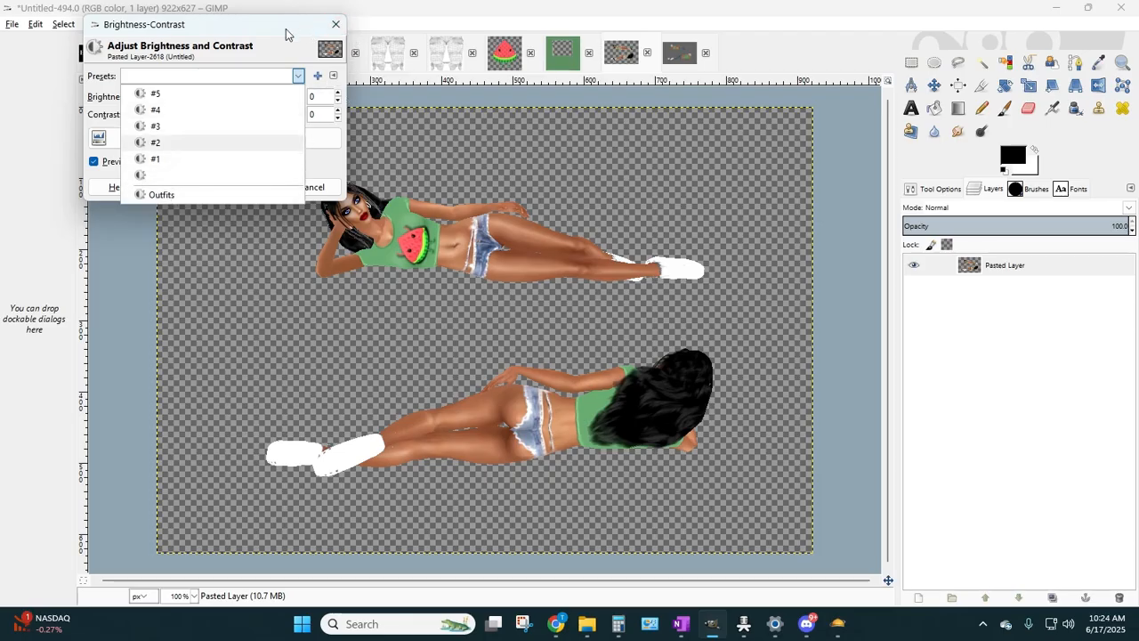
{"action": "left_click", "coordinate": [312, 40]}
{"action": "left_click", "coordinate": [312, 187]}
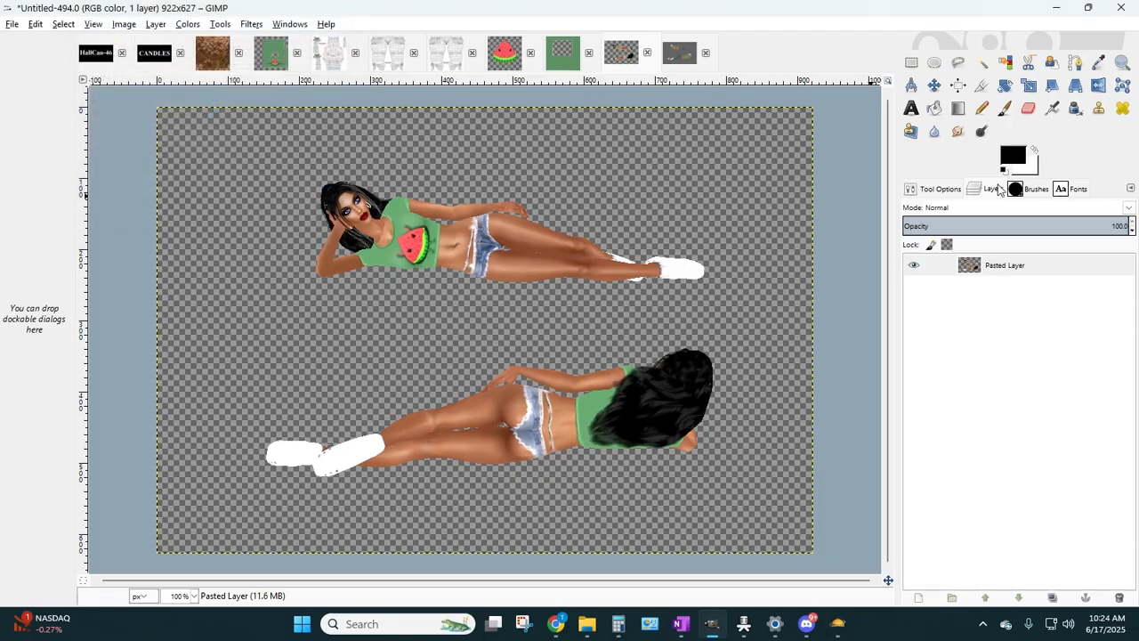
- Crop the image to about 603 x 216 px around the front-view bot
{"action": "left_click", "coordinate": [979, 85]}
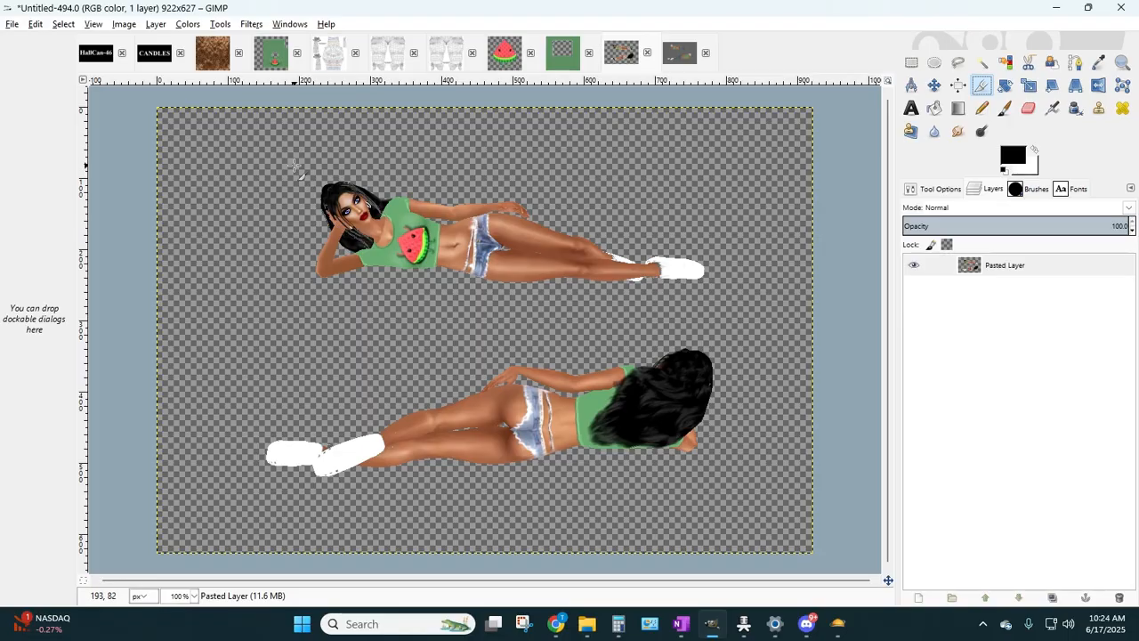
{"action": "left_click_drag", "start_coordinate": [292, 161], "coordinate": [722, 313]}
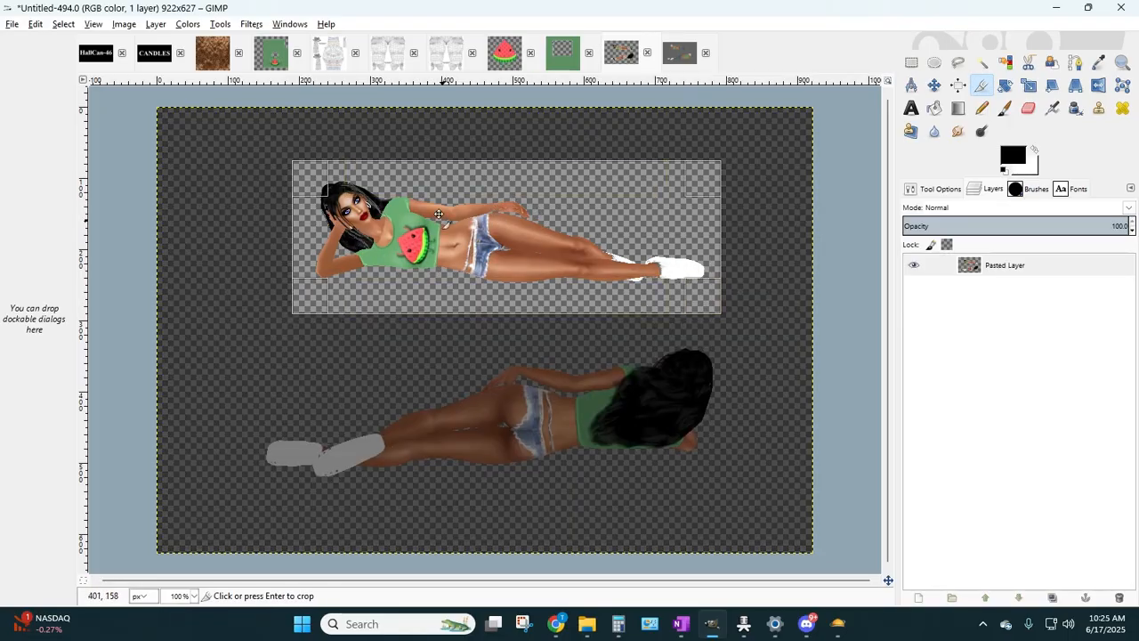
{"action": "key", "text": "Return"}
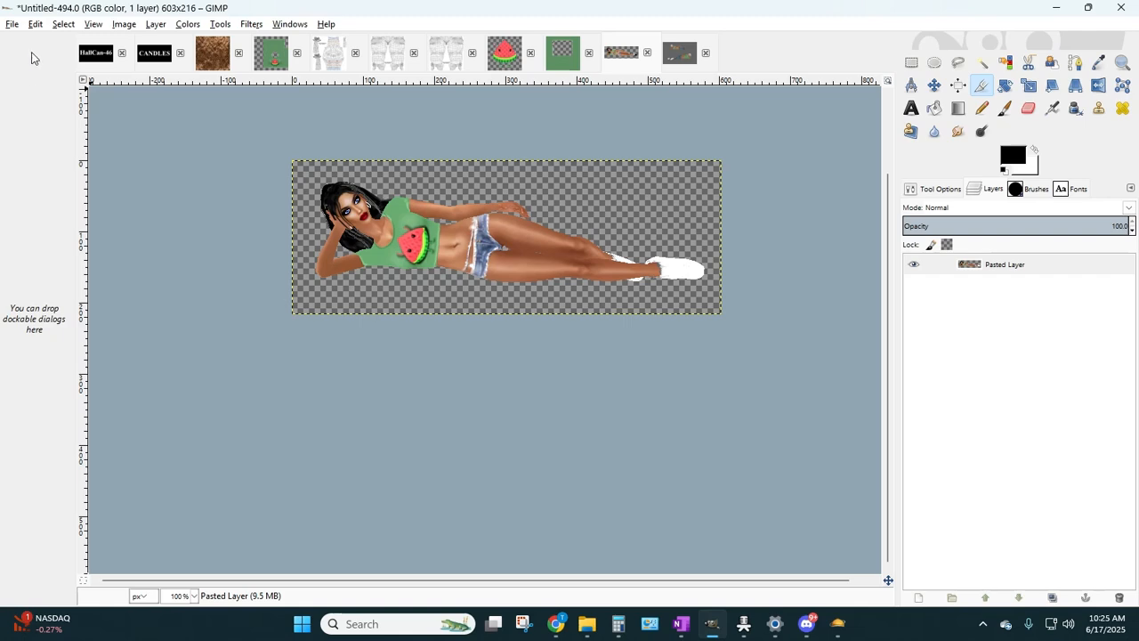
- Start exporting the cropped image and choose the WatermelonCutie folder inside BsThreads as the destination
{"action": "left_click", "coordinate": [13, 25]}
{"action": "left_click", "coordinate": [50, 214]}
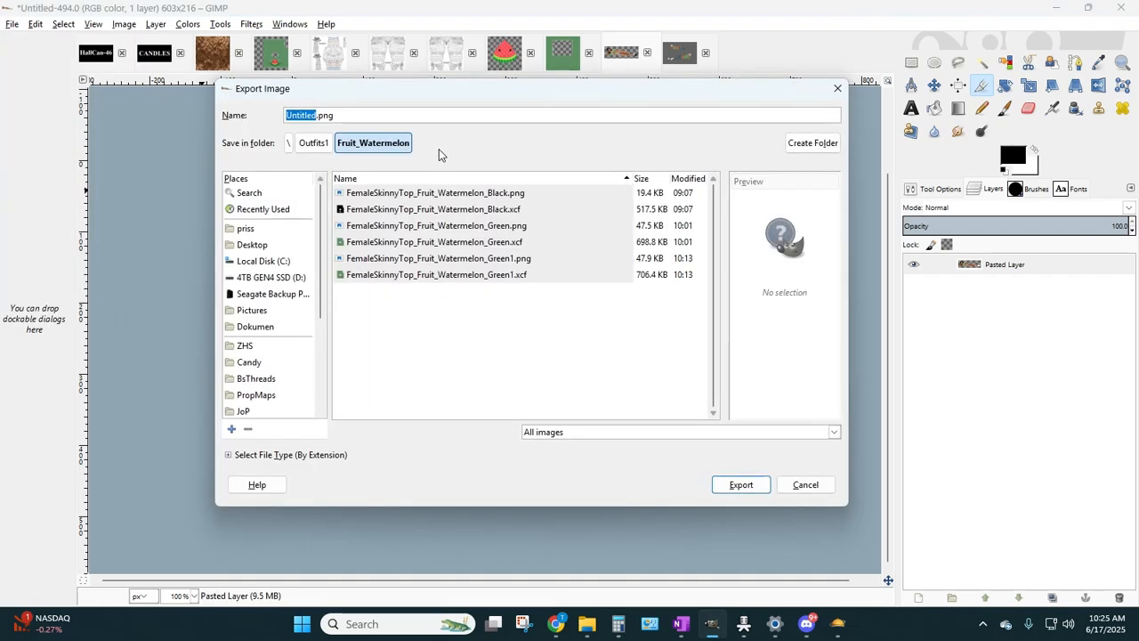
{"action": "left_click", "coordinate": [287, 143]}
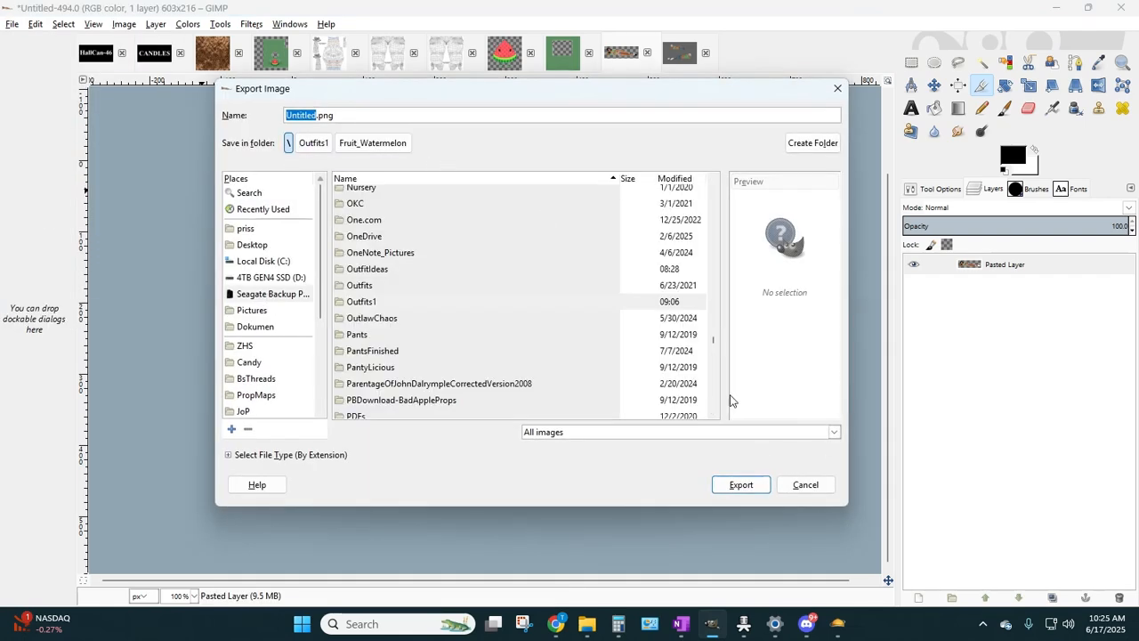
{"action": "left_click_drag", "start_coordinate": [713, 339], "coordinate": [679, 235]}
{"action": "scroll", "coordinate": [448, 271], "scroll_direction": "down", "scroll_amount": 2}
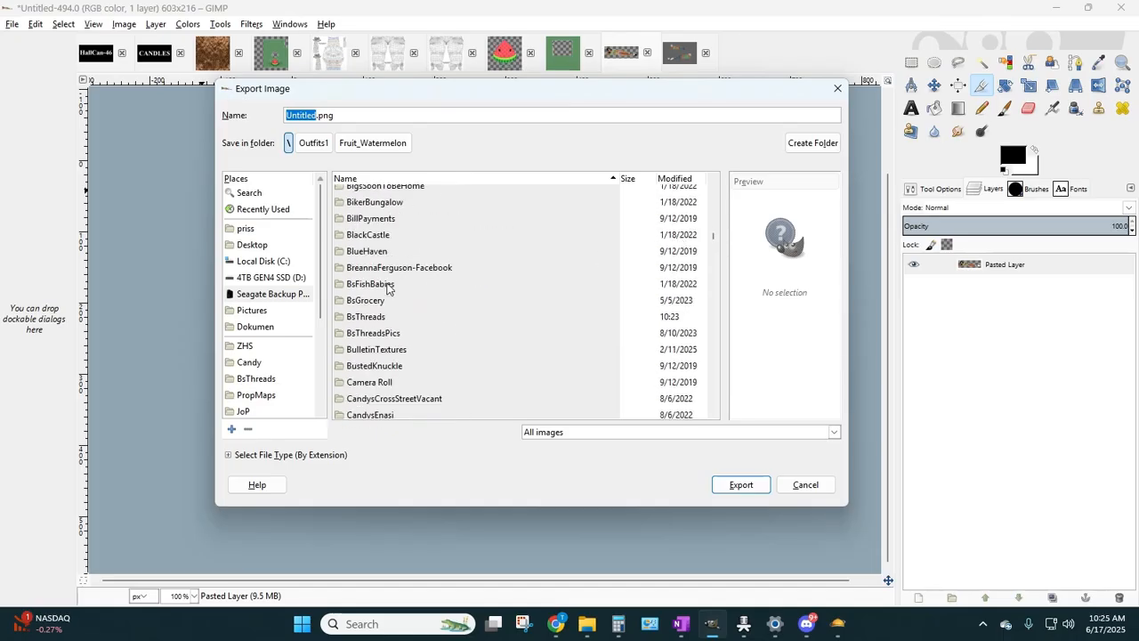
{"action": "double_click", "coordinate": [361, 317]}
{"action": "scroll", "coordinate": [470, 297], "scroll_direction": "down", "scroll_amount": 10}
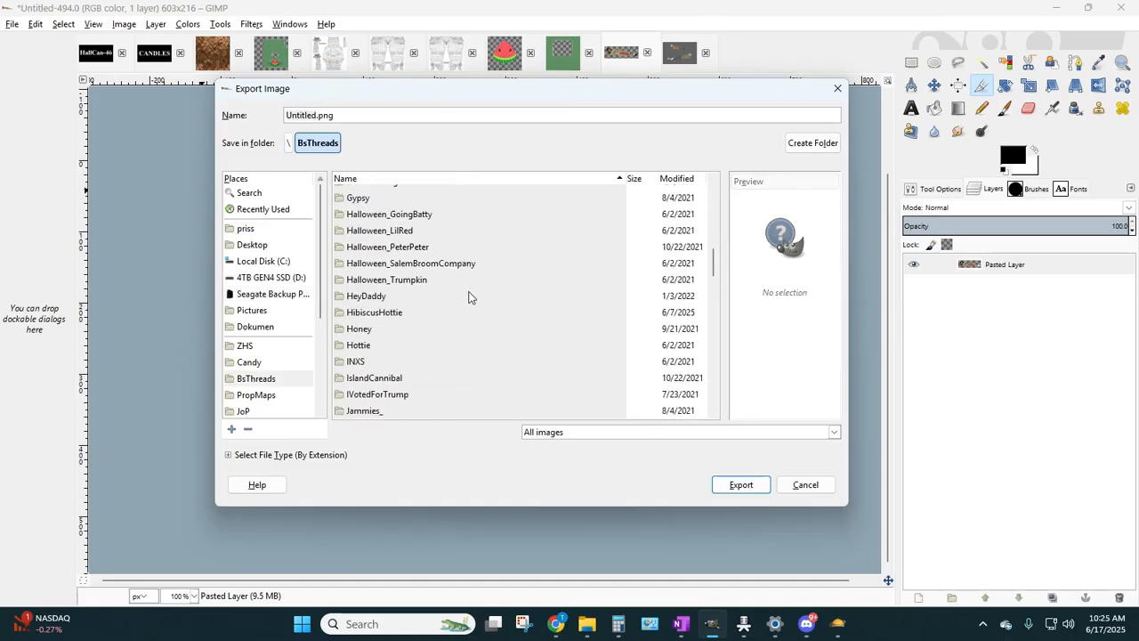
{"action": "left_click_drag", "start_coordinate": [714, 267], "coordinate": [704, 385]}
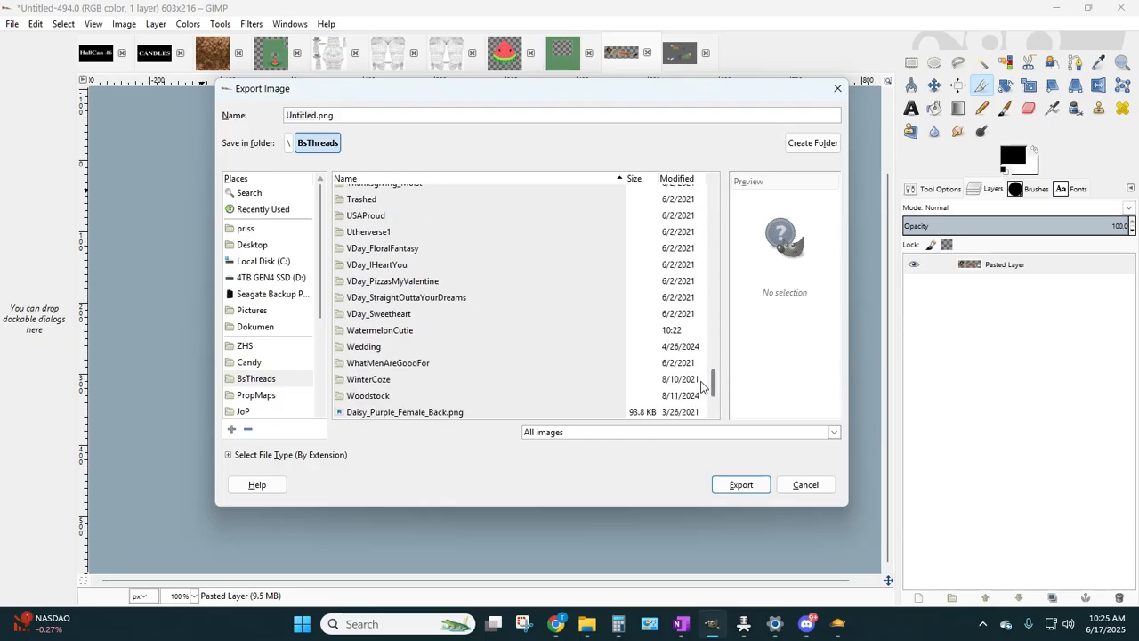
{"action": "double_click", "coordinate": [389, 330]}
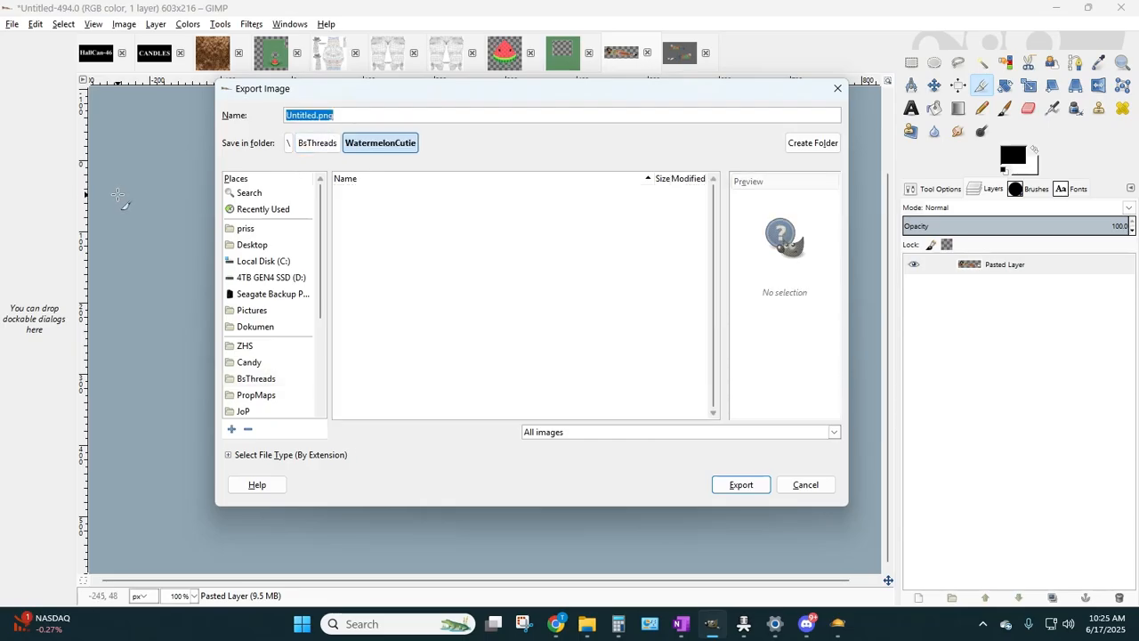
- Name the export WatermelonCutie_Female_Front.png and export it with the current PNG options
{"action": "type", "text": "WatermelonCutie_Female_Fro"}
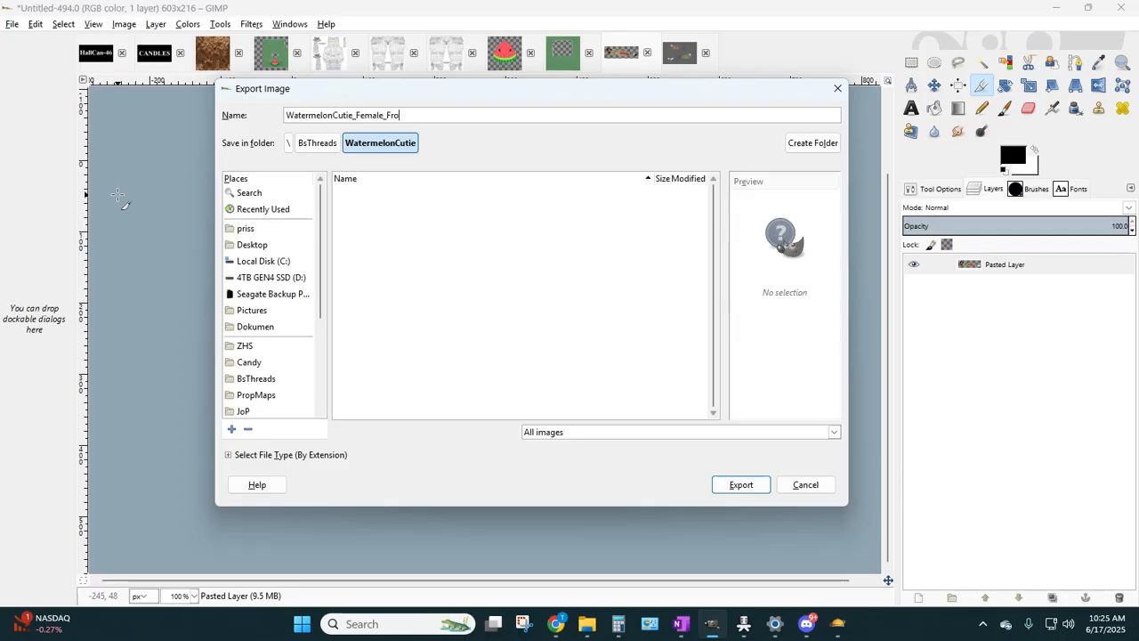
{"action": "type", "text": "nt.png"}
{"action": "key", "text": "Return"}
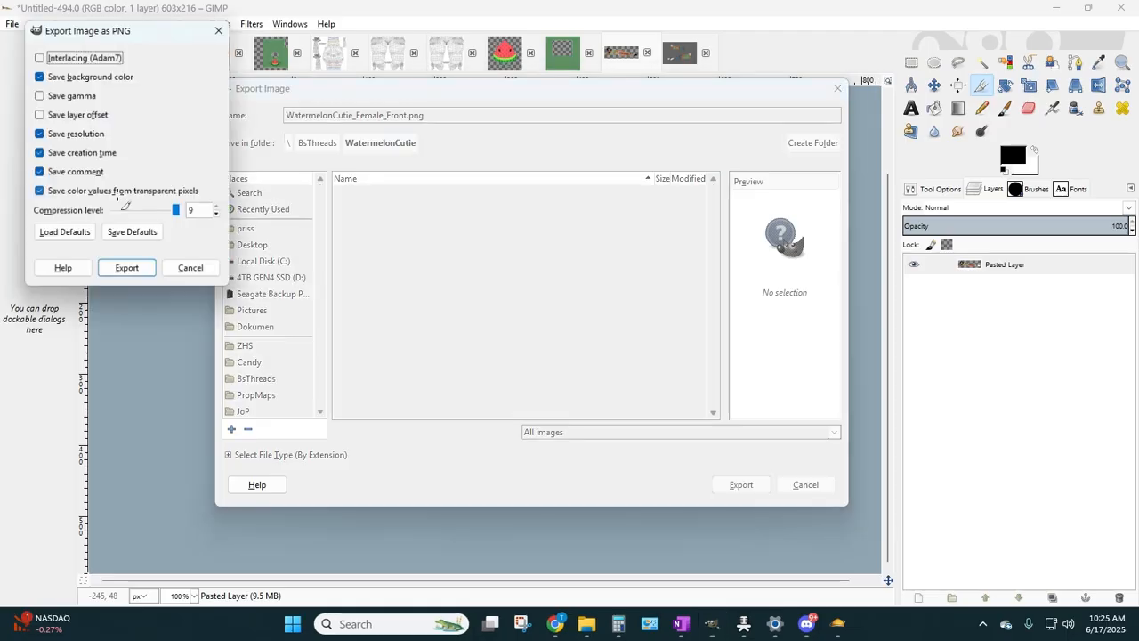
{"action": "key", "text": "Return"}
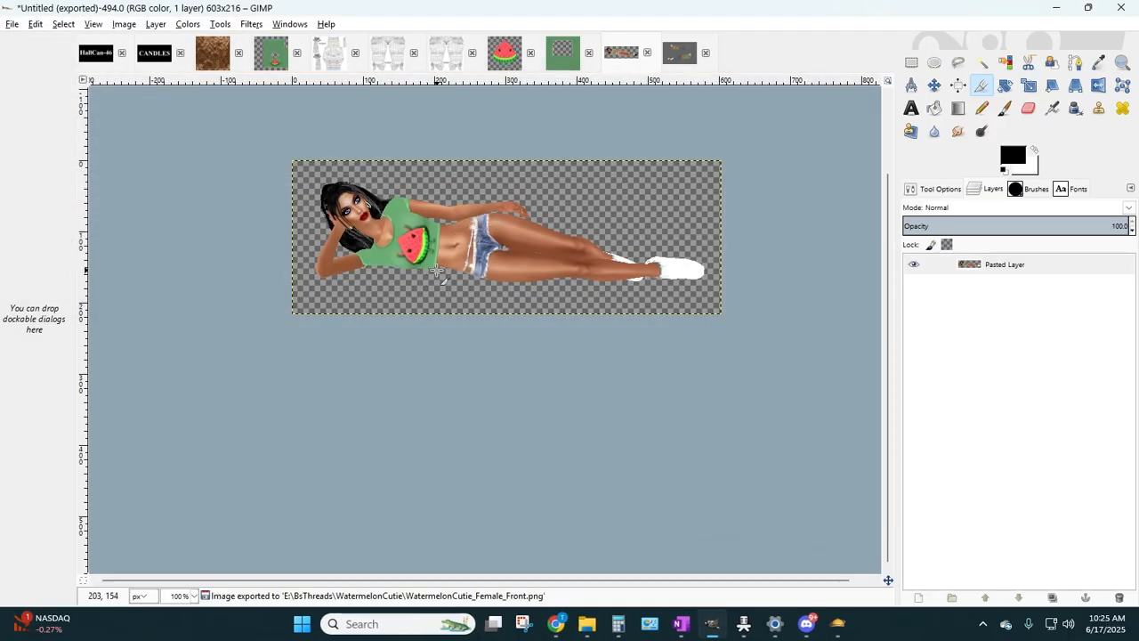
- In File Explorer, rename the exported WatermelonCutie_Female_Front image to WatermelonCutie_Female_Front_Green, and return to GIMP
{"action": "left_click", "coordinate": [587, 624]}
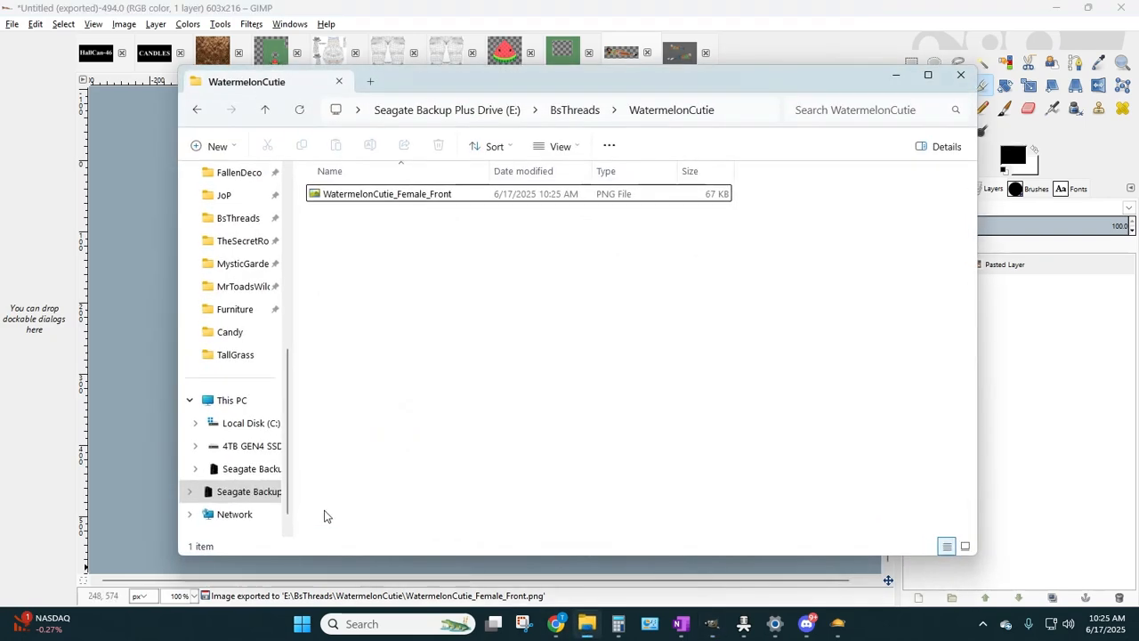
{"action": "left_click", "coordinate": [429, 202]}
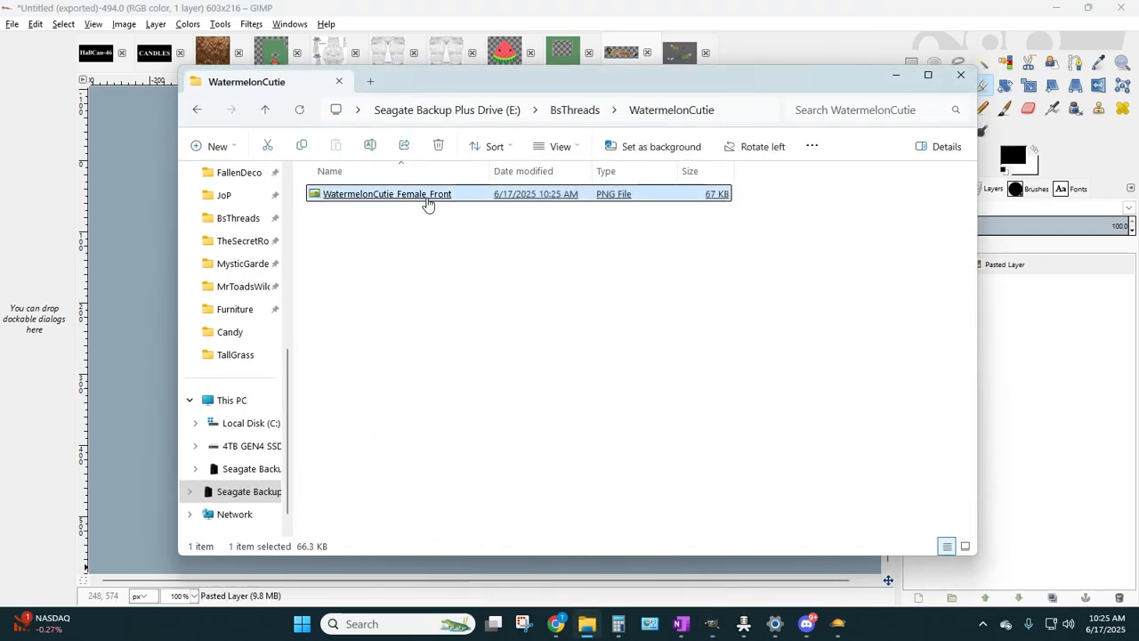
{"action": "right_click", "coordinate": [428, 204]}
{"action": "left_click", "coordinate": [537, 112]}
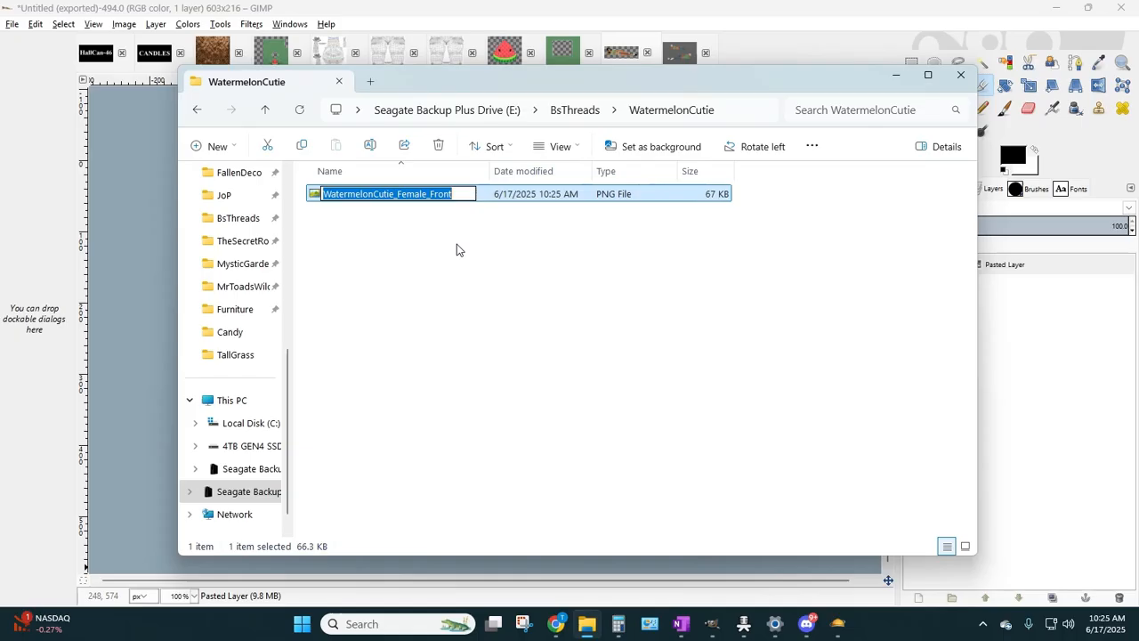
{"action": "left_click", "coordinate": [459, 194]}
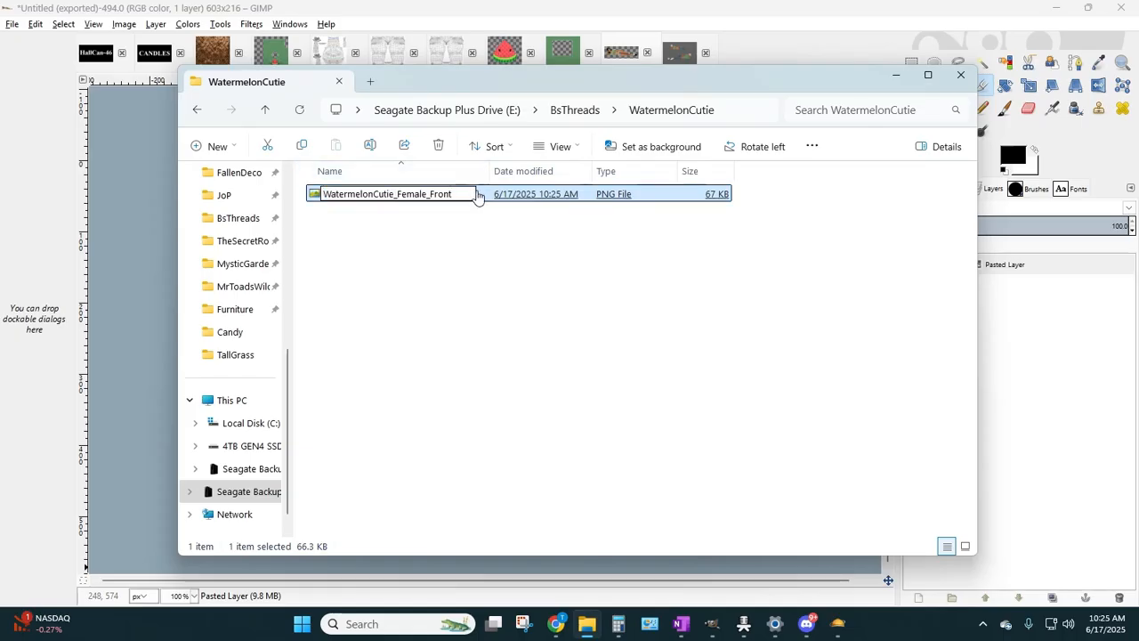
{"action": "type", "text": "_Green"}
{"action": "key", "text": "Return"}
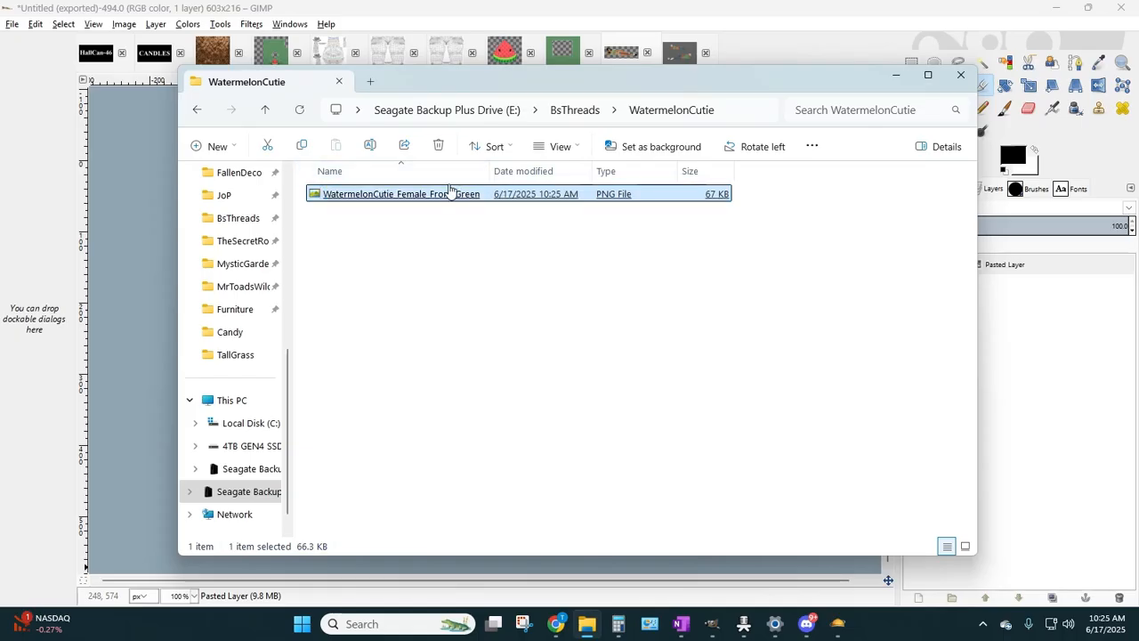
{"action": "left_click", "coordinate": [486, 277]}
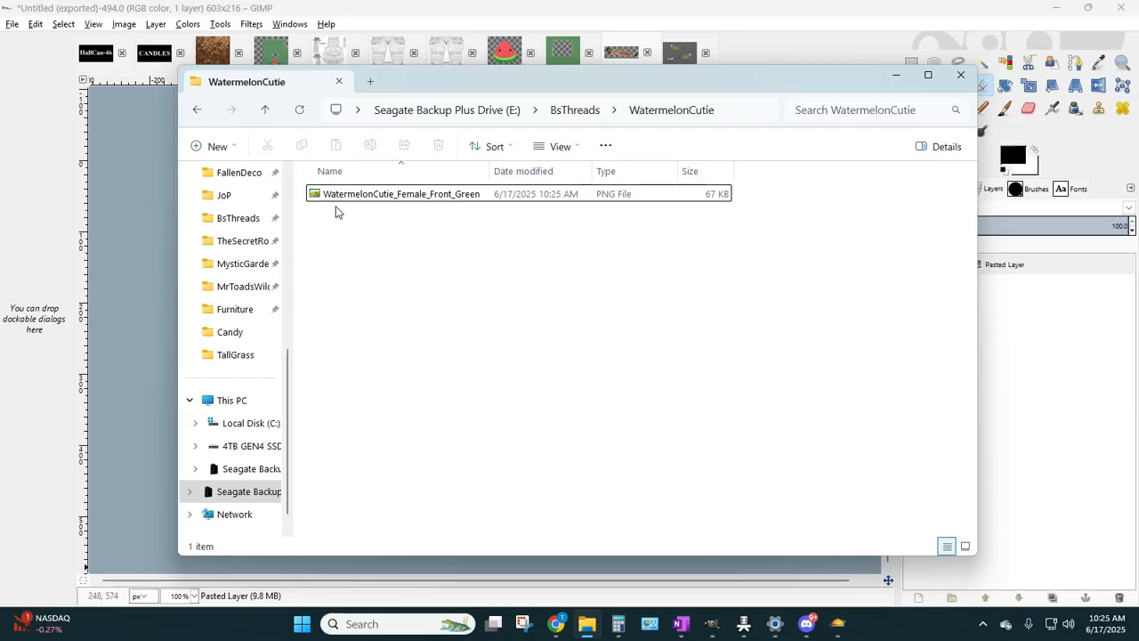
{"action": "left_click", "coordinate": [396, 196]}
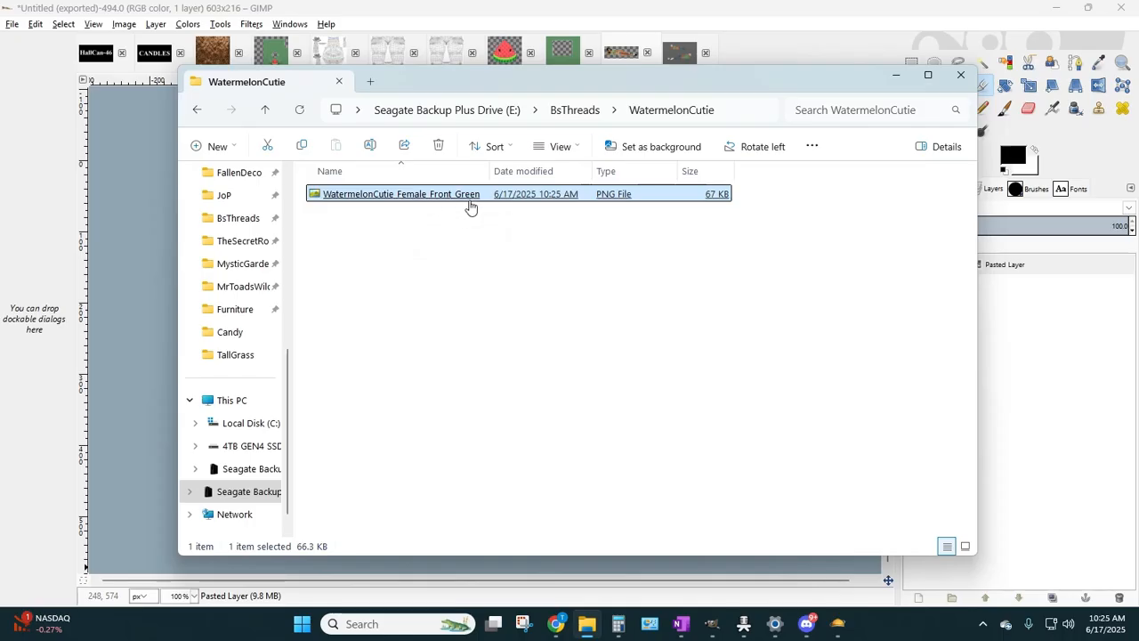
{"action": "left_click", "coordinate": [304, 266]}
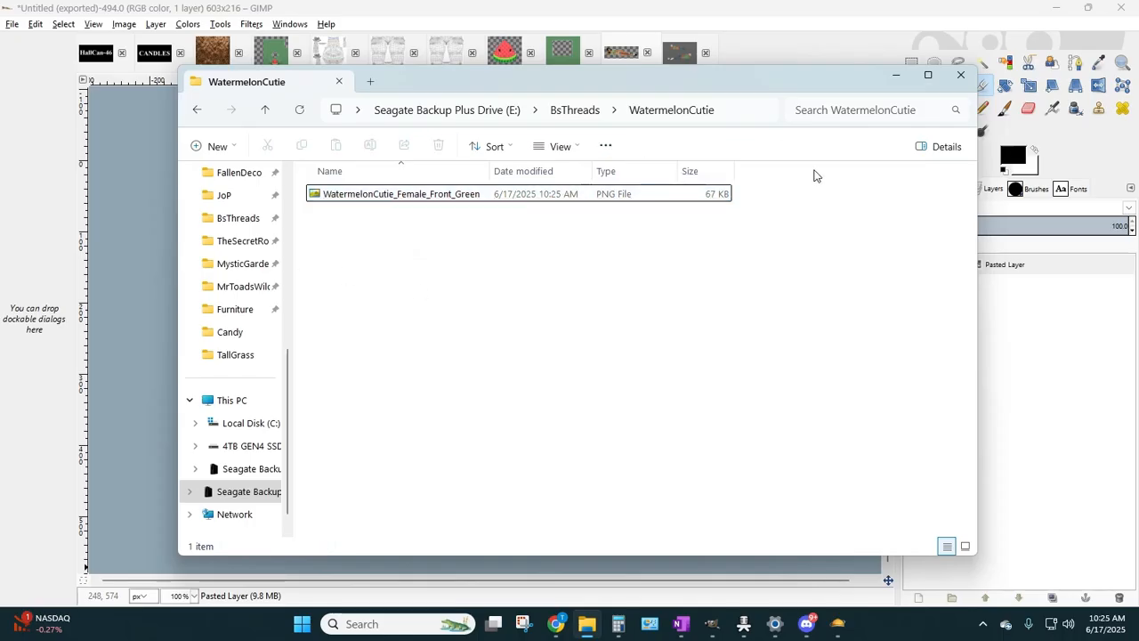
{"action": "left_click", "coordinate": [896, 79]}
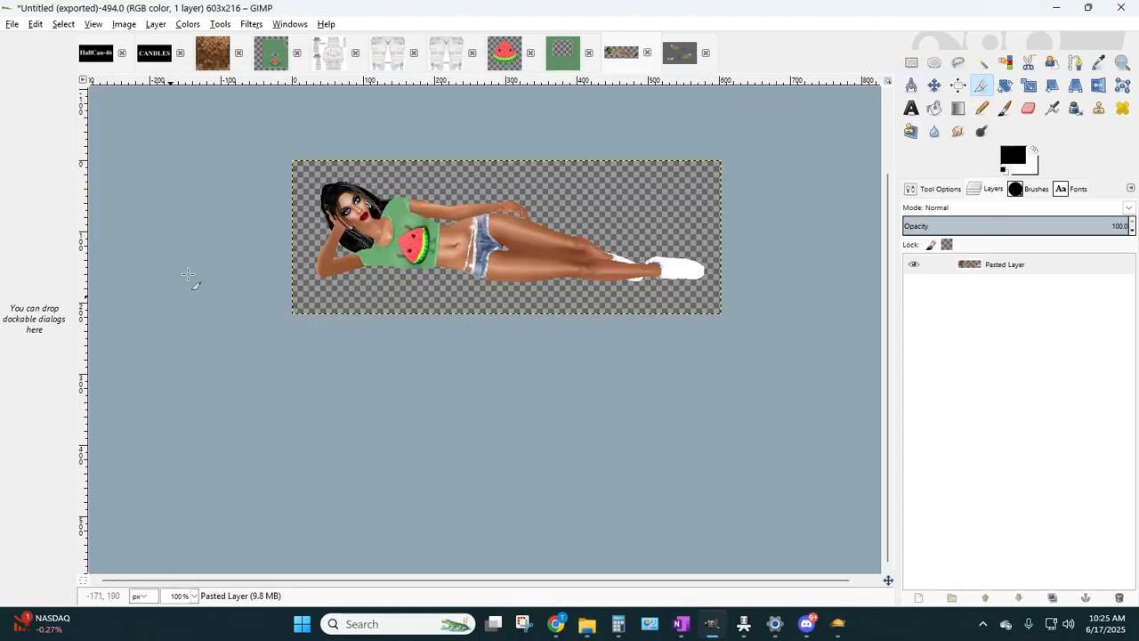
- Undo the front-view crop and crop the image to about 672 x 230 px around the back-view bot
{"action": "left_click", "coordinate": [35, 24]}
{"action": "left_click", "coordinate": [45, 40]}
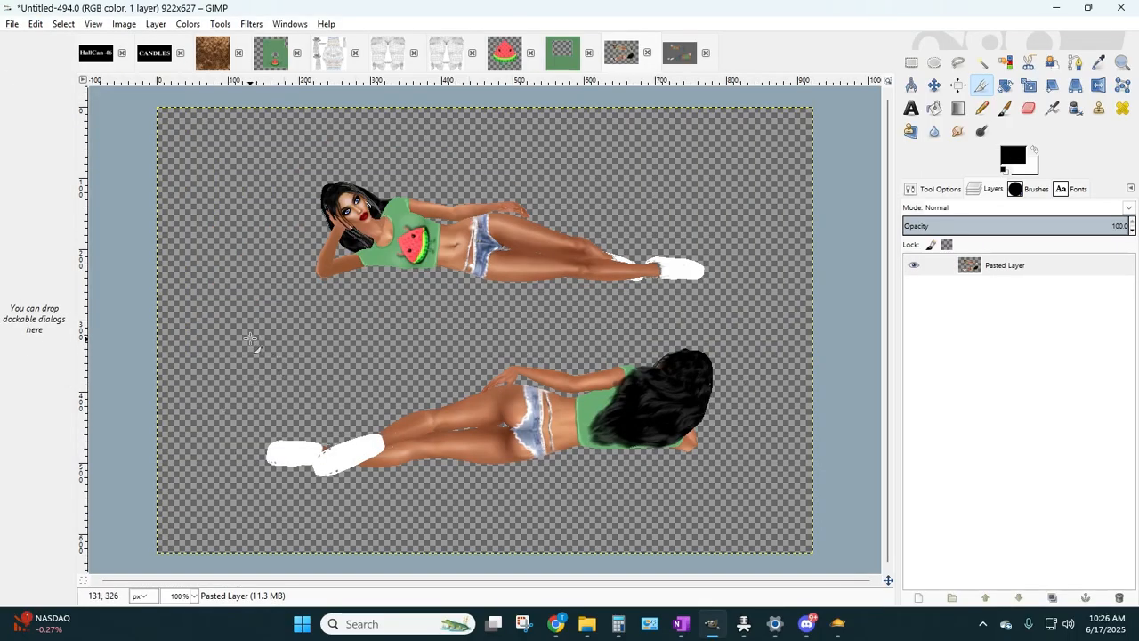
{"action": "left_click_drag", "start_coordinate": [250, 337], "coordinate": [727, 496]}
{"action": "key", "text": "Return"}
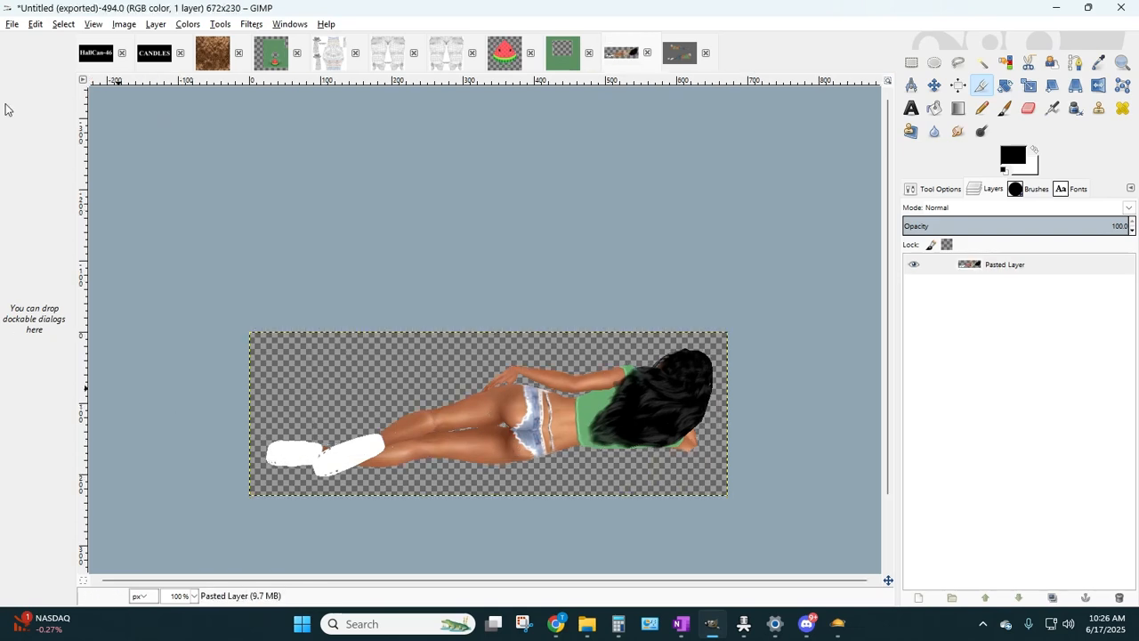
- Export the crop as WatermelonCutie_Female_Back_Green.png in the WatermelonCutie folder with the current PNG options, and close the image without saving
{"action": "left_click", "coordinate": [24, 25]}
{"action": "left_click", "coordinate": [71, 216]}
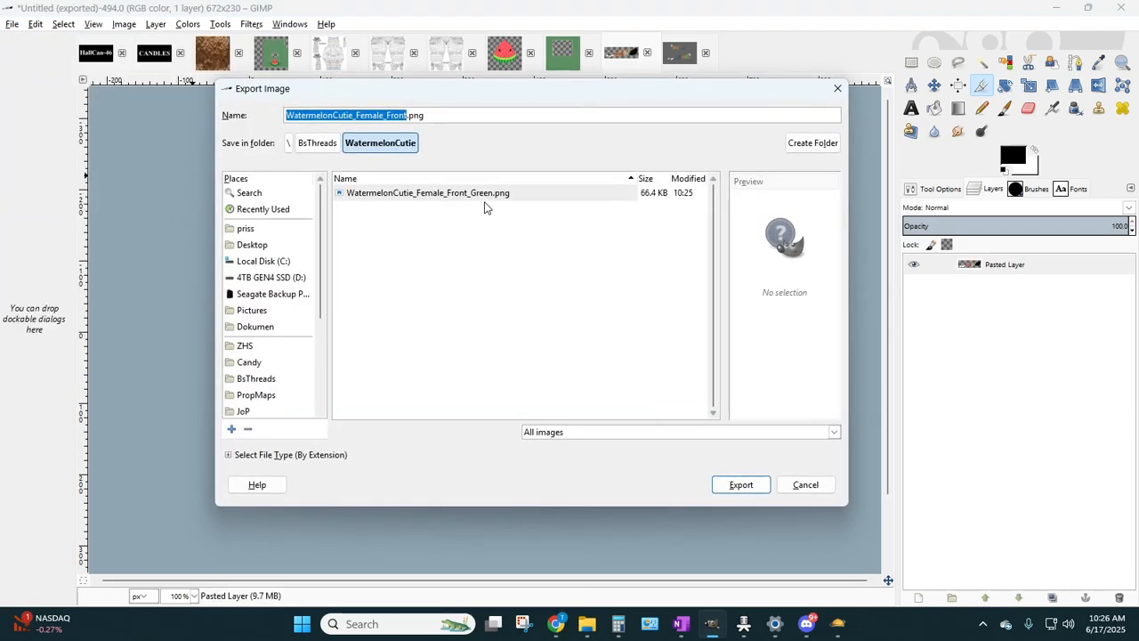
{"action": "left_click", "coordinate": [385, 115]}
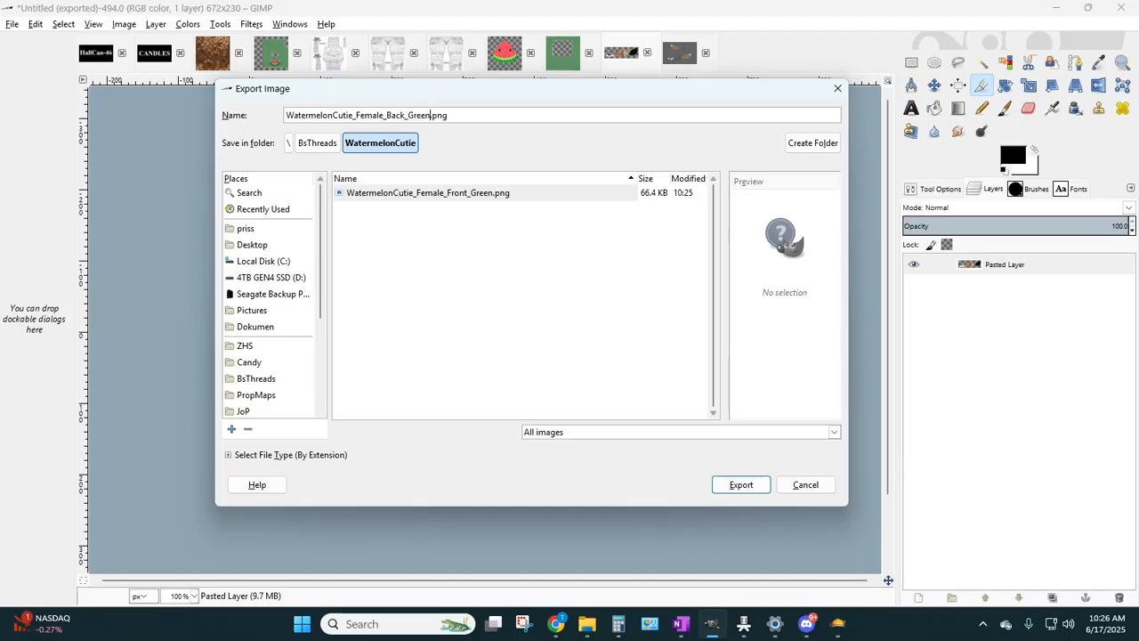
{"action": "key", "text": "Return"}
{"action": "key", "text": "Return"}
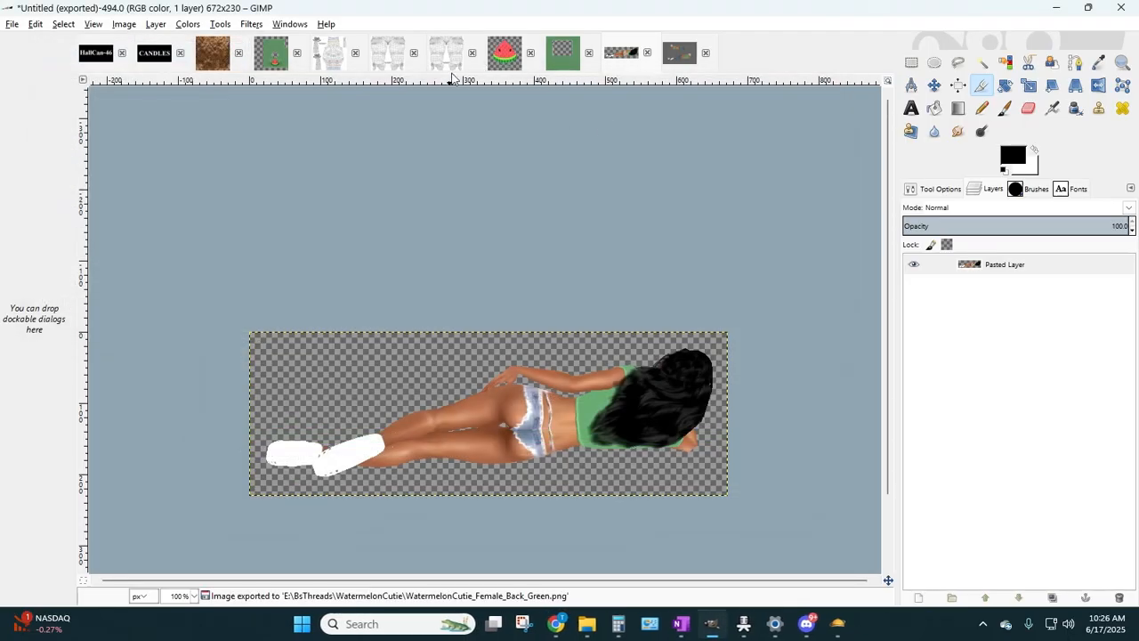
{"action": "left_click", "coordinate": [647, 53]}
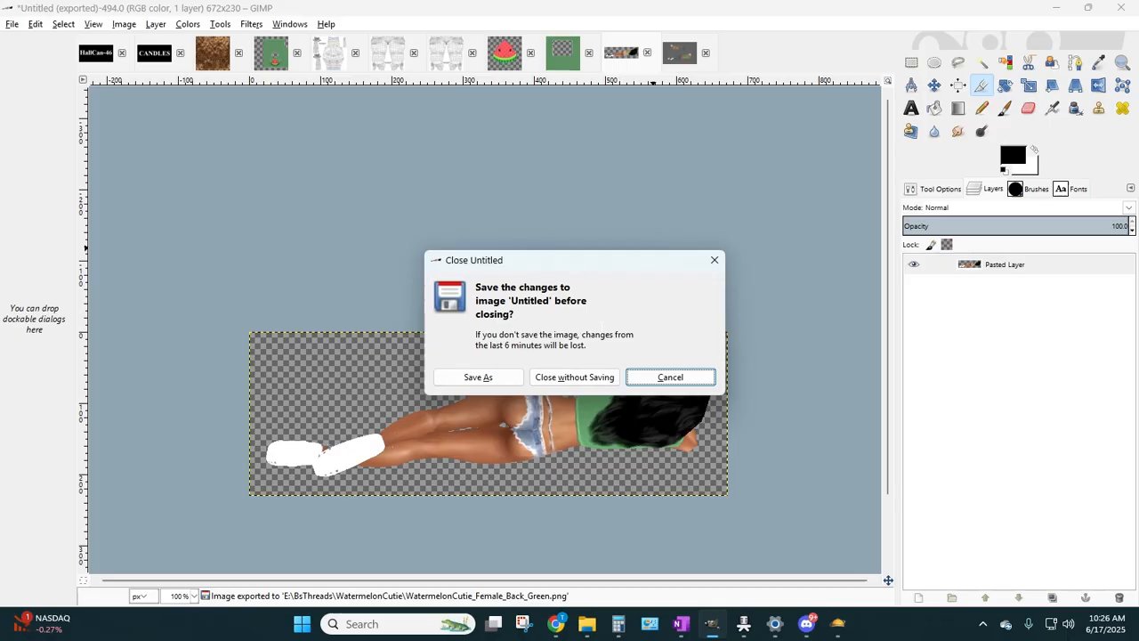
{"action": "left_click", "coordinate": [554, 380]}
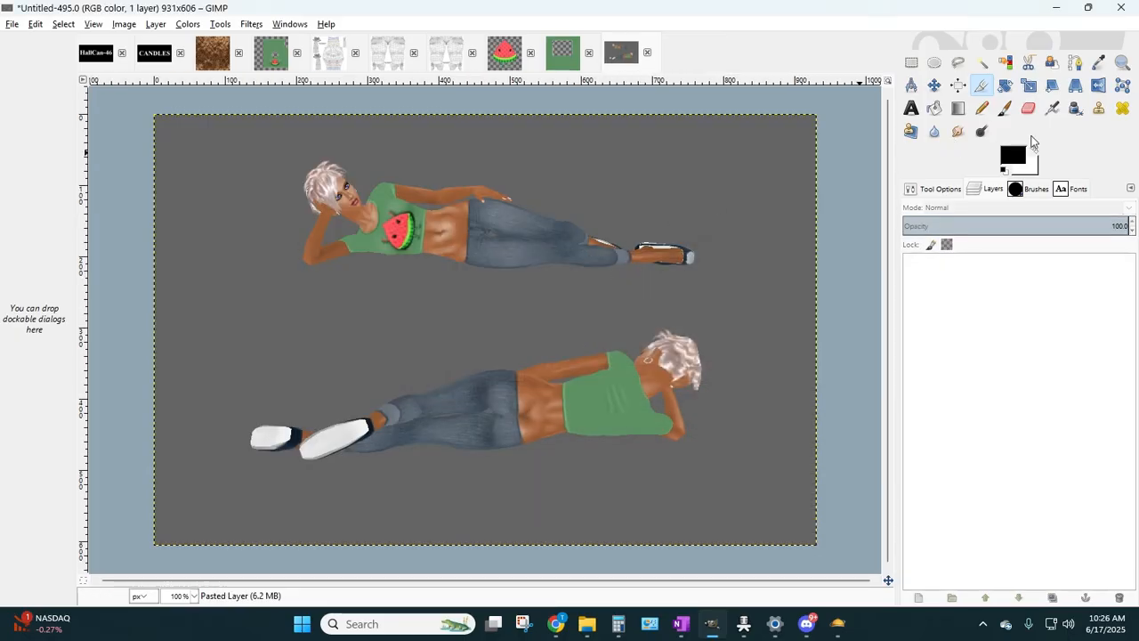
- Select the grey background around both short-haired bots with Fuzzy Select, lowering the threshold until the jeans are excluded, and delete it
{"action": "left_click", "coordinate": [983, 70]}
{"action": "left_click", "coordinate": [610, 226]}
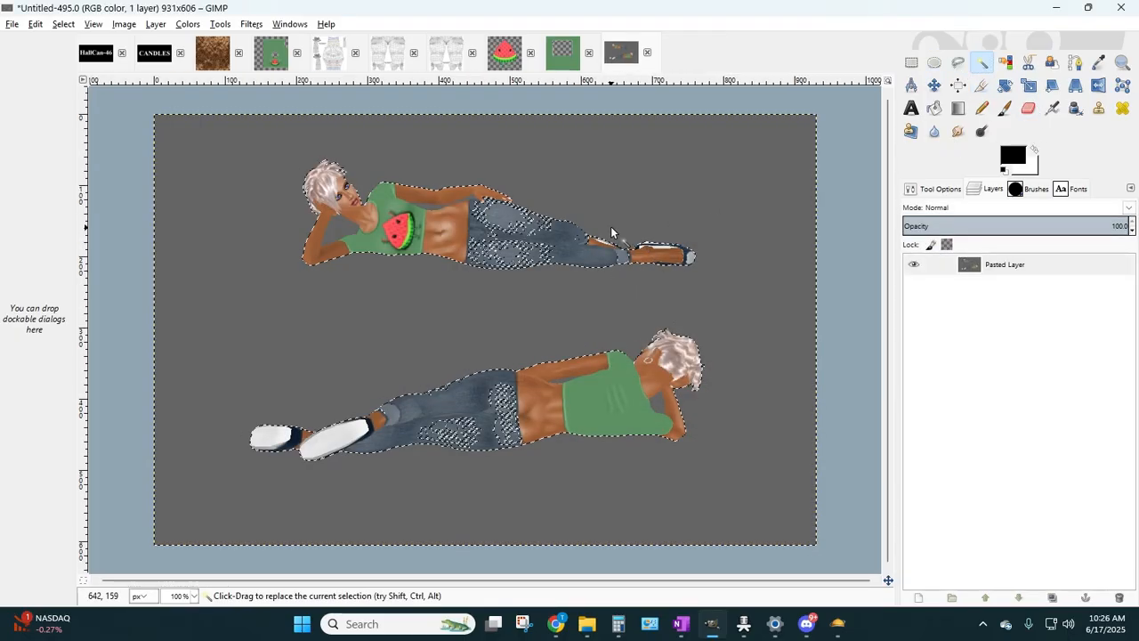
{"action": "left_click_drag", "start_coordinate": [865, 236], "coordinate": [844, 234]}
{"action": "left_click", "coordinate": [652, 205]}
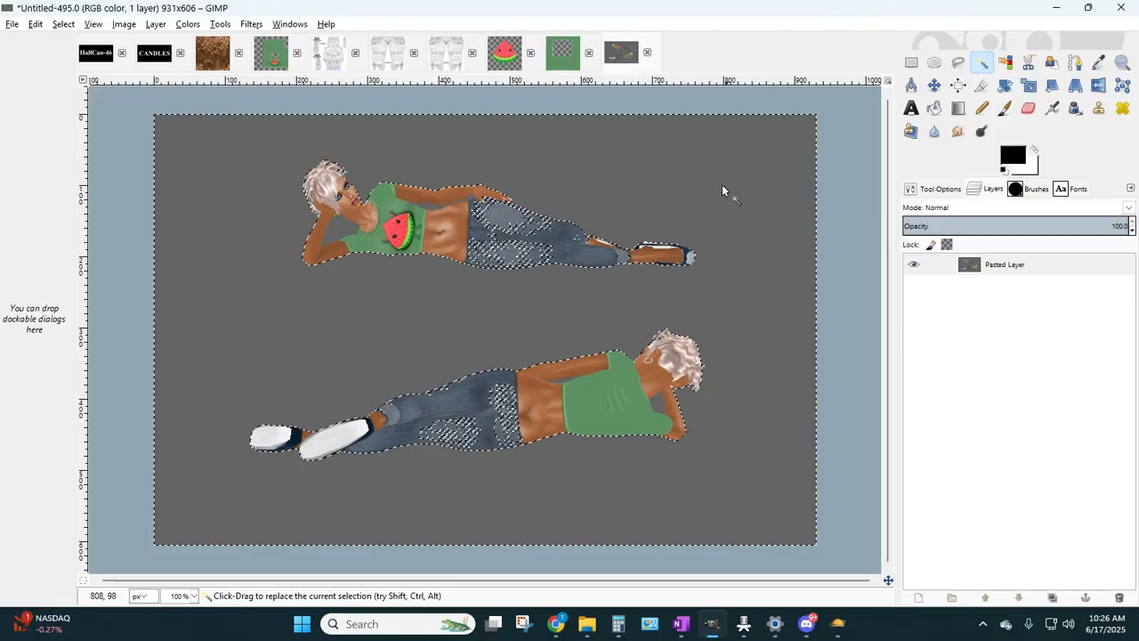
{"action": "left_click", "coordinate": [851, 234]}
{"action": "left_click", "coordinate": [660, 179]}
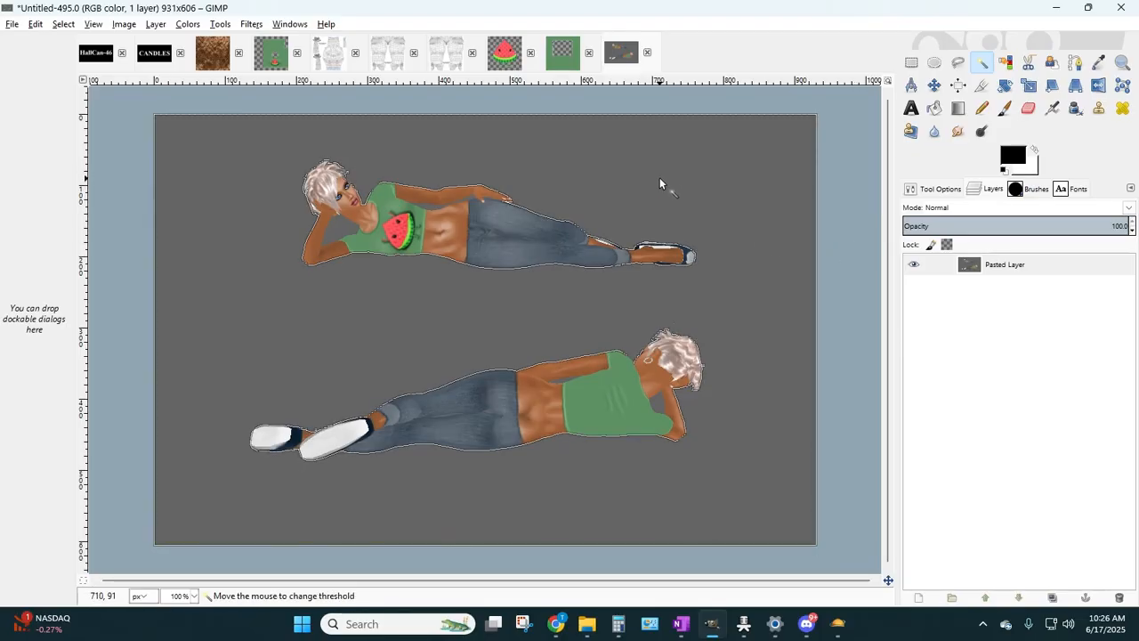
{"action": "key", "text": "Delete"}
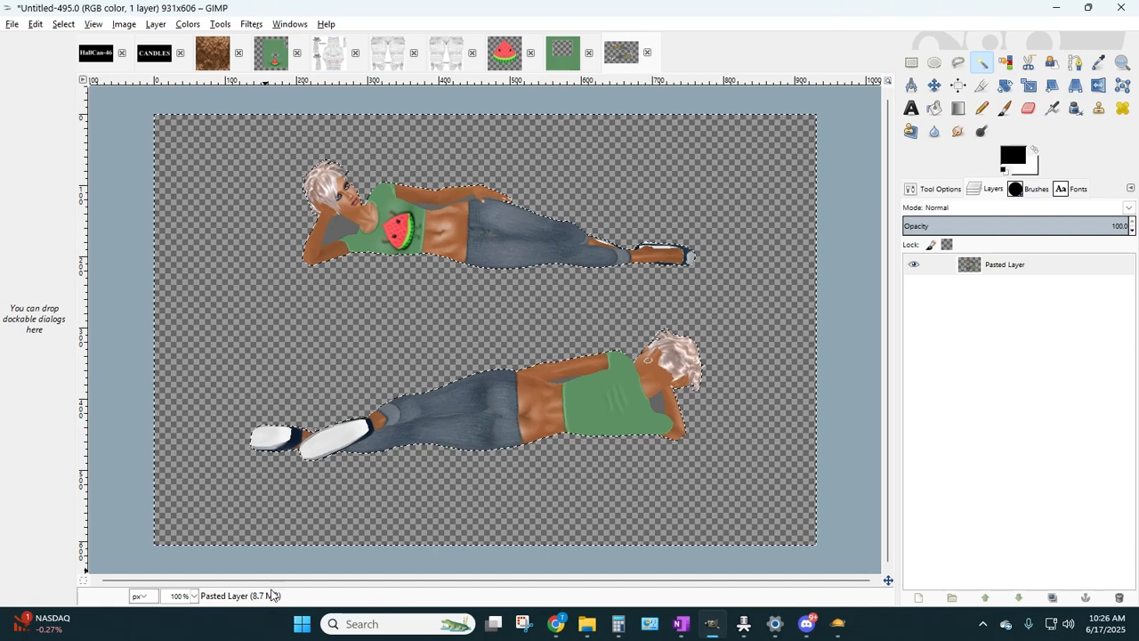
- Select the leftover grey area between the front-view bot's bent arm and neck with Fuzzy Select
{"action": "left_click", "coordinate": [193, 596]}
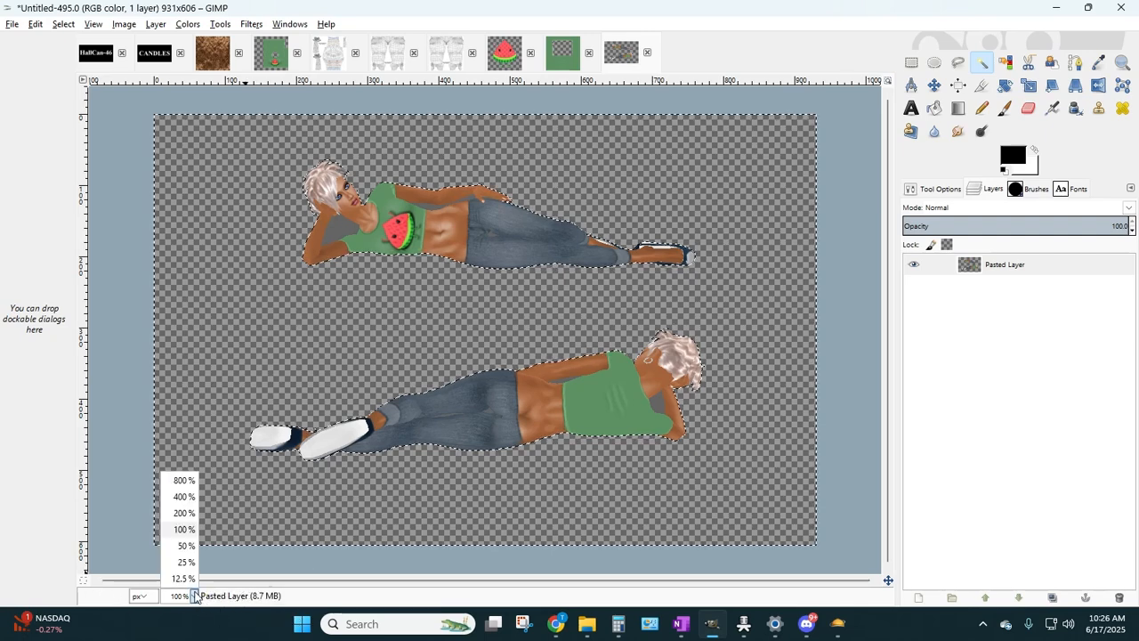
{"action": "left_click", "coordinate": [183, 523]}
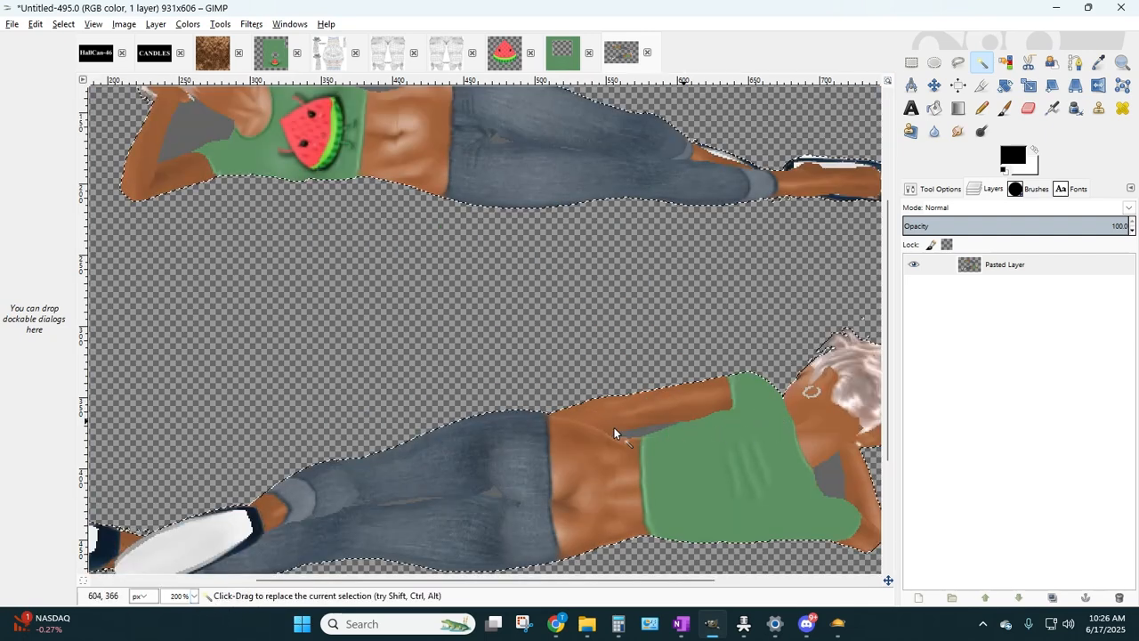
{"action": "scroll", "coordinate": [205, 374], "scroll_direction": "up", "scroll_amount": 4}
{"action": "left_click", "coordinate": [191, 303]}
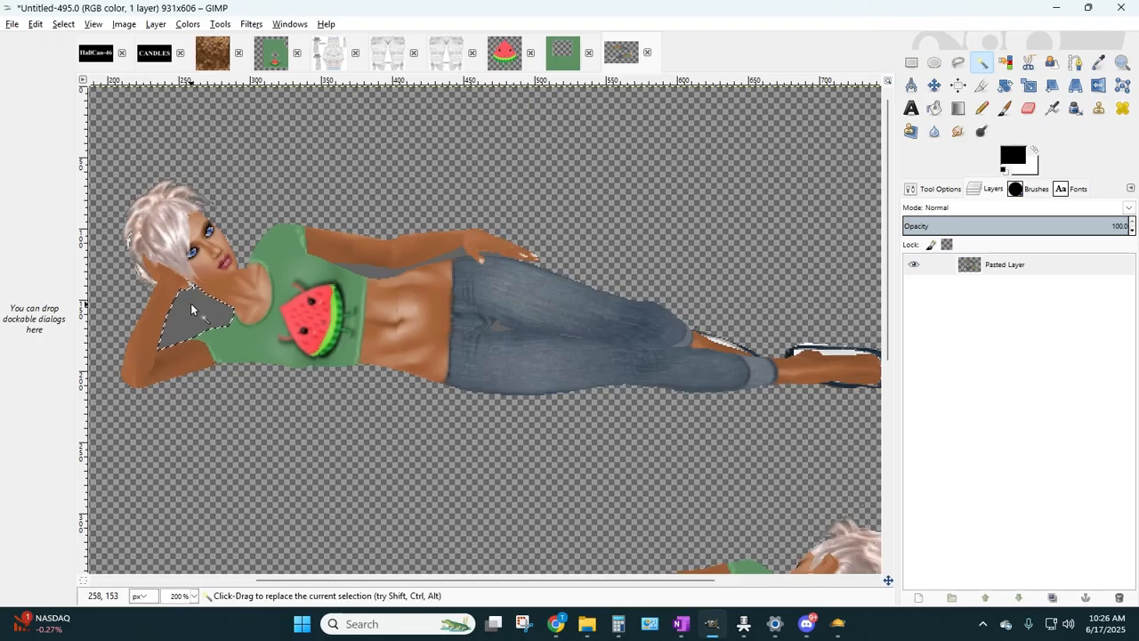
- Clear the leftover grey gaps between the front-facing figure's arm and waist and beneath the hand on the hip
{"action": "left_click", "coordinate": [378, 271]}
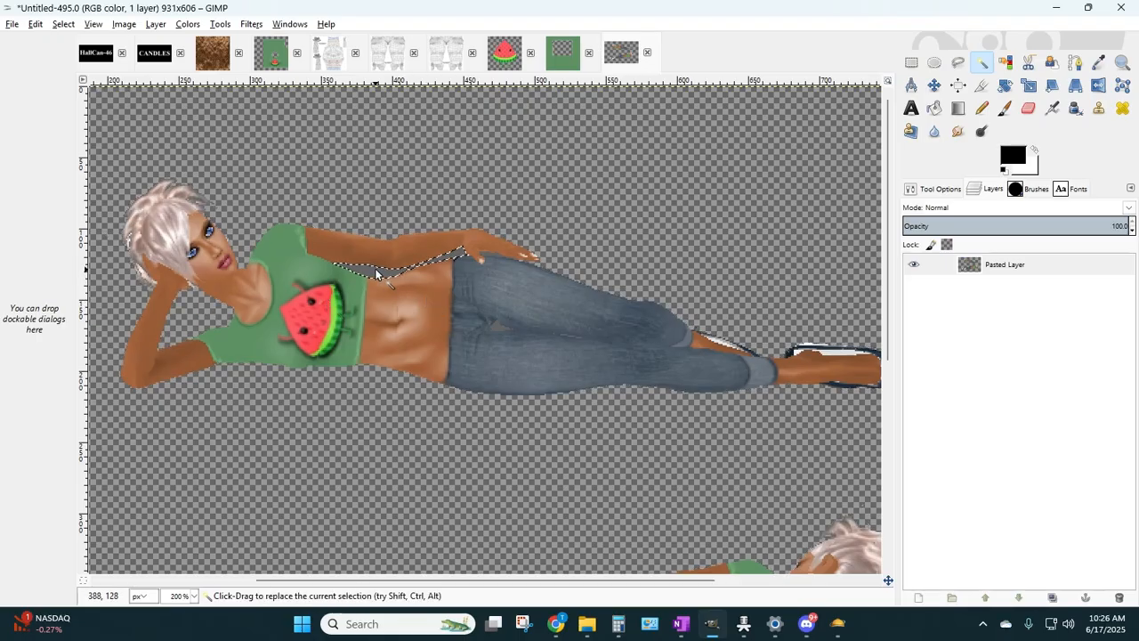
{"action": "key", "text": "Delete"}
{"action": "left_click", "coordinate": [483, 254]}
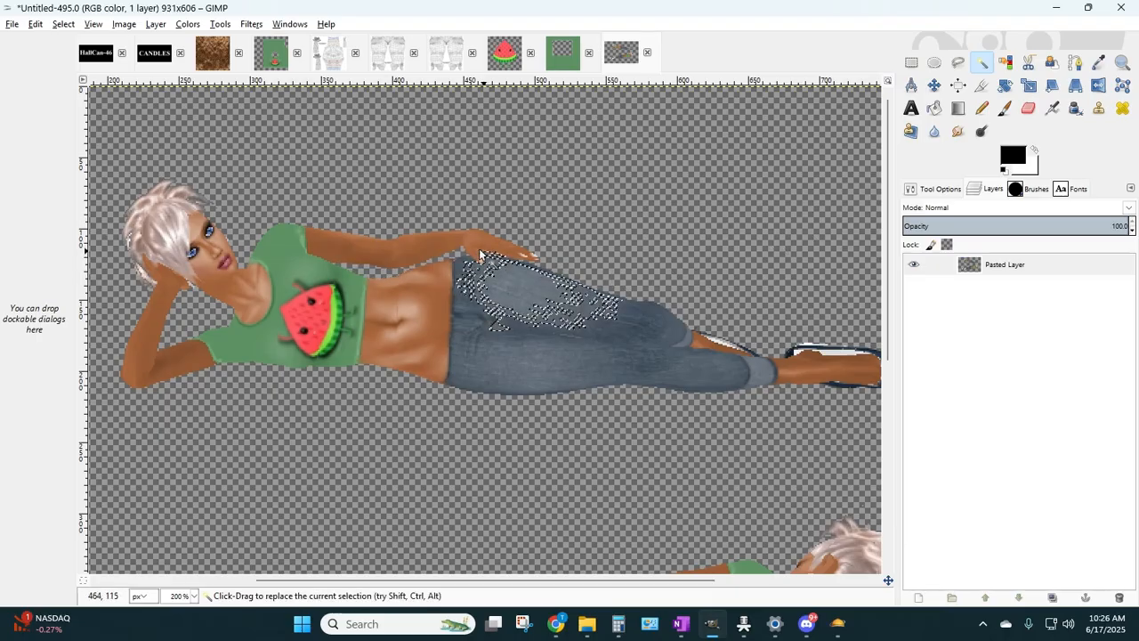
{"action": "left_click", "coordinate": [63, 24]}
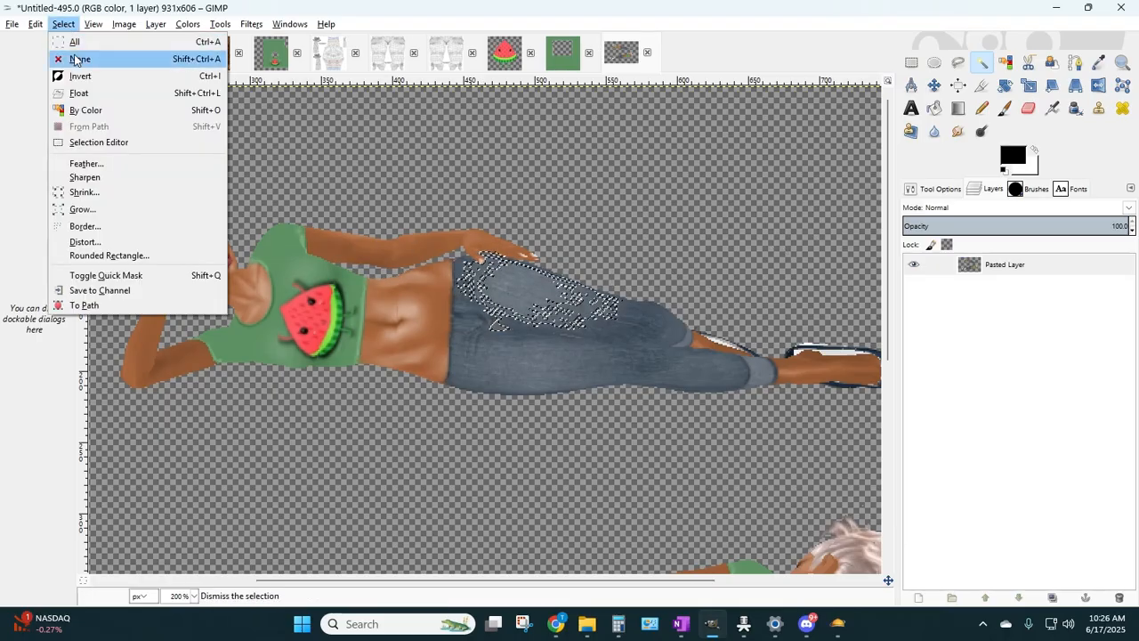
{"action": "left_click", "coordinate": [73, 58]}
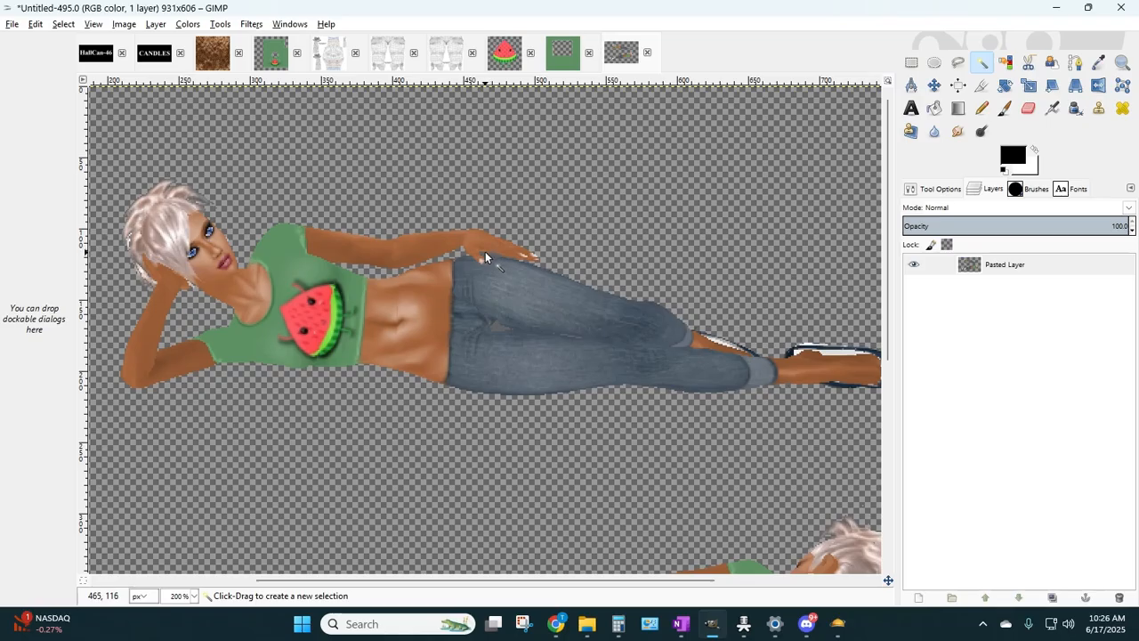
{"action": "left_click_drag", "start_coordinate": [485, 253], "coordinate": [482, 243]}
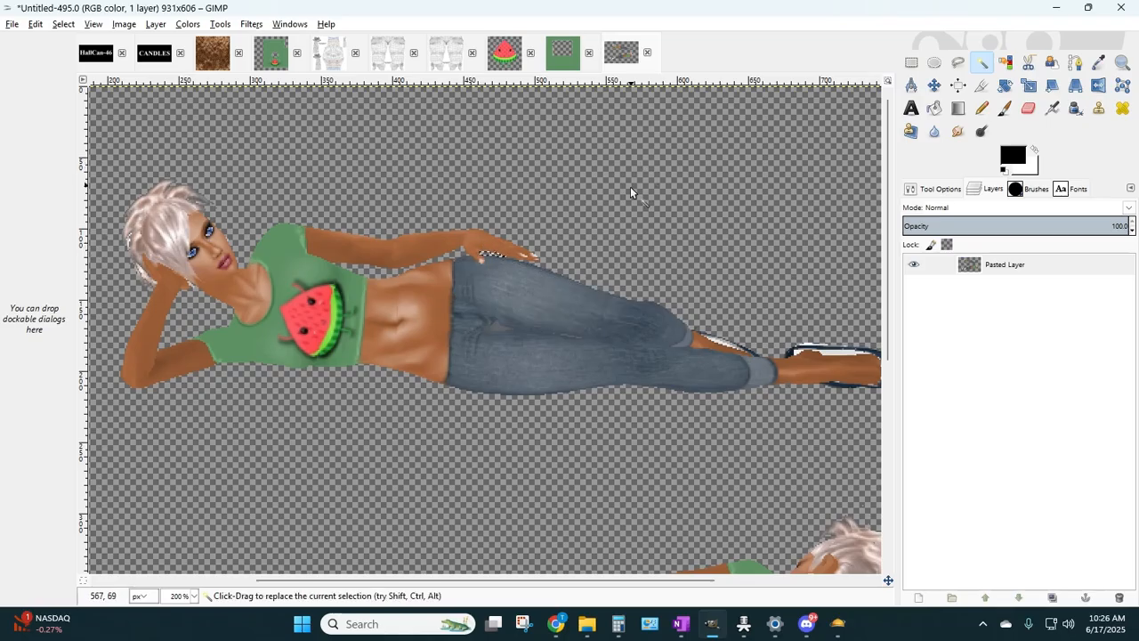
- Clear the grey gaps enclosed by both arms of the back-facing figure, then remove the selection
{"action": "scroll", "coordinate": [695, 272], "scroll_direction": "down", "scroll_amount": 5}
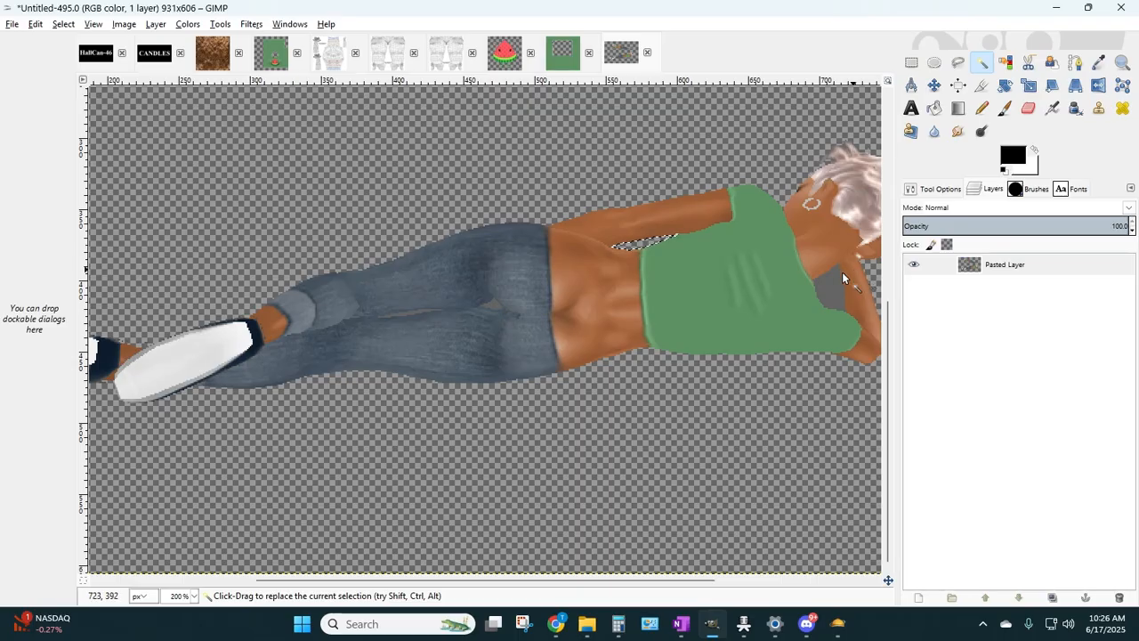
{"action": "left_click_drag", "start_coordinate": [840, 274], "coordinate": [834, 279]}
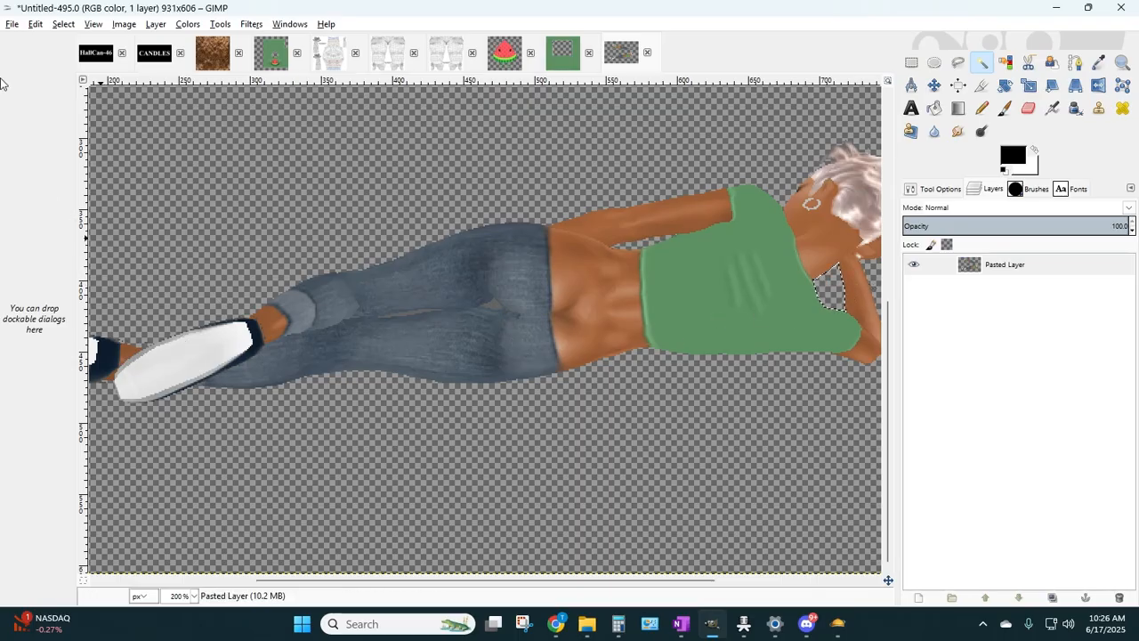
{"action": "left_click", "coordinate": [63, 24]}
{"action": "left_click", "coordinate": [89, 58]}
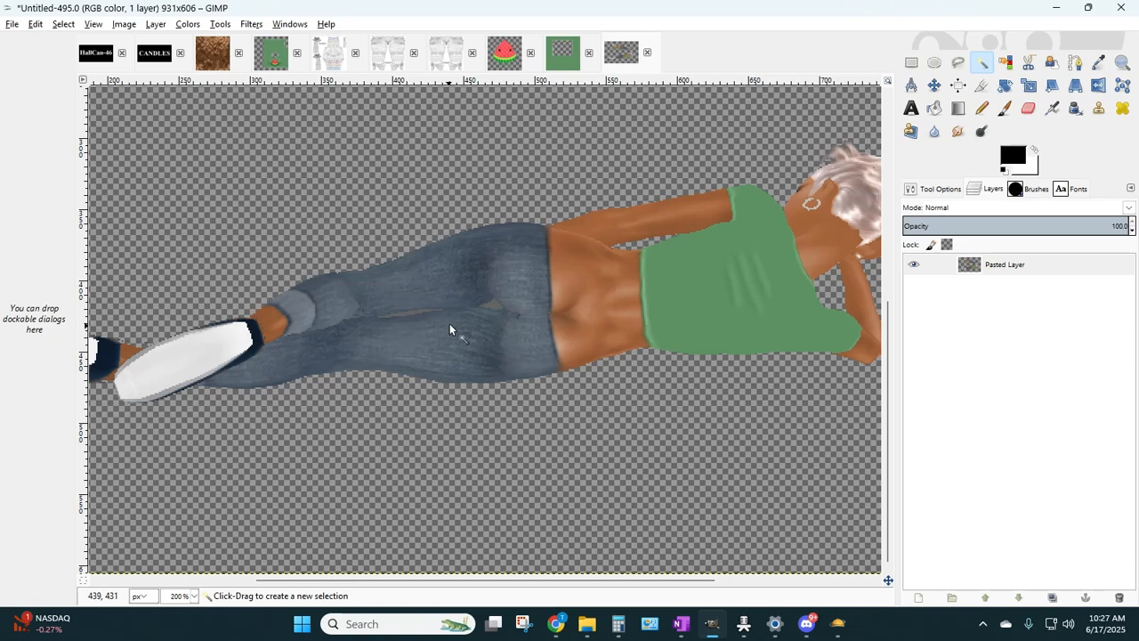
- Clear the grey patches between the legs of the back-facing figure's jeans, then remove the selection
{"action": "left_click", "coordinate": [494, 304]}
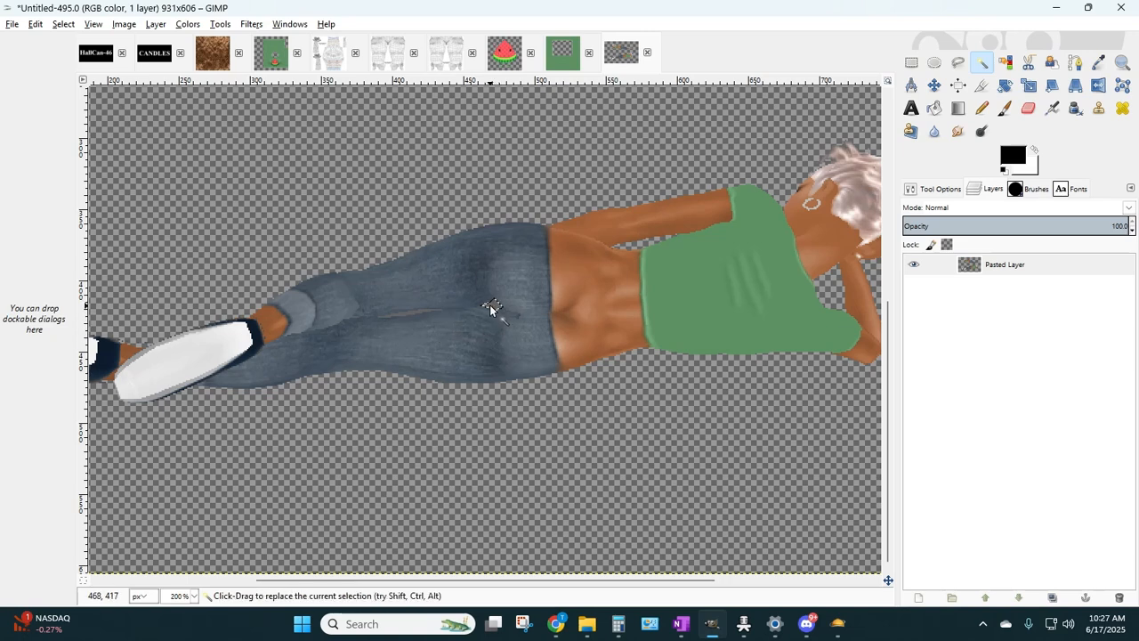
{"action": "left_click", "coordinate": [411, 311]}
{"action": "left_click", "coordinate": [63, 24]}
{"action": "left_click", "coordinate": [84, 58]}
{"action": "scroll", "coordinate": [335, 264], "scroll_direction": "up", "scroll_amount": 5}
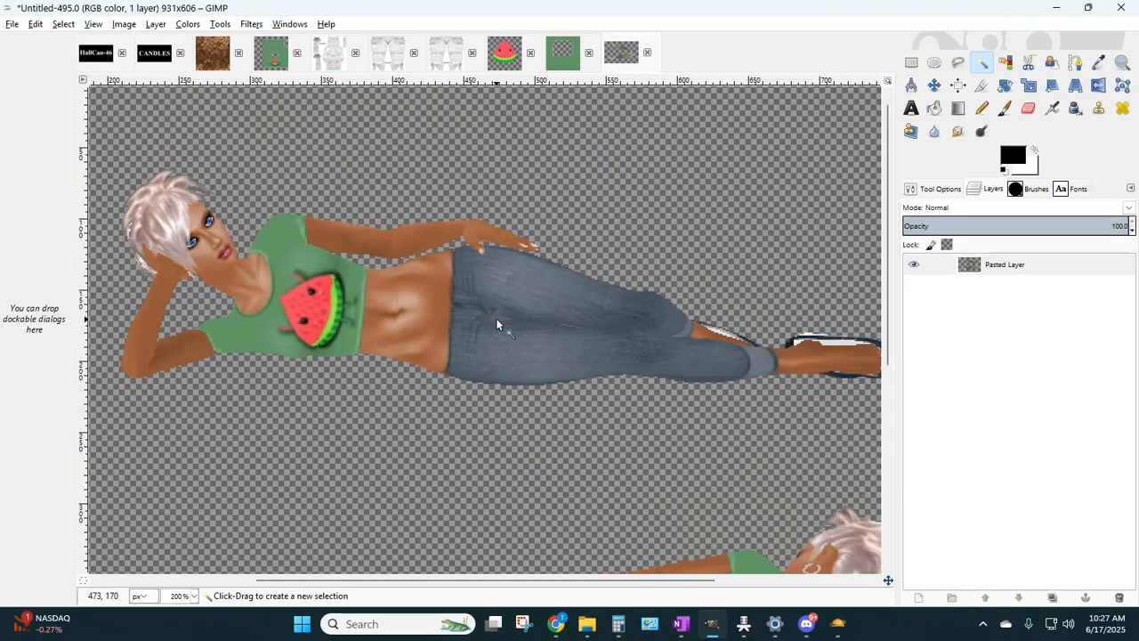
{"action": "left_click_drag", "start_coordinate": [495, 318], "coordinate": [496, 324]}
{"action": "key", "text": "ctrl+z"}
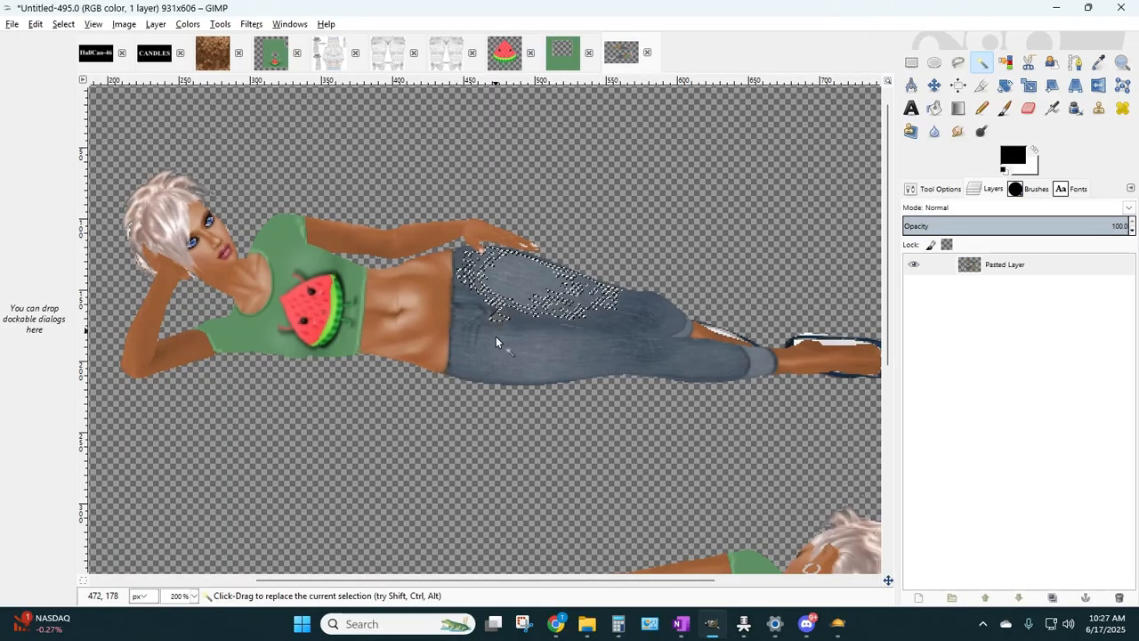
{"action": "left_click", "coordinate": [60, 24]}
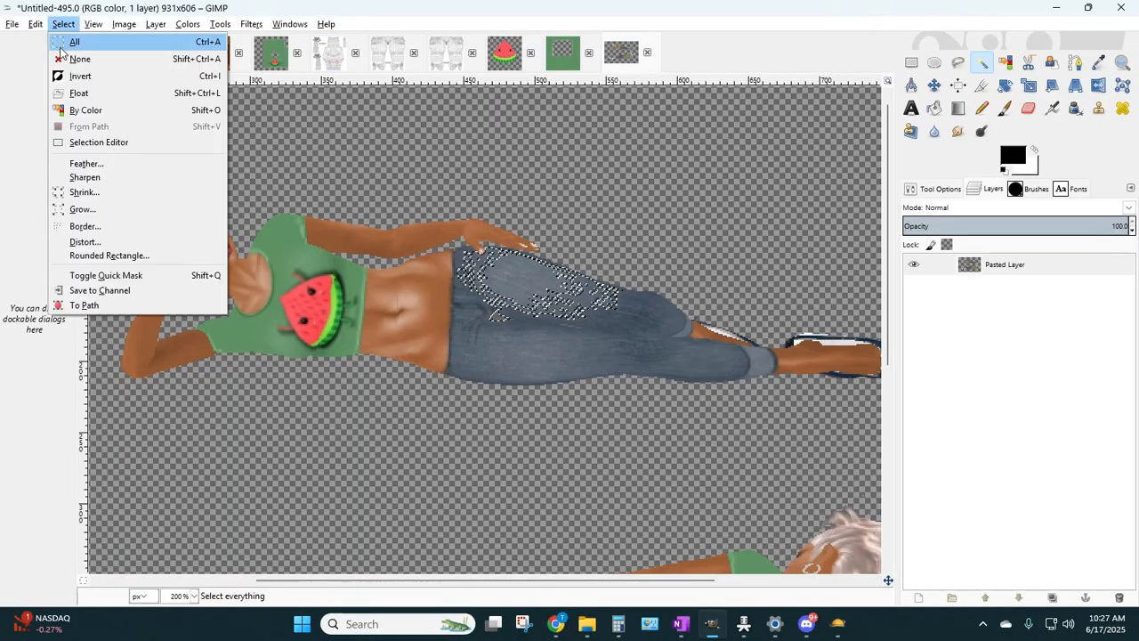
{"action": "left_click", "coordinate": [71, 59]}
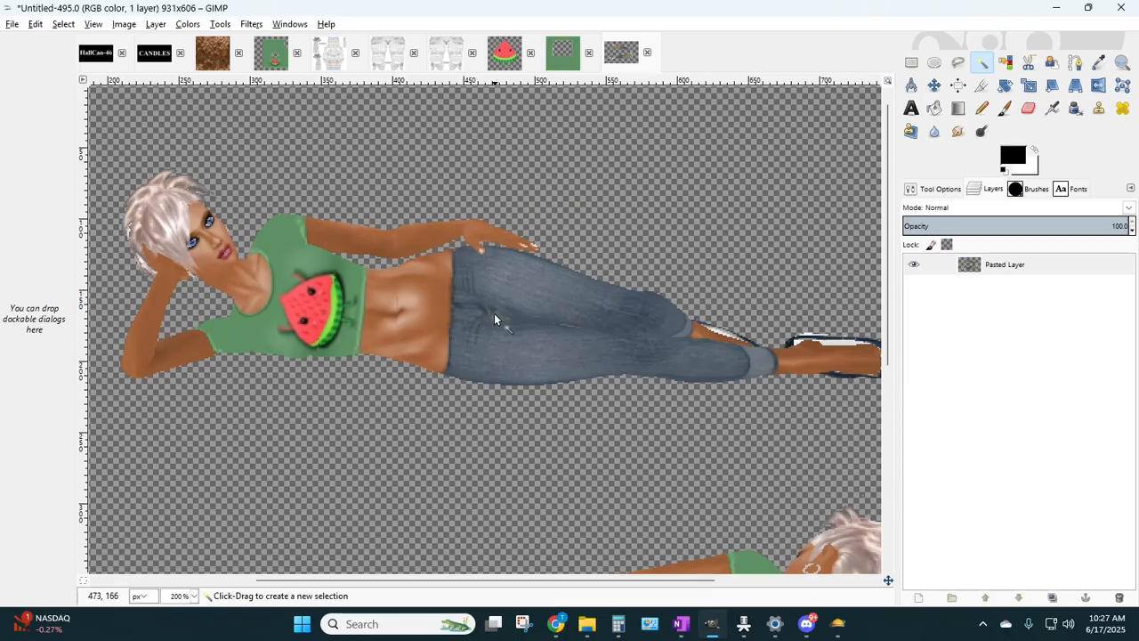
- Clear the small grey patch at the crotch of the front-facing figure's jeans and leave nothing selected
{"action": "left_click_drag", "start_coordinate": [496, 316], "coordinate": [475, 315]}
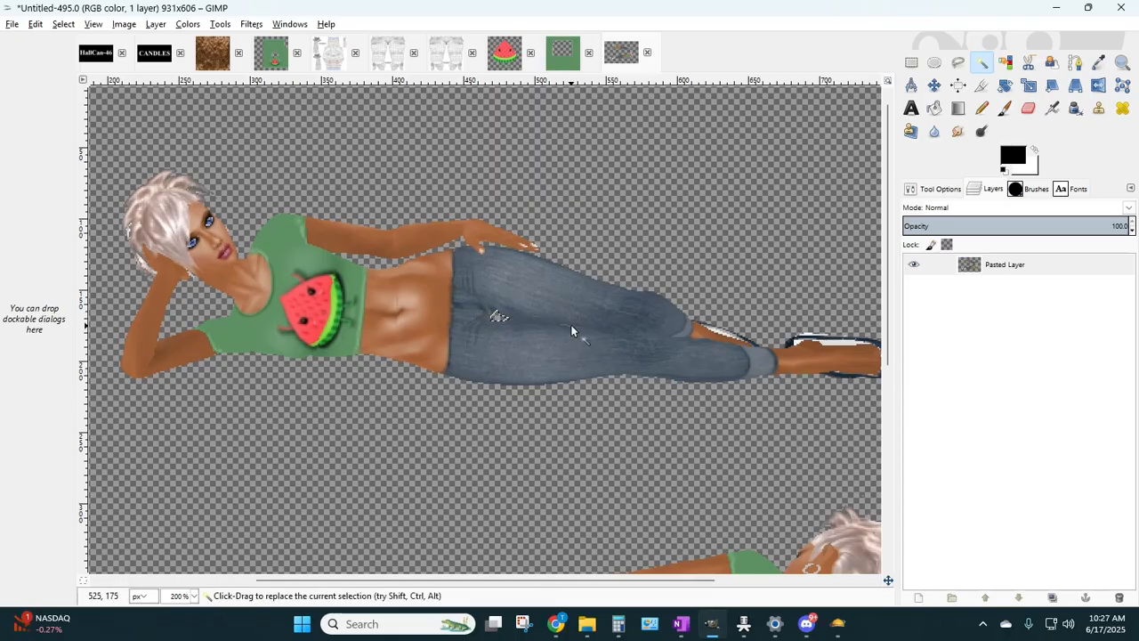
{"action": "mouse_move", "coordinate": [572, 329]}
{"action": "left_mouse_down"}
{"action": "mouse_move", "coordinate": [509, 305]}
{"action": "mouse_move", "coordinate": [636, 355]}
{"action": "mouse_move", "coordinate": [573, 333]}
{"action": "left_mouse_up"}
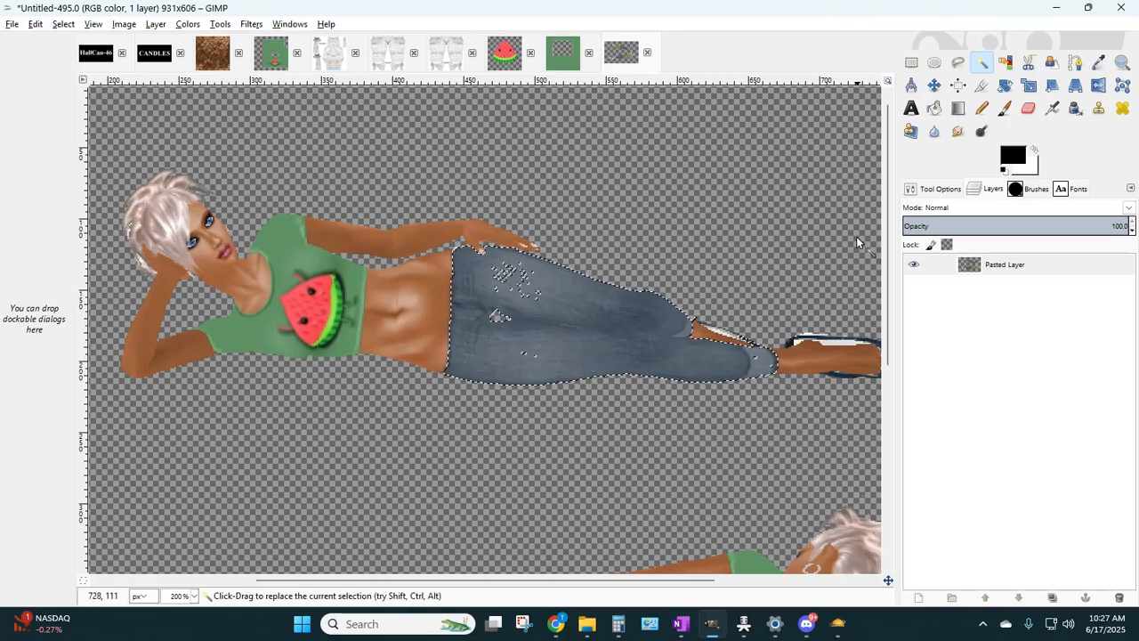
{"action": "left_click", "coordinate": [63, 25]}
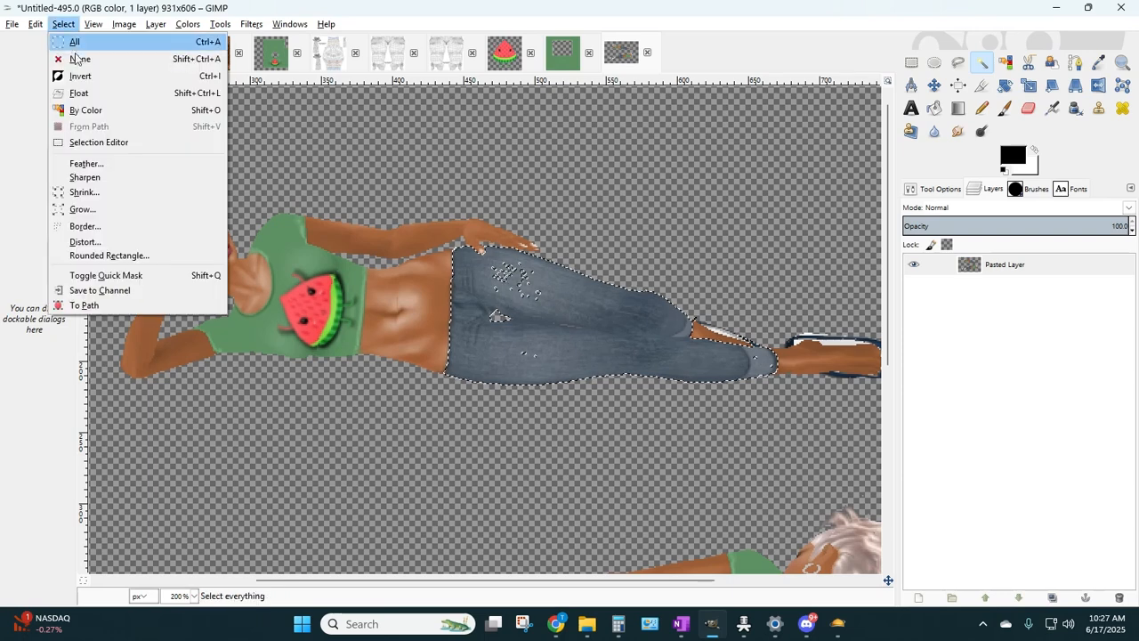
{"action": "left_click", "coordinate": [76, 60]}
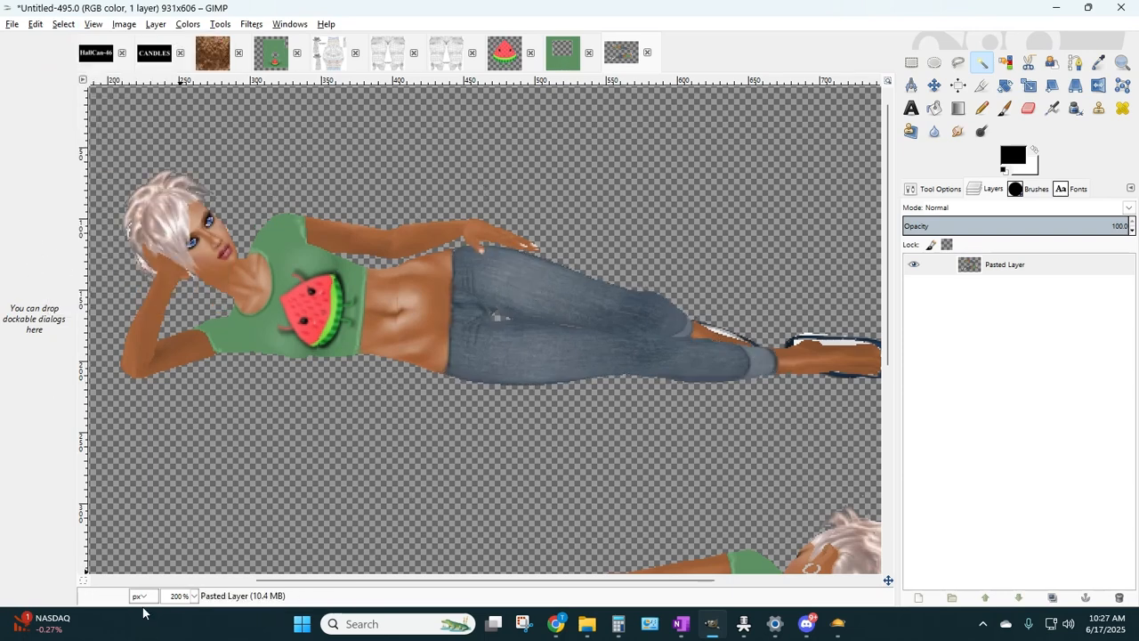
- Apply the saved Outfits preset of Brightness-Contrast to the pasted layer, viewing the whole image at 100%
{"action": "left_click", "coordinate": [193, 596]}
{"action": "left_click", "coordinate": [185, 579]}
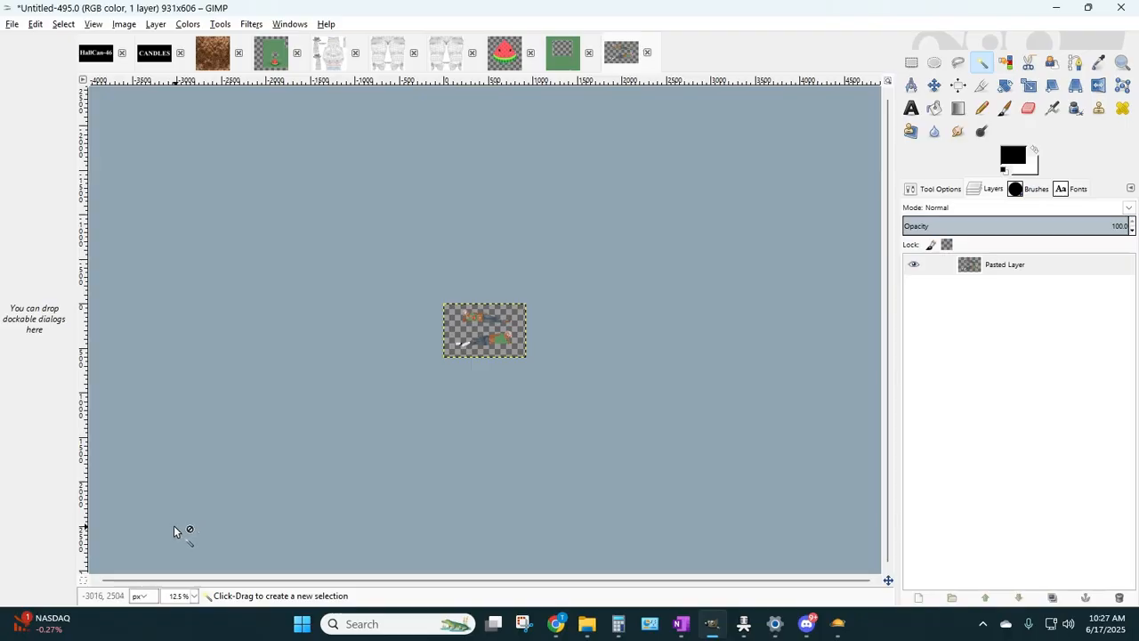
{"action": "left_click", "coordinate": [193, 595]}
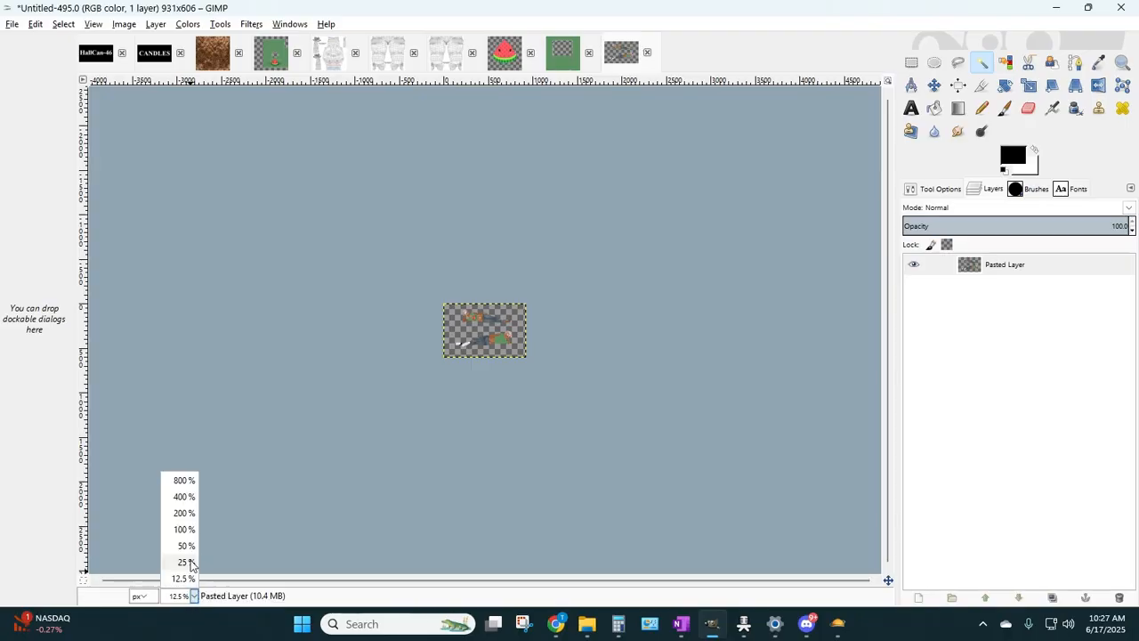
{"action": "left_click", "coordinate": [183, 535]}
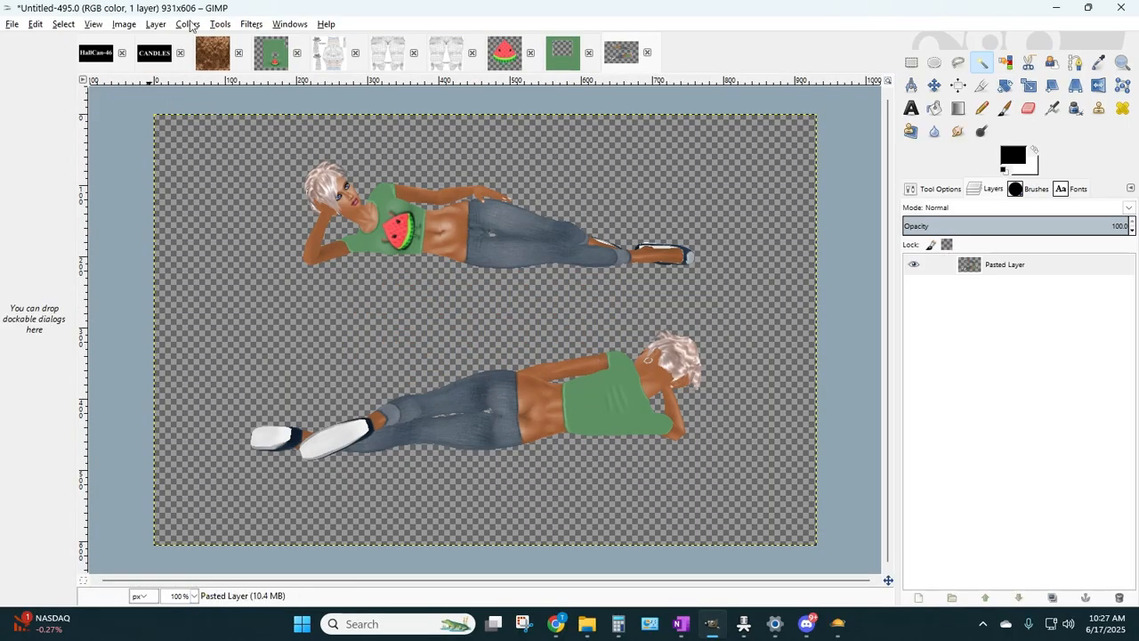
{"action": "left_click", "coordinate": [188, 24]}
{"action": "left_click", "coordinate": [199, 96]}
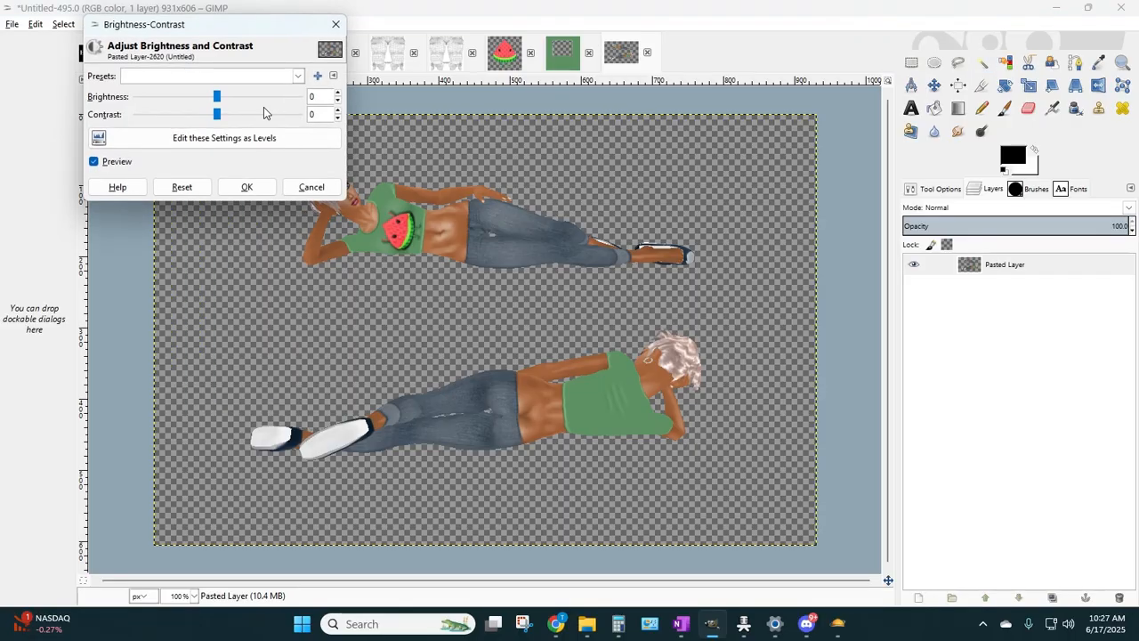
{"action": "left_click", "coordinate": [295, 76]}
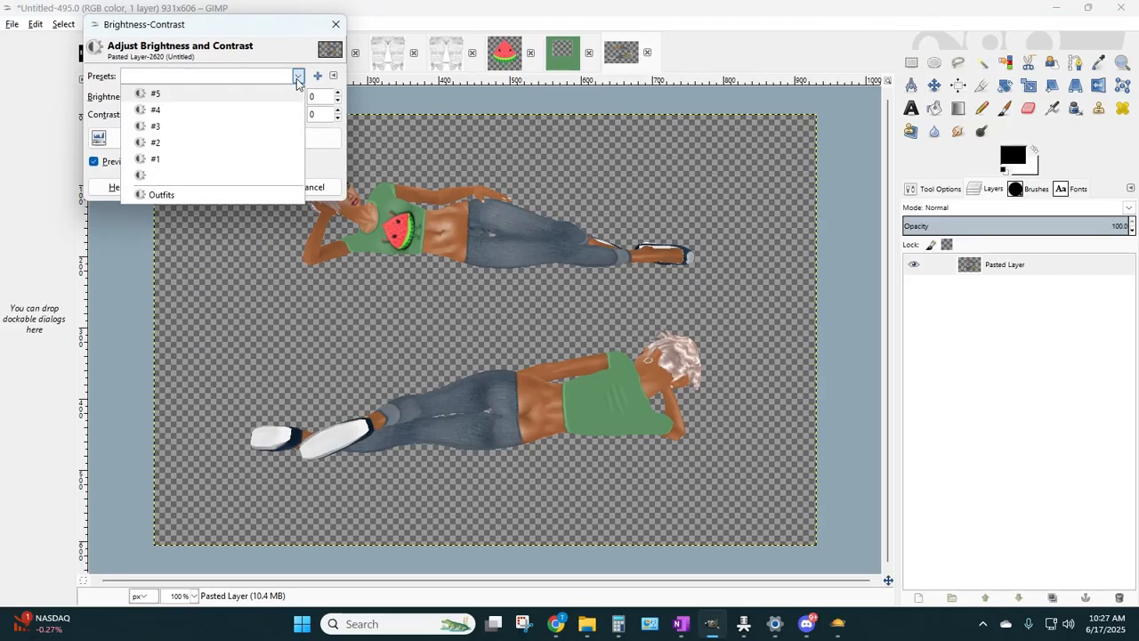
{"action": "left_click", "coordinate": [153, 196]}
{"action": "left_click", "coordinate": [247, 187]}
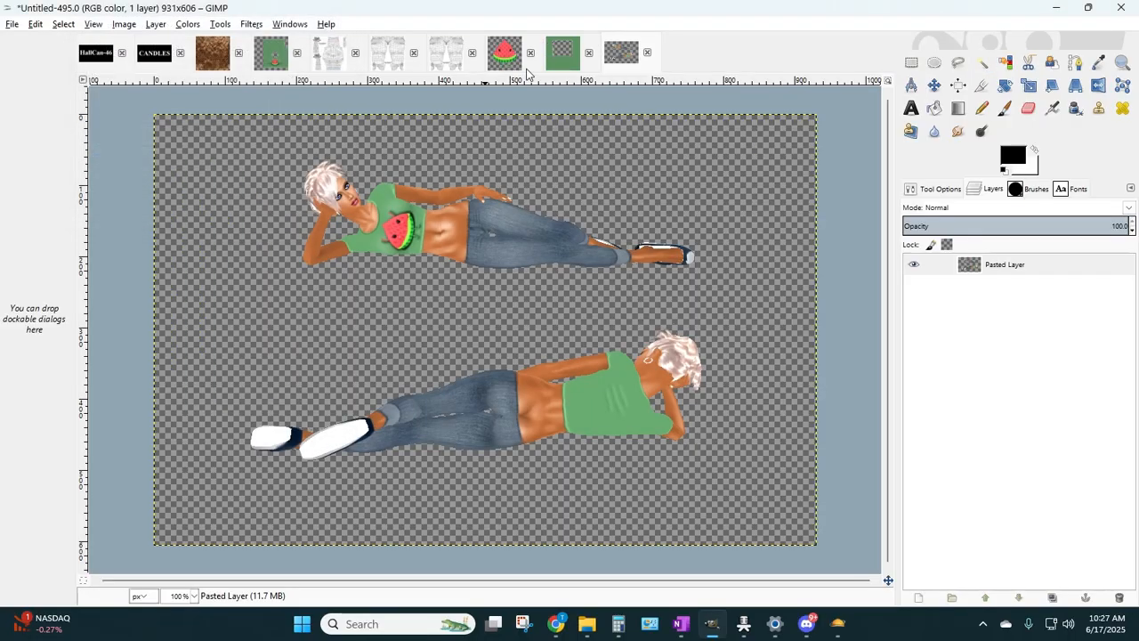
- Crop the image around the front-facing reclining figure to about 635 × 215 pixels
{"action": "left_click", "coordinate": [983, 84]}
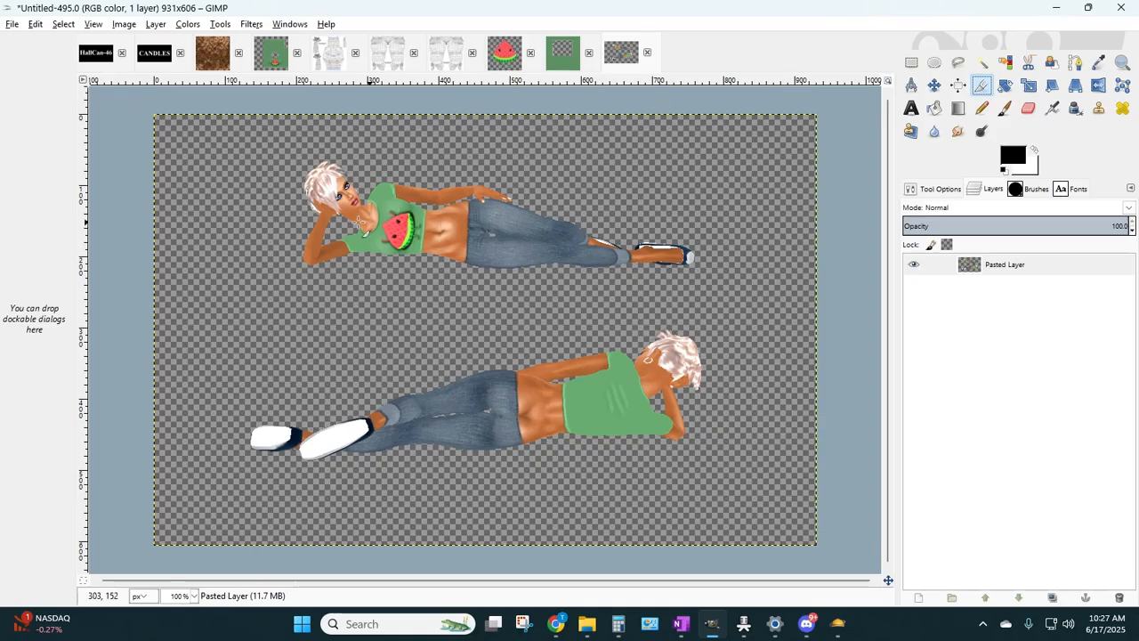
{"action": "left_click_drag", "start_coordinate": [261, 143], "coordinate": [713, 296]}
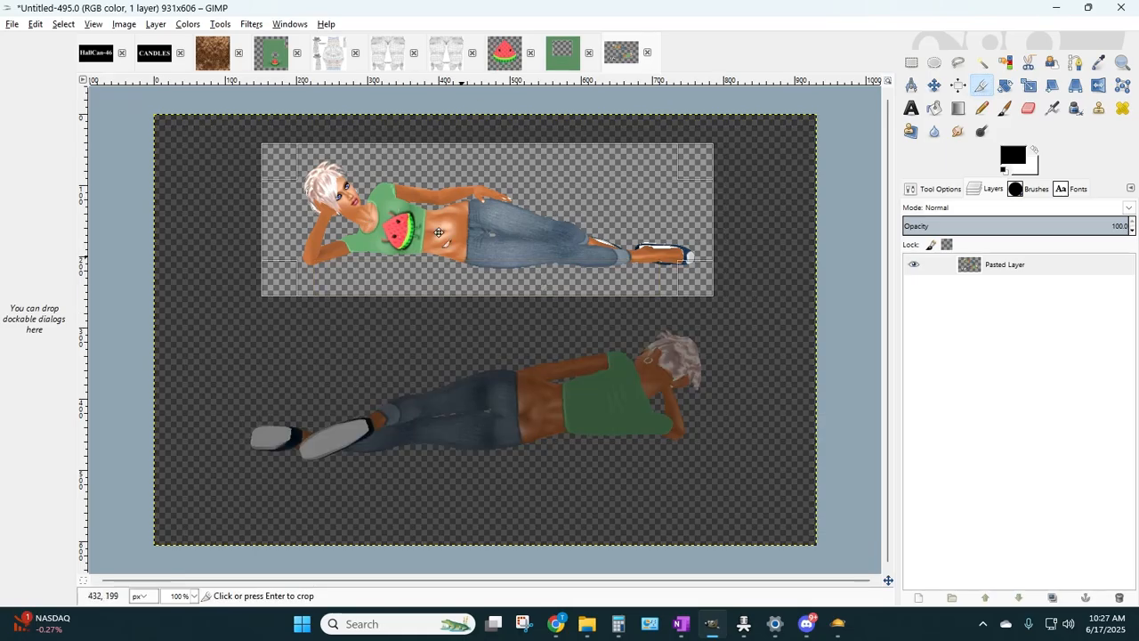
{"action": "key", "text": "Return"}
- Start exporting the cropped image and choose the WatermelonCutie folder inside BsThreads as its destination
{"action": "left_click", "coordinate": [12, 24]}
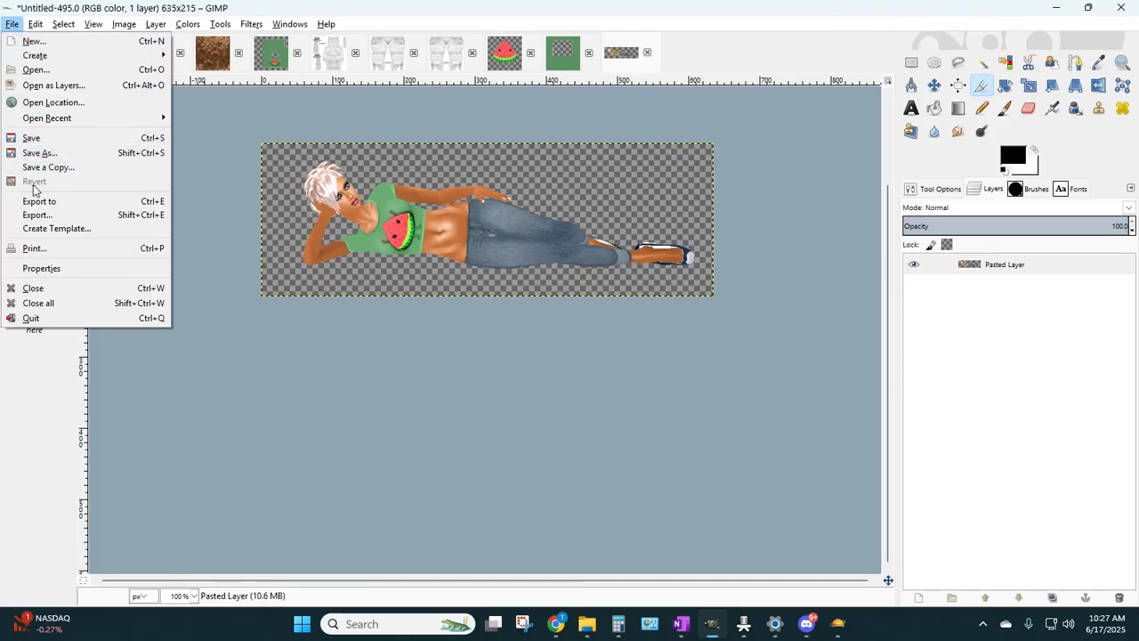
{"action": "left_click", "coordinate": [40, 214]}
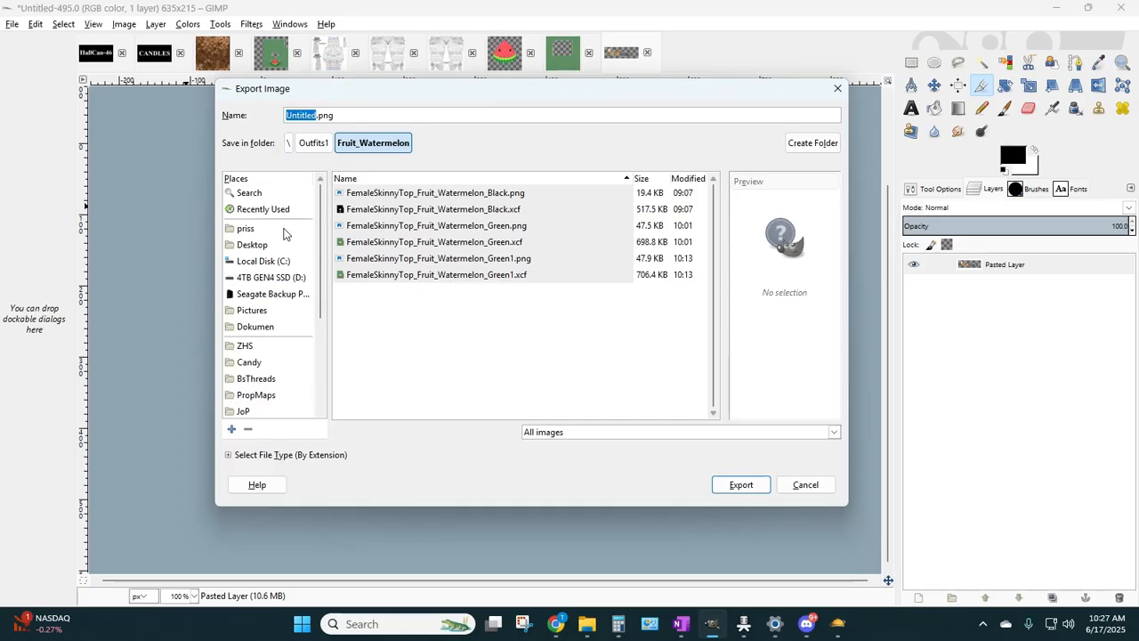
{"action": "scroll", "coordinate": [283, 346], "scroll_direction": "down", "scroll_amount": 1}
{"action": "left_click", "coordinate": [250, 313]}
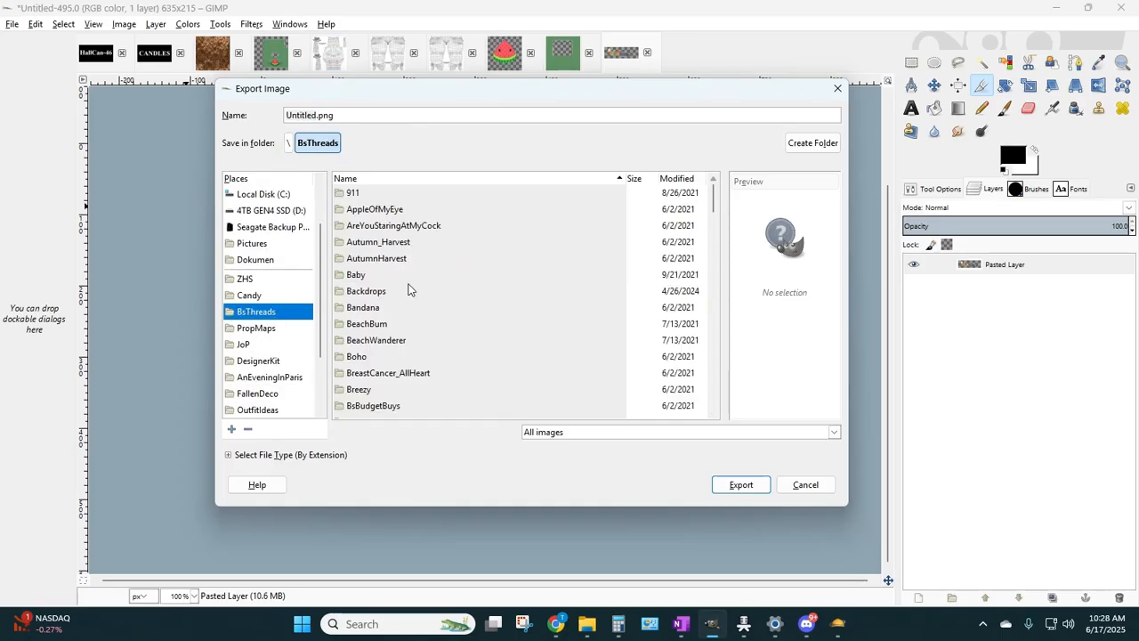
{"action": "scroll", "coordinate": [493, 257], "scroll_direction": "down", "scroll_amount": 10}
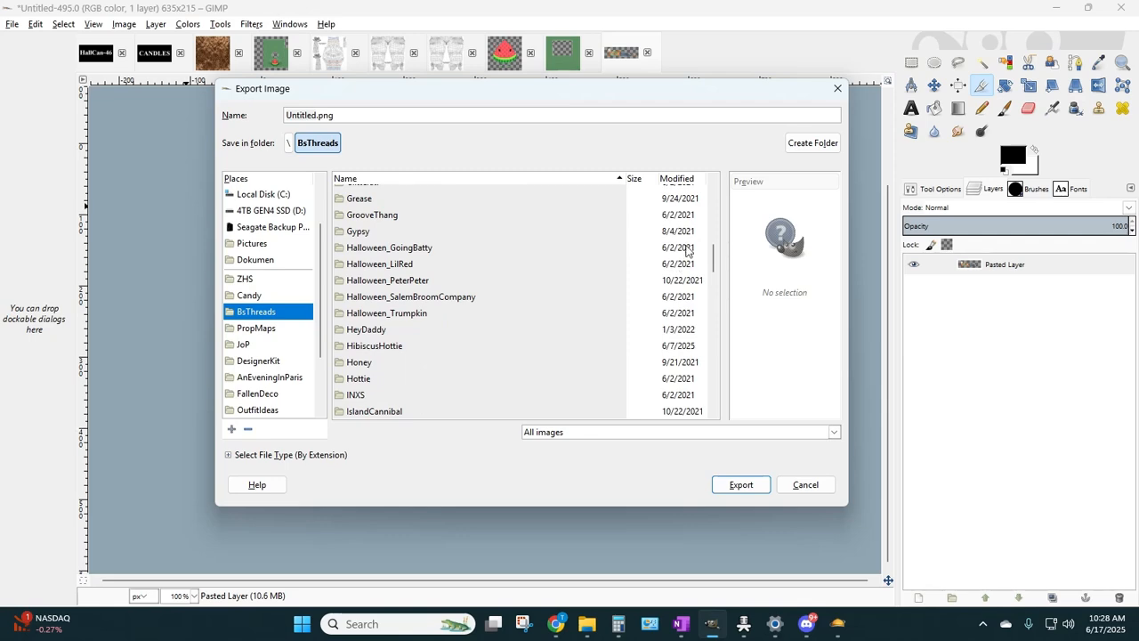
{"action": "left_click_drag", "start_coordinate": [716, 258], "coordinate": [709, 379]}
{"action": "double_click", "coordinate": [410, 355]}
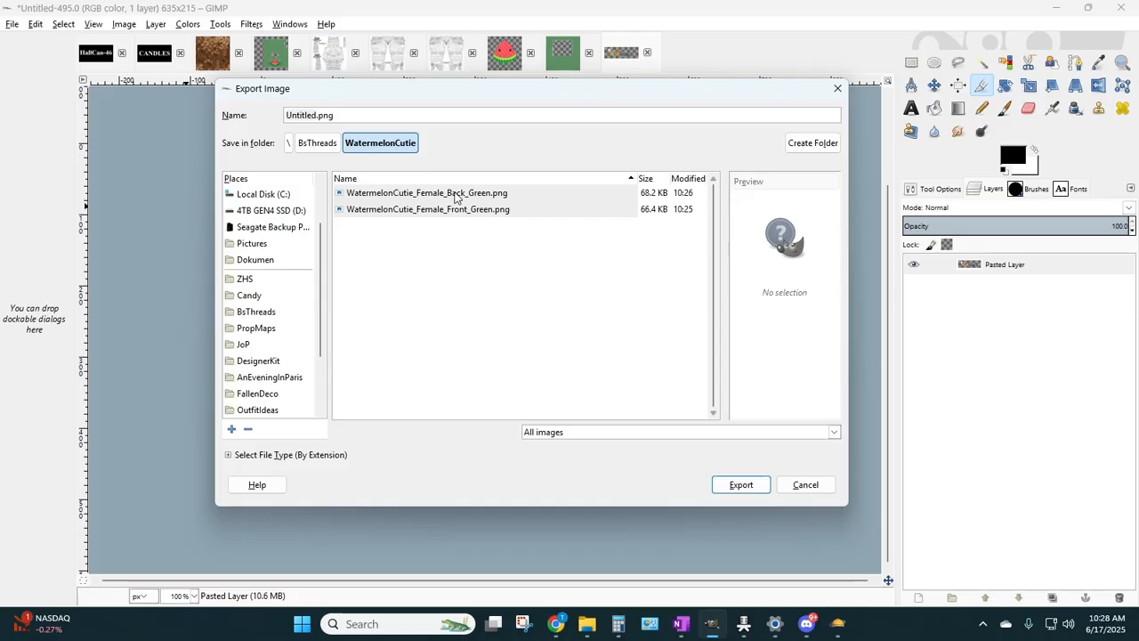
- Name the file WatermelonCutie_TG_Front_Green.png and export it with the offered PNG options
{"action": "left_click_drag", "start_coordinate": [338, 116], "coordinate": [163, 178]}
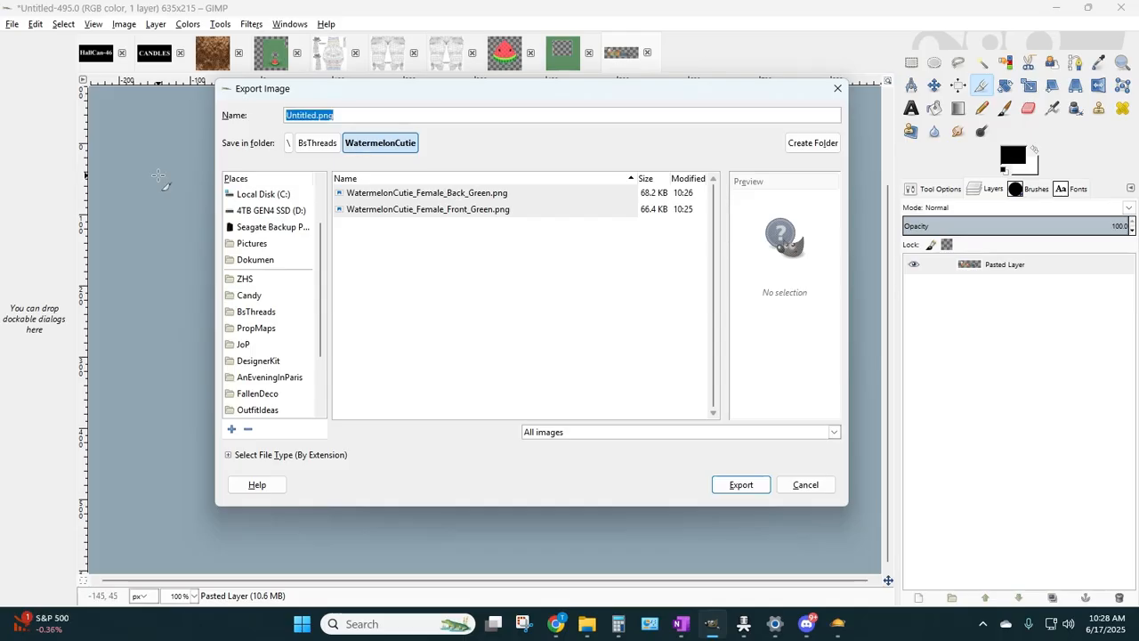
{"action": "type", "text": "WAtermelonCutie_T"}
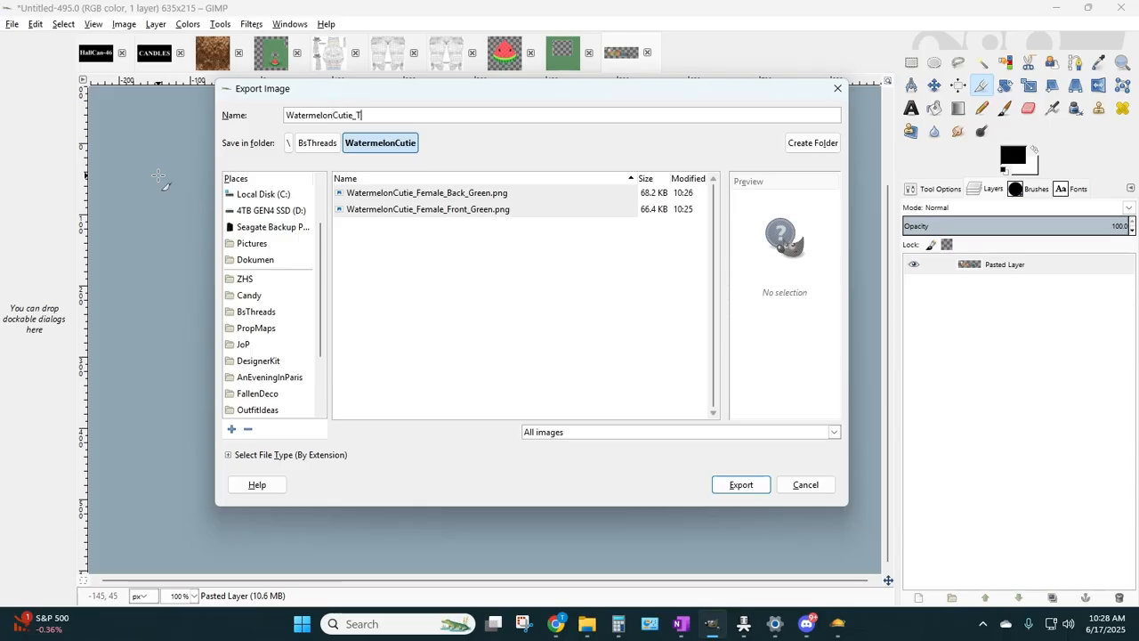
{"action": "type", "text": "G_Front_g"}
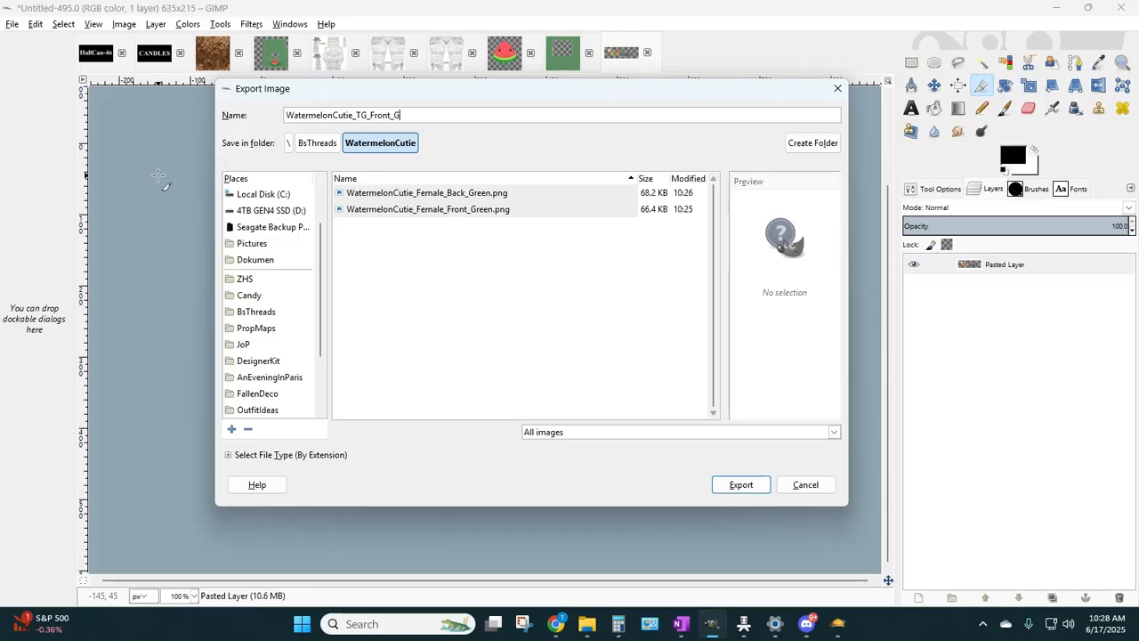
{"action": "type", "text": "reen.png"}
{"action": "key", "text": "Return"}
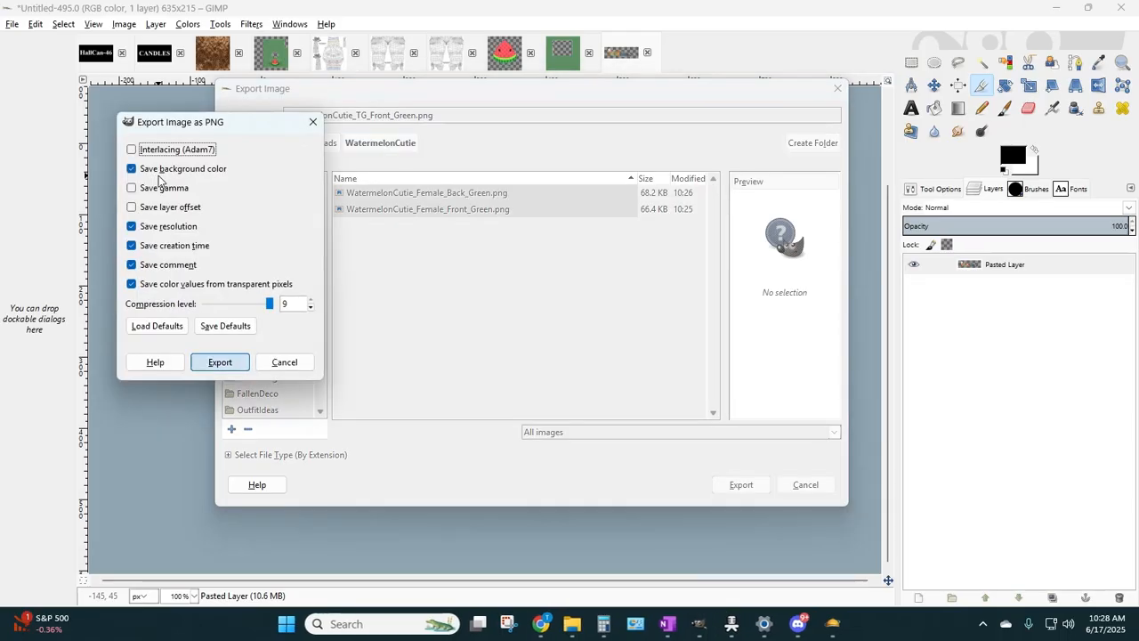
{"action": "key", "text": "Return"}
- Undo the last crop and crop the image around the back-facing reclining figure to about 738 × 262 pixels
{"action": "left_click", "coordinate": [36, 24]}
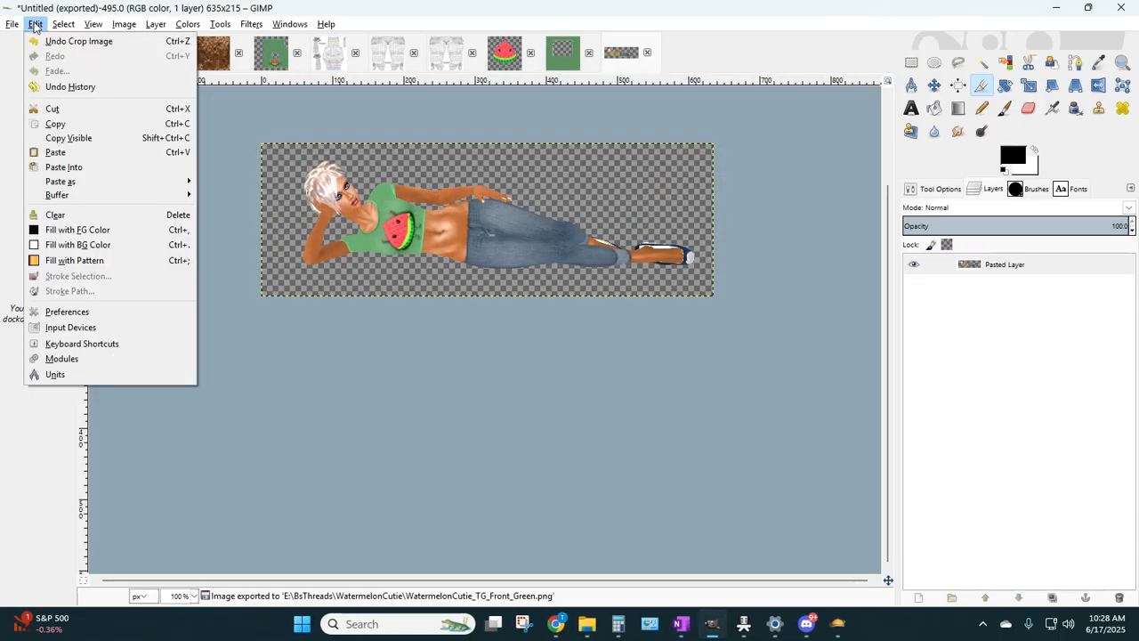
{"action": "left_click", "coordinate": [45, 42]}
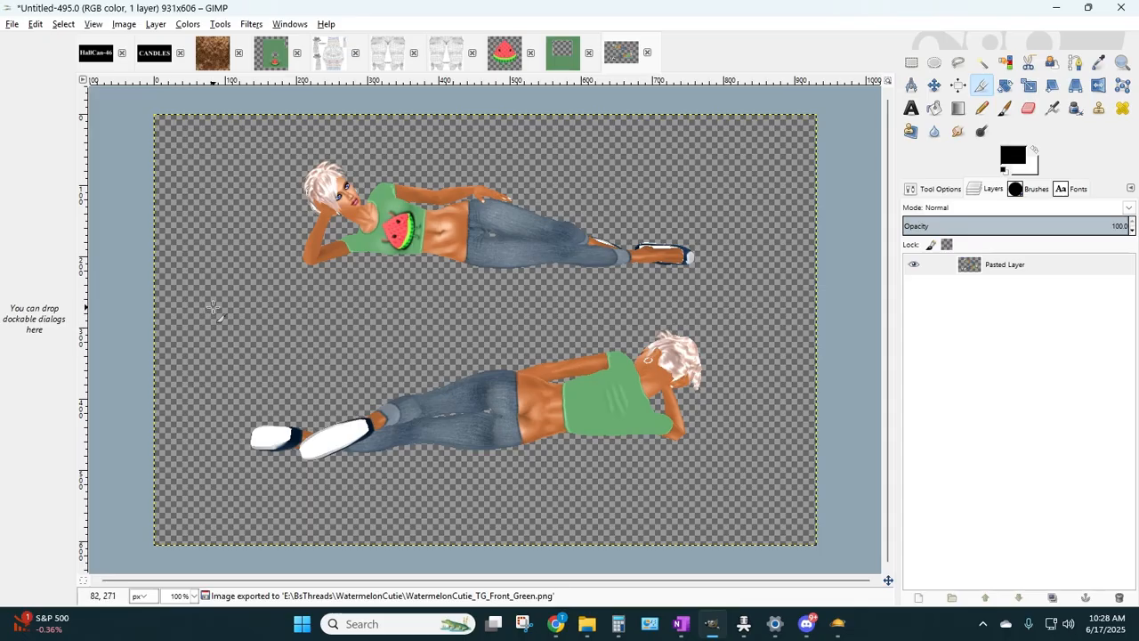
{"action": "left_click_drag", "start_coordinate": [214, 307], "coordinate": [738, 494]}
{"action": "key", "text": "Return"}
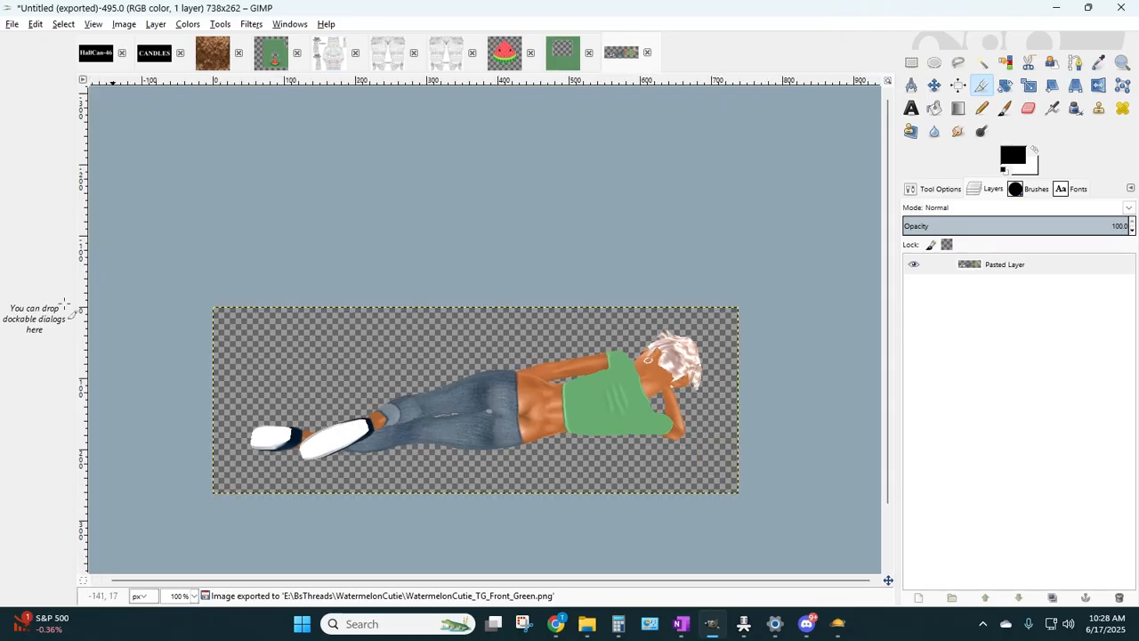
- Export the cropped image as WatermelonCutie_TG_Back_Green.png in the WatermelonCutie folder, and close the image without saving it
{"action": "left_click", "coordinate": [12, 24]}
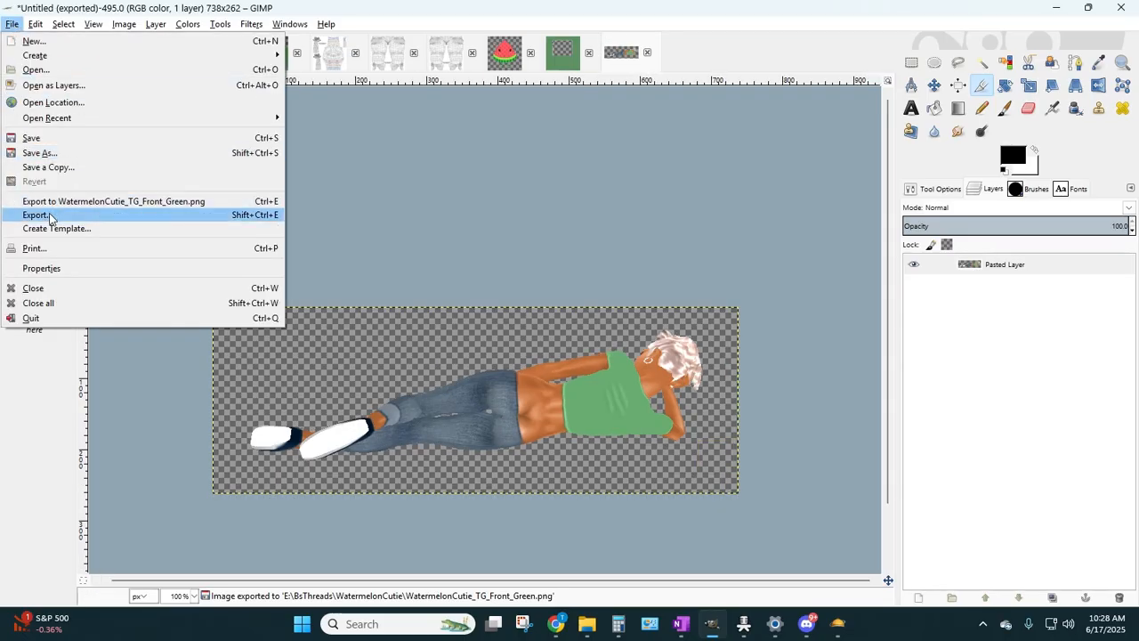
{"action": "left_click", "coordinate": [49, 214]}
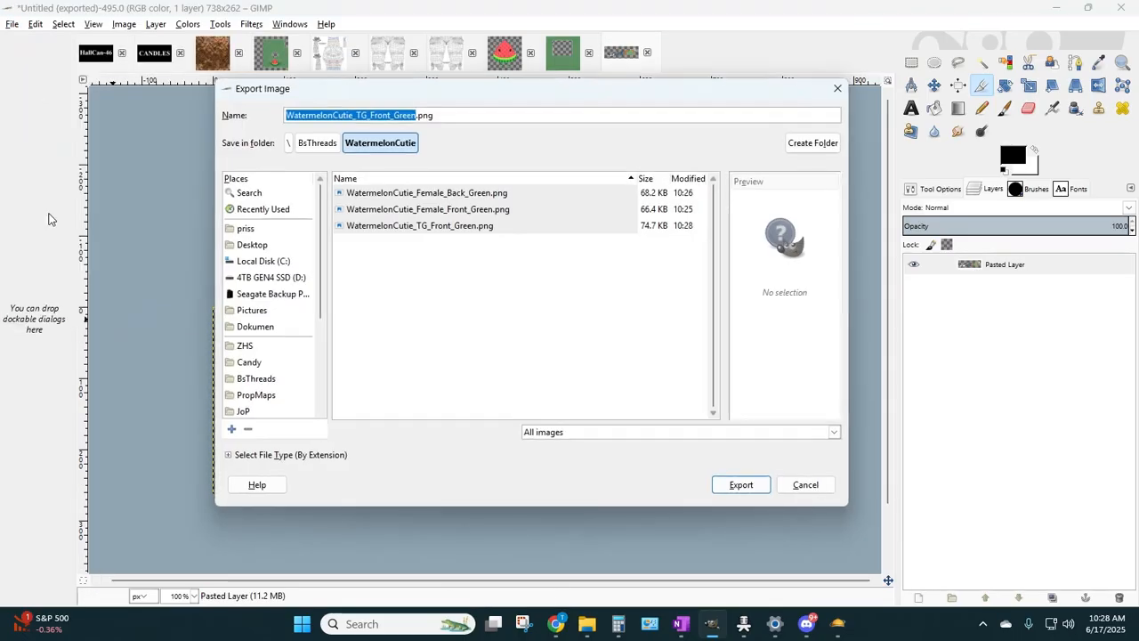
{"action": "left_click", "coordinate": [370, 115]}
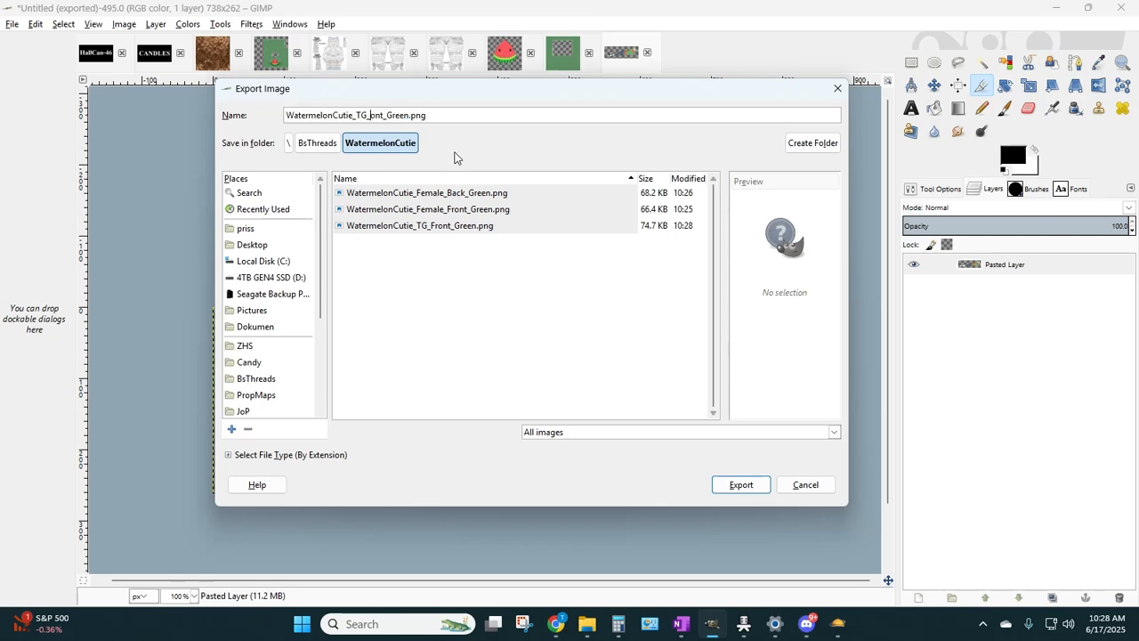
{"action": "key", "text": "Delete"}
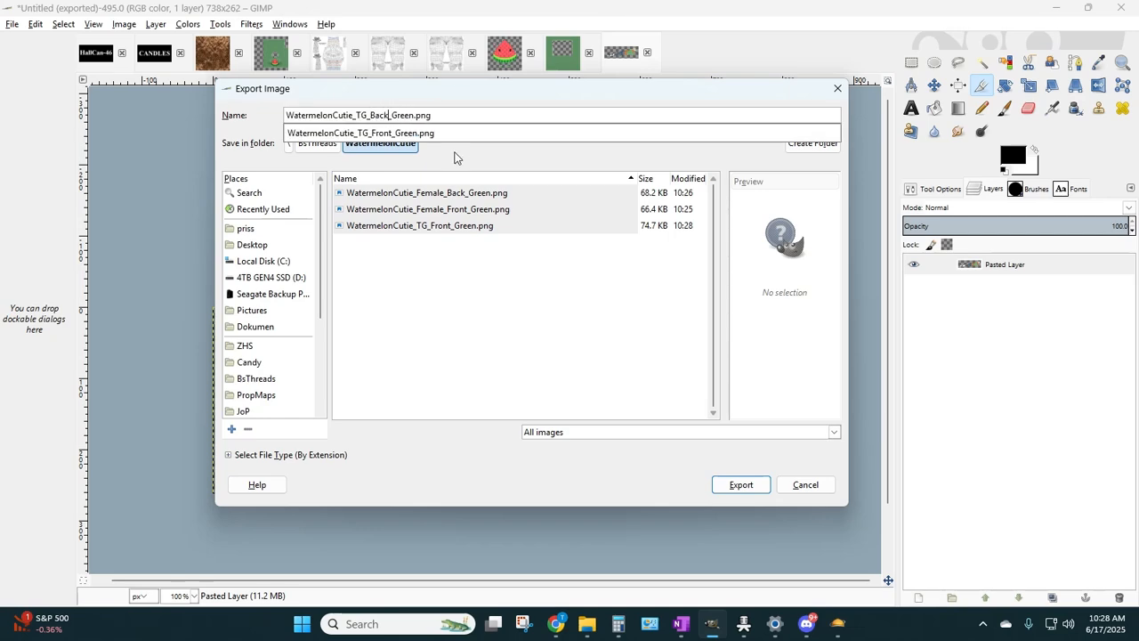
{"action": "key", "text": "Return"}
{"action": "key", "text": "Return"}
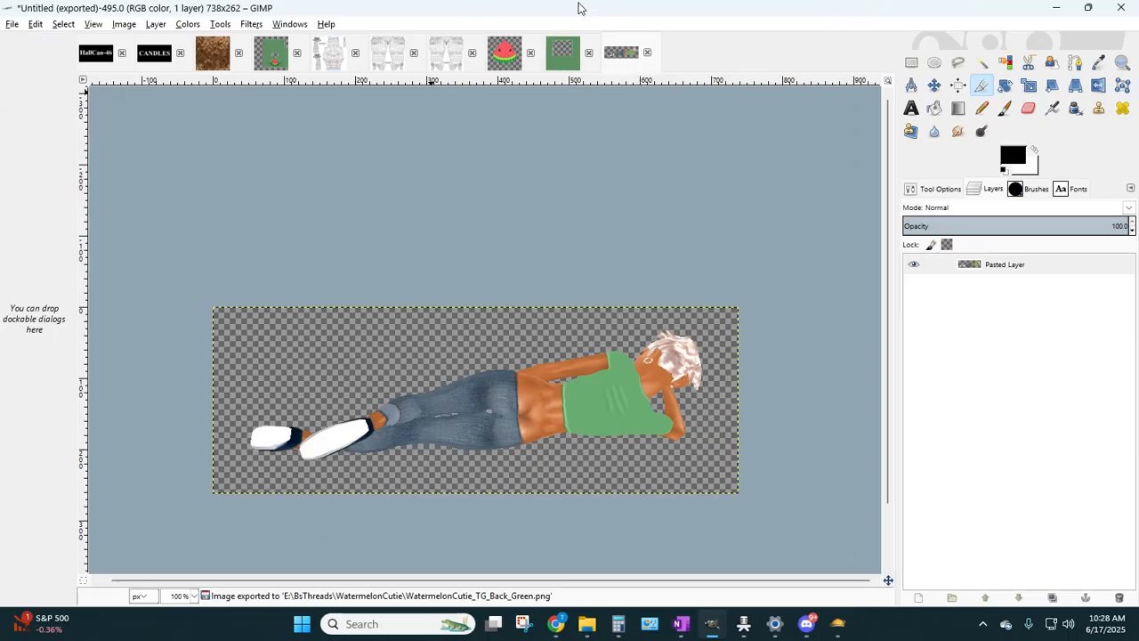
{"action": "left_click", "coordinate": [648, 54]}
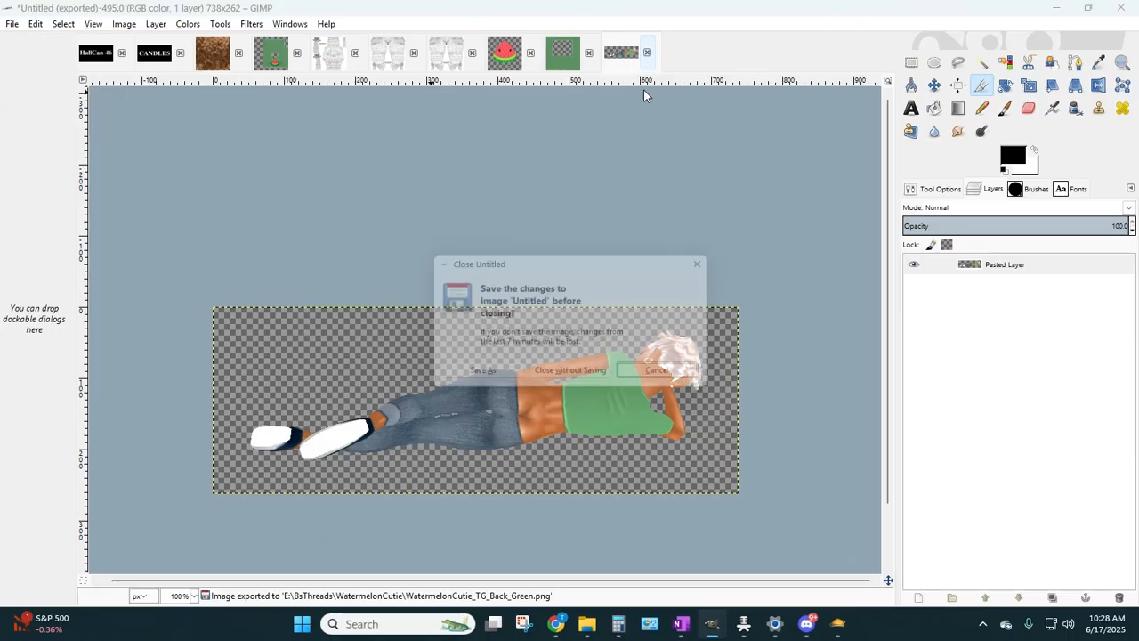
{"action": "left_click", "coordinate": [580, 376]}
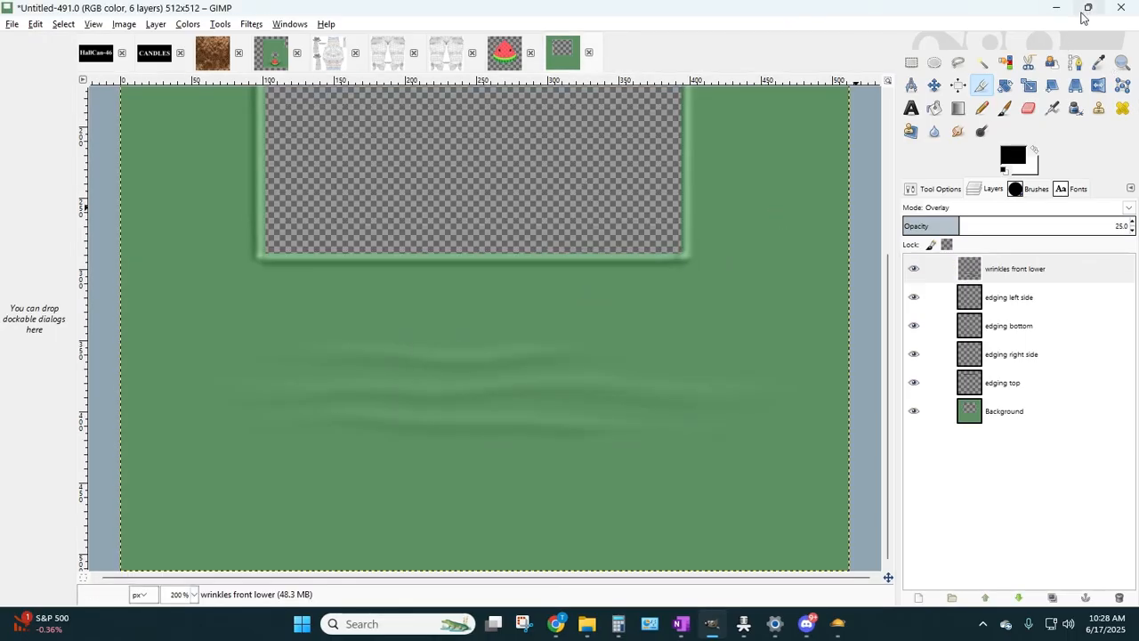
{"action": "left_click", "coordinate": [12, 24]}
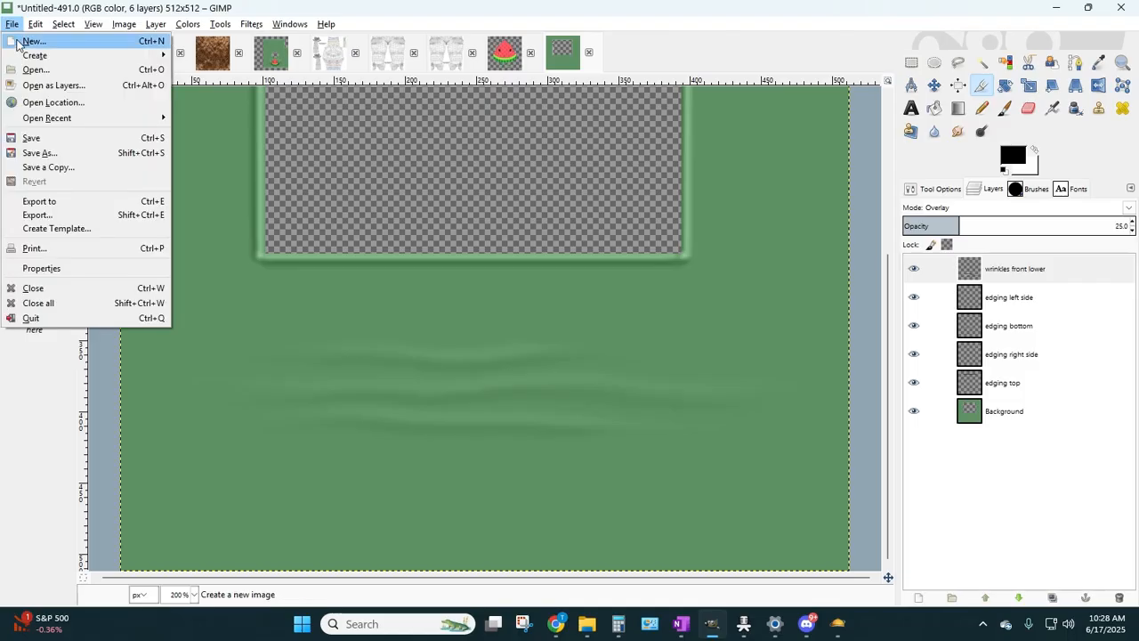
{"action": "left_click", "coordinate": [34, 41]}
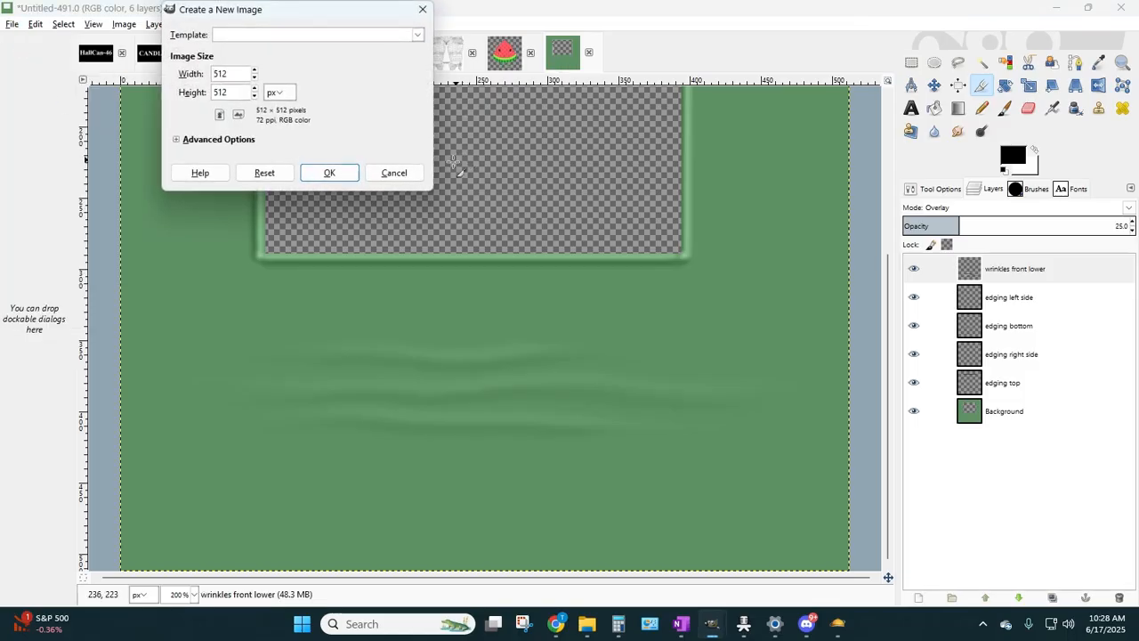
{"action": "left_click", "coordinate": [395, 173]}
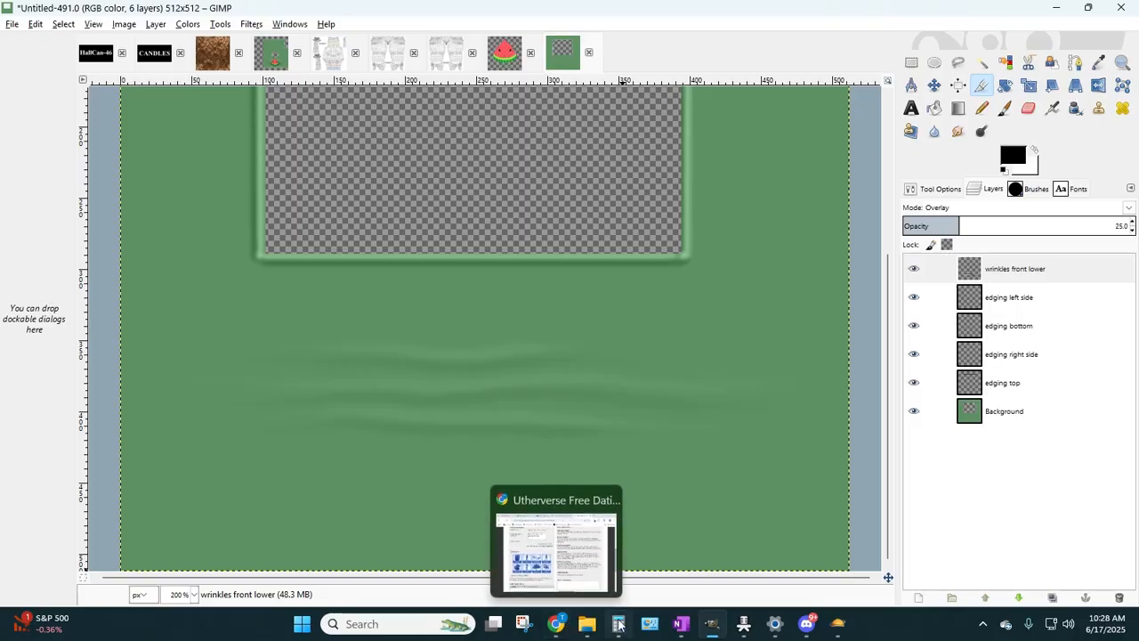
- Switch to File Explorer and open the Backdrops folder inside BsThreads
{"action": "left_click", "coordinate": [587, 624]}
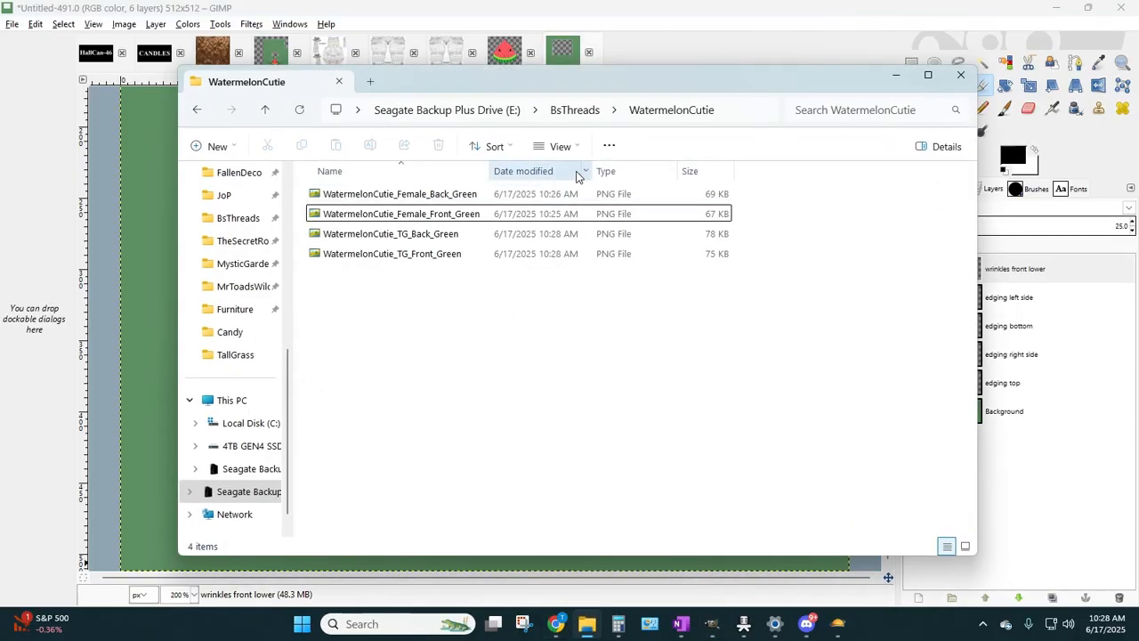
{"action": "left_click", "coordinate": [577, 112]}
{"action": "scroll", "coordinate": [374, 381], "scroll_direction": "up", "scroll_amount": 20}
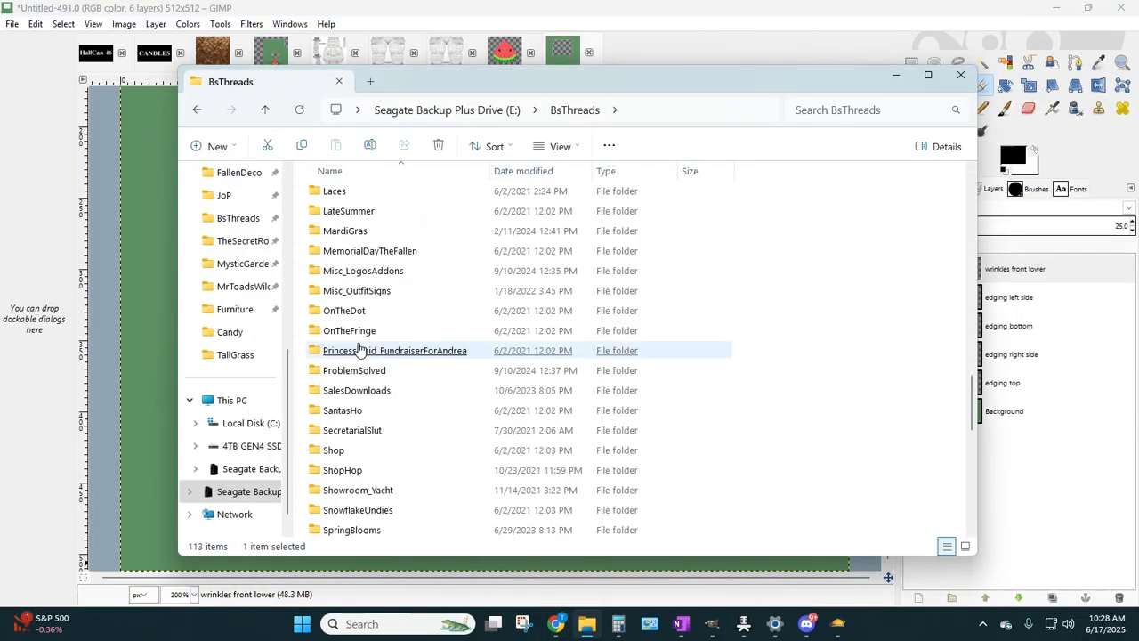
{"action": "left_click_drag", "start_coordinate": [972, 233], "coordinate": [964, 202]}
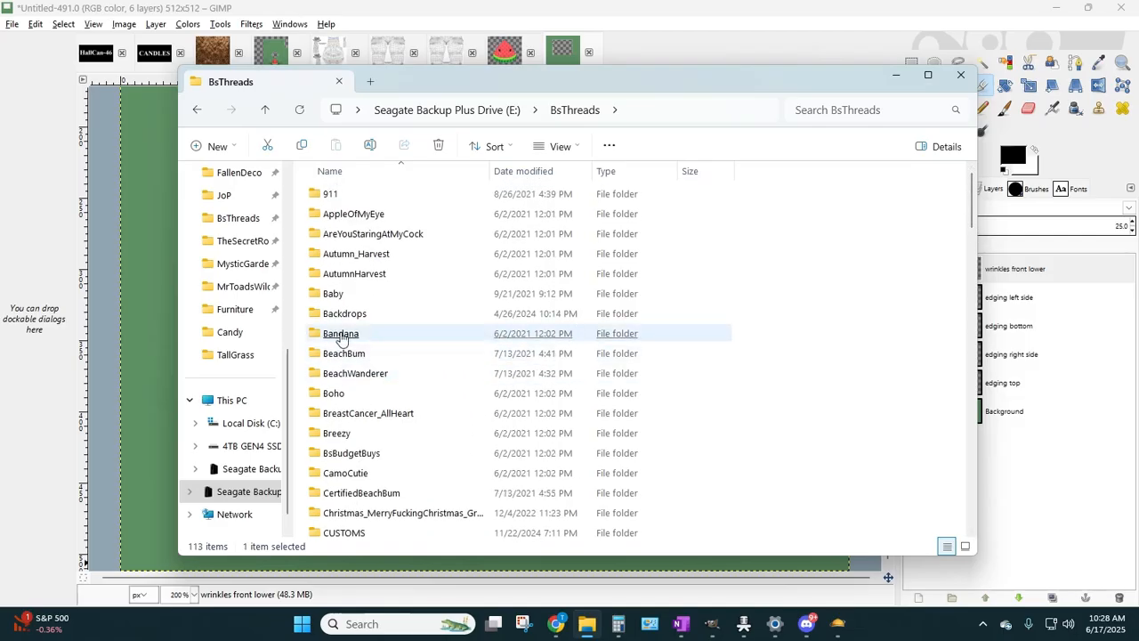
{"action": "double_click", "coordinate": [360, 314]}
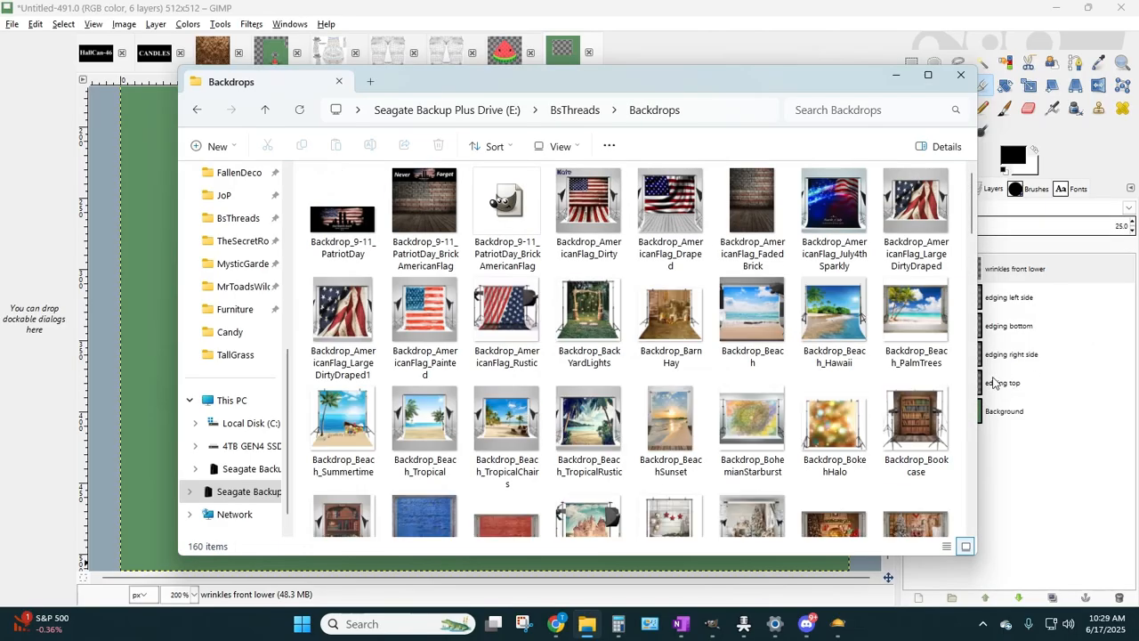
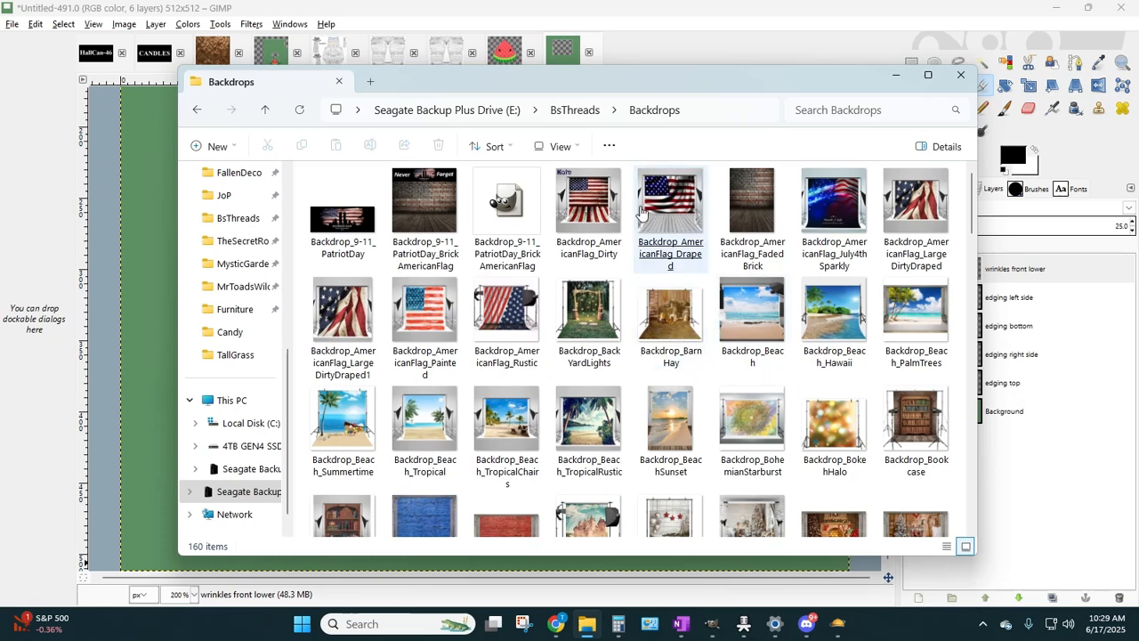
- Examine the backdrop images in the photo viewer, from Backdrop_AmericanFlag_Draped.jpg onward through the beach, bookcase and Christmas designs
{"action": "double_click", "coordinate": [659, 229]}
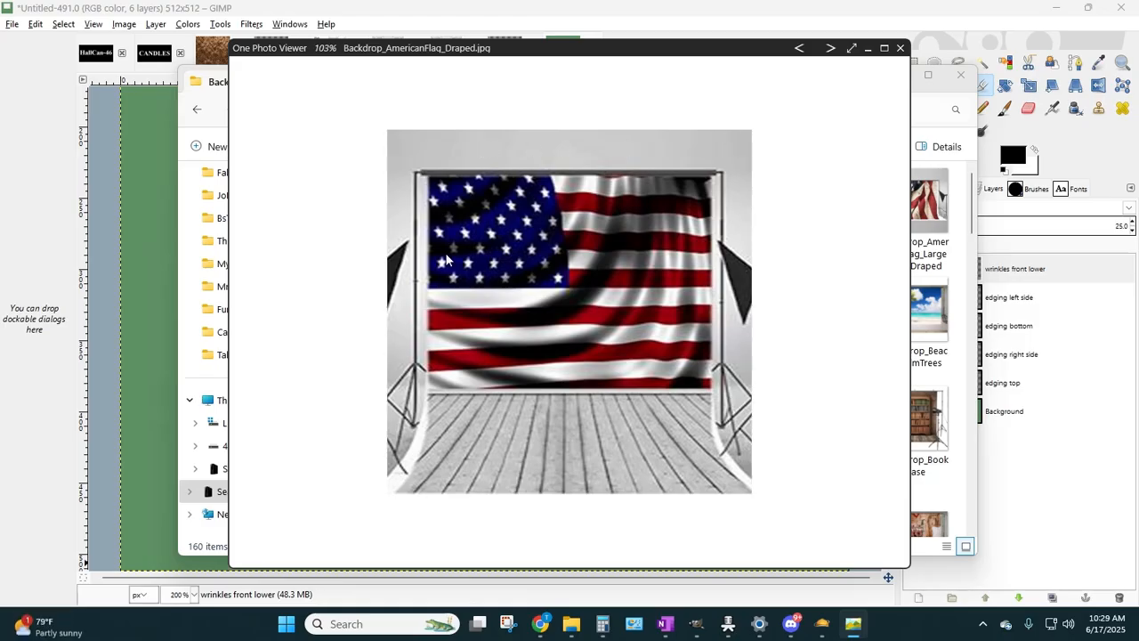
{"action": "left_click", "coordinate": [827, 52]}
{"action": "left_click", "coordinate": [829, 50]}
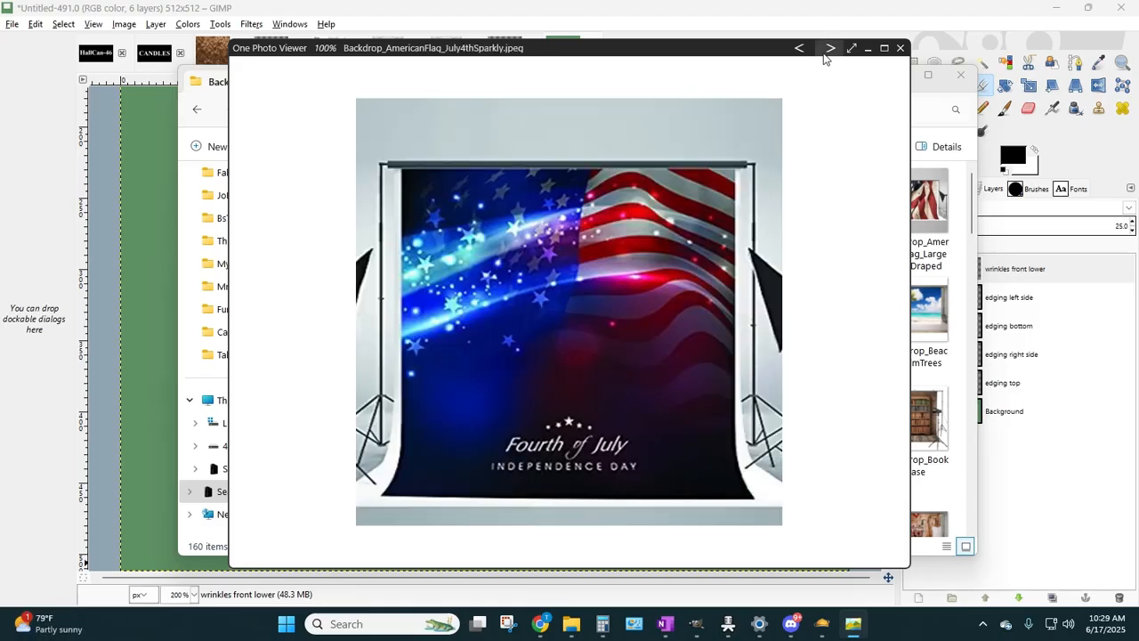
{"action": "left_click", "coordinate": [825, 53]}
{"action": "left_click", "coordinate": [825, 54]}
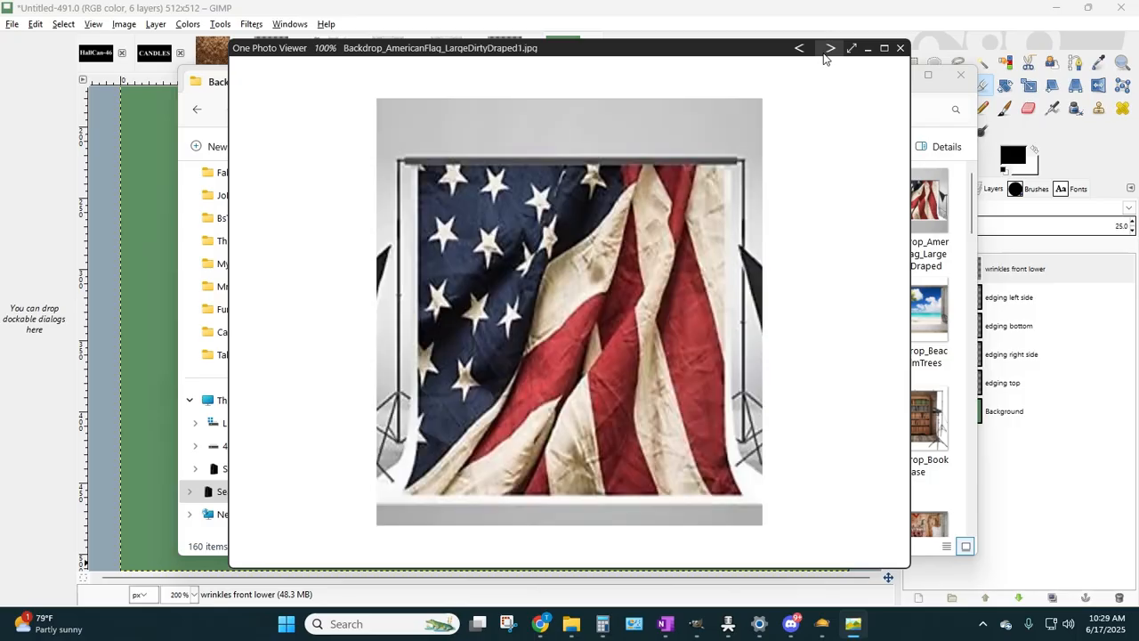
{"action": "left_click", "coordinate": [825, 53]}
{"action": "left_click", "coordinate": [825, 54]}
{"action": "left_click", "coordinate": [825, 53]}
{"action": "left_click", "coordinate": [825, 53]}
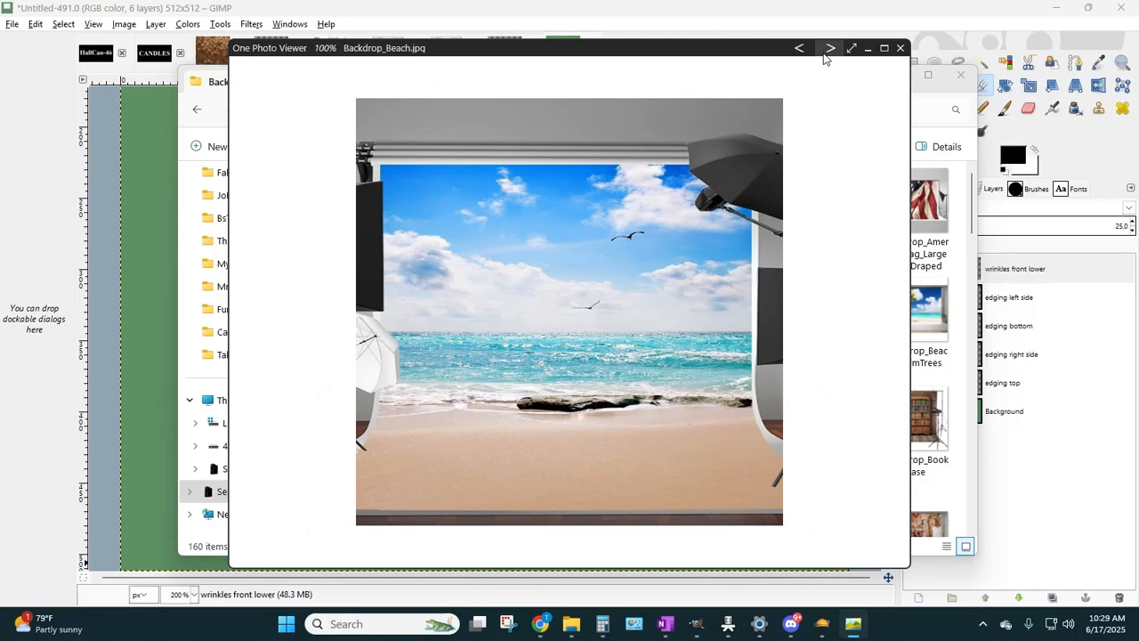
{"action": "left_click", "coordinate": [825, 53]}
{"action": "left_click", "coordinate": [825, 54]}
{"action": "left_click", "coordinate": [825, 54]}
{"action": "left_click", "coordinate": [826, 53]}
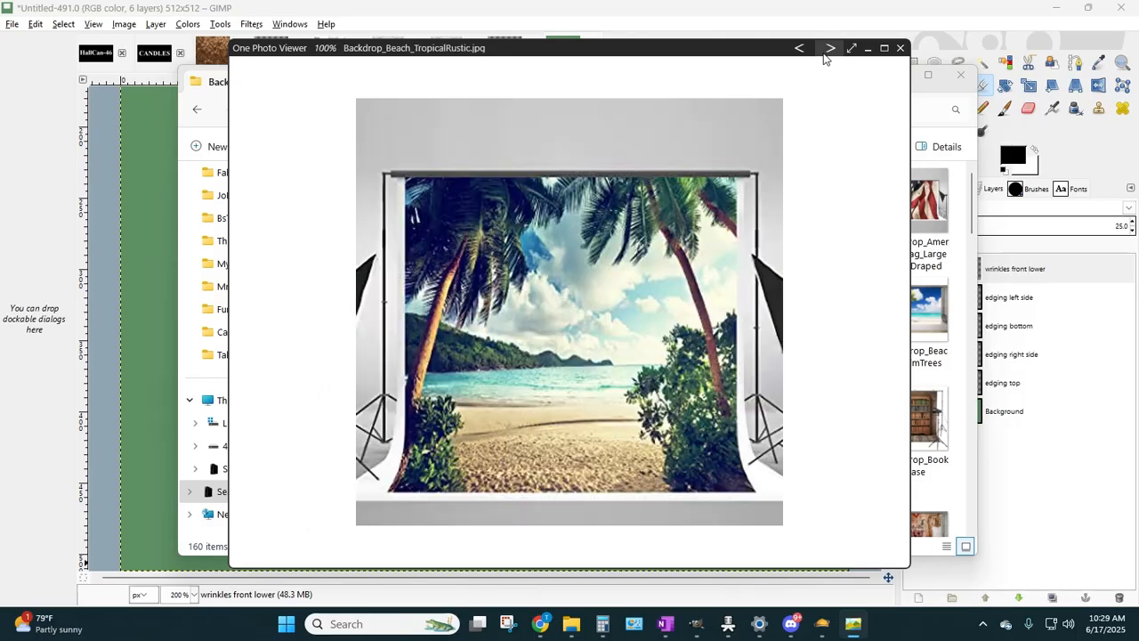
{"action": "left_click", "coordinate": [825, 53]}
{"action": "left_click", "coordinate": [825, 54]}
{"action": "left_click", "coordinate": [825, 53]}
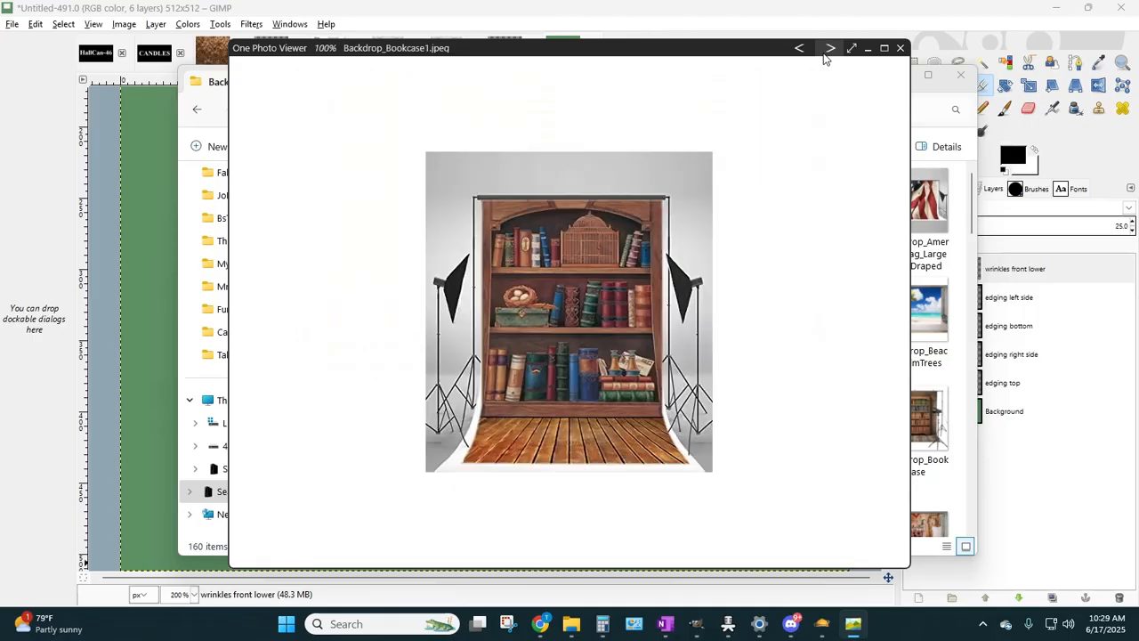
{"action": "left_click", "coordinate": [826, 53]}
{"action": "left_click", "coordinate": [825, 53]}
{"action": "left_click", "coordinate": [826, 53]}
{"action": "left_click", "coordinate": [824, 53]}
{"action": "left_click", "coordinate": [824, 54]}
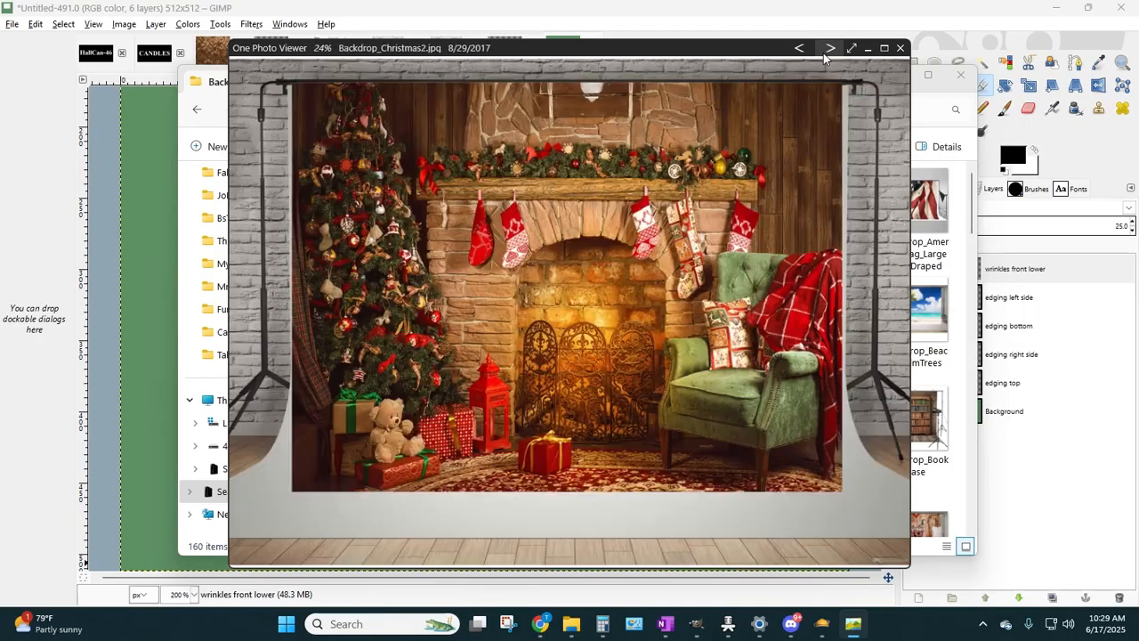
{"action": "left_click", "coordinate": [824, 53]}
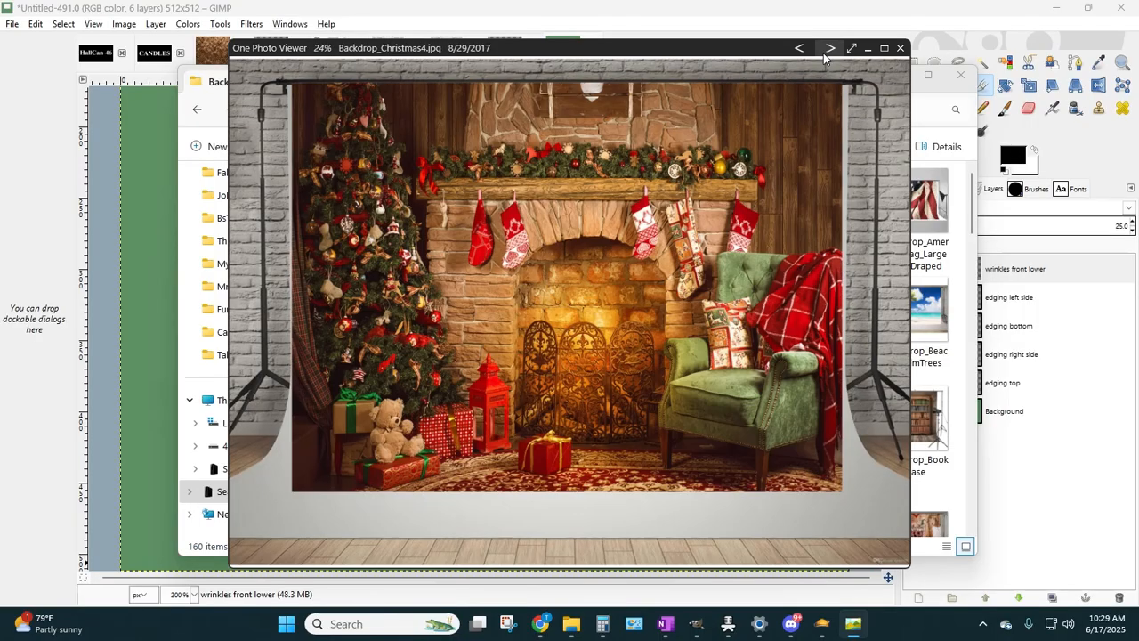
{"action": "left_click", "coordinate": [899, 49]}
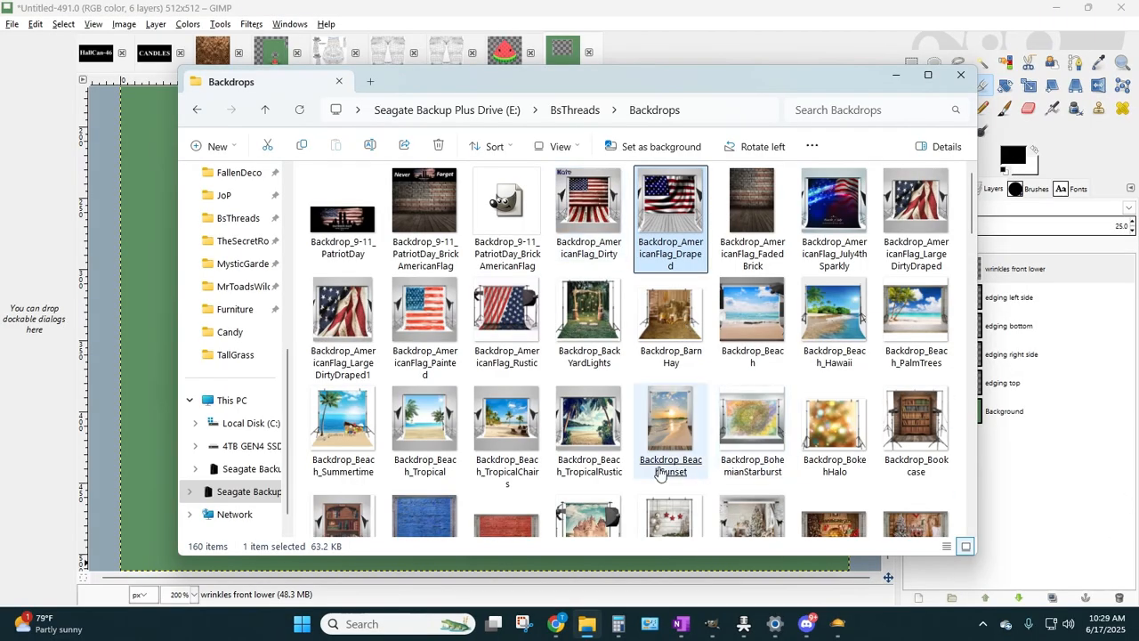
- View Backdrop_SummerBackyard.jpg from further down the folder, compare it with the neighbouring backdrops, and return to GIMP
{"action": "left_click_drag", "start_coordinate": [974, 233], "coordinate": [967, 485]}
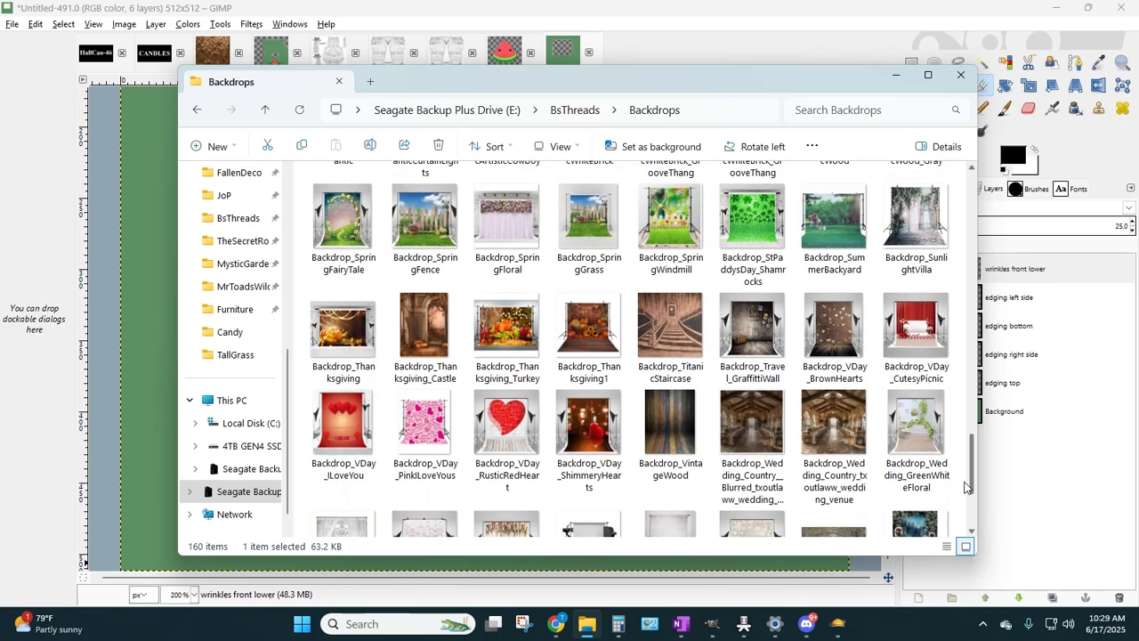
{"action": "double_click", "coordinate": [827, 233]}
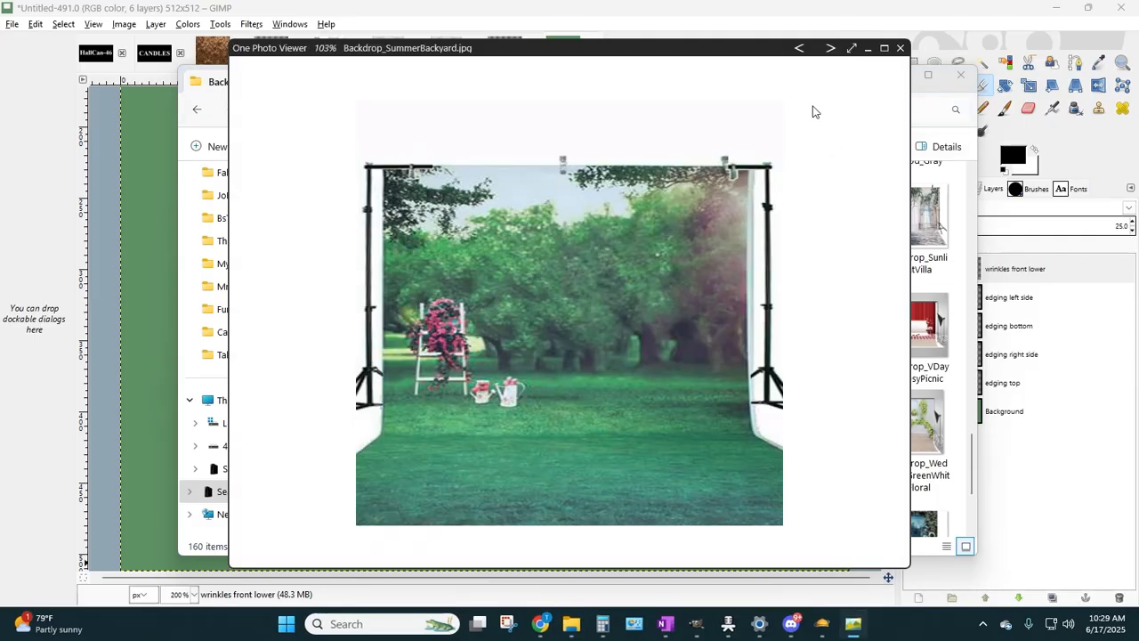
{"action": "left_click", "coordinate": [829, 49]}
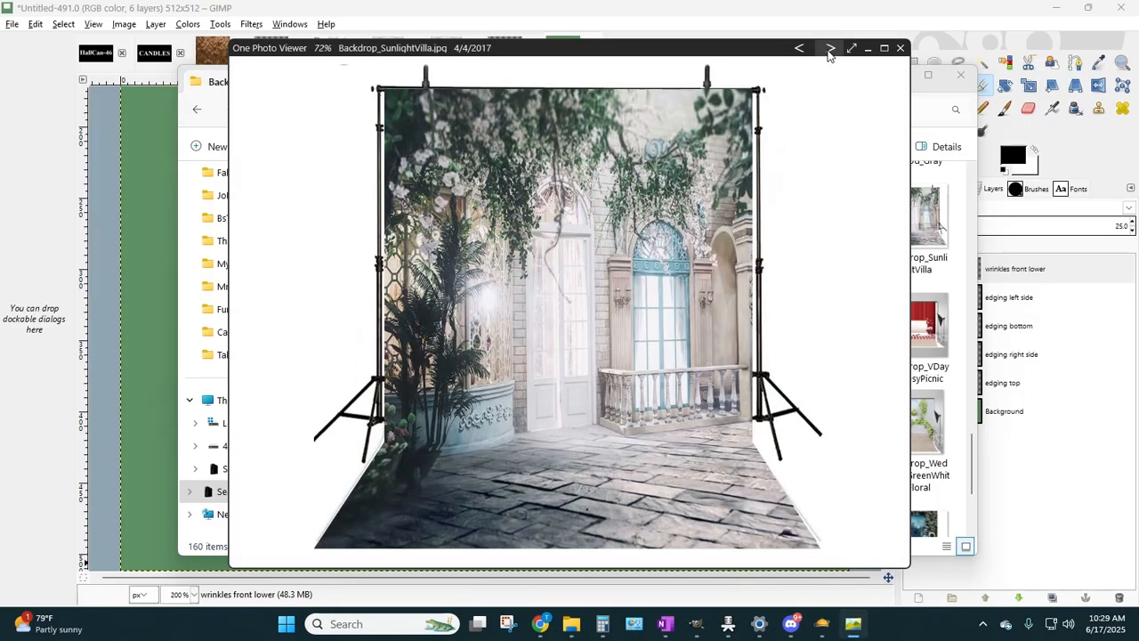
{"action": "left_click", "coordinate": [828, 50]}
{"action": "left_click", "coordinate": [829, 50]}
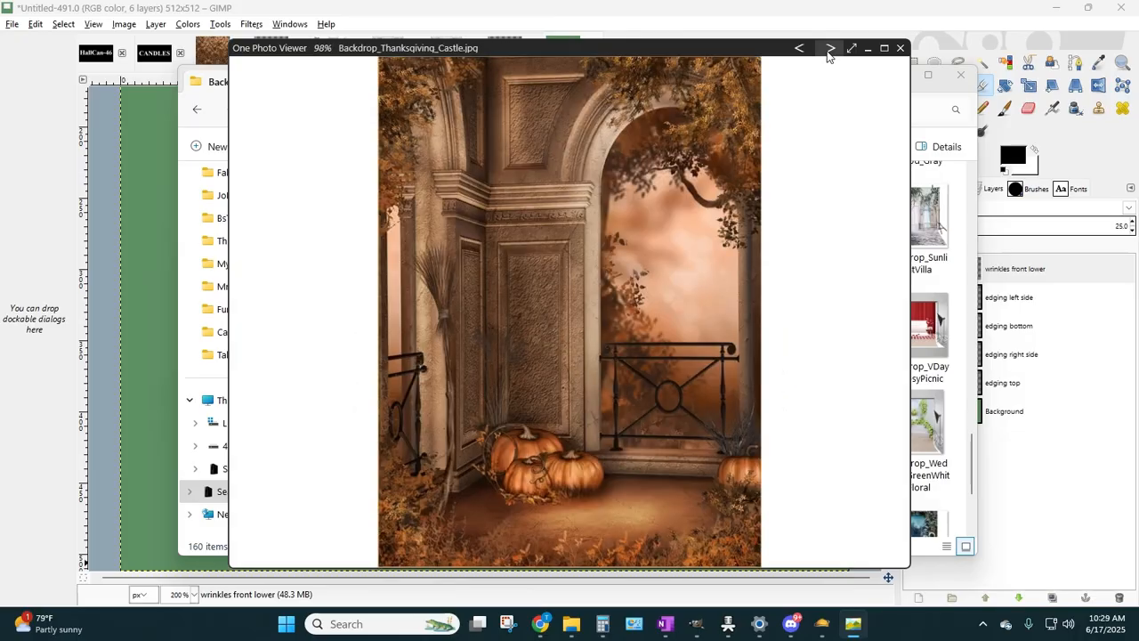
{"action": "left_click", "coordinate": [796, 49]}
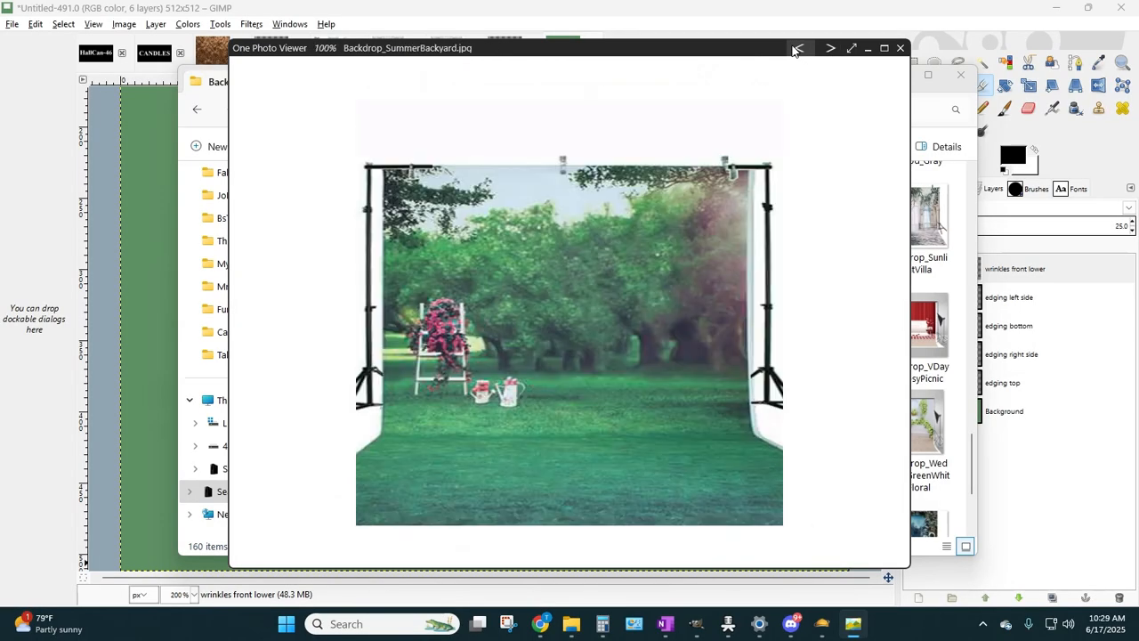
{"action": "left_click", "coordinate": [795, 50]}
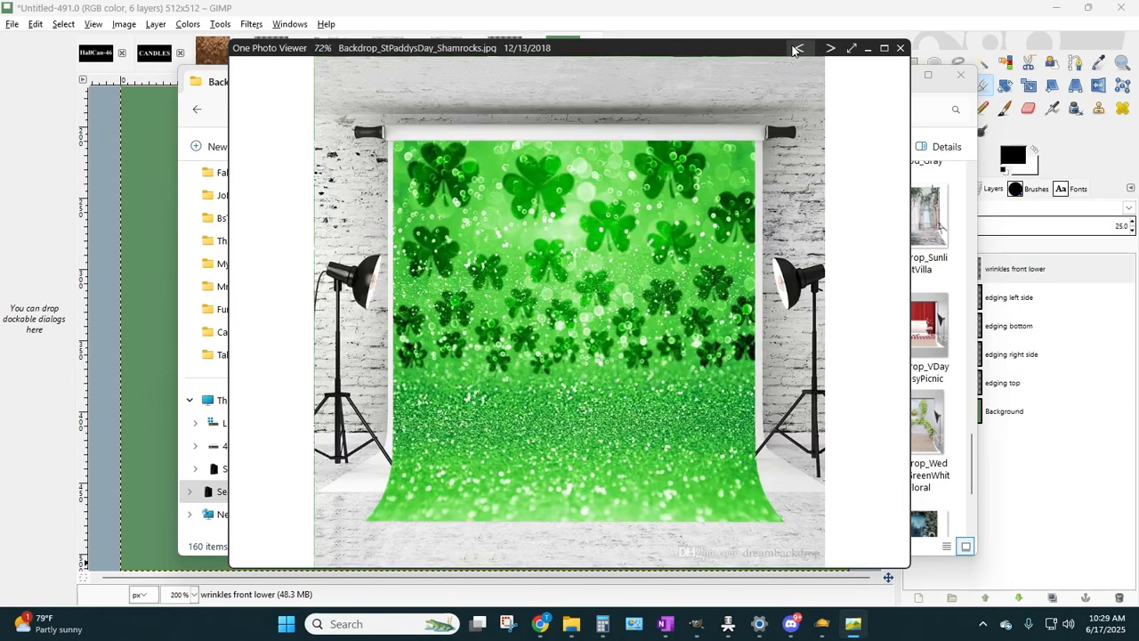
{"action": "left_click", "coordinate": [831, 49]}
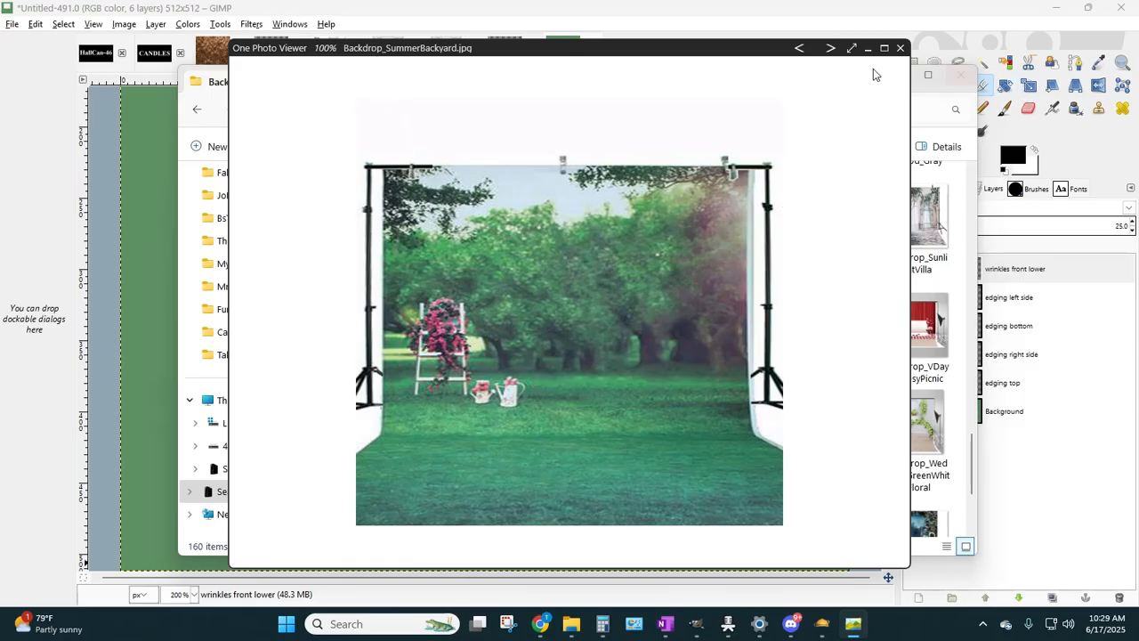
{"action": "left_click", "coordinate": [900, 48]}
{"action": "left_click", "coordinate": [898, 76]}
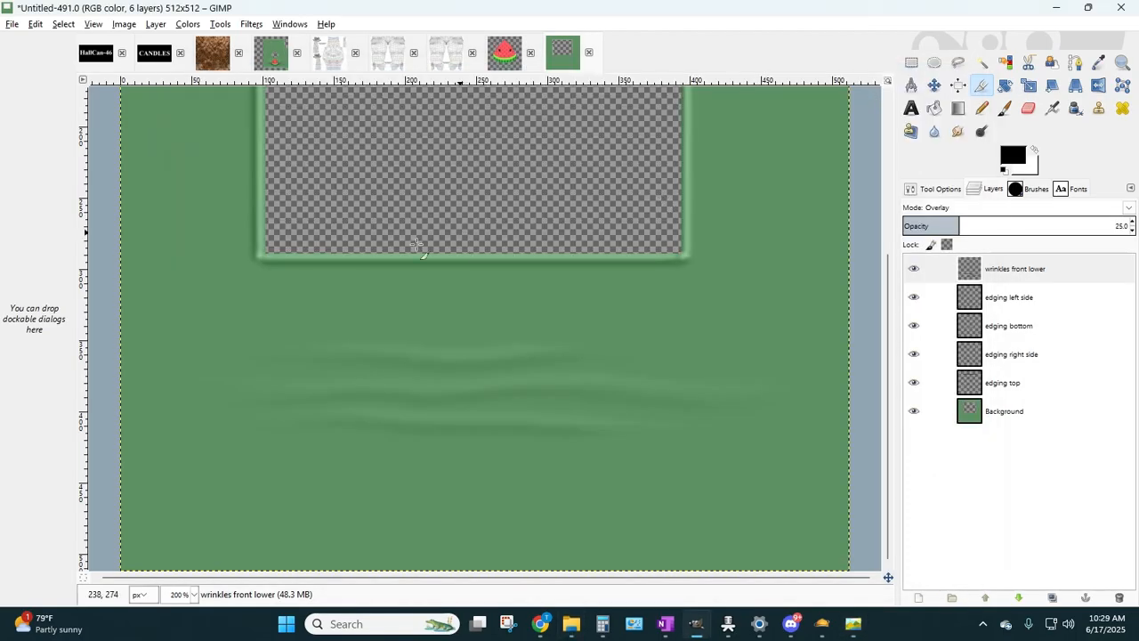
- Open Backdrop_SummerBackyard.jpg from the Backdrops folder inside BsThreads as a new image
{"action": "left_click", "coordinate": [11, 24]}
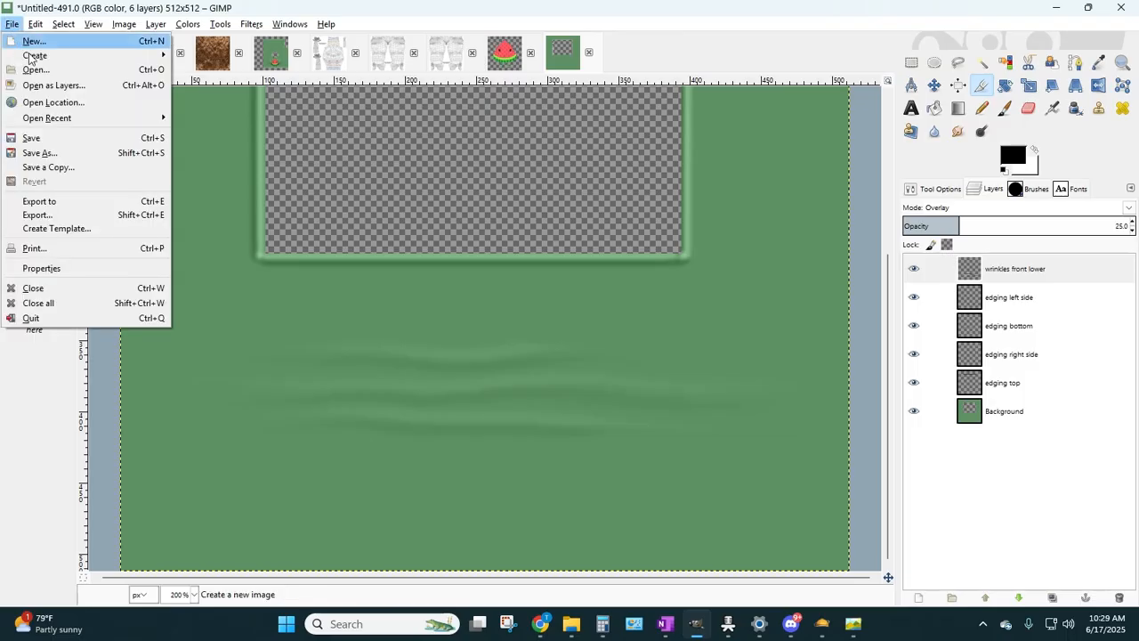
{"action": "left_click", "coordinate": [36, 69]}
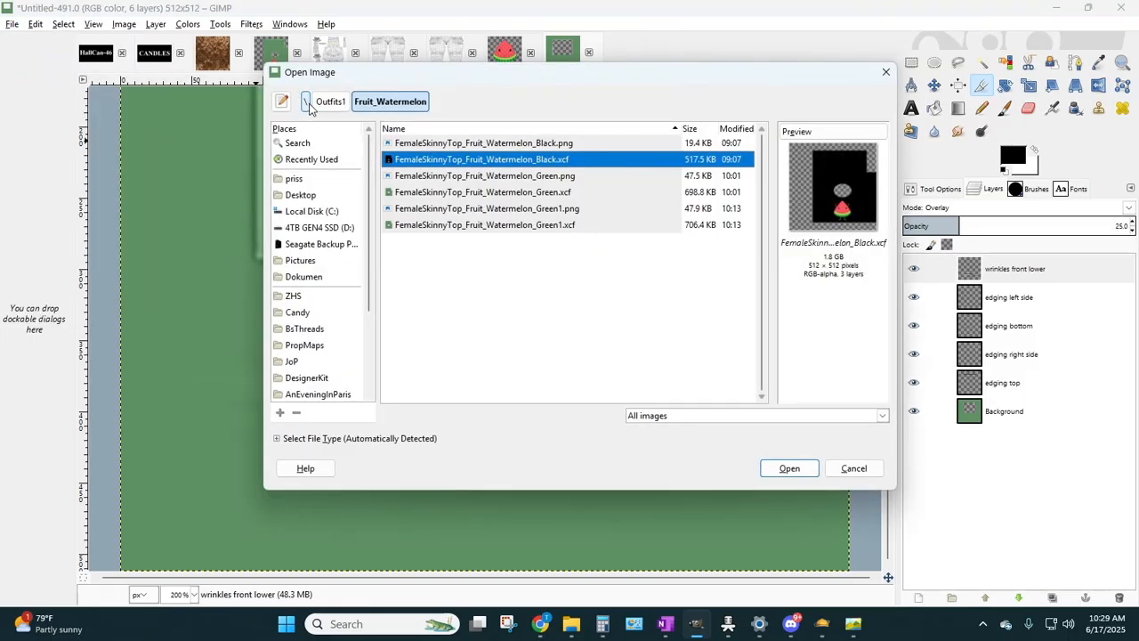
{"action": "left_click", "coordinate": [304, 104]}
{"action": "left_click", "coordinate": [307, 328]}
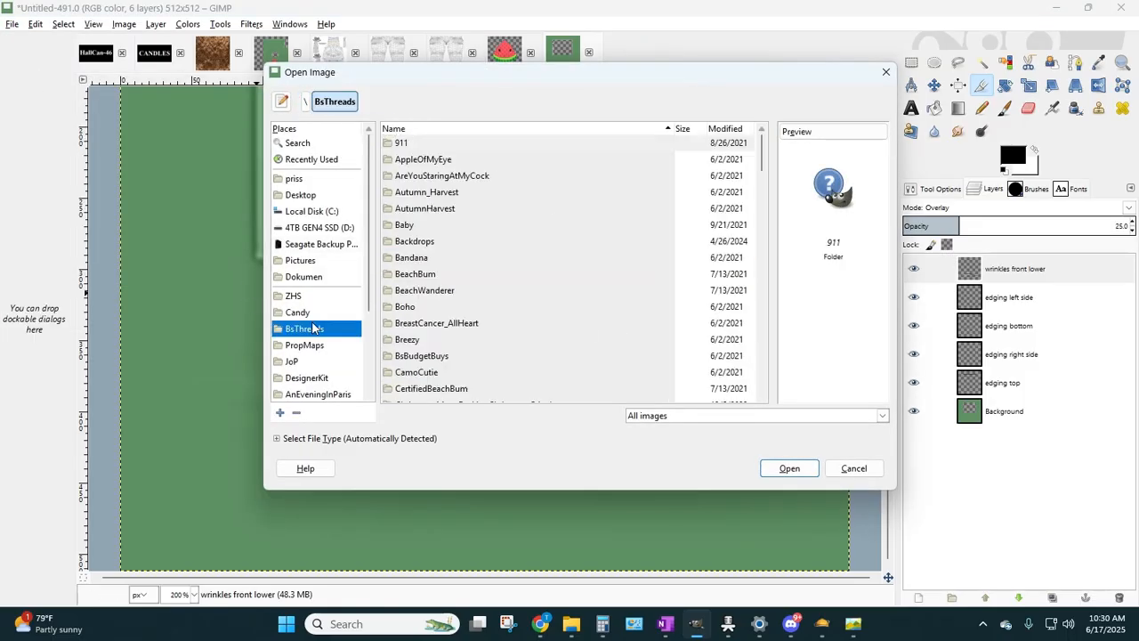
{"action": "double_click", "coordinate": [428, 243]}
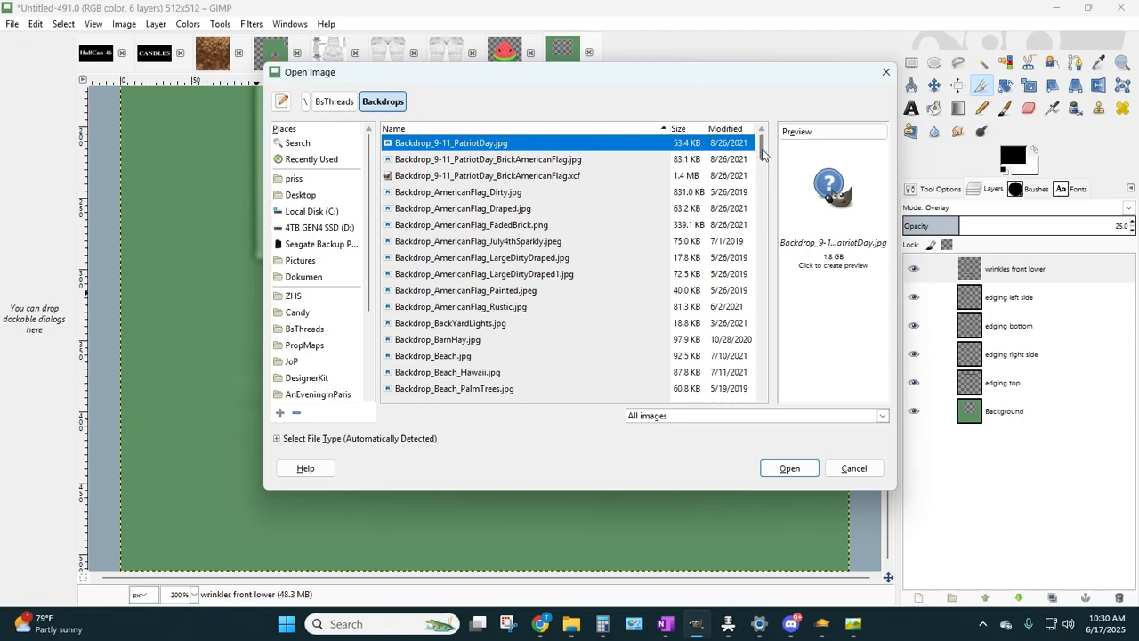
{"action": "left_click_drag", "start_coordinate": [762, 153], "coordinate": [750, 326]}
{"action": "scroll", "coordinate": [505, 325], "scroll_direction": "down", "scroll_amount": 5}
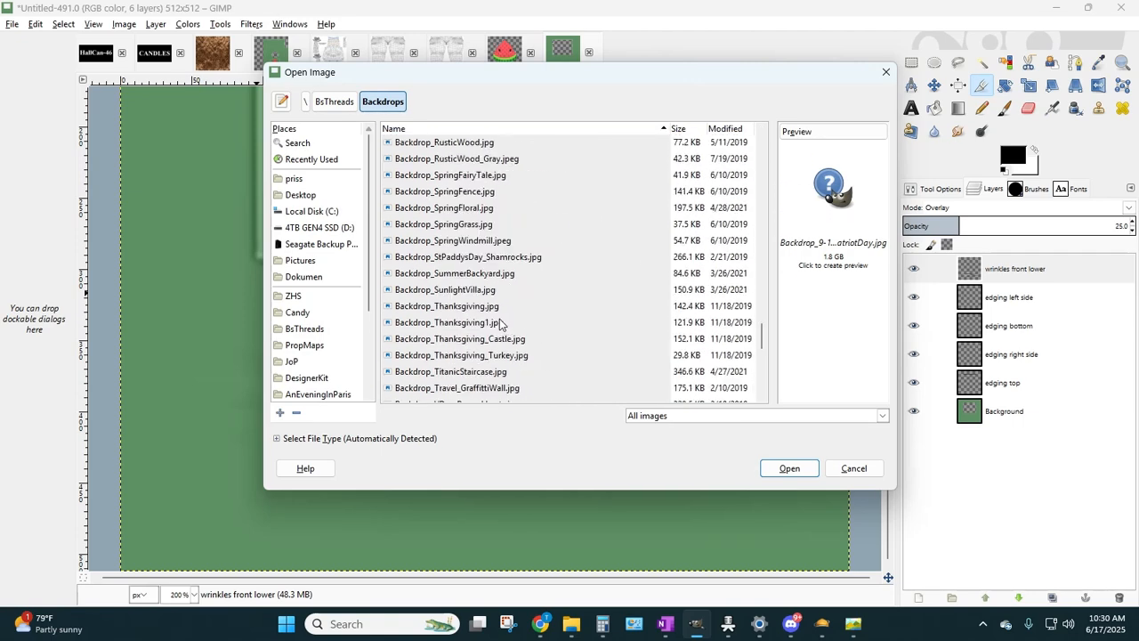
{"action": "double_click", "coordinate": [454, 274]}
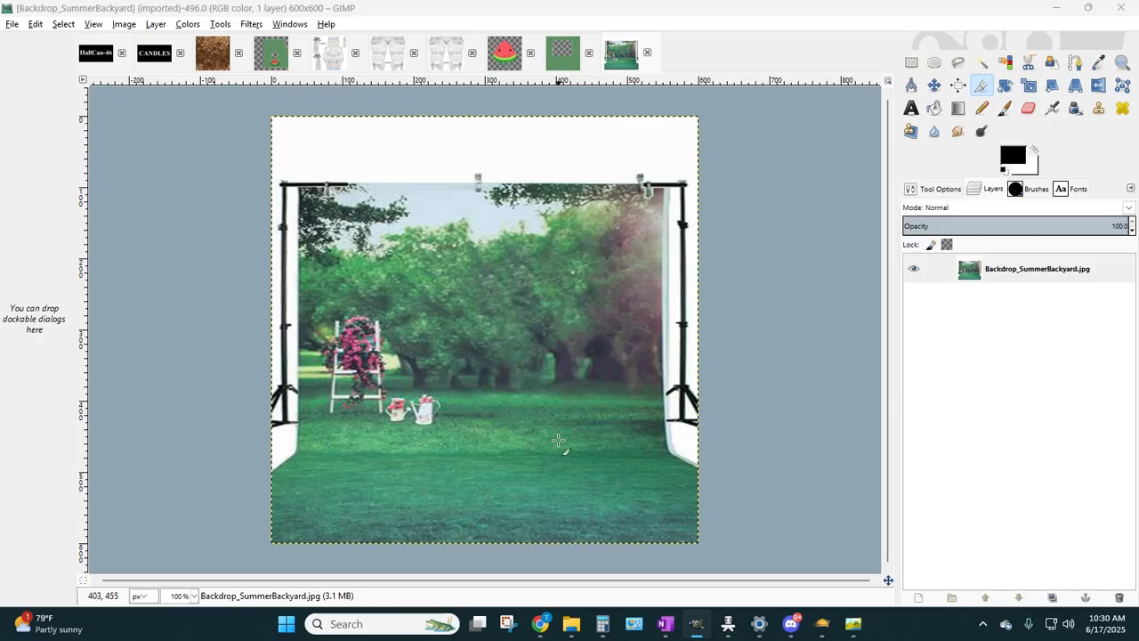
- Switch to Chrome, load cooltext.com in a new tab, and maximize the browser window
{"action": "left_click", "coordinate": [541, 624]}
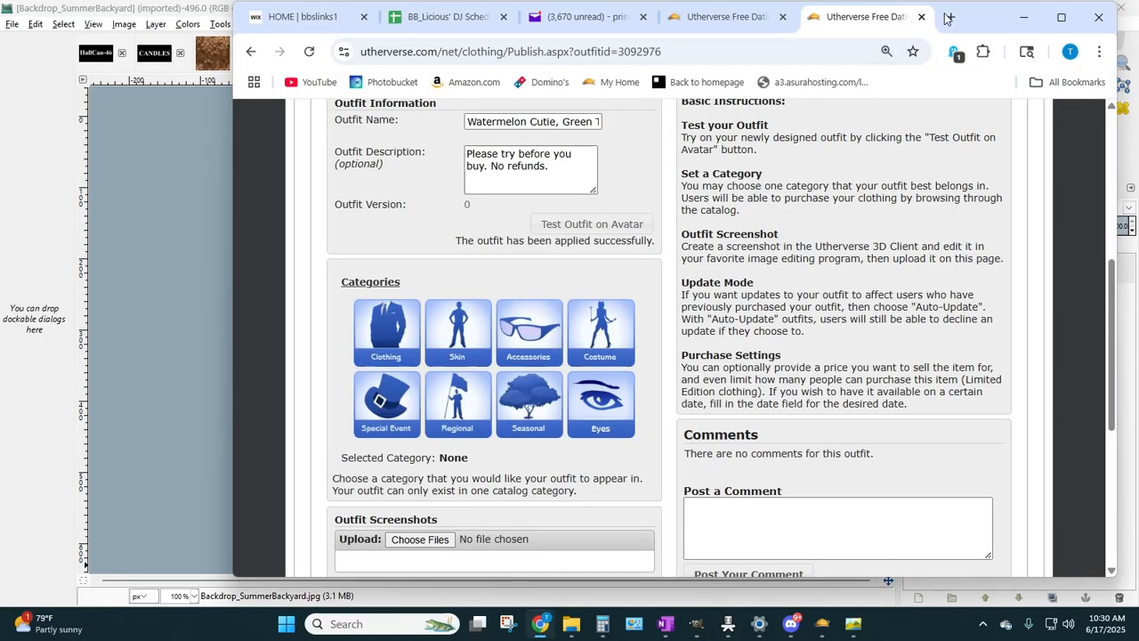
{"action": "left_click", "coordinate": [951, 17]}
{"action": "left_click", "coordinate": [732, 52]}
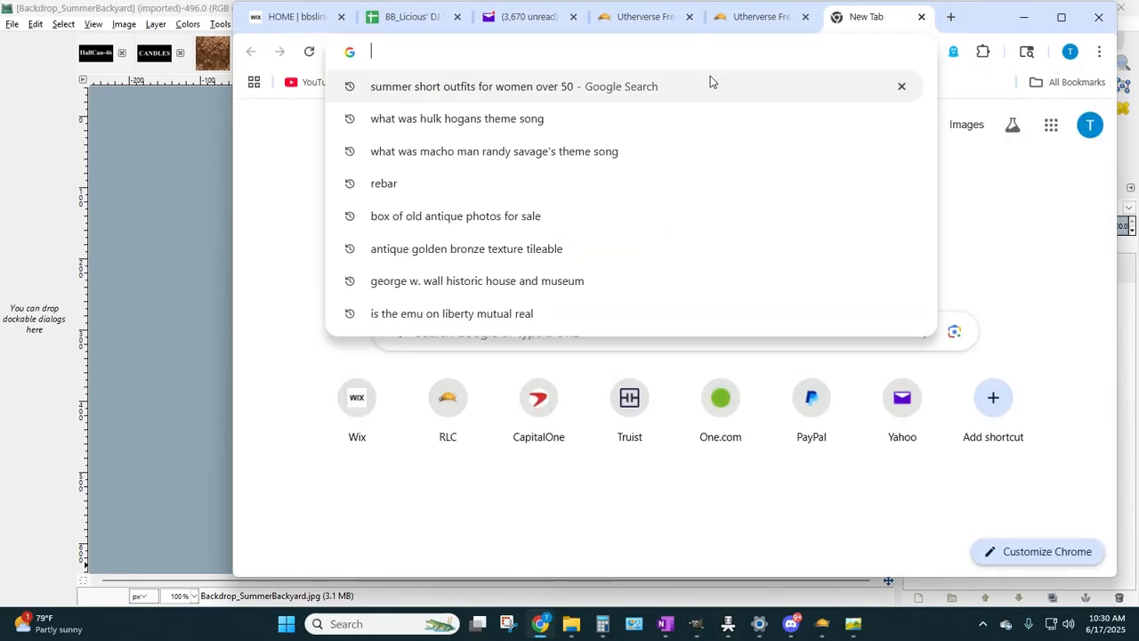
{"action": "type", "text": "cooltext.c"}
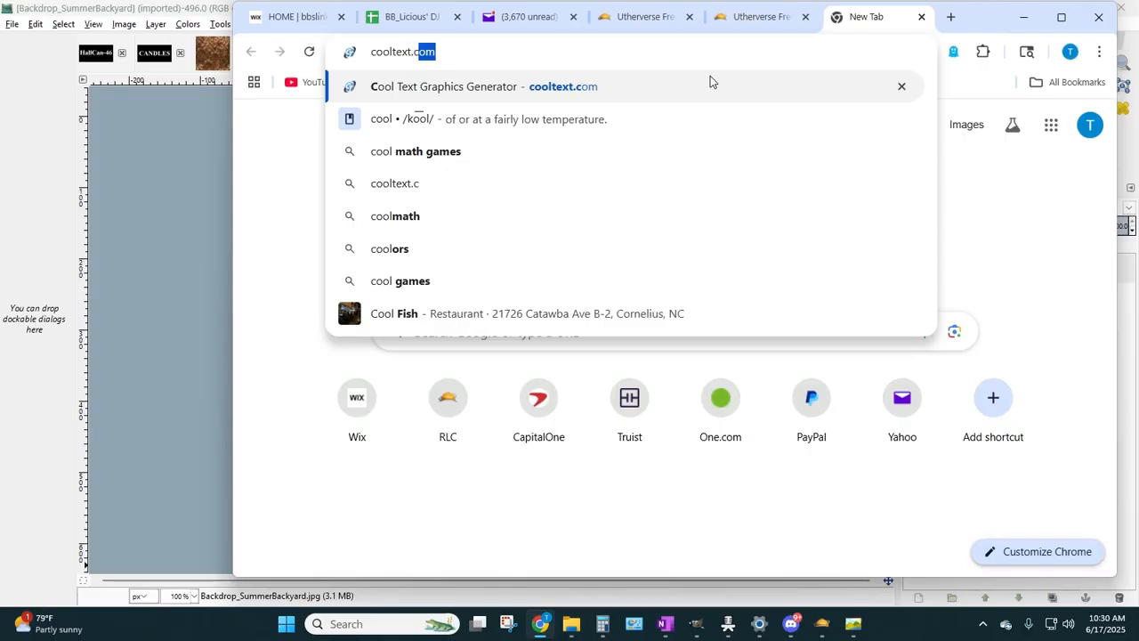
{"action": "key", "text": "Return"}
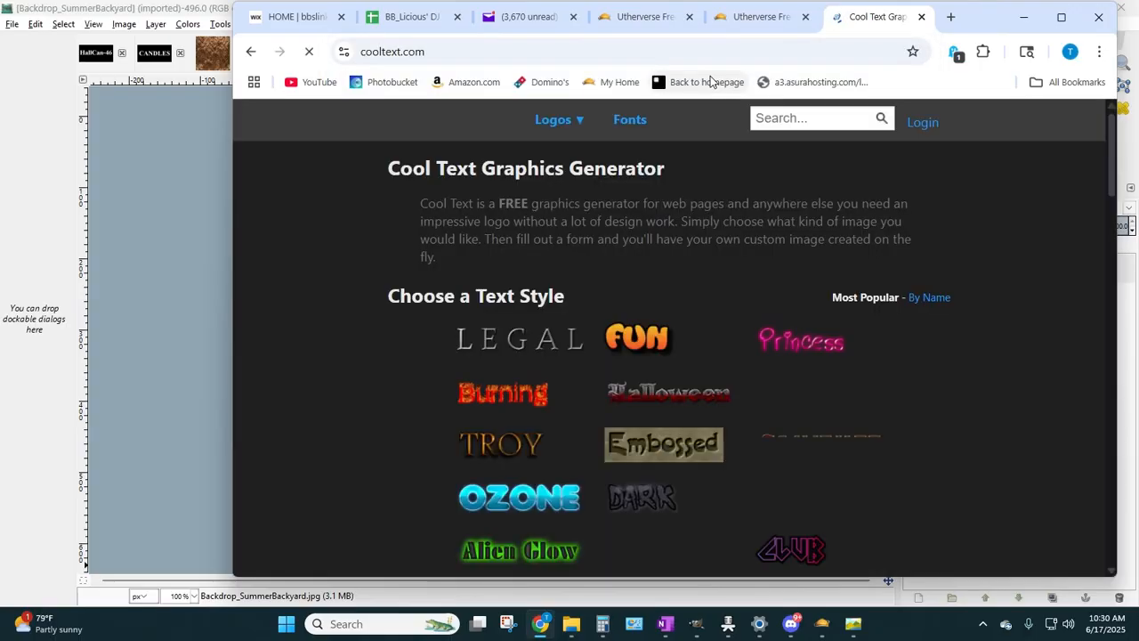
{"action": "mouse_move", "coordinate": [553, 119]}
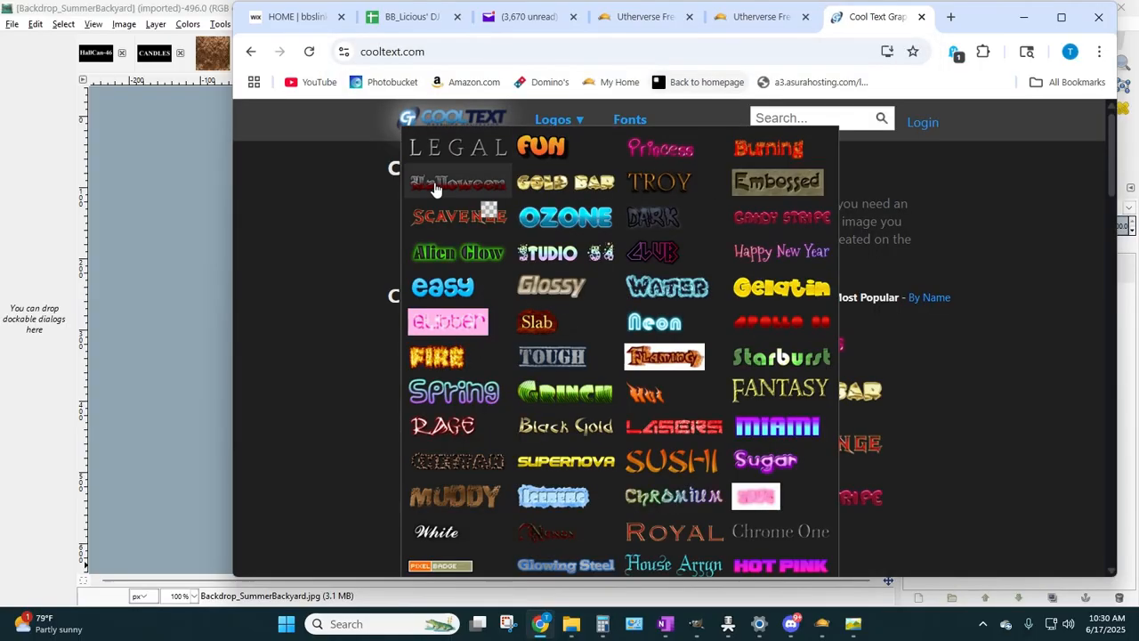
{"action": "left_click", "coordinate": [1061, 18]}
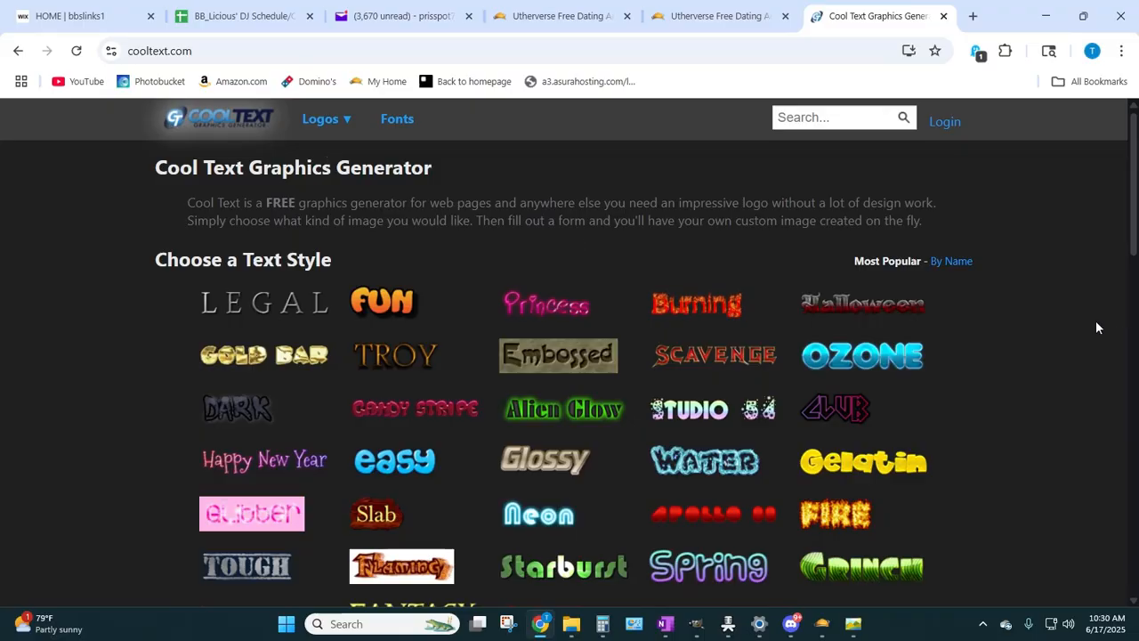
- Examine the text styles on the Cool Text home page down to Bad Acid, and open the Tesla logo generator
{"action": "scroll", "coordinate": [1038, 308], "scroll_direction": "down", "scroll_amount": 2}
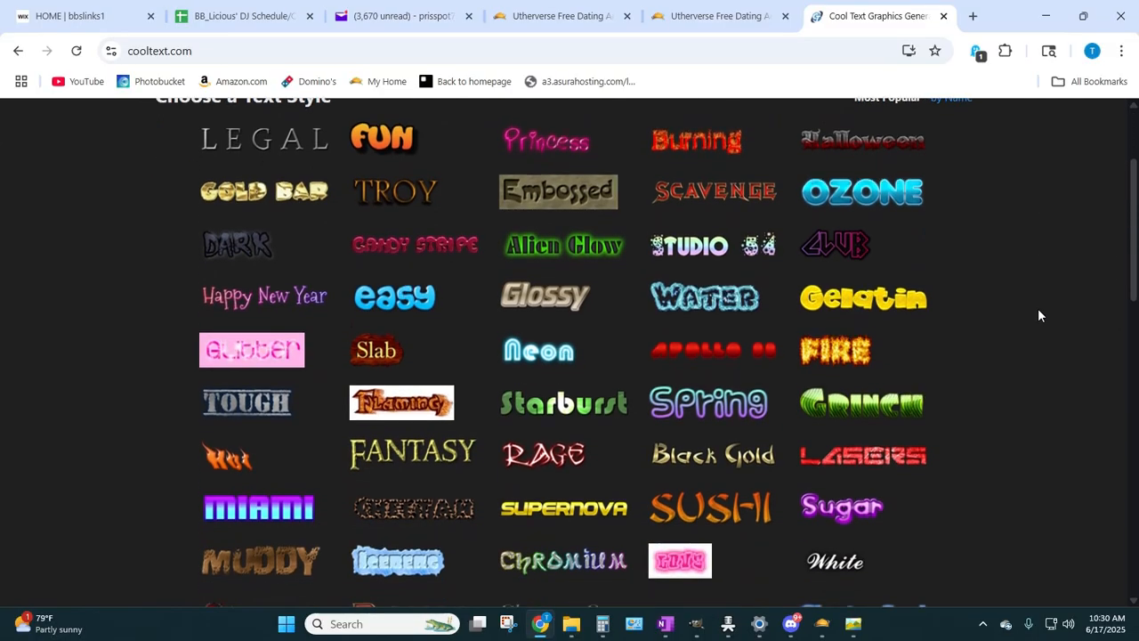
{"action": "scroll", "coordinate": [1038, 310], "scroll_direction": "down", "scroll_amount": 2}
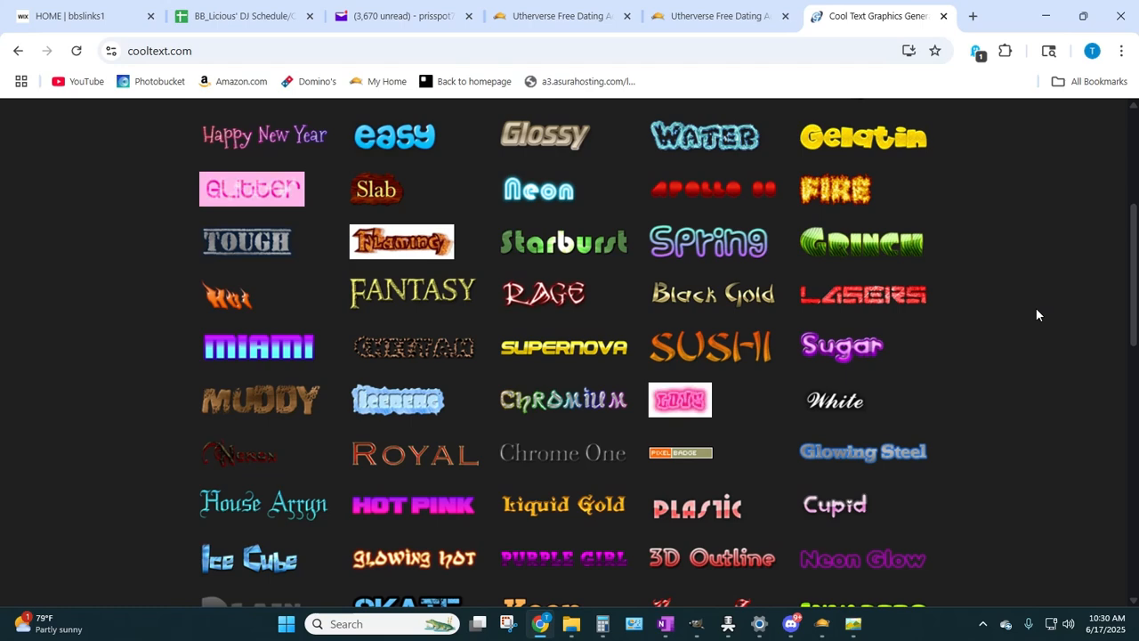
{"action": "scroll", "coordinate": [1037, 313], "scroll_direction": "down", "scroll_amount": 2}
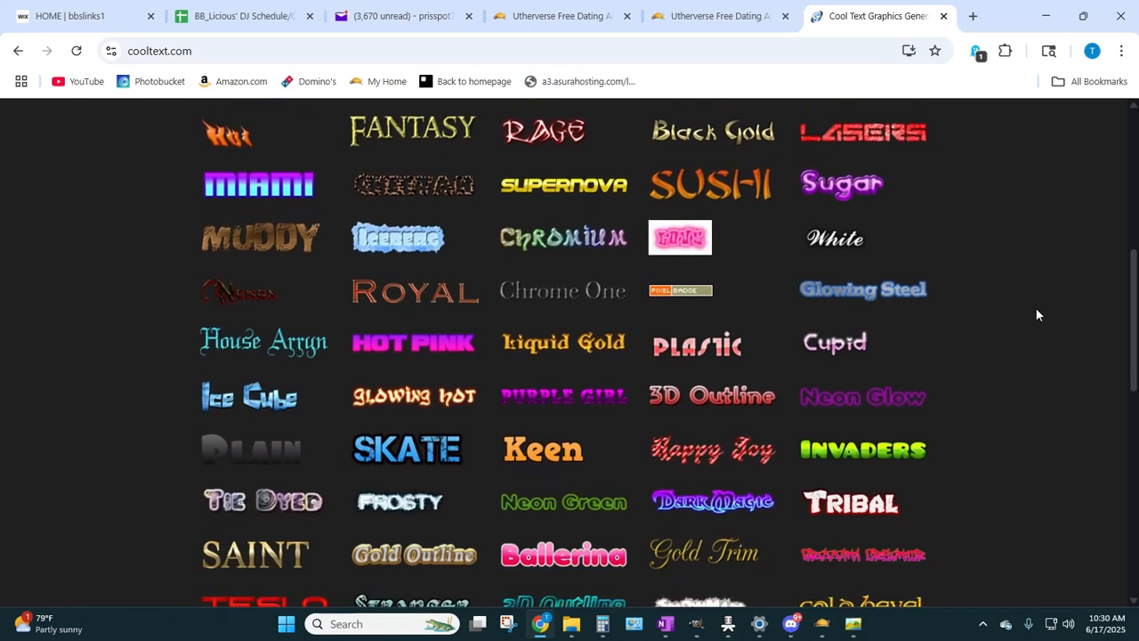
{"action": "scroll", "coordinate": [1036, 314], "scroll_direction": "down", "scroll_amount": 2}
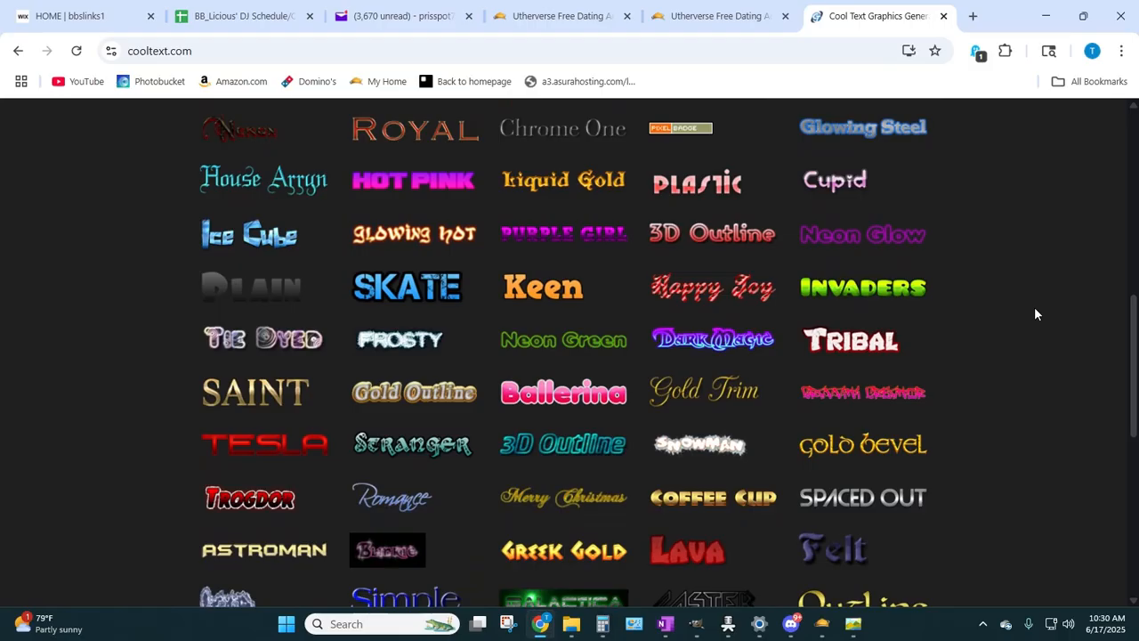
{"action": "scroll", "coordinate": [1035, 313], "scroll_direction": "down", "scroll_amount": 1}
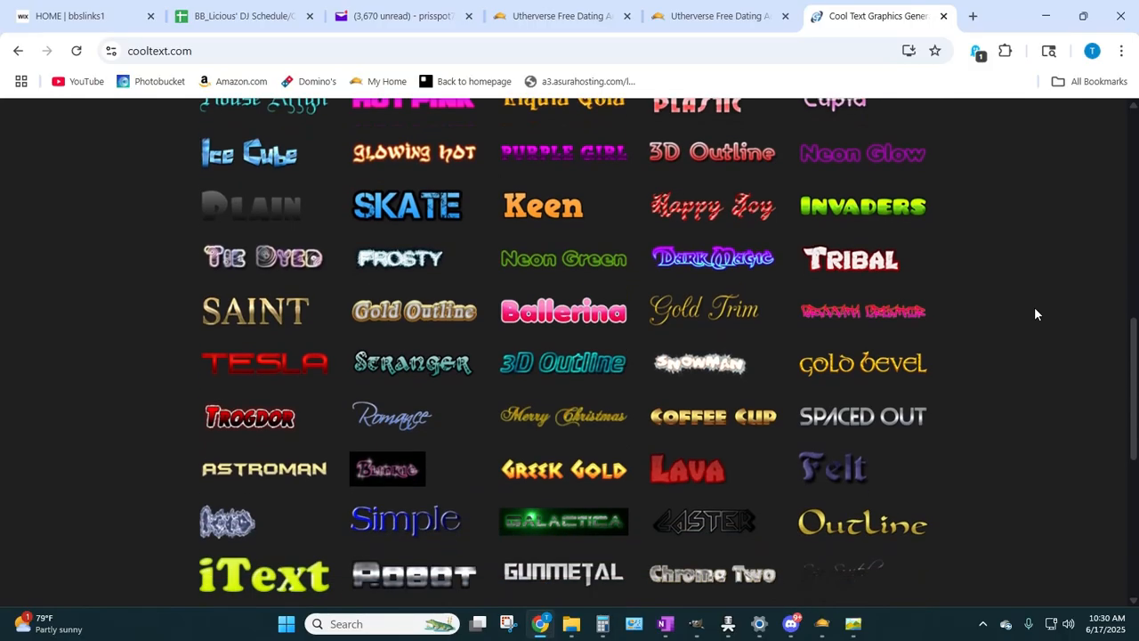
{"action": "scroll", "coordinate": [1035, 313], "scroll_direction": "down", "scroll_amount": 2}
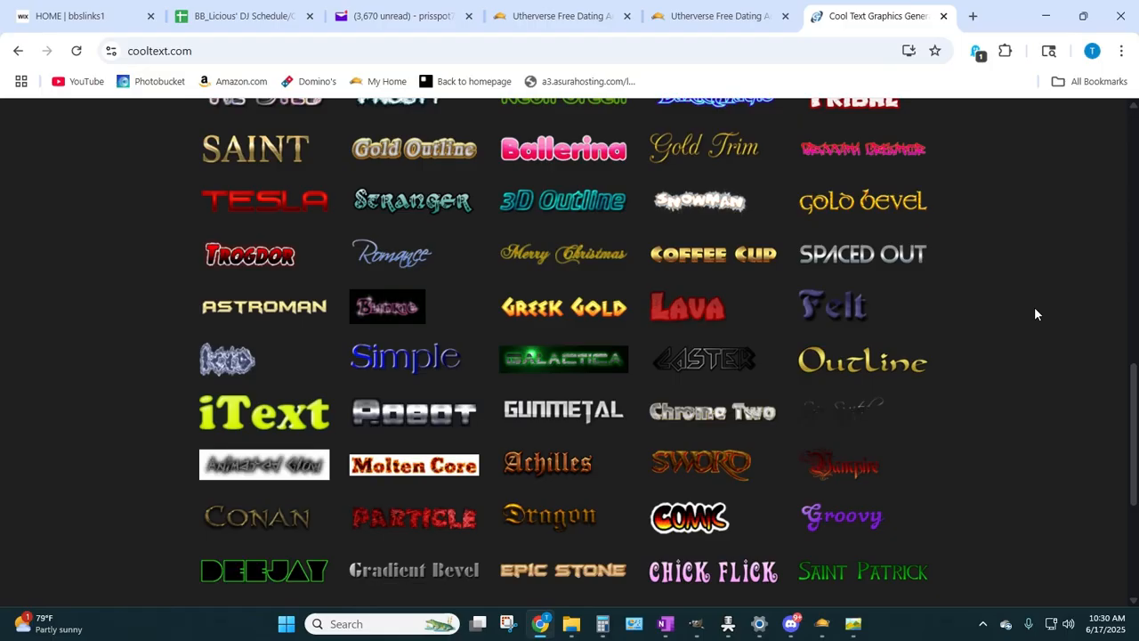
{"action": "scroll", "coordinate": [1033, 314], "scroll_direction": "down", "scroll_amount": 1}
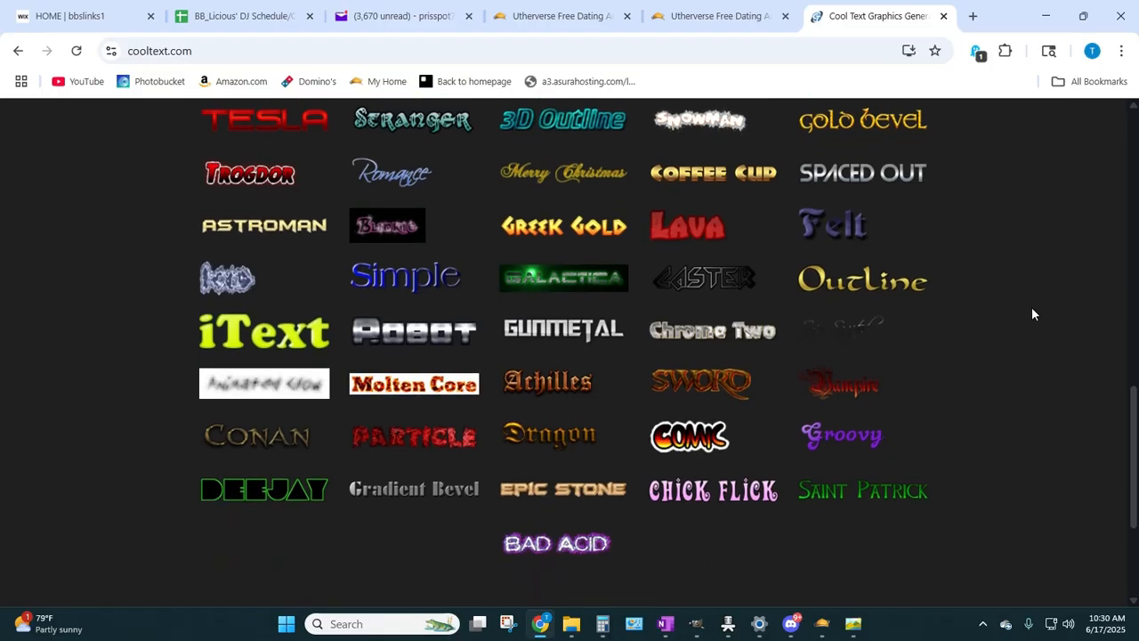
{"action": "mouse_move", "coordinate": [517, 388]}
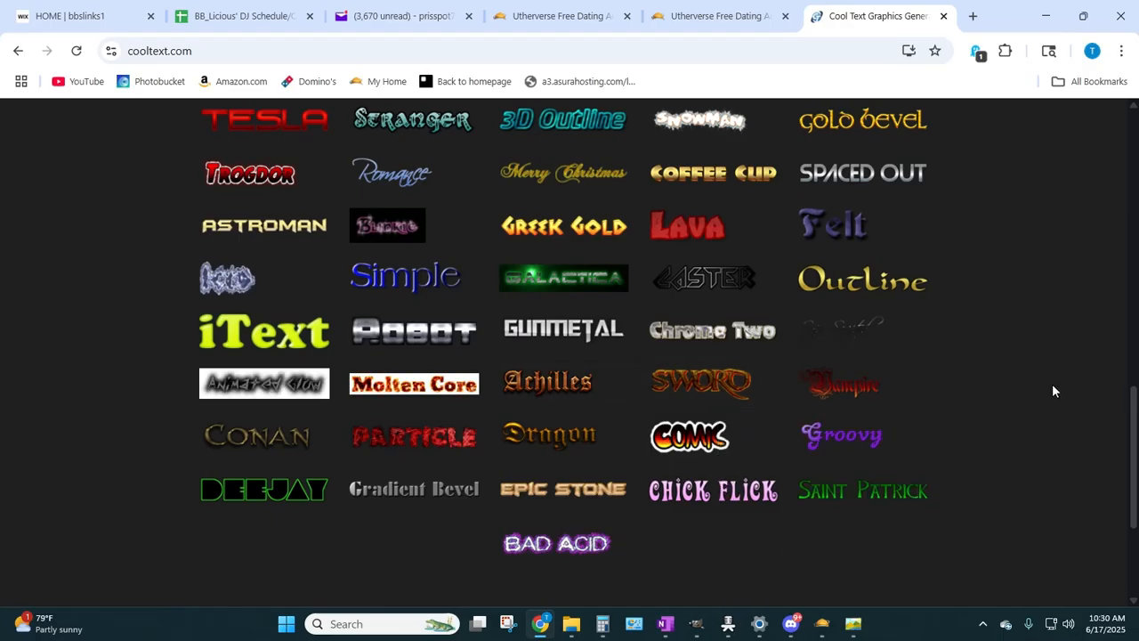
{"action": "mouse_move", "coordinate": [301, 459]}
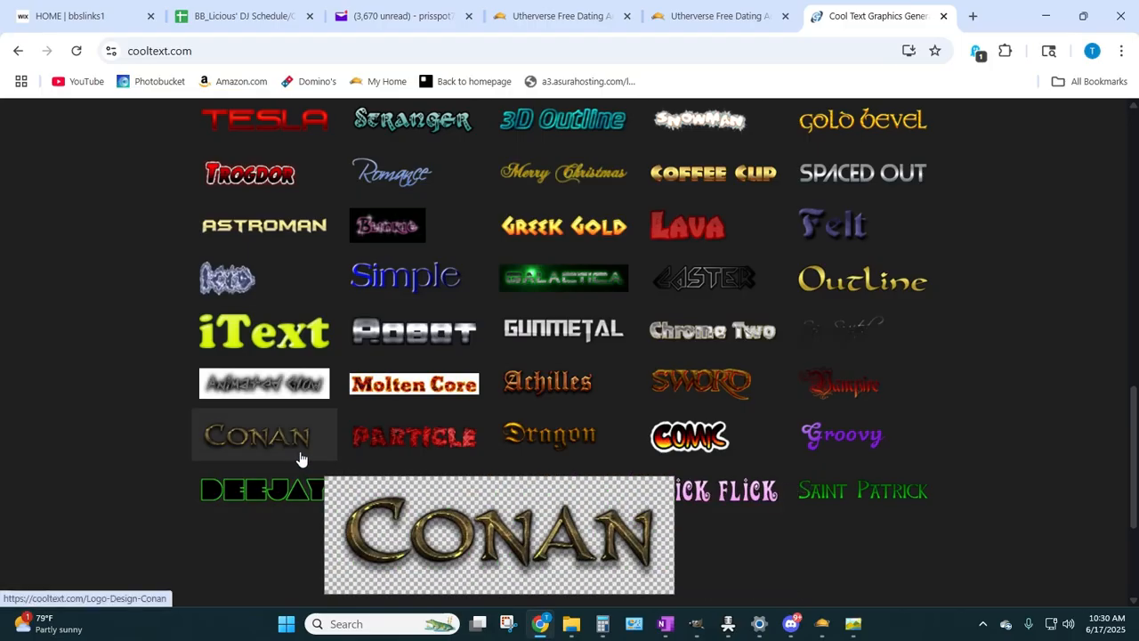
{"action": "scroll", "coordinate": [923, 406], "scroll_direction": "up", "scroll_amount": 2}
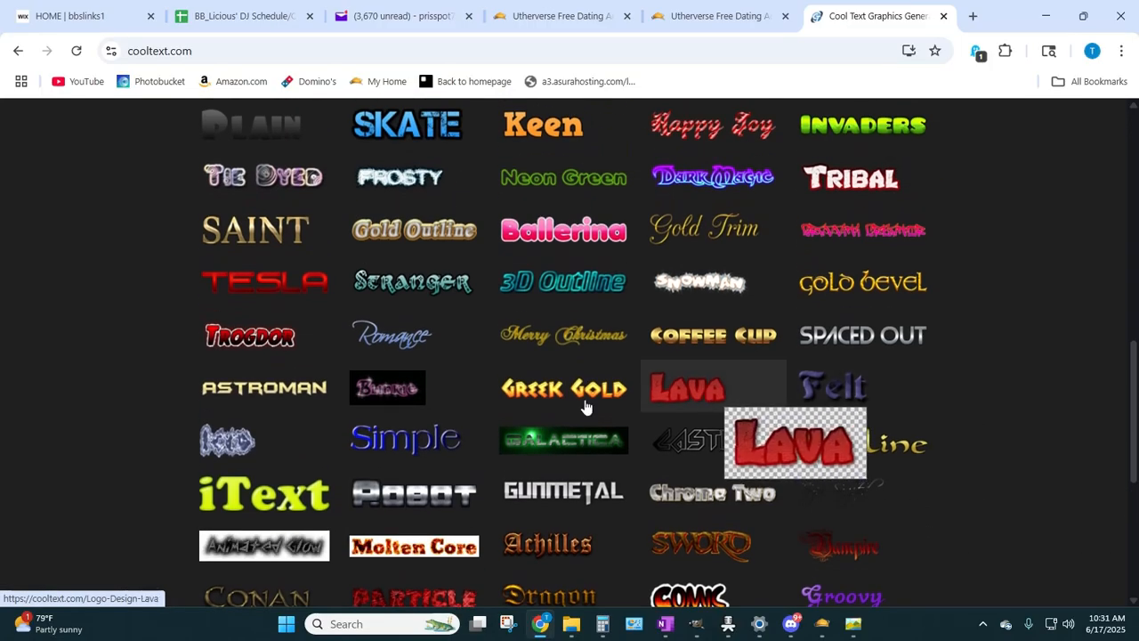
{"action": "mouse_move", "coordinate": [378, 372]}
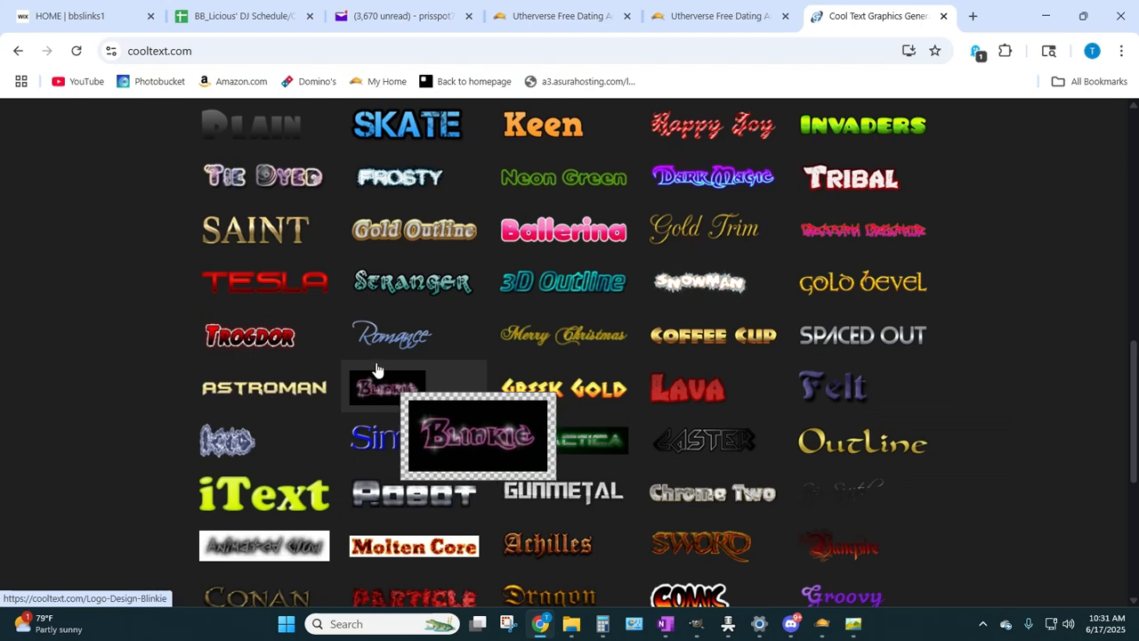
{"action": "mouse_move", "coordinate": [397, 299]}
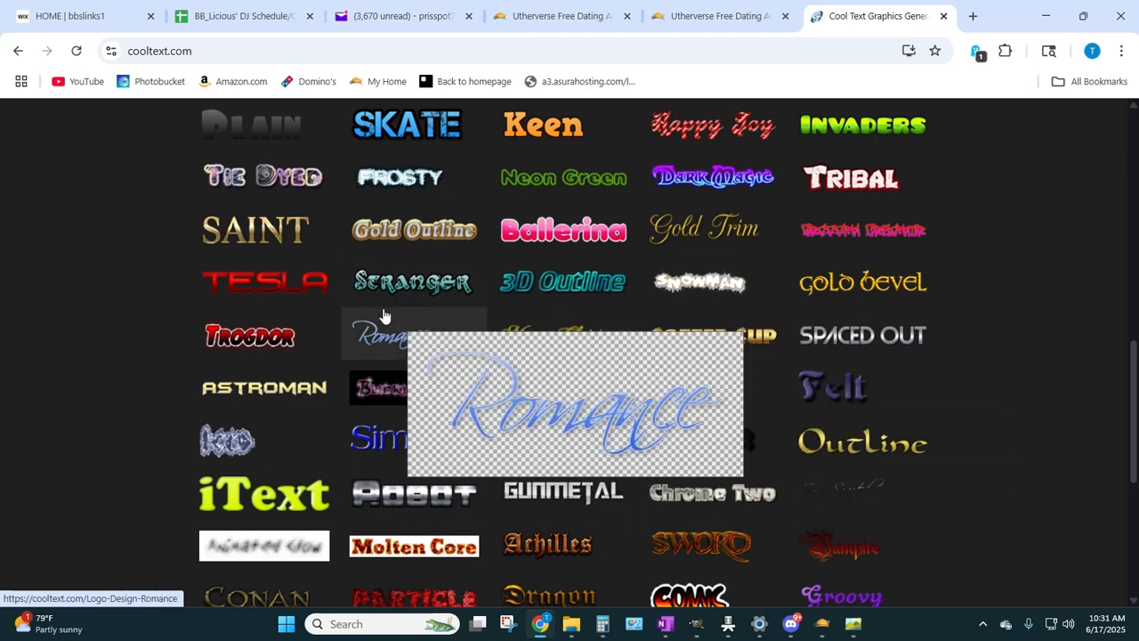
{"action": "scroll", "coordinate": [369, 326], "scroll_direction": "up", "scroll_amount": 1}
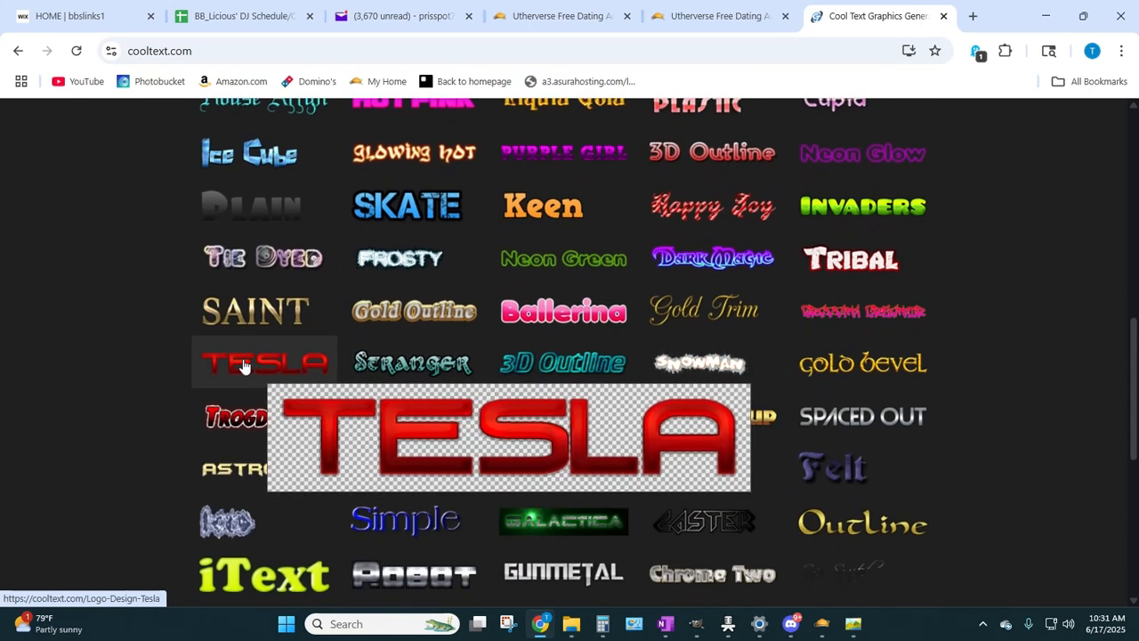
{"action": "left_click", "coordinate": [245, 365]}
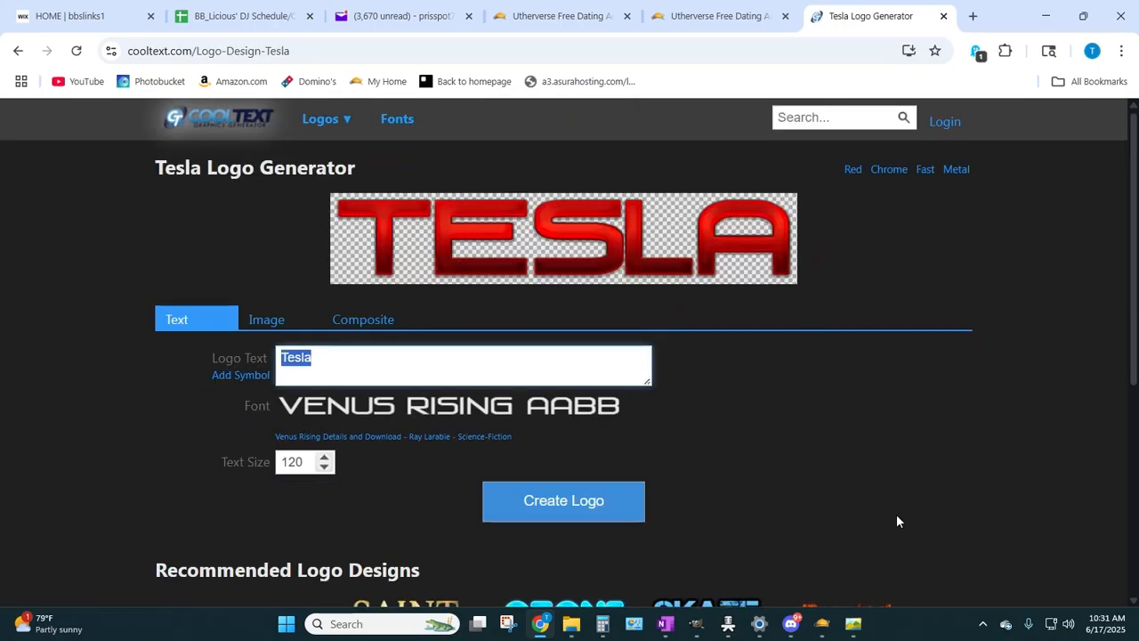
- Go to the site's font catalogue and open the Fun font category
{"action": "left_click", "coordinate": [392, 123]}
{"action": "scroll", "coordinate": [285, 321], "scroll_direction": "down", "scroll_amount": 5}
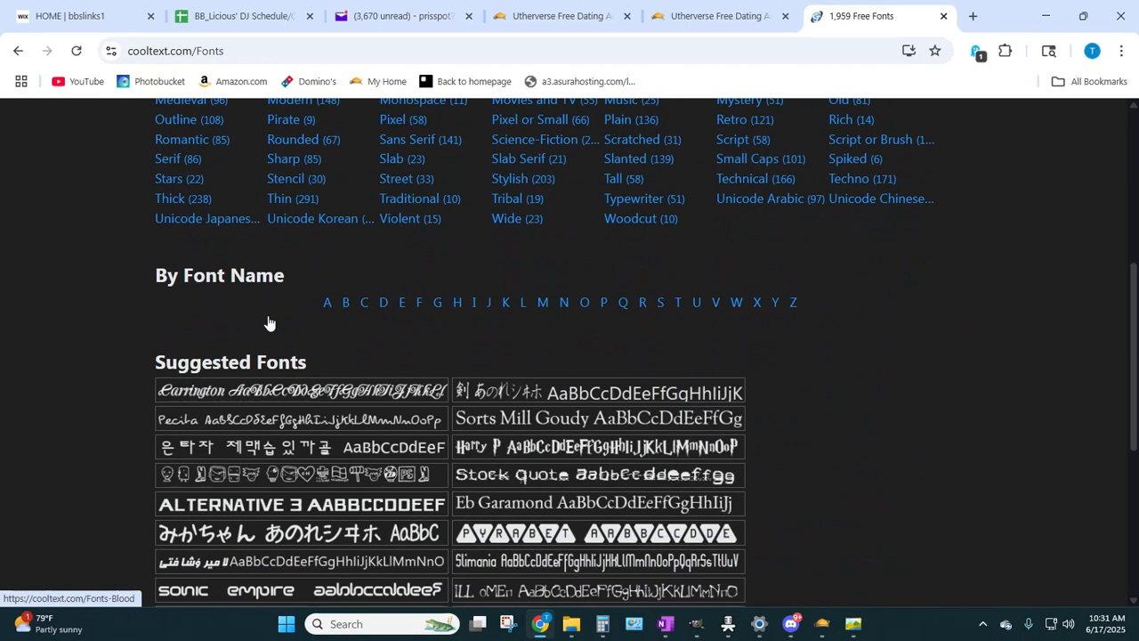
{"action": "scroll", "coordinate": [268, 323], "scroll_direction": "up", "scroll_amount": 3}
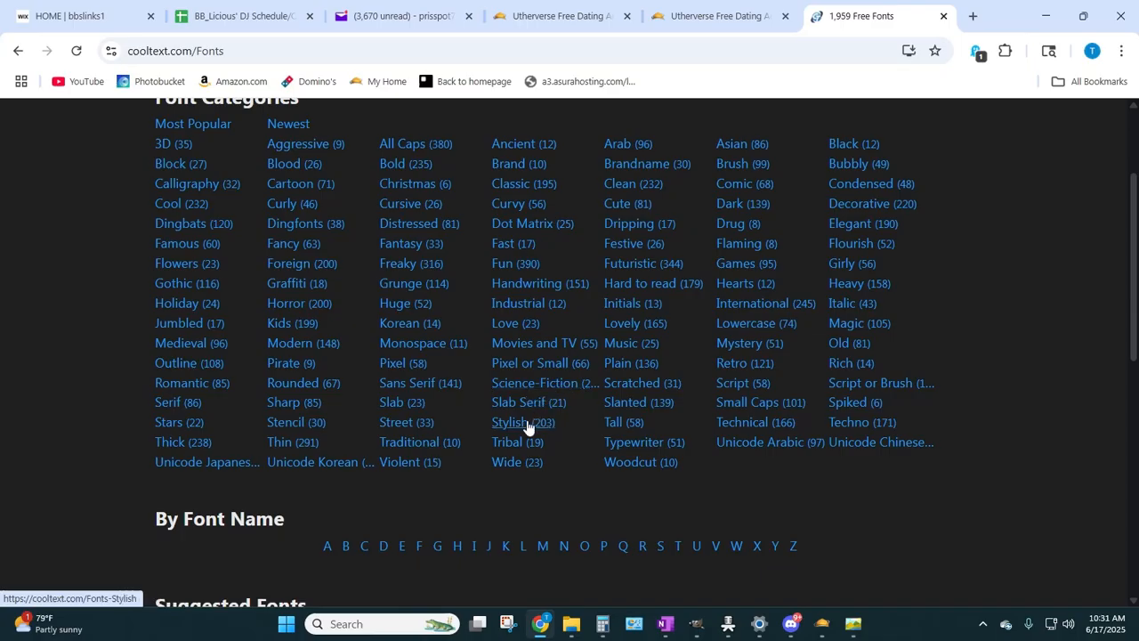
{"action": "scroll", "coordinate": [462, 411], "scroll_direction": "up", "scroll_amount": 1}
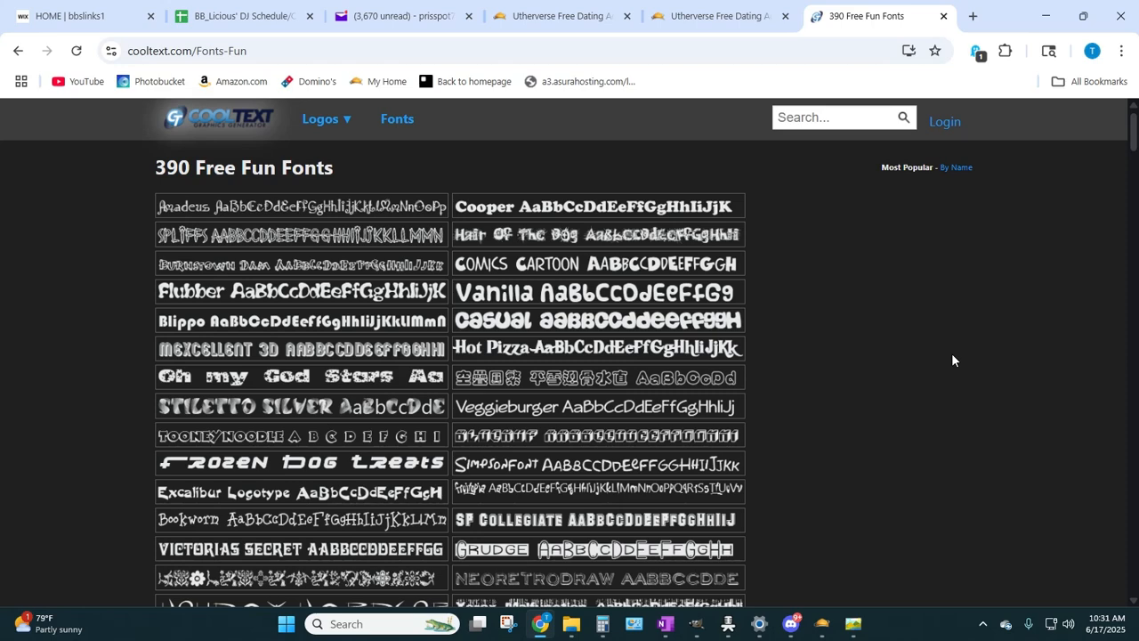
- Look through the Fun fonts for a suitable lettering and open the Nickelodeon font page
{"action": "scroll", "coordinate": [953, 354], "scroll_direction": "down", "scroll_amount": 1}
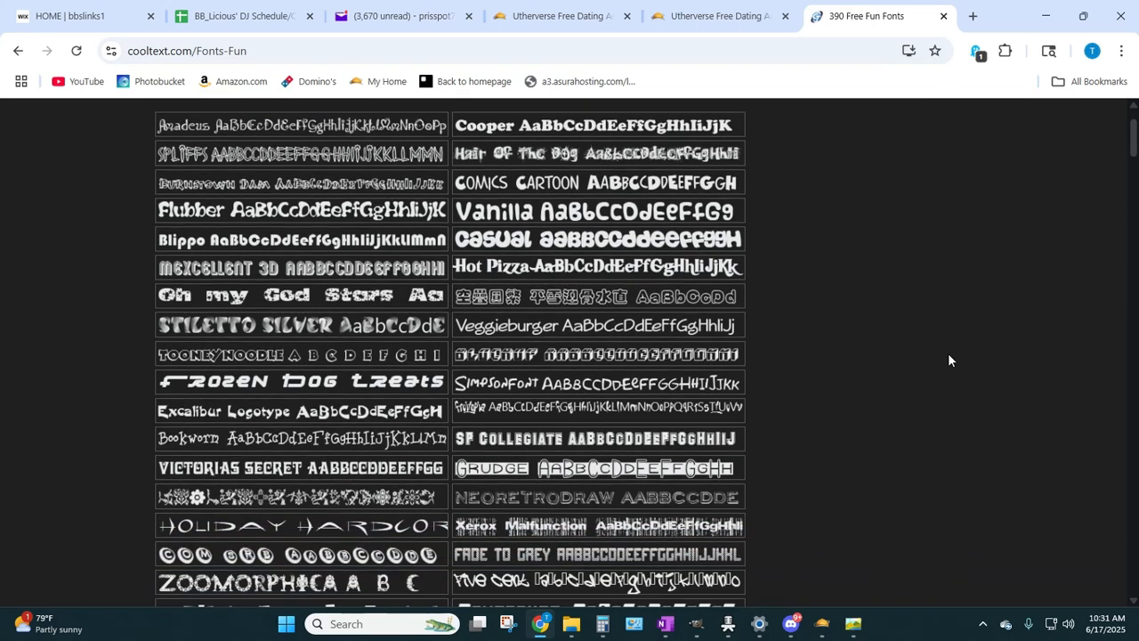
{"action": "scroll", "coordinate": [949, 354], "scroll_direction": "down", "scroll_amount": 1}
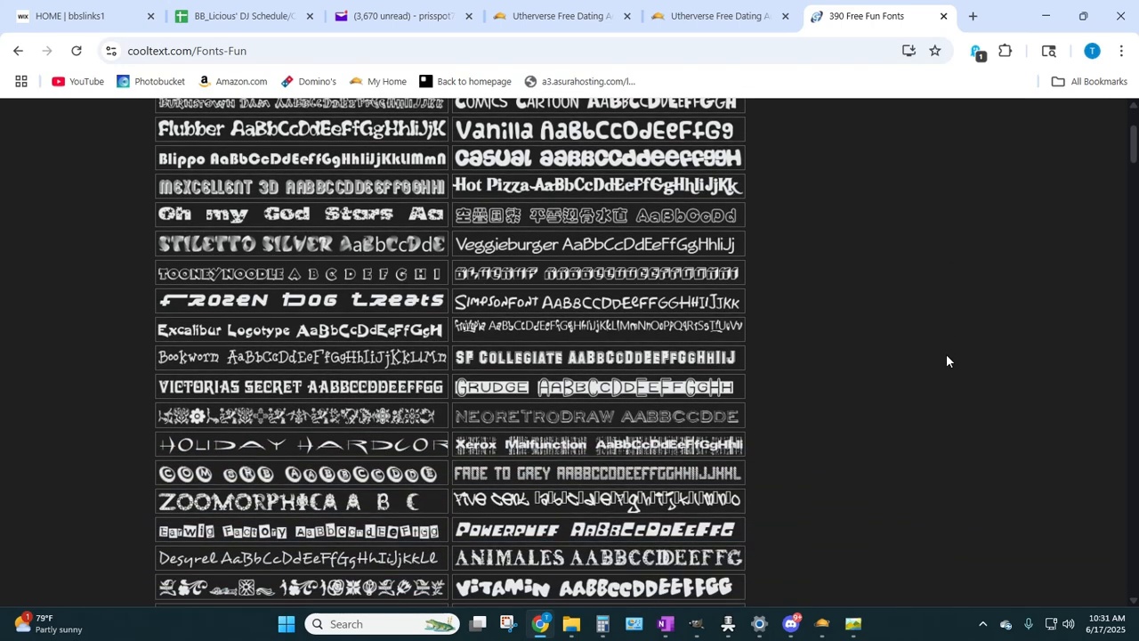
{"action": "scroll", "coordinate": [946, 360], "scroll_direction": "down", "scroll_amount": 1}
{"action": "scroll", "coordinate": [947, 360], "scroll_direction": "down", "scroll_amount": 1}
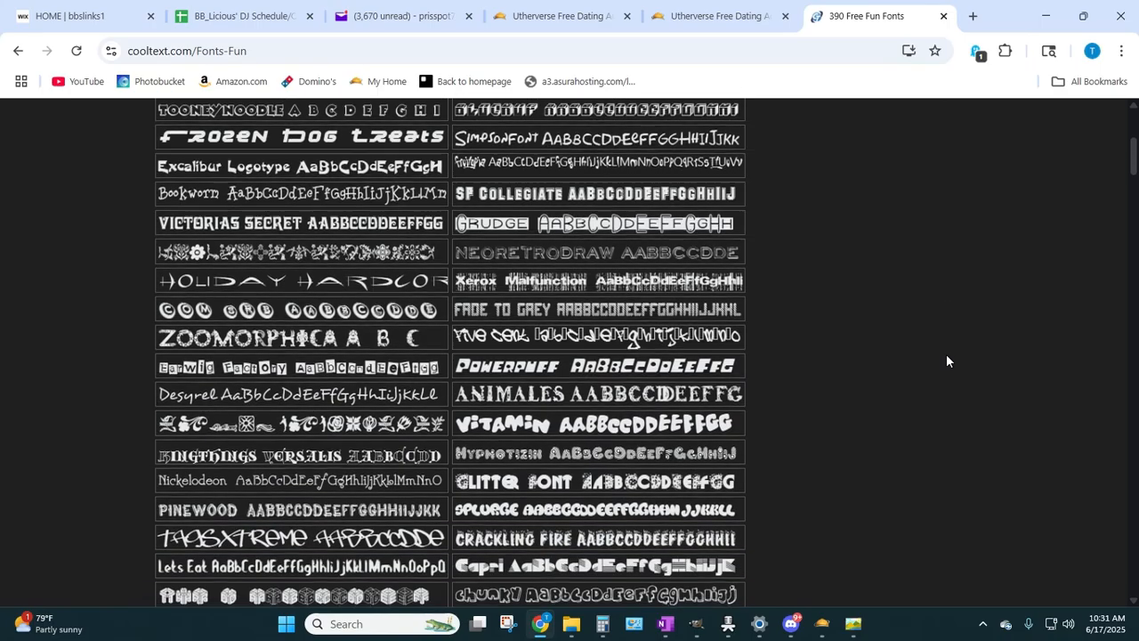
{"action": "scroll", "coordinate": [948, 360], "scroll_direction": "down", "scroll_amount": 1}
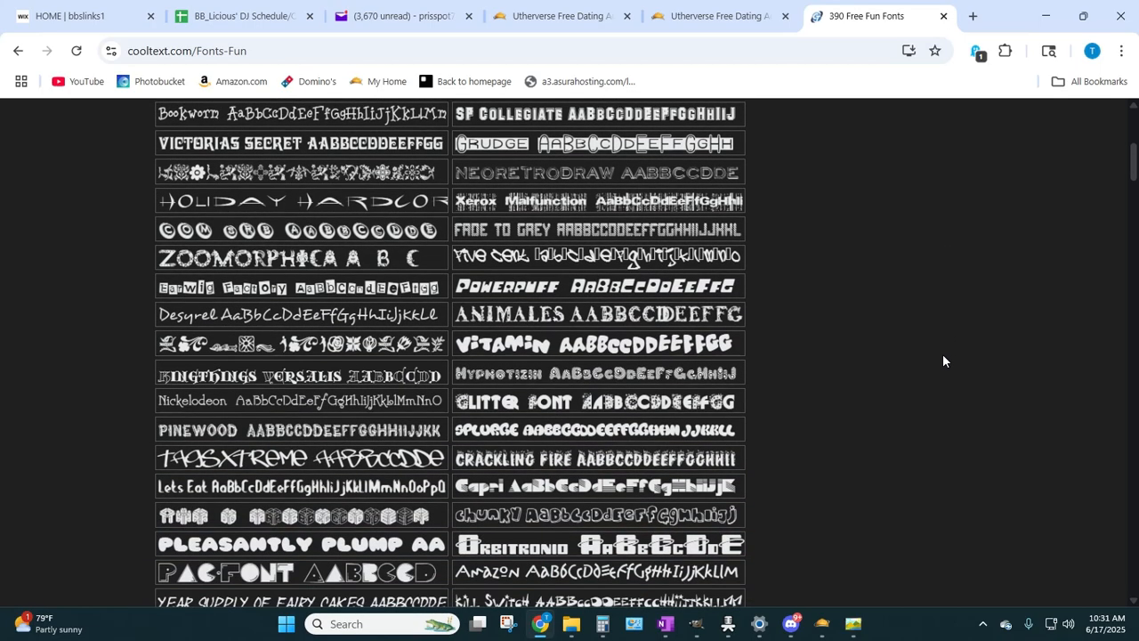
{"action": "scroll", "coordinate": [944, 361], "scroll_direction": "down", "scroll_amount": 1}
{"action": "scroll", "coordinate": [944, 360], "scroll_direction": "down", "scroll_amount": 2}
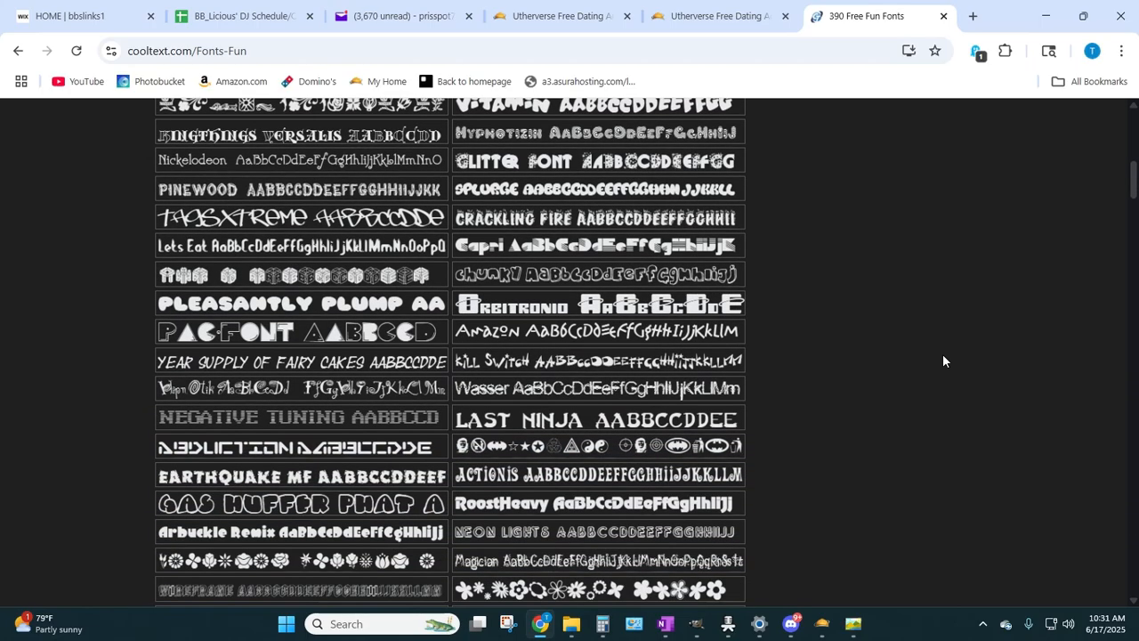
{"action": "mouse_move", "coordinate": [278, 166]}
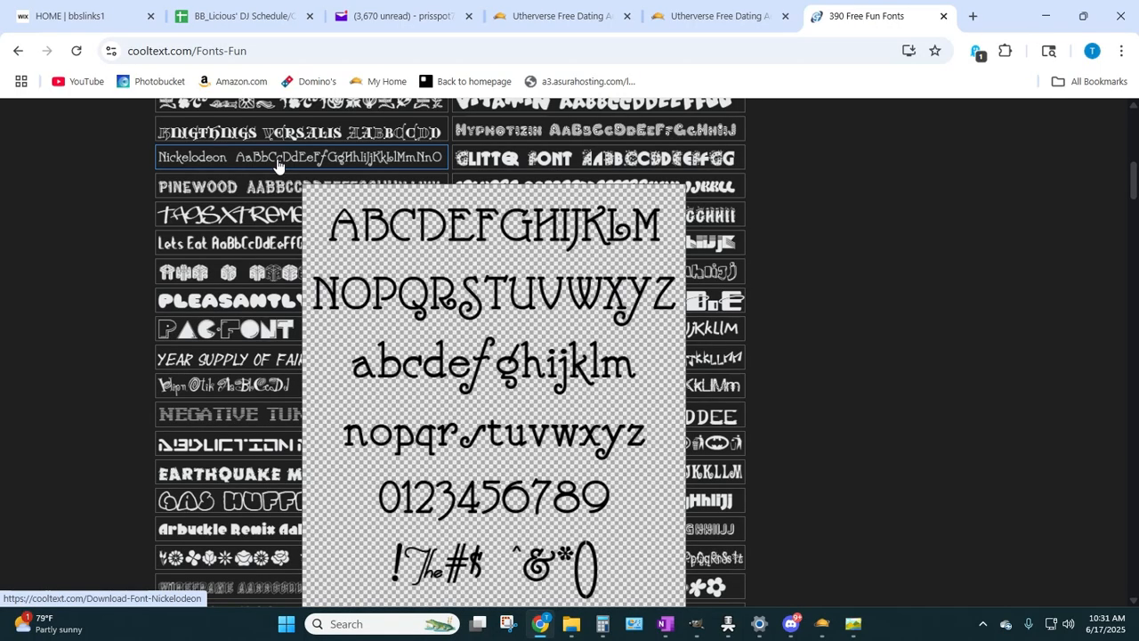
{"action": "left_click", "coordinate": [279, 165]}
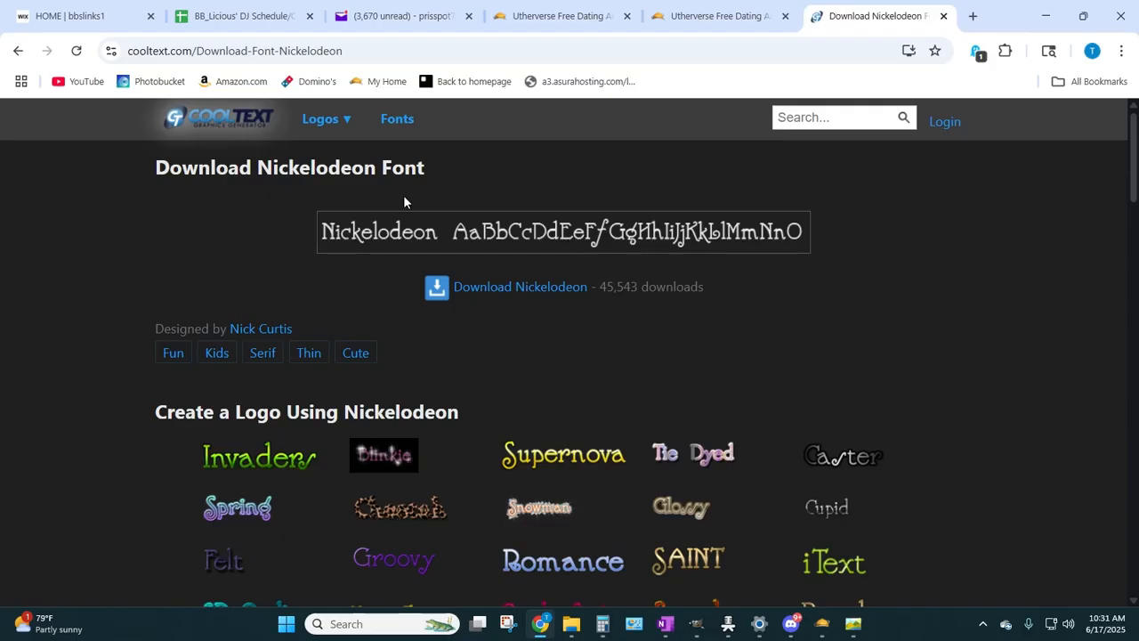
- Examine the logo designs offered in the Nickelodeon font, from Invaders down to Chrome One
{"action": "scroll", "coordinate": [1004, 349], "scroll_direction": "down", "scroll_amount": 3}
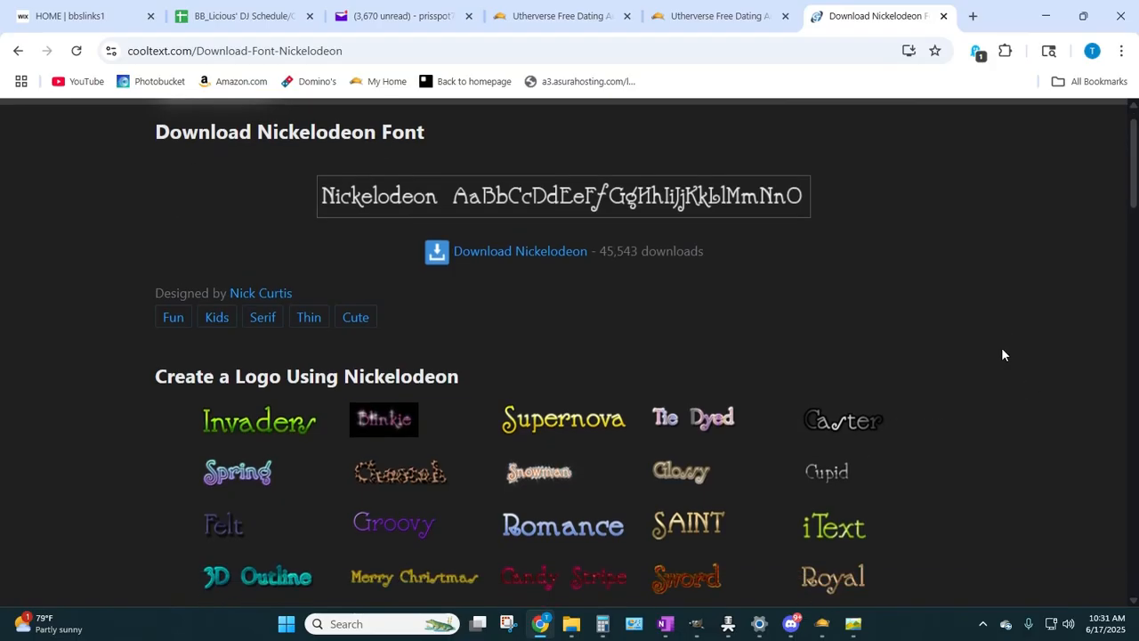
{"action": "scroll", "coordinate": [1003, 354], "scroll_direction": "down", "scroll_amount": 1}
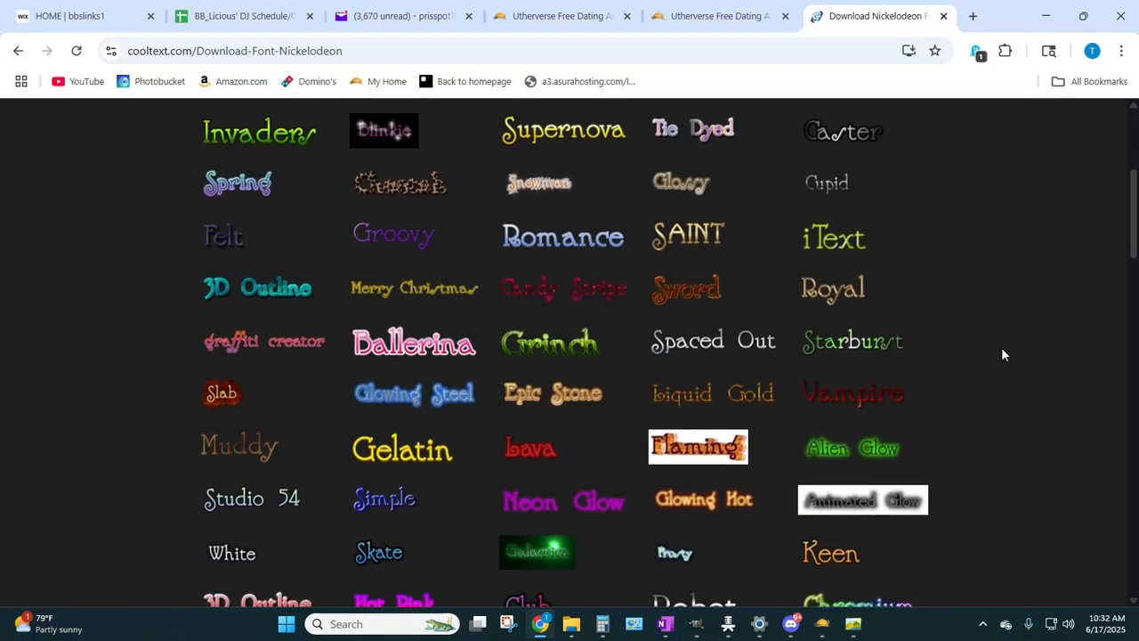
{"action": "scroll", "coordinate": [1003, 354], "scroll_direction": "up", "scroll_amount": 3}
{"action": "scroll", "coordinate": [1001, 354], "scroll_direction": "up", "scroll_amount": 1}
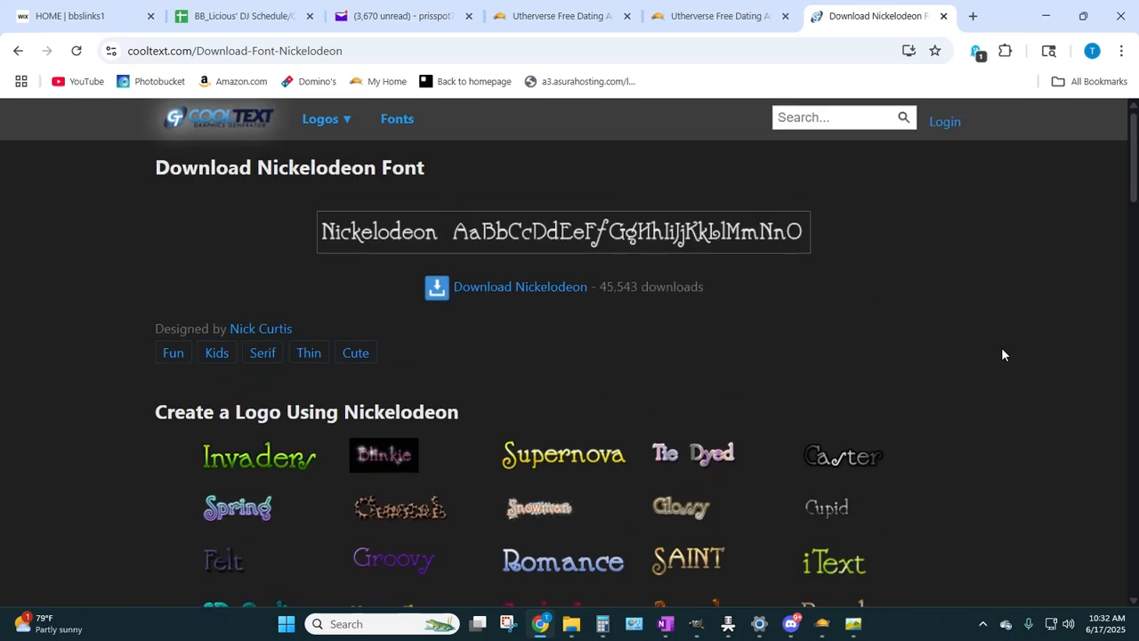
{"action": "scroll", "coordinate": [1001, 354], "scroll_direction": "down", "scroll_amount": 5}
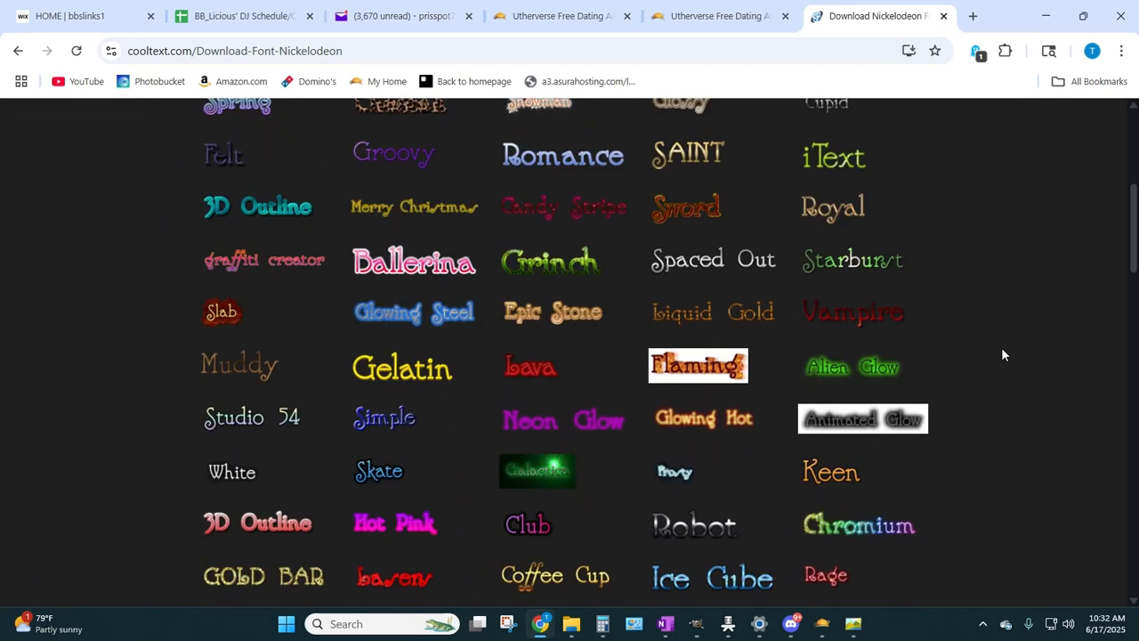
{"action": "scroll", "coordinate": [1001, 354], "scroll_direction": "down", "scroll_amount": 1}
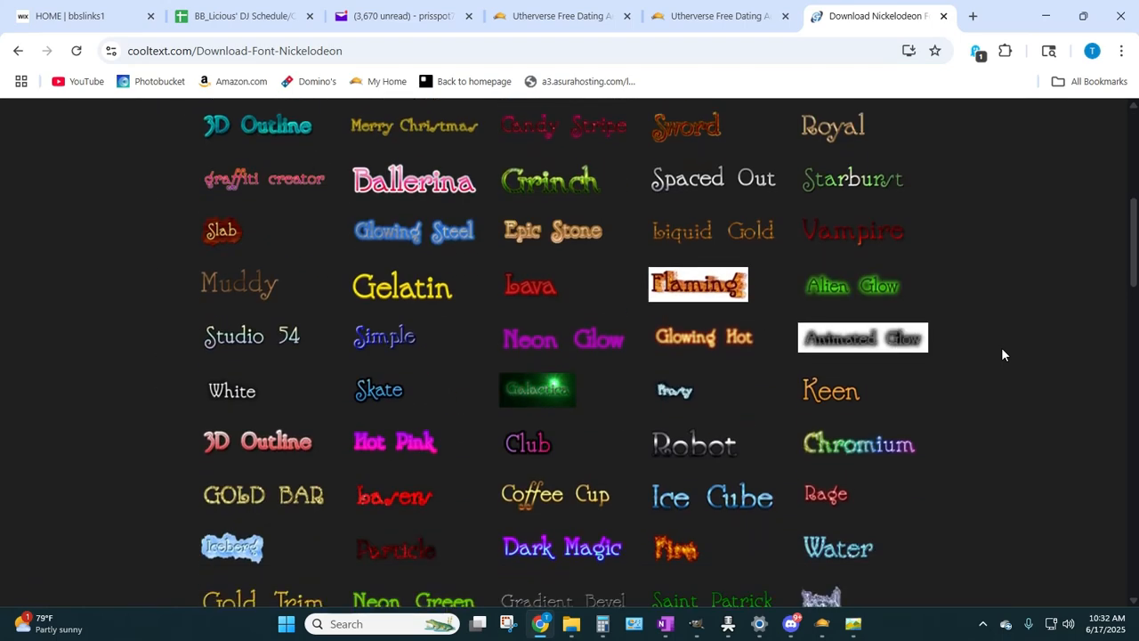
{"action": "scroll", "coordinate": [1003, 354], "scroll_direction": "down", "scroll_amount": 1}
{"action": "scroll", "coordinate": [1002, 354], "scroll_direction": "down", "scroll_amount": 1}
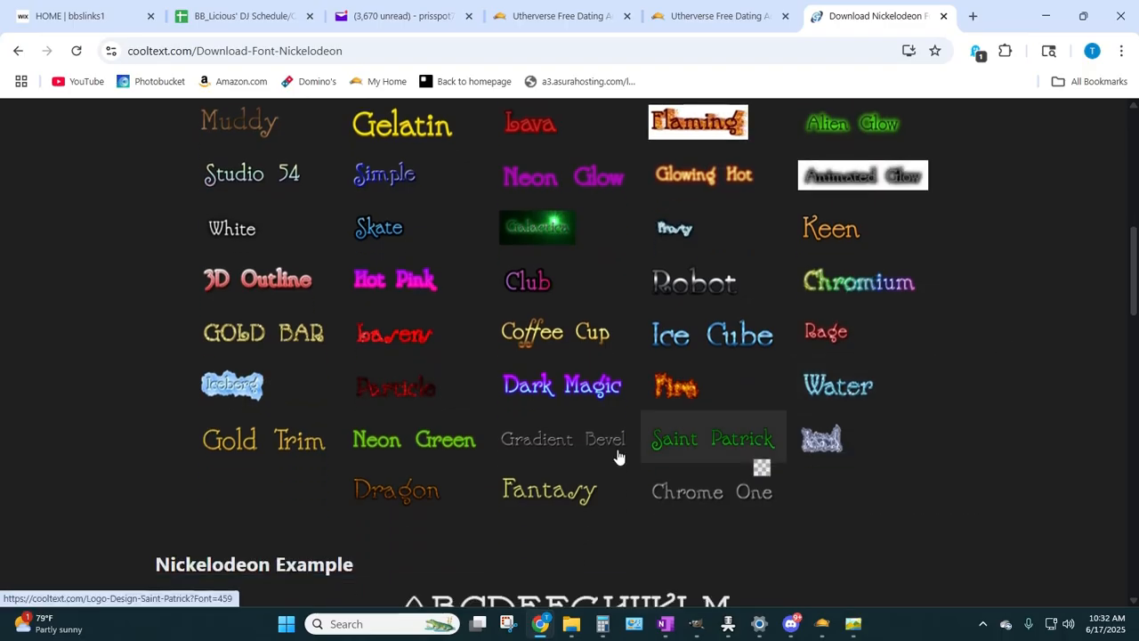
{"action": "mouse_move", "coordinate": [392, 450]}
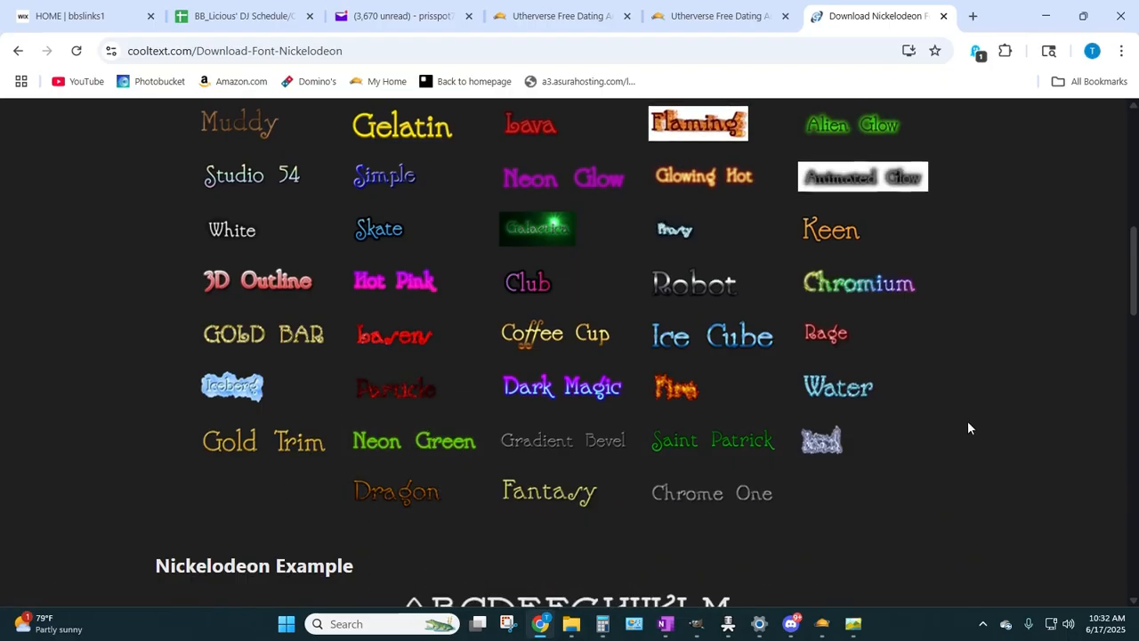
{"action": "scroll", "coordinate": [967, 421], "scroll_direction": "up", "scroll_amount": 2}
{"action": "scroll", "coordinate": [968, 421], "scroll_direction": "up", "scroll_amount": 1}
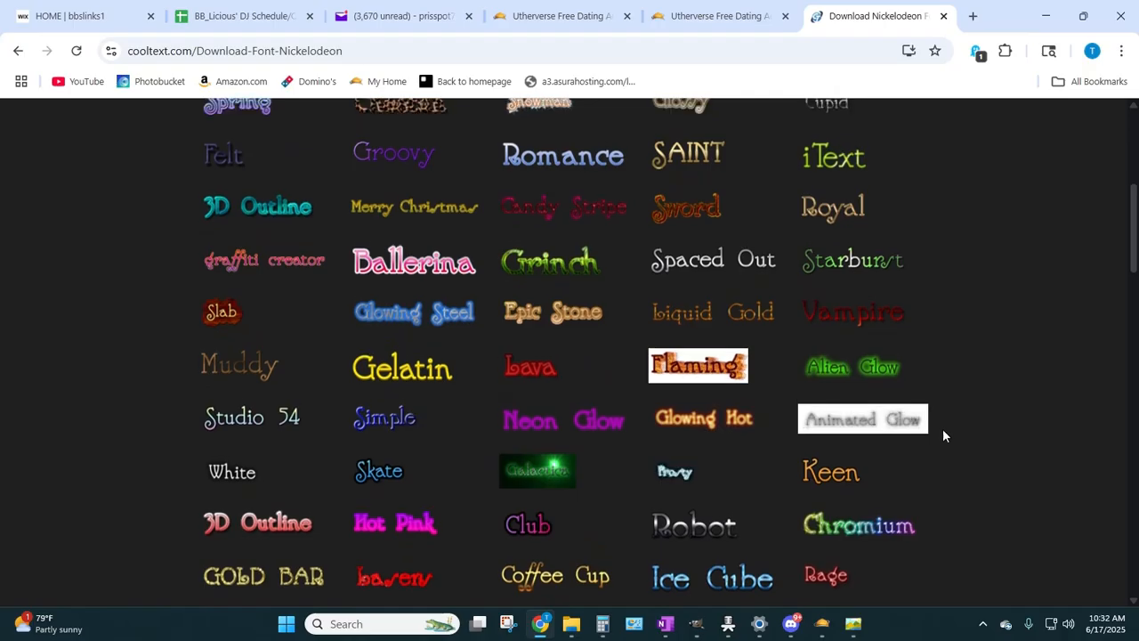
{"action": "mouse_move", "coordinate": [828, 479]}
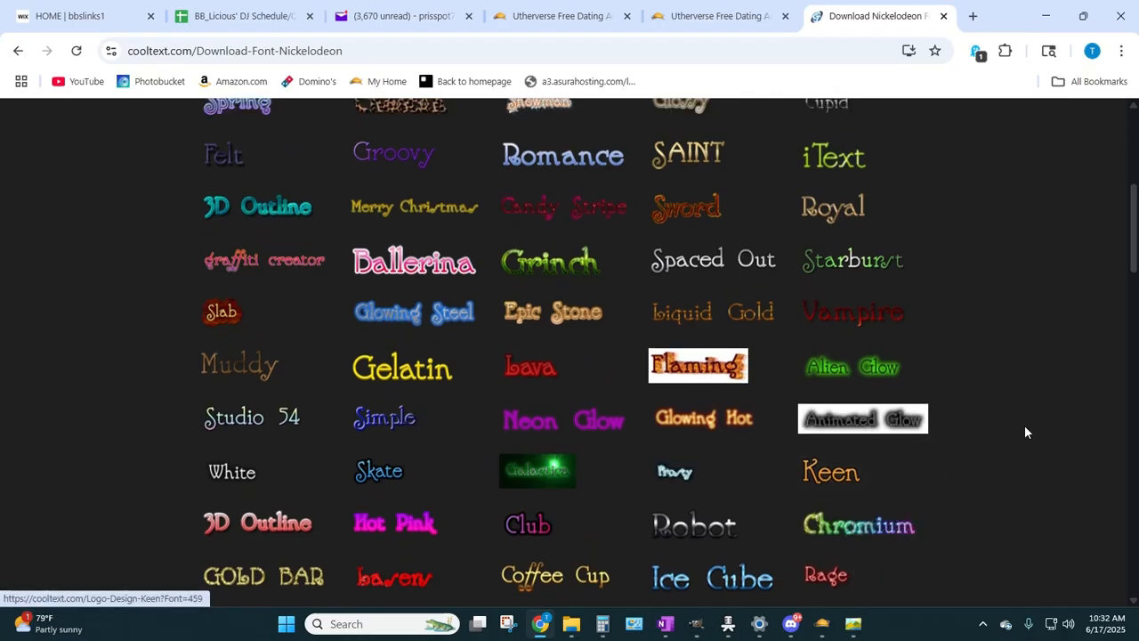
{"action": "scroll", "coordinate": [1032, 419], "scroll_direction": "up", "scroll_amount": 2}
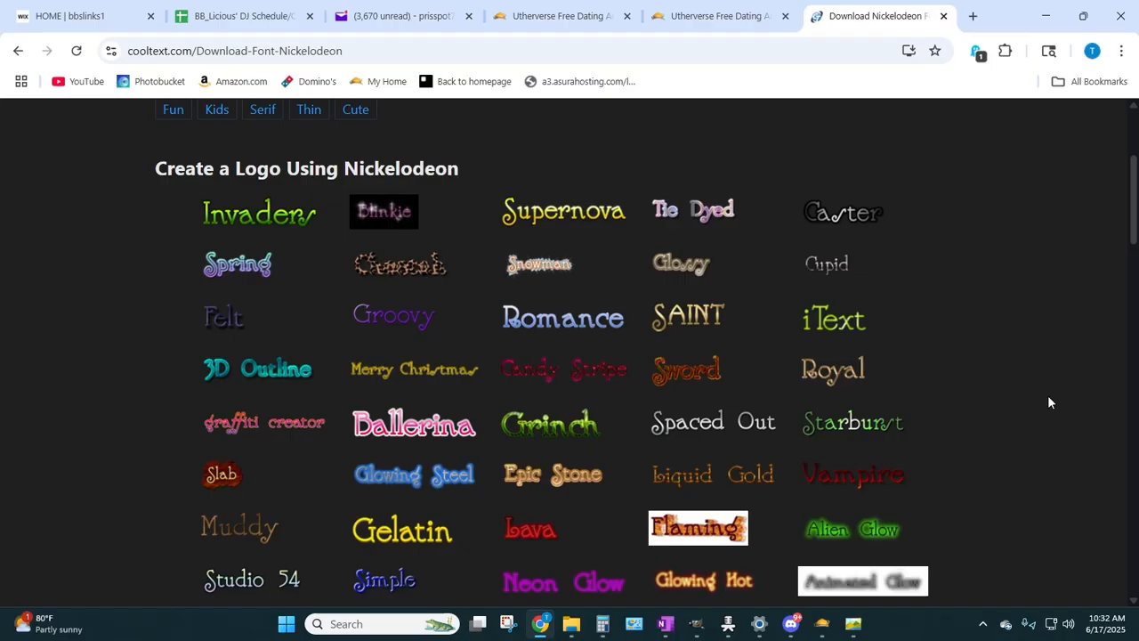
- Compare the Royal, SAINT, Romance and Candy Stripe previews and open the Candy Stripe logo generator with the Nickelodeon font
{"action": "mouse_move", "coordinate": [865, 384]}
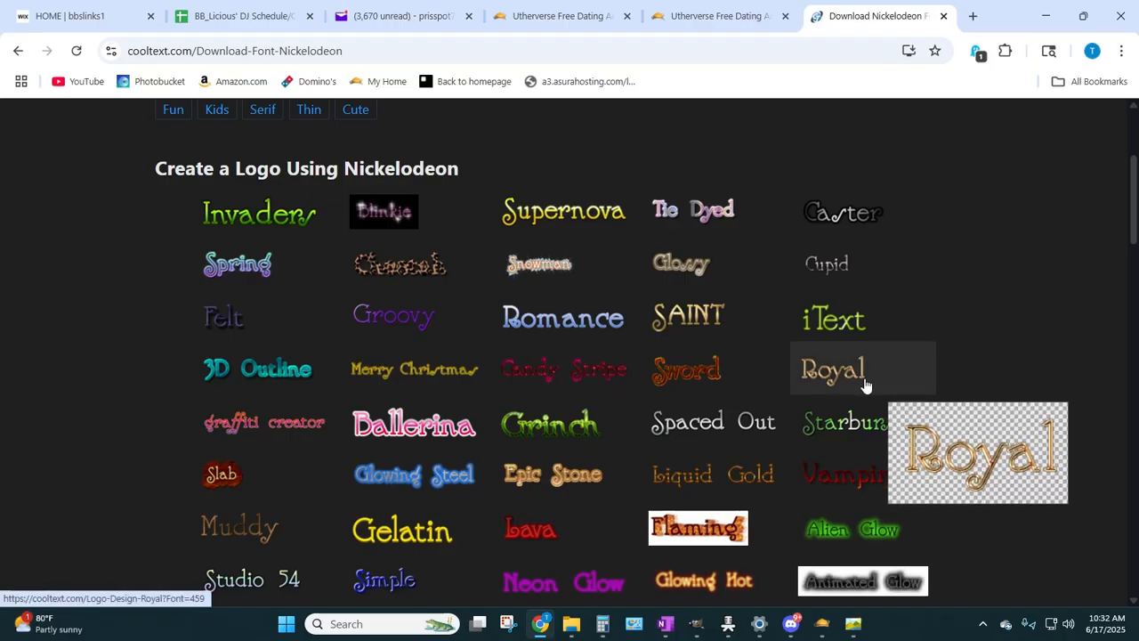
{"action": "mouse_move", "coordinate": [679, 318]}
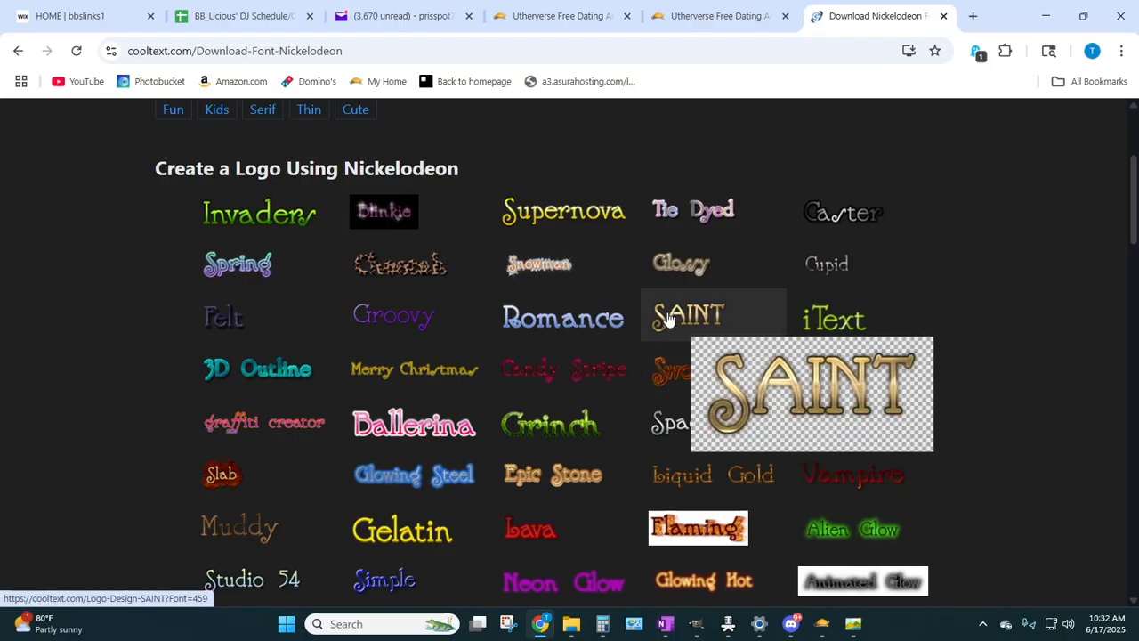
{"action": "mouse_move", "coordinate": [570, 326]}
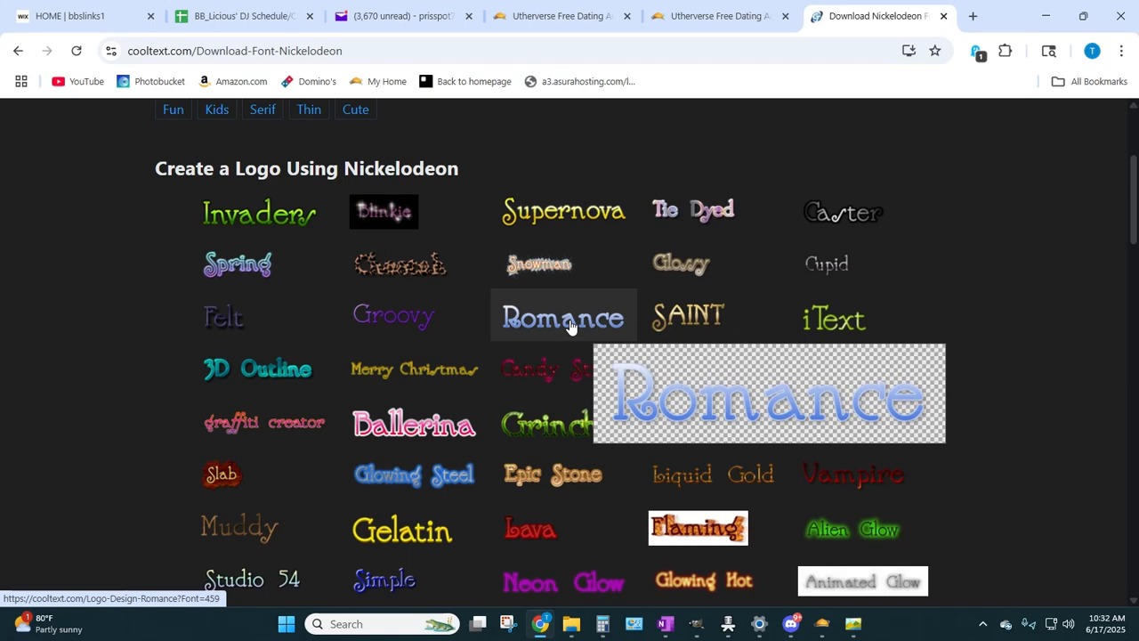
{"action": "mouse_move", "coordinate": [603, 372]}
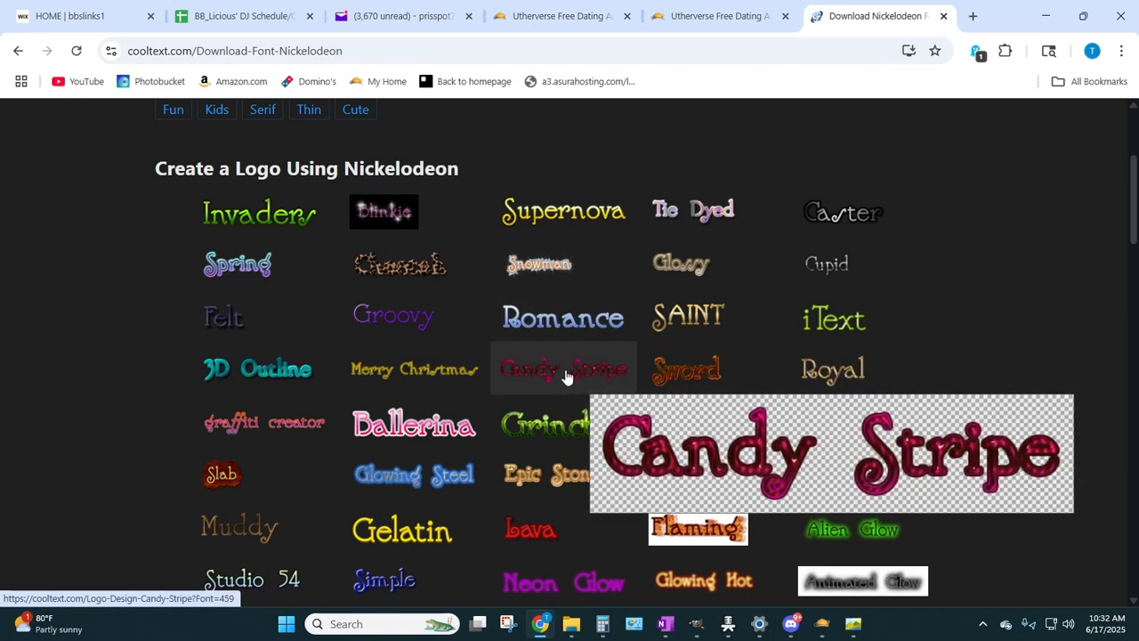
{"action": "left_click", "coordinate": [567, 375]}
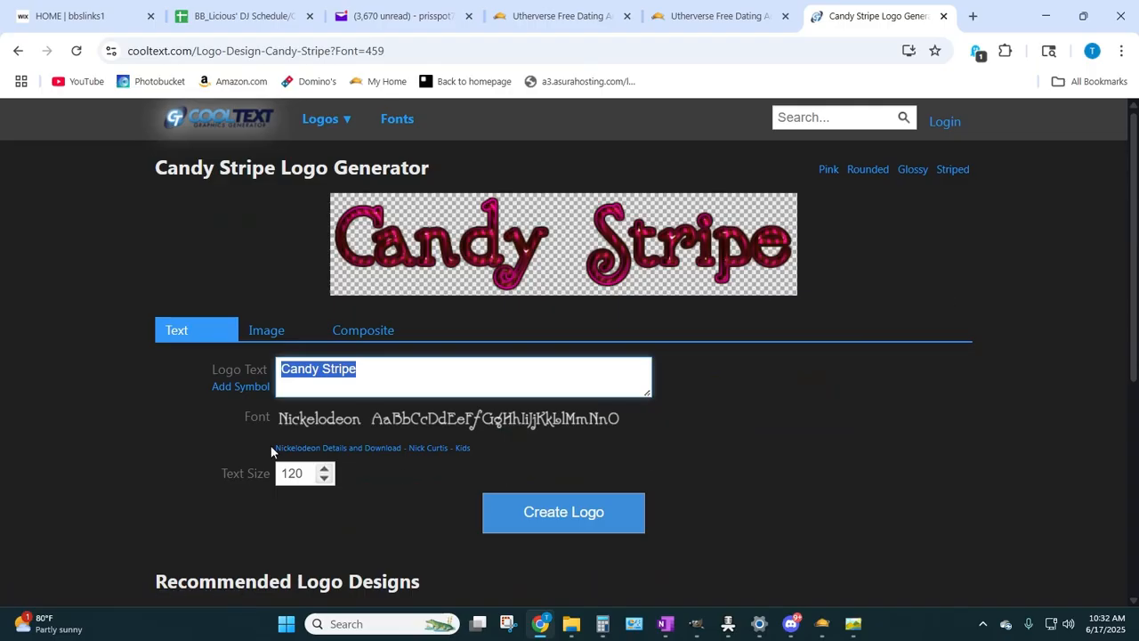
- Set the logo text to "B's Threads" and generate the Candy Stripe logo
{"action": "mouse_move", "coordinate": [363, 411]}
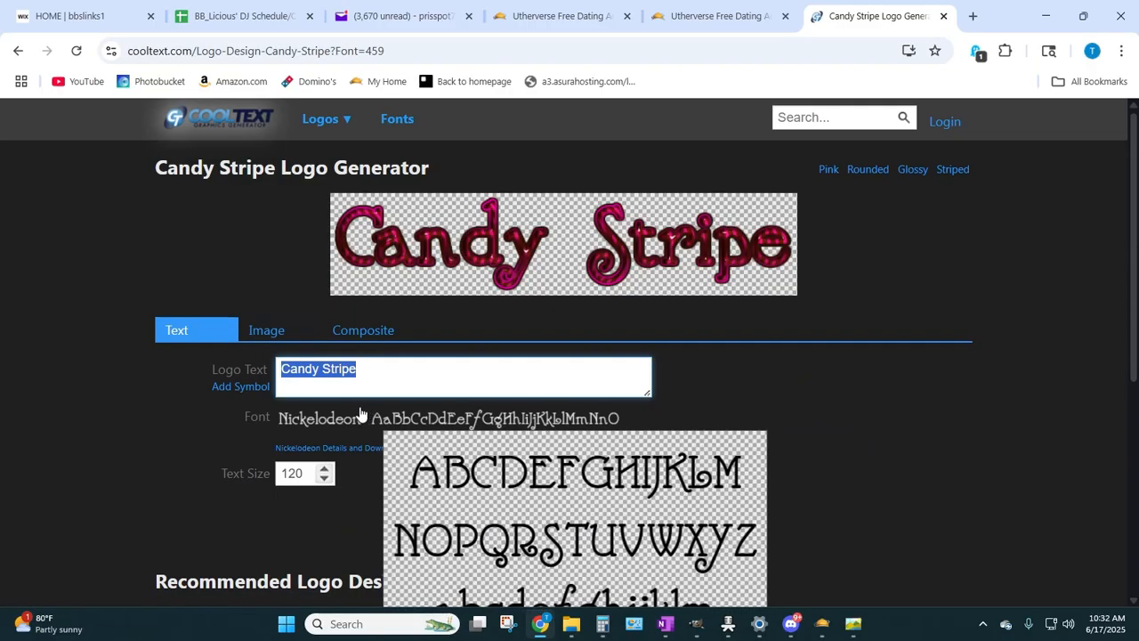
{"action": "type", "text": "B's Threads"}
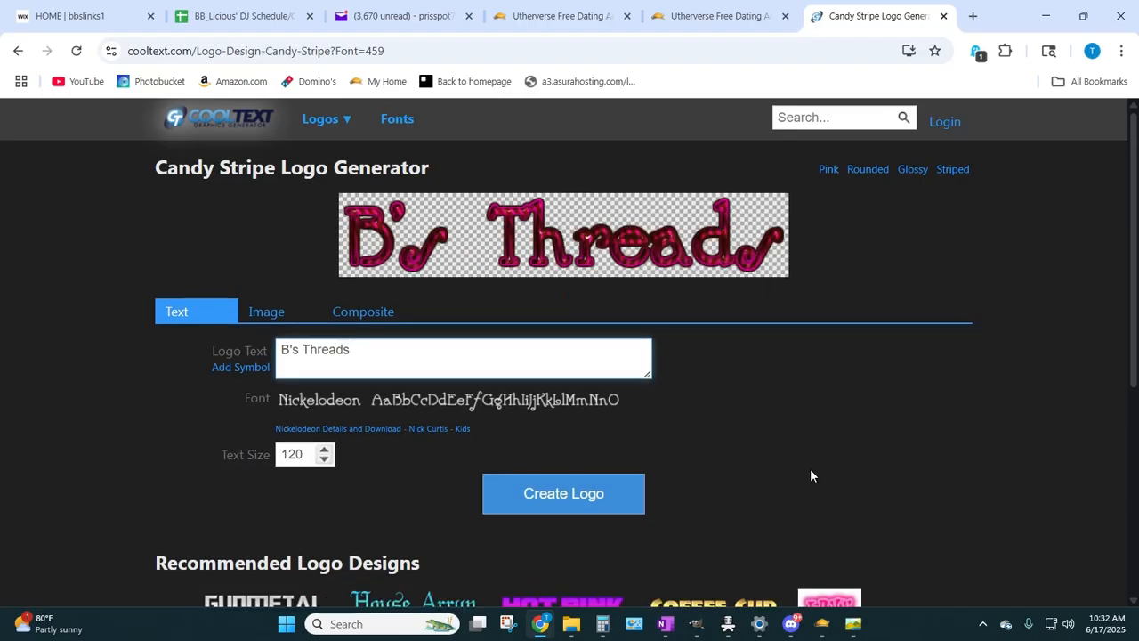
{"action": "left_click", "coordinate": [587, 495]}
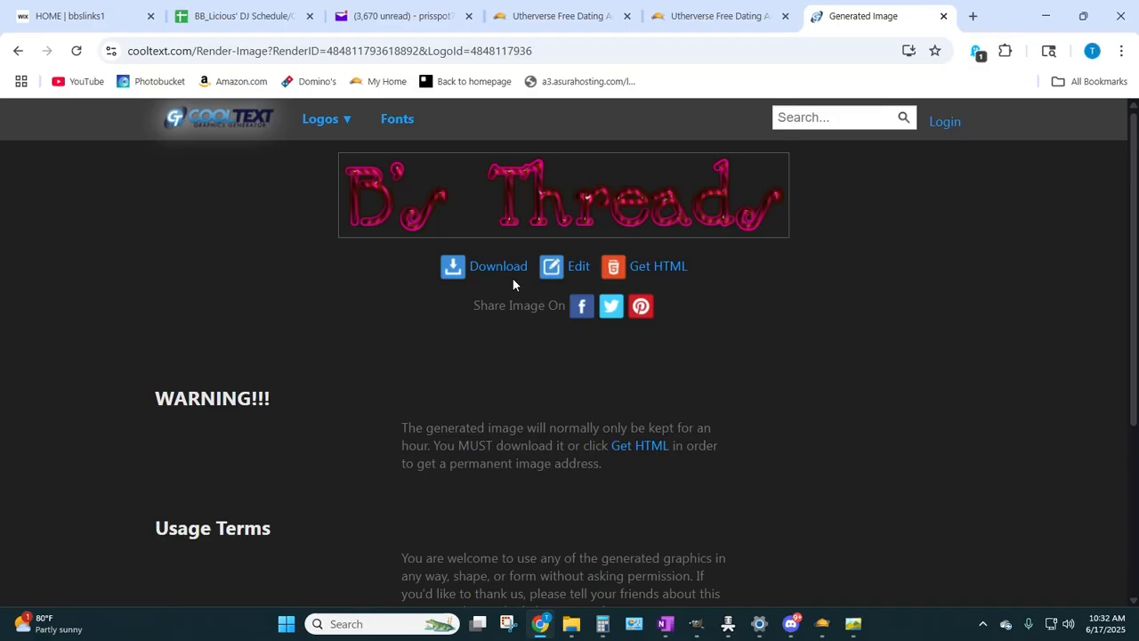
- Start downloading the generated logo as a PNG and choose the BsThreads folder on Seagate Backup Plus Drive (E:) as its location
{"action": "left_click", "coordinate": [505, 266]}
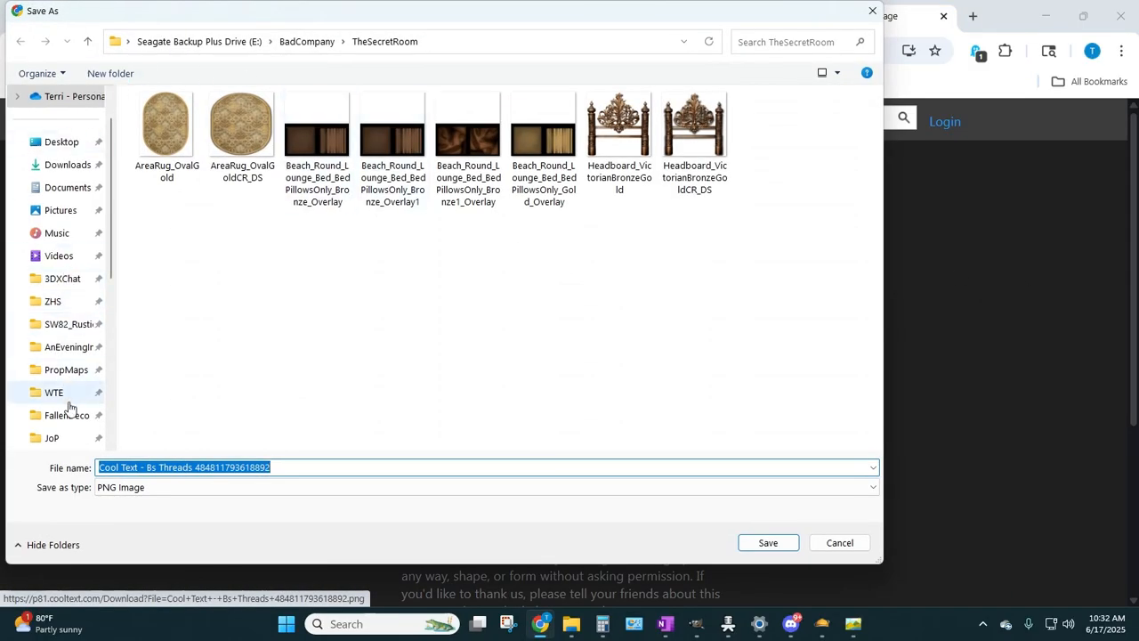
{"action": "scroll", "coordinate": [69, 407], "scroll_direction": "down", "scroll_amount": 1}
{"action": "scroll", "coordinate": [51, 363], "scroll_direction": "up", "scroll_amount": 2}
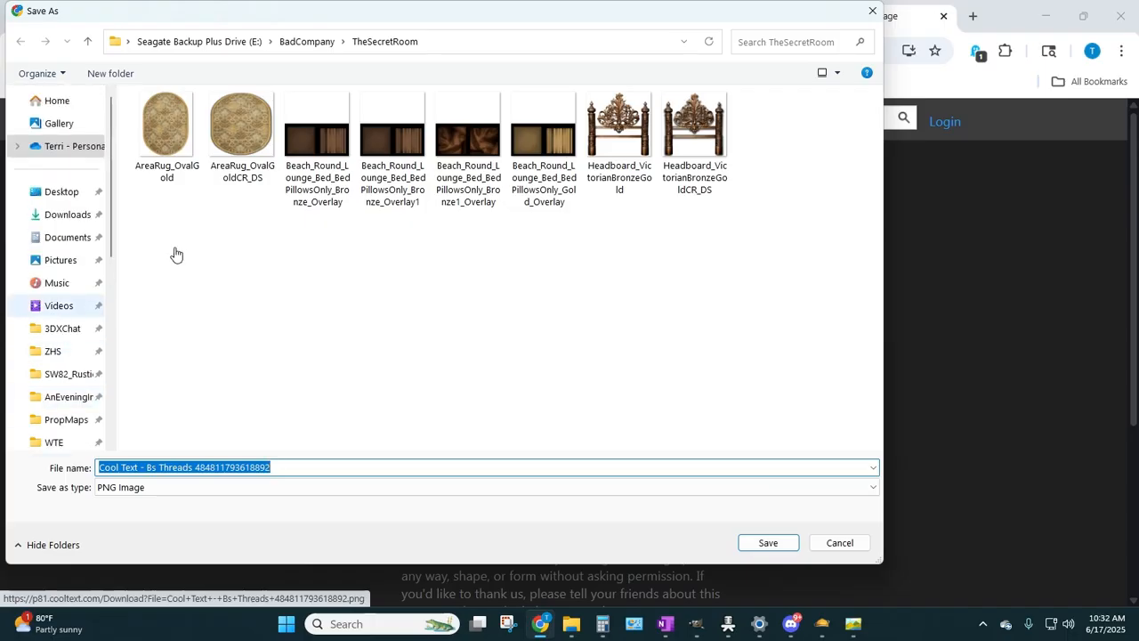
{"action": "left_click", "coordinate": [193, 46]}
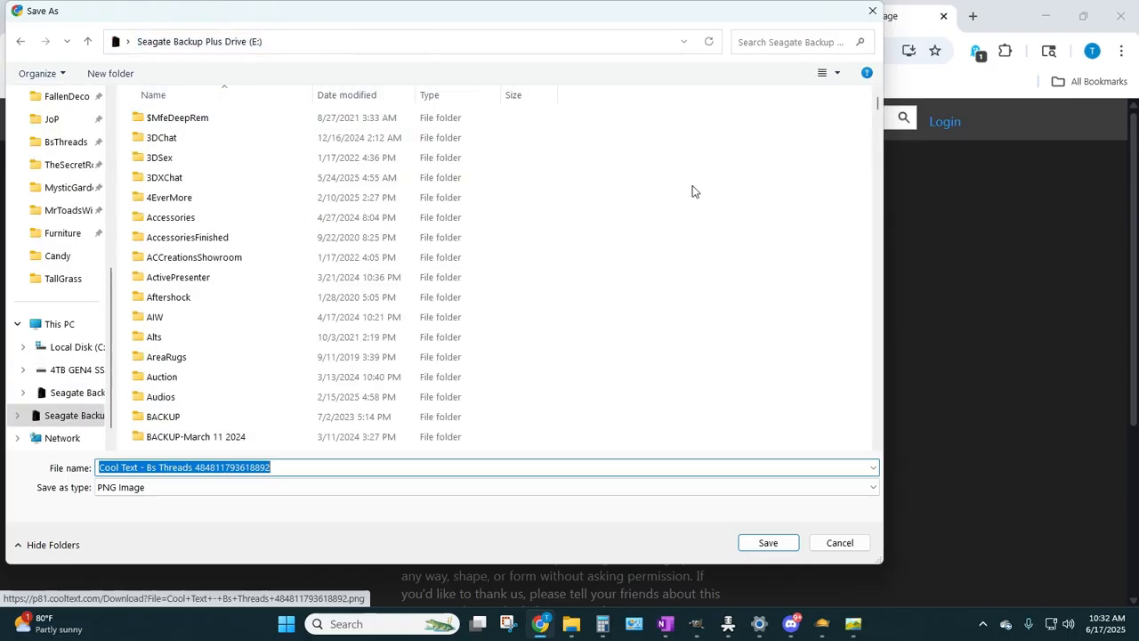
{"action": "scroll", "coordinate": [223, 320], "scroll_direction": "down", "scroll_amount": 6}
{"action": "scroll", "coordinate": [240, 333], "scroll_direction": "down", "scroll_amount": 12}
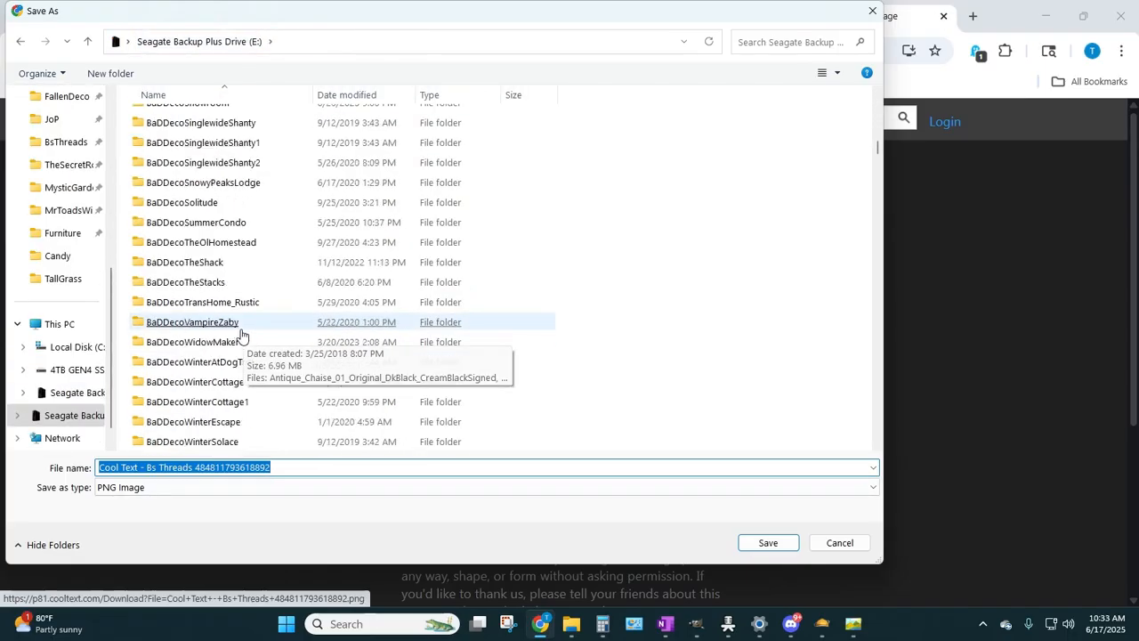
{"action": "scroll", "coordinate": [205, 335], "scroll_direction": "up", "scroll_amount": 2}
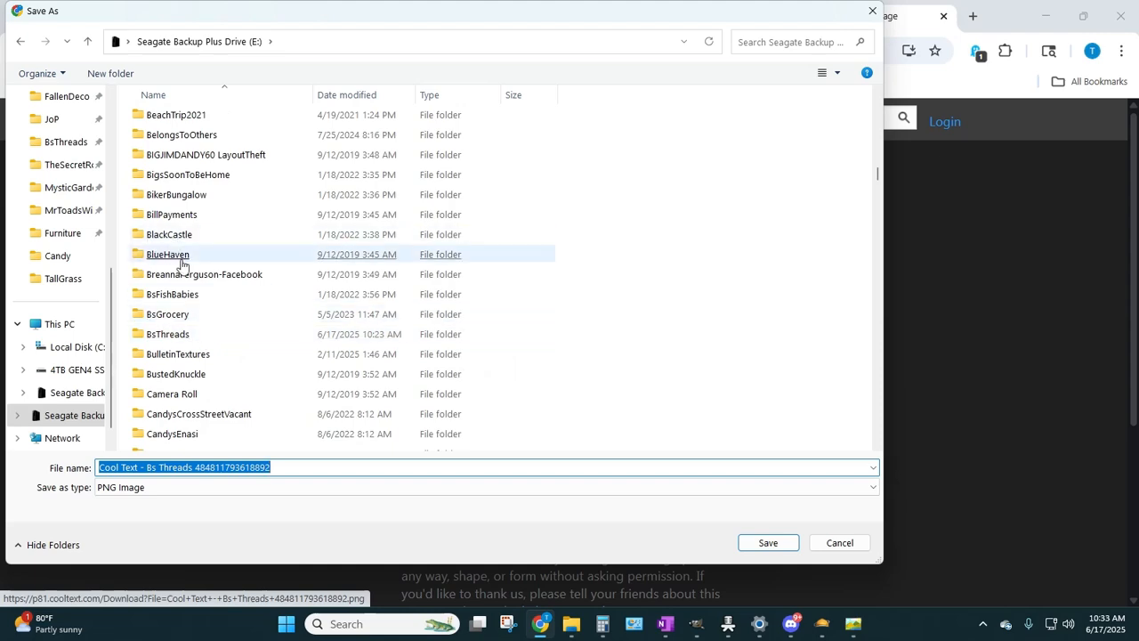
{"action": "double_click", "coordinate": [162, 336]}
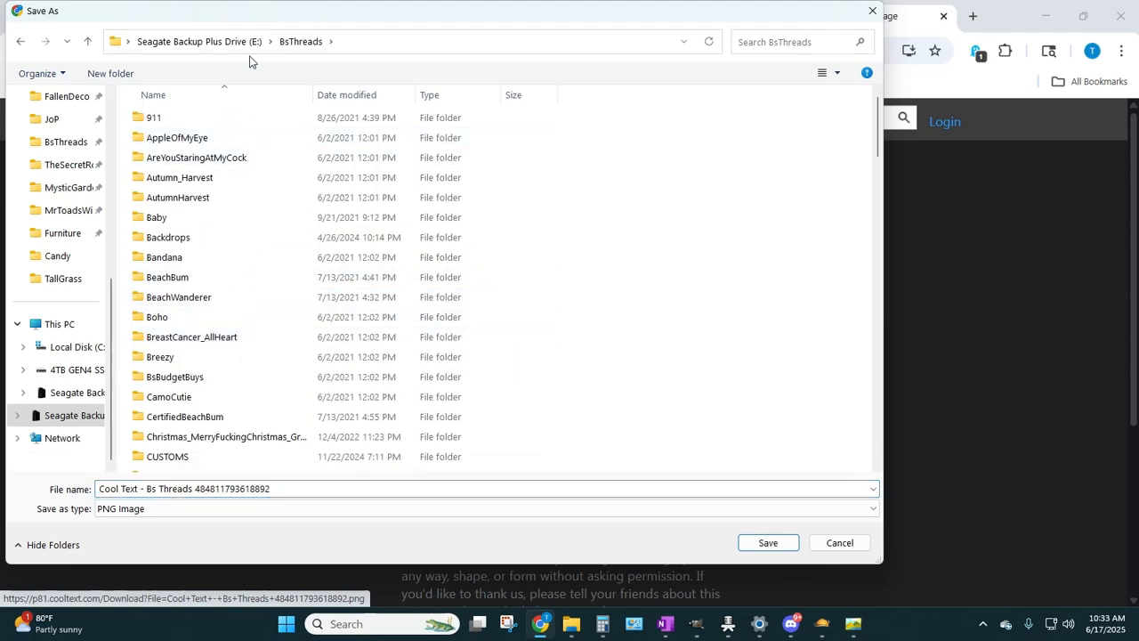
- Return to the root of drive E:, unpin the BsThreads folder from Quick access, and reopen that folder
{"action": "left_click", "coordinate": [178, 41]}
{"action": "scroll", "coordinate": [188, 420], "scroll_direction": "down", "scroll_amount": 20}
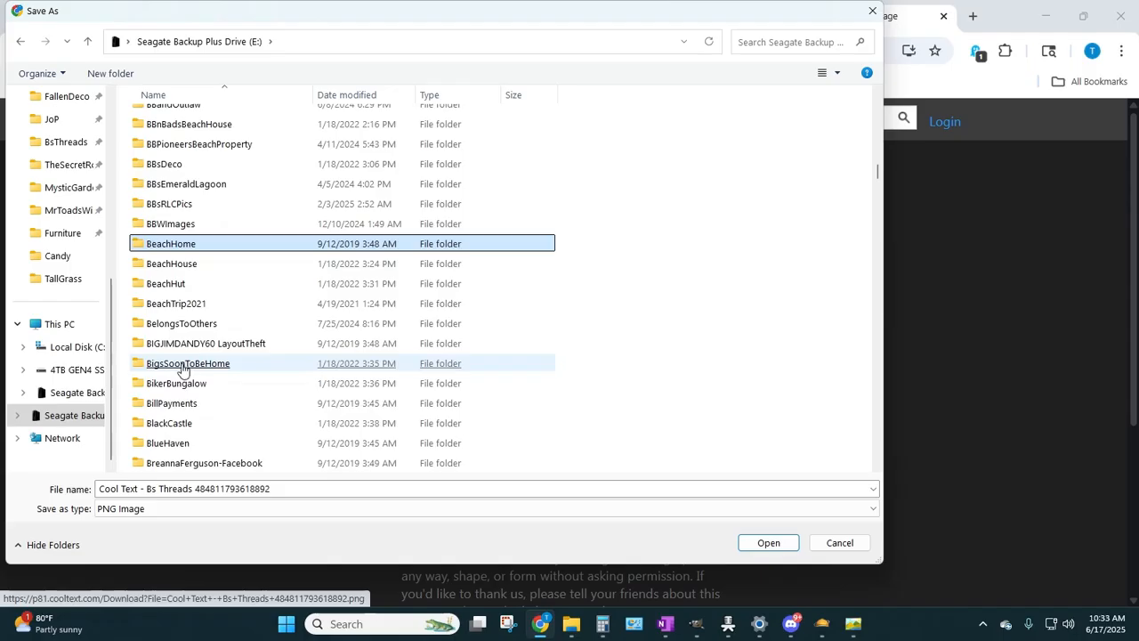
{"action": "scroll", "coordinate": [182, 369], "scroll_direction": "down", "scroll_amount": 4}
{"action": "left_click", "coordinate": [160, 287]}
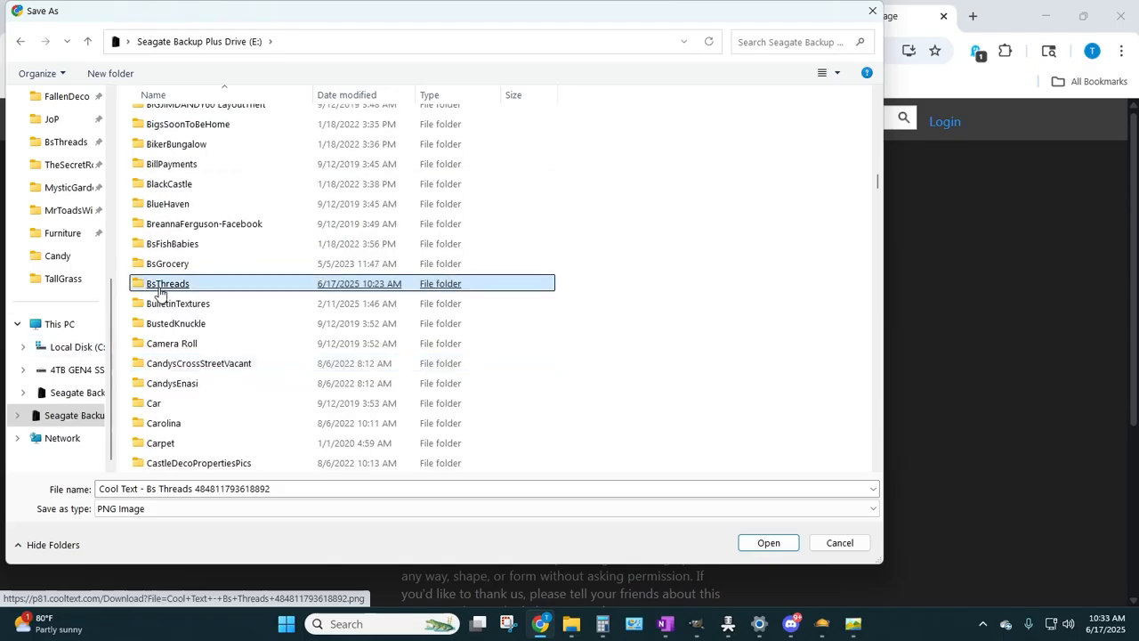
{"action": "right_click", "coordinate": [160, 294]}
{"action": "left_click", "coordinate": [210, 354]}
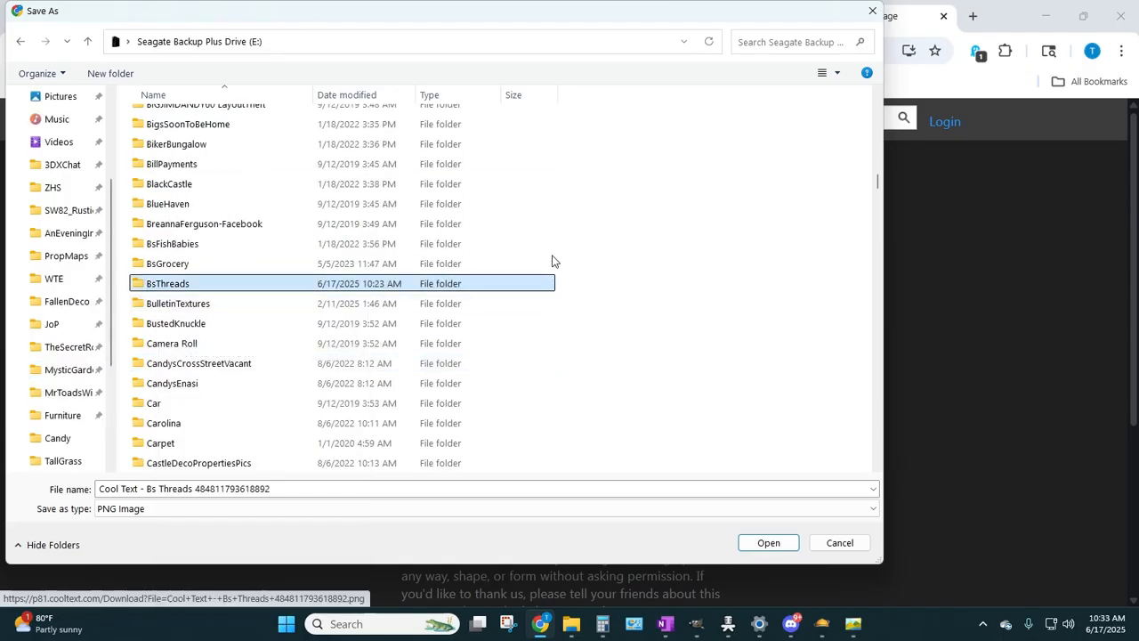
{"action": "double_click", "coordinate": [162, 284]}
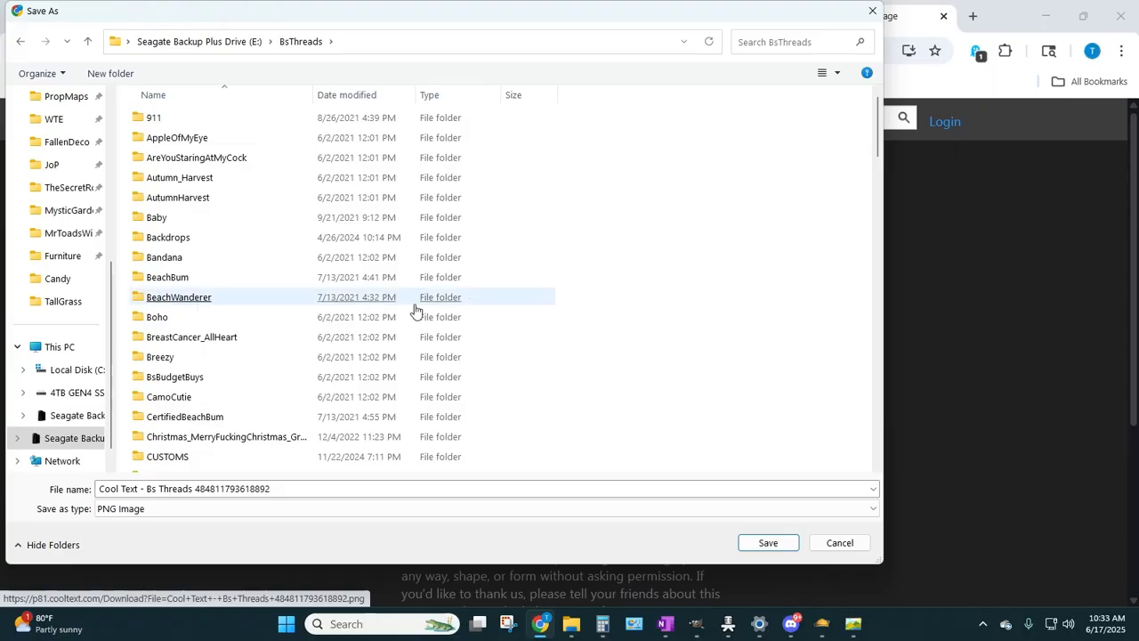
- Save the logo image in the Misc_LogosAddons folder under the file name Logo_BsThreads_RedCandy
{"action": "scroll", "coordinate": [415, 310], "scroll_direction": "down", "scroll_amount": 15}
{"action": "left_click_drag", "start_coordinate": [875, 265], "coordinate": [867, 329]}
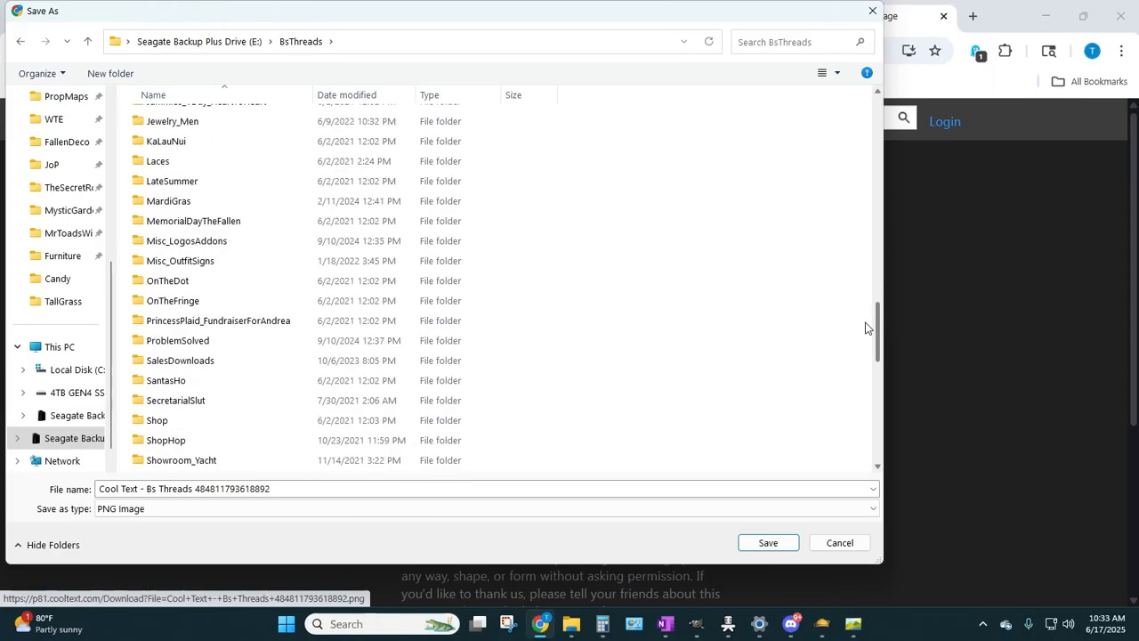
{"action": "double_click", "coordinate": [187, 241]}
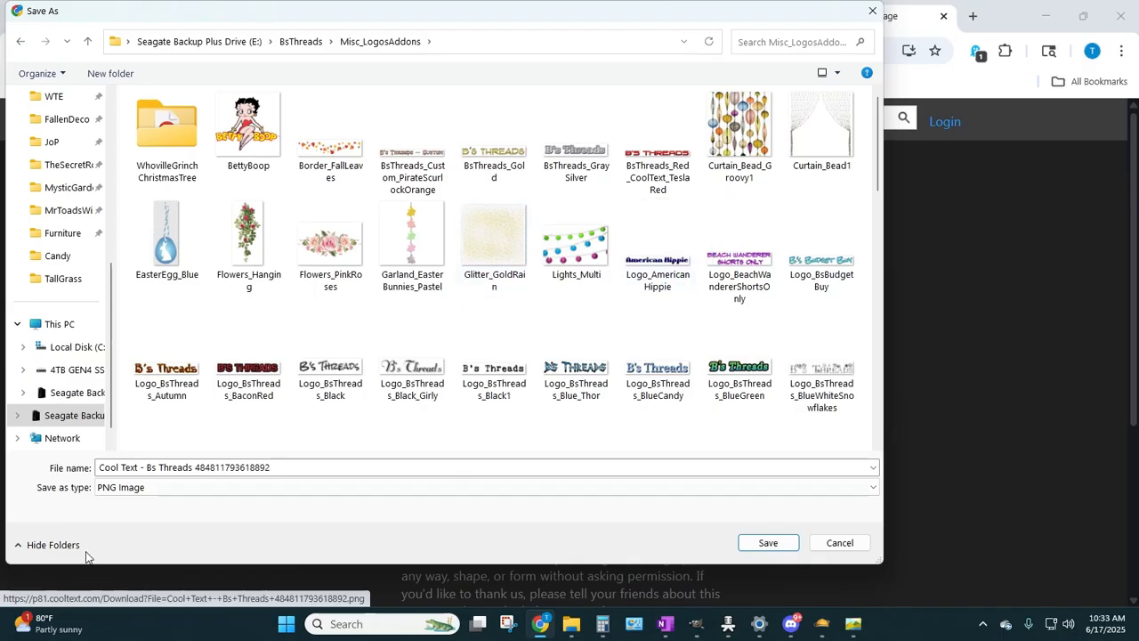
{"action": "left_click", "coordinate": [272, 470]}
{"action": "type", "text": "L"}
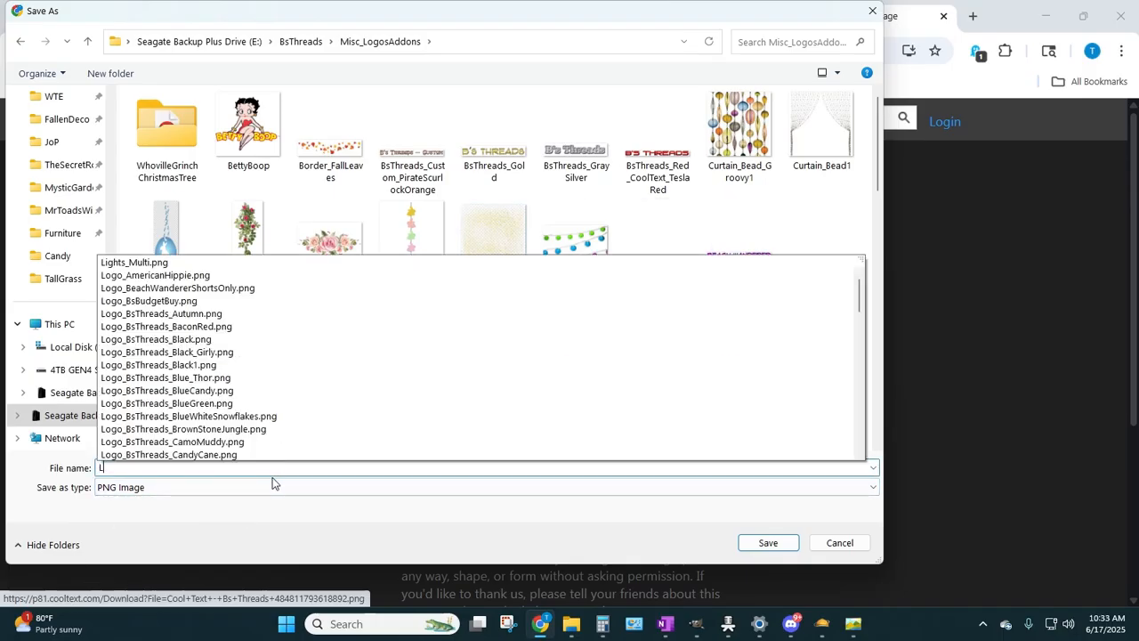
{"action": "type", "text": "ogo_BsThrea"}
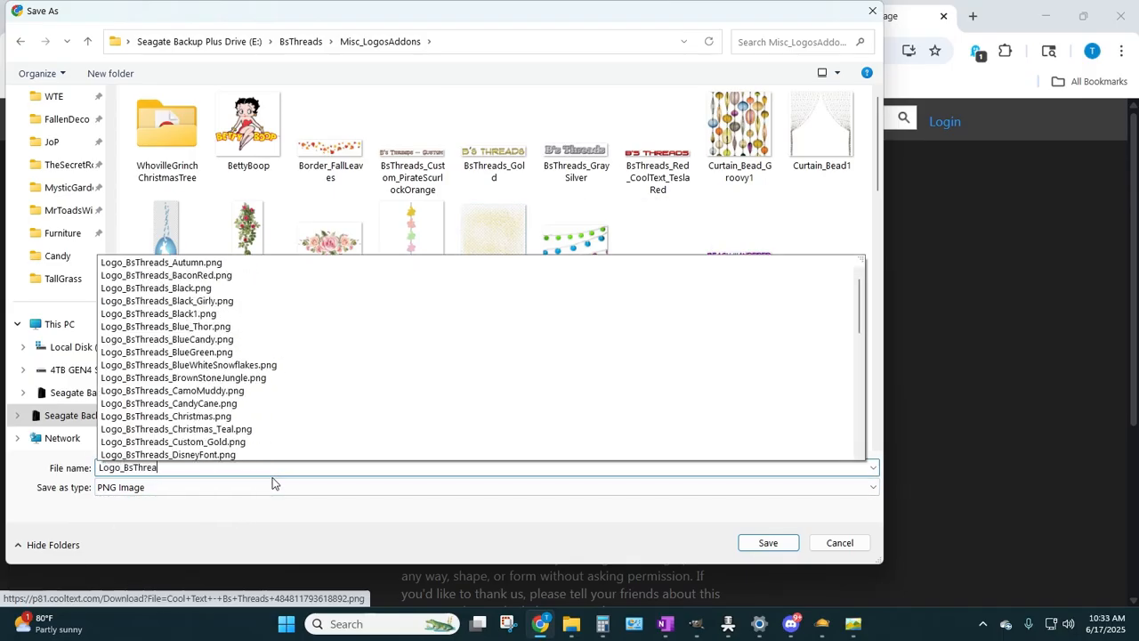
{"action": "type", "text": "ds_R"}
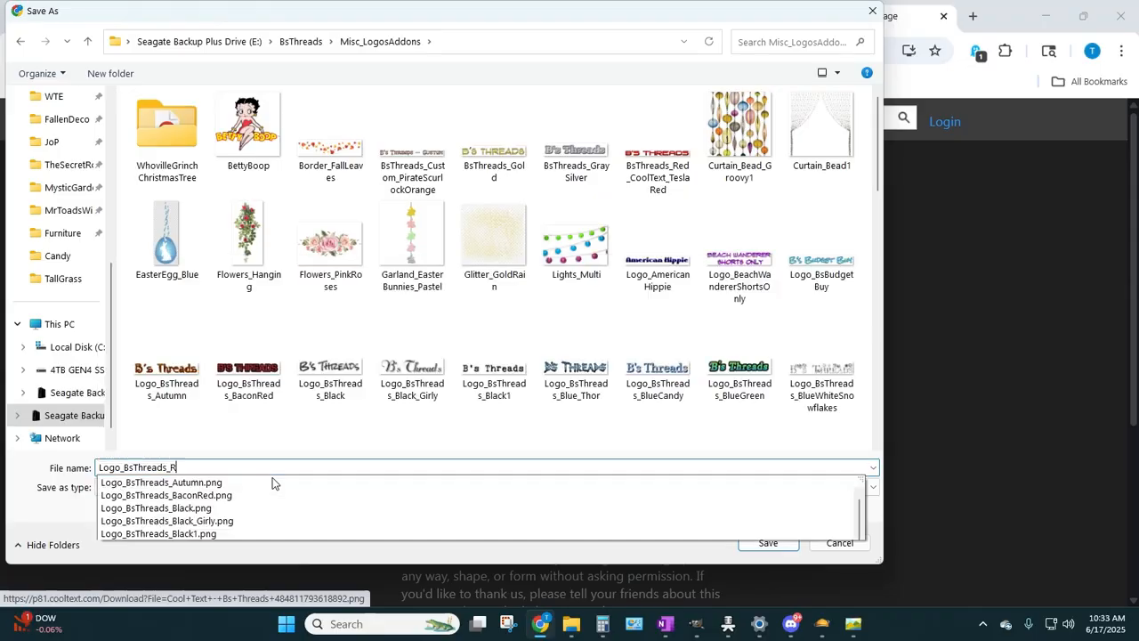
{"action": "type", "text": "edCandy"}
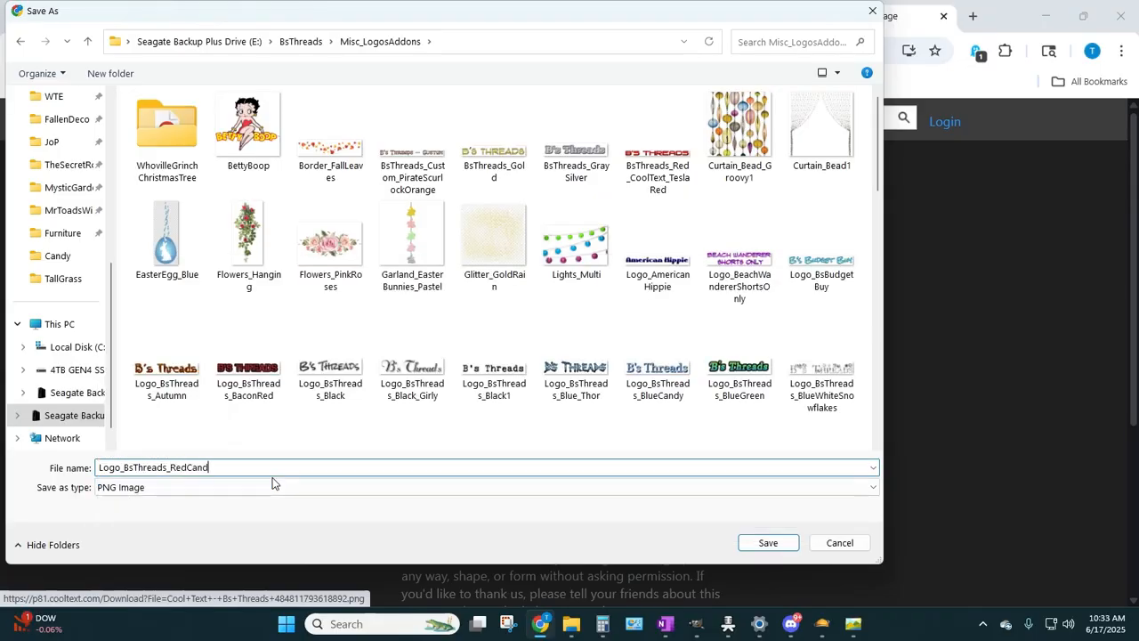
{"action": "key", "text": "Return"}
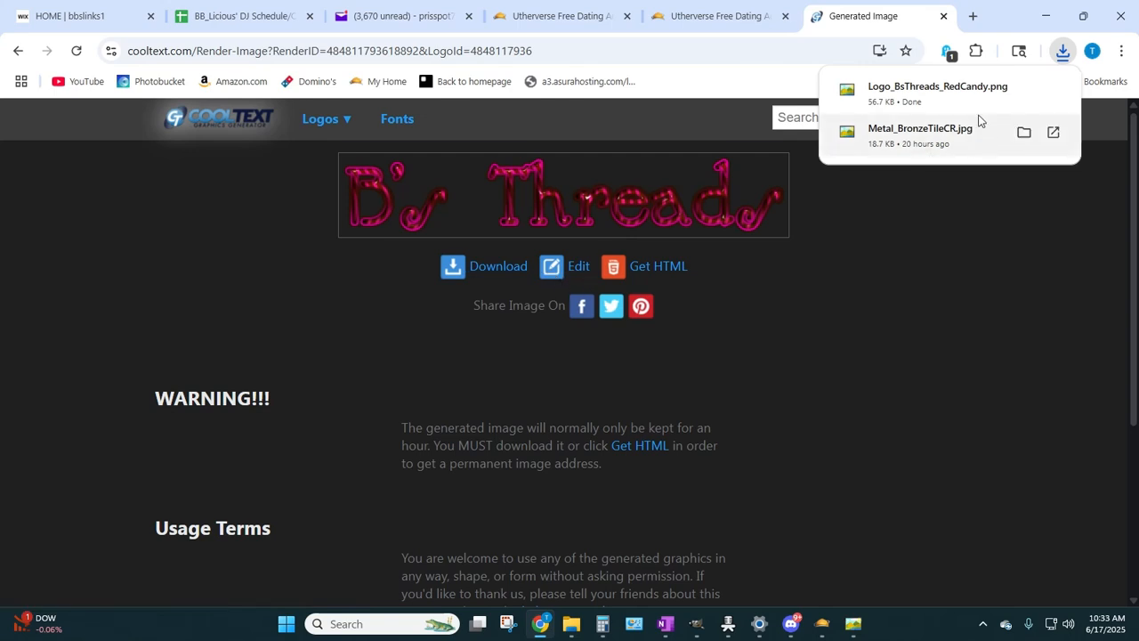
- Switch to GIMP and open Logo_BsThreads_RedCandy.png from BsThreads > Misc_LogosAddons as a new layer over the summer backyard backdrop
{"action": "left_click", "coordinate": [697, 623]}
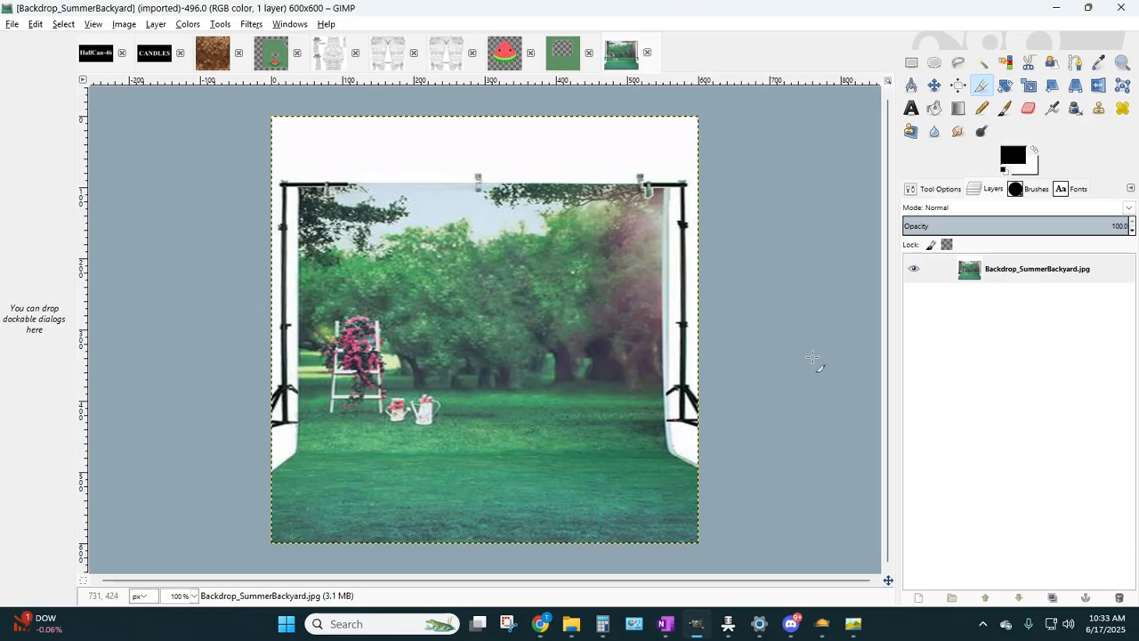
{"action": "left_click", "coordinate": [12, 24]}
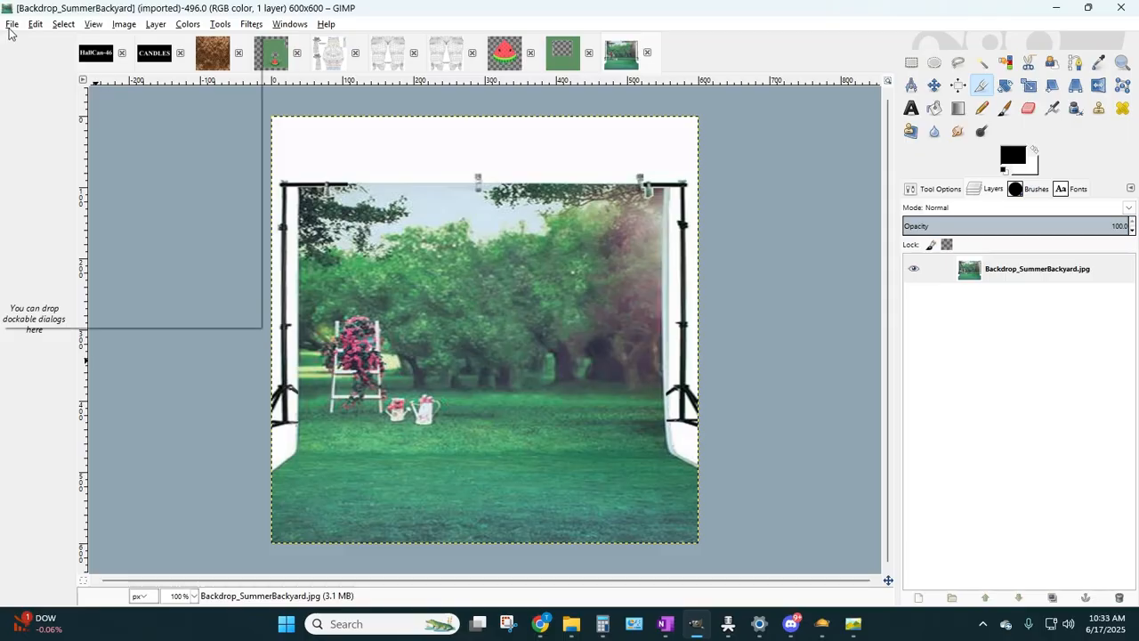
{"action": "left_click", "coordinate": [31, 86]}
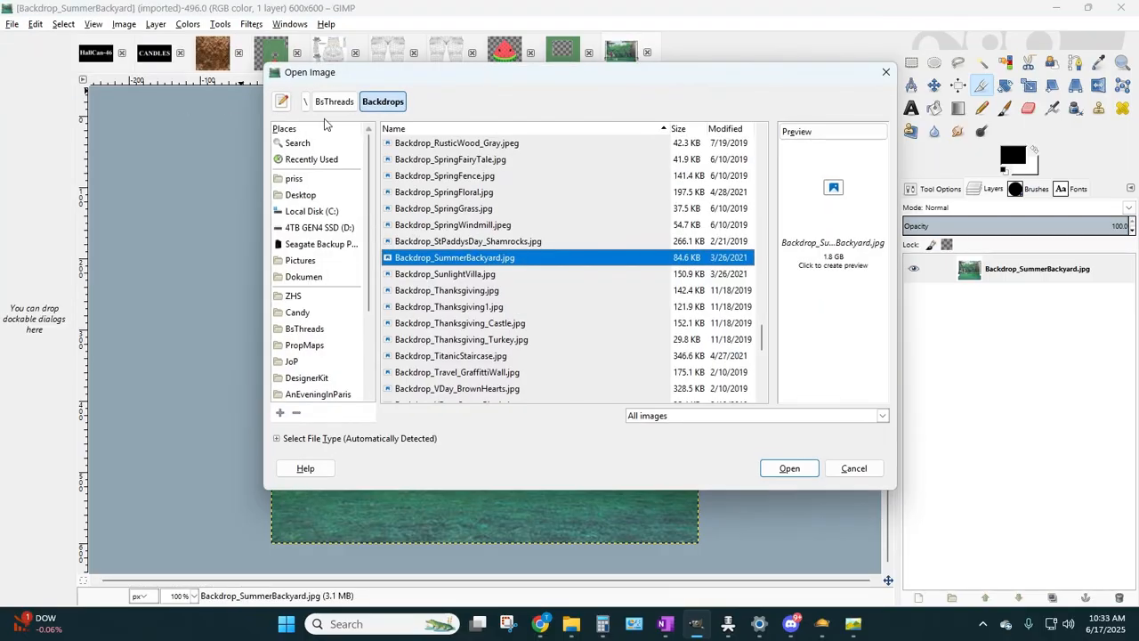
{"action": "left_click", "coordinate": [334, 101]}
{"action": "scroll", "coordinate": [578, 297], "scroll_direction": "down", "scroll_amount": 6}
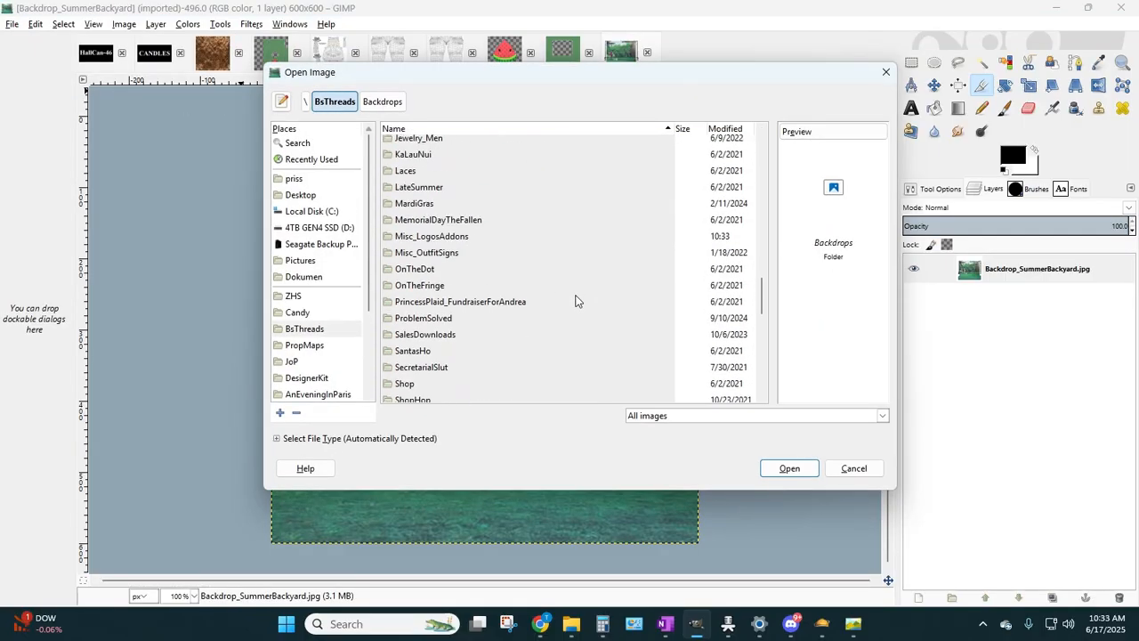
{"action": "scroll", "coordinate": [576, 300], "scroll_direction": "down", "scroll_amount": 4}
{"action": "scroll", "coordinate": [576, 300], "scroll_direction": "up", "scroll_amount": 7}
{"action": "scroll", "coordinate": [576, 300], "scroll_direction": "down", "scroll_amount": 3}
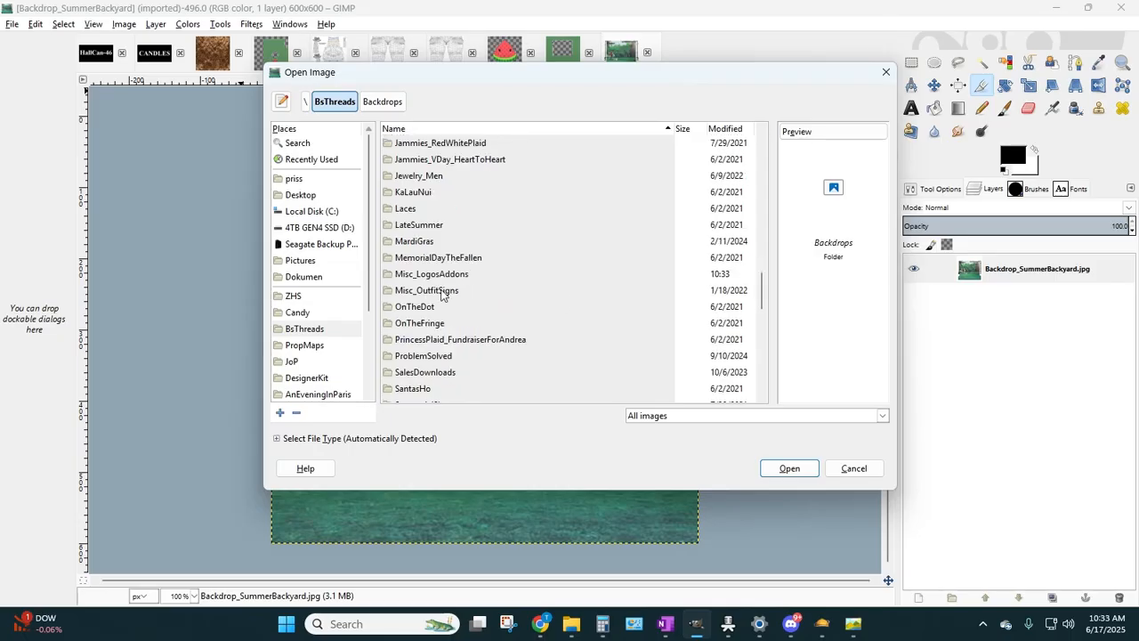
{"action": "double_click", "coordinate": [436, 274]}
{"action": "left_click_drag", "start_coordinate": [767, 153], "coordinate": [749, 275]}
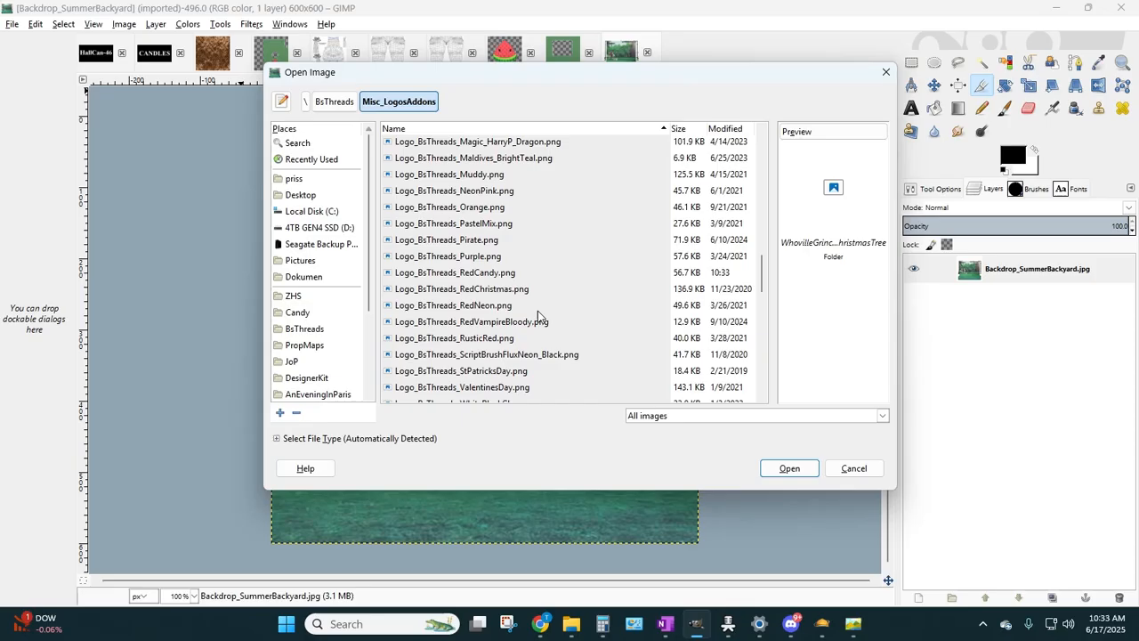
{"action": "double_click", "coordinate": [464, 272]}
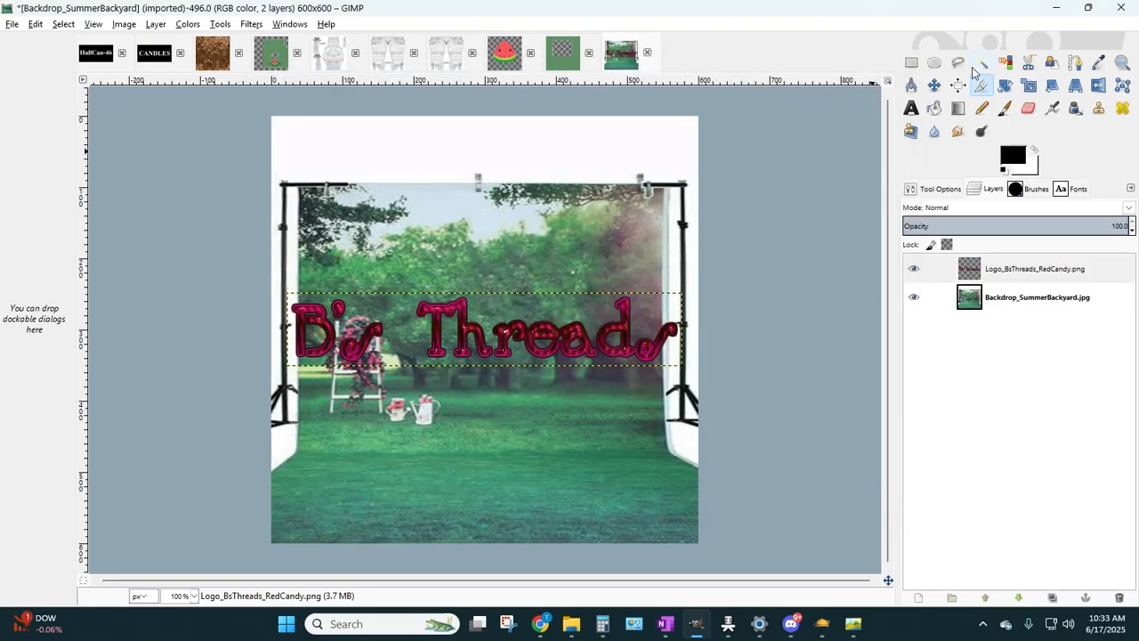
- Scale the logo layer to about 609 × 113 px and position it across the white strip at the top of the backdrop
{"action": "left_click", "coordinate": [928, 93]}
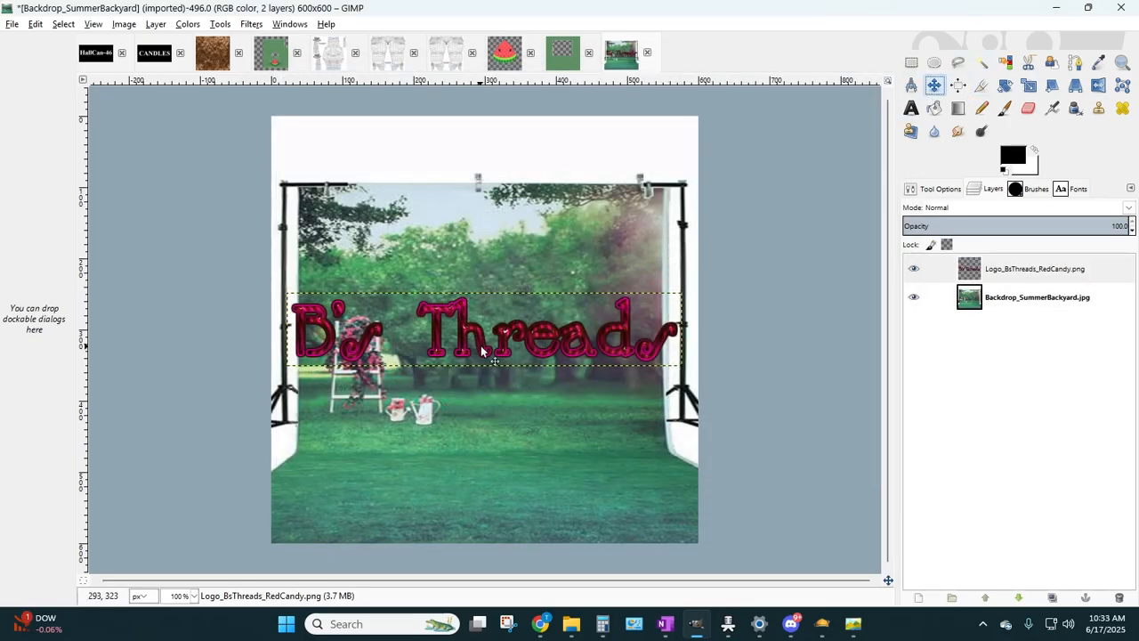
{"action": "left_click_drag", "start_coordinate": [481, 351], "coordinate": [474, 181]}
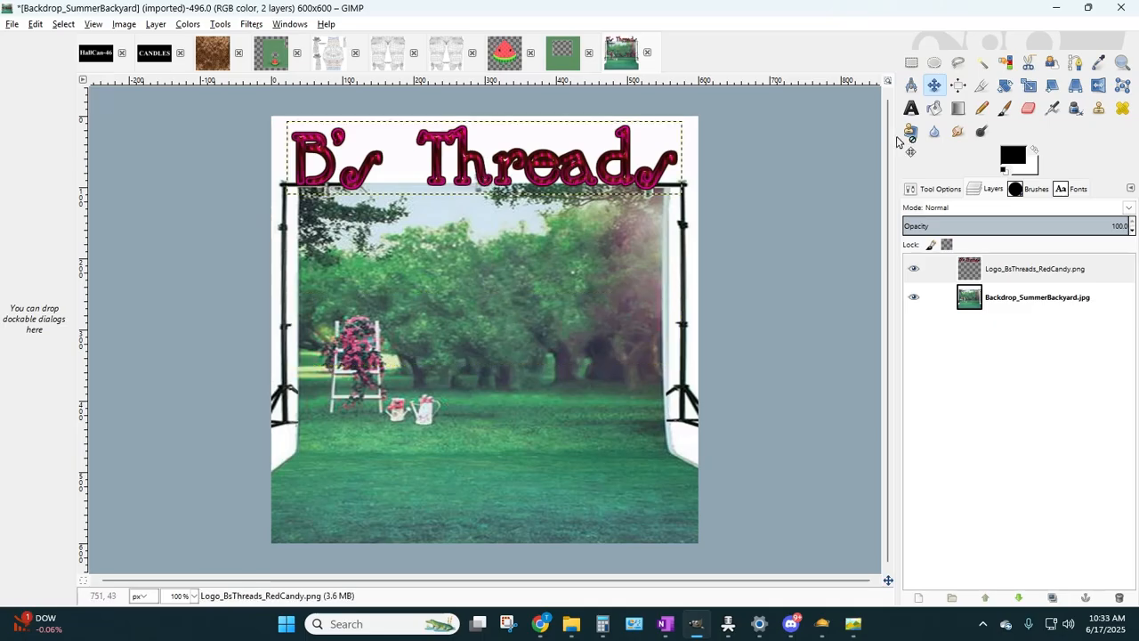
{"action": "left_click", "coordinate": [1029, 86]}
{"action": "left_click_drag", "start_coordinate": [675, 196], "coordinate": [701, 218]}
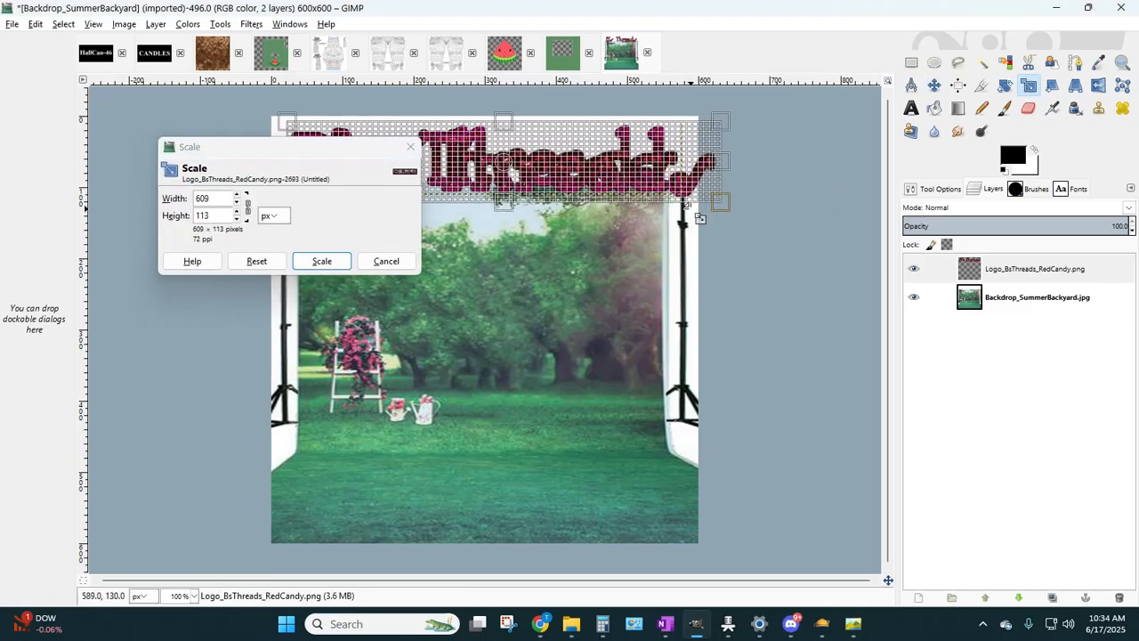
{"action": "left_click", "coordinate": [341, 256]}
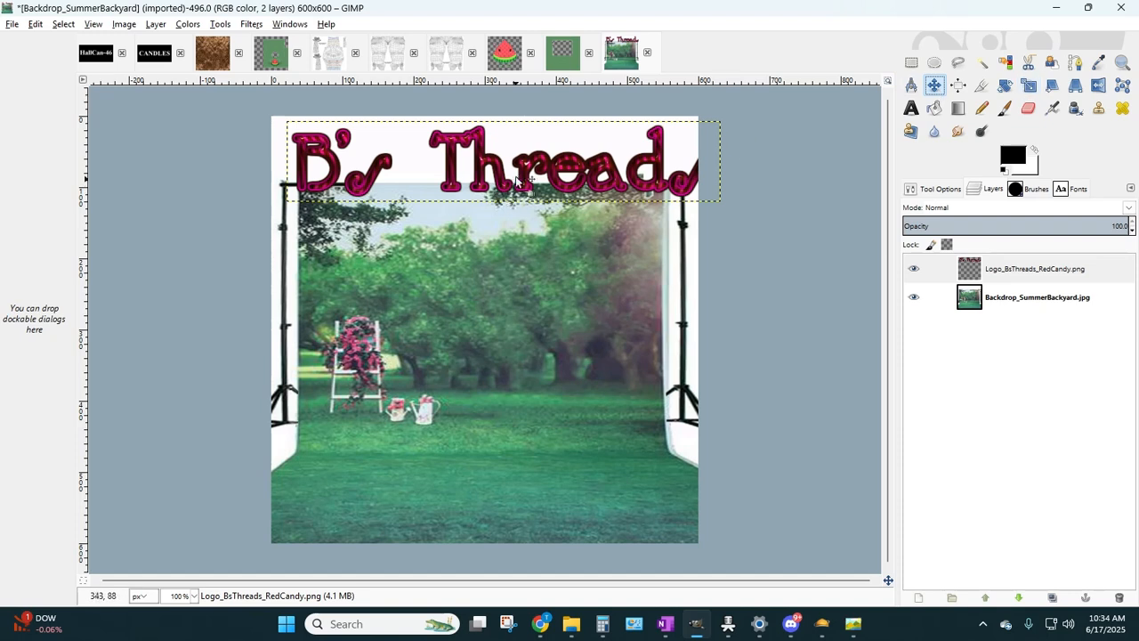
{"action": "left_click_drag", "start_coordinate": [516, 180], "coordinate": [508, 162]}
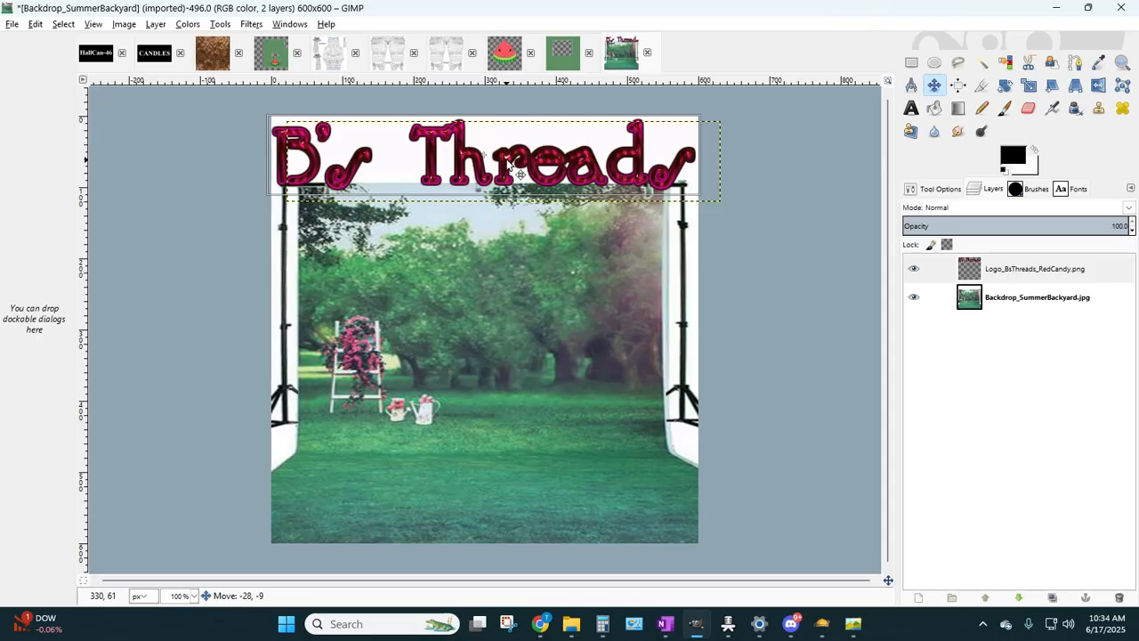
{"action": "left_click_drag", "start_coordinate": [508, 163], "coordinate": [508, 163]}
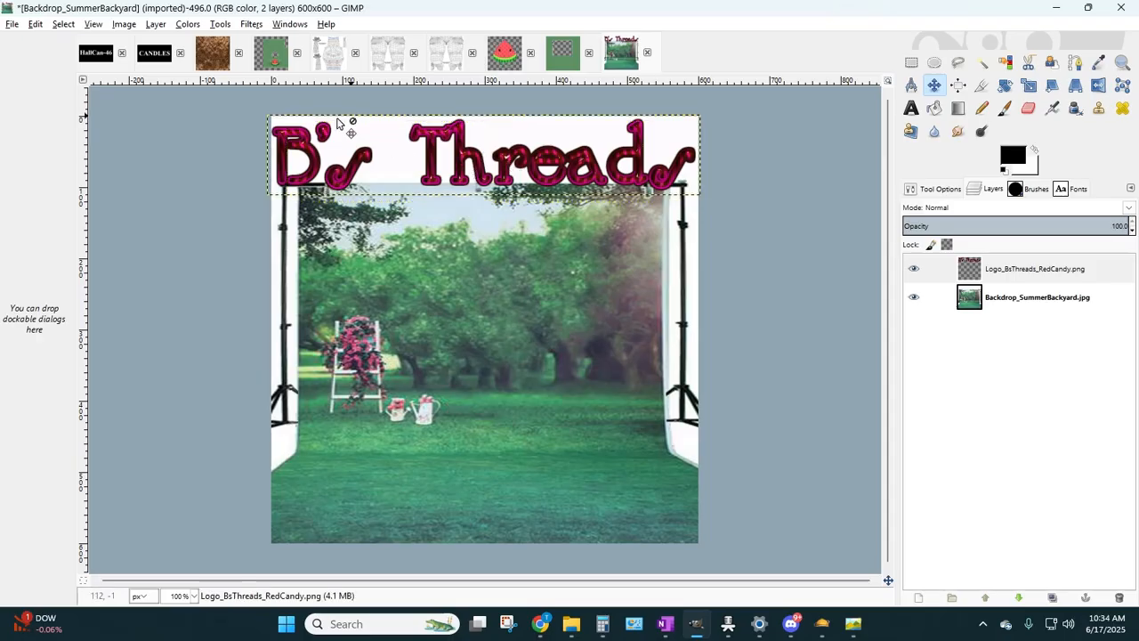
- Duplicate the red candy logo layer and hide the original
{"action": "right_click", "coordinate": [1031, 278]}
{"action": "left_click", "coordinate": [943, 77]}
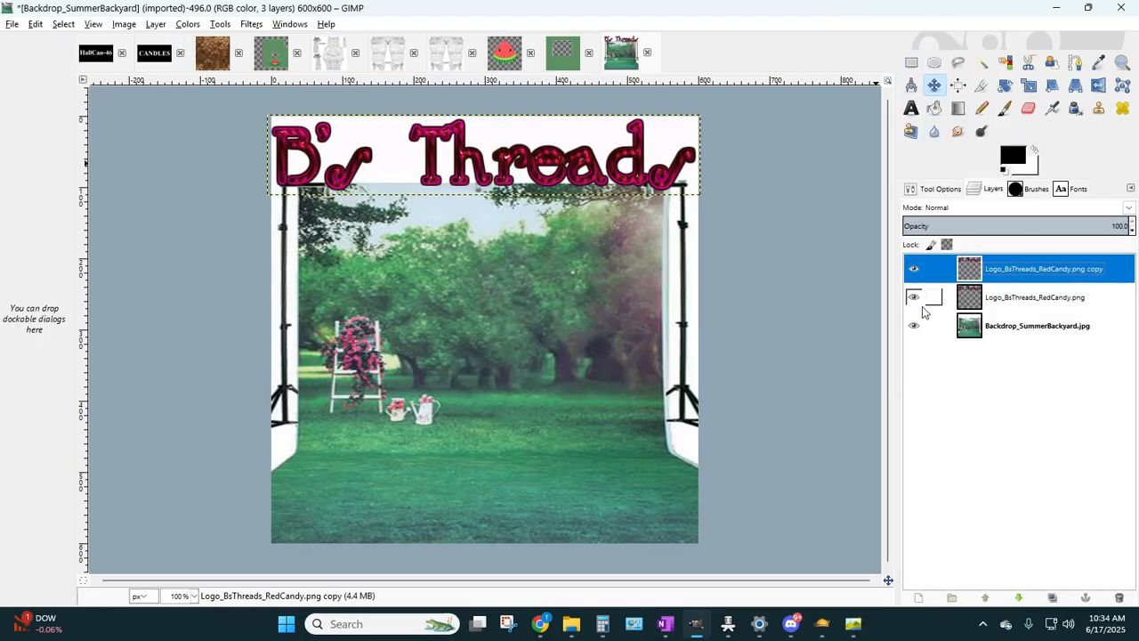
{"action": "left_click", "coordinate": [917, 303]}
- Recolour the logo copy to yellow-green by shifting its hue with Hue-Saturation
{"action": "left_click", "coordinate": [201, 27]}
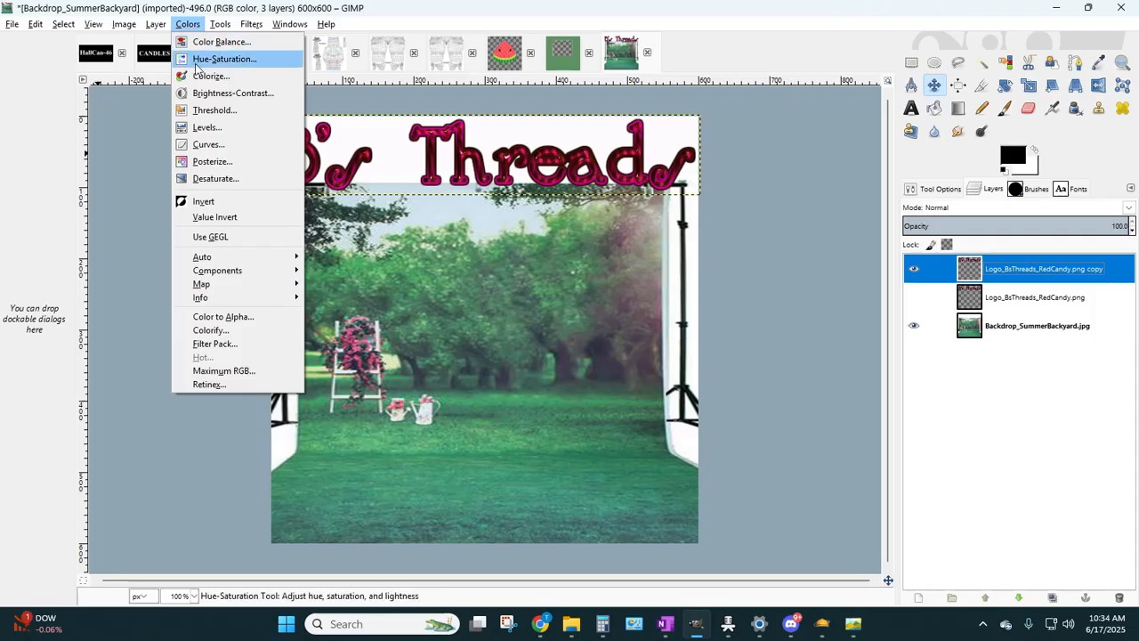
{"action": "left_click", "coordinate": [200, 56]}
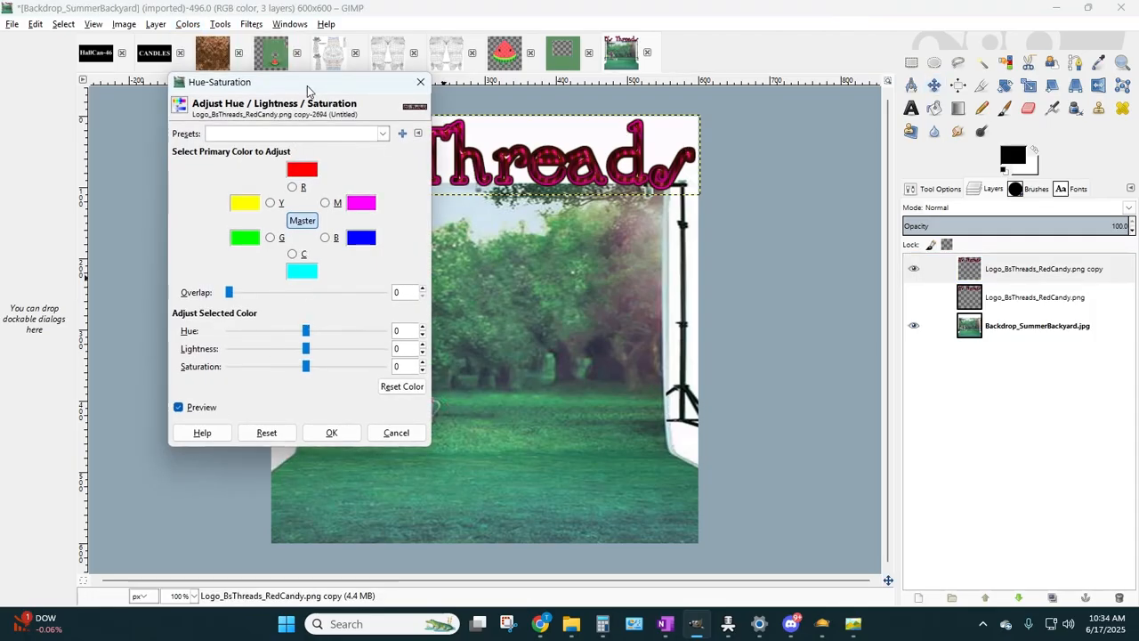
{"action": "left_click_drag", "start_coordinate": [308, 92], "coordinate": [147, 134]}
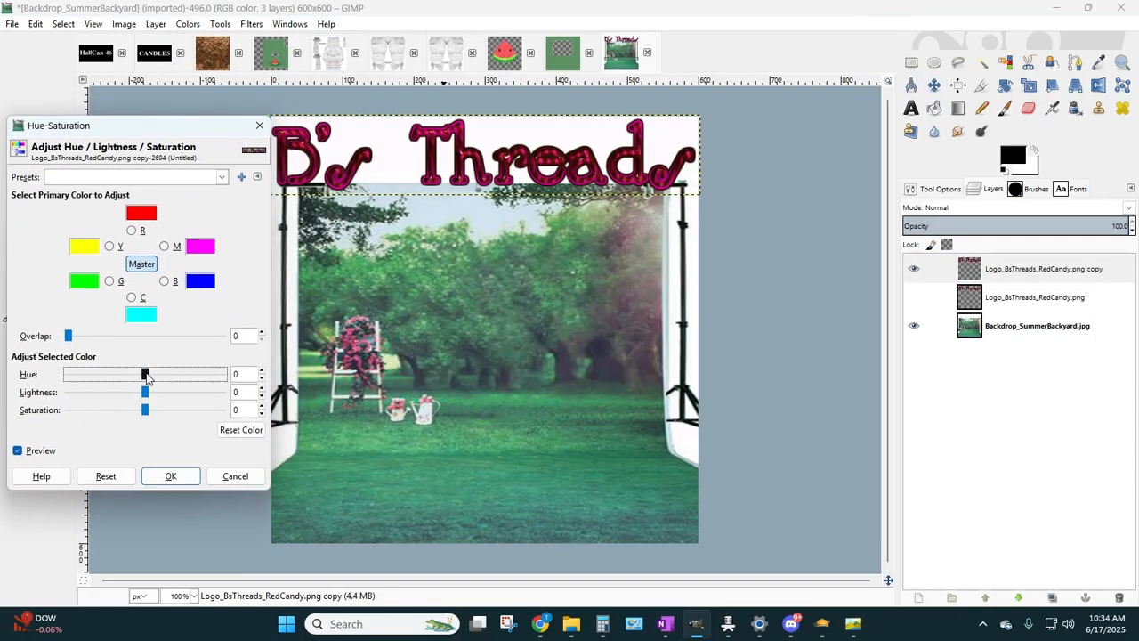
{"action": "left_click_drag", "start_coordinate": [146, 375], "coordinate": [180, 380]}
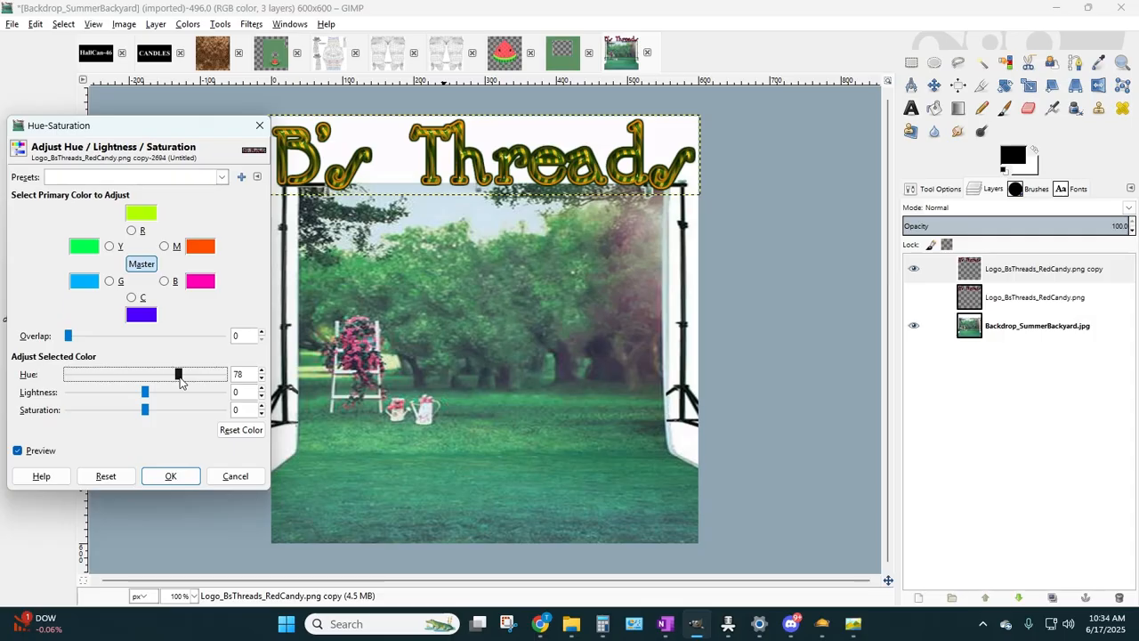
{"action": "left_click_drag", "start_coordinate": [179, 378], "coordinate": [142, 373]}
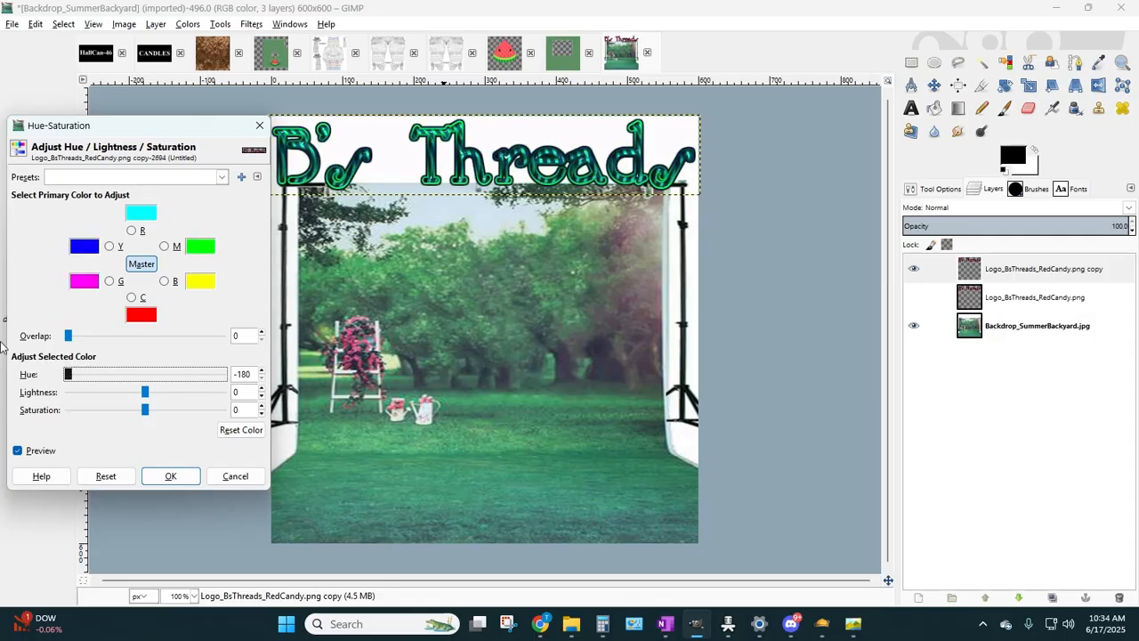
{"action": "left_click_drag", "start_coordinate": [69, 374], "coordinate": [224, 363]}
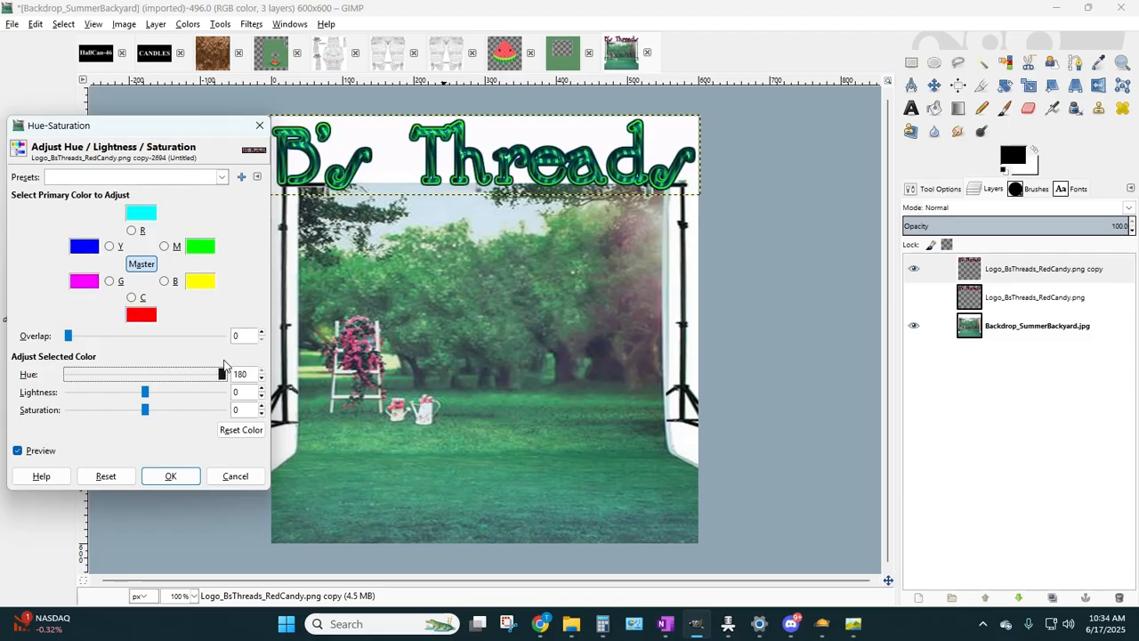
{"action": "left_click_drag", "start_coordinate": [224, 363], "coordinate": [180, 342]}
{"action": "left_click", "coordinate": [167, 475]}
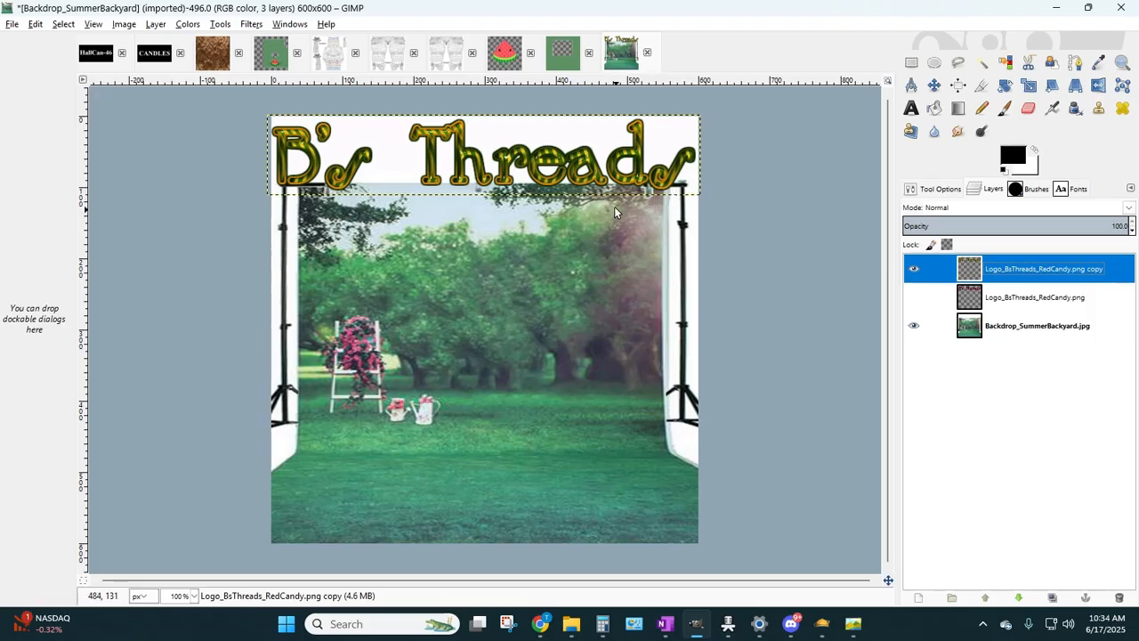
- Add WatermelonCutie_Female_Back_Green.png from the WatermelonCutie folder as a new layer
{"action": "left_click", "coordinate": [13, 24]}
{"action": "left_click", "coordinate": [46, 86]}
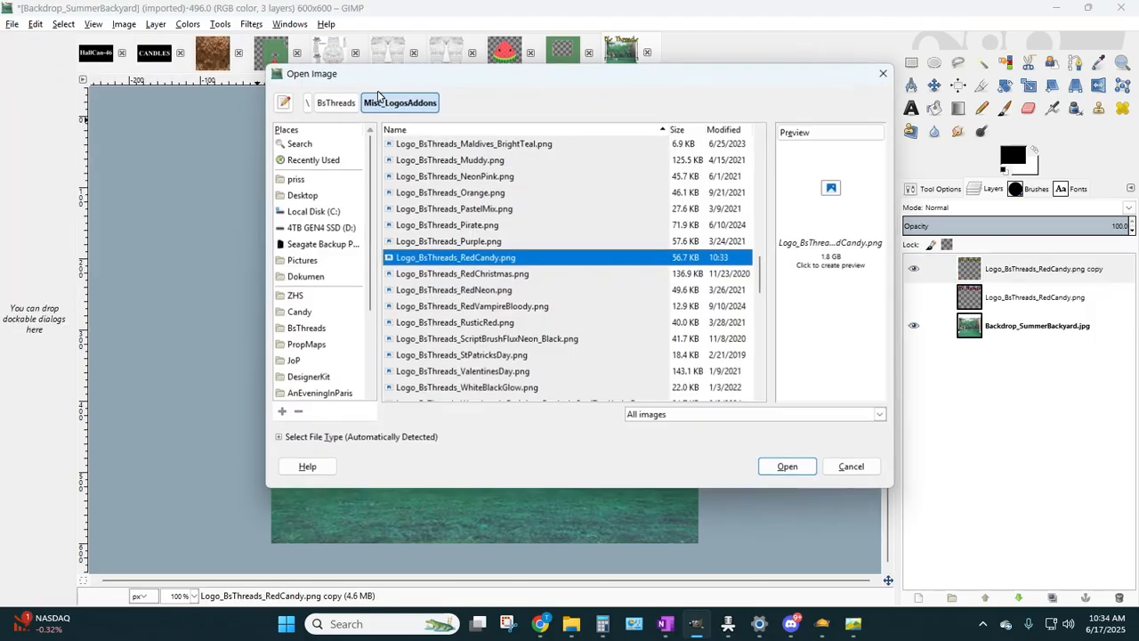
{"action": "left_click", "coordinate": [335, 102]}
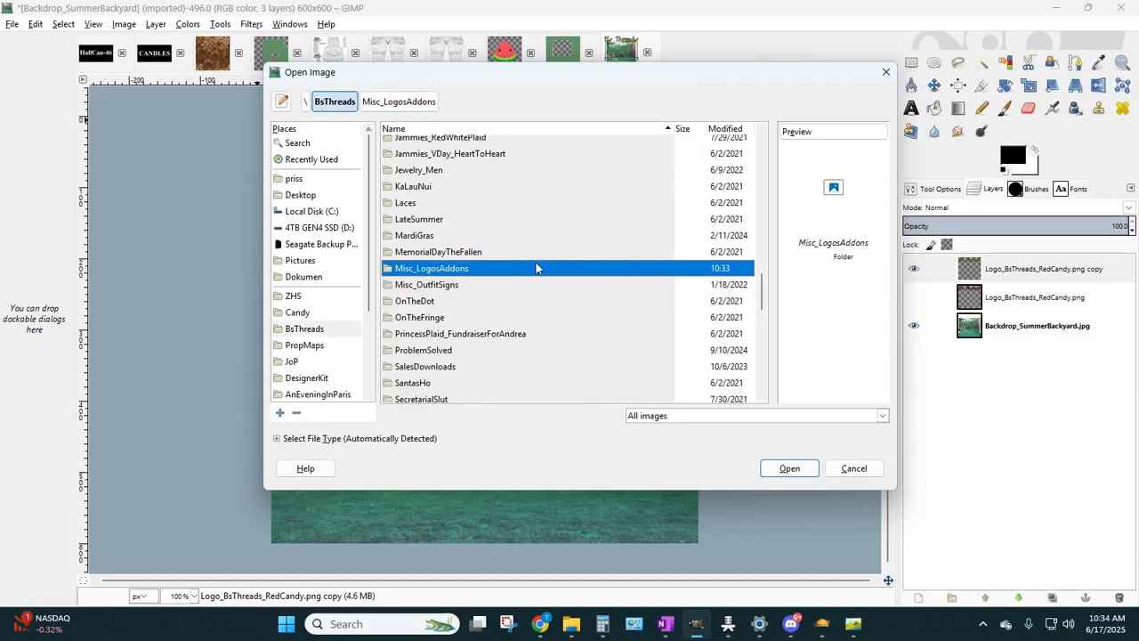
{"action": "scroll", "coordinate": [504, 268], "scroll_direction": "down", "scroll_amount": 10}
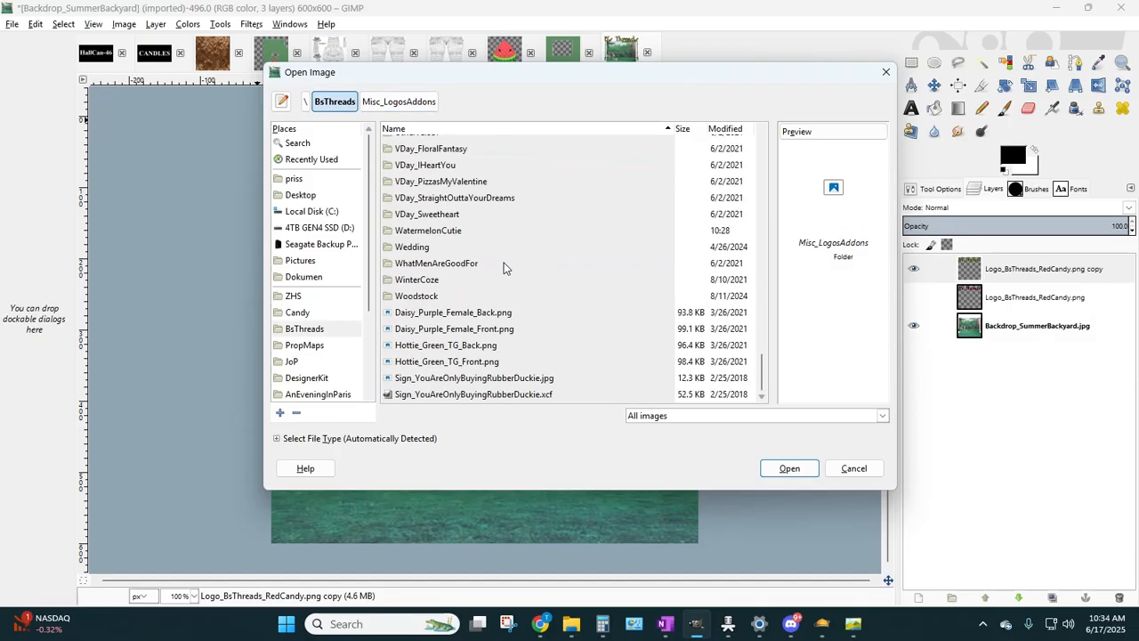
{"action": "double_click", "coordinate": [401, 232]}
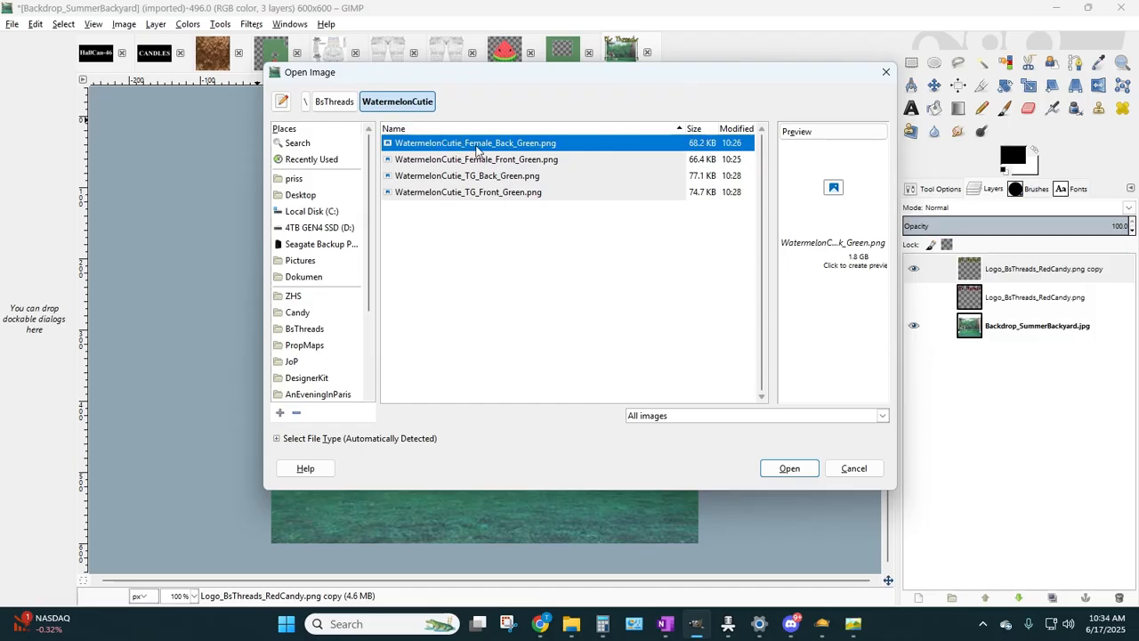
{"action": "key", "text": "Return"}
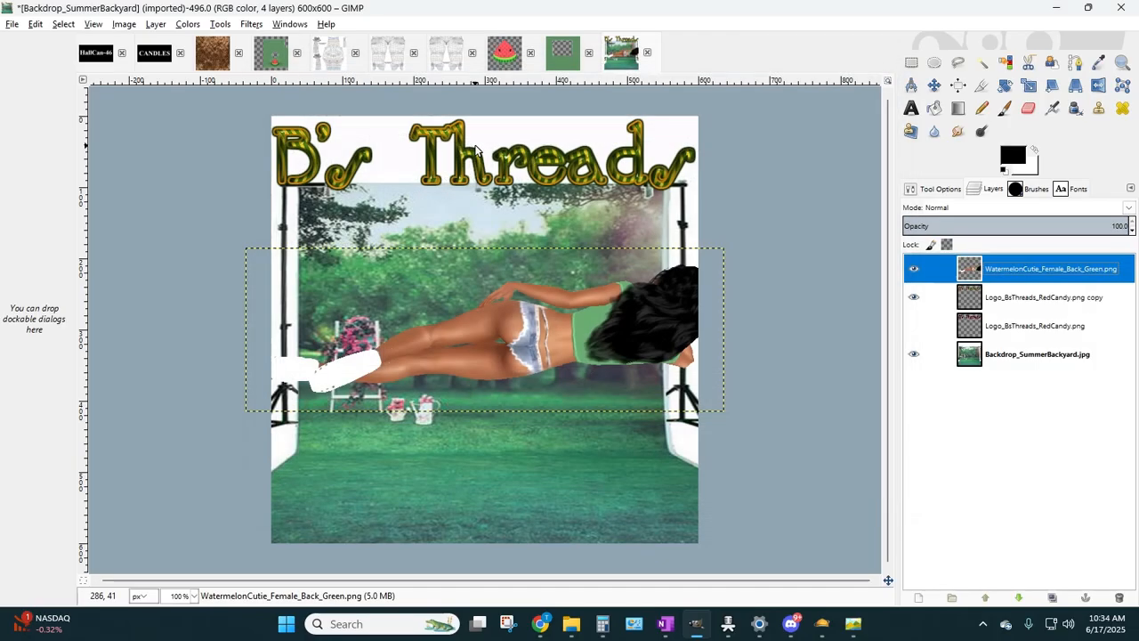
- Add WatermelonCutie_Female_Front_Green.png from the same folder as another layer
{"action": "left_click", "coordinate": [11, 24]}
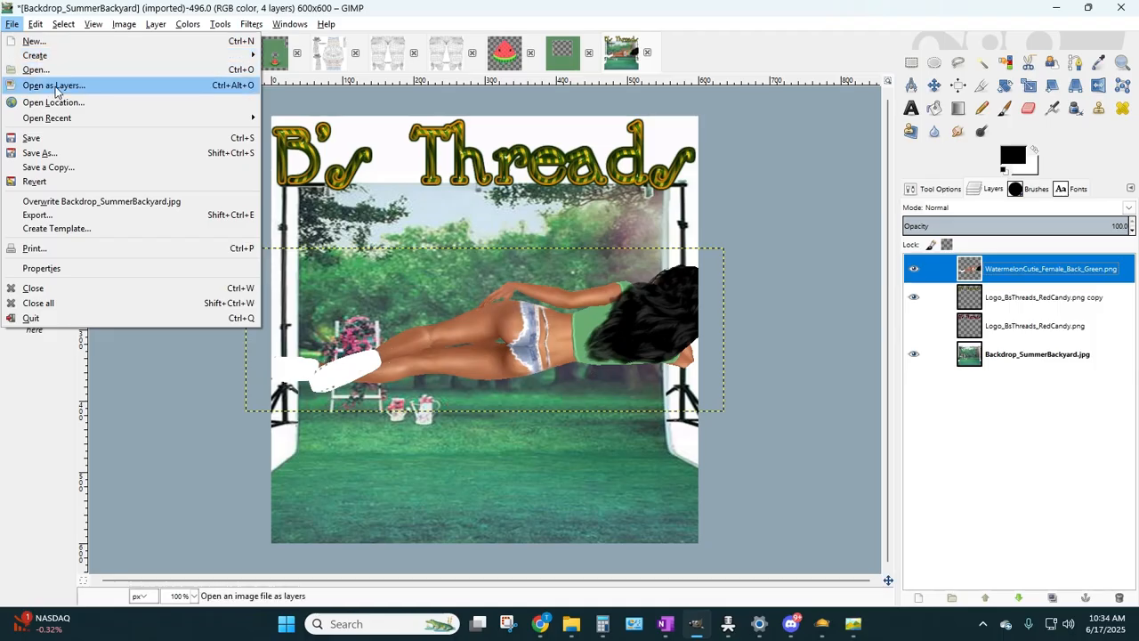
{"action": "left_click", "coordinate": [55, 87]}
{"action": "left_click", "coordinate": [485, 155]}
{"action": "left_click", "coordinate": [791, 468]}
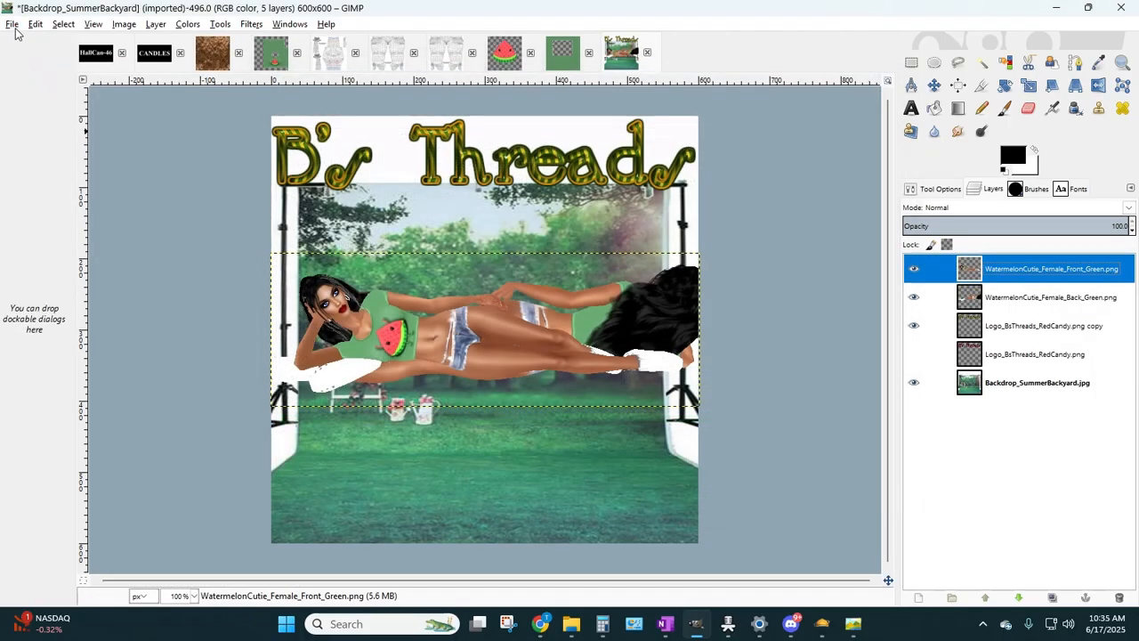
- Add WatermelonCutie_TG_Back_Green.png from the WatermelonCutie folder as a new layer
{"action": "left_click", "coordinate": [14, 27]}
{"action": "left_click", "coordinate": [36, 86]}
{"action": "left_click", "coordinate": [463, 176]}
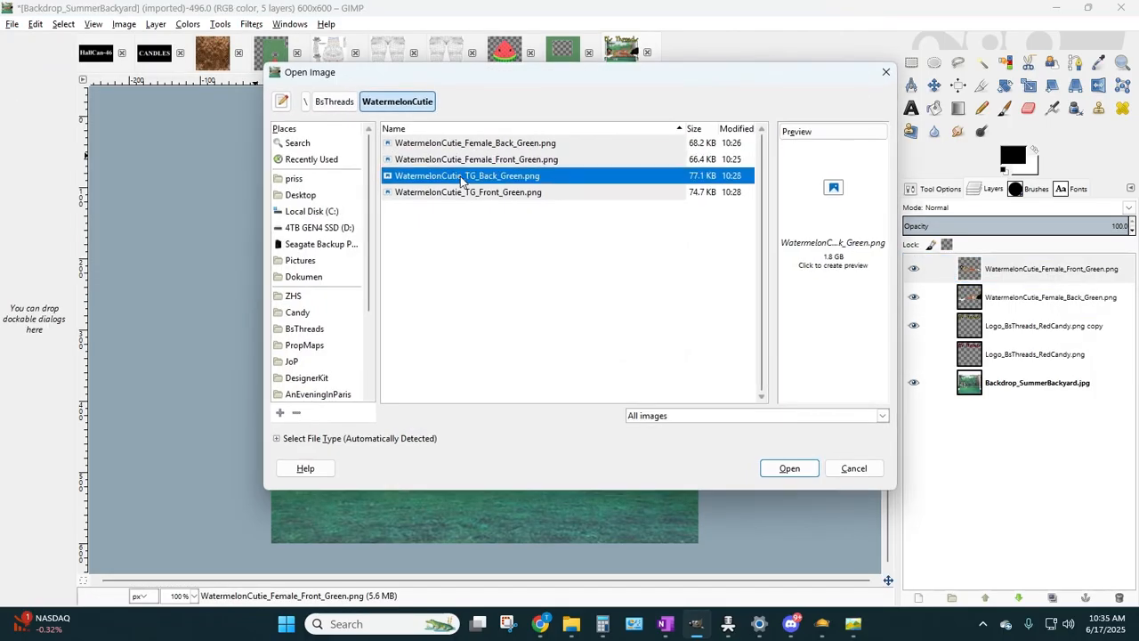
{"action": "left_click", "coordinate": [789, 468]}
- Add WatermelonCutie_TG_Front_Green.png from the same folder as another layer on top
{"action": "left_click", "coordinate": [11, 24]}
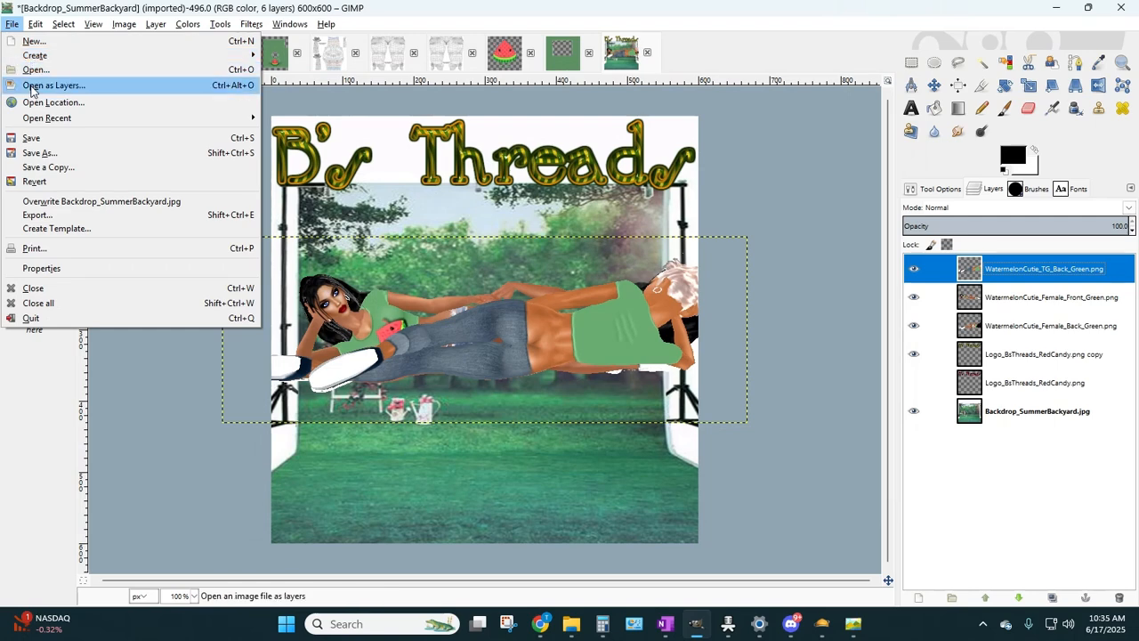
{"action": "left_click", "coordinate": [35, 85]}
{"action": "left_click", "coordinate": [463, 185]}
{"action": "left_click", "coordinate": [790, 468]}
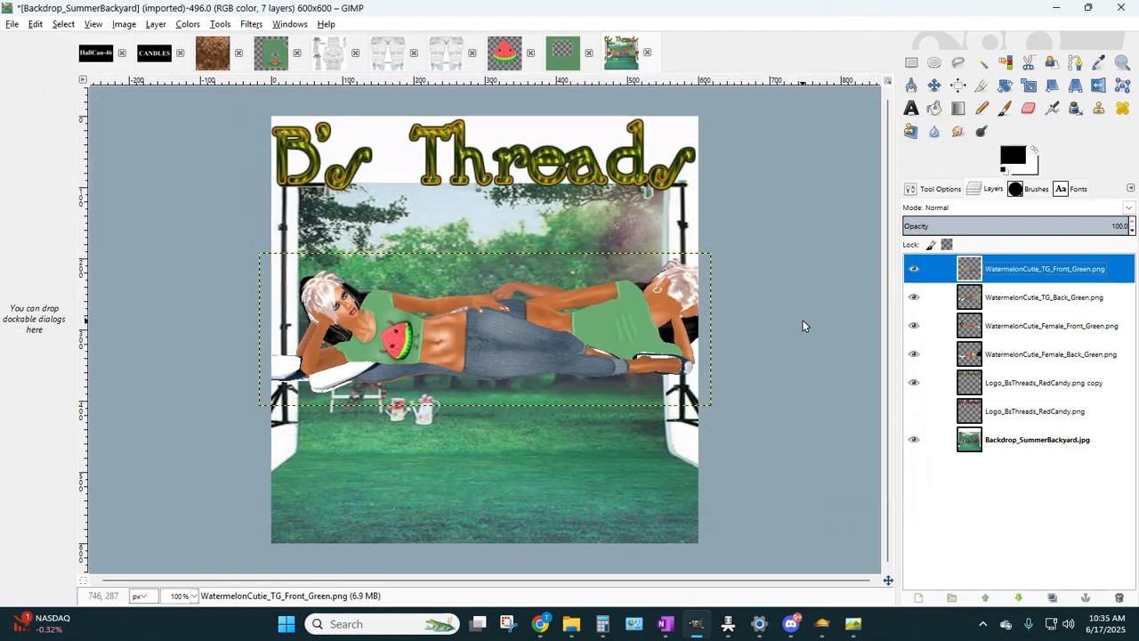
- Hide the TG front and TG back layers so only the female figures show over the backdrop
{"action": "left_click", "coordinate": [915, 270]}
{"action": "left_click", "coordinate": [916, 298]}
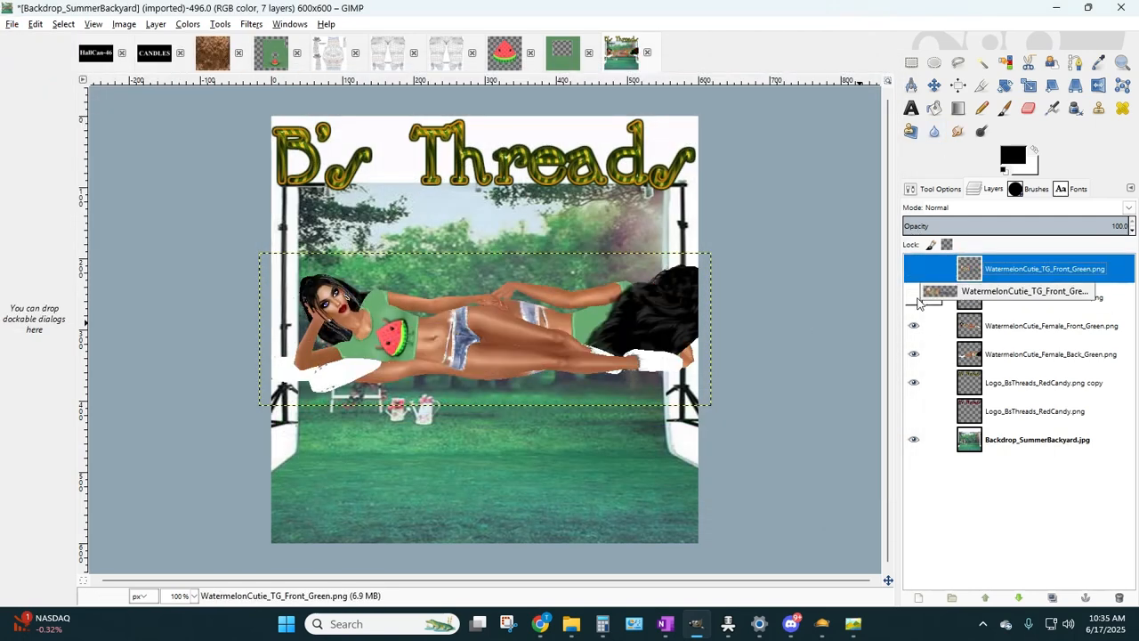
{"action": "left_click_drag", "start_coordinate": [920, 303], "coordinate": [917, 322]}
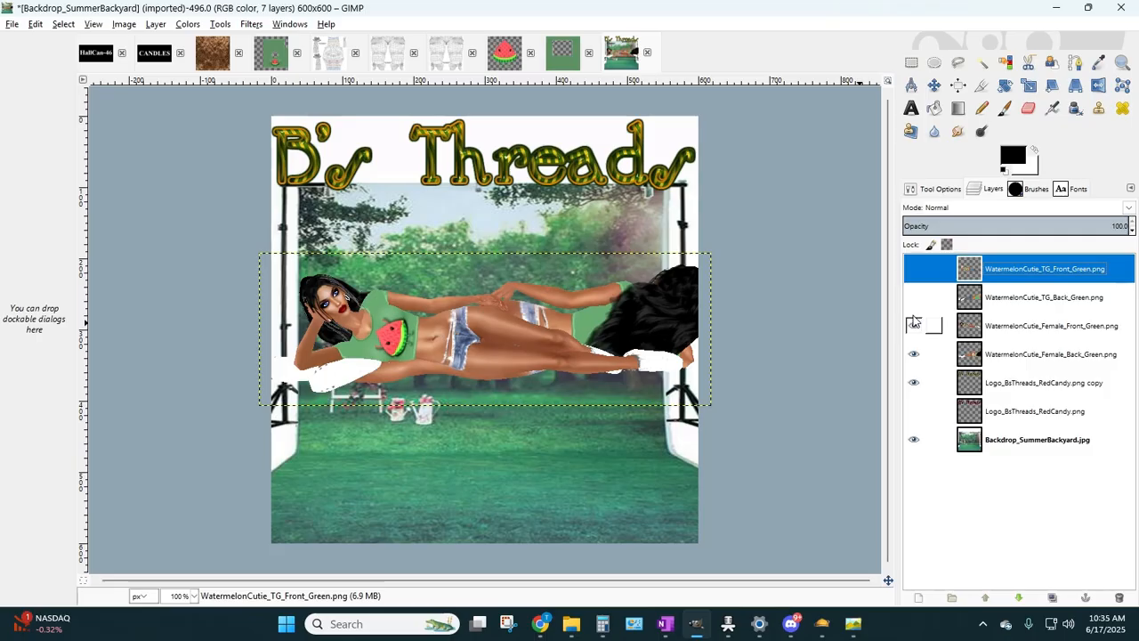
- Rotate the female back figure upright by about -83 degrees
{"action": "left_click", "coordinate": [931, 351]}
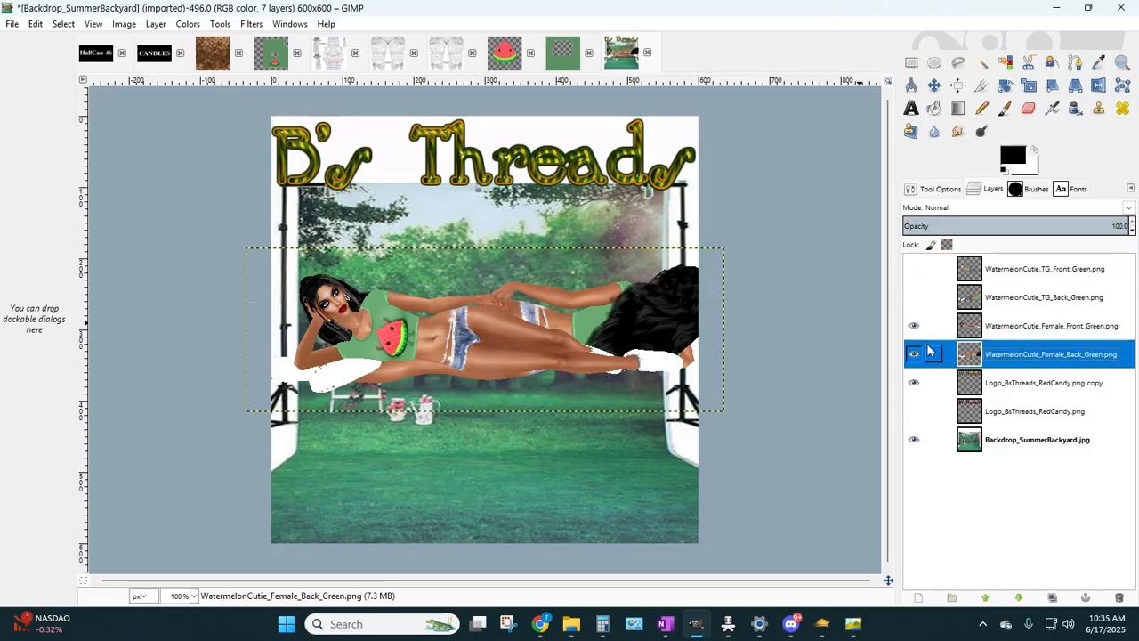
{"action": "left_click", "coordinate": [1003, 86]}
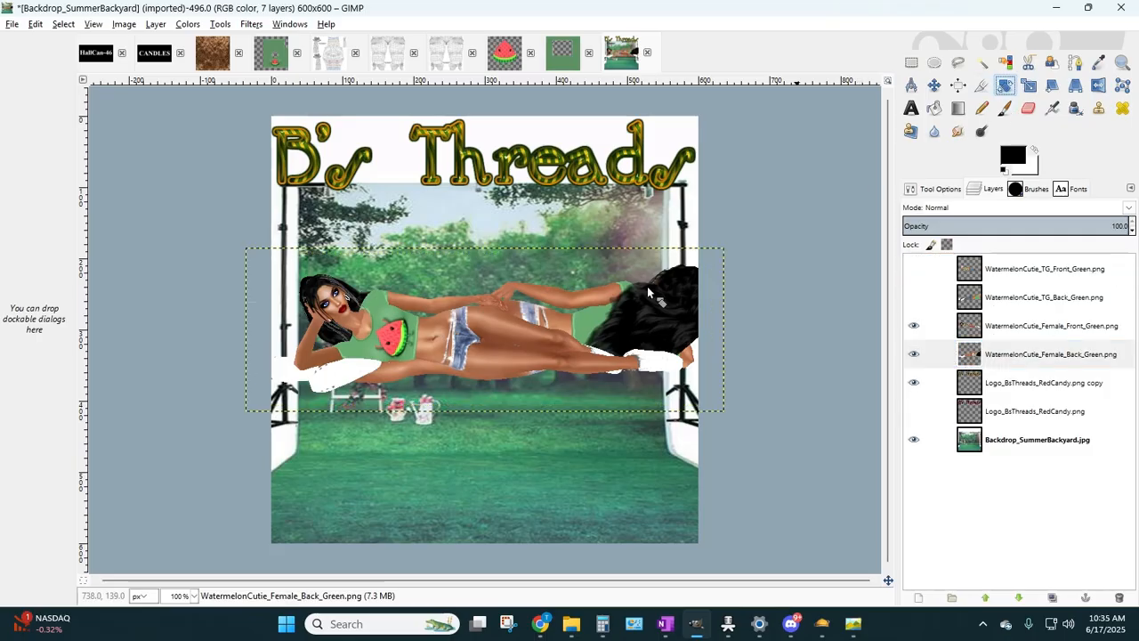
{"action": "left_click_drag", "start_coordinate": [568, 361], "coordinate": [510, 276]}
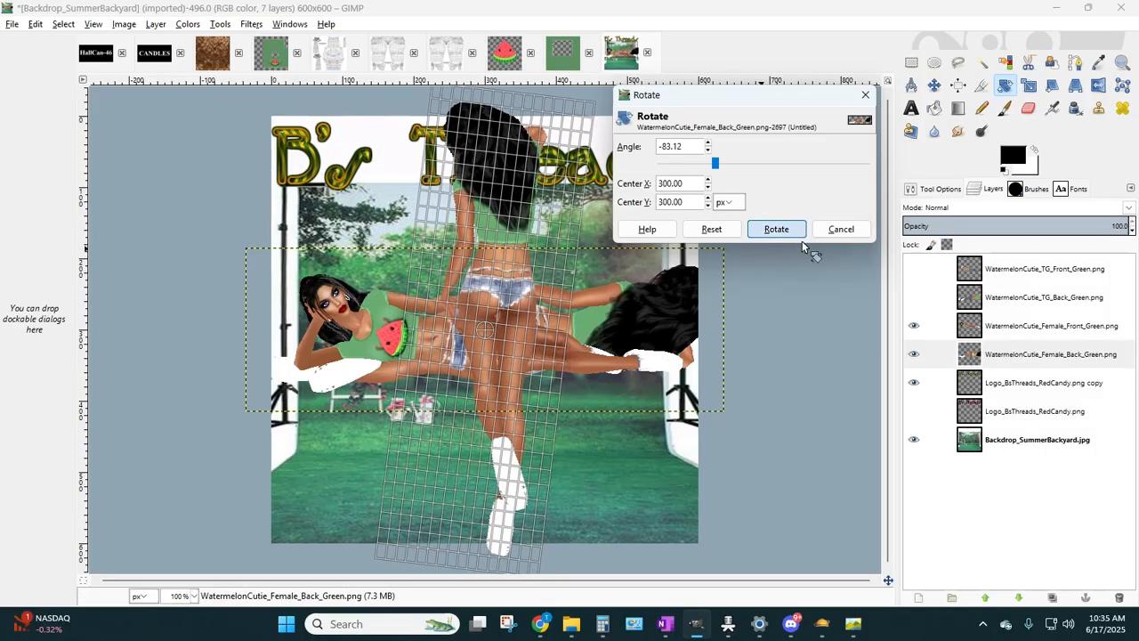
{"action": "left_click", "coordinate": [774, 230]}
- Rotate the female front figure upright by about 81 degrees
{"action": "left_click", "coordinate": [1032, 326]}
{"action": "left_click", "coordinate": [539, 381]}
{"action": "left_click_drag", "start_coordinate": [540, 381], "coordinate": [462, 382]}
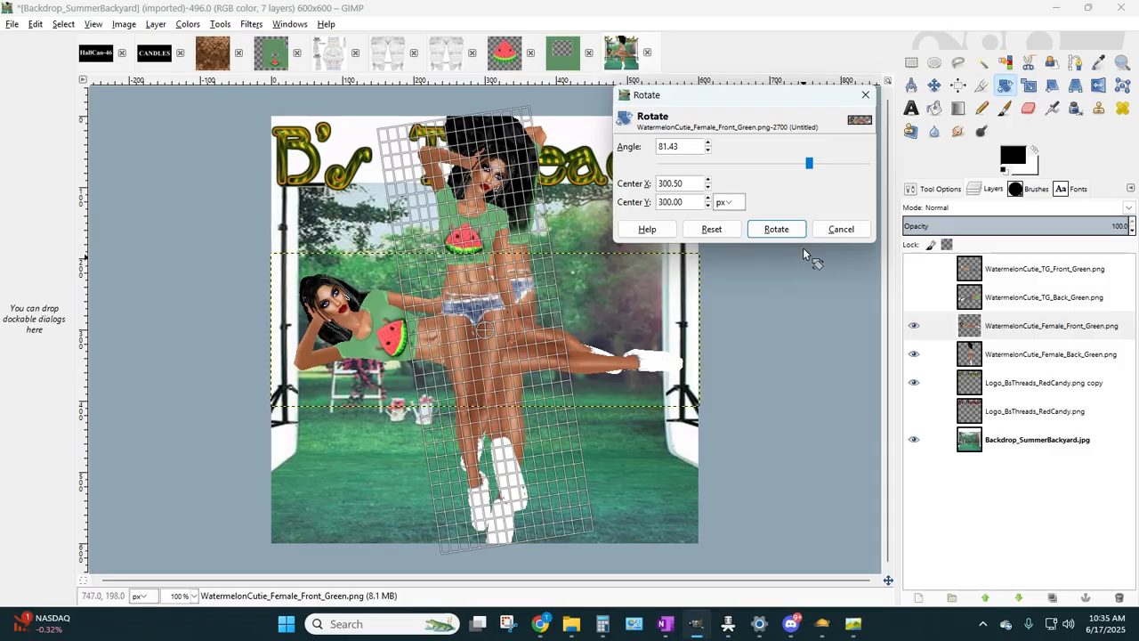
{"action": "left_click", "coordinate": [777, 229]}
- Separate the female figures, moving the front view to the backdrop's left half and the back view to its right half
{"action": "key", "text": "m"}
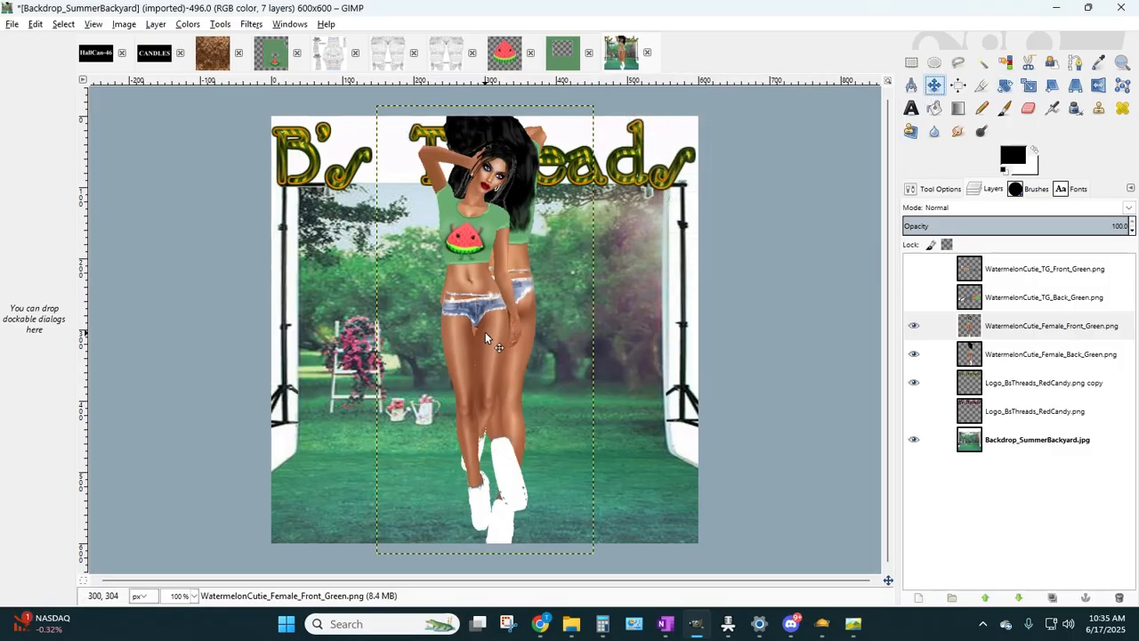
{"action": "left_click_drag", "start_coordinate": [486, 334], "coordinate": [401, 352]}
{"action": "left_click_drag", "start_coordinate": [521, 324], "coordinate": [586, 342]}
- Scale the female front layer to about 341 × 489 px with its proportions unlocked
{"action": "left_click", "coordinate": [1029, 86]}
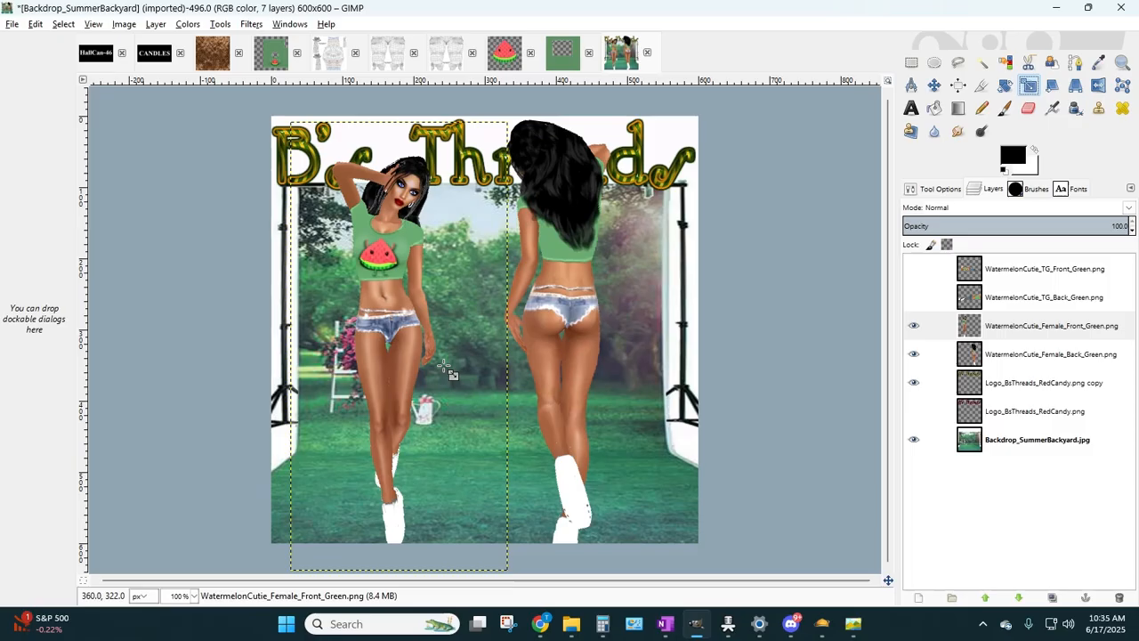
{"action": "left_click", "coordinate": [945, 327]}
{"action": "left_click", "coordinate": [458, 414]}
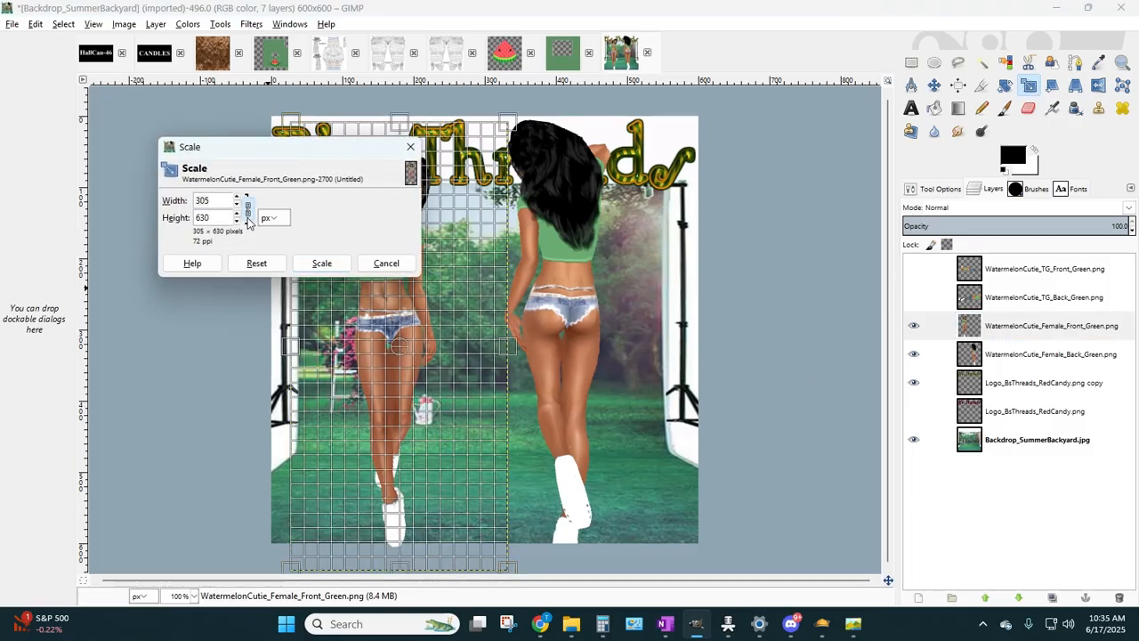
{"action": "left_click_drag", "start_coordinate": [507, 563], "coordinate": [528, 476]}
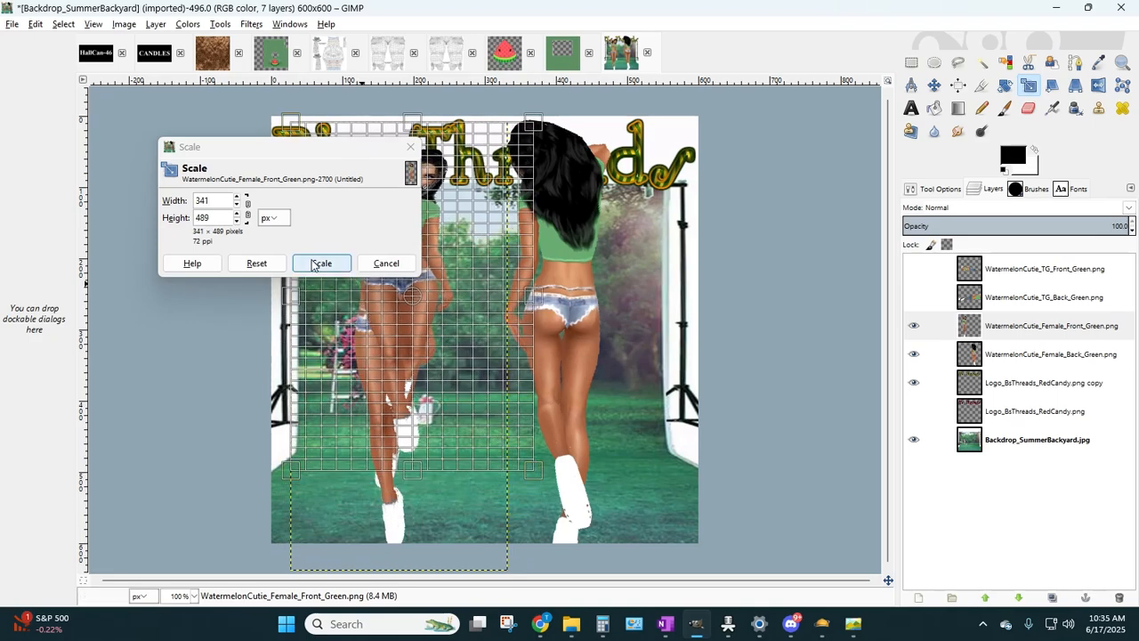
{"action": "left_click", "coordinate": [321, 263]}
- Shift the female front figure down onto the grass below the logo and rescale its layer to about 344 × 532 px
{"action": "left_click", "coordinate": [445, 255]}
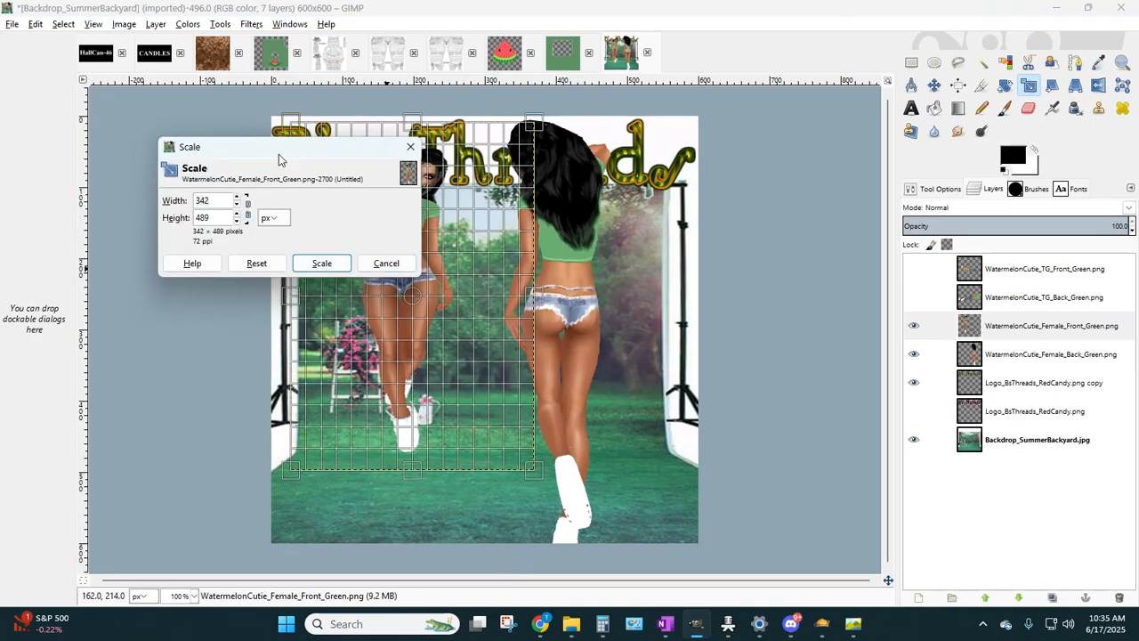
{"action": "left_click_drag", "start_coordinate": [289, 157], "coordinate": [763, 130]}
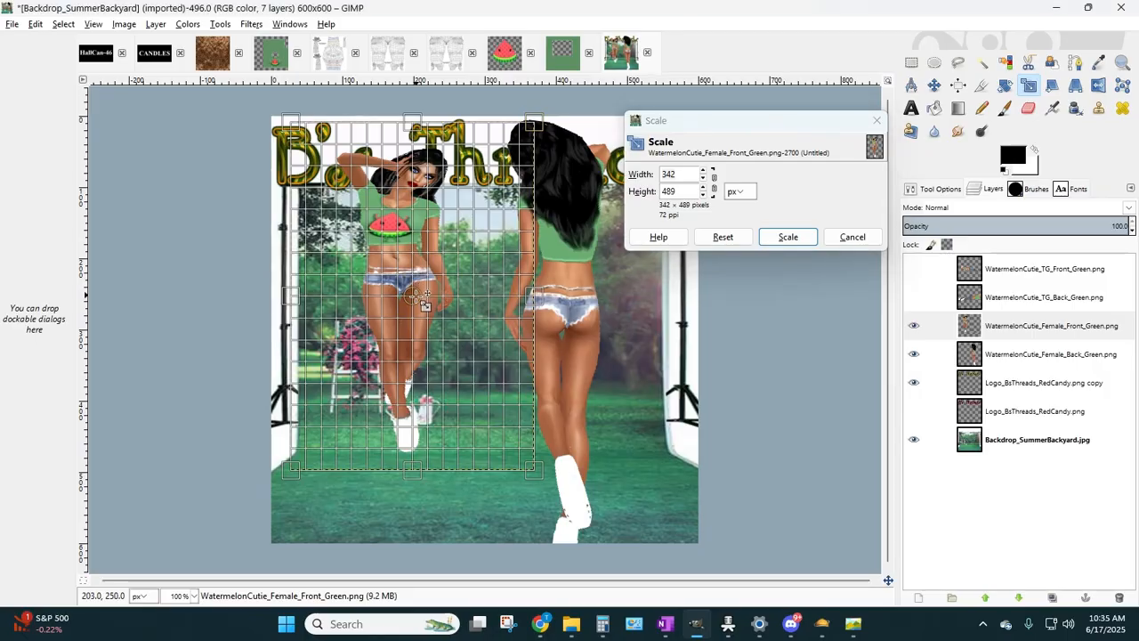
{"action": "left_click_drag", "start_coordinate": [412, 297], "coordinate": [401, 377]}
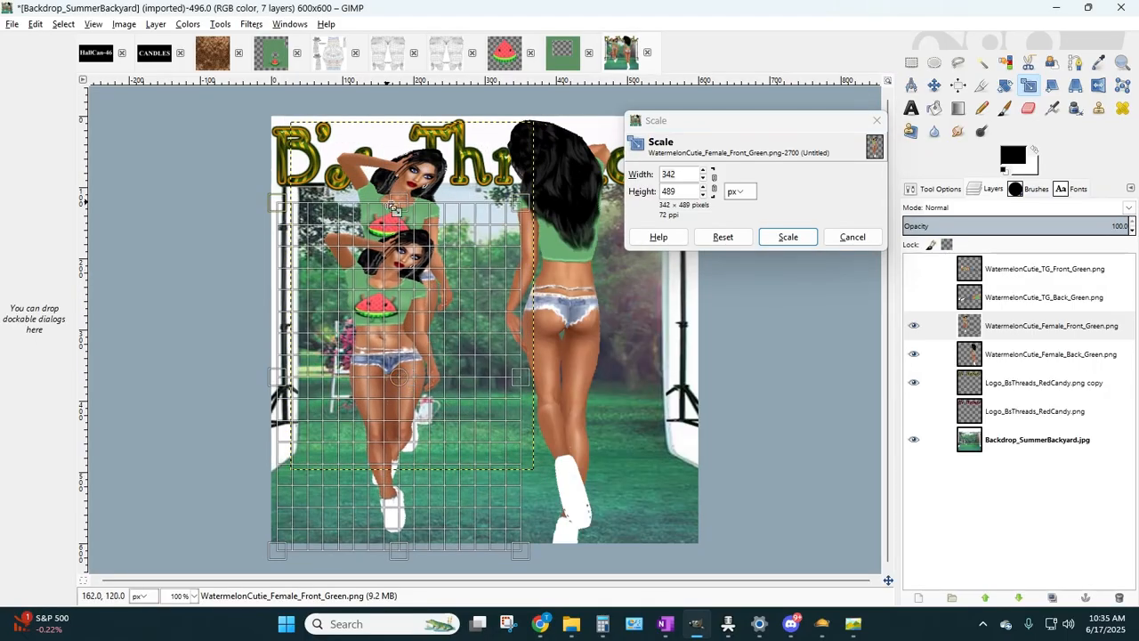
{"action": "left_click_drag", "start_coordinate": [393, 201], "coordinate": [394, 170]}
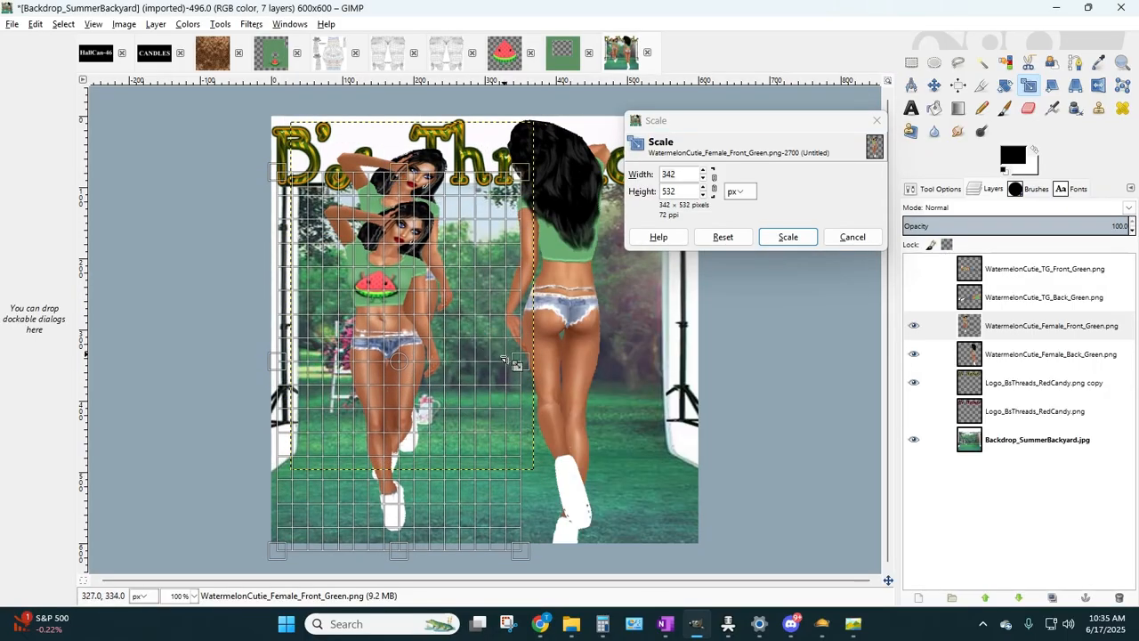
{"action": "left_click_drag", "start_coordinate": [519, 363], "coordinate": [521, 360]}
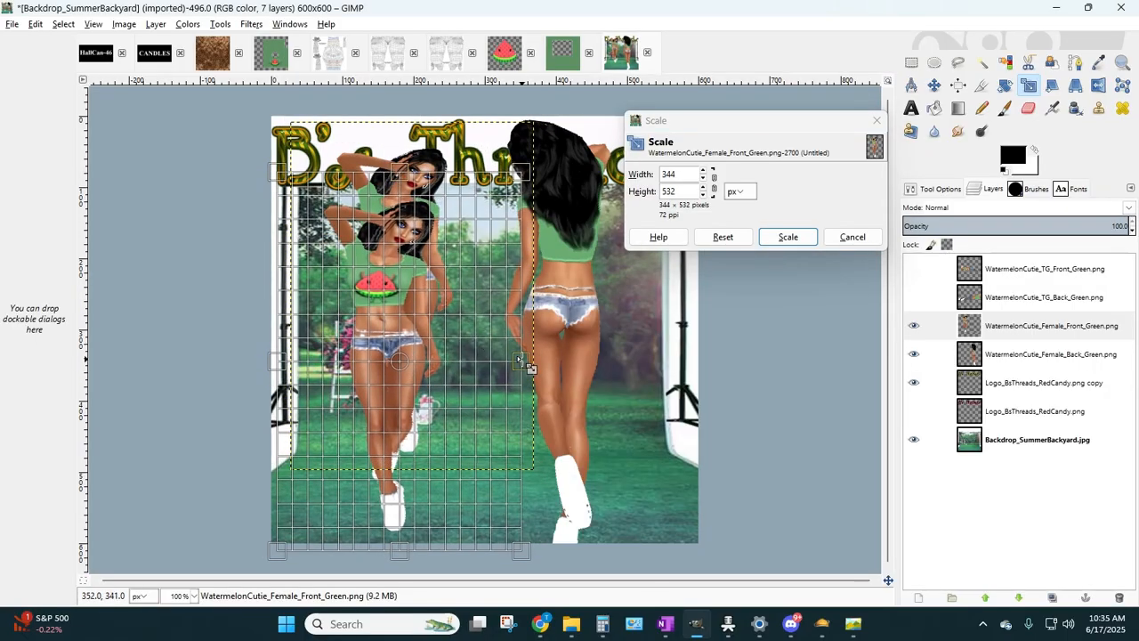
{"action": "left_click", "coordinate": [789, 236]}
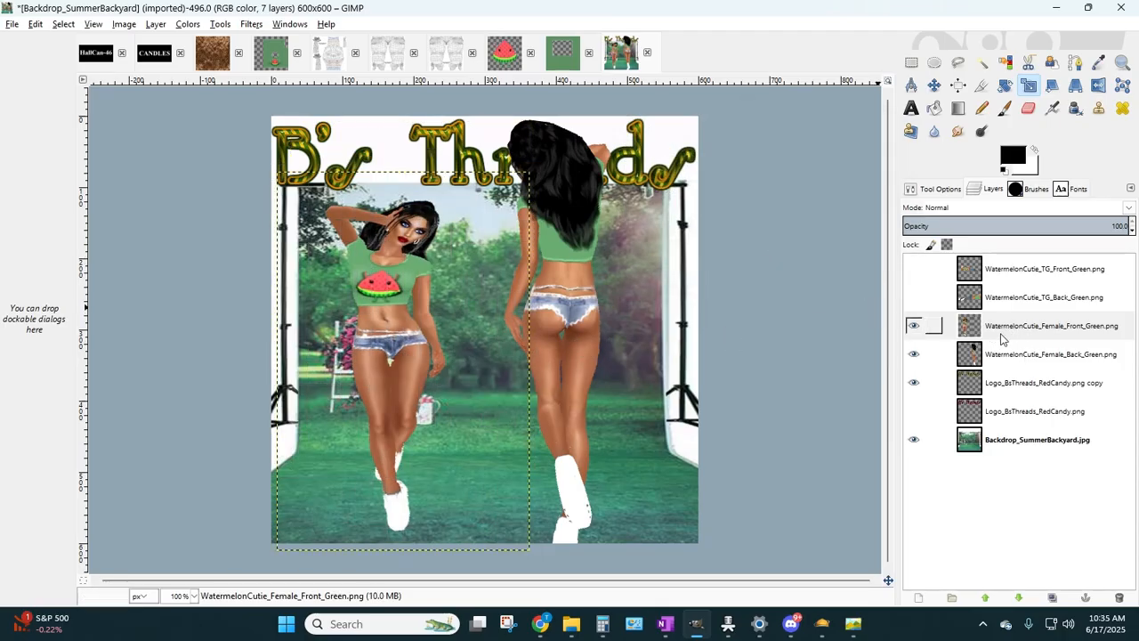
- Scale the female back layer to about 330 × 536 px to match the front figure's height
{"action": "left_click", "coordinate": [1023, 354]}
{"action": "left_click", "coordinate": [573, 141]}
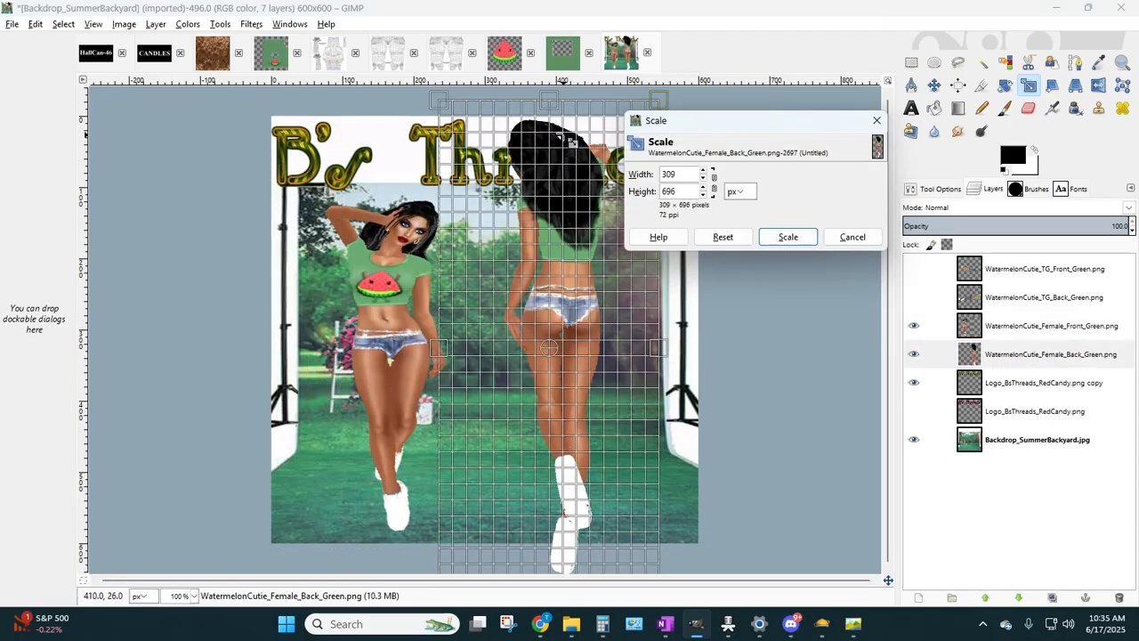
{"action": "left_click_drag", "start_coordinate": [546, 93], "coordinate": [550, 132]}
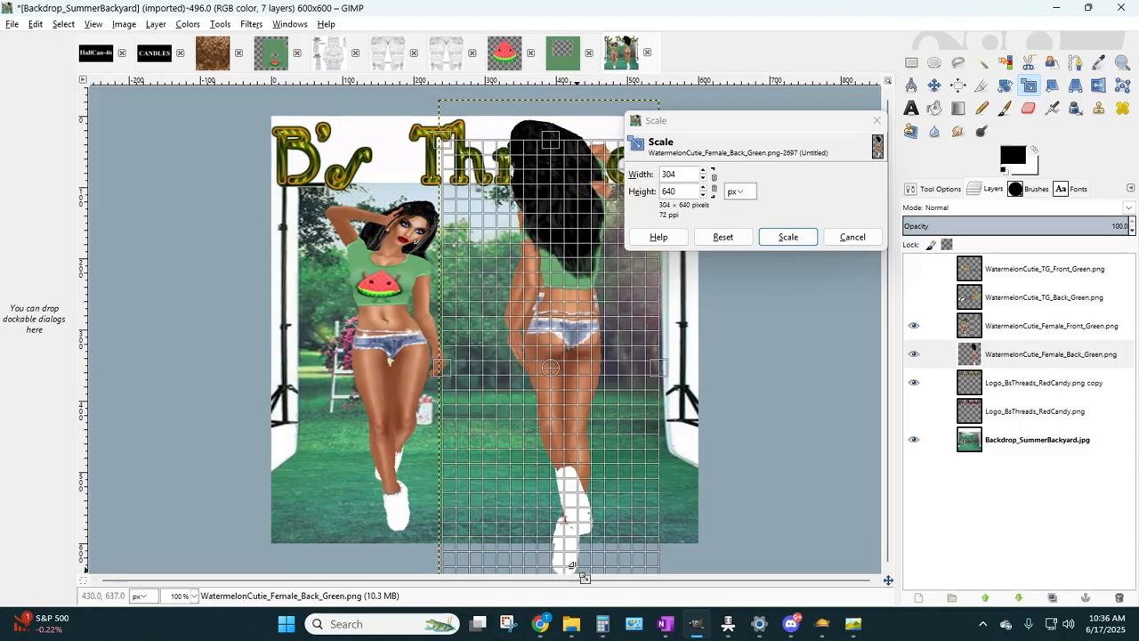
{"action": "left_click_drag", "start_coordinate": [567, 571], "coordinate": [534, 521]}
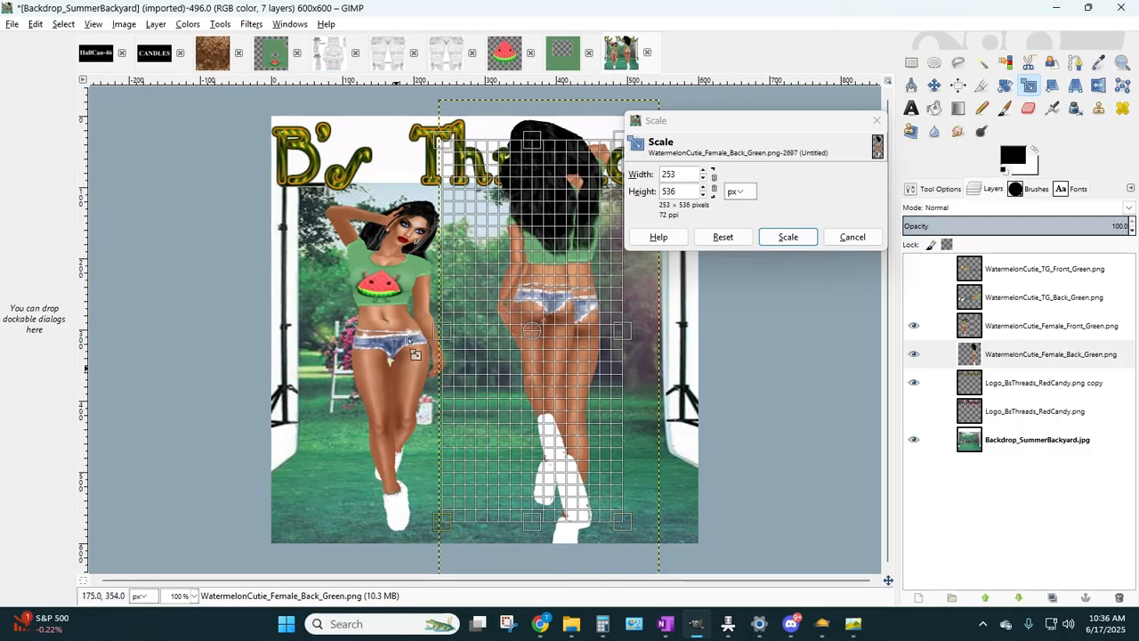
{"action": "left_click_drag", "start_coordinate": [443, 336], "coordinate": [387, 335]}
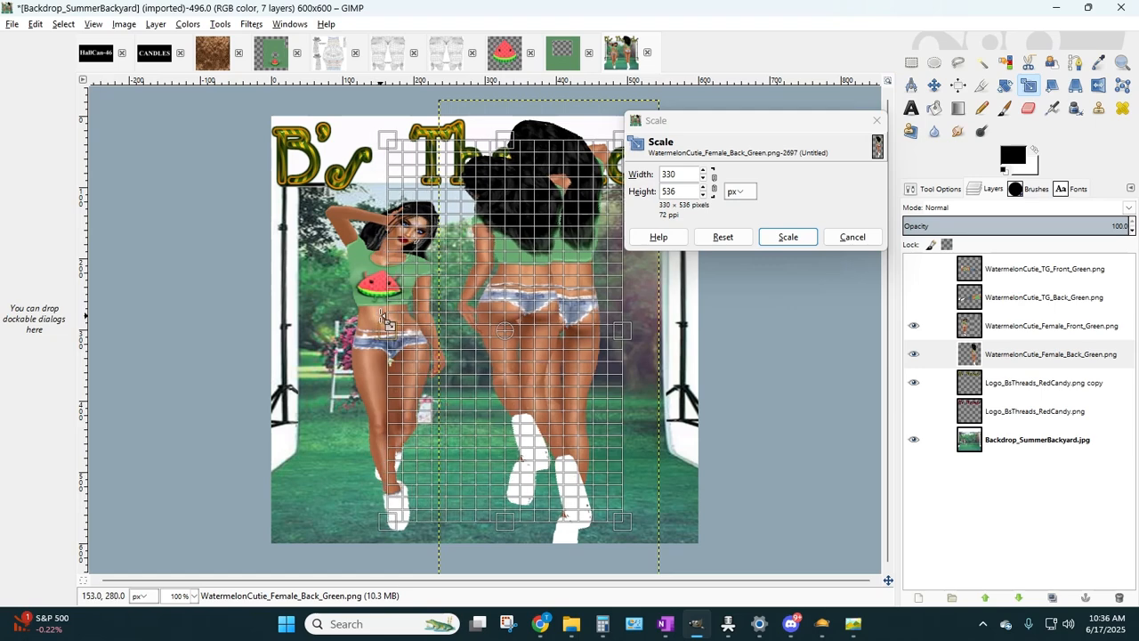
{"action": "left_click", "coordinate": [787, 237]}
- Move the female back figure down and right beside the front view, and narrow its layer to about 293 px
{"action": "left_click", "coordinate": [933, 84]}
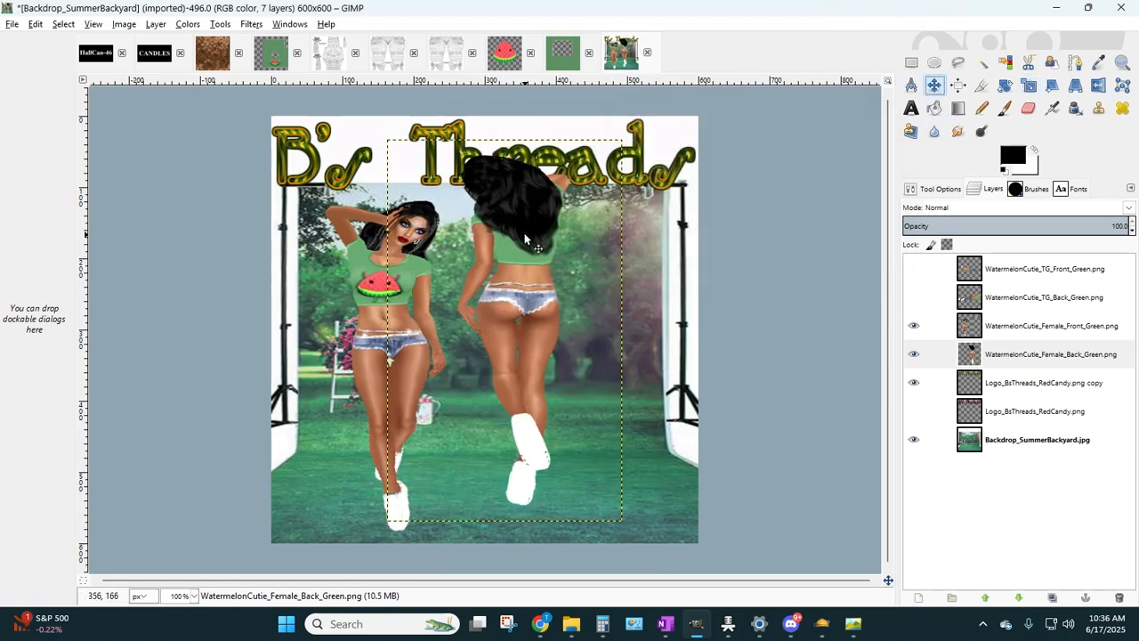
{"action": "left_click_drag", "start_coordinate": [525, 239], "coordinate": [561, 266]}
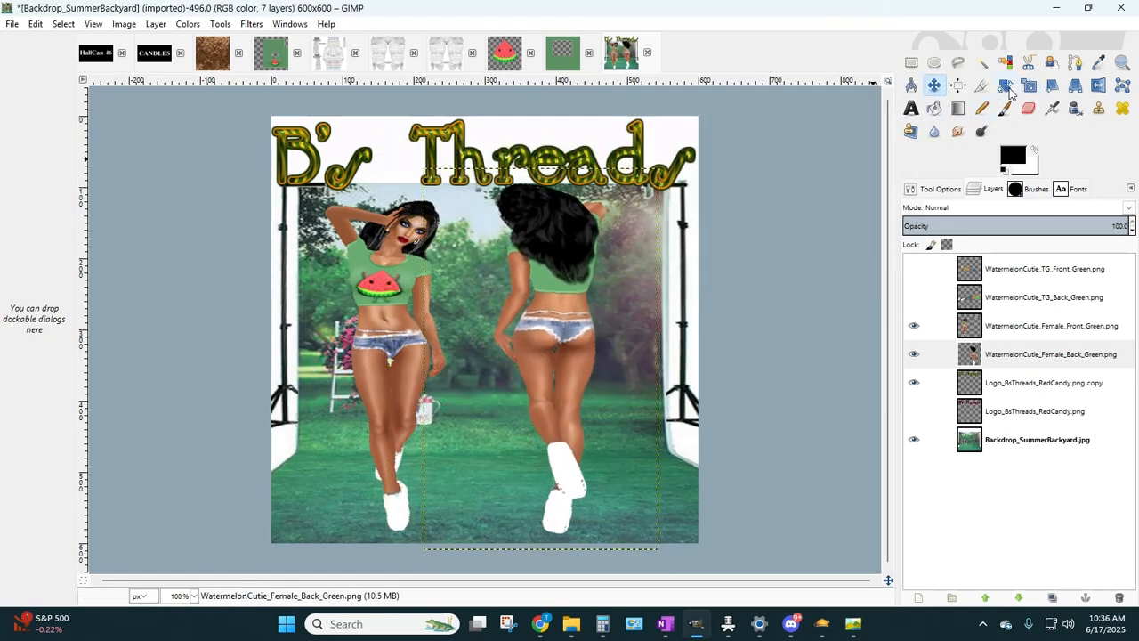
{"action": "left_click", "coordinate": [1029, 85]}
{"action": "left_click", "coordinate": [621, 329]}
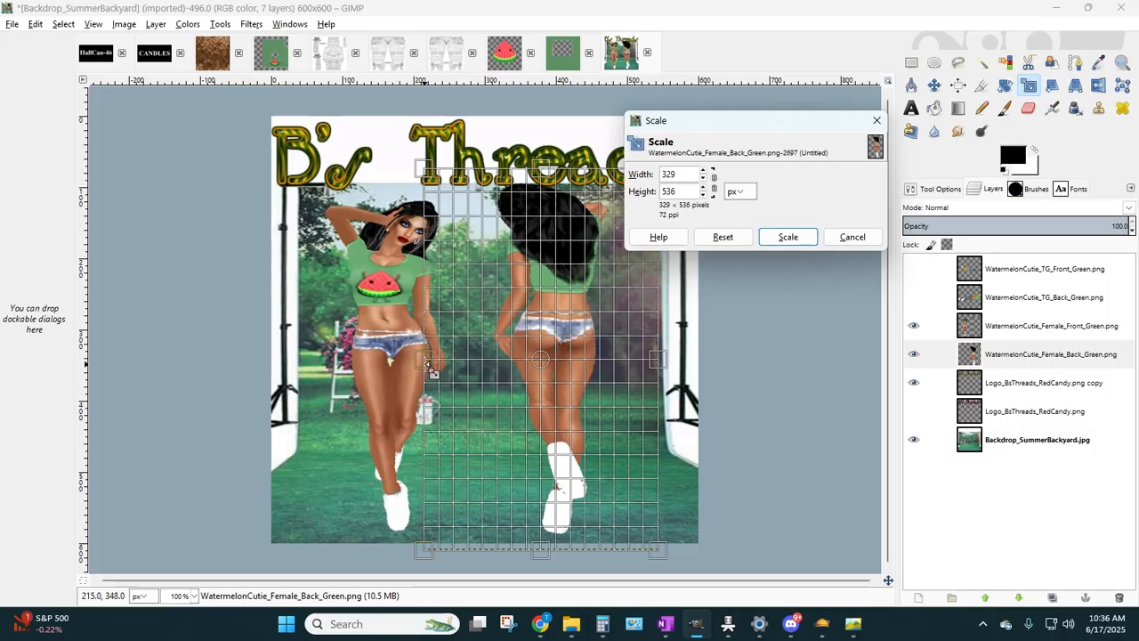
{"action": "left_click_drag", "start_coordinate": [428, 364], "coordinate": [450, 365]}
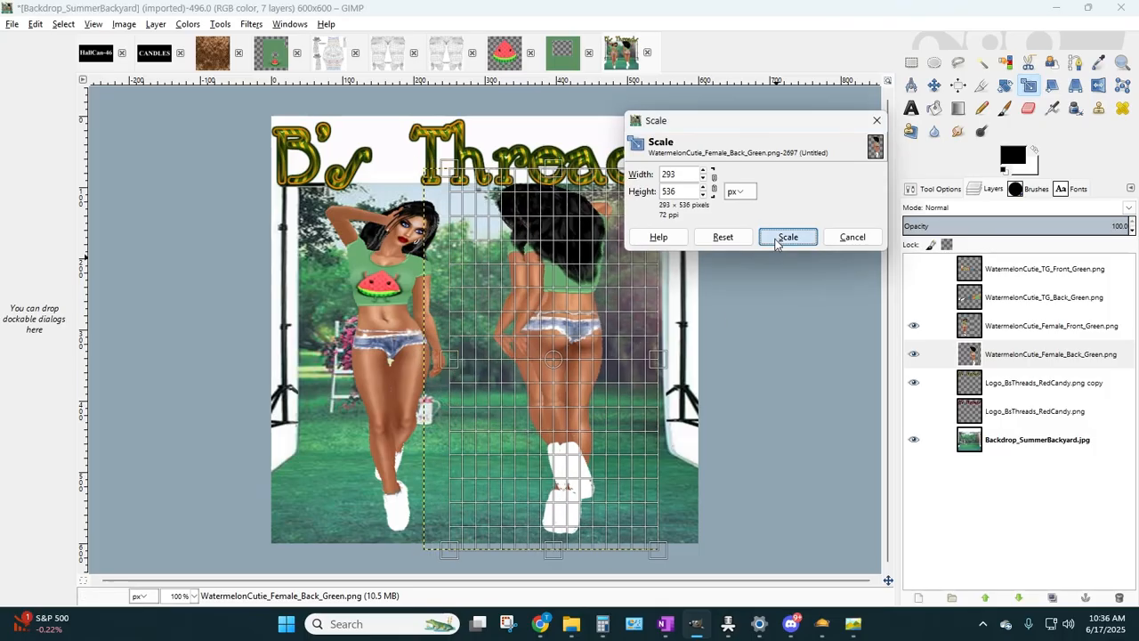
{"action": "left_click", "coordinate": [788, 237]}
- Rotate the female back figure slightly clockwise so it stands straighter
{"action": "left_click", "coordinate": [1005, 85]}
{"action": "left_click_drag", "start_coordinate": [592, 487], "coordinate": [574, 483]}
{"action": "left_click", "coordinate": [764, 233]}
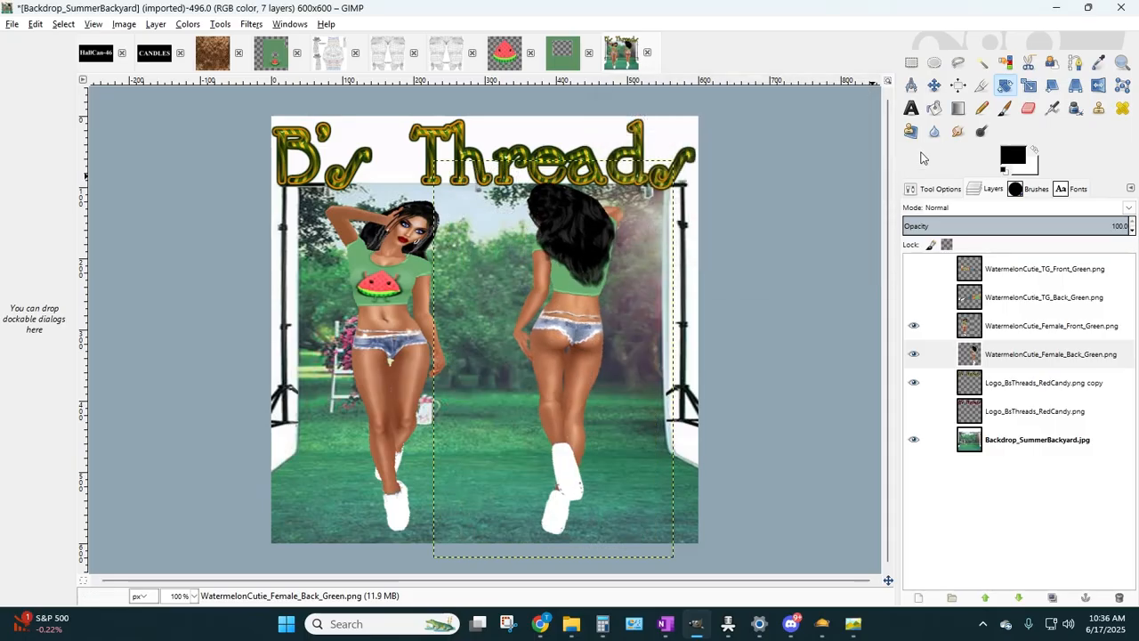
- Shorten the female back figure from its top edge to match the front view, and nudge it slightly left and up
{"action": "left_click", "coordinate": [1029, 82]}
{"action": "left_click", "coordinate": [695, 244]}
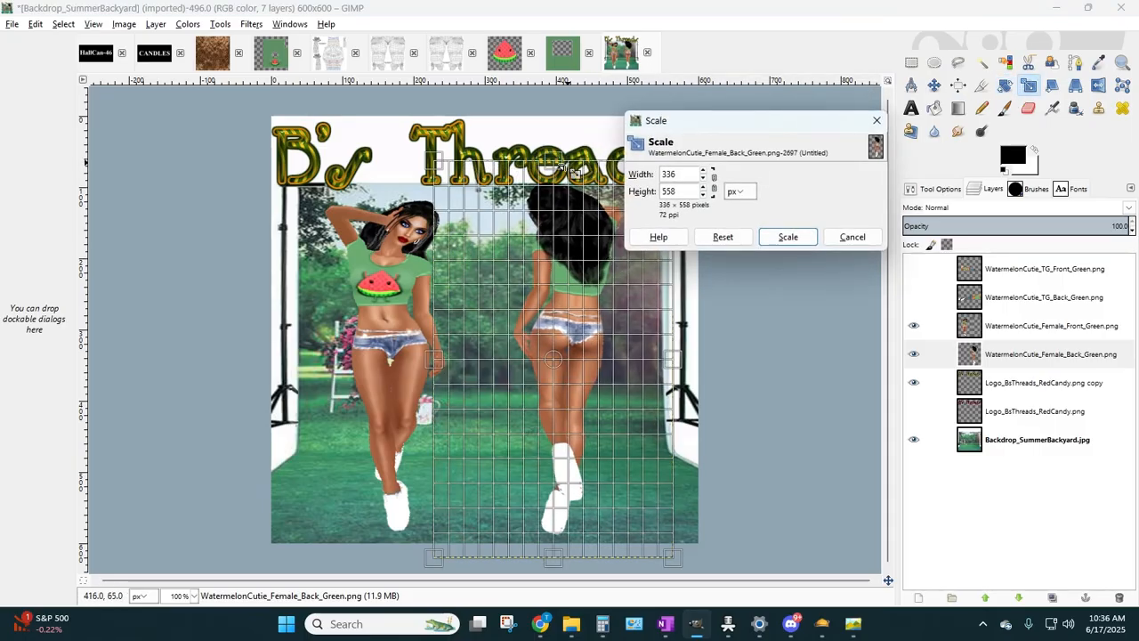
{"action": "left_click", "coordinate": [774, 241]}
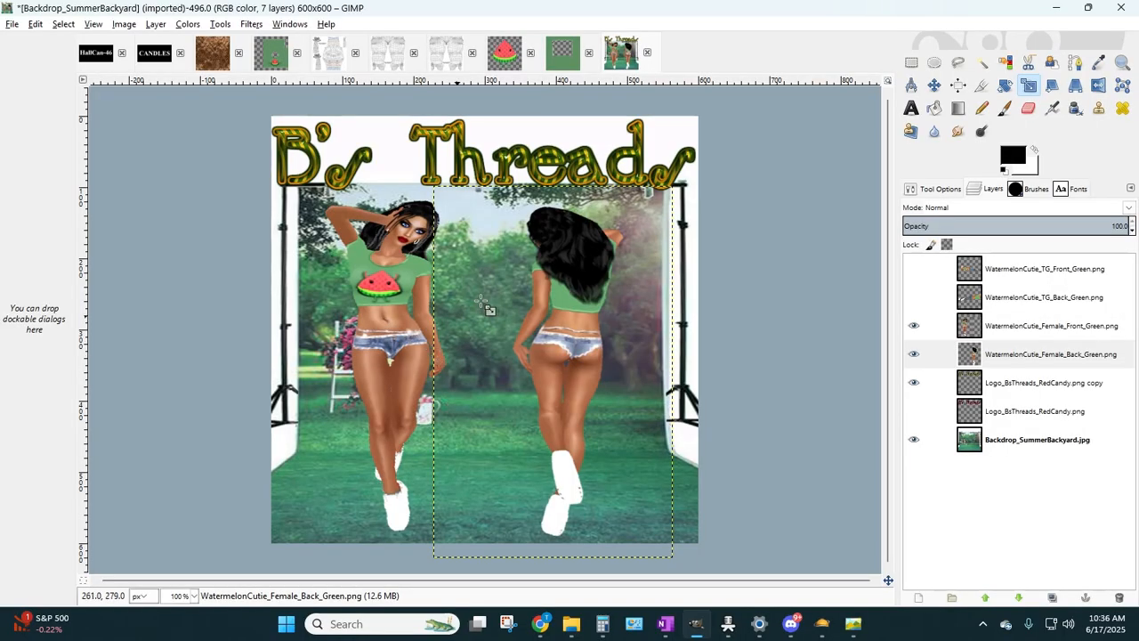
{"action": "left_click", "coordinate": [935, 87]}
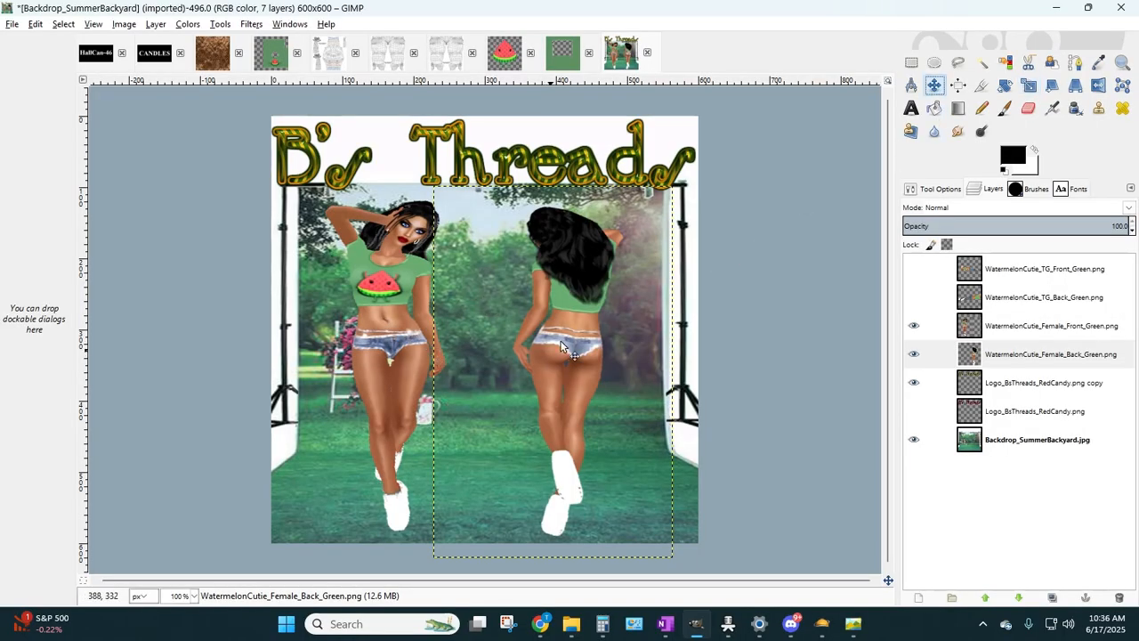
{"action": "left_click_drag", "start_coordinate": [588, 329], "coordinate": [566, 322]}
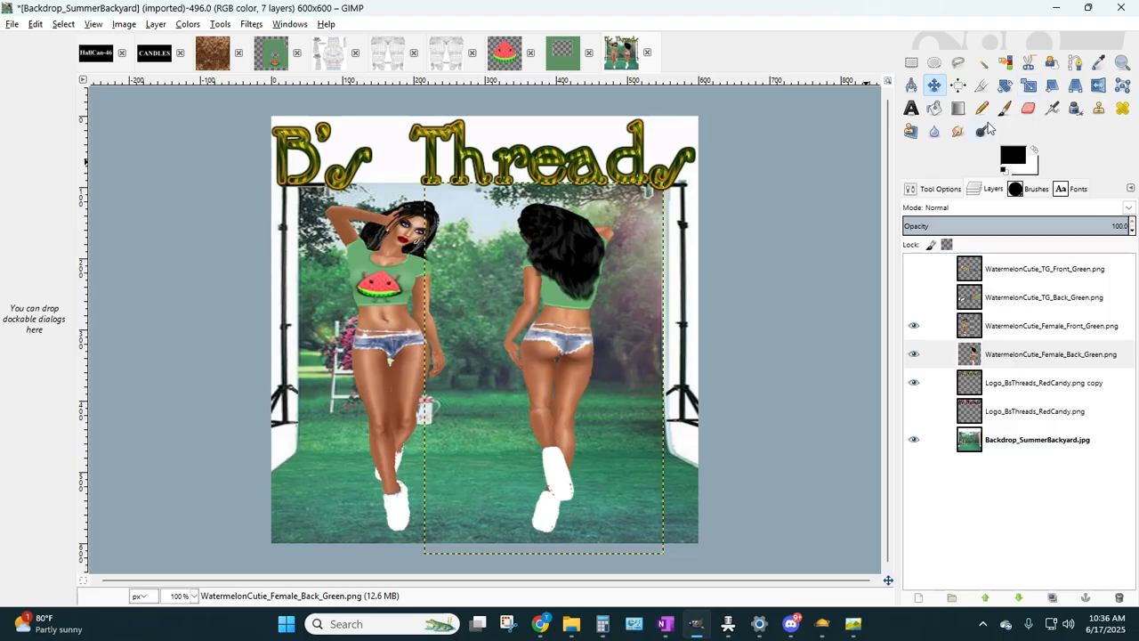
- Add the text "SHIRT ONLY!" in Times New Roman Bold across the two female figures, above the TG front layer
{"action": "left_click", "coordinate": [1018, 330]}
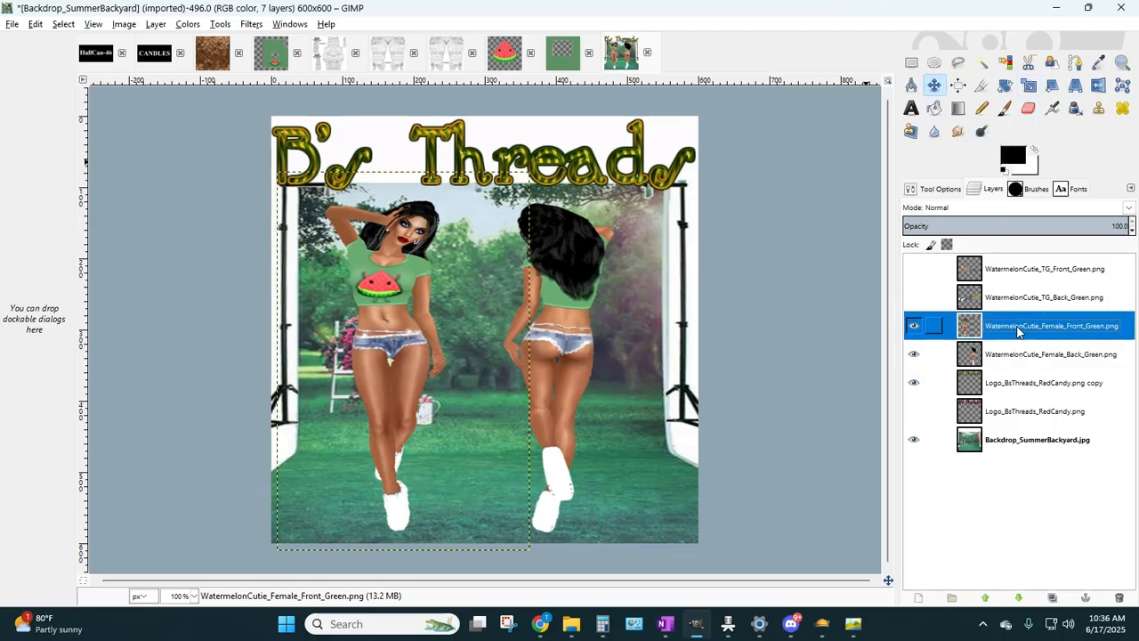
{"action": "left_click", "coordinate": [912, 108]}
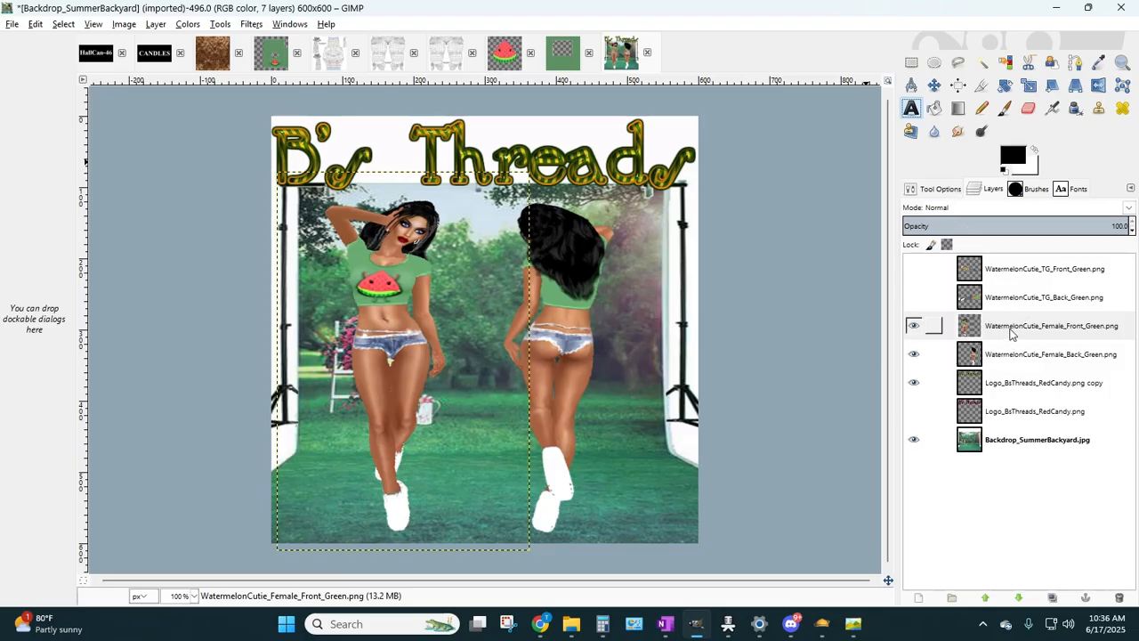
{"action": "left_click", "coordinate": [1014, 268]}
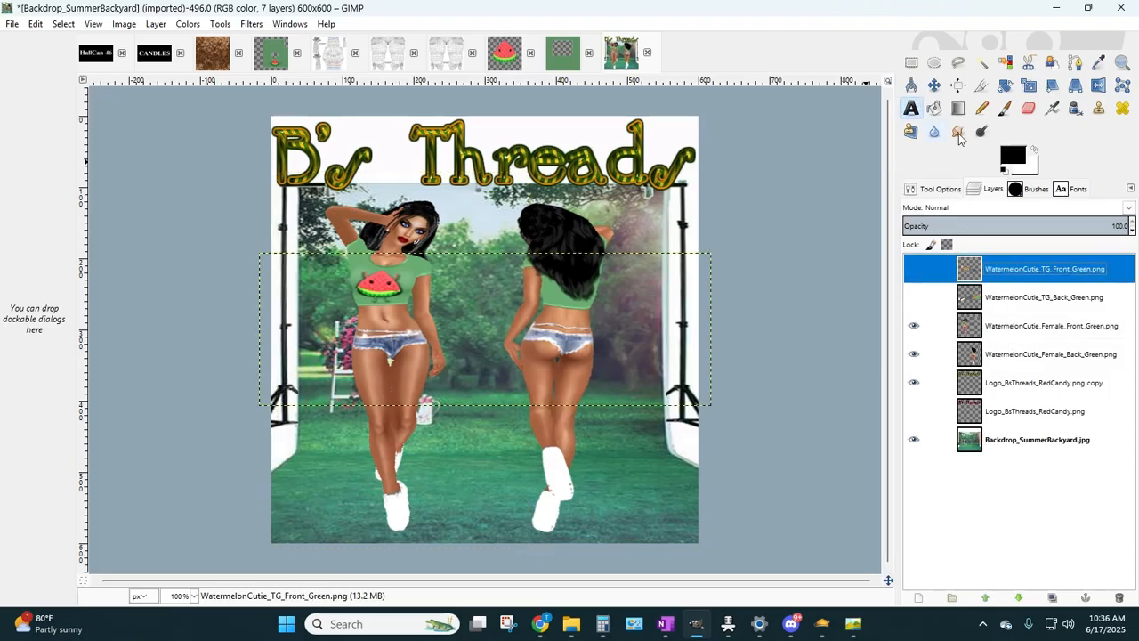
{"action": "left_click", "coordinate": [1073, 189]}
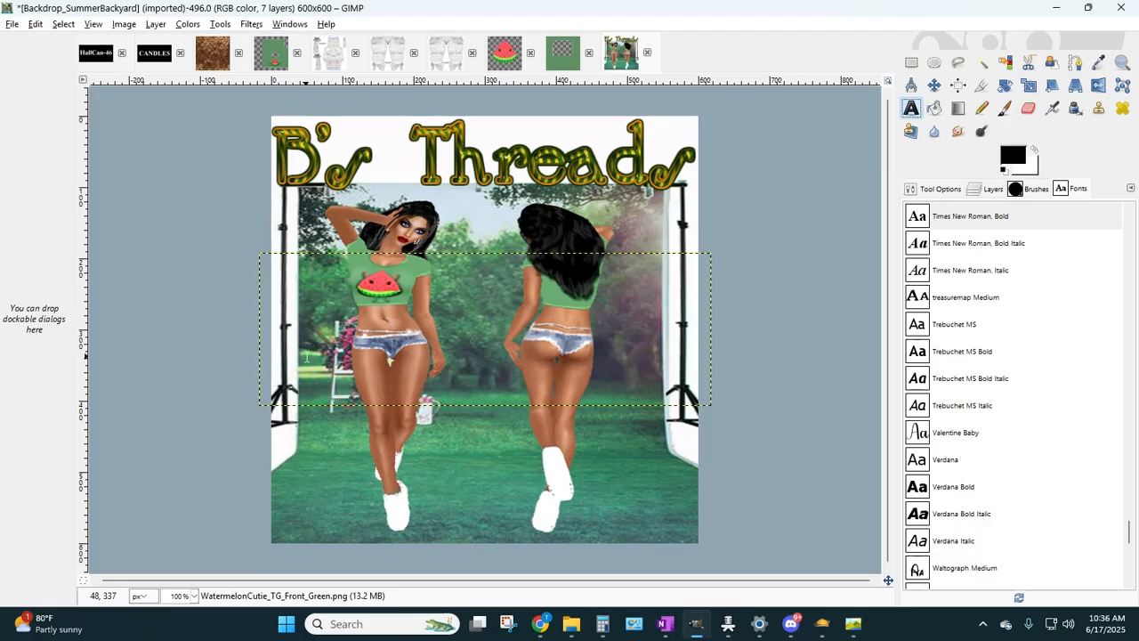
{"action": "left_click_drag", "start_coordinate": [306, 356], "coordinate": [533, 444]}
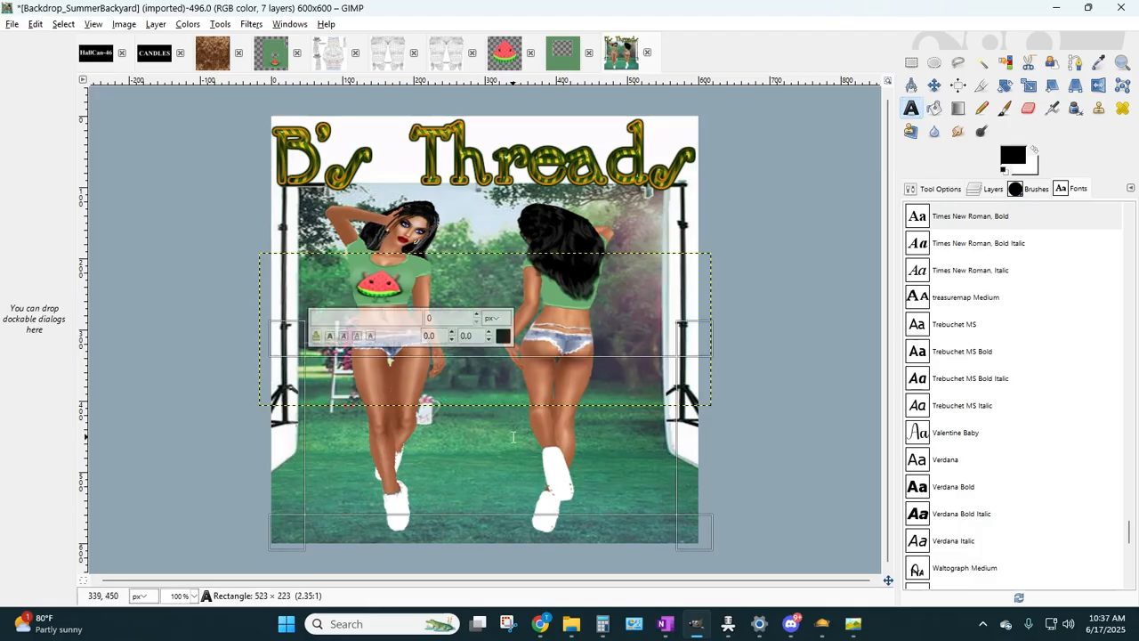
{"action": "type", "text": "SHIRT ONLY!"}
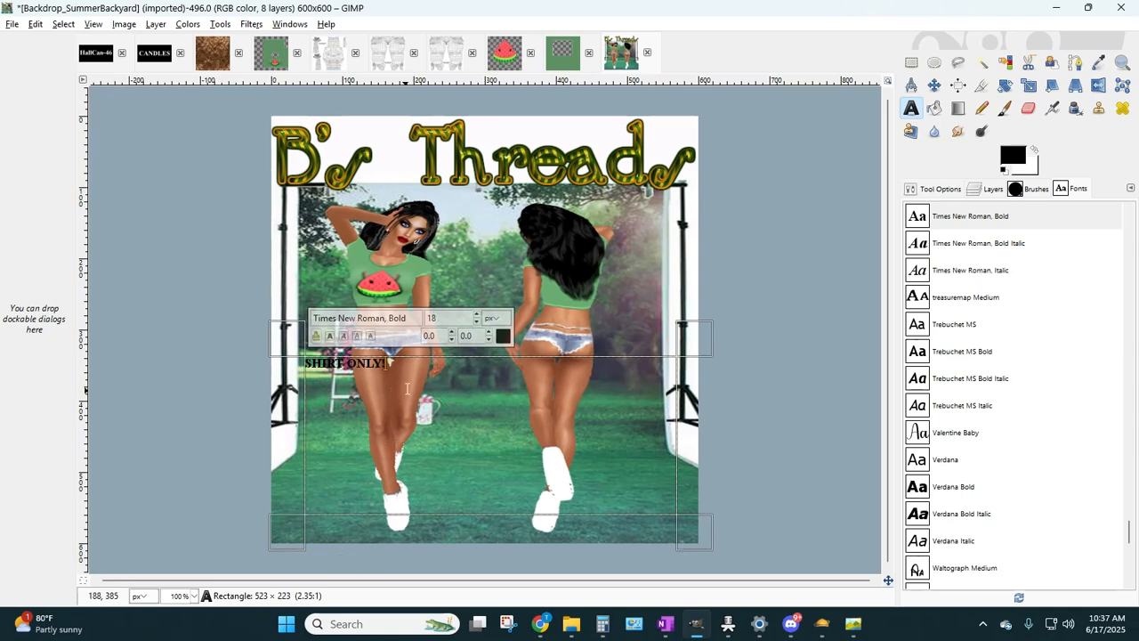
- Enlarge the whole "SHIRT ONLY!" text to 78 px
{"action": "key", "text": "ctrl+a"}
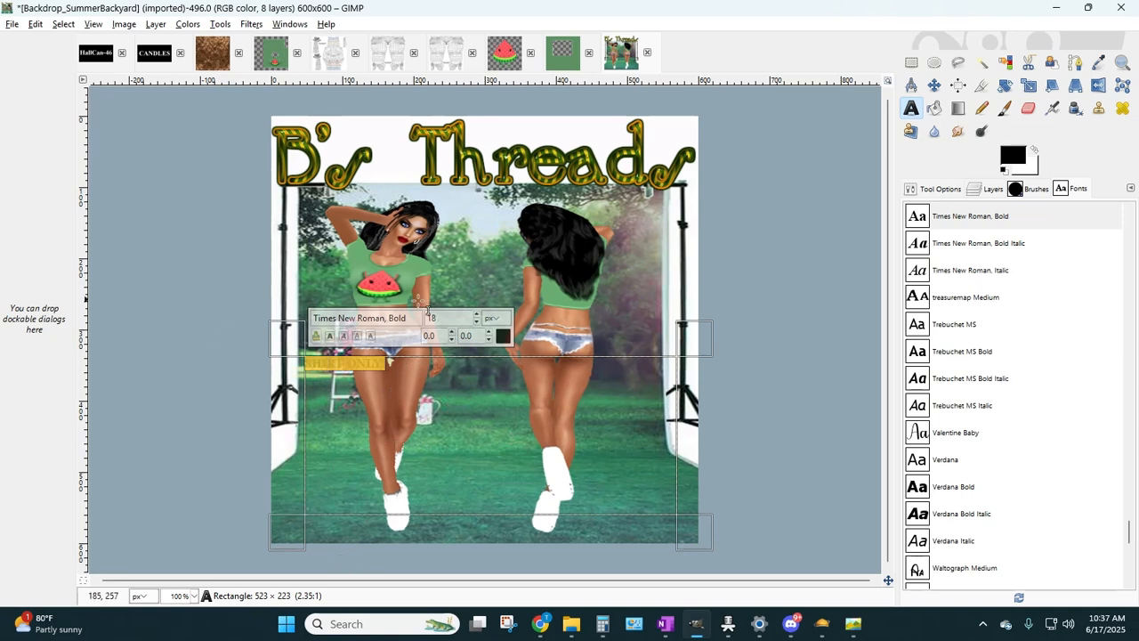
{"action": "left_click", "coordinate": [476, 315]}
{"action": "left_click", "coordinate": [476, 316]}
{"action": "left_click", "coordinate": [476, 316]}
{"action": "left_click", "coordinate": [476, 316]}
{"action": "left_click", "coordinate": [476, 316]}
{"action": "left_click", "coordinate": [476, 316]}
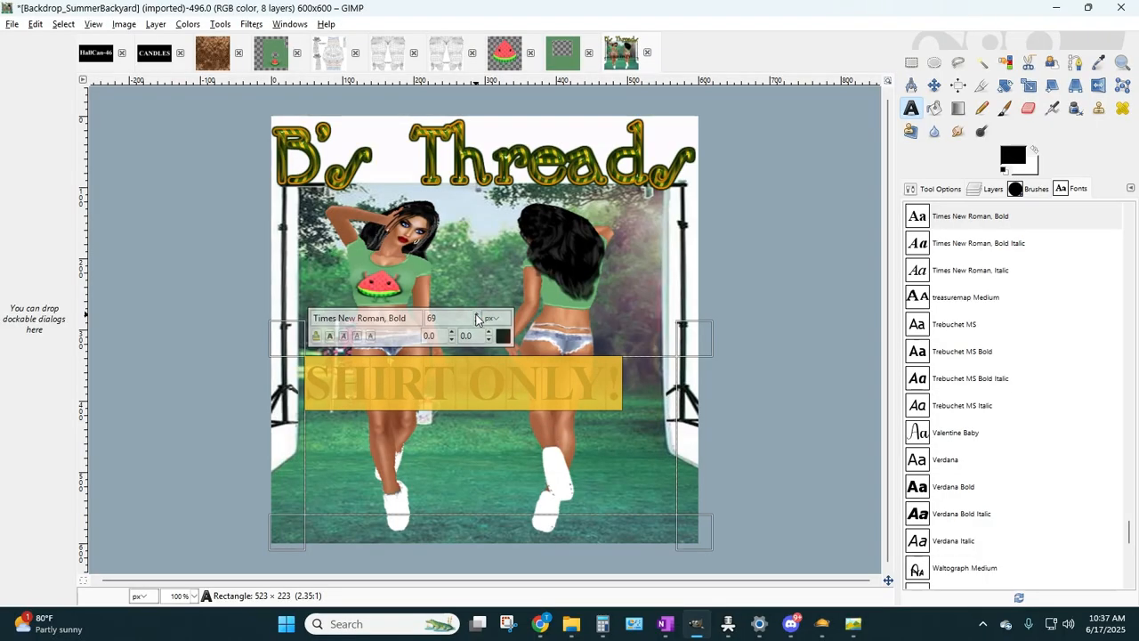
{"action": "left_click", "coordinate": [476, 316]}
{"action": "left_click", "coordinate": [476, 316]}
{"action": "left_click", "coordinate": [476, 316]}
{"action": "left_click", "coordinate": [476, 316]}
{"action": "left_click", "coordinate": [476, 316]}
{"action": "left_click", "coordinate": [476, 316]}
{"action": "left_click", "coordinate": [477, 316]}
{"action": "left_click", "coordinate": [476, 316]}
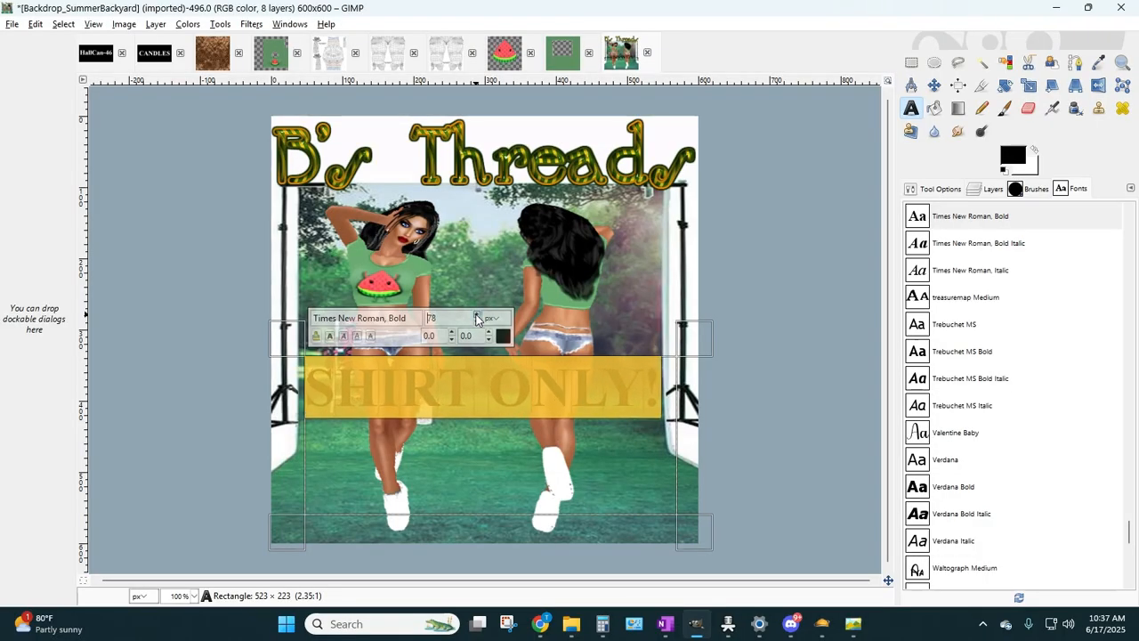
{"action": "left_click", "coordinate": [681, 534]}
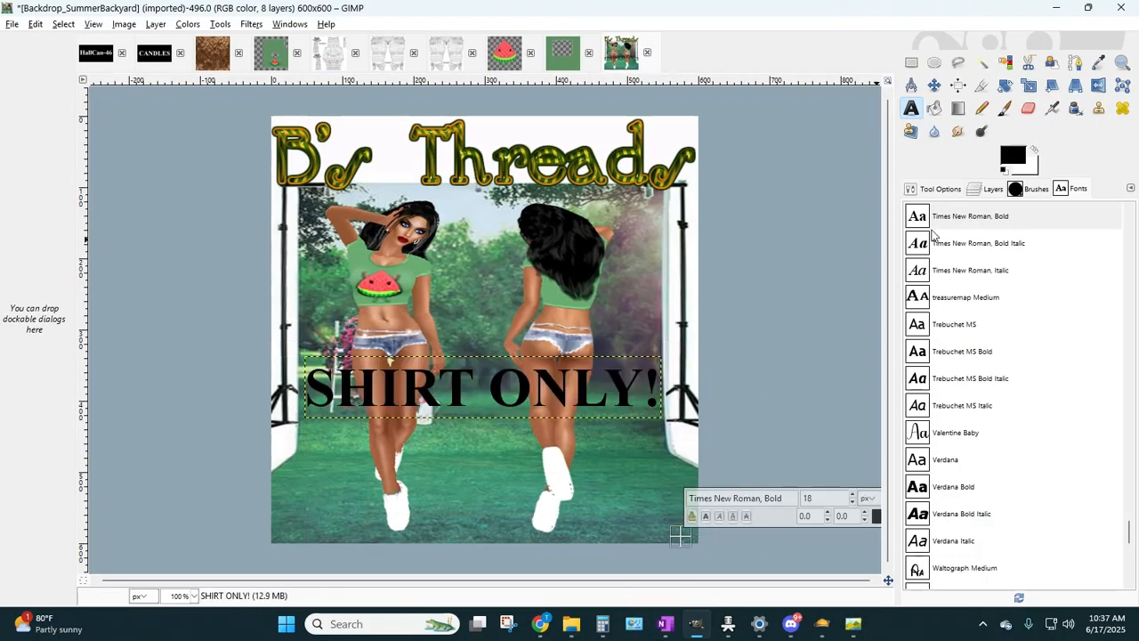
- Move the "SHIRT ONLY!" text up about 58 px and slightly left so it lies over the figures' denim shorts
{"action": "left_click", "coordinate": [934, 85]}
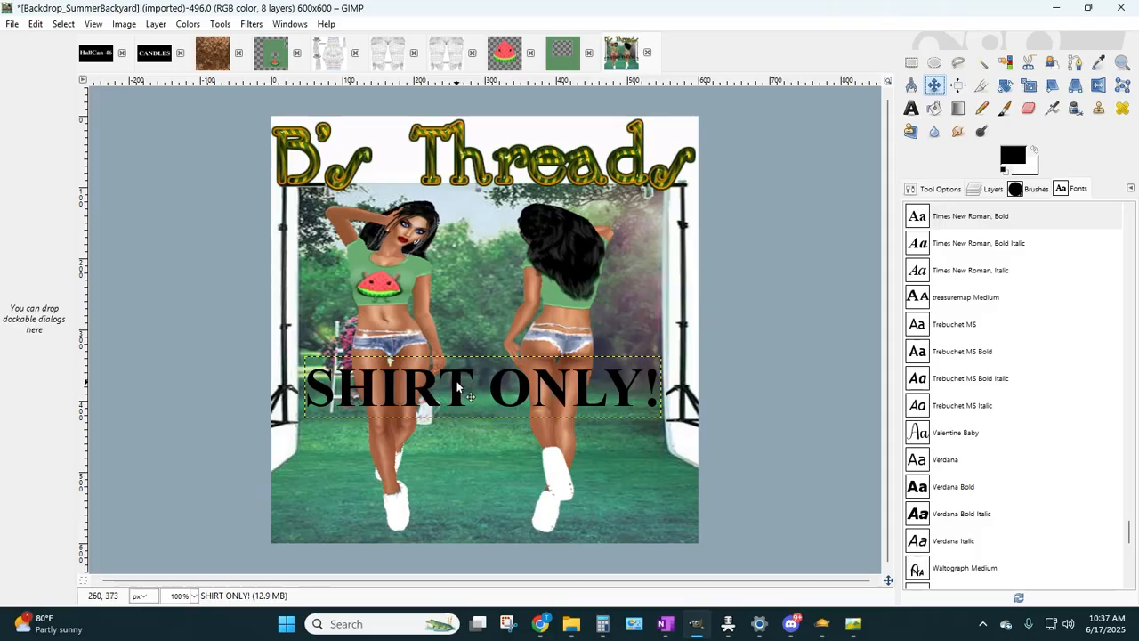
{"action": "left_click_drag", "start_coordinate": [459, 400], "coordinate": [454, 348]}
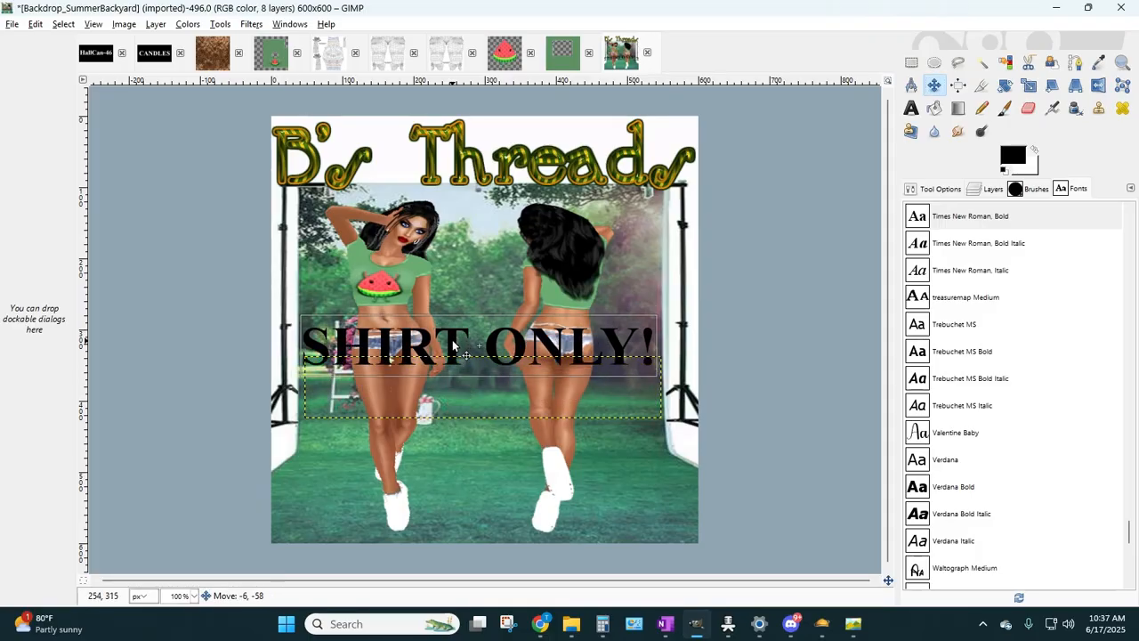
{"action": "left_click_drag", "start_coordinate": [454, 345], "coordinate": [454, 346]}
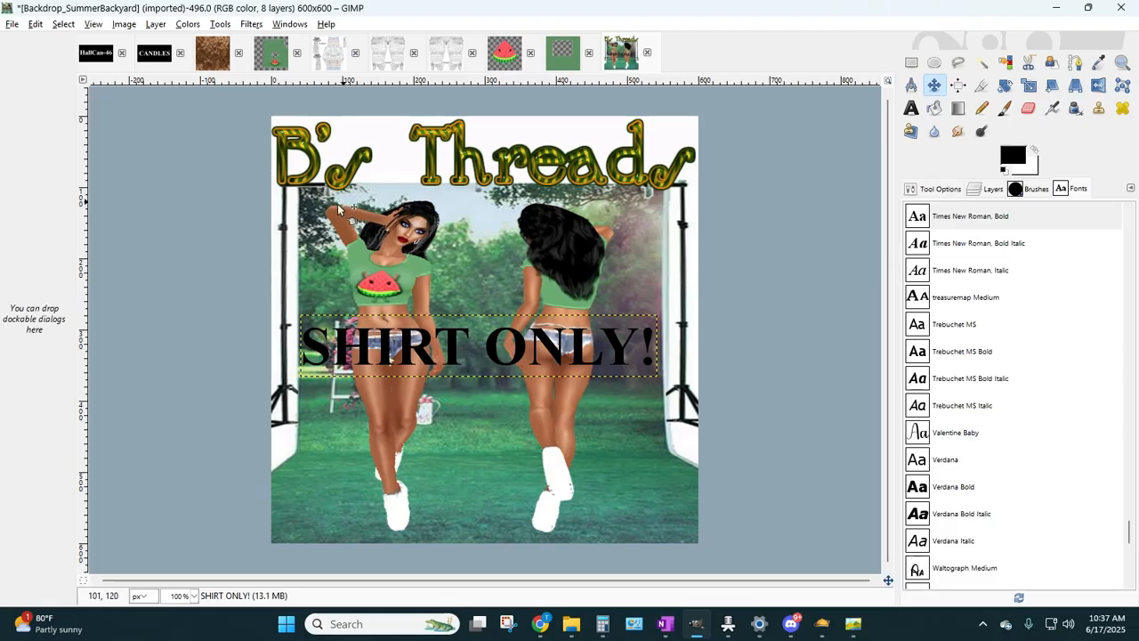
- Scale the image to 550 × 600 px with width and height unlinked
{"action": "left_click", "coordinate": [123, 24]}
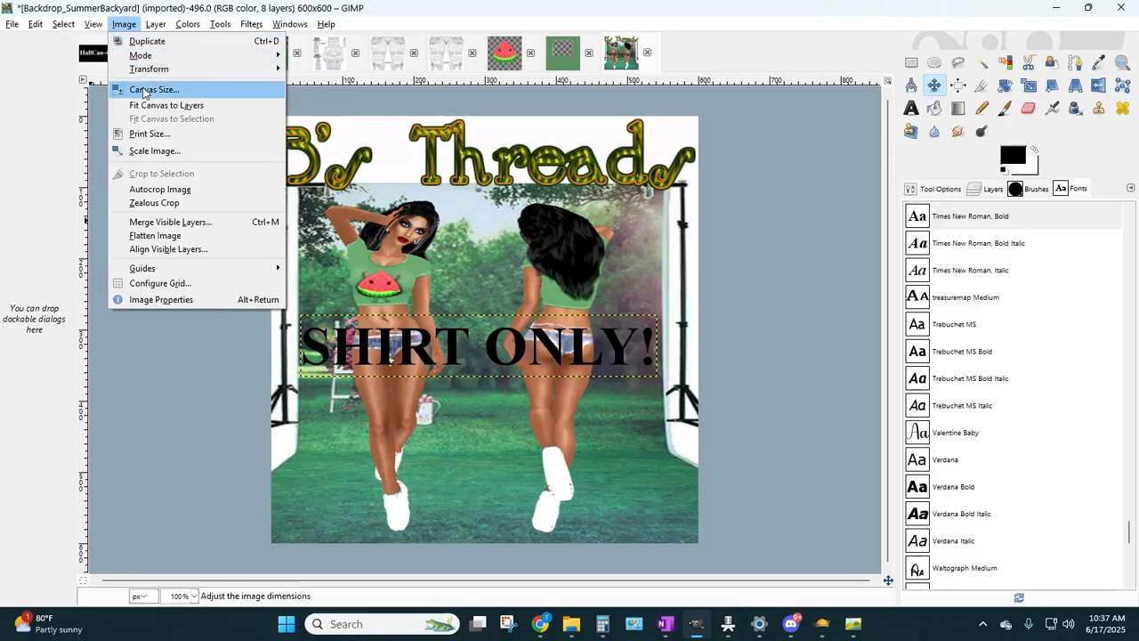
{"action": "left_click", "coordinate": [142, 150]}
{"action": "left_click", "coordinate": [166, 129]}
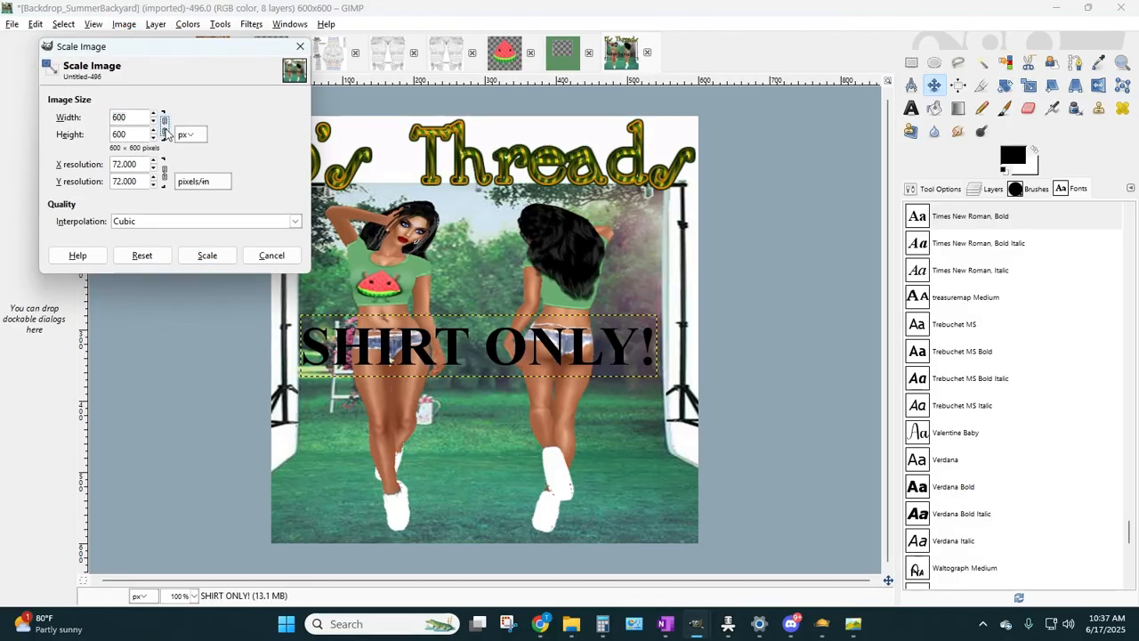
{"action": "left_click_drag", "start_coordinate": [130, 117], "coordinate": [47, 126]}
{"action": "type", "text": "5"}
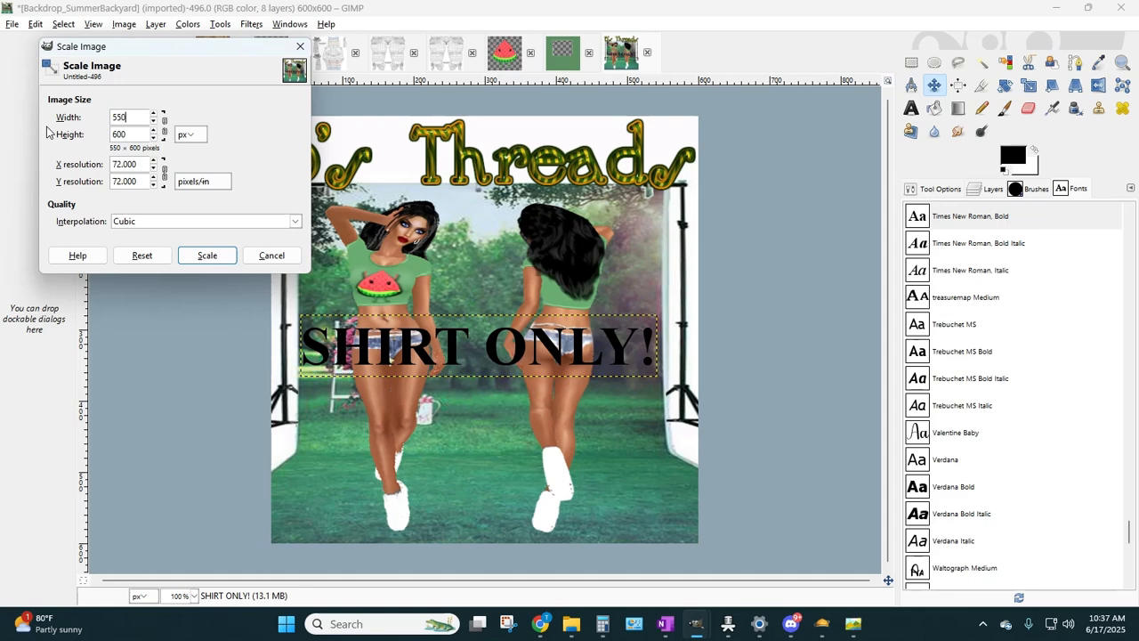
{"action": "type", "text": "50"}
{"action": "left_click", "coordinate": [207, 256]}
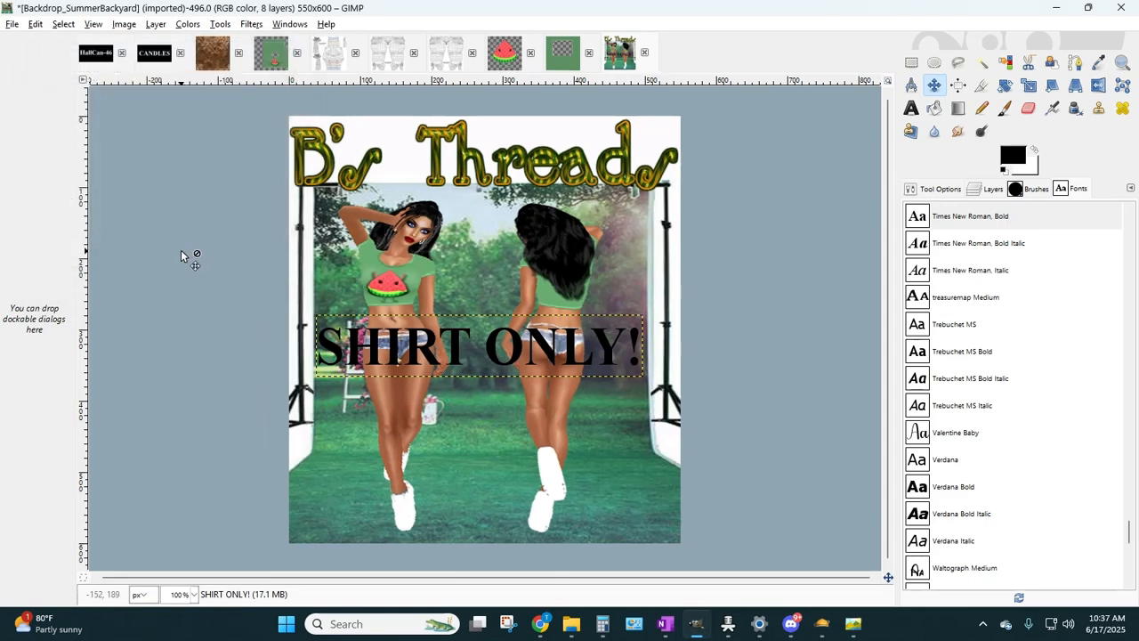
- Save the project as Sign_WatermelonCutie_Female_Green in the WatermelonCutie folder of BsThreads
{"action": "left_click", "coordinate": [12, 24]}
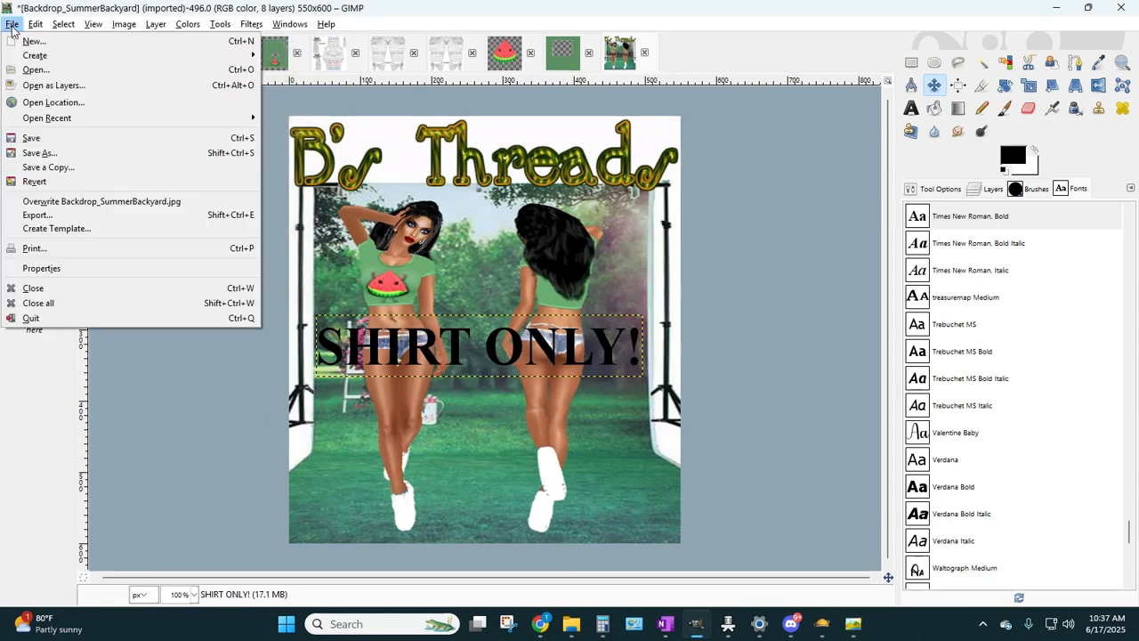
{"action": "left_click", "coordinate": [71, 153]}
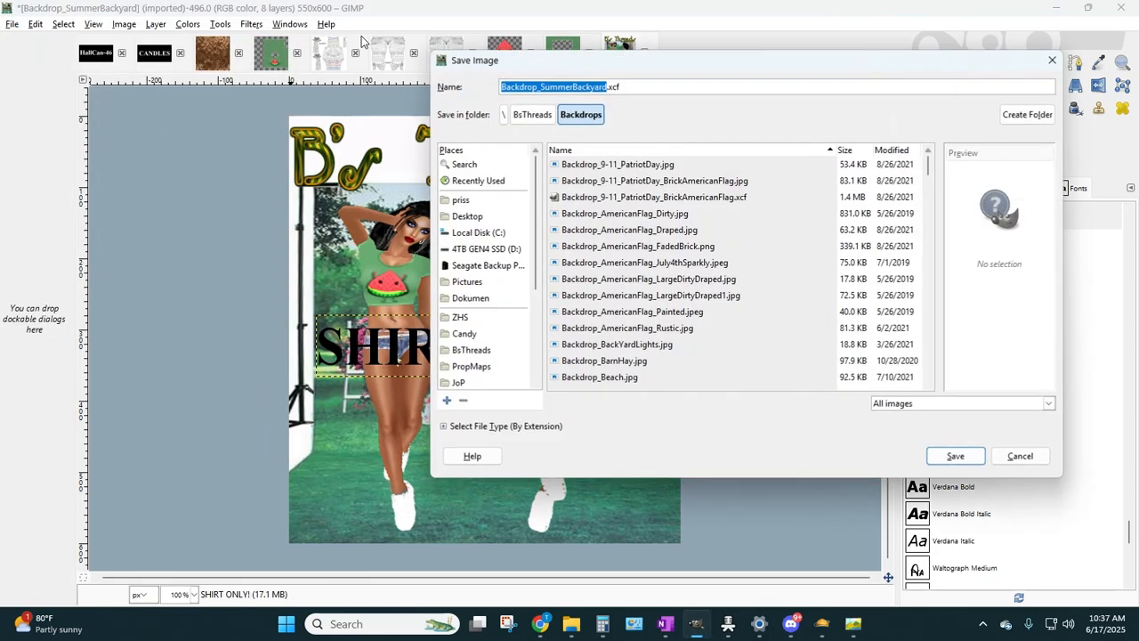
{"action": "left_click", "coordinate": [533, 114]}
{"action": "scroll", "coordinate": [606, 283], "scroll_direction": "down", "scroll_amount": 10}
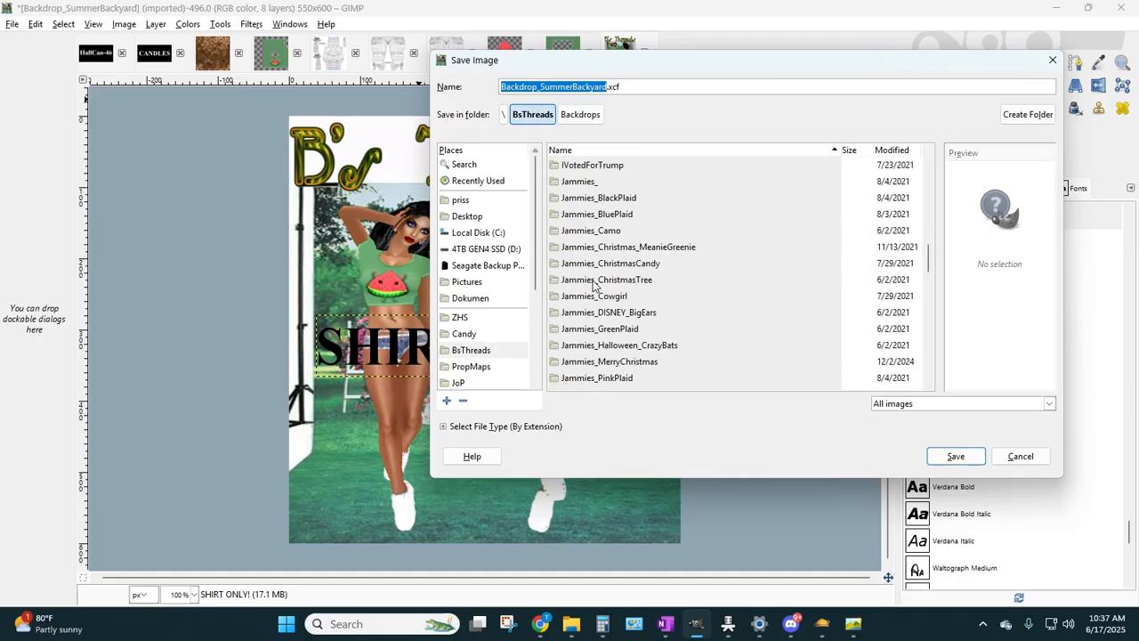
{"action": "scroll", "coordinate": [594, 285], "scroll_direction": "down", "scroll_amount": 15}
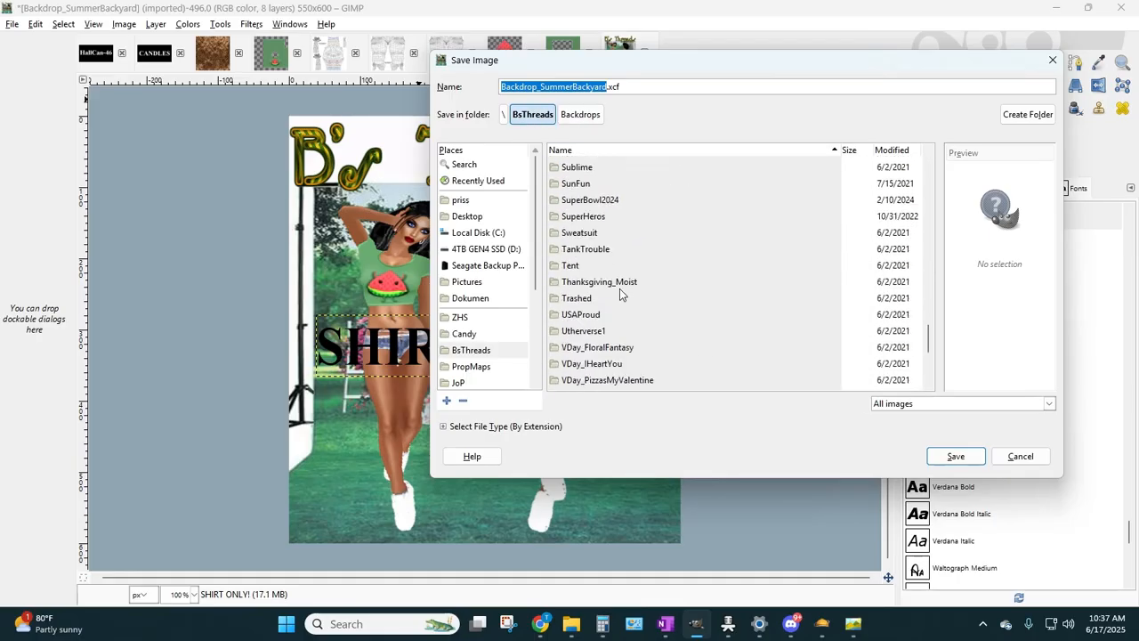
{"action": "scroll", "coordinate": [592, 328], "scroll_direction": "down", "scroll_amount": 3}
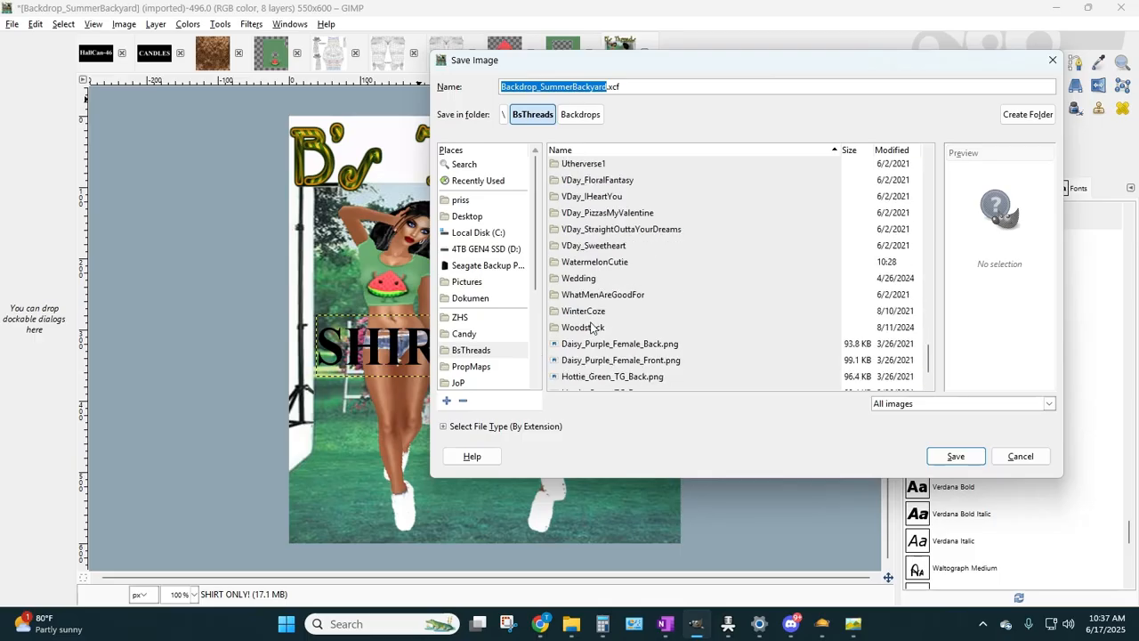
{"action": "double_click", "coordinate": [591, 228]}
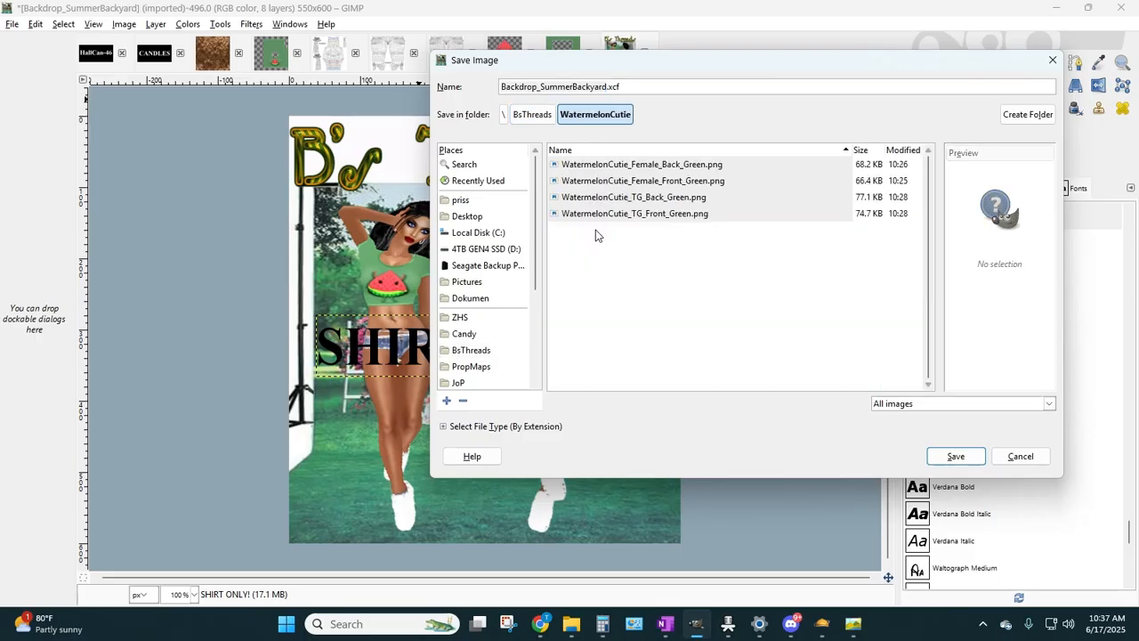
{"action": "triple_click", "coordinate": [577, 86]}
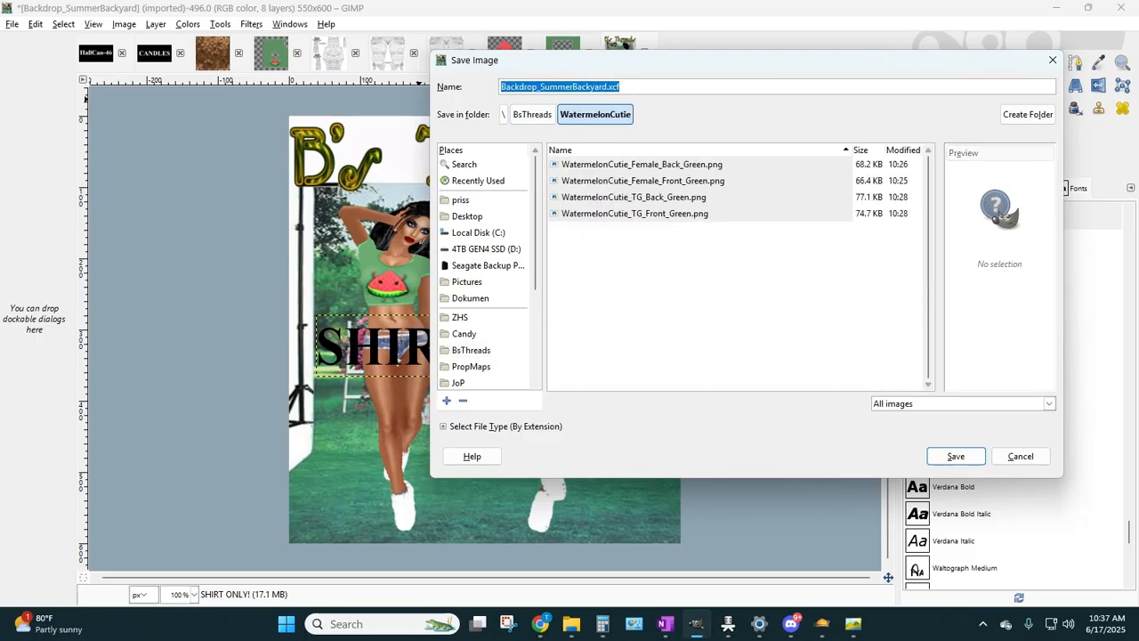
{"action": "type", "text": "Sign_WatermelonCutie_Female_Green"}
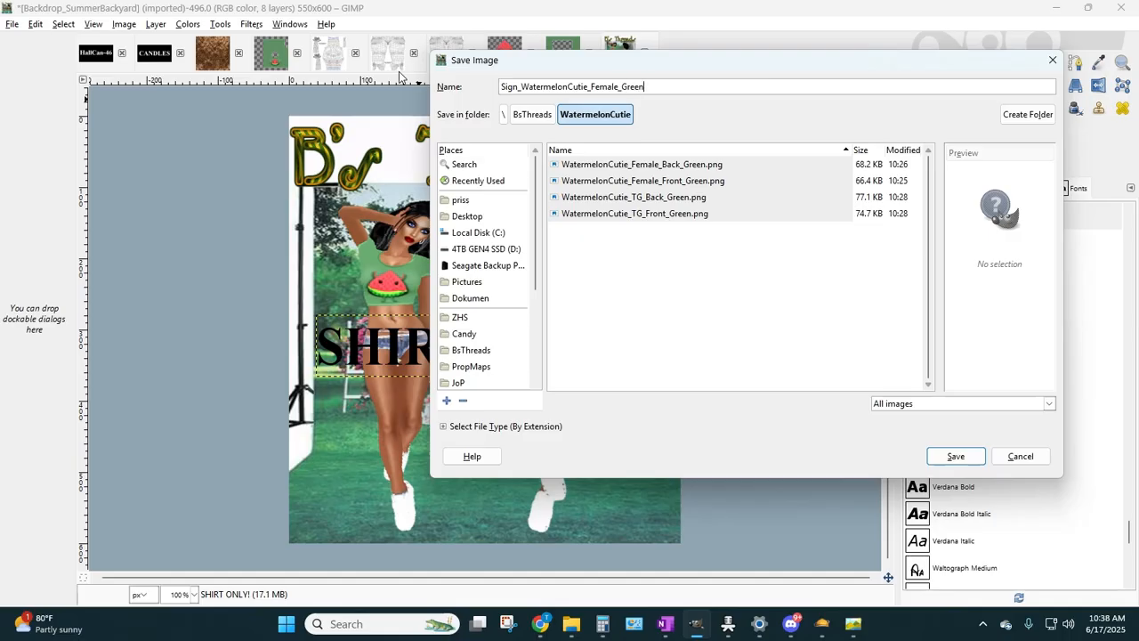
{"action": "key", "text": "Return"}
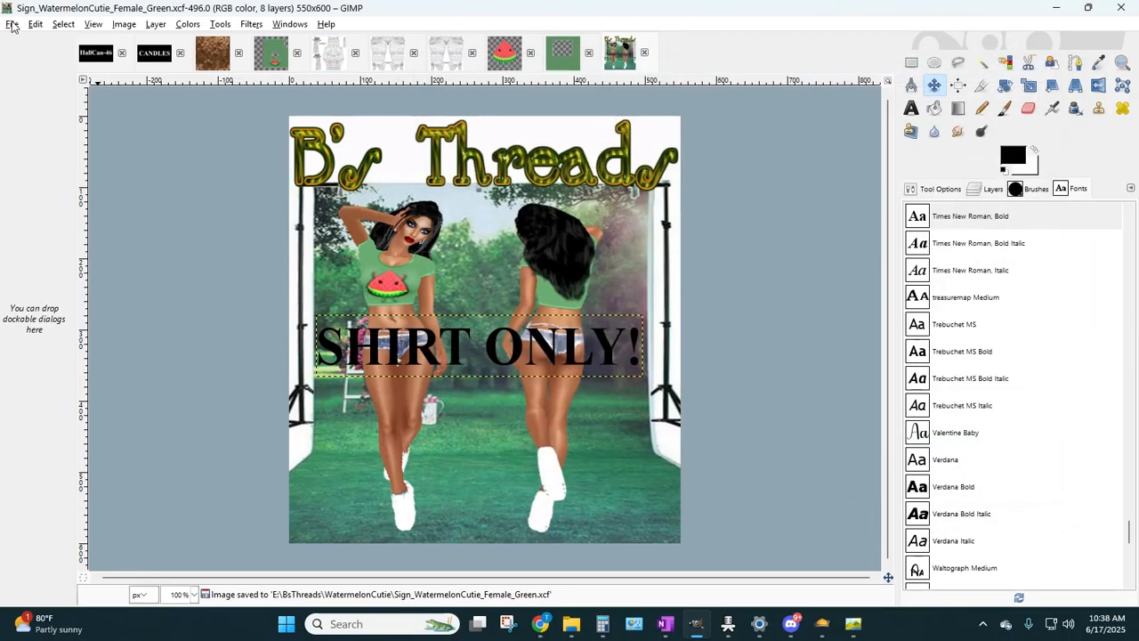
- Export the sign as Sign_WatermelonCutie_Female_Green.jpg in the WatermelonCutie folder
{"action": "left_click", "coordinate": [11, 26]}
{"action": "left_click", "coordinate": [49, 216]}
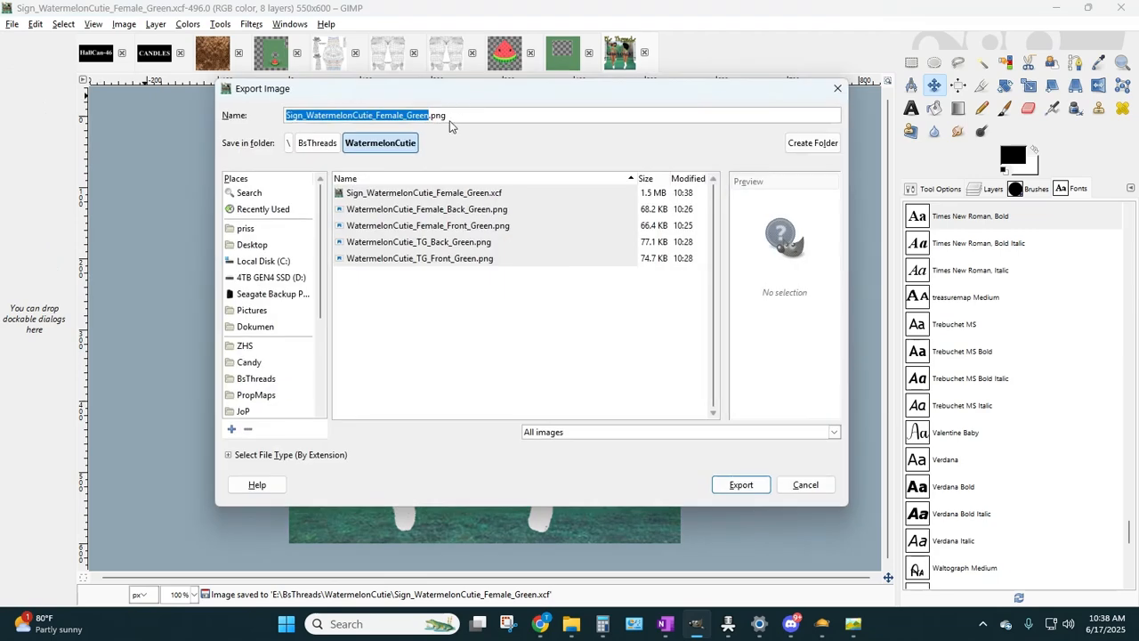
{"action": "key", "text": "End"}
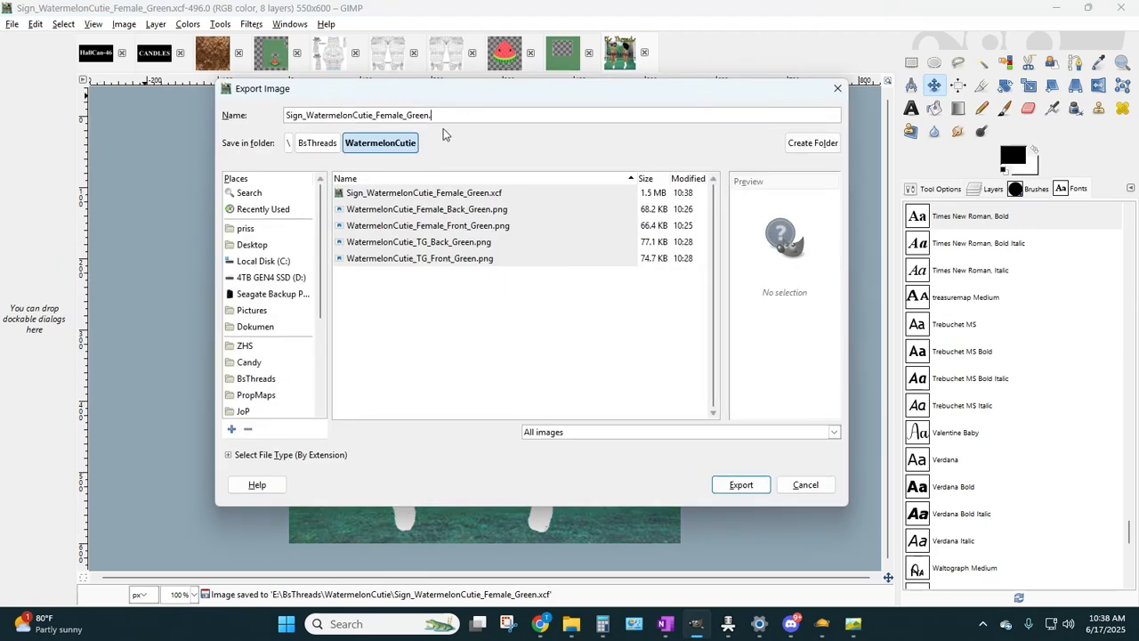
{"action": "key", "text": "Return"}
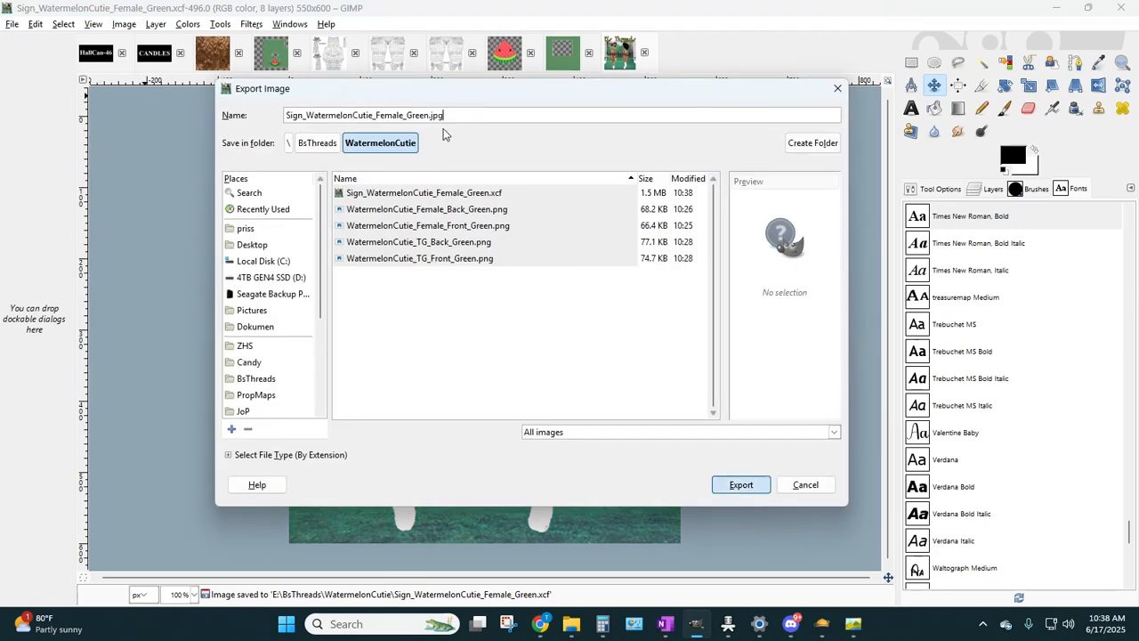
{"action": "key", "text": "Return"}
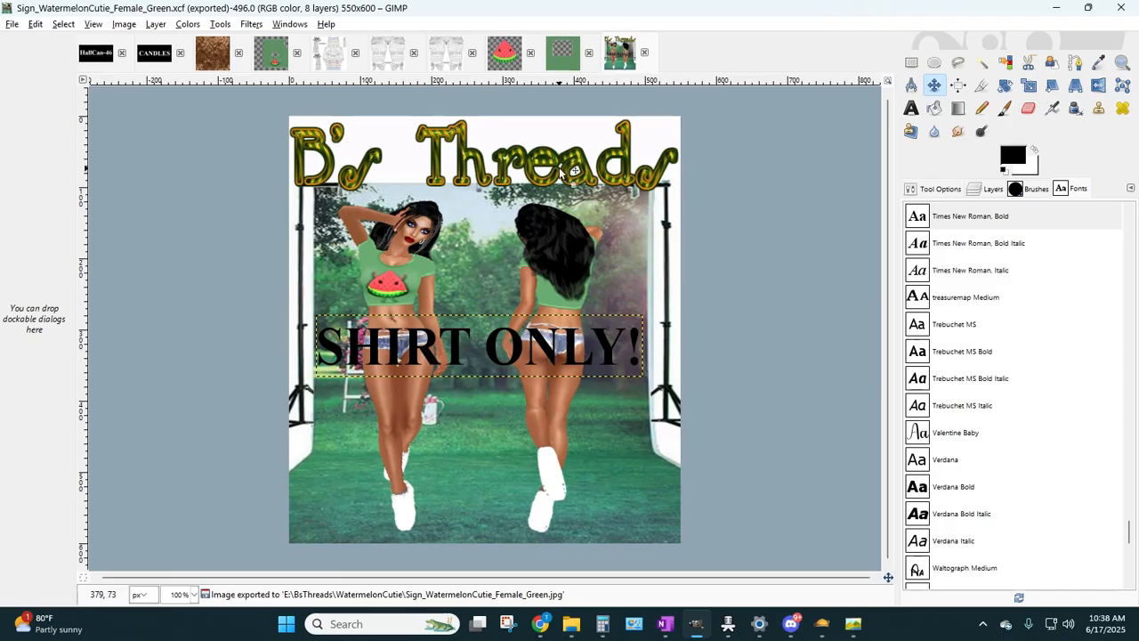
- Show the WatermelonCutie_TG_Front_Green and WatermelonCutie_TG_Back_Green layers and hide the SHIRT ONLY! text layer
{"action": "left_click", "coordinate": [934, 190]}
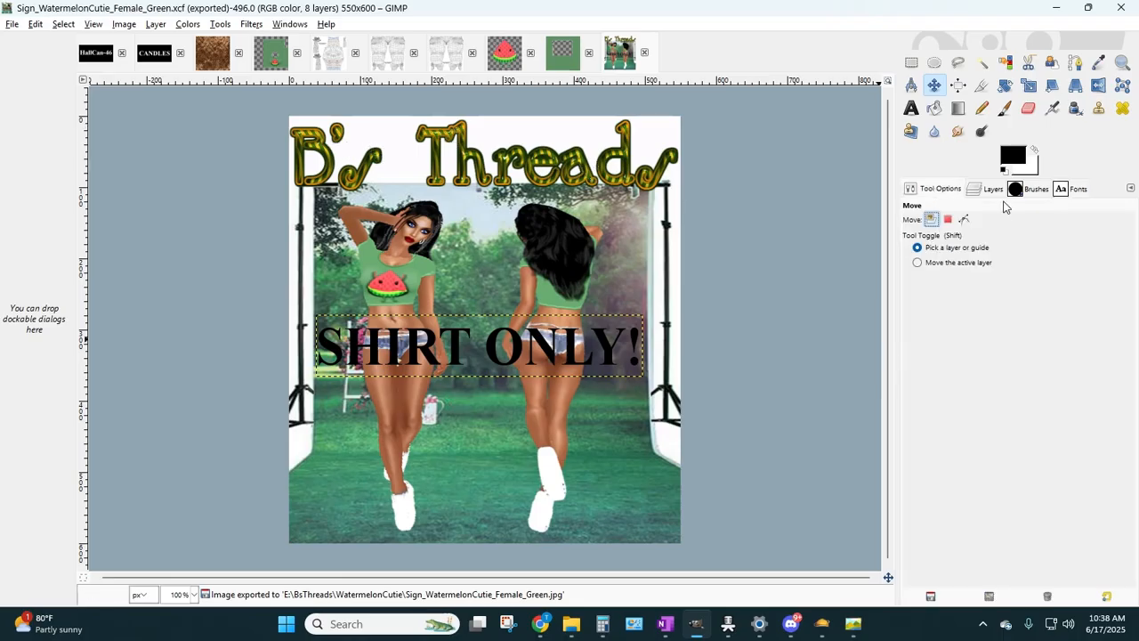
{"action": "left_click", "coordinate": [992, 189]}
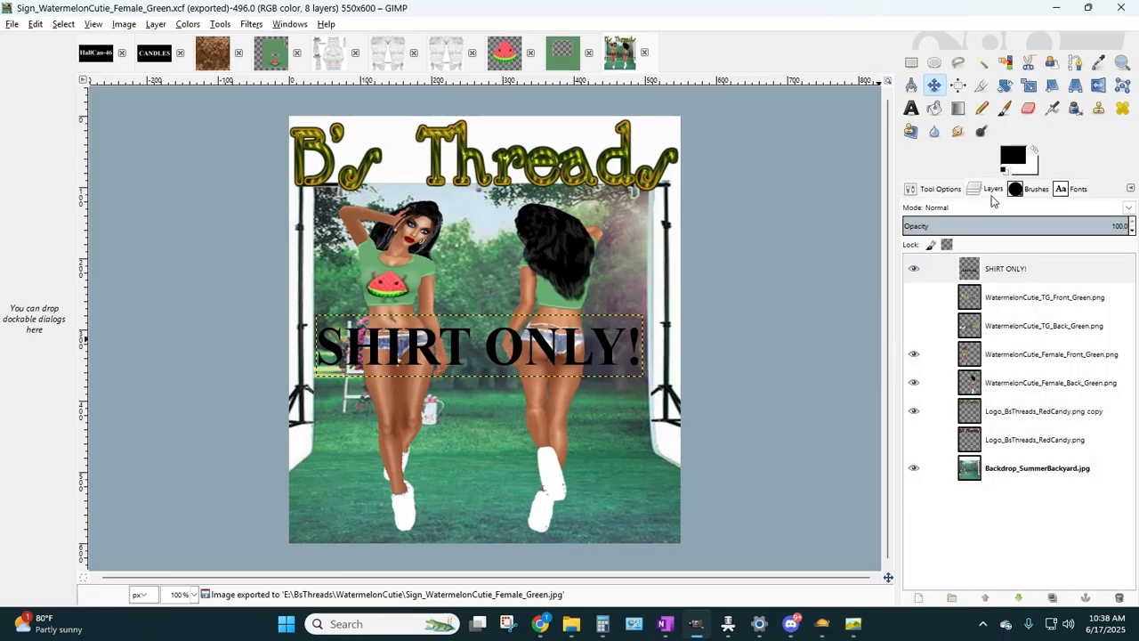
{"action": "left_click", "coordinate": [914, 326]}
{"action": "left_click", "coordinate": [914, 299]}
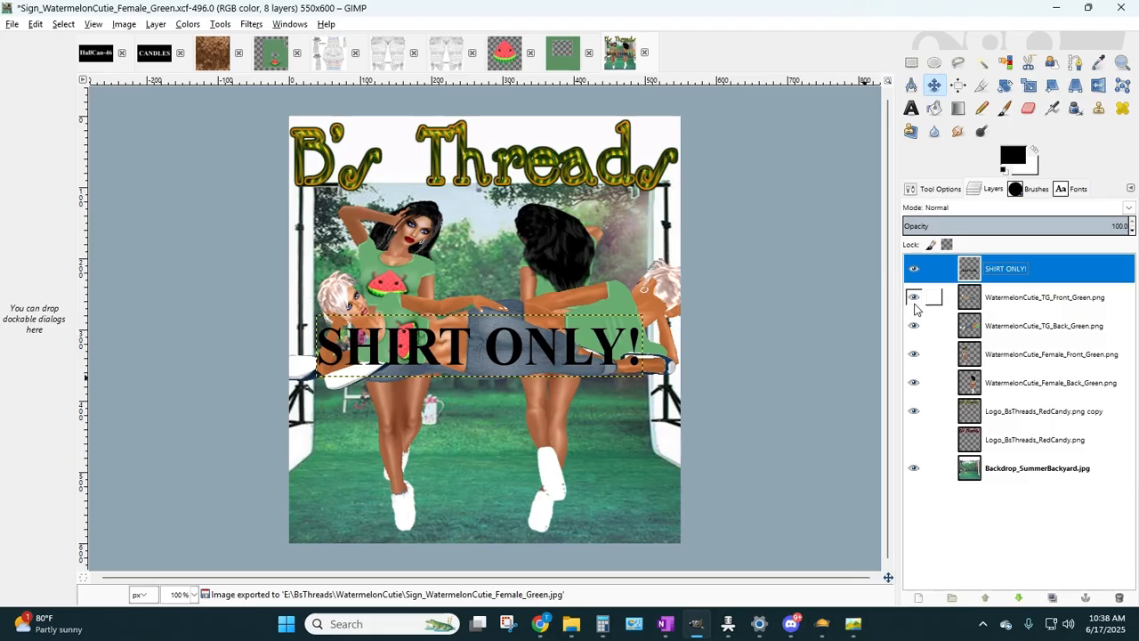
{"action": "left_click", "coordinate": [1003, 330]}
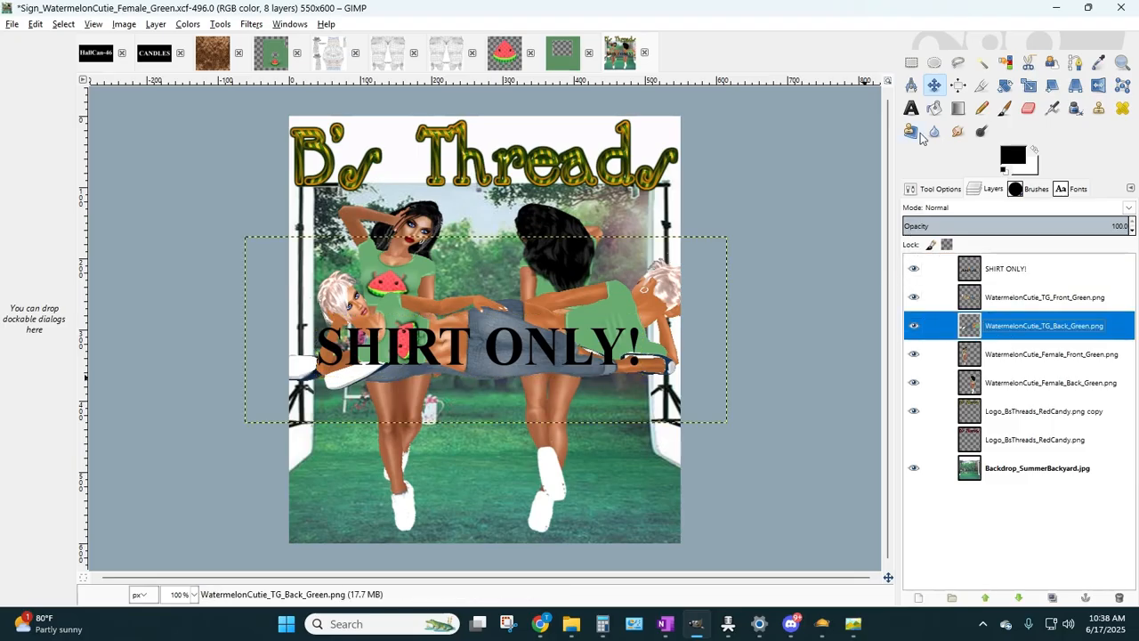
{"action": "left_click", "coordinate": [1005, 84]}
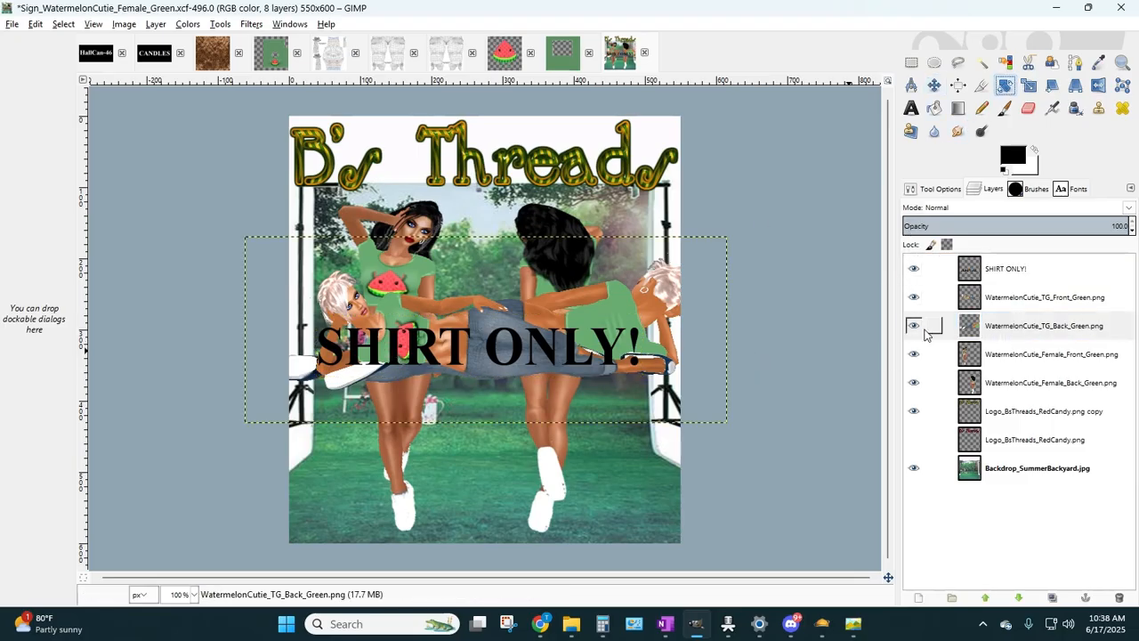
{"action": "left_click", "coordinate": [914, 268]}
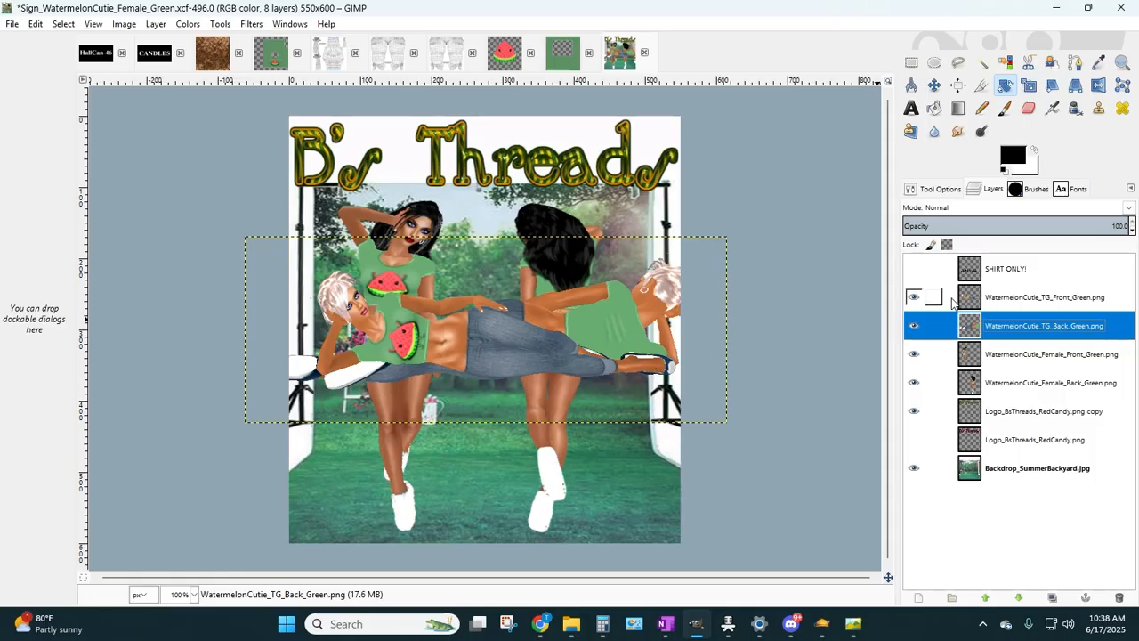
- Rotate the TG back layer by about -82.35° and the TG front layer until both reclining figures stand upright
{"action": "left_click_drag", "start_coordinate": [562, 360], "coordinate": [515, 264]}
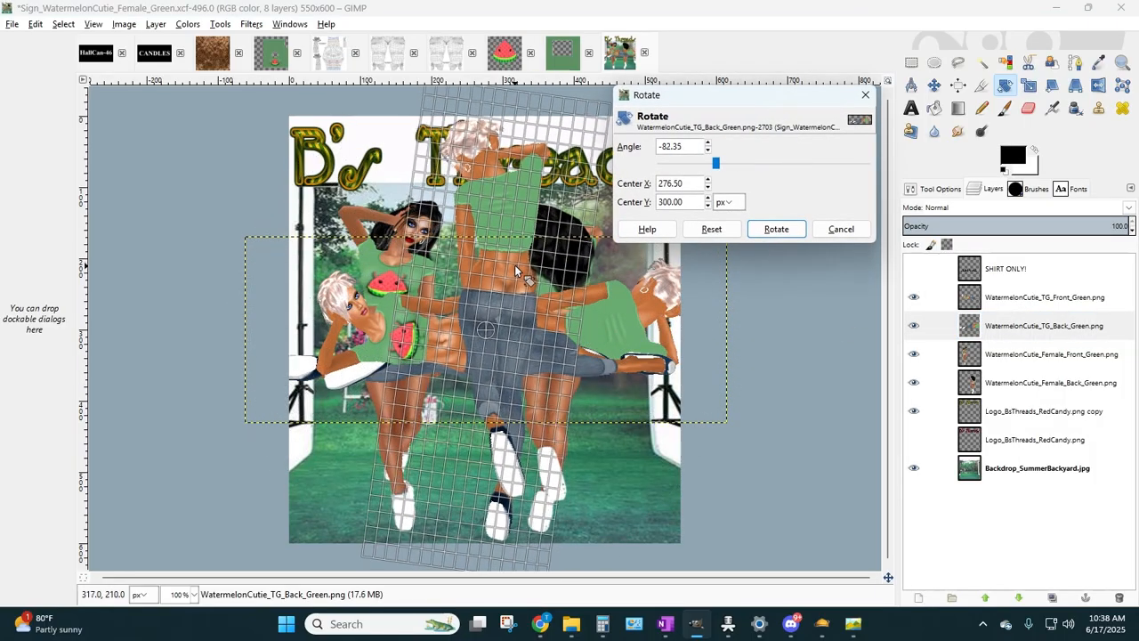
{"action": "left_click", "coordinate": [765, 230]}
{"action": "left_click", "coordinate": [1010, 299]}
{"action": "left_click_drag", "start_coordinate": [559, 347], "coordinate": [487, 387]}
{"action": "left_click", "coordinate": [792, 228]}
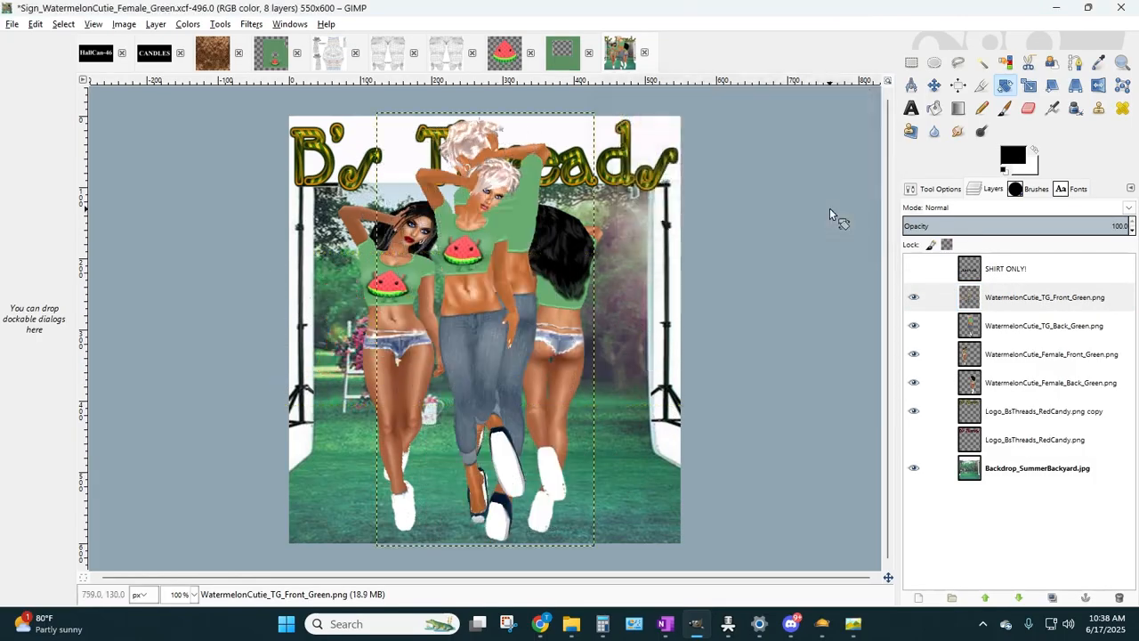
- Move the TG front figure left and slightly down over the female front figure, and start scaling its layer
{"action": "key", "text": "e"}
{"action": "left_click", "coordinate": [935, 85]}
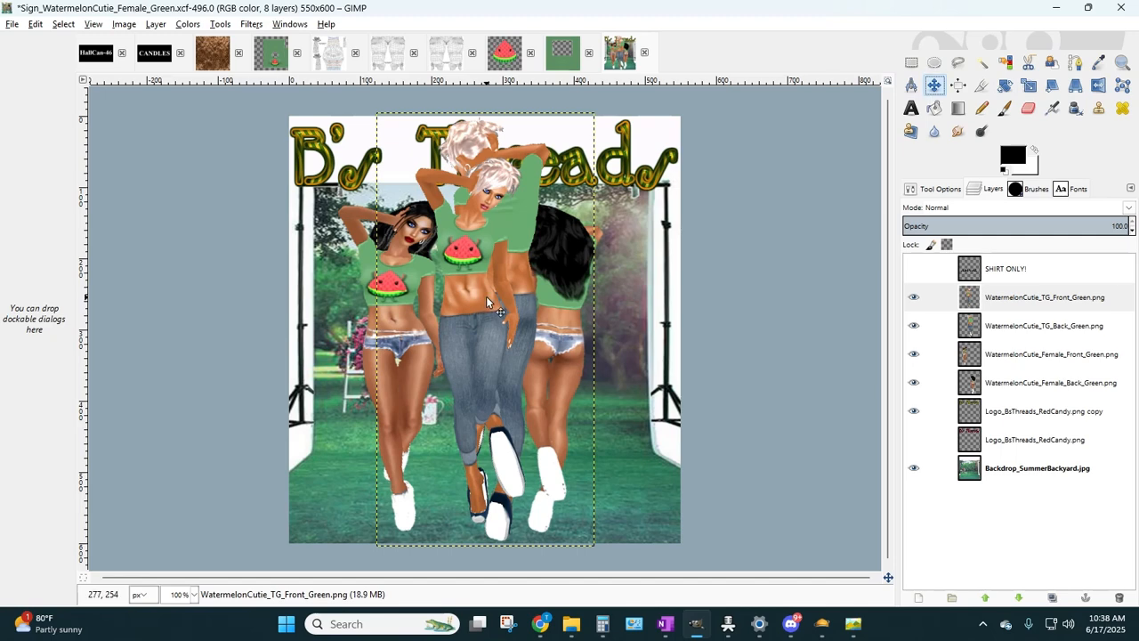
{"action": "left_click_drag", "start_coordinate": [498, 312], "coordinate": [405, 322]}
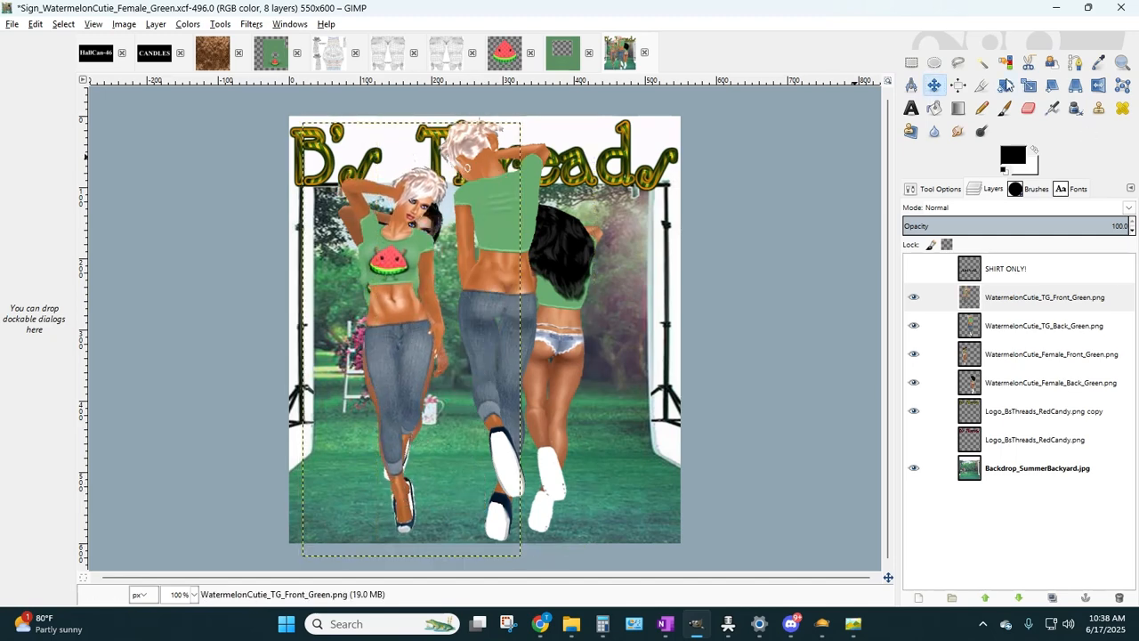
{"action": "left_click", "coordinate": [1029, 85]}
{"action": "left_click", "coordinate": [395, 287]}
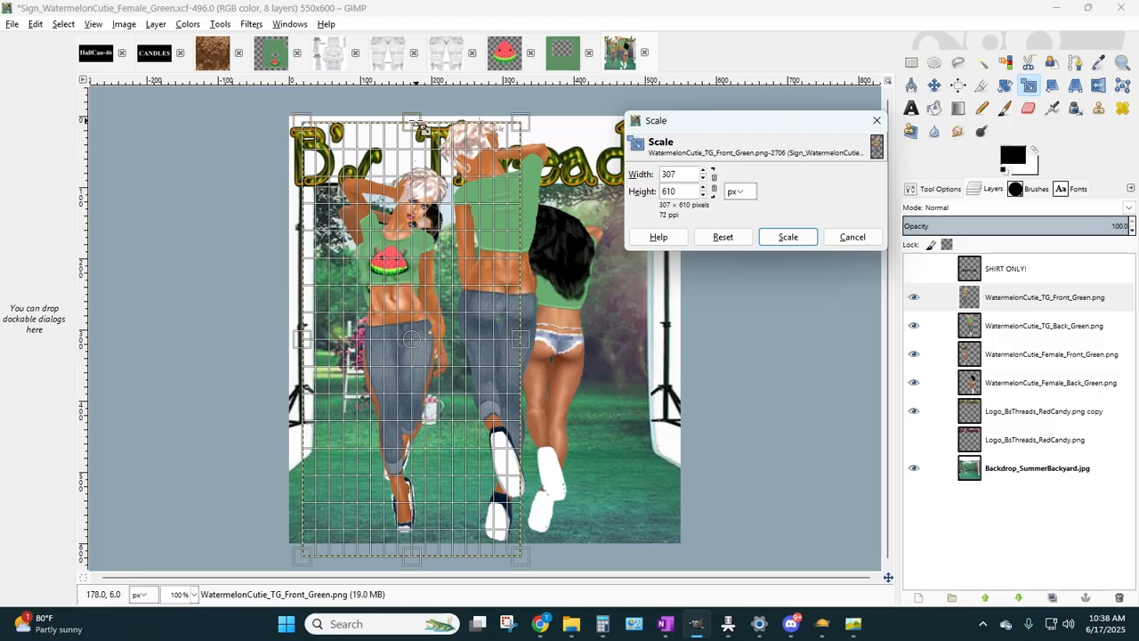
{"action": "left_click_drag", "start_coordinate": [419, 127], "coordinate": [419, 161]}
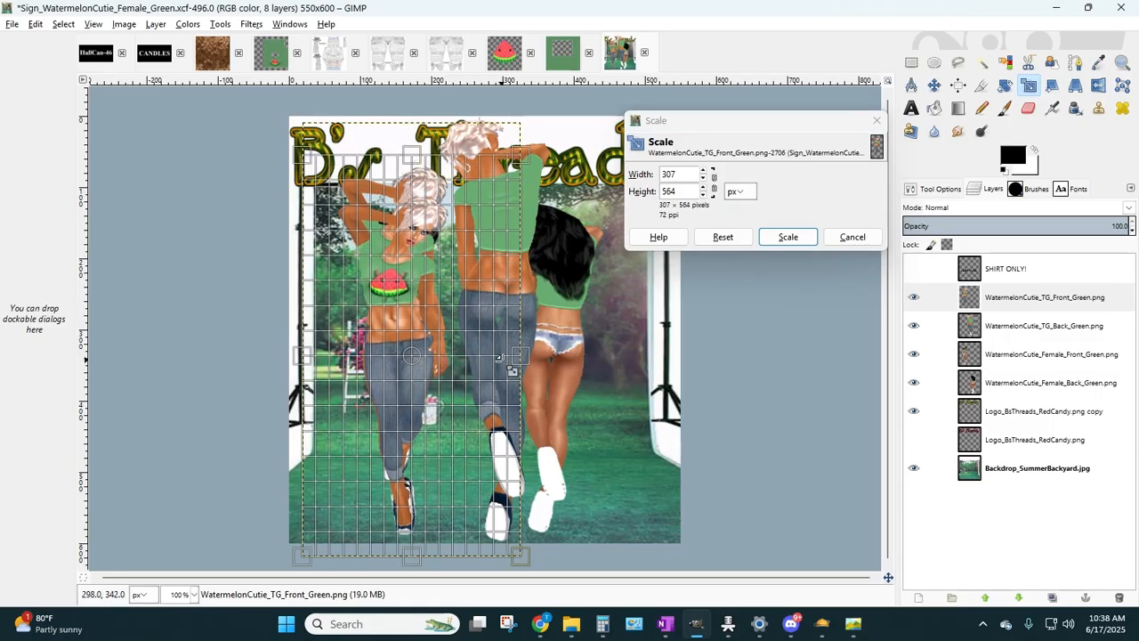
{"action": "left_click_drag", "start_coordinate": [501, 357], "coordinate": [543, 354]}
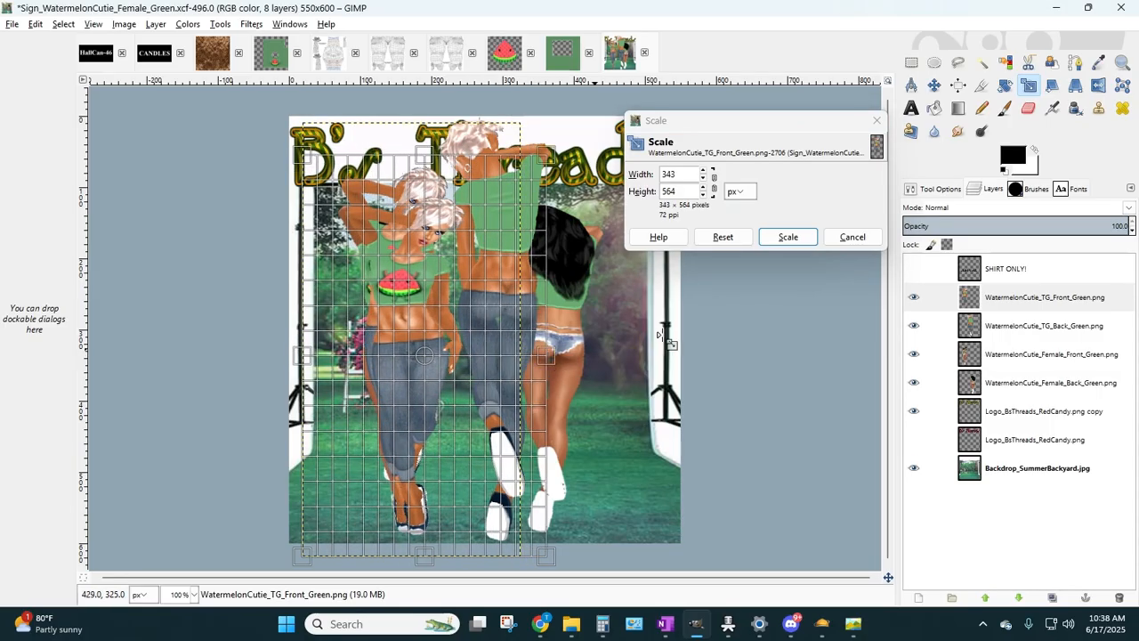
{"action": "left_click", "coordinate": [723, 236]}
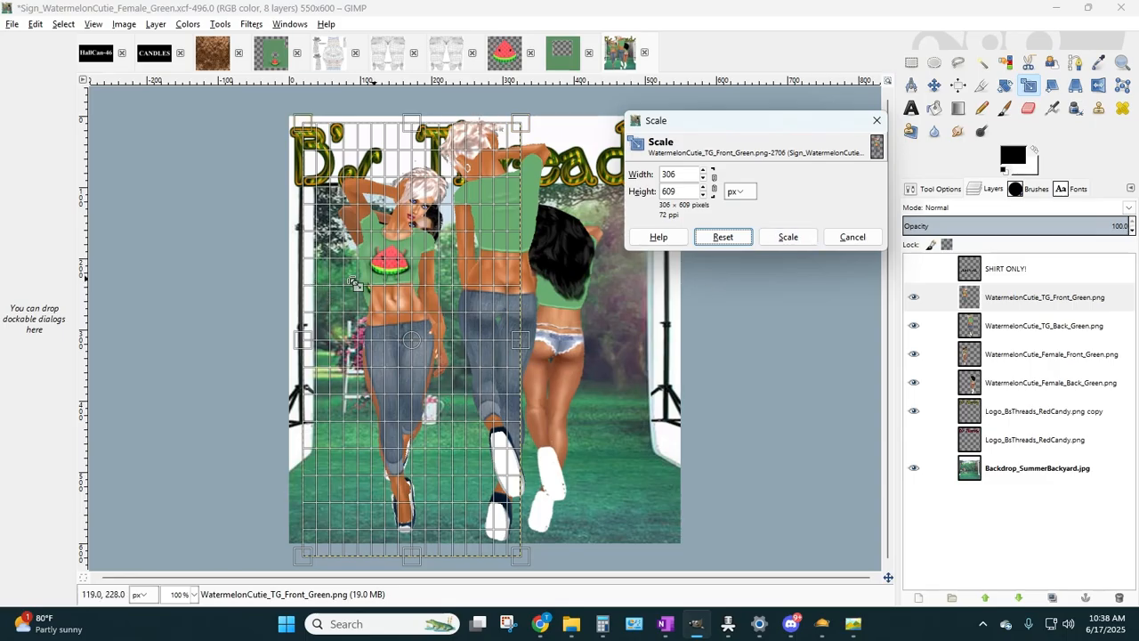
- Scale the TG front layer to about 342 × 561 px, lowering its top edge and widening it to the right
{"action": "left_click", "coordinate": [416, 198]}
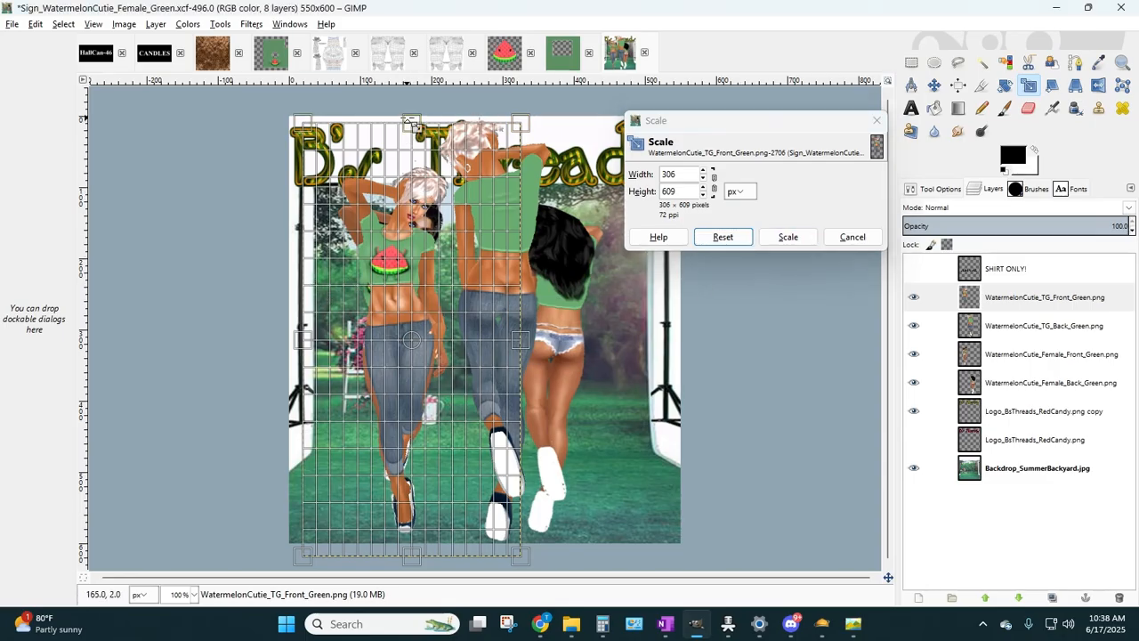
{"action": "left_click_drag", "start_coordinate": [411, 122], "coordinate": [411, 159]}
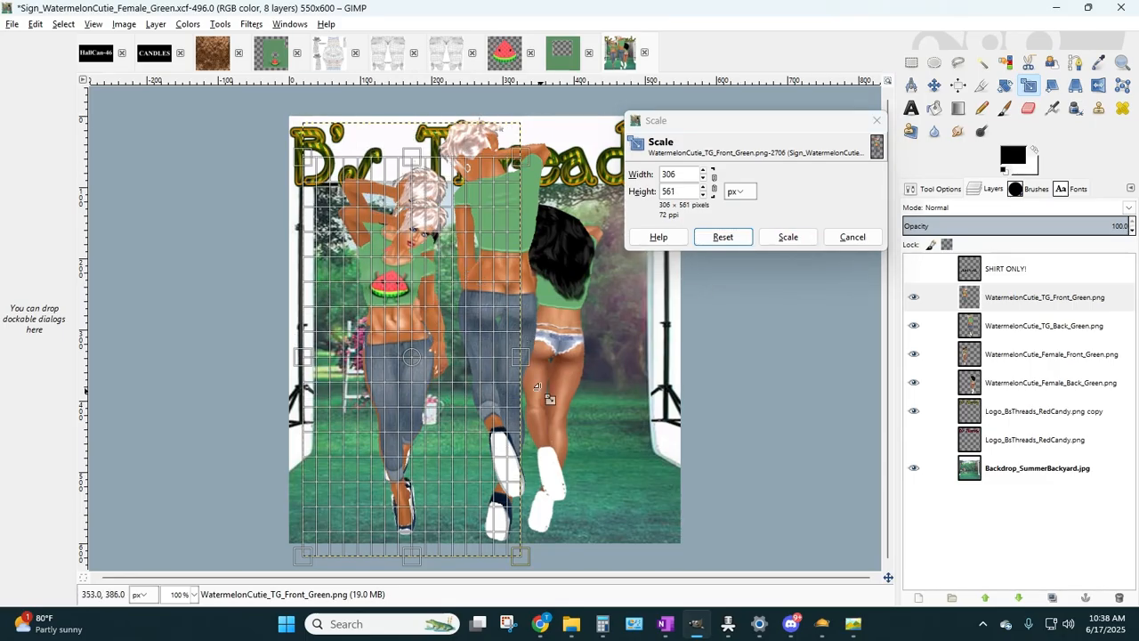
{"action": "left_click_drag", "start_coordinate": [520, 357], "coordinate": [545, 366]}
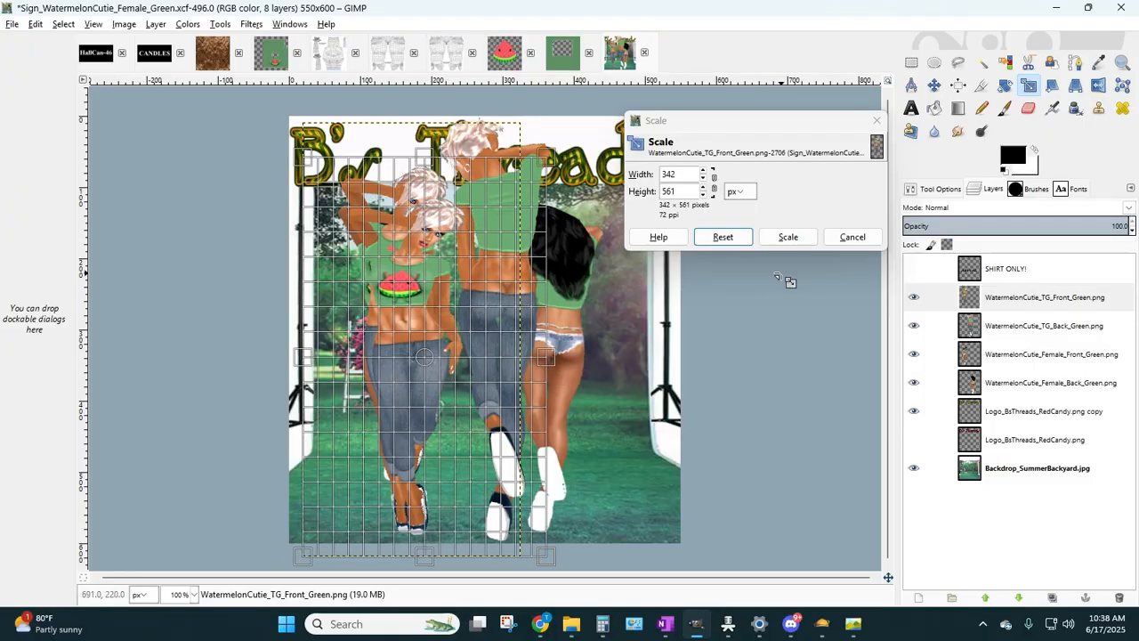
{"action": "left_click", "coordinate": [789, 236]}
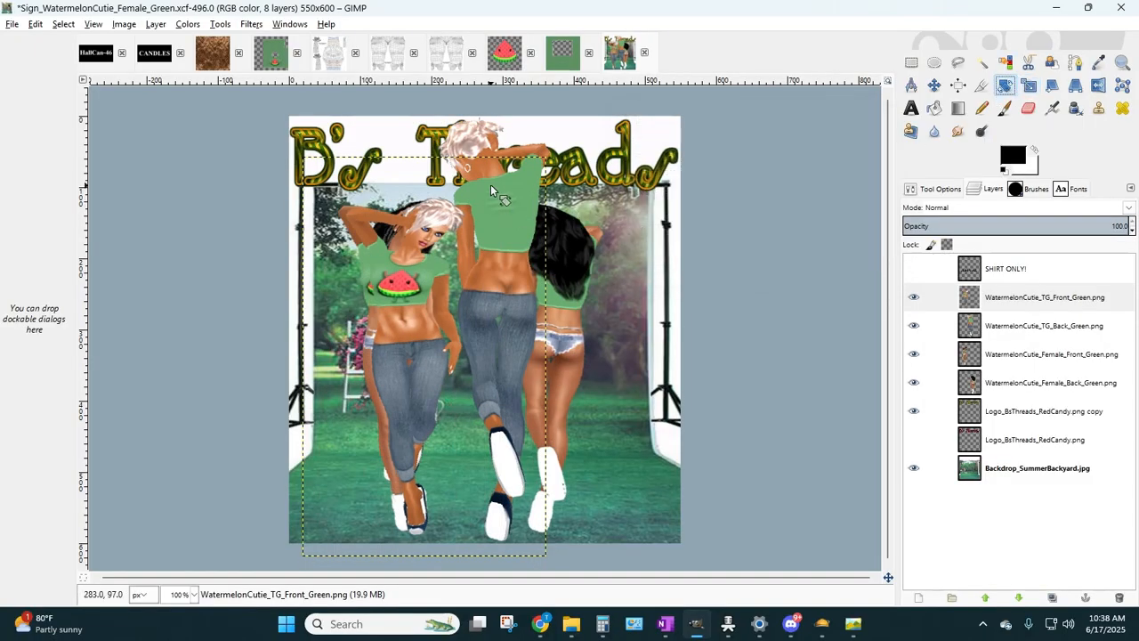
- Rotate the TG front layer by about 2.88° and shift it slightly left over the female front figure
{"action": "left_click_drag", "start_coordinate": [501, 195], "coordinate": [501, 194]}
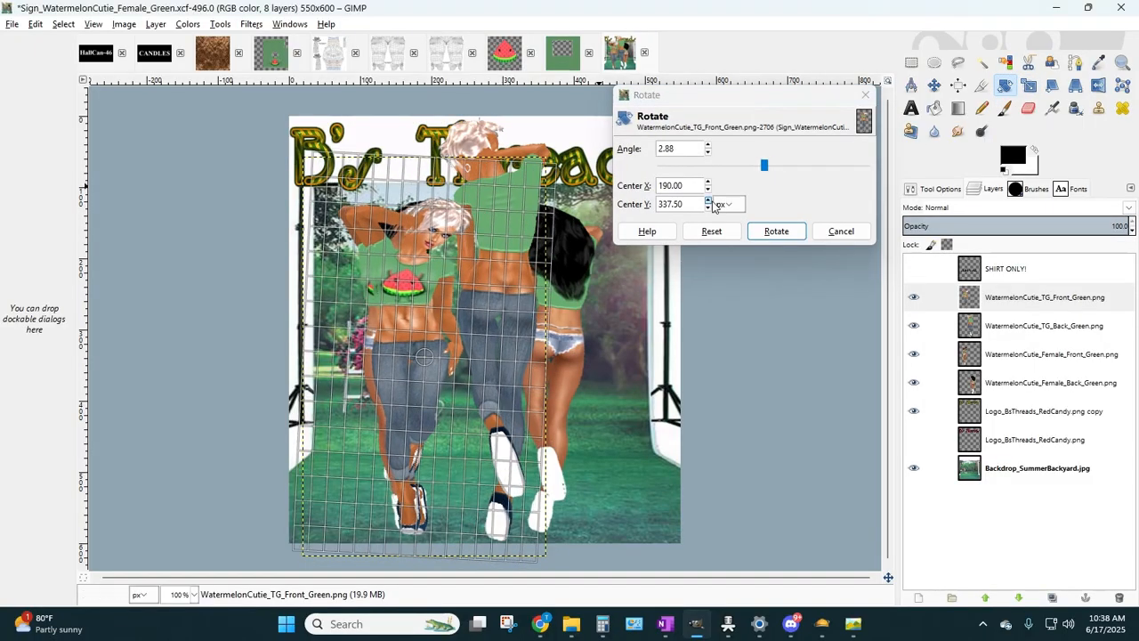
{"action": "left_click", "coordinate": [776, 230]}
{"action": "key", "text": "m"}
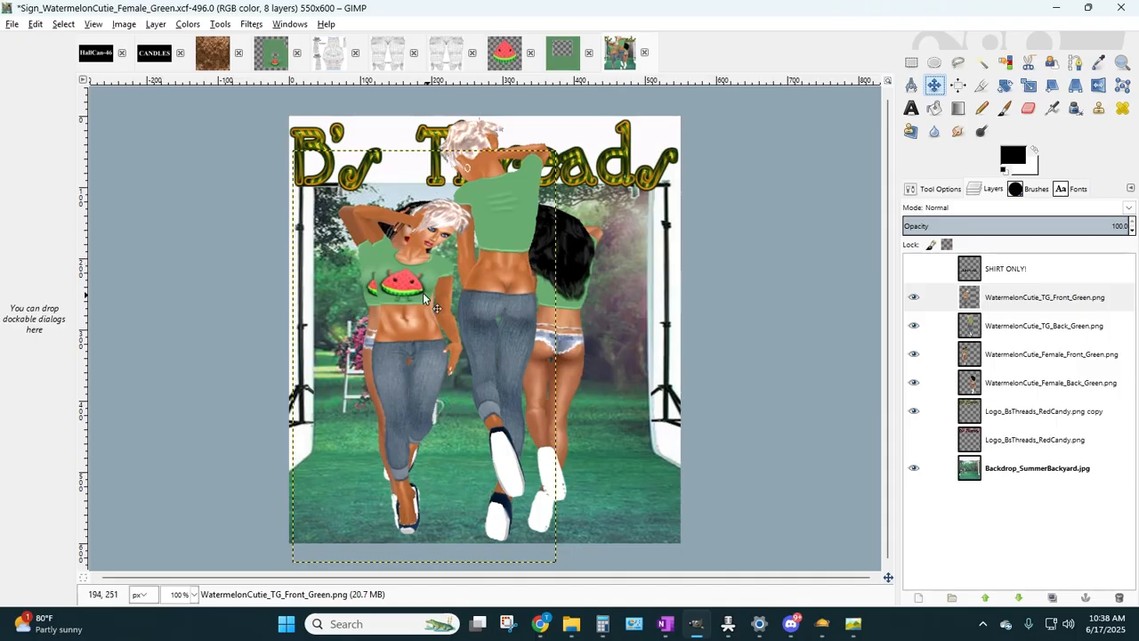
{"action": "left_click_drag", "start_coordinate": [415, 293], "coordinate": [403, 292]}
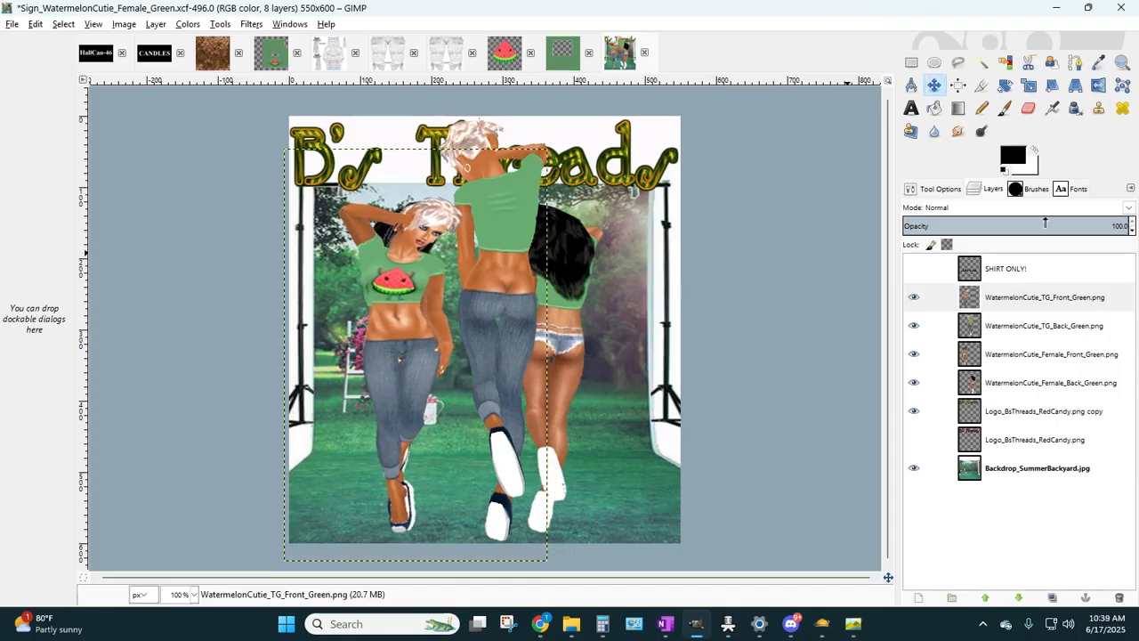
- Hide the female front layer and move the TG back figure about 60 px right over the female back figure
{"action": "left_click", "coordinate": [914, 353]}
{"action": "left_click", "coordinate": [930, 297]}
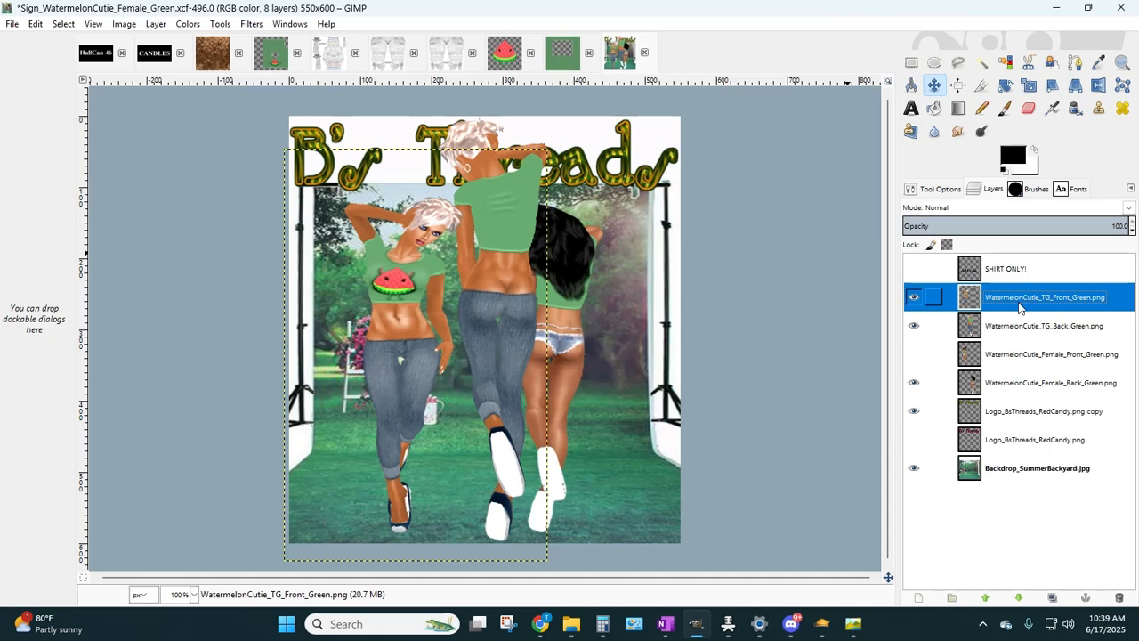
{"action": "left_click", "coordinate": [942, 325]}
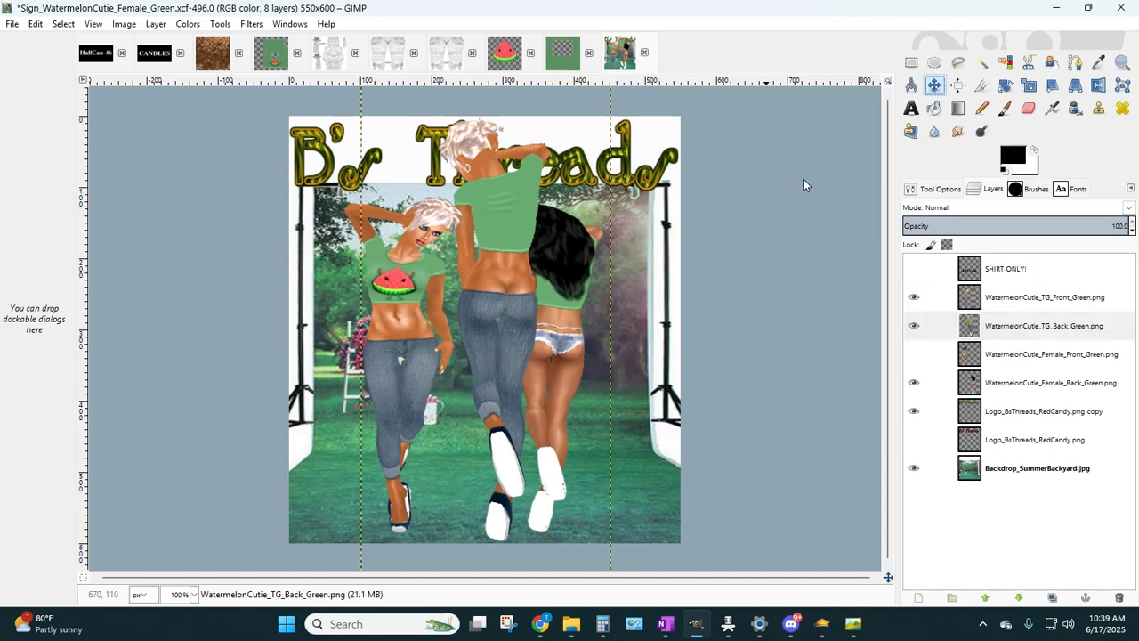
{"action": "left_click_drag", "start_coordinate": [496, 264], "coordinate": [538, 263]}
- Scale the TG back layer to about 373 × 565 px so its head sits below the B's Threads logo
{"action": "left_click", "coordinate": [1029, 85]}
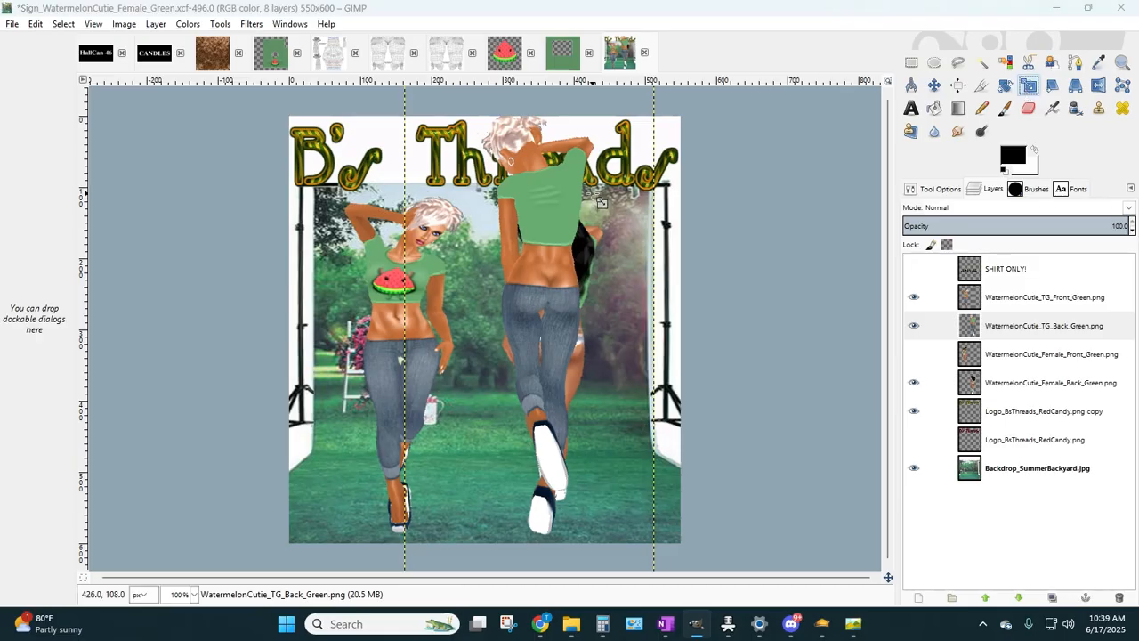
{"action": "left_click", "coordinate": [544, 126]}
{"action": "left_click_drag", "start_coordinate": [540, 129], "coordinate": [558, 206]}
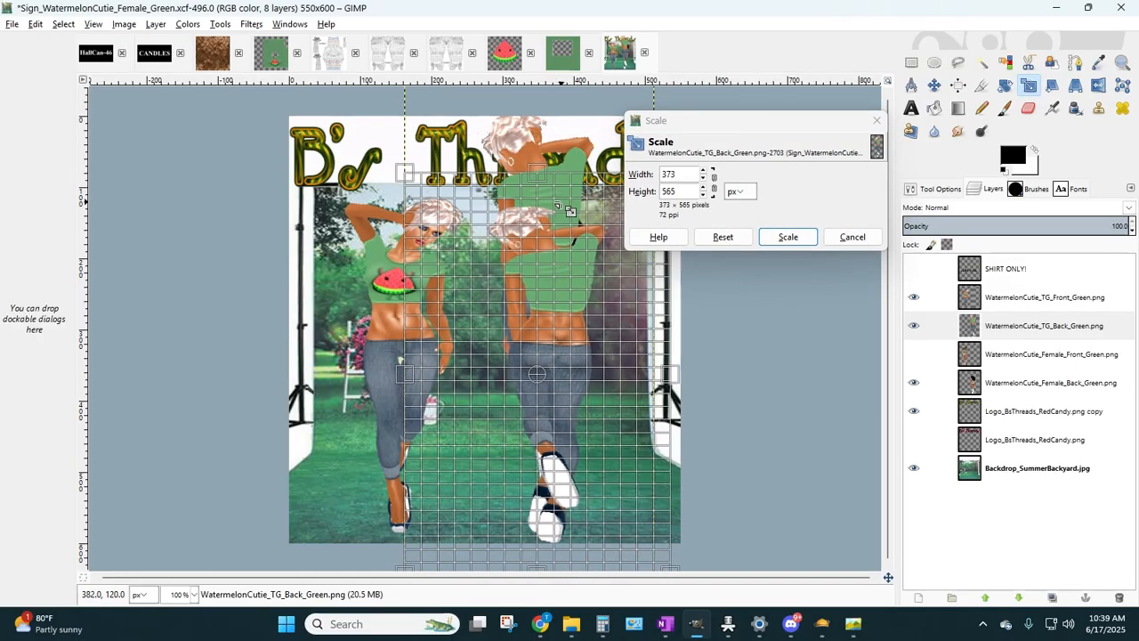
{"action": "left_click", "coordinate": [787, 237]}
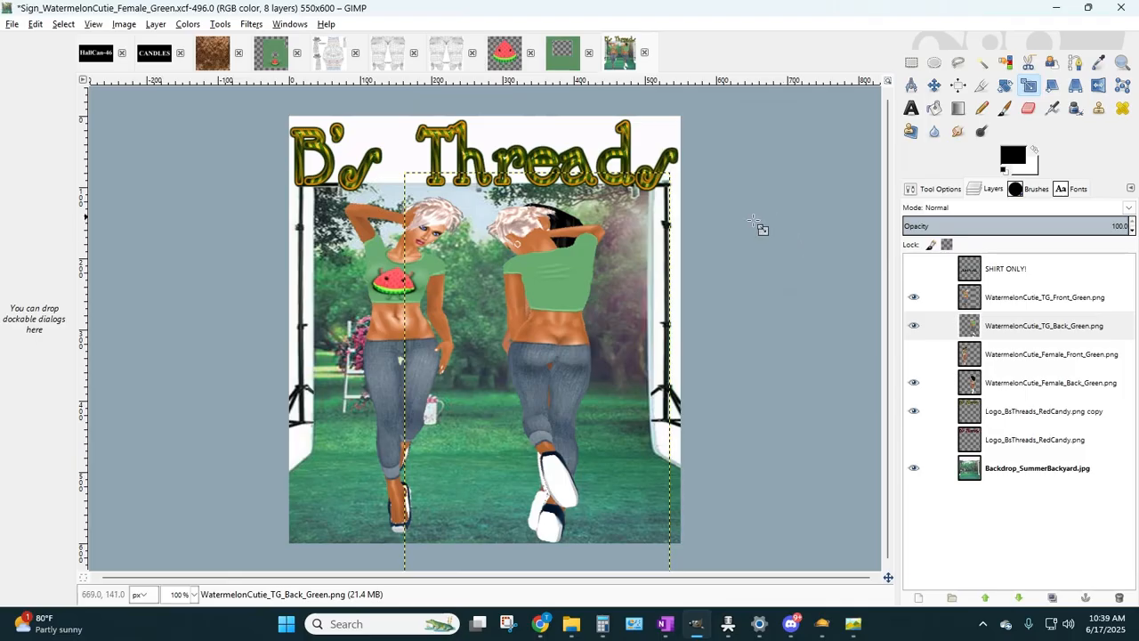
- Narrow the TG back layer to about 367 × 565 px from its left edge and hide the female back layer
{"action": "left_click", "coordinate": [570, 347]}
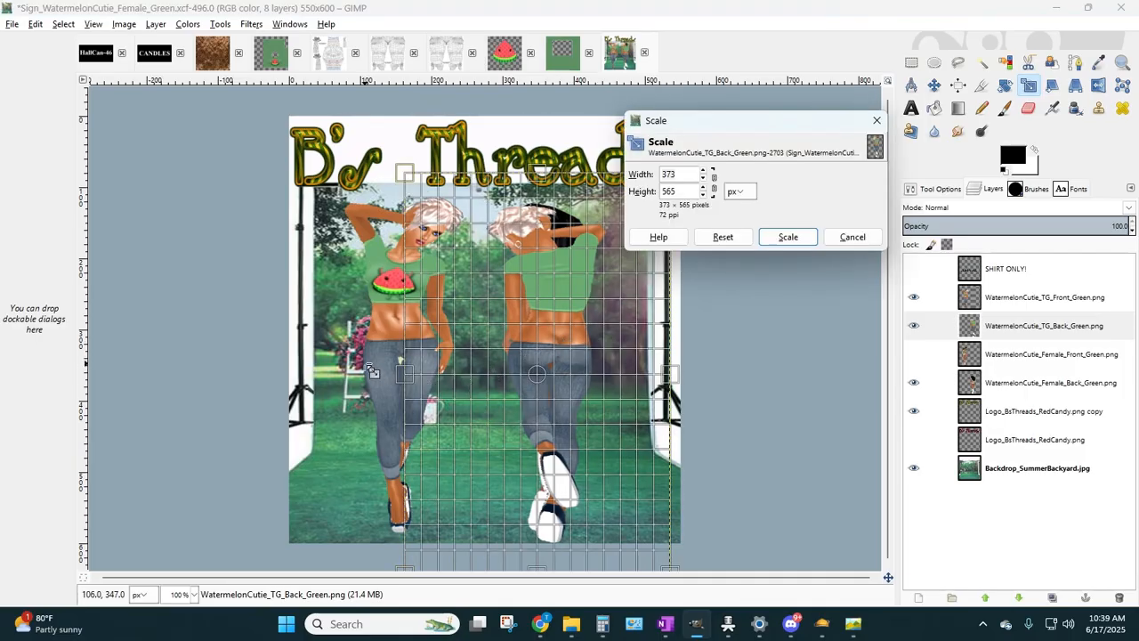
{"action": "left_click_drag", "start_coordinate": [404, 374], "coordinate": [409, 374]}
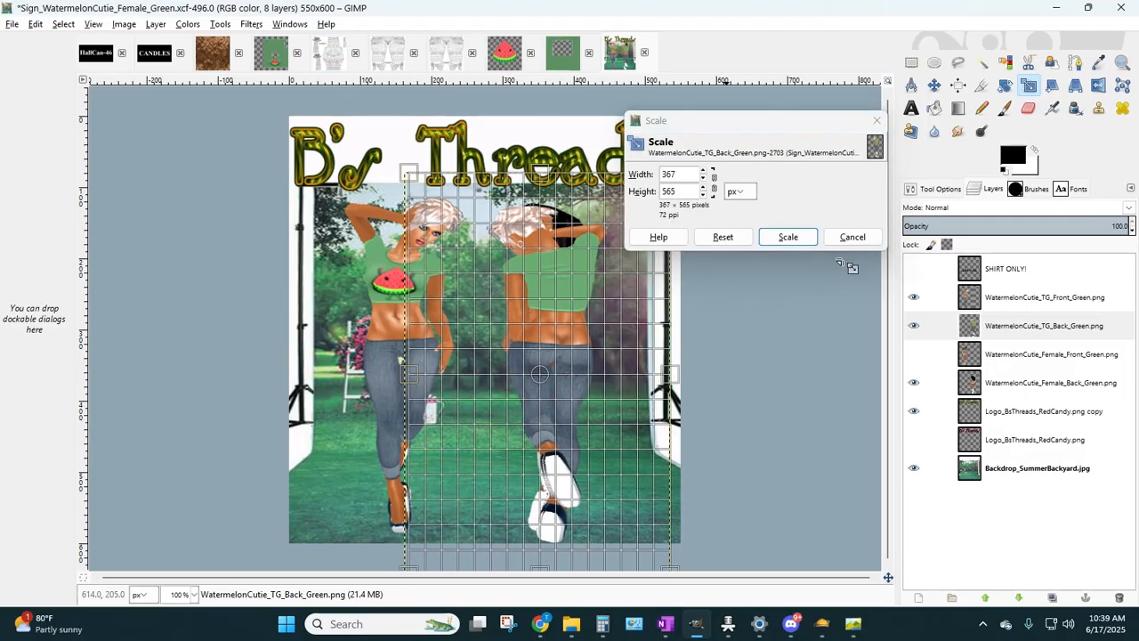
{"action": "left_click", "coordinate": [770, 242]}
{"action": "left_click", "coordinate": [915, 384]}
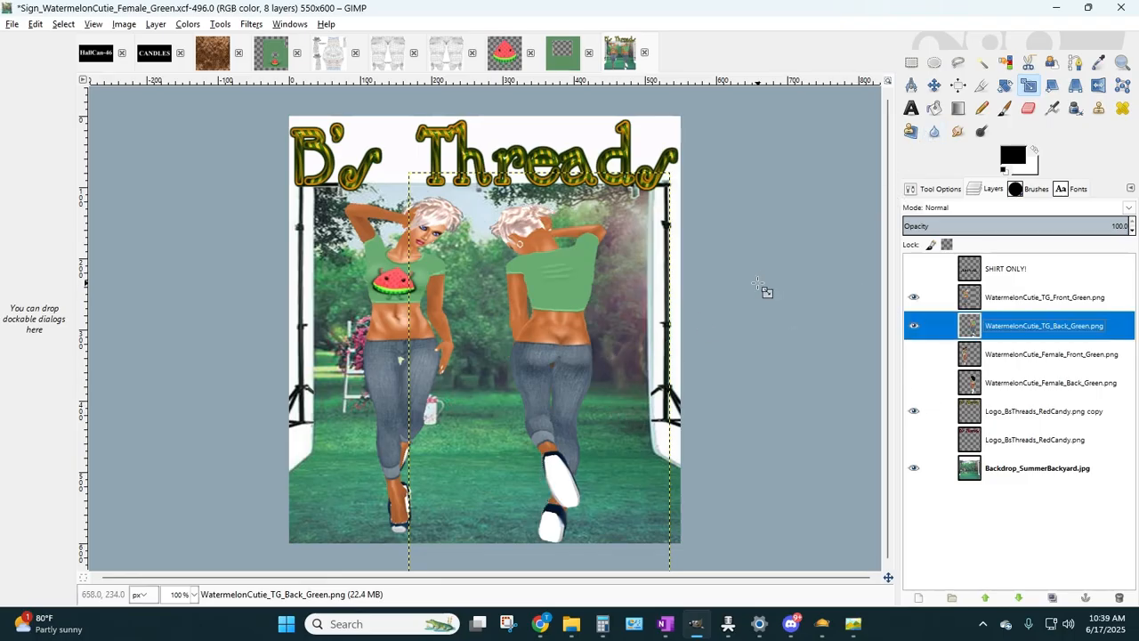
- Move the TG back figure up about 13 px and left 5 px, and narrow its layer to about 338 × 566 px
{"action": "left_click", "coordinate": [934, 84]}
{"action": "left_click_drag", "start_coordinate": [555, 283], "coordinate": [550, 271]}
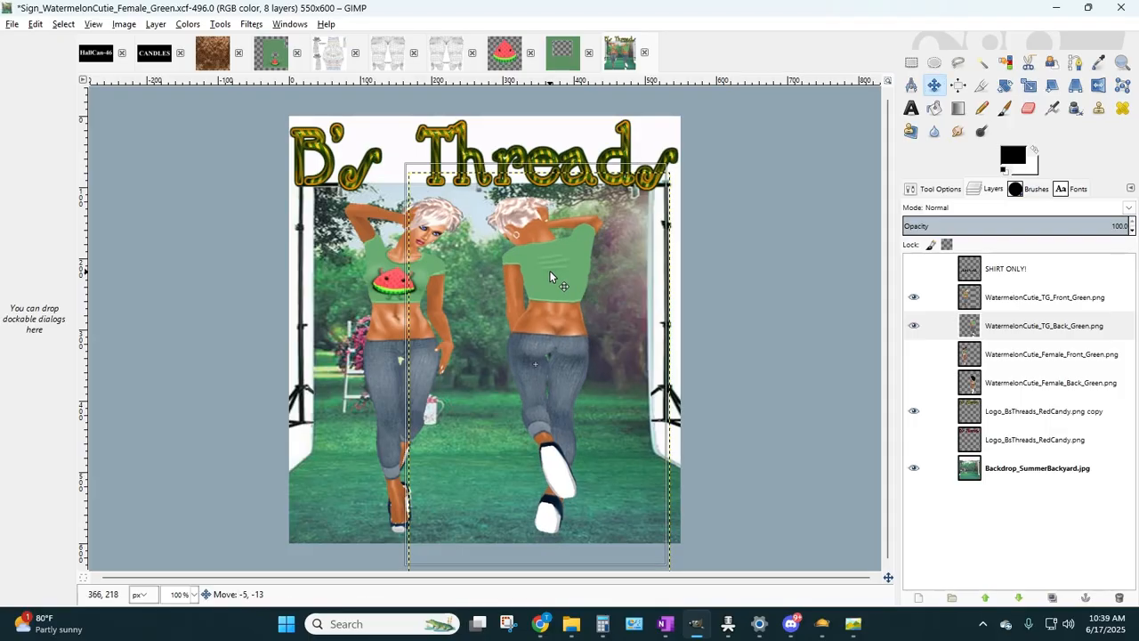
{"action": "left_click", "coordinate": [1029, 85]}
{"action": "left_click", "coordinate": [645, 347]}
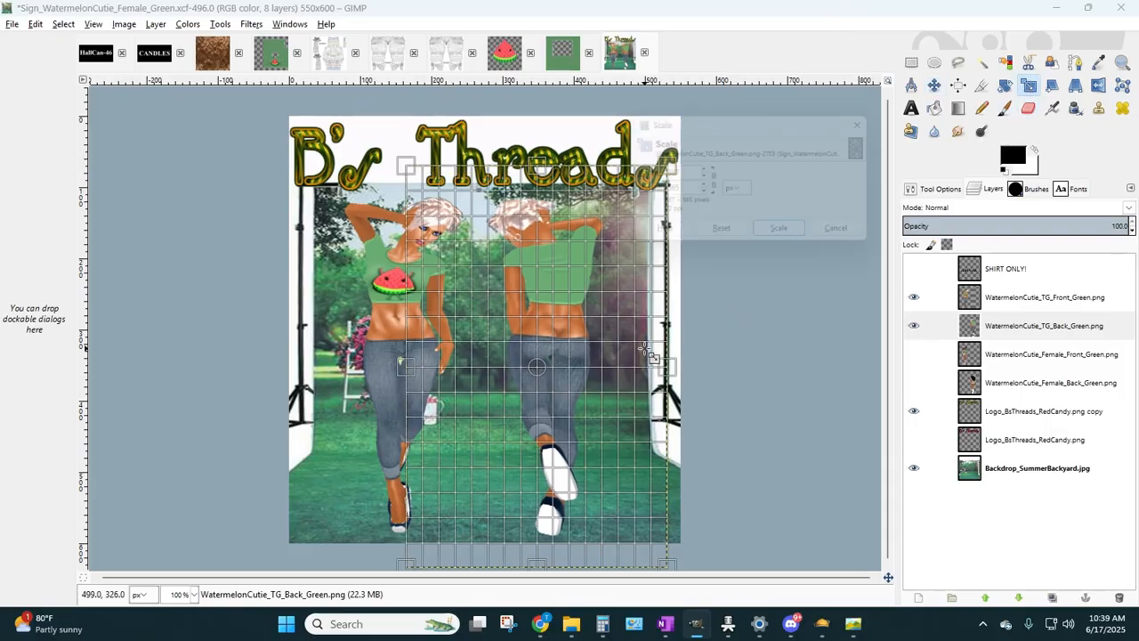
{"action": "left_click_drag", "start_coordinate": [668, 366], "coordinate": [648, 366]}
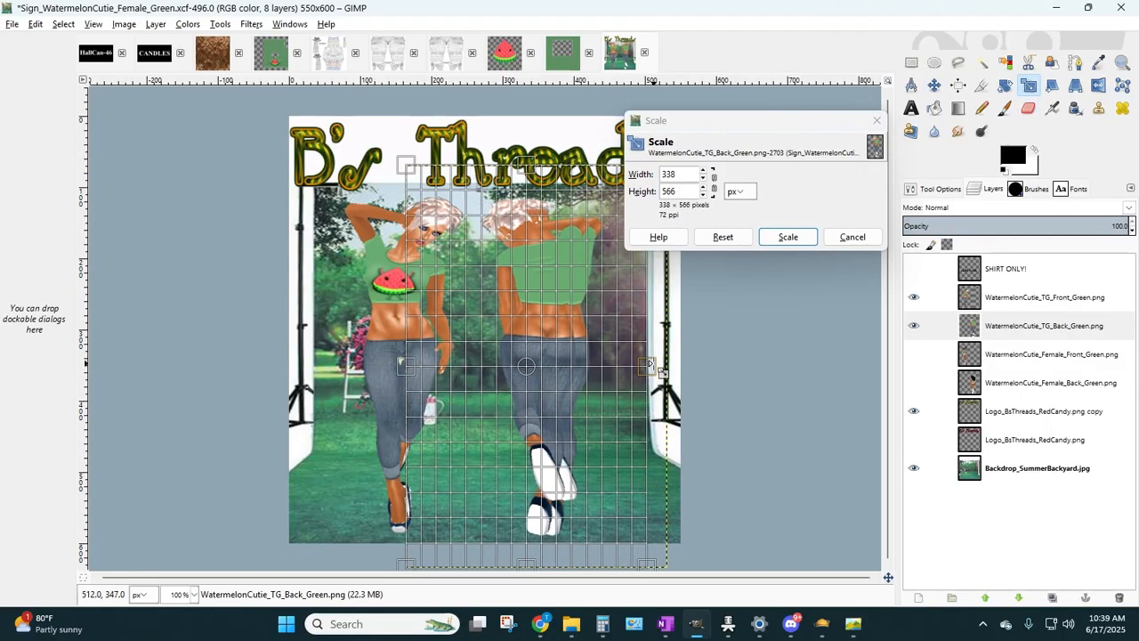
{"action": "left_click", "coordinate": [788, 236]}
- Move the narrowed TG back figure about 25 px right on the backdrop and keep its layer selected
{"action": "left_click", "coordinate": [934, 85]}
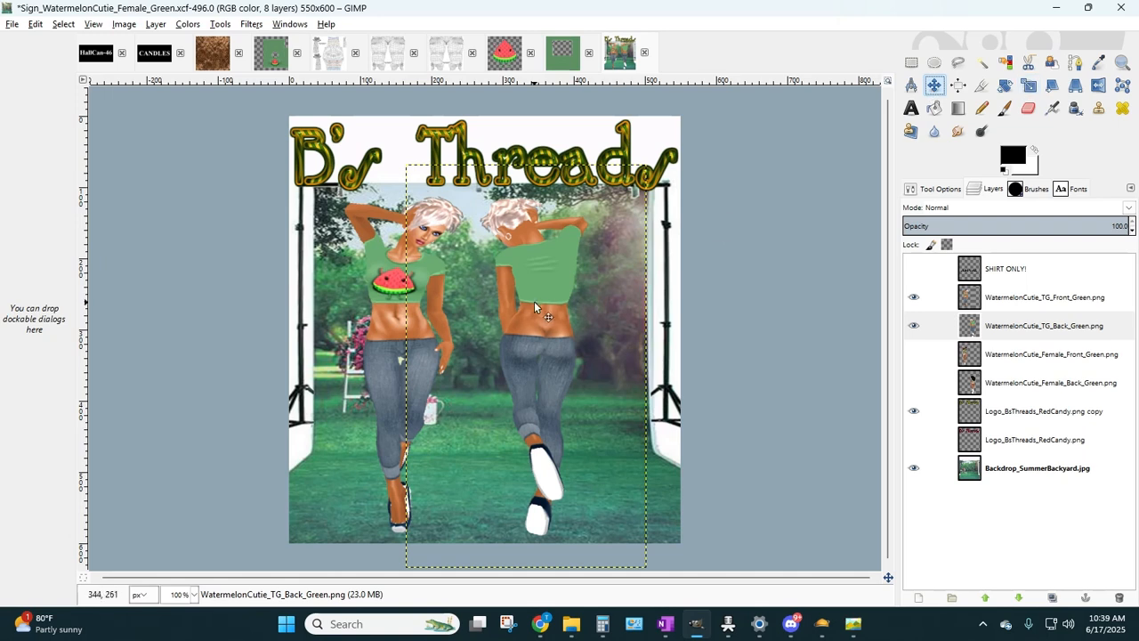
{"action": "left_click_drag", "start_coordinate": [534, 301], "coordinate": [552, 307]}
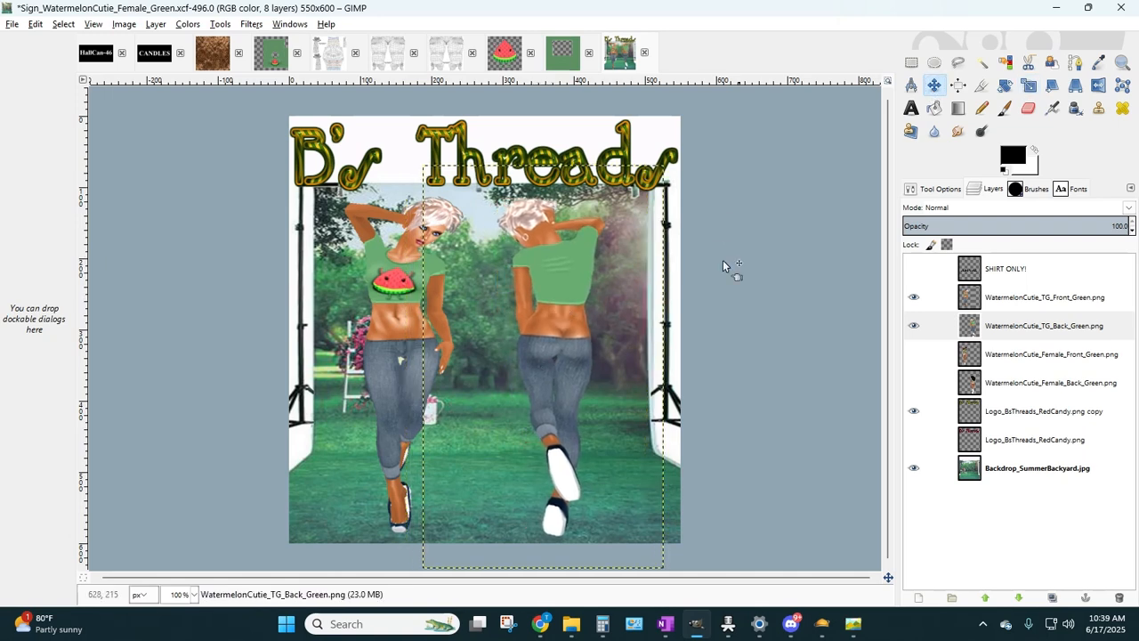
{"action": "left_click", "coordinate": [1013, 326]}
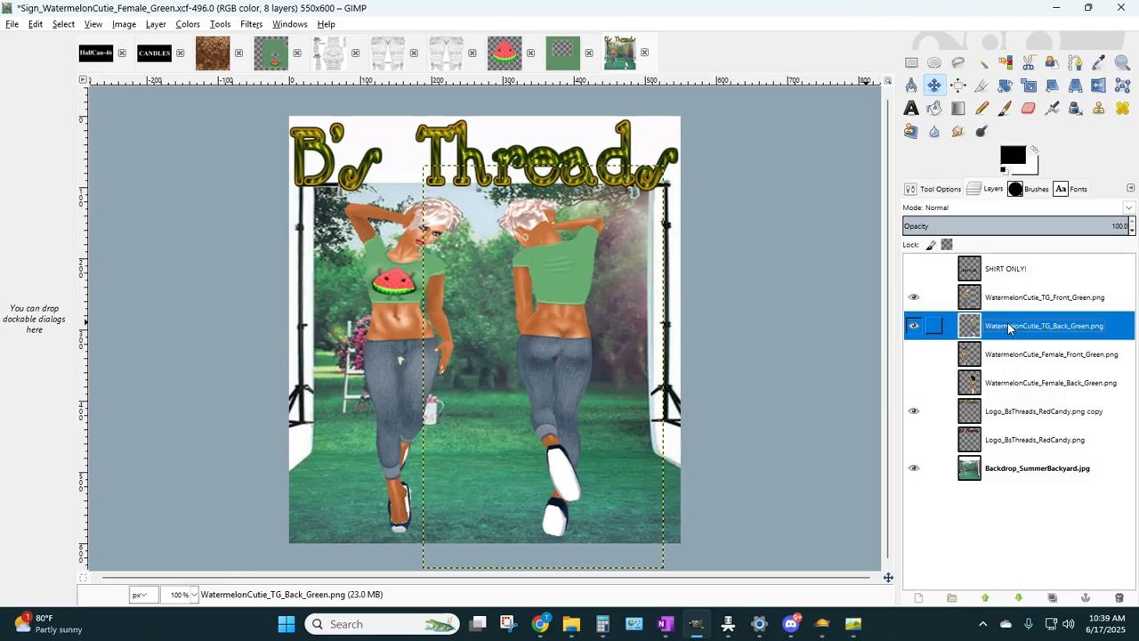
- Apply a black drop shadow to the TG back layer with offsets 8 and 8, blur radius 15 and opacity 80
{"action": "left_click", "coordinate": [252, 24]}
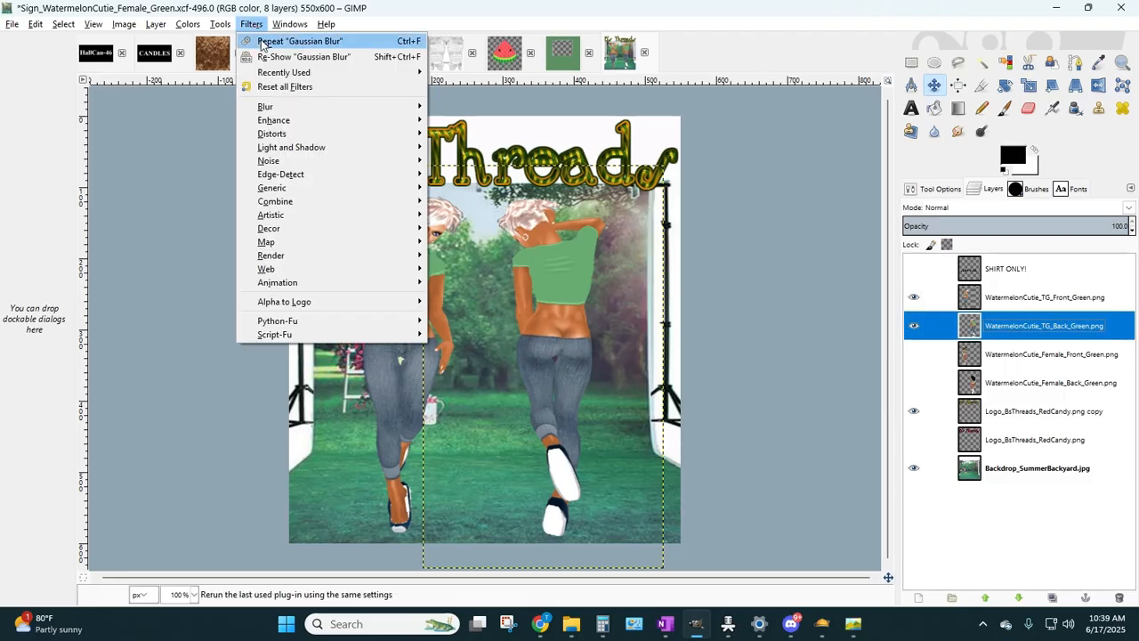
{"action": "mouse_move", "coordinate": [299, 150]}
{"action": "left_click", "coordinate": [458, 219]}
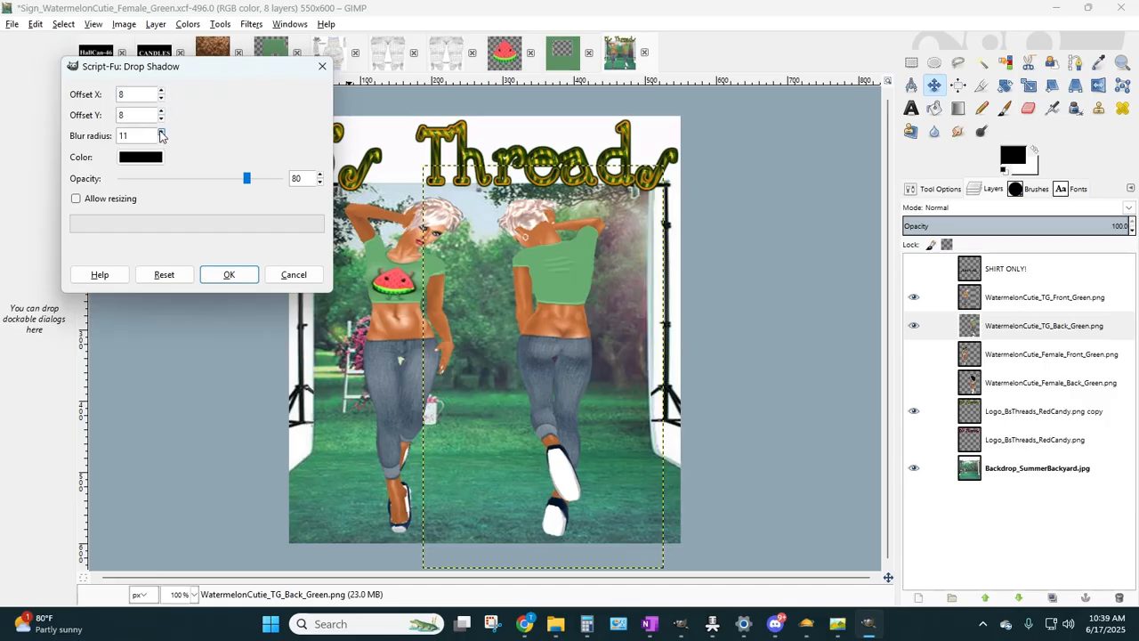
{"action": "left_click", "coordinate": [229, 274]}
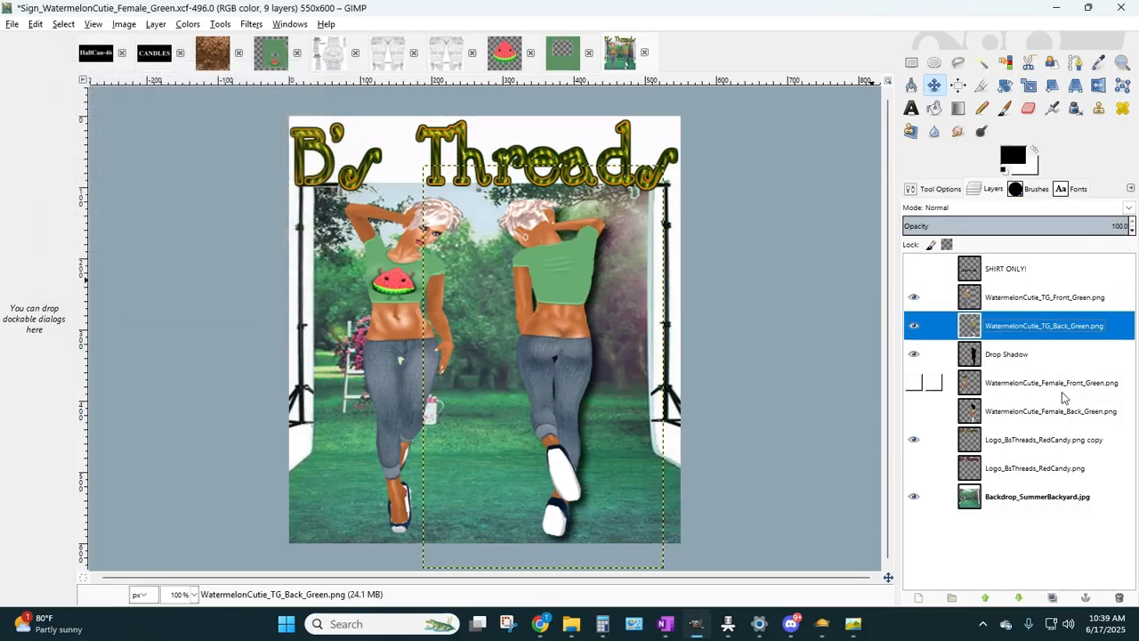
- Apply a drop shadow to the TG front layer with offsets 8 and 8, blur radius 15 and opacity 80
{"action": "left_click", "coordinate": [995, 300]}
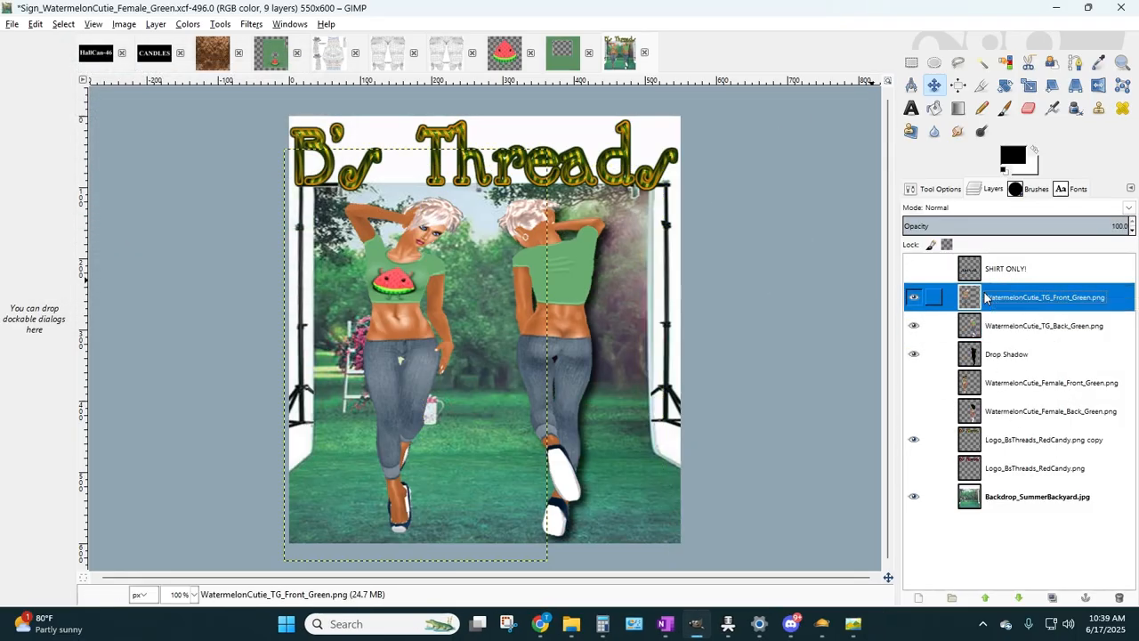
{"action": "left_click", "coordinate": [251, 24]}
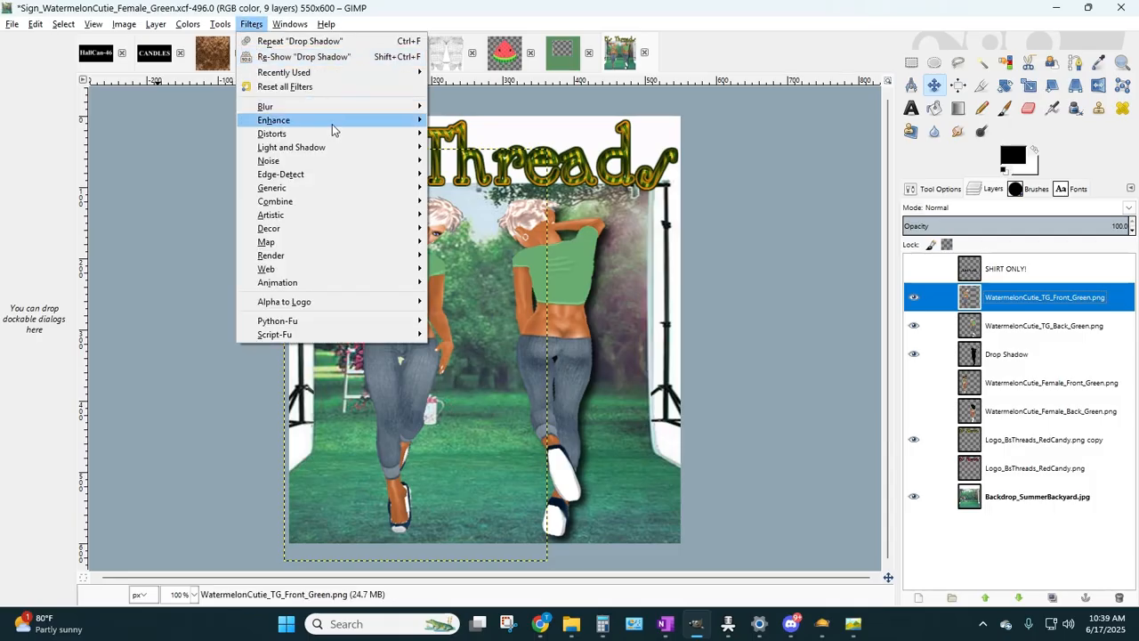
{"action": "mouse_move", "coordinate": [338, 146]}
{"action": "left_click", "coordinate": [472, 220]}
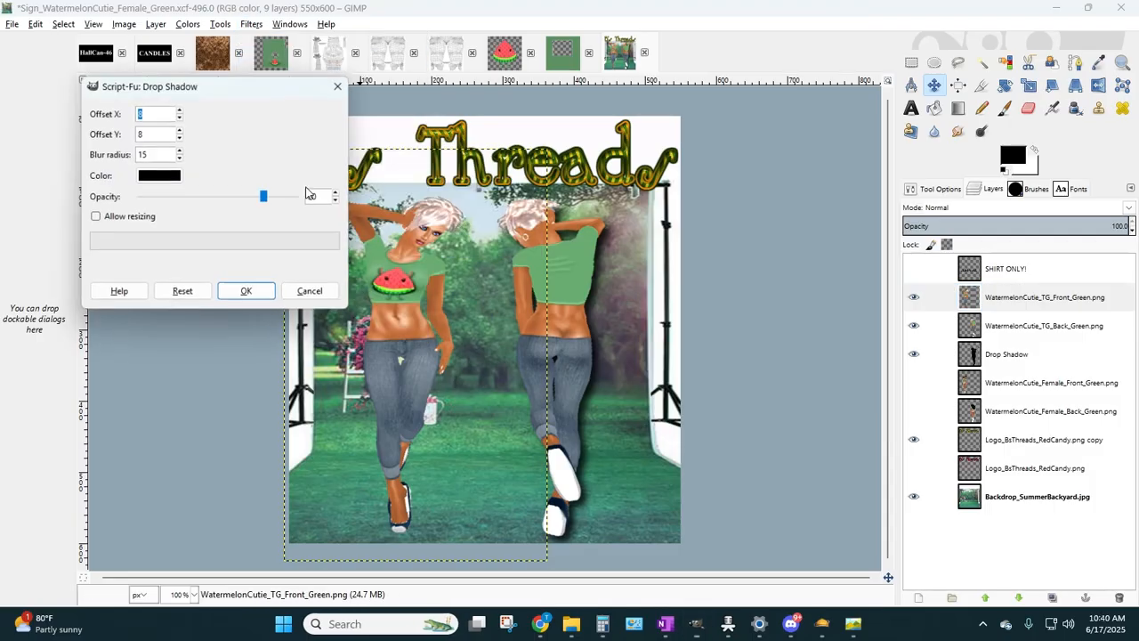
{"action": "left_click", "coordinate": [244, 291]}
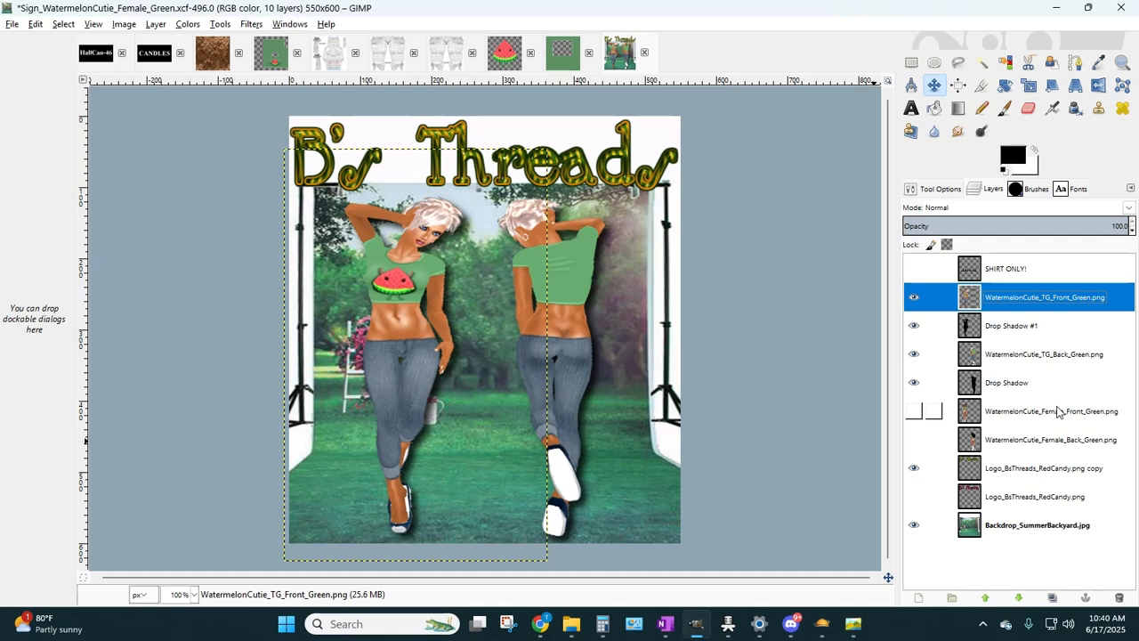
- Apply a drop shadow to the visible B's Threads logo copy with offsets 8 and 8, blur radius 15 and opacity 80
{"action": "left_click", "coordinate": [1023, 474]}
{"action": "left_click", "coordinate": [251, 24]}
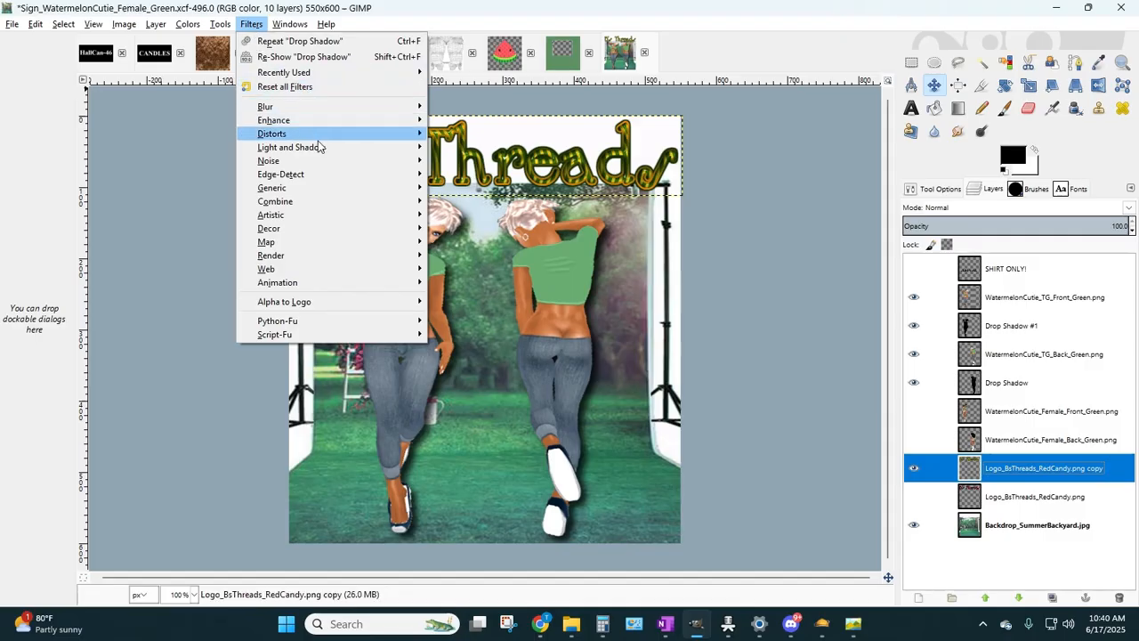
{"action": "mouse_move", "coordinate": [317, 148]}
{"action": "left_click", "coordinate": [461, 221]}
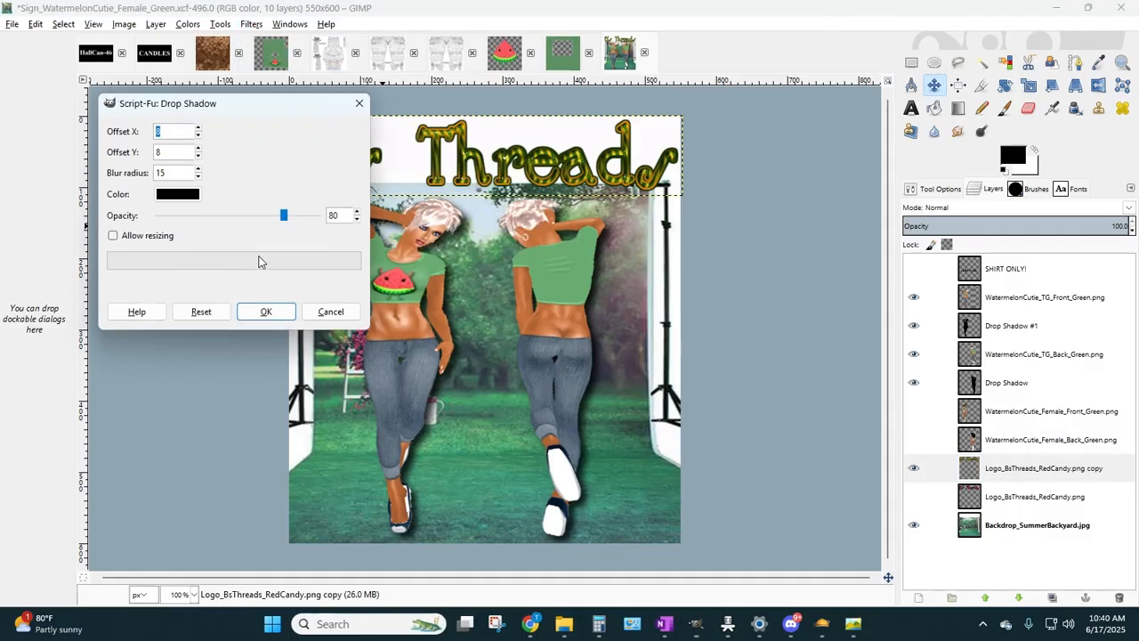
{"action": "left_click", "coordinate": [267, 310]}
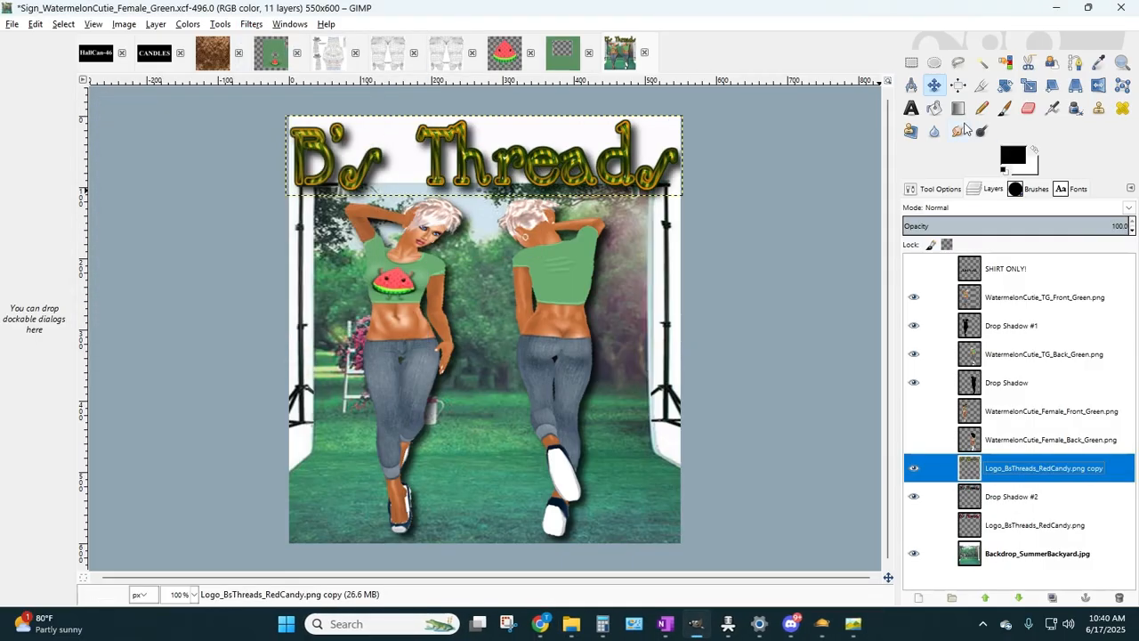
- Nudge the logo's drop shadow layer about 3 px left and 2 px up
{"action": "left_click", "coordinate": [912, 63]}
{"action": "left_click", "coordinate": [1022, 496]}
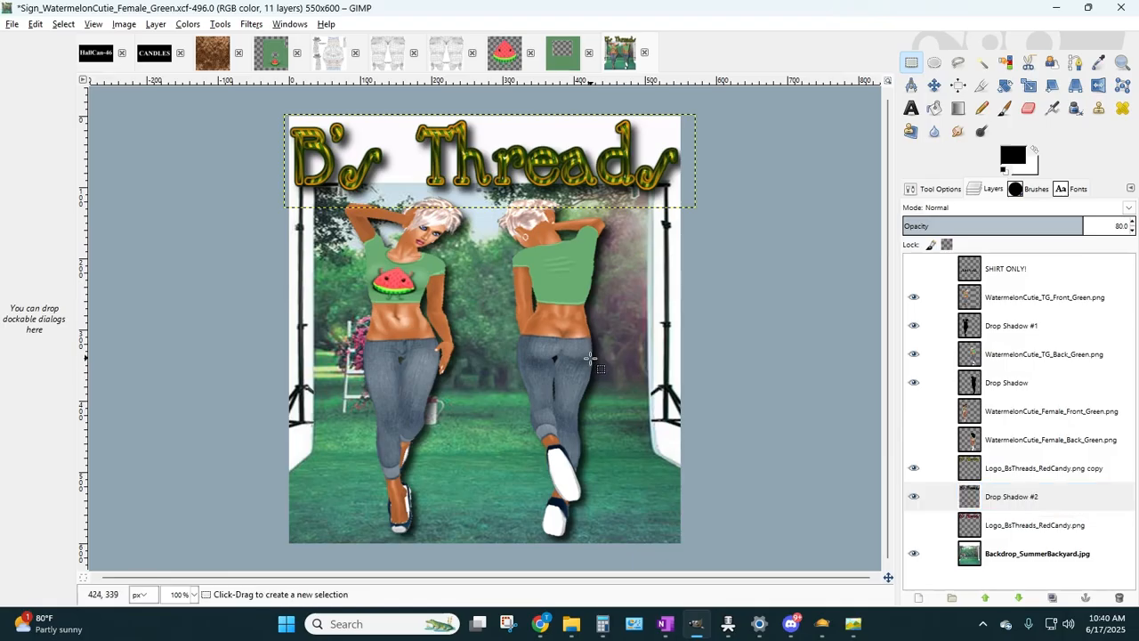
{"action": "key", "text": "Left"}
{"action": "key", "text": "Left"}
{"action": "key", "text": "Up"}
{"action": "key", "text": "Up"}
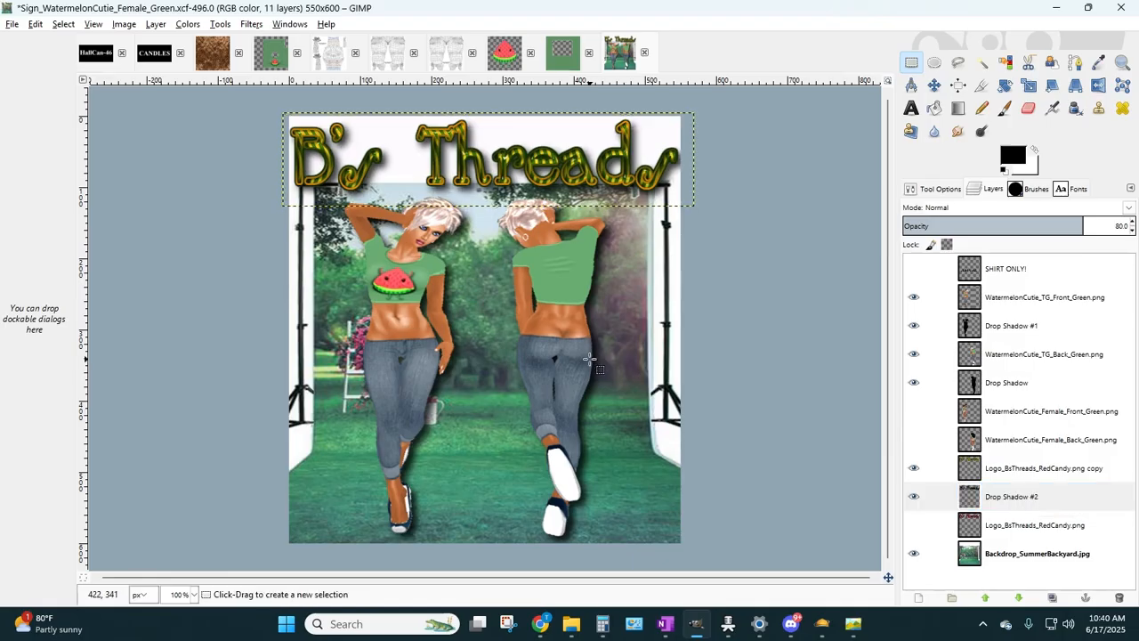
{"action": "key", "text": "Left"}
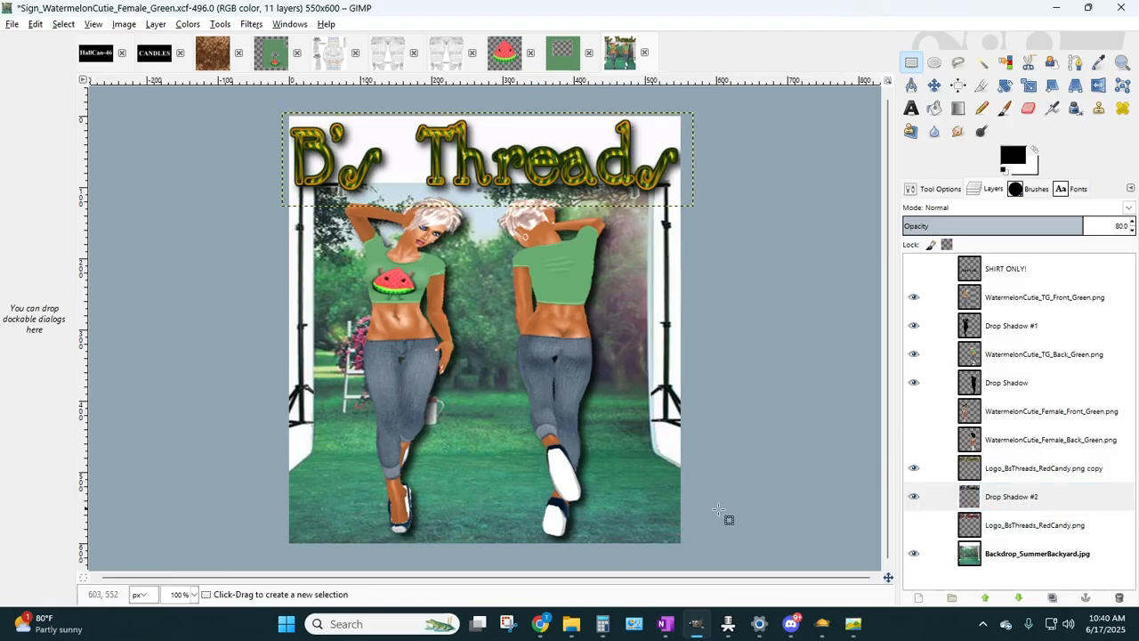
- Show the SHIRT ONLY! text layer and save the project under the new name Sign_WatermelonCutie_TG_Green.xcf in the WatermelonCutie folder
{"action": "left_click", "coordinate": [1014, 386]}
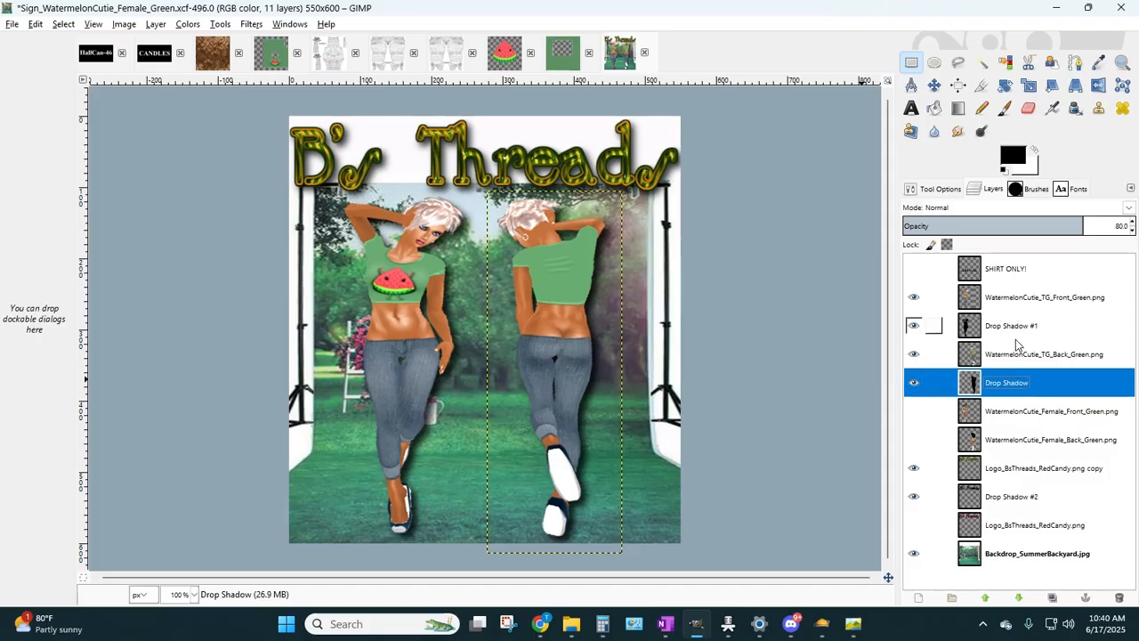
{"action": "left_click", "coordinate": [913, 268]}
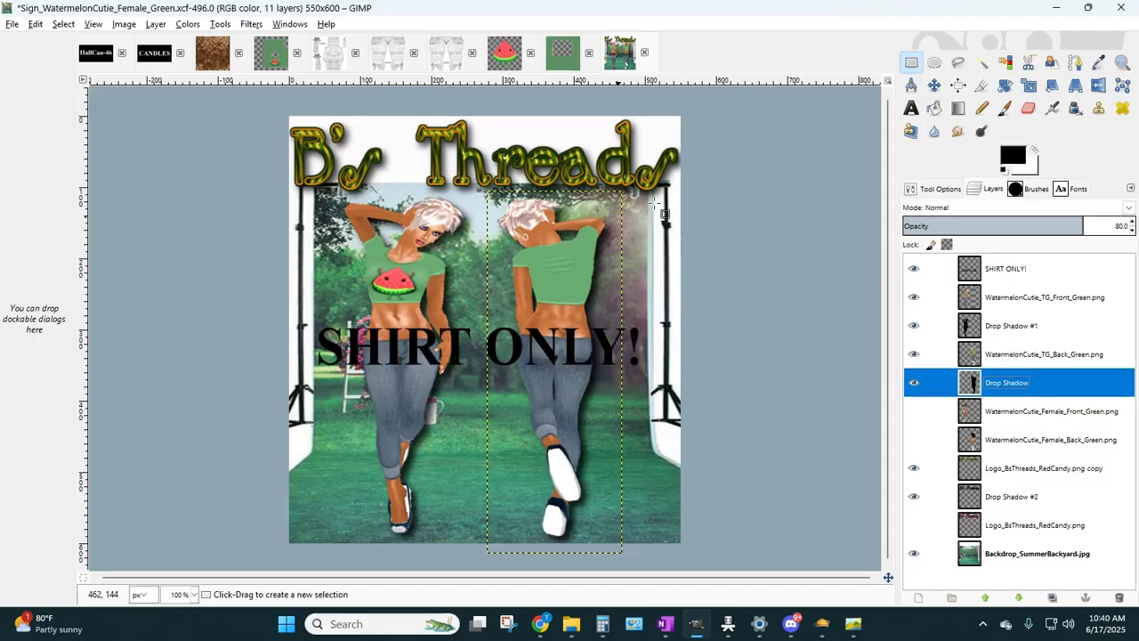
{"action": "left_click", "coordinate": [12, 24]}
{"action": "left_click", "coordinate": [35, 151]}
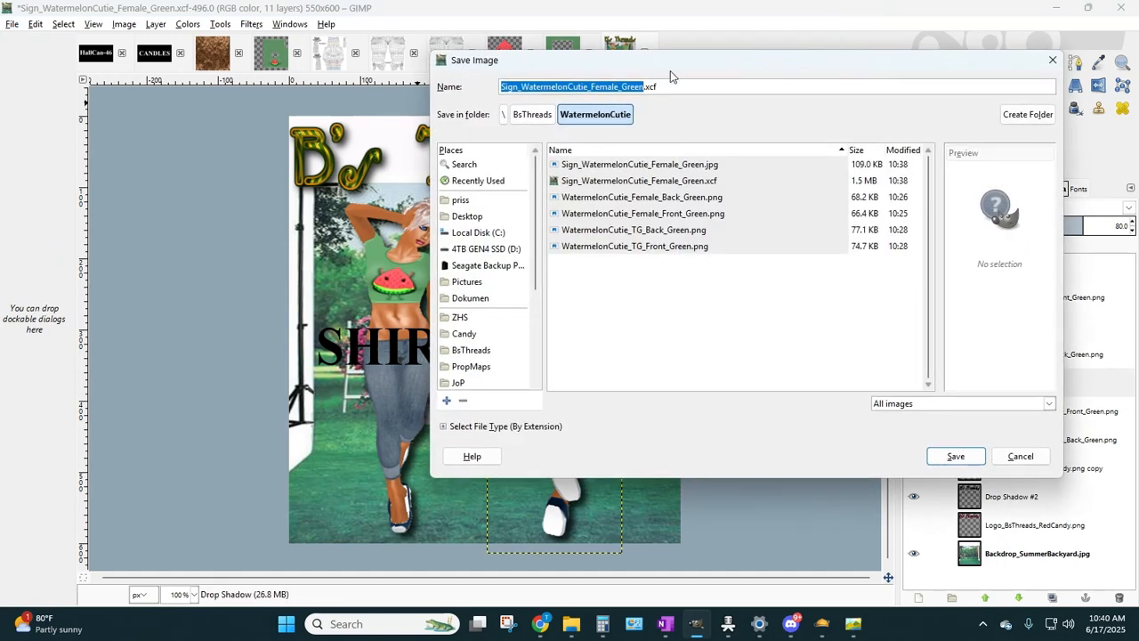
{"action": "left_click", "coordinate": [591, 86]}
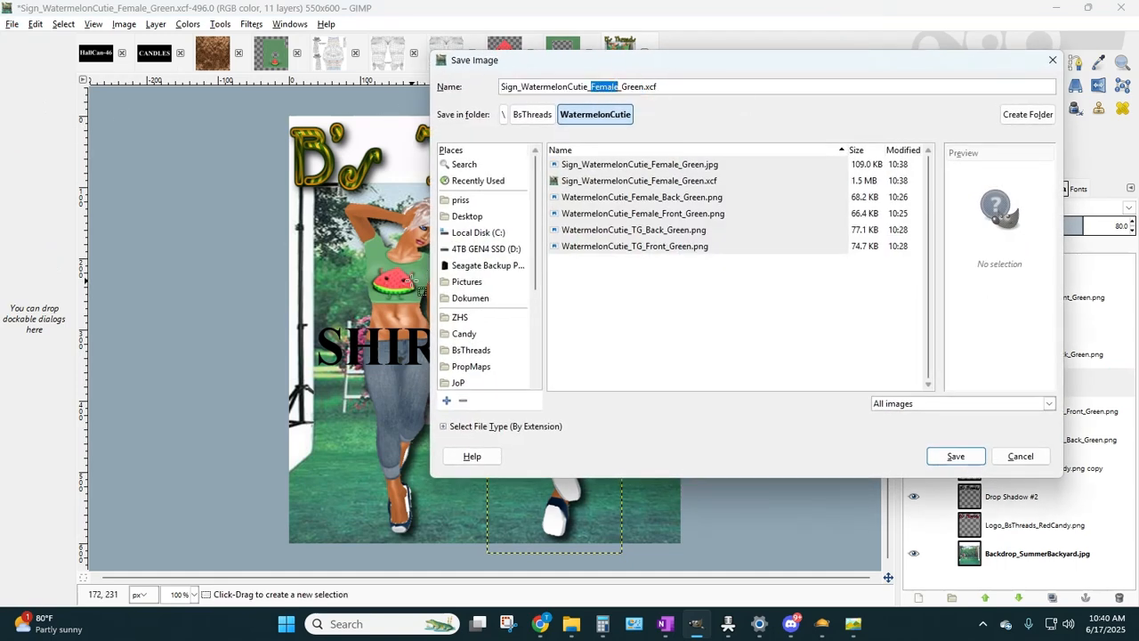
{"action": "type", "text": "TG"}
{"action": "key", "text": "Return"}
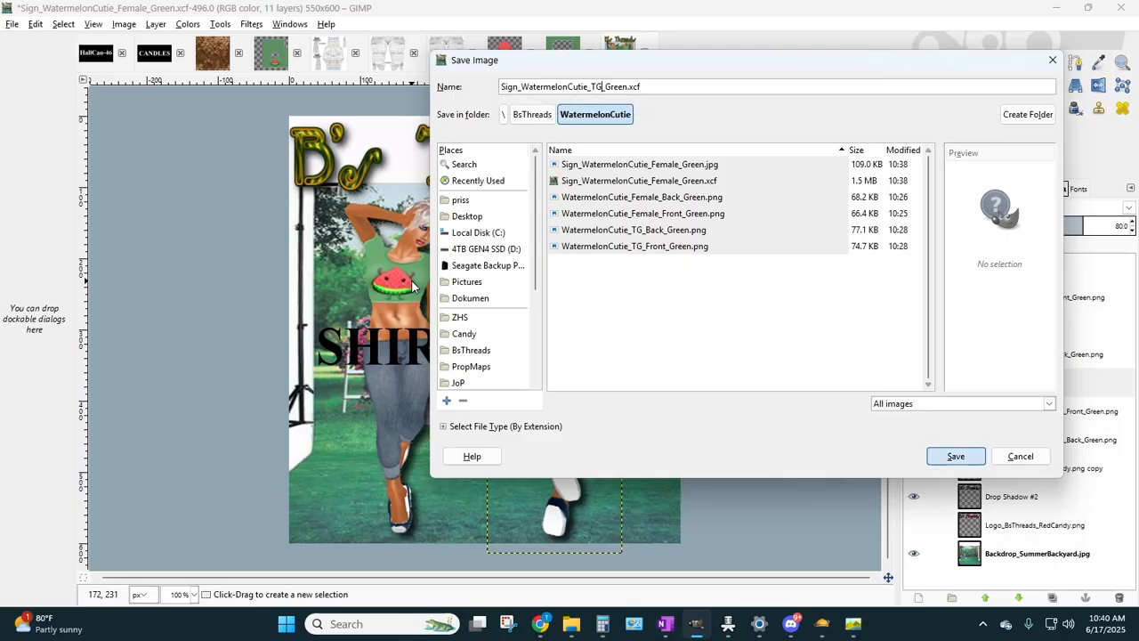
- Export the TG sign as Sign_WatermelonCutie_TG_Green.jpg in the WatermelonCutie folder
{"action": "left_click", "coordinate": [12, 24]}
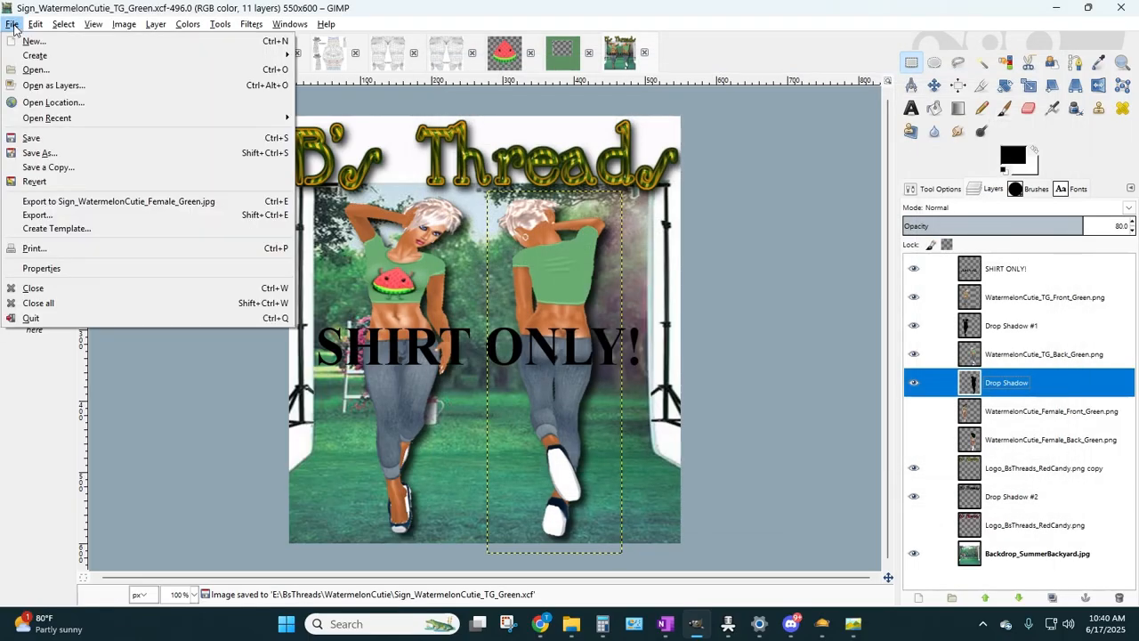
{"action": "left_click", "coordinate": [40, 213]}
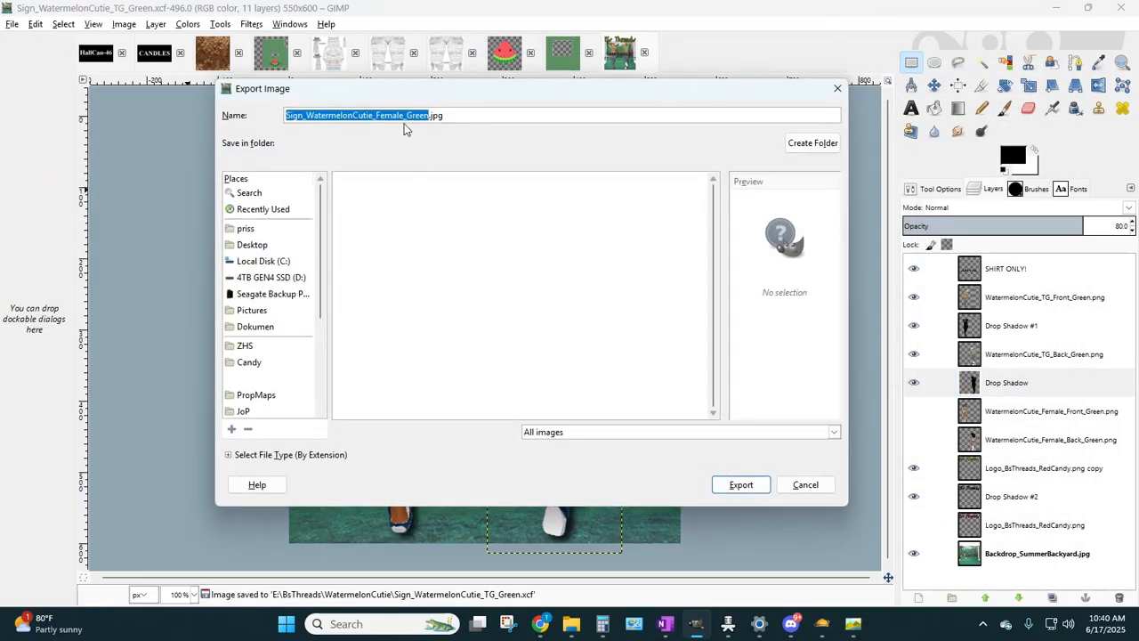
{"action": "left_click", "coordinate": [377, 116]}
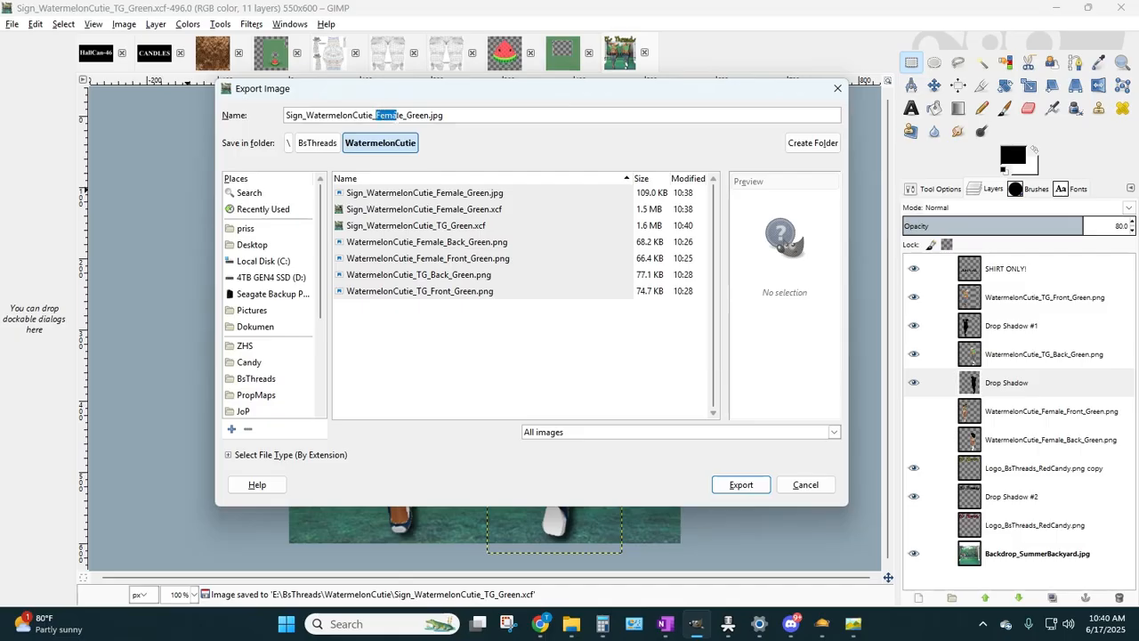
{"action": "type", "text": "T"}
{"action": "key", "text": "BackSpace"}
{"action": "key", "text": "BackSpace"}
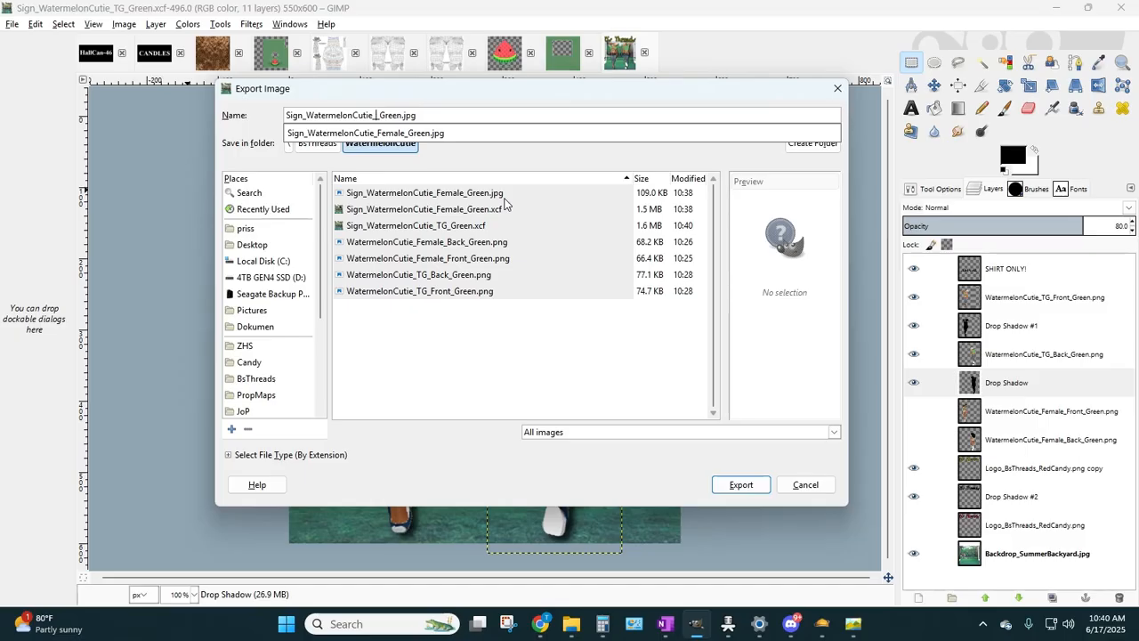
{"action": "type", "text": "G_"}
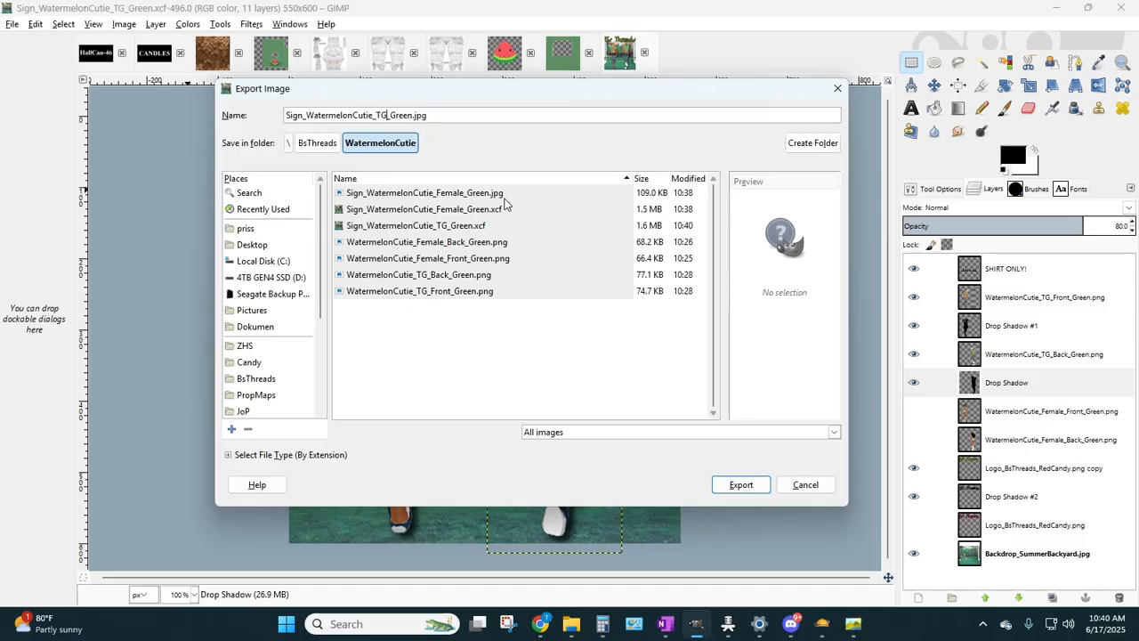
{"action": "key", "text": "Return"}
{"action": "key", "text": "Return"}
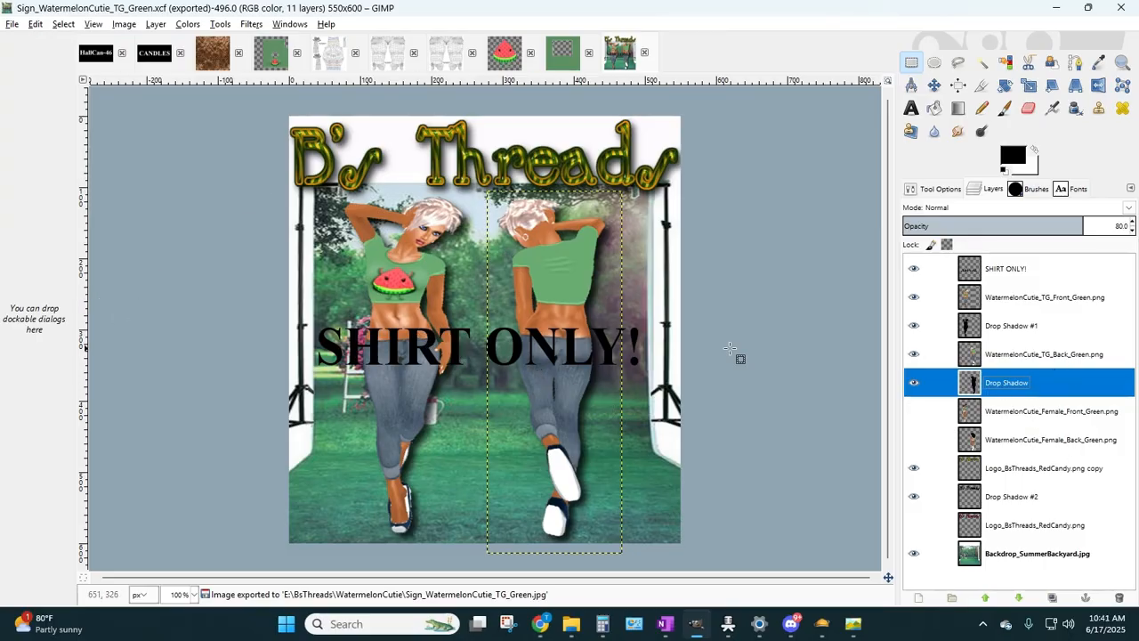
- Hide the TG front and back layers with their drop shadows, and show the female front and back layers
{"action": "left_click", "coordinate": [914, 297]}
{"action": "left_click", "coordinate": [914, 326]}
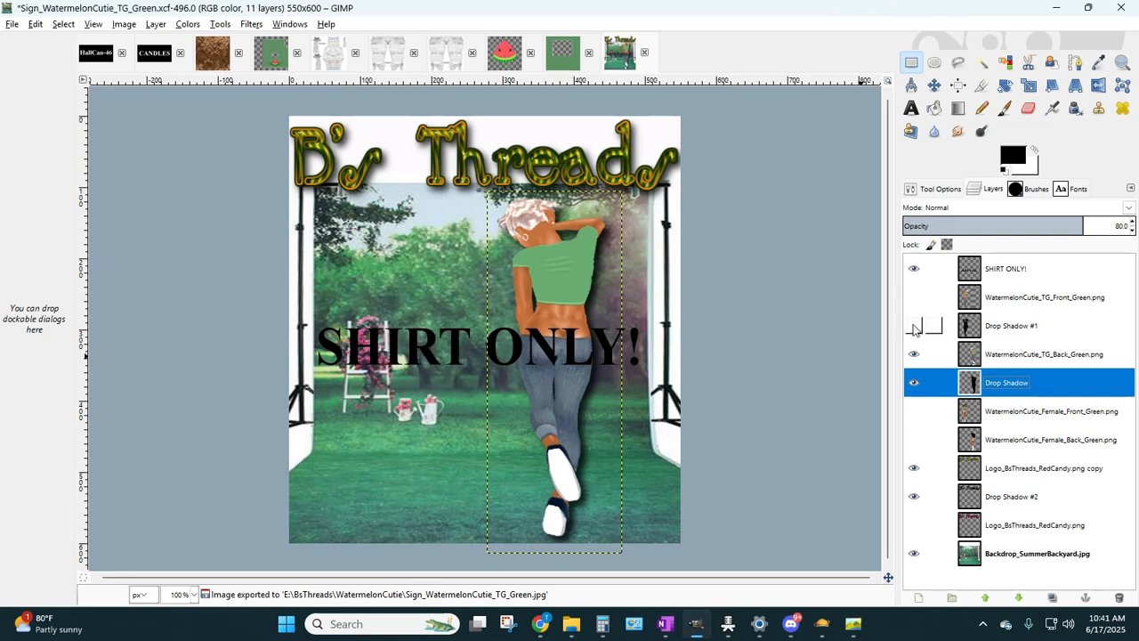
{"action": "left_click", "coordinate": [914, 382]}
{"action": "left_click", "coordinate": [915, 412]}
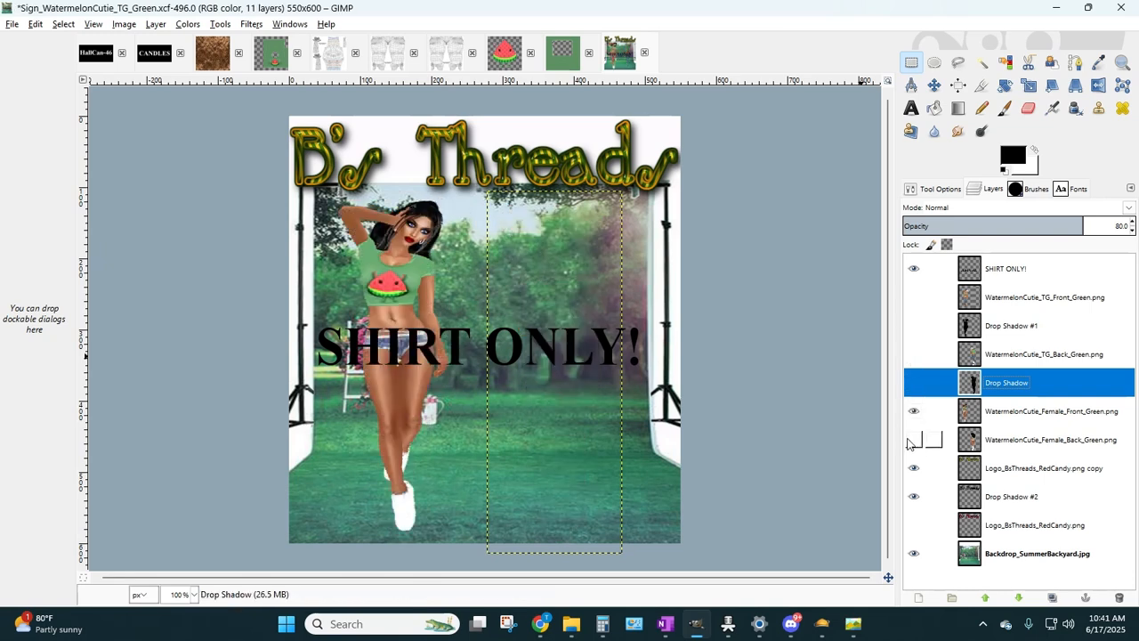
{"action": "left_click", "coordinate": [914, 440]}
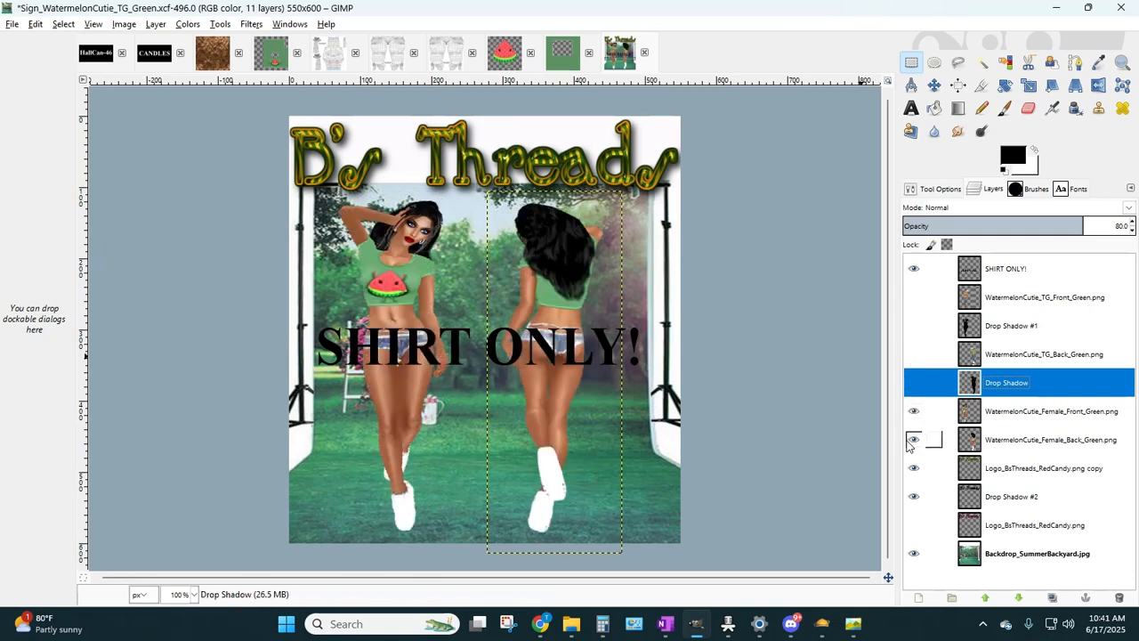
- Apply a drop shadow to the female front layer with offsets 8 and 8, blur radius 15 and opacity 80
{"action": "left_click", "coordinate": [986, 413]}
{"action": "left_click", "coordinate": [251, 24]}
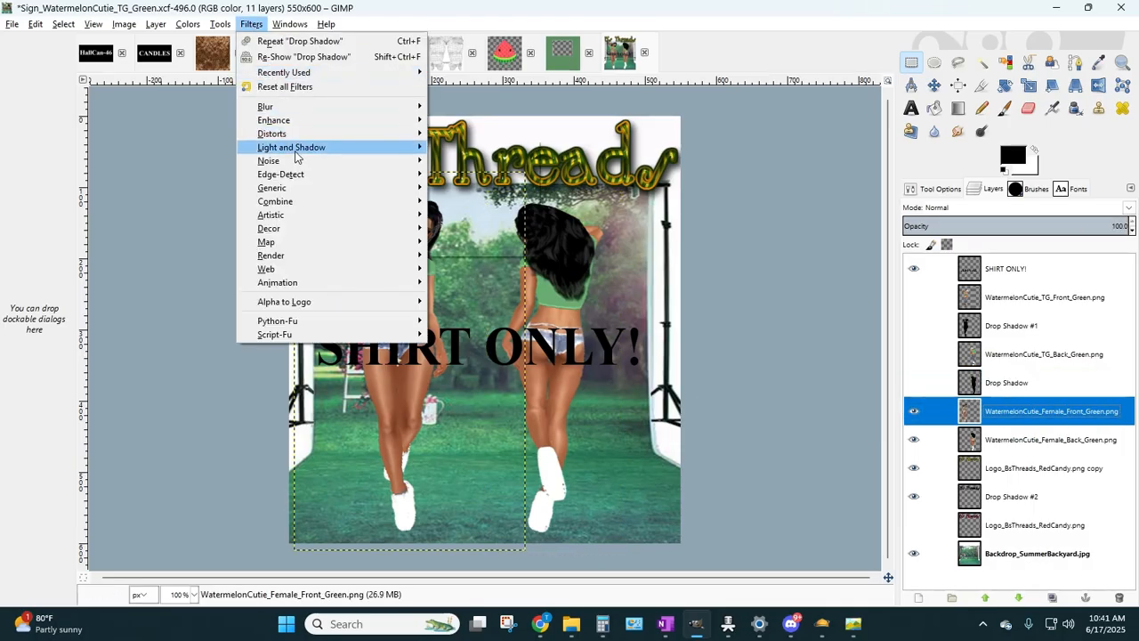
{"action": "mouse_move", "coordinate": [356, 144]}
{"action": "left_click", "coordinate": [477, 222]}
{"action": "left_click", "coordinate": [190, 239]}
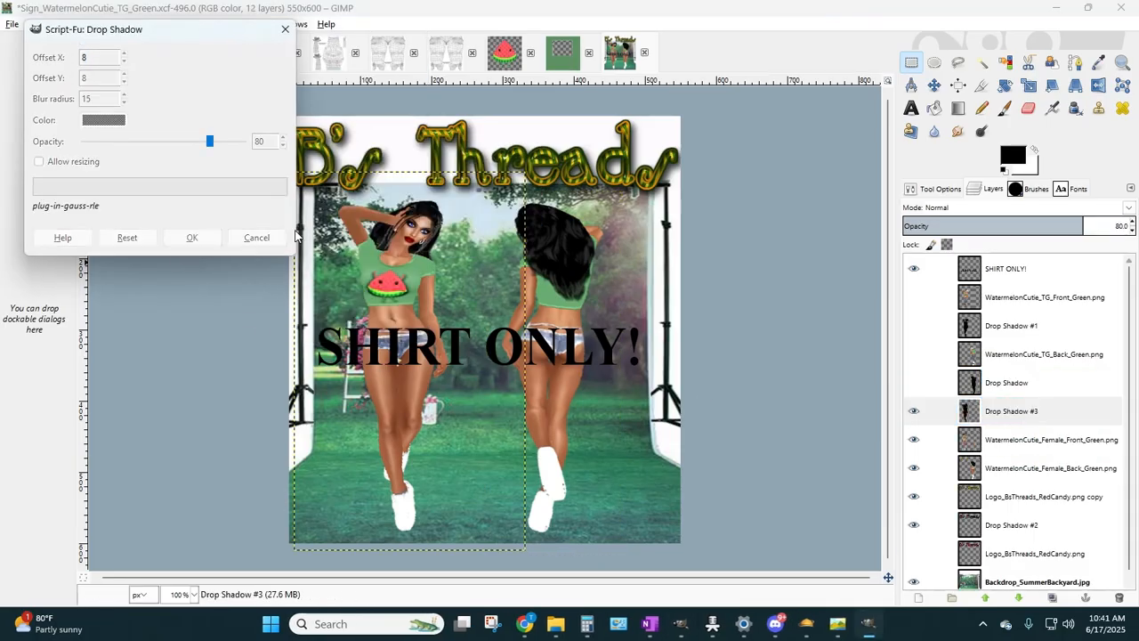
- Apply a drop shadow to the female back layer with the same settings as the front figure's shadow
{"action": "left_click", "coordinate": [1021, 471]}
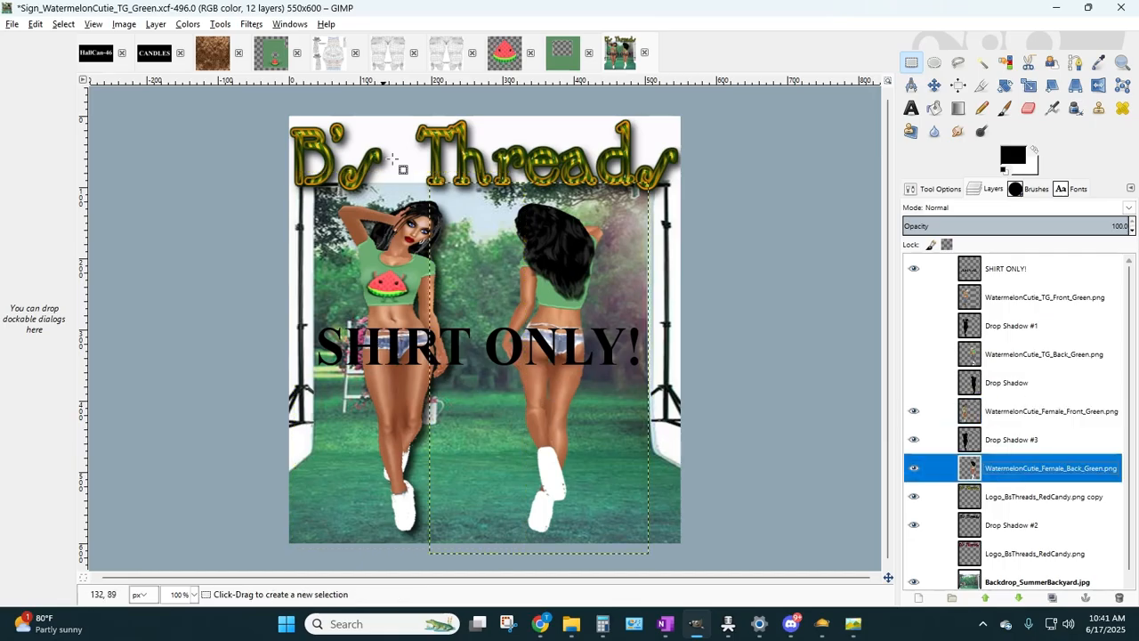
{"action": "left_click", "coordinate": [251, 24]}
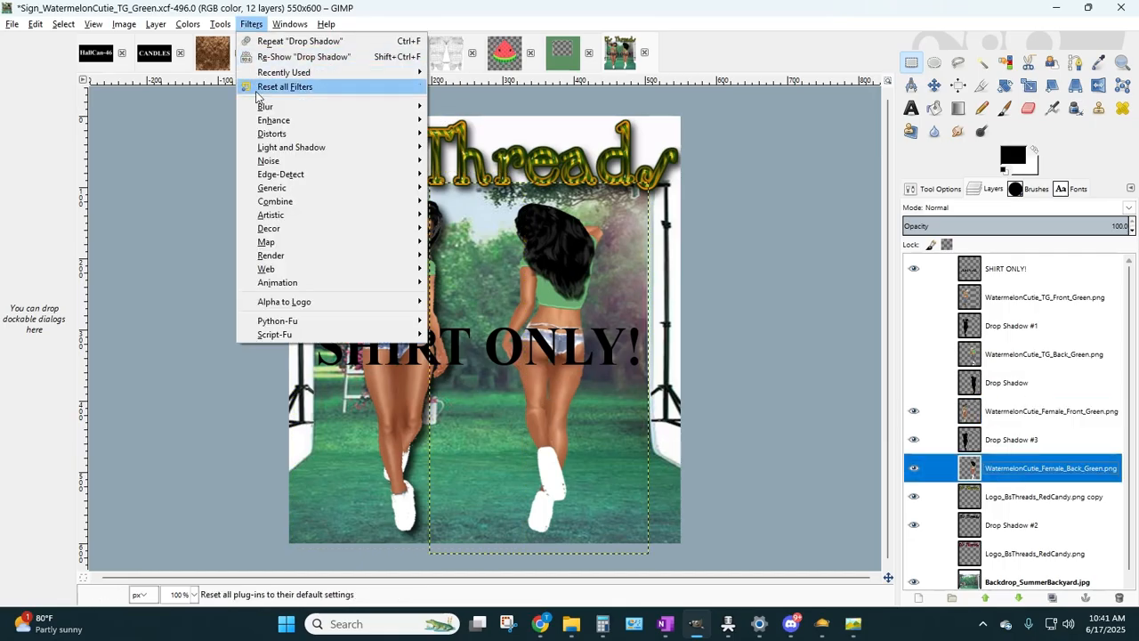
{"action": "mouse_move", "coordinate": [268, 147]}
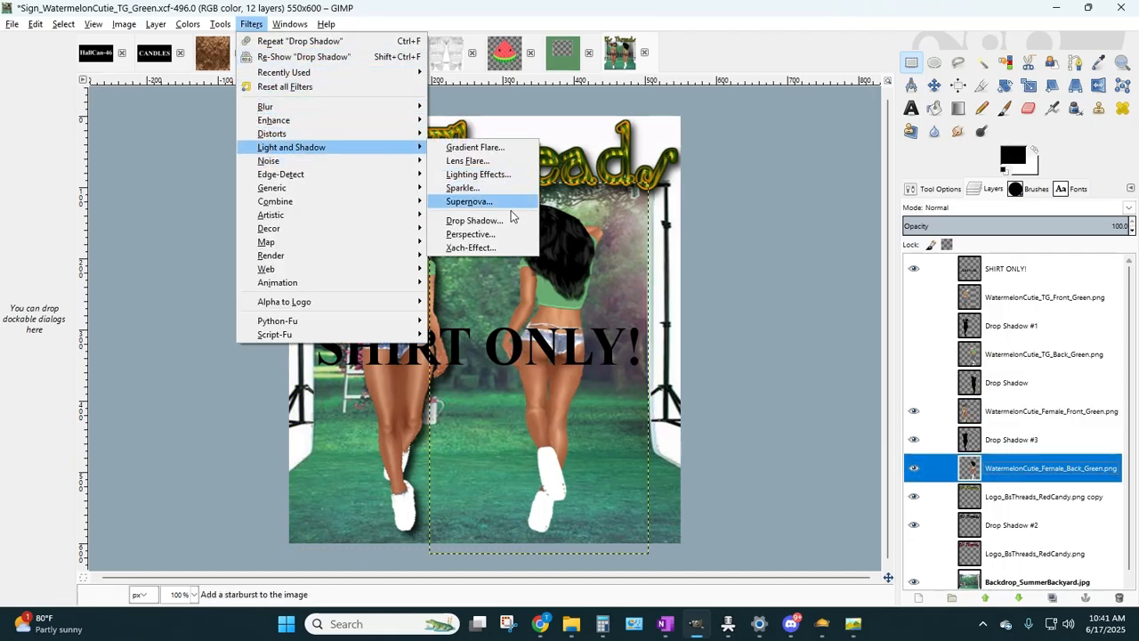
{"action": "left_click", "coordinate": [472, 221]}
{"action": "left_click", "coordinate": [207, 256]}
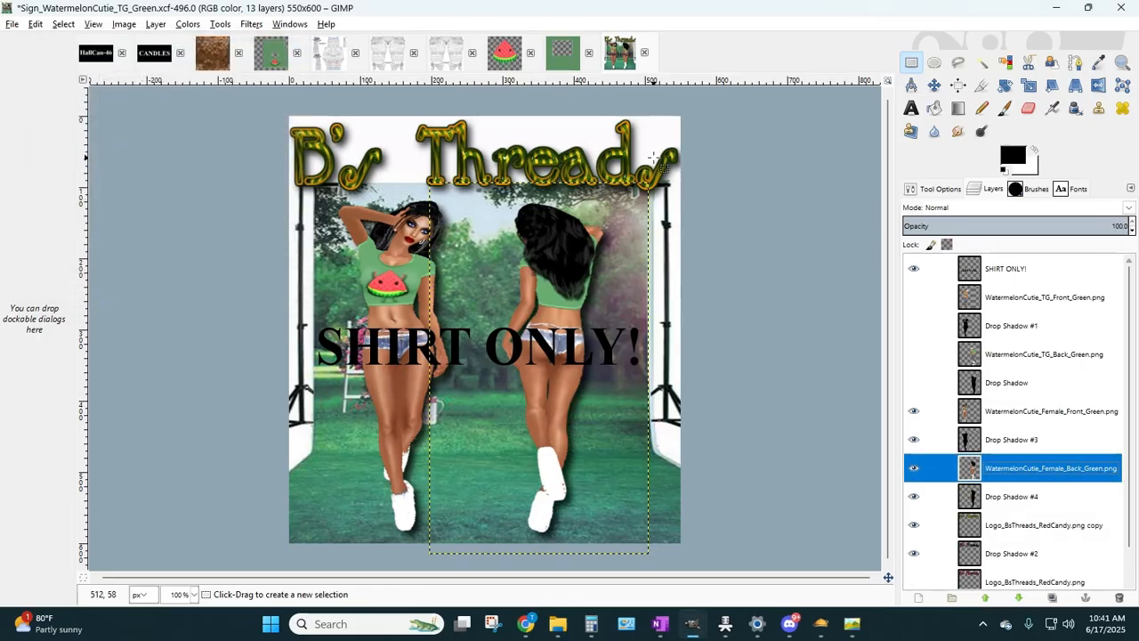
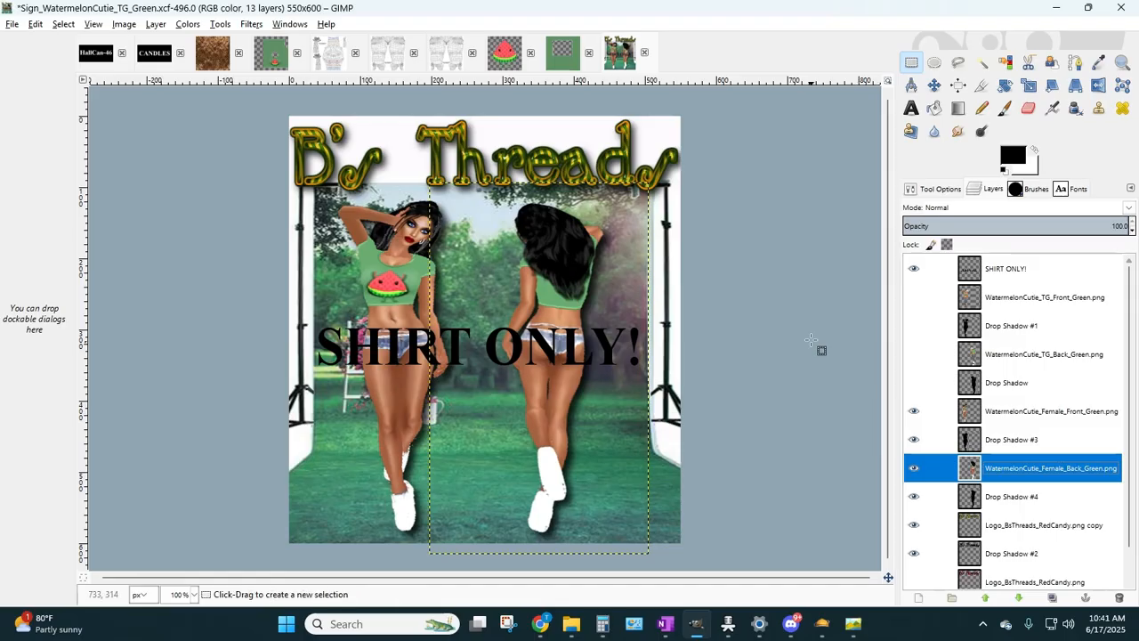
- Save the sign project as Sign_WatermelonCutie_Female_Green.xcf in the WatermelonCutie folder, replacing the existing file
{"action": "left_click", "coordinate": [12, 25]}
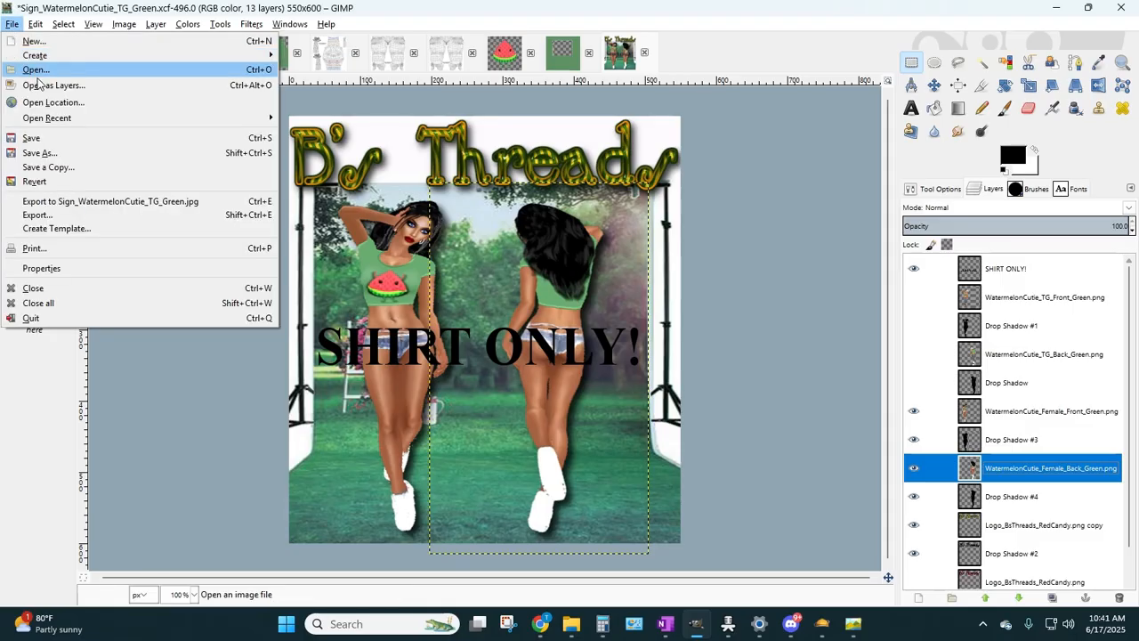
{"action": "left_click", "coordinate": [42, 153]}
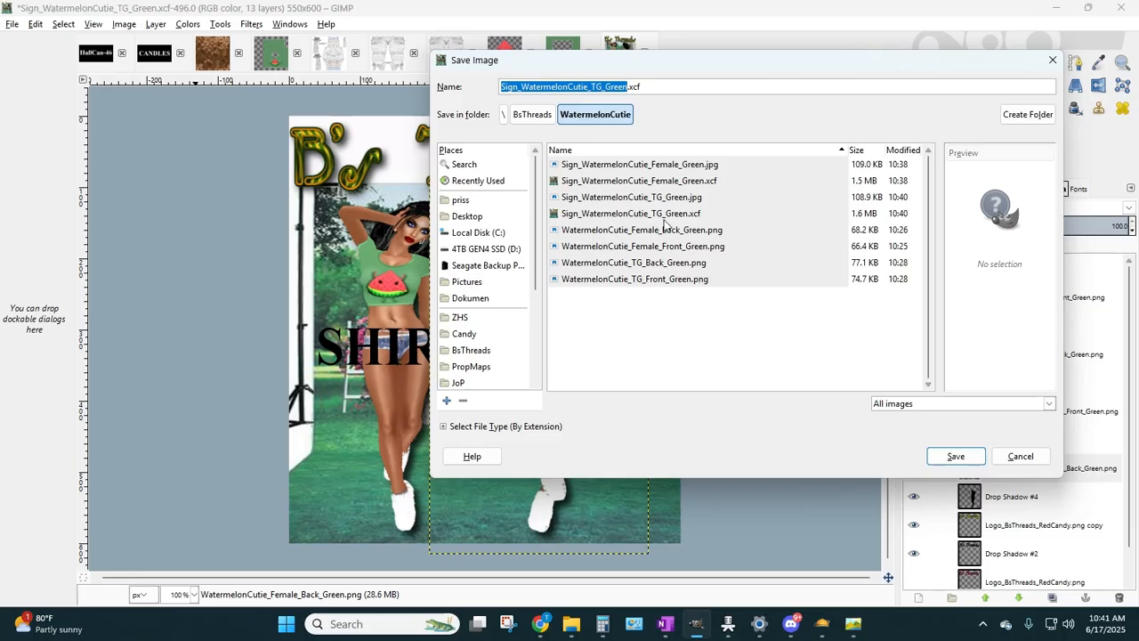
{"action": "left_click", "coordinate": [663, 183]}
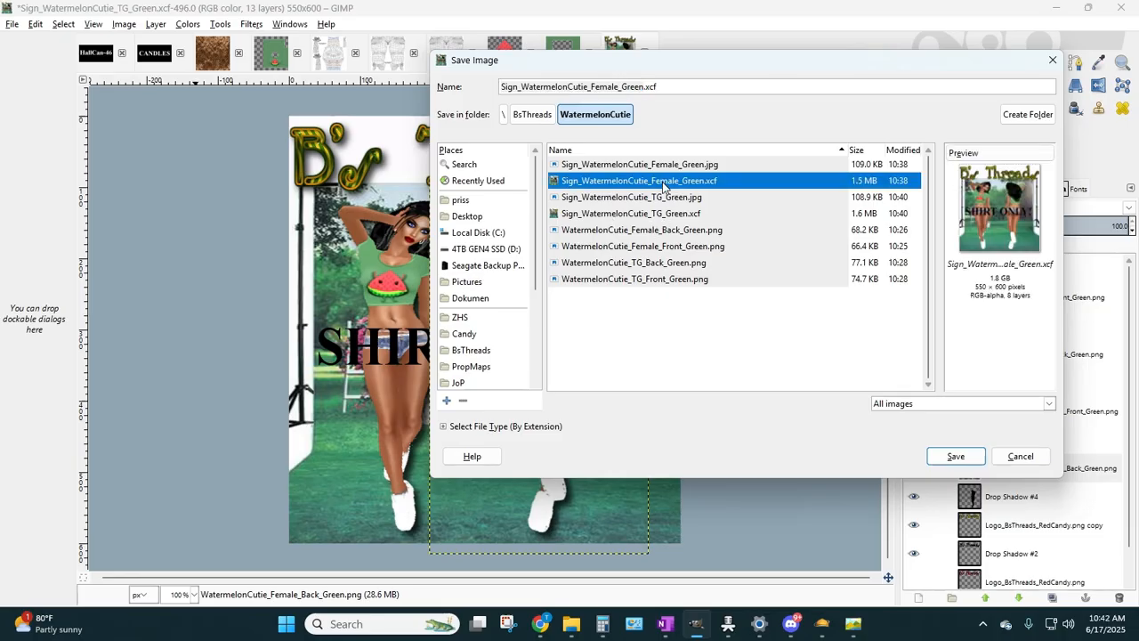
{"action": "key", "text": "Return"}
{"action": "left_click", "coordinate": [808, 343]}
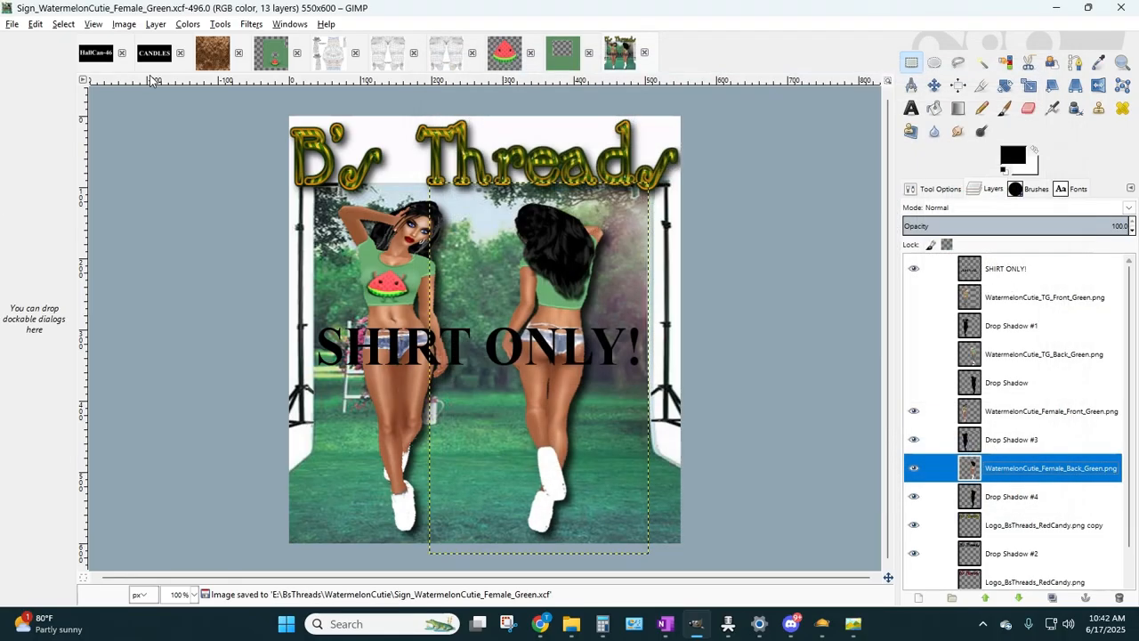
- Export the female sign as Sign_WatermelonCutie_Female_Green.jpg in the WatermelonCutie folder, replacing the existing file
{"action": "left_click", "coordinate": [12, 24]}
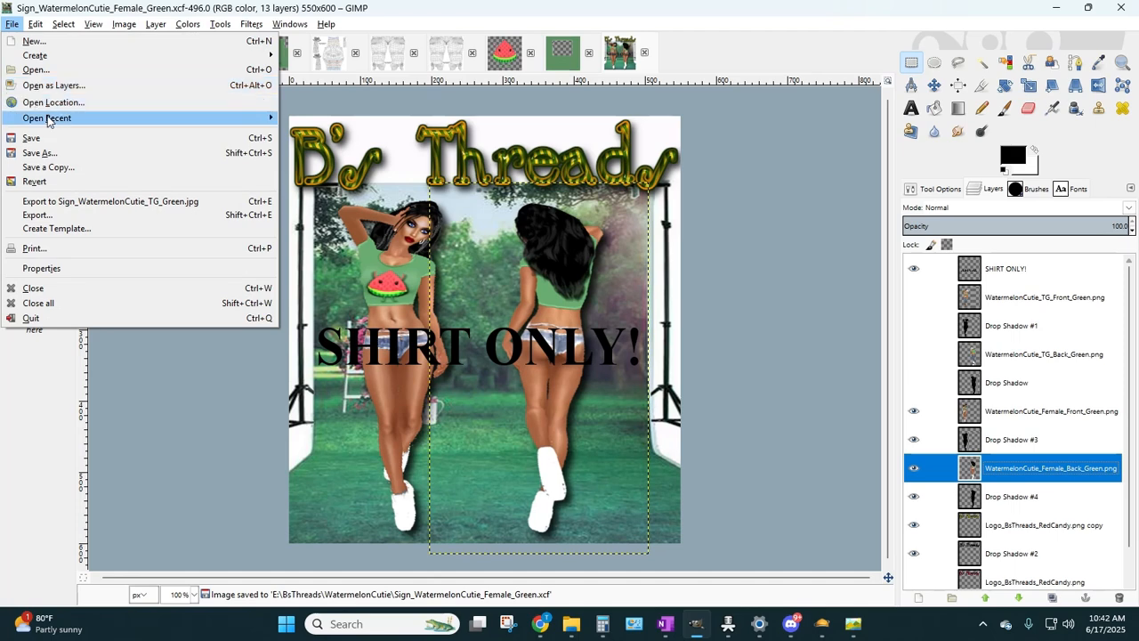
{"action": "left_click", "coordinate": [37, 214]}
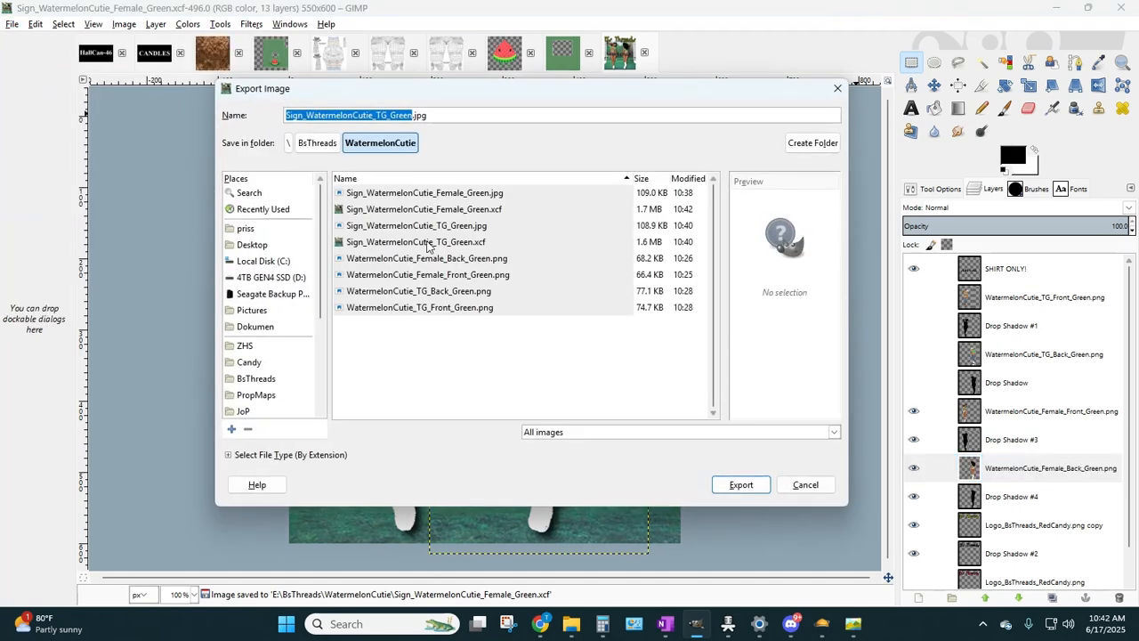
{"action": "left_click", "coordinate": [455, 196]}
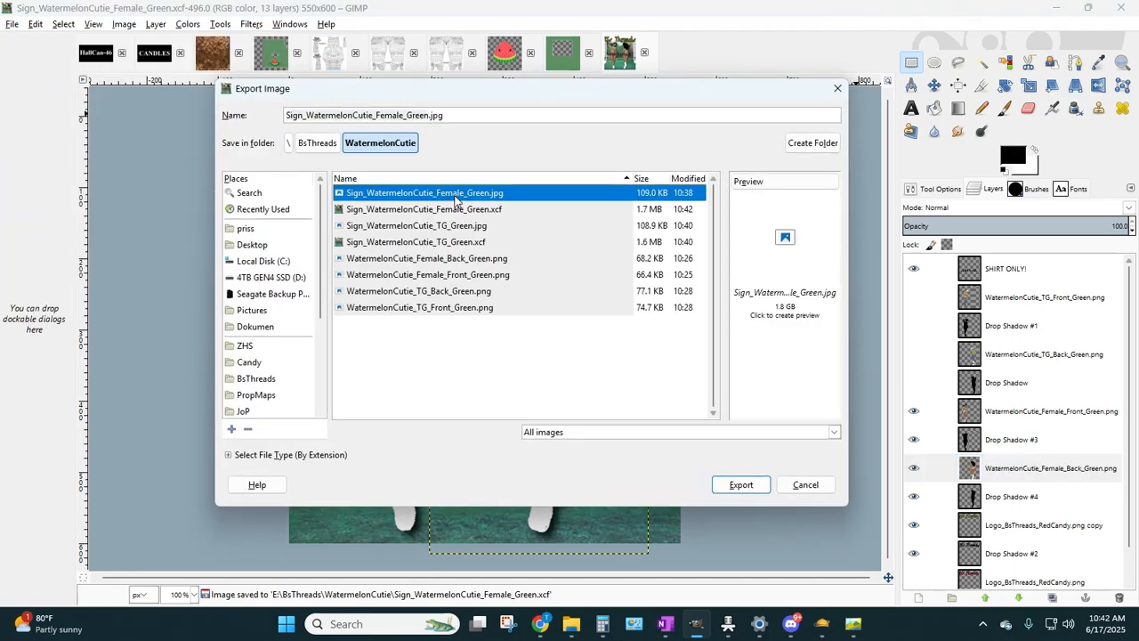
{"action": "left_click", "coordinate": [741, 484]}
{"action": "left_click", "coordinate": [602, 372]}
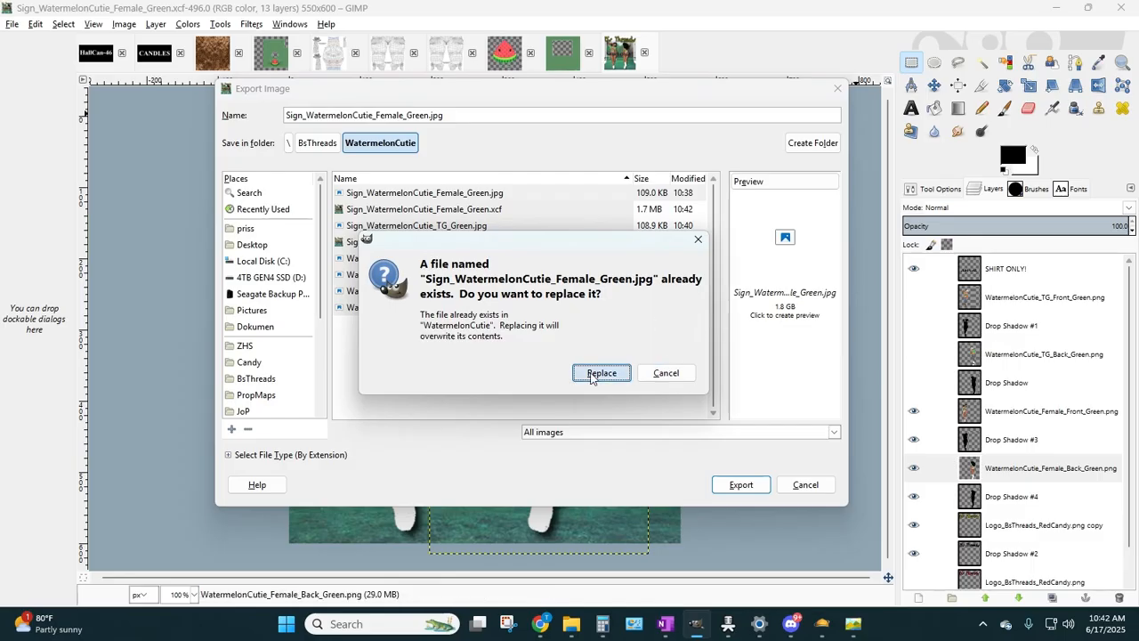
{"action": "left_click", "coordinate": [223, 307]}
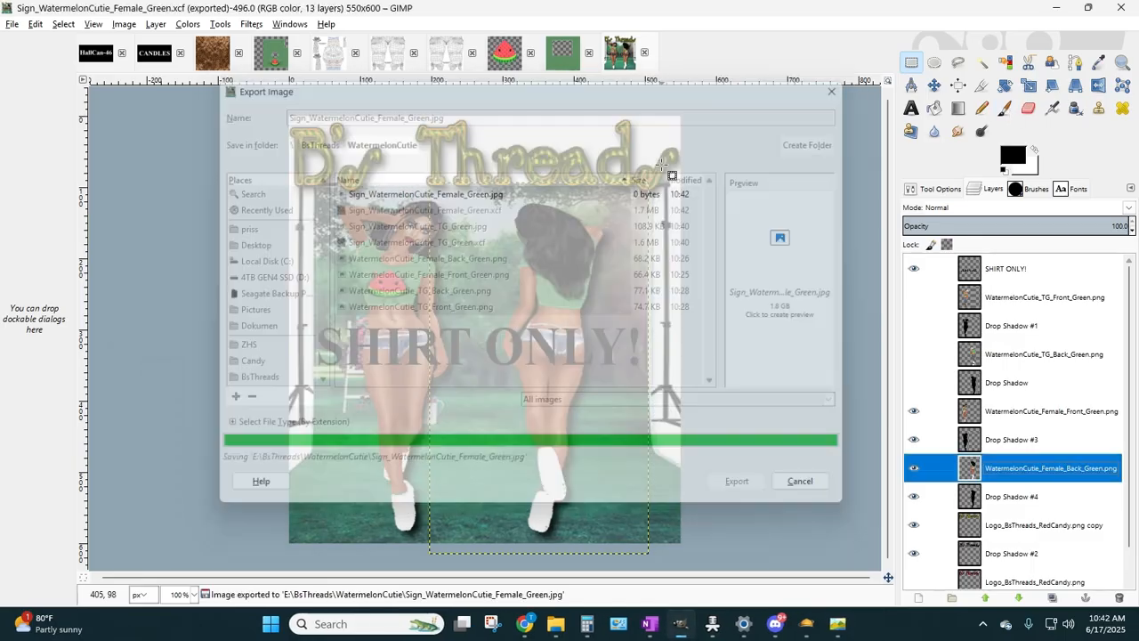
- Switch to the female "Watermelon Cutie, Green" outfit page on Utherverse, check its name and open the file chooser for outfit screenshots
{"action": "left_click", "coordinate": [1048, 9]}
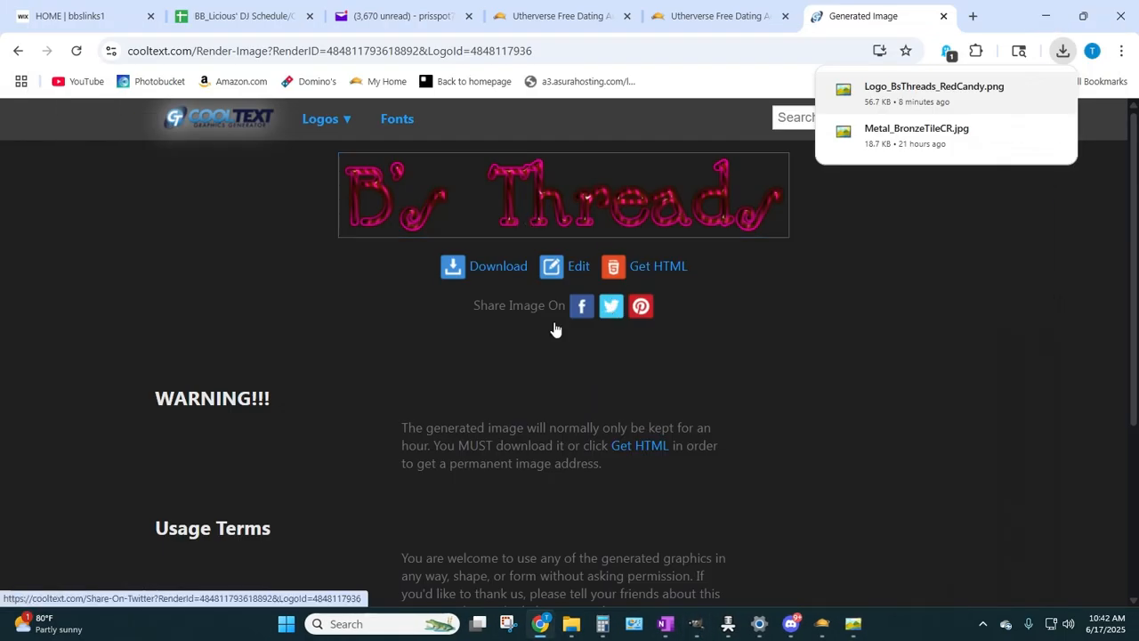
{"action": "left_click", "coordinate": [550, 24]}
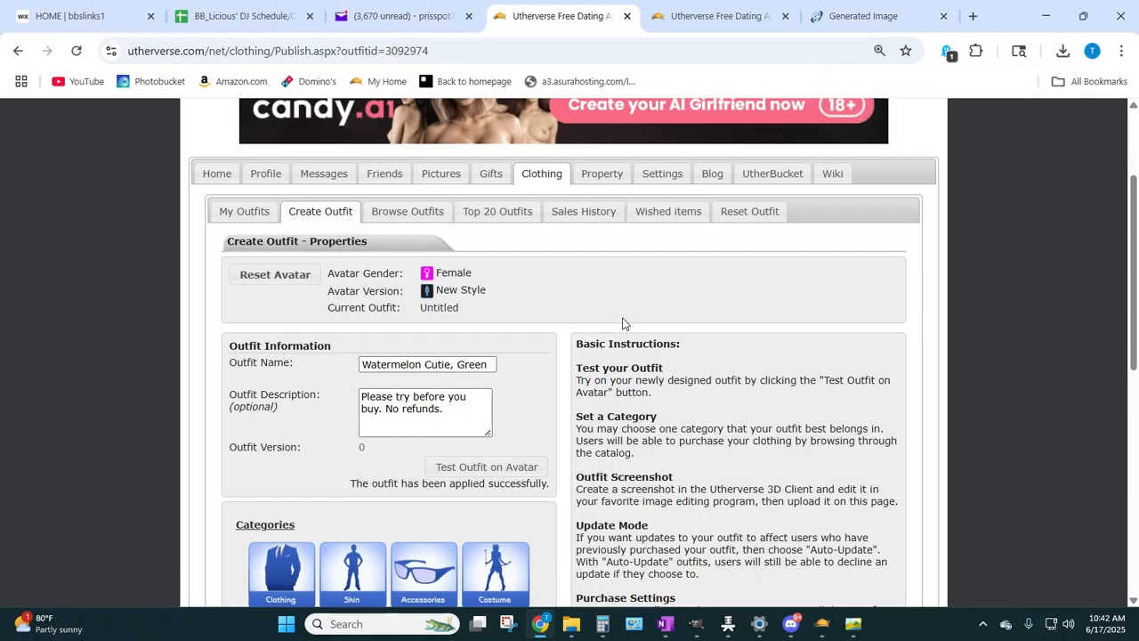
{"action": "scroll", "coordinate": [548, 316], "scroll_direction": "down", "scroll_amount": 1}
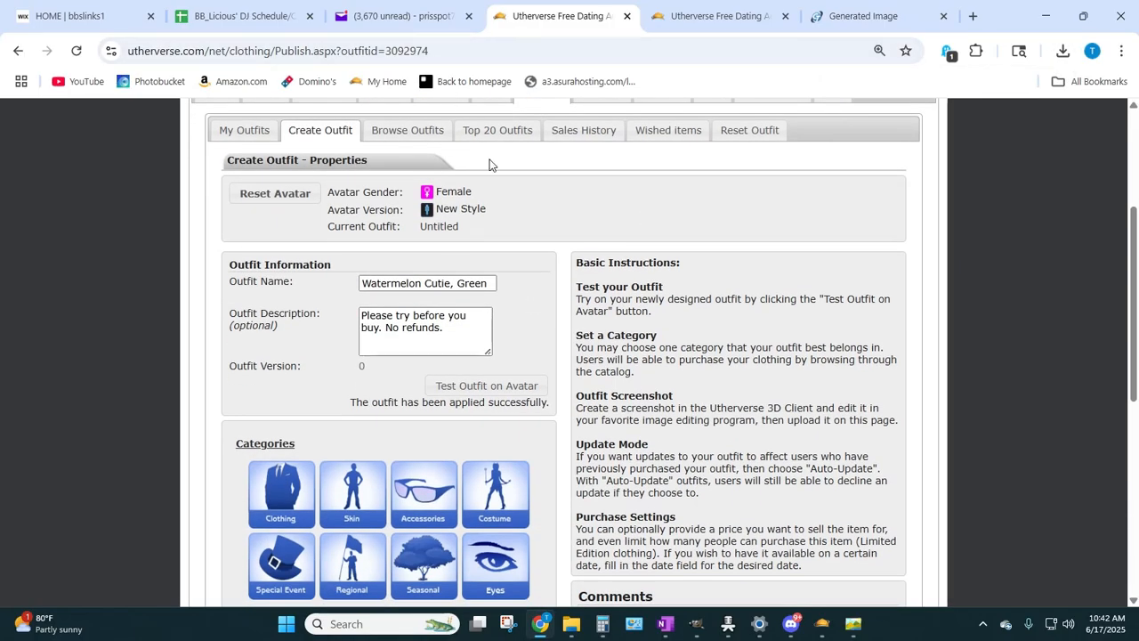
{"action": "left_click_drag", "start_coordinate": [457, 283], "coordinate": [508, 292]}
{"action": "left_click", "coordinate": [489, 283]}
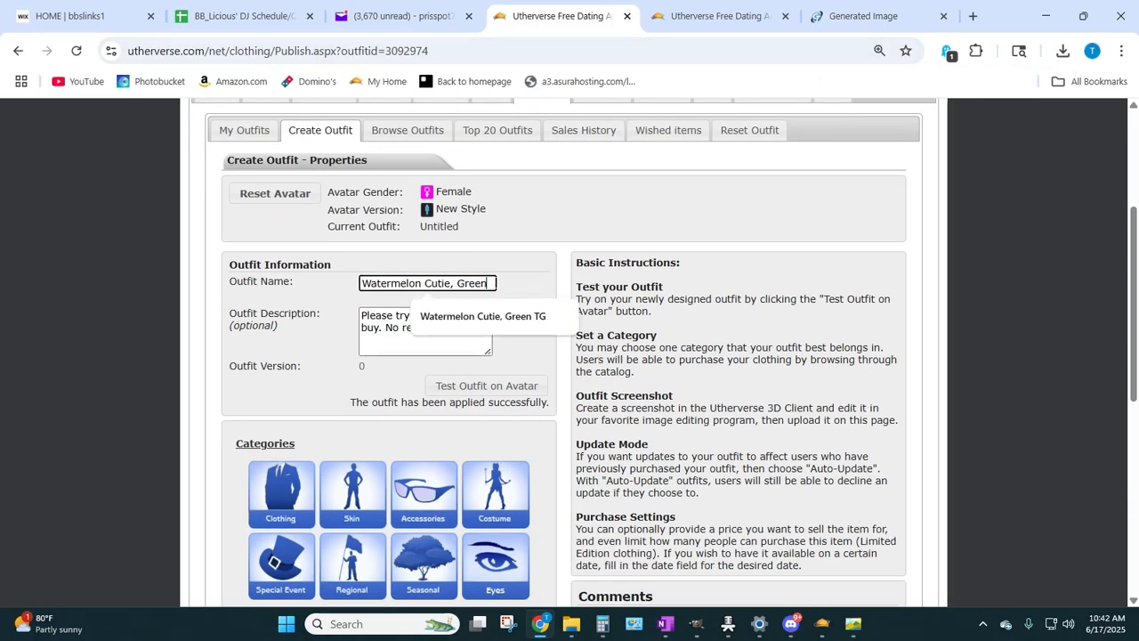
{"action": "scroll", "coordinate": [193, 290], "scroll_direction": "down", "scroll_amount": 5}
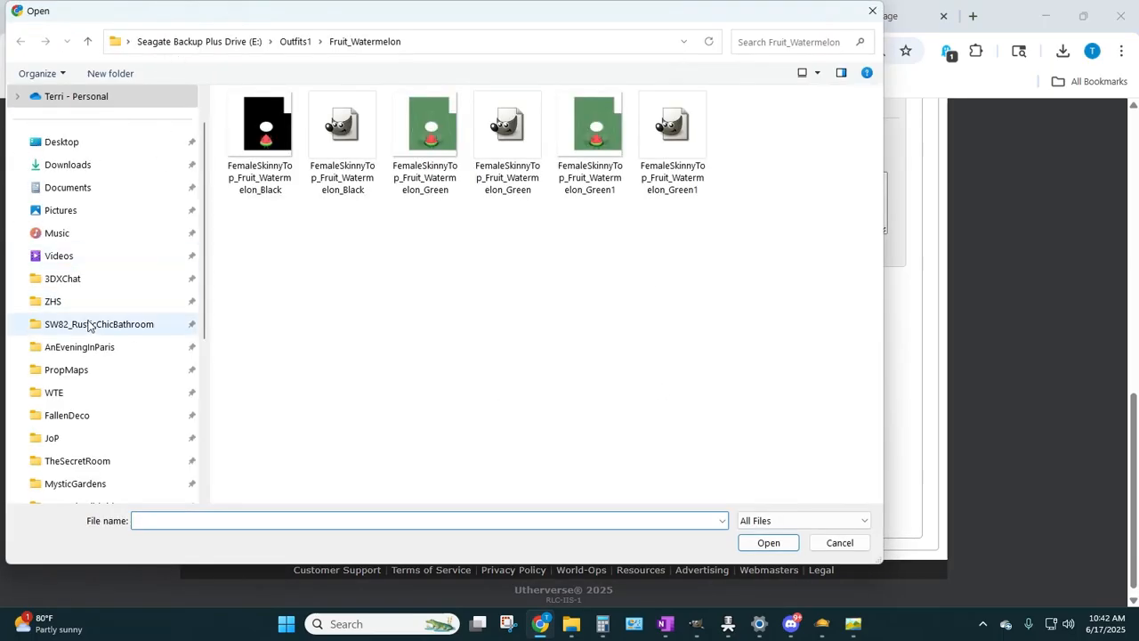
- Find the BsThreads folder on the Seagate Backup Plus Drive (E:) and pin it to Quick access
{"action": "scroll", "coordinate": [107, 356], "scroll_direction": "down", "scroll_amount": 2}
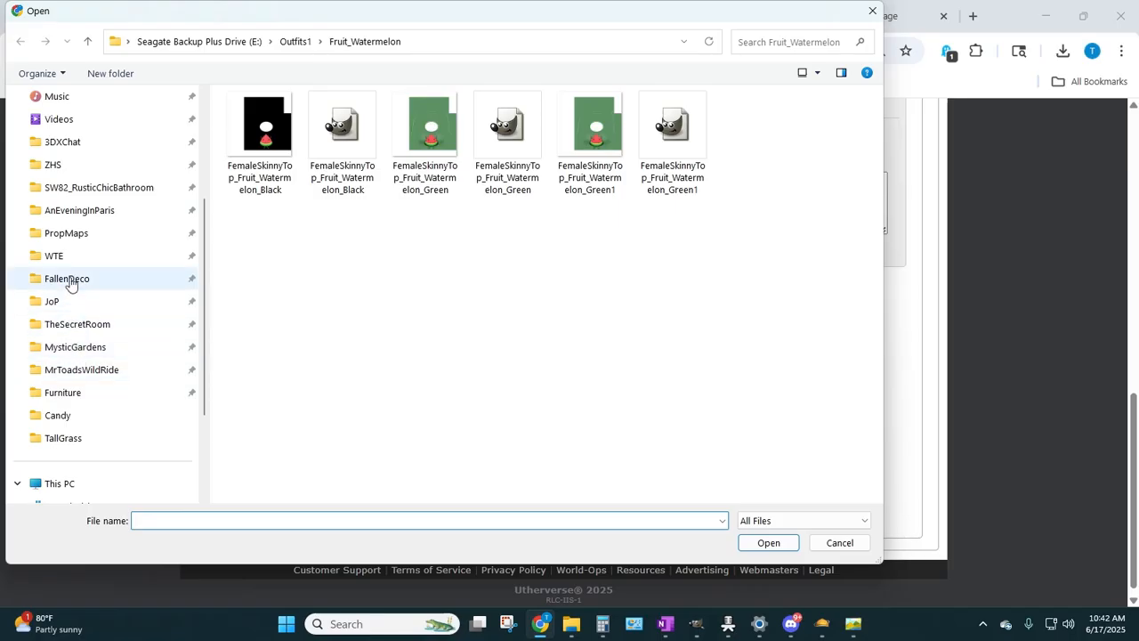
{"action": "scroll", "coordinate": [82, 254], "scroll_direction": "up", "scroll_amount": 2}
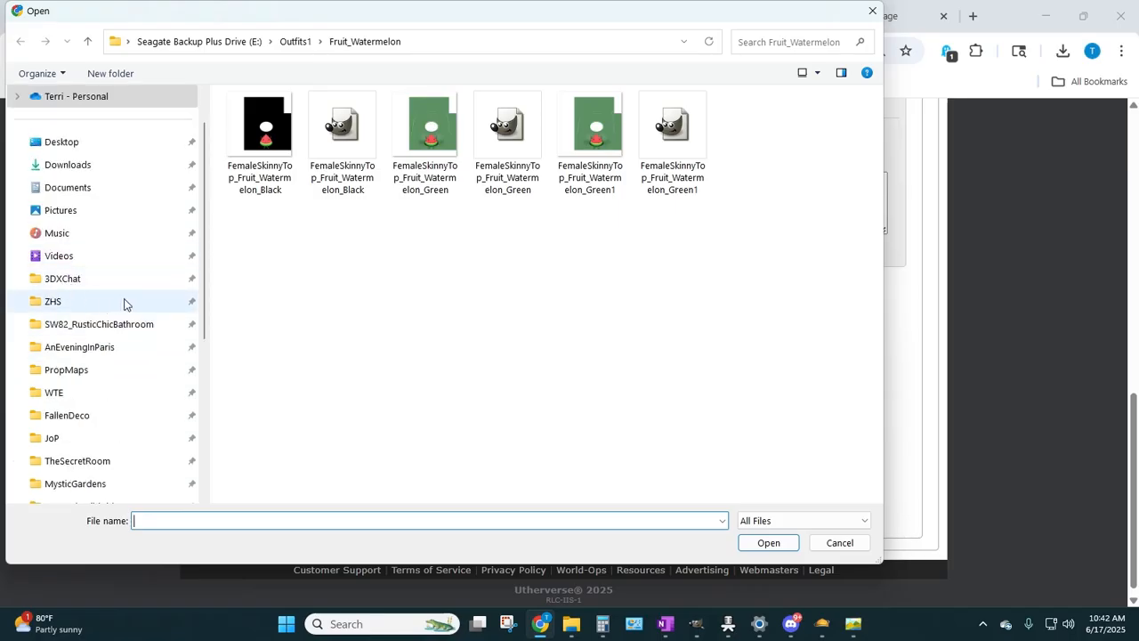
{"action": "scroll", "coordinate": [124, 305], "scroll_direction": "down", "scroll_amount": 1}
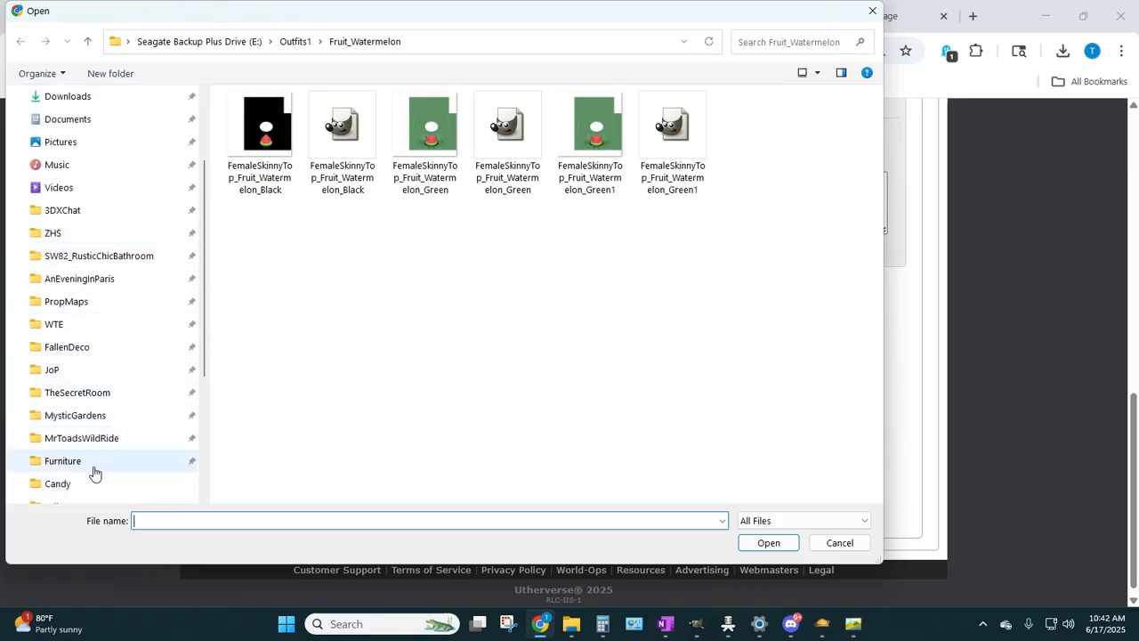
{"action": "scroll", "coordinate": [93, 470], "scroll_direction": "down", "scroll_amount": 1}
{"action": "scroll", "coordinate": [84, 441], "scroll_direction": "up", "scroll_amount": 2}
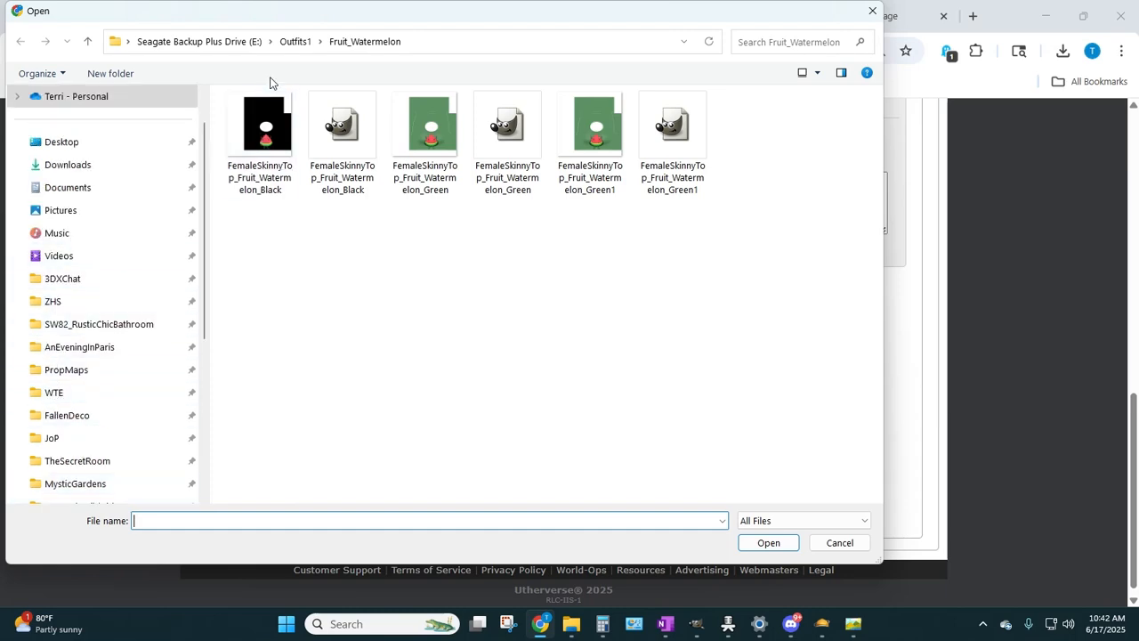
{"action": "left_click", "coordinate": [183, 41]}
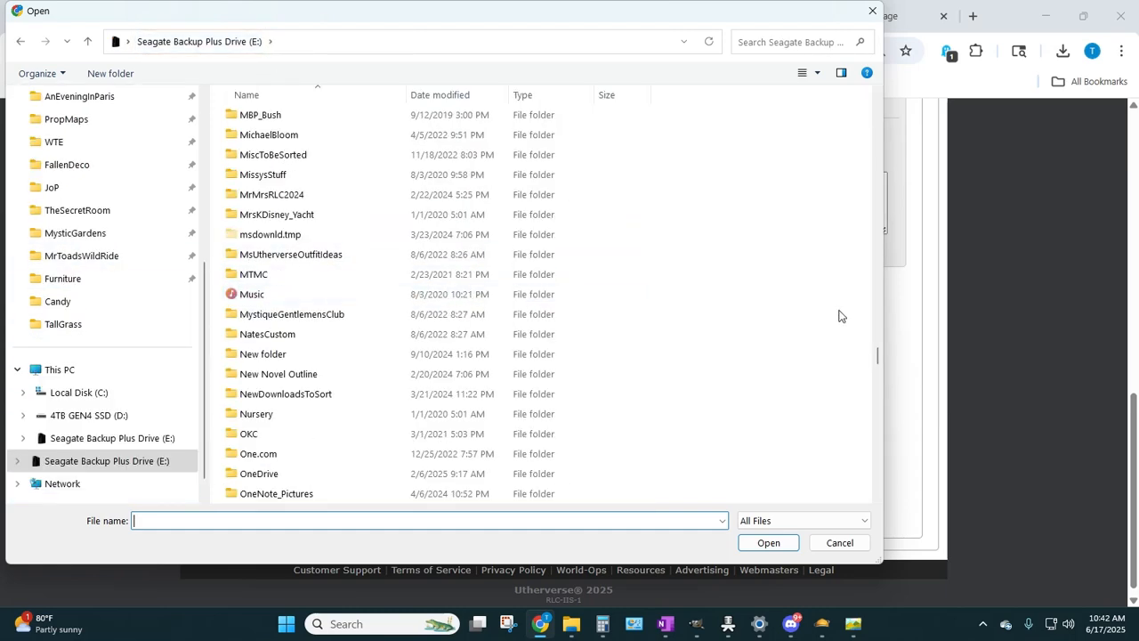
{"action": "left_click_drag", "start_coordinate": [878, 360], "coordinate": [811, 196]}
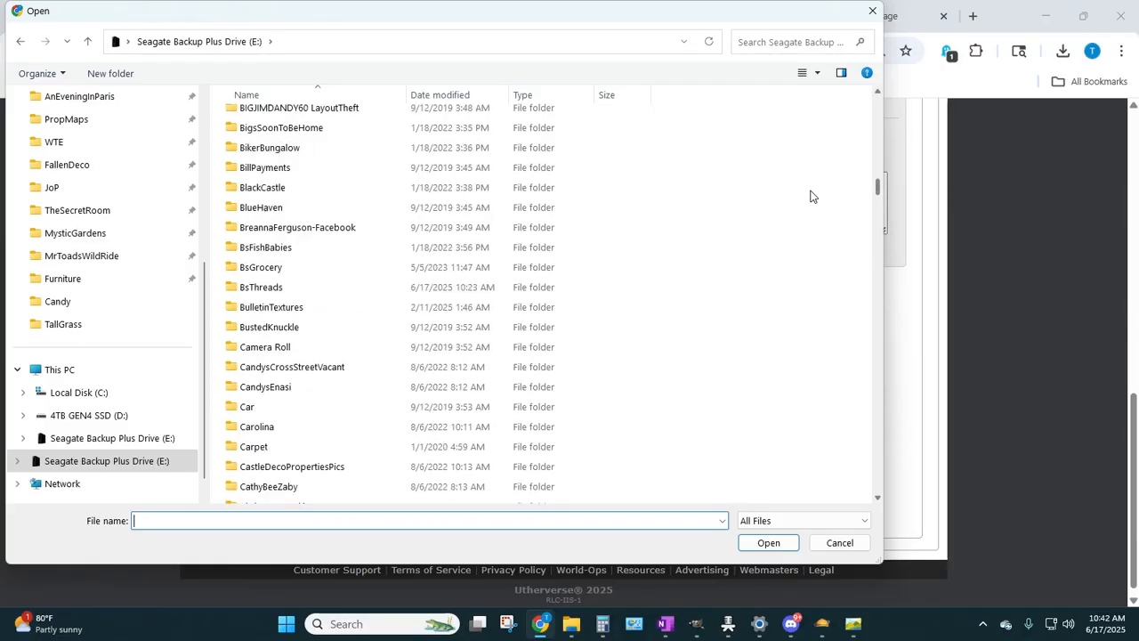
{"action": "right_click", "coordinate": [249, 288]}
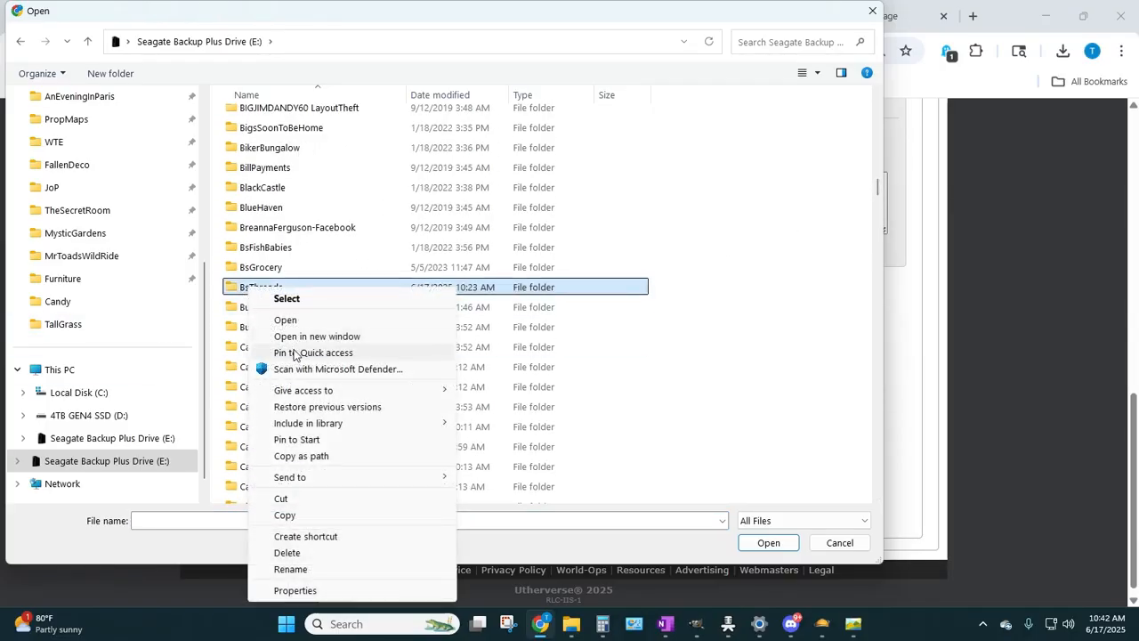
{"action": "left_click", "coordinate": [307, 352]}
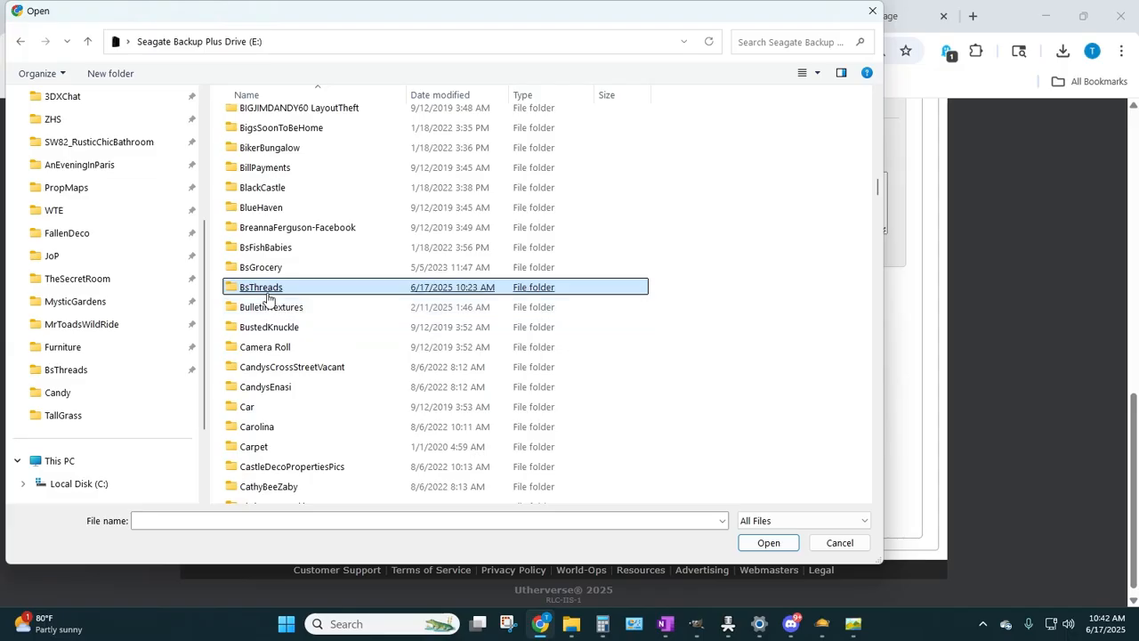
- Upload the Sign_WatermelonCutie_Female_Green picture from BsThreads > WatermelonCutie as the female outfit's screenshot
{"action": "left_click", "coordinate": [52, 368]}
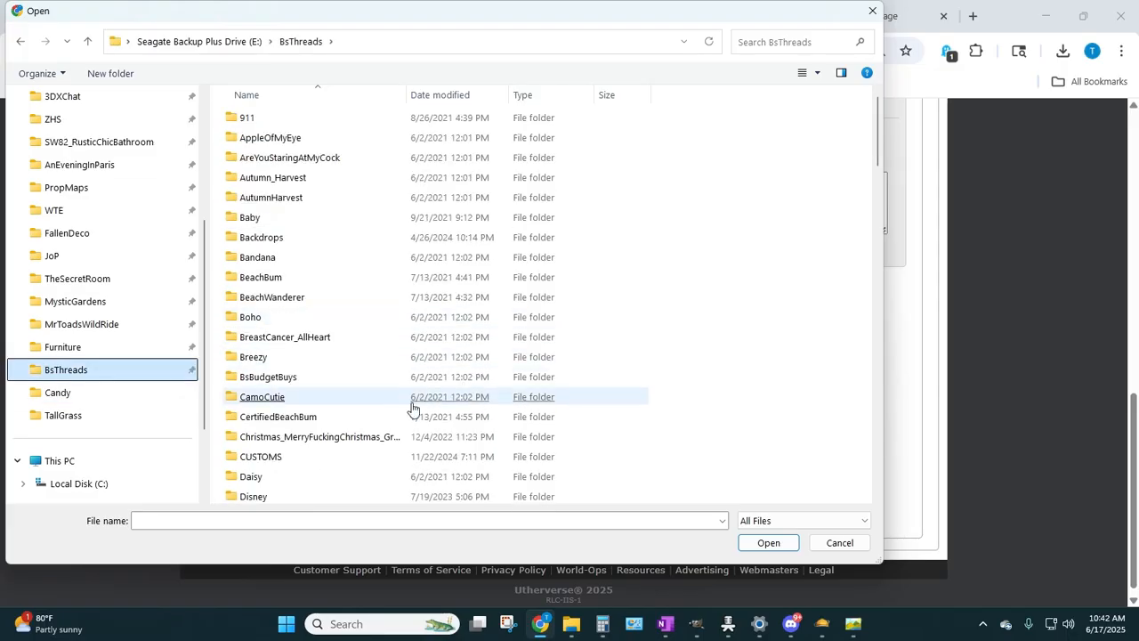
{"action": "scroll", "coordinate": [391, 387], "scroll_direction": "down", "scroll_amount": 7}
{"action": "scroll", "coordinate": [392, 388], "scroll_direction": "down", "scroll_amount": 20}
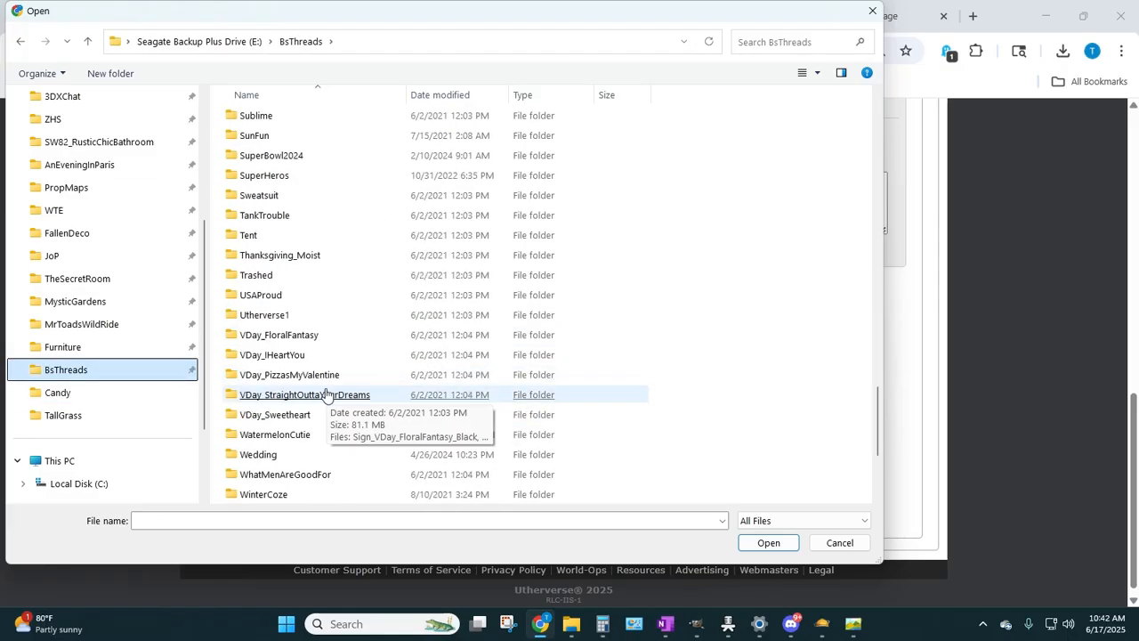
{"action": "double_click", "coordinate": [294, 375]}
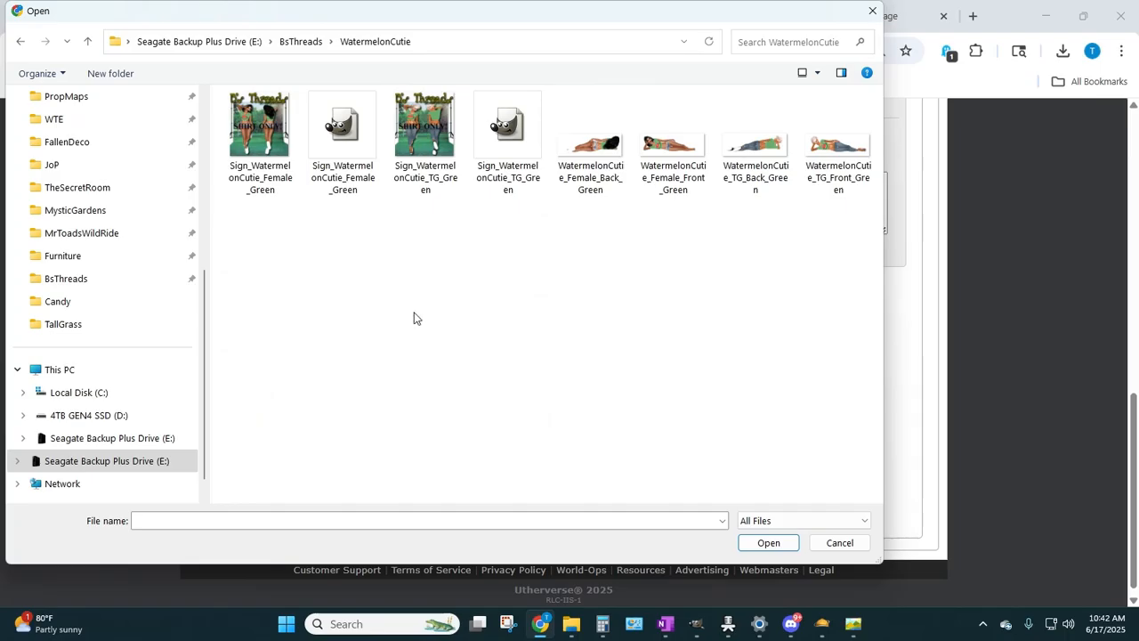
{"action": "double_click", "coordinate": [261, 178]}
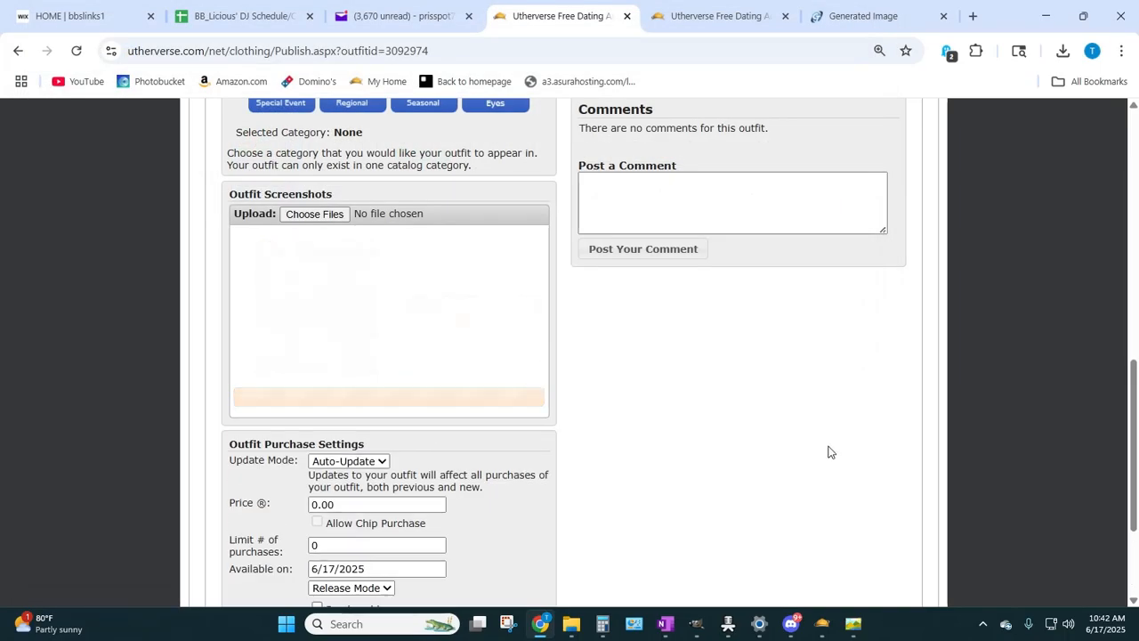
- Check the female outfit's purchase settings and save the outfit's changes
{"action": "scroll", "coordinate": [611, 412], "scroll_direction": "down", "scroll_amount": 3}
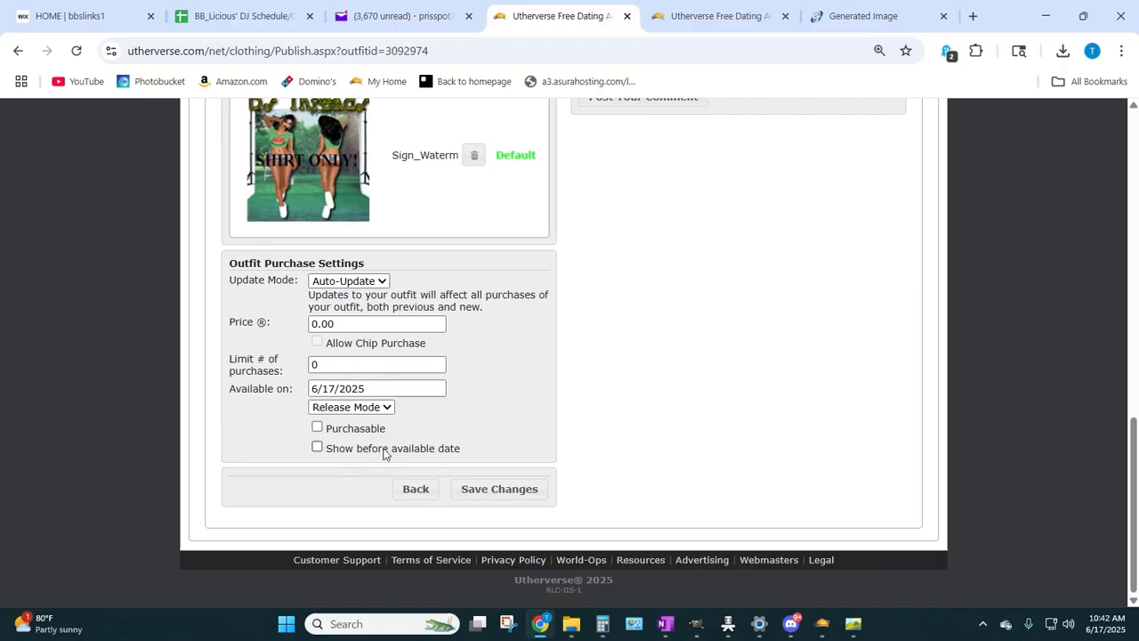
{"action": "left_click", "coordinate": [330, 326]}
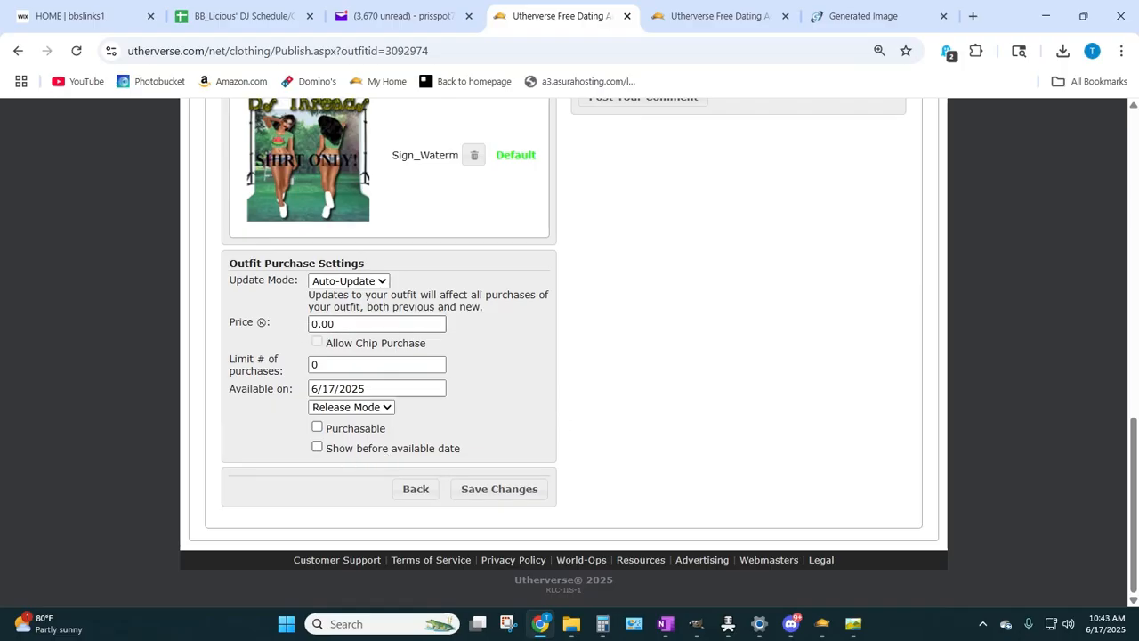
{"action": "left_click", "coordinate": [481, 488]}
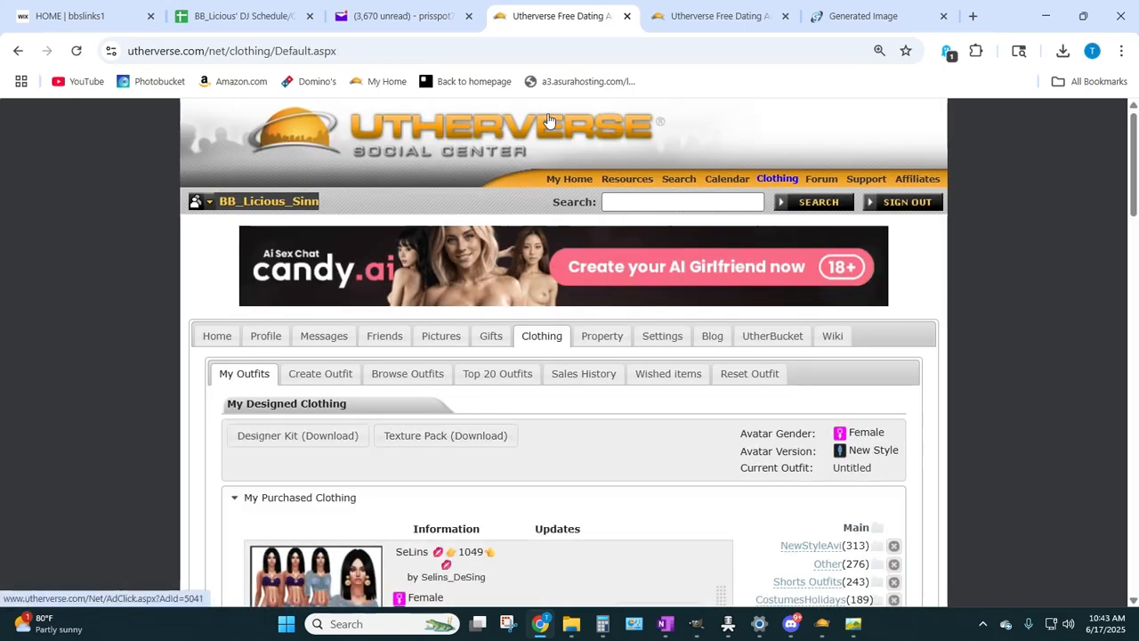
- Upload the Sign_WatermelonCutie_TG_Green picture as the screenshot of the "Watermelon Cutie, Green TG" outfit and save its changes
{"action": "left_click", "coordinate": [684, 18]}
{"action": "scroll", "coordinate": [472, 318], "scroll_direction": "up", "scroll_amount": 2}
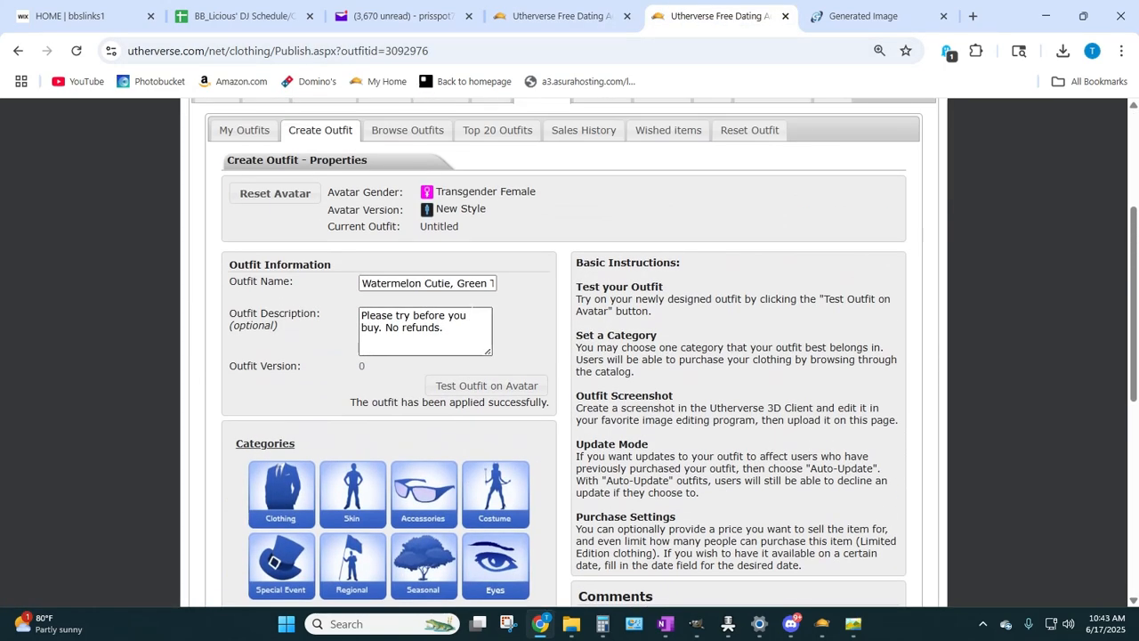
{"action": "left_click_drag", "start_coordinate": [448, 283], "coordinate": [486, 283]}
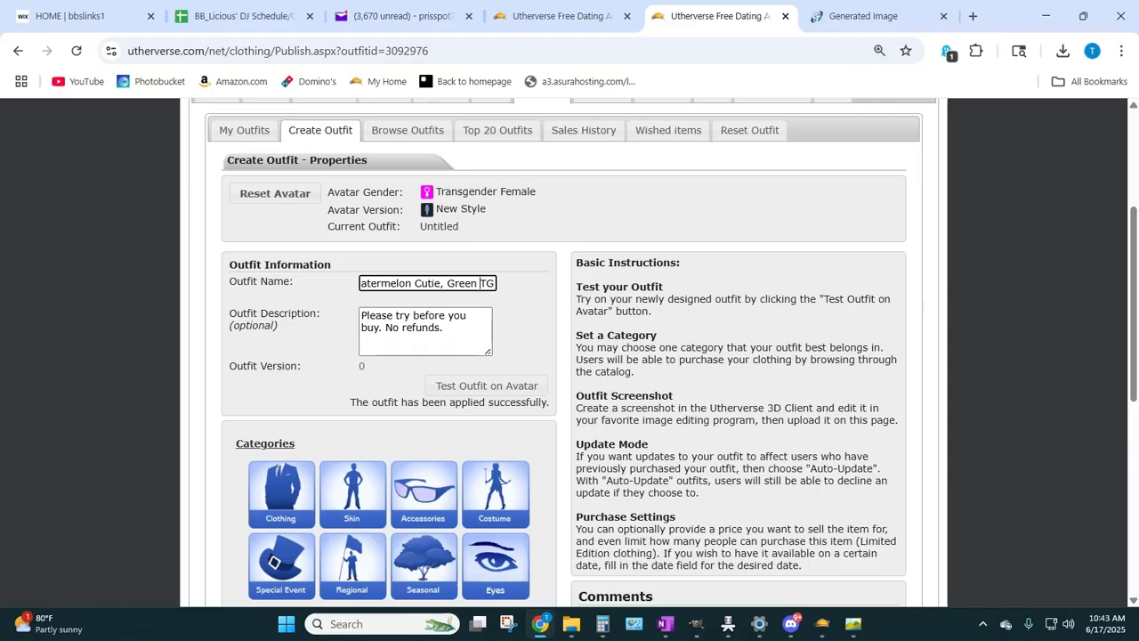
{"action": "scroll", "coordinate": [292, 354], "scroll_direction": "down", "scroll_amount": 5}
{"action": "left_click", "coordinate": [285, 301]}
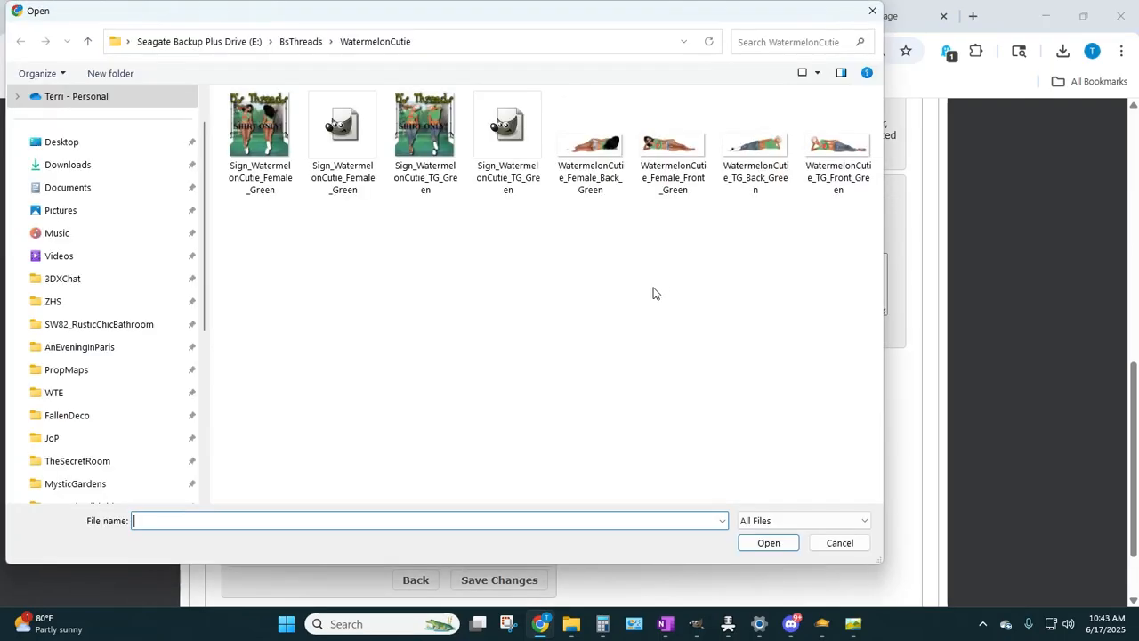
{"action": "double_click", "coordinate": [421, 198]}
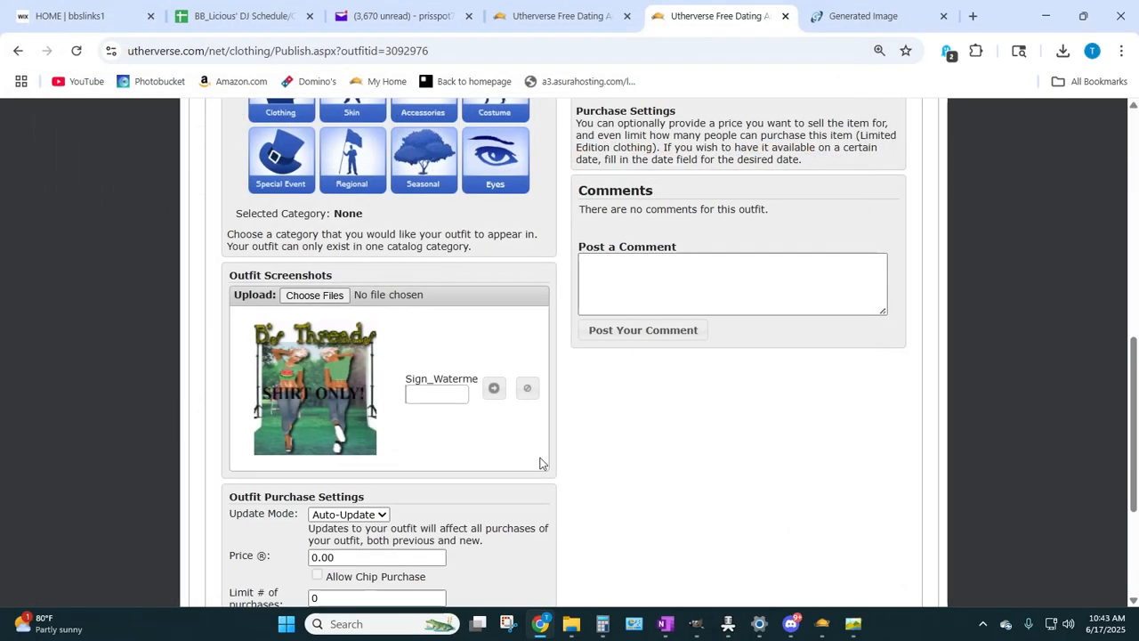
{"action": "left_click", "coordinate": [493, 390]}
{"action": "scroll", "coordinate": [647, 491], "scroll_direction": "down", "scroll_amount": 3}
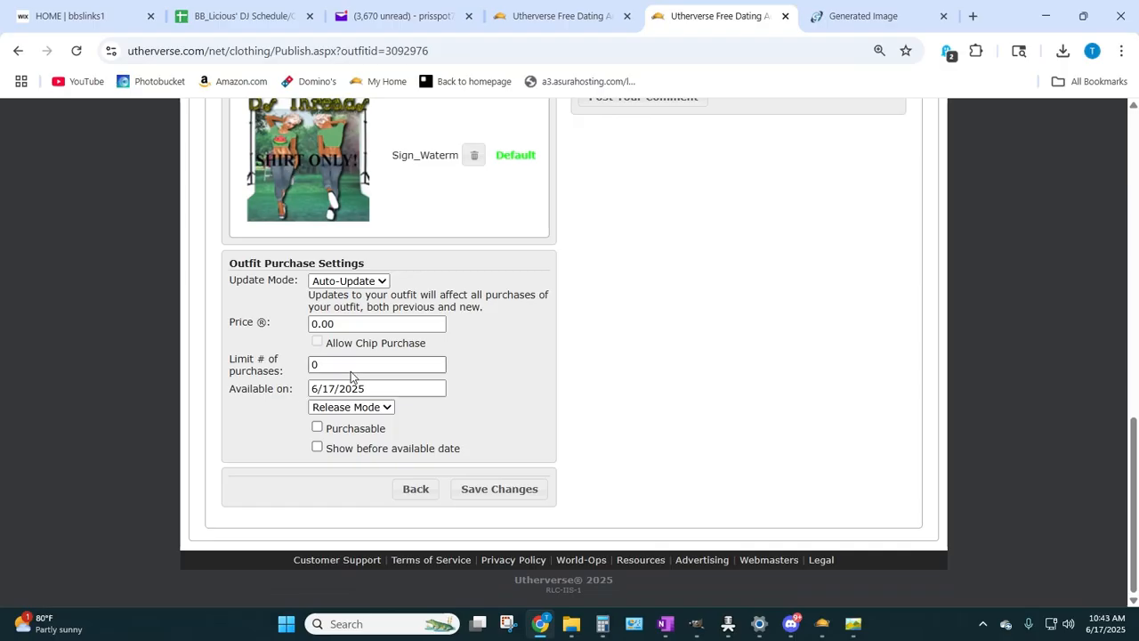
{"action": "left_click", "coordinate": [498, 499]}
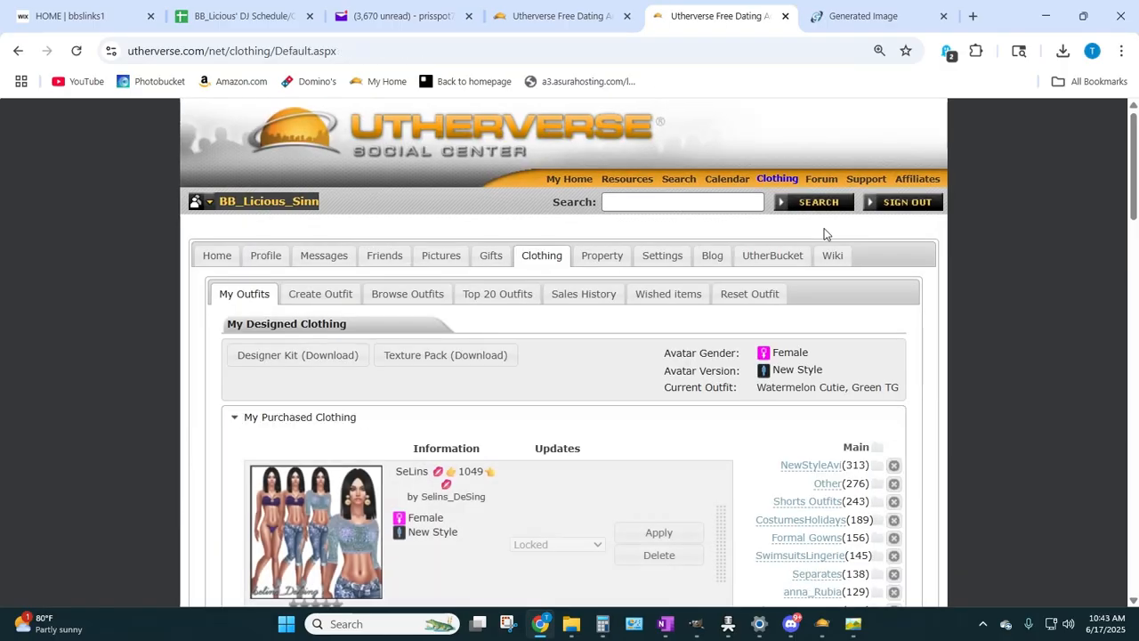
- Open the Utherverse clothing store in a new browser tab and look through the catalogue of the B's Threads designer
{"action": "right_click", "coordinate": [775, 182]}
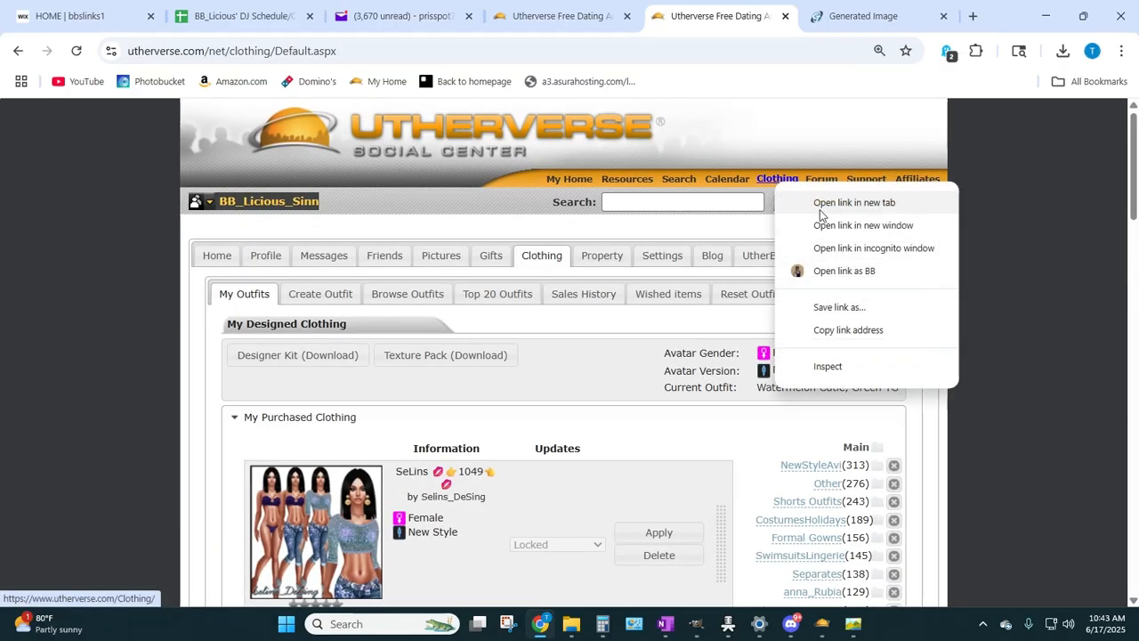
{"action": "left_click", "coordinate": [821, 205]}
{"action": "left_click", "coordinate": [700, 26]}
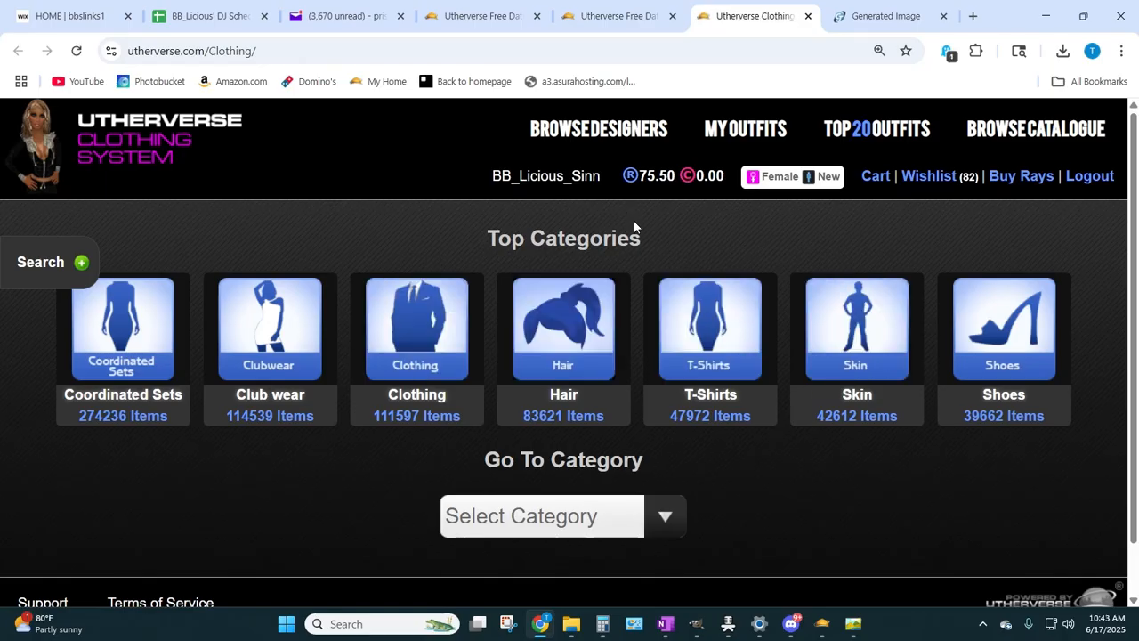
{"action": "left_click", "coordinate": [584, 135]}
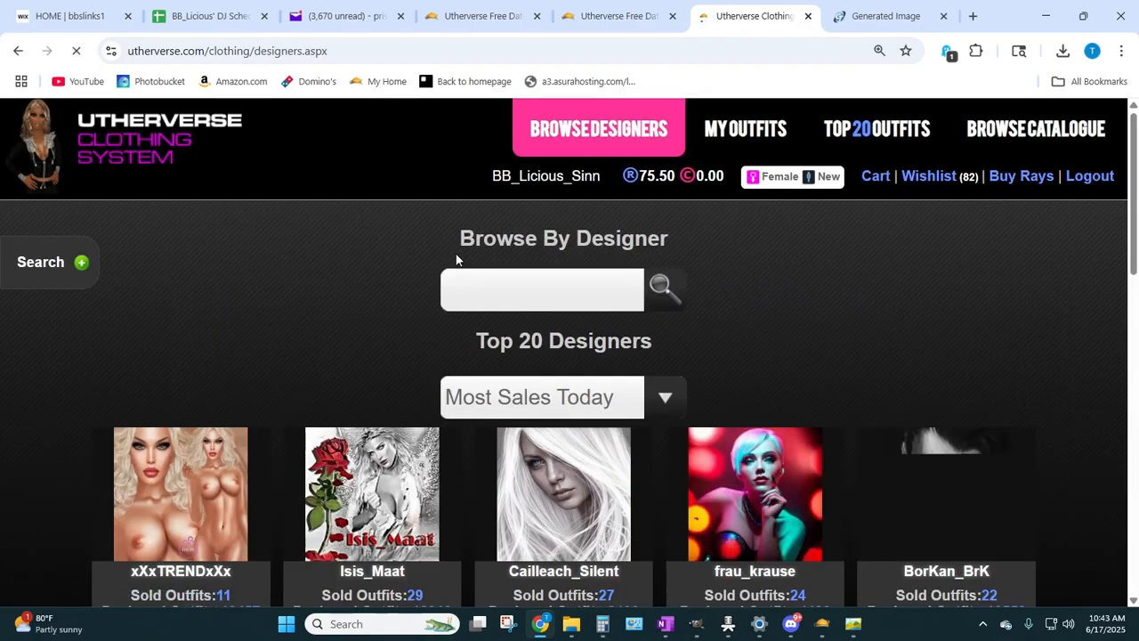
{"action": "type", "text": "licio"}
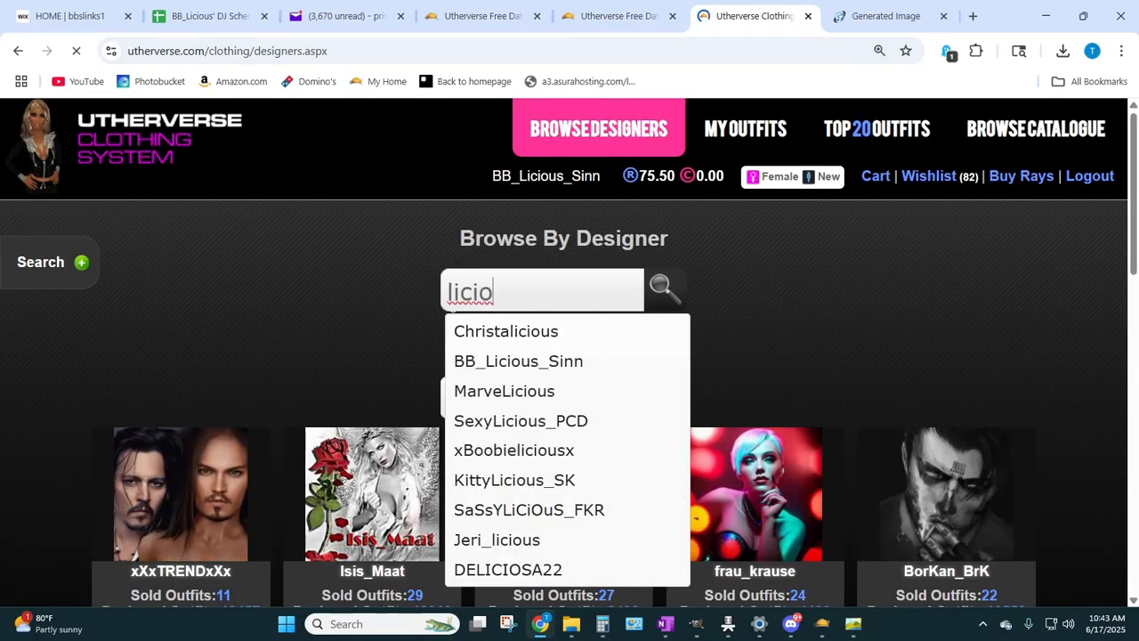
{"action": "left_click", "coordinate": [518, 361]}
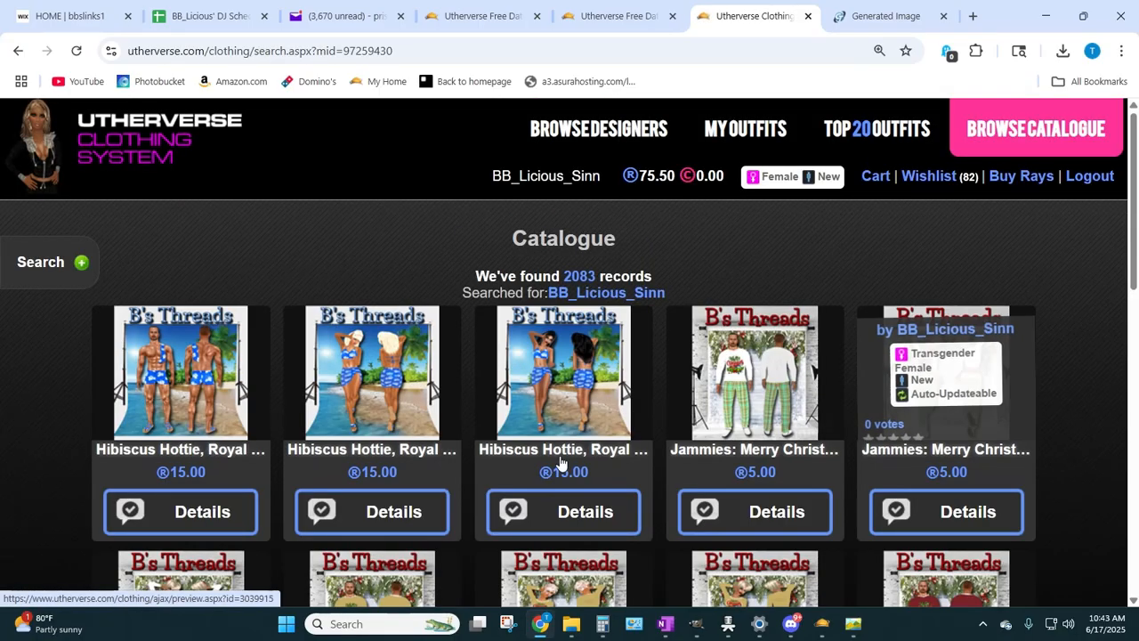
{"action": "scroll", "coordinate": [442, 383], "scroll_direction": "down", "scroll_amount": 5}
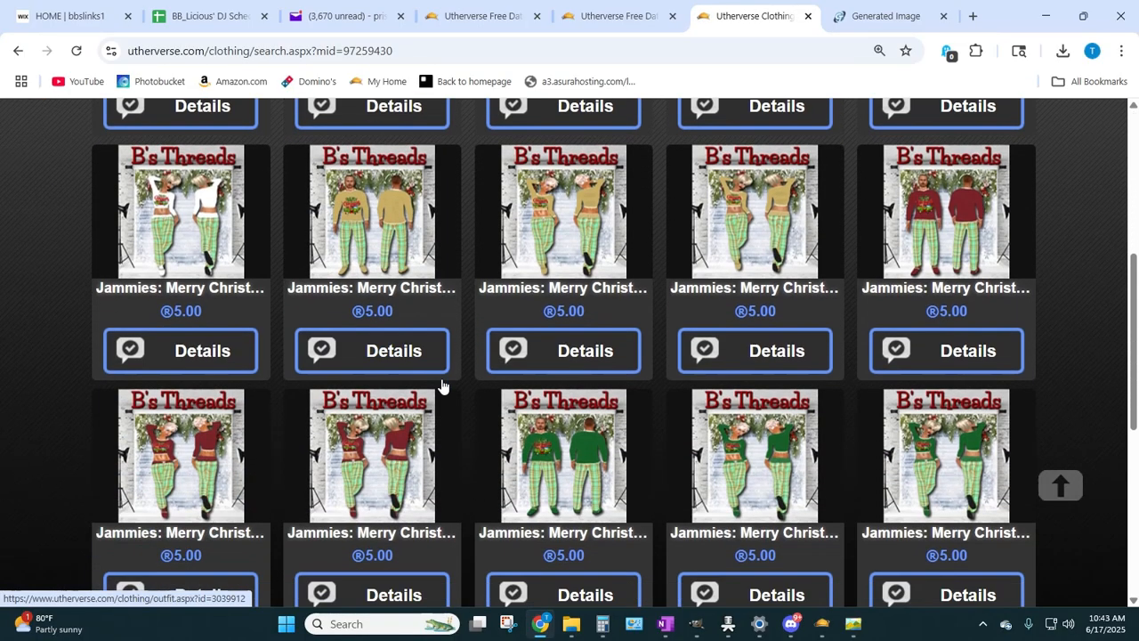
{"action": "scroll", "coordinate": [440, 380], "scroll_direction": "up", "scroll_amount": 3}
{"action": "left_click", "coordinate": [76, 51]}
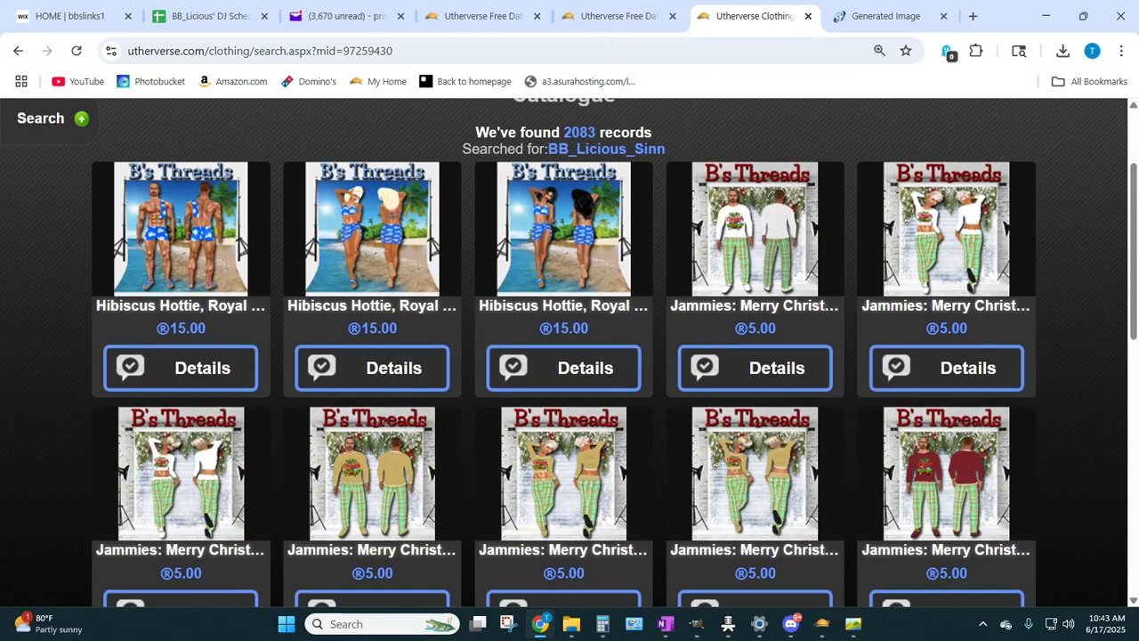
- Find the female "Watermelon Cutie, Green" outfit among the designed items on the My Outfits page and set it to For Sale
{"action": "left_click", "coordinate": [602, 18]}
{"action": "scroll", "coordinate": [260, 429], "scroll_direction": "down", "scroll_amount": 10}
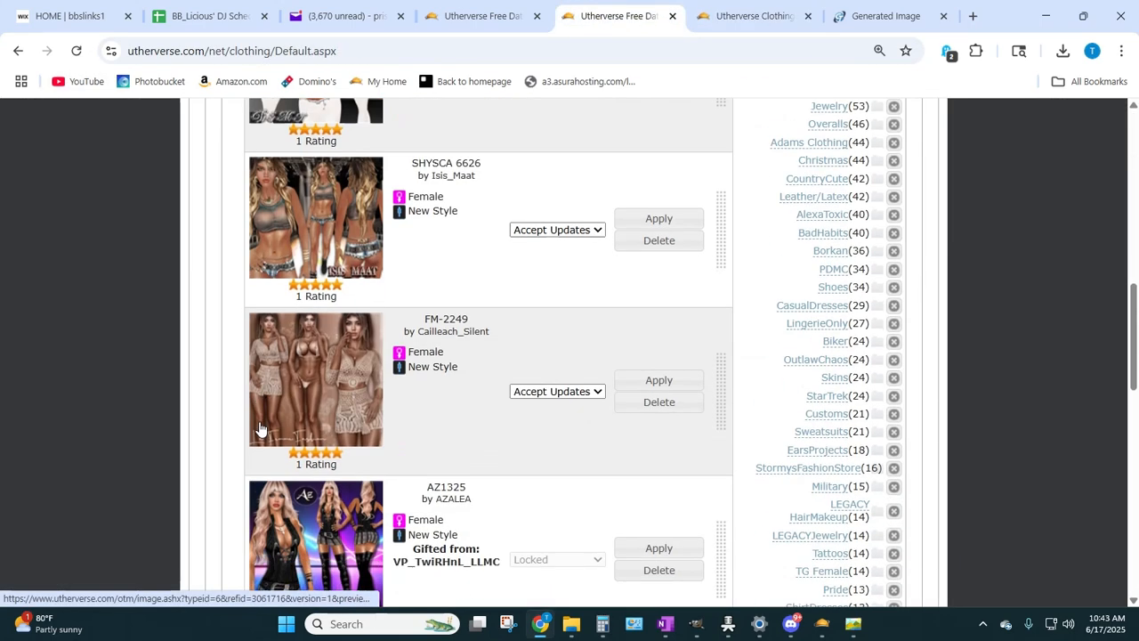
{"action": "scroll", "coordinate": [254, 441], "scroll_direction": "down", "scroll_amount": 10}
{"action": "left_click", "coordinate": [254, 504]}
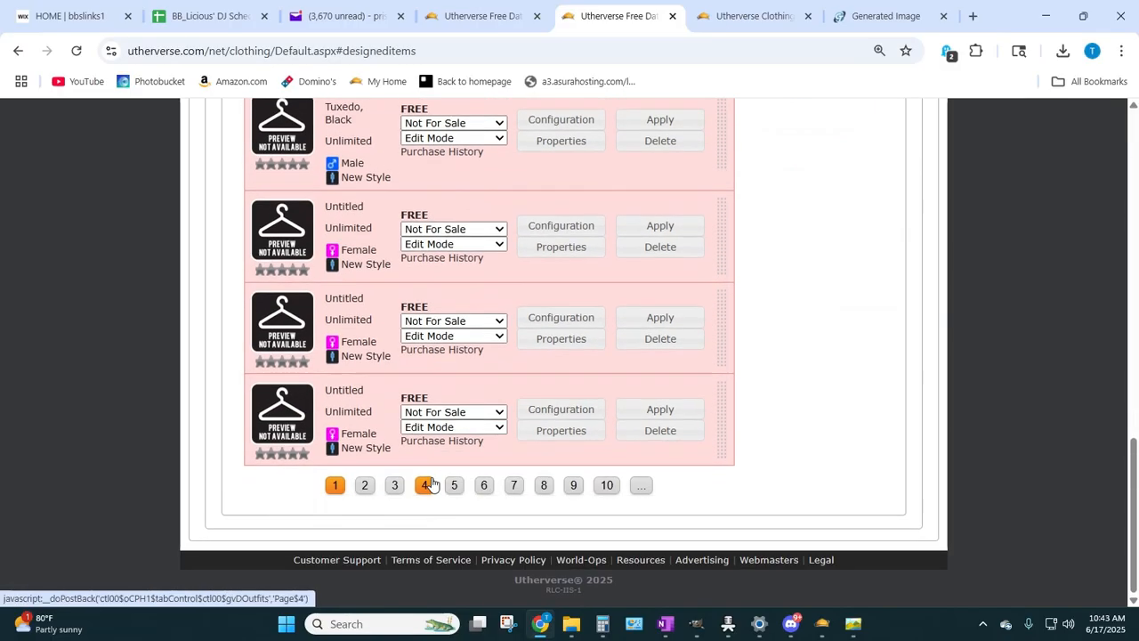
{"action": "scroll", "coordinate": [407, 470], "scroll_direction": "up", "scroll_amount": 10}
{"action": "scroll", "coordinate": [370, 460], "scroll_direction": "down", "scroll_amount": 9}
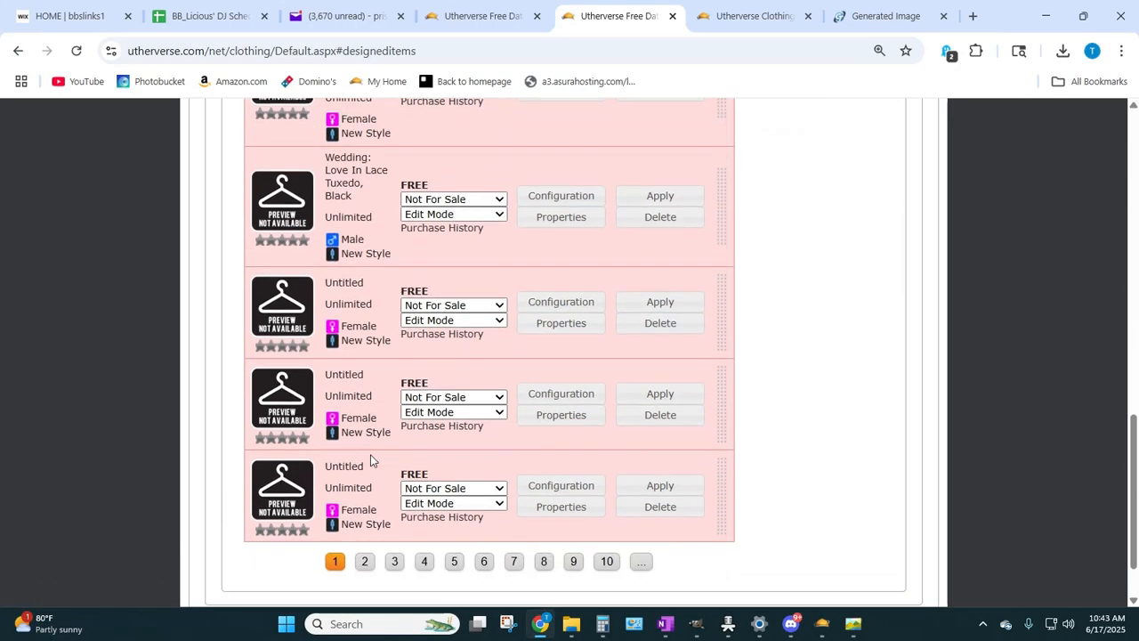
{"action": "scroll", "coordinate": [372, 459], "scroll_direction": "down", "scroll_amount": 2}
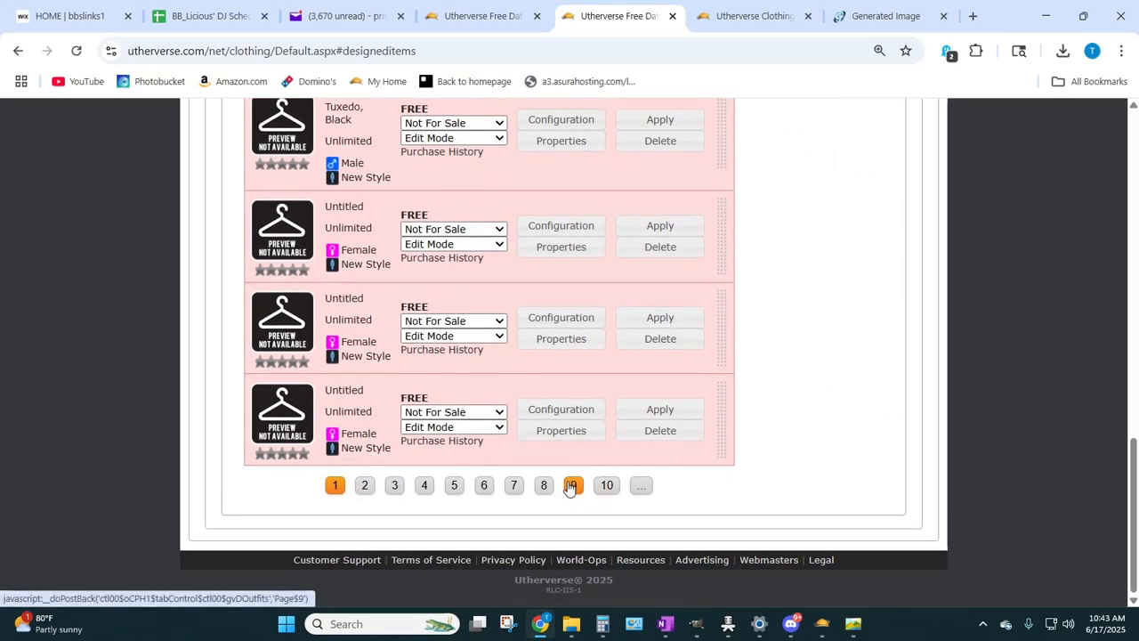
{"action": "left_click", "coordinate": [571, 486]}
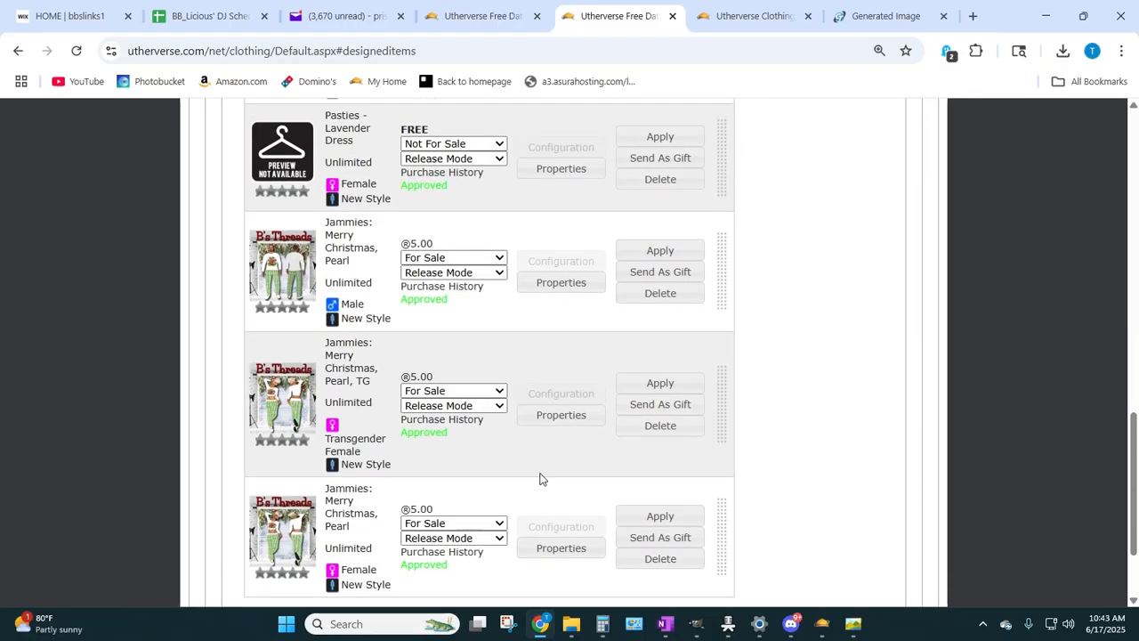
{"action": "scroll", "coordinate": [541, 479], "scroll_direction": "up", "scroll_amount": 8}
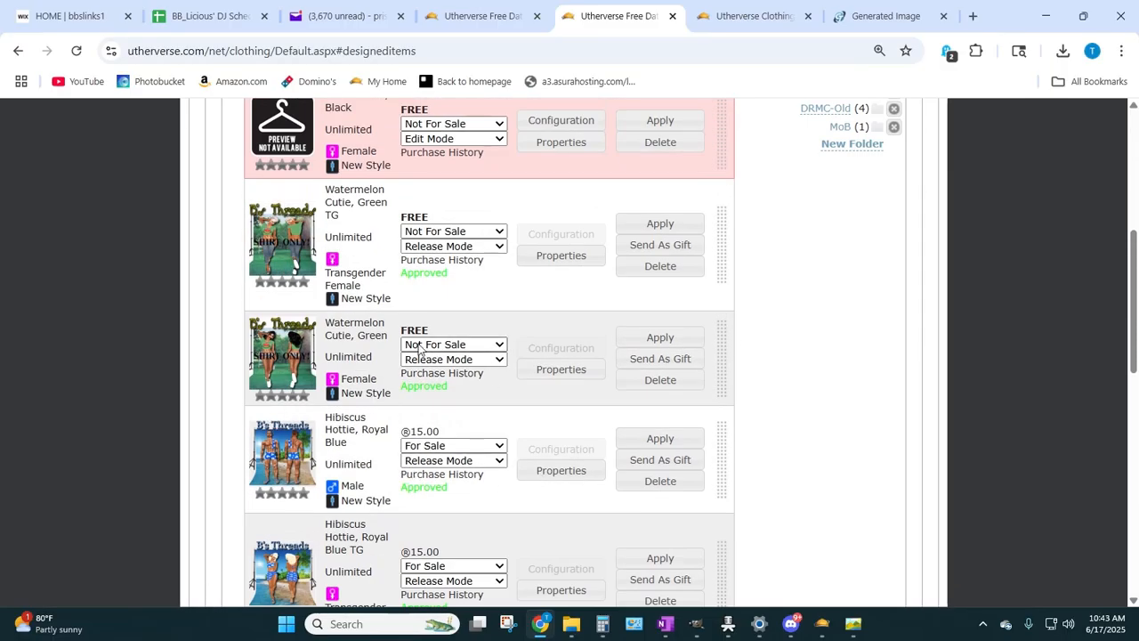
{"action": "left_click", "coordinate": [501, 349]}
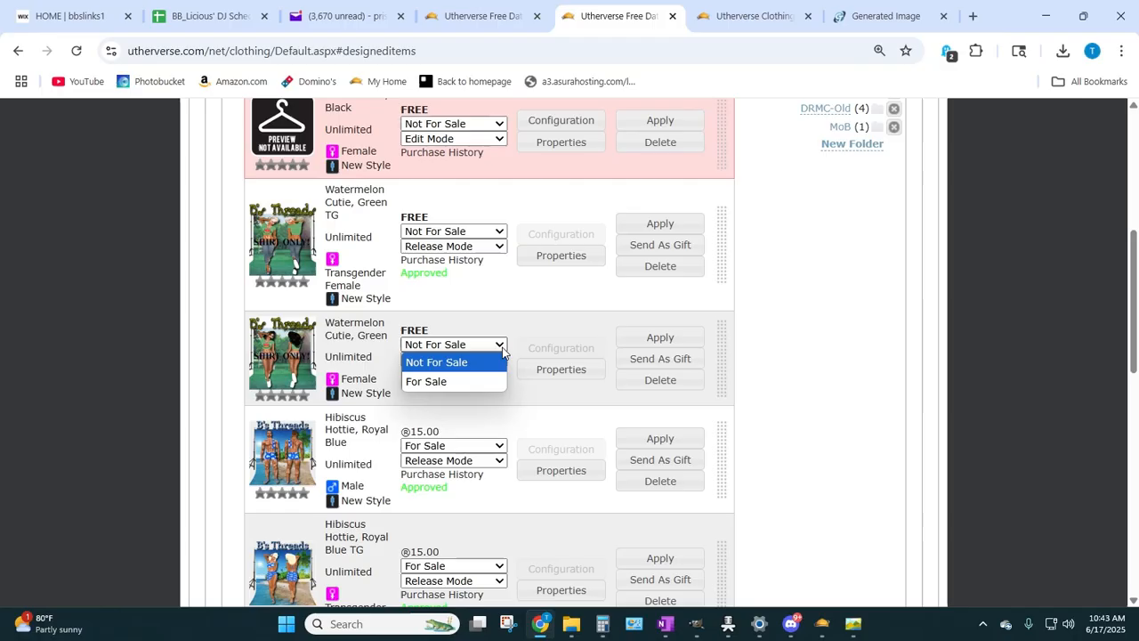
{"action": "left_click", "coordinate": [427, 382]}
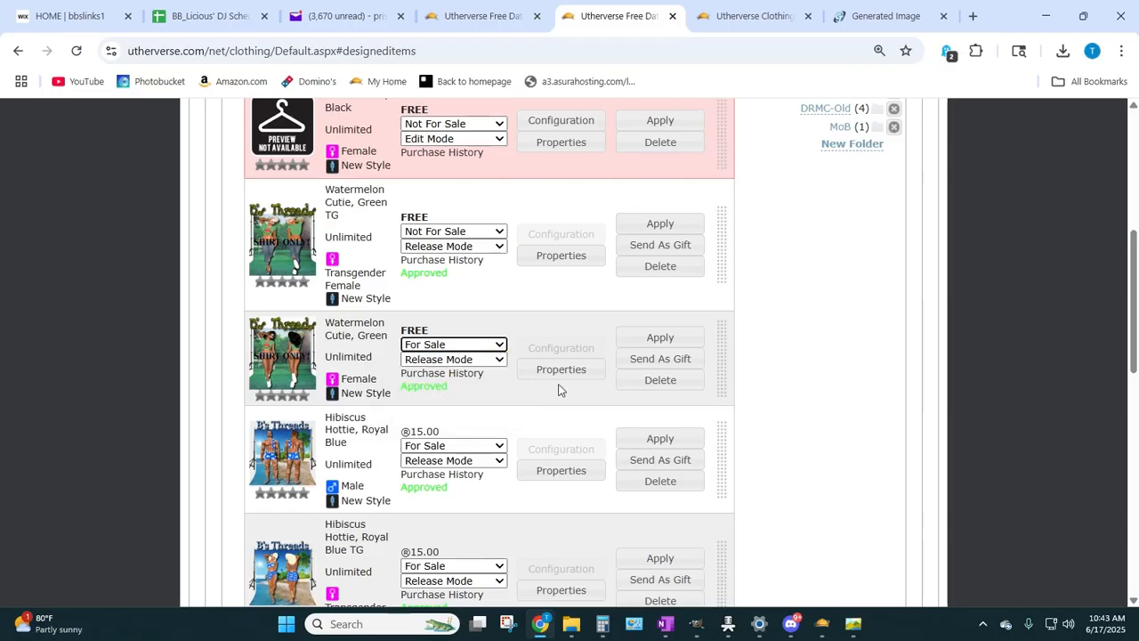
- Set the "Watermelon Cutie, Green TG" outfit to For Sale
{"action": "left_click", "coordinate": [498, 232]}
{"action": "left_click", "coordinate": [455, 251]}
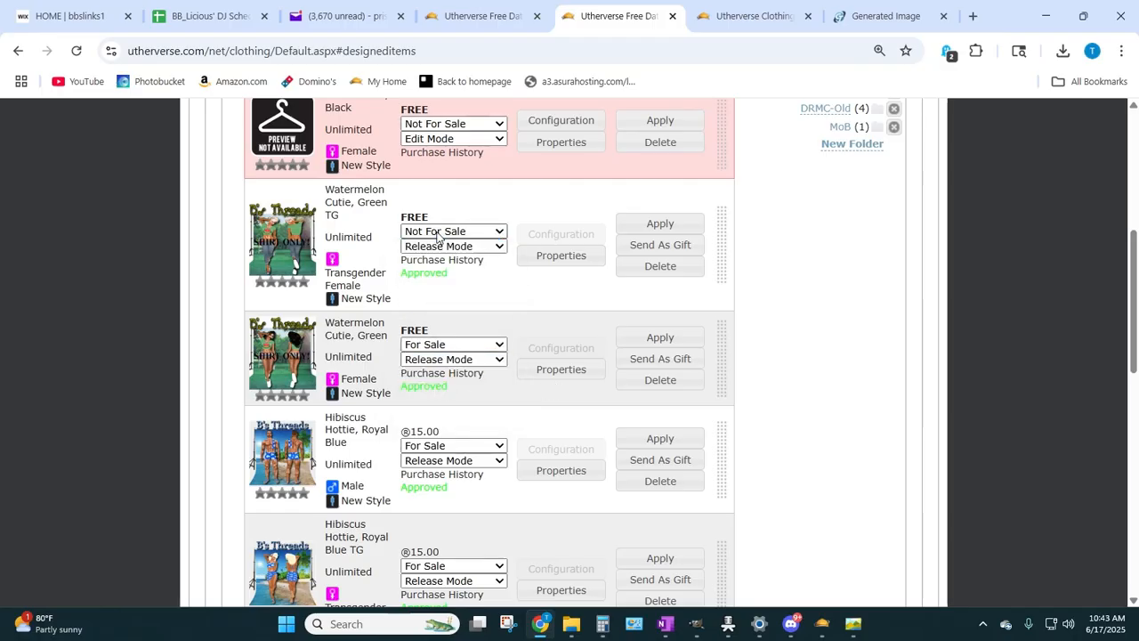
{"action": "left_click", "coordinate": [448, 237]}
{"action": "left_click", "coordinate": [433, 265]}
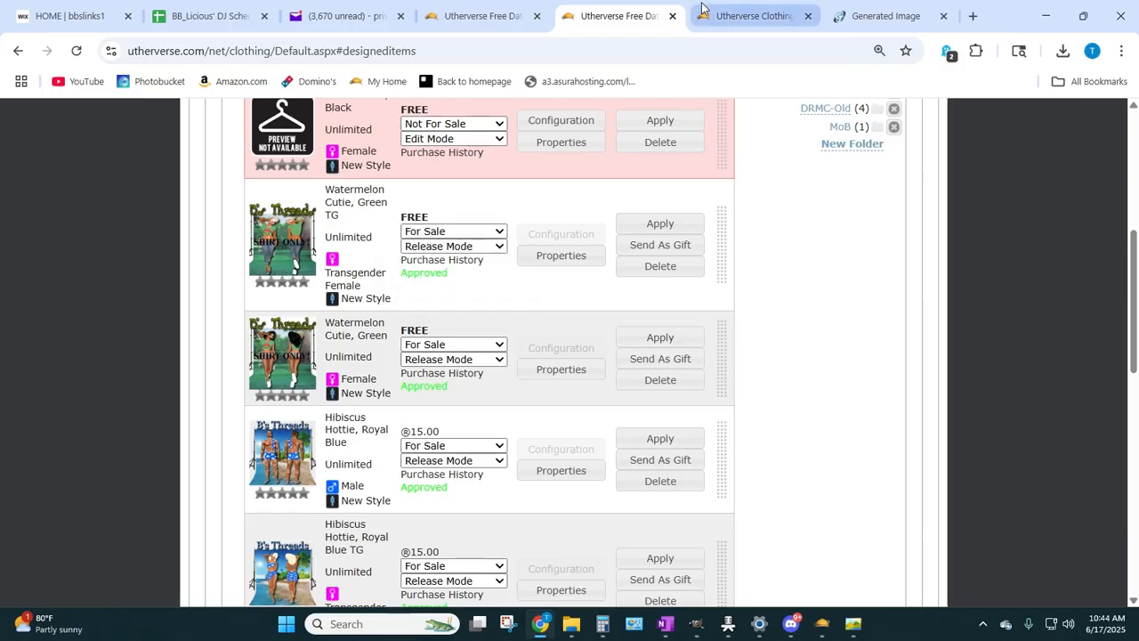
- Reload the designer's store catalogue and inspect the enlarged screenshot of the female "Watermelon Cutie, Green" outfit
{"action": "left_click", "coordinate": [753, 16]}
{"action": "left_click", "coordinate": [76, 51]}
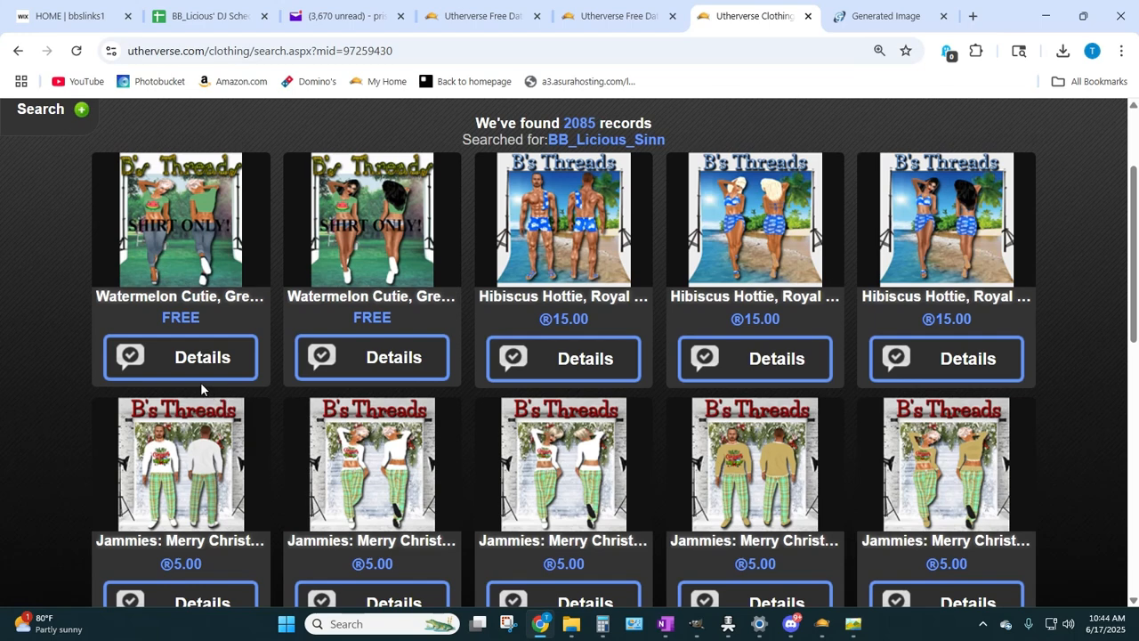
{"action": "left_click", "coordinate": [372, 222]}
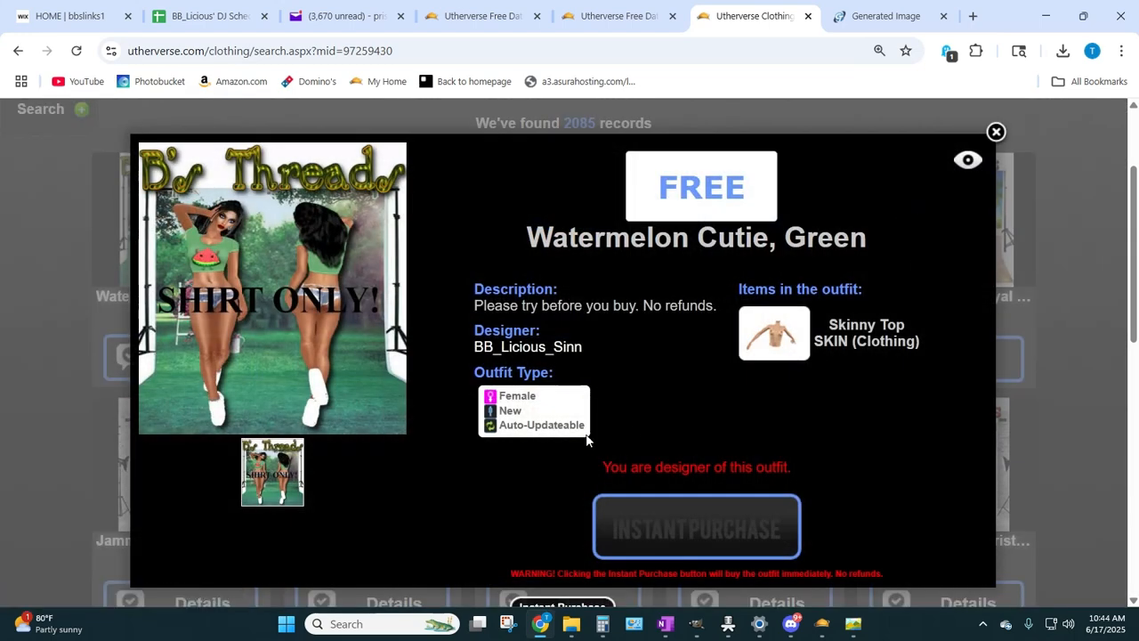
{"action": "left_click", "coordinate": [261, 345]}
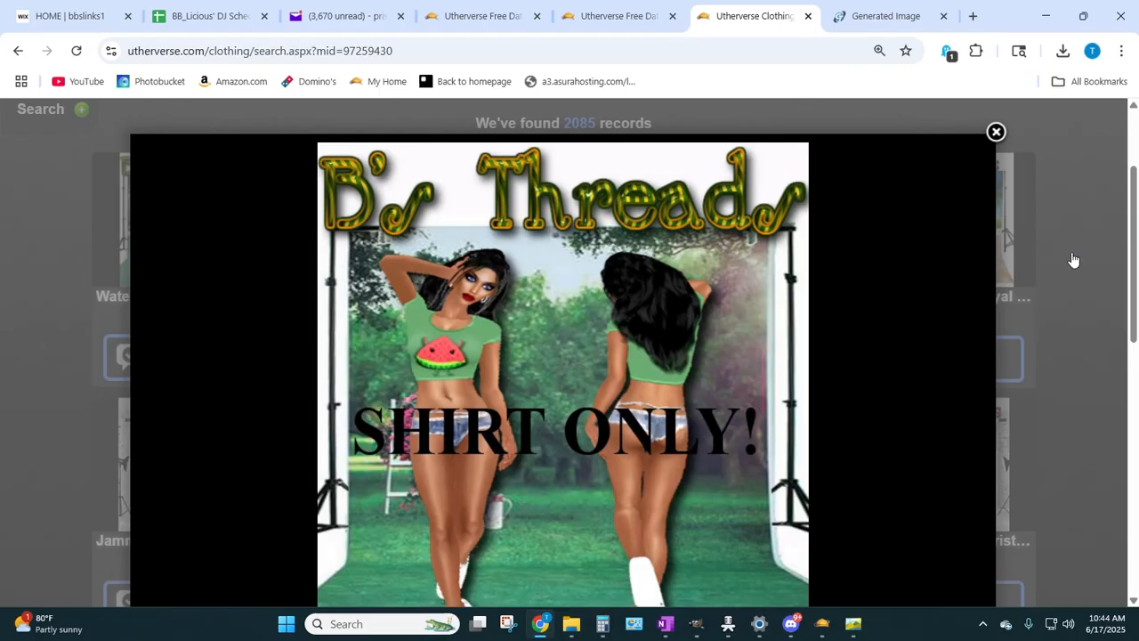
{"action": "scroll", "coordinate": [788, 301], "scroll_direction": "down", "scroll_amount": 2}
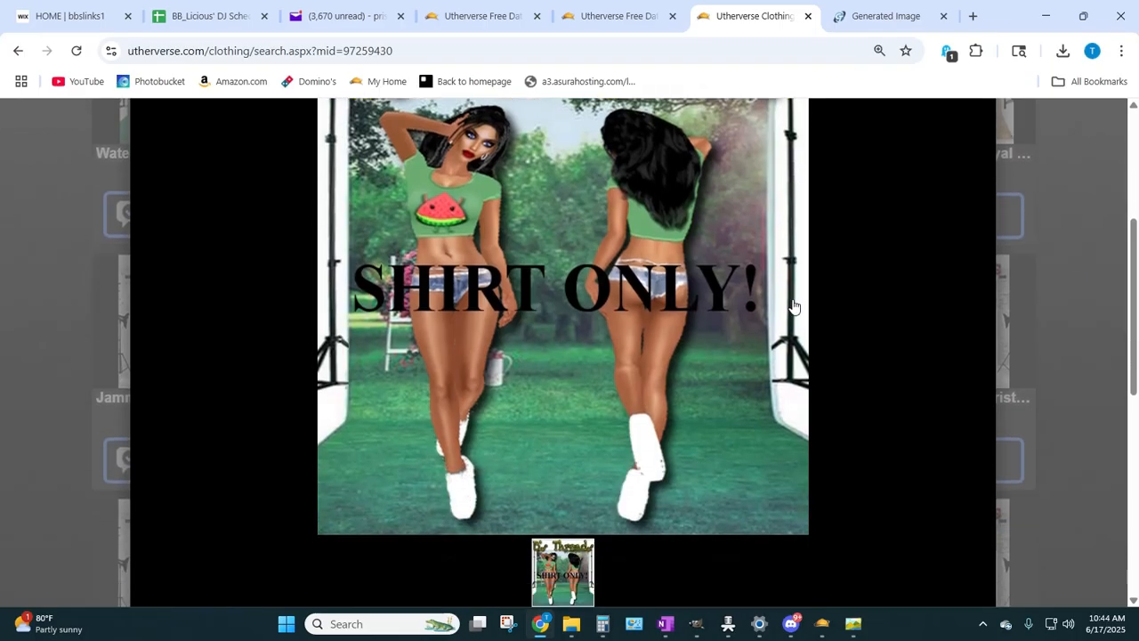
{"action": "scroll", "coordinate": [789, 301], "scroll_direction": "up", "scroll_amount": 2}
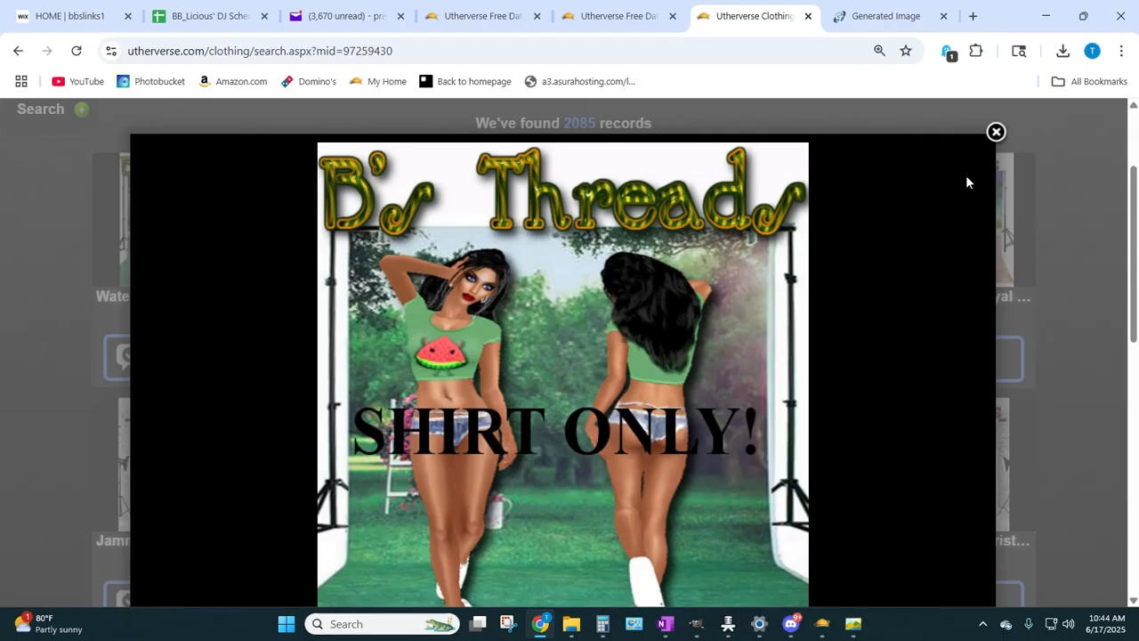
{"action": "left_click", "coordinate": [995, 131]}
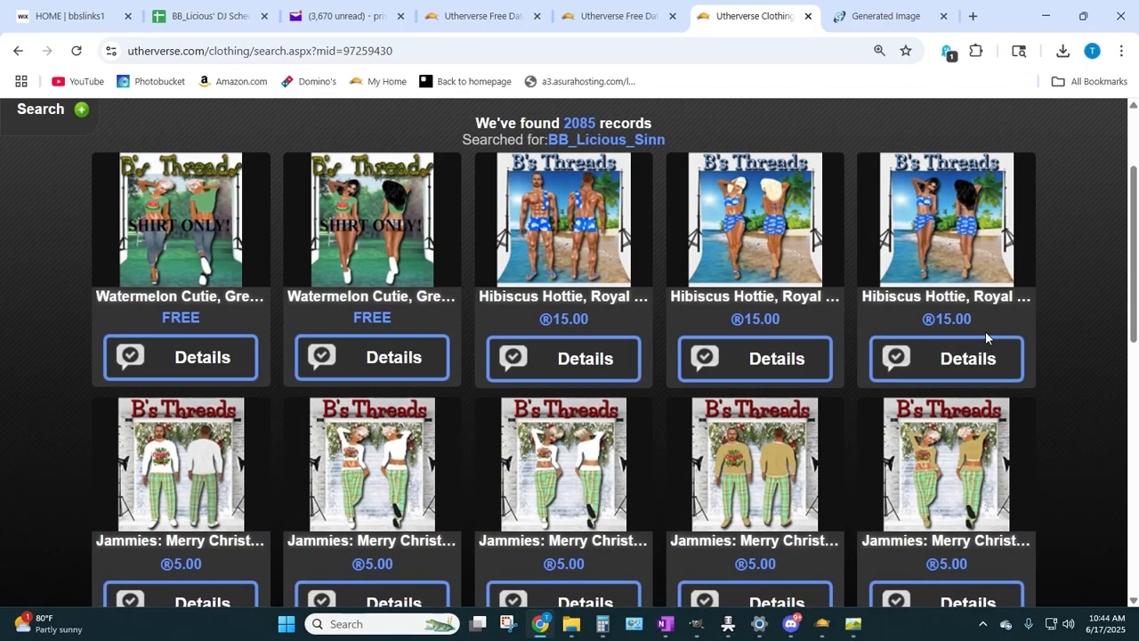
- Preview the TG version of the Hibiscus Hottie, Royal Blue outfit and look over the rest of the catalogue's first page
{"action": "left_click", "coordinate": [754, 192]}
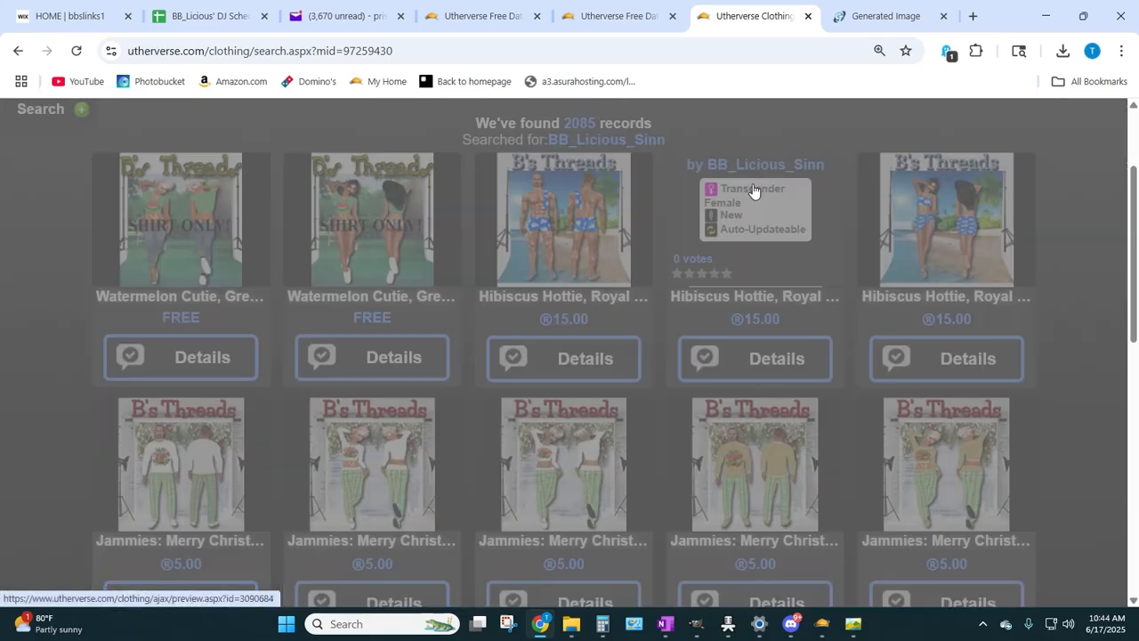
{"action": "left_click", "coordinate": [253, 295]}
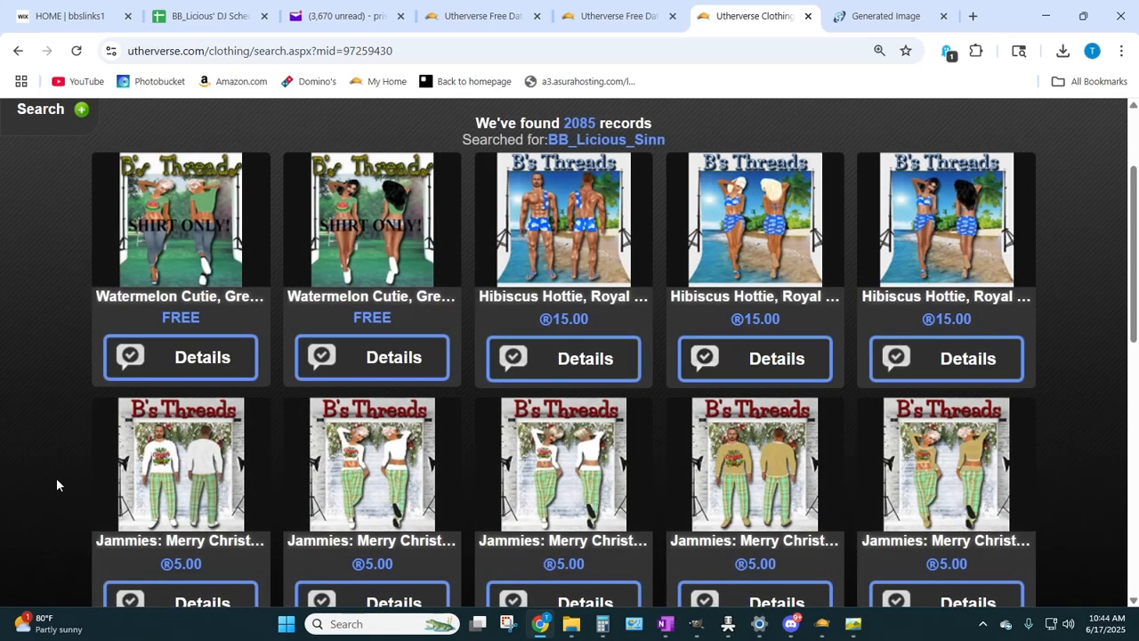
{"action": "scroll", "coordinate": [75, 440], "scroll_direction": "down", "scroll_amount": 5}
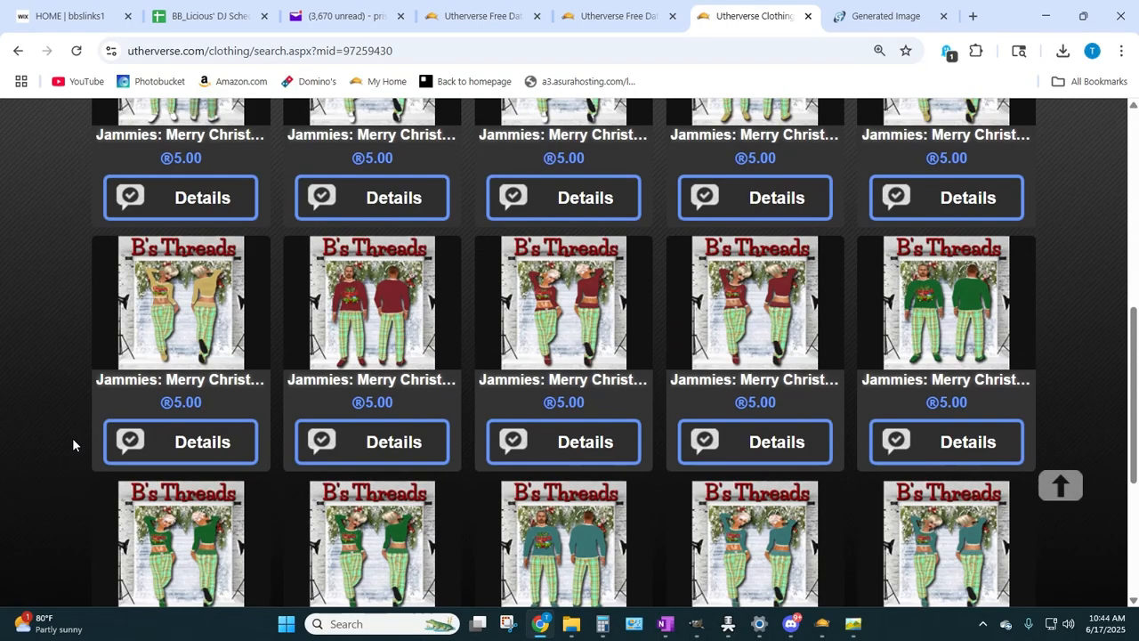
{"action": "scroll", "coordinate": [72, 437], "scroll_direction": "down", "scroll_amount": 4}
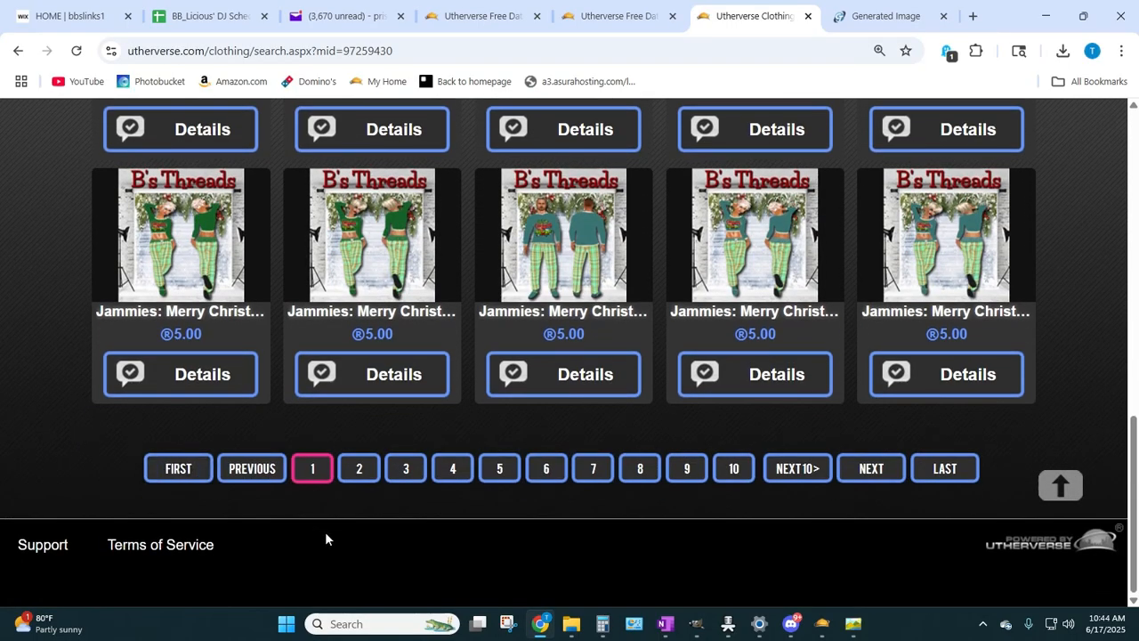
- Go to page 2 of the catalogue and preview the female "Wedding: Love In Lace, White" and the purple Mardi Gras outfits
{"action": "left_click", "coordinate": [348, 472]}
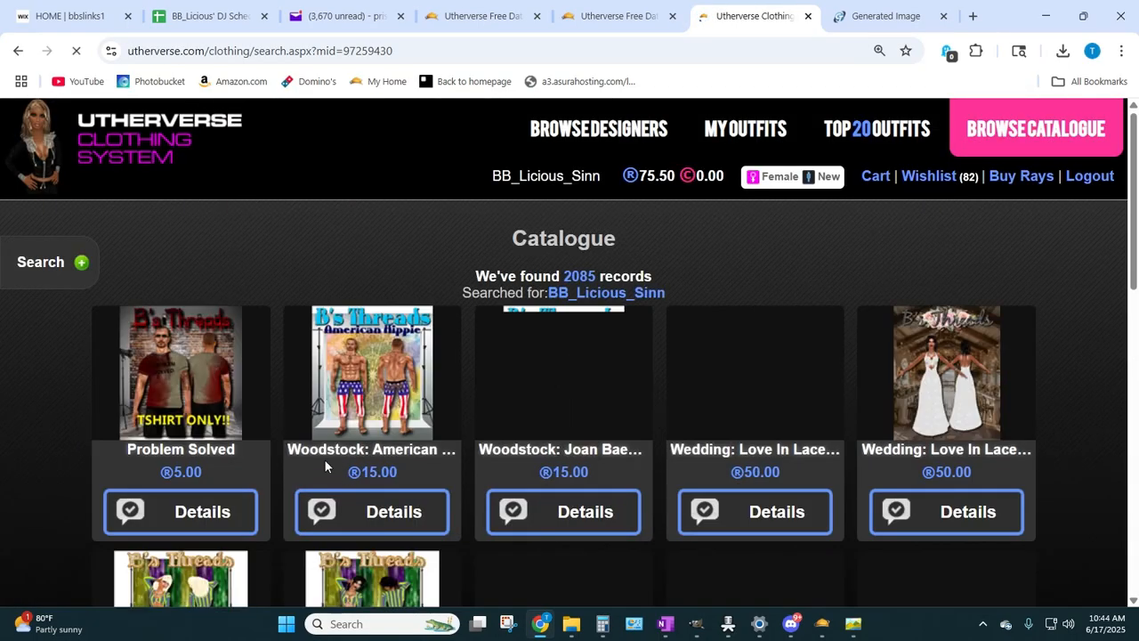
{"action": "scroll", "coordinate": [212, 461], "scroll_direction": "down", "scroll_amount": 3}
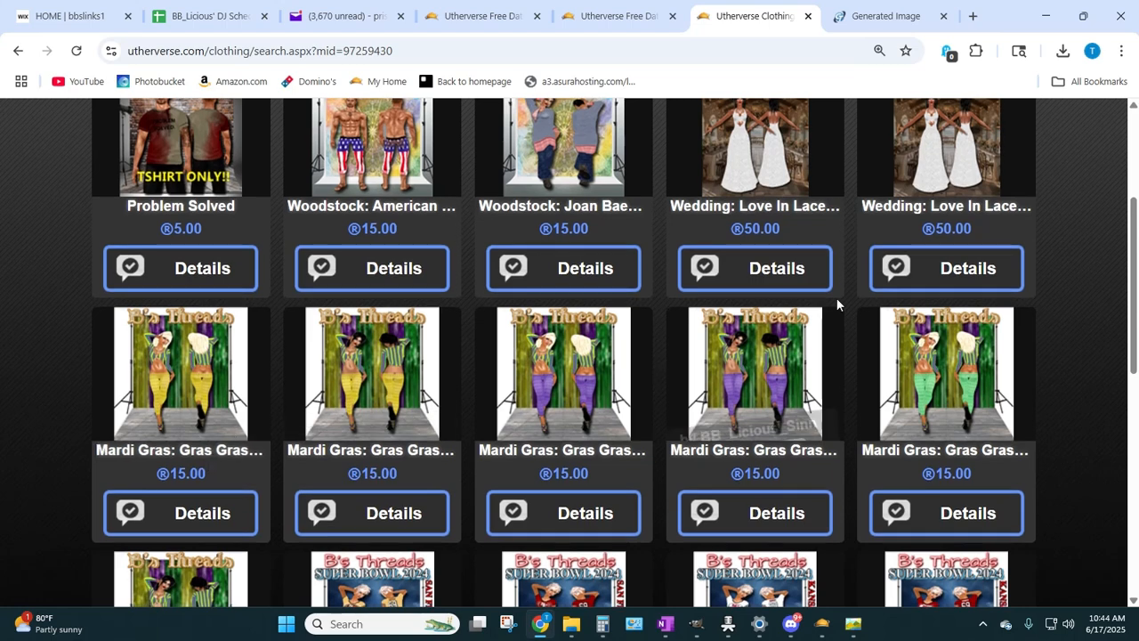
{"action": "left_click", "coordinate": [926, 131]}
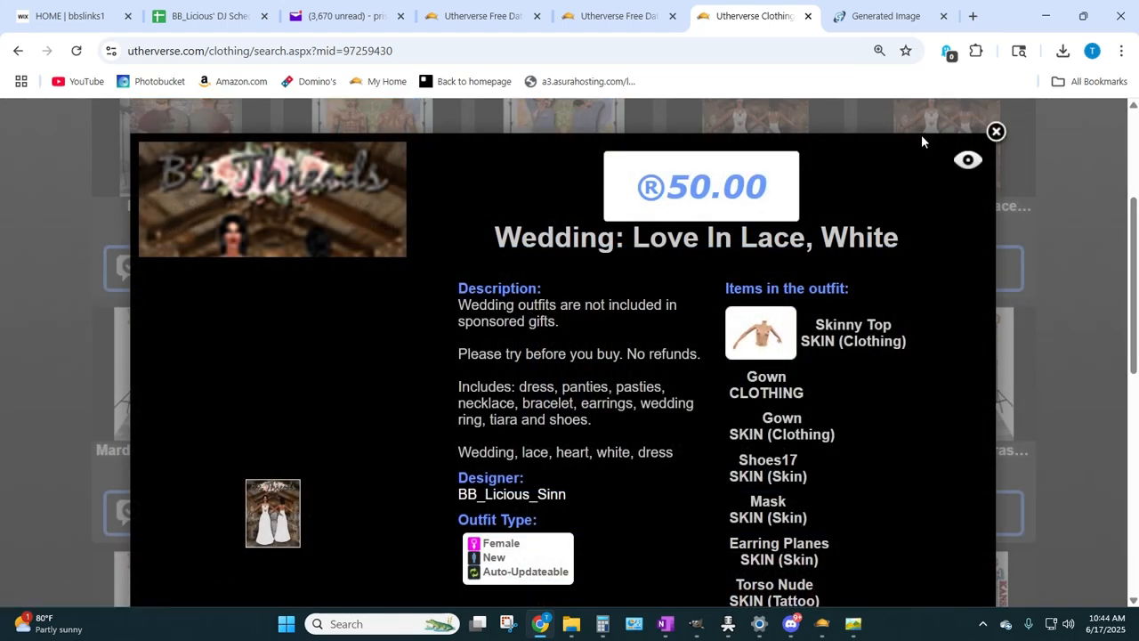
{"action": "left_click", "coordinate": [994, 131]}
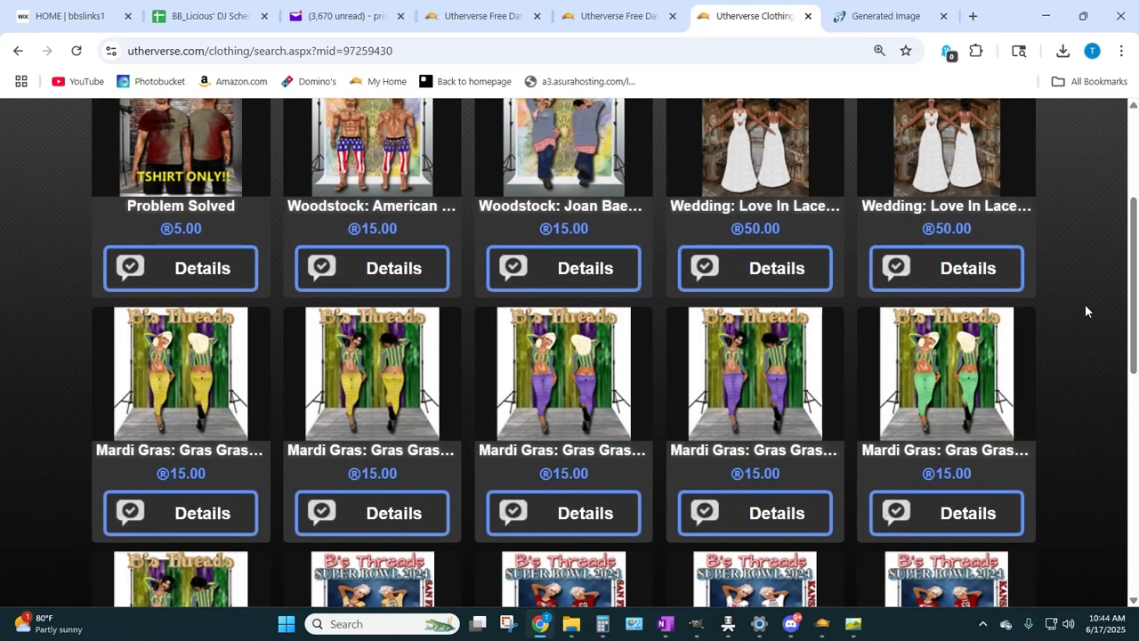
{"action": "left_click", "coordinate": [755, 374]}
{"action": "left_click", "coordinate": [243, 294]}
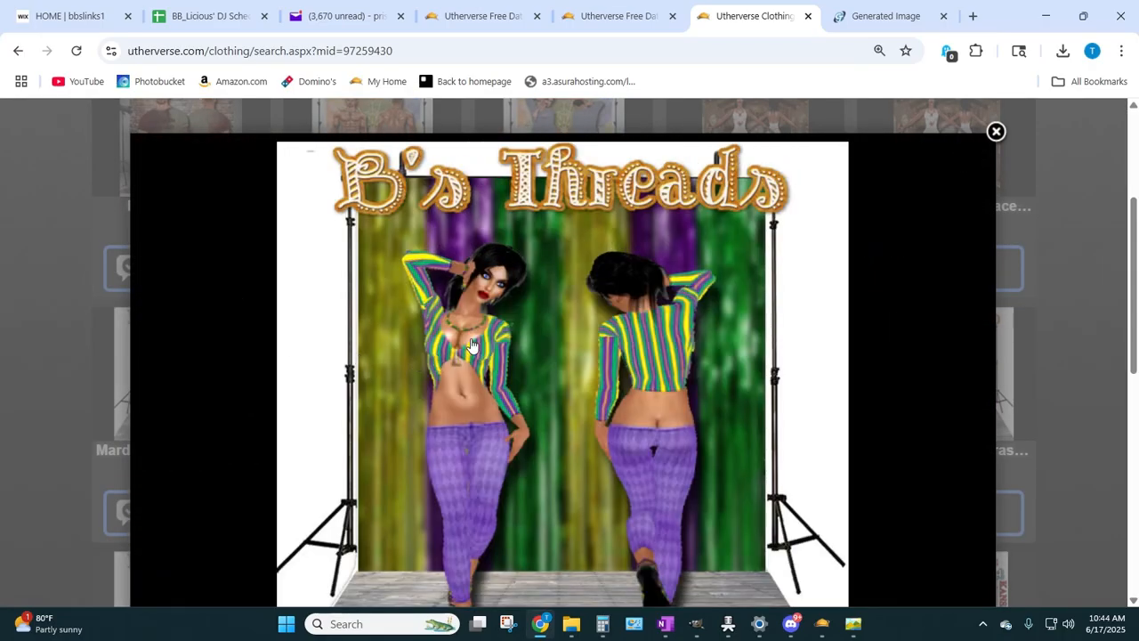
{"action": "left_click", "coordinate": [996, 132]}
- Look over the remaining outfits on page 2 and go to page 4 of the catalogue
{"action": "scroll", "coordinate": [628, 451], "scroll_direction": "down", "scroll_amount": 5}
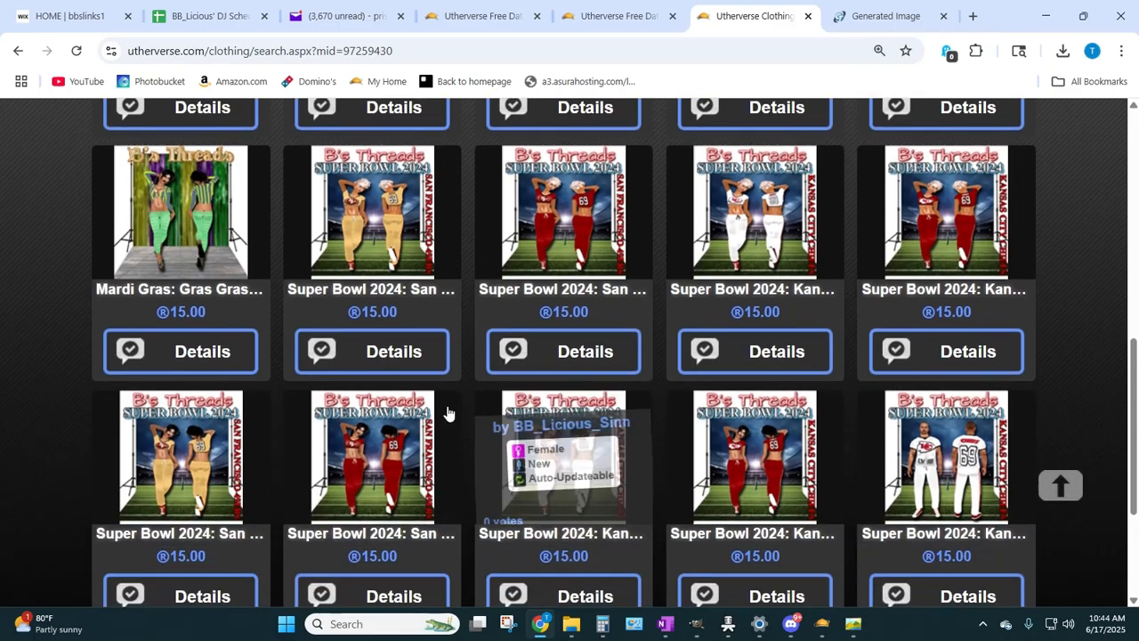
{"action": "scroll", "coordinate": [435, 380], "scroll_direction": "down", "scroll_amount": 2}
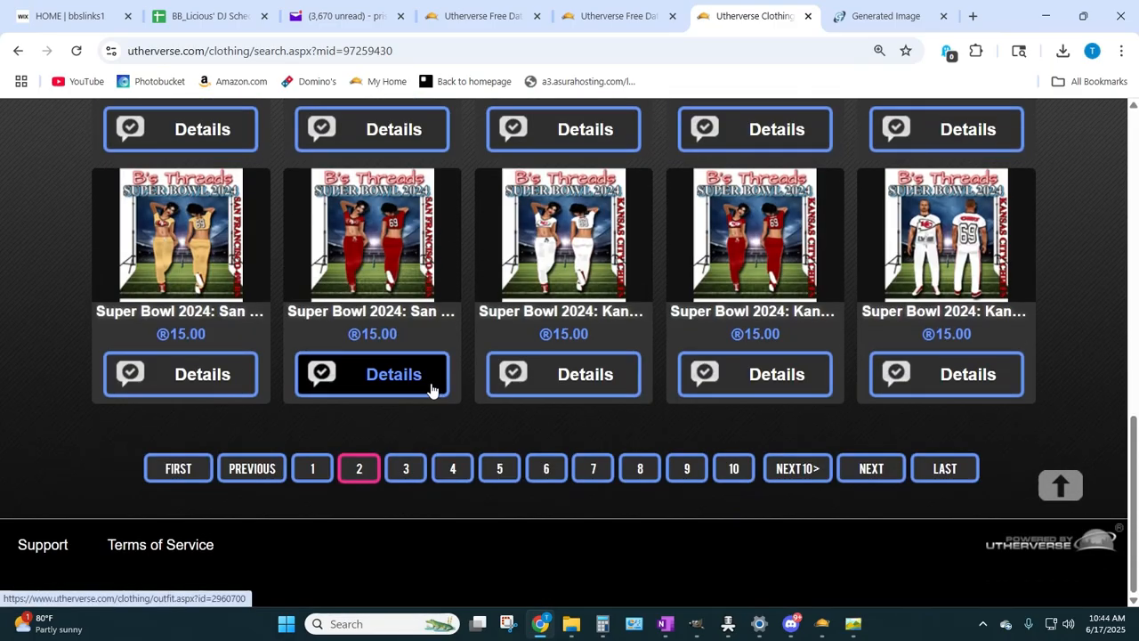
{"action": "left_click", "coordinate": [452, 465]}
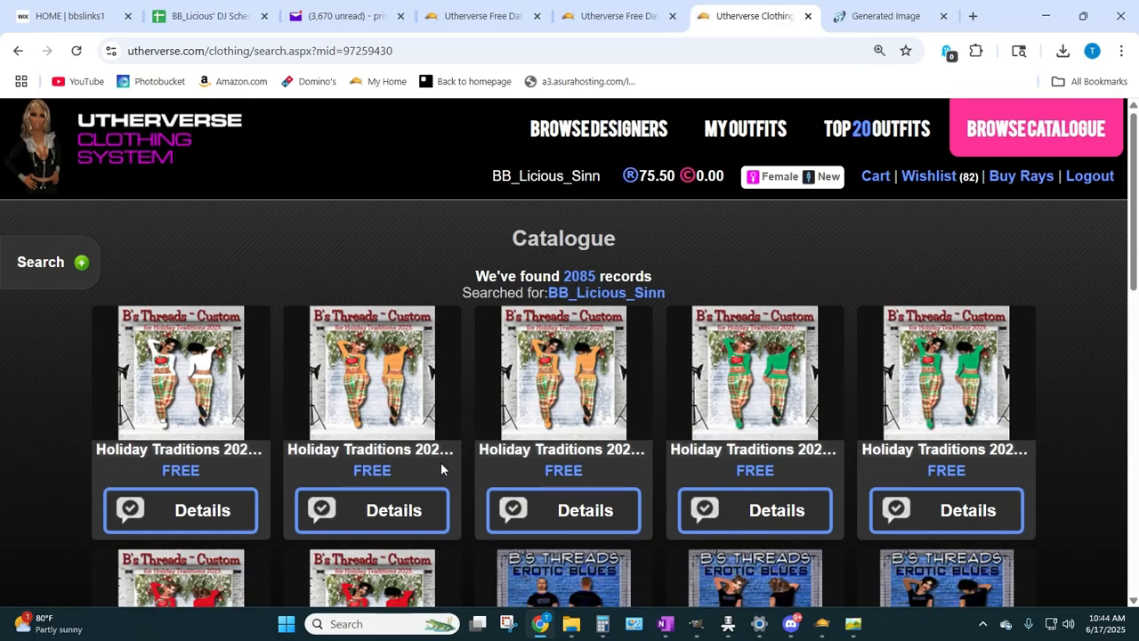
- Look over the rest of catalogue page 4, then open the page with the "Jammies: Spidey Web" outfits and browse it
{"action": "scroll", "coordinate": [439, 469], "scroll_direction": "down", "scroll_amount": 10}
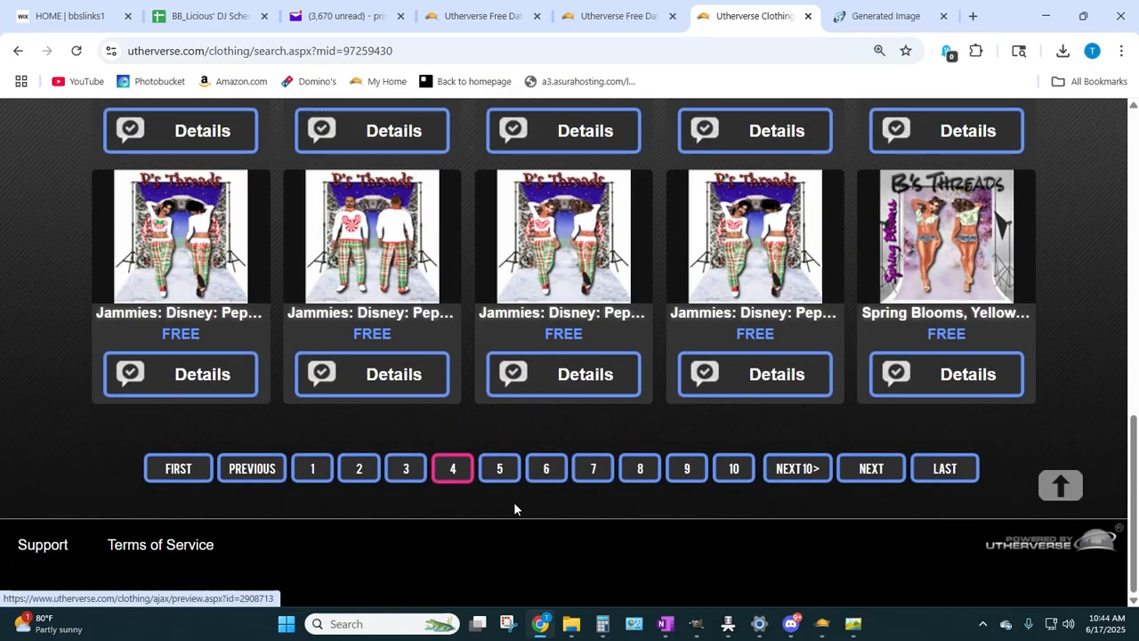
{"action": "left_click", "coordinate": [653, 469]}
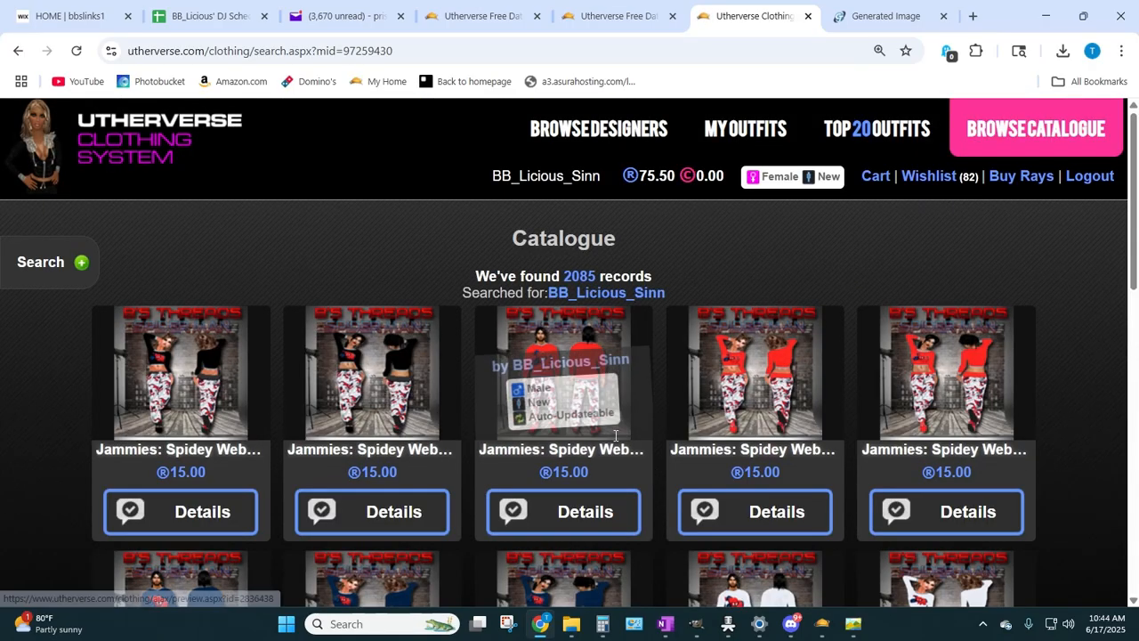
{"action": "scroll", "coordinate": [646, 465], "scroll_direction": "down", "scroll_amount": 4}
{"action": "scroll", "coordinate": [570, 466], "scroll_direction": "down", "scroll_amount": 1}
{"action": "scroll", "coordinate": [570, 466], "scroll_direction": "down", "scroll_amount": 3}
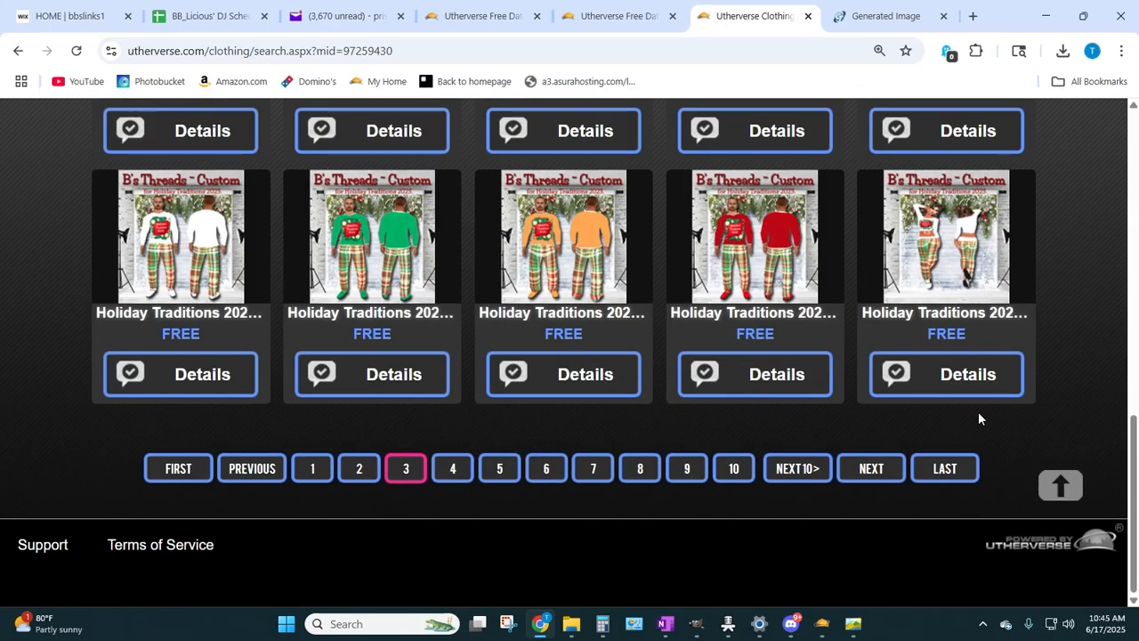
- Go from page 3 to page 4 of the catalogue and look over its Fairy and Disney Jammies outfits
{"action": "left_click", "coordinate": [453, 469]}
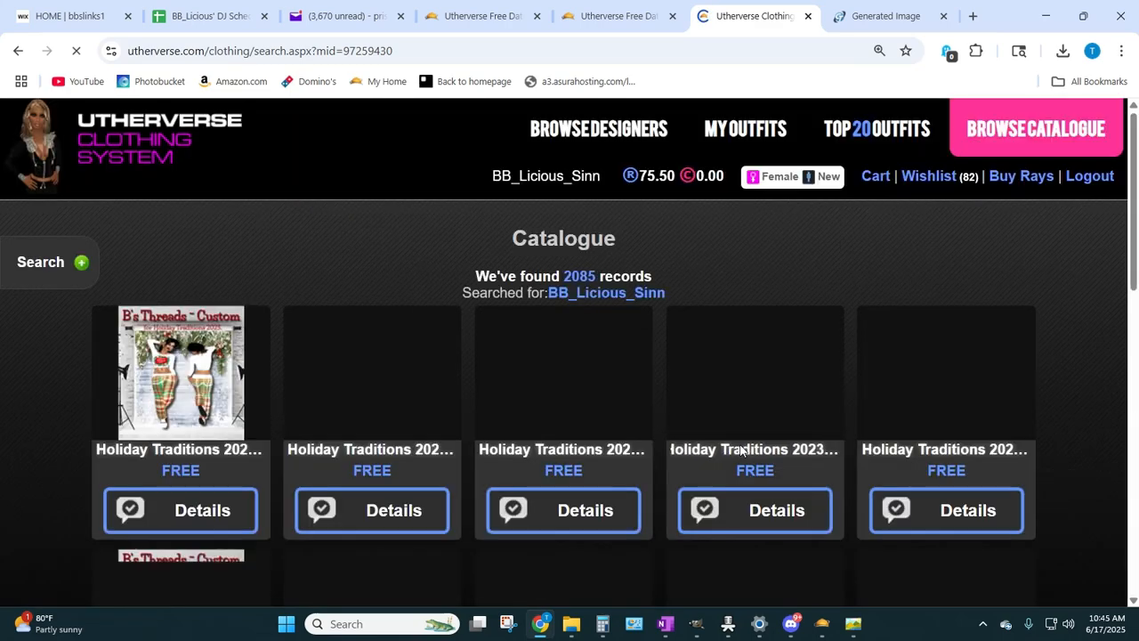
{"action": "scroll", "coordinate": [712, 449], "scroll_direction": "down", "scroll_amount": 5}
{"action": "scroll", "coordinate": [712, 449], "scroll_direction": "down", "scroll_amount": 2}
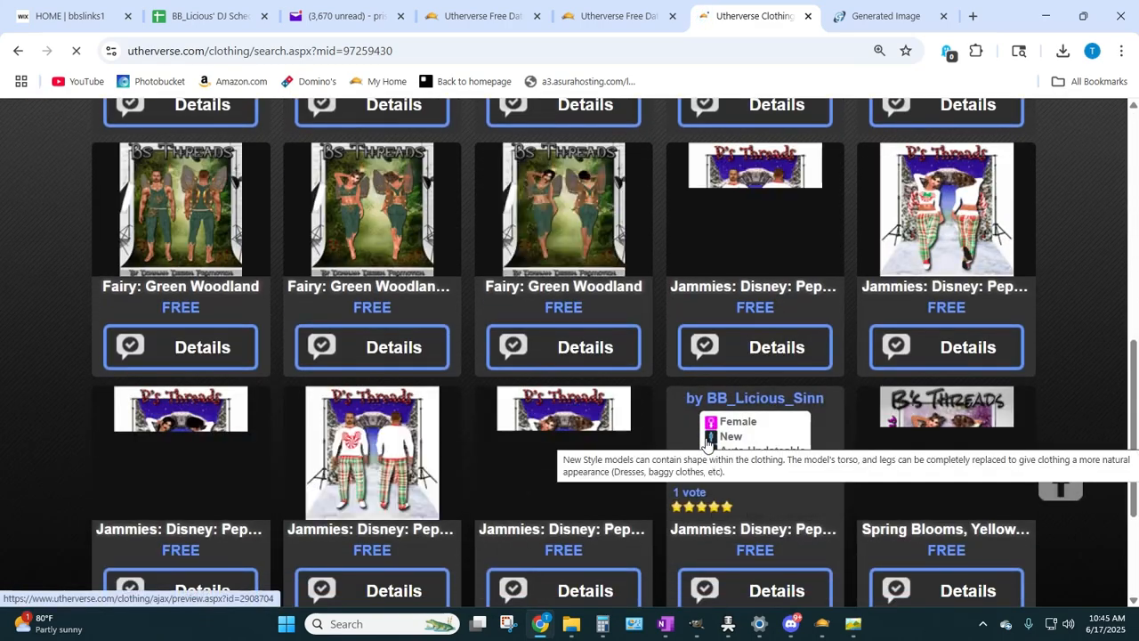
{"action": "scroll", "coordinate": [706, 448], "scroll_direction": "down", "scroll_amount": 2}
{"action": "scroll", "coordinate": [705, 442], "scroll_direction": "up", "scroll_amount": 3}
{"action": "scroll", "coordinate": [706, 442], "scroll_direction": "down", "scroll_amount": 3}
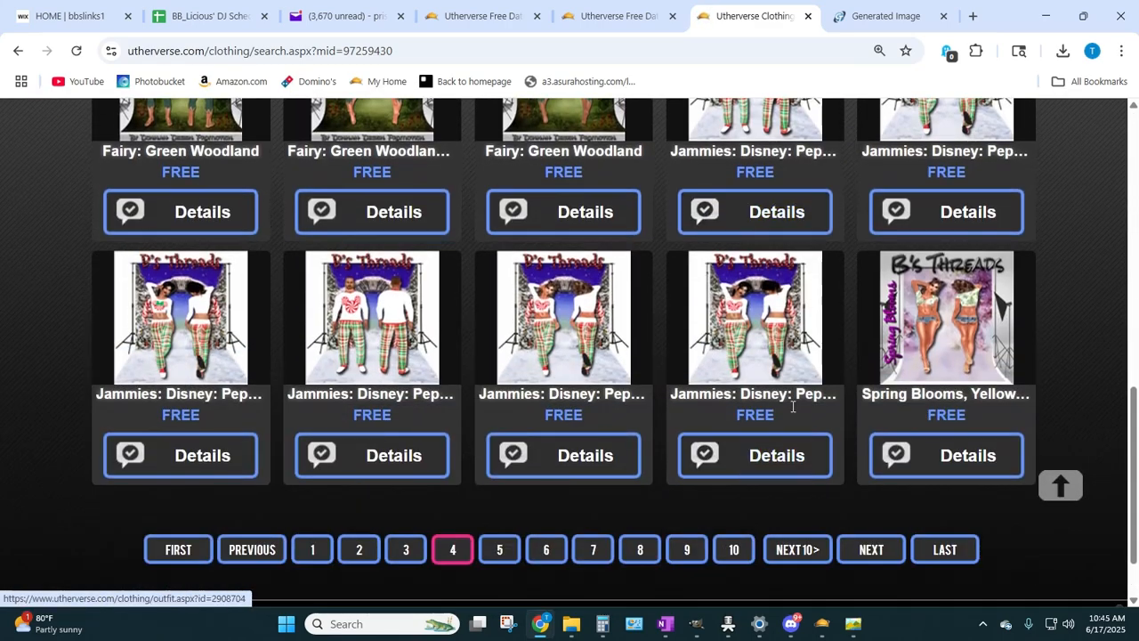
- Preview the yellow "Spring Blooms" outfit, examine its whole enlarged sign and close the preview
{"action": "left_click", "coordinate": [941, 325]}
{"action": "left_click", "coordinate": [250, 285]}
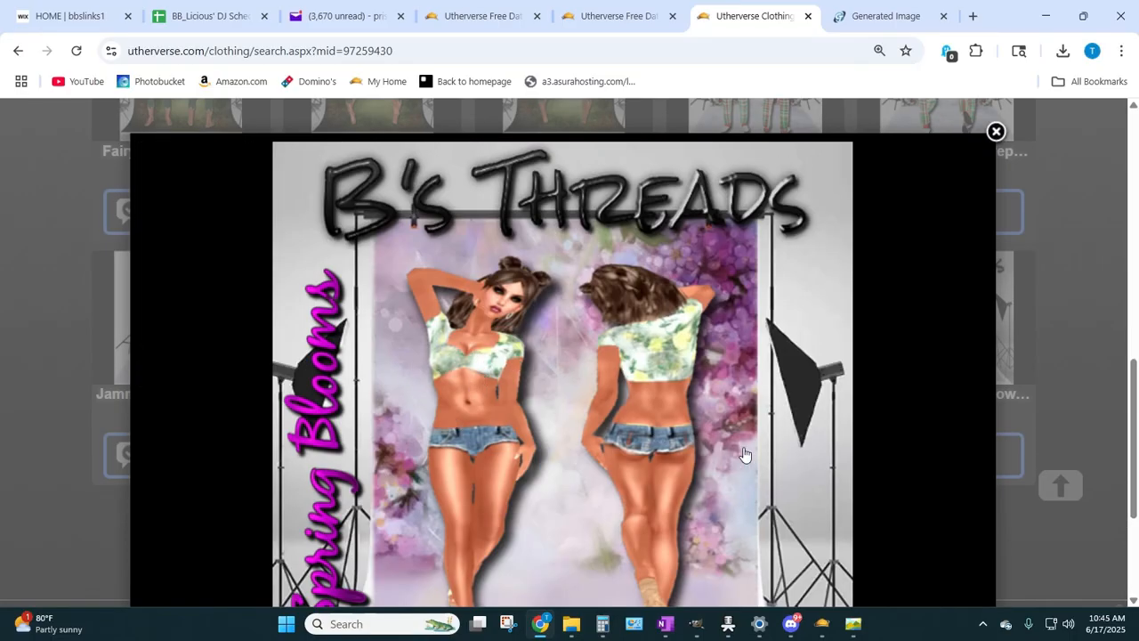
{"action": "scroll", "coordinate": [609, 464], "scroll_direction": "down", "scroll_amount": 3}
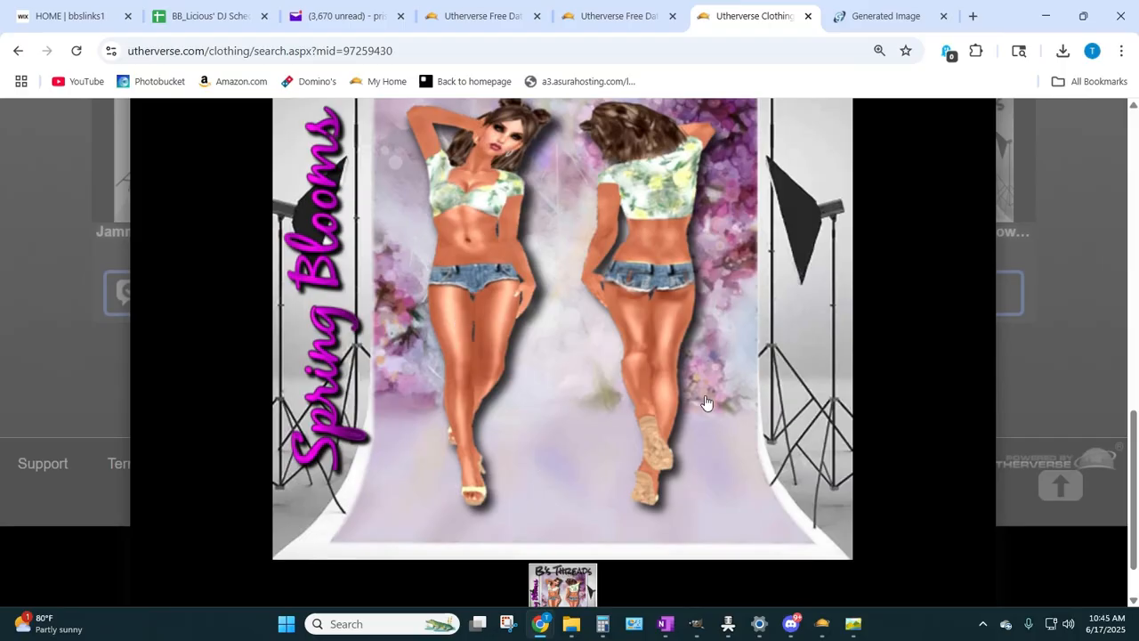
{"action": "scroll", "coordinate": [767, 333], "scroll_direction": "up", "scroll_amount": 5}
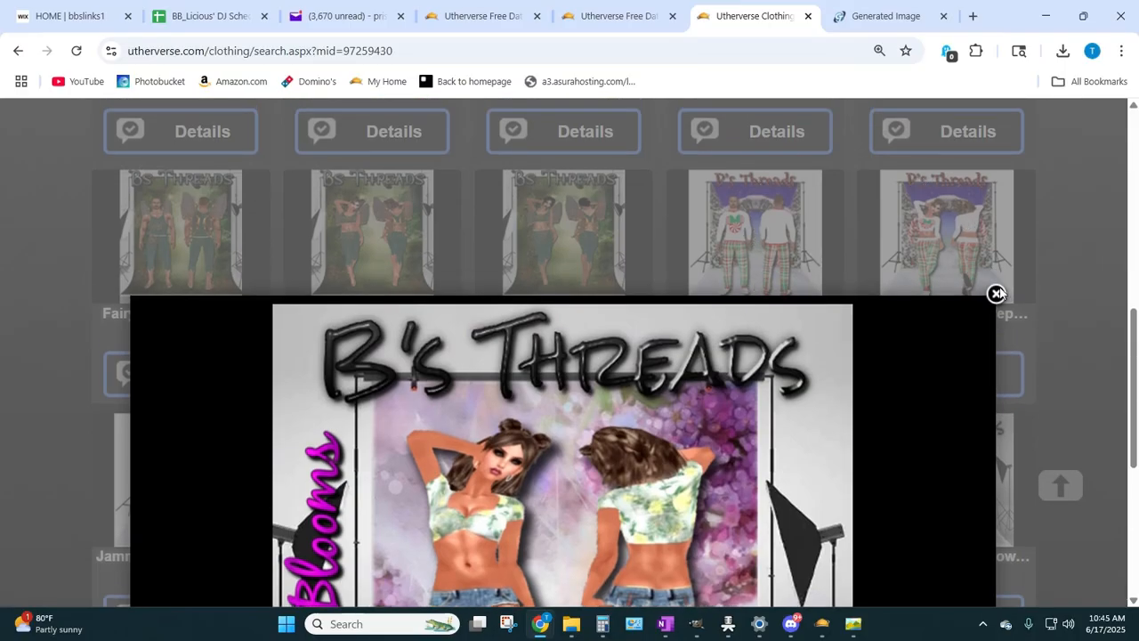
{"action": "left_click_drag", "start_coordinate": [999, 294], "coordinate": [949, 249]}
- Close the clothing catalogue page and minimize the browser to return to the Utherverse 3D Client
{"action": "left_click", "coordinate": [806, 16]}
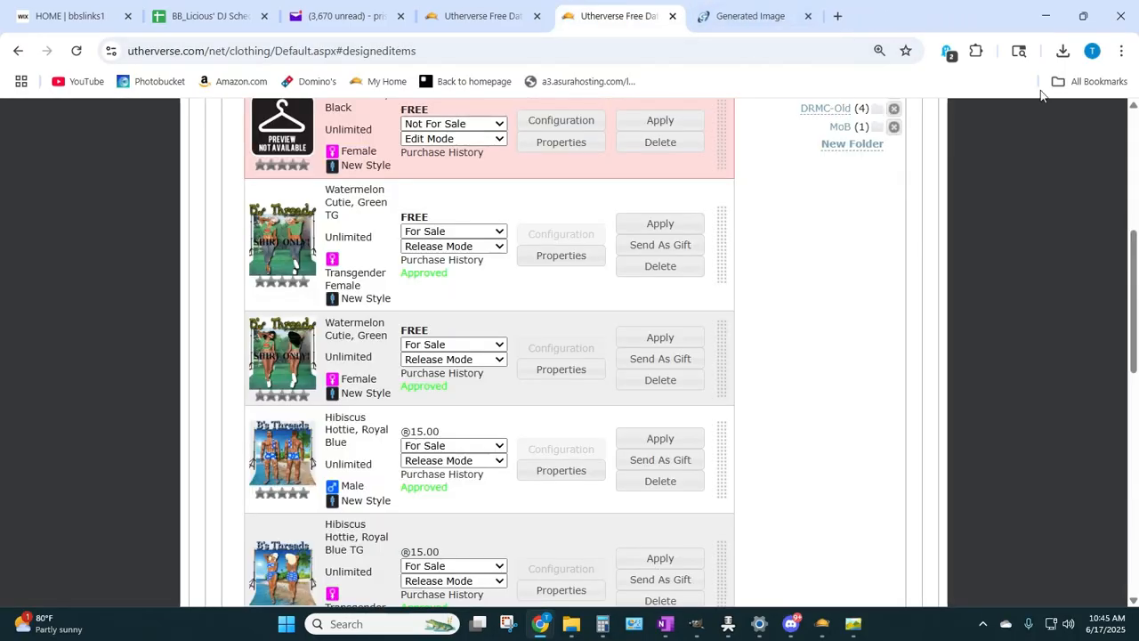
{"action": "left_click", "coordinate": [1083, 15]}
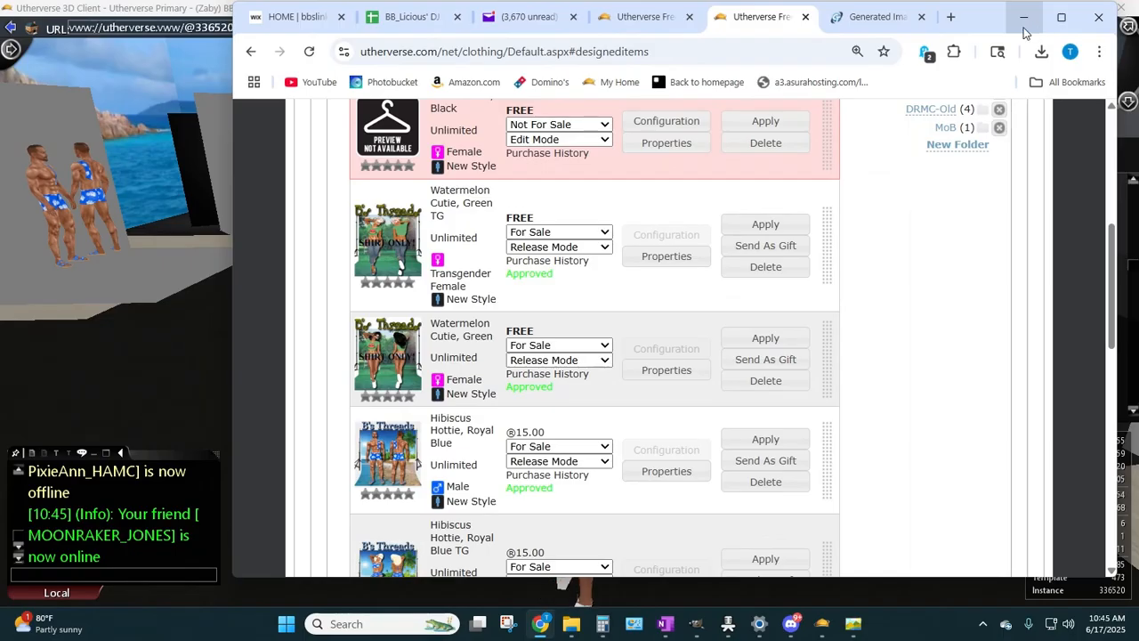
{"action": "left_click", "coordinate": [1024, 17]}
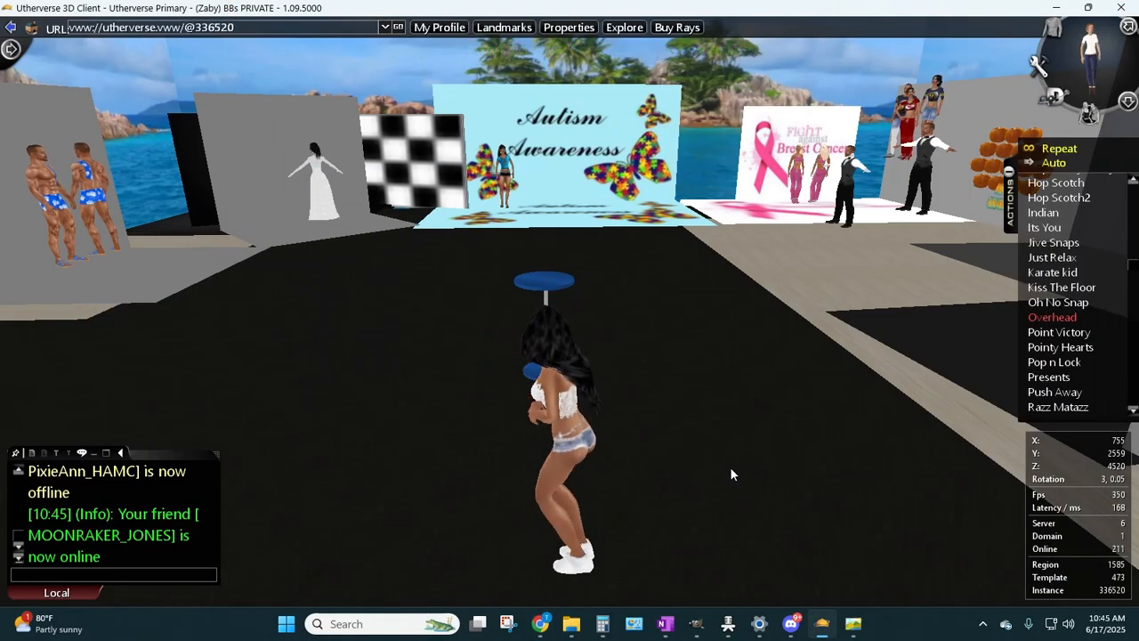
{"action": "left_click", "coordinate": [983, 628]}
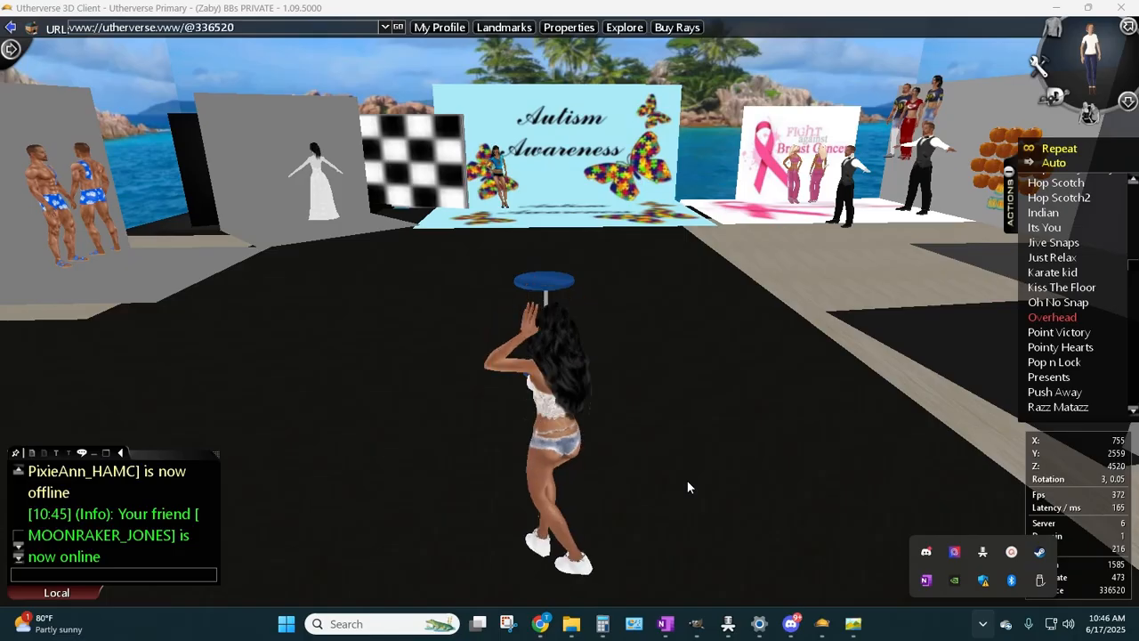
{"action": "left_click", "coordinate": [1012, 553]}
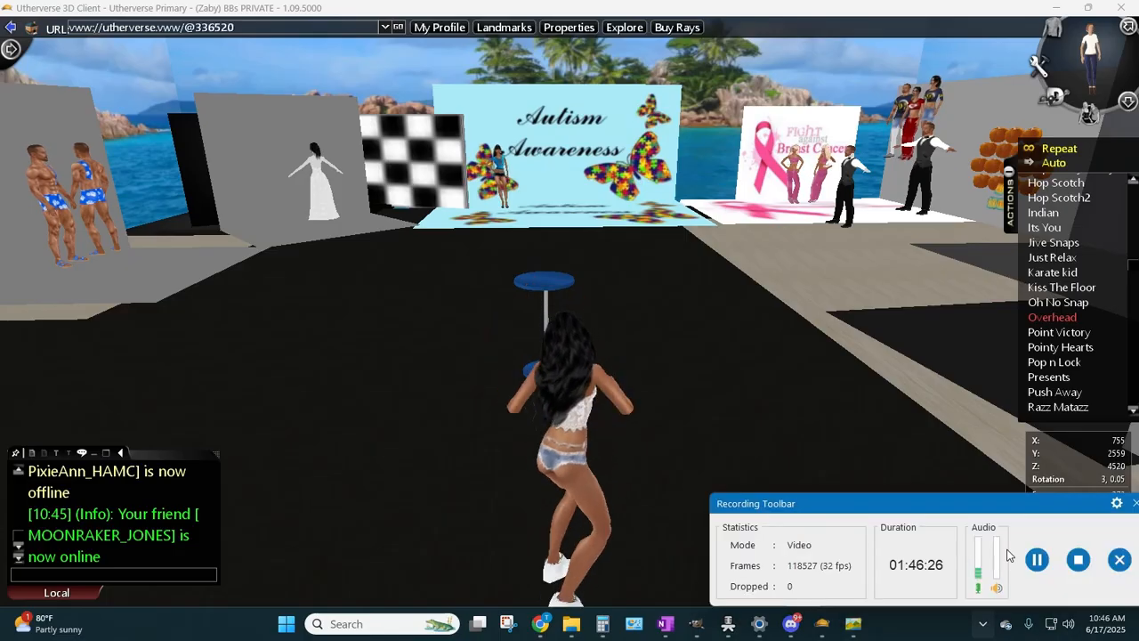
{"action": "left_click_drag", "start_coordinate": [952, 493], "coordinate": [880, 376]}
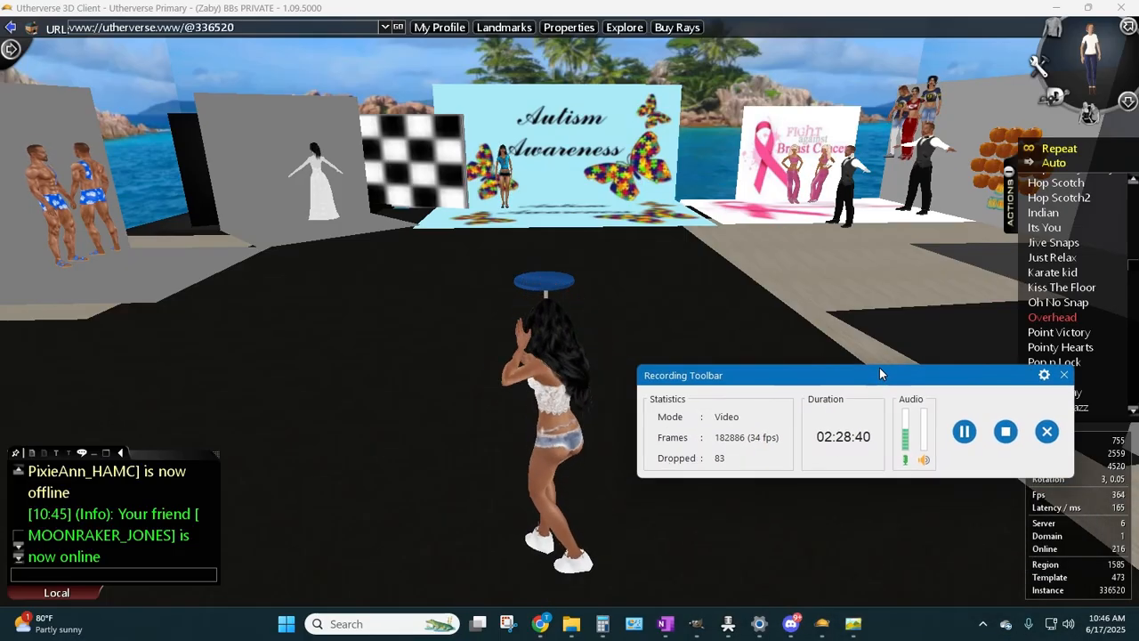